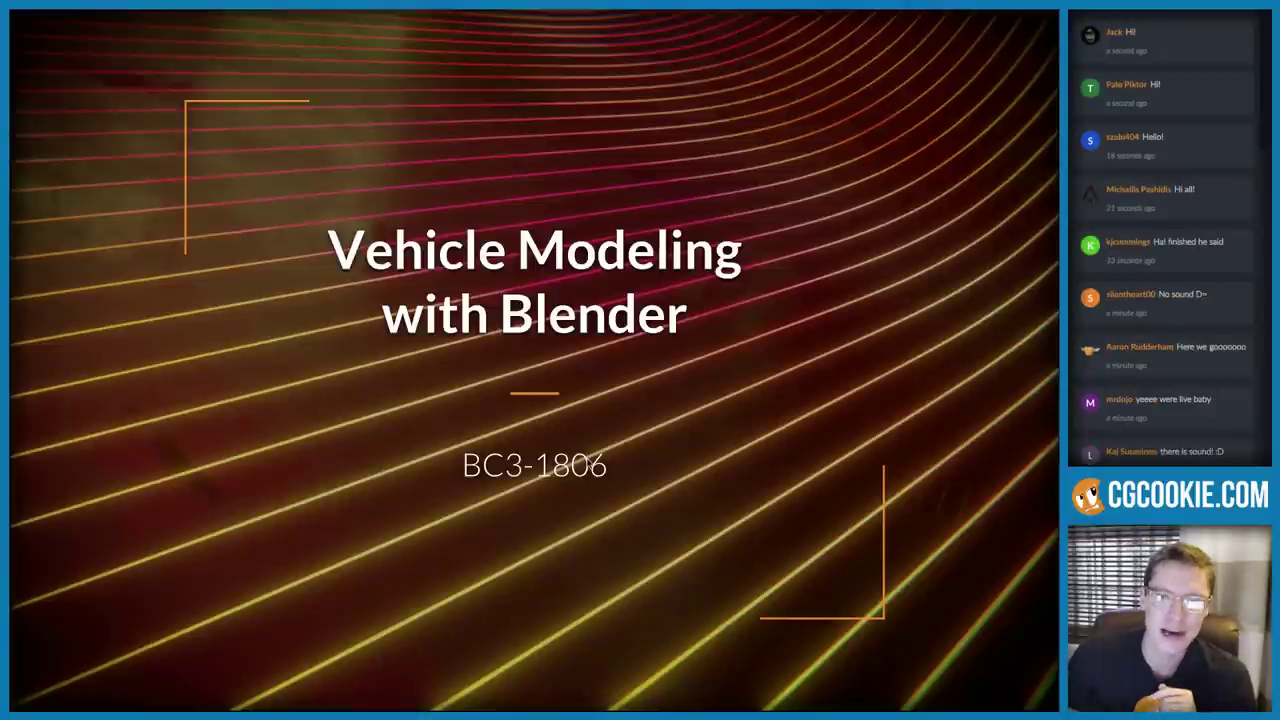
left_click(587, 462)
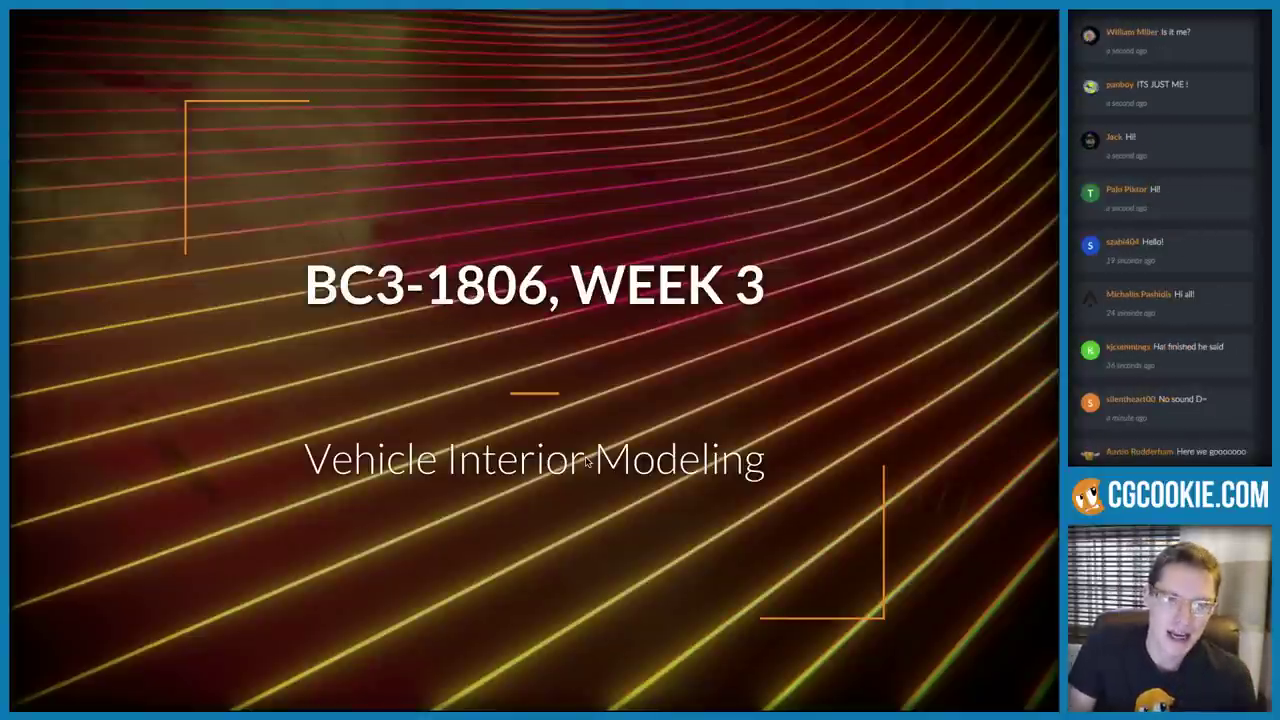
left_click(587, 461)
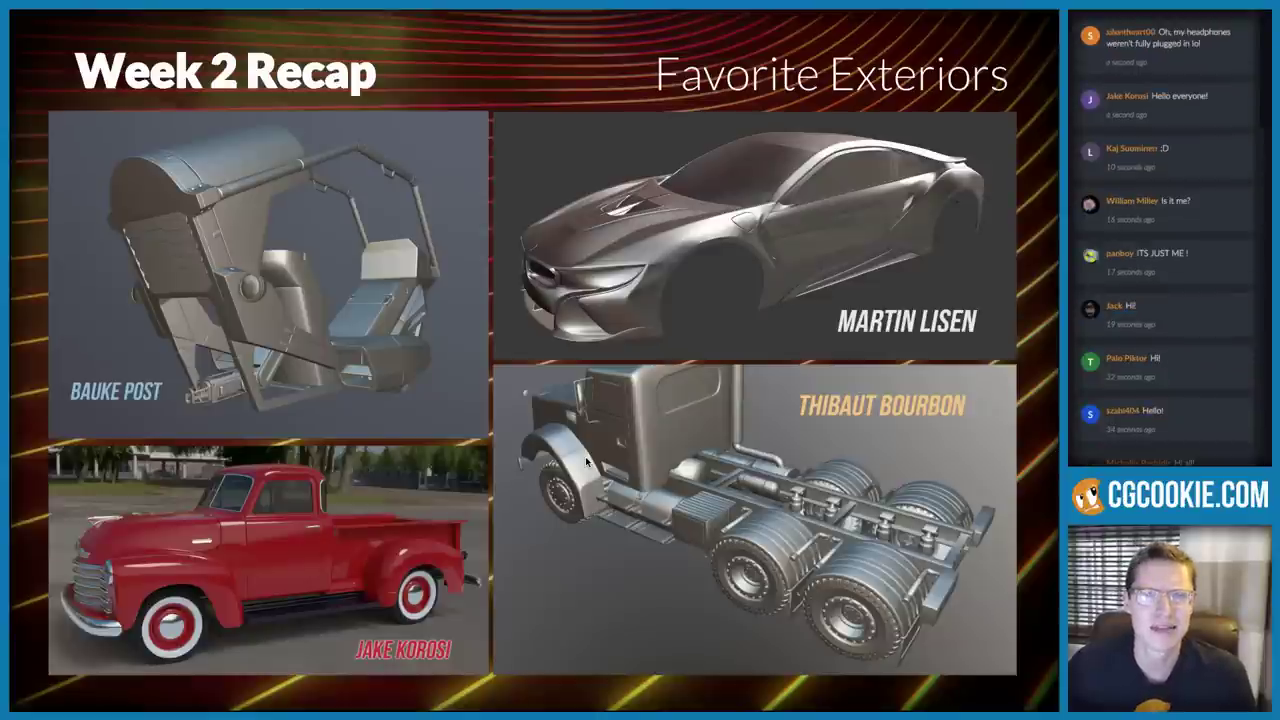
Switch to the class report card spreadsheet, review its Charts sheet and the BC3-1806 - June Class sheet, and return to the slideshow
key("super+Tab")
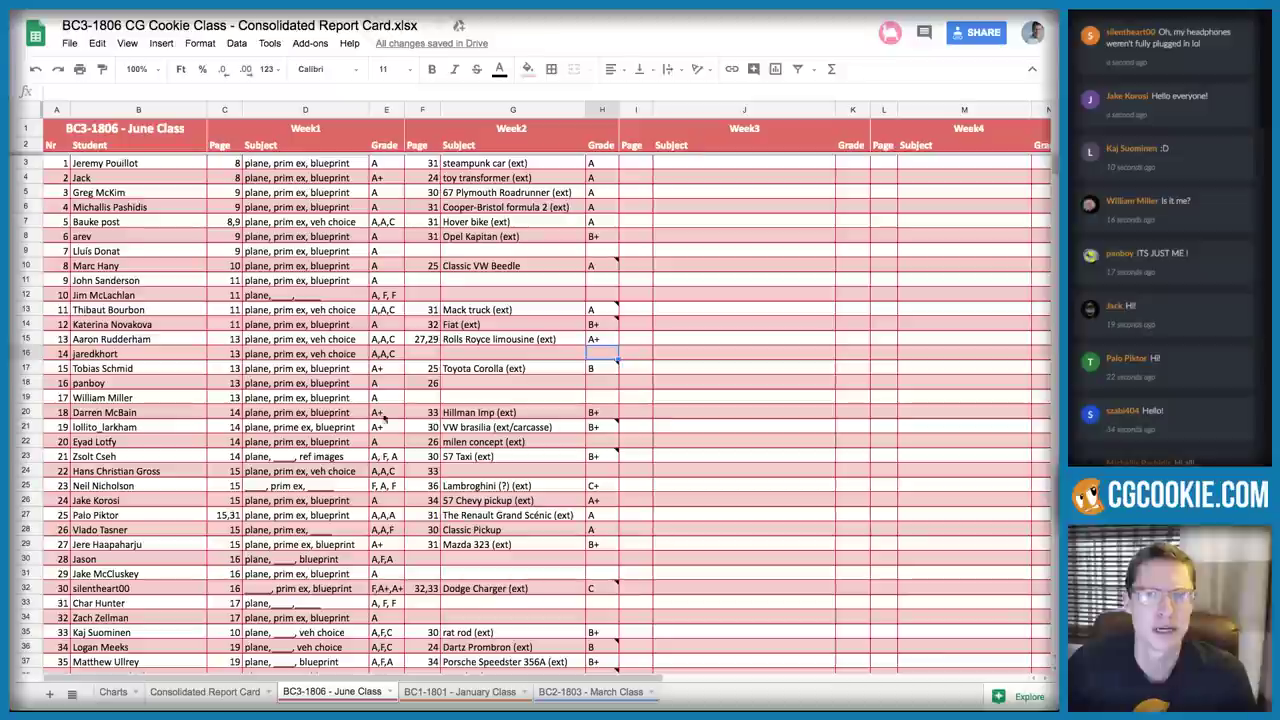
left_click(128, 694)
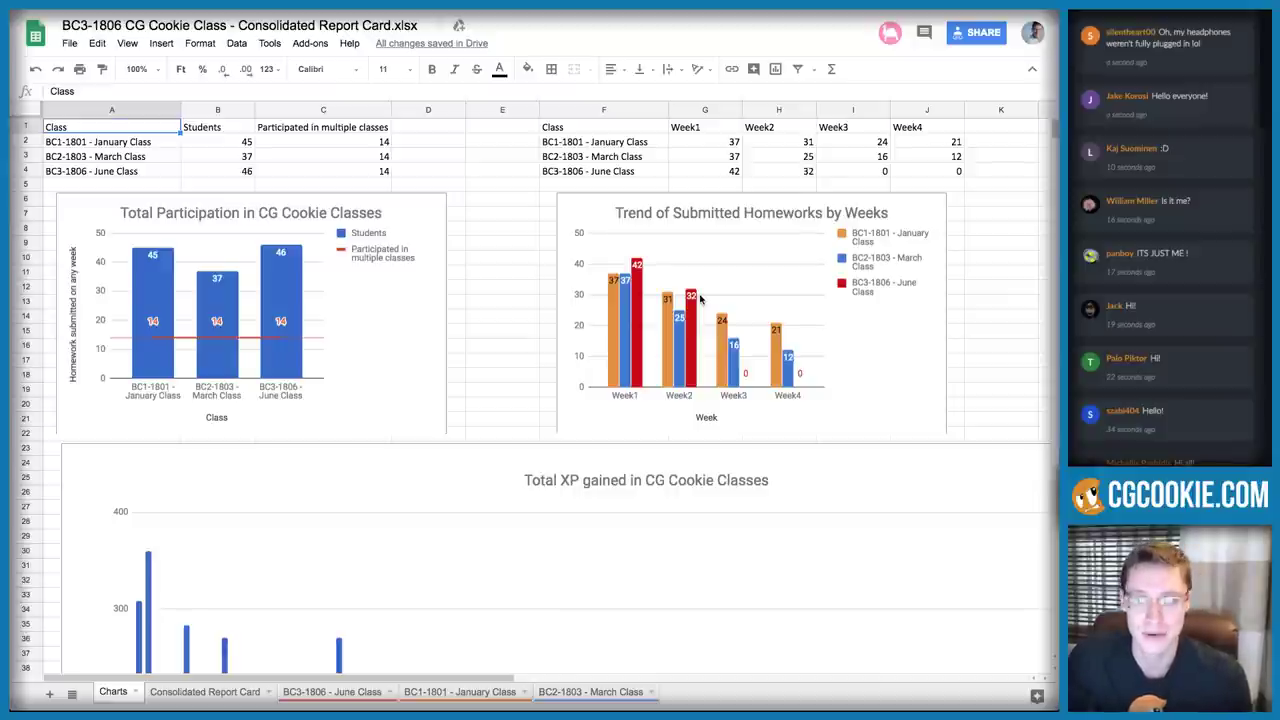
left_click(322, 691)
left_click(506, 5)
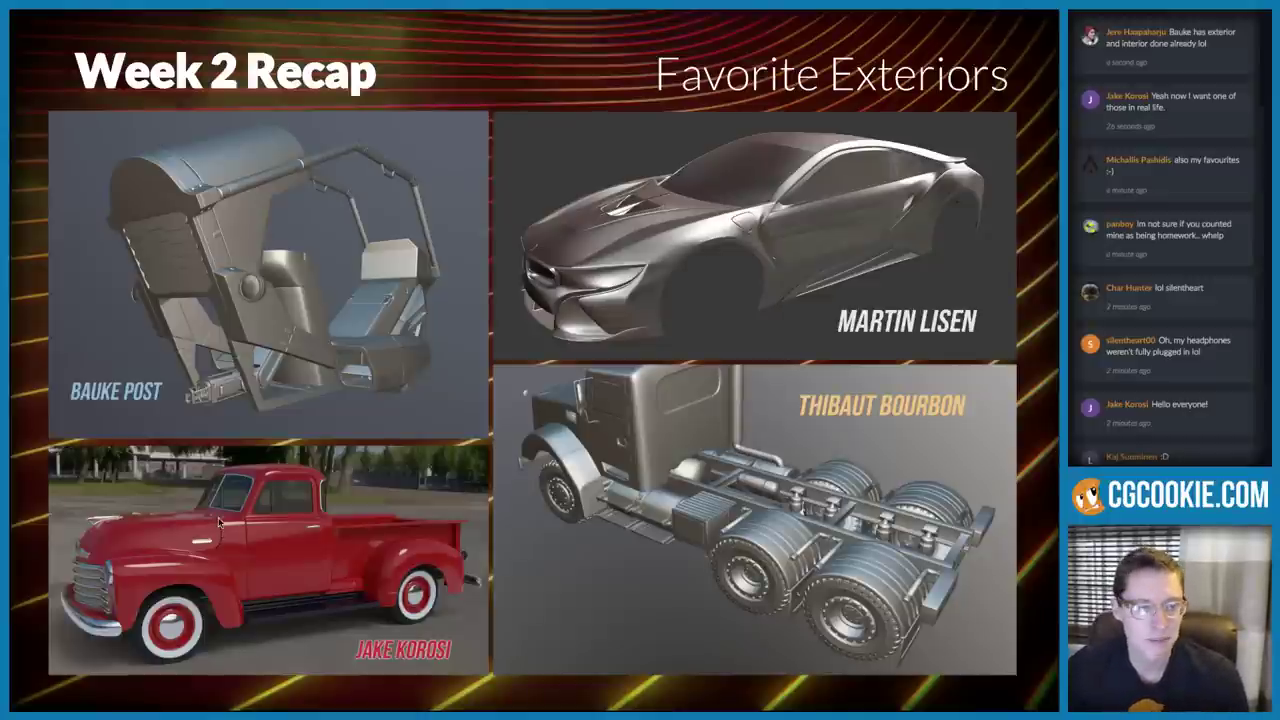
mouse_move(371, 627)
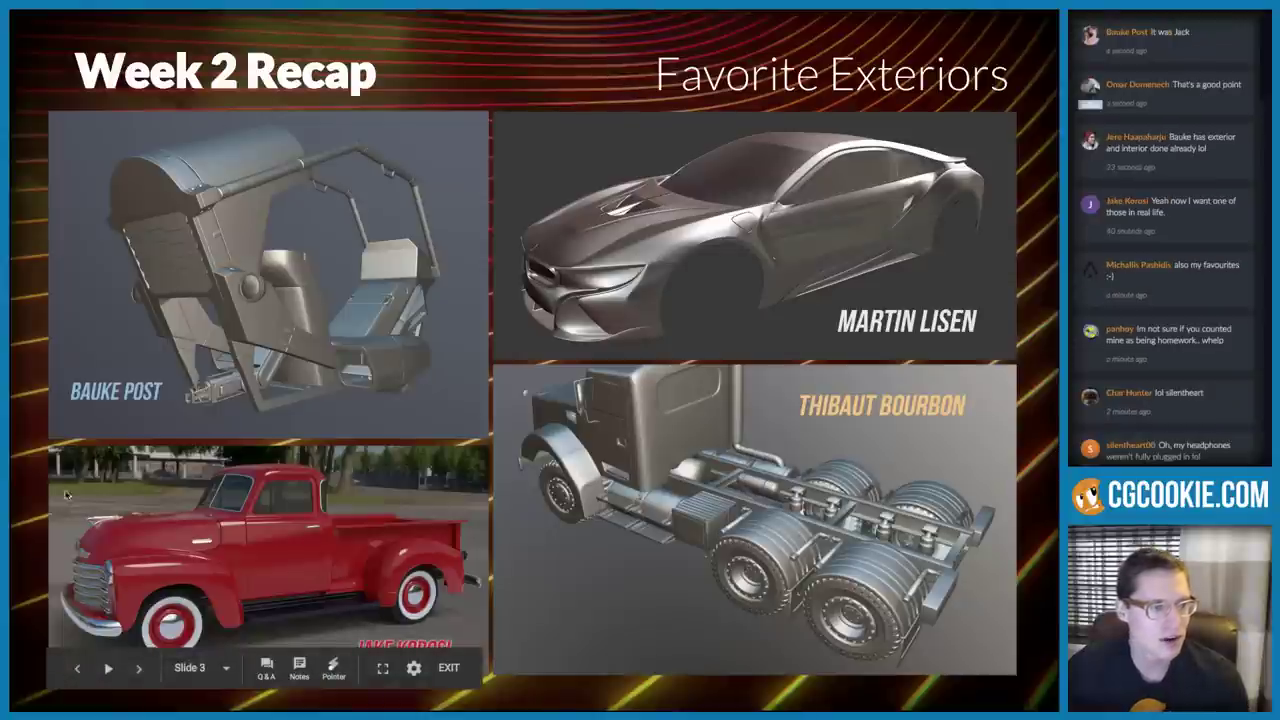
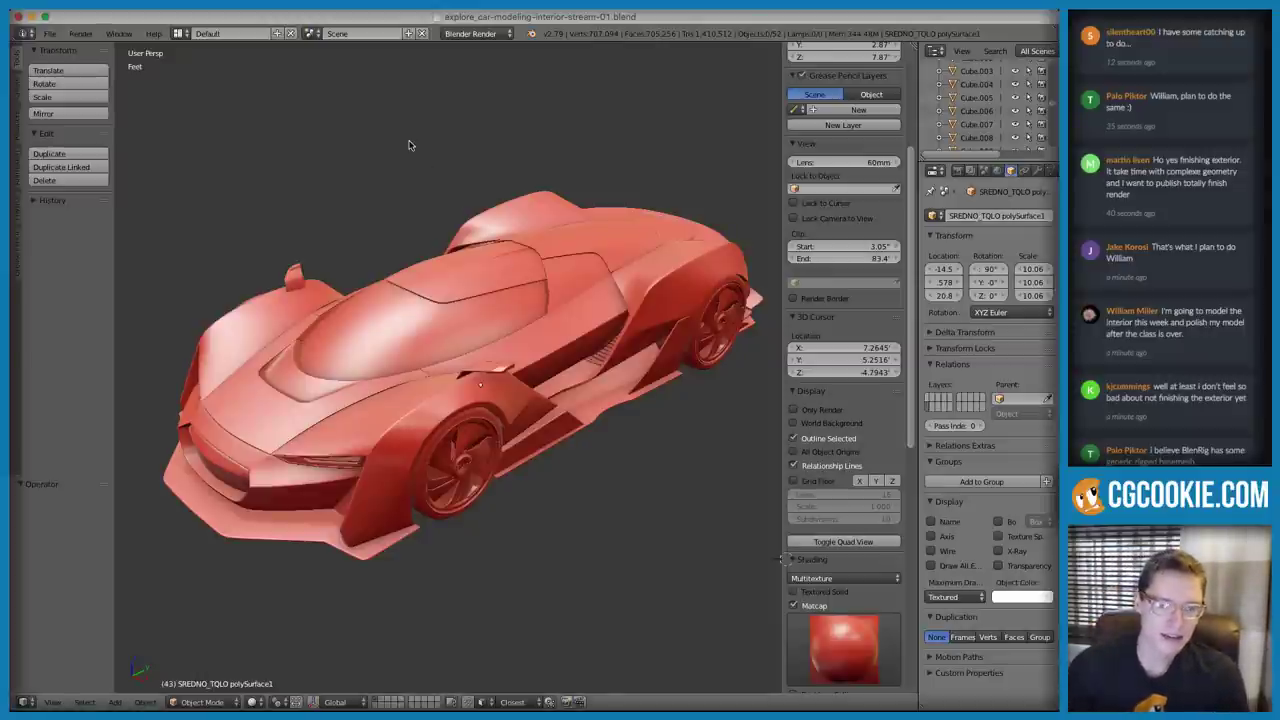
Hide the 3D view's properties sidebar, centre the view on the car body and deselect everything
key("n")
middle_click_drag(637, 200, 533, 271)
right_click(547, 251)
key("KP_Decimal")
key("a")
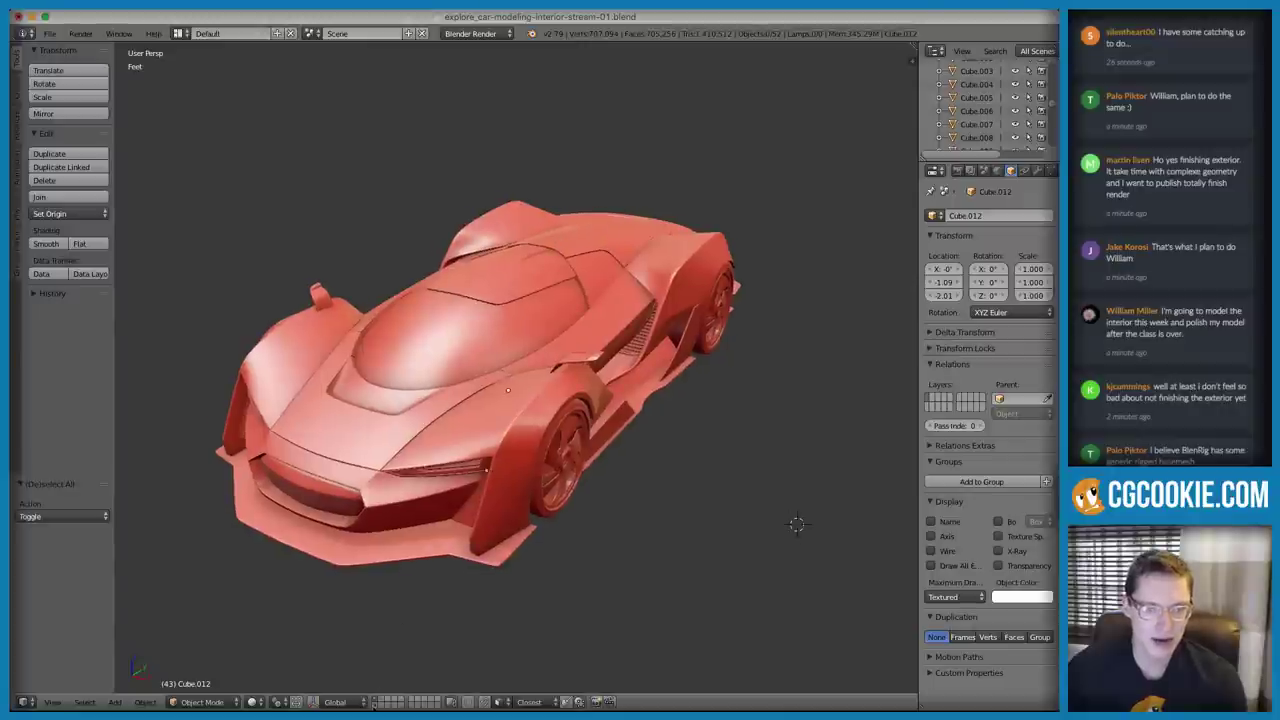
Show the second car's layer in addition to the visible one and compare both cars from the front, side and rear
left_click(377, 706, "shift")
middle_click_drag(431, 401, 289, 411, "shift")
middle_click_drag(361, 388, 574, 342)
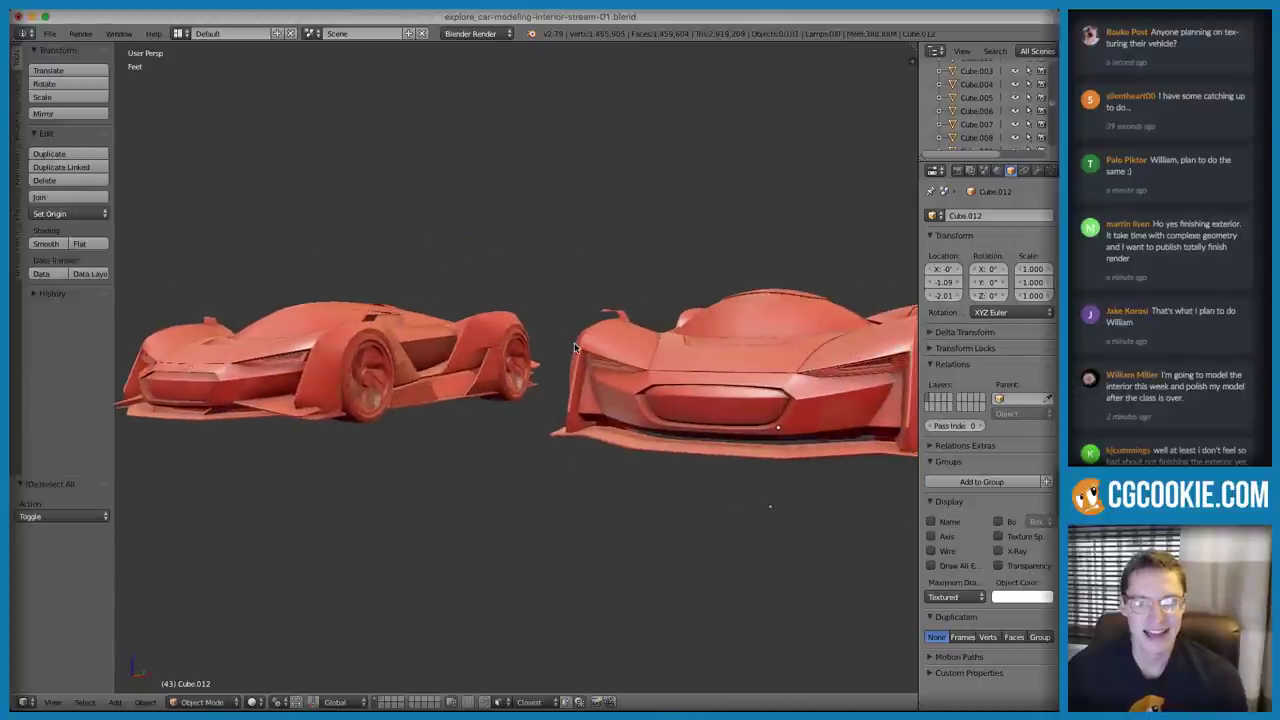
middle_click_drag(701, 343, 554, 406)
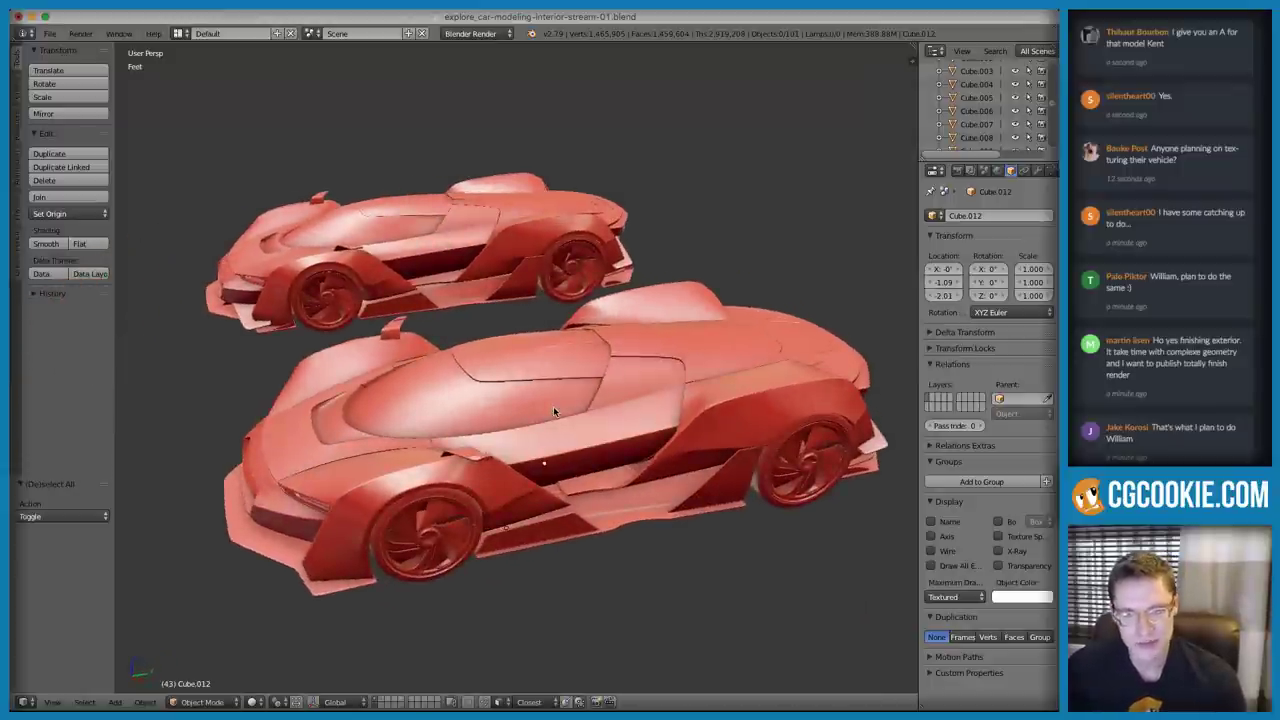
middle_click_drag(798, 382, 686, 388)
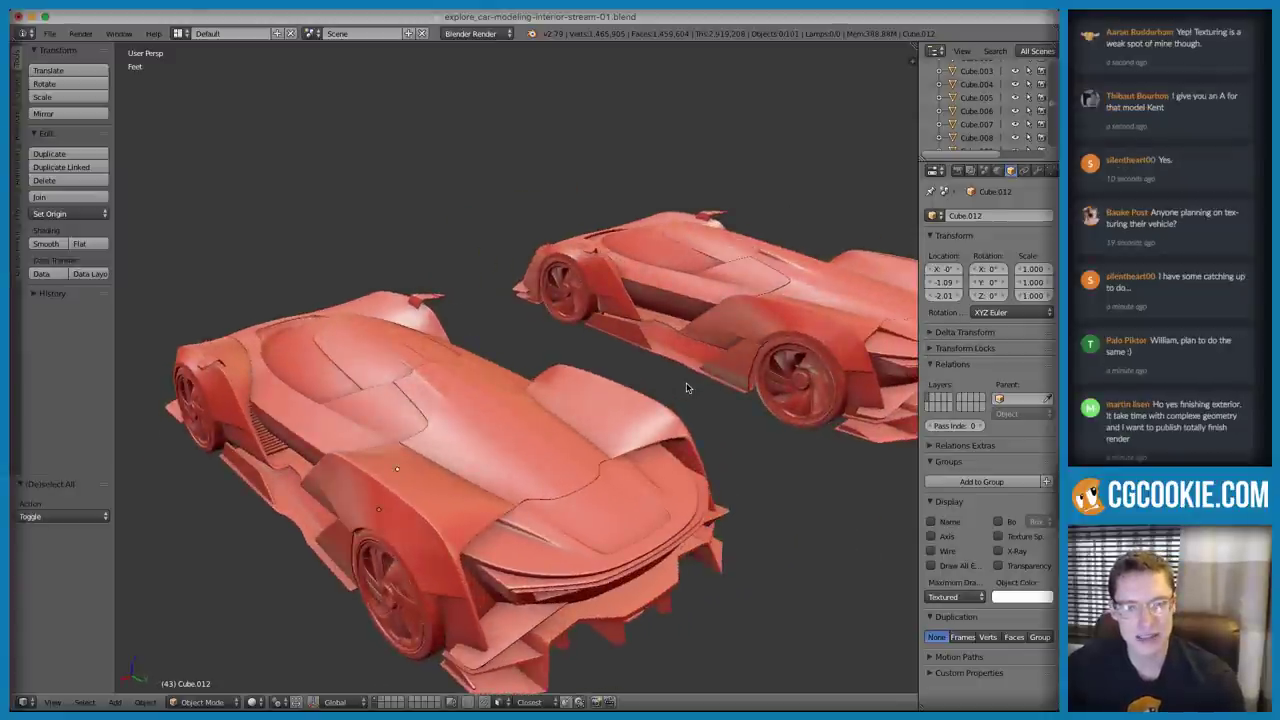
middle_click_drag(695, 371, 608, 341)
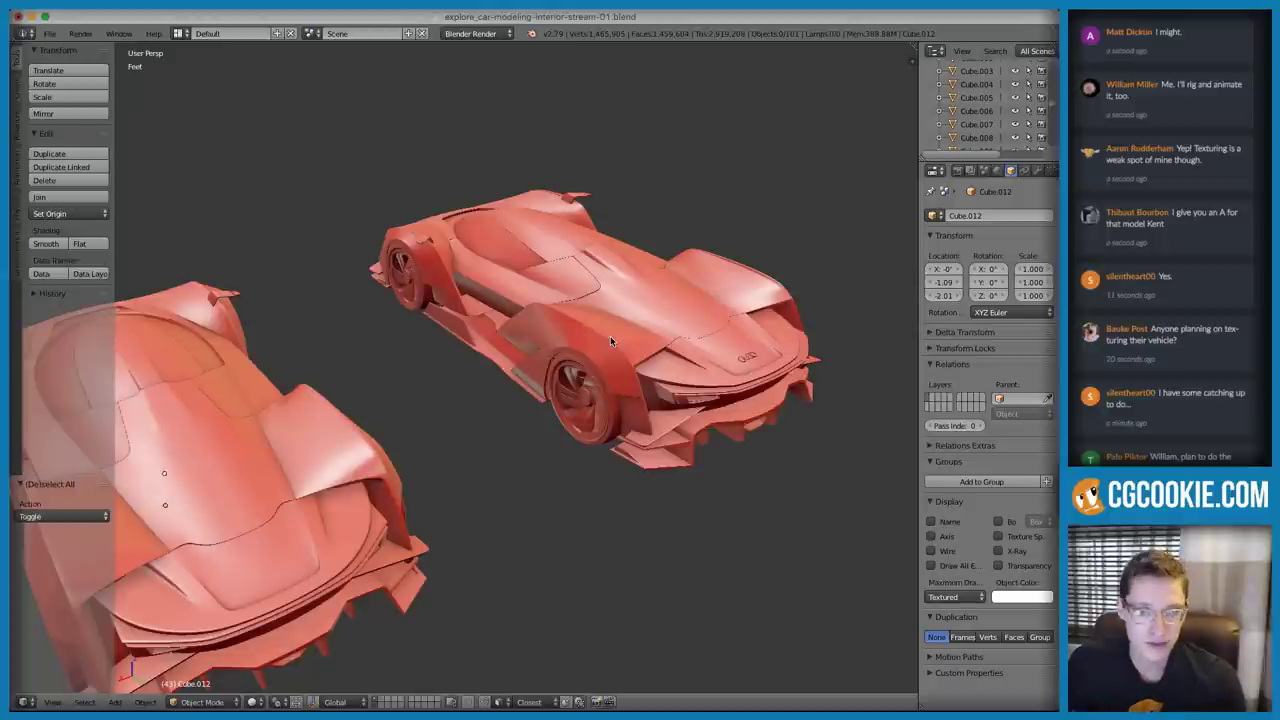
middle_click_drag(610, 341, 728, 400)
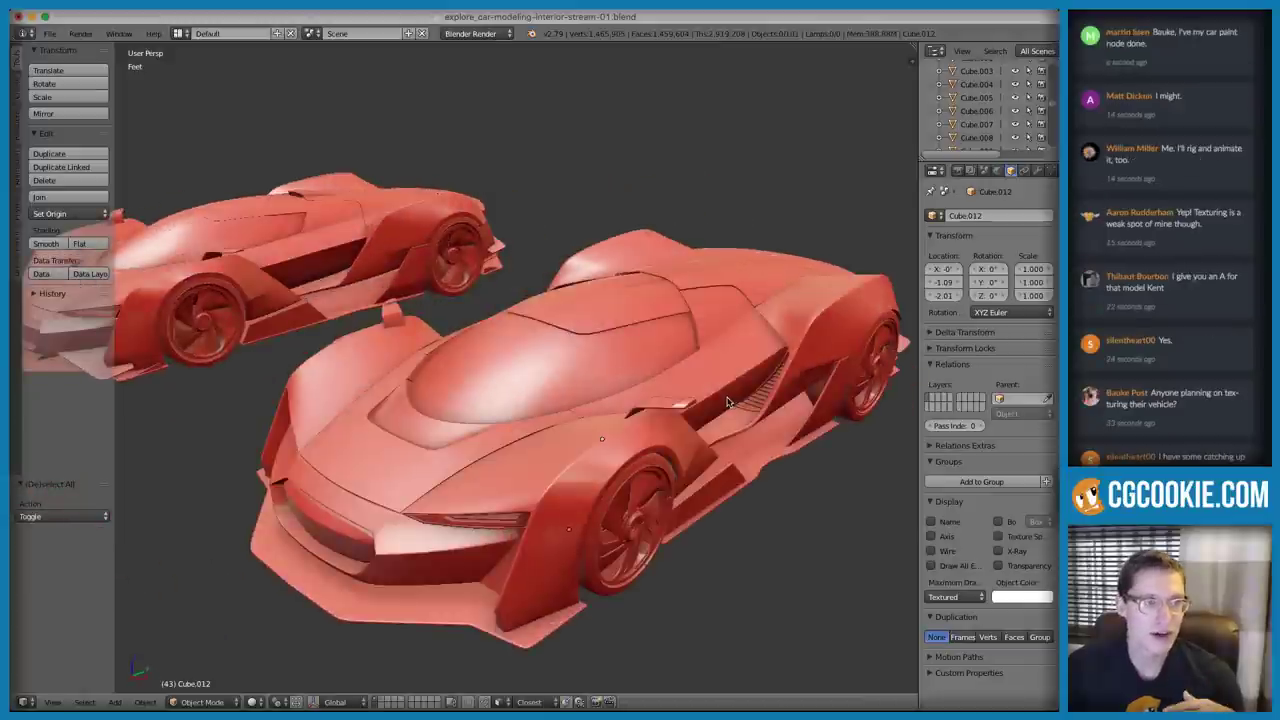
scroll(713, 395, "down", 2)
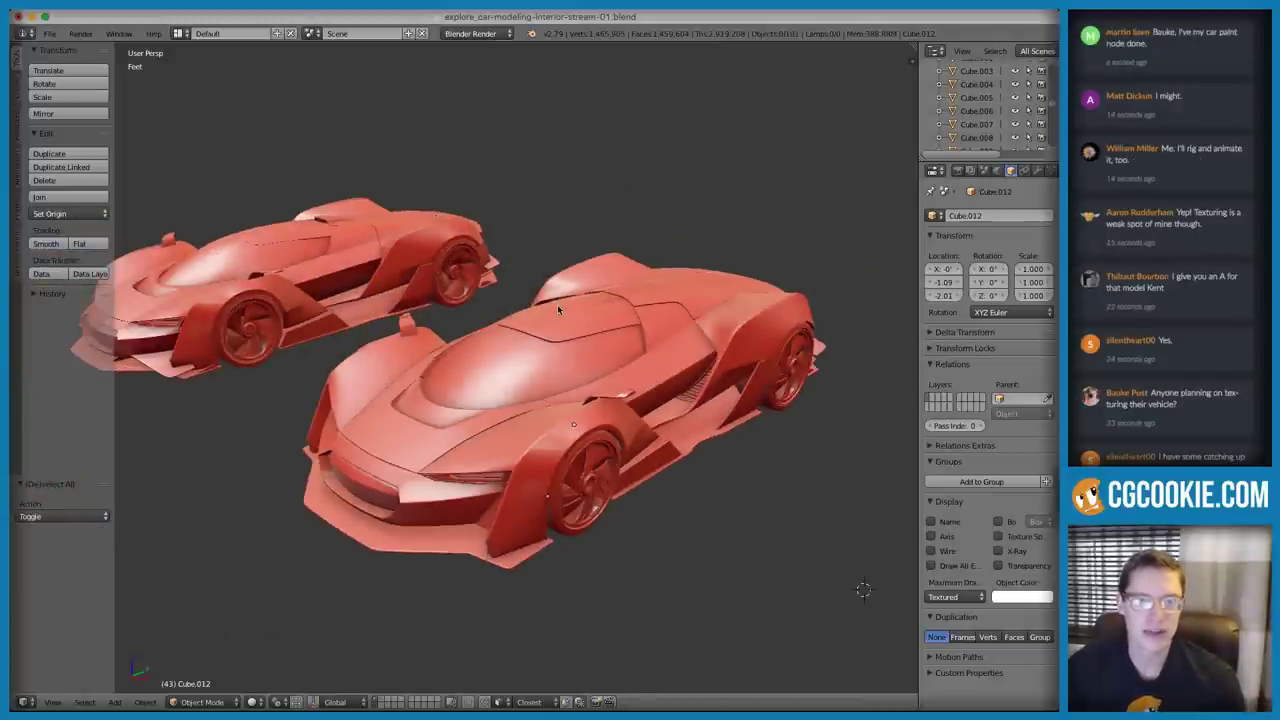
Examine the nearer car's side panel, air intake and canopy seams up close, and compare them with the other car
scroll(562, 305, "up", 8)
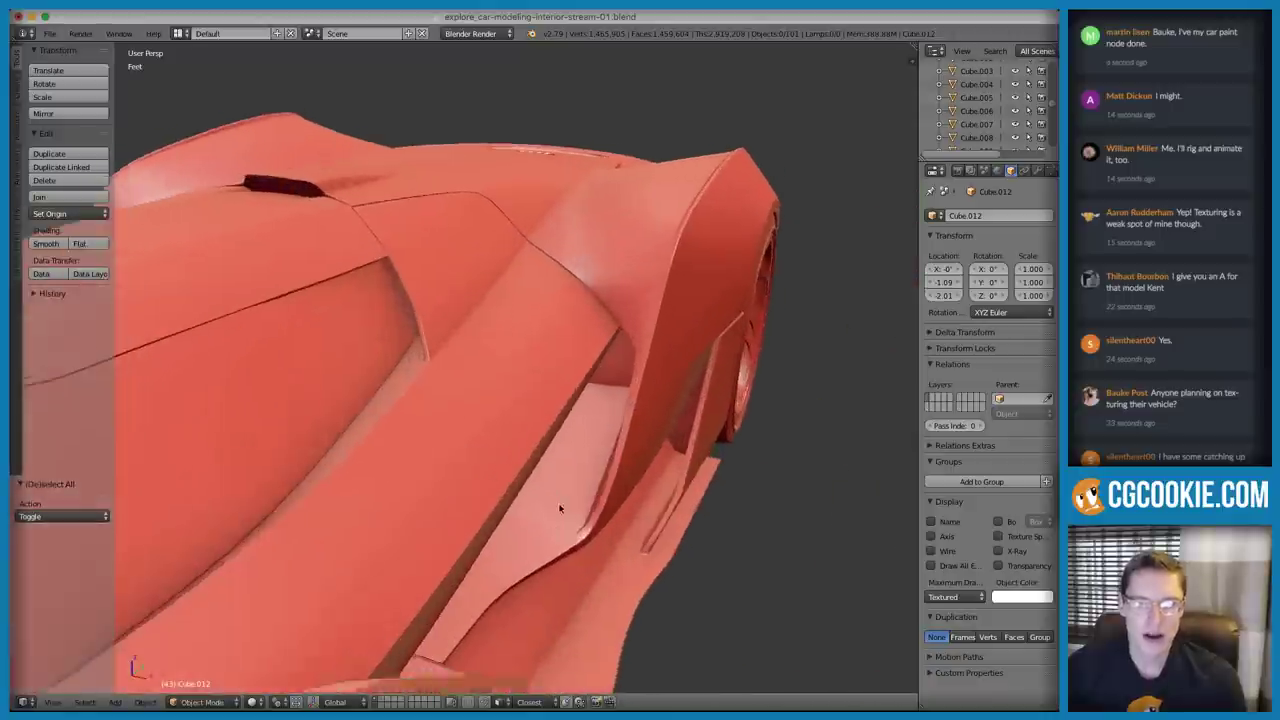
middle_click_drag(560, 509, 590, 458)
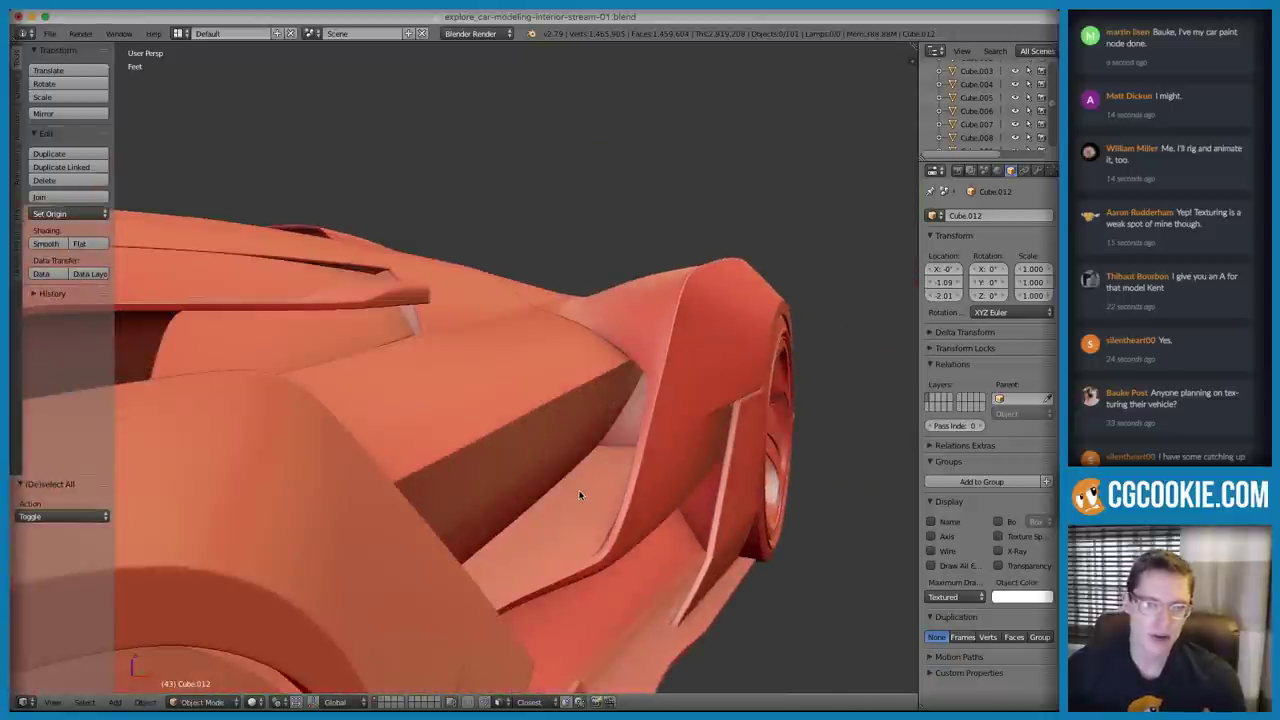
middle_click_drag(574, 478, 430, 427)
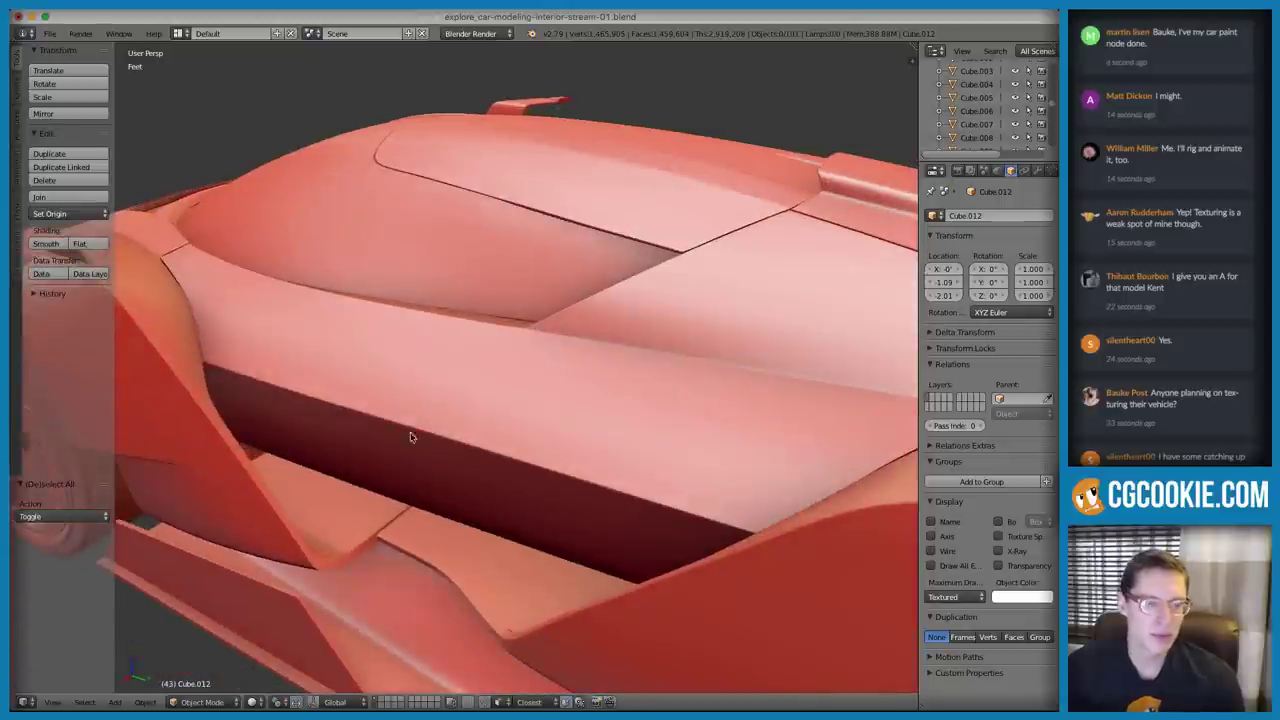
scroll(273, 430, "down", 8)
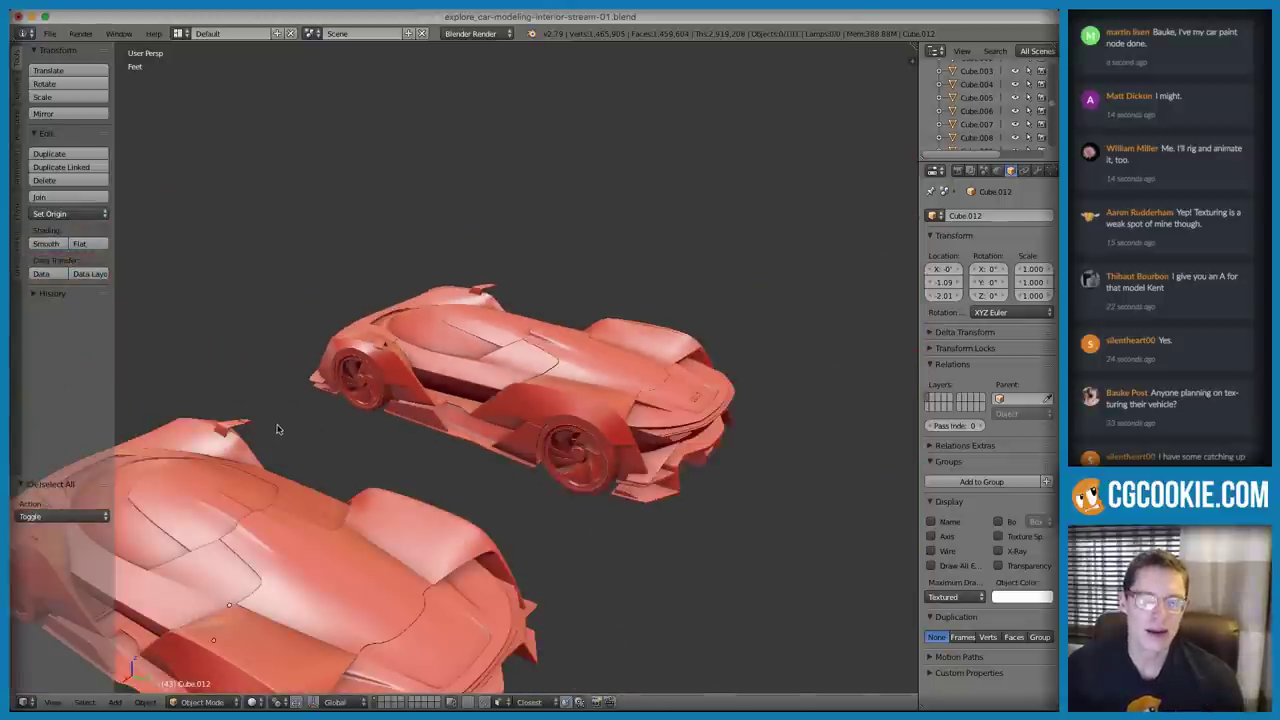
middle_click_drag(275, 430, 517, 346, "shift")
scroll(497, 426, "up", 4)
middle_click_drag(497, 426, 460, 350, "shift")
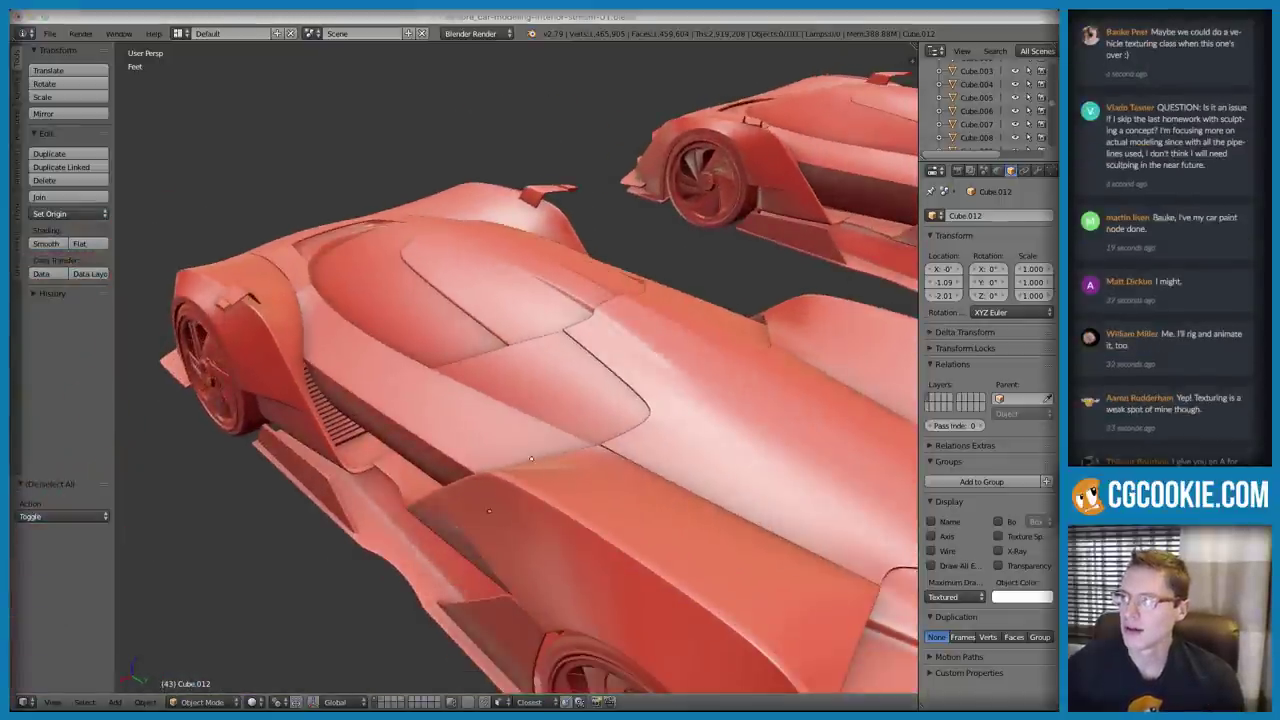
scroll(500, 360, "up", 3)
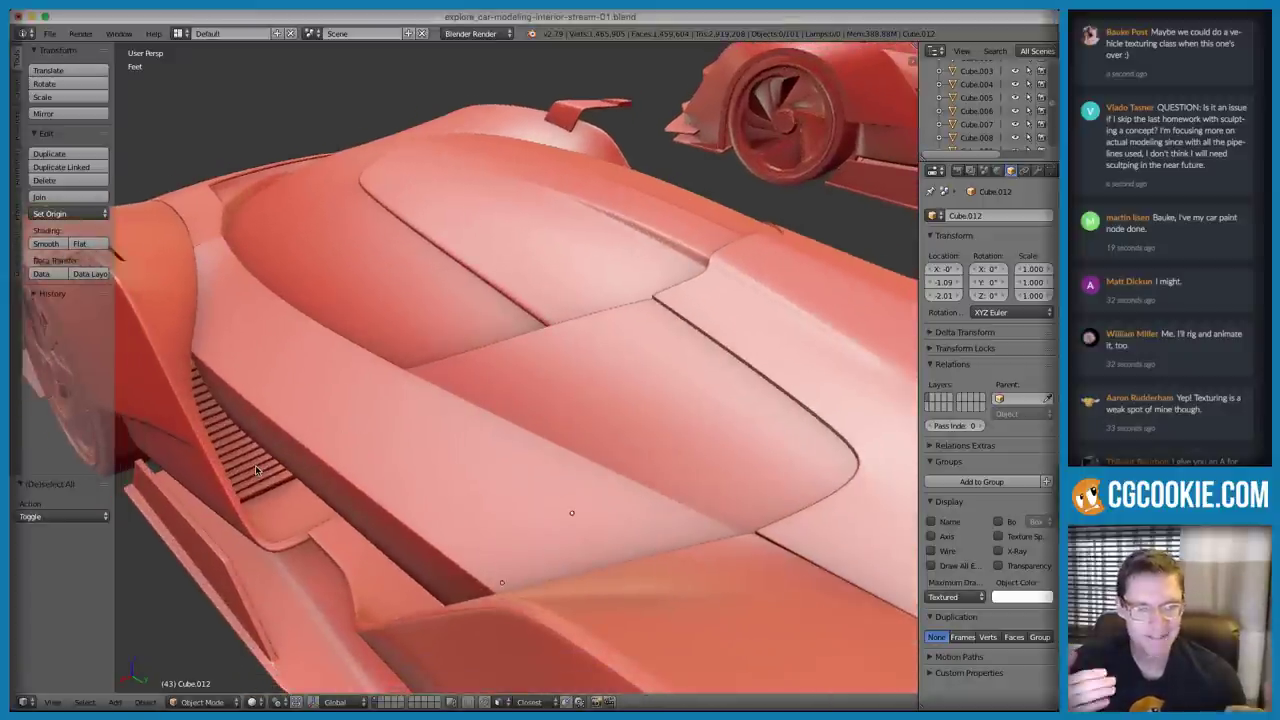
Centre the view on the nearer car's side vent slats and examine the bodywork from there around to the rear
middle_click_drag(240, 424, 430, 446)
right_click(196, 427)
key("KP_Decimal")
middle_click_drag(430, 446, 595, 447, "shift")
scroll(286, 434, "up", 1)
middle_click_drag(710, 418, 291, 358)
scroll(770, 358, "down", 3)
right_click(266, 343)
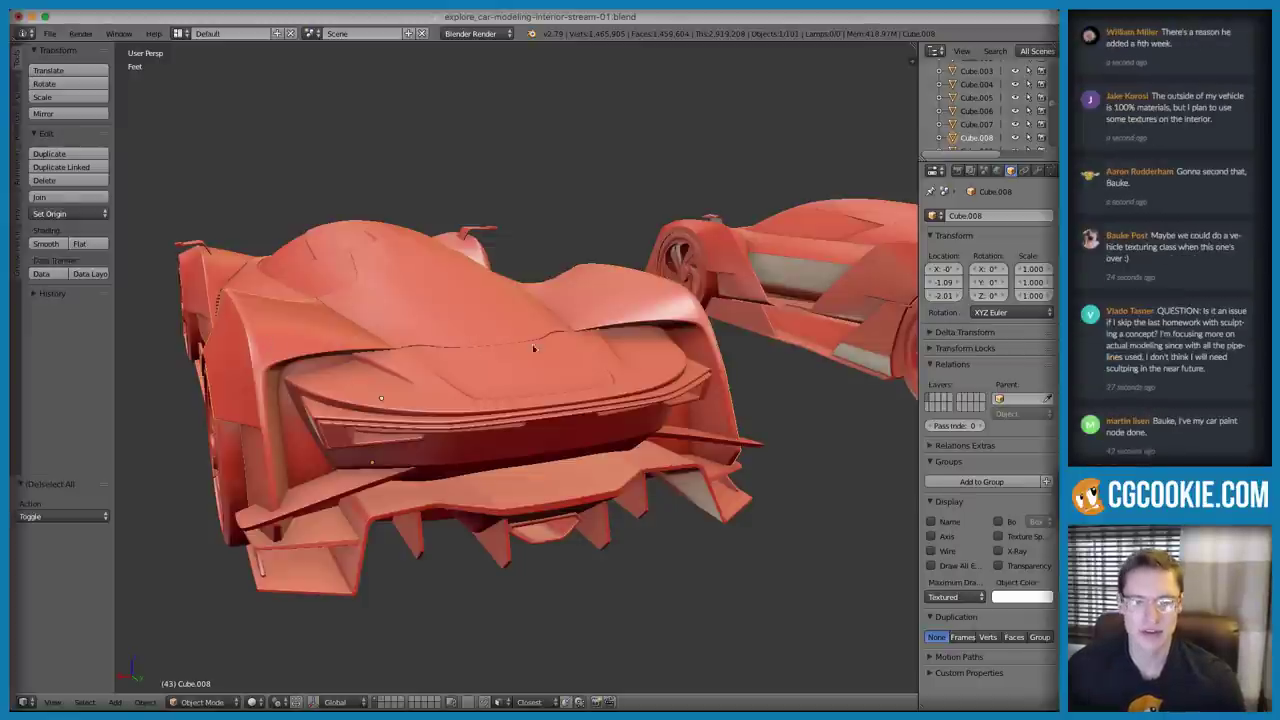
Inspect the nearer car's rear body part in wireframe and solid display, and examine the rear end from behind
middle_click_drag(706, 289, 563, 357)
middle_click_drag(694, 375, 514, 391)
right_click(517, 388)
key("z")
key("z")
scroll(614, 367, "down", 4)
middle_click_drag(614, 367, 543, 325)
middle_click_drag(680, 330, 517, 331, "shift")
scroll(517, 390, "up", 3)
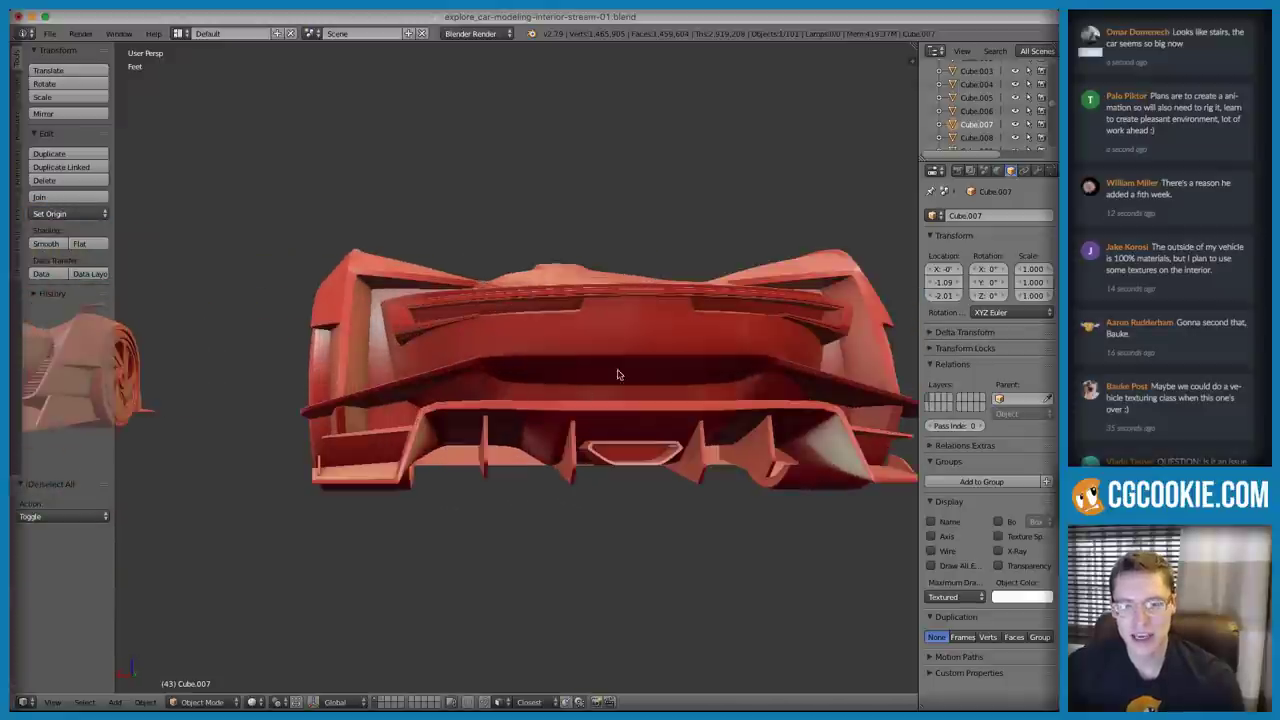
Examine the rear bumper and diffuser fins from low angles, and compare the rear ends of both cars
middle_click_drag(617, 375, 629, 355)
middle_click_drag(515, 318, 525, 327)
middle_click_drag(565, 374, 557, 286, "ctrl")
middle_click_drag(401, 298, 600, 305, "shift")
middle_click_drag(556, 305, 551, 346, "ctrl")
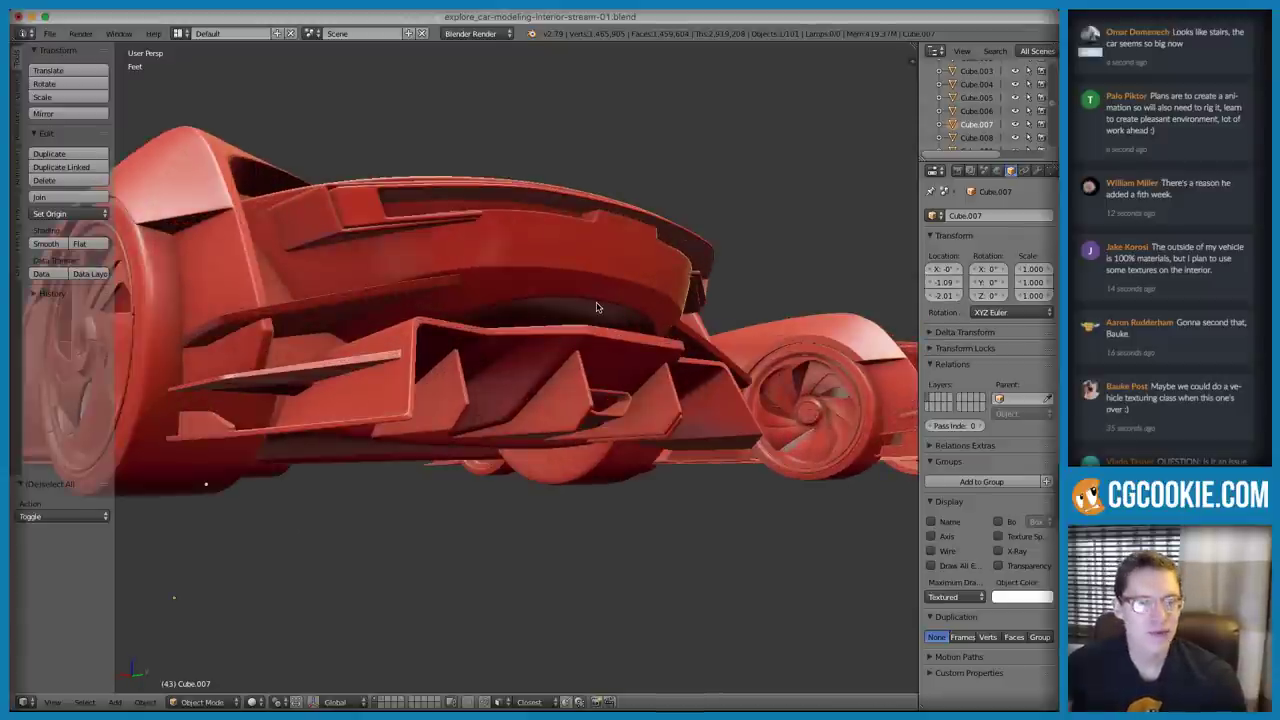
scroll(533, 315, "down", 6)
middle_click_drag(518, 295, 518, 328)
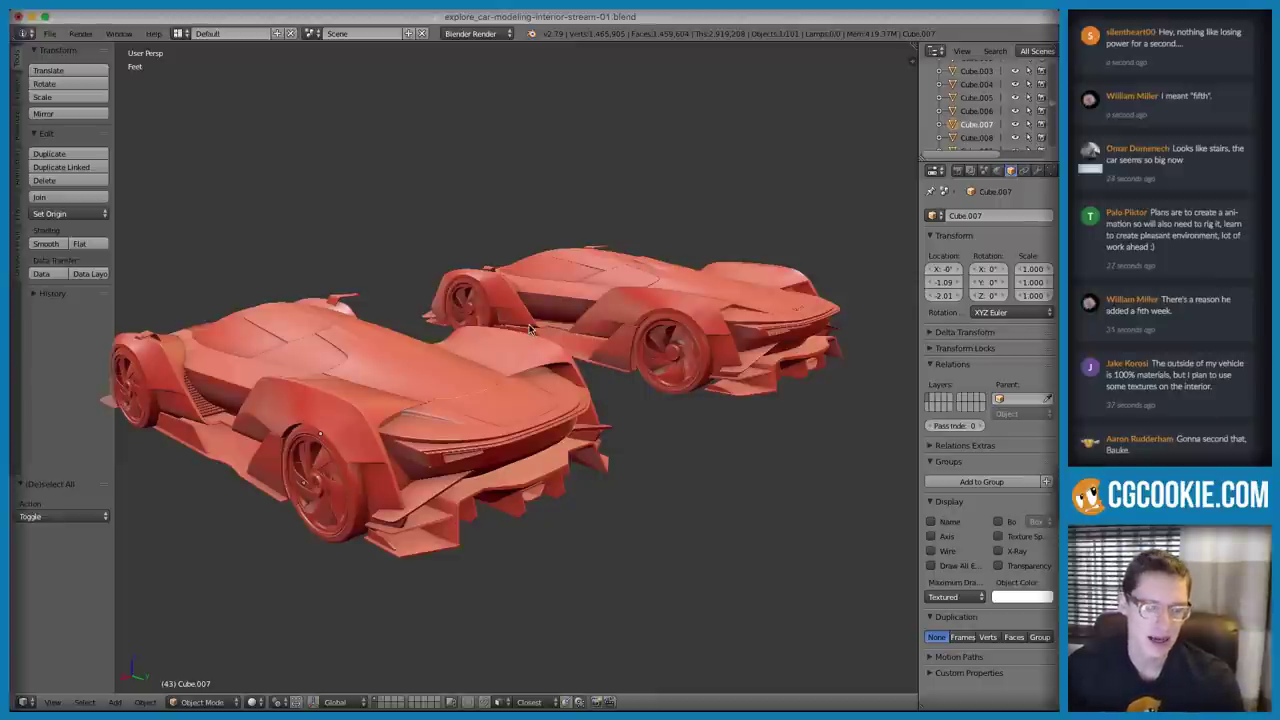
Compare the floor panels of the two cars from below
middle_click_drag(525, 348, 602, 368)
right_click(605, 294)
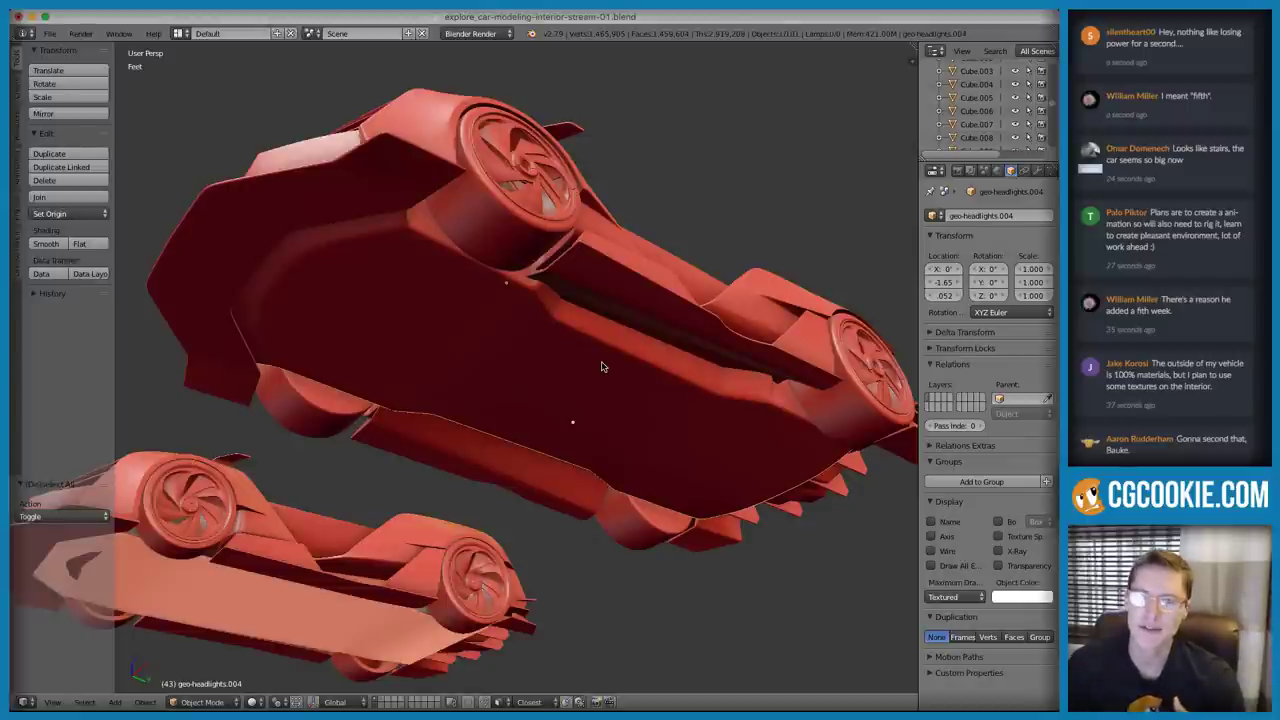
middle_click_drag(605, 373, 770, 320)
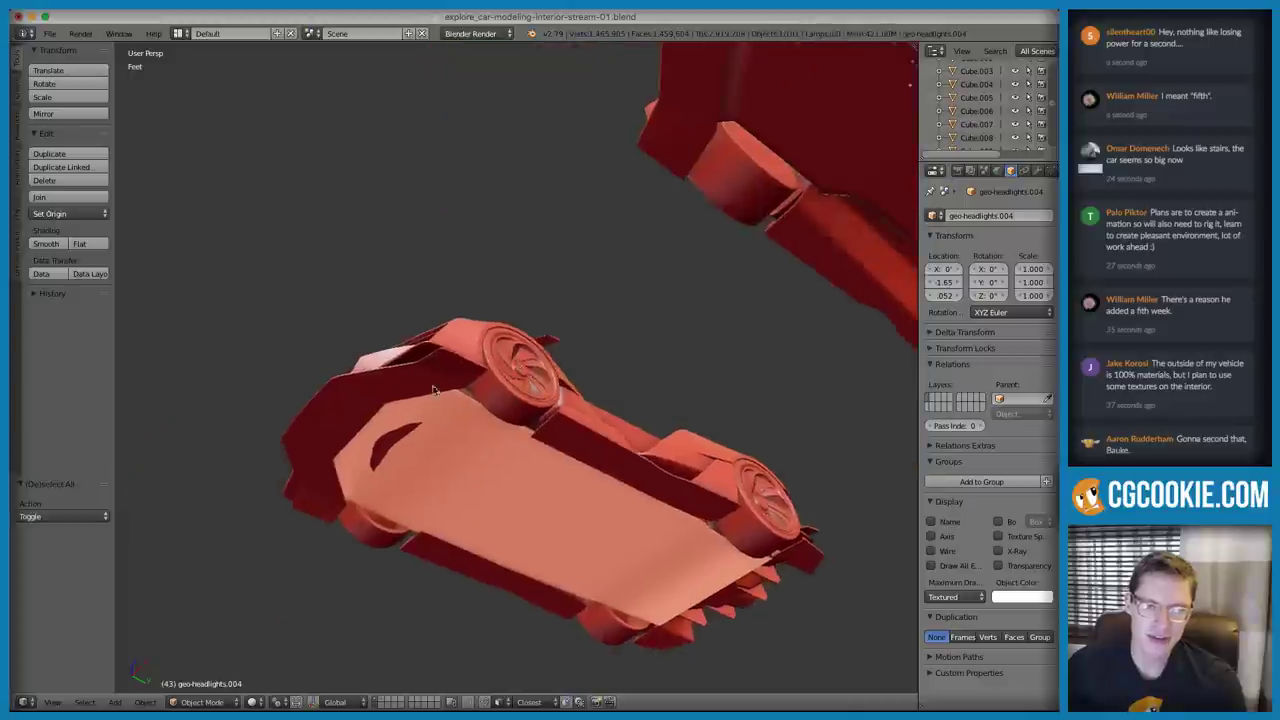
middle_click_drag(540, 450, 500, 390)
scroll(490, 480, "up", 2)
mouse_move(490, 490)
middle_mouse_down("shift")
mouse_move(490, 388)
mouse_move(516, 372)
mouse_move(514, 403)
mouse_move(458, 381)
mouse_move(520, 331)
mouse_move(660, 298)
mouse_move(506, 340)
mouse_move(588, 308)
middle_mouse_up("shift")
Inspect the floor and wheel-well mesh of the car with the flat underside in wireframe and solid display
right_click(458, 381)
key("z")
key("z")
key("z")
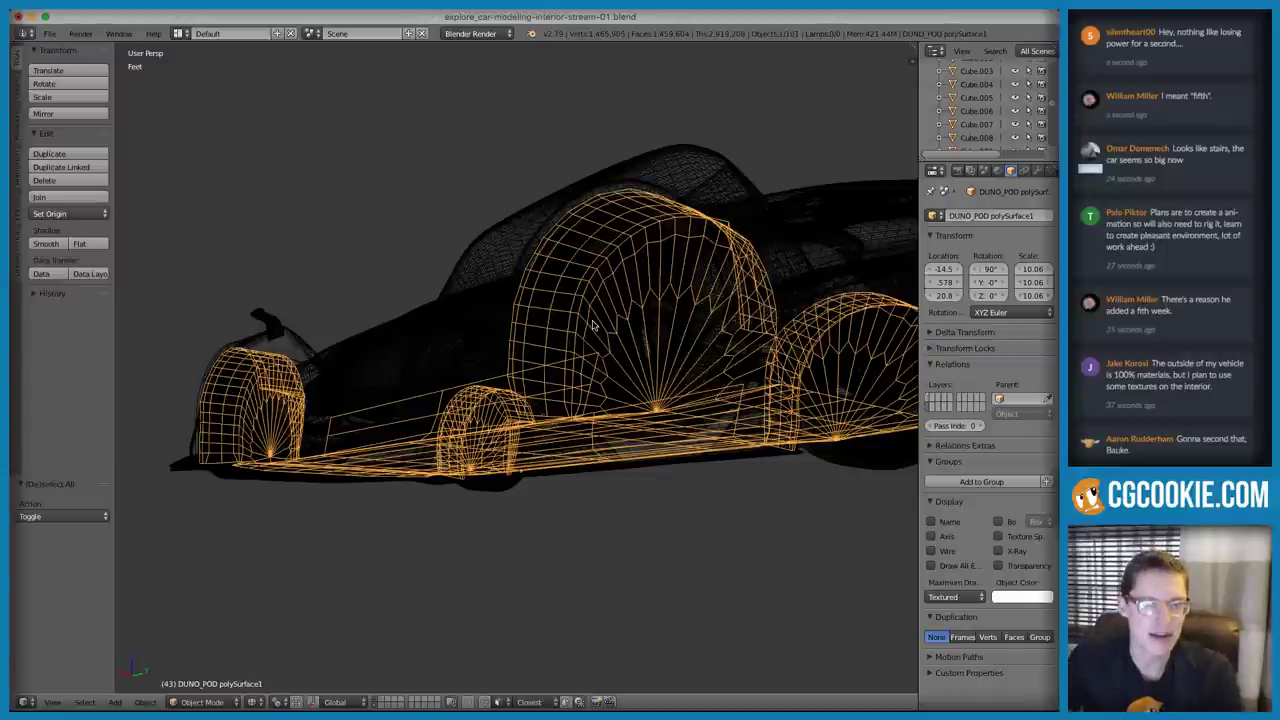
key("z")
mouse_move(714, 241)
middle_mouse_down()
mouse_move(666, 263)
mouse_move(677, 277)
mouse_move(621, 349)
middle_mouse_up()
key("z")
key("z")
Inspect the CHERNI_DUPKI polySurface1 part in wireframe and solid display, and view the whole car from the front
right_click(455, 389)
mouse_move(455, 389)
middle_mouse_down()
mouse_move(623, 337)
mouse_move(686, 370)
mouse_move(540, 383)
mouse_move(567, 377)
middle_mouse_up()
key("z")
key("z")
key("z")
key("z")
scroll(667, 341, "down", 3)
scroll(665, 300, "down", 4)
middle_click_drag(655, 298, 606, 324)
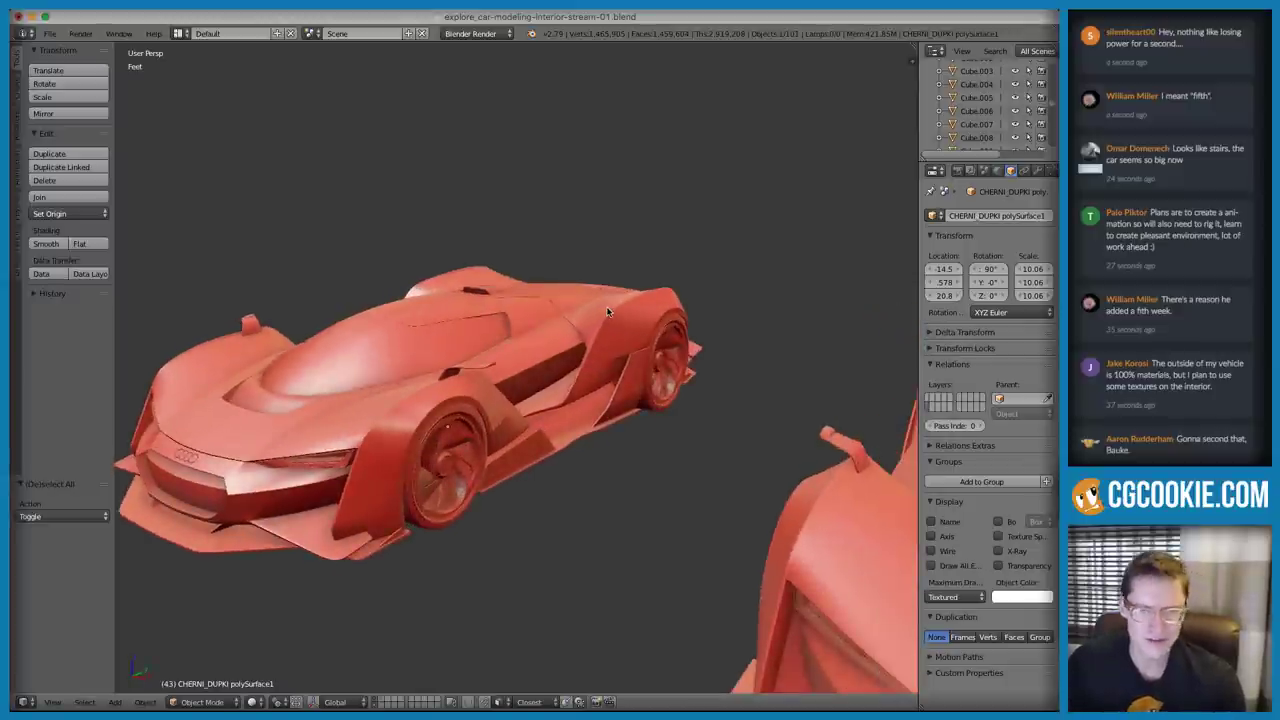
Hide the larger car's underside panel to examine the hollow body from below, and unhide it again
middle_click_drag(662, 343, 609, 203)
scroll(589, 305, "up", 5)
right_click(609, 203)
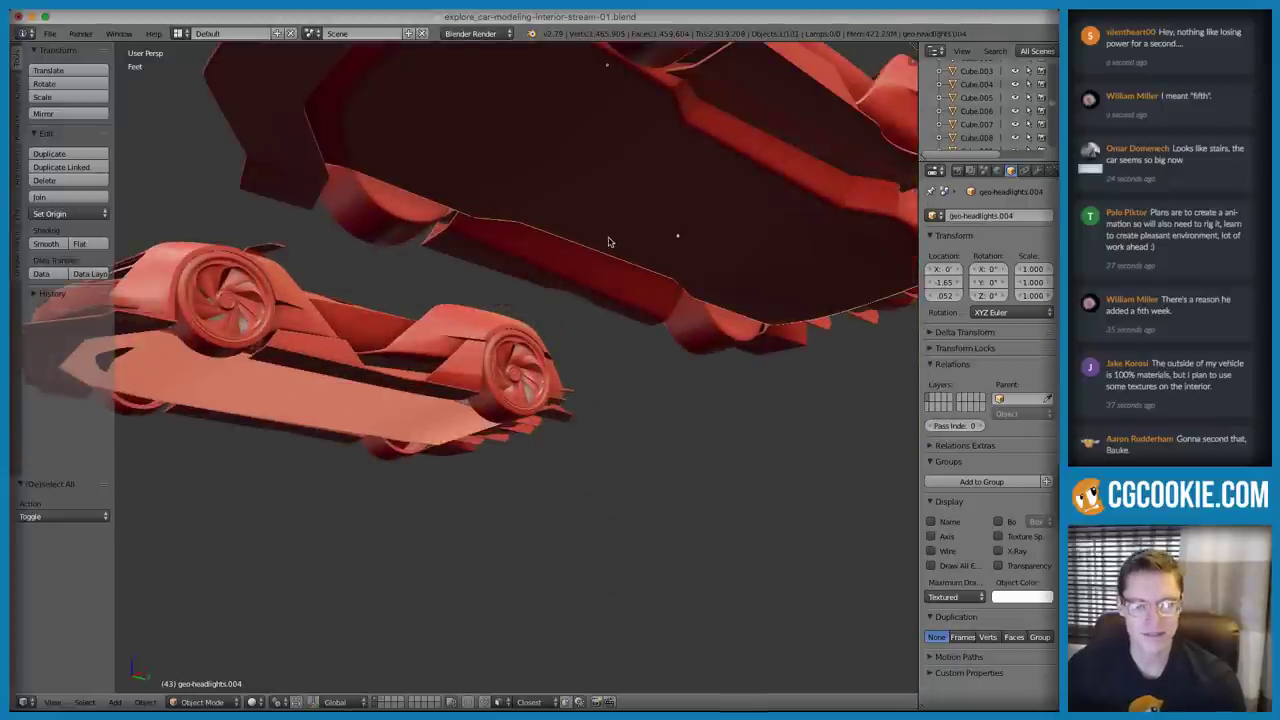
key("h")
middle_click_drag(671, 163, 590, 343)
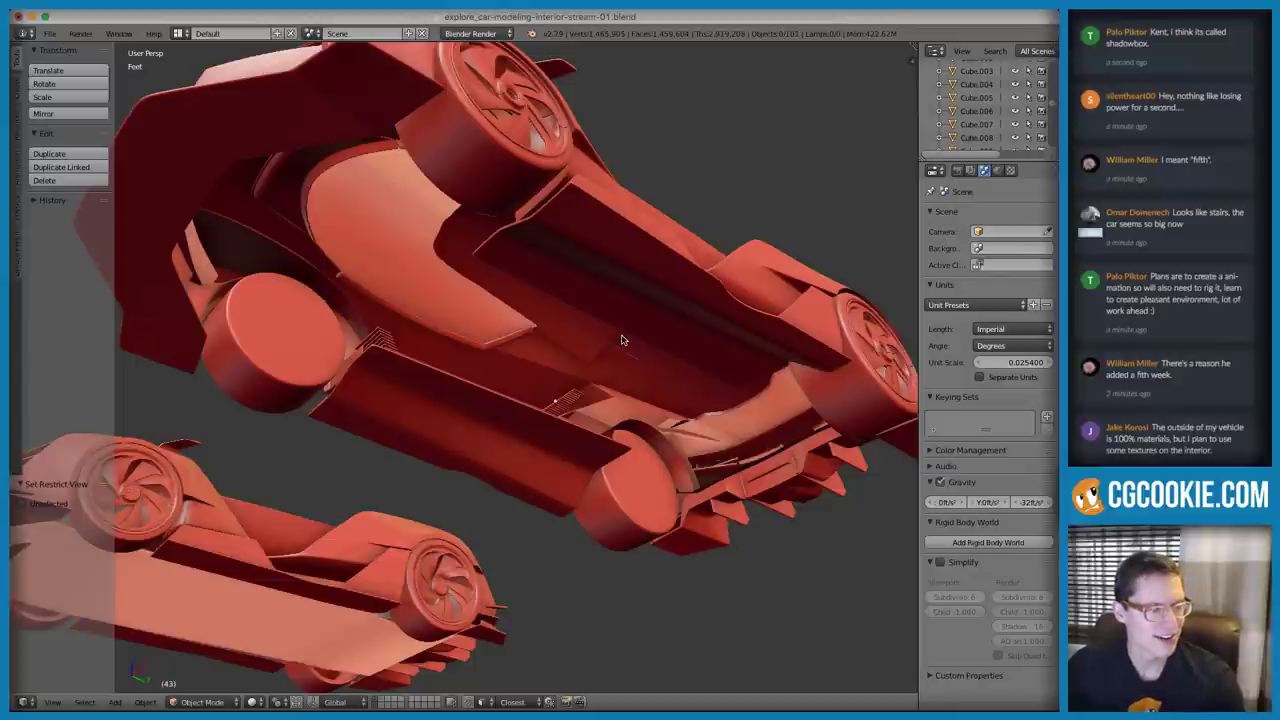
mouse_move(697, 335)
middle_mouse_down()
mouse_move(697, 314)
mouse_move(660, 420)
mouse_move(655, 368)
mouse_move(650, 390)
mouse_move(687, 337)
middle_mouse_up()
key("alt+h")
key("a")
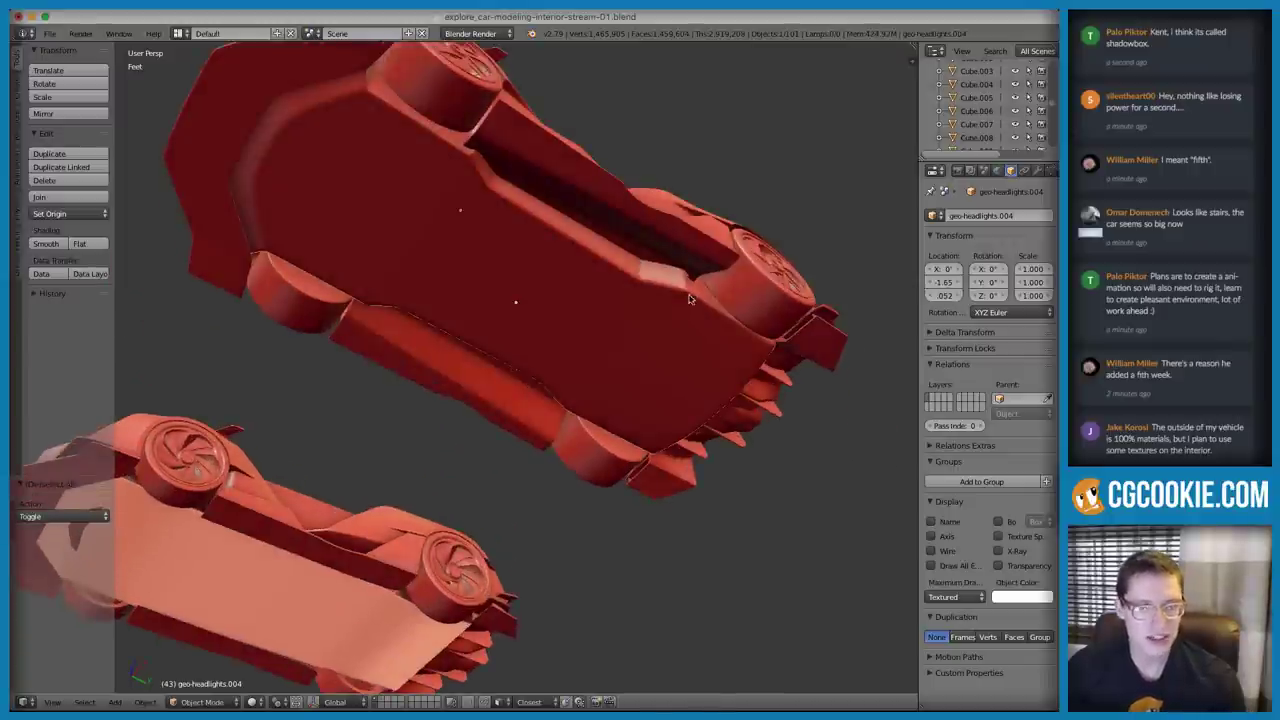
middle_click_drag(685, 325, 675, 313)
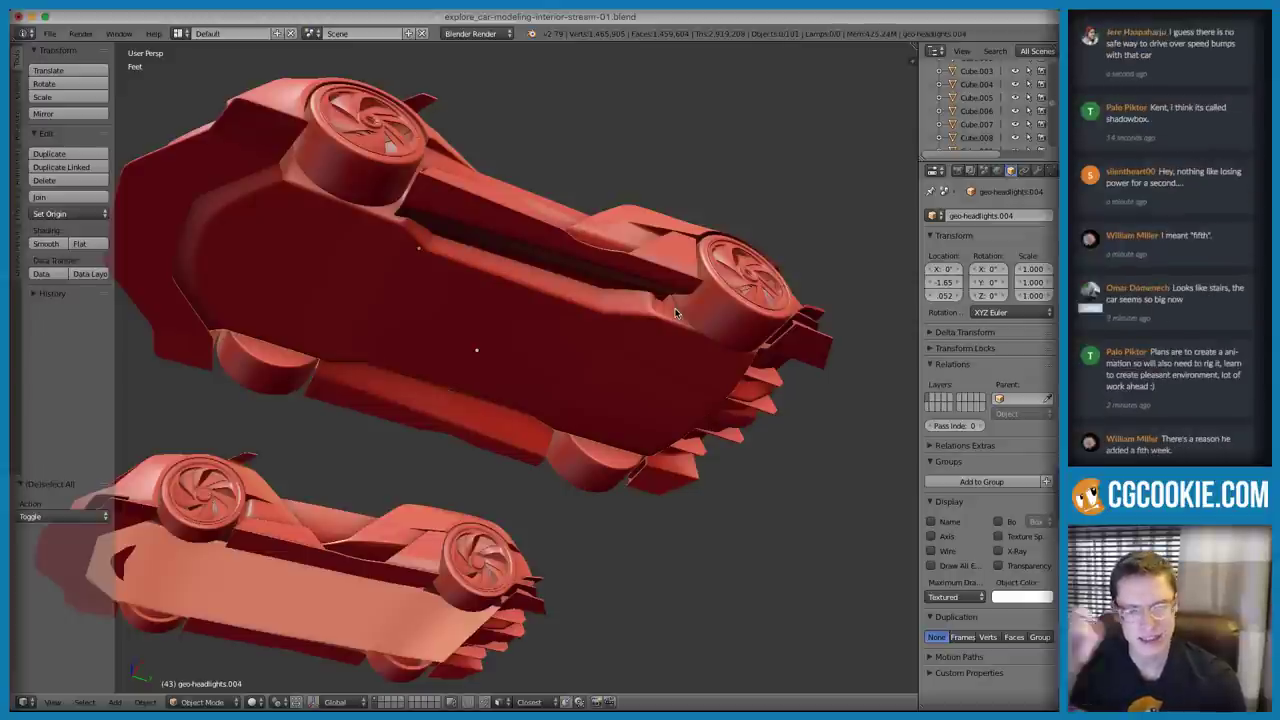
middle_click_drag(675, 313, 637, 346)
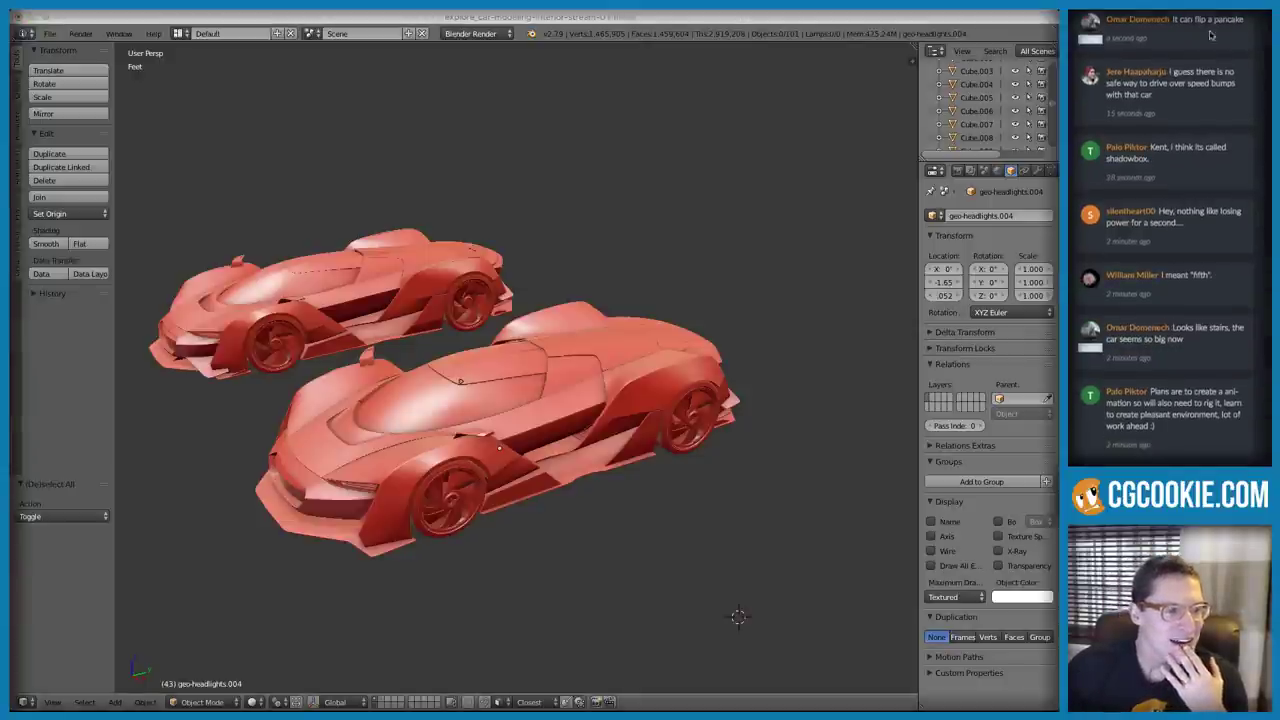
scroll(1183, 163, "down", 5)
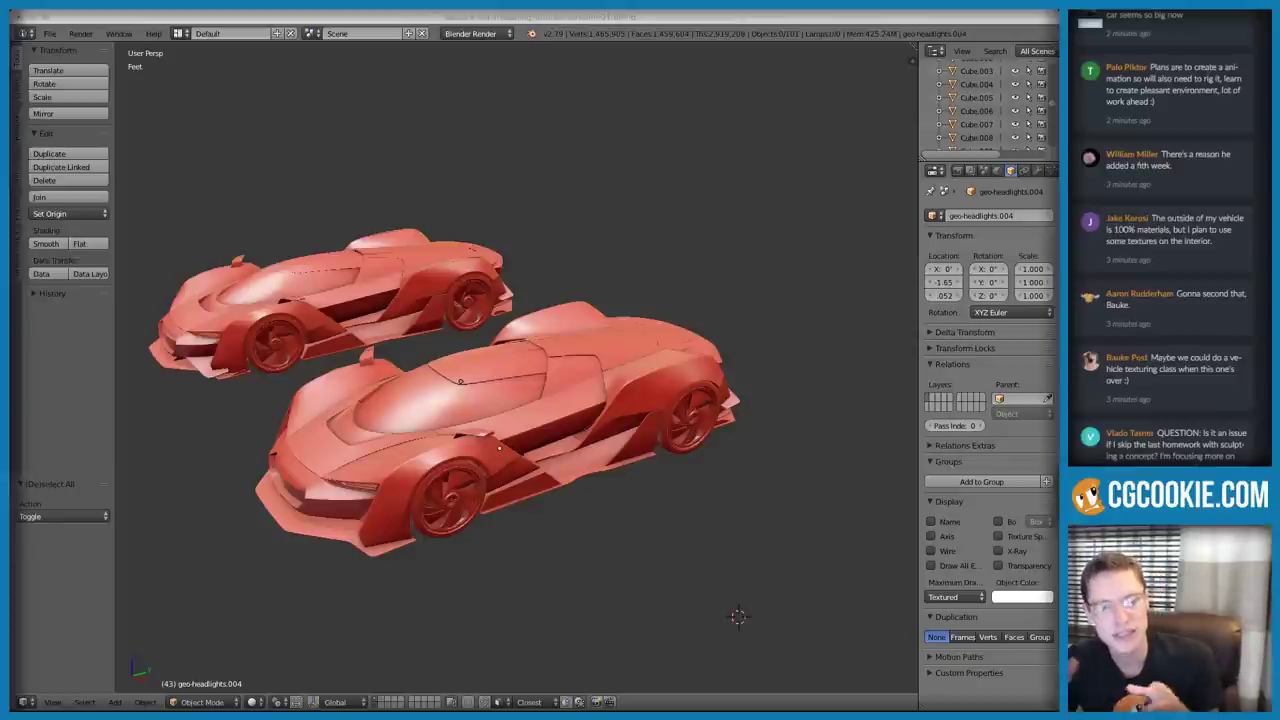
middle_click_drag(623, 280, 588, 303)
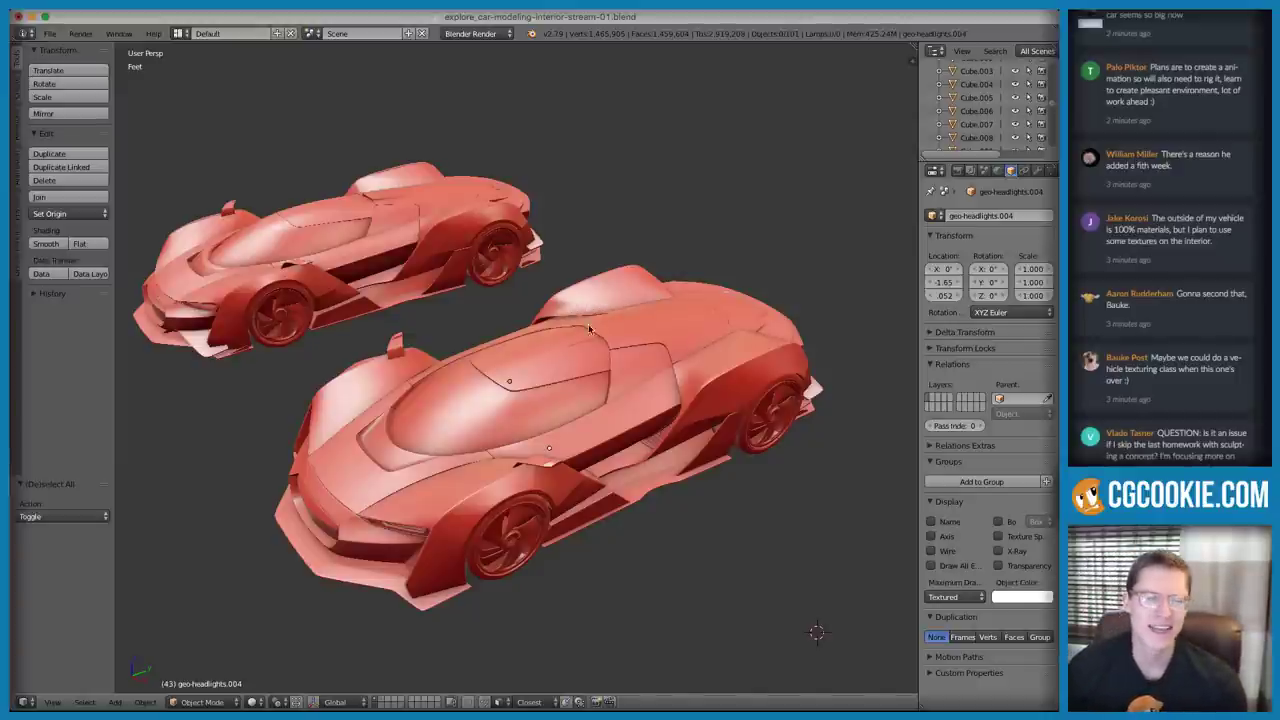
Read the class chat for new questions and comments, including the one about modeling the bottom of game vehicles
middle_click_drag(598, 322, 481, 475)
scroll(1184, 450, "down", 5)
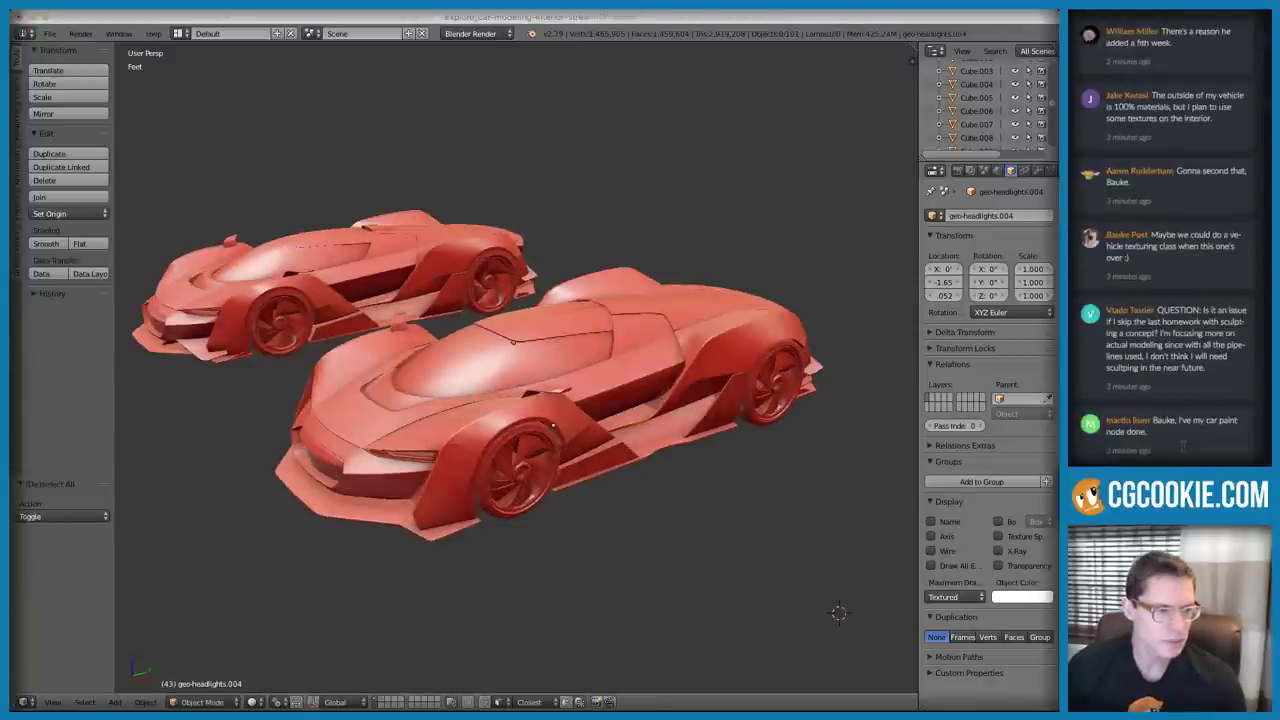
scroll(1184, 450, "down", 8)
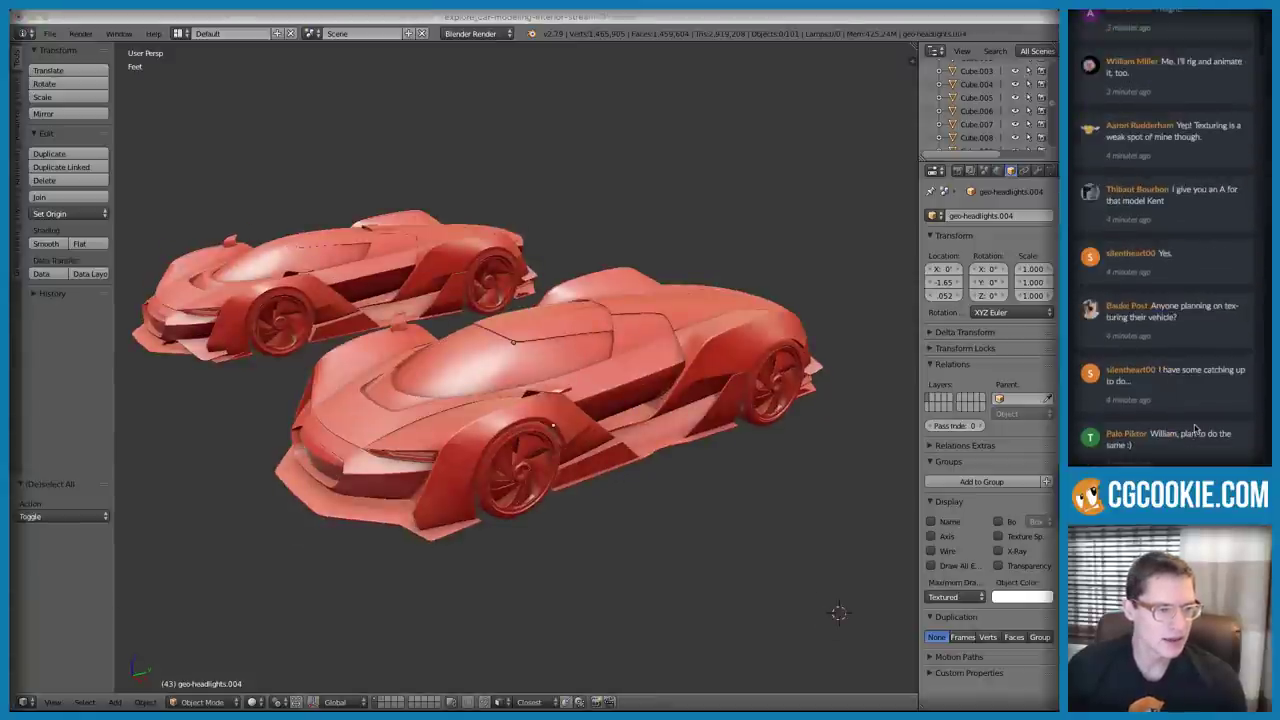
scroll(1194, 428, "down", 10)
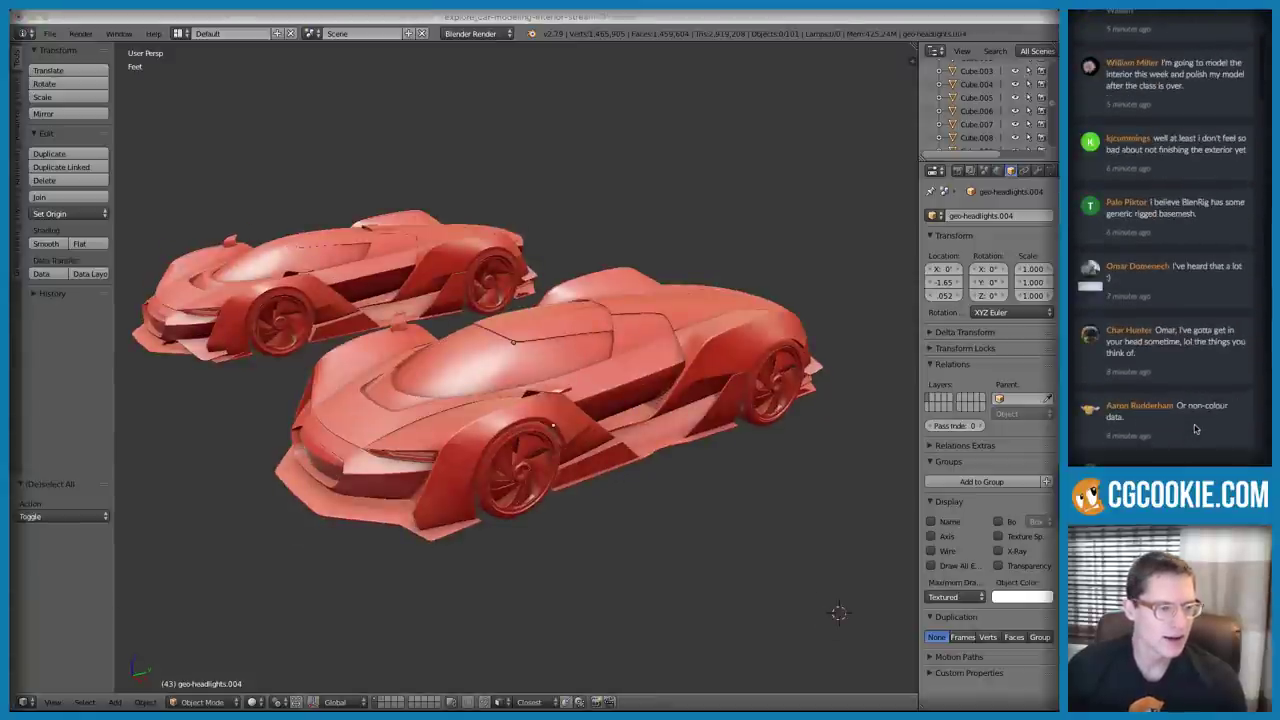
scroll(1194, 428, "up", 15)
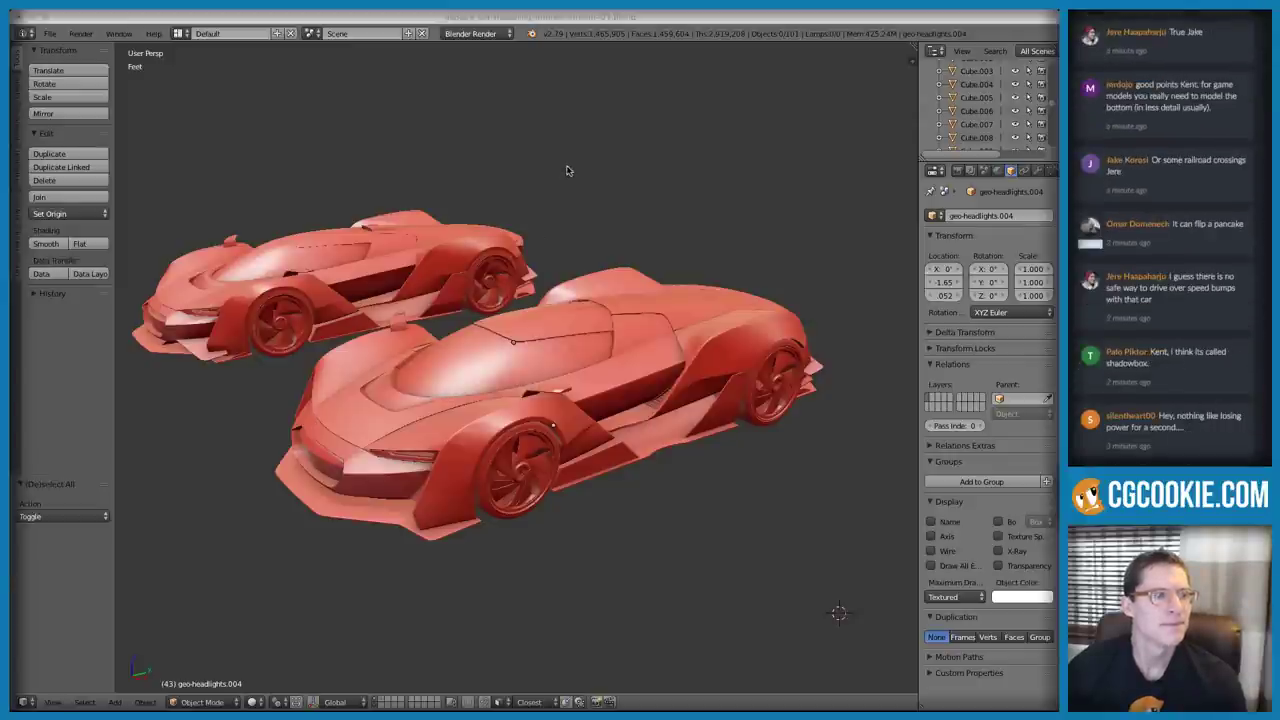
middle_click_drag(630, 181, 57, 354)
left_click_drag(1217, 110, 1151, 96)
left_click(1131, 118)
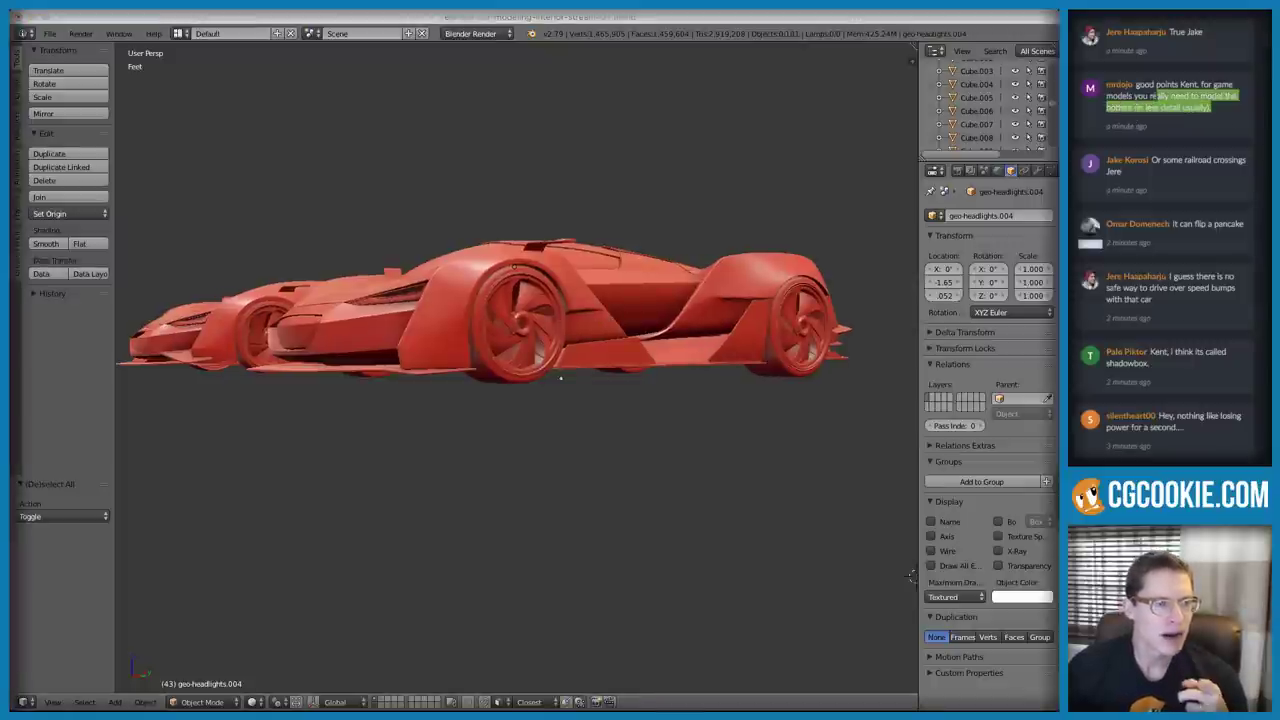
left_click(1208, 120)
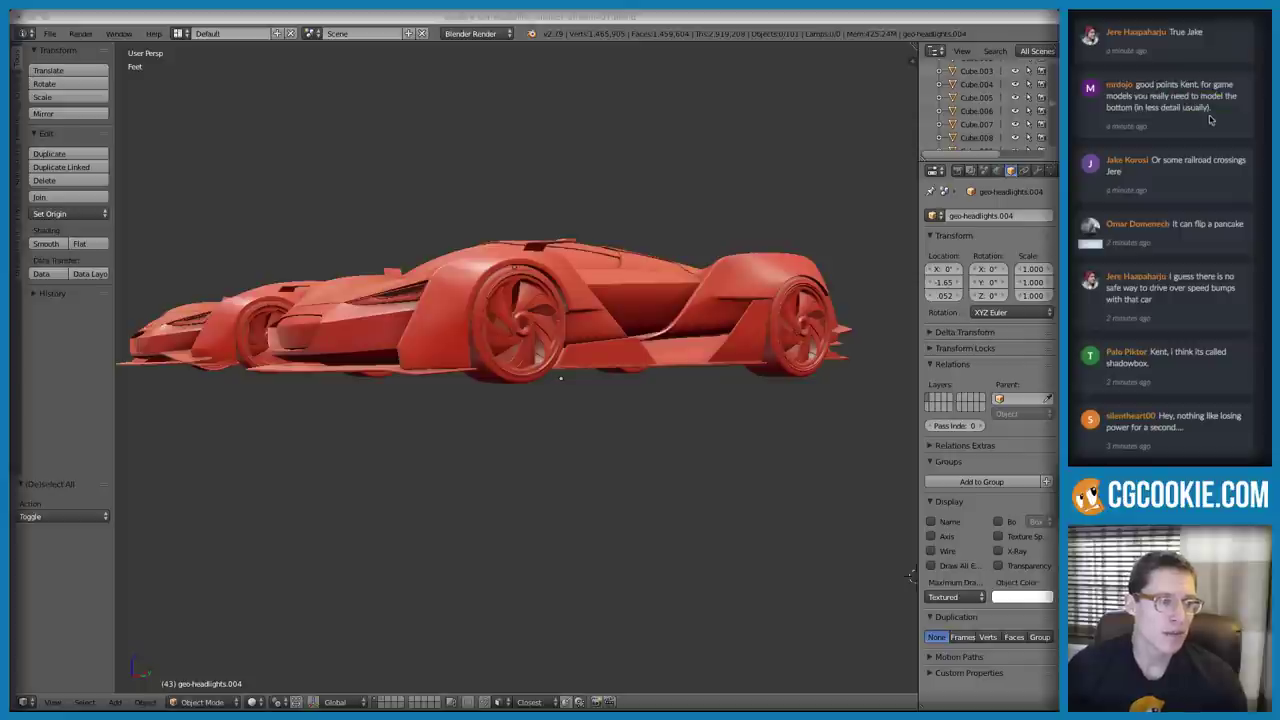
left_click(530, 174)
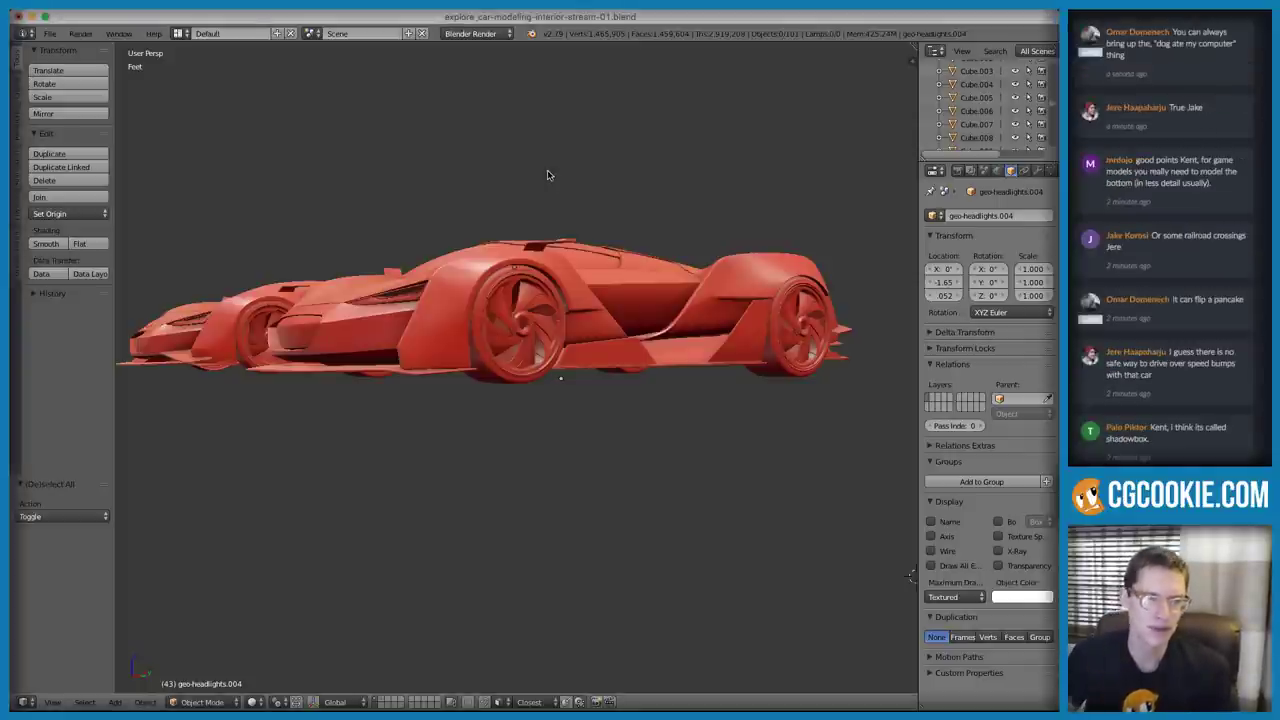
Examine both cars from below, briefly hiding and restoring the larger car's underside panel, and view them from above again
middle_click_drag(634, 250, 603, 219)
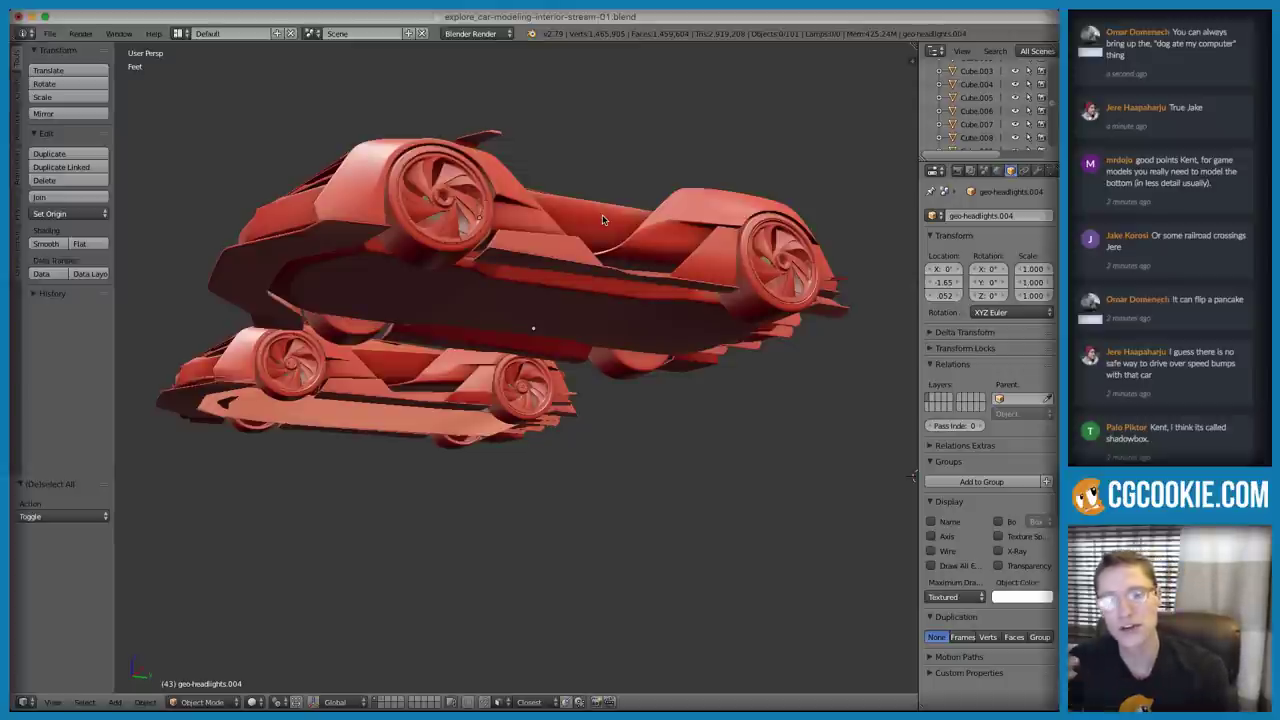
middle_click_drag(606, 218, 620, 278)
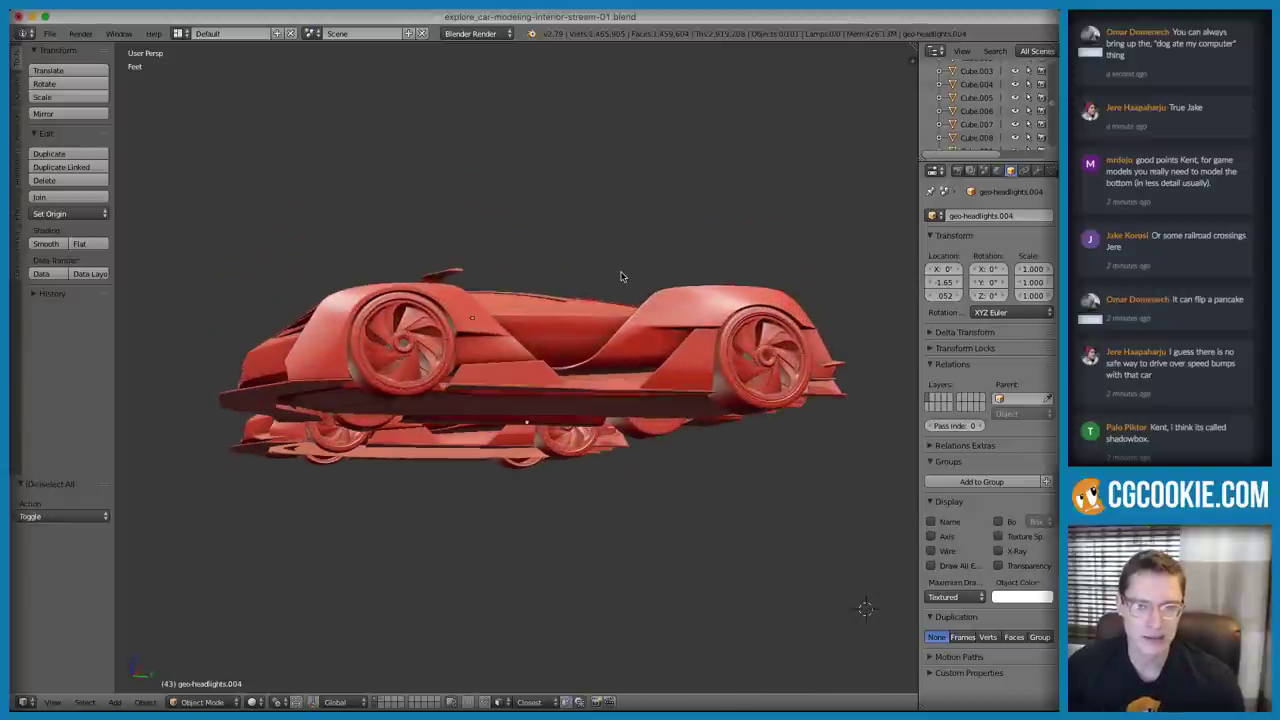
middle_click_drag(611, 246, 705, 342)
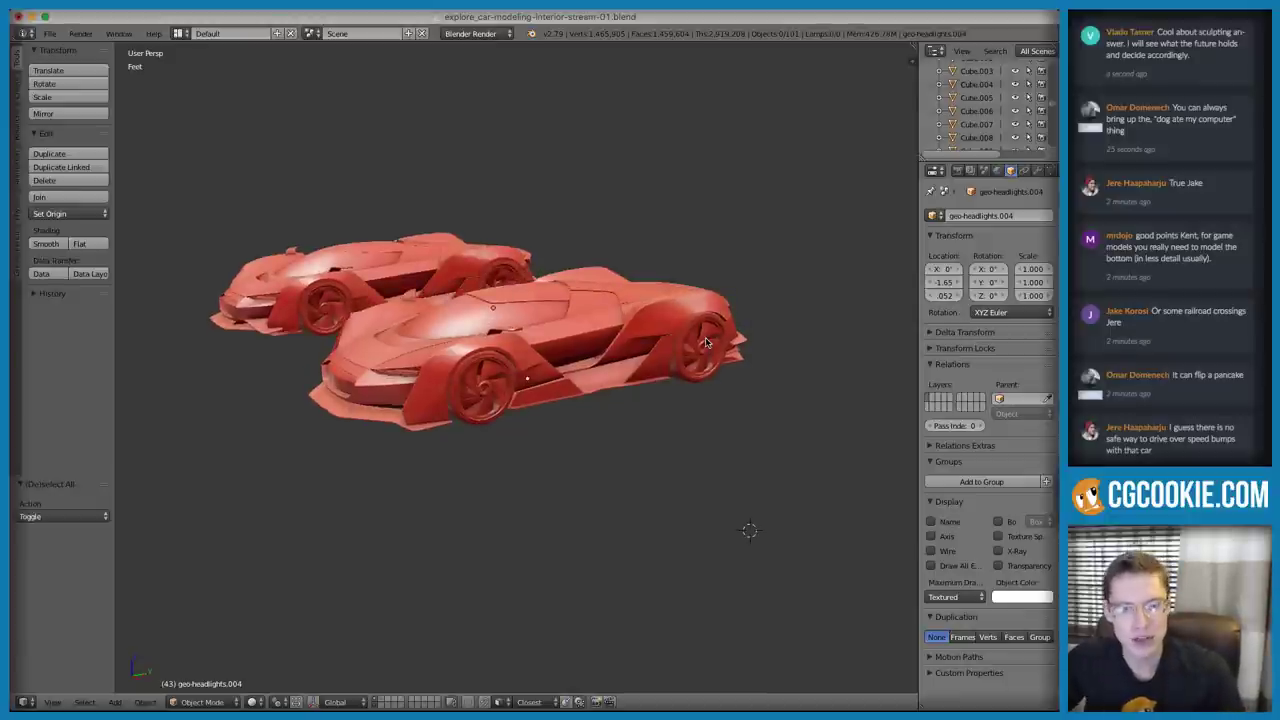
middle_click_drag(705, 342, 607, 374)
key("h")
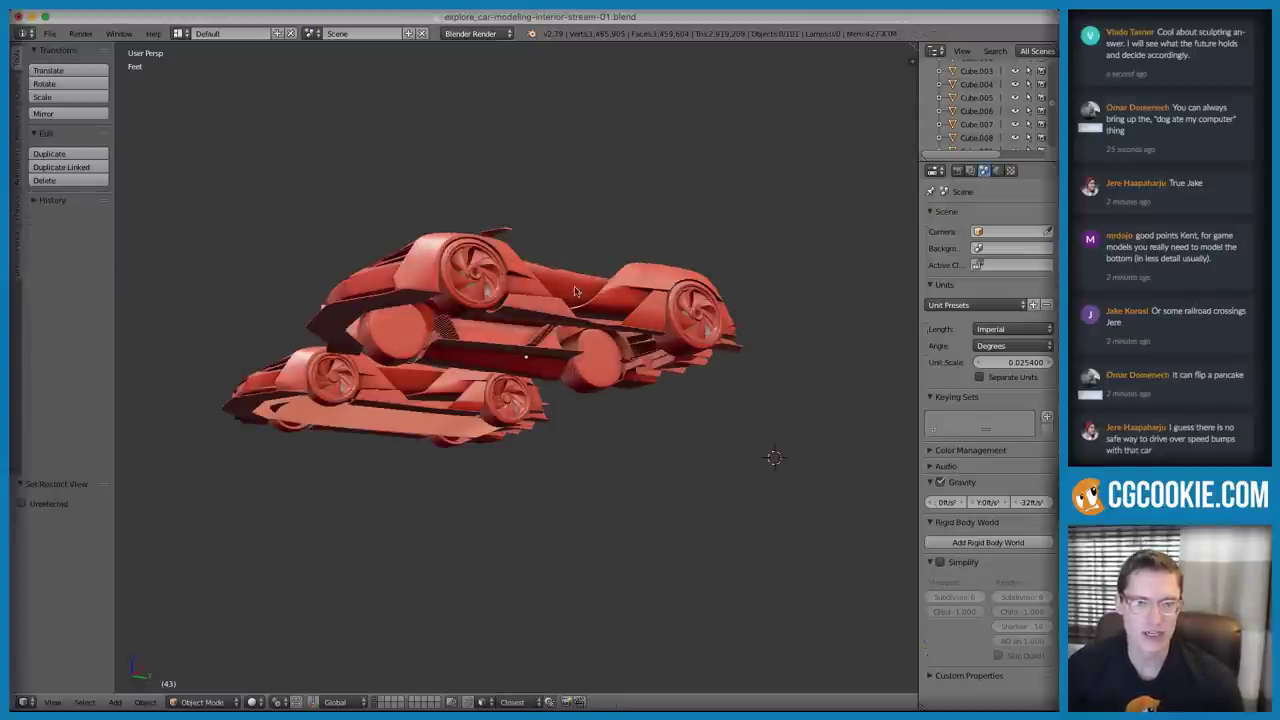
key("alt+h")
middle_click_drag(584, 320, 577, 362)
key("a")
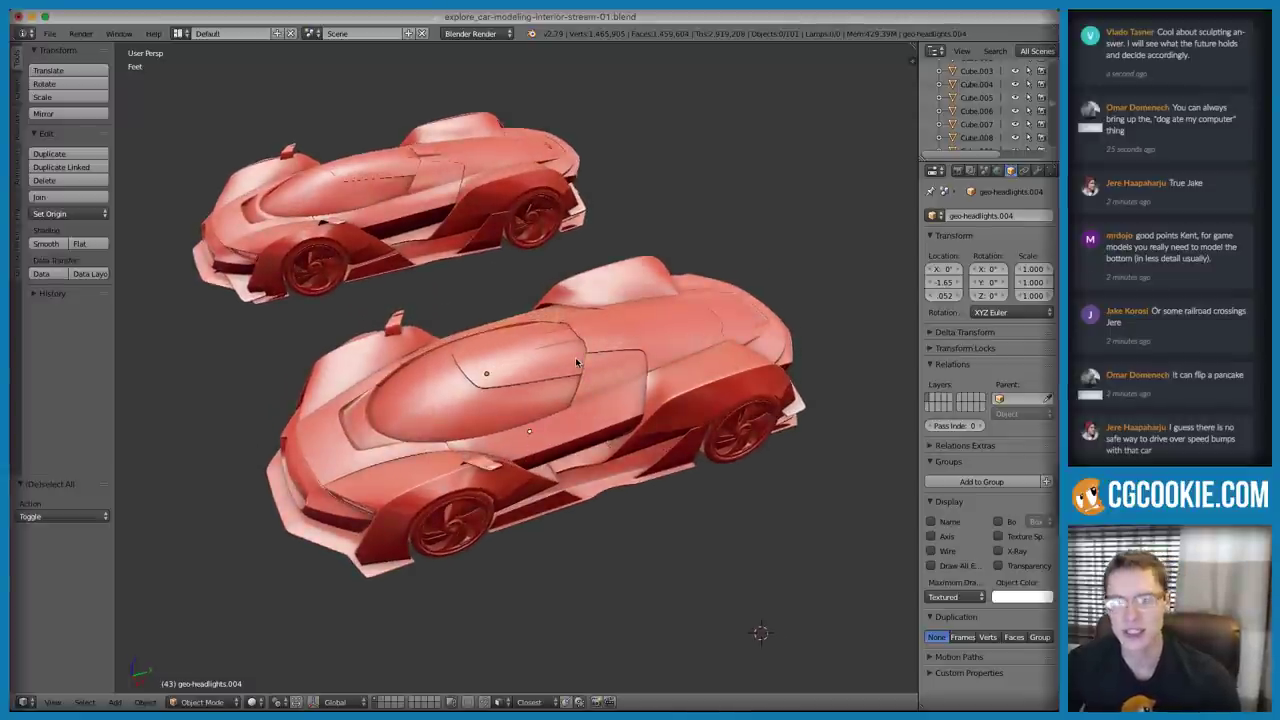
middle_click_drag(577, 362, 745, 326)
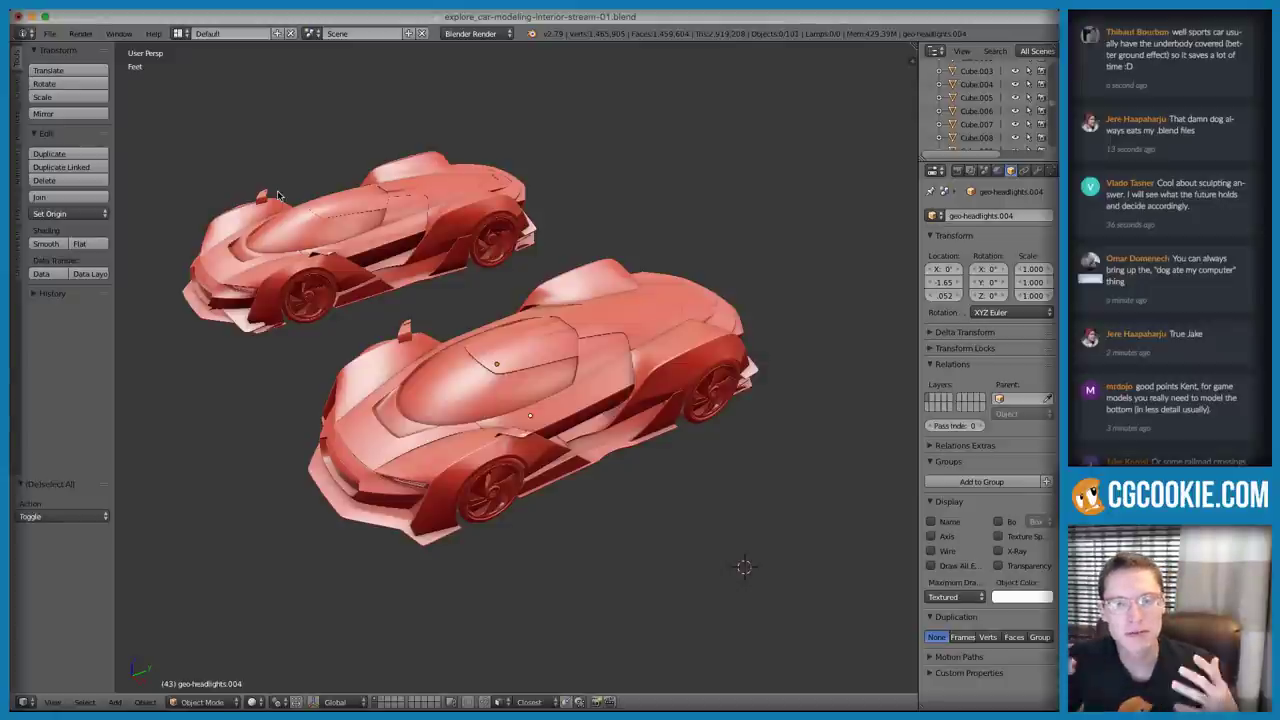
Isolate the layer holding the smaller car, using its TAVAN polySurface1 part to identify it
middle_click_drag(654, 149, 640, 291)
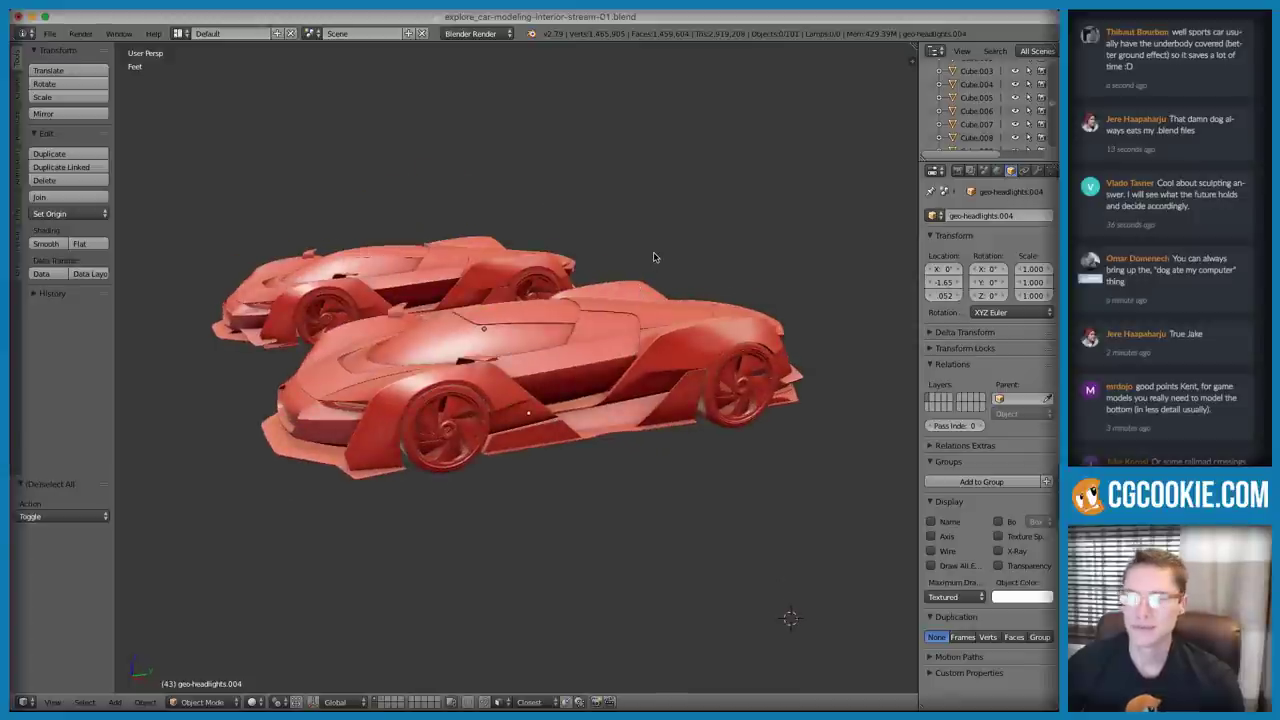
right_click(415, 253)
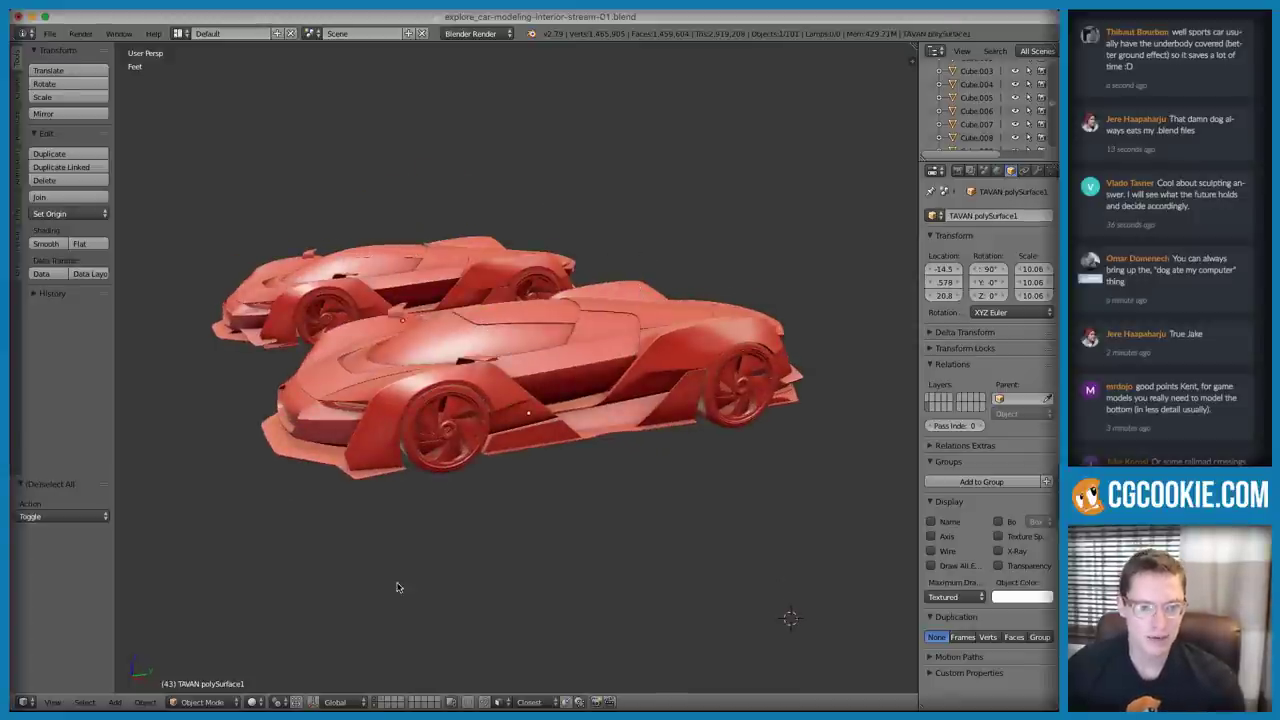
left_click(375, 700)
middle_click_drag(426, 367, 462, 292)
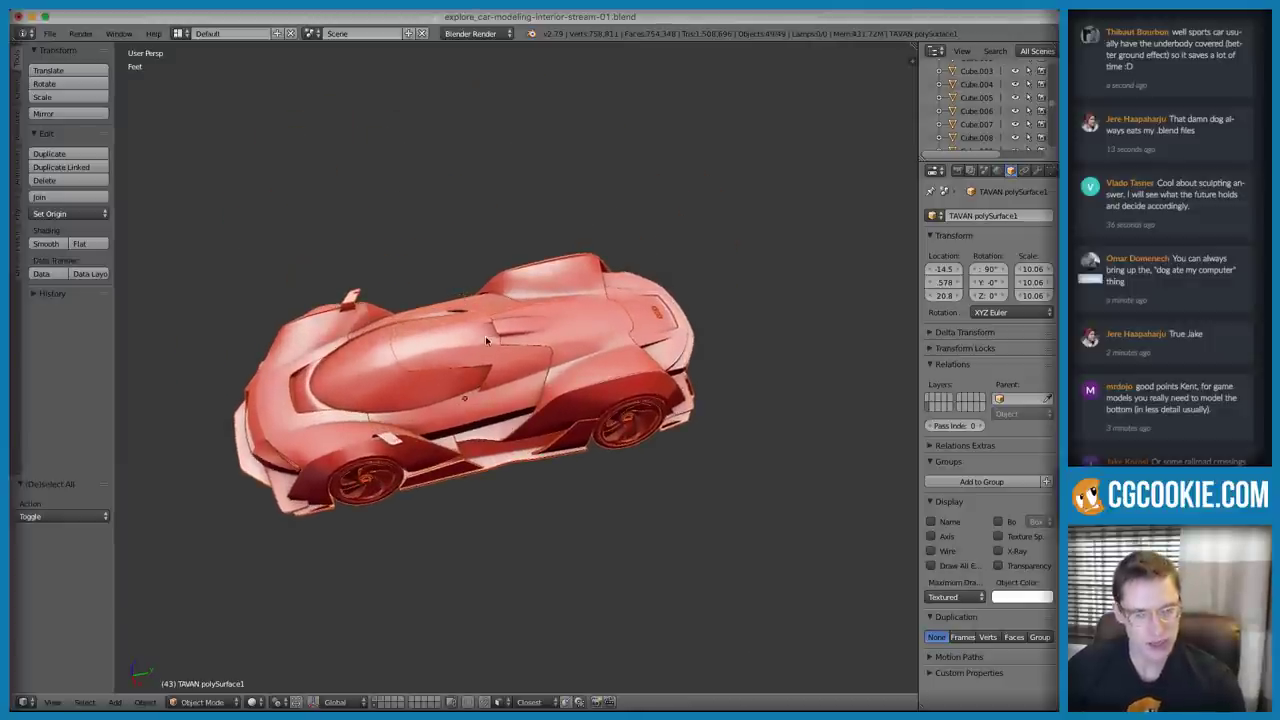
scroll(481, 338, "up", 5)
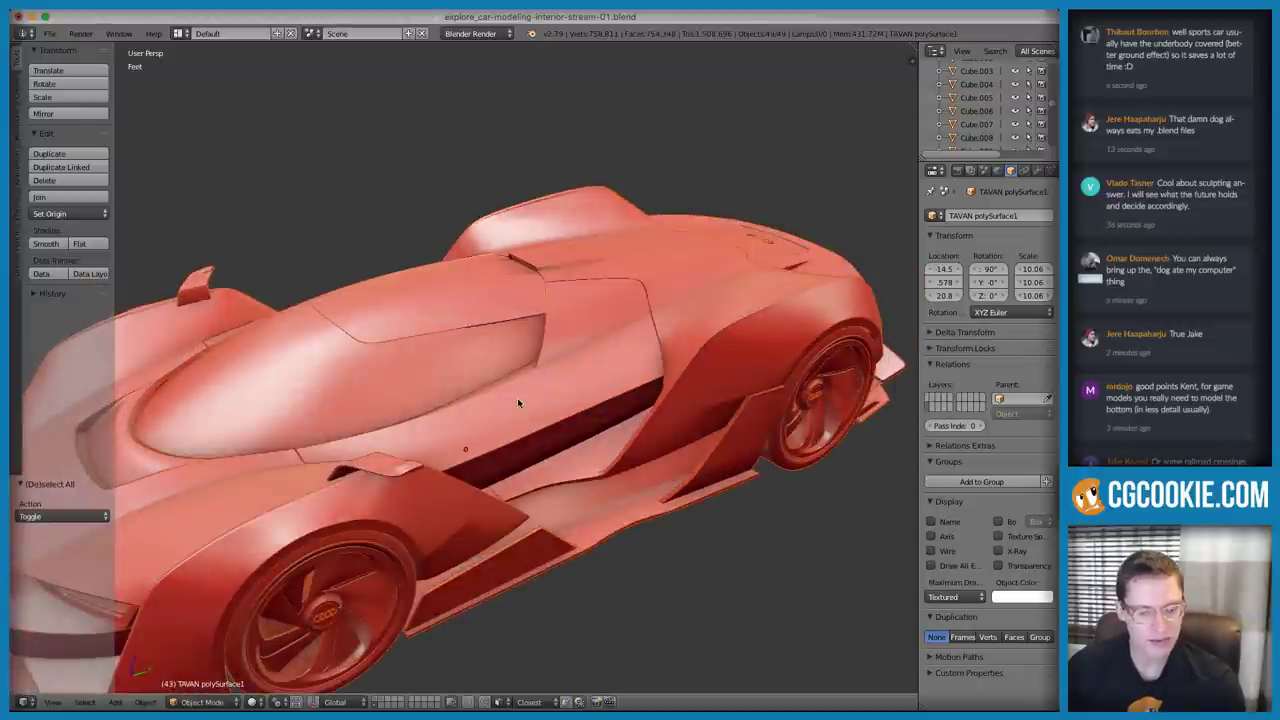
Enable Wire and Draw All Edges on every part of the isolated car and examine the density of its mesh
left_click(938, 551, "alt")
left_click(937, 566, "alt")
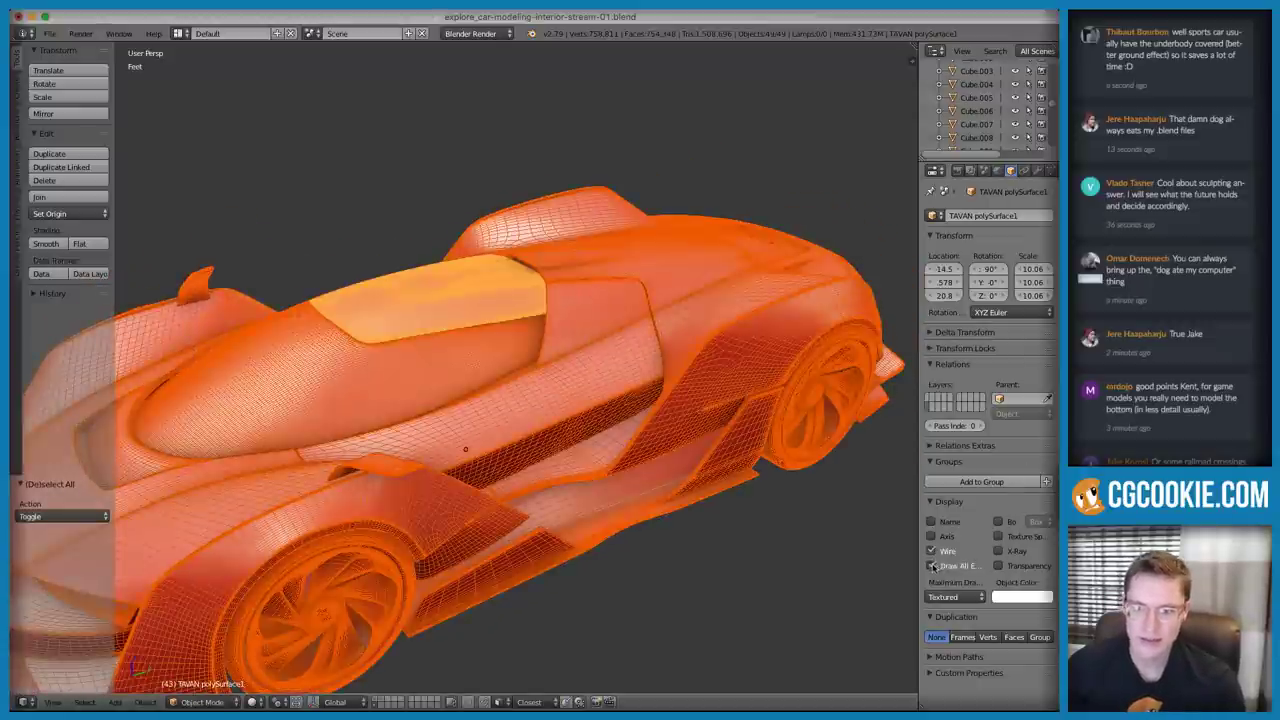
scroll(642, 370, "down", 1)
key("a")
right_click(668, 330)
middle_click_drag(593, 349, 564, 371)
key("a")
scroll(587, 362, "up", 2)
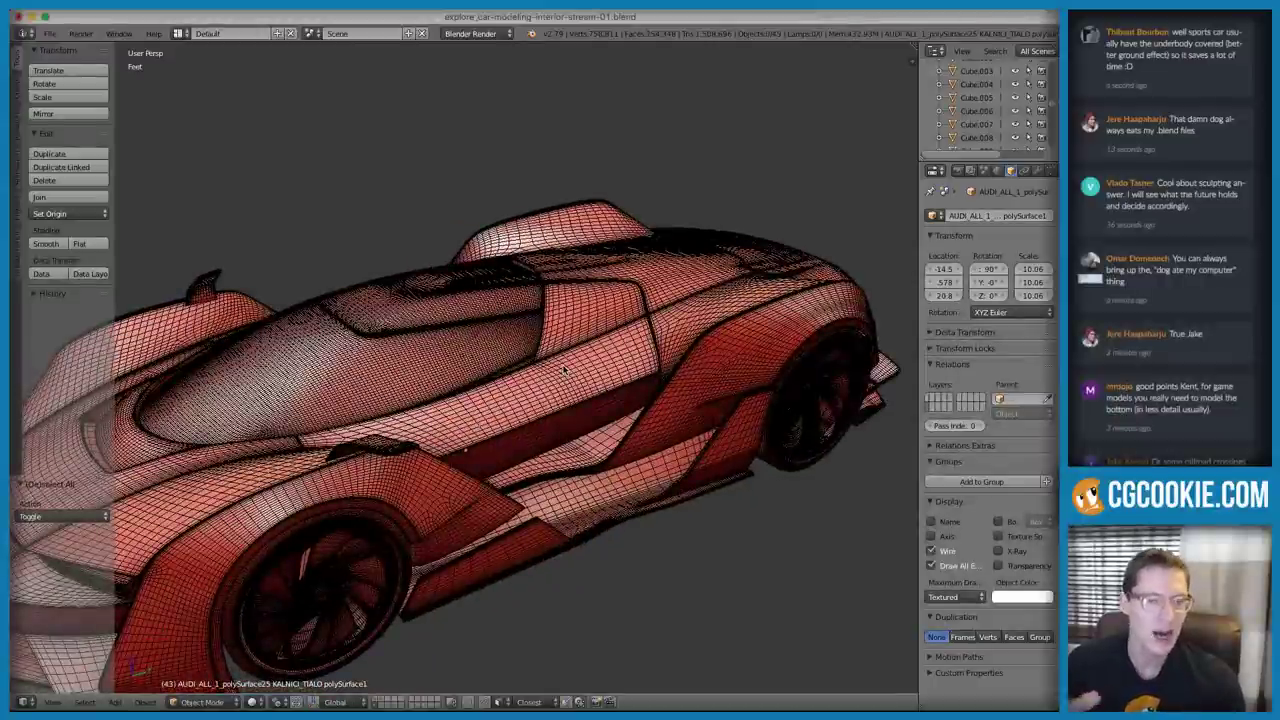
scroll(576, 354, "down", 3)
scroll(598, 295, "down", 1)
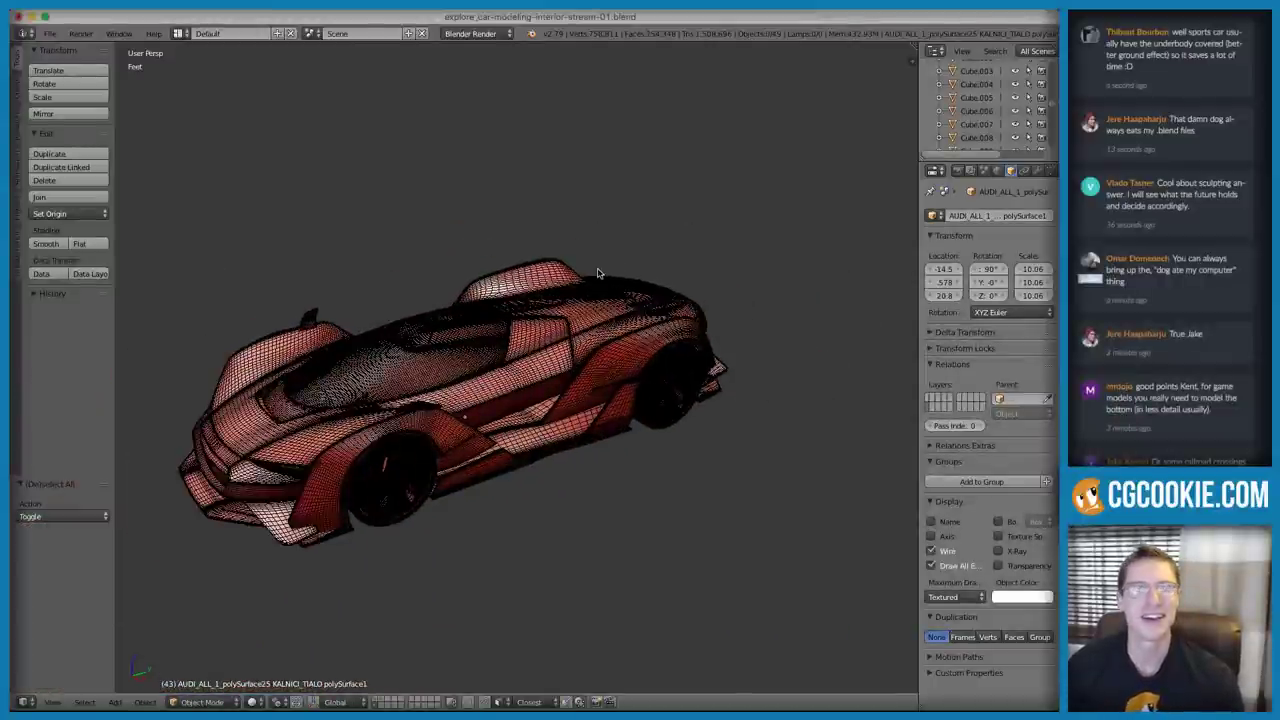
Delete all parts of the isolated dense-mesh car and show the layer with the other car
right_click(322, 447)
key("a")
key("a")
key("x")
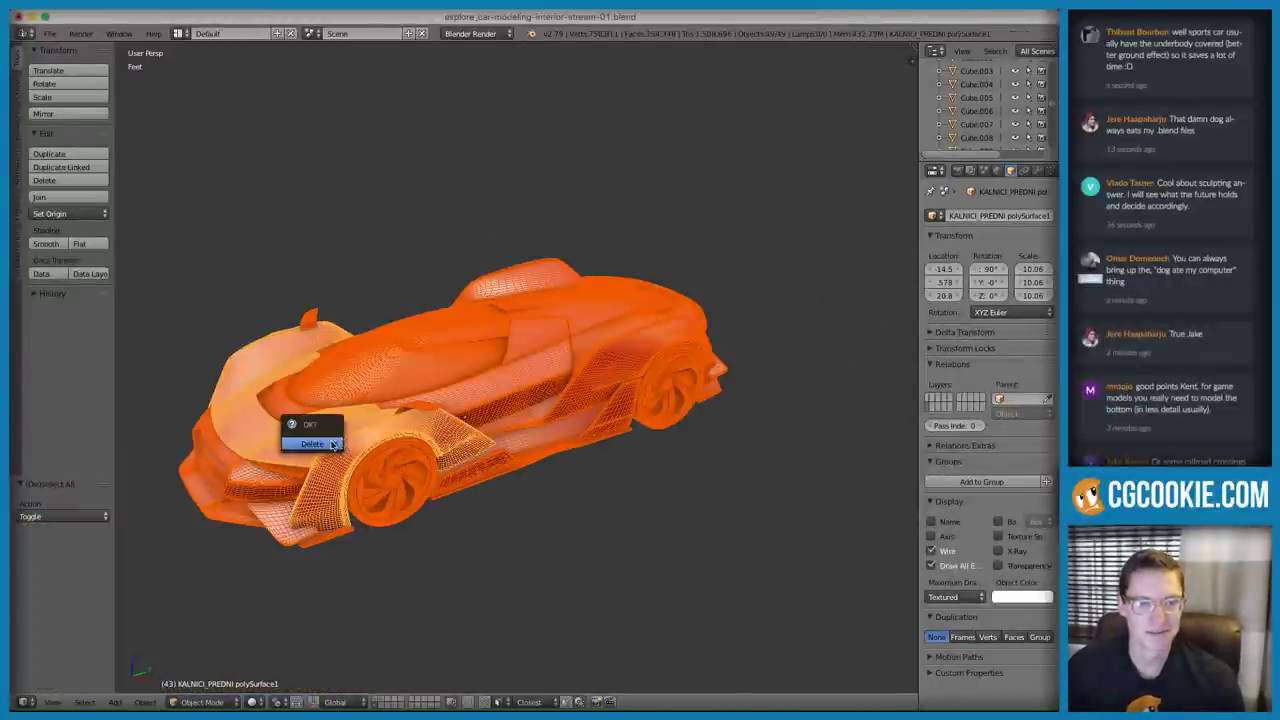
left_click(321, 442)
left_click(377, 703)
Turn off the Matcap shading so the remaining car shows in plain solid display
middle_click_drag(616, 562, 330, 430, "shift")
scroll(531, 476, "down", 2)
key("n")
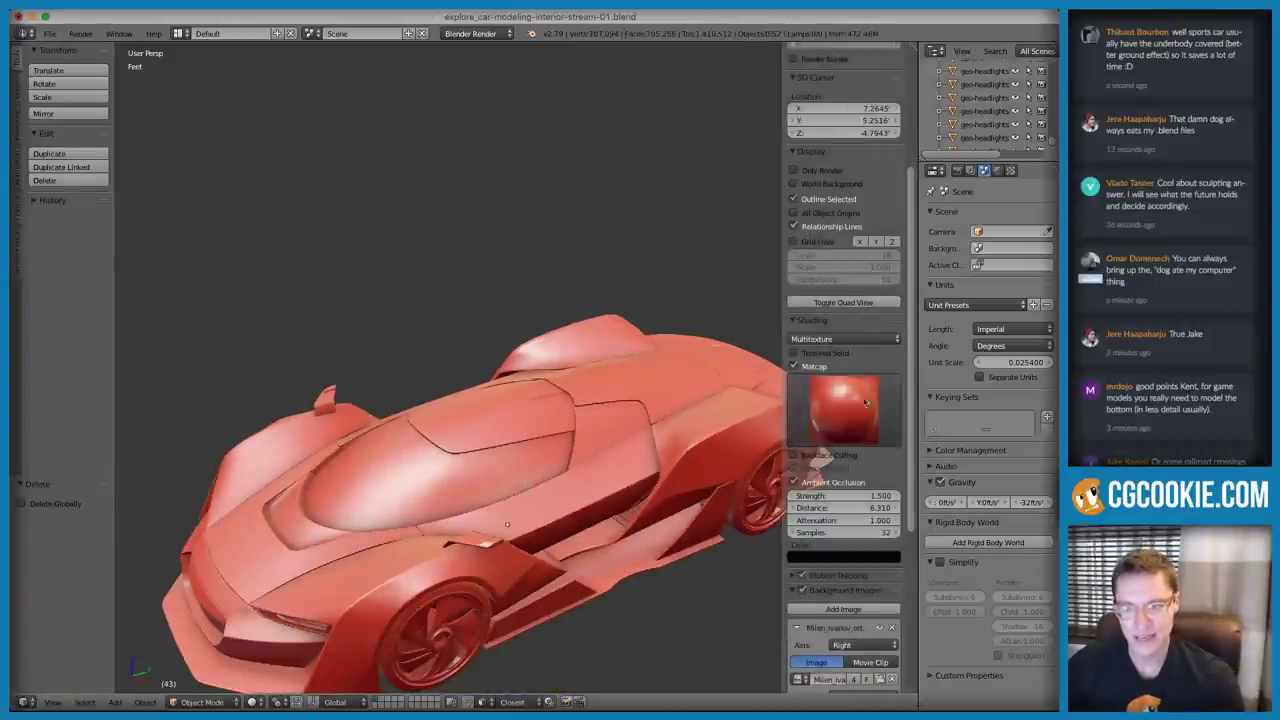
left_click(795, 366)
key("n")
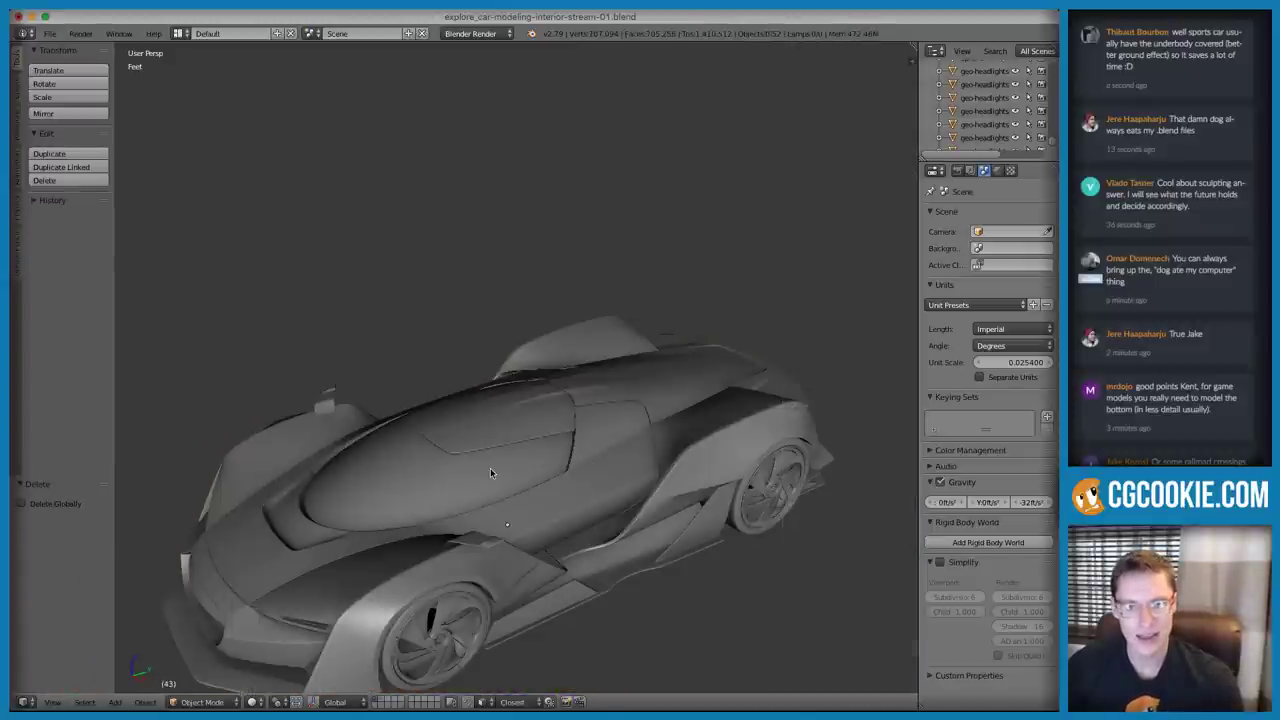
Hide the canopy glass and the Cube.010 roof panel to open up the car's cabin
right_click(584, 442)
scroll(584, 442, "up", 2)
key("h")
scroll(535, 380, "up", 3)
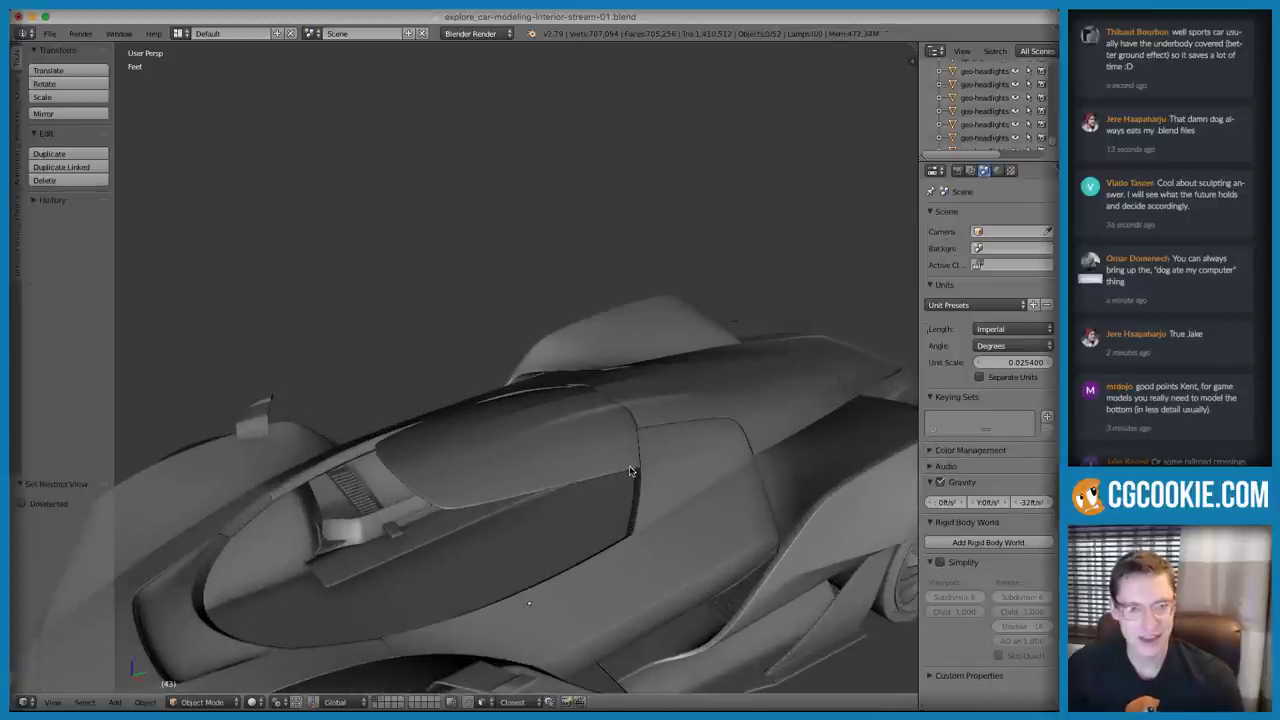
right_click(535, 380)
middle_click_drag(535, 380, 600, 373)
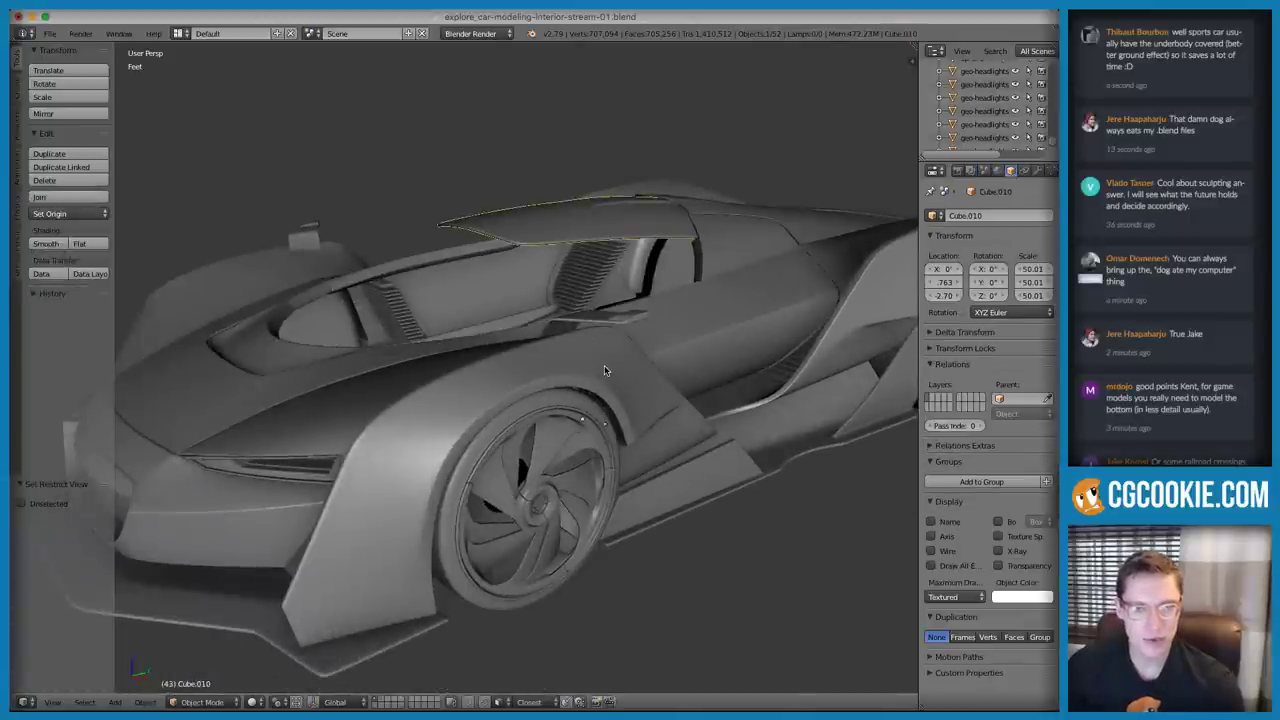
key("h")
Center the view on Cube.011 and examine the open cabin space from above and from the side
middle_click_drag(604, 370, 491, 461)
right_click(591, 488)
right_click(591, 488)
key("KP_Decimal")
scroll(598, 432, "down", 2)
key("a")
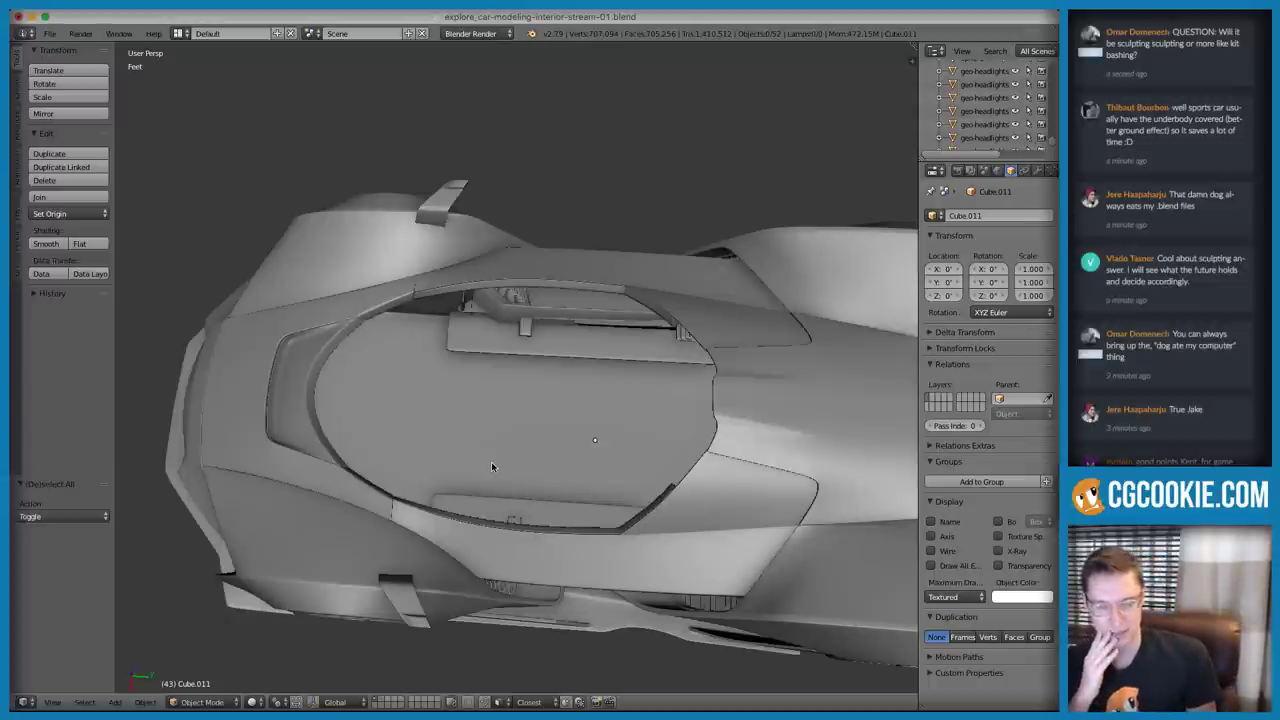
middle_click_drag(525, 355, 578, 389)
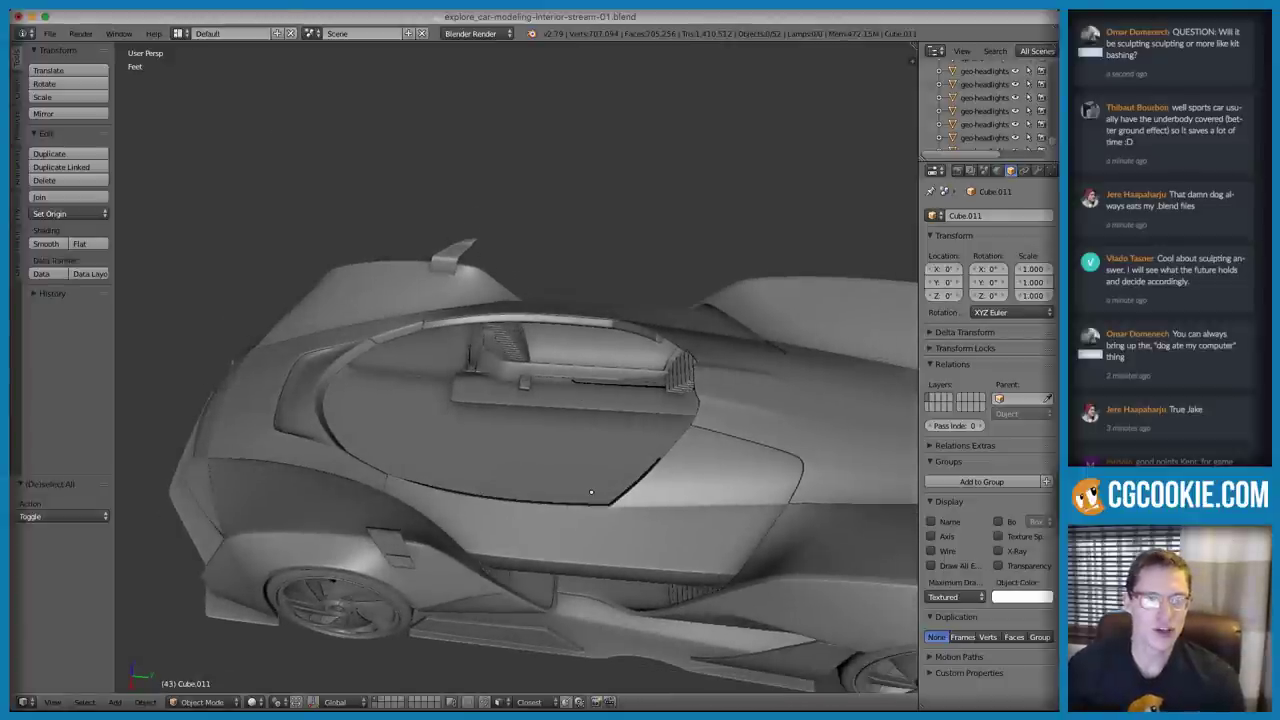
Switch to ArtStation, open the dashboard concept artist's portfolio, and start the 3D viewer of the Interior015 sketch
key("super+Tab")
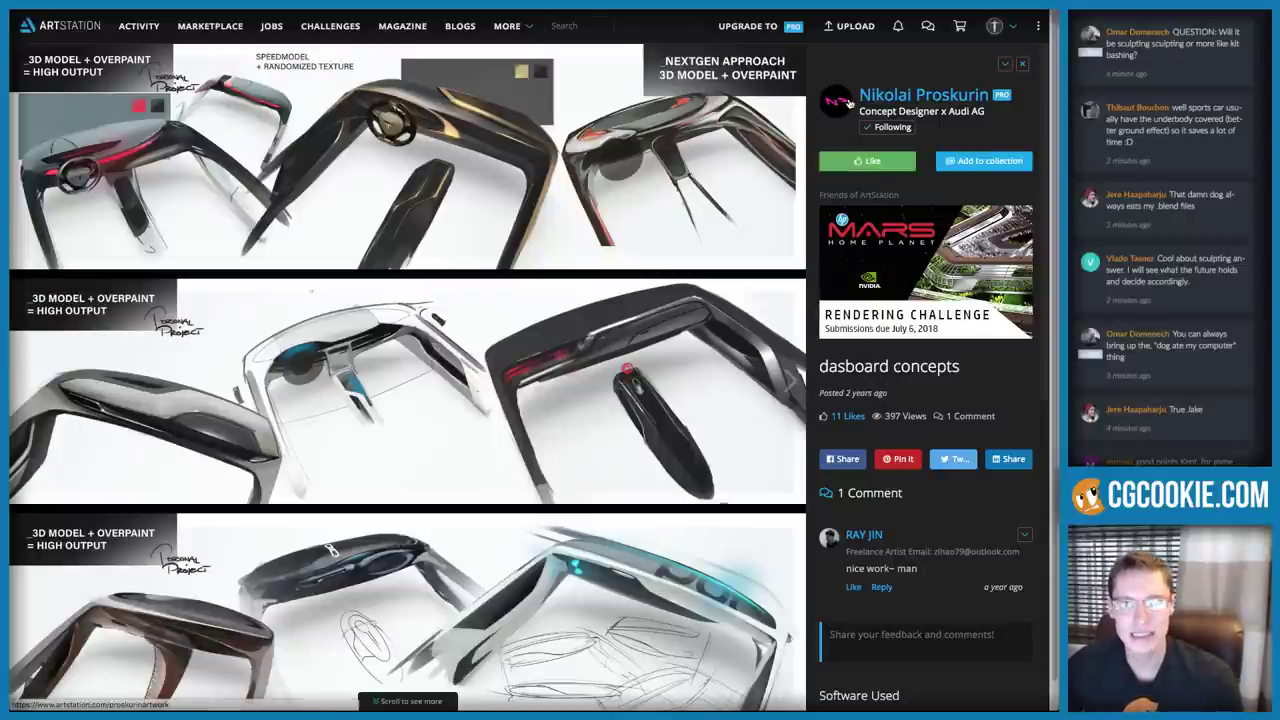
left_click(905, 95)
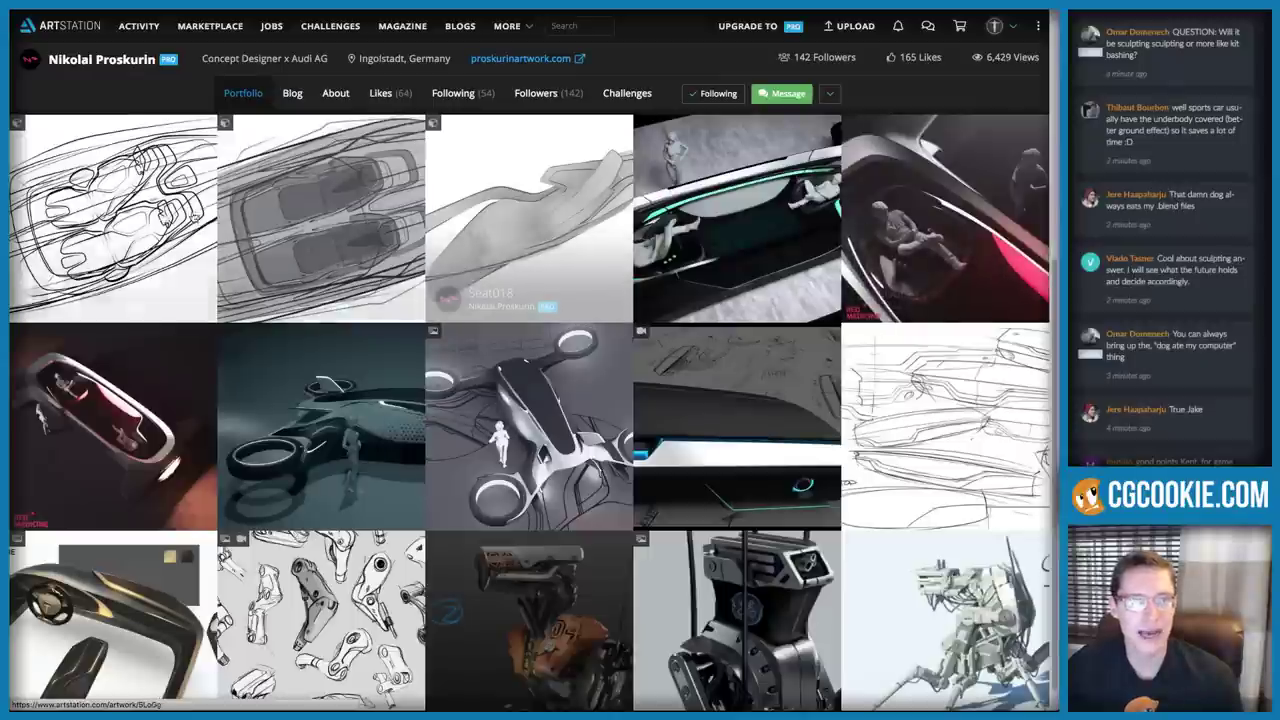
left_click(140, 208)
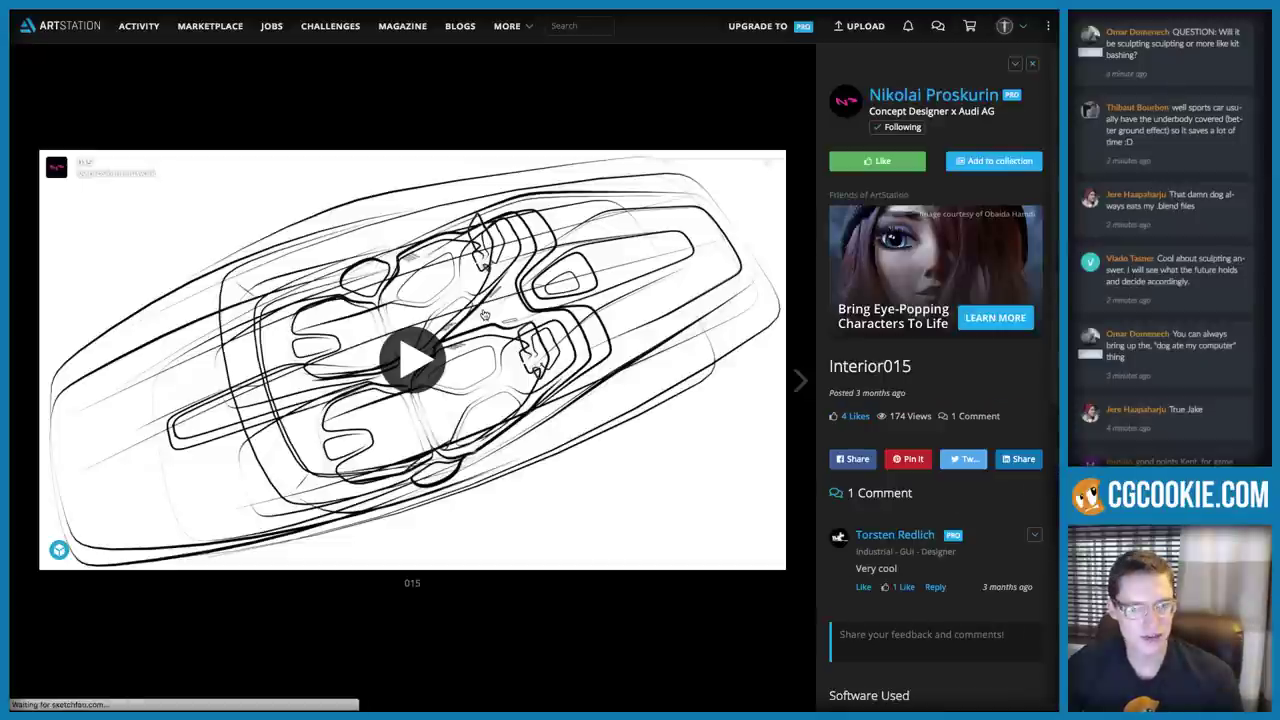
left_click(420, 362)
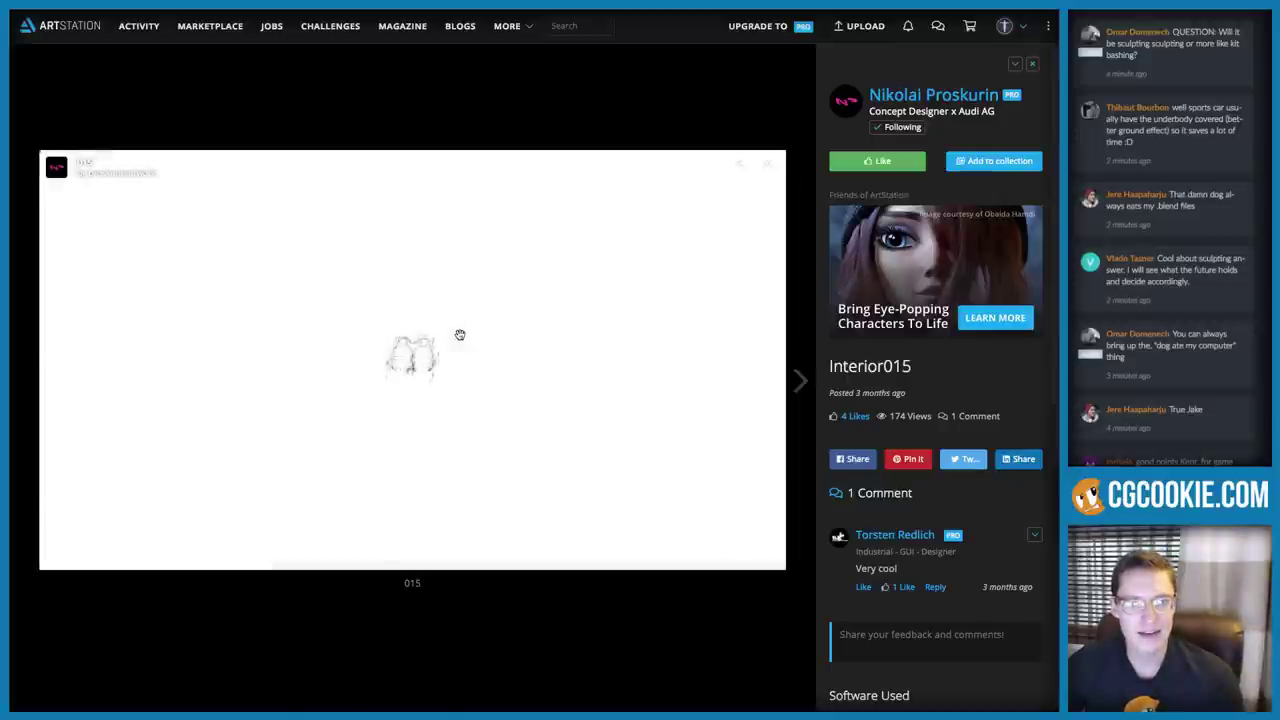
Examine the seats and cabin layout of the Interior015 3D sketch from several angles and distances
left_click_drag(478, 332, 495, 293)
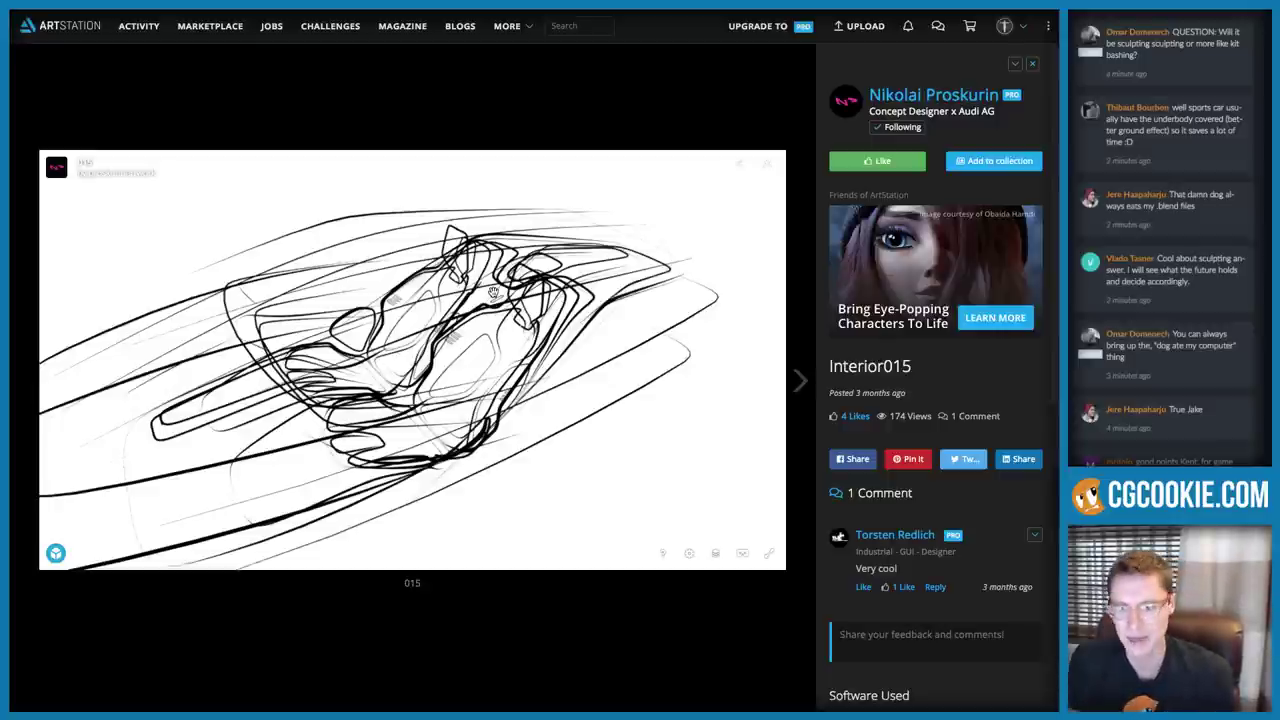
mouse_move(502, 248)
left_mouse_down()
mouse_move(490, 243)
mouse_move(475, 291)
mouse_move(545, 282)
mouse_move(476, 300)
mouse_move(548, 260)
mouse_move(543, 277)
mouse_move(486, 306)
mouse_move(520, 337)
mouse_move(416, 312)
mouse_move(474, 322)
mouse_move(420, 383)
mouse_move(310, 445)
left_mouse_up()
scroll(474, 320, "up", 5)
scroll(310, 438, "down", 3)
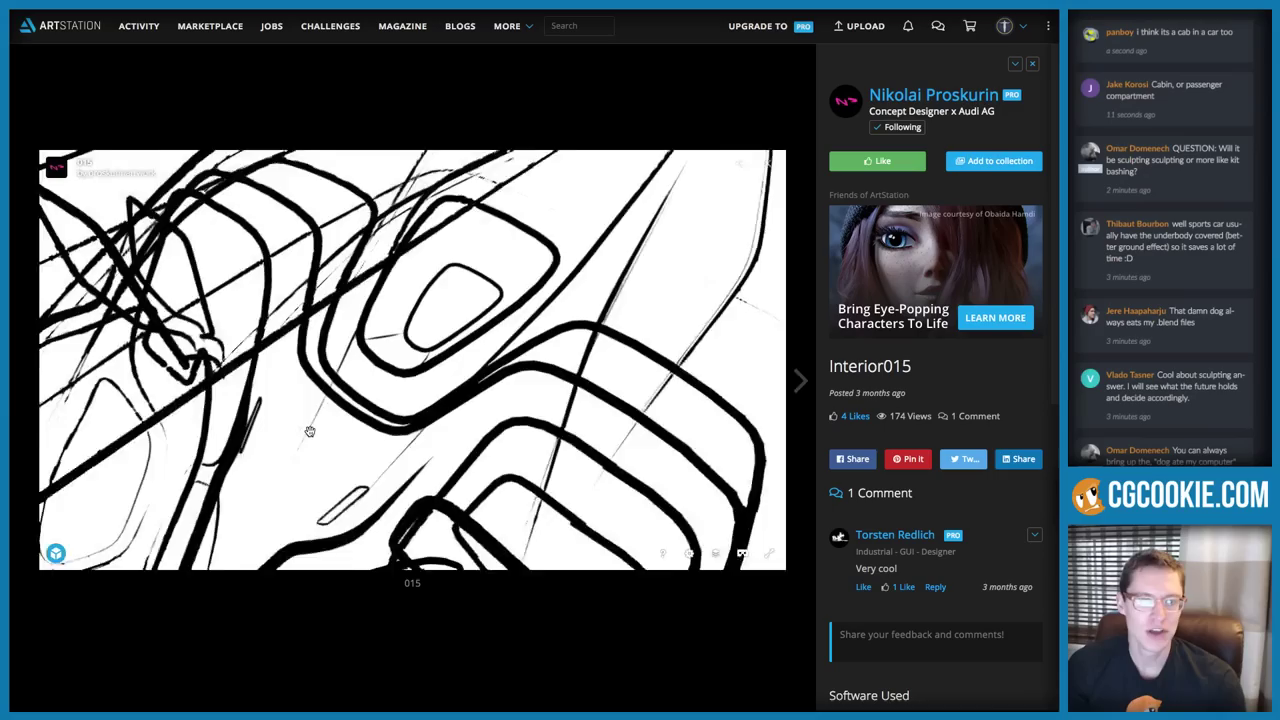
left_click_drag(383, 372, 361, 482)
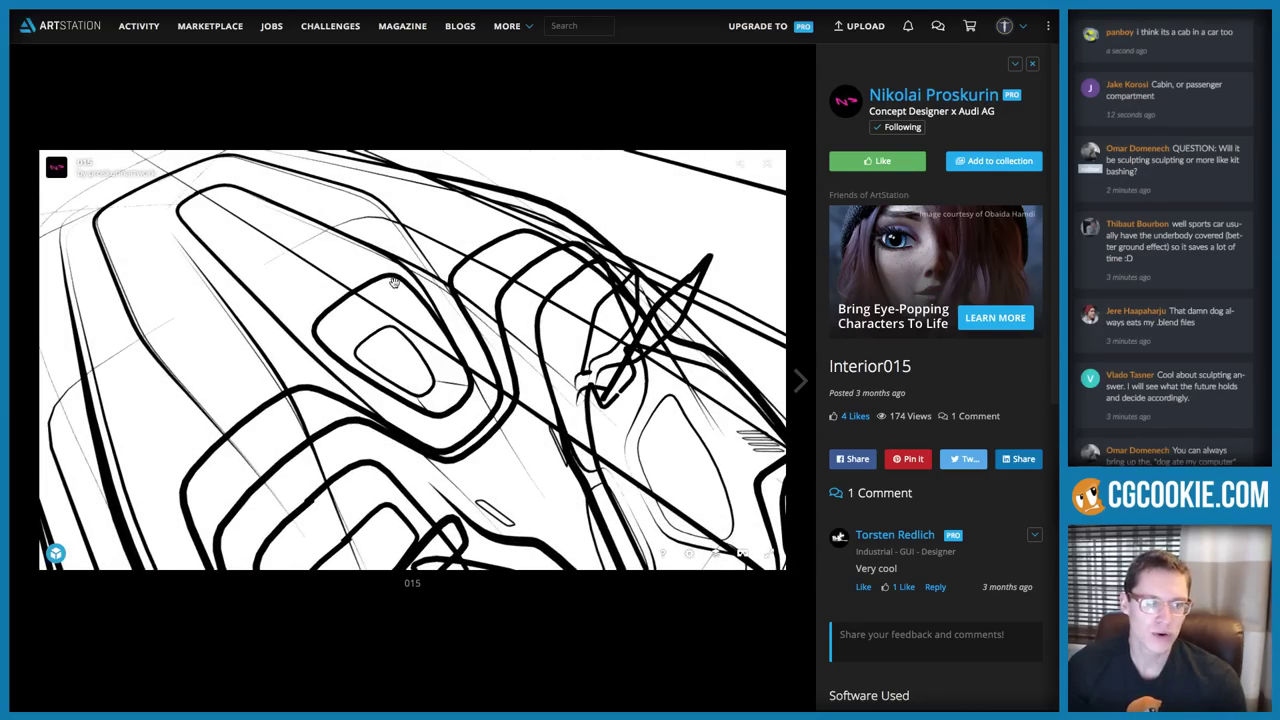
mouse_move(519, 424)
left_mouse_down()
mouse_move(479, 368)
mouse_move(507, 400)
mouse_move(457, 408)
mouse_move(474, 400)
mouse_move(453, 395)
left_mouse_up()
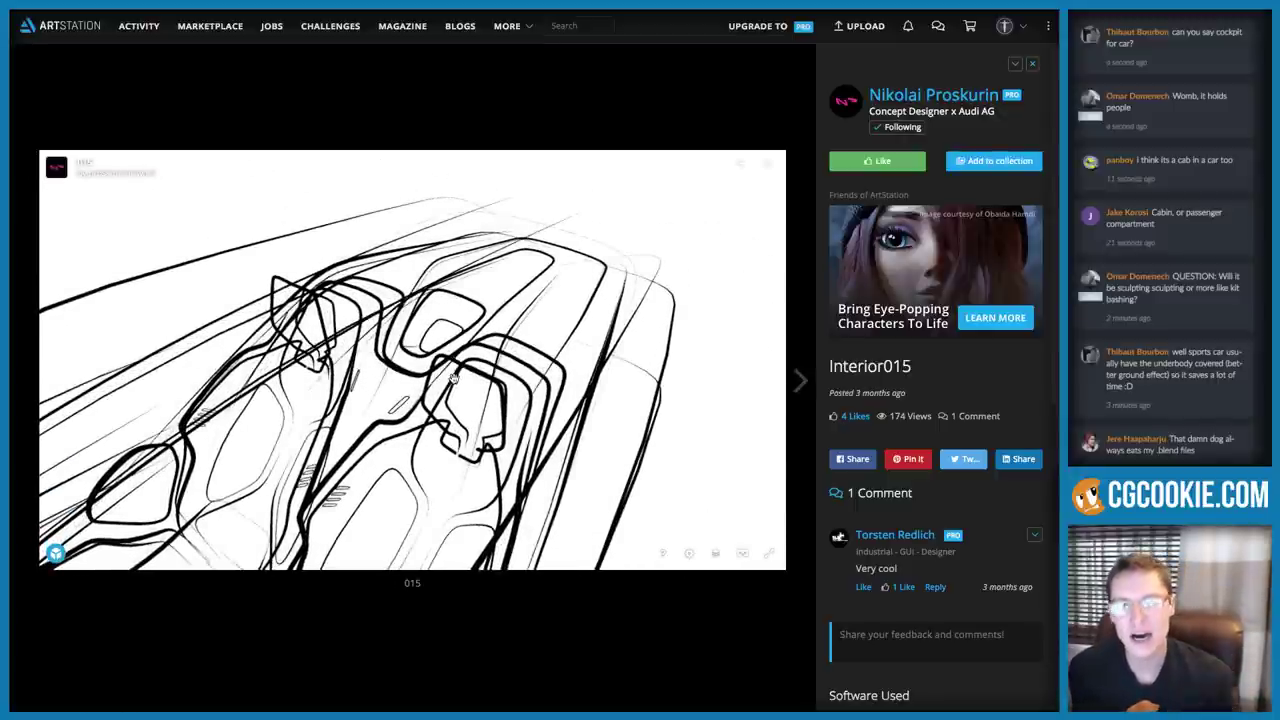
Switch to Blender and reread the chat messages around the question on sculpting versus kit bashing
mouse_move(458, 362)
left_mouse_down()
mouse_move(470, 390)
mouse_move(543, 386)
mouse_move(410, 394)
mouse_move(438, 342)
left_mouse_up()
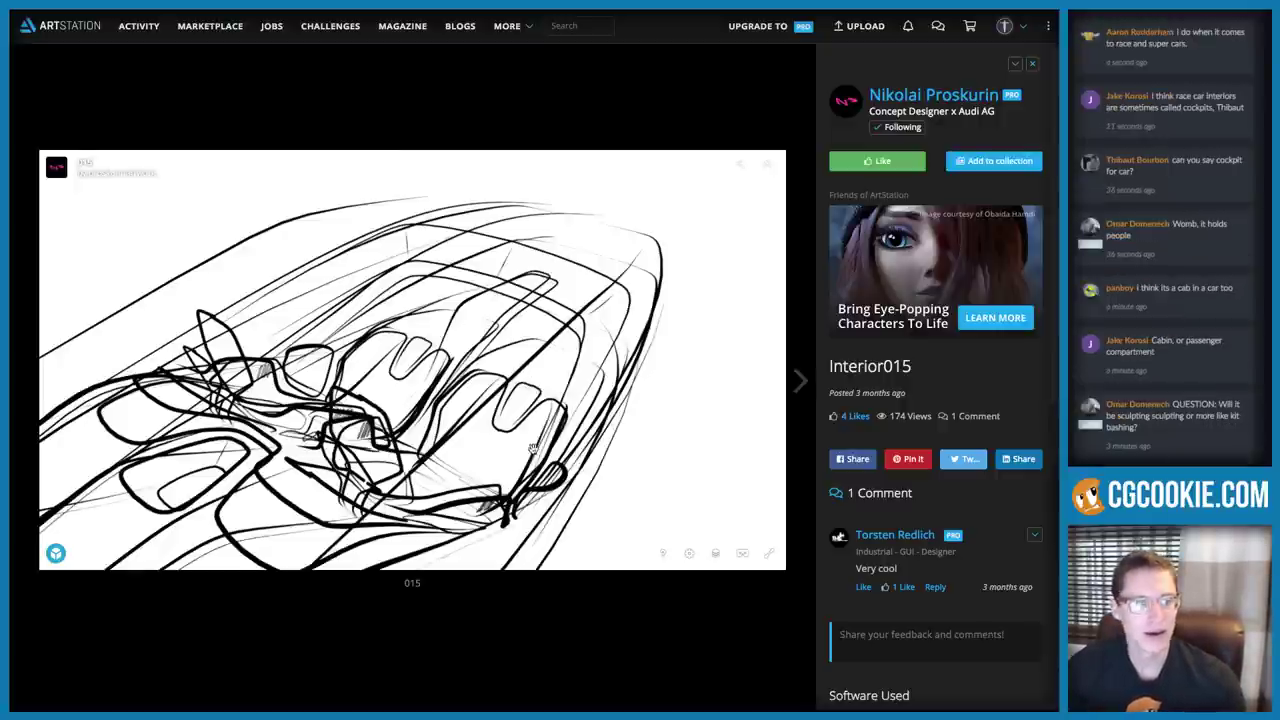
key("super+Tab")
middle_click_drag(567, 352, 572, 302)
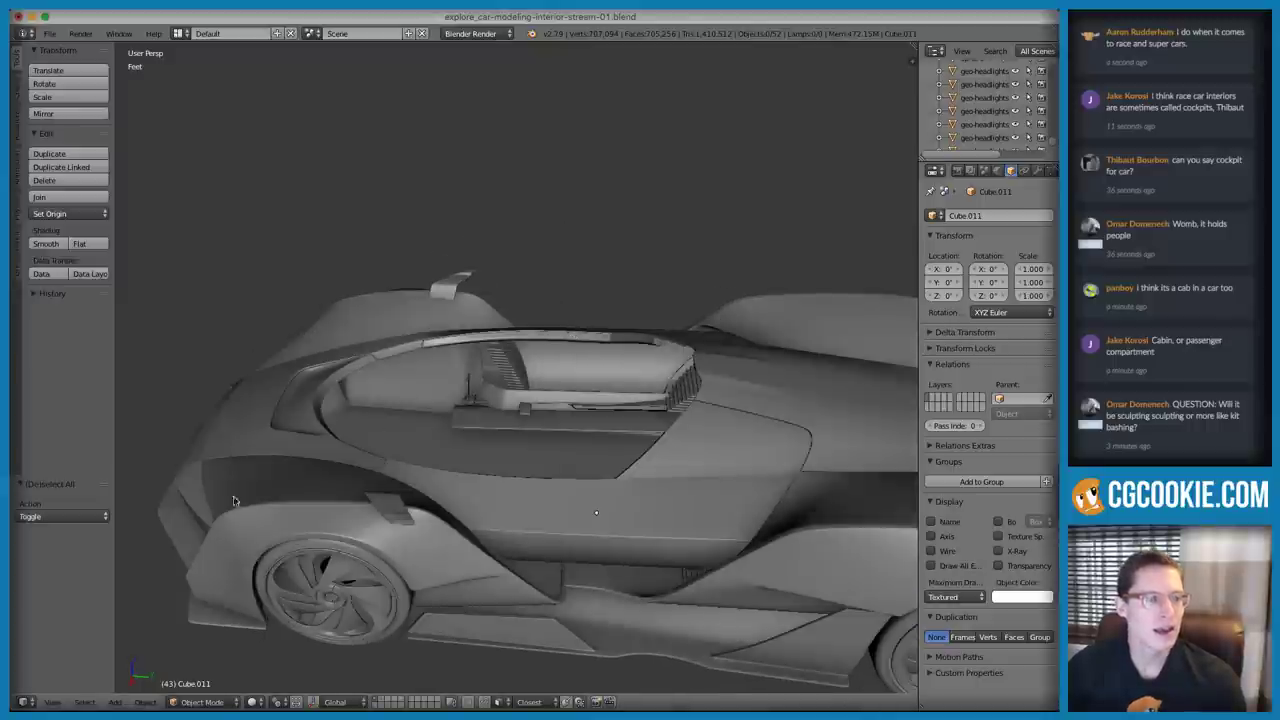
scroll(1217, 313, "down", 8)
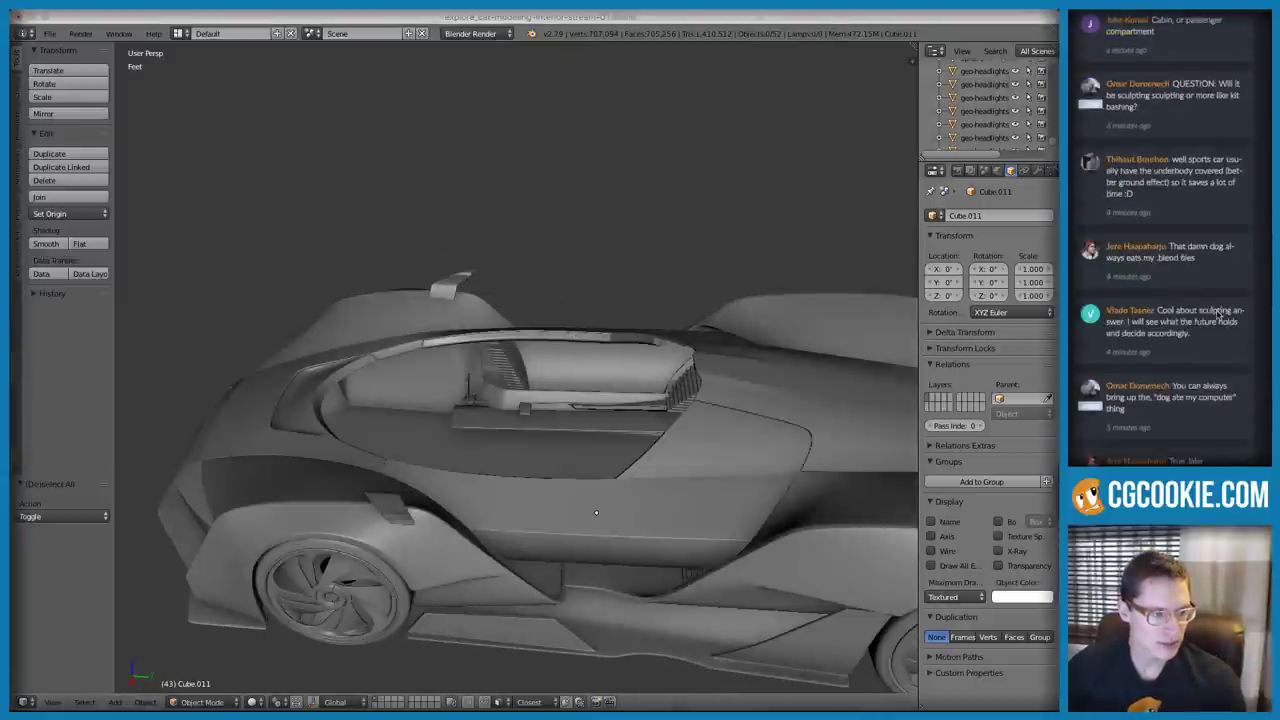
scroll(1216, 440, "up", 8)
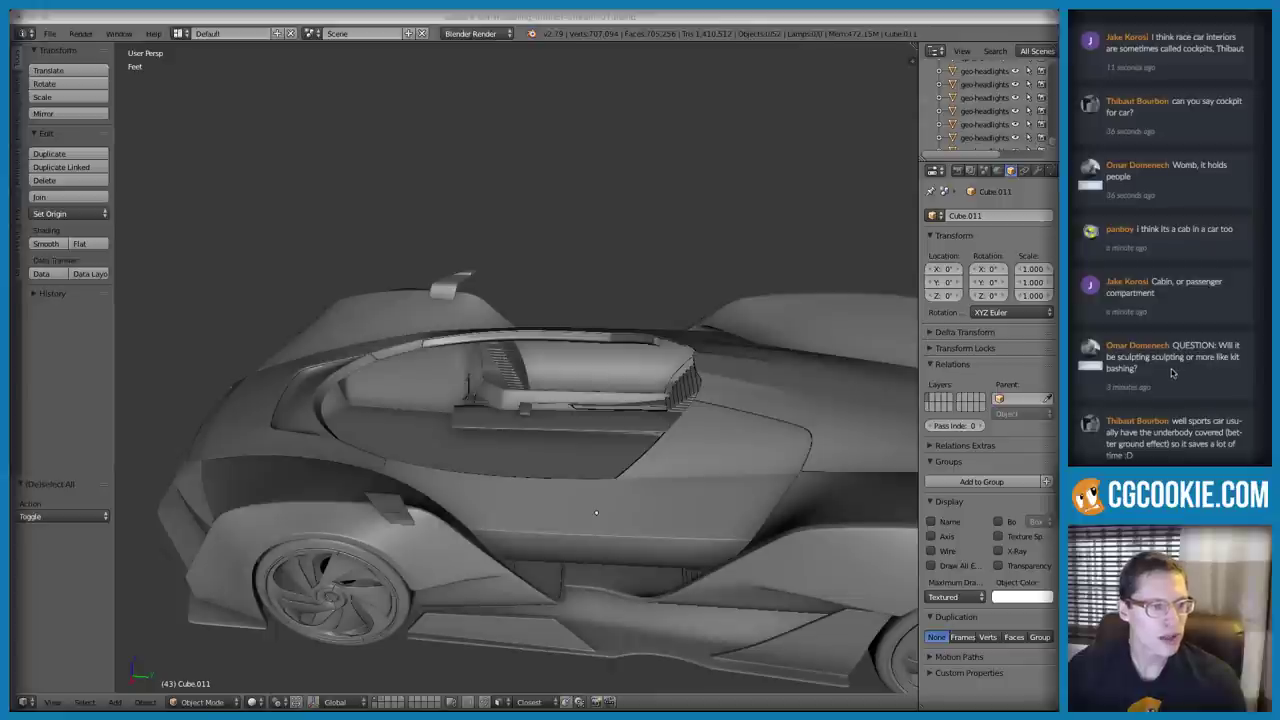
left_click_drag(1190, 366, 1190, 346)
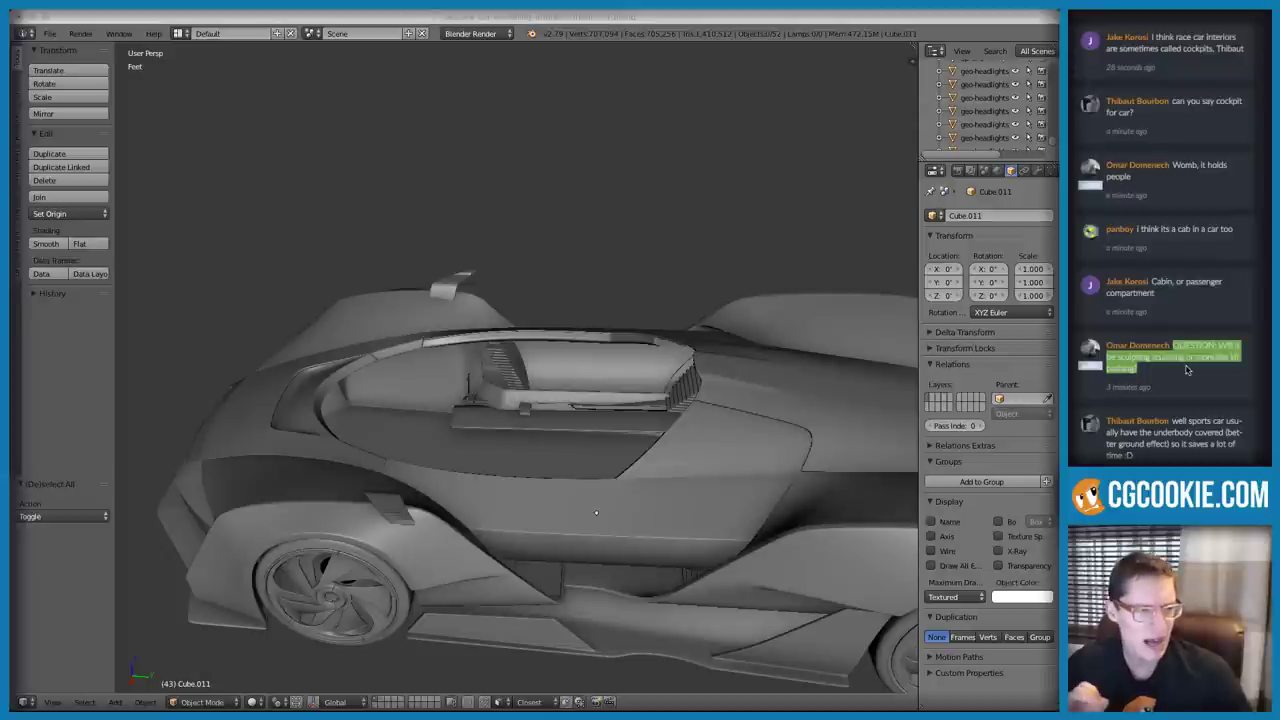
scroll(1187, 370, "up", 1)
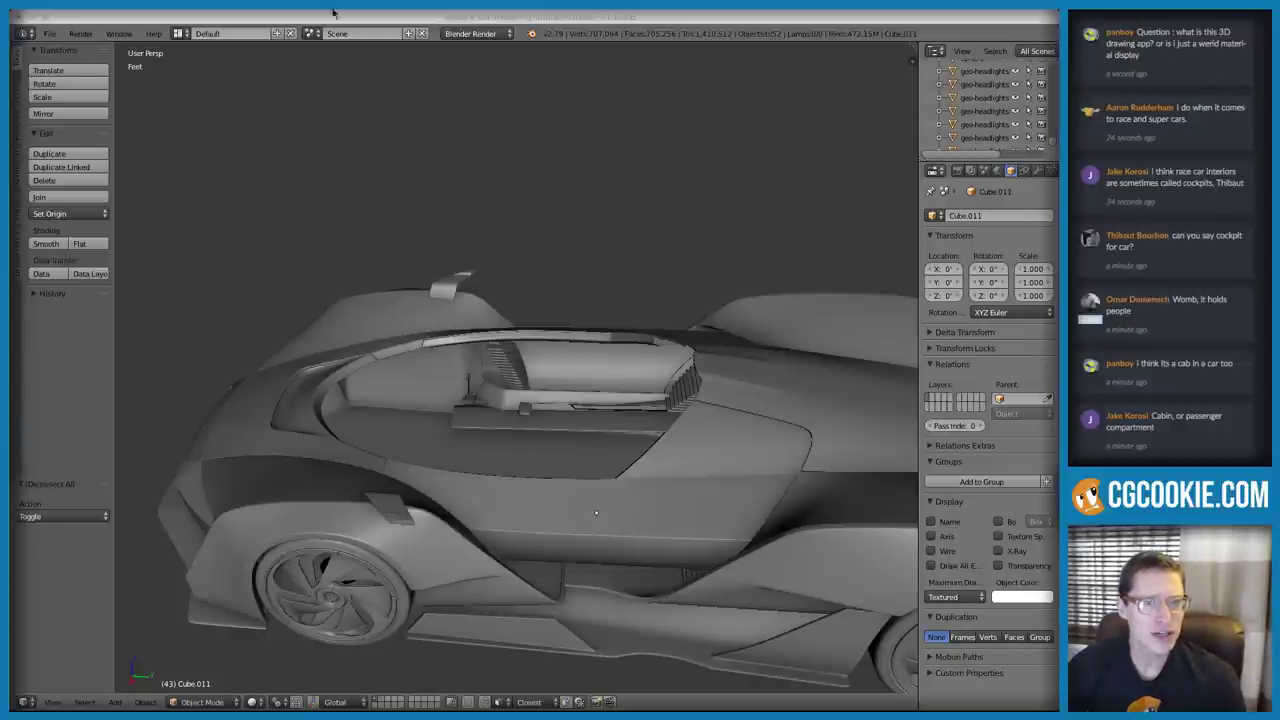
Switch back to ArtStation and examine the seats, console and cabin layout of the Interior015 3D sketch from several angles
key("super+Tab")
mouse_move(494, 270)
left_mouse_down()
mouse_move(437, 281)
mouse_move(487, 290)
mouse_move(437, 306)
left_mouse_up()
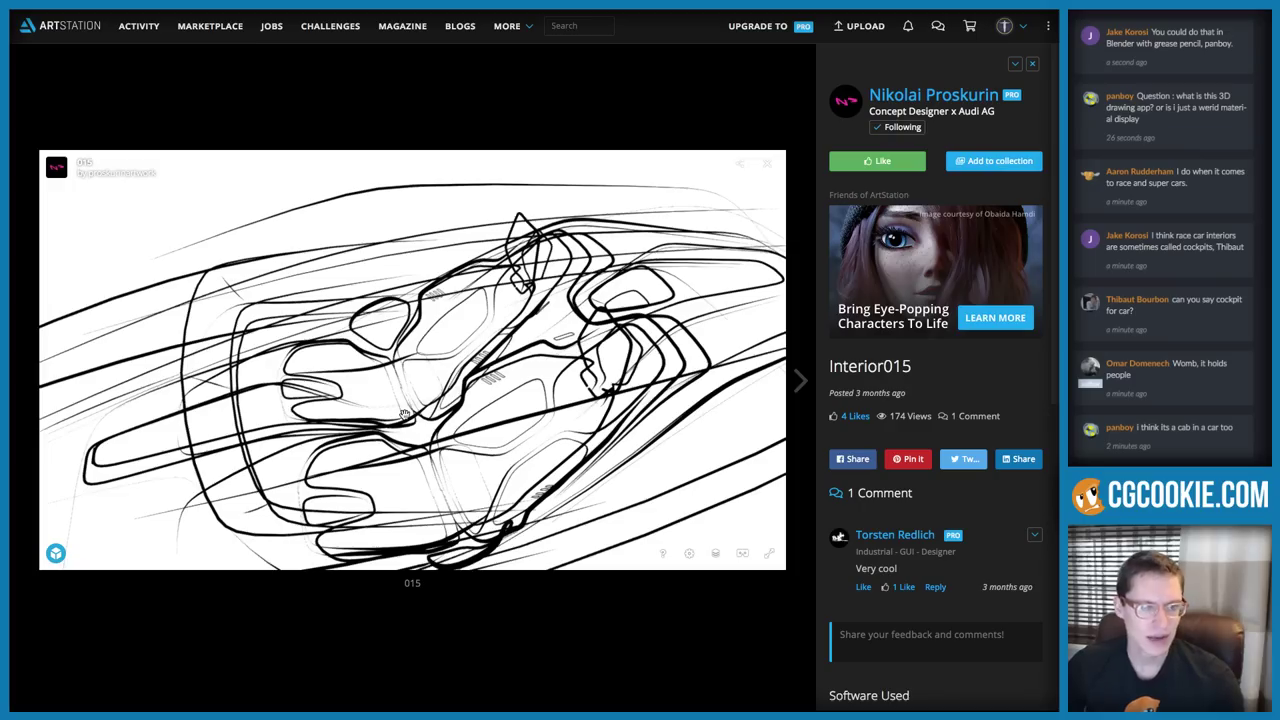
mouse_move(405, 414)
left_mouse_down()
mouse_move(491, 293)
mouse_move(466, 290)
mouse_move(446, 317)
mouse_move(414, 310)
left_mouse_up()
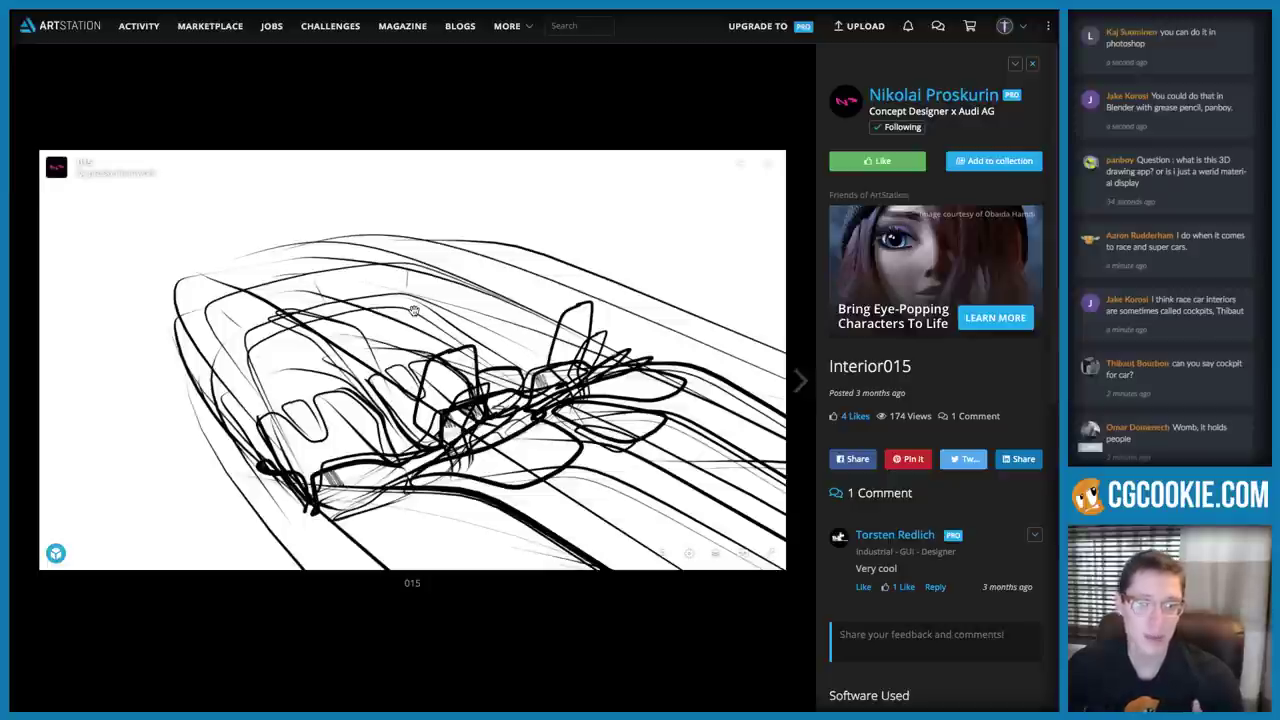
mouse_move(121, 242)
left_mouse_down()
mouse_move(349, 326)
mouse_move(413, 310)
left_mouse_up()
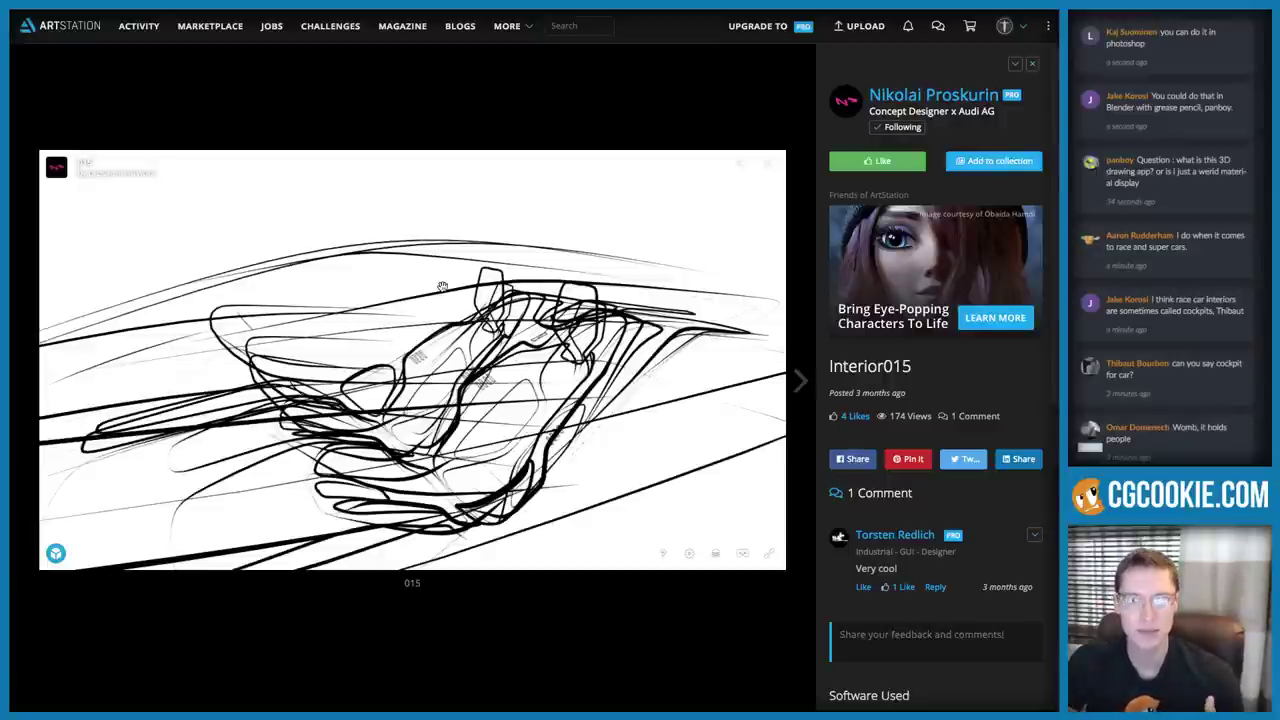
mouse_move(466, 330)
left_mouse_down()
mouse_move(470, 318)
mouse_move(515, 339)
mouse_move(126, 316)
left_mouse_up()
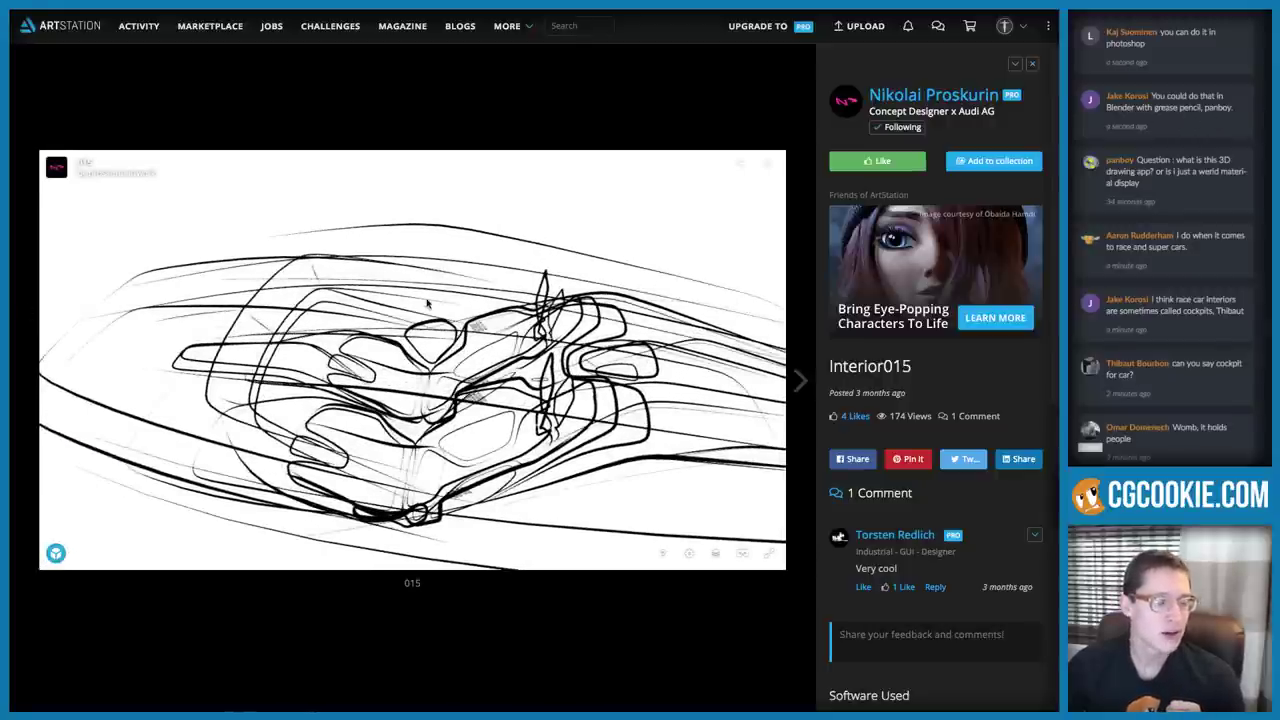
left_click_drag(361, 306, 330, 303)
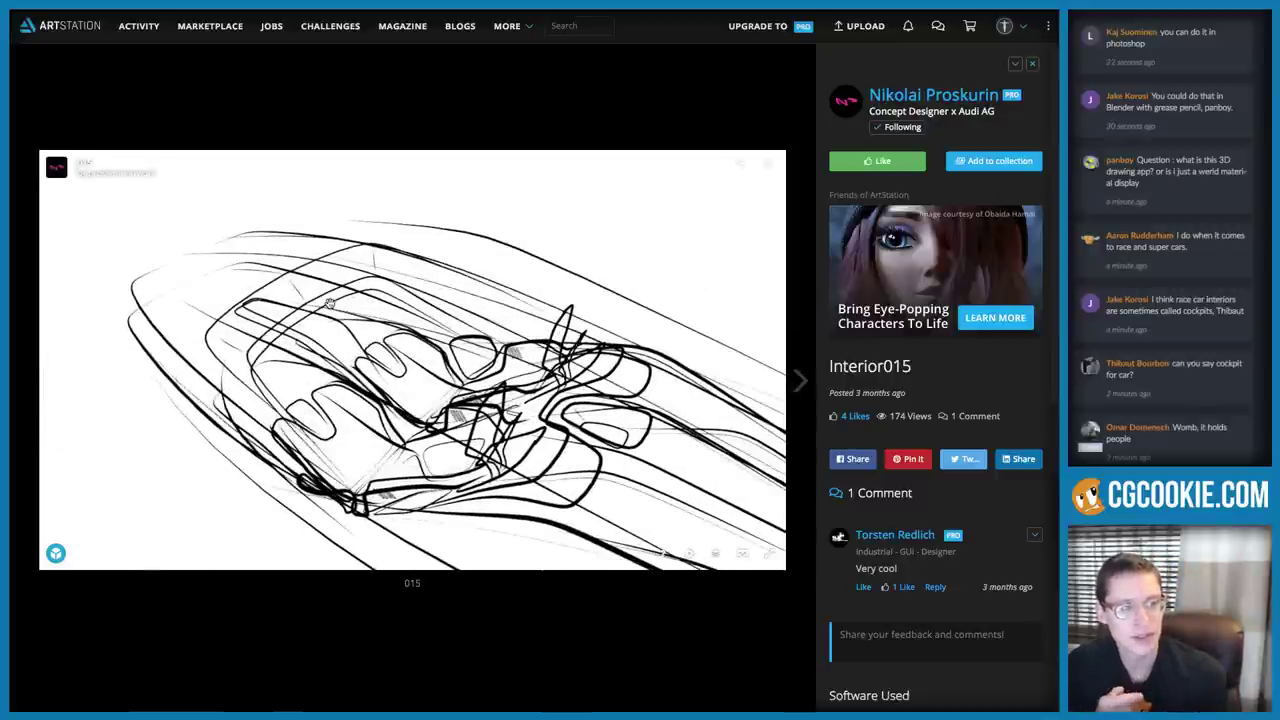
mouse_move(330, 302)
left_mouse_down()
mouse_move(303, 284)
mouse_move(368, 269)
mouse_move(424, 293)
left_mouse_up()
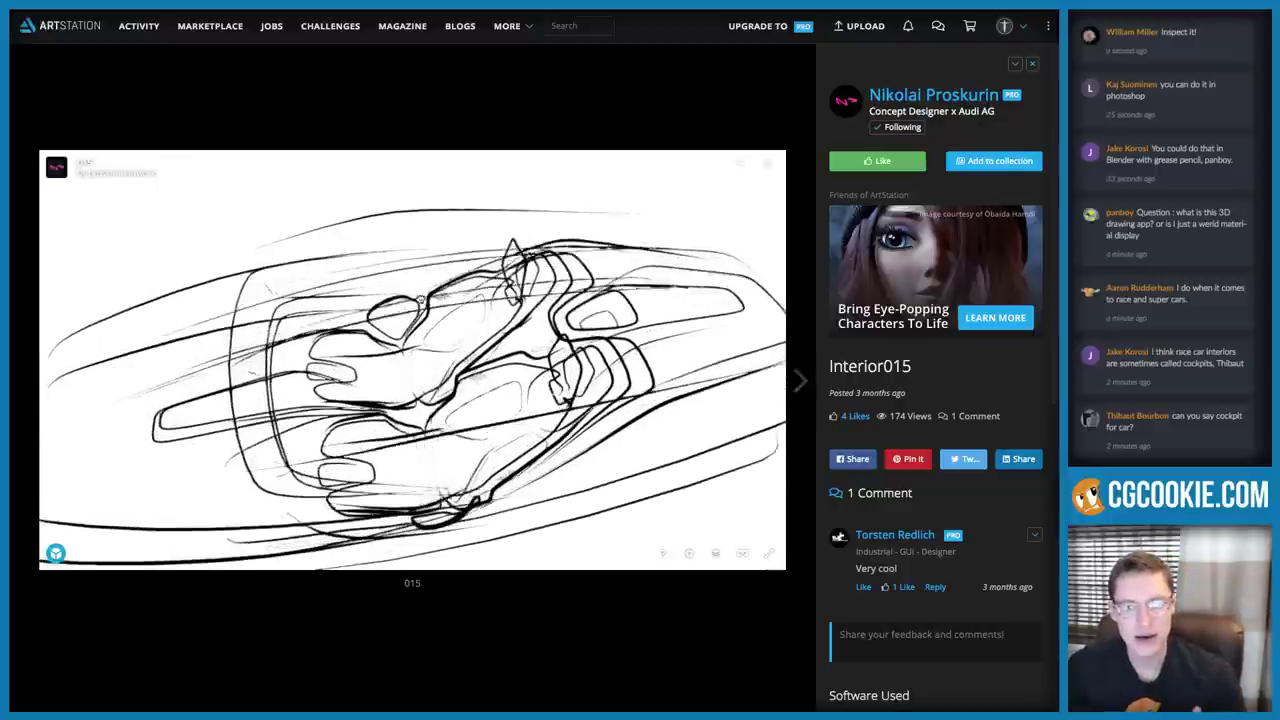
left_click(925, 102)
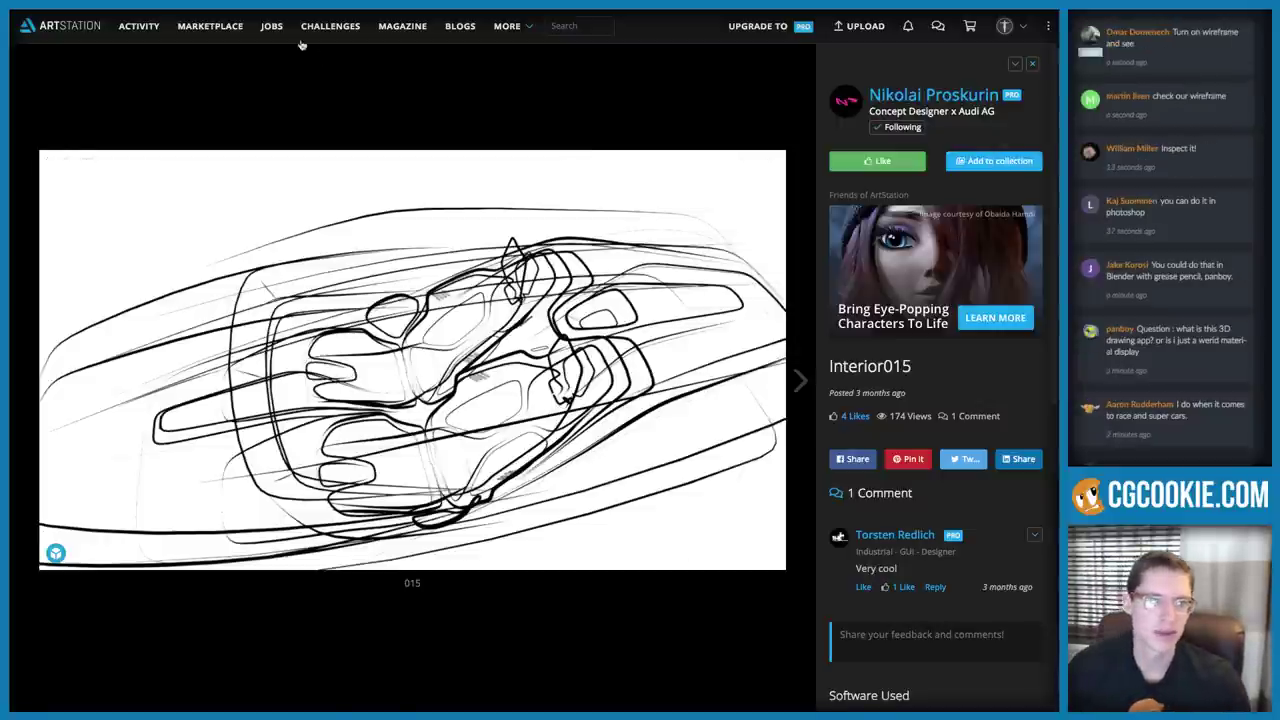
Switch to Blender and examine the car's open cabin up close from above the side
key("super+Tab")
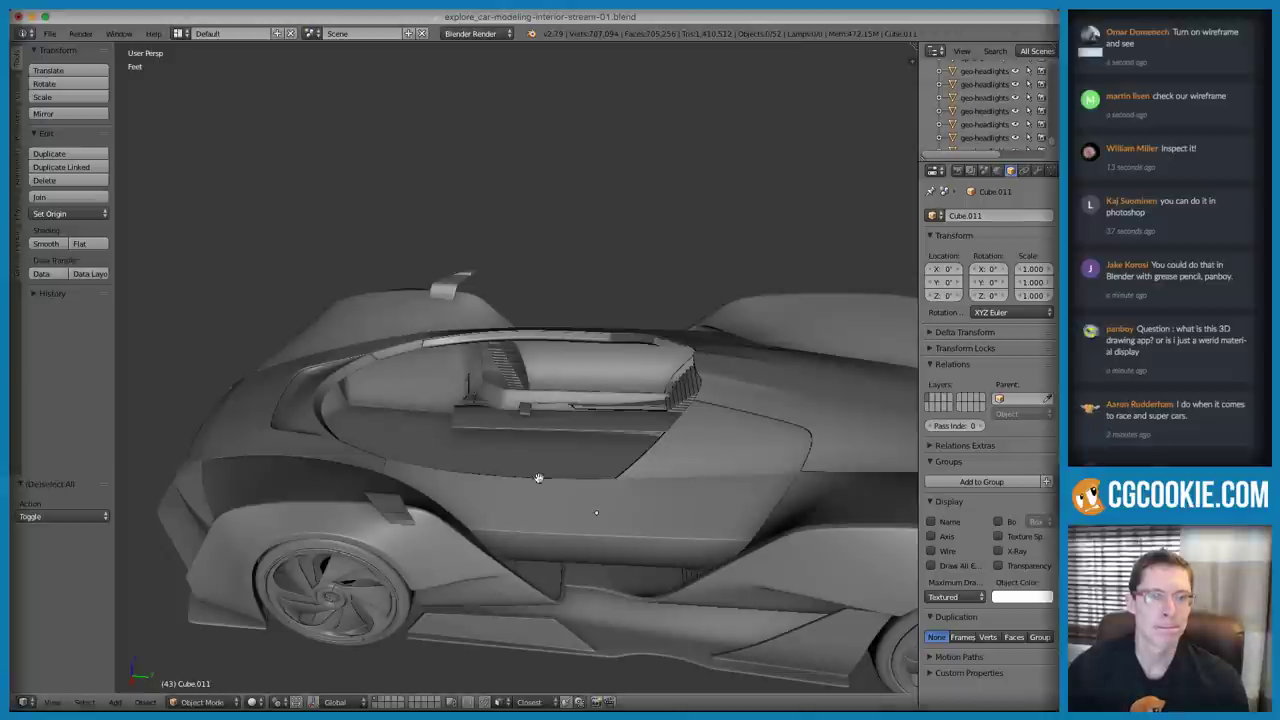
right_click(651, 409)
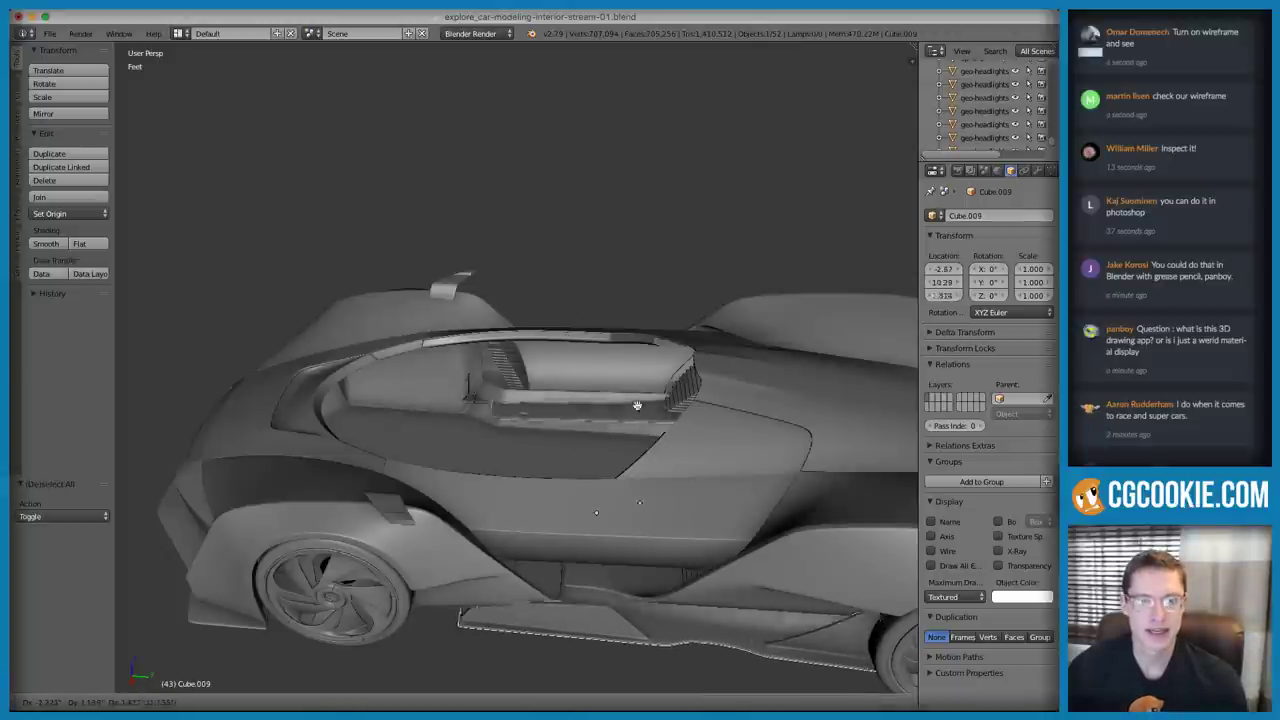
middle_click_drag(580, 301, 534, 357)
scroll(609, 303, "up", 2)
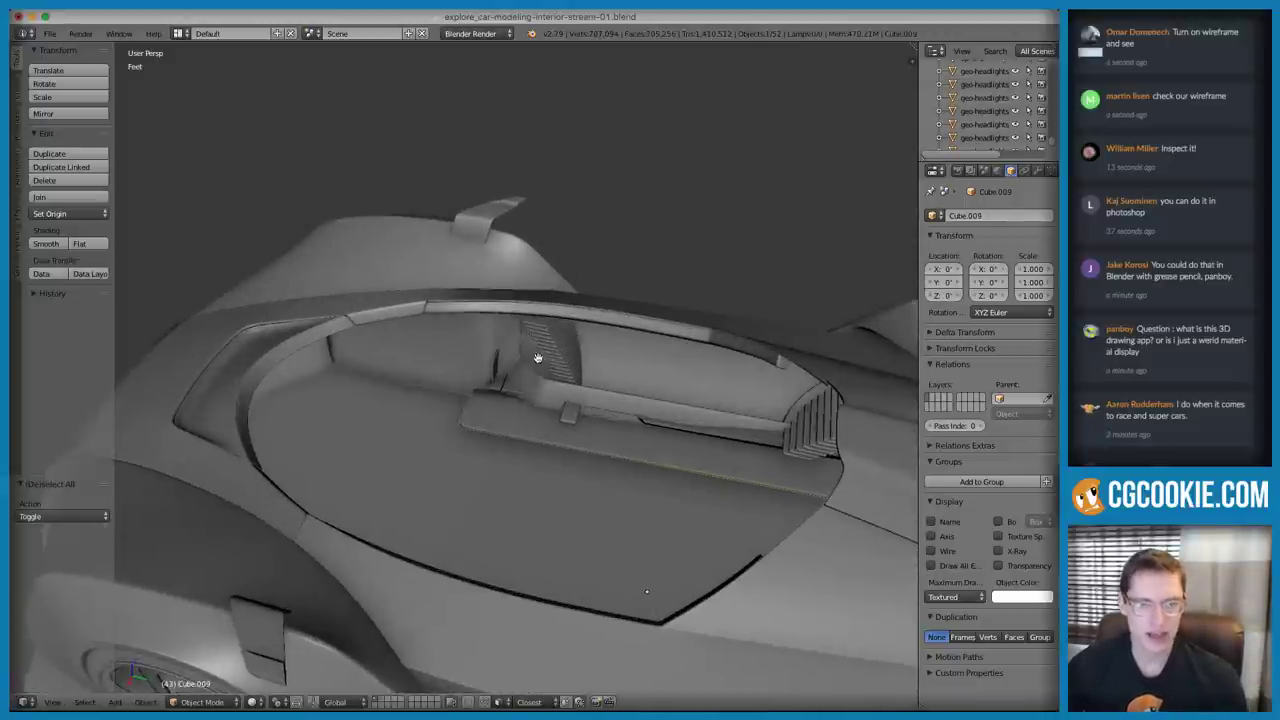
middle_click_drag(625, 330, 598, 347)
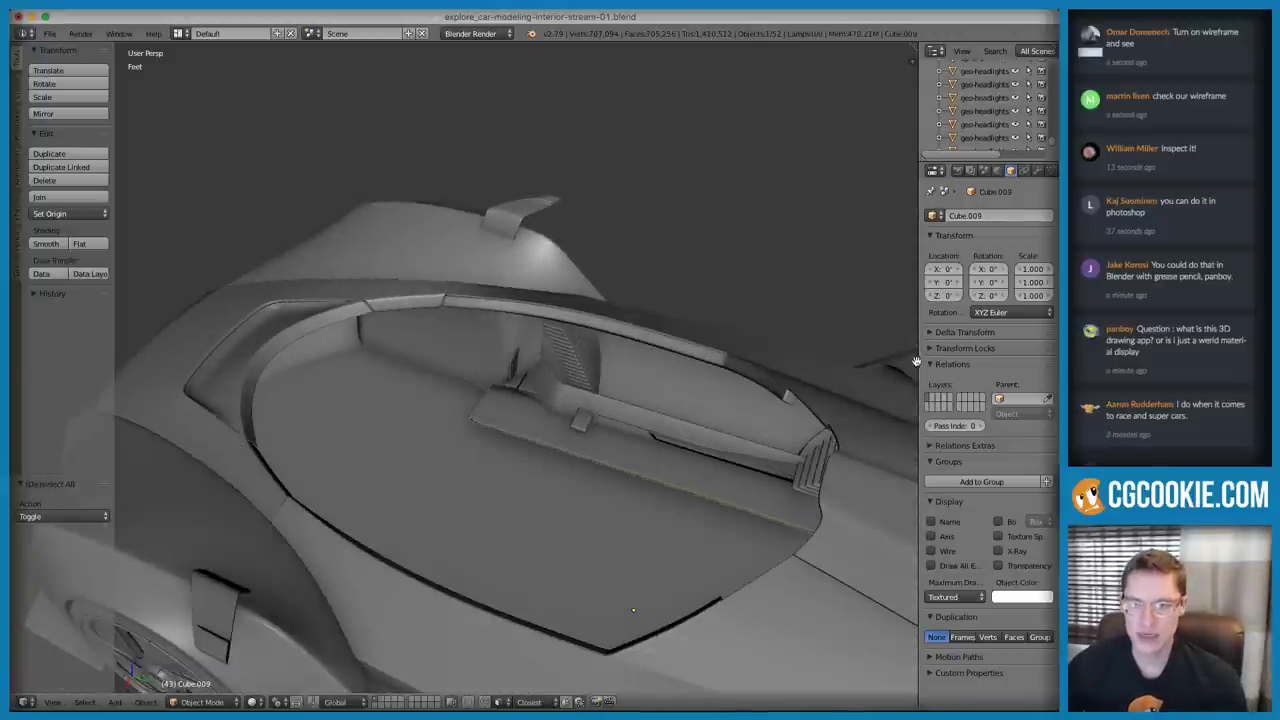
Widen the Properties area, split it horizontally, and turn the new lower area into a UV/Image Editor
left_click_drag(918, 360, 816, 361)
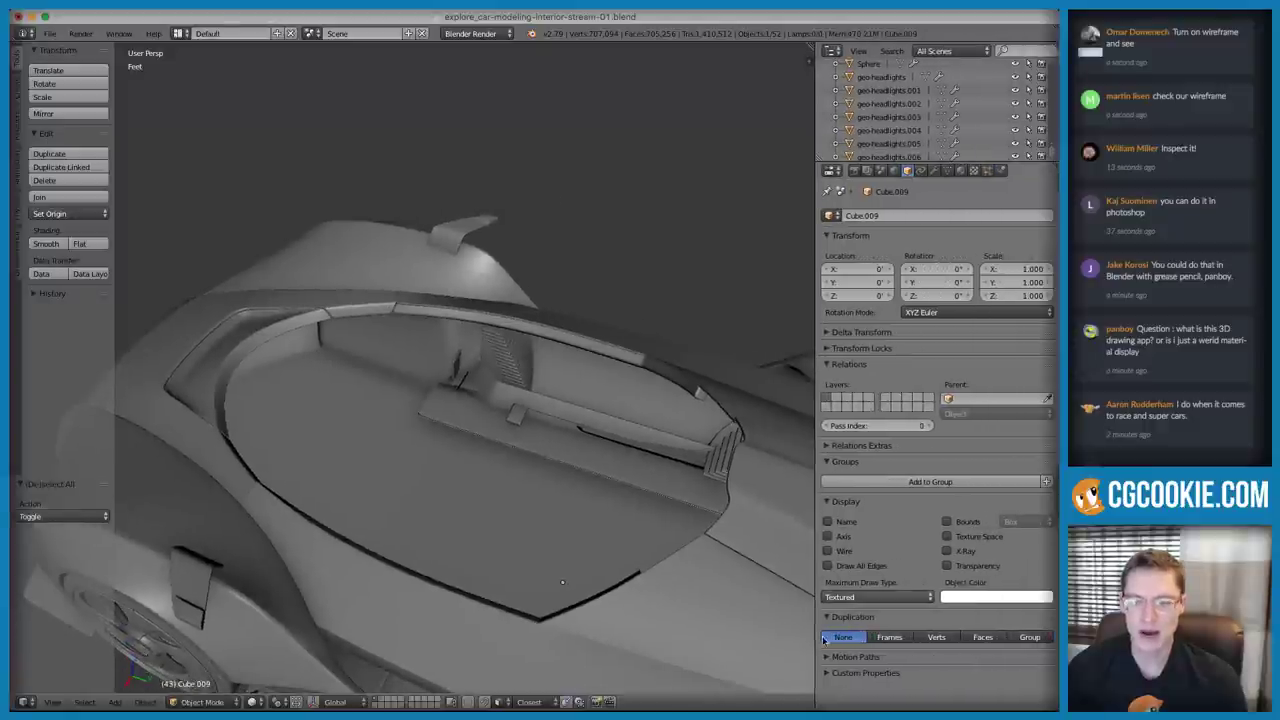
left_click_drag(815, 705, 826, 442)
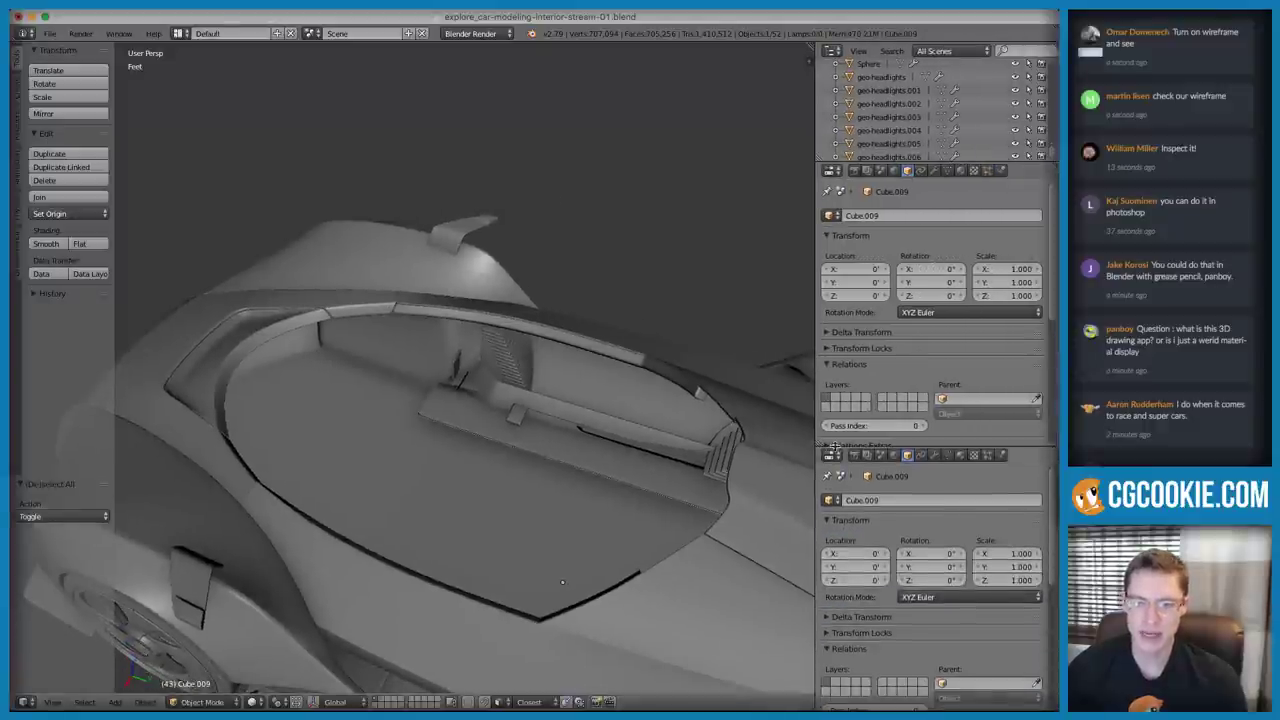
left_click(850, 455)
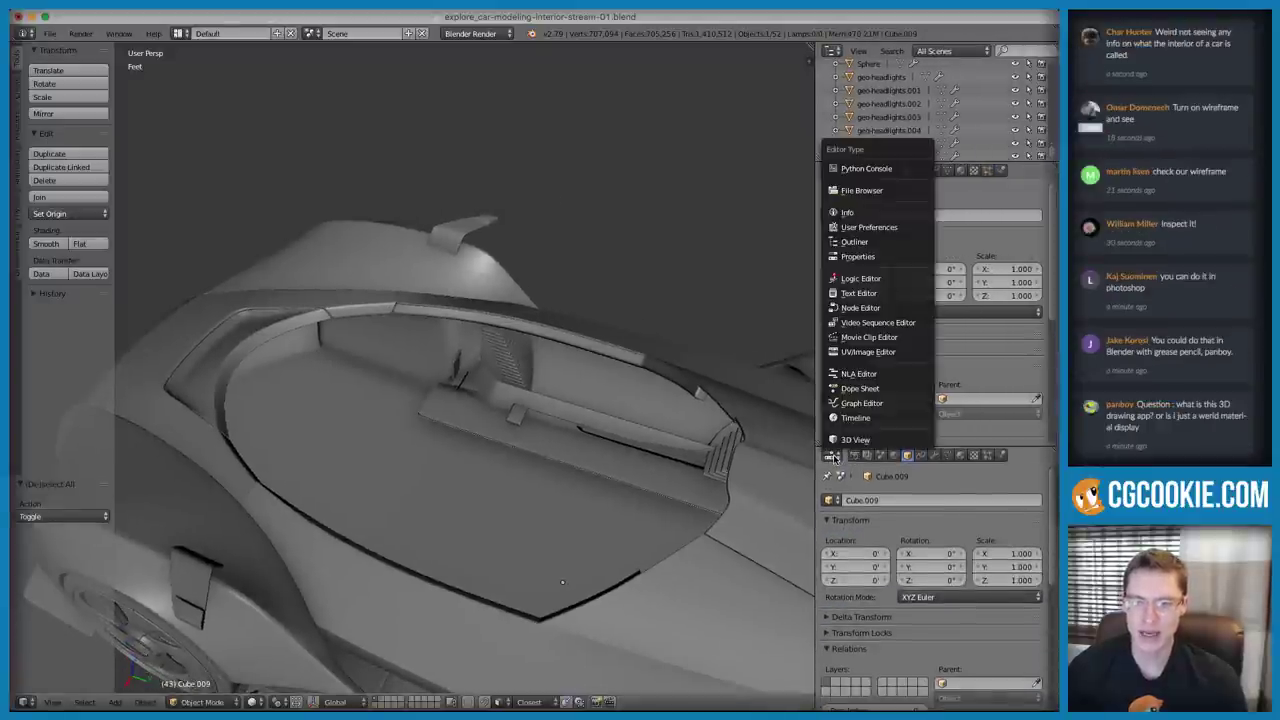
left_click(858, 349)
Load the interior-dash-concepts JPG from the reference folder into the UV/Image Editor and maximize that editor
left_click(990, 702)
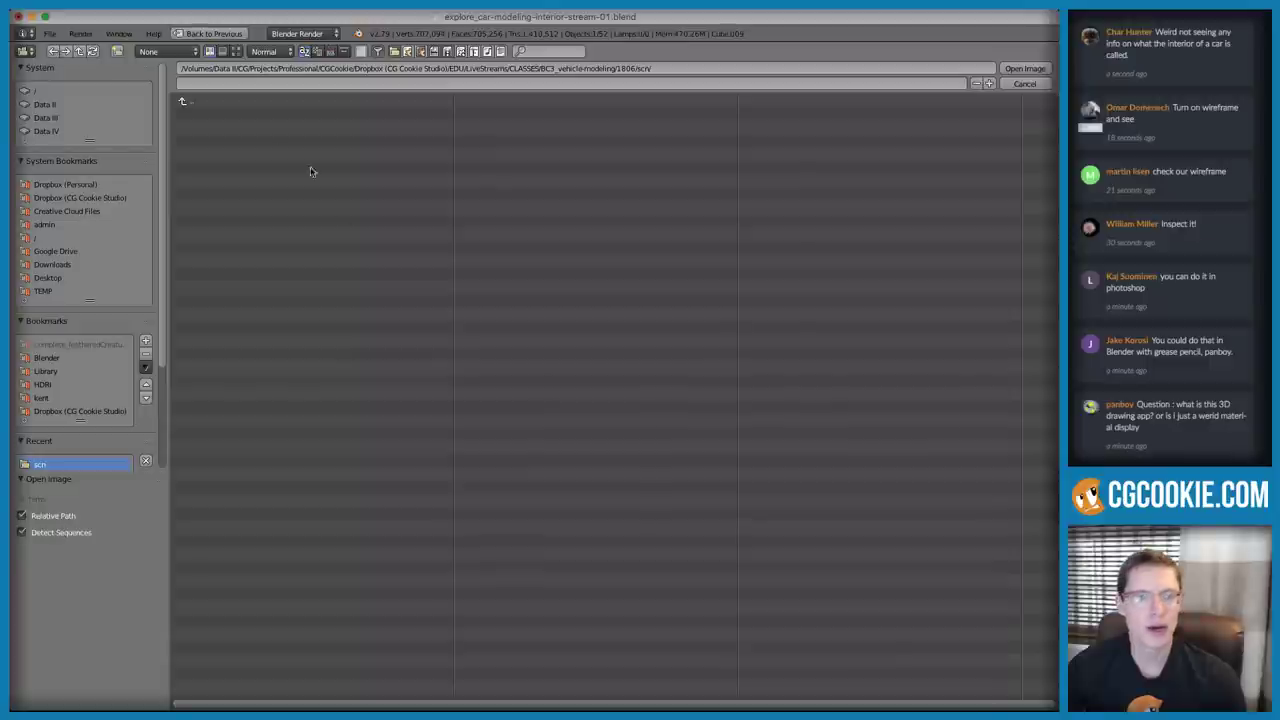
left_click(199, 115)
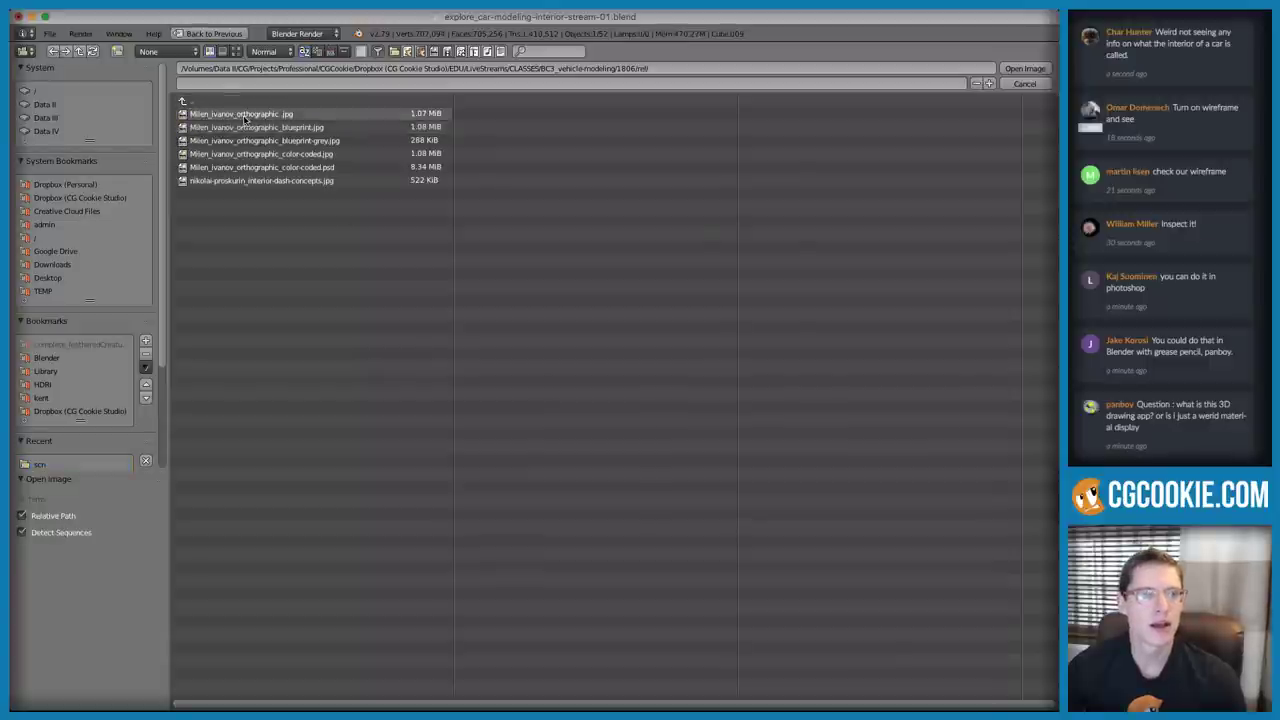
double_click(240, 177)
key("shift+space")
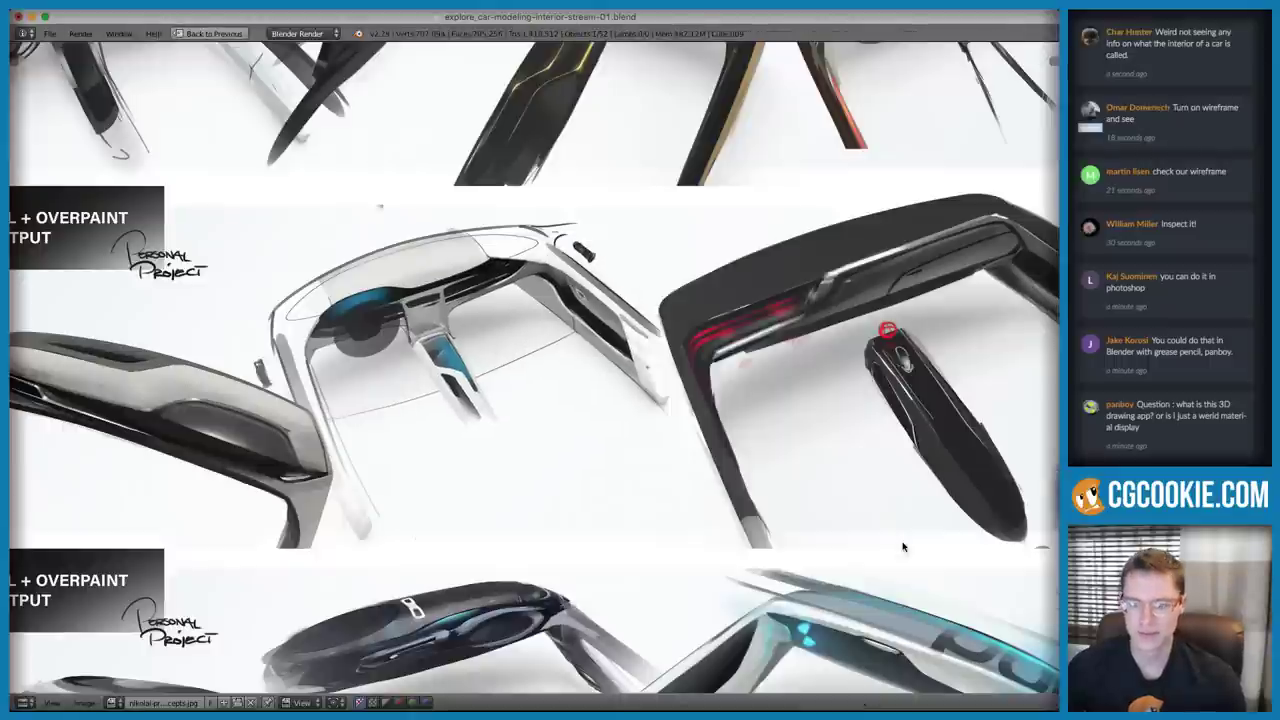
Examine the grey and white dashboard concepts in the middle row of the reference sheet
middle_click_drag(650, 264, 752, 338, "ctrl")
middle_click_drag(651, 303, 646, 314, "ctrl")
middle_click_drag(541, 431, 623, 363)
scroll(624, 364, "up", 2)
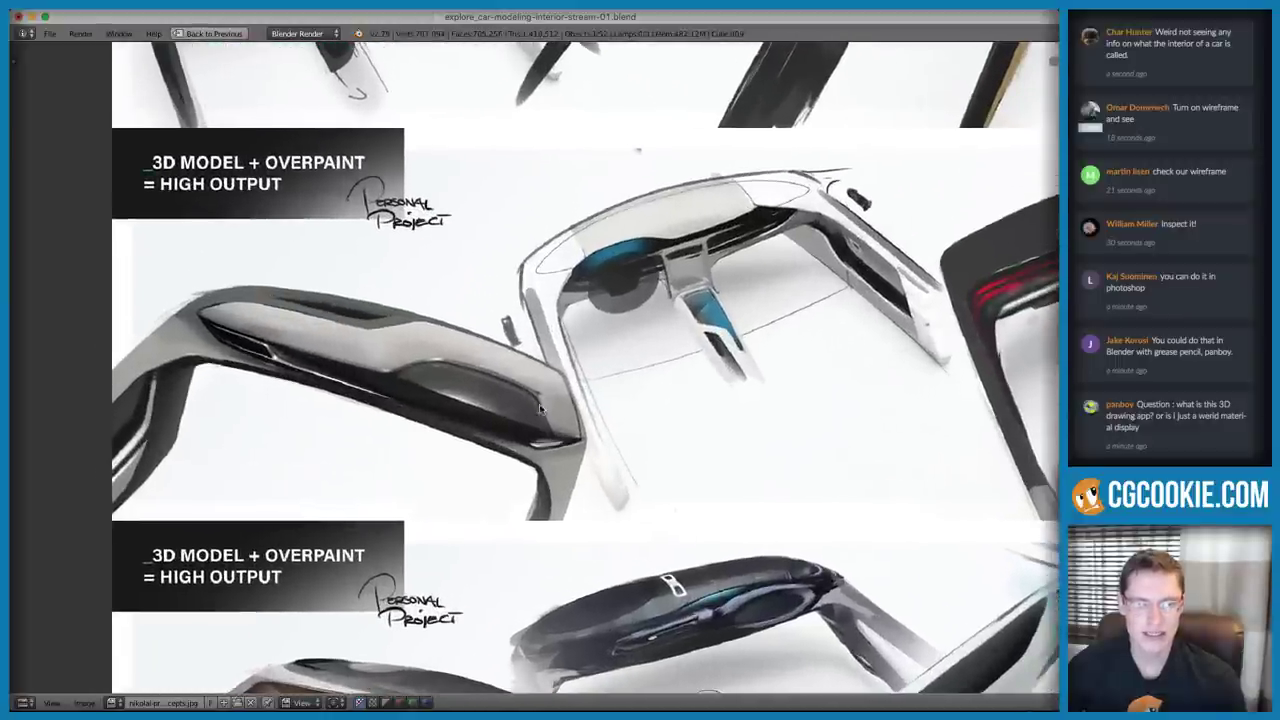
scroll(393, 398, "down", 3)
middle_click_drag(473, 416, 530, 453)
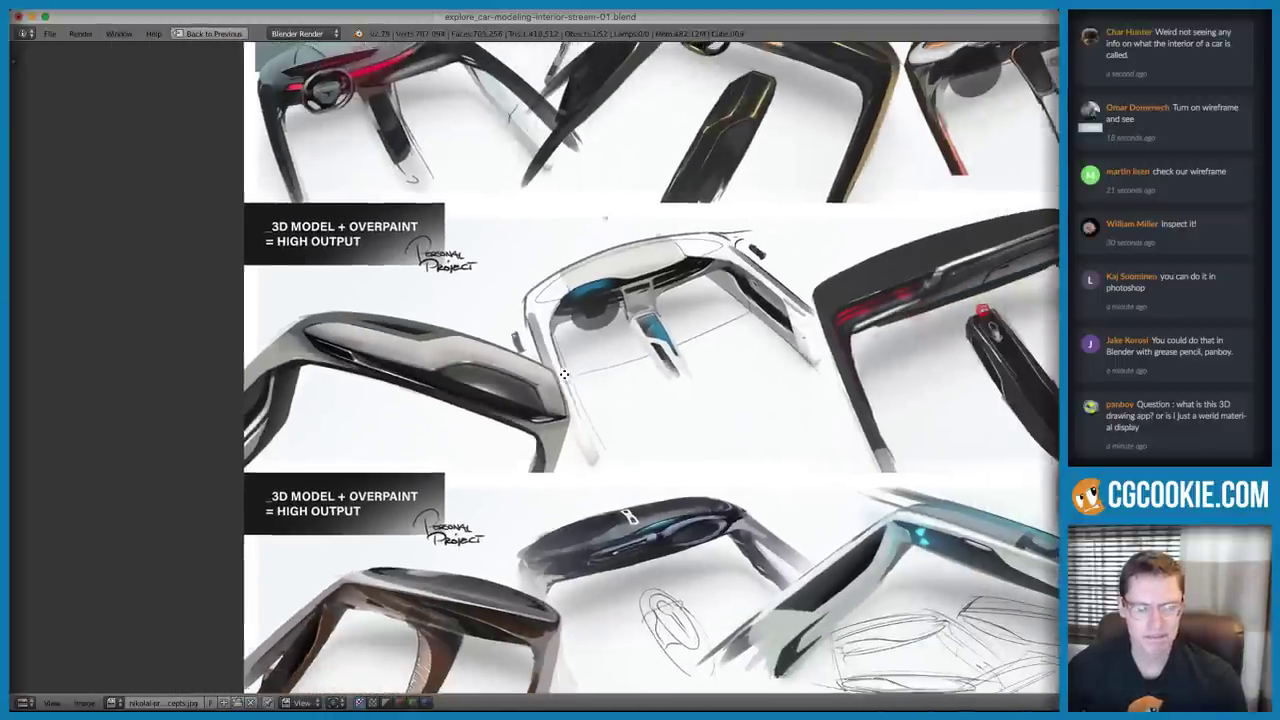
scroll(530, 453, "up", 2)
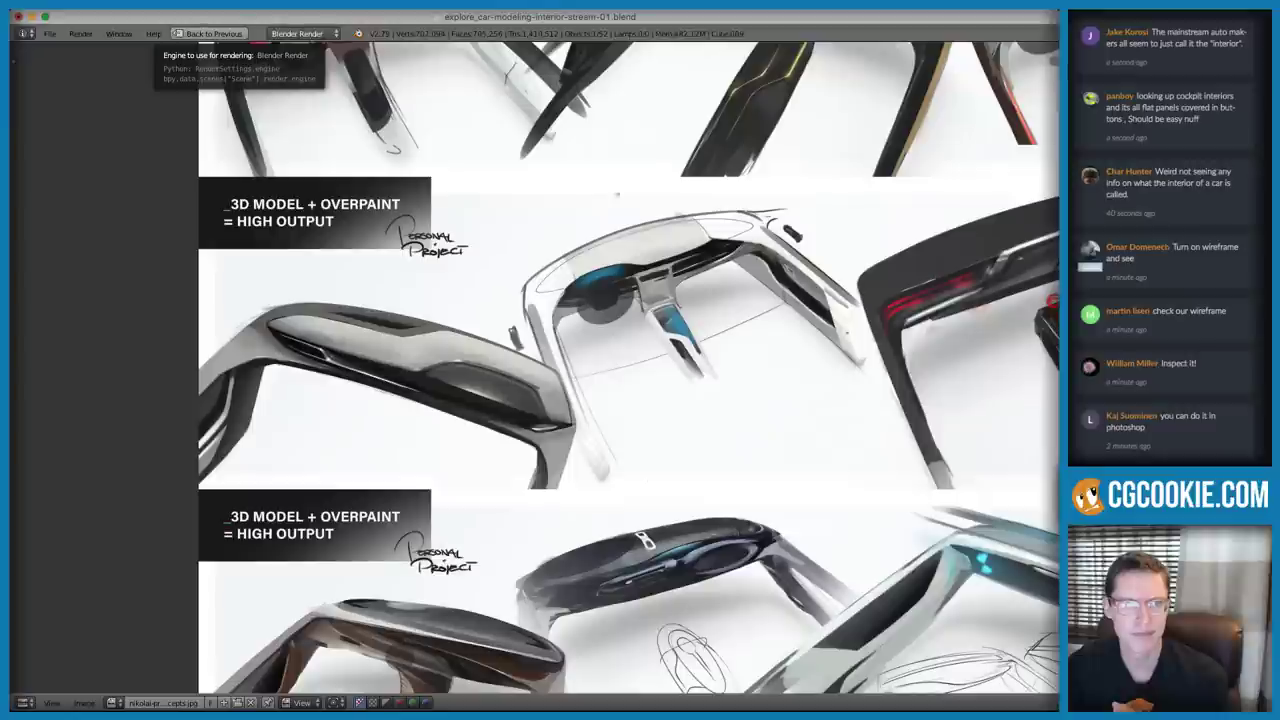
Show the Week 3 Agenda slide and return to the dashboard concept sheet in Blender
key("ctrl+Right")
key("ctrl+Right")
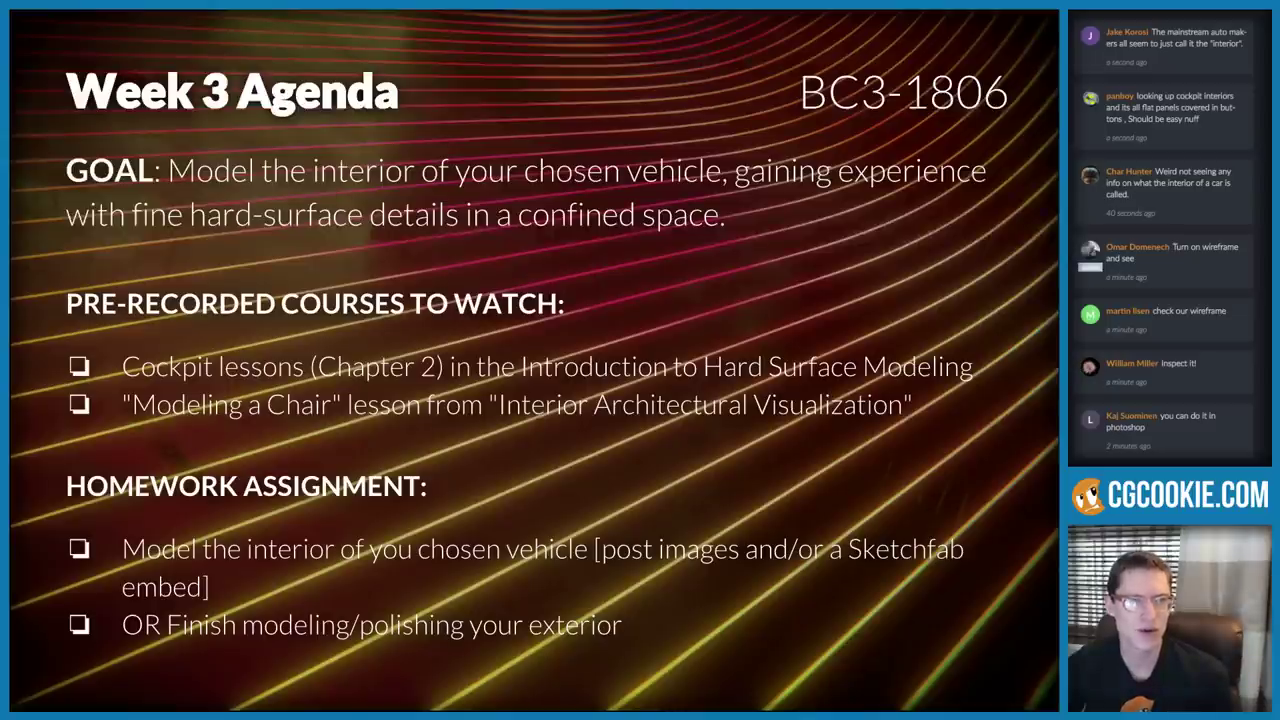
key("ctrl+Left")
key("ctrl+Left")
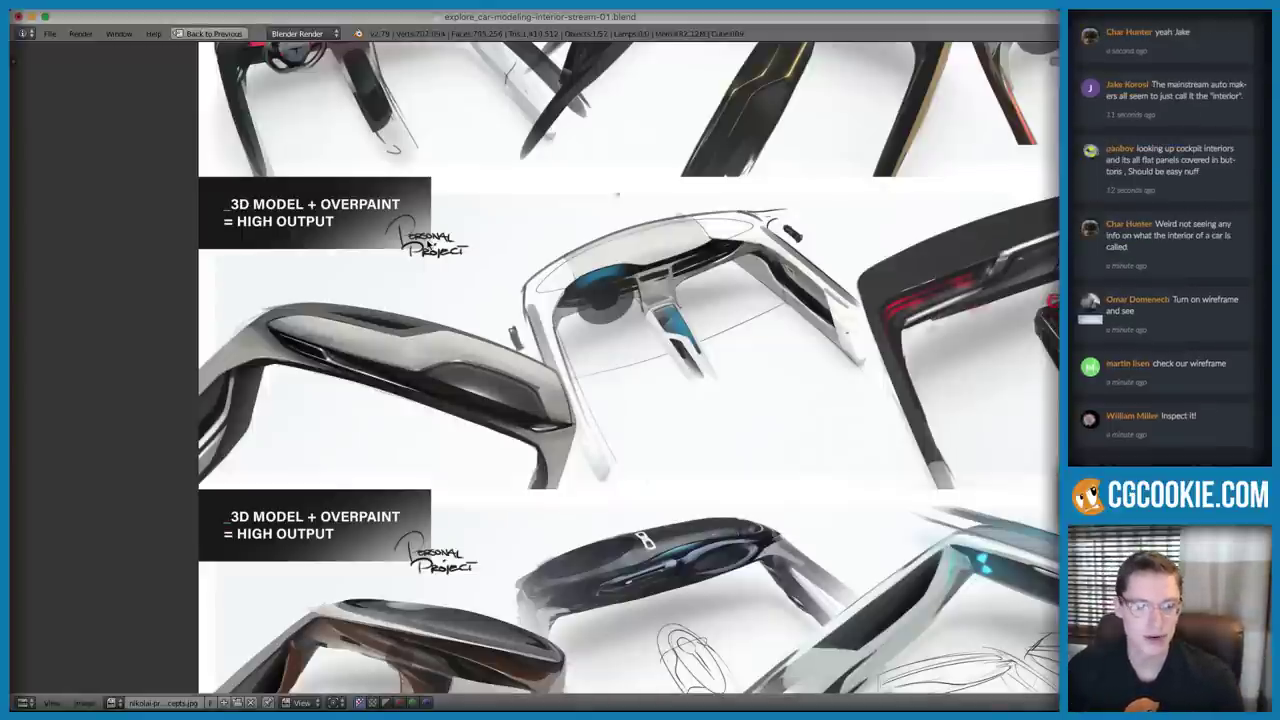
Compare the dashboard concepts across all three rows of the reference sheet
middle_click_drag(531, 296, 562, 314, "ctrl")
middle_click_drag(420, 365, 398, 376, "ctrl")
scroll(411, 424, "up", 1)
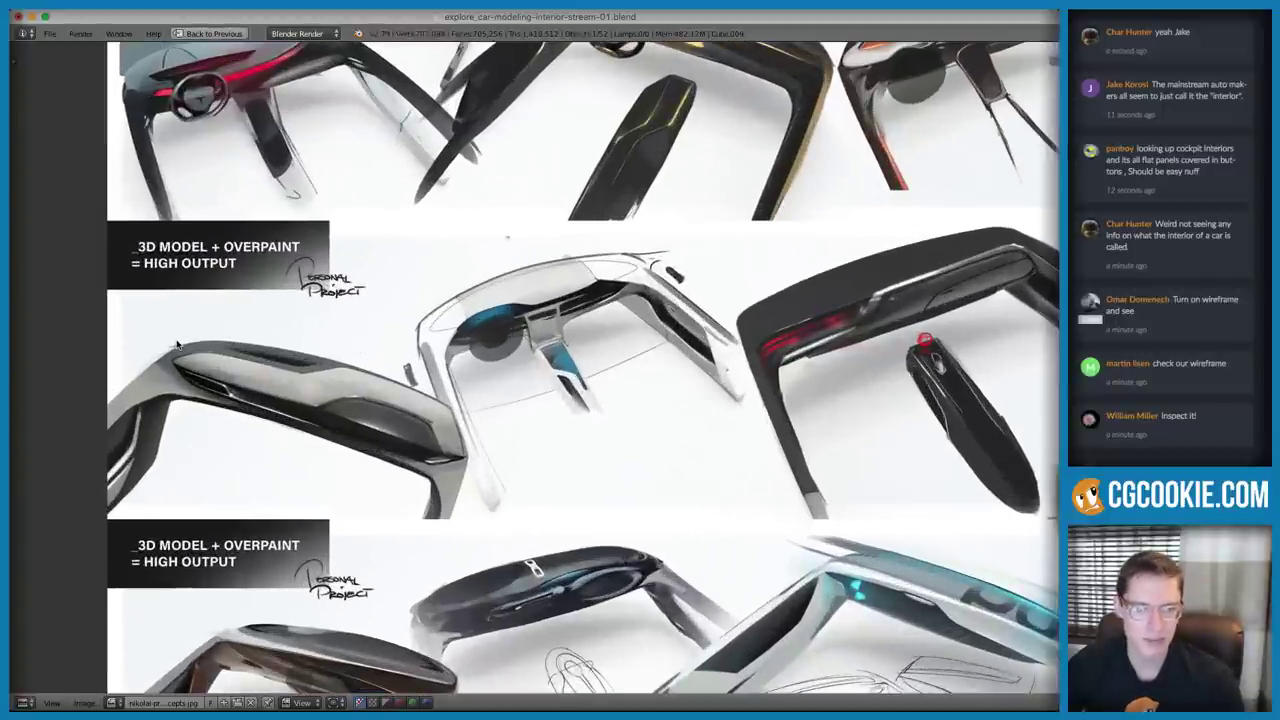
scroll(472, 316, "down", 3)
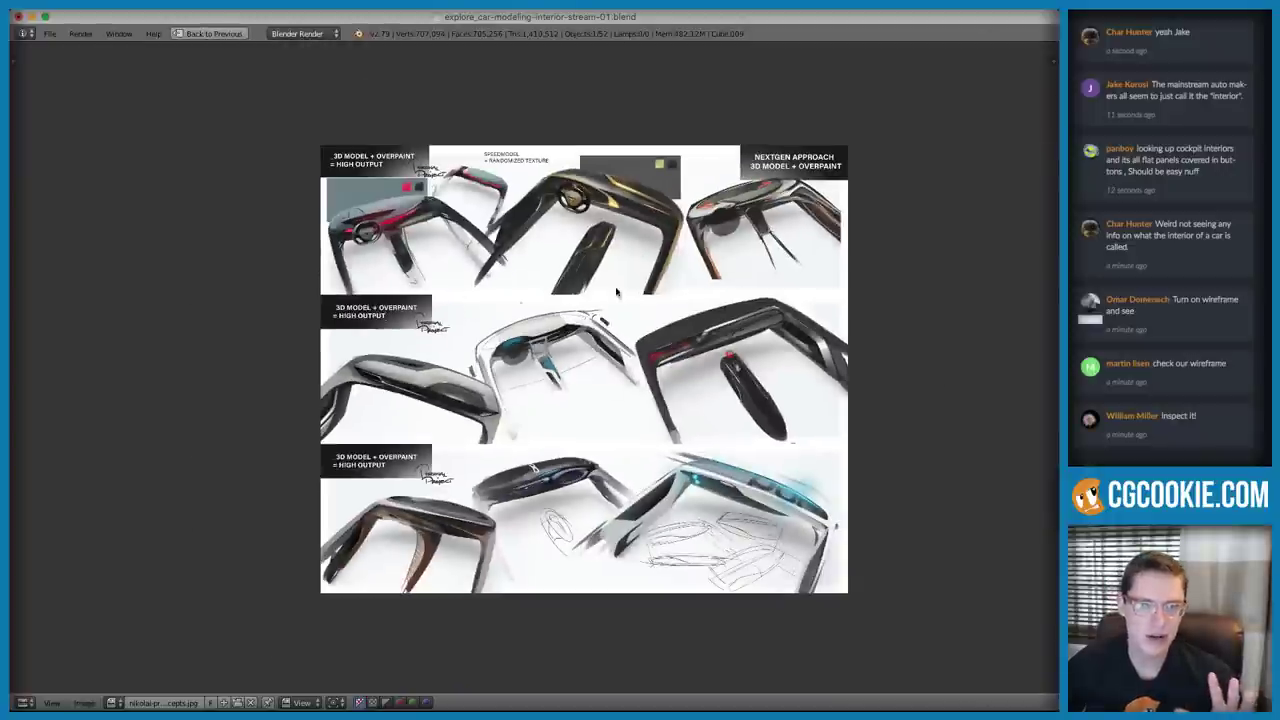
scroll(614, 297, "up", 1)
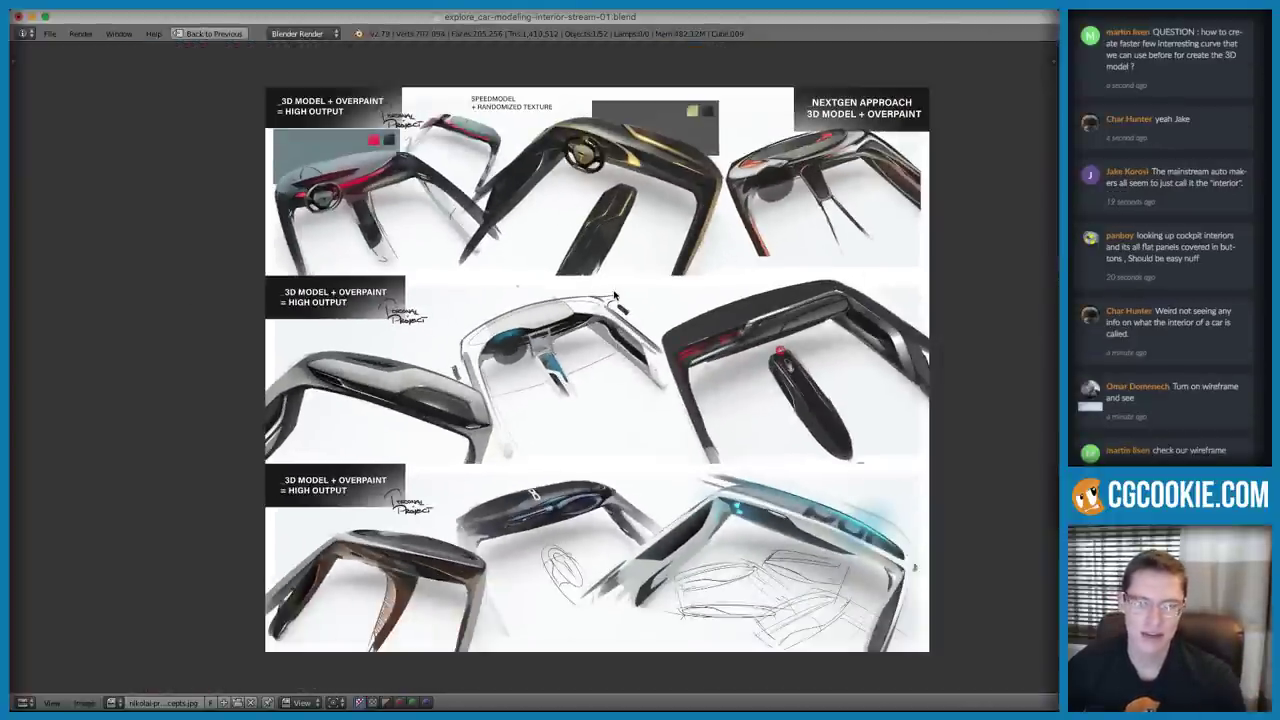
Restore the split layout with the grey dashboard concept framed beside the model, and inspect the cabin's front rim in solid and wireframe shading
key("shift+space")
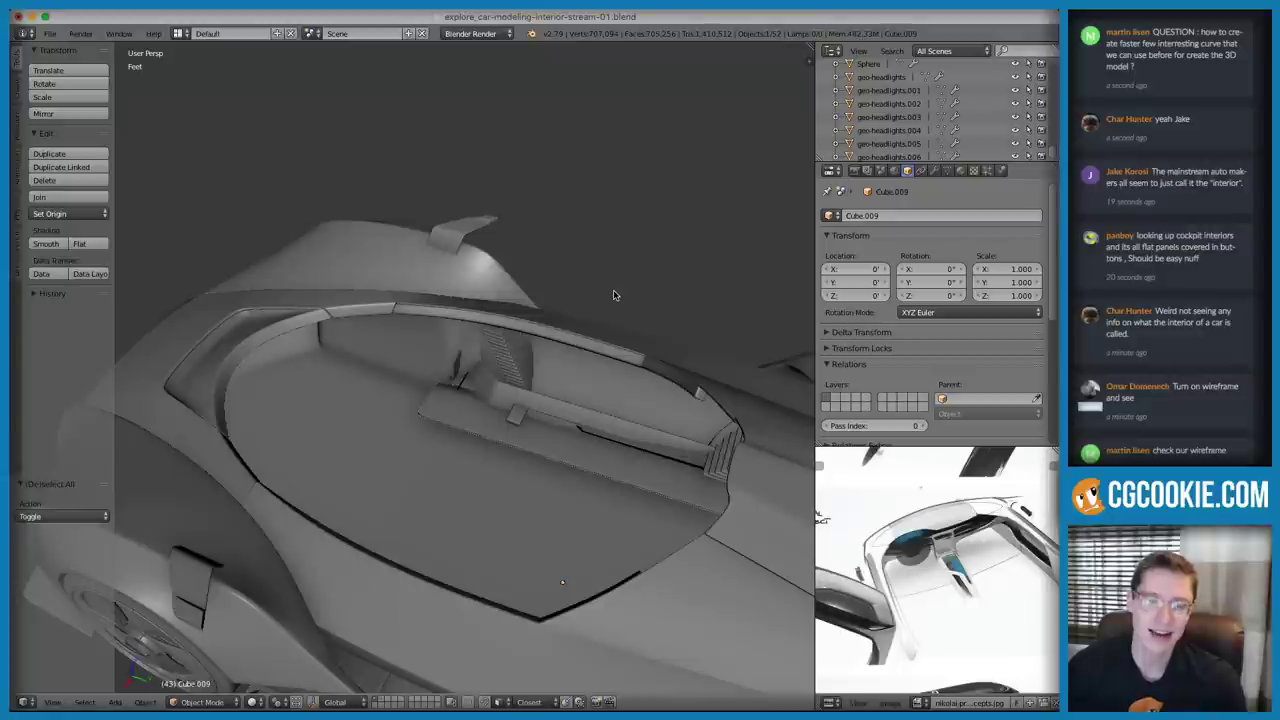
middle_click_drag(842, 561, 955, 498)
middle_click_drag(499, 322, 400, 342)
right_click(332, 260)
middle_click_drag(332, 260, 388, 265)
scroll(417, 302, "up", 2)
key("z")
key("z")
scroll(387, 298, "up", 1)
Duplicate the body panels and trim pieces around the cabin opening in place, and join the copies into one object
right_click(386, 298)
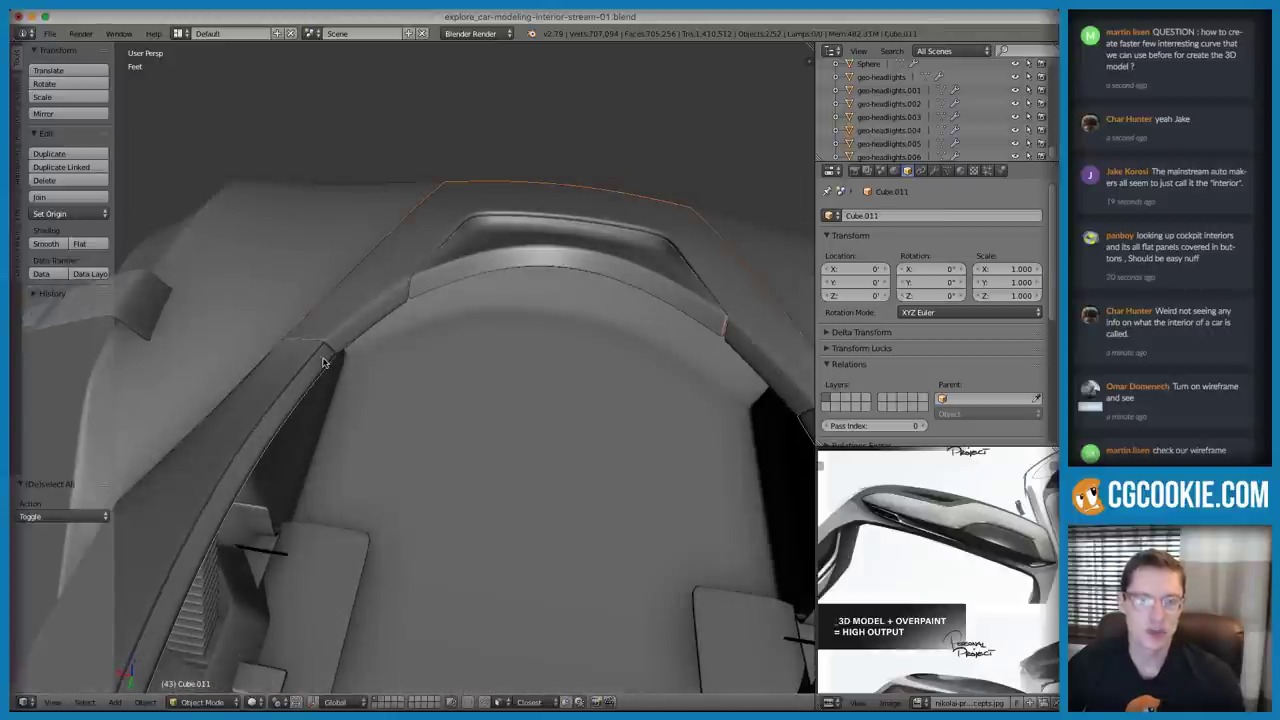
right_click(447, 290)
key("z")
middle_click_drag(484, 326, 430, 265)
right_click(430, 265)
key("z")
key("z")
mouse_move(485, 309)
middle_mouse_down()
mouse_move(508, 323)
mouse_move(465, 285)
middle_mouse_up()
key("z")
key("z")
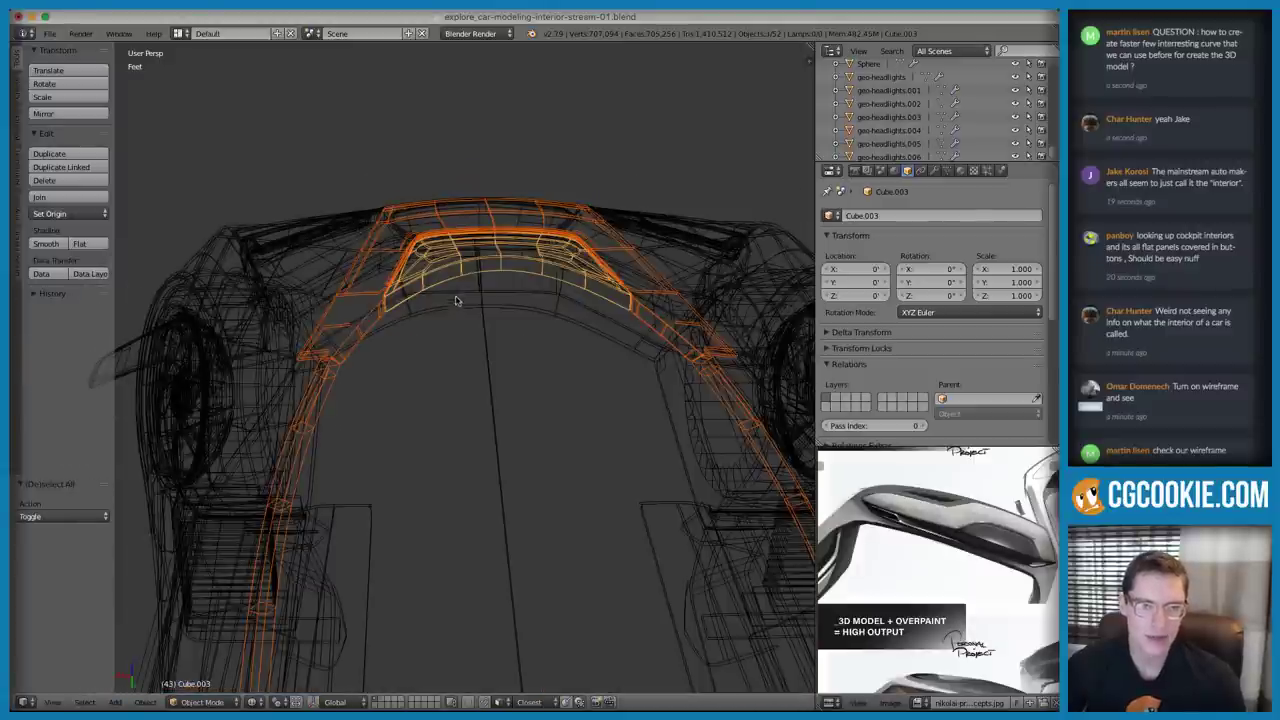
key("z")
key("shift+d")
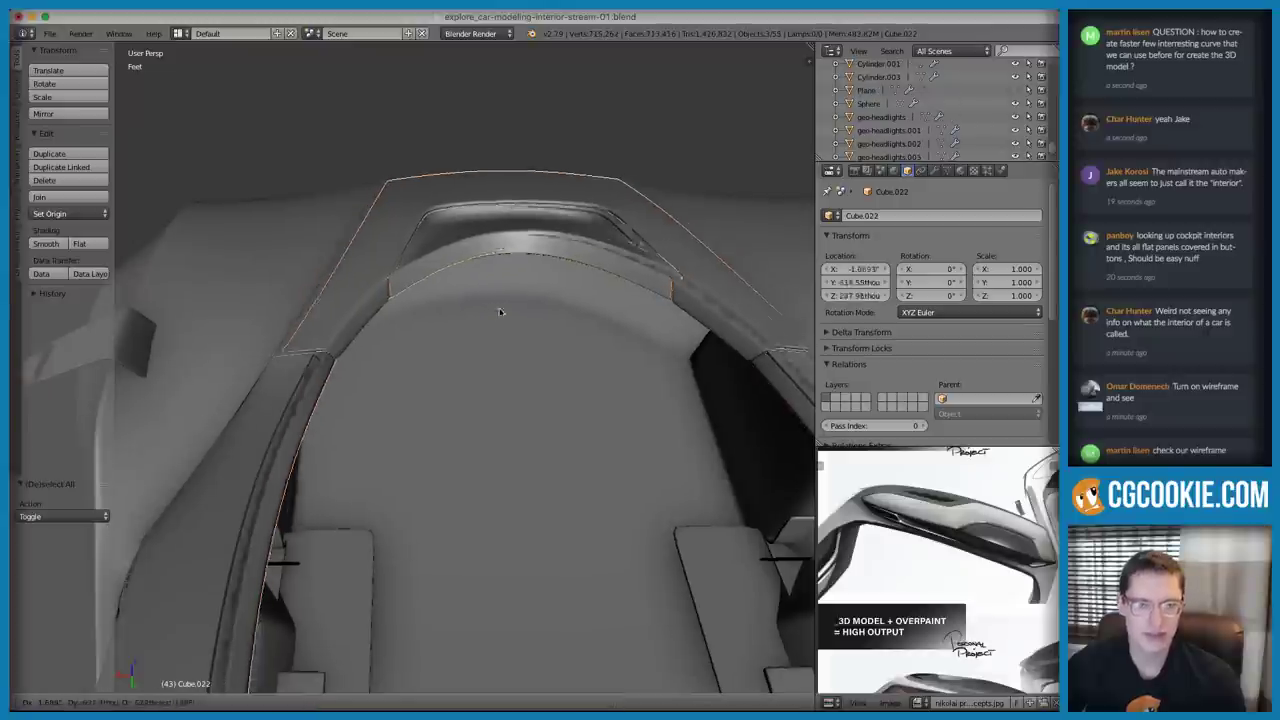
right_click(528, 297)
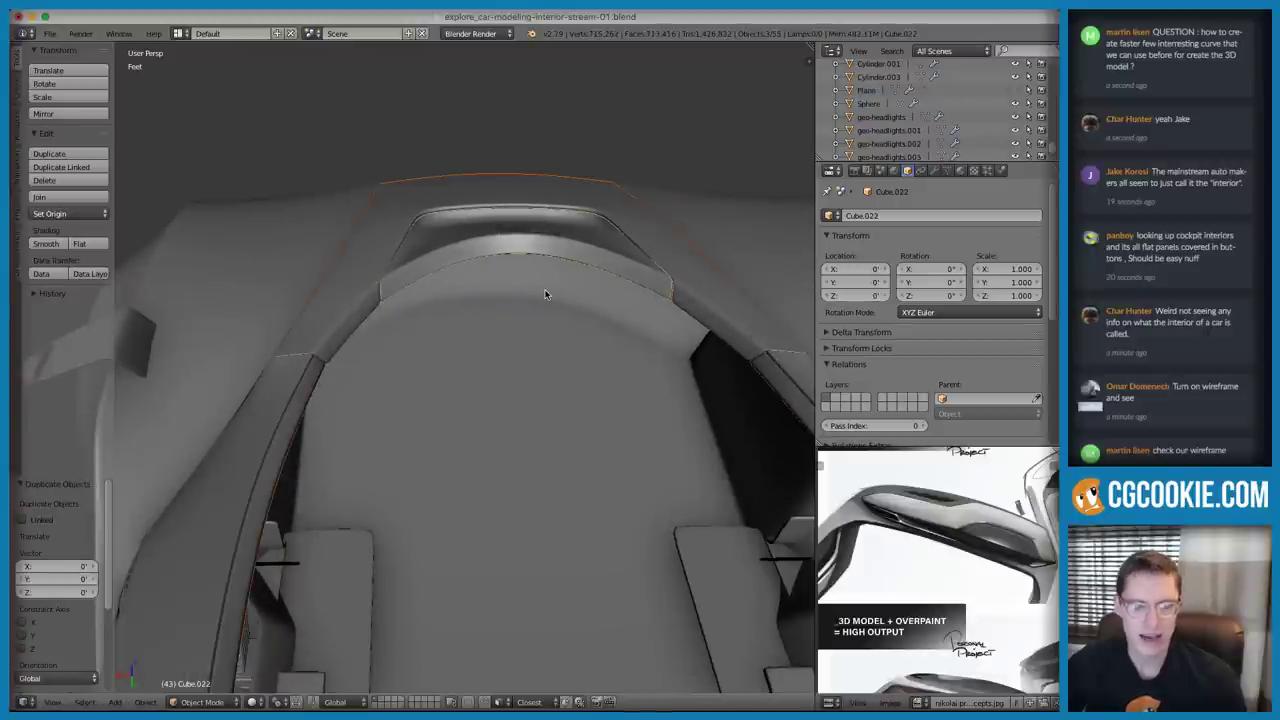
key("ctrl+j")
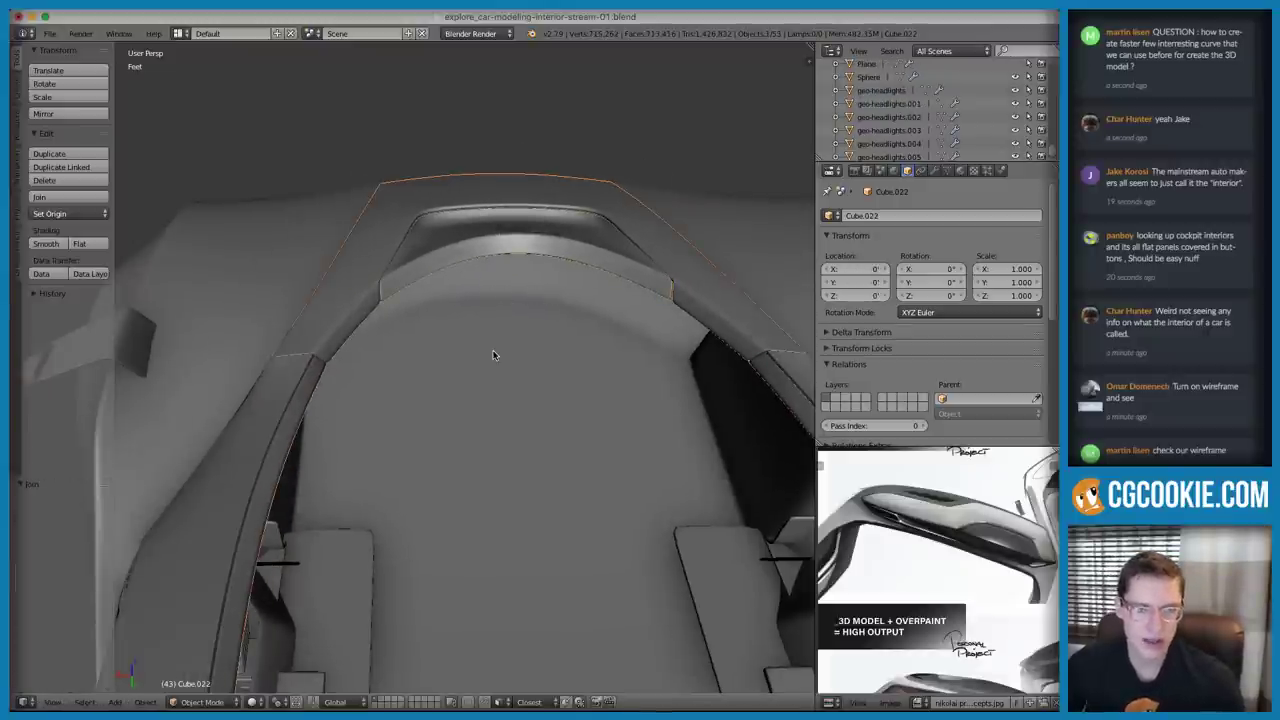
Enter mesh editing on the joined copy and select the lower inner edge vertices along the cabin's side rim
key("Tab")
middle_click_drag(352, 358, 366, 346, "shift")
scroll(284, 434, "up", 1)
middle_click_drag(284, 436, 302, 421, "shift")
right_click(260, 536)
middle_click_drag(314, 478, 259, 416)
right_click(245, 415, "shift")
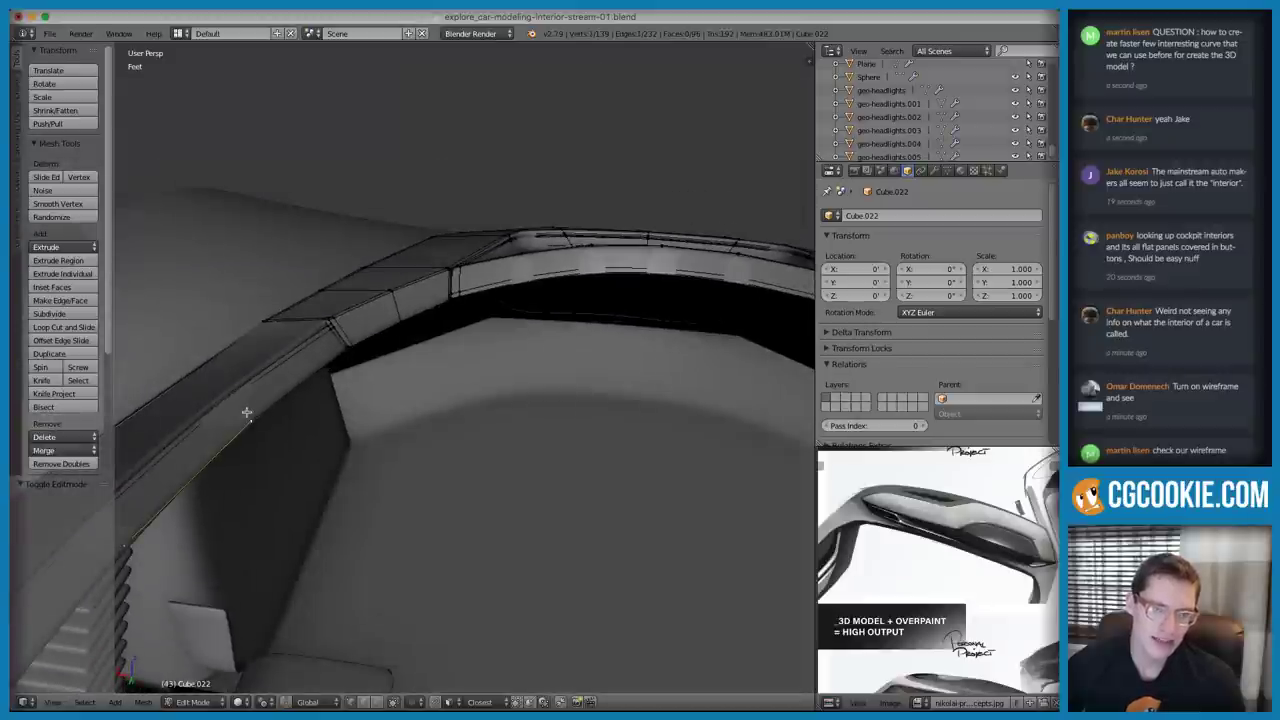
middle_click_drag(291, 298, 366, 300)
scroll(366, 302, "up", 2)
mouse_move(400, 340)
middle_mouse_down("shift")
mouse_move(357, 436)
mouse_move(451, 380)
middle_mouse_up("shift")
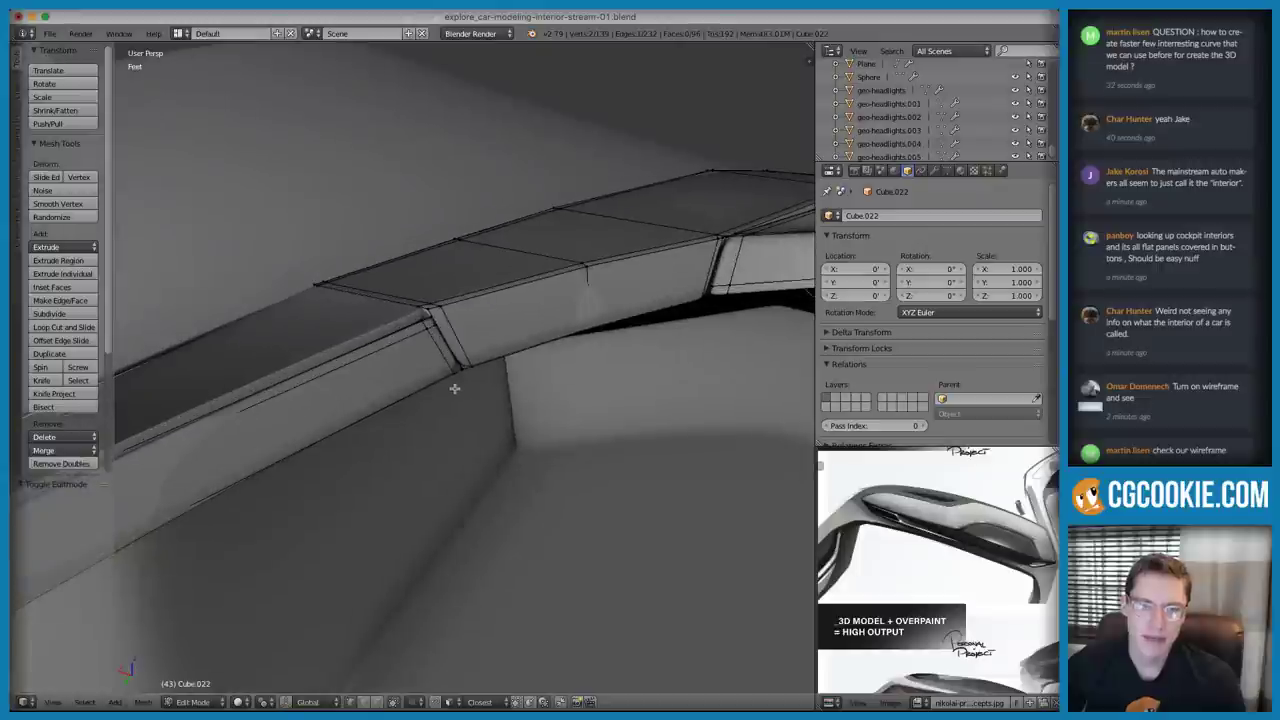
Extend the vertex selection around the front corner and across the lower edge of the front trim
key("z")
middle_click_drag(576, 323, 551, 329)
key("z")
key("z")
key("z")
key("z")
right_click(665, 337, "shift")
mouse_move(710, 366)
middle_mouse_down()
mouse_move(705, 326)
mouse_move(577, 346)
middle_mouse_up()
right_click(574, 345, "shift")
key("z")
key("z")
Check the selected rim vertices in wireframe, invert the selection, and delete all the other vertices of the joined copy
scroll(566, 314, "down", 4)
mouse_move(414, 401)
middle_mouse_down()
mouse_move(594, 306)
mouse_move(574, 286)
middle_mouse_up()
key("z")
middle_click_drag(336, 425, 400, 384)
key("z")
middle_click_drag(446, 399, 414, 423)
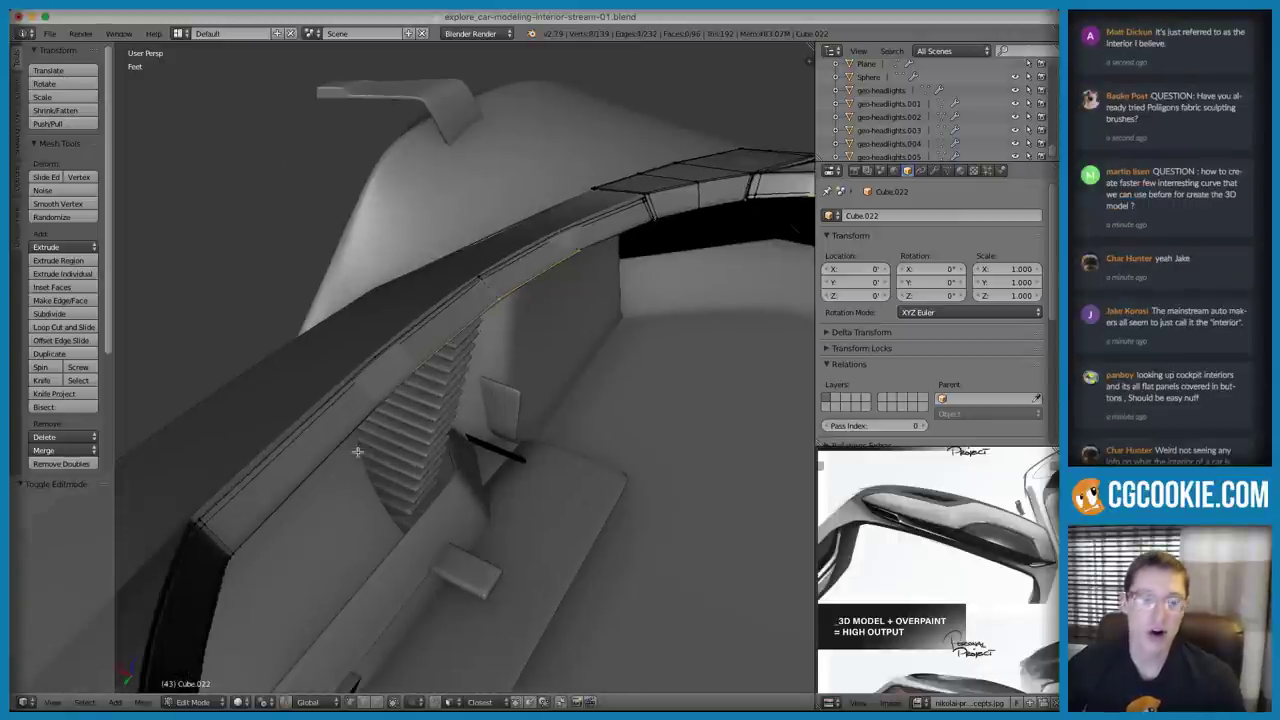
key("z")
middle_click_drag(450, 514, 486, 389)
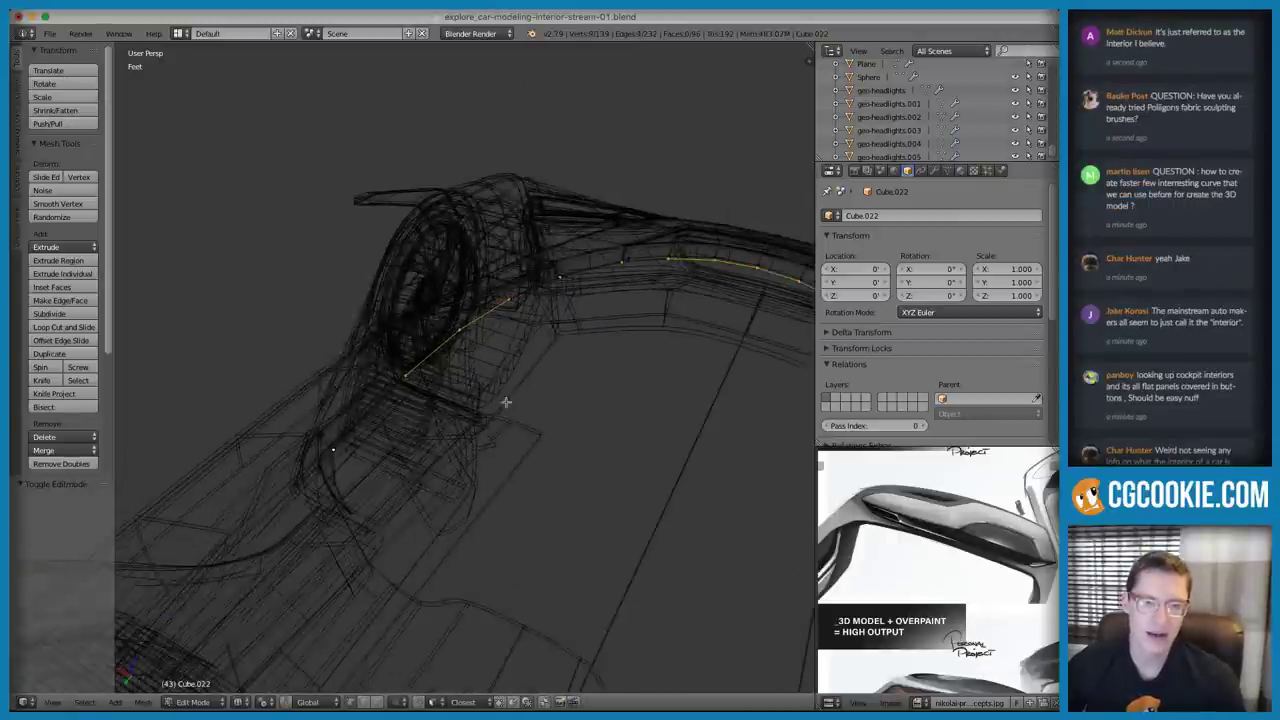
middle_click_drag(673, 356, 500, 389)
scroll(520, 380, "down", 2)
key("ctrl+l")
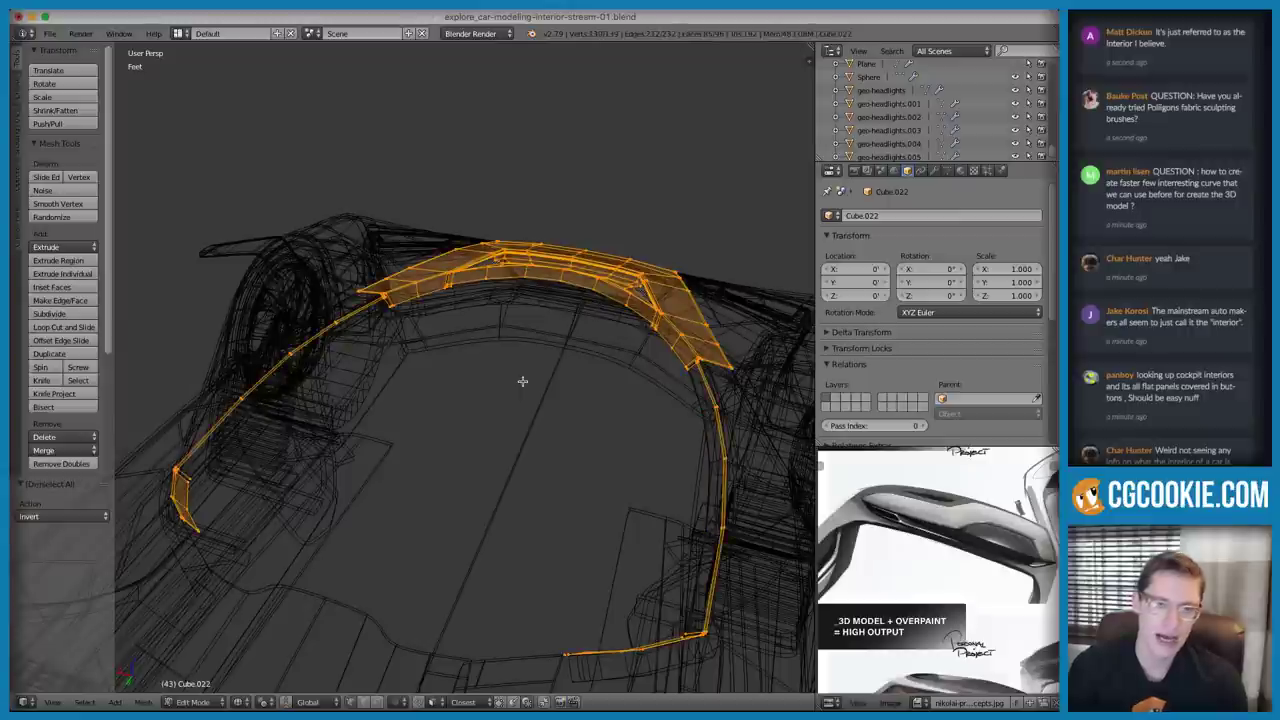
key("x")
left_click(470, 293)
key("z")
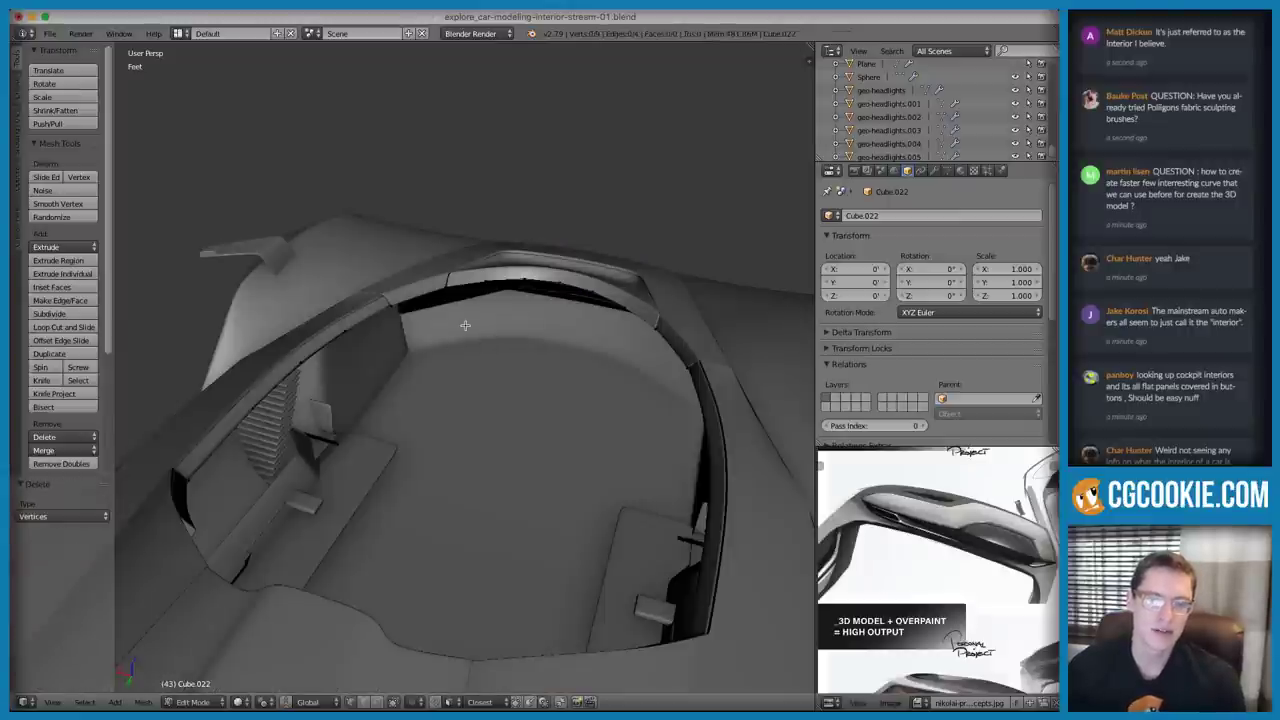
Connect the separated rim vertices with new edges to form one continuous curve around the cabin opening
key("ctrl+z")
key("ctrl+z")
middle_click_drag(432, 291, 305, 348)
key("f")
key("a")
key("z")
key("a")
middle_click_drag(527, 179, 514, 195, "shift")
right_click(422, 232)
right_click(475, 210, "shift")
key("f")
right_click(478, 208)
right_click(528, 218, "shift")
key("a")
key("z")
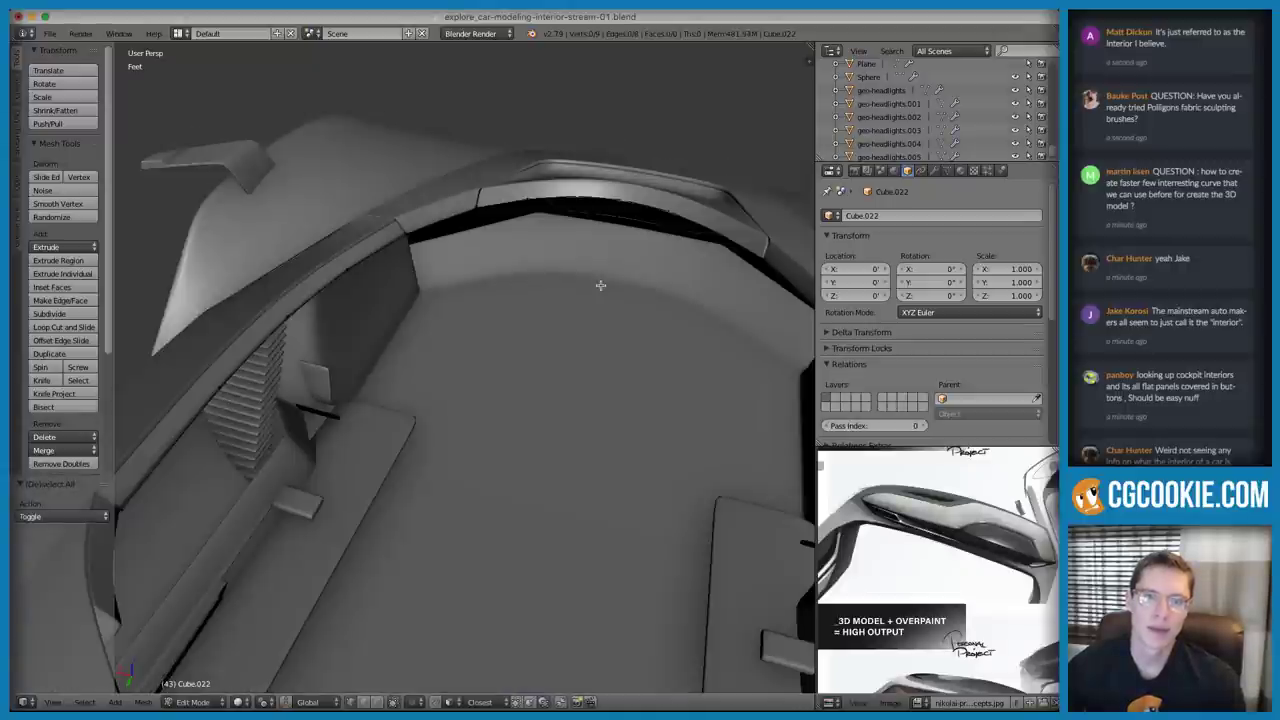
Examine the rim curve from several angles and read the chat messages on fabric sculpting brushes, interior terminology, and creating curves quickly
middle_click_drag(602, 297, 659, 329)
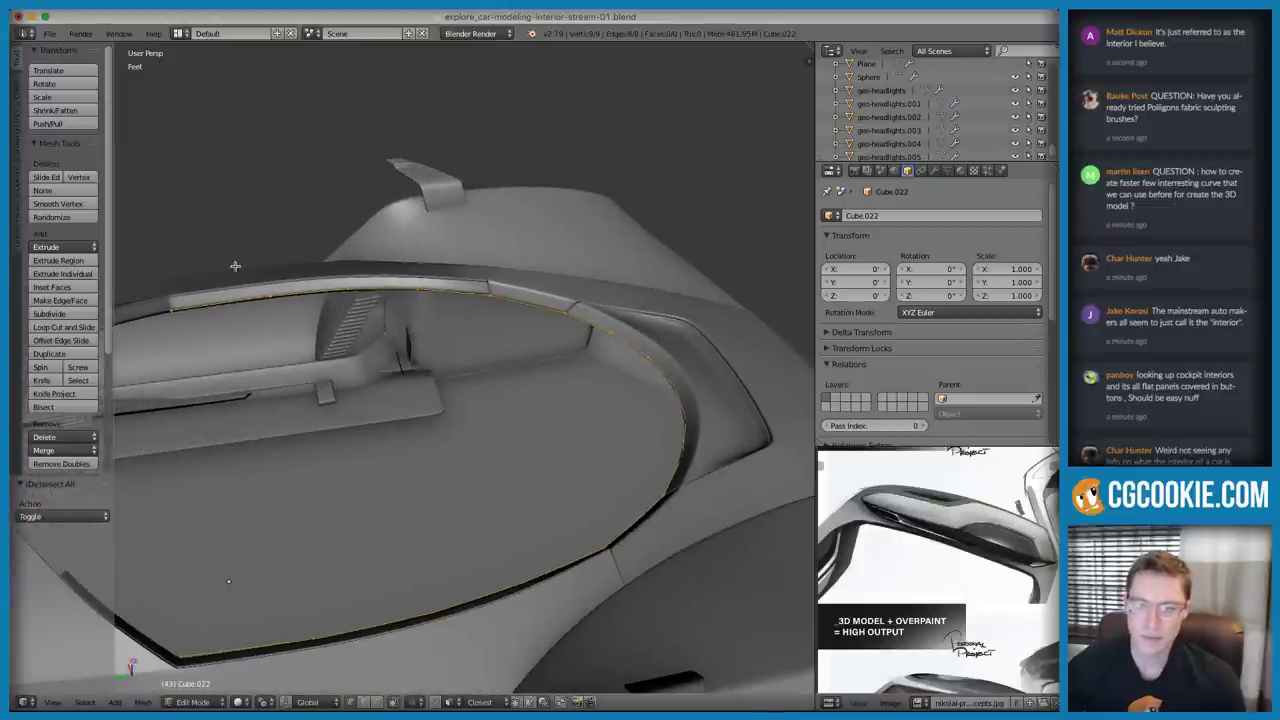
scroll(1179, 132, "up", 2)
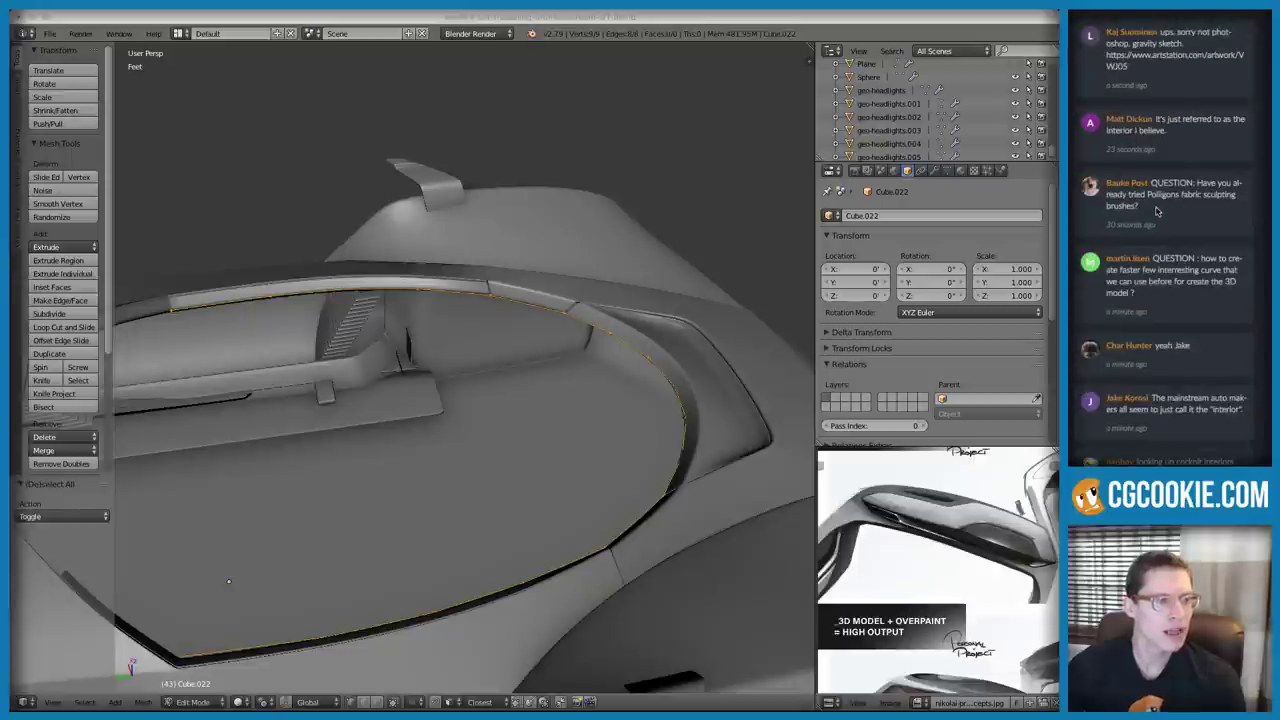
left_click_drag(1157, 212, 1158, 184)
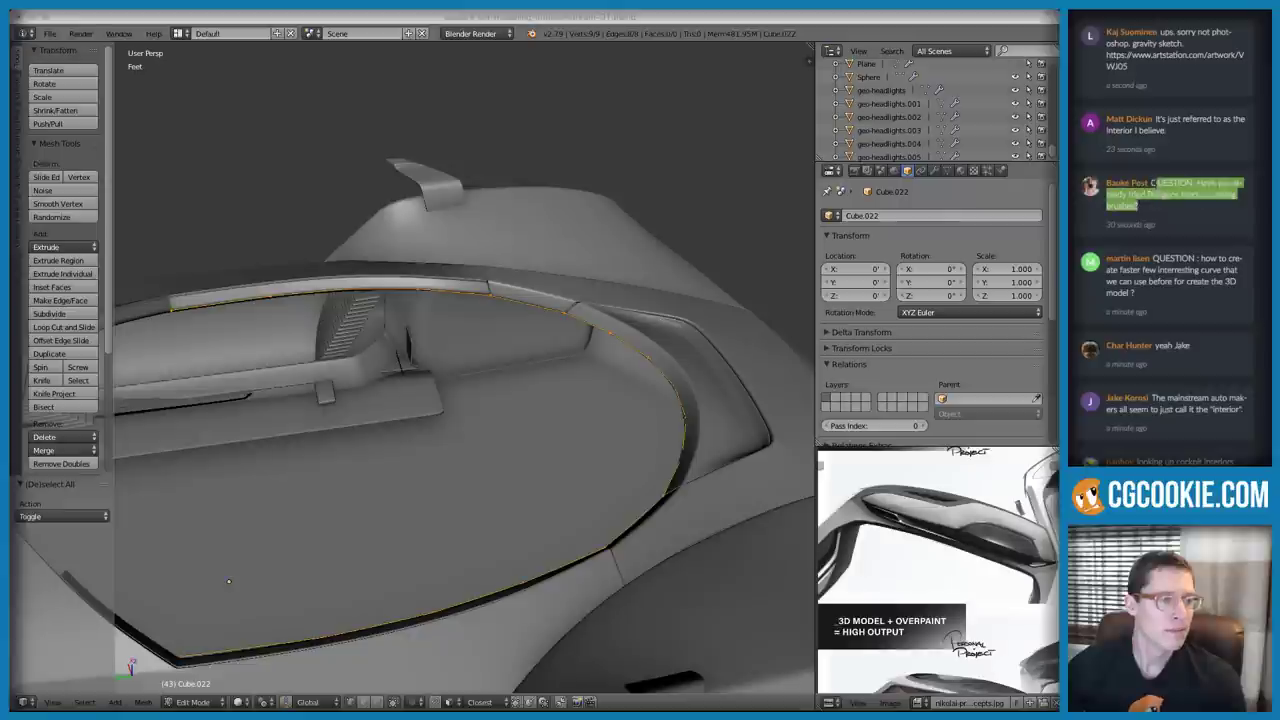
left_click(1161, 215)
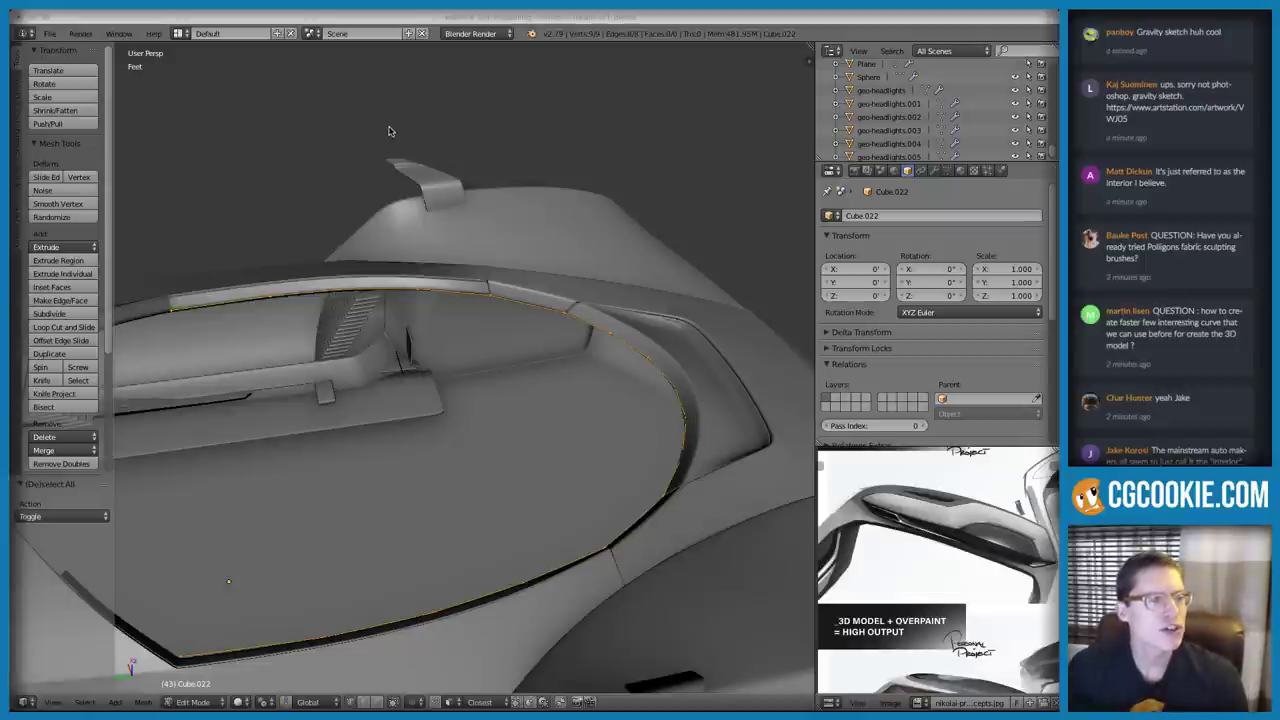
middle_click_drag(390, 131, 505, 230)
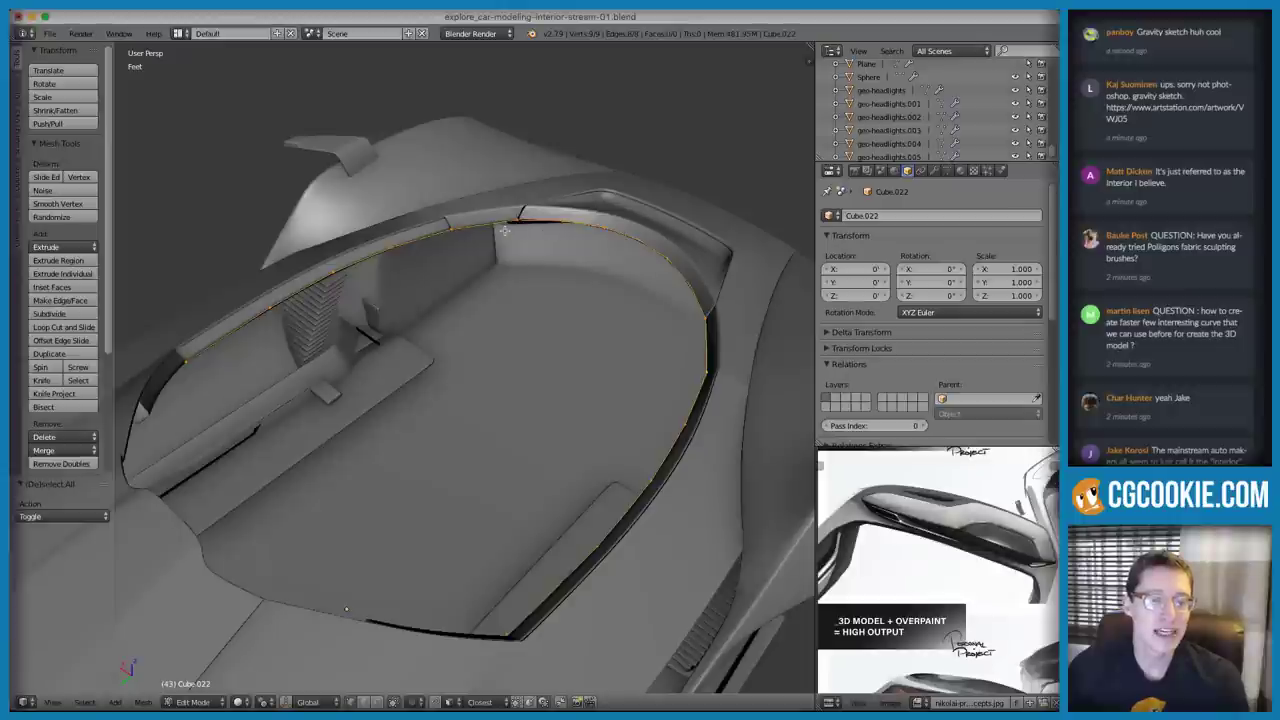
middle_click_drag(338, 342, 488, 305)
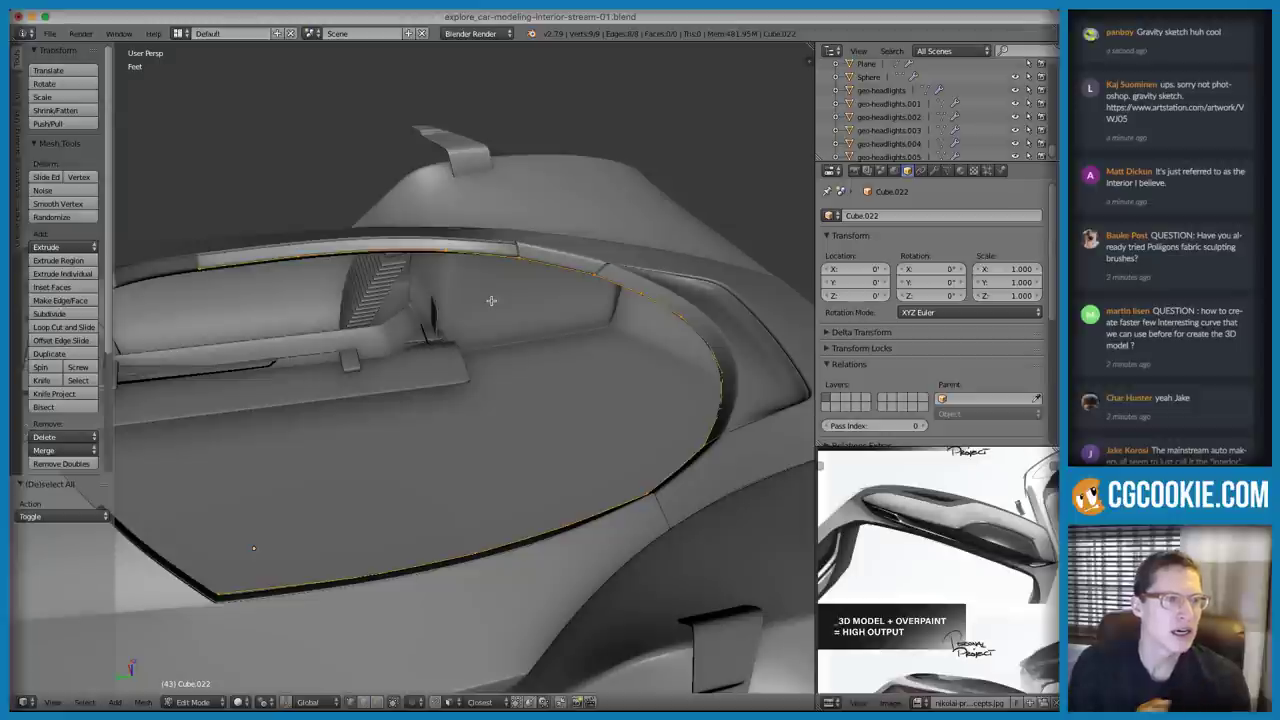
left_click(1194, 155)
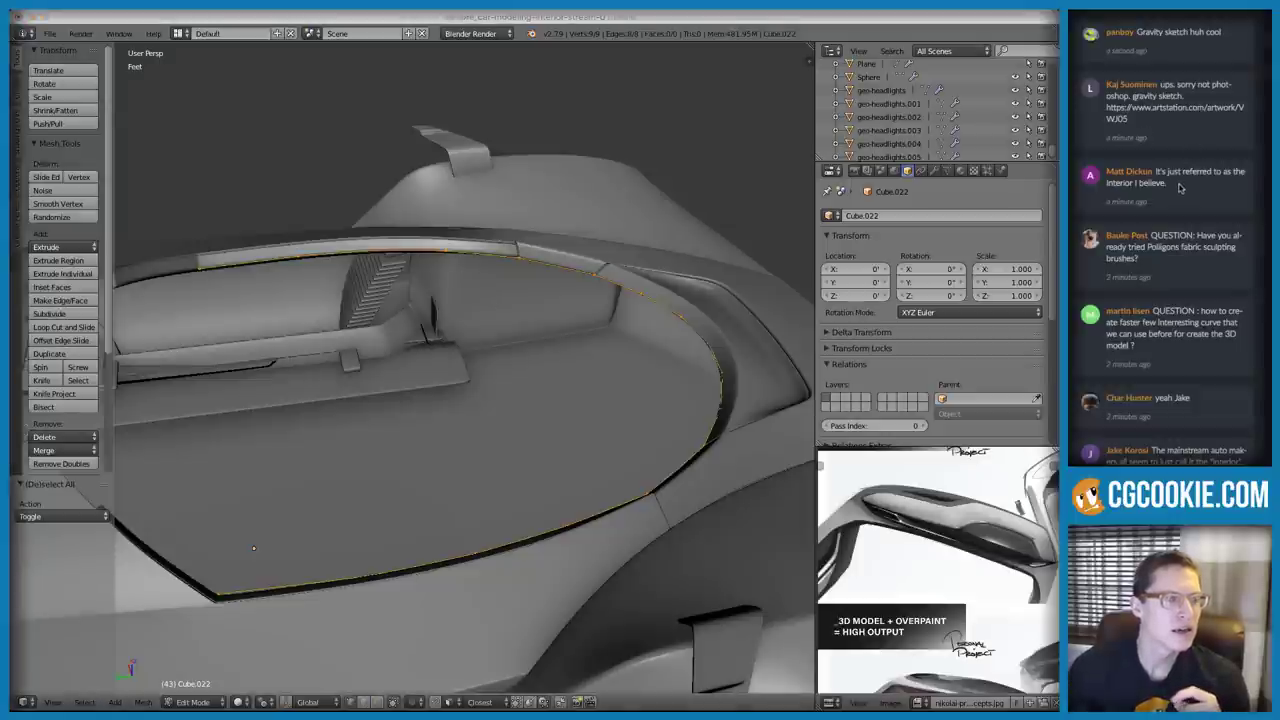
left_click_drag(1170, 183, 1158, 172)
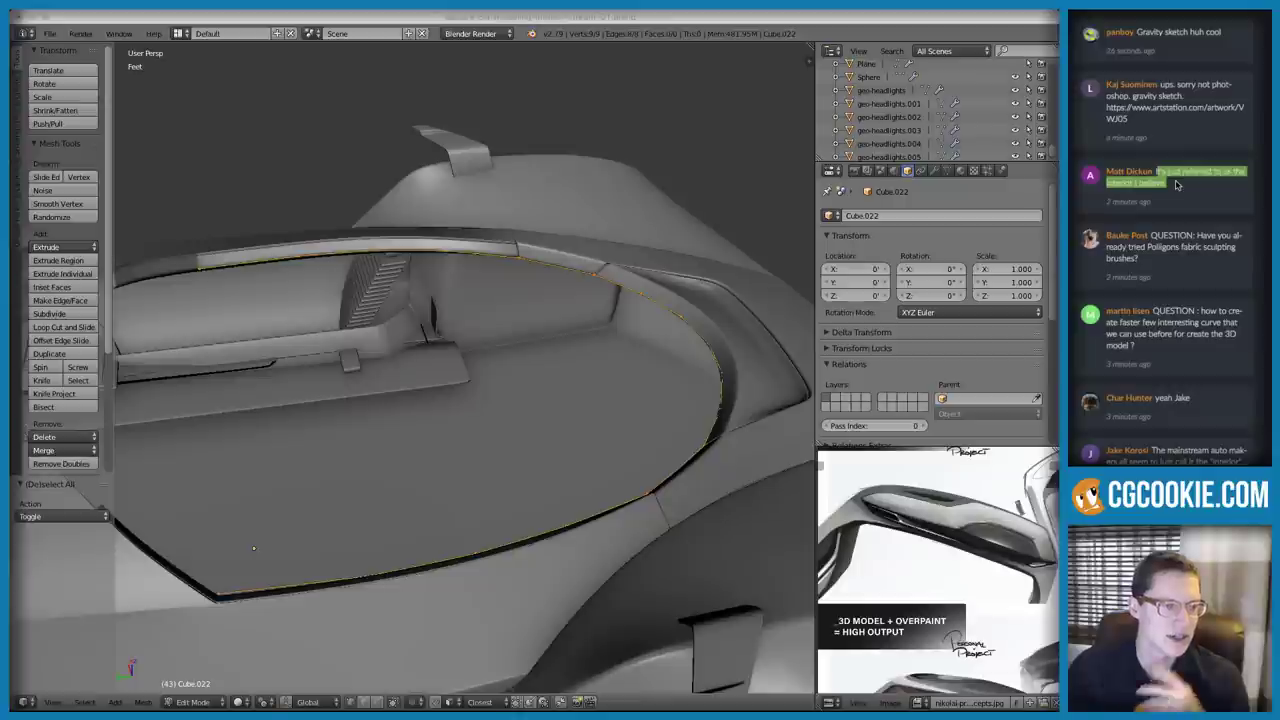
left_click(1178, 185)
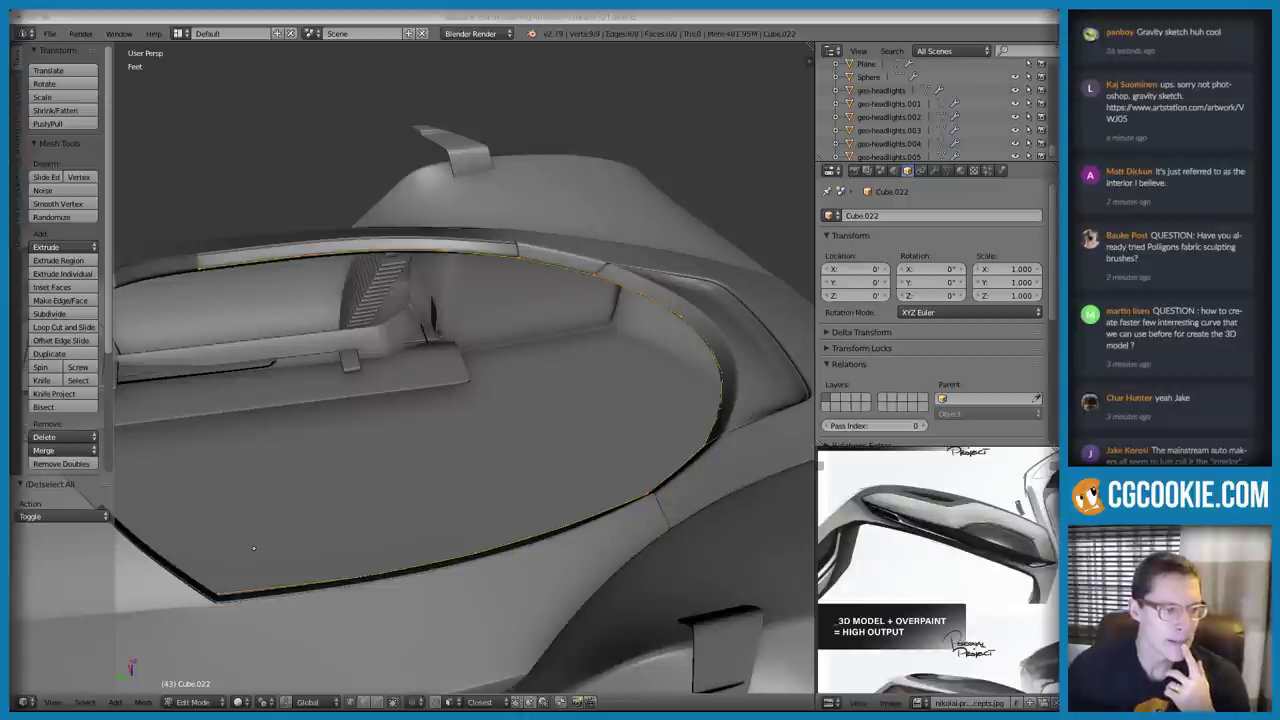
scroll(1181, 328, "down", 5)
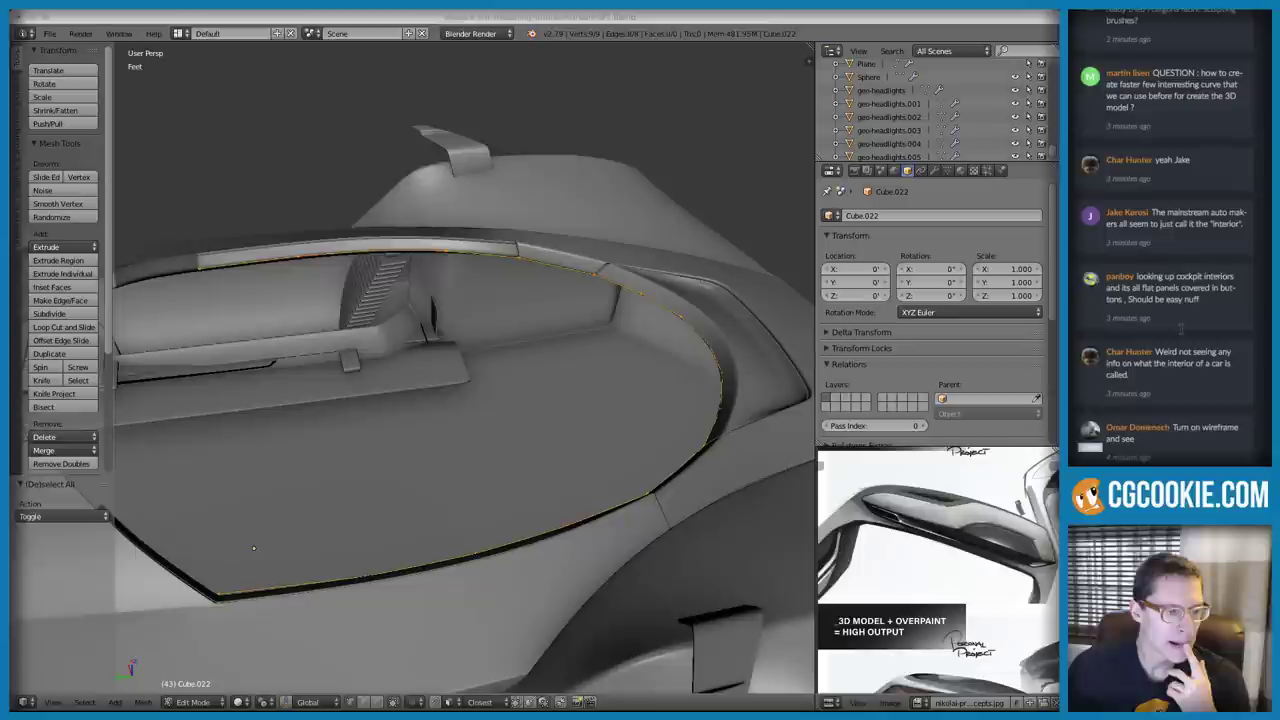
scroll(1181, 328, "down", 4)
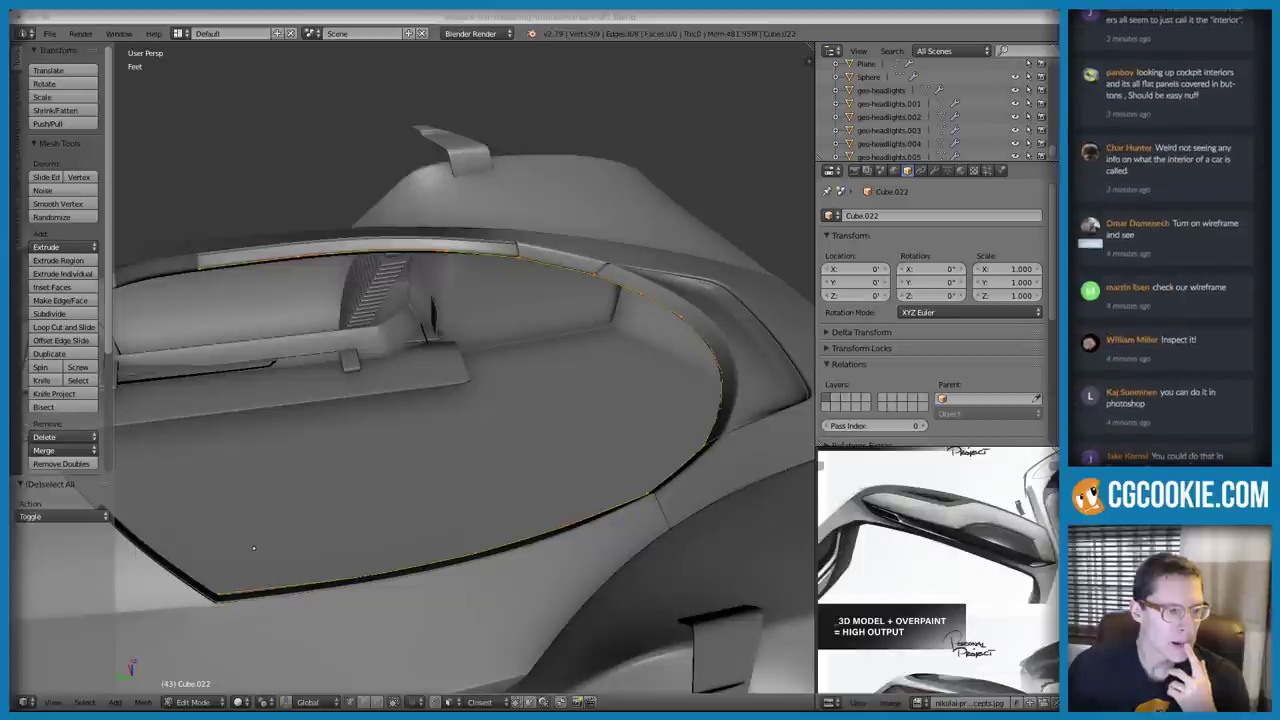
scroll(1181, 328, "up", 8)
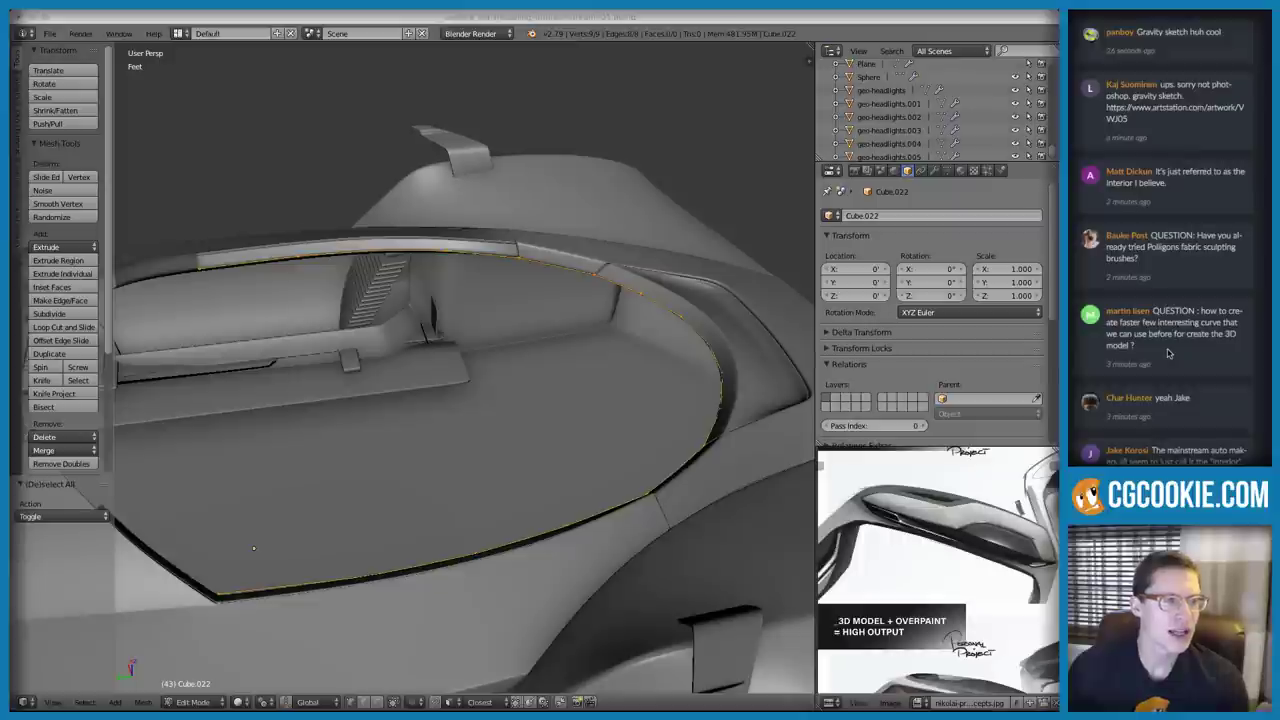
left_click_drag(1168, 347, 1154, 311)
left_click(1165, 352)
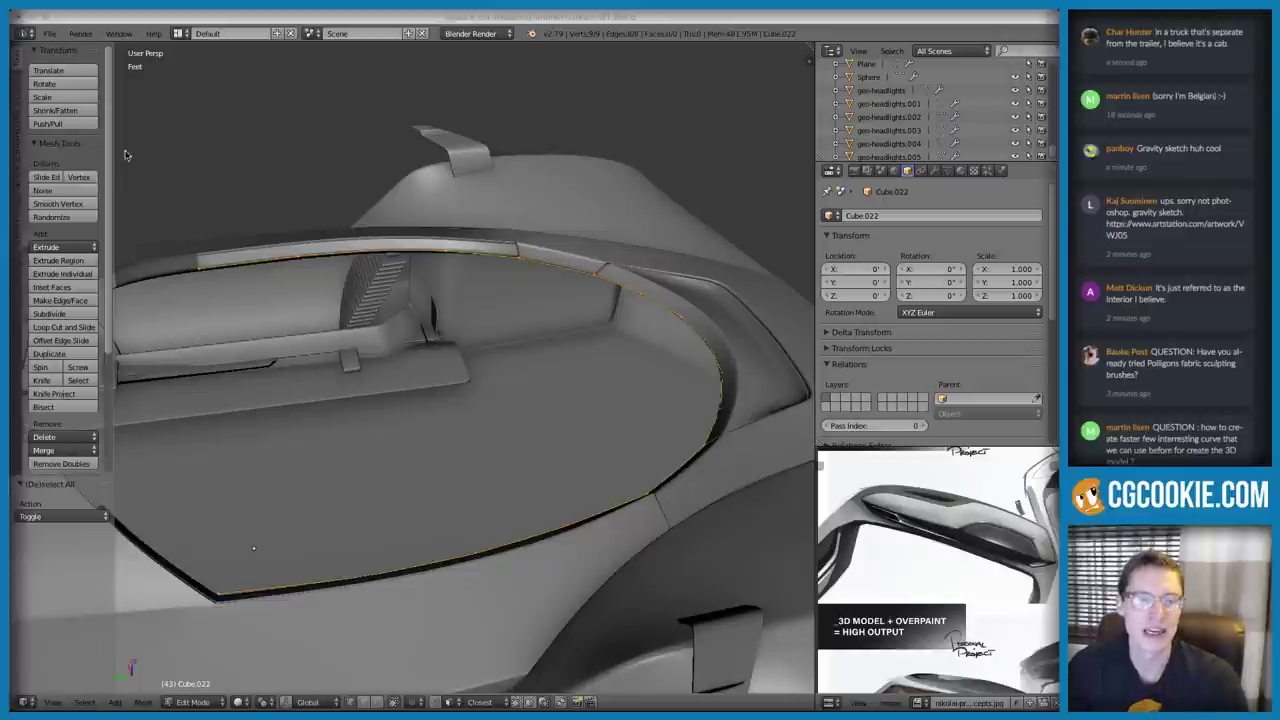
Widen the 3D view beside the reference image, and read the chat comment about a truck's cab
left_click(515, 120)
middle_click_drag(517, 120, 588, 180)
scroll(556, 190, "down", 4)
scroll(587, 184, "up", 1)
left_click_drag(817, 288, 841, 288)
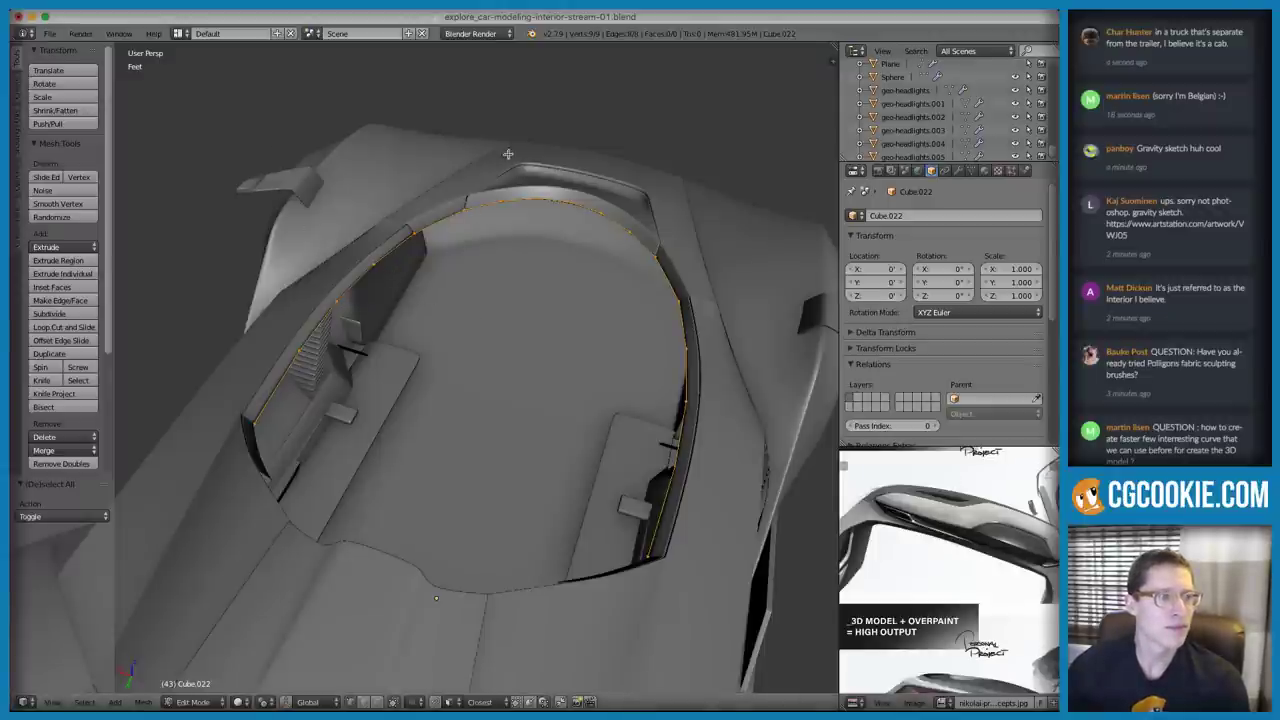
left_click(1220, 49)
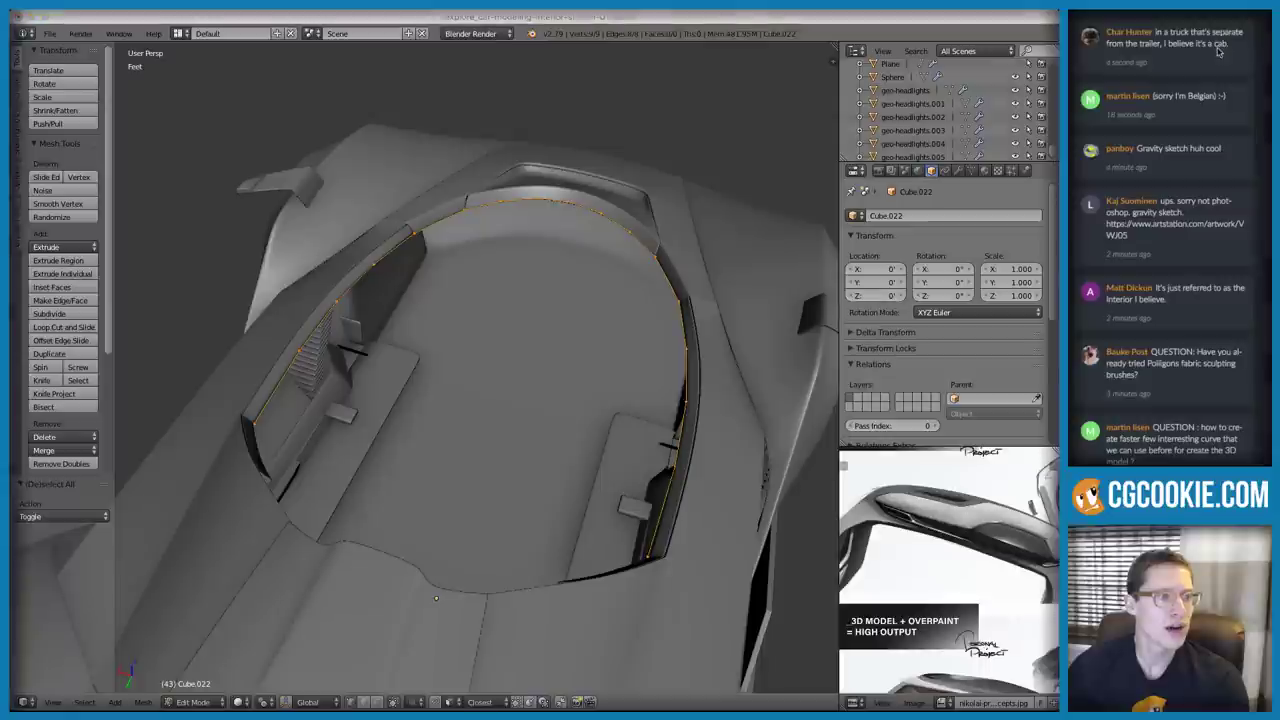
left_click_drag(1233, 45, 1167, 40)
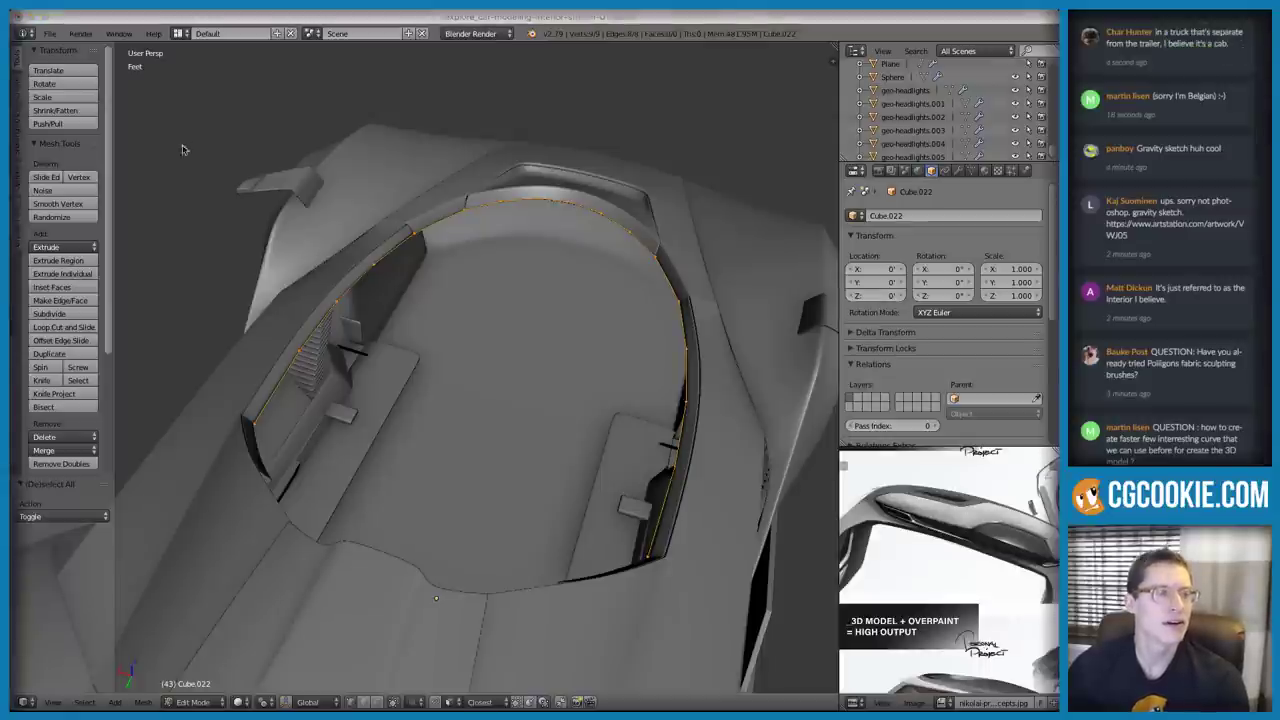
mouse_move(506, 289)
middle_mouse_down()
mouse_move(496, 268)
mouse_move(474, 309)
mouse_move(491, 304)
middle_mouse_up()
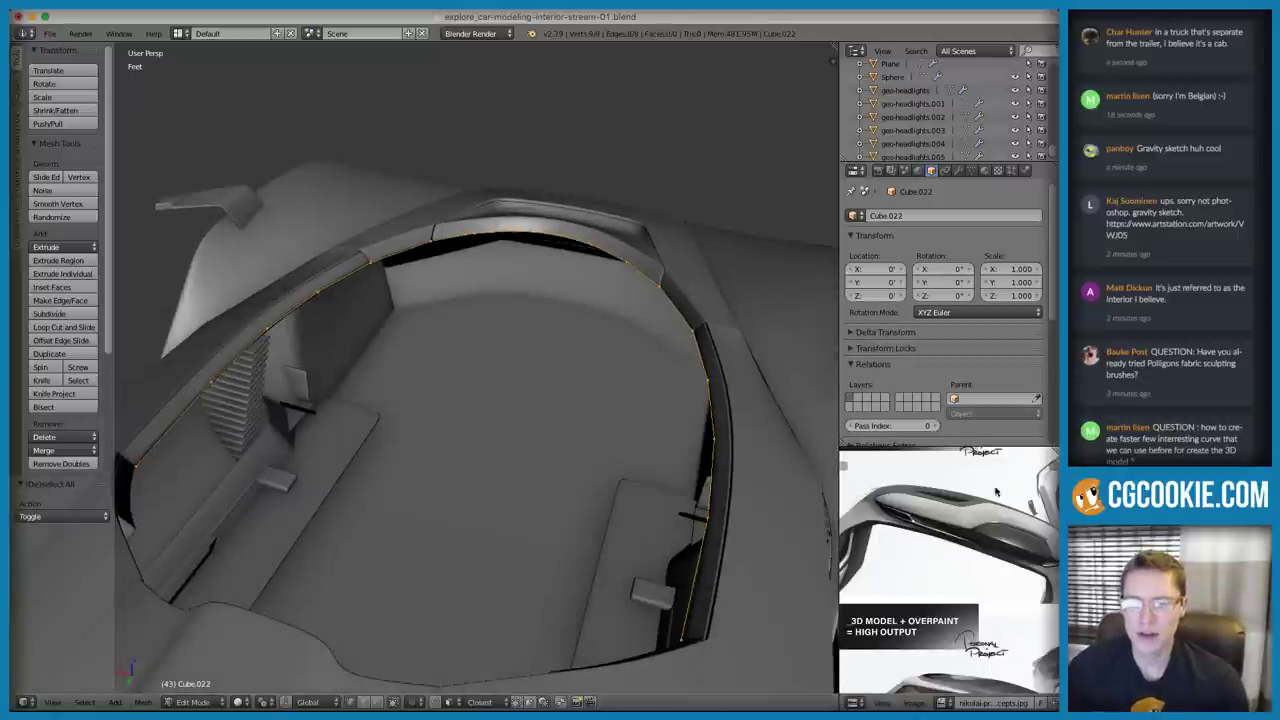
Maximize the reference sheet and sketch a traced outline, an angular silhouette, and a tall arched silhouette over the middle-row grey dashboard
key("ctrl+space")
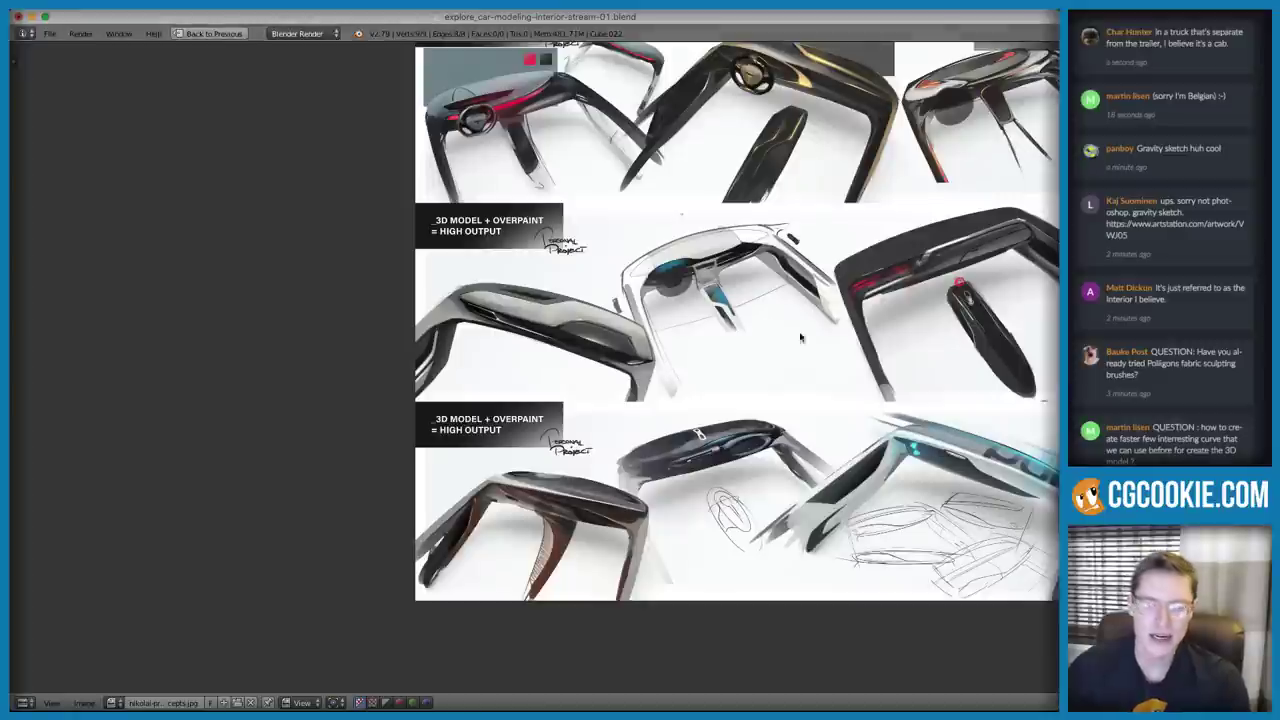
scroll(505, 343, "up", 3)
mouse_move(340, 312)
left_mouse_down()
mouse_move(413, 241)
mouse_move(456, 226)
mouse_move(660, 270)
mouse_move(715, 300)
mouse_move(732, 350)
mouse_move(705, 425)
left_mouse_up()
mouse_move(310, 286)
left_mouse_down()
mouse_move(460, 211)
mouse_move(750, 277)
mouse_move(760, 385)
mouse_move(735, 437)
left_mouse_up()
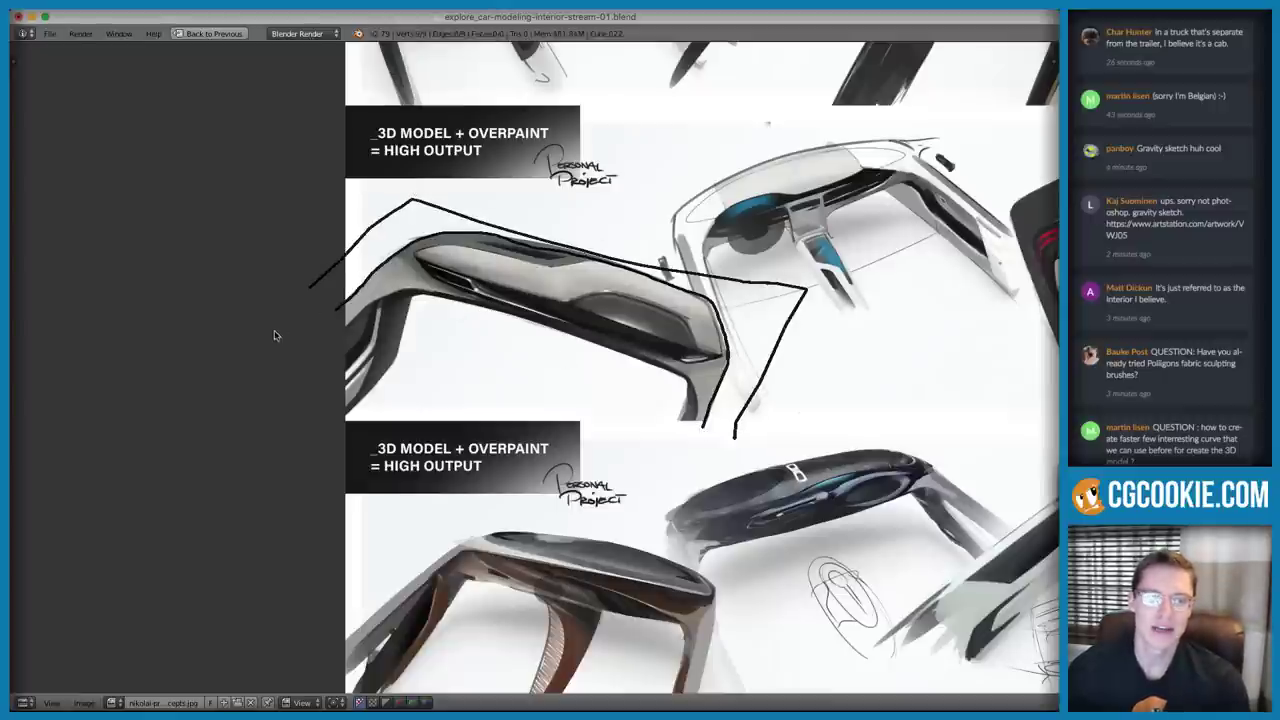
mouse_move(273, 345)
left_mouse_down()
mouse_move(366, 262)
mouse_move(582, 152)
mouse_move(698, 141)
mouse_move(740, 208)
mouse_move(743, 272)
mouse_move(702, 448)
left_mouse_up()
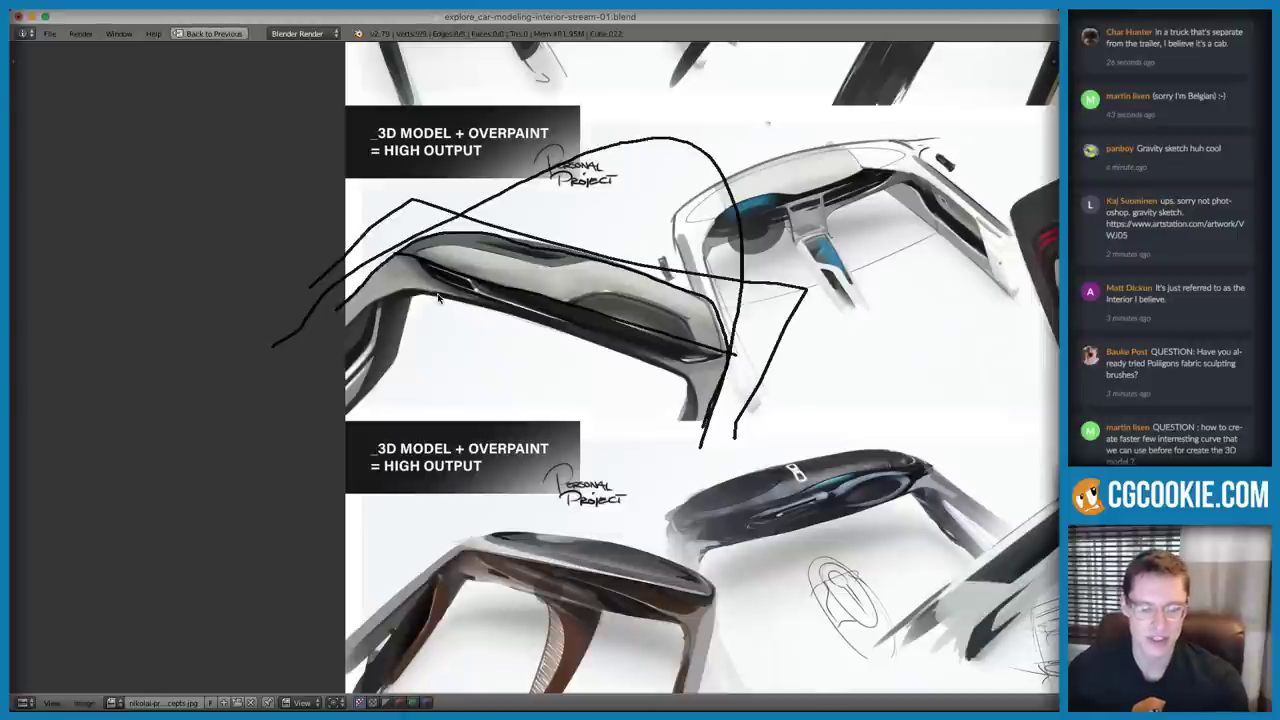
Remove the grease pencil layer from the reference image and restore the split layout with the cabin model
key("n")
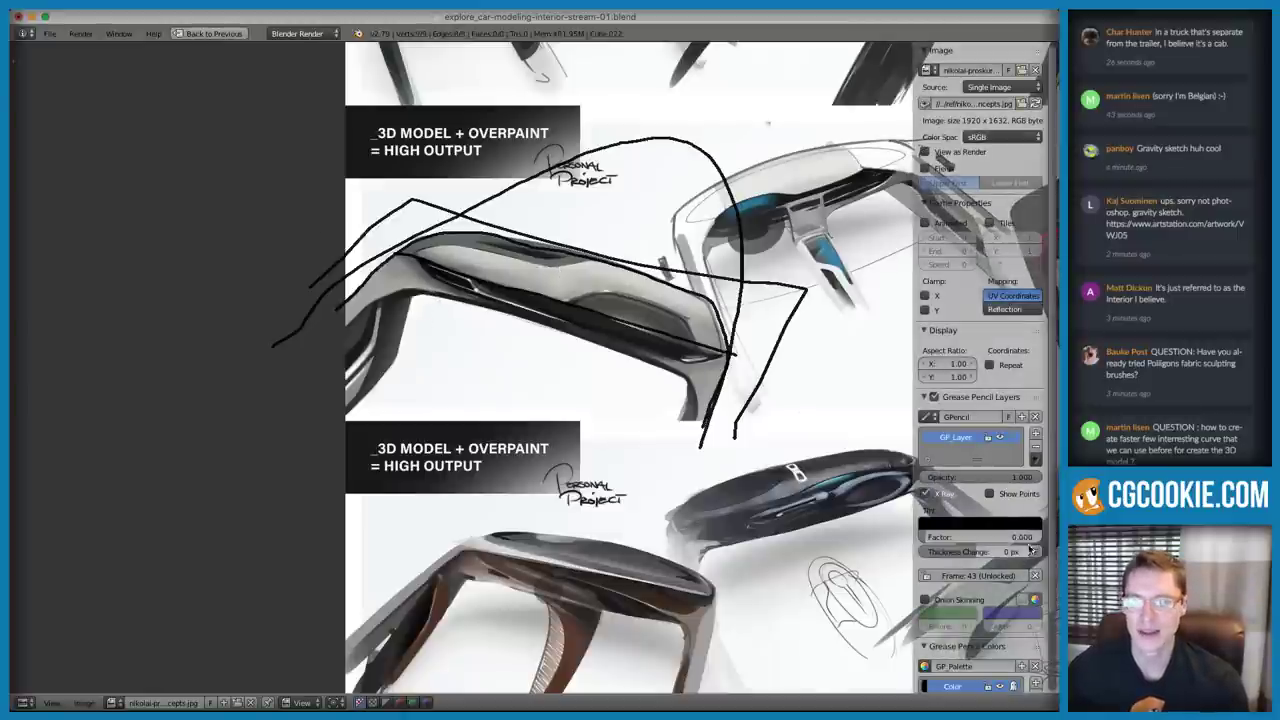
left_click(1036, 447)
key("n")
key("ctrl+Up")
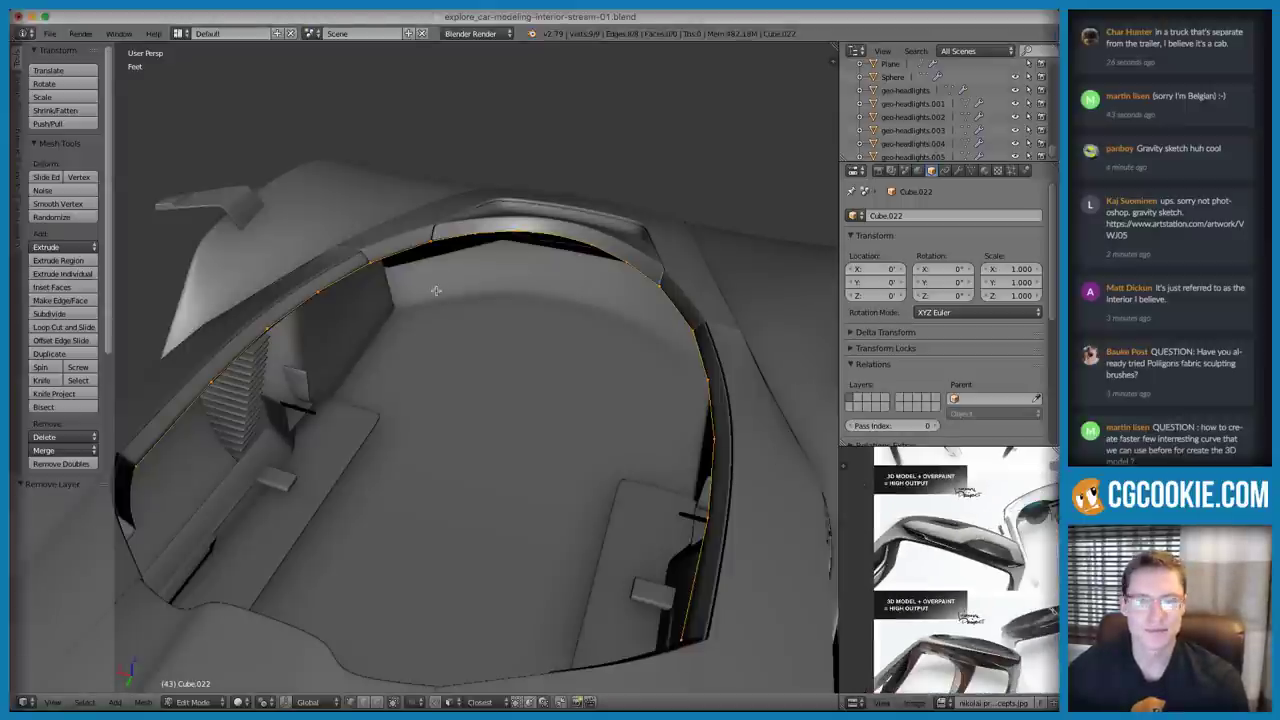
key("KP_7")
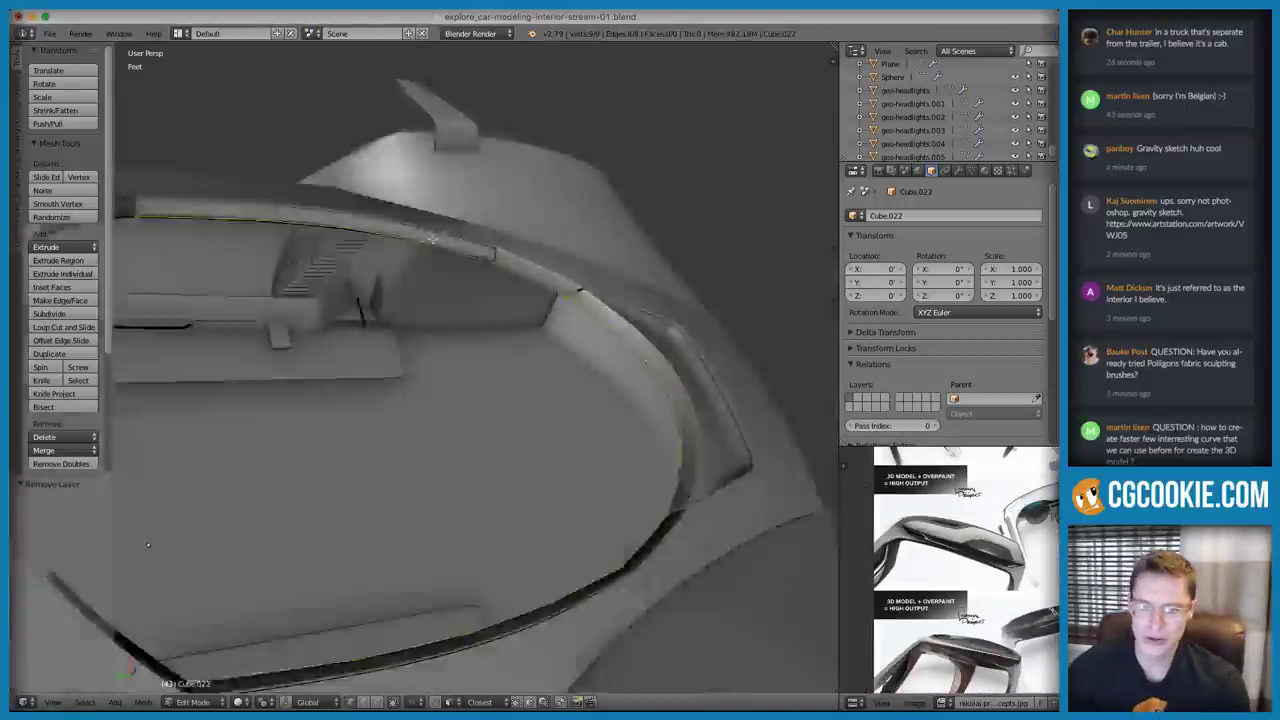
Extrude the rim curve in place and try scaling the new edge inward in the top view
middle_click_drag(534, 296, 542, 295, "ctrl")
key("e")
right_click(622, 271)
key("s")
right_click(677, 268)
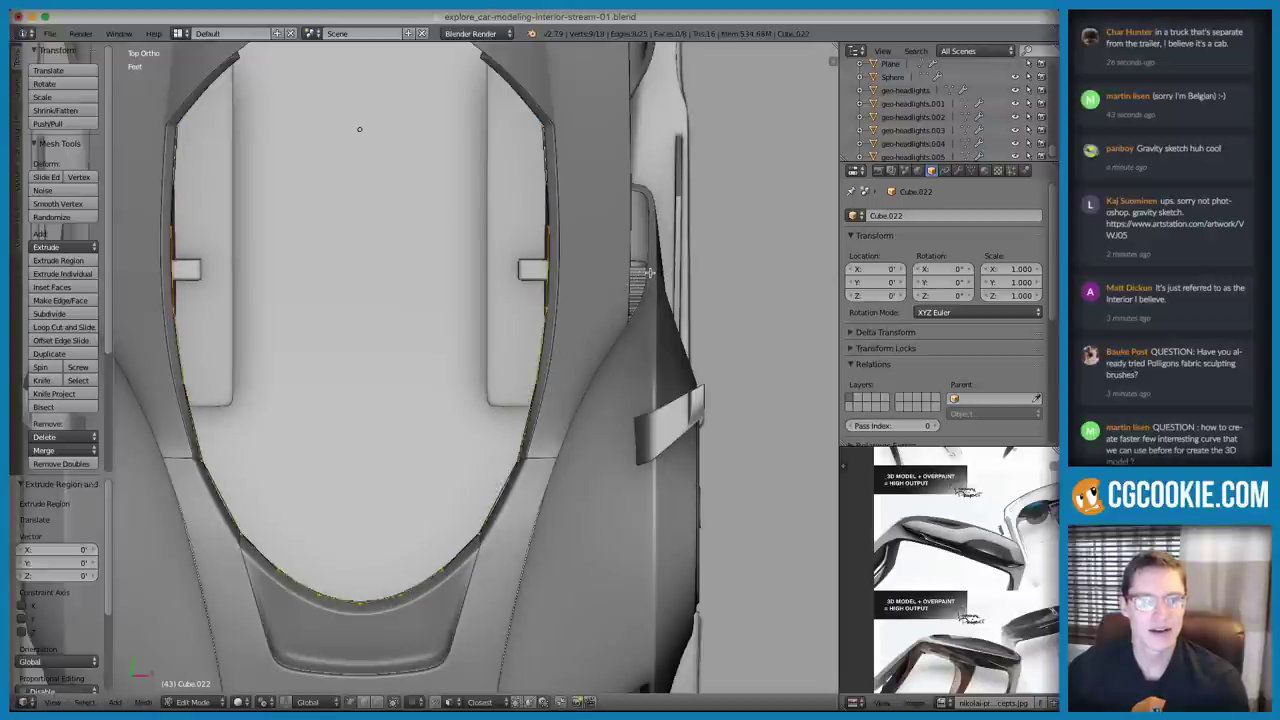
key("s")
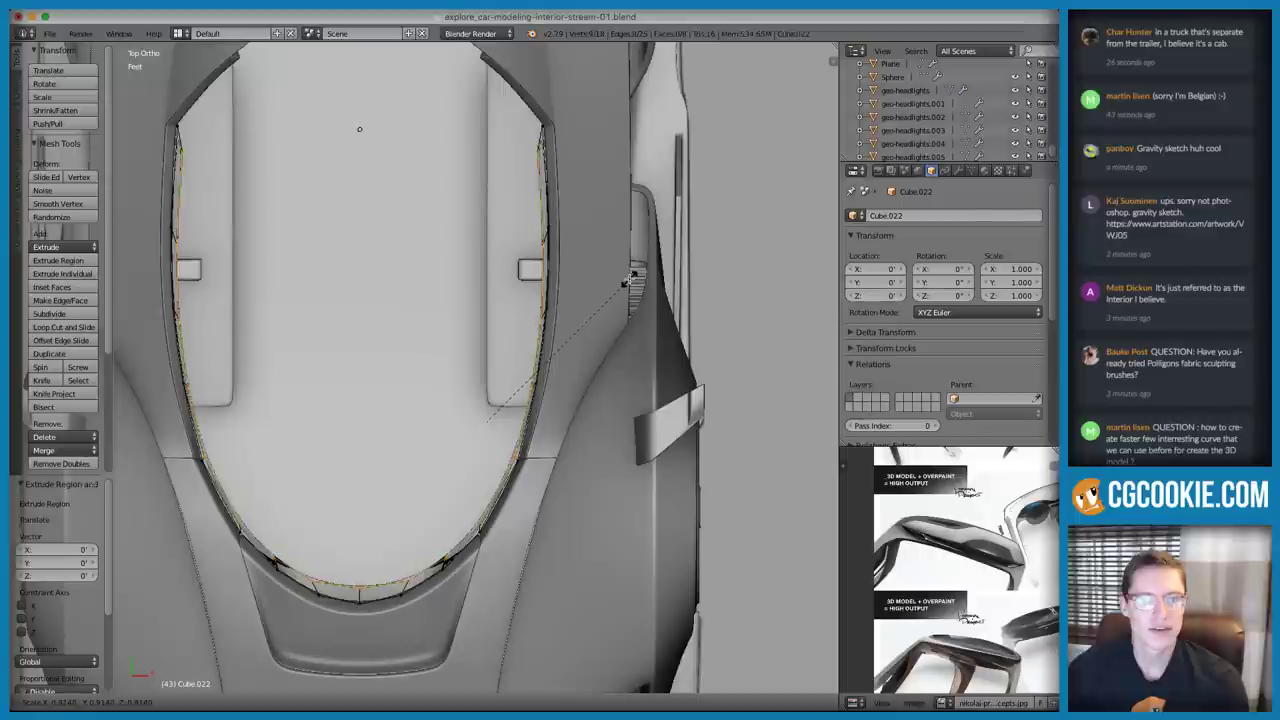
key("Escape")
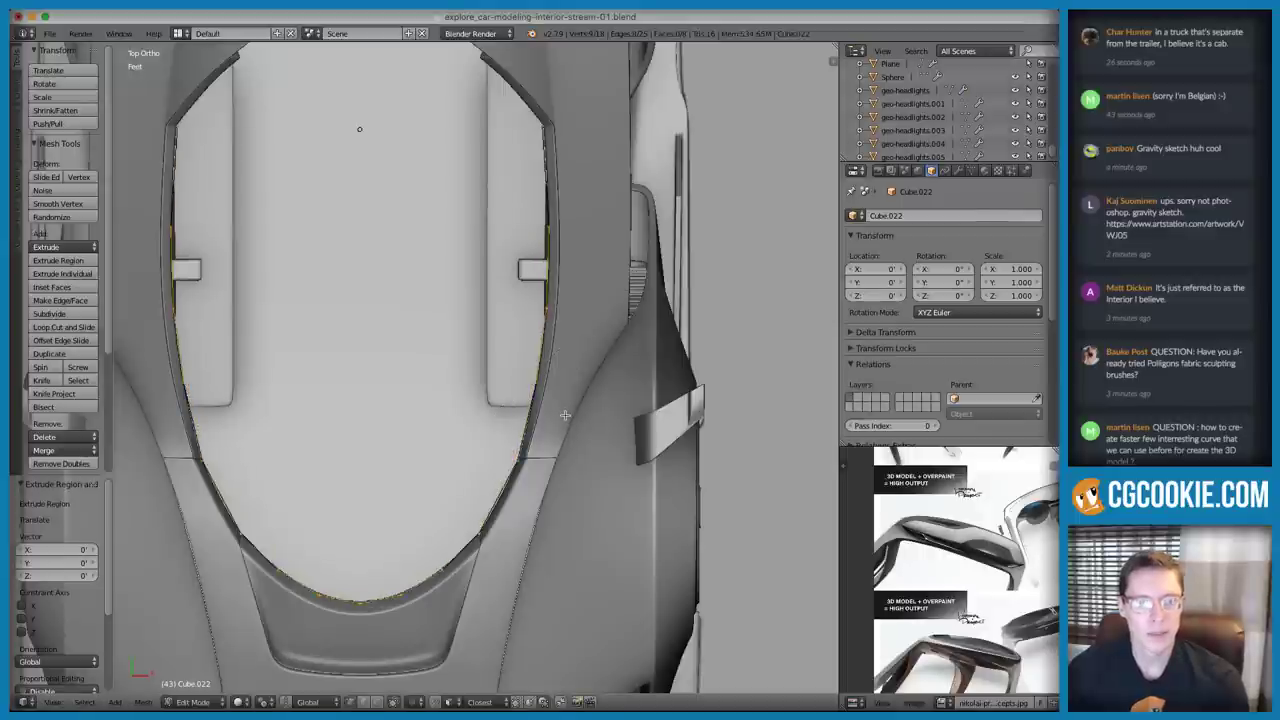
key("z")
key("z")
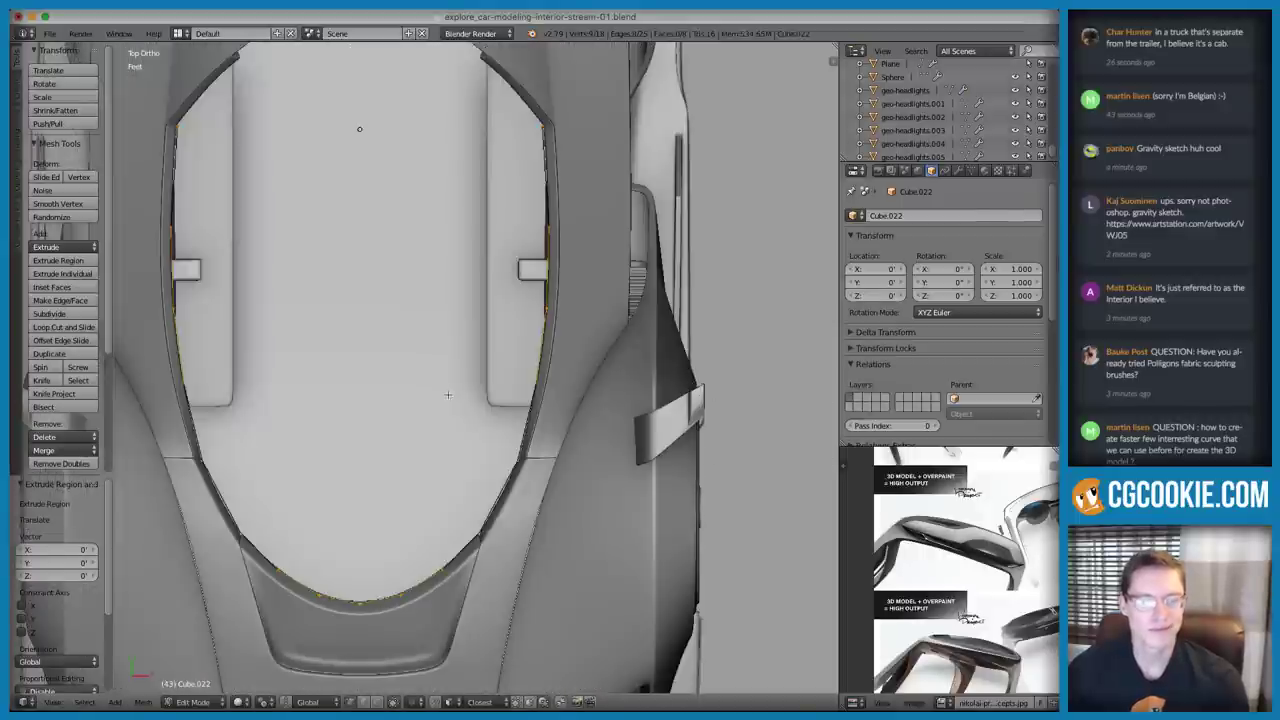
Place the 3D cursor mid-opening, make it the pivot point, and scale the extruded rim edge inward by 0.934
left_click(360, 292)
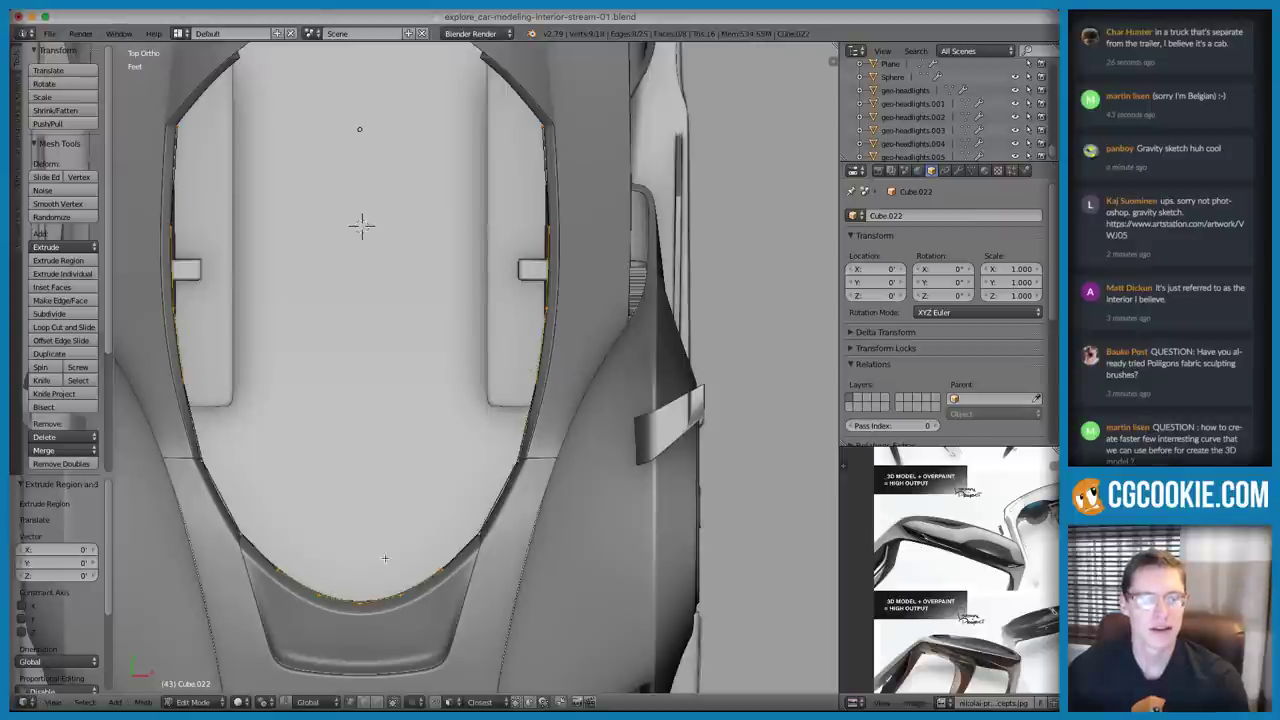
left_click(265, 702)
left_click(300, 672)
key("s")
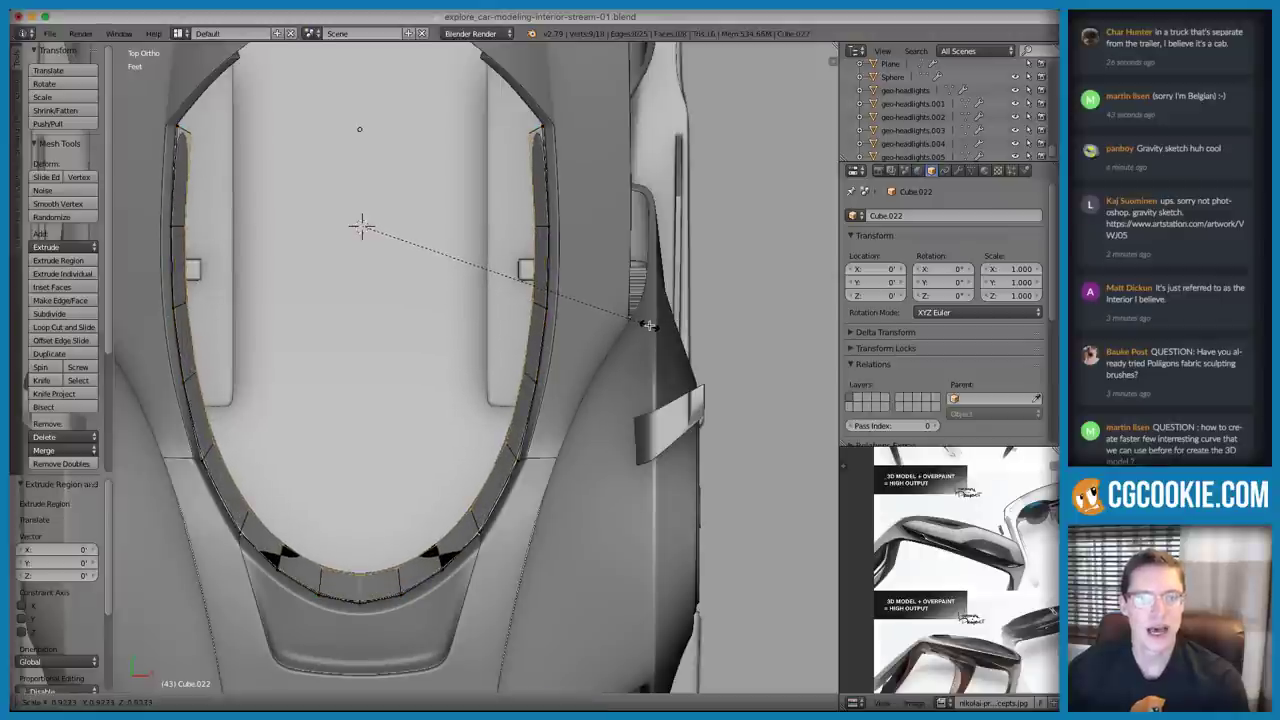
left_click(645, 322)
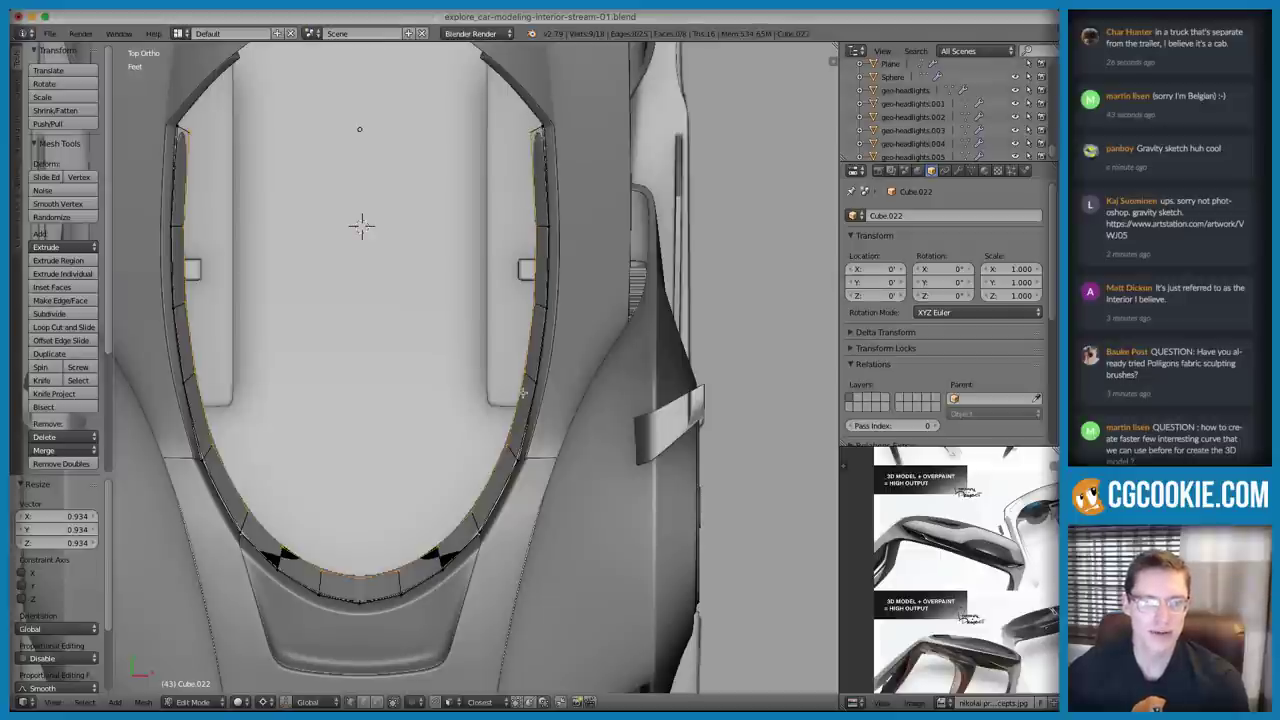
middle_click_drag(521, 419, 477, 412, "shift")
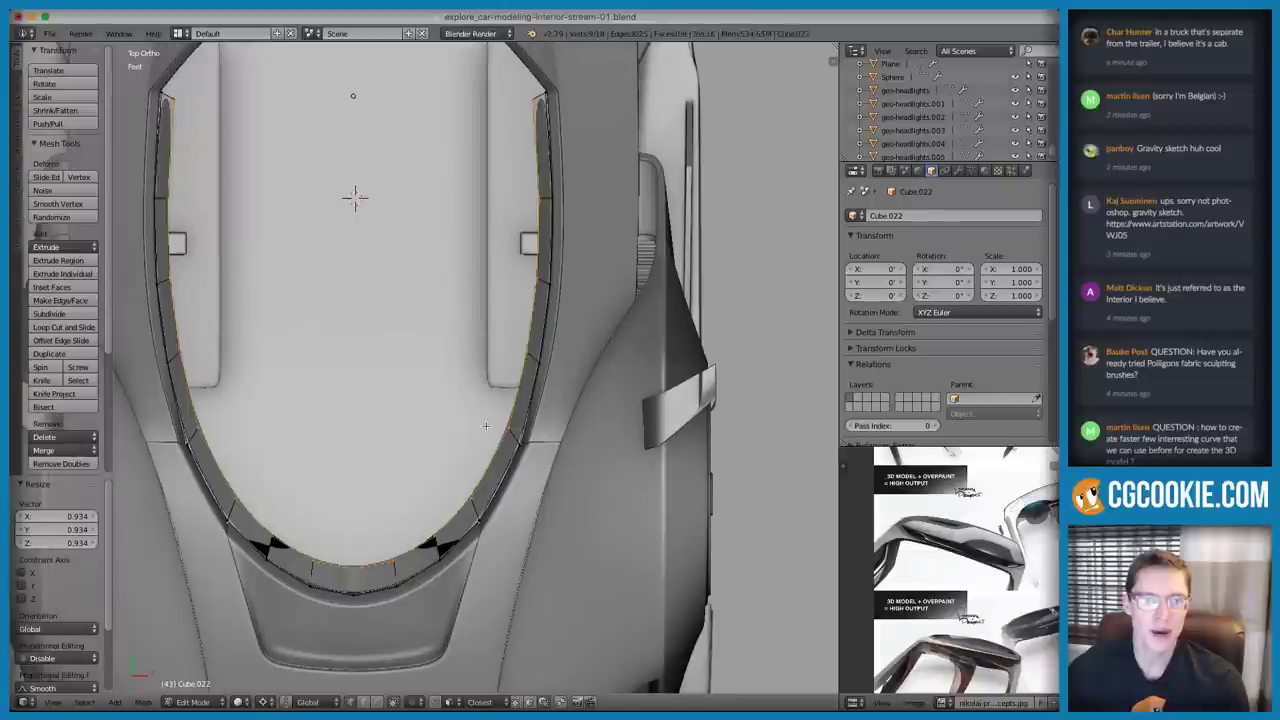
Select the curved front section of the extruded inner edge along its shortest path
right_click(353, 570)
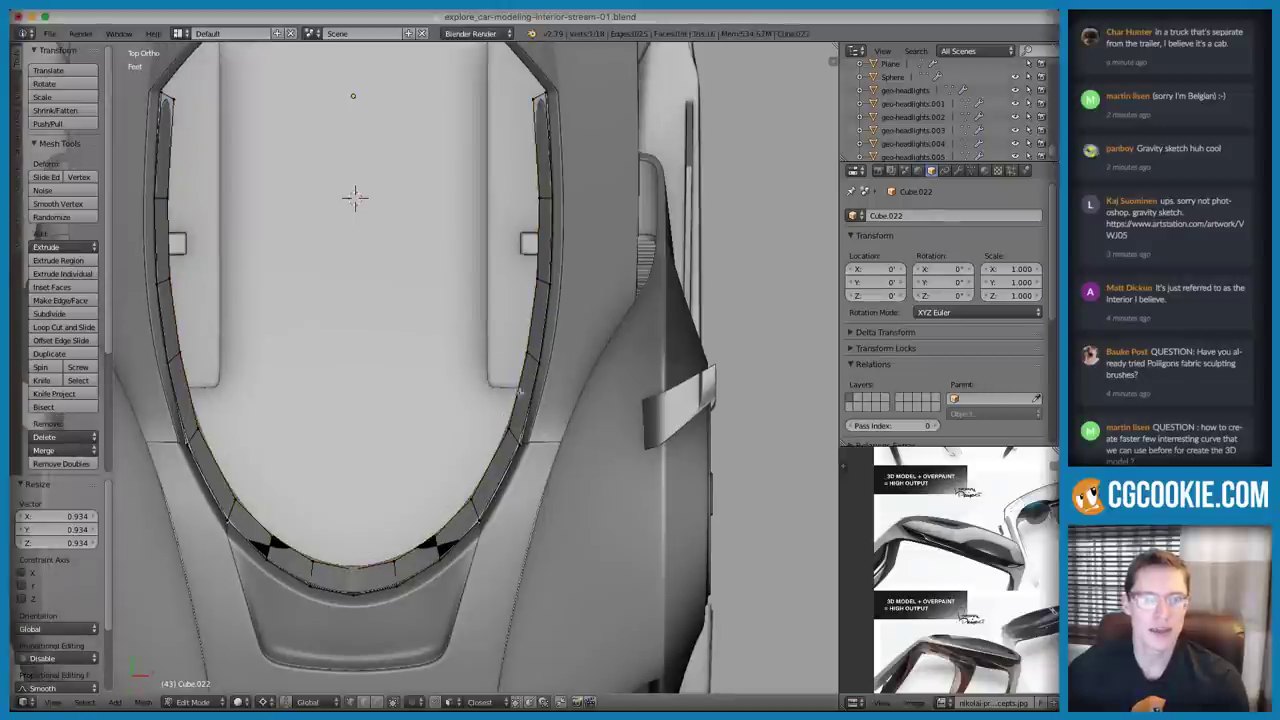
right_click(531, 357, "ctrl")
right_click(539, 279, "ctrl")
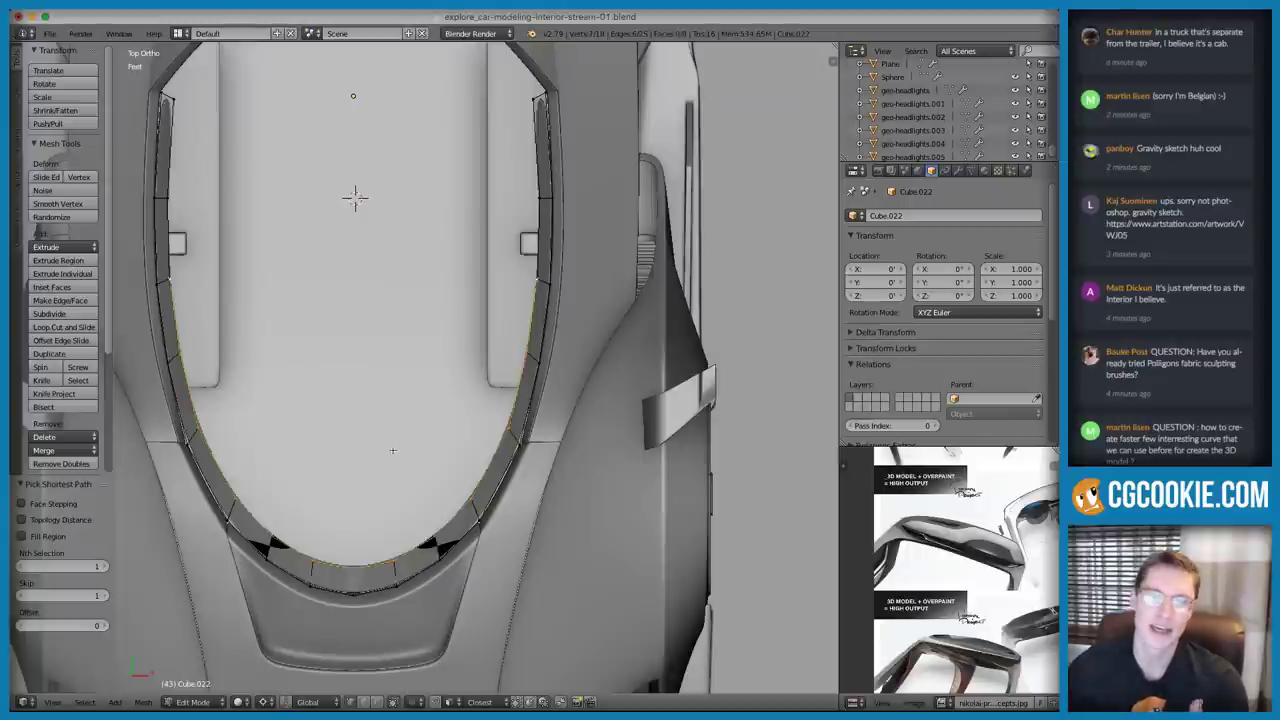
Sketch a grease pencil arrow from the front inner edge into the cabin, and remove the drawing
mouse_move(347, 529)
left_mouse_down()
mouse_move(347, 371)
mouse_move(328, 410)
left_mouse_up()
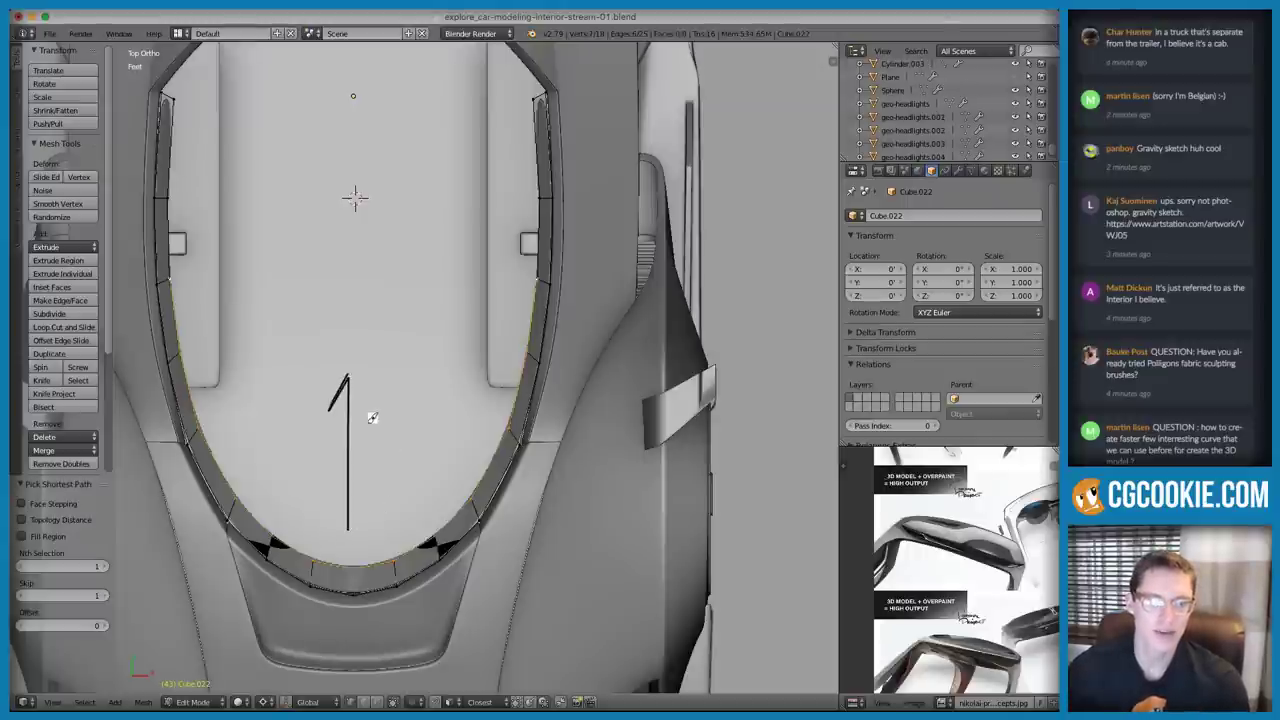
key("n")
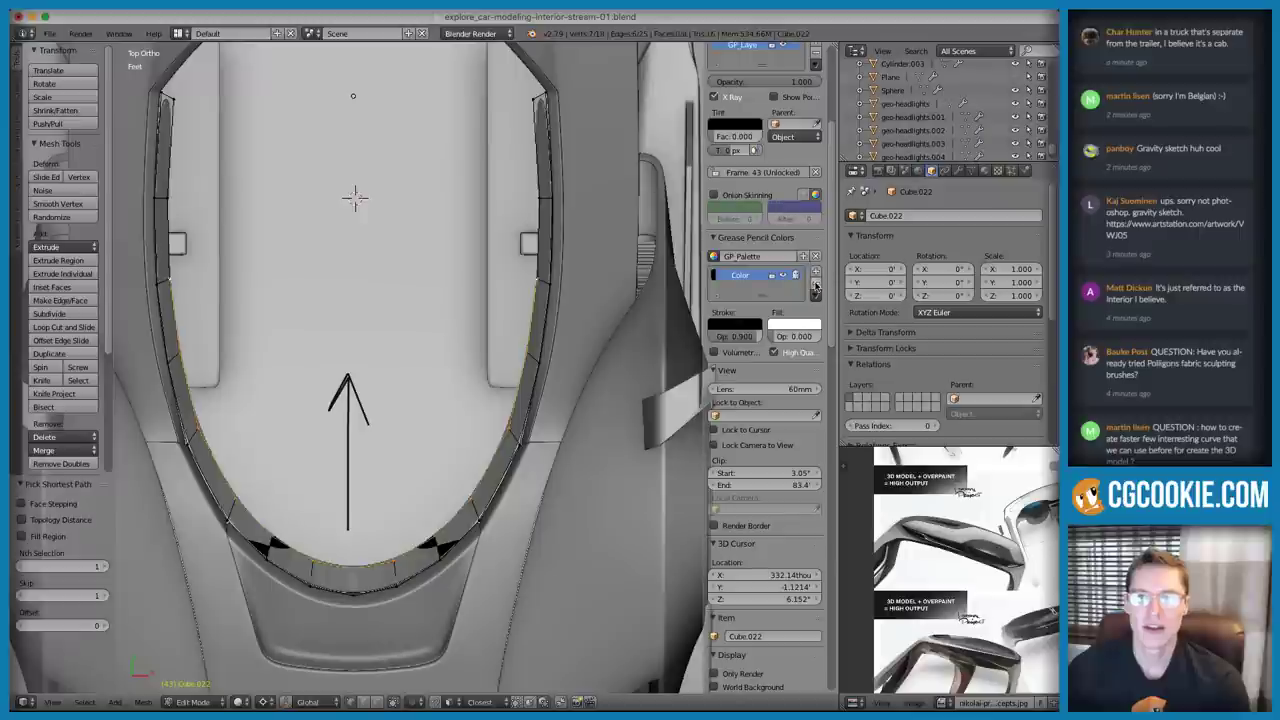
left_click(815, 287)
key("n")
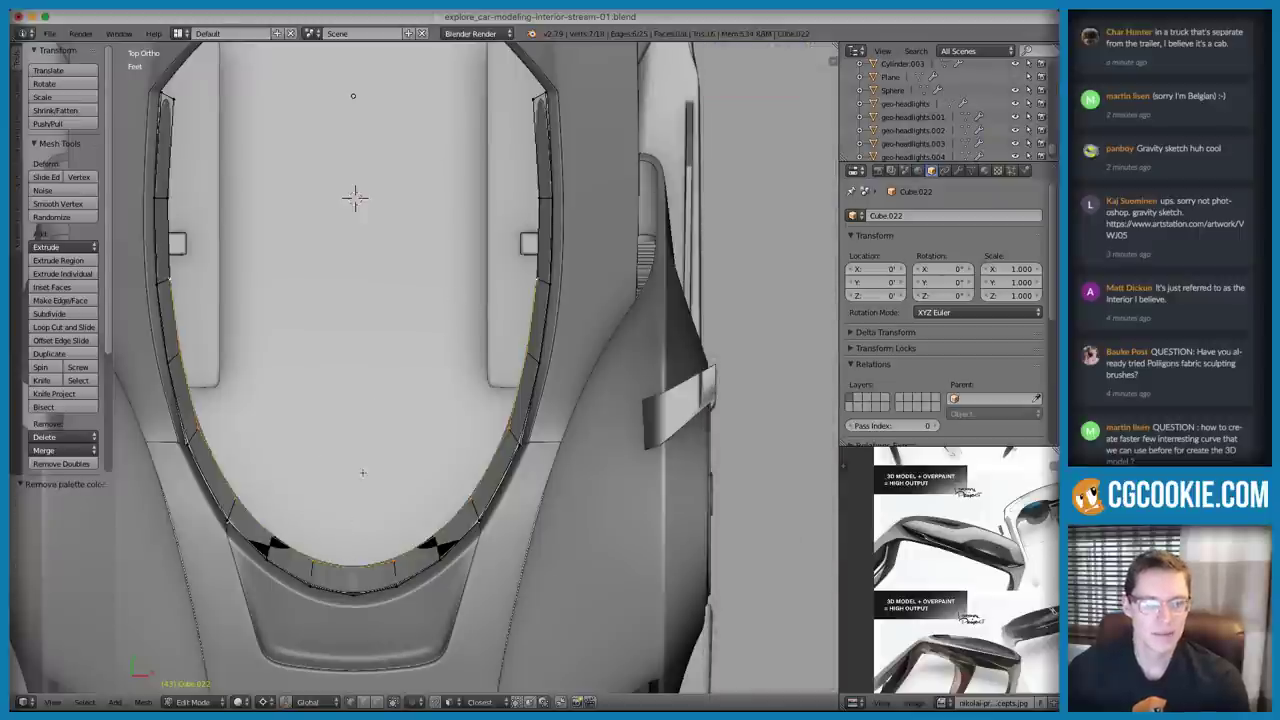
key("s")
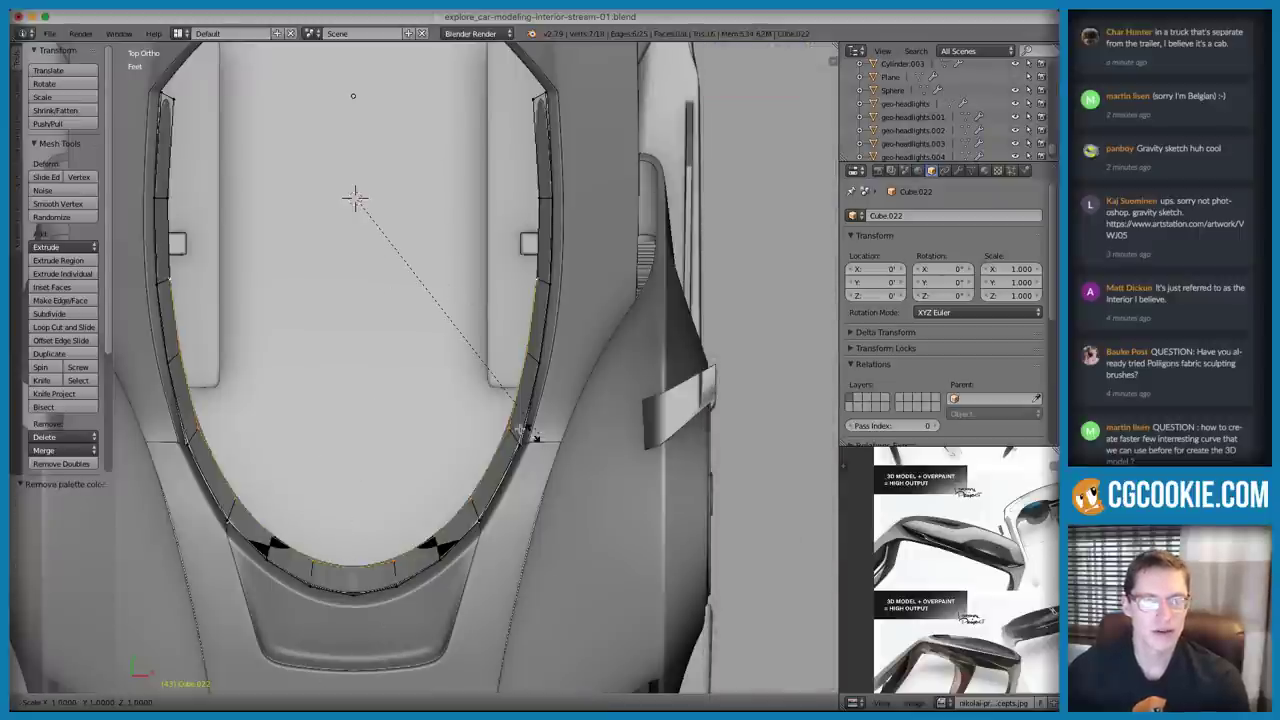
key("Escape")
key("s")
key("y")
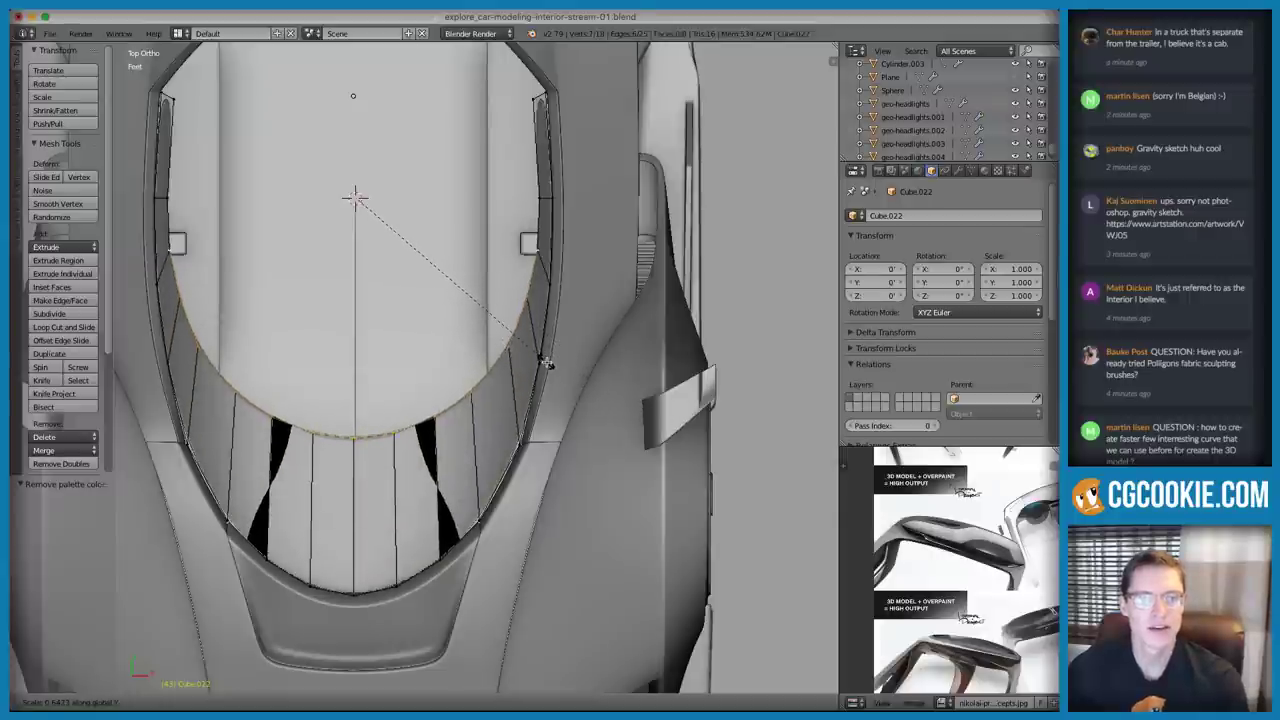
right_click(585, 437)
Shrink the front inner-edge selection toward the center and scale it along Y by 0.773, with a narrower selection scaled by 0.856
right_click(530, 348, "shift")
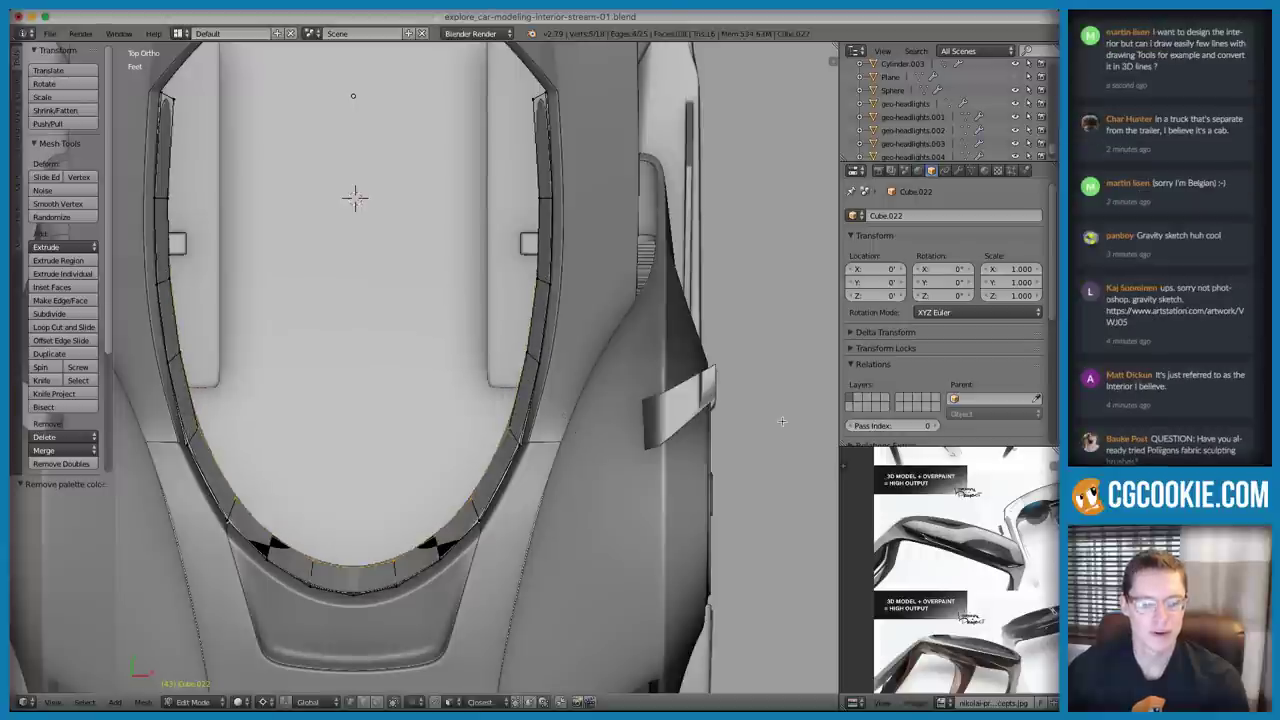
key("s")
key("y")
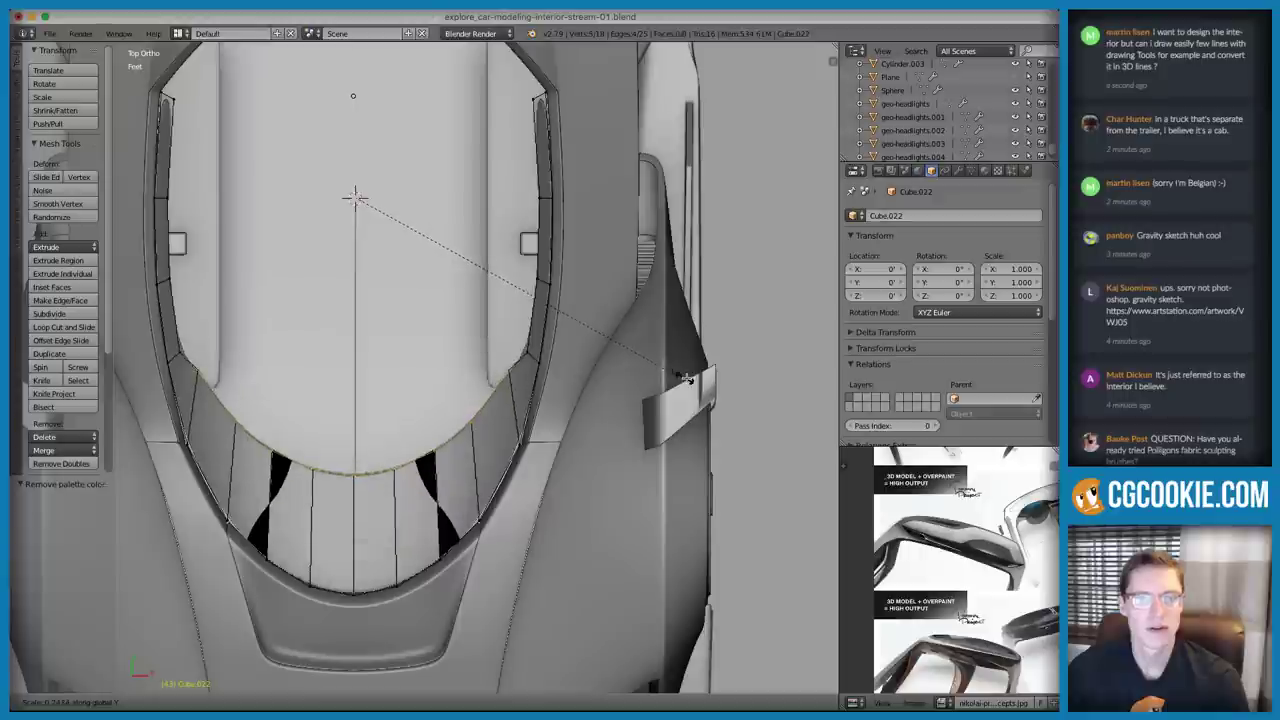
left_click(686, 378)
key("s")
key("y")
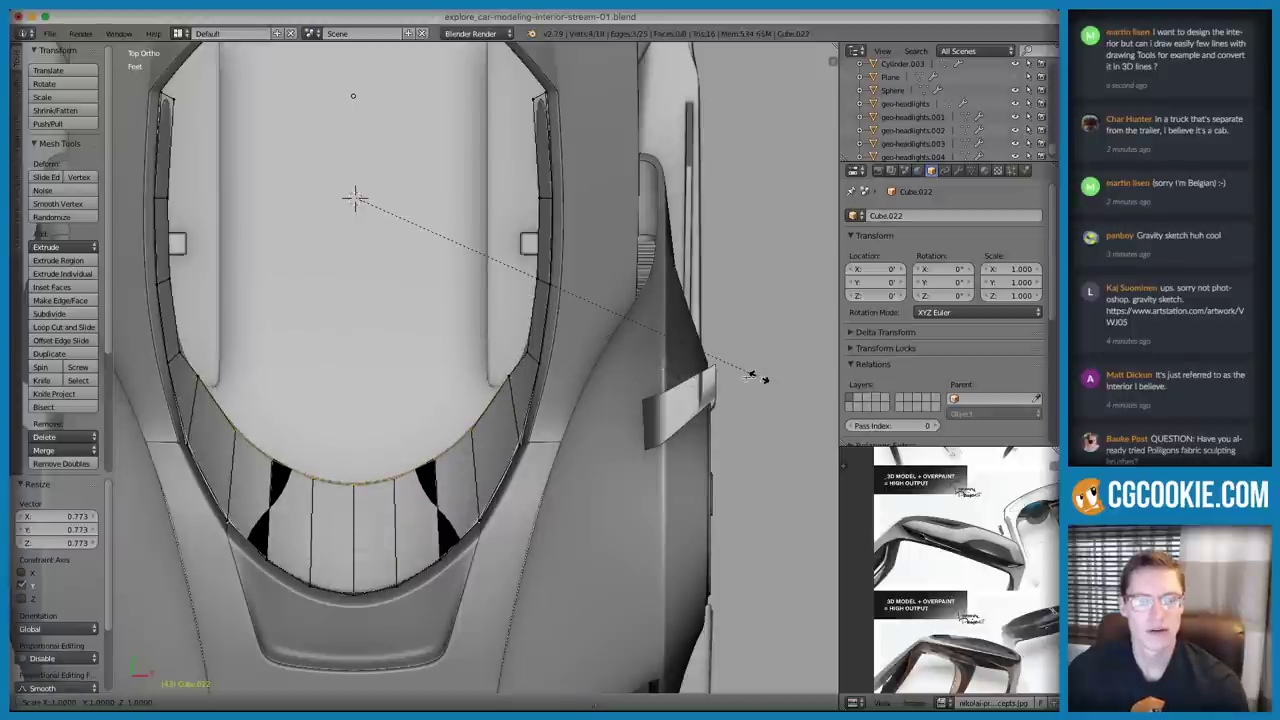
left_click(690, 372)
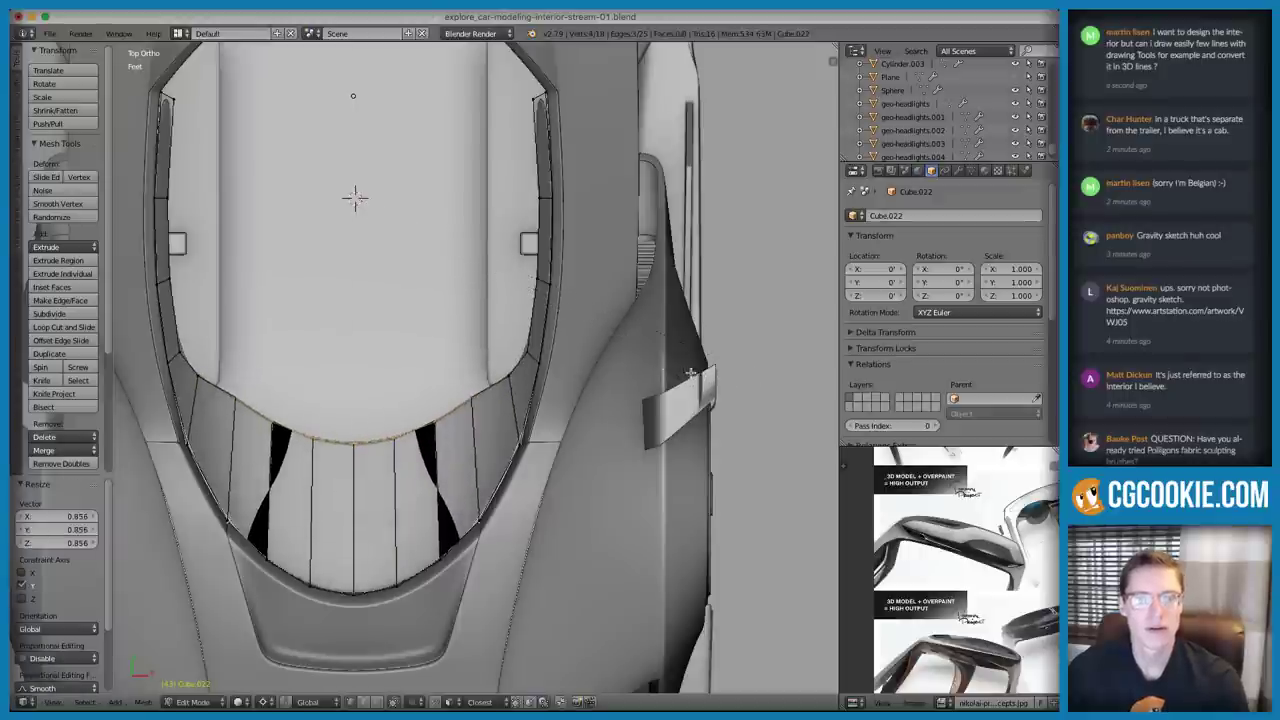
key("e")
key("s")
right_click(753, 409)
key("ctrl+z")
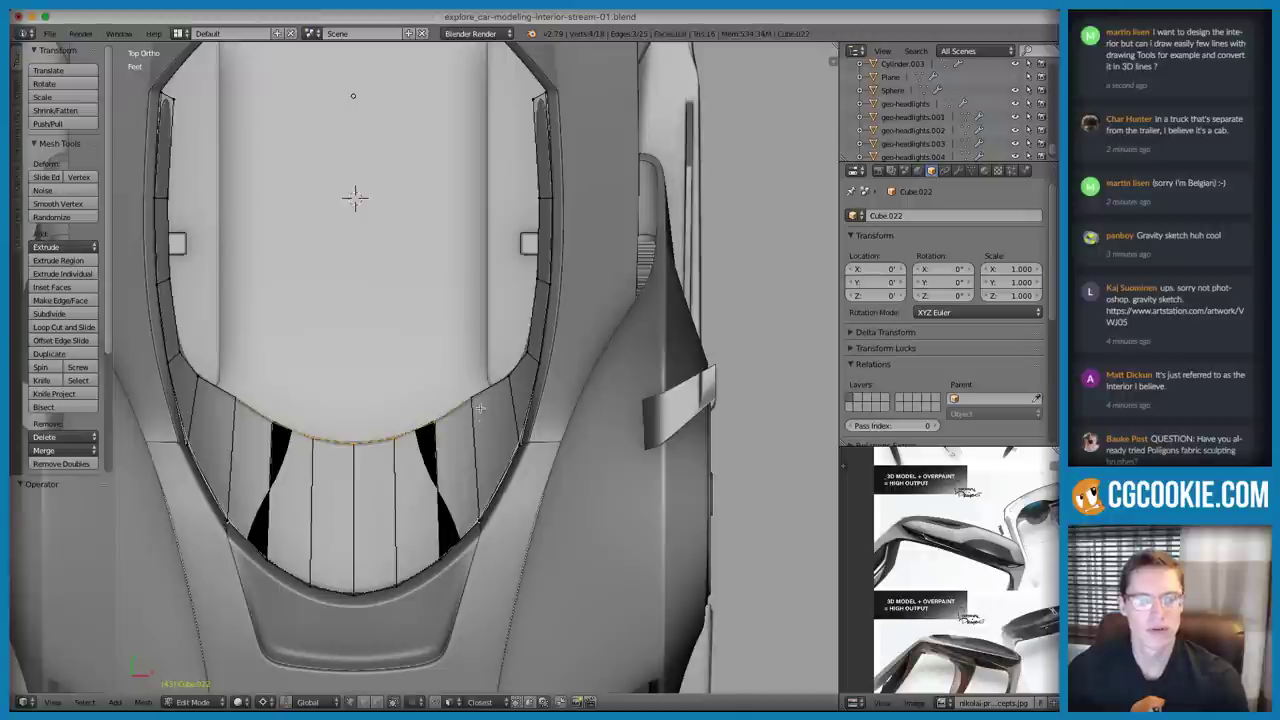
Flatten the middle of the dashboard's inner edge by scaling progressively narrower vertex selections along Y by 0.949, 0.952 and 0.978
key("s")
key("y")
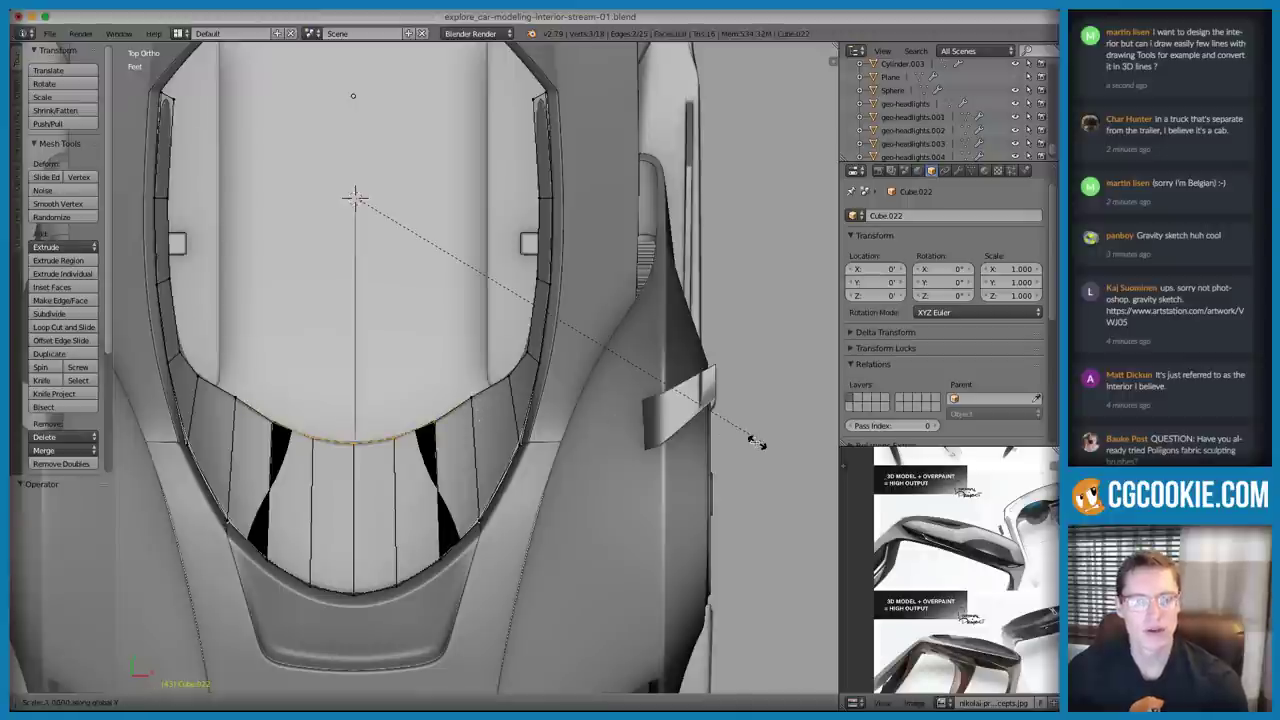
left_click(737, 434)
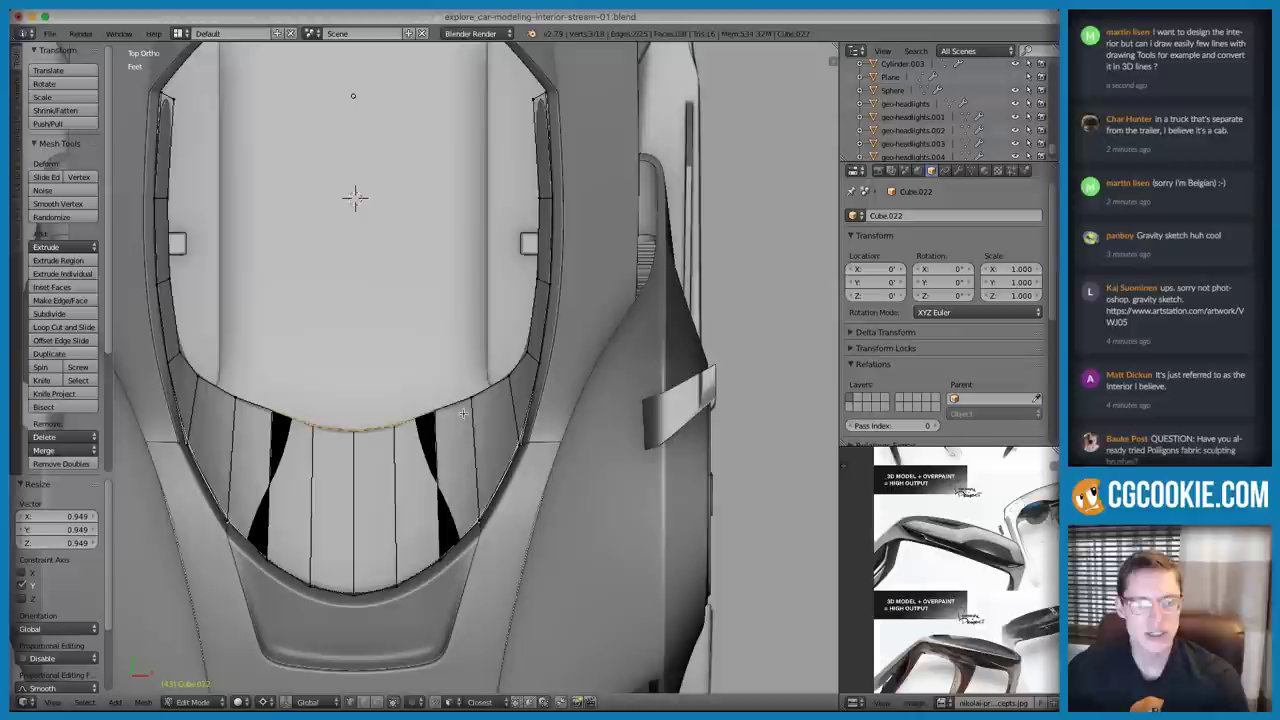
key("s")
left_click(737, 414)
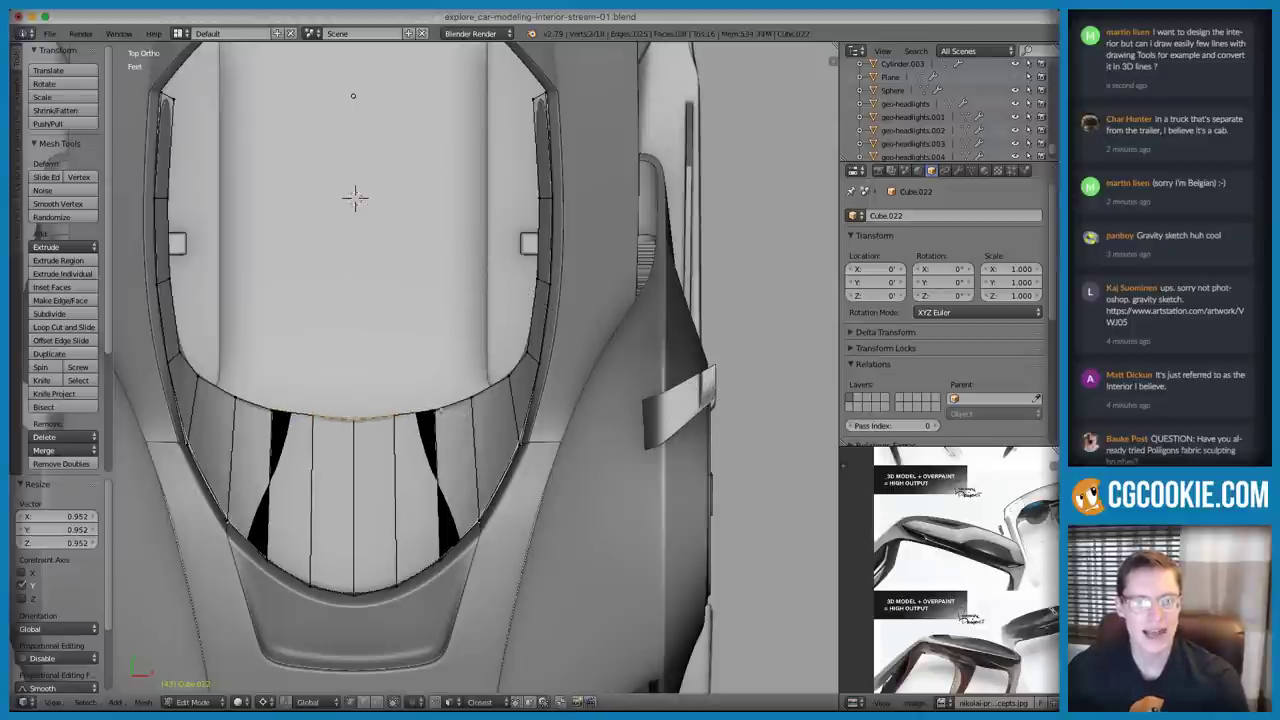
key("s")
key("y")
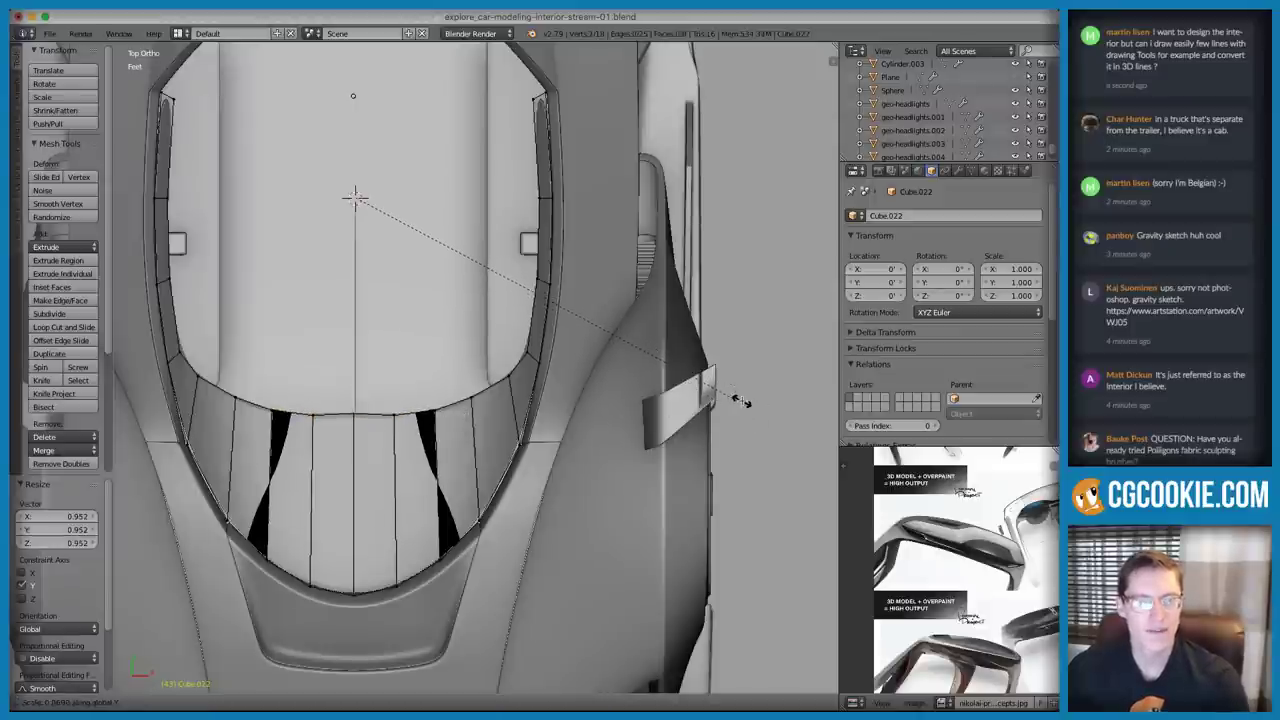
left_click(743, 399)
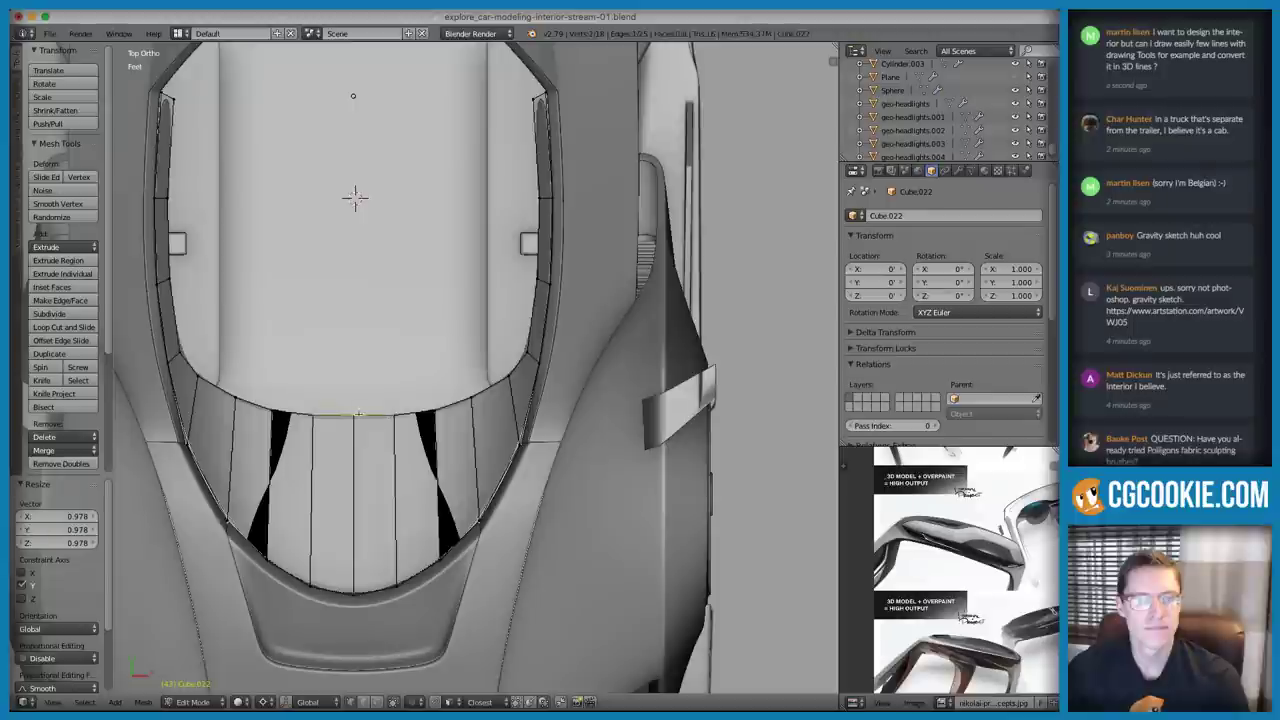
Move the middle segment of the dashboard's inner edge along Y by about -264 thou
key("g")
key("y")
left_click(457, 415)
middle_click_drag(457, 415, 560, 400)
key("KP_5")
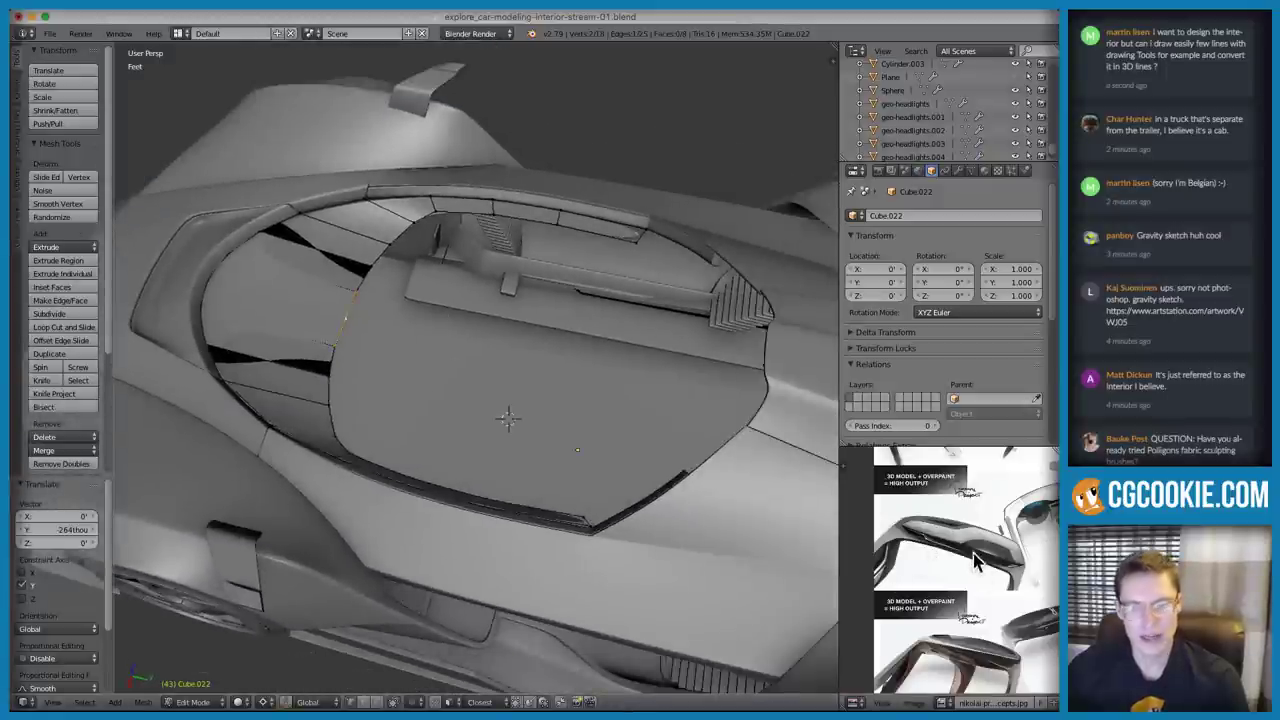
Inspect the black gaps on the dashboard surface and make the mesh's face normals consistent
middle_click_drag(502, 350, 445, 355)
middle_click_drag(614, 373, 490, 325)
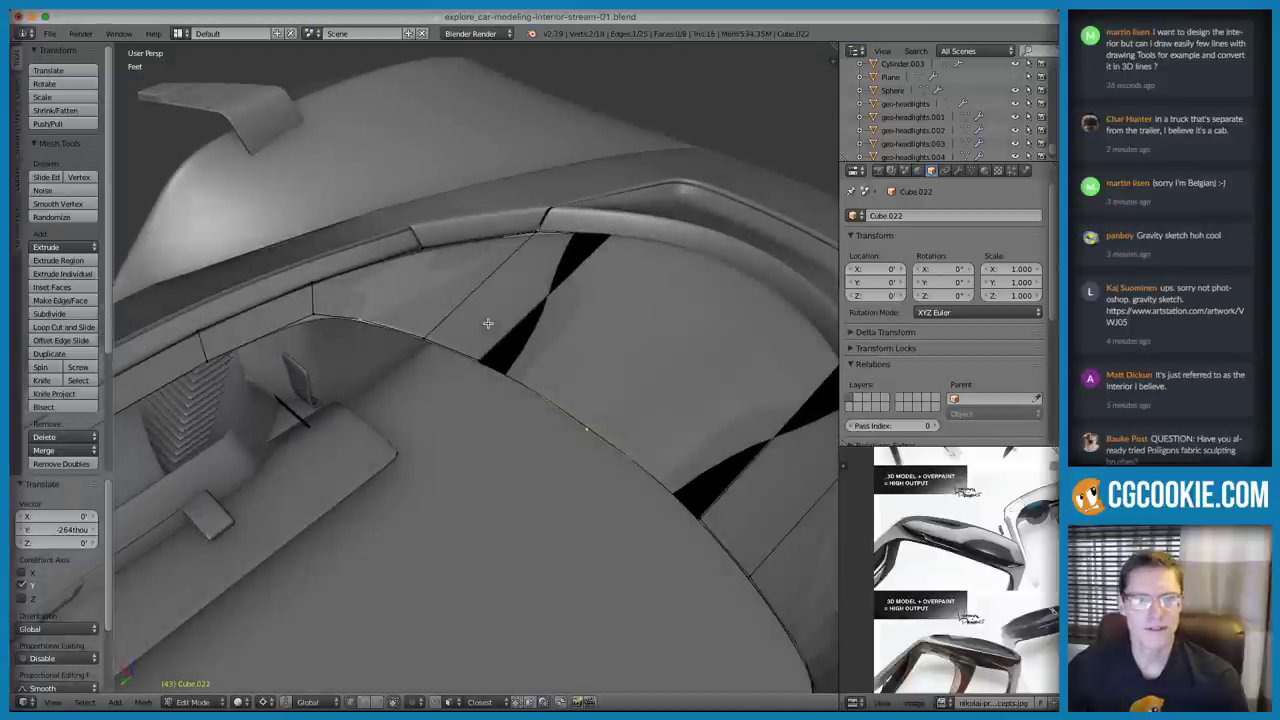
middle_click_drag(660, 373, 490, 350)
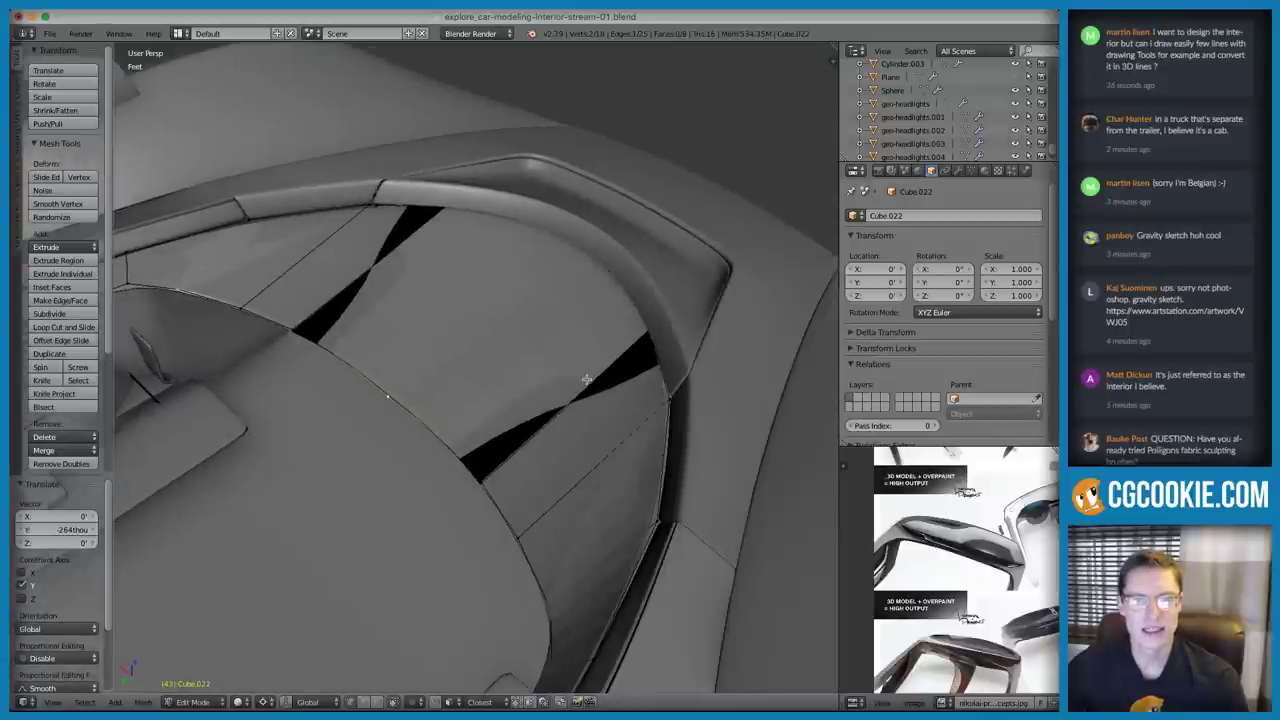
key("a")
key("a")
middle_click_drag(603, 383, 640, 360)
Remove the Solidify modifier from the dashboard mesh, keeping Mirror and Subsurf
left_click(957, 171)
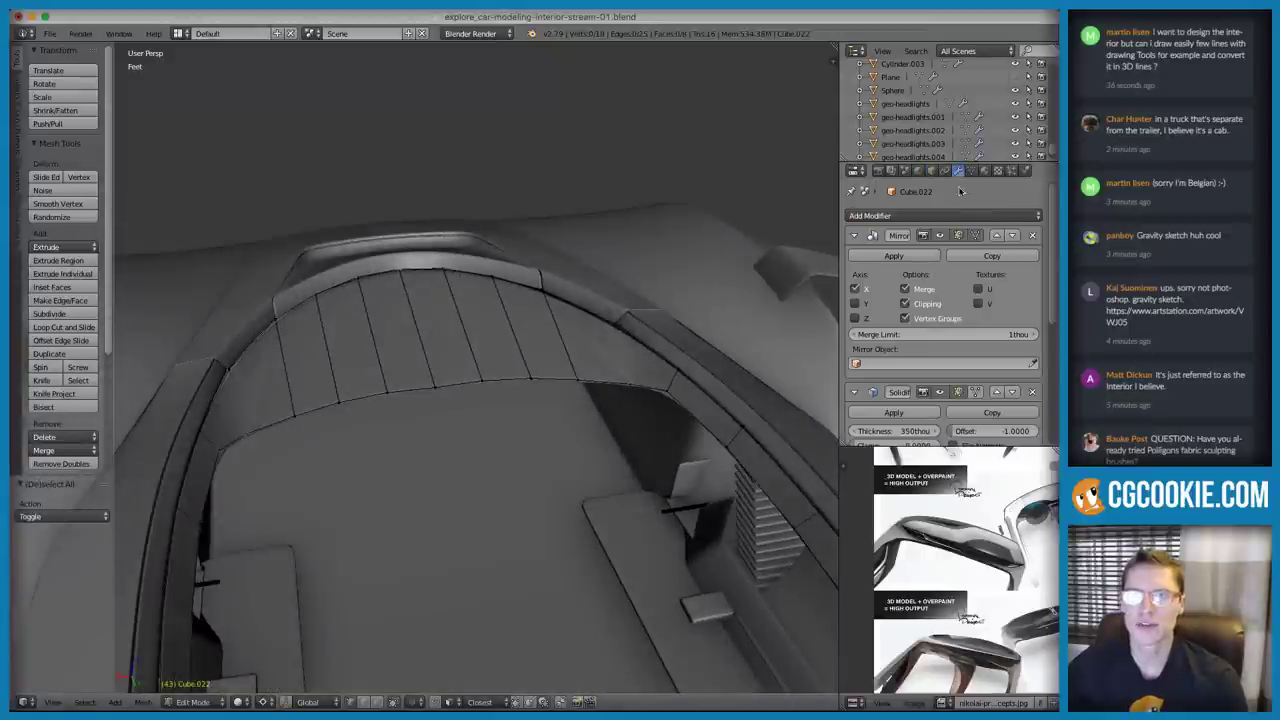
left_click(854, 236)
left_click(853, 259)
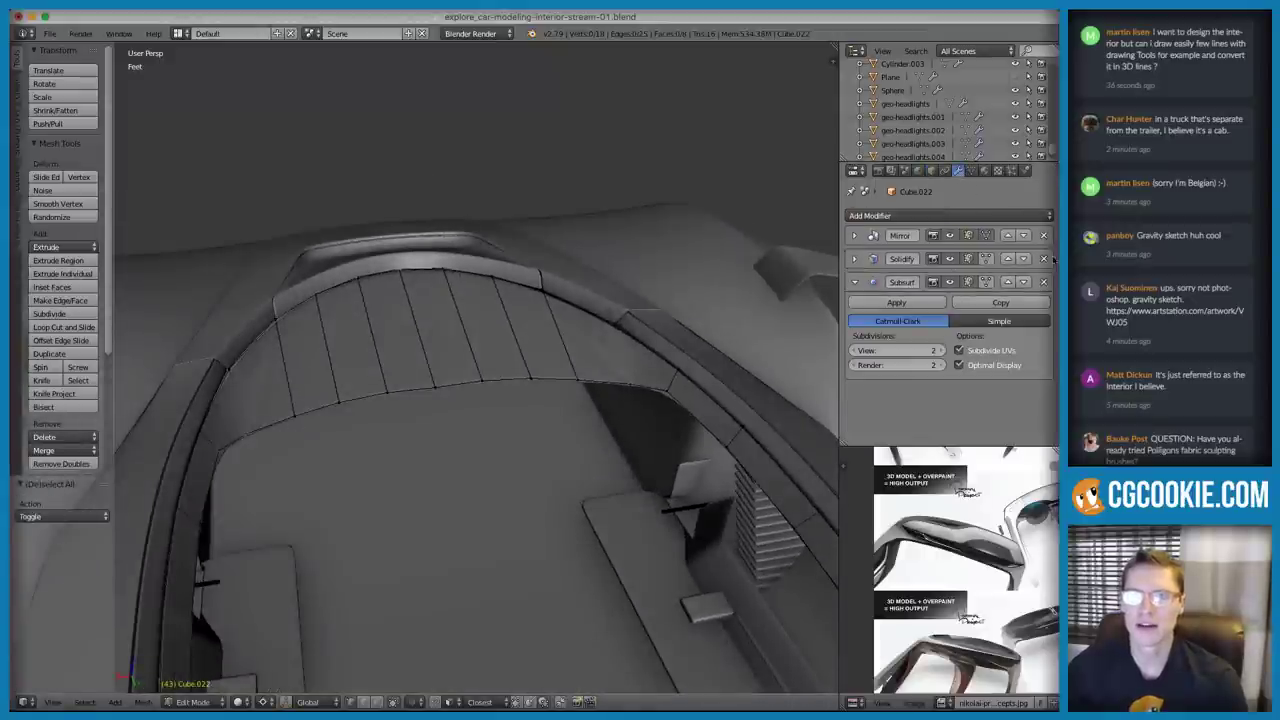
left_click(1044, 259)
Refine the curve of the dashboard's inner edge by moving vertices along Y by about -86.7 thou and 133 thou
middle_click_drag(470, 340, 504, 319)
key("g")
key("z")
left_click(523, 304)
left_click(519, 298)
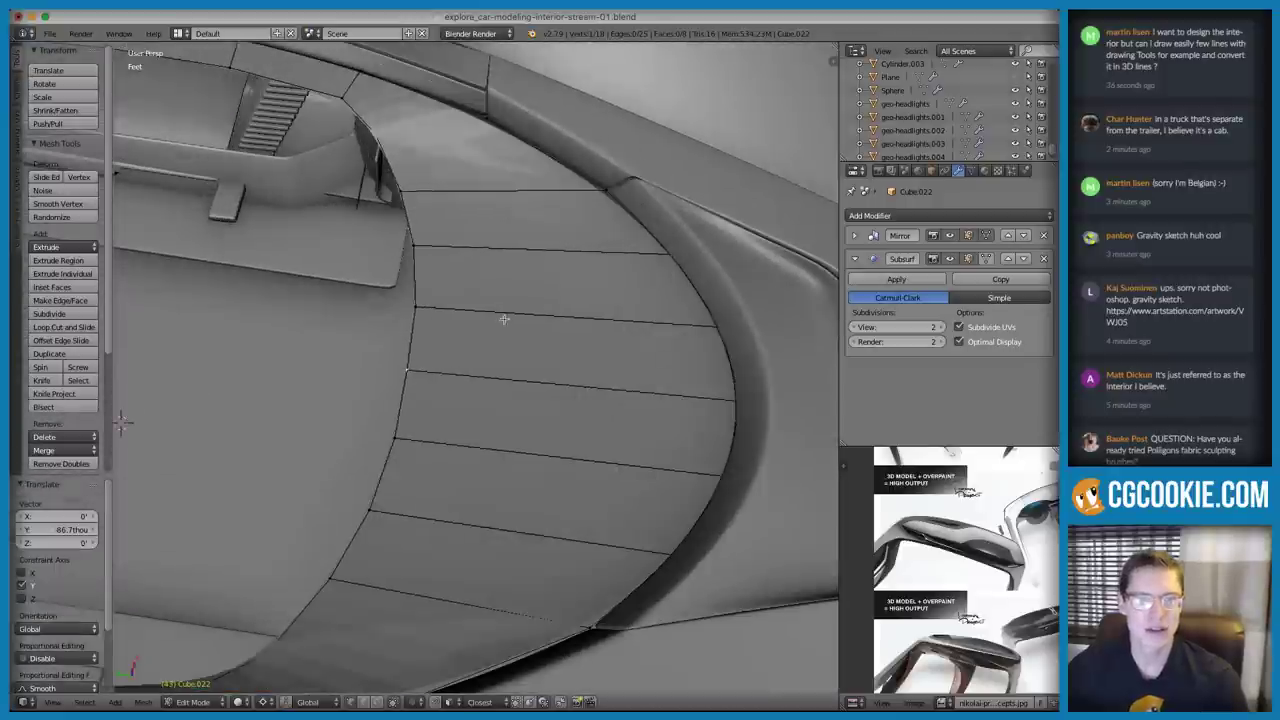
key("g")
key("y")
left_click(530, 387)
middle_click_drag(530, 387, 593, 279)
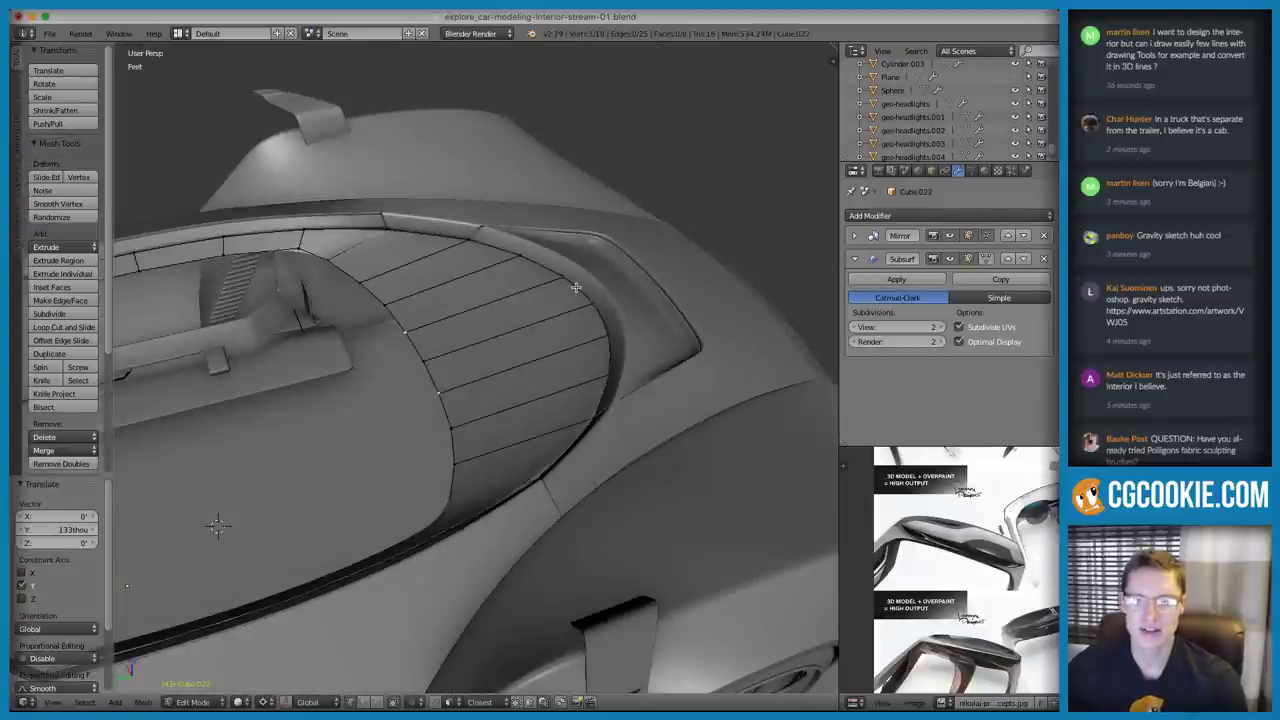
middle_click_drag(556, 306, 397, 289)
key("ctrl+r")
key("Escape")
key("z")
key("z")
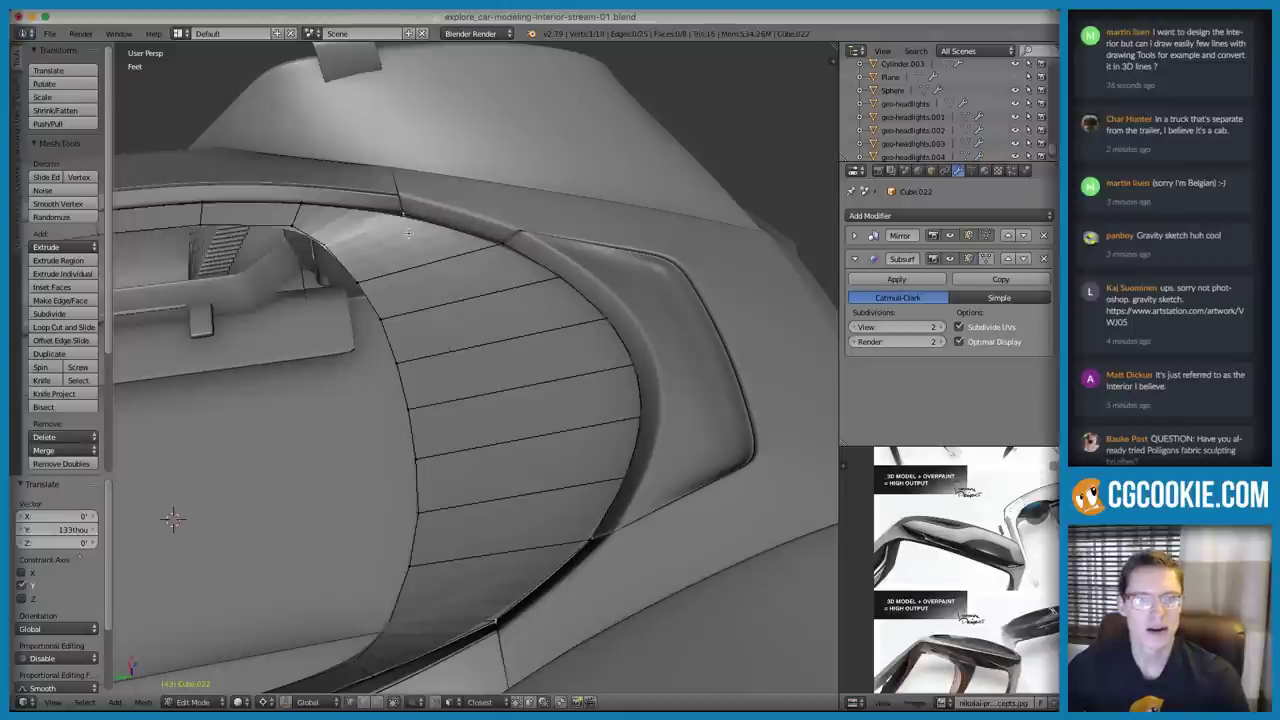
Knife-cut a new edge row across the dashboard strips, from the rim's upper corner vertex to the matching lower rim vertex
key("k")
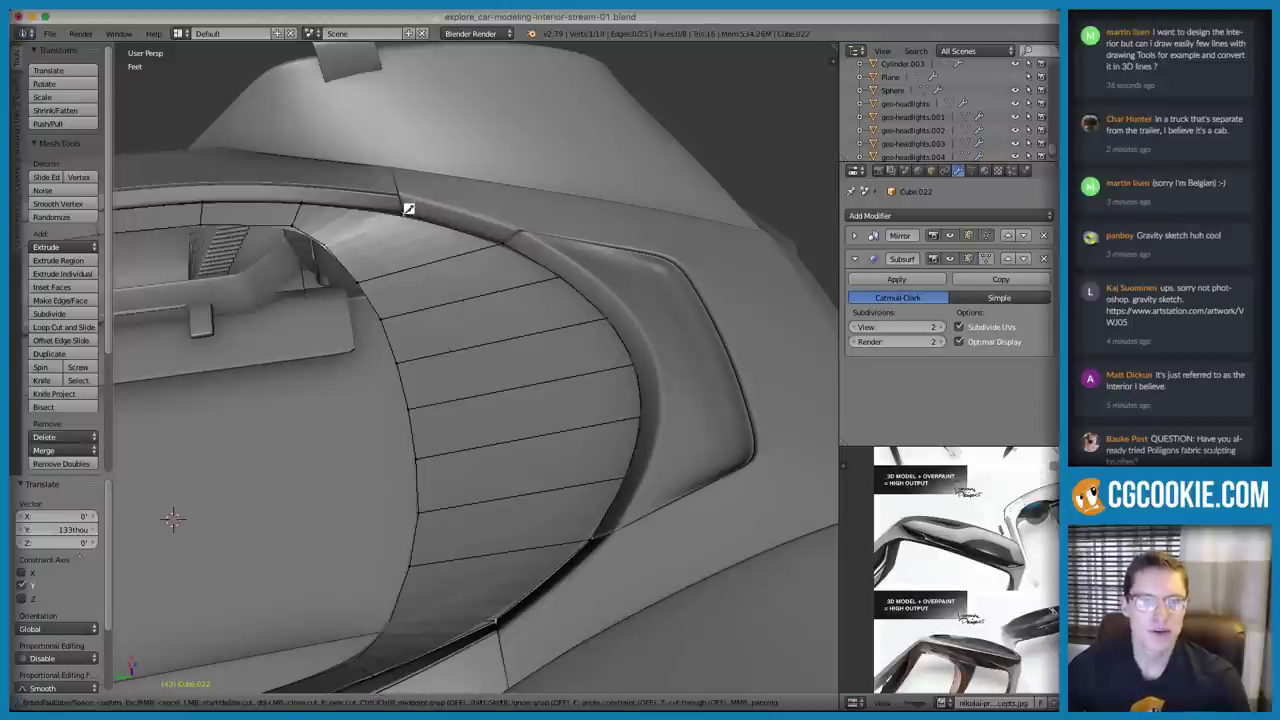
left_click(402, 214)
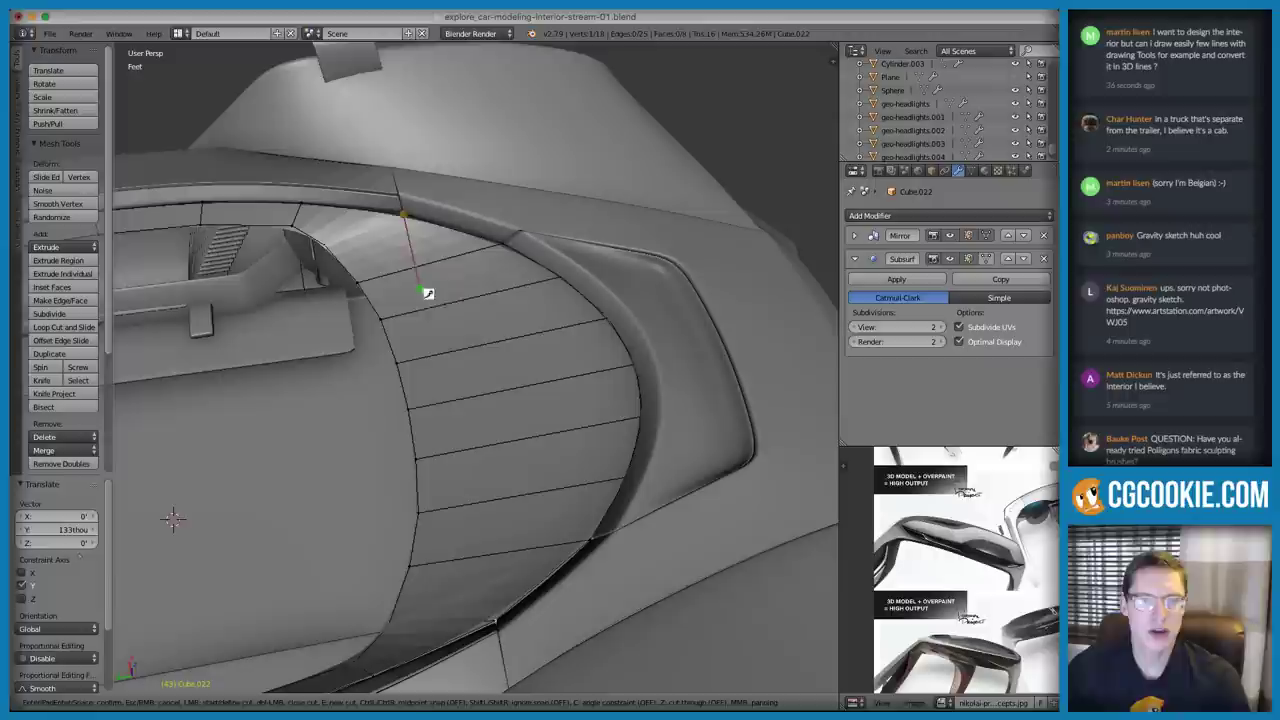
left_click(437, 353)
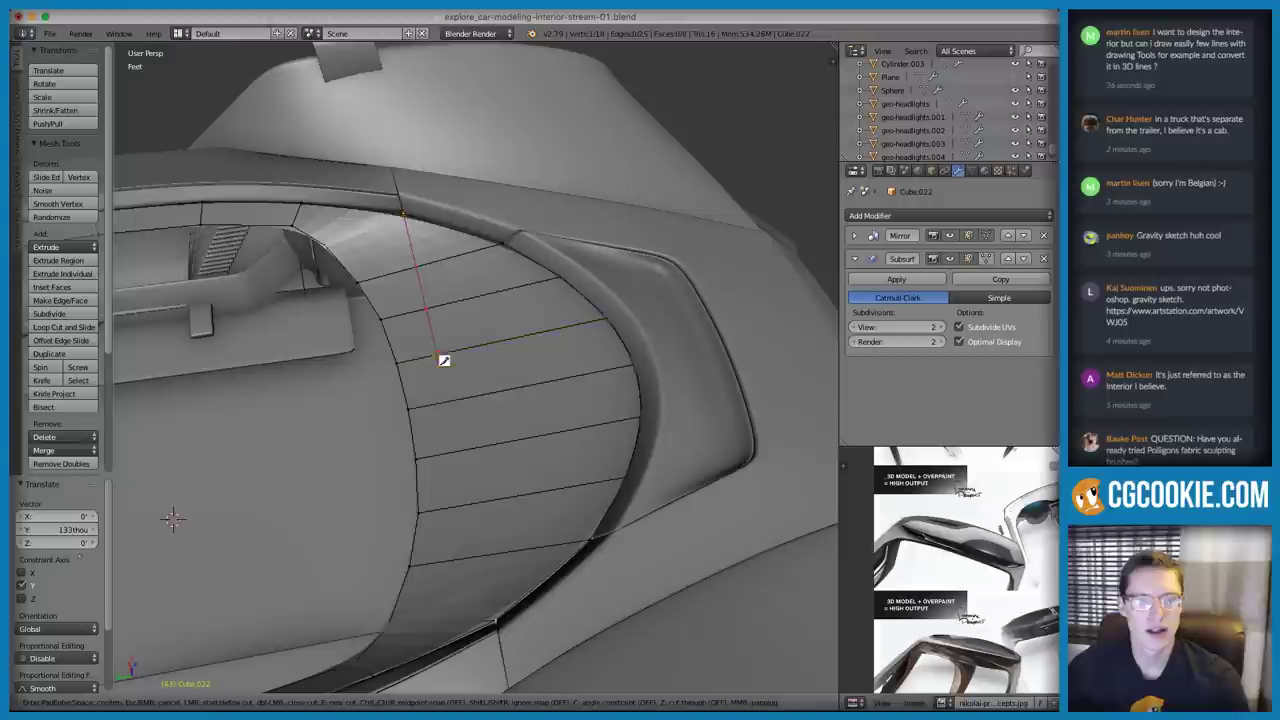
key("Return")
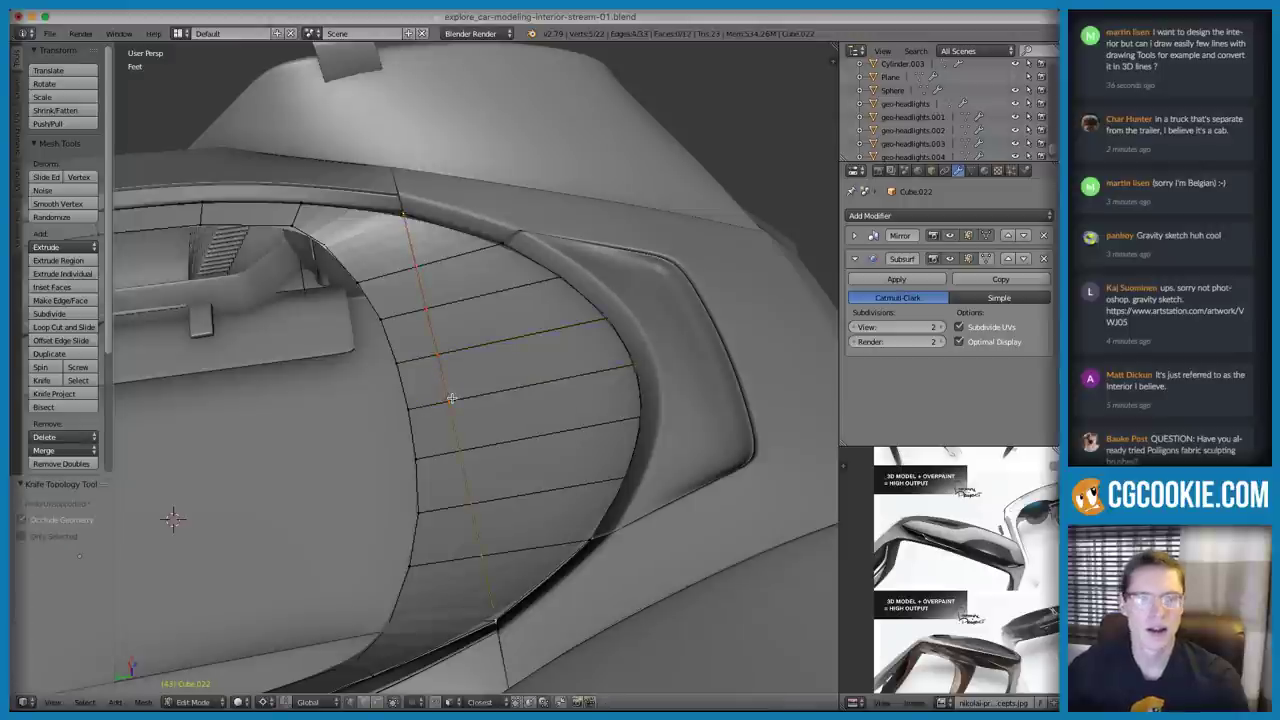
Move the interior vertices of the new edge row by about 2.27 in along Z and 1.04 in along Y
right_click(415, 277)
right_click(454, 411, "ctrl")
middle_click_drag(512, 370, 535, 397)
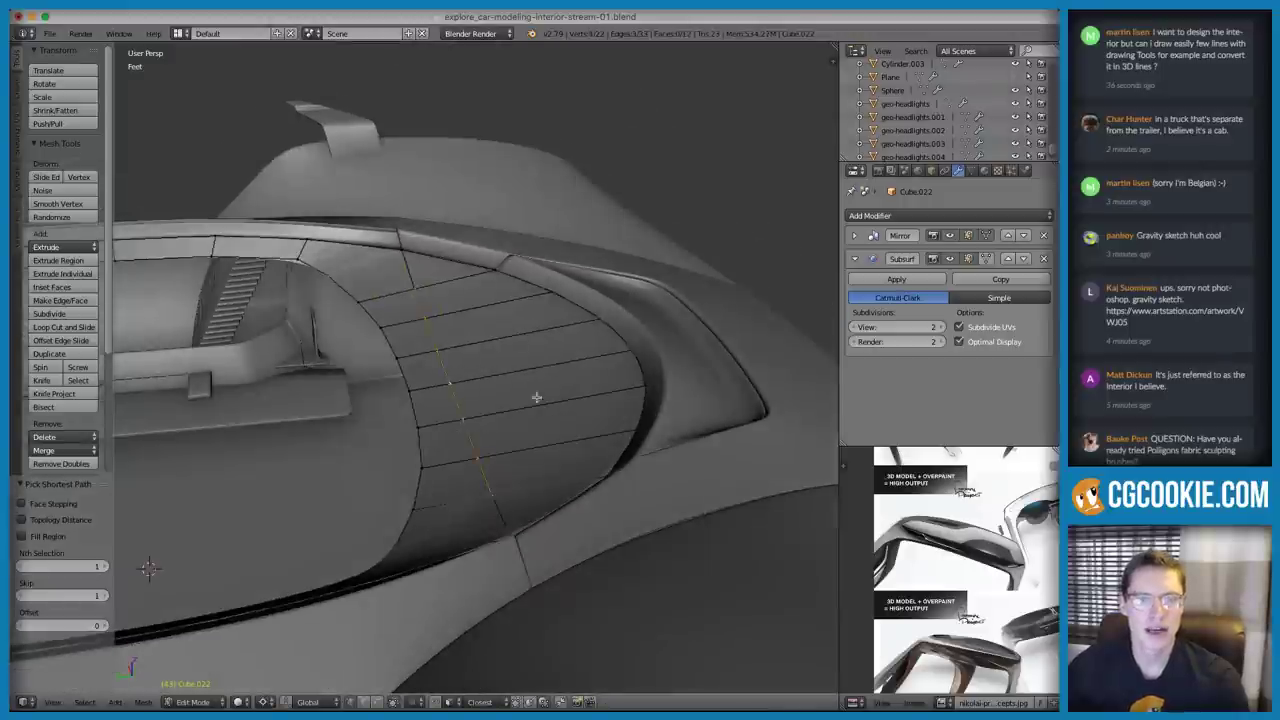
key("g")
key("z")
left_click(566, 372)
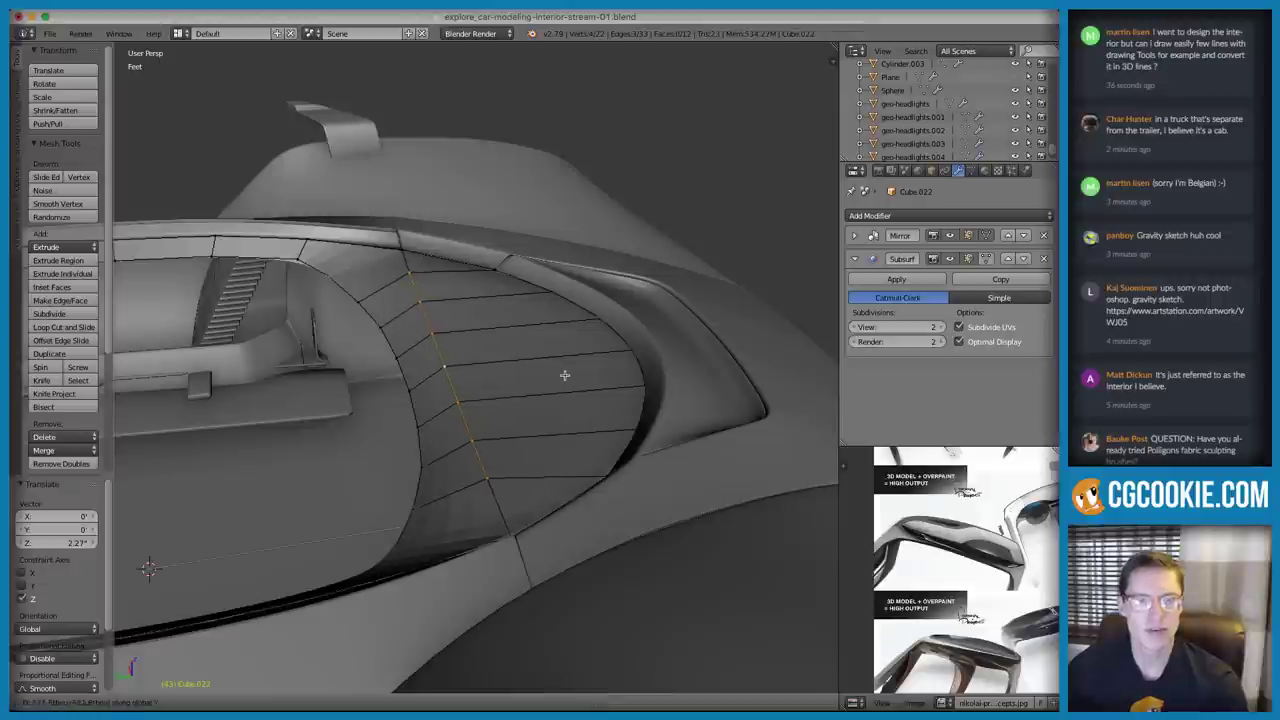
Set the tint colour of the grease pencil layer GP_Layer on the reference image to light blue
scroll(946, 552, "up", 1)
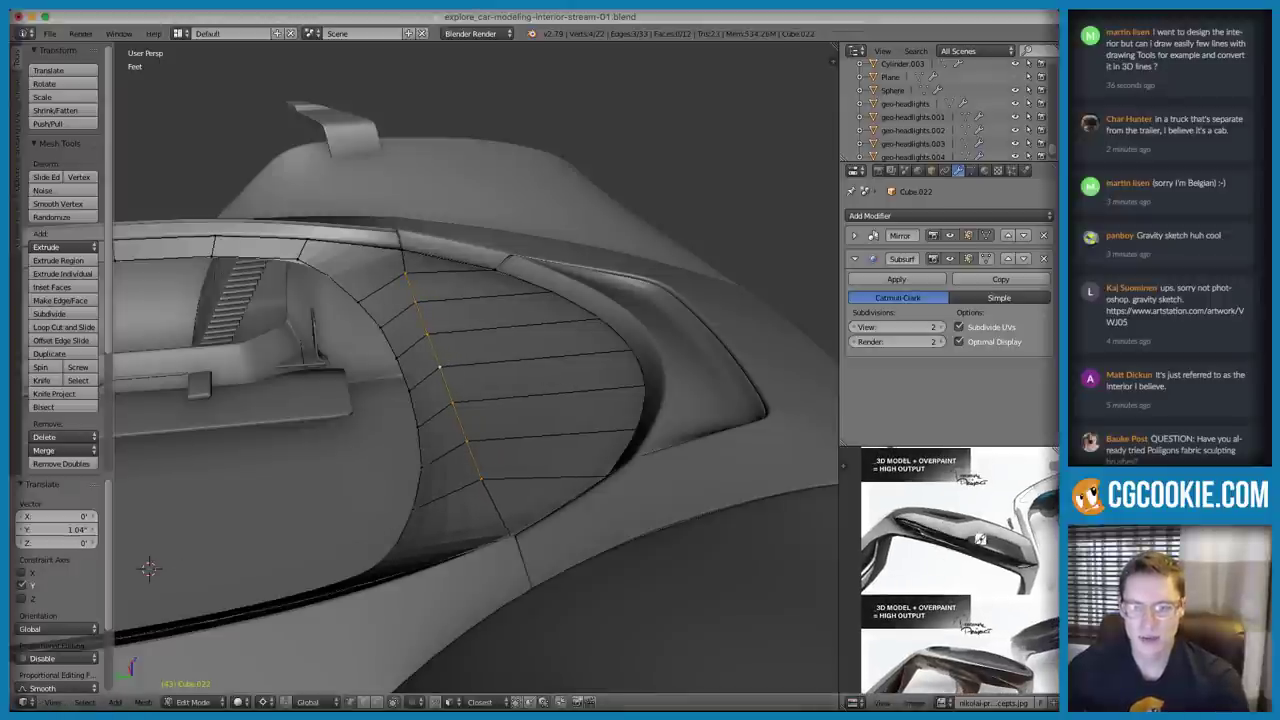
key("n")
scroll(1018, 631, "down", 3)
scroll(1018, 631, "up", 3)
scroll(1010, 624, "down", 4)
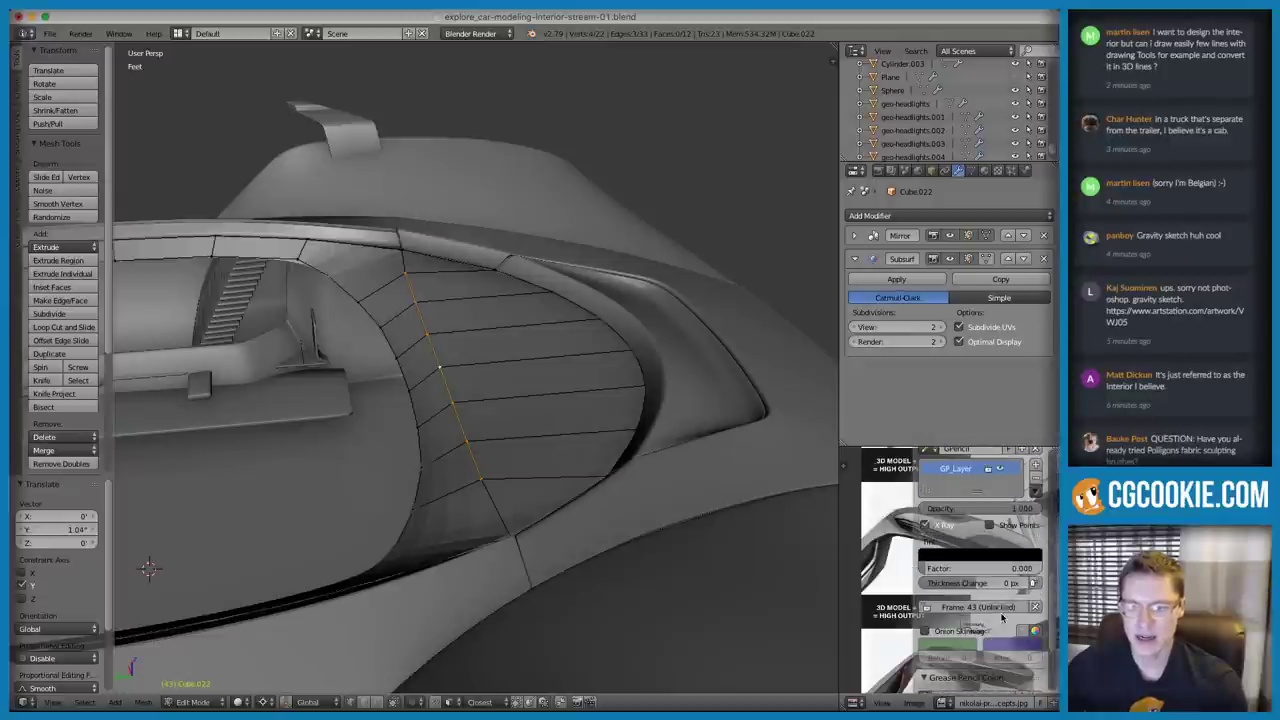
left_click(985, 558)
left_click_drag(1031, 473, 1031, 378)
left_click(988, 402)
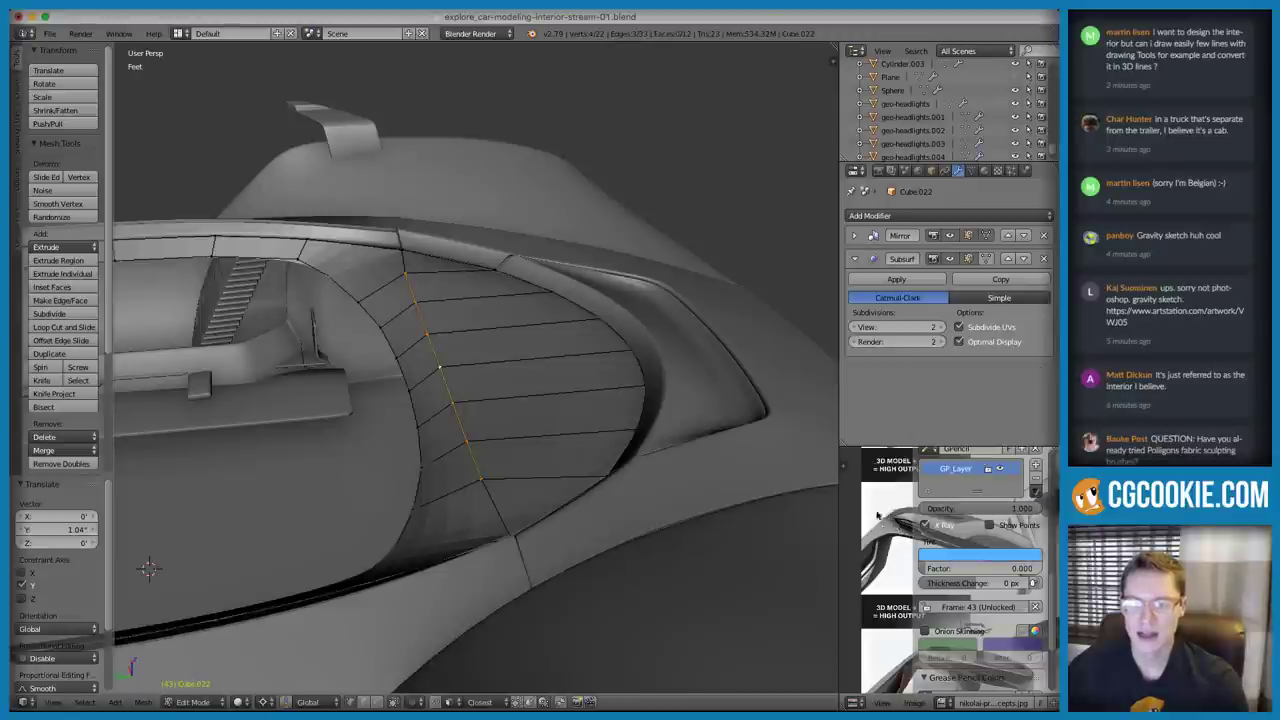
key("n")
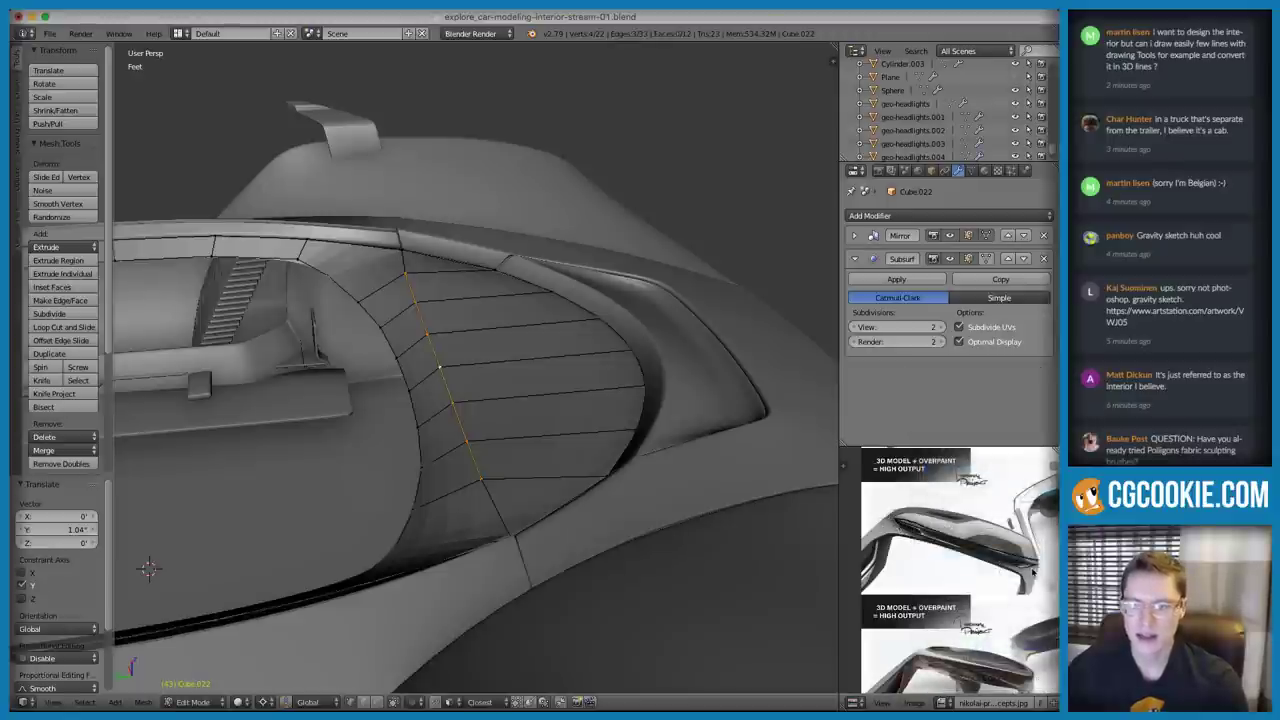
Set the GP_Palette stroke colour to light blue and trace the dashboard's crease line on the reference image
mouse_move(953, 541)
middle_mouse_down("ctrl")
mouse_move(968, 506)
mouse_move(959, 552)
middle_mouse_up("ctrl")
key("n")
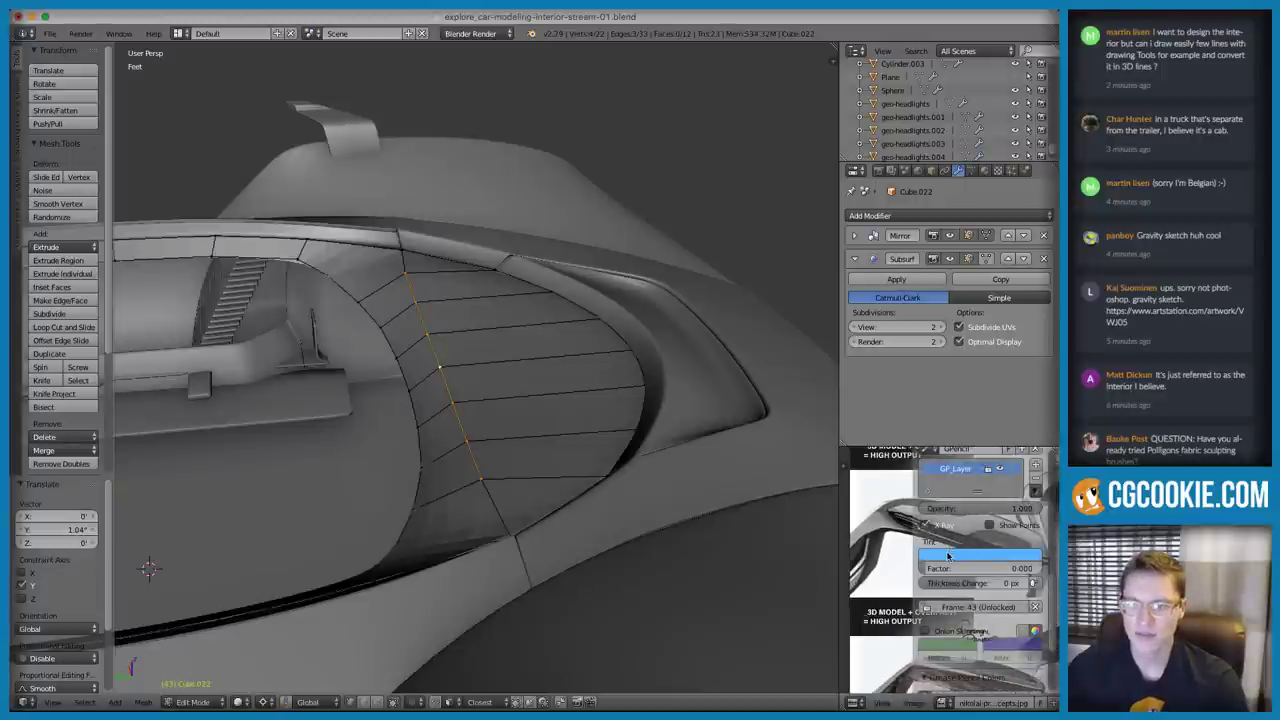
scroll(958, 565, "up", 2)
scroll(964, 576, "down", 4)
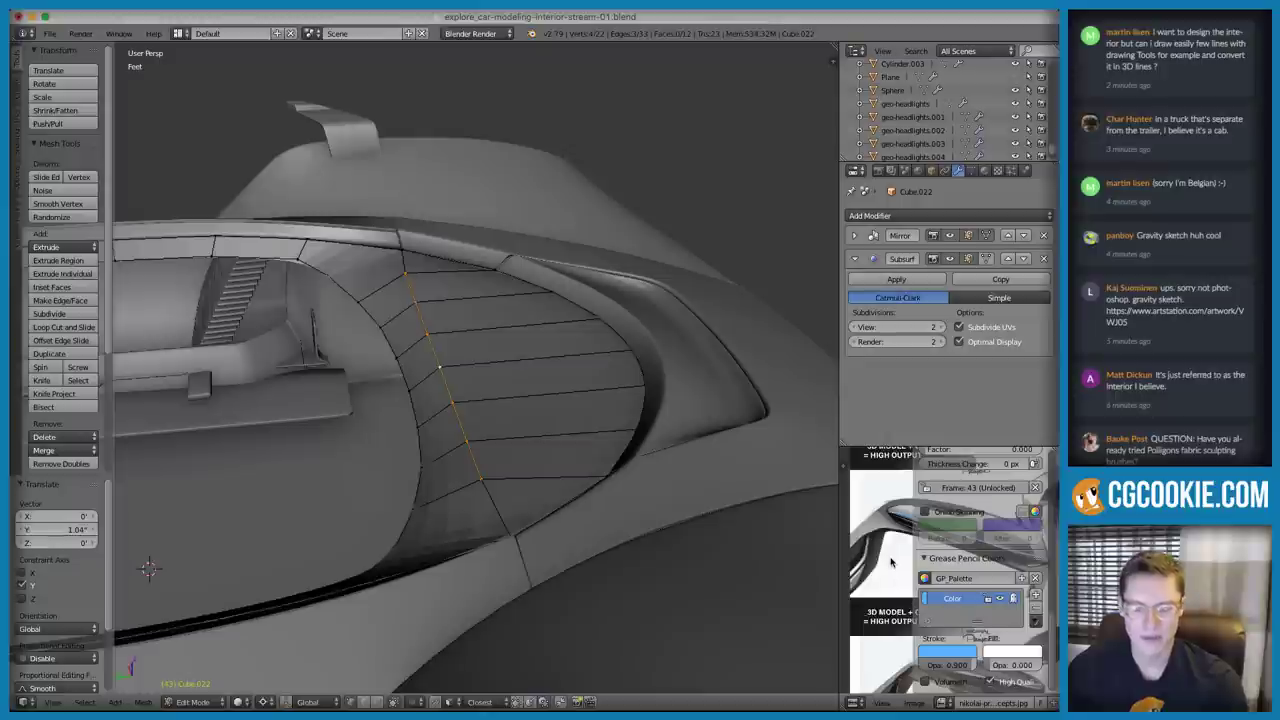
key("n")
scroll(963, 553, "up", 3)
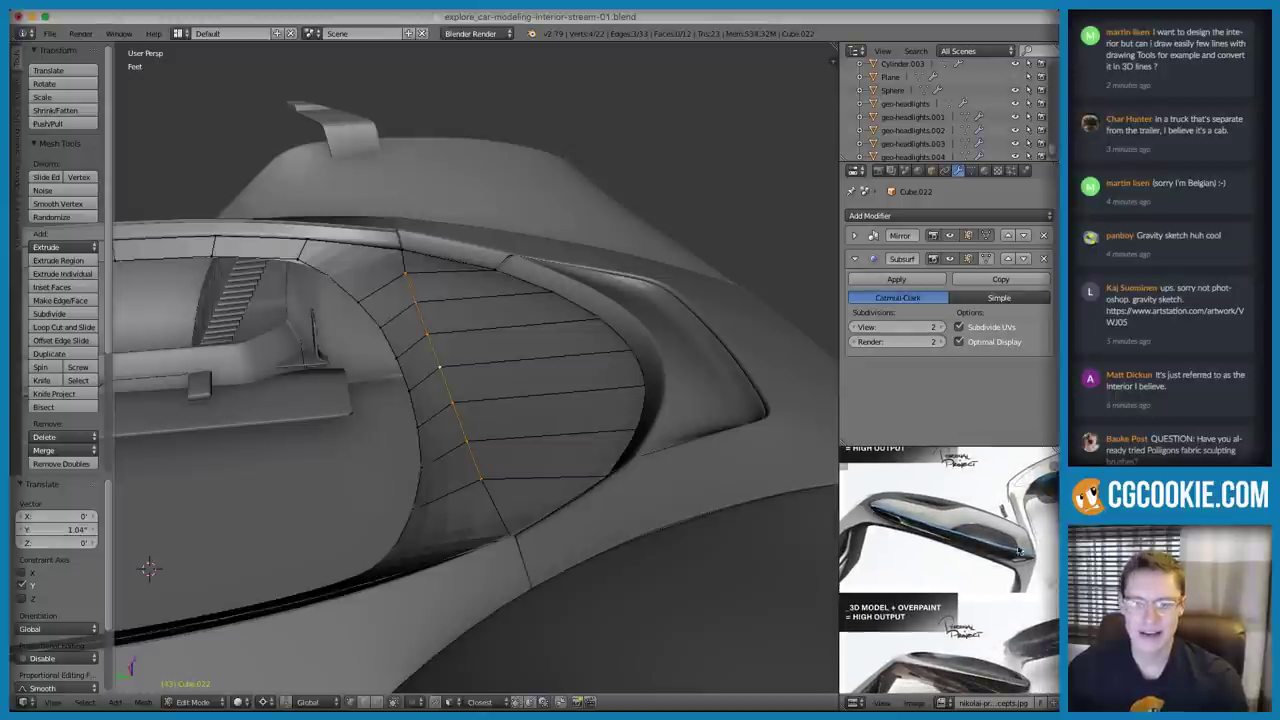
Raise the dashboard's new edge row along Z by about 179 thou and then 129 thou
middle_click_drag(477, 326, 640, 365)
key("g")
key("z")
left_click(584, 384)
key("g")
key("z")
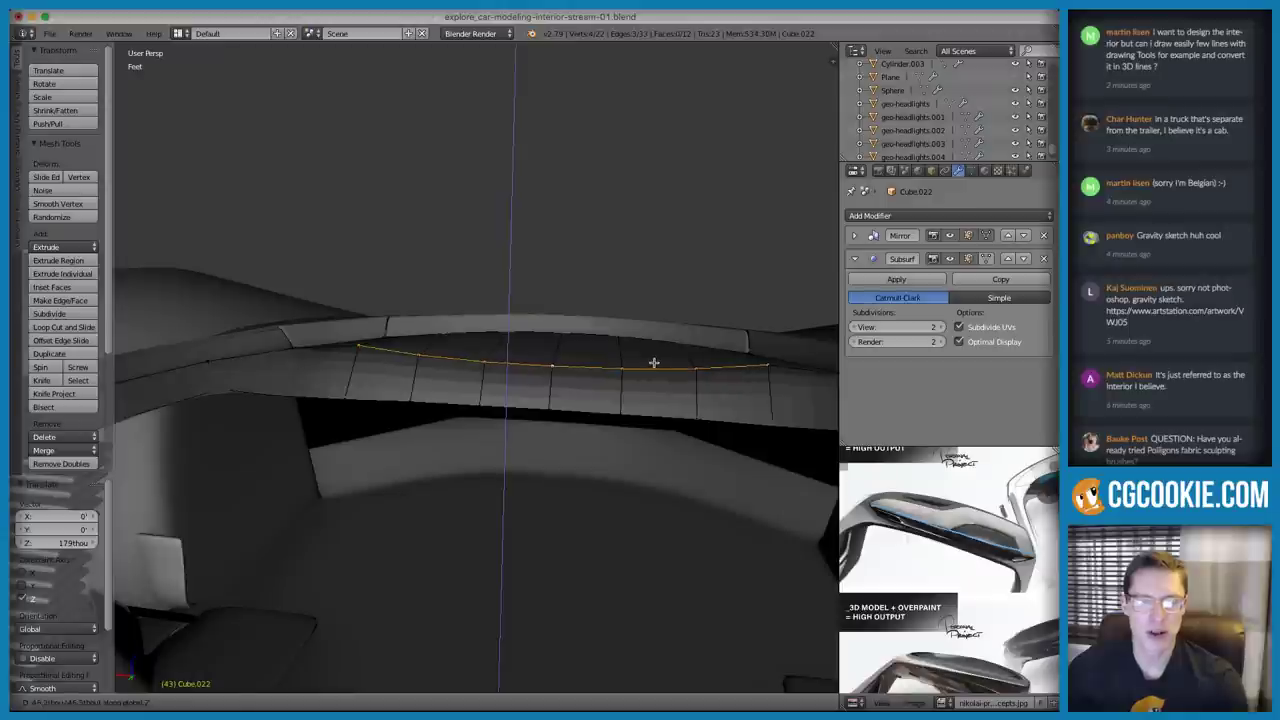
left_click(653, 362)
Arch the edge row by moving progressively smaller selections of its middle vertices along Z
right_click(368, 332, "shift")
key("g")
key("z")
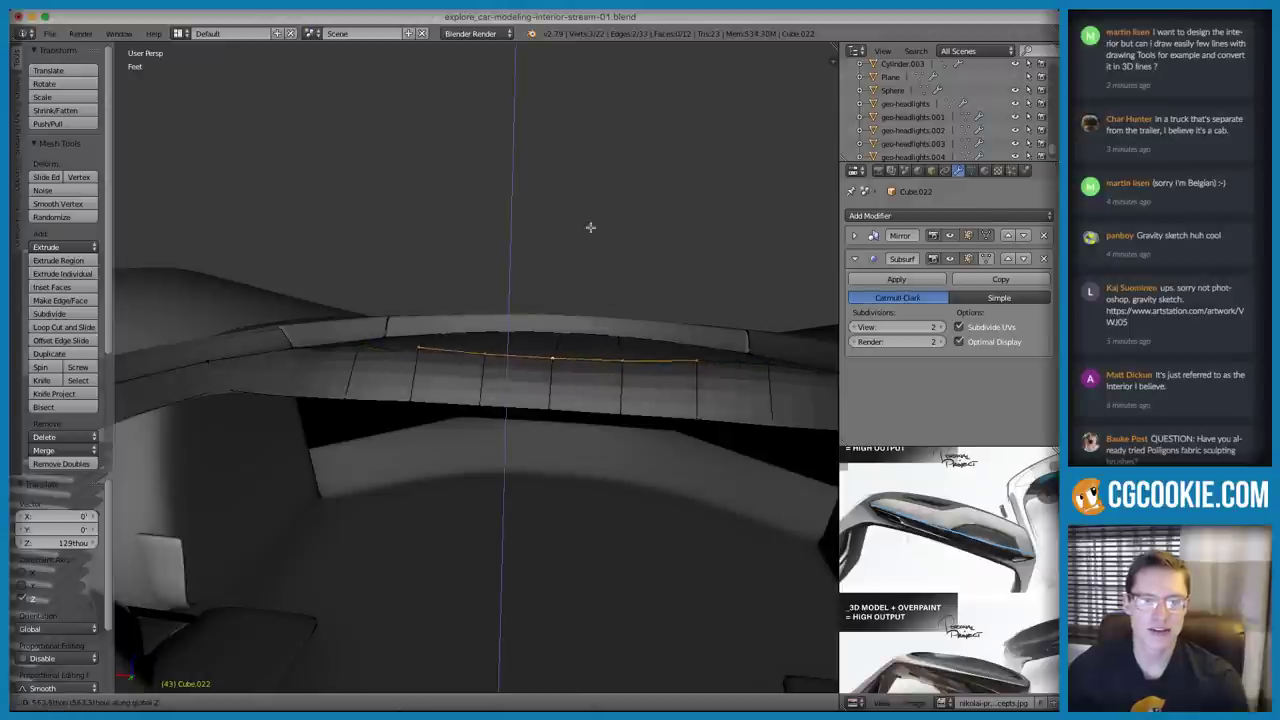
left_click(600, 143)
key("ctrl+KP_Subtract")
key("g")
key("z")
left_click(514, 347)
Move the edge row's end vertex at the rim corner along Z by about 315 thou
middle_click_drag(514, 347, 272, 362)
right_click(496, 306)
key("g")
key("z")
left_click(577, 324)
Connect the edge row's corner vertex to the nearby vertex on the dashboard's inner edge
middle_click_drag(577, 332, 460, 358)
mouse_move(422, 275)
middle_mouse_down()
mouse_move(414, 307)
mouse_move(396, 232)
middle_mouse_up()
key("z")
key("z")
key("z")
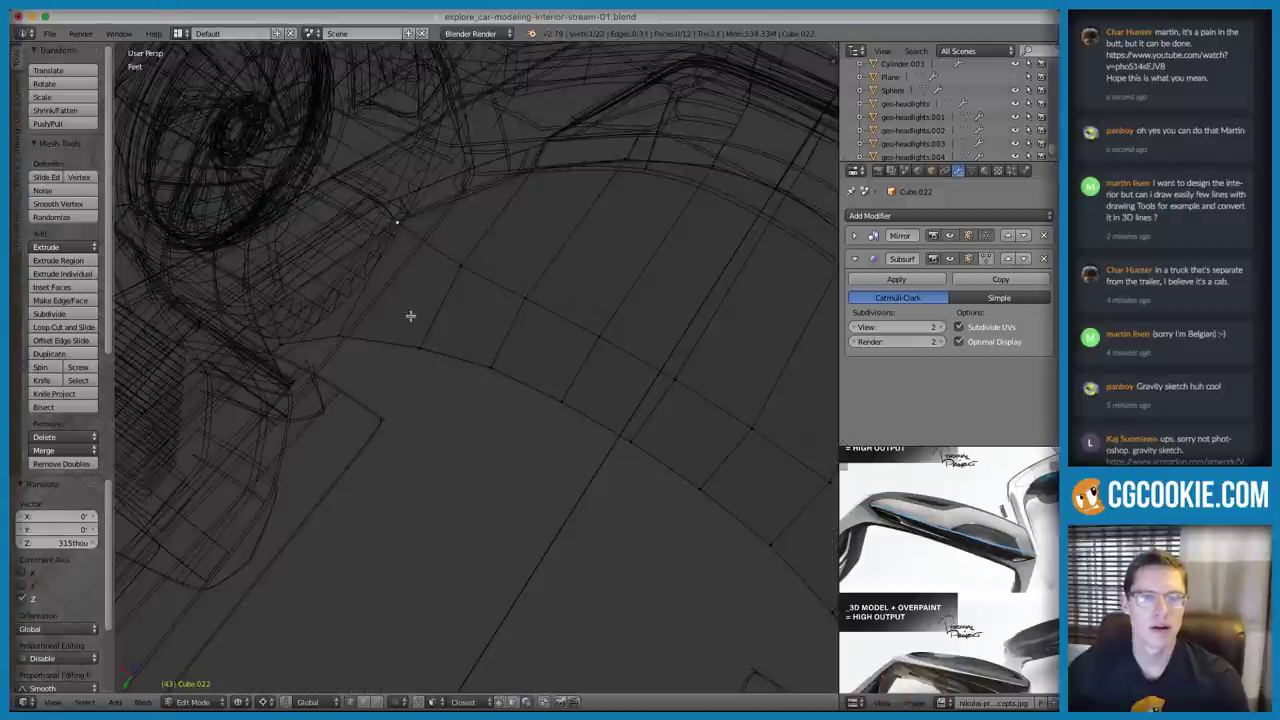
key("j")
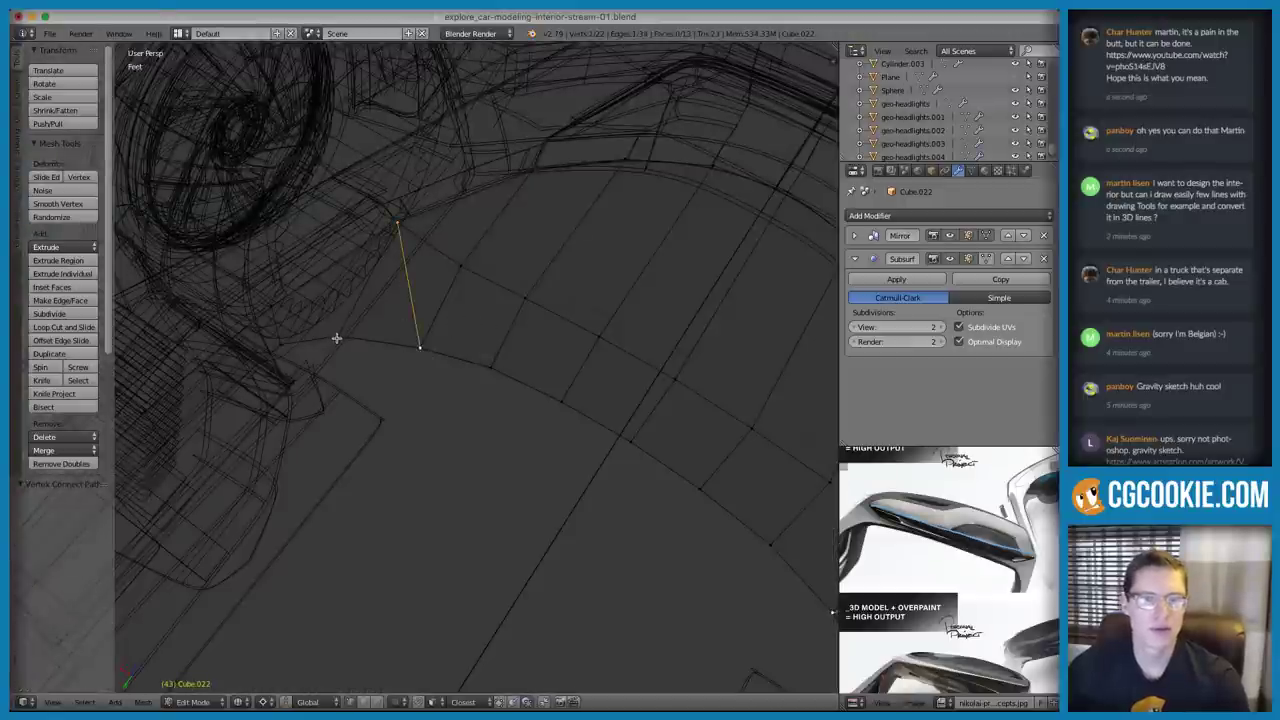
Knife-cut an edge from the middle of the outer rim segment beside the corner to the inner edge vertex
key("k")
left_click(345, 258)
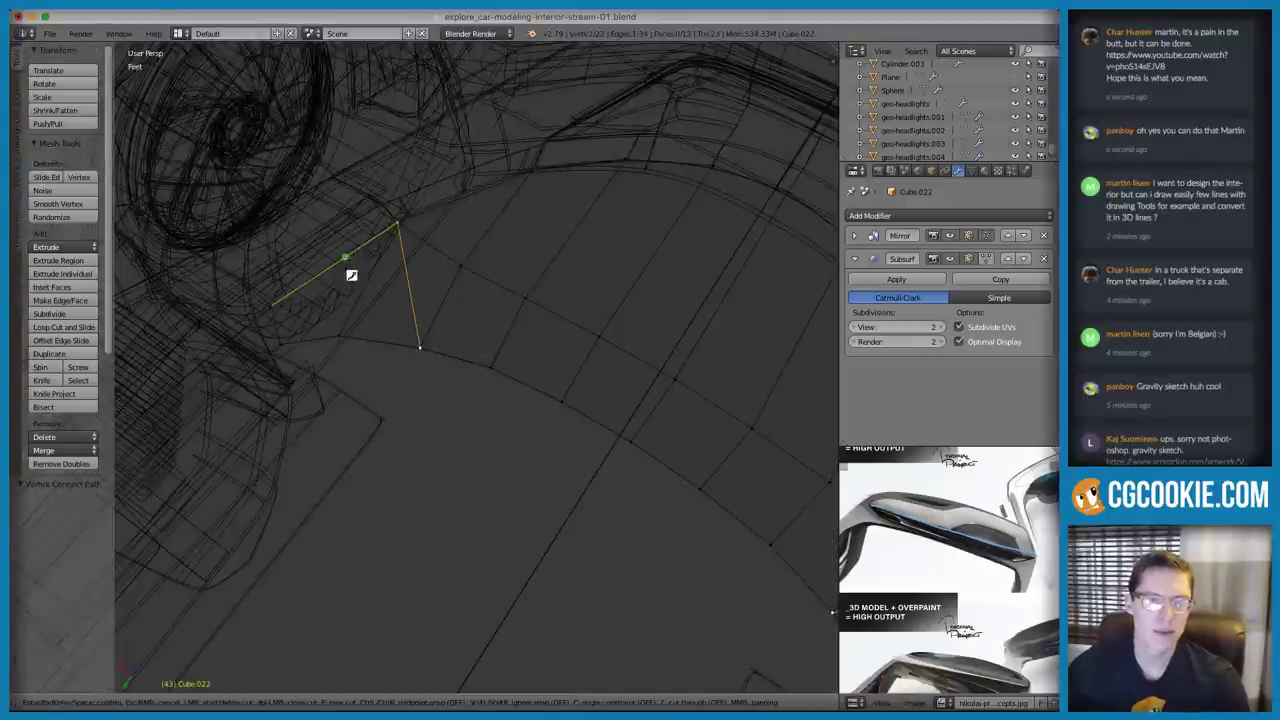
left_click(340, 336)
key("space")
Dissolve the old diagonal edge between the rim corner and the inner edge
key("ctrl+Tab")
left_click(343, 345)
right_click(375, 284)
key("ctrl+x")
key("z")
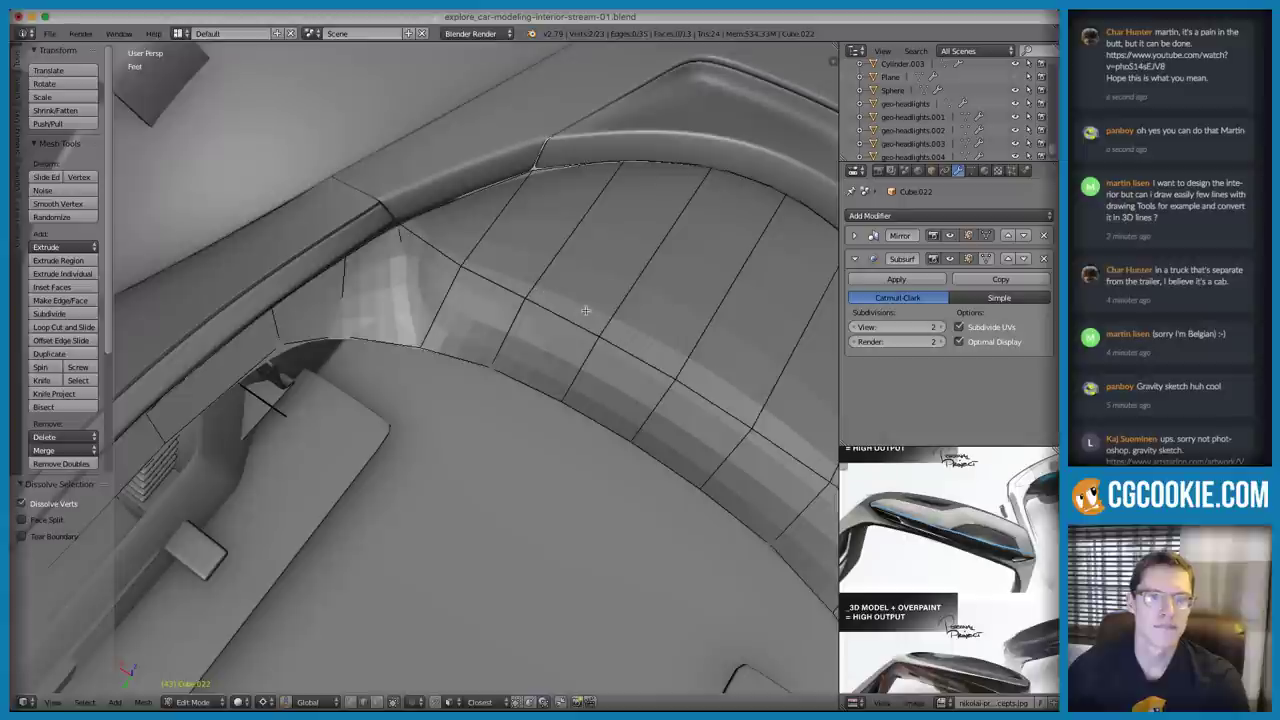
middle_click_drag(585, 311, 528, 274)
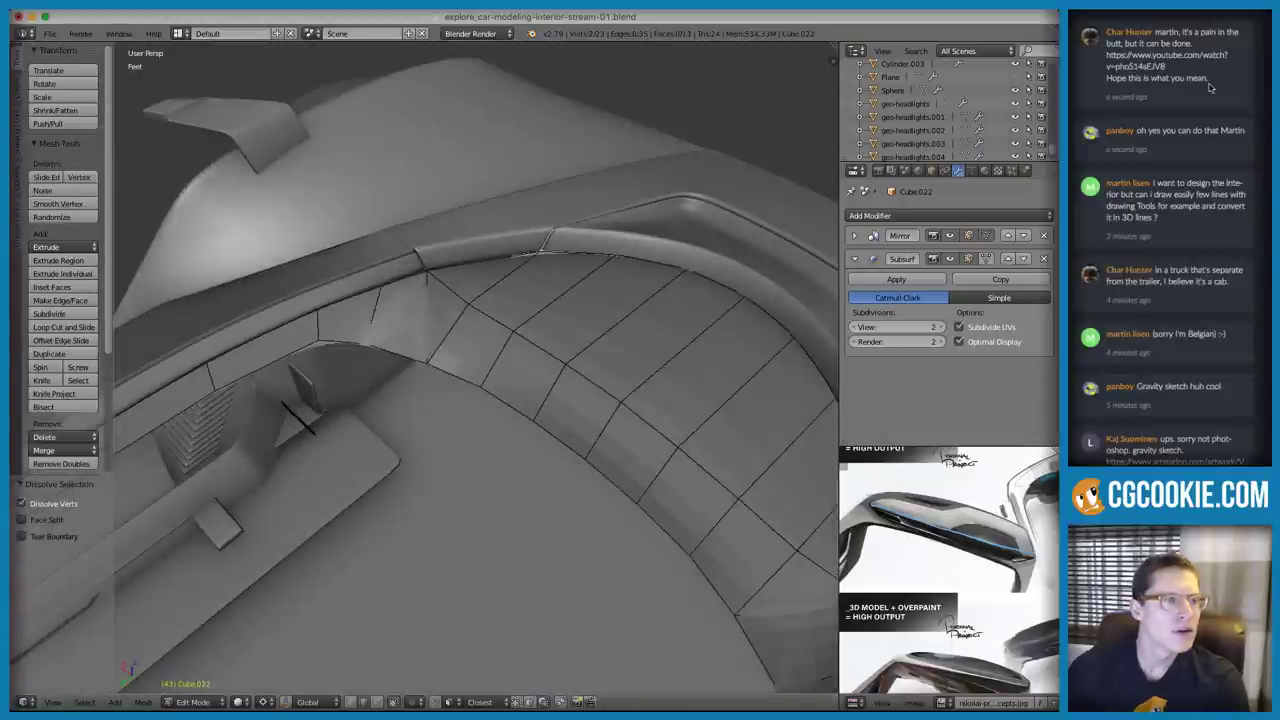
left_click(1222, 111)
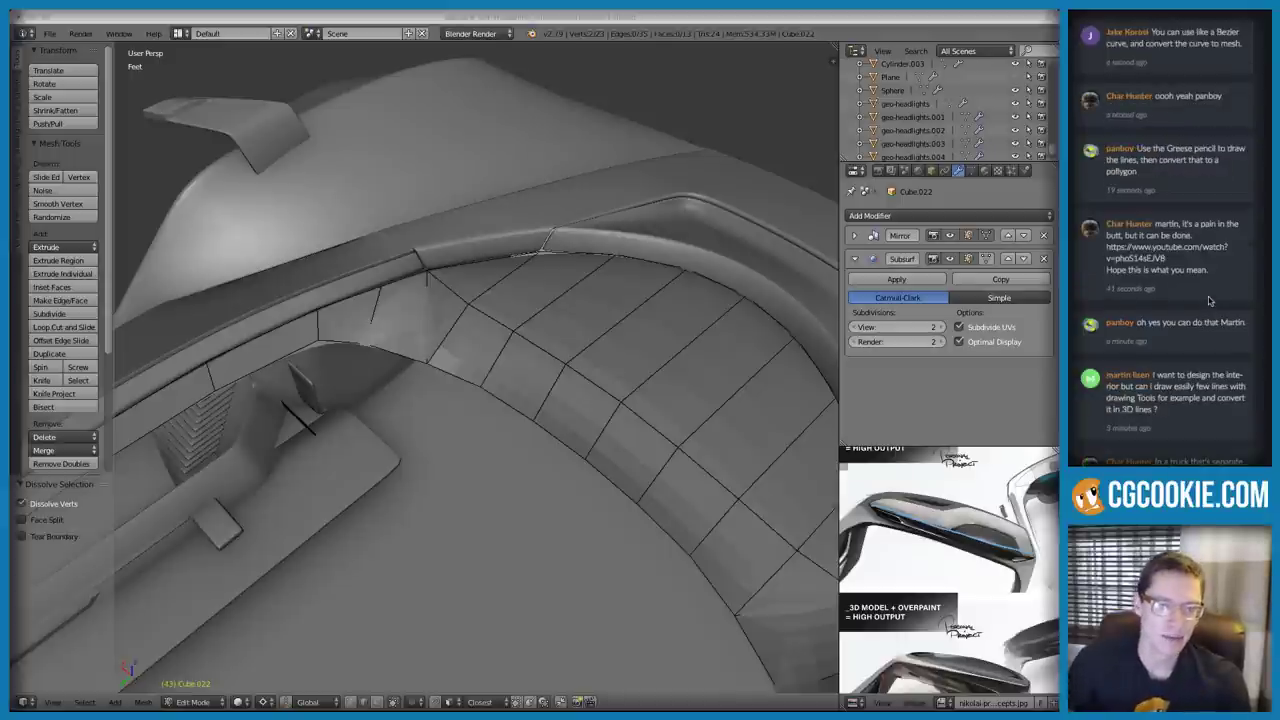
Move the edge row's vertex nearest the rim corner along Y by about -278 thou
middle_click_drag(446, 322, 519, 347)
key("1")
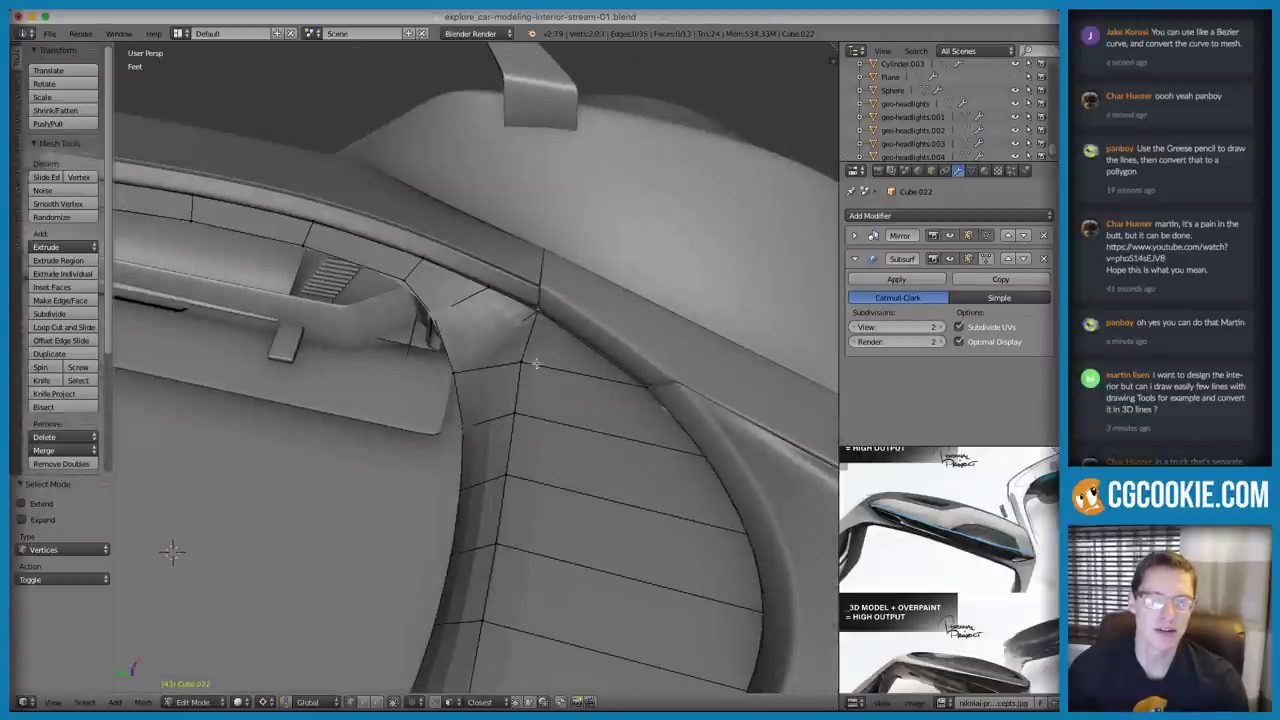
key("g")
key("y")
left_click(588, 387)
middle_click_drag(623, 440, 530, 441)
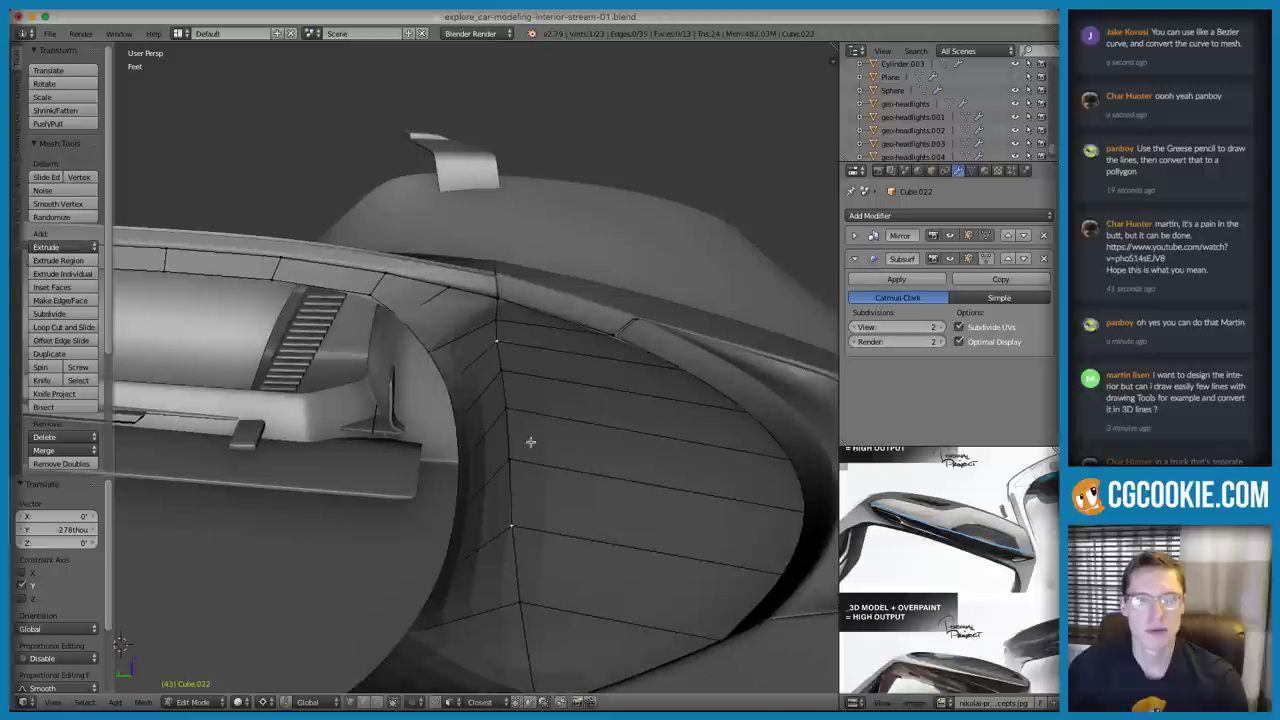
Move the next segment of the edge row along Y by about 244 thou and adjust its single vertex along Y
right_click(497, 400, "ctrl")
key("g")
key("y")
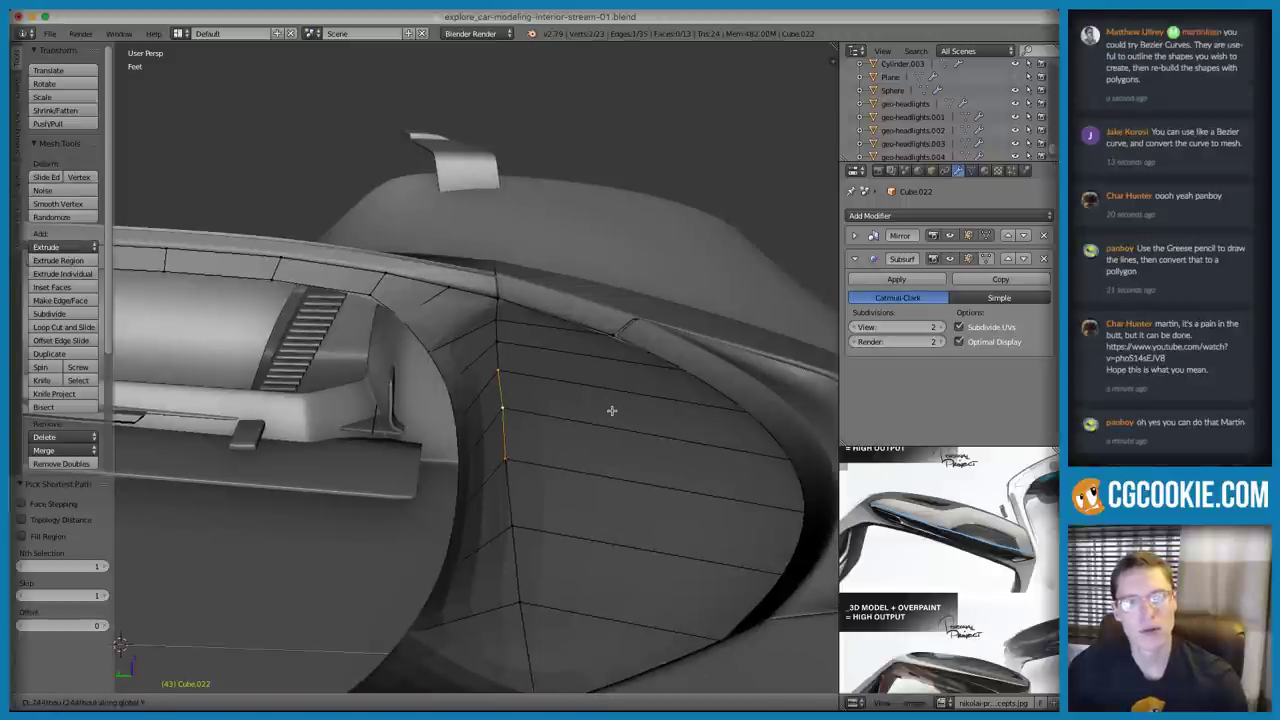
left_click(514, 411)
key("g")
key("y")
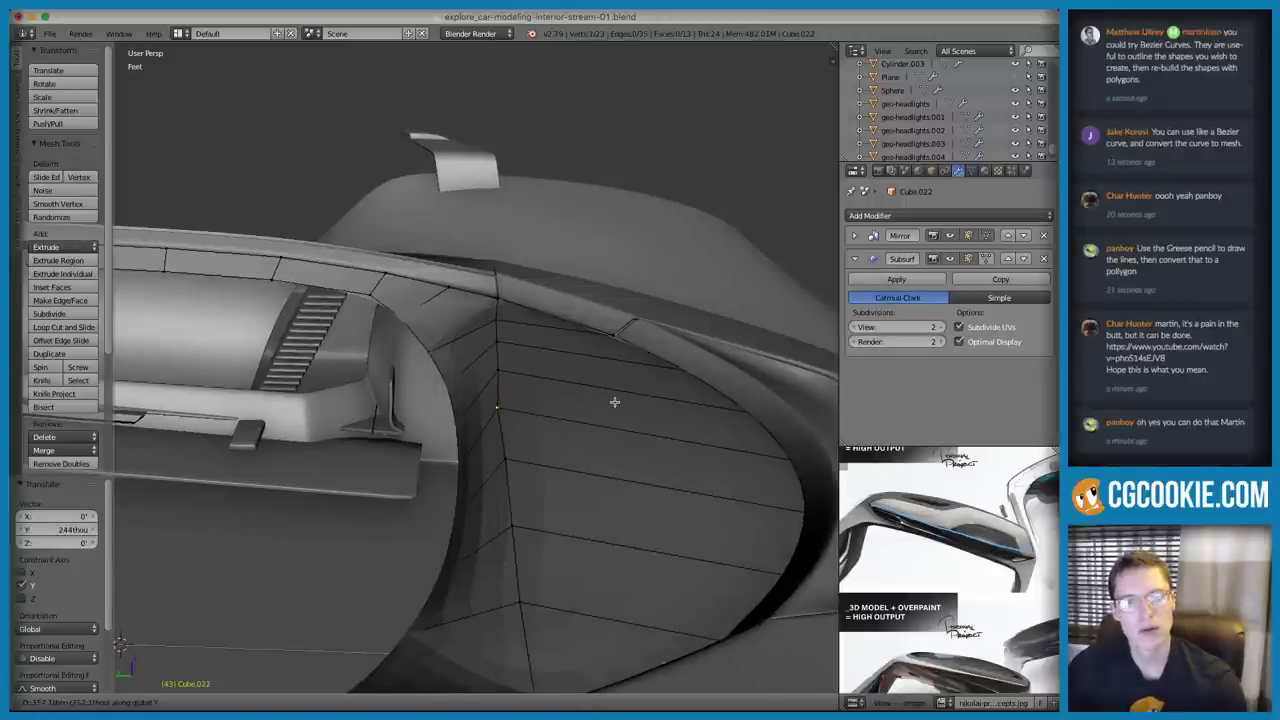
left_click(612, 404)
Smooth the edge row's curve further by moving a vertex along Y by about -122 thou
mouse_move(558, 396)
middle_mouse_down()
mouse_move(625, 397)
mouse_move(508, 403)
mouse_move(543, 414)
middle_mouse_up()
key("g")
key("y")
left_click(557, 394)
Knife-cut an edge from the row's first vertex past the corner to the middle of the inner edge segment below it
scroll(508, 403, "up", 2)
middle_click_drag(720, 451, 404, 256)
key("j")
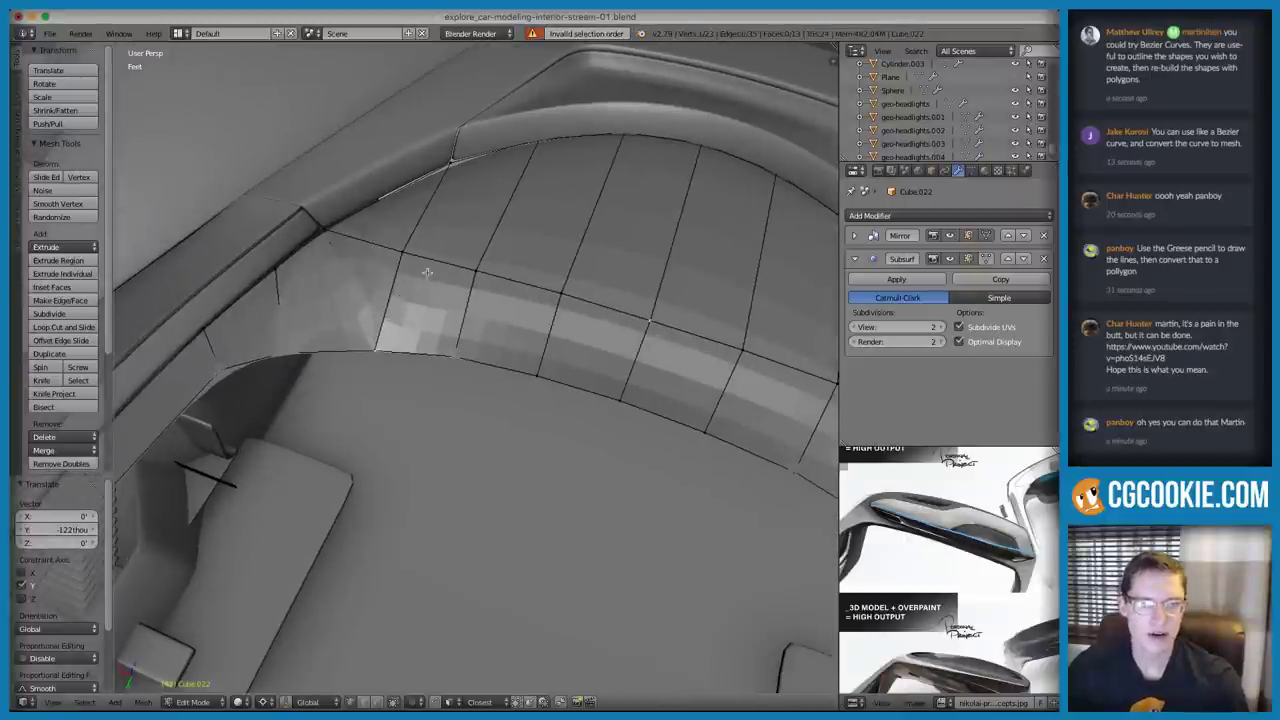
key("k")
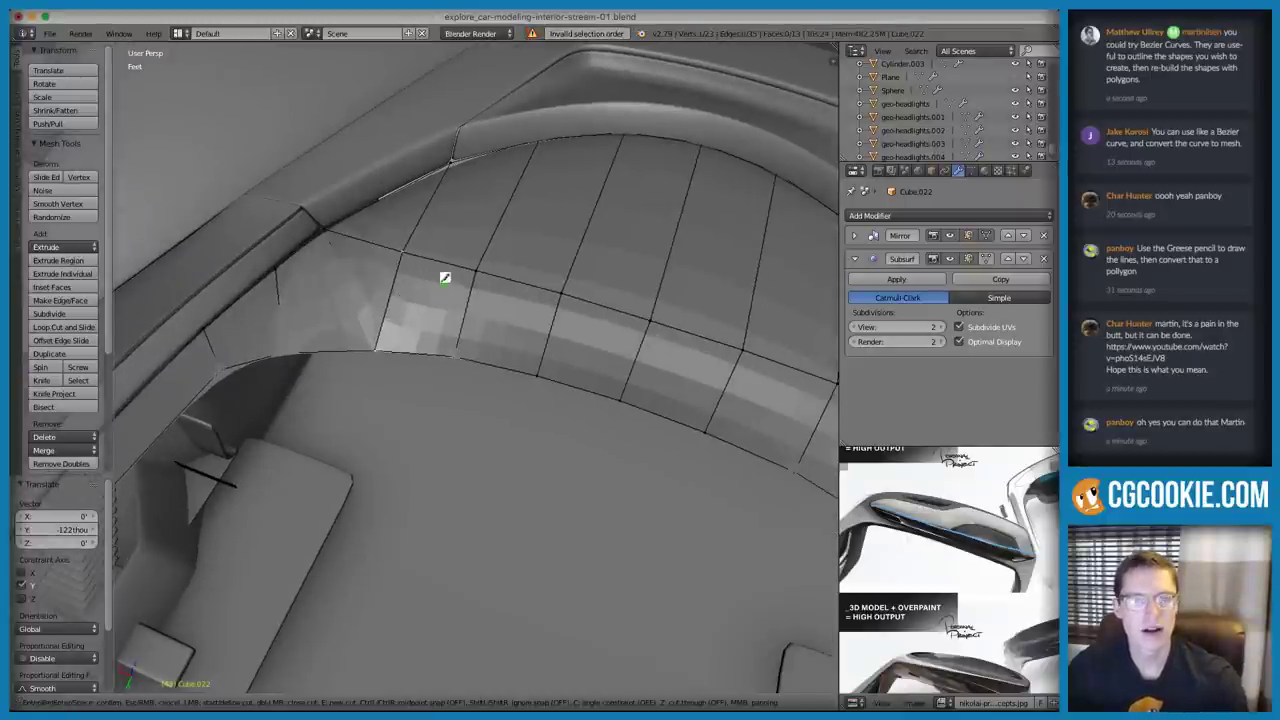
left_click(410, 348)
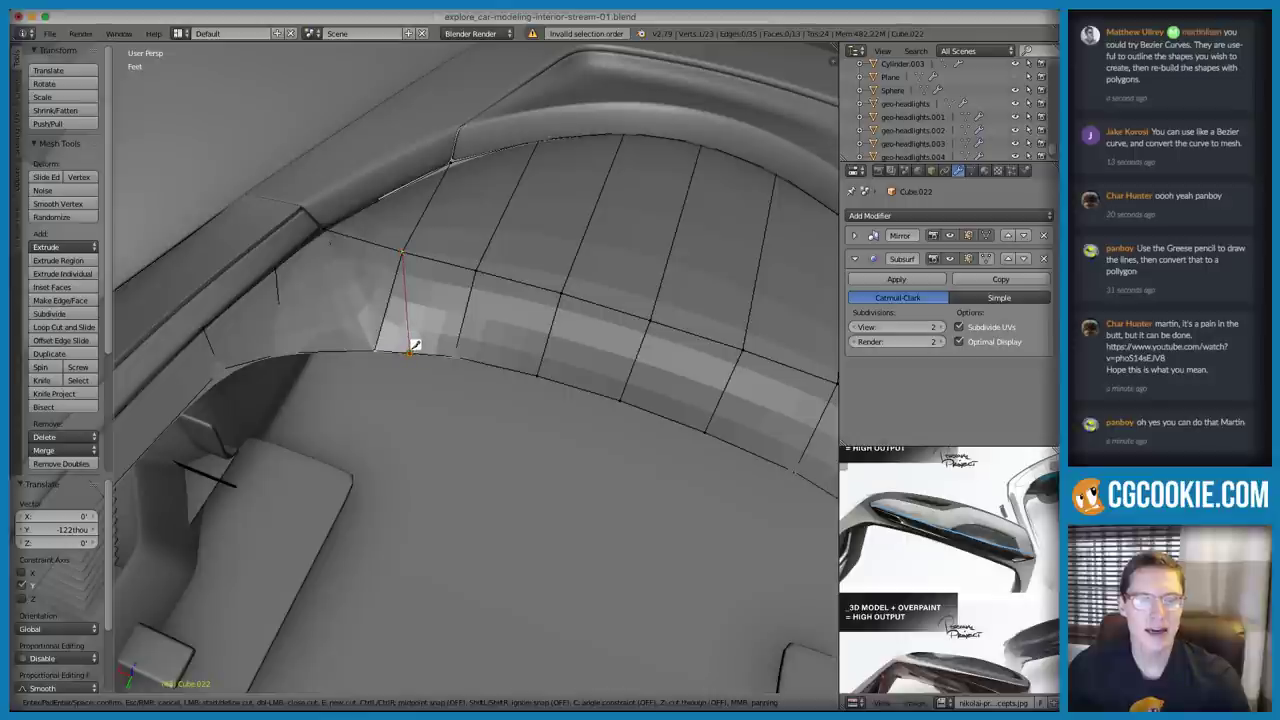
key("Return")
Dissolve the old slanted edge beside the new cut
key("ctrl+Tab")
left_click(411, 334)
right_click(380, 288)
key("ctrl+x")
Even out the inner edge vertices near the corner, sliding one by about 0.315 and moving its neighbour by about 390, -101 and 120 thou
key("z")
middle_click_drag(452, 288, 464, 288)
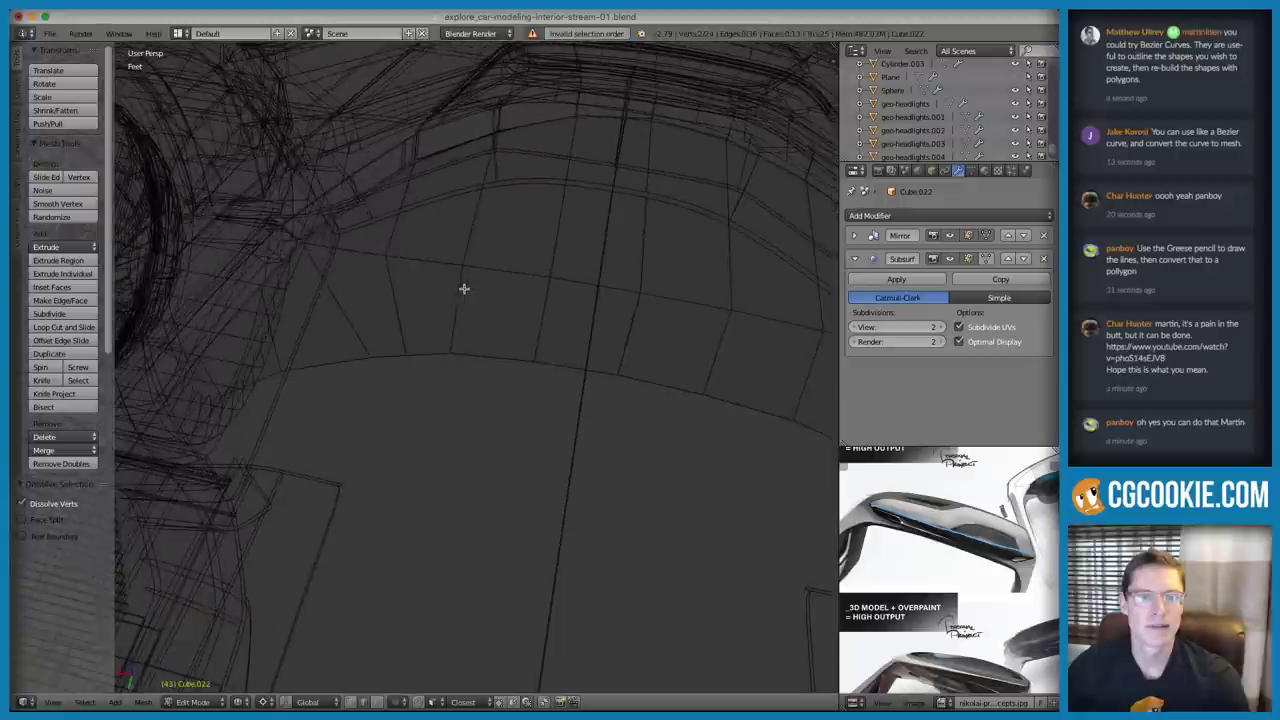
key("ctrl+Tab")
left_click(415, 278)
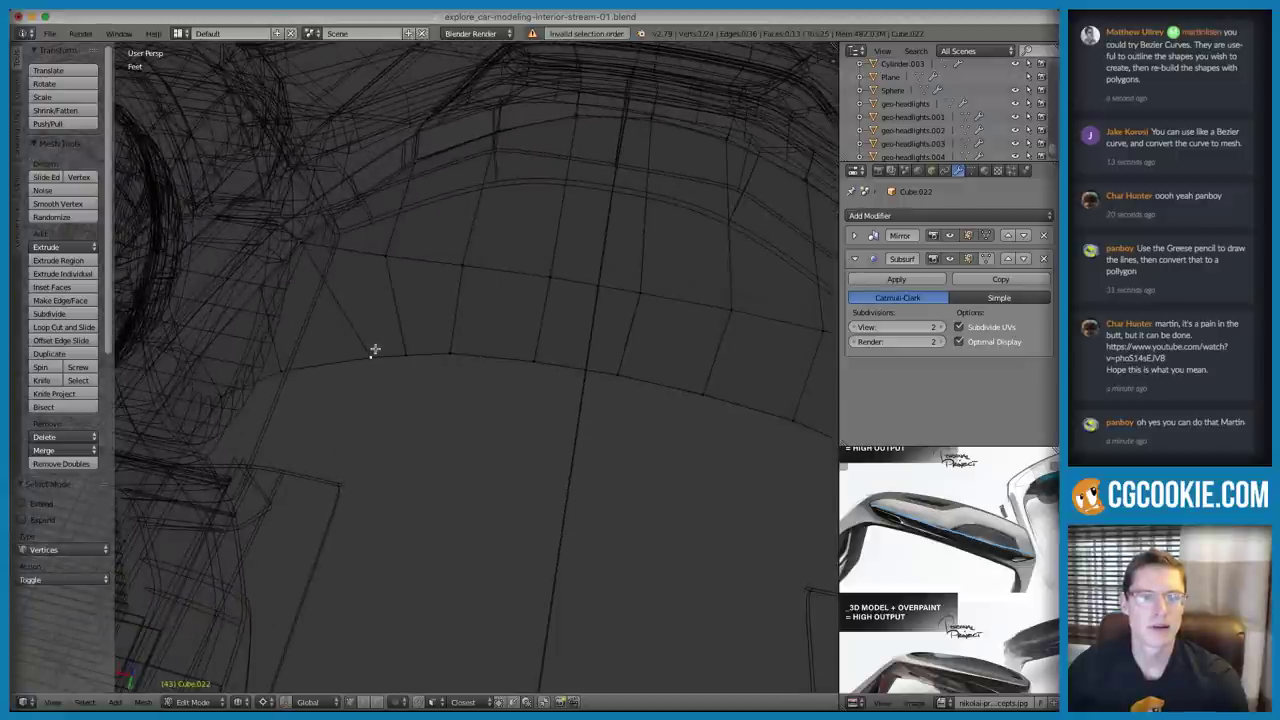
key("g")
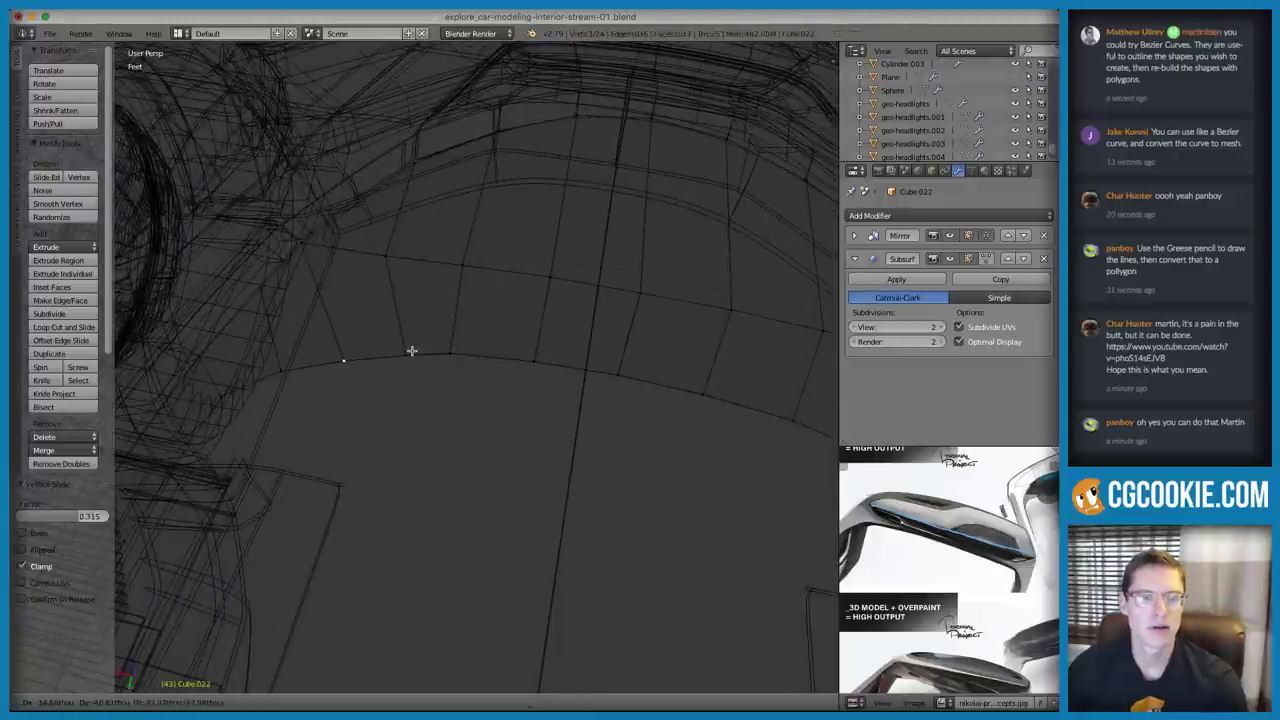
left_click(409, 347)
key("g")
left_click(443, 343)
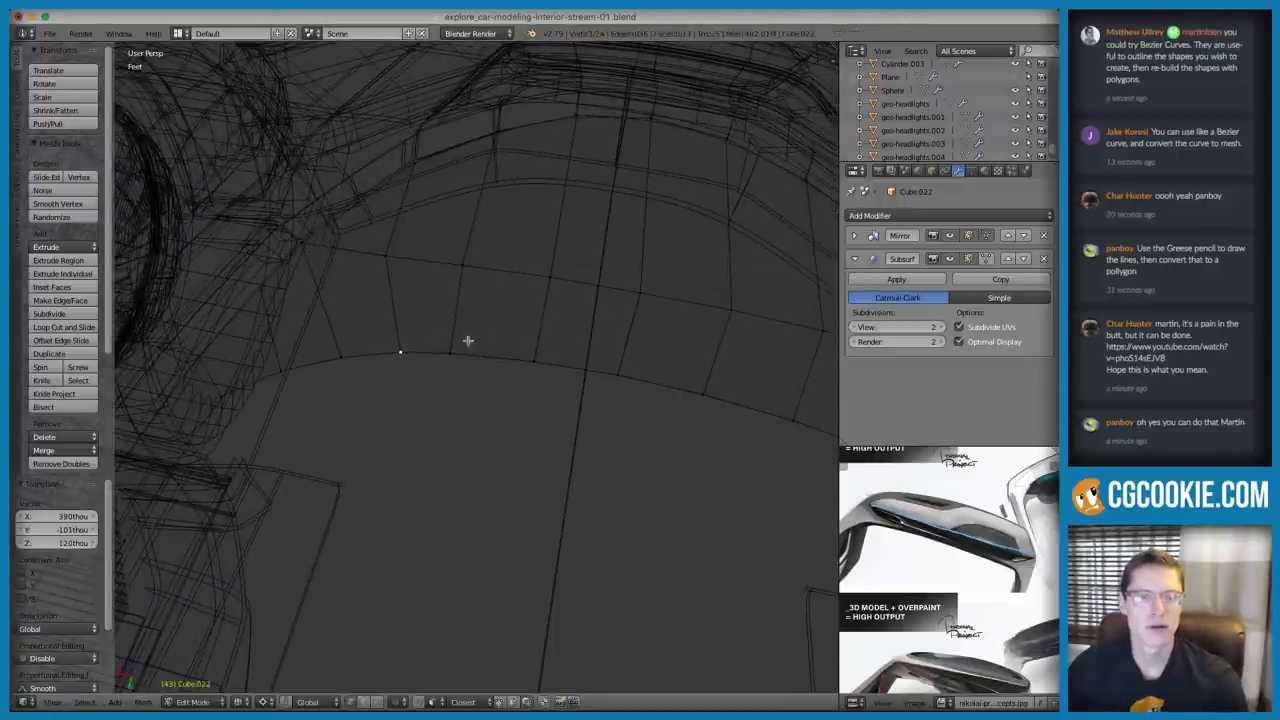
Slide the next inner edge vertex by about 0.201, and slide the vertex above it along the edge row
key("g")
key("g")
left_click(523, 351)
right_click(480, 267)
key("g")
key("g")
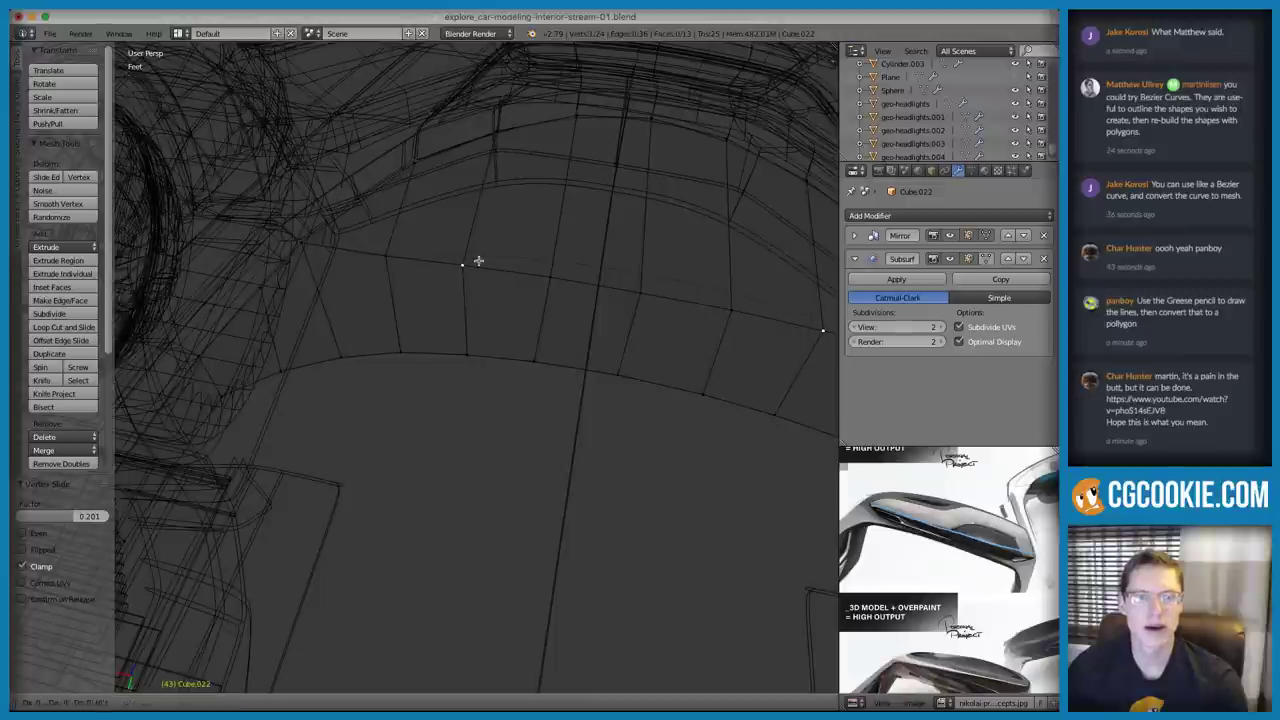
left_click(490, 264)
key("a")
Add a loop cut across the face strip at the dashboard's corner and slide it into place
scroll(618, 330, "down", 5)
key("z")
middle_click_drag(620, 400, 549, 300)
middle_click_drag(480, 371, 372, 275)
scroll(487, 421, "up", 2)
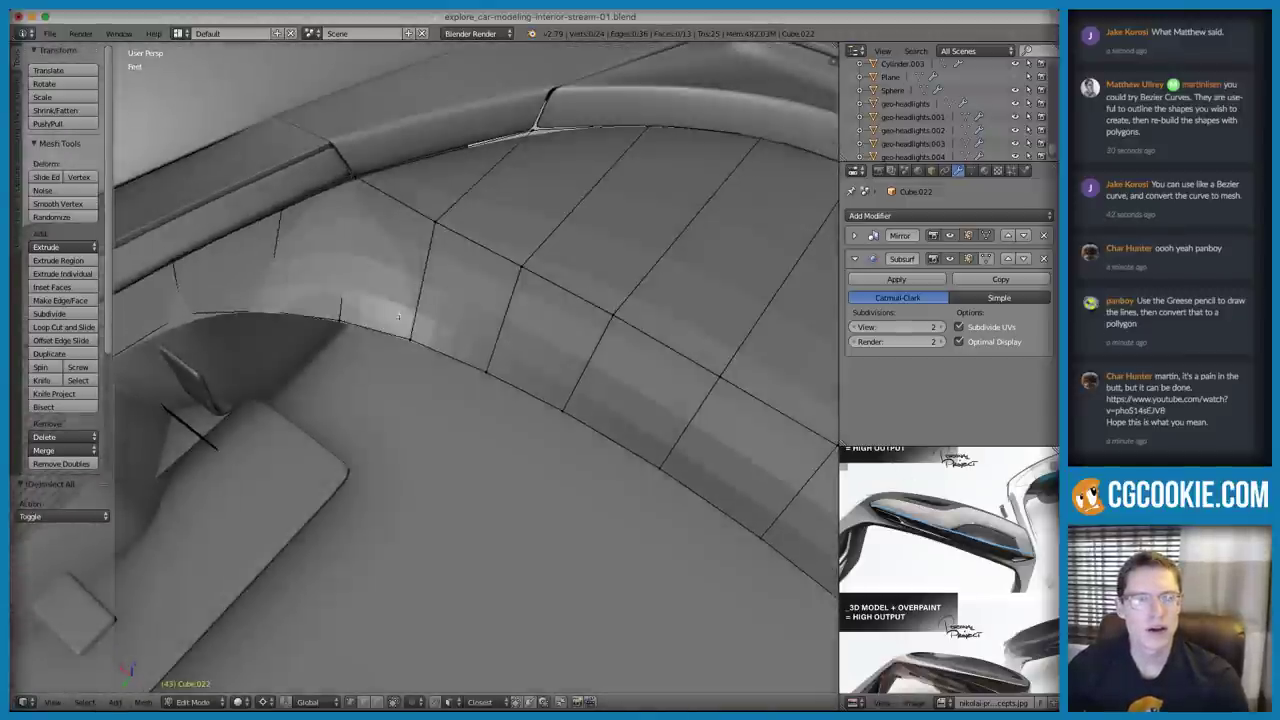
key("z")
key("ctrl+r")
left_click(320, 193)
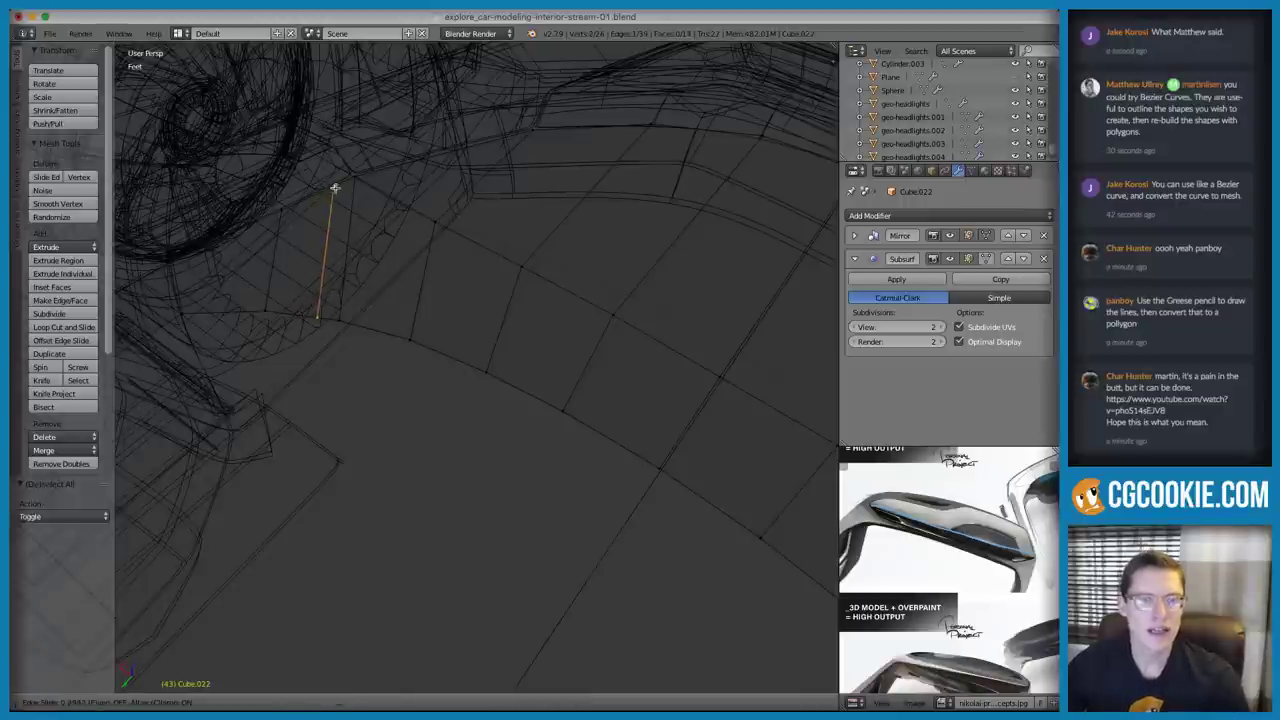
left_click(357, 200)
Set the dashboard object's shading to smooth and return to editing its mesh
key("z")
key("Tab")
mouse_move(538, 296)
middle_mouse_down()
mouse_move(618, 348)
mouse_move(586, 349)
mouse_move(630, 385)
middle_mouse_up()
scroll(618, 348, "down", 3)
left_click(48, 245)
middle_click_drag(391, 294, 527, 273)
key("Tab")
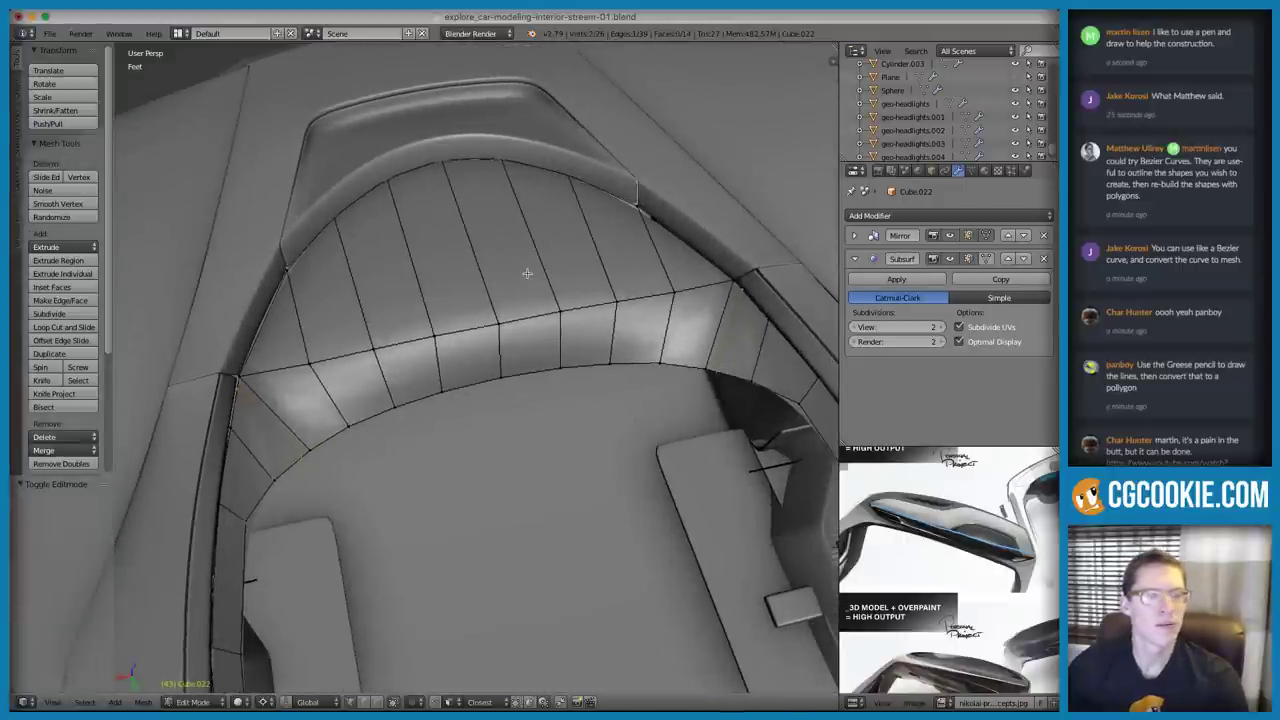
Grow a face selection over the dashboard's top and crease faces and inset them by about 2.1"
right_click(455, 396)
middle_click_drag(497, 345, 340, 340)
key("ctrl+Tab")
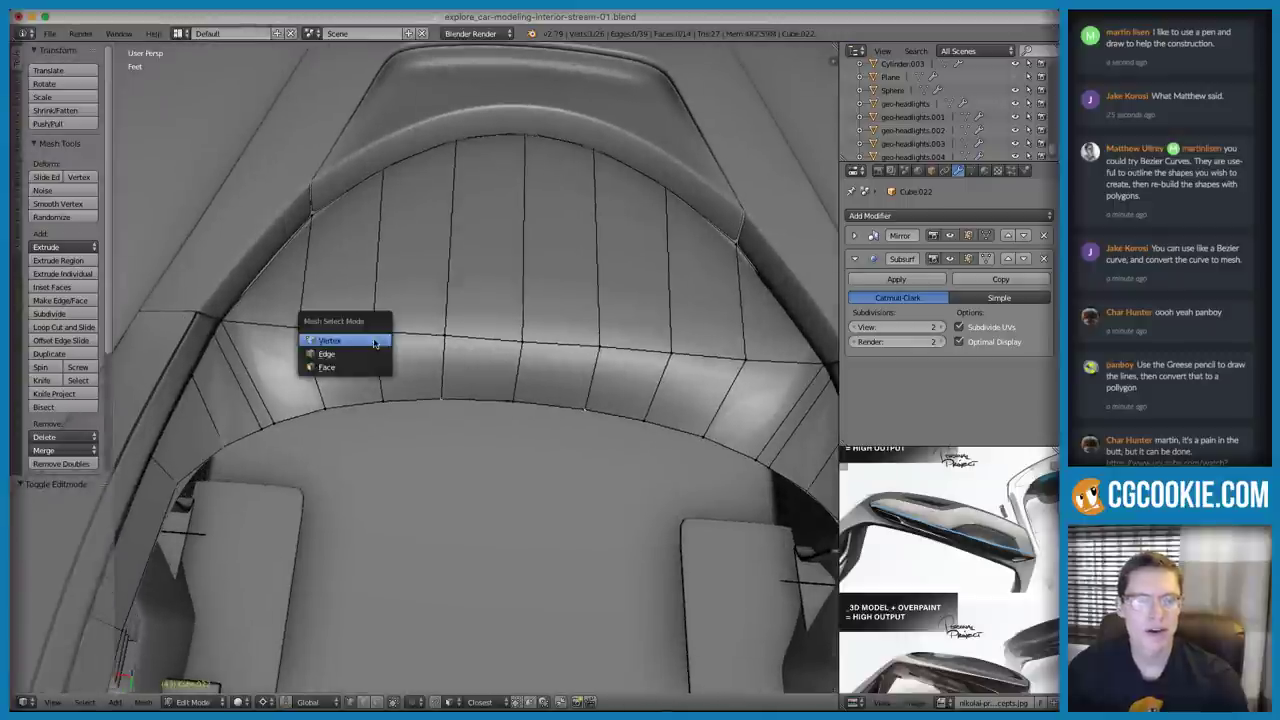
left_click(343, 366)
key("ctrl+KP_Add")
key("ctrl+KP_Add")
key("ctrl+KP_Add")
key("ctrl+KP_Add")
key("ctrl+KP_Add")
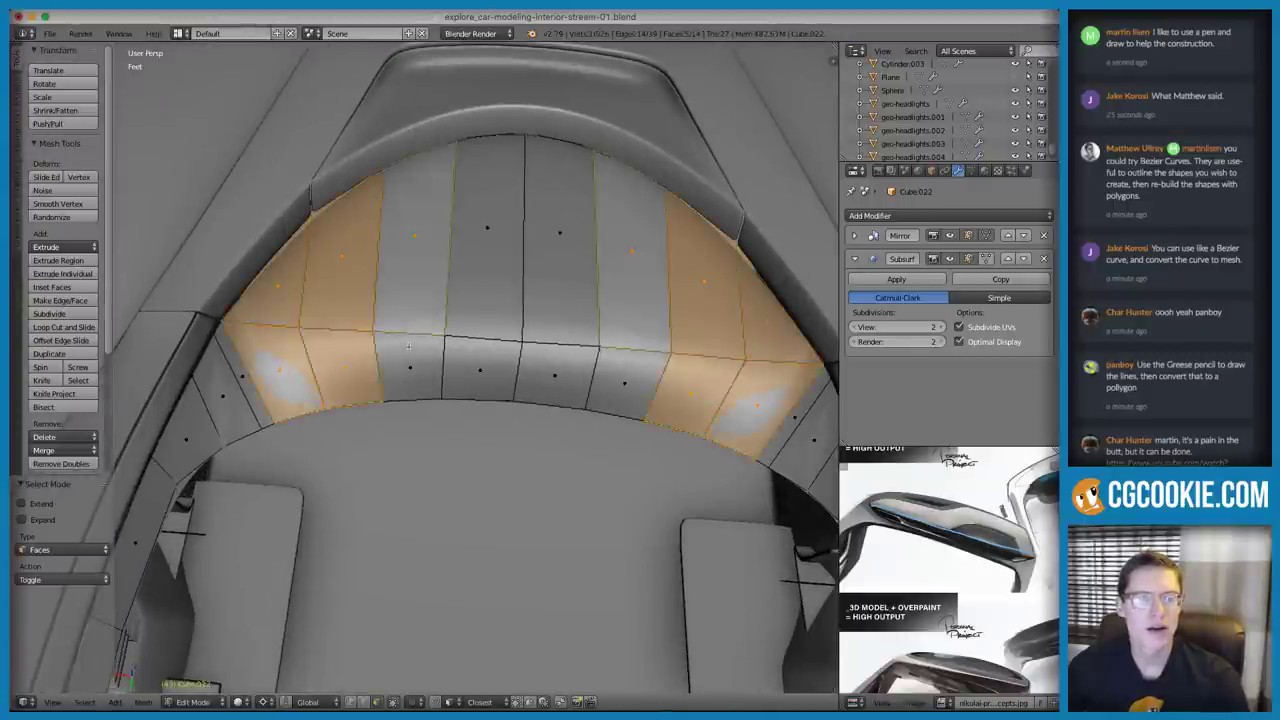
key("i")
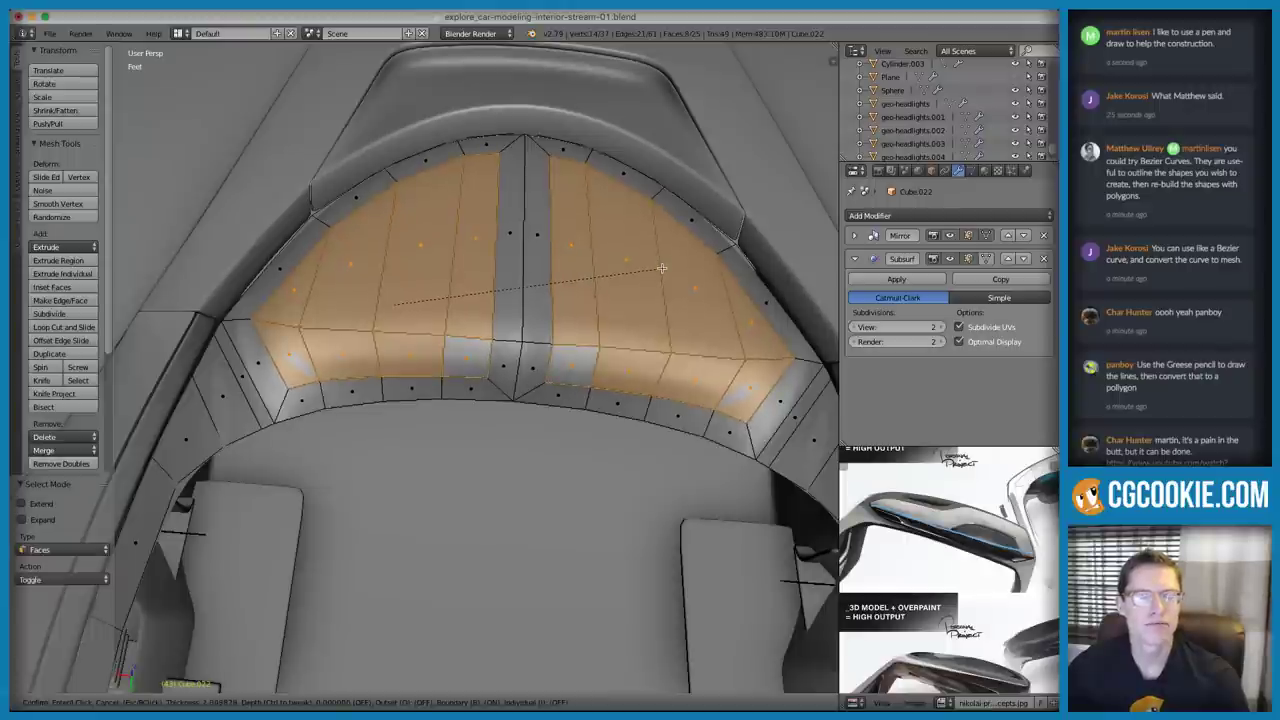
left_click(661, 268)
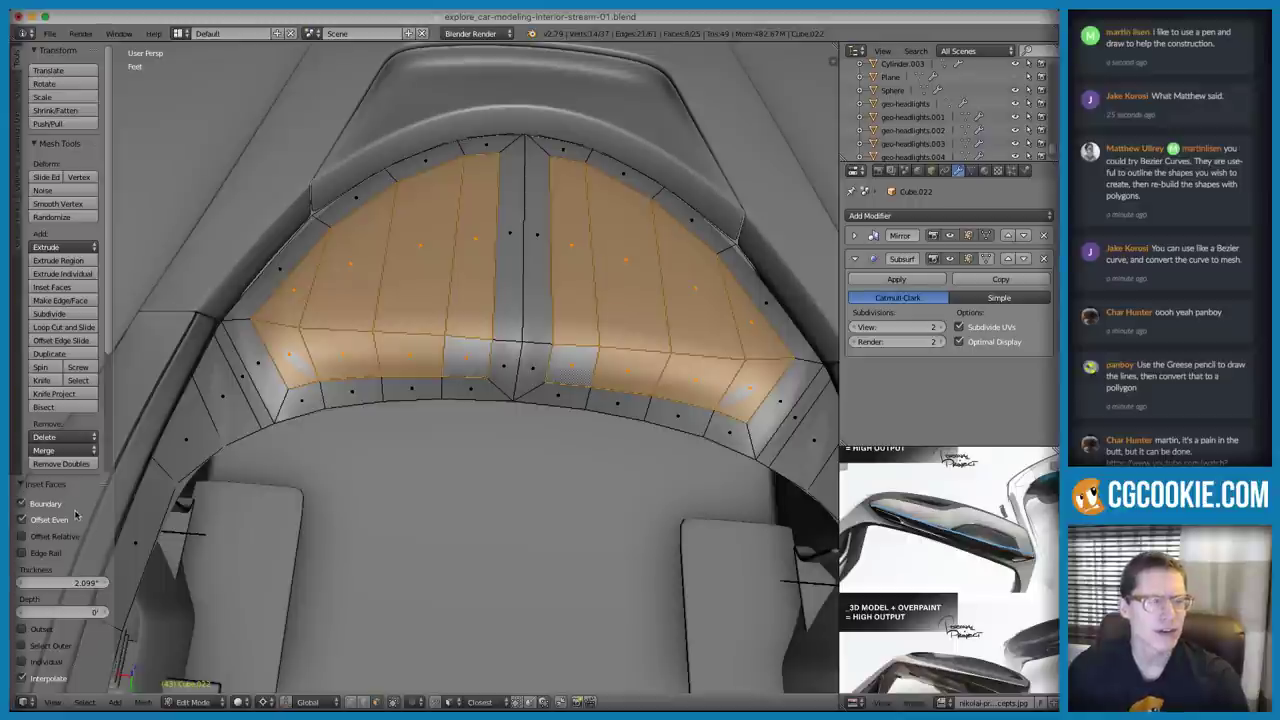
Compare the inset with Boundary off and back on, and set its thickness to 1.357"
left_click(23, 504)
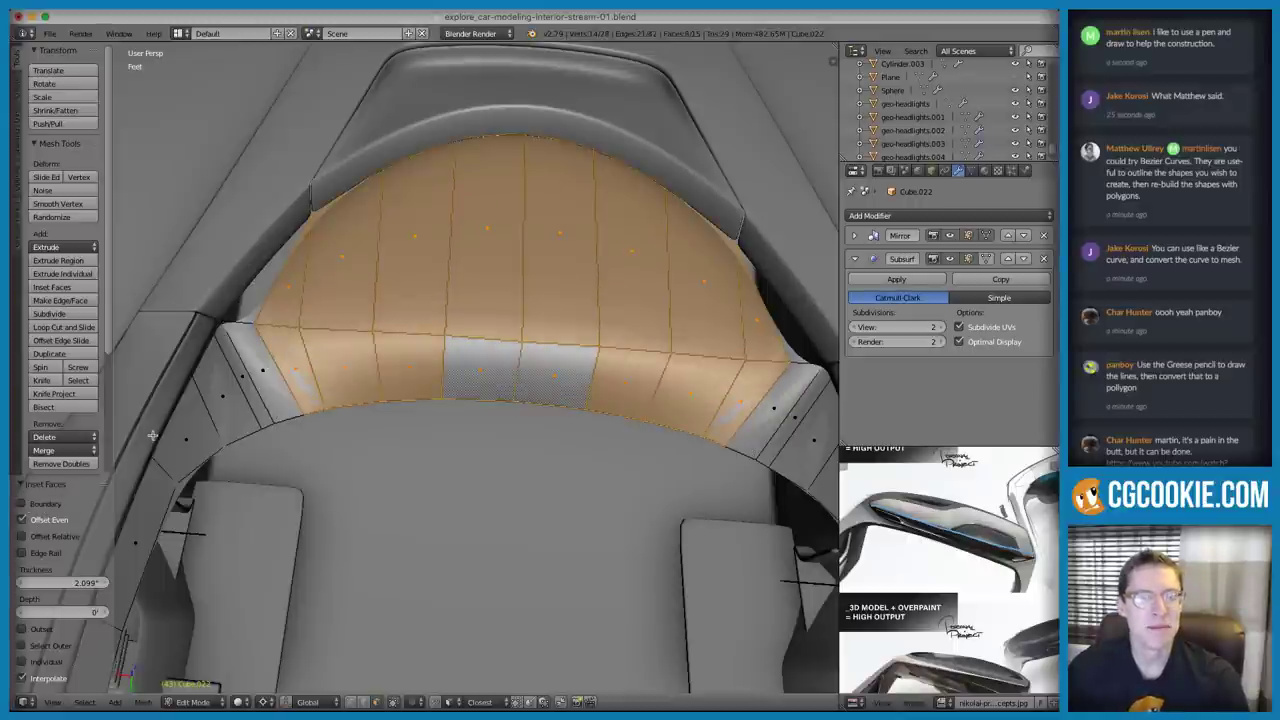
left_click(23, 504)
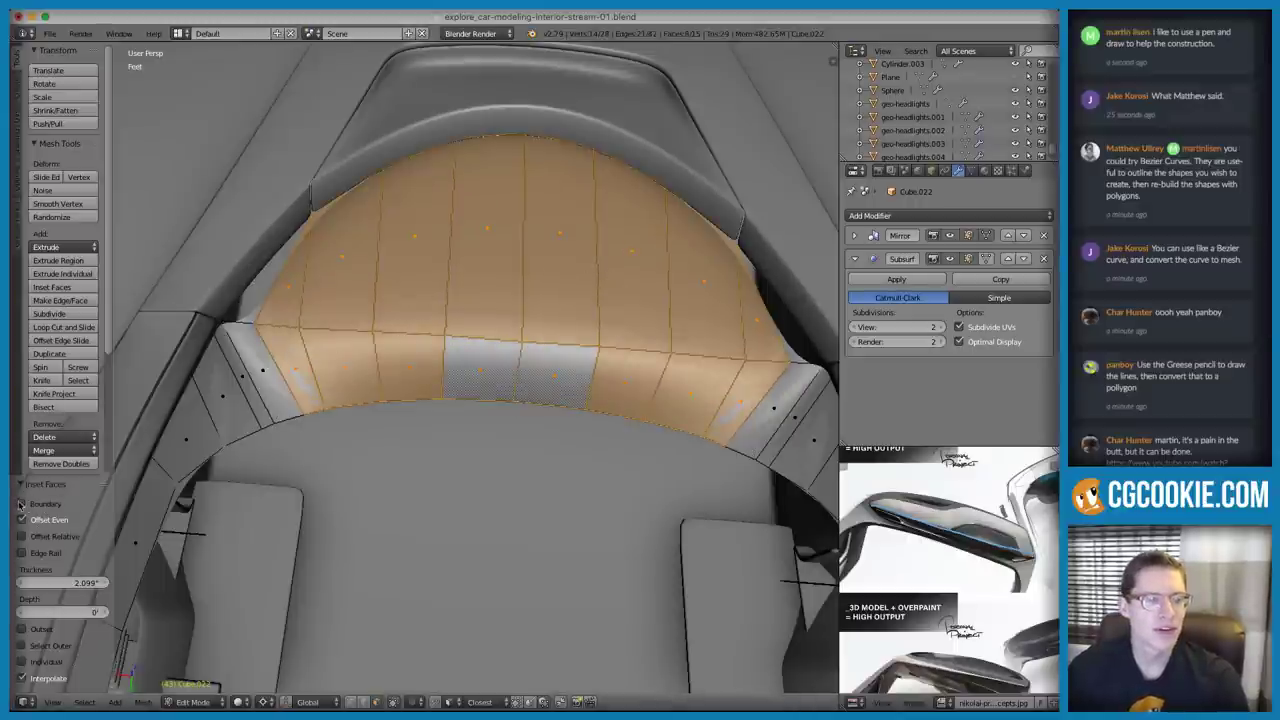
middle_click_drag(500, 280, 466, 340)
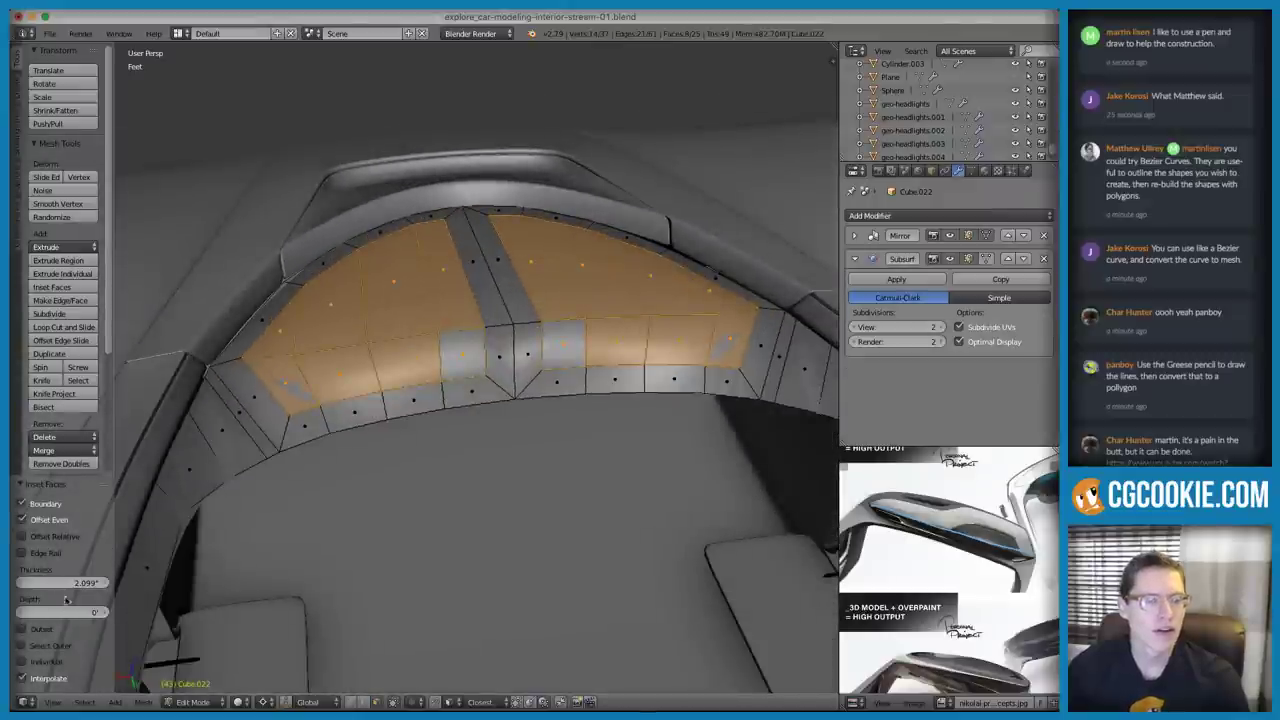
left_click_drag(66, 584, 266, 546)
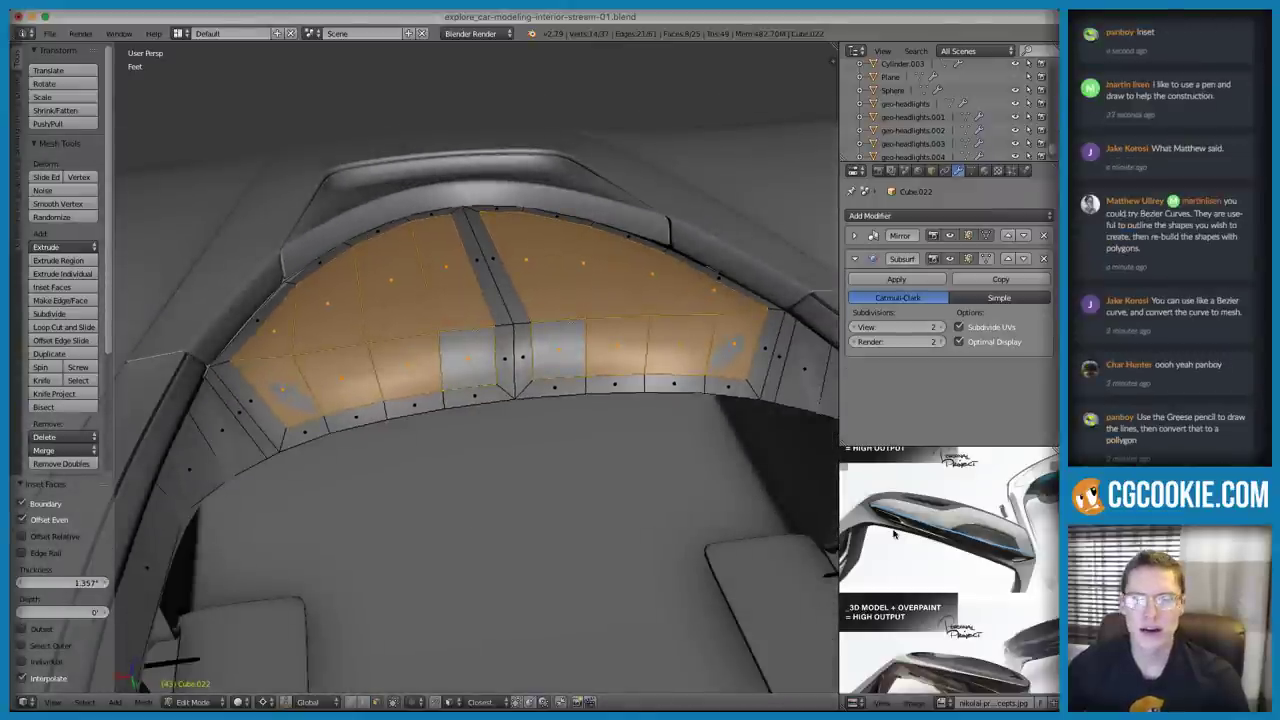
Examine the blue outline on the dashboard reference images and compare it with the inset faces
scroll(922, 546, "up", 1)
middle_click_drag(871, 551, 939, 601)
scroll(926, 630, "up", 1)
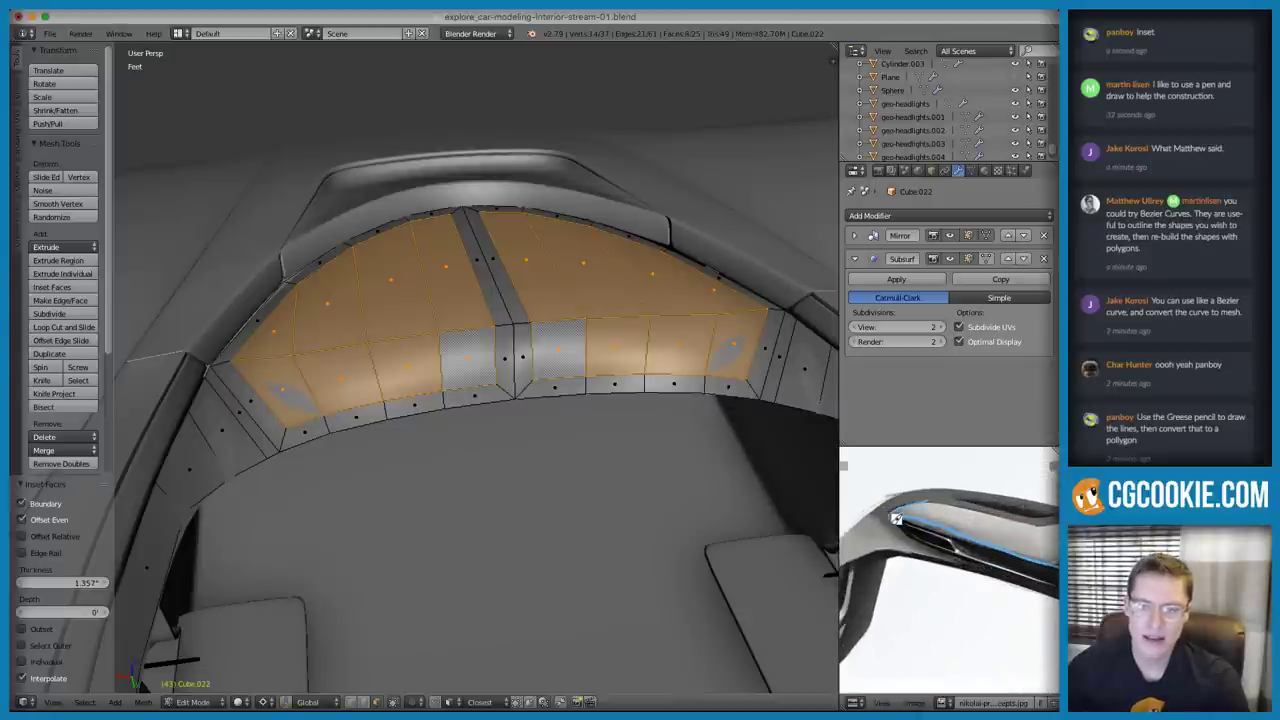
scroll(940, 535, "down", 4)
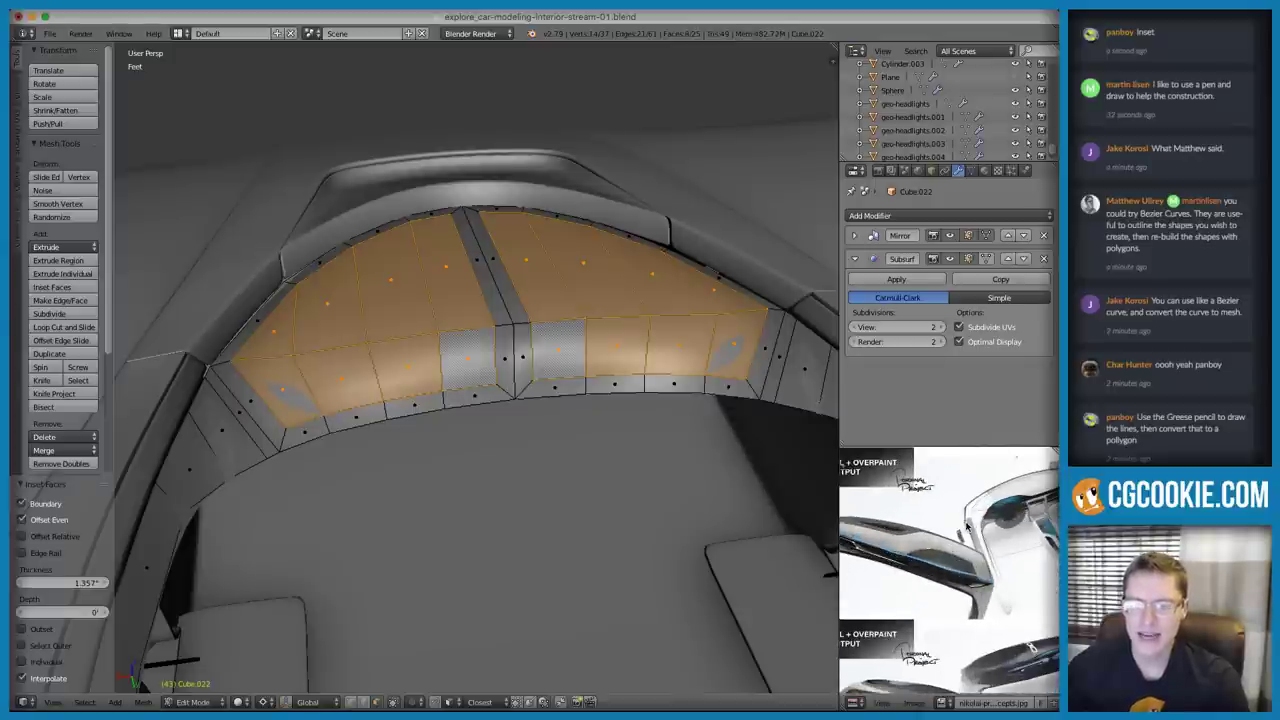
middle_click_drag(404, 297, 299, 336)
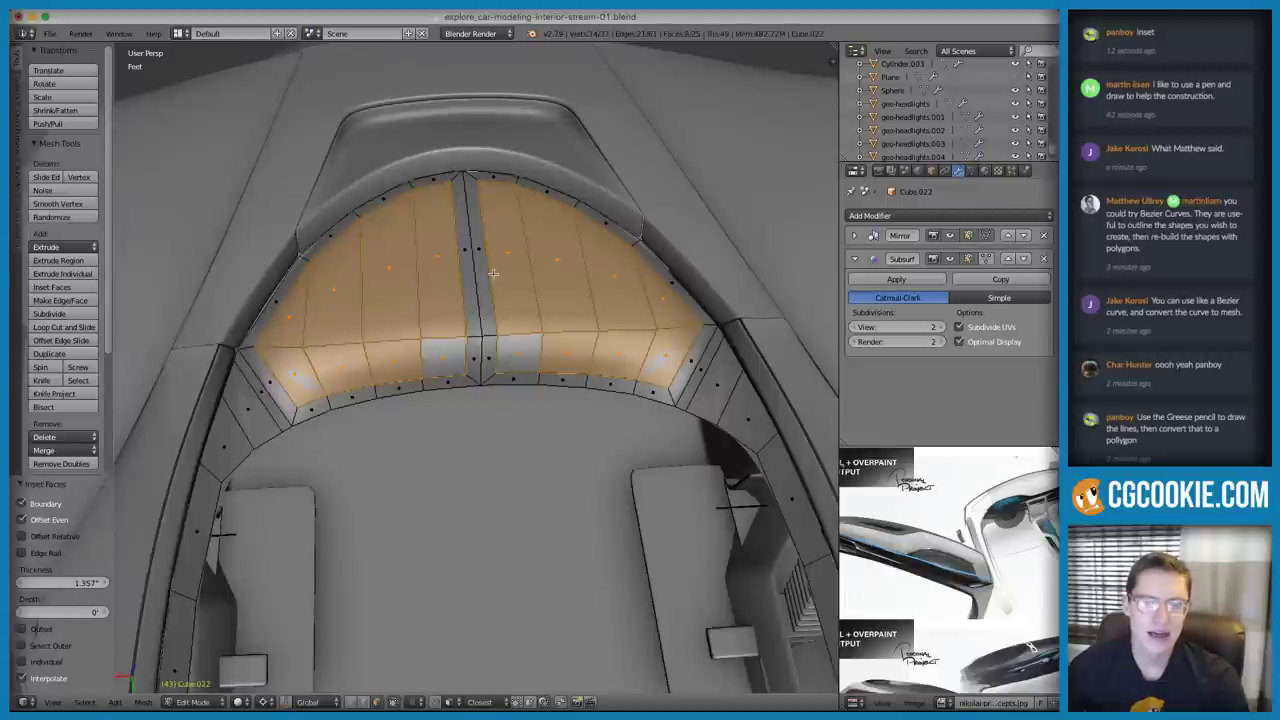
scroll(494, 278, "down", 1)
middle_click_drag(955, 544, 1012, 550)
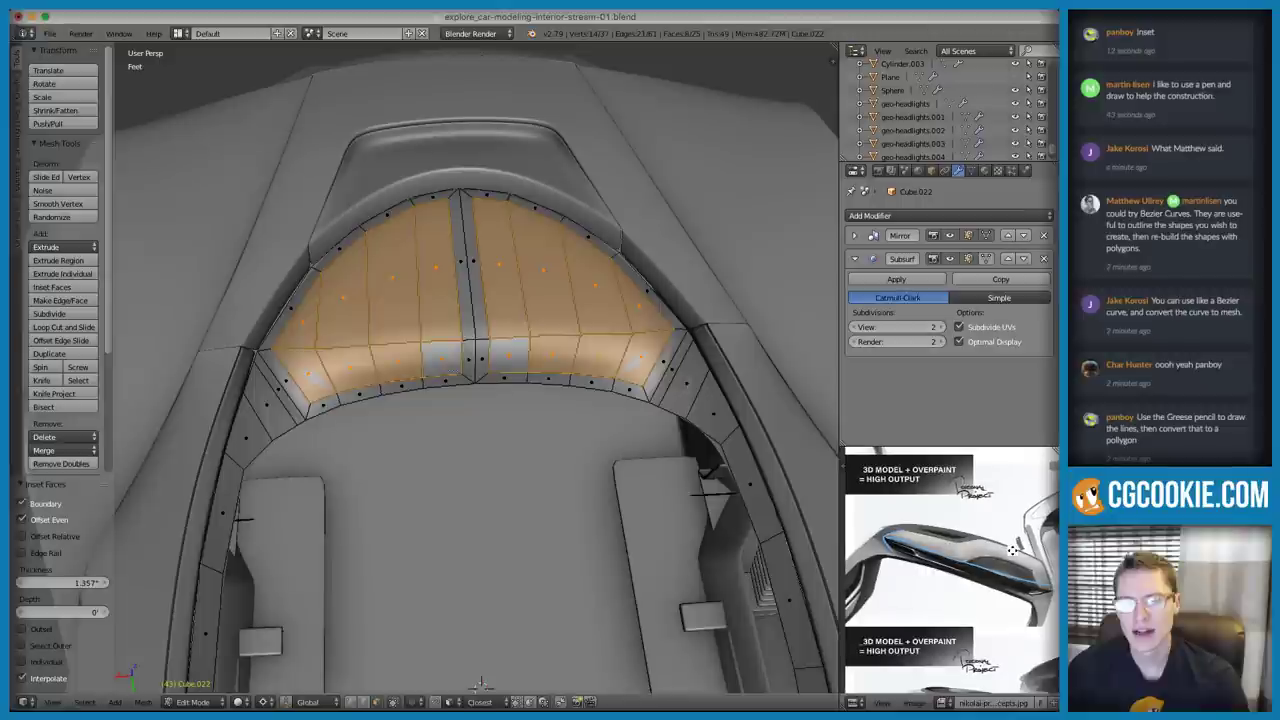
scroll(306, 268, "up", 2)
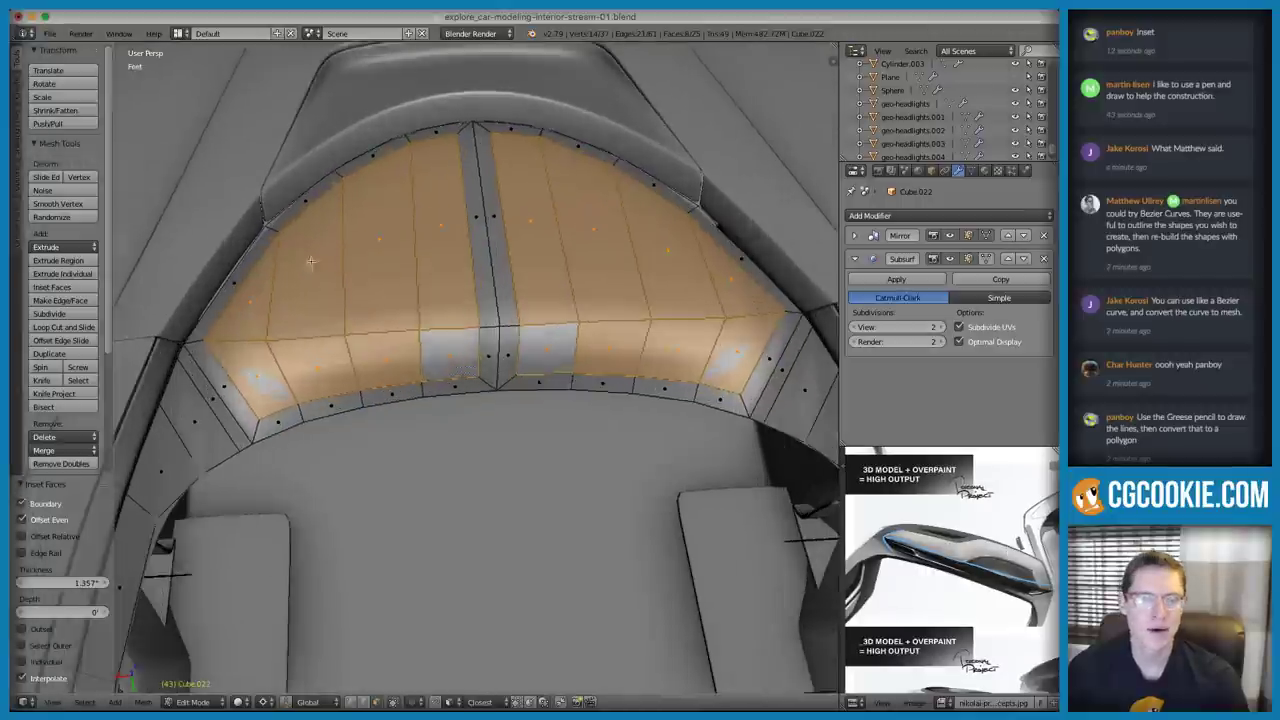
middle_click_drag(306, 268, 314, 317, "shift")
key("ctrl+Tab")
left_click(460, 179)
right_click(293, 286)
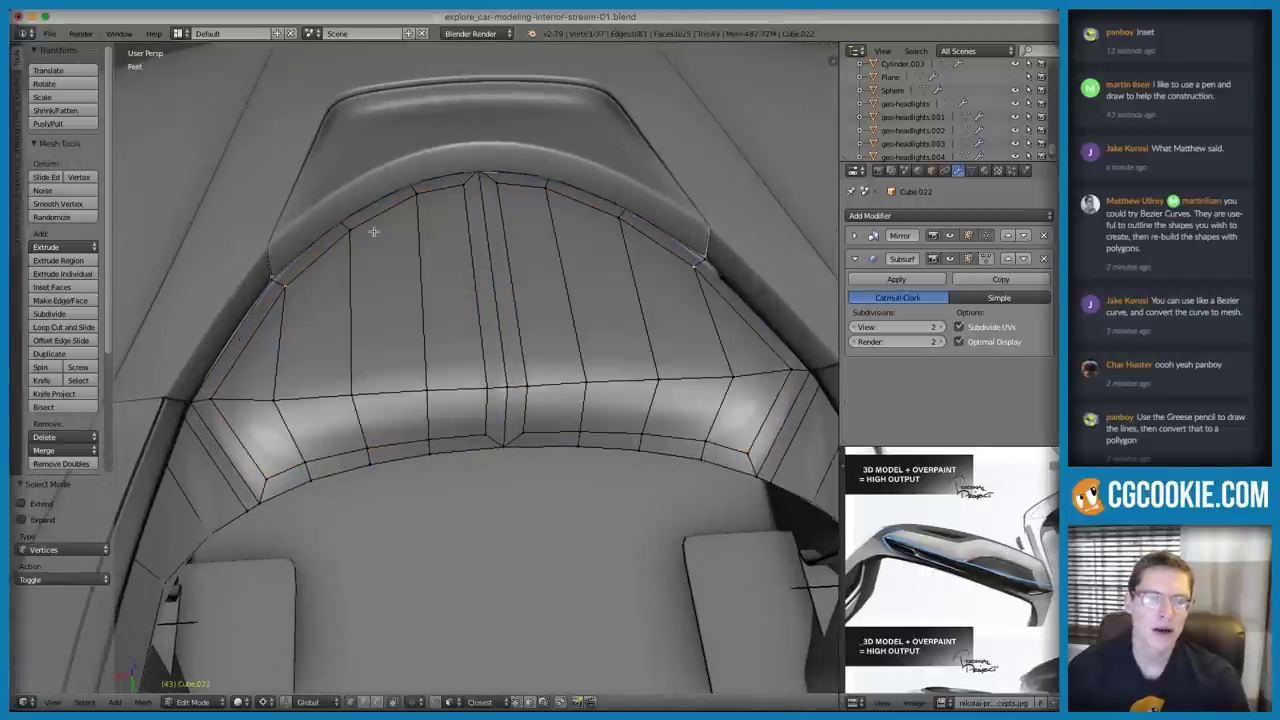
right_click(462, 190, "ctrl")
middle_click_drag(434, 214, 499, 301)
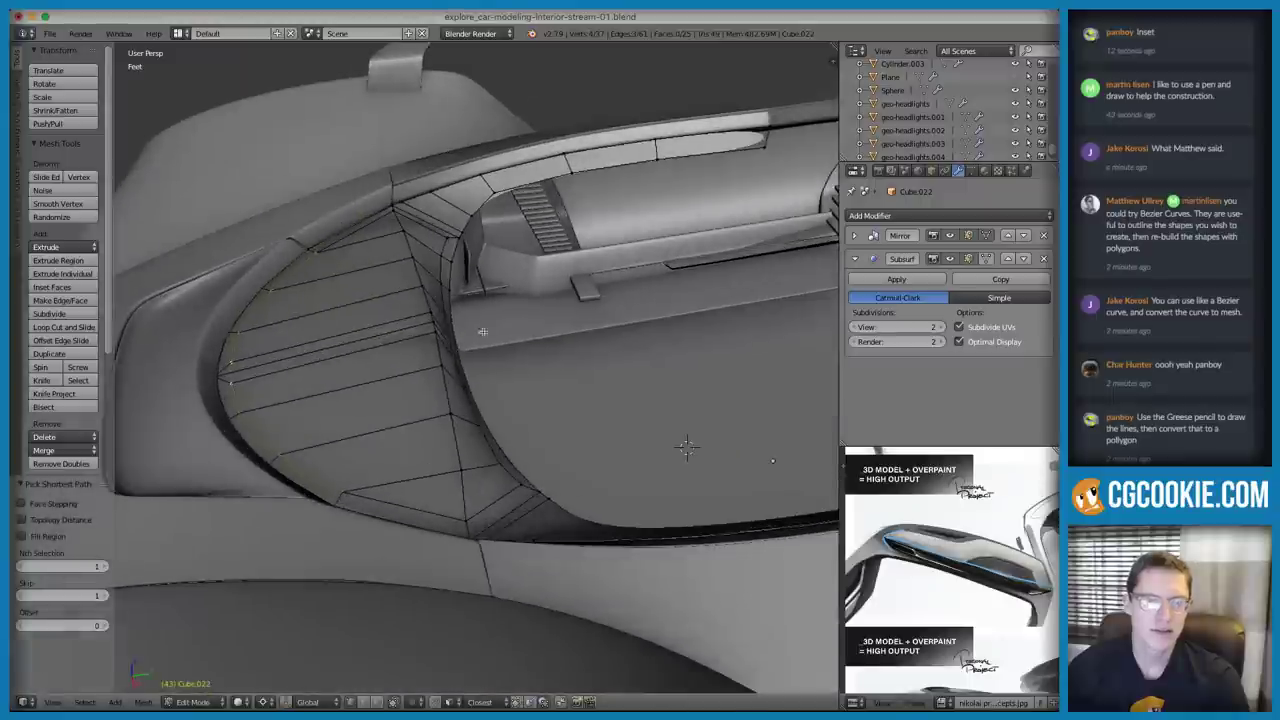
Delete the edge loop on the mirror centre line and move the inset's exposed inner edges -2.38" along X to close the gap
key("ctrl+Tab")
left_click(389, 345)
key("ctrl+Tab")
left_click(372, 314)
left_click(356, 334, "alt")
middle_click_drag(356, 334, 557, 358)
key("x")
left_click(495, 386)
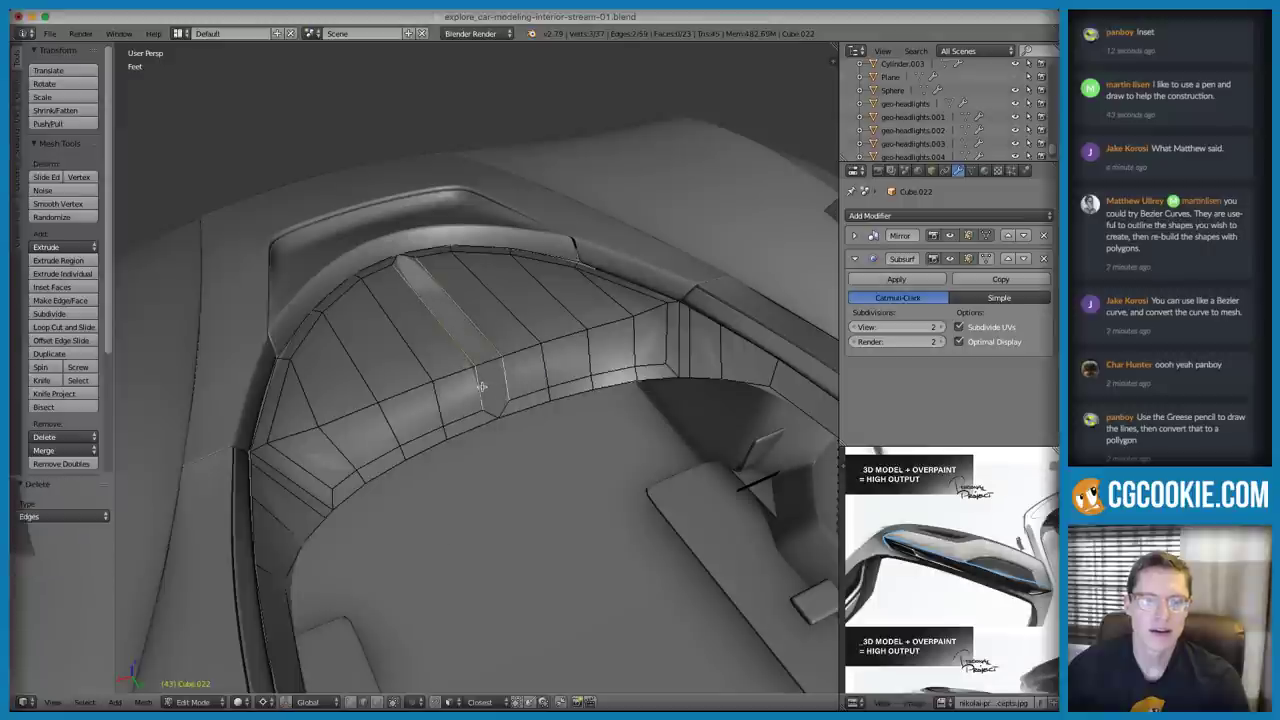
key("a")
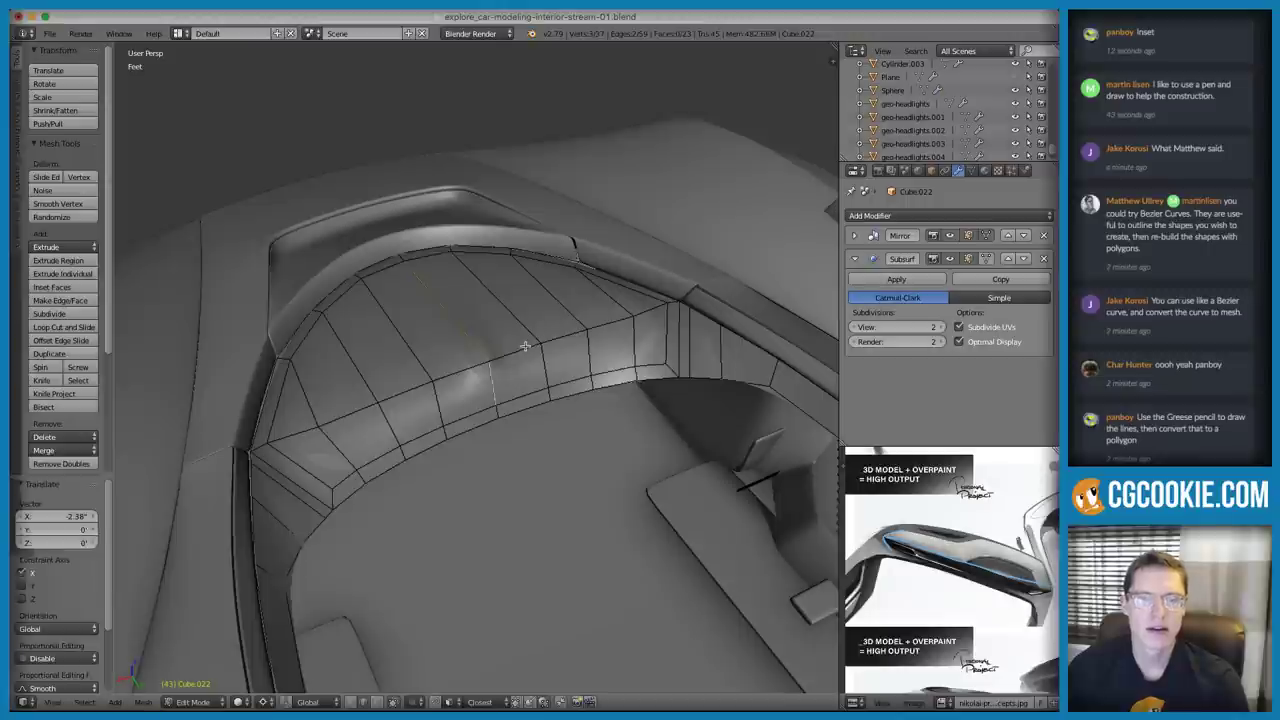
Review the Mirror modifier's axis, merge and clipping options
key("a")
left_click(856, 235)
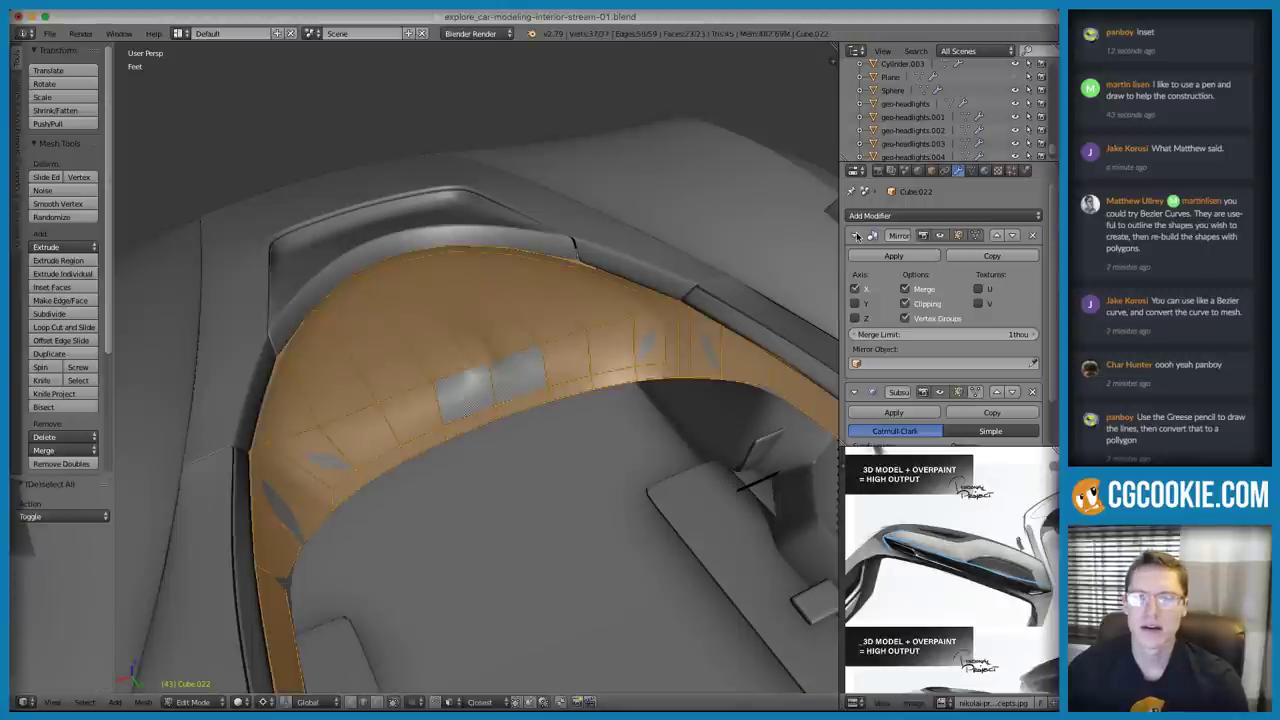
left_click(855, 235)
Move the crease vertex at the dashboard's centre line 3.28" along X
mouse_move(508, 350)
middle_mouse_down()
mouse_move(464, 357)
mouse_move(551, 366)
middle_mouse_up()
key("z")
key("a")
key("z")
key("ctrl+Tab")
left_click(536, 353)
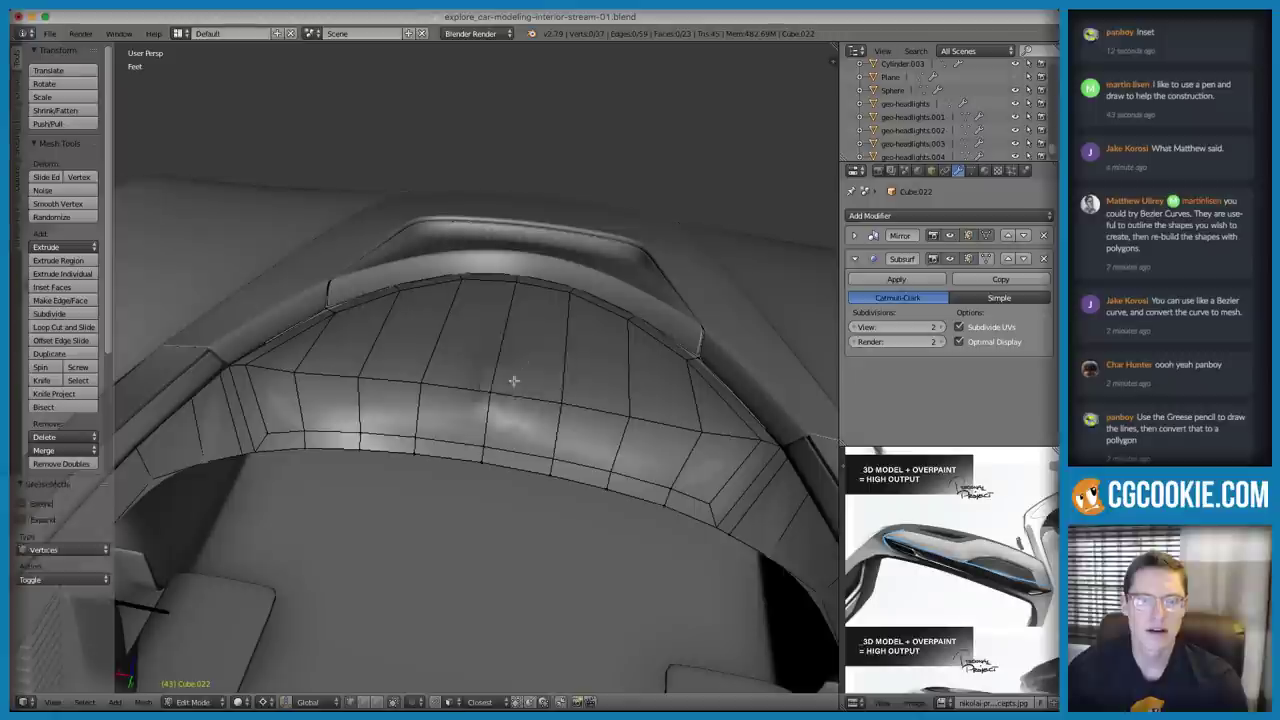
key("z")
right_click(489, 390)
key("g")
key("x")
left_click(491, 376)
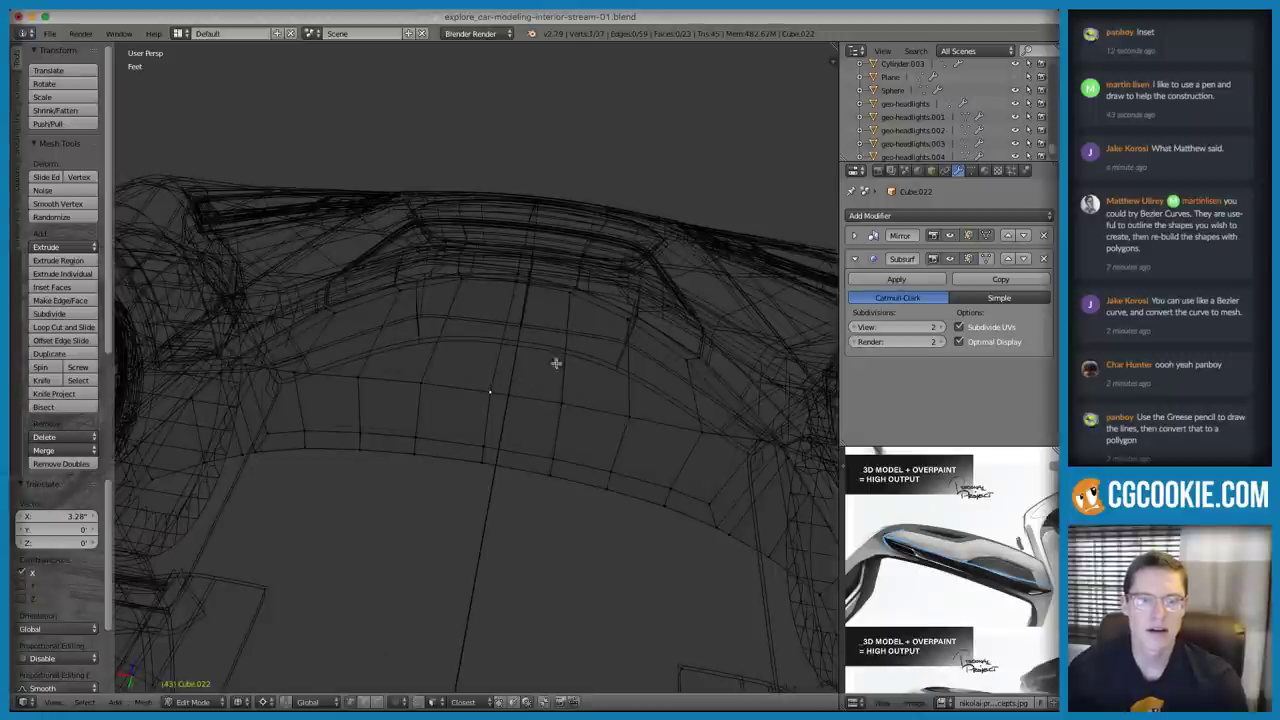
Examine the mesh around the centre of the crease up close in wireframe and solid shading
scroll(557, 354, "up", 4)
key("z")
scroll(654, 431, "up", 3)
mouse_move(574, 406)
middle_mouse_down()
mouse_move(549, 381)
mouse_move(560, 326)
mouse_move(538, 318)
mouse_move(480, 414)
middle_mouse_up()
key("z")
key("z")
key("z")
key("a")
key("a")
key("ctrl+Tab")
left_click(501, 394)
mouse_move(396, 363)
middle_mouse_down()
mouse_move(549, 291)
mouse_move(486, 388)
middle_mouse_up()
key("Tab")
key("z")
key("Tab")
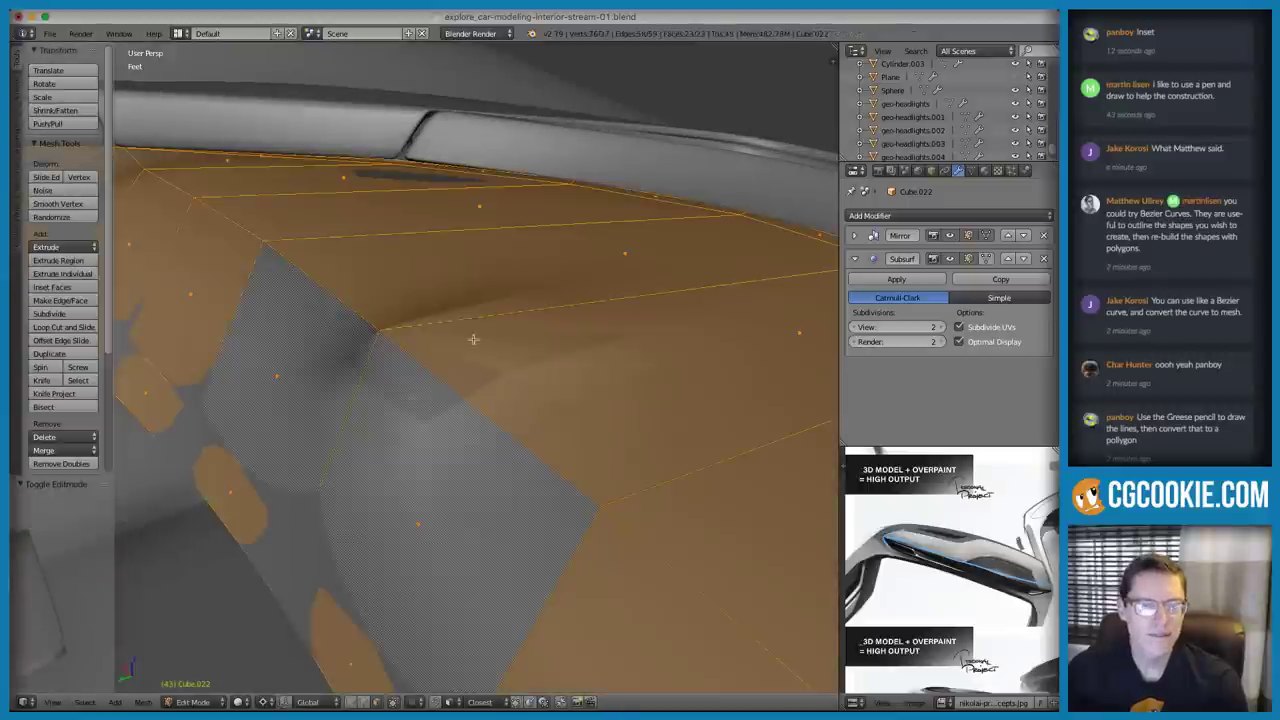
Delete the stray vertex at the dashboard's centre crease
key("ctrl+Tab")
left_click(412, 284)
key("z")
key("a")
key("x")
left_click(405, 338)
key("x")
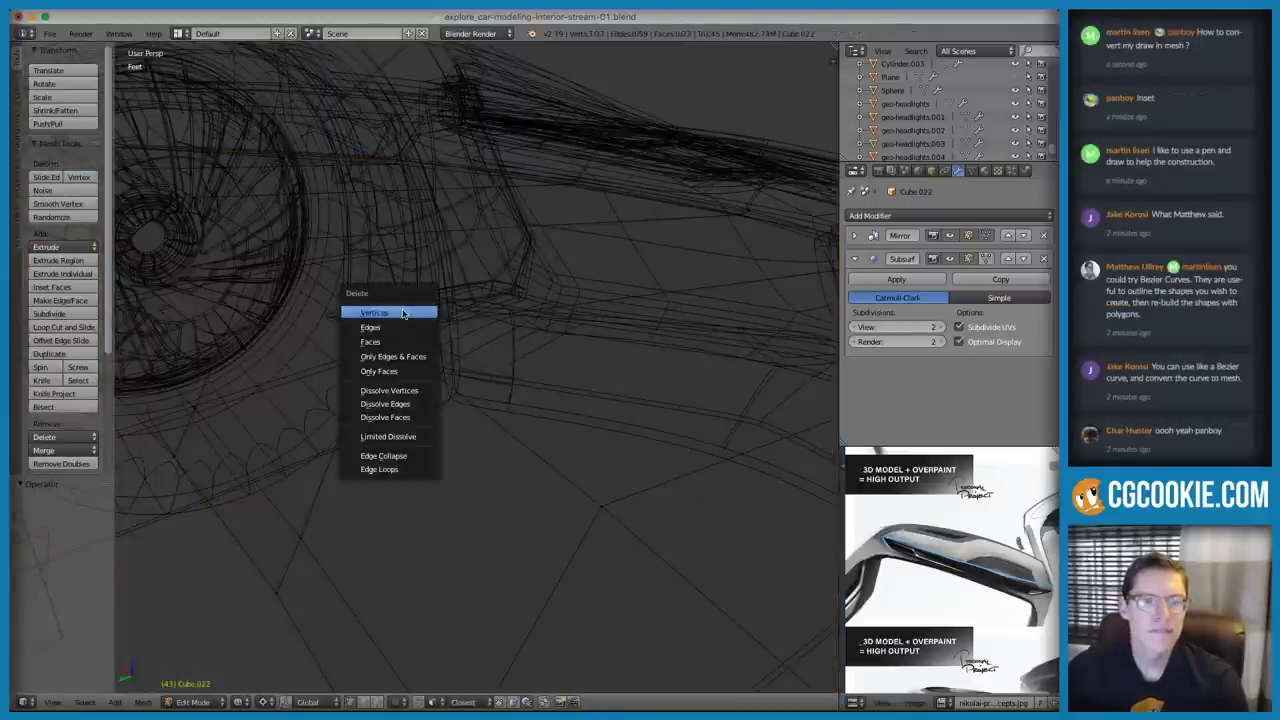
left_click(420, 309)
key("z")
key("Tab")
Select the crease-row vertices around the dashboard's centre and shift them along Y
middle_click_drag(614, 434, 430, 386)
scroll(492, 349, "up", 4)
key("Tab")
key("ctrl+Tab")
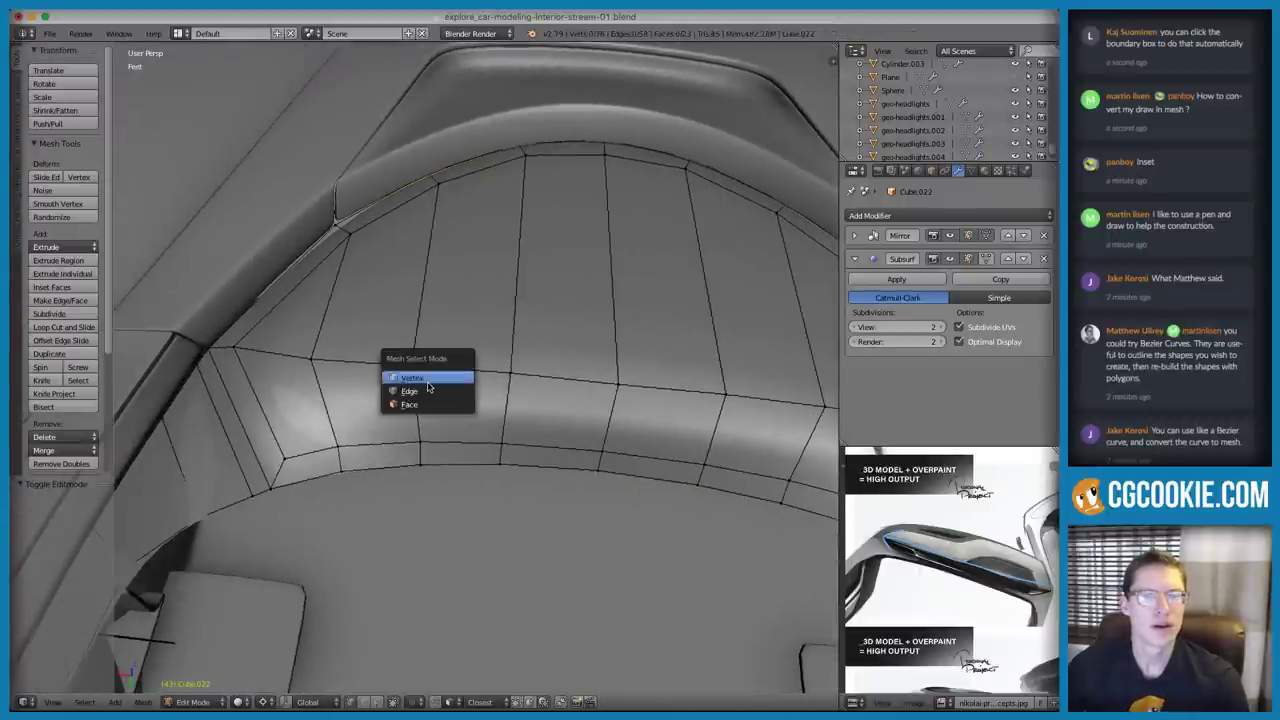
left_click(430, 380)
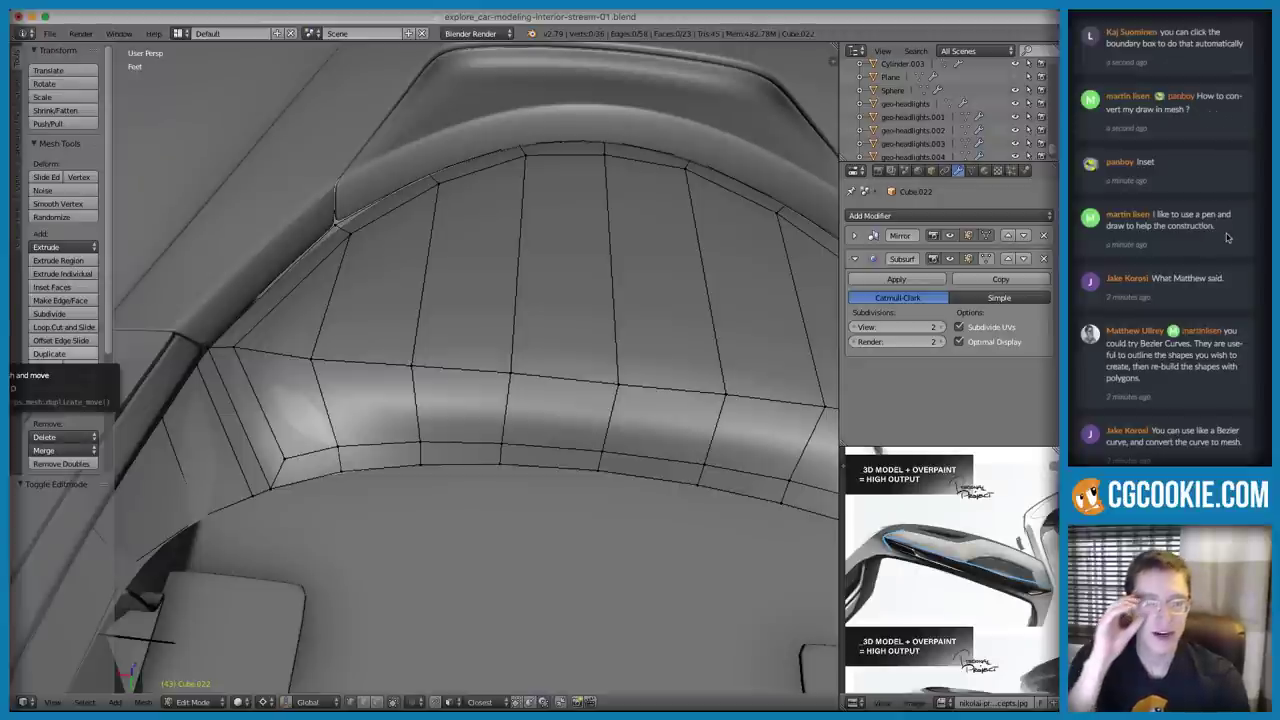
right_click(501, 374, "shift")
middle_click_drag(581, 337, 346, 374)
key("g")
key("y")
left_click(516, 402)
Adjust the height of the dashboard's crease-row vertices with successive moves along Z
key("g")
key("z")
left_click(394, 359)
key("g")
key("z")
left_click(461, 343)
key("g")
key("z")
left_click(399, 354)
right_click(422, 351)
key("g")
key("z")
left_click(424, 344)
Switch to ArtStation to view the Interior015 line sketch, and return to the Blender scene
key("a")
middle_click_drag(442, 341, 527, 364)
key("Tab")
key("super+Tab")
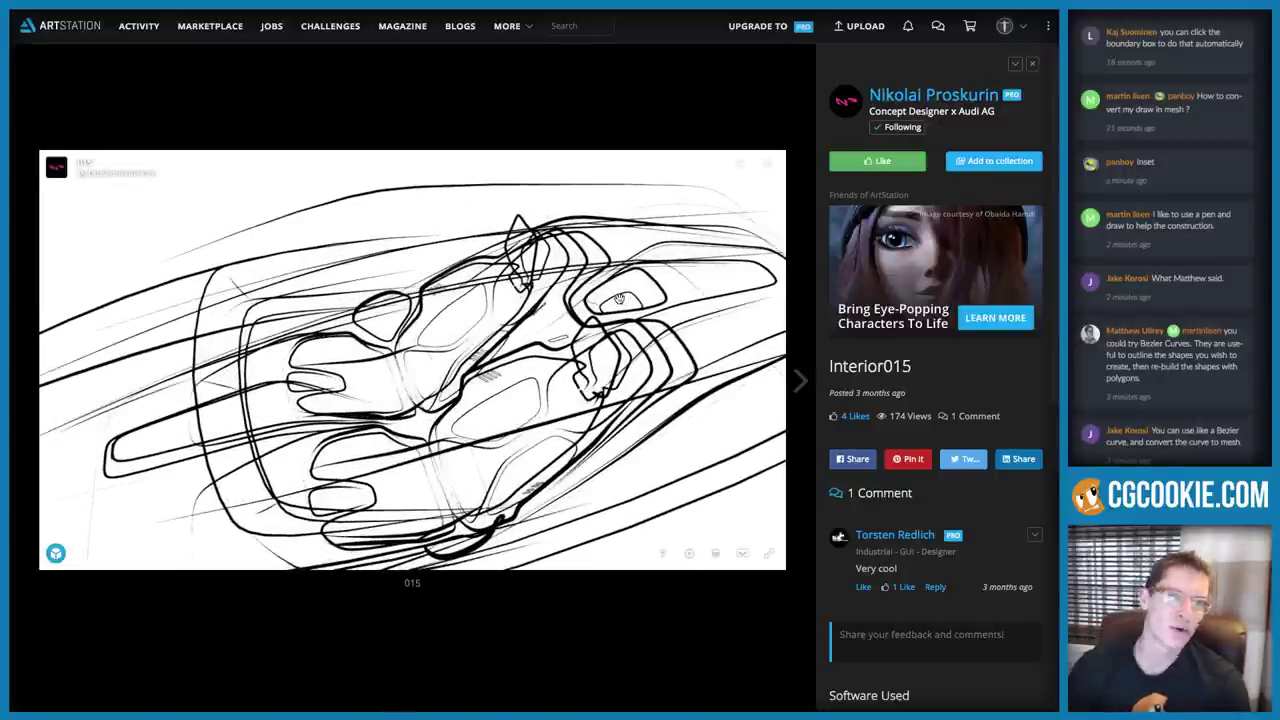
key("super+Tab")
middle_click_drag(469, 100, 517, 371)
Slide two vertices of the inset row above the dashboard's inner edge along their edges
key("Tab")
key("ctrl+Tab")
left_click(470, 352)
key("ctrl+Tab")
left_click(485, 378)
key("g")
key("g")
left_click(399, 441)
key("g")
key("g")
left_click(378, 449)
Slide the inset-row vertex beside the corner by about 0.092, and fine-tune the slide including the crease vertex above
key("g")
key("g")
left_click(407, 444)
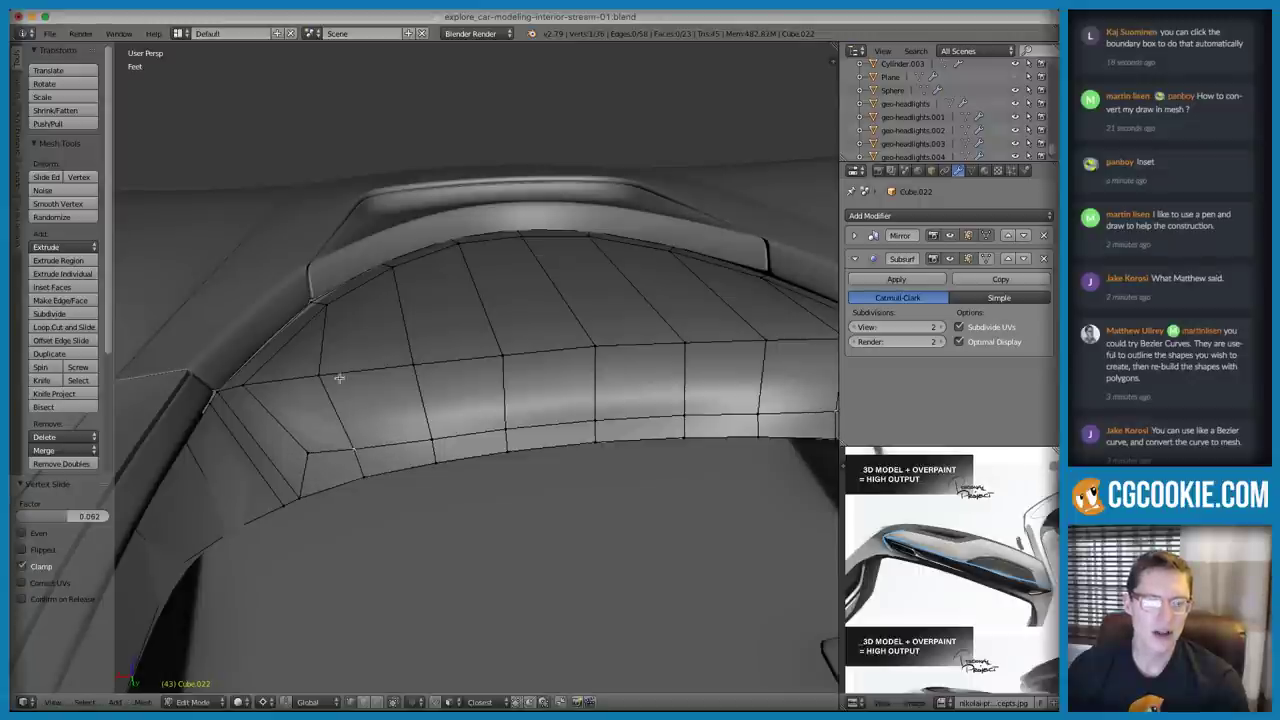
right_click(342, 382, "shift")
key("g")
key("g")
left_click(392, 440)
key("a")
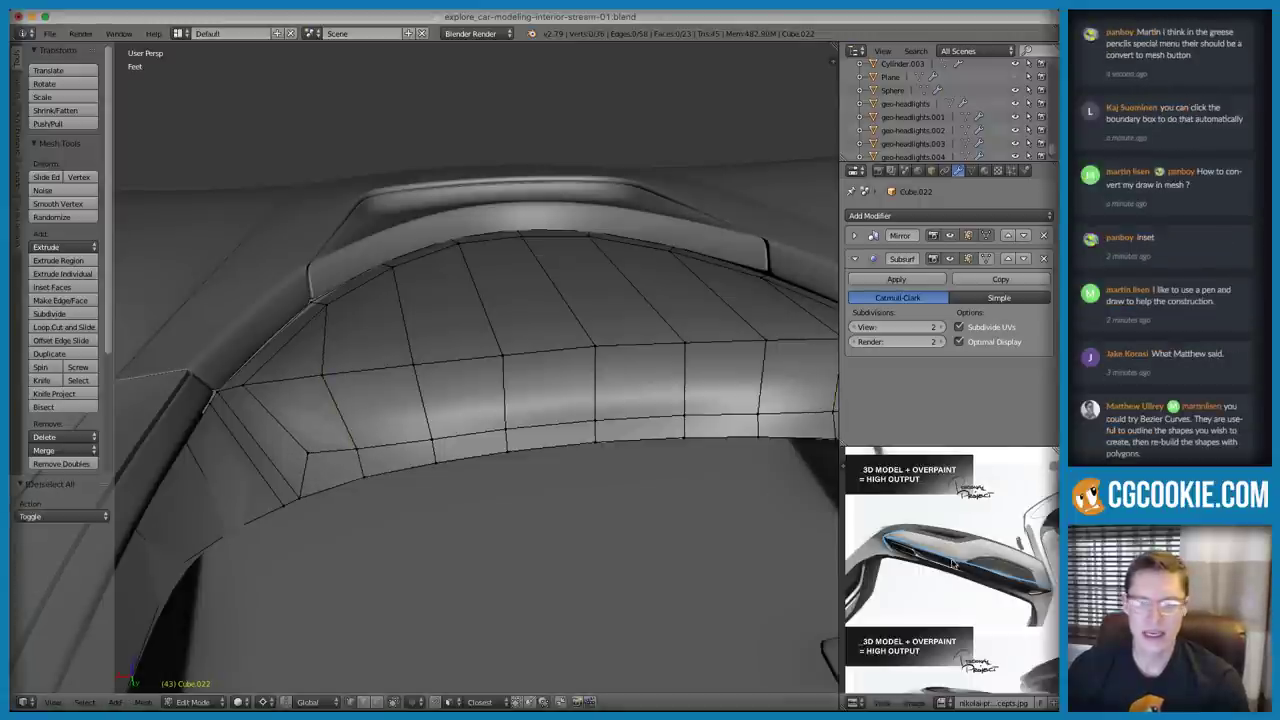
Delete the blue grease pencil layer from the dashboard reference image
scroll(968, 592, "up", 3)
scroll(964, 580, "up", 2)
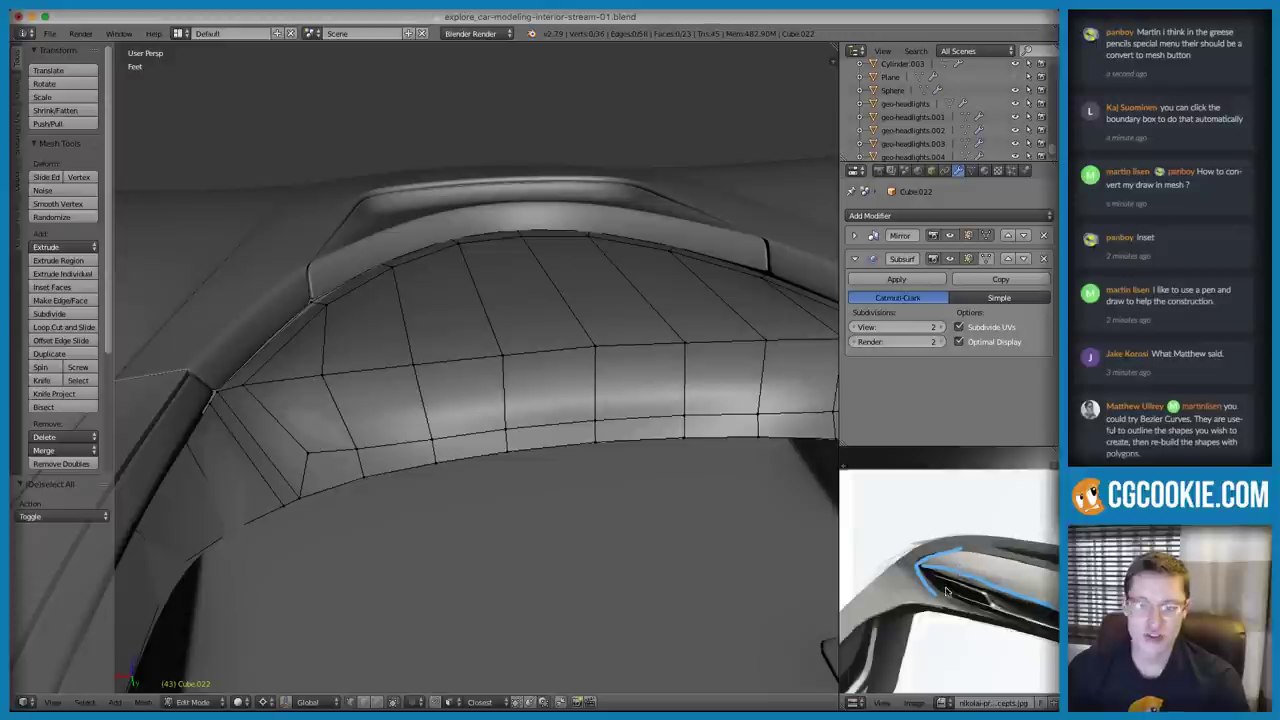
mouse_move(968, 572)
middle_mouse_down()
mouse_move(894, 560)
mouse_move(979, 567)
middle_mouse_up()
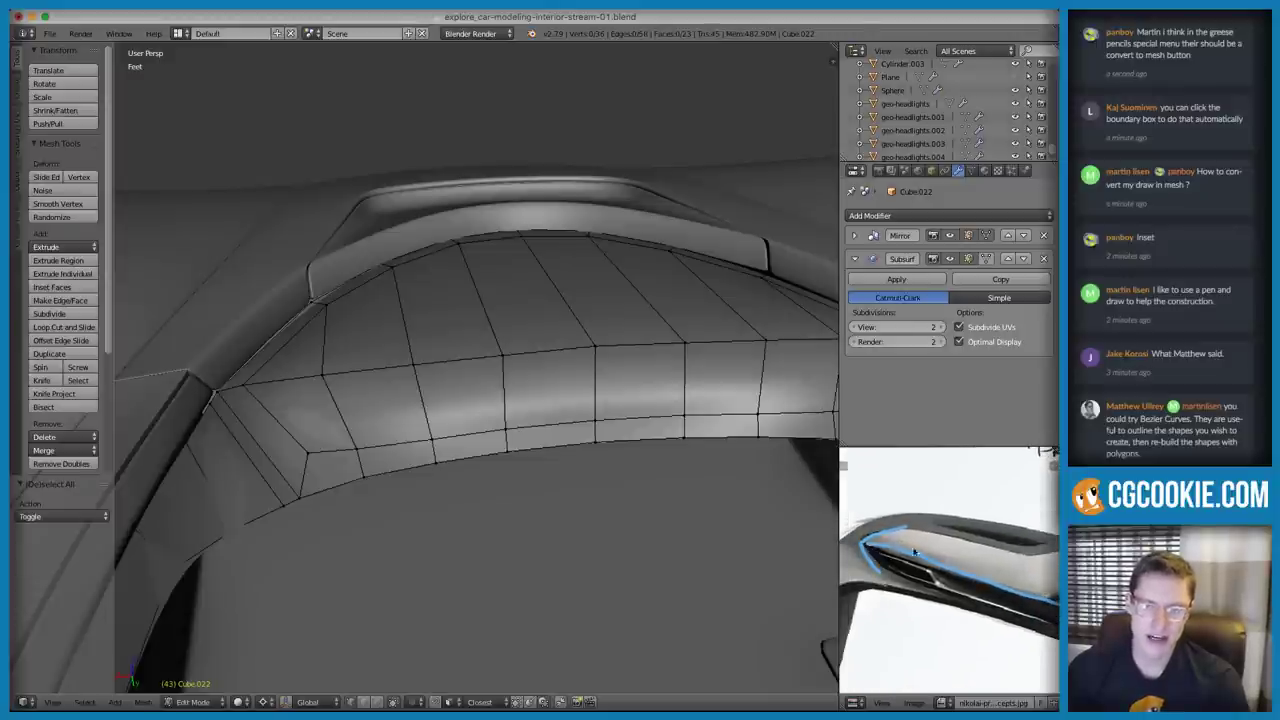
key("n")
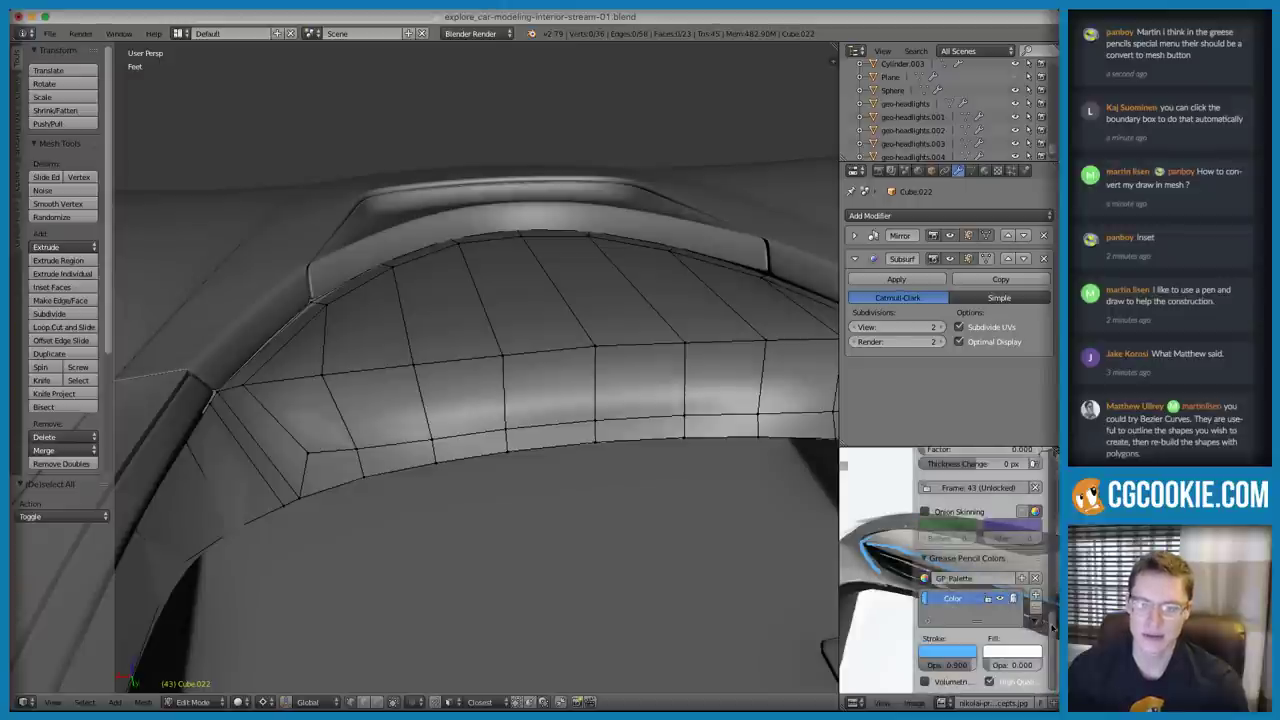
scroll(1036, 610, "up", 4)
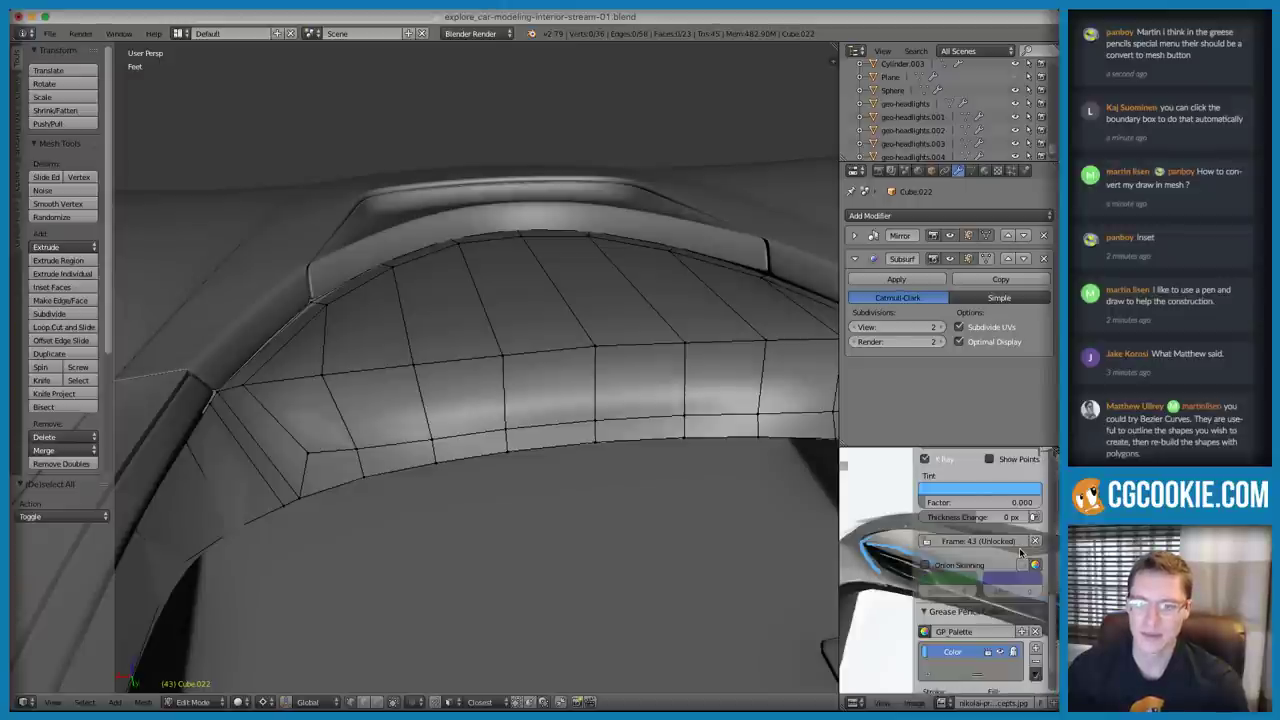
left_click(1036, 502)
key("n")
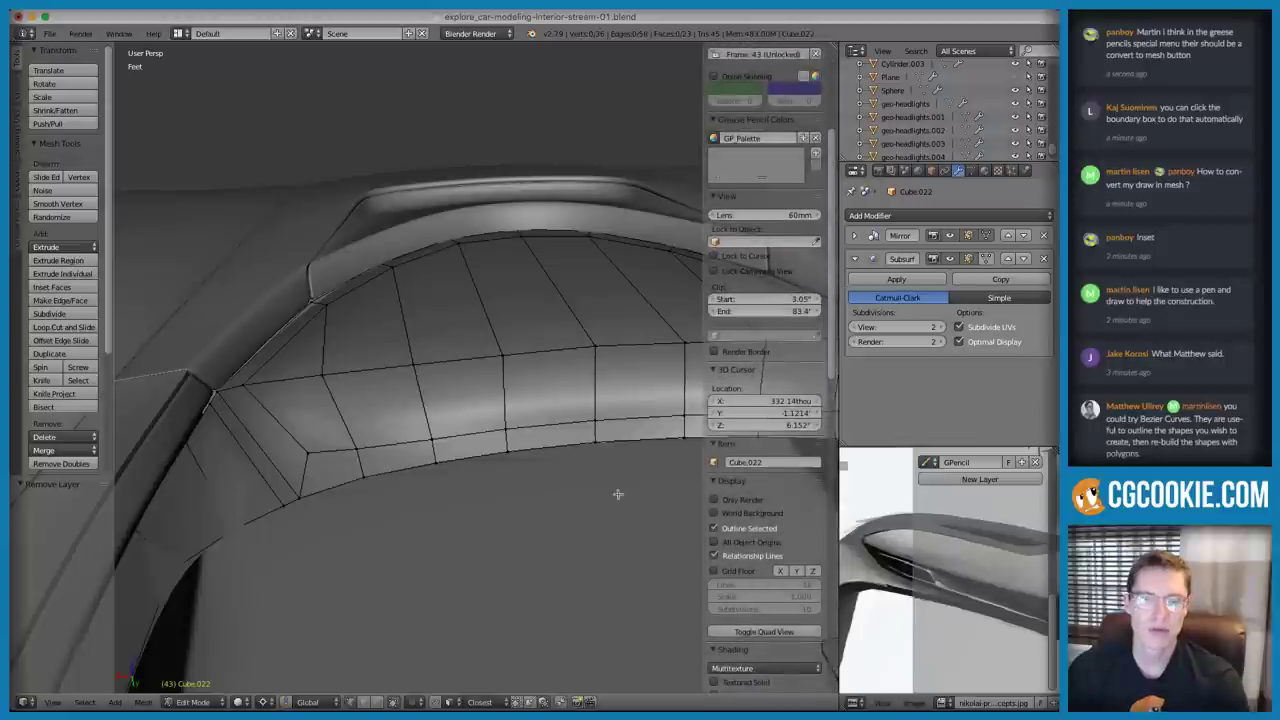
Slide the inset row's curved edge path along the dashboard's outer arc by a factor of about -0.276
key("n")
middle_click_drag(645, 428, 370, 362)
key("ctrl+Tab")
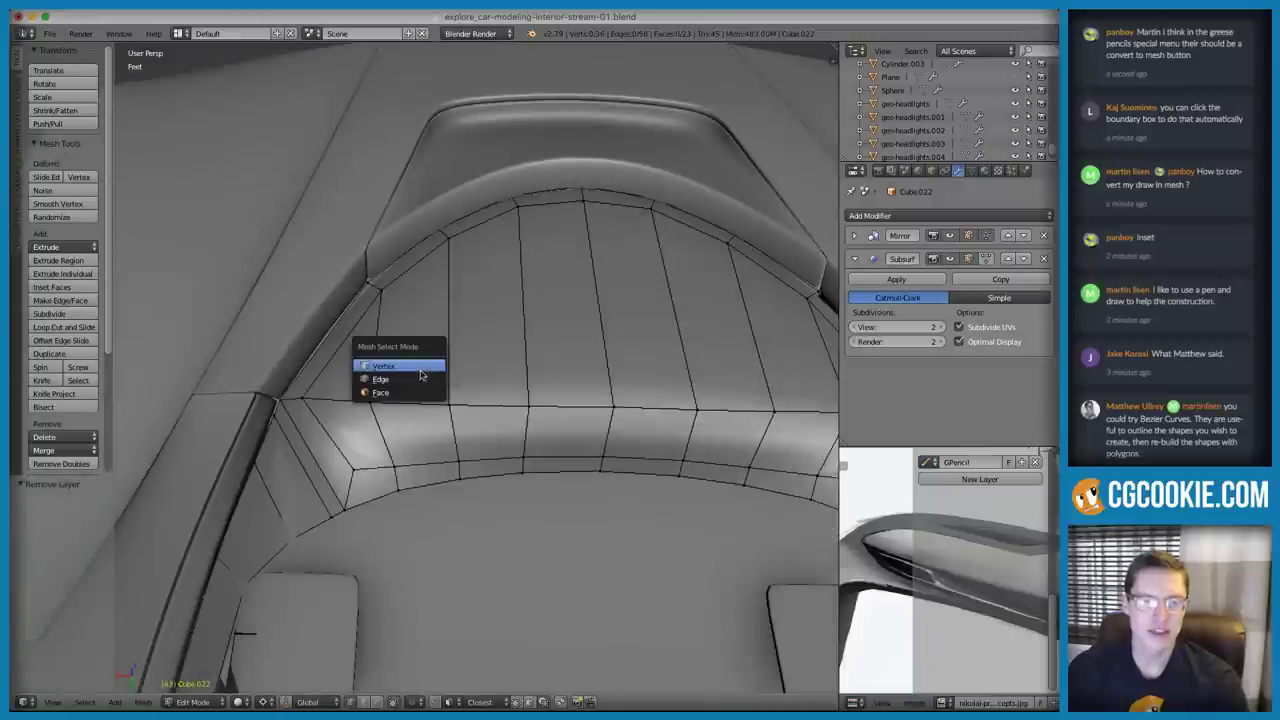
left_click(350, 392)
key("ctrl+Tab")
left_click(380, 350)
middle_click_drag(466, 314, 468, 320)
key("ctrl+Tab")
left_click(450, 308)
middle_click_drag(437, 263, 346, 154)
right_click(346, 154, "alt")
key("g")
key("g")
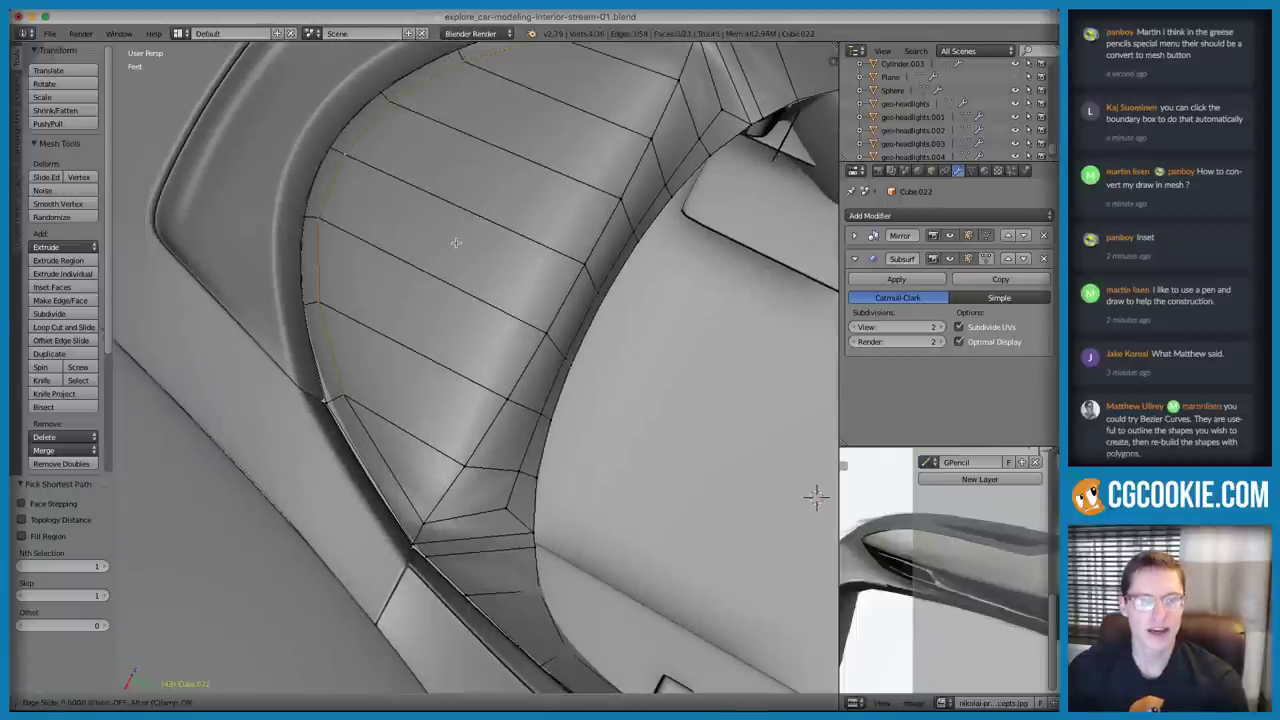
left_click(480, 268)
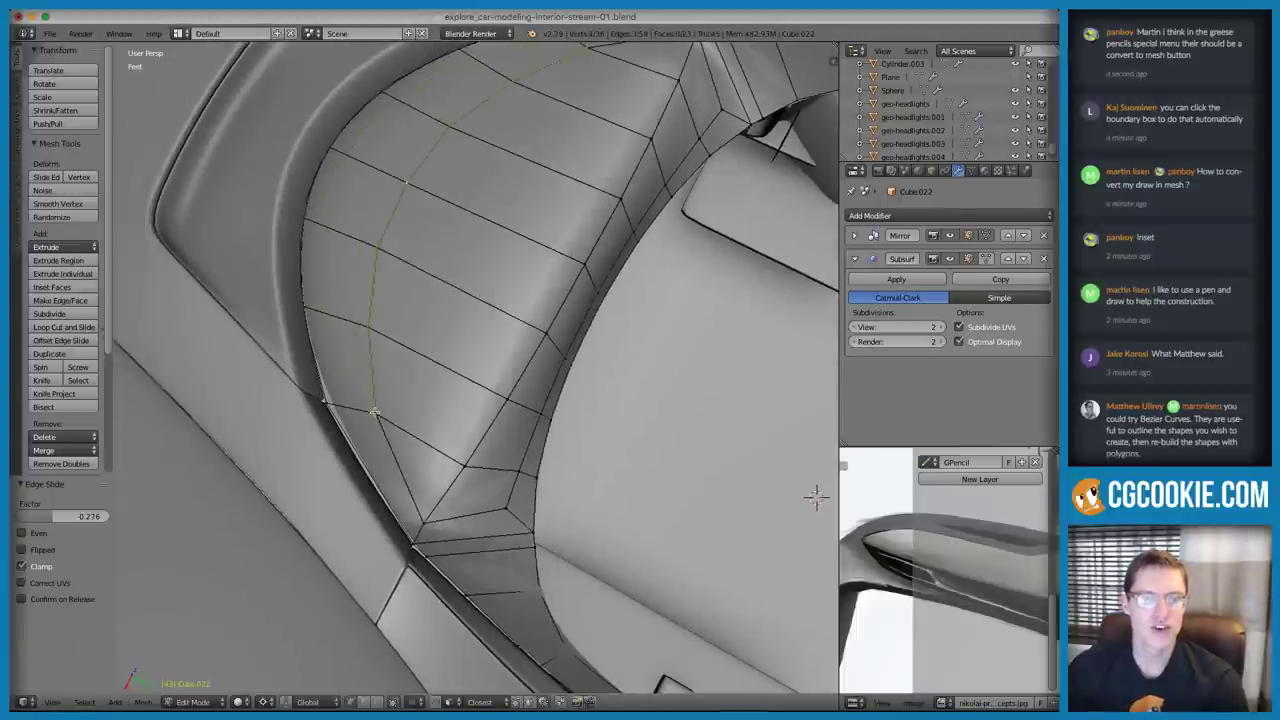
Fine-tune the same curved edge path with two more edge slides, the last by a factor of about 0.274
key("g")
key("g")
left_click(530, 414)
middle_click_drag(530, 414, 767, 501)
key("g")
key("g")
left_click(534, 371)
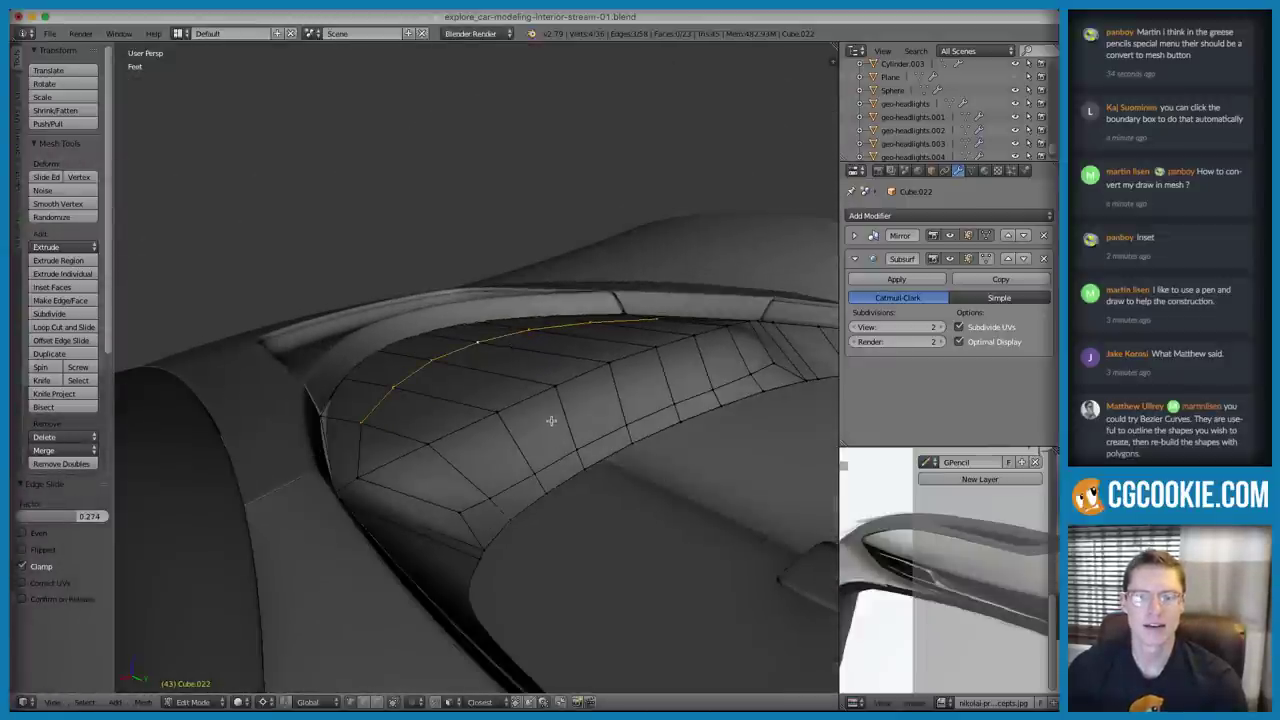
Bevel the closed edge loop around the dashboard's inset panel by about 0.346 with one segment
middle_click_drag(434, 387, 338, 455)
key("ctrl+Tab")
left_click(338, 452)
left_click(404, 523, "alt+shift")
middle_click_drag(404, 523, 567, 397)
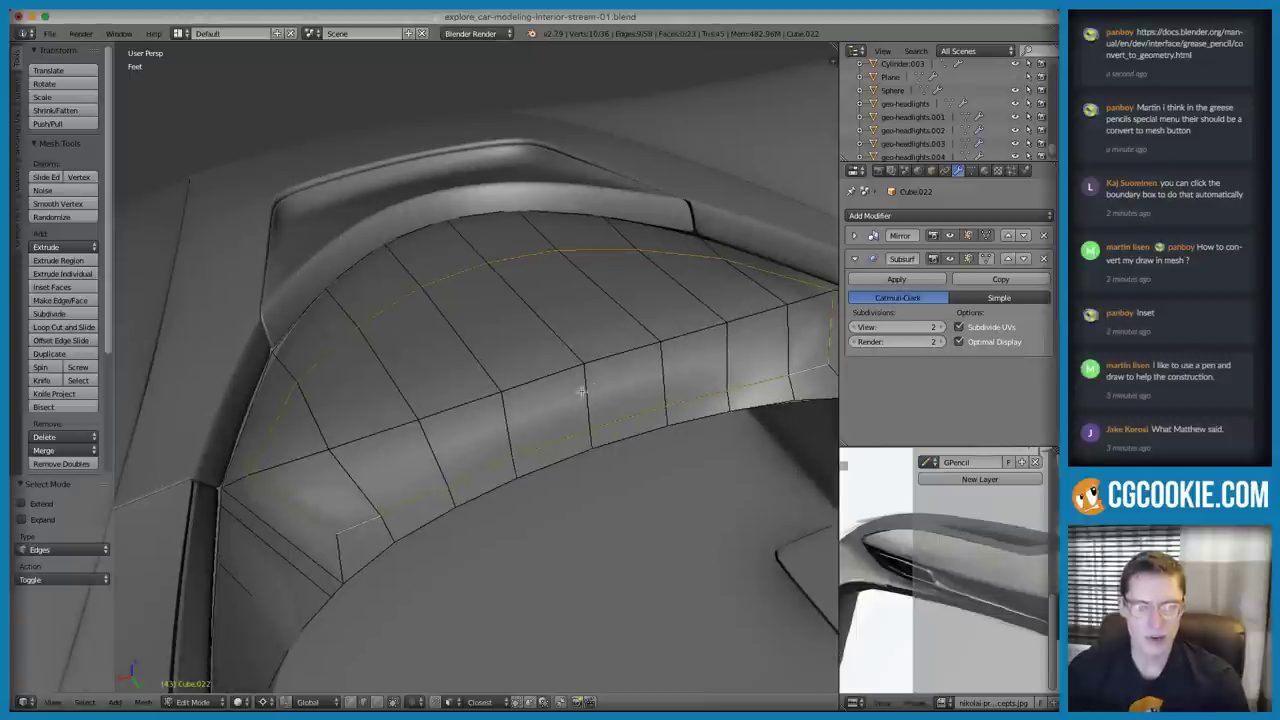
key("ctrl+b")
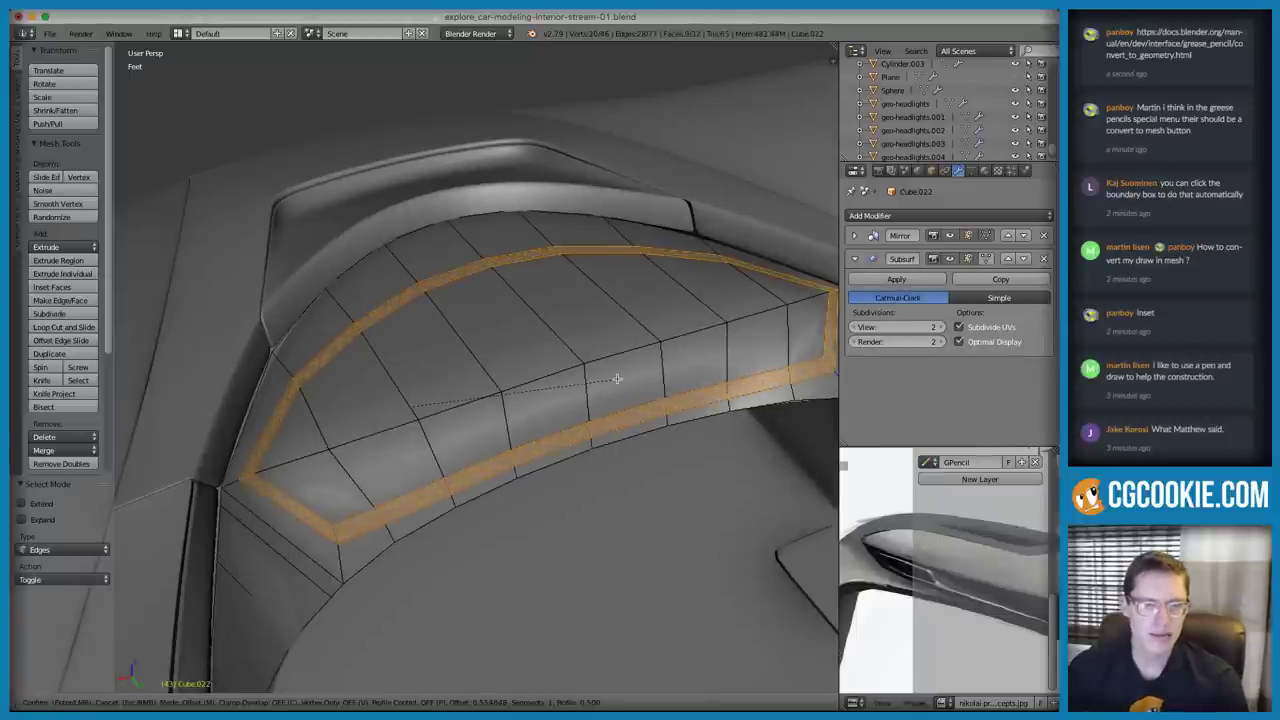
left_click(609, 372)
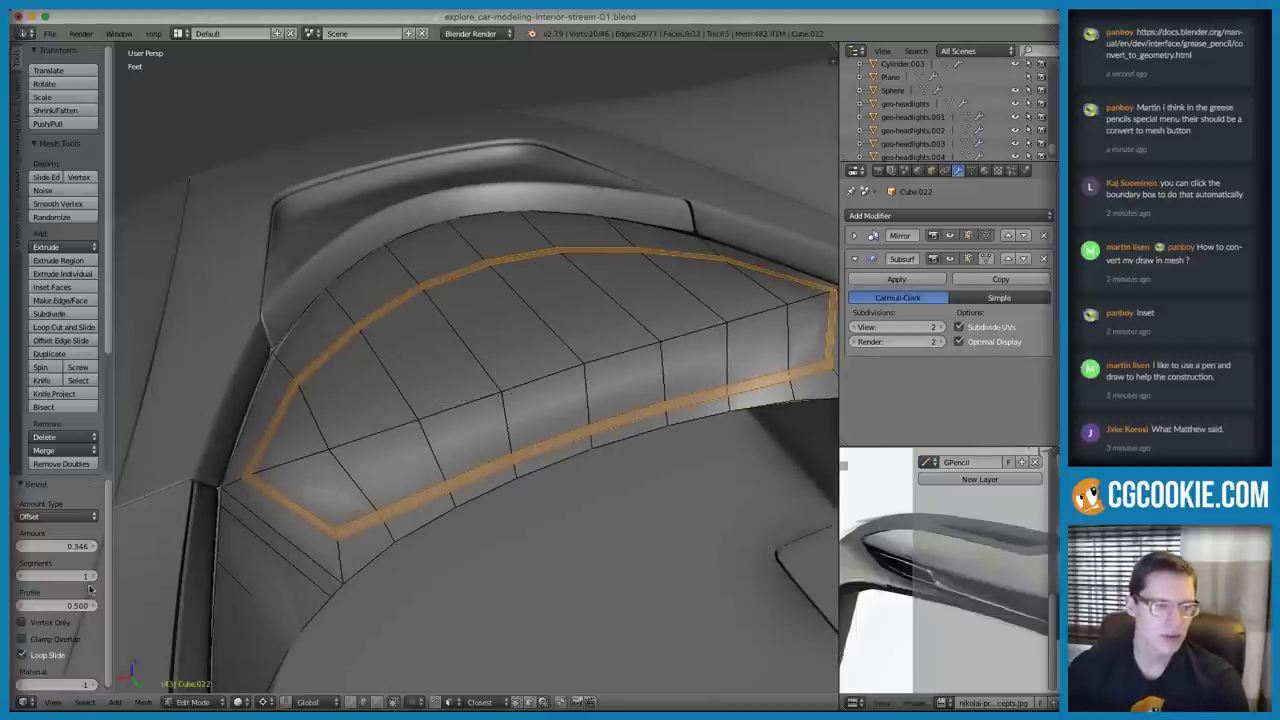
Shrink the beveled loop around the panel along its normals to form a groove, and check it smoothed in Object Mode
middle_click_drag(326, 467, 588, 411, "shift")
right_click(391, 529, "alt")
key("alt+s")
left_click(607, 447)
key("Tab")
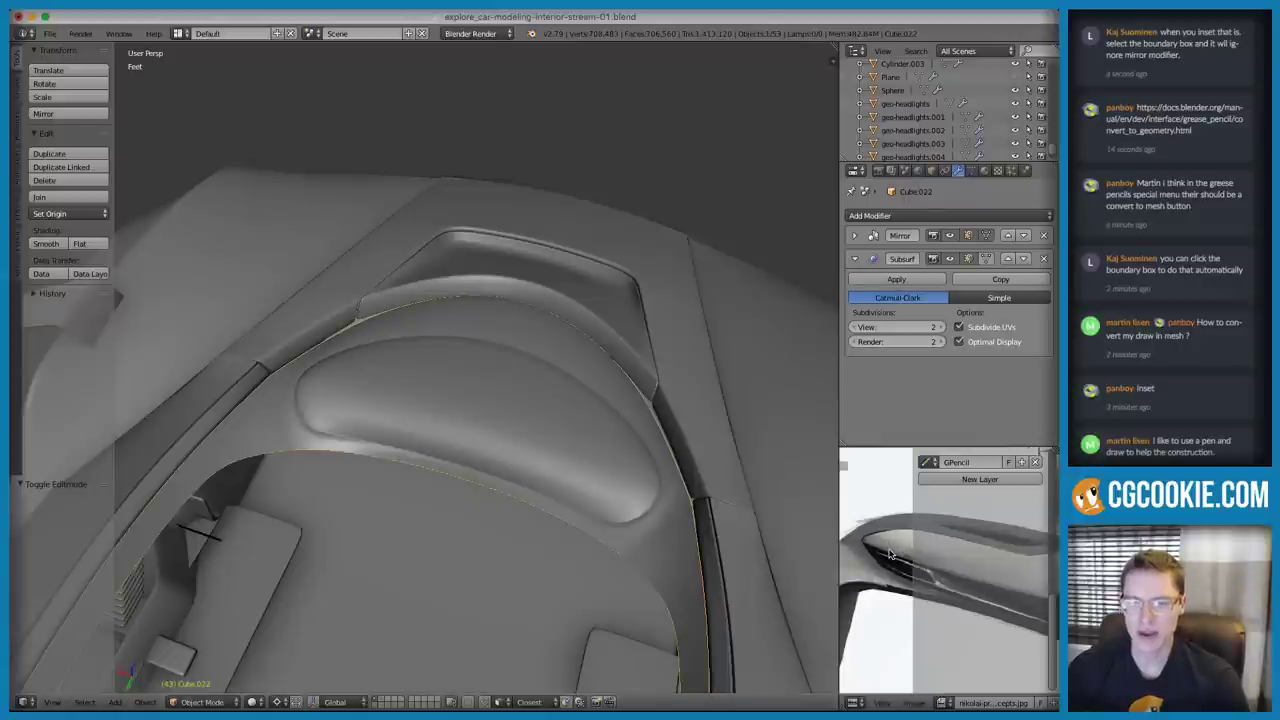
middle_click_drag(376, 411, 398, 446)
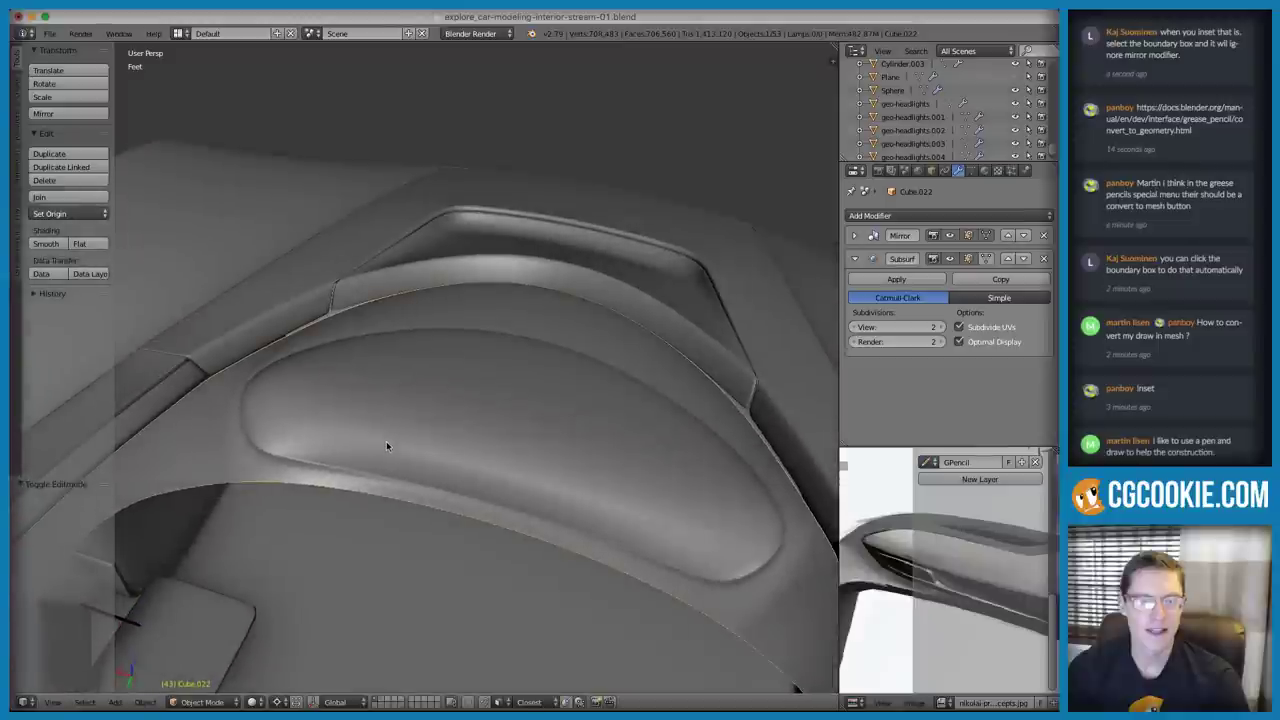
middle_click_drag(317, 410, 319, 339)
Try a single loop cut through the narrow face strip beside the dashboard panel's pointed corner
key("Tab")
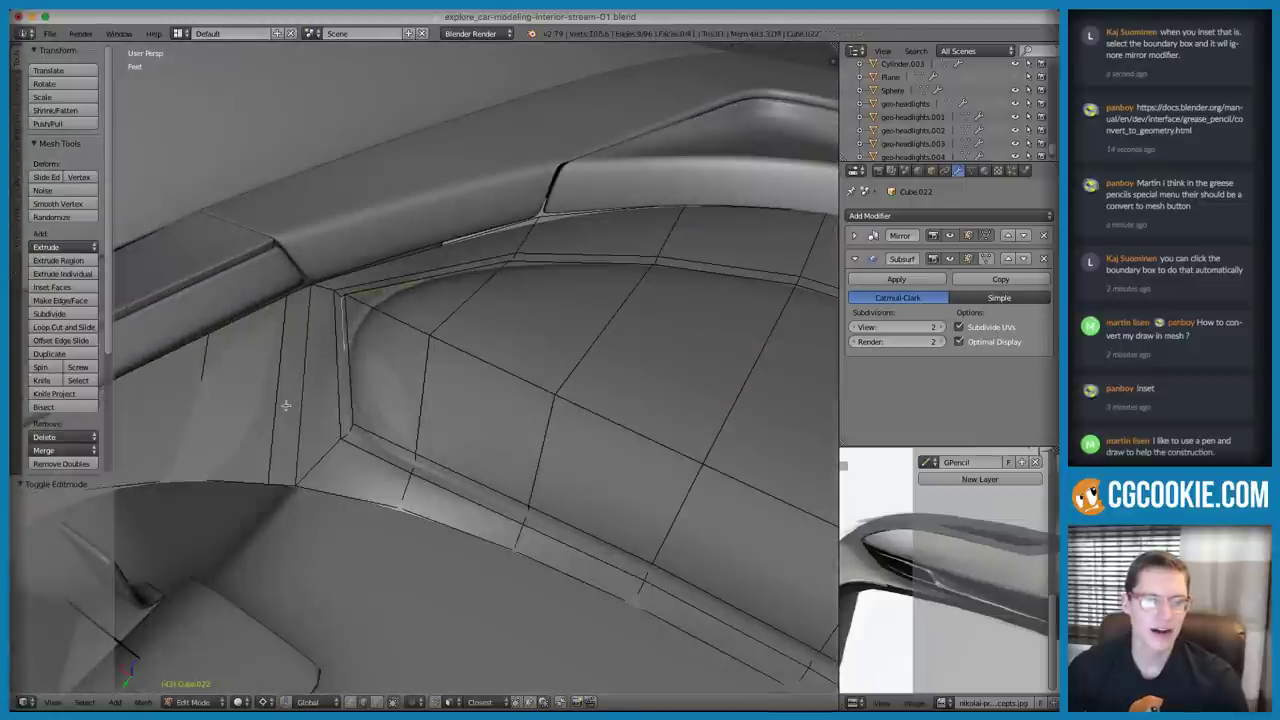
key("ctrl+r")
left_click(280, 481)
middle_click_drag(280, 481, 325, 432)
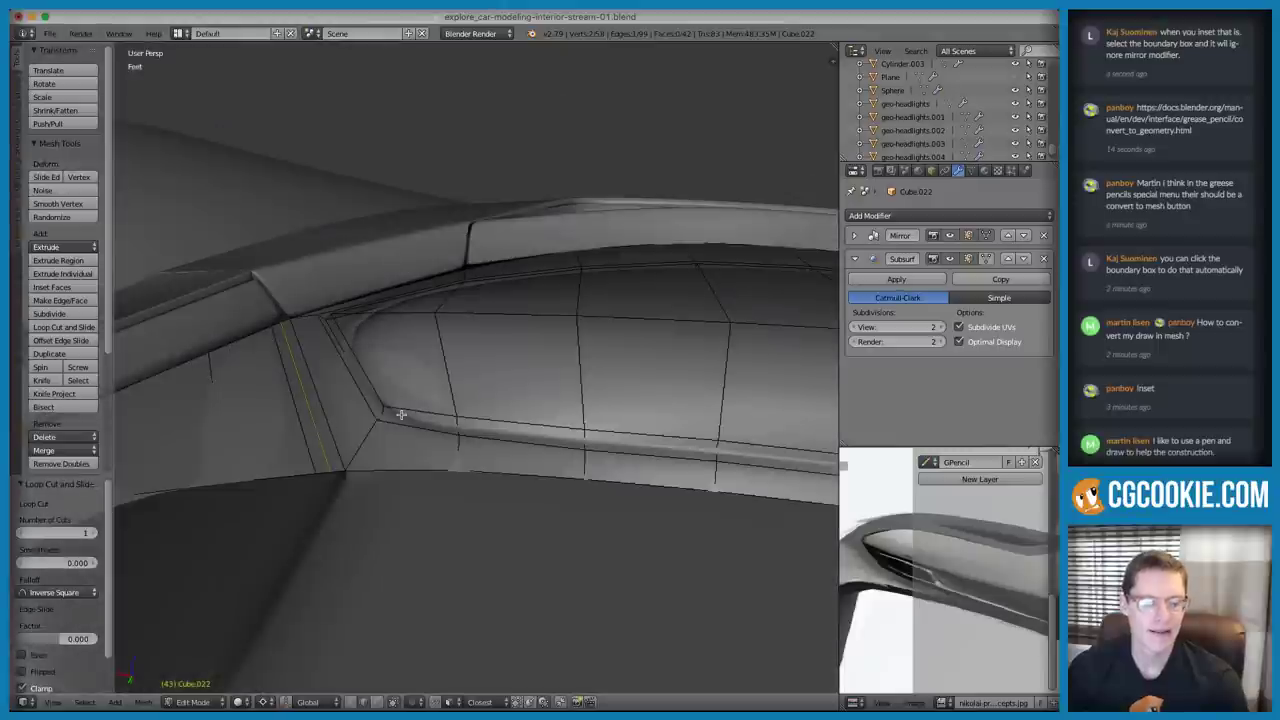
key("Tab")
middle_click_drag(400, 410, 503, 374)
scroll(591, 332, "up", 5)
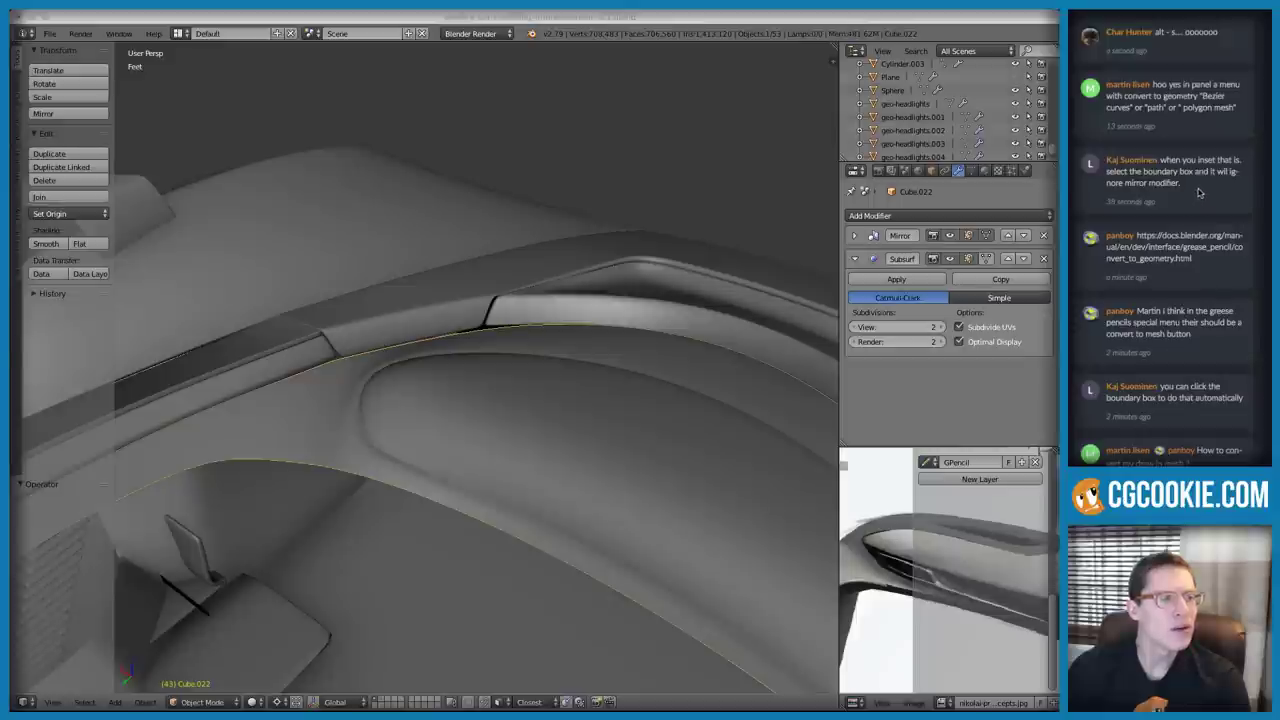
Try insetting two upper panel faces by 1.807" with Boundary disabled, and undo the inset
middle_click_drag(651, 229, 648, 348)
key("Tab")
key("ctrl+Tab")
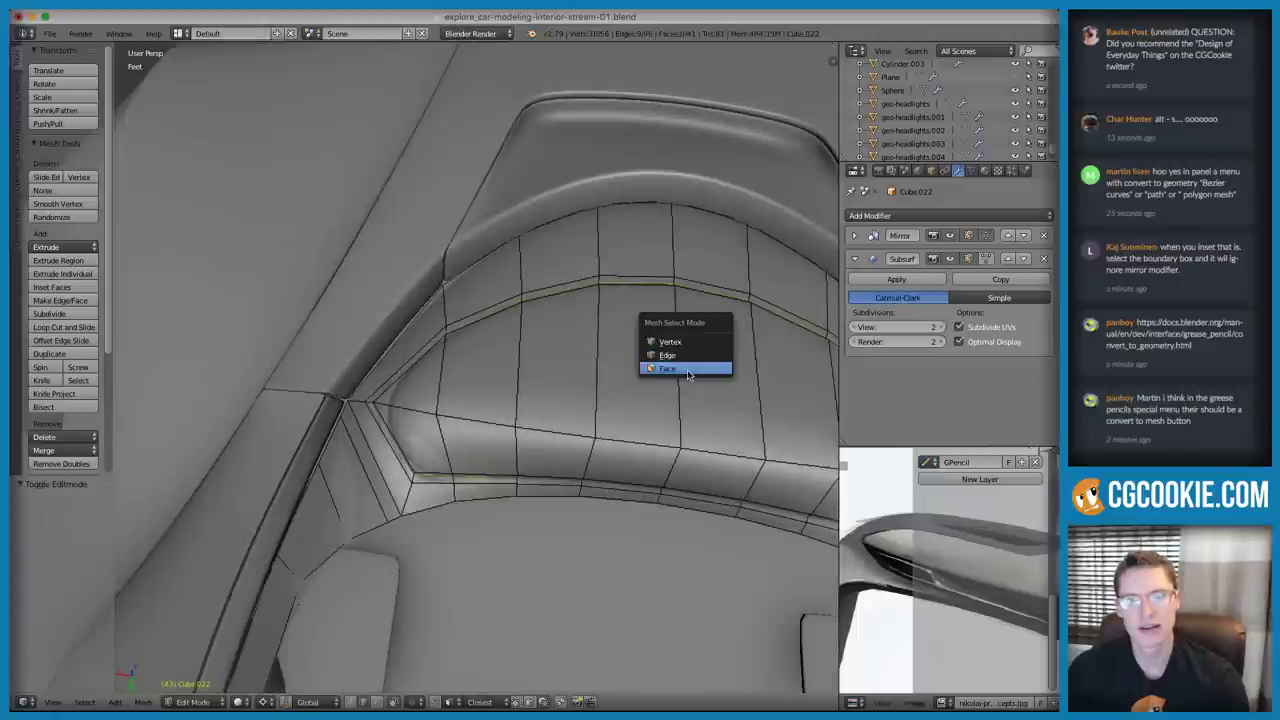
left_click(686, 369)
right_click(662, 407)
middle_click_drag(662, 407, 700, 365)
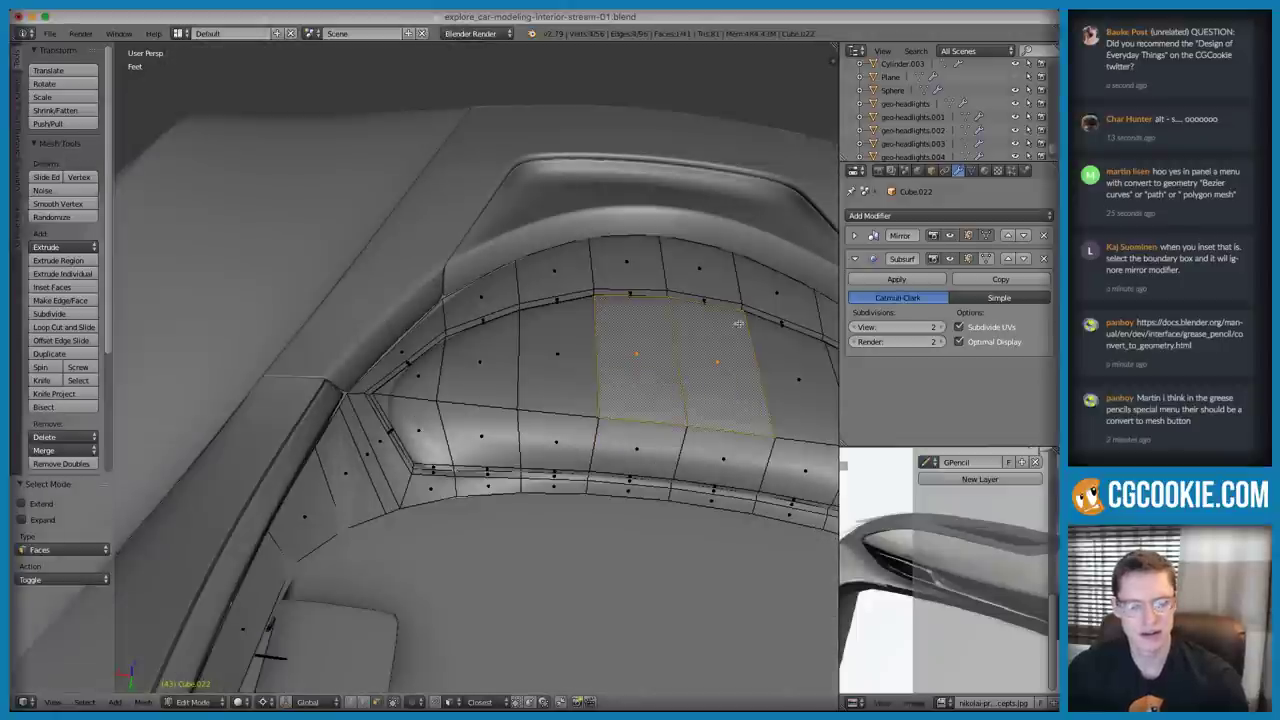
key("i")
key("i")
left_click(731, 268)
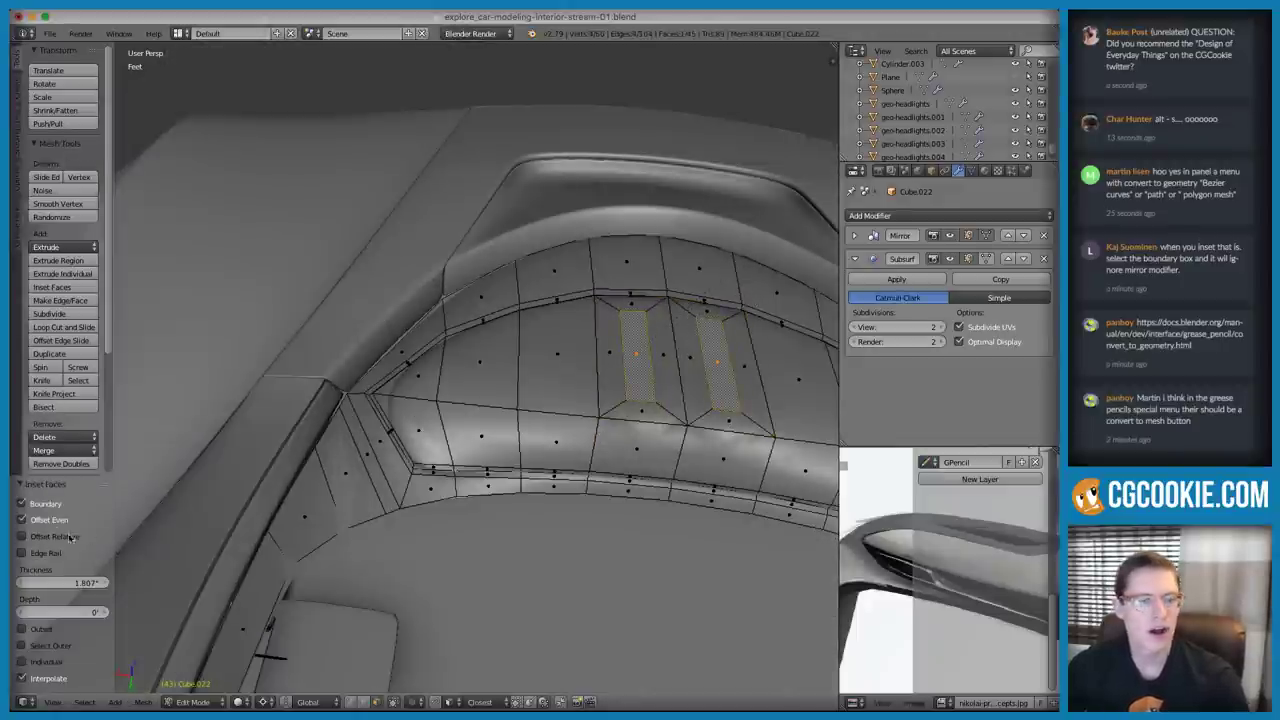
left_click(22, 504)
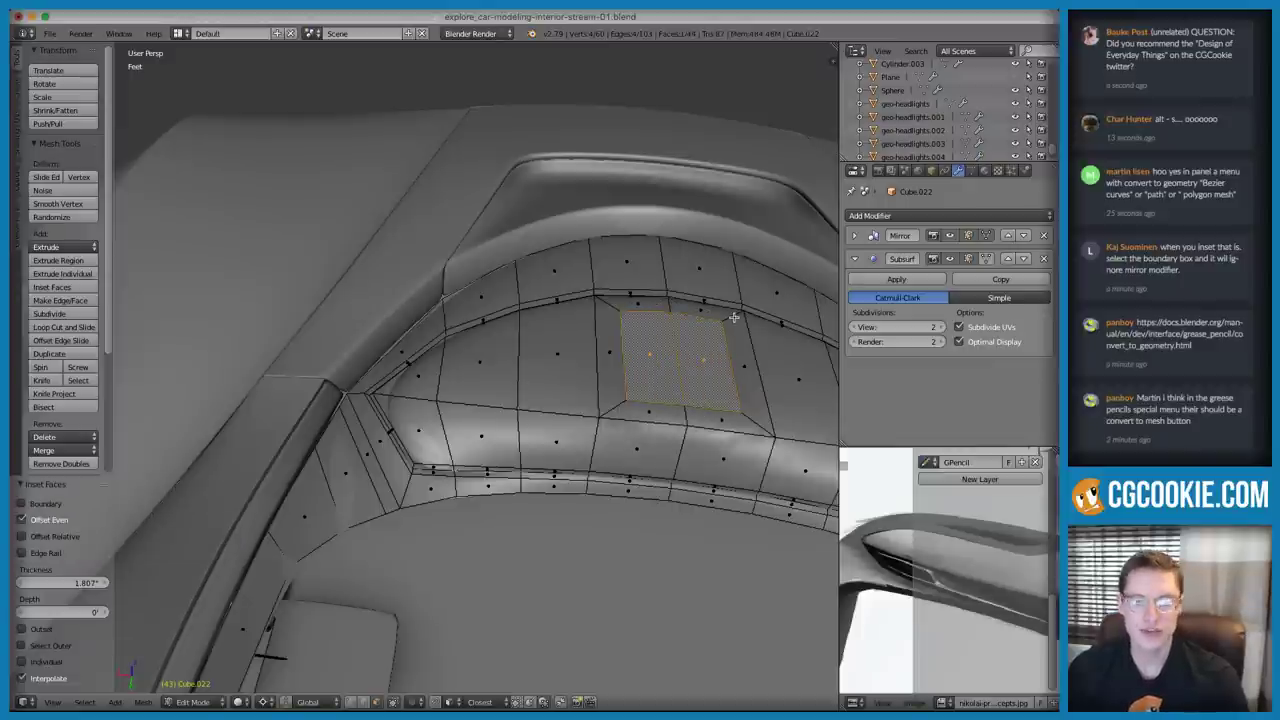
key("ctrl+z")
Highlight the two faces at the dashboard's open outer border and their boundary edges in wireframe display
mouse_move(723, 306)
middle_mouse_down()
mouse_move(563, 409)
mouse_move(540, 274)
middle_mouse_up()
key("z")
right_click(562, 274)
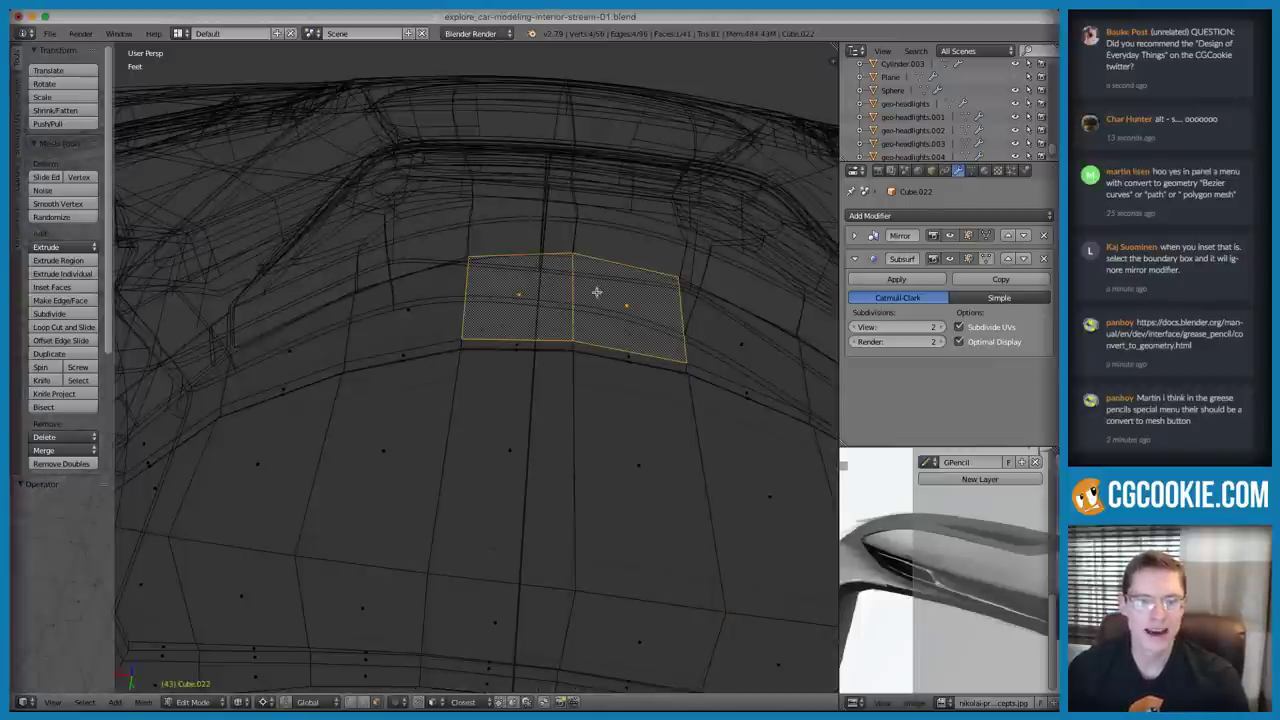
key("z")
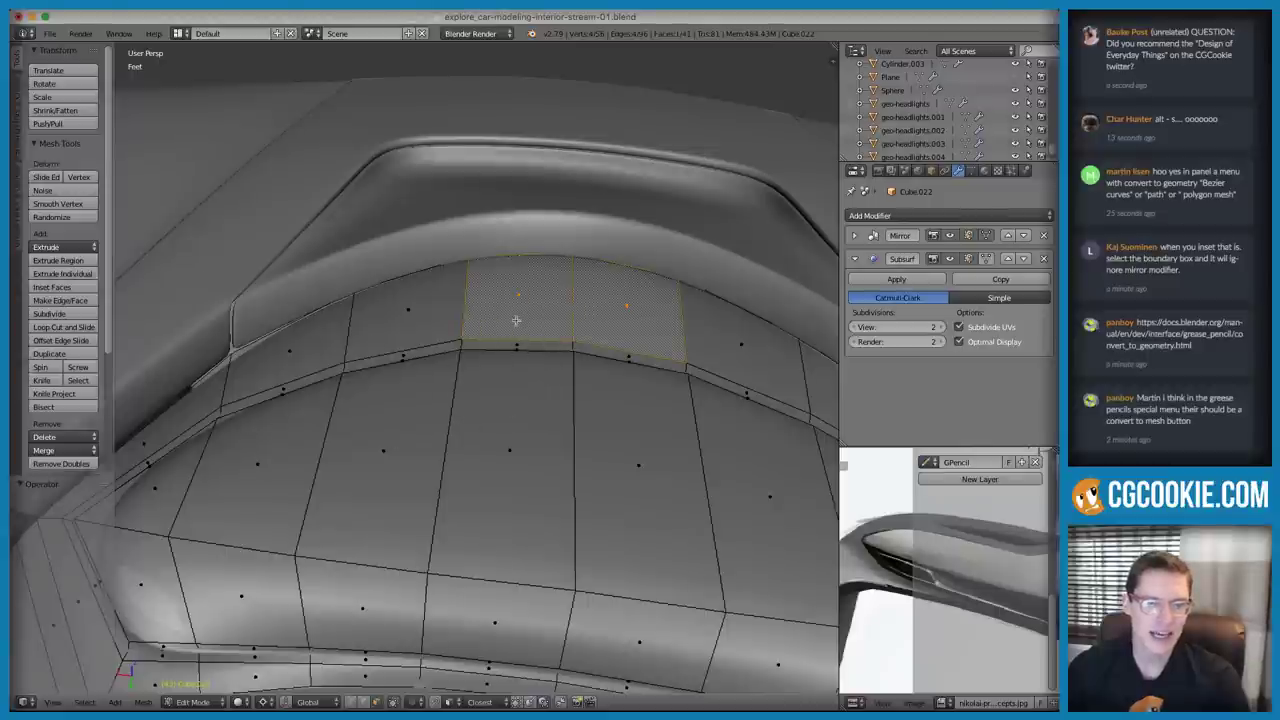
key("z")
key("ctrl+Tab")
left_click(540, 229)
right_click(521, 248)
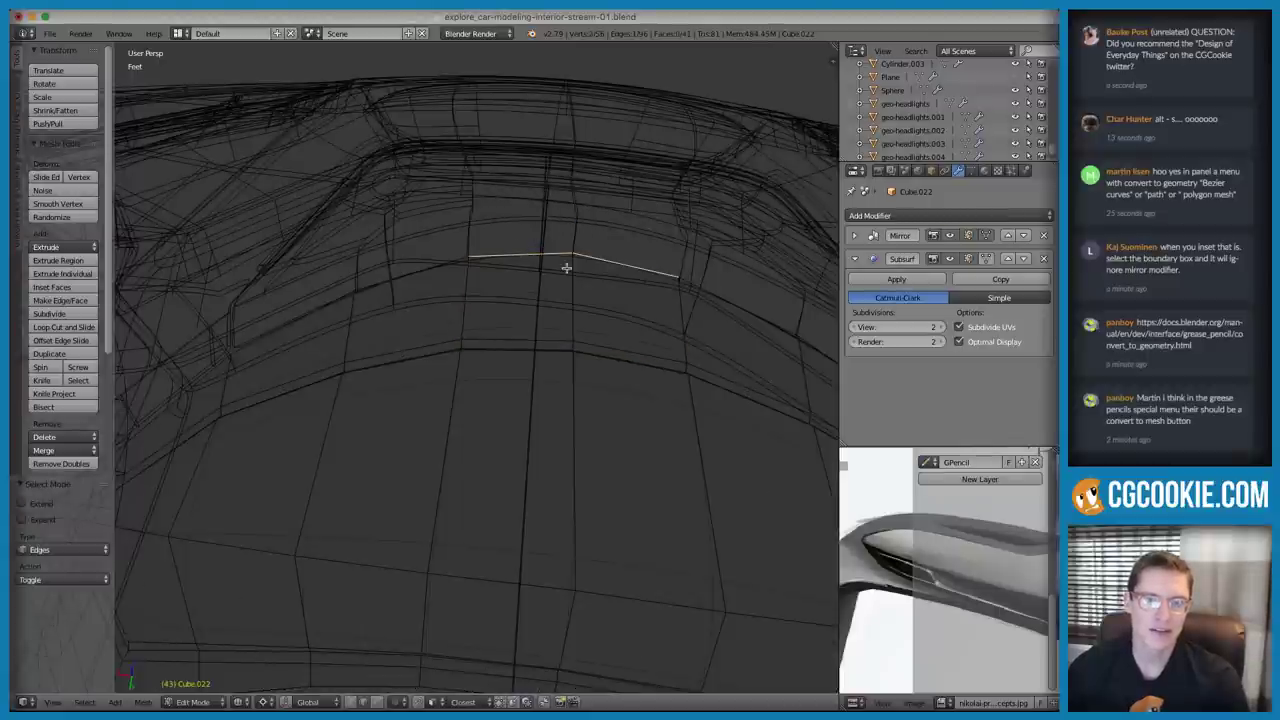
Try insetting the two outer-border faces by 1.741" with Boundary disabled, undo the inset, and clear the selection
key("ctrl+Tab")
left_click(575, 325)
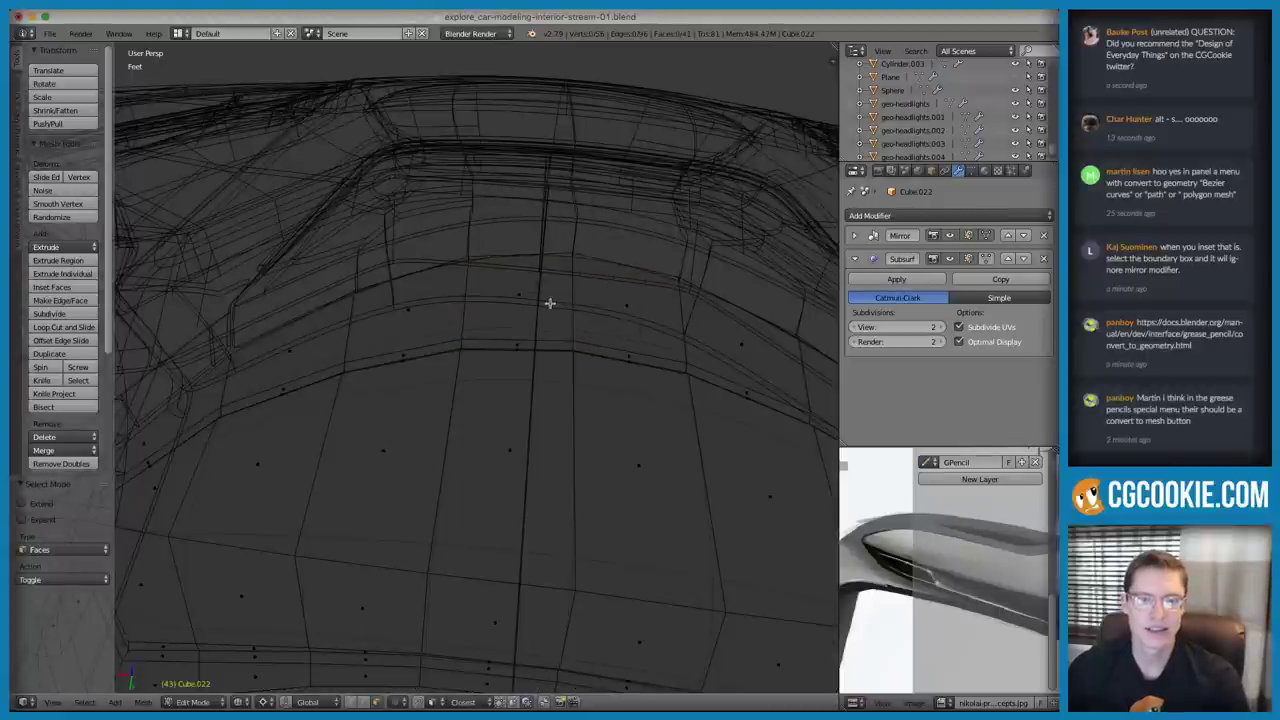
key("z")
key("i")
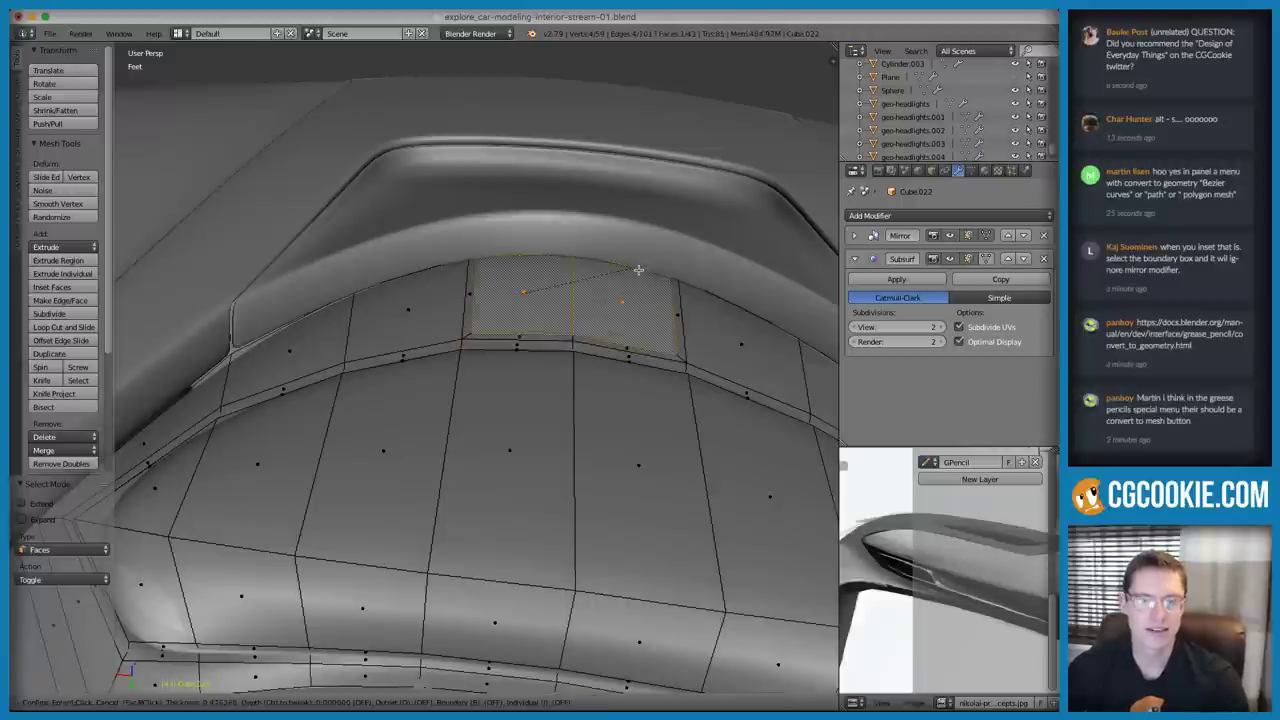
left_click(627, 276)
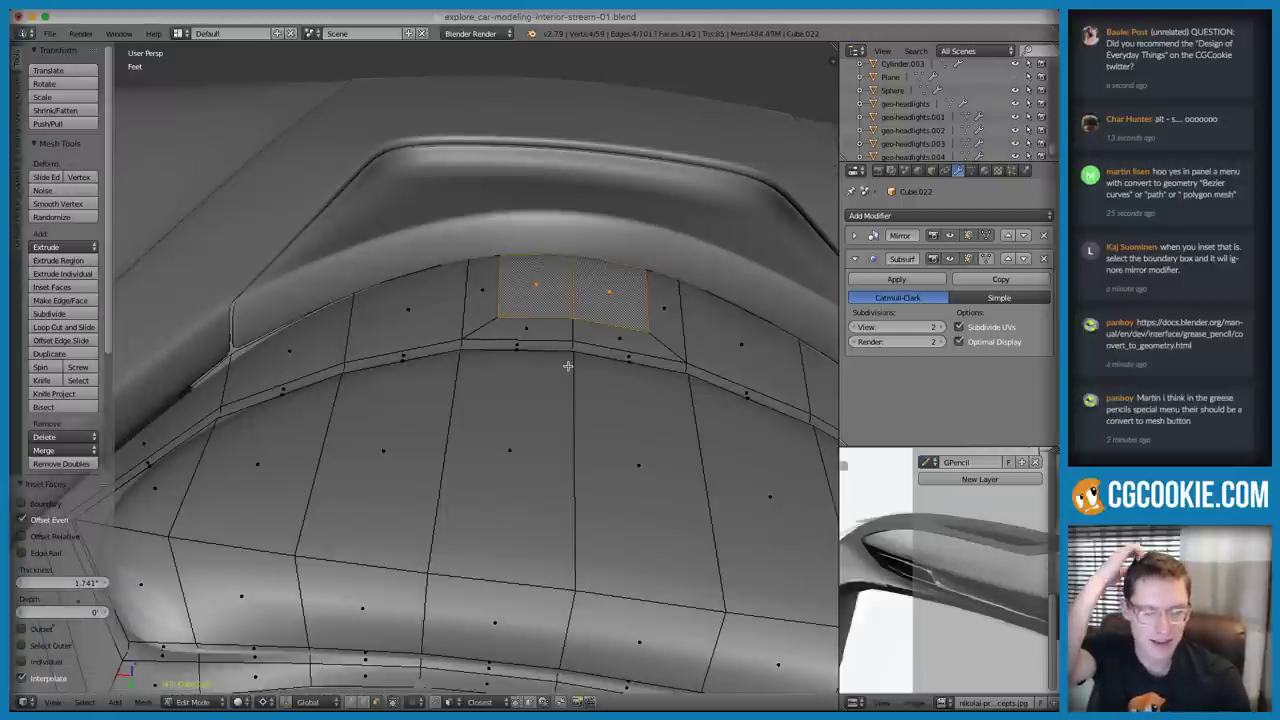
key("ctrl+z")
key("a")
Examine the grooved panel border and the topology around its pointed corner from several angles
middle_click_drag(583, 371, 479, 408)
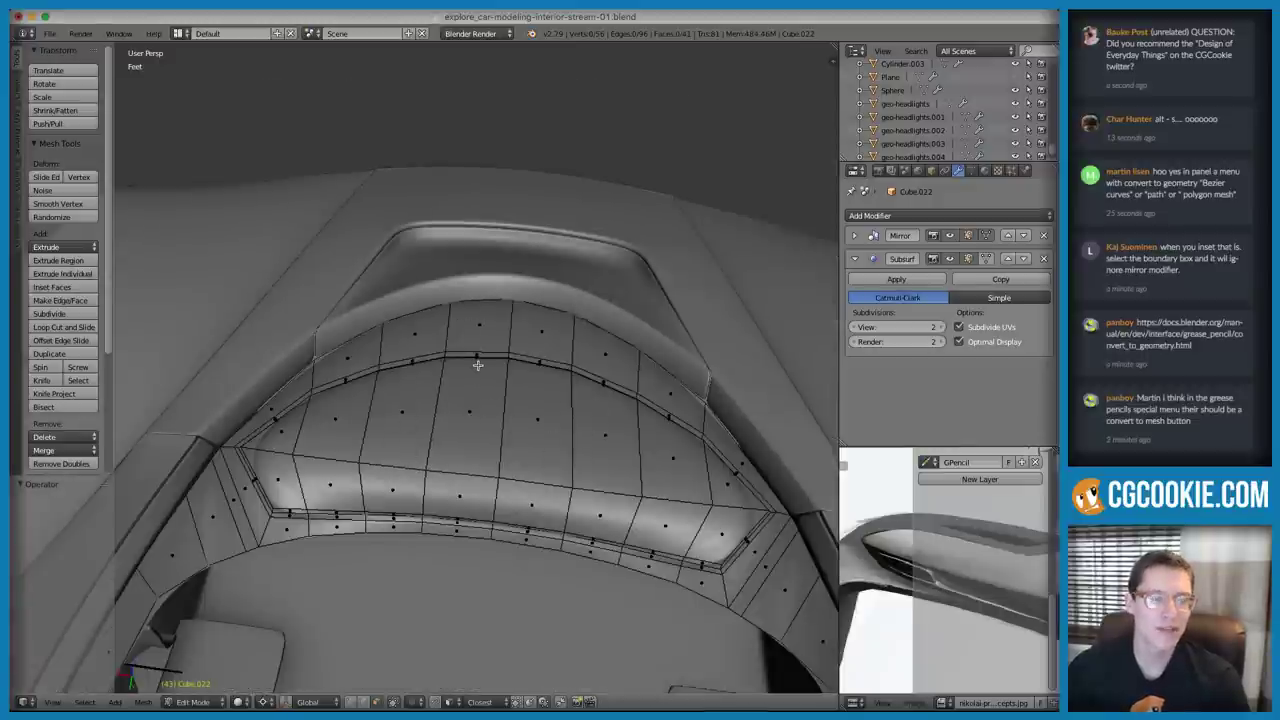
middle_click_drag(478, 366, 398, 435)
key("ctrl+Tab")
left_click(412, 422)
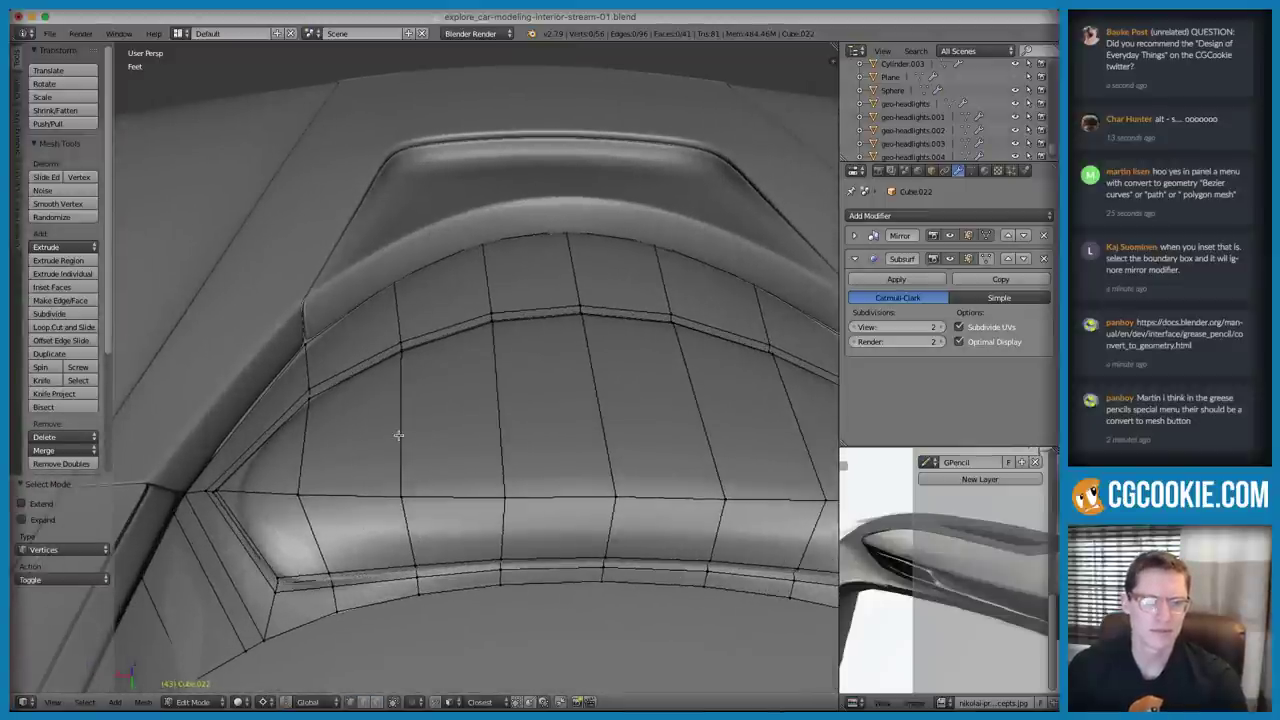
middle_click_drag(652, 470, 663, 429)
key("ctrl+Tab")
left_click(625, 447)
middle_click_drag(350, 439, 334, 507)
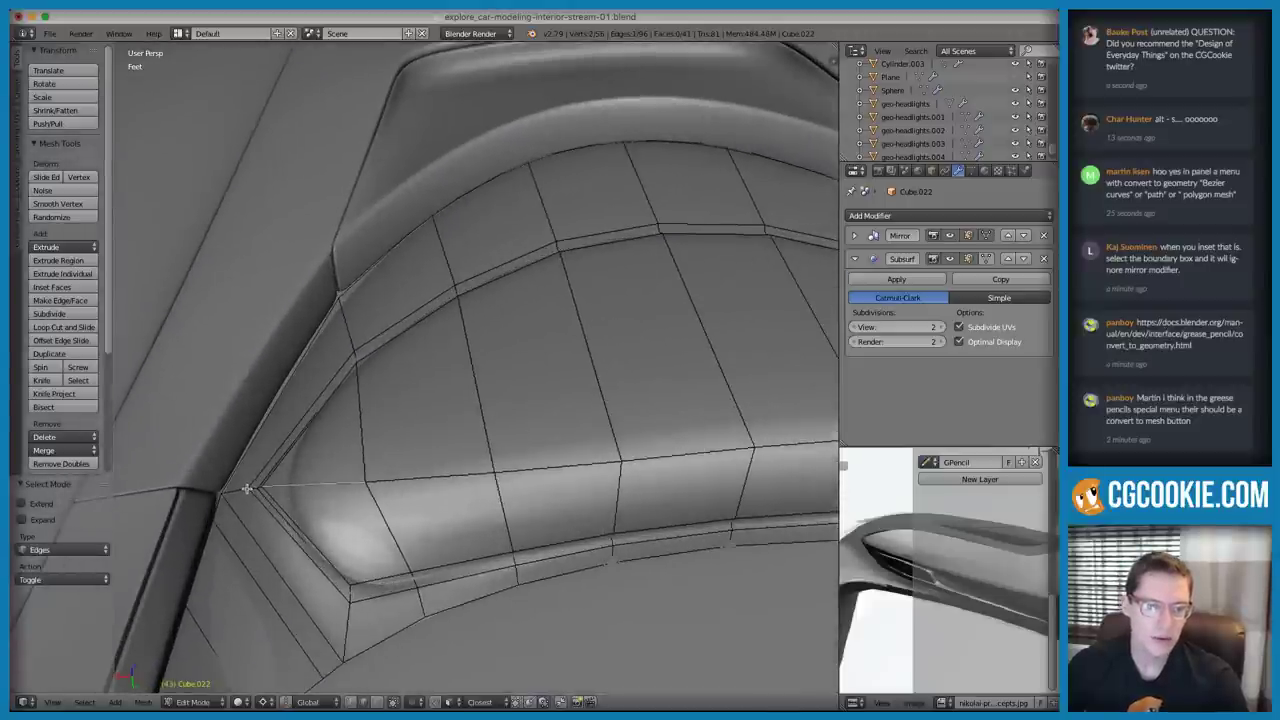
middle_click_drag(361, 476, 420, 430)
middle_click_drag(330, 428, 377, 393)
Circle-select all faces of the dashboard's inset panel inside the groove and separate the selection into its own object
key("ctrl+Tab")
left_click(409, 402)
middle_click_drag(451, 330, 413, 399)
right_click(464, 388, "alt")
key("c")
mouse_move(541, 357)
left_mouse_down()
mouse_move(495, 300)
mouse_move(690, 193)
mouse_move(727, 280)
left_mouse_up()
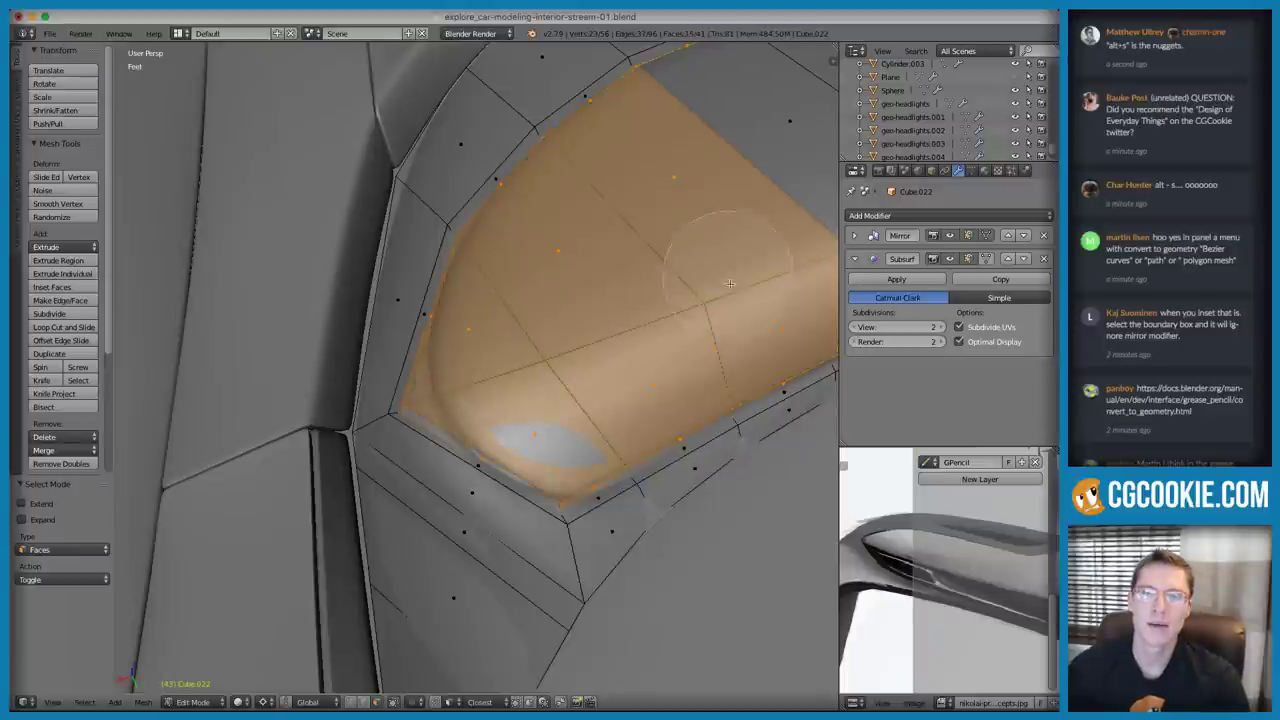
middle_click_drag(712, 231, 589, 292)
key("b")
key("Escape")
key("c")
left_click_drag(571, 274, 624, 291)
key("Escape")
key("p")
left_click(640, 307)
Select the separated dashboard panel in Object Mode and open its mesh for editing
key("Tab")
right_click(490, 346)
middle_click_drag(490, 346, 497, 355)
key("Tab")
middle_click_drag(509, 309, 486, 331)
key("Tab")
mouse_move(415, 523)
middle_mouse_down()
mouse_move(380, 523)
mouse_move(466, 497)
mouse_move(476, 478)
middle_mouse_up()
key("Tab")
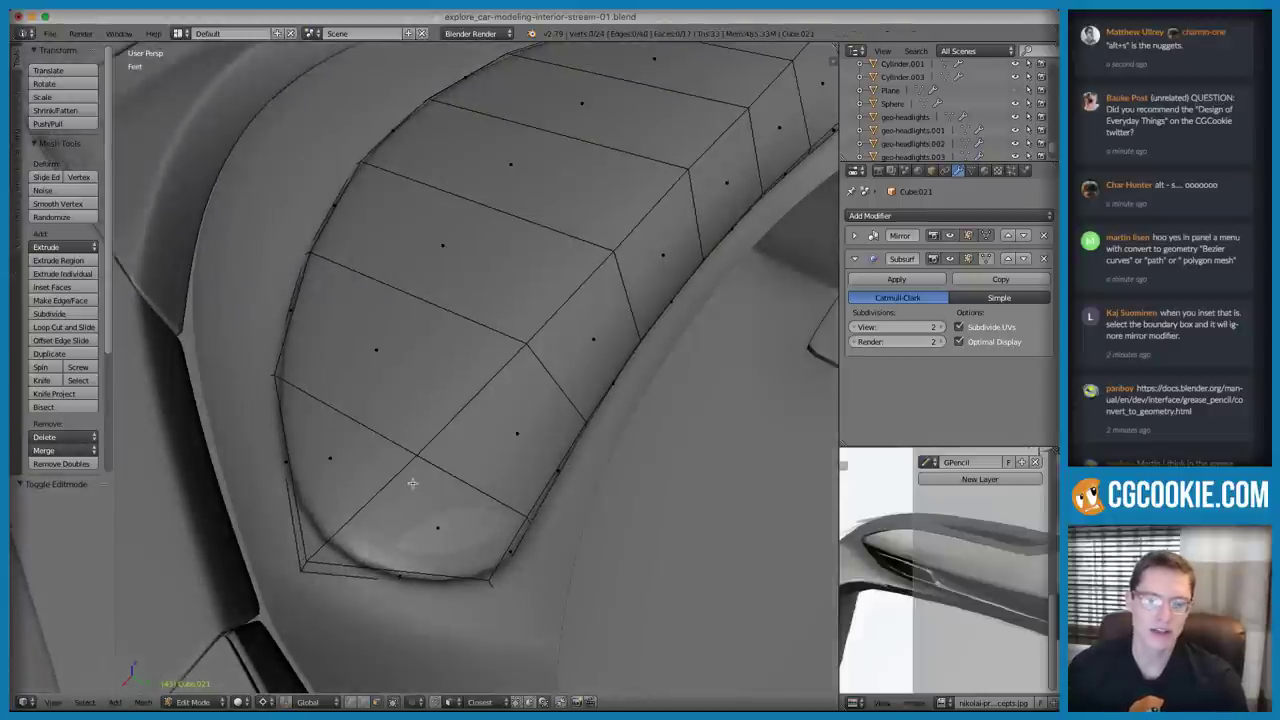
Add two loop cuts hugging the panel's long crease, one on each side, with slide factors of about 0.940 and 0.857
right_click(415, 487)
key("ctrl+Tab")
left_click(514, 338)
right_click(415, 473)
middle_click_drag(482, 428, 400, 417)
key("g")
key("g")
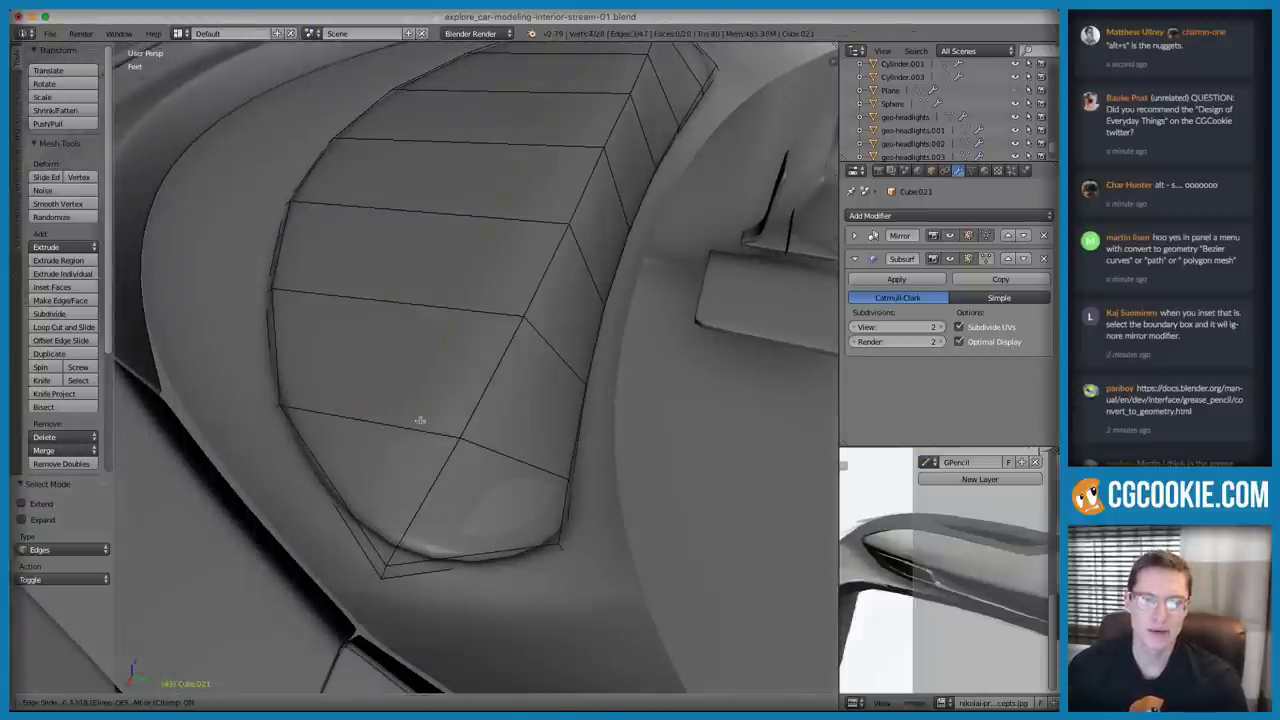
left_click(453, 433)
key("ctrl+r")
left_click(516, 472)
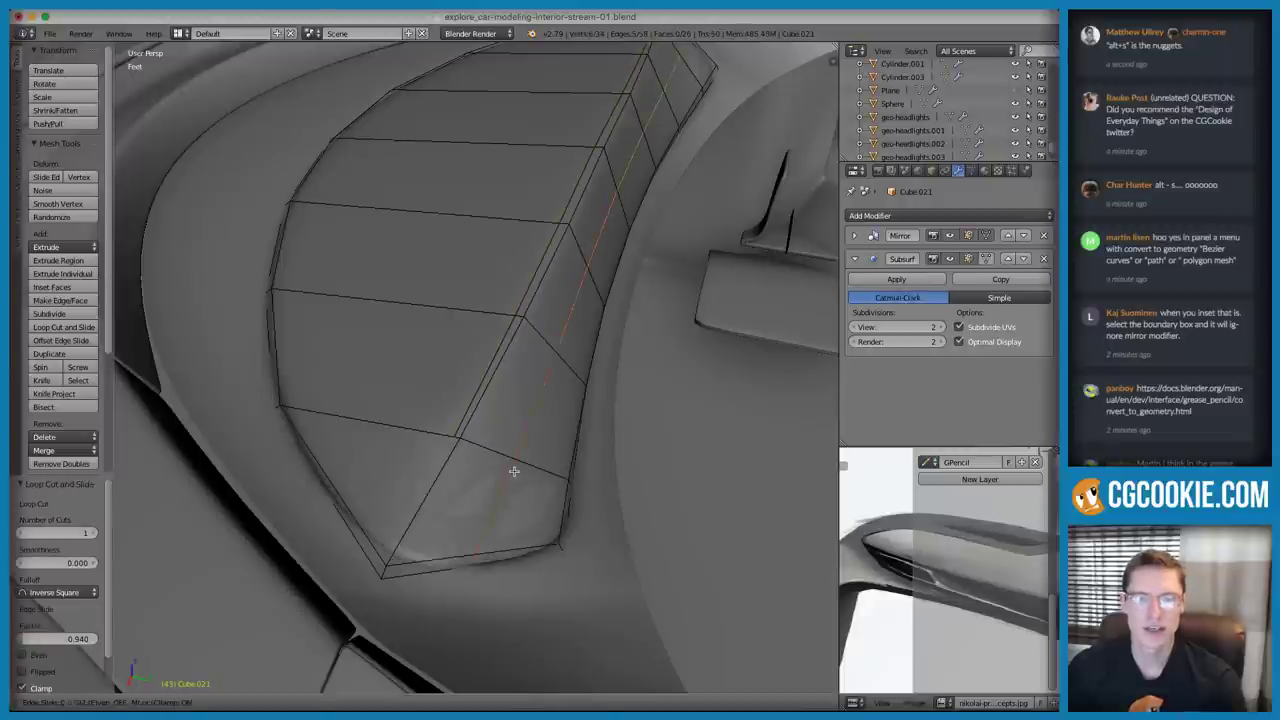
left_click(472, 451)
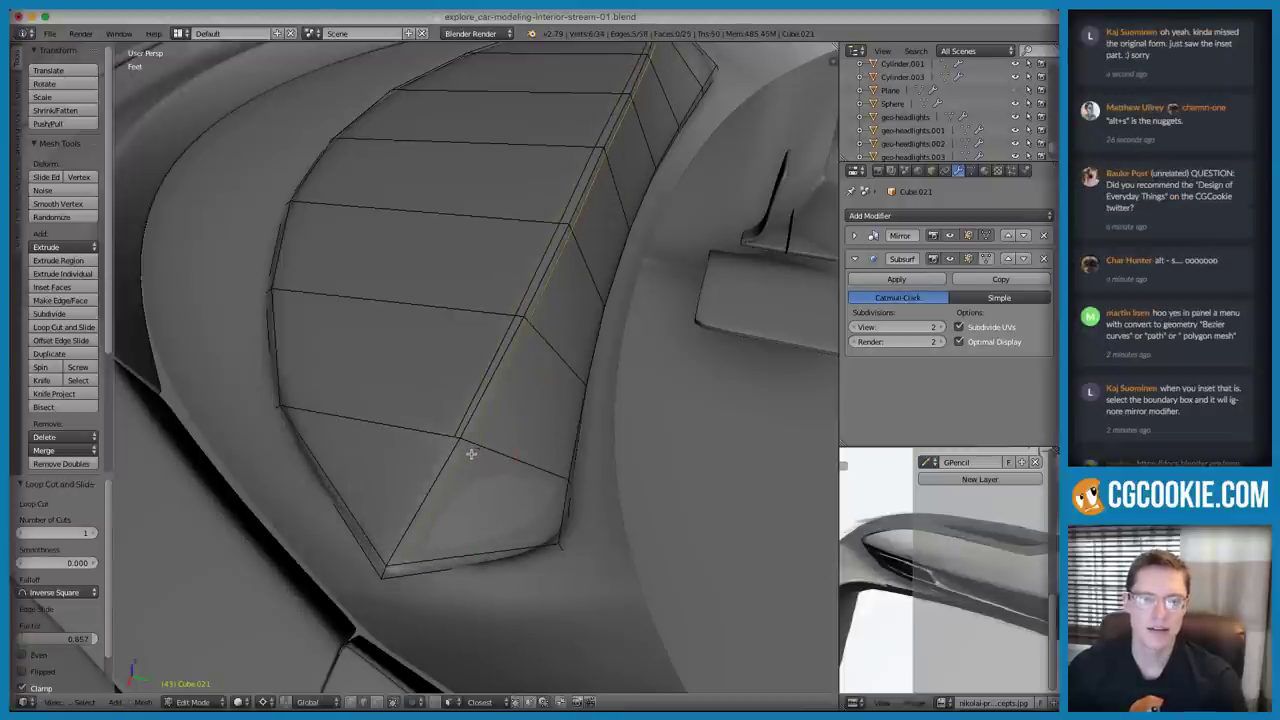
Slide the crease loop's end edge away from the panel's pointed corner, and slide the vertex above it by about 0.103
right_click(401, 574)
key("g")
key("g")
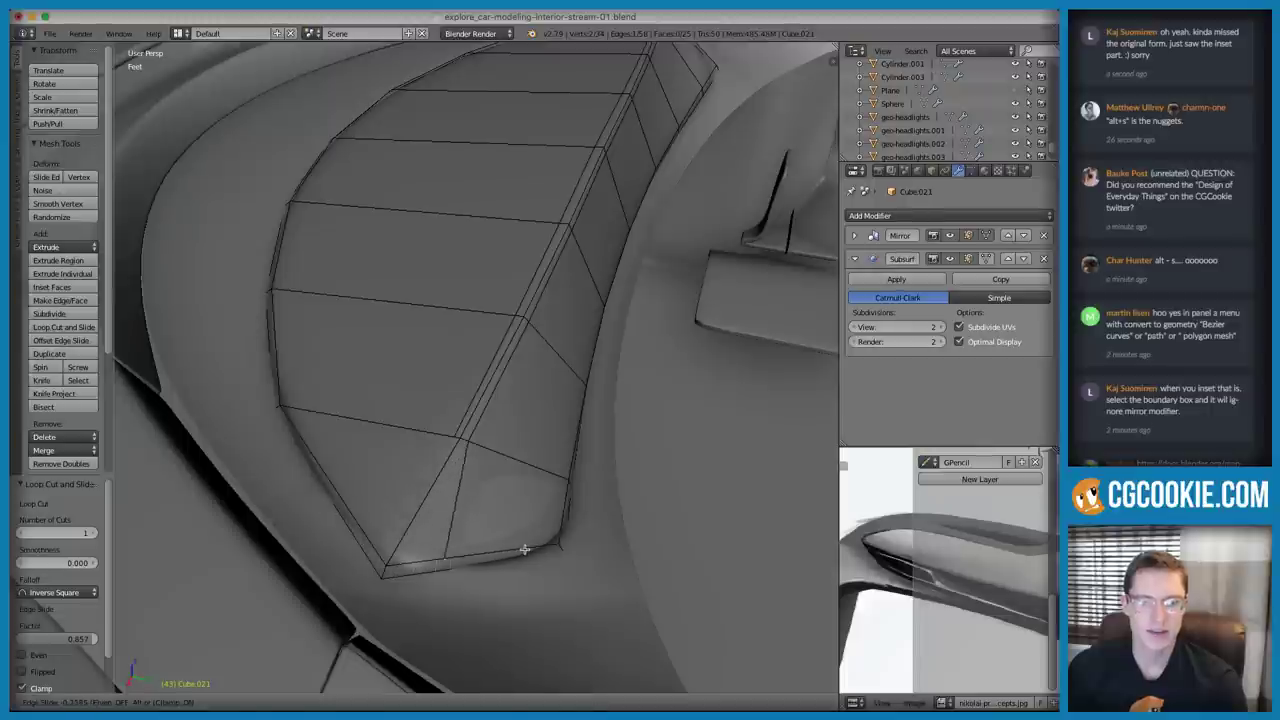
left_click(526, 546)
key("ctrl+Tab")
left_click(490, 403)
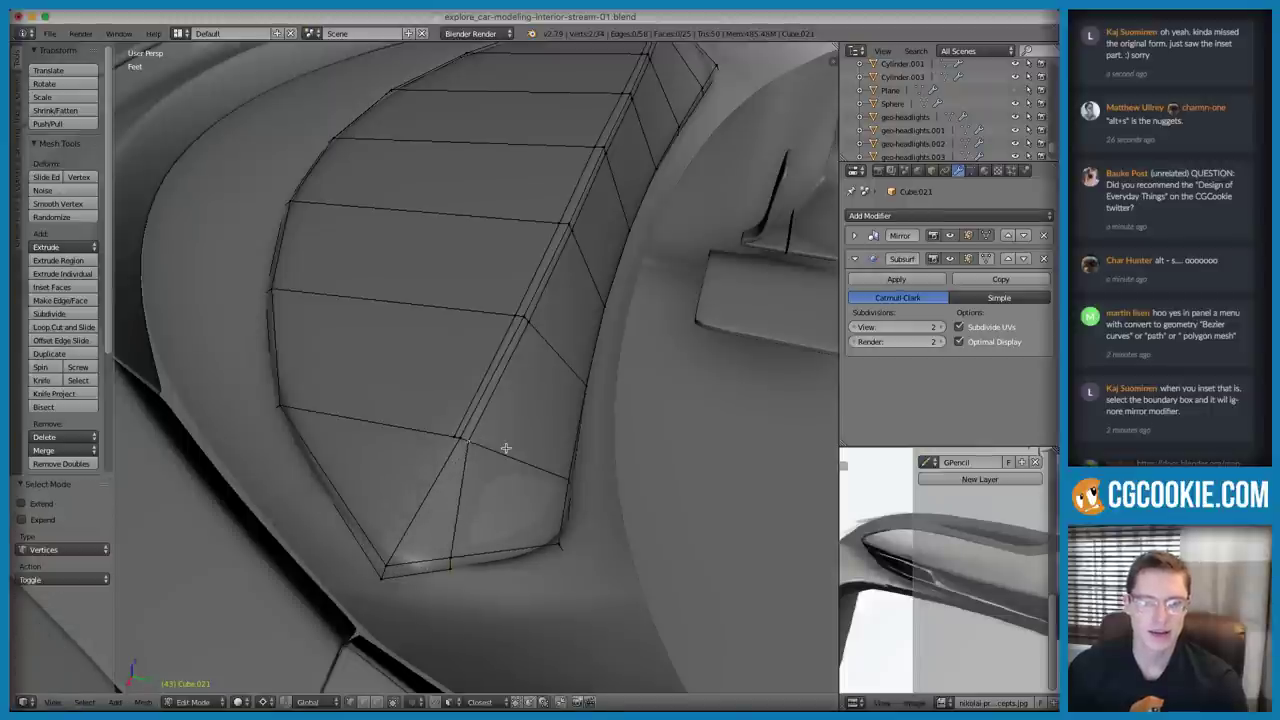
key("g")
key("g")
Knife a new edge from the crease vertex to the panel's outer border near the pointed corner, and leave Edit Mode
key("j")
key("k")
left_click(453, 436)
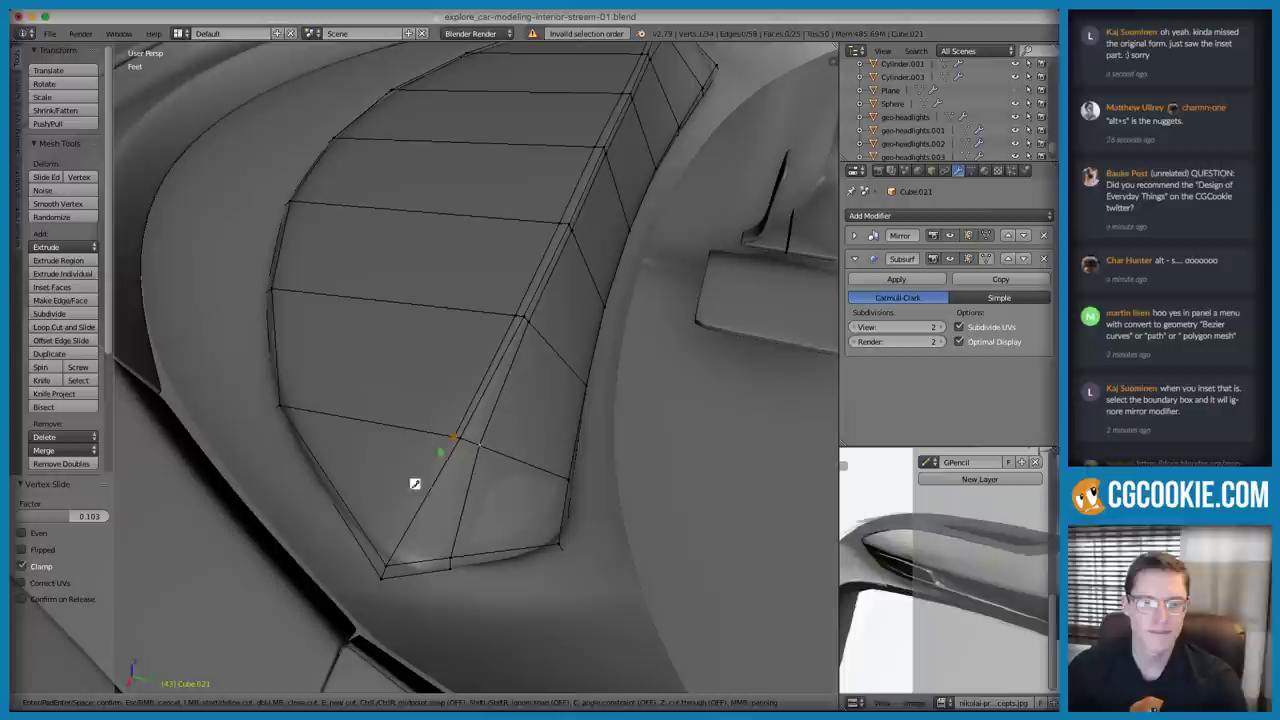
left_click(369, 545)
key("Return")
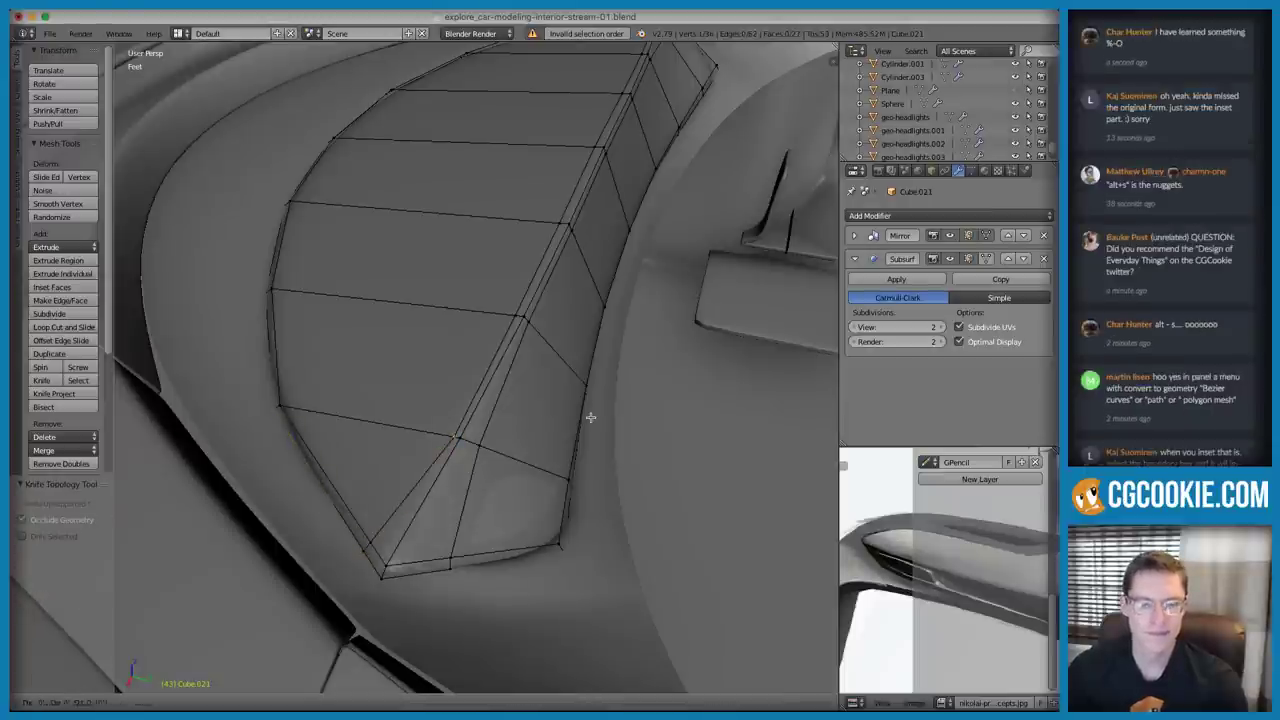
key("Tab")
Hide the reference viewer's properties, compare the sharpened panel with the overpainted dashboard sketch, and deselect everything
mouse_move(594, 420)
middle_mouse_down()
mouse_move(672, 279)
mouse_move(537, 304)
mouse_move(580, 330)
middle_mouse_up()
scroll(955, 560, "up", 2)
middle_click_drag(902, 567, 893, 559)
key("n")
scroll(991, 566, "down", 1)
middle_click_drag(996, 586, 936, 531)
scroll(968, 552, "down", 1)
middle_click_drag(462, 376, 460, 340)
key("a")
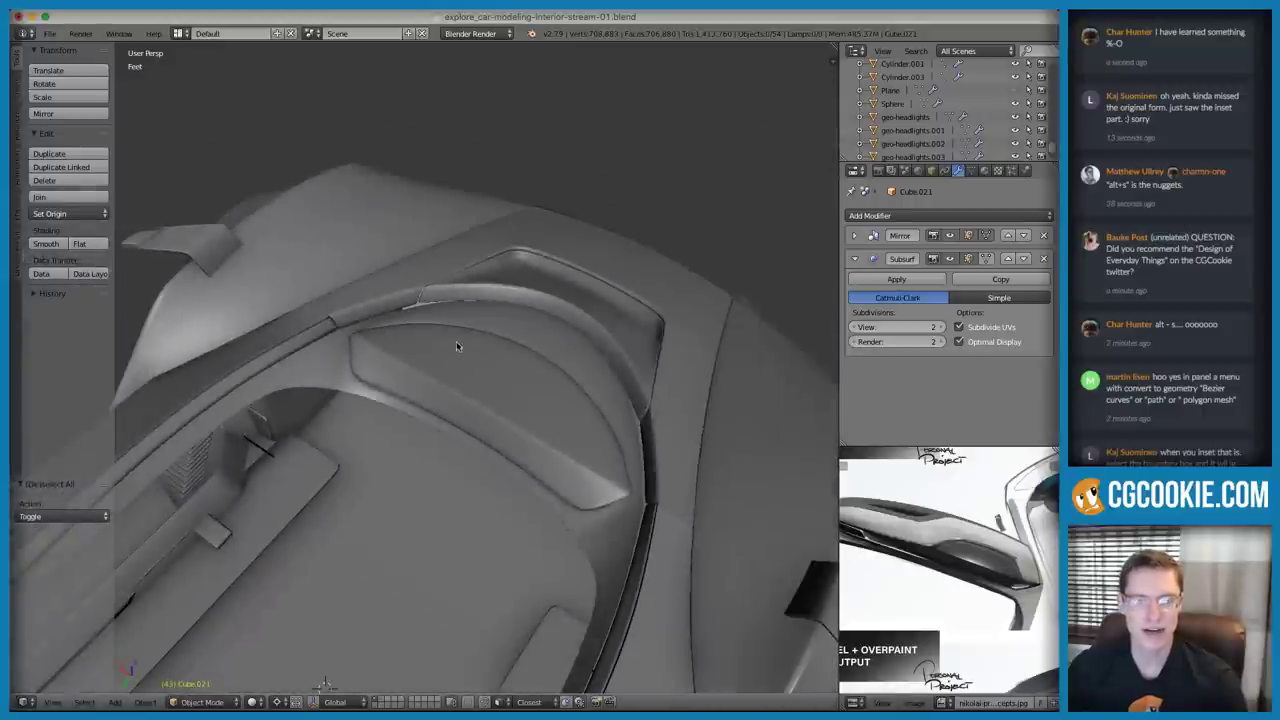
Knife a new edge across the dashboard surround's band, from its outer border to the inset panel's opening beside the pointed corner
scroll(546, 403, "down", 2)
middle_click_drag(546, 403, 543, 434)
right_click(378, 341)
scroll(379, 341, "up", 2)
key("Tab")
scroll(551, 357, "down", 1)
key("Tab")
scroll(517, 443, "up", 4)
right_click(517, 443)
scroll(527, 450, "up", 2)
key("Tab")
key("Tab")
right_click(454, 438)
key("Tab")
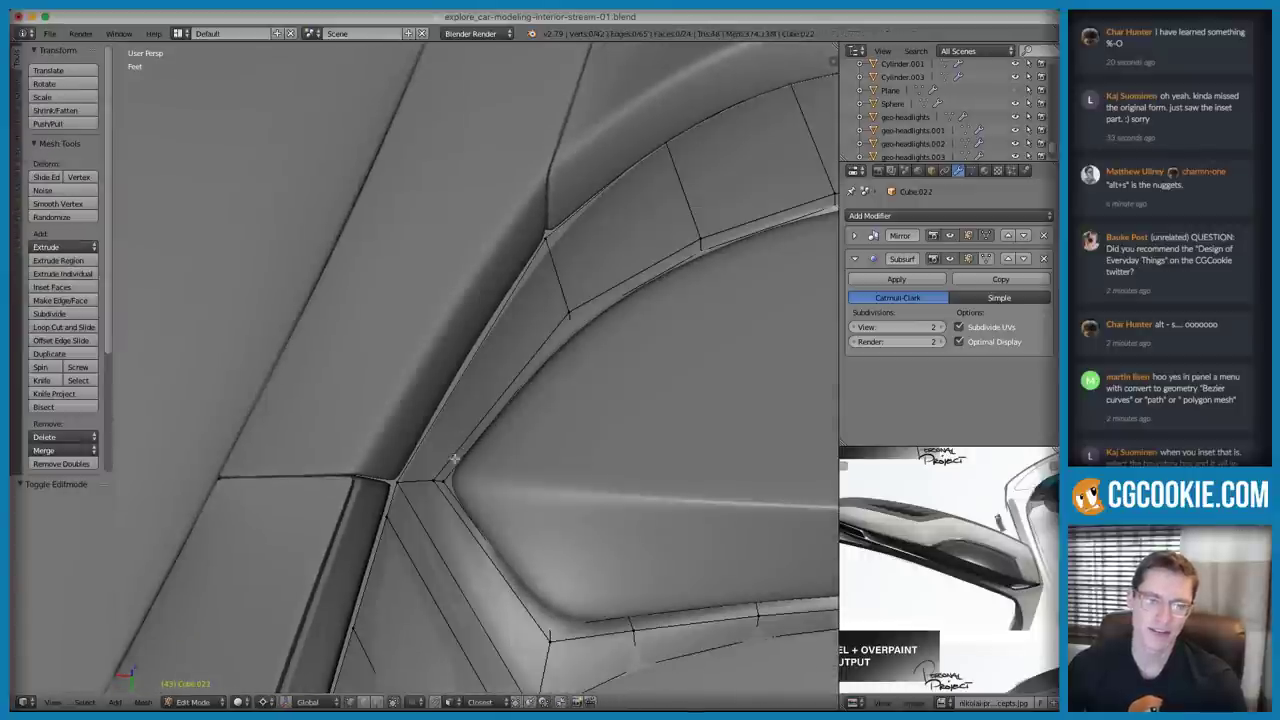
key("k")
left_click(445, 402)
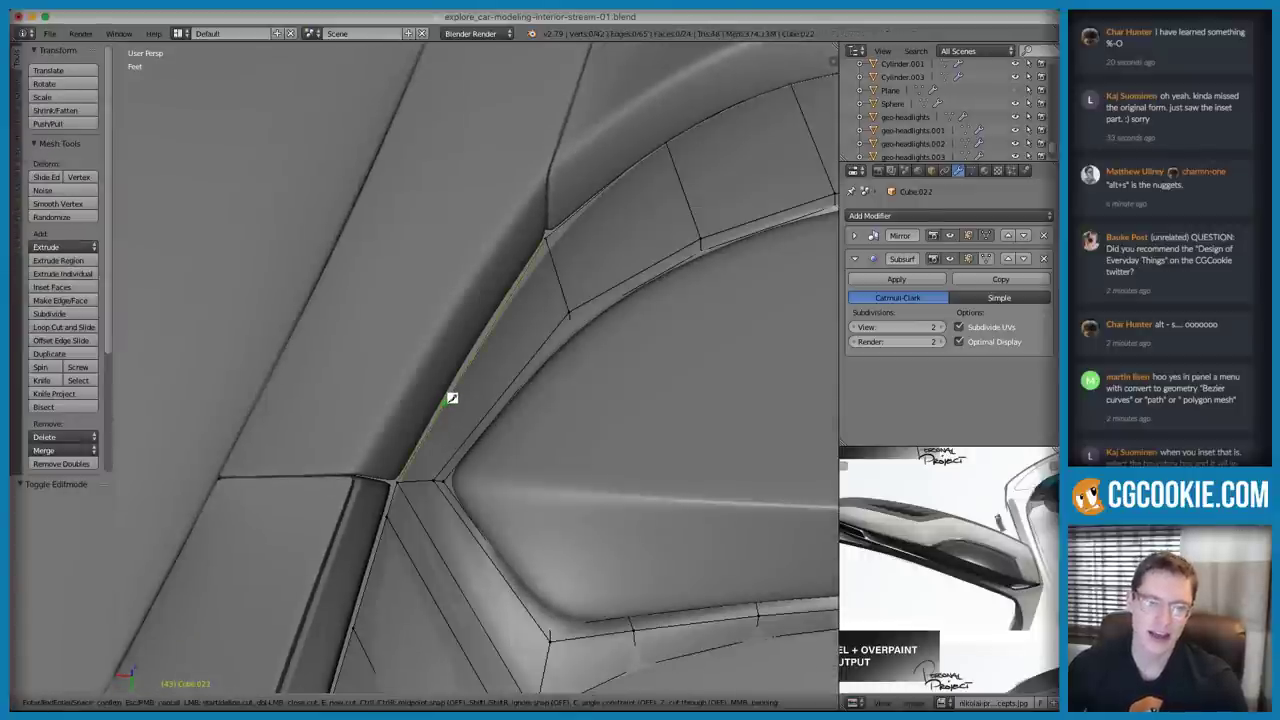
left_click(466, 446)
key("Return")
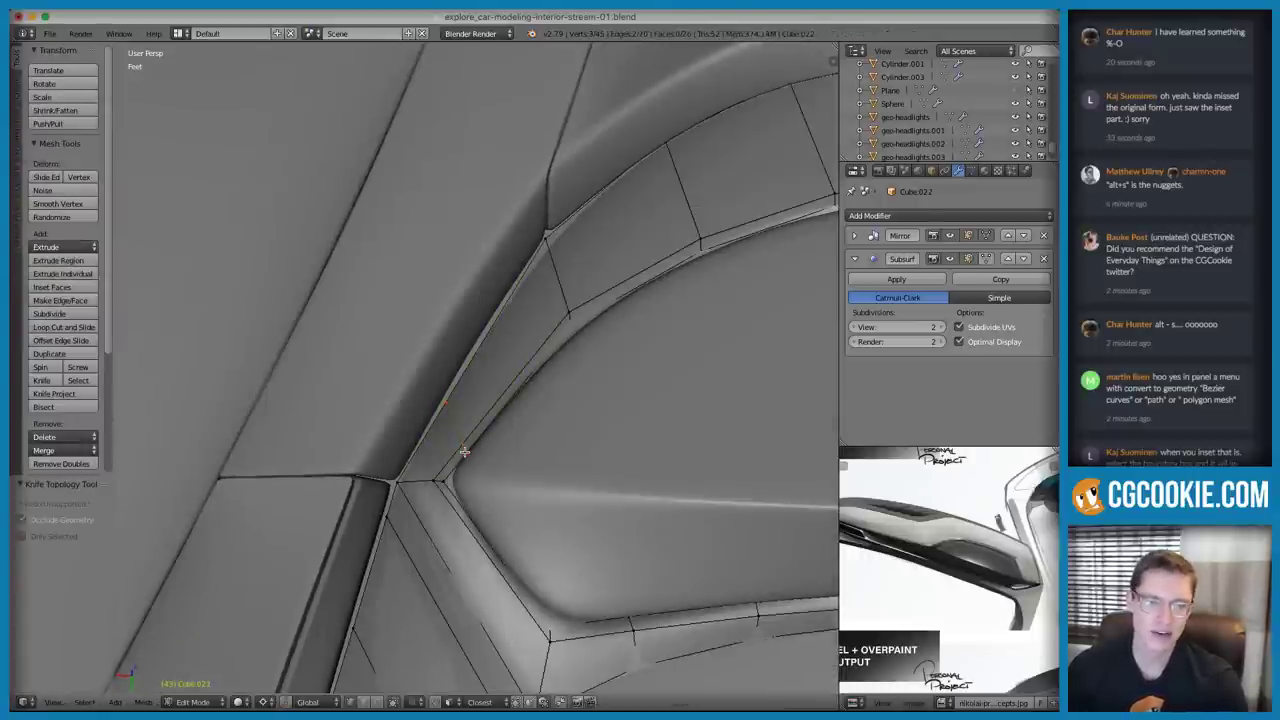
key("k")
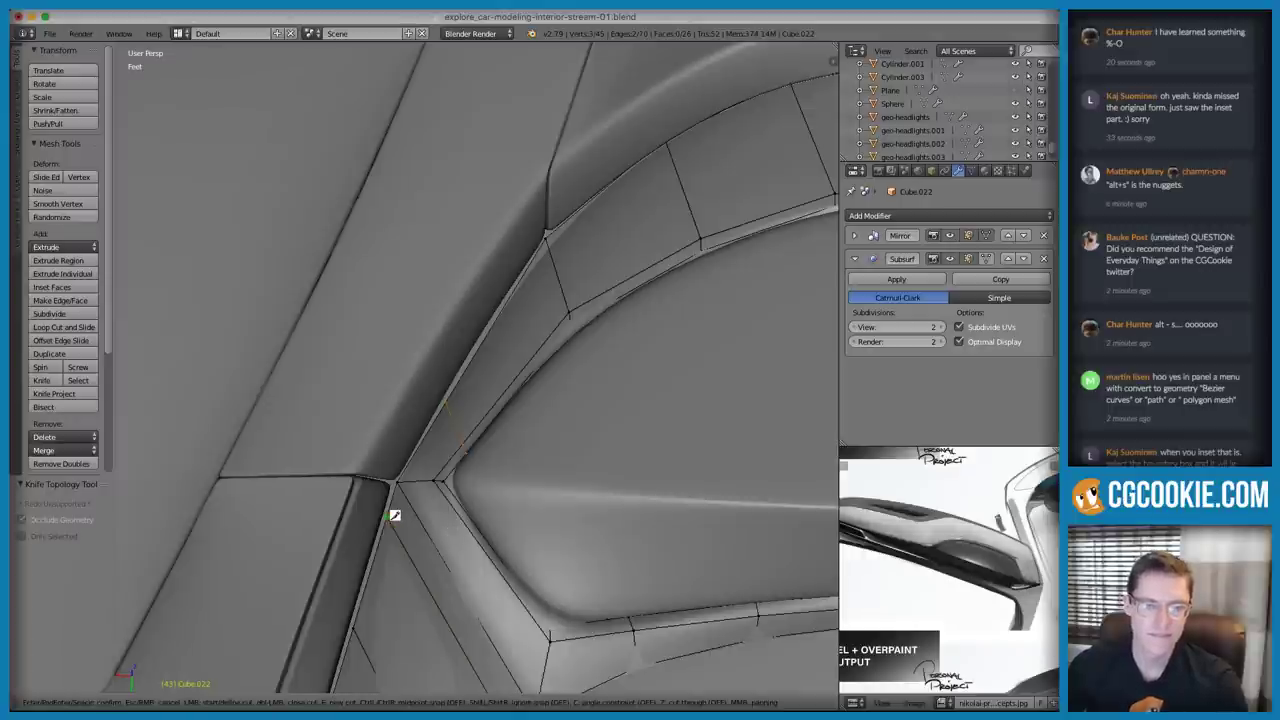
left_click(469, 519)
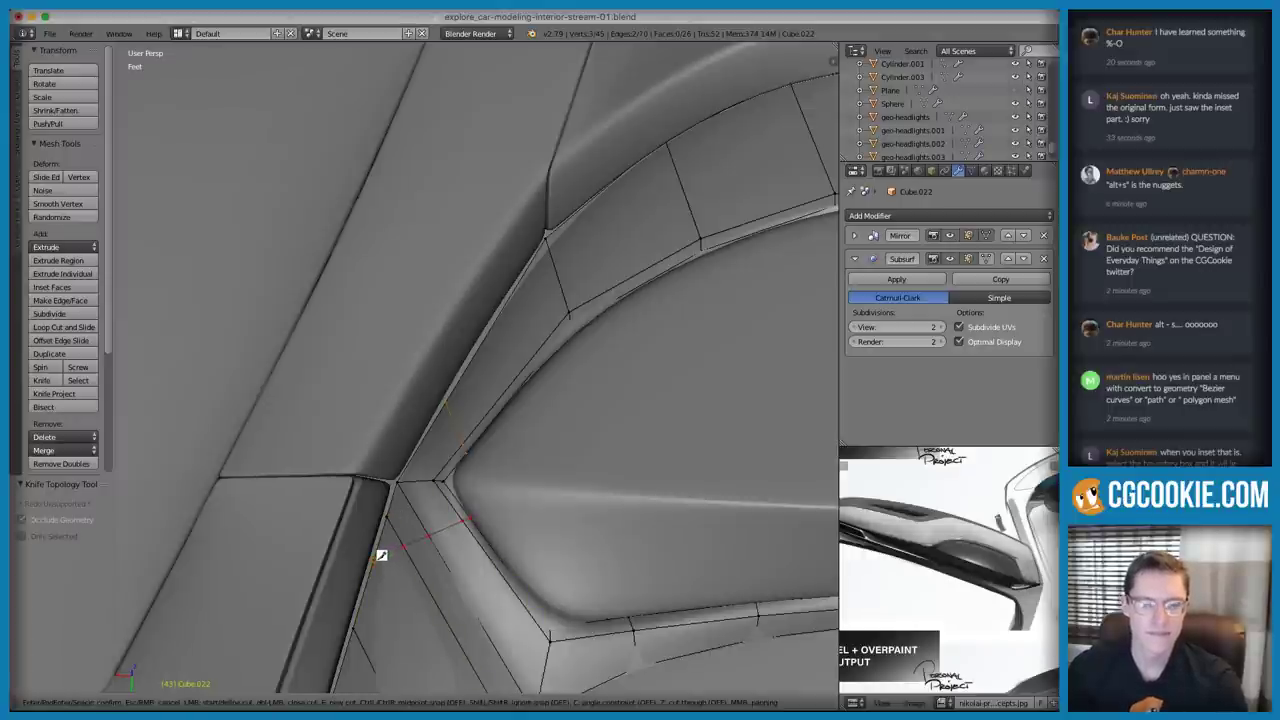
key("Escape")
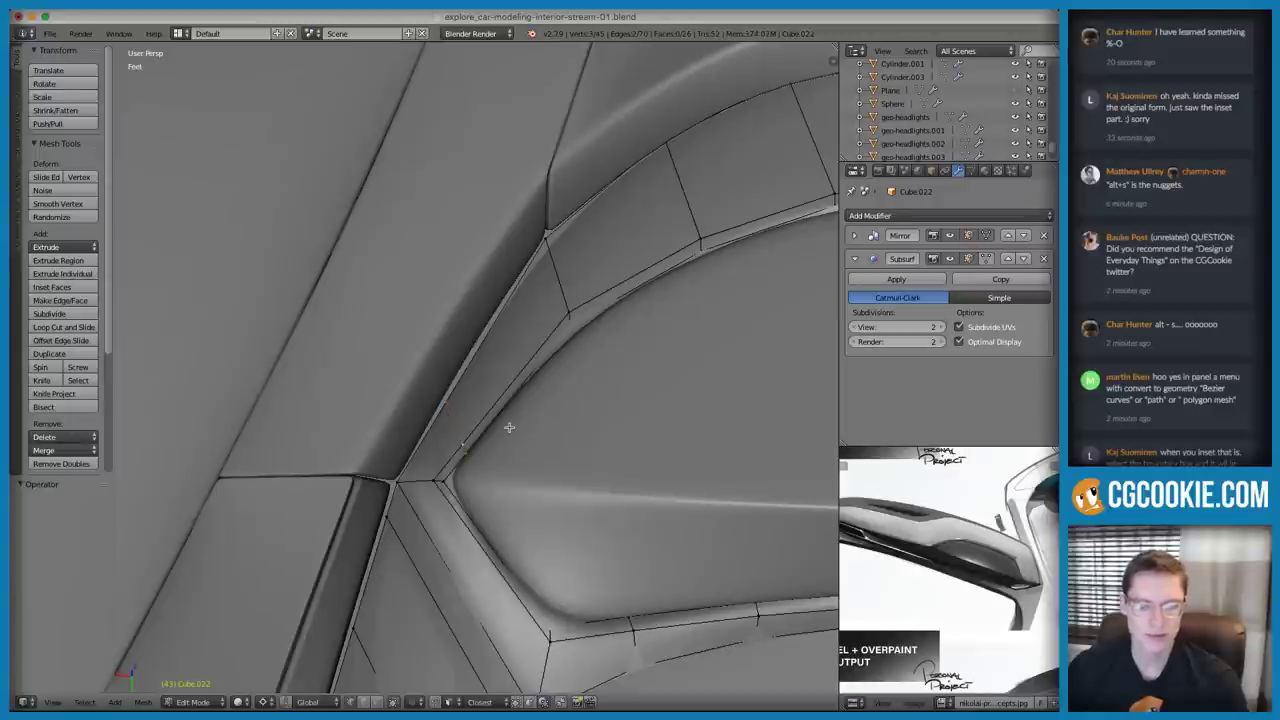
key("h")
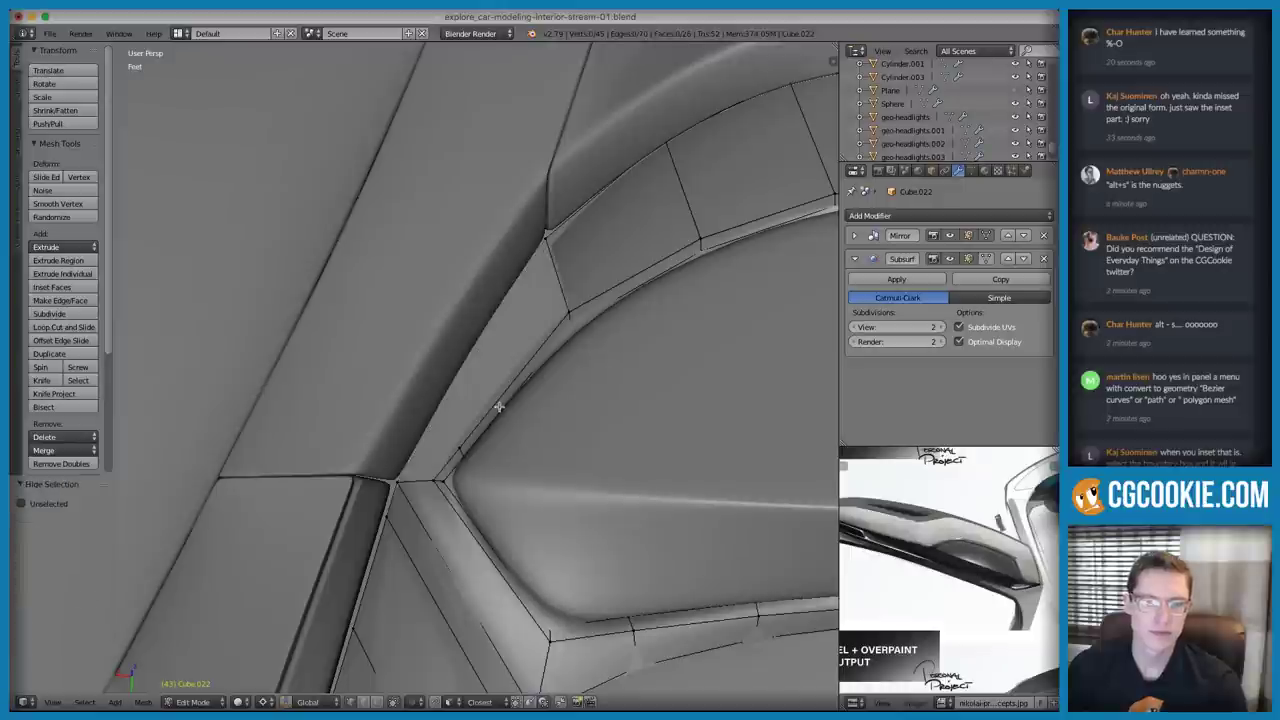
key("alt+h")
key("Tab")
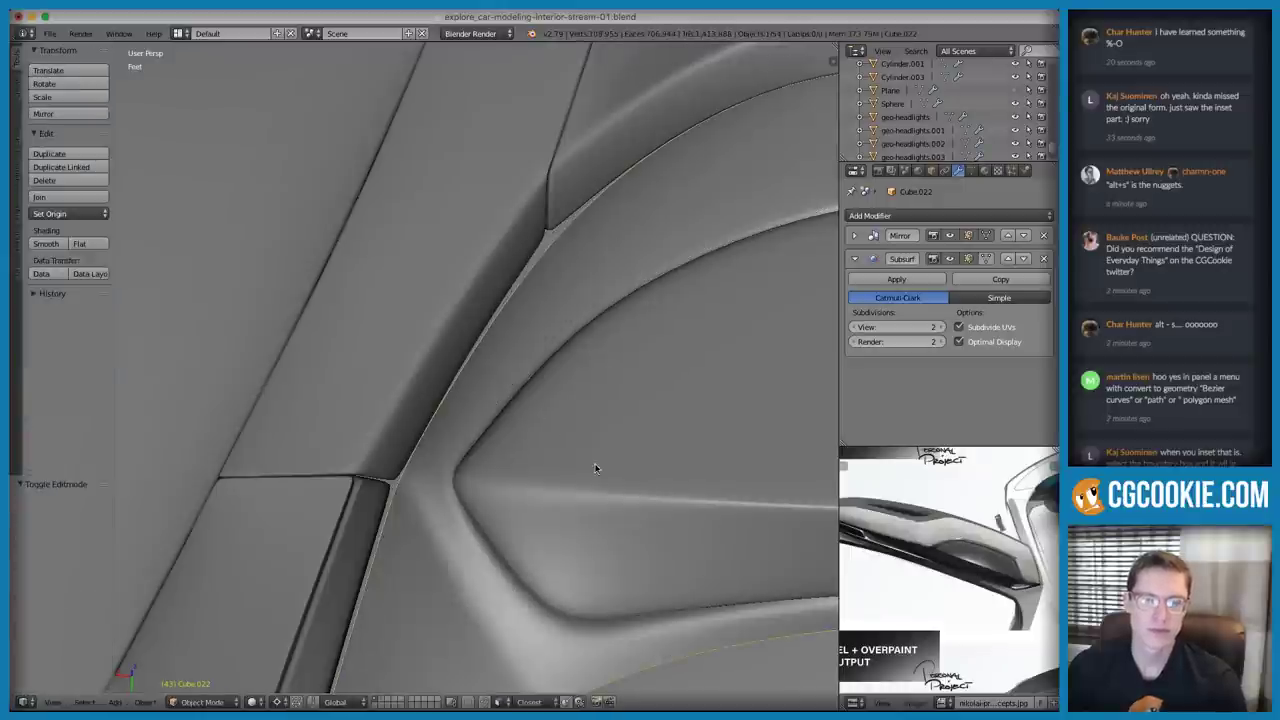
Put the inset panel into Sculpt Mode and enlarge the Grab brush radius to 266 px around its pointed corner
middle_click_drag(580, 508, 549, 423)
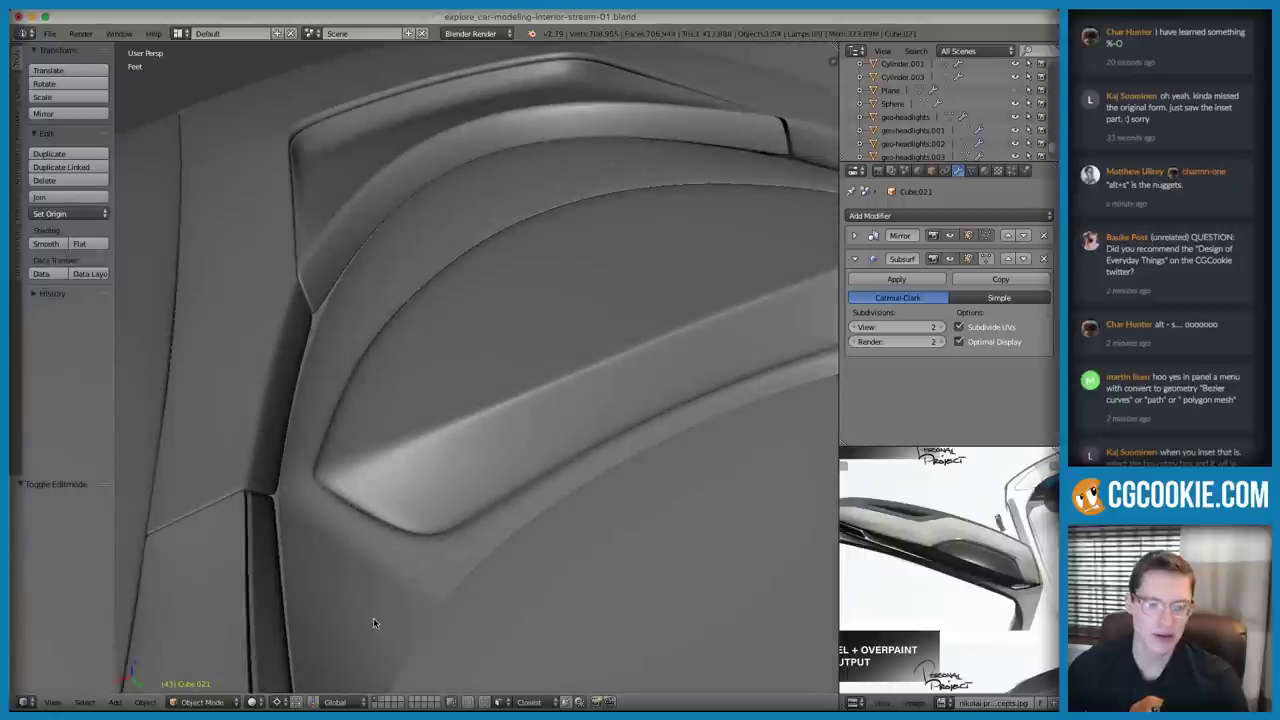
left_click(222, 703)
left_click(205, 657)
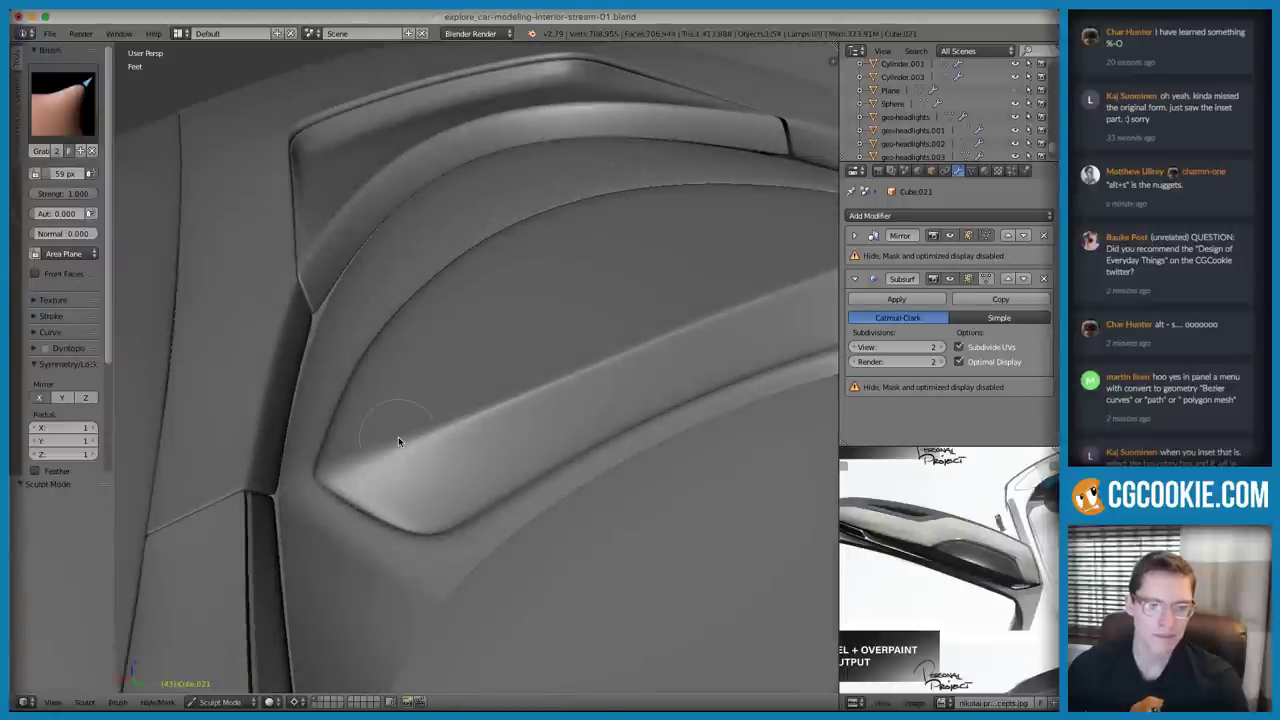
mouse_move(443, 423)
middle_mouse_down()
mouse_move(456, 482)
mouse_move(410, 476)
mouse_move(448, 378)
mouse_move(516, 401)
mouse_move(443, 417)
mouse_move(468, 460)
middle_mouse_up()
key("f")
left_click(381, 467)
key("f")
left_click(508, 378)
Try to move the inset panel's pointed corner in Edit Mode with proportional editing enabled
key("Tab")
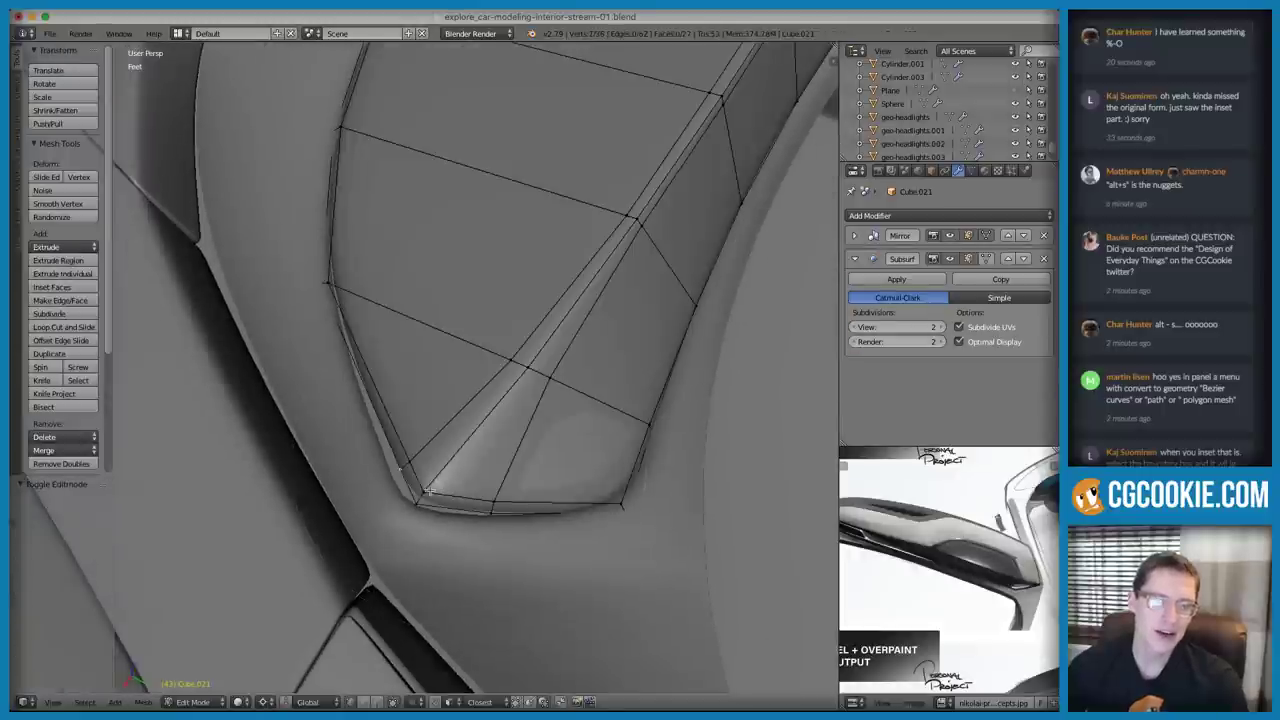
key("o")
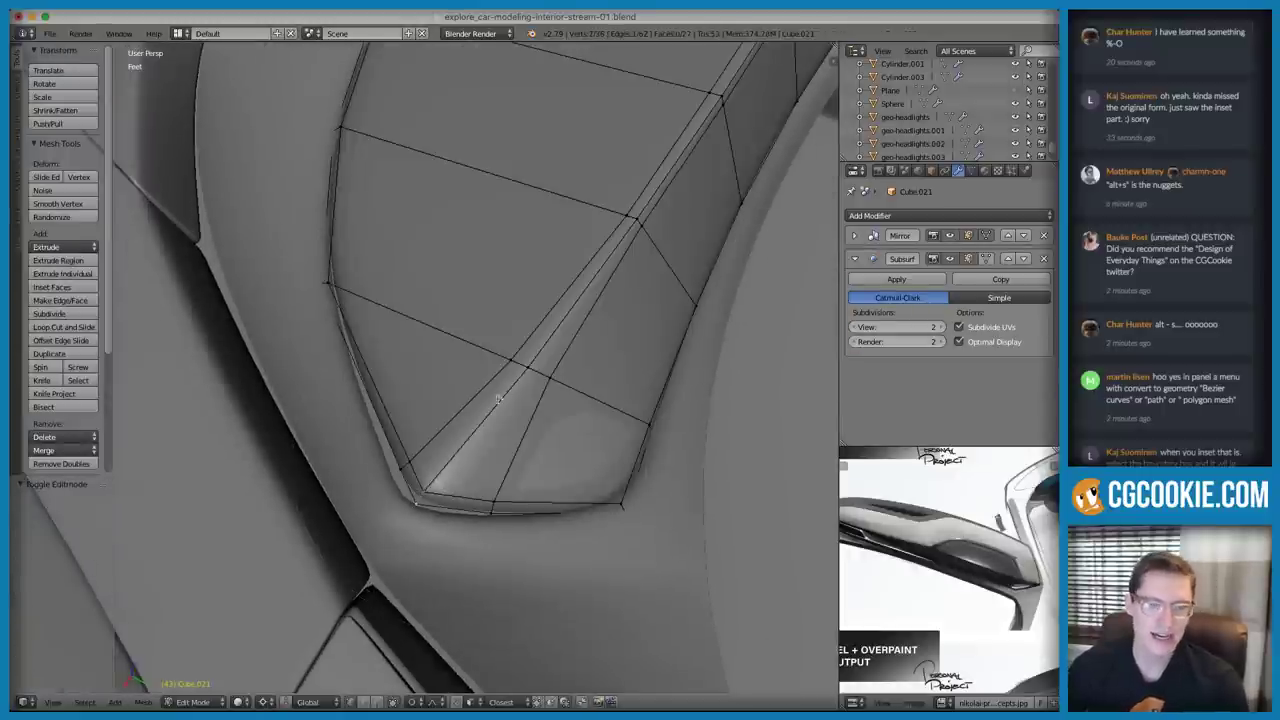
key("g")
scroll(494, 400, "up", 5)
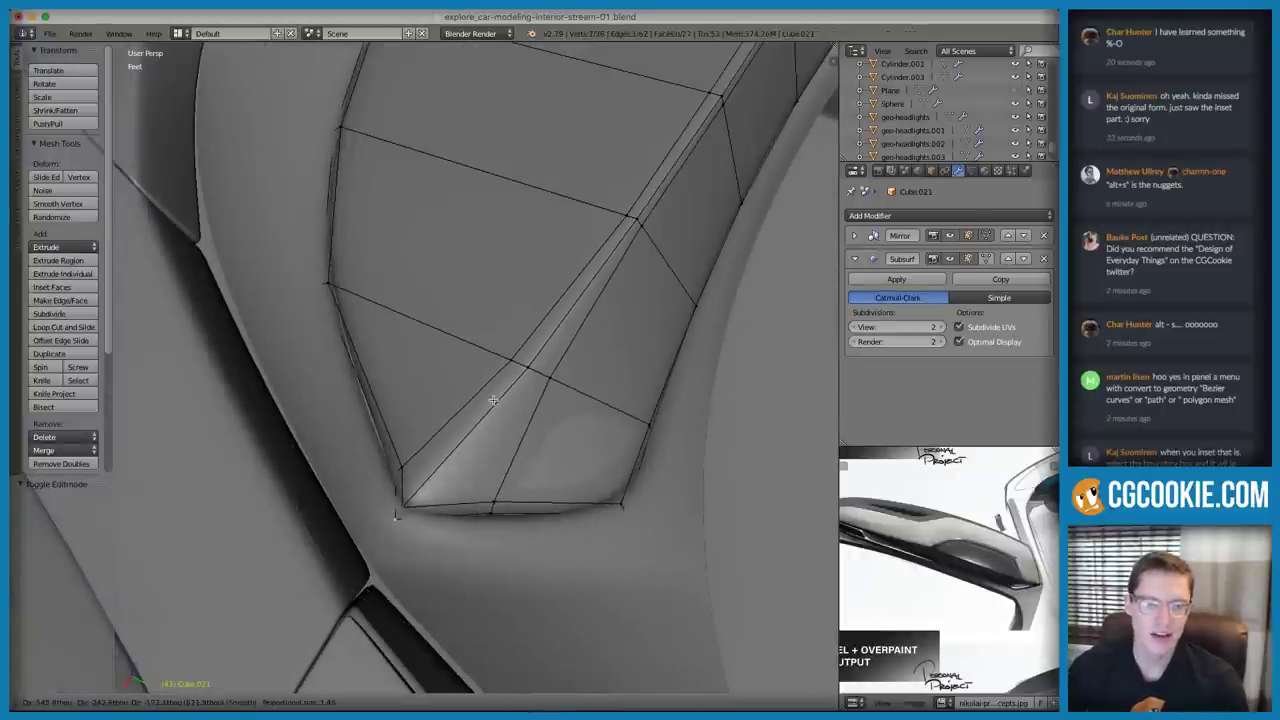
left_click(493, 399)
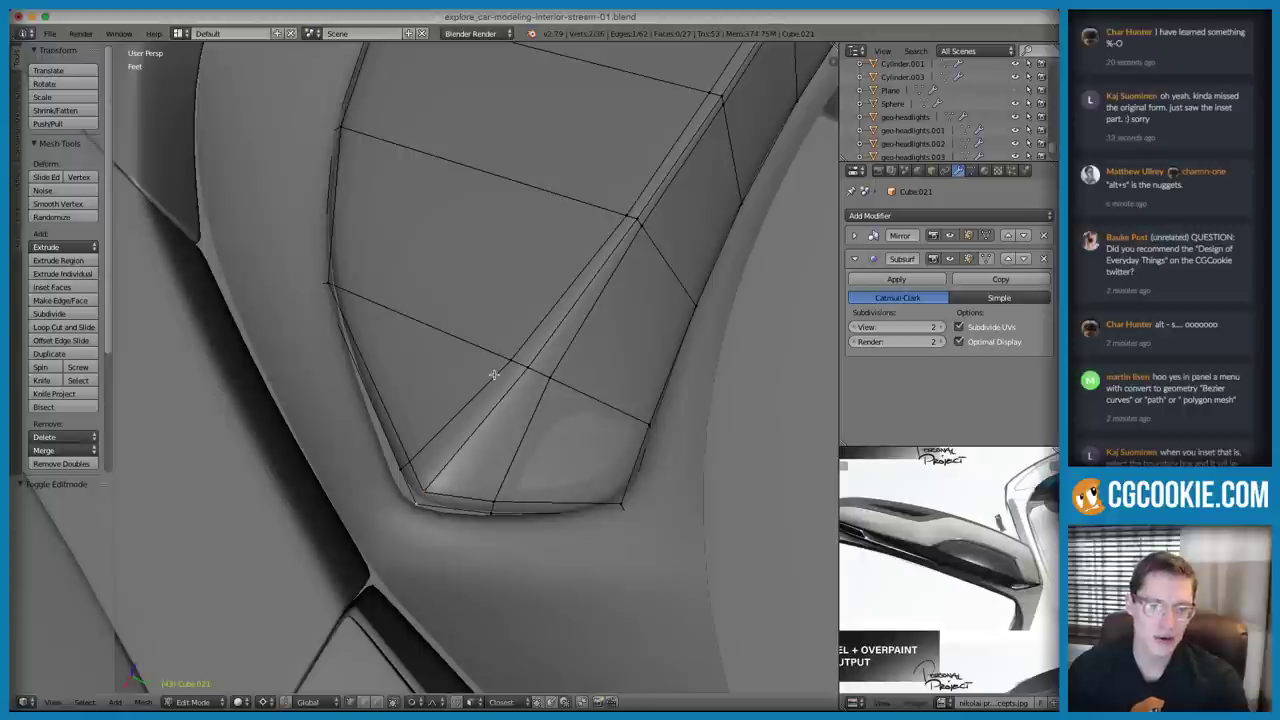
key("Tab")
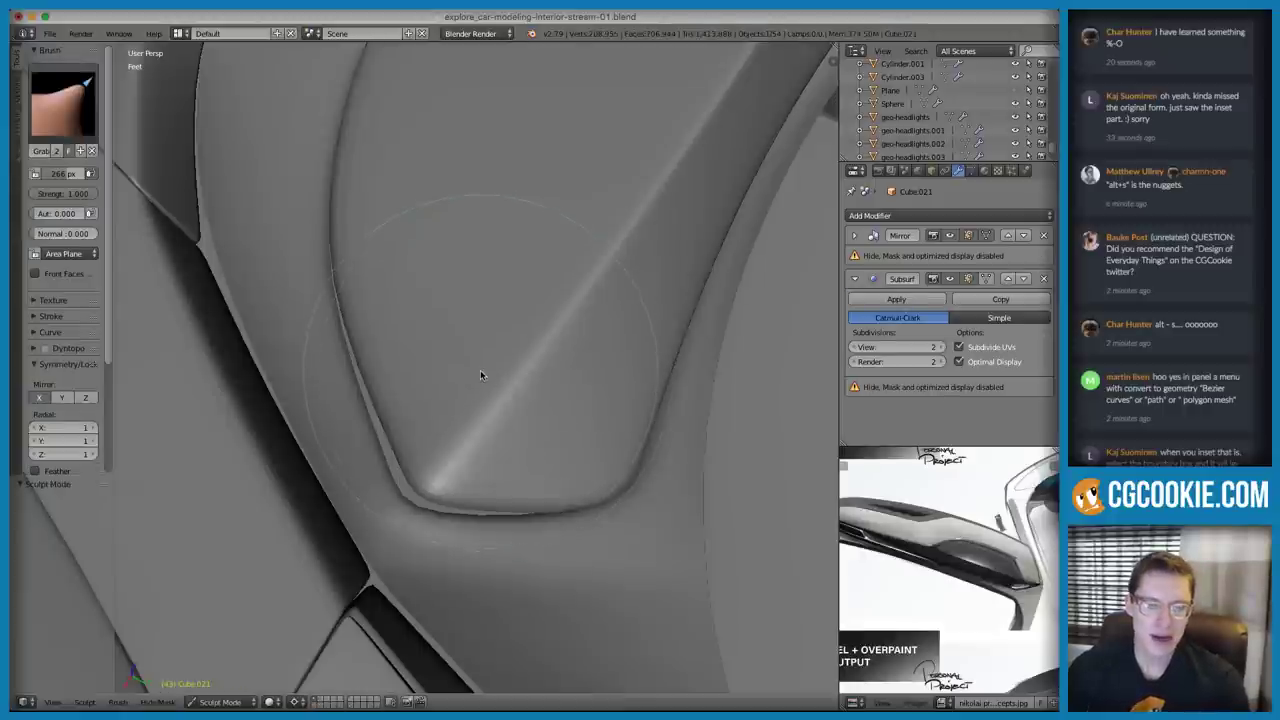
Set the Grab brush radius to 291 px, pull the inset panel's pointed corner outward, and return to Object Mode
key("f")
left_click(474, 420)
left_click_drag(412, 481, 404, 494)
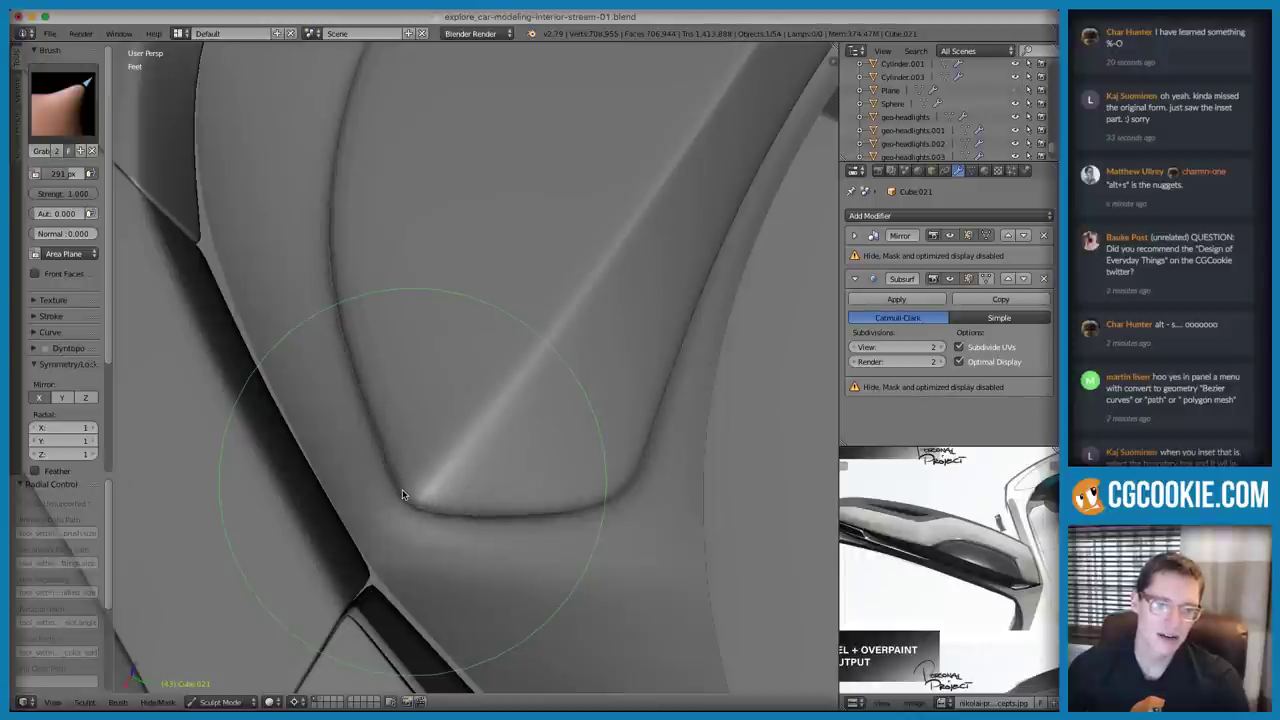
mouse_move(483, 460)
middle_mouse_down()
mouse_move(503, 423)
mouse_move(517, 435)
mouse_move(471, 460)
mouse_move(473, 447)
mouse_move(511, 463)
mouse_move(503, 434)
mouse_move(528, 422)
mouse_move(433, 467)
mouse_move(452, 445)
middle_mouse_up()
left_click(226, 703)
left_click(222, 686)
middle_click_drag(546, 417, 557, 332)
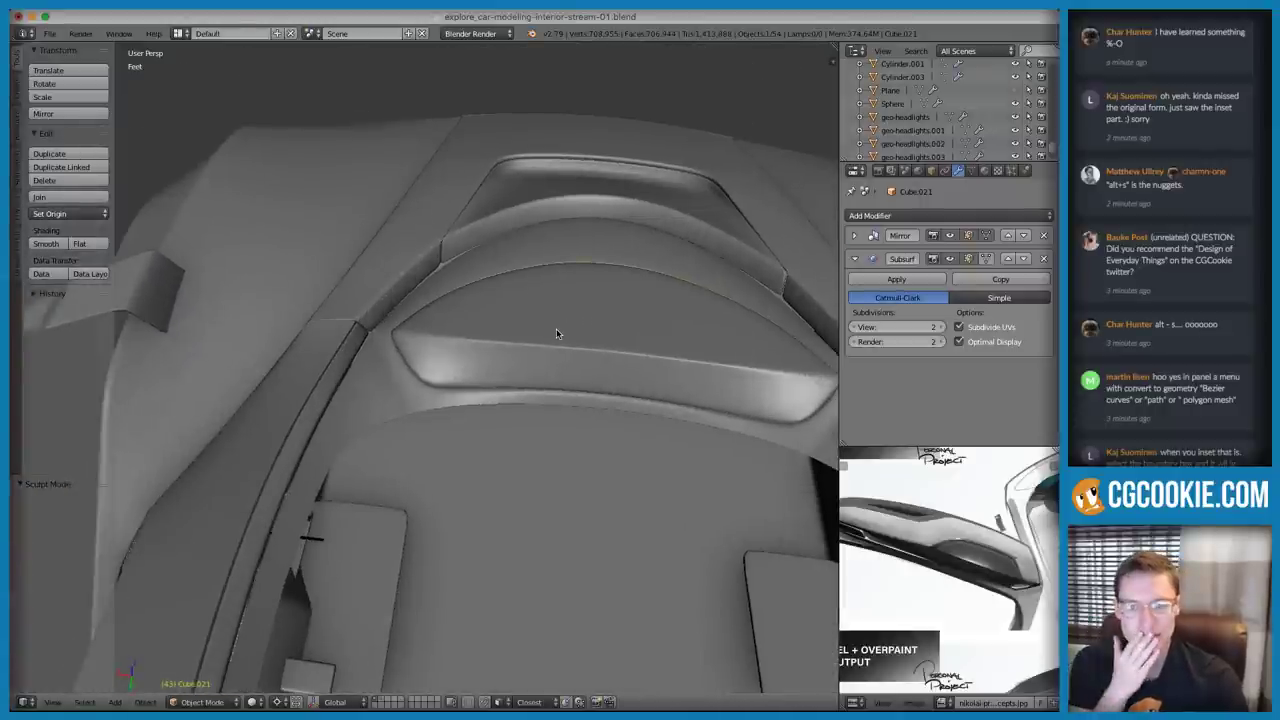
Extrude the dashboard surround's outer border edges in place, working in the top wireframe view
middle_click_drag(546, 320, 535, 341)
right_click(484, 262)
scroll(483, 257, "up", 4)
key("Tab")
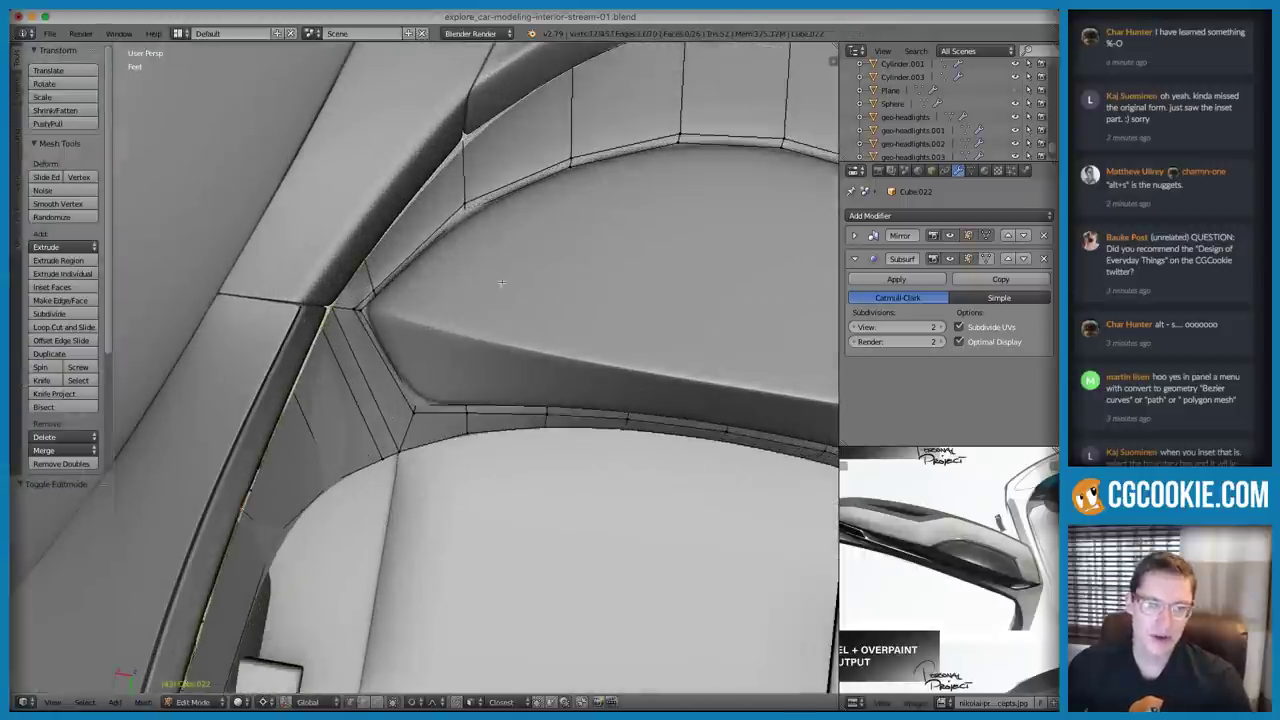
key("Tab")
middle_click_drag(501, 283, 363, 325)
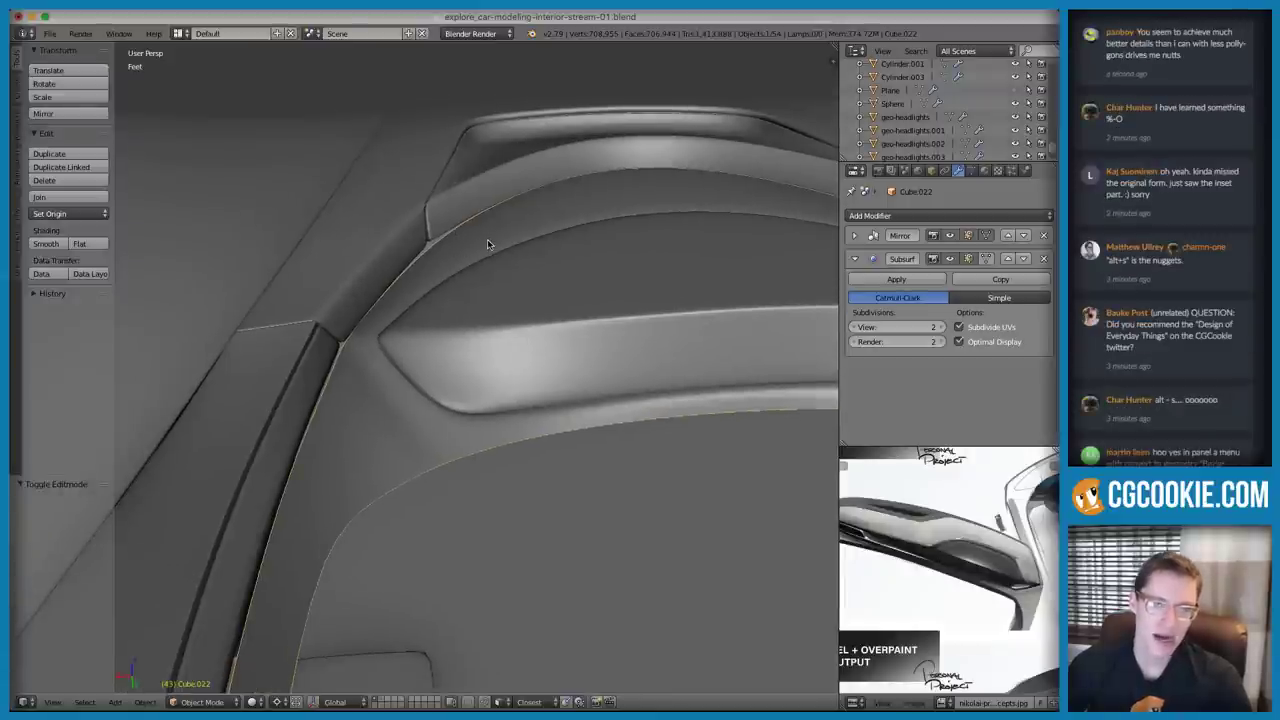
key("Tab")
middle_click_drag(488, 244, 509, 246)
key("KP_7")
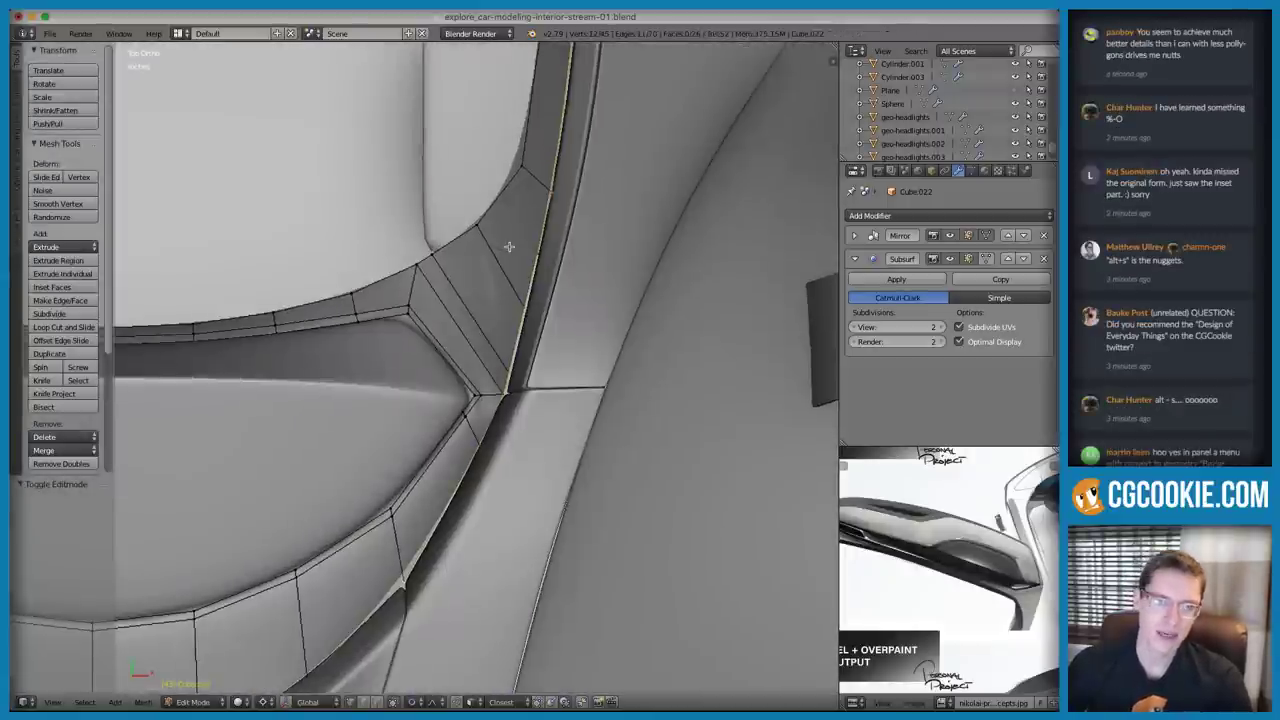
middle_click_drag(574, 200, 562, 320, "ctrl")
middle_click_drag(490, 279, 562, 309, "shift")
key("z")
key("e")
right_click(575, 286)
Disable proportional editing and scale the extruded border outward by 1.091
key("s")
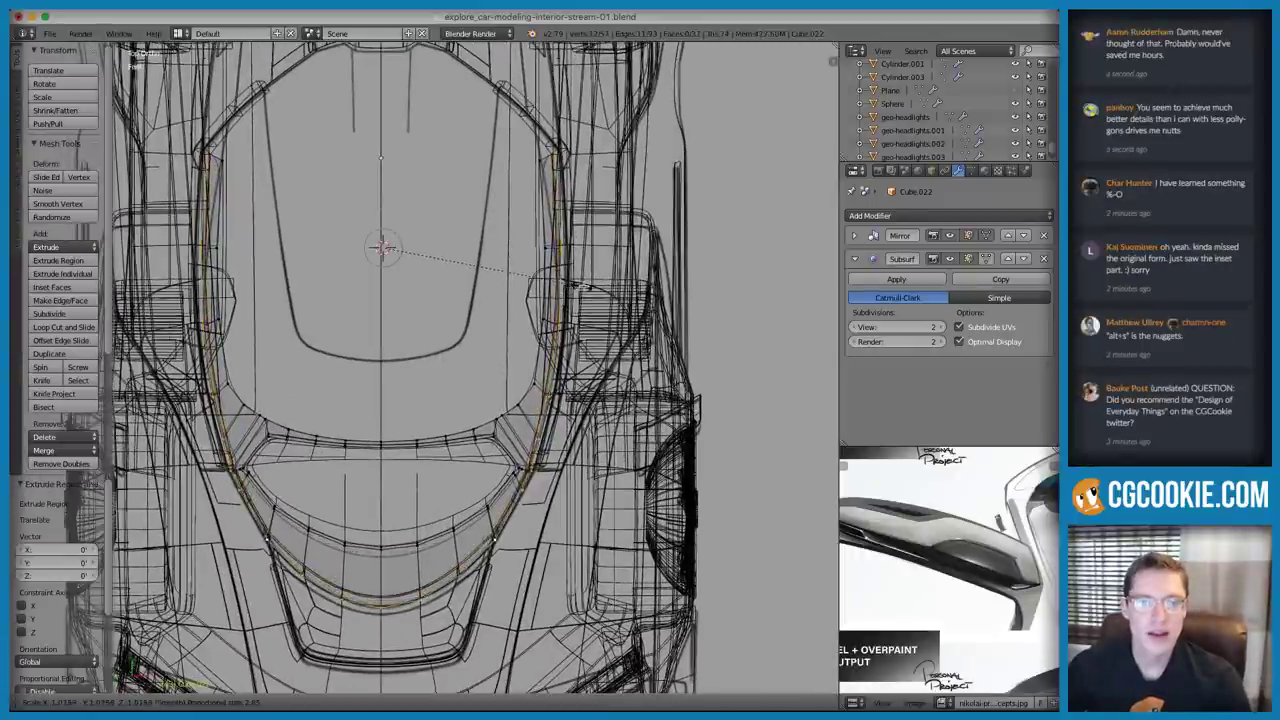
right_click(586, 286)
key("o")
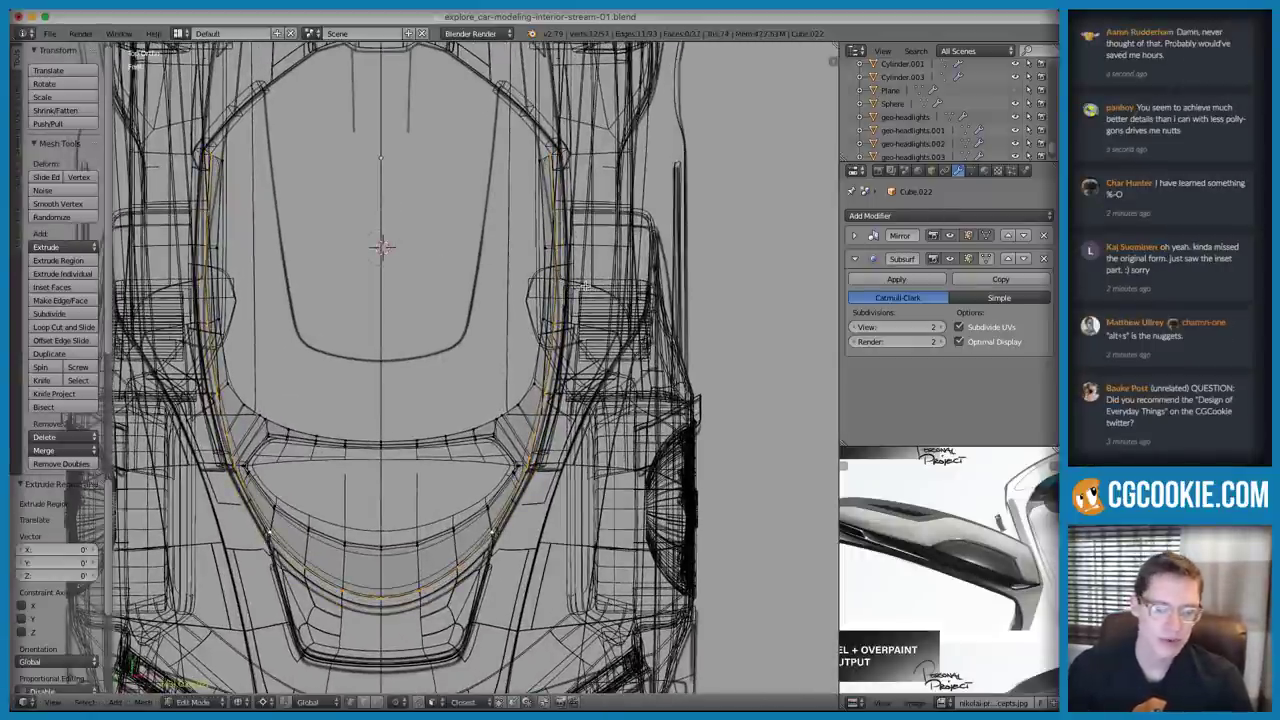
key("s")
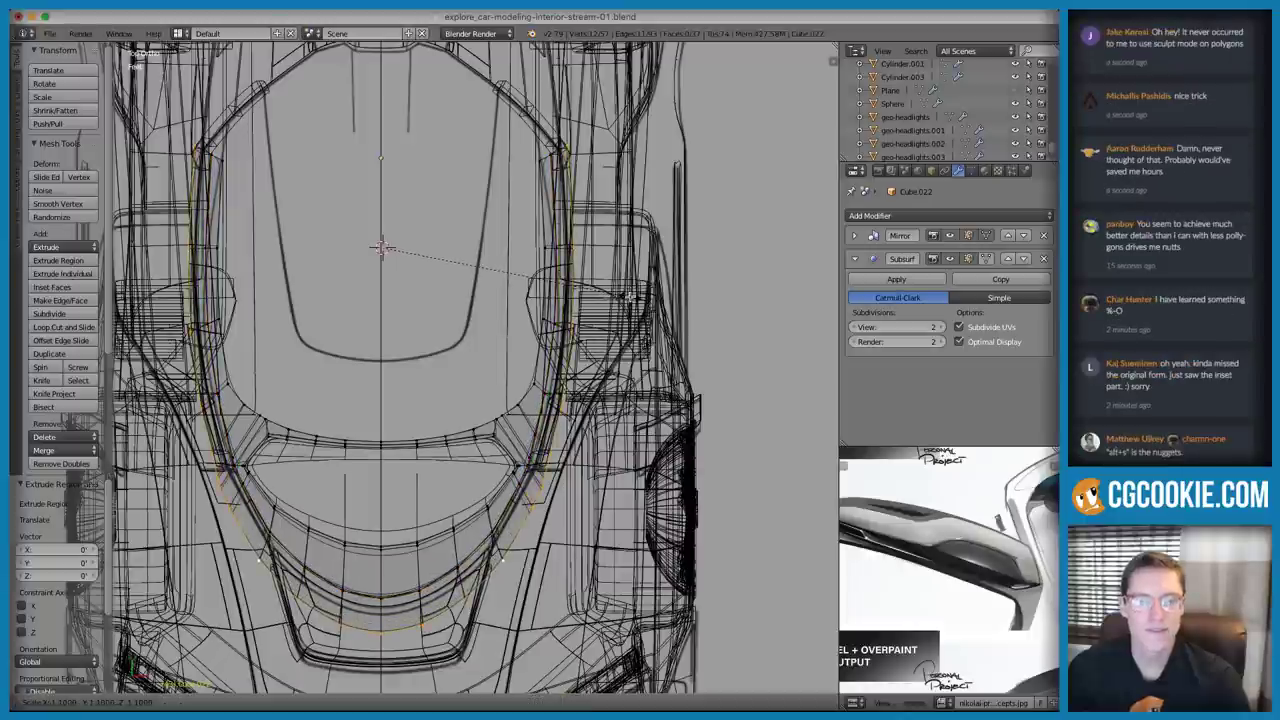
left_click(381, 247)
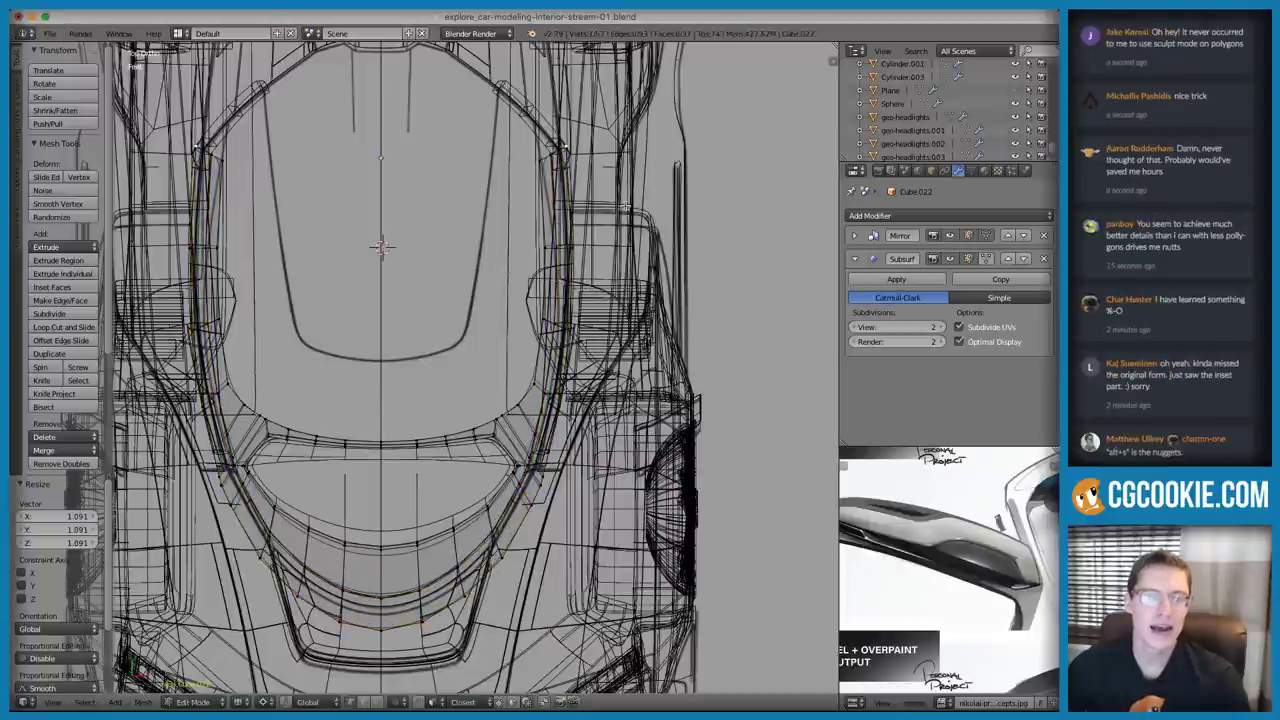
Slide the extruded border's end vertex by a factor of 0.066 and return to solid shading
key("shift+v")
left_click(381, 247)
key("z")
mouse_move(381, 247)
middle_mouse_down()
mouse_move(374, 223)
mouse_move(370, 310)
middle_mouse_up()
Lower the whole extruded border loop along the Z axis beneath the cabin rim, and leave Edit Mode
right_click(589, 180, "alt")
middle_click_drag(598, 285, 606, 198)
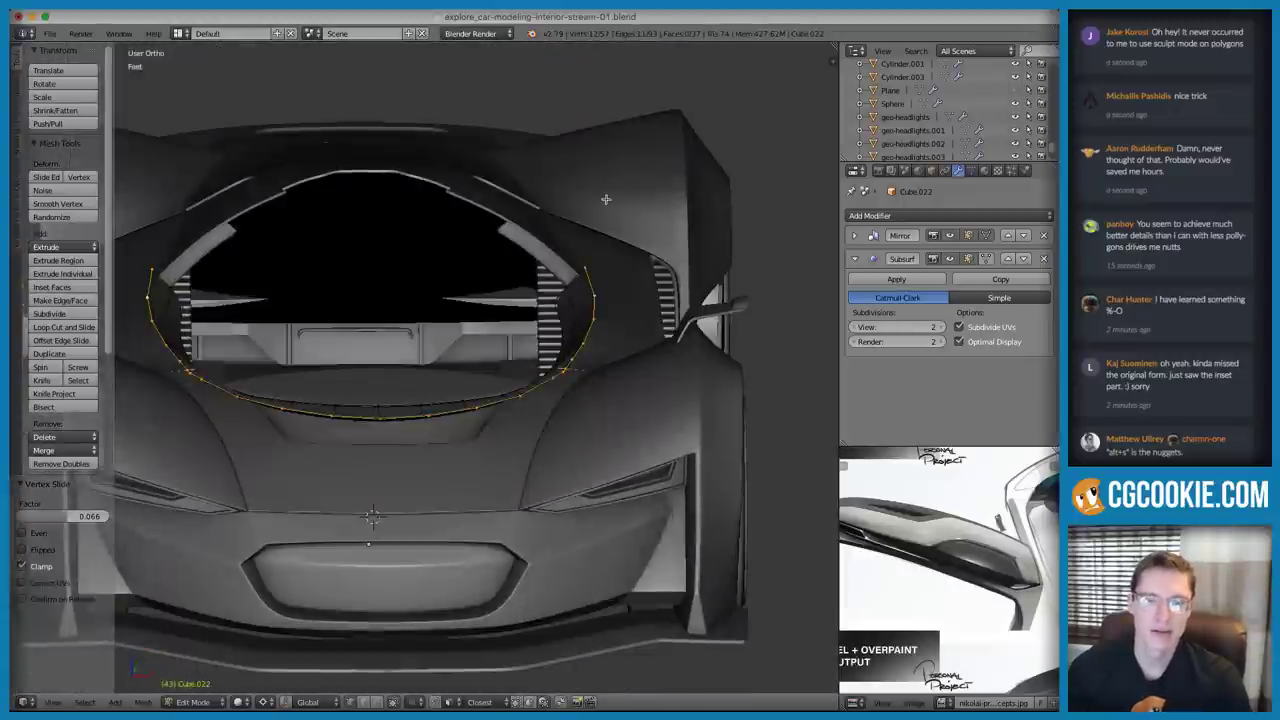
middle_click_drag(606, 250, 630, 240)
middle_click_drag(640, 340, 649, 295, "ctrl")
key("g")
key("z")
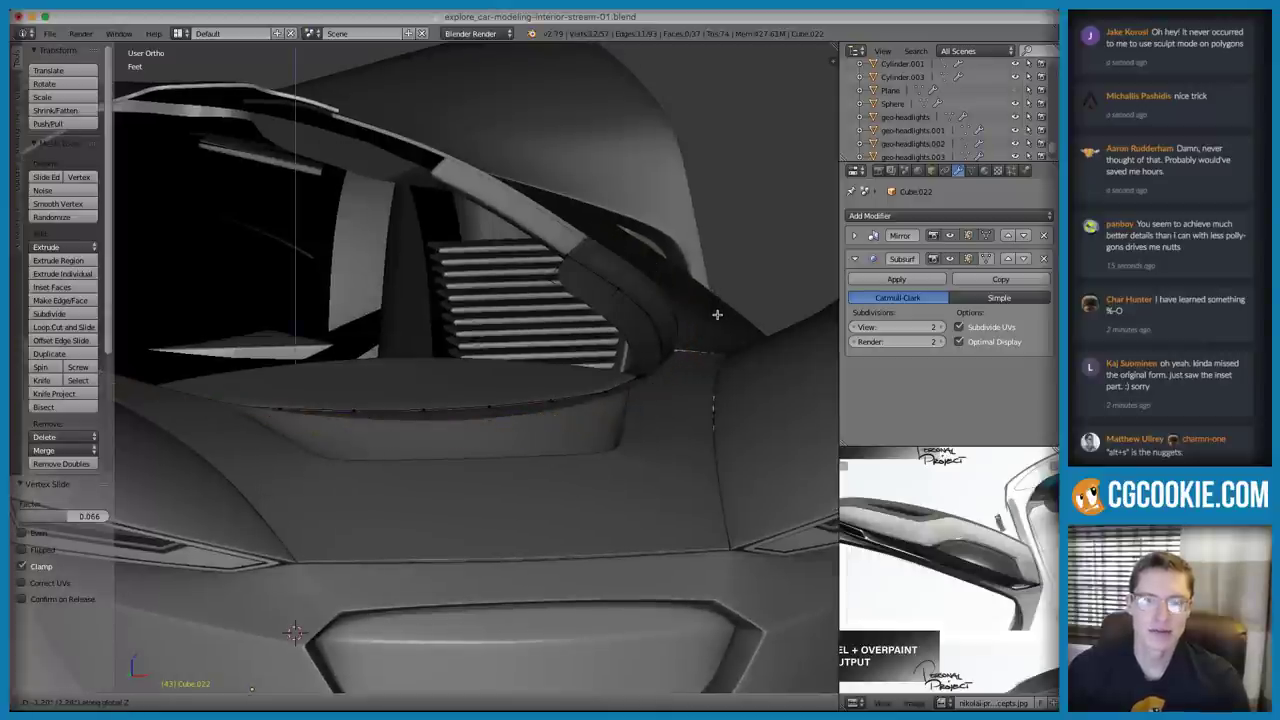
left_click(717, 319)
middle_click_drag(650, 298, 690, 290)
key("Tab")
Deselect everything, switch to perspective, and compare the dashboard's joint with the cabin rim against the reference sketches
mouse_move(574, 275)
middle_mouse_down()
mouse_move(623, 300)
mouse_move(663, 266)
mouse_move(686, 346)
mouse_move(715, 312)
mouse_move(531, 331)
mouse_move(543, 280)
mouse_move(541, 313)
mouse_move(557, 278)
middle_mouse_up()
key("a")
scroll(557, 278, "down", 2)
key("KP_5")
middle_click_drag(424, 304, 397, 280)
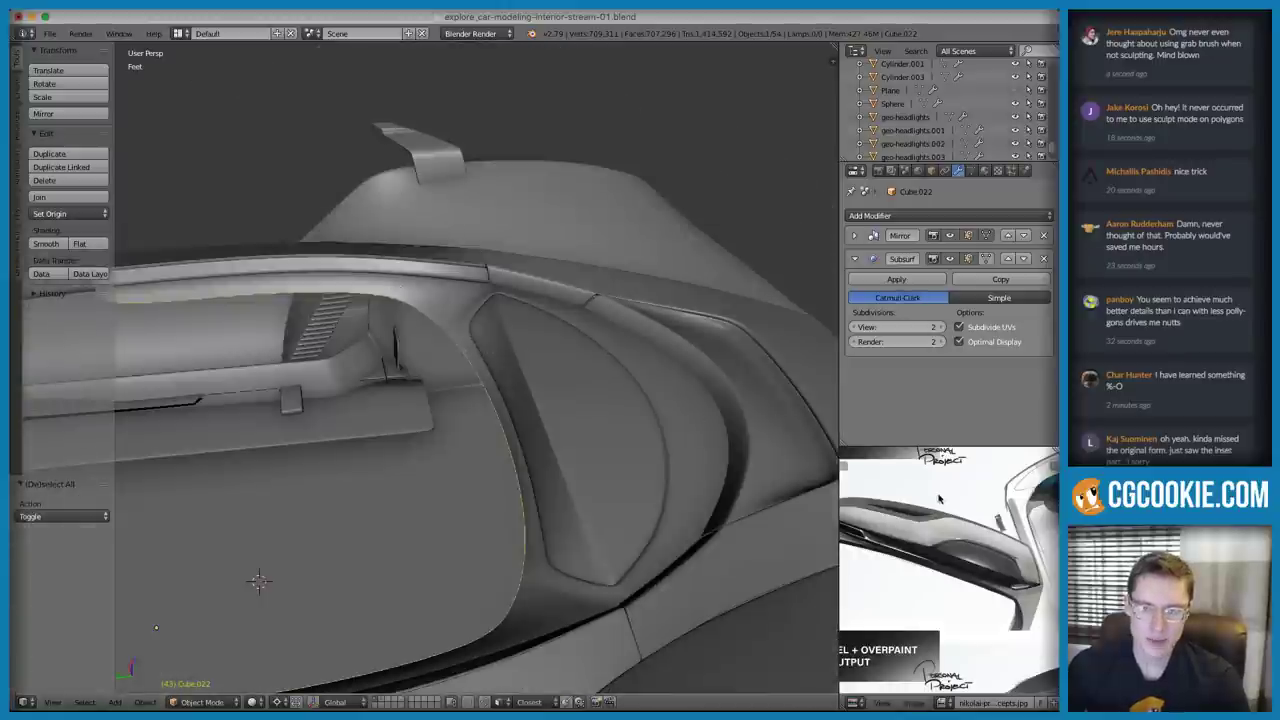
middle_click_drag(341, 390, 398, 342)
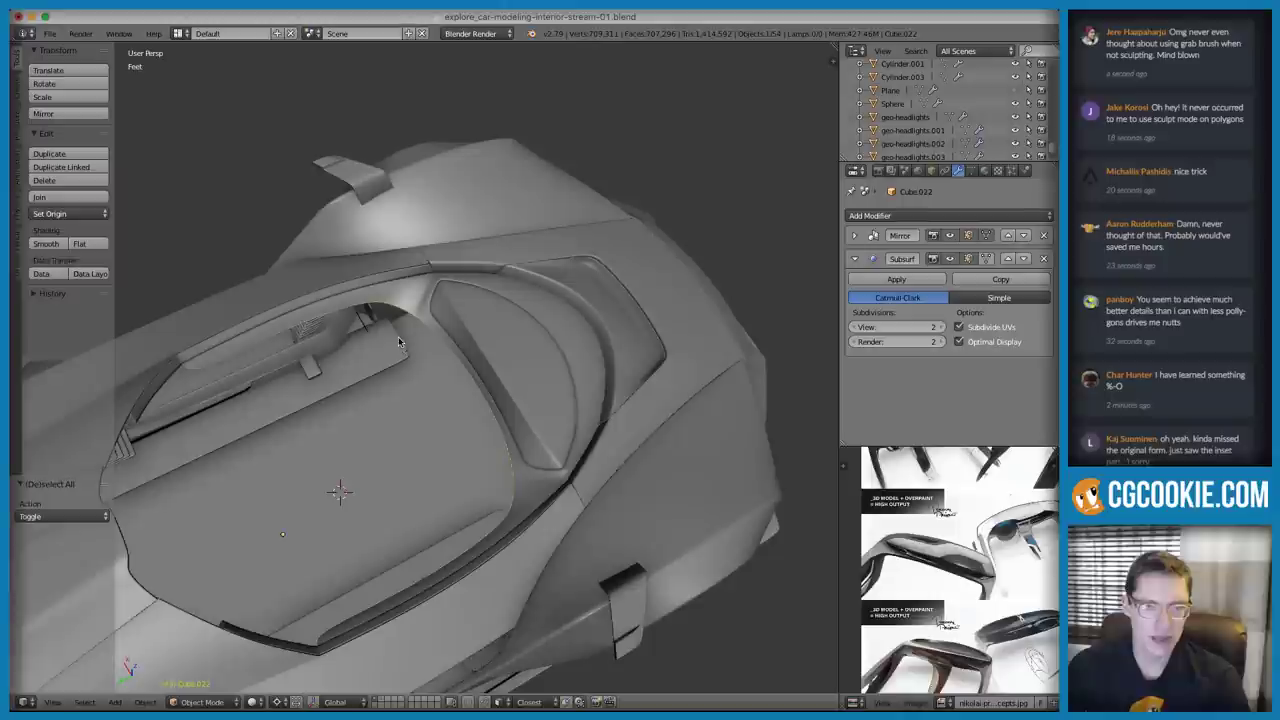
Sketch two rounded Grease Pencil outlines over the cabin floor and remove their layer
mouse_move(392, 332)
left_mouse_down()
mouse_move(231, 437)
mouse_move(408, 362)
left_mouse_up()
mouse_move(415, 435)
left_mouse_down()
mouse_move(325, 560)
mouse_move(420, 430)
left_mouse_up()
key("n")
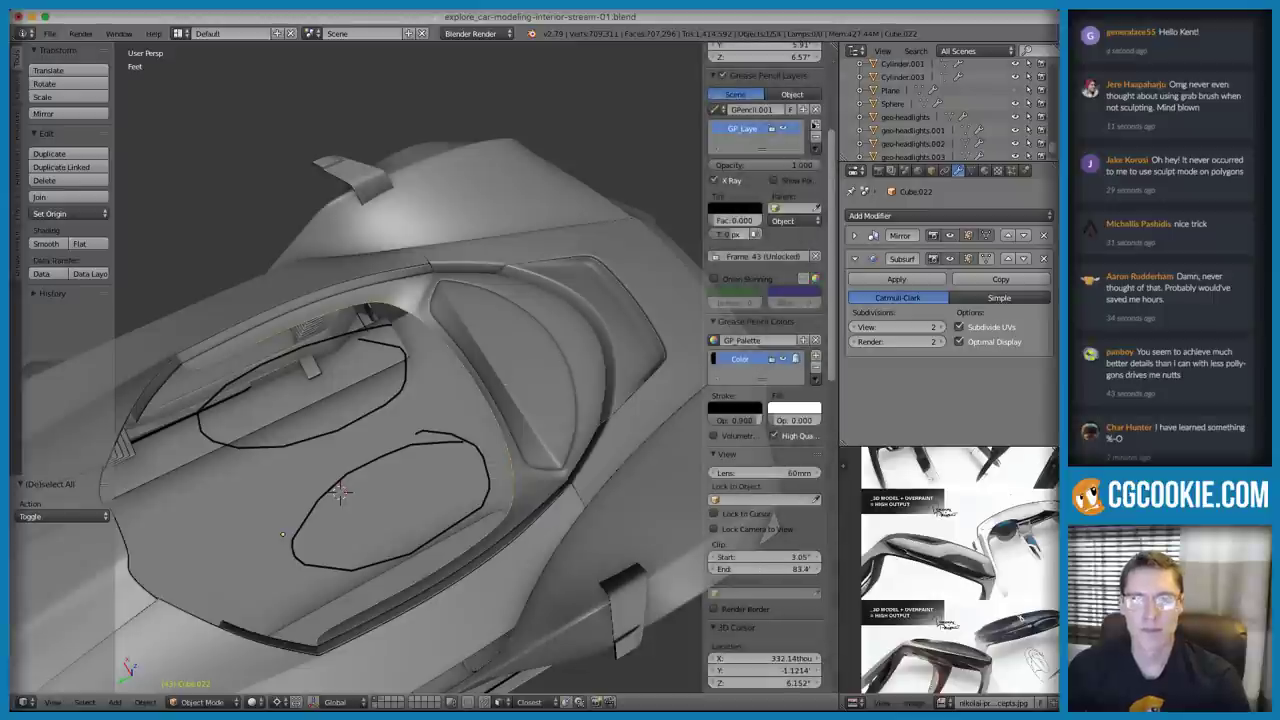
left_click(816, 138)
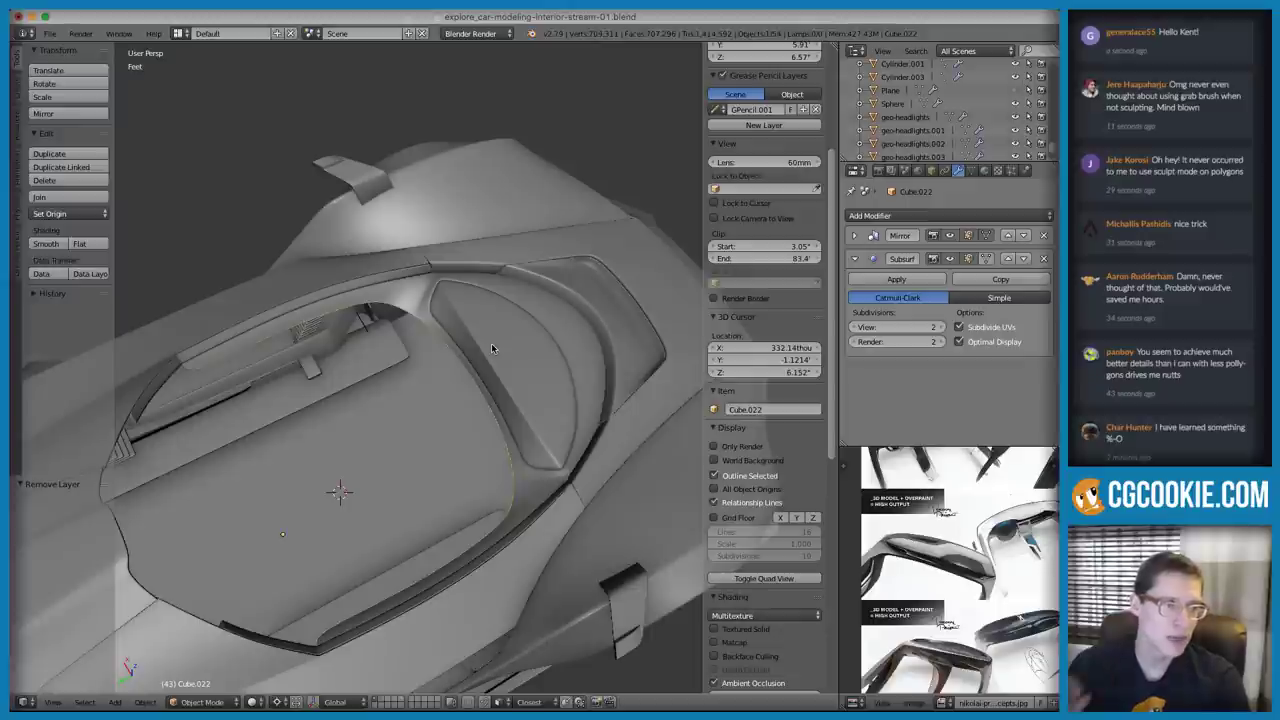
left_click(1213, 33)
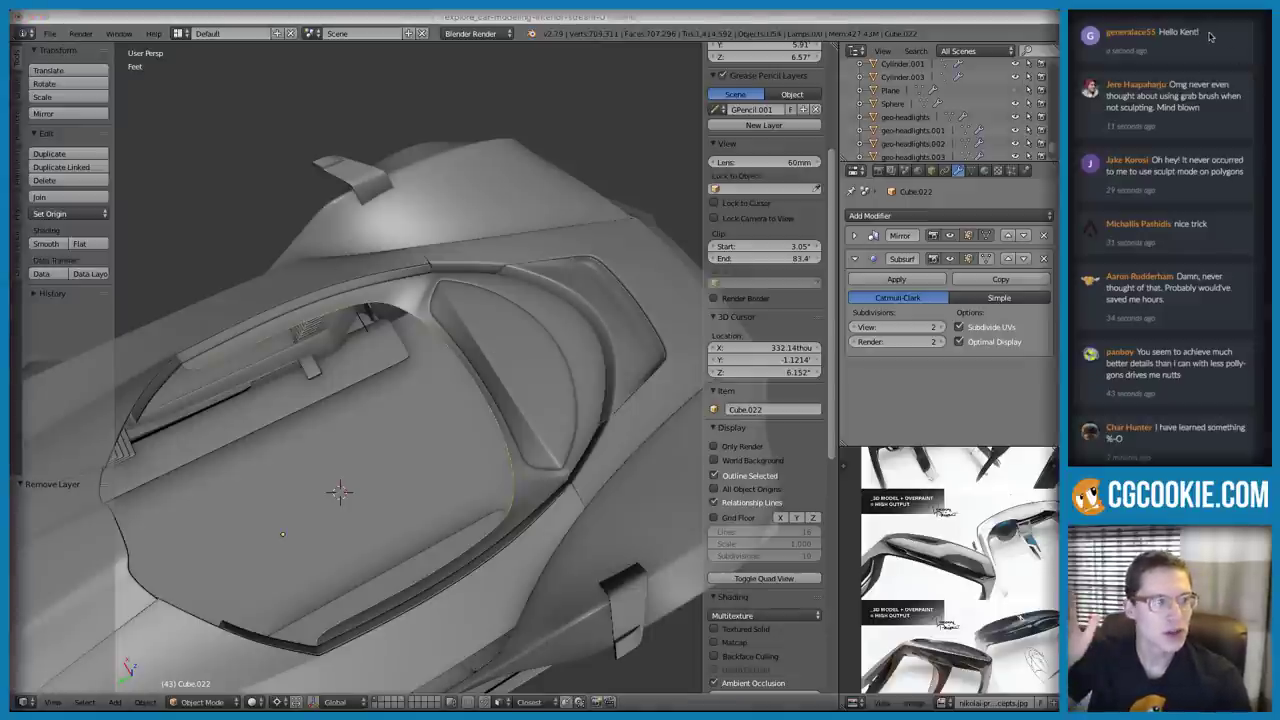
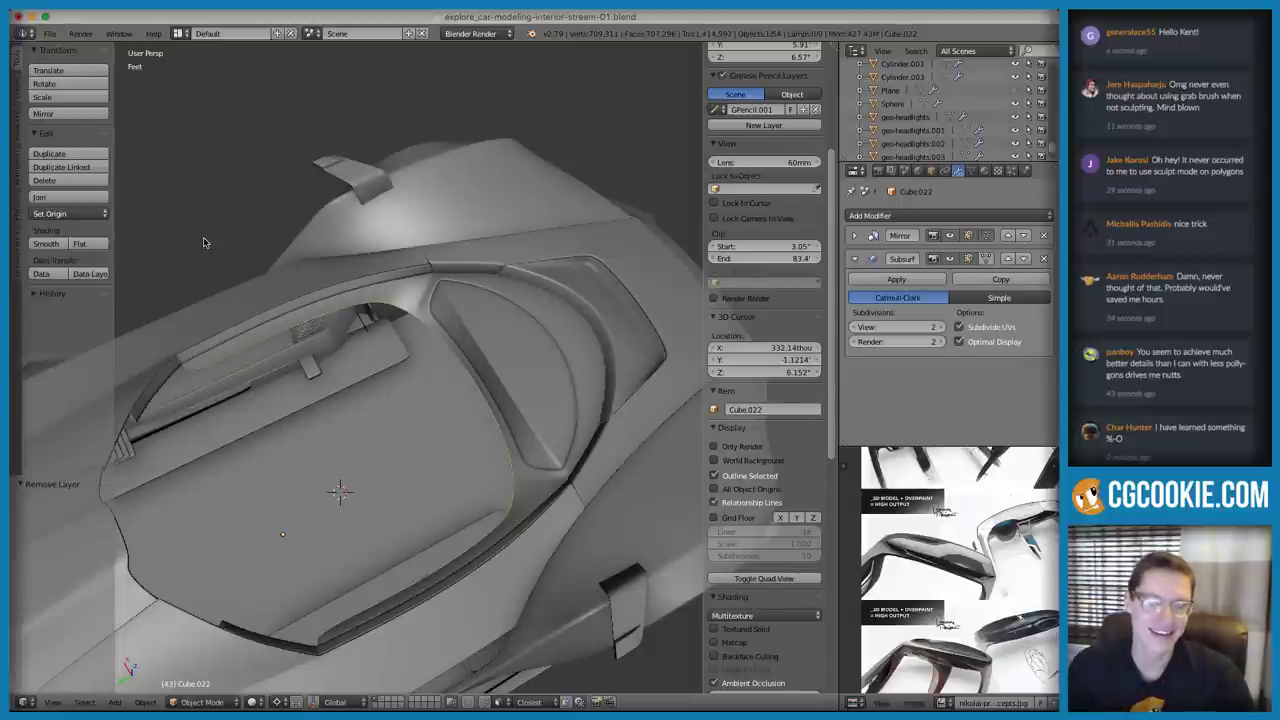
middle_click_drag(493, 381, 488, 367)
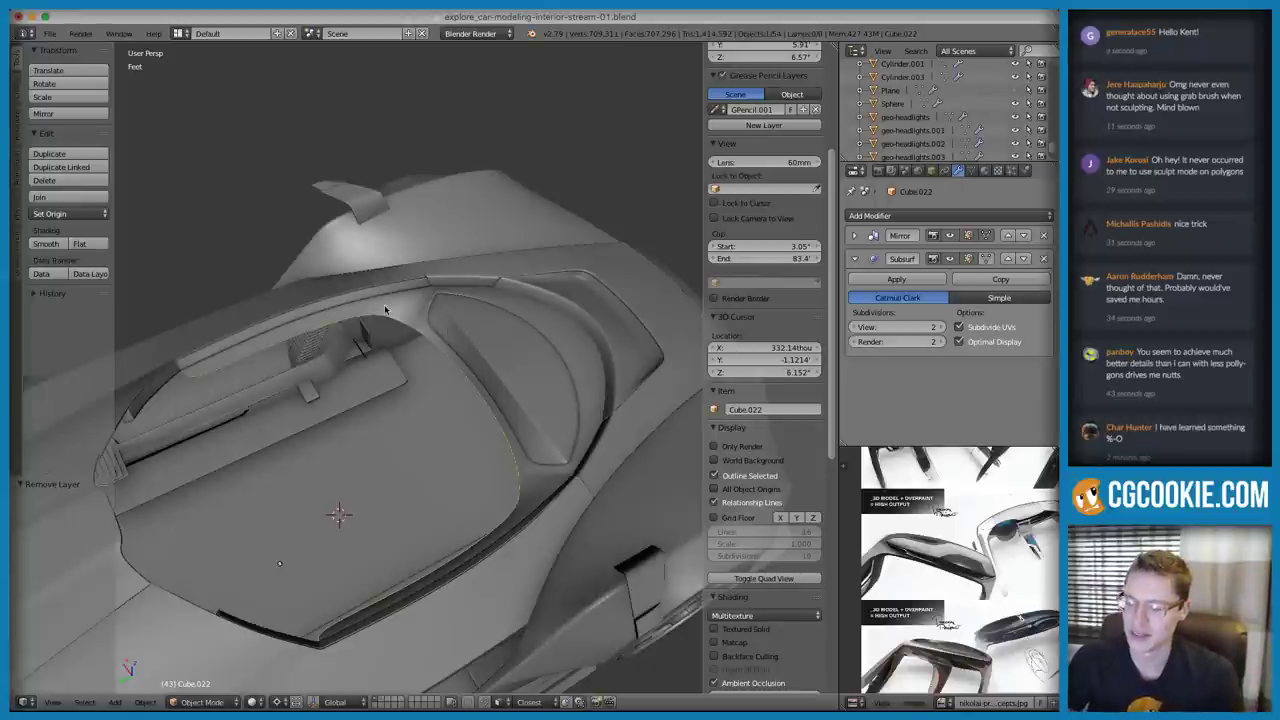
middle_click_drag(397, 291, 504, 185)
scroll(488, 244, "up", 3)
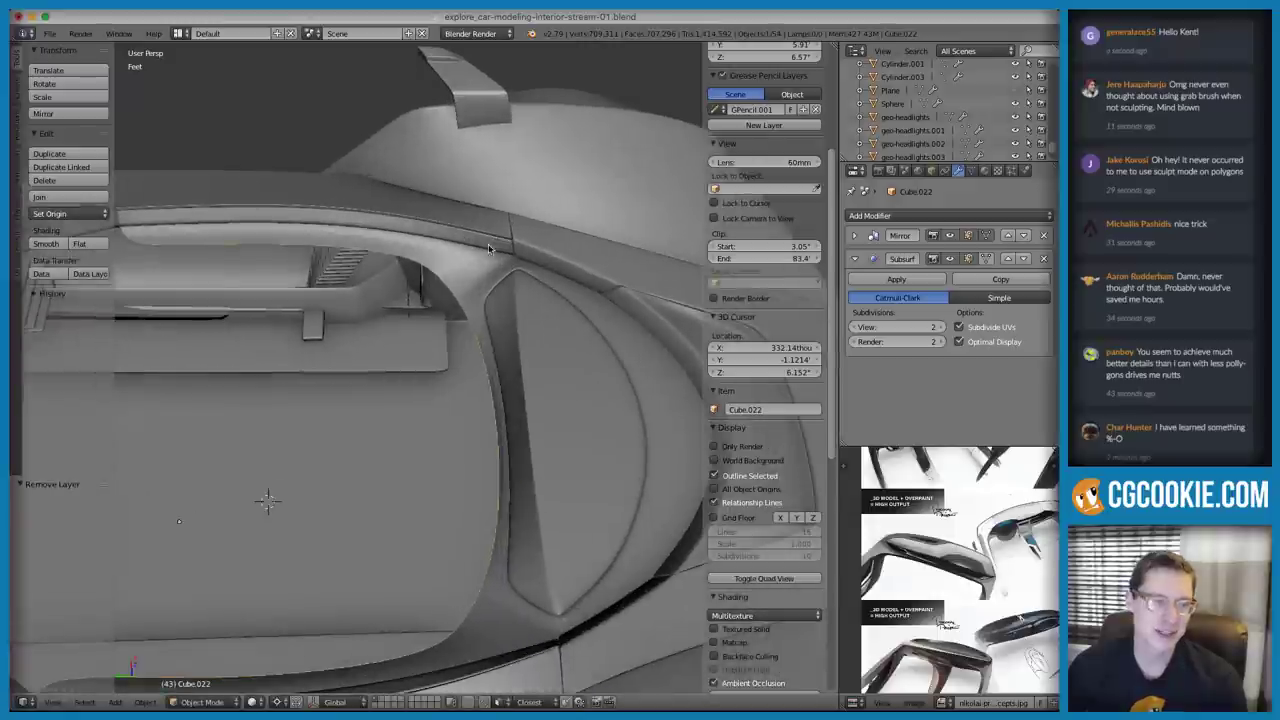
middle_click_drag(508, 233, 513, 288)
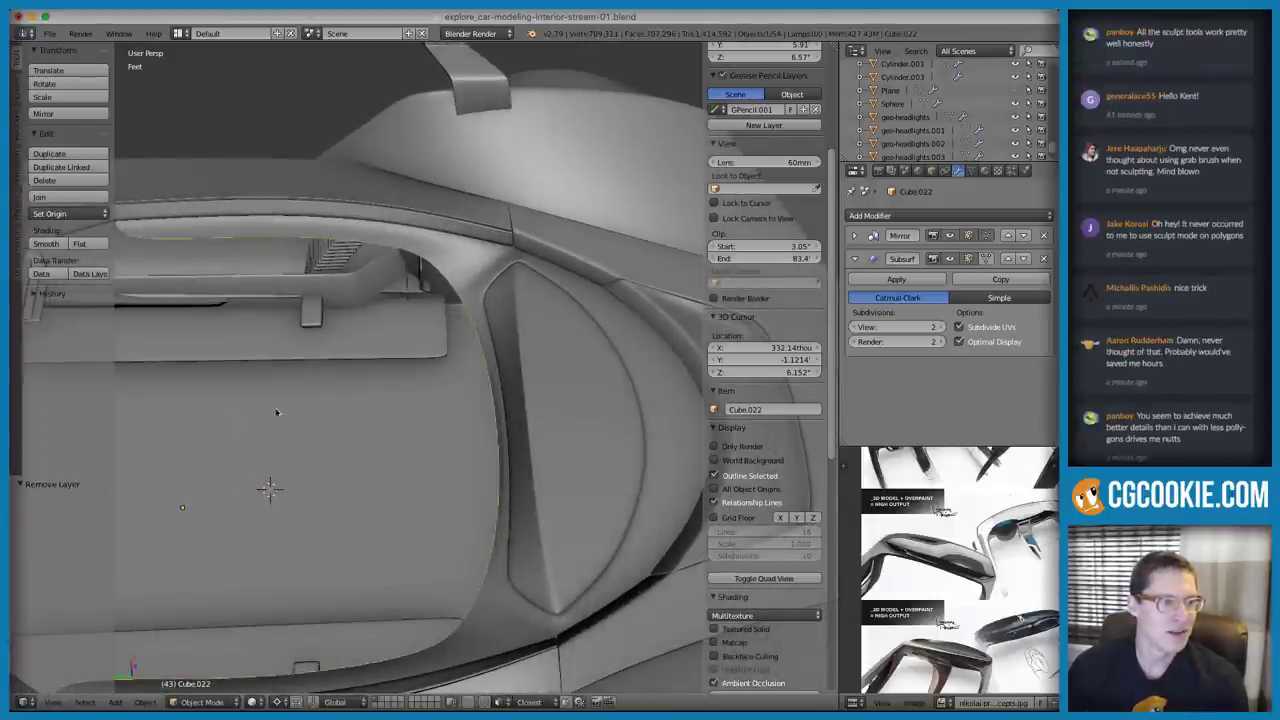
Check the cabin rim mesh in Edit Mode, deselect everything, and examine the cabin and whole car from several angles
middle_click_drag(347, 316, 499, 304)
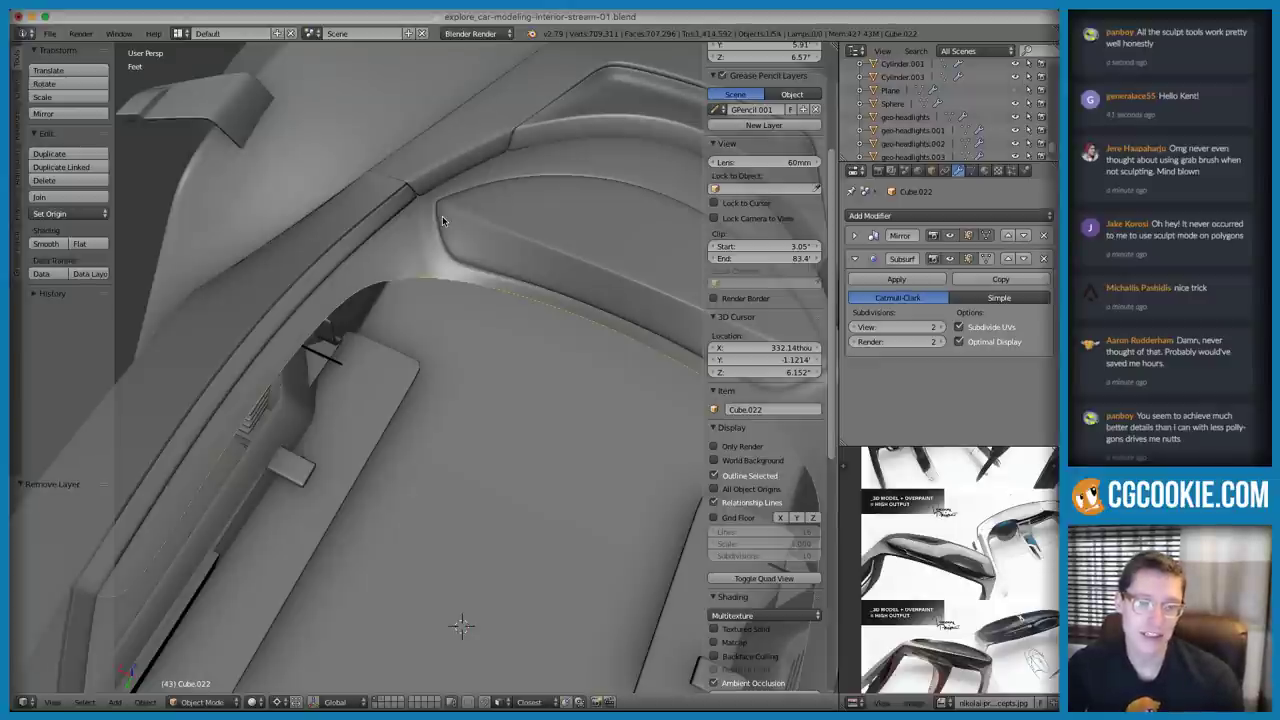
middle_click_drag(444, 196, 420, 287)
key("Tab")
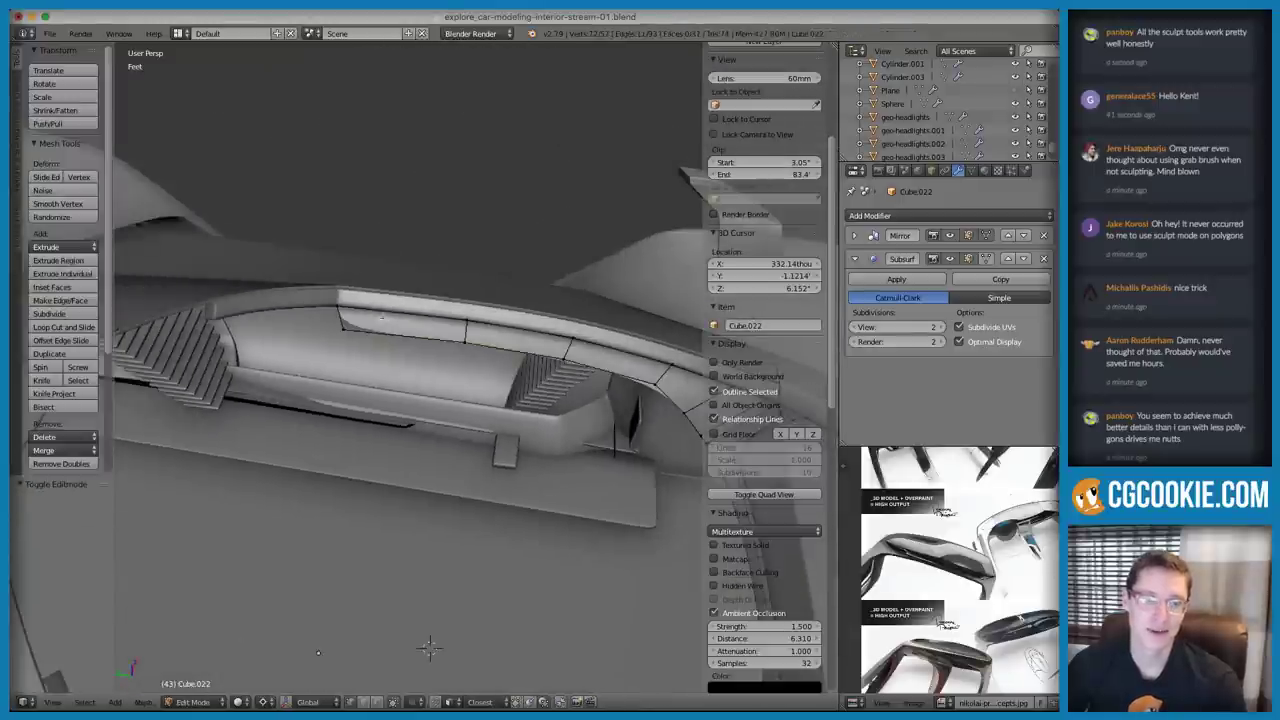
scroll(390, 320, "up", 1)
scroll(458, 285, "down", 3)
scroll(558, 355, "up", 2)
middle_click_drag(558, 355, 556, 320)
key("Tab")
scroll(465, 391, "down", 2)
key("a")
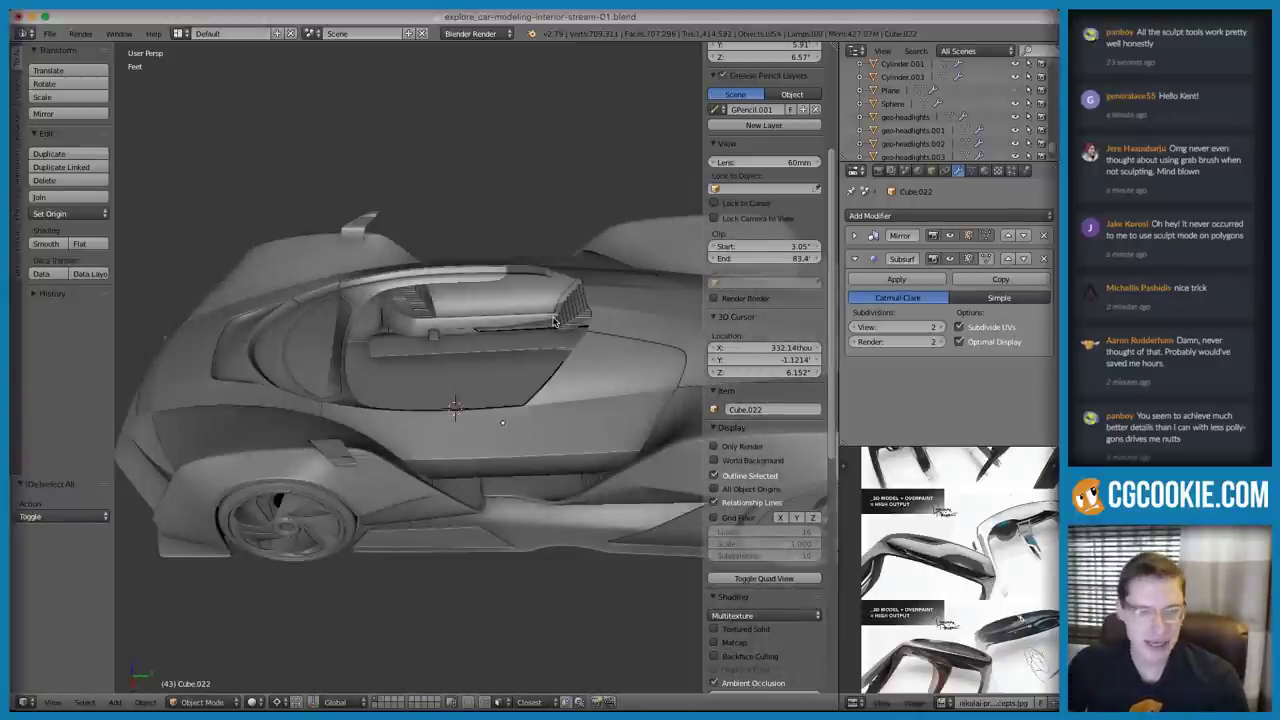
key("n")
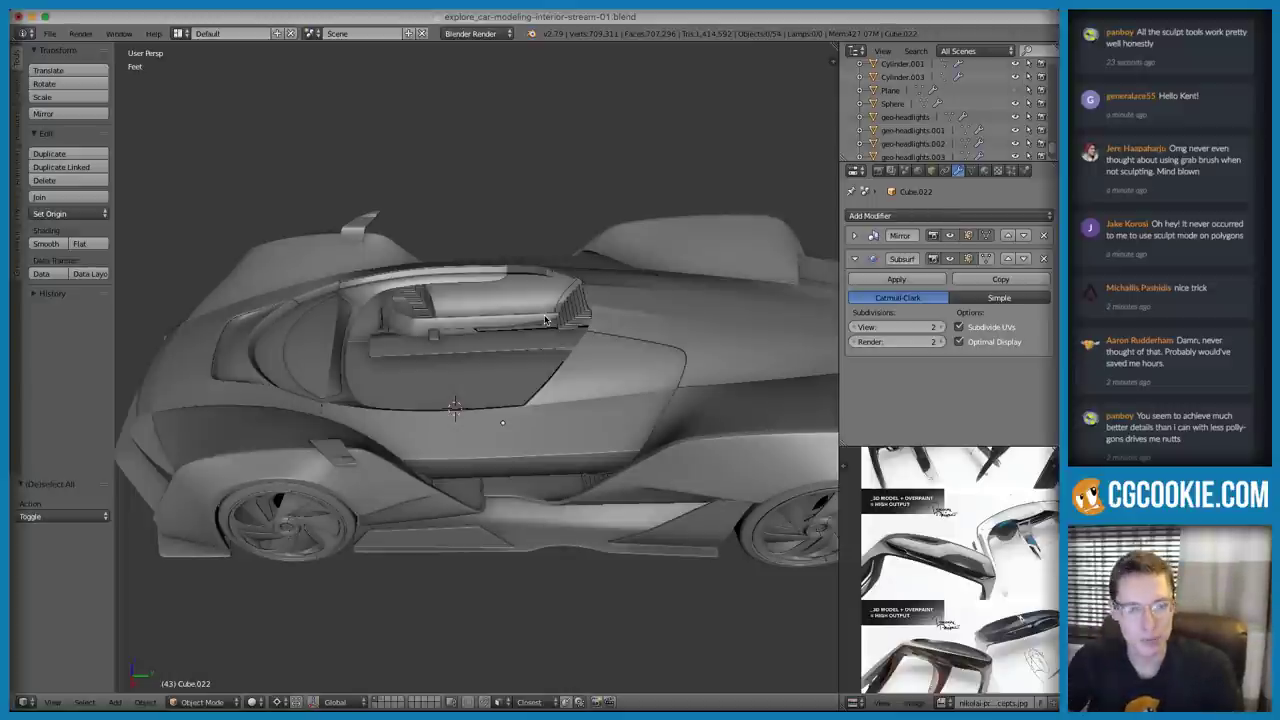
middle_click_drag(510, 316, 427, 382)
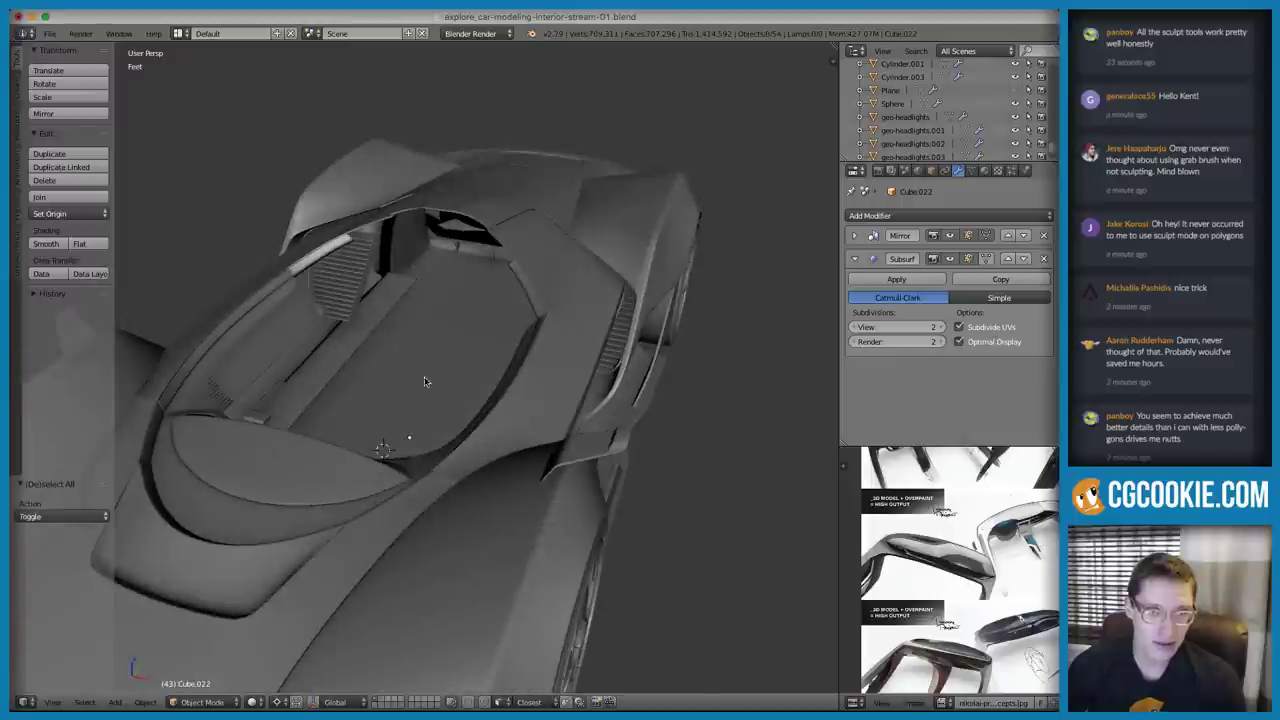
middle_click_drag(397, 341, 457, 306)
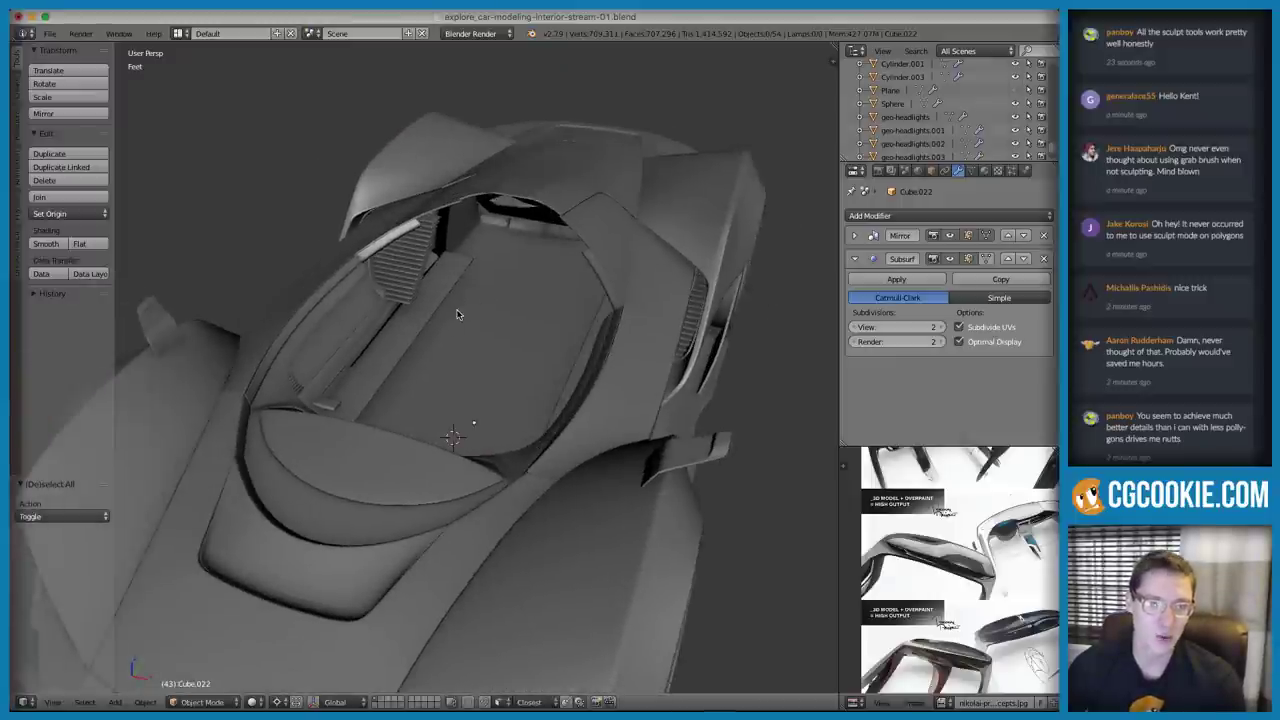
scroll(512, 329, "down", 5)
middle_click_drag(600, 378, 508, 321)
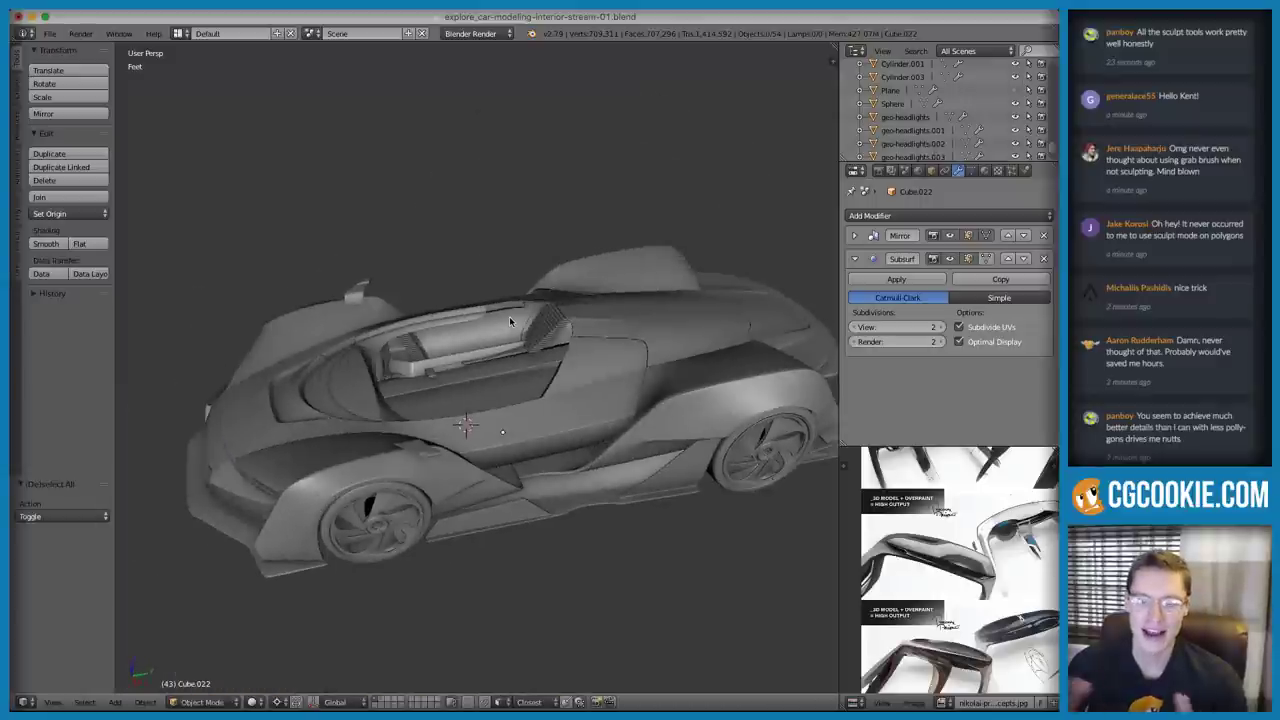
scroll(509, 316, "up", 3)
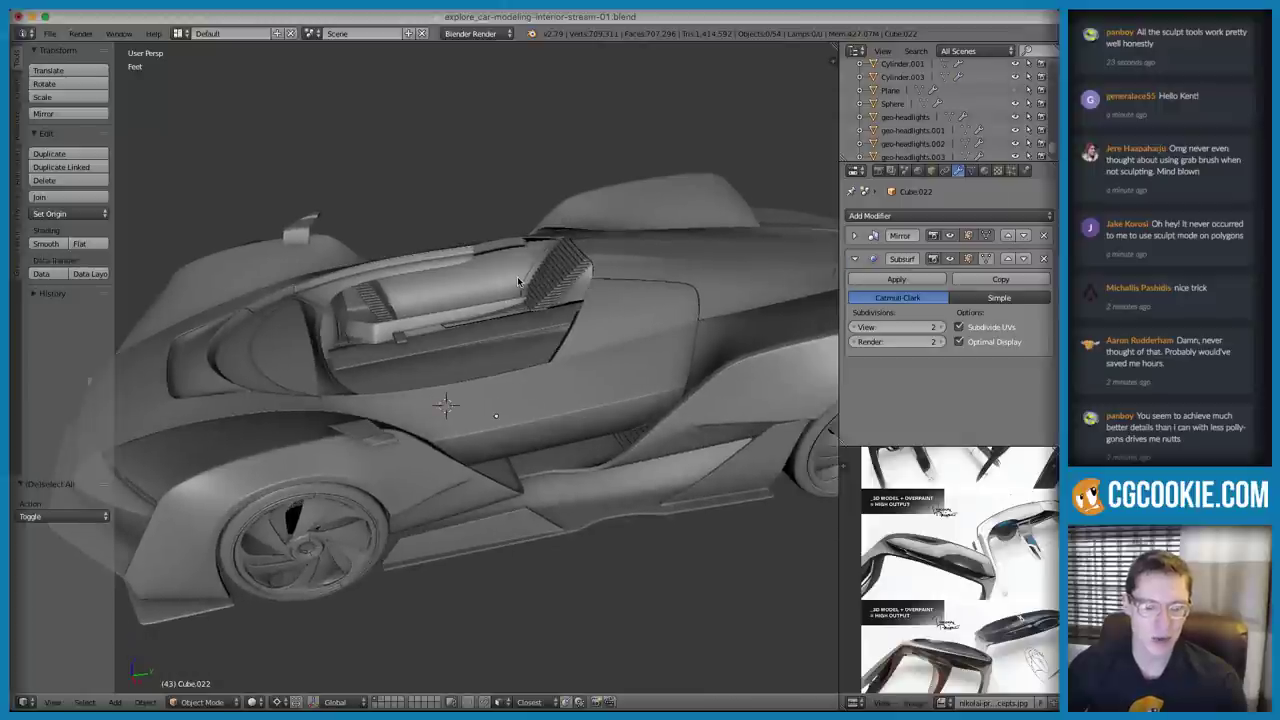
key("shift+a")
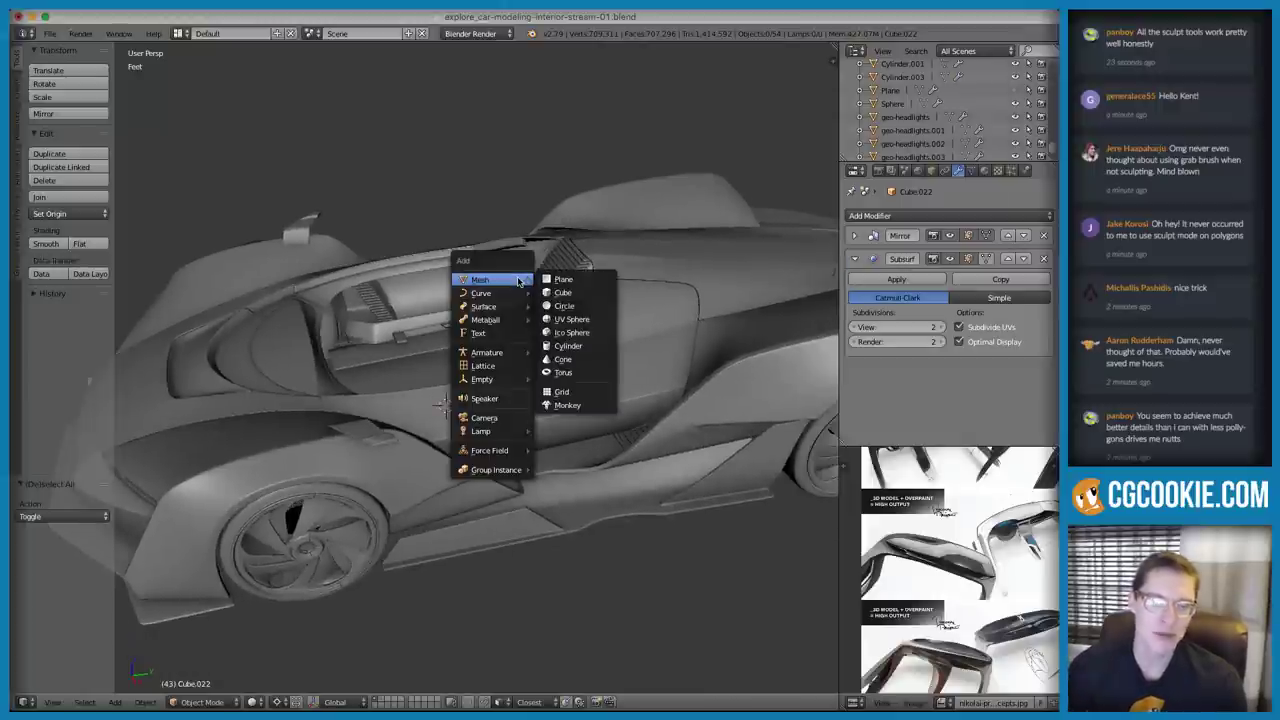
mouse_move(497, 352)
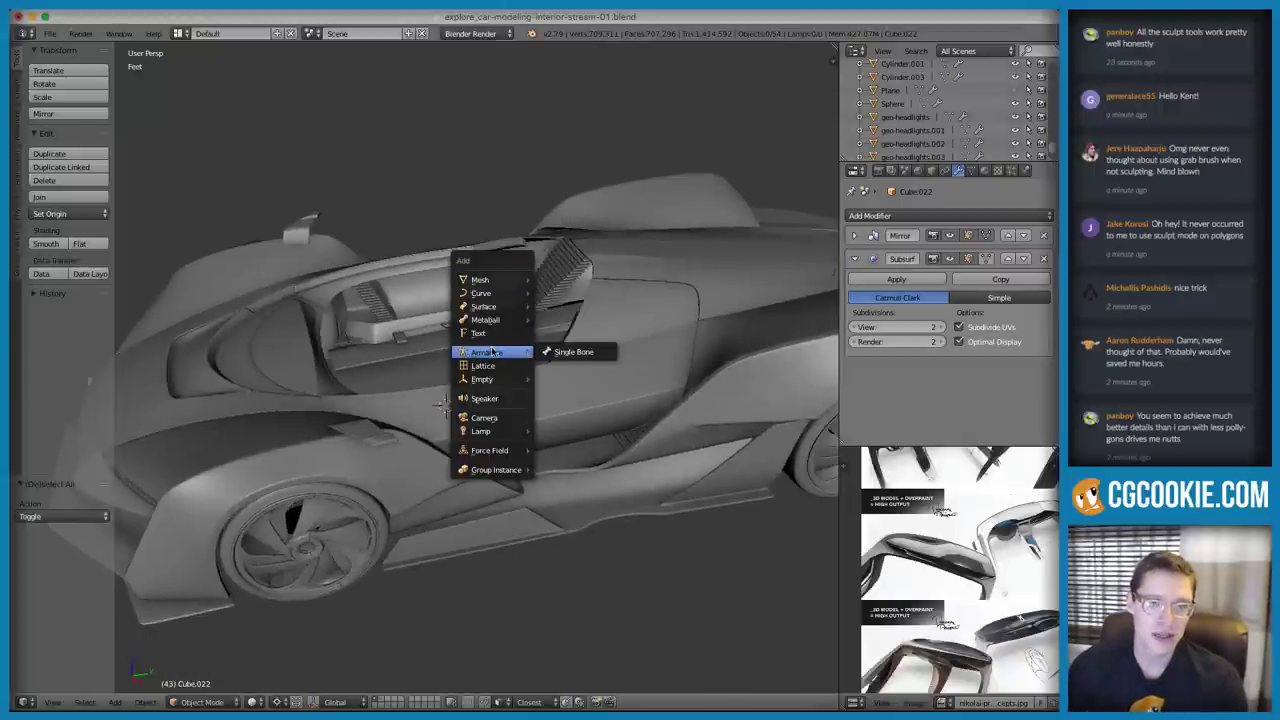
key("Escape")
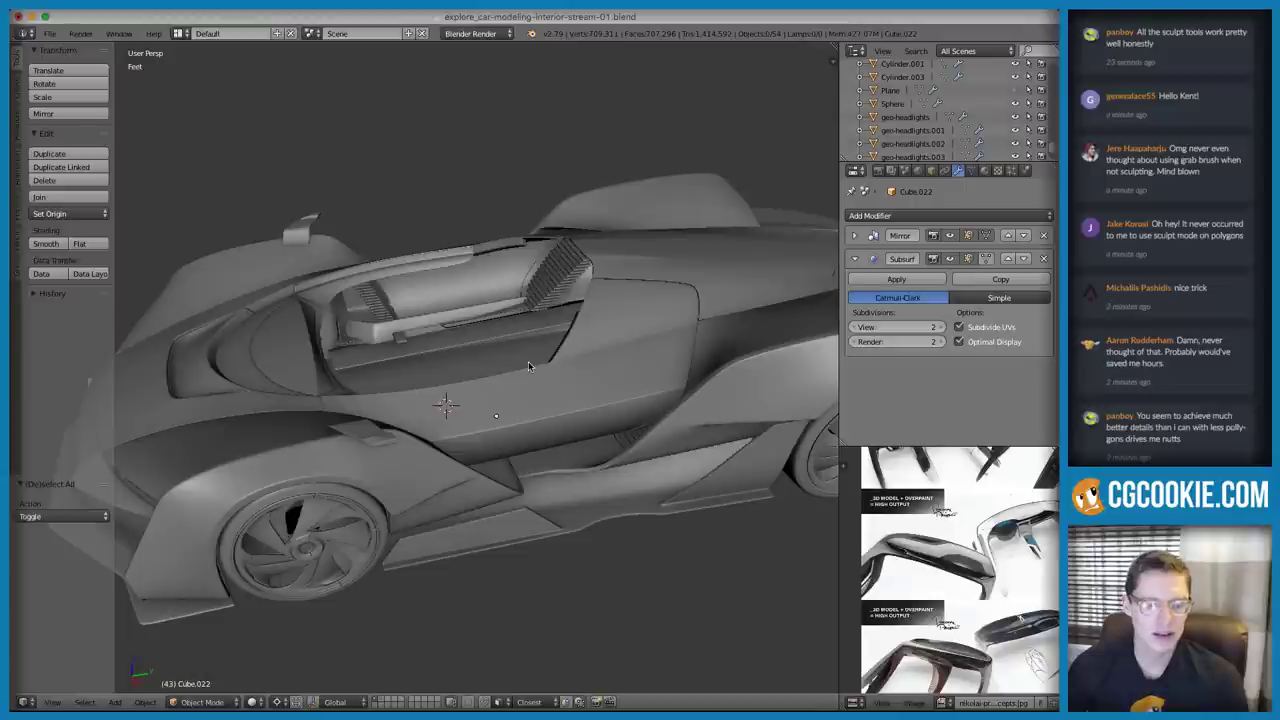
key("shift+a")
key("Escape")
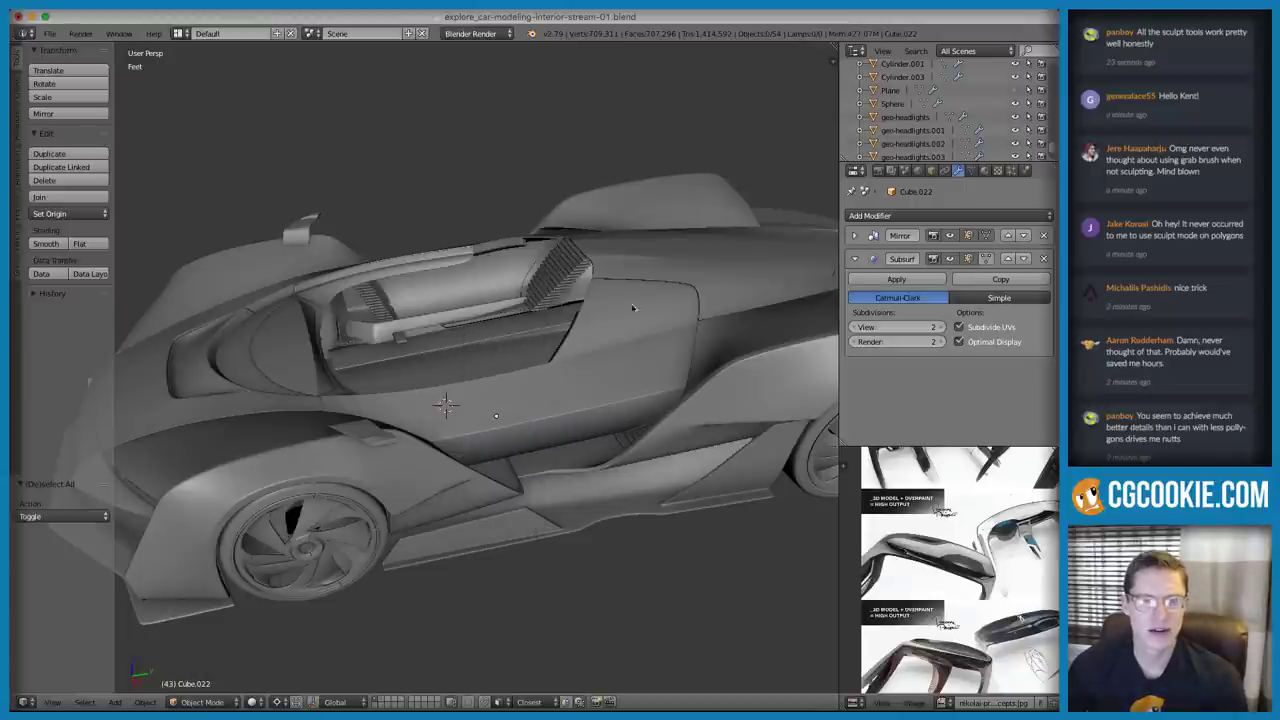
Find the Rigging: Rigify add-on in the user preferences, enable it, and close the preferences
key("ctrl+alt+u")
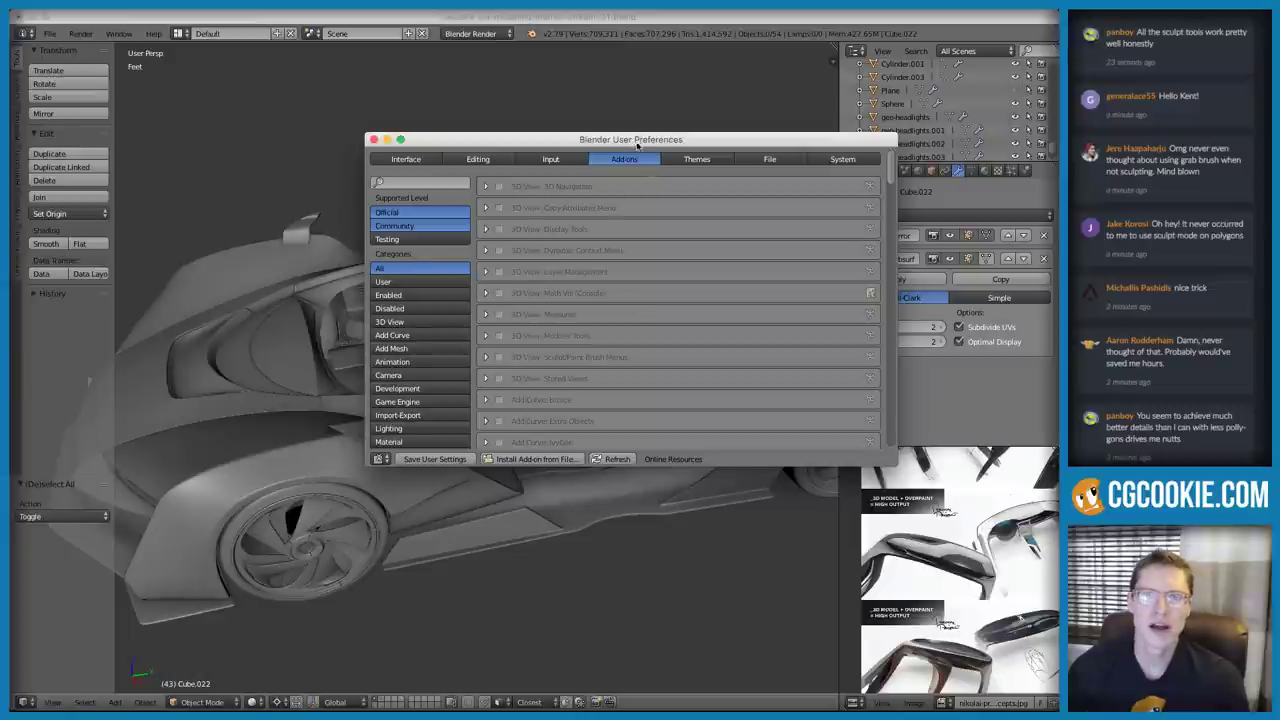
left_click_drag(637, 149, 593, 151)
type("rg")
key("BackSpace")
type("igi")
key("Return")
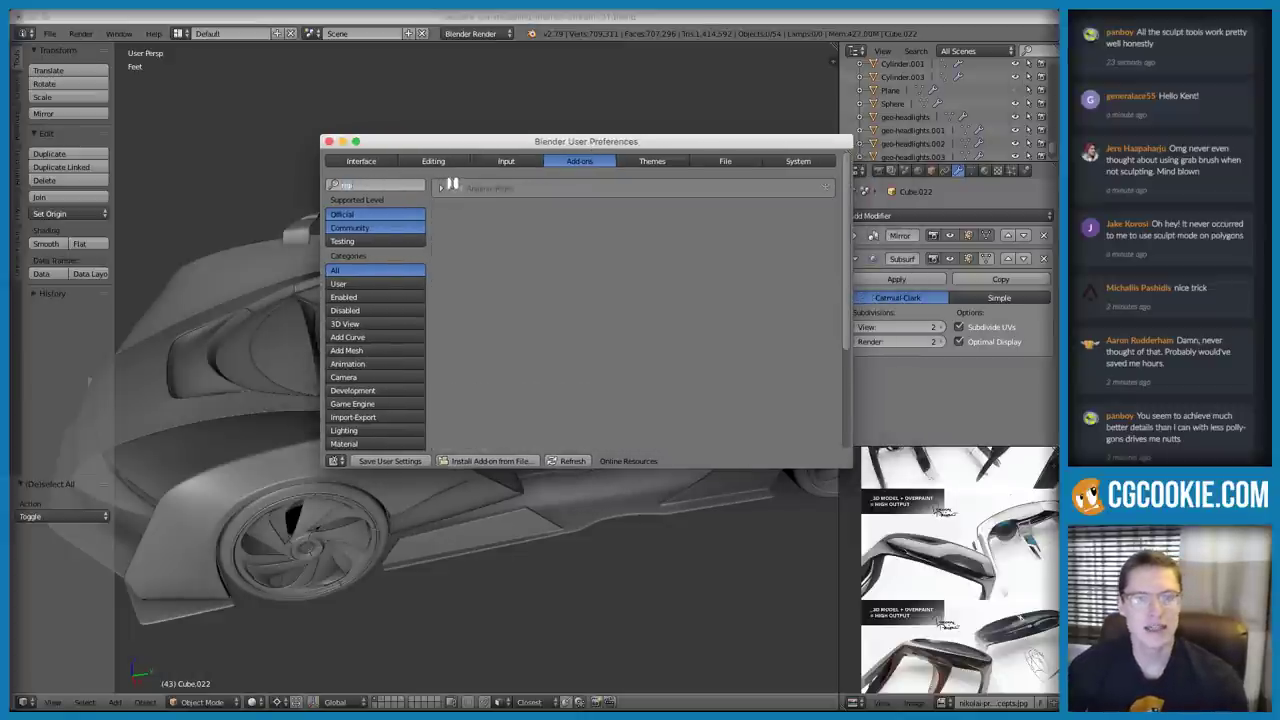
left_click(455, 189)
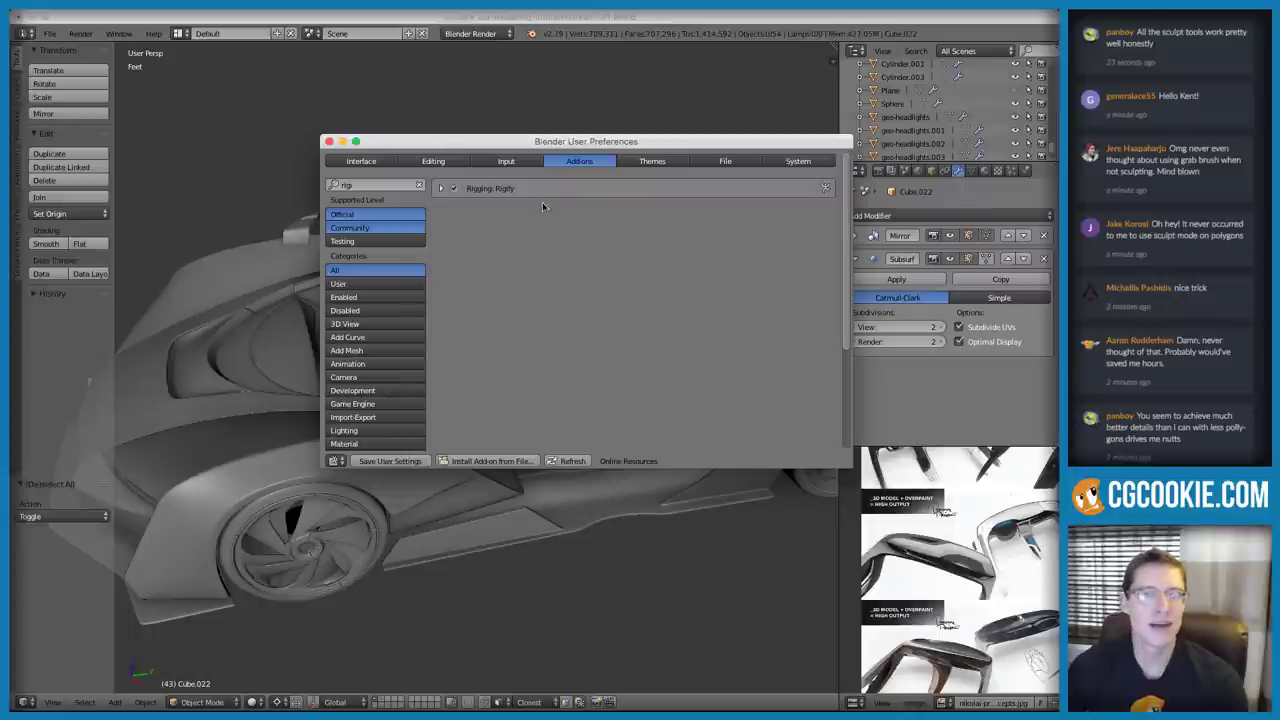
left_click(328, 141)
Add a Basic Human (Meta-Rig) armature at the 3D cursor and frame it in wireframe shading
middle_click_drag(406, 296, 436, 305)
key("shift+a")
mouse_move(436, 305)
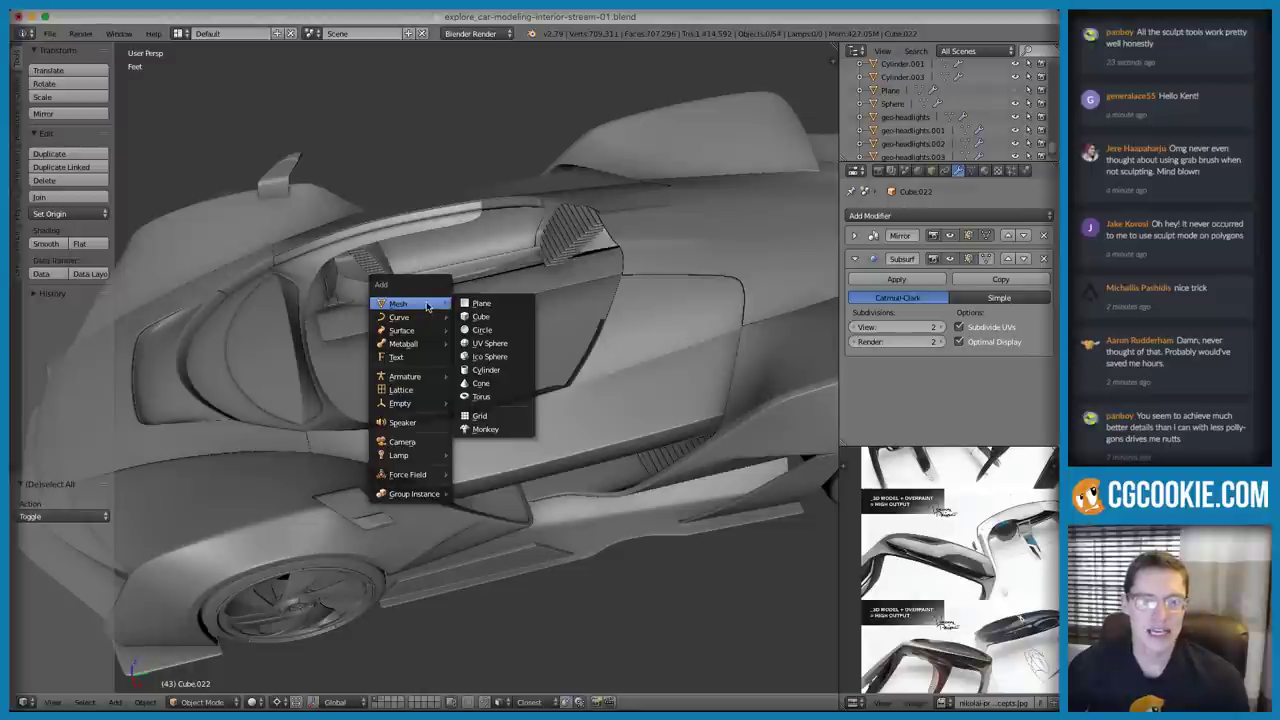
mouse_move(425, 377)
mouse_move(491, 435)
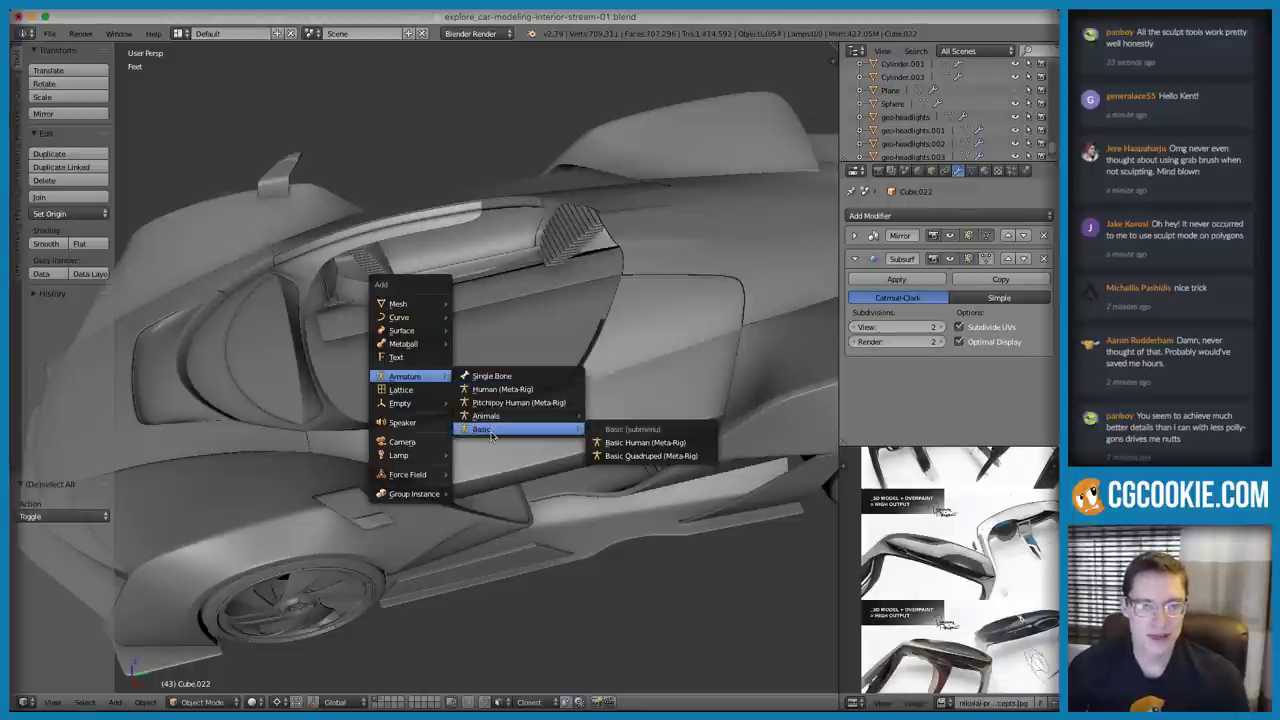
left_click(663, 445)
key("z")
key("KP_Decimal")
scroll(580, 386, "down", 4)
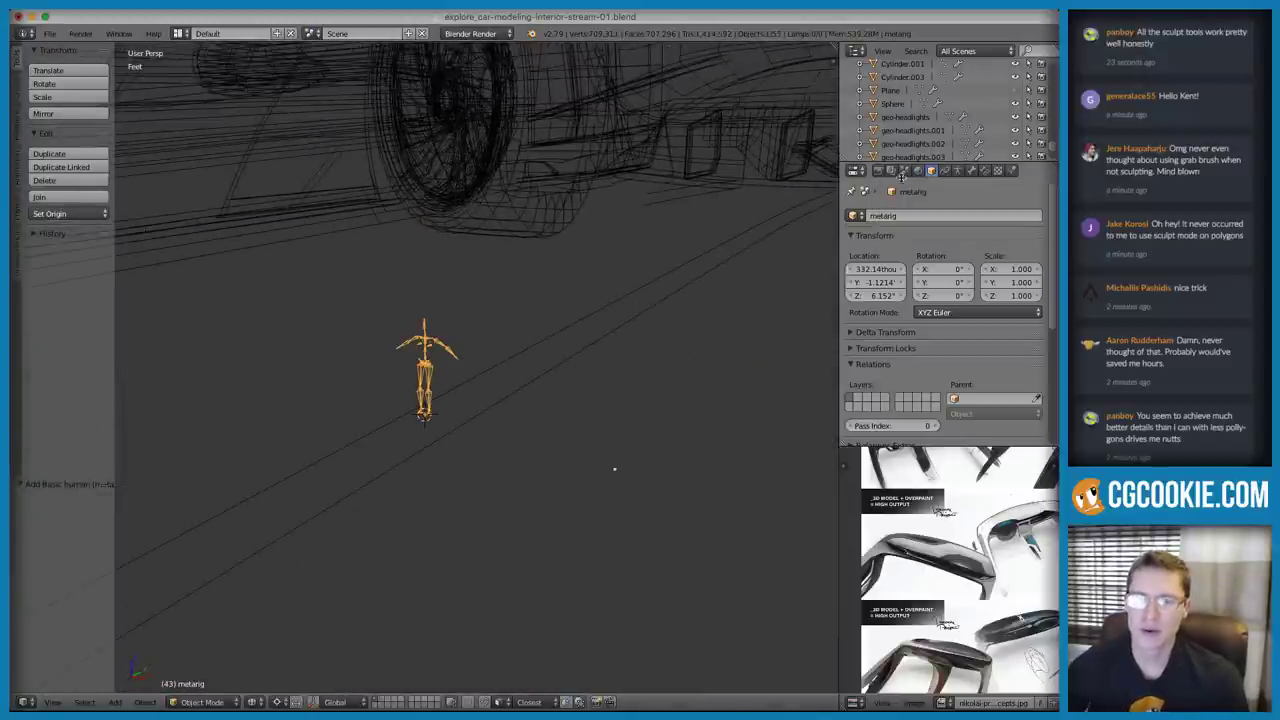
Set the human meta-rig's Z dimension to 6 feet
key("n")
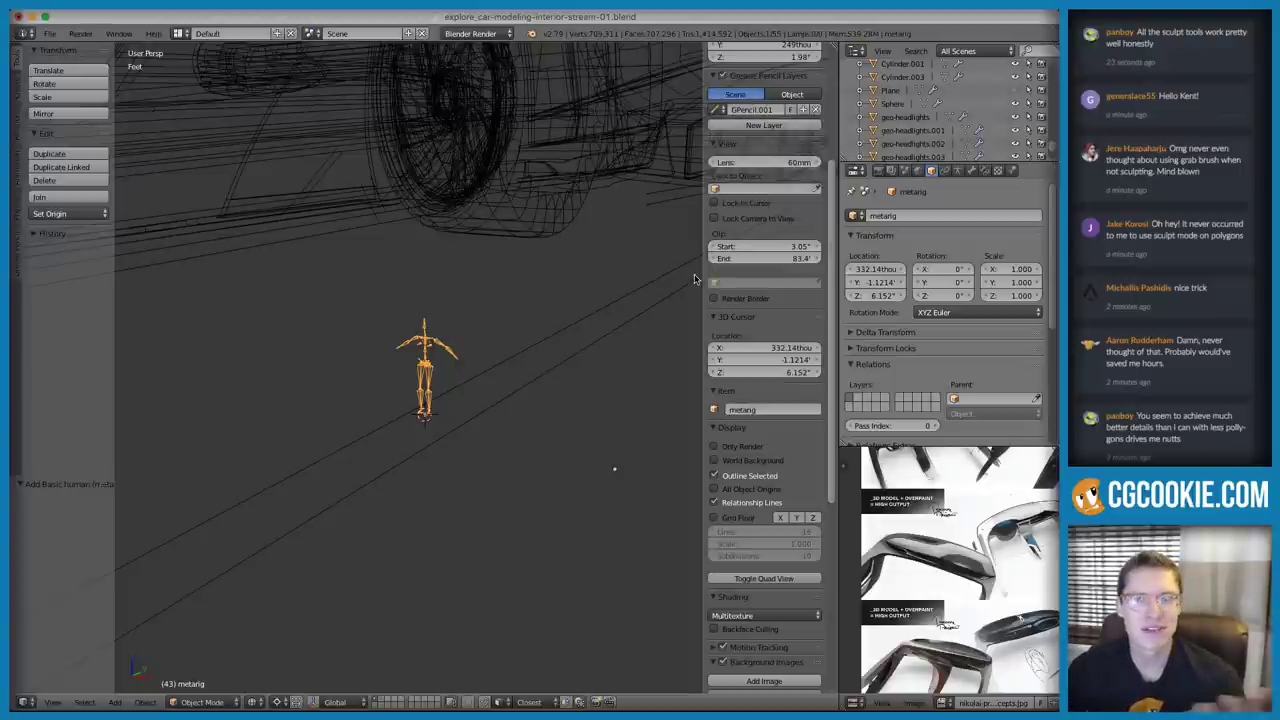
scroll(611, 220, "down", 10)
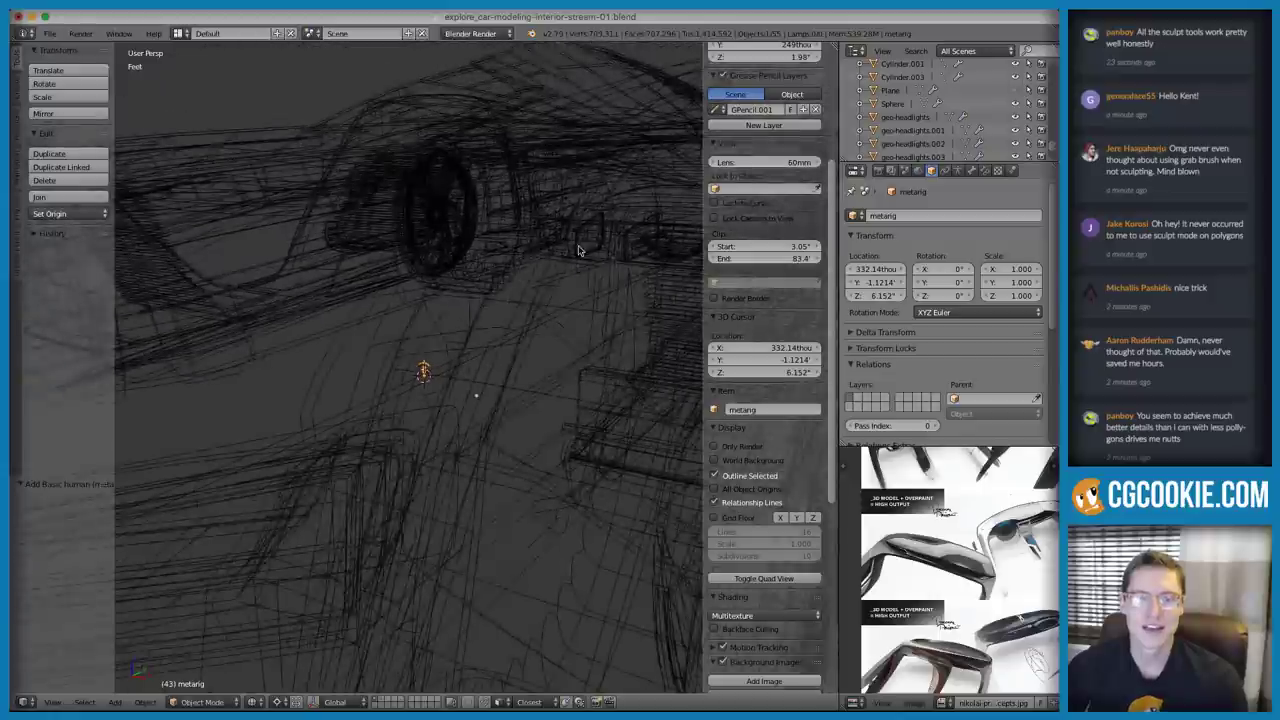
middle_click_drag(579, 250, 525, 281, "shift")
scroll(525, 281, "up", 3)
scroll(752, 238, "up", 5)
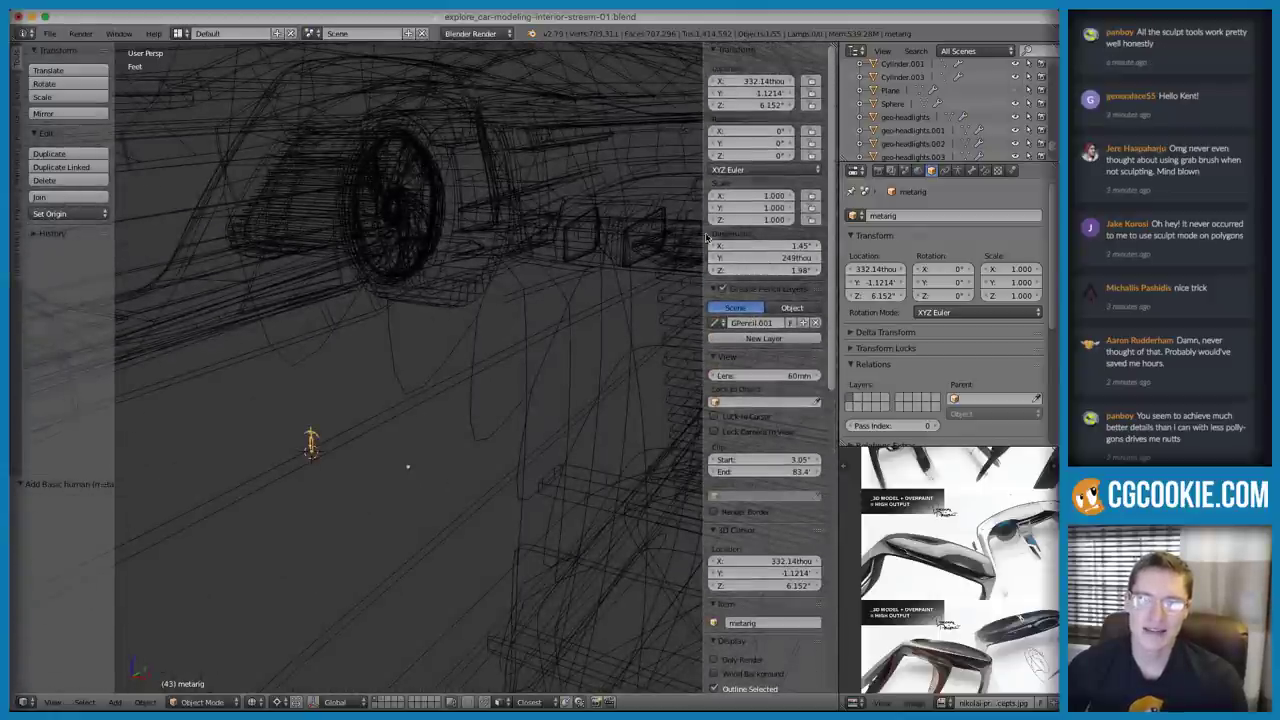
left_click(769, 271)
type("6")
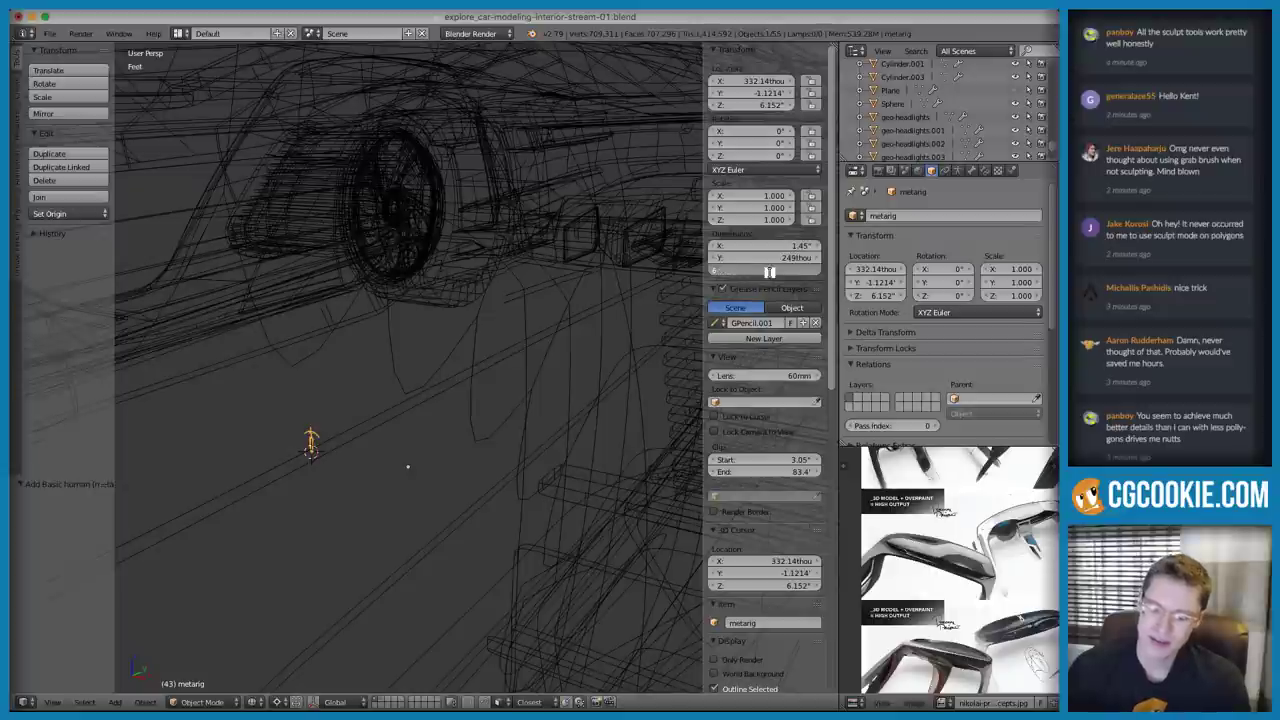
key("Return")
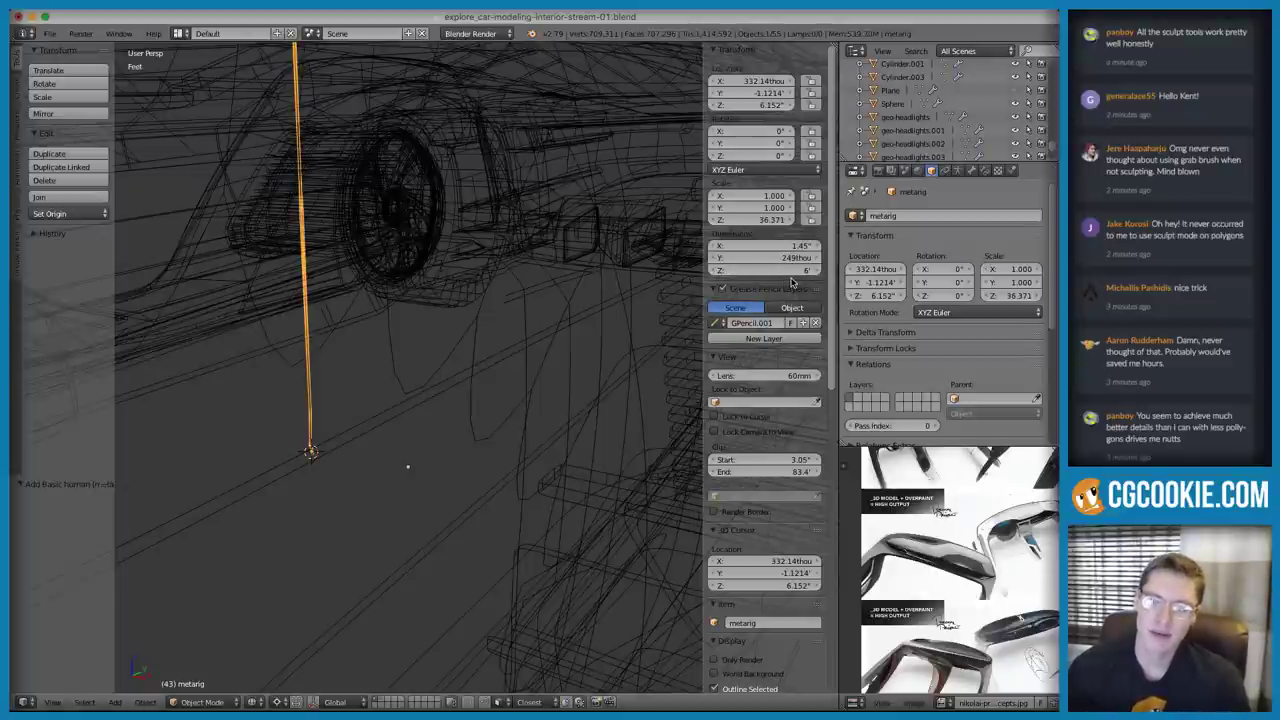
Set the meta-rig's X, Y and Z scale uniformly to 36.370983 and return to solid shading
middle_click_drag(586, 300, 540, 350)
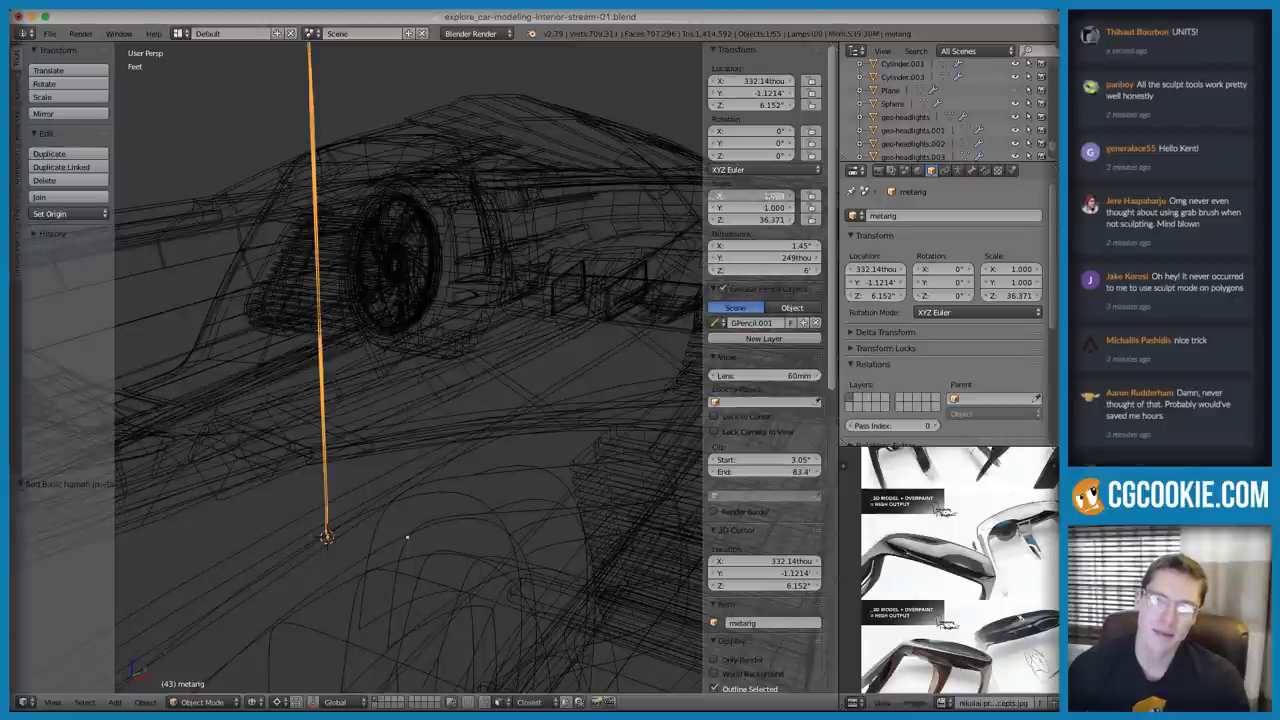
left_click_drag(760, 197, 760, 219)
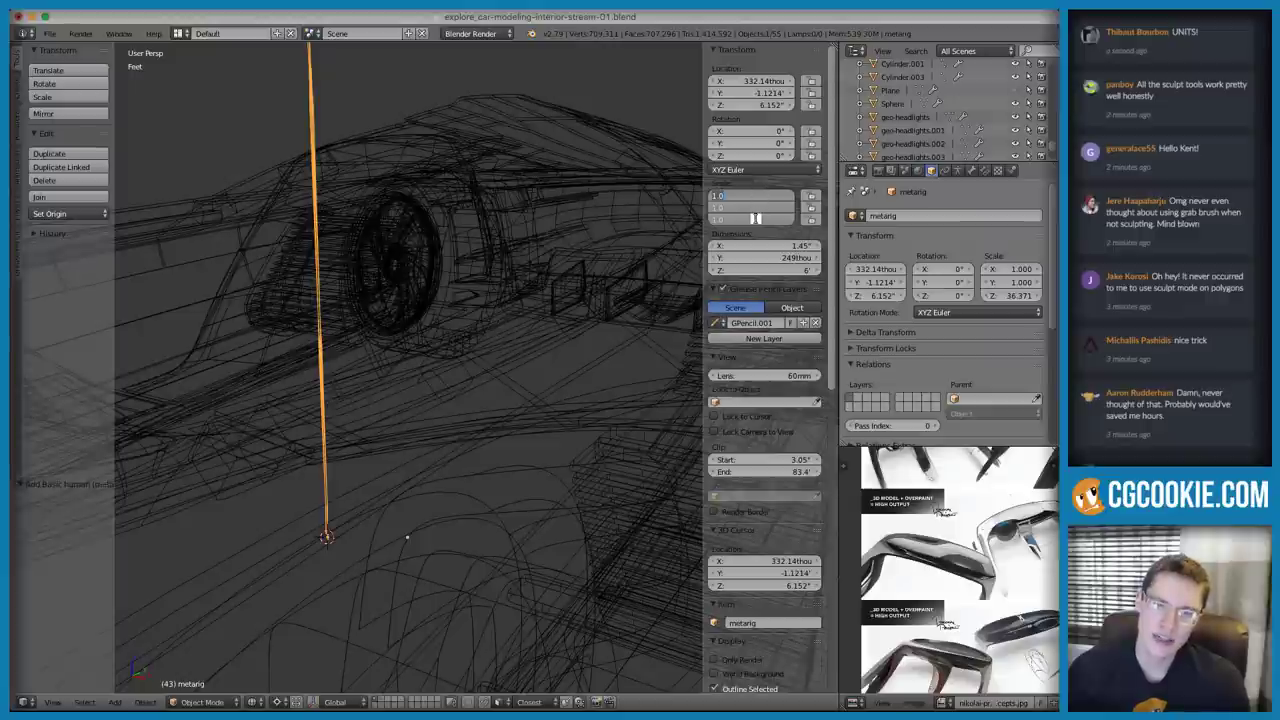
type("36.370983")
key("Return")
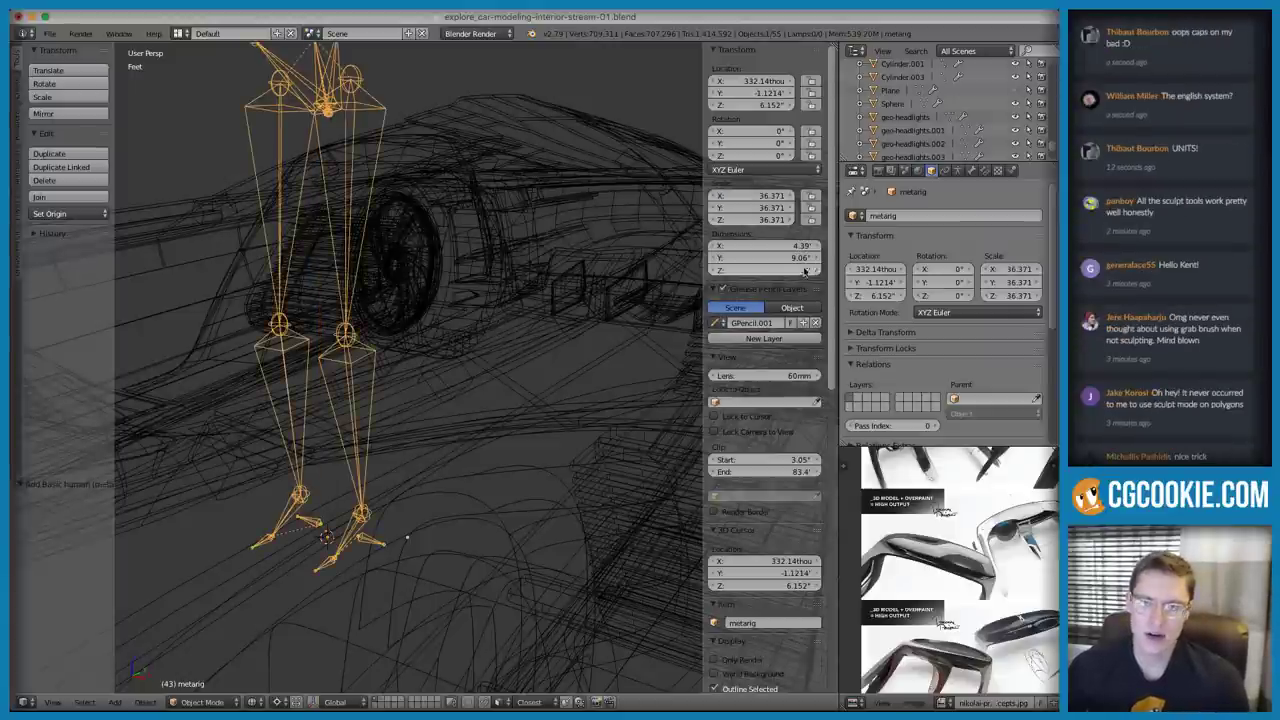
mouse_move(440, 345)
middle_mouse_down()
mouse_move(452, 253)
mouse_move(508, 295)
mouse_move(428, 288)
middle_mouse_up()
key("z")
middle_click_drag(437, 412, 408, 444)
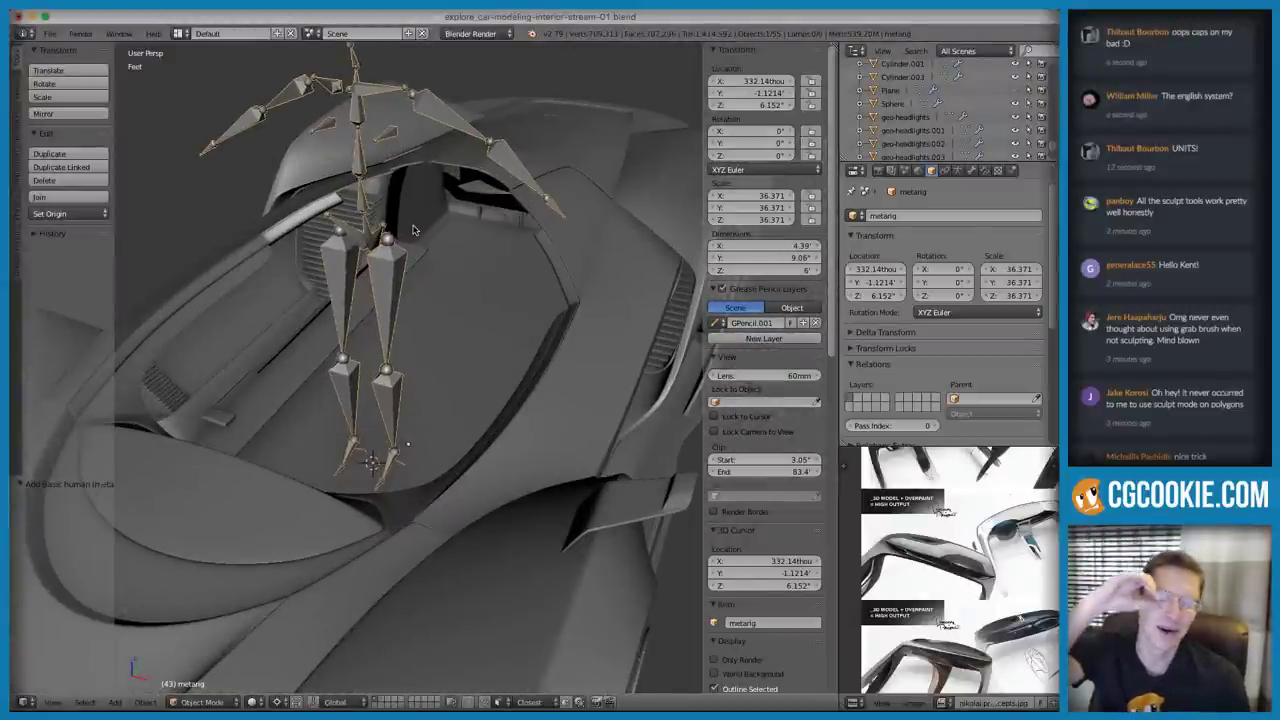
Reselect the meta-rig and lower it in the wireframe right view so its feet meet the bottom of the wheels
middle_click_drag(397, 242, 362, 255)
right_click(362, 255)
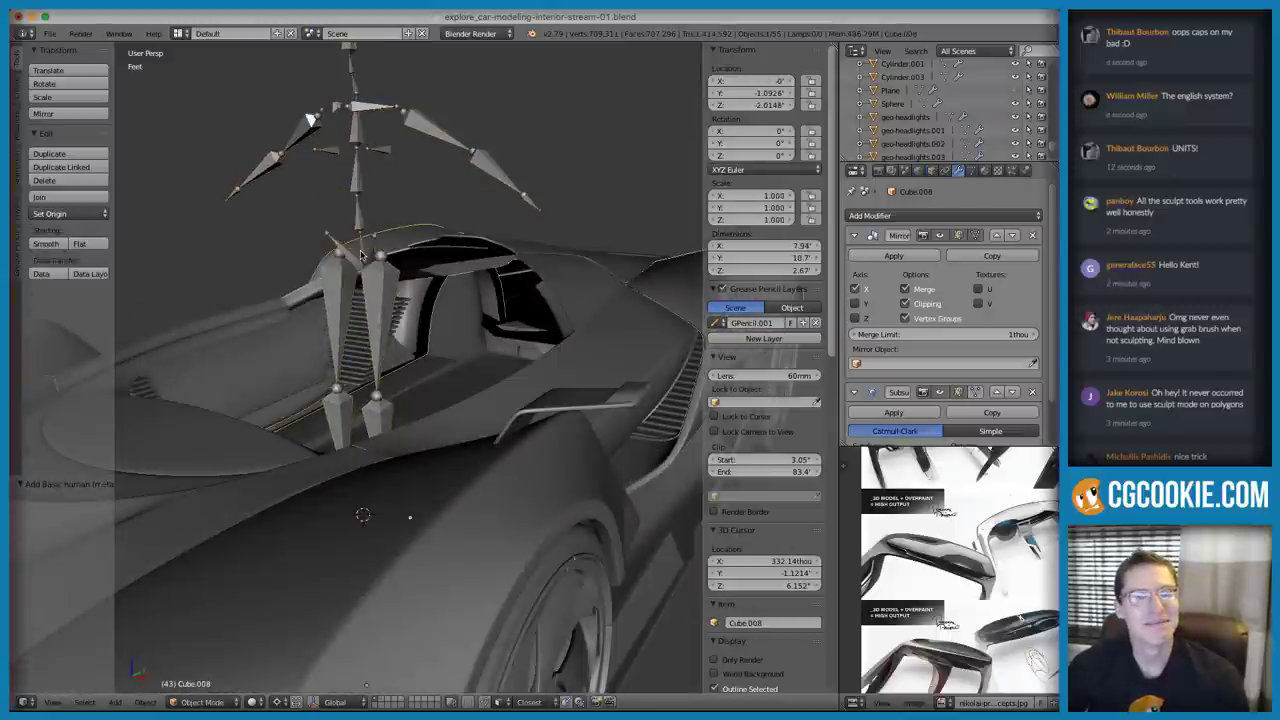
right_click(370, 271)
scroll(372, 273, "down", 3)
key("z")
middle_click_drag(560, 296, 491, 280)
key("KP_3")
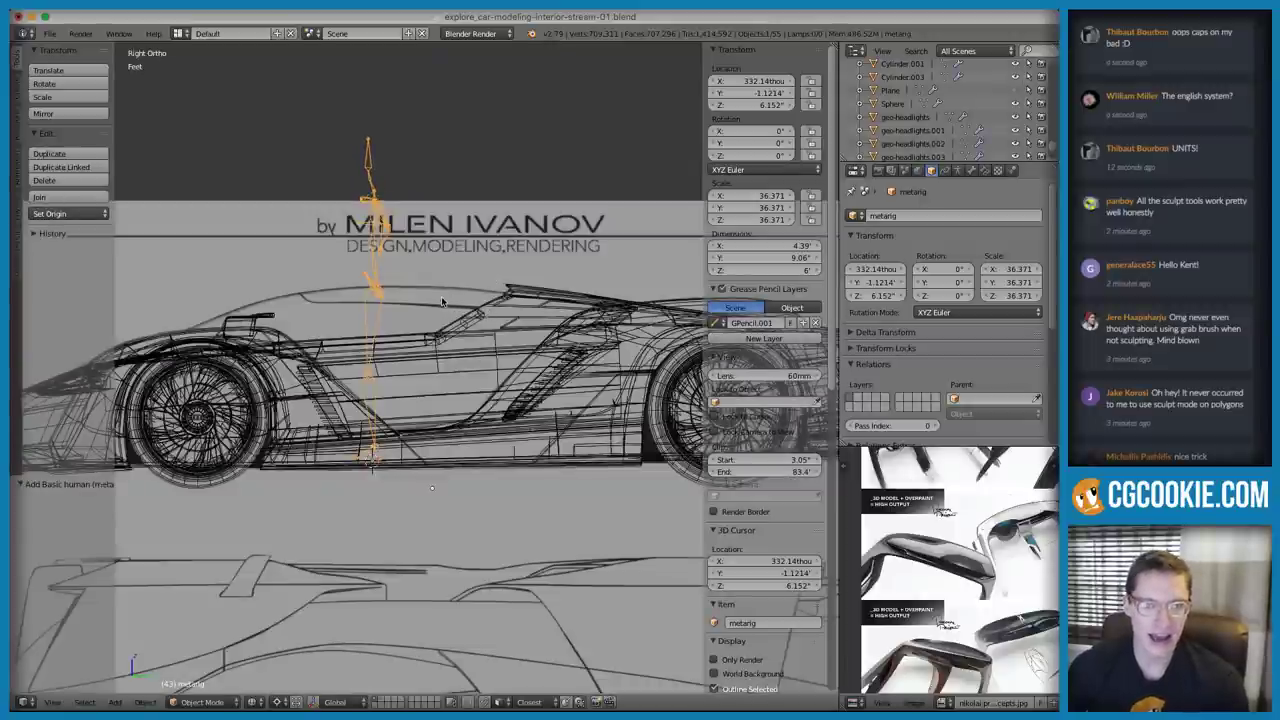
key("g")
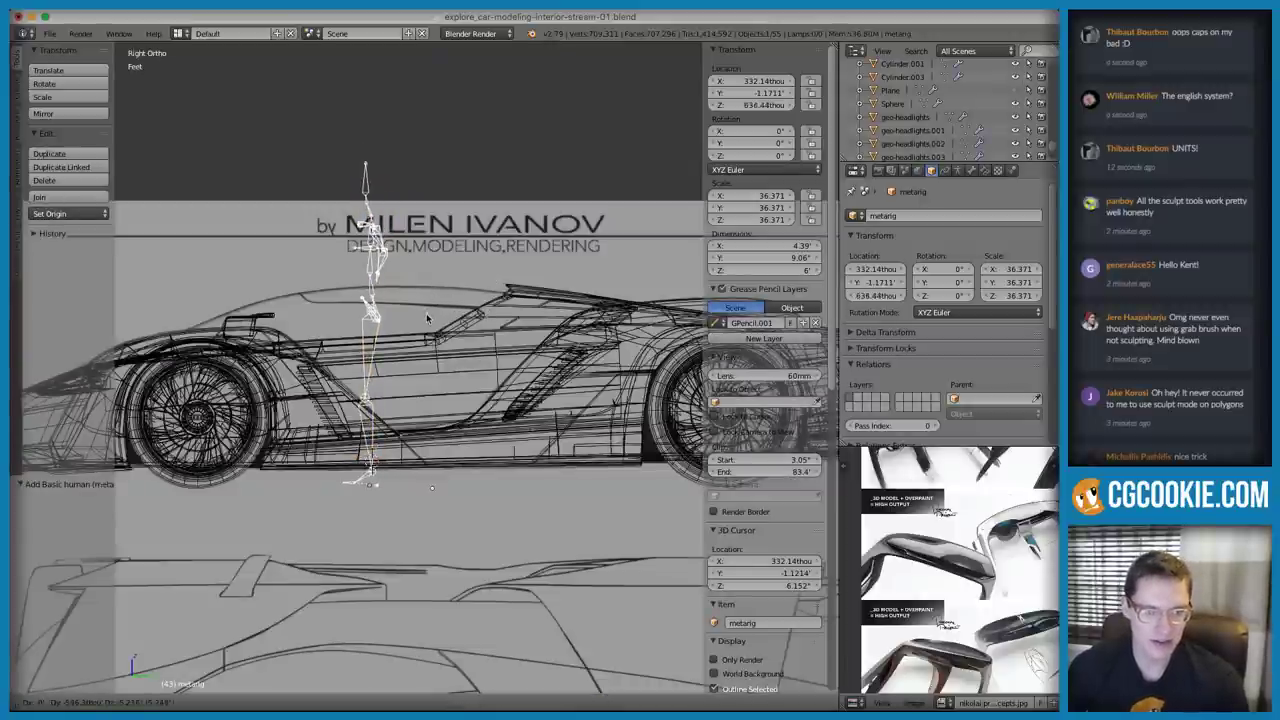
left_click(426, 315)
Move the meta-rig along the X axis to about 5.52', beside the car, and compare their sizes in solid perspective
middle_click_drag(405, 286, 459, 292)
key("g")
key("x")
left_click(652, 309)
key("z")
key("KP_5")
middle_click_drag(651, 308, 483, 375)
key("g")
key("x")
left_click(522, 302)
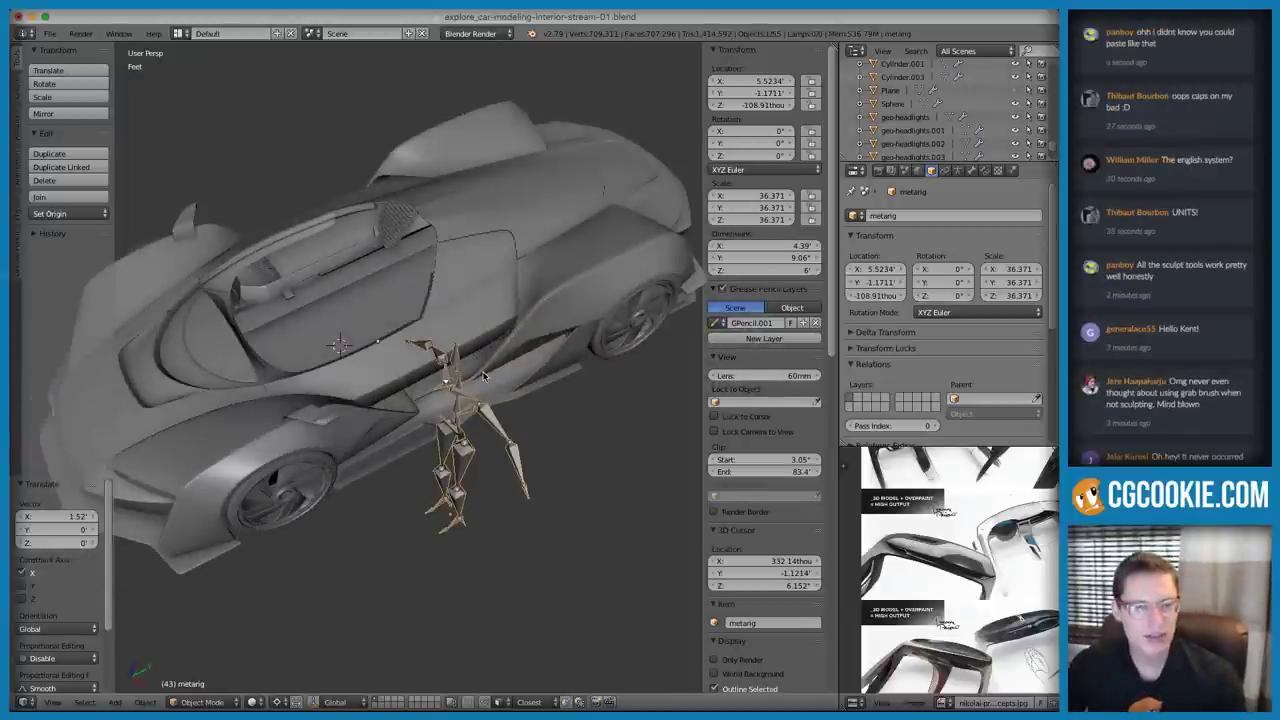
middle_click_drag(462, 381, 518, 383)
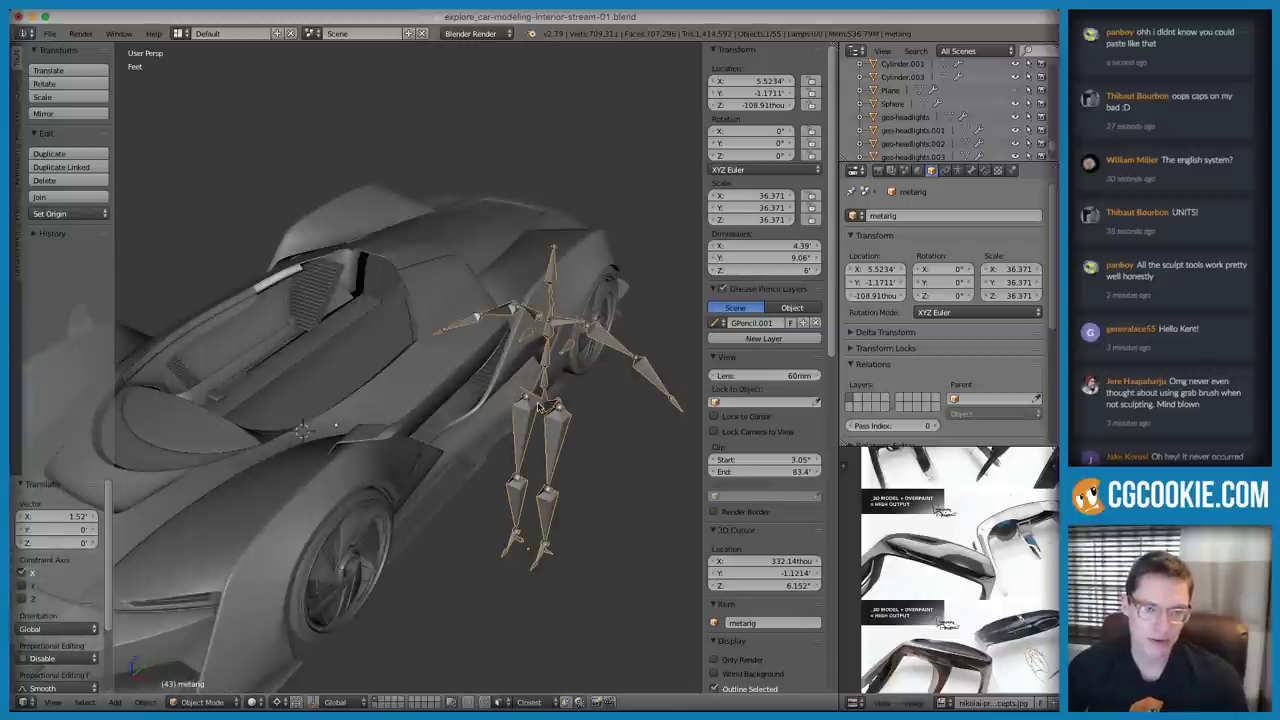
middle_click_drag(581, 407, 715, 290)
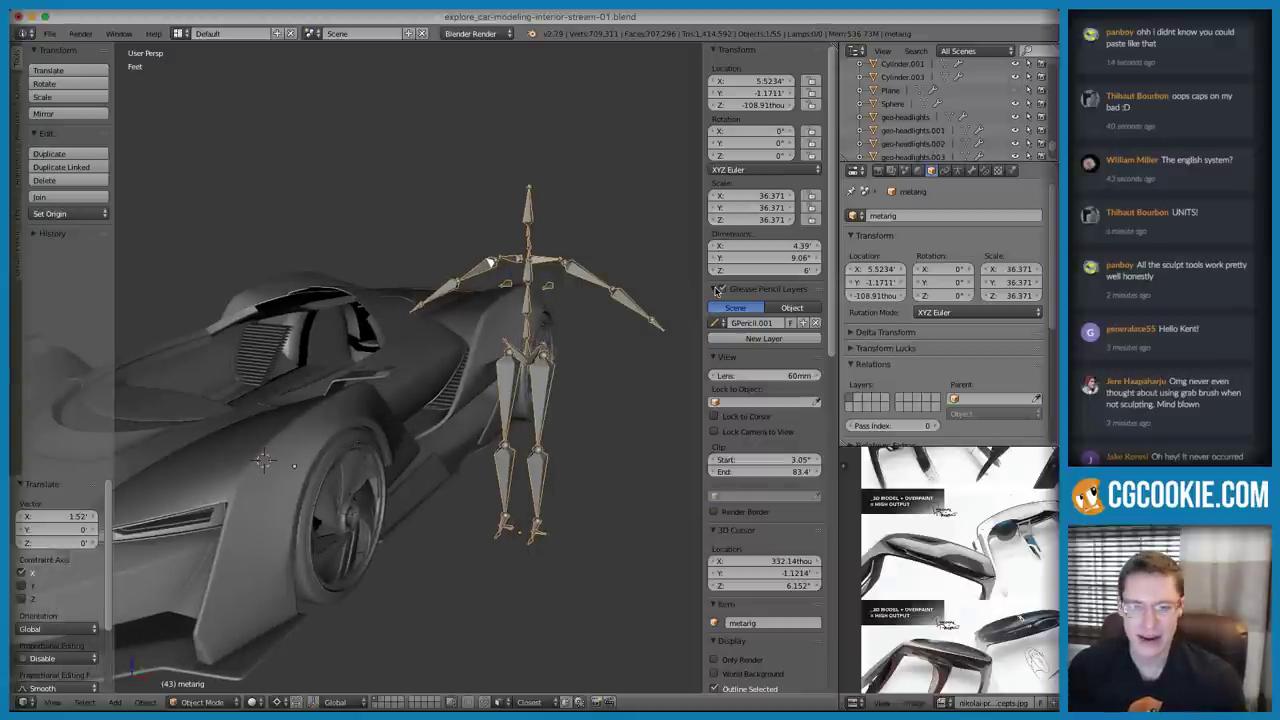
middle_click_drag(586, 351, 562, 354)
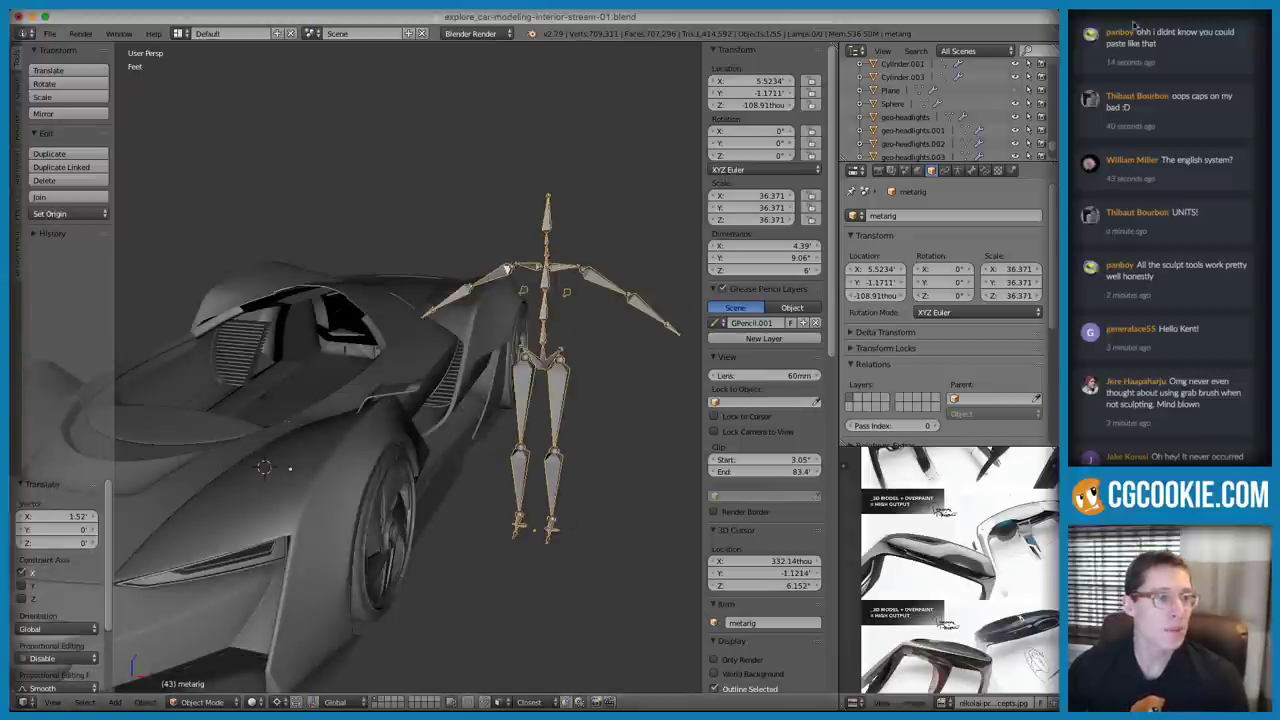
Select every object in the scene, try setting their X rotation to 90° together, and undo the rotation
left_click(1176, 55)
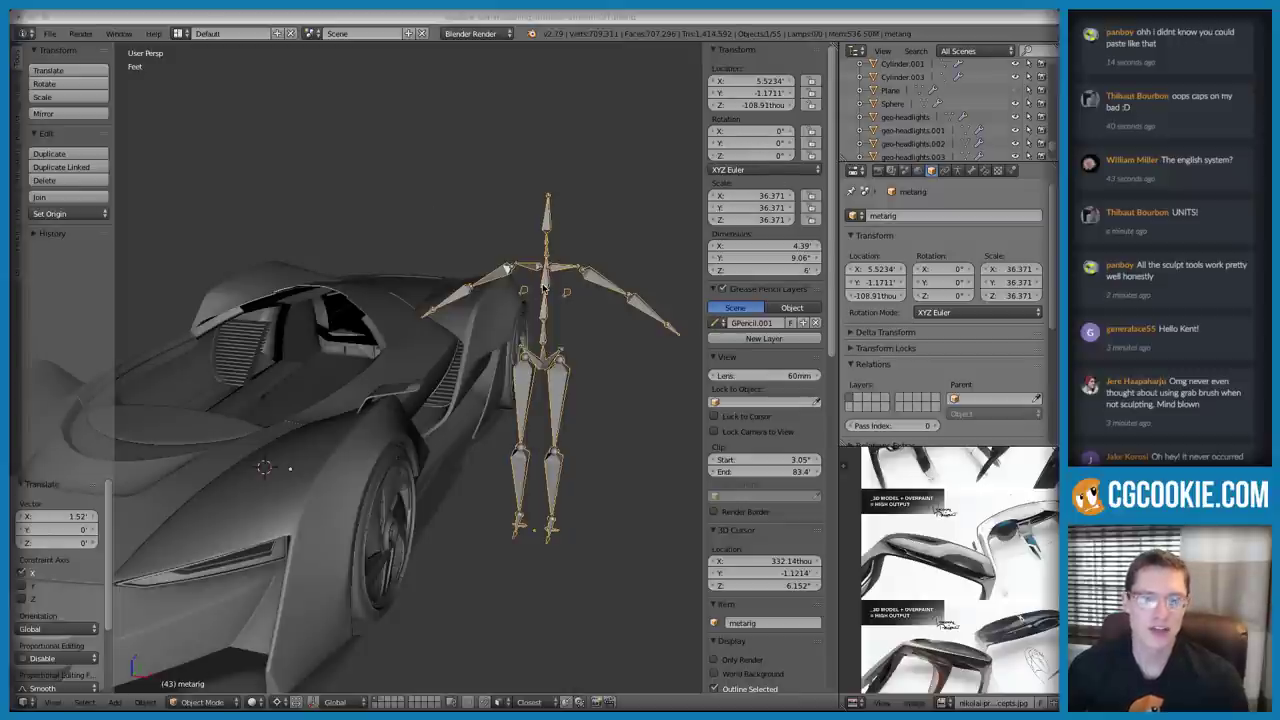
left_click(478, 311)
right_click(430, 340)
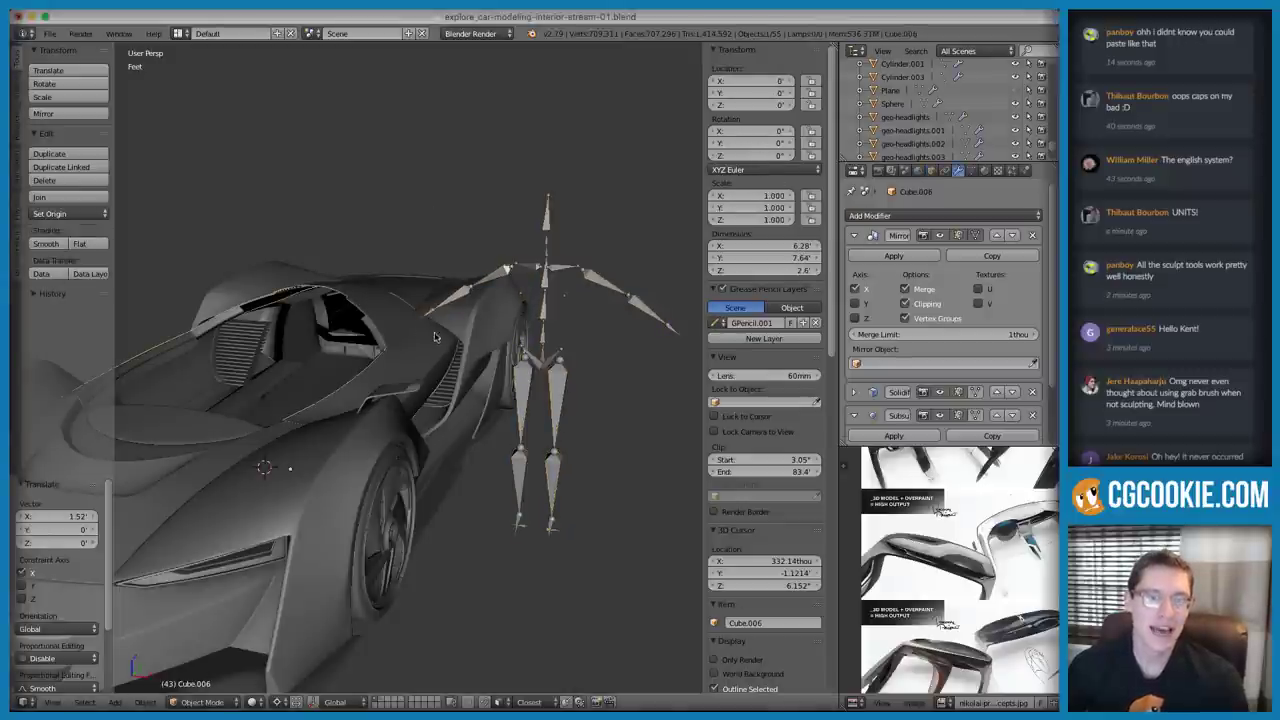
key("a")
key("a")
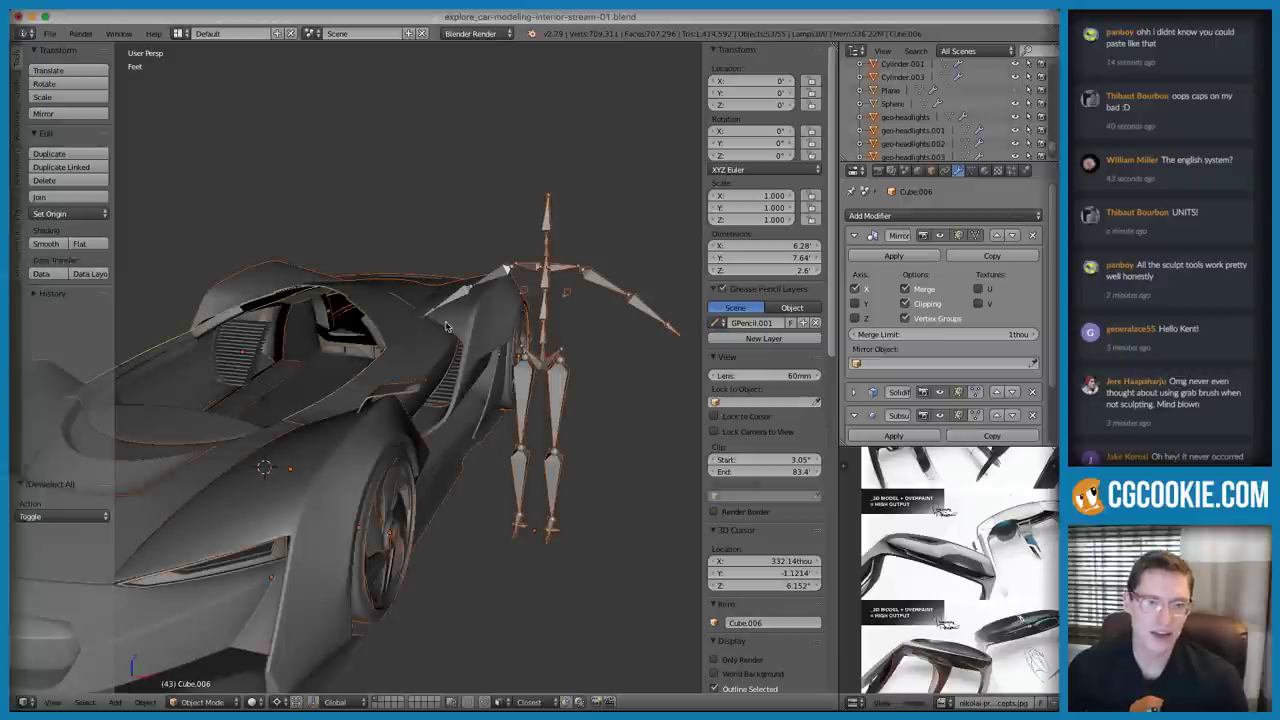
left_click(751, 132)
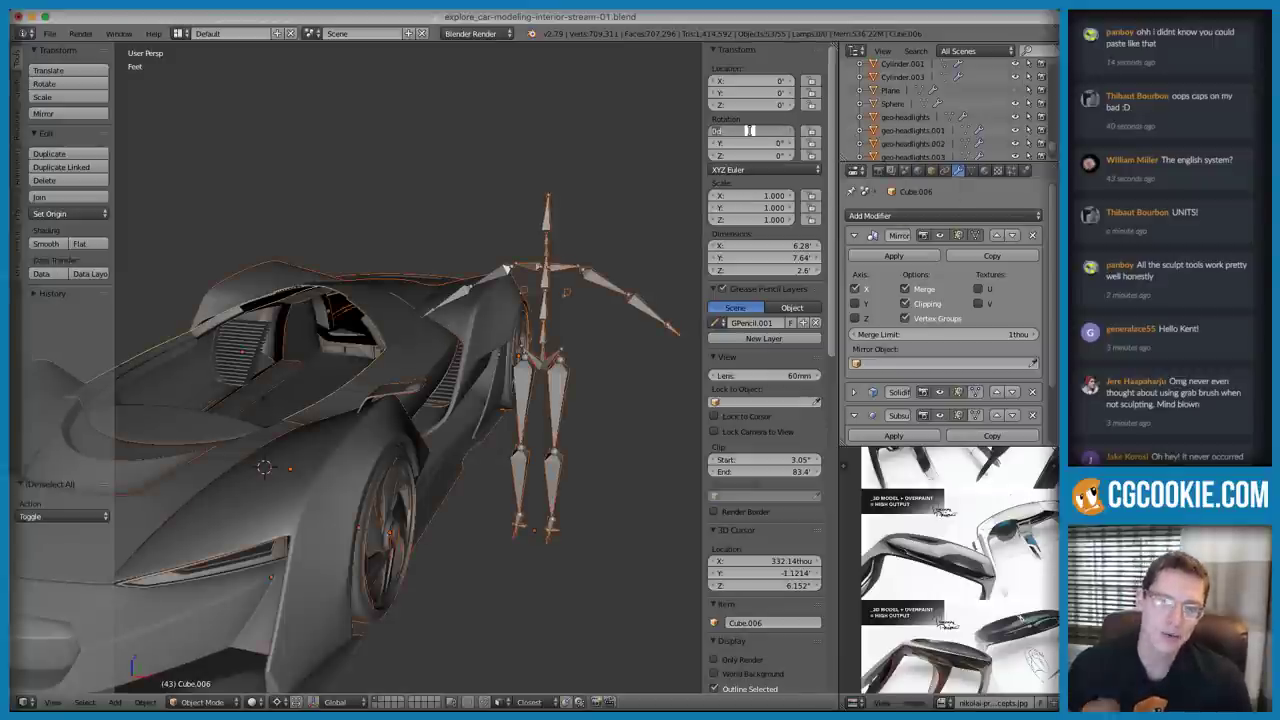
type("90")
key("Return")
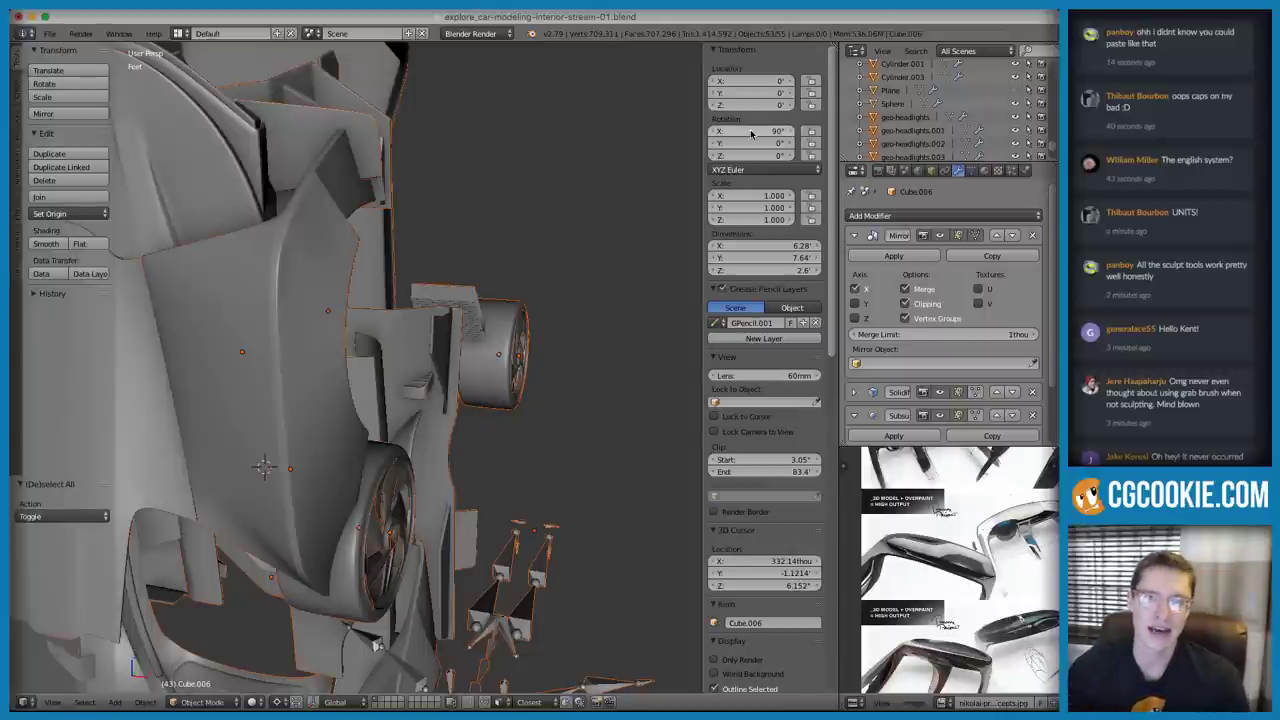
key("ctrl+z")
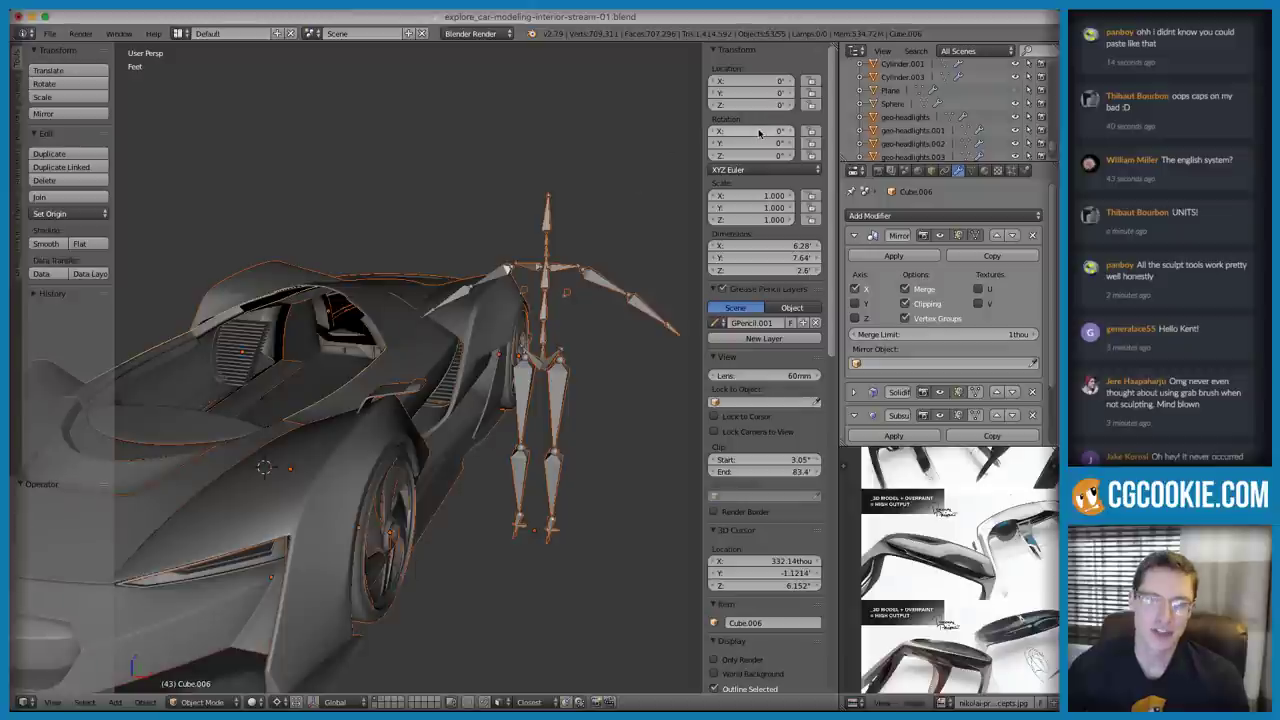
Open the X, Y and Z rotation values for joint editing, leave them, and deselect all objects
mouse_move(758, 133)
left_mouse_down()
mouse_move(758, 155)
mouse_move(758, 124)
left_mouse_up()
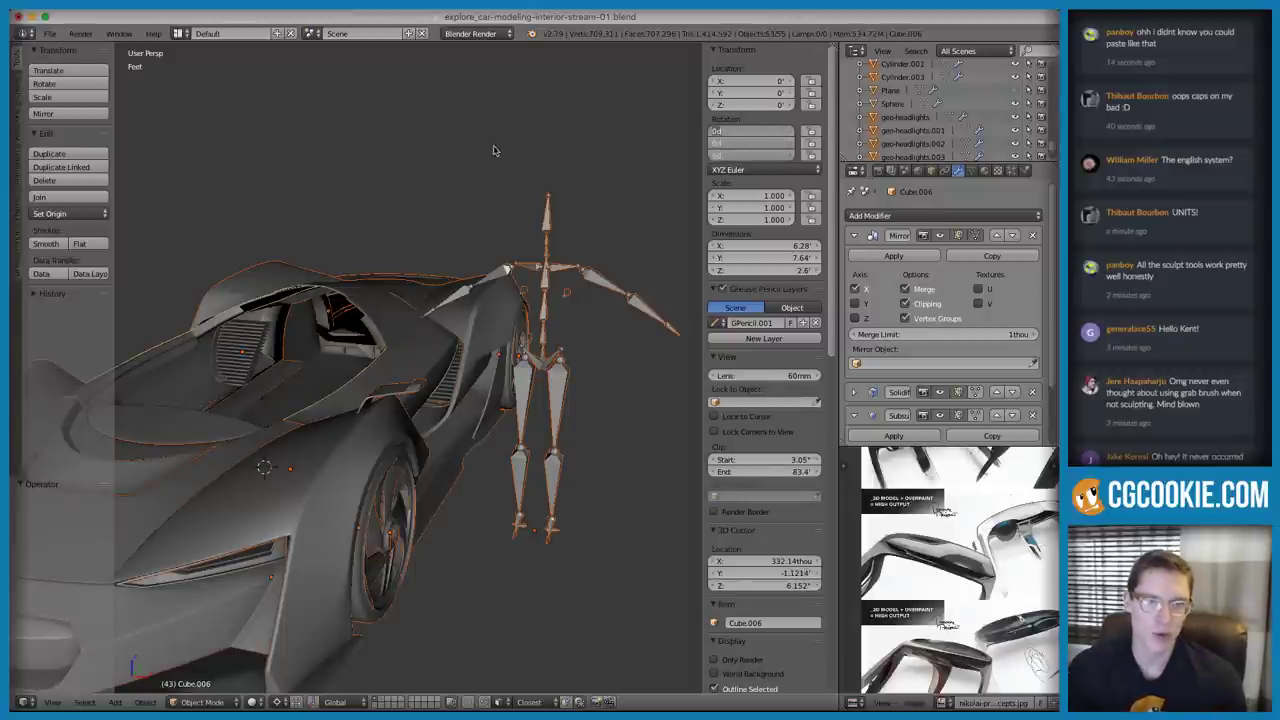
key("Return")
key("a")
Put the metarig into Pose Mode in the right orthographic wireframe view and select its right thigh bone
middle_click_drag(604, 152, 549, 217)
scroll(554, 217, "up", 2)
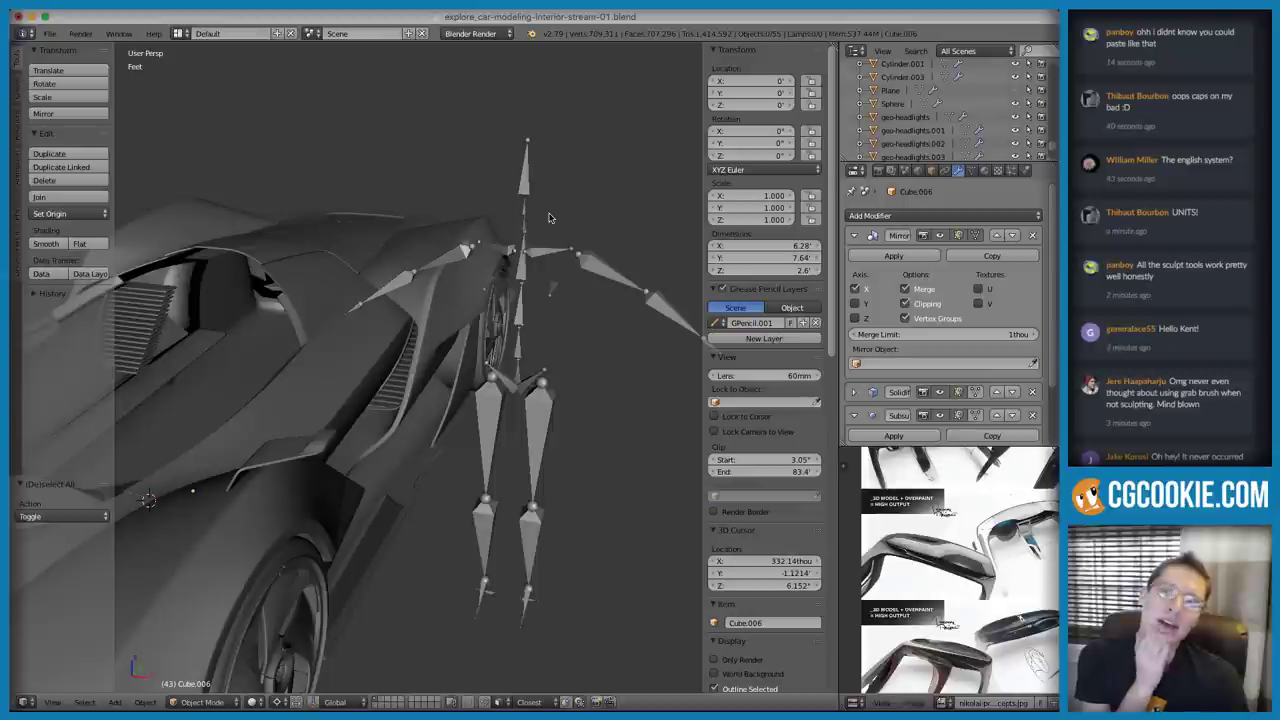
right_click(521, 396)
middle_click_drag(608, 336, 595, 340)
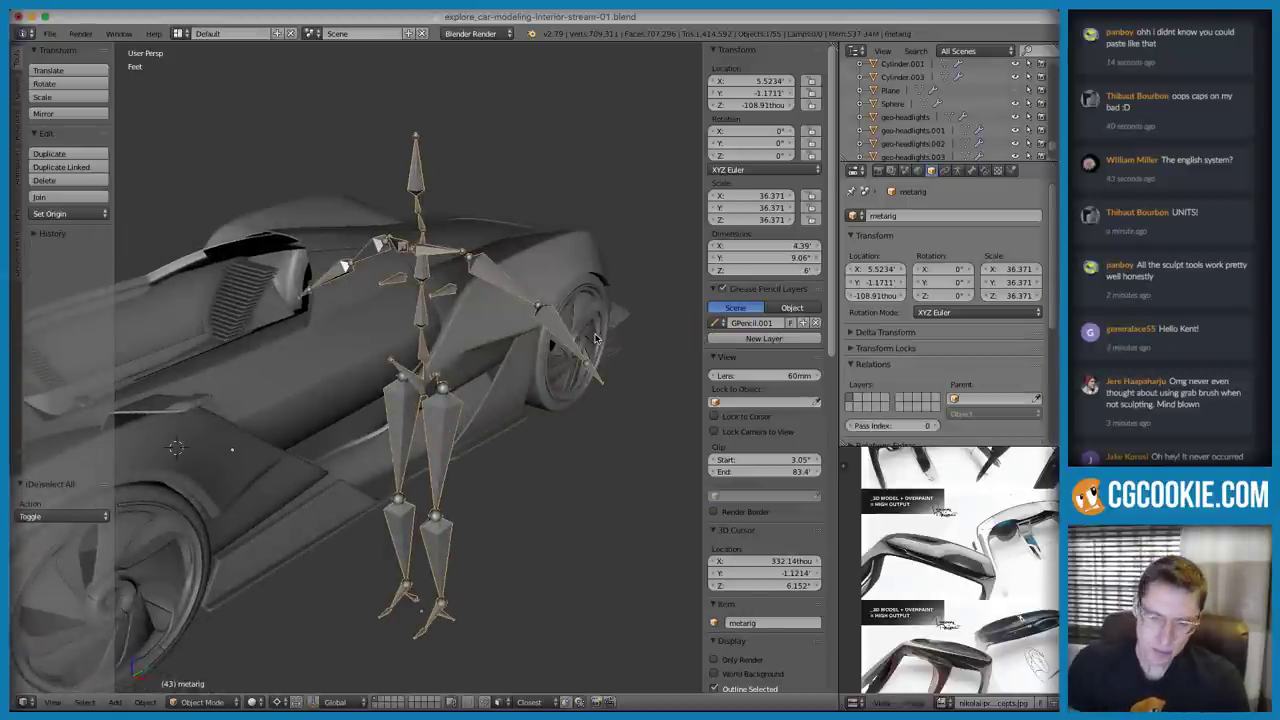
key("KP_3")
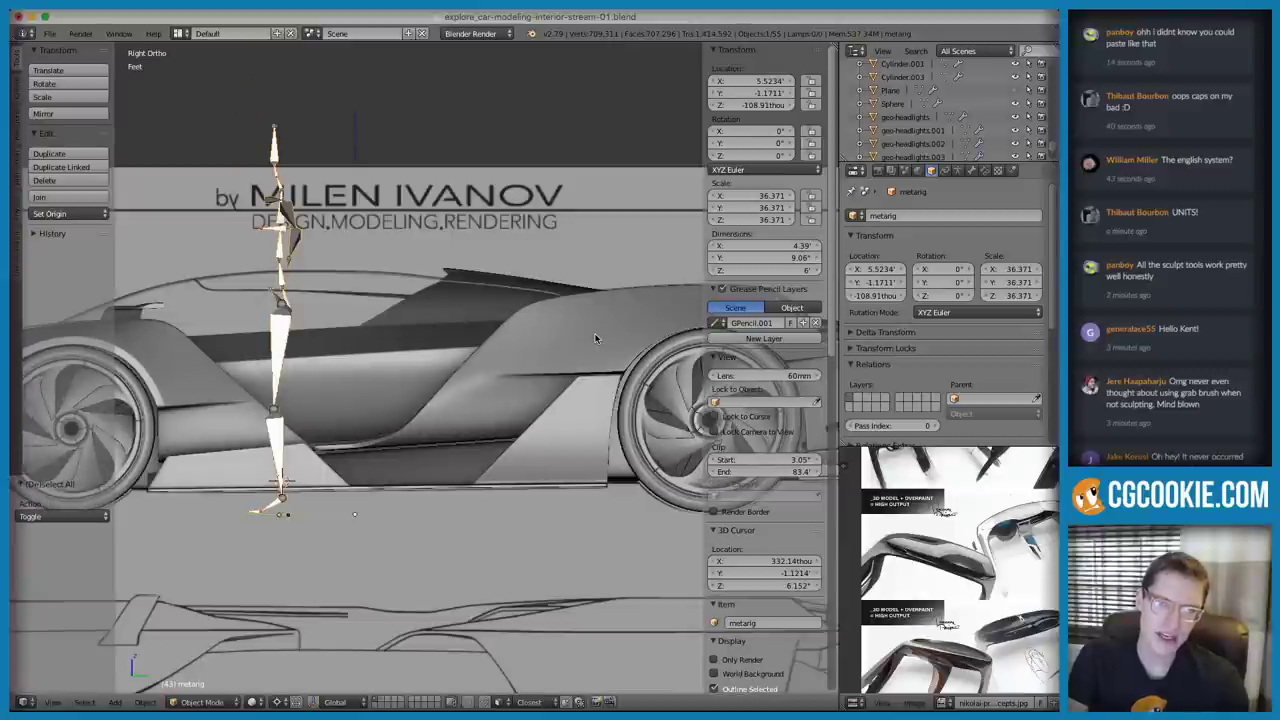
scroll(511, 265, "up", 2)
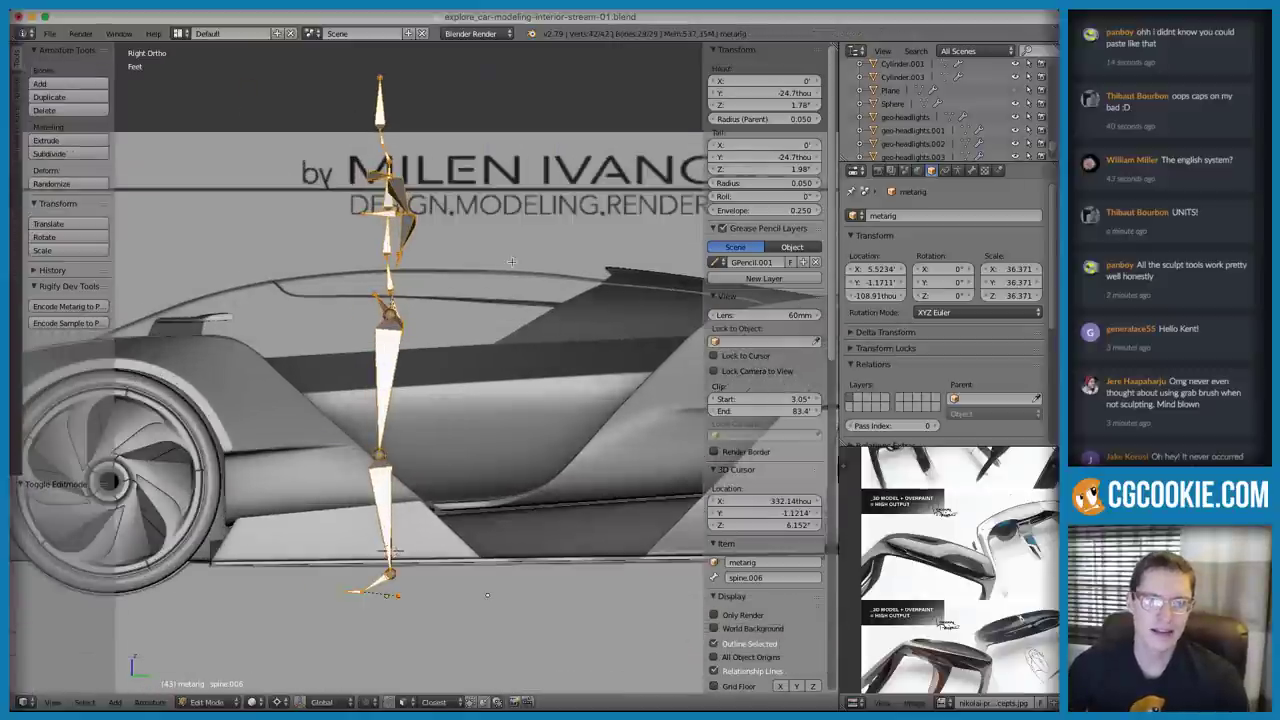
key("ctrl+Tab")
key("z")
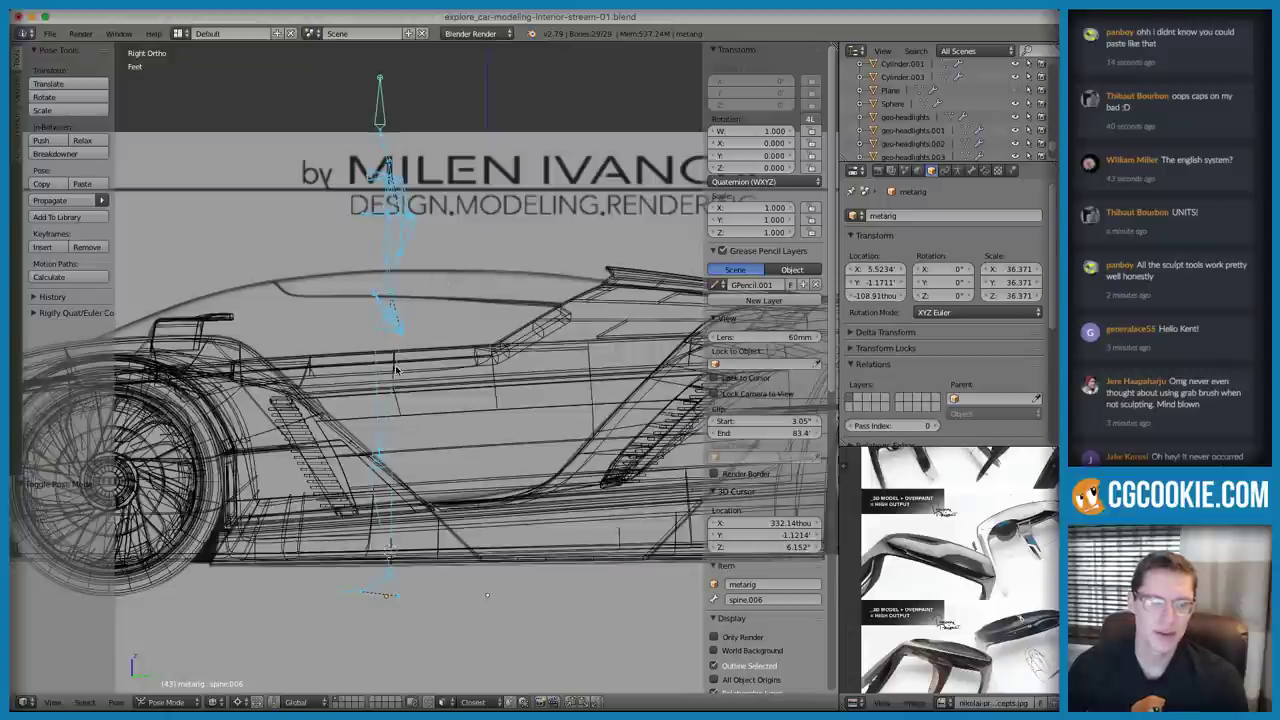
right_click(400, 350)
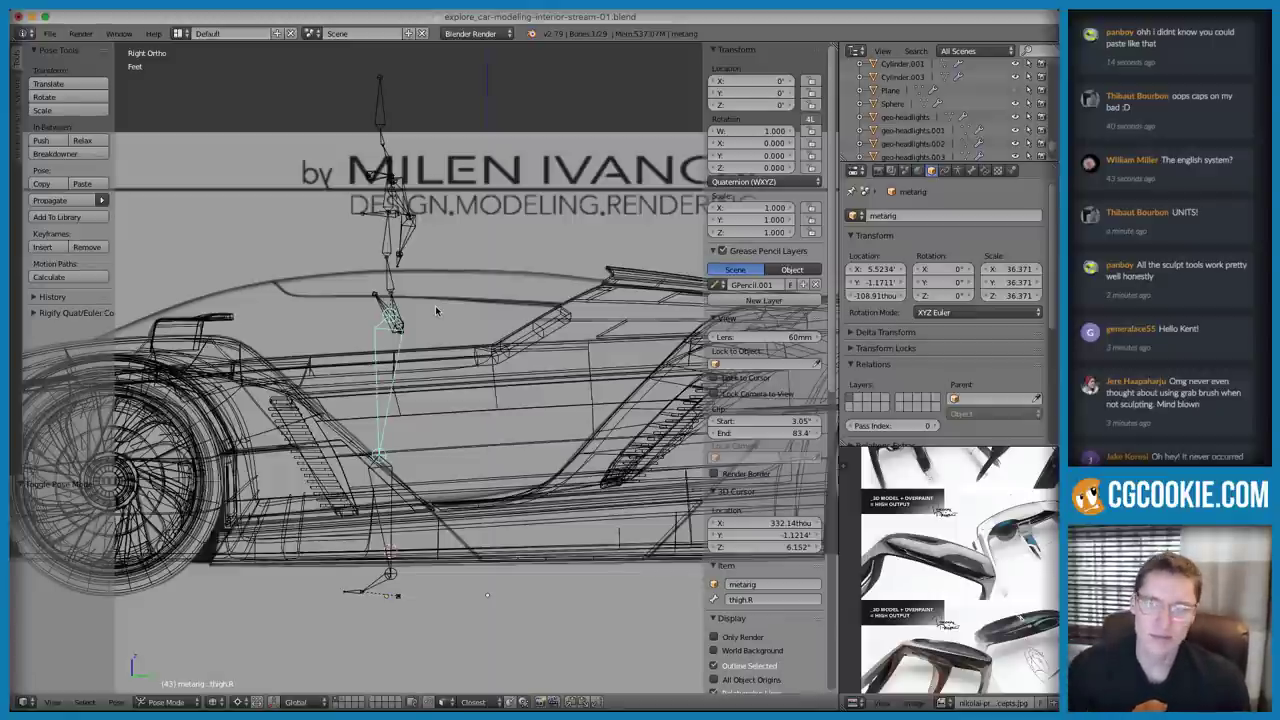
Switch to the browser, search Google Images for "person sitting in lamborghini" and enlarge the photo of the man seated in the orange car
key("super+Tab")
key("super+t")
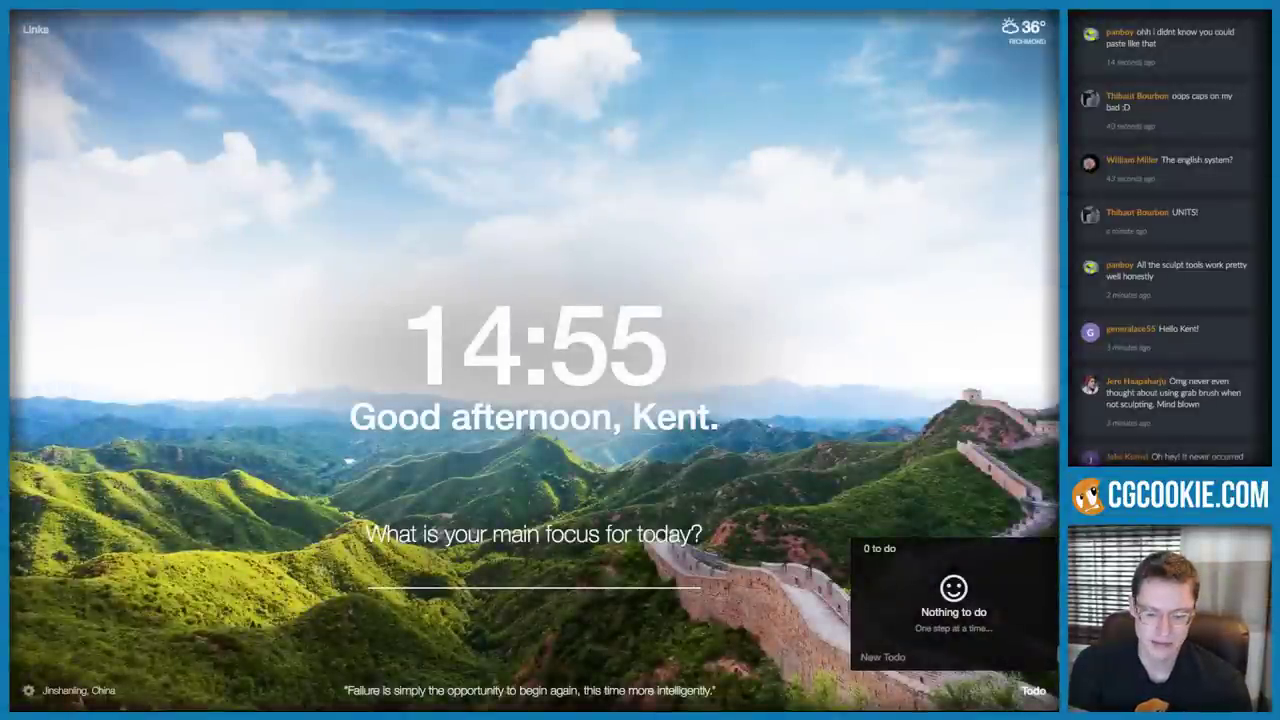
type("per")
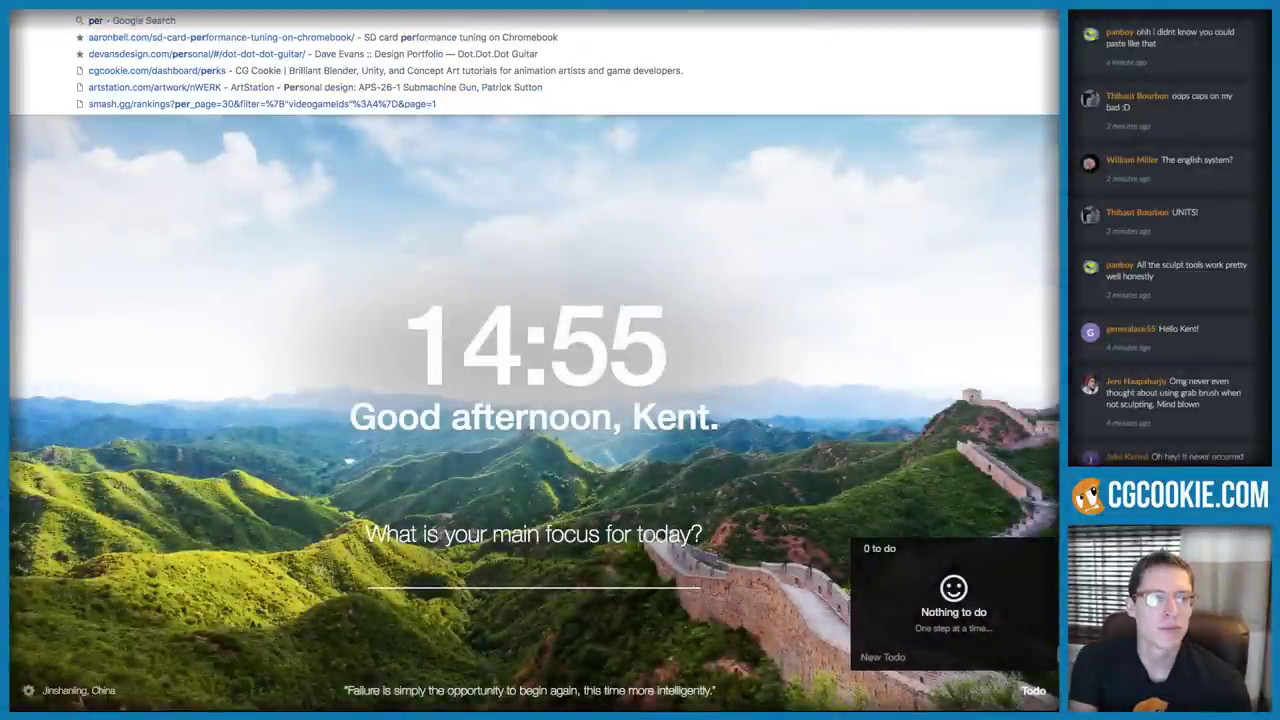
type("son sitting in loa")
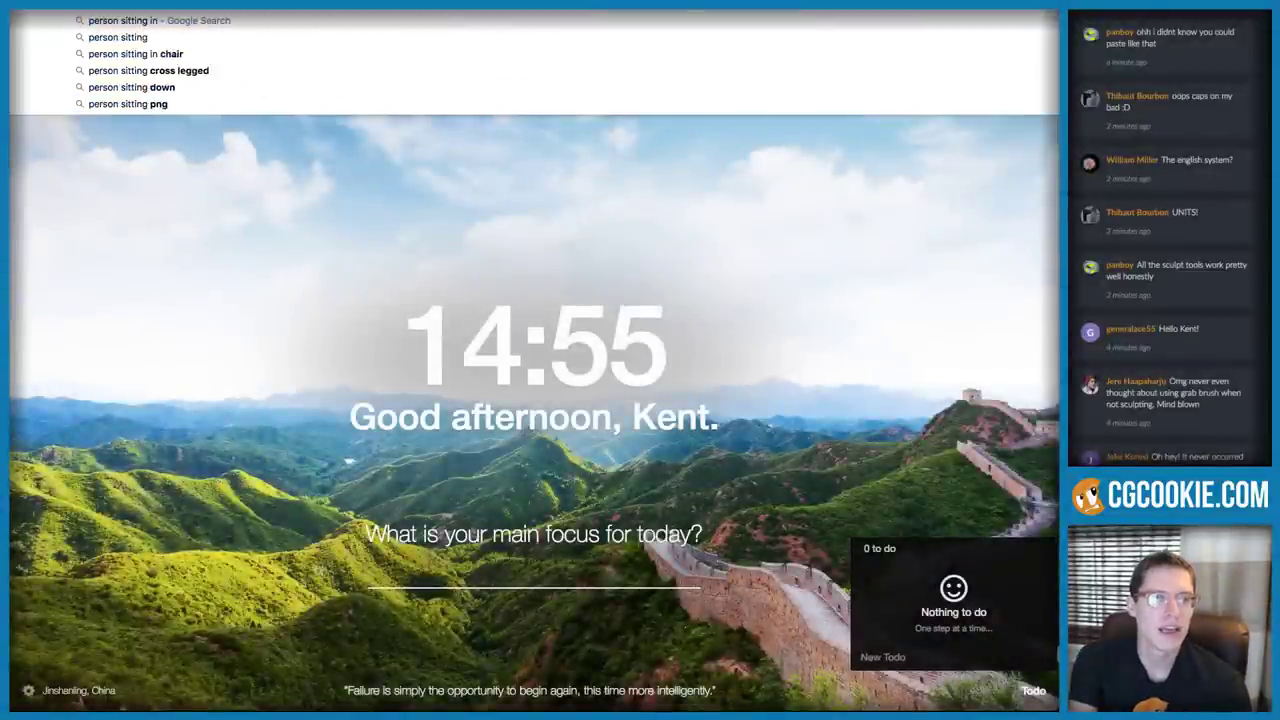
key("BackSpace")
key("BackSpace")
type("am")
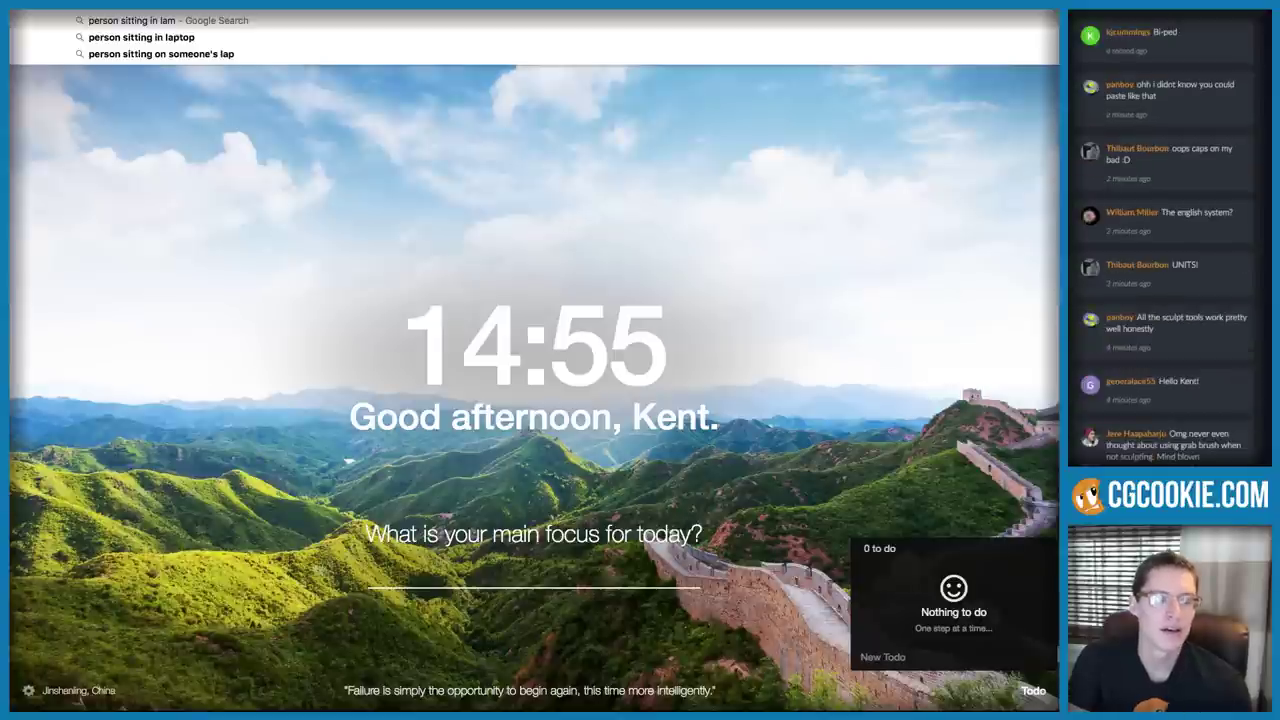
type("boroghi")
key("Return")
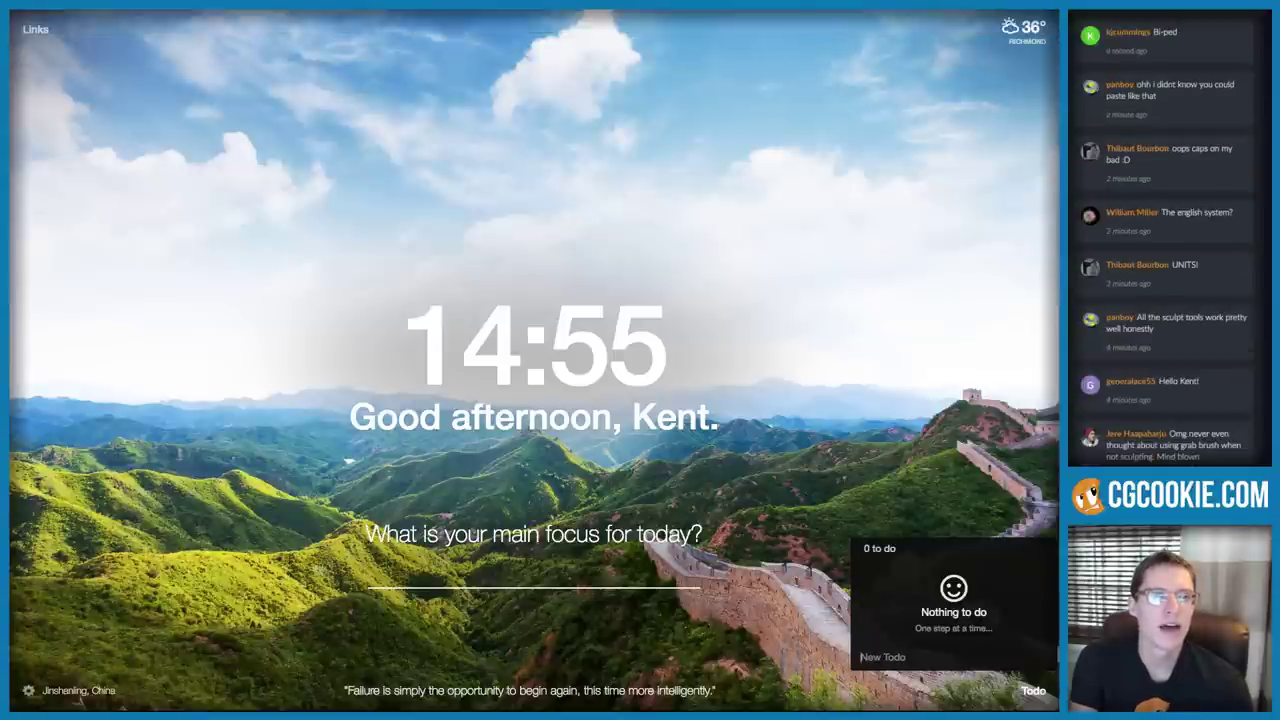
left_click(357, 139)
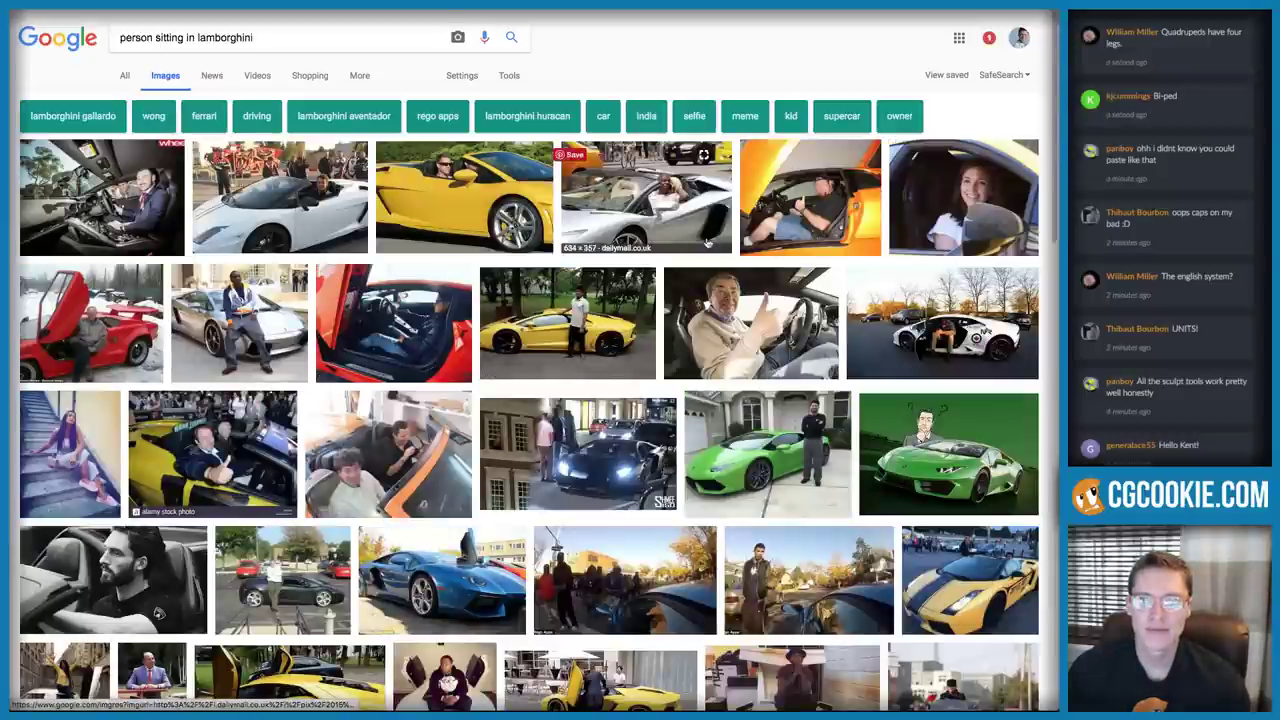
left_click(818, 200)
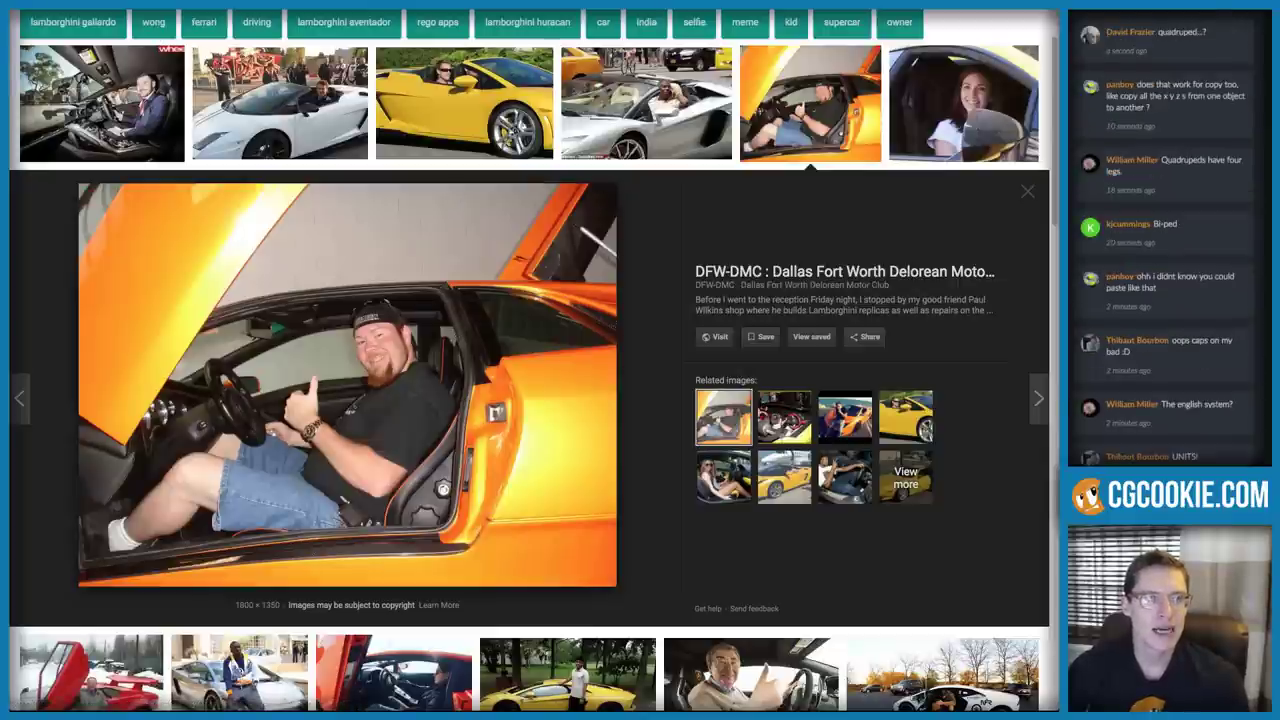
Switch back to Blender, set the pivot point to Active Element and lean the rig's base spine bone back about 56.3°
key("super+Tab")
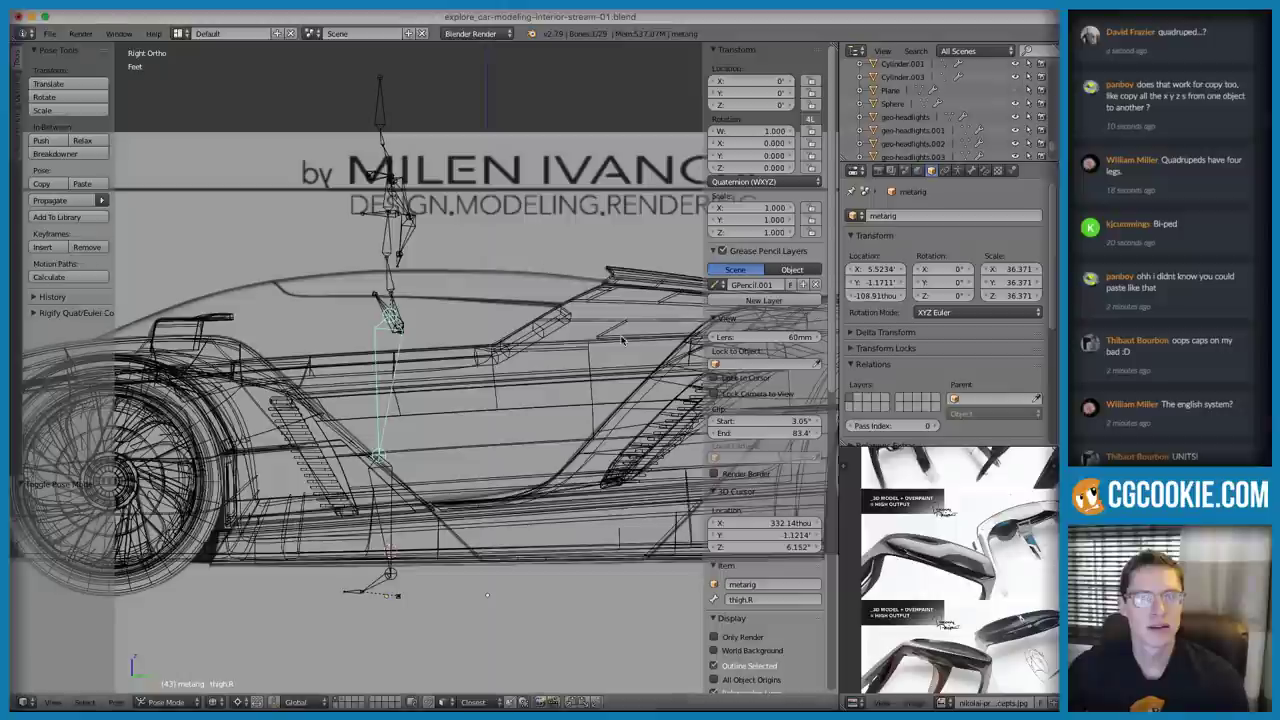
right_click(392, 307)
key("r")
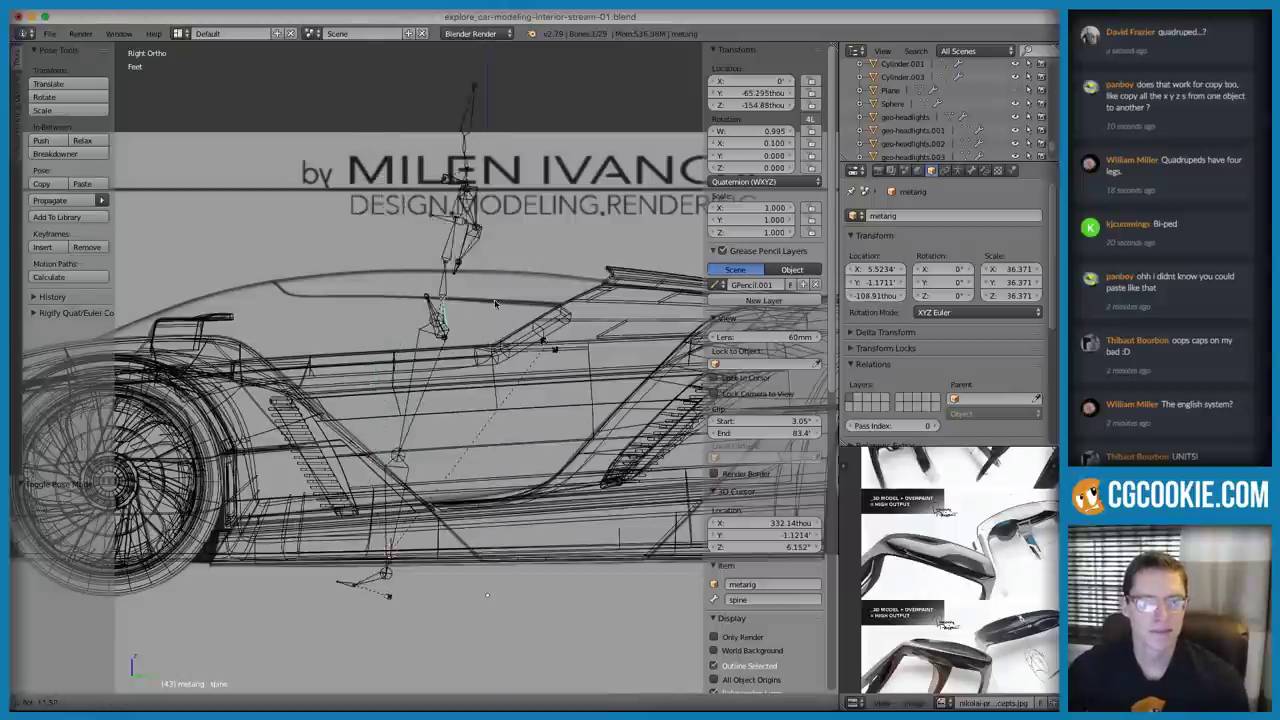
key("Escape")
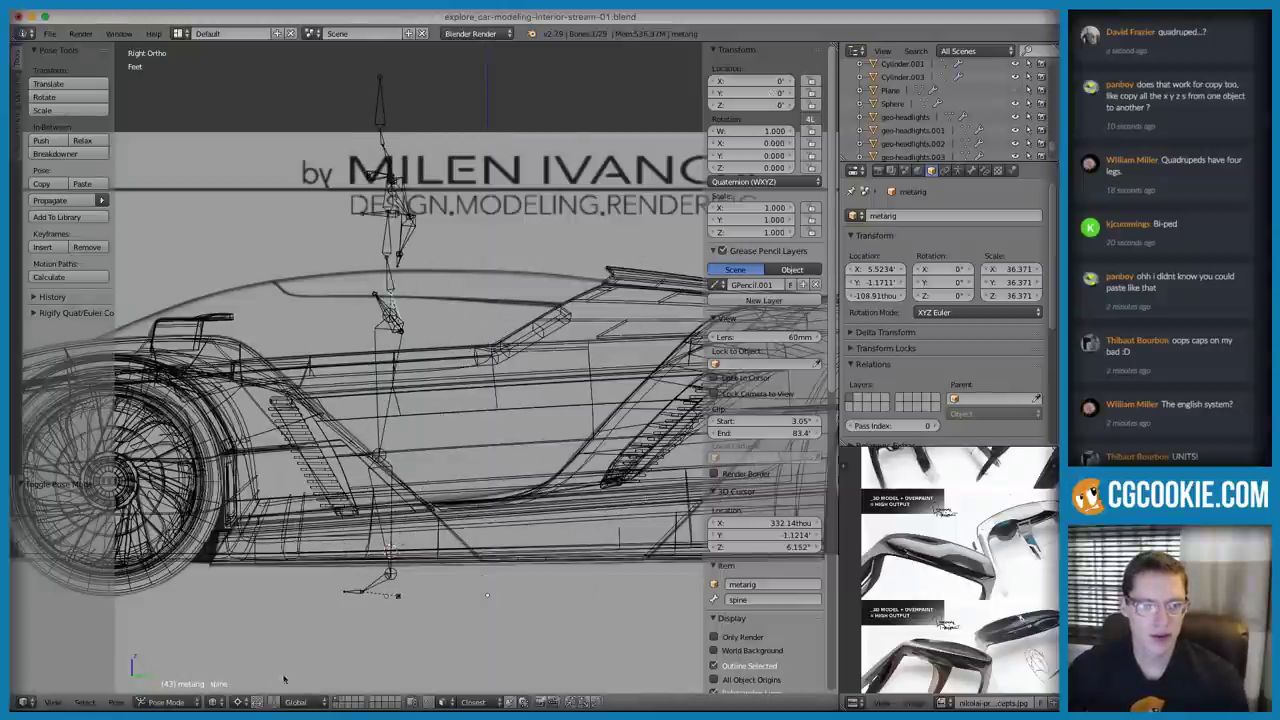
left_click(241, 702)
left_click(260, 628)
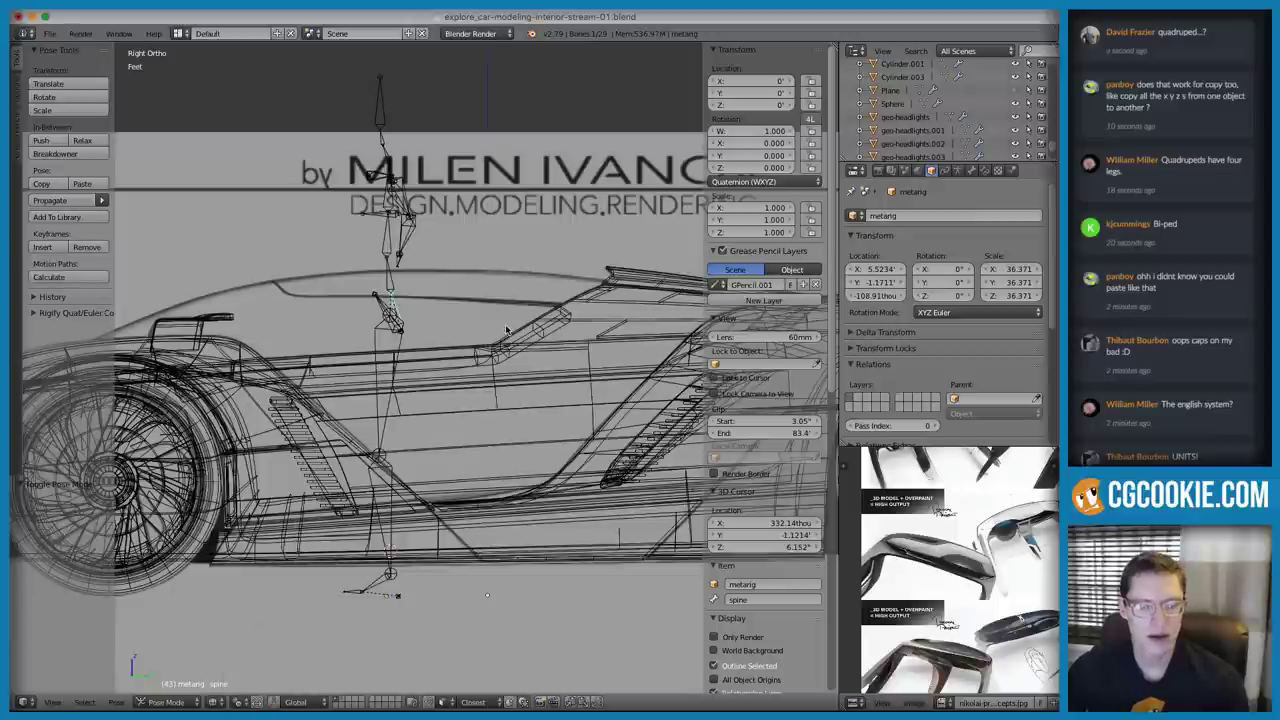
key("r")
left_click(524, 412)
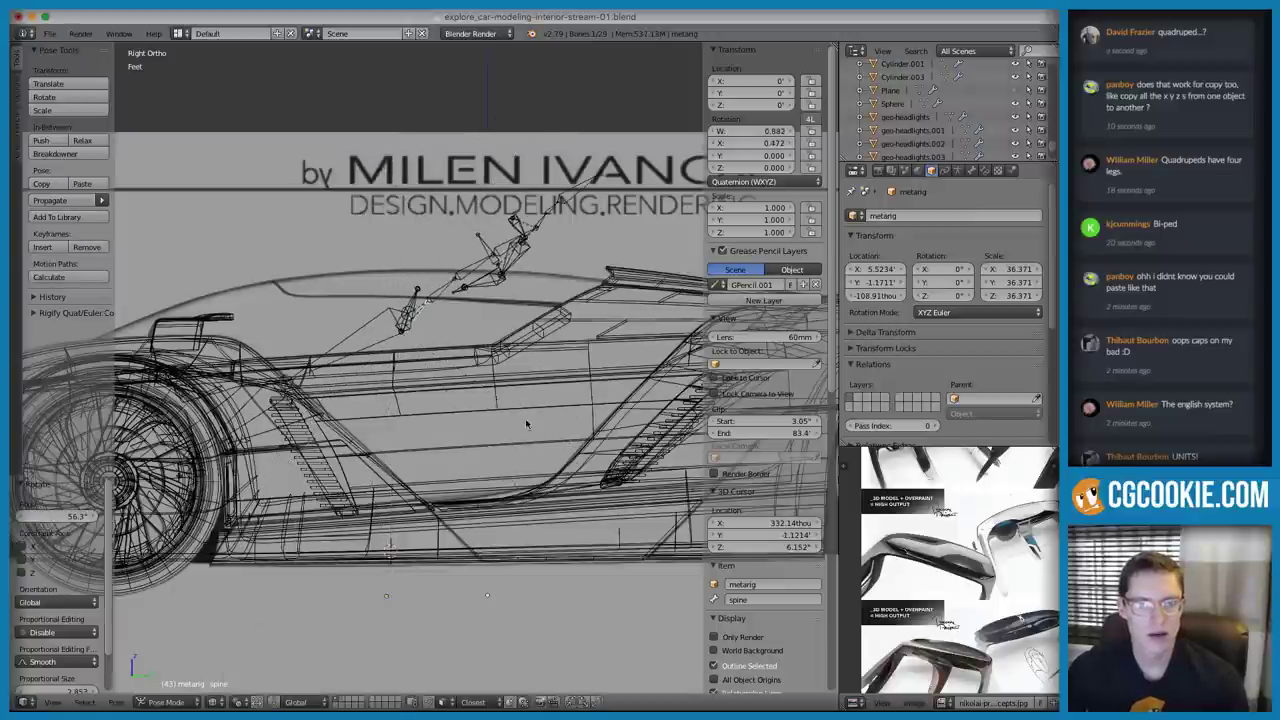
Move the base spine bone down about 1.34 ft into the car's cabin and rotate it upright by about 6.4°
key("g")
left_click(550, 442)
middle_click_drag(531, 360, 505, 360, "shift")
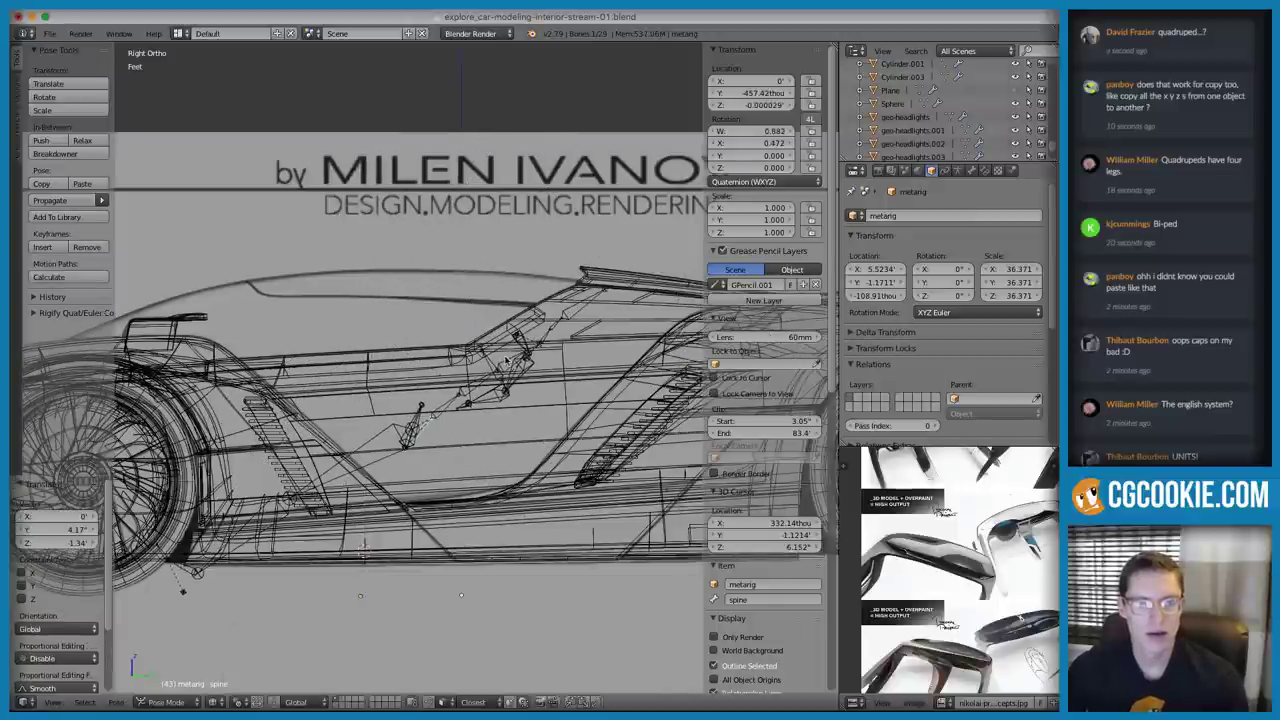
key("r")
left_click(517, 346)
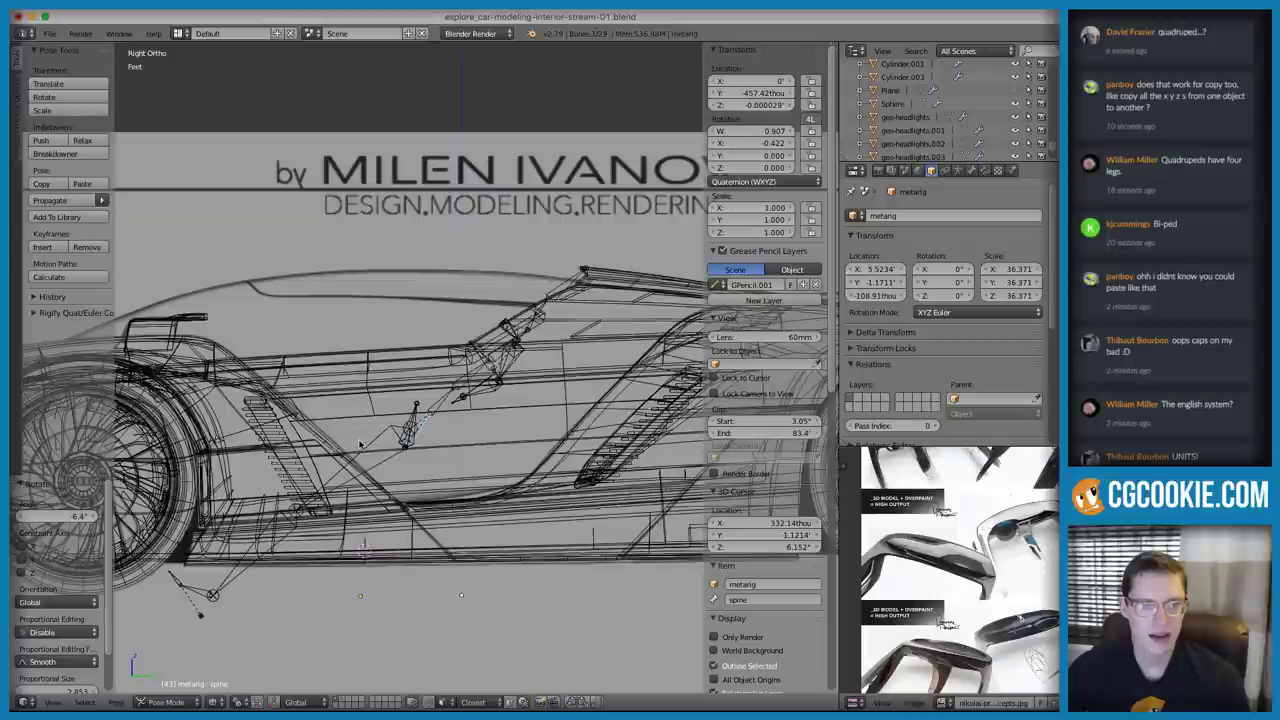
Select both thigh bones, set the pivot point to Individual Origins and raise the thighs by about 64.5°
key("a")
key("r")
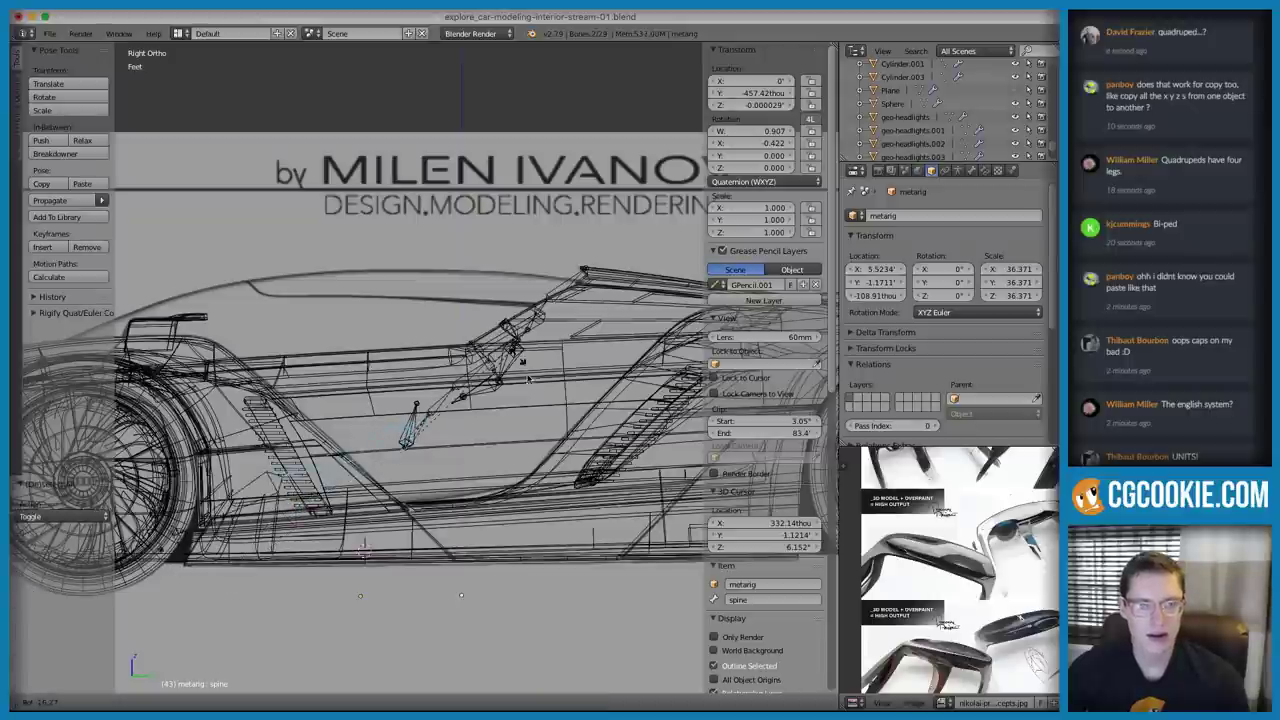
left_click(523, 470)
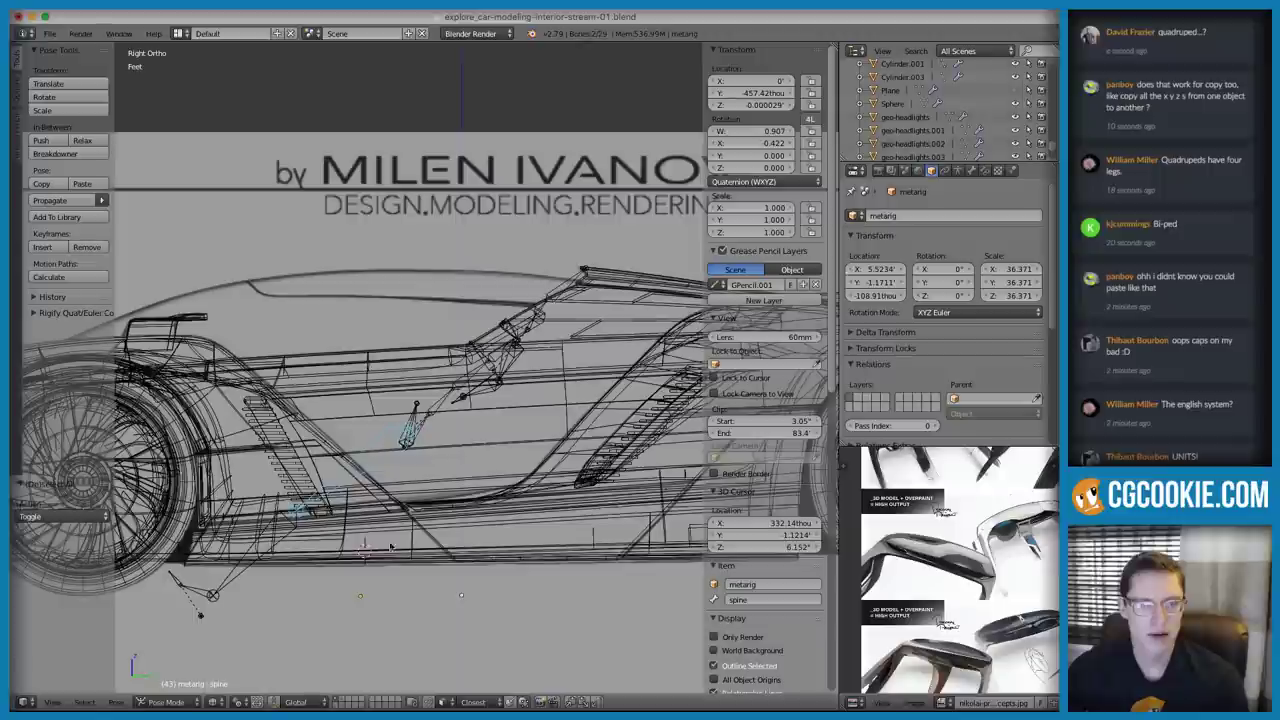
left_click(240, 702)
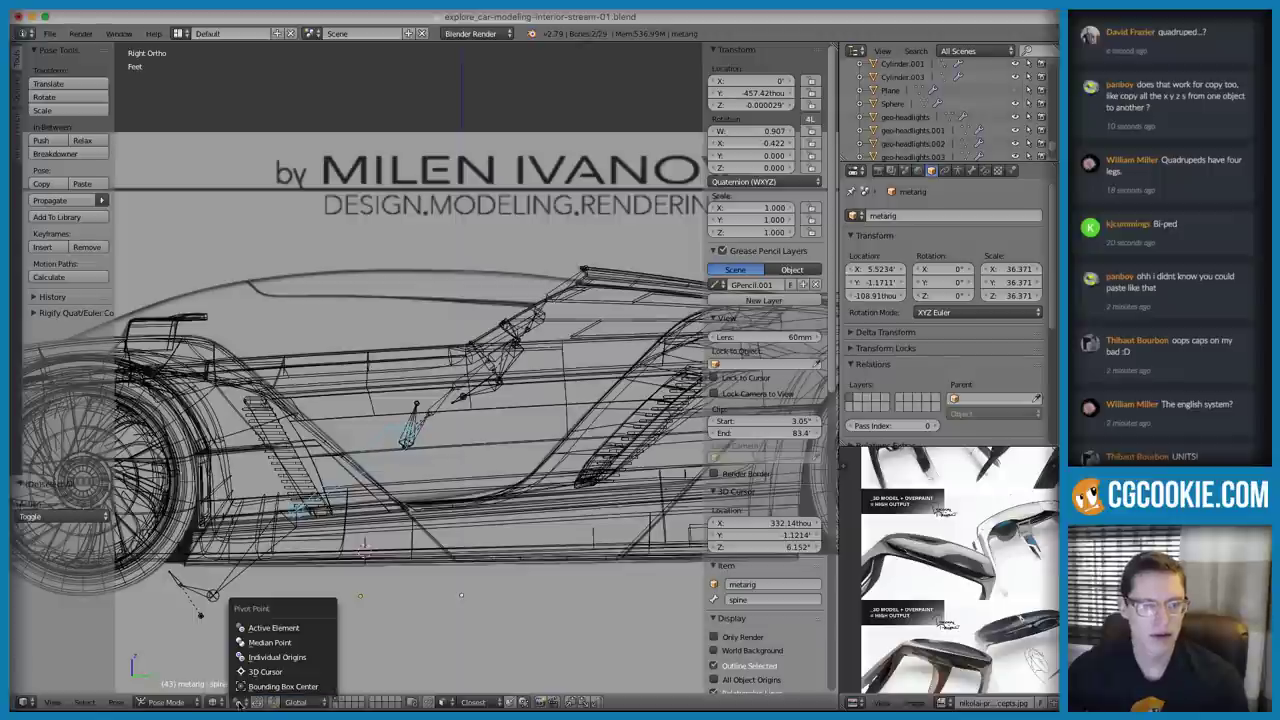
left_click(277, 657)
key("r")
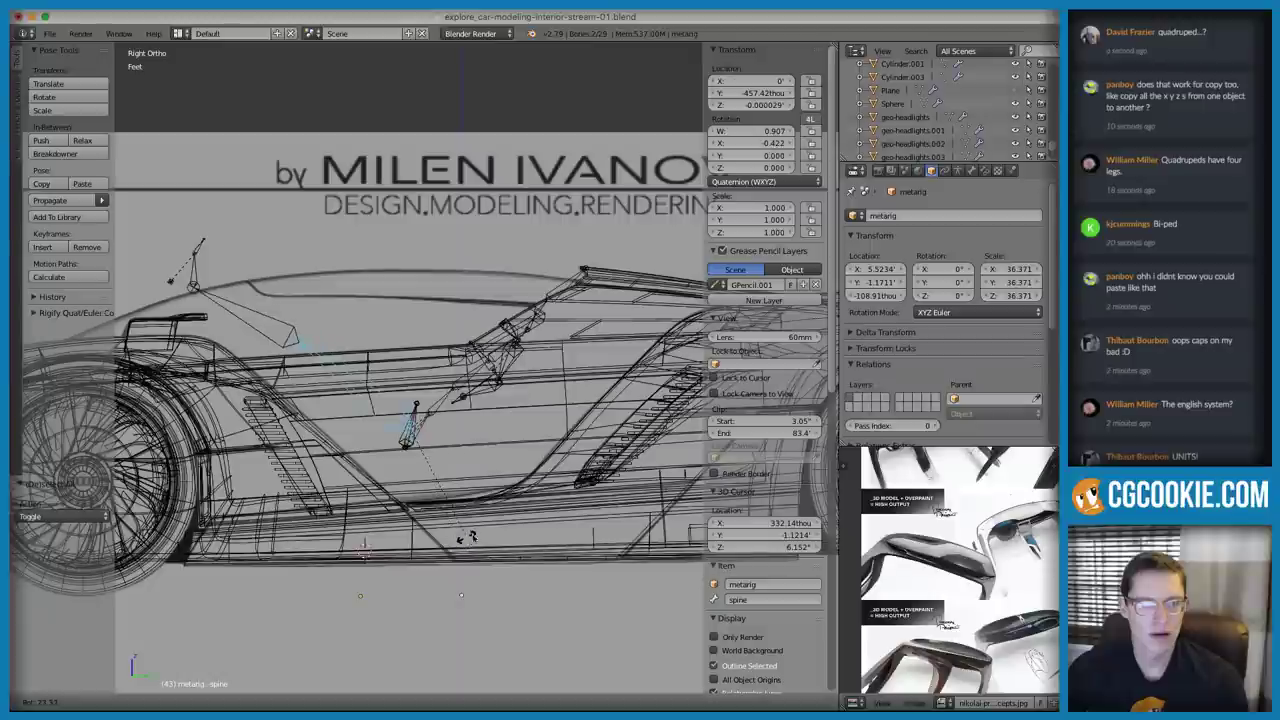
left_click(362, 458)
Select the shin bones and rotate them about -62.7° to bend the knees downward
right_click(268, 347)
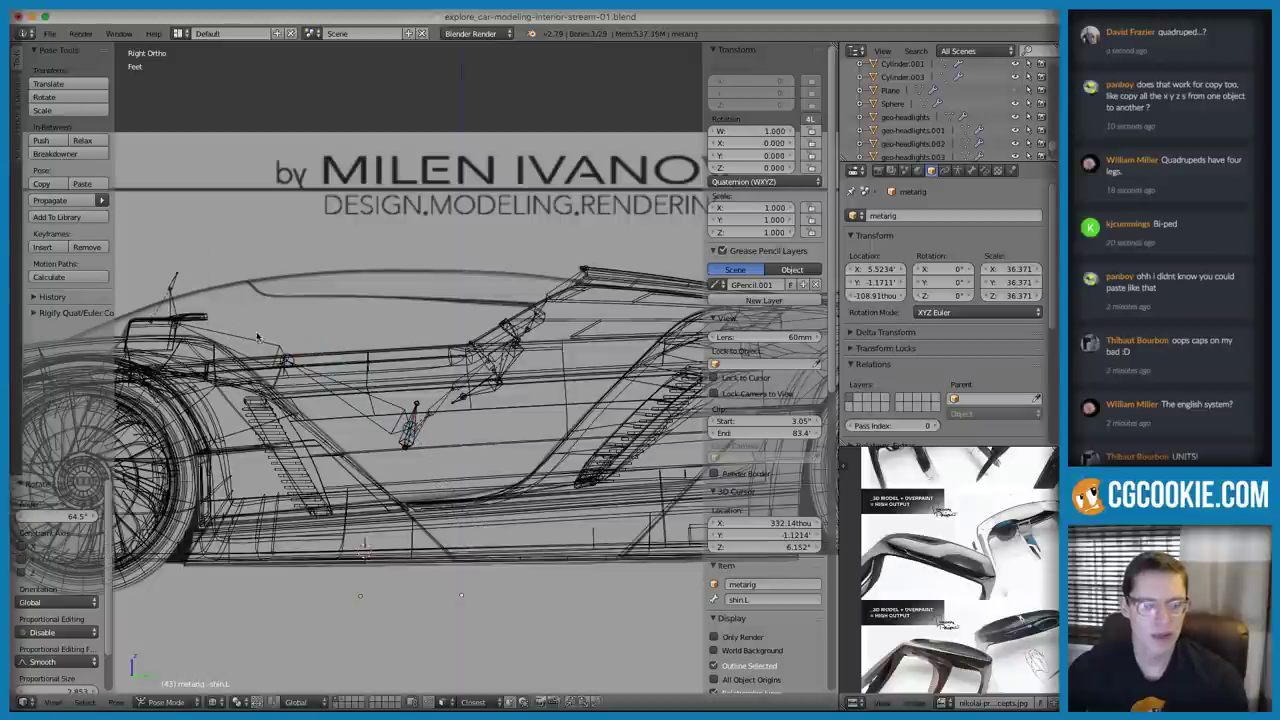
key("r")
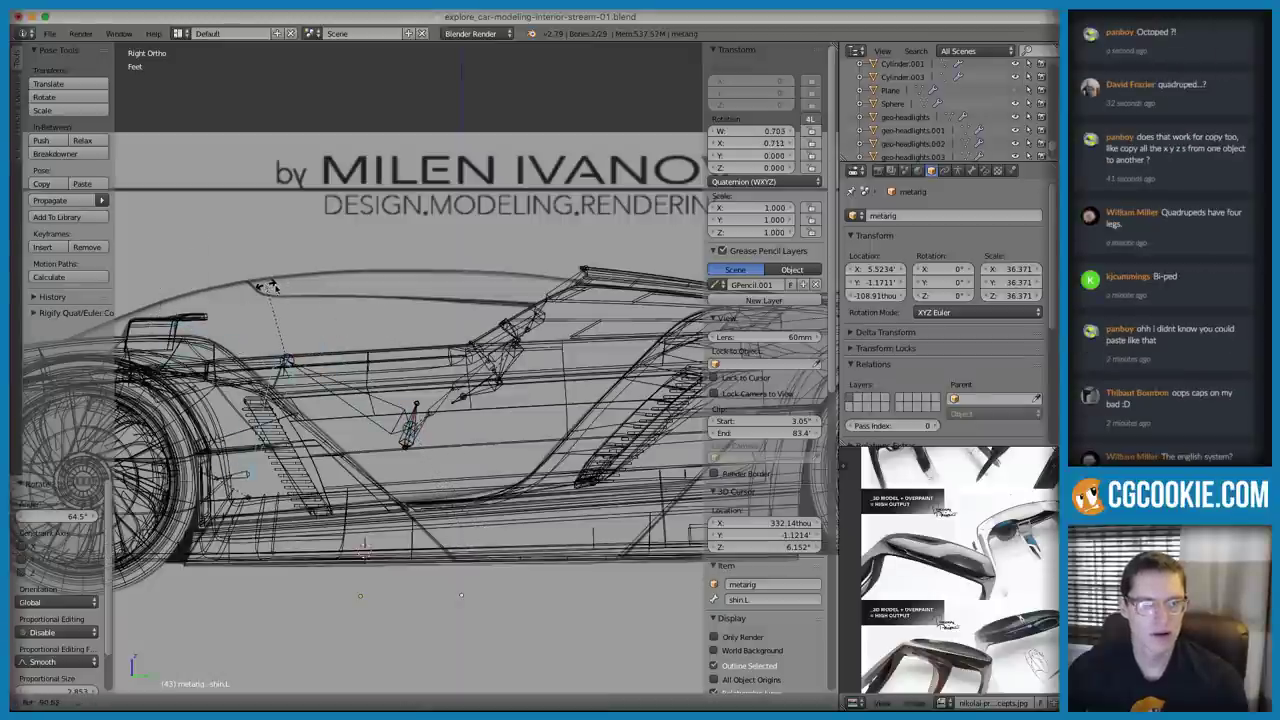
left_click(302, 298)
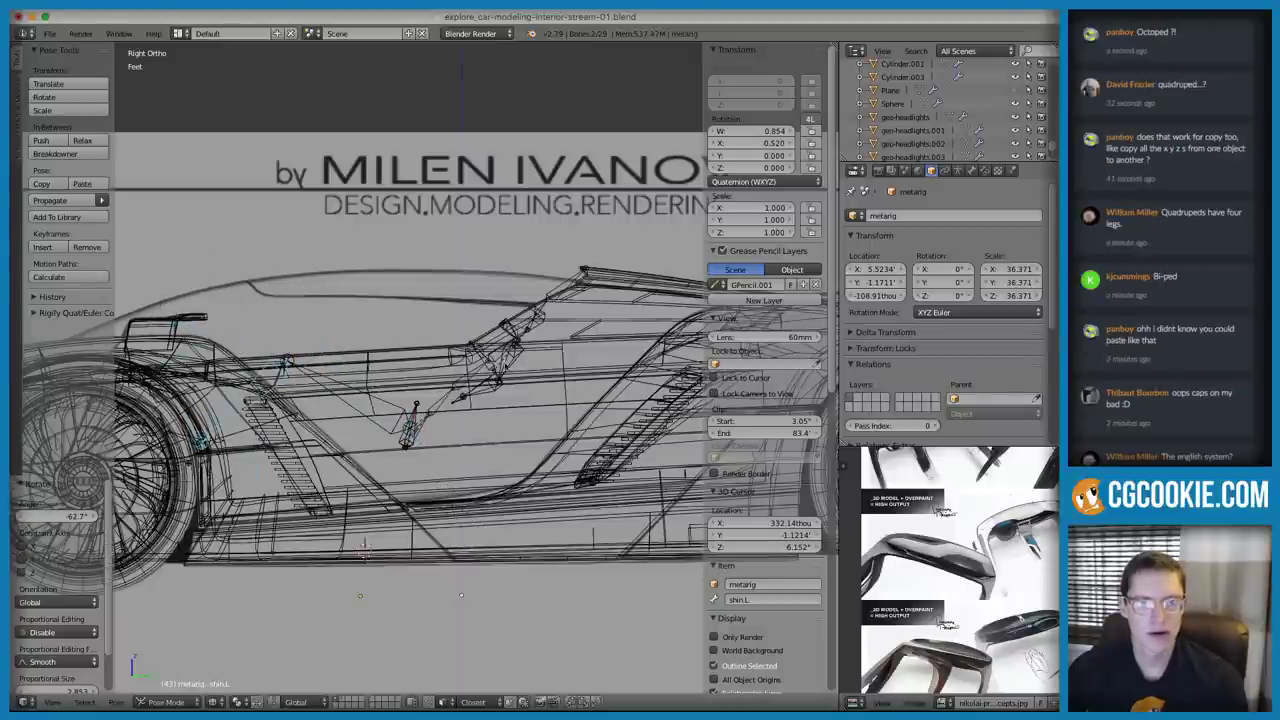
Rotate the spine.002 bone to bring the upper body upright, and rotate spine.003 by about -5.96°
scroll(458, 410, "up", 2)
right_click(458, 410)
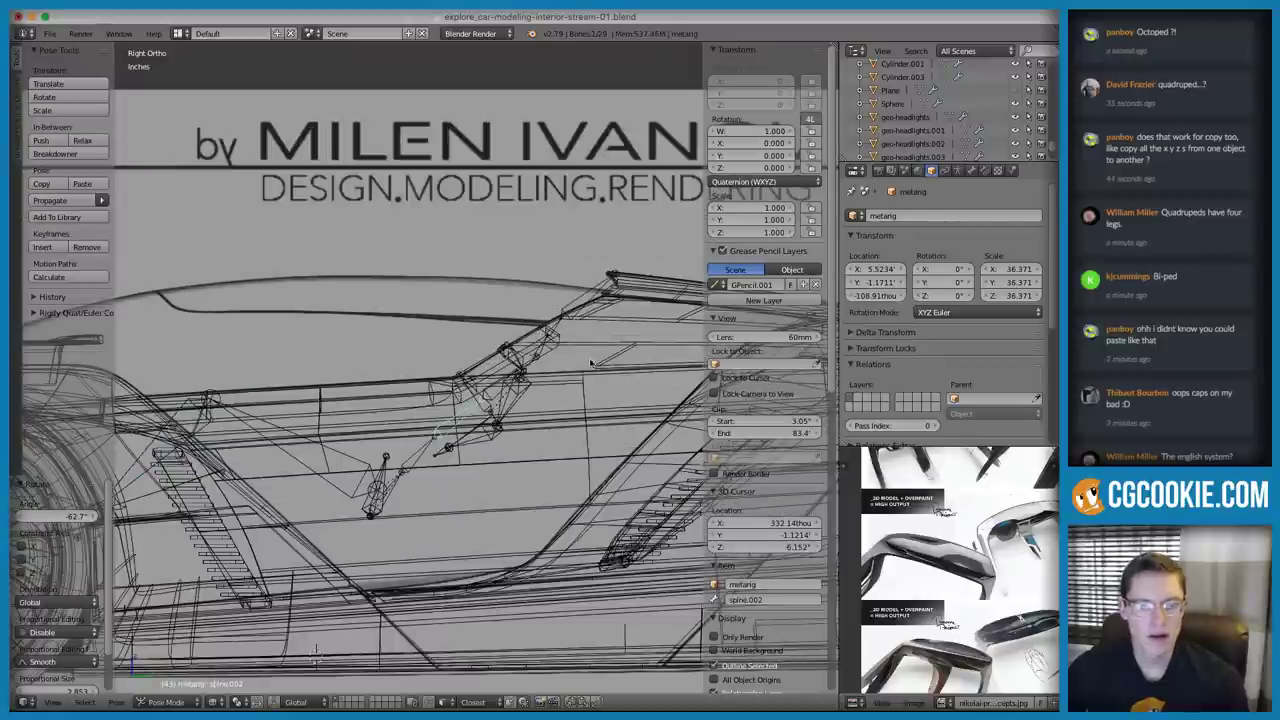
key("r")
left_click(545, 318)
right_click(460, 368)
key("r")
left_click(527, 326)
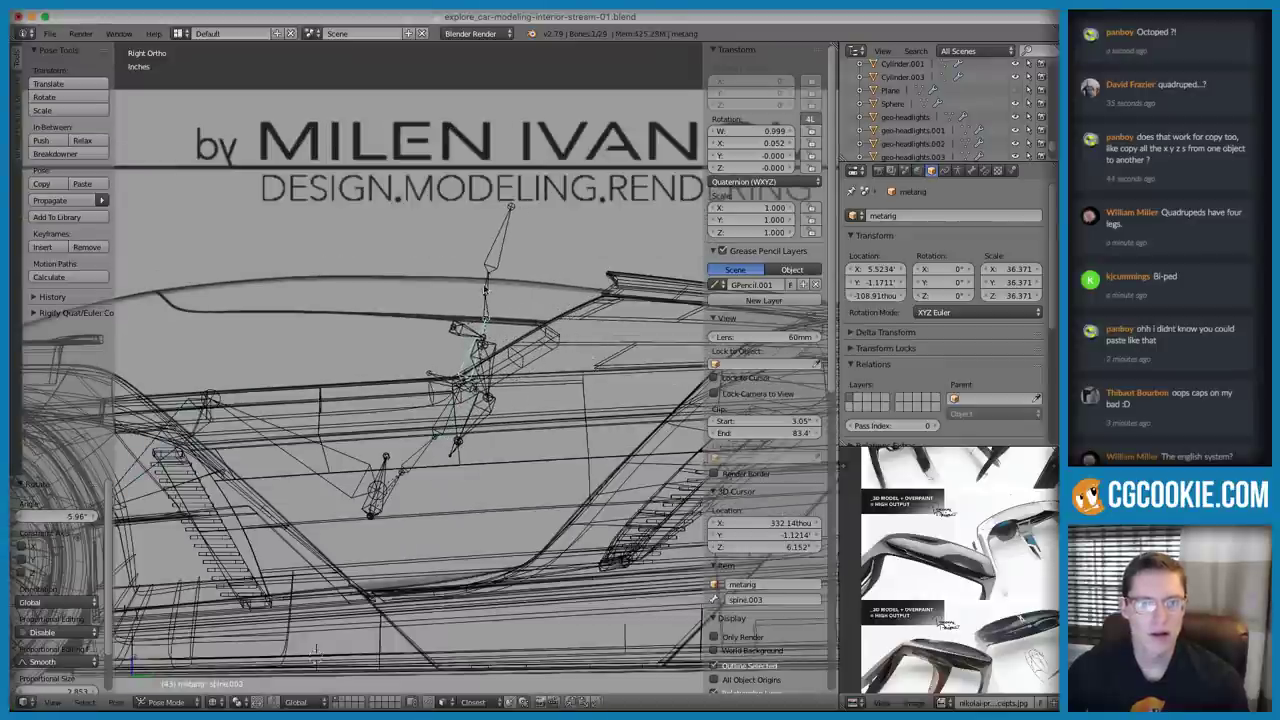
Select the neck and head bones, set the pivot point to Individual Origins and tilt them forward by about 6.08°
right_click(492, 266)
left_click(236, 702)
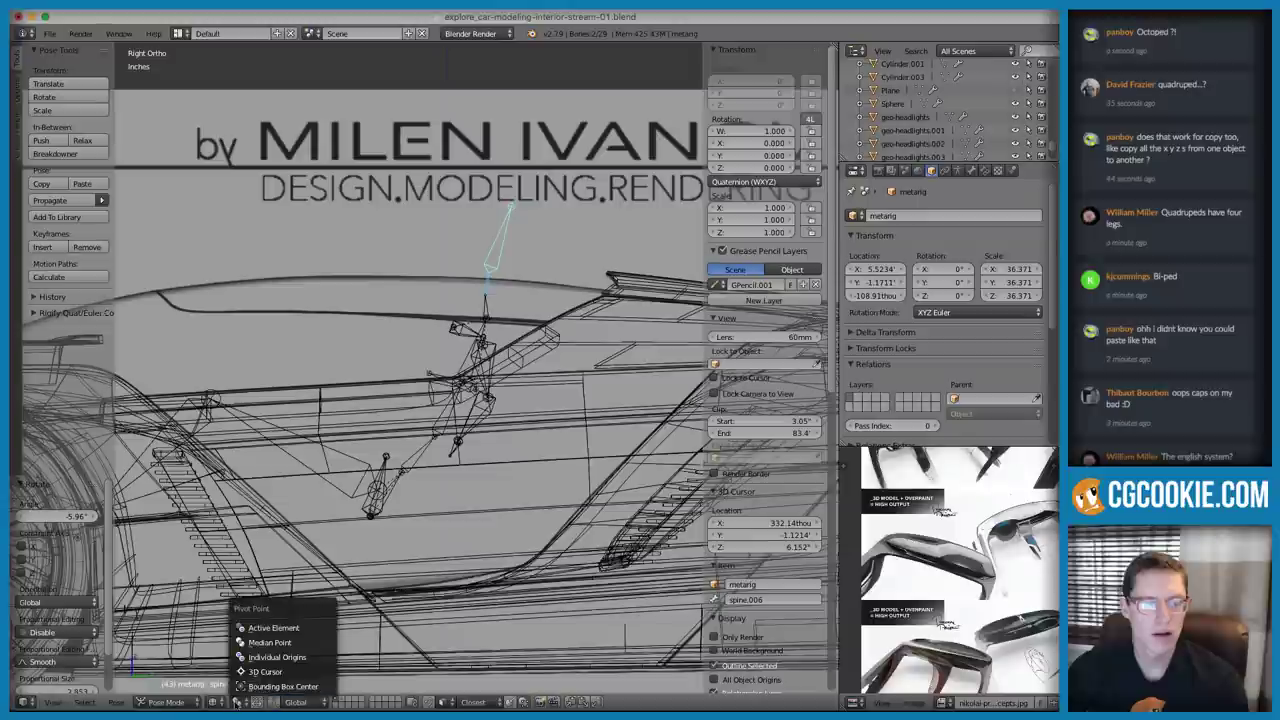
left_click(257, 658)
key("r")
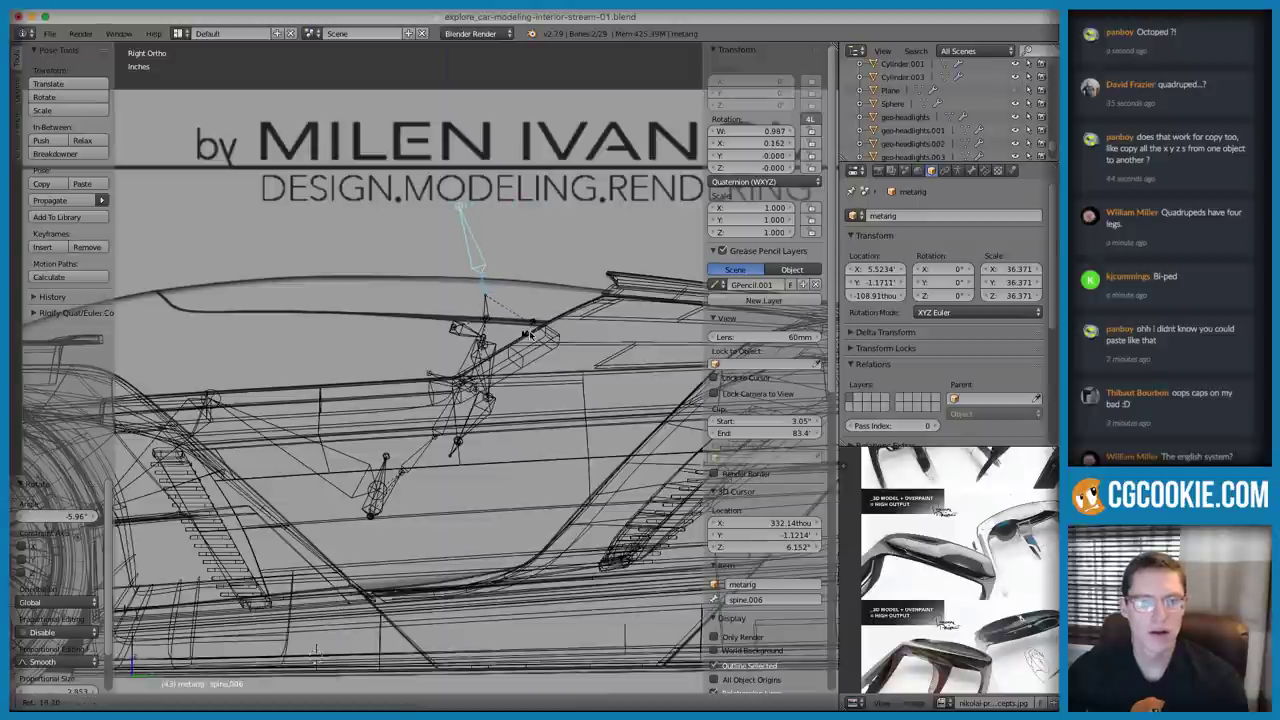
left_click(530, 341)
scroll(502, 371, "down", 2)
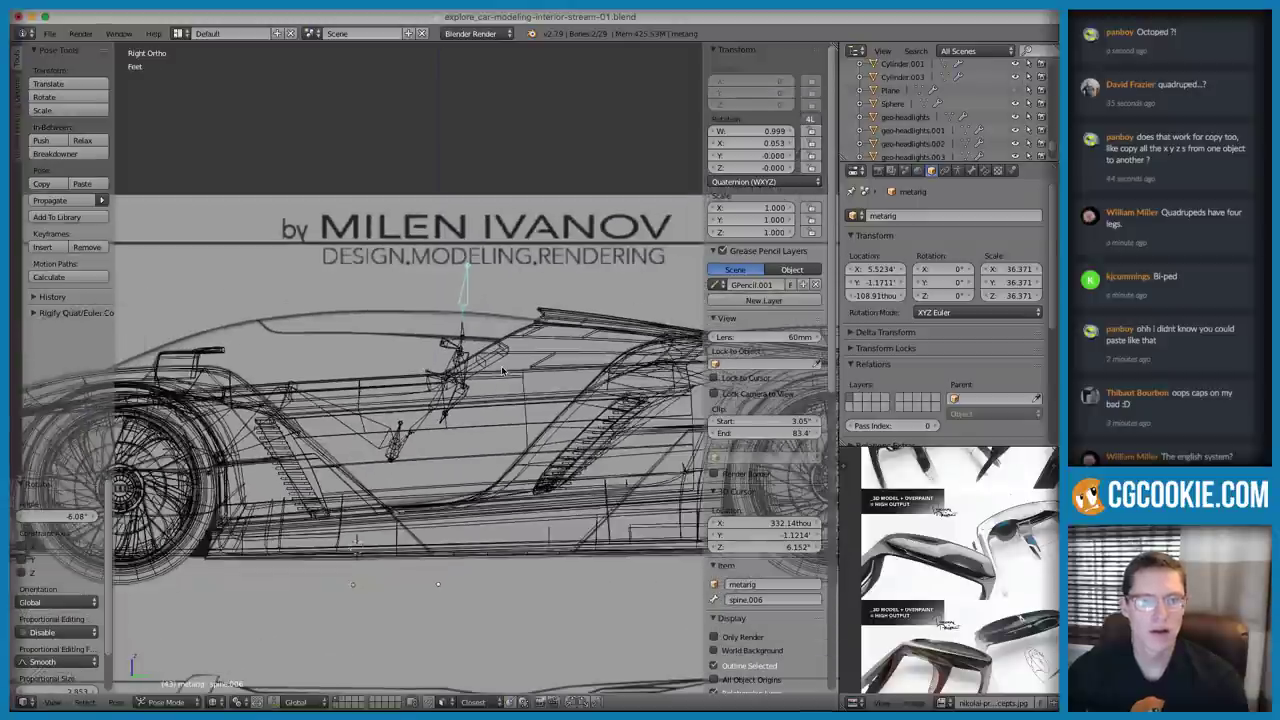
In Object Mode, lower the whole metarig about 9.25 in and shift it about -4.45 ft along X into the cabin
key("ctrl+Tab")
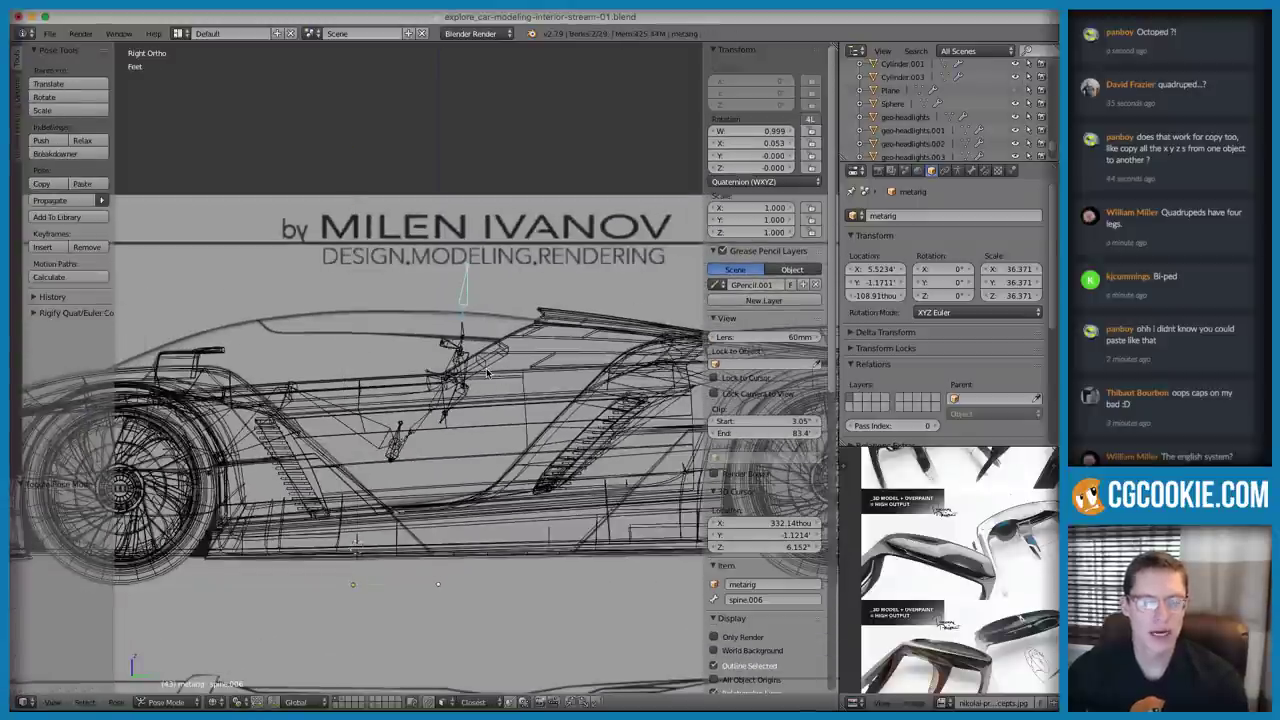
key("g")
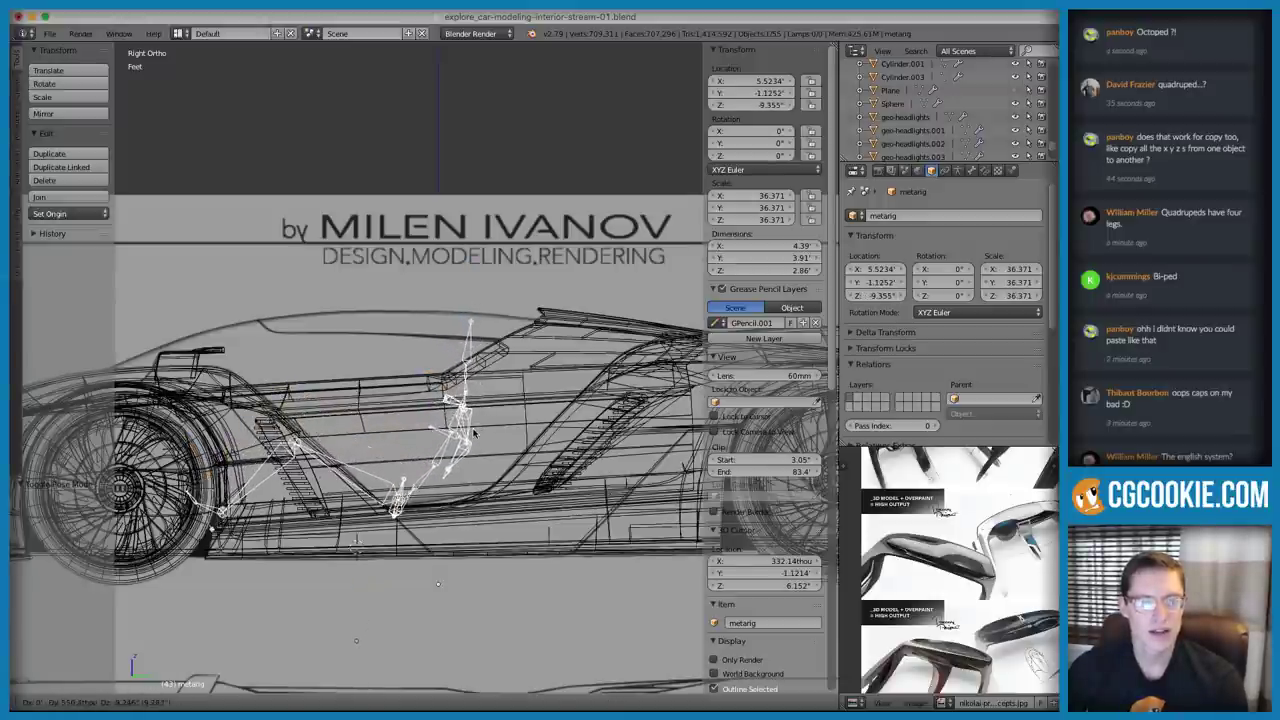
left_click(474, 430)
scroll(465, 418, "up", 1)
mouse_move(474, 399)
middle_mouse_down()
mouse_move(467, 417)
mouse_move(522, 416)
middle_mouse_up()
key("z")
key("g")
key("x")
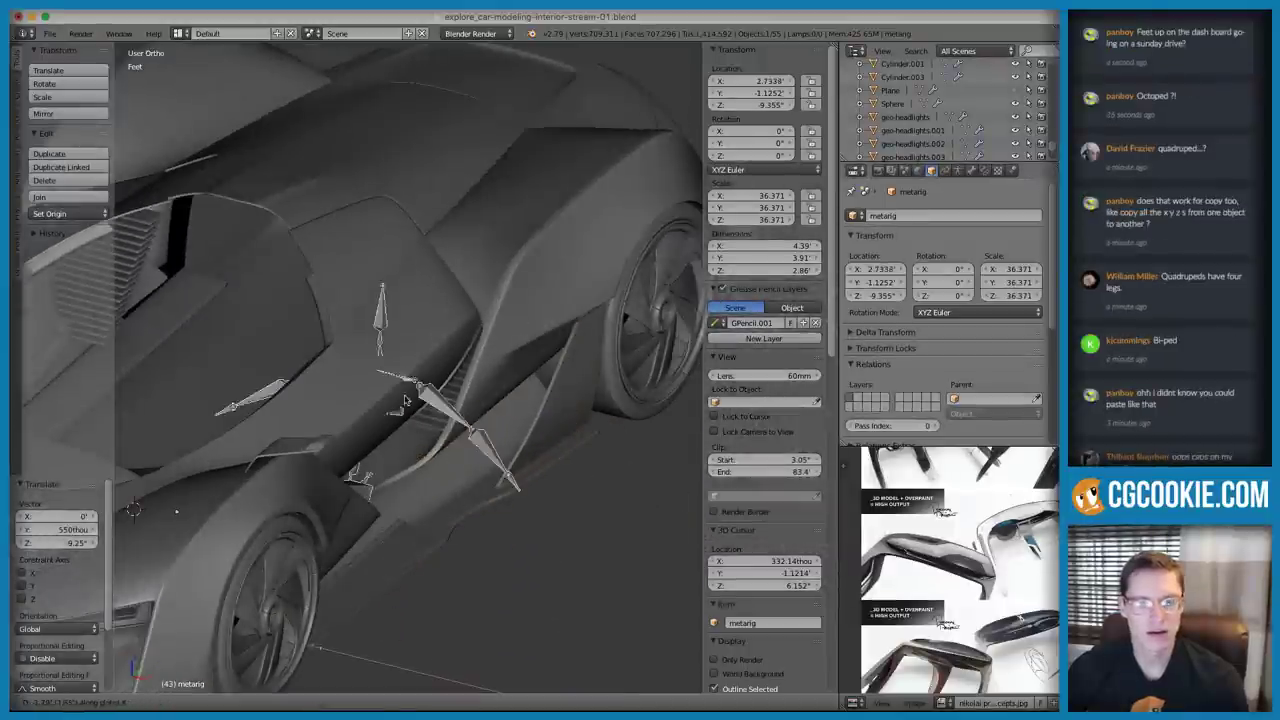
left_click(220, 341)
middle_click_drag(328, 347, 317, 373)
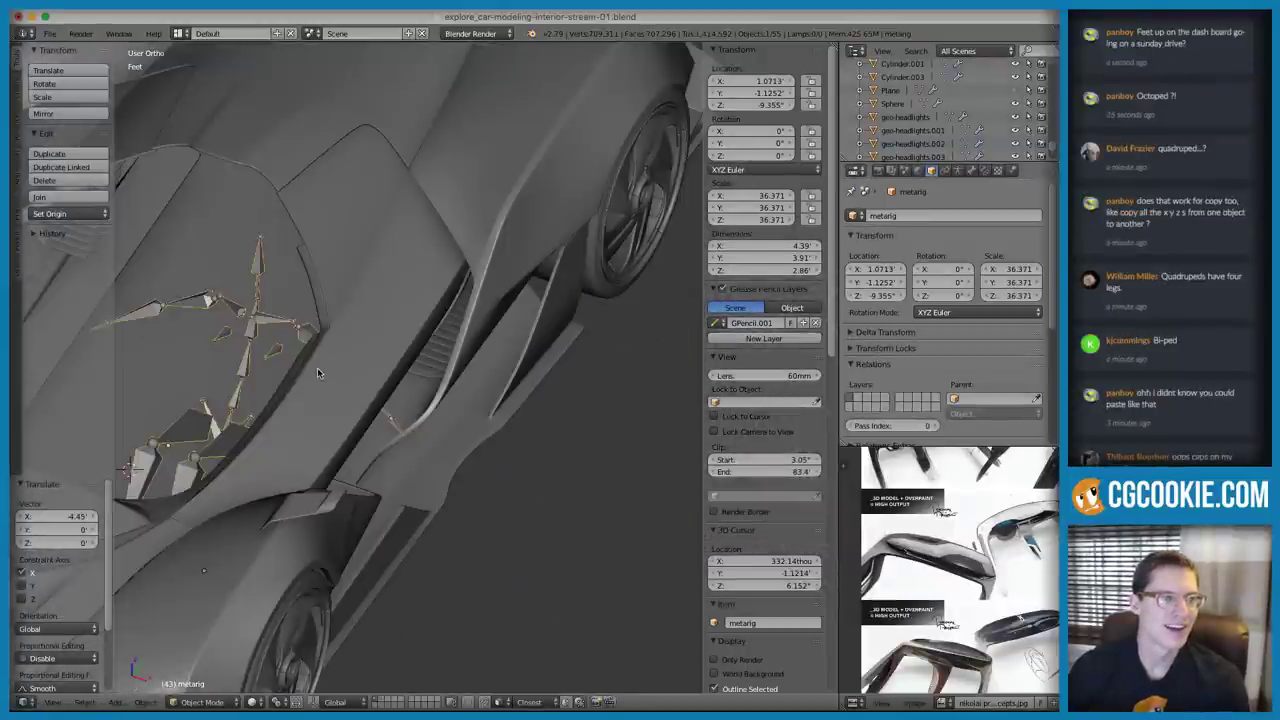
Return the metarig to Pose Mode and swing the right thigh outward, rotating it about -10.6° around Z
key("KP_Decimal")
key("KP_5")
middle_click_drag(318, 373, 411, 440)
key("Tab")
key("Tab")
middle_click_drag(483, 372, 450, 353)
key("ctrl+Tab")
right_click(431, 289)
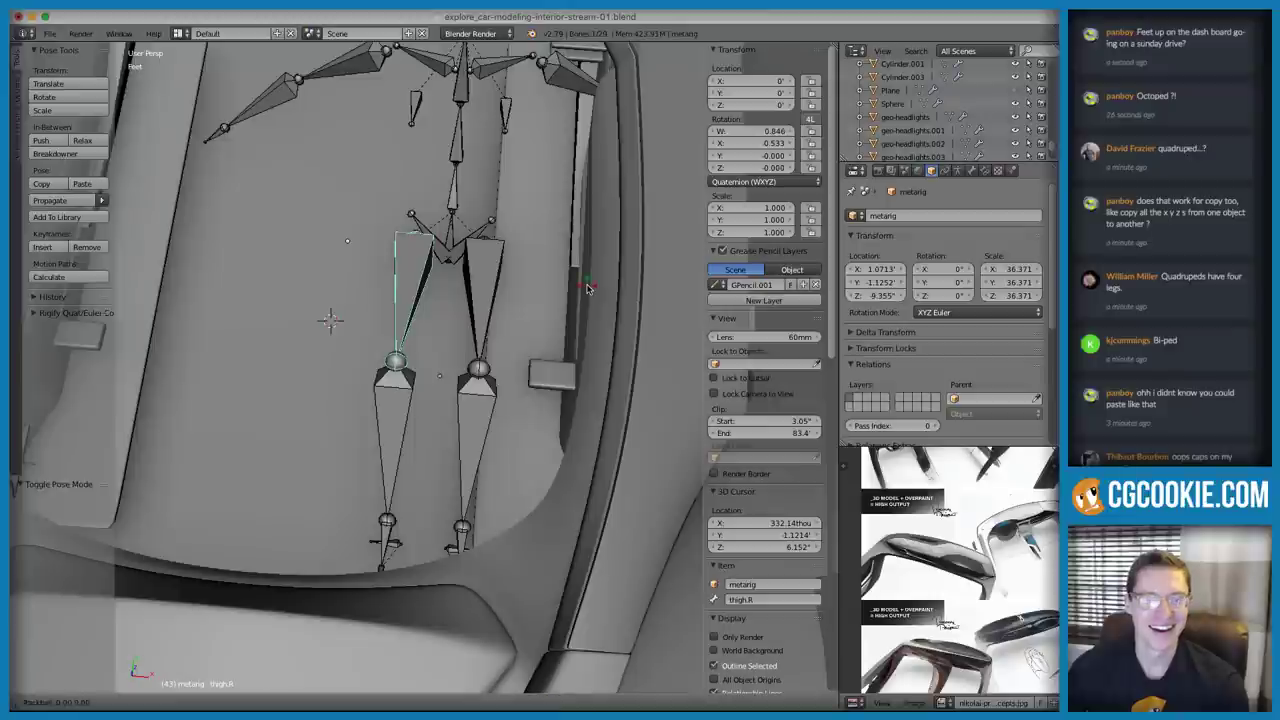
key("r")
key("y")
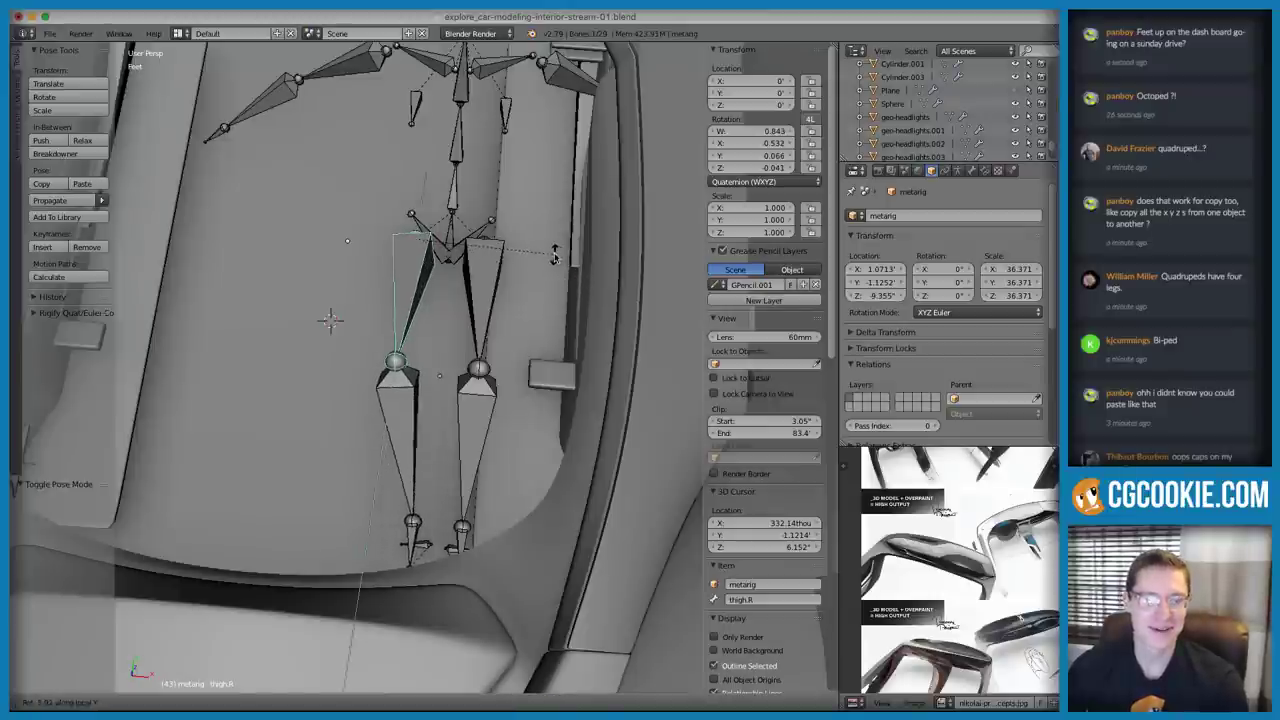
left_click(555, 260)
key("r")
key("z")
left_click(614, 285)
Swing the left thigh outward by rotating it about 8.57° around Z
right_click(478, 281)
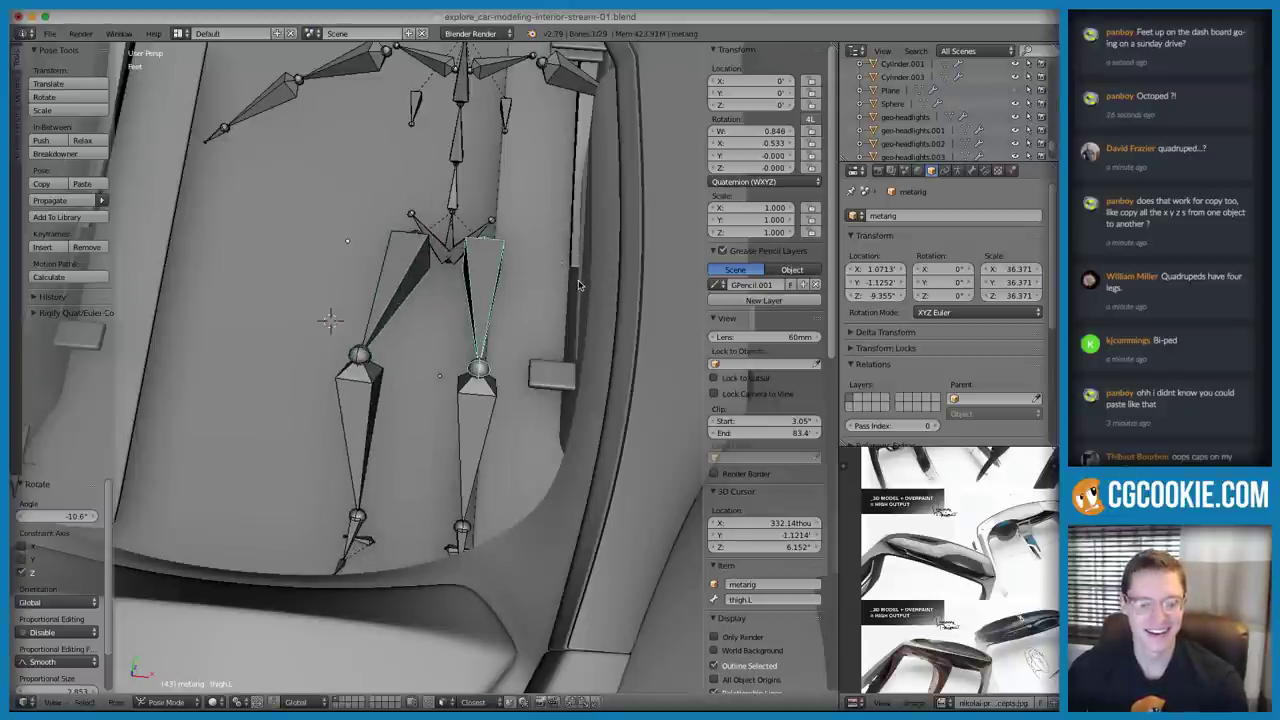
key("r")
key("z")
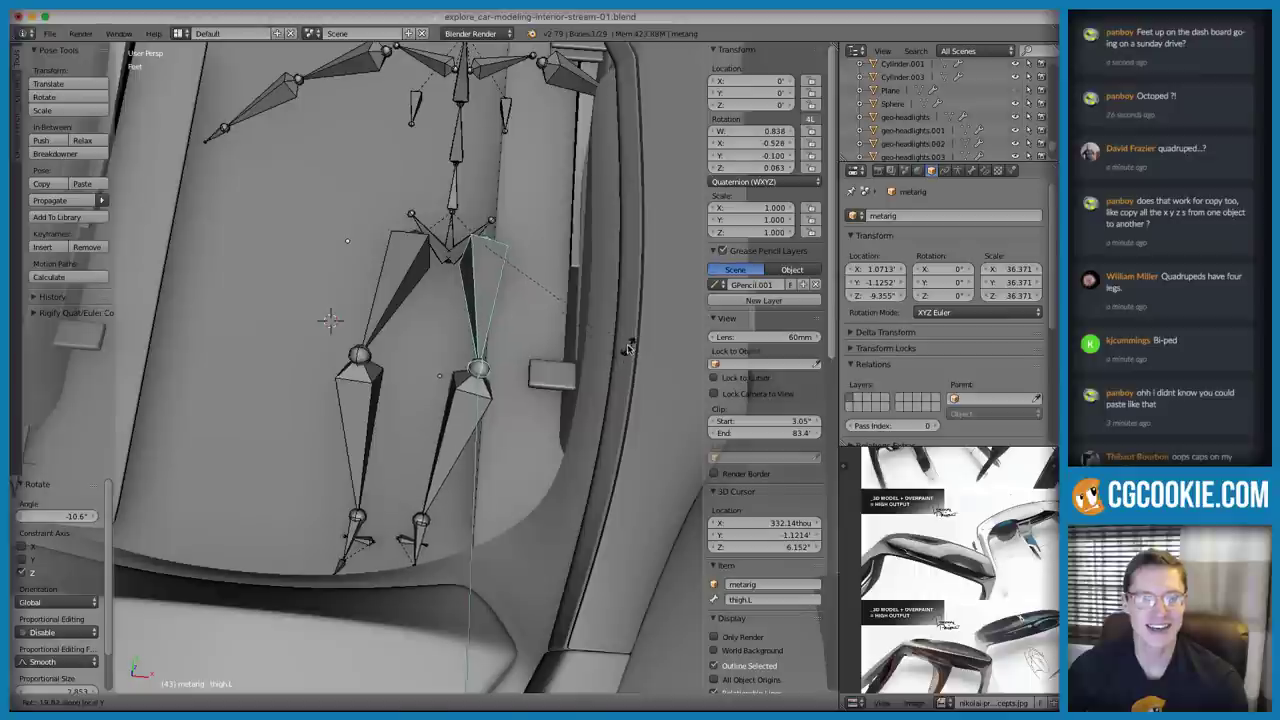
left_click(624, 308)
Fine-tune the right thigh's spread, finishing with a rotation of about 1.57° around Z
right_click(425, 301)
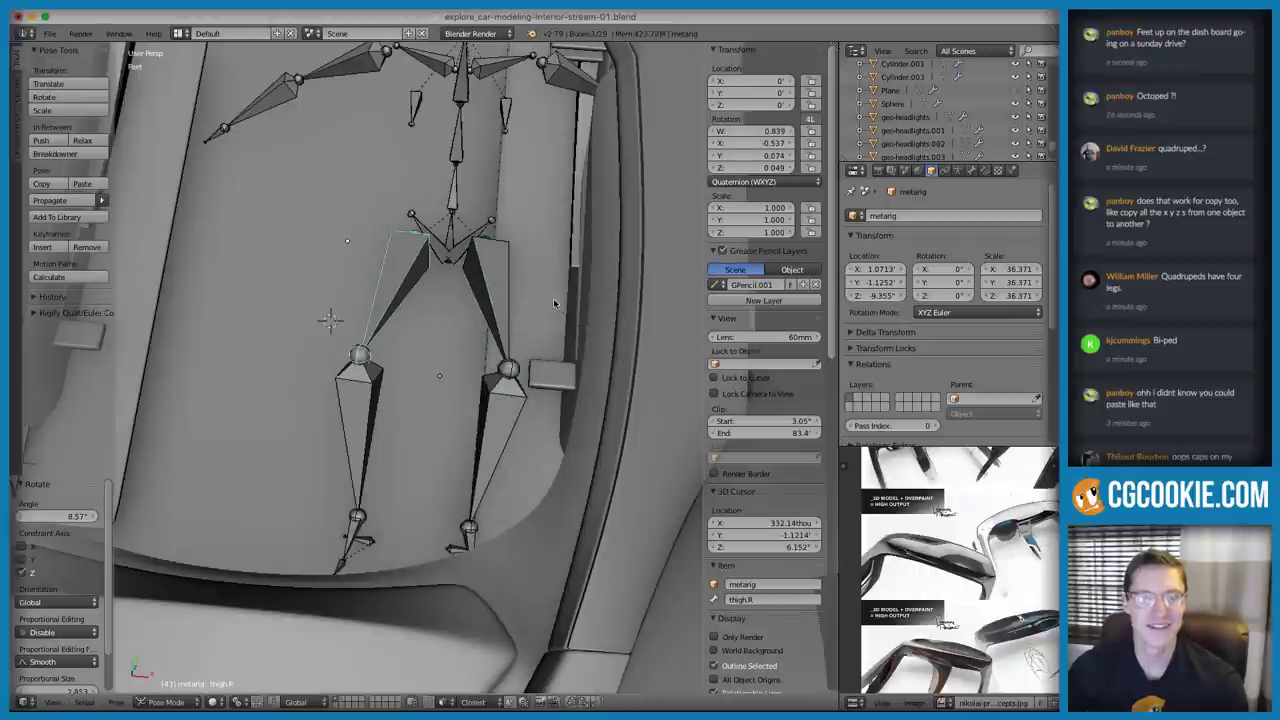
key("r")
key("z")
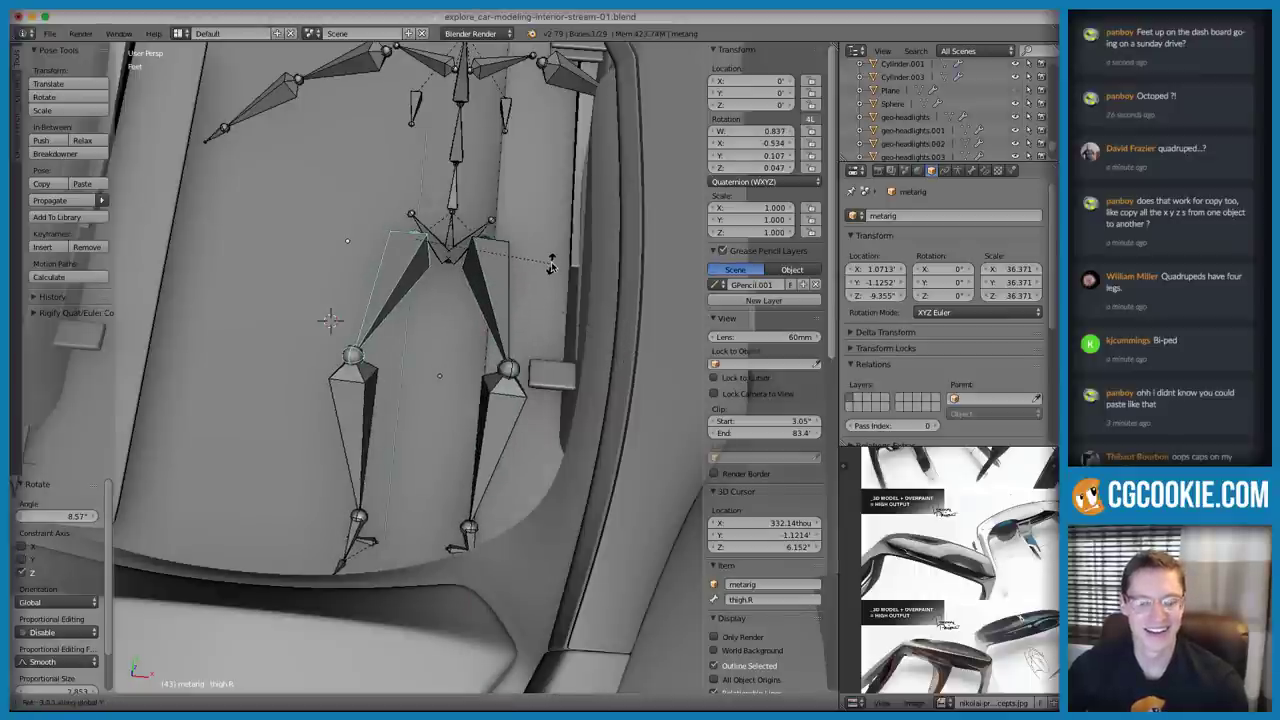
left_click(551, 264)
key("r")
key("z")
left_click(573, 263)
Swing the right upper arm forward around Z and adjust it with a trackball rotation of about -17.8° and -3.44°
middle_click_drag(573, 263, 512, 372)
scroll(565, 270, "down", 2)
scroll(512, 272, "up", 2)
right_click(316, 184)
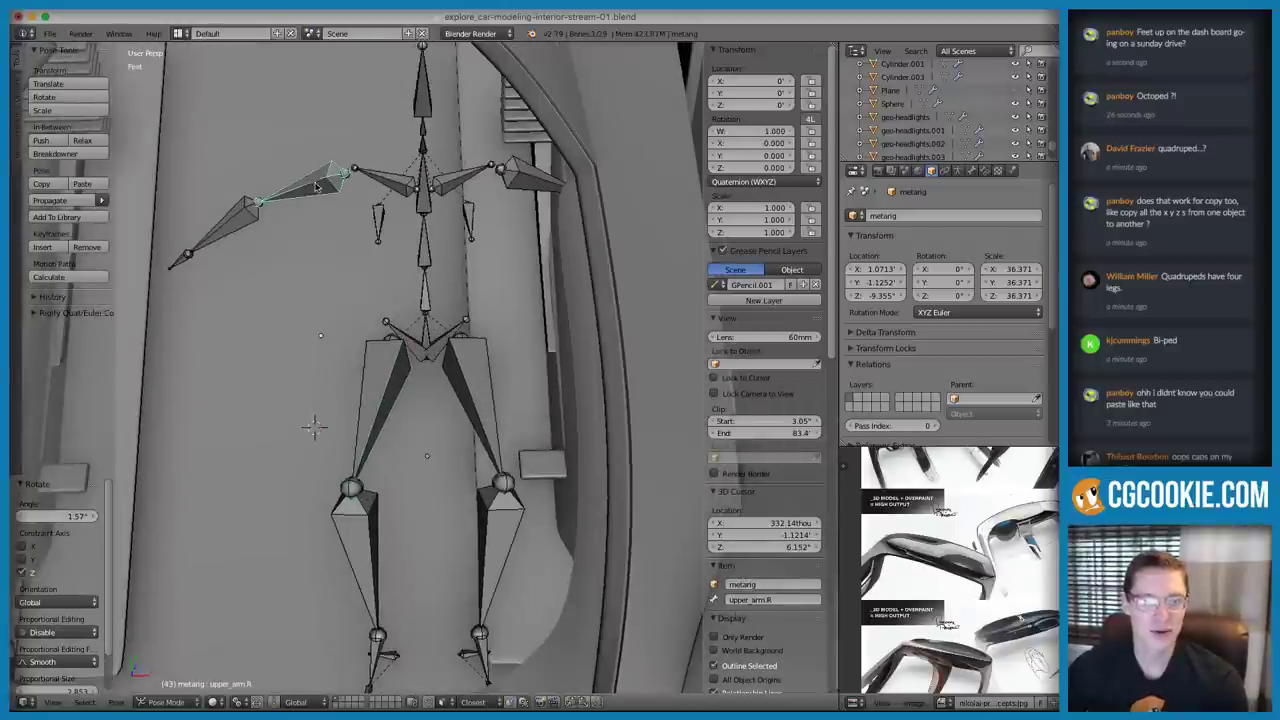
key("r")
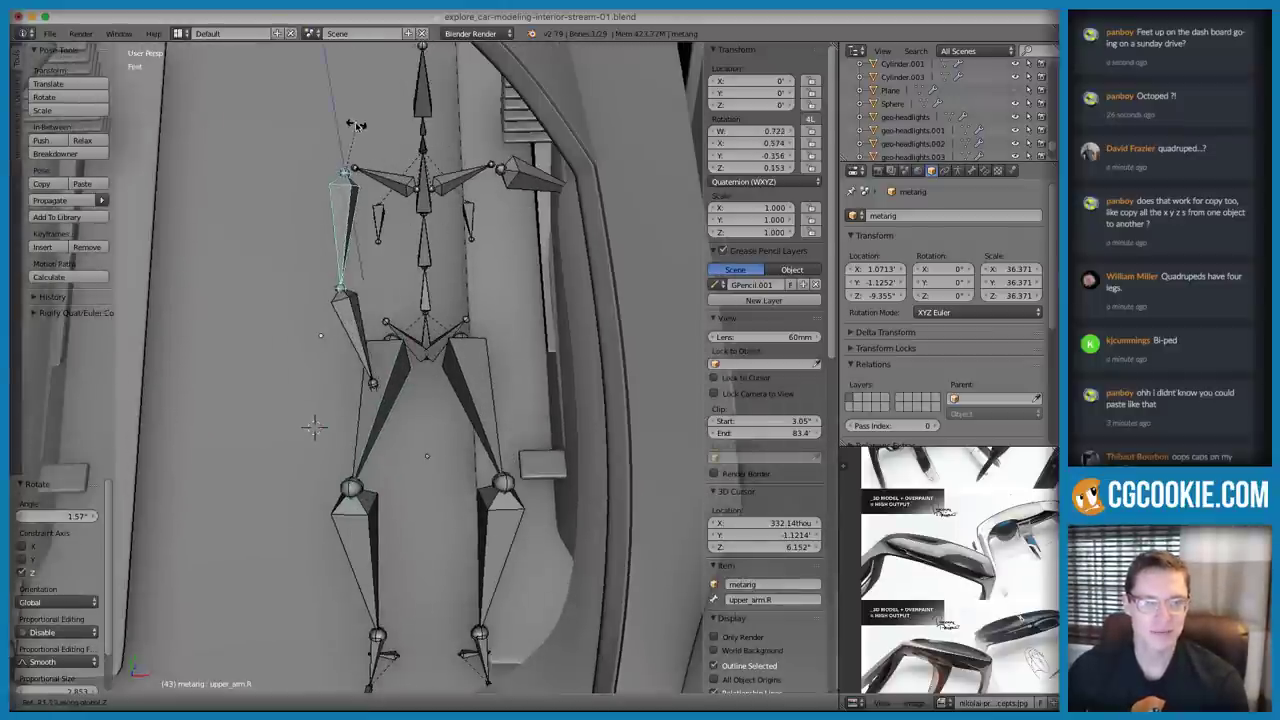
left_click(357, 129)
middle_click_drag(424, 267, 675, 376)
key("r")
key("r")
left_click(545, 345)
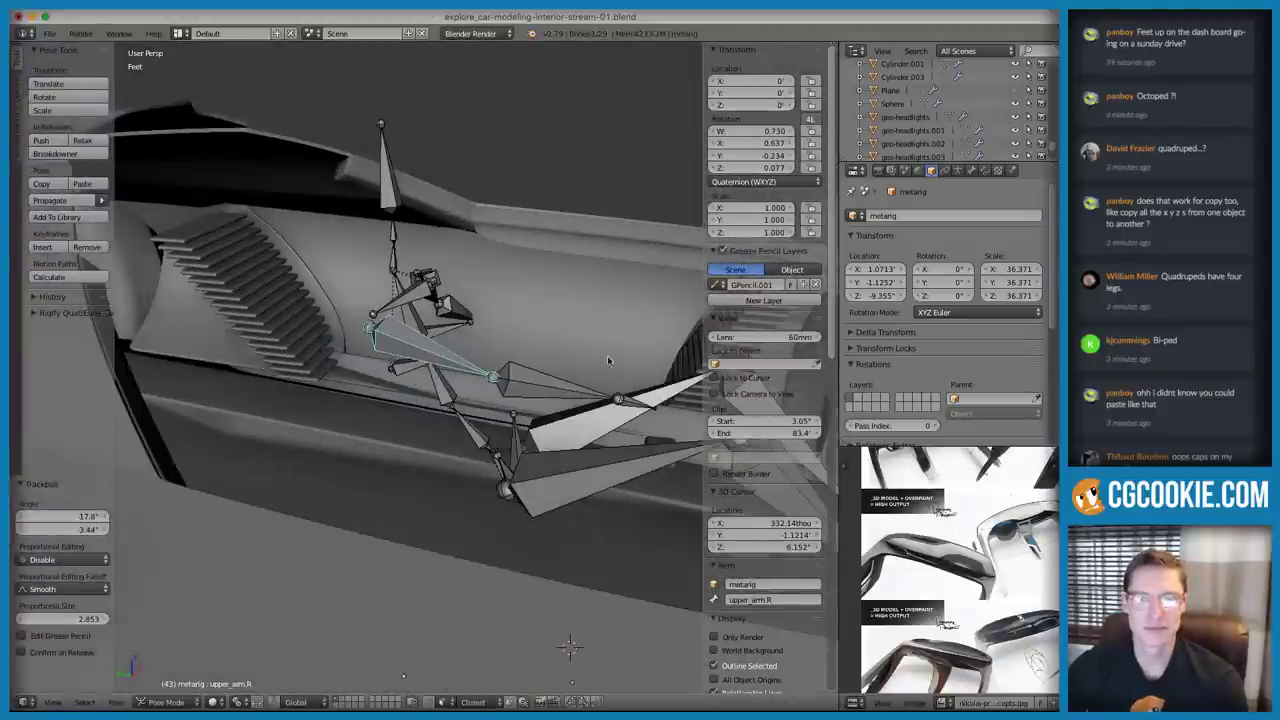
Rotate the right forearm by about -20.4° to reach toward the steering wheel area
right_click(552, 391)
key("r")
left_click(622, 327)
middle_click_drag(622, 327, 509, 325)
middle_click_drag(530, 390, 560, 405)
Select the left upper arm and rotate it about -87.4° around Z so it points forward
right_click(625, 357)
right_click(644, 346)
middle_click_drag(537, 350, 527, 395)
key("r")
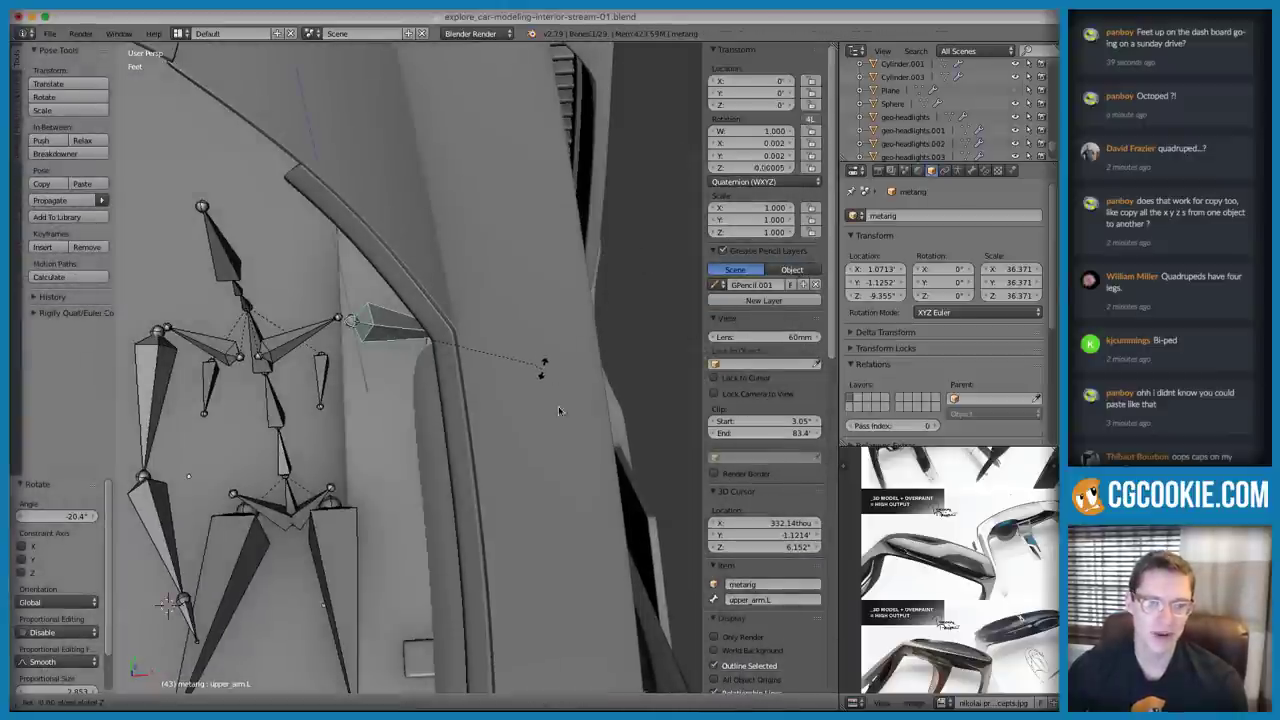
left_click(312, 552)
Select the left forearm and, in the wireframe right orthographic view, raise it by rotating about 52.9°
right_click(360, 534)
middle_click_drag(448, 440, 329, 405)
key("KP_3")
key("z")
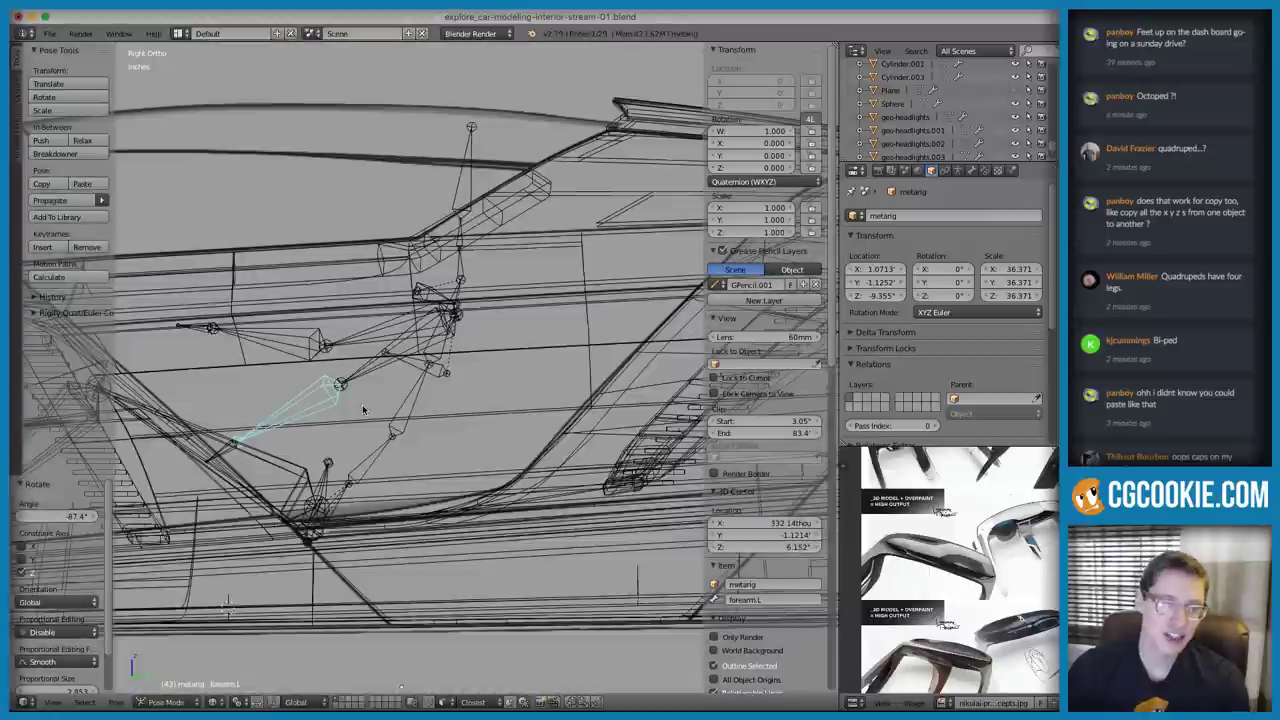
key("KP_5")
key("r")
left_click(456, 456)
key("r")
right_click(433, 425)
Raise the left upper arm by about 18° and rotate the left forearm by about -36° to level it
right_click(393, 378)
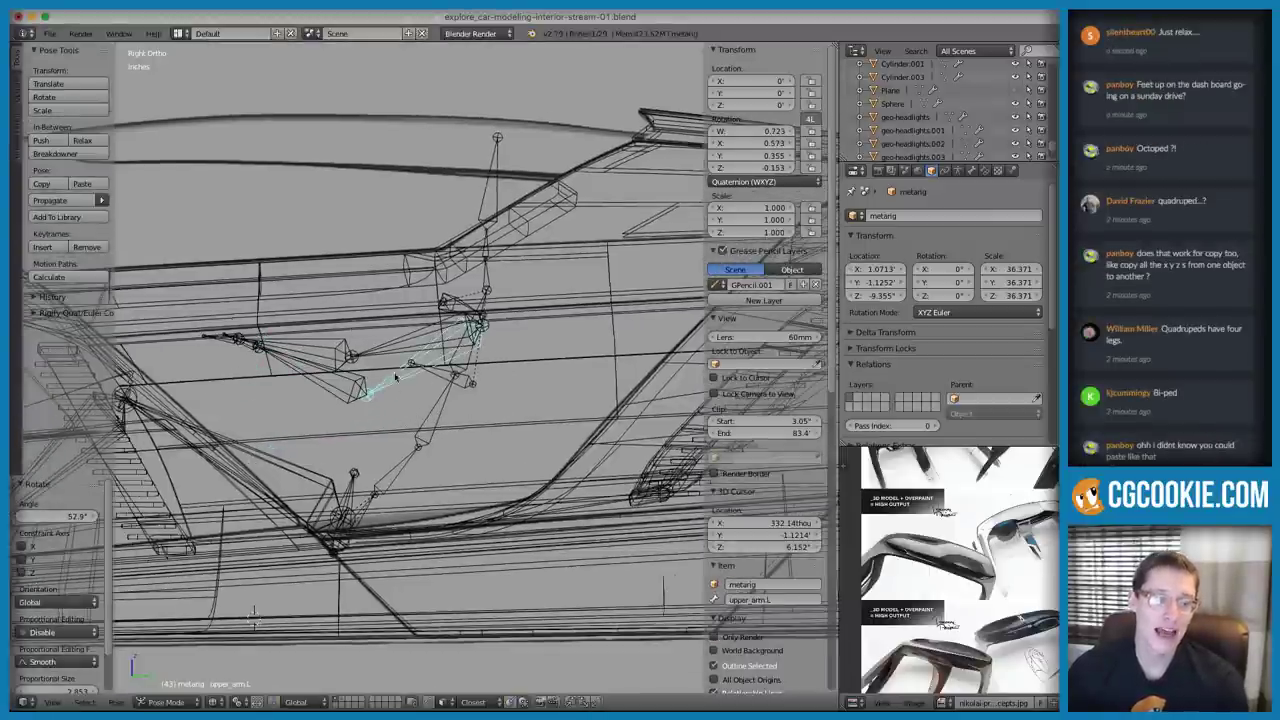
key("r")
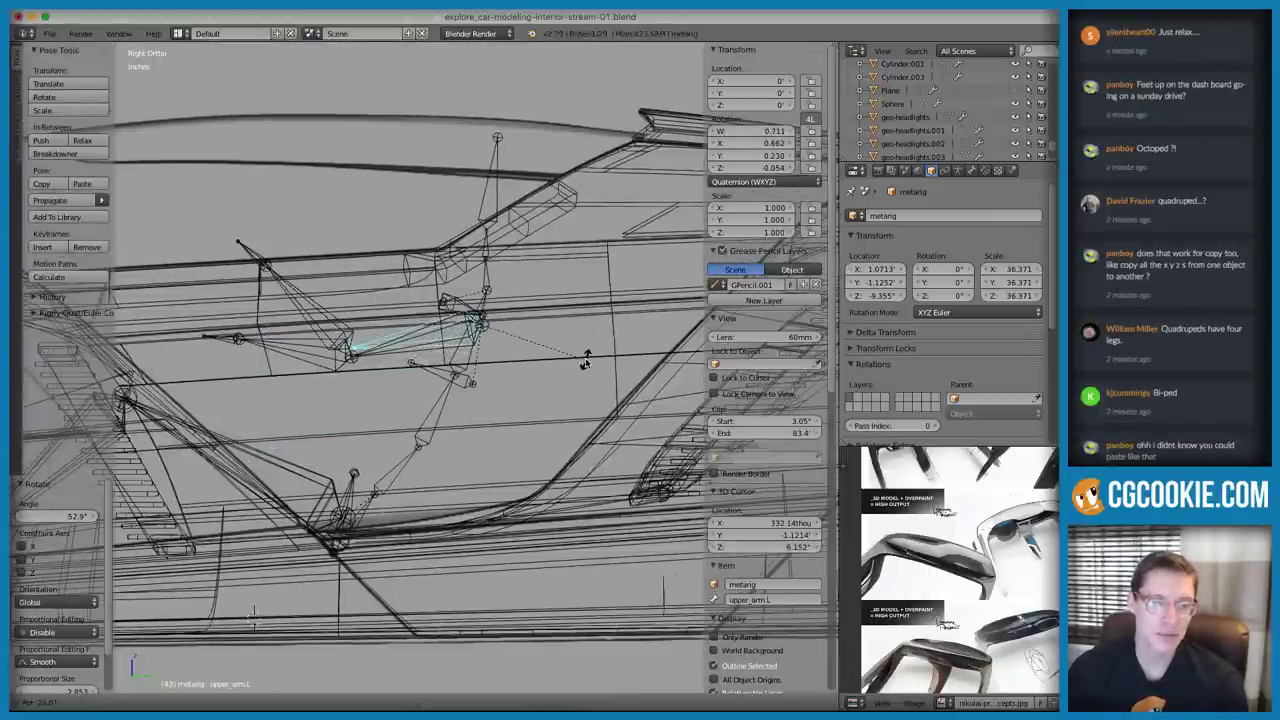
left_click(587, 357)
right_click(280, 297)
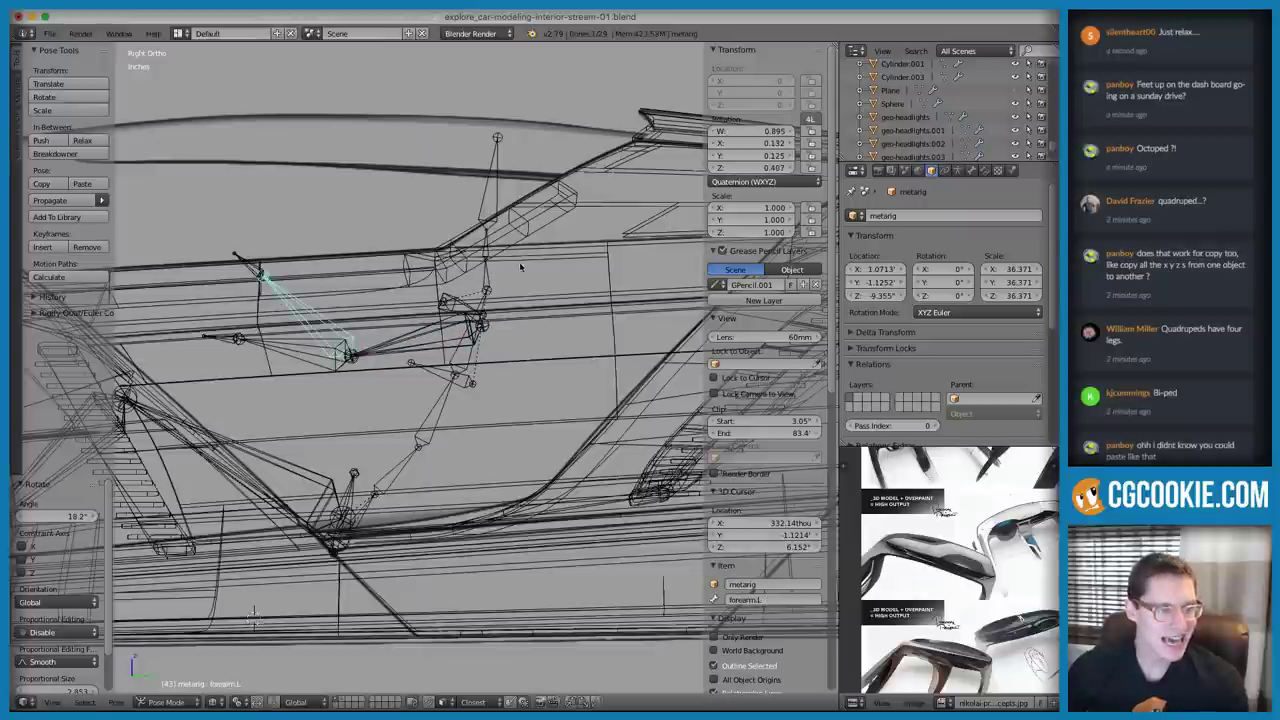
key("r")
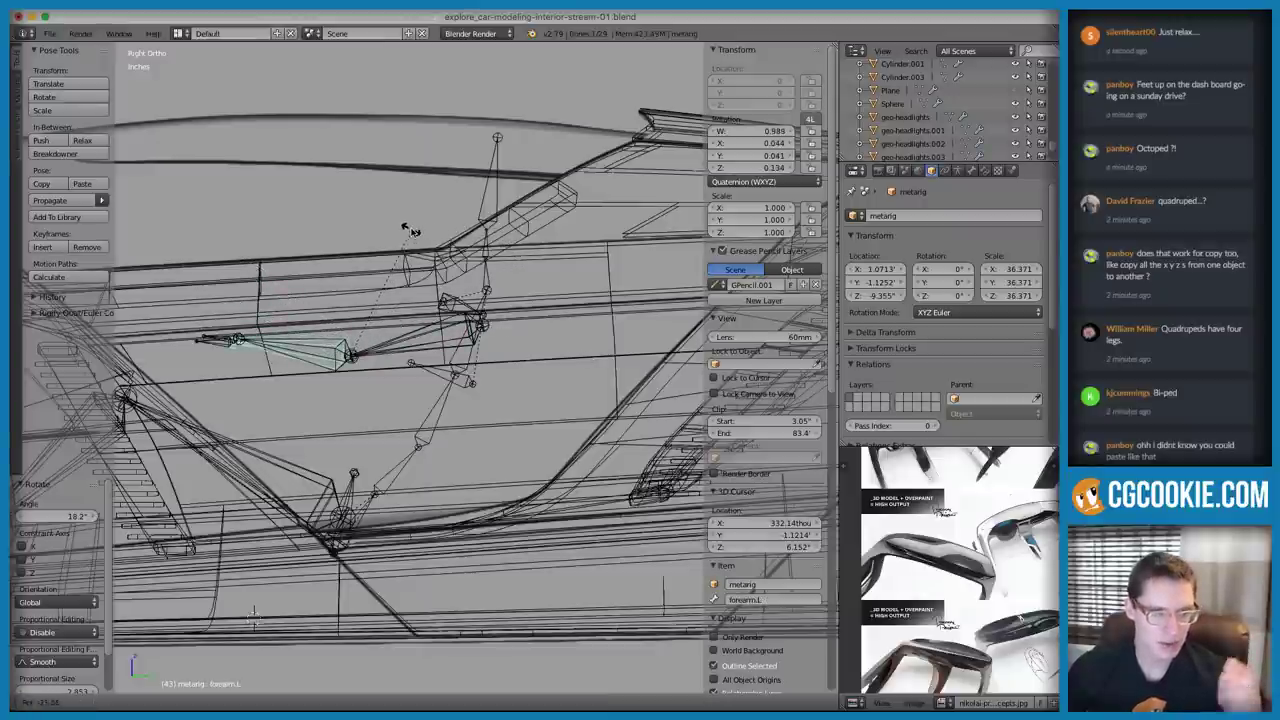
left_click(410, 230)
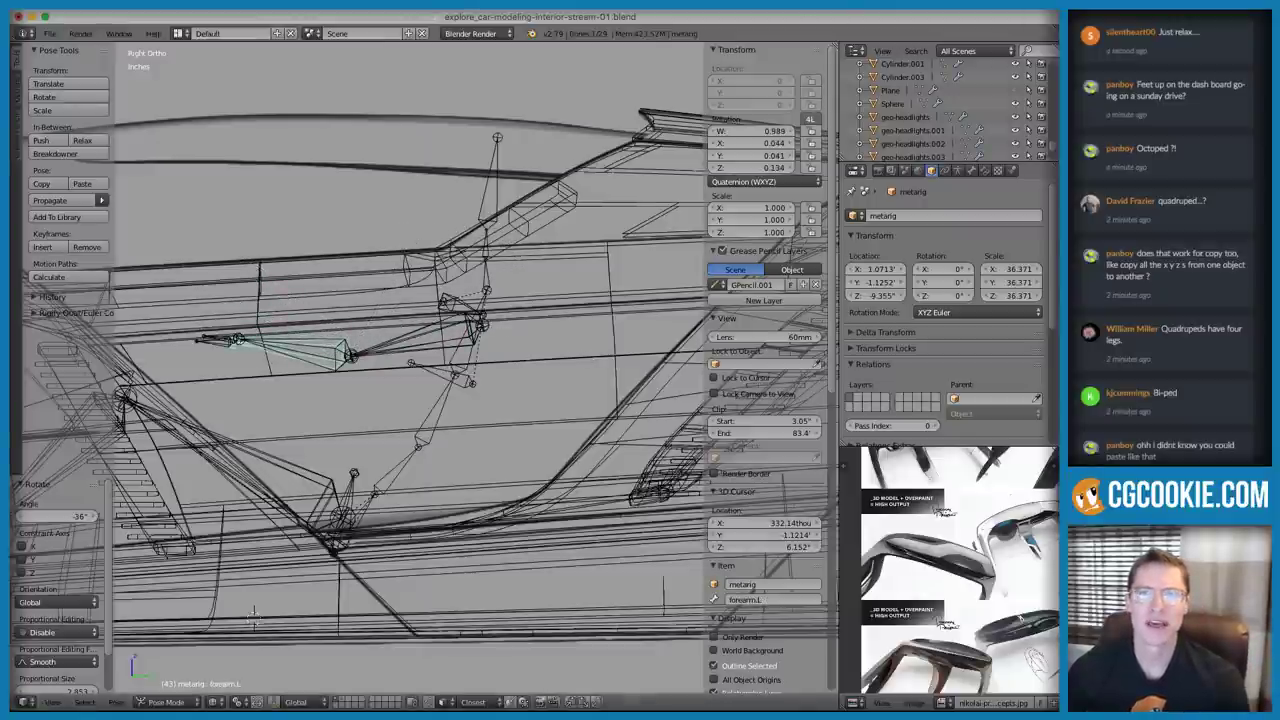
Check the seated driver photo in the browser, and return to Blender in solid shading and Object Mode with nothing selected
key("super+Tab")
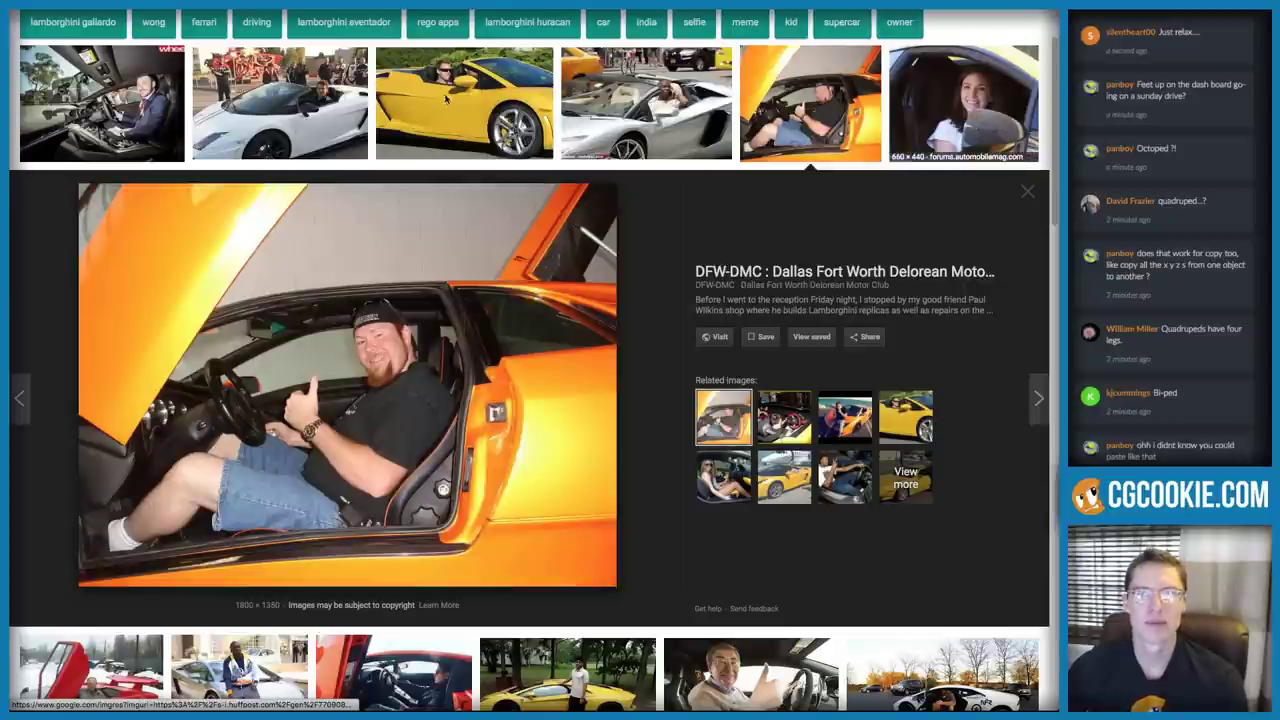
key("super+Tab")
key("z")
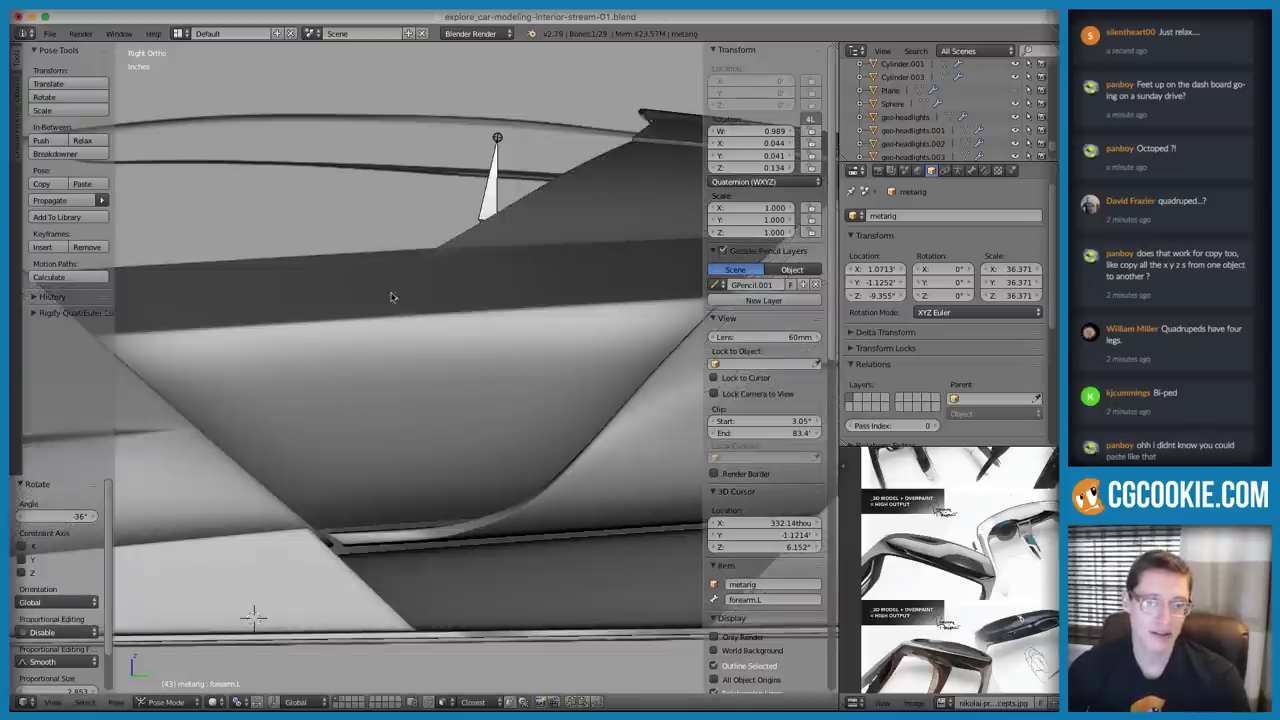
middle_click_drag(387, 292, 370, 228)
scroll(387, 290, "down", 4)
key("ctrl+Tab")
key("a")
scroll(370, 227, "up", 2)
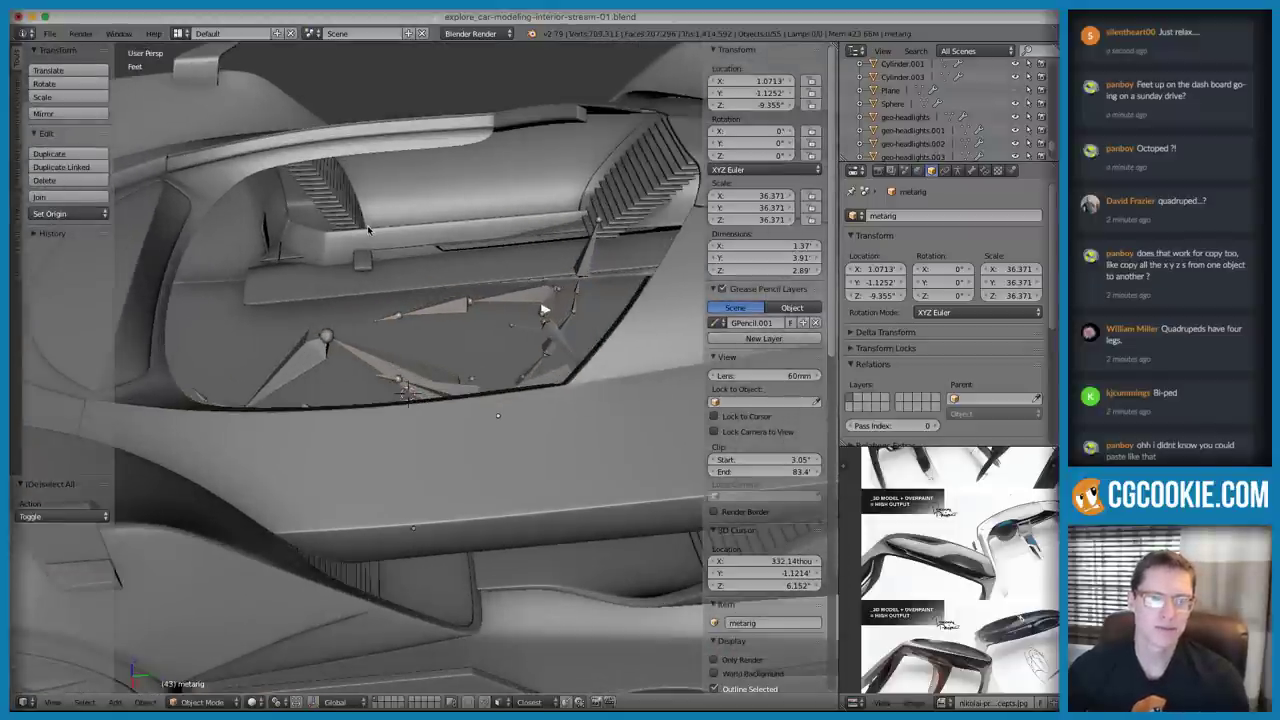
Add a torus mesh at the 3D cursor inside the cabin as the steering wheel
key("shift+a")
mouse_move(338, 152)
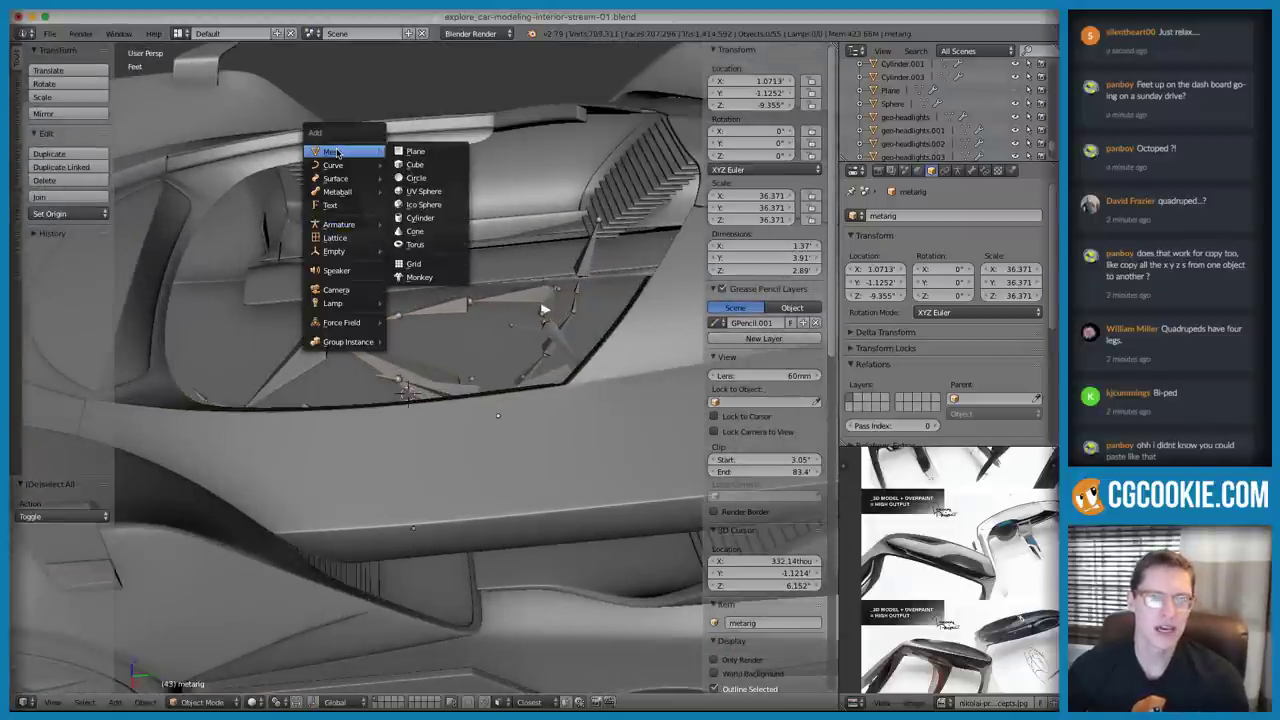
left_click(416, 244)
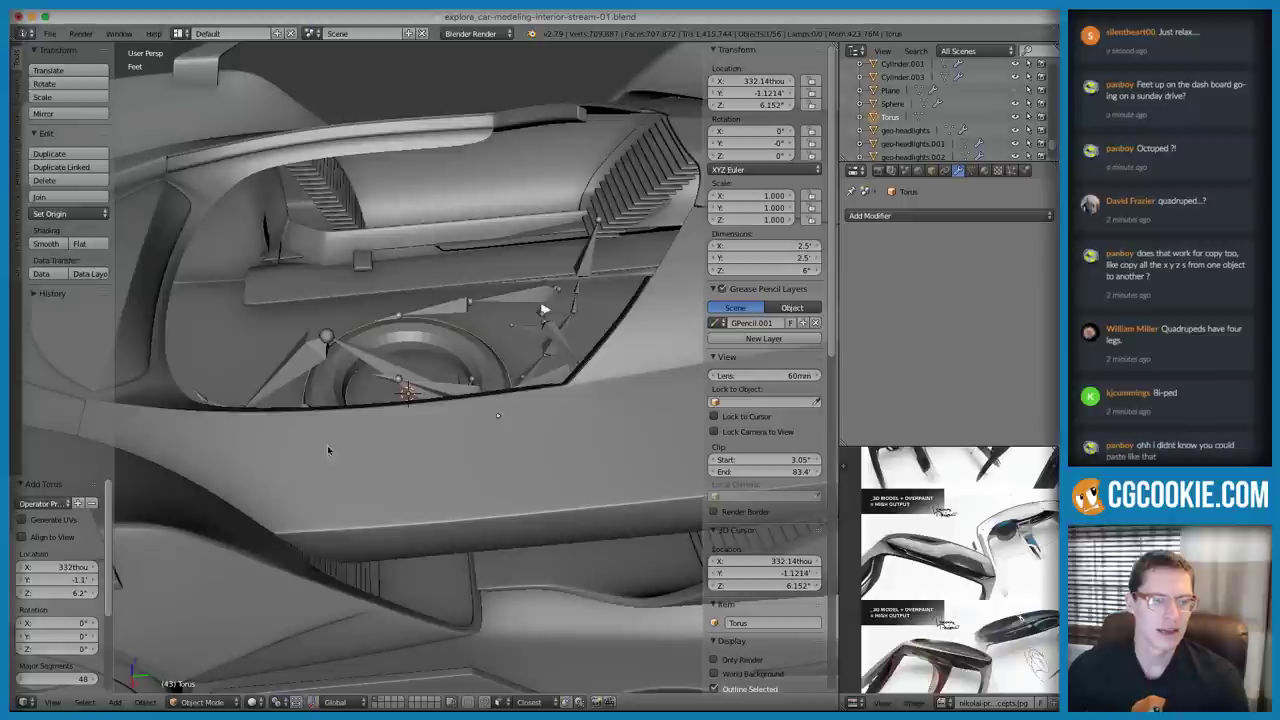
scroll(106, 640, "down", 5)
scroll(113, 620, "up", 5)
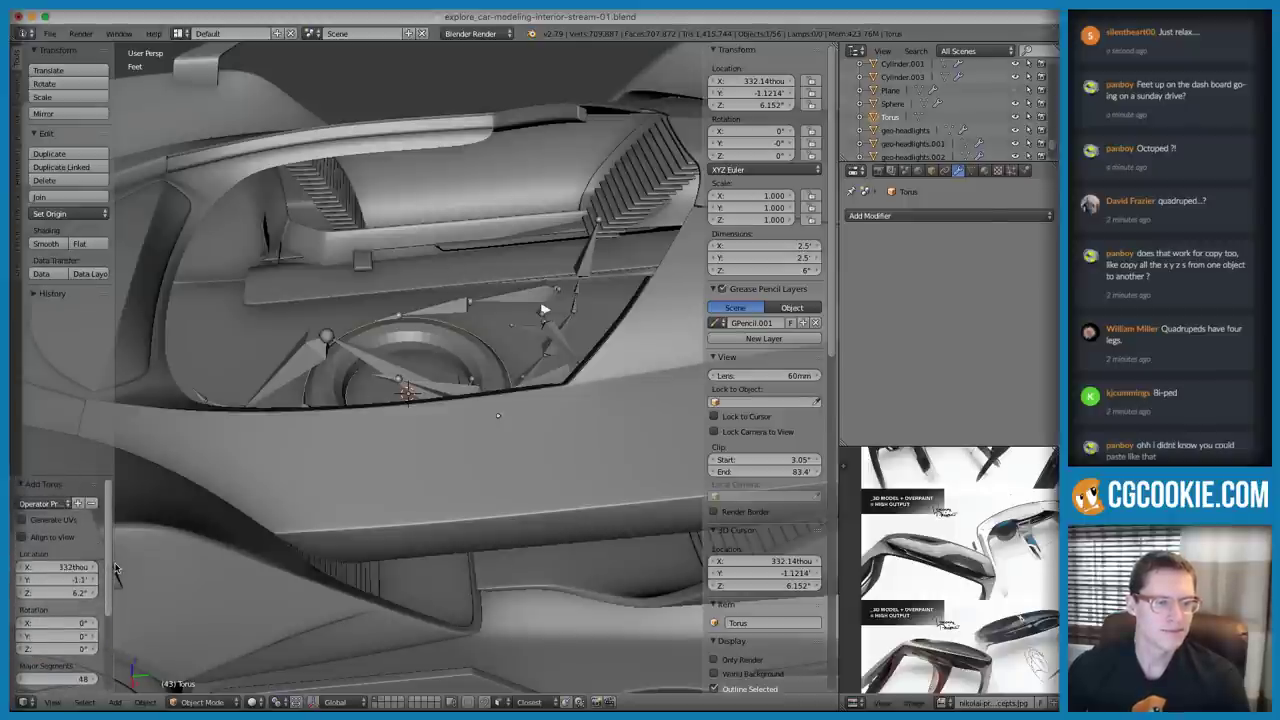
middle_click_drag(440, 316, 434, 376)
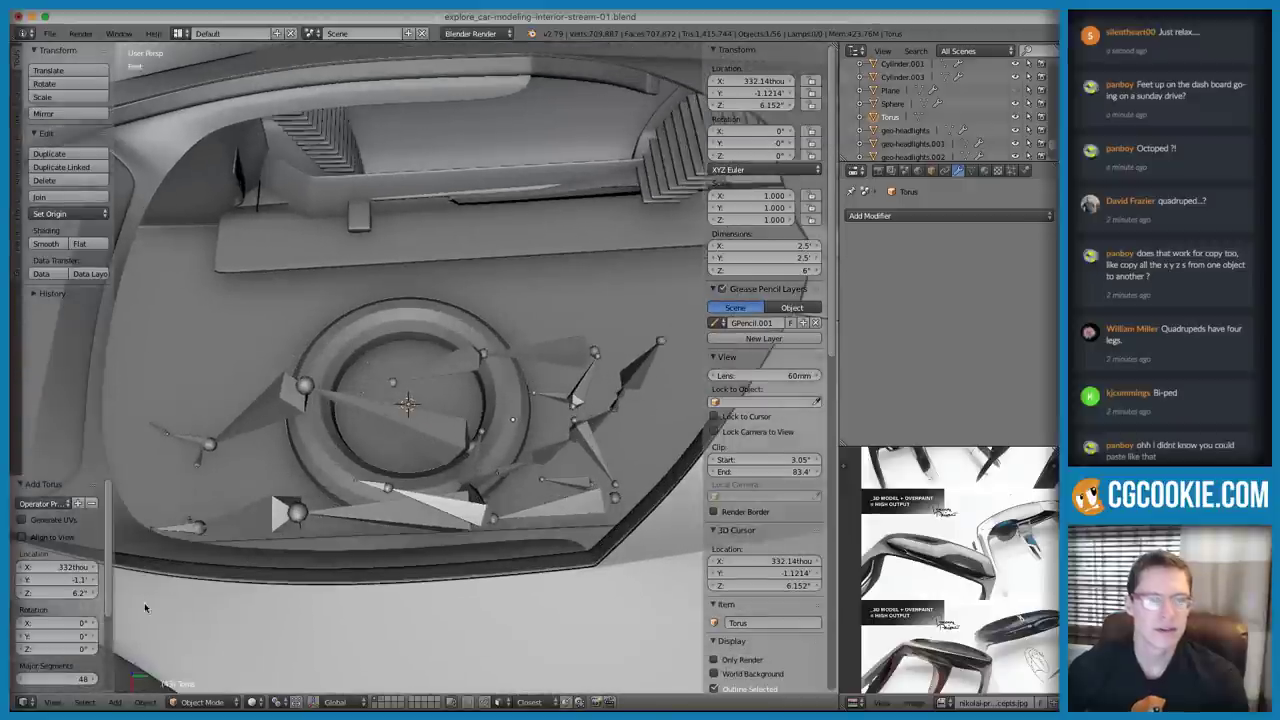
Recheck the driver photo in the browser, and back in Blender reduce the new torus's minor radius to about 1.9"
key("super+Tab")
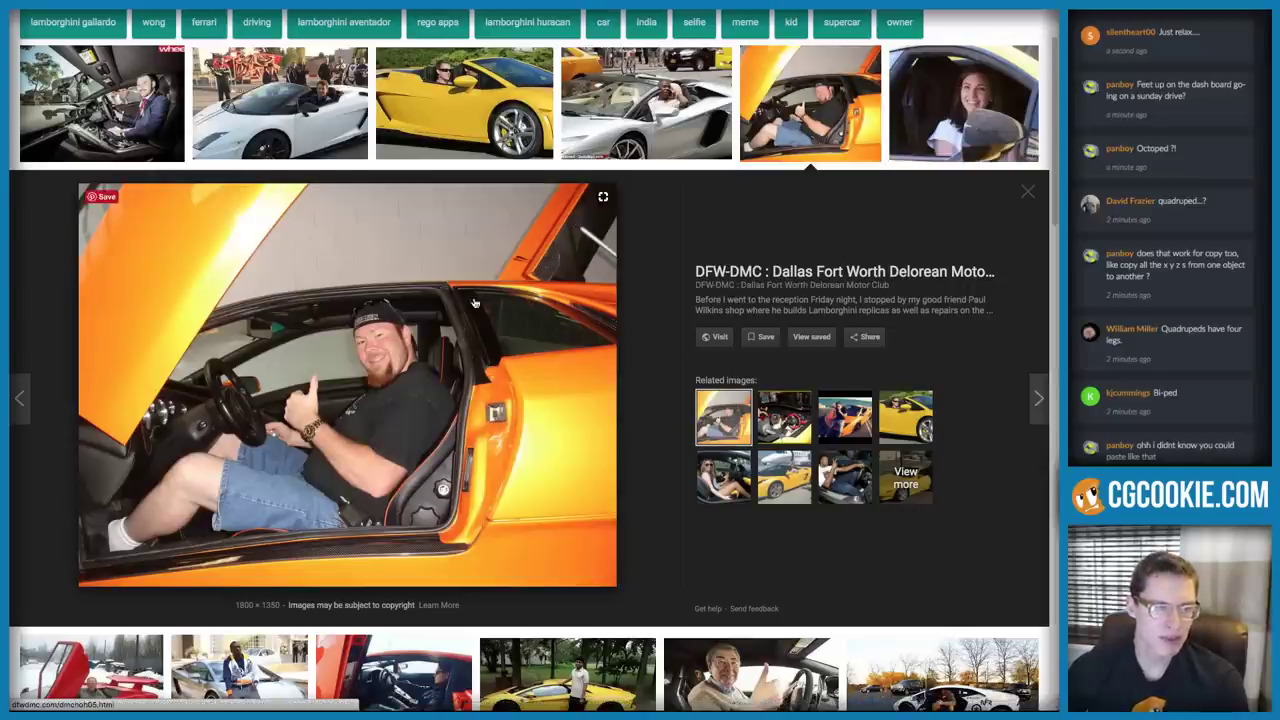
key("super+Tab")
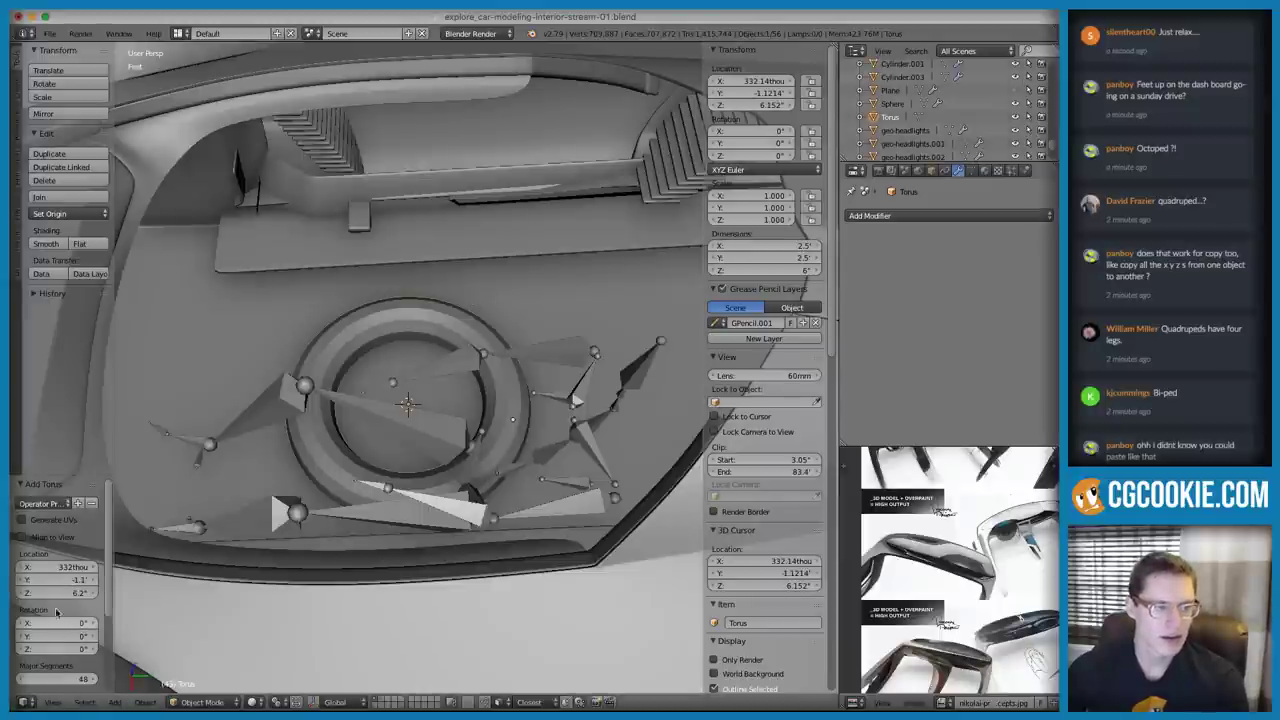
scroll(60, 625, "down", 3)
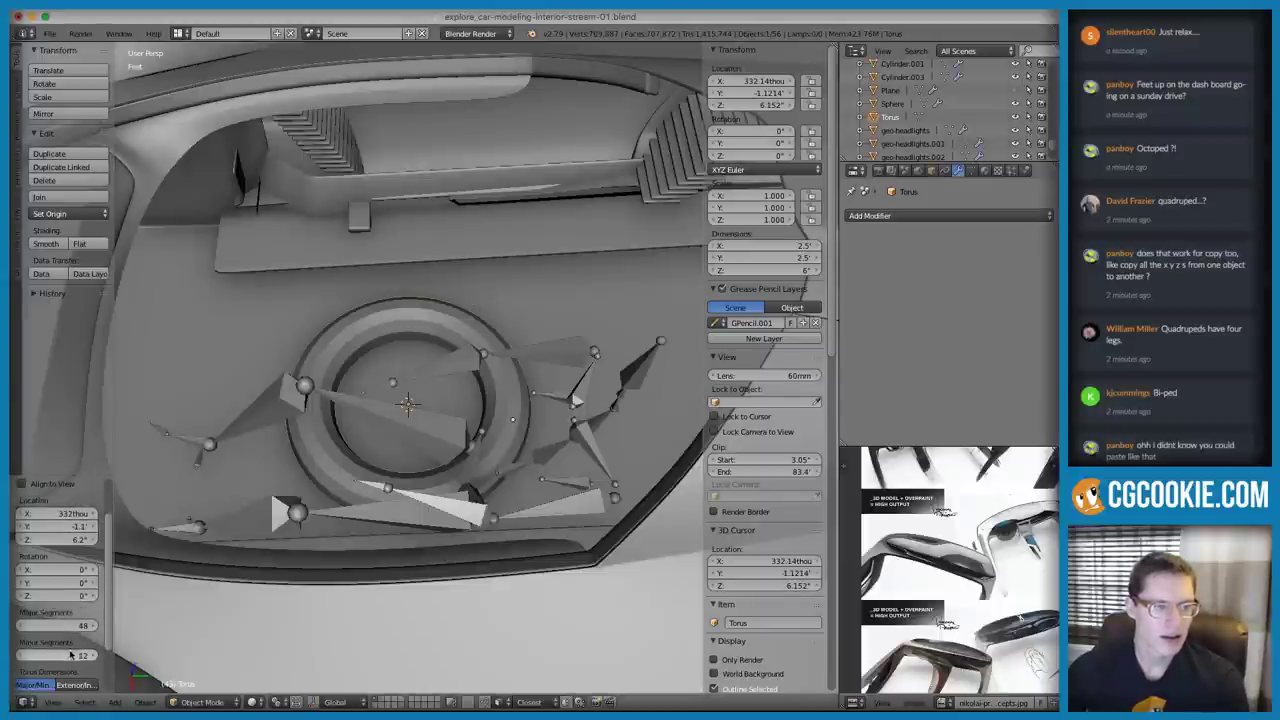
scroll(70, 645, "down", 3)
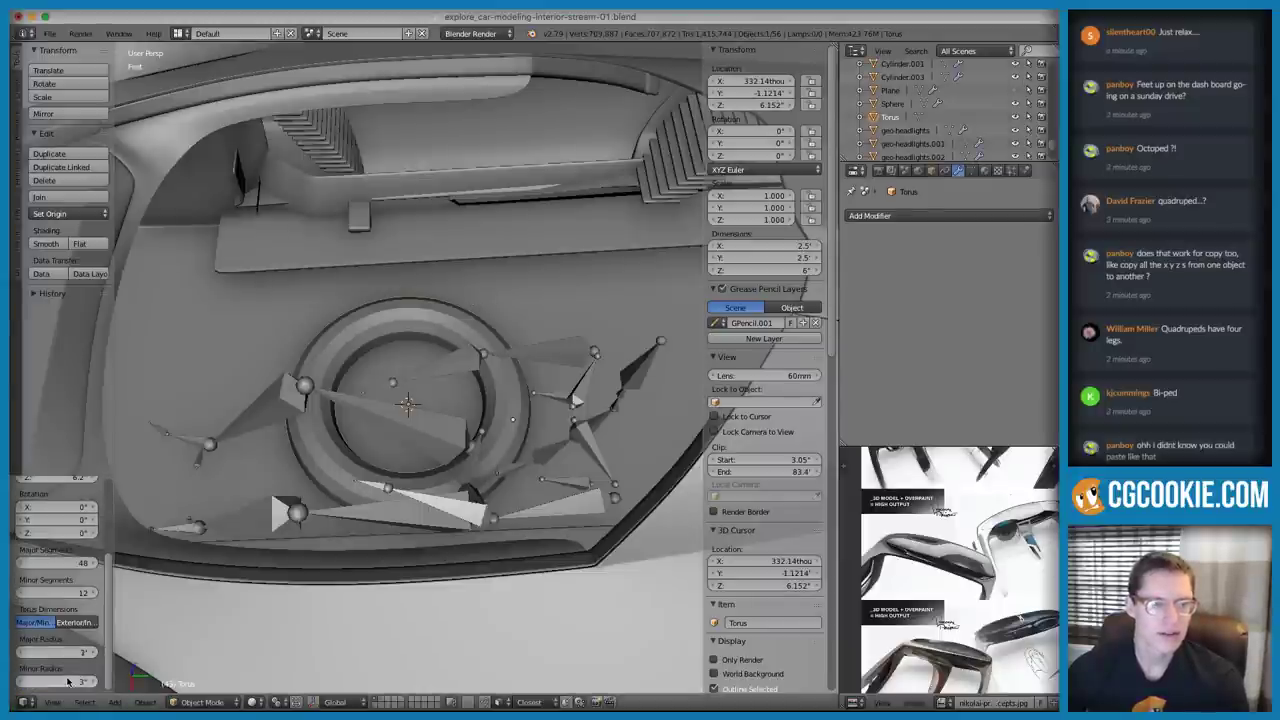
left_click_drag(60, 682, 42, 681)
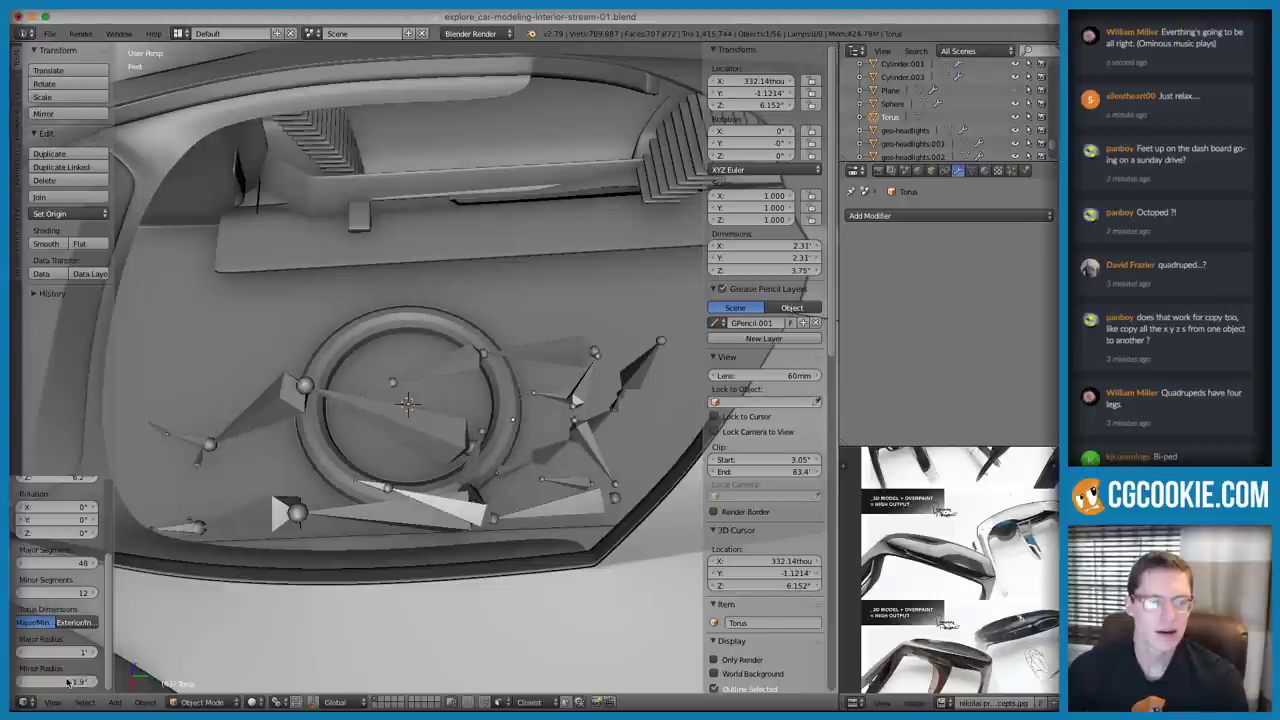
Set the torus's major segments to 24 and thin its minor radius to about 1.7"
left_click(66, 562)
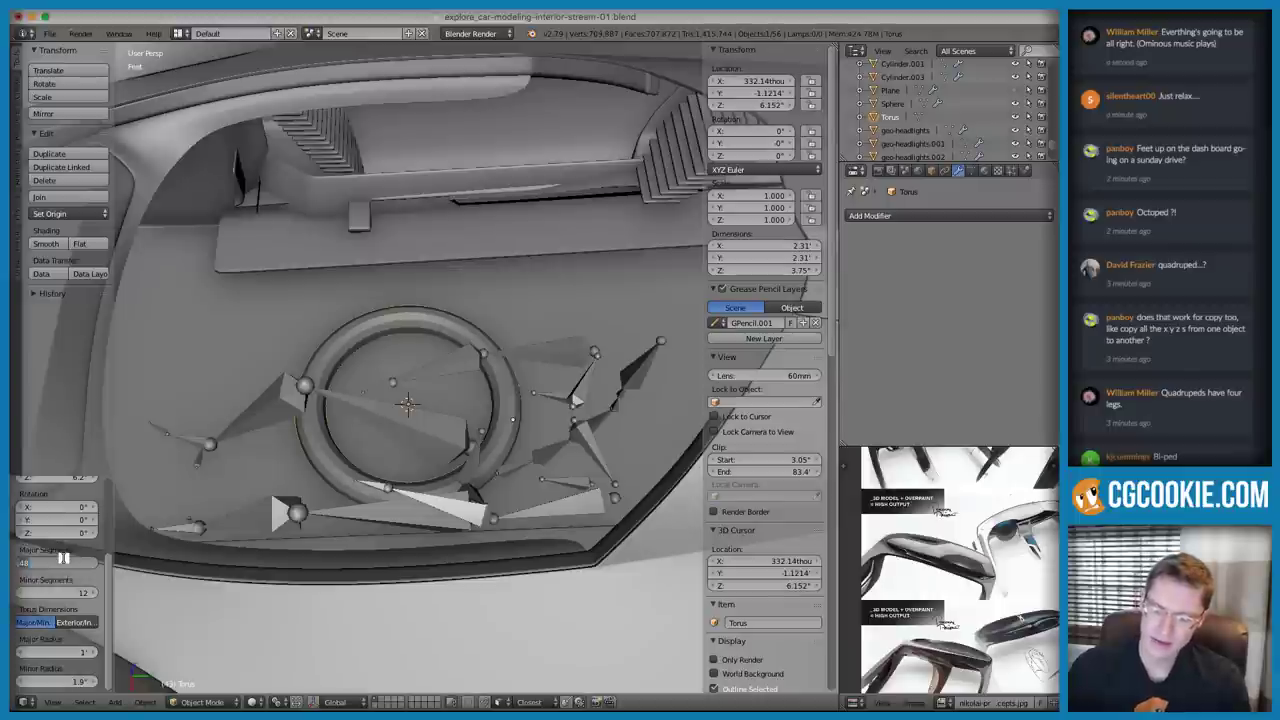
type("24")
key("Return")
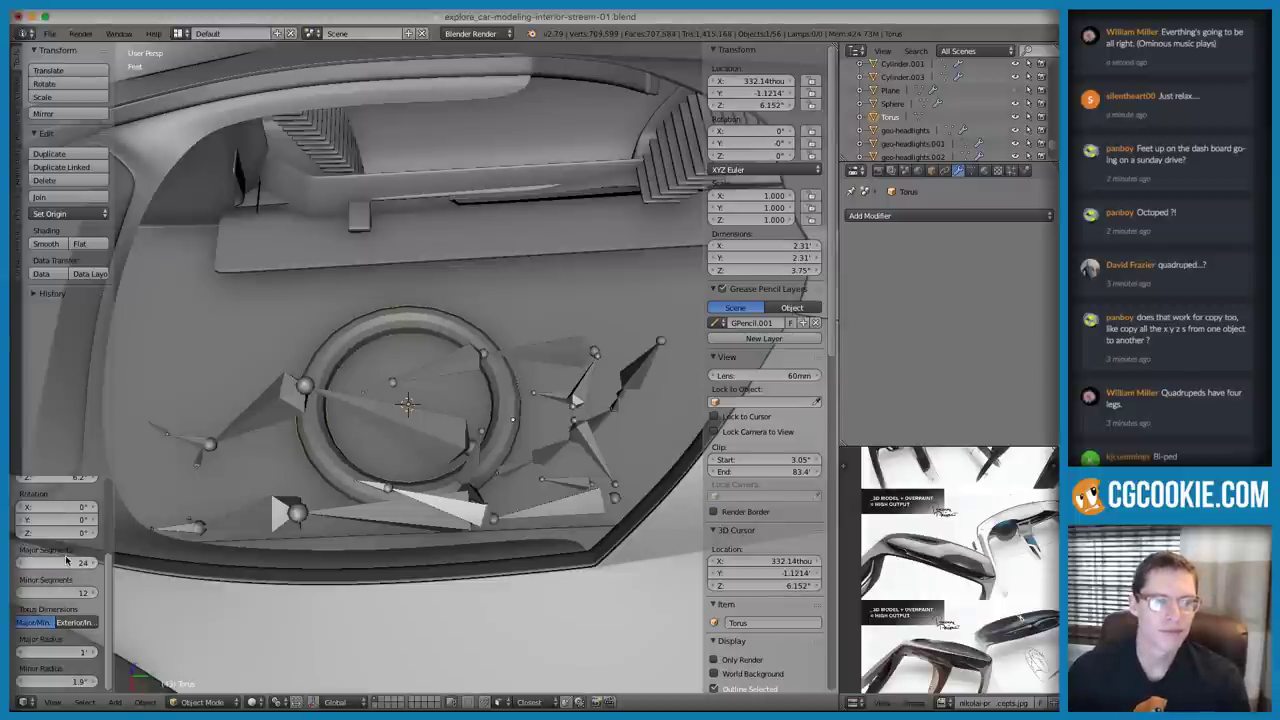
middle_click_drag(120, 590, 134, 598)
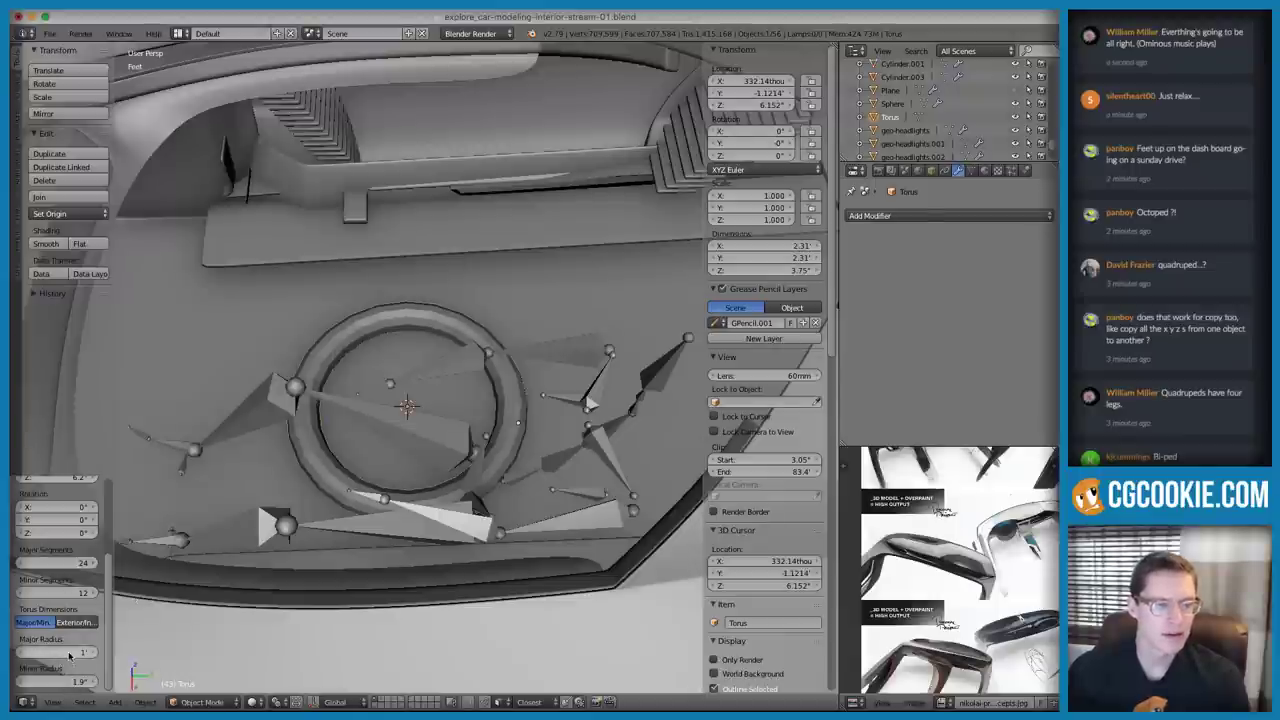
left_click(69, 655)
left_click_drag(69, 652, 148, 656)
Raise the torus inside the cabin to about Z 1.699' and rotate it about X to roughly -47.6°
middle_click_drag(412, 448, 401, 412)
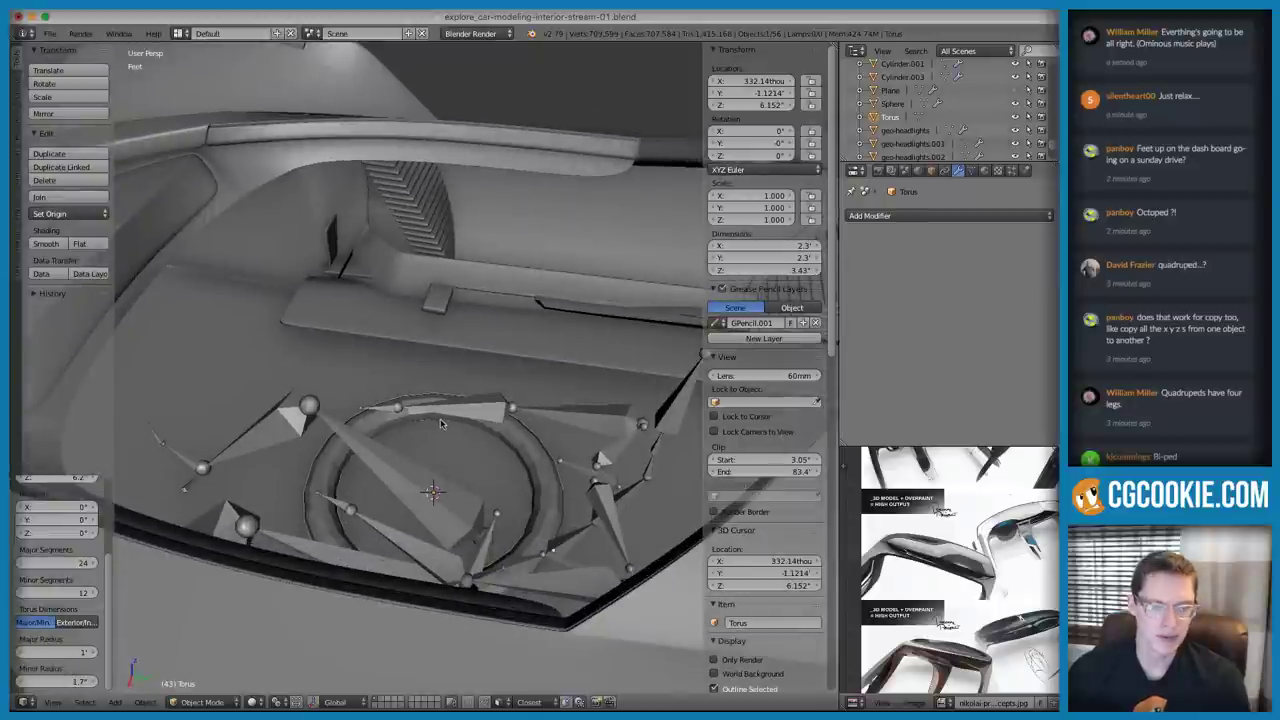
key("r")
key("x")
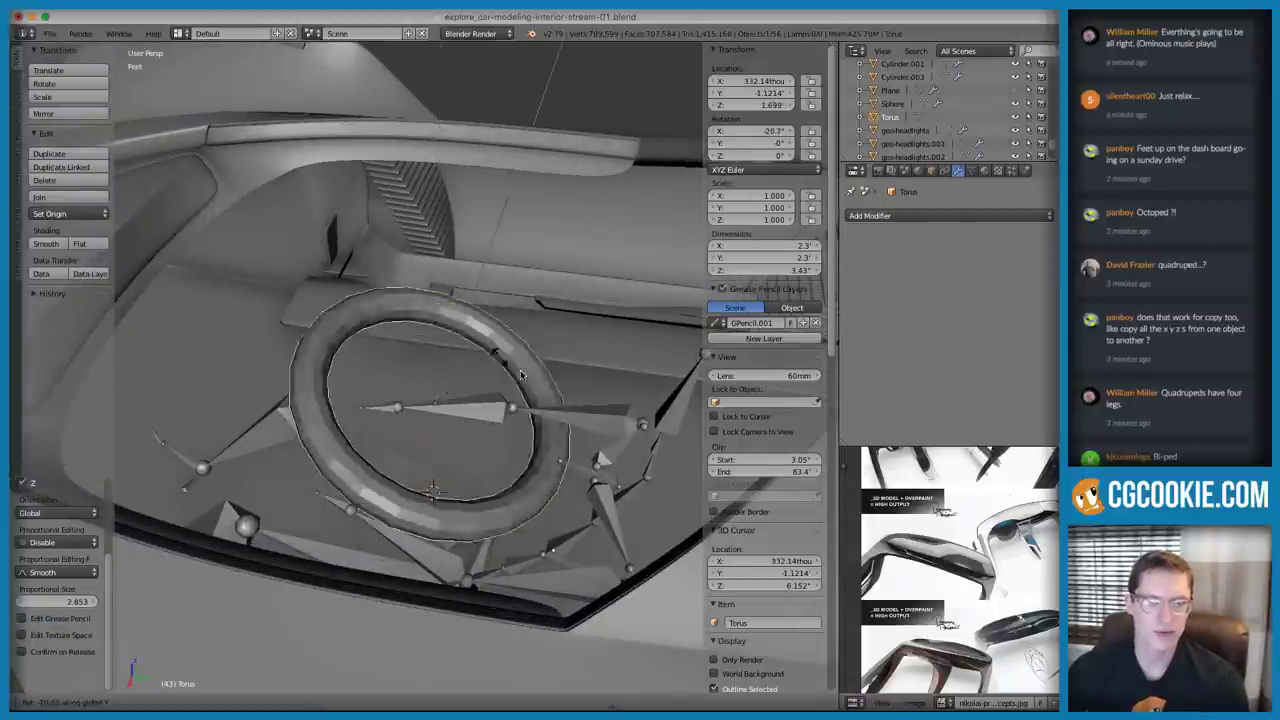
left_click(546, 388)
In the wireframe right orthographic view, tilt the torus to about -63.2° on X, comparing it with the driver photo in the browser
key("KP_3")
key("z")
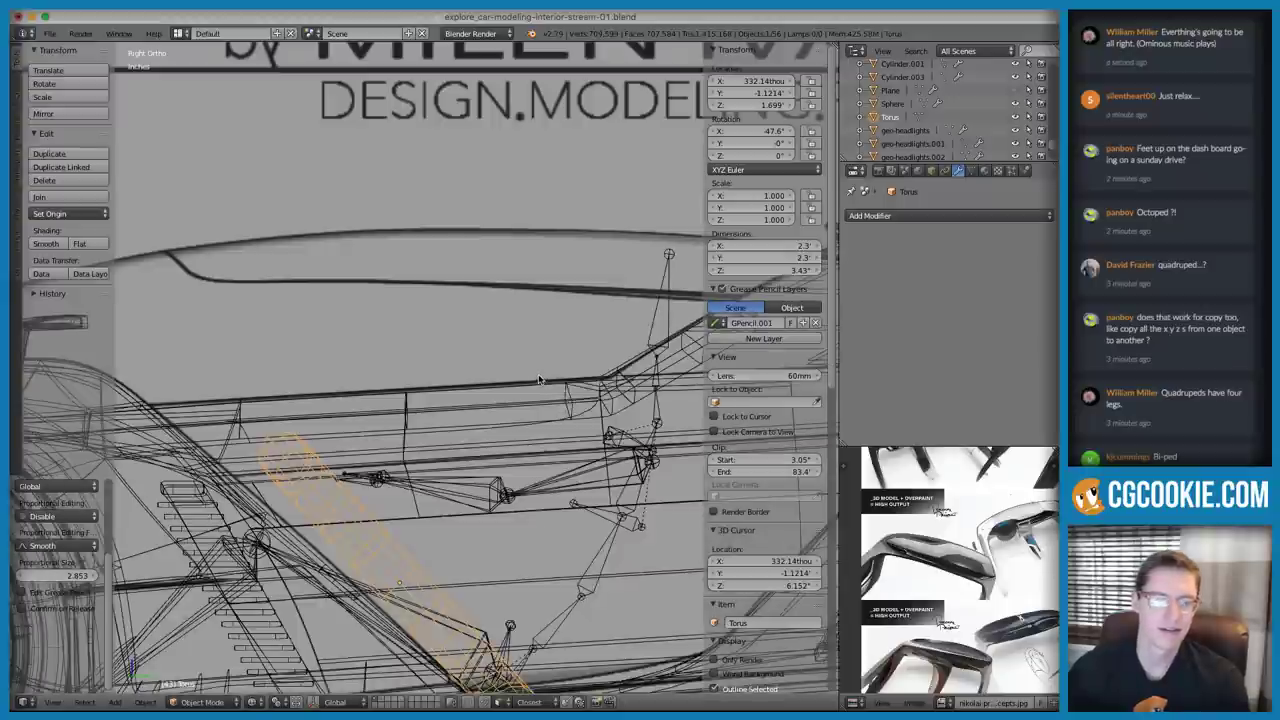
key("r")
left_click(550, 456)
scroll(550, 456, "down", 4)
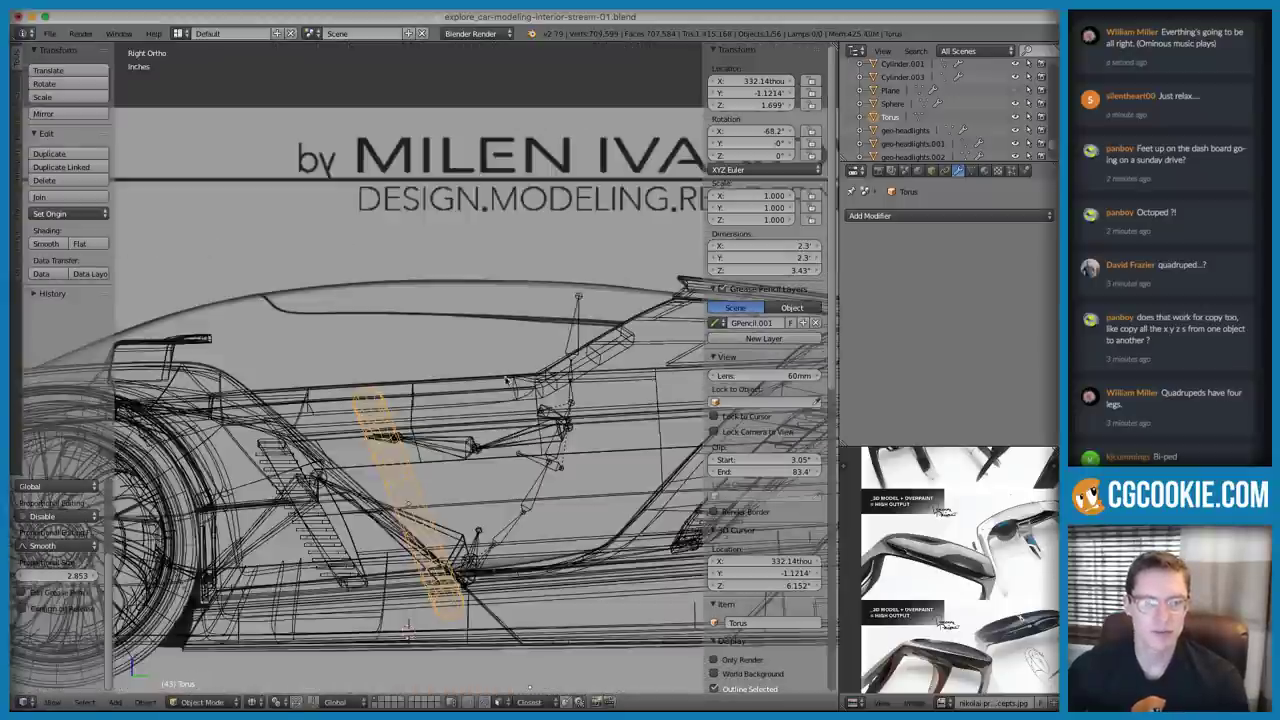
key("super+Tab")
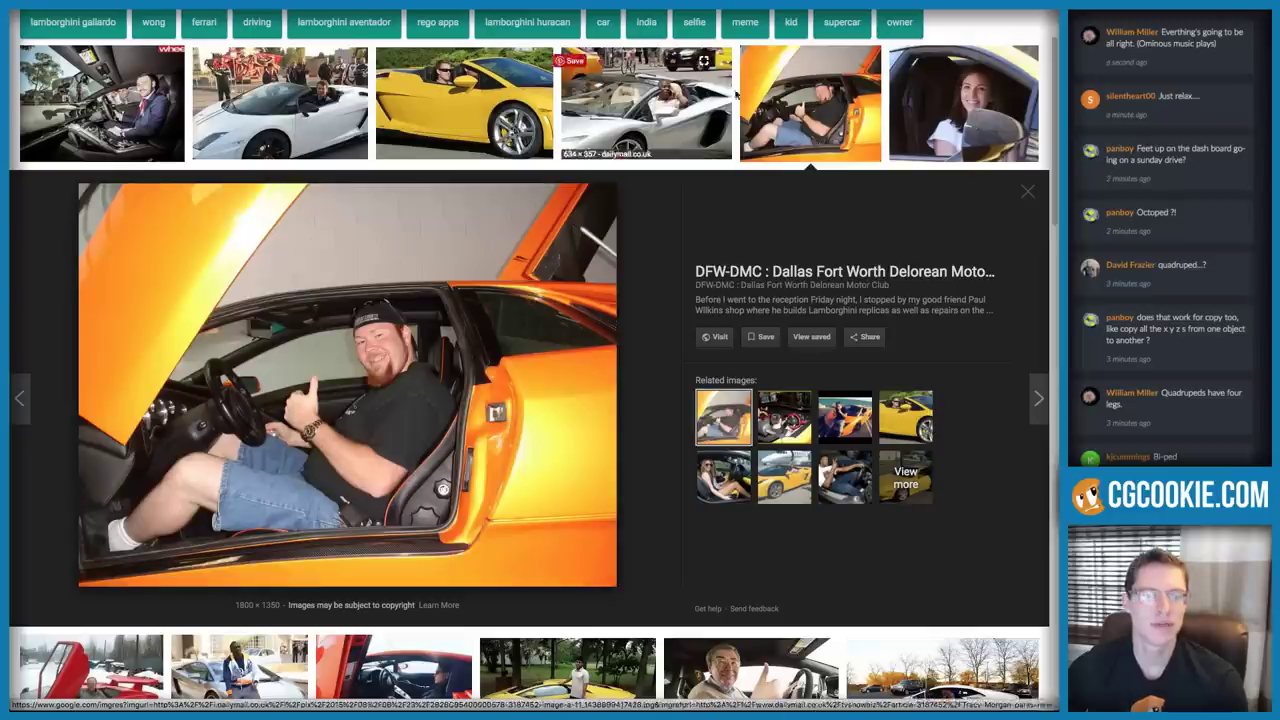
key("super+Tab")
key("r")
left_click(508, 395)
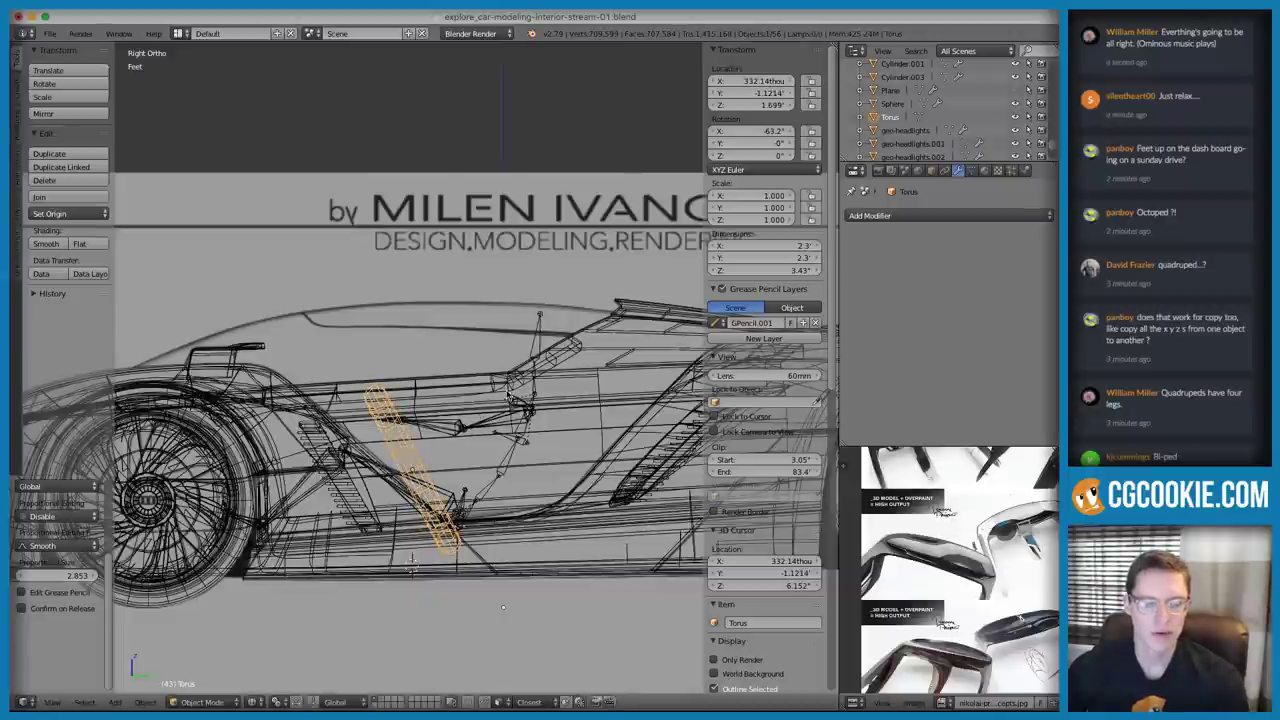
Move the torus to about Y -1.5158', Z 2.348', scale it to about 0.541, and return to solid shading
left_click(474, 337)
key("s")
left_click(467, 356)
key("z")
middle_click_drag(556, 325, 531, 340)
Switch to the browser and search the web for "diameter of steering wheel"
key("super+Tab")
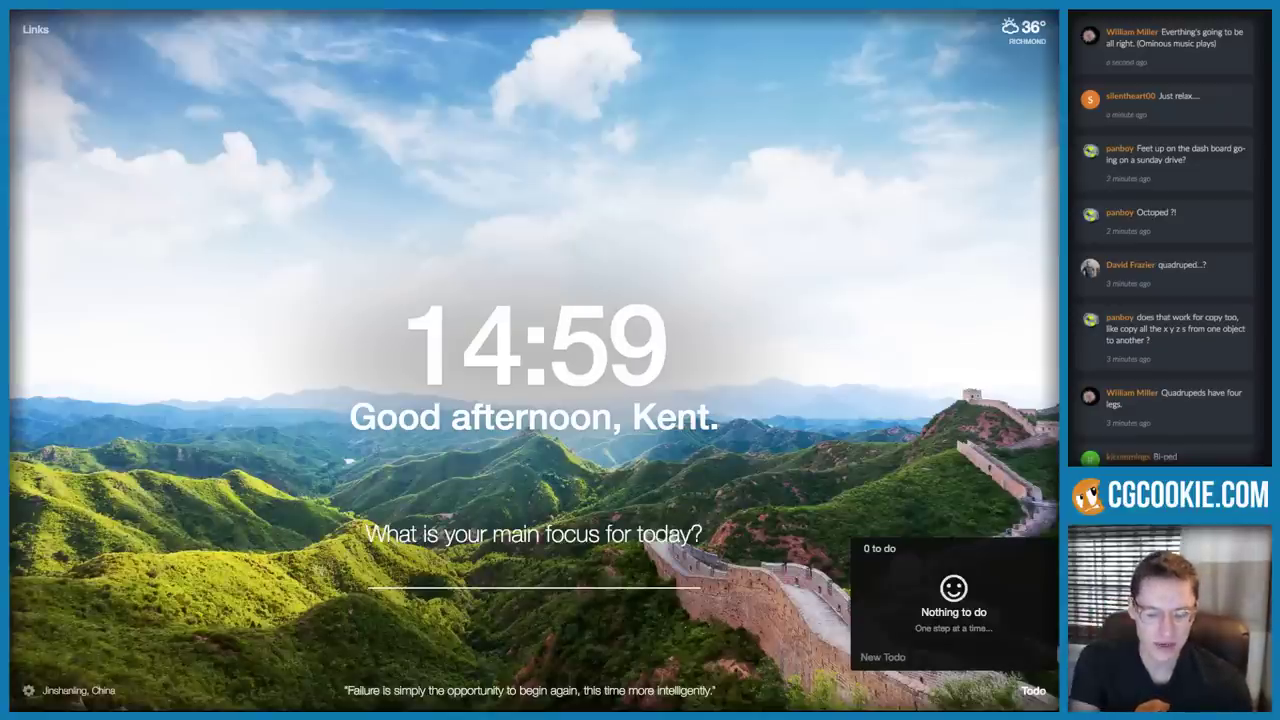
type("diamet")
key("BackSpace")
key("BackSpace")
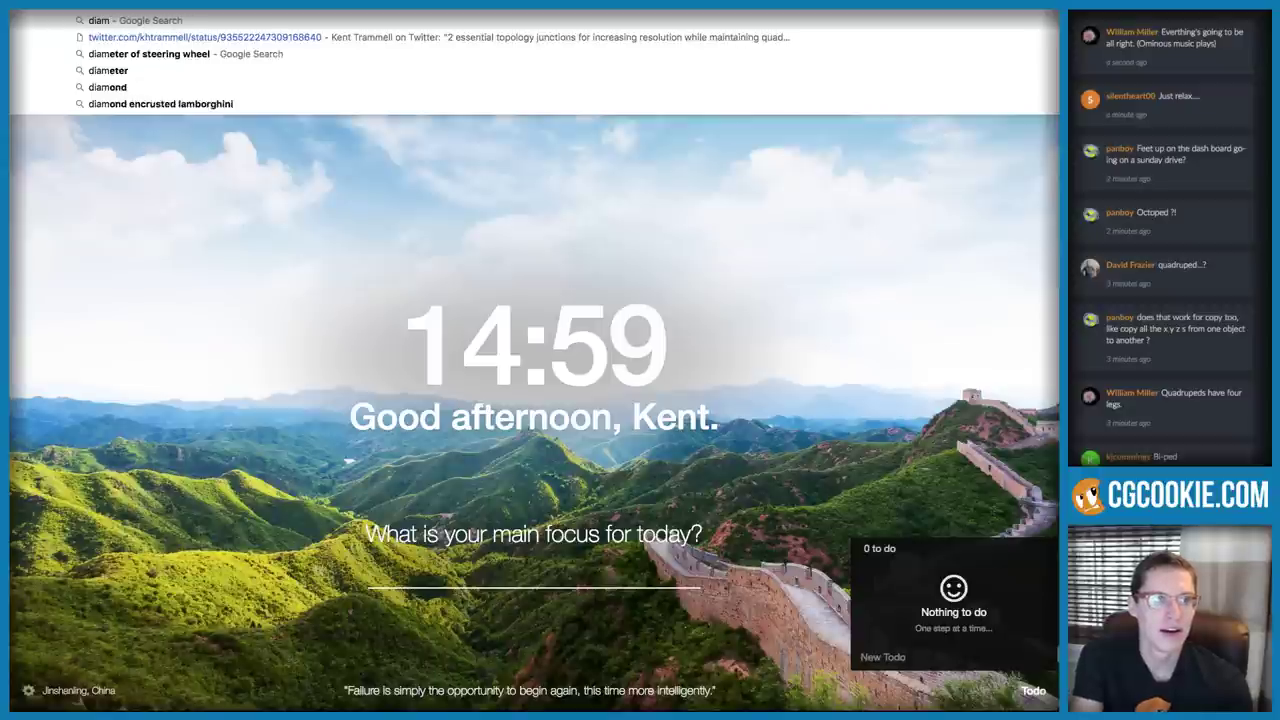
type("eter")
key("Return")
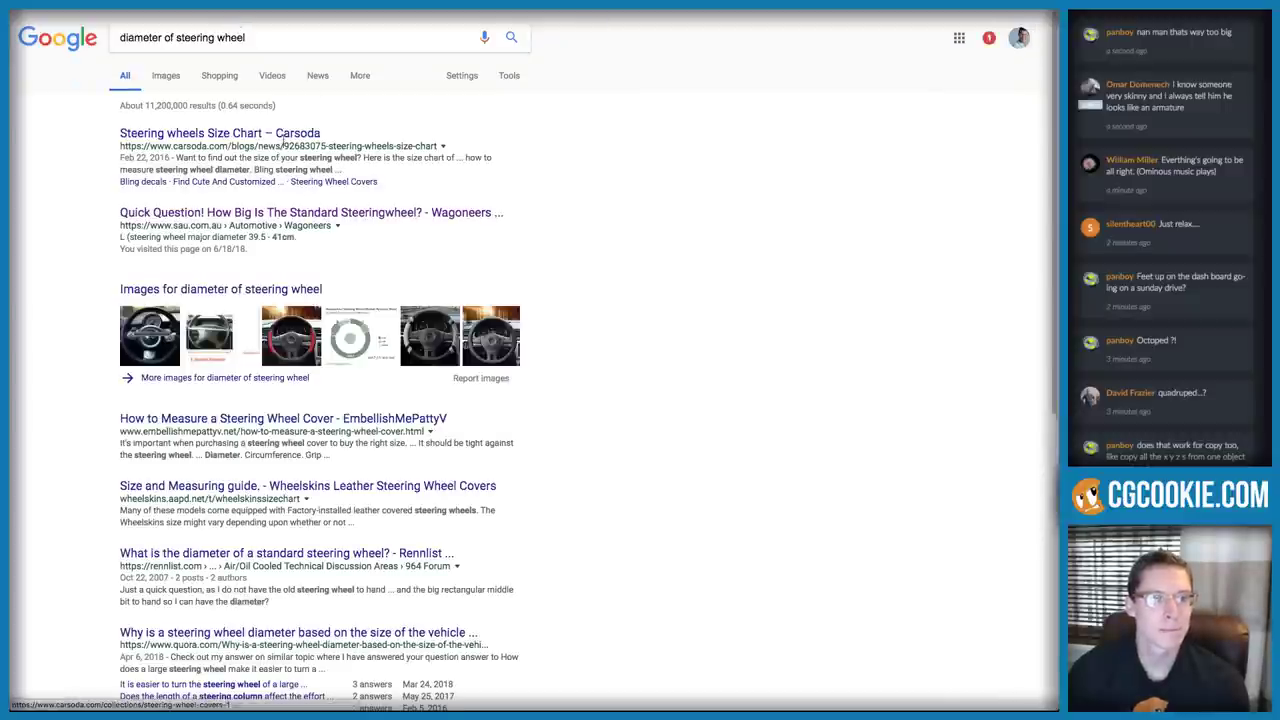
Open the Carsoda steering wheels size chart, dismiss its discount popup, read the standard sizes, and go back to the driver photo
left_click(245, 139)
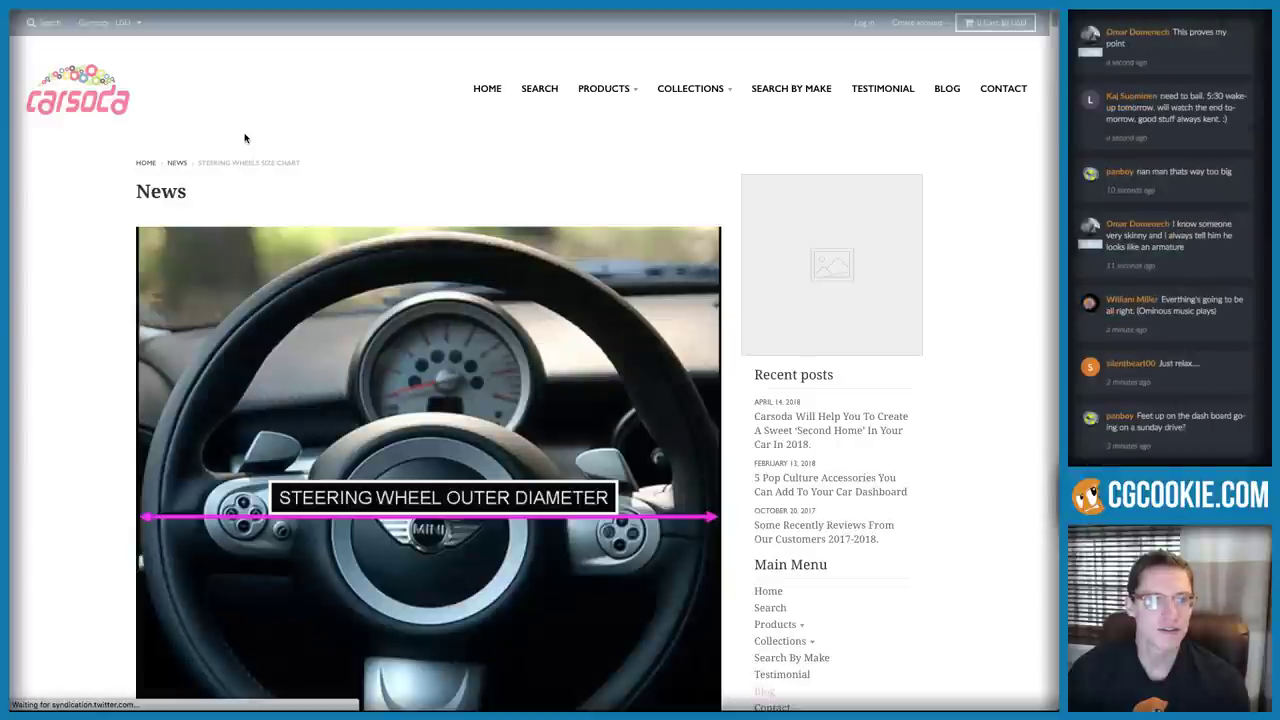
scroll(248, 140, "down", 5)
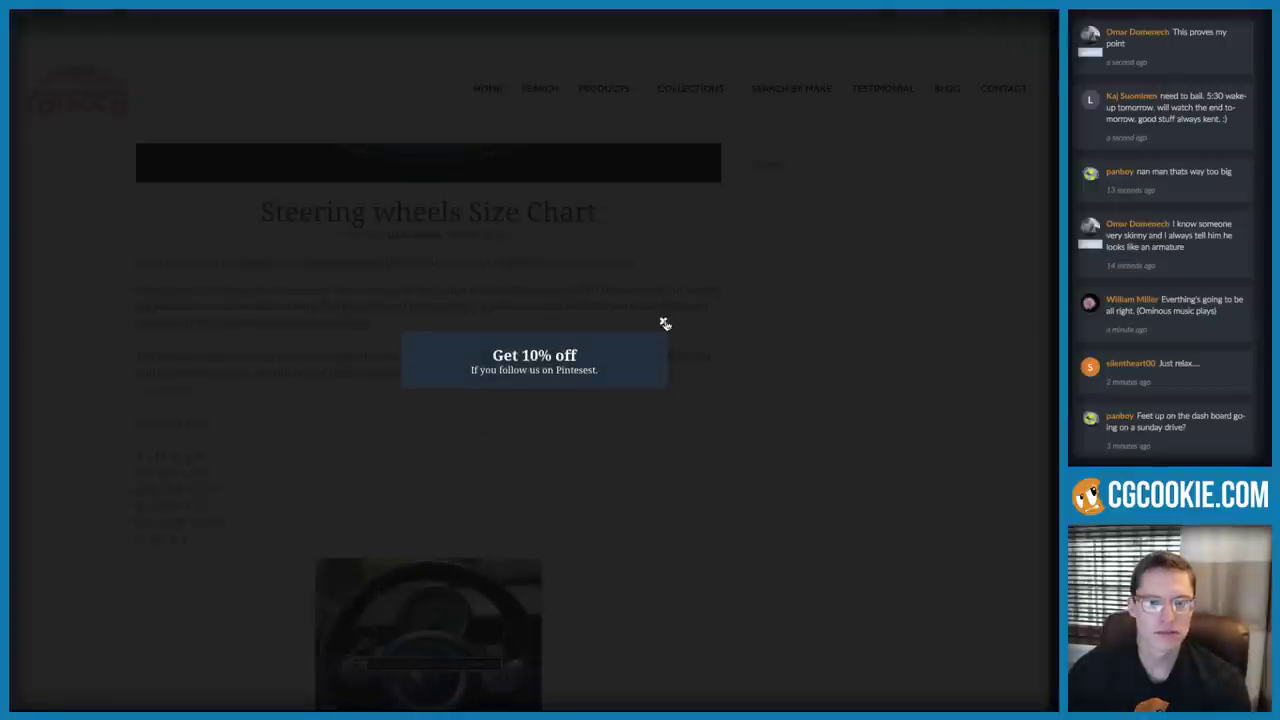
left_click(664, 326)
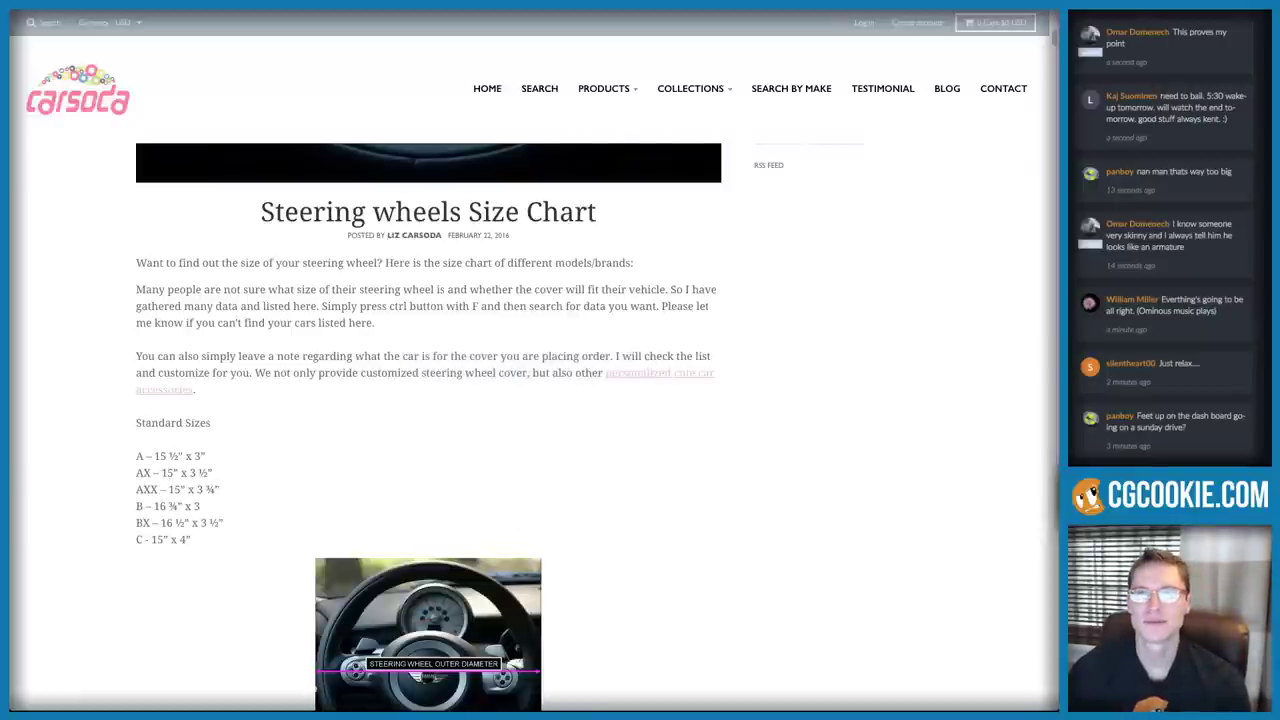
key("ctrl+Tab")
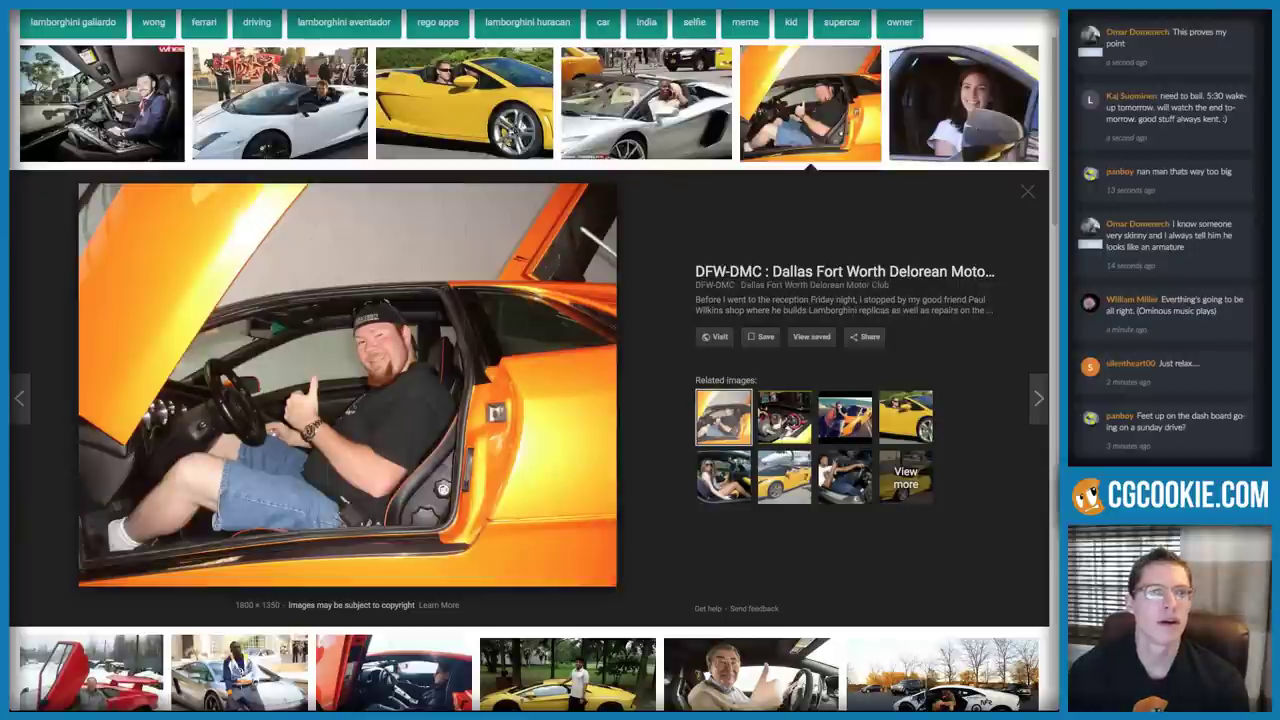
Return to Blender and reset the torus's X rotation to 0°
key("super+Tab")
key("shift+a")
middle_click_drag(510, 260, 428, 383)
scroll(428, 385, "up", 2)
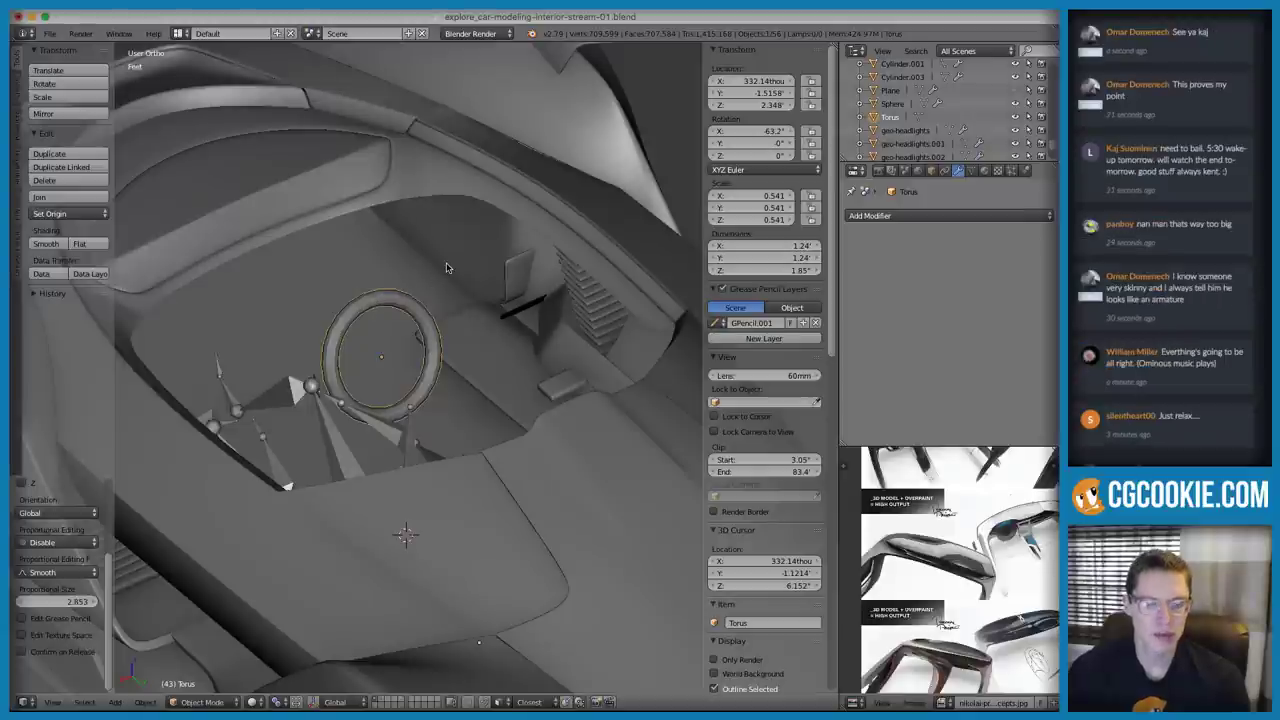
left_click(758, 131)
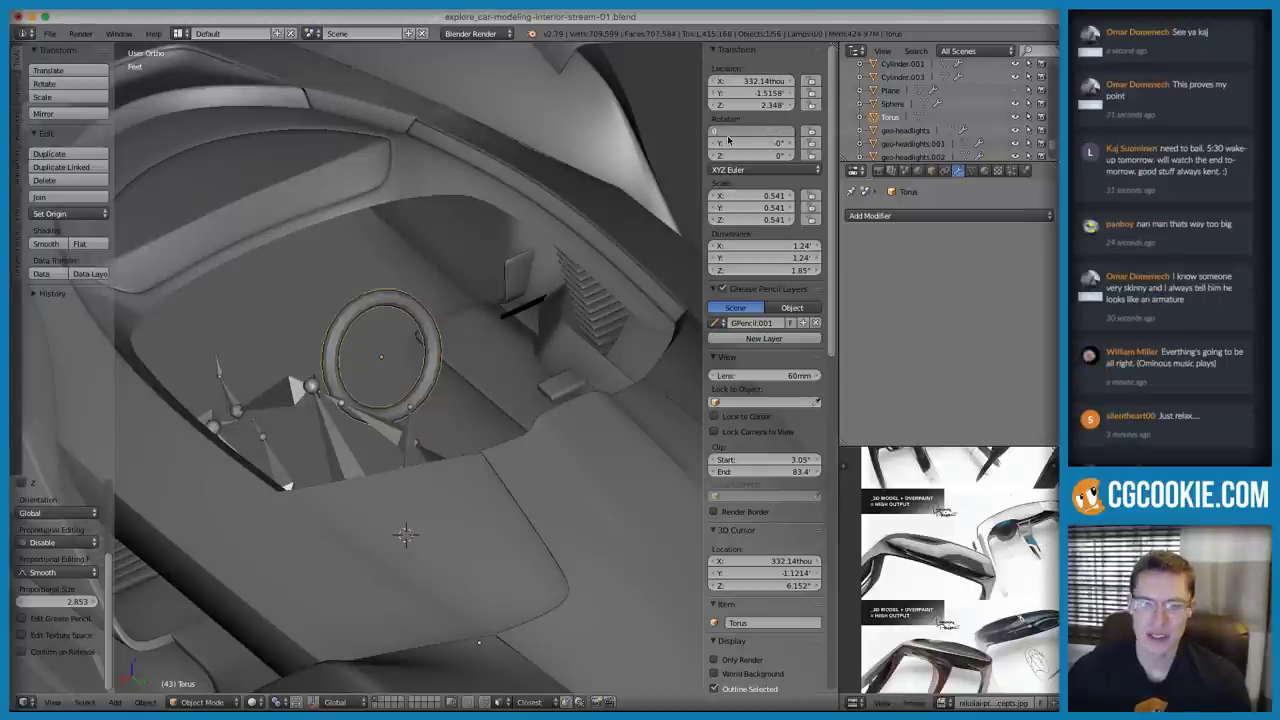
type("0")
key("Return")
left_click(573, 255)
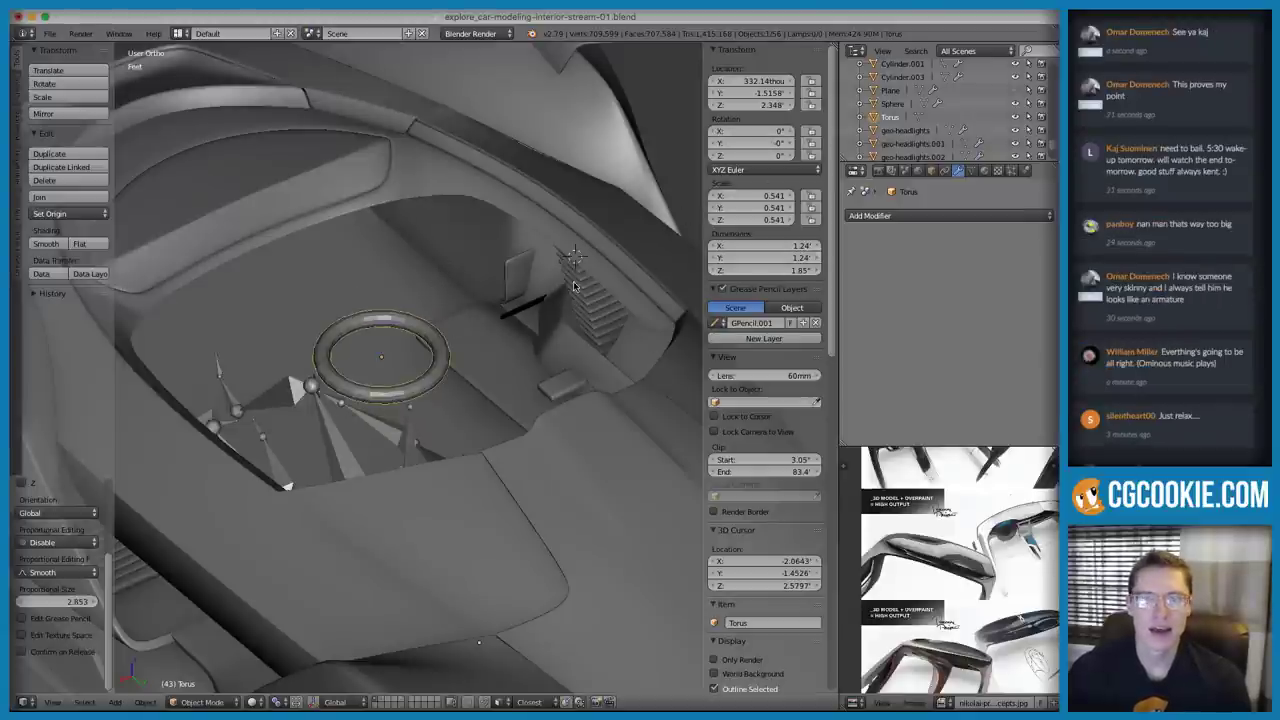
Set the torus's X dimension to 15" and its Y dimension to 1.25'
middle_click_drag(526, 268, 547, 280)
scroll(547, 280, "up", 1)
left_click(790, 247)
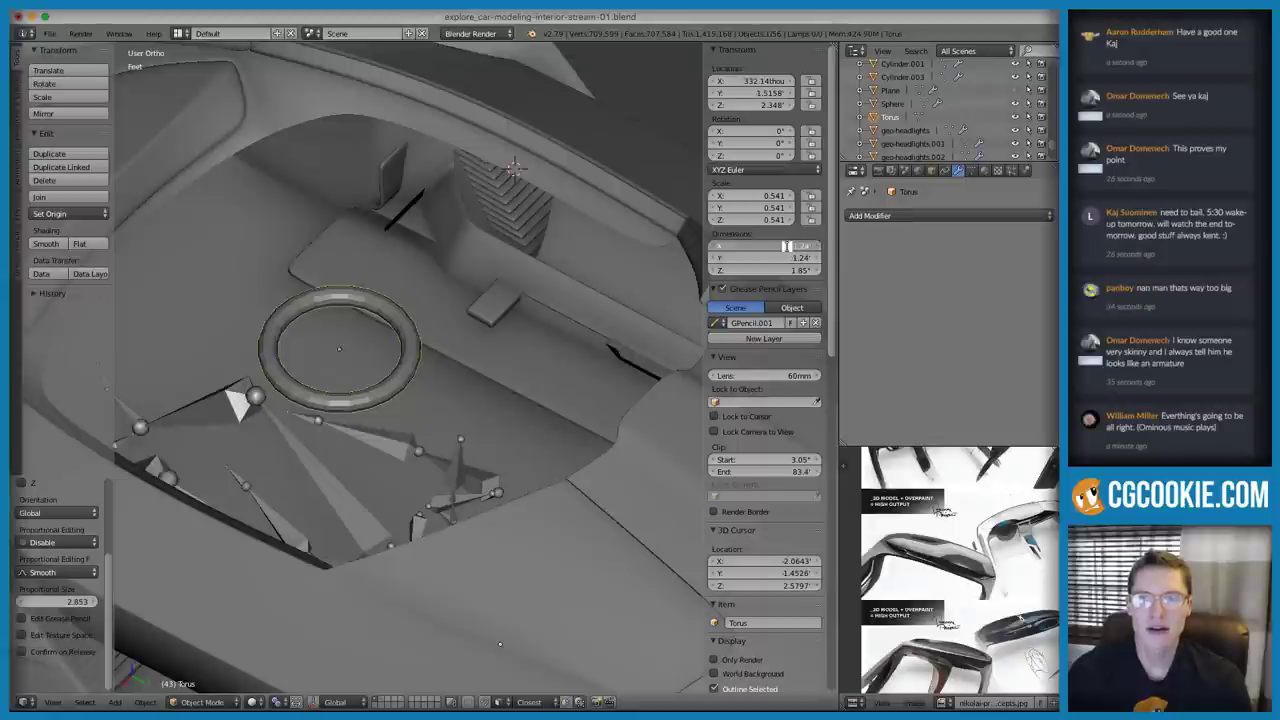
key("Escape")
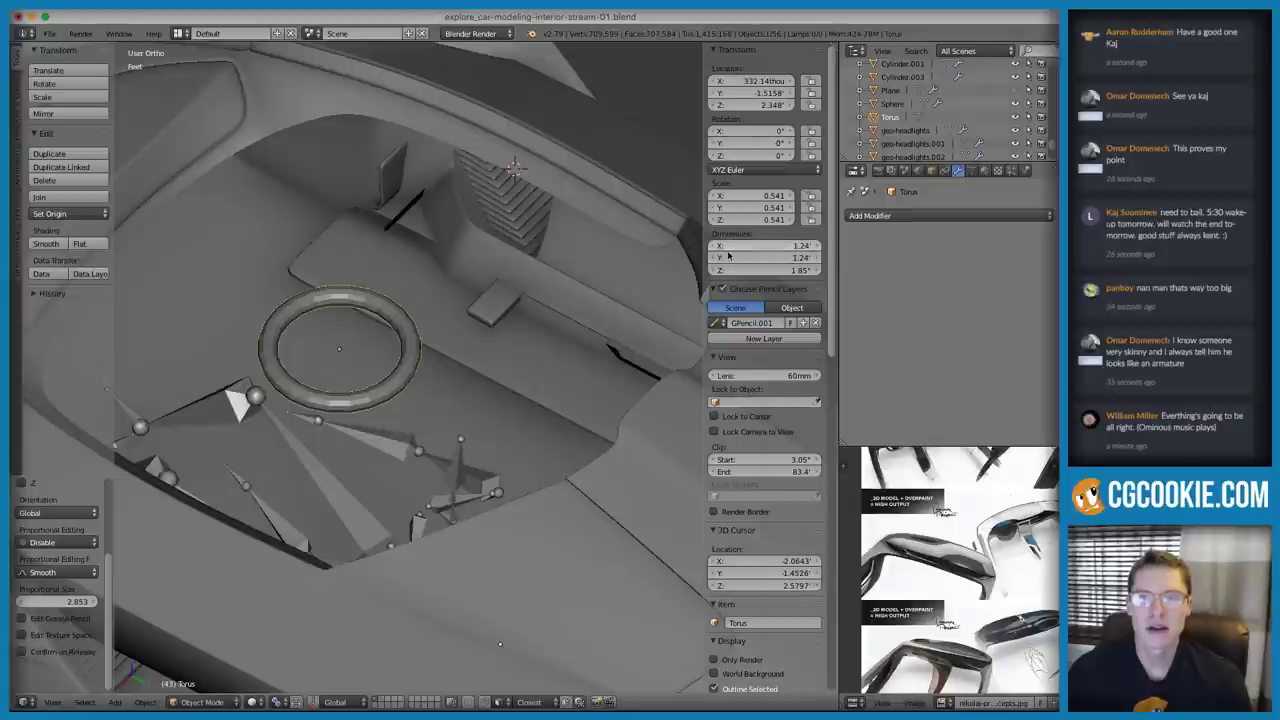
left_click(785, 246)
type("15")
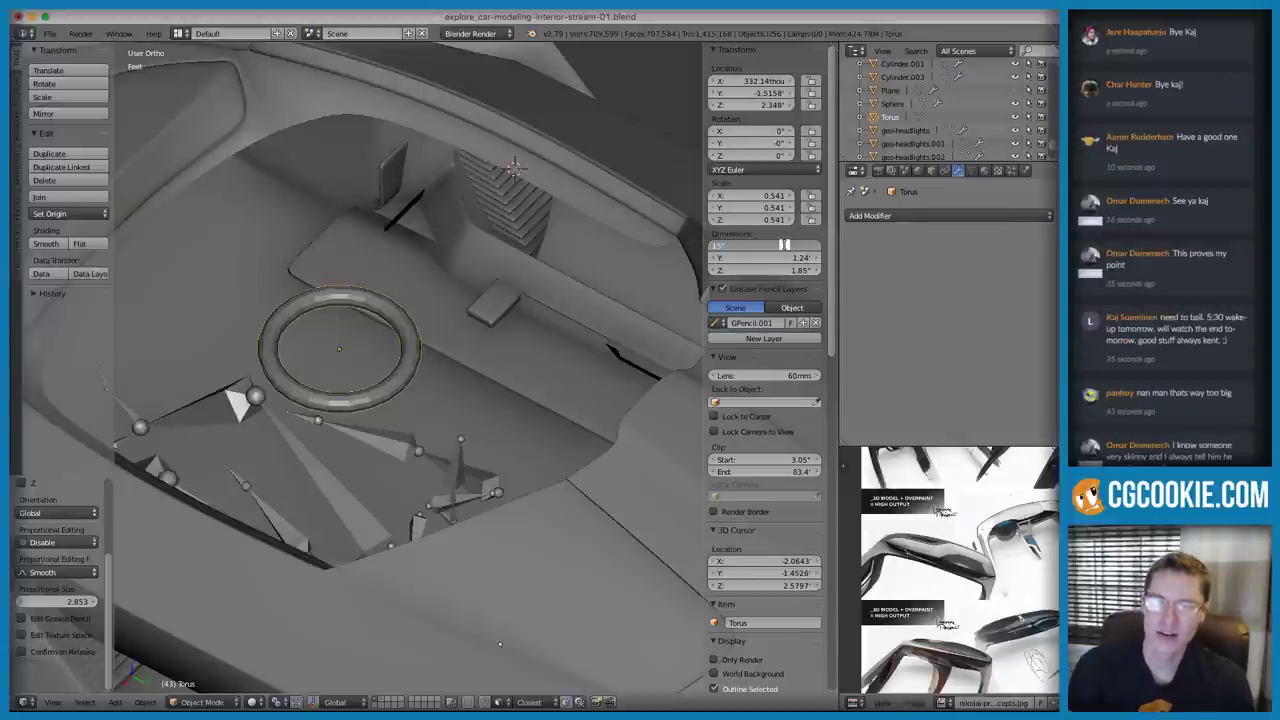
key("Tab")
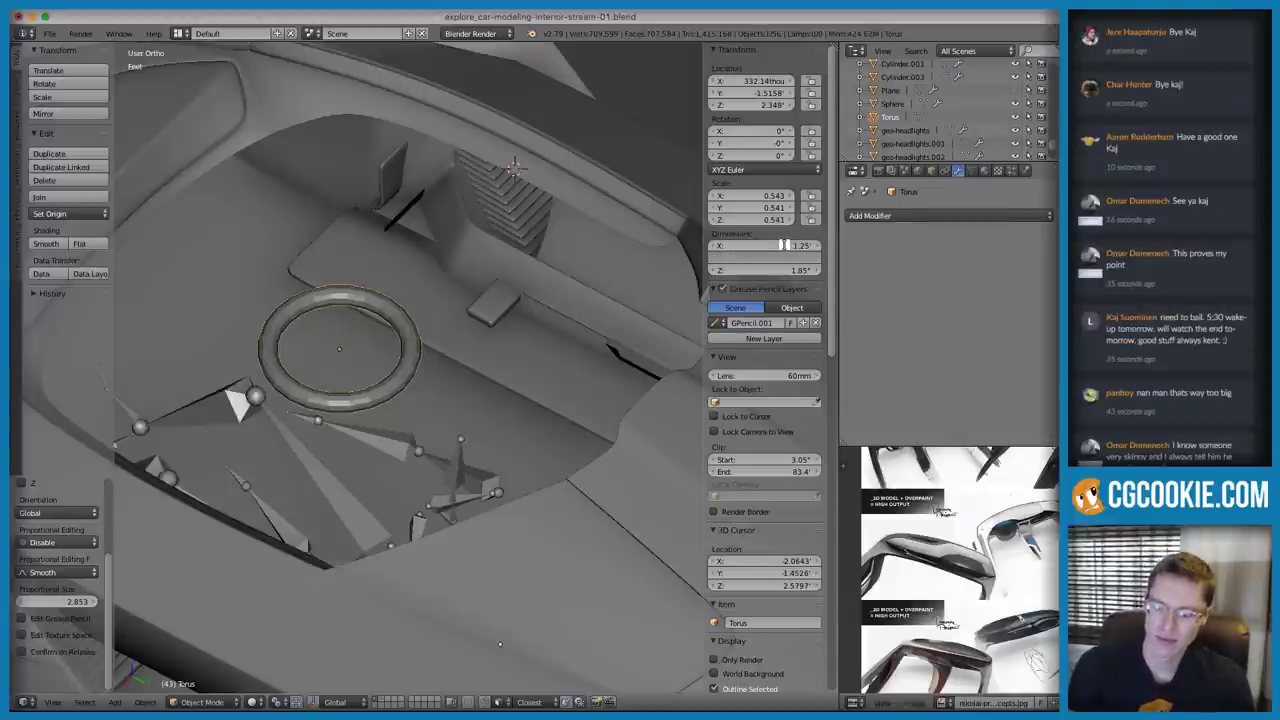
type("1.25")
key("Return")
Apply the torus's scale so its scale values reset to 1
middle_click_drag(418, 320, 418, 351)
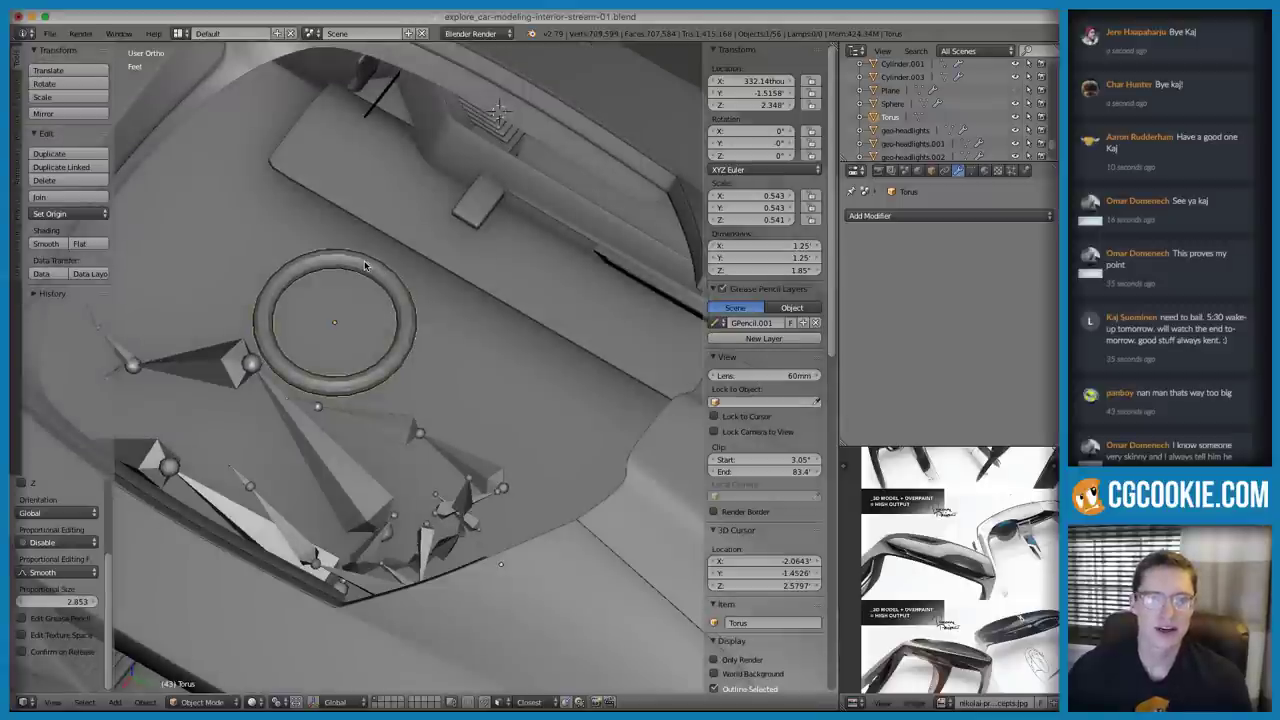
key("ctrl+a")
left_click(455, 282)
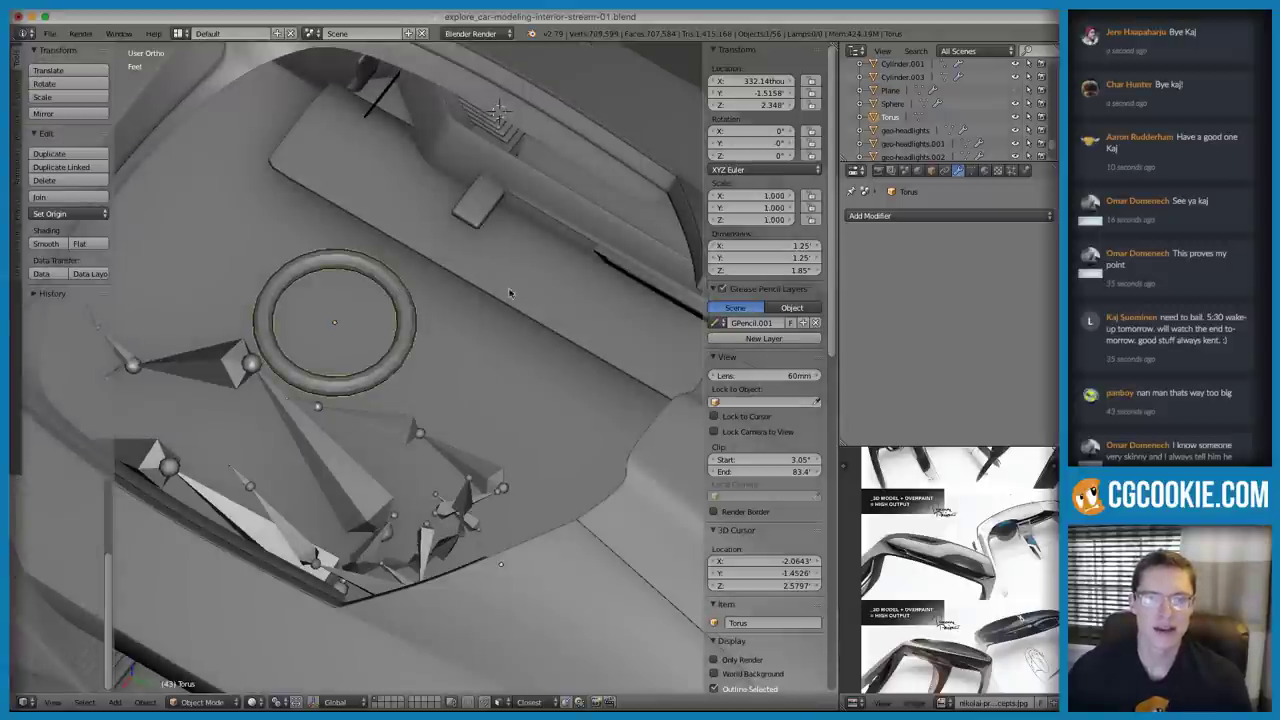
In the wireframe right orthographic view, tilt the torus to about -65.8° on X and position it near Y -1.4603', Z 2.4993'
key("KP_3")
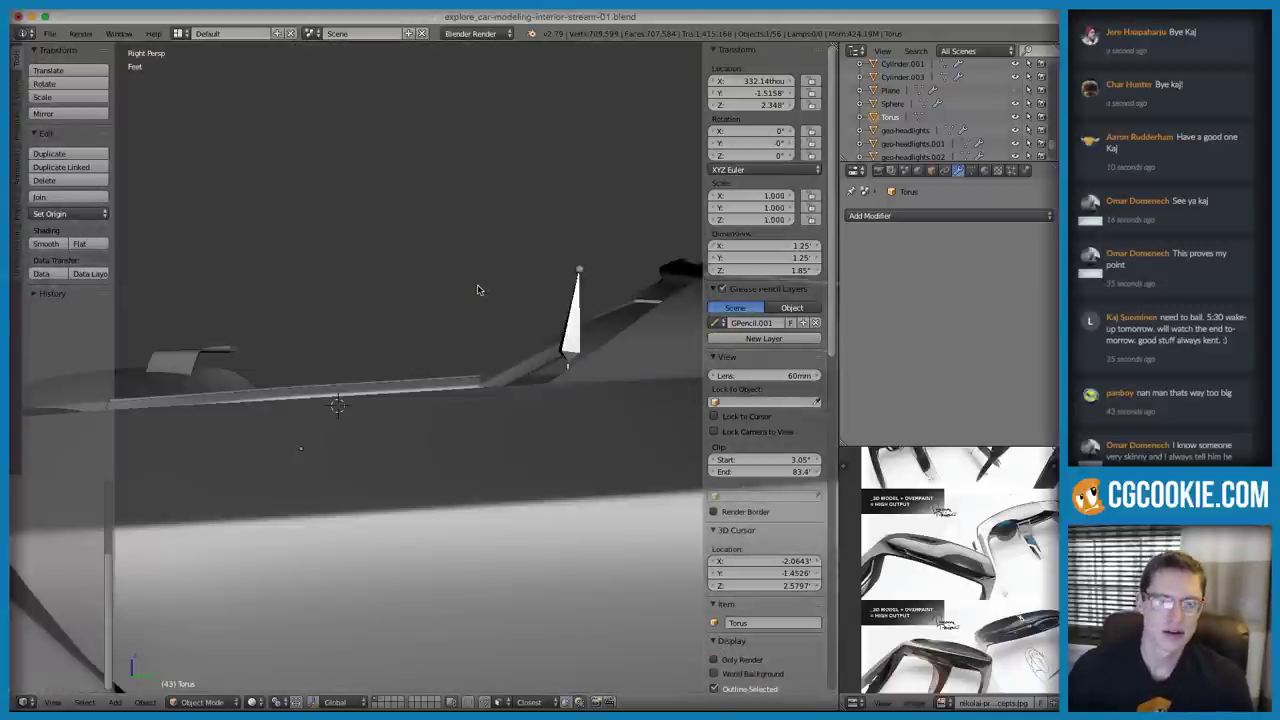
key("r")
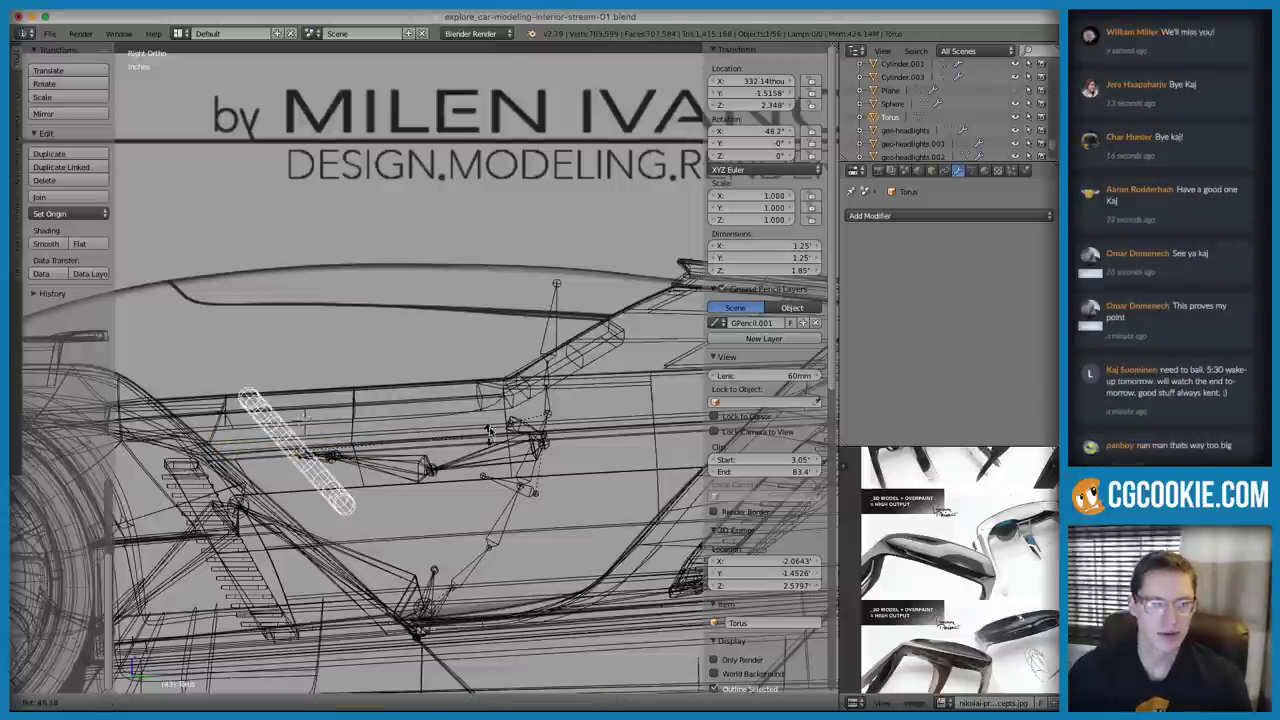
left_click(473, 505)
key("g")
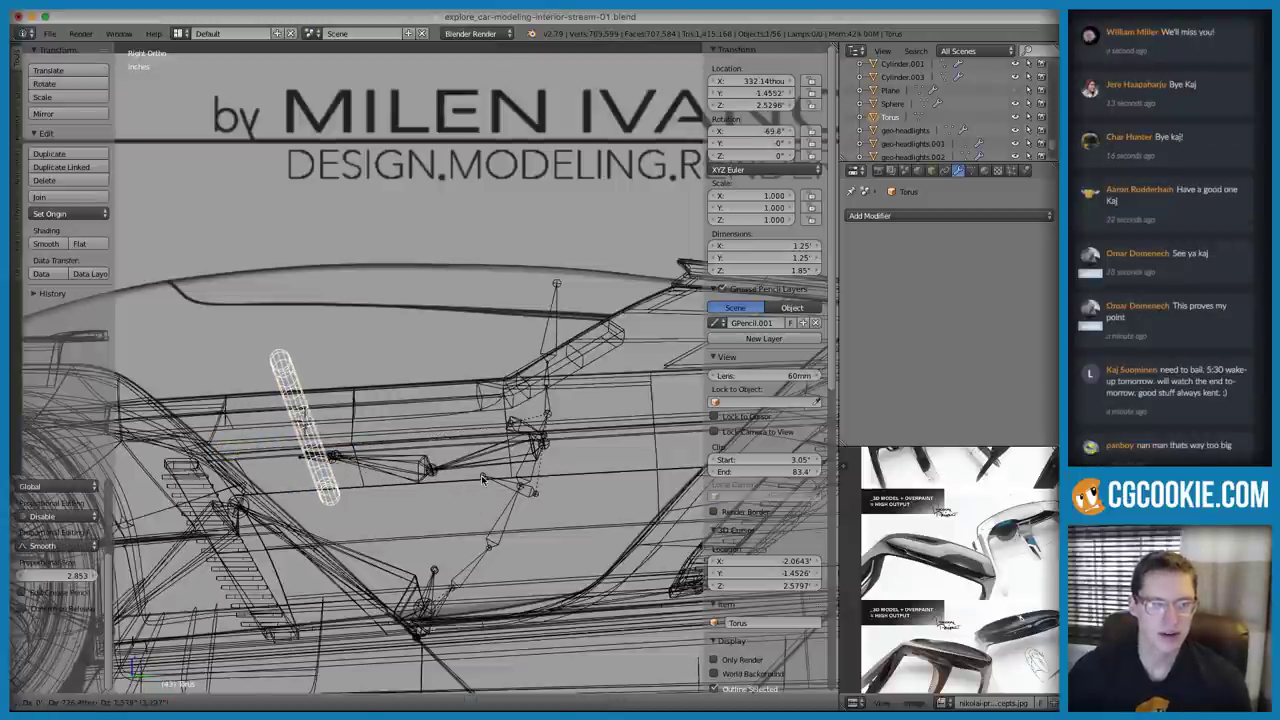
left_click(484, 480)
key("r")
left_click(512, 388)
key("g")
left_click(513, 396)
In solid perspective view, slide the steering wheel along X in front of the driver rig and enter Edit Mode on it
mouse_move(513, 396)
middle_mouse_down()
mouse_move(443, 431)
mouse_move(484, 403)
middle_mouse_up()
key("z")
key("KP_5")
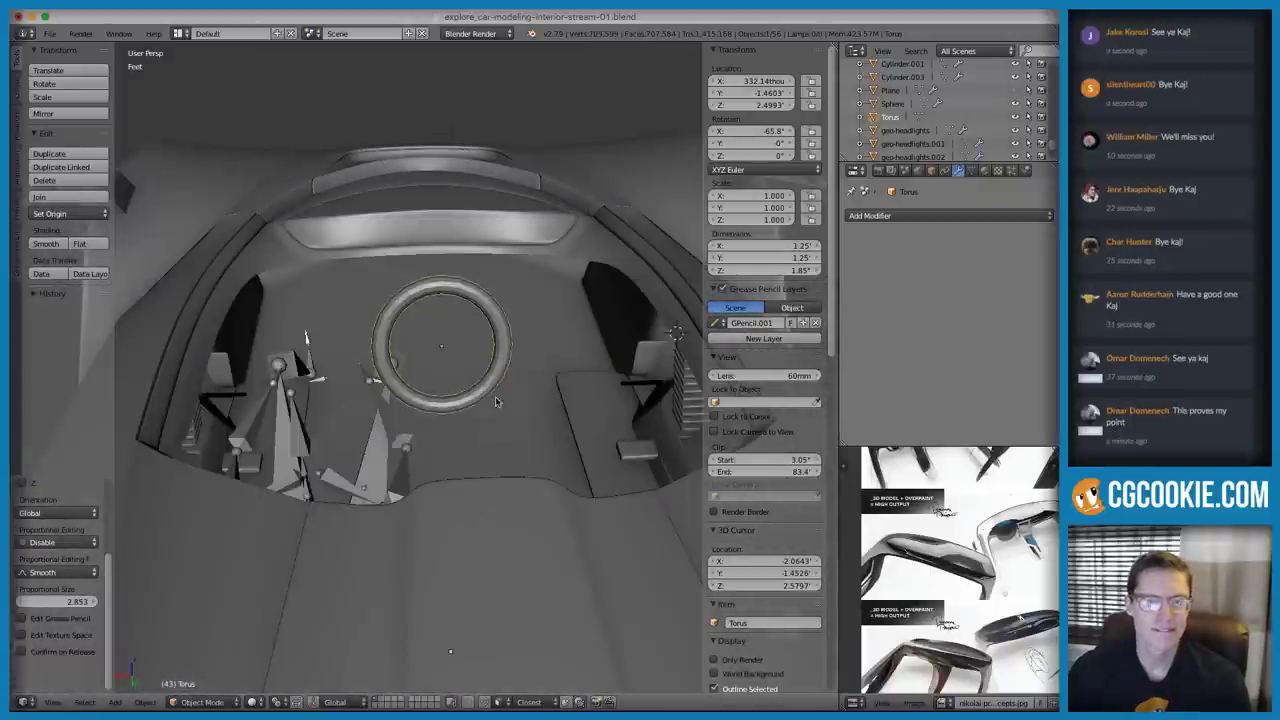
key("g")
key("x")
left_click(377, 404)
middle_click_drag(377, 404, 427, 318)
key("Tab")
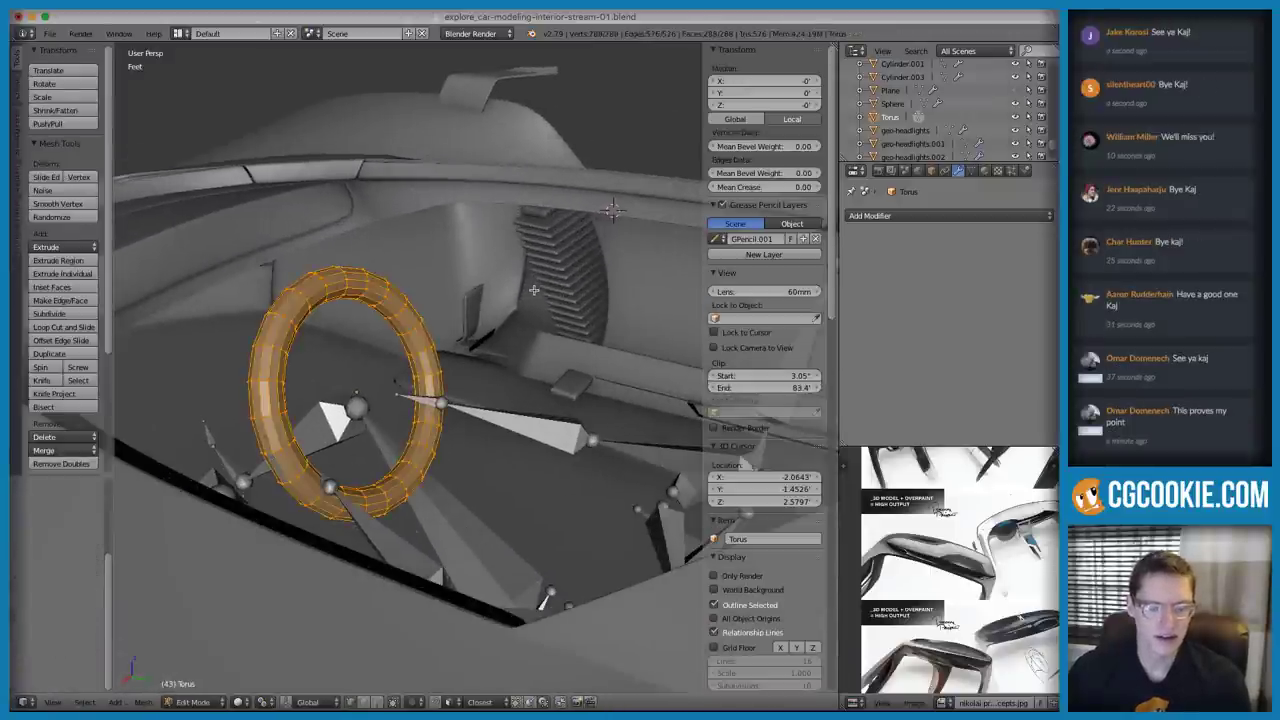
Slim the steering wheel's rim with Shrink/Fatten and return to Object Mode
left_click(265, 701)
left_click(286, 655)
key("alt+s")
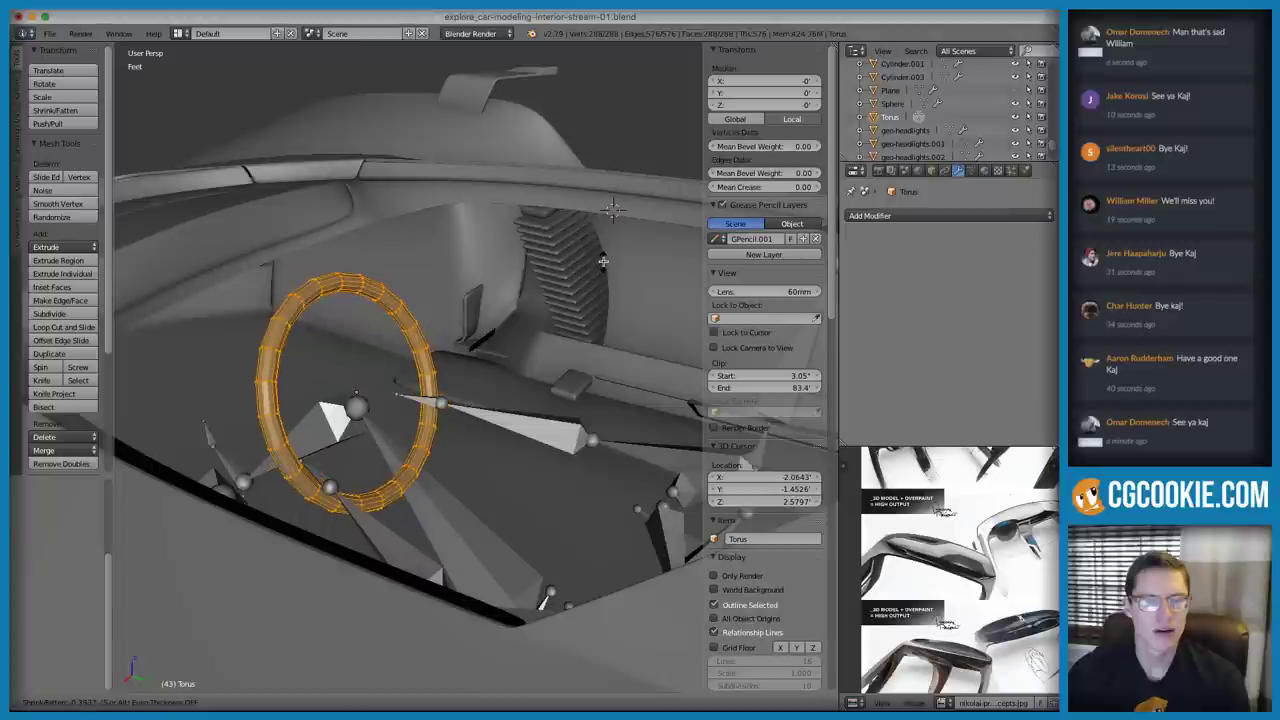
left_click(603, 263)
key("Tab")
Examine the steering wheel's thickness and placement against the driver rig and cockpit from several angles
scroll(466, 378, "down", 6)
middle_click_drag(466, 378, 325, 330)
scroll(440, 315, "up", 3)
middle_click_drag(485, 310, 431, 332)
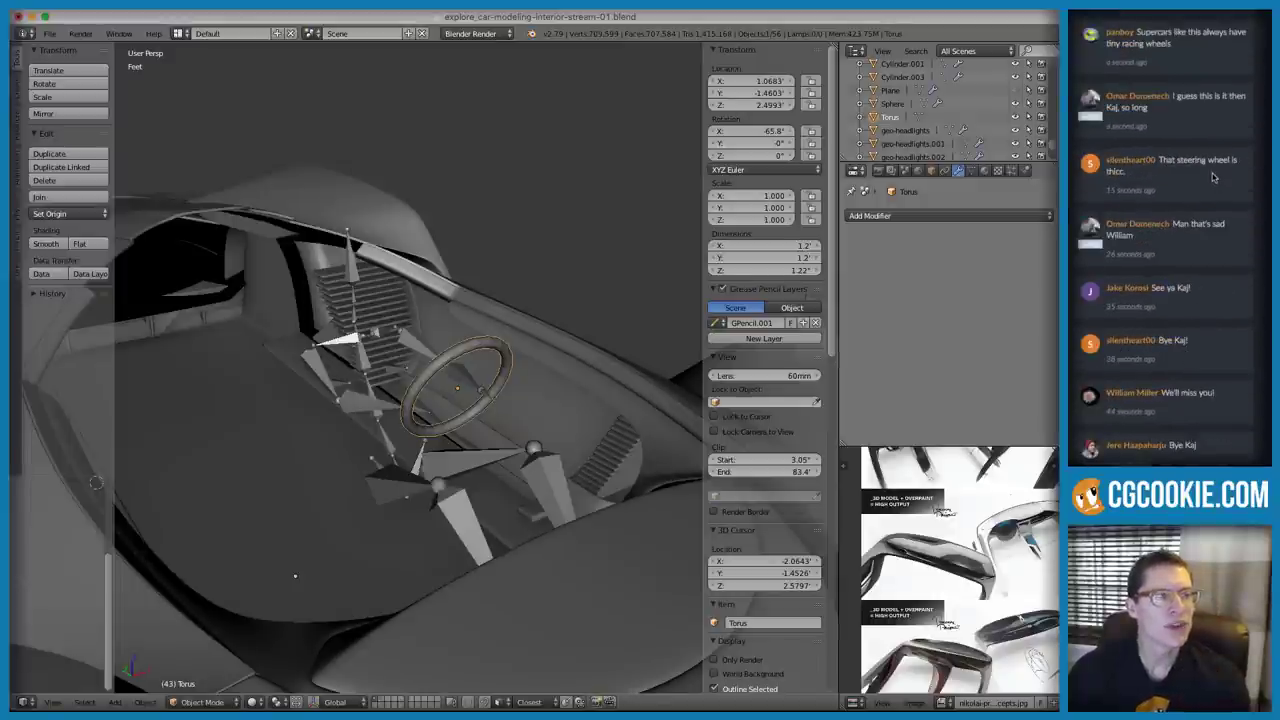
middle_click_drag(517, 303, 126, 331)
scroll(450, 360, "up", 2)
middle_click_drag(620, 385, 410, 340)
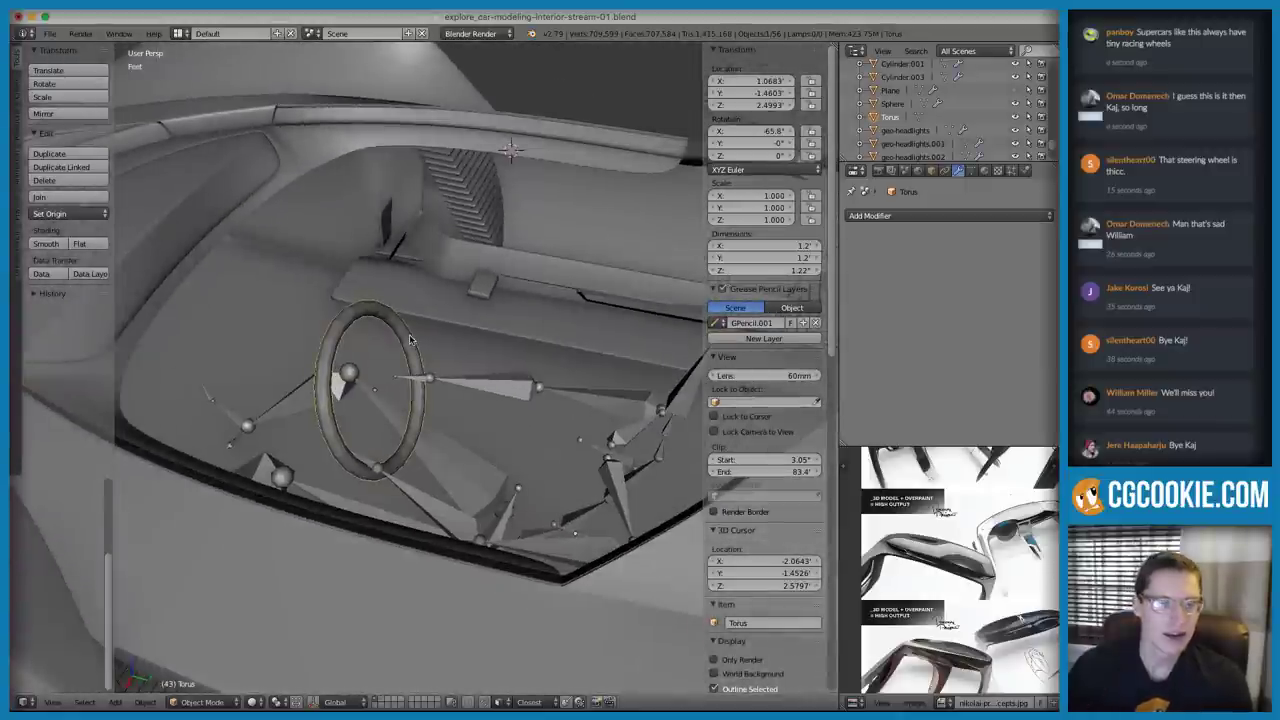
middle_click_drag(500, 347, 486, 336)
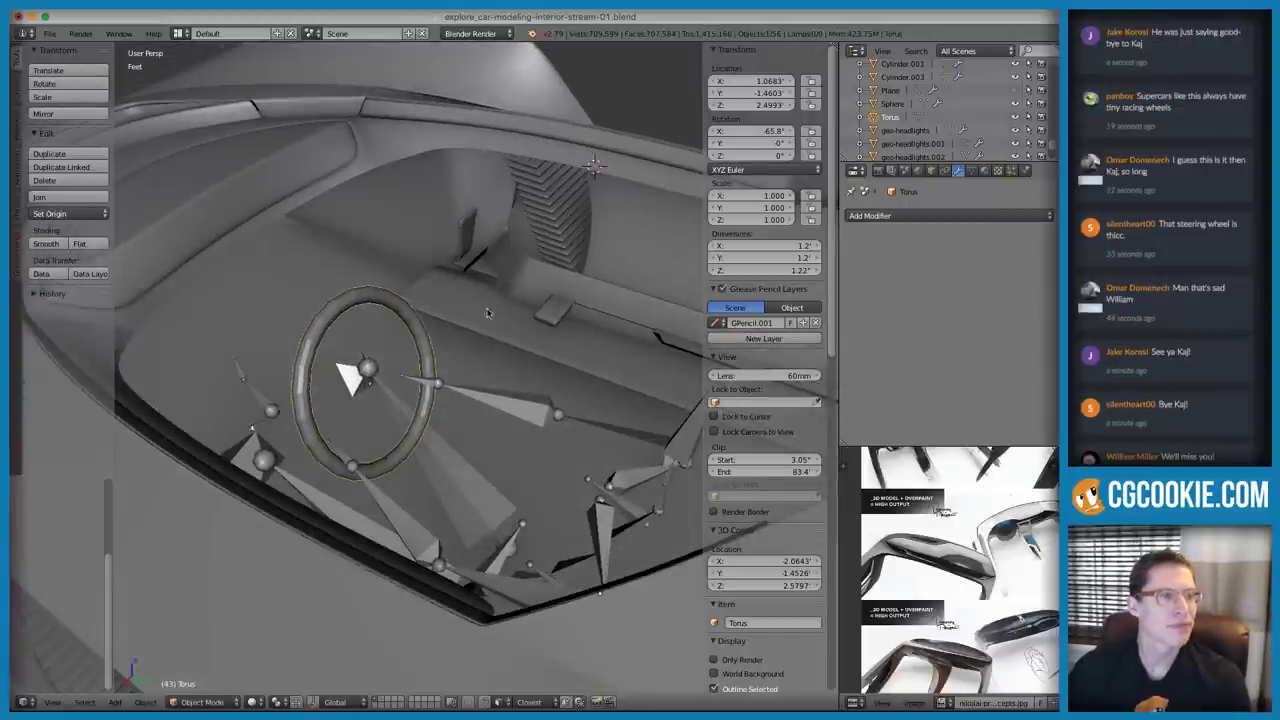
mouse_move(502, 307)
middle_mouse_down()
mouse_move(538, 316)
mouse_move(498, 312)
middle_mouse_up()
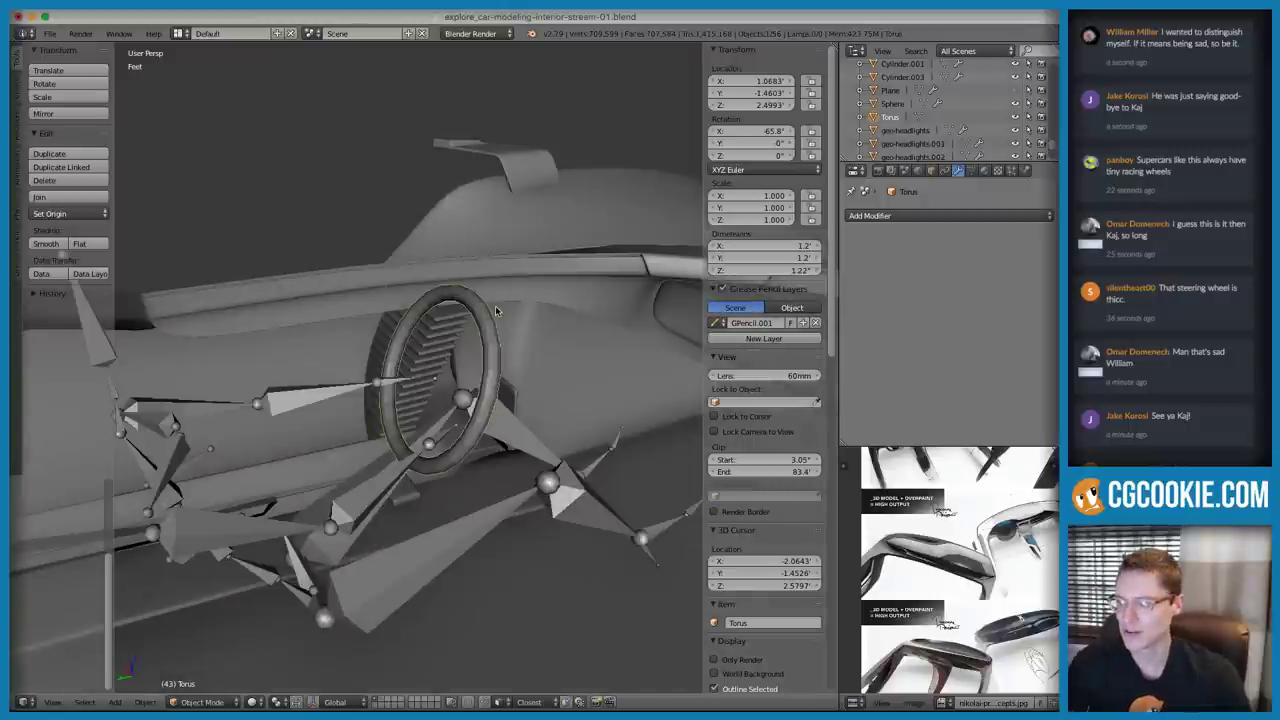
middle_click_drag(566, 280, 571, 302)
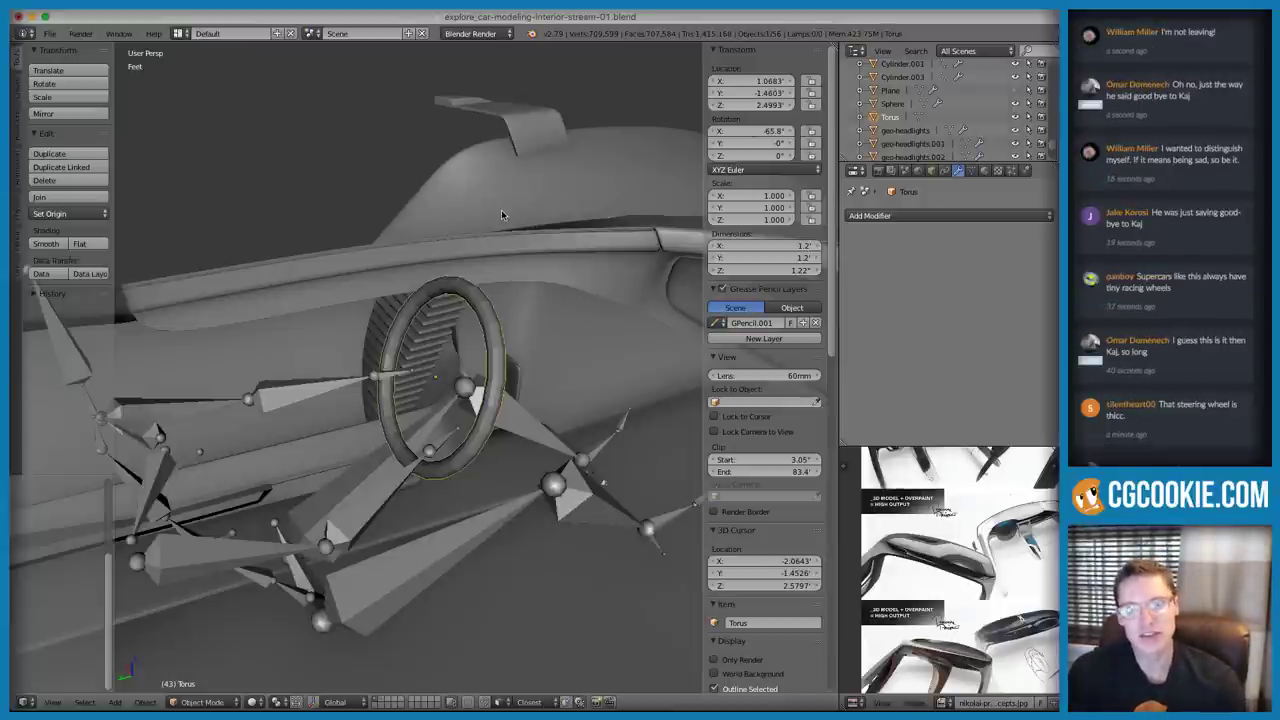
middle_click_drag(495, 197, 508, 262)
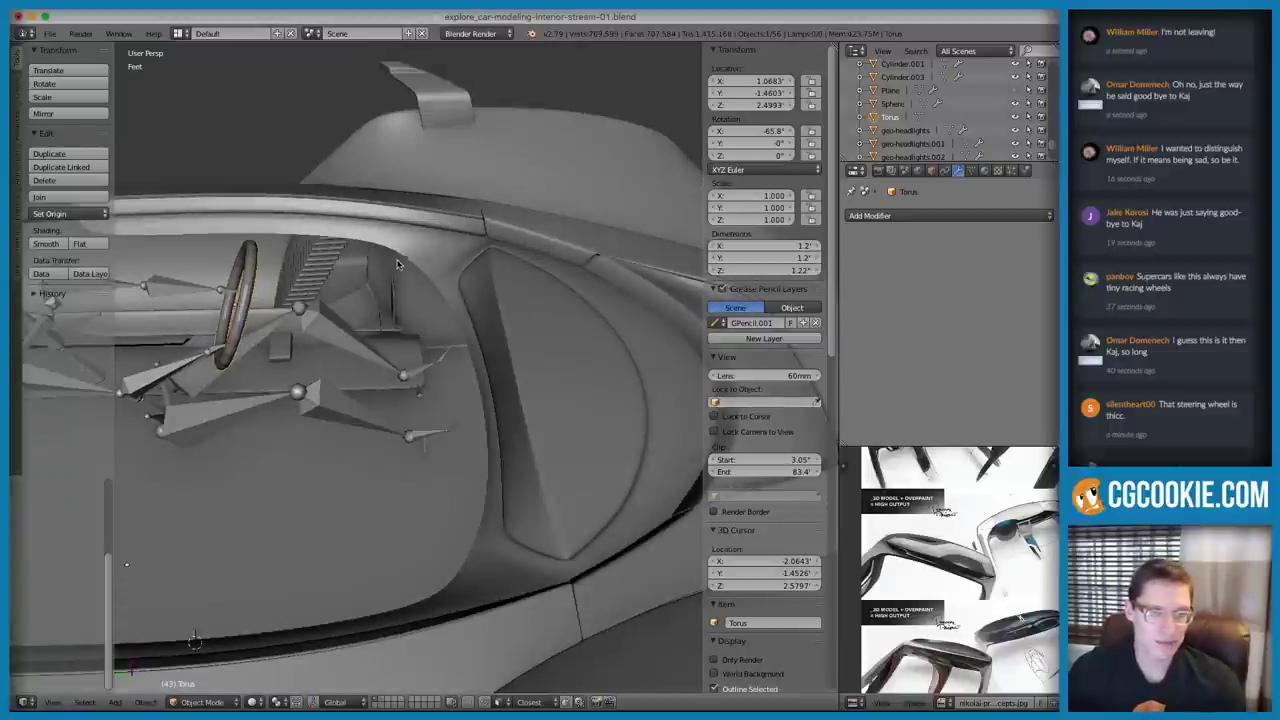
middle_click_drag(508, 258, 480, 286)
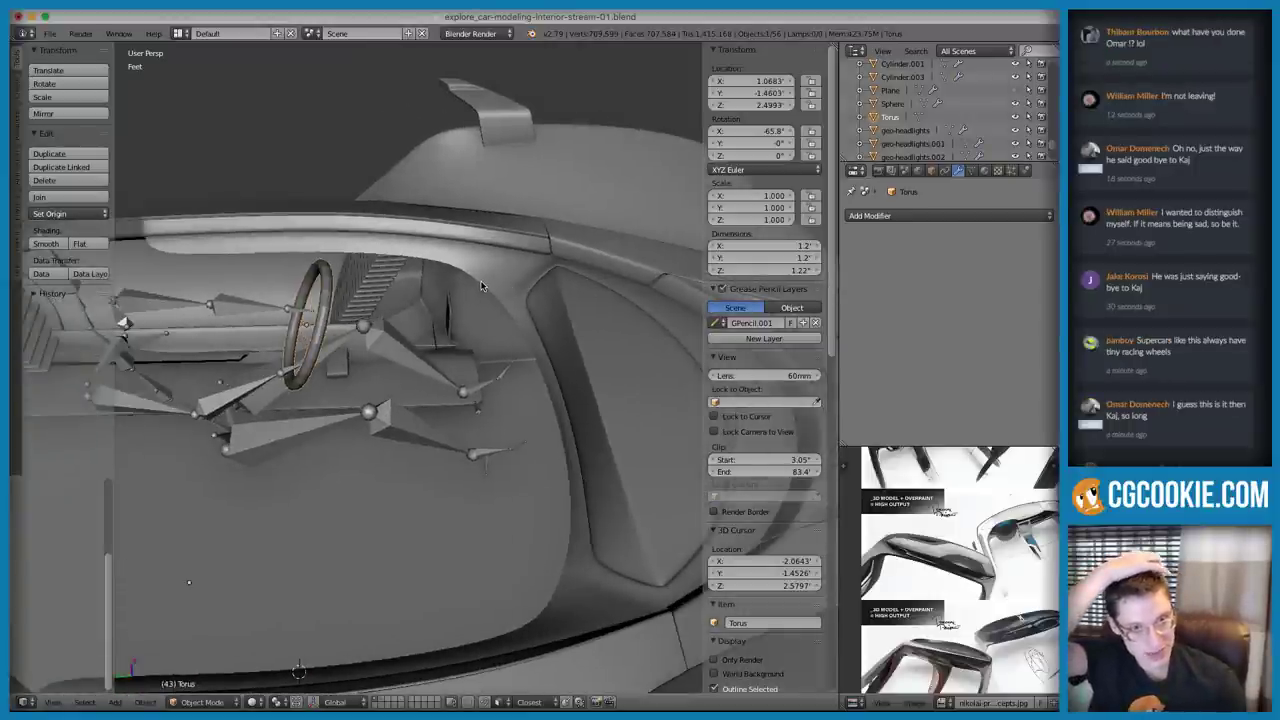
Select the metarig together with the steering wheel and move both forward along Y until the rig is at about Y -2.0527'
middle_click_drag(481, 285, 526, 299, "shift")
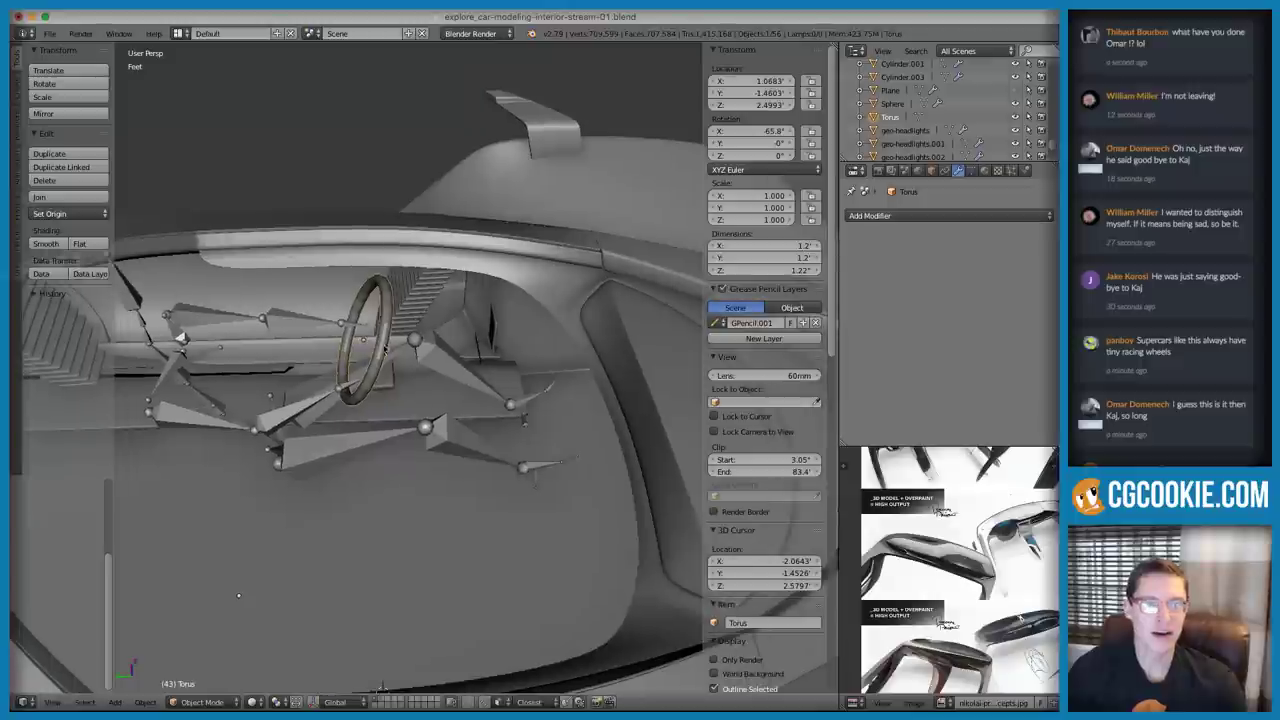
right_click(302, 395)
key("g")
key("y")
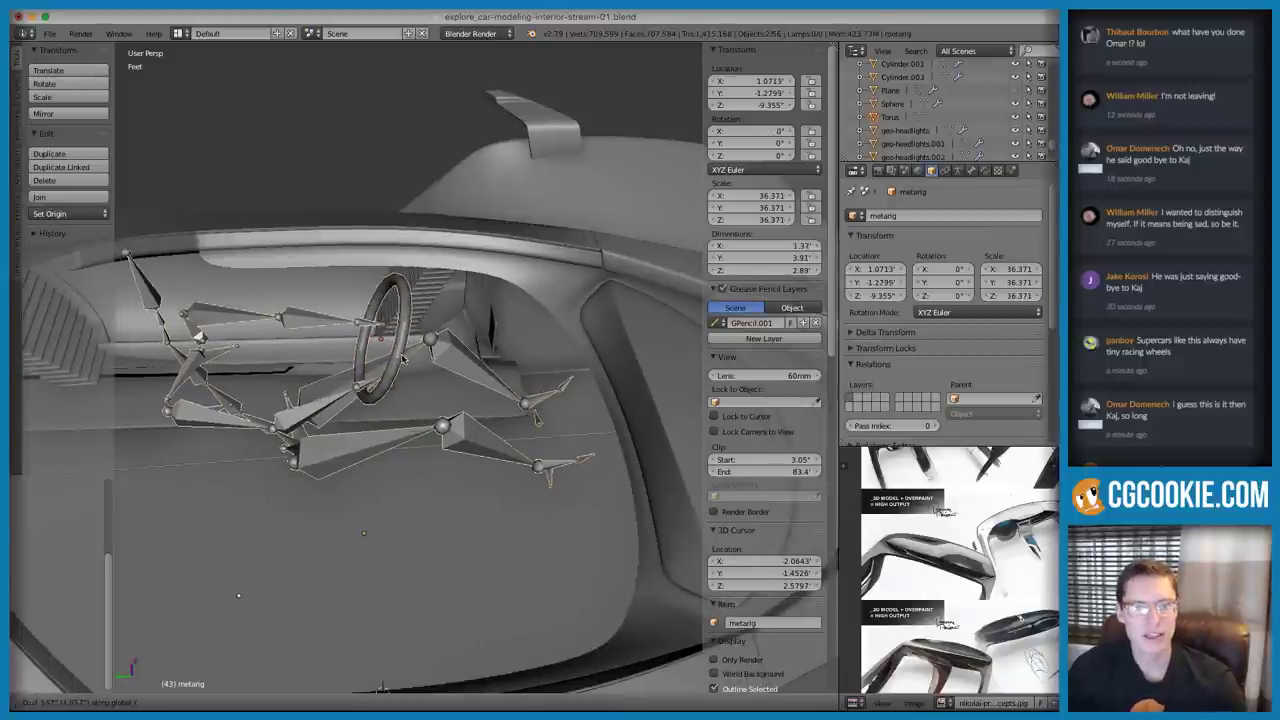
left_click(531, 337)
middle_click_drag(531, 337, 537, 398)
key("g")
key("y")
left_click(470, 366)
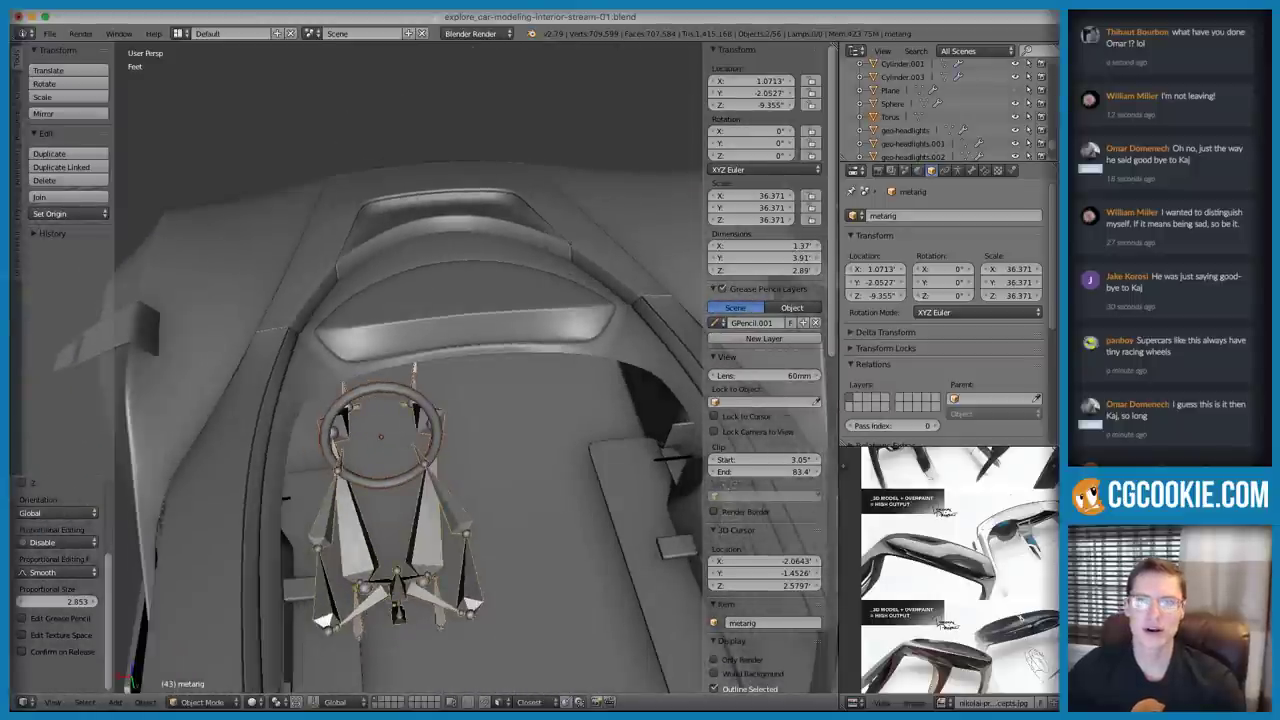
Check the seated driver reference photo in the browser, then in Blender move the rig and steering wheel along Y to about -2.3088'
key("alt+Tab")
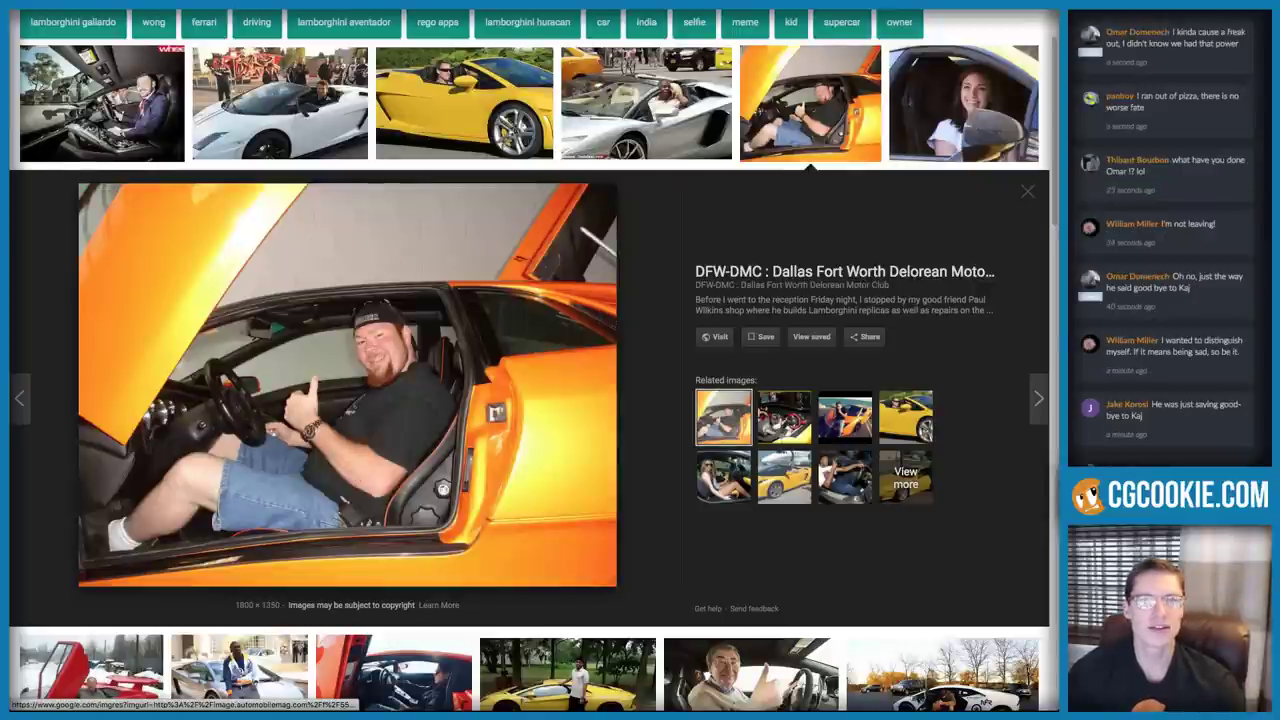
key("super+Tab")
middle_click_drag(405, 228, 254, 276)
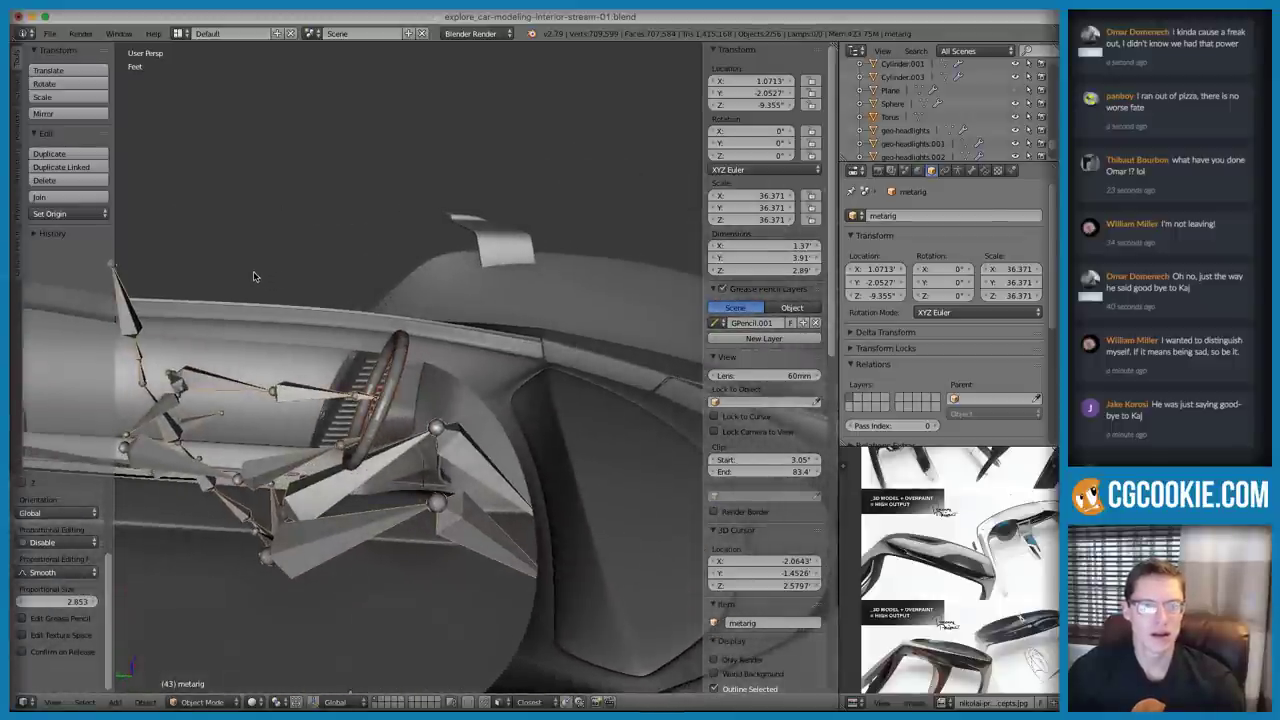
middle_click_drag(353, 299, 358, 300)
key("g")
key("y")
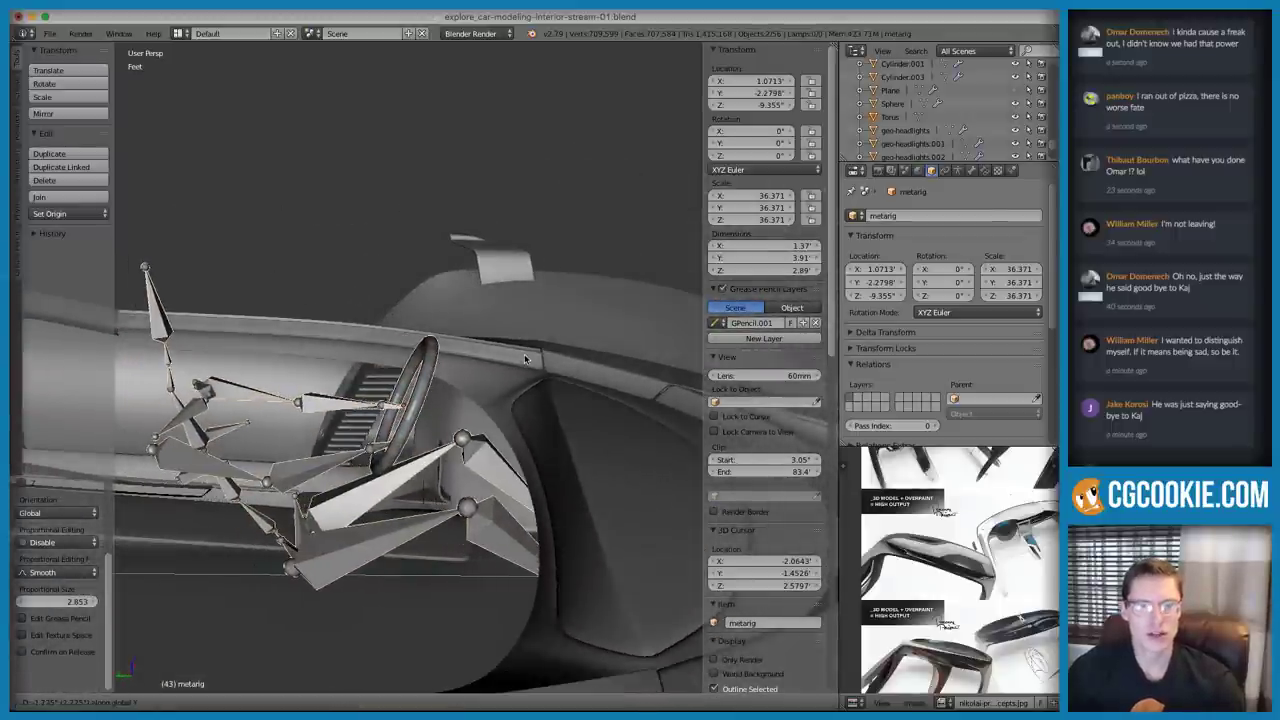
left_click(527, 352)
middle_click_drag(469, 368, 486, 396)
right_click(486, 396)
key("Tab")
middle_click_drag(537, 351, 542, 382)
key("Tab")
right_click(436, 370)
key("Tab")
key("Tab")
In Edit Mode on the dashboard trim Cube.022, select its lower edge run and rotate it slightly
right_click(457, 357)
key("Tab")
right_click(426, 378)
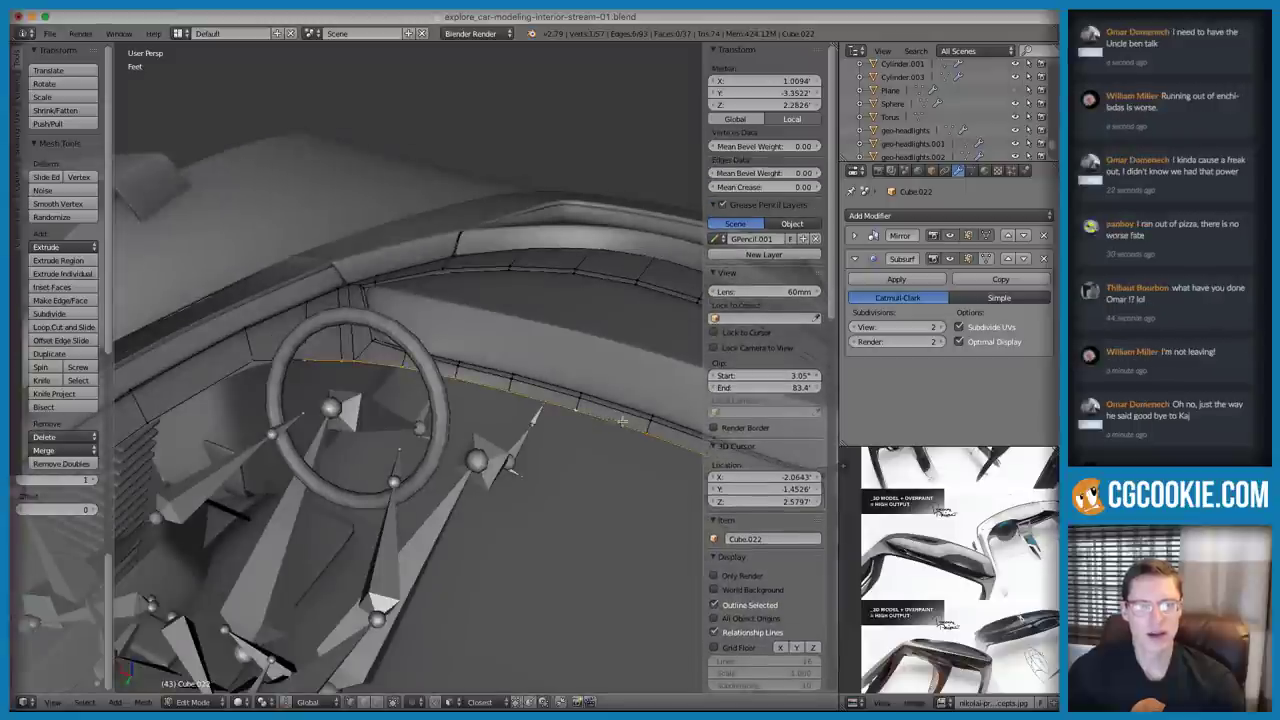
middle_click_drag(628, 421, 524, 421)
right_click(212, 418, "shift")
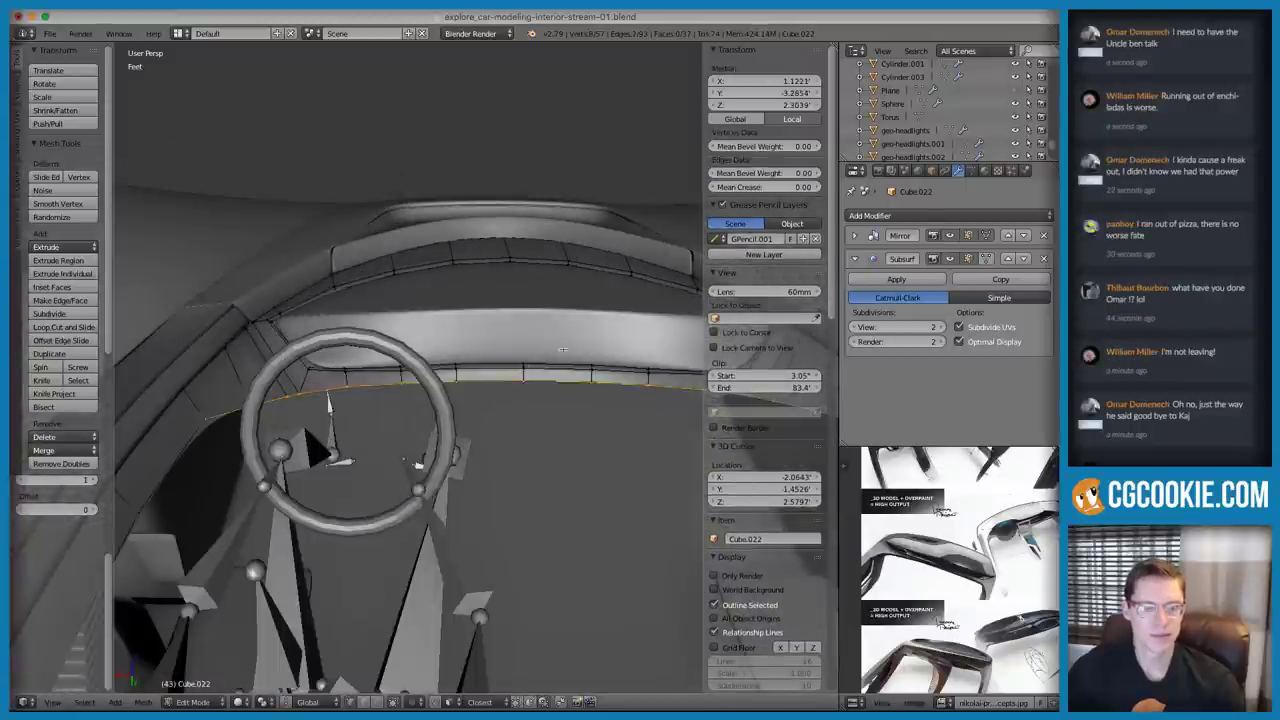
left_click(263, 703)
left_click(277, 627)
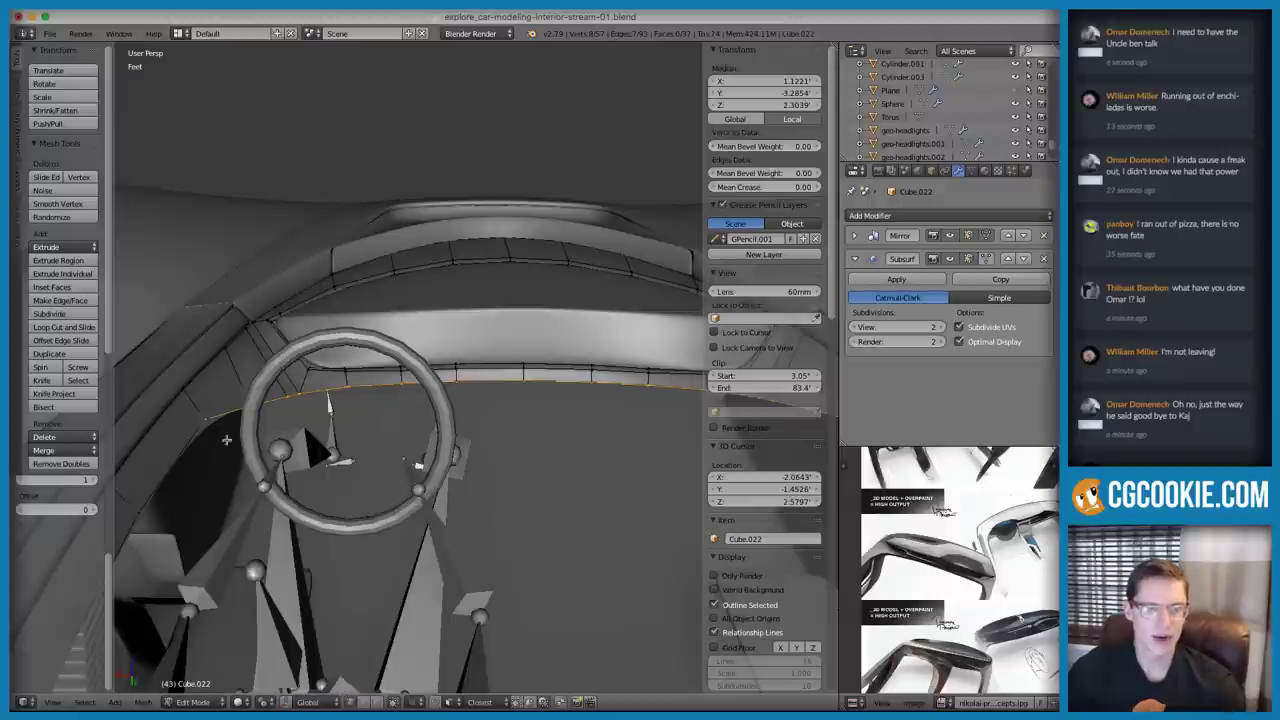
key("s")
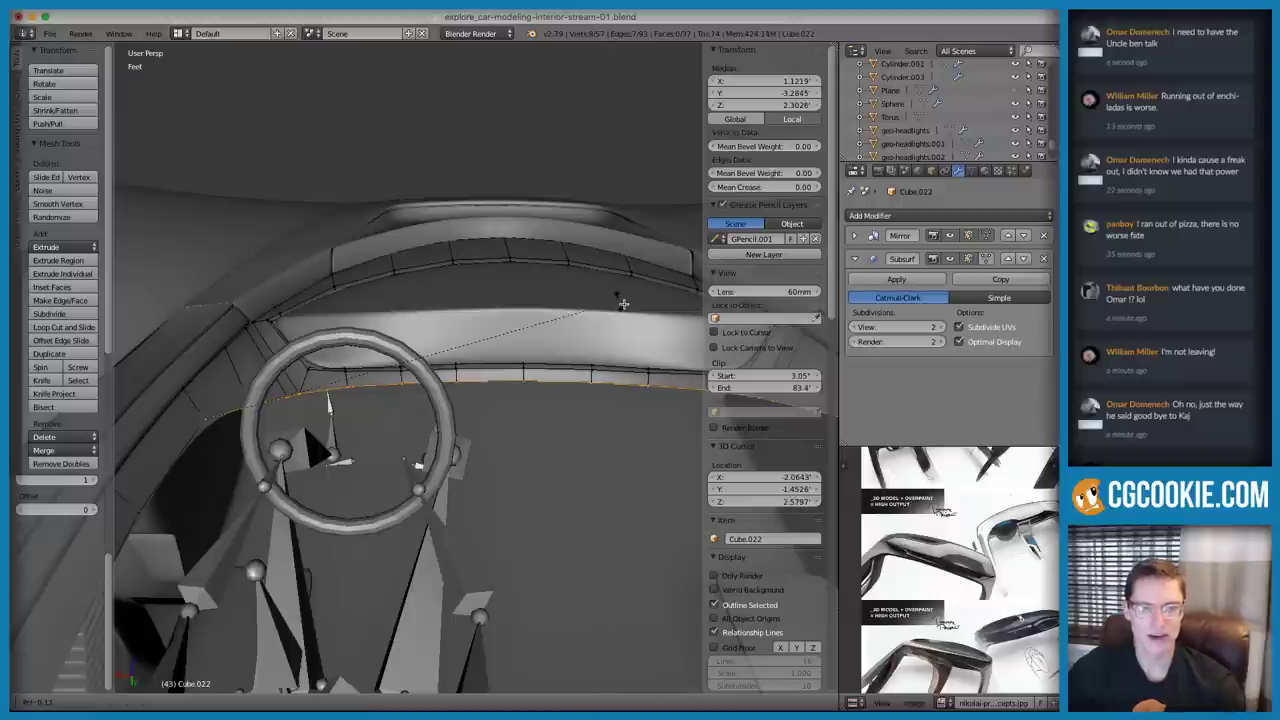
left_click(631, 320)
Slide the centre vertex on the dashboard trim's lower edge along its connecting edge
middle_click_drag(631, 320, 571, 423)
right_click(521, 468)
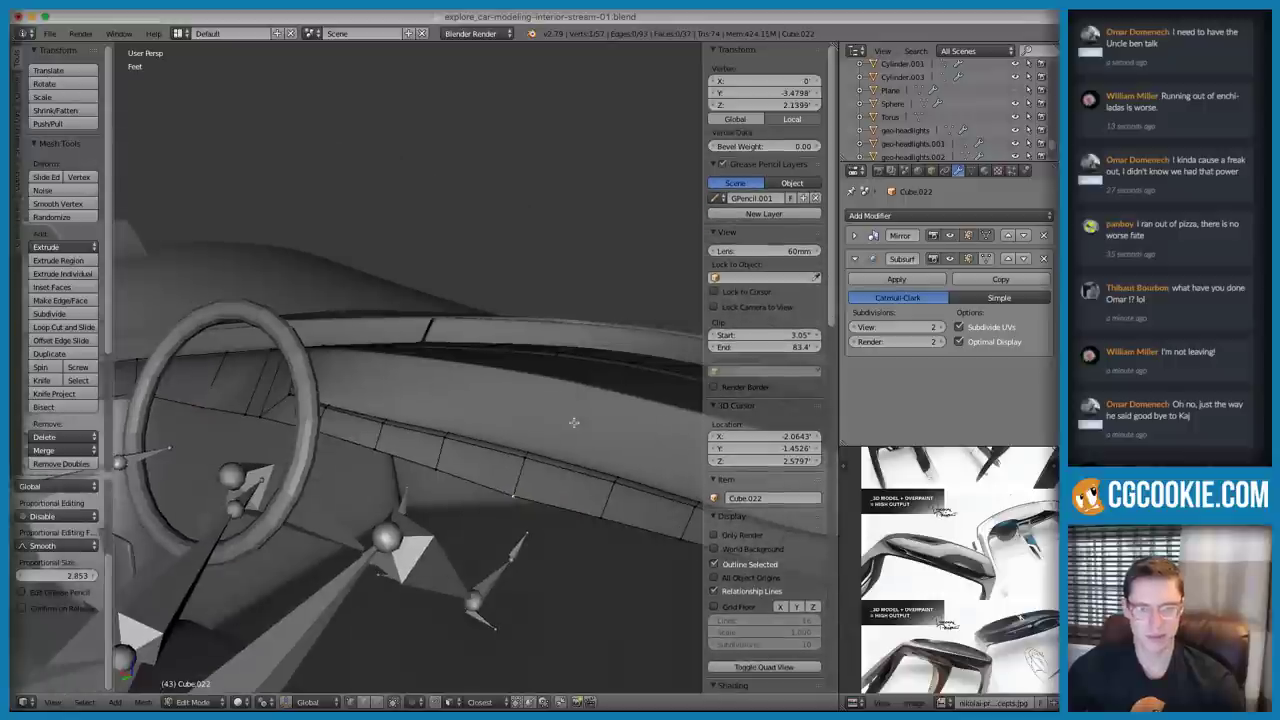
key("g")
key("g")
left_click(582, 422)
Deselect the dashboard trim's vertices and return to Object Mode in solid shading
right_click(239, 414)
key("z")
right_click(319, 428, "shift")
right_click(273, 423, "shift")
key("z")
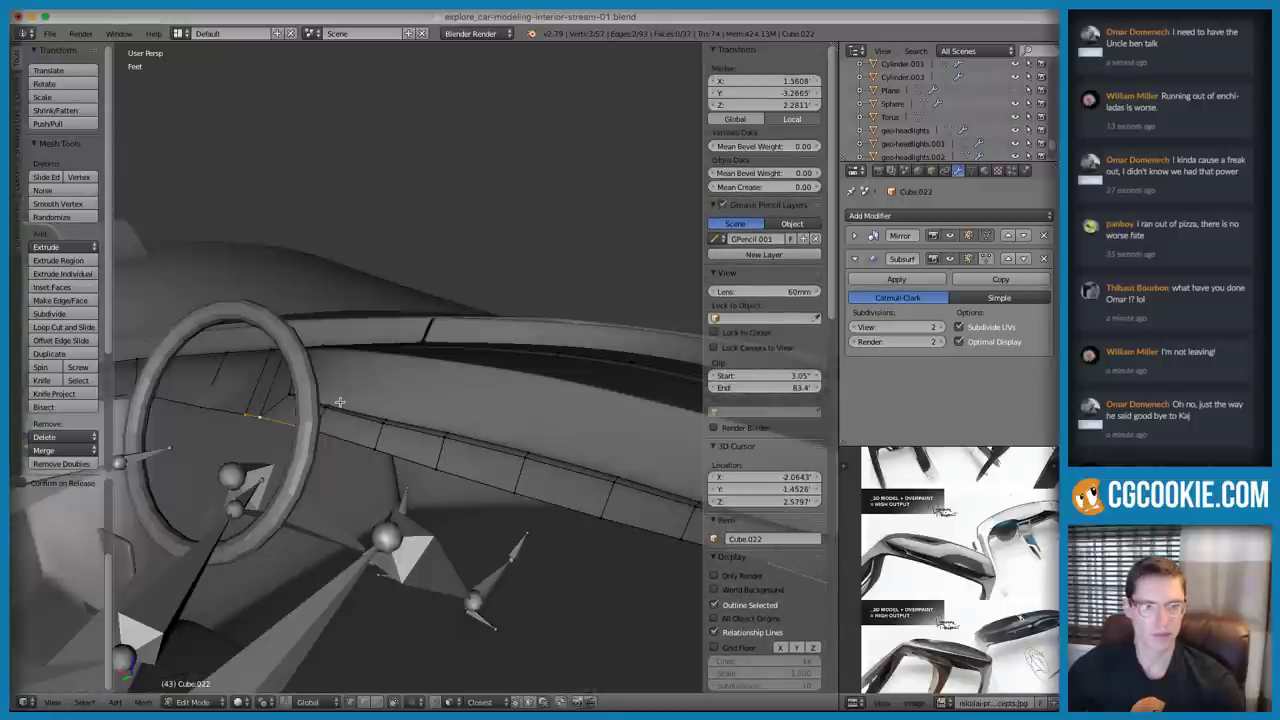
key("a")
middle_click_drag(339, 401, 480, 381)
key("Tab")
In top orthographic view, duplicate the driver metarig along X into the passenger side at about X -10.75"
mouse_move(612, 387)
middle_mouse_down()
mouse_move(495, 399)
mouse_move(604, 367)
middle_mouse_up()
right_click(505, 376)
key("KP_7")
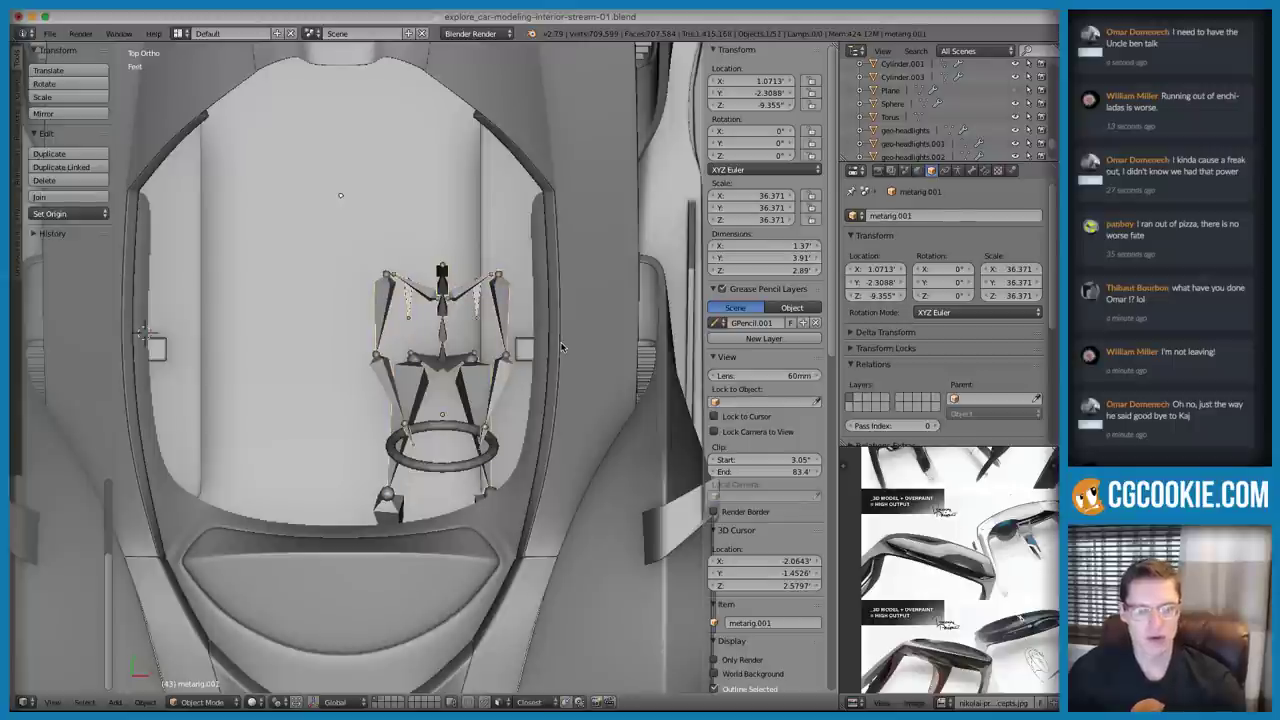
key("shift+d")
key("x")
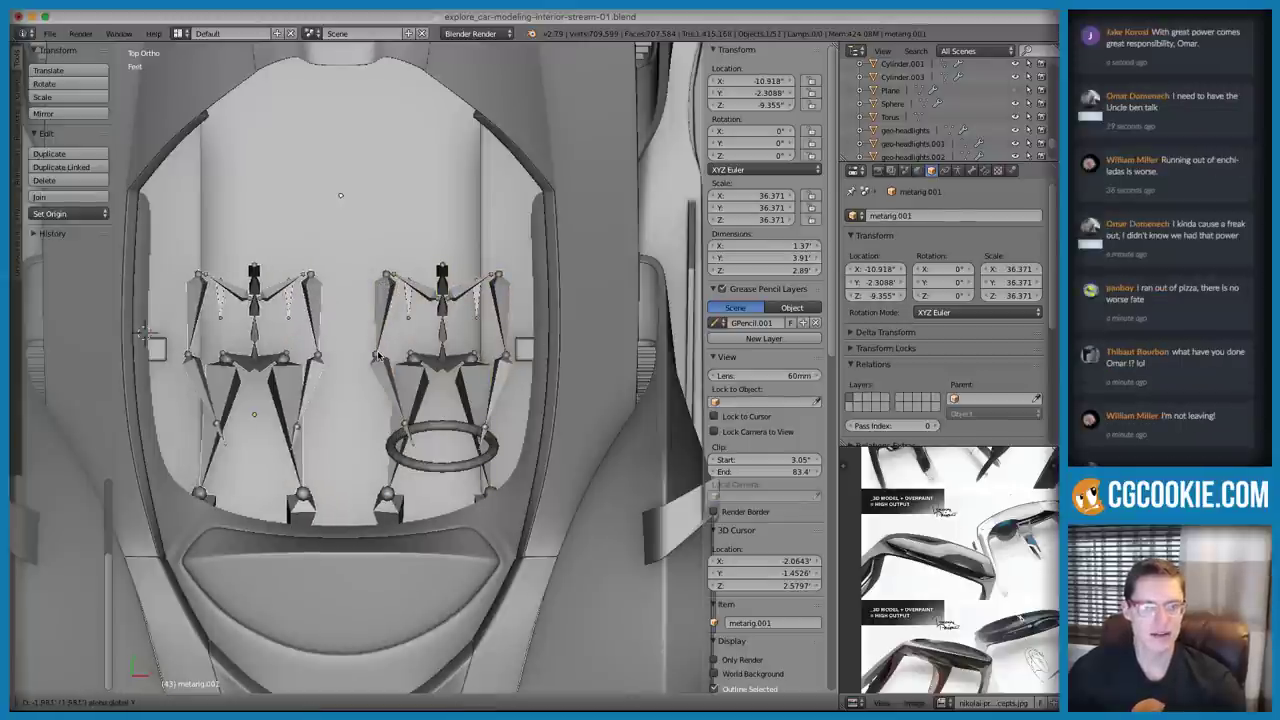
left_click(374, 351)
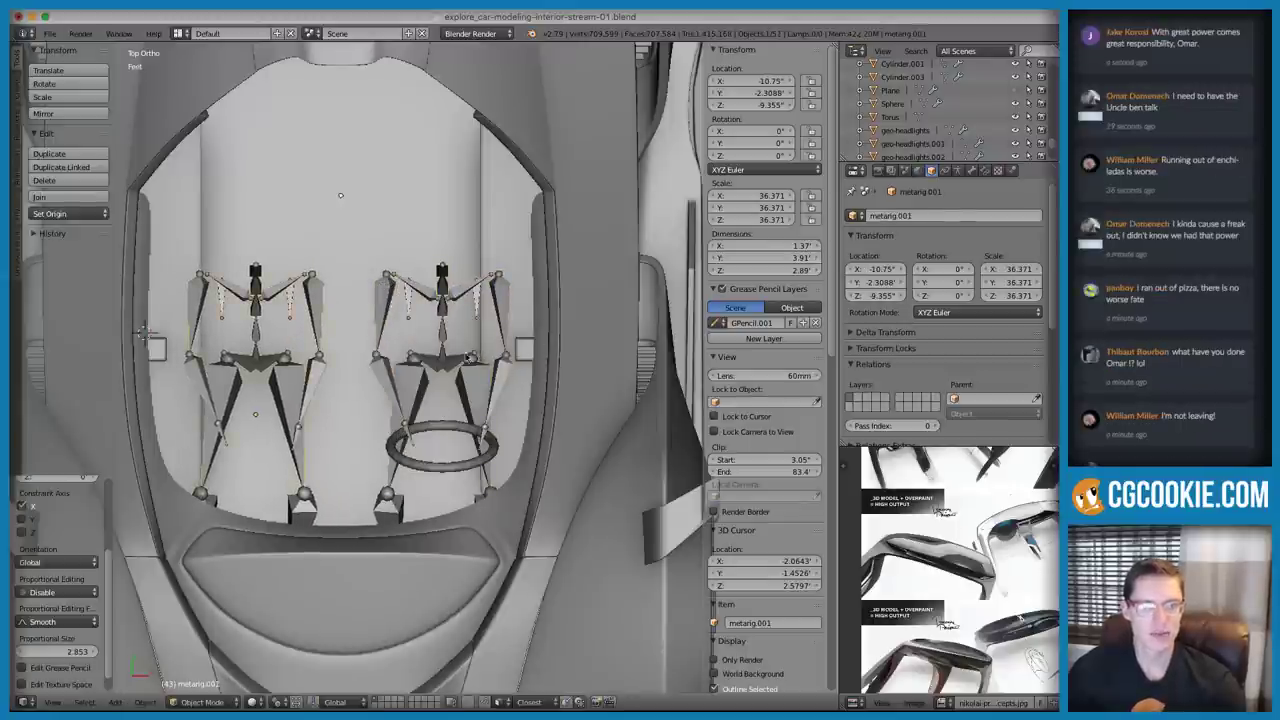
Move the passenger rig farther along X to about -11.305" and return to perspective view
scroll(483, 307, "down", 2)
scroll(478, 298, "up", 1)
key("g")
key("x")
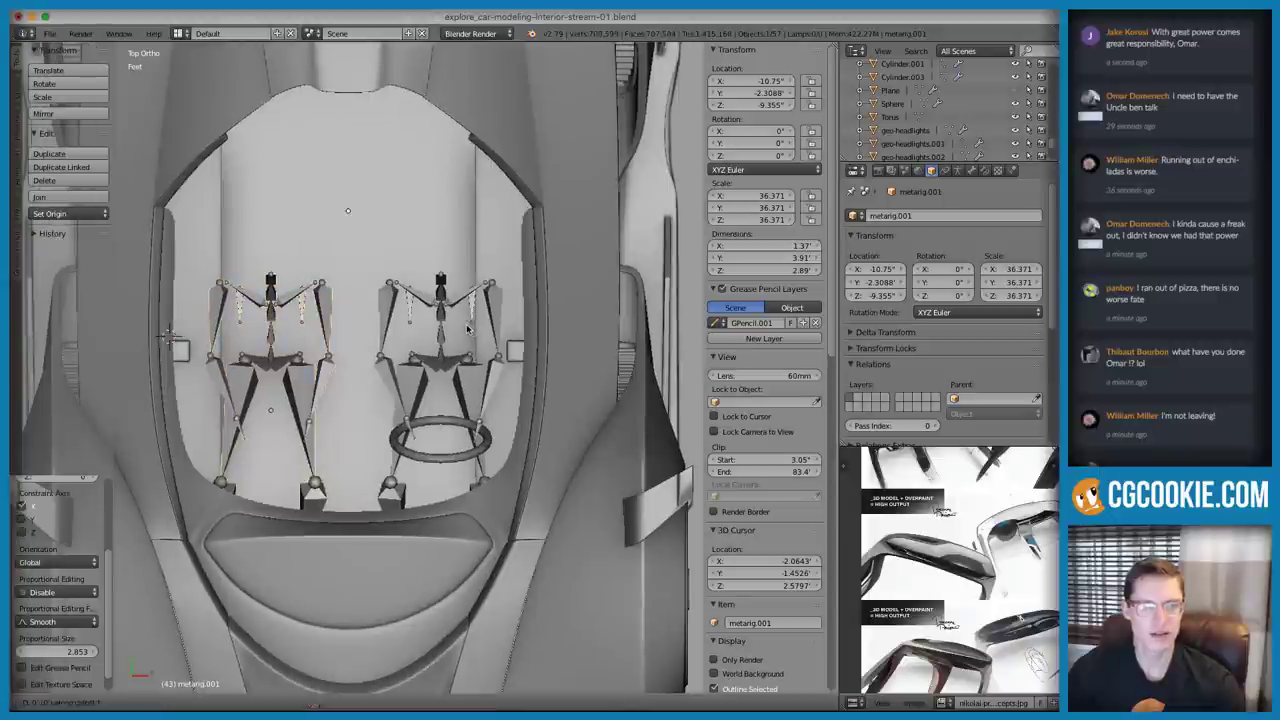
left_click(463, 328)
middle_click_drag(463, 328, 450, 274)
key("KP_5")
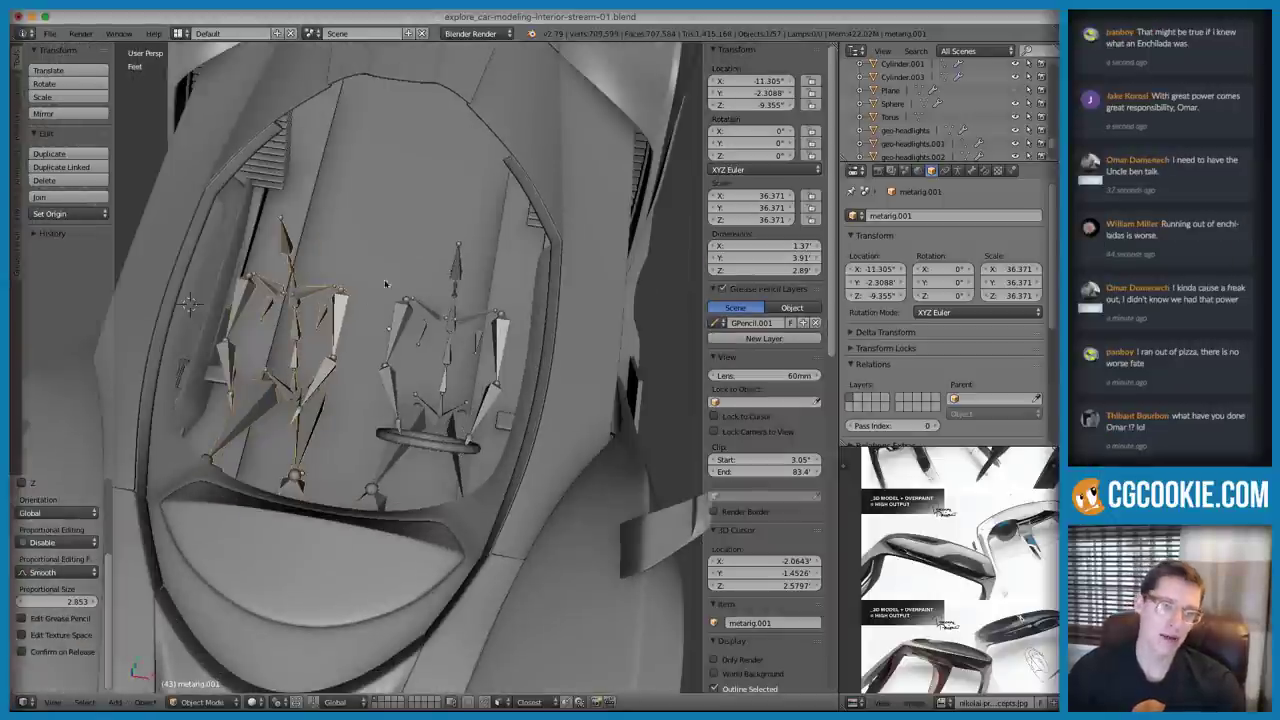
Select both the driver and passenger rigs and move them to layer 11
scroll(450, 276, "down", 4)
middle_click_drag(487, 385, 402, 408)
scroll(402, 408, "up", 3)
middle_click_drag(436, 360, 448, 418)
scroll(428, 371, "up", 1)
right_click(440, 369)
right_click(460, 278, "shift")
right_click(464, 265, "shift")
right_click(500, 306)
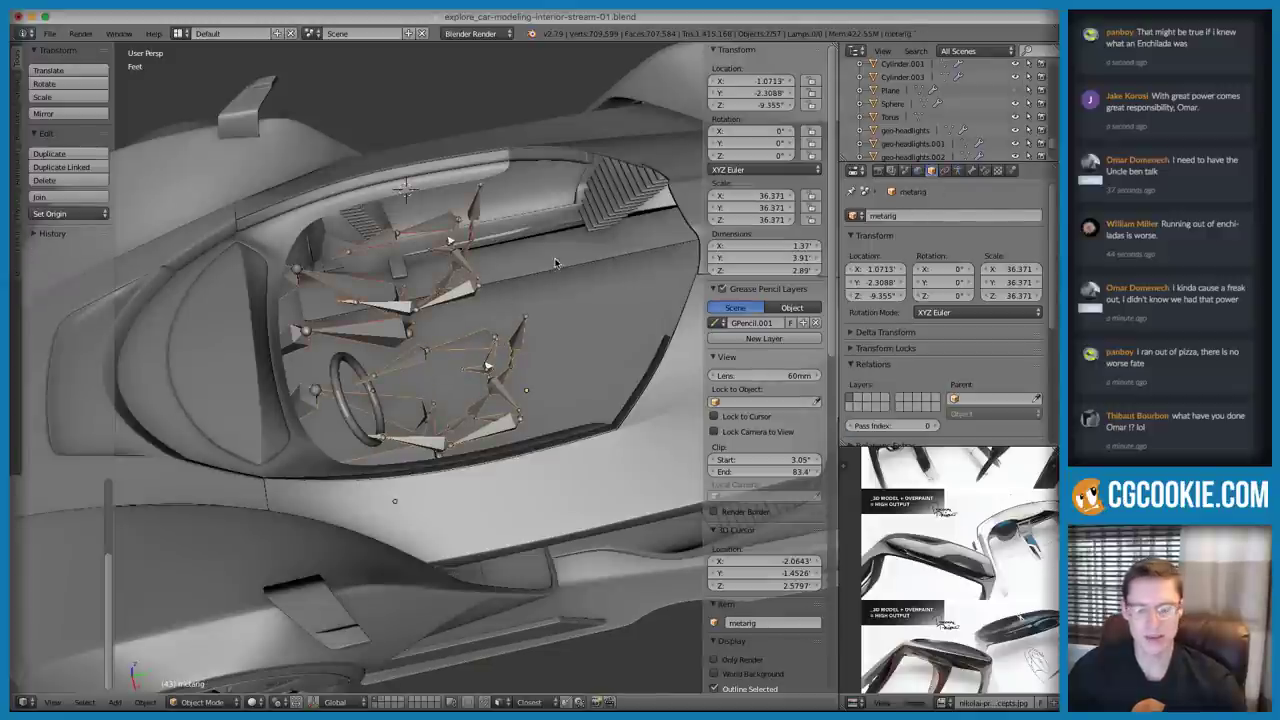
key("m")
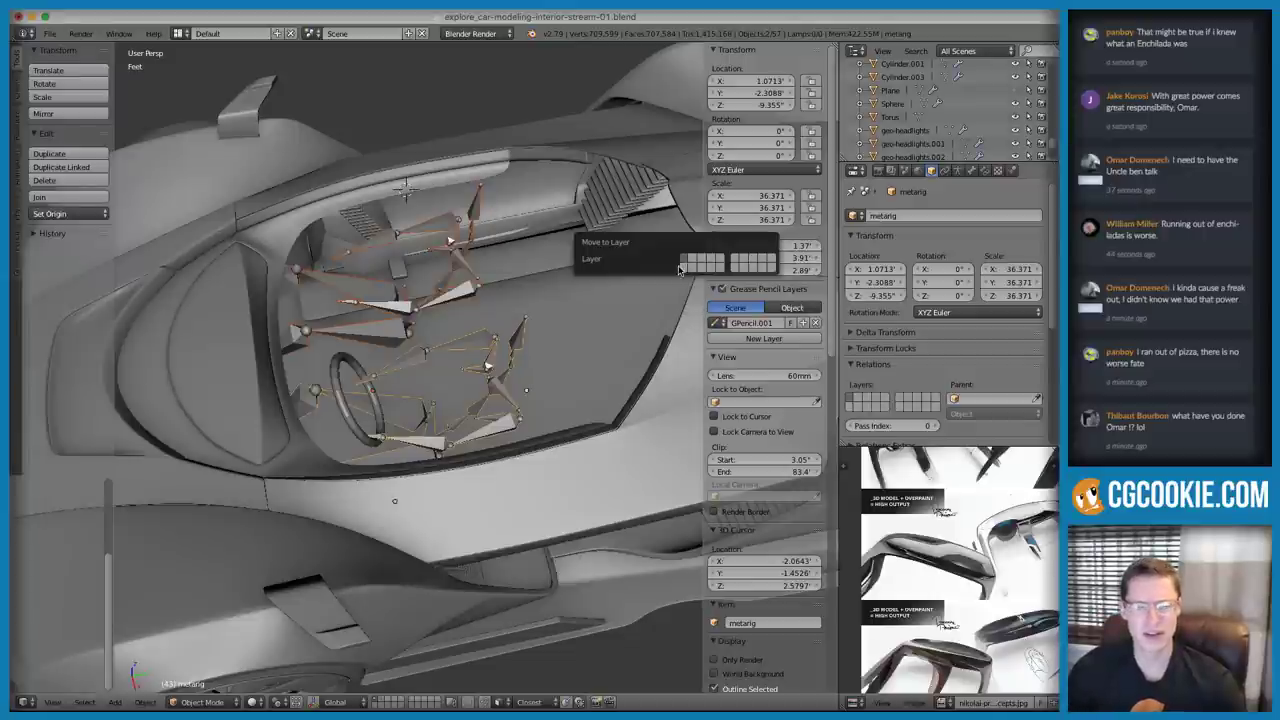
left_click(684, 266)
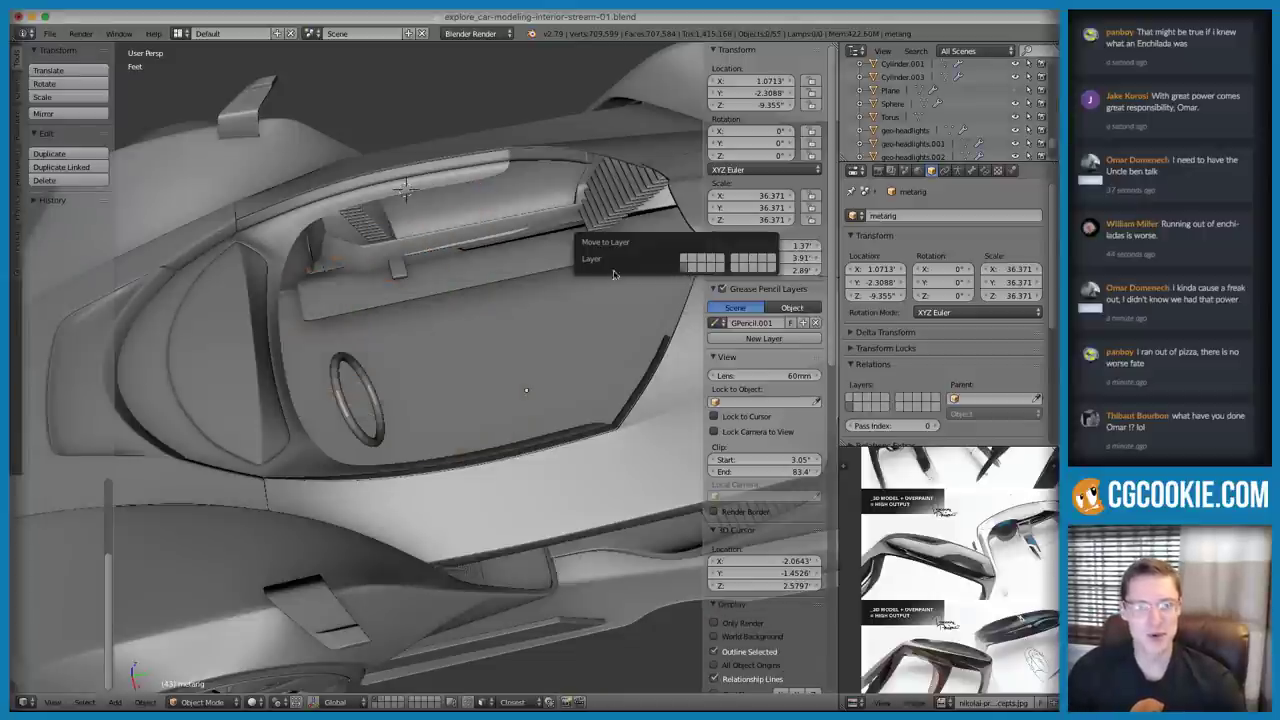
View layer 11 alone to check the rigs, then switch to layer 1 and display both layers together
left_click(376, 707)
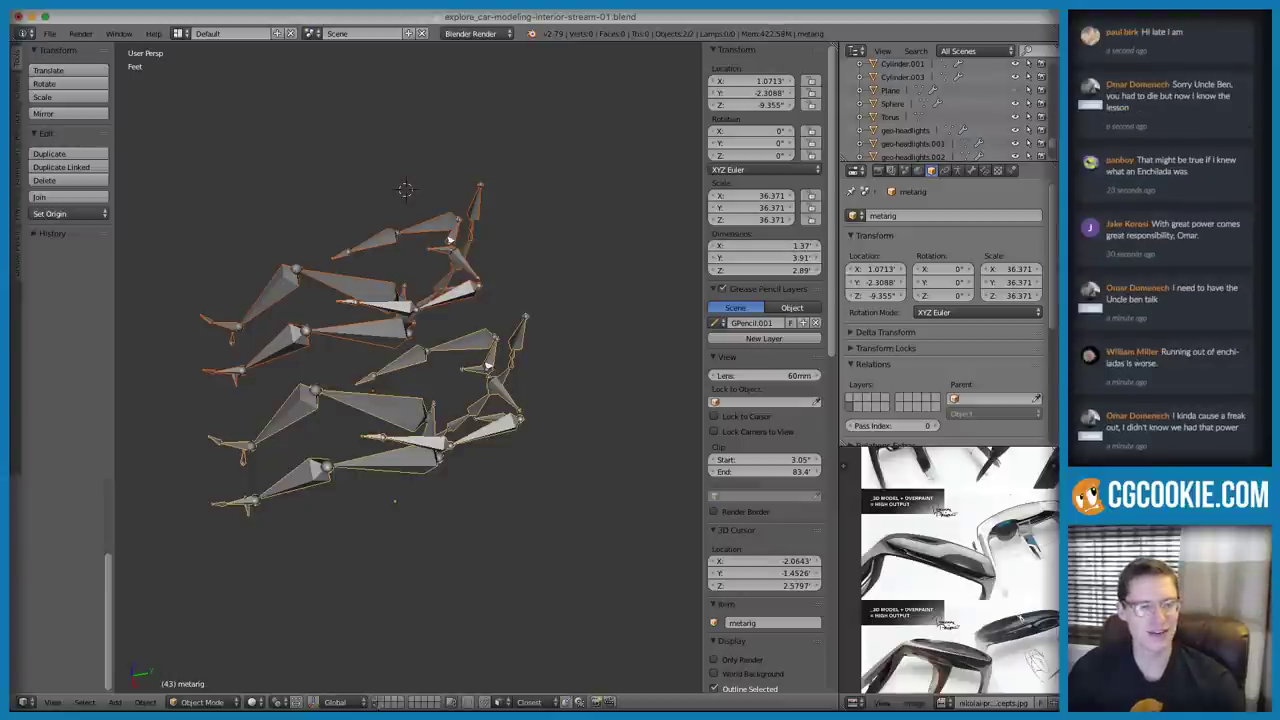
middle_click_drag(453, 403, 443, 331)
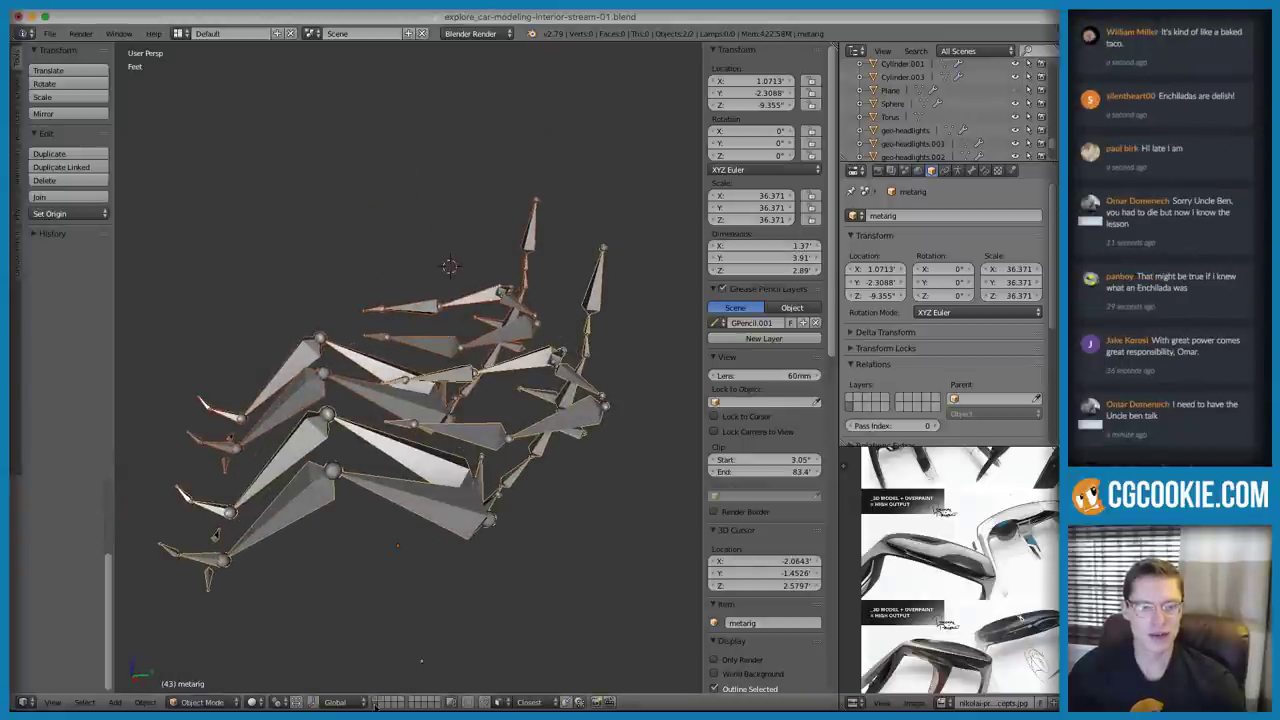
left_click(375, 699)
middle_click_drag(425, 597, 497, 342)
scroll(497, 342, "up", 2)
middle_click_drag(480, 387, 453, 404)
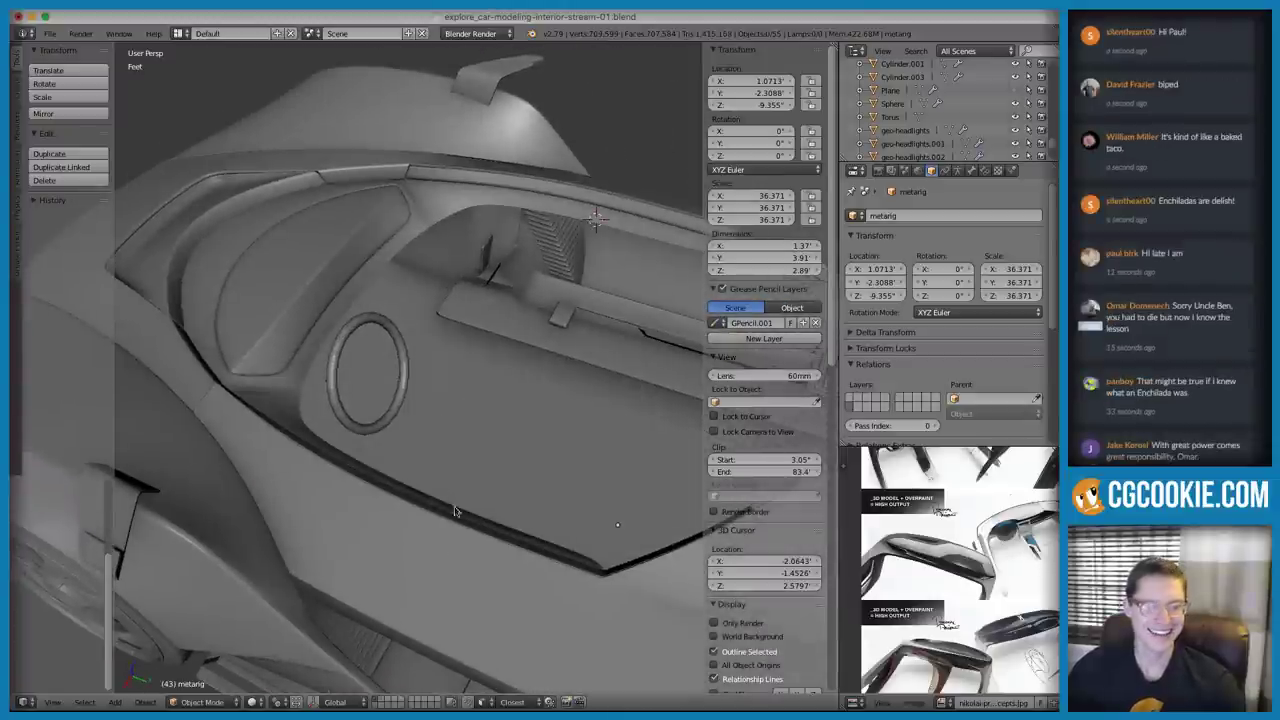
left_click(377, 705, "shift")
middle_click_drag(482, 387, 440, 300)
Apply smooth shading to the steering wheel and deselect it
key("a")
scroll(408, 370, "up", 1)
middle_click_drag(505, 355, 401, 308, "shift")
right_click(400, 305)
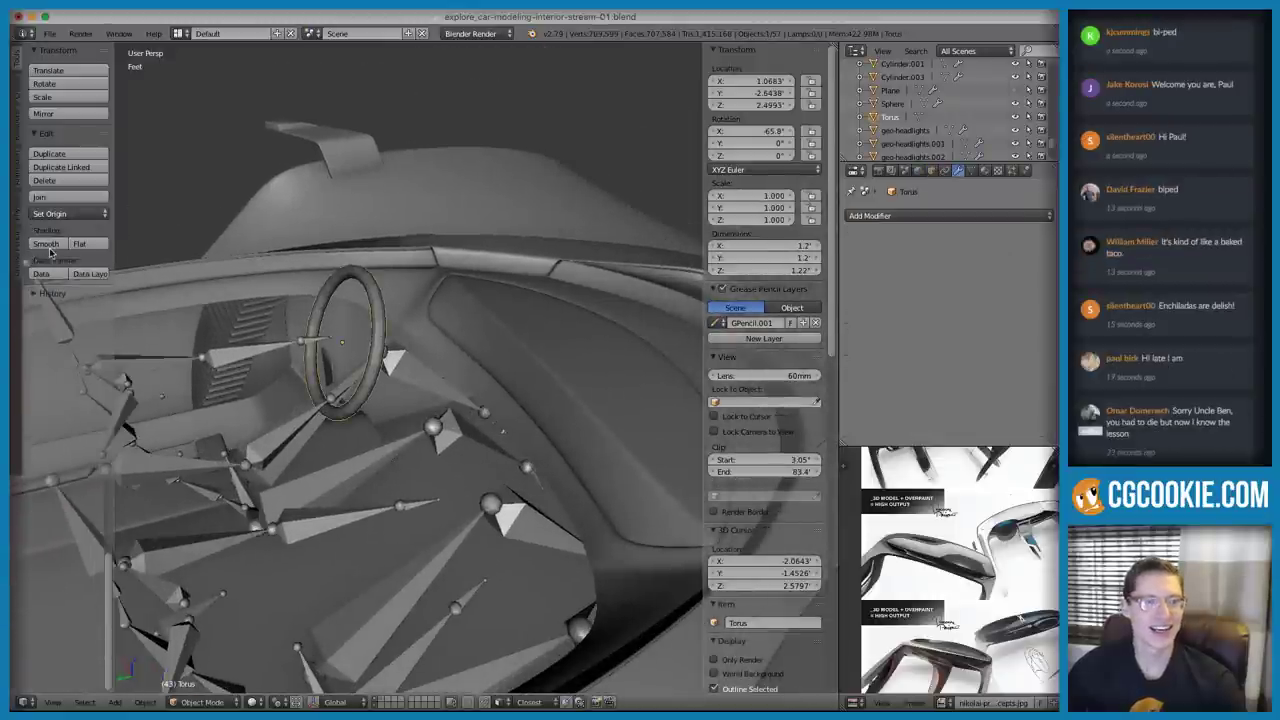
key("a")
scroll(509, 346, "down", 2)
middle_click_drag(509, 346, 344, 323)
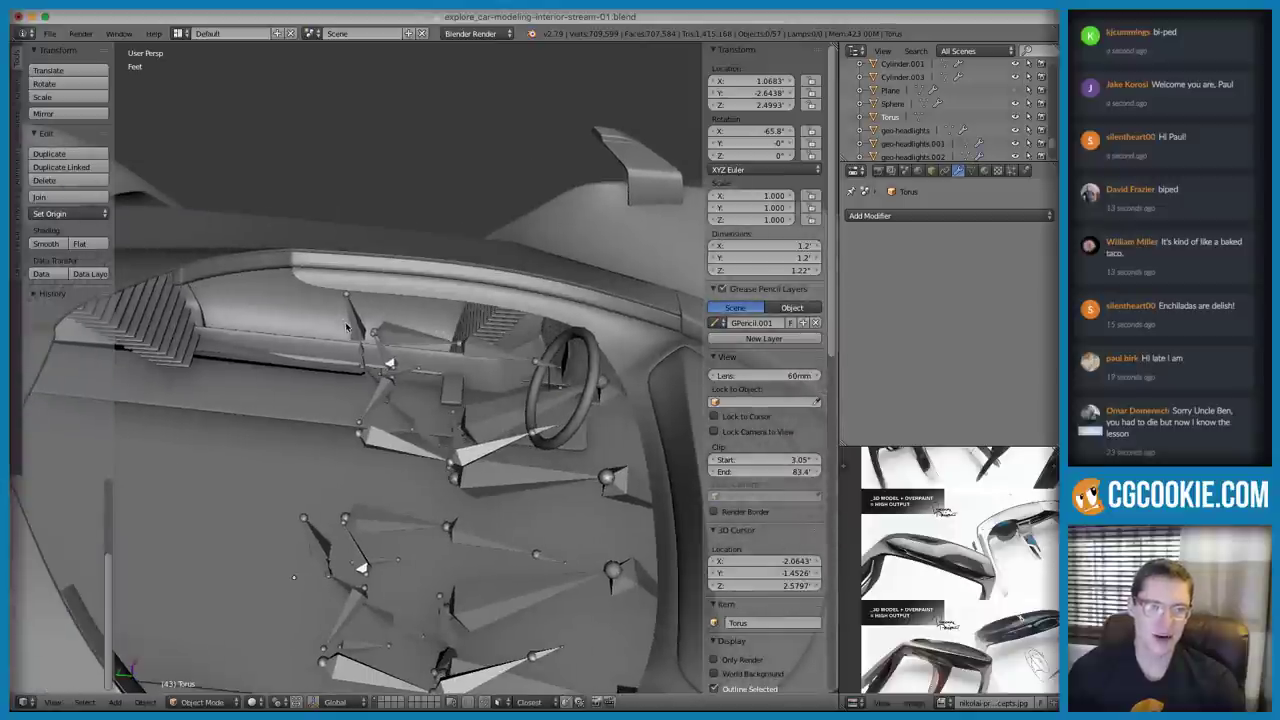
mouse_move(446, 316)
middle_mouse_down()
mouse_move(303, 333)
mouse_move(296, 271)
mouse_move(404, 298)
mouse_move(434, 321)
middle_mouse_up()
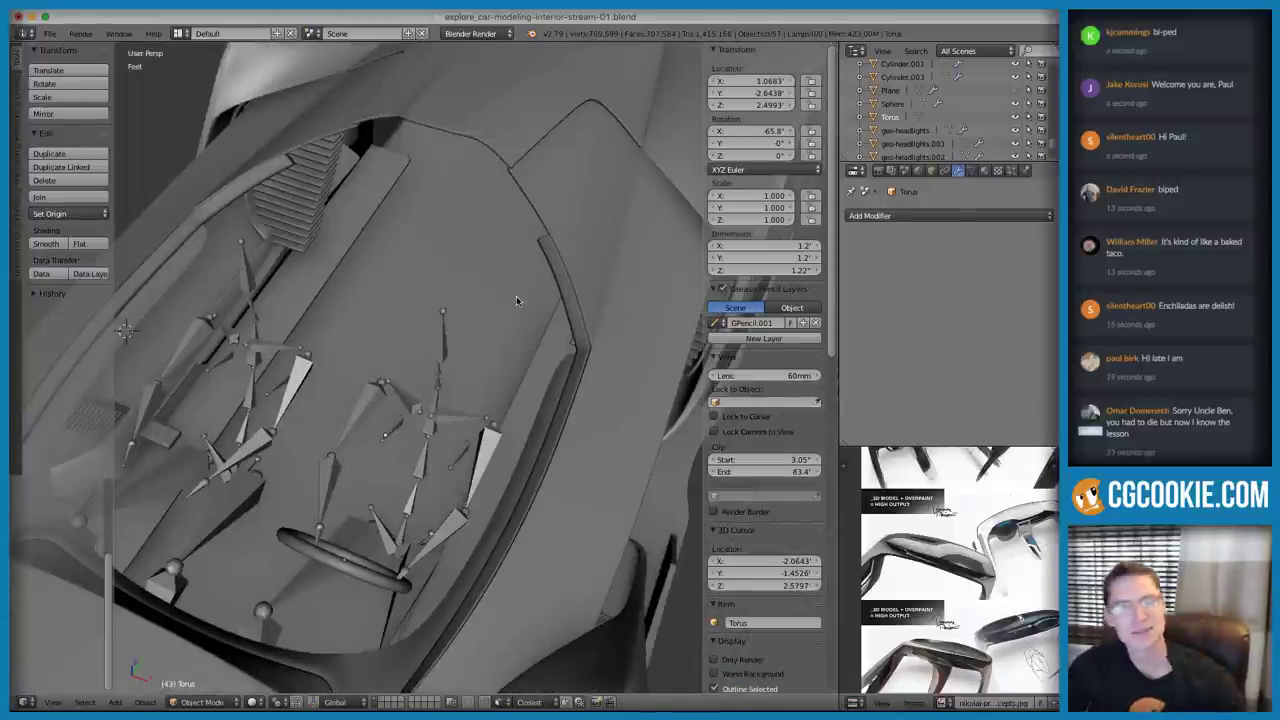
scroll(488, 276, "up", 2)
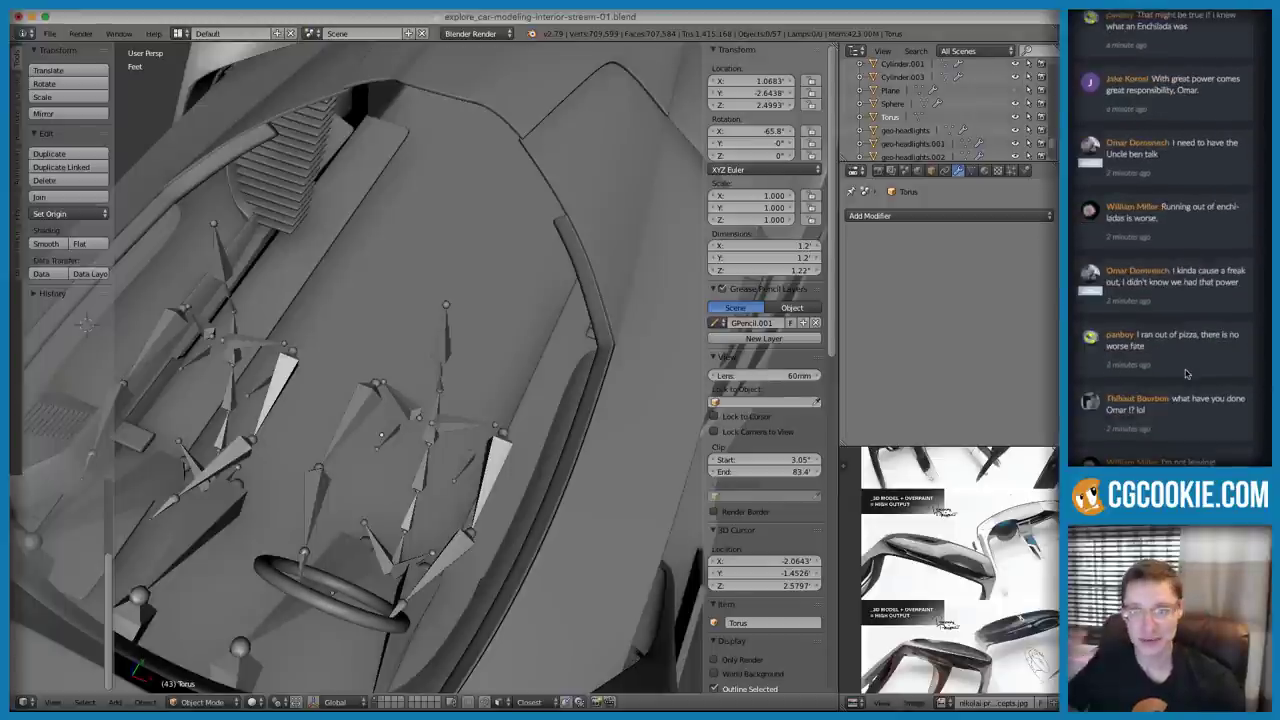
scroll(1184, 358, "down", 5)
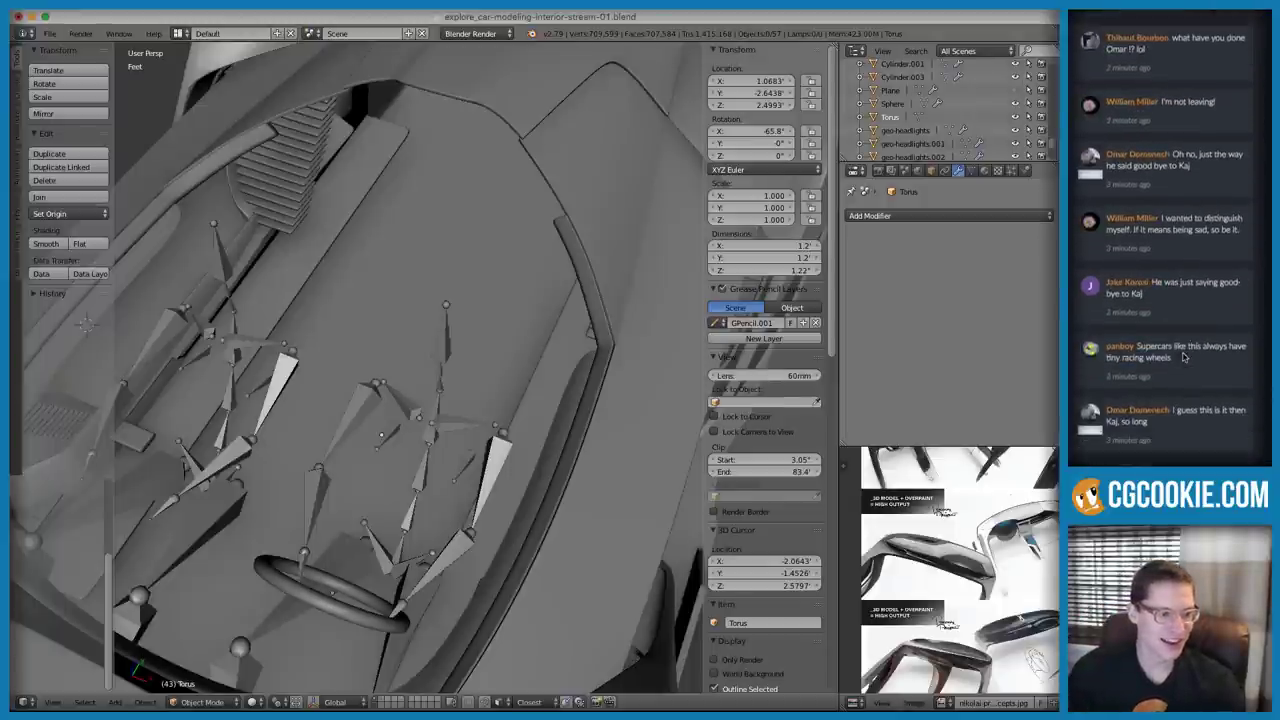
scroll(1183, 356, "up", 1)
scroll(1183, 356, "down", 3)
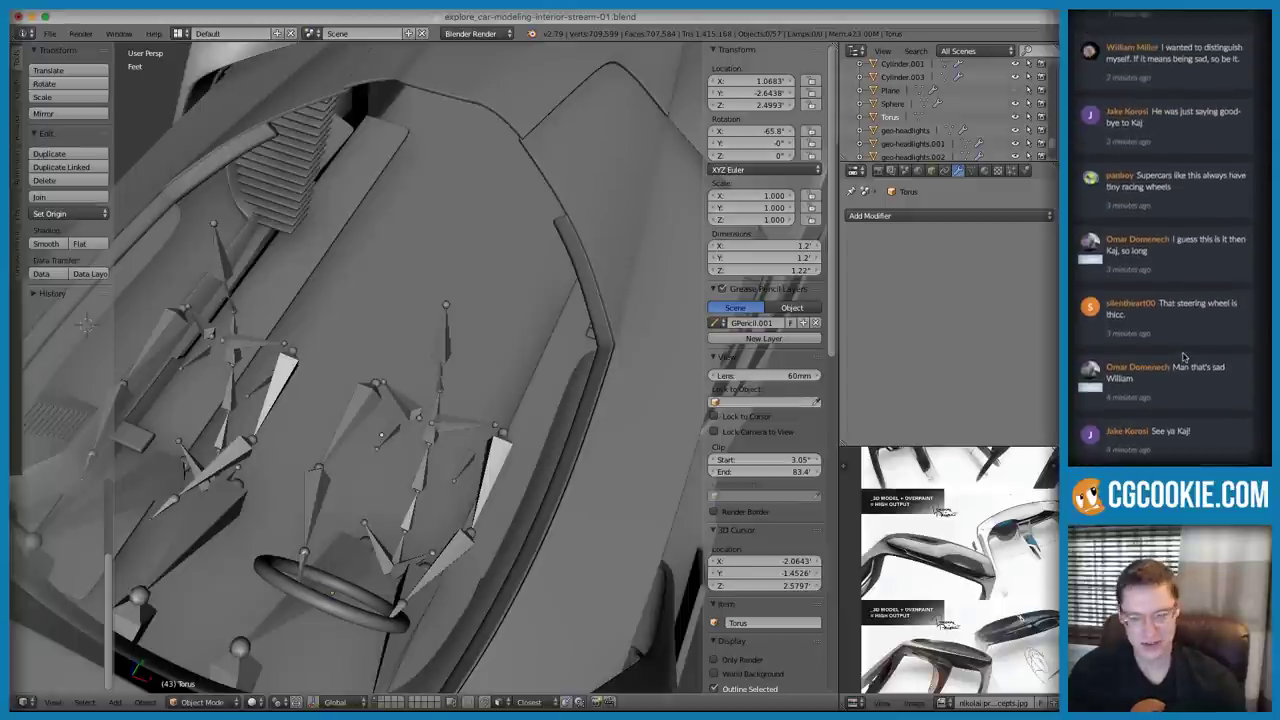
scroll(1180, 354, "down", 5)
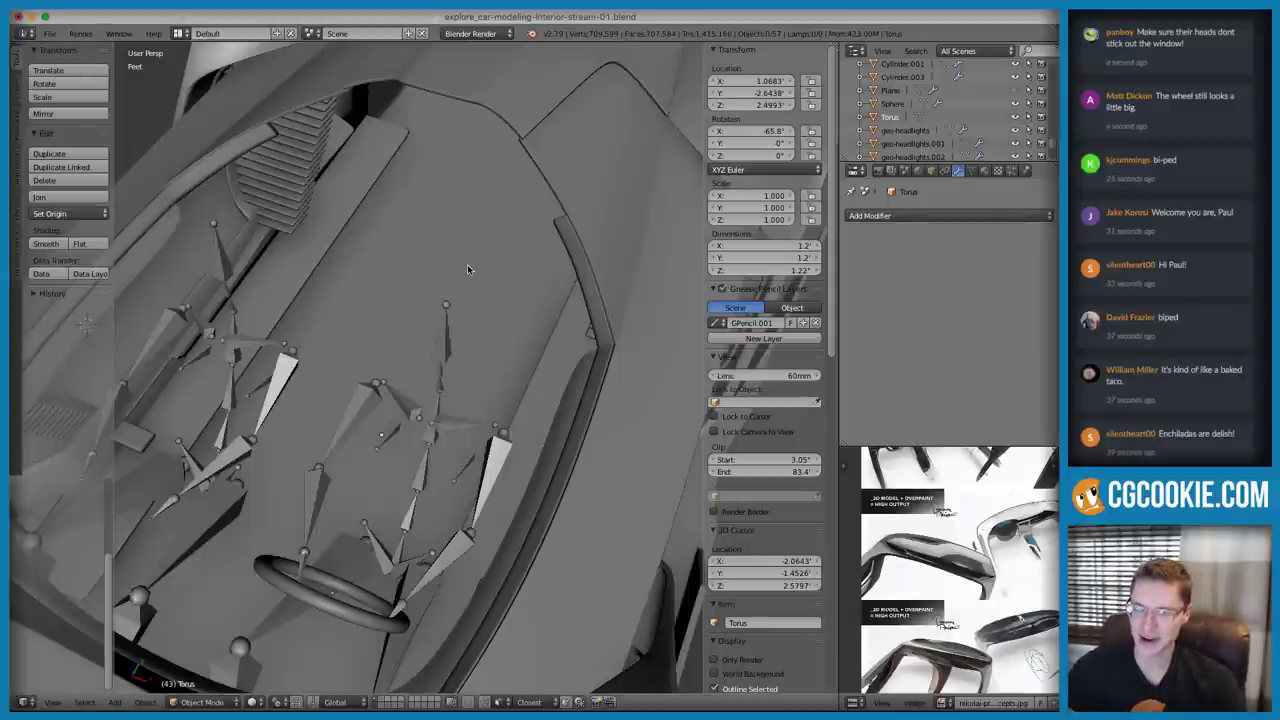
Edit the driver-side interior panel (Cube.022) and extend its rear end edge backward beneath the slanted window pillar
mouse_move(454, 307)
middle_mouse_down()
mouse_move(526, 267)
mouse_move(502, 272)
mouse_move(557, 425)
mouse_move(591, 343)
mouse_move(466, 449)
mouse_move(491, 349)
mouse_move(449, 331)
middle_mouse_up()
right_click(557, 424)
key("Tab")
key("z")
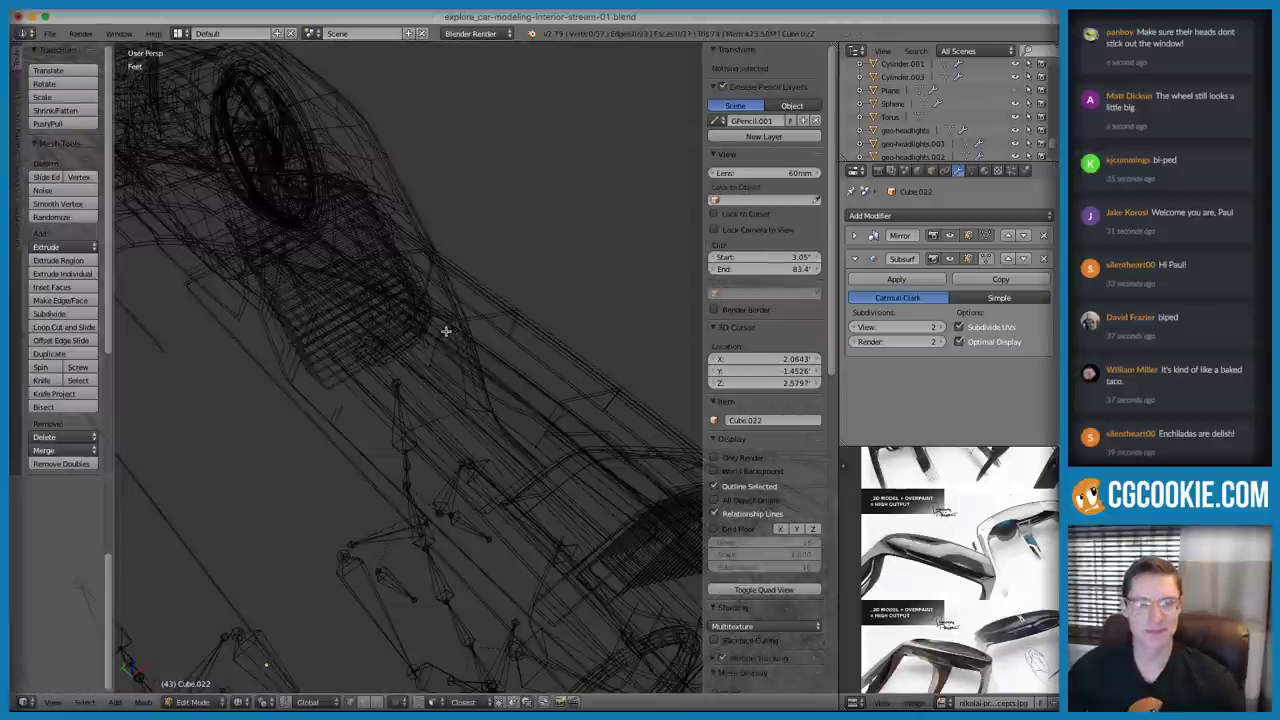
right_click(506, 301)
scroll(490, 335, "up", 3)
right_click(434, 363, "ctrl")
key("KP_Decimal")
scroll(478, 330, "down", 7)
key("z")
middle_click_drag(494, 294, 492, 307)
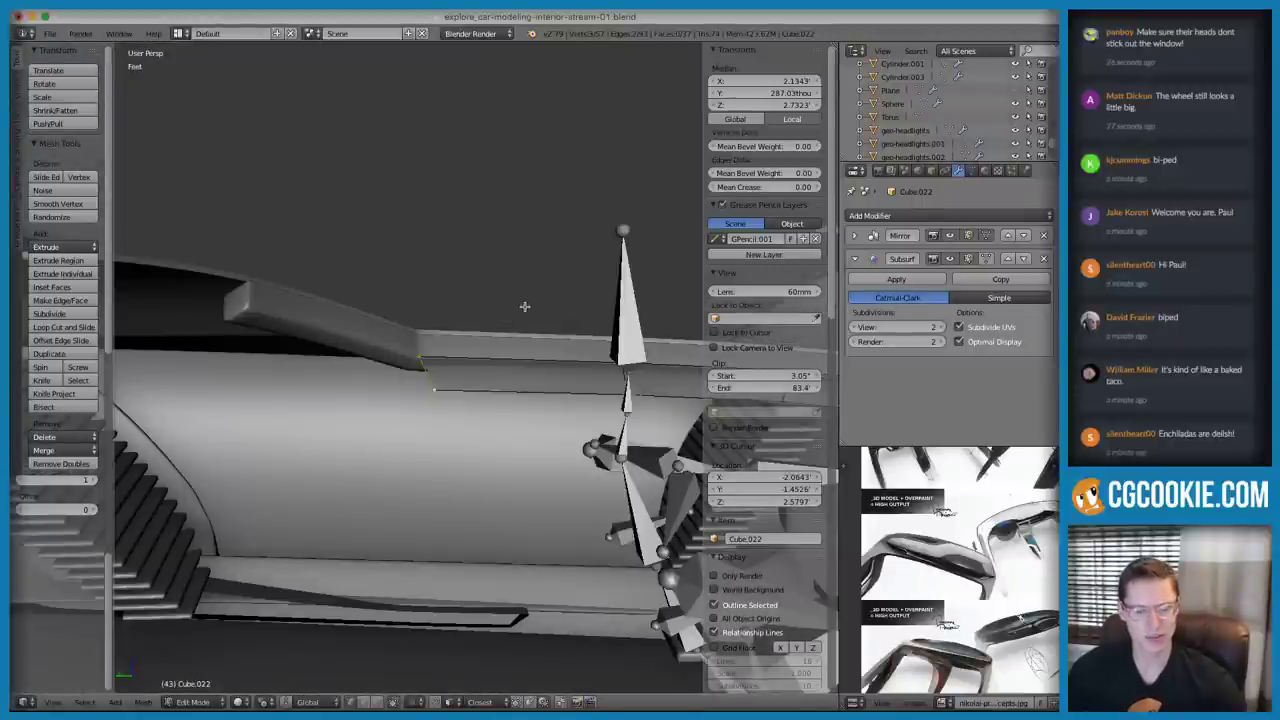
key("g")
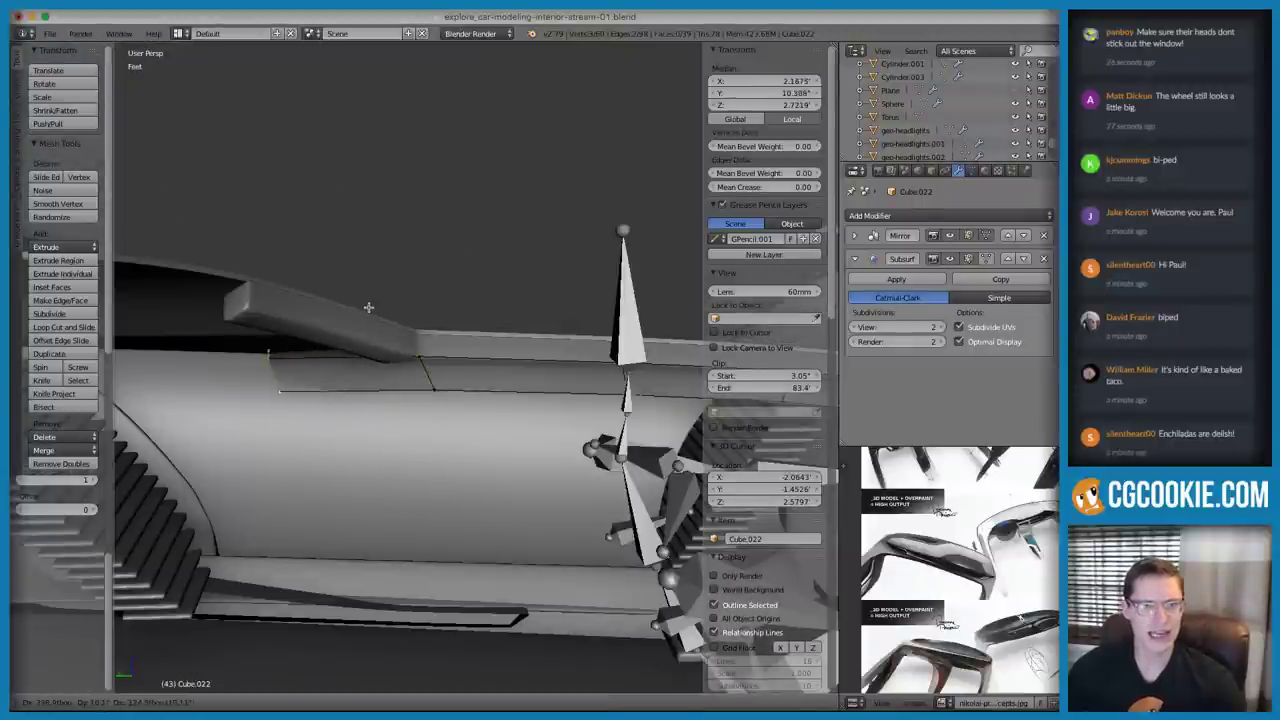
left_click(352, 304)
Shift the extended panel edge along X to follow the curve of the cabin side
middle_click_drag(488, 282, 417, 289)
key("z")
mouse_move(490, 230)
middle_mouse_down()
mouse_move(506, 228)
mouse_move(491, 256)
mouse_move(505, 287)
mouse_move(540, 280)
mouse_move(400, 295)
mouse_move(428, 257)
mouse_move(463, 271)
mouse_move(491, 252)
middle_mouse_up()
key("g")
key("x")
left_click(498, 229)
Extend the side panel a further segment rearward, align its end edge along X with the cabin side, and leave mesh editing
key("z")
key("g")
left_click(429, 278)
key("z")
key("g")
key("x")
left_click(486, 252)
key("z")
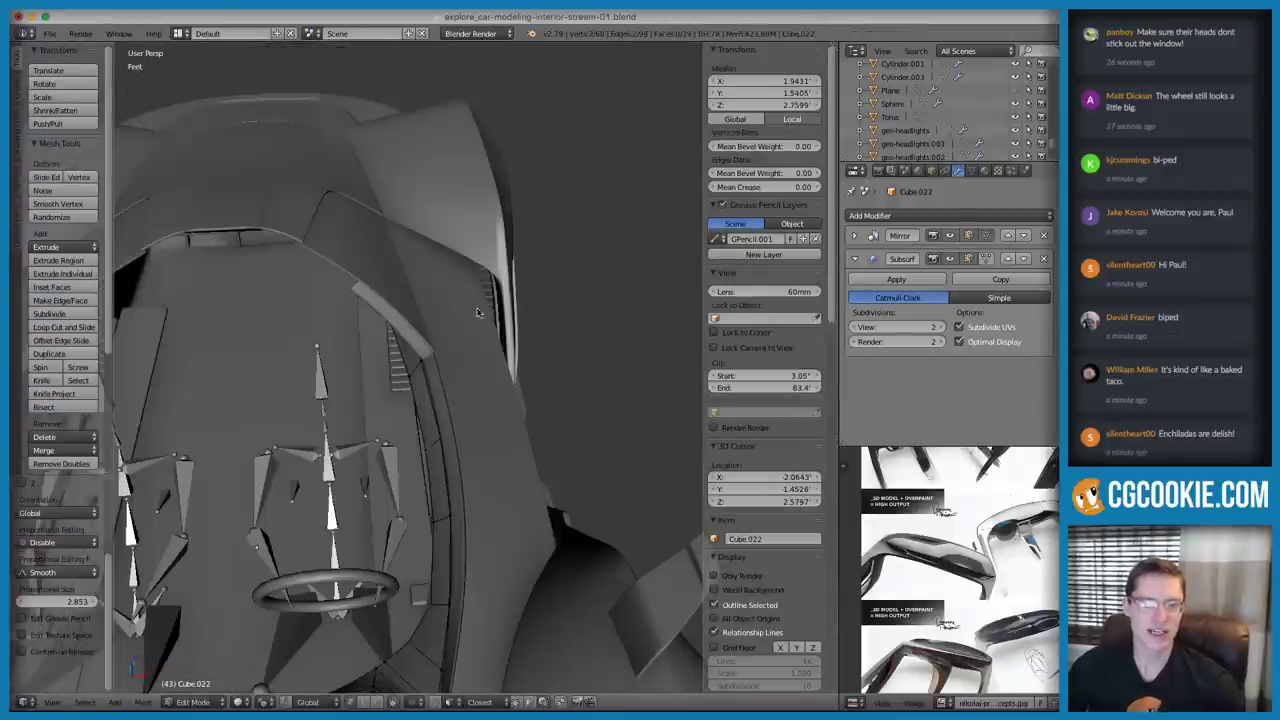
key("Tab")
Examine the cockpit opening, side panels, seated rigs and steering wheel from several angles
middle_click_drag(459, 309, 537, 283)
scroll(537, 283, "down", 3)
scroll(480, 343, "up", 4)
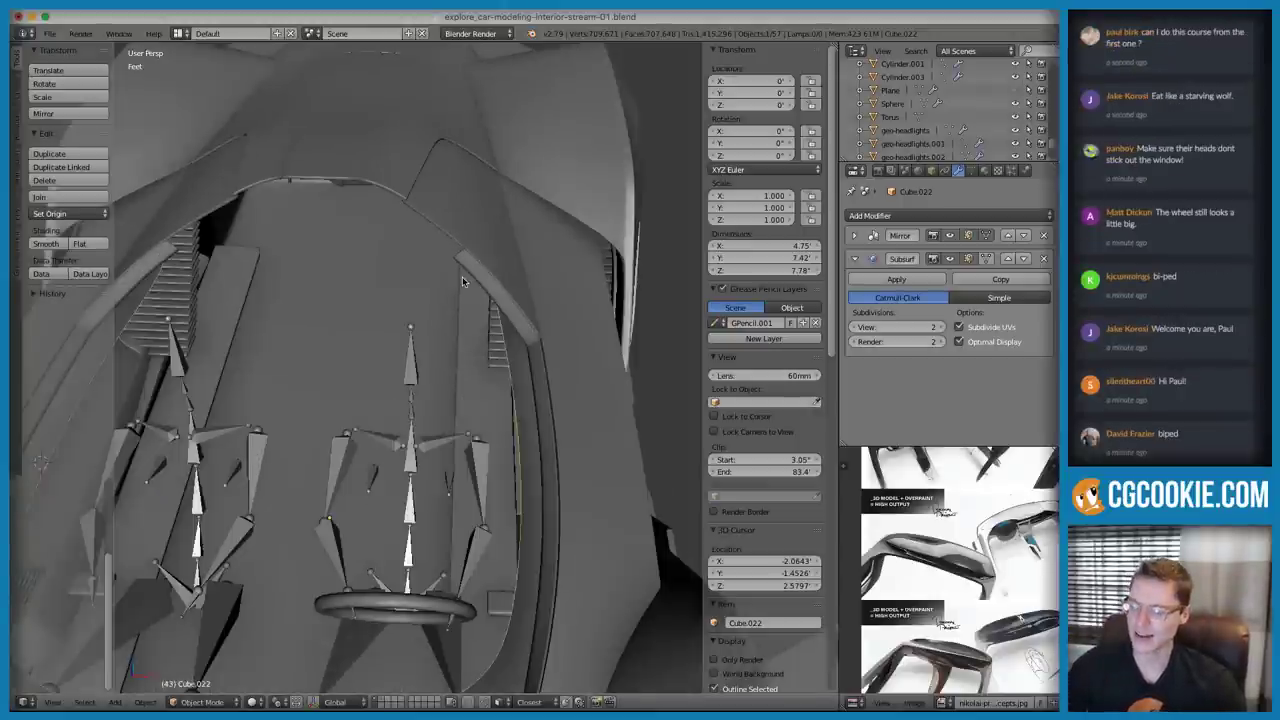
middle_click_drag(449, 276, 476, 270)
scroll(508, 280, "up", 2)
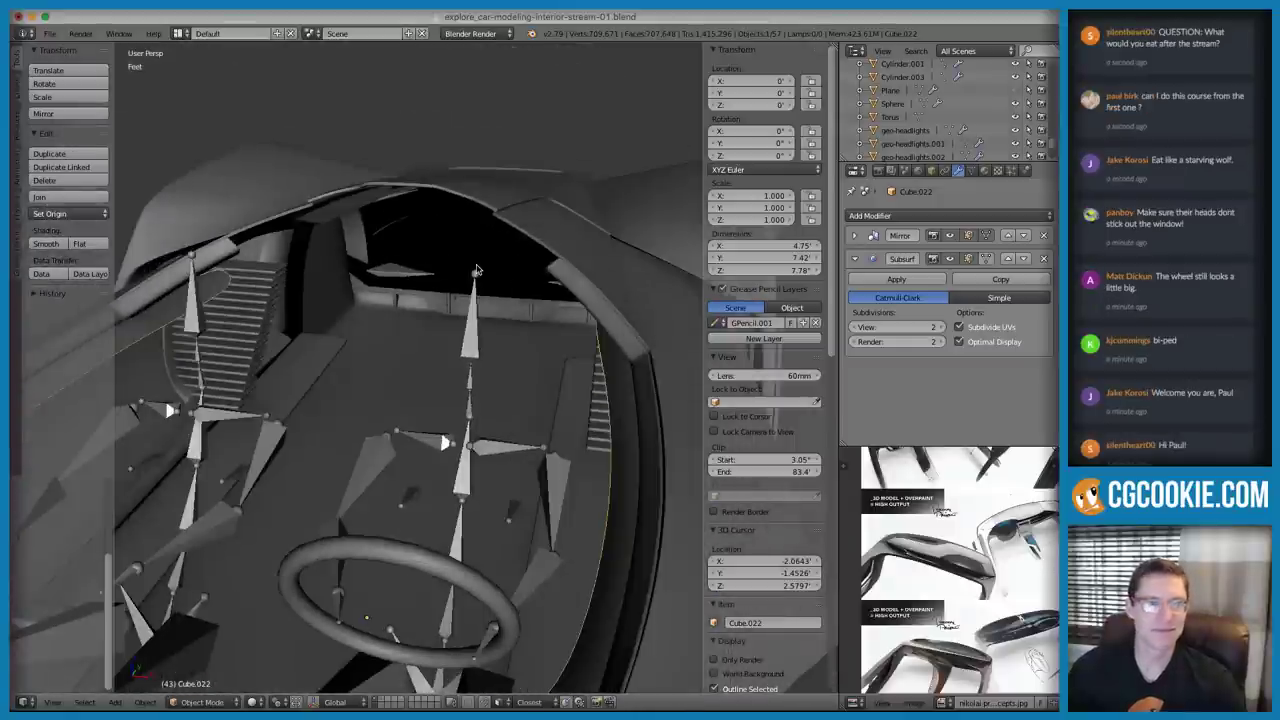
left_click(1207, 55)
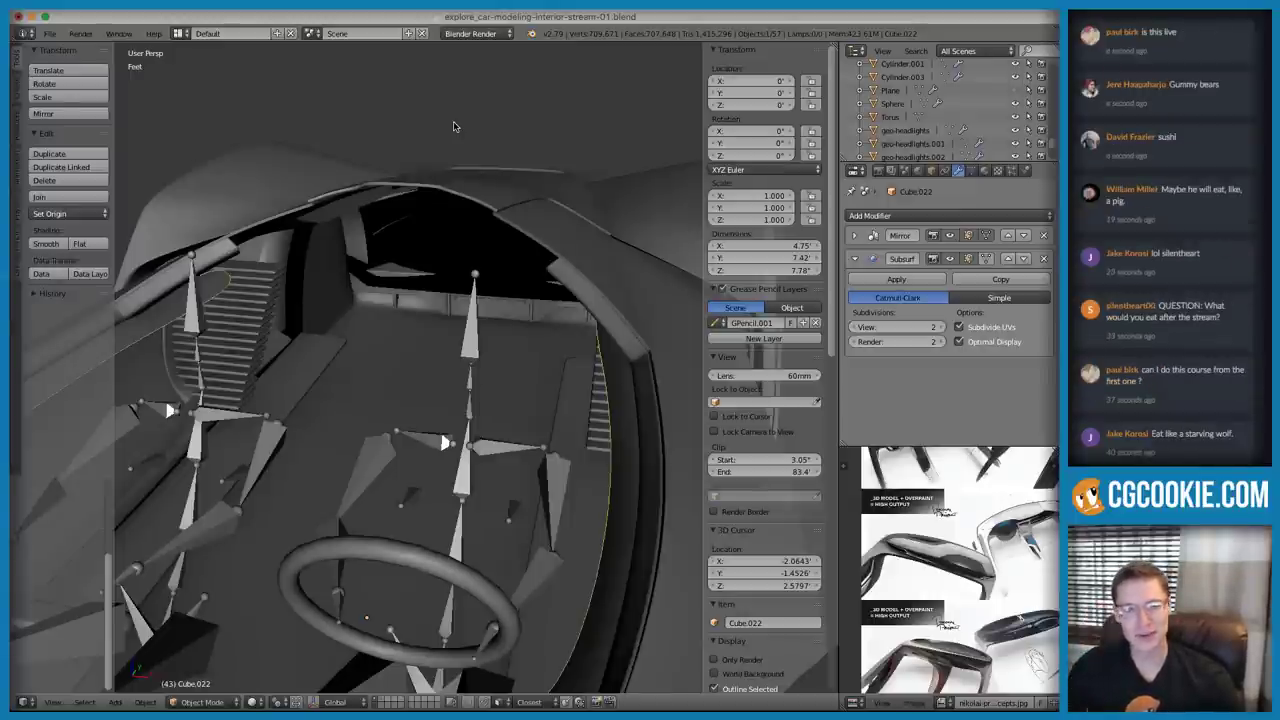
middle_click_drag(520, 299, 457, 303)
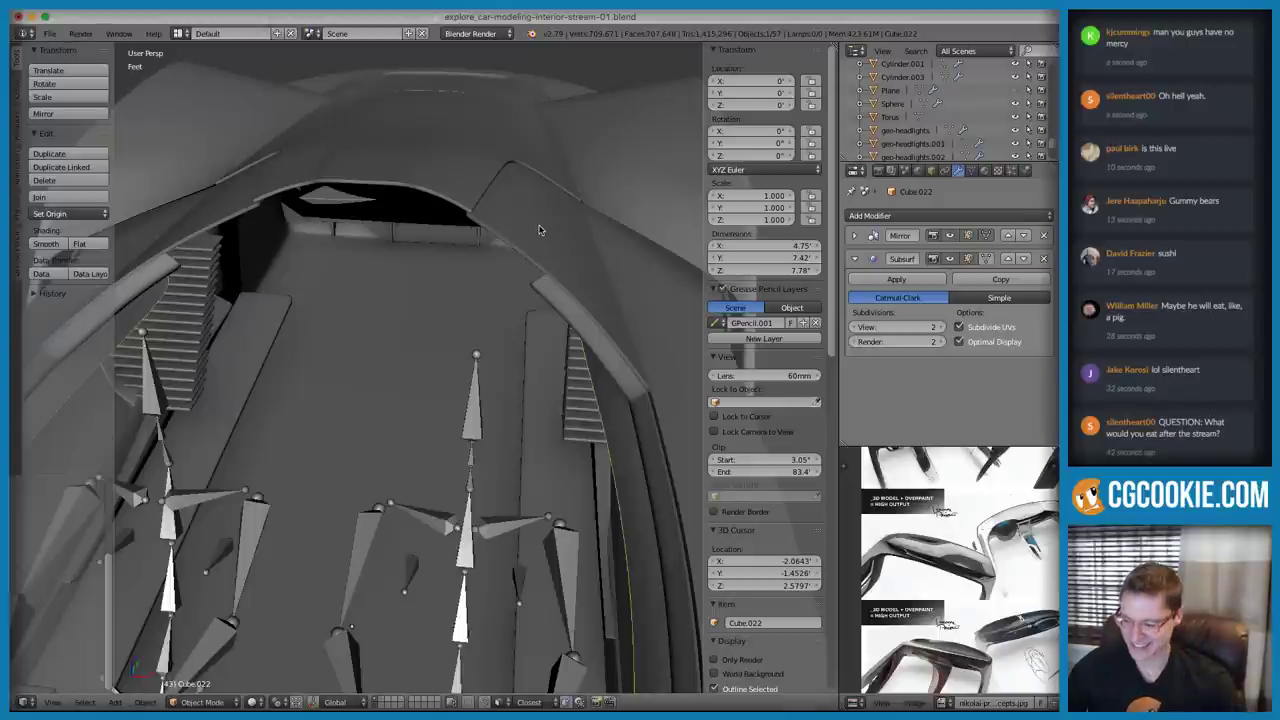
middle_click_drag(540, 272, 594, 337)
scroll(540, 280, "down", 3)
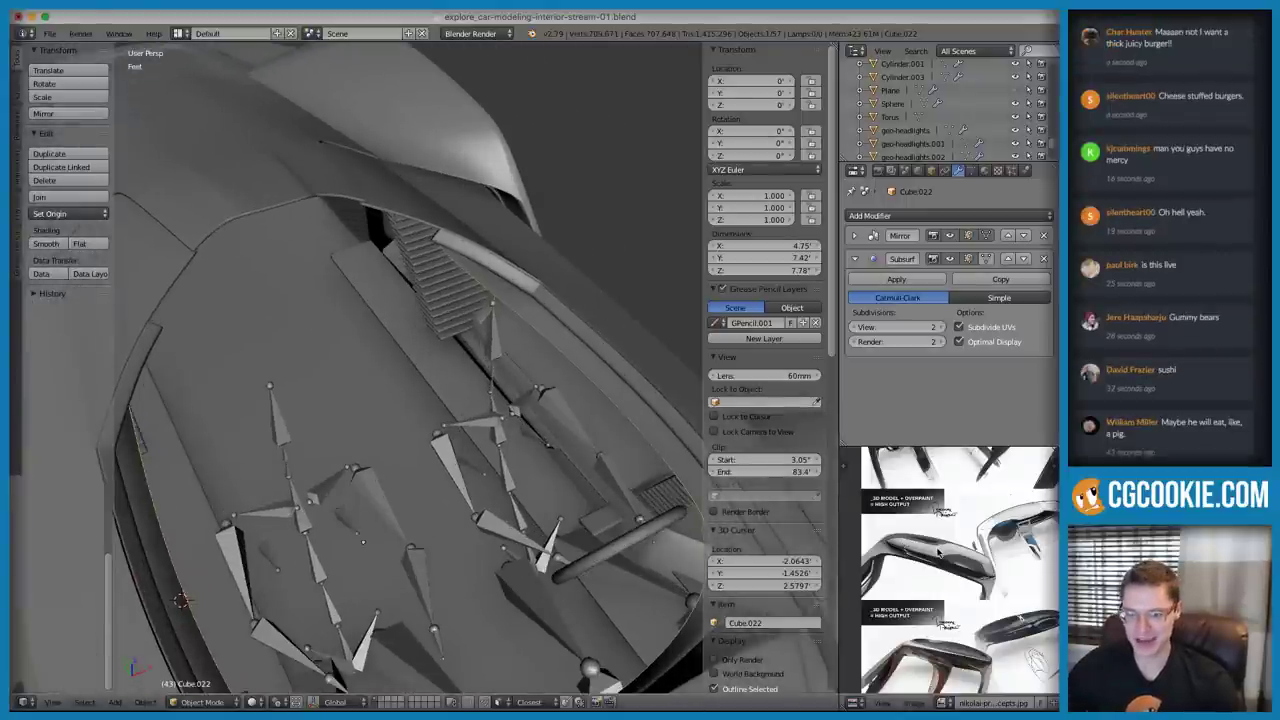
scroll(939, 553, "down", 2)
scroll(943, 549, "up", 1)
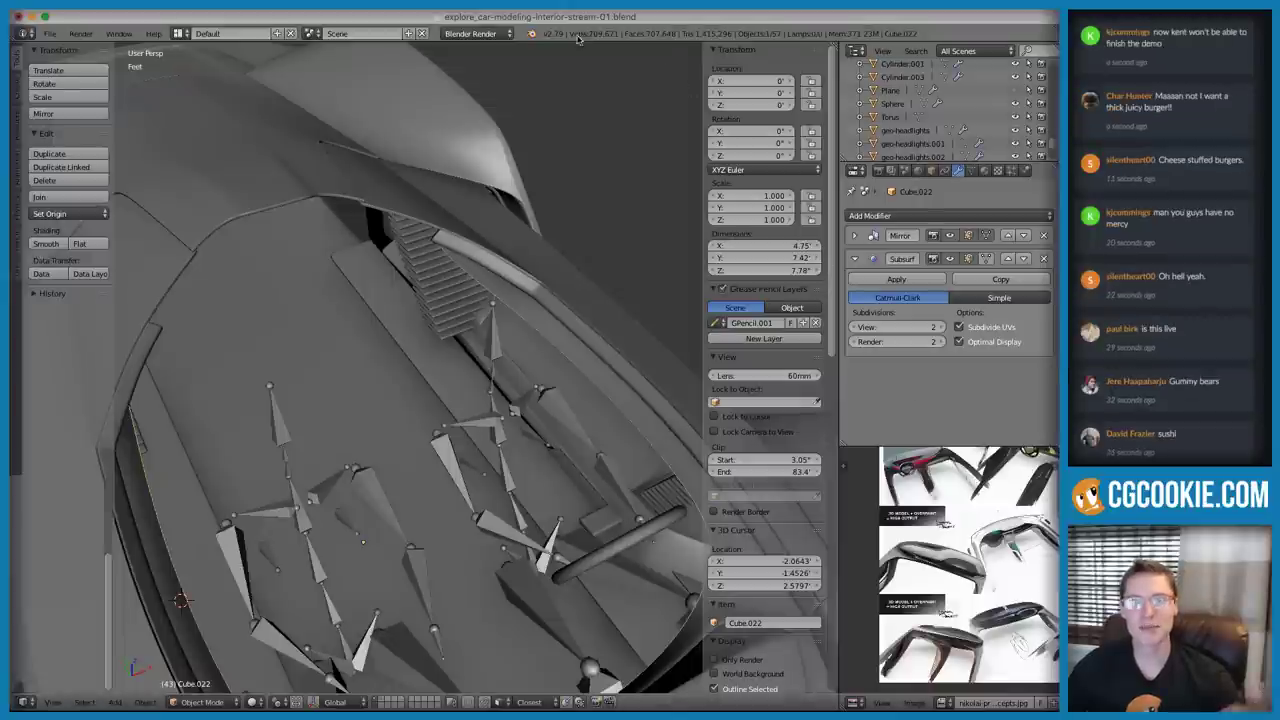
middle_click_drag(509, 313, 395, 312)
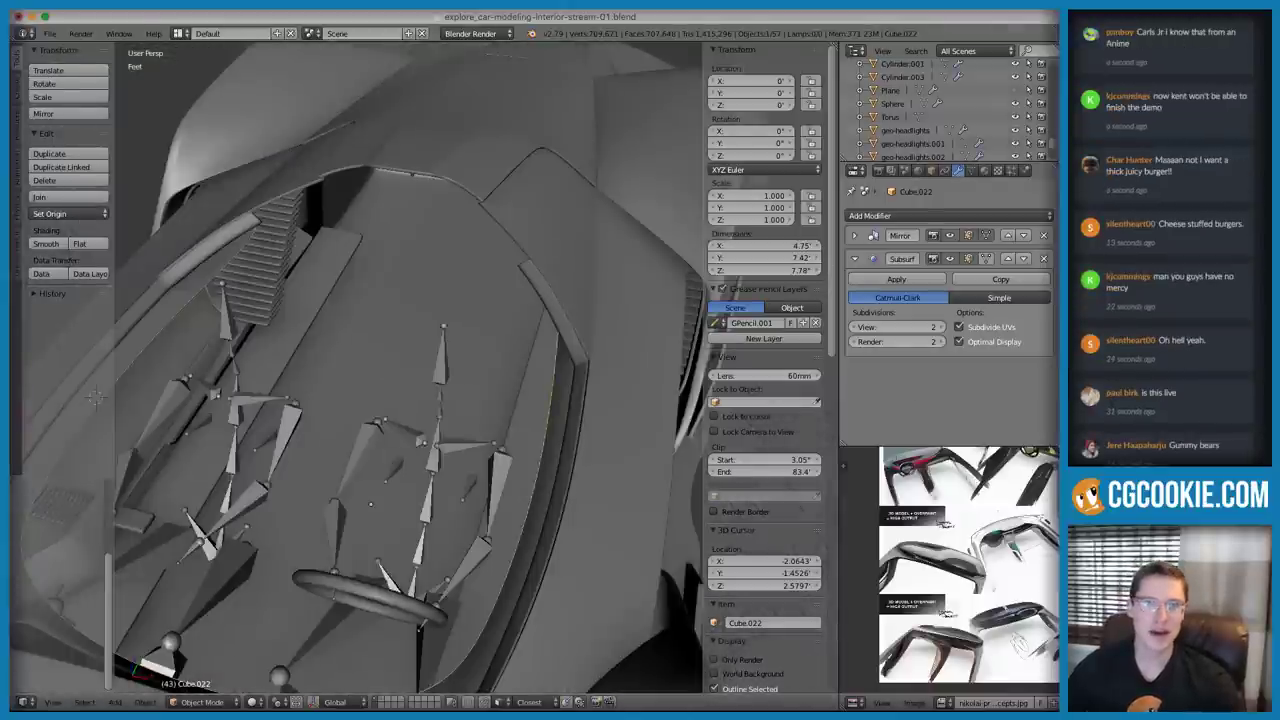
Switch to the web browser and bring up the ArtStation Interior015 cabin sketch
key("super+Tab")
key("ctrl+Tab")
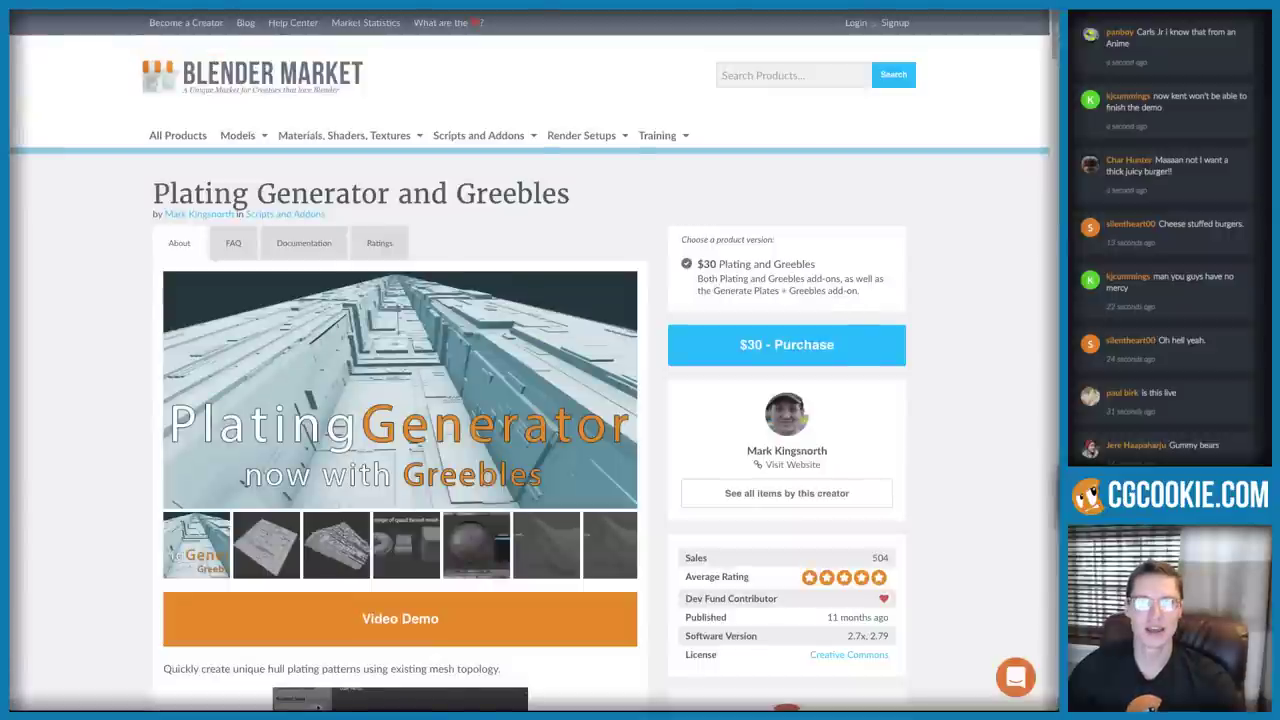
key("ctrl+Tab")
key("ctrl+Tab")
key("ctrl+Tab")
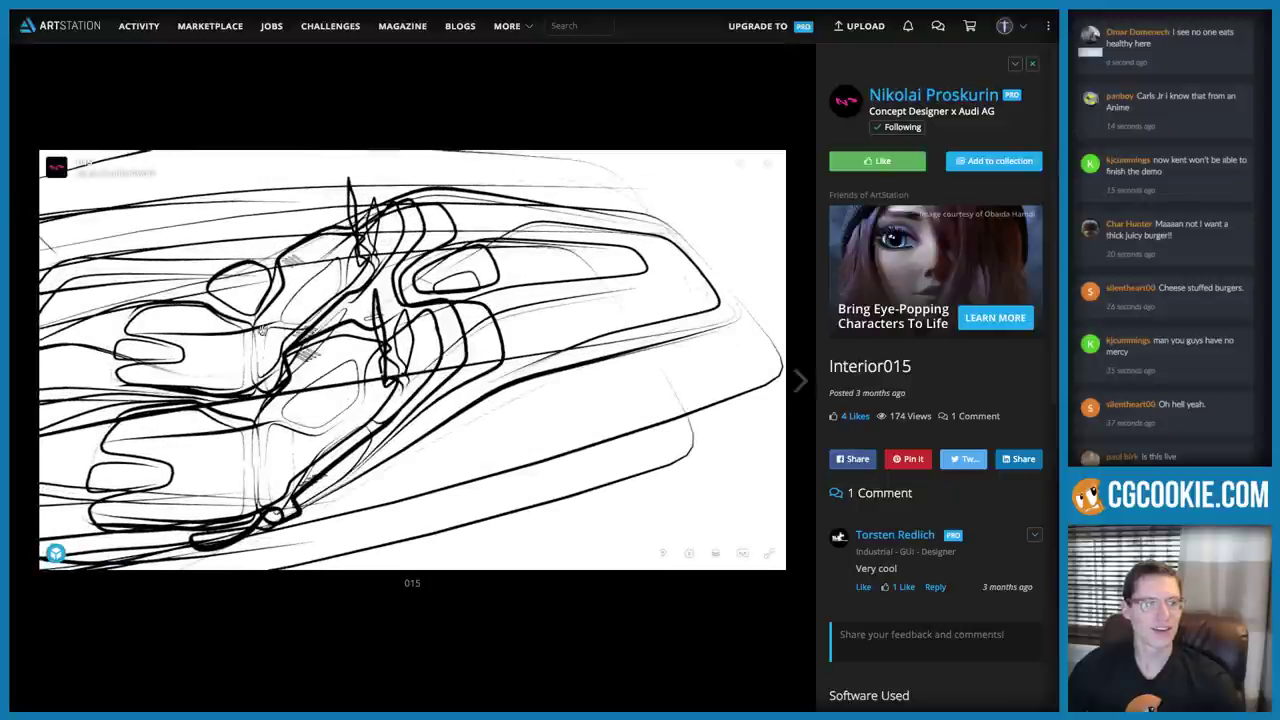
left_click_drag(1136, 96, 1166, 96)
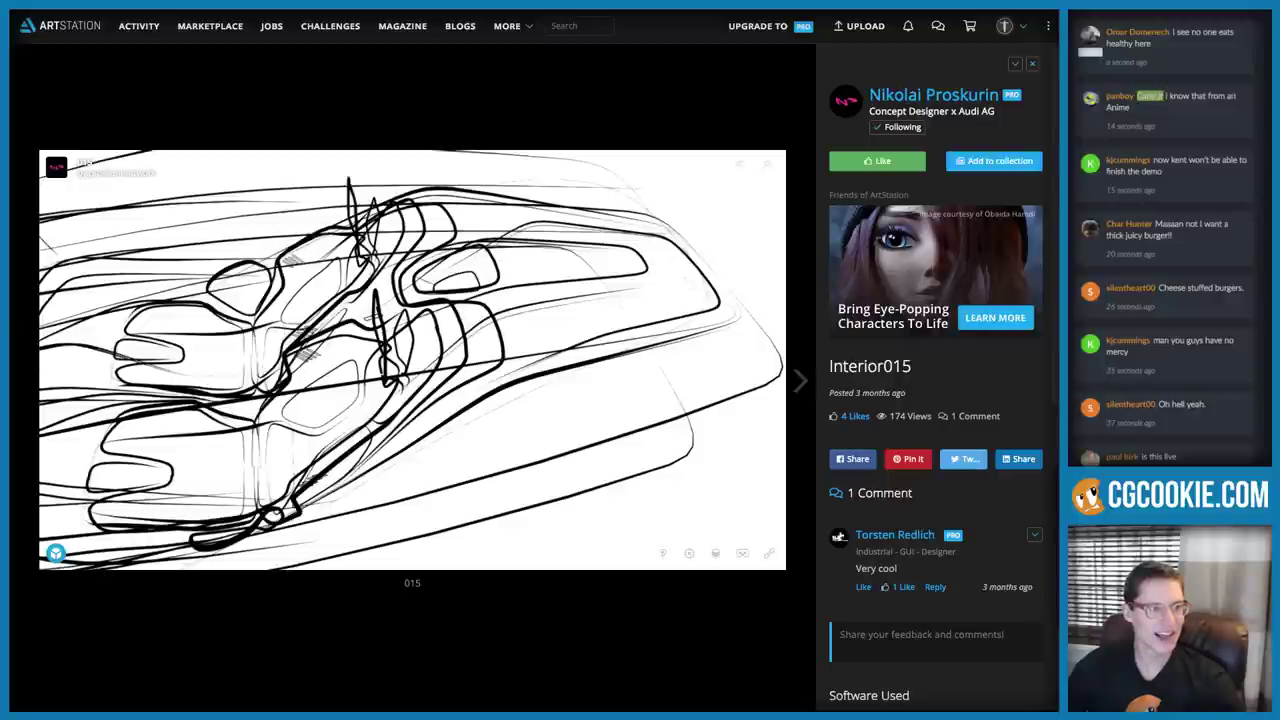
left_click(1235, 98)
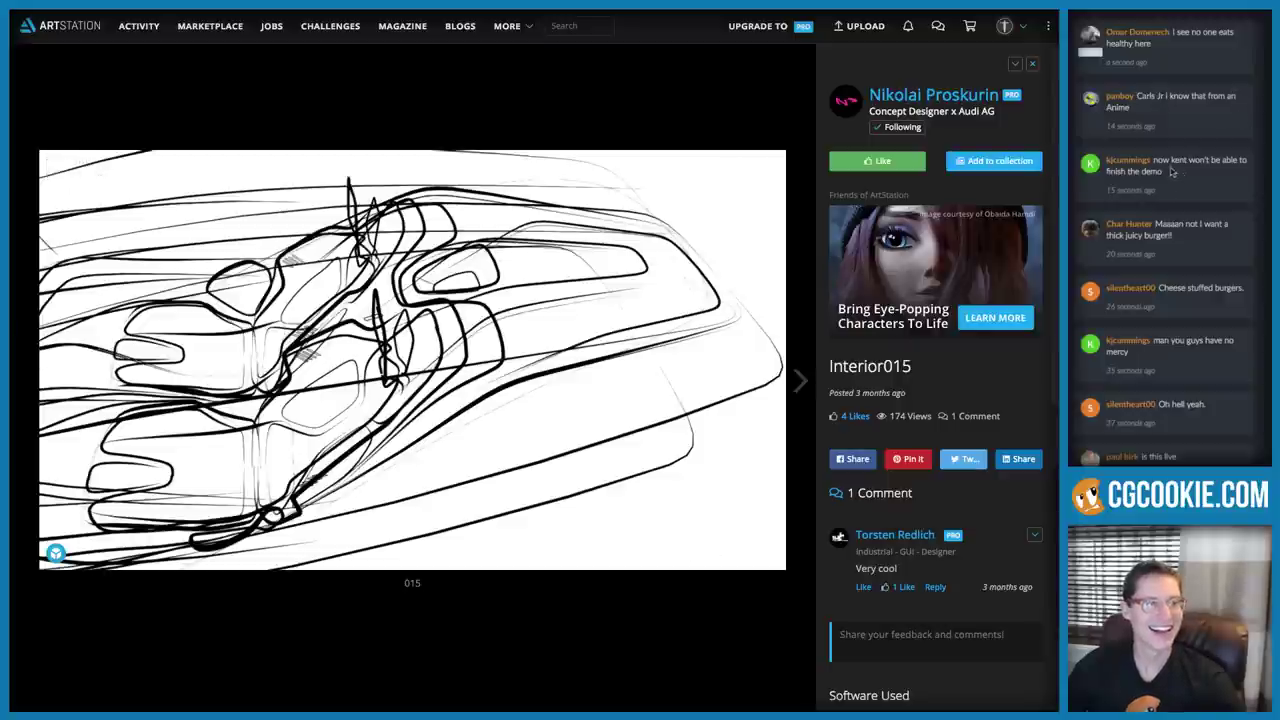
left_click_drag(1174, 173, 1162, 157)
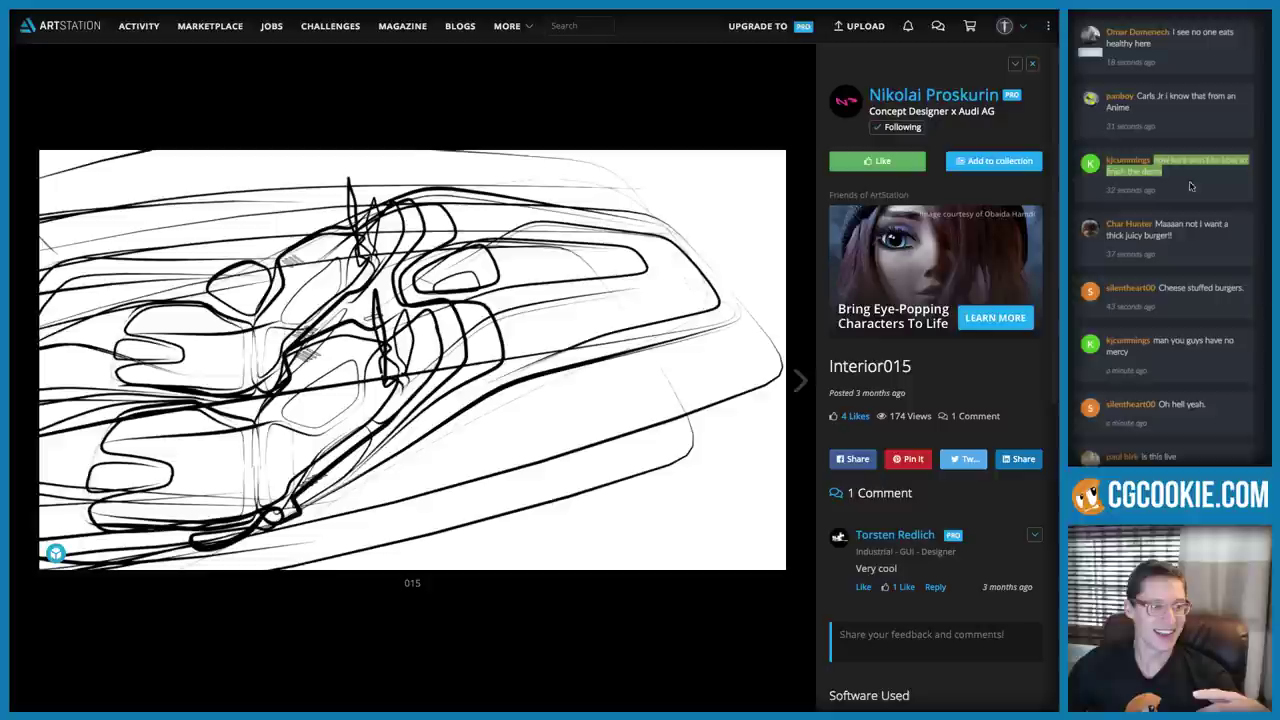
left_click(1178, 175)
left_click_drag(1157, 288, 1250, 290)
left_click(1245, 250)
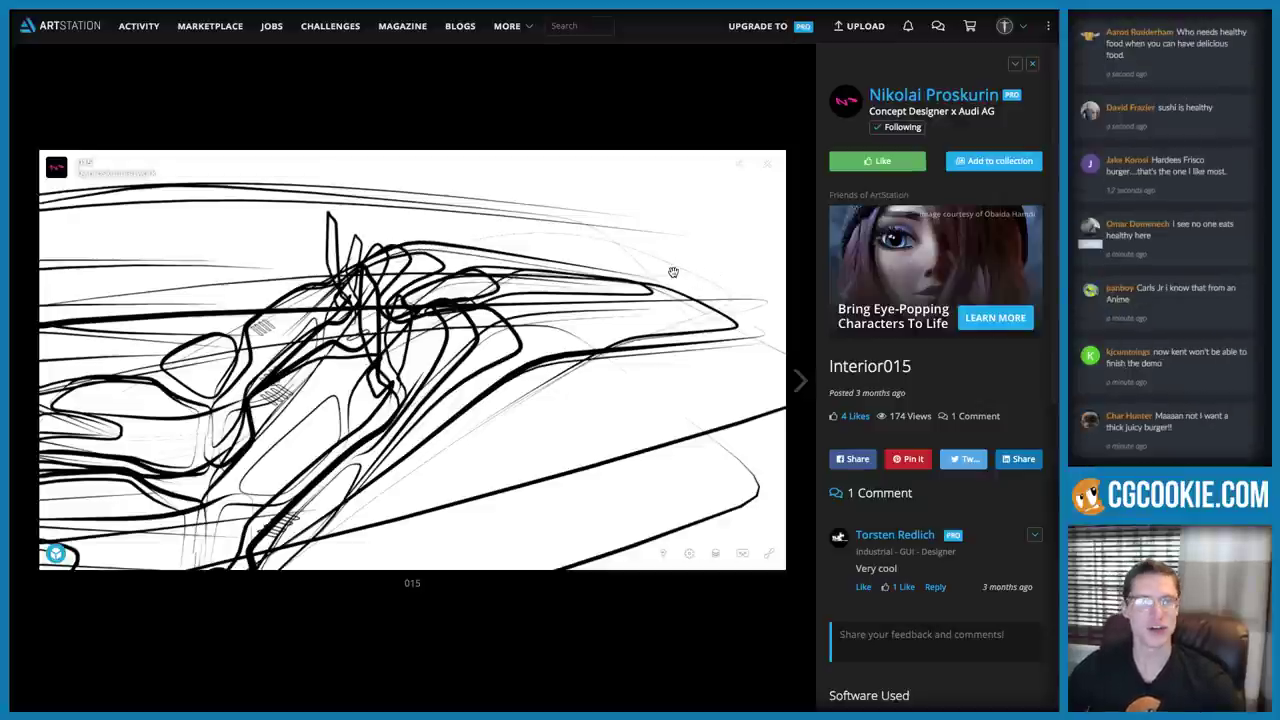
Switch back to Blender, add a plane, clear its location to the world origin, and show the scene in wireframe
key("super+Tab")
middle_click_drag(528, 343, 481, 297)
key("shift+a")
left_click(522, 293)
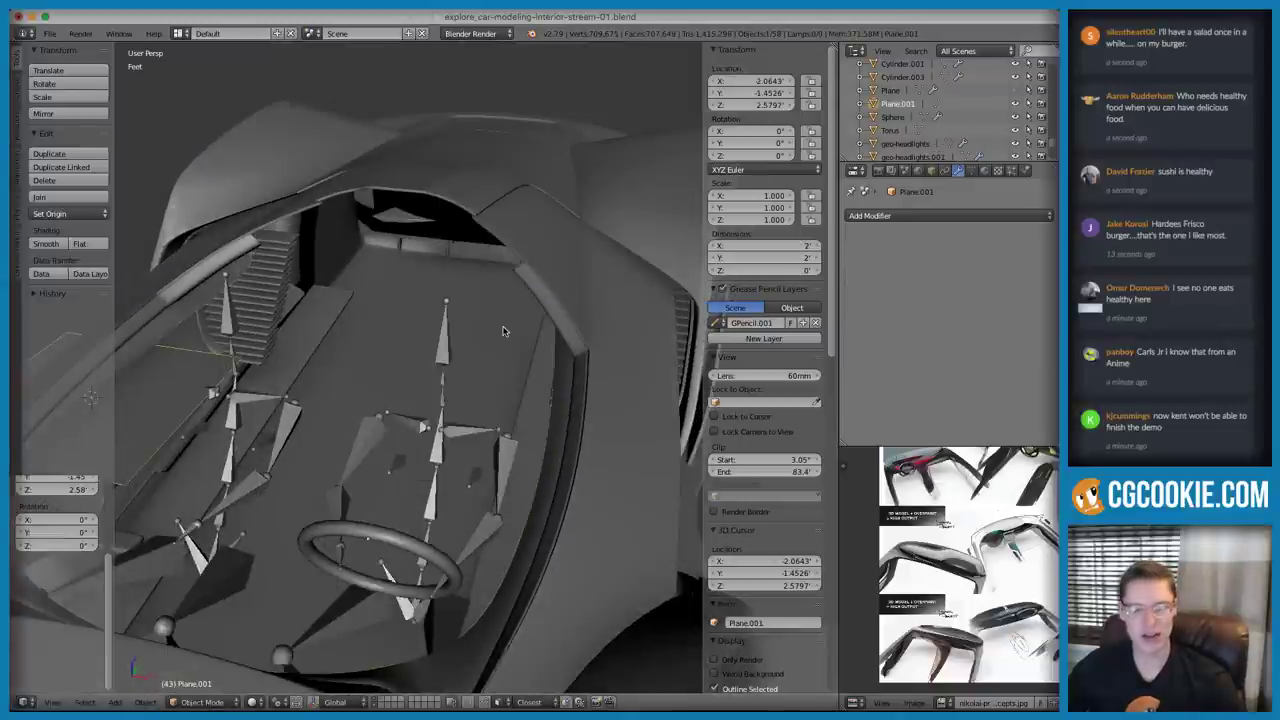
key("alt+g")
key("z")
Cut a centre loop through the plane and delete the vertices of its passenger-side half
middle_click_drag(494, 356, 543, 386)
key("Tab")
key("ctrl+r")
left_click(411, 459)
right_click(411, 459)
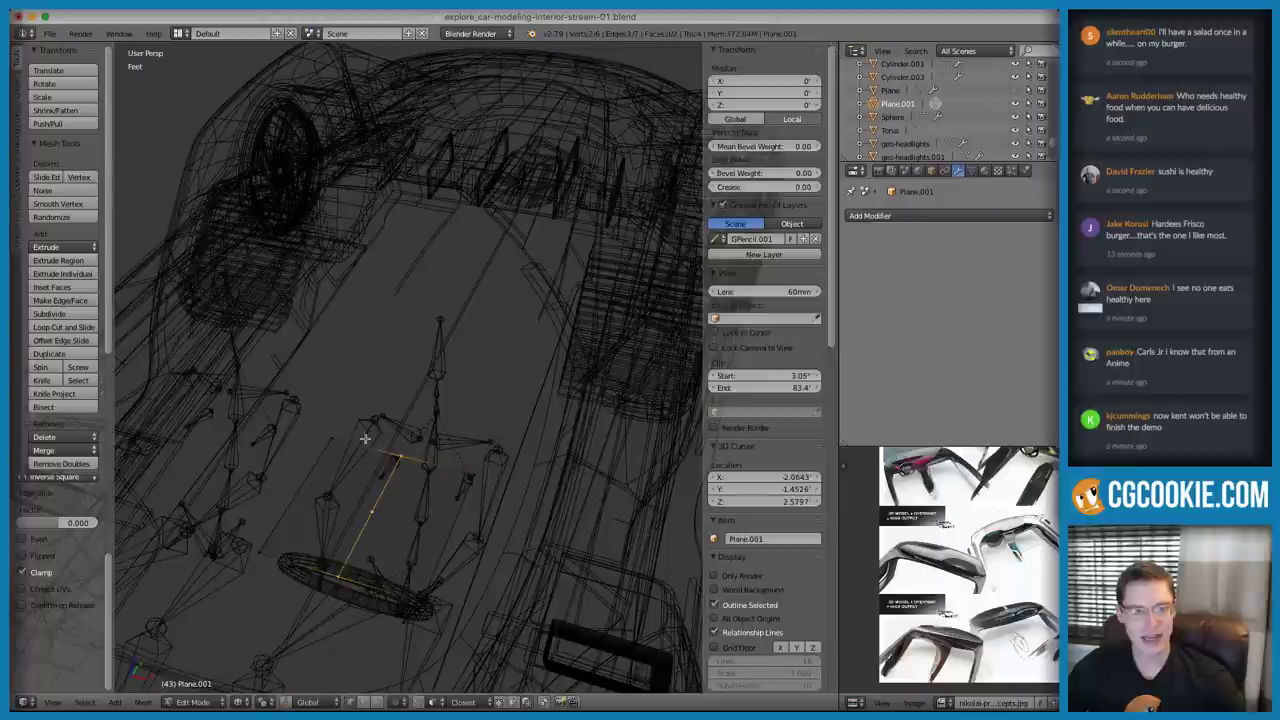
right_click(334, 440)
right_click(260, 550, "shift")
key("x")
left_click(434, 519)
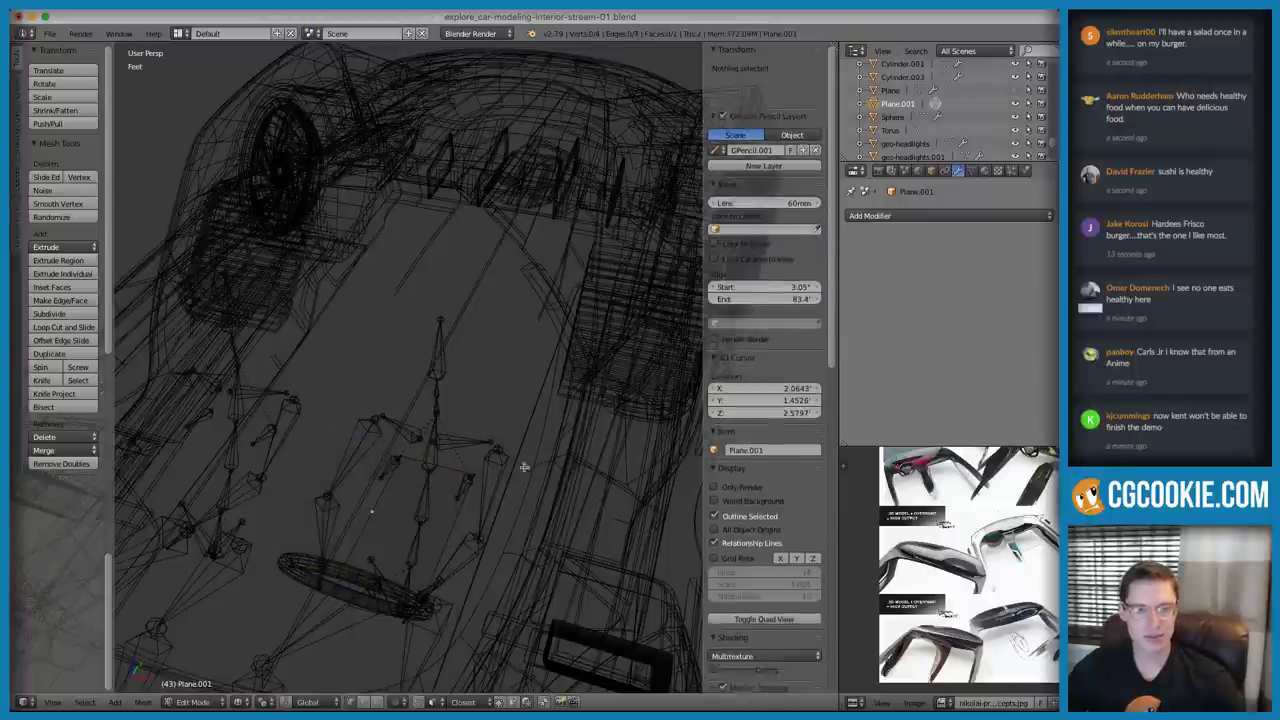
key("Tab")
Add a Mirror modifier on the X axis to the half plane
left_click(850, 215)
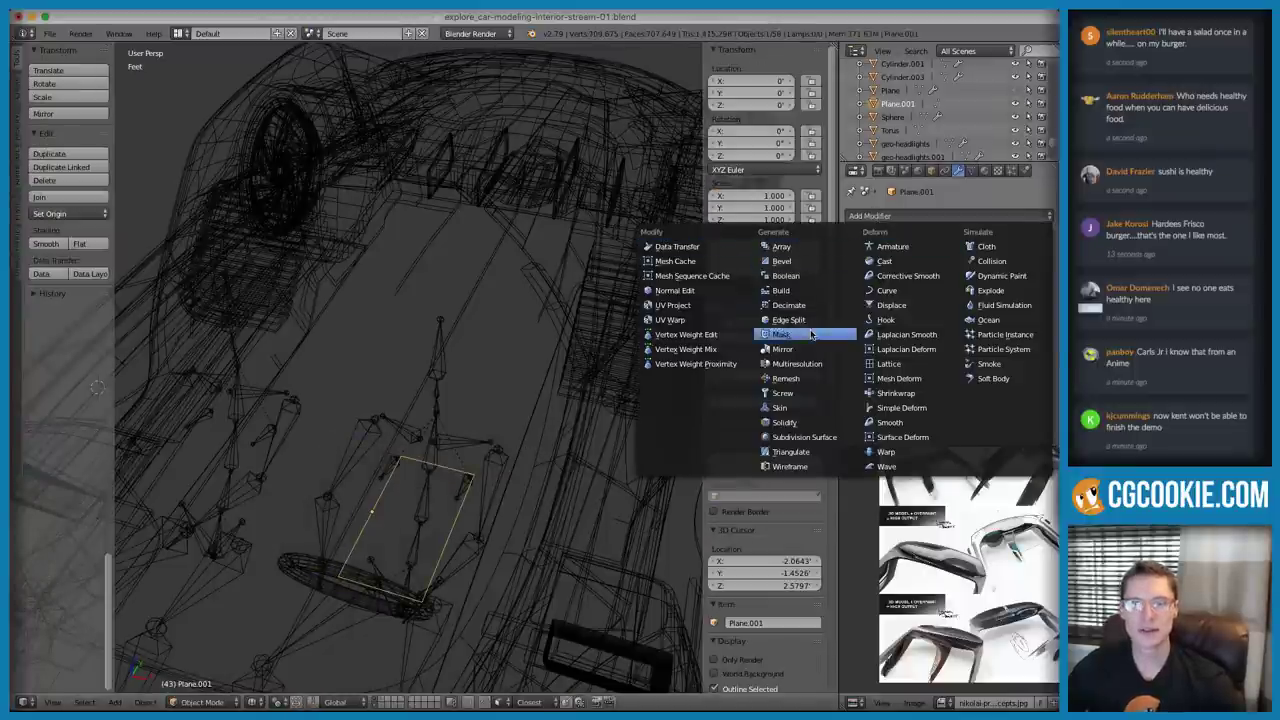
left_click(945, 216)
left_click(803, 349)
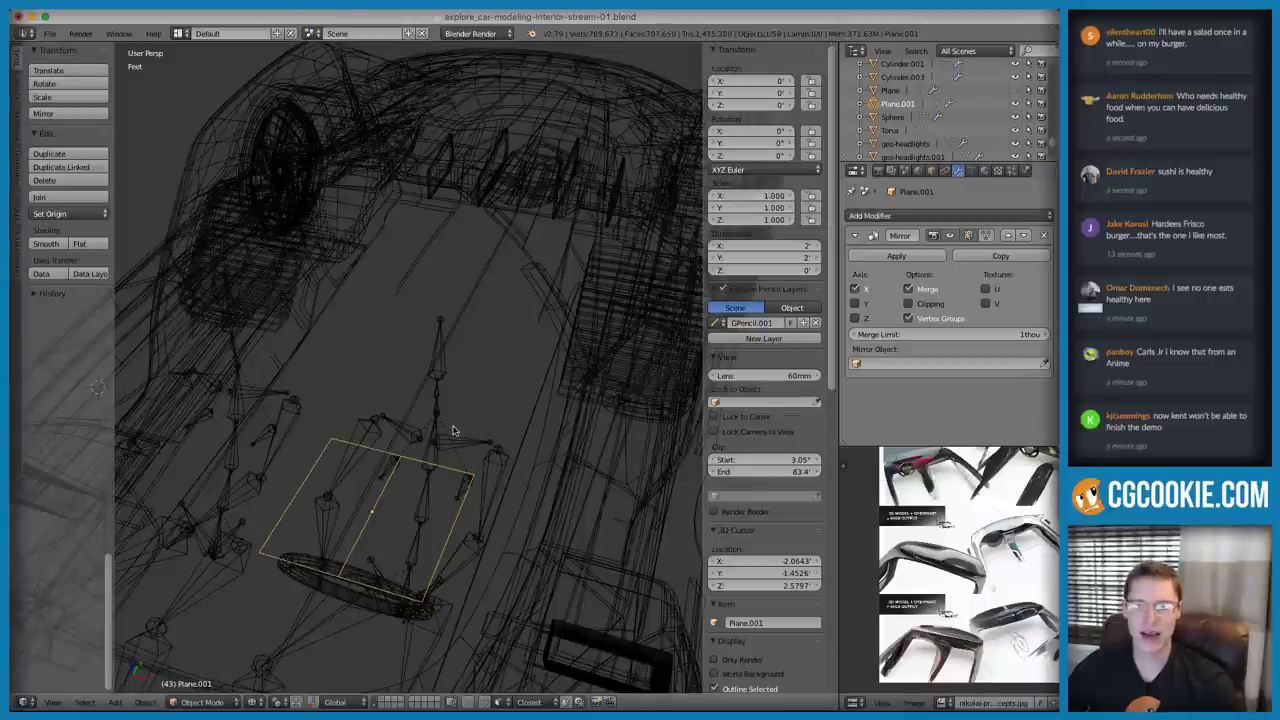
In the right orthographic view, tilt the plane into a reclined angle and move it up behind the seated rigs
key("Tab")
right_click(441, 583)
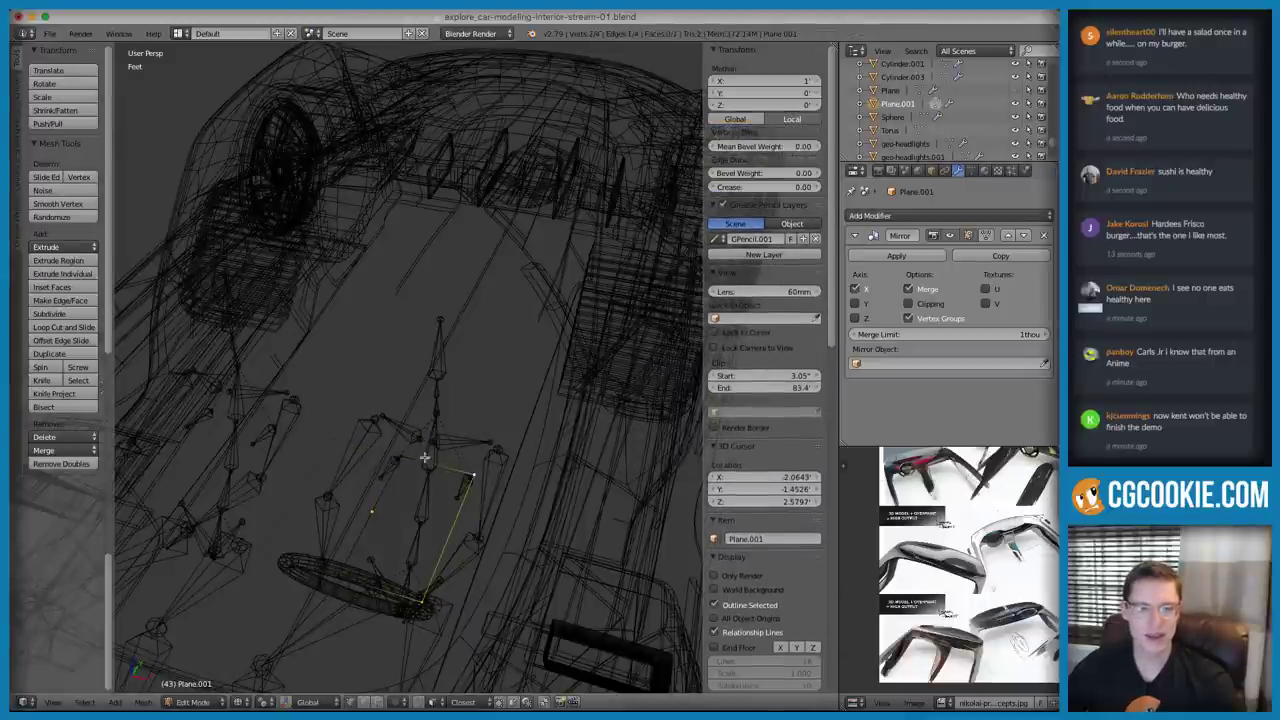
key("KP_3")
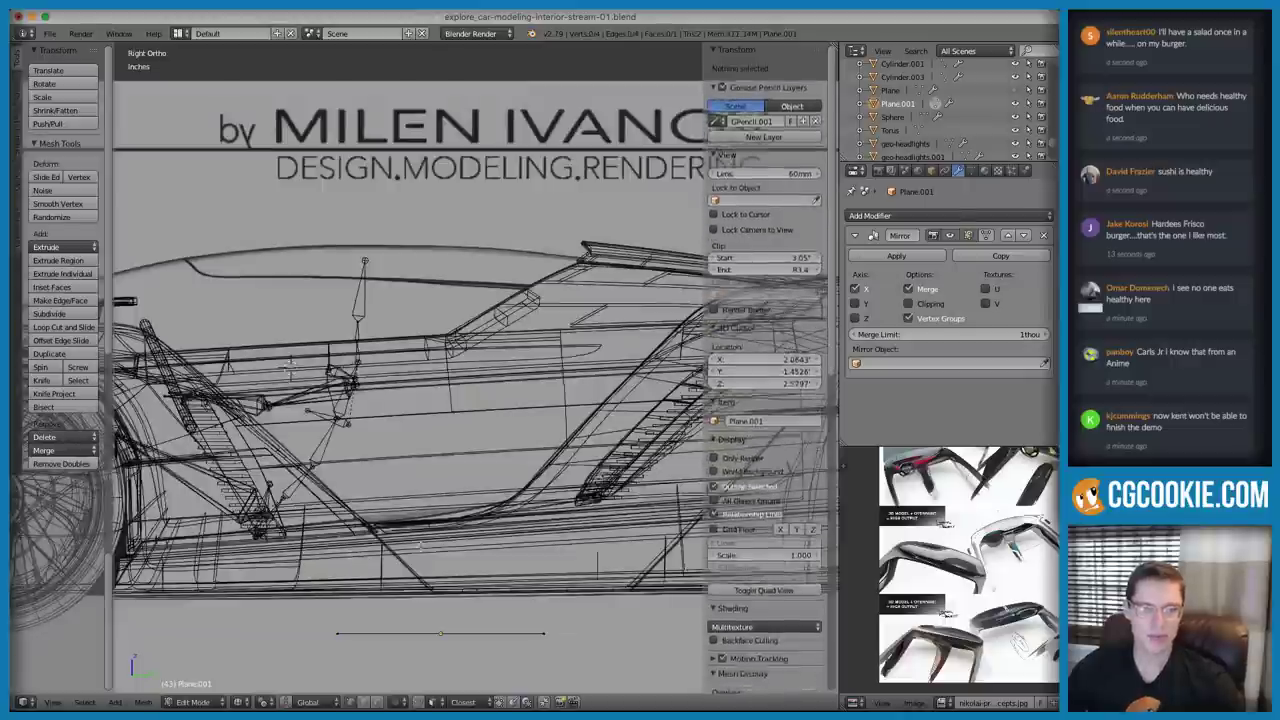
key("r")
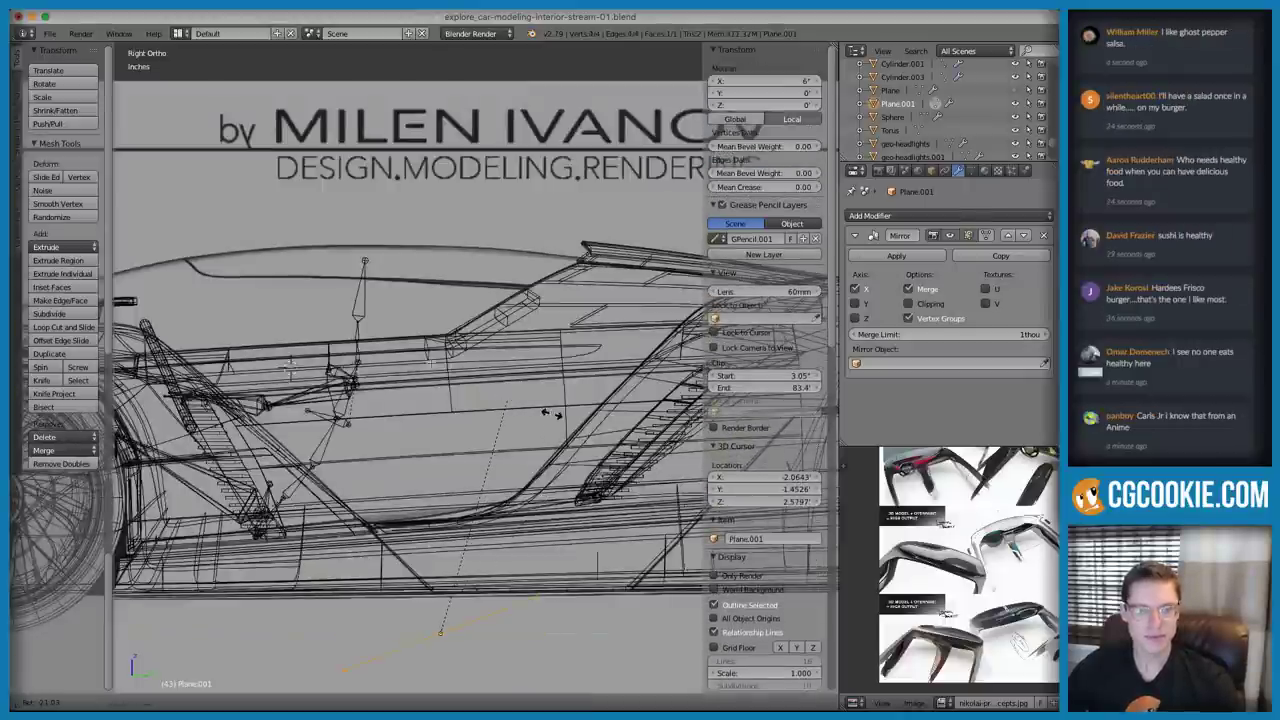
left_click(388, 360)
key("g")
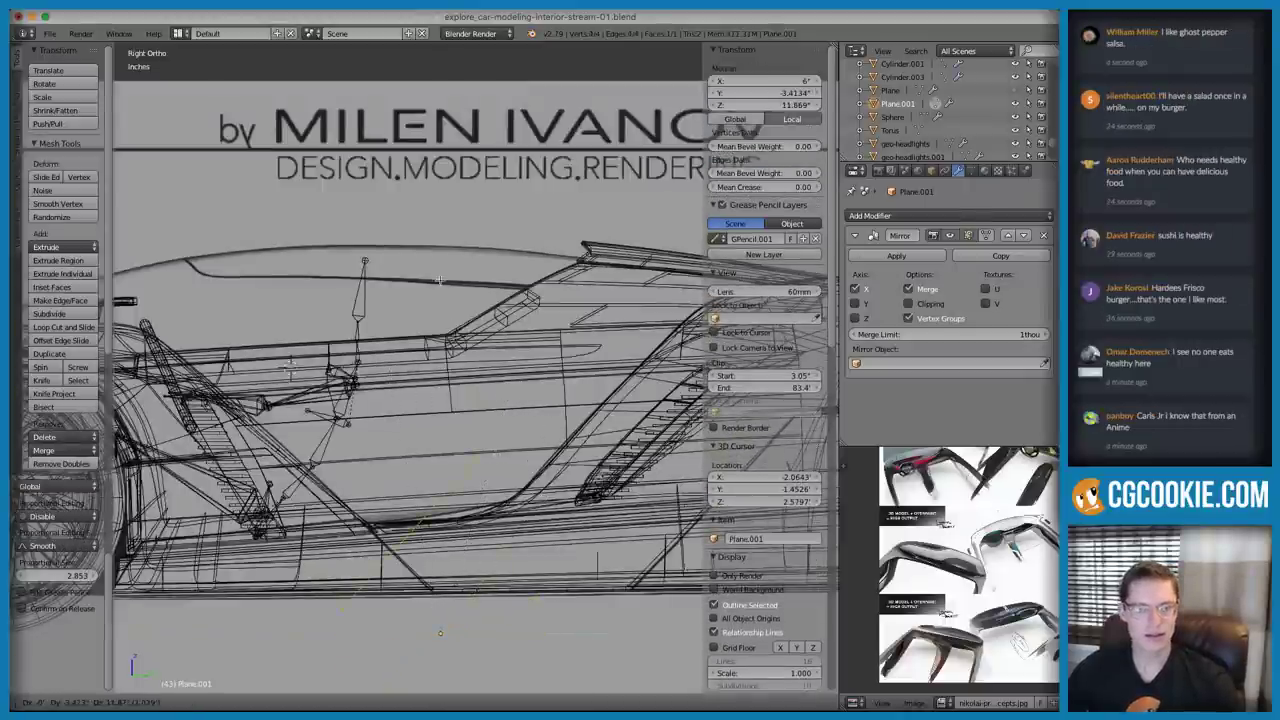
left_click(434, 260)
Turn off the background images in the viewport and hide the view properties
scroll(742, 507, "down", 10)
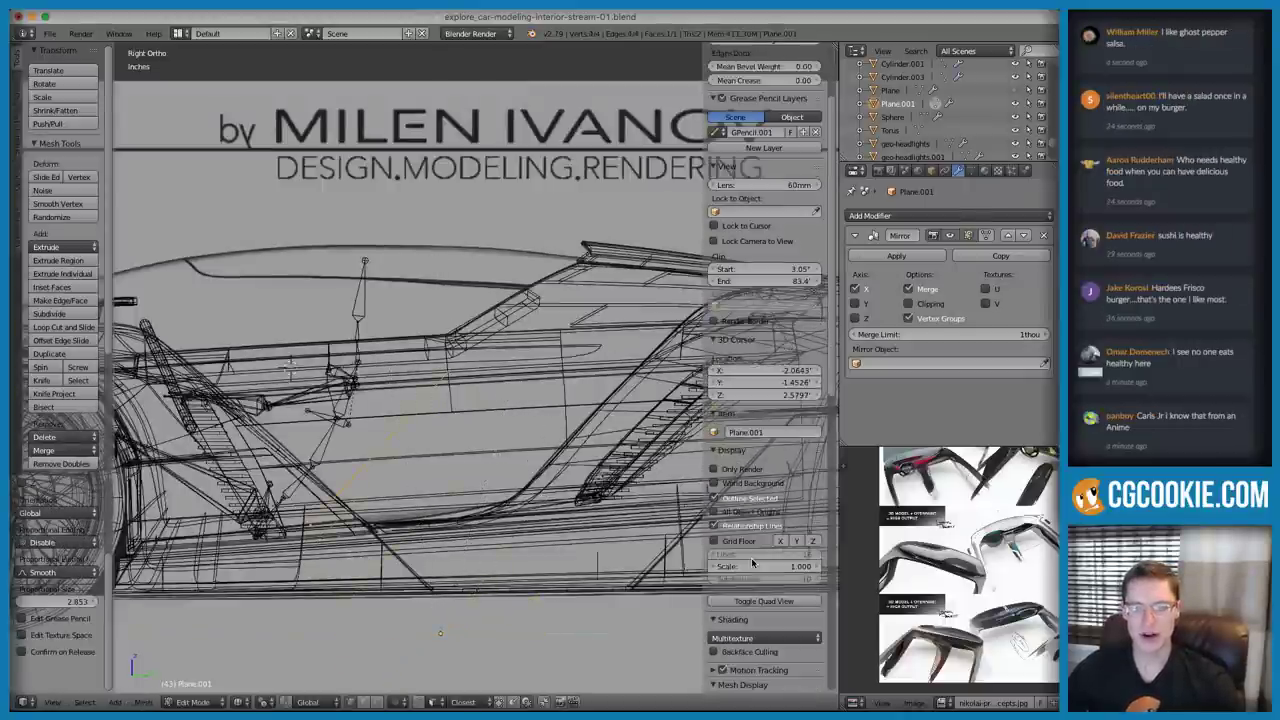
scroll(746, 568, "down", 8)
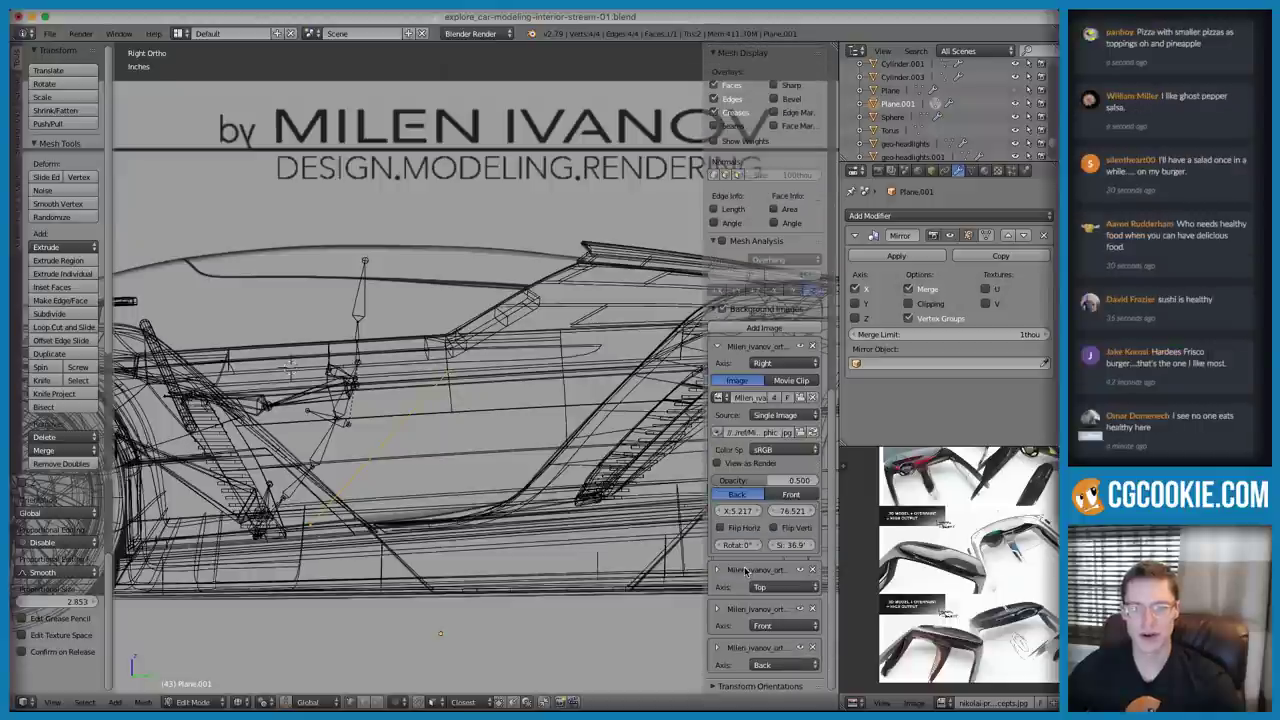
left_click(718, 347)
left_click(722, 309)
left_click(713, 309)
middle_click_drag(539, 399, 542, 377)
key("n")
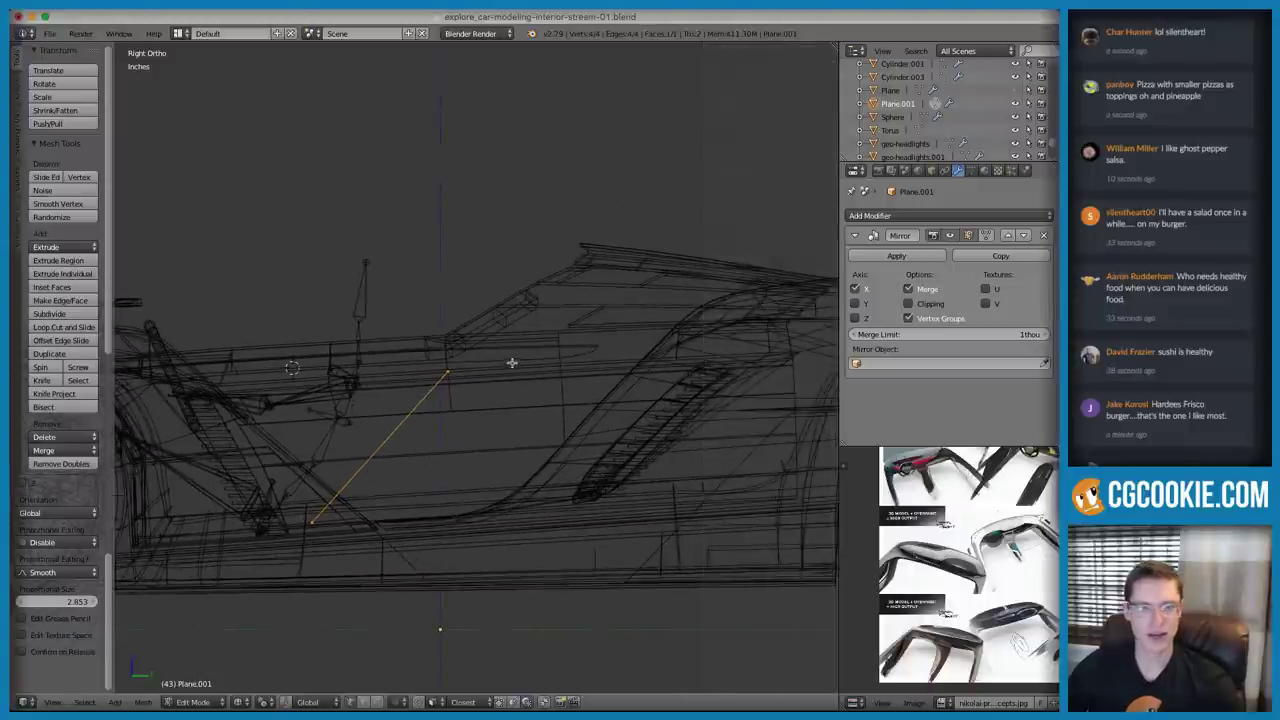
Fine-tune the tilt and position of the plane behind the seated rigs, then deselect its geometry
key("r")
left_click(538, 337)
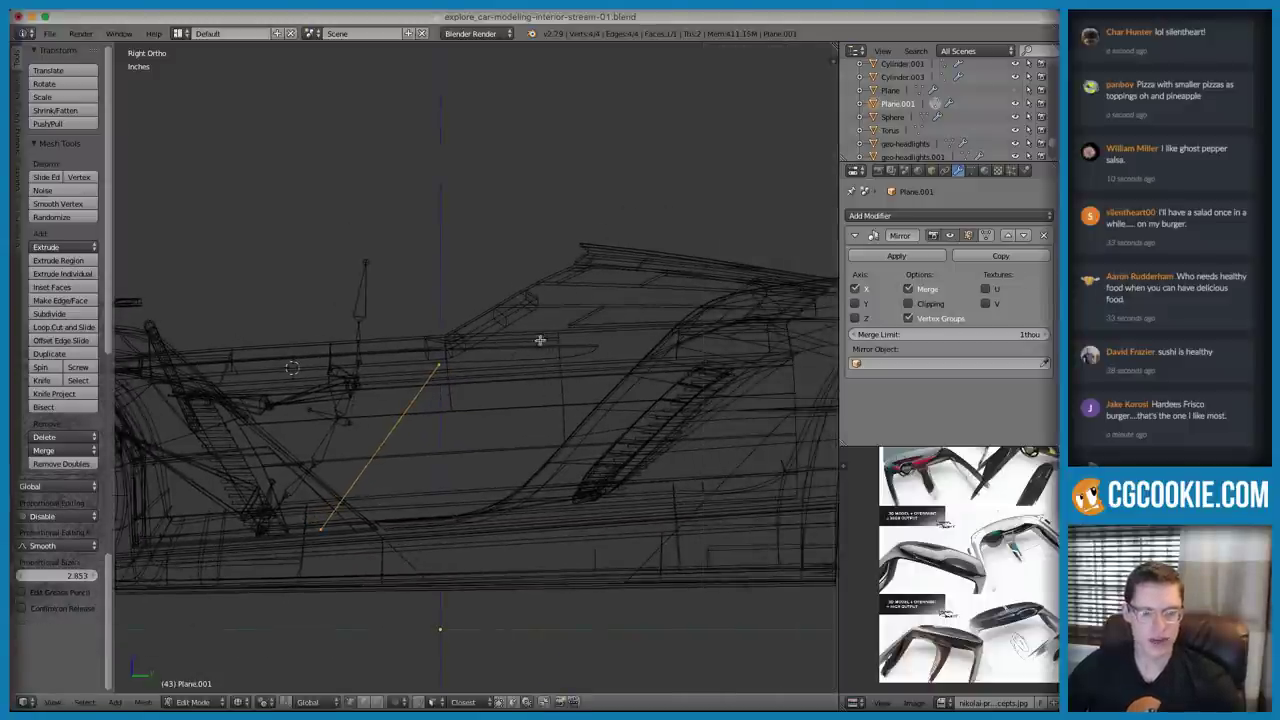
key("a")
key("a")
key("g")
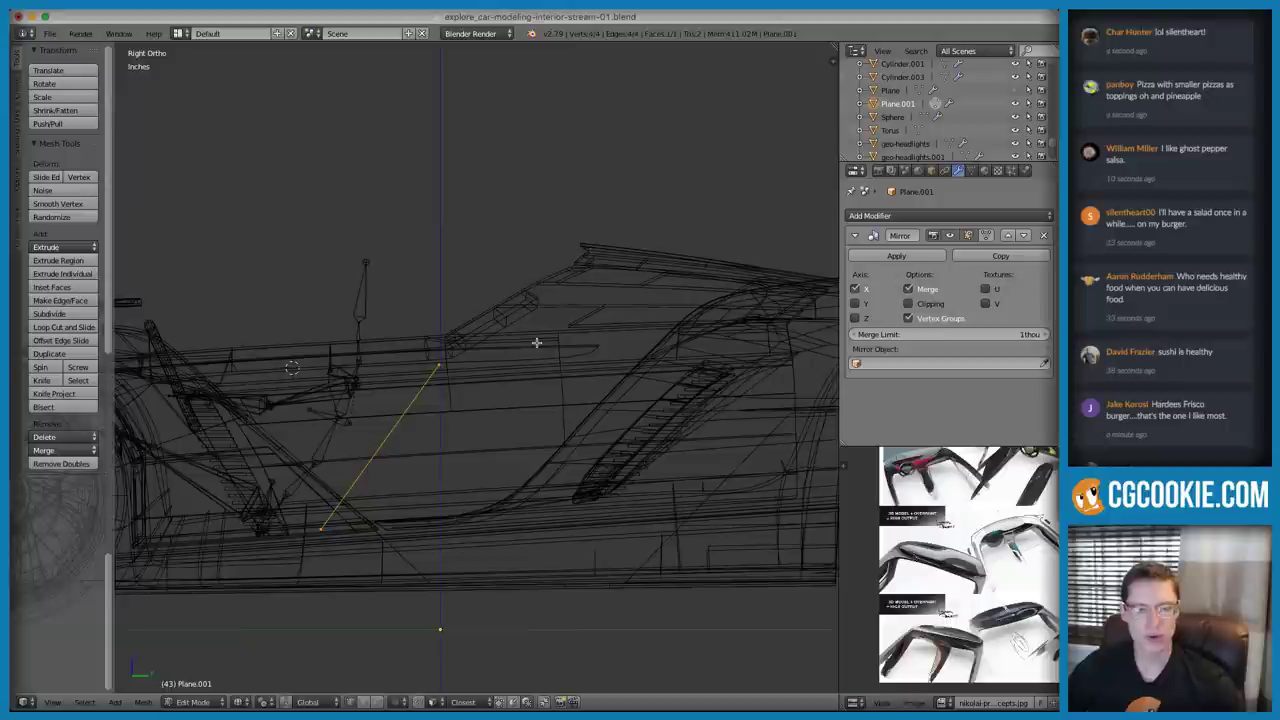
left_click(540, 343)
key("a")
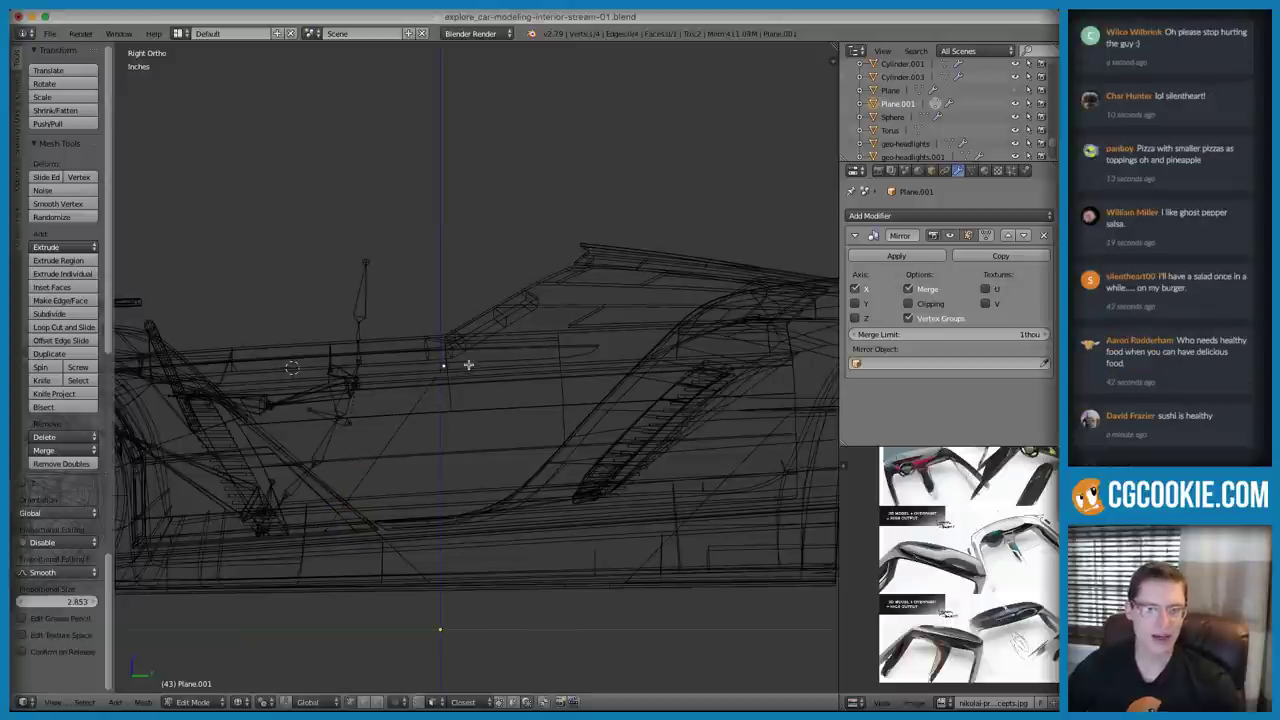
Move the reclined plane's top edge up and back, and extrude it rearward as a nearly horizontal panel
key("g")
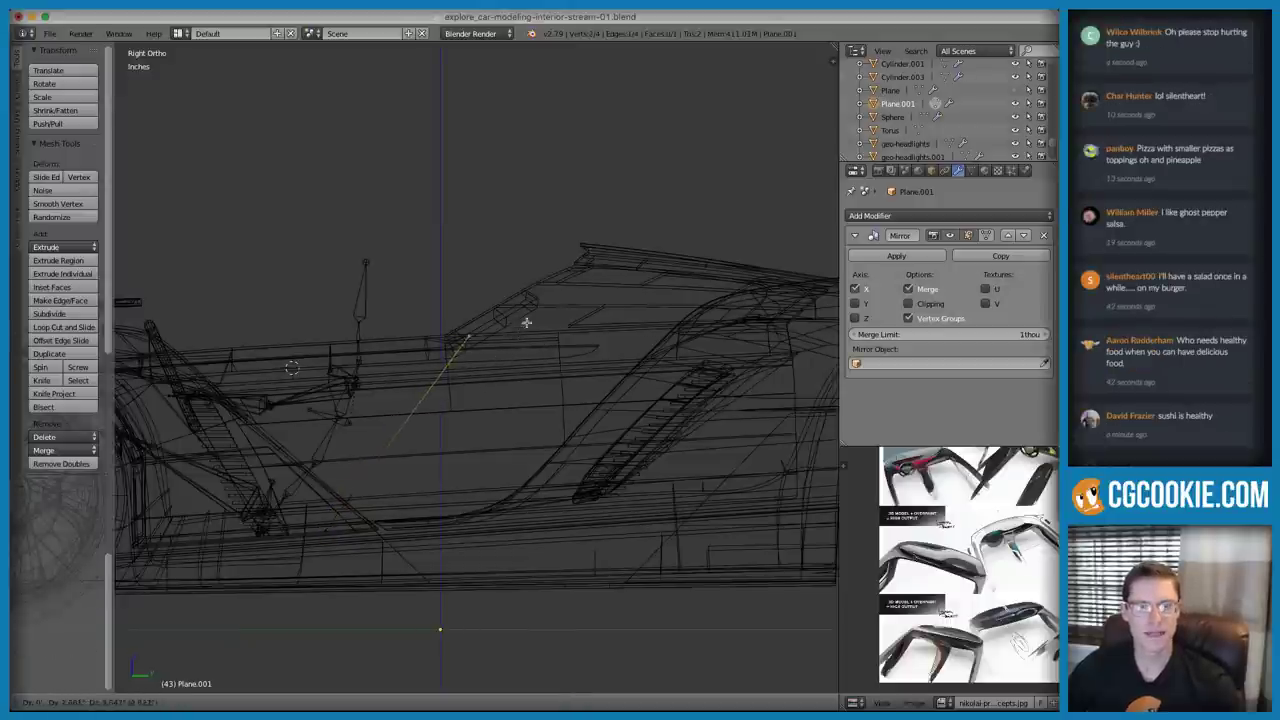
left_click(530, 316)
key("e")
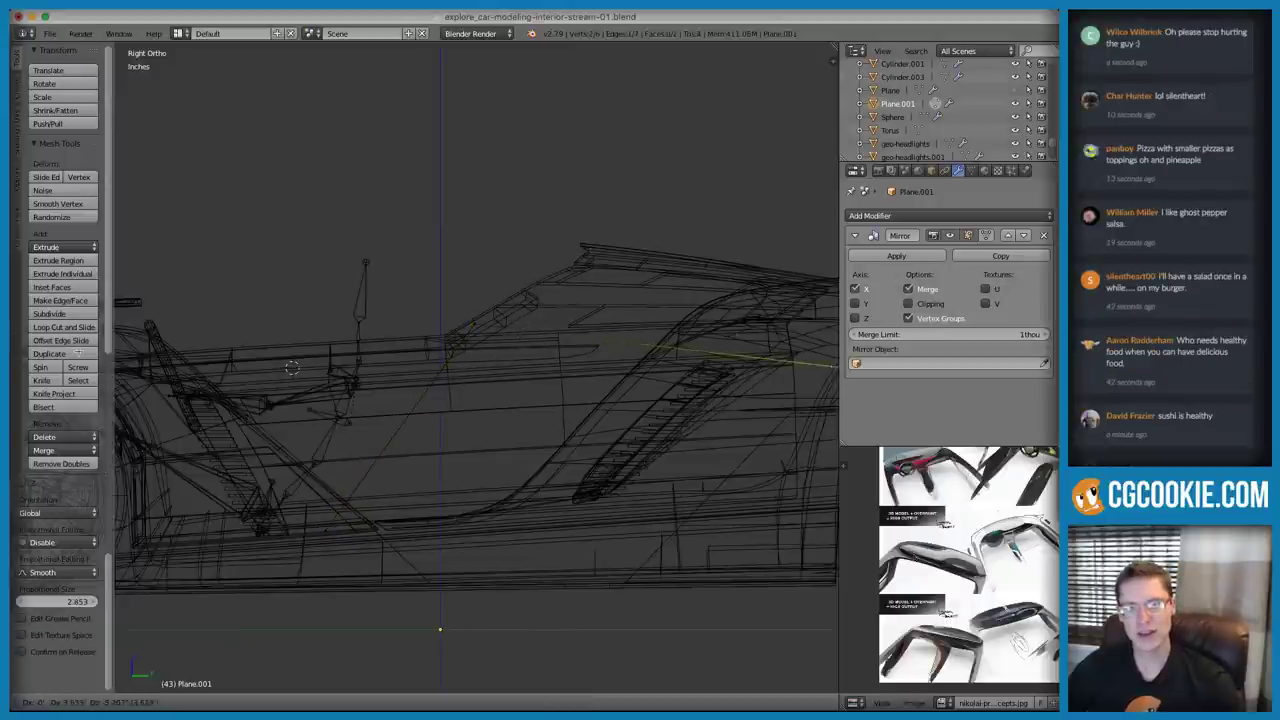
left_click(40, 342)
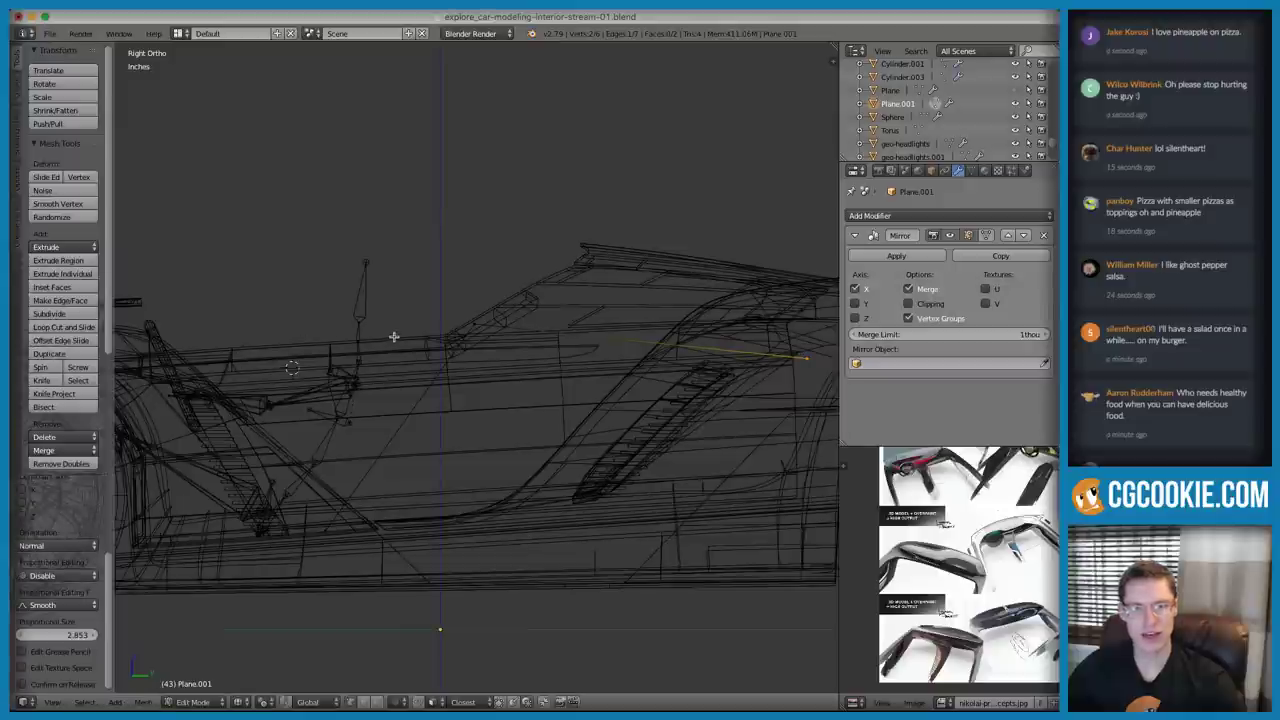
Move the crease edge between the reclined face and the rear panel farther up and back
right_click(505, 345)
key("g")
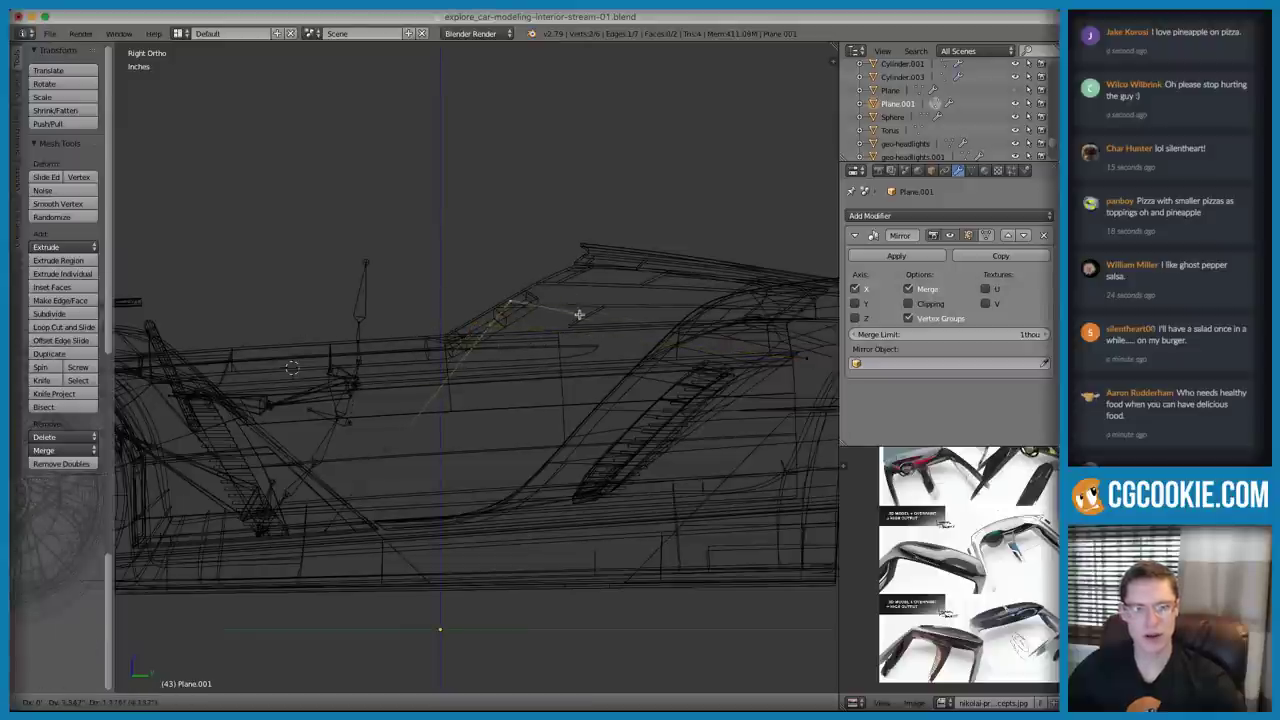
left_click(571, 320)
Select the outer side edges of the reclined face and rear panel and move them outward along X
mouse_move(586, 309)
middle_mouse_down("shift")
mouse_move(534, 323)
mouse_move(520, 377)
mouse_move(498, 306)
mouse_move(614, 354)
middle_mouse_up("shift")
key("z")
right_click(479, 308)
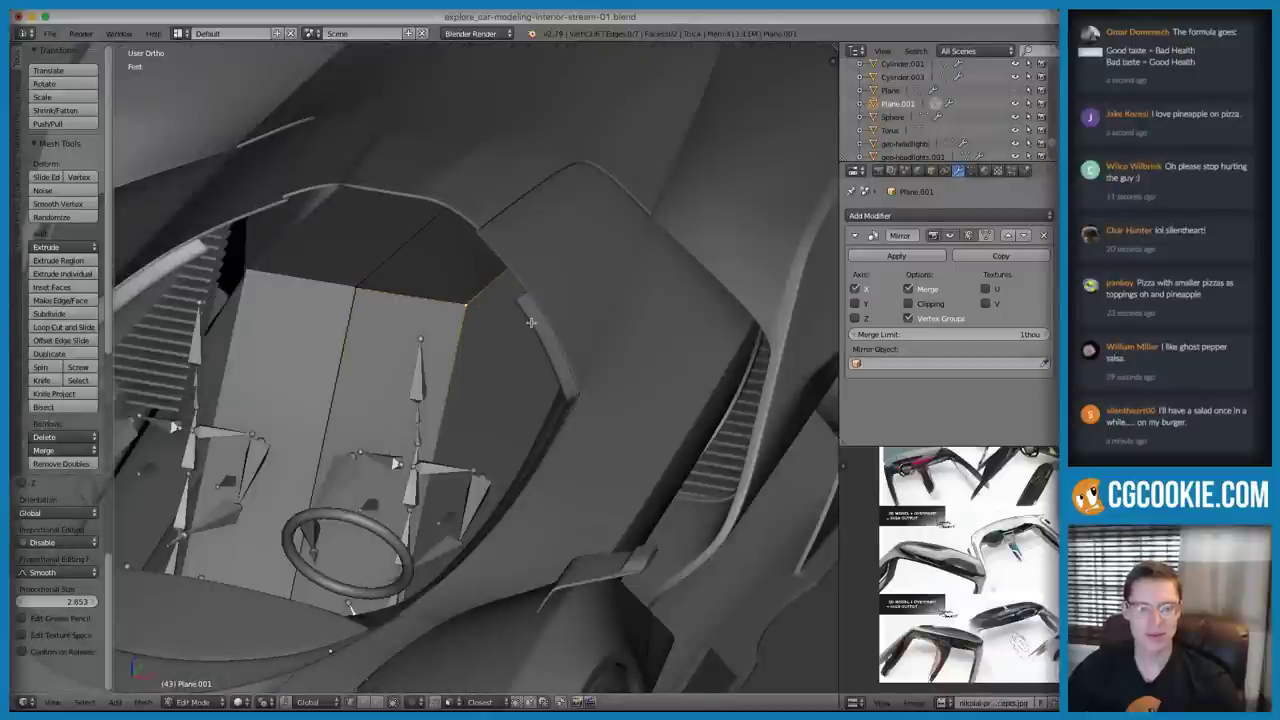
middle_click_drag(533, 319, 544, 315)
key("z")
key("z")
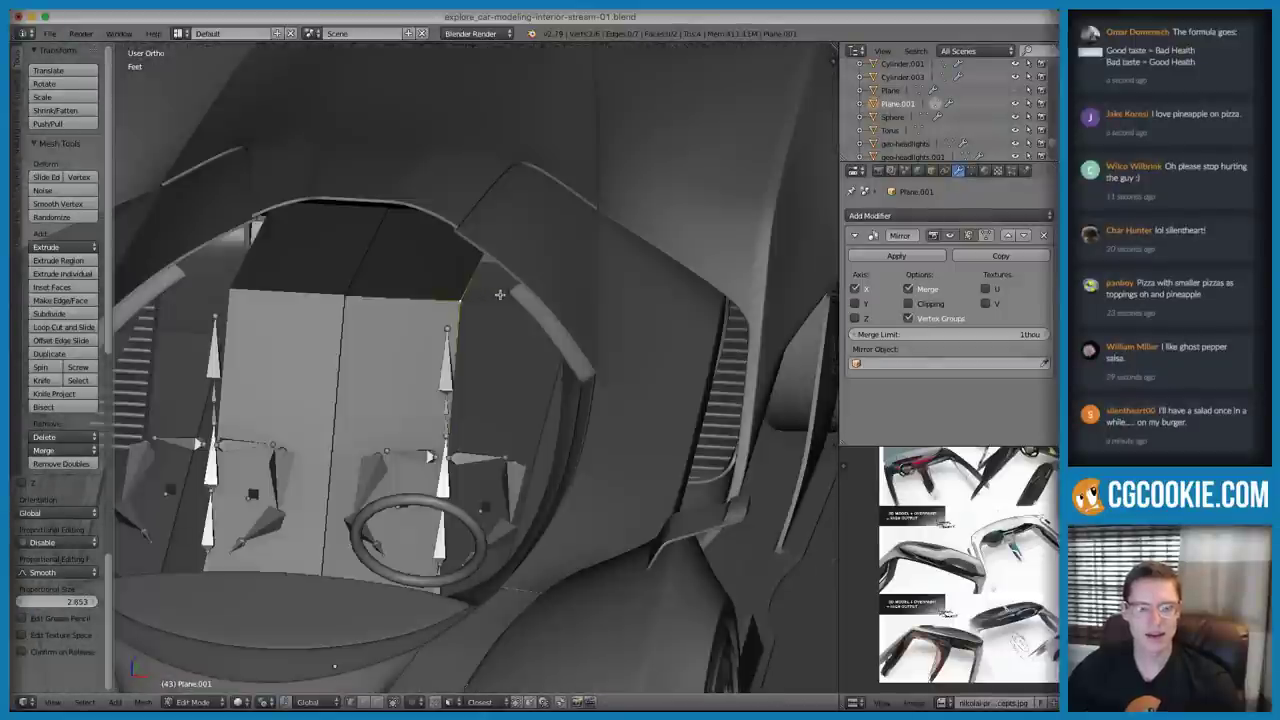
key("z")
right_click(430, 603, "ctrl")
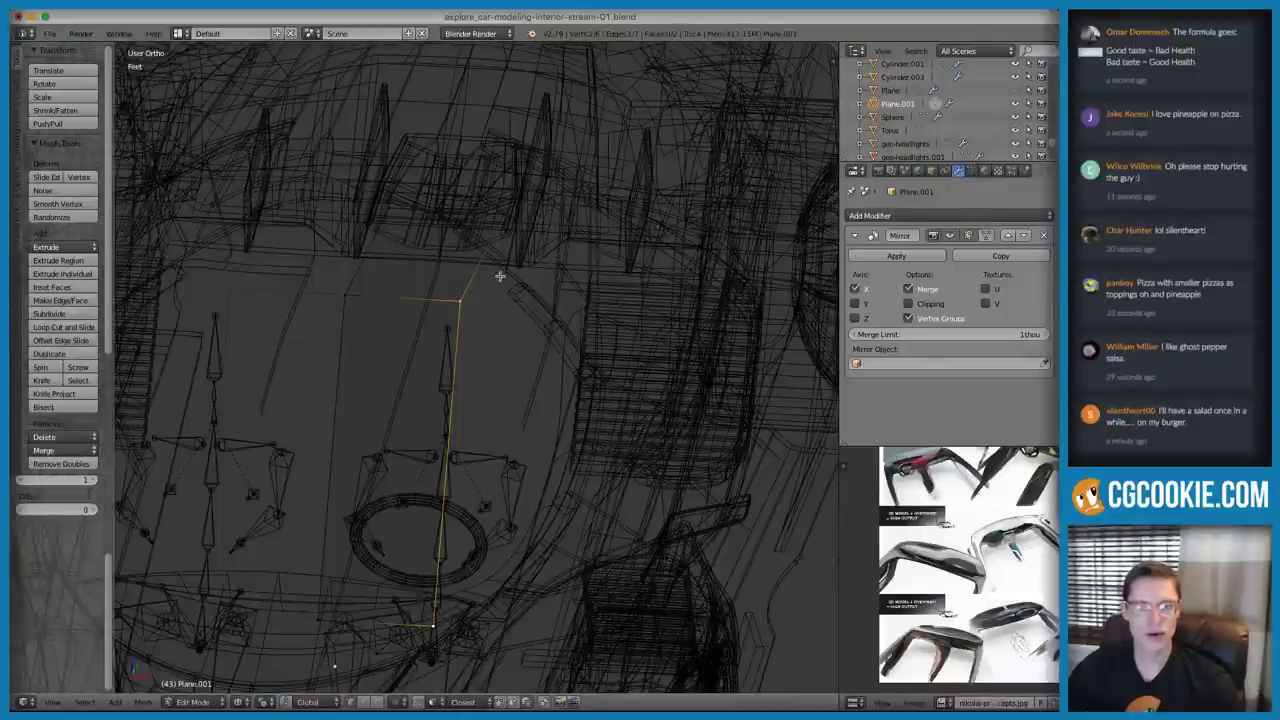
key("z")
key("g")
key("x")
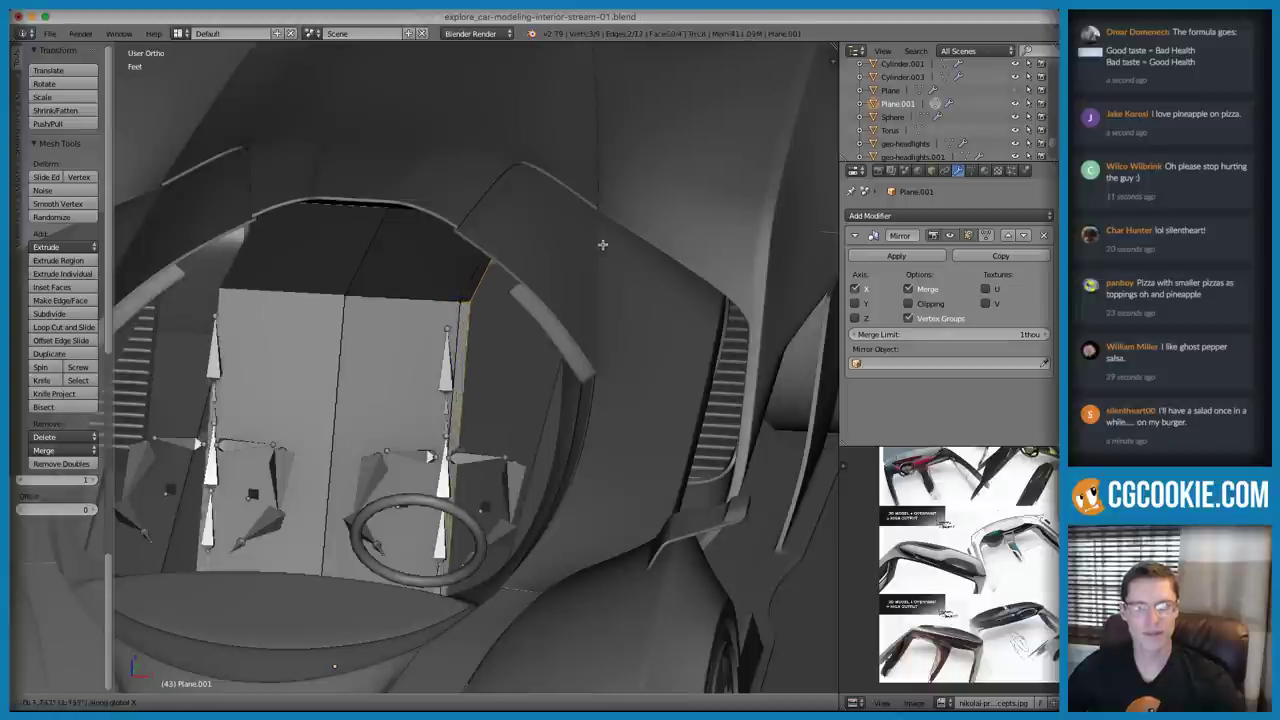
left_click(638, 258)
key("z")
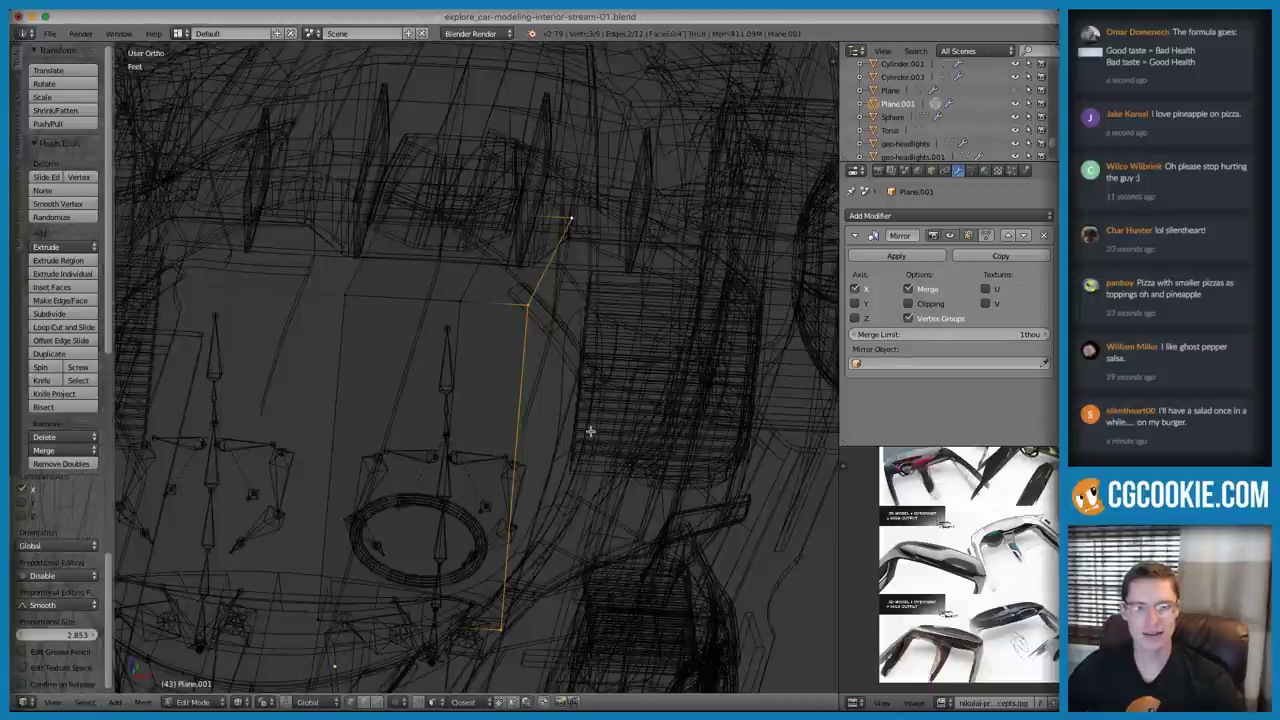
Extrude the outer side edges farther outward to widen the mirrored panel behind the seats
key("z")
key("e")
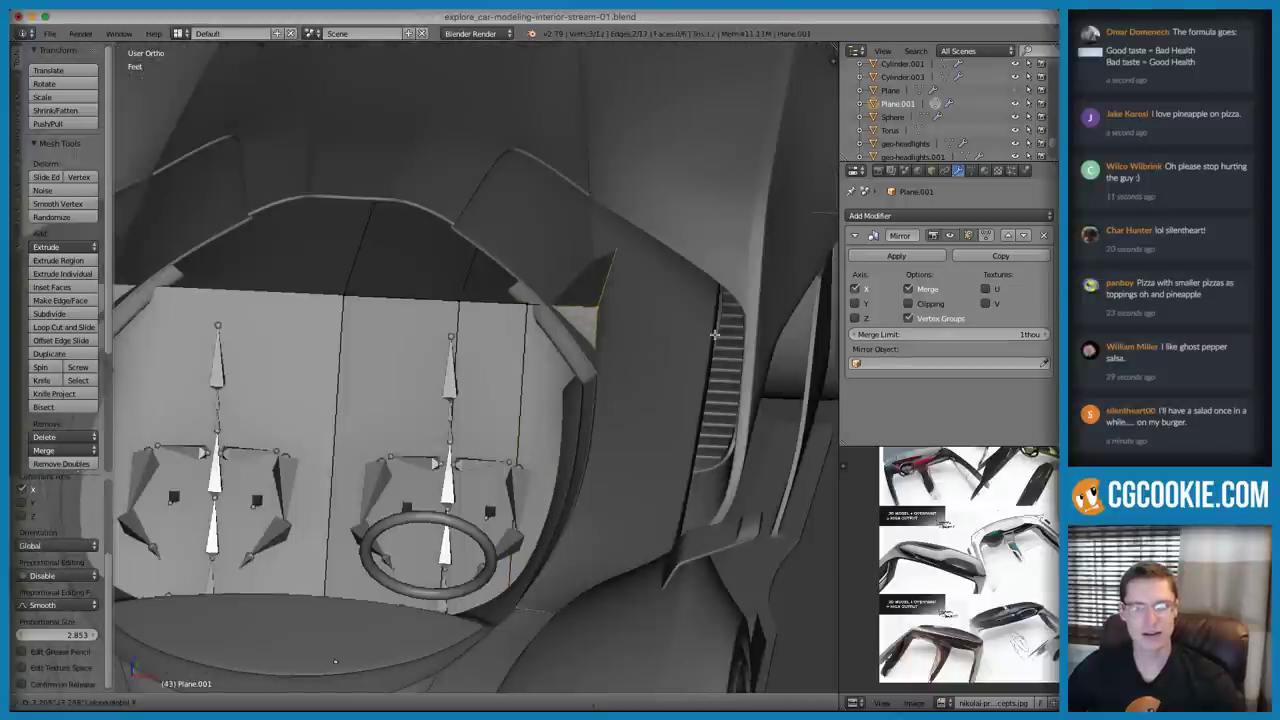
left_click(715, 334)
Select the whole rear edge of the panel and scale it narrower
key("z")
right_click(537, 304, "alt")
mouse_move(537, 304)
middle_mouse_down()
mouse_move(552, 282)
mouse_move(511, 206)
mouse_move(517, 320)
mouse_move(586, 308)
mouse_move(584, 295)
mouse_move(544, 290)
mouse_move(549, 323)
mouse_move(634, 262)
middle_mouse_up()
key("z")
key("z")
right_click(330, 192, "ctrl")
key("z")
key("z")
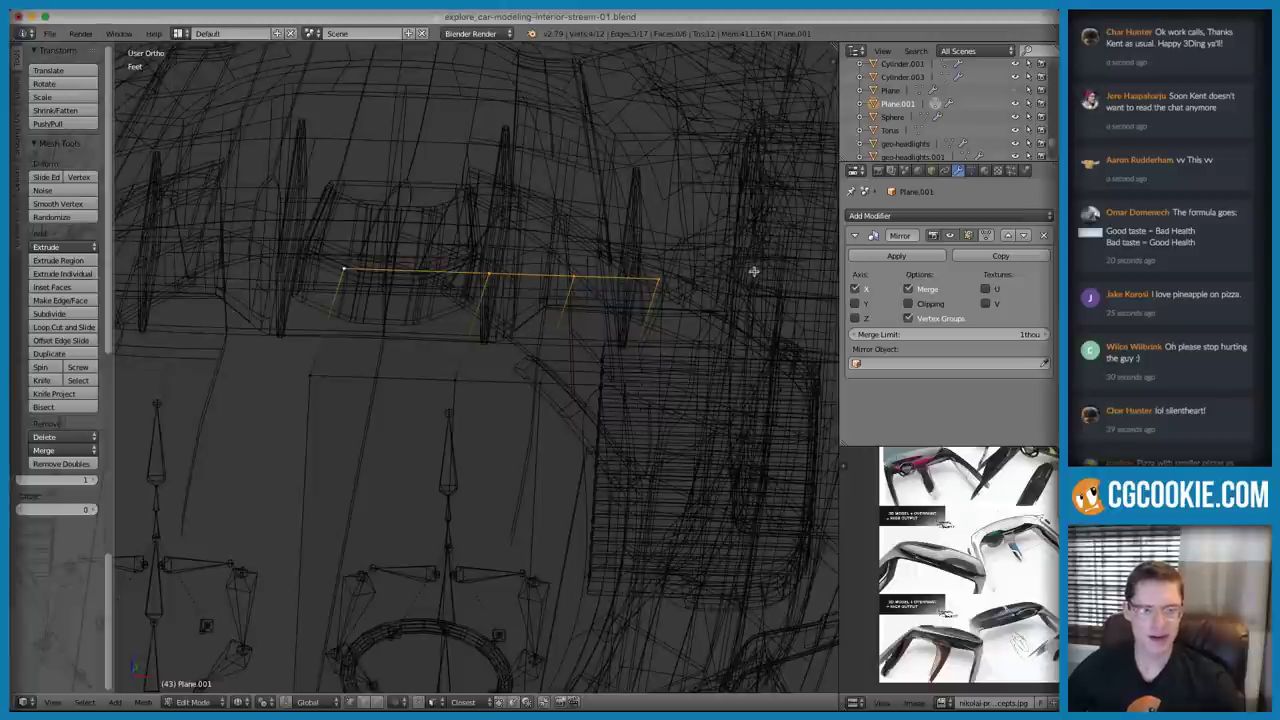
key("s")
left_click(608, 289)
key("z")
mouse_move(609, 322)
middle_mouse_down()
mouse_move(619, 302)
mouse_move(666, 303)
mouse_move(655, 272)
mouse_move(626, 354)
middle_mouse_up()
key("z")
key("z")
middle_click_drag(582, 252, 599, 340, "ctrl")
key("z")
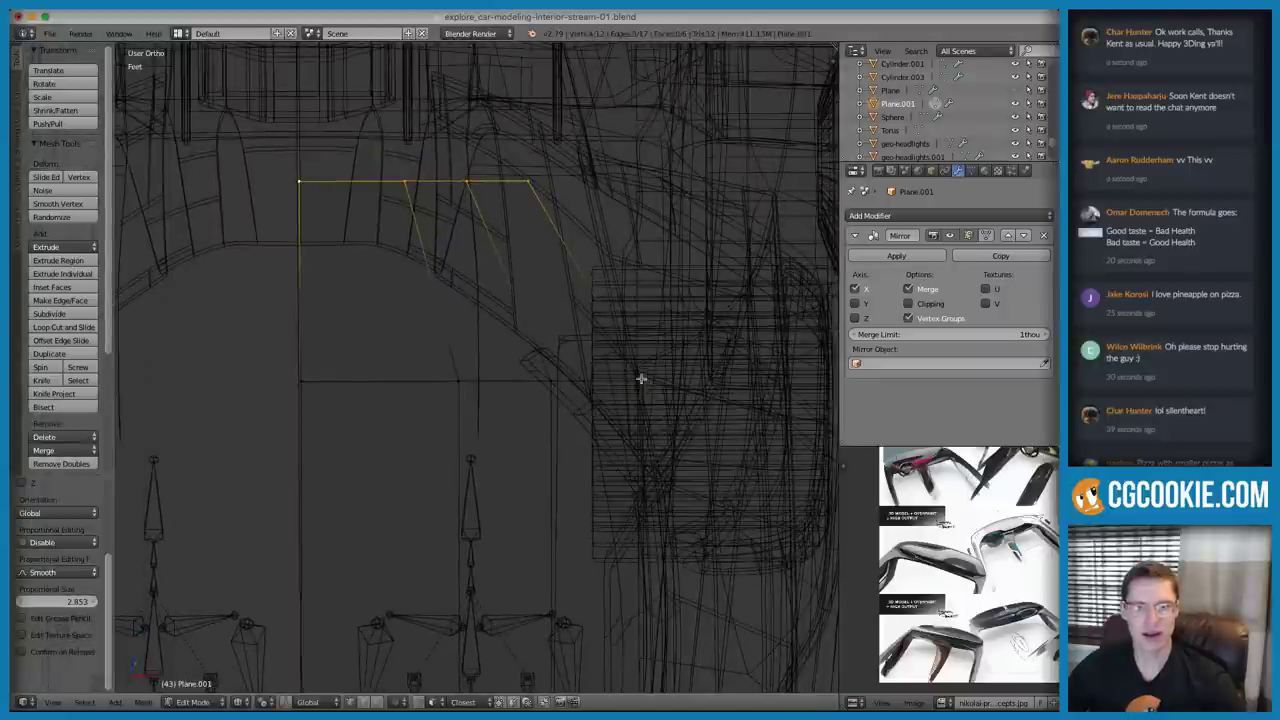
key("z")
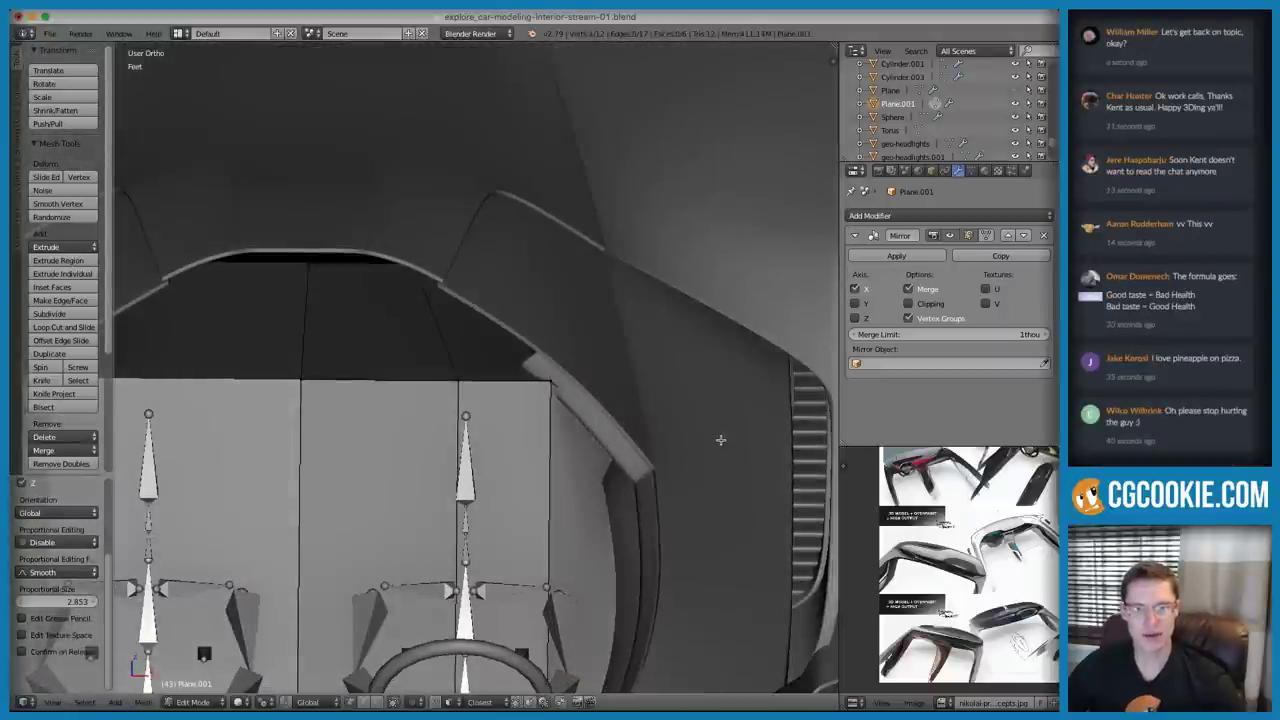
Reposition the outer vertices along the crease, lowering the corner so the panel follows the rounded cockpit opening
key("g")
left_click(665, 445)
right_click(604, 372)
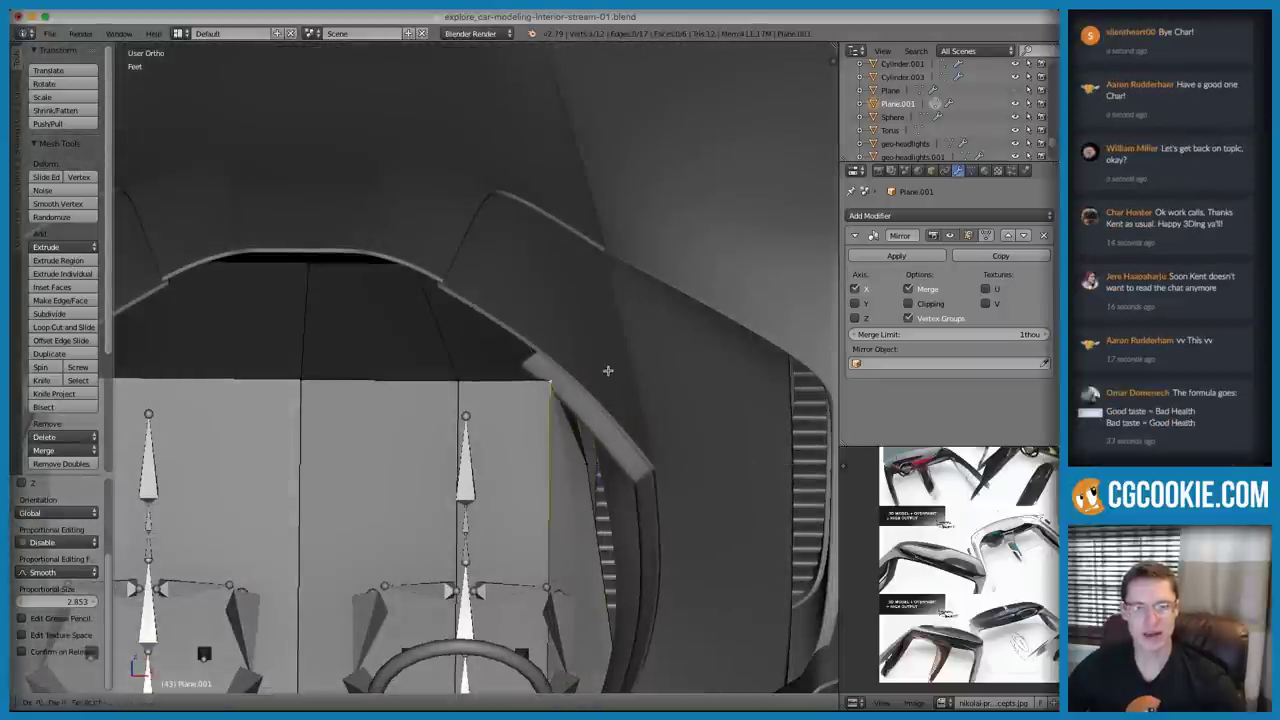
key("g")
key("x")
left_click(485, 379)
right_click(495, 404)
key("g")
left_click(540, 394)
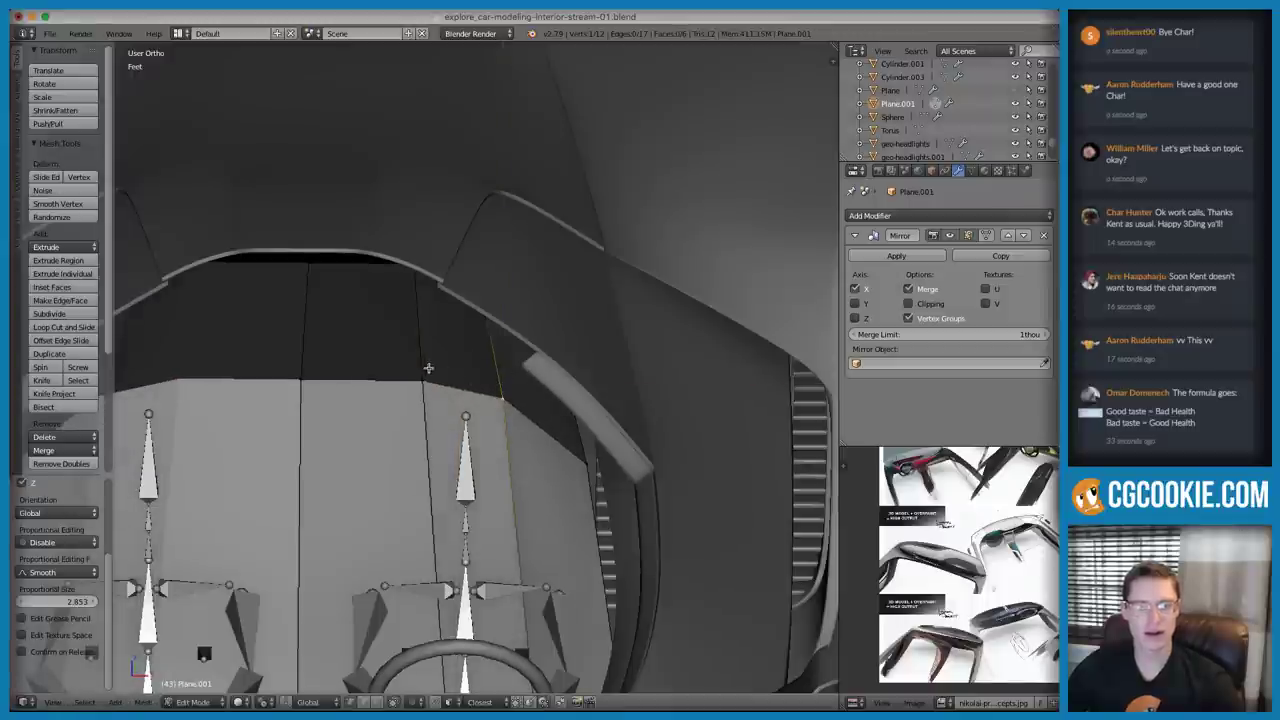
Select the lengthwise edge loop nearest the centerline, from the rear edge down to the reclined face's lower edge
right_click(433, 367)
key("z")
right_click(409, 243, "ctrl")
middle_click_drag(514, 450, 512, 375, "shift")
middle_click_drag(516, 290, 520, 350, "ctrl")
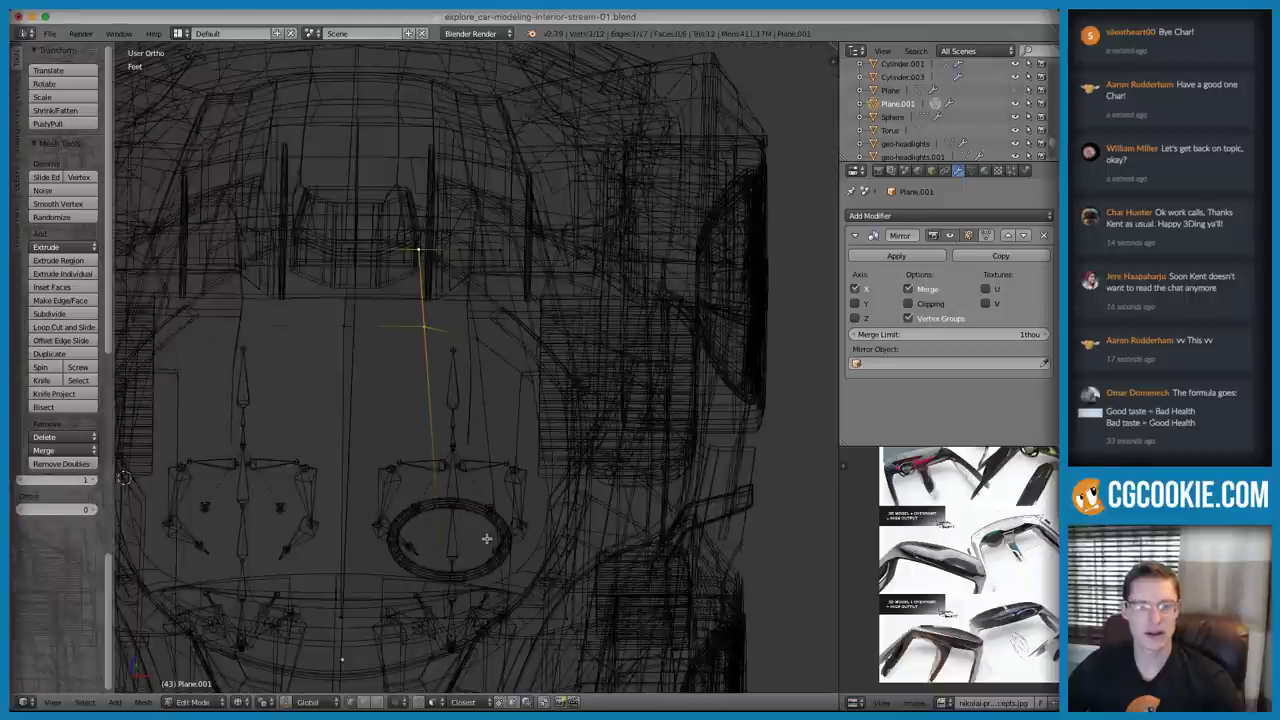
right_click(452, 606, "shift")
key("g")
key("x")
left_click(538, 551)
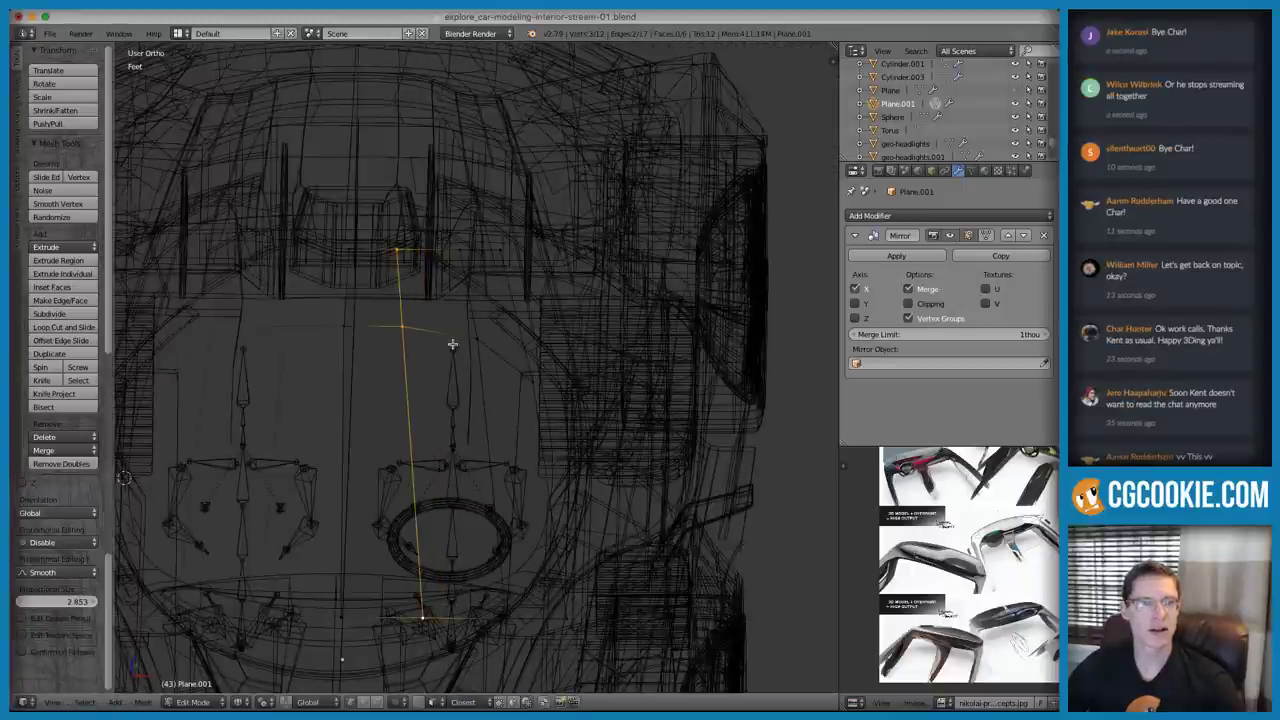
key("ctrl+z")
Edge-slide the selected lengthwise loop toward the car's centerline
key("g")
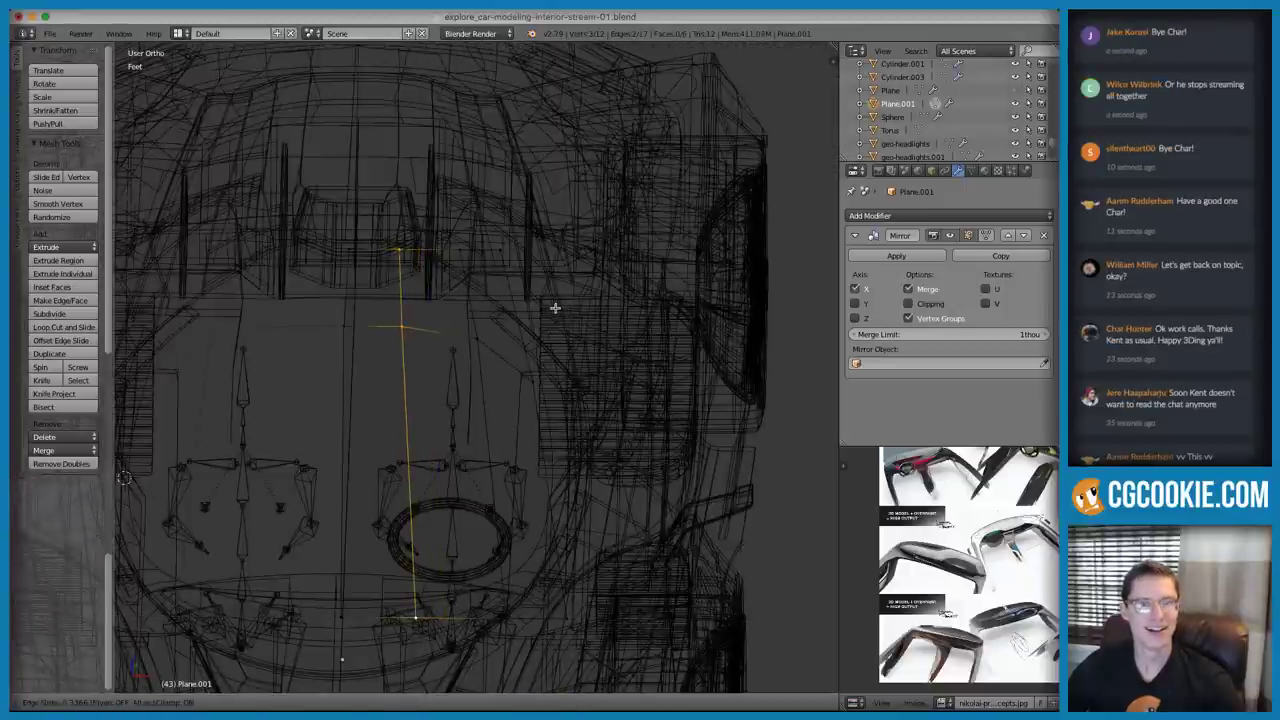
left_click(551, 304)
scroll(517, 313, "up", 1)
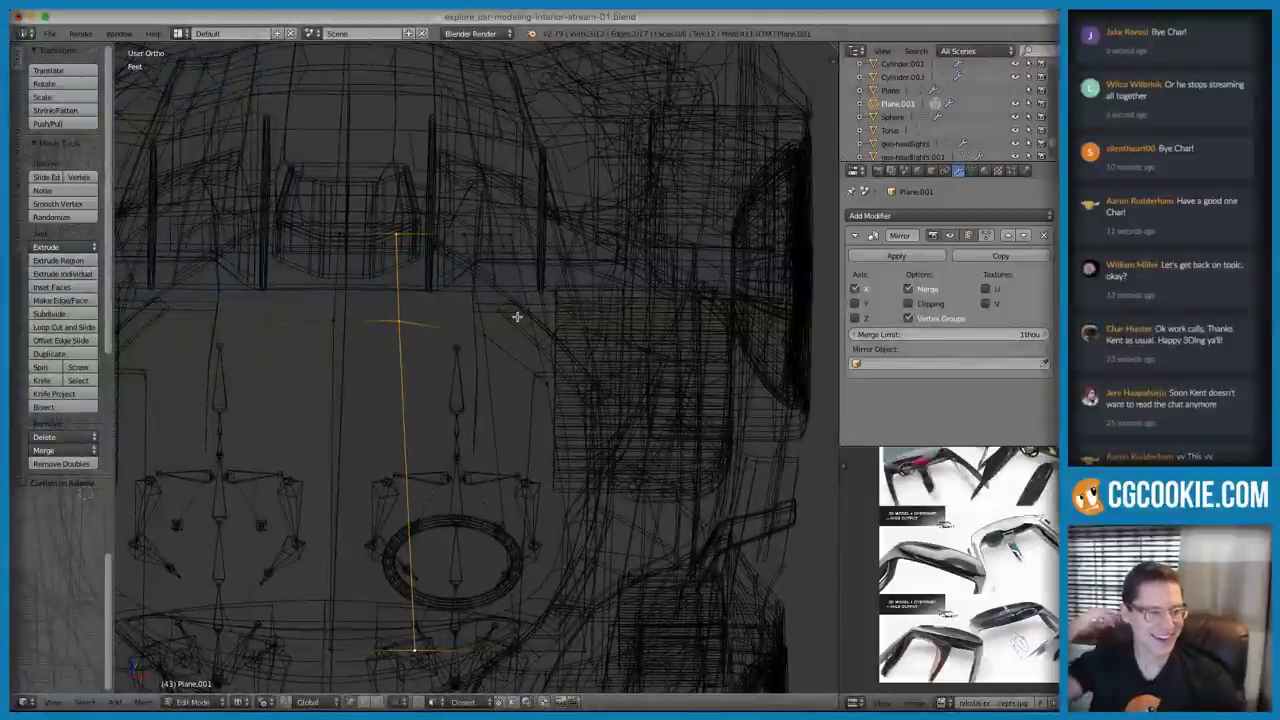
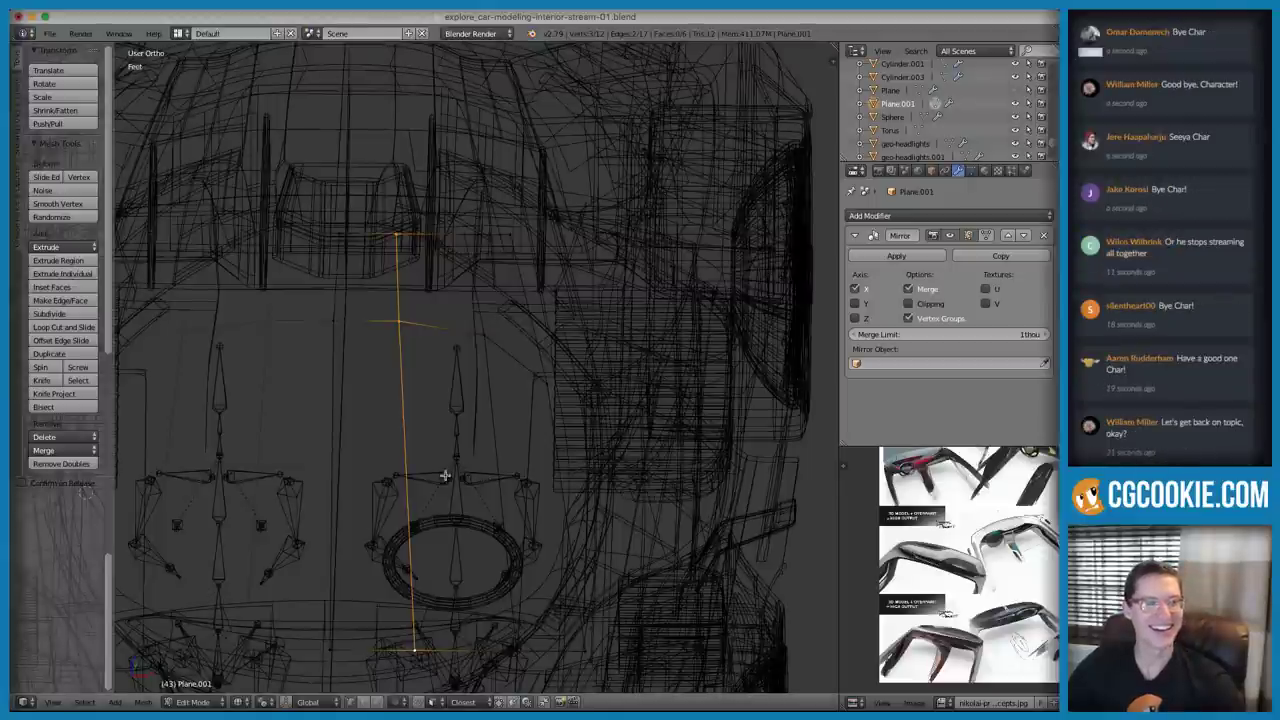
Select the panel's crosswise edge loop, adjust its height along Z, and return to Object Mode
mouse_move(482, 512)
middle_mouse_down()
mouse_move(497, 451)
mouse_move(463, 383)
mouse_move(438, 398)
middle_mouse_up()
key("z")
right_click(443, 235, "alt")
middle_click_drag(534, 260, 506, 303)
scroll(613, 265, "up", 3)
key("g")
key("z")
left_click(576, 286)
key("Tab")
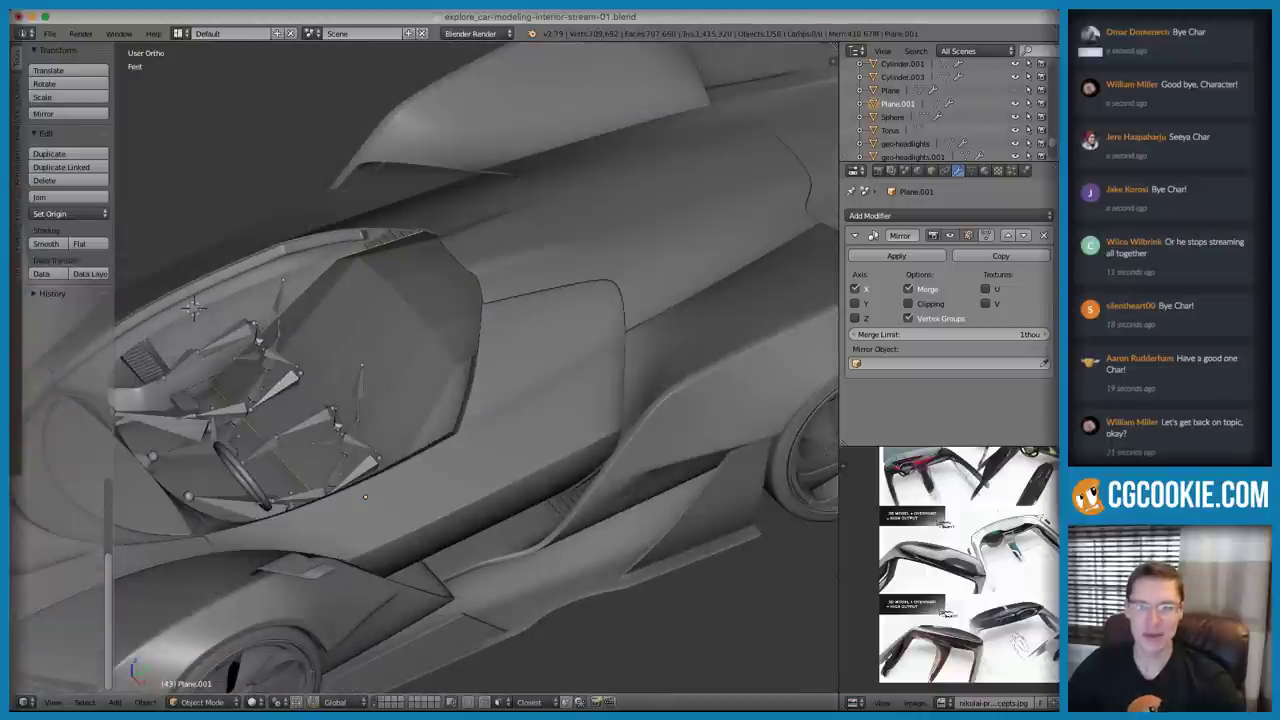
Switch to ArtStation to examine the Interior015 sketch of the seats and rear deck, and return to Blender
key("super+Tab")
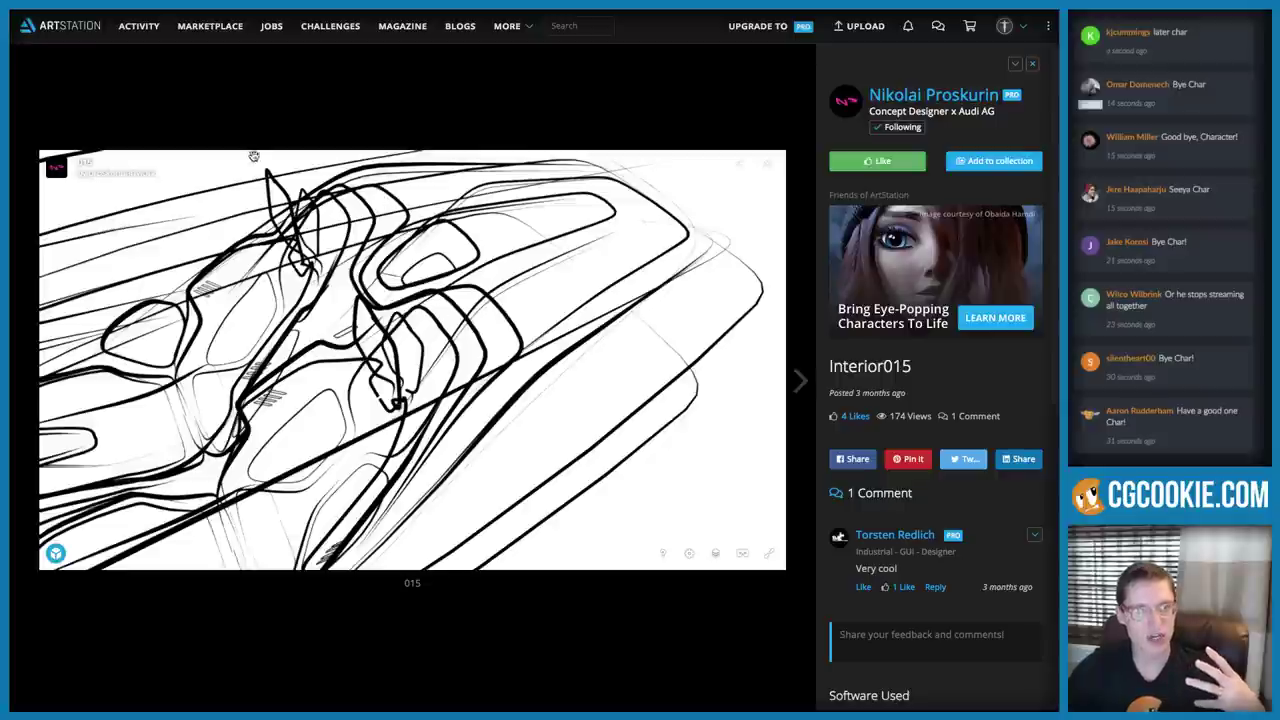
left_click(60, 12)
key("alt+Tab")
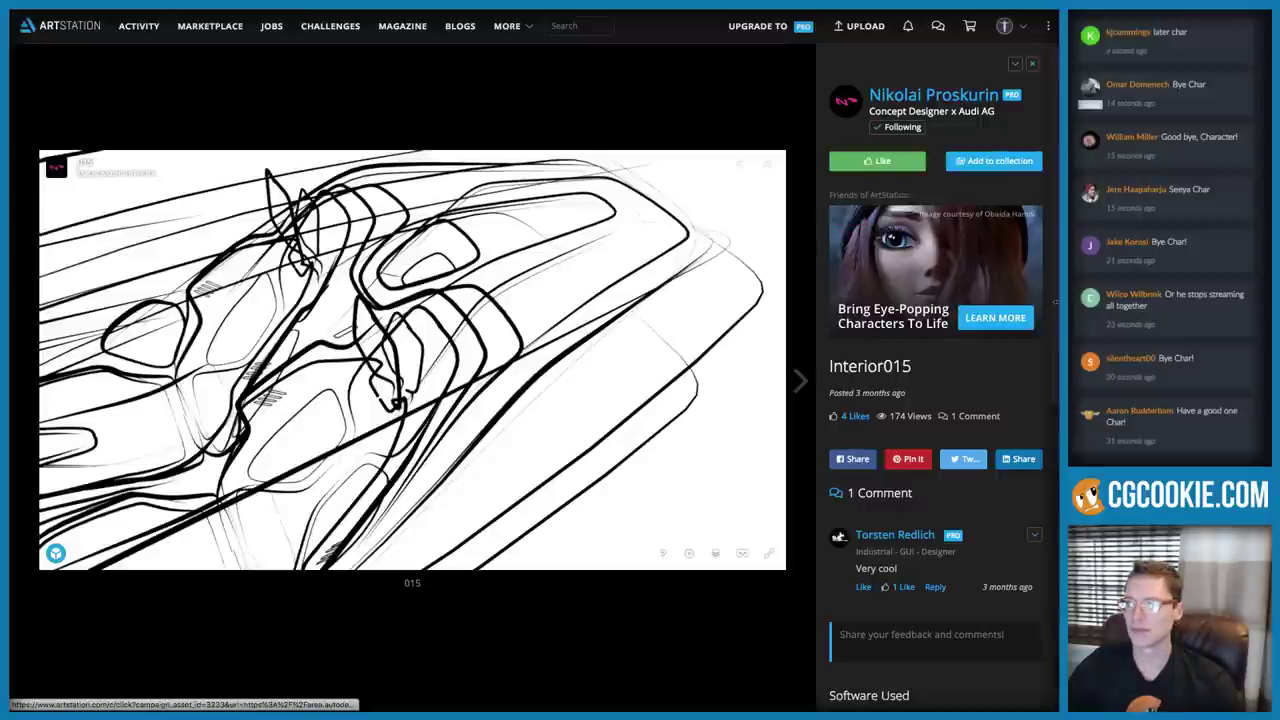
key("alt+Tab")
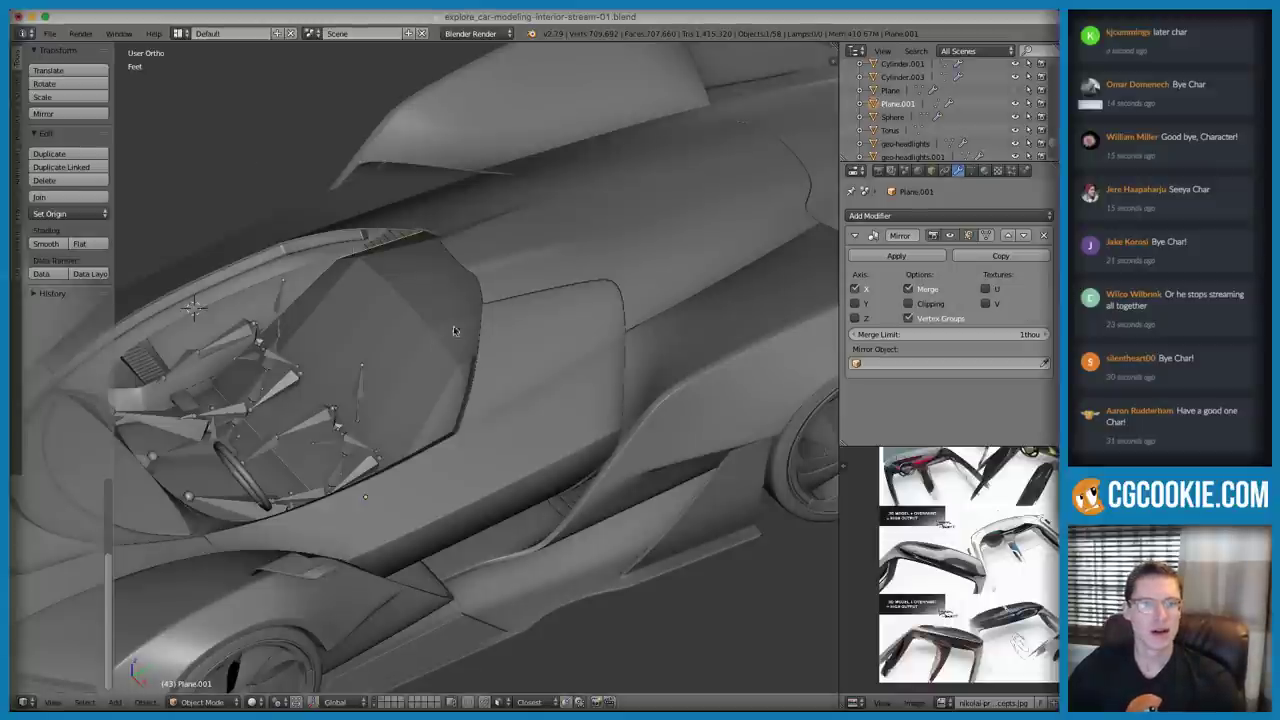
In Edit Mode, select the single outer corner vertex on the crease and fill a new side face from it
middle_click_drag(452, 322, 437, 362)
scroll(423, 363, "up", 2)
key("Tab")
key("z")
mouse_move(502, 333)
middle_mouse_down()
mouse_move(589, 320)
mouse_move(607, 328)
mouse_move(606, 366)
mouse_move(654, 374)
mouse_move(591, 145)
middle_mouse_up()
key("z")
key("z")
key("z")
key("z")
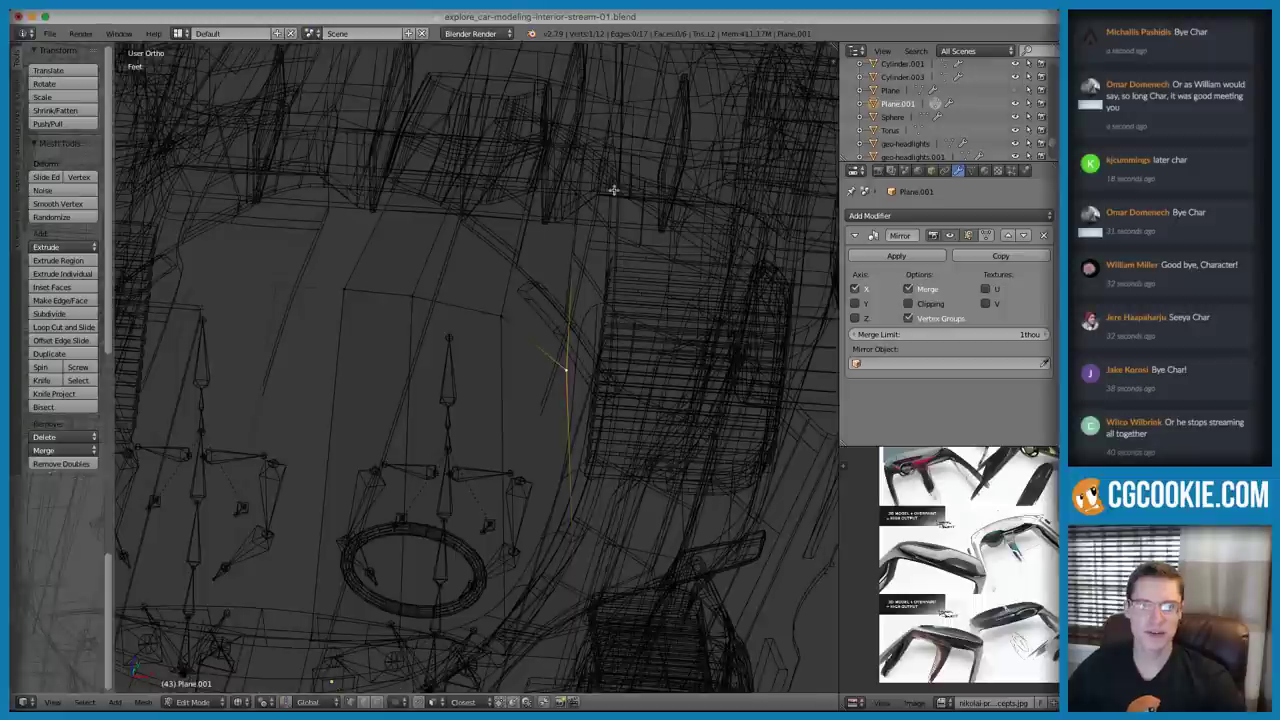
key("ctrl+Tab")
left_click(636, 210)
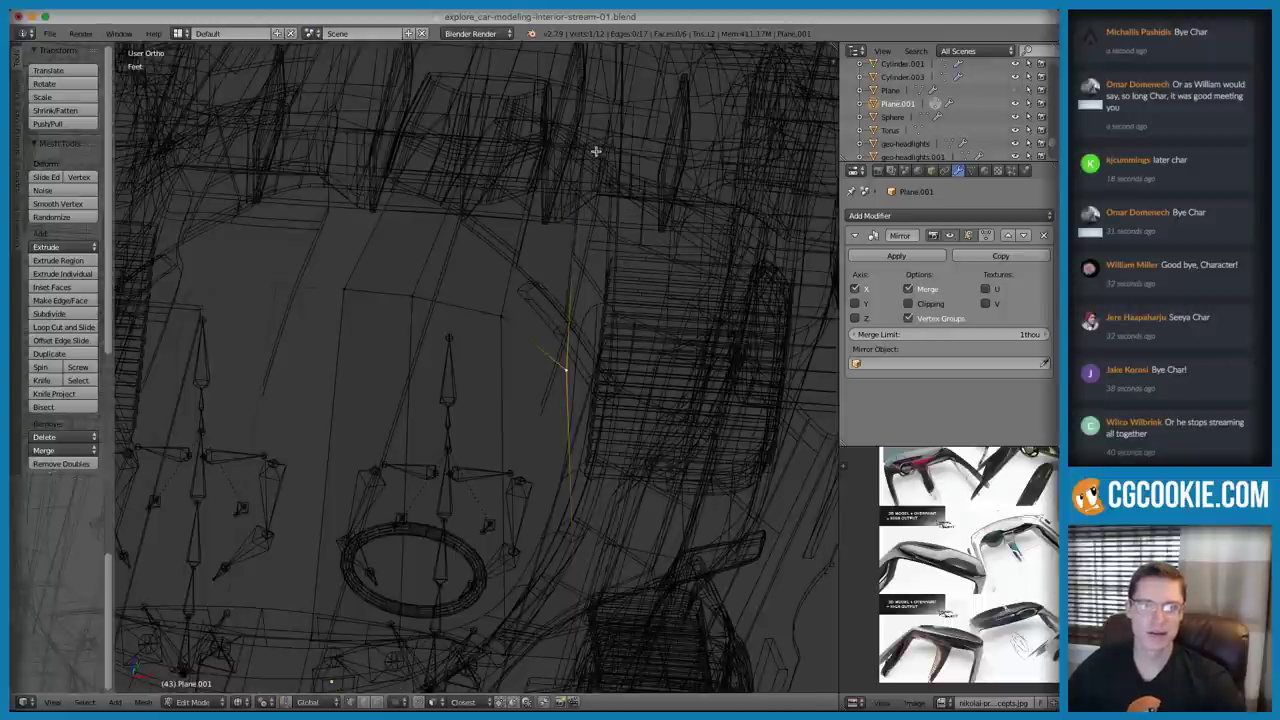
middle_click_drag(595, 479, 583, 421, "shift")
right_click(567, 587, "ctrl")
middle_click_drag(686, 434, 600, 409)
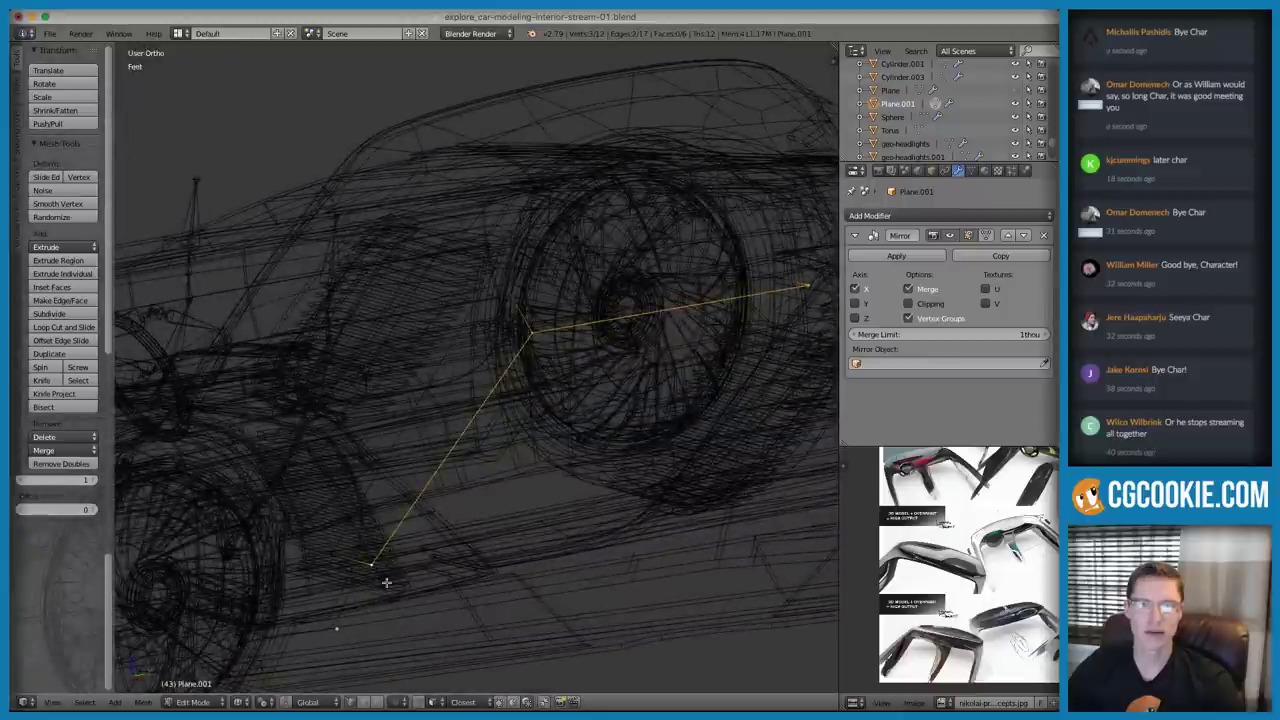
middle_click_drag(509, 509, 648, 318)
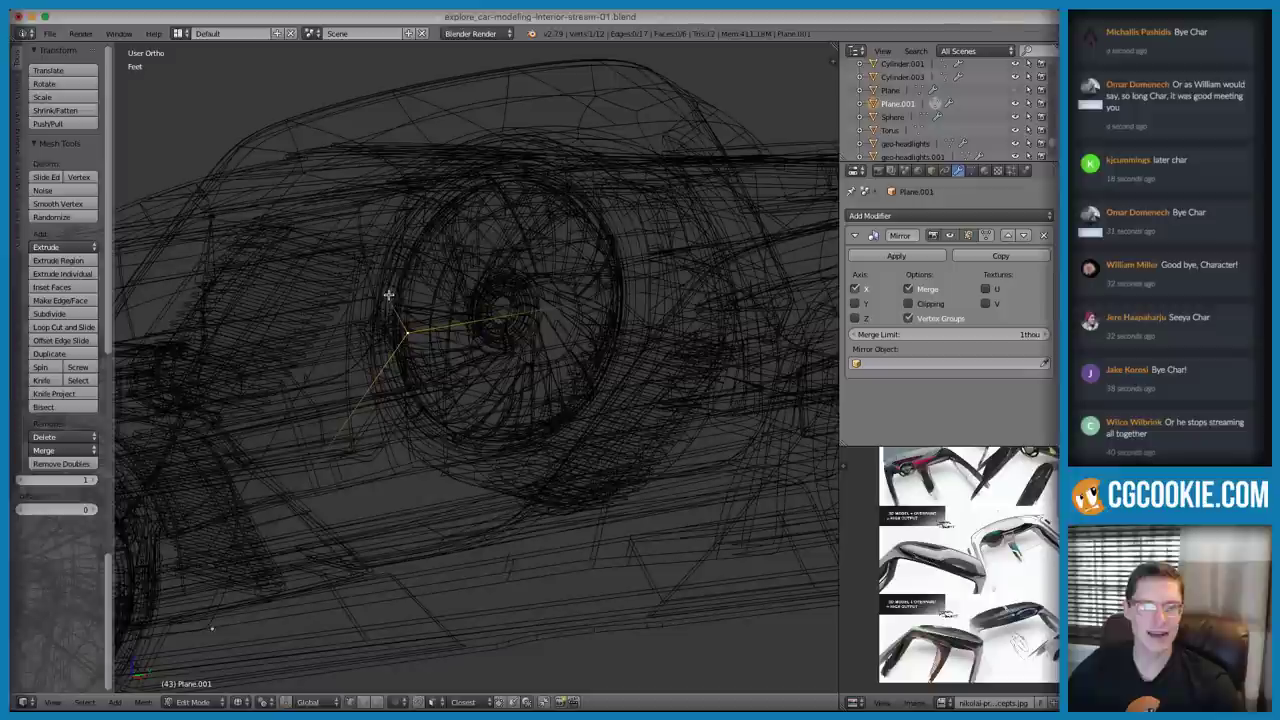
key("f")
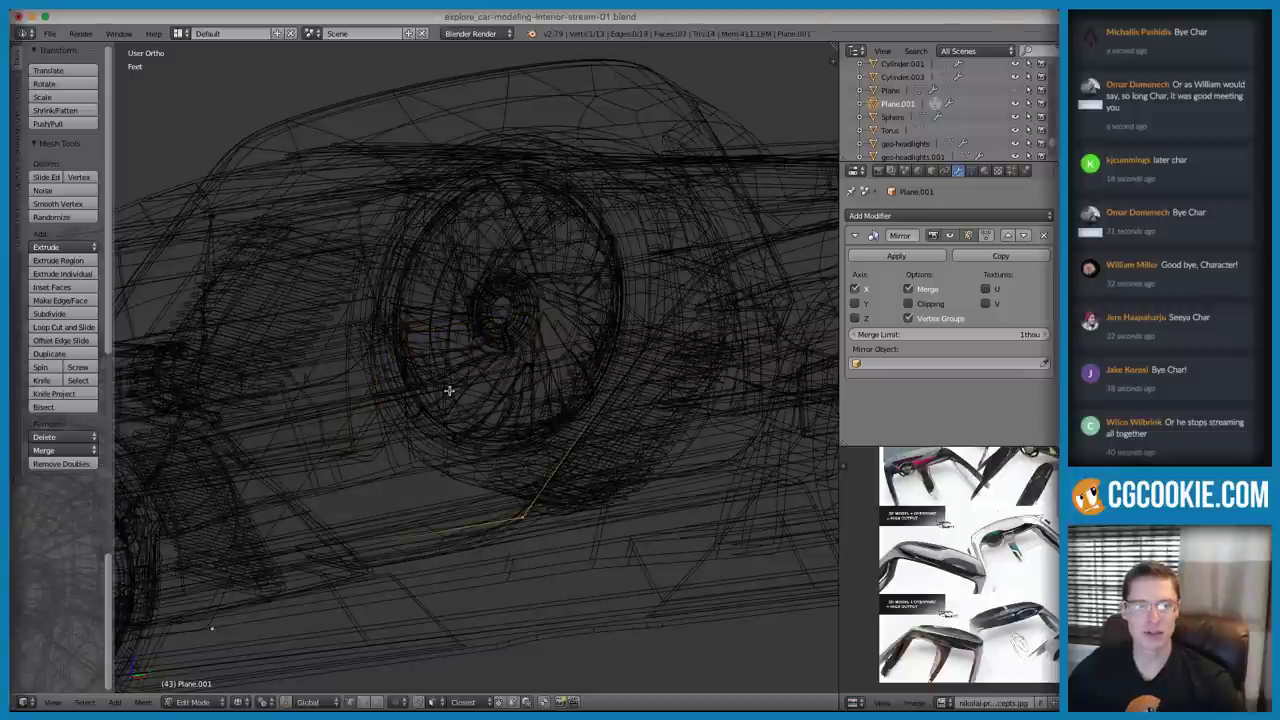
Move the new side face's free corner vertex along the X axis
mouse_move(532, 519)
middle_mouse_down()
mouse_move(631, 457)
mouse_move(712, 453)
middle_mouse_up()
key("z")
mouse_move(626, 423)
middle_mouse_down()
mouse_move(615, 459)
mouse_move(500, 337)
middle_mouse_up()
key("g")
key("x")
left_click(653, 447)
Try bevelling the connected edges around the panel's outer corner
key("ctrl+Tab")
left_click(478, 357)
key("z")
scroll(478, 300, "up", 3)
right_click(401, 344)
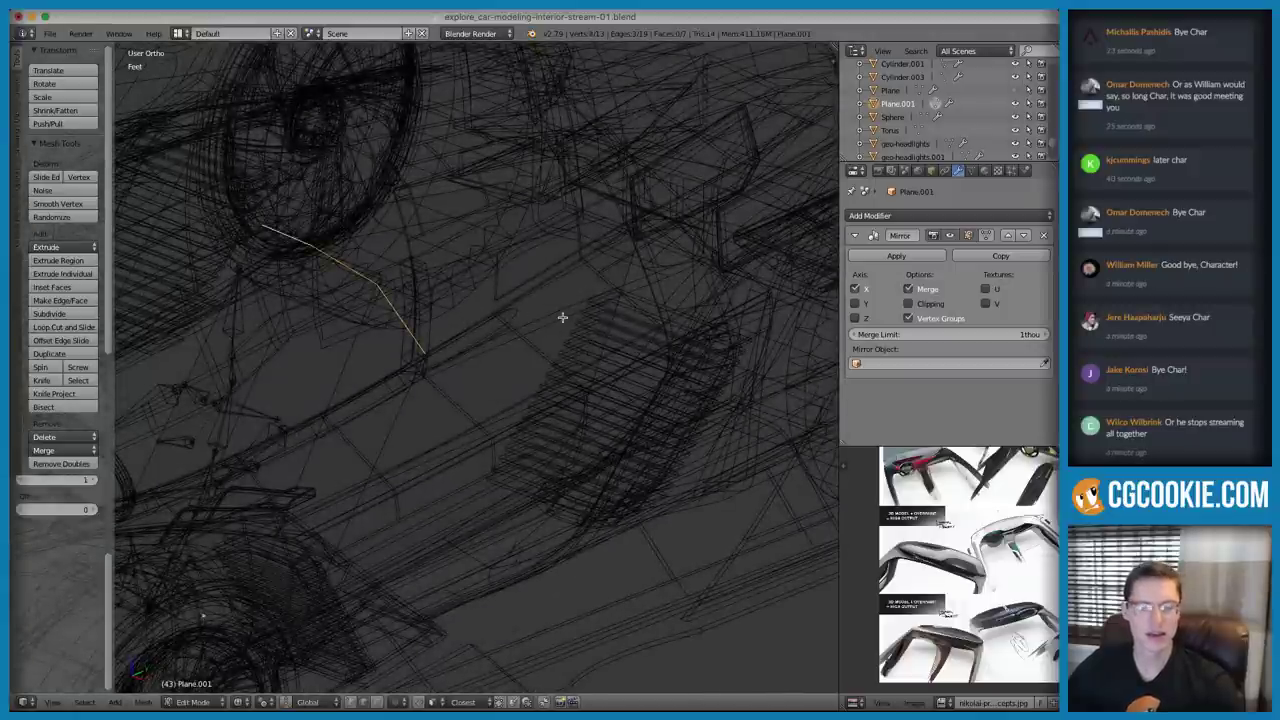
key("ctrl+b")
left_click(645, 294)
key("z")
mouse_move(645, 294)
middle_mouse_down()
mouse_move(480, 255)
mouse_move(480, 274)
mouse_move(449, 286)
mouse_move(503, 306)
mouse_move(482, 303)
mouse_move(486, 288)
middle_mouse_up()
key("z")
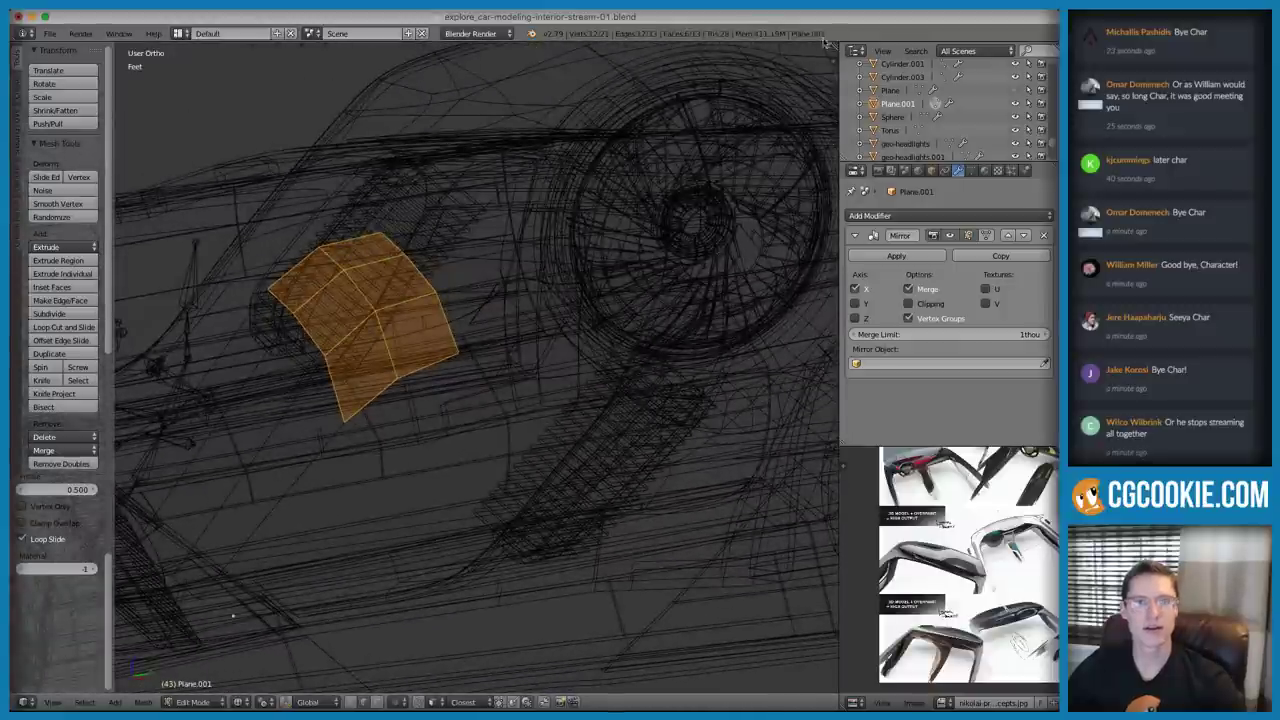
Check the Interior015 sketch on ArtStation again and return to Blender to view the panel from the side
key("super+Tab")
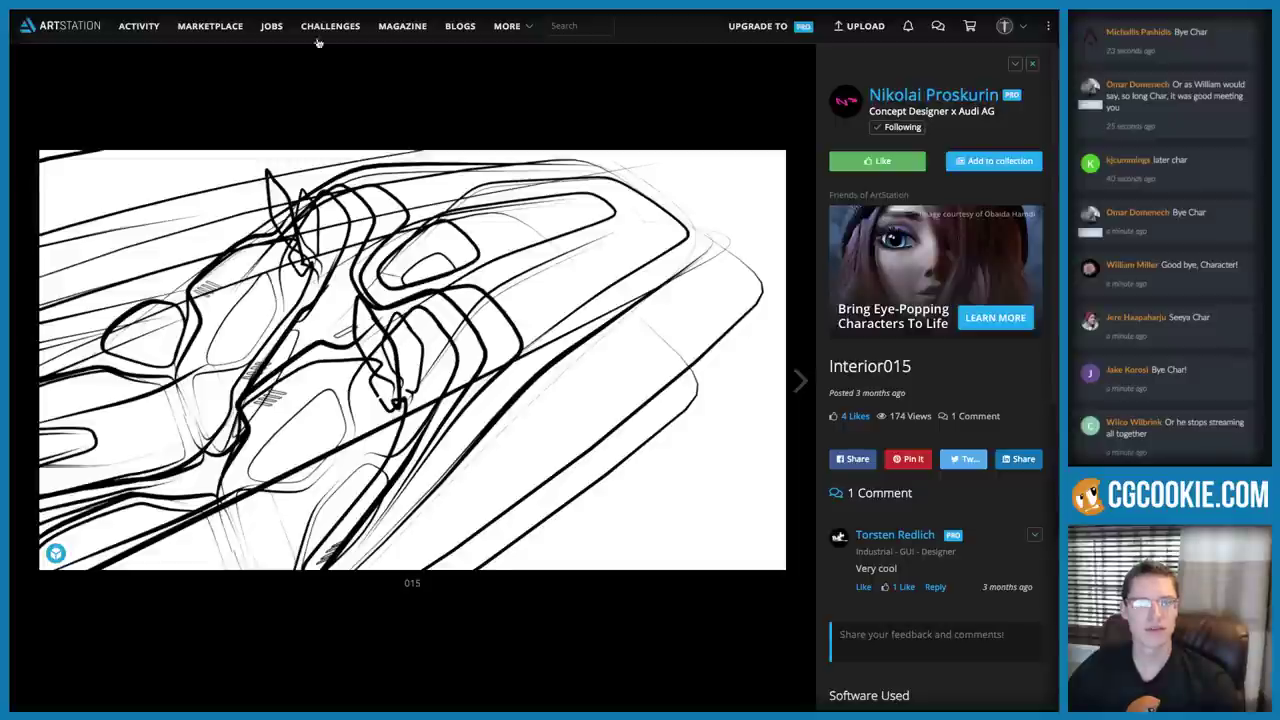
key("super+Tab")
middle_click_drag(520, 303, 382, 308)
Undo the bevel on the panel's outer corner edges
key("ctrl+z")
key("ctrl+b")
right_click(499, 300)
key("ctrl+z")
scroll(457, 331, "down", 2)
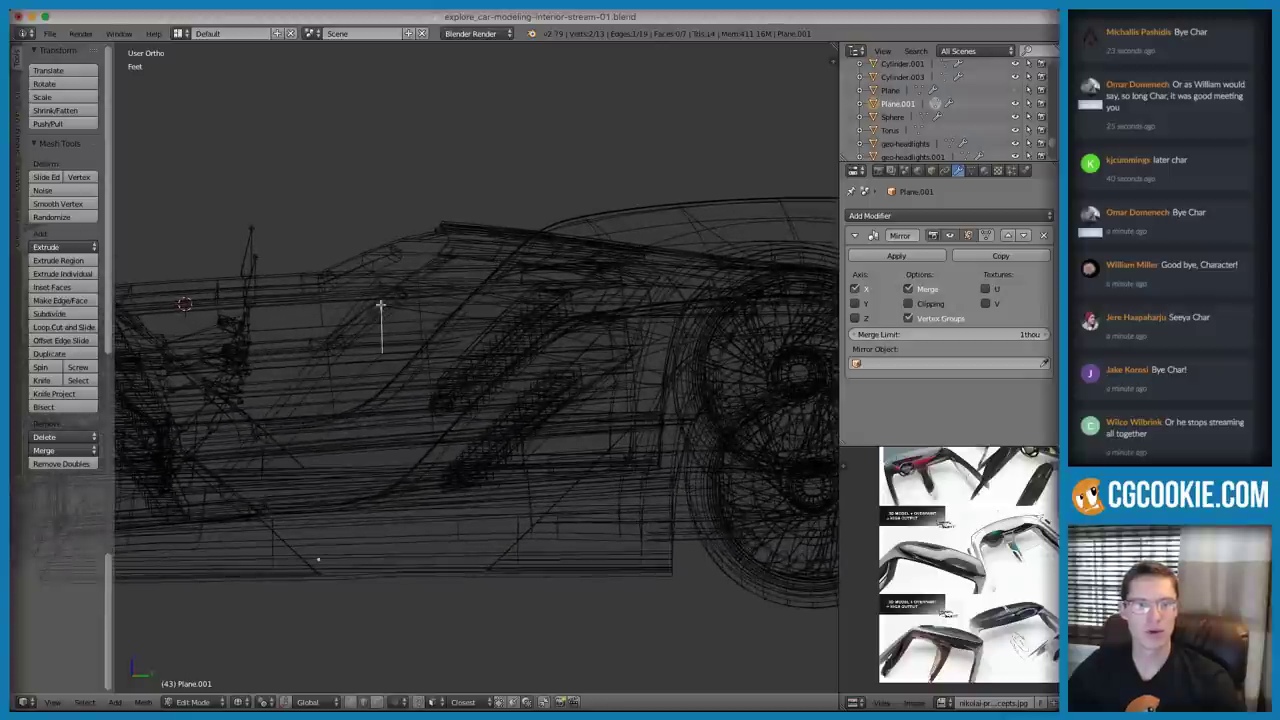
Move the panel's outer corner edge along the X axis and bevel the connected corner edges with 2 segments
key("g")
key("x")
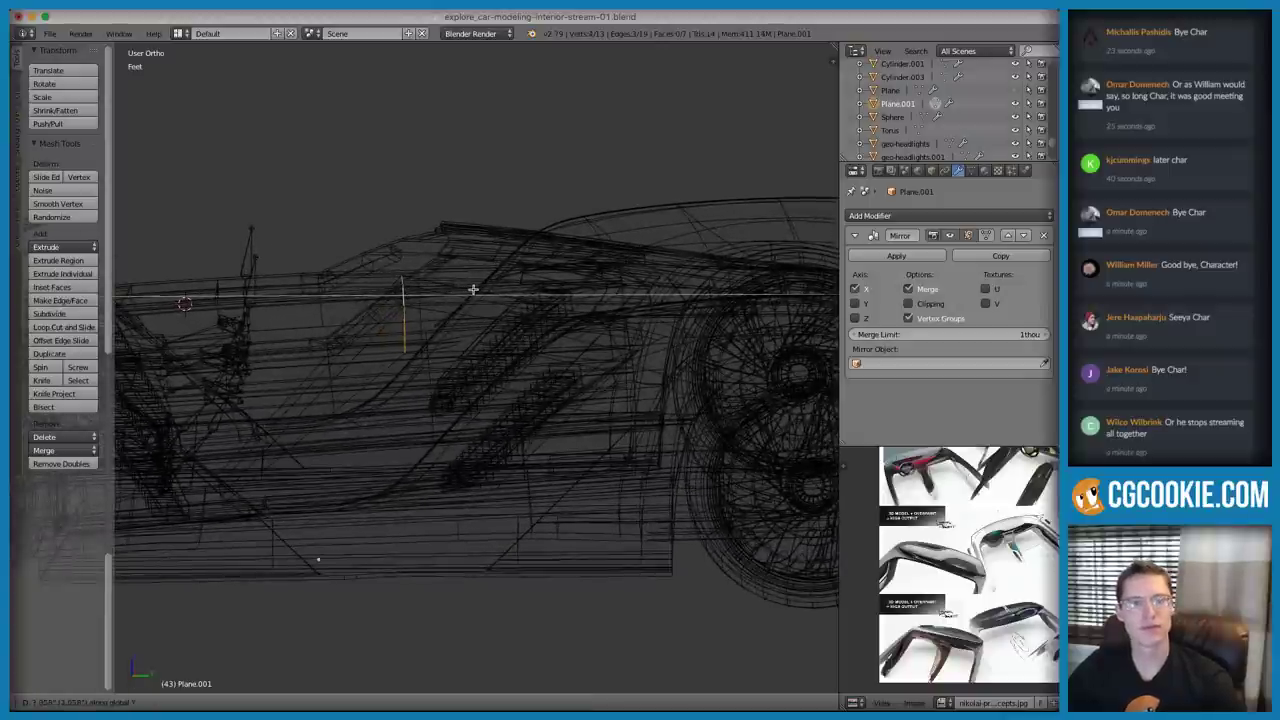
left_click(473, 289)
key("ctrl+b")
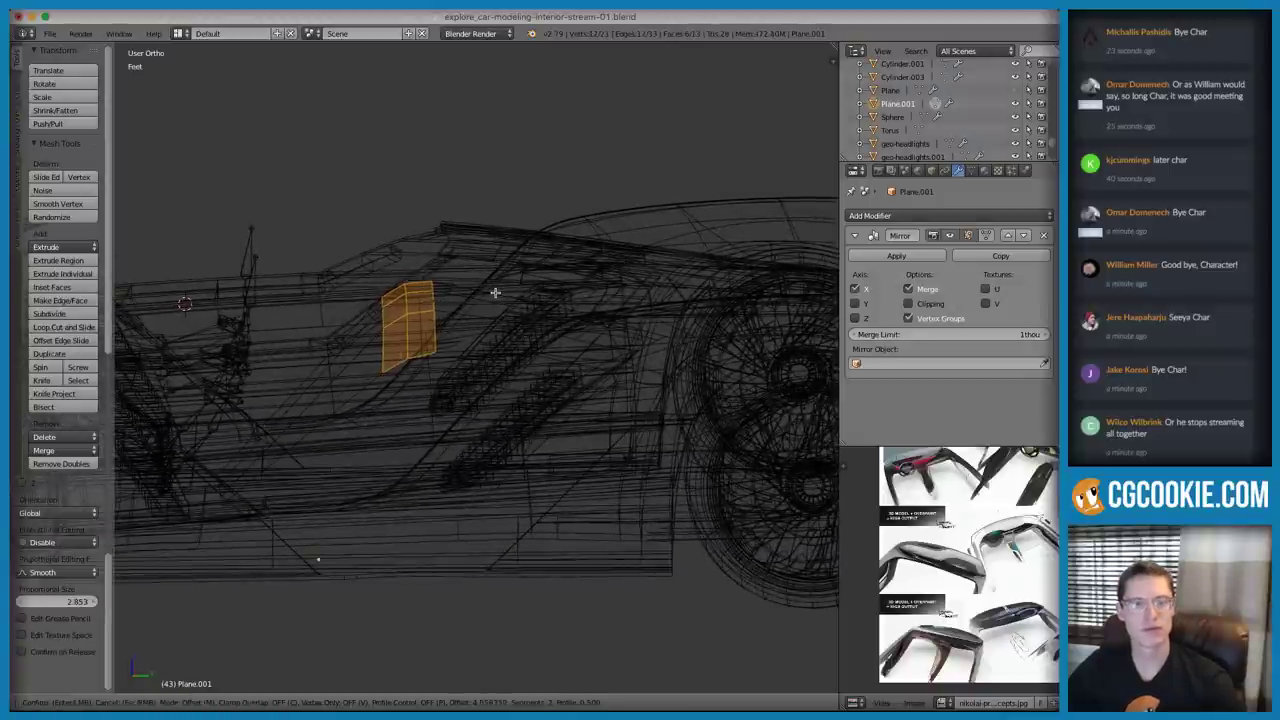
left_click(495, 292)
middle_click_drag(494, 291, 129, 521)
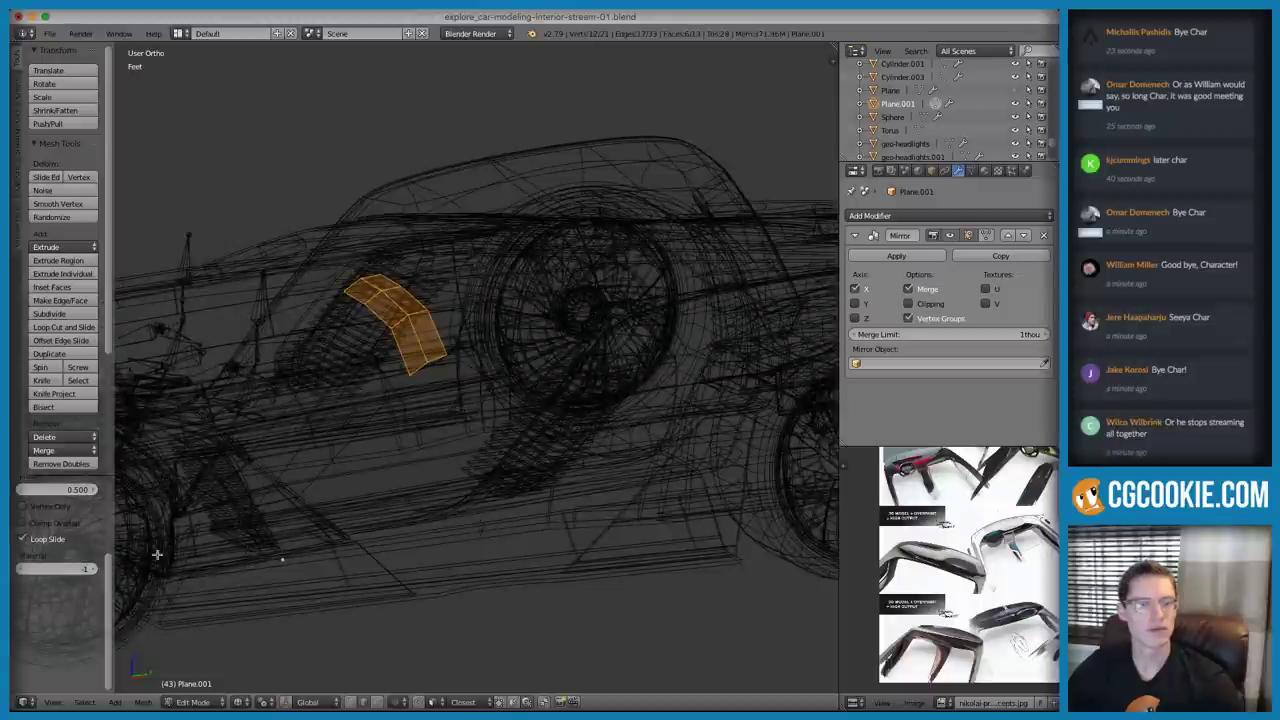
key("z")
middle_click_drag(486, 366, 511, 343)
key("z")
Fill a face between the vertices at the lower end of the panel's bevelled corner
key("ctrl+Tab")
left_click(477, 333)
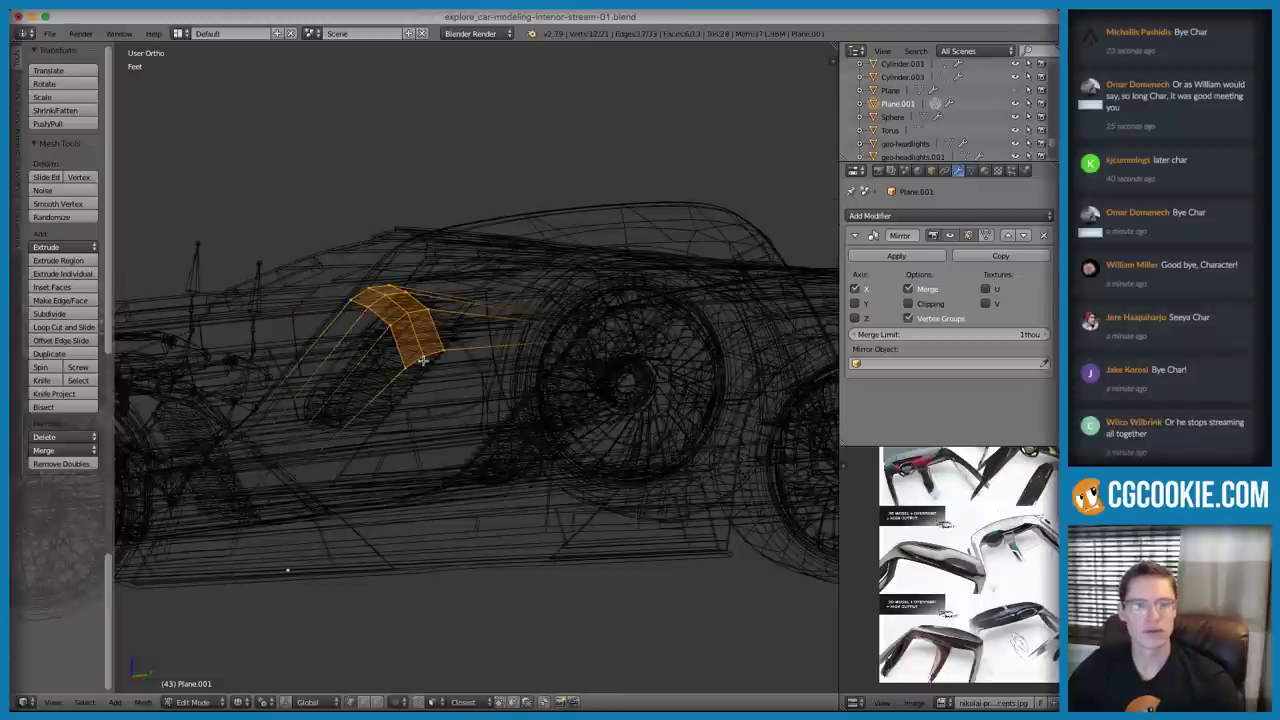
right_click(423, 361)
right_click(423, 356)
key("f")
Move a single vertex on the panel's rear upper edge along the Z axis to fit the cockpit opening
mouse_move(549, 482)
middle_mouse_down()
mouse_move(540, 407)
mouse_move(523, 431)
mouse_move(546, 443)
mouse_move(503, 371)
middle_mouse_up()
key("z")
key("KP_5")
key("z")
key("ctrl+Tab")
left_click(549, 323)
middle_click_drag(549, 323, 571, 297)
key("ctrl+Tab")
left_click(537, 292)
right_click(480, 360)
middle_click_drag(480, 360, 418, 235)
scroll(574, 314, "up", 1)
key("g")
key("z")
left_click(583, 330)
Fine-tune the heights of the rear upper edge's vertices, including the outer one, along Z against the body opening
key("g")
key("z")
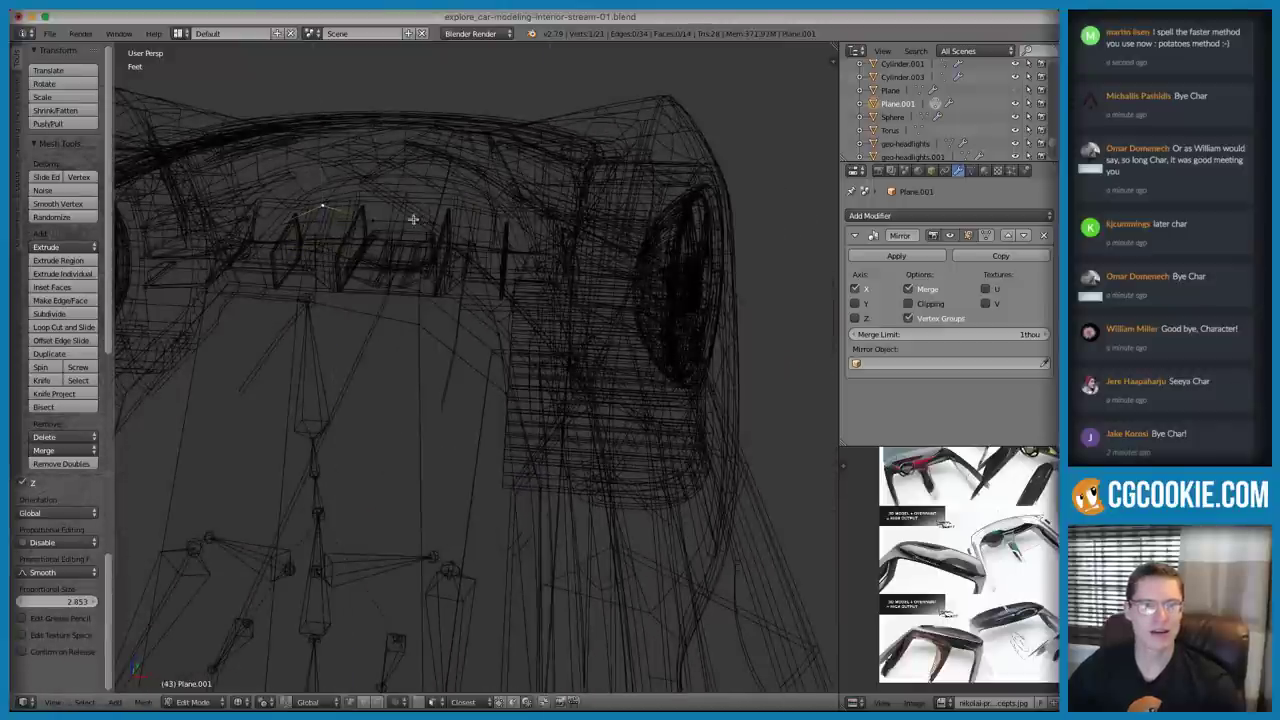
key("g")
key("z")
left_click(420, 206)
right_click(455, 216)
key("g")
key("z")
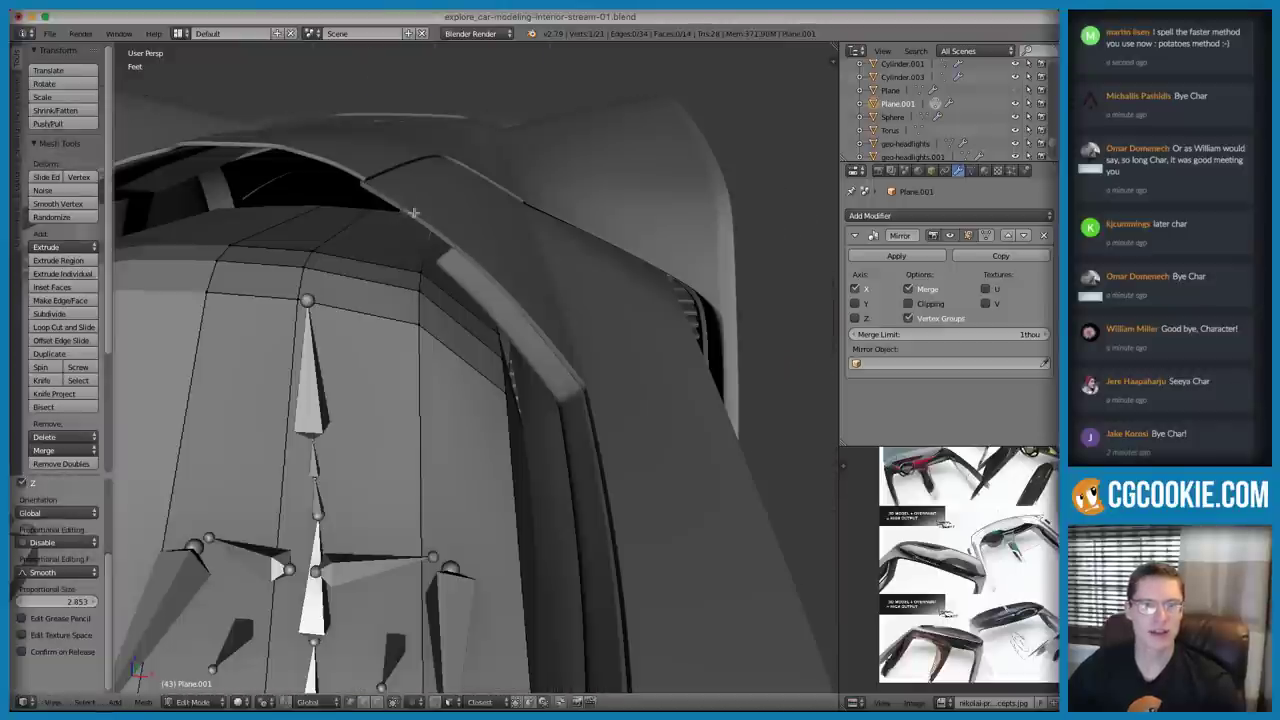
middle_click_drag(427, 213, 408, 208)
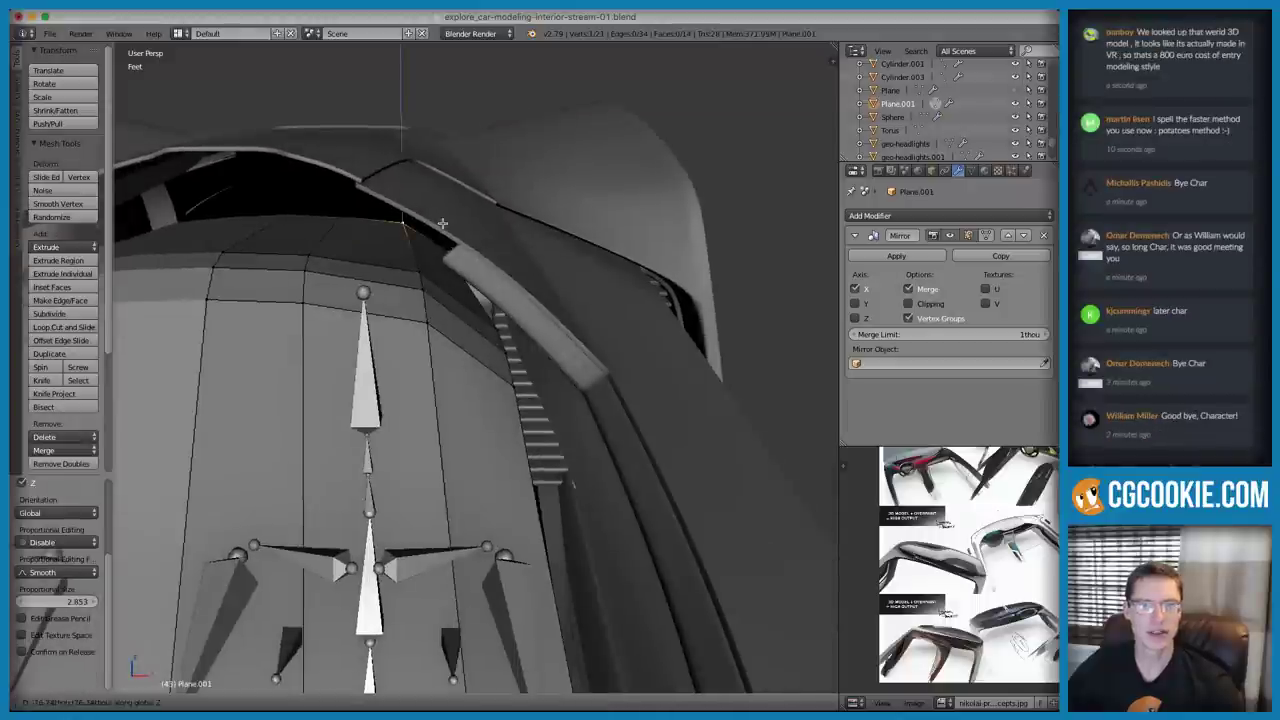
middle_click_drag(451, 246, 434, 326)
scroll(471, 254, "down", 4)
key("Tab")
scroll(474, 236, "down", 5)
Bevel the long crease running down the panel's outer side with 2 segments
key("Tab")
key("z")
key("ctrl+Tab")
left_click(517, 312)
key("z")
mouse_move(514, 314)
middle_mouse_down()
mouse_move(574, 306)
mouse_move(552, 302)
mouse_move(496, 362)
middle_mouse_up()
key("z")
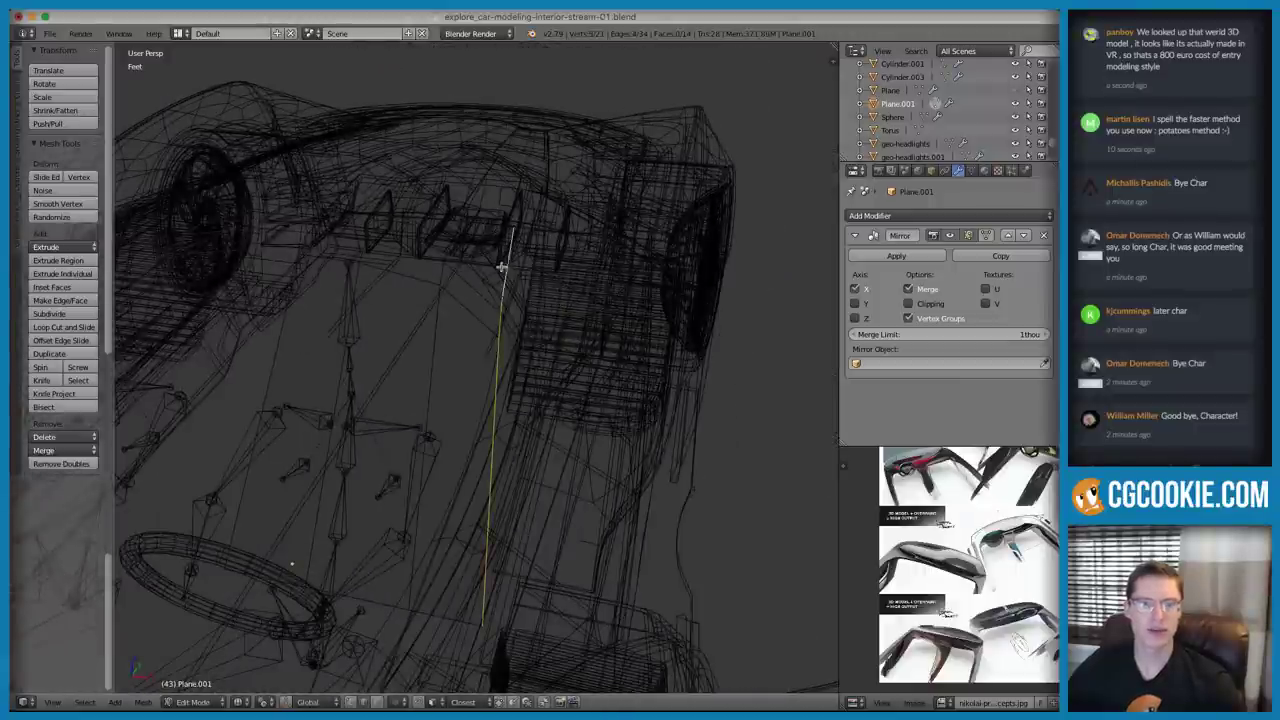
middle_click_drag(590, 283, 560, 289)
key("ctrl+b")
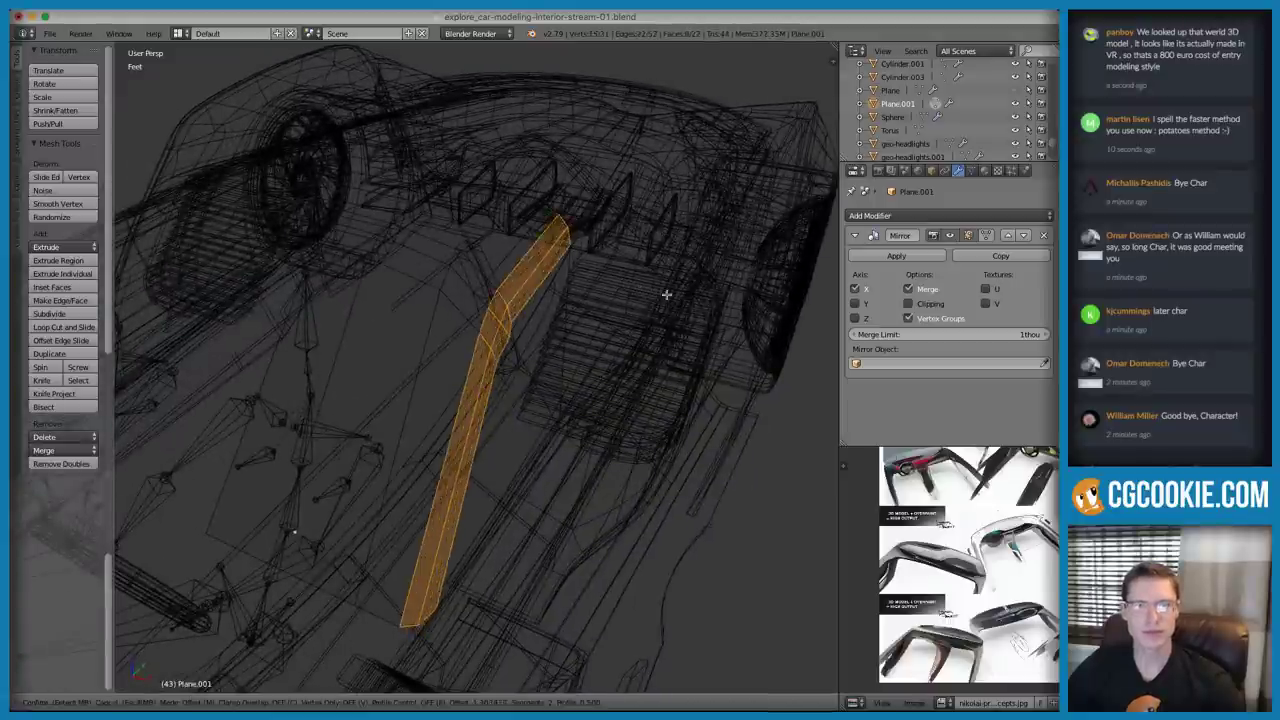
left_click(657, 291)
Isolate the panel, slide a vertex at the bevelled corner along its edge and adjust it along the X axis
mouse_move(657, 291)
middle_mouse_down()
mouse_move(549, 280)
mouse_move(534, 351)
mouse_move(611, 329)
mouse_move(483, 290)
middle_mouse_up()
scroll(534, 351, "up", 5)
key("ctrl+Tab")
left_click(611, 317)
key("KP_Divide")
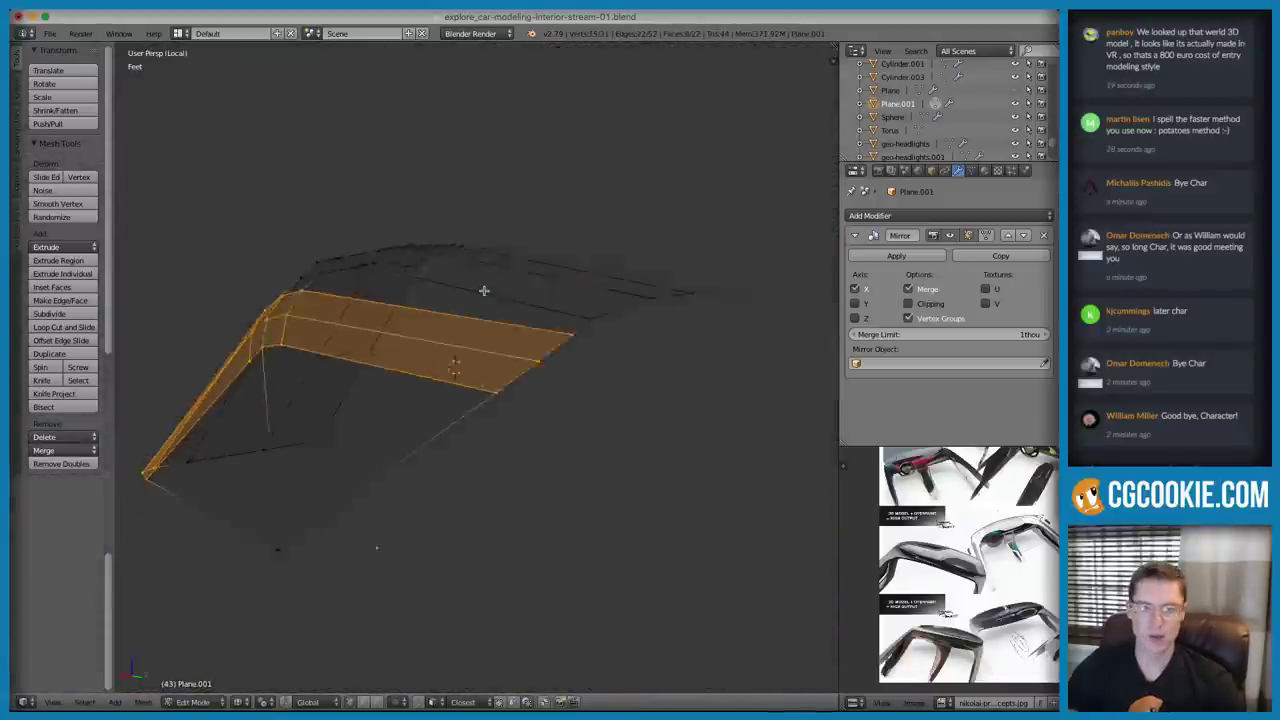
key("z")
scroll(355, 288, "up", 4)
middle_click_drag(355, 288, 523, 254)
right_click(448, 203)
right_click(434, 256)
key("g")
key("g")
left_click(542, 252)
key("g")
key("x")
left_click(455, 245)
Slide the neighbouring vertices of the bevelled corner along their edges to even out the corner's edge flow
middle_click_drag(438, 253, 654, 323)
right_click(577, 331)
key("g")
key("g")
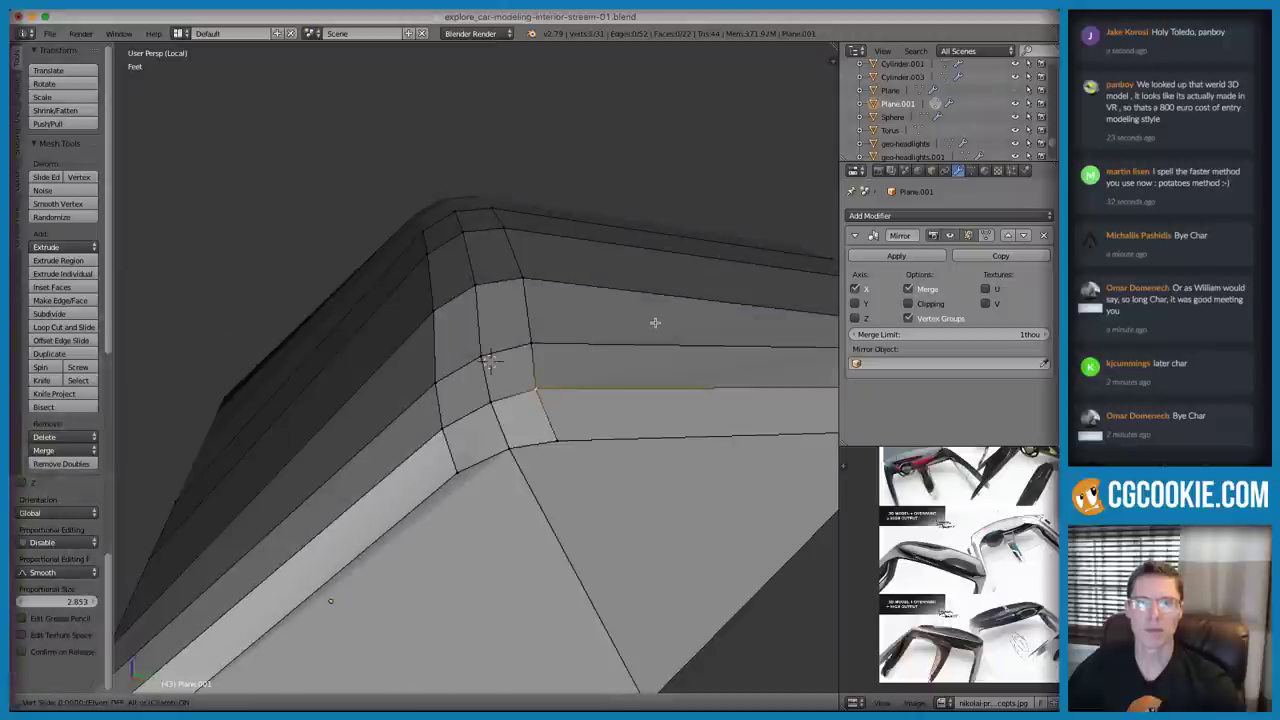
left_click(640, 325)
key("g")
key("g")
left_click(589, 366)
right_click(562, 380)
key("g")
key("g")
left_click(567, 380)
right_click(487, 361)
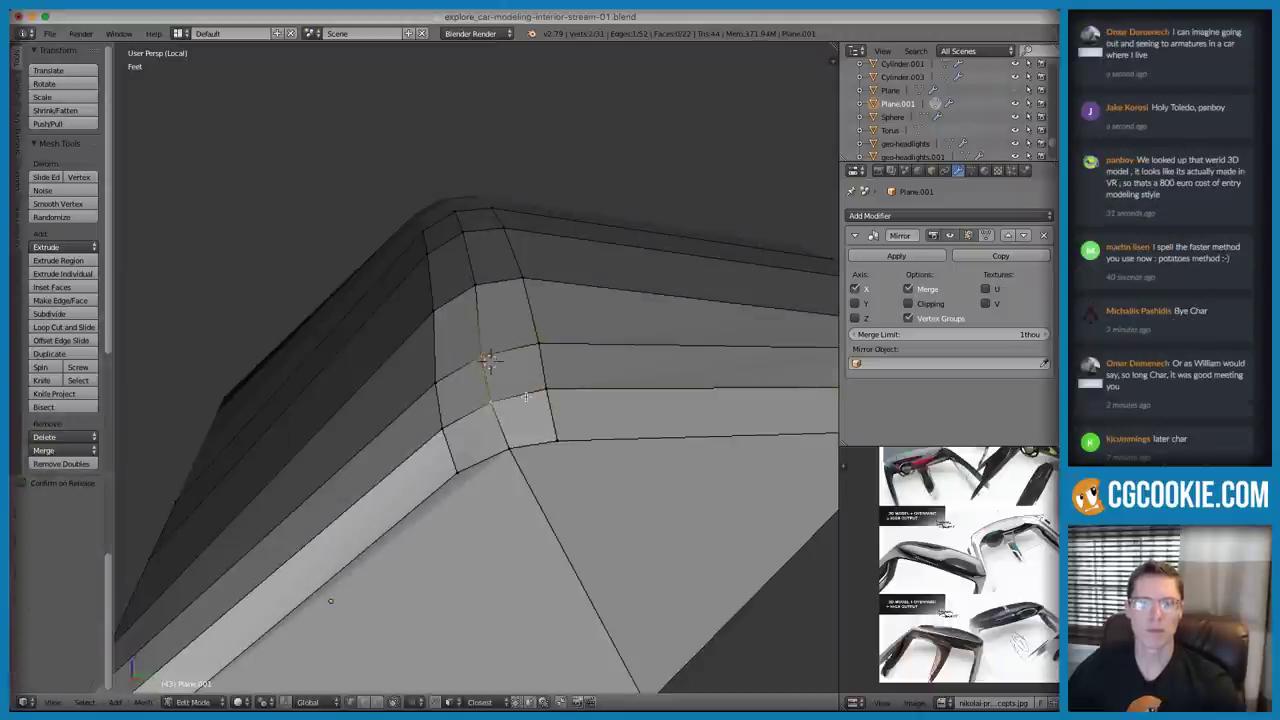
Smooth the panel with a level 3 Subdivision Surface modifier and bring the rest of the car back into view
middle_click_drag(525, 397, 547, 304)
key("Tab")
key("ctrl+3")
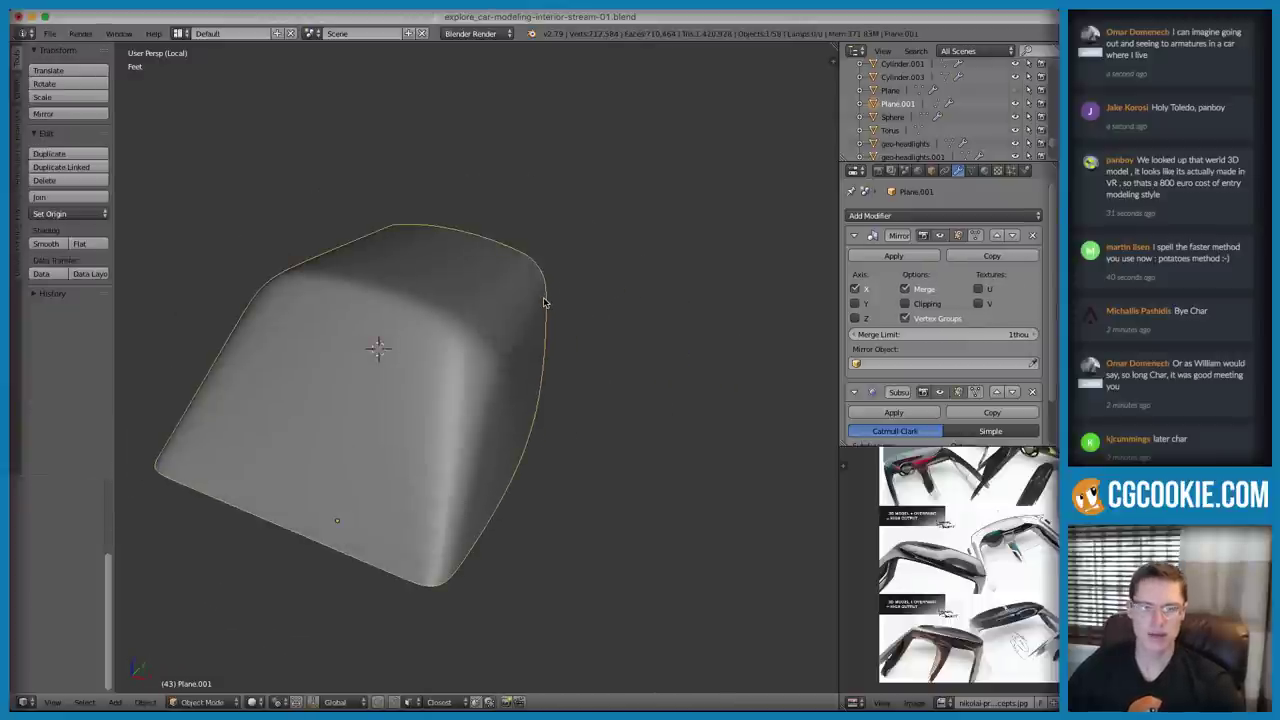
key("KP_Divide")
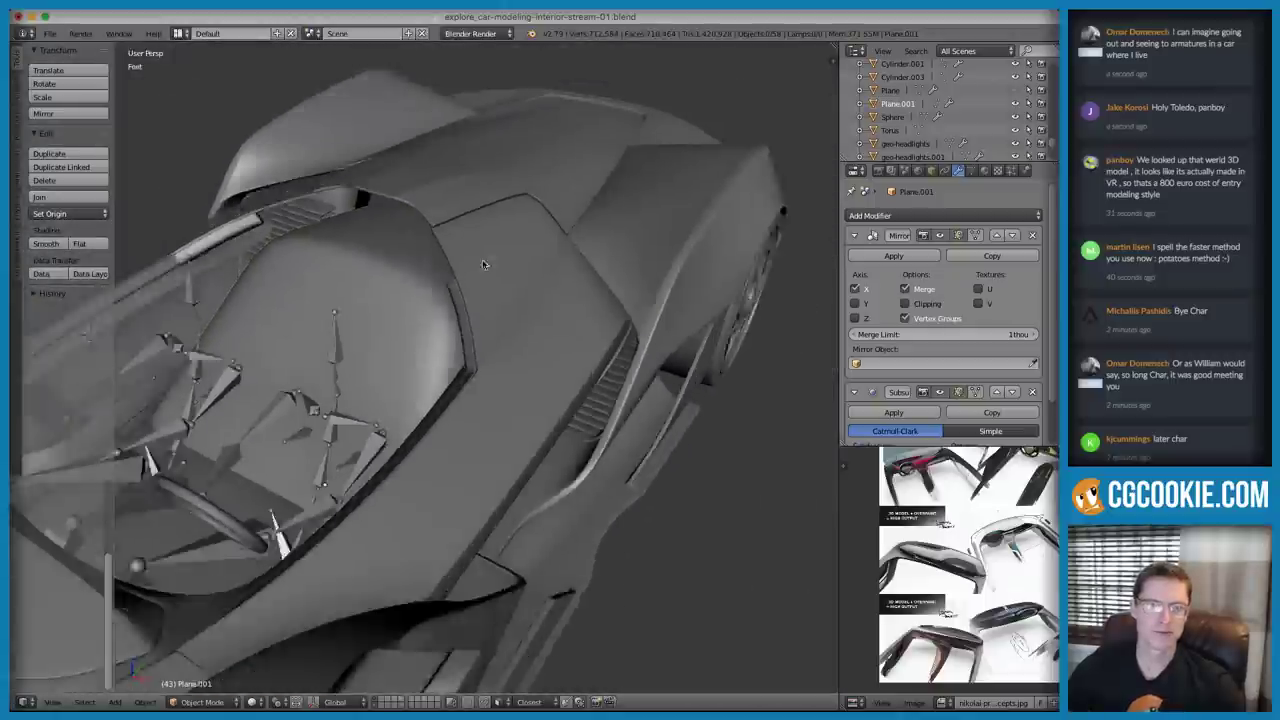
middle_click_drag(482, 264, 477, 328)
scroll(491, 317, "up", 4)
Open the cockpit rim mesh Cube.022 for editing in edge select mode
right_click(475, 303)
scroll(430, 308, "up", 2)
right_click(477, 328)
right_click(475, 323)
key("Tab")
key("ctrl+Tab")
left_click(508, 319)
key("ctrl+Tab")
left_click(511, 301)
Select the inner edge run along the cockpit rim and extrude it downward along the Z axis
right_click(390, 298)
middle_click_drag(390, 298, 594, 343)
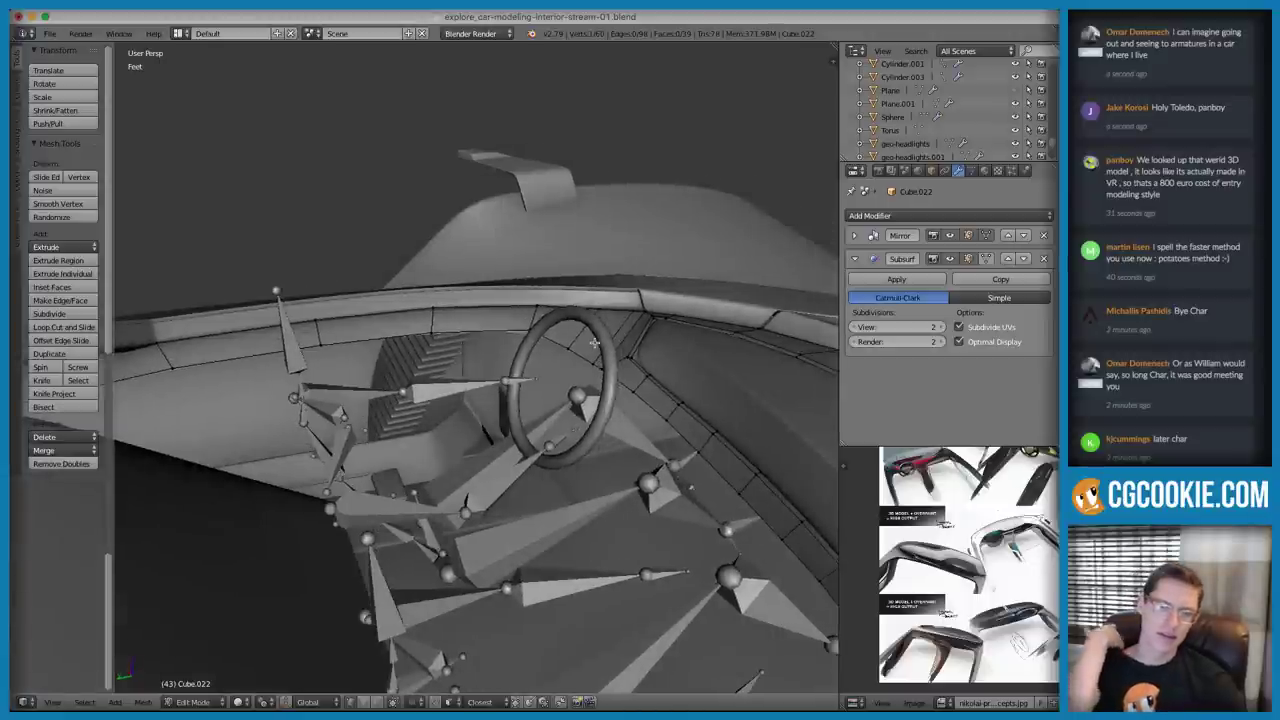
right_click(665, 408, "alt")
mouse_move(665, 408)
middle_mouse_down()
mouse_move(604, 394)
mouse_move(583, 359)
middle_mouse_up()
key("z")
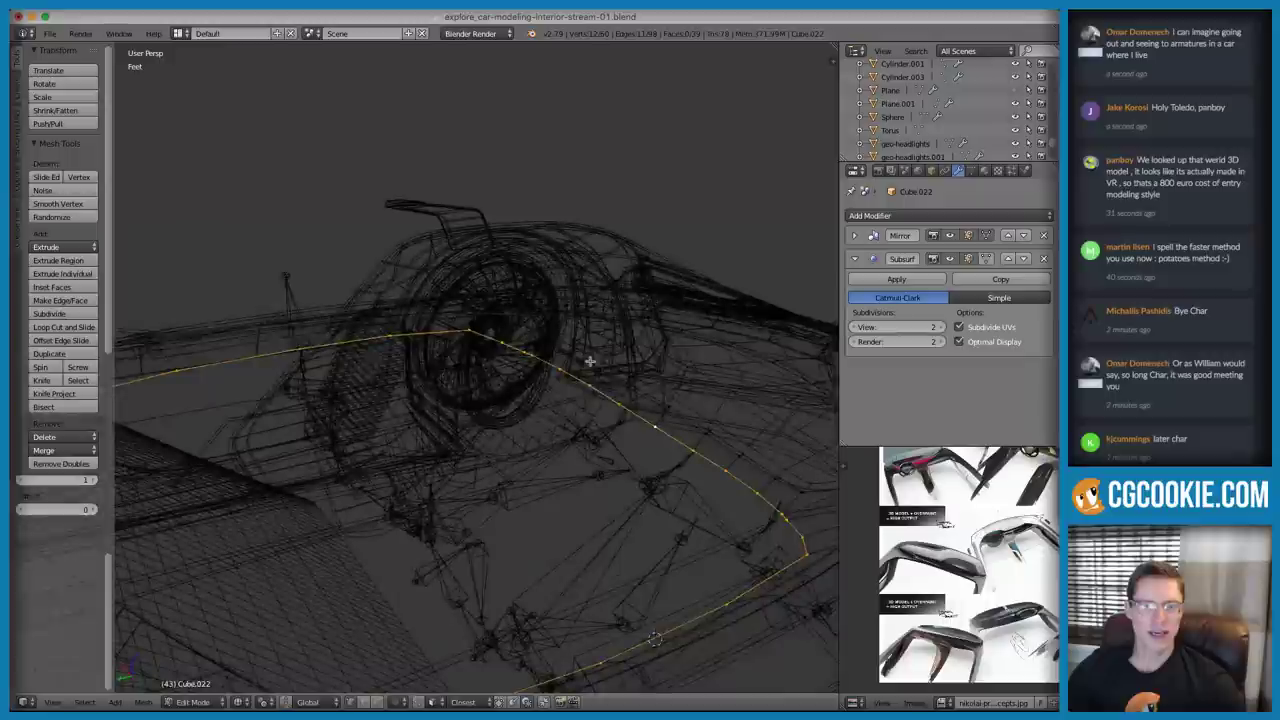
key("g")
key("z")
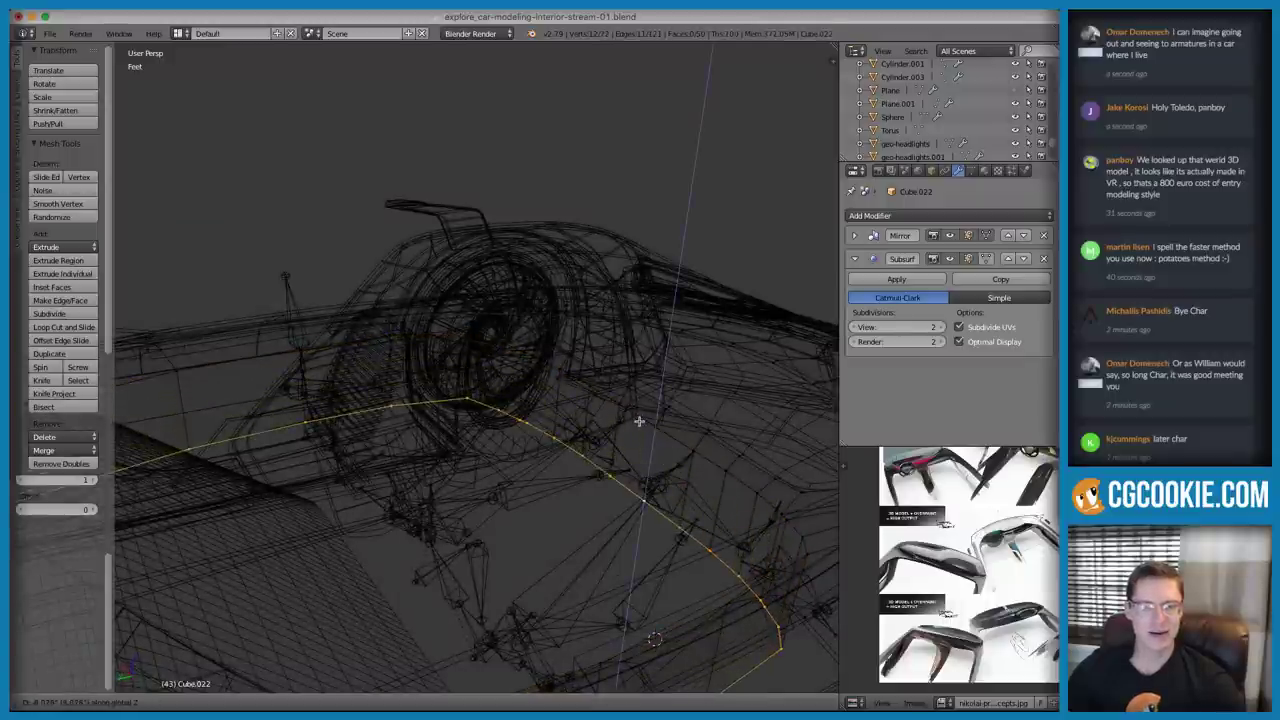
left_click(625, 361)
Adjust the height of the extruded rim edges along Z and check the new wall from inside the cockpit
key("z")
mouse_move(626, 361)
middle_mouse_down()
mouse_move(510, 380)
mouse_move(553, 365)
mouse_move(537, 357)
middle_mouse_up()
key("g")
key("z")
left_click(561, 369)
key("z")
key("z")
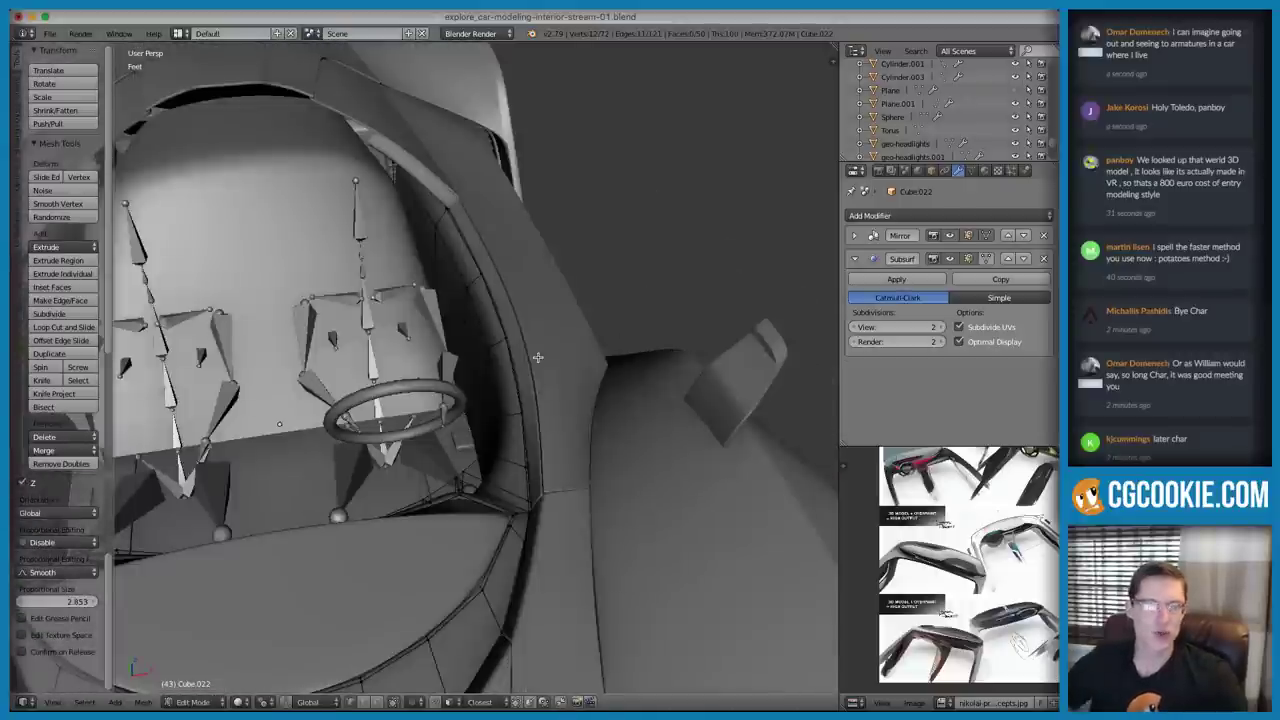
middle_click_drag(531, 346, 516, 350)
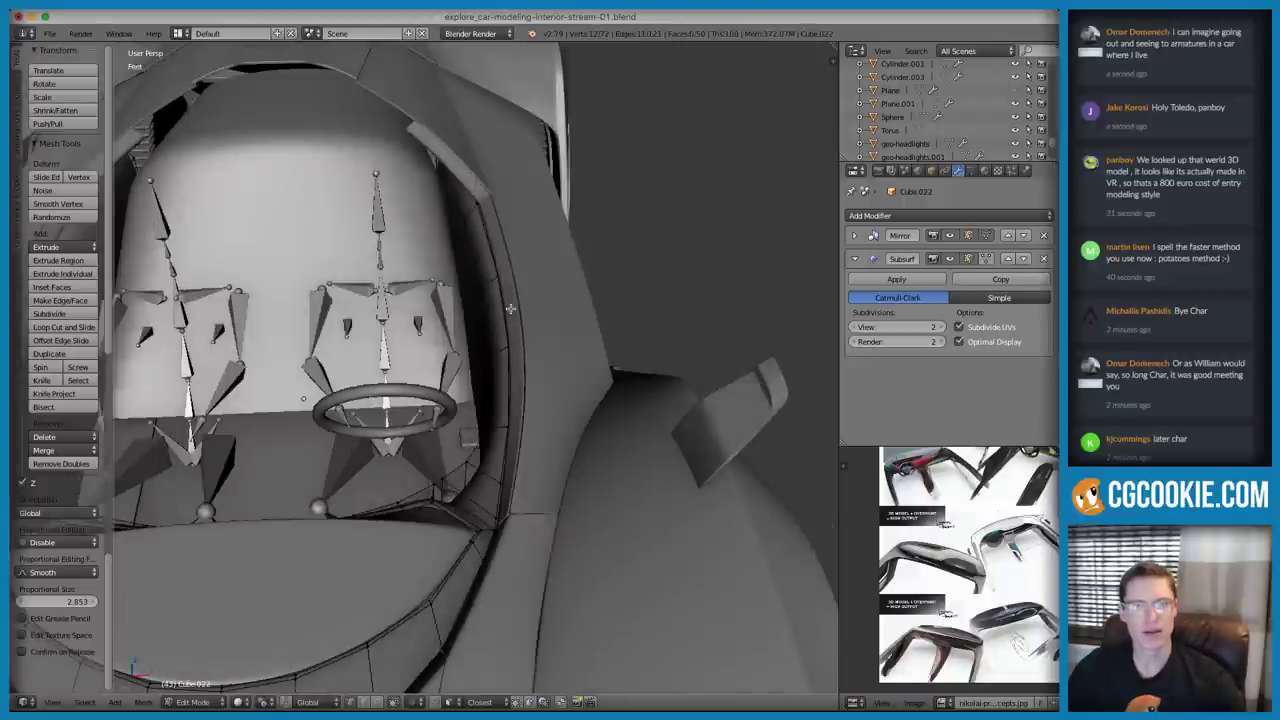
Use the 3D cursor as the pivot and widen the extruded lower edge run along the X axis
key("z")
middle_click_drag(486, 297, 487, 312)
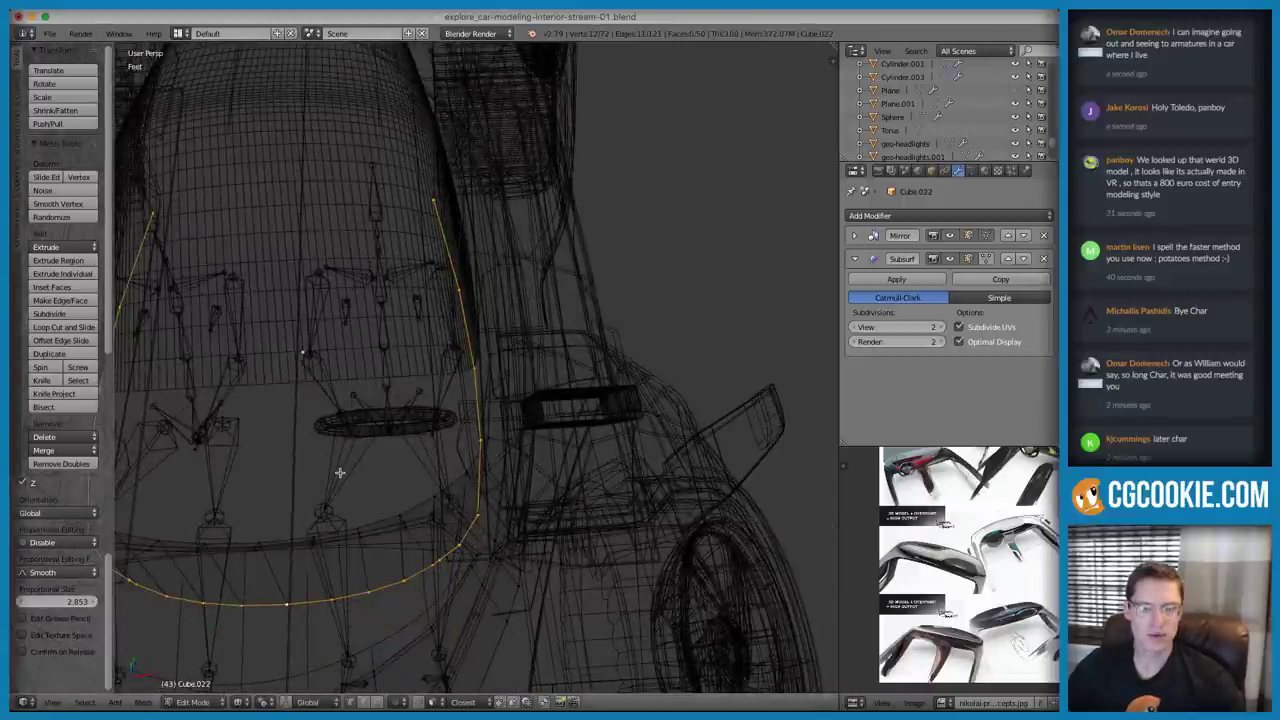
key("KP_7")
middle_click_drag(229, 334, 356, 461, "shift")
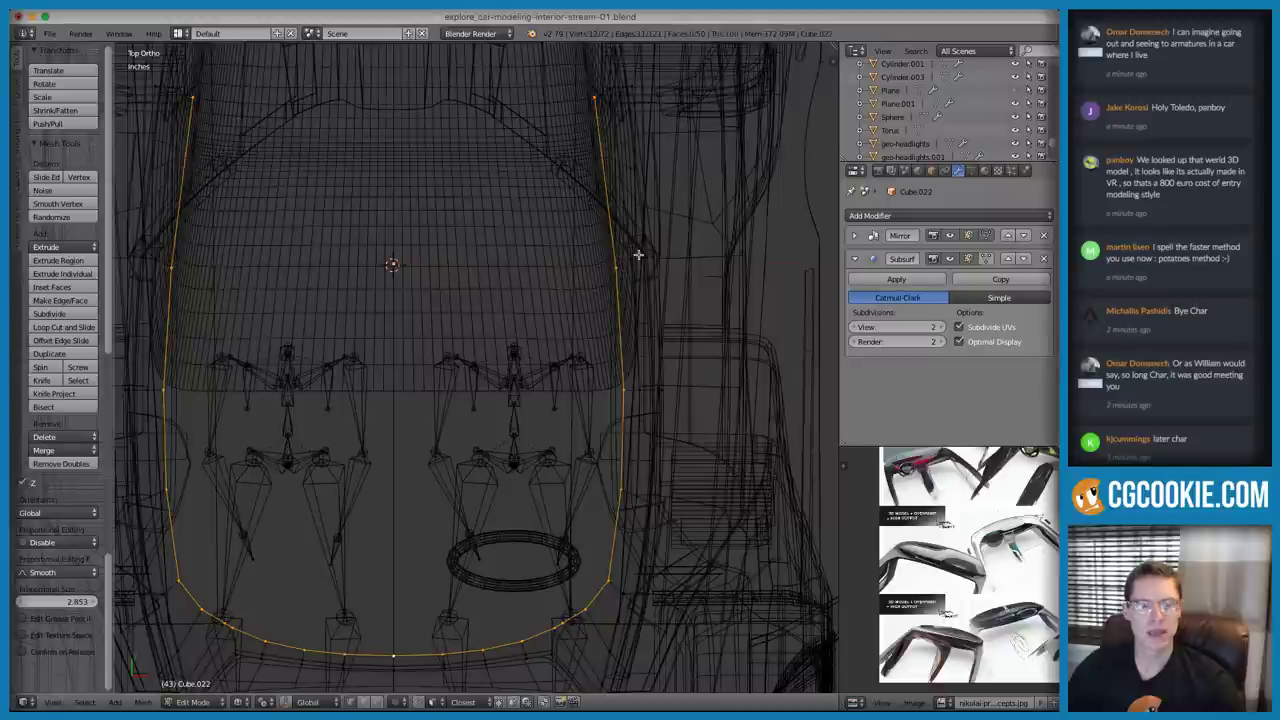
left_click(248, 702)
left_click(300, 686)
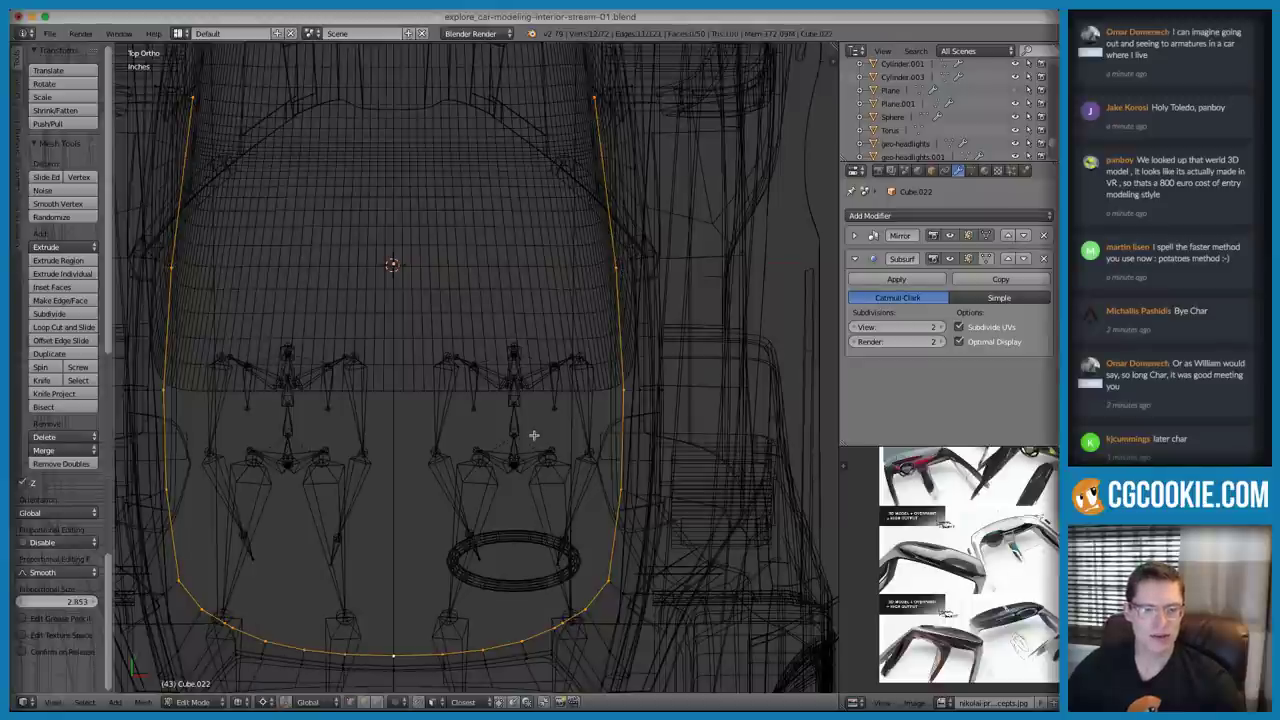
key("s")
key("x")
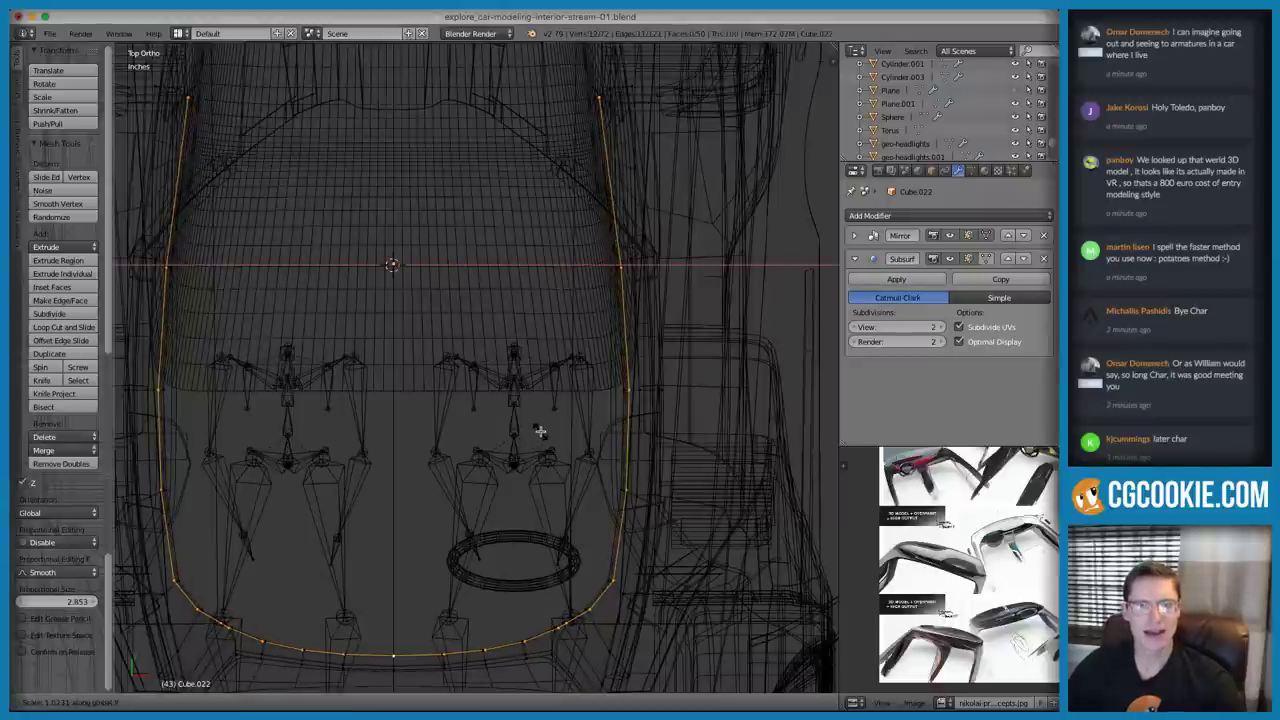
left_click(545, 432)
Scale the lower edge run slightly further outward along X, judging it from the front
key("z")
middle_click_drag(546, 431, 630, 362)
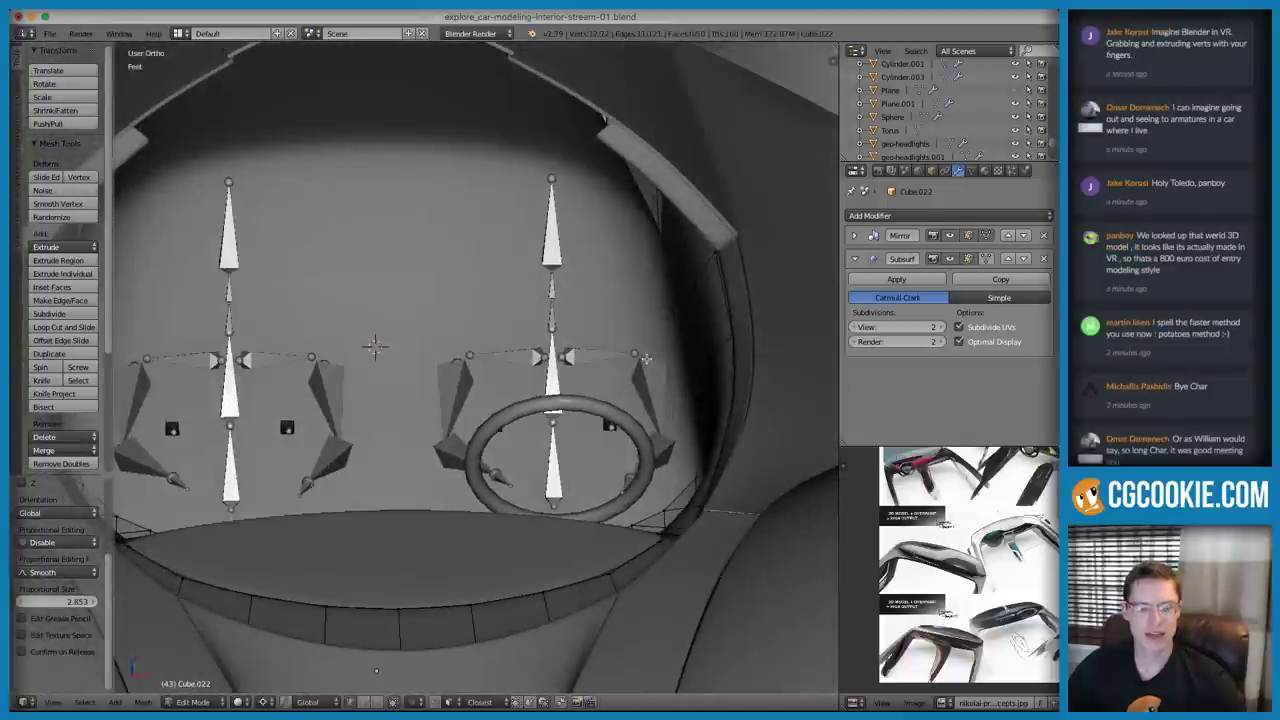
key("s")
key("x")
left_click(672, 360)
Try to scale only the front edges of the extruded lower edge run
mouse_move(672, 358)
middle_mouse_down()
mouse_move(669, 332)
mouse_move(765, 352)
mouse_move(793, 397)
mouse_move(786, 424)
mouse_move(669, 380)
mouse_move(682, 344)
mouse_move(627, 346)
mouse_move(675, 338)
mouse_move(632, 316)
mouse_move(488, 353)
mouse_move(581, 392)
mouse_move(575, 381)
mouse_move(610, 385)
mouse_move(575, 343)
middle_mouse_up()
key("z")
key("a")
key("z")
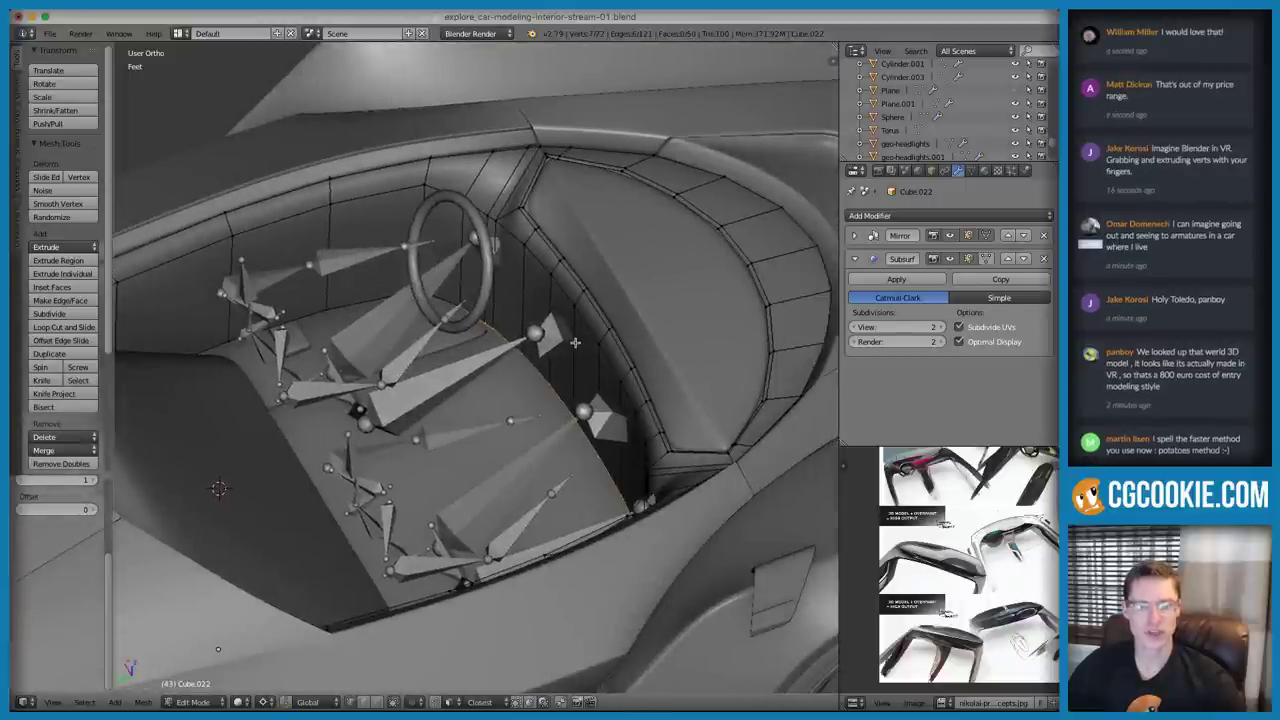
key("s")
left_click(633, 320)
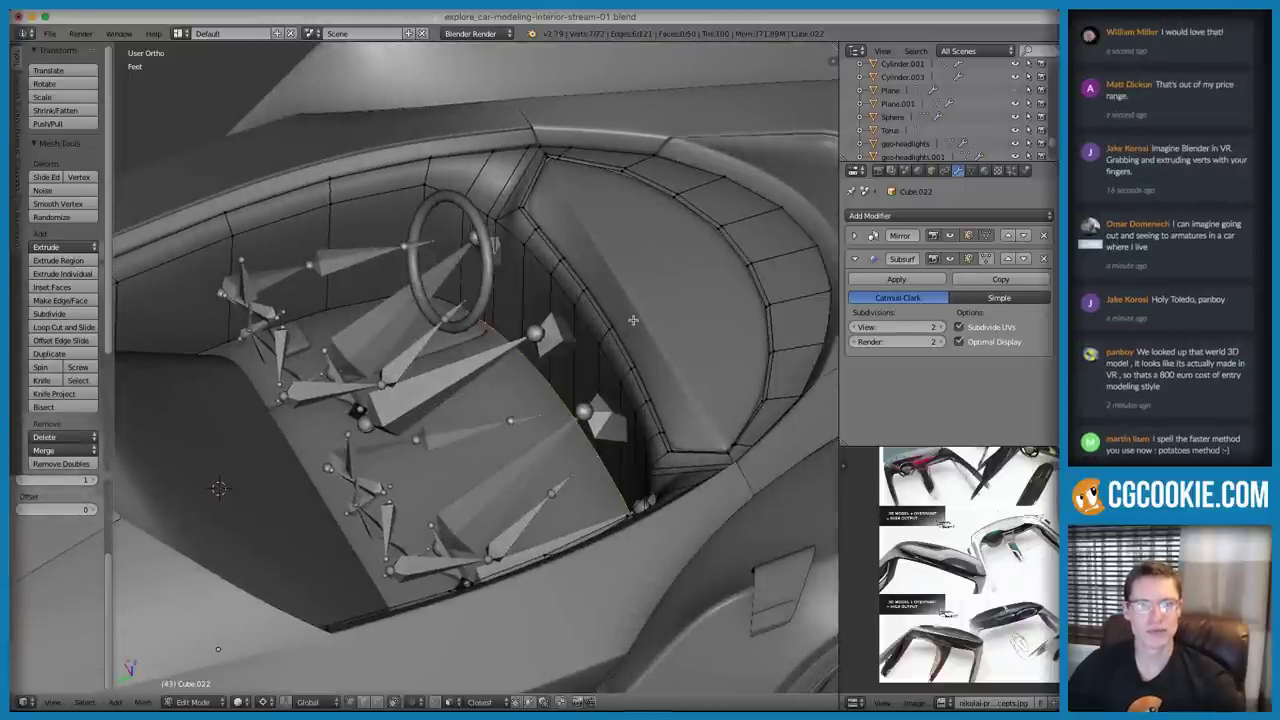
key("z")
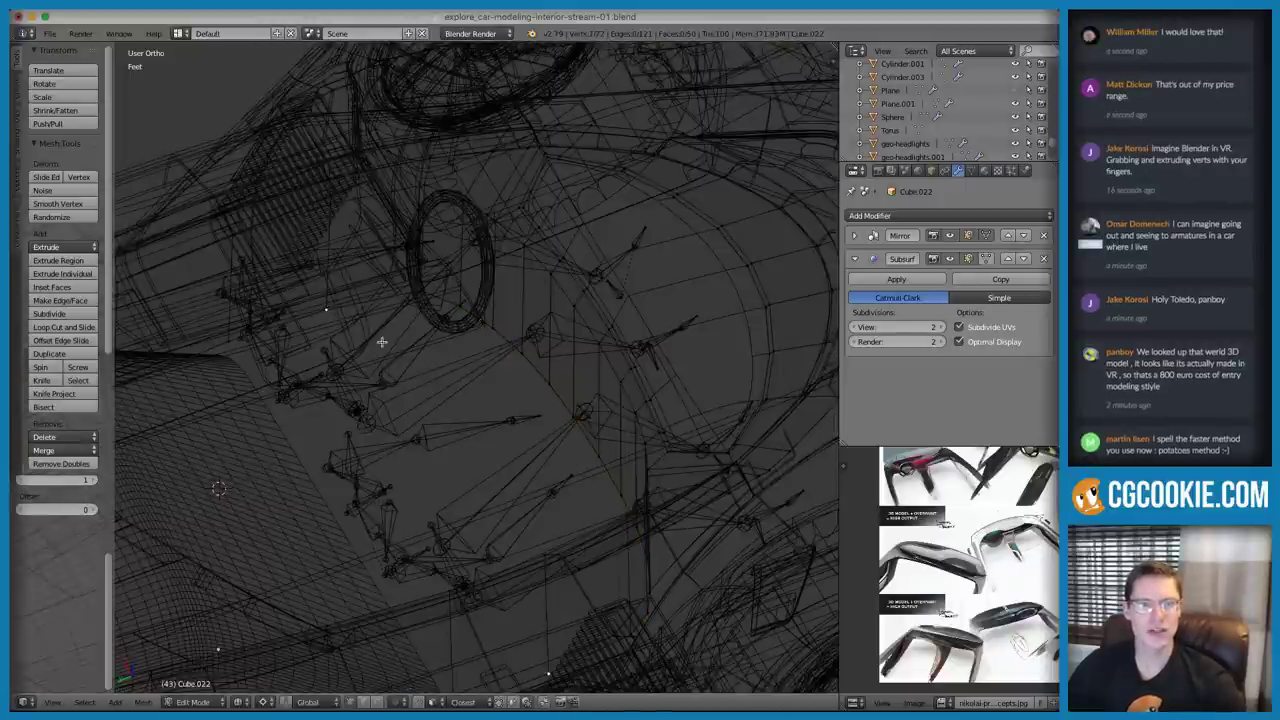
Select the curved front section of the lower edge run and stretch it forward along the Y axis
key("KP_7")
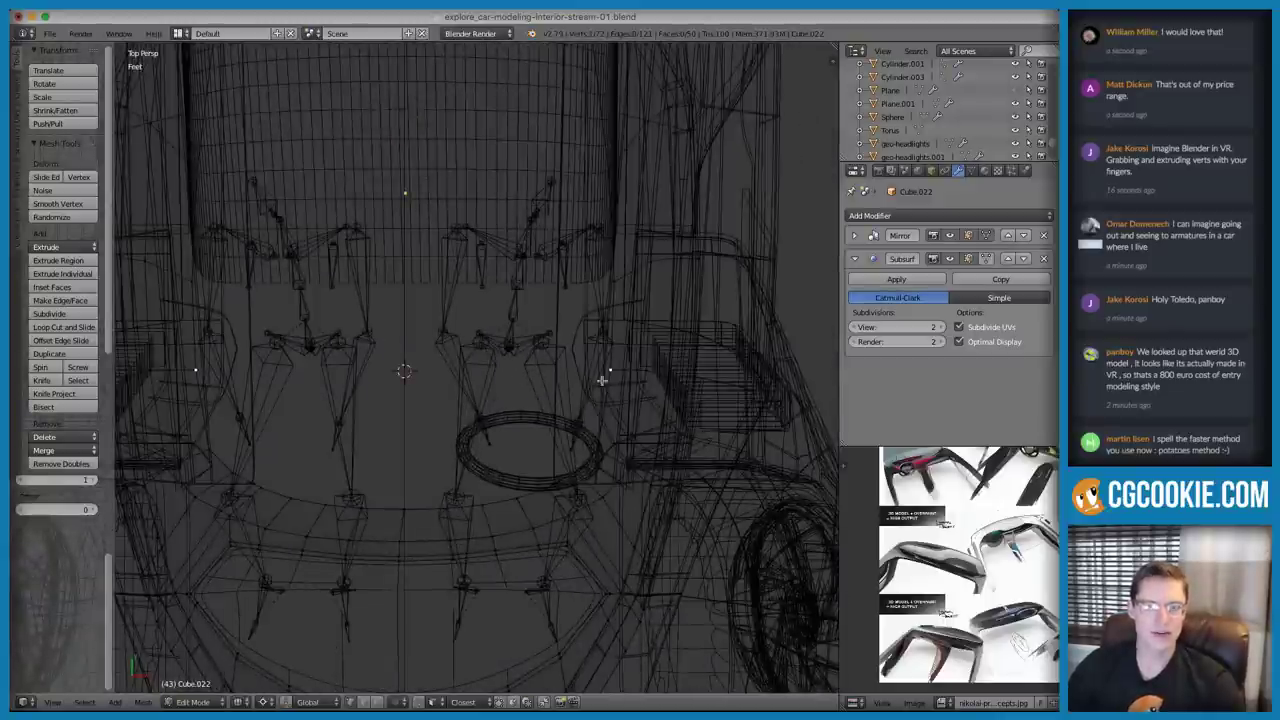
key("z")
middle_click_drag(637, 386, 569, 320)
key("z")
right_click(542, 397, "ctrl")
middle_click_drag(546, 394, 580, 321)
key("z")
key("z")
key("s")
key("y")
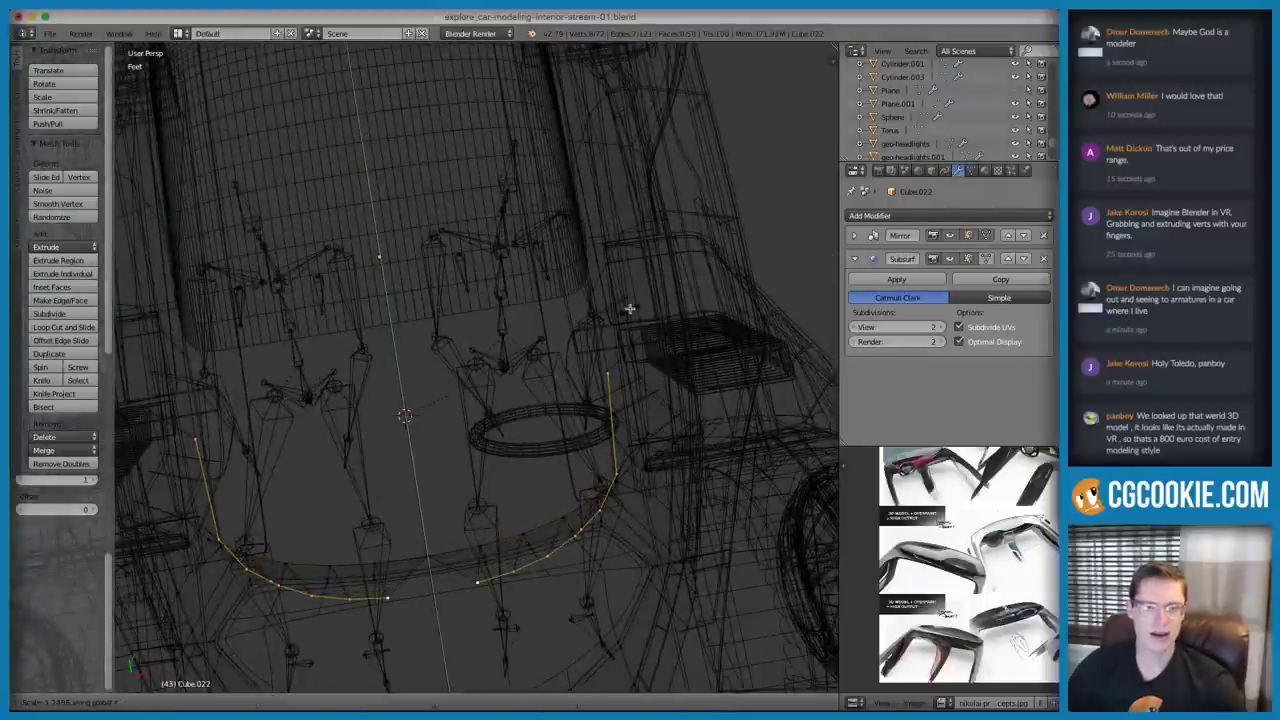
left_click(626, 306)
Refine the Y scale of the selected front section while viewing the cockpit from the side
mouse_move(645, 380)
middle_mouse_down()
mouse_move(738, 360)
mouse_move(763, 334)
mouse_move(640, 343)
mouse_move(651, 332)
middle_mouse_up()
key("z")
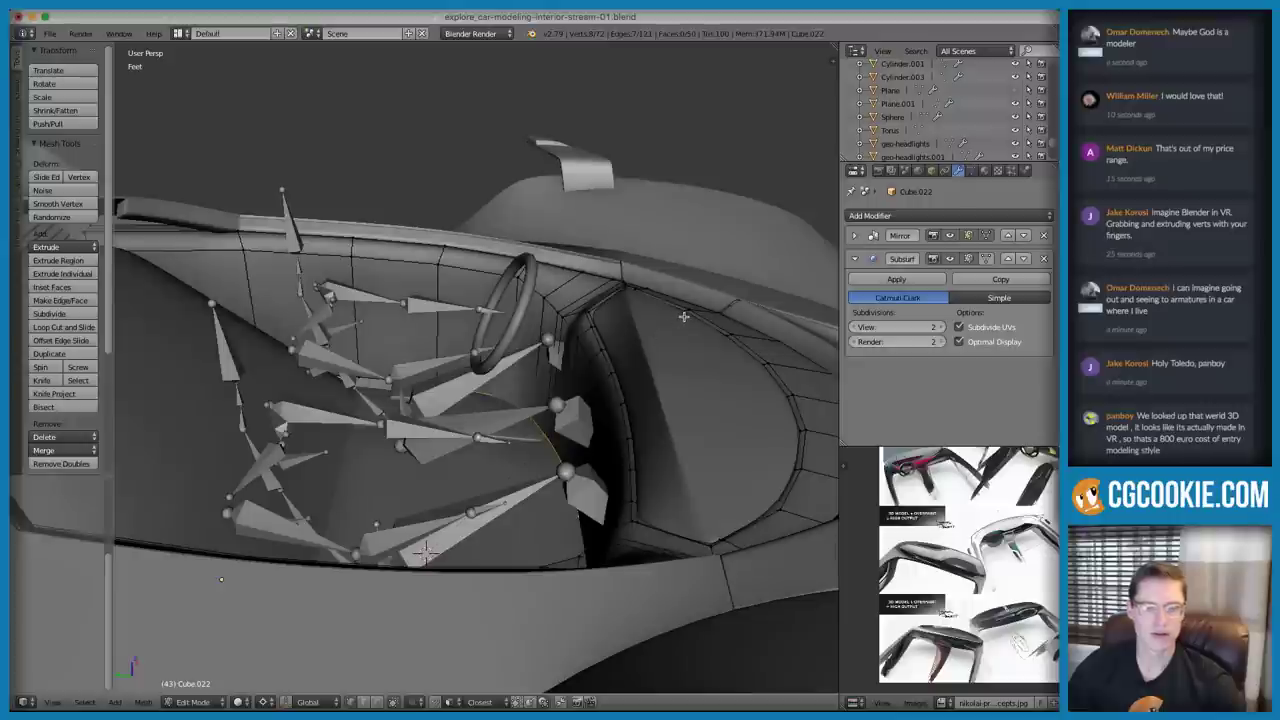
key("s")
key("y")
left_click(542, 383)
Drop the corner vertices from the lower edge run's selection and stretch the remaining front curve forward along the Y axis
key("z")
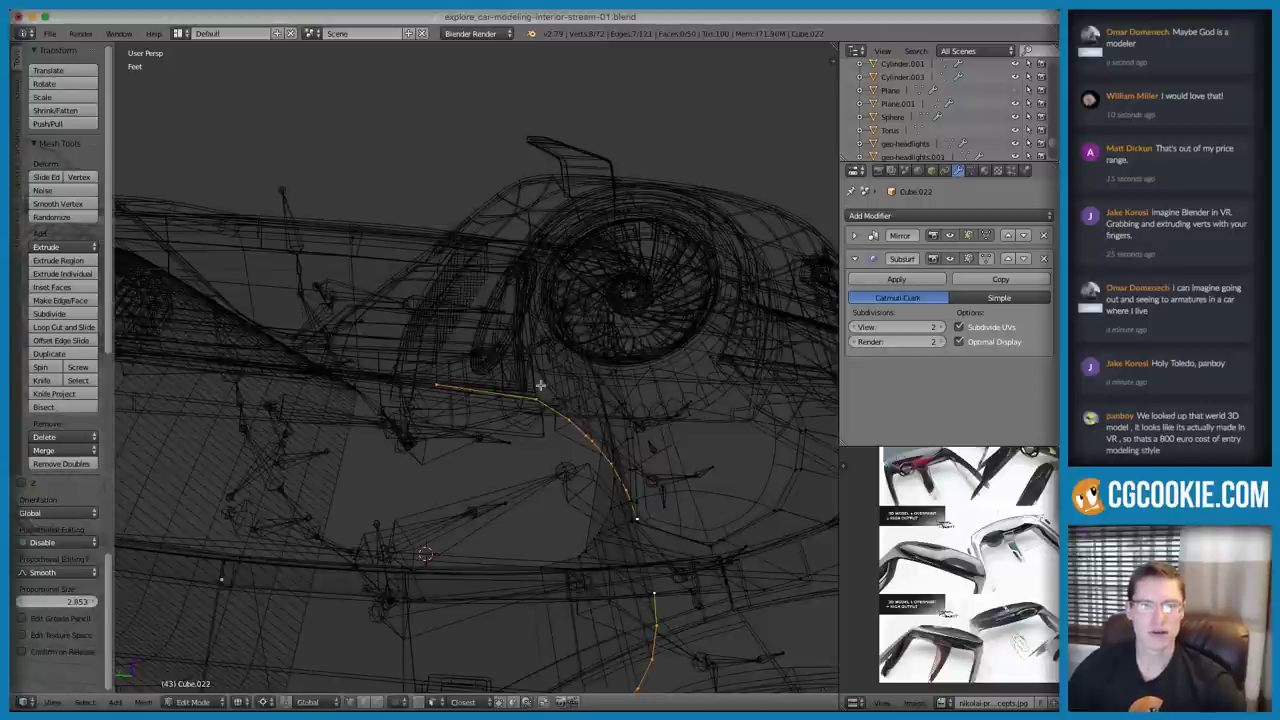
right_click(539, 411, "shift")
key("z")
key("z")
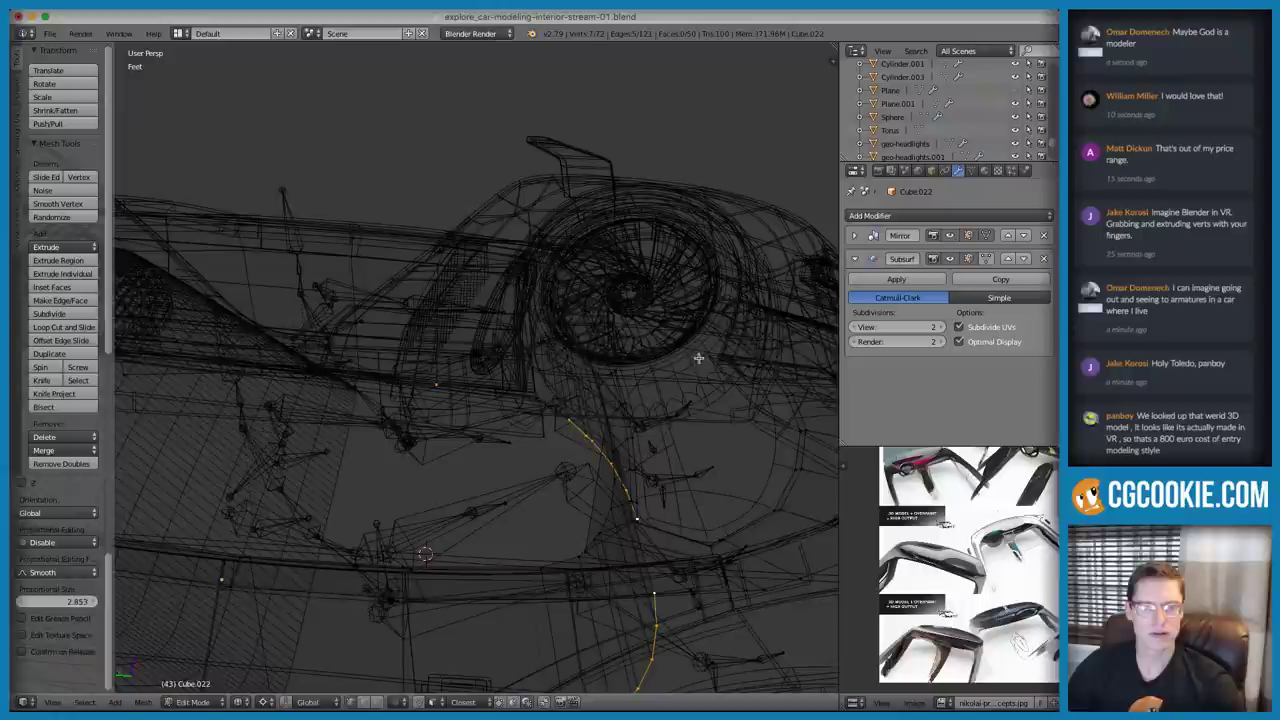
key("b")
middle_click_drag(405, 363, 484, 418)
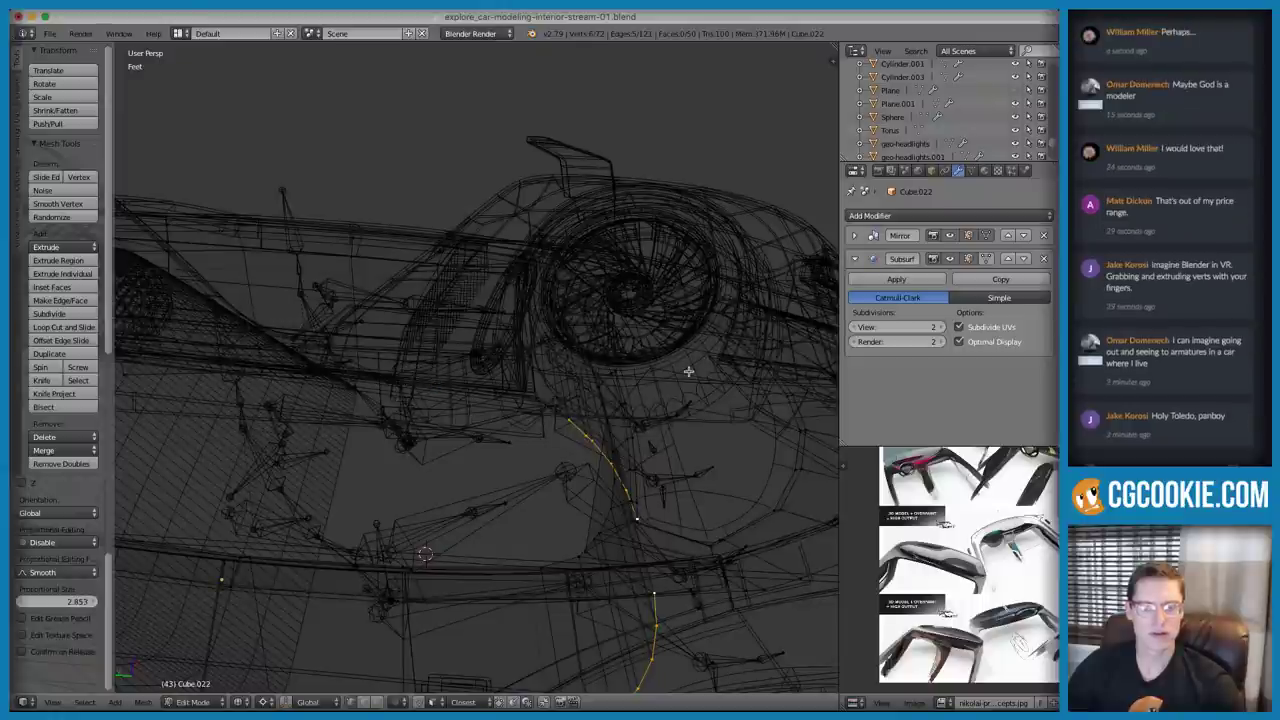
key("s")
key("y")
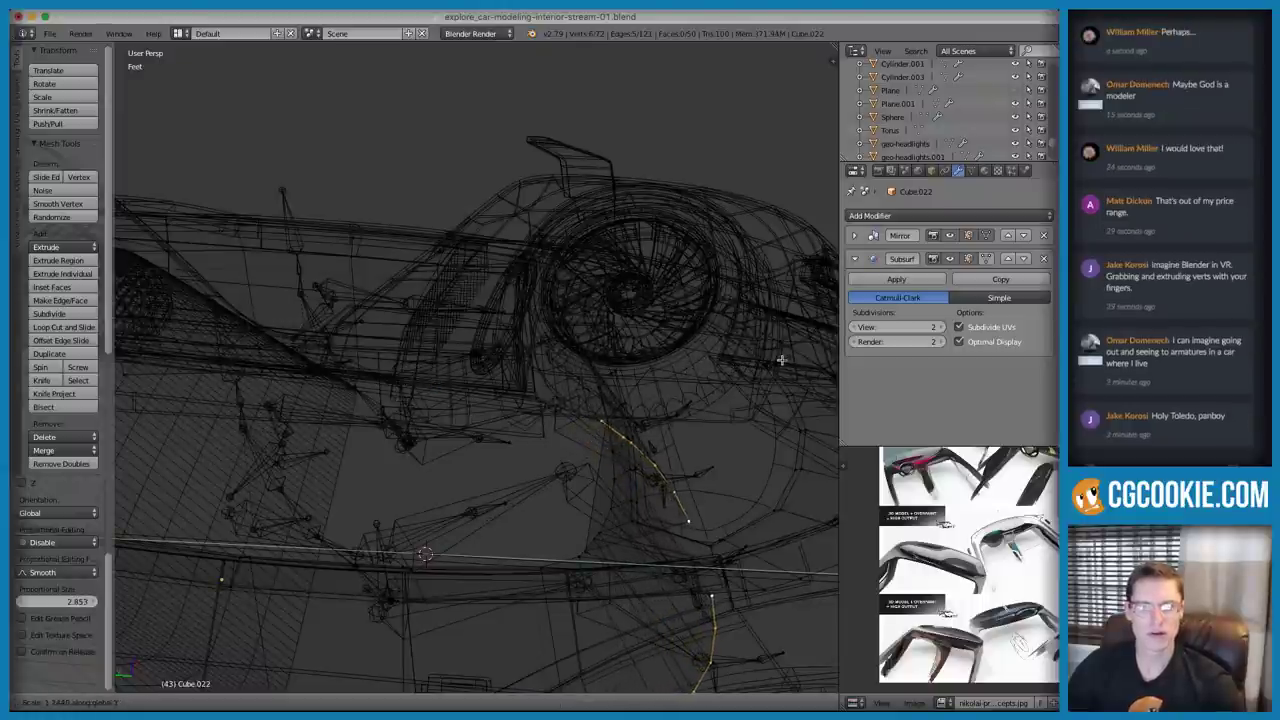
left_click(709, 366)
Try further Y-axis scaling on a changed vertex selection of the lower front curve
key("z")
middle_click_drag(709, 366, 771, 380)
key("z")
key("b")
left_click_drag(341, 340, 379, 376)
key("g")
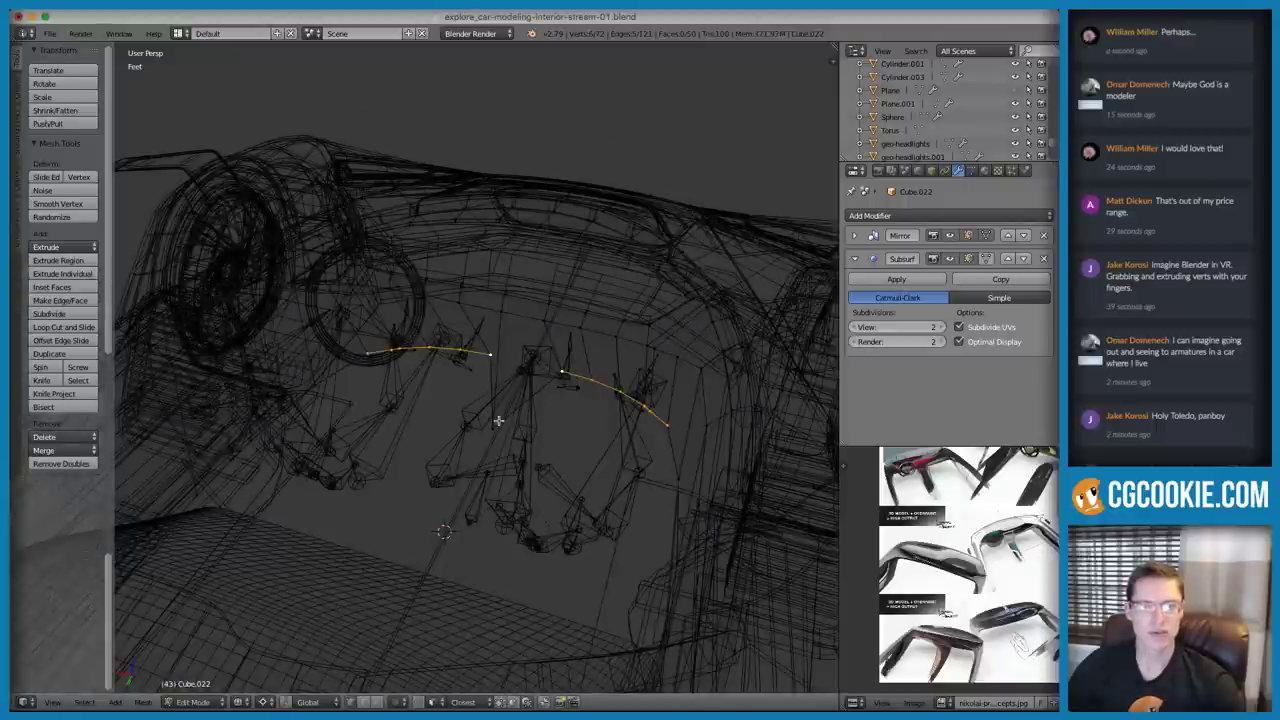
key("s")
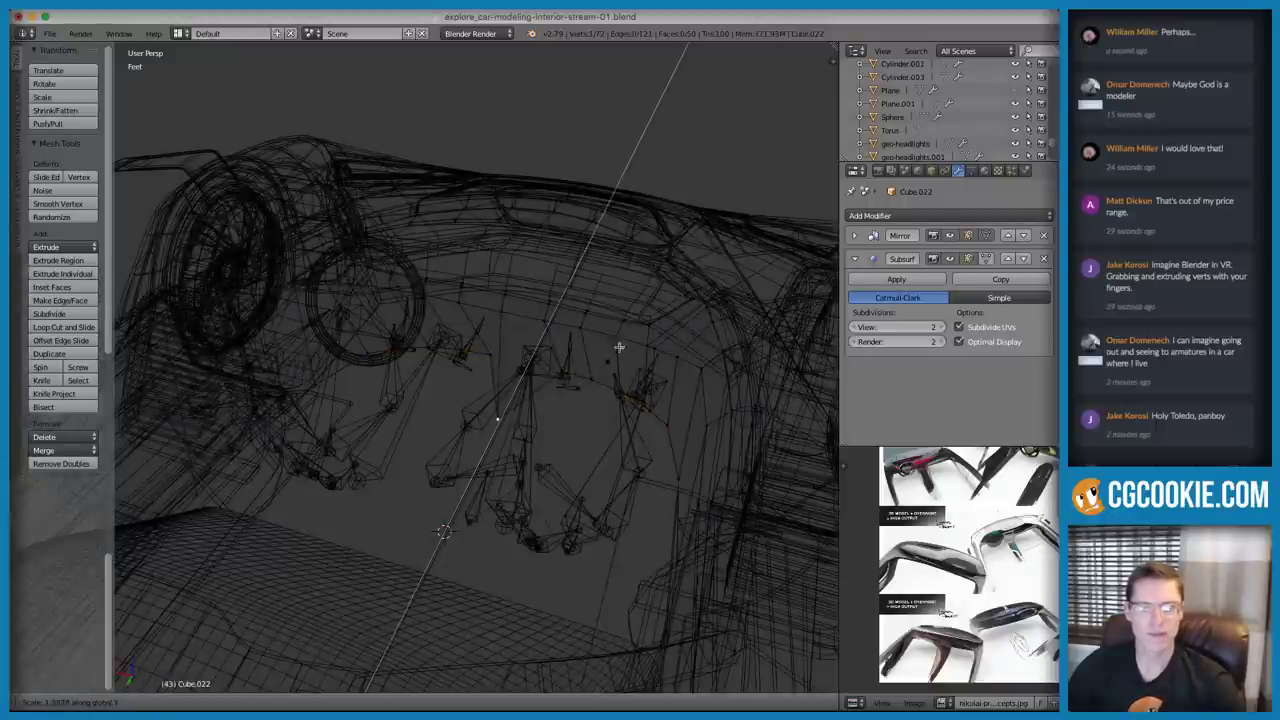
middle_click_drag(640, 287, 716, 379)
key("s")
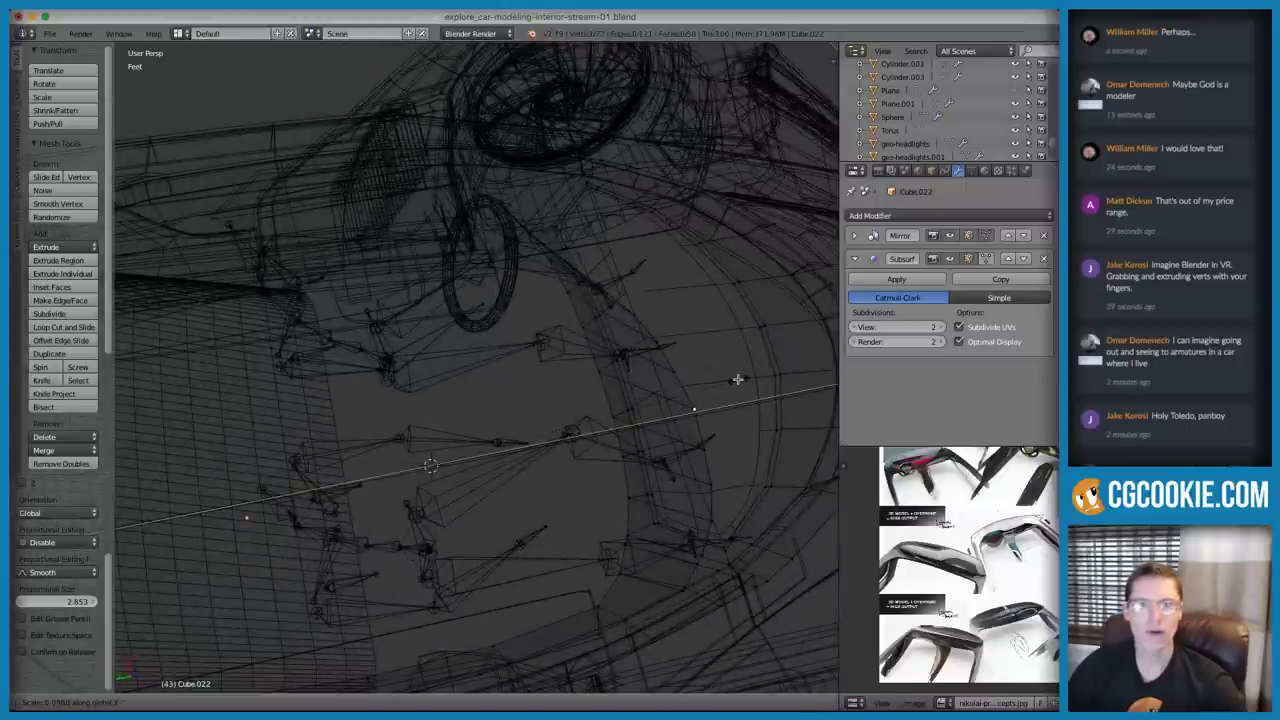
key("Return")
key("z")
mouse_move(736, 380)
middle_mouse_down()
mouse_move(548, 304)
mouse_move(586, 349)
mouse_move(632, 369)
mouse_move(586, 341)
middle_mouse_up()
key("z")
key("ctrl+z")
key("ctrl+z")
Scale the front curve of the lower edge run forward along Y, refining it with fewer vertices selected
key("z")
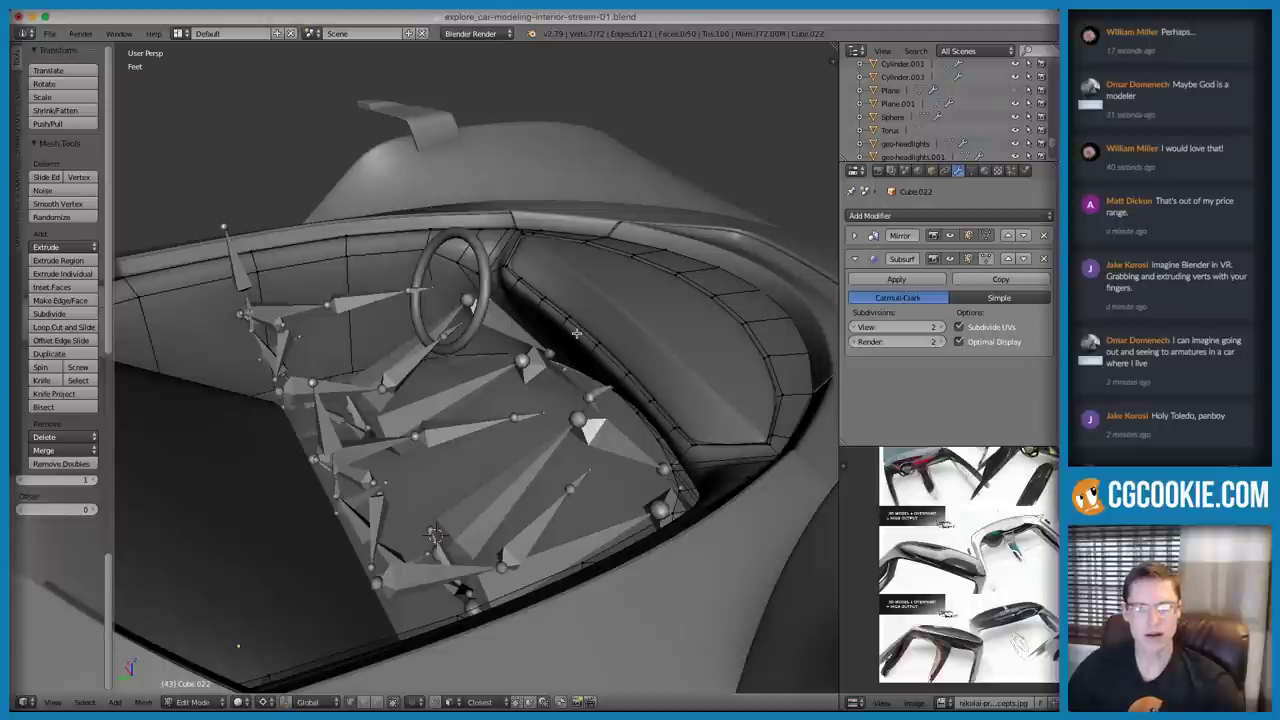
key("s")
left_click(606, 325)
key("z")
mouse_move(606, 325)
middle_mouse_down()
mouse_move(651, 337)
mouse_move(563, 300)
mouse_move(571, 380)
mouse_move(640, 376)
mouse_move(491, 423)
mouse_move(551, 428)
mouse_move(529, 435)
mouse_move(574, 386)
mouse_move(579, 413)
middle_mouse_up()
key("z")
key("z")
key("g")
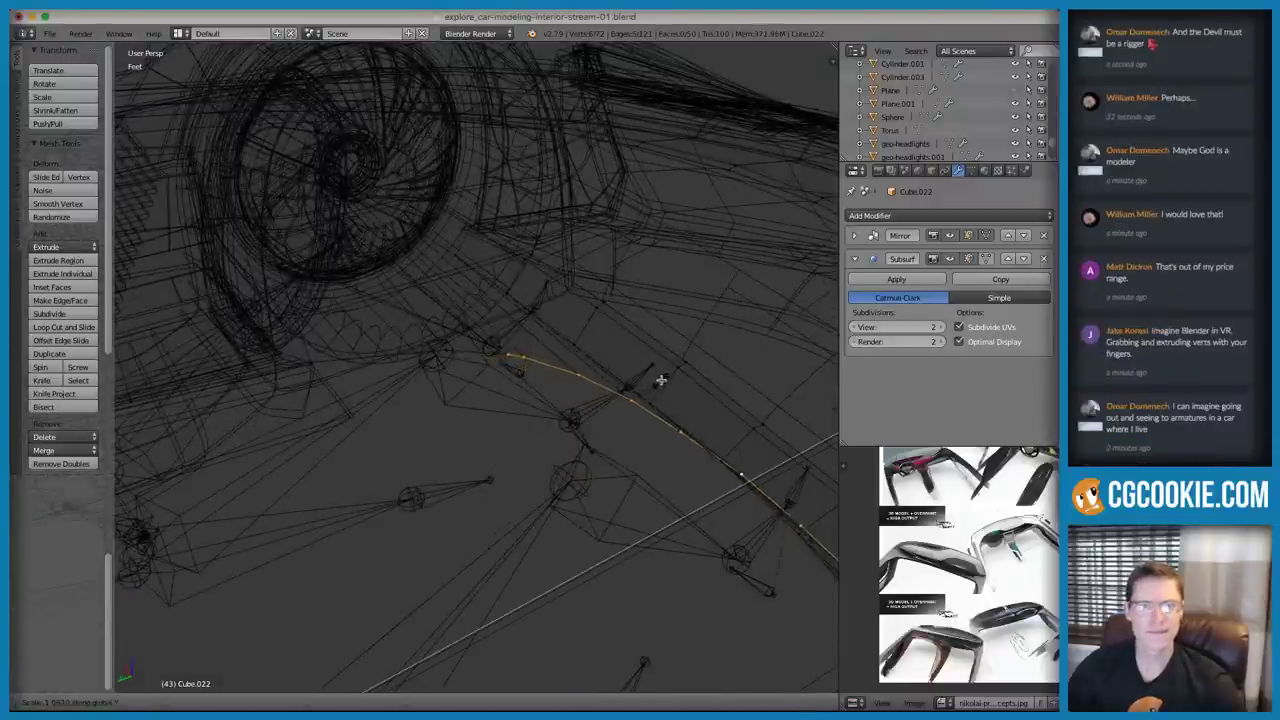
left_click(683, 366)
Deselect the outer vertices of the front curve and scale its middle section further forward along the Y axis
right_click(529, 345, "shift")
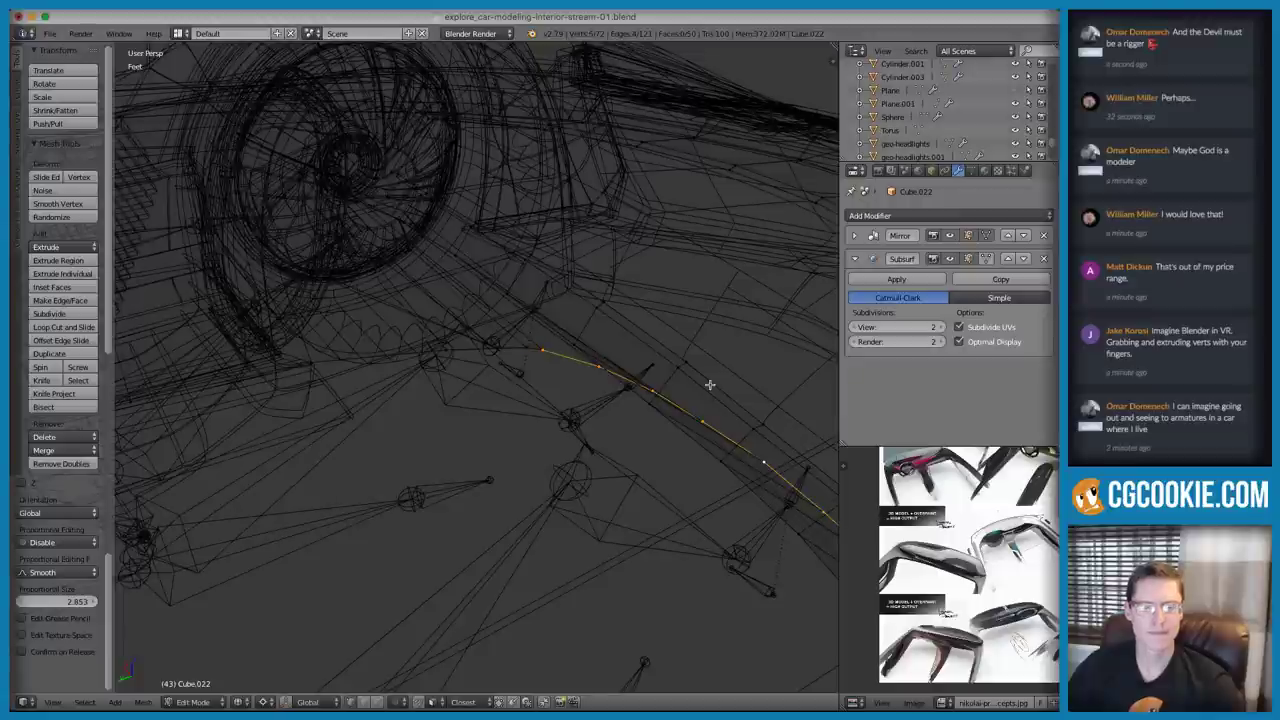
key("s")
key("z")
middle_click_drag(745, 357, 526, 268)
key("y")
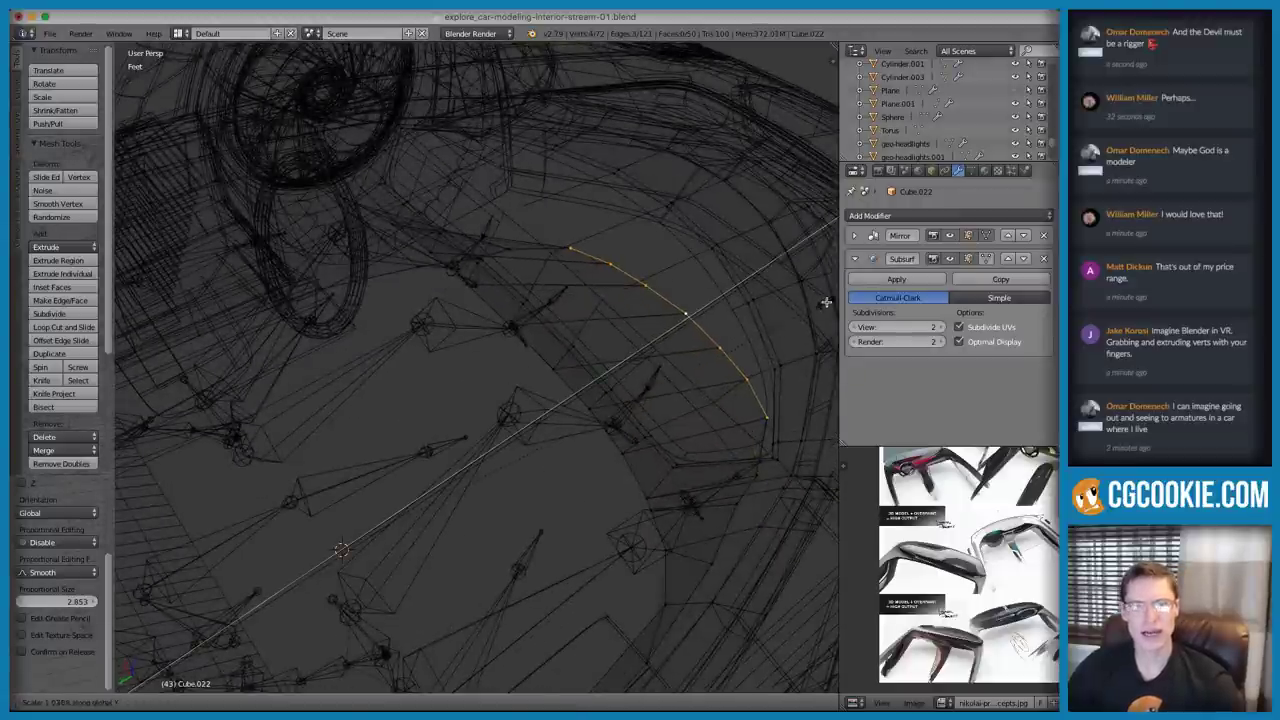
key("y")
left_click(736, 324)
Examine the smoothed interior panel below the dashboard in Object Mode
key("z")
middle_click_drag(645, 362, 502, 302)
key("Tab")
key("Tab")
key("ctrl+Tab")
key("Tab")
scroll(502, 302, "up", 5)
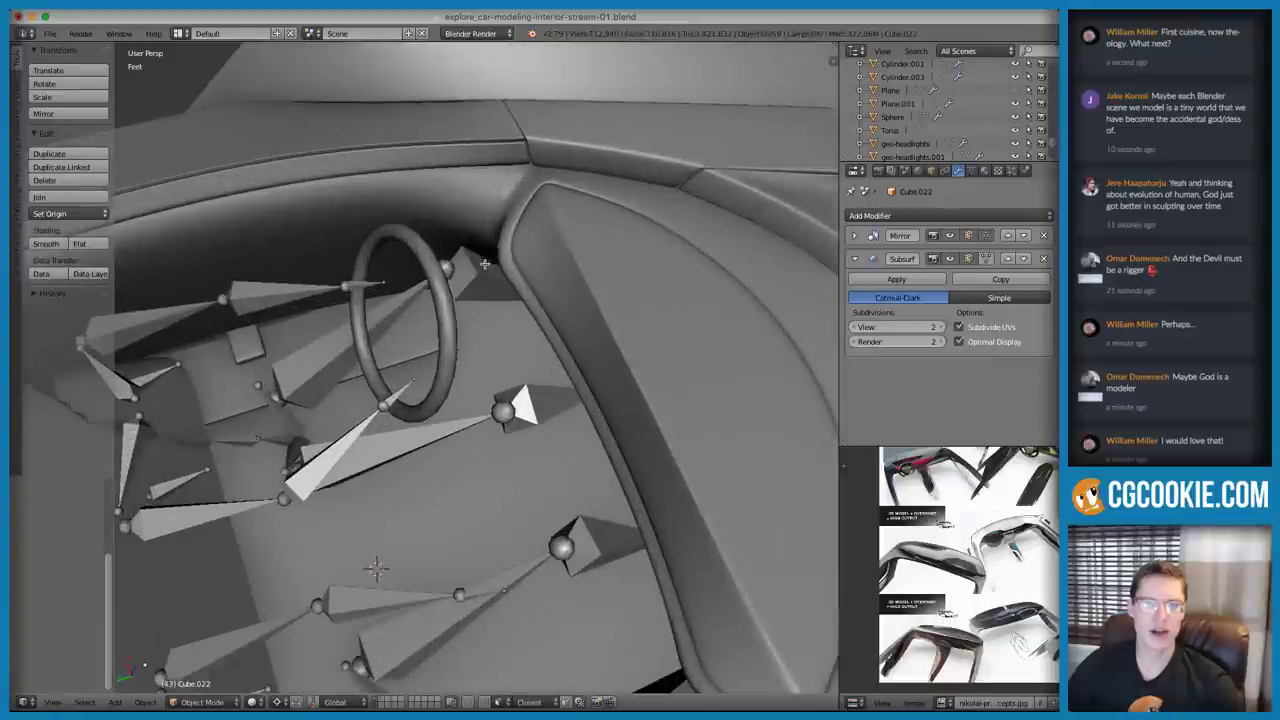
Select the edge loop running under the cockpit rim and bevel it with two segments
key("Tab")
scroll(407, 210, "down", 4)
middle_click_drag(407, 210, 600, 320)
scroll(1015, 585, "up", 4)
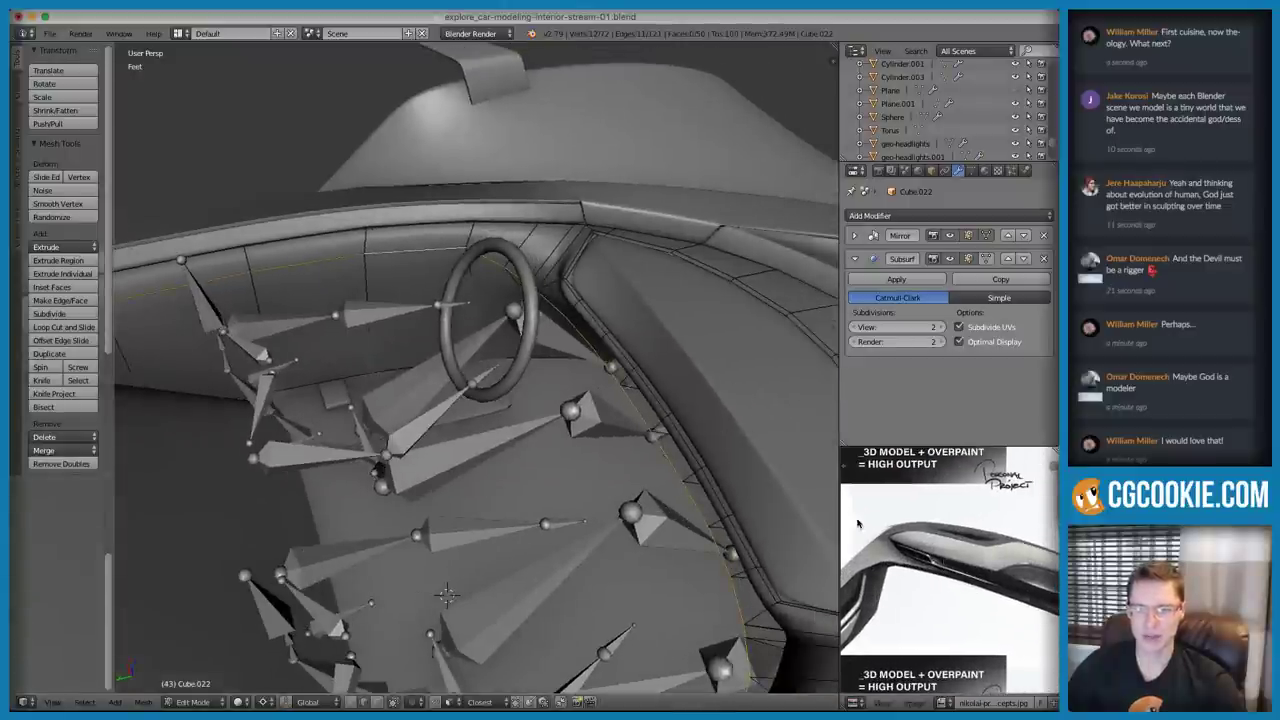
key("ctrl+b")
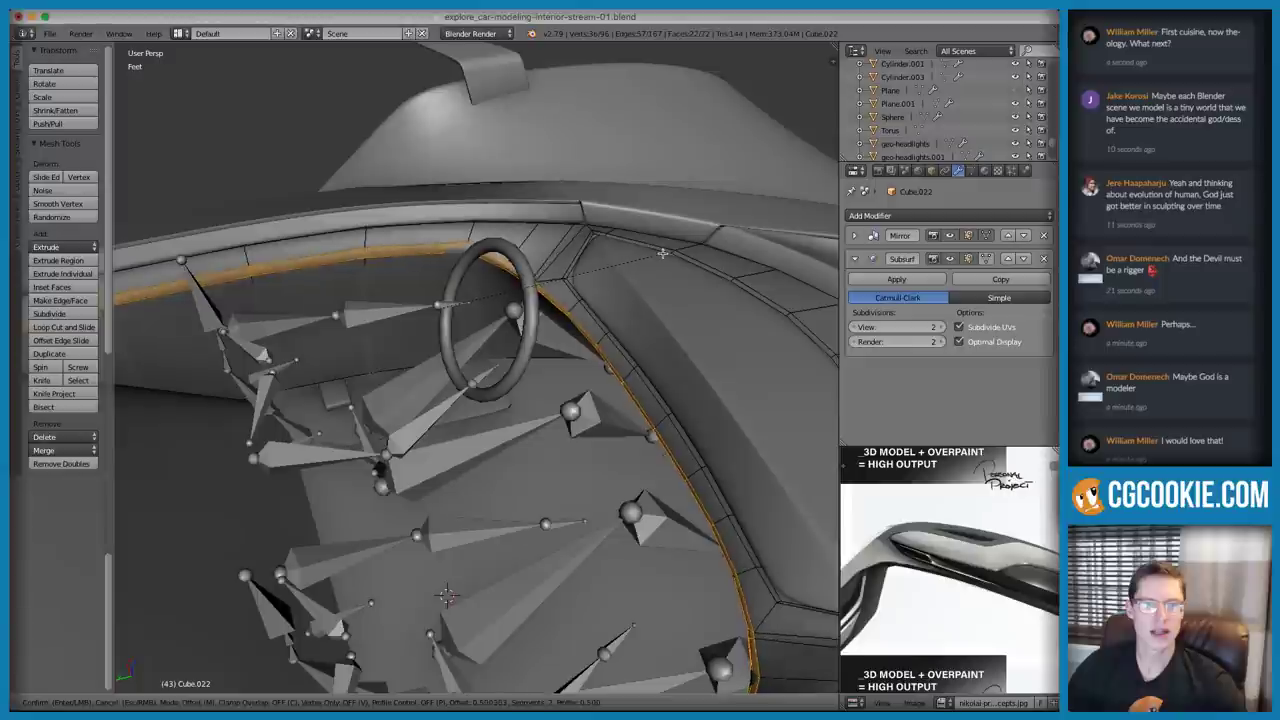
left_click(662, 254)
Return to Object Mode and isolate the interior panel in local view
scroll(87, 539, "up", 3)
middle_click_drag(558, 360, 605, 400)
key("Tab")
scroll(671, 343, "up", 3)
right_click(605, 370)
right_click(602, 360)
key("KP_Divide")
View the beveled rim edge up close and switch the interior panel to Sculpt Mode
scroll(503, 327, "up", 3)
middle_click_drag(460, 210, 440, 326, "shift")
scroll(440, 326, "up", 5)
middle_click_drag(440, 414, 540, 354)
key("a")
middle_click_drag(320, 551, 190, 680)
left_click(200, 702)
left_click(205, 657)
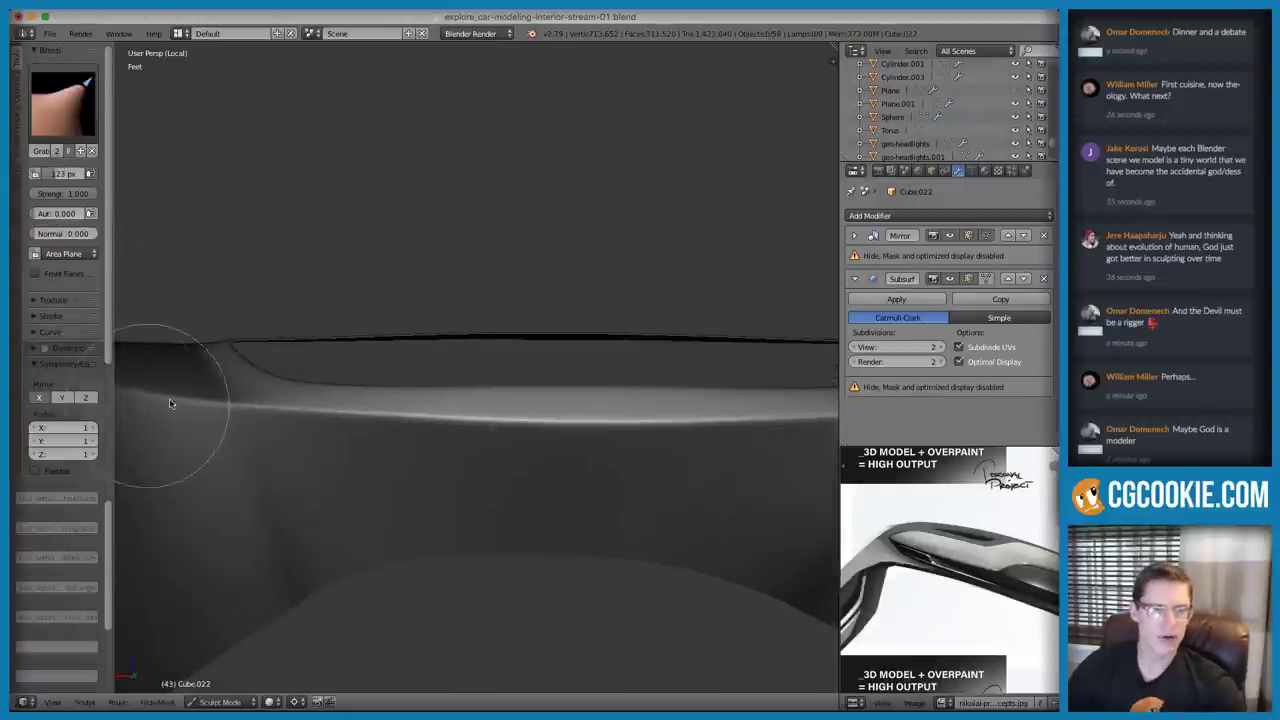
Adjust the Grab brush radius over the rim, ending at about 143 px
key("f")
left_click(289, 415)
key("f")
left_click(461, 441)
key("f")
left_click(477, 434)
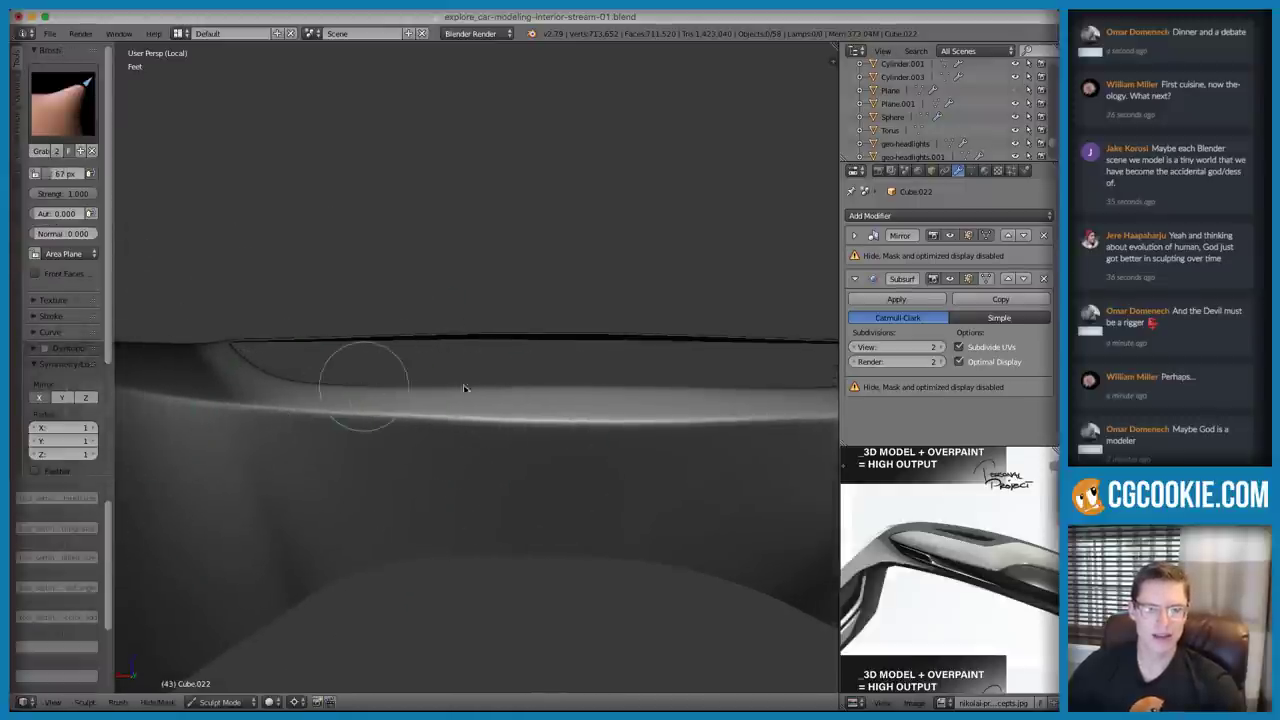
middle_click_drag(584, 416, 630, 429)
key("f")
left_click(632, 450)
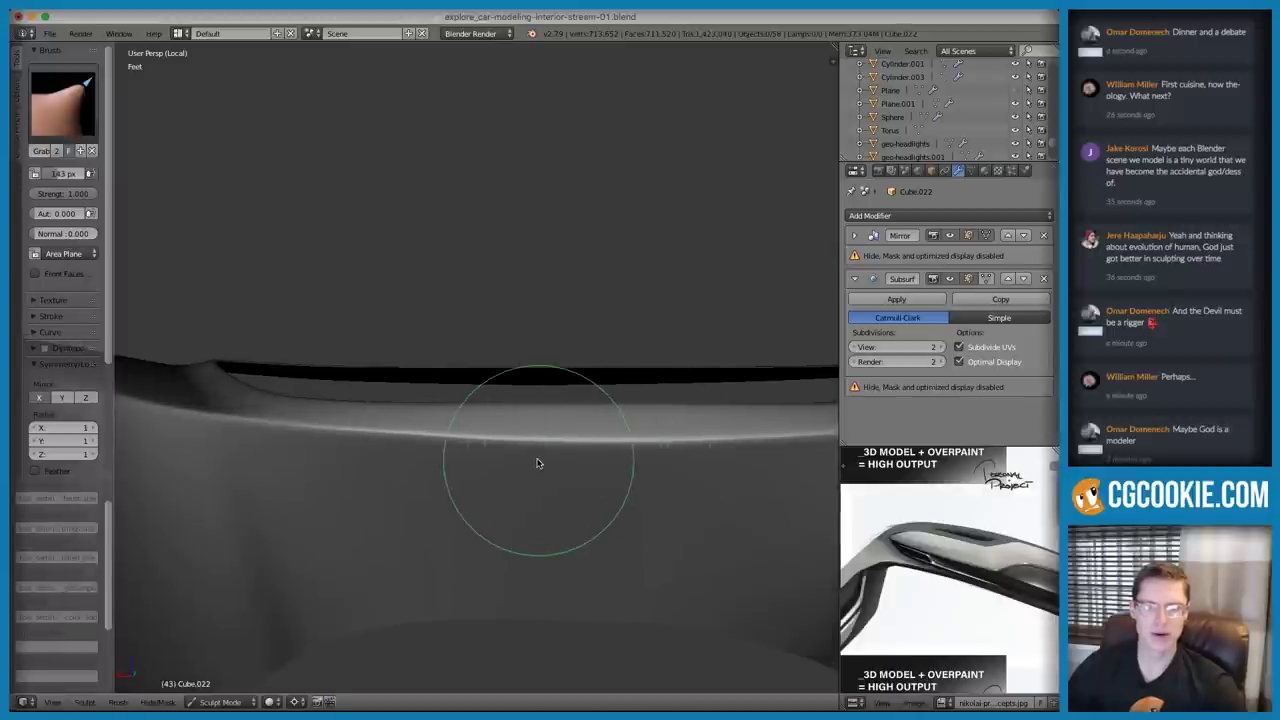
Resize the Grab brush again and make a very short stroke on the beveled rim edge
key("f")
left_click(565, 457)
left_click_drag(590, 453, 590, 455)
key("f")
left_click(586, 453)
Leave local view and return the interior panel to Object Mode
mouse_move(603, 453)
middle_mouse_down()
mouse_move(614, 414)
mouse_move(651, 394)
mouse_move(680, 316)
mouse_move(665, 369)
mouse_move(577, 369)
mouse_move(626, 394)
mouse_move(599, 341)
mouse_move(723, 392)
mouse_move(645, 442)
mouse_move(556, 387)
mouse_move(557, 406)
mouse_move(472, 428)
middle_mouse_up()
key("KP_Divide")
left_click(222, 701)
left_click(218, 684)
middle_click_drag(409, 356, 365, 376)
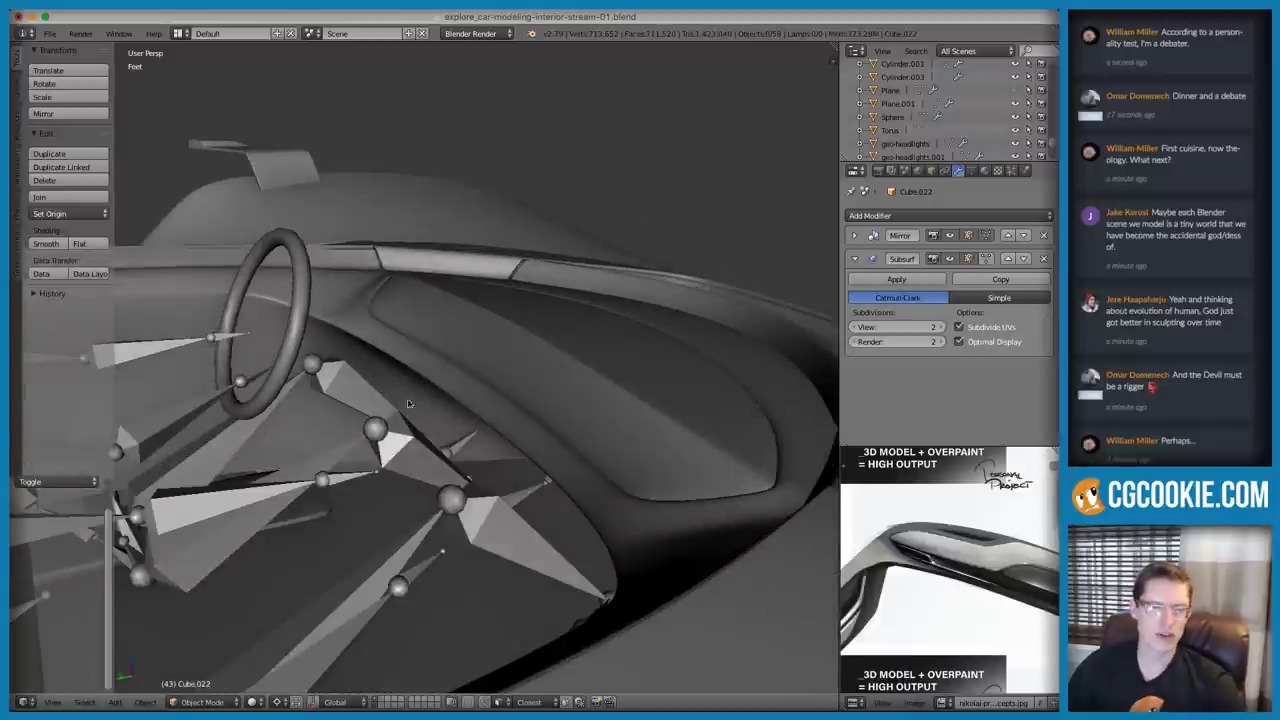
middle_click_drag(491, 393, 436, 355)
Add a single loop cut along the interior wall below the rim and slide it into place
key("Tab")
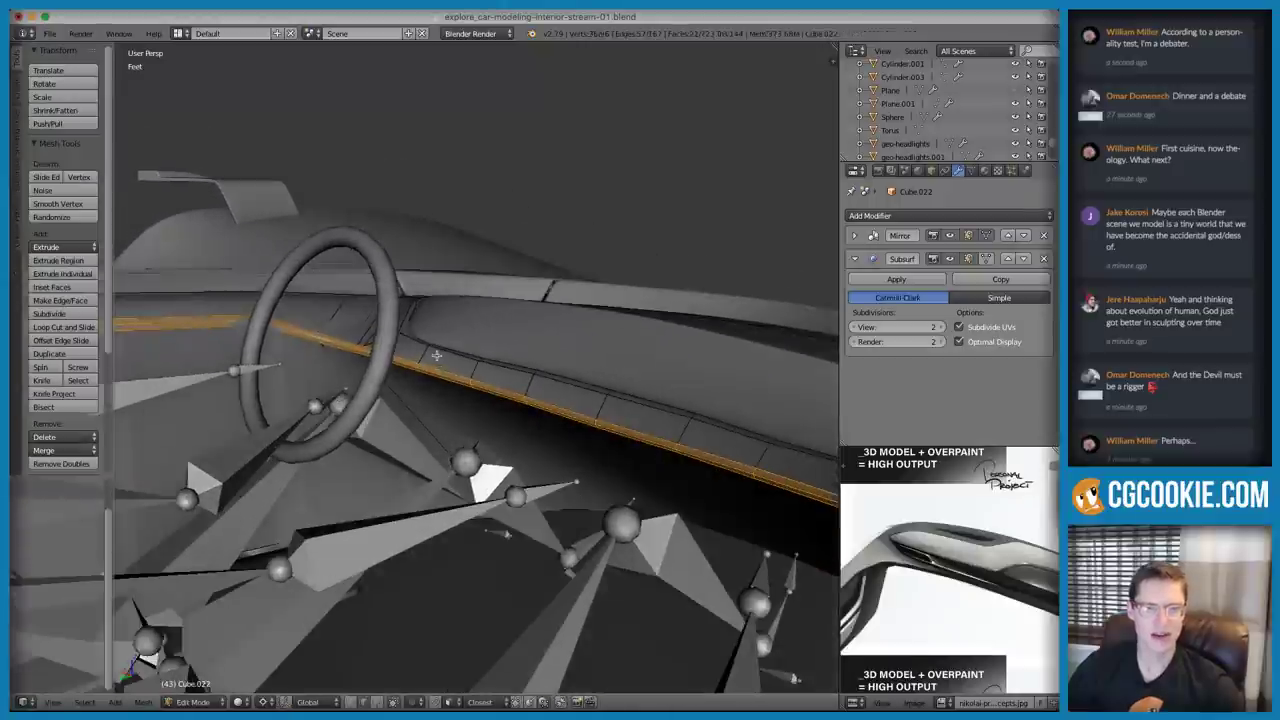
key("ctrl+r")
left_click(409, 400)
left_click(376, 339)
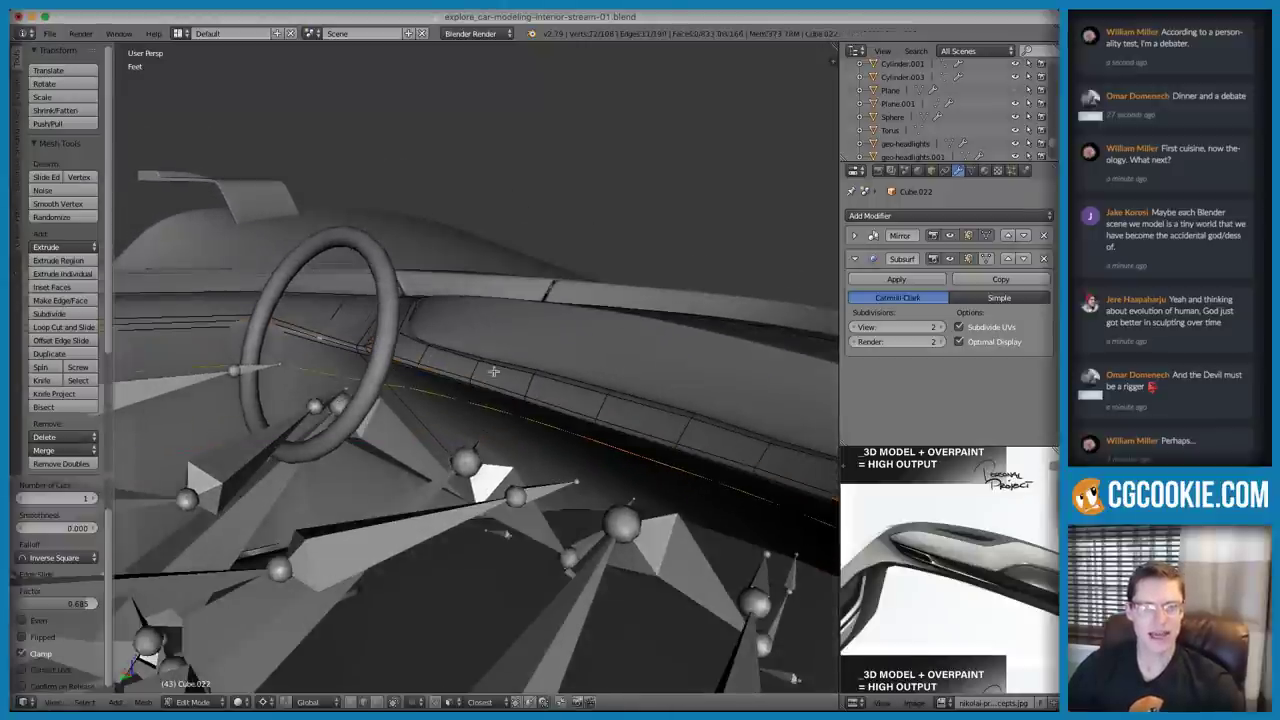
middle_click_drag(491, 371, 620, 409)
key("z")
scroll(471, 429, "up", 2)
key("z")
middle_click_drag(358, 400, 429, 371)
Select the front section of the new wall loop in vertex mode and scale it to 0.811 along Y
left_click(632, 450, "ctrl")
key("z")
key("z")
key("ctrl+Tab")
left_click(420, 354)
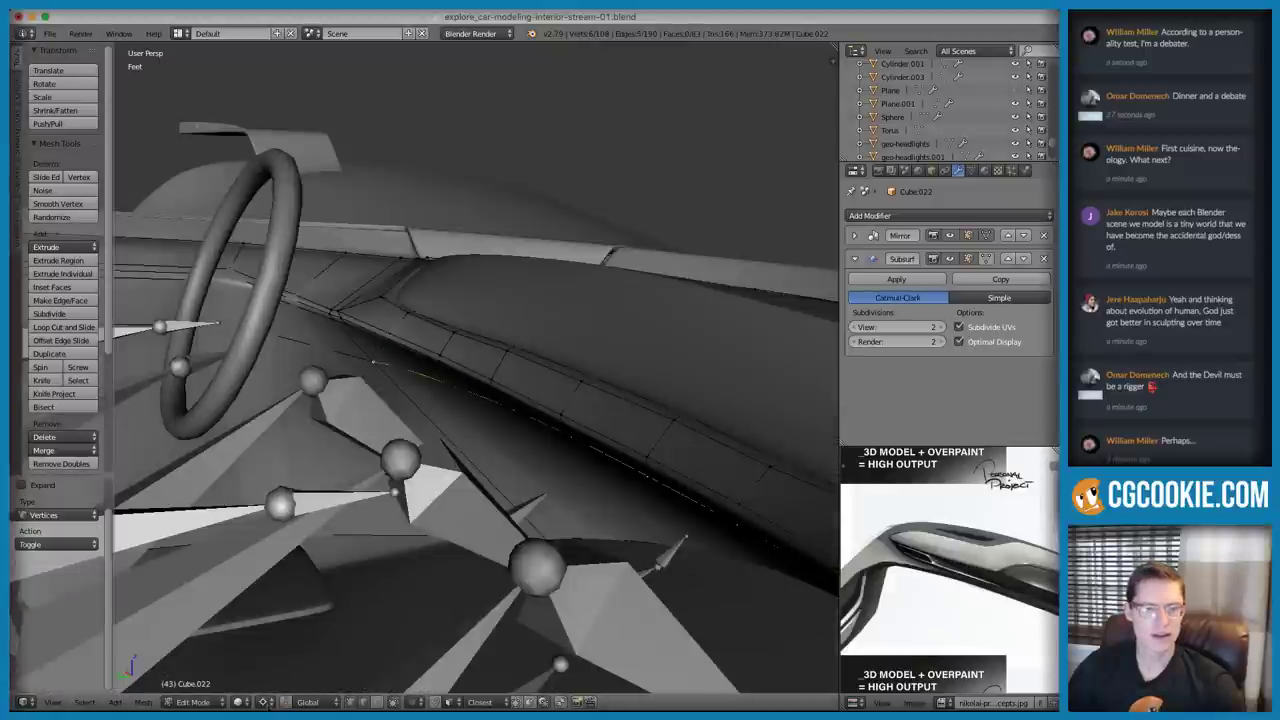
key("ctrl+Tab")
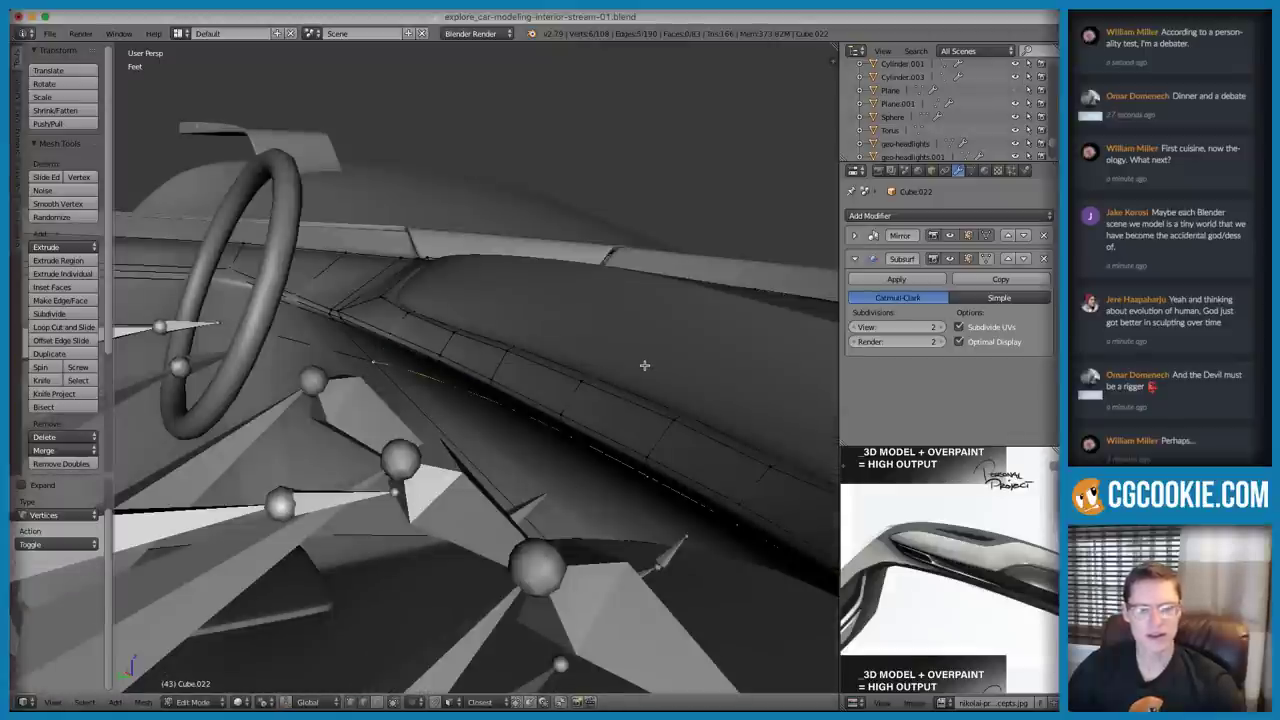
key("s")
left_click(554, 386)
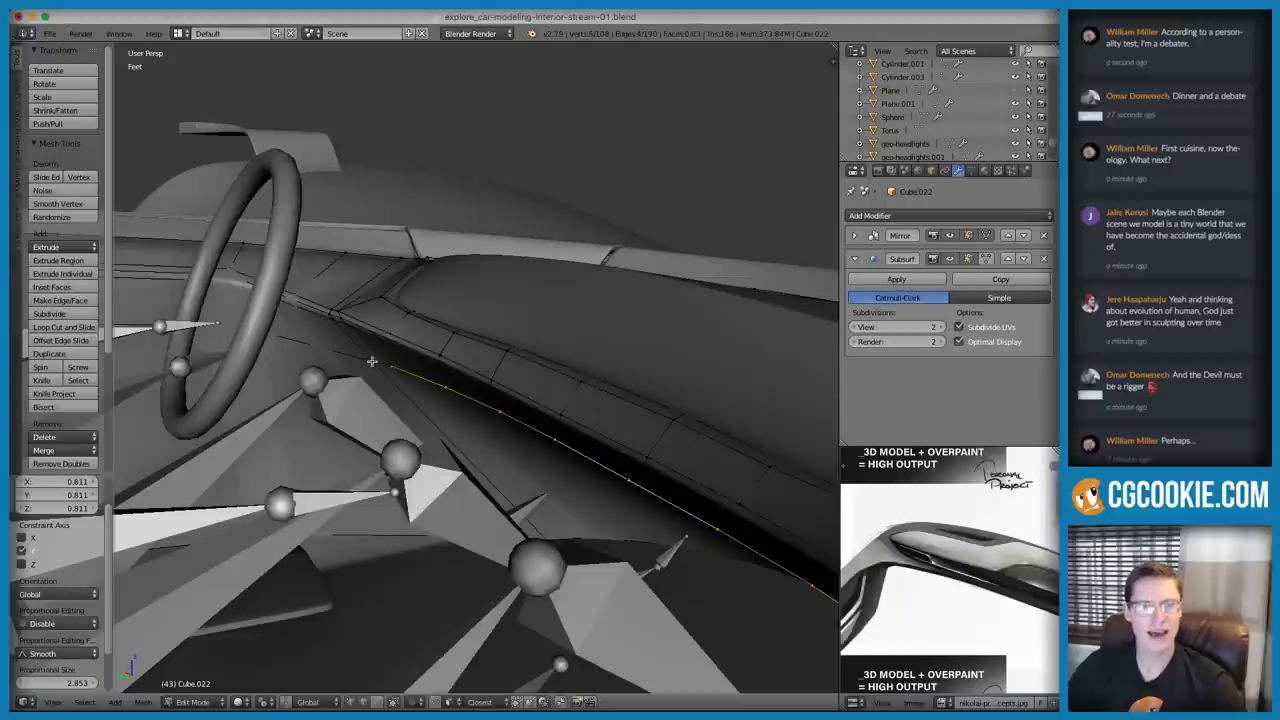
Scale the front vertices of the wall loop to 0.785 along Y, then deselect the end vertex
key("s")
left_click(624, 344)
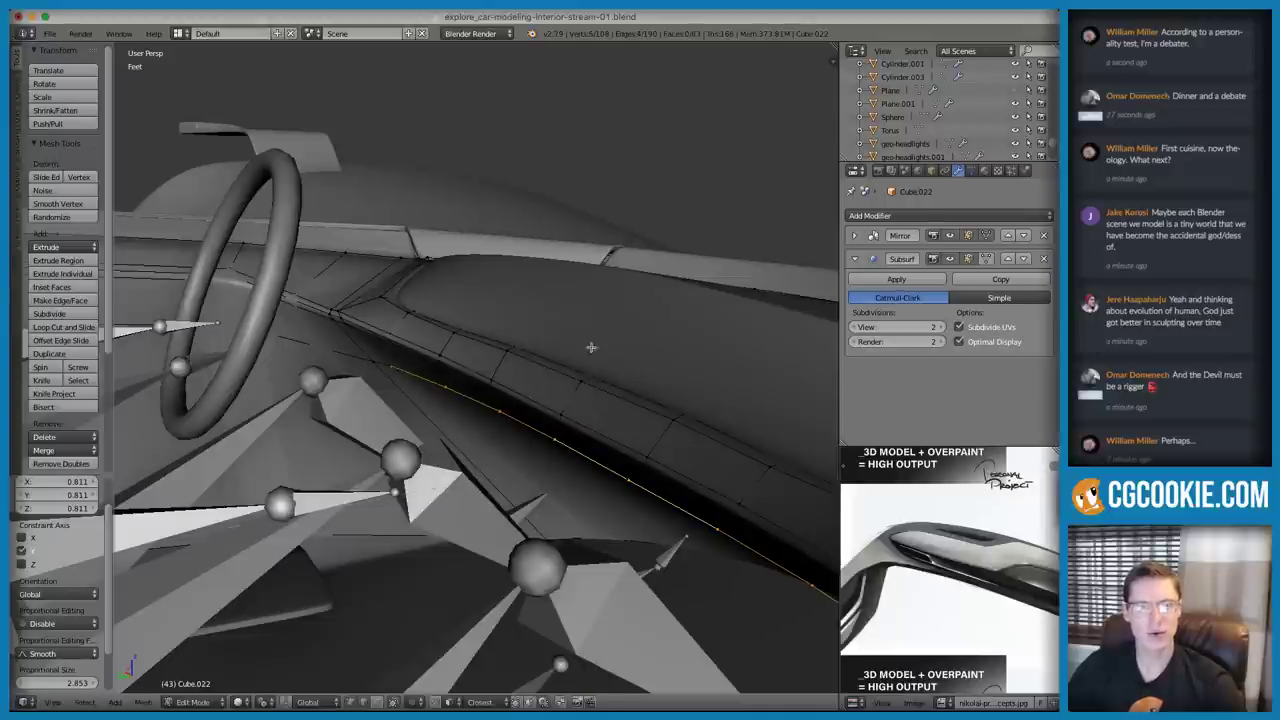
key("s")
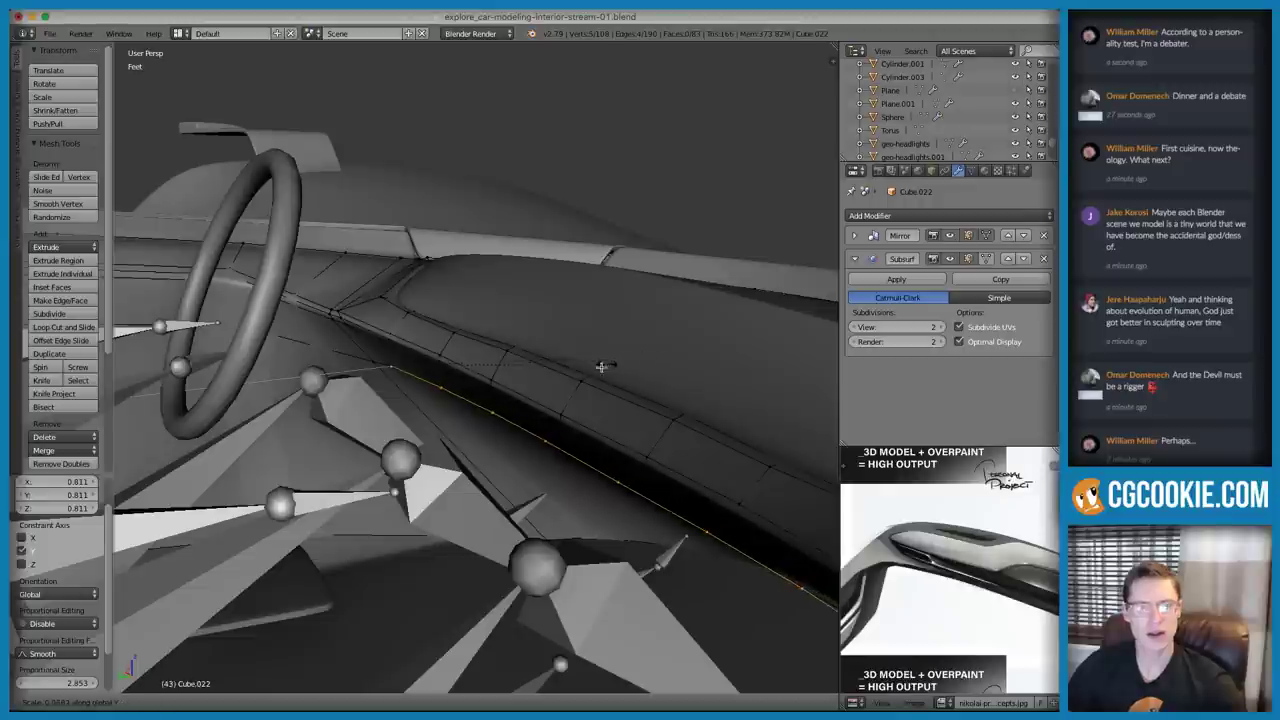
left_click(436, 372)
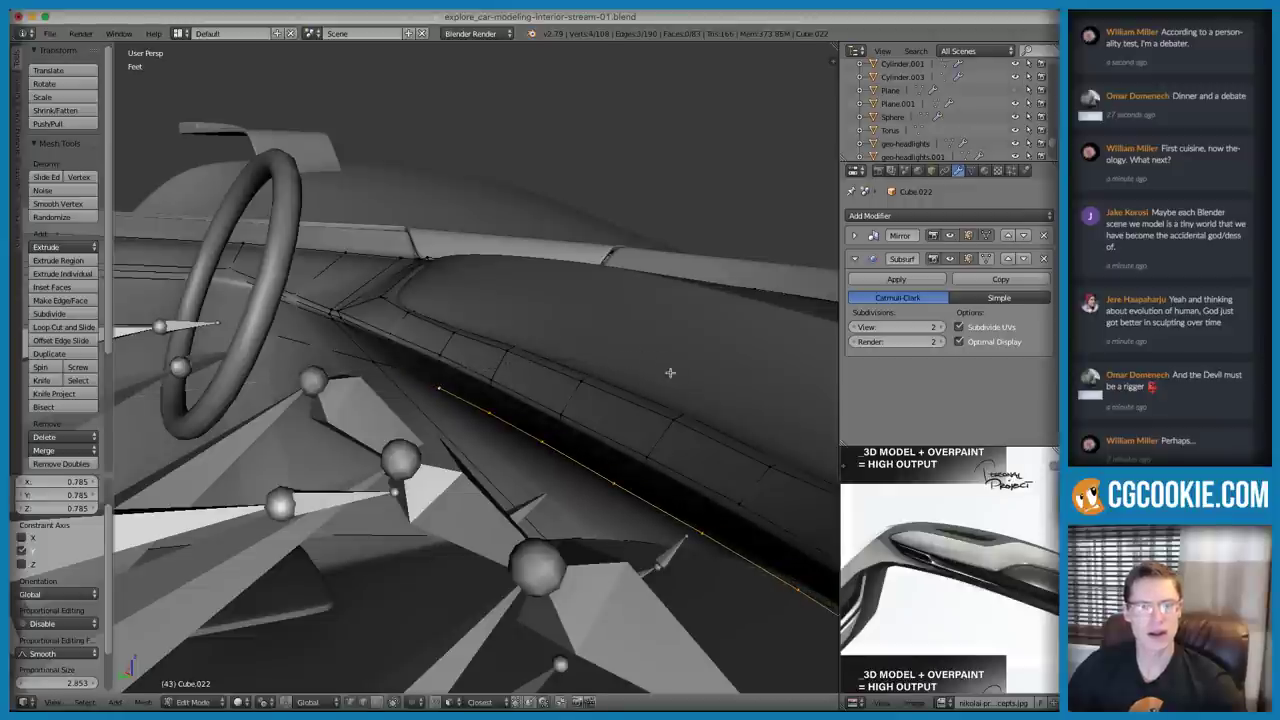
Reselect a path of vertices along the front of the wall loop and scale it to 0.468 along Y
mouse_move(655, 361)
middle_mouse_down()
mouse_move(670, 390)
mouse_move(621, 329)
mouse_move(592, 330)
mouse_move(645, 353)
middle_mouse_up()
right_click(398, 382, "ctrl")
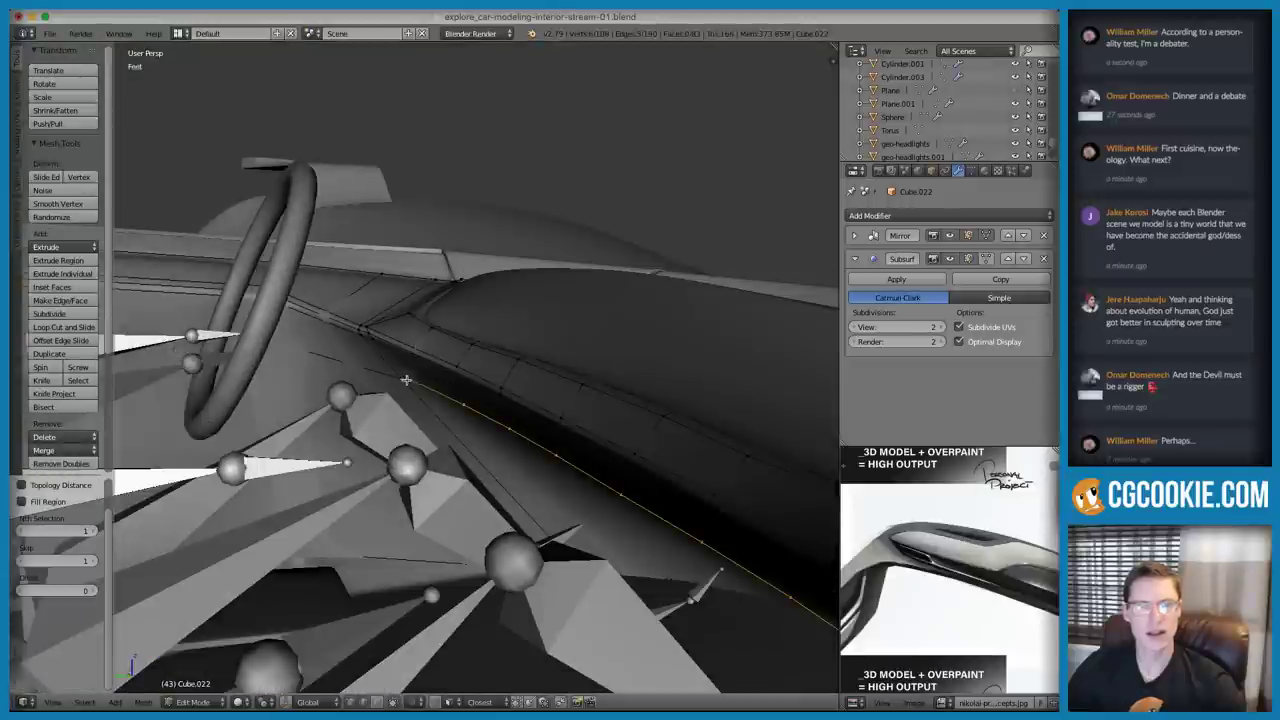
key("s")
key("y")
left_click(545, 374)
middle_click_drag(652, 387, 611, 389)
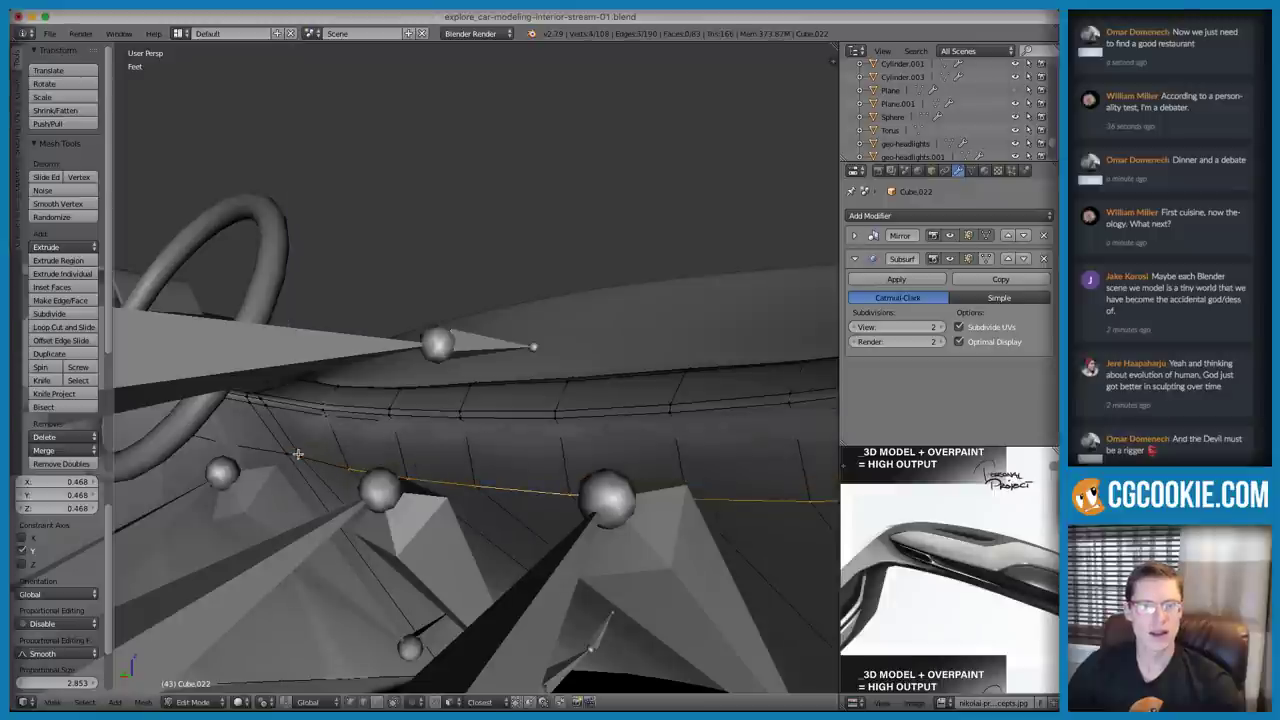
Move the front section of the wall loop vertically along Z, then adjust a smaller part of it
key("g")
key("z")
left_click(305, 443)
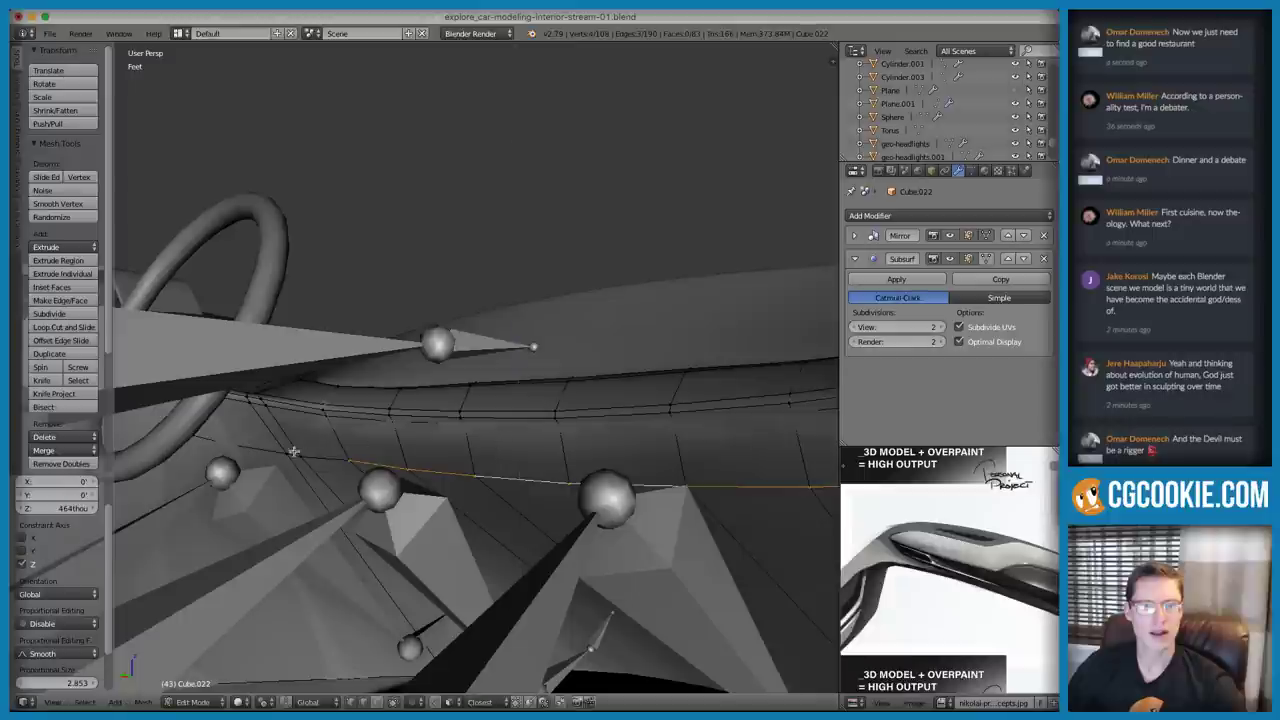
key("g")
key("z")
left_click(451, 443)
middle_click_drag(453, 441, 602, 429)
Delete the extra beveled edge loop along the cockpit rim and switch to edge selection
right_click(512, 422, "alt")
key("ctrl+x")
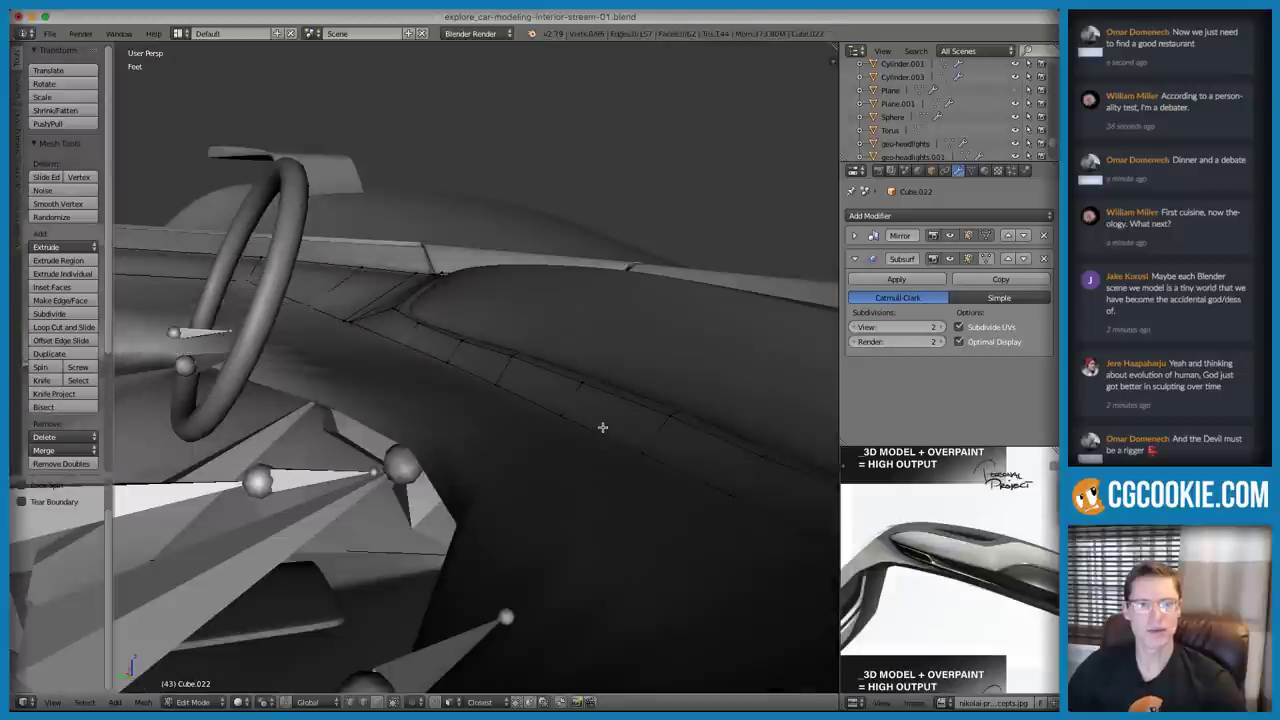
key("alt+h")
key("x")
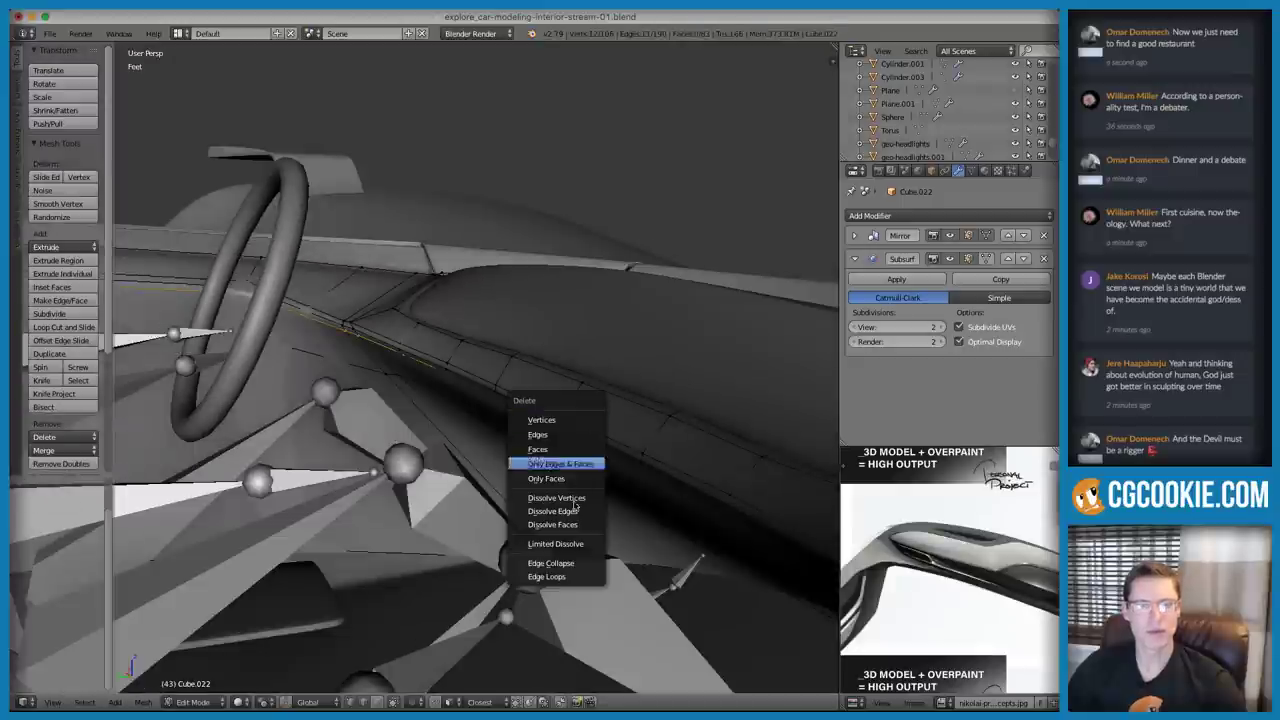
left_click(557, 576)
key("ctrl+Tab")
left_click(441, 366)
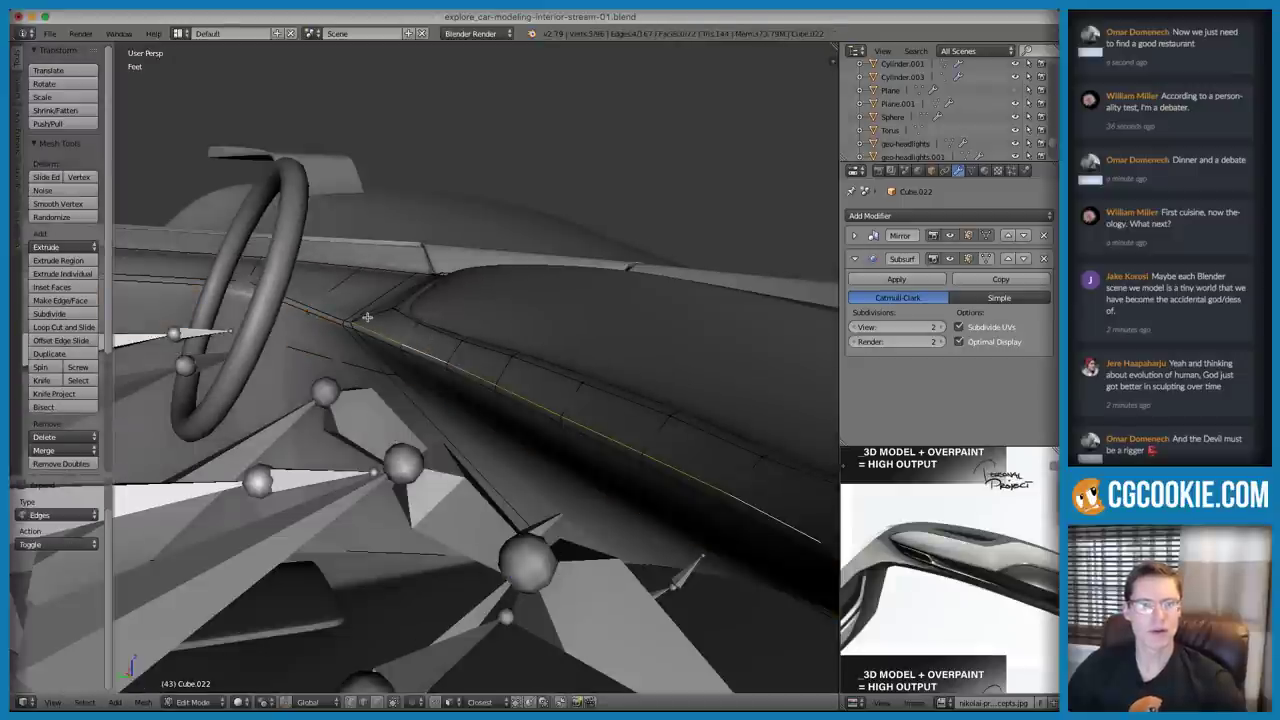
Check the smoothed corner, switch to vertex selection and move a front corner vertex of the wall loop along Z
middle_click_drag(439, 308, 411, 422)
key("Tab")
key("Tab")
key("ctrl+Tab")
left_click(475, 330)
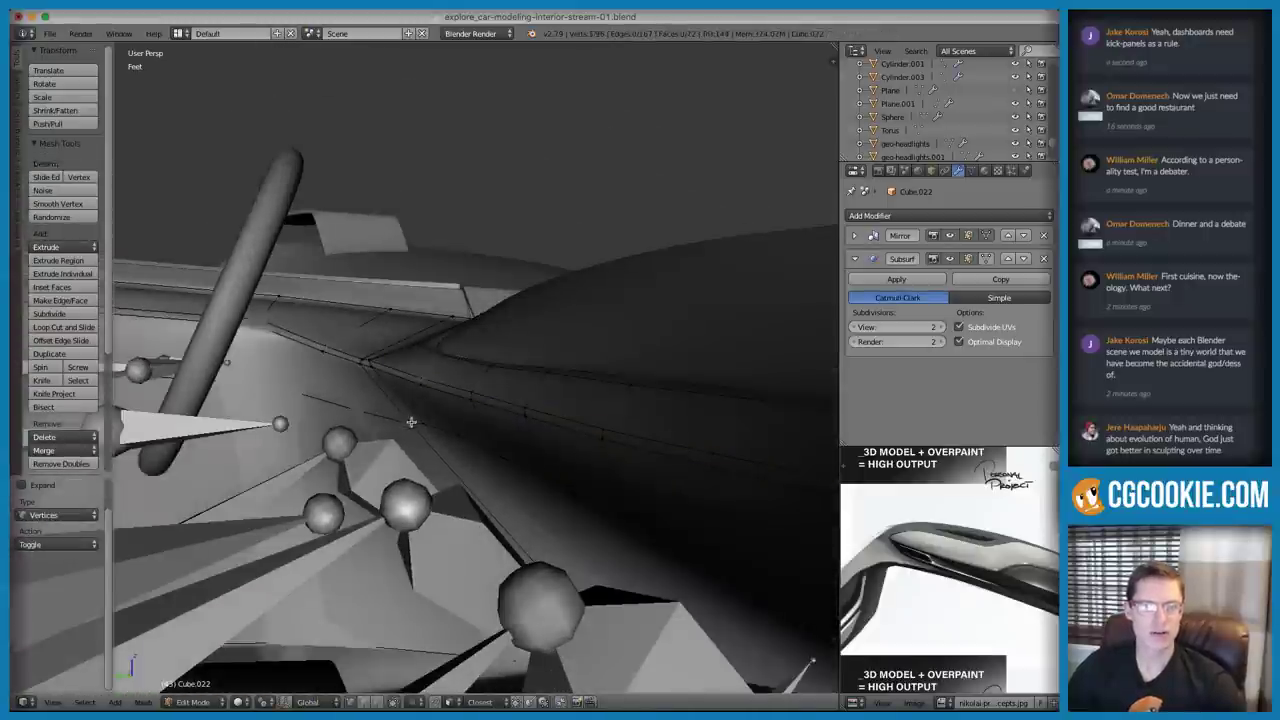
key("g")
key("z")
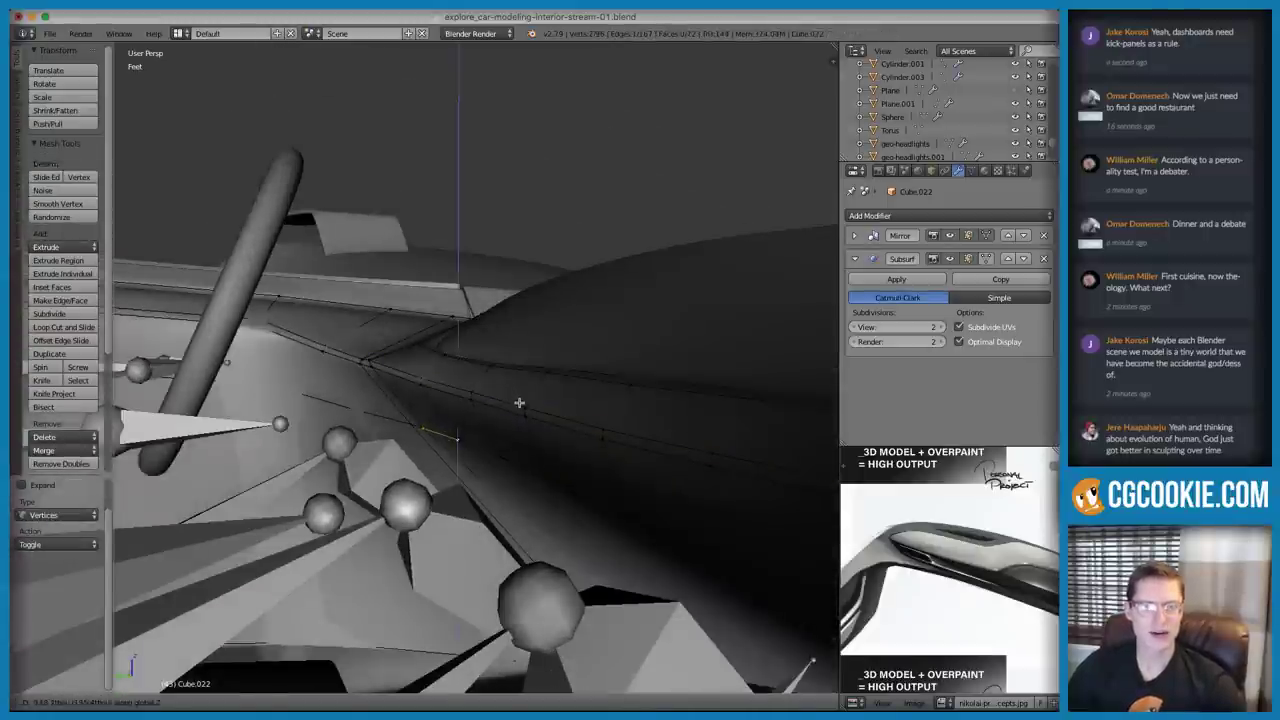
left_click(518, 402)
Select a path of vertices along the side section of the wall loop and scale it to 0.686 along Y
right_click(411, 420, "shift")
middle_click_drag(474, 402, 593, 430)
left_click(598, 504, "ctrl")
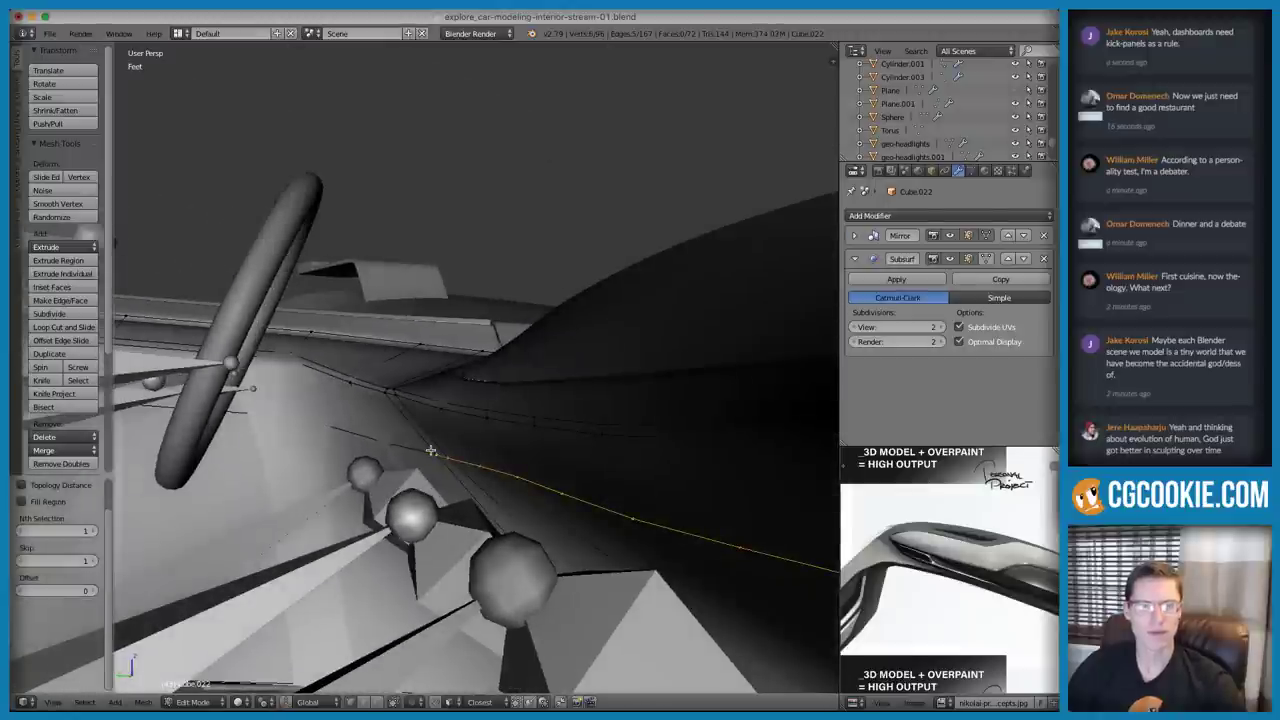
key("z")
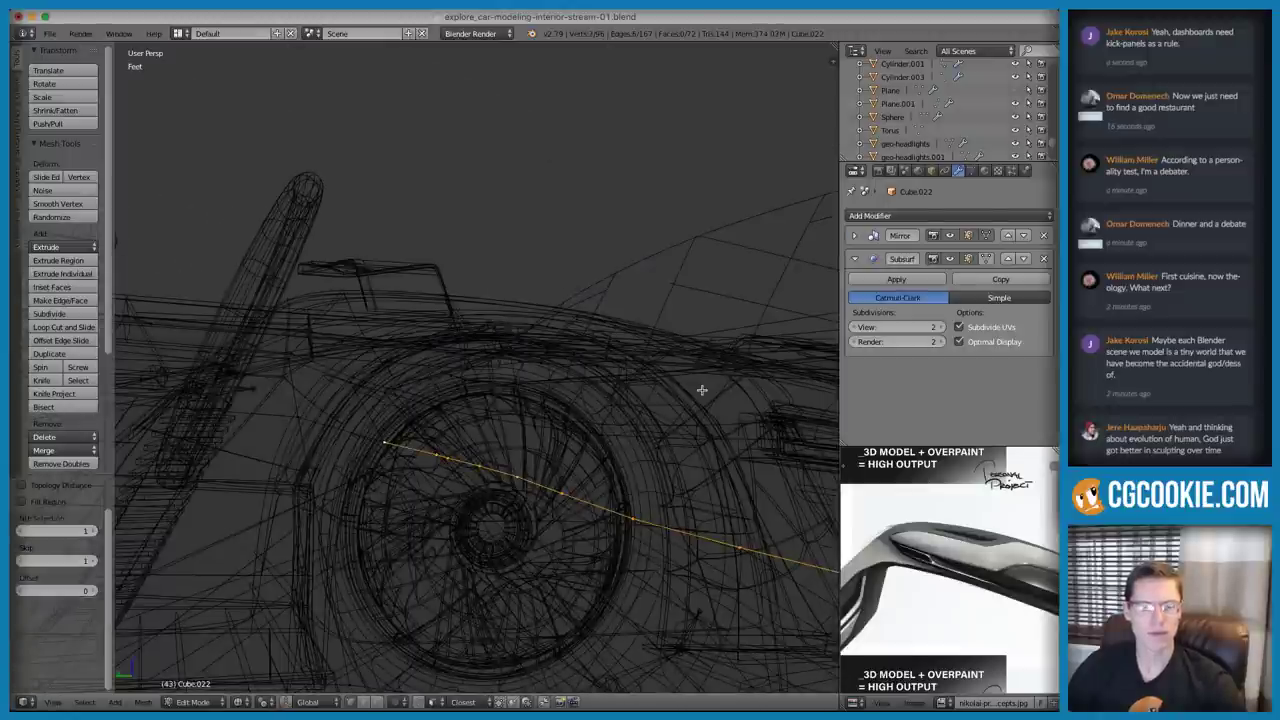
key("s")
key("y")
left_click(605, 417)
key("z")
mouse_move(609, 415)
middle_mouse_down()
mouse_move(608, 455)
mouse_move(612, 445)
mouse_move(600, 429)
mouse_move(591, 481)
middle_mouse_up()
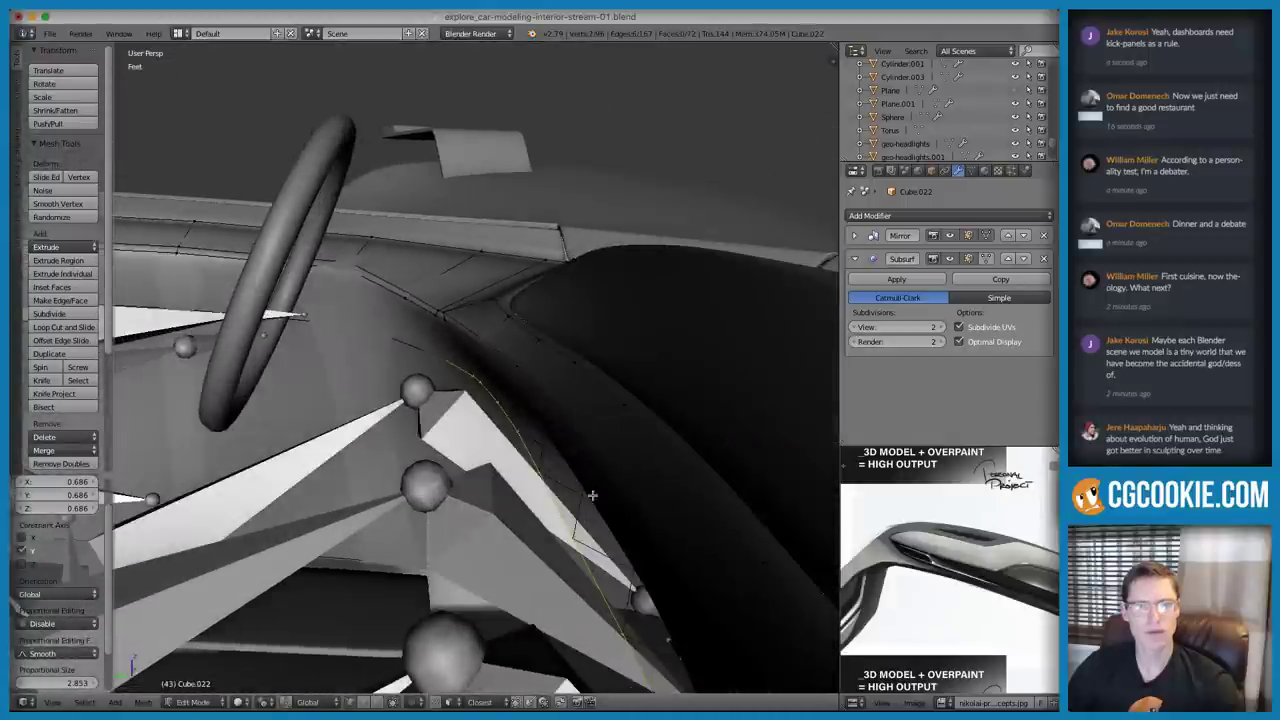
Move the selected side section of the wall loop by -119 thou along Y
key("g")
key("y")
left_click(660, 514)
middle_click_drag(660, 514, 683, 434)
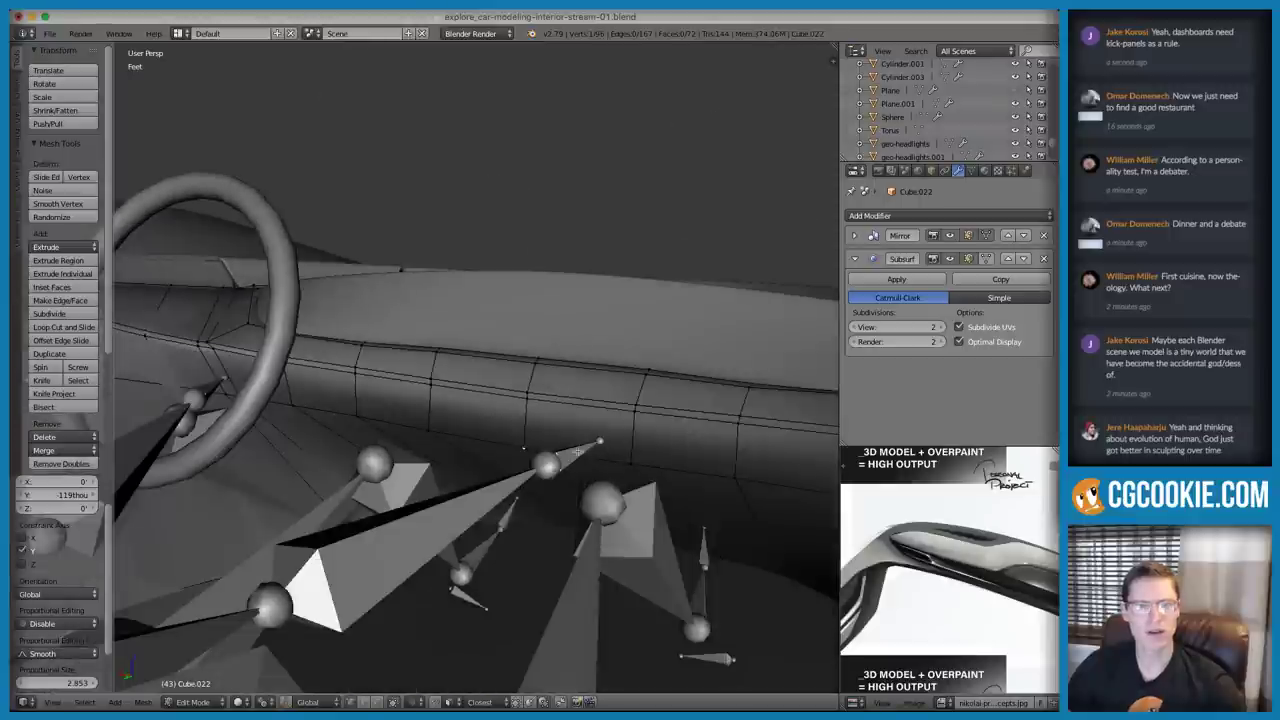
Slide successively smaller sections of the wall loop below the side rim along their edges, then clear the selection
right_click(360, 410, "ctrl")
key("g")
key("g")
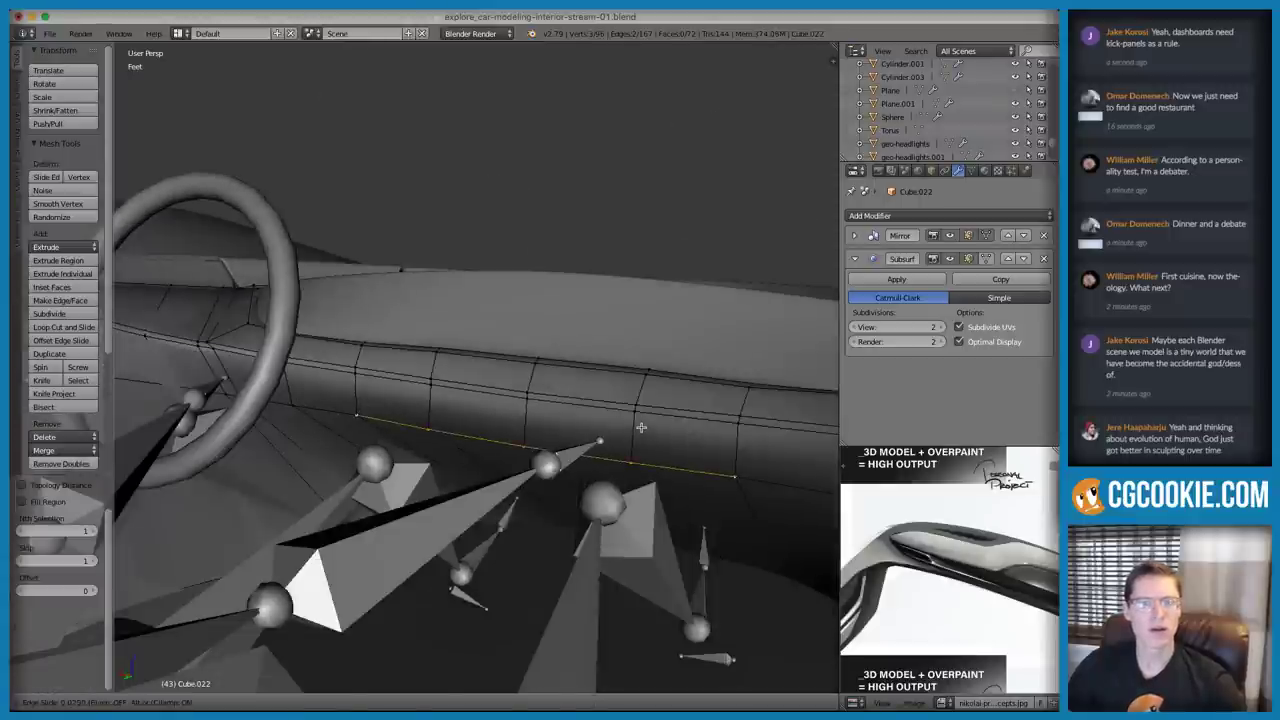
left_click(409, 429)
key("g")
key("g")
left_click(570, 434)
right_click(534, 436)
key("g")
key("g")
left_click(562, 428)
key("a")
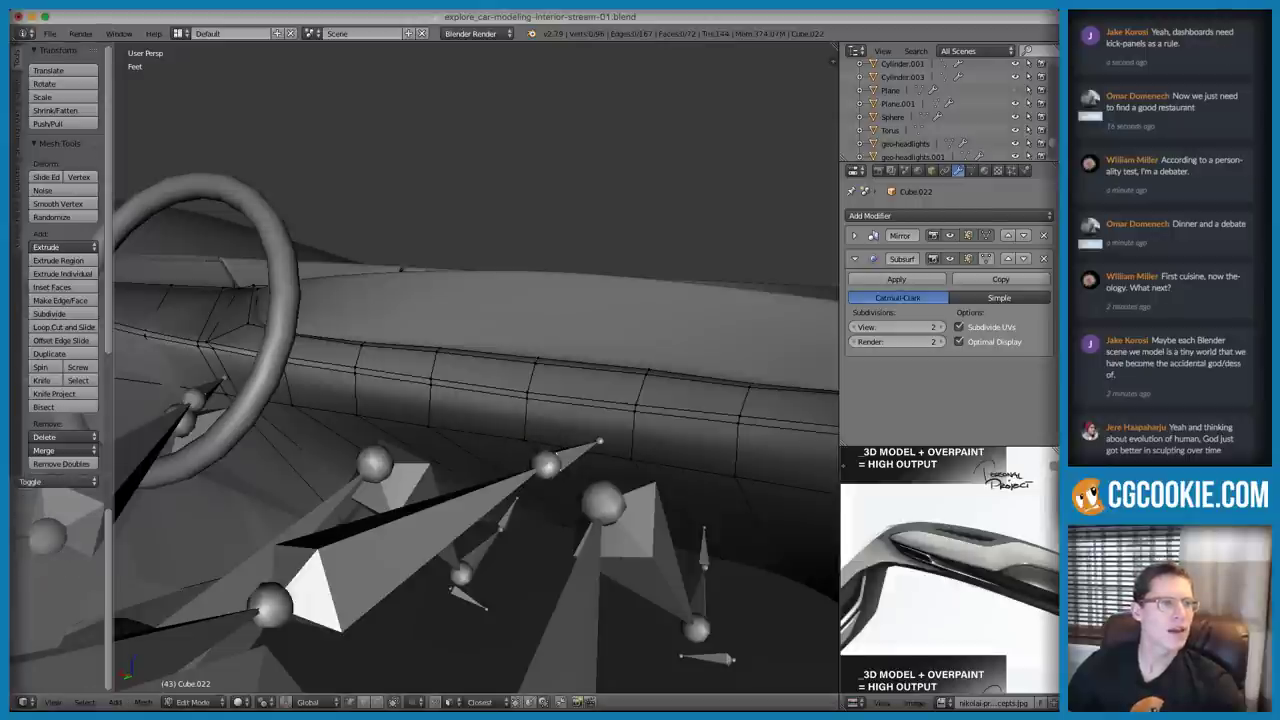
Read back through the viewers' live chat messages, then return to the newest ones and to the model
left_click(1215, 24)
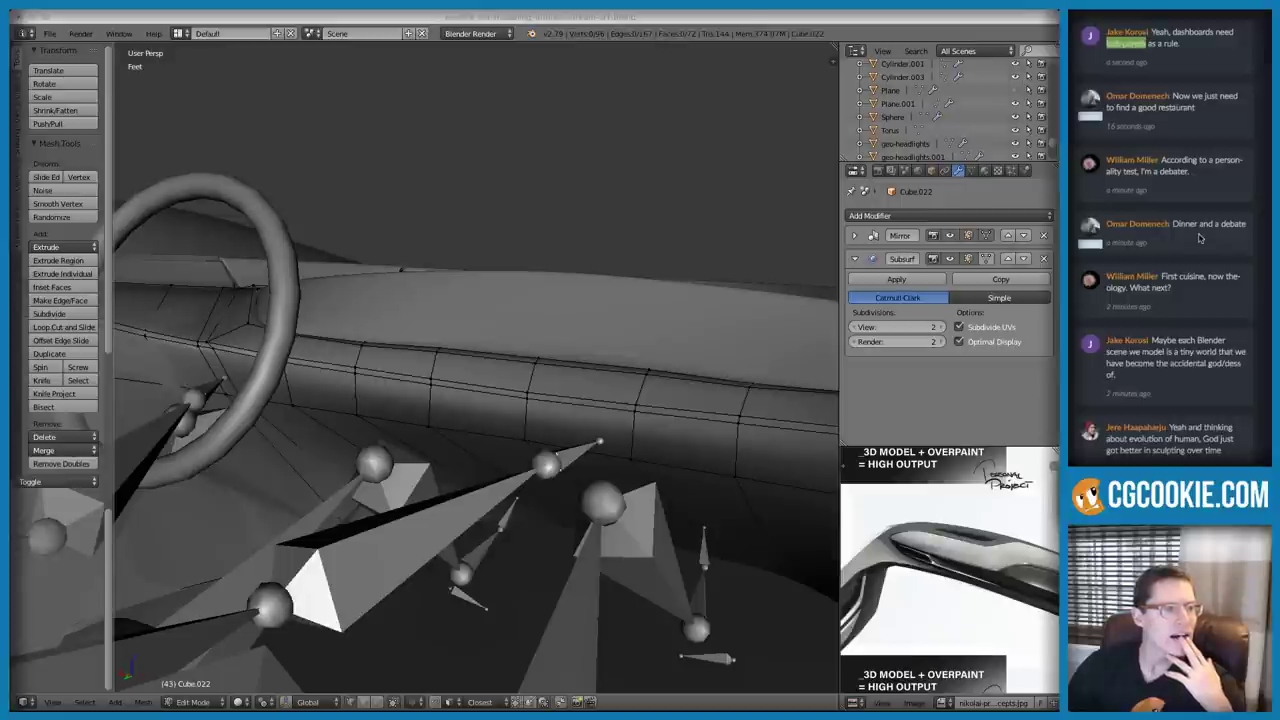
scroll(1200, 237, "down", 5)
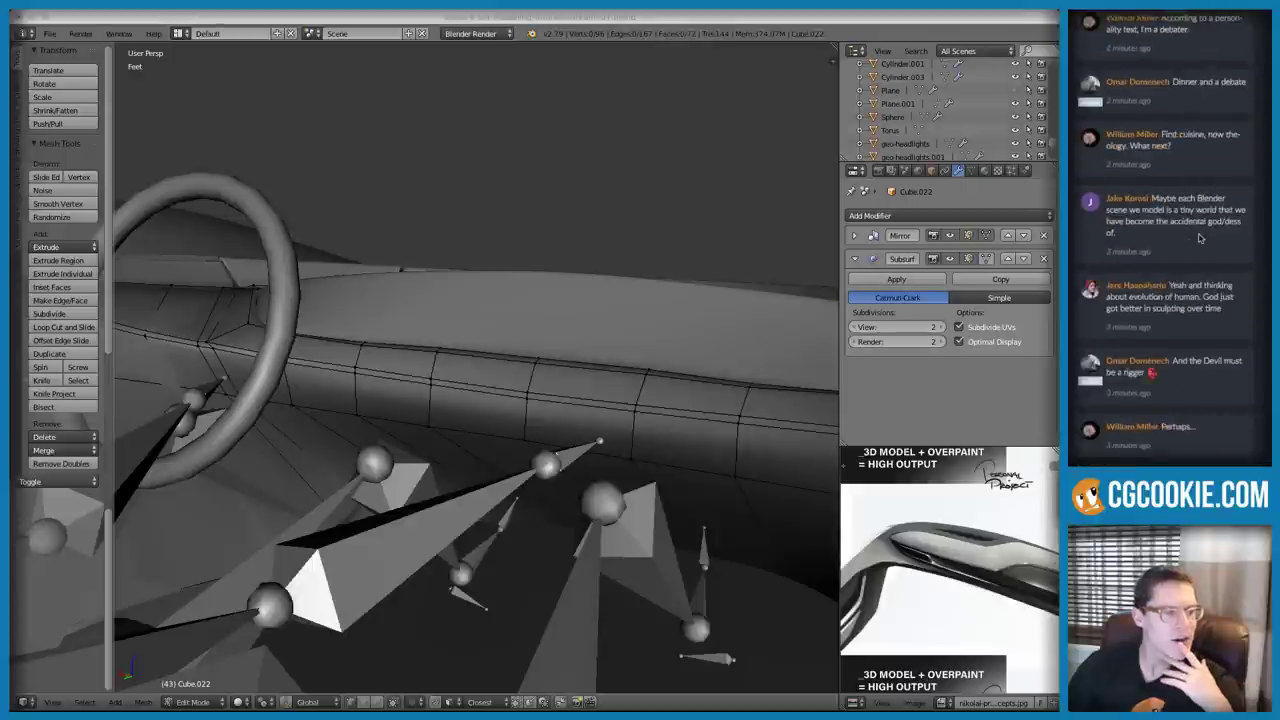
scroll(1200, 237, "down", 5)
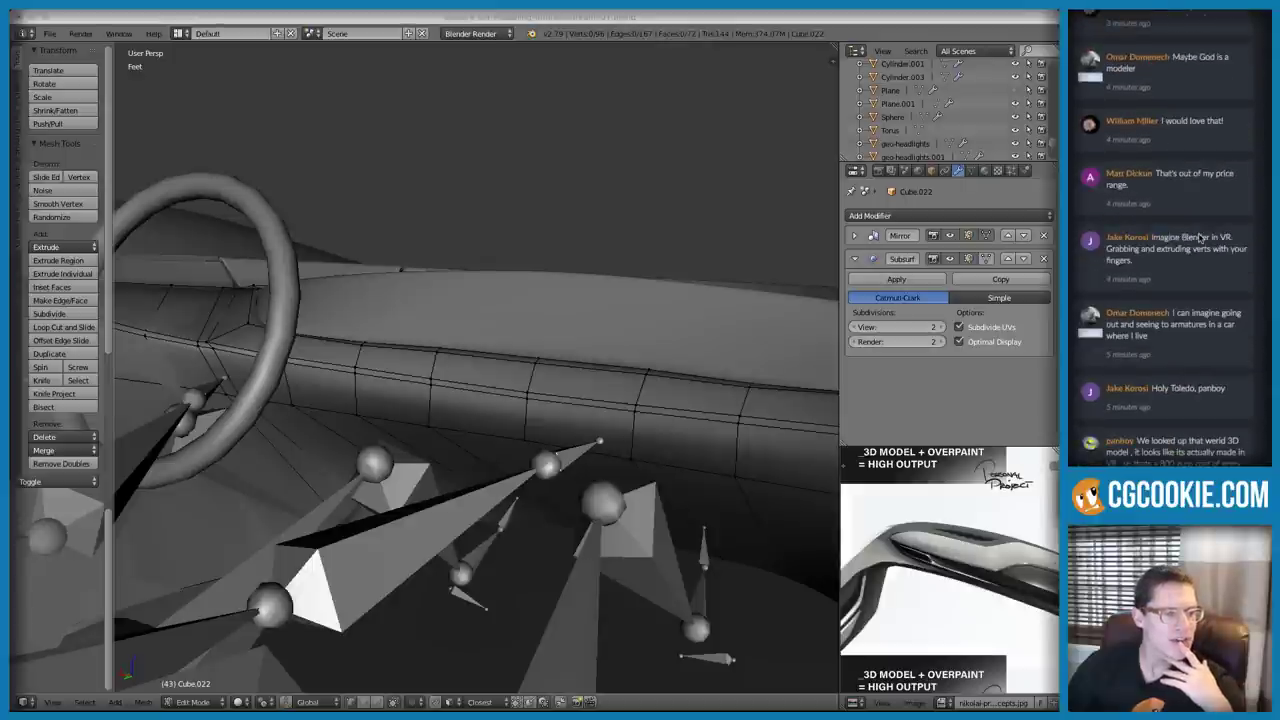
scroll(1200, 237, "down", 2)
scroll(1200, 237, "down", 4)
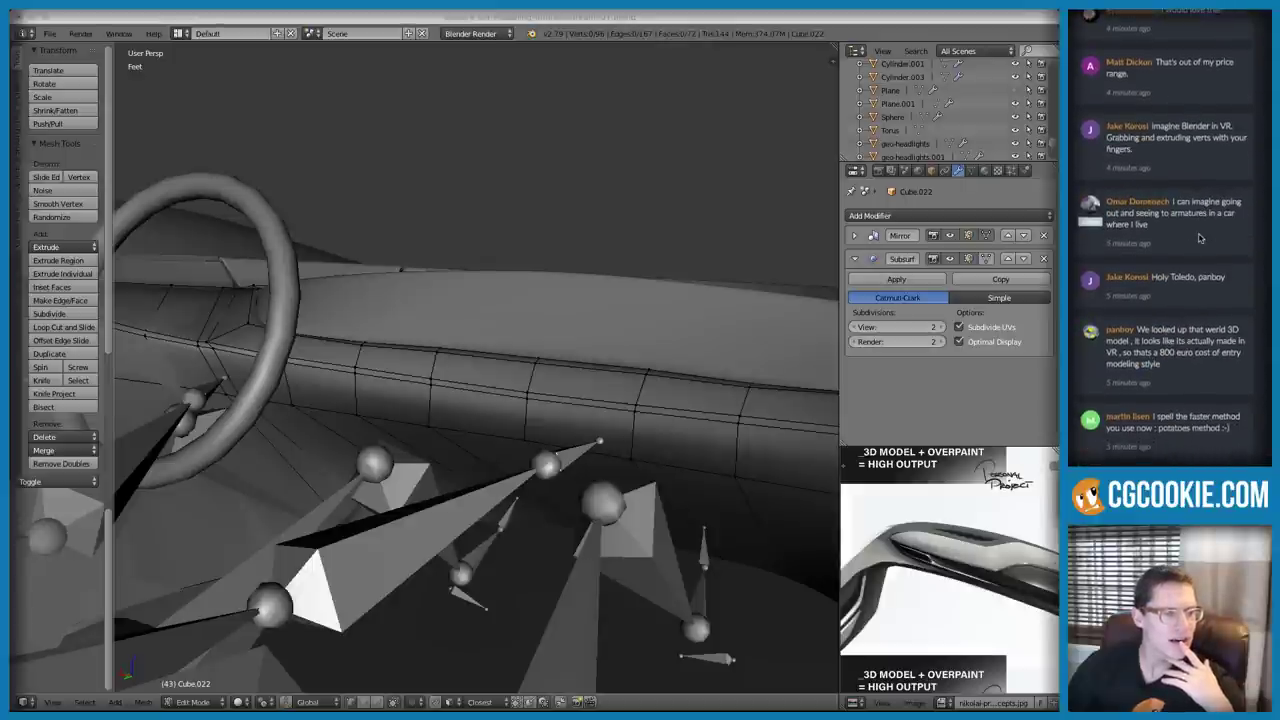
scroll(1200, 237, "down", 4)
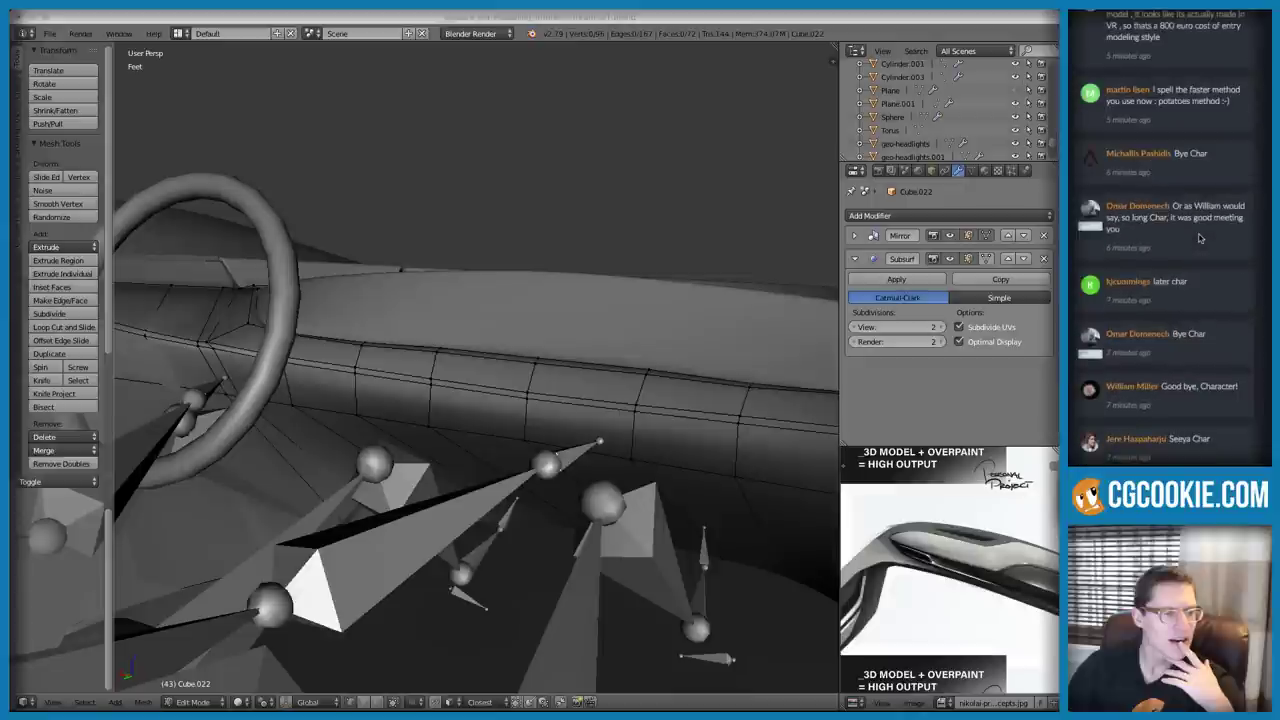
scroll(1200, 237, "down", 3)
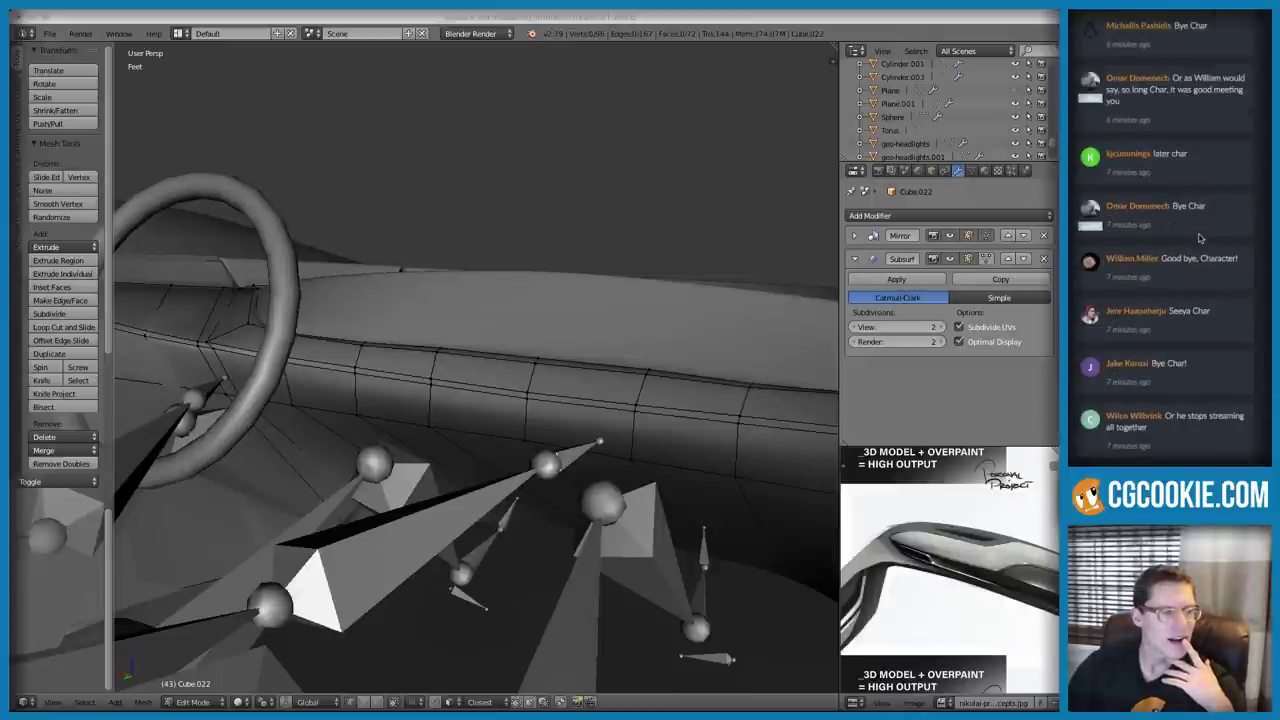
scroll(1200, 237, "up", 10)
left_click(429, 200)
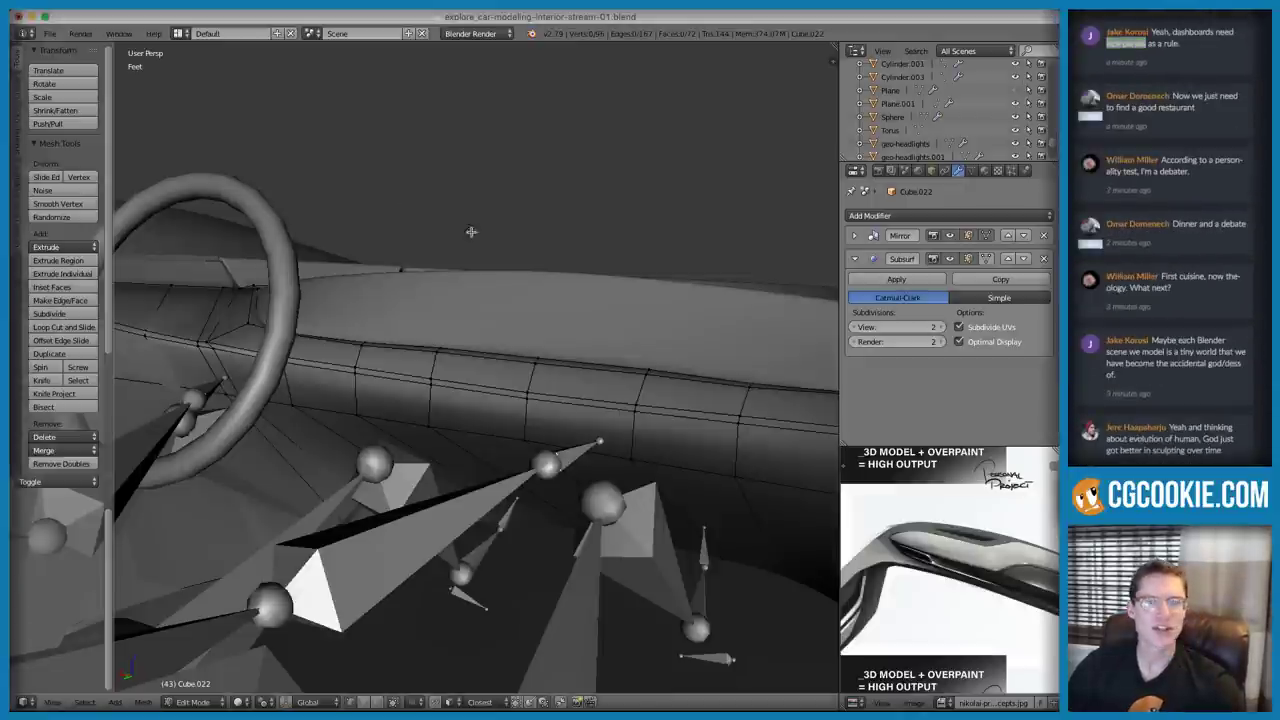
Adjust single vertices of the wall loop along the side and slide a front corner vertex behind the steering wheel
middle_click_drag(585, 283, 551, 490)
middle_click_drag(566, 474, 618, 474)
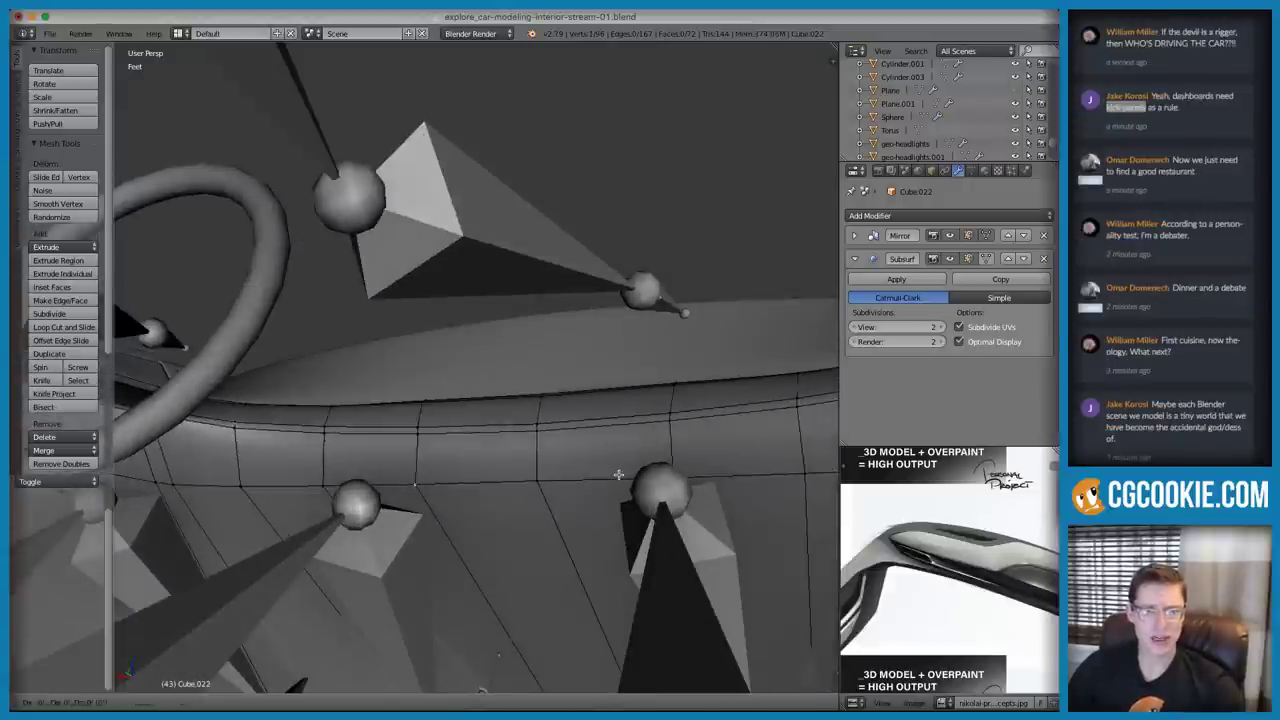
middle_click_drag(657, 420, 452, 393)
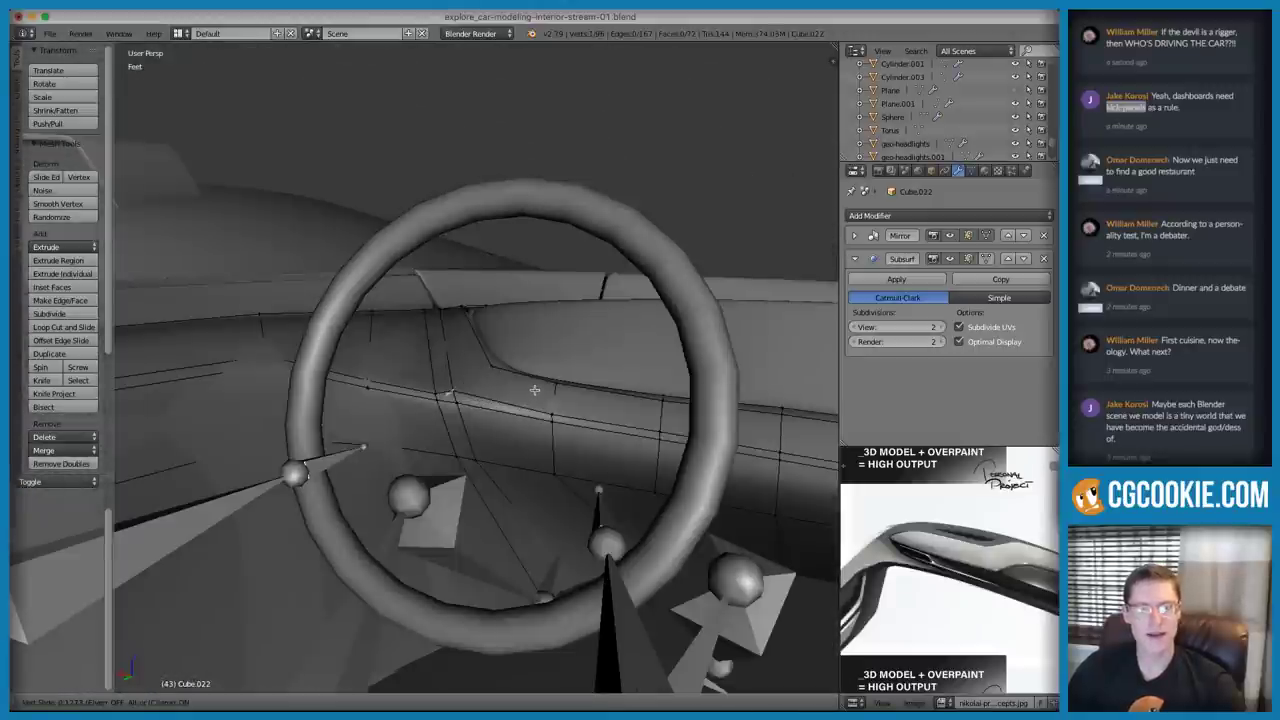
key("a")
scroll(536, 392, "down", 3)
middle_click_drag(536, 392, 637, 427)
scroll(538, 425, "up", 2)
left_click(638, 425)
middle_click_drag(569, 406, 514, 414)
Examine the smoothed interior mesh outside edit mode and isolated in local view
key("Tab")
middle_click_drag(648, 451, 403, 397)
scroll(597, 377, "down", 6)
scroll(671, 351, "up", 3)
key("Tab")
middle_click_drag(359, 354, 485, 368)
key("KP_Divide")
scroll(495, 317, "up", 4)
middle_click_drag(477, 300, 474, 378)
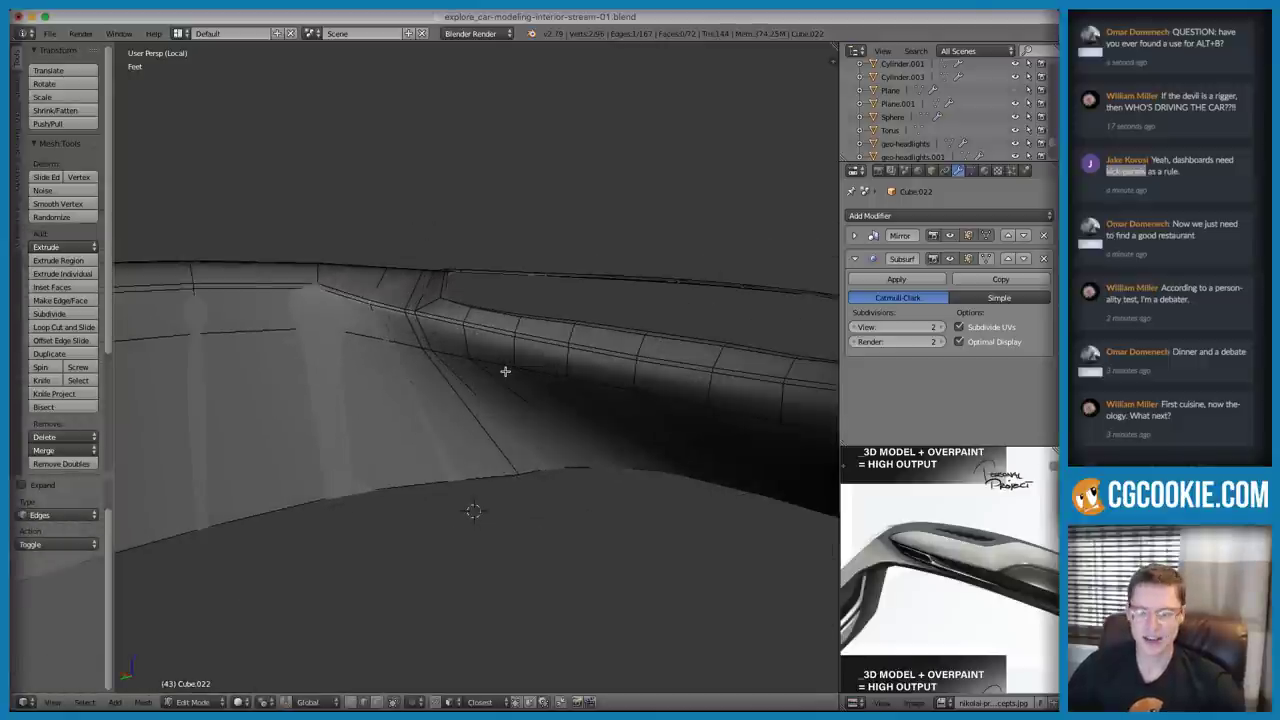
key("KP_Divide")
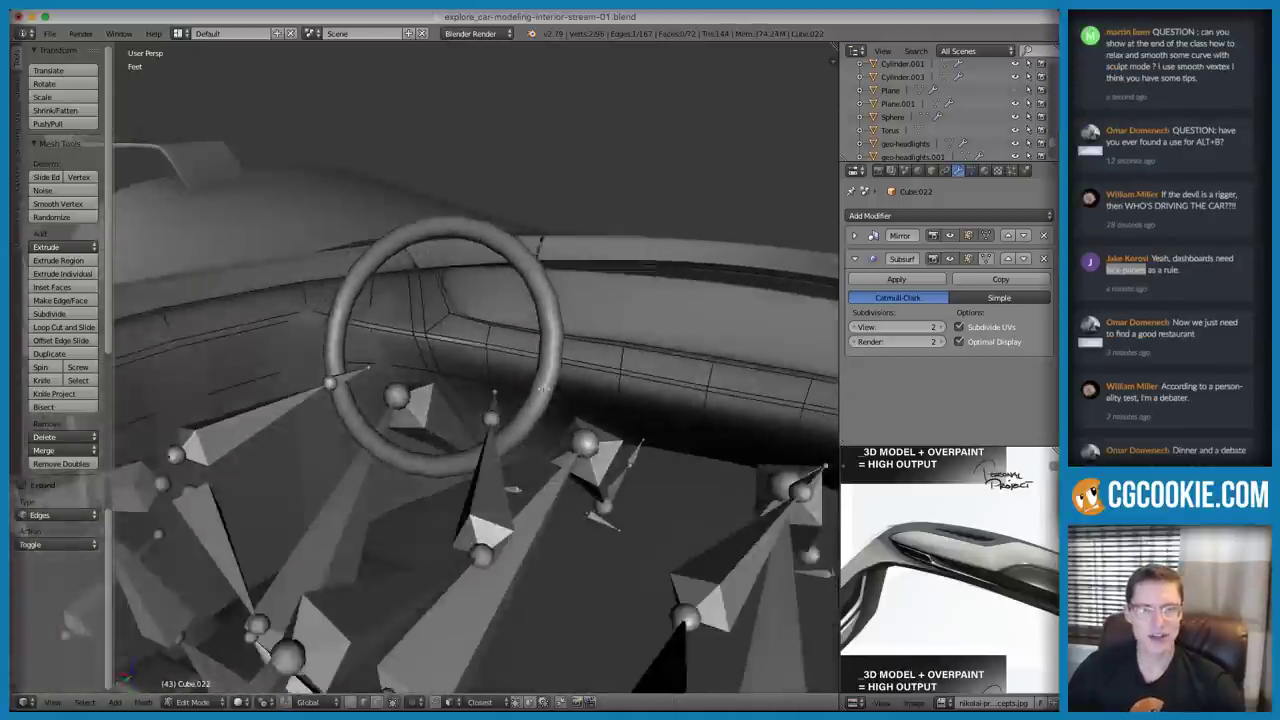
Isolate the mesh in local view and move the wall loop's corner vertices -181 thou in X and 720 thou in Y
middle_click_drag(541, 386, 447, 418)
key("KP_Divide")
scroll(492, 388, "up", 4)
key("ctrl+Tab")
left_click(420, 396)
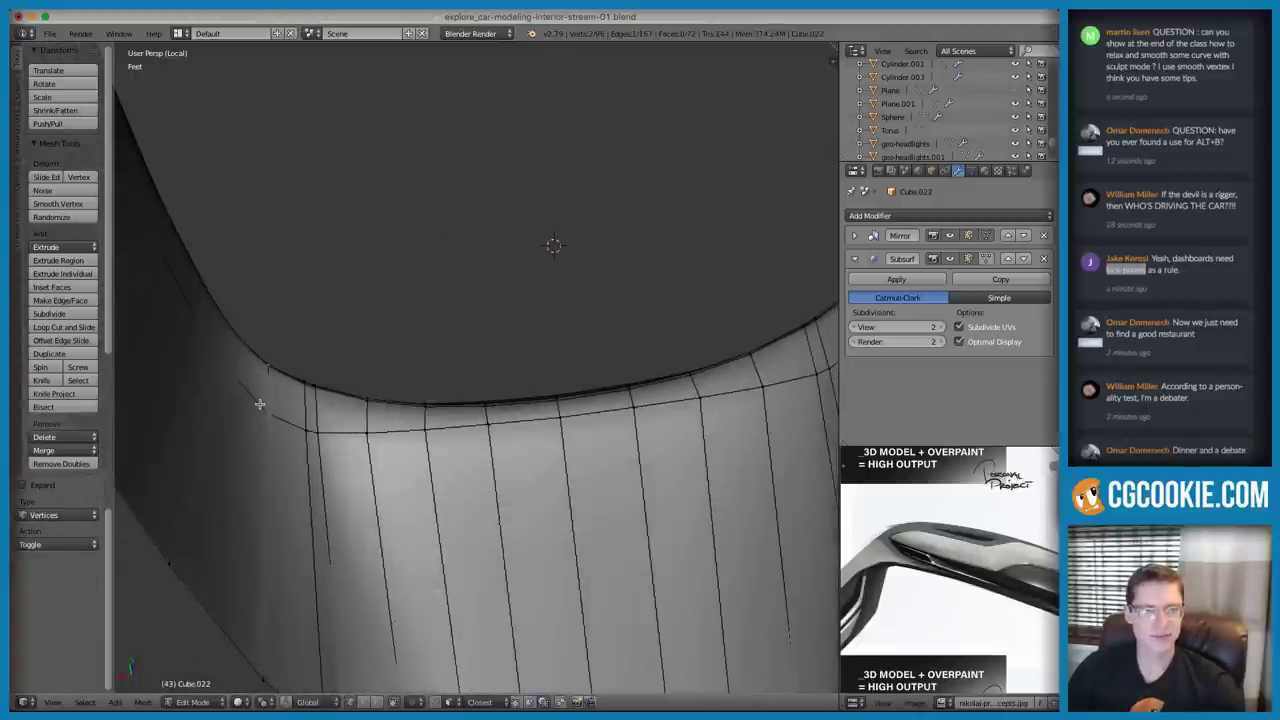
right_click(316, 432, "shift")
key("z")
key("z")
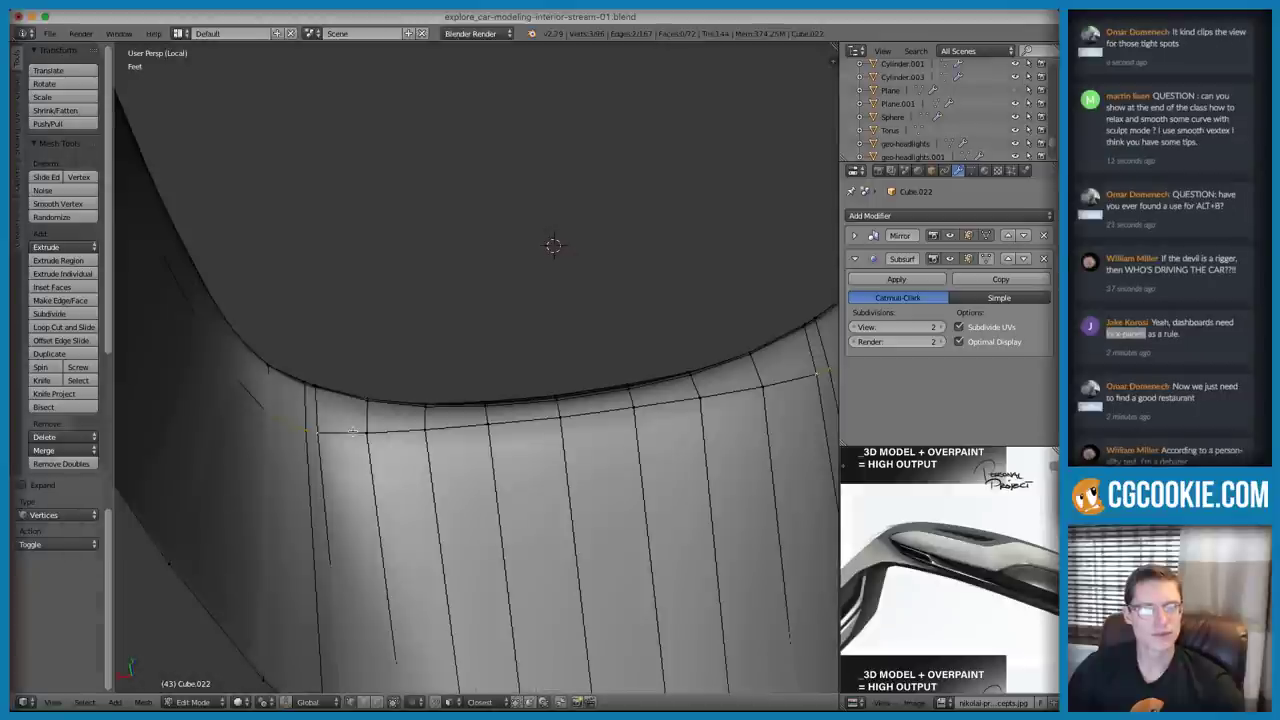
key("g")
key("shift+z")
left_click(329, 413)
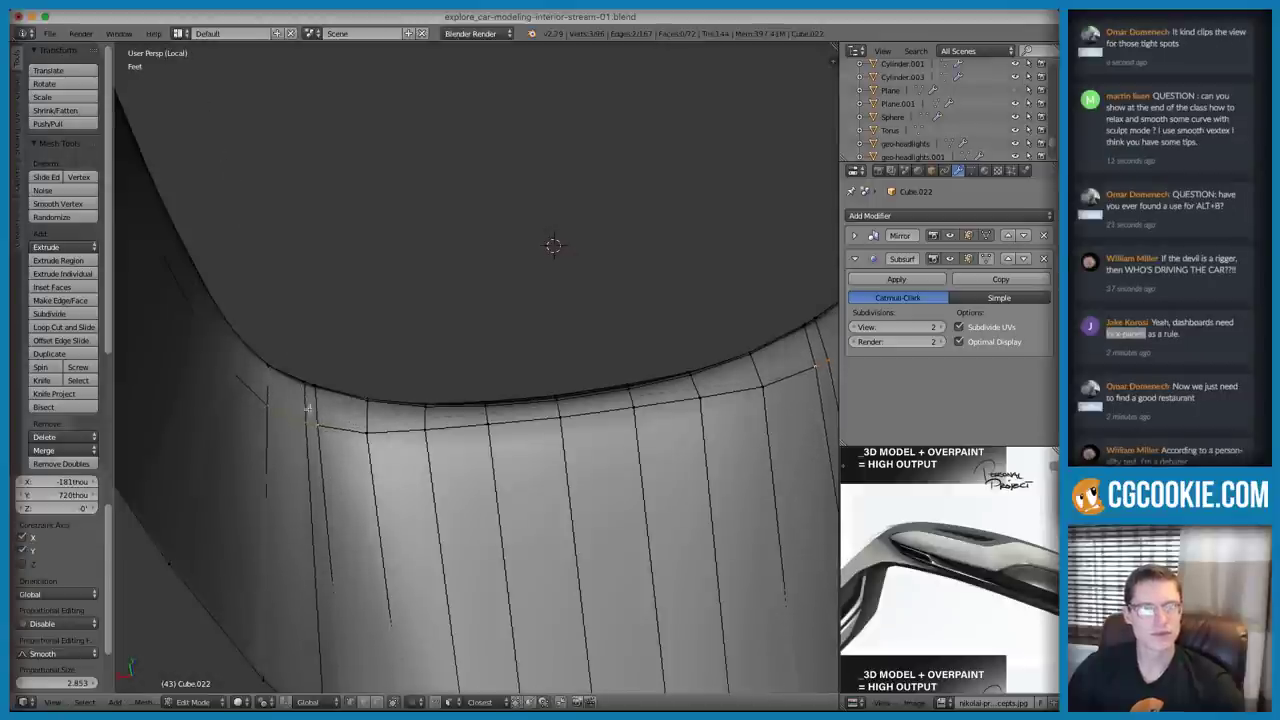
Move neighbouring corner vertices of the wall loop horizontally, first by -127 thou in X and 507 thou in Y, then slide by 0.076
key("g")
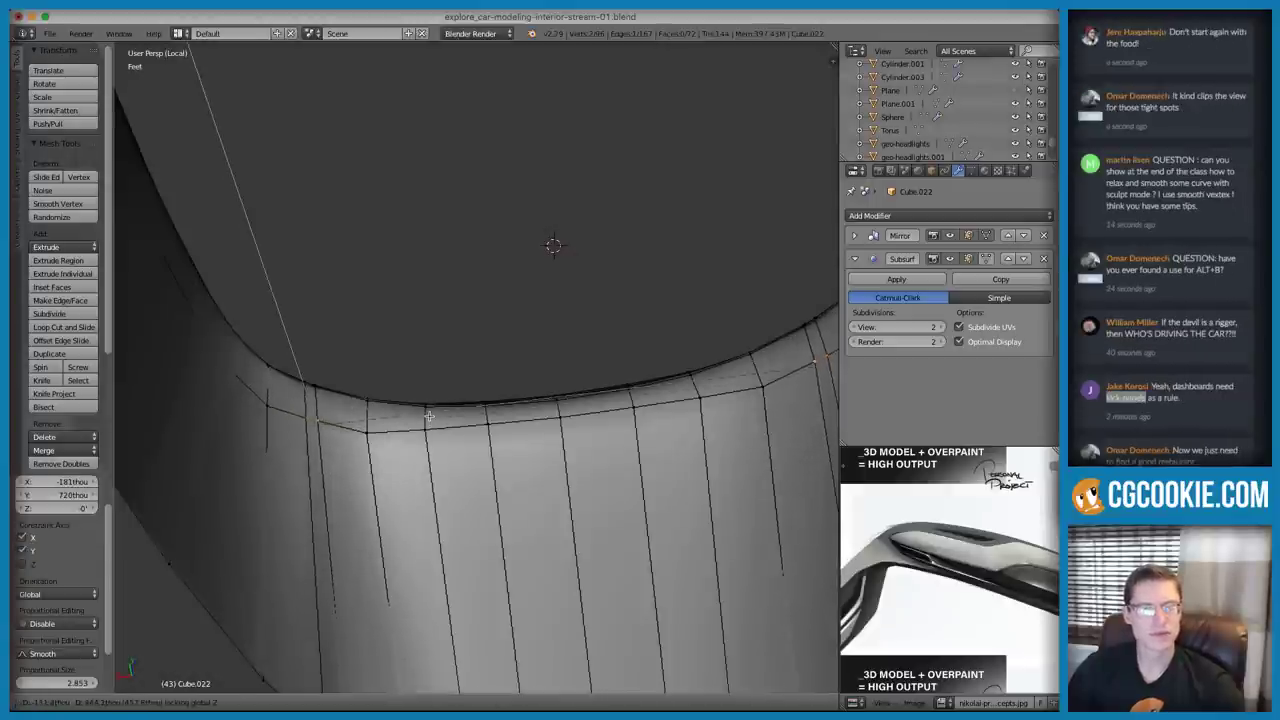
left_click(400, 407)
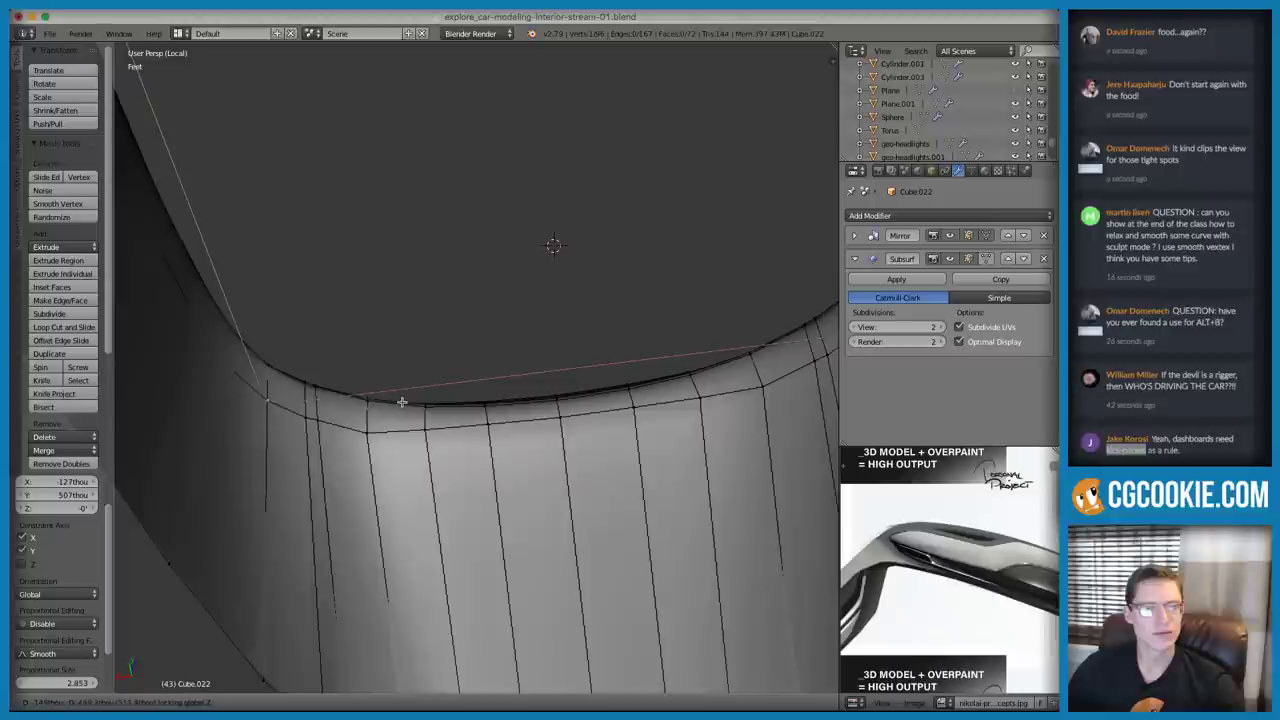
left_click(372, 407)
key("g")
key("g")
left_click(382, 426)
Delete the extra vertical edge loop running down the wall at the front corner, and check the surface outside edit mode
middle_click_drag(406, 390, 391, 361)
middle_click_drag(352, 288, 384, 246)
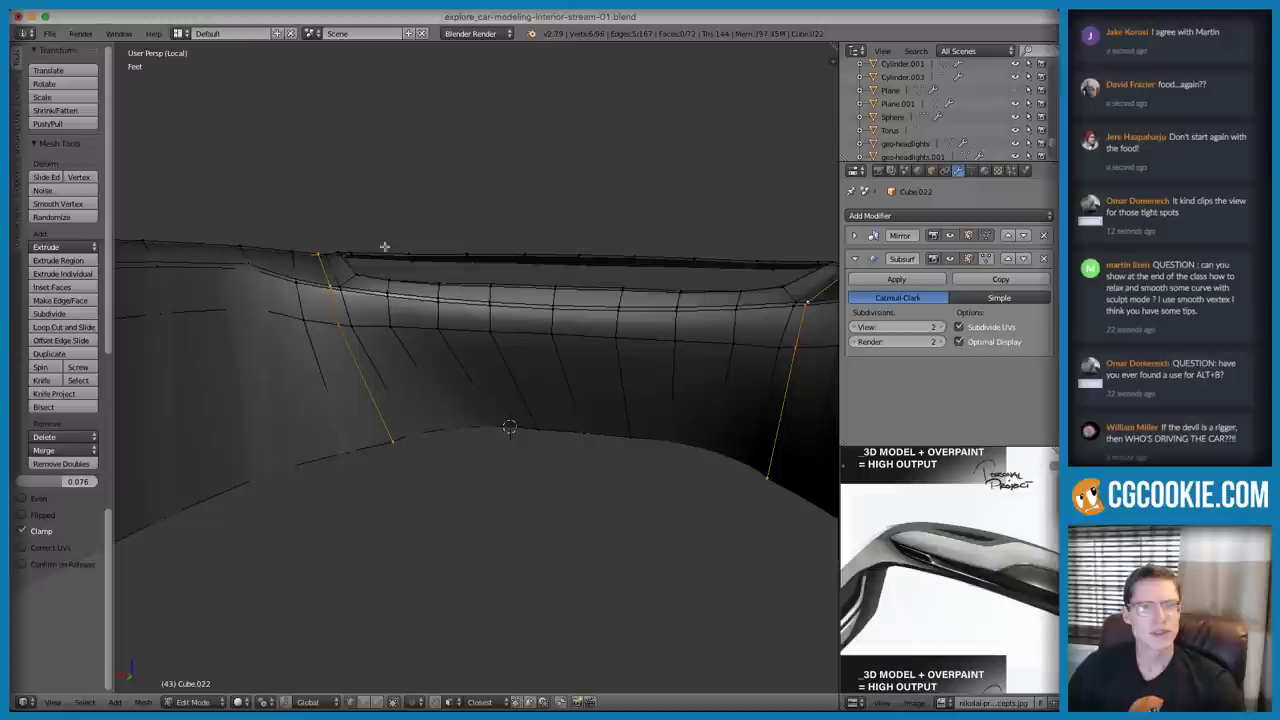
key("x")
left_click(397, 328)
middle_click_drag(443, 278, 404, 242)
key("Tab")
key("a")
key("Tab")
Edge-slide the wall loop's front corner edge by 0.077, then slide the adjacent edge
right_click(304, 329)
right_click(367, 336, "shift")
key("g")
key("g")
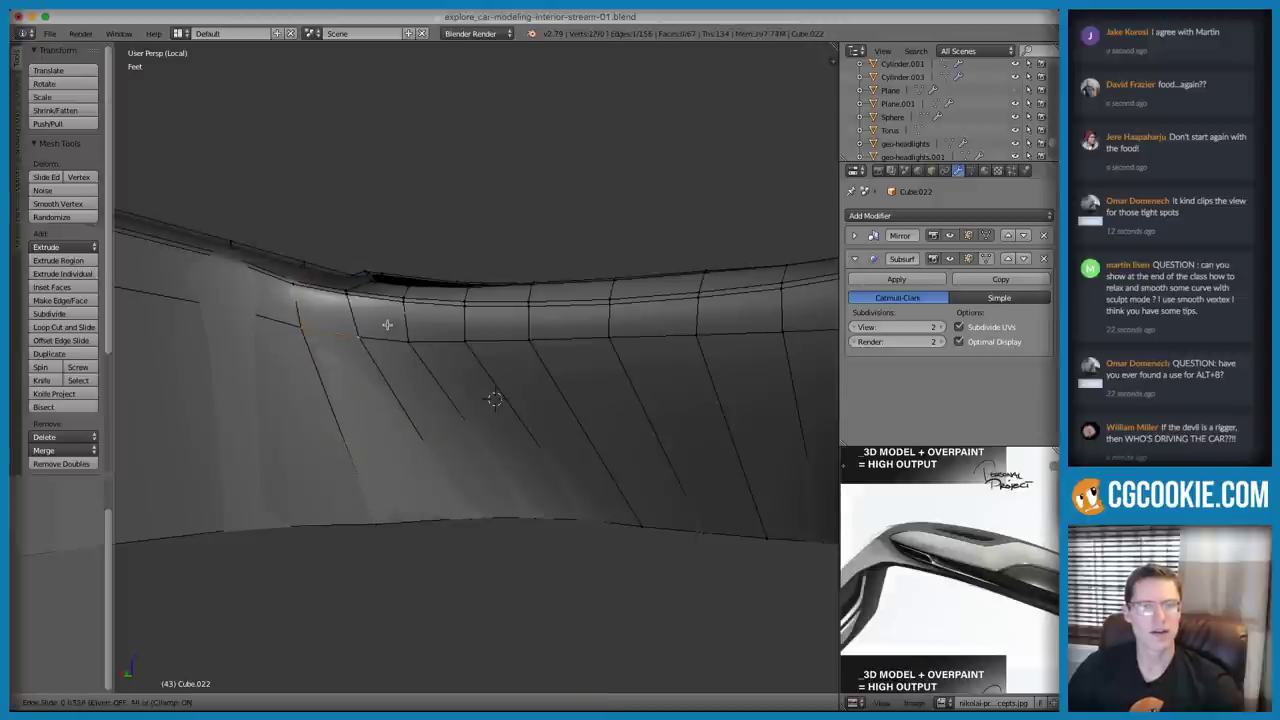
left_click(396, 329)
key("g")
key("g")
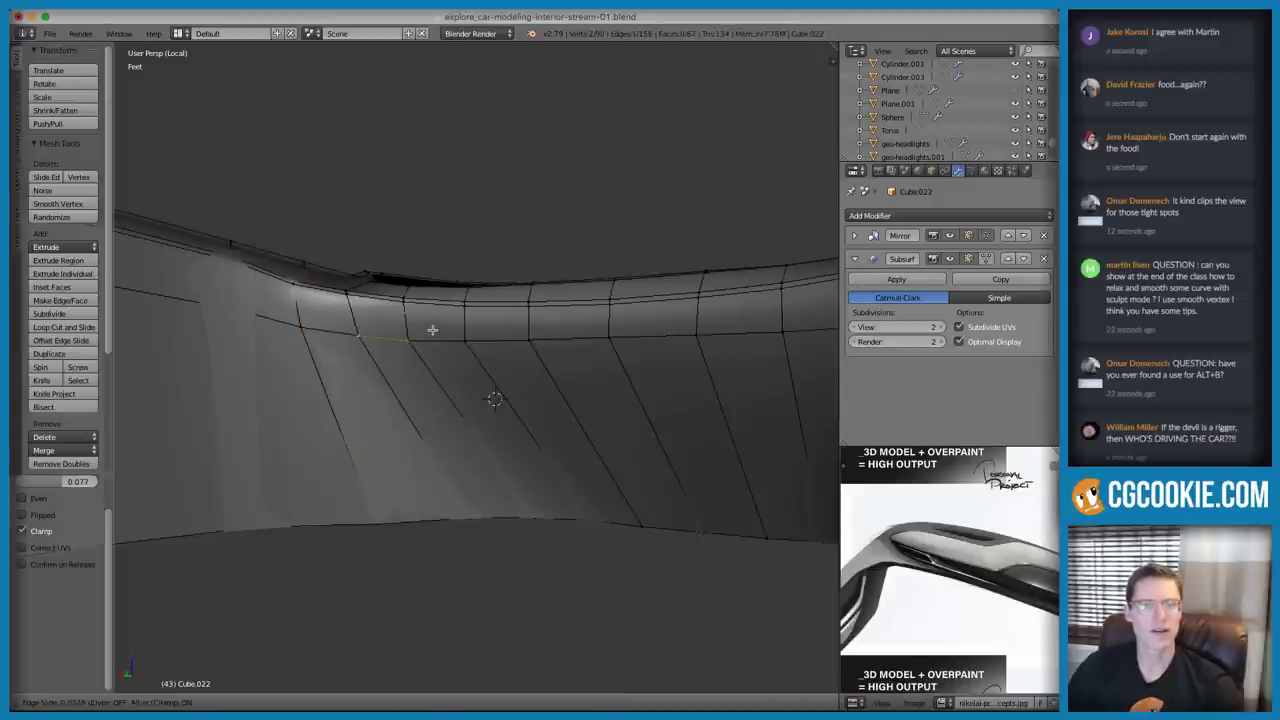
left_click(412, 331)
Slide the side path of the wall loop by 0.100 along its edges, then adjust a shorter part of it
left_click(603, 333, "ctrl")
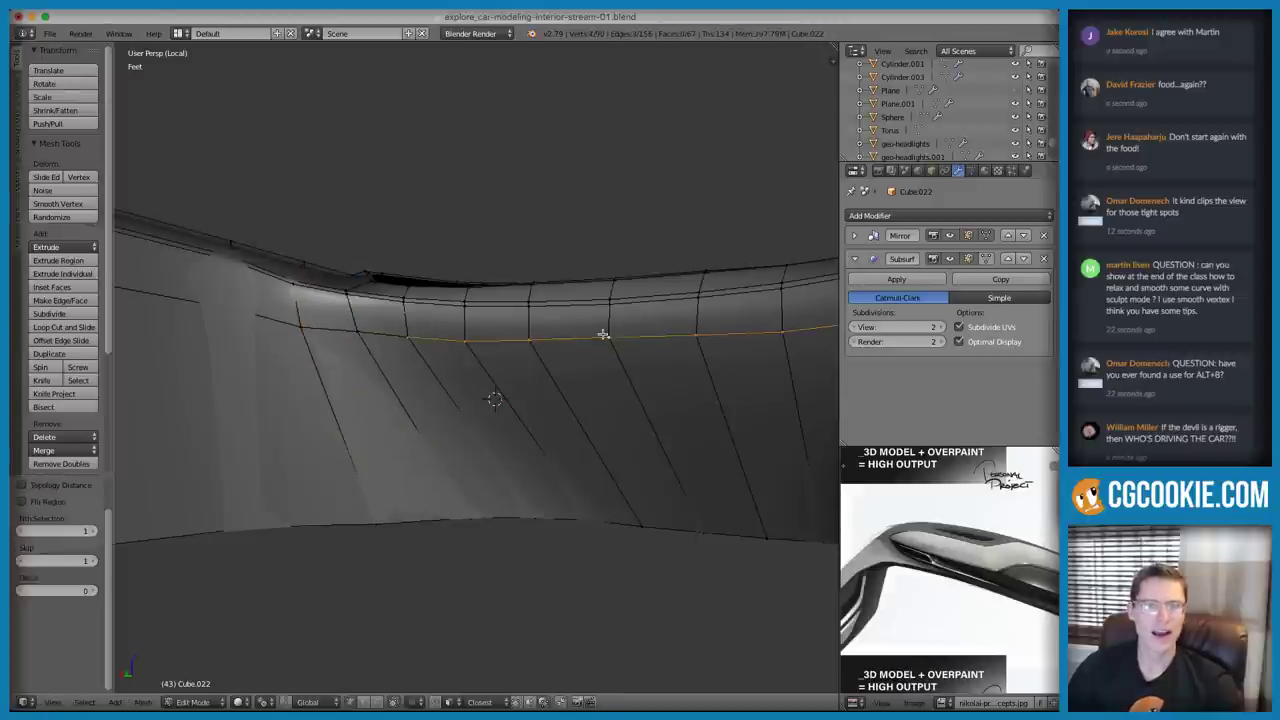
left_click(449, 331)
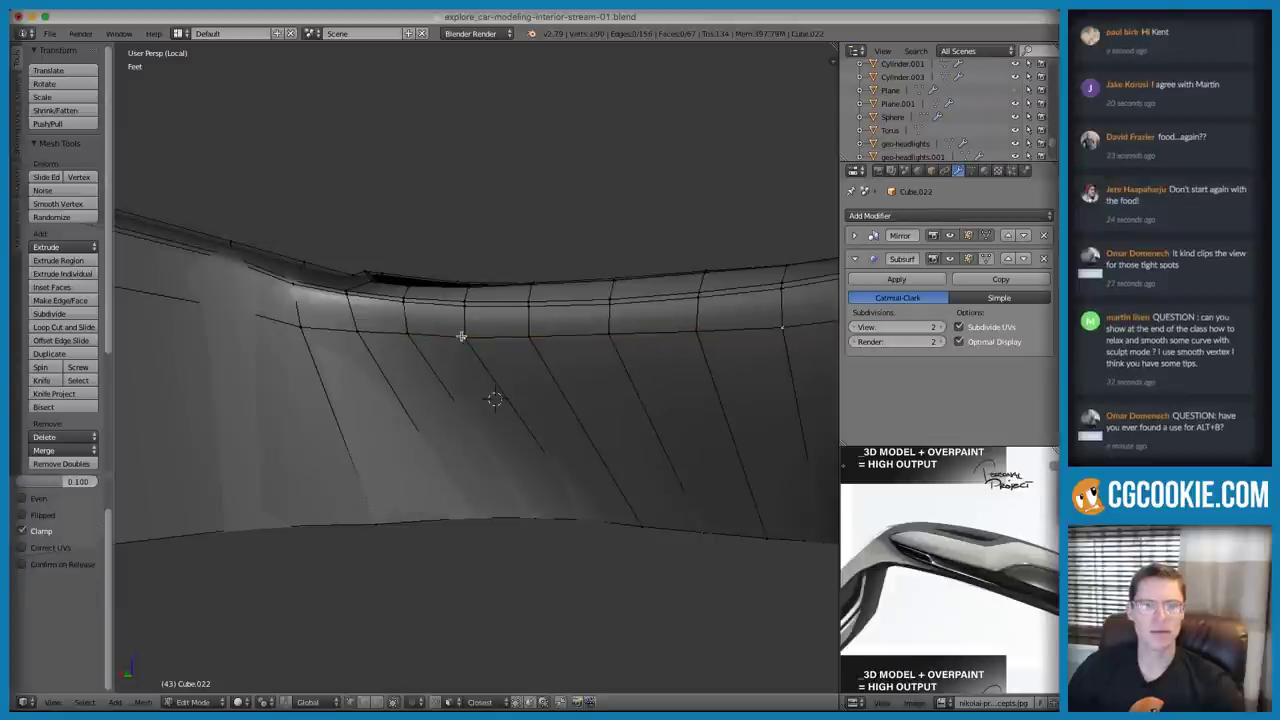
left_click(625, 331, "ctrl")
key("g")
left_click(637, 322)
Select the dashboard section of the wall loop up to the mirror centre and edge-slide it slightly away from the rim
mouse_move(457, 320)
middle_mouse_down()
mouse_move(314, 300)
mouse_move(506, 313)
mouse_move(632, 276)
middle_mouse_up()
left_click(479, 306)
key("z")
key("z")
left_click(205, 333, "ctrl")
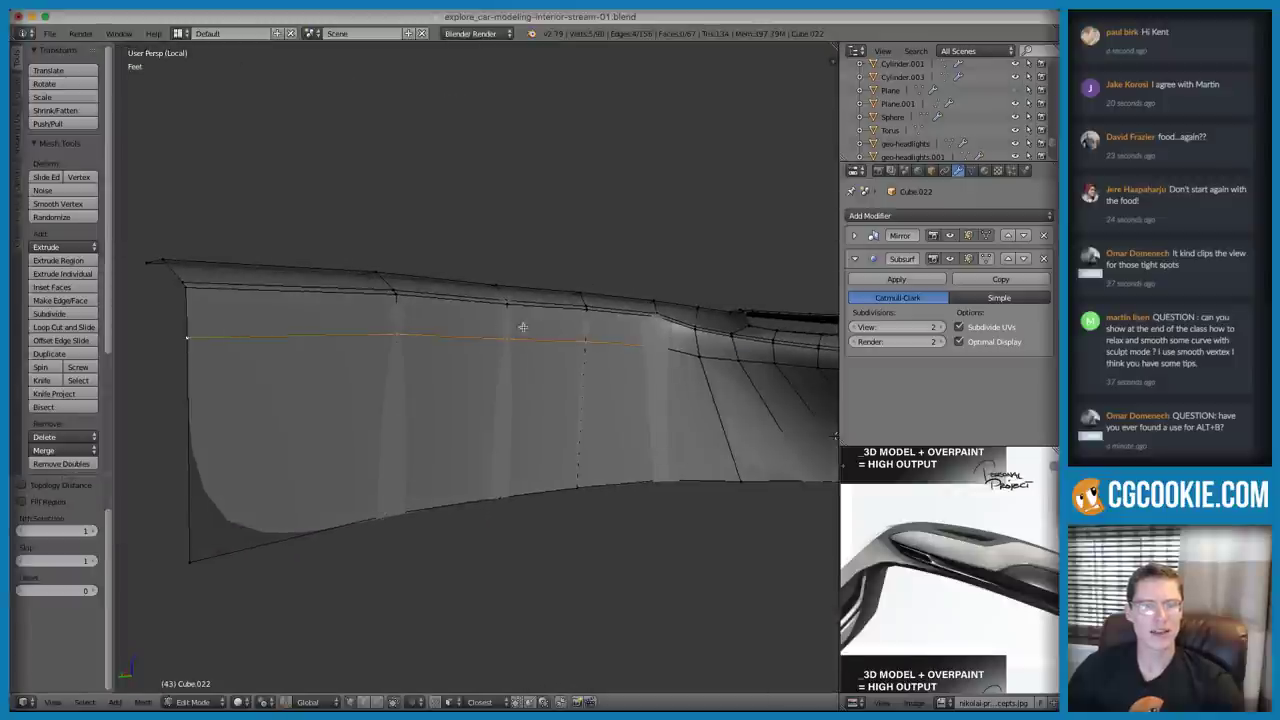
key("g")
key("g")
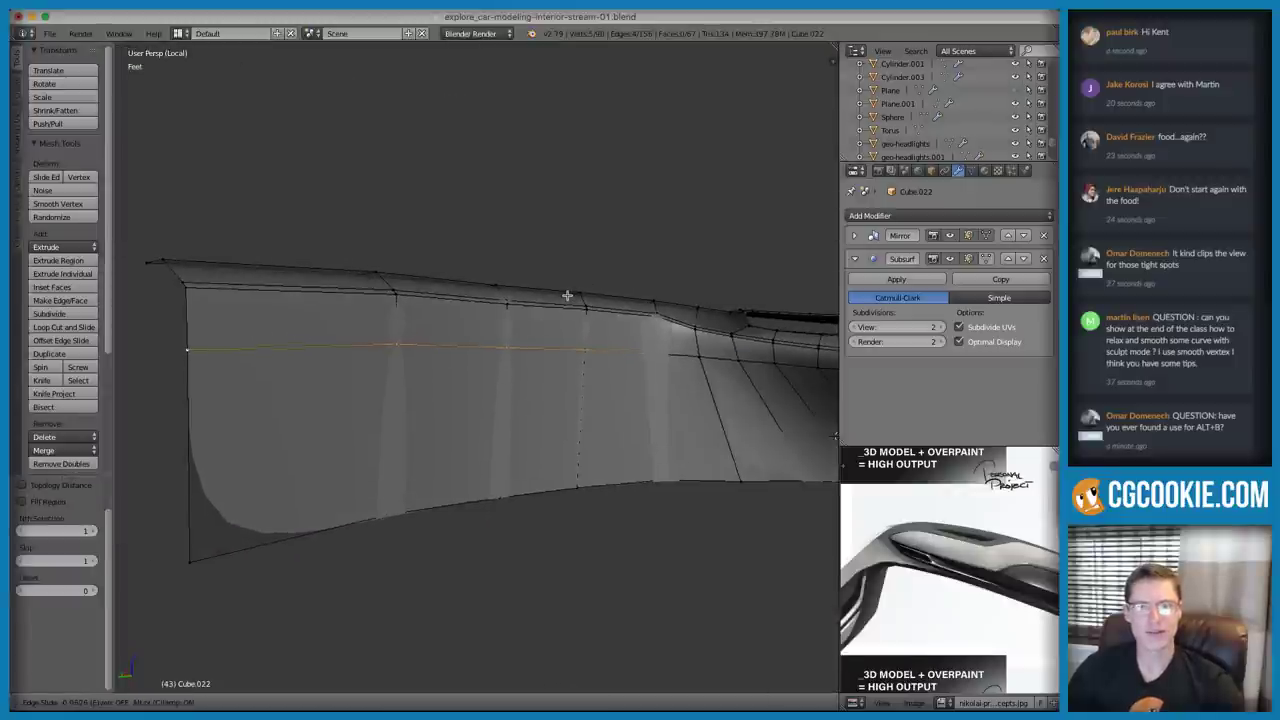
left_click(566, 295)
middle_click_drag(566, 295, 395, 345)
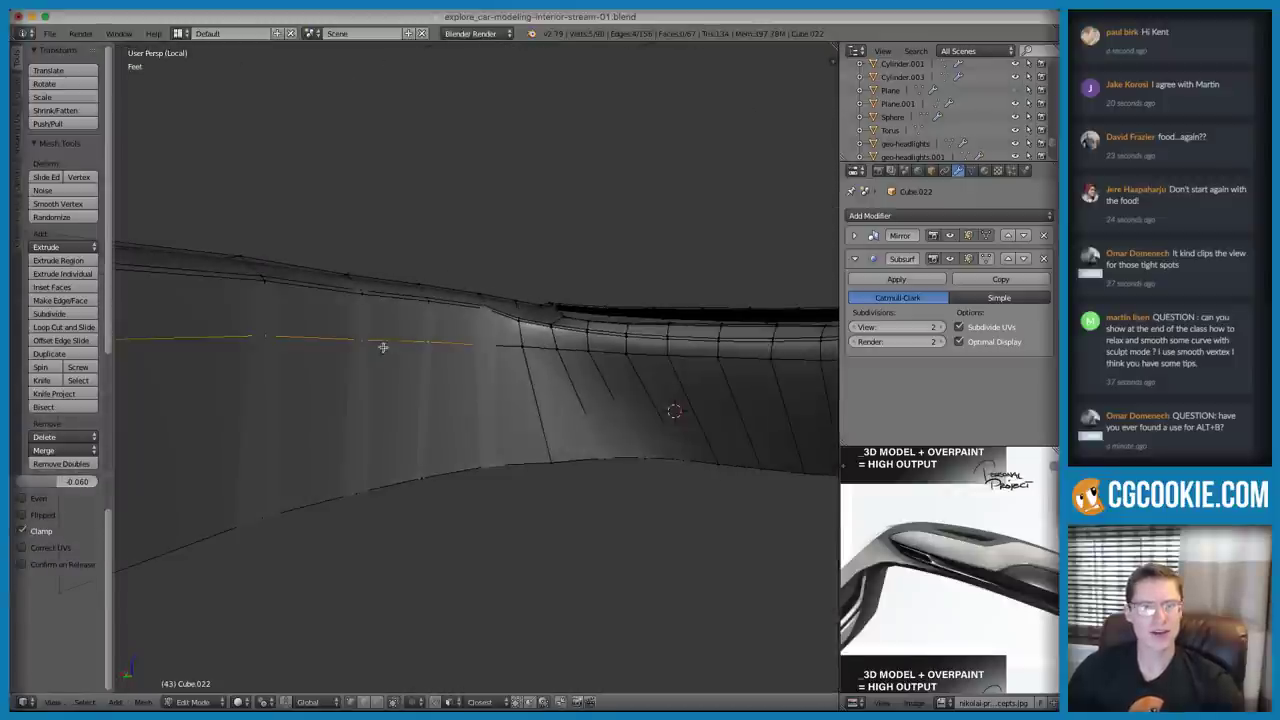
Select the side section of the wall loop from the front corner and bevel it into closely spaced parallel edges
key("ctrl+Tab")
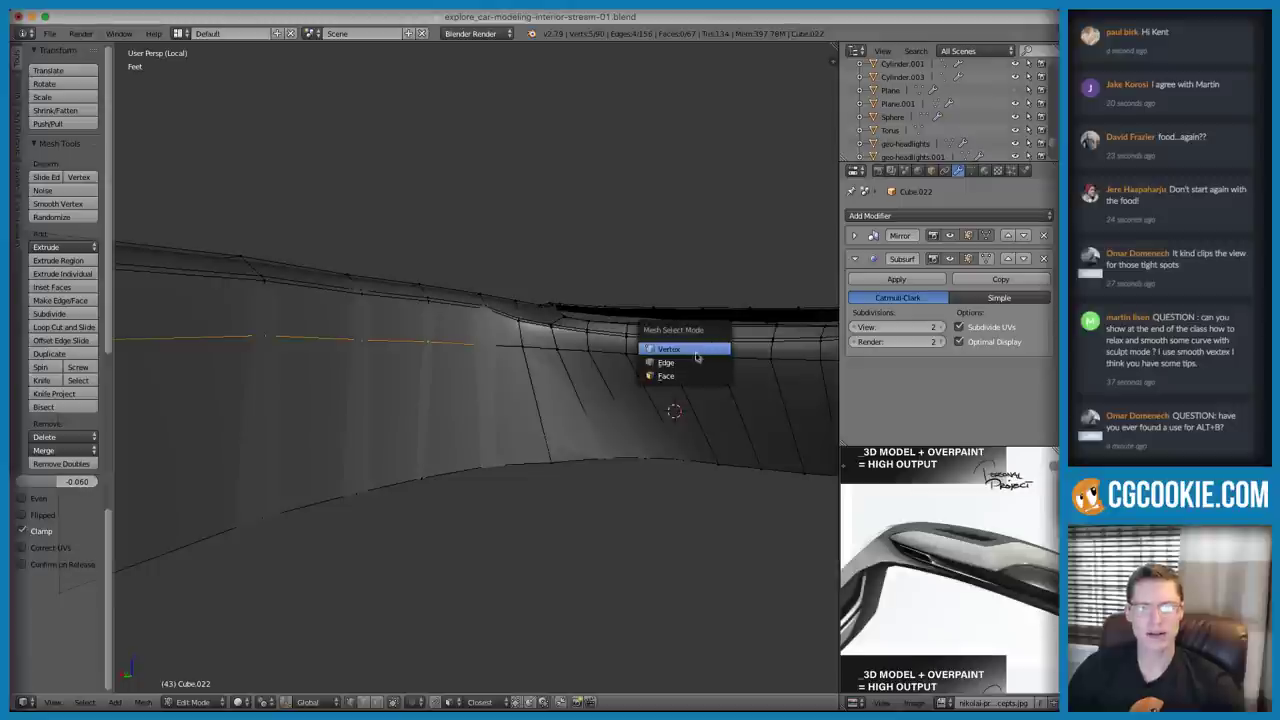
left_click(704, 352)
middle_click_drag(704, 352, 614, 362)
right_click(641, 350, "ctrl")
key("ctrl+b")
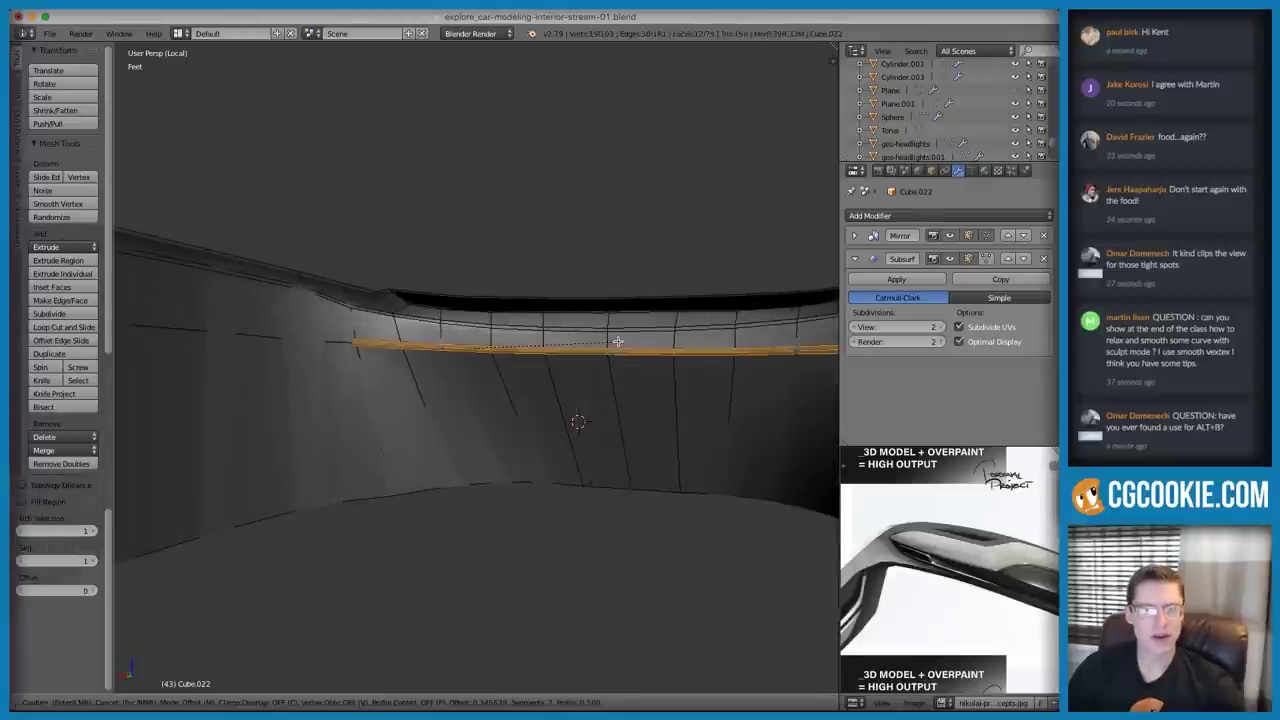
left_click(627, 340)
middle_click_drag(474, 366, 568, 345)
Switch to vertex selection and merge the vertices at the front end of the bevel at the last selected one
key("ctrl+Tab")
left_click(601, 324)
right_click(618, 342)
key("z")
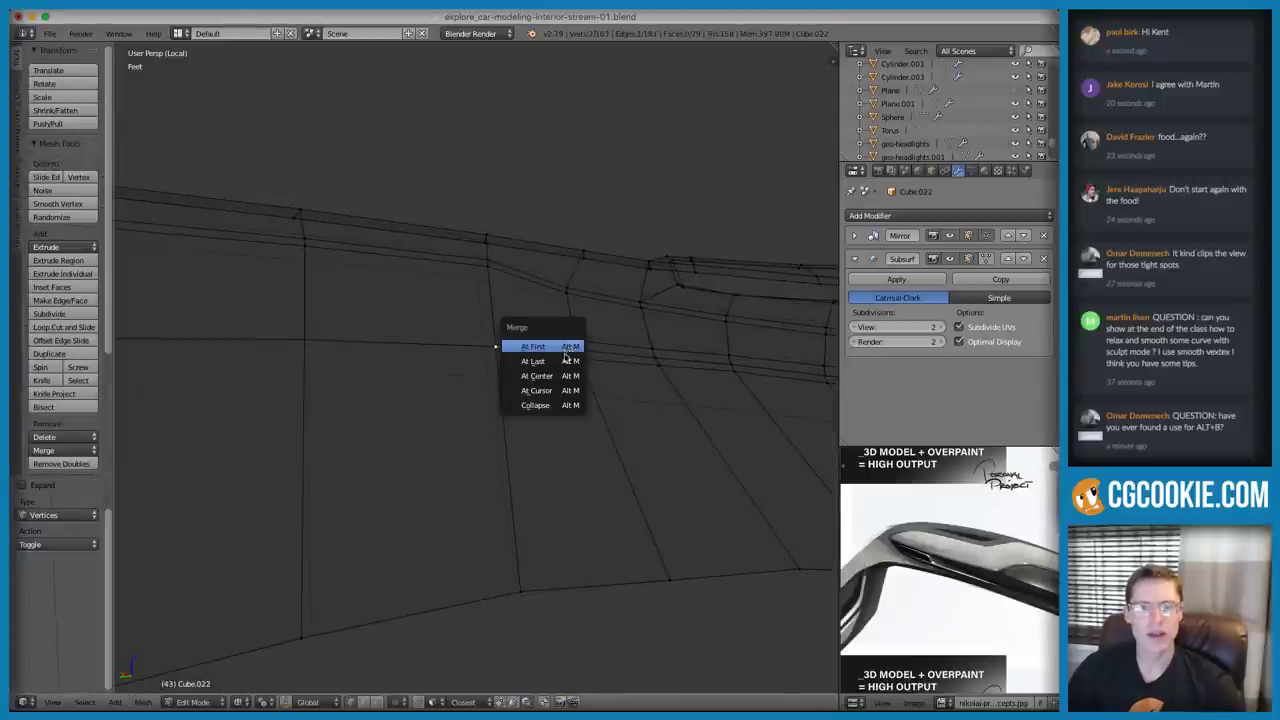
left_click(568, 361)
Select the vertex just beside the merged front end of the side bevel and slide it by 0.090 along its edge
scroll(674, 331, "up", 2)
key("ctrl+Tab")
key("Escape")
right_click(557, 364)
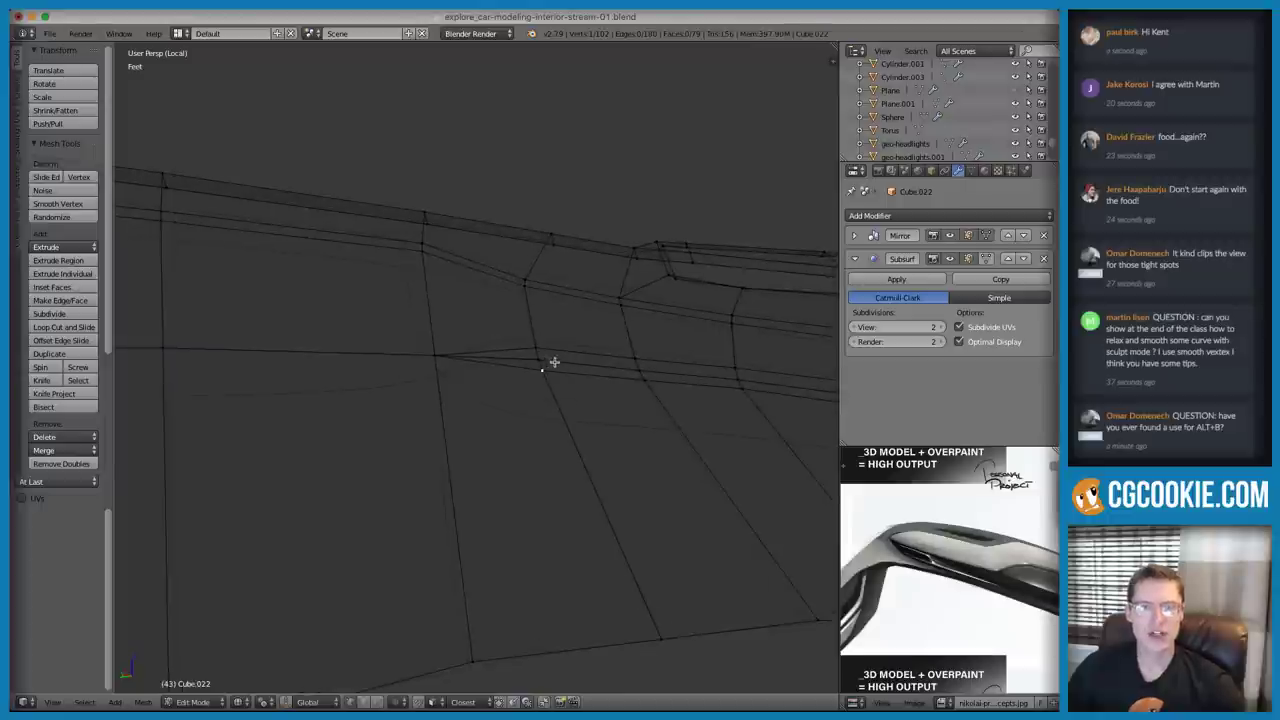
key("g")
key("g")
left_click(591, 360)
Switch to edge selection and dissolve the short upper edge at the bevel's front end
key("ctrl+Tab")
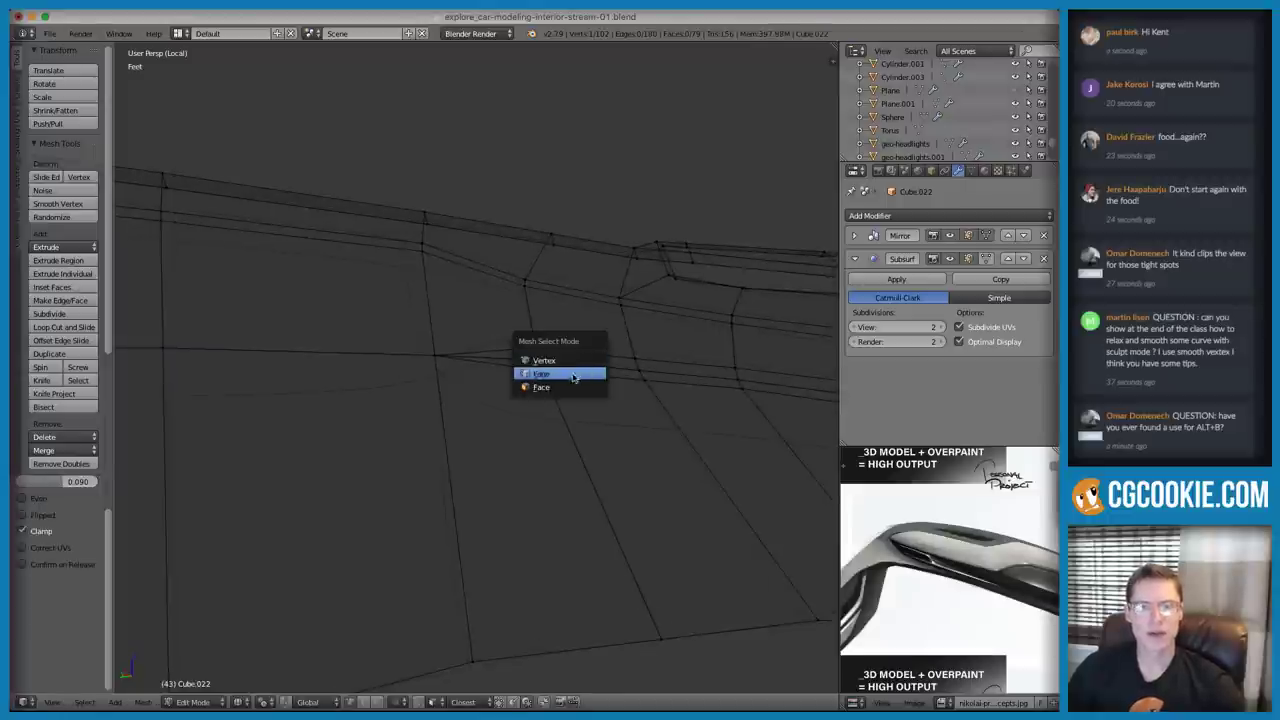
left_click(574, 374)
right_click(547, 352)
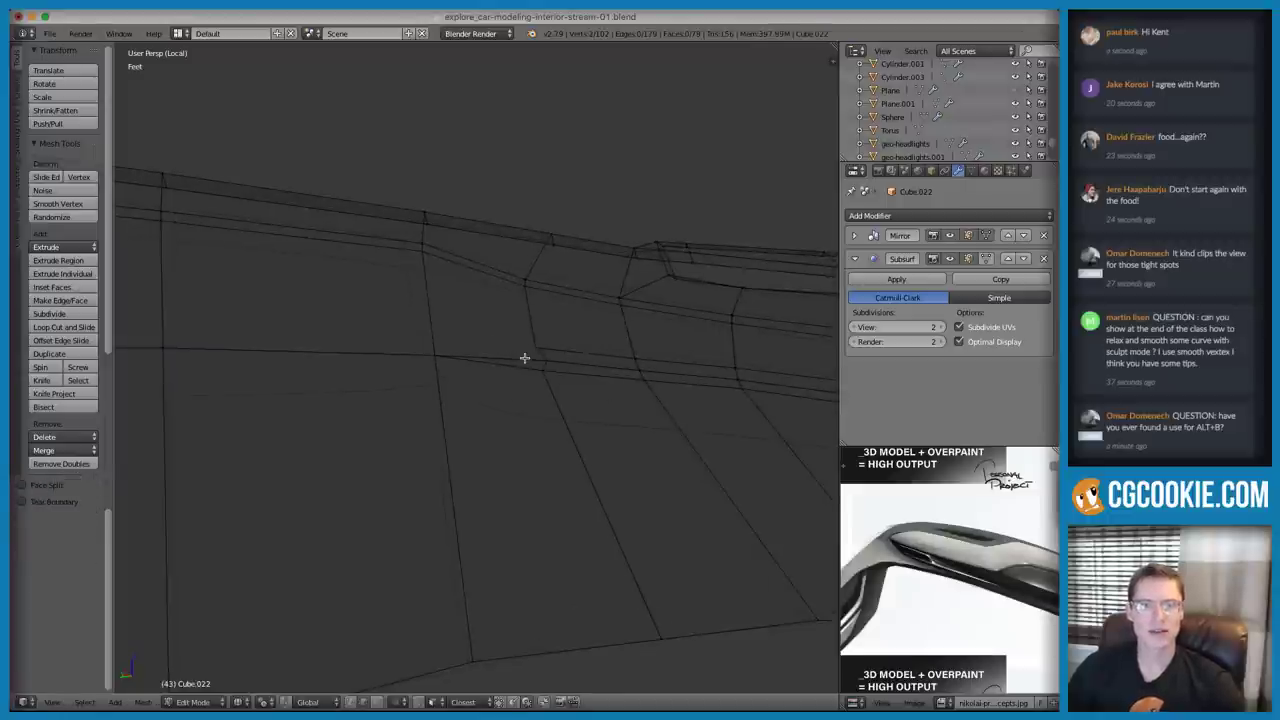
Examine the smoothed front corner of the interior wall in shaded and wireframe display, including from above
key("Tab")
key("z")
mouse_move(720, 366)
middle_mouse_down()
mouse_move(686, 287)
mouse_move(711, 326)
mouse_move(639, 307)
mouse_move(663, 266)
mouse_move(663, 309)
mouse_move(677, 211)
mouse_move(649, 441)
mouse_move(546, 286)
mouse_move(463, 397)
middle_mouse_up()
scroll(639, 307, "down", 2)
key("Tab")
key("KP_7")
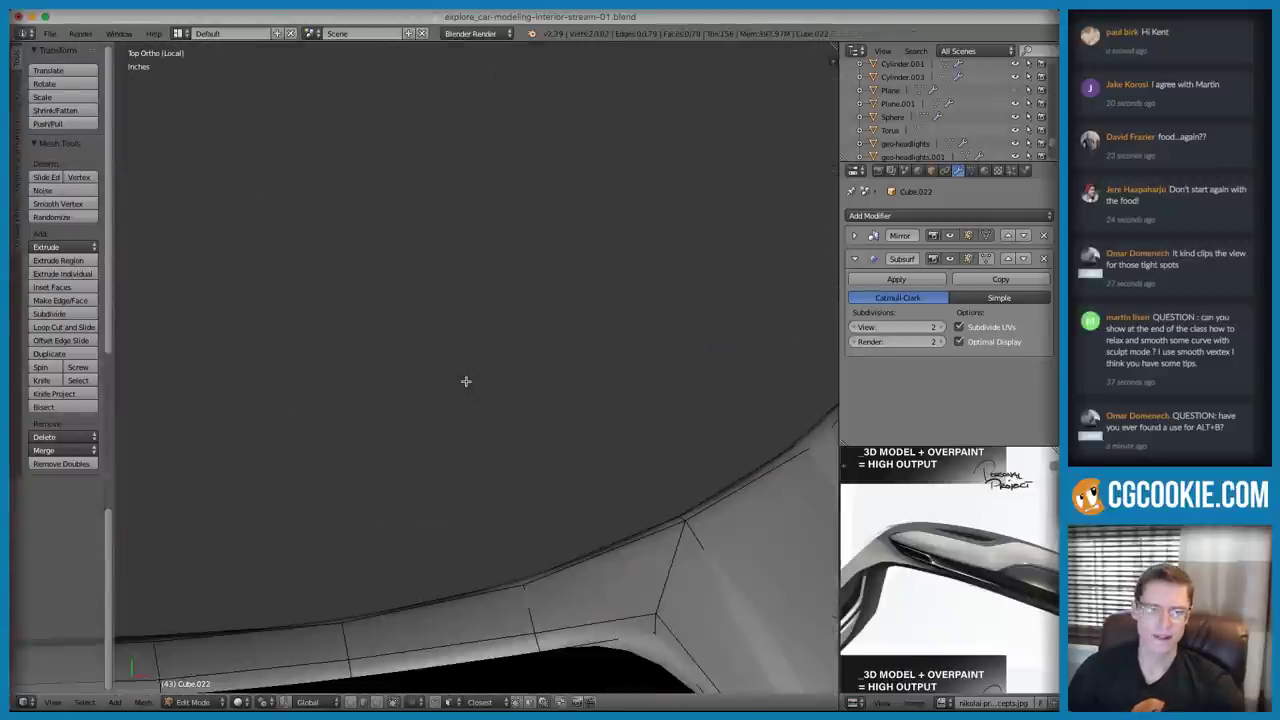
key("z")
scroll(506, 408, "down", 4)
scroll(553, 360, "down", 1)
scroll(565, 356, "up", 2)
key("z")
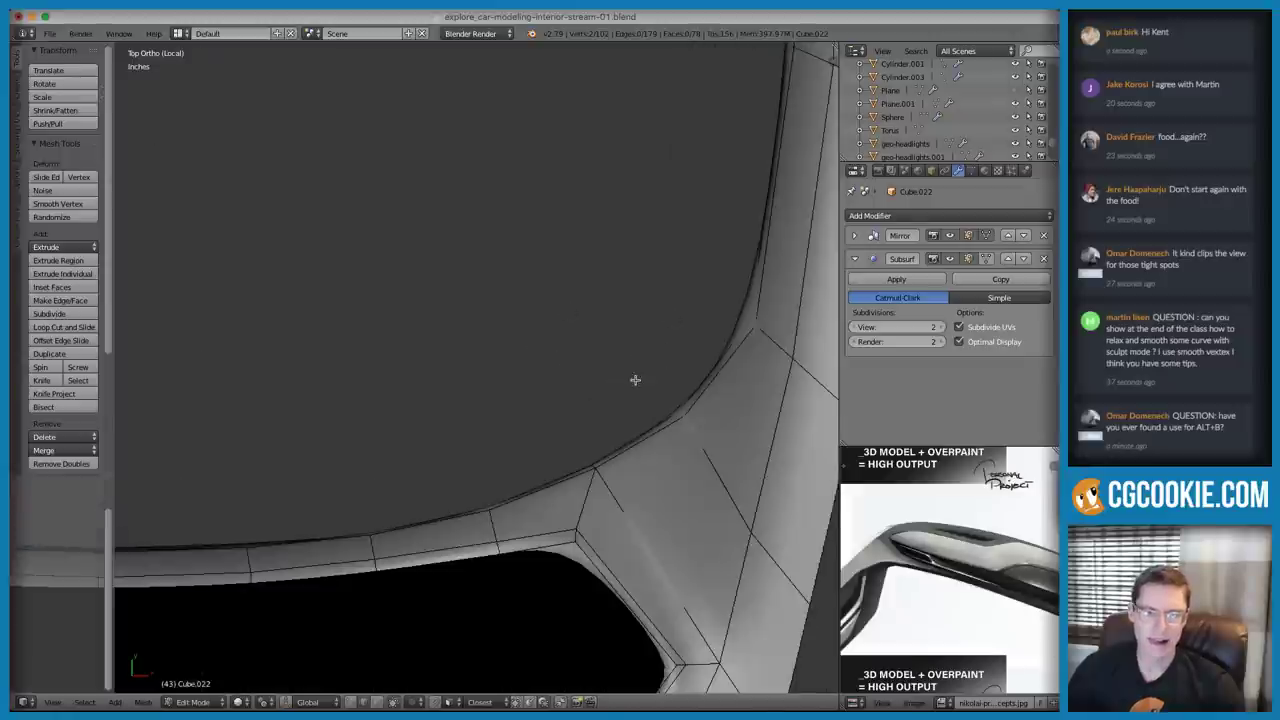
middle_click_drag(577, 408, 697, 370)
Switch to vertex selection and move the crease vertices near the front corner 434thou along Y in the top view
key("ctrl+Tab")
left_click(652, 412)
key("z")
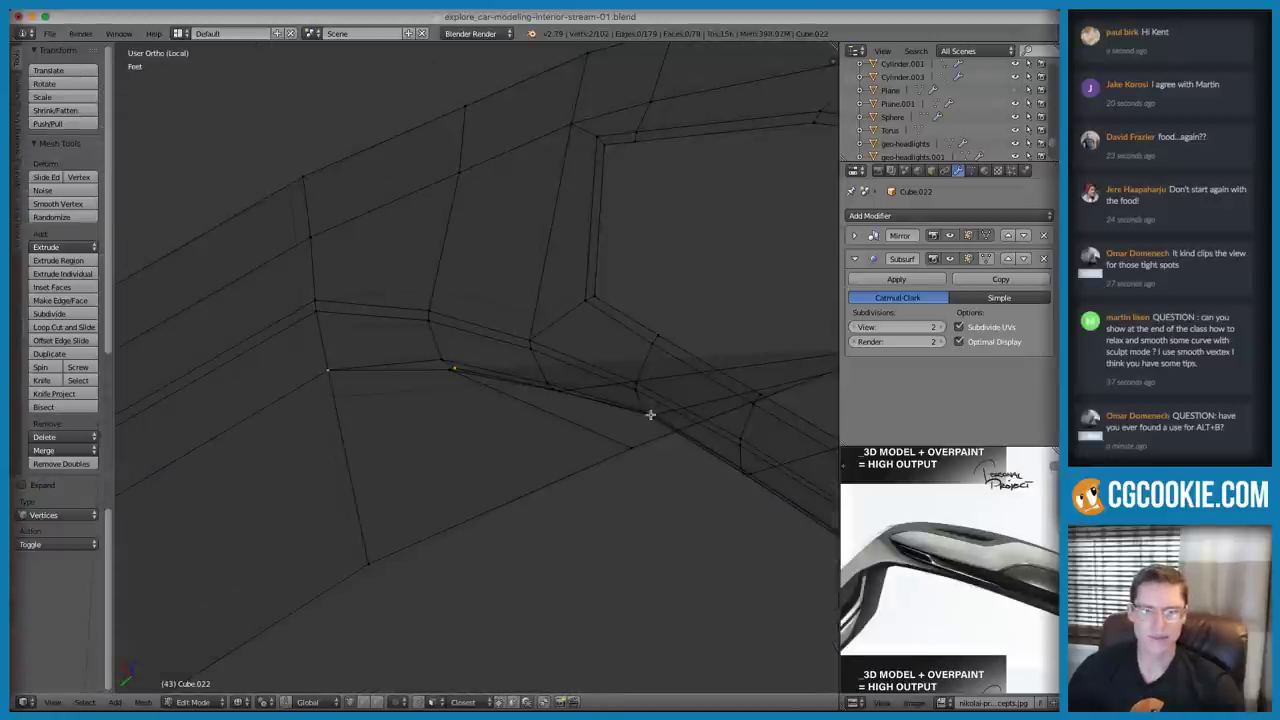
key("KP_7")
scroll(661, 412, "up", 2)
middle_click_drag(500, 455, 597, 337, "shift")
middle_click_drag(590, 348, 540, 420, "ctrl")
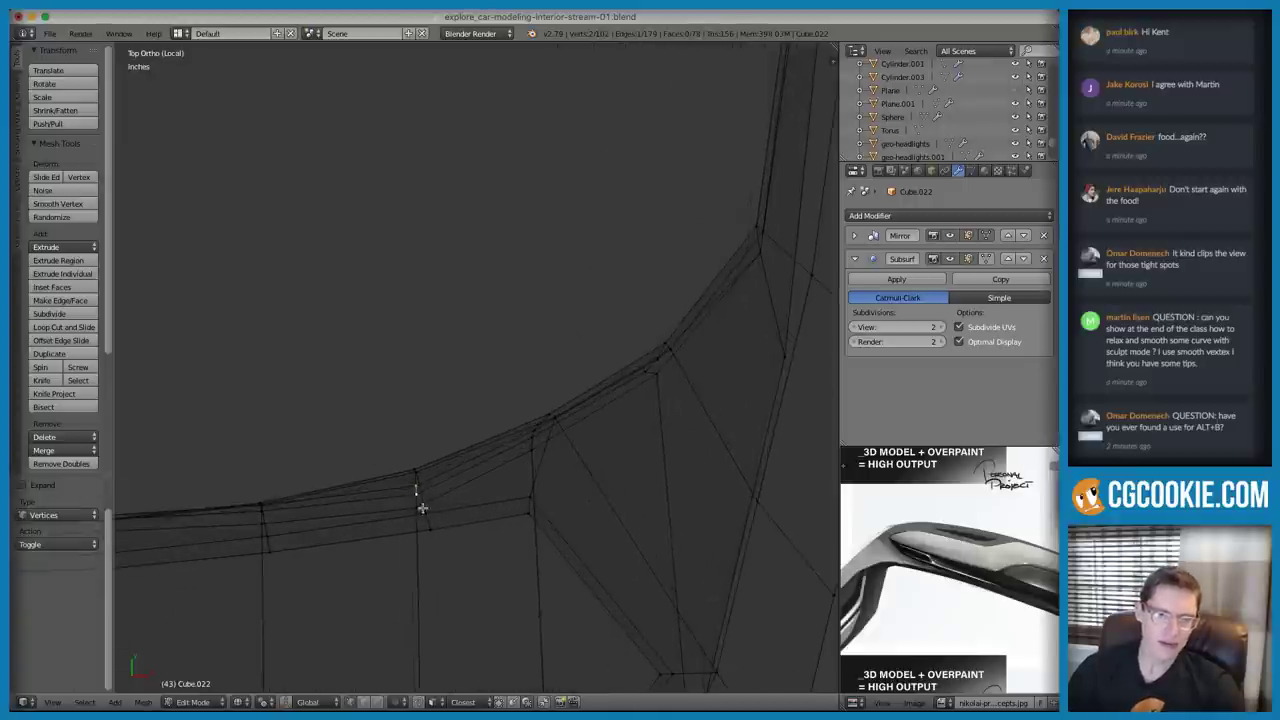
key("g")
left_click(501, 466)
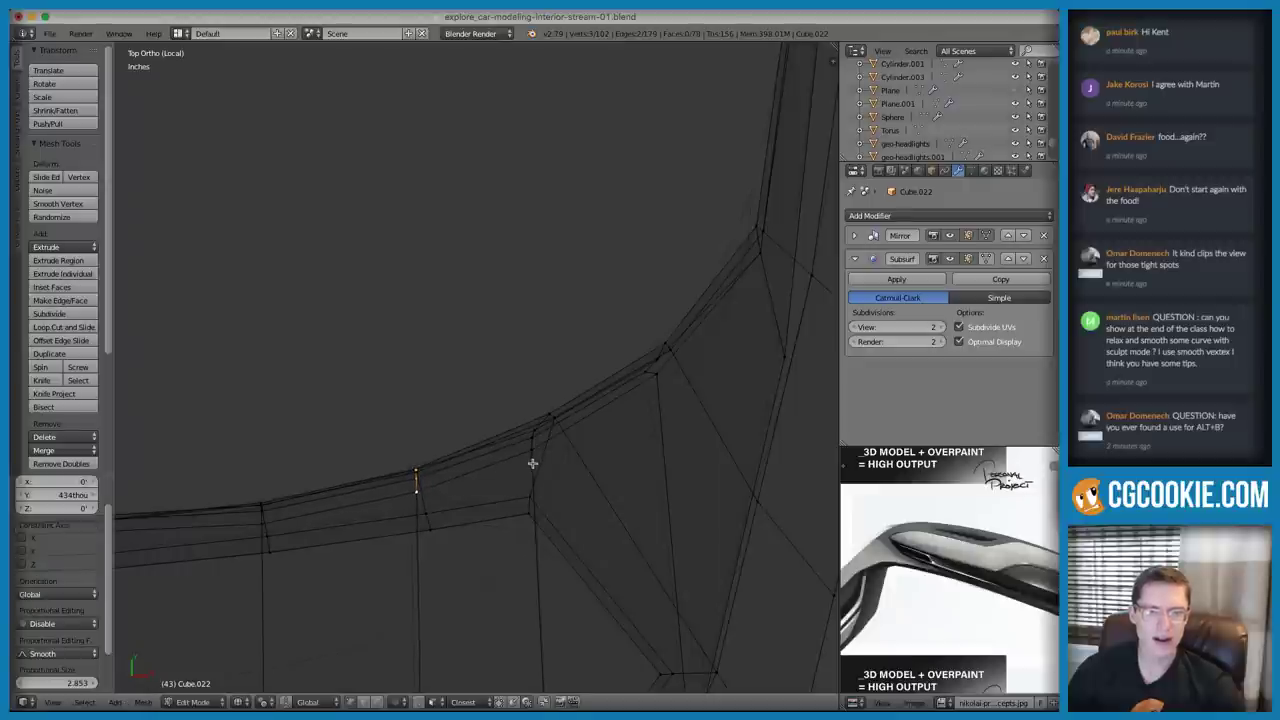
Leave local view and examine the interior walls around the seated rigs from several angles
mouse_move(563, 442)
middle_mouse_down()
mouse_move(654, 397)
mouse_move(657, 434)
mouse_move(677, 404)
middle_mouse_up()
key("z")
middle_click_drag(634, 446, 563, 456)
key("Tab")
middle_click_drag(612, 381, 453, 318)
key("KP_Divide")
key("a")
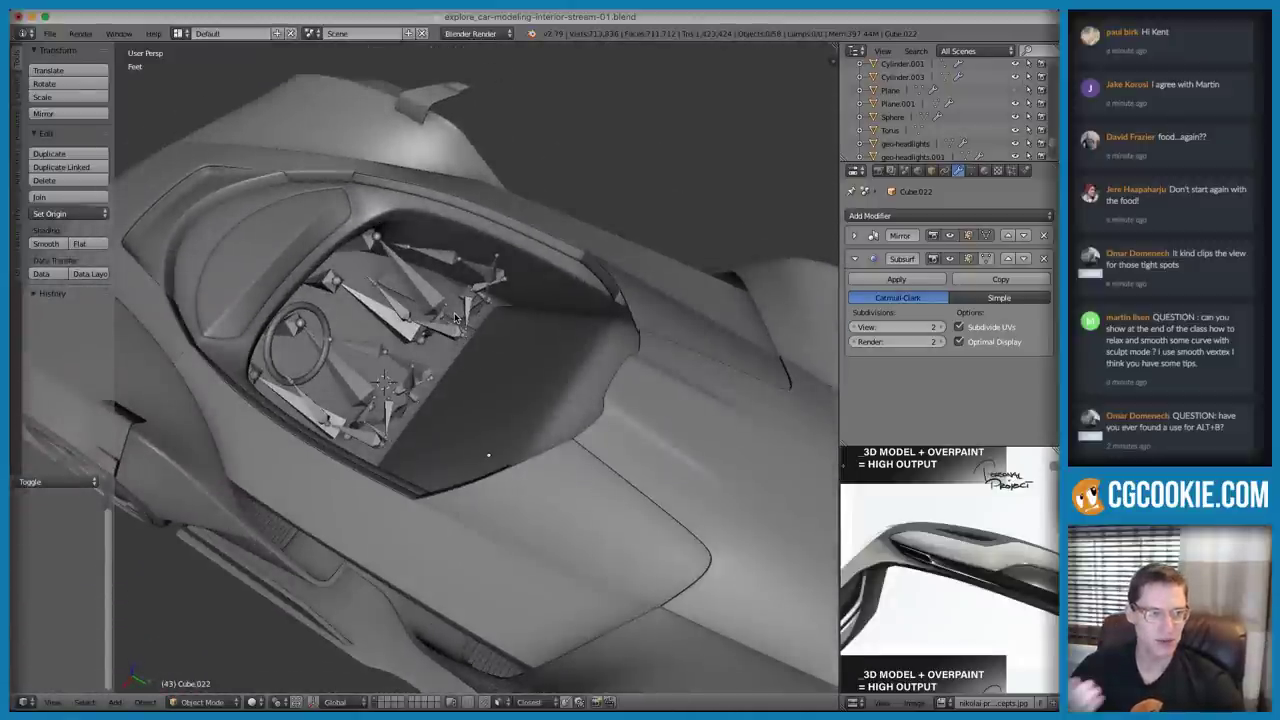
middle_click_drag(455, 318, 506, 315)
scroll(506, 315, "down", 4)
middle_click_drag(500, 257, 631, 256)
scroll(619, 291, "up", 8)
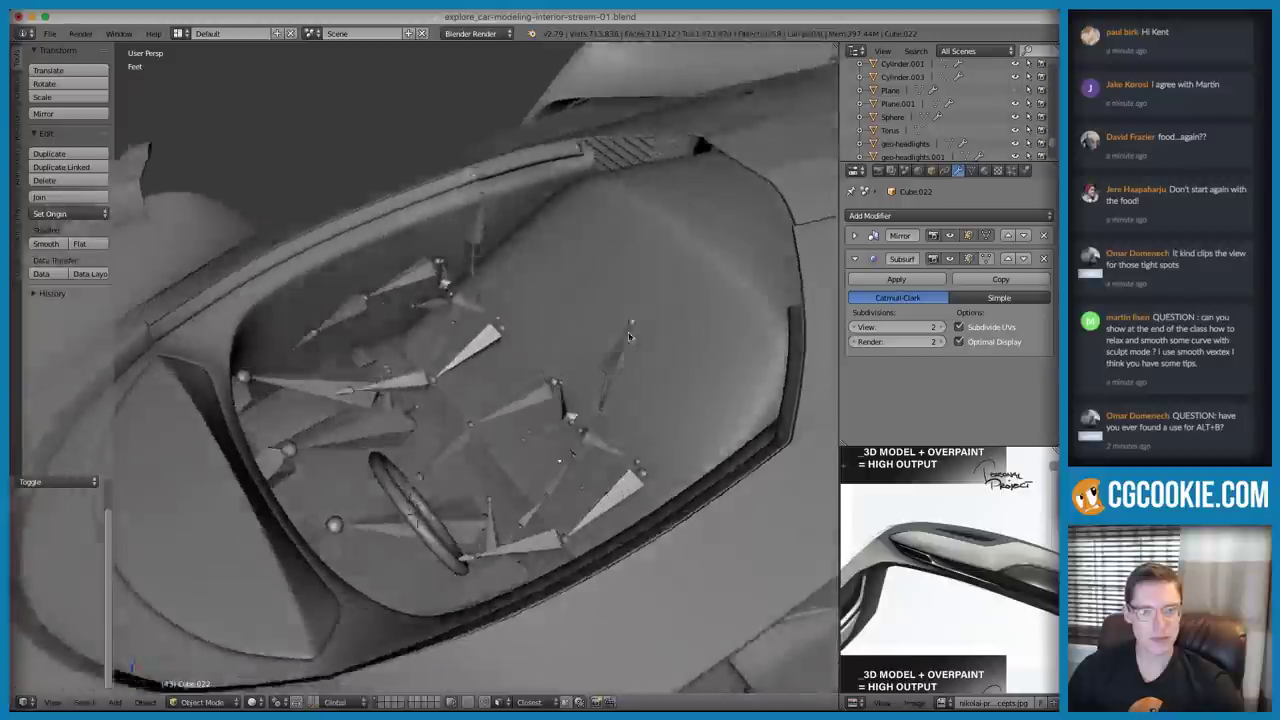
middle_click_drag(628, 336, 614, 365)
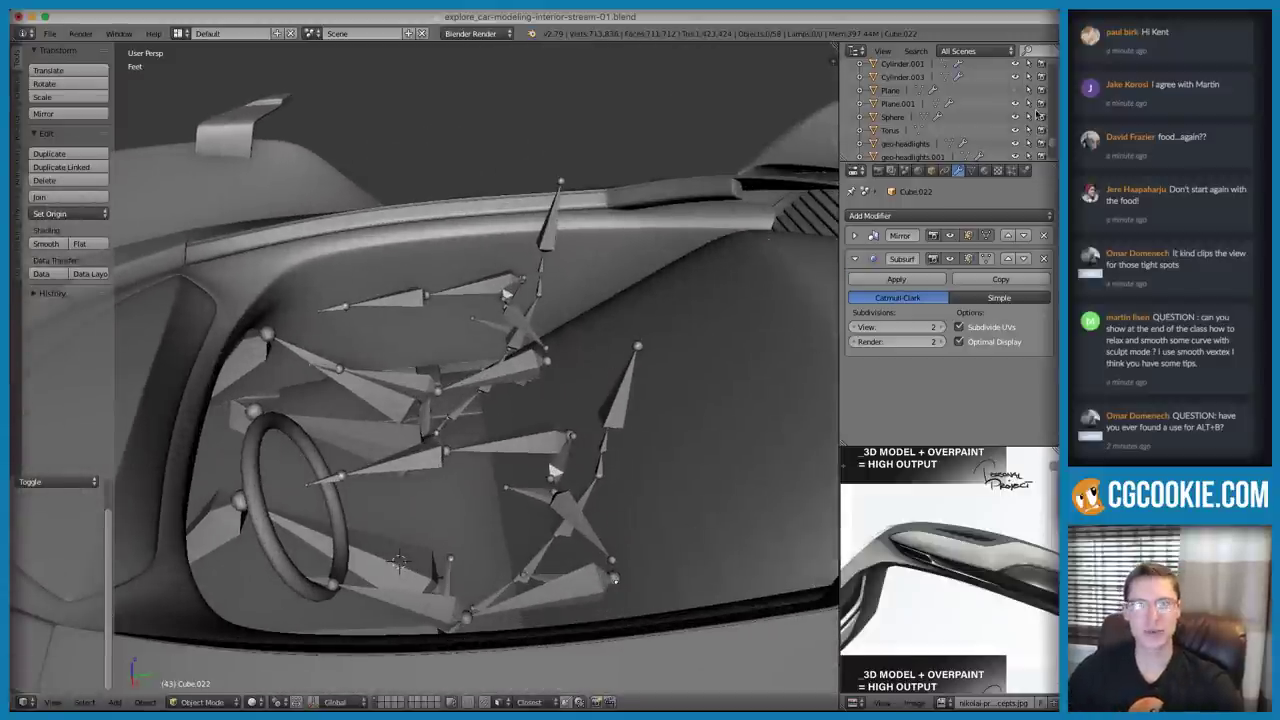
Switch to the browser and rotate the 3D interior sketch on ArtStation to study the seat design
key("super+Tab")
mouse_move(476, 236)
left_mouse_down()
mouse_move(483, 333)
mouse_move(487, 301)
mouse_move(427, 281)
mouse_move(428, 262)
left_mouse_up()
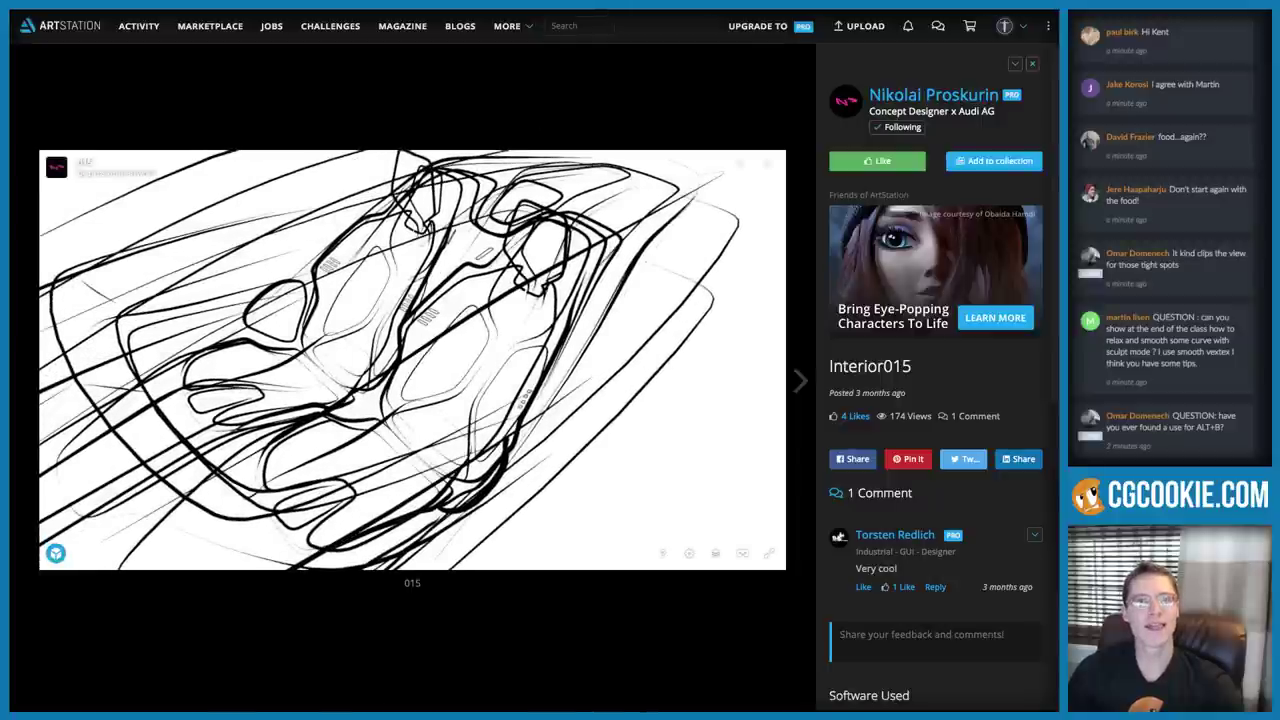
key("ctrl+w")
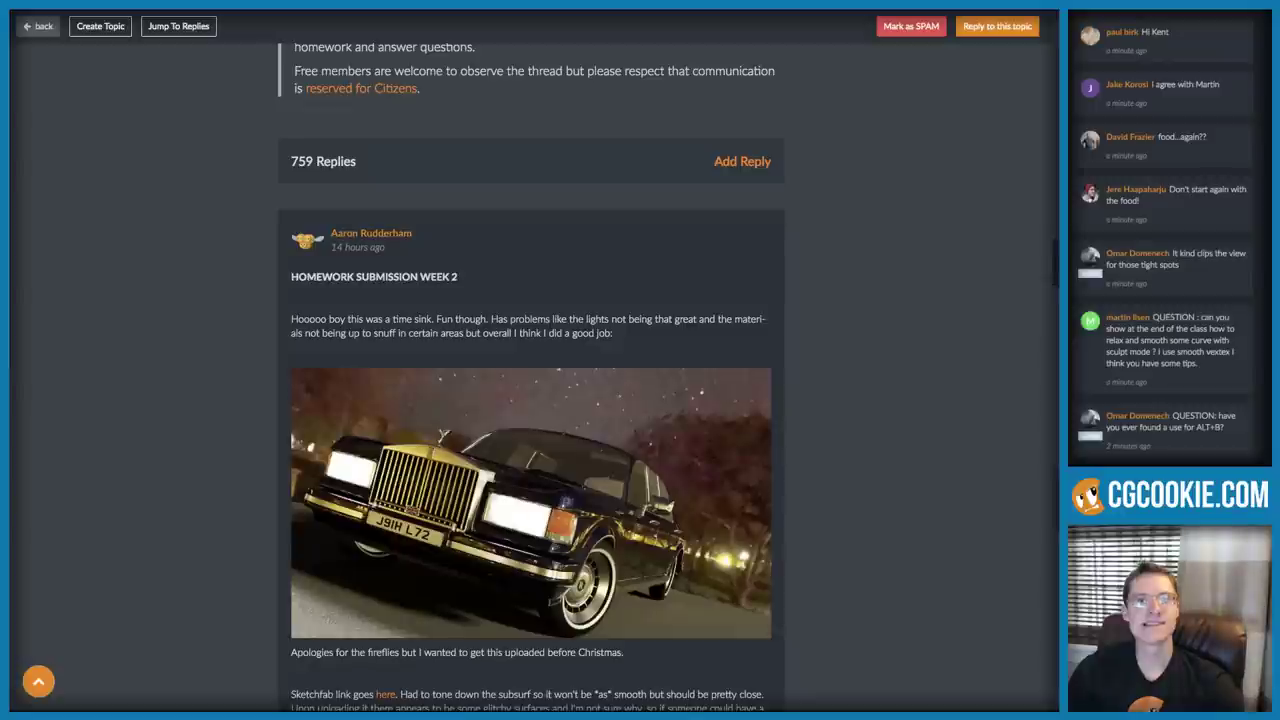
key("ctrl+Tab")
key("super+Tab")
Return to Blender, add a mesh plane and move it 1.04' along X toward the driver's rig
scroll(556, 219, "down", 4)
middle_click_drag(556, 219, 541, 275)
scroll(533, 271, "up", 2)
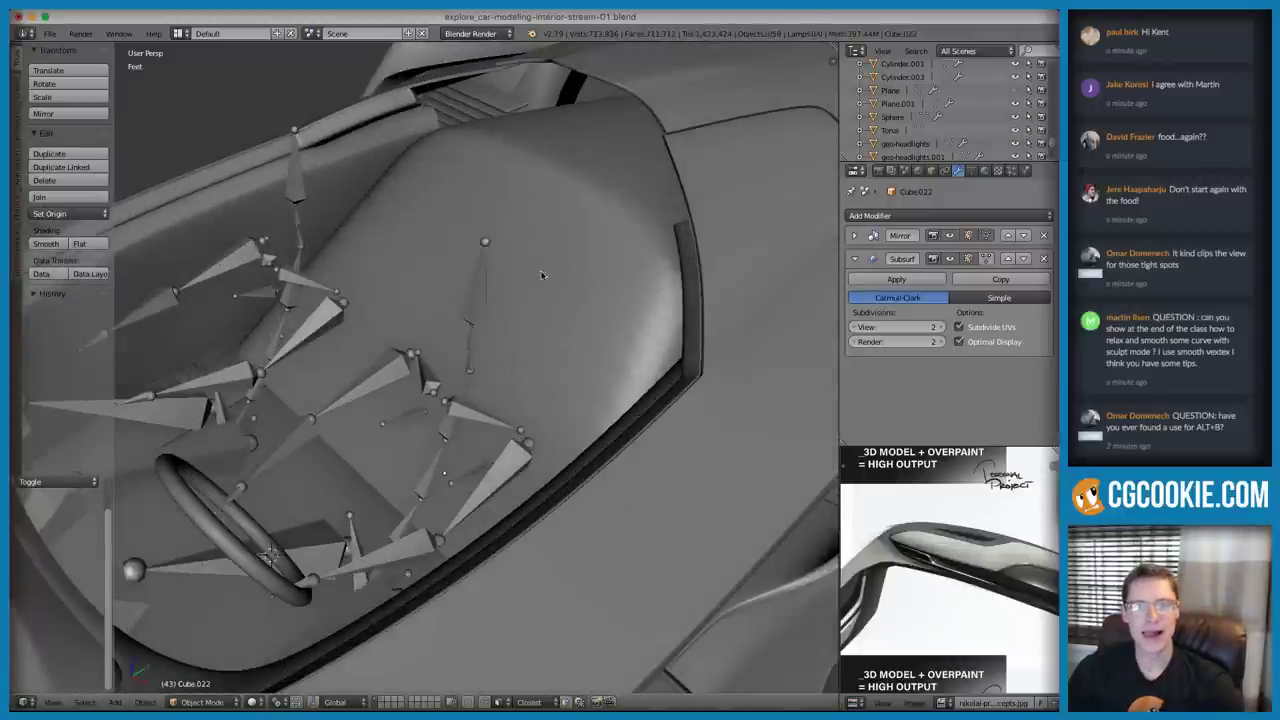
middle_click_drag(563, 213, 541, 220)
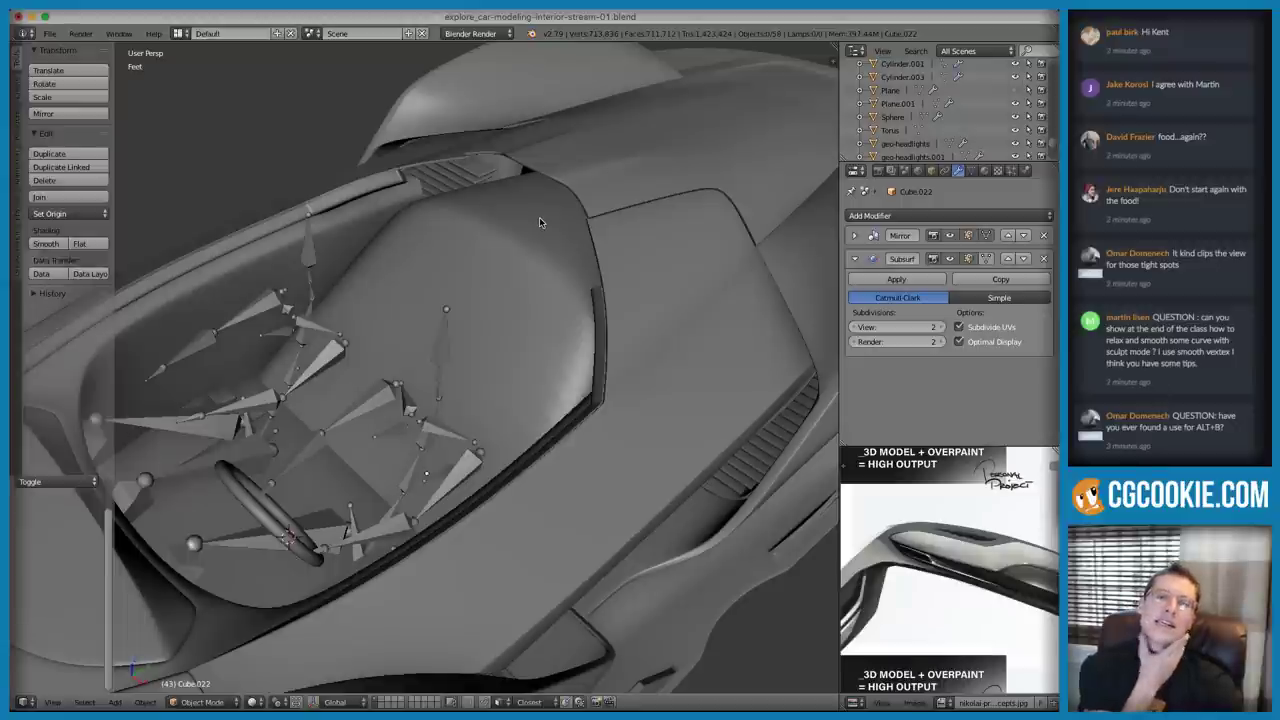
middle_click_drag(539, 217, 493, 264)
key("shift+a")
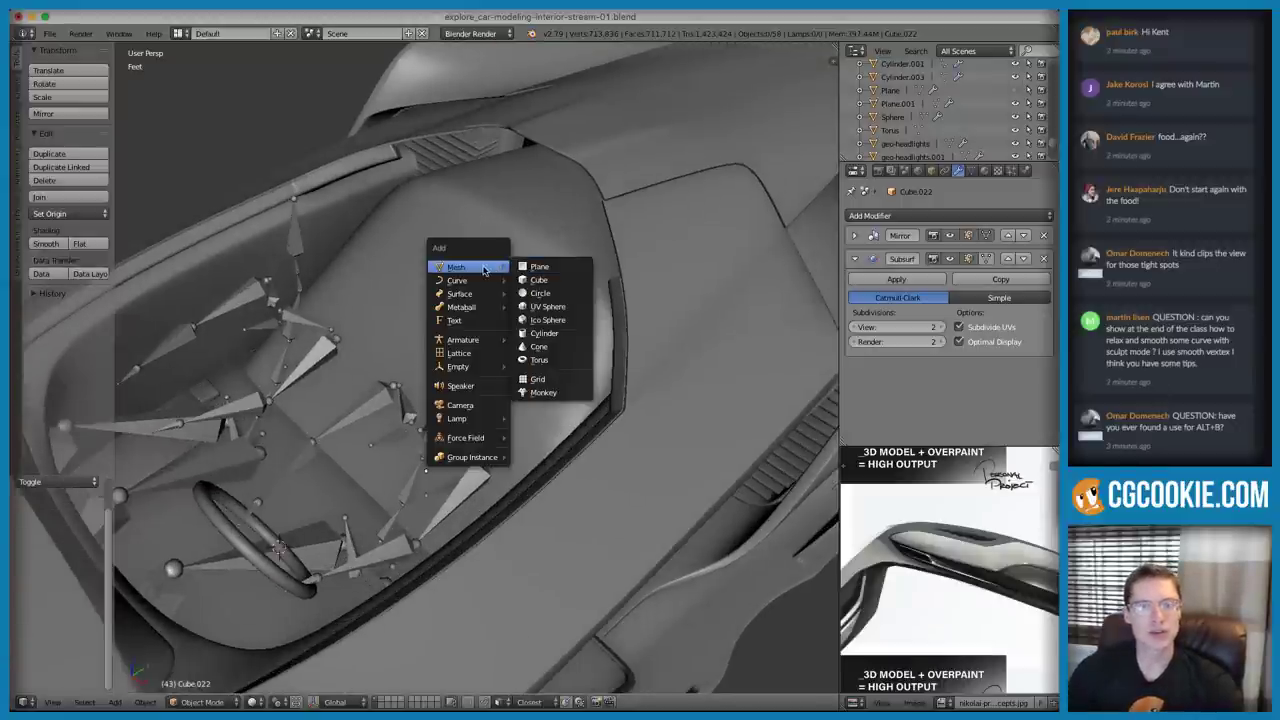
left_click(537, 268)
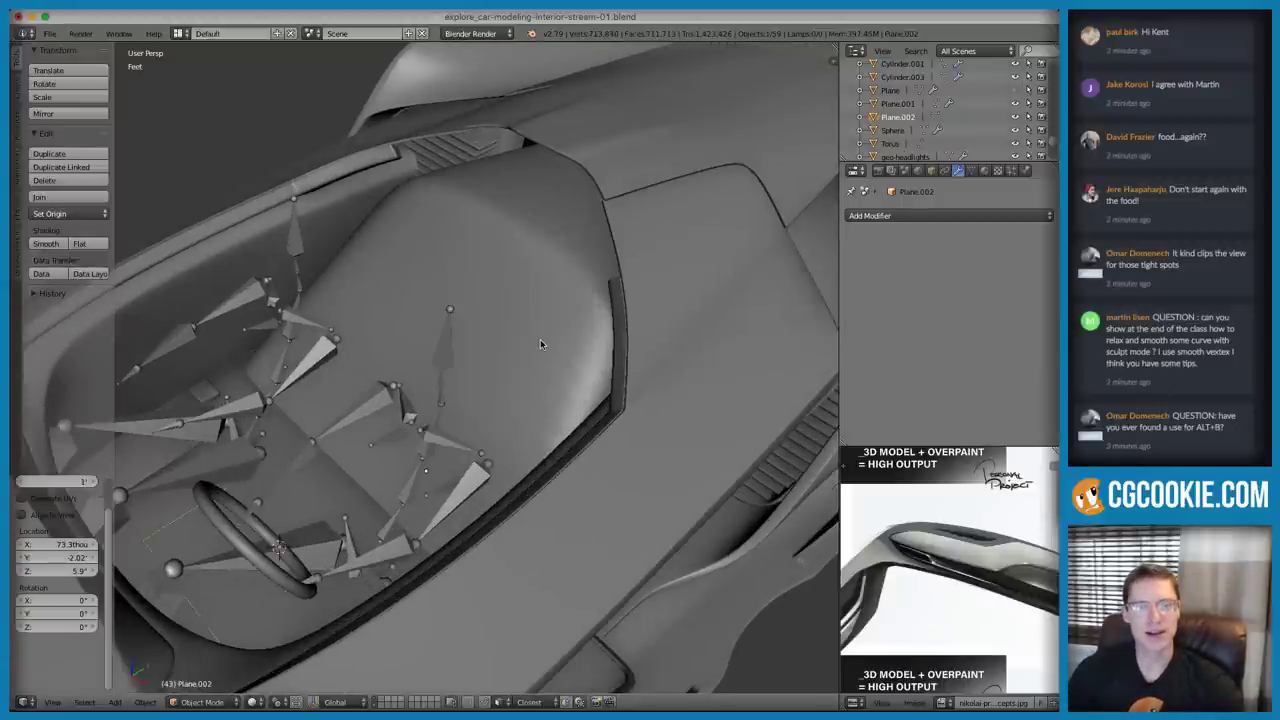
key("Tab")
middle_click_drag(540, 339, 562, 430)
key("Tab")
left_click(573, 465)
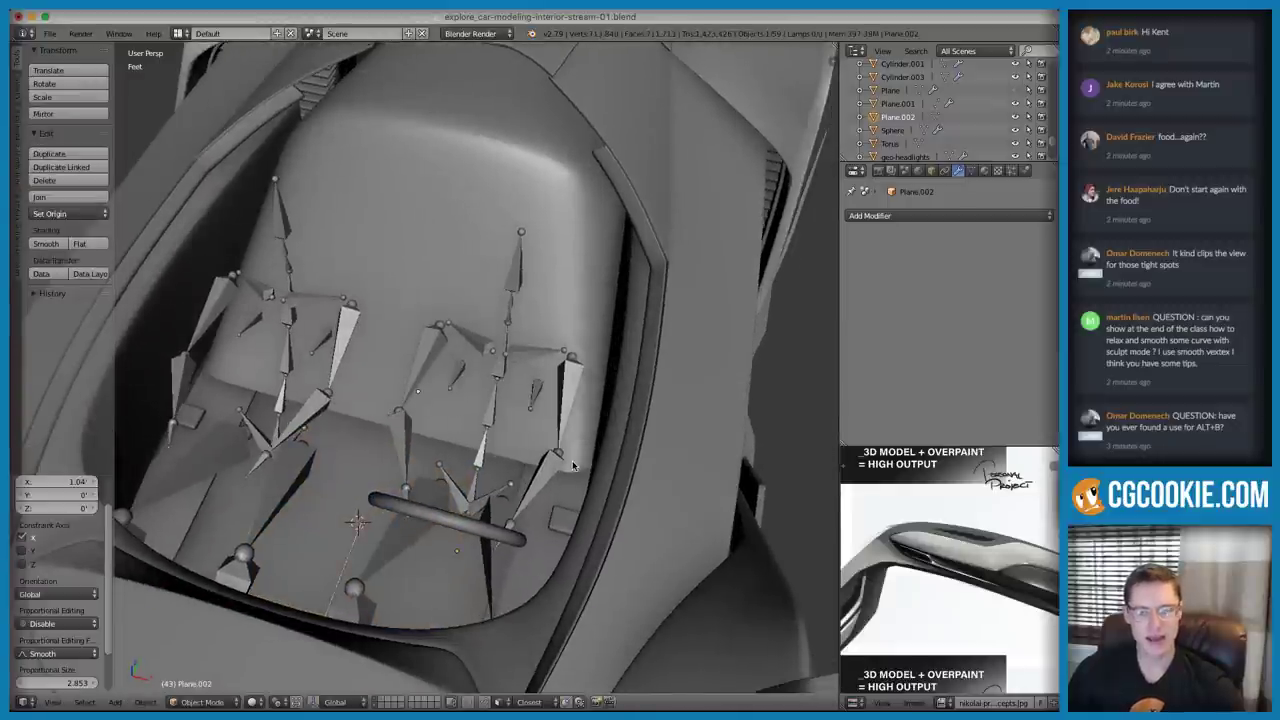
Raise the plane 2.13' along Z and move it 1.08' along Y over the driver's rig
key("g")
key("z")
left_click(572, 385)
middle_click_drag(572, 385, 445, 338)
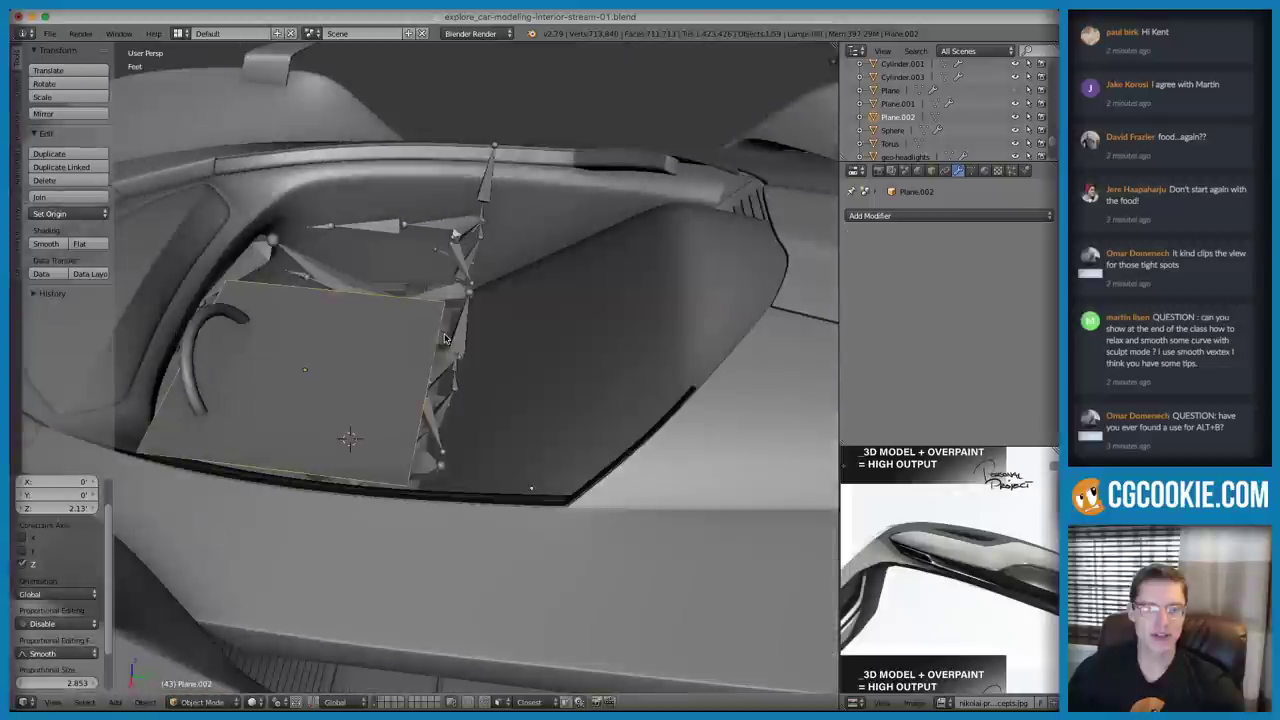
key("g")
key("x")
key("y")
left_click(585, 333)
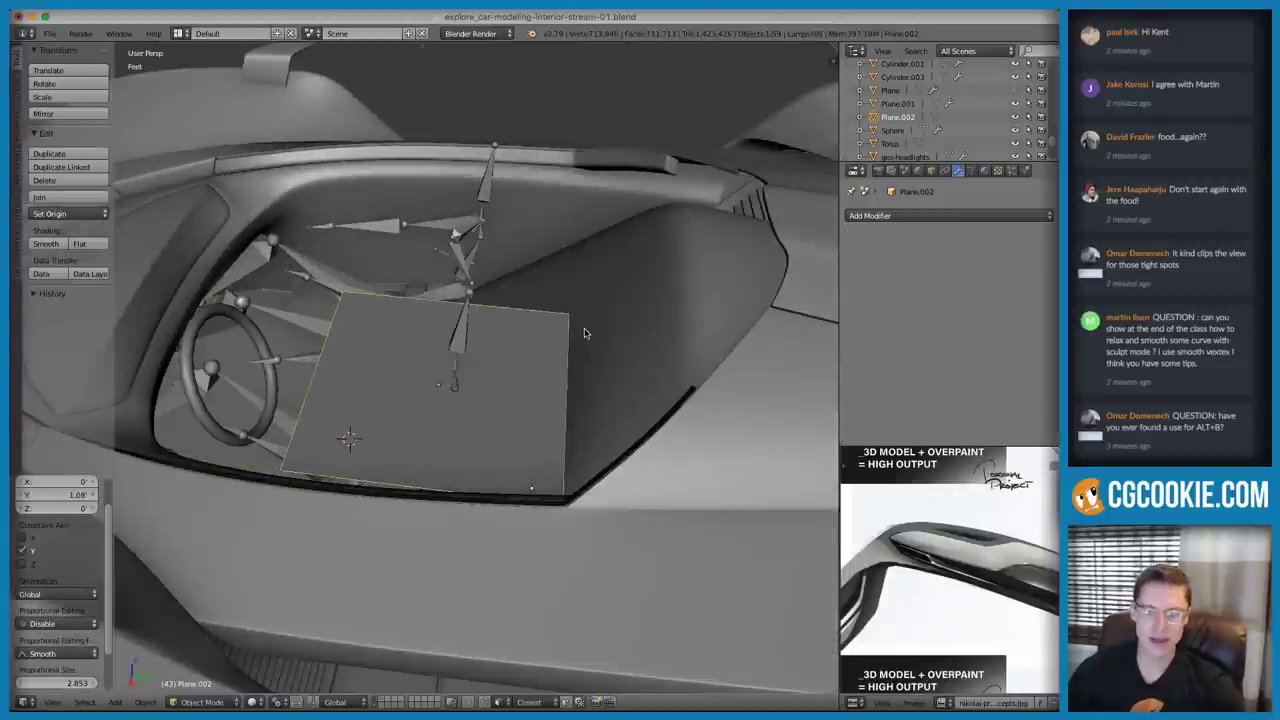
Nudge the plane 284thou along X in the orthographic top view to line it up with the driver's rig
key("KP_7")
key("KP_5")
middle_click_drag(585, 333, 566, 394, "ctrl")
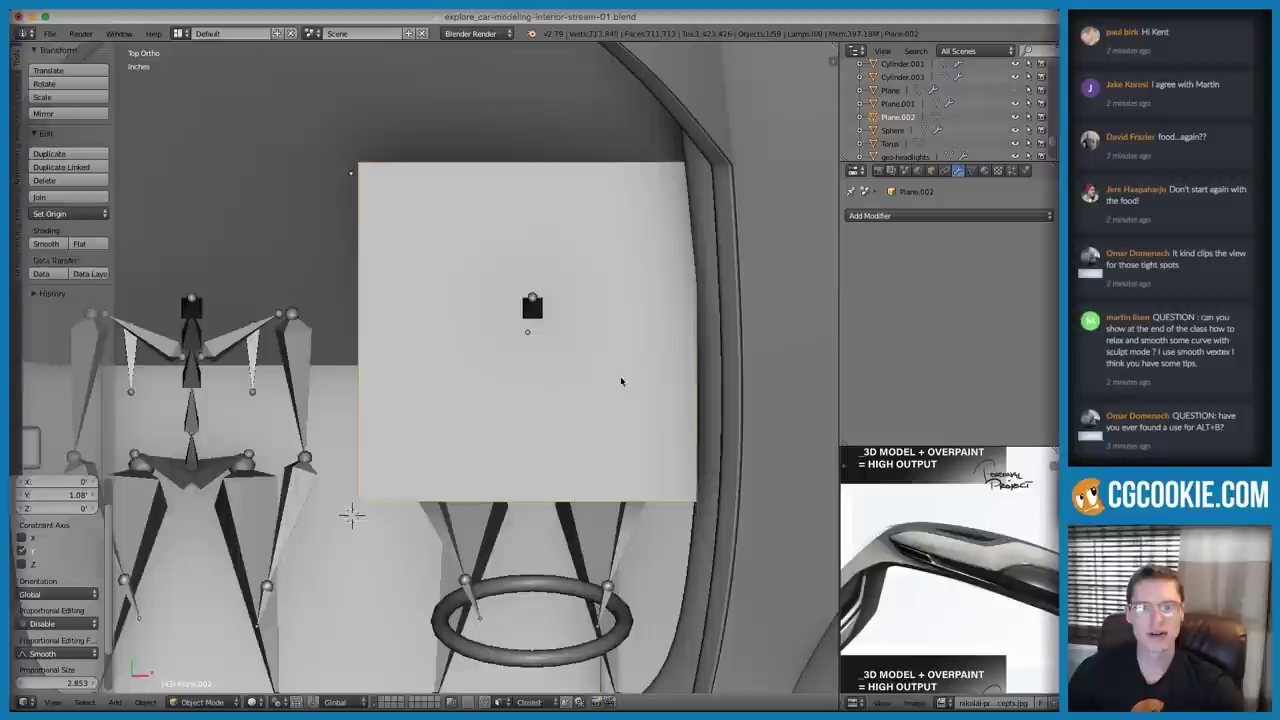
middle_click_drag(659, 367, 579, 367, "shift")
key("z")
key("g")
key("x")
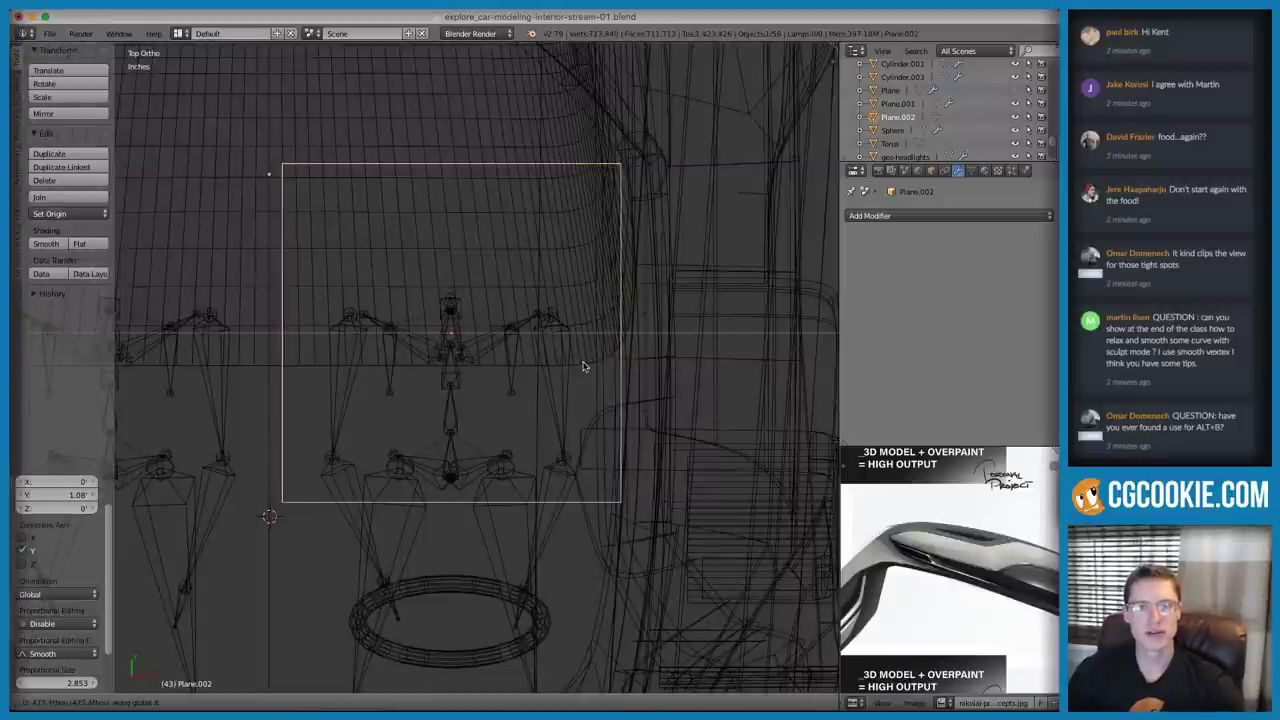
left_click(582, 366)
Add the driver's rig to the selection as the active object and snap the plane to its location
key("z")
middle_click_drag(517, 406, 505, 373, "ctrl")
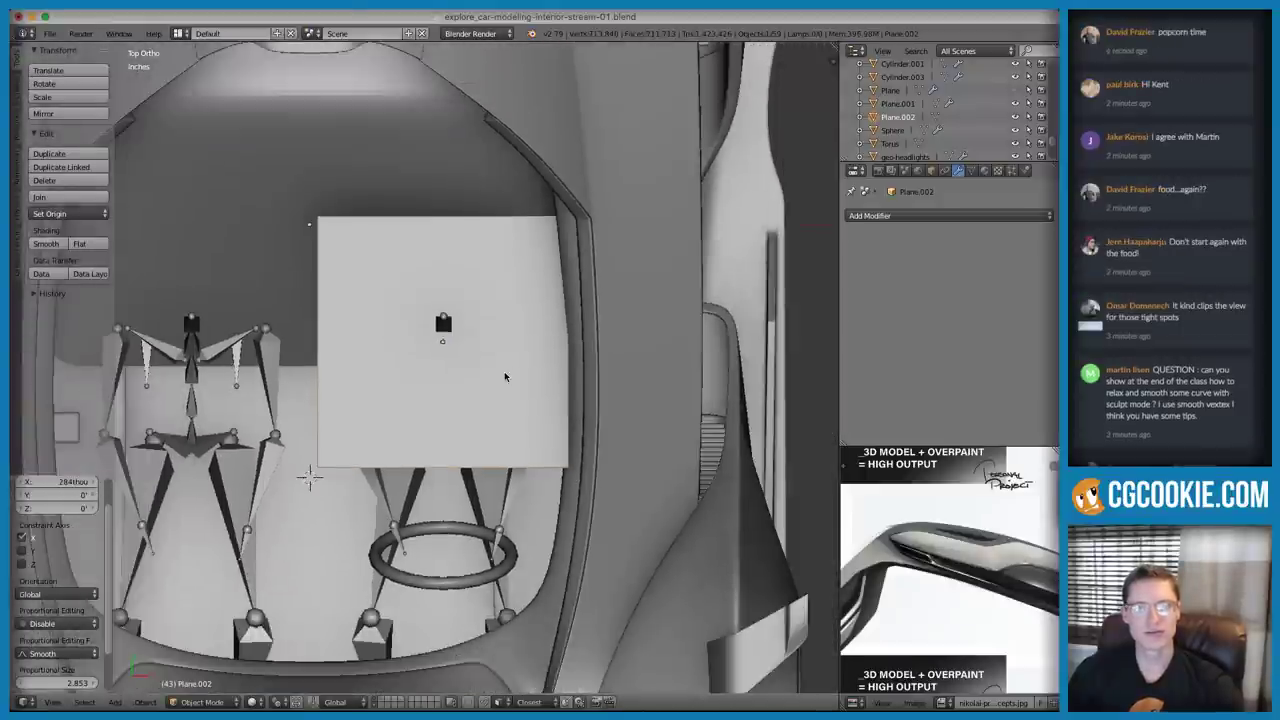
key("z")
scroll(504, 350, "up", 2)
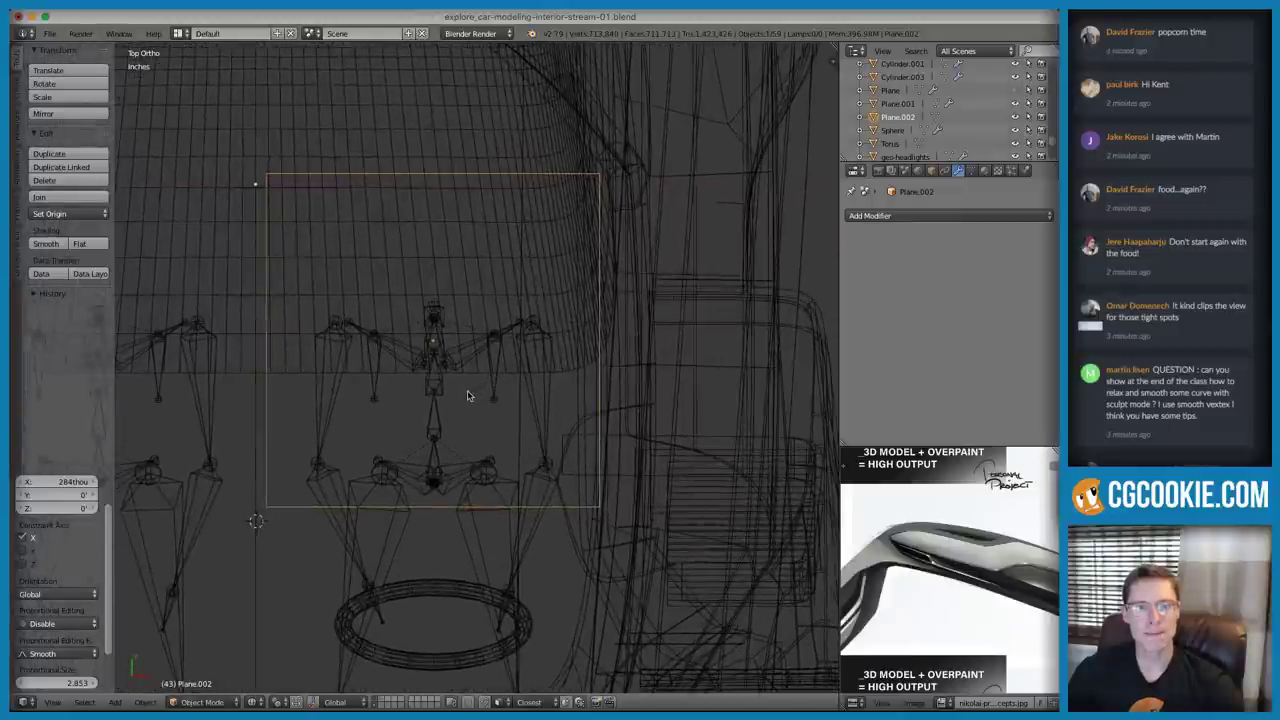
mouse_move(468, 392)
middle_mouse_down("ctrl")
mouse_move(460, 417)
mouse_move(466, 389)
middle_mouse_up("ctrl")
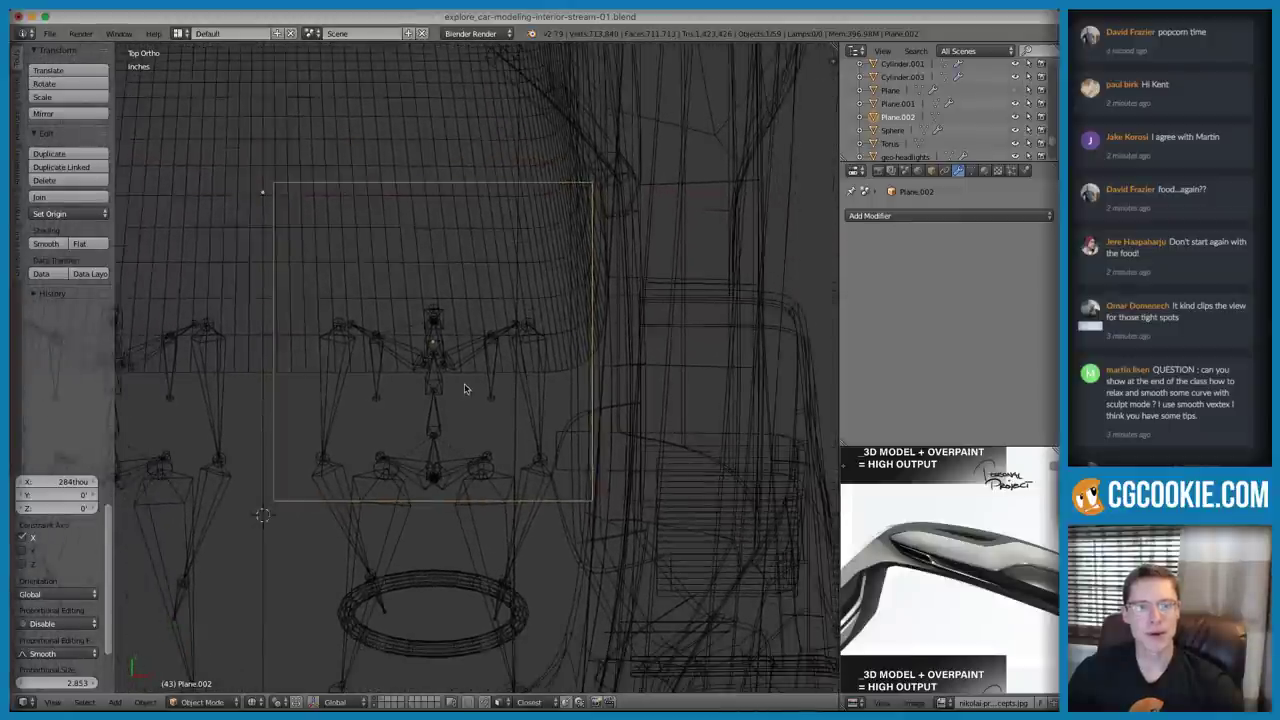
right_click(435, 403, "shift")
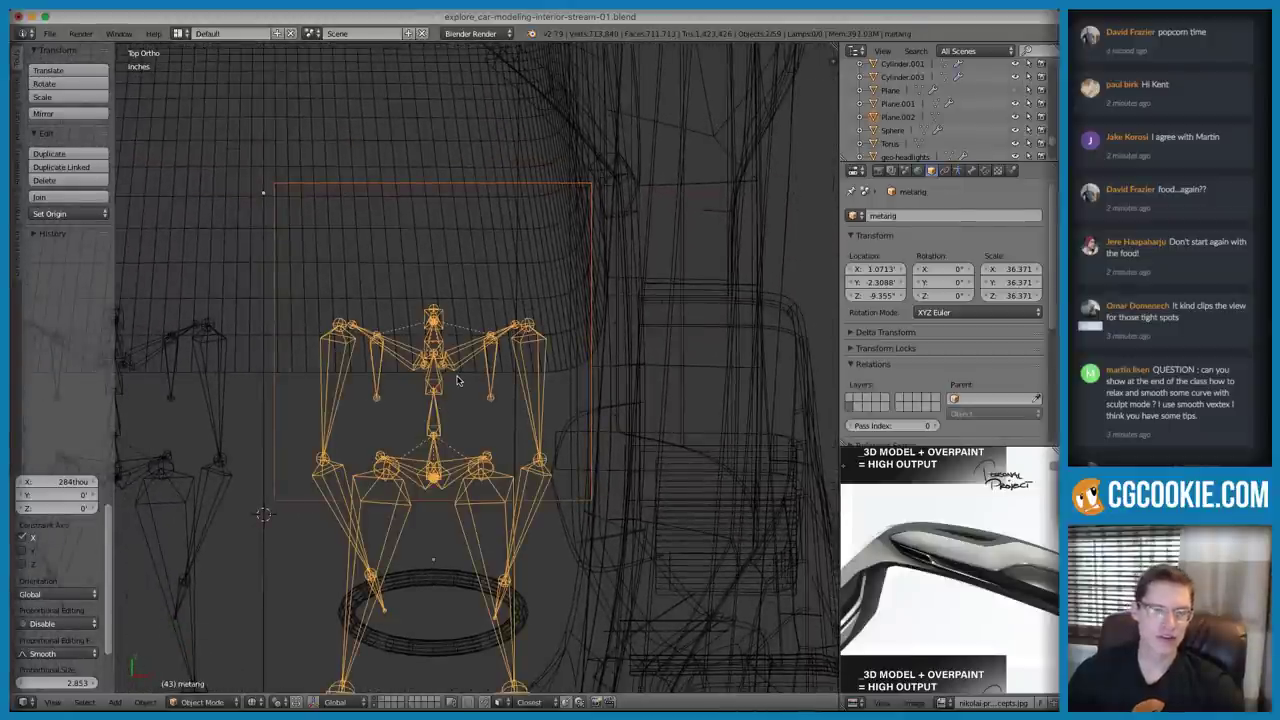
key("shift+s")
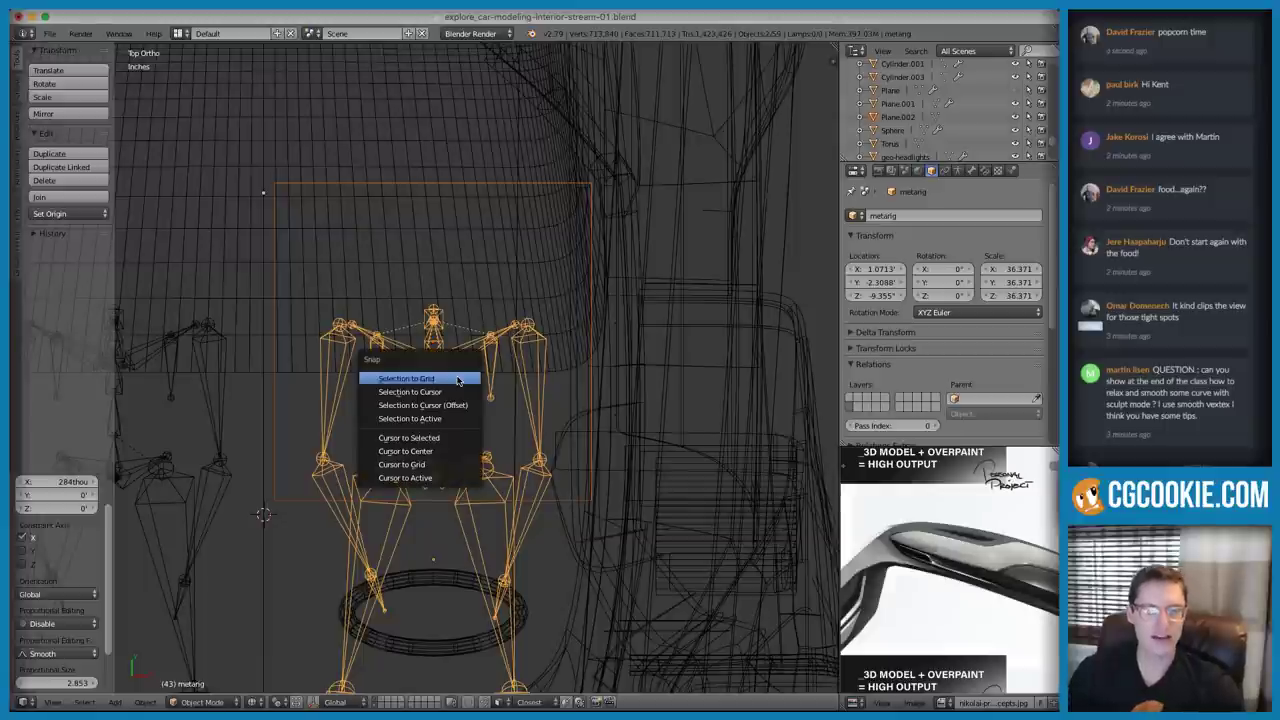
left_click(410, 419)
Select only the plane, move it back along Y behind the driver's rig and raise it along Z
right_click(465, 405)
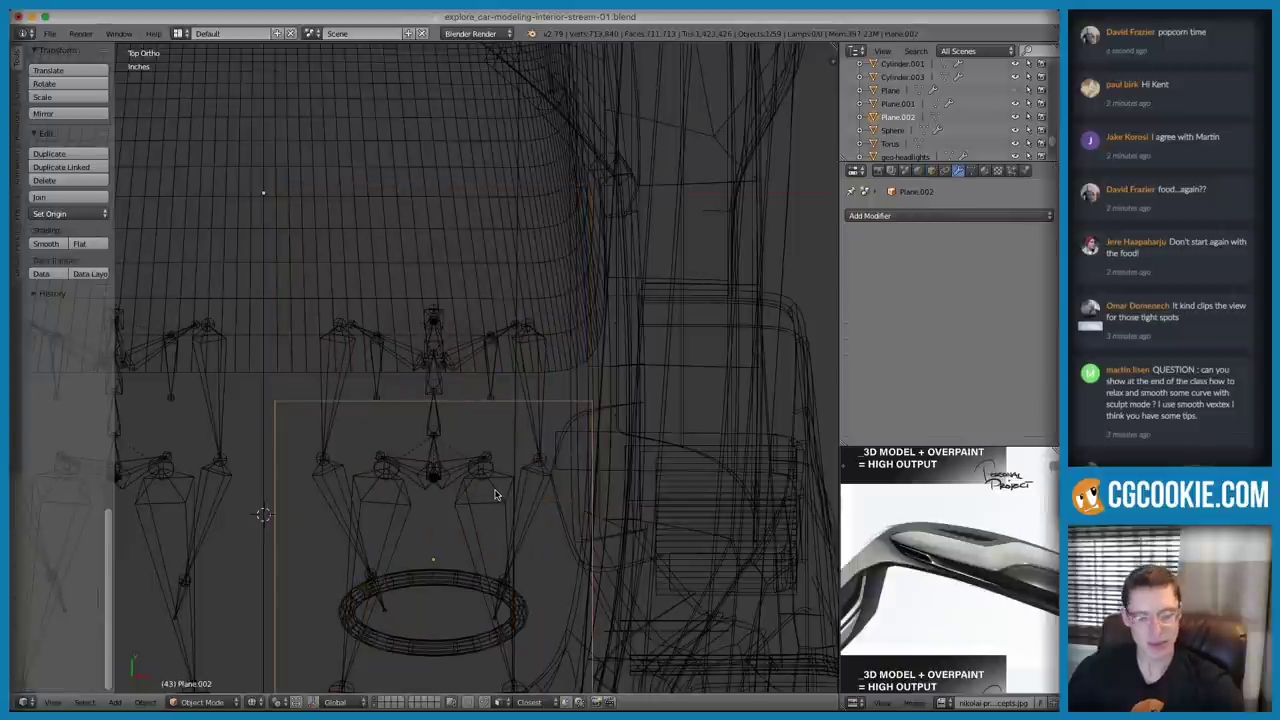
key("g")
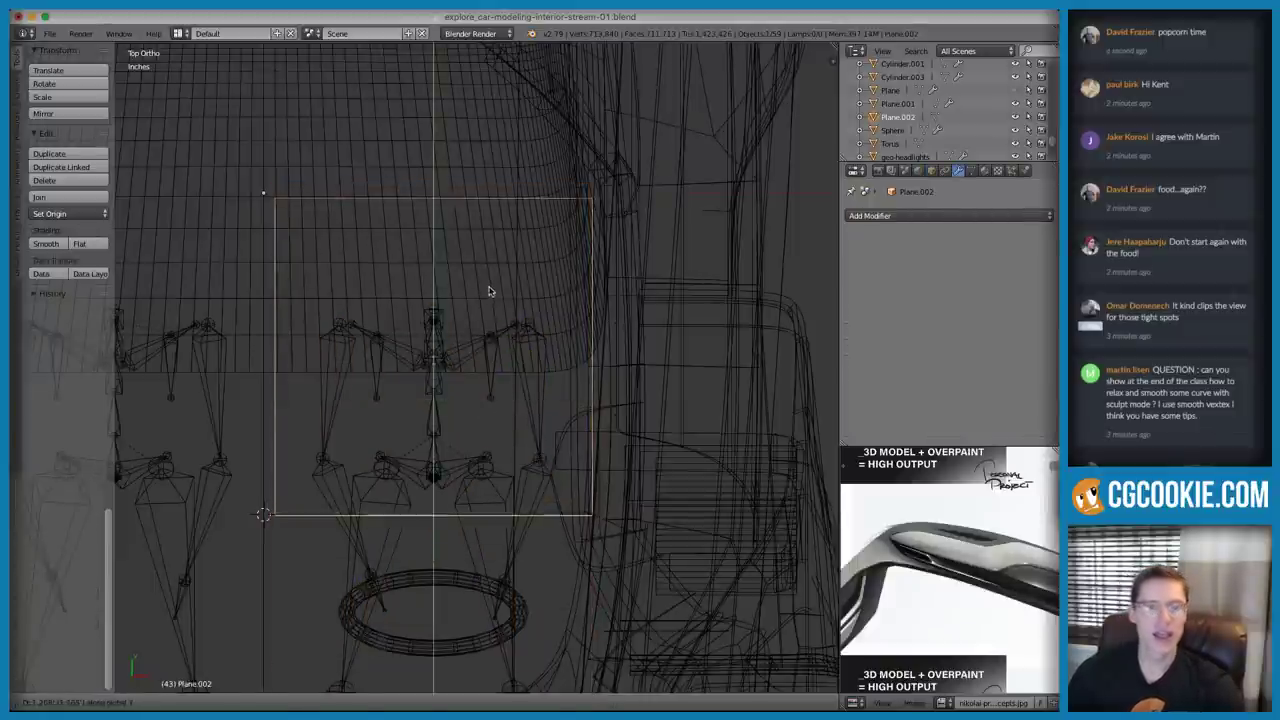
left_click(490, 285)
key("z")
middle_click_drag(567, 334, 568, 312)
key("KP_5")
key("z")
key("Tab")
middle_click_drag(560, 364, 499, 341)
key("Tab")
key("g")
key("z")
left_click(484, 209)
Delete all of the plane's vertices except one rear corner by inverting the selection
key("Tab")
right_click(465, 307)
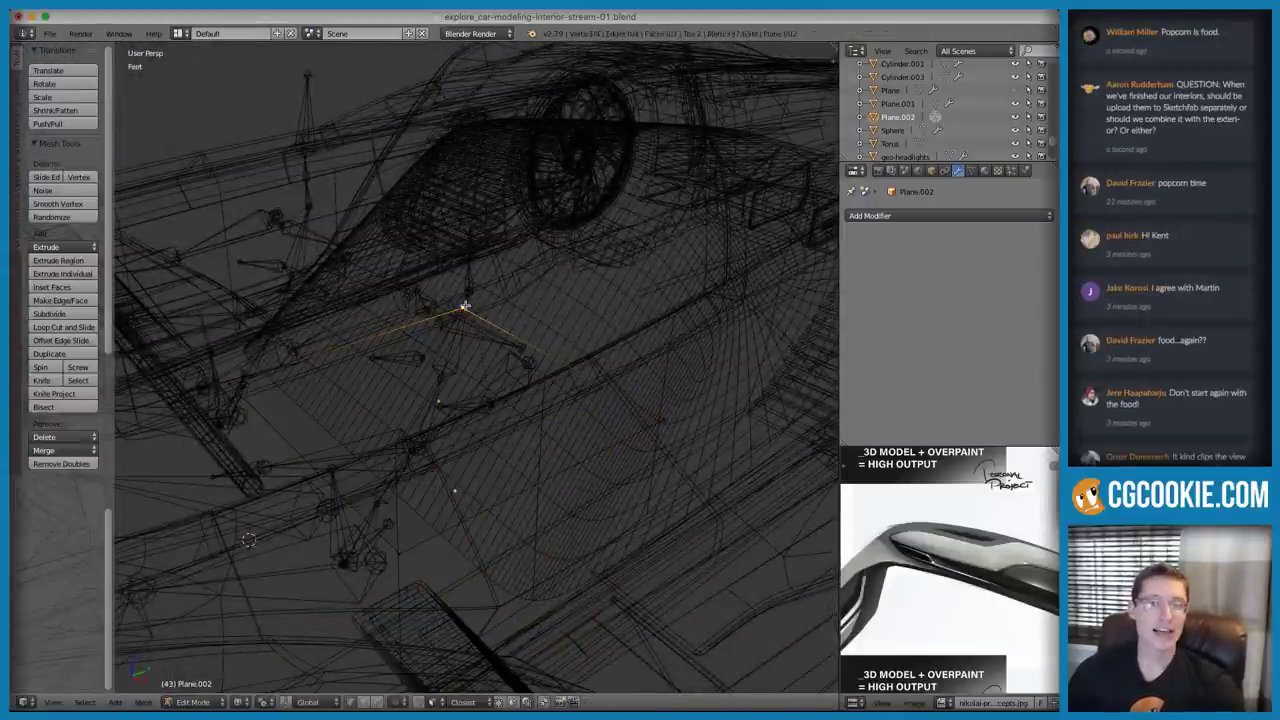
key("a")
key("a")
key("x")
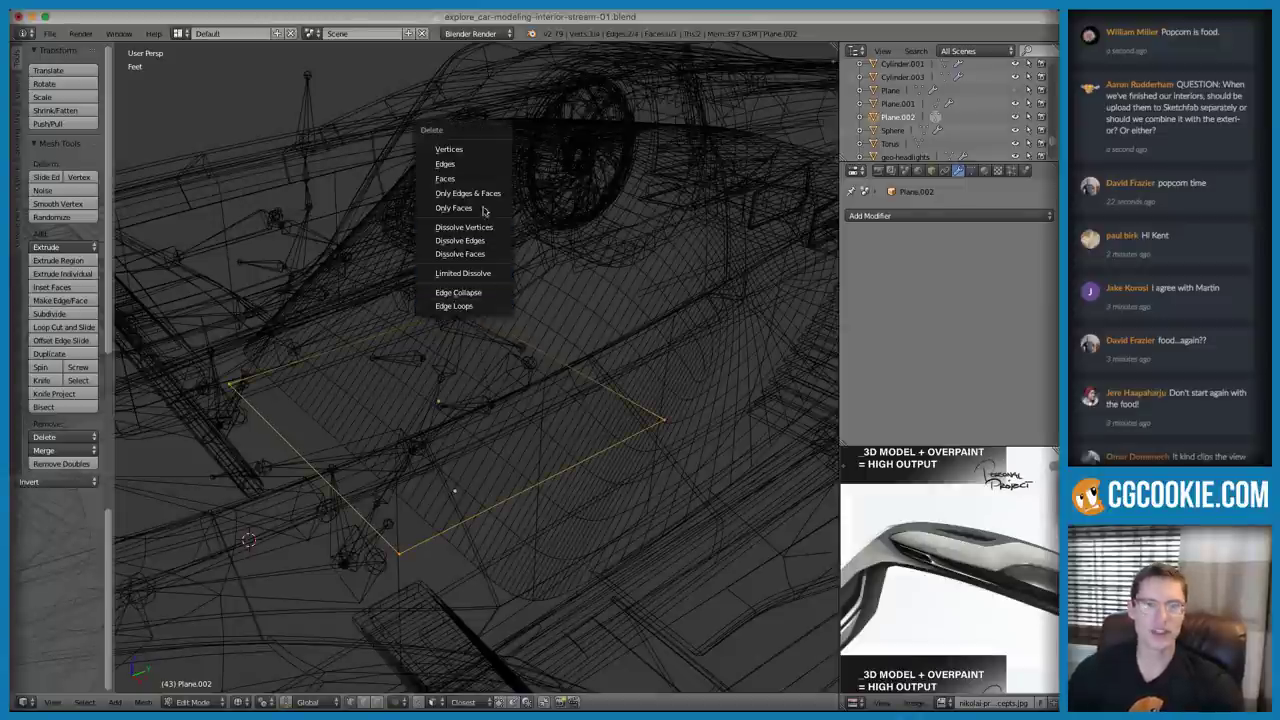
left_click(463, 147)
Raise the remaining vertex along Z and position it beside the top of the driver rig's head
key("z")
key("g")
key("z")
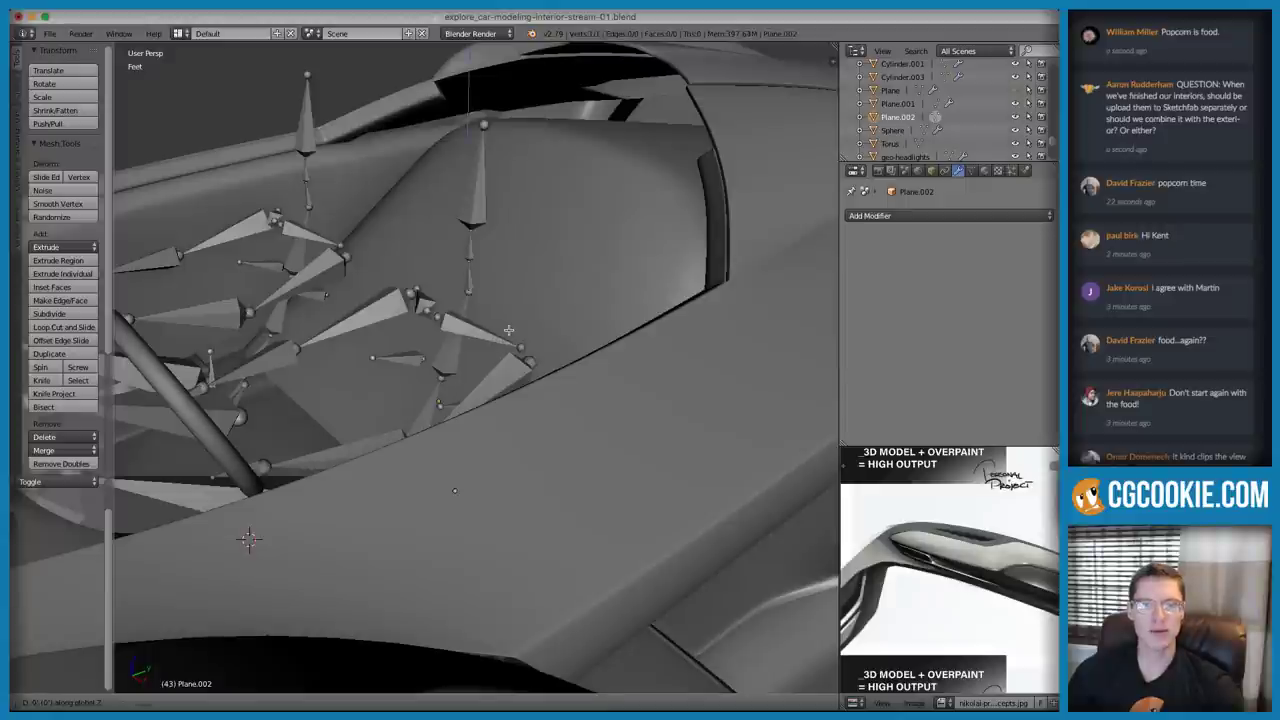
left_click(509, 218)
middle_click_drag(510, 218, 629, 246)
key("g")
left_click(544, 174)
middle_click_drag(513, 187, 475, 300)
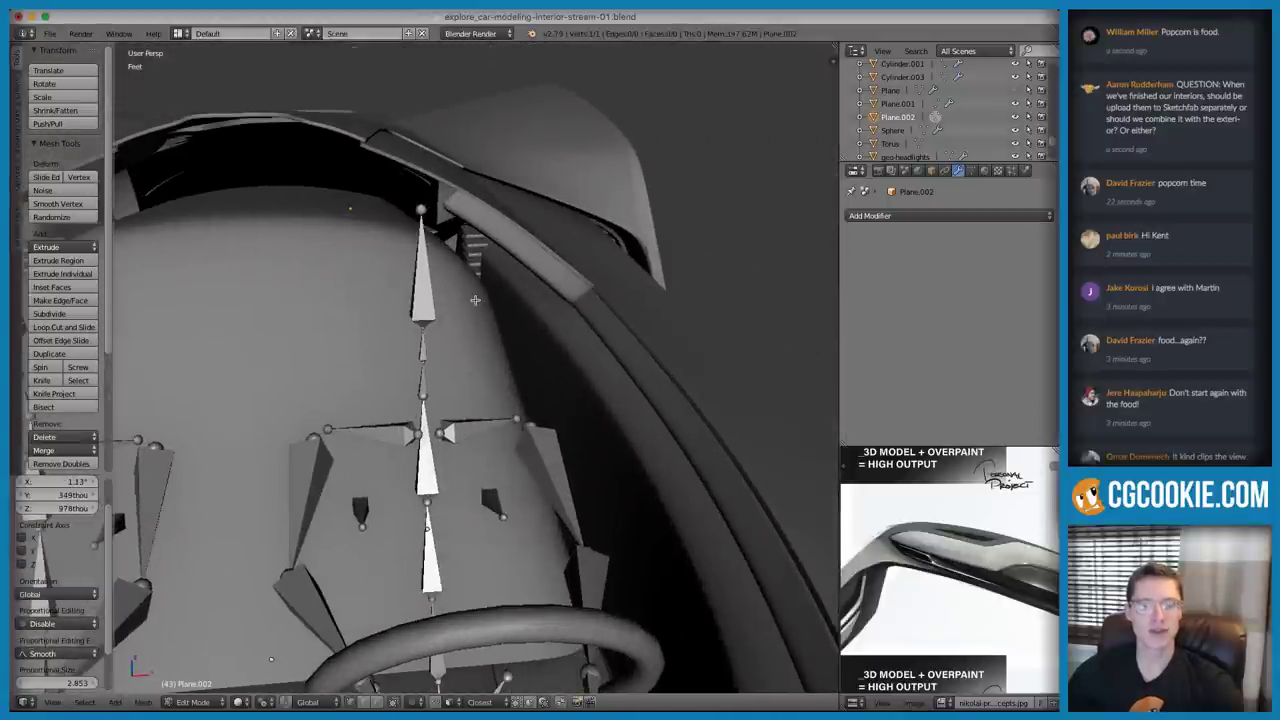
Extrude the vertex downward in three segments that taper in toward the neck, outlining one side of the headrest
key("g")
left_click(472, 394)
key("g")
left_click(551, 438)
key("e")
left_click(541, 508)
Extrude the outline's top vertex along X toward the centre of the headrest to start its upper edge
right_click(353, 212)
key("e")
key("x")
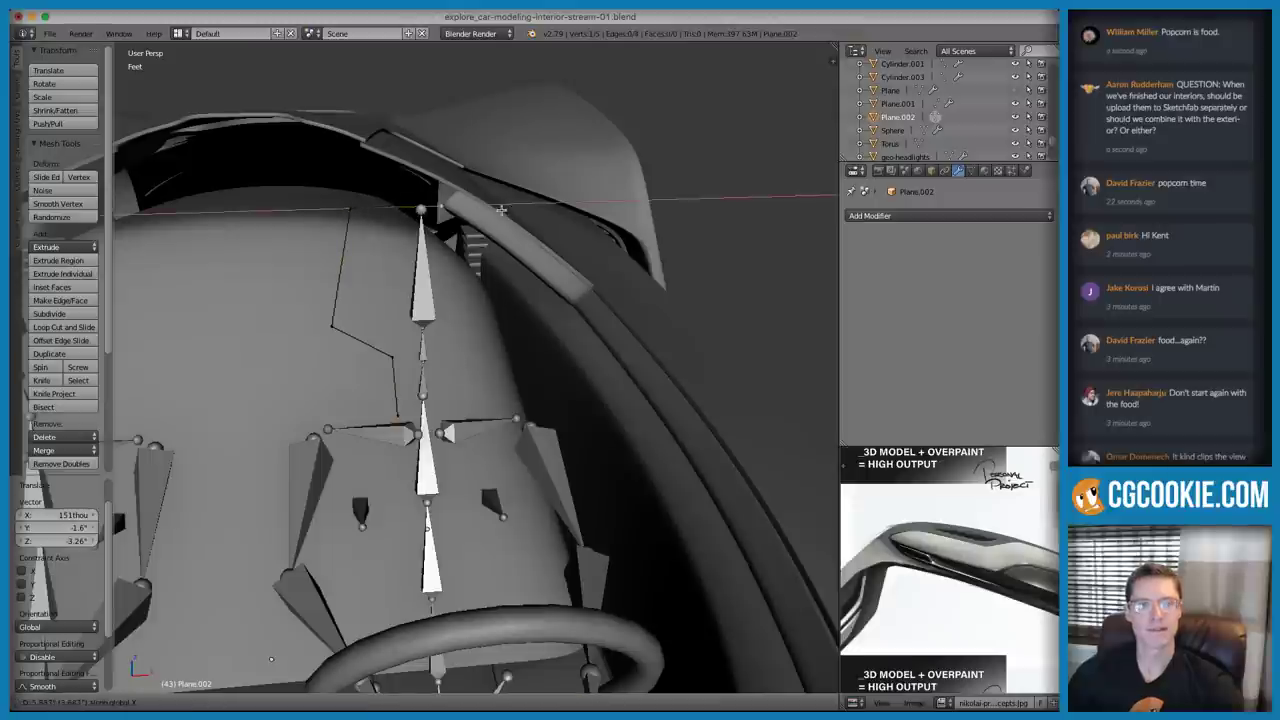
left_click(503, 210)
Add a Mirror modifier with Clipping and editing display enabled, and move the outline's top end vertex along X to the mirror centre
left_click(926, 215)
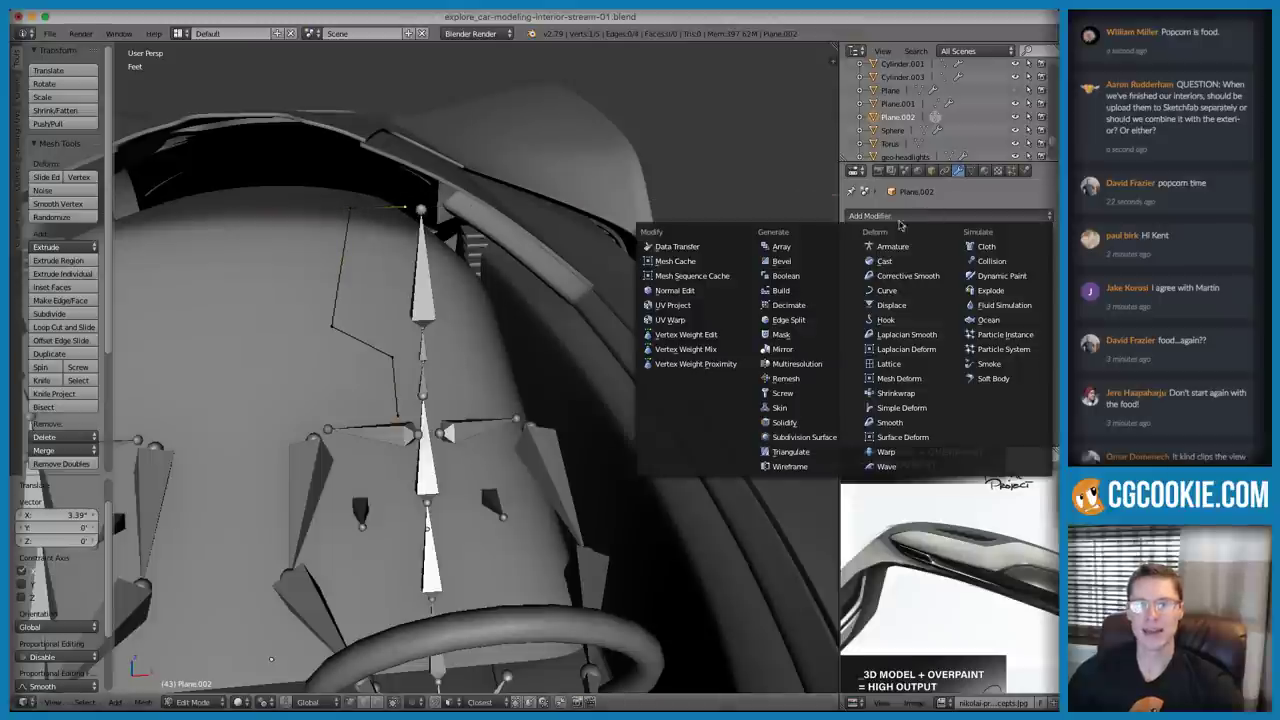
left_click(782, 349)
middle_click_drag(737, 309, 515, 272)
left_click(463, 245)
left_click(922, 306)
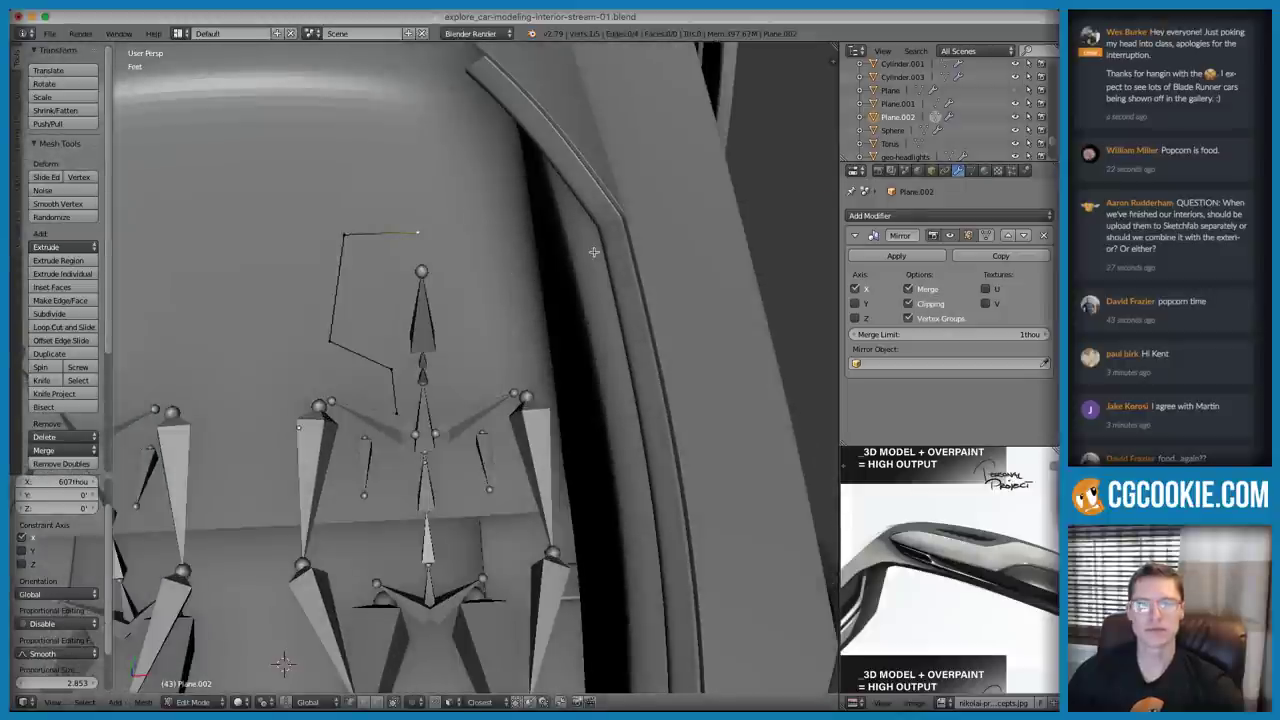
left_click(987, 236)
middle_click_drag(700, 240, 438, 269)
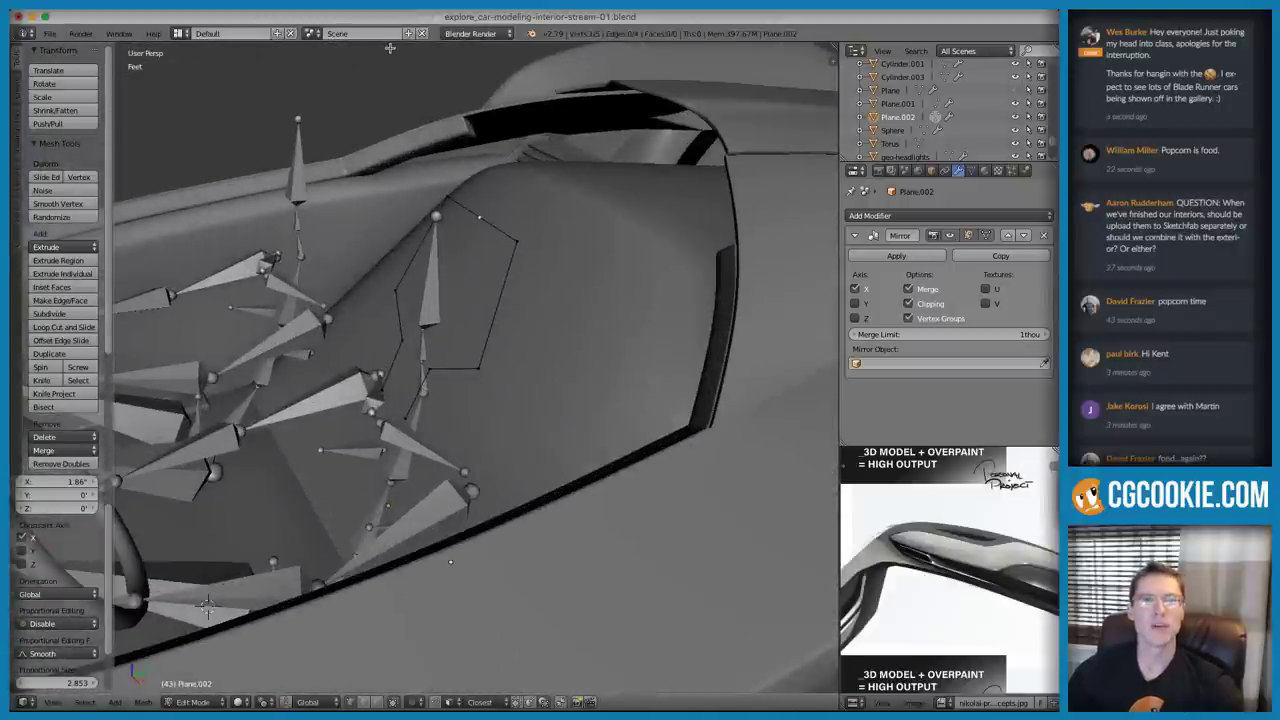
Switch to the browser, rotate and zoom the ArtStation sketch to study the headrest shape, and return to Blender
key("super+Tab")
mouse_move(490, 284)
left_mouse_down()
mouse_move(562, 287)
mouse_move(555, 299)
mouse_move(617, 266)
mouse_move(523, 303)
mouse_move(398, 316)
mouse_move(408, 356)
mouse_move(357, 379)
mouse_move(433, 412)
mouse_move(548, 376)
mouse_move(535, 300)
left_mouse_up()
scroll(562, 280, "up", 4)
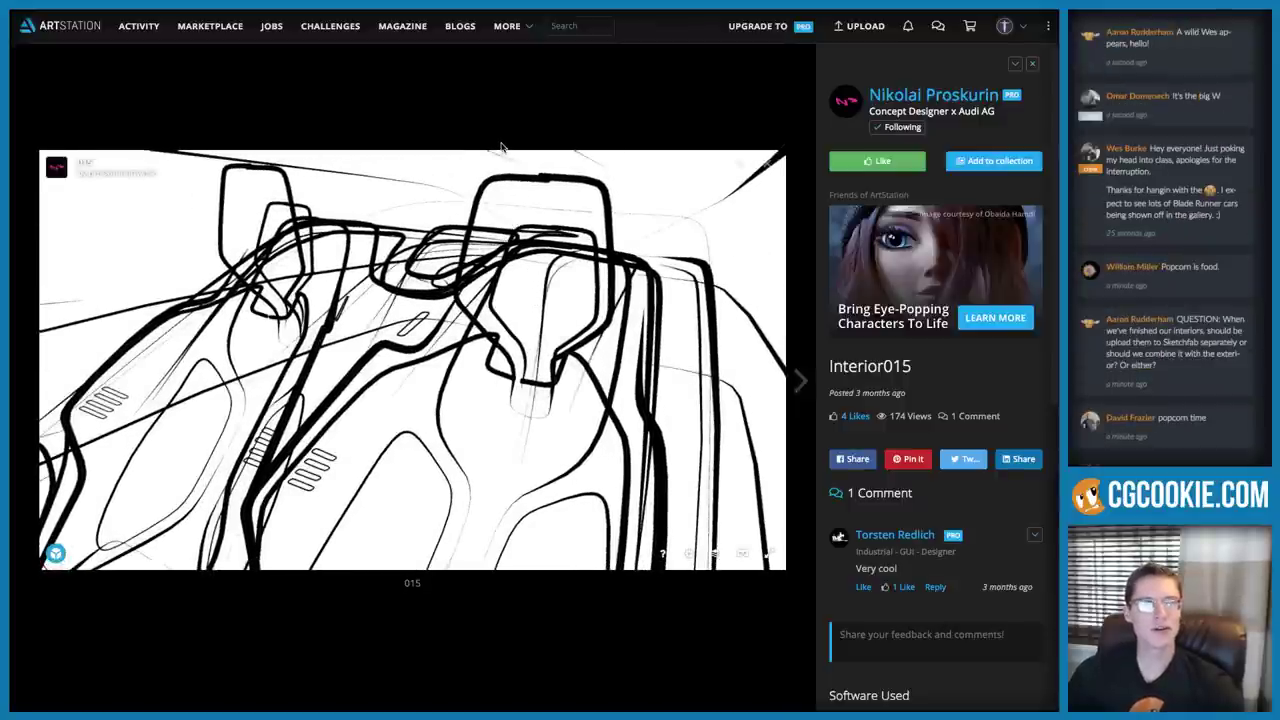
key("super+Tab")
middle_click_drag(483, 218, 445, 232)
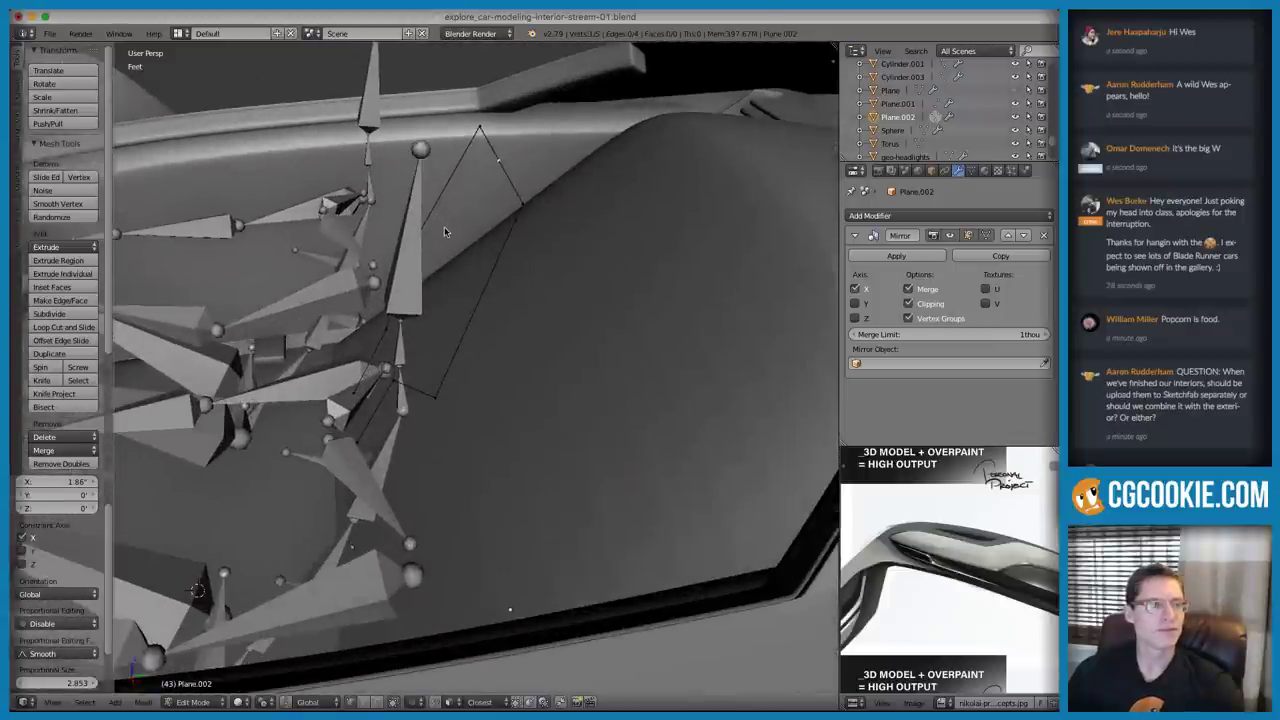
scroll(445, 228, "down", 1)
left_click(1185, 229)
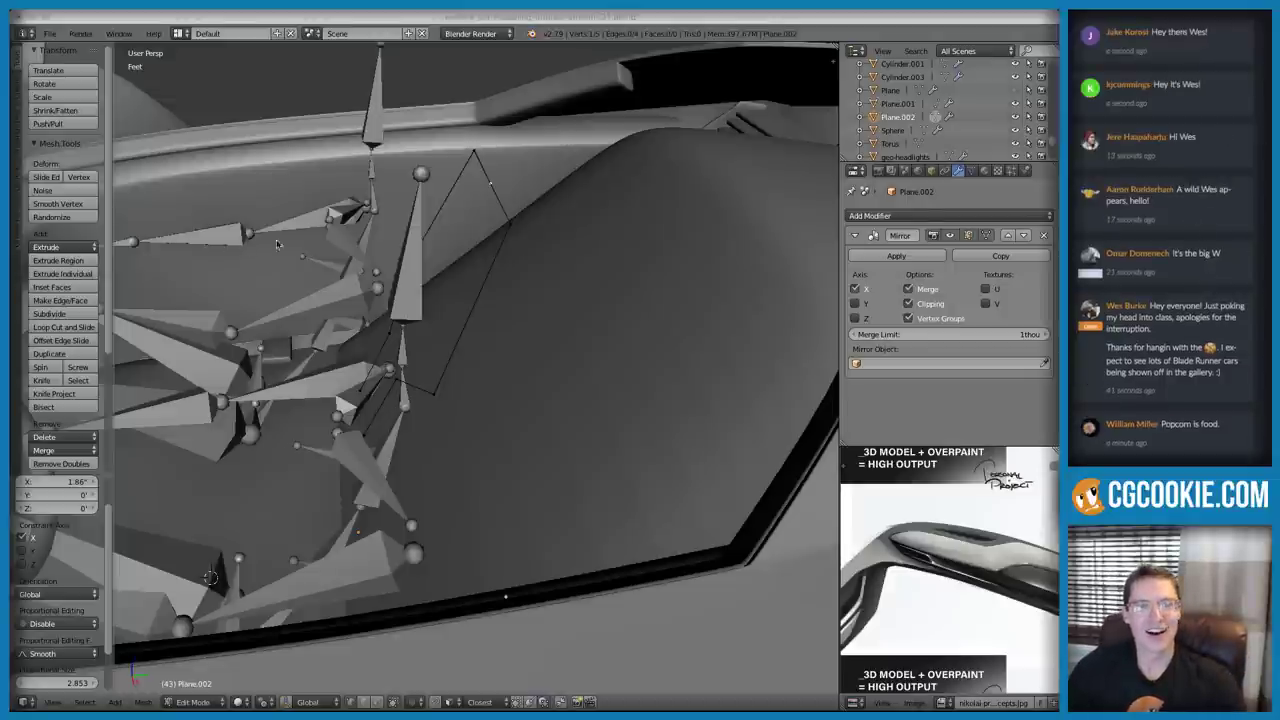
Select the top edge of the headrest outline and move it to reshape the upper part of the profile
middle_click_drag(404, 84, 422, 218)
right_click(436, 258)
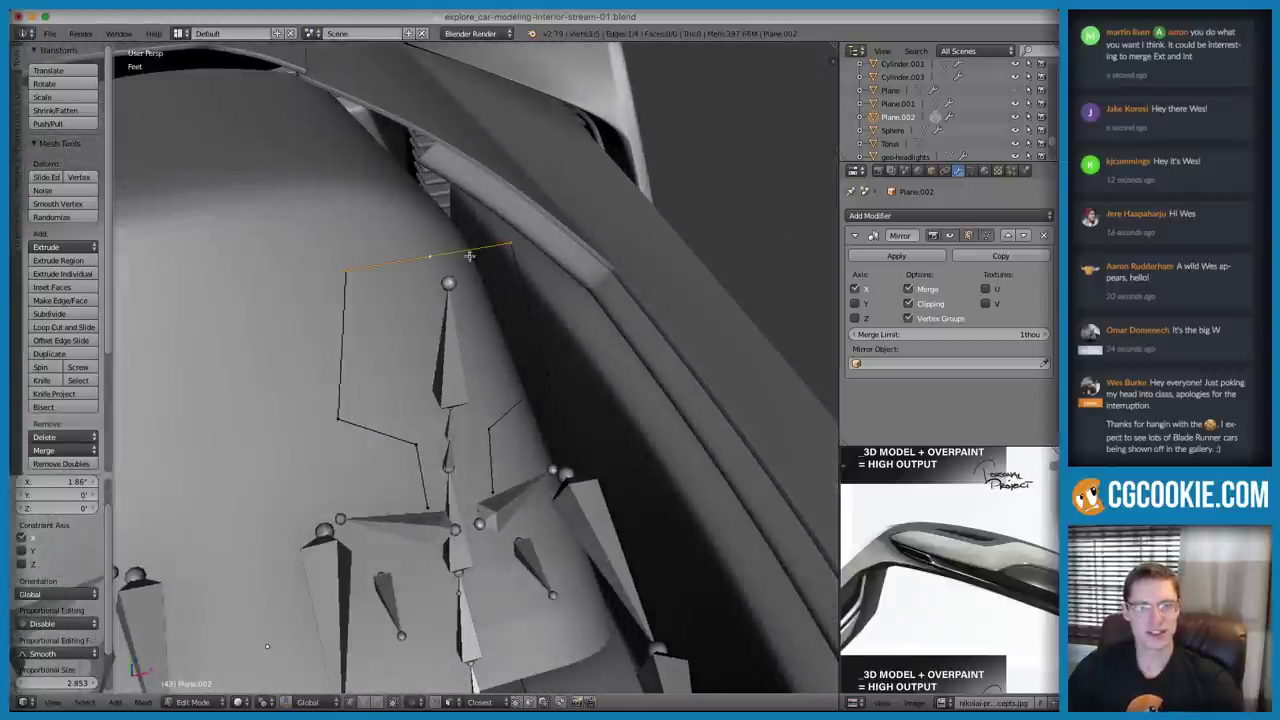
middle_click_drag(499, 251, 339, 440)
key("g")
left_click(500, 229)
Bevel the upper outer corner vertex of the headrest outline as vertex only, with 2 segments and an amount of 0.926
right_click(330, 497, "shift")
right_click(294, 196)
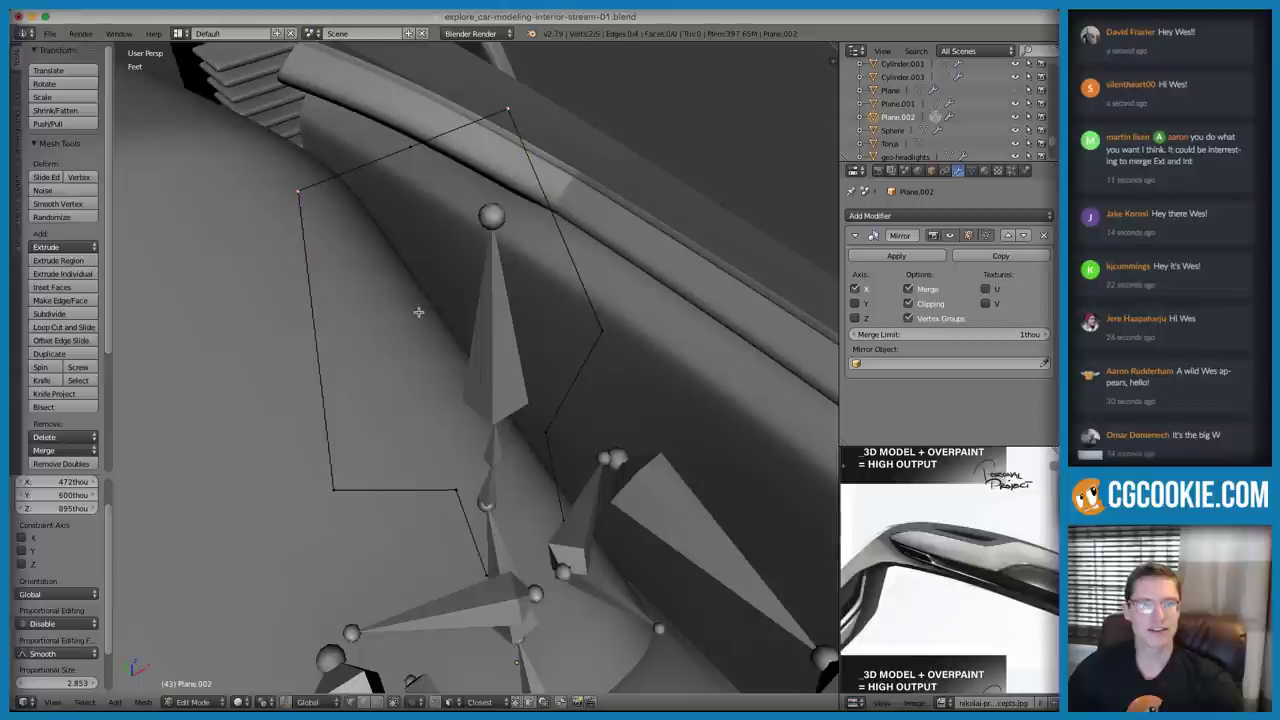
key("ctrl+b")
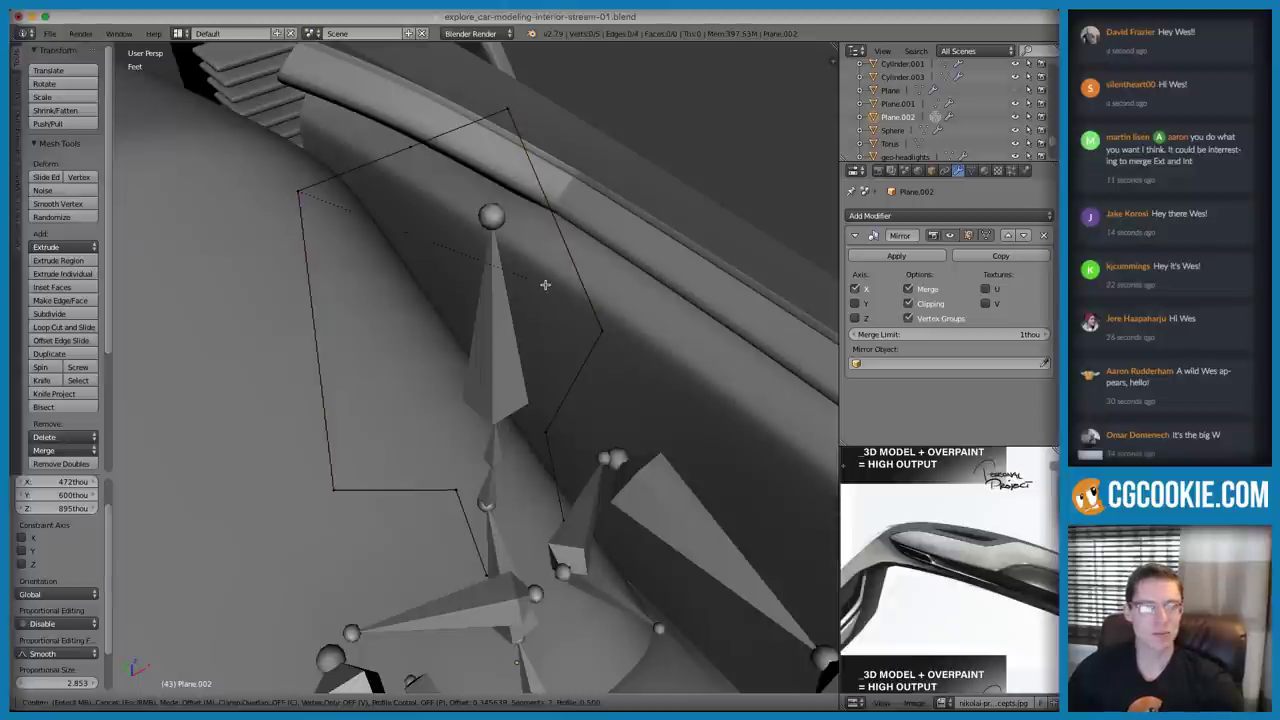
left_click(545, 285)
left_click(22, 588)
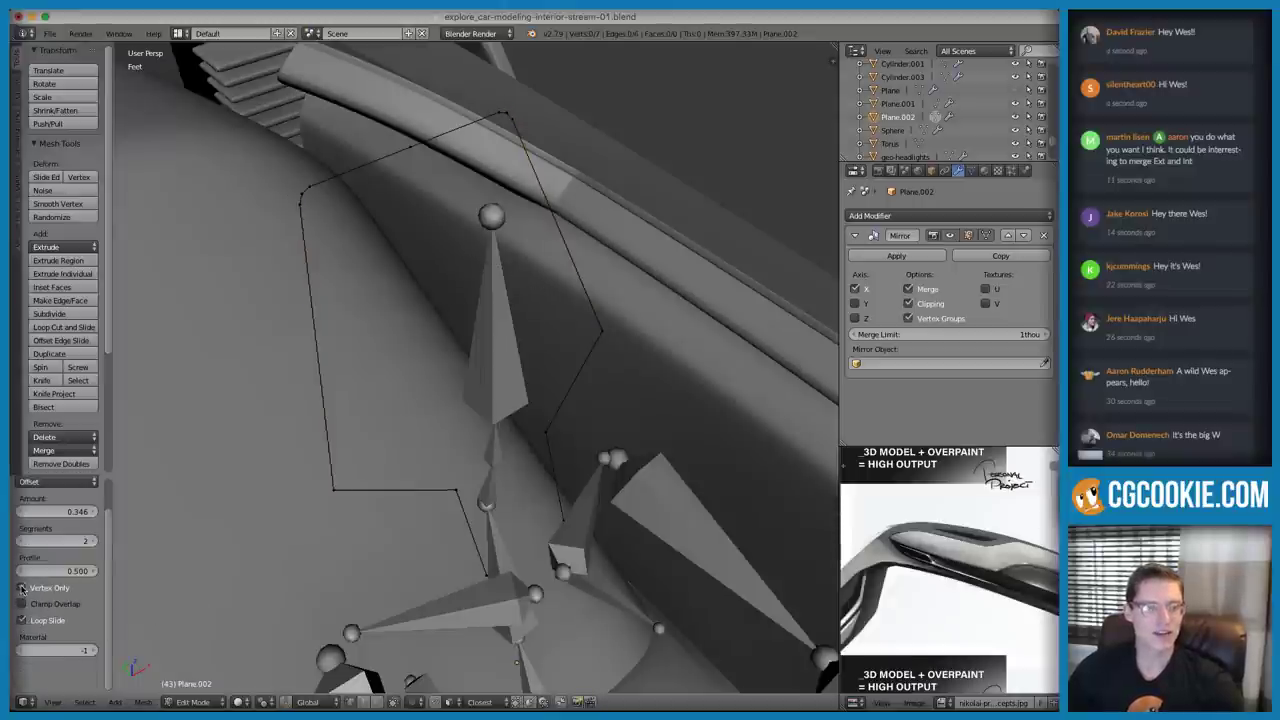
scroll(44, 557, "up", 2)
left_click_drag(48, 549, 96, 547)
Round the headrest outline's lower outer corner and neck corner with vertex-only bevels of 2 segments
right_click(332, 484)
key("ctrl+b")
left_click(477, 469)
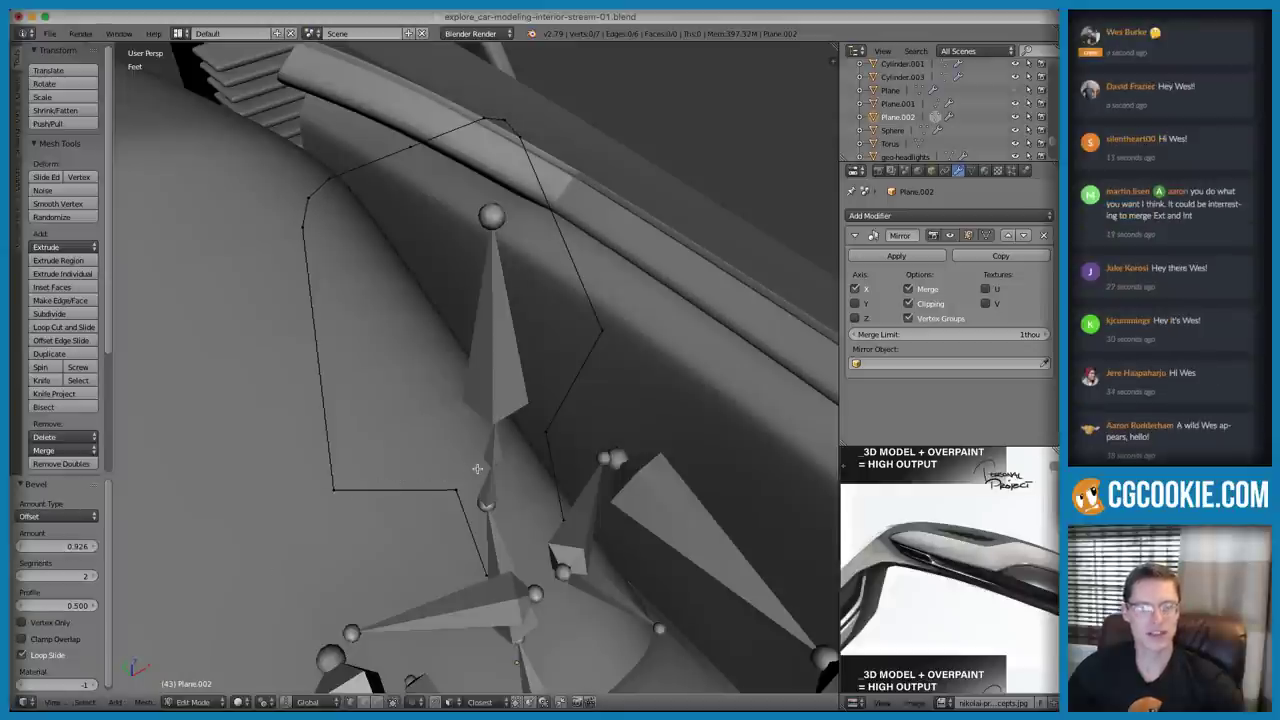
left_click(32, 622)
middle_click_drag(565, 454, 530, 398)
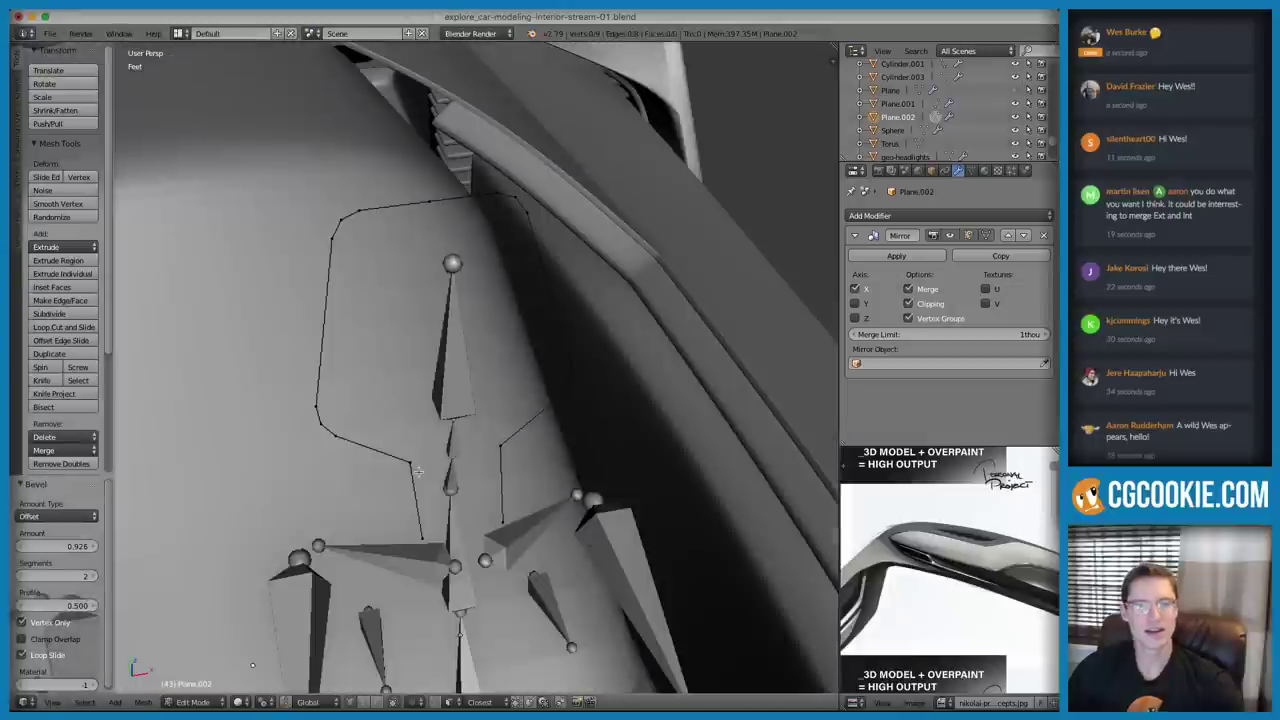
left_click(33, 625)
middle_click_drag(380, 400, 437, 415)
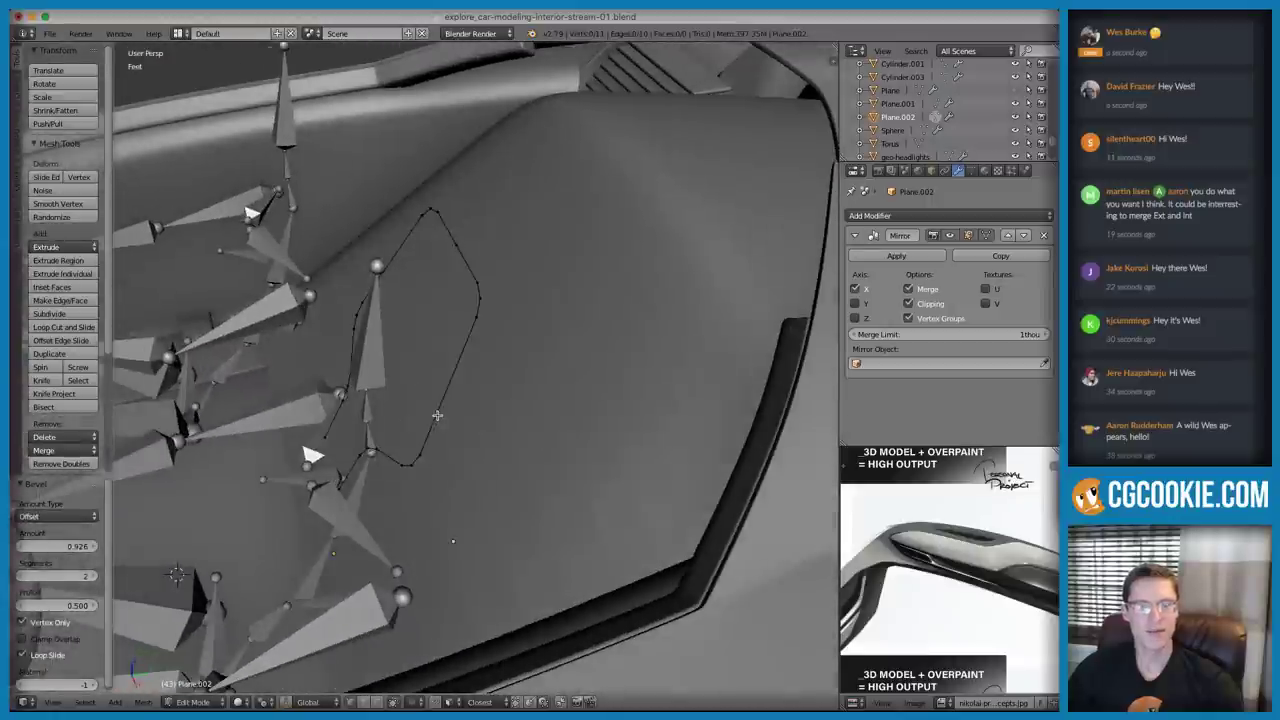
Switch to the ArtStation page and examine the headrest shape in the 3D interior sketch from another angle
middle_click_drag(371, 117, 380, 122)
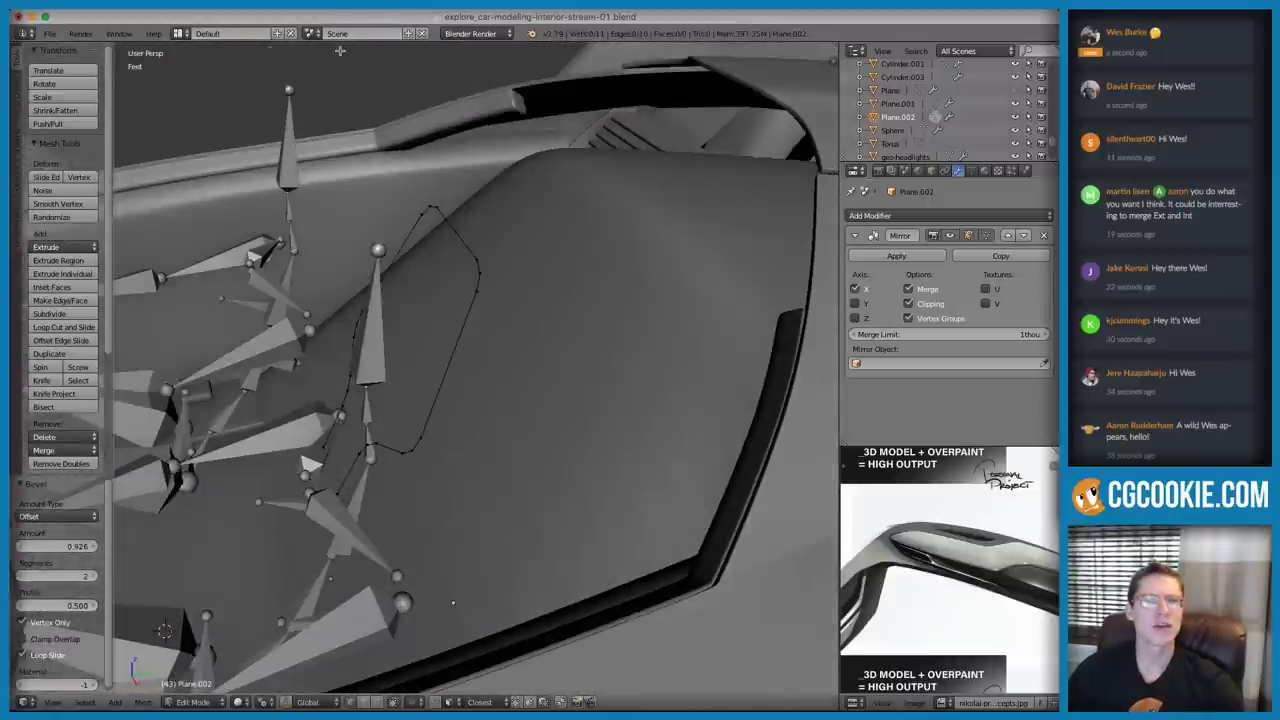
key("super+Tab")
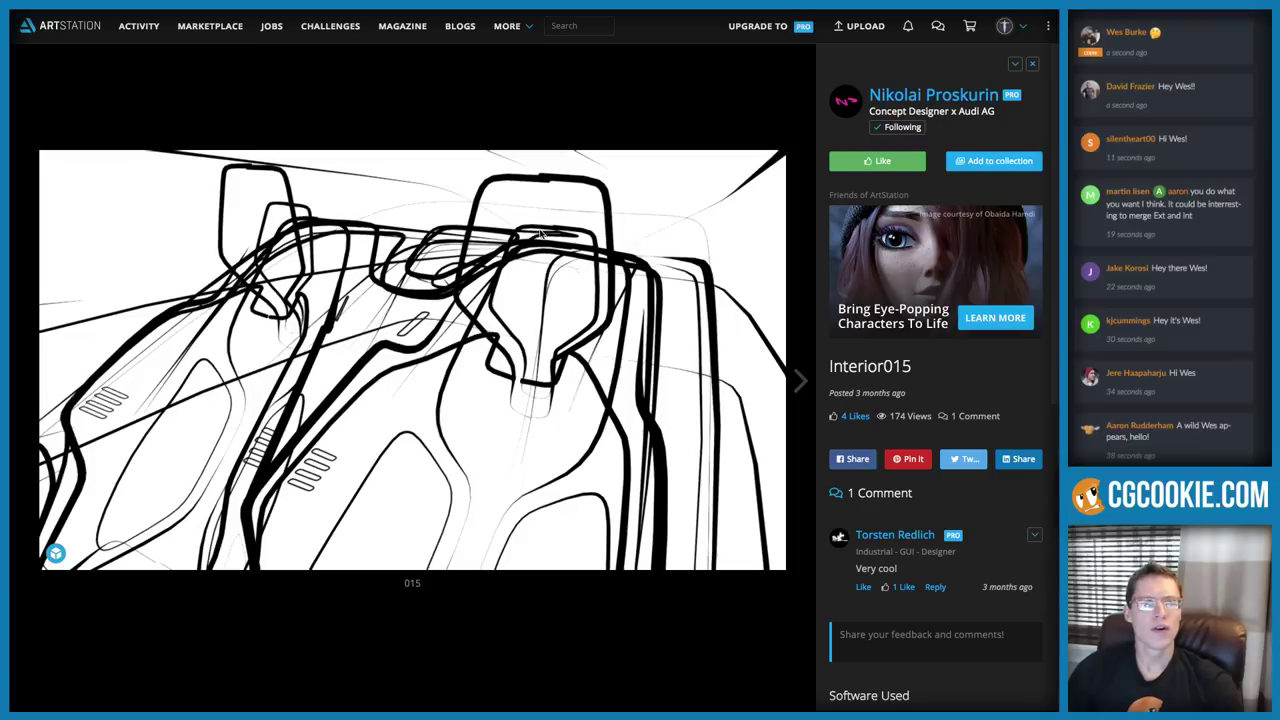
mouse_move(485, 231)
left_mouse_down()
mouse_move(417, 214)
mouse_move(503, 213)
mouse_move(546, 168)
mouse_move(562, 268)
mouse_move(553, 292)
left_mouse_up()
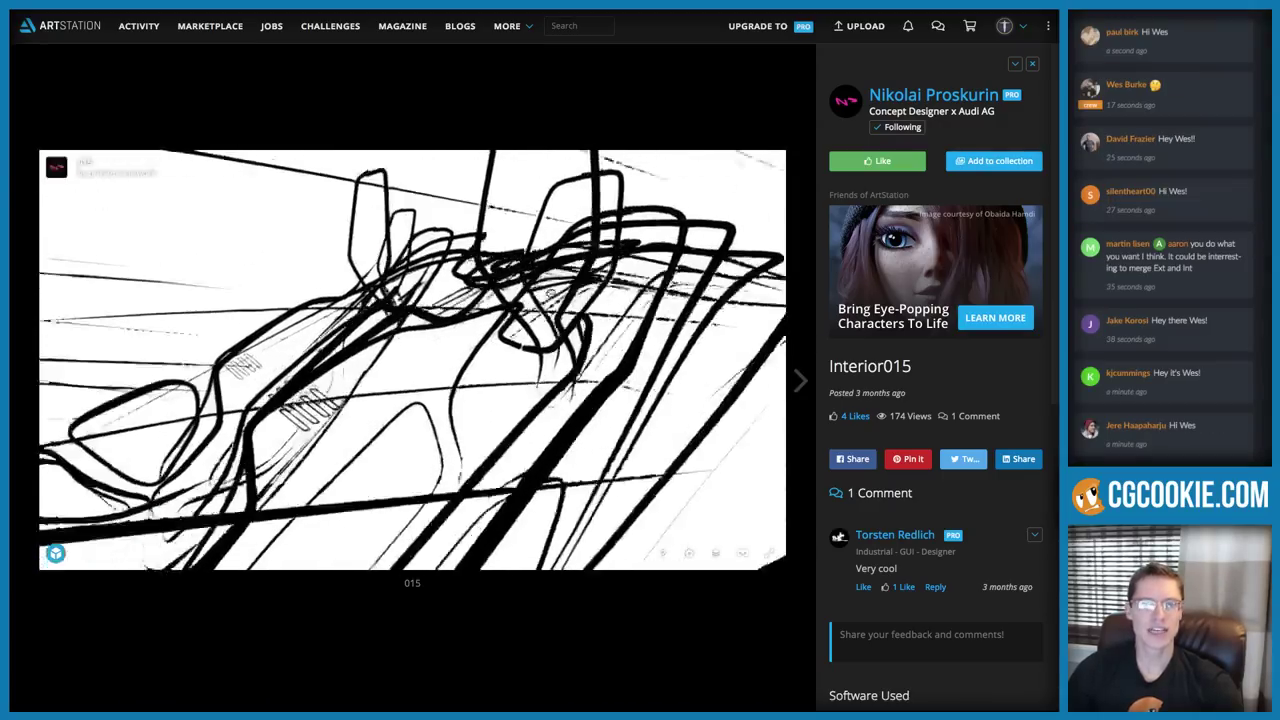
key("super+Tab")
Move the lower neck end of the headrest outline about 3.01 inches along Y with connected proportional editing
middle_click_drag(364, 356, 361, 471)
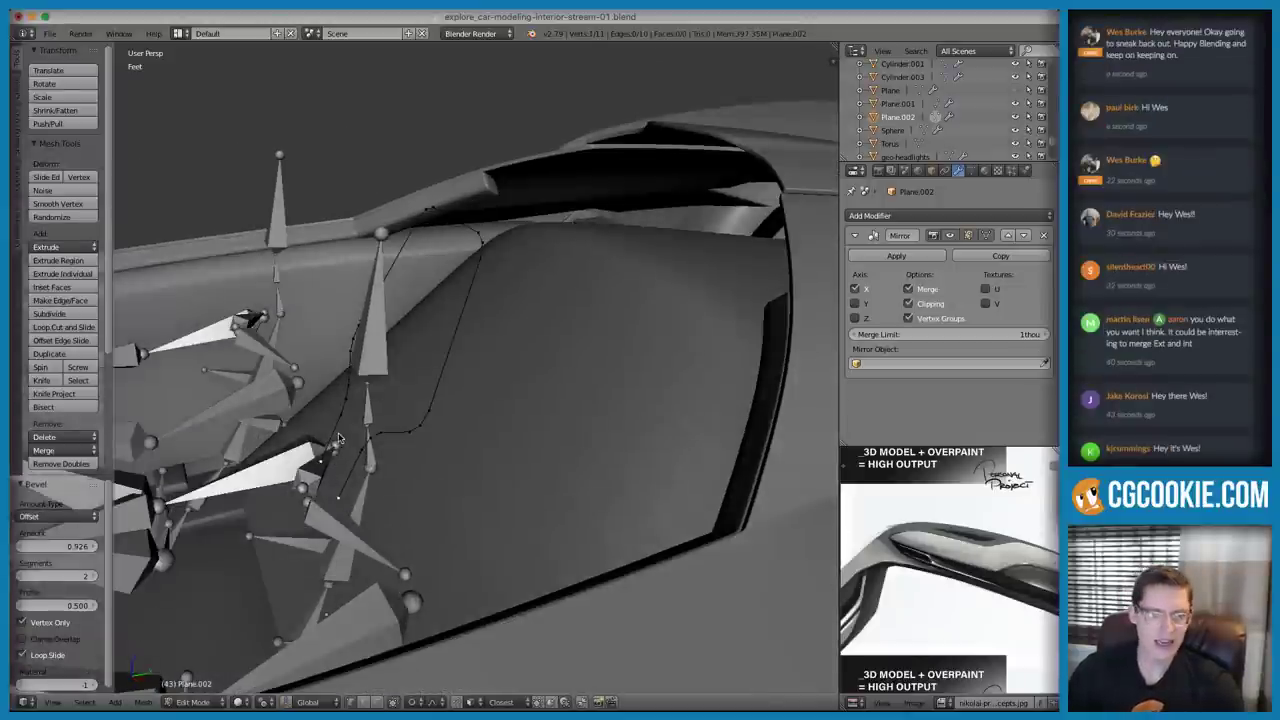
middle_click_drag(426, 456, 446, 490)
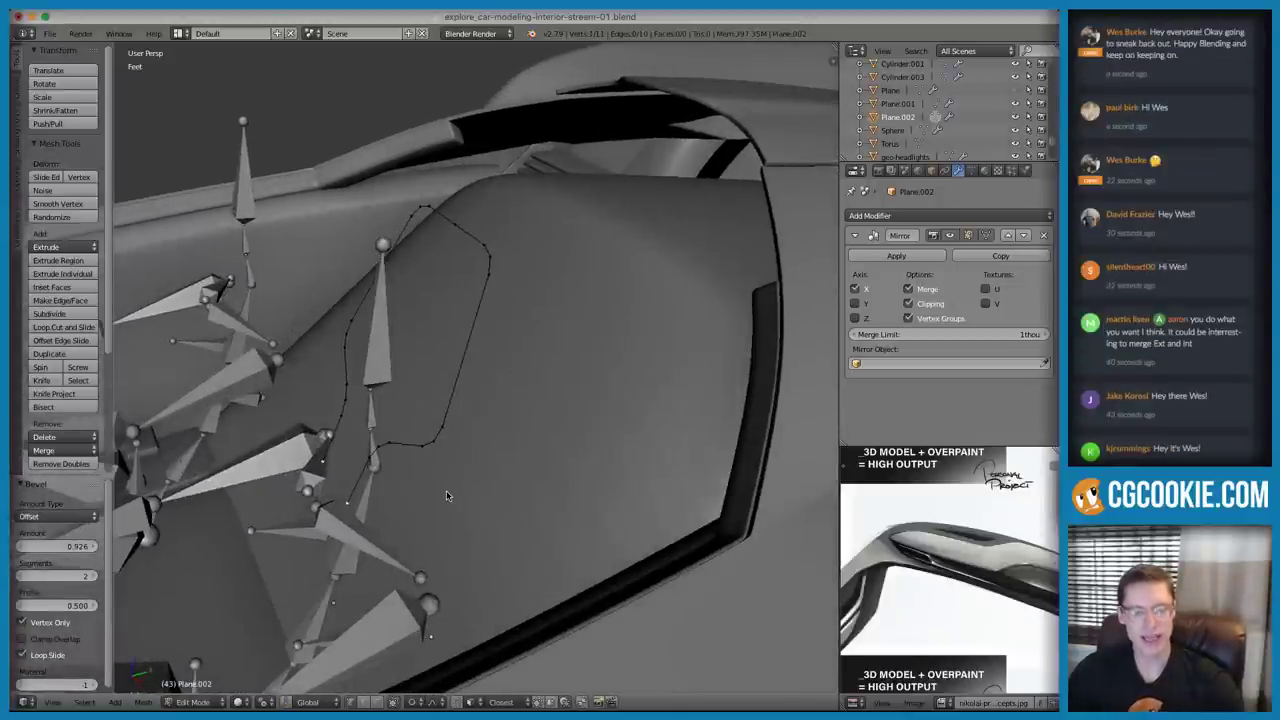
key("g")
scroll(464, 490, "down", 8)
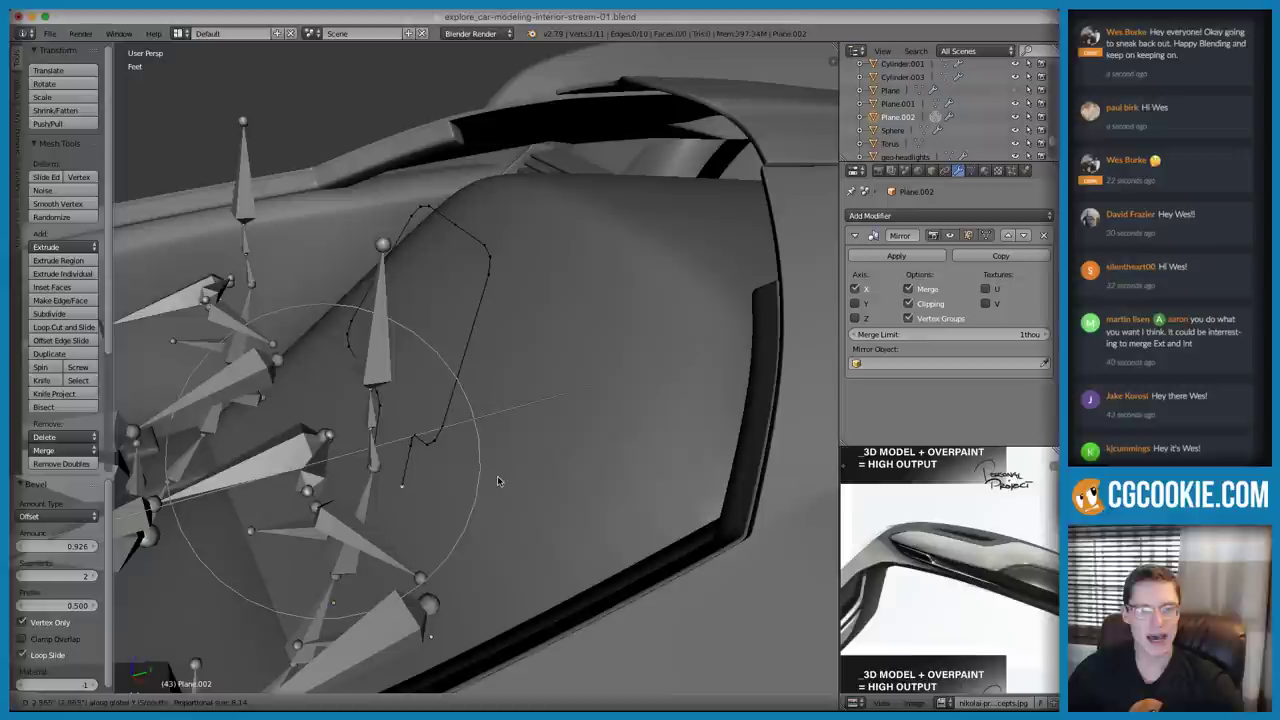
left_click(500, 476)
Shift the neck end of the headrest outline a further 419 thou along Y with proportional falloff
middle_click_drag(500, 476, 447, 428)
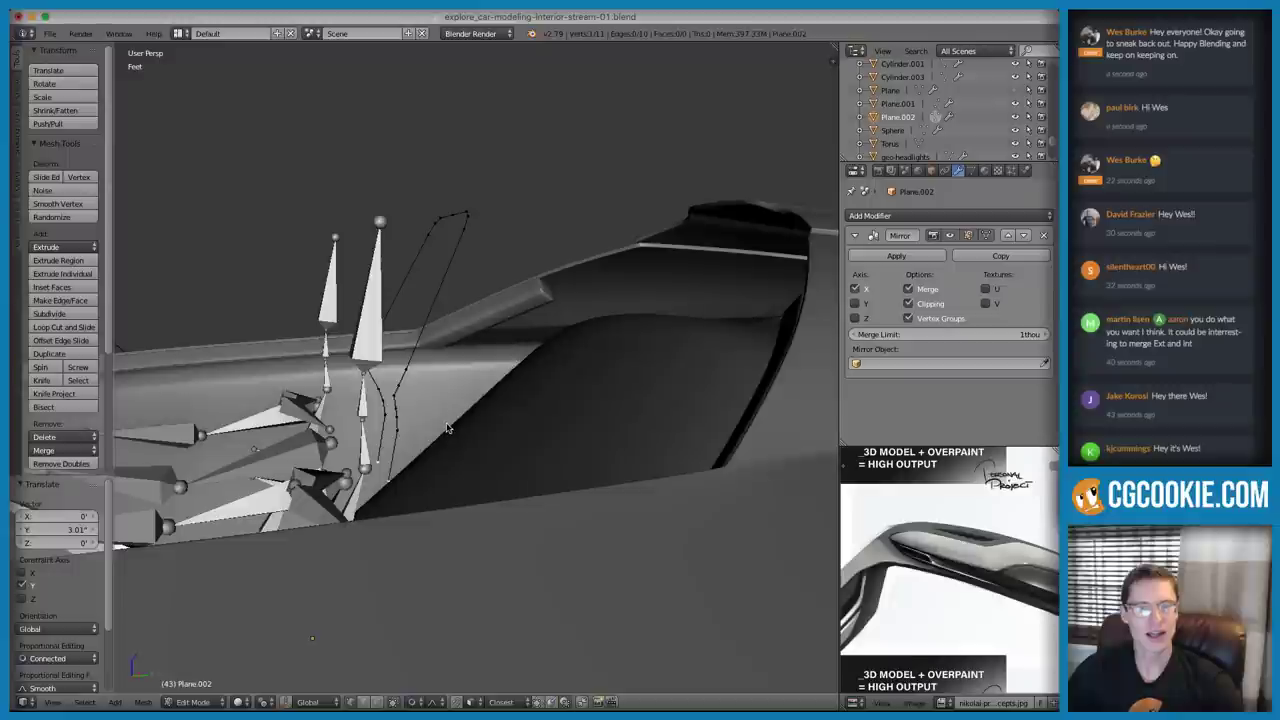
key("g")
key("y")
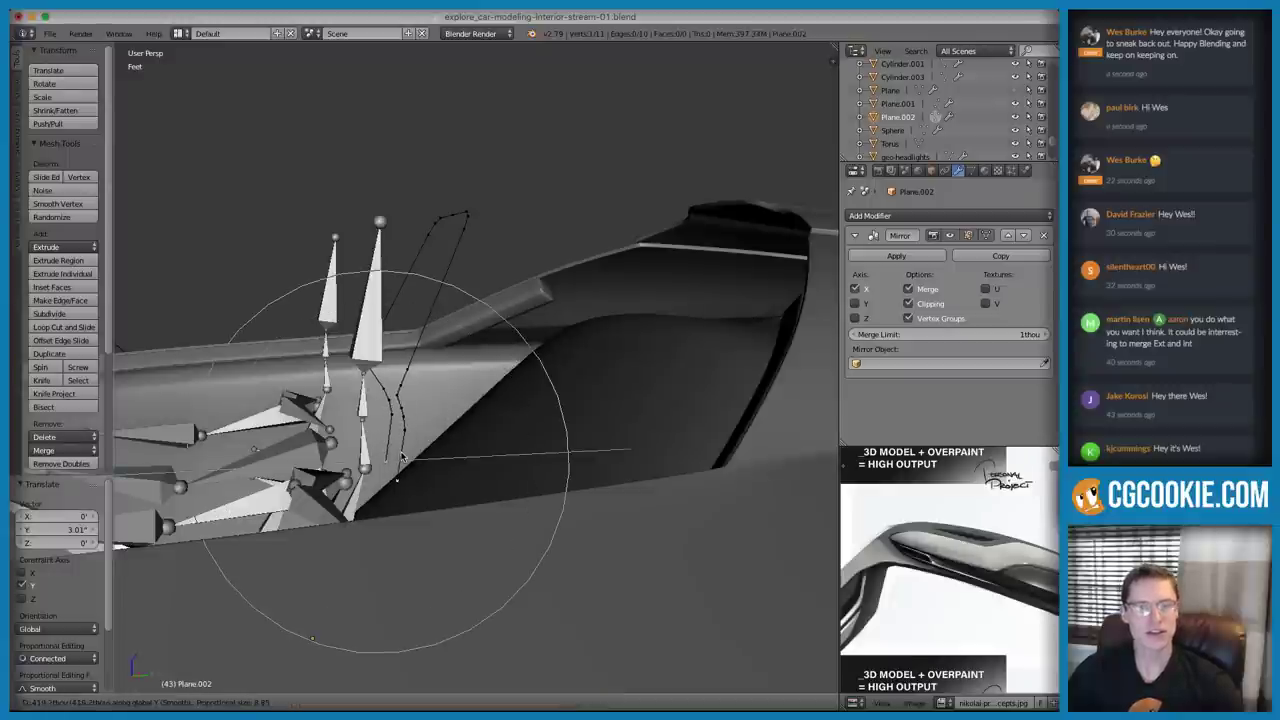
left_click(401, 456)
Disable proportional editing and move the headrest outline's neck end vertex down by about 1.49 inches
middle_click_drag(401, 456, 437, 474)
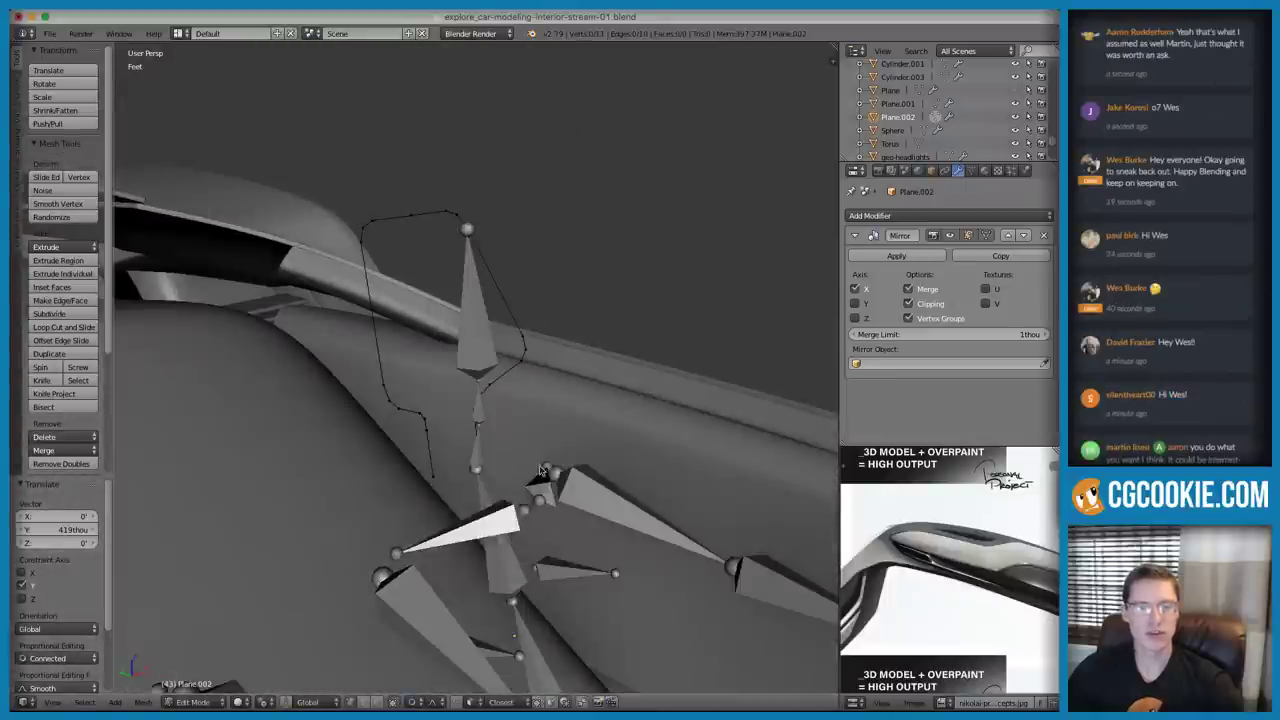
middle_click_drag(543, 469, 447, 479)
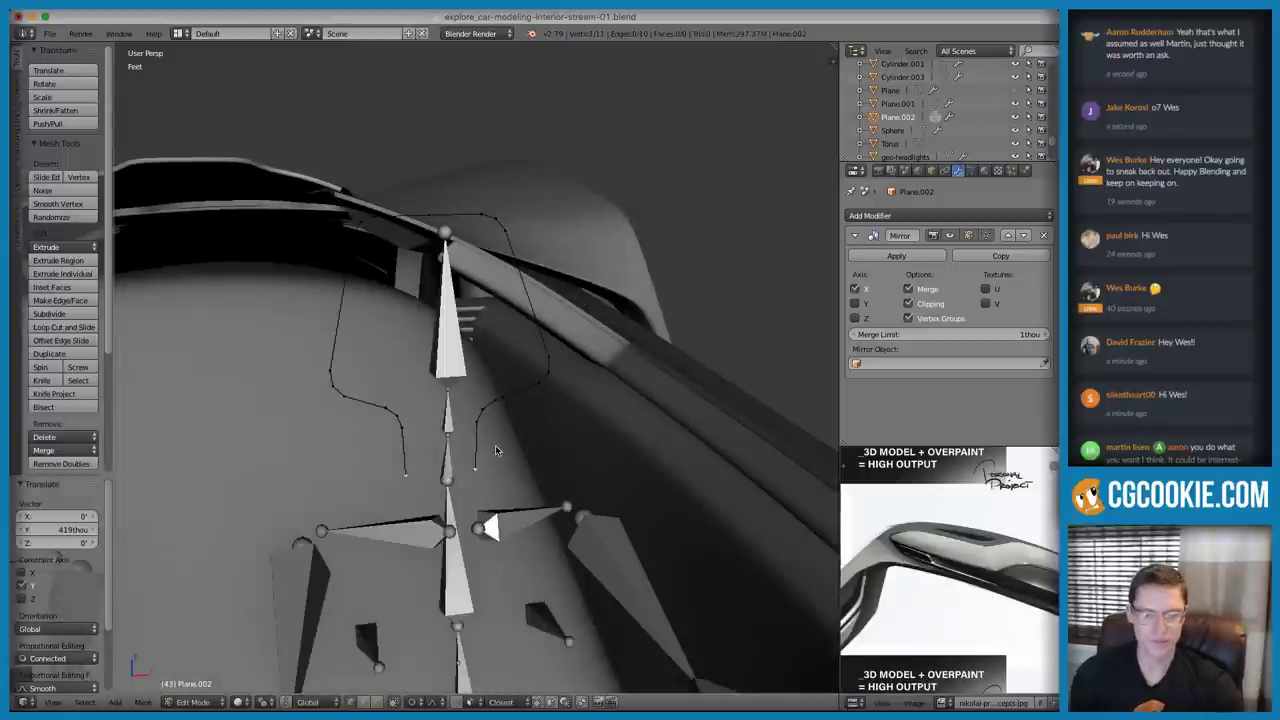
key("o")
key("g")
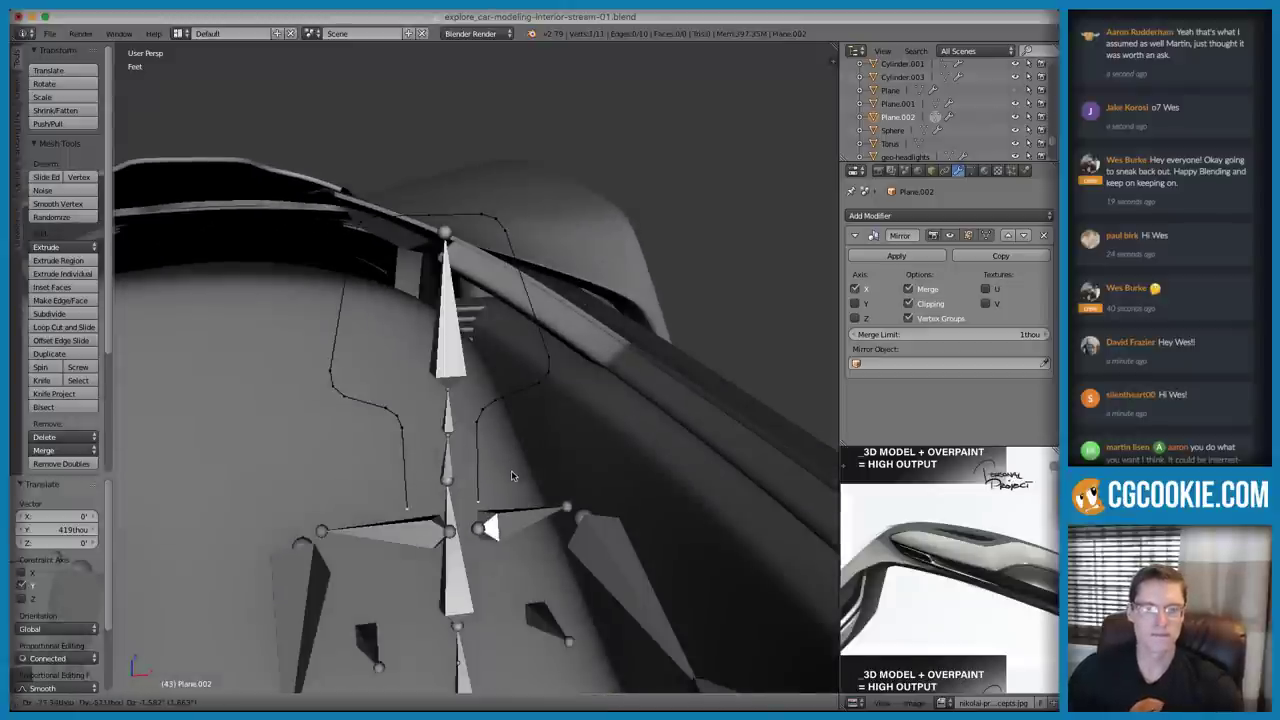
left_click(518, 464)
middle_click_drag(518, 464, 575, 427)
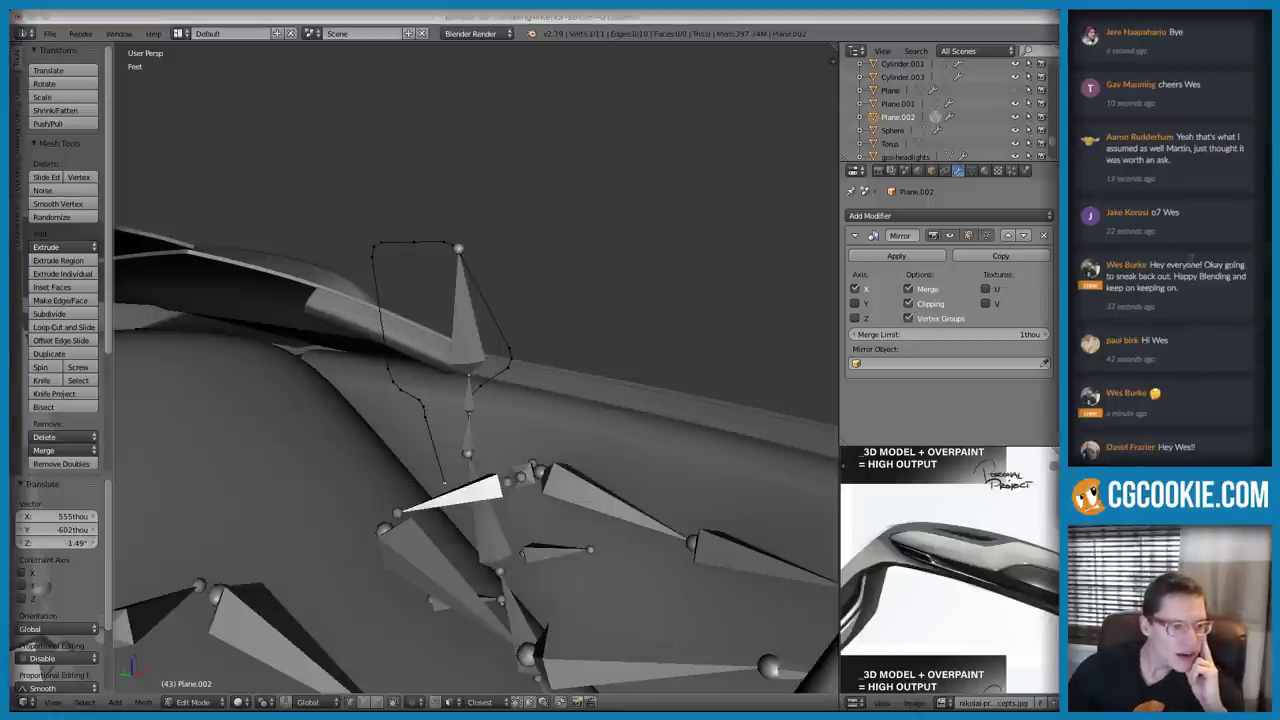
scroll(1190, 260, "down", 1)
scroll(1191, 264, "up", 1)
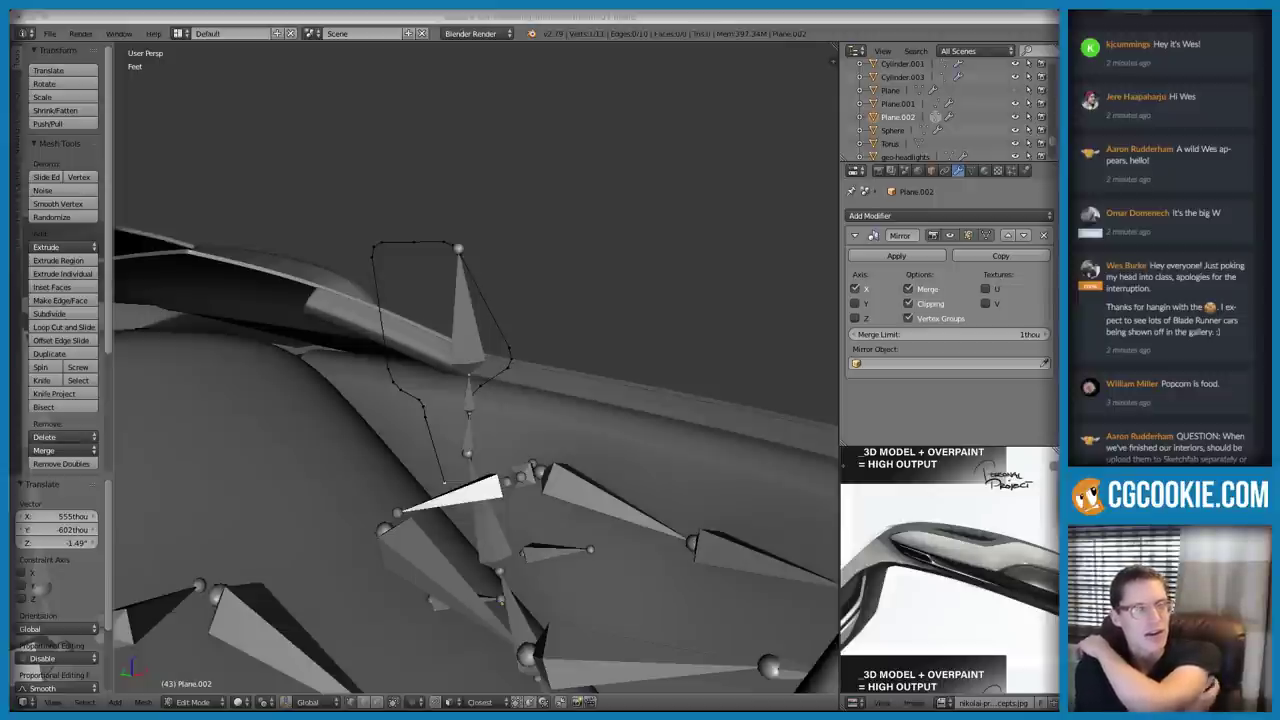
Leave mesh editing, unhide all hidden car objects and clear the selection
left_click(622, 230)
scroll(584, 384, "down", 4)
mouse_move(584, 384)
middle_mouse_down()
mouse_move(552, 342)
mouse_move(555, 310)
mouse_move(570, 342)
mouse_move(494, 303)
mouse_move(517, 354)
mouse_move(526, 343)
mouse_move(506, 348)
mouse_move(486, 322)
middle_mouse_up()
key("Tab")
scroll(555, 310, "down", 3)
key("alt+h")
key("a")
scroll(570, 342, "up", 2)
key("z")
right_click(428, 279)
key("z")
right_click(391, 291)
mouse_move(391, 291)
middle_mouse_down()
mouse_move(543, 328)
mouse_move(530, 312)
mouse_move(441, 309)
mouse_move(348, 387)
mouse_move(354, 374)
middle_mouse_up()
right_click(391, 301)
right_click(423, 284)
key("z")
key("z")
scroll(441, 309, "down", 4)
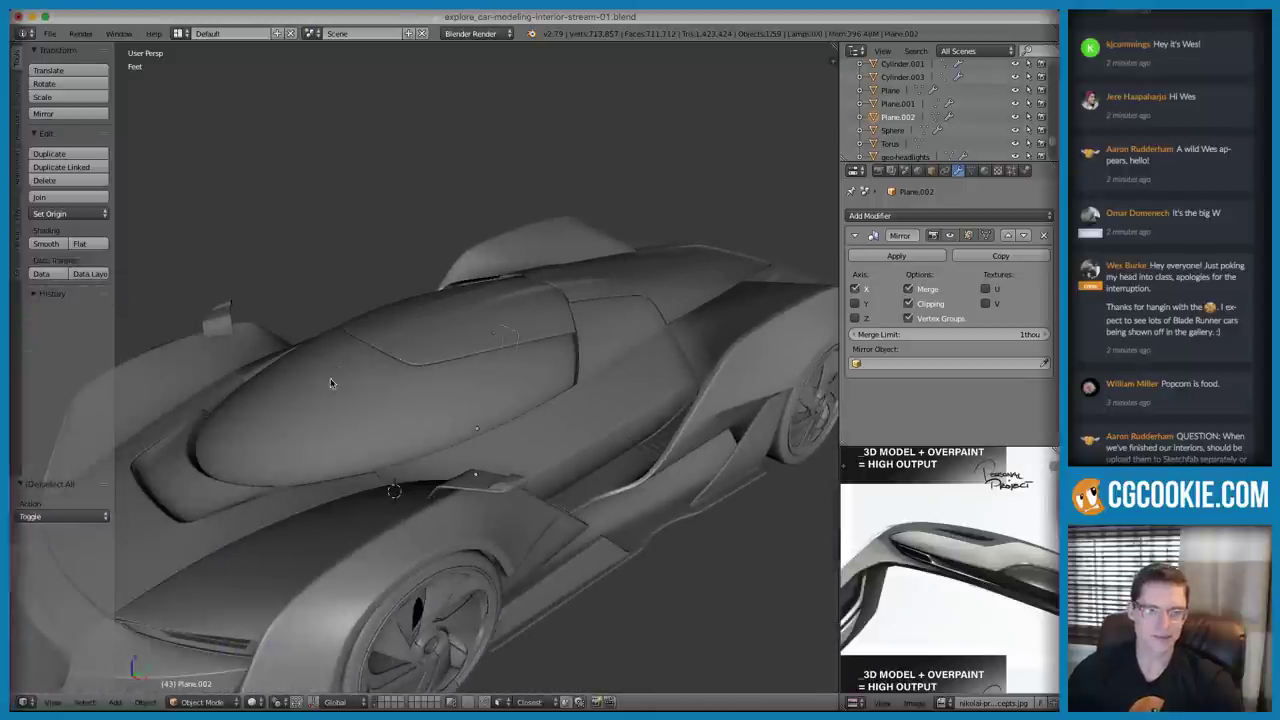
Select the car's canopy glass and create a new material for it
right_click(354, 374)
left_click(985, 171)
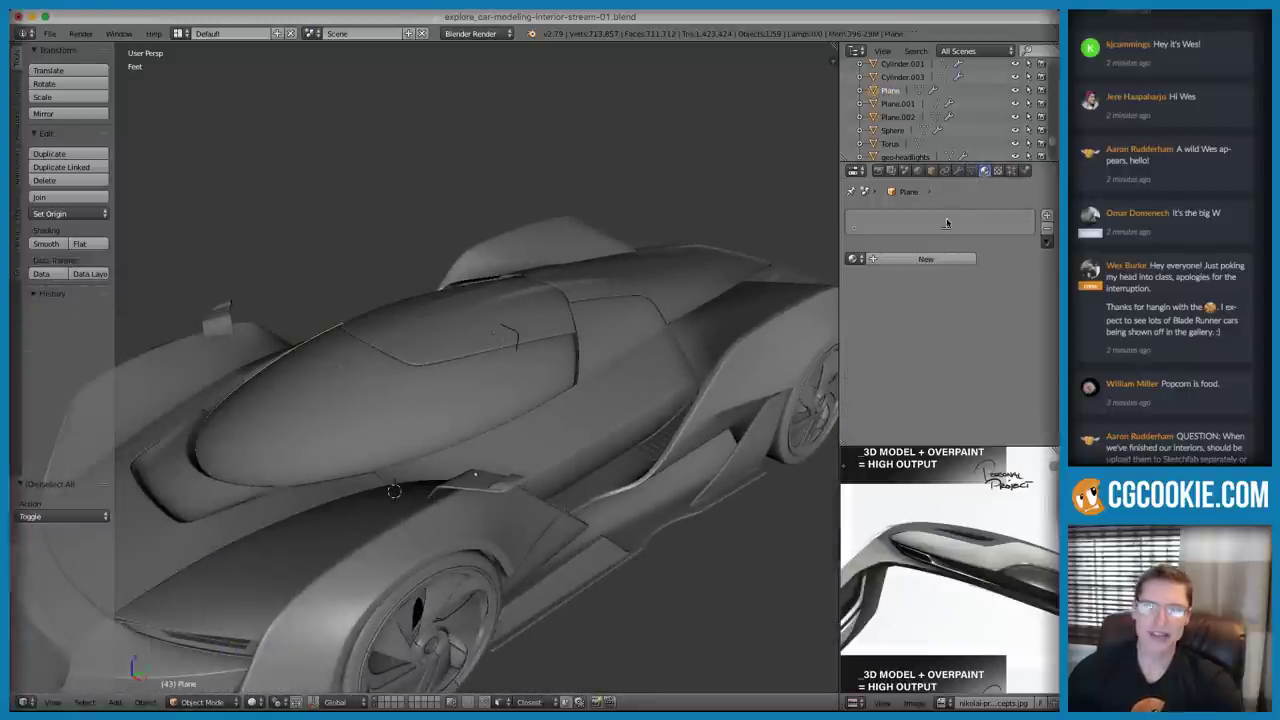
left_click(926, 259)
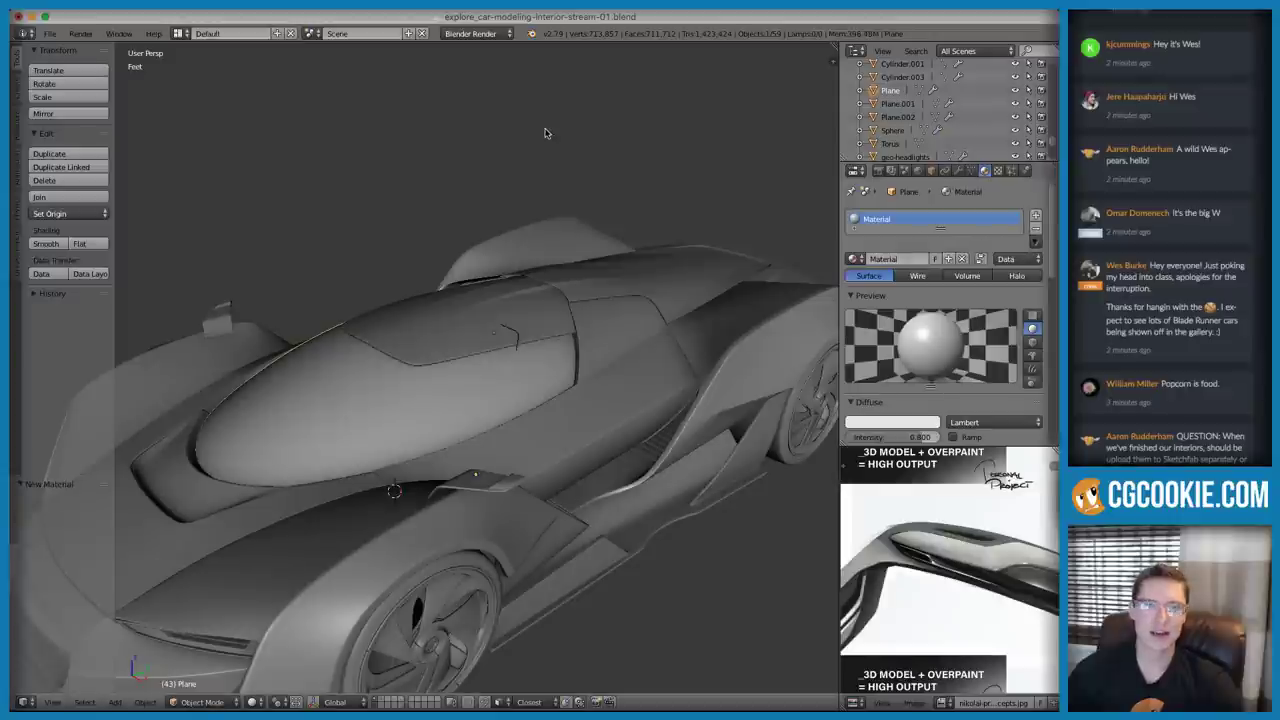
Enable Z Transparency on the canopy material and lower its alpha to 0.507
scroll(897, 240, "down", 6)
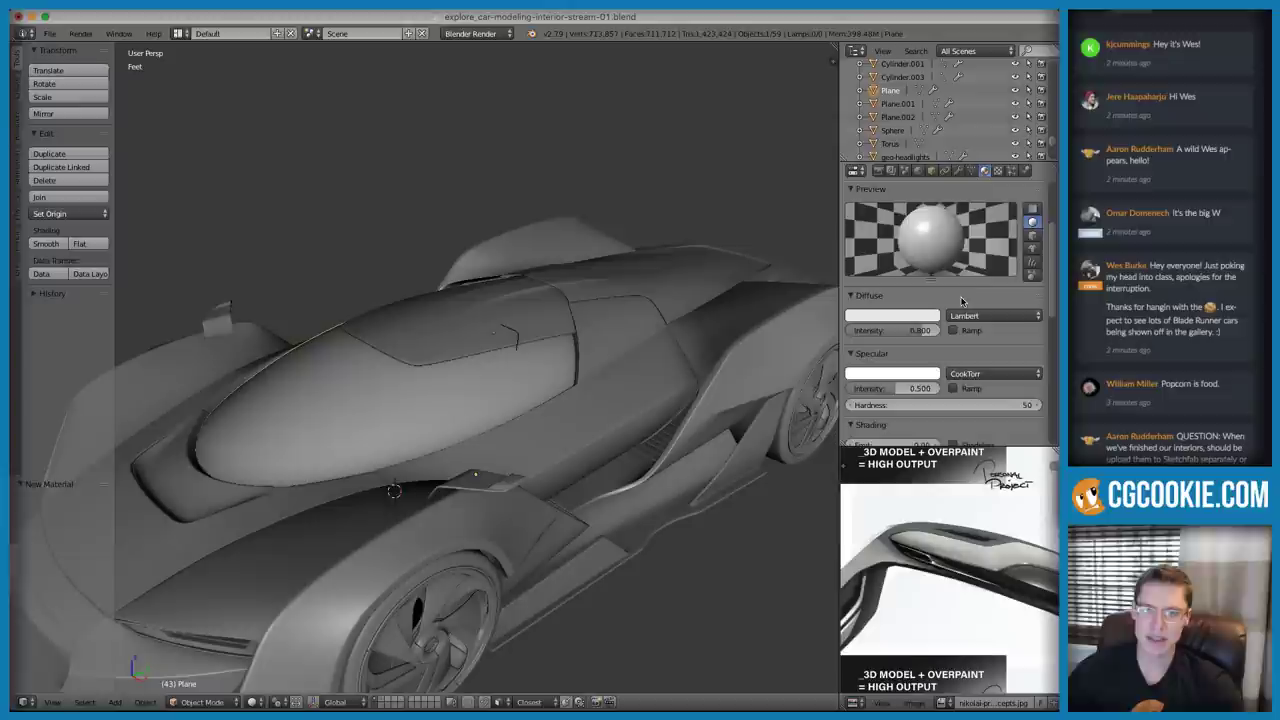
left_click(861, 360)
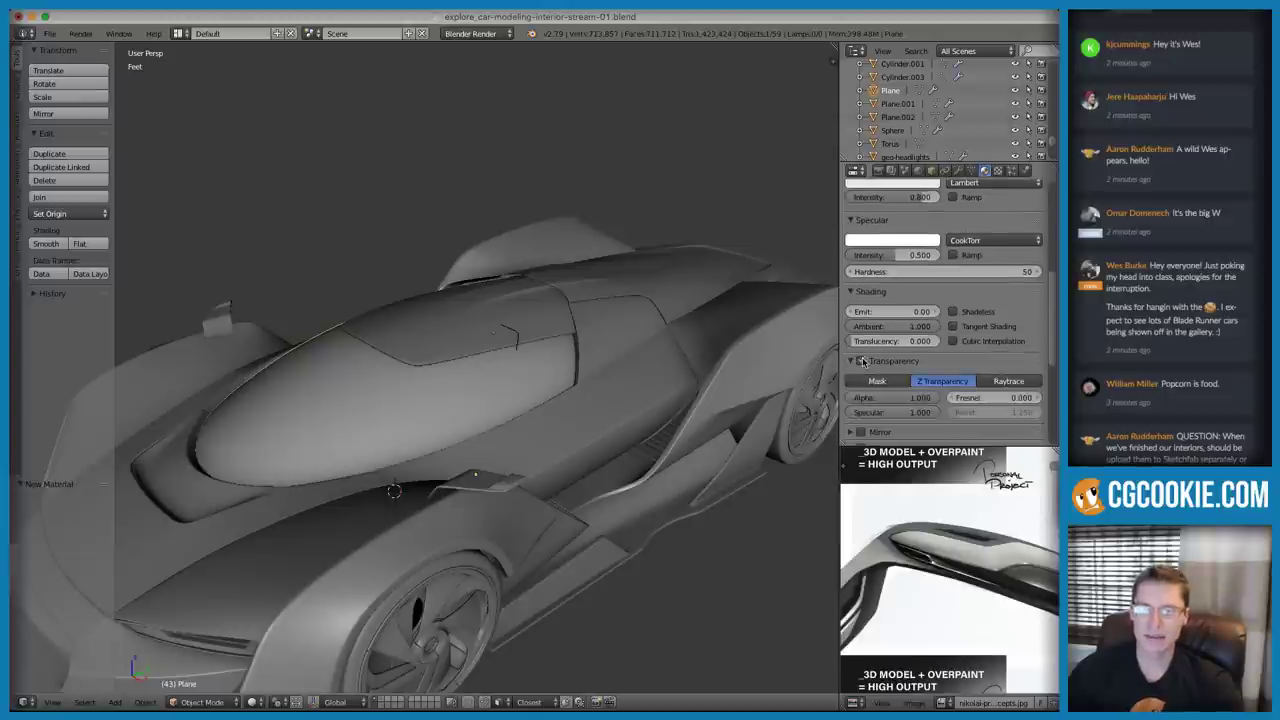
left_click_drag(926, 400, 878, 400)
mouse_move(400, 231)
middle_mouse_down()
mouse_move(395, 257)
mouse_move(412, 231)
middle_mouse_up()
middle_click_drag(401, 258, 412, 318)
left_click_drag(891, 399, 897, 401)
middle_click_drag(550, 314, 614, 336)
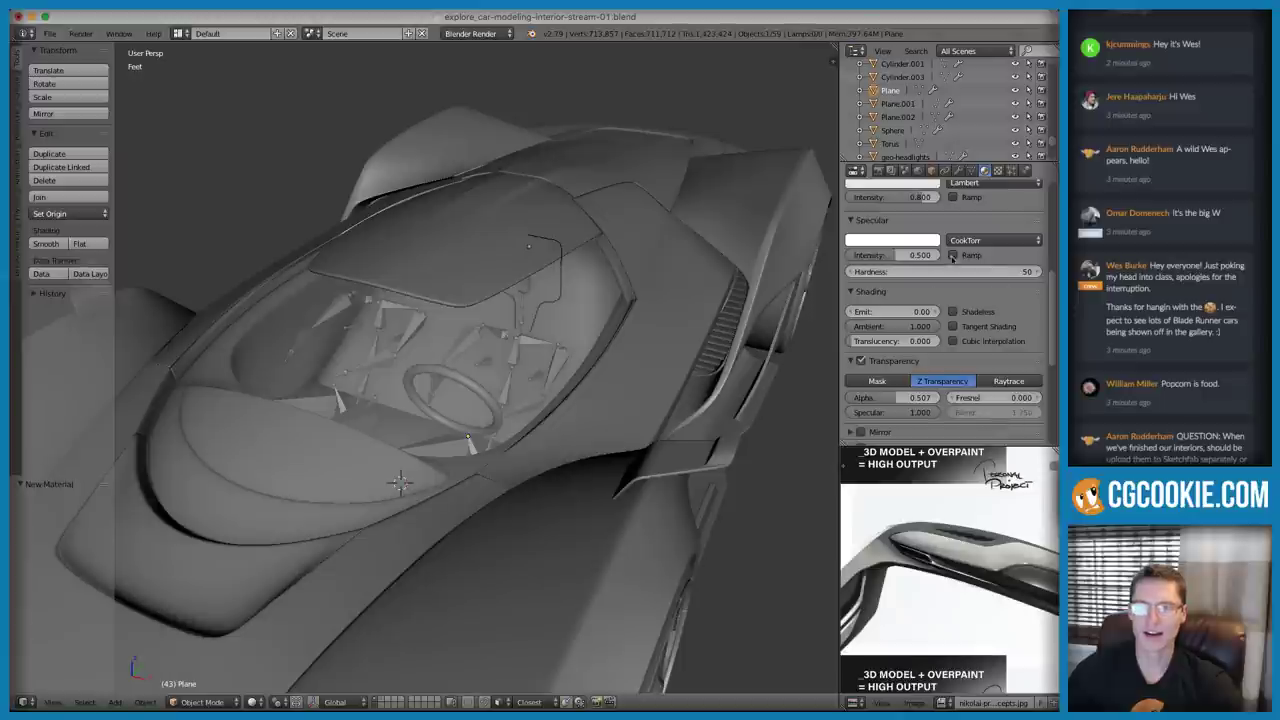
Switch the canopy material's specular shader to WardIso and adjust its slope
left_click(990, 241)
left_click(945, 167)
mouse_move(896, 273)
left_mouse_down()
mouse_move(1031, 272)
mouse_move(877, 272)
left_mouse_up()
Reselect the canopy glass and set its material's specular intensity to 1.000 and slope to 0.270
right_click(626, 229)
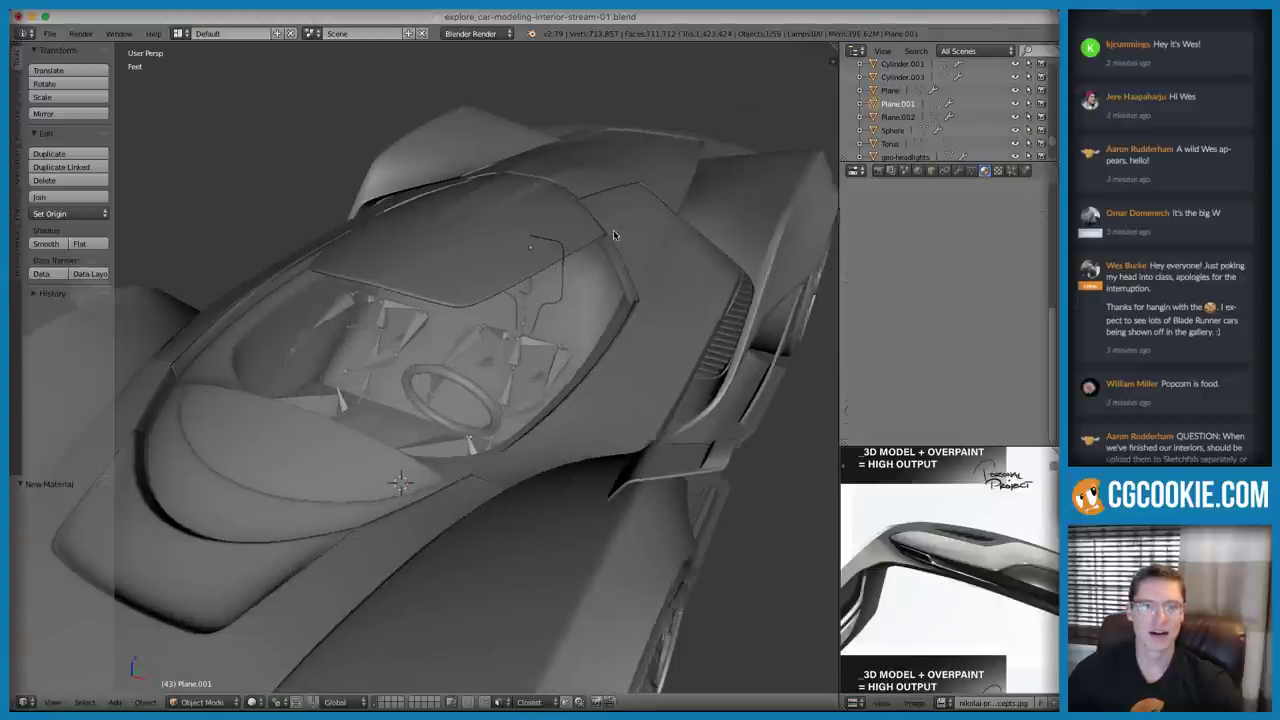
middle_click_drag(626, 229, 585, 271)
right_click(339, 319)
right_click(270, 282)
key("z")
right_click(275, 290)
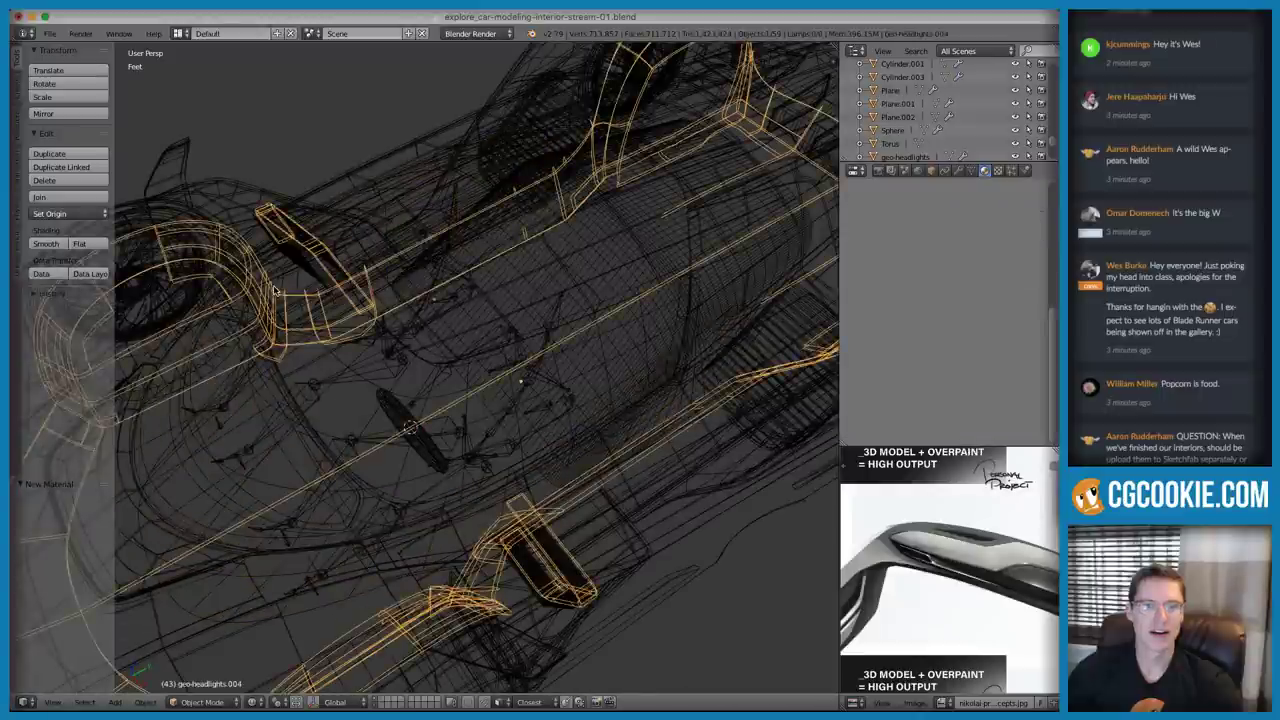
right_click(275, 290)
key("z")
left_click_drag(887, 257, 995, 271)
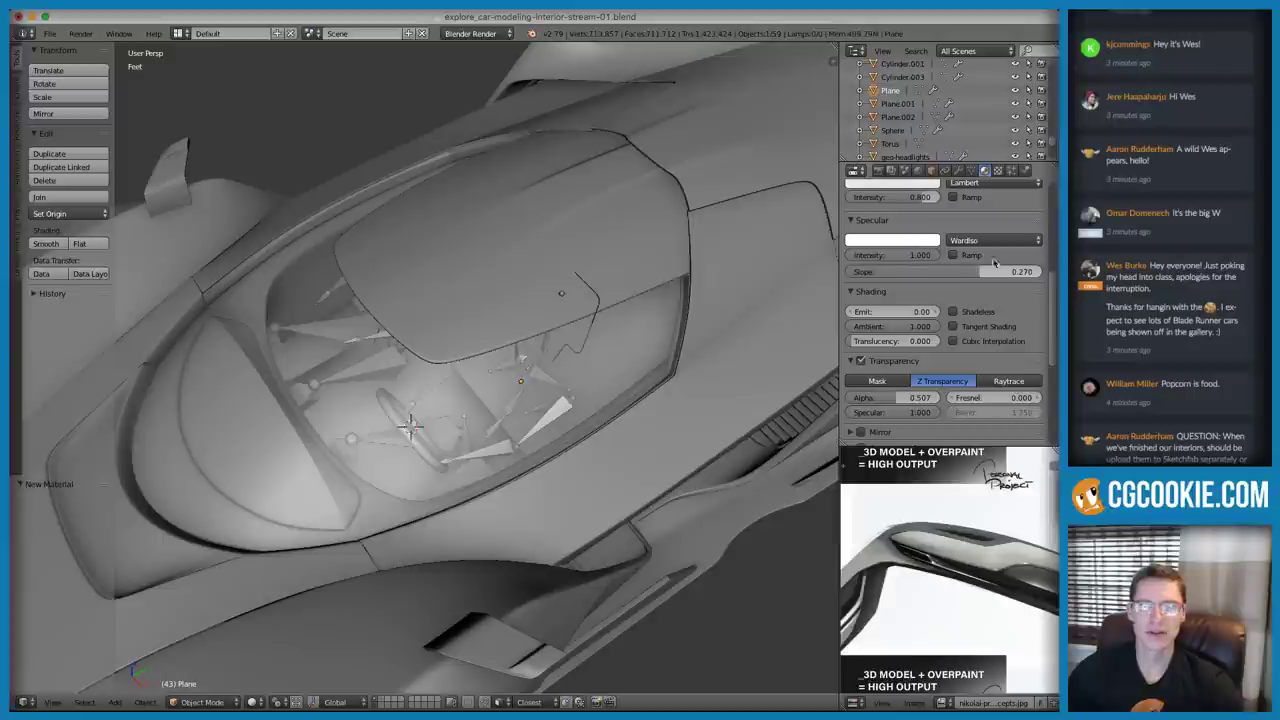
Try the Toon and Phong specular shaders on the canopy material and inspect the highlights
left_click(995, 243)
left_click(957, 180)
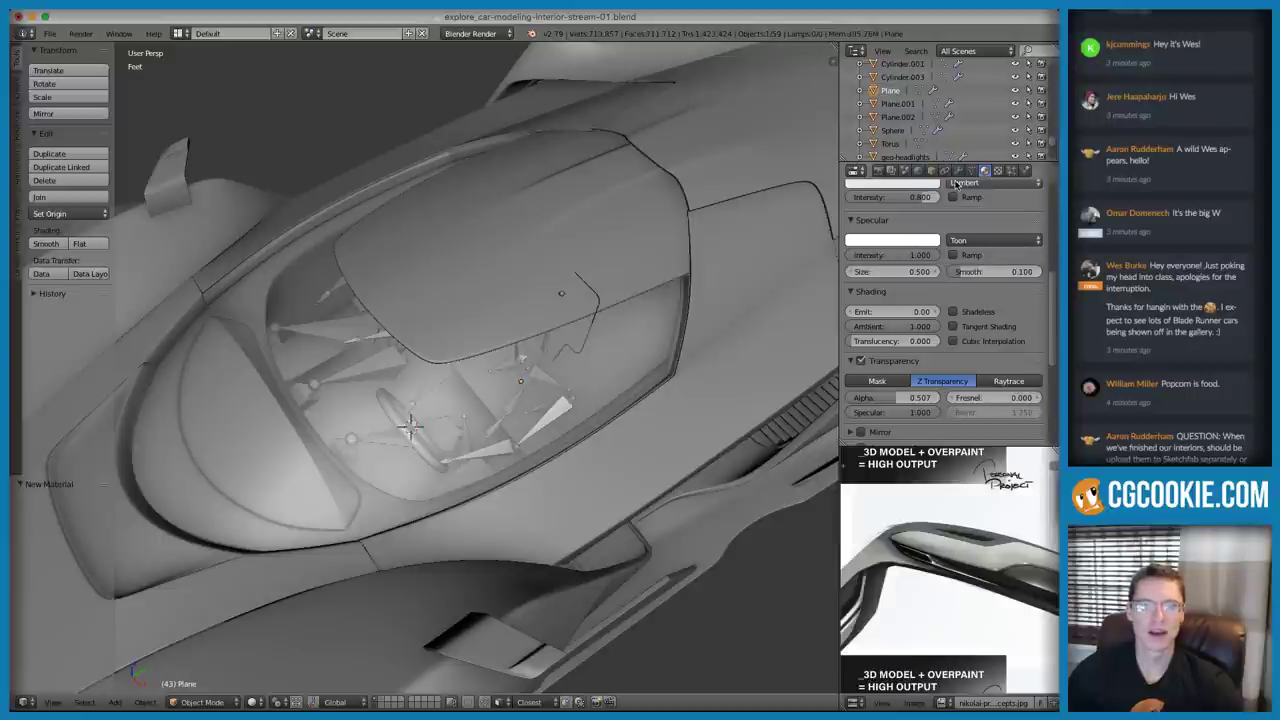
left_click(965, 240)
left_click(968, 212)
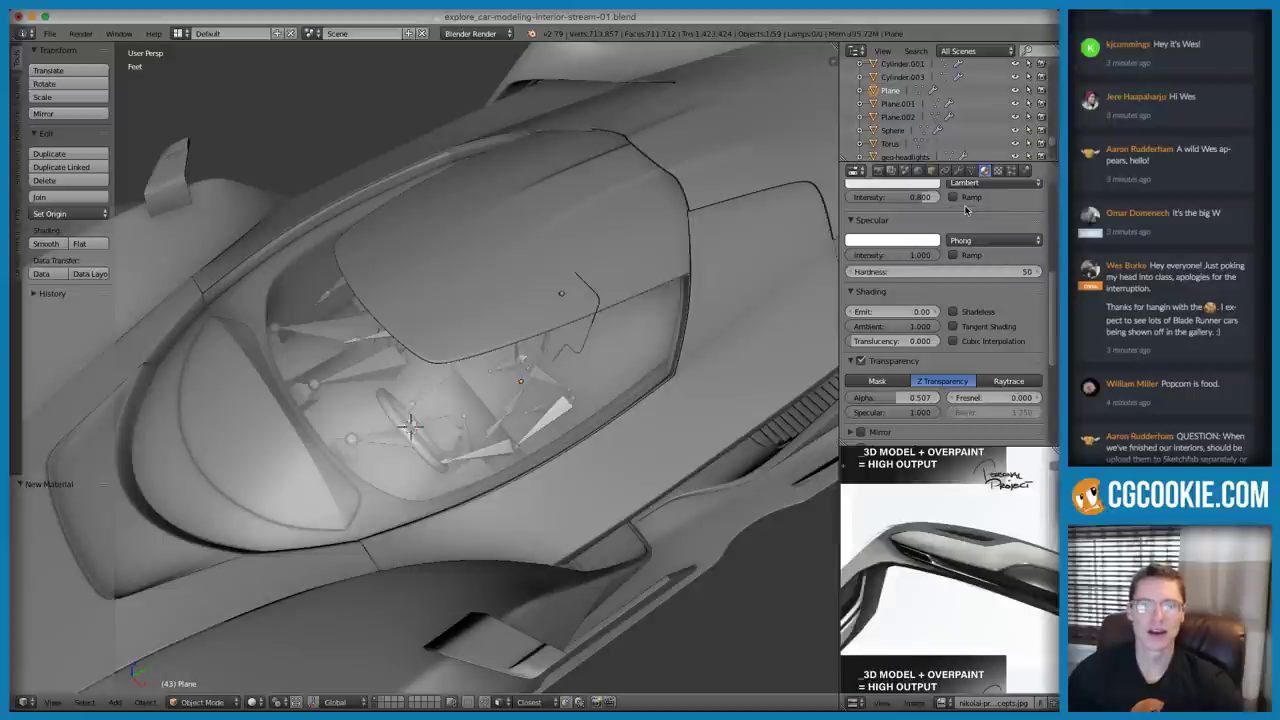
middle_click_drag(514, 278, 532, 348)
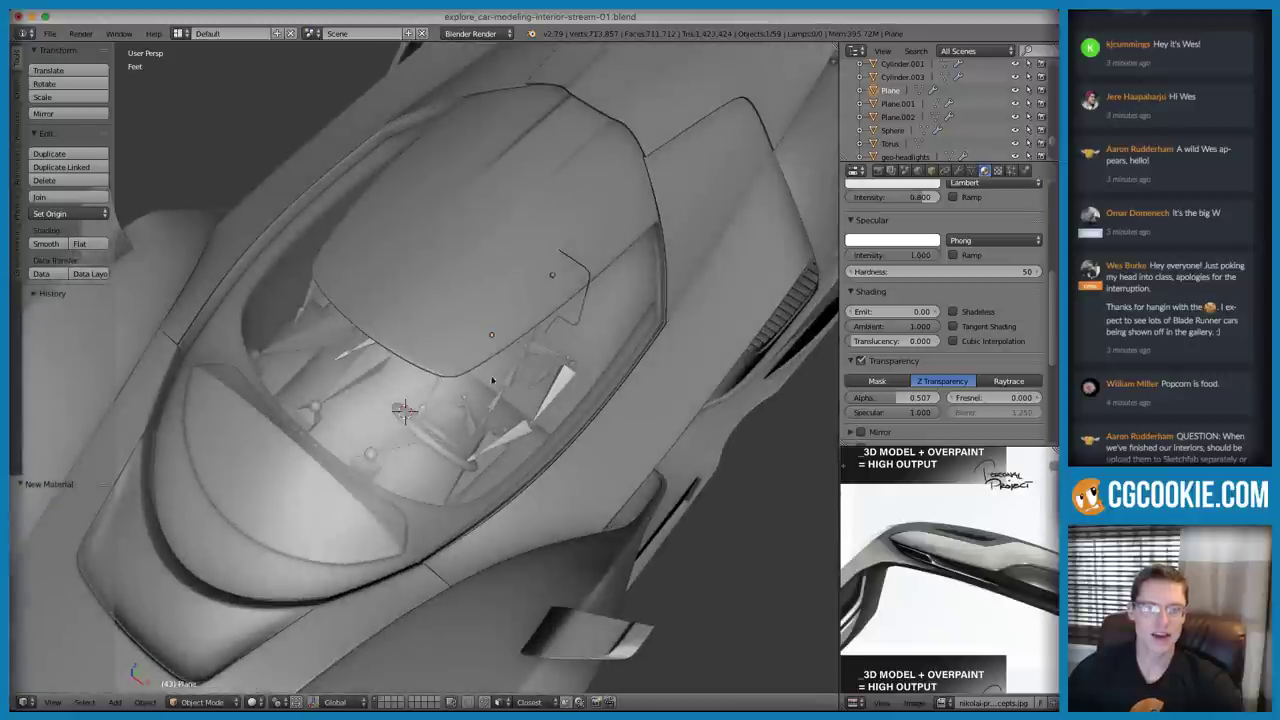
middle_click_drag(317, 463, 390, 450)
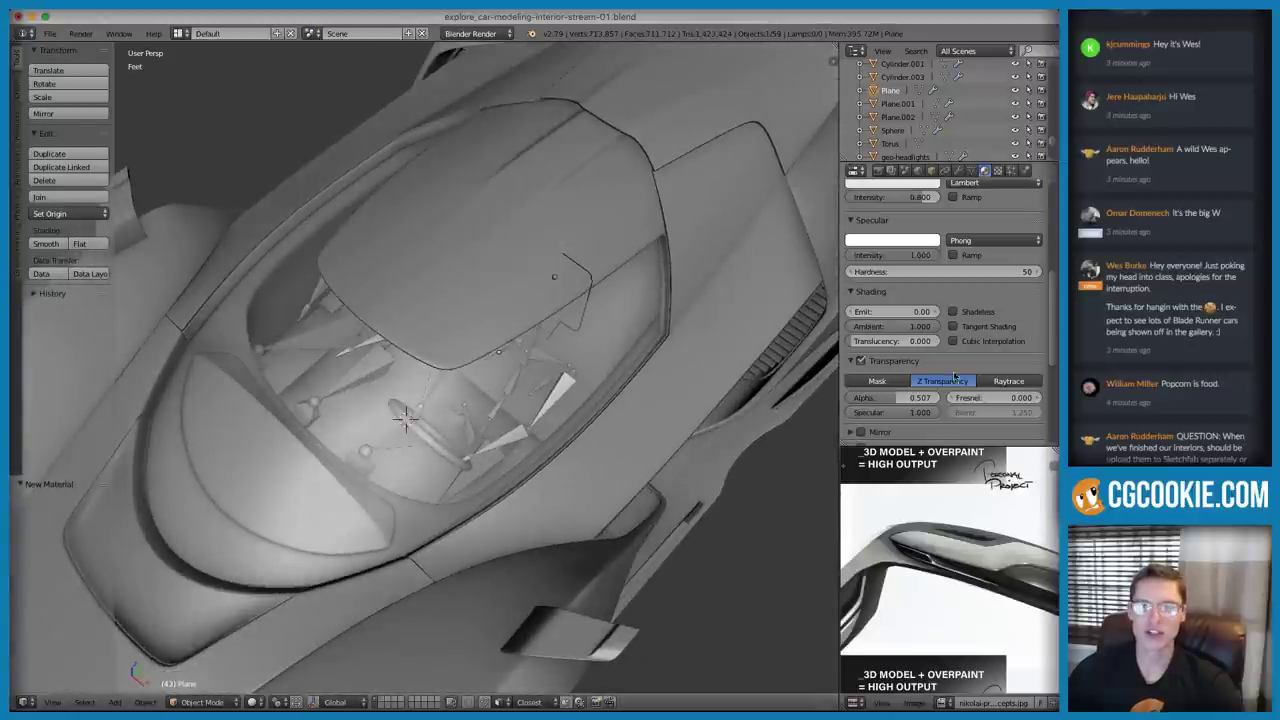
Disable the canopy material's transparency and set its specular shader to WardIso with a slope of 0.159
left_click(860, 361)
left_click(975, 240)
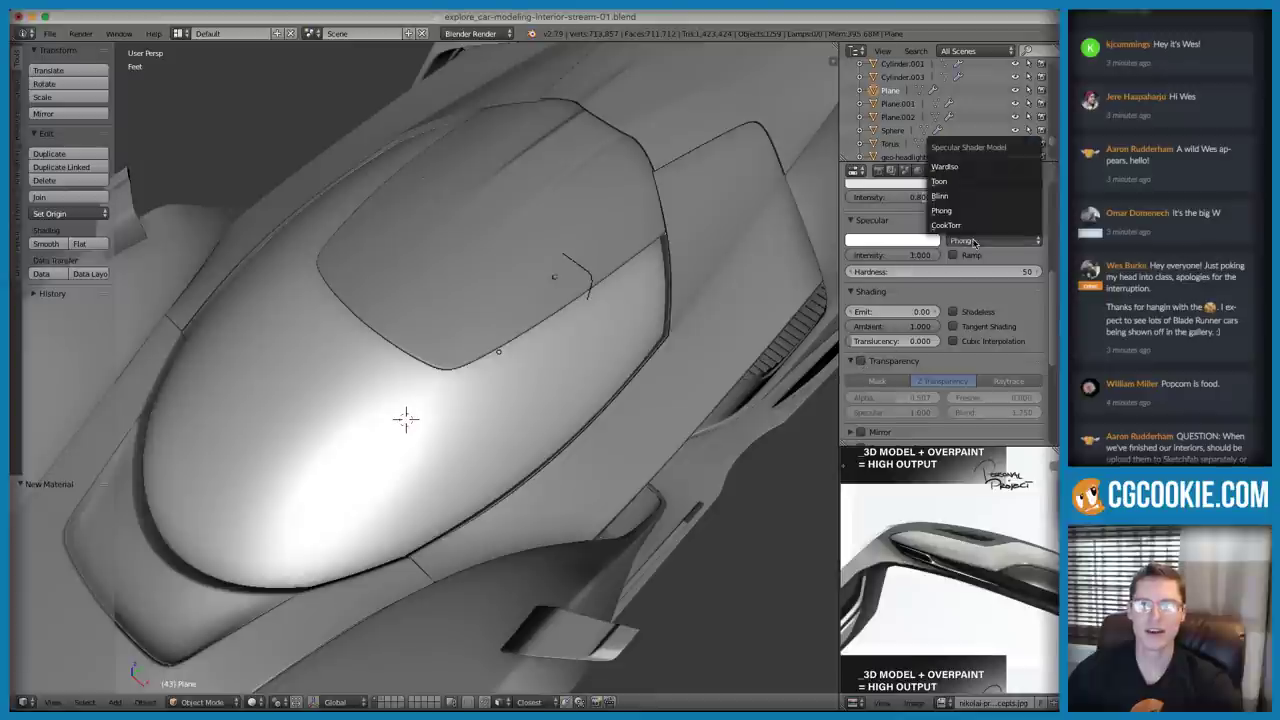
left_click(945, 167)
mouse_move(935, 271)
left_mouse_down()
mouse_move(960, 271)
mouse_move(926, 271)
left_mouse_up()
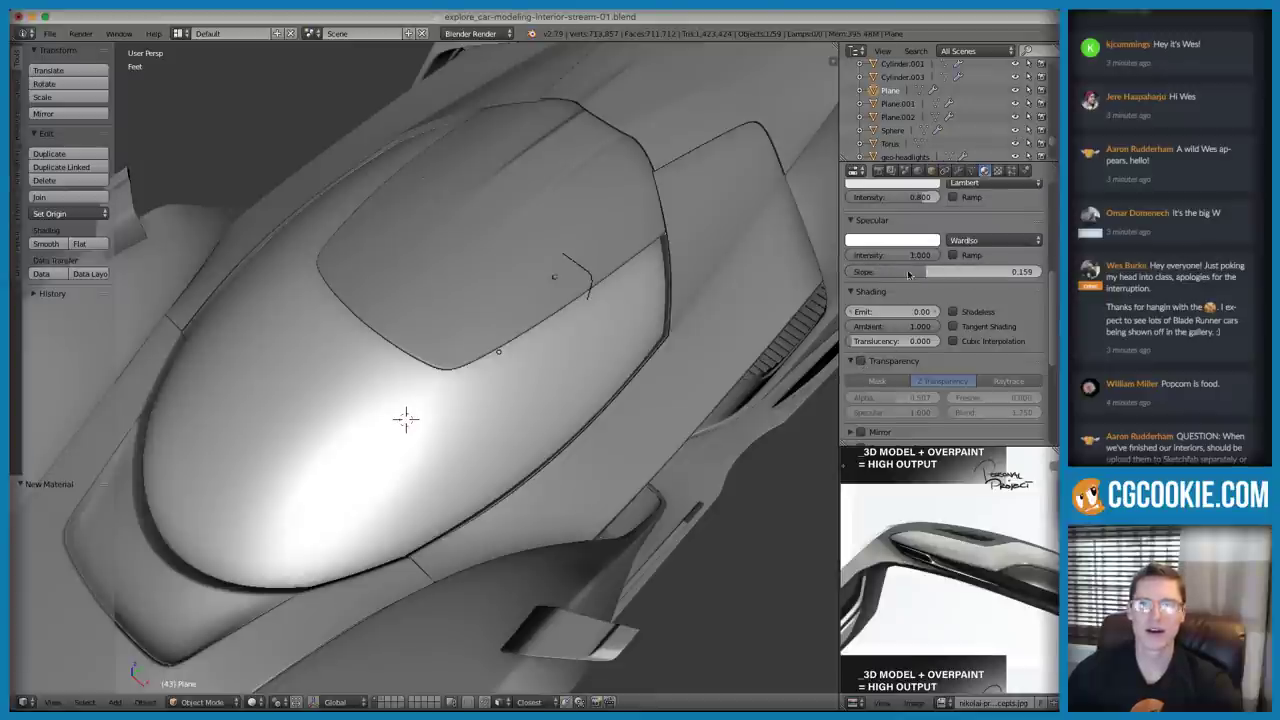
Switch the canopy material's specular shader to Blinn and set its hardness to 511
mouse_move(593, 293)
middle_mouse_down()
mouse_move(588, 238)
mouse_move(587, 302)
middle_mouse_up()
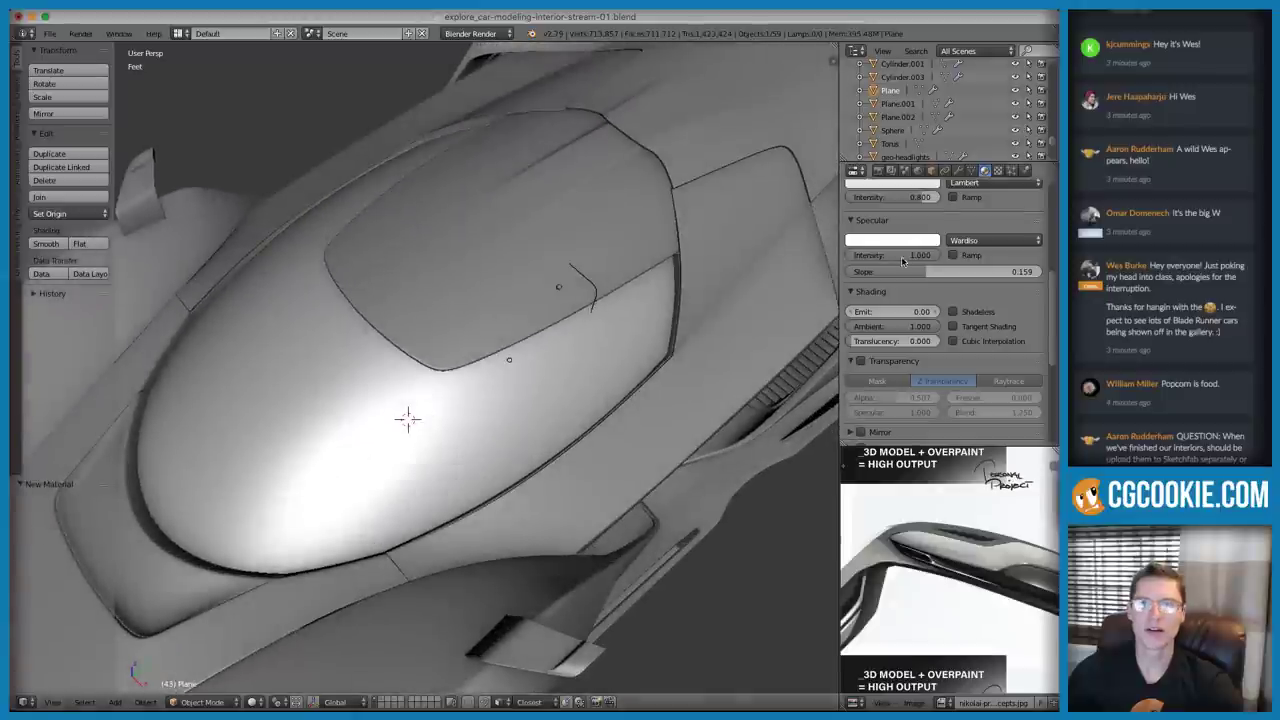
mouse_move(930, 271)
left_mouse_down()
mouse_move(885, 271)
mouse_move(930, 271)
left_mouse_up()
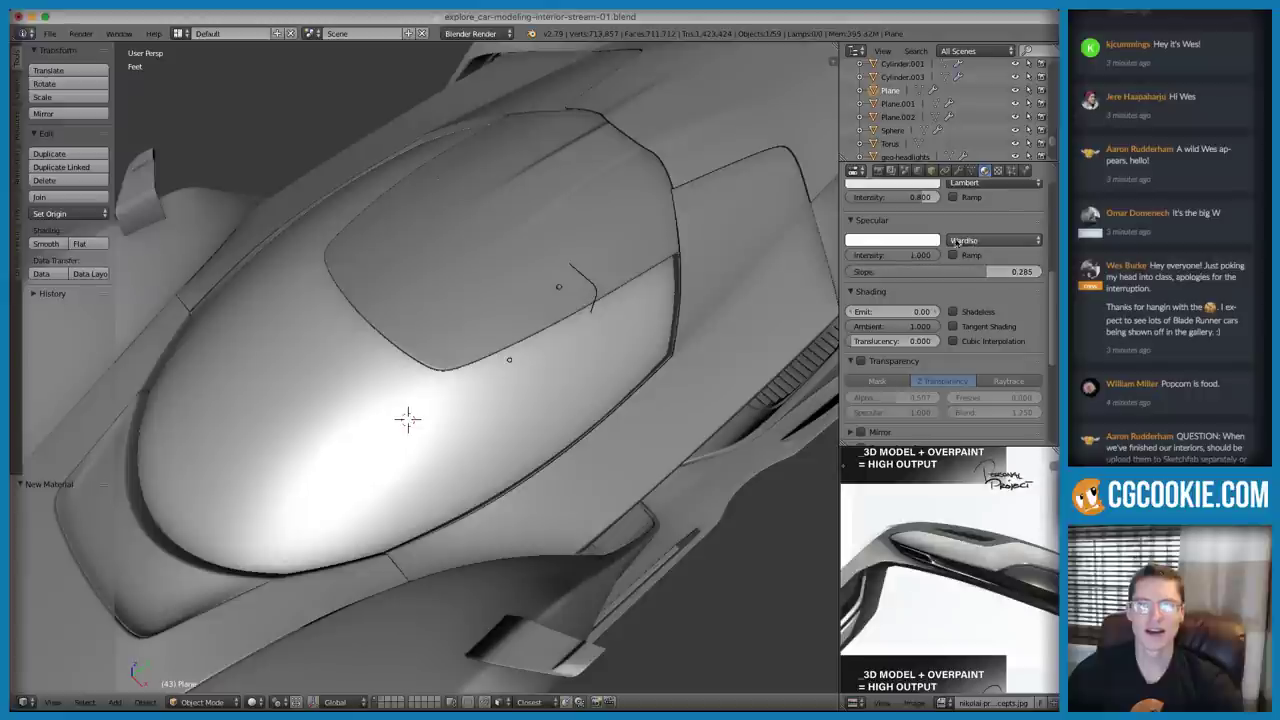
scroll(921, 244, "up", 4)
scroll(921, 244, "down", 4)
left_click(980, 320)
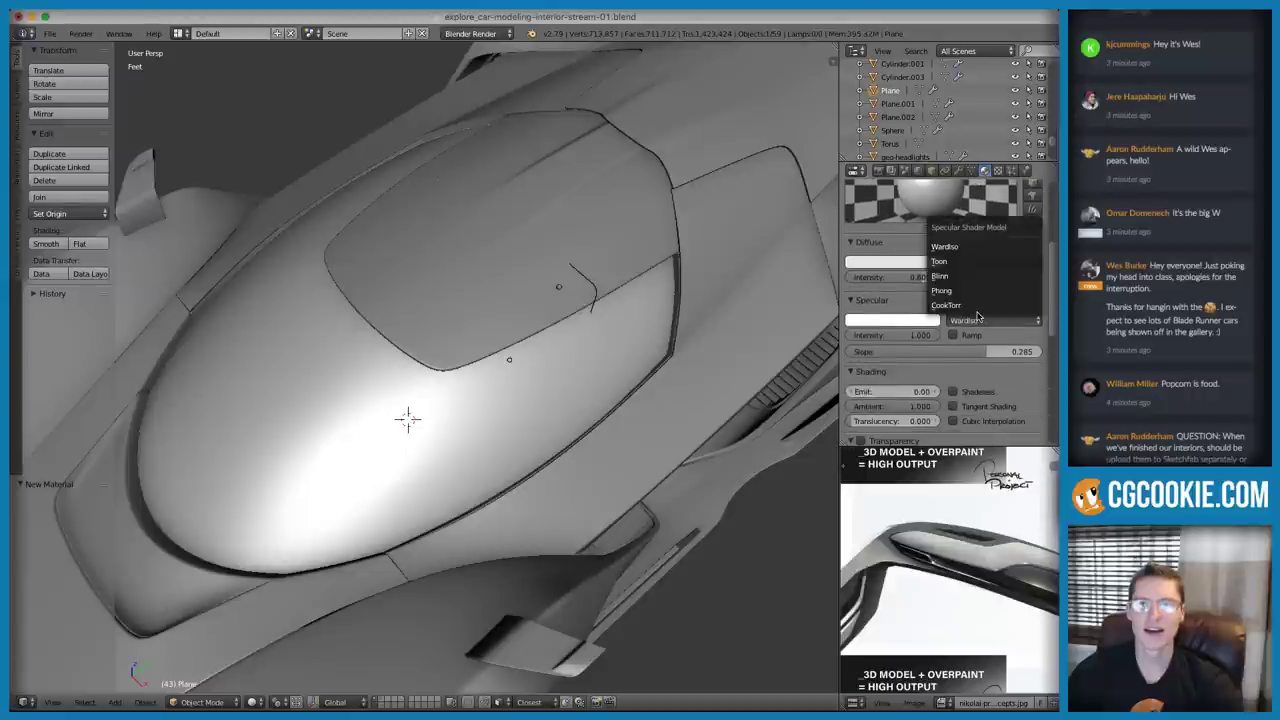
left_click(960, 290)
left_click_drag(918, 352, 984, 352)
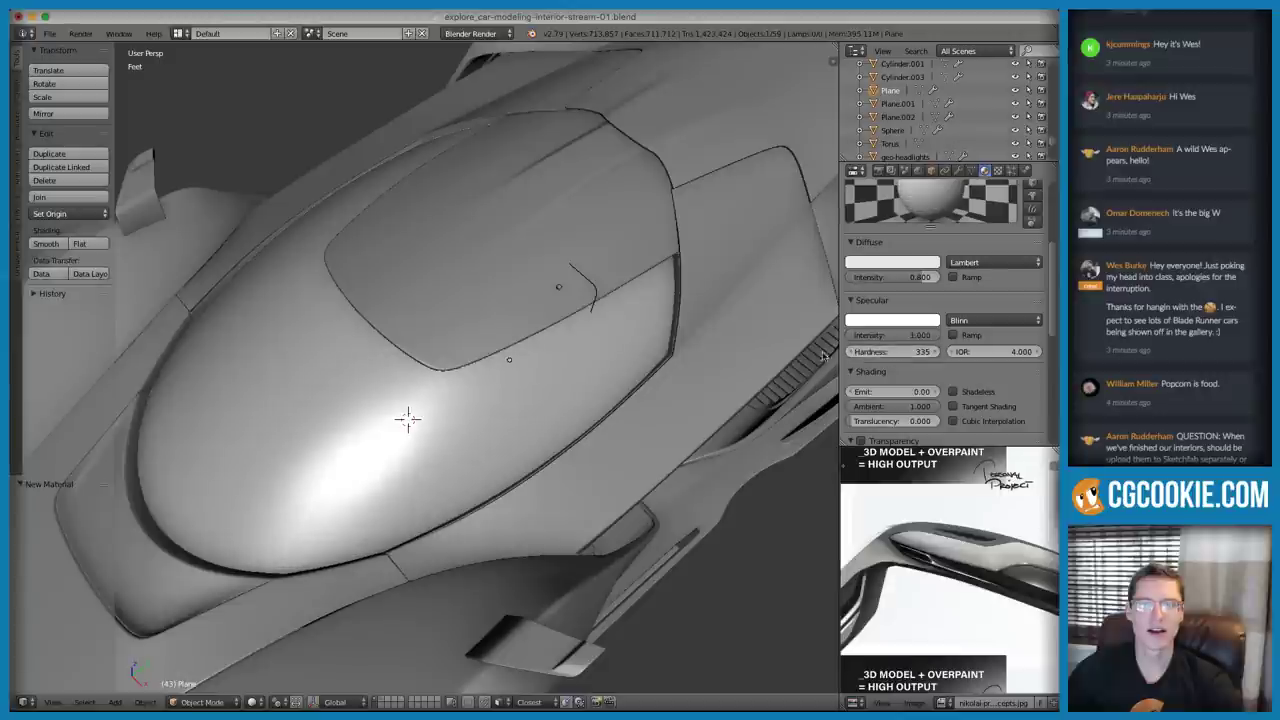
left_click(867, 351)
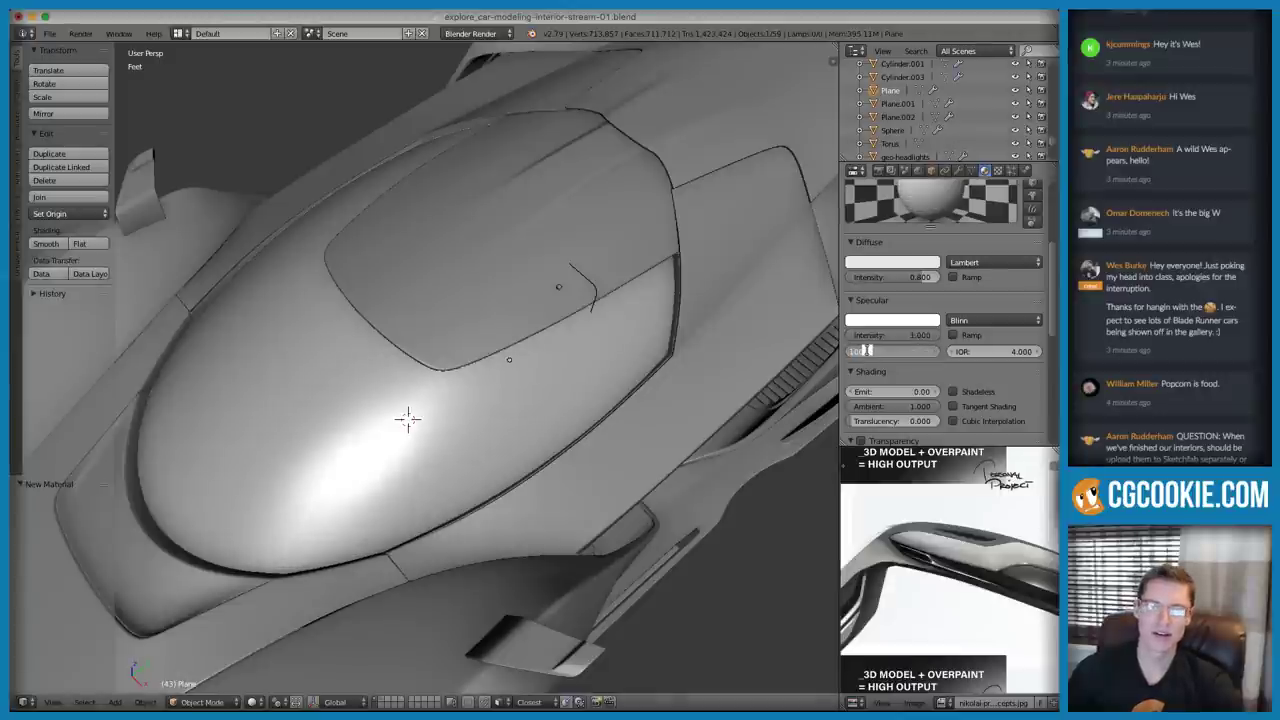
middle_click_drag(489, 350, 463, 355)
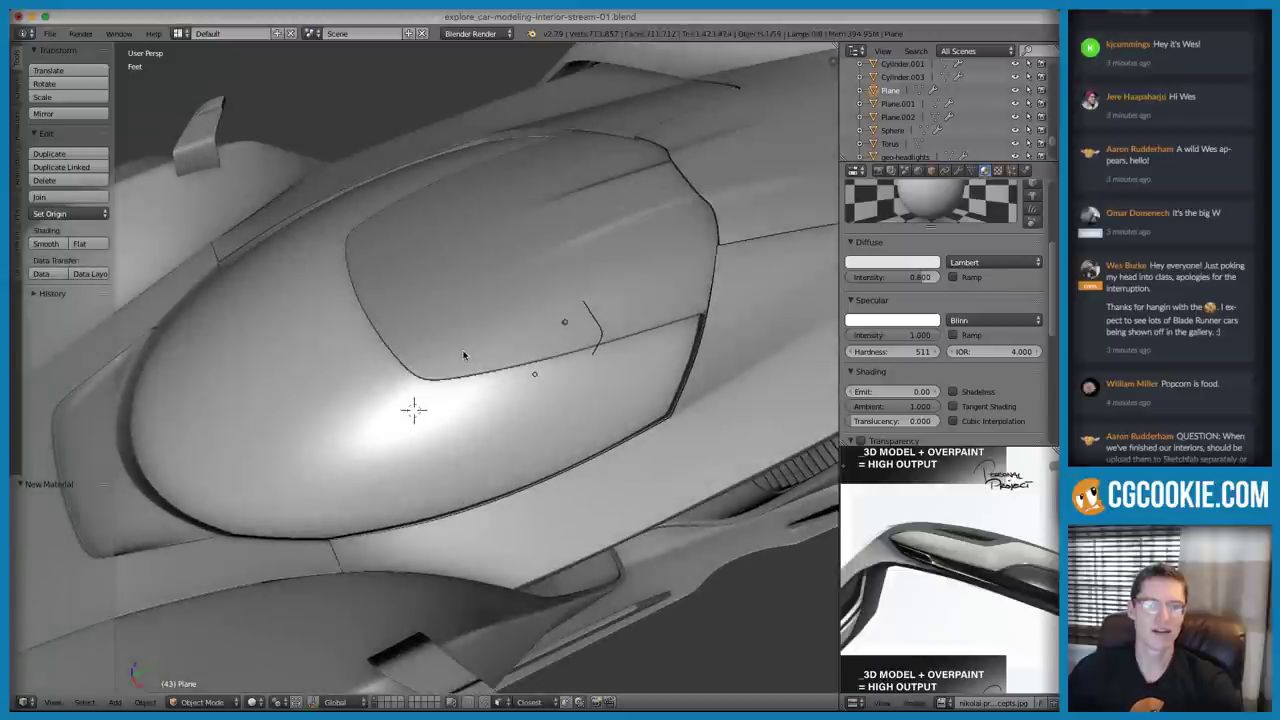
Turn transparency back on for the canopy material and inspect the interior through the glass from several angles
scroll(890, 405, "down", 1)
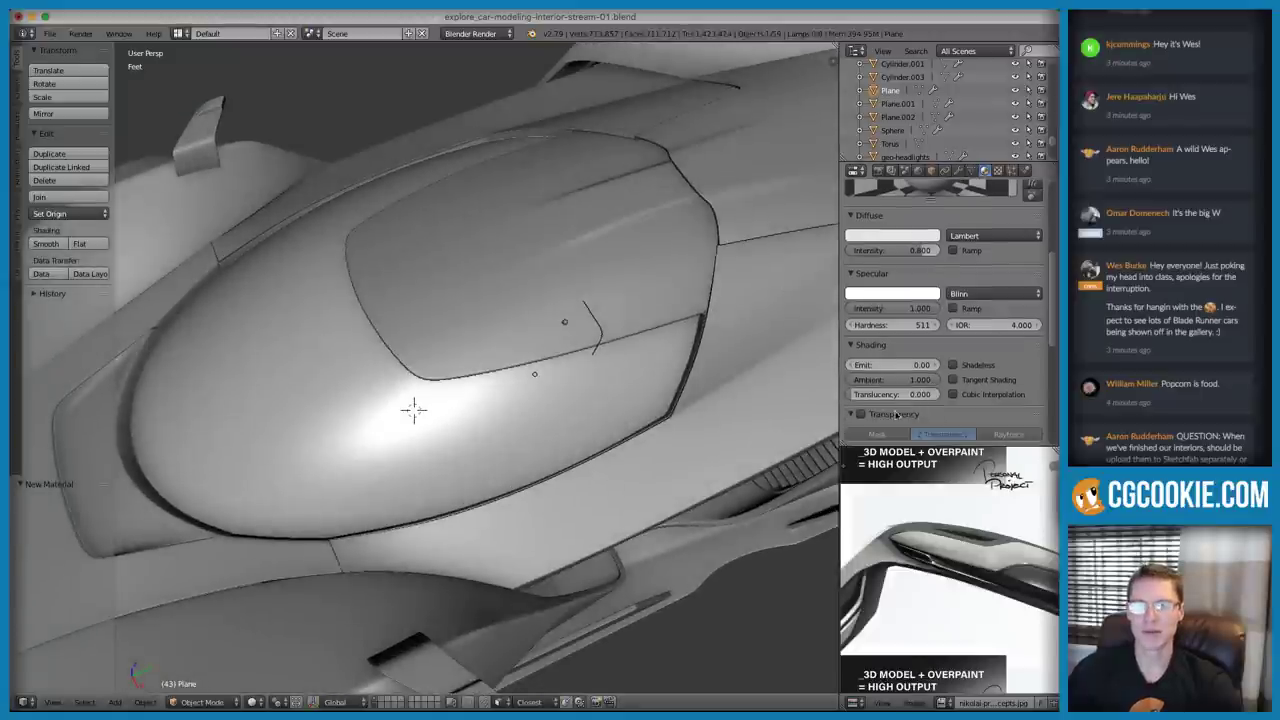
left_click(862, 415)
middle_click_drag(489, 321, 578, 250)
scroll(574, 303, "down", 2)
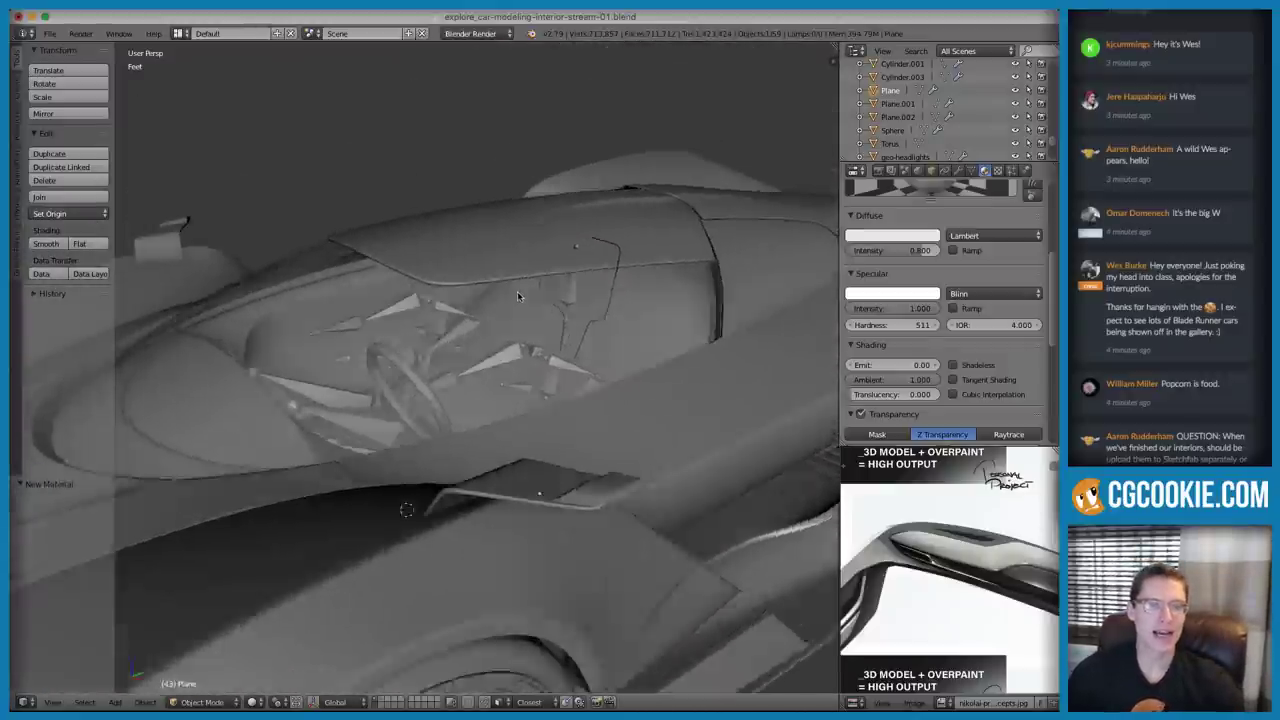
scroll(580, 312, "down", 2)
middle_click_drag(579, 313, 478, 331)
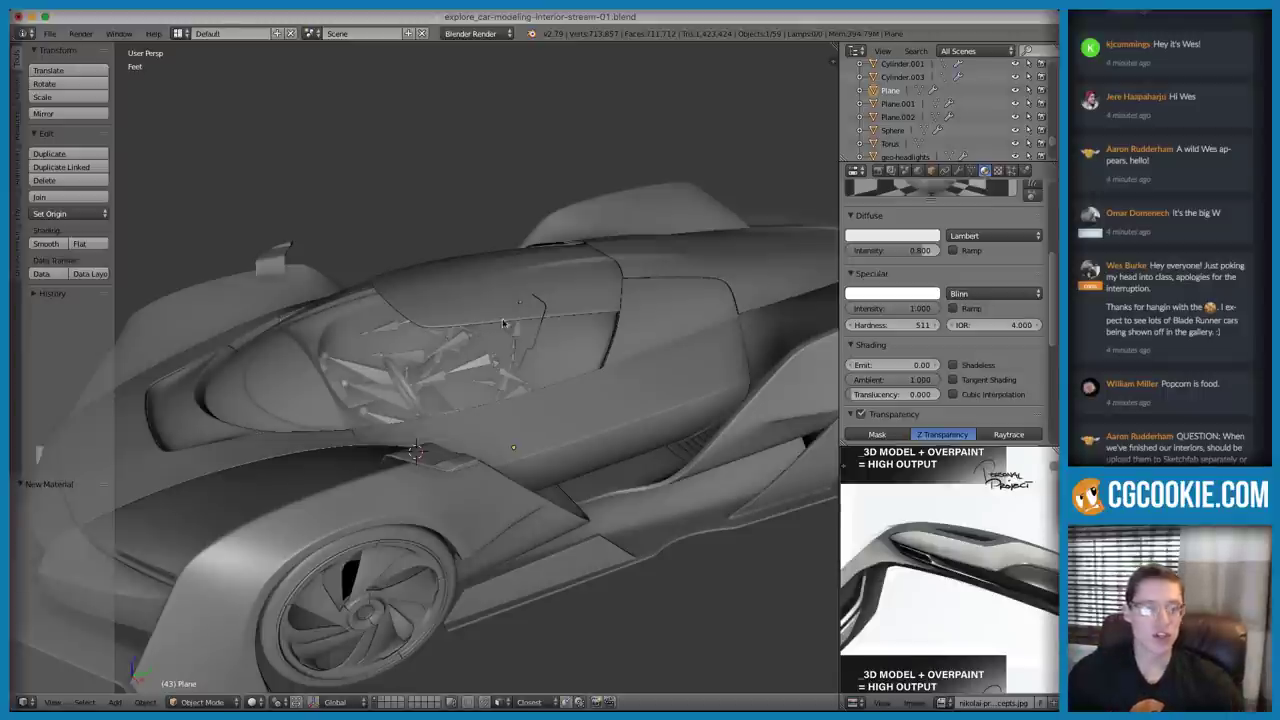
scroll(511, 323, "up", 1)
middle_click_drag(511, 323, 497, 339)
scroll(497, 339, "up", 1)
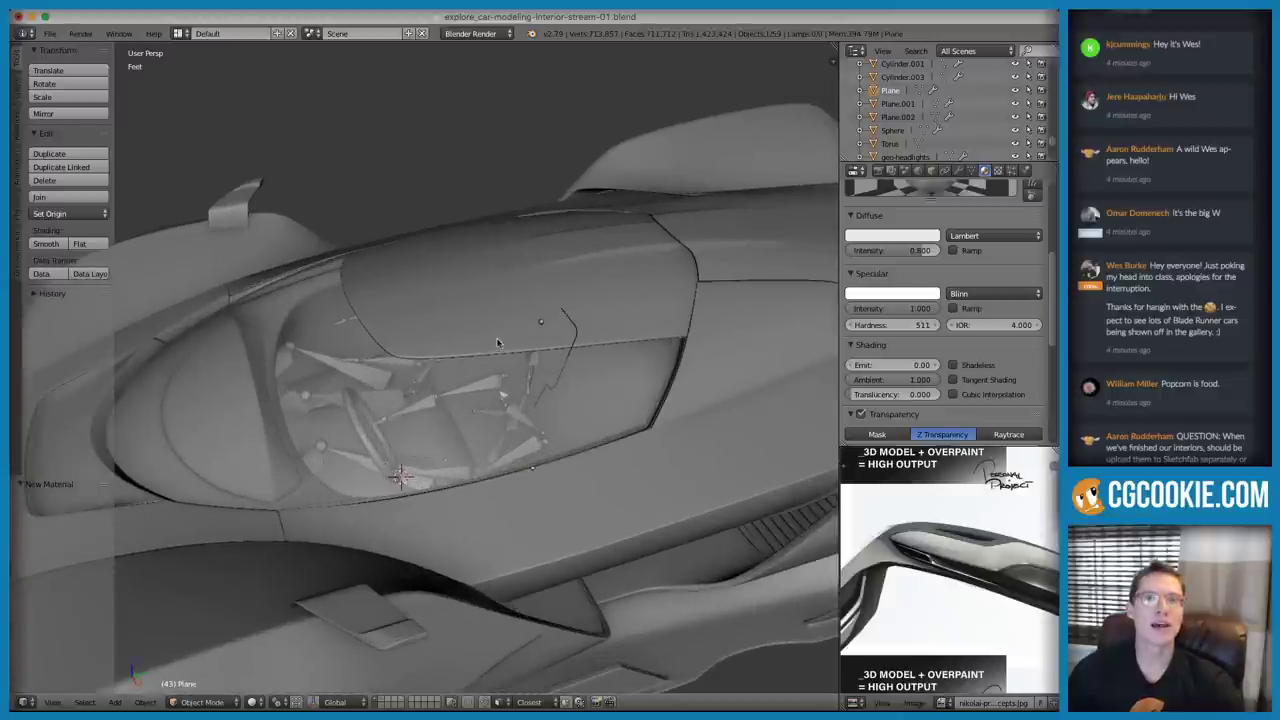
Hide the canopy glass to expose the cockpit, seating area and headrest outline
right_click(562, 295)
right_click(304, 296)
key("h")
middle_click_drag(425, 272, 631, 298)
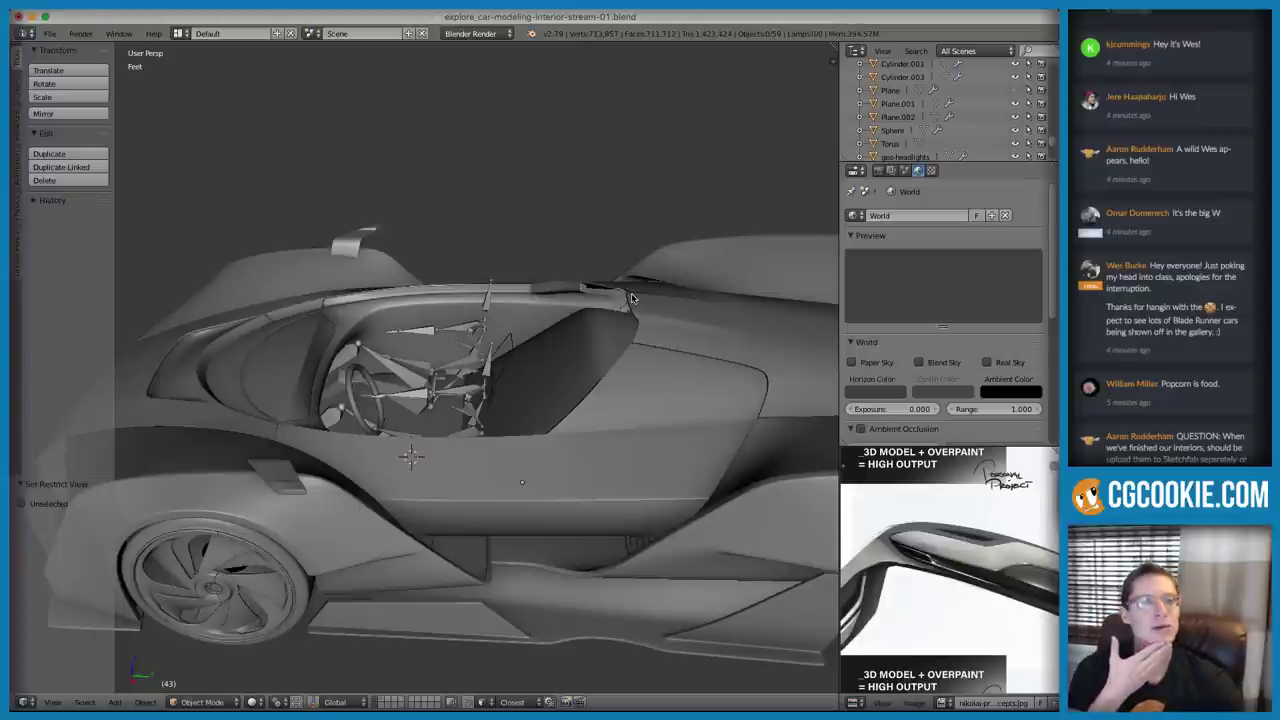
middle_click_drag(631, 298, 477, 443)
middle_click_drag(555, 395, 70, 479)
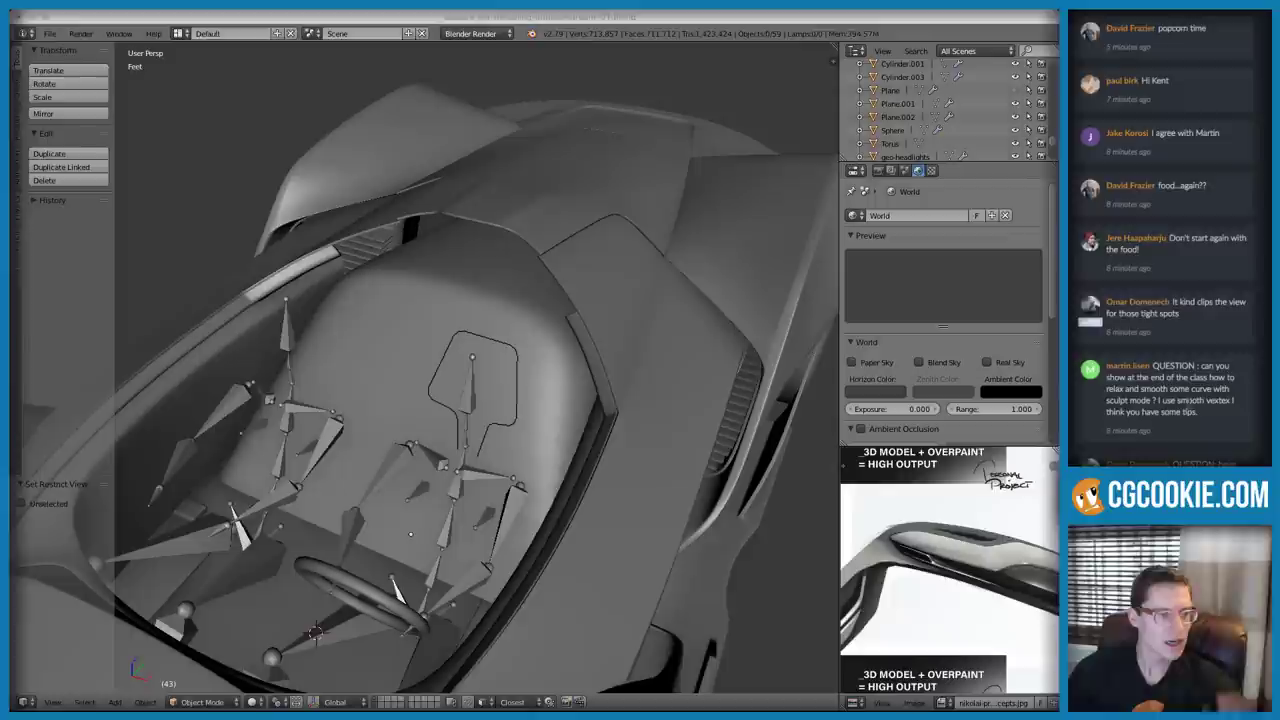
scroll(1210, 460, "down", 1)
scroll(1210, 460, "up", 2)
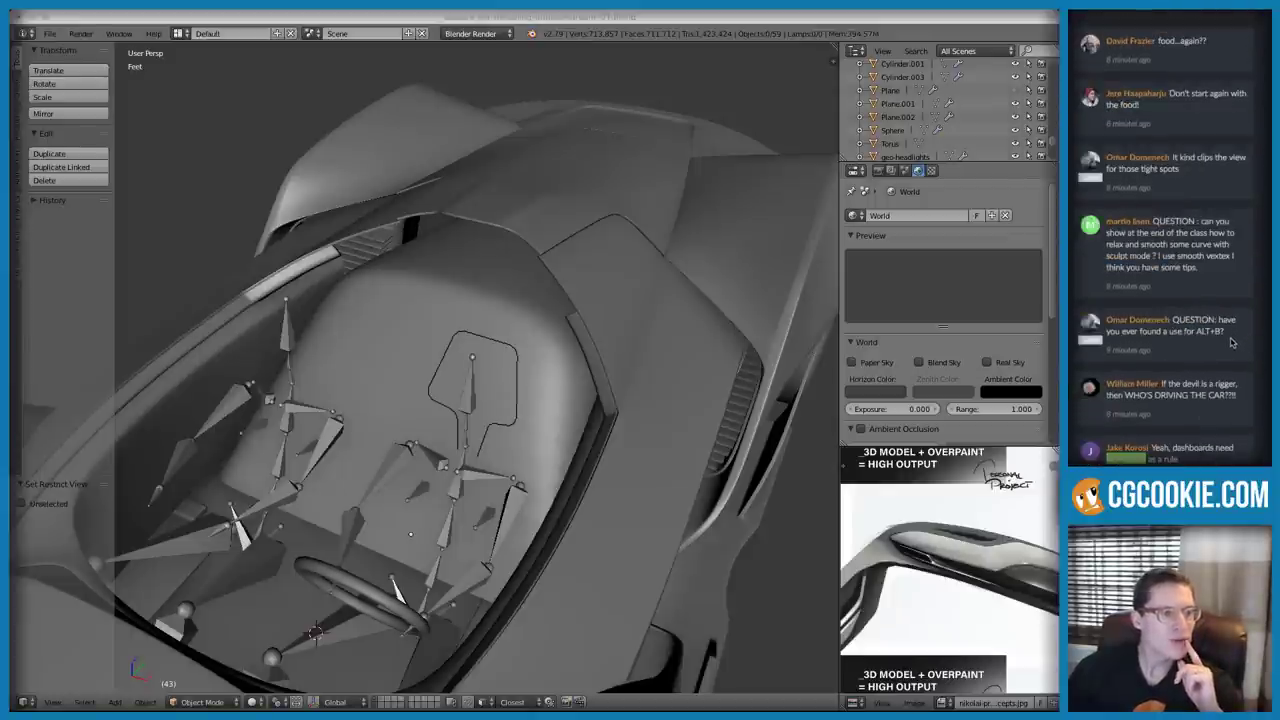
Clip the view to a region of the rear deck panel's mesh in Edit Mode, clear the clipping and deselect everything
right_click(482, 207)
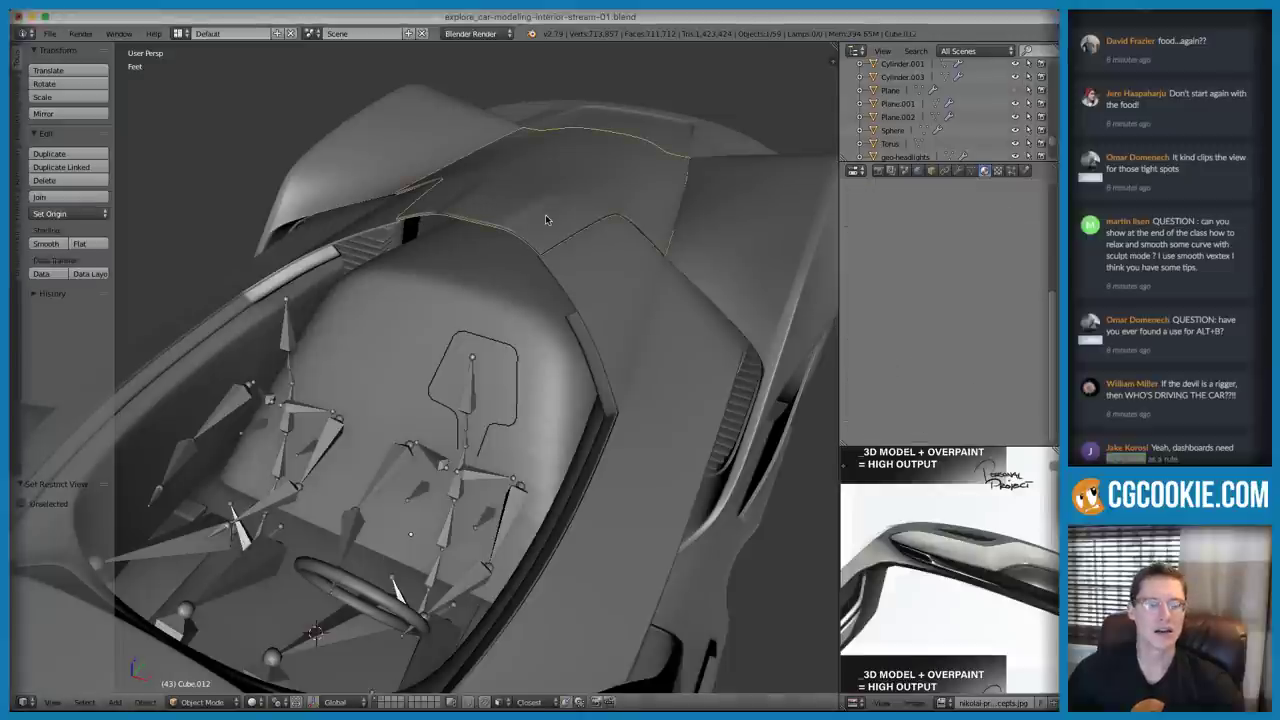
key("Tab")
scroll(547, 220, "up", 1)
middle_click_drag(547, 220, 511, 306)
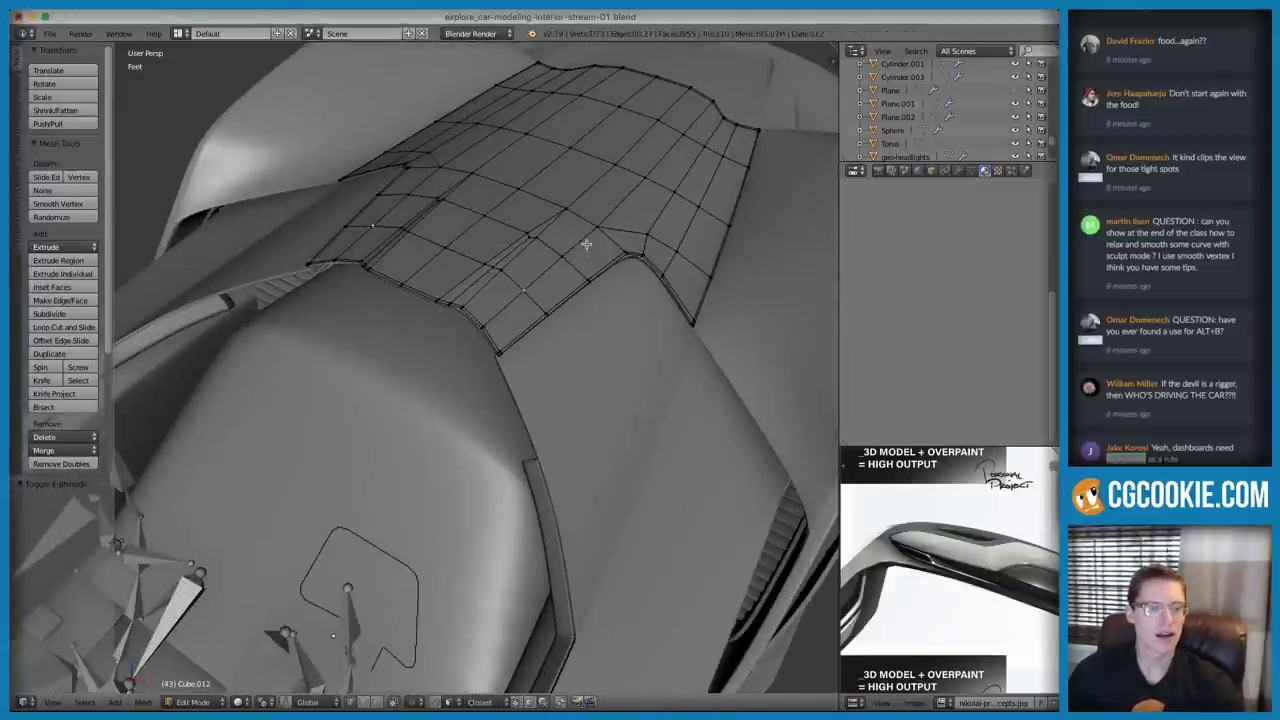
key("alt+b")
left_click_drag(426, 195, 665, 421)
middle_click_drag(707, 371, 541, 378)
scroll(555, 291, "down", 5)
key("a")
scroll(513, 359, "up", 3)
key("Tab")
key("a")
left_click(1203, 197)
left_click_drag(1208, 279, 1204, 255)
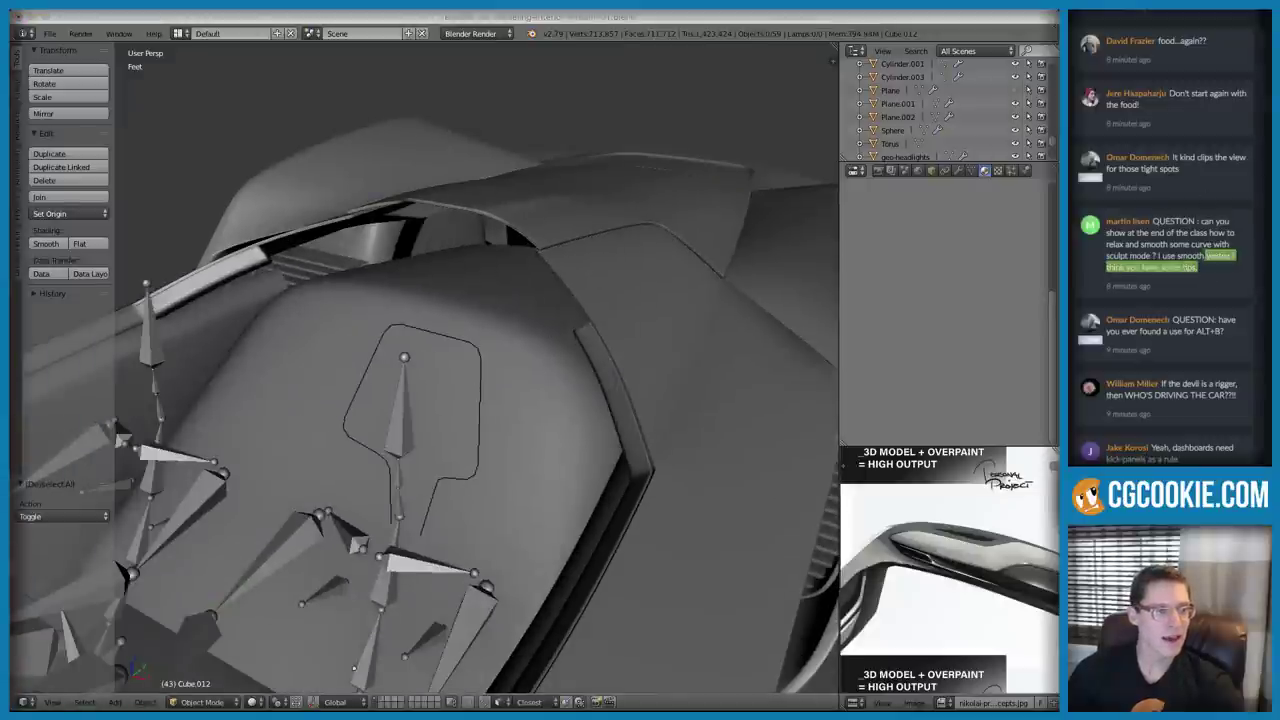
left_click(1203, 270)
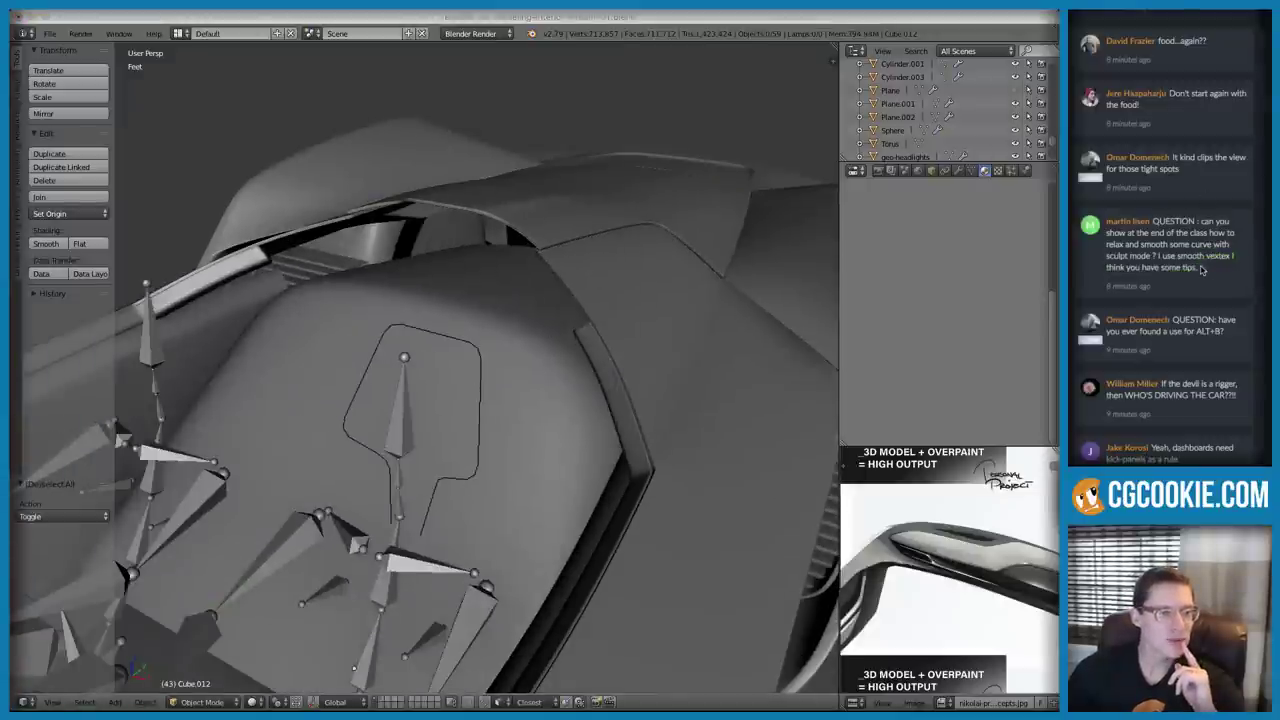
key("alt+Tab")
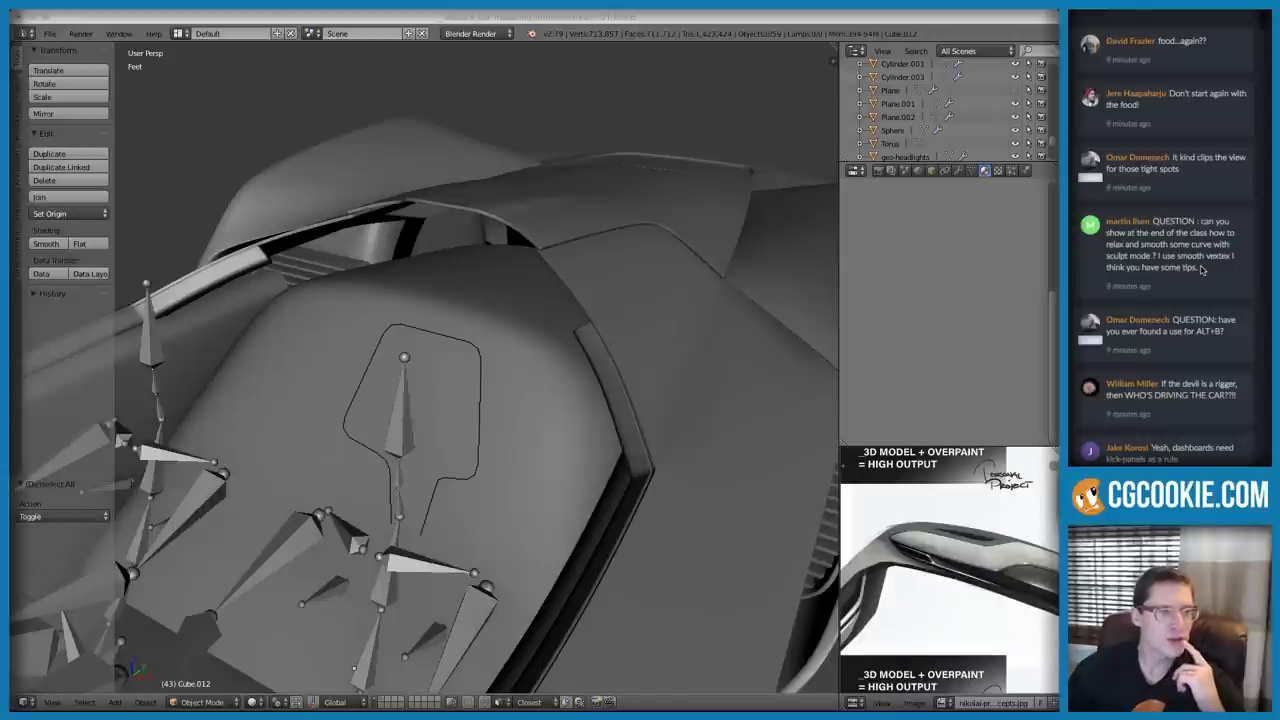
Examine the dashboard, hood panel and car underside for a curved edge suitable for testing smoothing
middle_click_drag(591, 123, 576, 246)
middle_click_drag(461, 241, 357, 225)
scroll(478, 318, "up", 5)
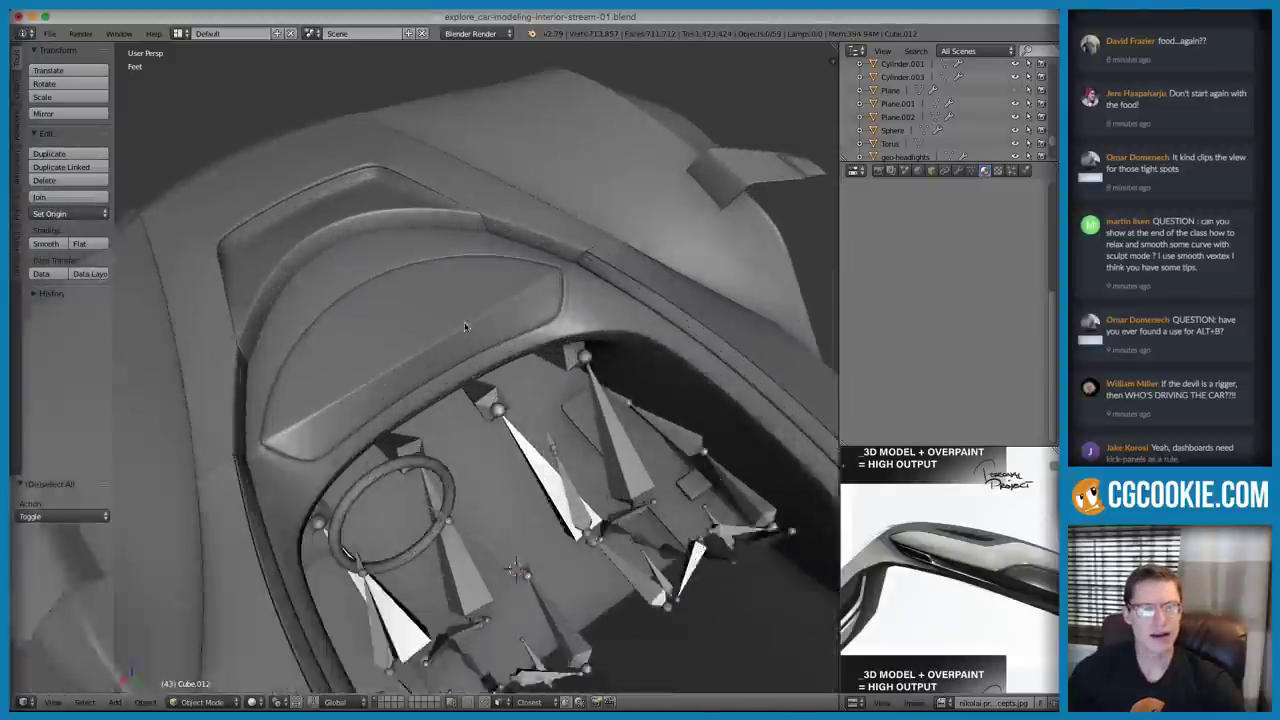
middle_click_drag(518, 349, 657, 420)
scroll(521, 392, "up", 2)
key("Tab")
key("Tab")
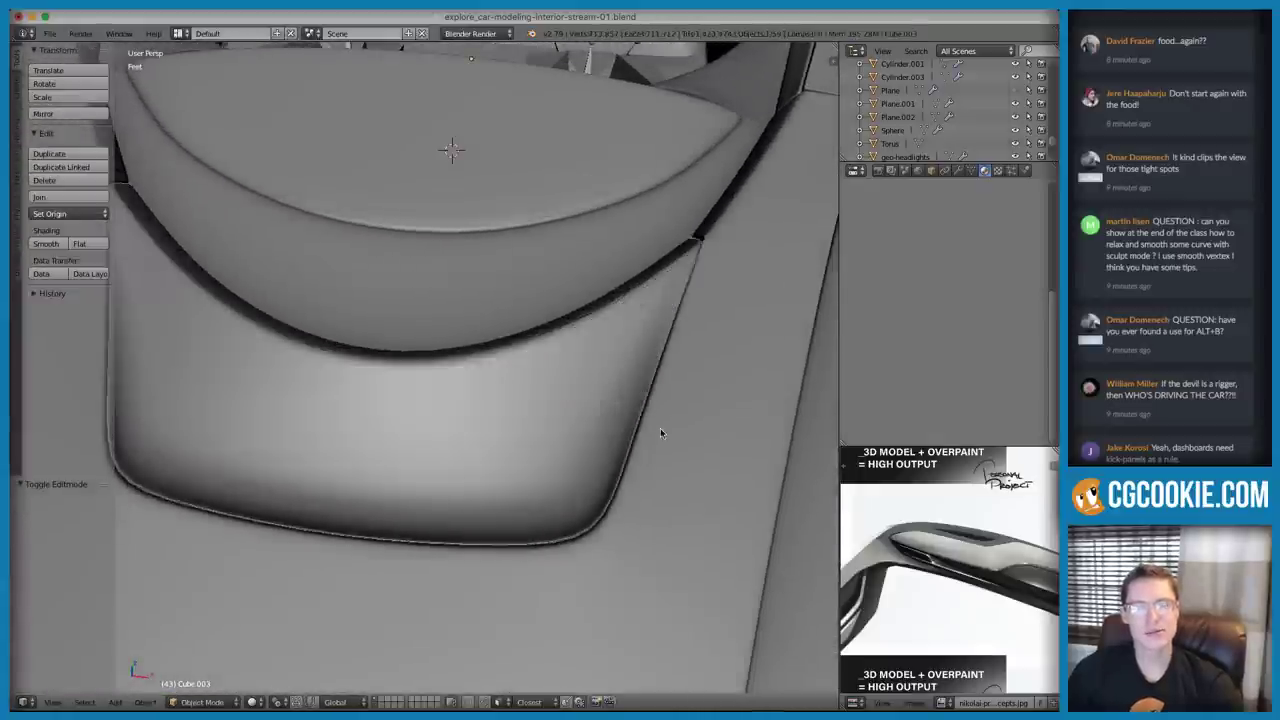
scroll(655, 415, "down", 8)
middle_click_drag(644, 374, 646, 284)
middle_click_drag(668, 342, 671, 198)
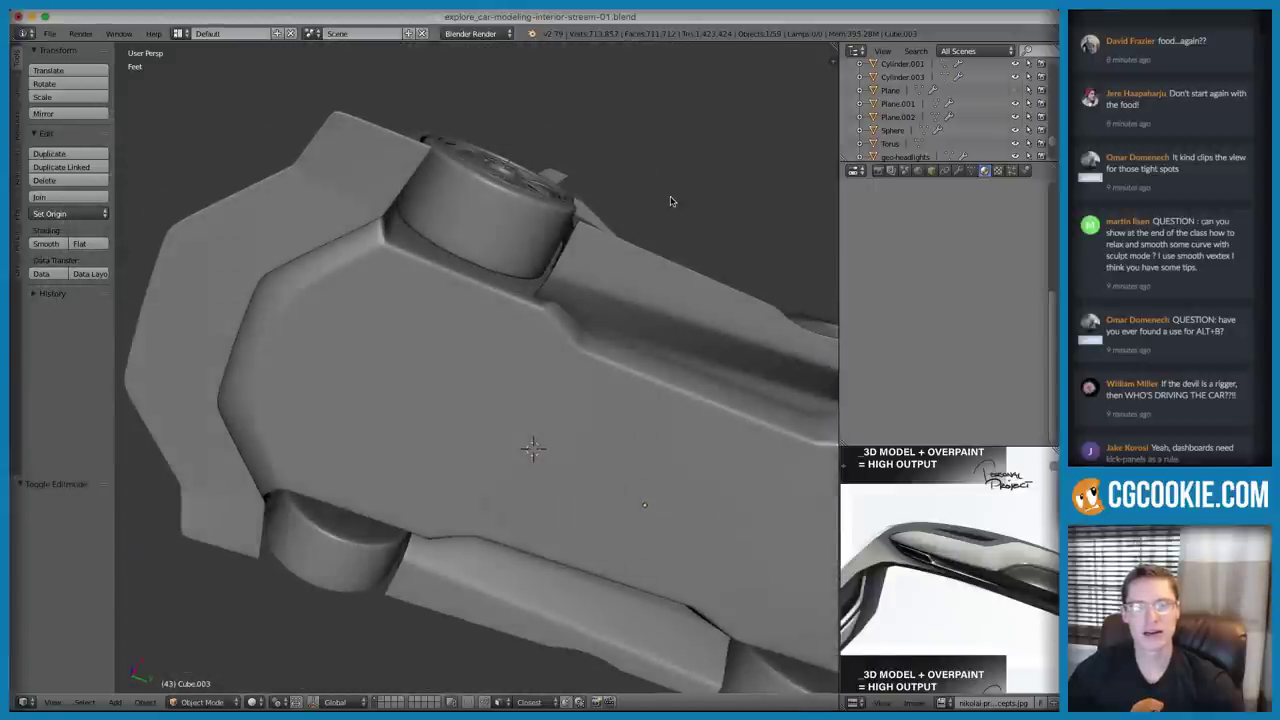
Isolate the underbody in local view and select the two face loops along its beveled edge in Edit Mode
scroll(671, 198, "up", 5)
key("KP_Divide")
mouse_move(517, 349)
middle_mouse_down()
mouse_move(458, 371)
mouse_move(514, 360)
middle_mouse_up()
scroll(514, 386, "up", 5)
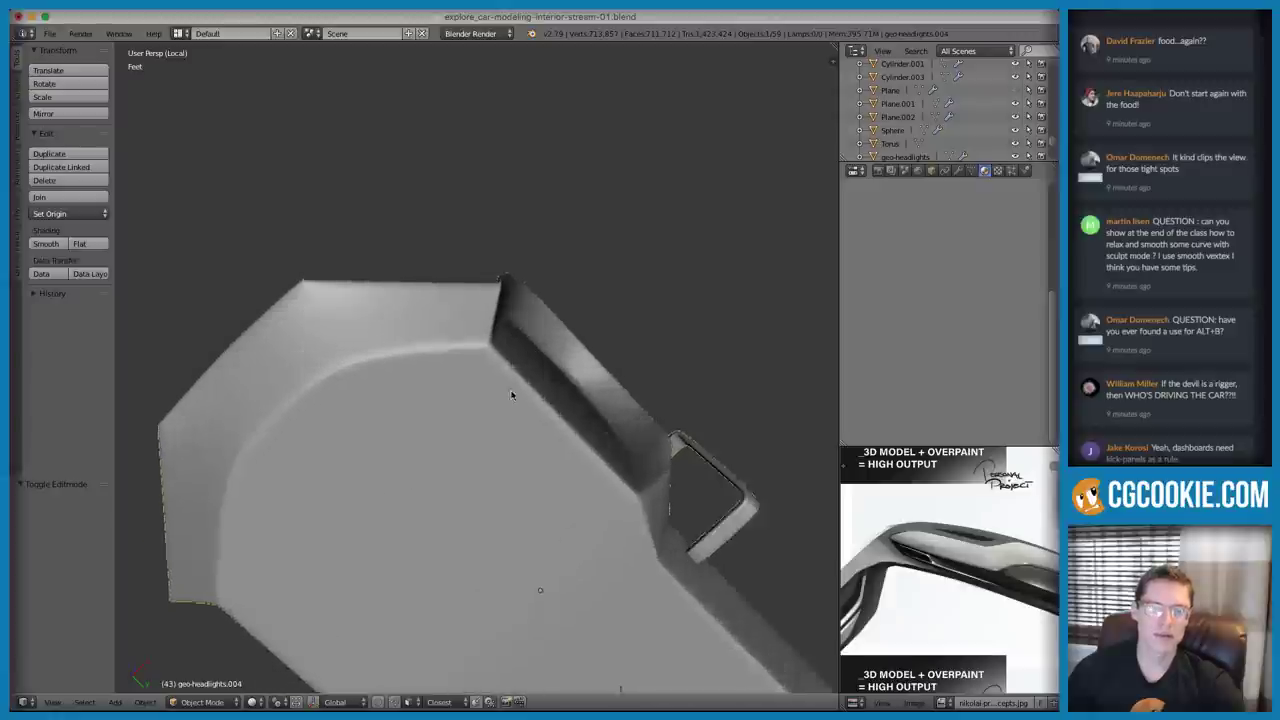
key("Tab")
middle_click_drag(375, 365, 455, 340, "shift")
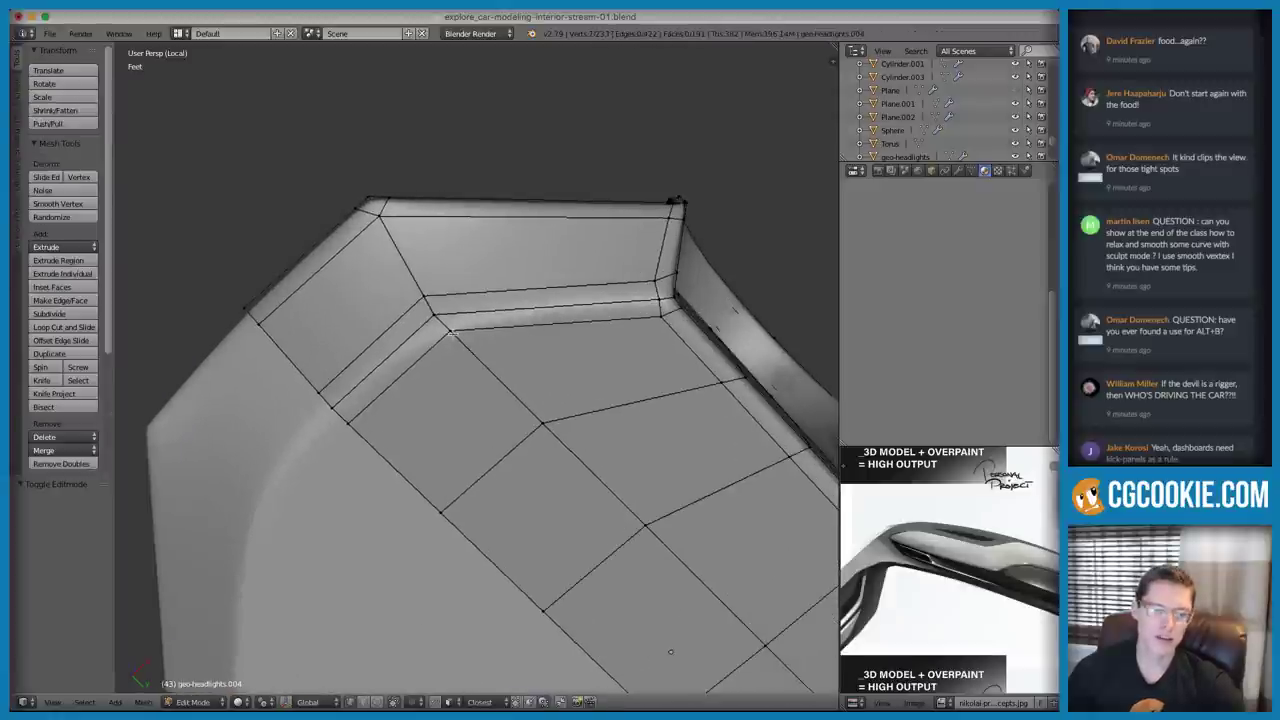
right_click(407, 311, "alt")
right_click(420, 334, "alt+shift")
right_click(438, 362, "alt+shift")
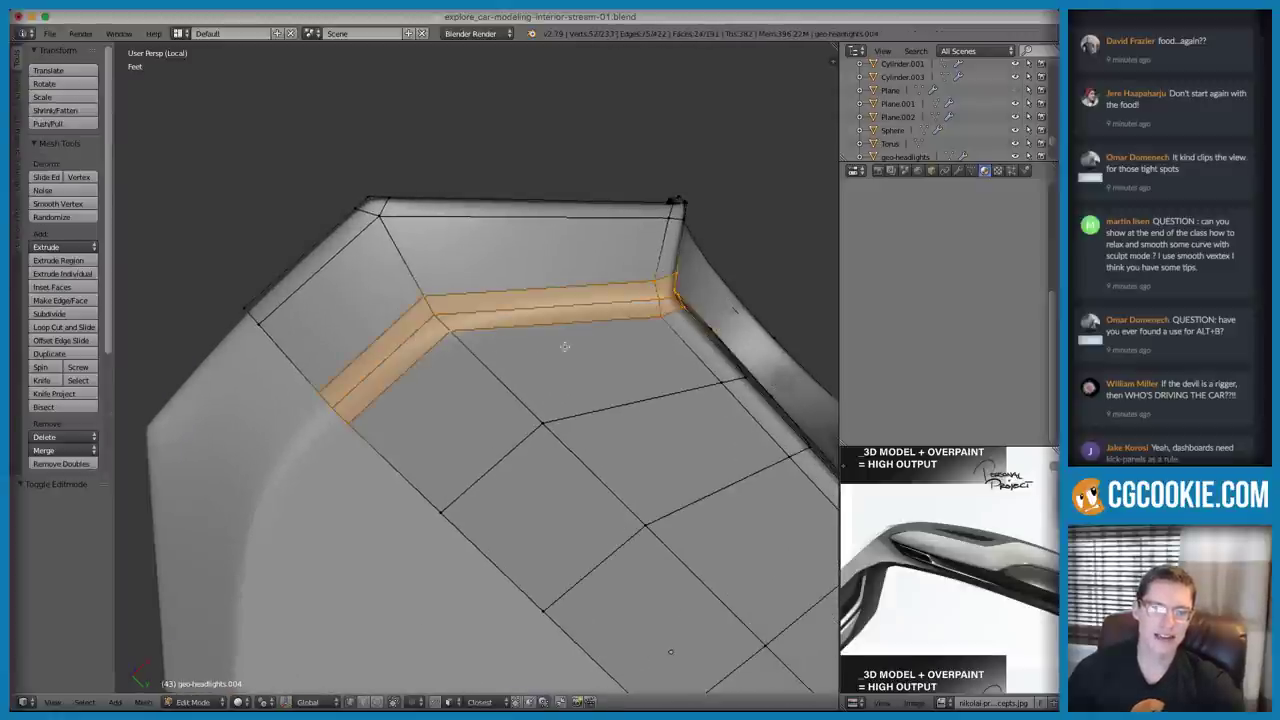
Reduce the selection to the front strip of the underbody bevel by deselecting the wheel-arch and side faces in wireframe
key("a")
key("ctrl+z")
key("z")
middle_click_drag(597, 282, 628, 308)
scroll(606, 316, "down", 3)
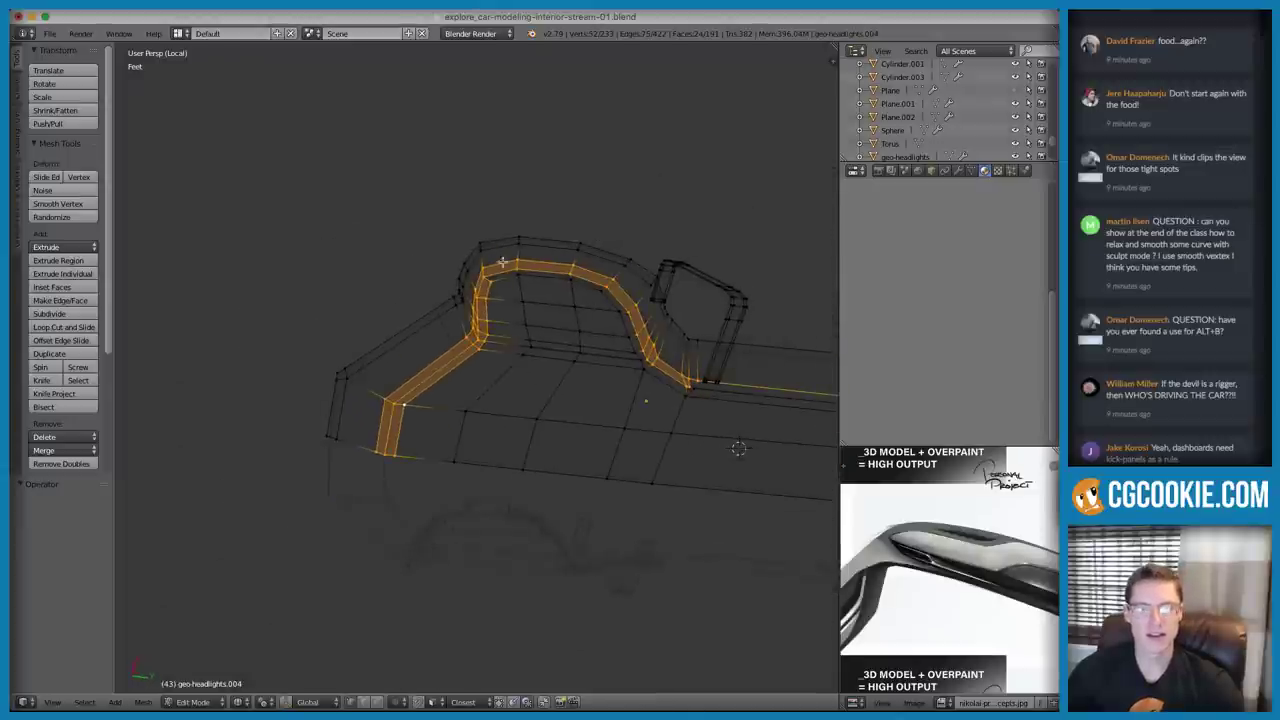
left_click(468, 287, "alt+shift")
middle_click_drag(495, 335, 497, 337)
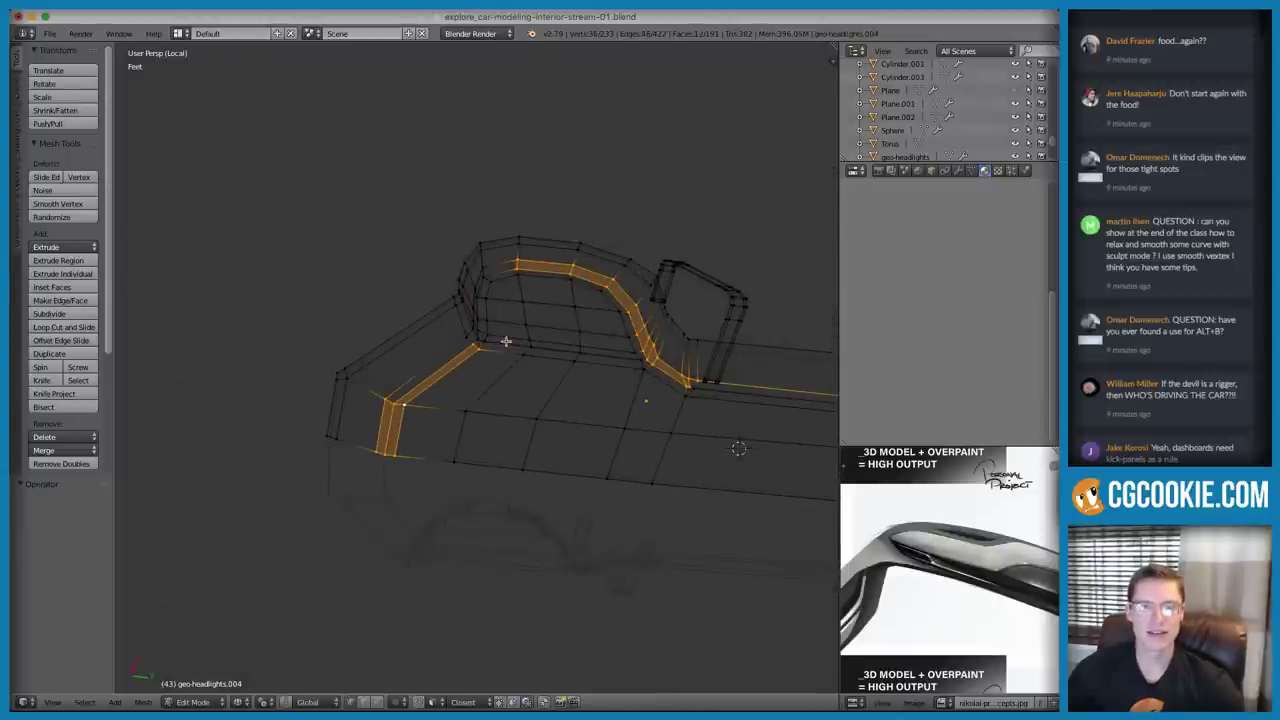
key("b")
middle_click_drag(512, 229, 700, 437)
mouse_move(700, 437)
middle_mouse_down()
mouse_move(705, 420)
mouse_move(689, 421)
mouse_move(662, 372)
middle_mouse_up()
key("b")
middle_click_drag(604, 560, 718, 656)
key("z")
key("KP_Decimal")
scroll(457, 393, "down", 3)
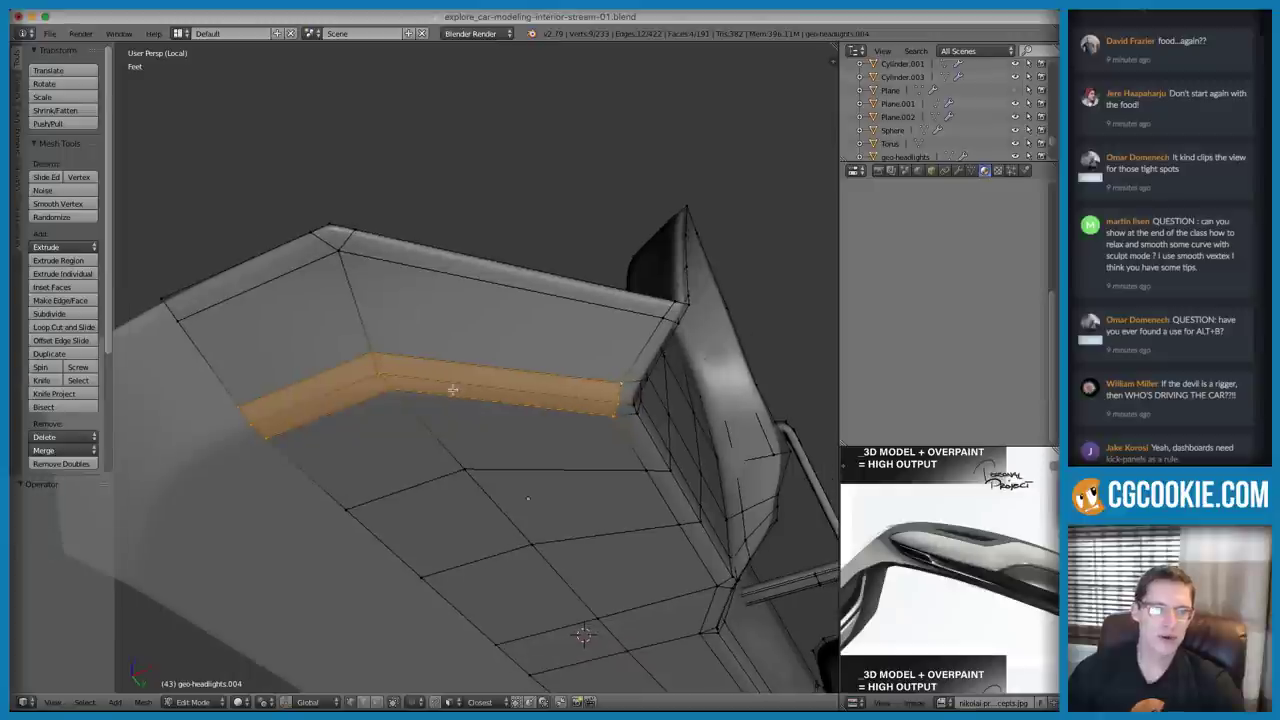
Try Smooth Vertex twice on the selected bevel strip and undo both applications
left_click(60, 206)
left_click(60, 208)
middle_click_drag(560, 335, 586, 363)
key("ctrl+z")
key("ctrl+z")
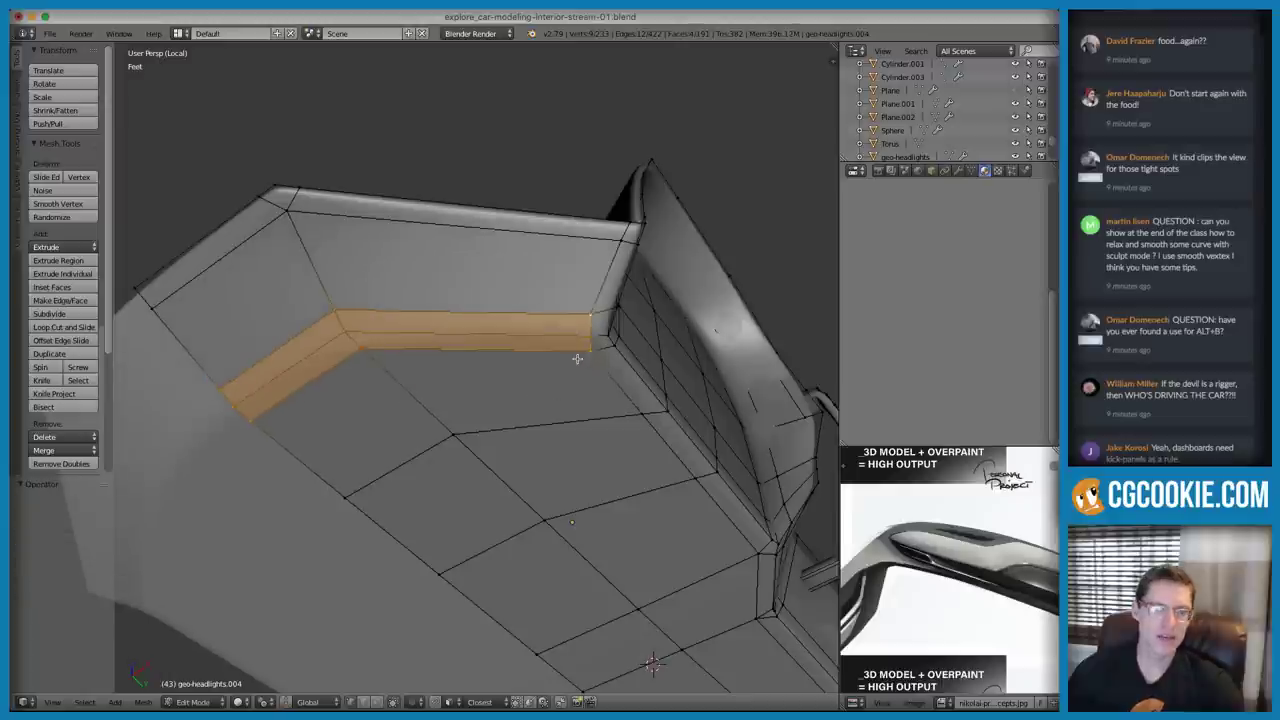
Try smoothing the underbody's front bevel in Sculpt Mode with a 133 px brush at strength 0.364
key("Tab")
left_click(207, 702)
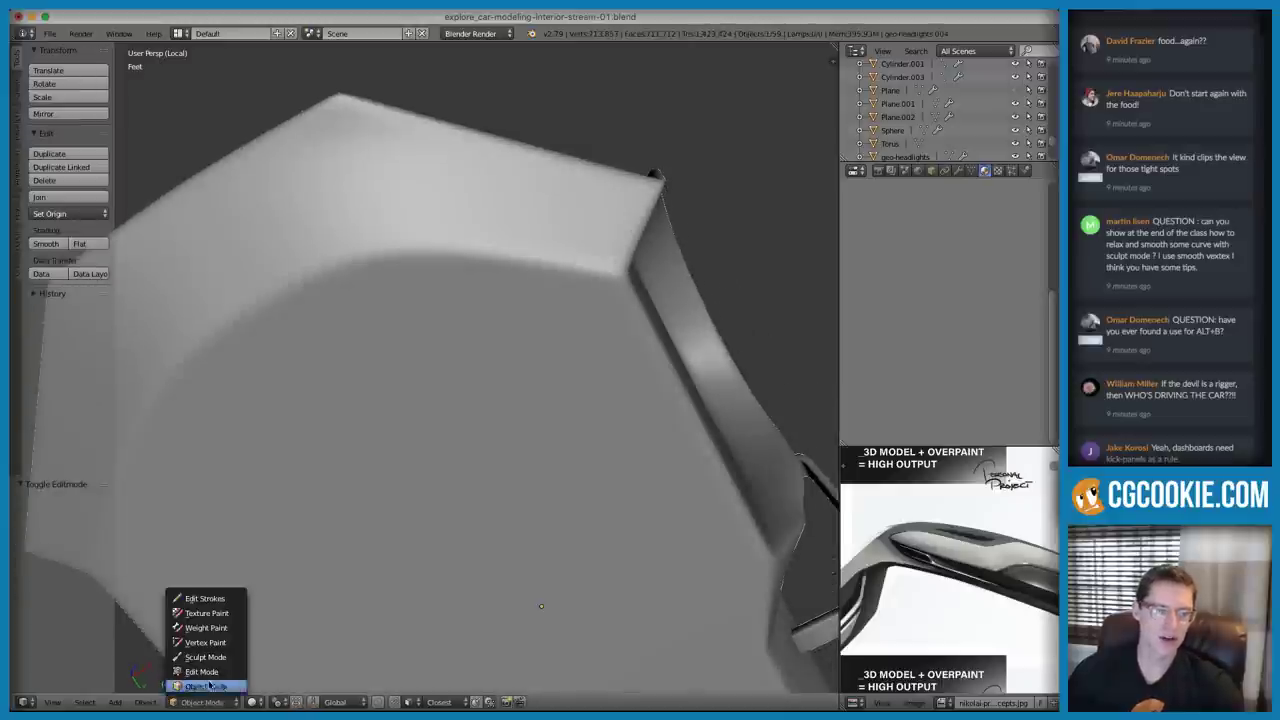
left_click(213, 657)
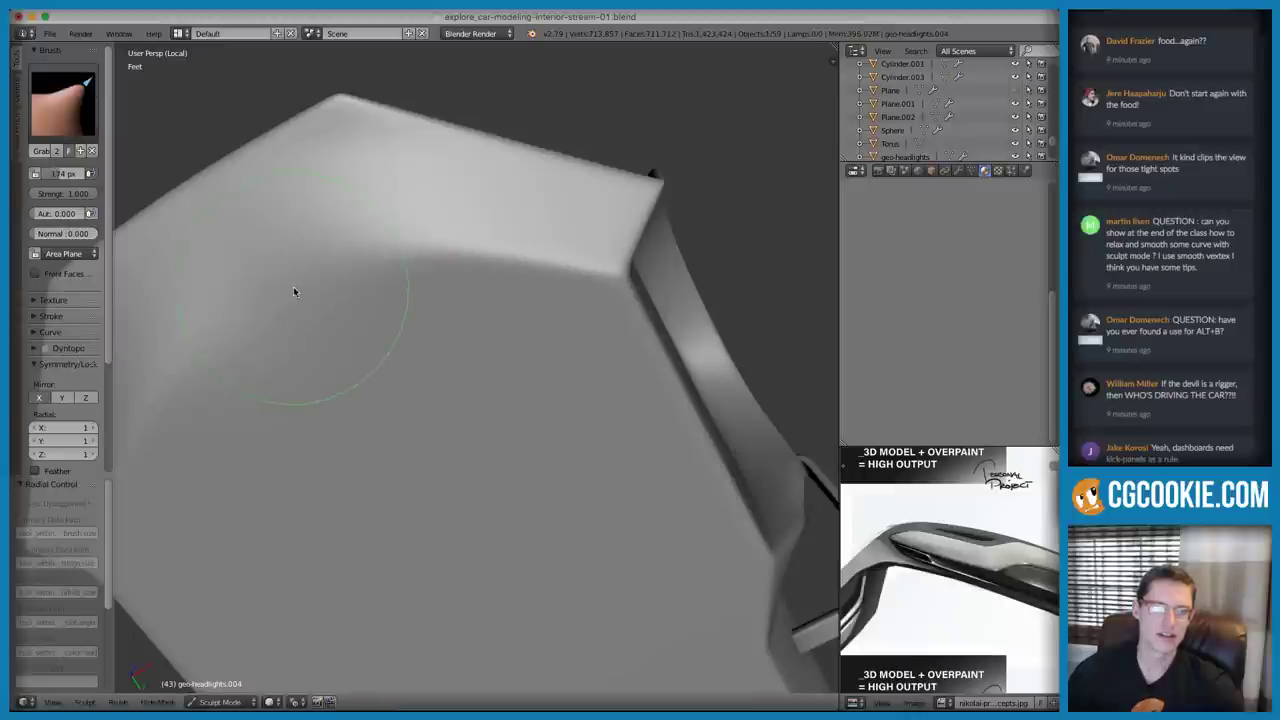
key("shift+f")
left_click(450, 258)
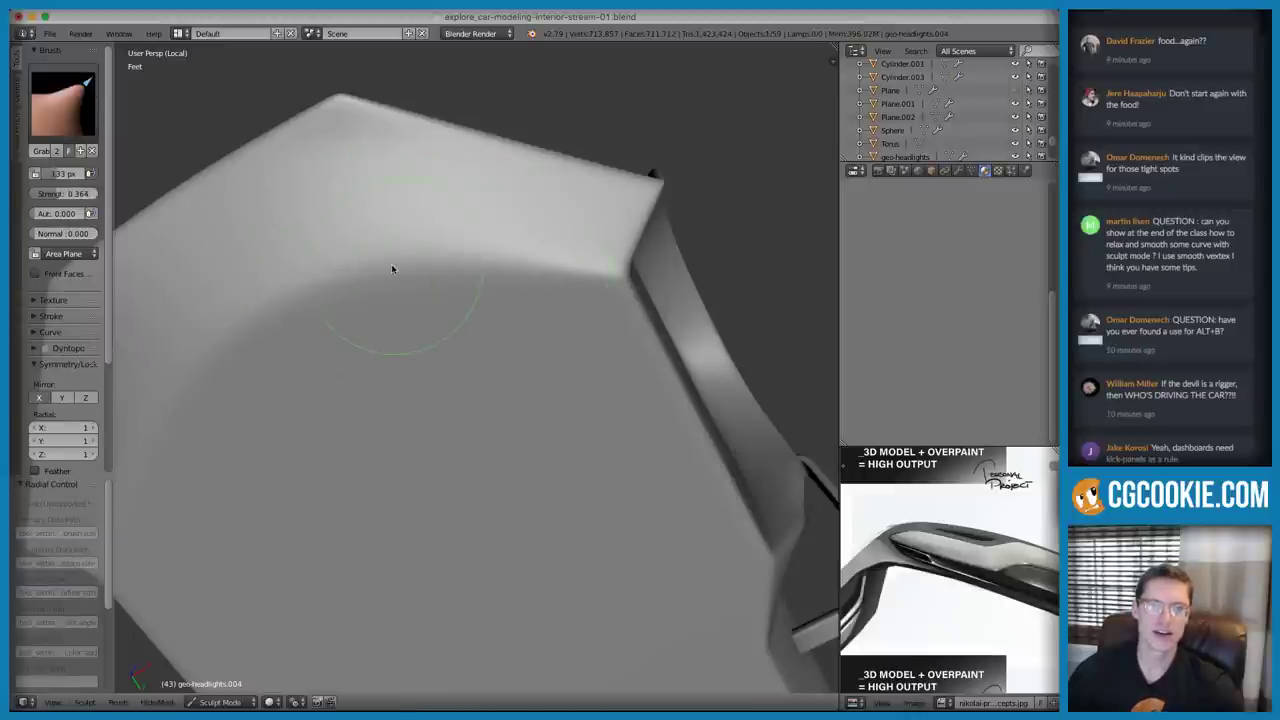
scroll(284, 312, "down", 4)
middle_click_drag(511, 243, 538, 290)
scroll(540, 295, "up", 2)
Return the underbody to Object Mode, deselect it and exit local view to show the whole car
left_click(220, 701)
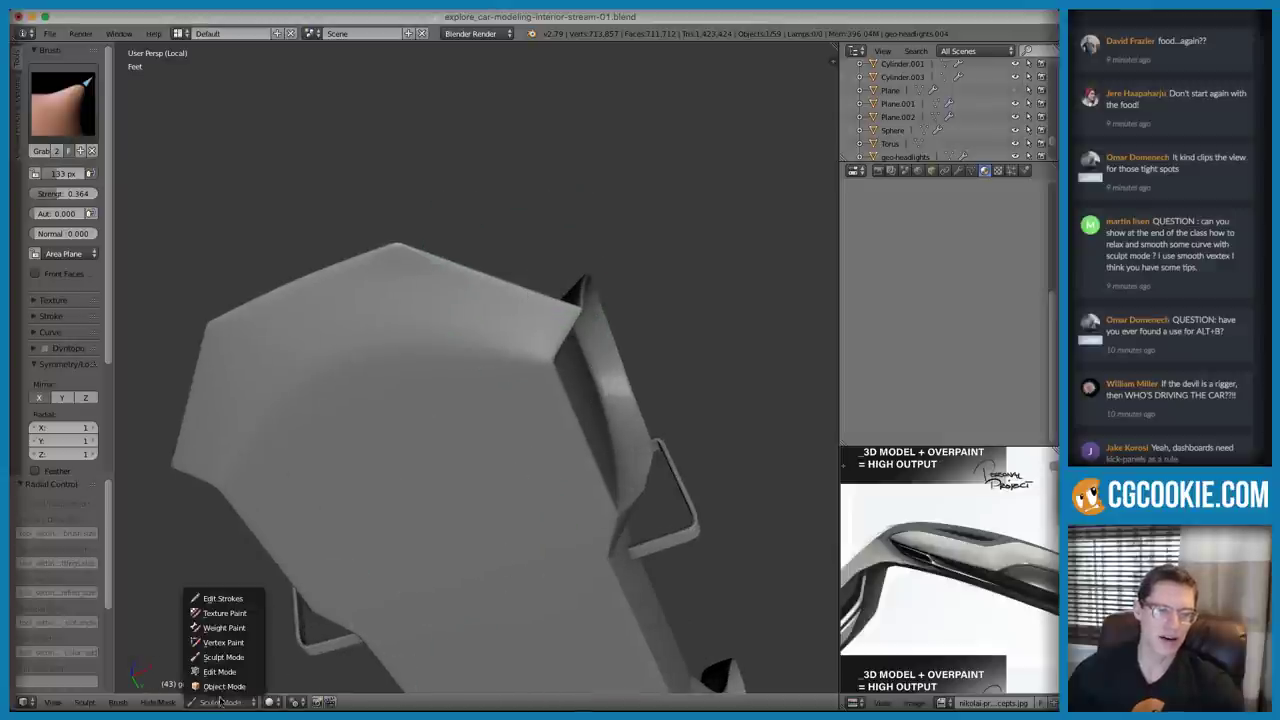
left_click(215, 684)
middle_click_drag(596, 370, 585, 278)
key("a")
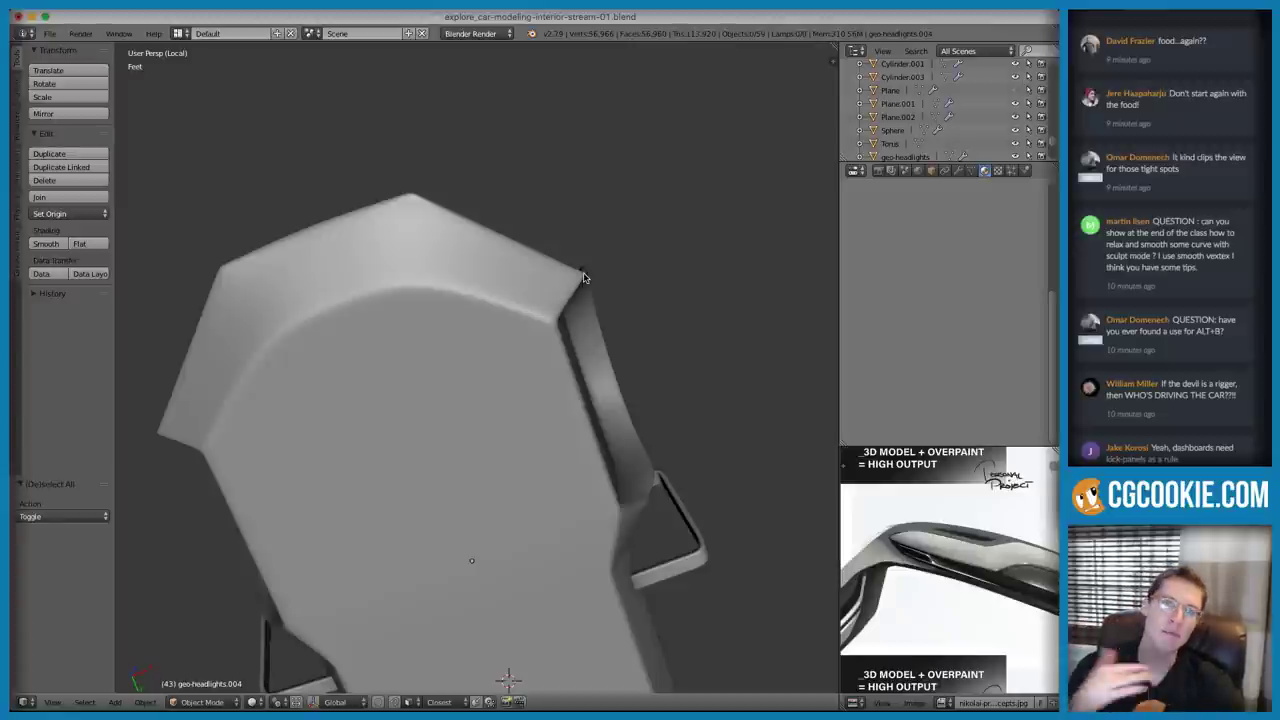
middle_click_drag(620, 297, 568, 316)
key("KP_Divide")
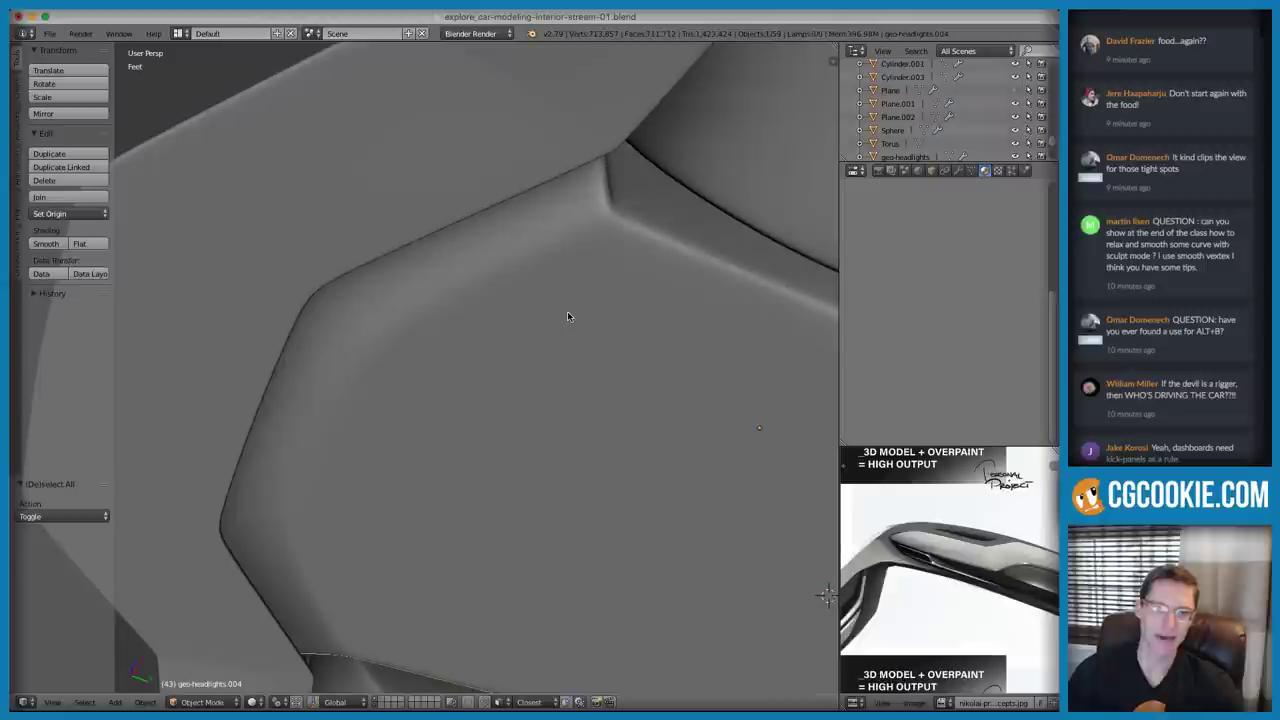
Select the headrest outline inside the car's cockpit
scroll(566, 262, "down", 6)
middle_click_drag(562, 254, 470, 370)
scroll(560, 409, "up", 9)
right_click(605, 436)
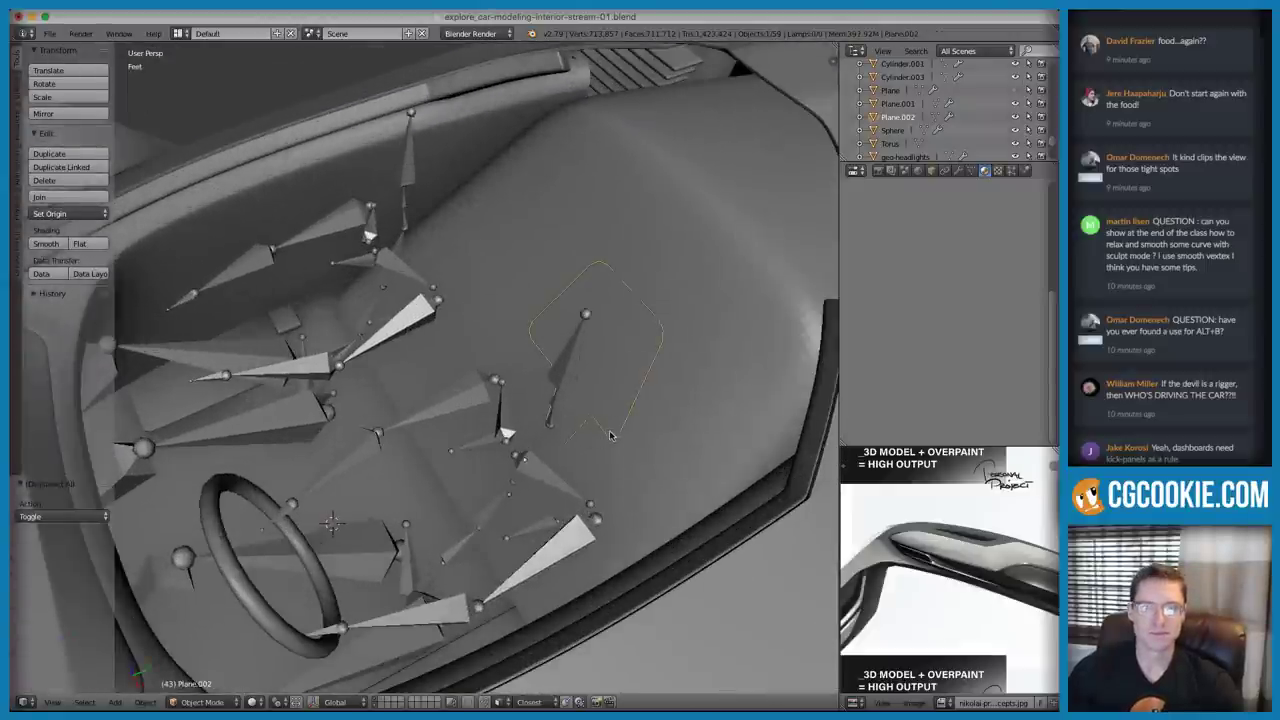
middle_click_drag(645, 410, 573, 366)
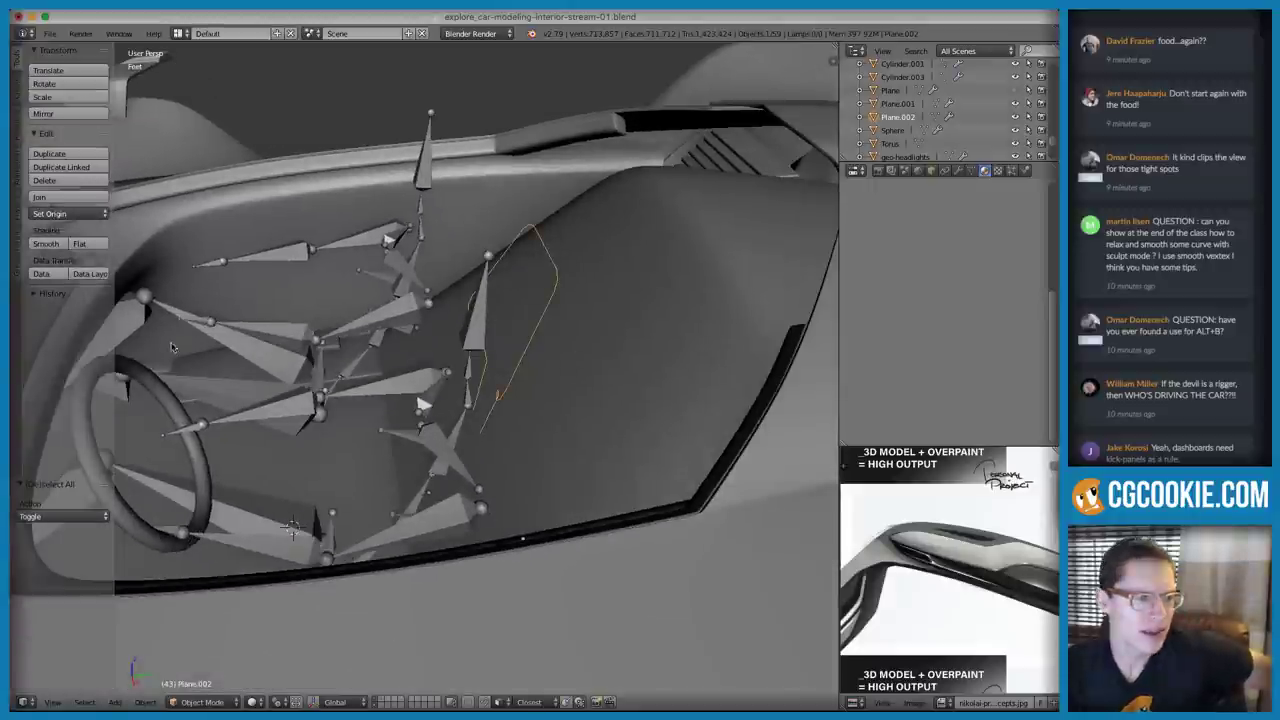
scroll(1176, 274, "down", 4)
scroll(1176, 274, "down", 8)
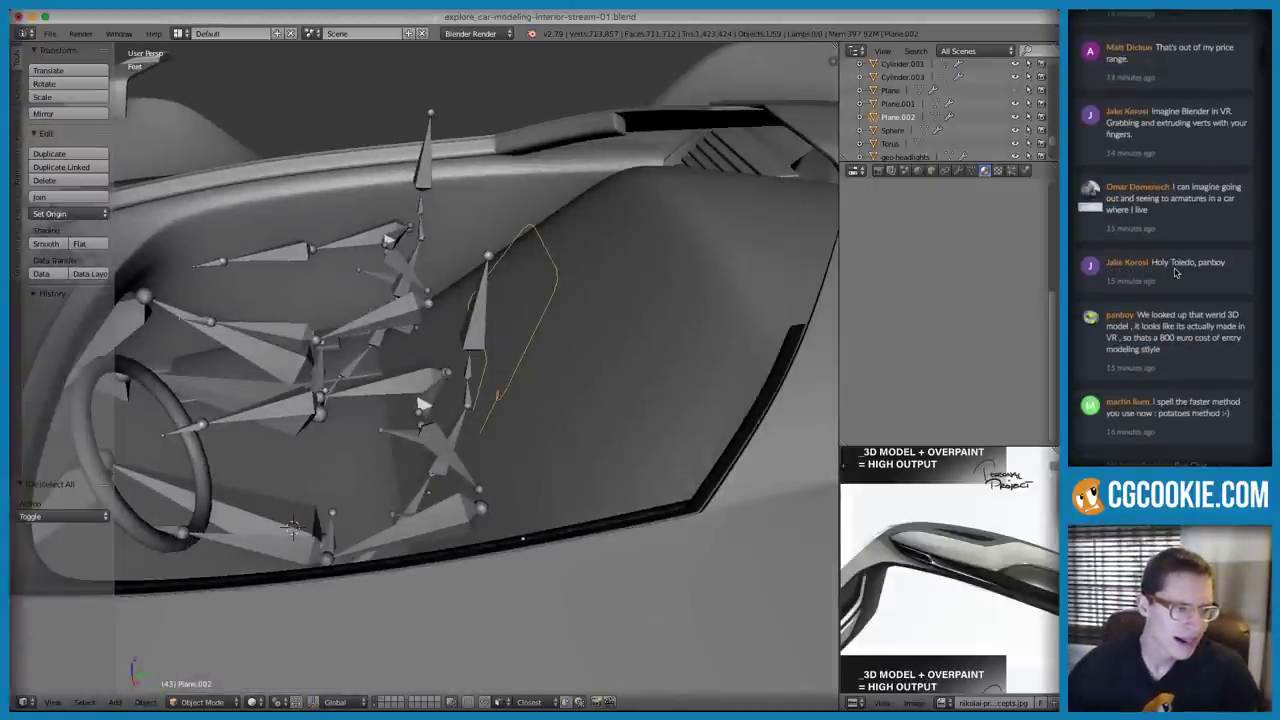
scroll(1176, 273, "down", 4)
scroll(1176, 273, "up", 15)
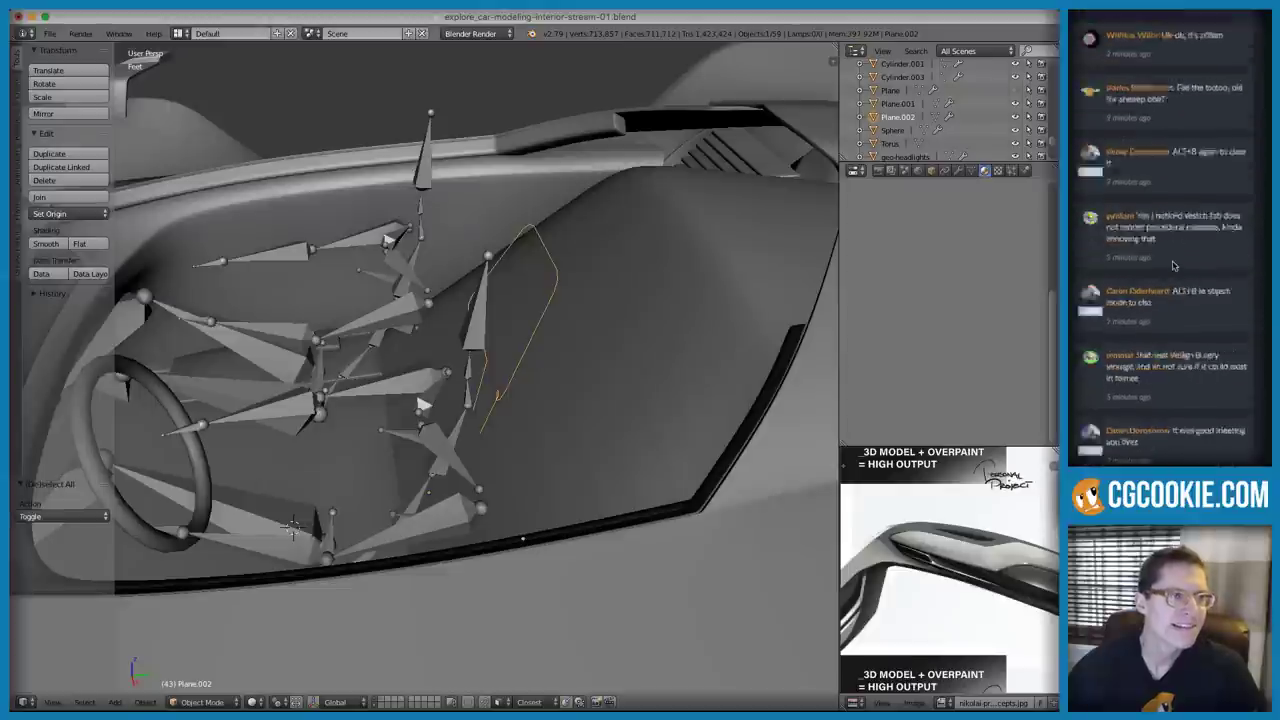
key("super+Tab")
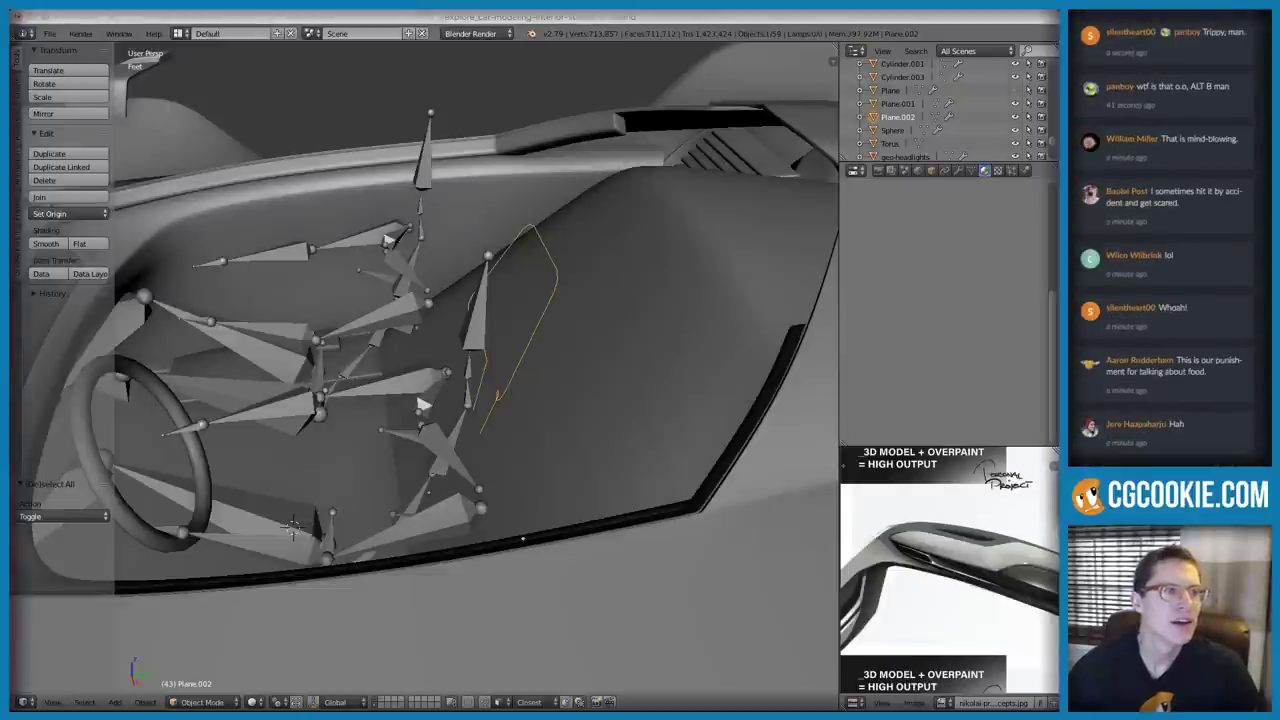
left_click(315, 99)
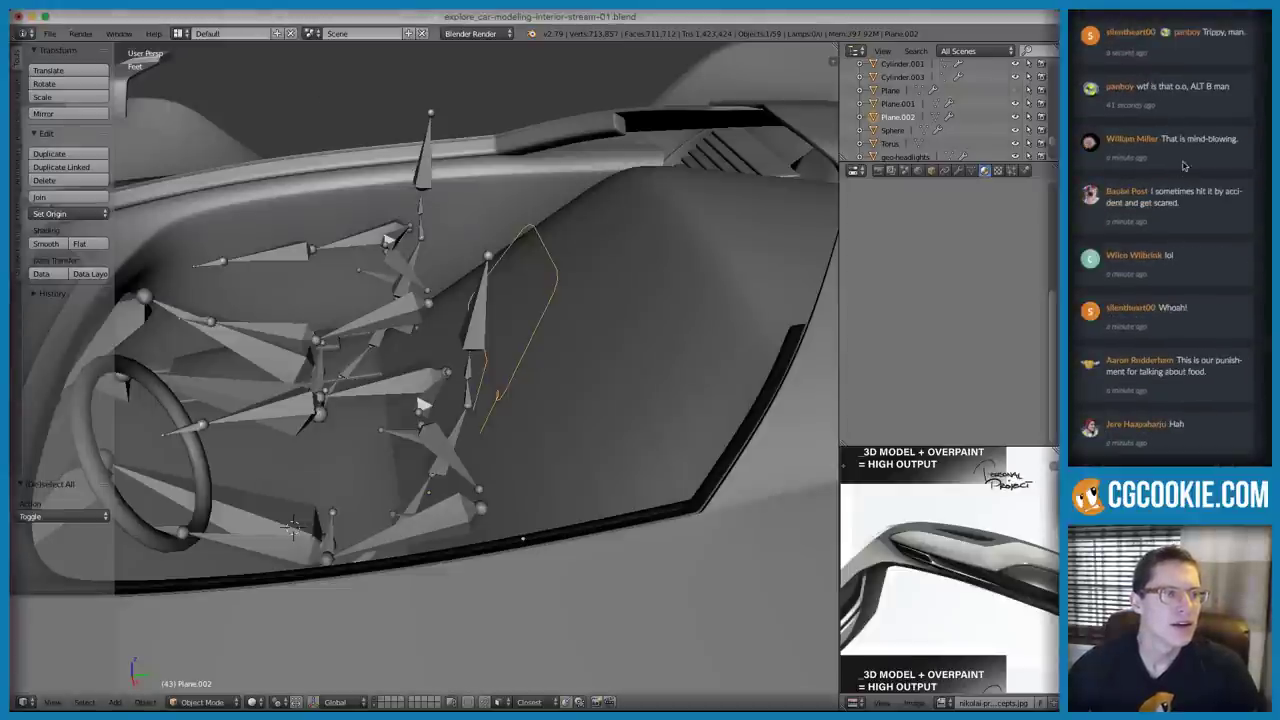
Start a separate seatback outline beside the headrest neck in Edit Mode, extruding it downward toward the shoulders
middle_click_drag(338, 119, 532, 294)
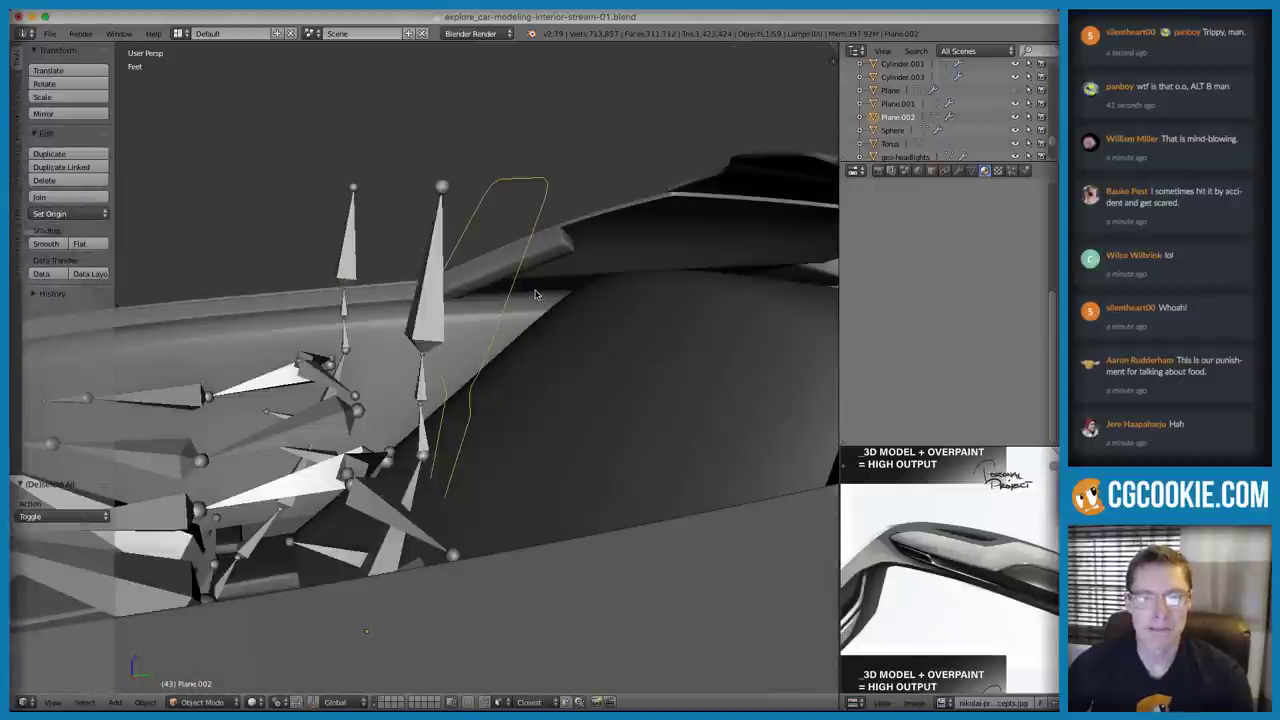
key("KP_Decimal")
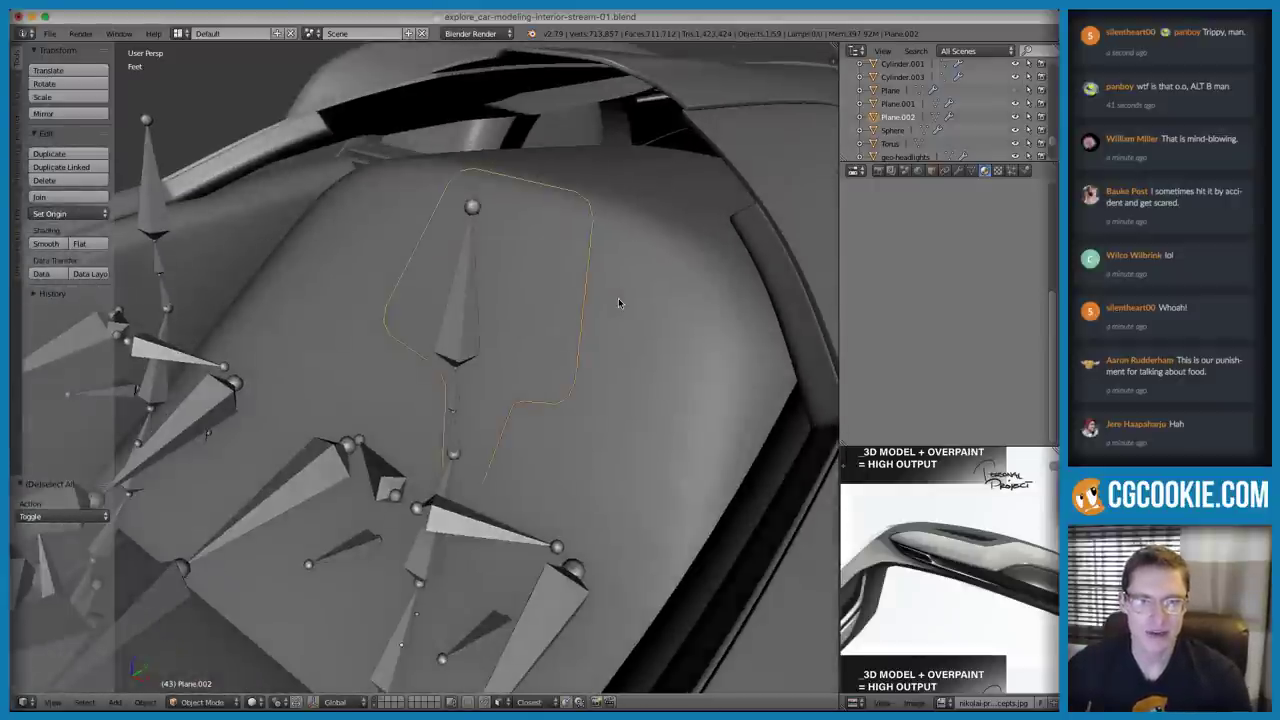
key("Tab")
middle_click_drag(584, 310, 503, 409)
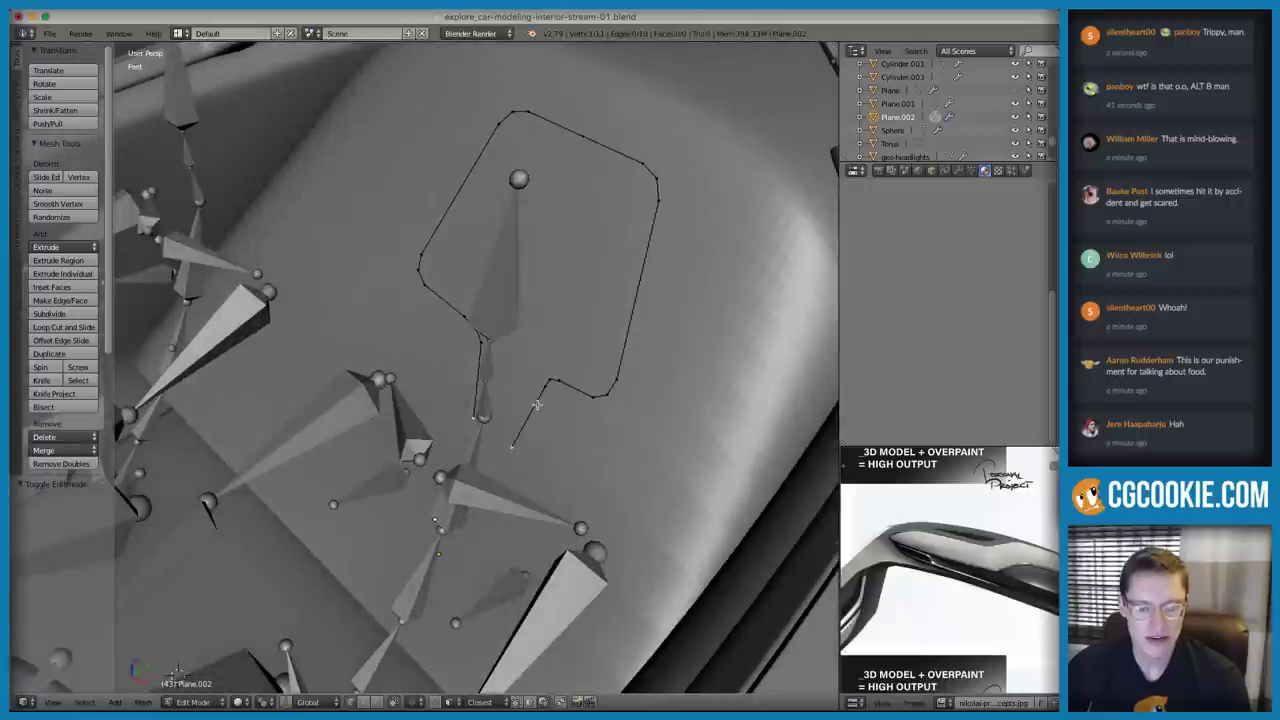
key("e")
left_click(512, 360)
middle_click_drag(512, 360, 447, 387)
key("e")
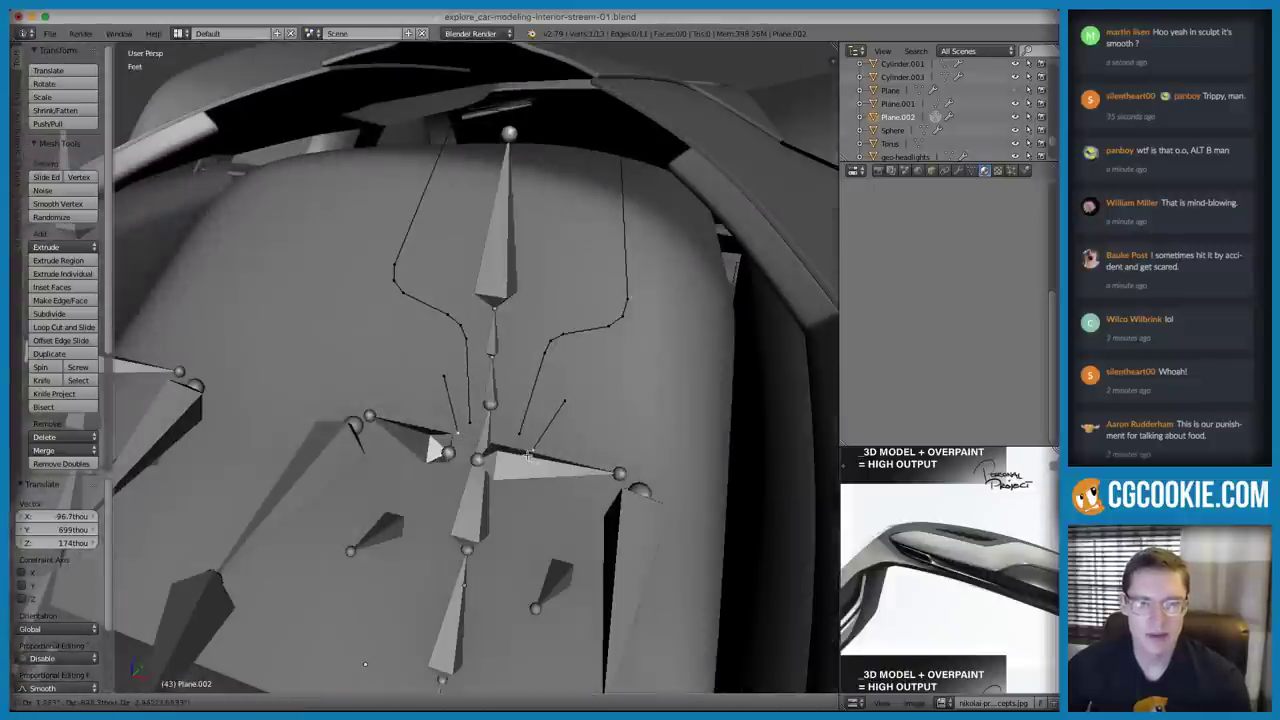
left_click(524, 455)
Extrude the lower end of the new seatback line along X to the mirror centre and adjust it along X
key("e")
key("x")
left_click(567, 453)
key("g")
key("x")
left_click(574, 452)
Move the lower vertices of the neck notch along Y and return the outline to Object Mode
right_click(455, 436, "shift")
middle_click_drag(456, 436, 310, 645)
key("g")
key("y")
left_click(563, 423)
scroll(535, 385, "down", 3)
scroll(535, 360, "down", 1)
scroll(534, 358, "up", 1)
key("Tab")
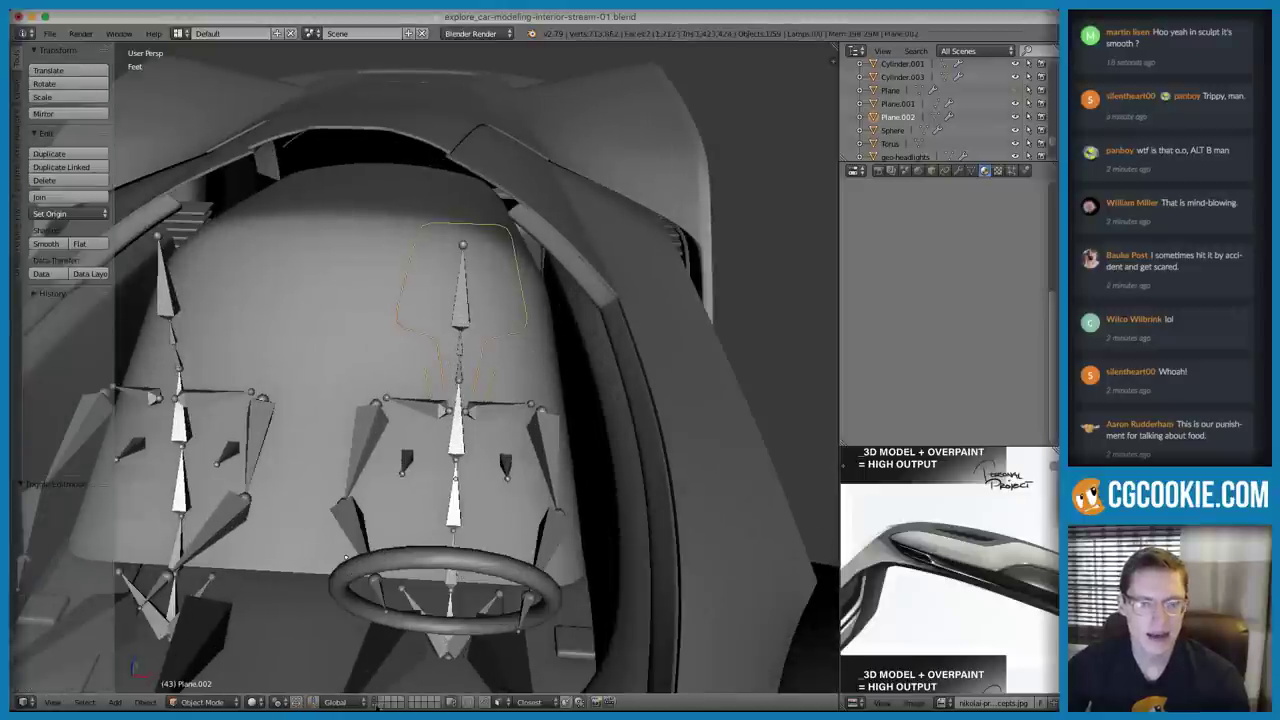
Move the seat outline to the first layer, then display only the layer holding the mannequin armatures and cockpit shell
key("m")
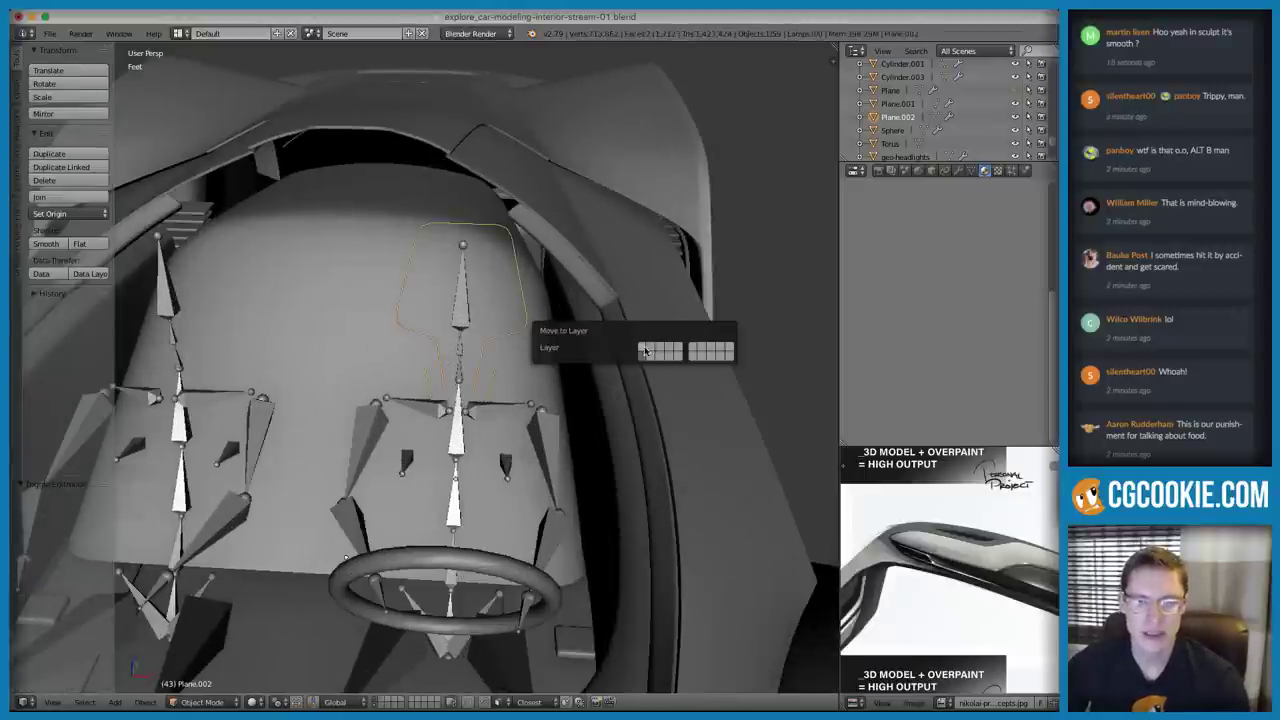
left_click(646, 351)
left_click(375, 703)
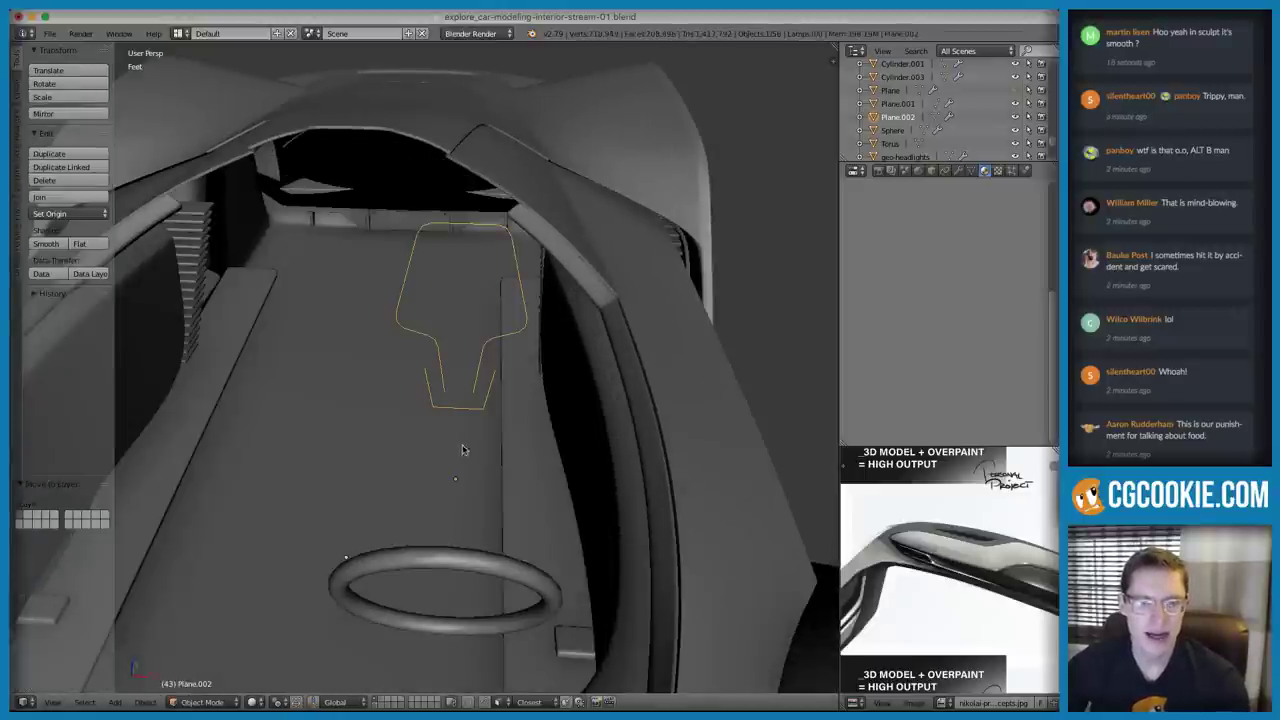
left_click(377, 704)
left_click(378, 705)
scroll(480, 400, "down", 2)
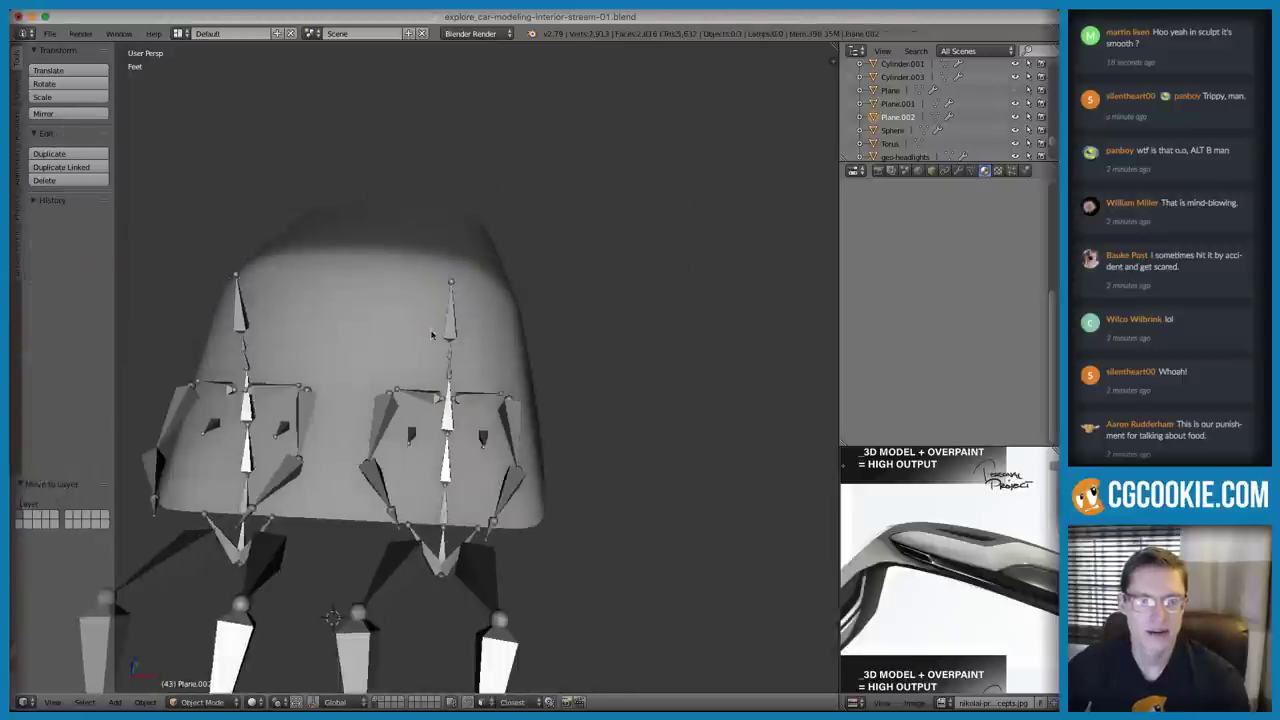
Move the rear cockpit shell, Plane.001, to the first layer and display that layer
middle_click_drag(760, 330, 636, 314)
right_click(636, 314)
key("m")
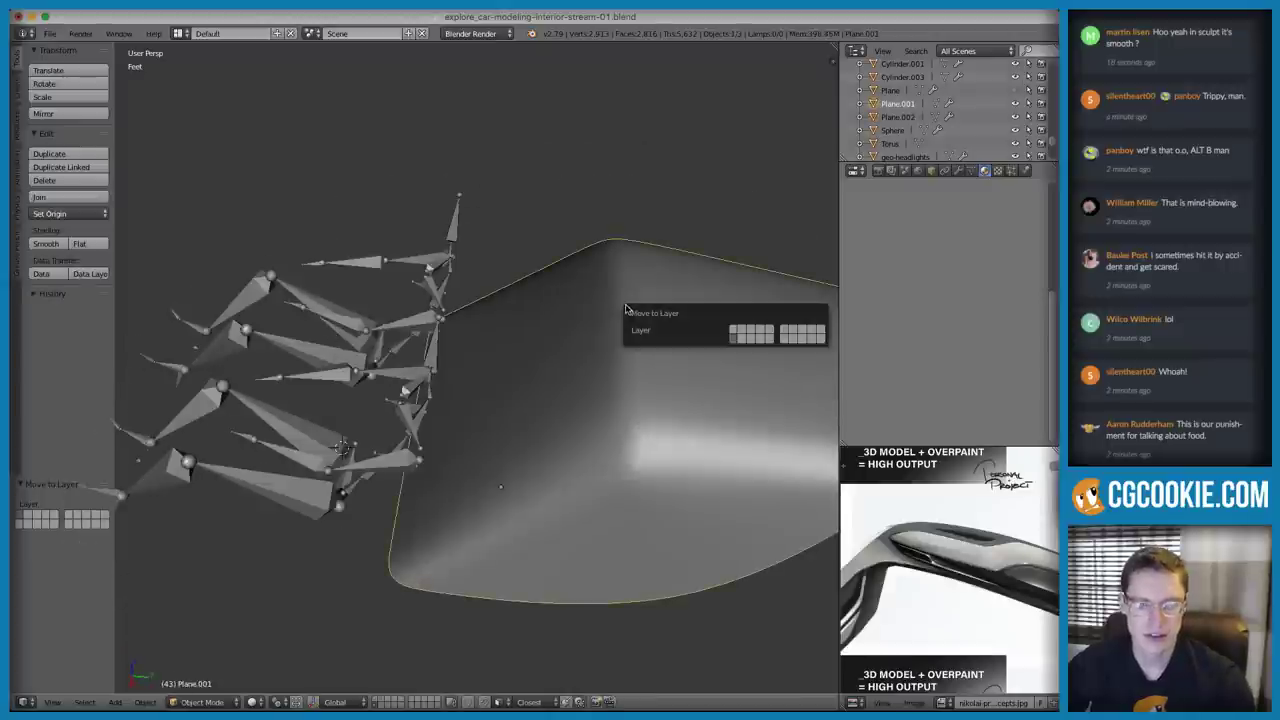
left_click(732, 327)
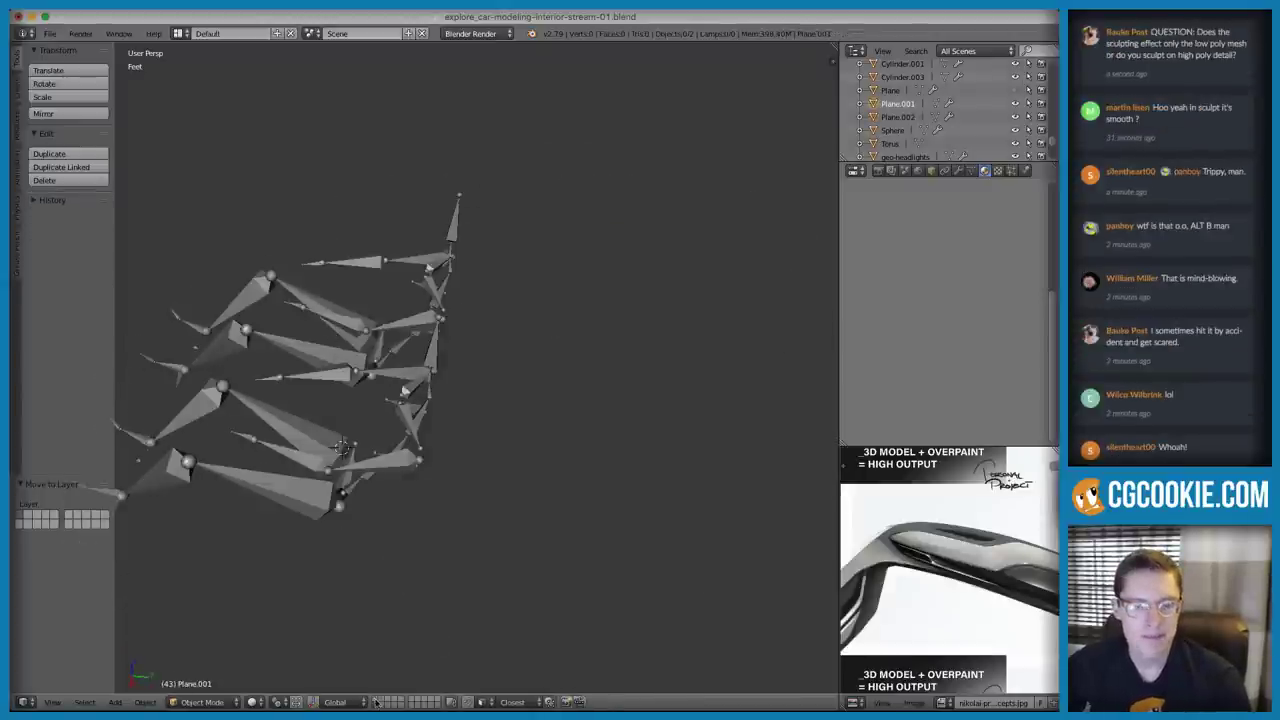
left_click(376, 698)
middle_click_drag(523, 263, 574, 271)
scroll(540, 328, "up", 3)
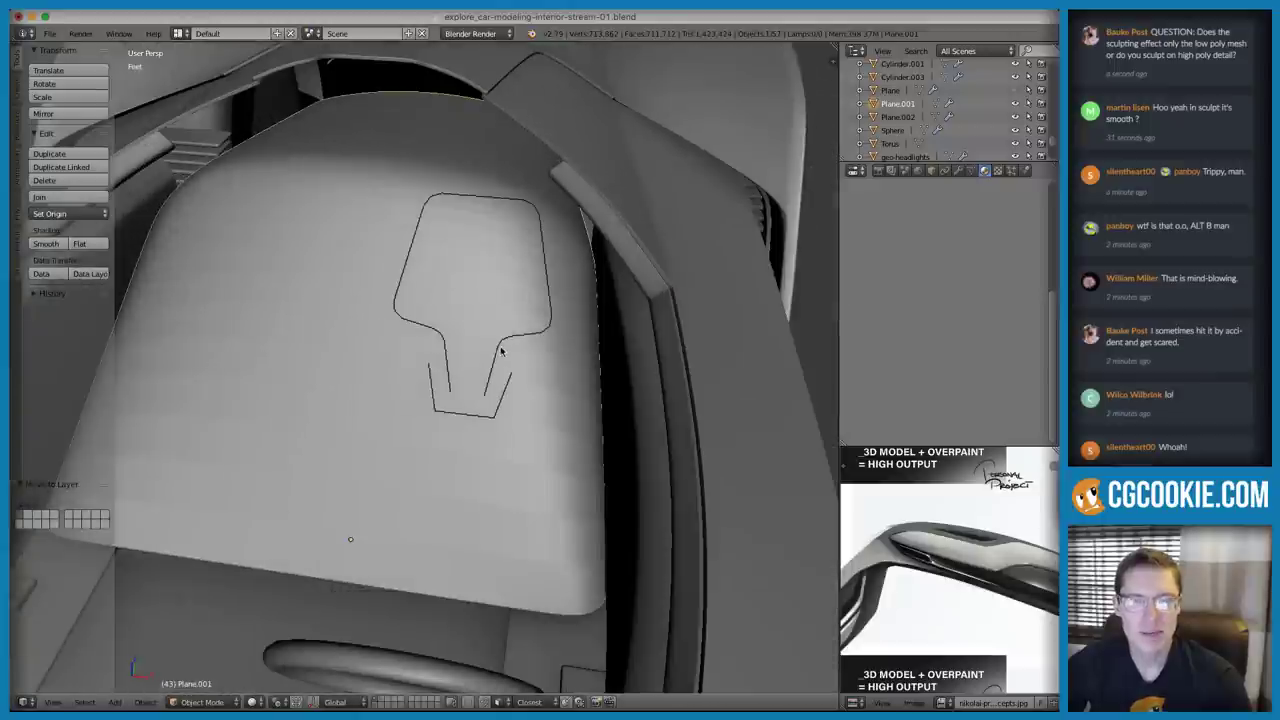
Open the seat outline in Edit Mode and consult the Interior015 concept sketch on ArtStation before returning to Blender
right_click(427, 372)
key("Tab")
middle_click_drag(437, 364, 534, 297)
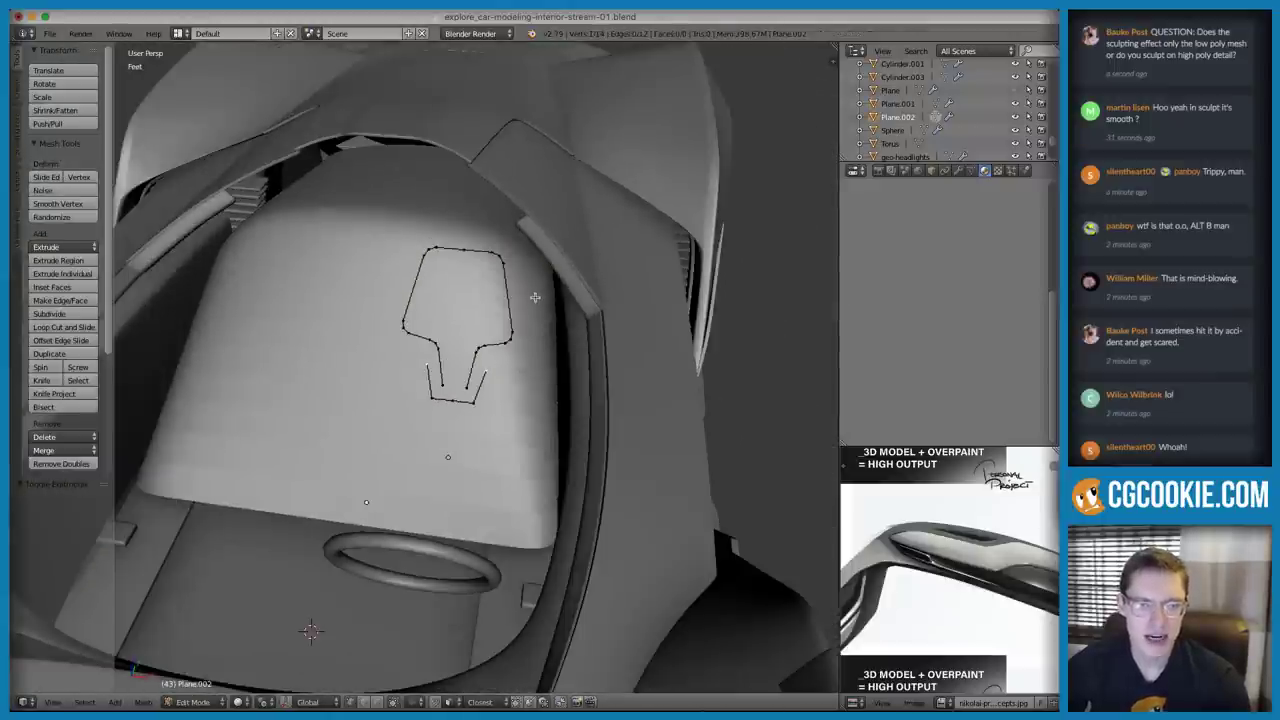
key("super+Tab")
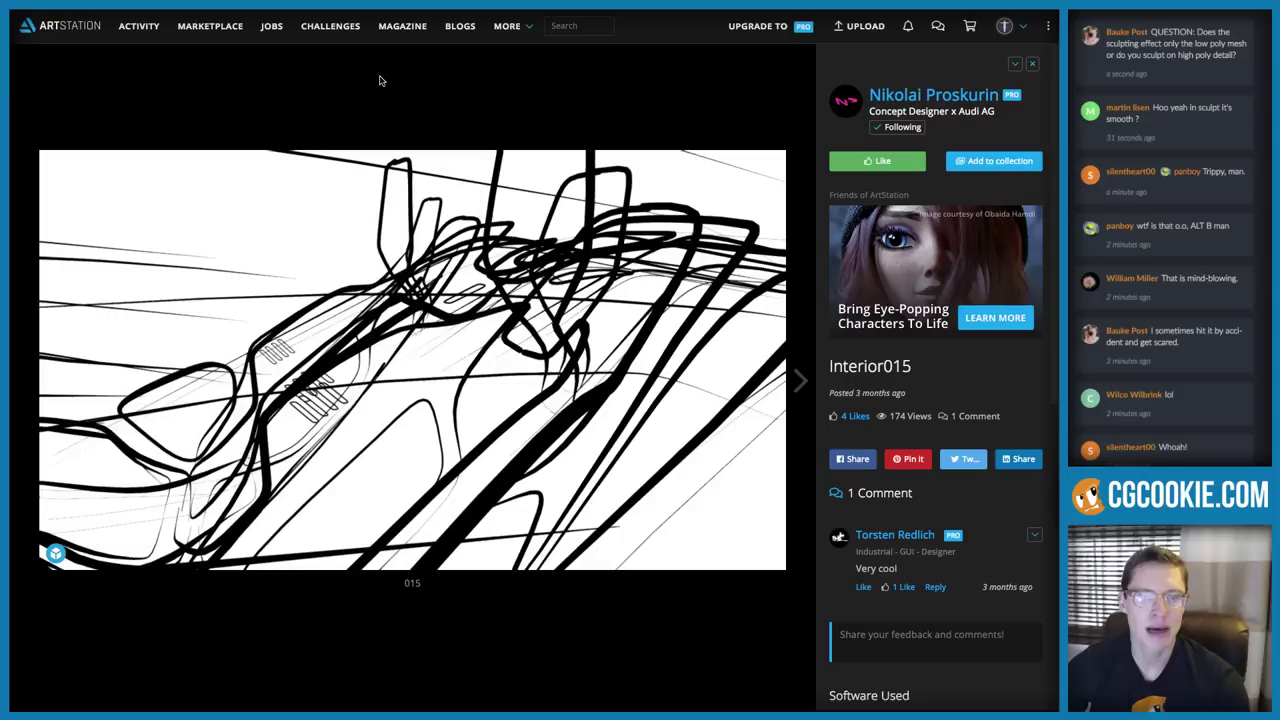
mouse_move(500, 347)
left_mouse_down()
mouse_move(510, 366)
mouse_move(462, 338)
mouse_move(474, 349)
mouse_move(466, 297)
mouse_move(423, 297)
mouse_move(454, 299)
mouse_move(449, 332)
mouse_move(362, 290)
mouse_move(491, 340)
mouse_move(508, 318)
left_mouse_up()
key("super+Tab")
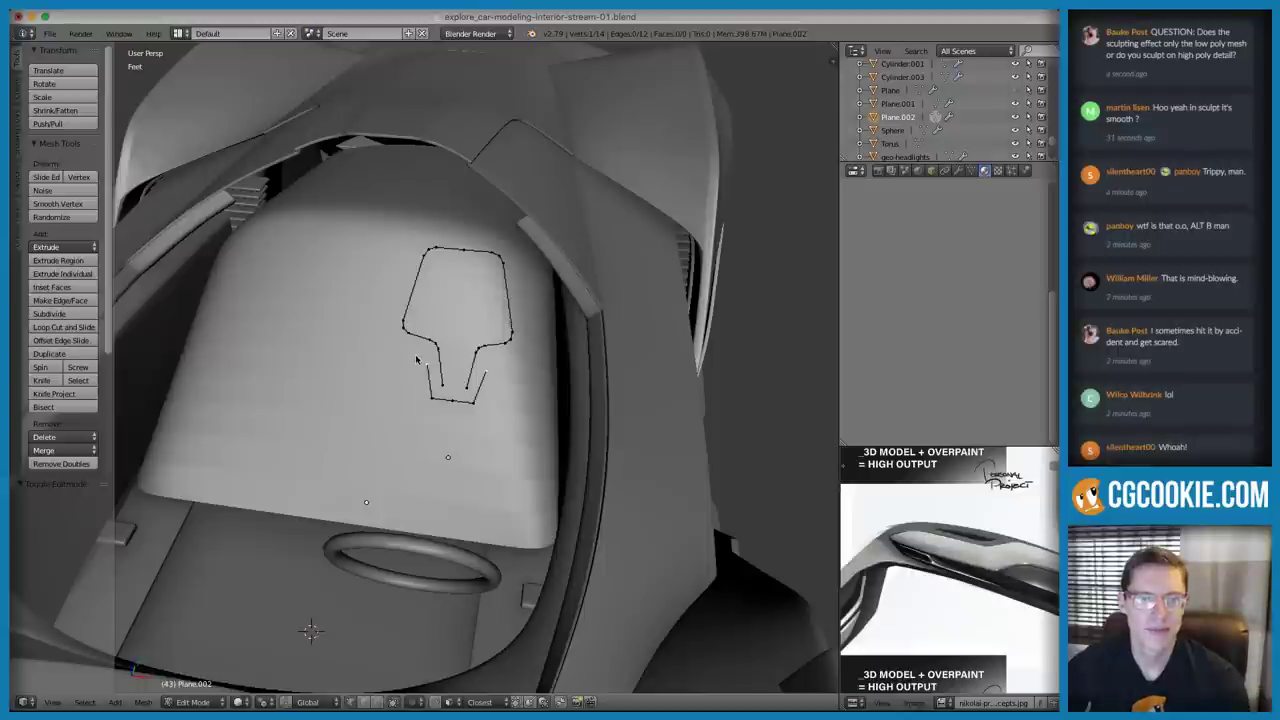
Extrude the seatback outline outward and down from the neck notch to form the shoulders, then reposition the end vertex
key("e")
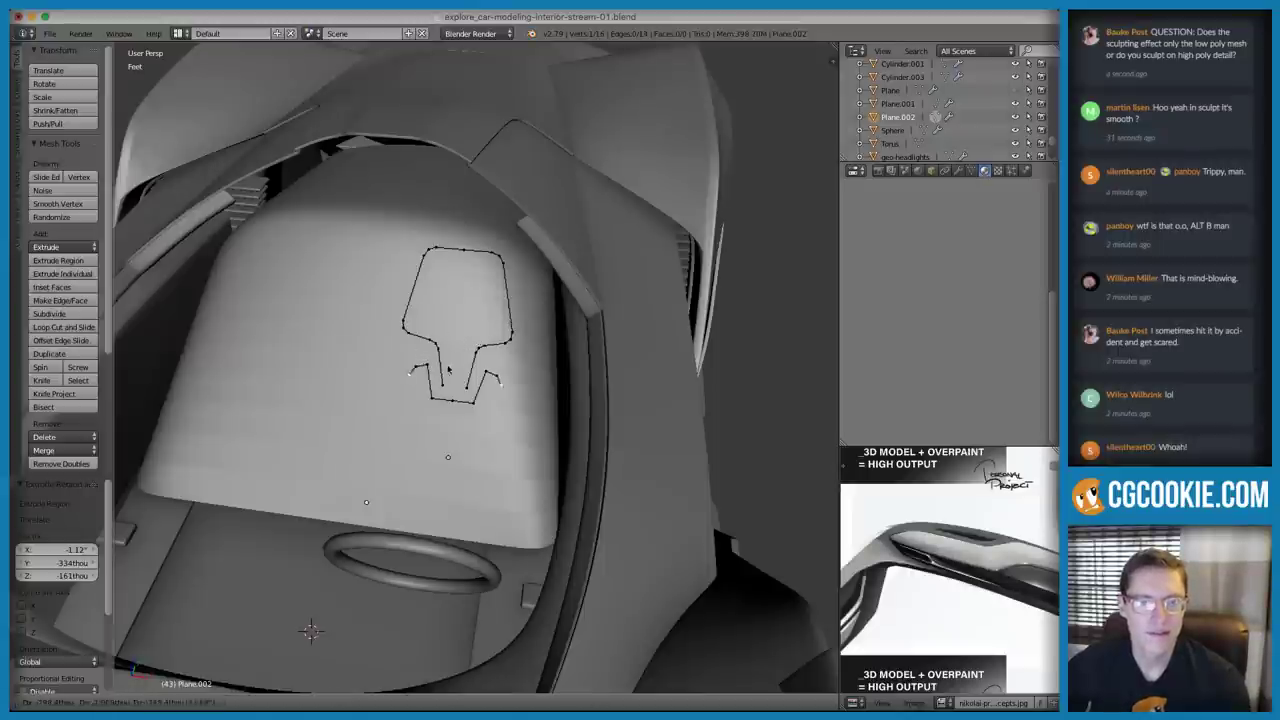
left_click(442, 388)
key("e")
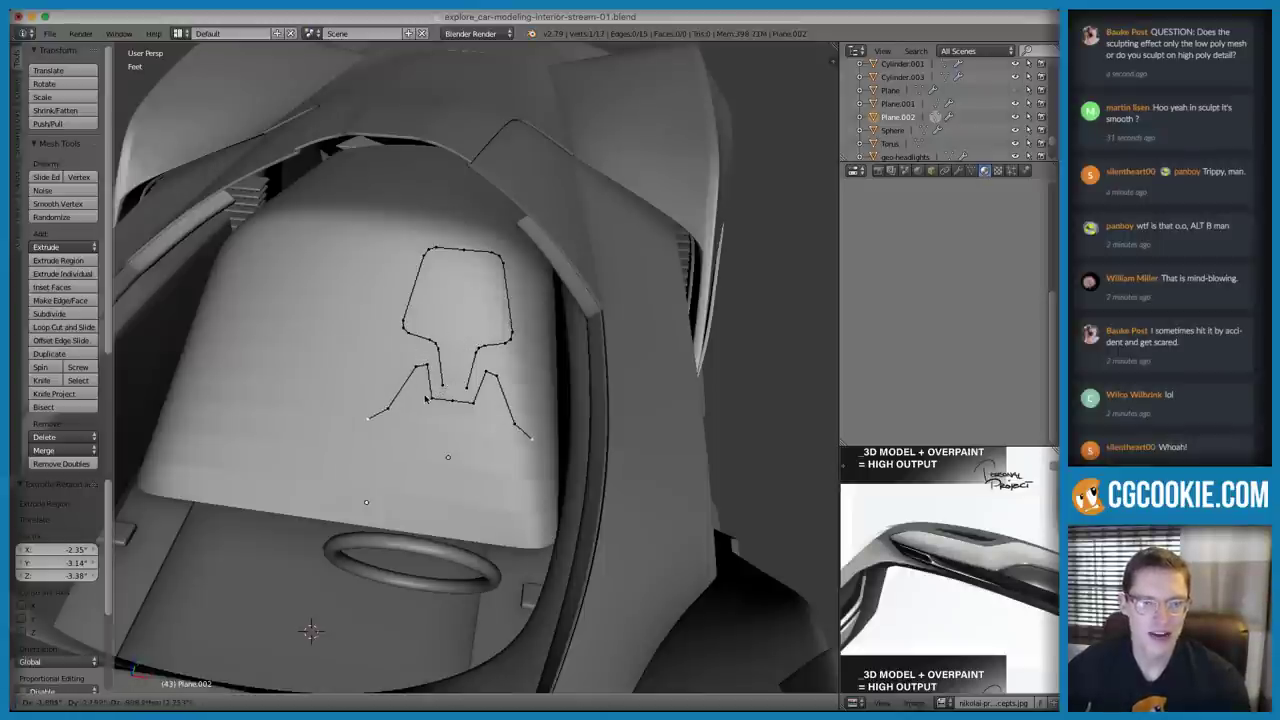
left_click(417, 404)
middle_click_drag(418, 404, 417, 364)
key("g")
left_click(423, 372)
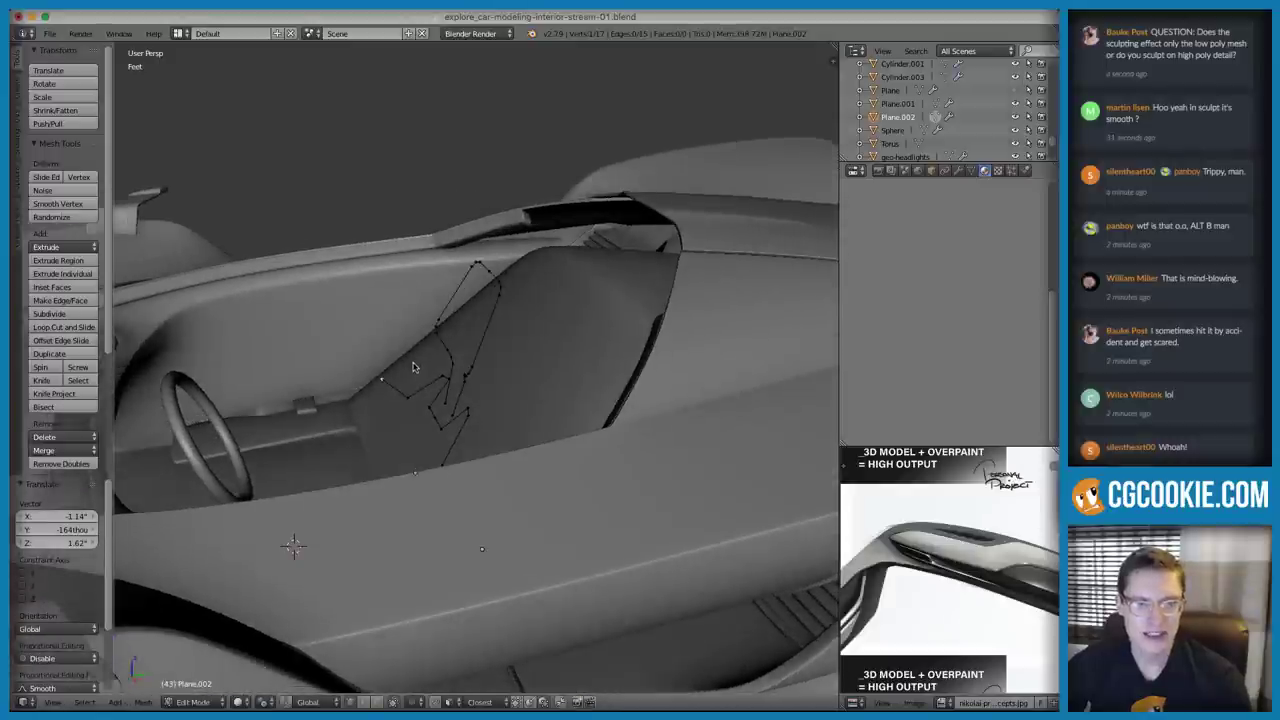
Extrude the seat's side line from the shoulder down to the cushion and angle its end inward at the front
key("e")
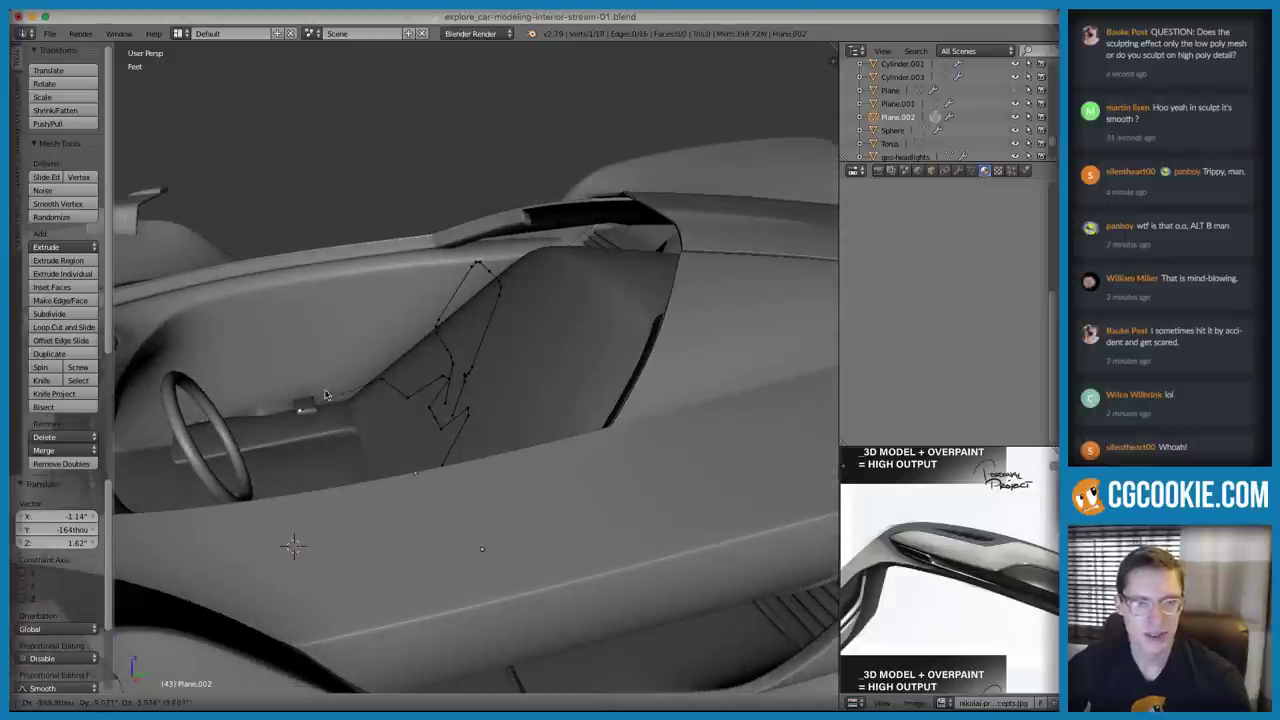
left_click(390, 397)
middle_click_drag(390, 397, 436, 425)
key("g")
left_click(476, 417)
key("e")
left_click(424, 443)
scroll(422, 464, "up", 2)
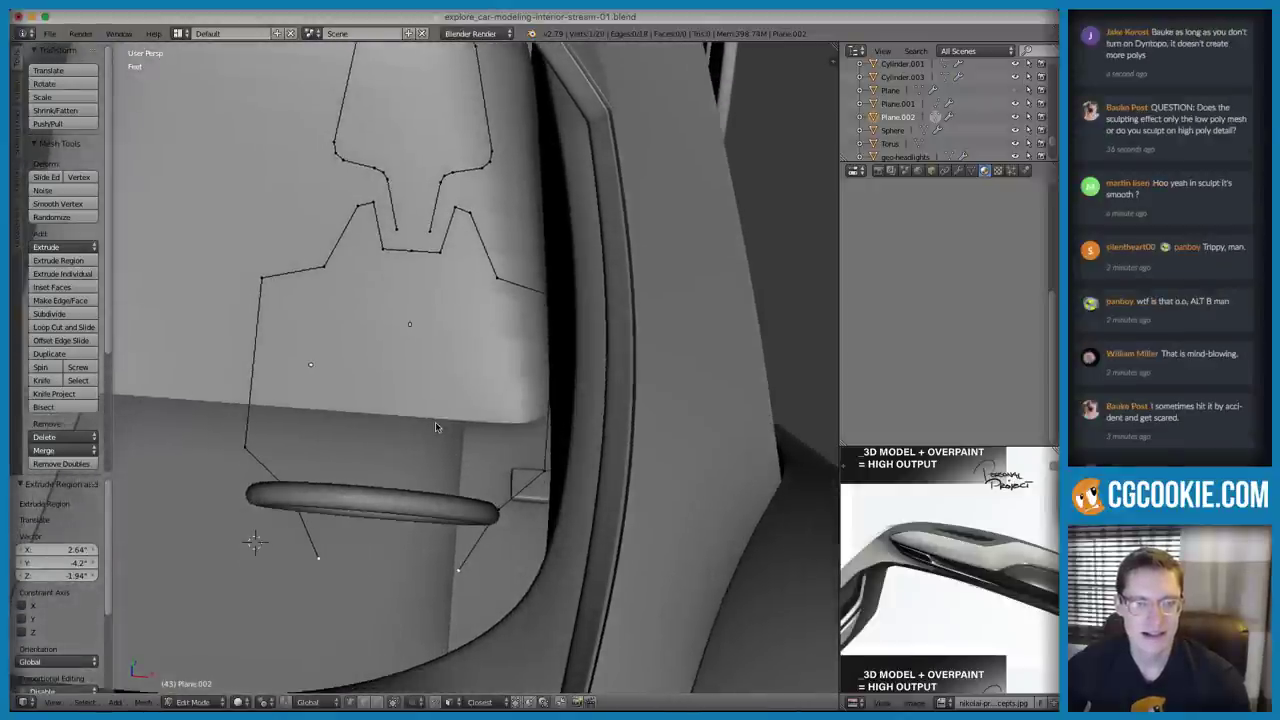
Close the cushion's front edge by extruding along X to the mirror centre, then reposition the centre vertex
key("e")
key("x")
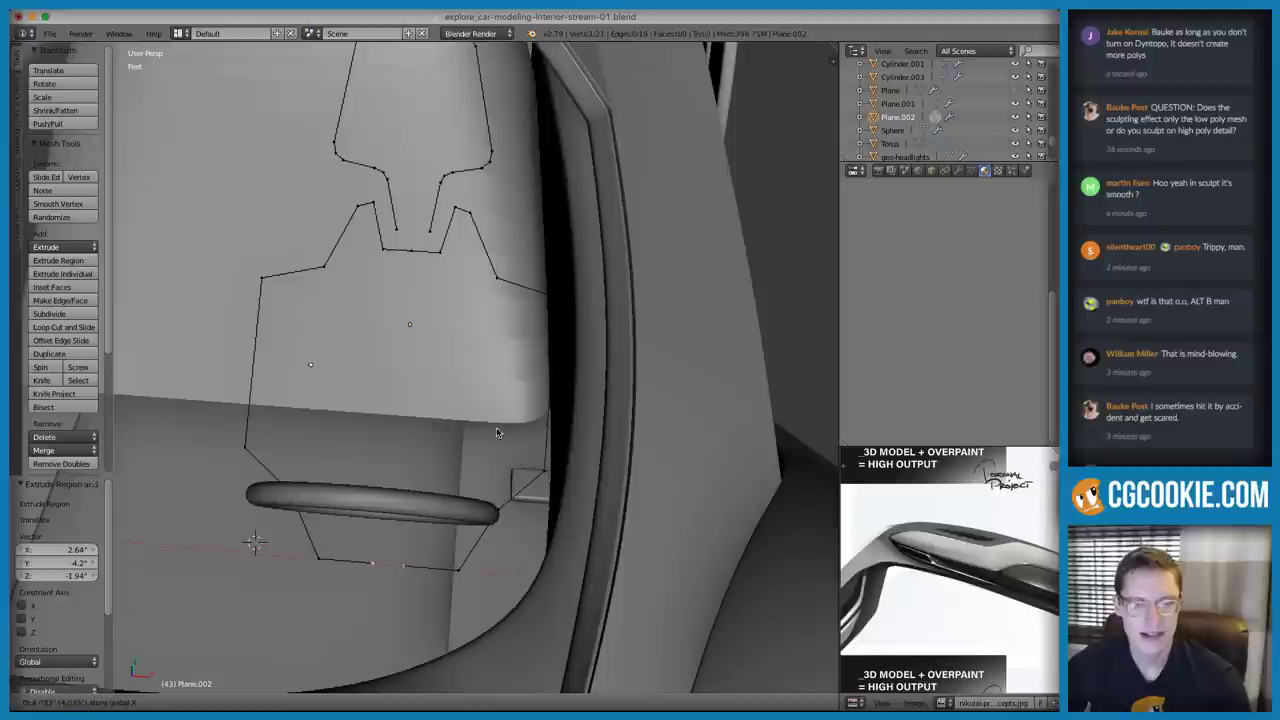
left_click(498, 440)
middle_click_drag(498, 440, 540, 367)
key("g")
left_click(474, 468)
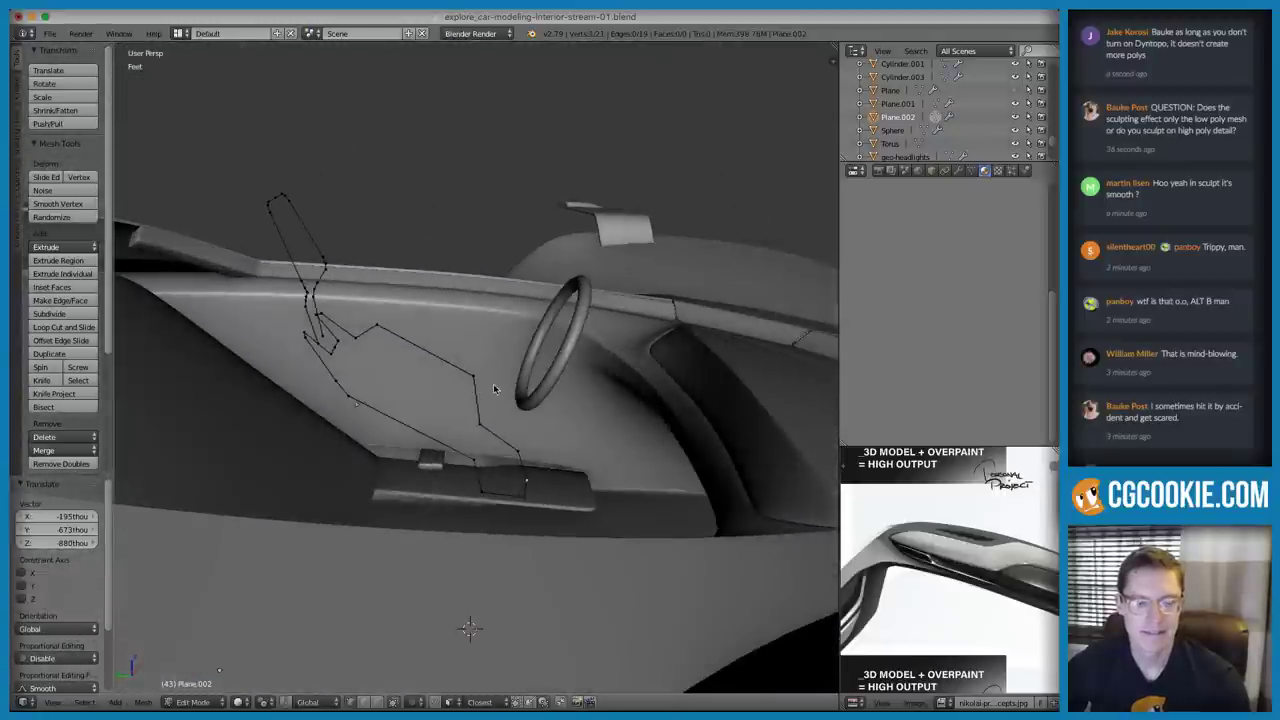
Box-select the front cushion section of the seat outline and move it to reshape the seat's length
key("a")
key("b")
left_click_drag(423, 347, 545, 491)
middle_click_drag(545, 491, 338, 346)
key("g")
left_click(535, 410)
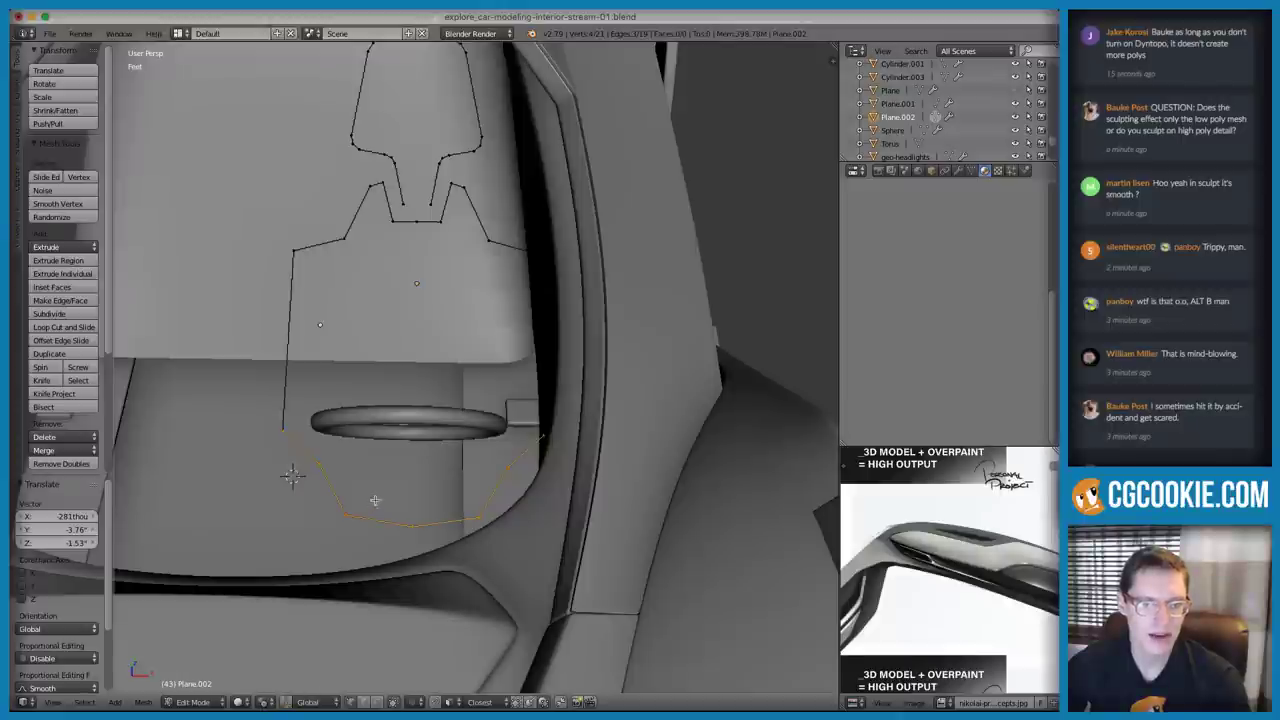
Show the mannequin armature layer alongside the car and reposition the front cushion section to suit the seated figure
key("Tab")
left_click(376, 706, "shift")
middle_click_drag(380, 495, 447, 293)
key("Tab")
key("g")
left_click(418, 505)
key("Tab")
Add a second Mirror modifier to the seat outline with Plane.001 as its mirror object
middle_click_drag(493, 334, 783, 218)
left_click(958, 170)
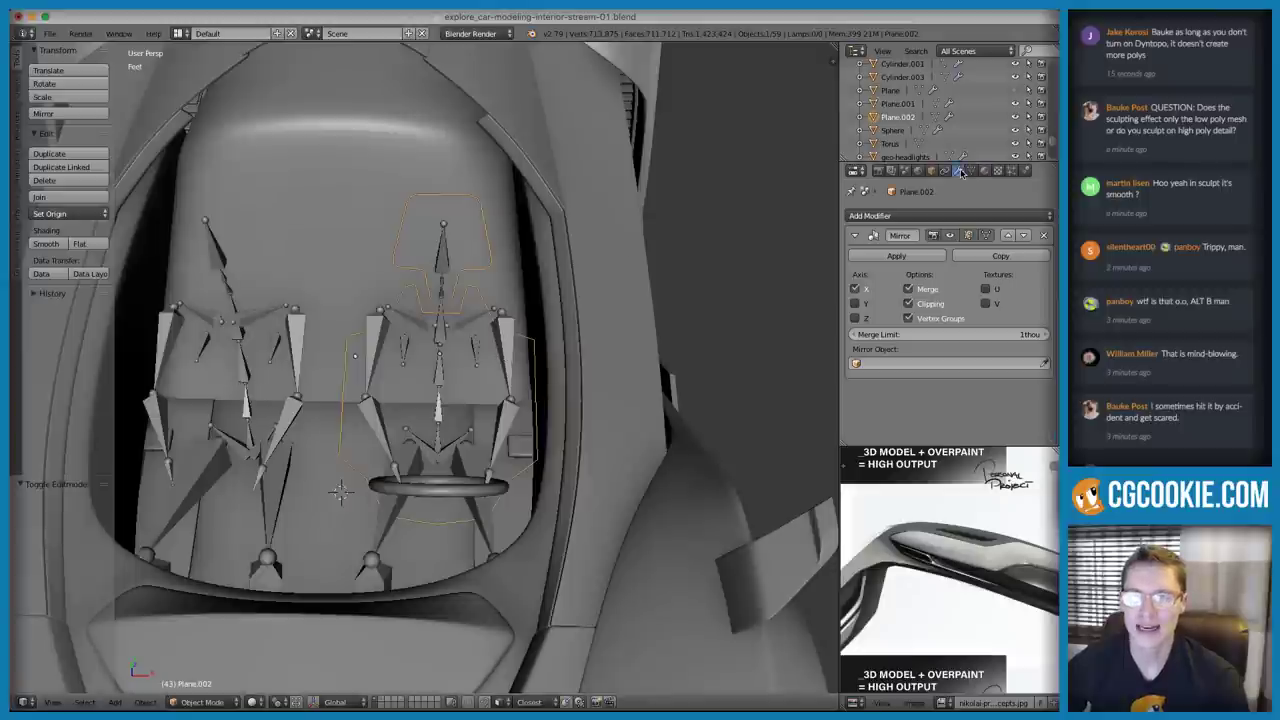
left_click(927, 214)
left_click(785, 335)
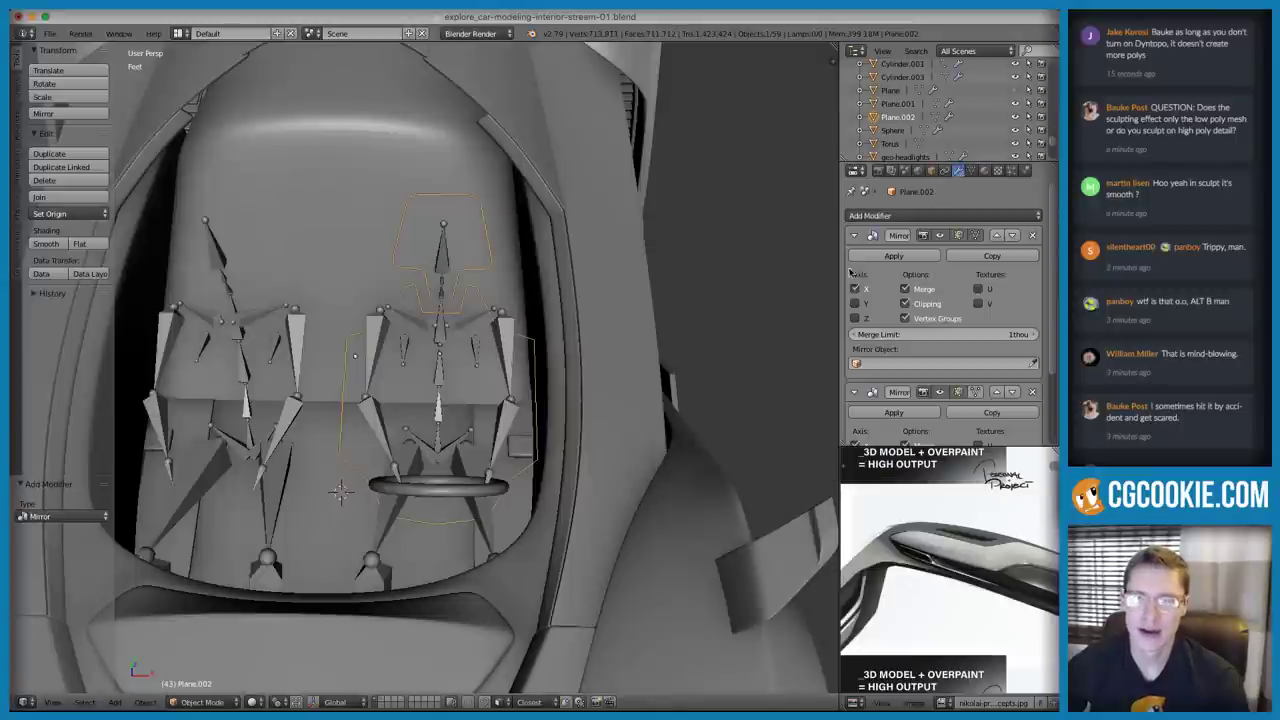
left_click(854, 236)
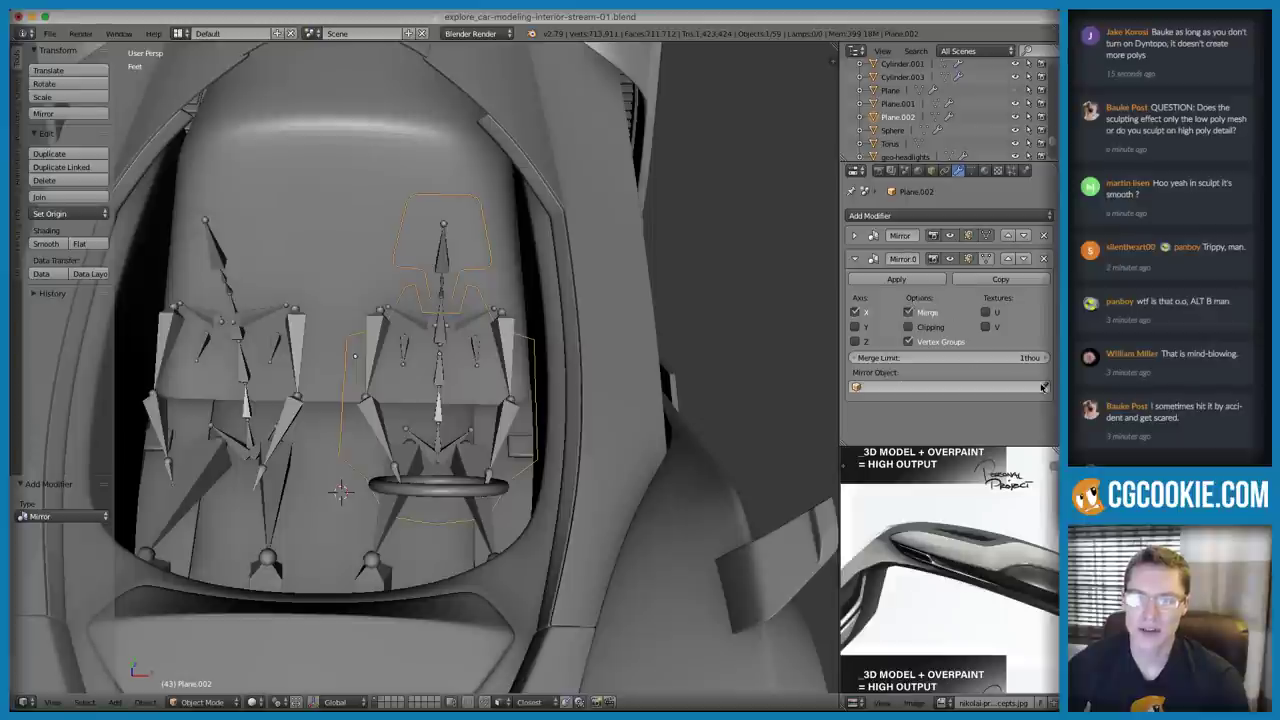
left_click(346, 129)
middle_click_drag(449, 263, 508, 257)
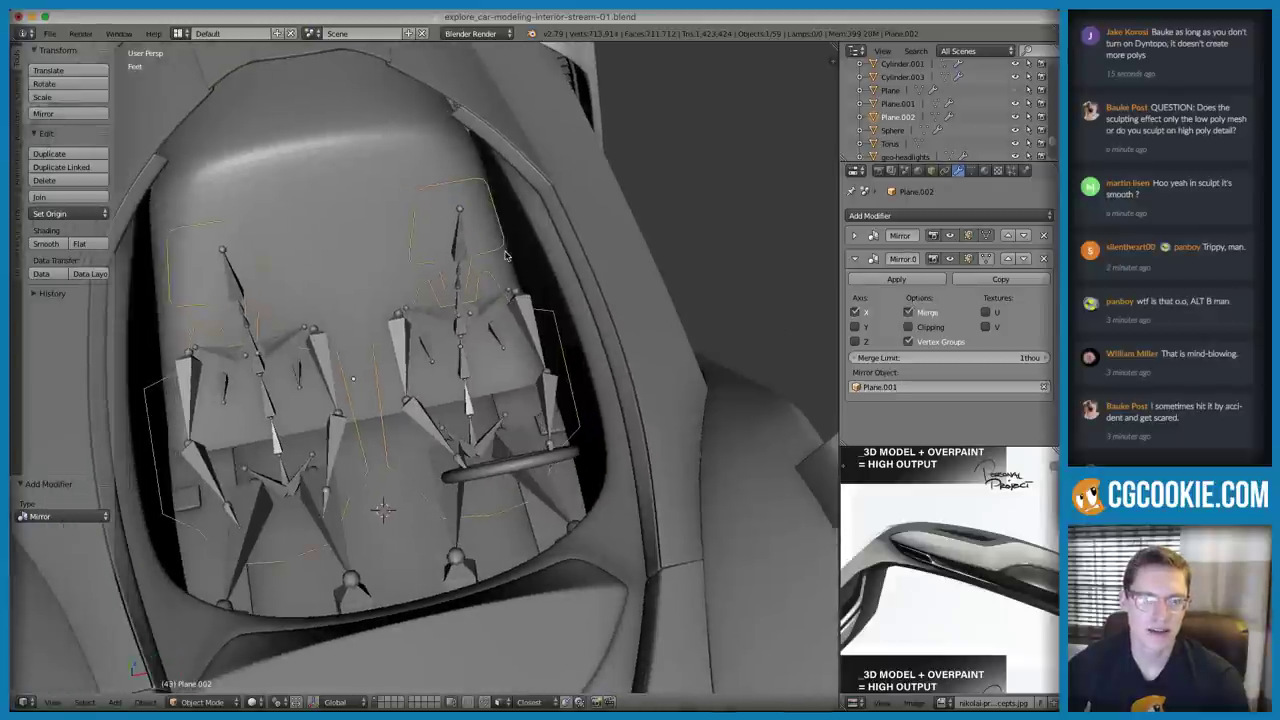
Toggle the second Mirror modifier's editing cage and compare the mirrored seats in Edit and Object Mode
key("Tab")
mouse_move(613, 249)
middle_mouse_down()
mouse_move(528, 251)
mouse_move(590, 258)
middle_mouse_up()
key("Tab")
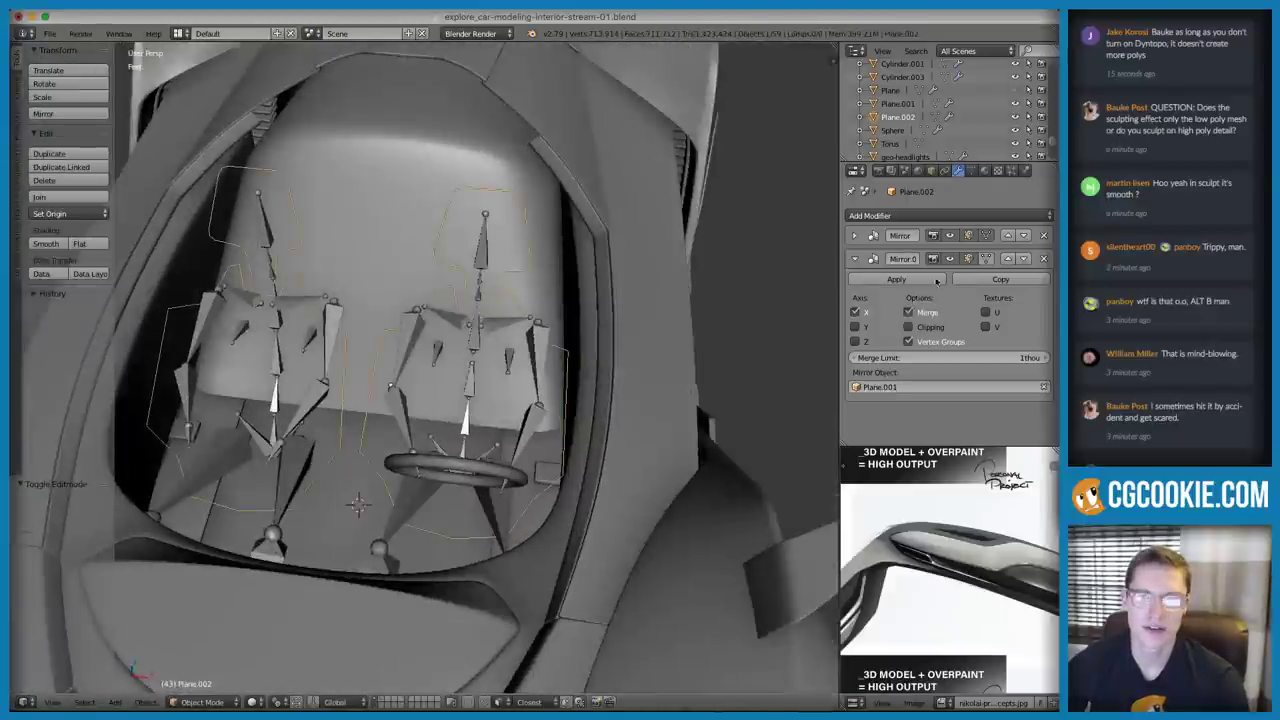
key("Tab")
middle_click_drag(566, 317, 390, 328)
left_click(984, 258)
key("Tab")
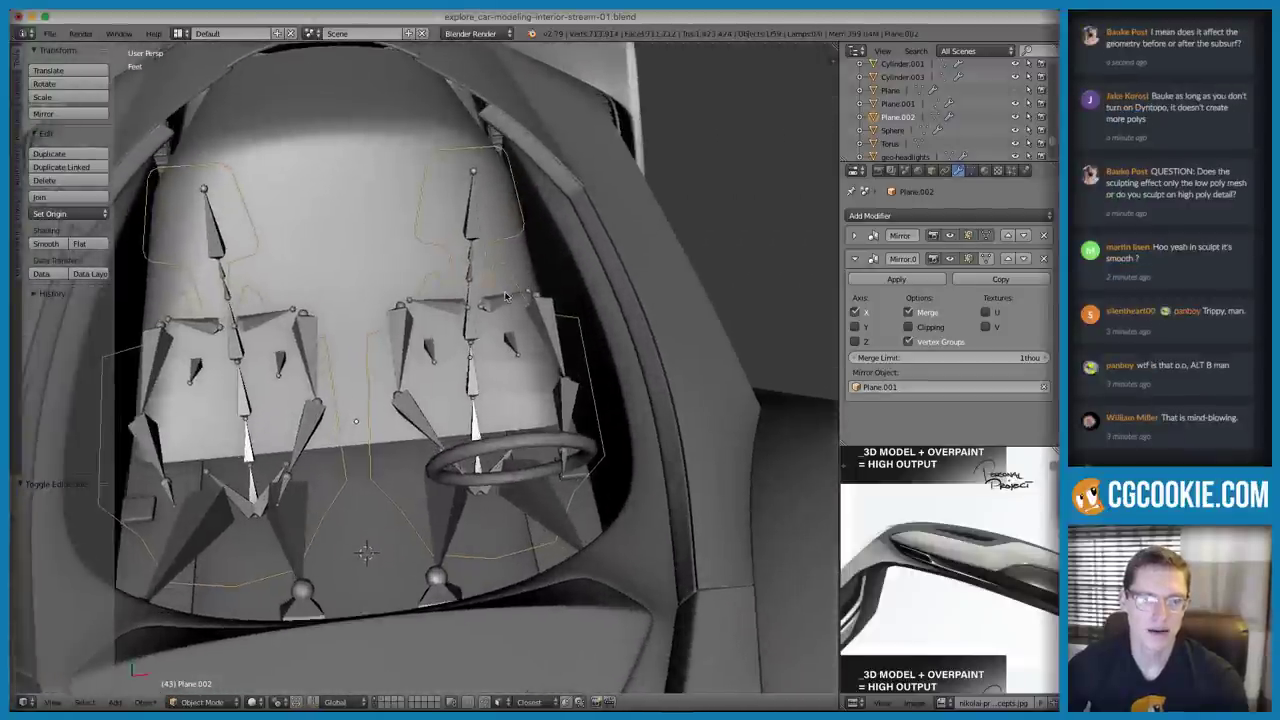
Move the seat outline's side points and front-corner points along the X axis to adjust the seat's width around the mannequins
key("Tab")
key("g")
key("x")
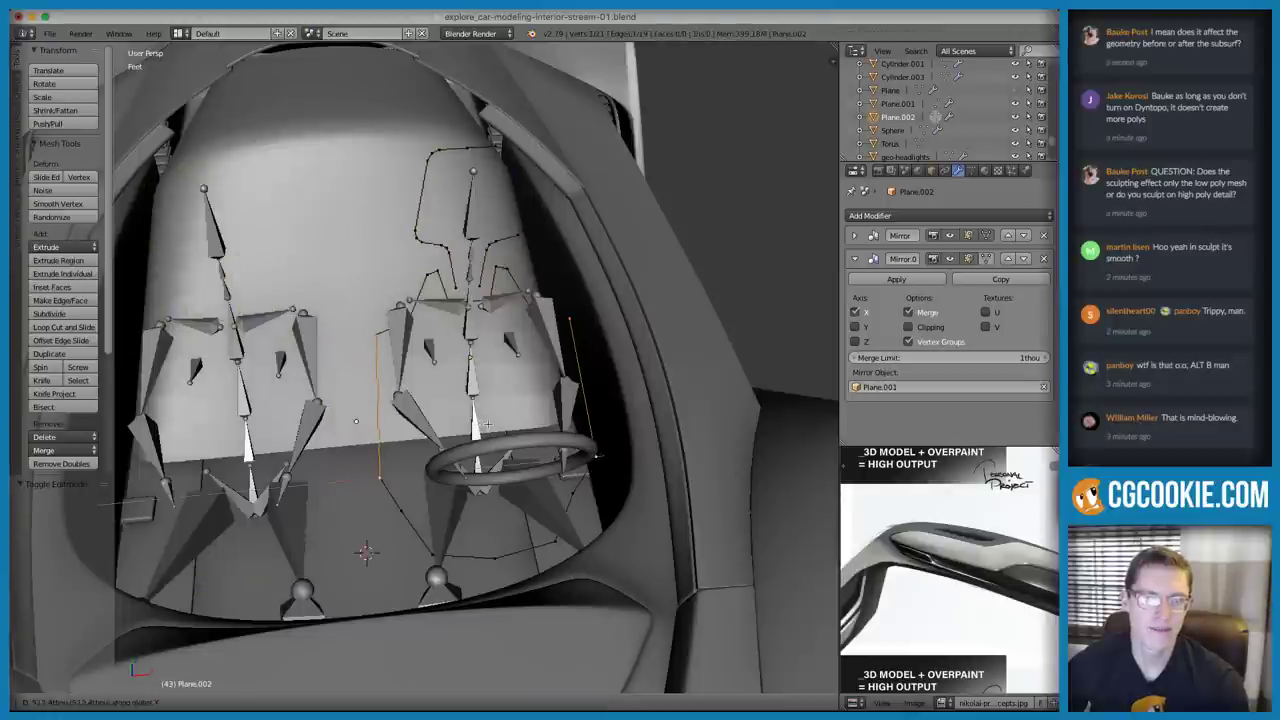
left_click(491, 450)
right_click(405, 511)
key("g")
key("x")
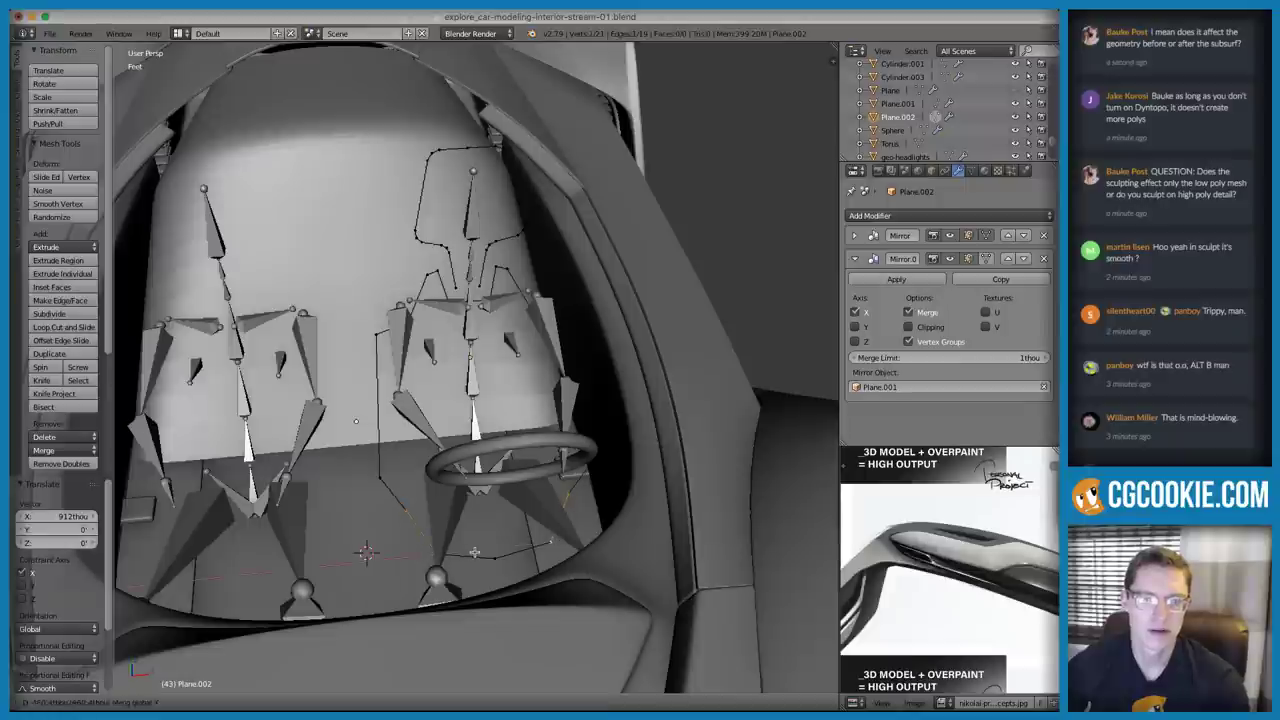
left_click(479, 550)
key("Tab")
middle_click_drag(533, 351, 351, 539)
scroll(440, 318, "up", 3)
Isolate the seat outline in local view and fill the side bolsters with faces
key("Tab")
key("KP_Divide")
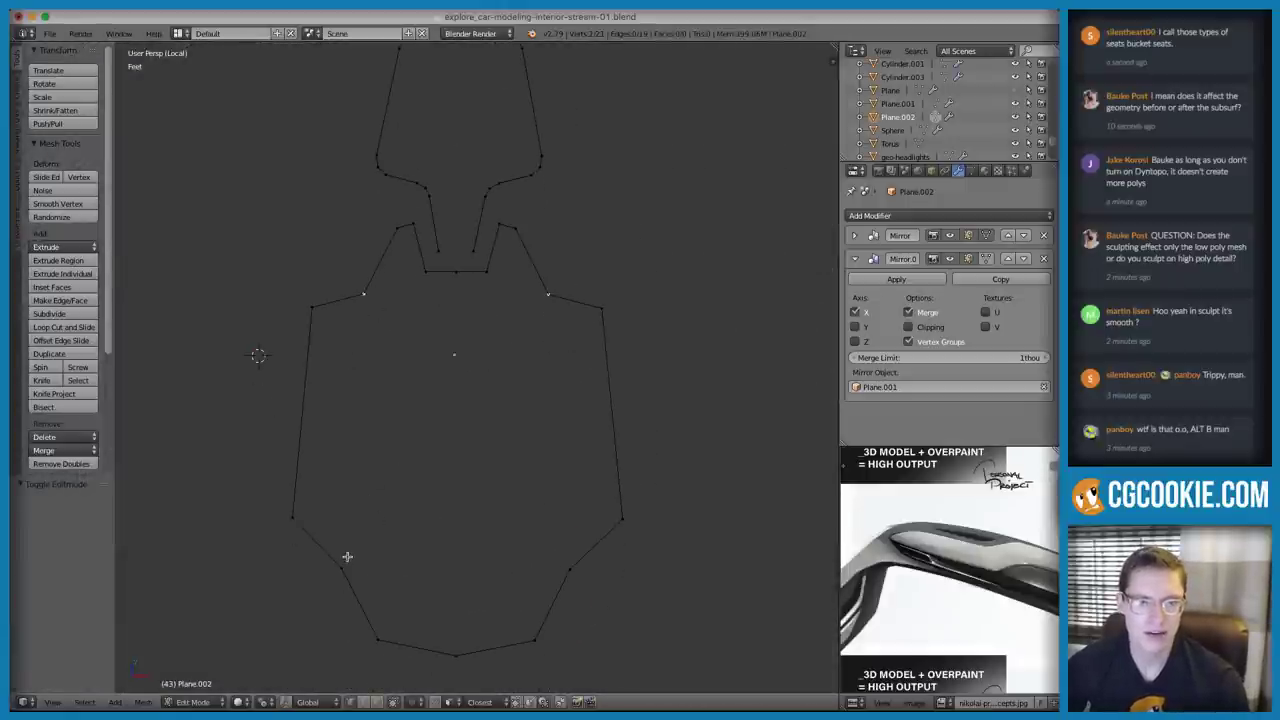
key("f")
middle_click_drag(376, 315, 438, 307)
Close and fill the pointed shoulder tabs above the seat back and recalculate the new faces' normals
key("f")
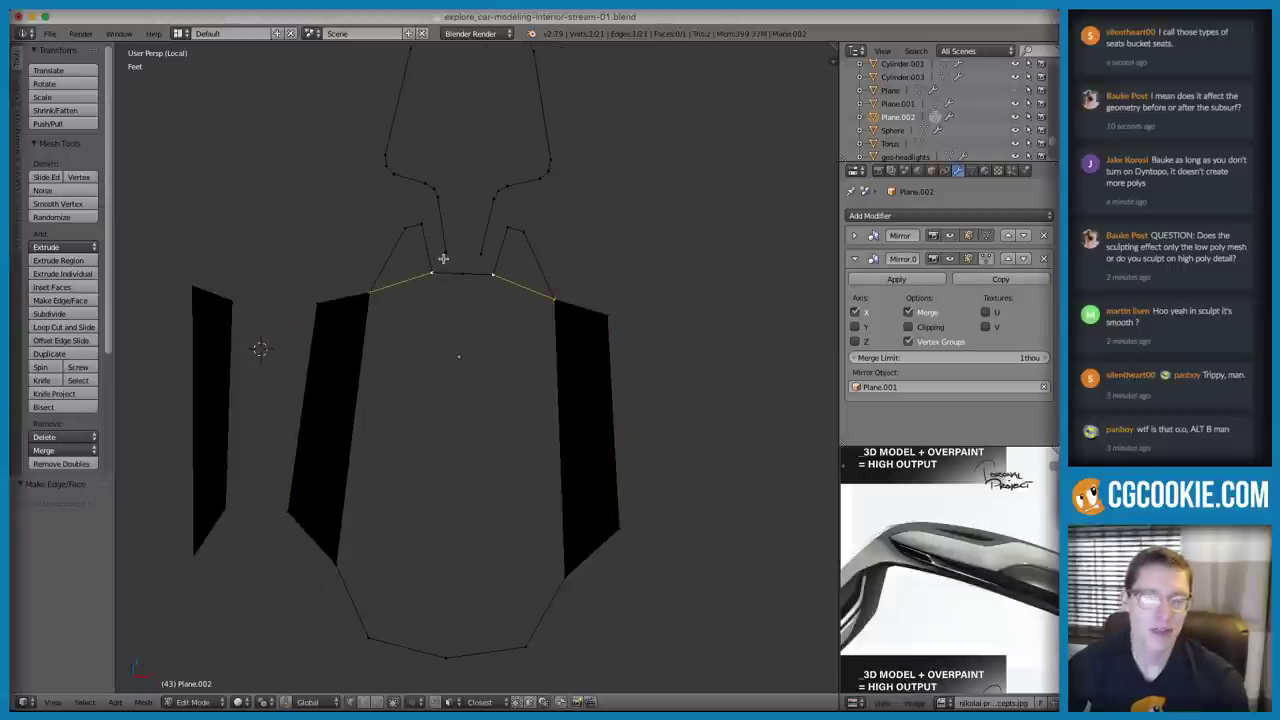
key("a")
key("f")
key("a")
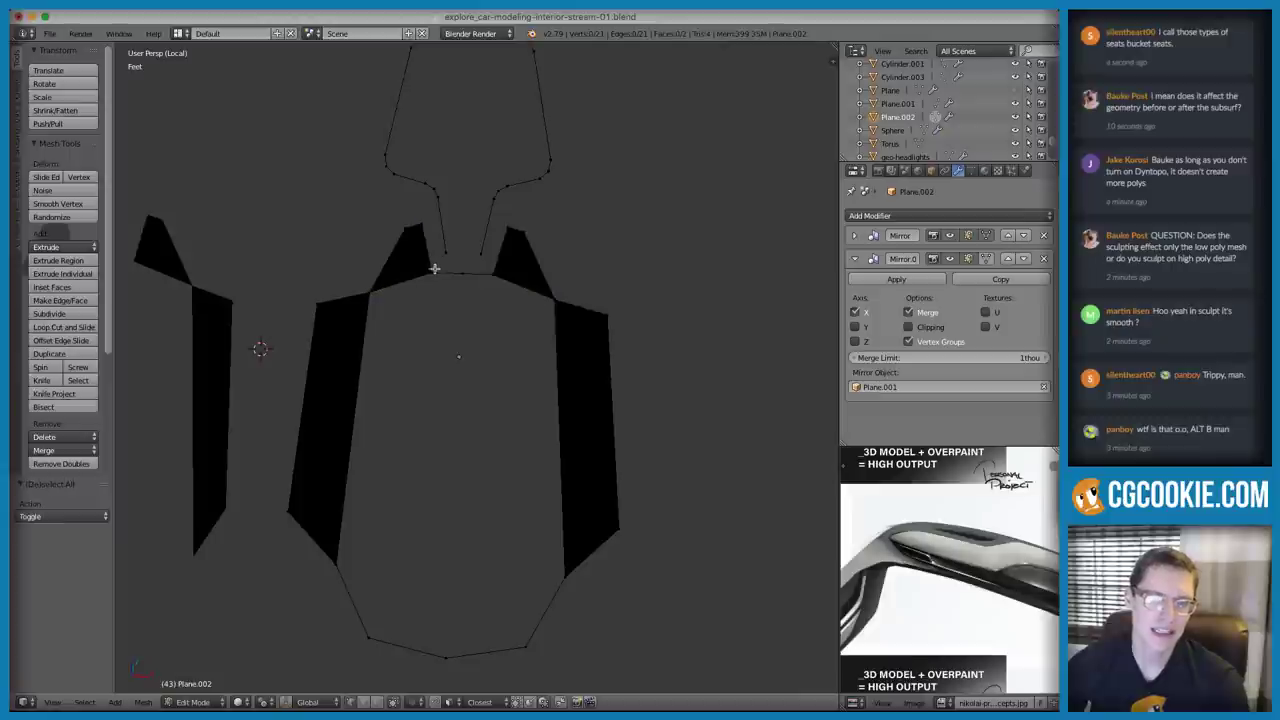
middle_click_drag(397, 505, 399, 444)
key("a")
key("ctrl+n")
key("a")
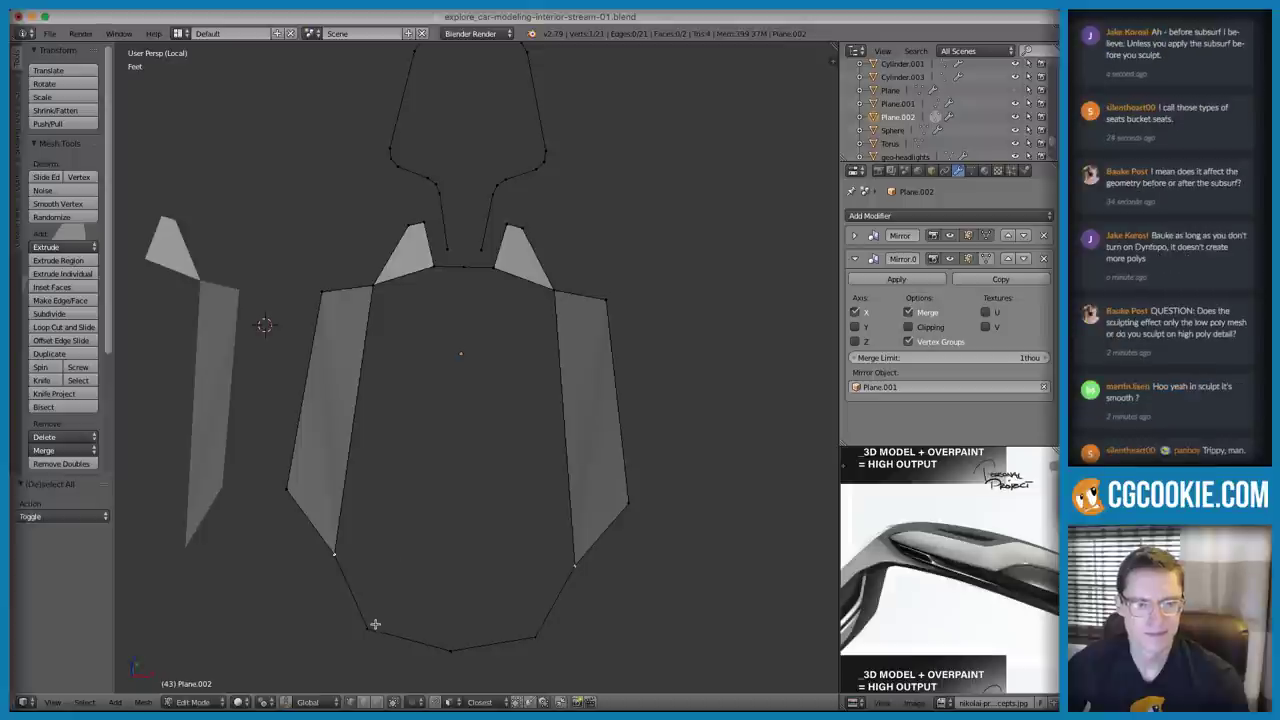
Fill the front cushion section with a face and reposition its inner vertices toward the seat's centerline
key("f")
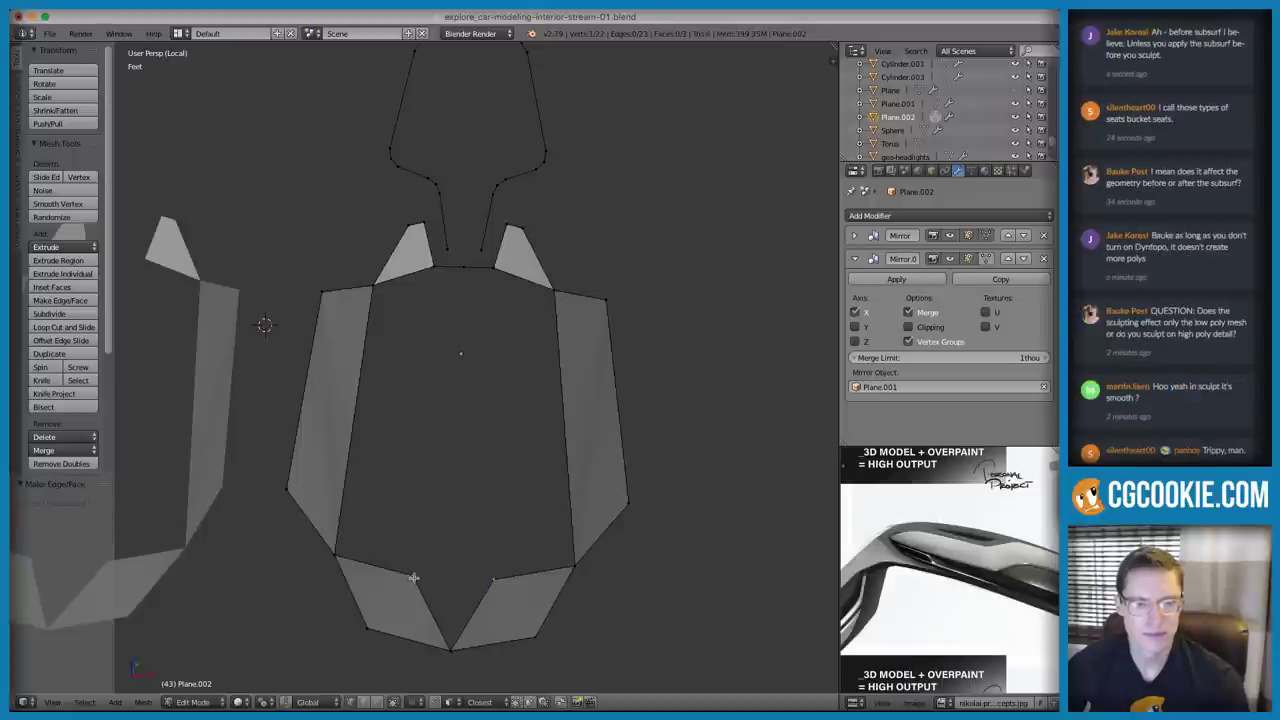
key("g")
left_click(506, 574)
middle_click_drag(504, 573, 451, 535)
key("g")
left_click(412, 542)
Try to fill the seat's central panel with a face and undo the attempt
right_click(309, 525, "shift")
key("f")
middle_click_drag(472, 466, 517, 400)
key("ctrl+z")
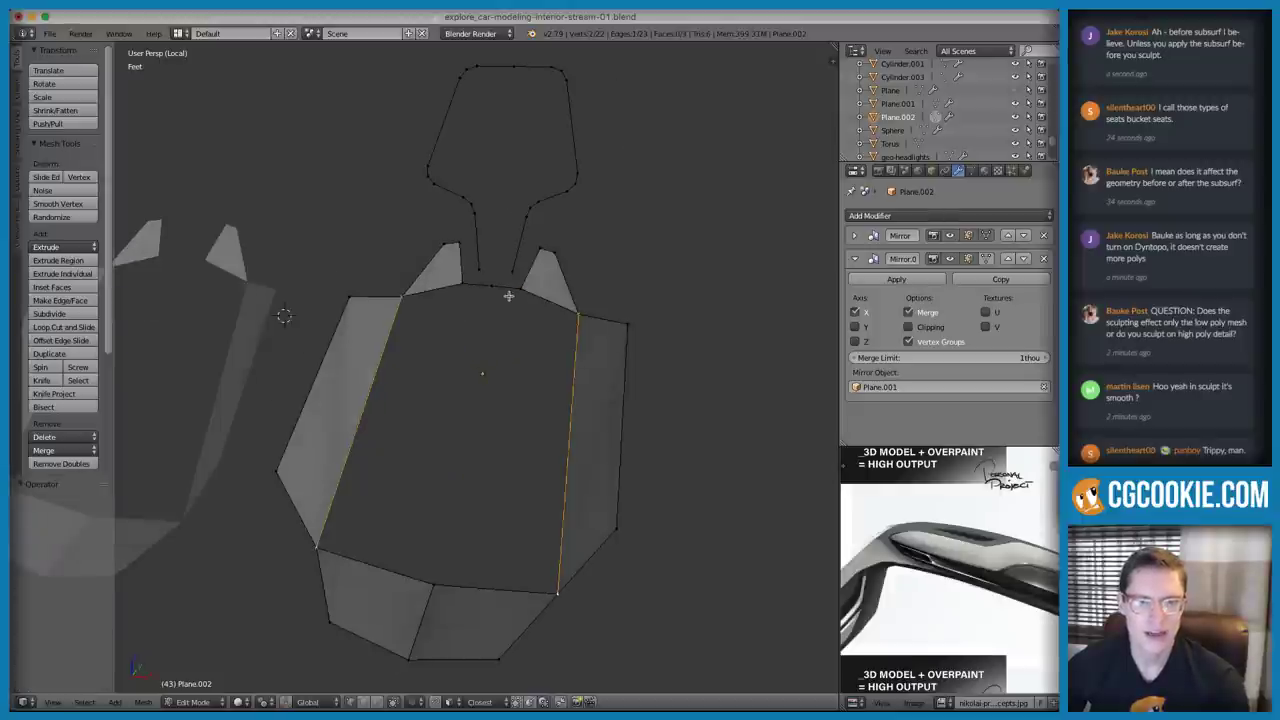
Add a lengthwise loop cut through the front cushion faces and slide its upper vertex into position
key("ctrl+r")
left_click(370, 593)
right_click(368, 594)
key("g")
key("g")
left_click(375, 601)
Reposition the front cushion's vertices and fill the central panel with lengthwise strips of faces
right_click(377, 630)
right_click(449, 648, "shift")
key("g")
left_click(418, 606)
middle_click_drag(418, 606, 416, 507)
key("a")
mouse_move(349, 538)
middle_mouse_down()
mouse_move(448, 335)
mouse_move(362, 548)
middle_mouse_up()
key("ctrl+Tab")
left_click(465, 411)
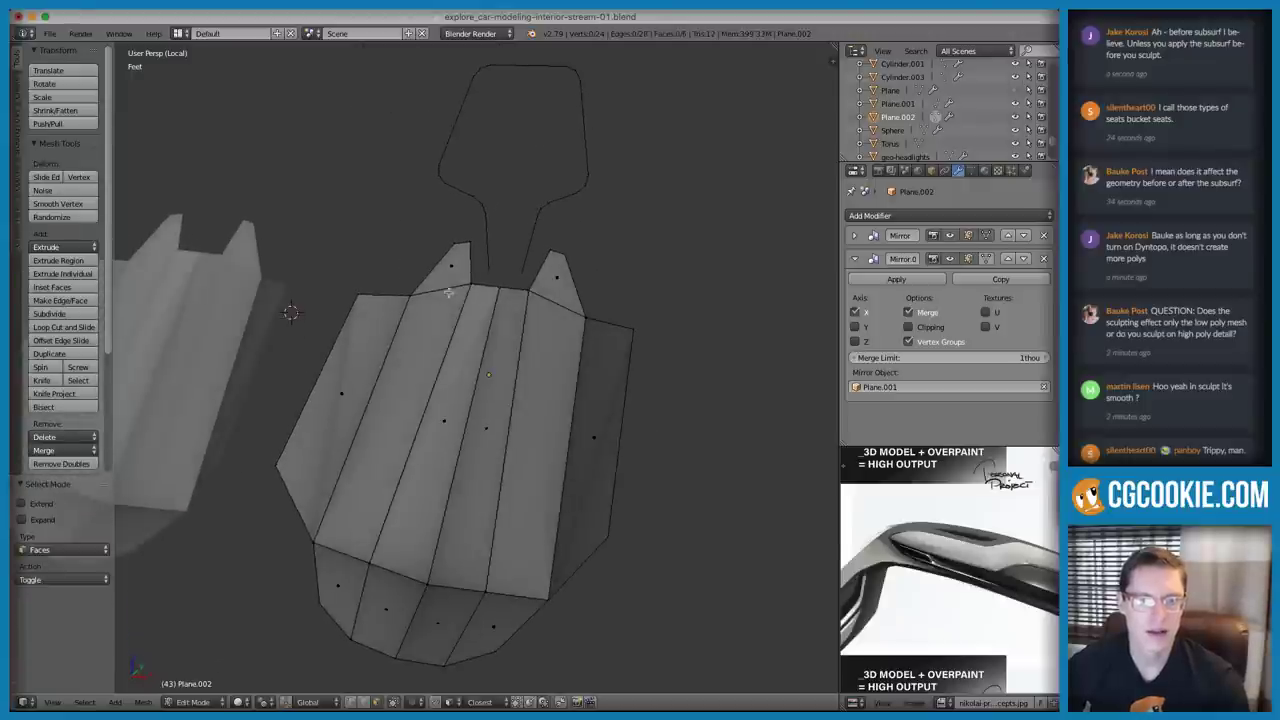
right_click(448, 274)
right_click(373, 328, "shift")
right_click(368, 580, "shift")
key("c")
left_click_drag(457, 500, 486, 614)
key("Escape")
key("ctrl+Tab")
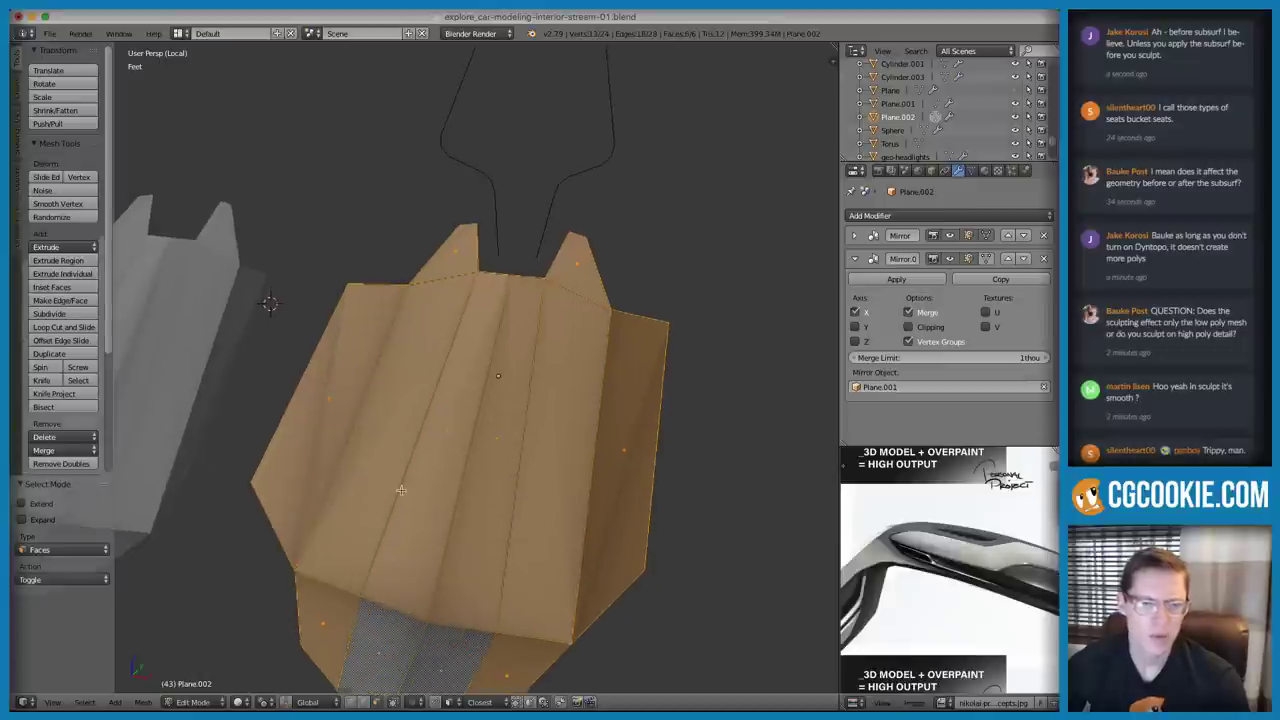
left_click(408, 338)
key("a")
middle_click_drag(415, 372, 416, 371)
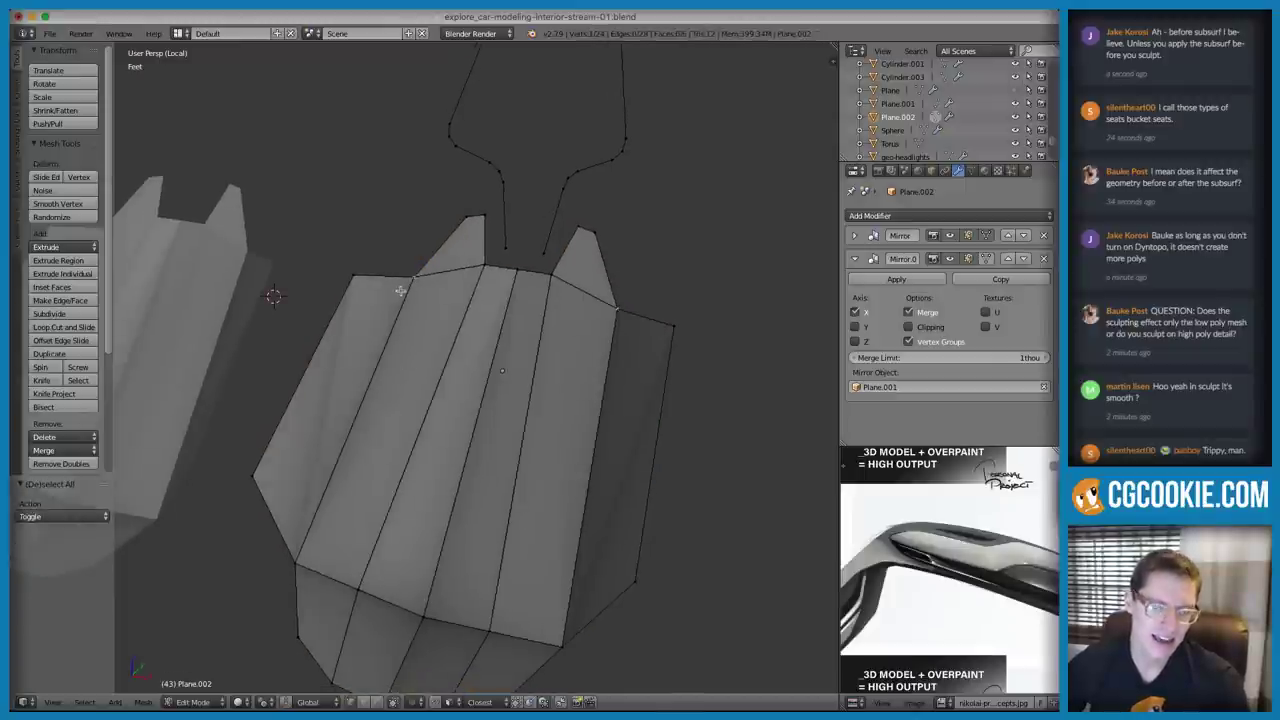
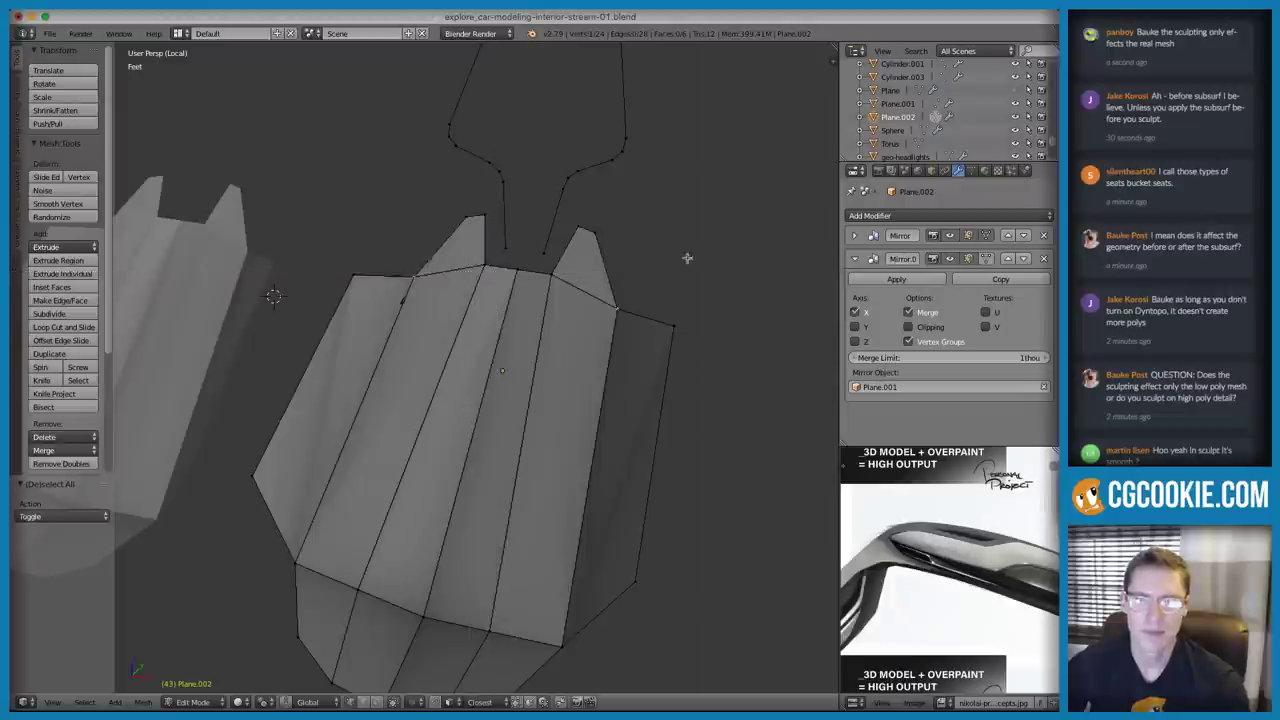
Remove the stray Grease Pencil mark by deleting its color from the Grease Pencil palette
key("n")
scroll(760, 210, "up", 10)
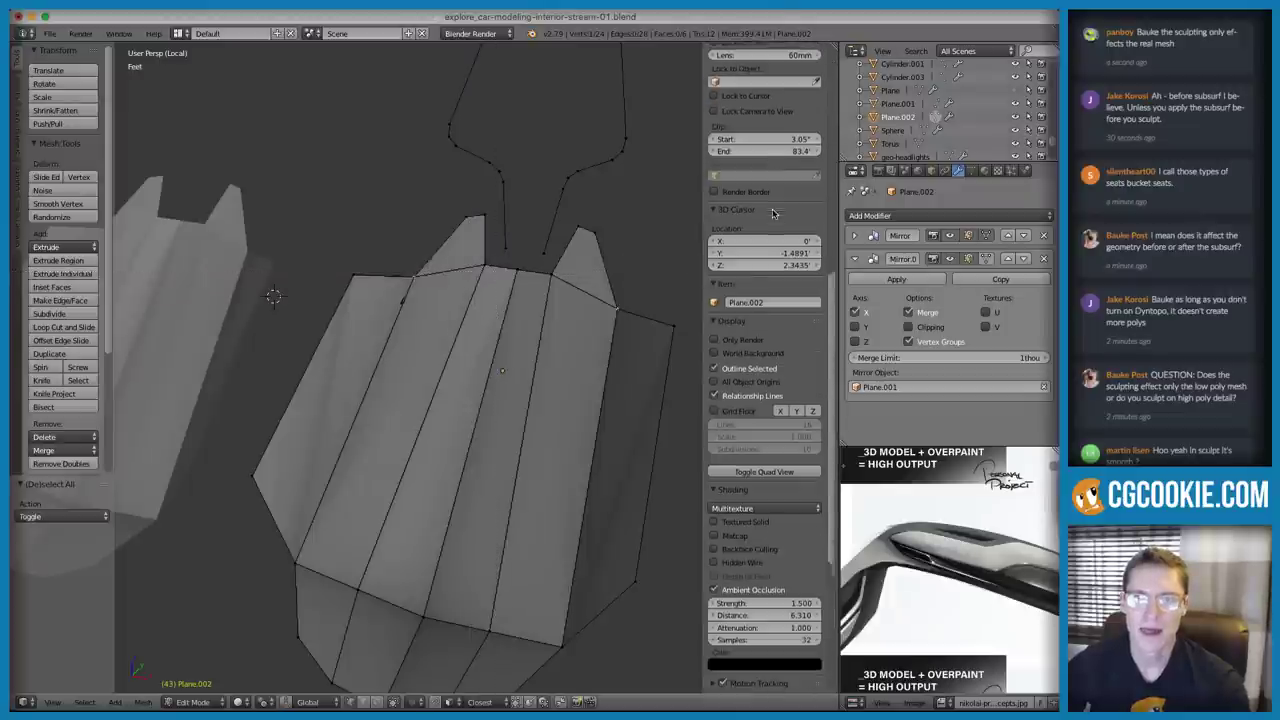
scroll(770, 230, "up", 2)
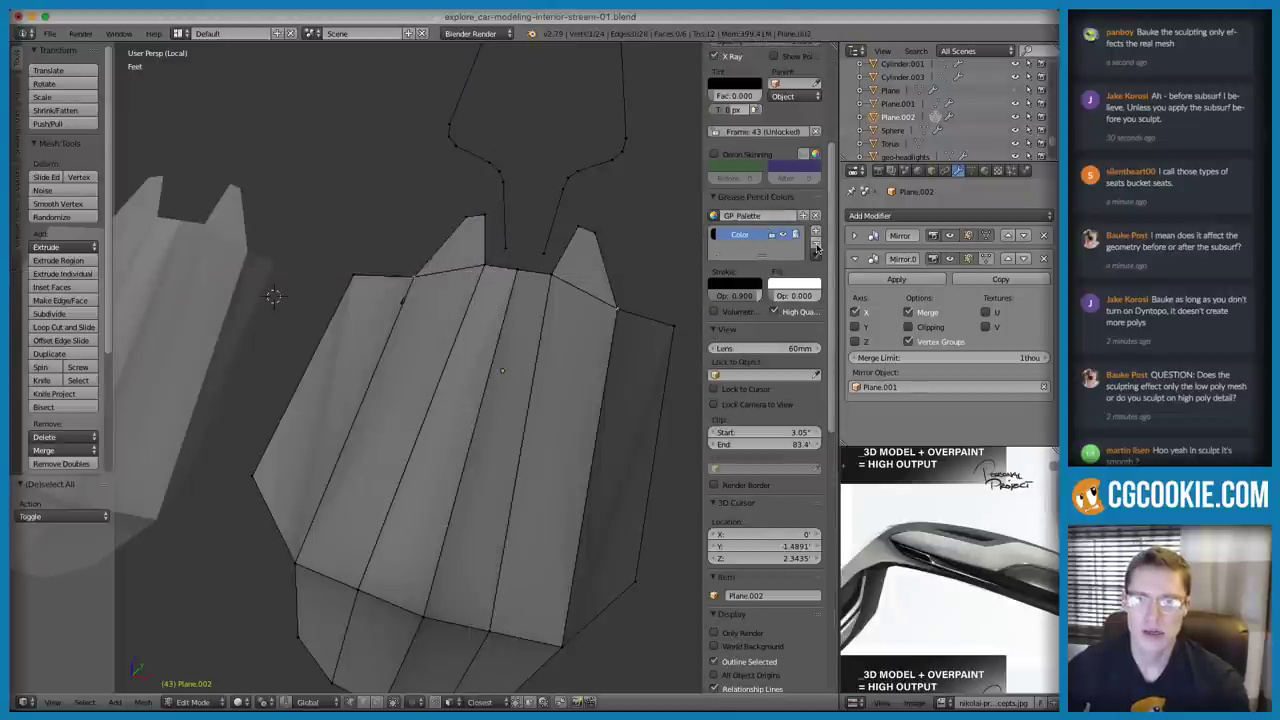
left_click(816, 249)
key("n")
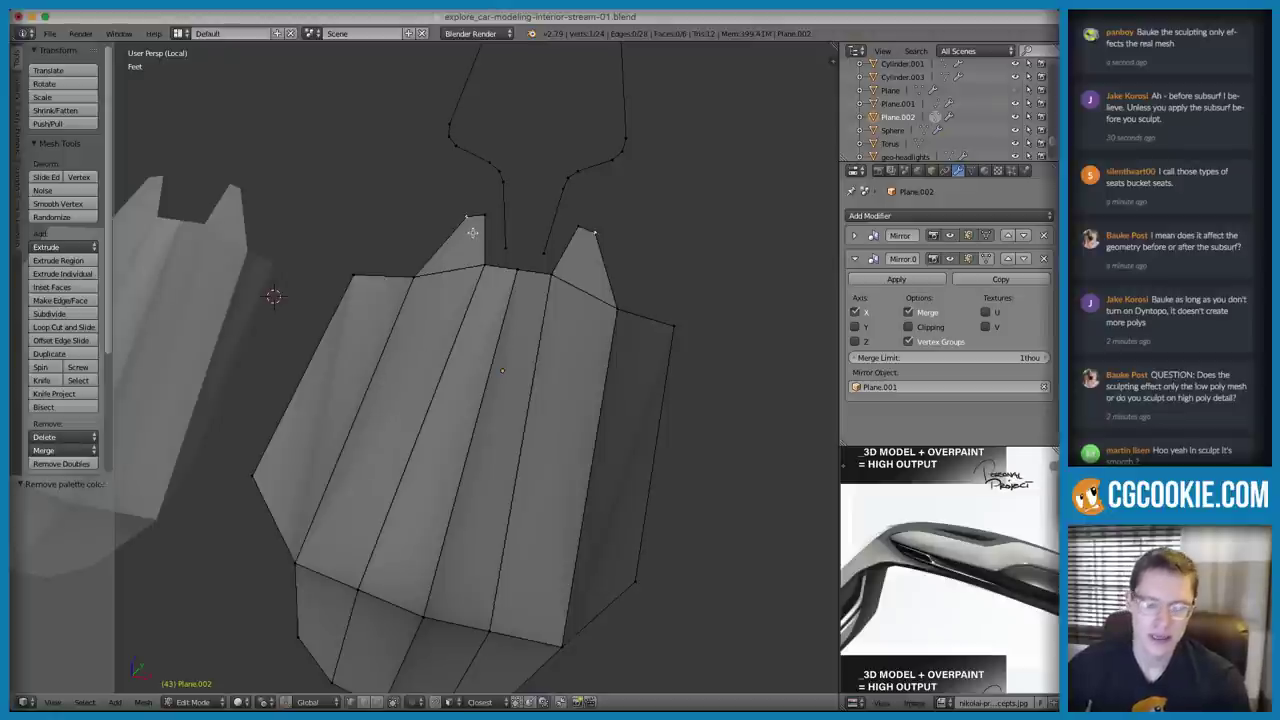
Select all linked seat faces and try to inset them, testing the Boundary option
key("ctrl+l")
key("ctrl+Tab")
left_click(489, 267)
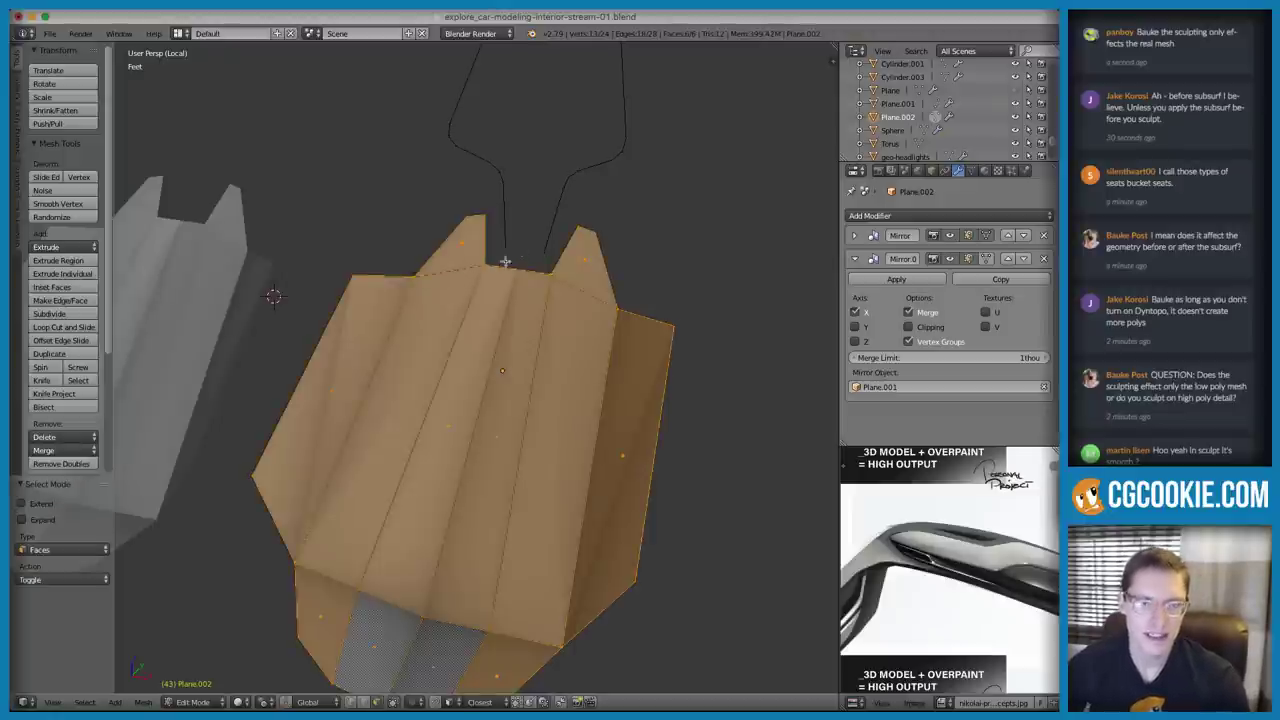
key("i")
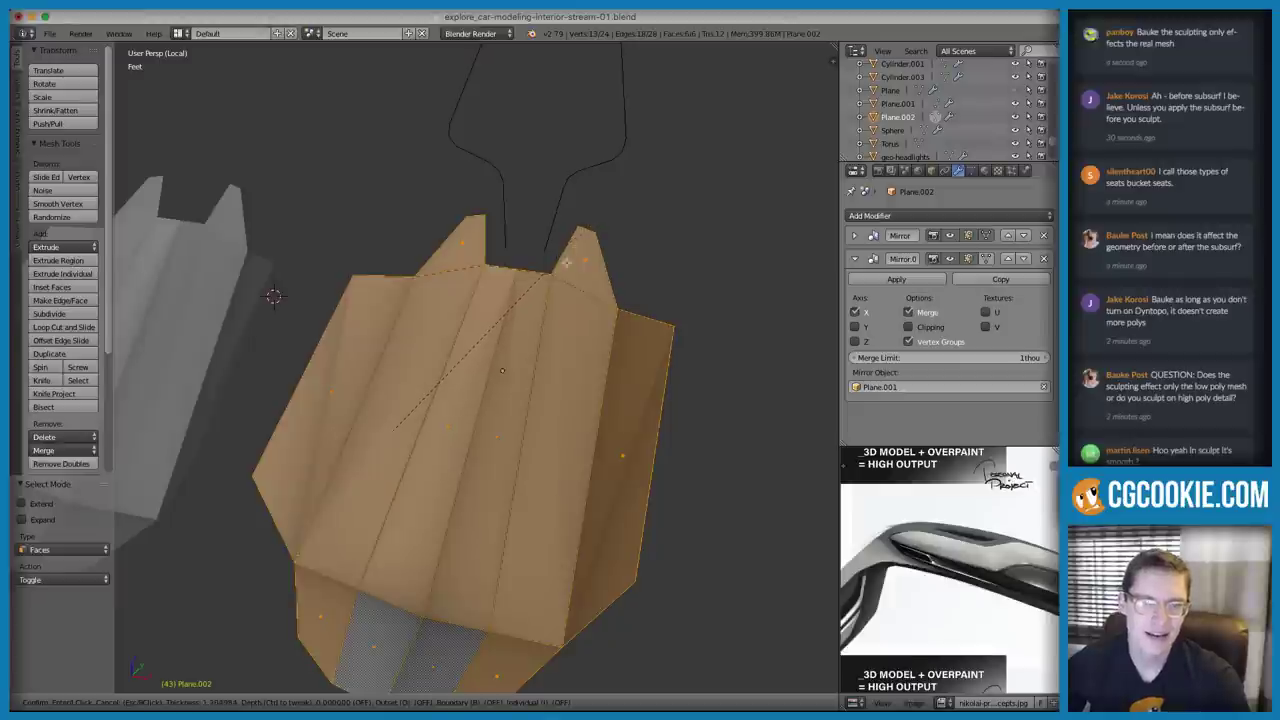
left_click(512, 414)
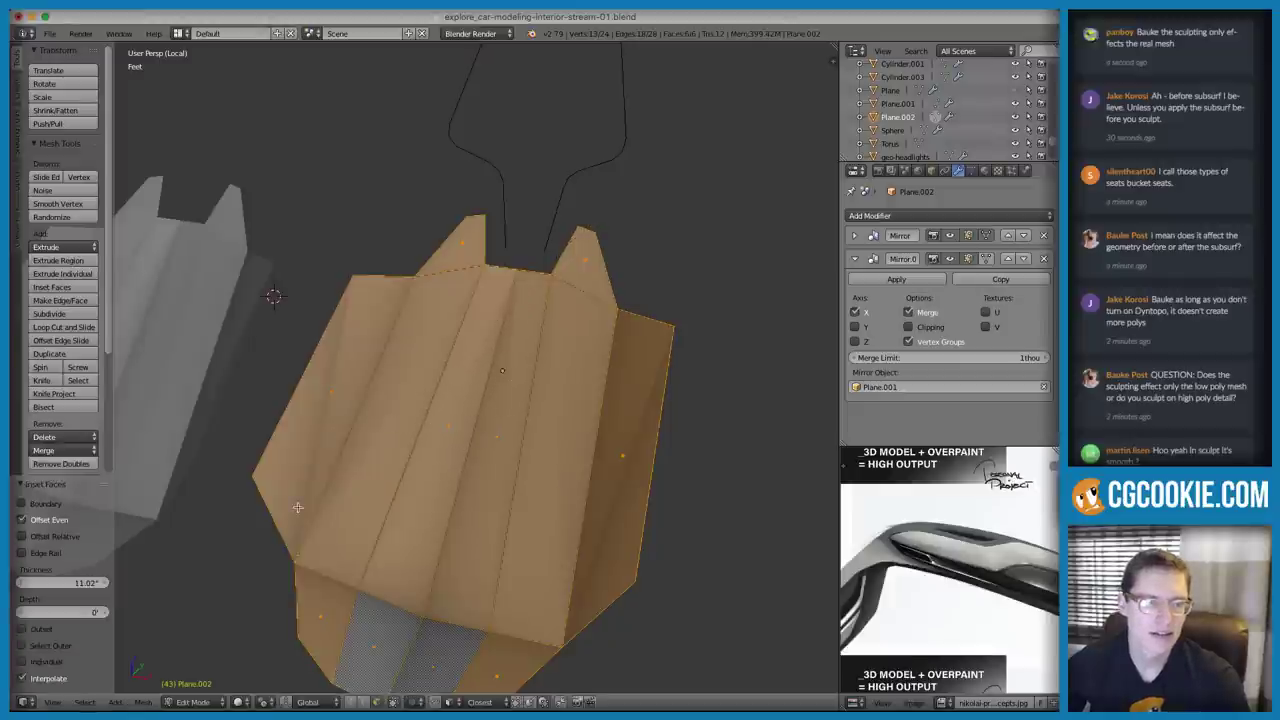
left_click(18, 504)
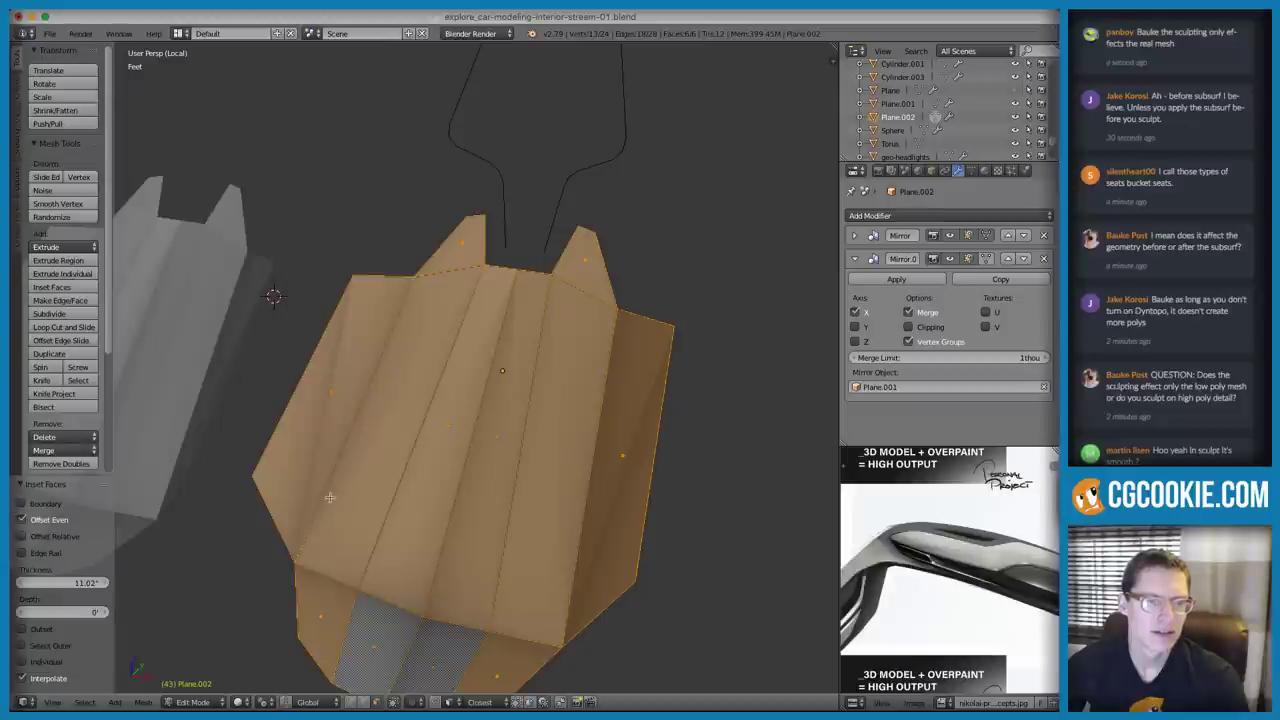
Change the pivot point setting and retry the inset on the selected seat faces
middle_click_drag(417, 455, 473, 435)
left_click(260, 701)
left_click(282, 645)
key("i")
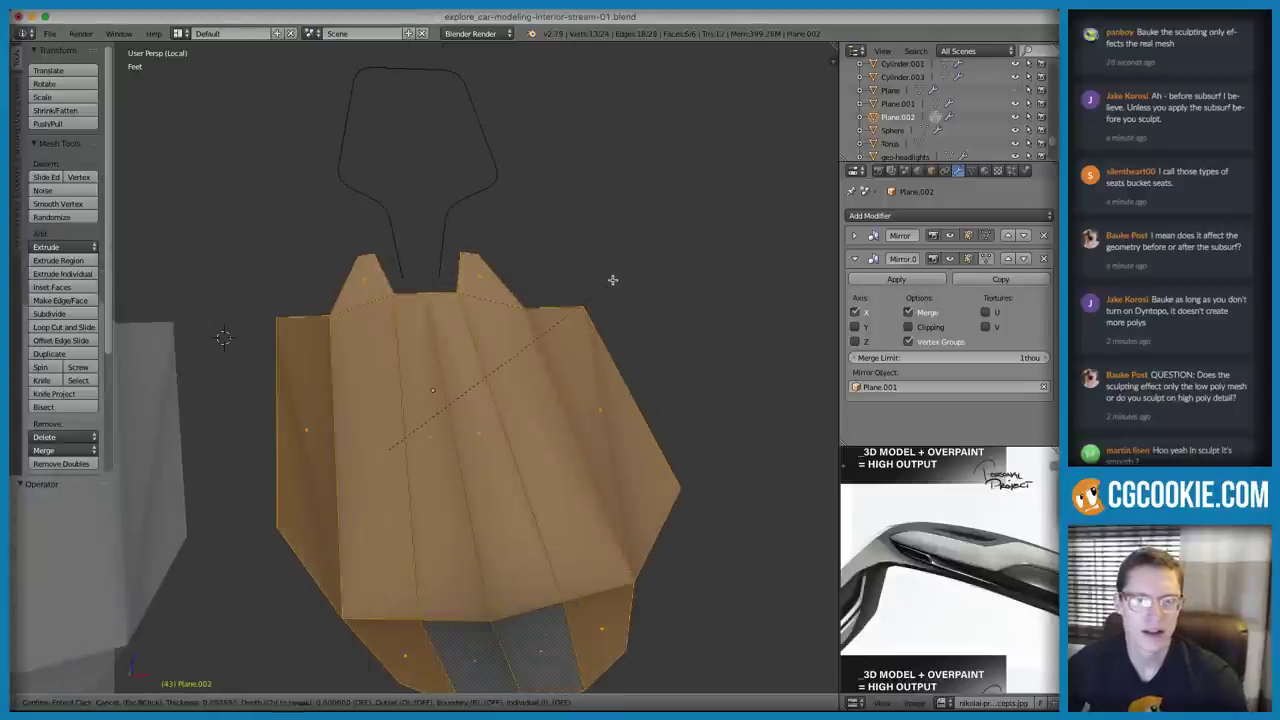
left_click(530, 389)
Reselect the linked seat faces in wireframe display and try to inset them again
middle_click_drag(527, 458, 524, 414)
key("a")
key("a")
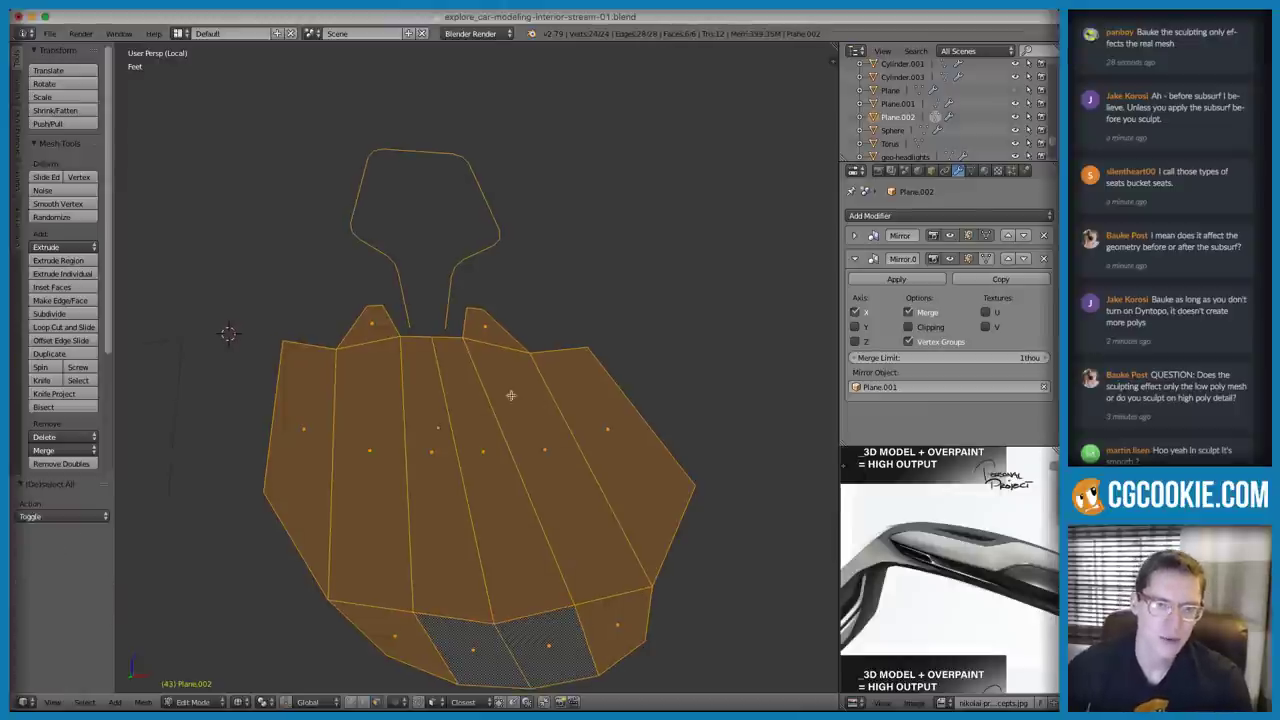
right_click(348, 328)
key("ctrl+l")
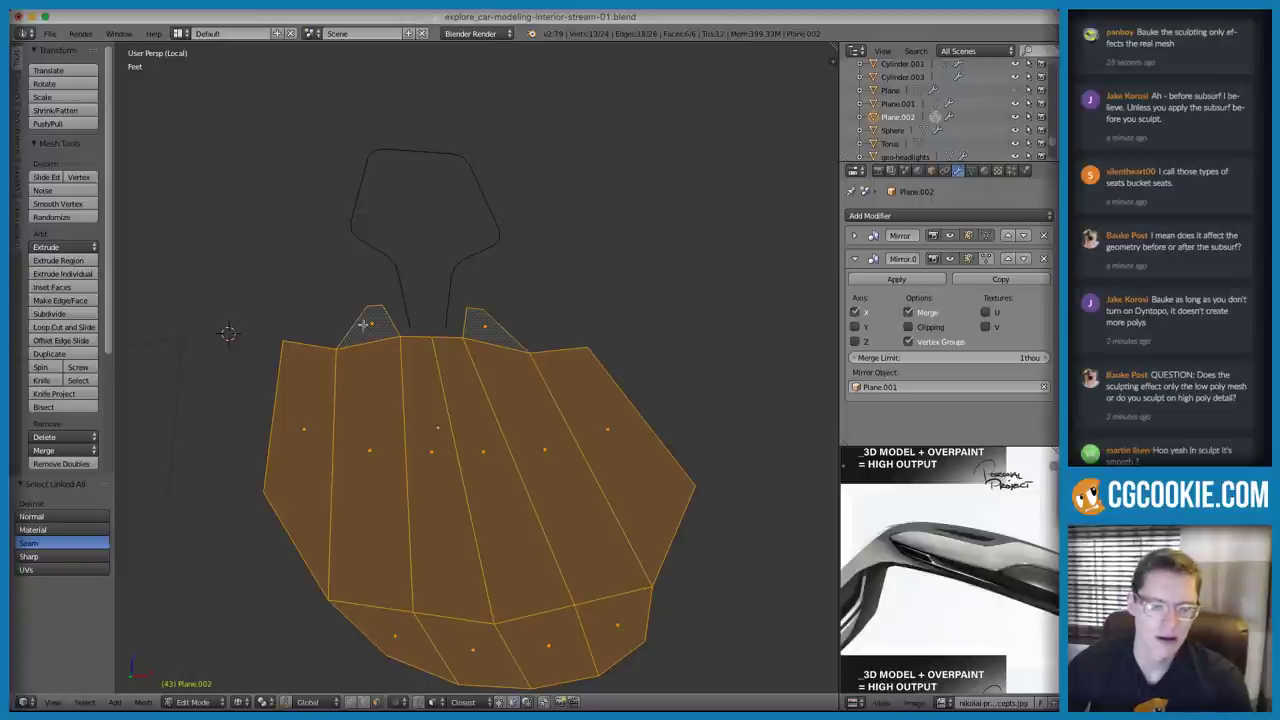
key("i")
left_click(562, 316)
middle_click_drag(541, 360, 644, 324)
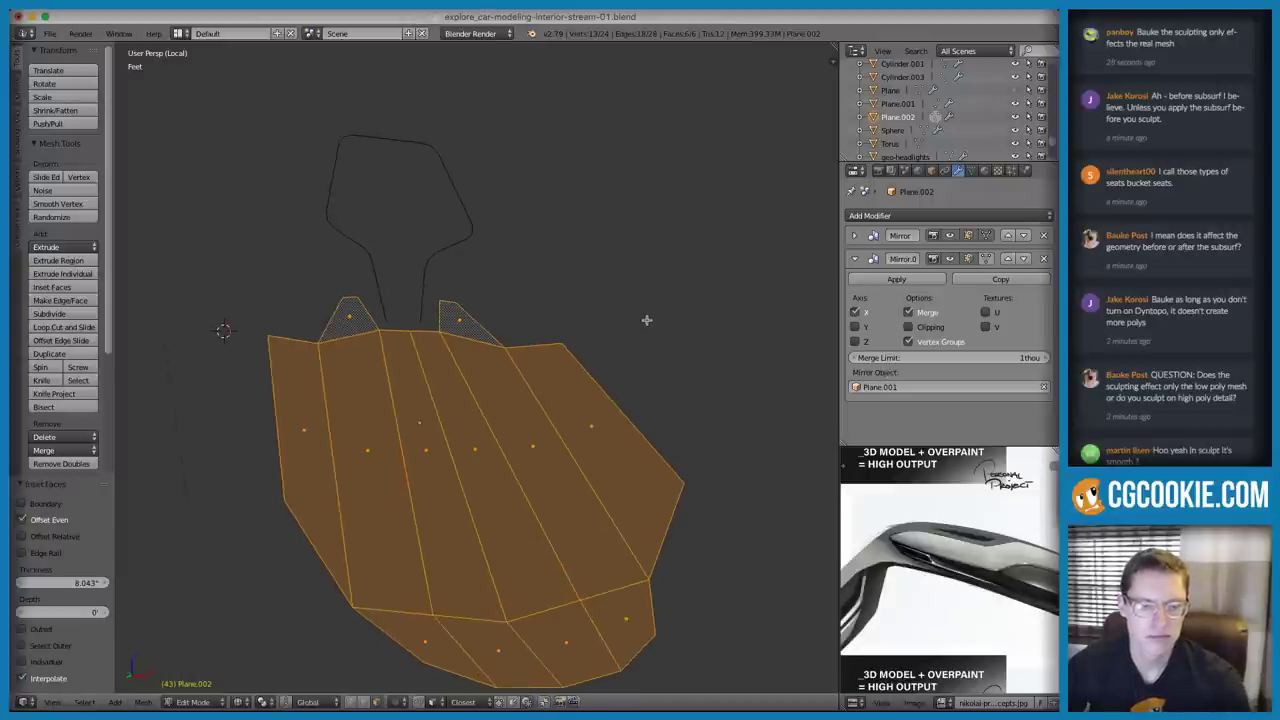
Extrude the seat faces into a thin shell, return to solid display and recalculate the normals
key("e")
left_click(635, 329)
key("z")
key("a")
key("a")
key("ctrl+n")
Select all front faces of the seat shell and inset them by about 813.7 thou
right_click(353, 338)
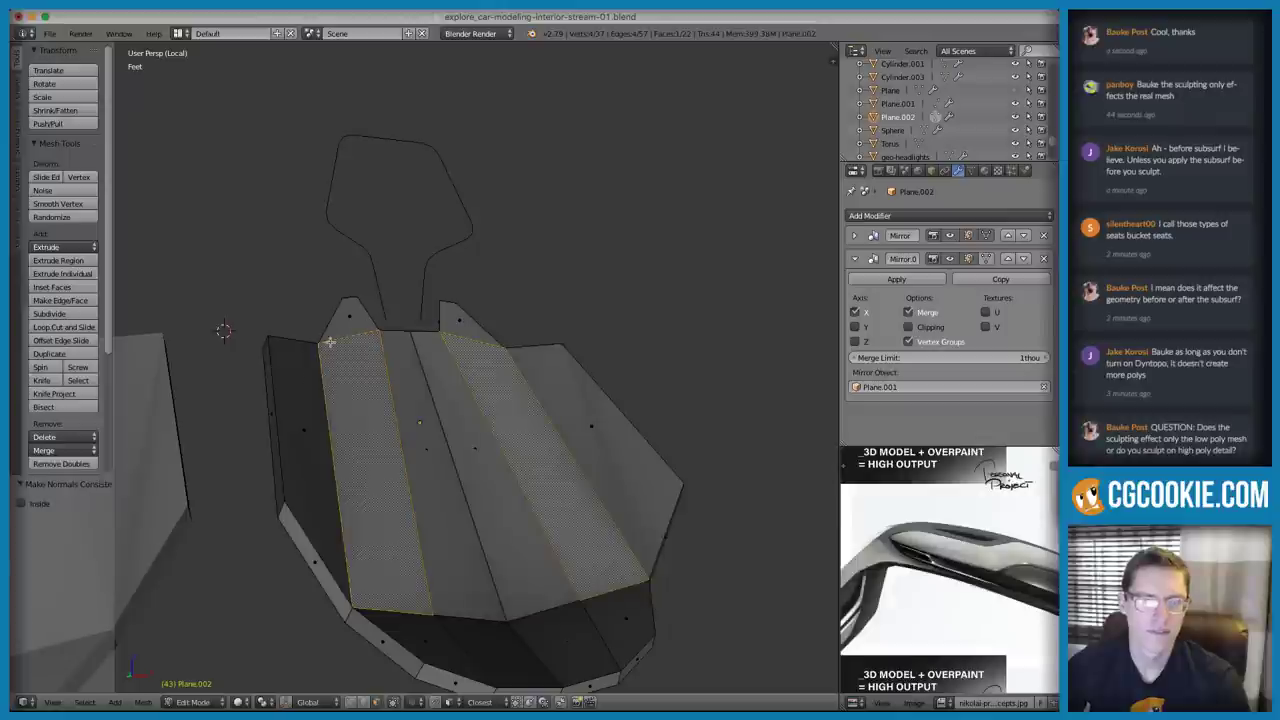
right_click(340, 327)
key("c")
left_click_drag(415, 452, 495, 562)
right_click(495, 562)
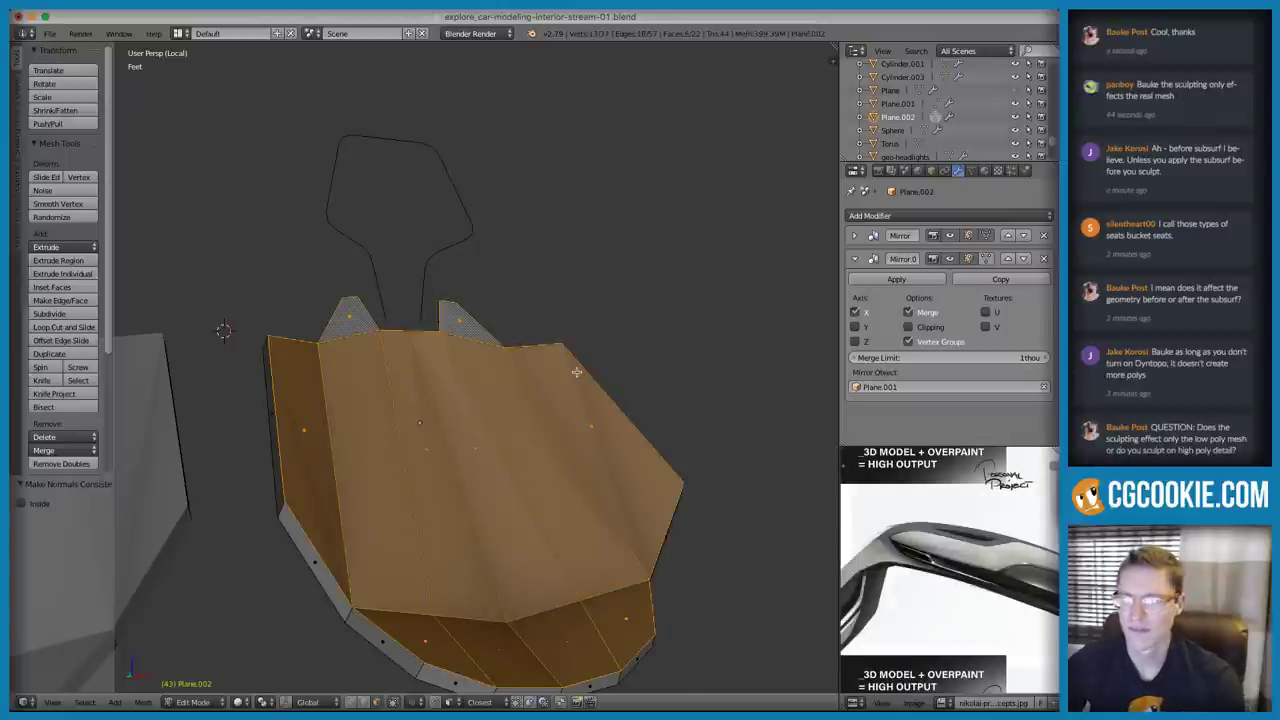
key("i")
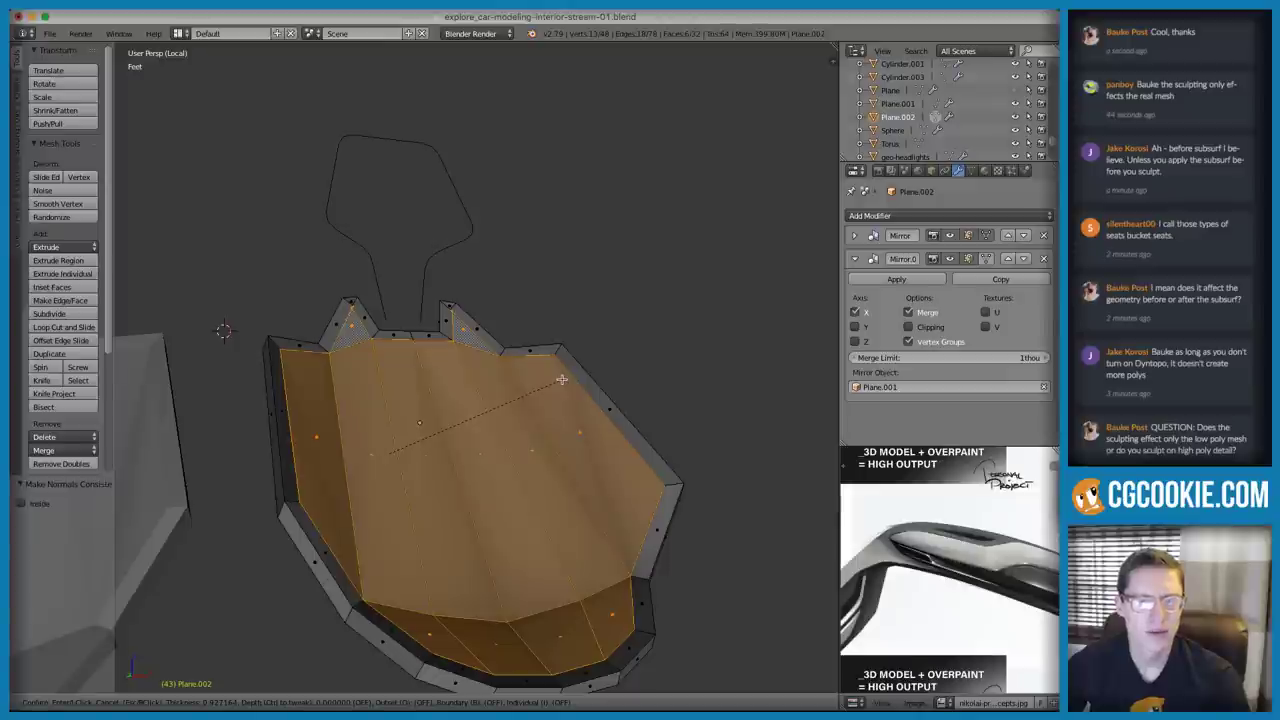
left_click(554, 382)
Delete the shell's extruded back and side faces together with the leftover vertices around the rim
key("ctrl+i")
key("x")
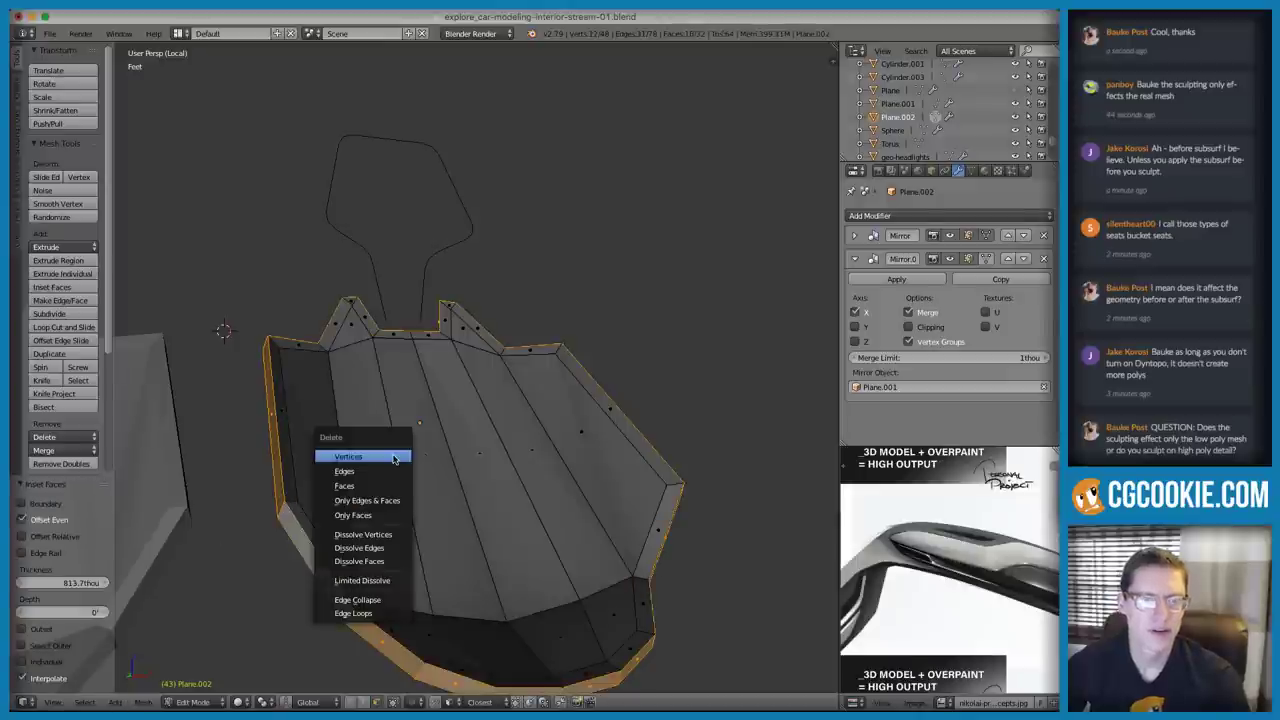
left_click(344, 485)
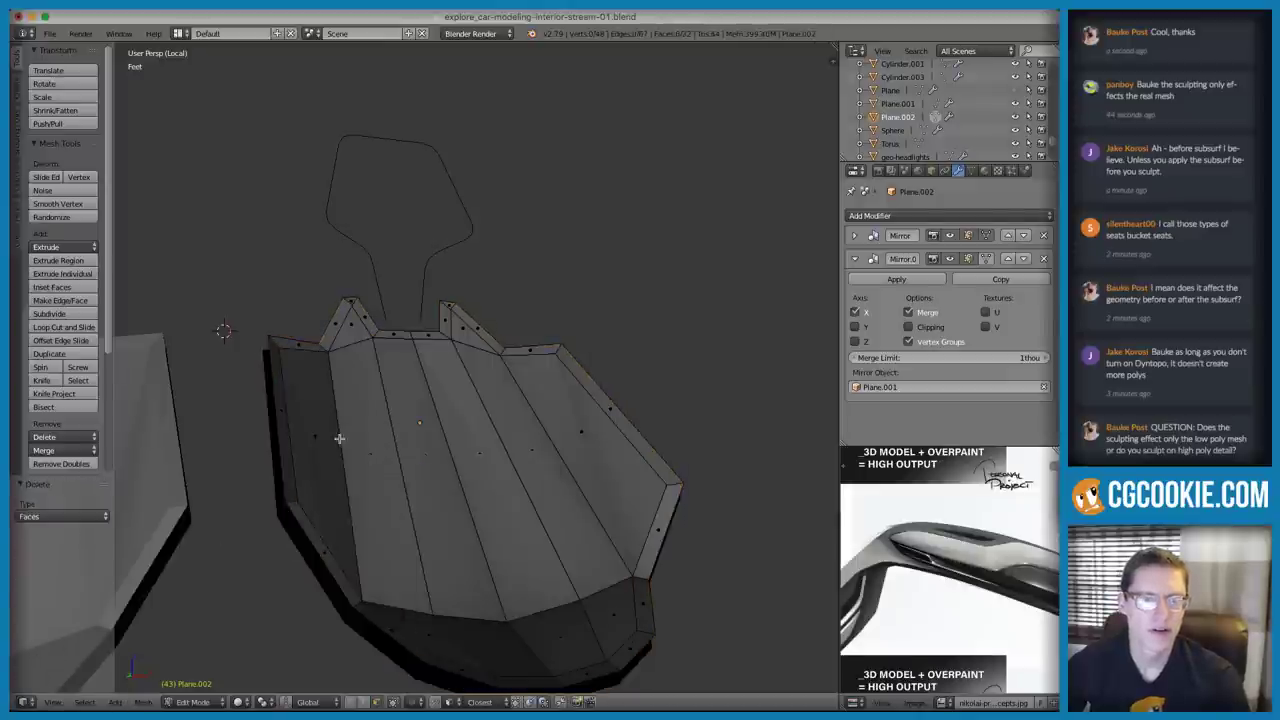
right_click(293, 522, "alt")
key("x")
left_click(280, 489)
Examine the inset border around the shoulder tabs and headrest outline in vertex and face selection modes
middle_click_drag(452, 329, 406, 341)
scroll(406, 341, "up", 2)
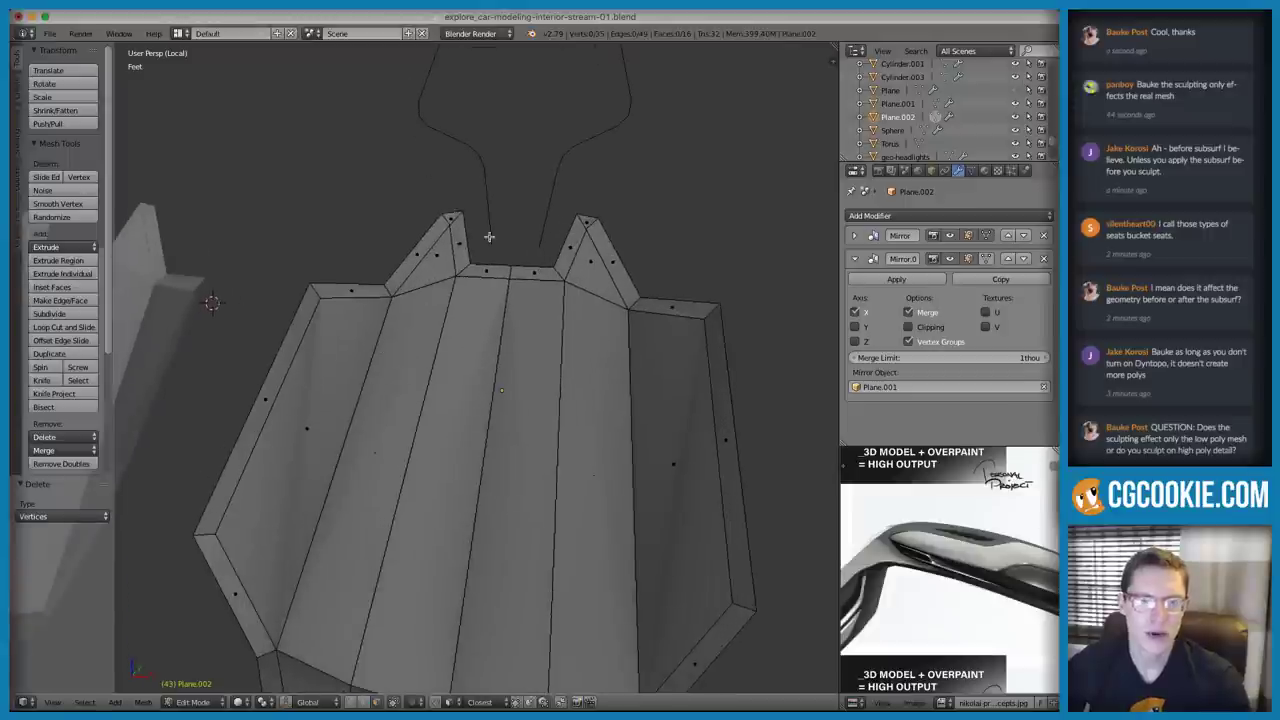
key("ctrl+Tab")
left_click(482, 209)
middle_click_drag(482, 209, 442, 316, "shift")
scroll(441, 316, "up", 4)
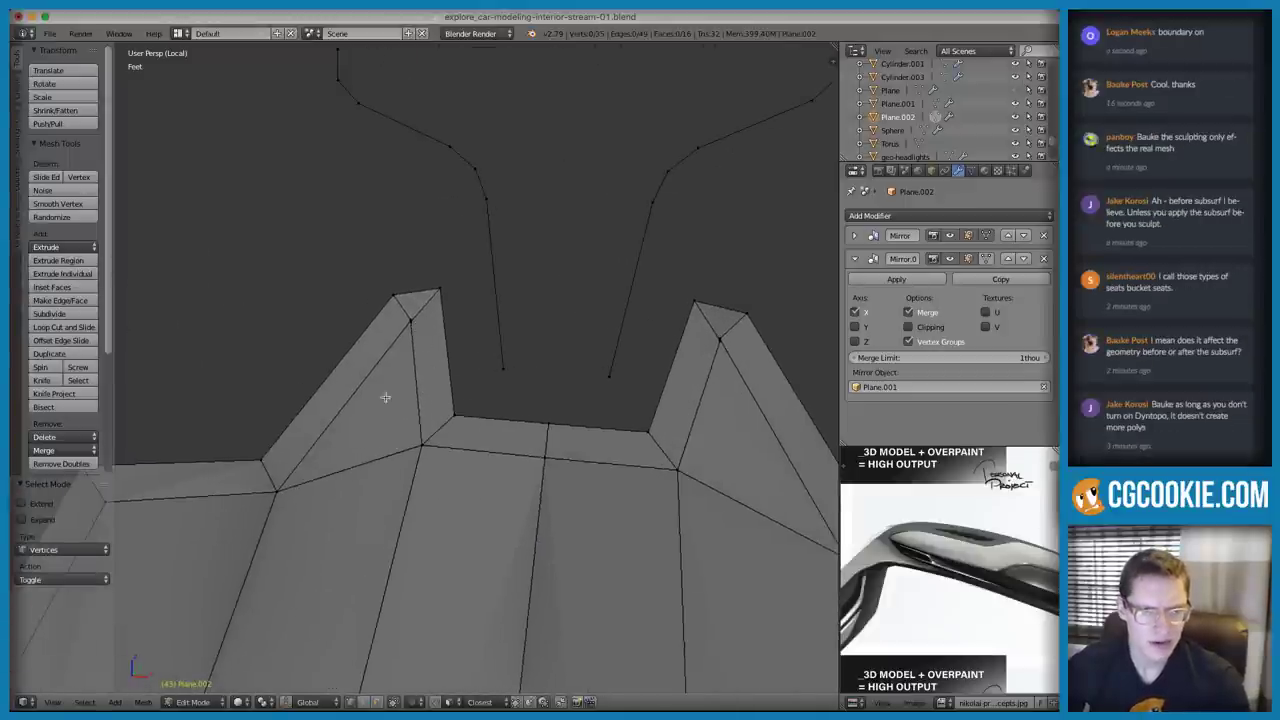
key("ctrl+Tab")
left_click(464, 468)
middle_click_drag(464, 468, 457, 443)
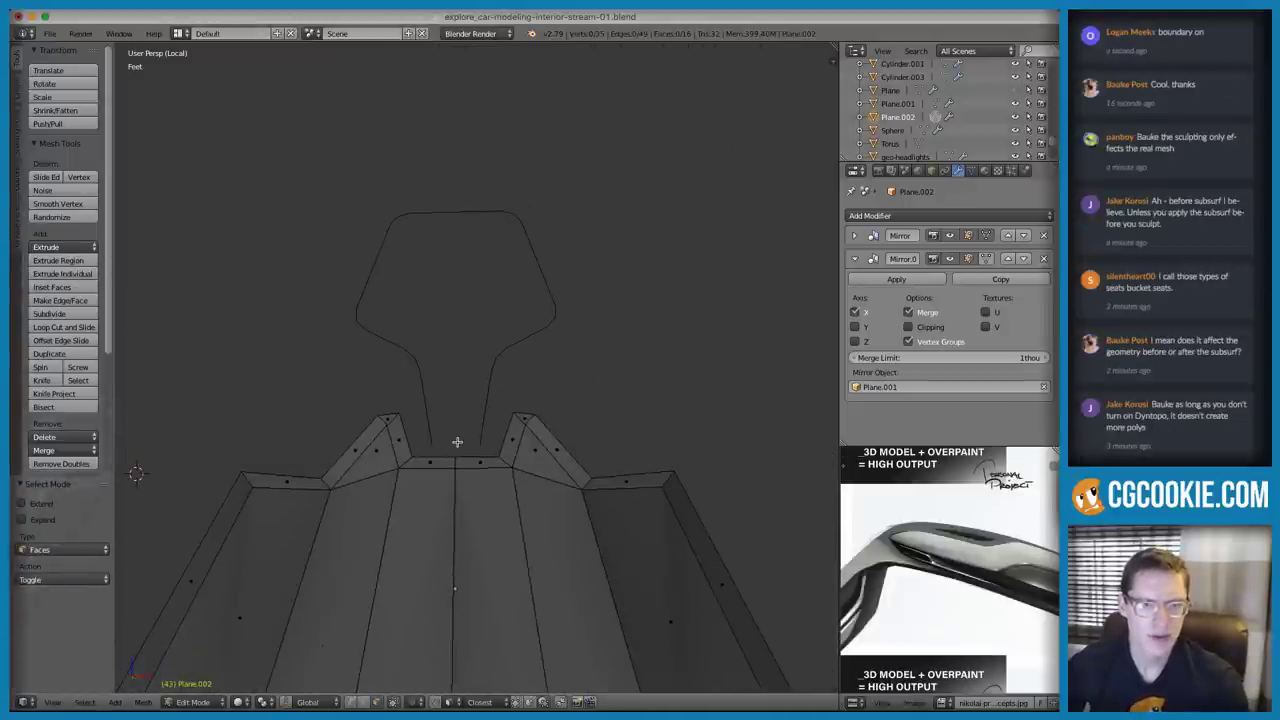
key("Tab")
scroll(491, 400, "down", 3)
middle_click_drag(491, 400, 452, 398)
key("Tab")
scroll(452, 398, "up", 4)
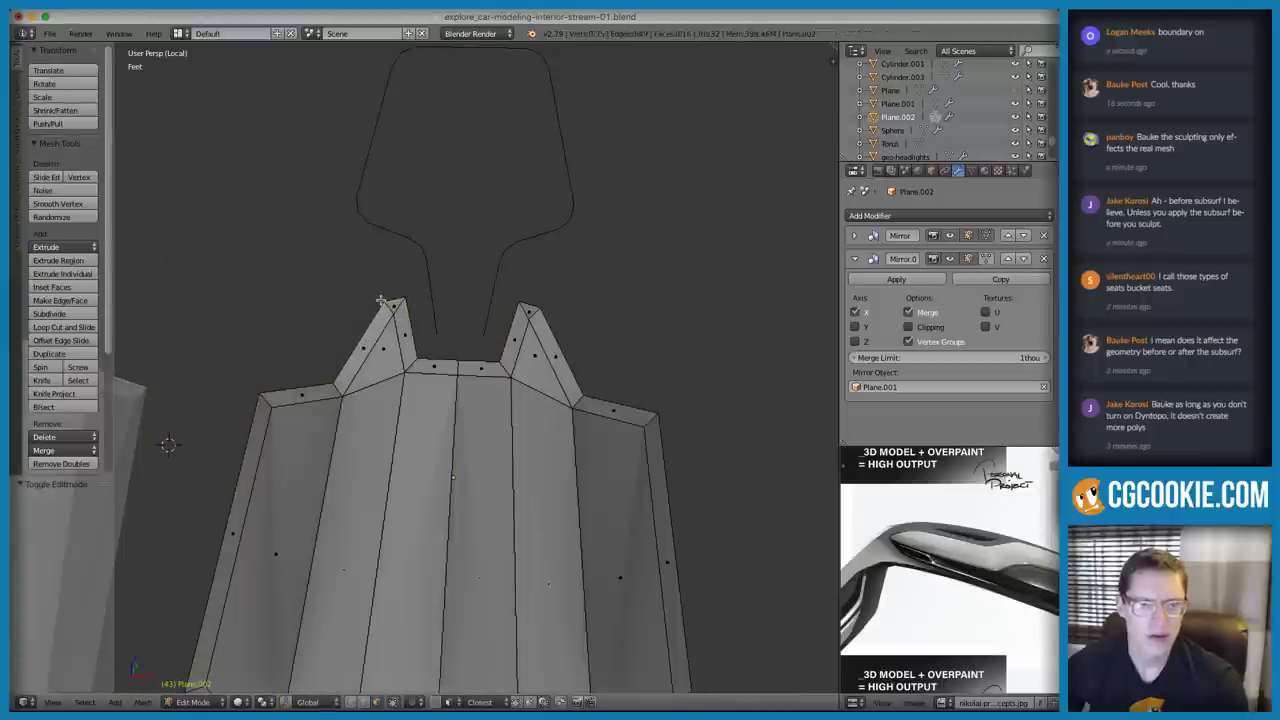
key("ctrl+Tab")
left_click(474, 349)
middle_click_drag(474, 349, 464, 498)
scroll(436, 491, "down", 4)
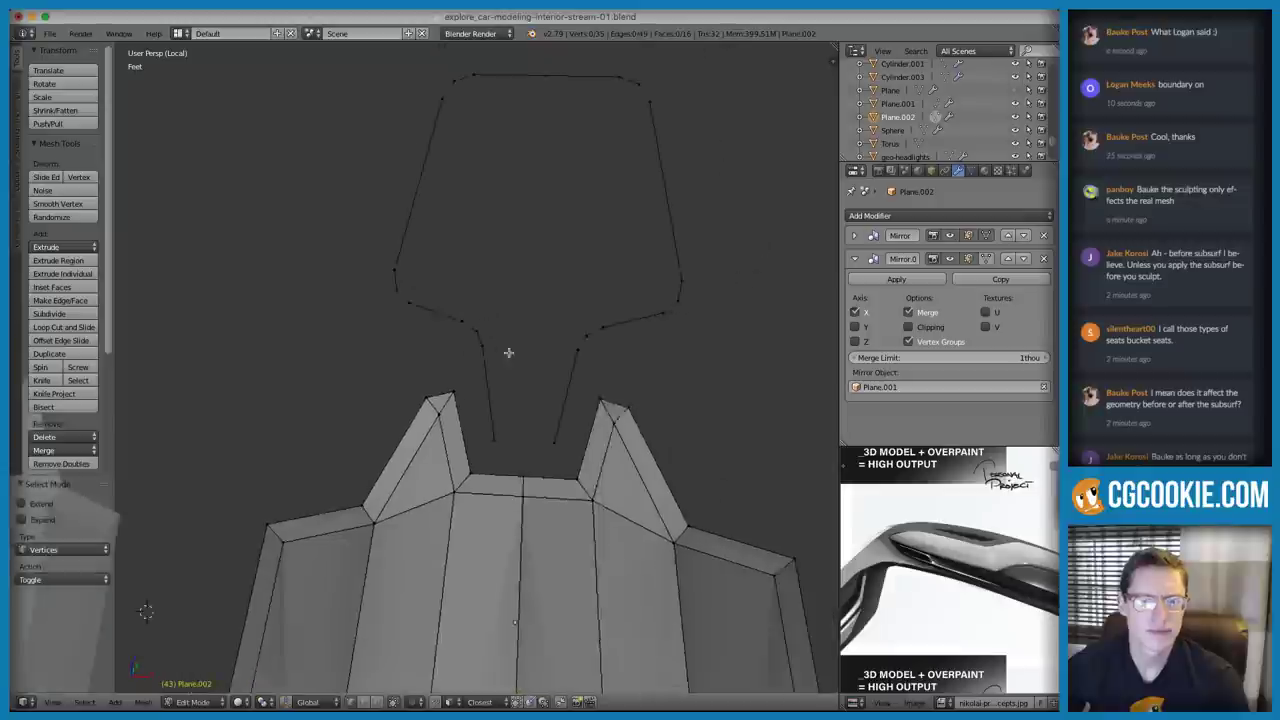
Duplicate the seat object along the X axis beside the original and open the copy for editing
key("Tab")
scroll(591, 517, "down", 2)
middle_click_drag(581, 443, 503, 495)
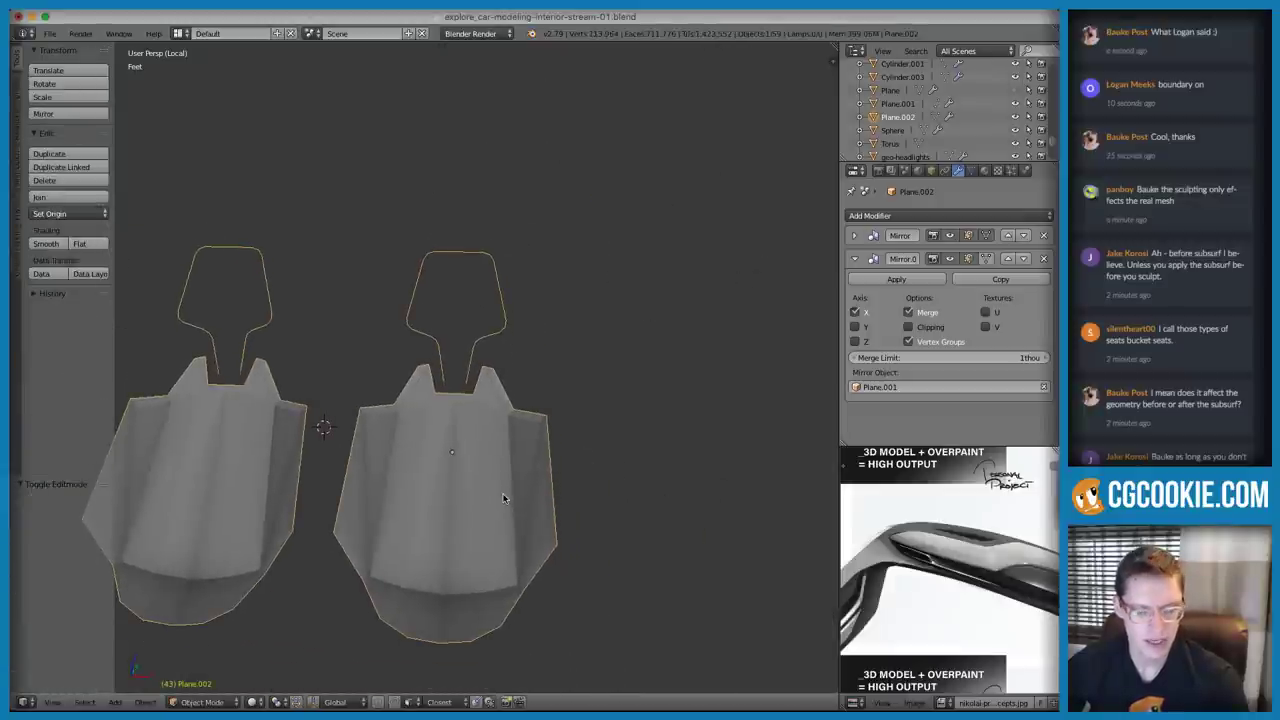
key("shift+d")
key("x")
left_click(780, 476)
middle_click_drag(609, 437, 402, 380, "shift")
scroll(600, 450, "up", 4)
key("Tab")
scroll(667, 478, "down", 4)
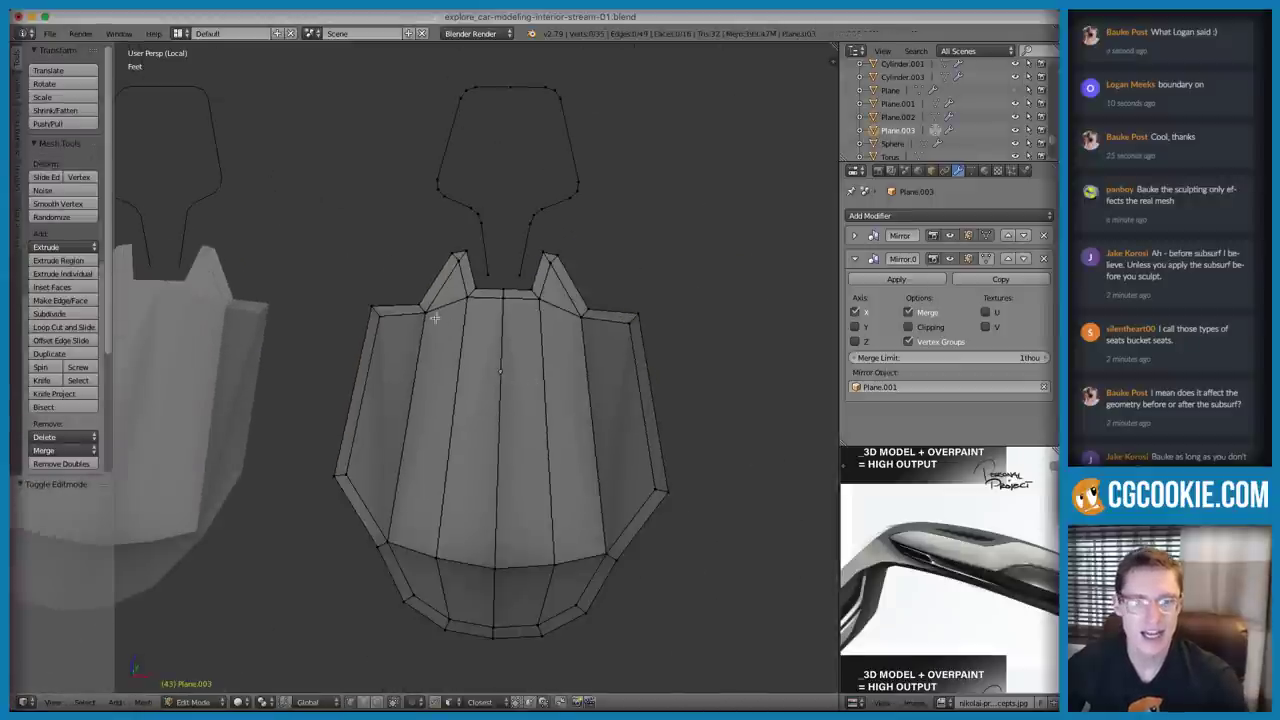
Delete the inset border loop's vertices around the rim of the duplicated seat
right_click(425, 279, "alt")
key("x")
left_click(480, 299)
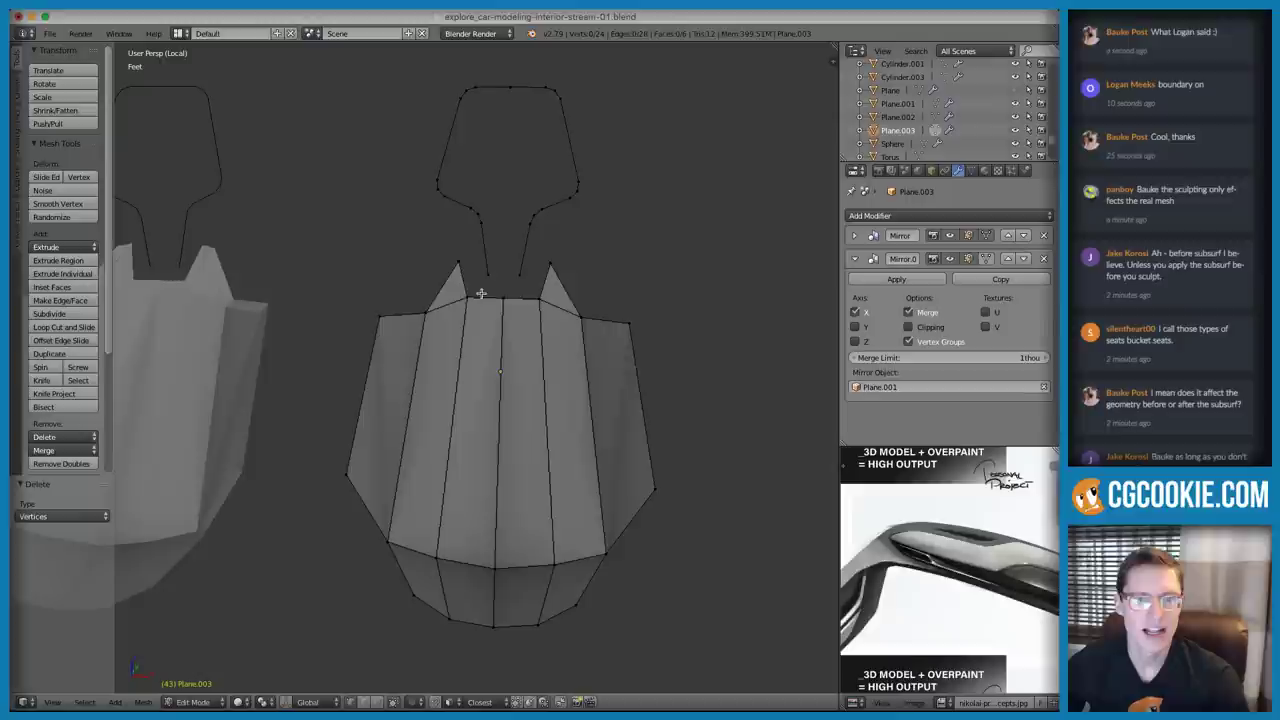
key("a")
key("a")
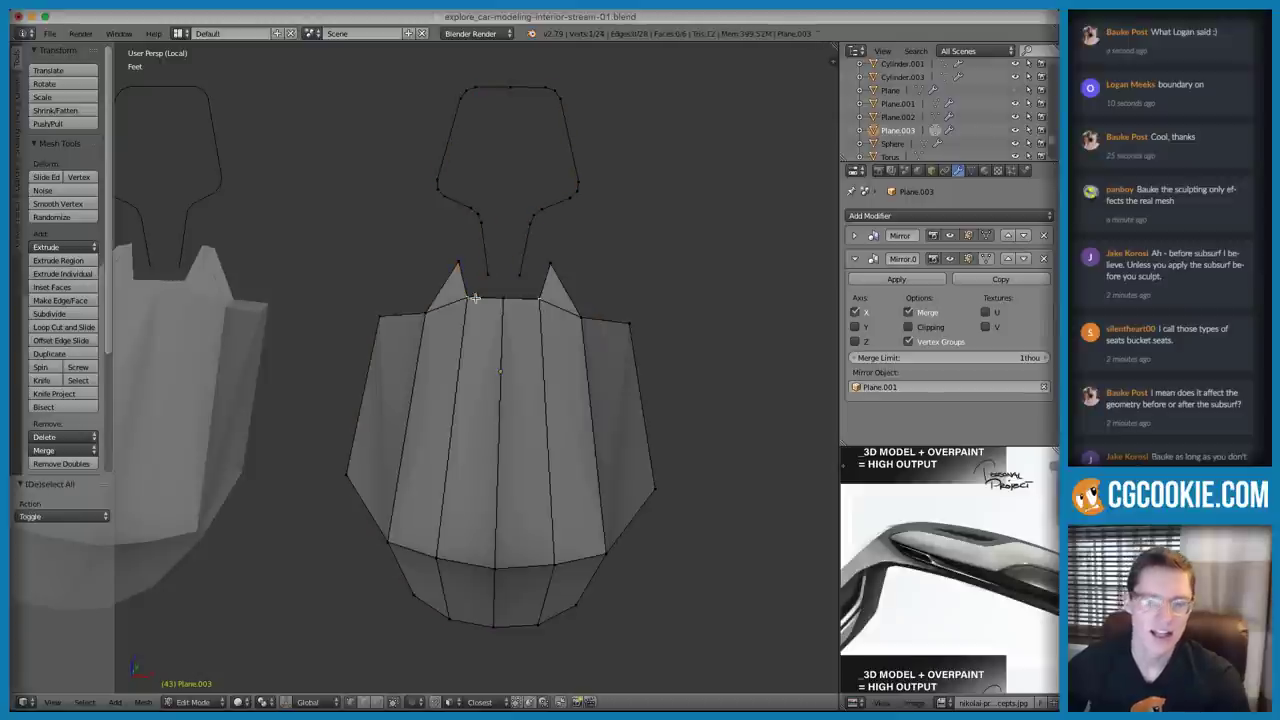
Inset all linked faces of the duplicated seat shell with Boundary enabled and a thickness of about 782.9 thou
right_click(475, 298)
key("ctrl+l")
key("i")
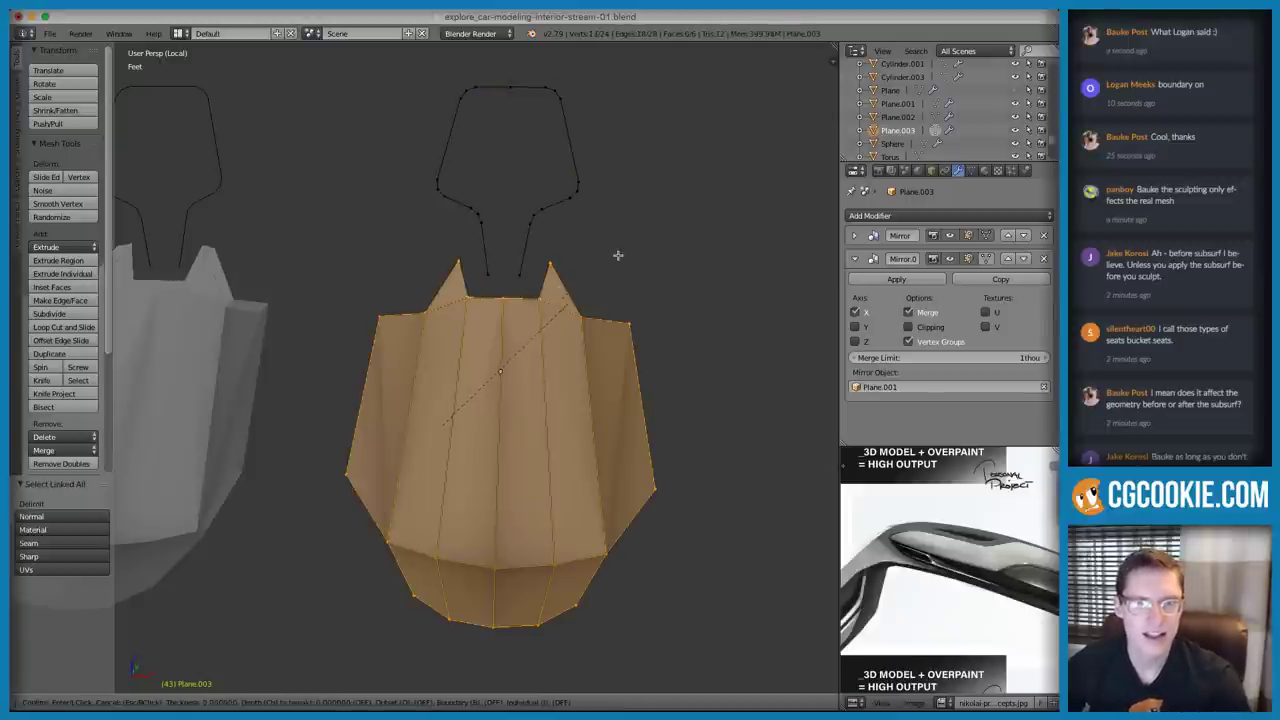
left_click(557, 416)
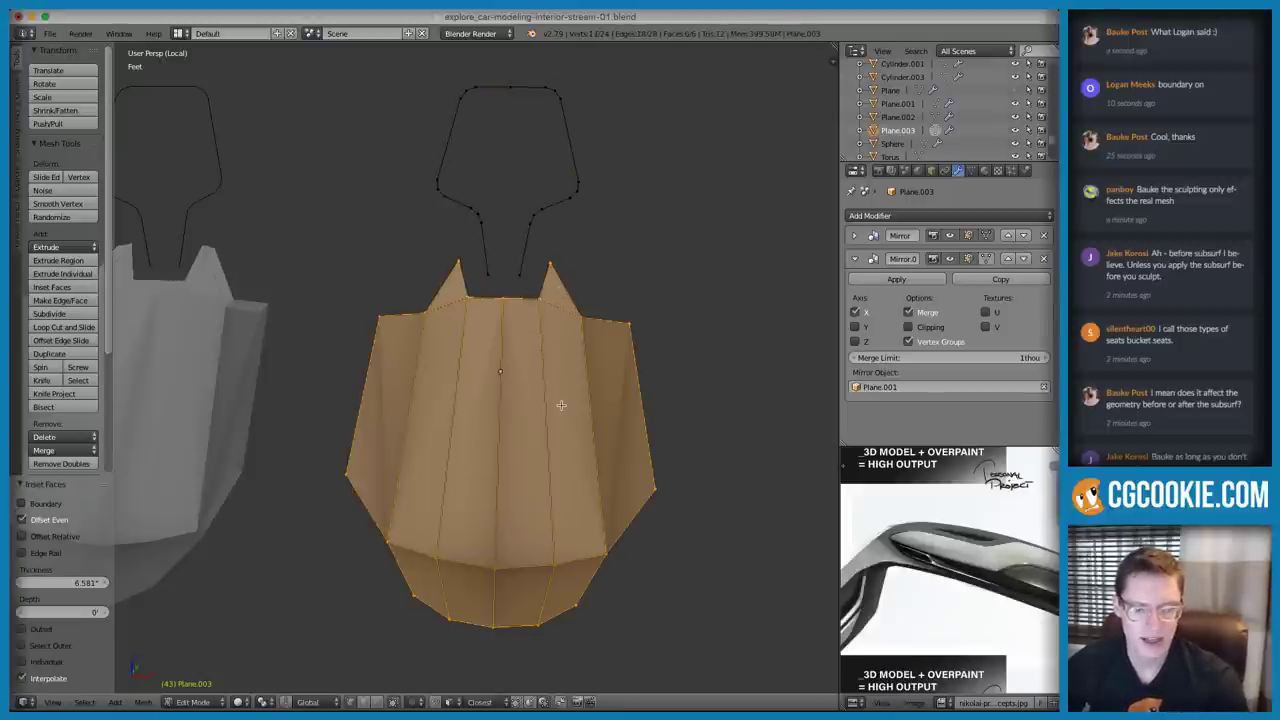
left_click(22, 504)
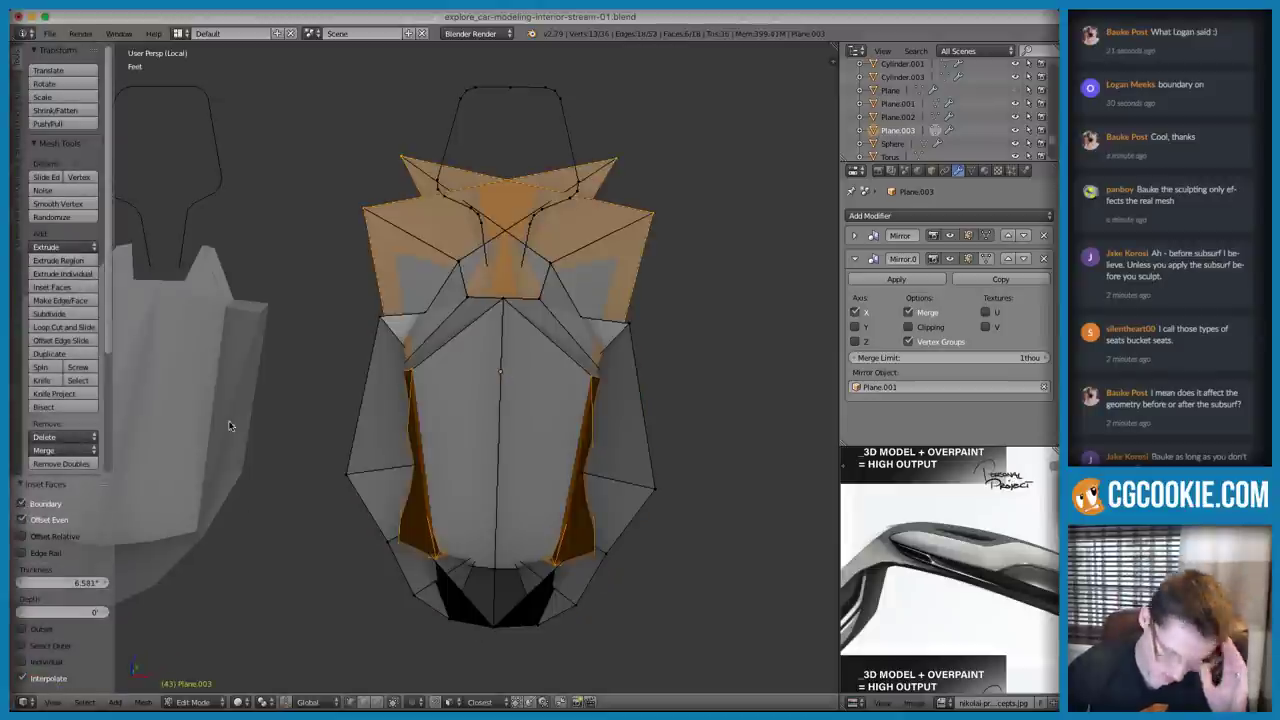
left_click_drag(90, 588, 50, 583)
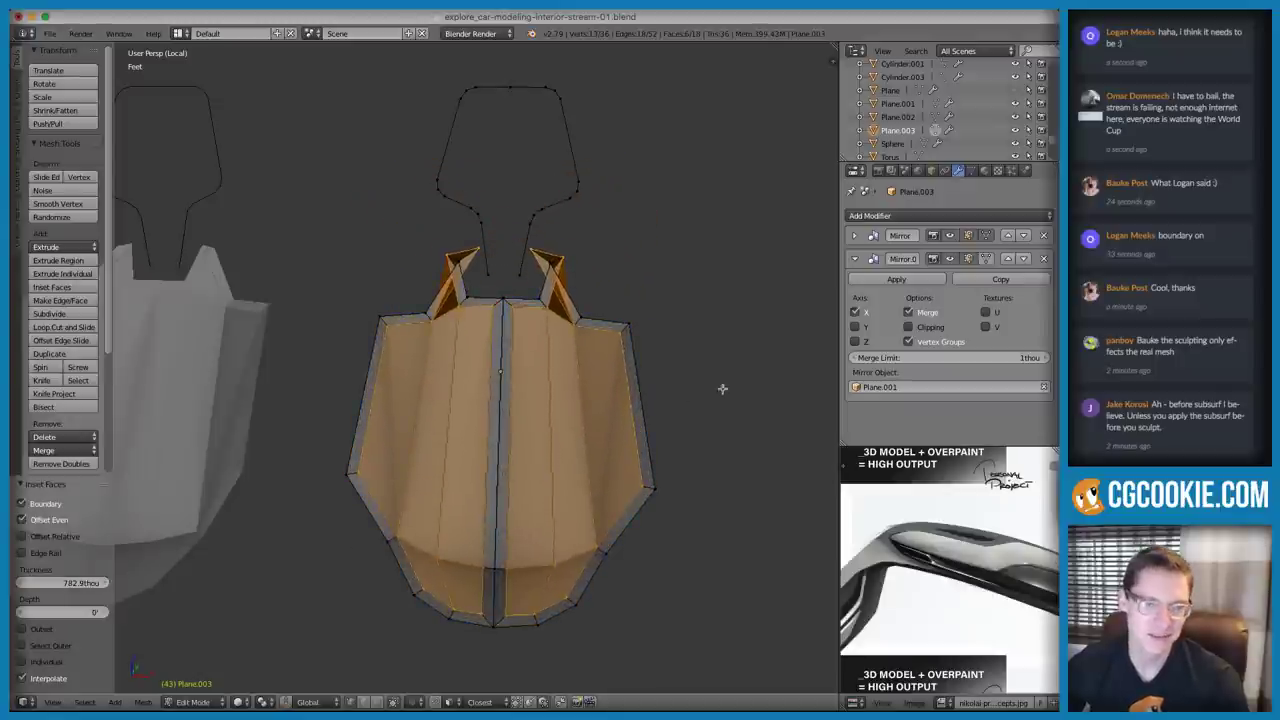
Delete the duplicated seat object and open the original seat for editing
key("Tab")
key("x")
left_click(590, 345)
middle_click_drag(409, 360, 508, 373)
right_click(508, 373)
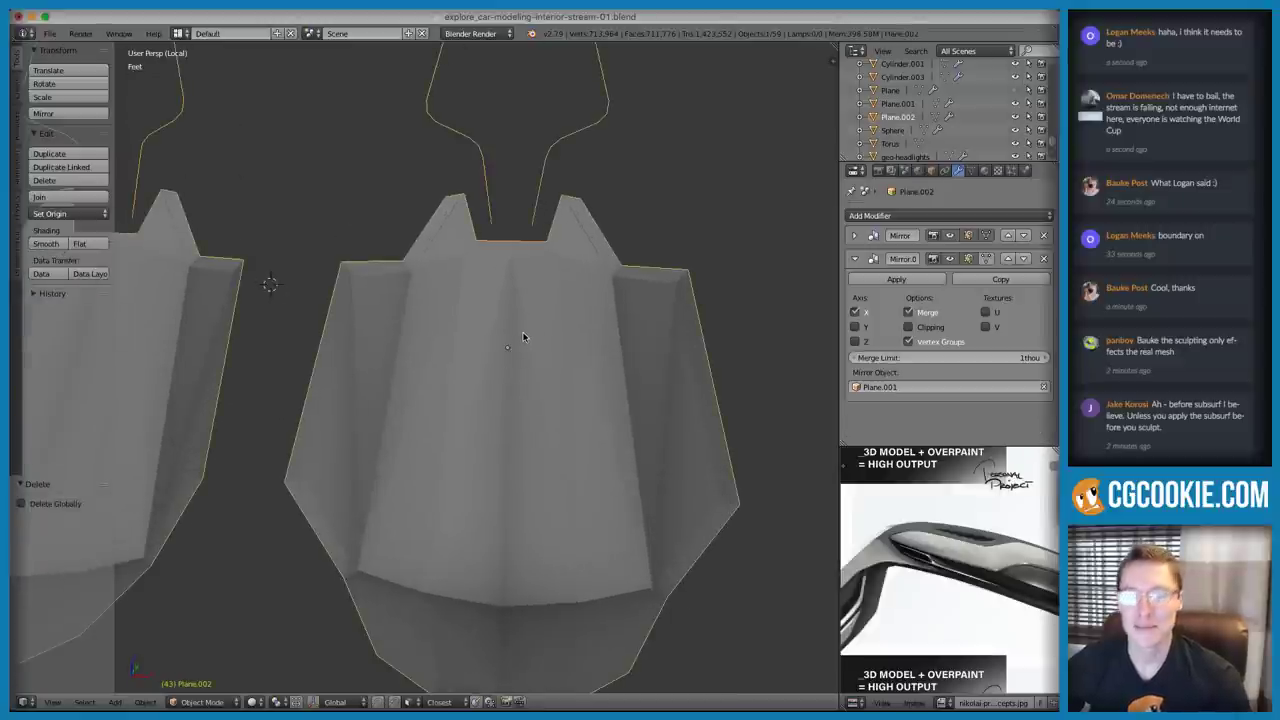
middle_click_drag(527, 332, 534, 296)
key("Tab")
middle_click_drag(440, 165, 440, 334, "shift")
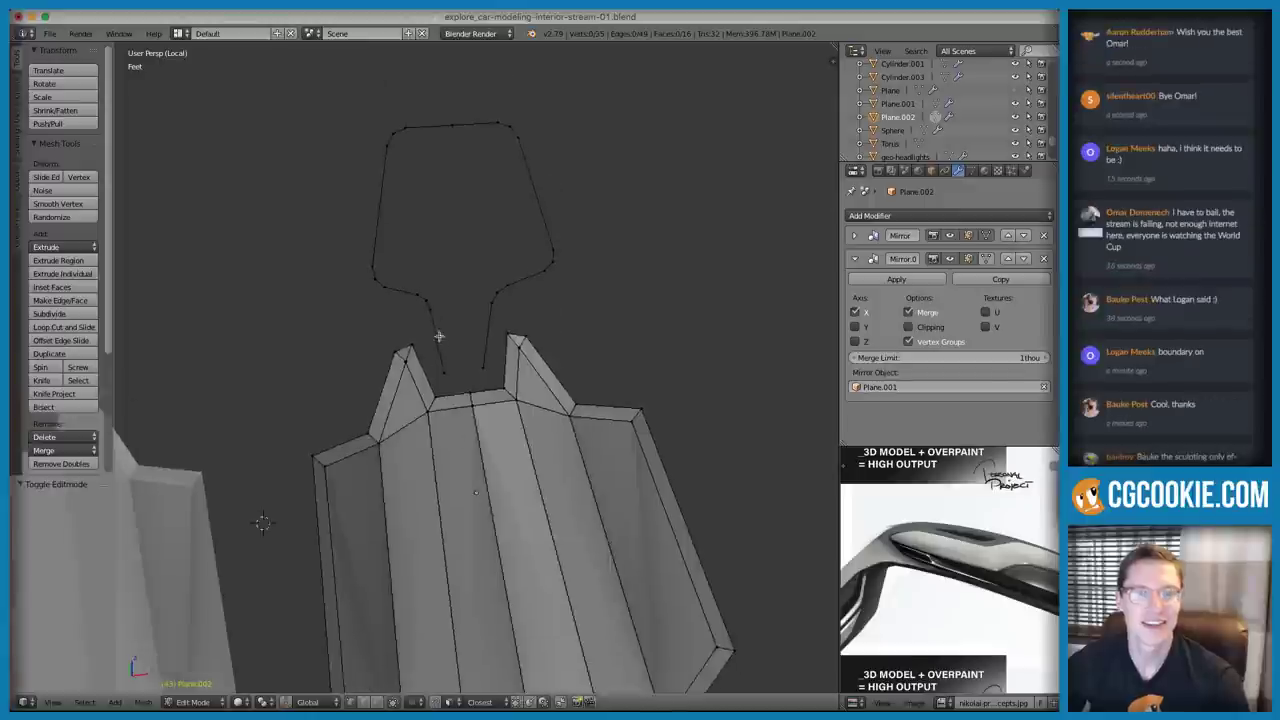
Rotate the short inner edge at the shoulder tab's tip by about -56.4° and scale it
scroll(440, 334, "up", 2)
right_click(398, 354)
key("KP_Decimal")
key("z")
middle_click_drag(511, 403, 486, 366)
scroll(486, 366, "down", 6)
key("r")
left_click(460, 296)
key("s")
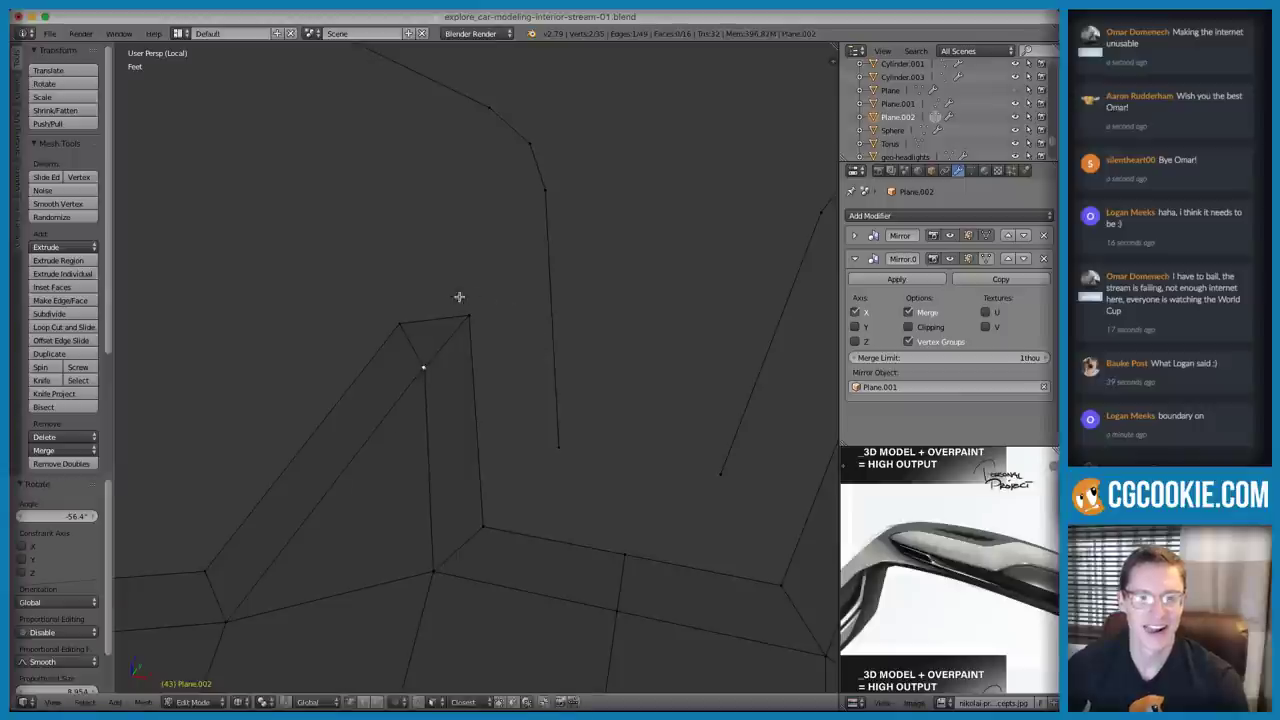
left_click(40, 328)
Scale the shoulder tab's inner tip edge by about 2.3 and rotate it by about -100°
key("r")
left_click(517, 279)
key("s")
left_click(703, 284)
scroll(574, 404, "down", 7)
key("z")
mouse_move(574, 404)
middle_mouse_down()
mouse_move(532, 380)
mouse_move(539, 367)
mouse_move(523, 414)
mouse_move(509, 393)
middle_mouse_up()
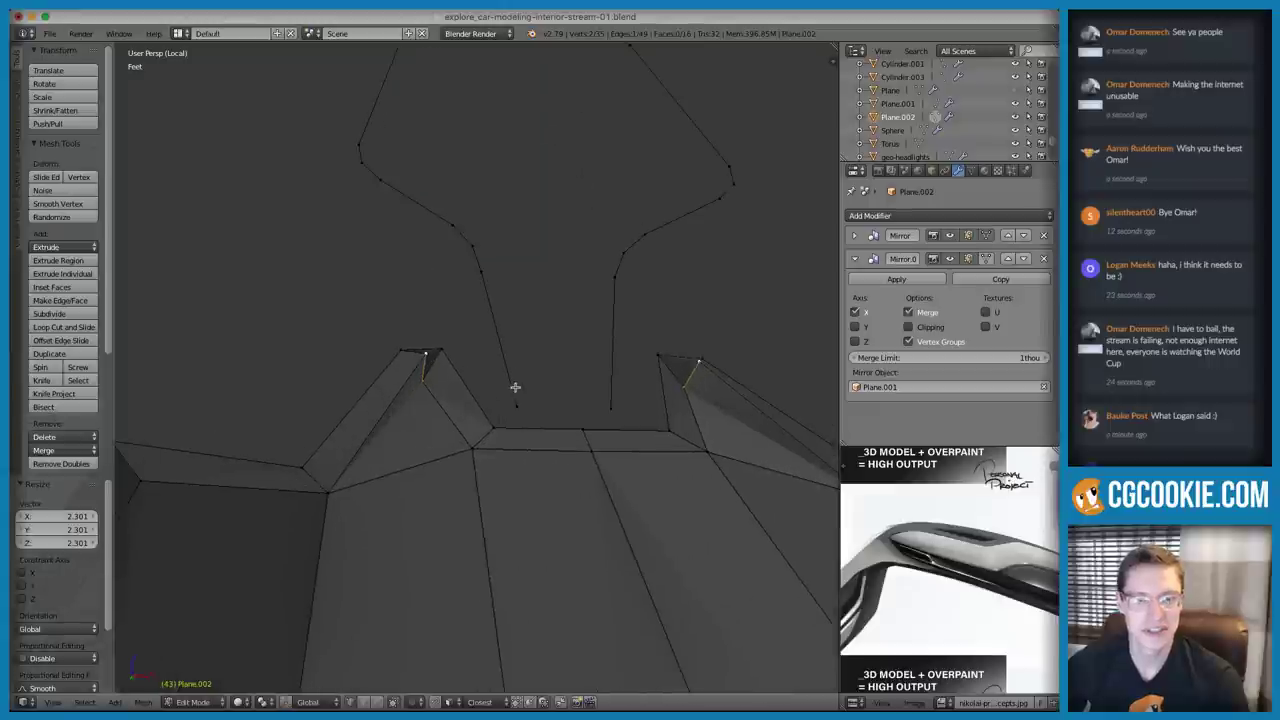
middle_click_drag(515, 332, 577, 297)
left_click(373, 264)
middle_click_drag(435, 260, 483, 294)
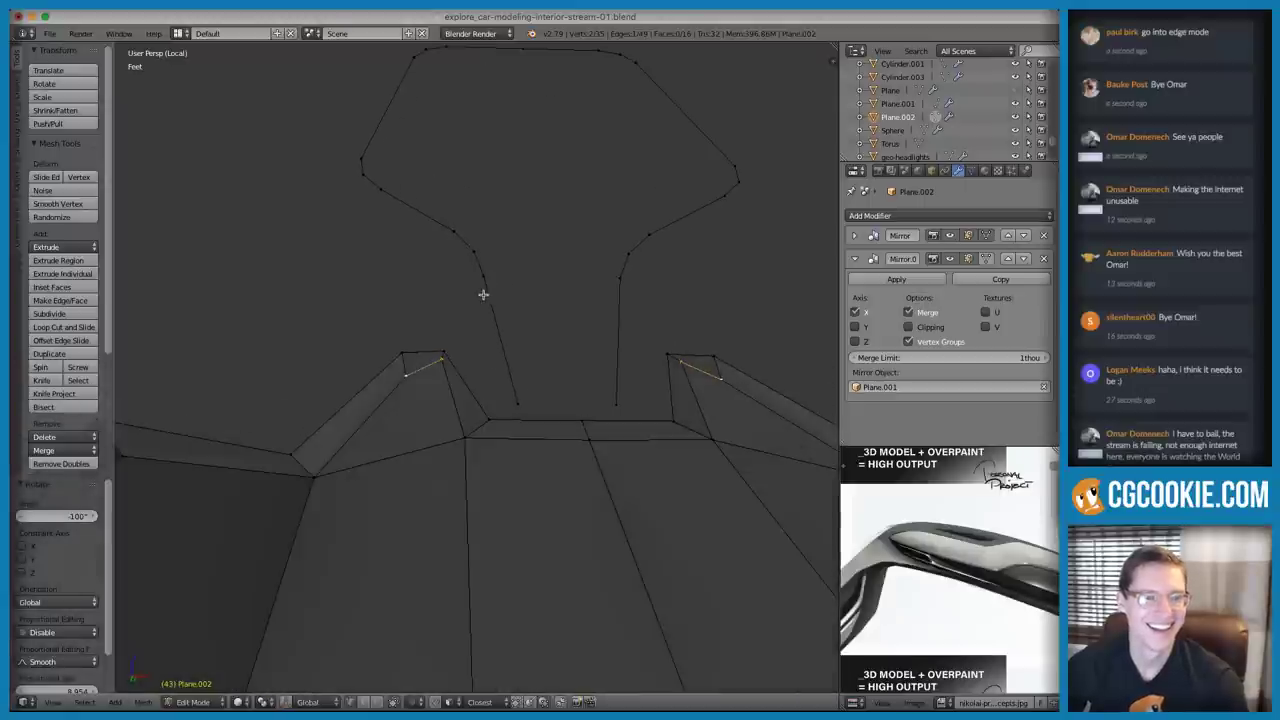
Slide the tab's inner tip edge along its neighbouring edges and scale it by about 0.404
key("g")
key("g")
left_click(489, 286)
key("g")
key("g")
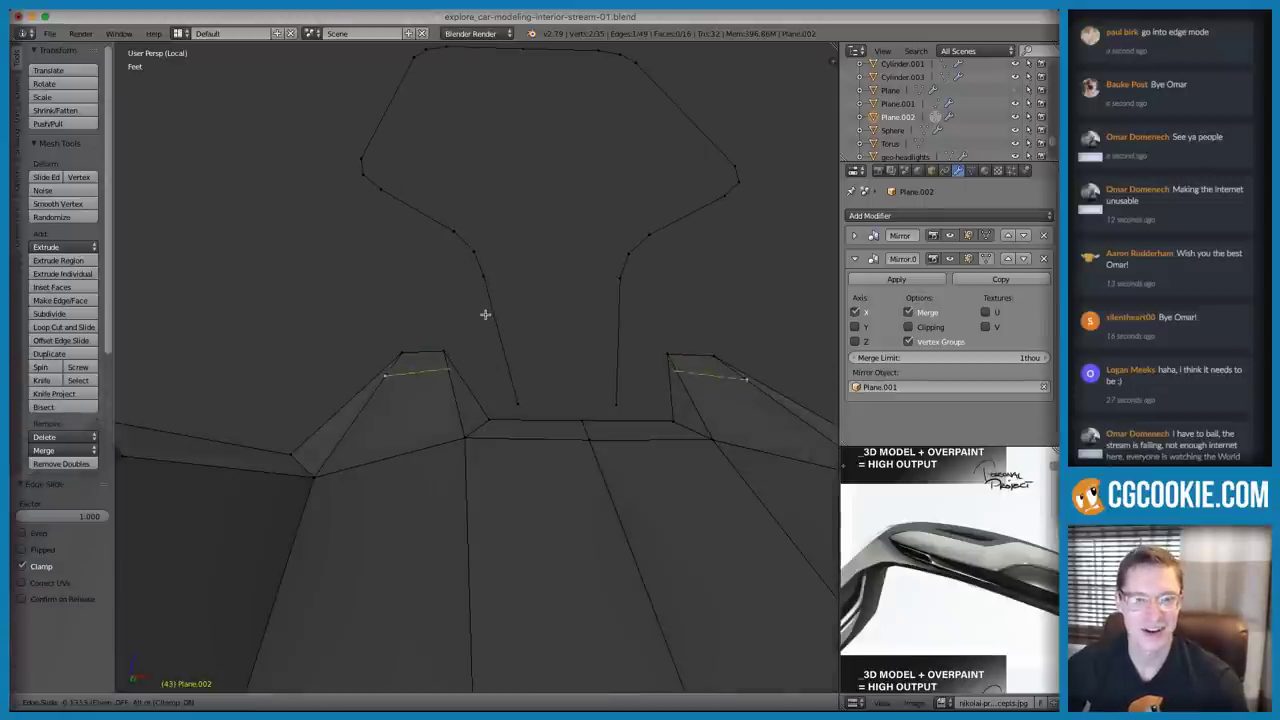
left_click(485, 317)
key("s")
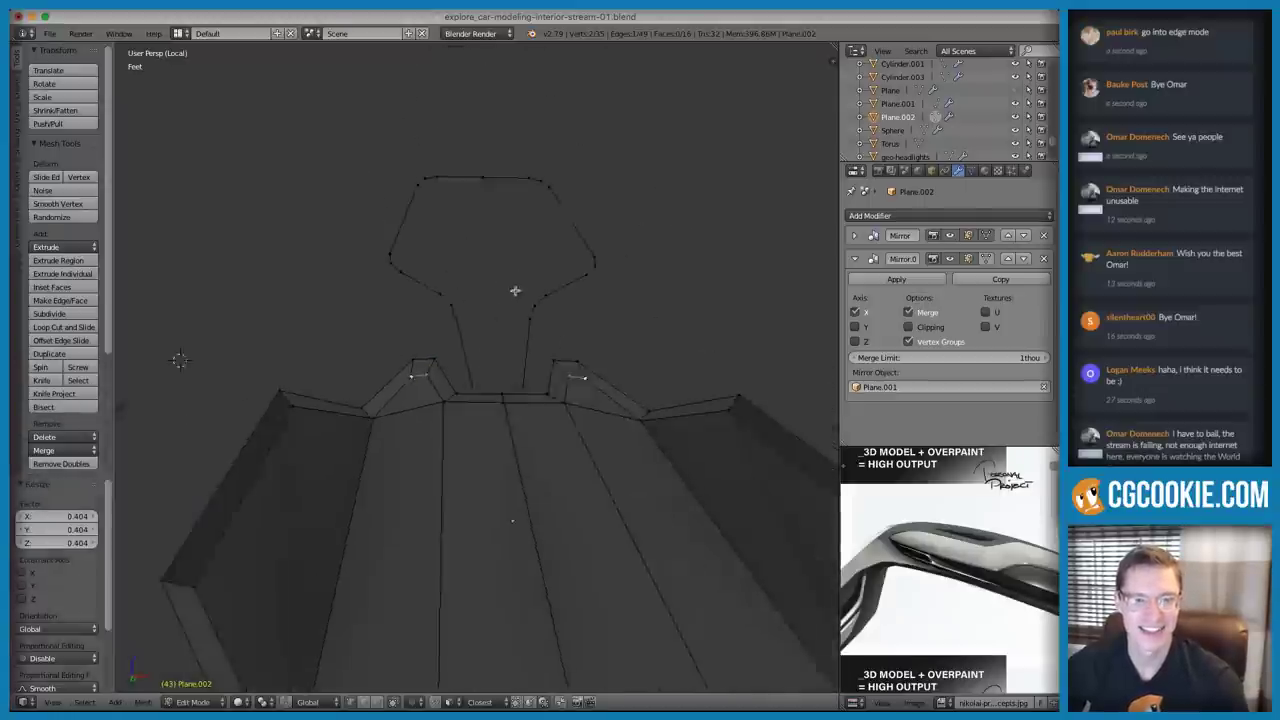
left_click(490, 372)
Rescale the tab's inner tip edge and fine-tune its position with an edge slide of about -0.067
key("s")
left_click(504, 349)
key("g")
key("g")
left_click(508, 371)
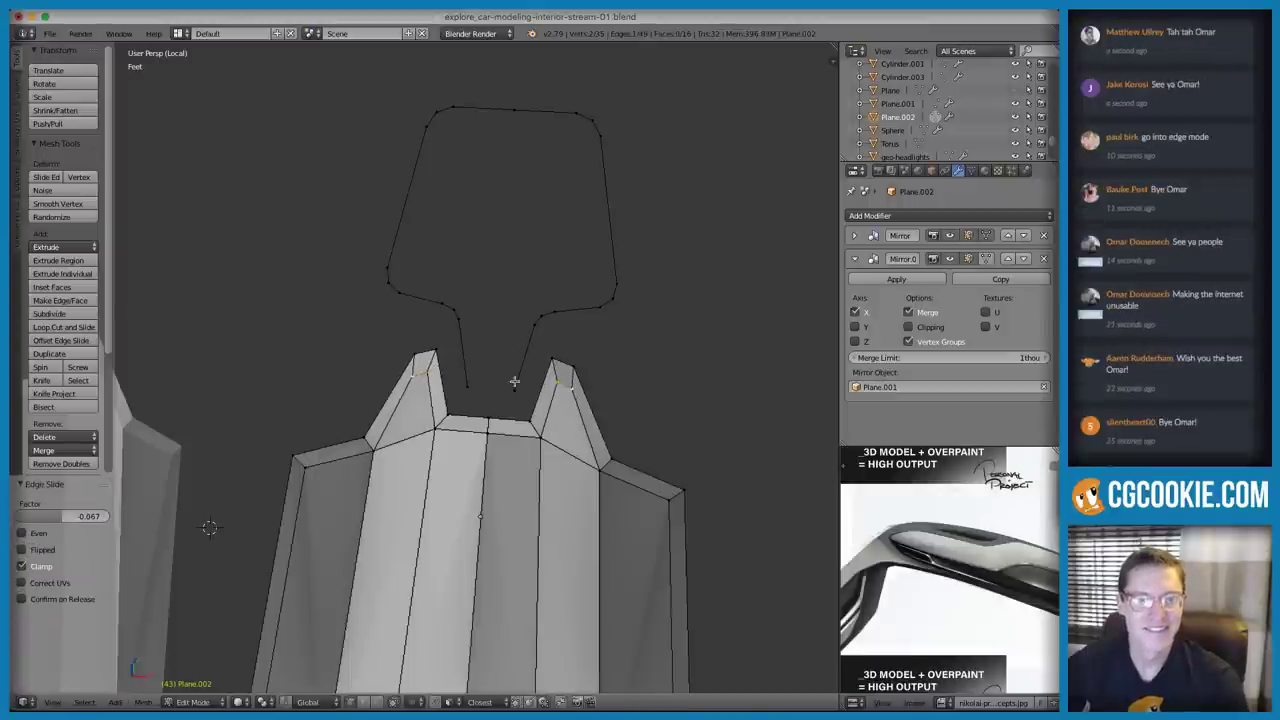
Examine the seat's inset border by selecting its face loop, and clear the selection
middle_click_drag(508, 371, 551, 251, "ctrl")
mouse_move(547, 350)
middle_mouse_down("shift")
mouse_move(543, 317)
mouse_move(540, 340)
middle_mouse_up("shift")
middle_click_drag(540, 340, 522, 337)
scroll(418, 458, "up", 3)
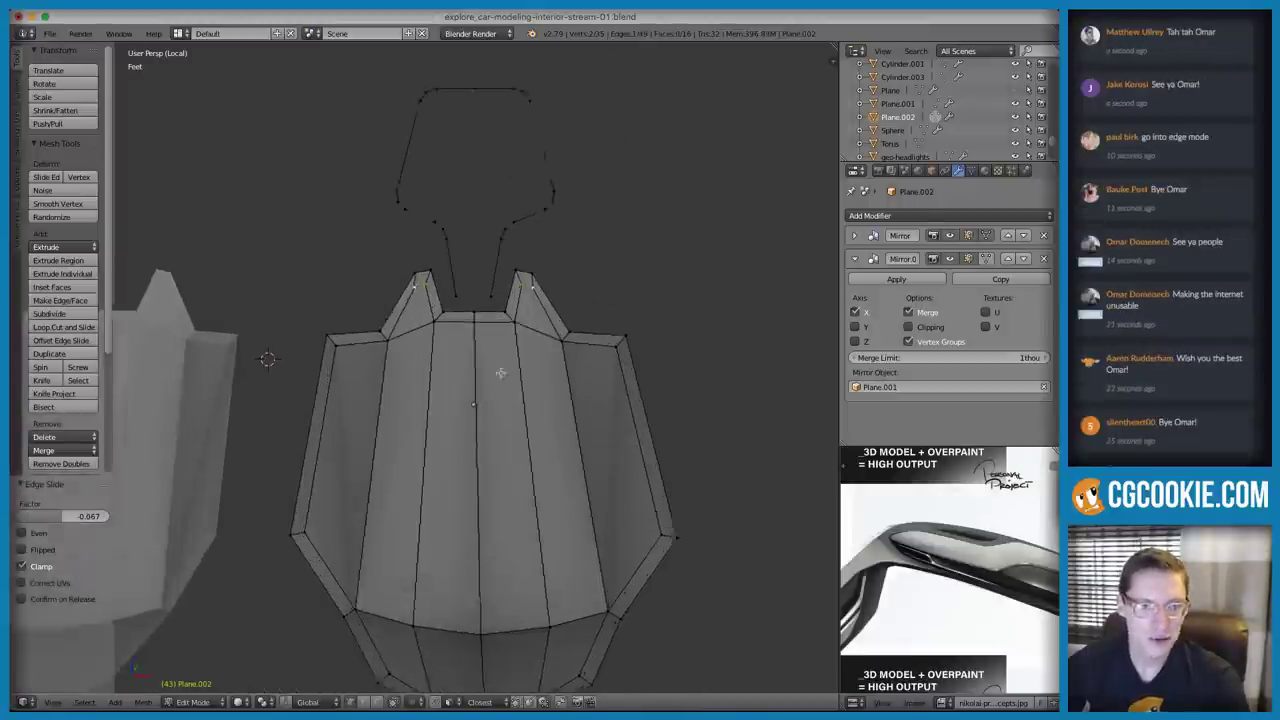
middle_click_drag(327, 516, 354, 296)
key("ctrl+Tab")
left_click(338, 375)
right_click(398, 273, "alt")
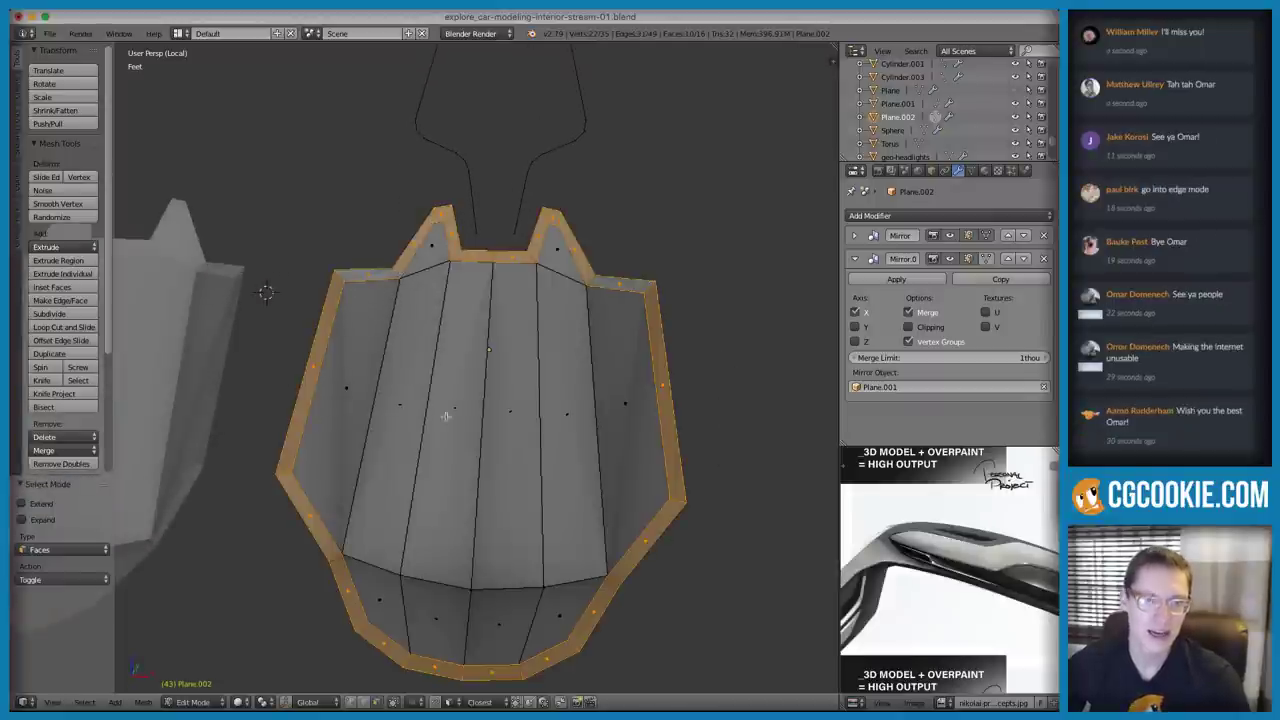
middle_click_drag(448, 449, 441, 395)
key("a")
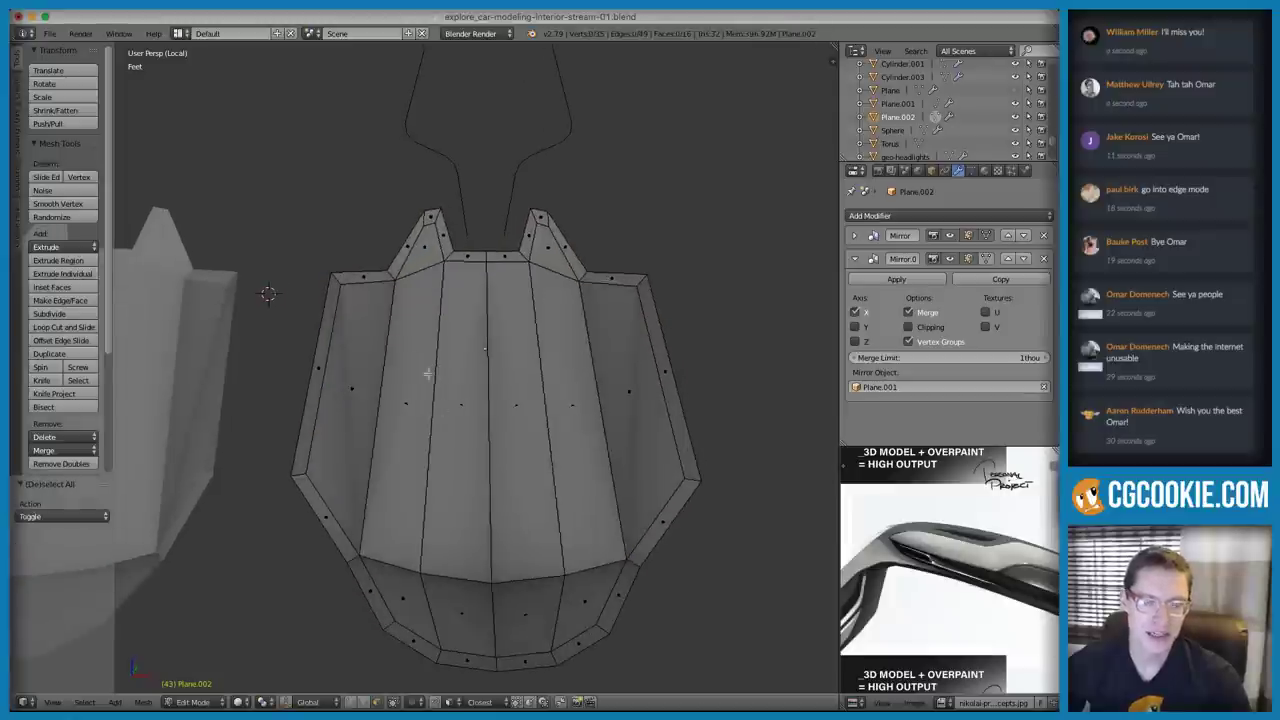
Move the border edges at the seat's outer shoulder corner so the shoulder line slopes down from the tab
key("ctrl+Tab")
left_click(398, 292)
mouse_move(408, 343)
middle_mouse_down()
mouse_move(380, 310)
mouse_move(400, 271)
mouse_move(385, 320)
middle_mouse_up()
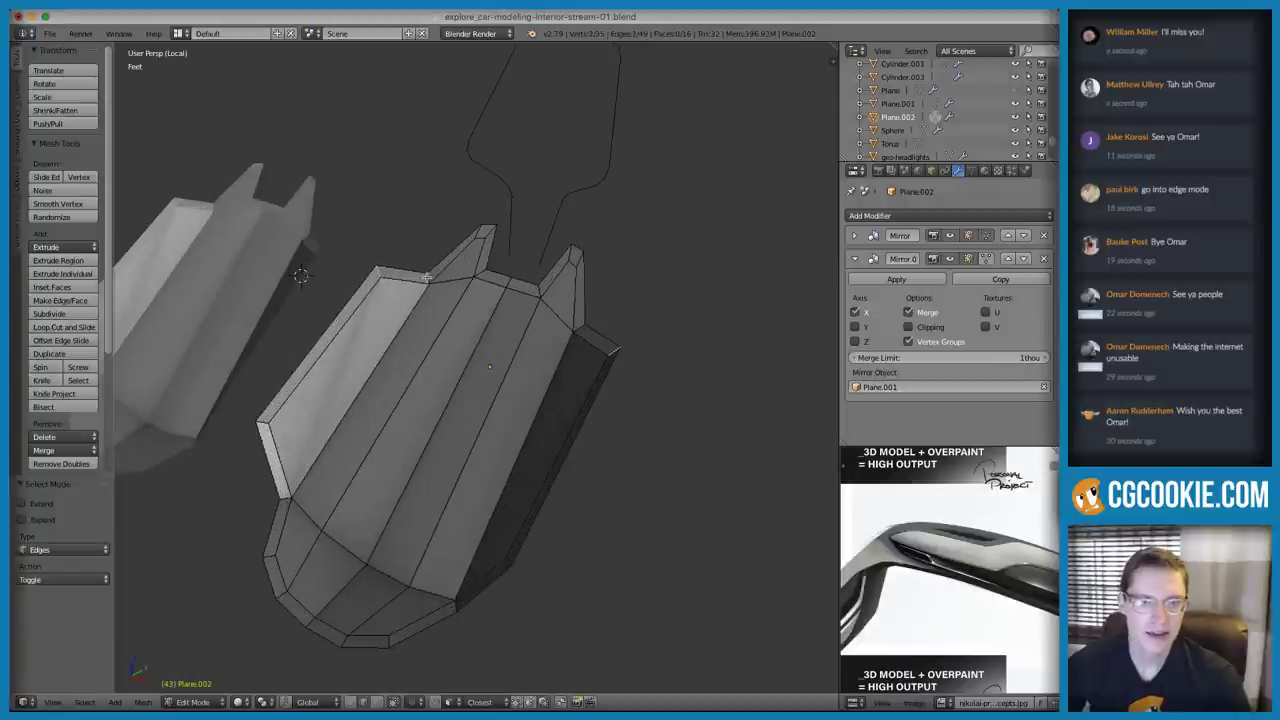
right_click(375, 272, "ctrl")
key("g")
left_click(382, 288)
right_click(427, 276)
key("g")
left_click(421, 276)
middle_click_drag(421, 276, 486, 277)
Add two evenly spaced horizontal loop cuts across the seat back
key("ctrl+Tab")
left_click(465, 294)
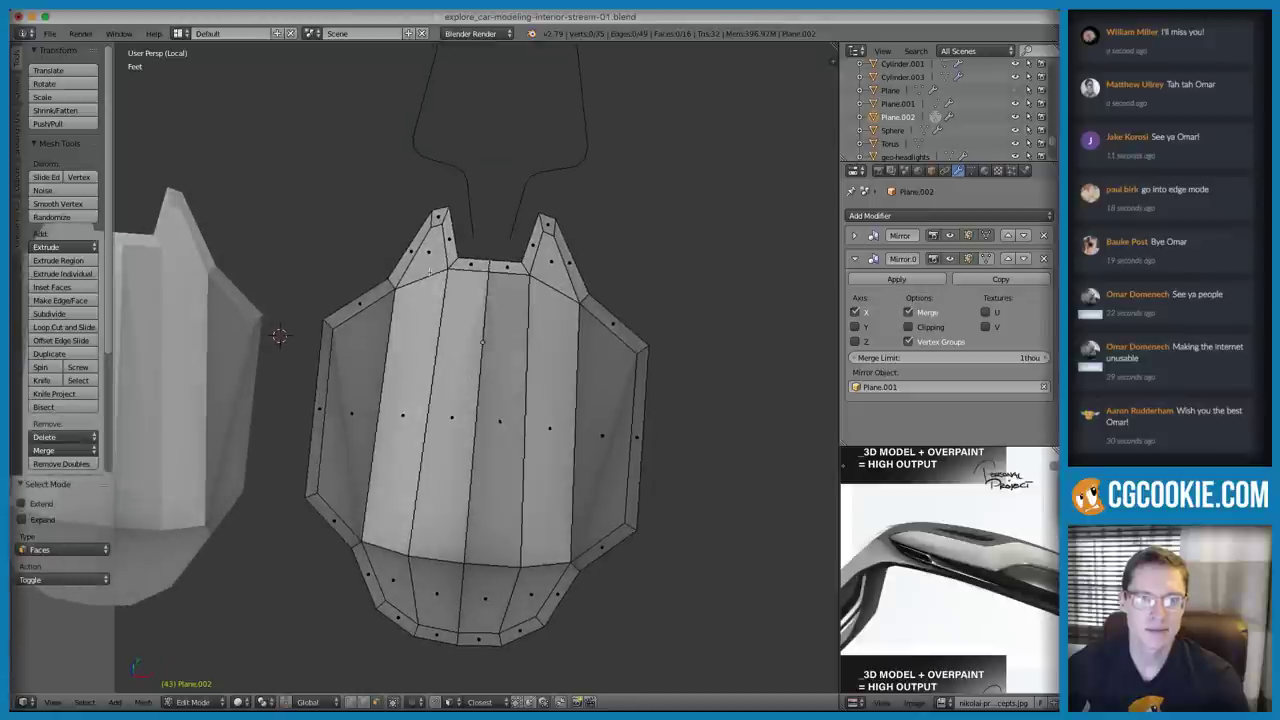
key("ctrl+r")
left_click(398, 396)
right_click(398, 396)
middle_click_drag(398, 396, 477, 349)
Shrink/fatten the selection on the new loop cuts across the seat back to shape its depth
key("ctrl+Tab")
left_click(504, 342)
right_click(476, 380)
key("alt+s")
left_click(566, 326)
Move the upper loop cut's inner backrest vertex by about 416 thou in X, 1.3" in Y and -518 thou in Z
right_click(392, 387)
key("ctrl+Tab")
left_click(466, 321)
right_click(316, 415)
right_click(382, 346, "shift")
middle_click_drag(383, 345, 532, 386)
right_click(480, 337)
key("g")
left_click(480, 351)
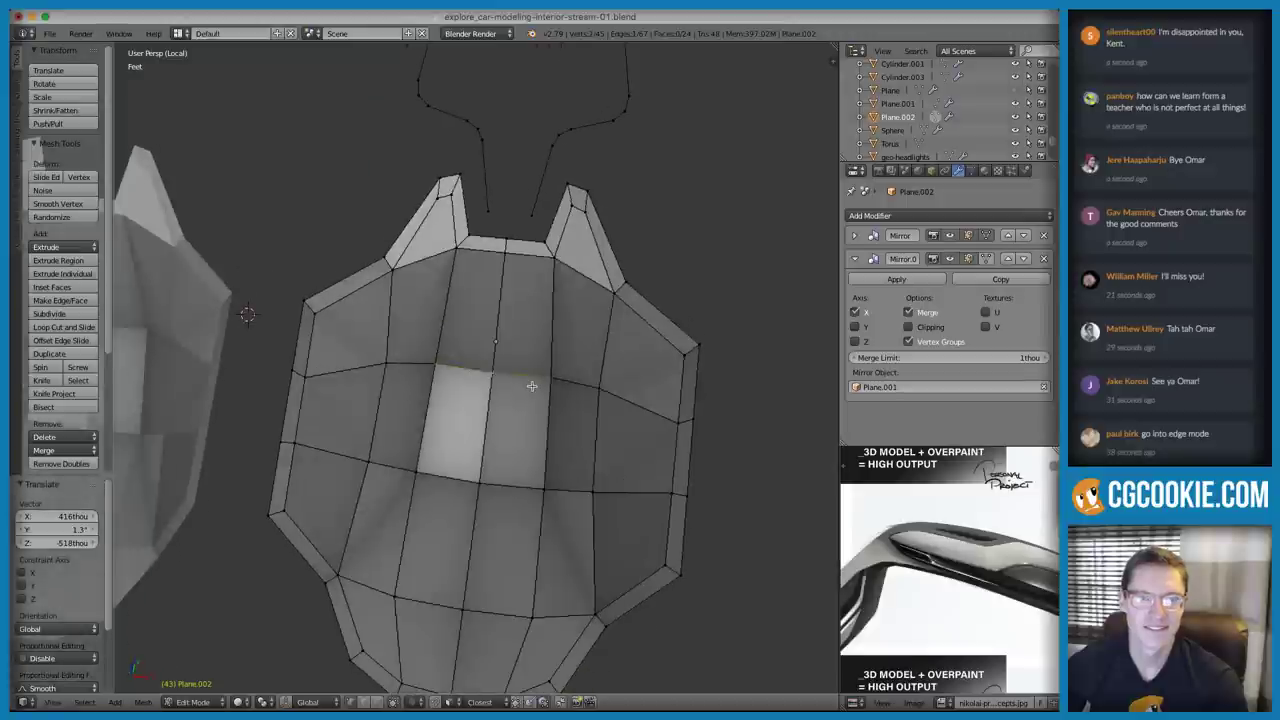
Slide the upper loop's inner backrest vertex by a factor of about 0.121 and reposition it freely
key("g")
key("g")
left_click(467, 370)
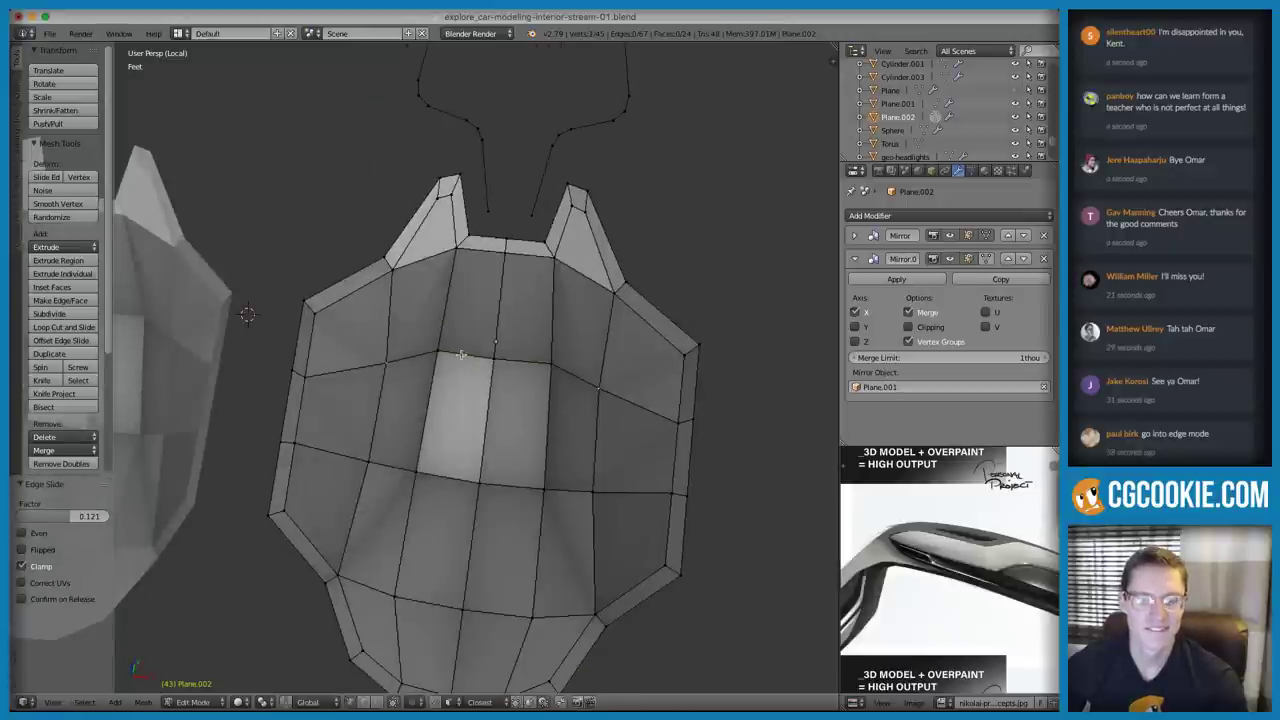
key("g")
left_click(482, 336)
Slide the next backrest vertex along its edge to smooth the curve of the seat back
middle_click_drag(514, 371, 426, 366)
right_click(493, 367)
key("g")
key("g")
left_click(529, 363)
middle_click_drag(250, 515, 314, 551)
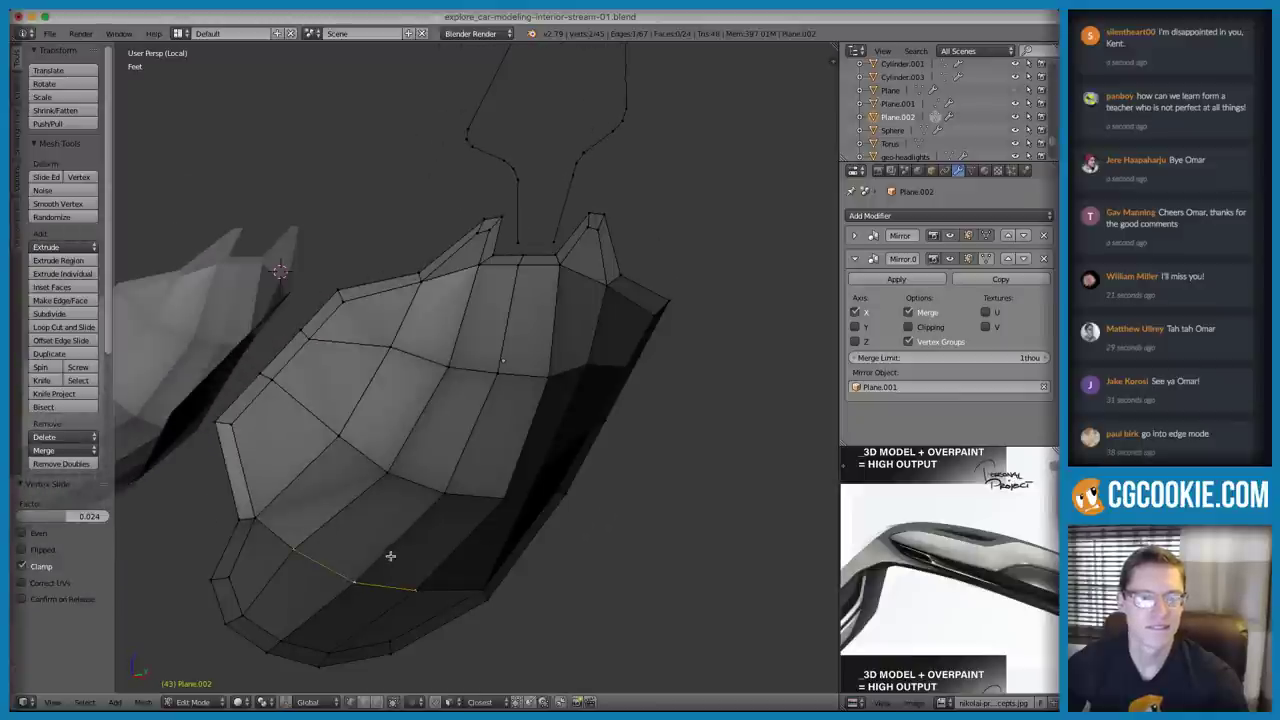
Shrink/fatten the vertex where the backrest meets the seat base, and move it together with a neighbouring vertex
key("alt+s")
left_click(426, 530)
middle_click_drag(426, 526, 405, 445)
right_click(484, 513, "shift")
key("g")
left_click(440, 492)
Reposition the side-panel vertices on the new loops to round out the seat's bucket shape
right_click(381, 375, "shift")
middle_click_drag(381, 375, 438, 382)
key("g")
left_click(486, 417)
key("g")
middle_click_drag(486, 417, 530, 409)
left_click(521, 424)
Shade the seat smooth and add a level 3 subdivision surface to it
key("Tab")
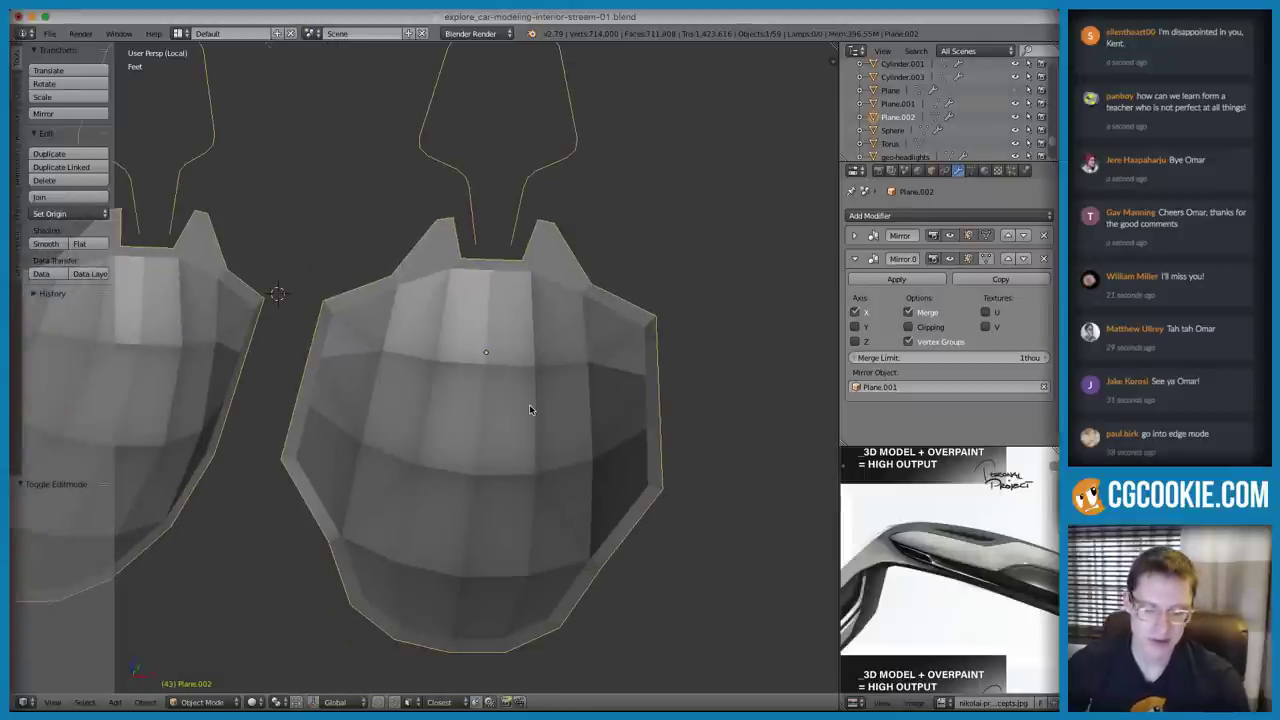
left_click(46, 244)
mouse_move(594, 357)
middle_mouse_down()
mouse_move(621, 354)
mouse_move(609, 371)
mouse_move(506, 383)
mouse_move(480, 345)
mouse_move(526, 326)
middle_mouse_up()
key("ctrl+3")
scroll(526, 326, "up", 2)
mouse_move(506, 387)
middle_mouse_down()
mouse_move(546, 334)
mouse_move(485, 396)
middle_mouse_up()
Leave the isolated view and examine the smoothed seat's fit around the mannequin in shaded and wireframe display
key("KP_Divide")
key("z")
key("z")
scroll(546, 335, "up", 2)
key("Tab")
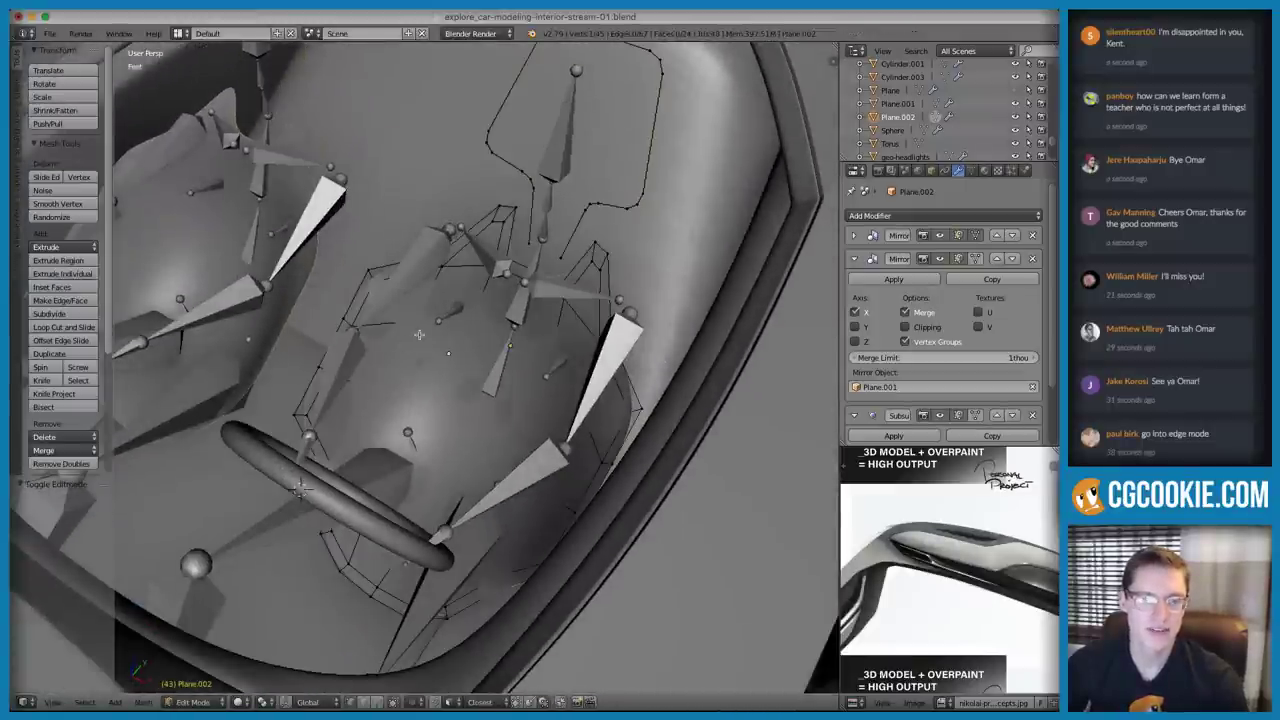
key("z")
key("ctrl+Tab")
left_click(490, 446)
key("Tab")
key("z")
mouse_move(520, 405)
middle_mouse_down()
mouse_move(617, 367)
mouse_move(526, 379)
middle_mouse_up()
Select the central backrest faces behind the mannequin and shrink/fatten them by an offset of about 6.046
key("Tab")
key("ctrl+Tab")
left_click(528, 391)
key("z")
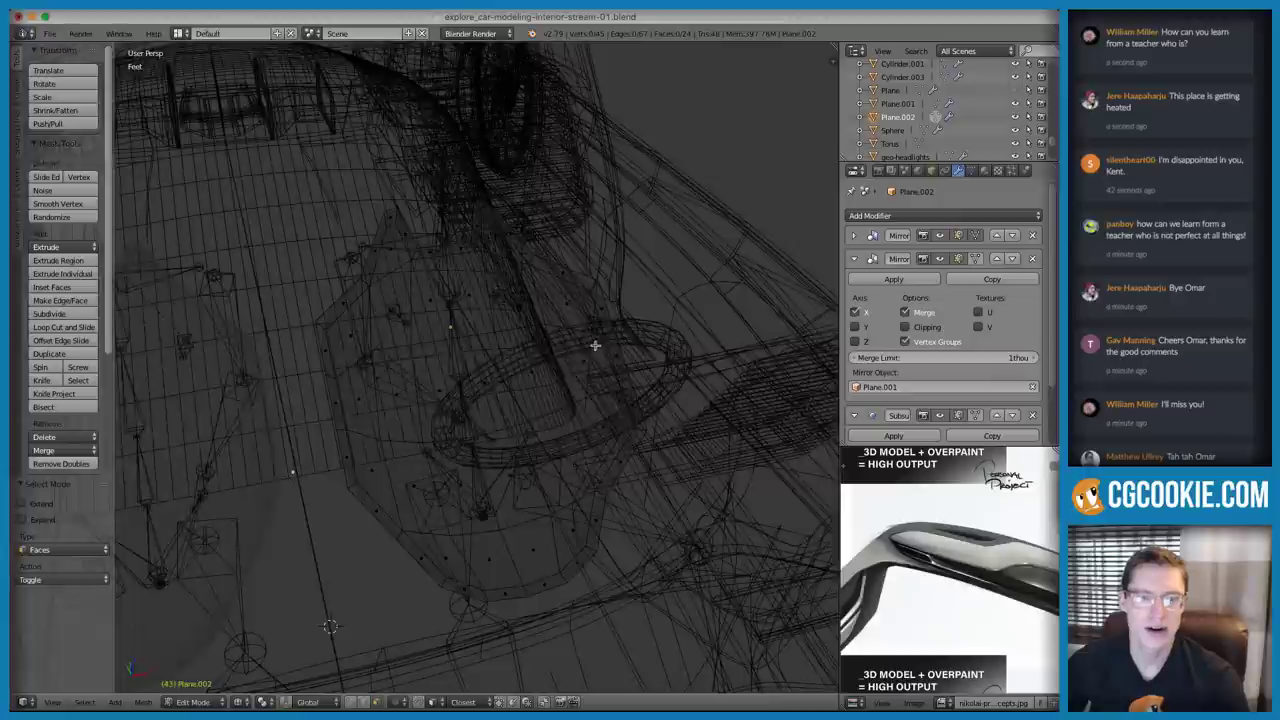
middle_click_drag(600, 343, 508, 395)
right_click(437, 440)
right_click(457, 408, "shift")
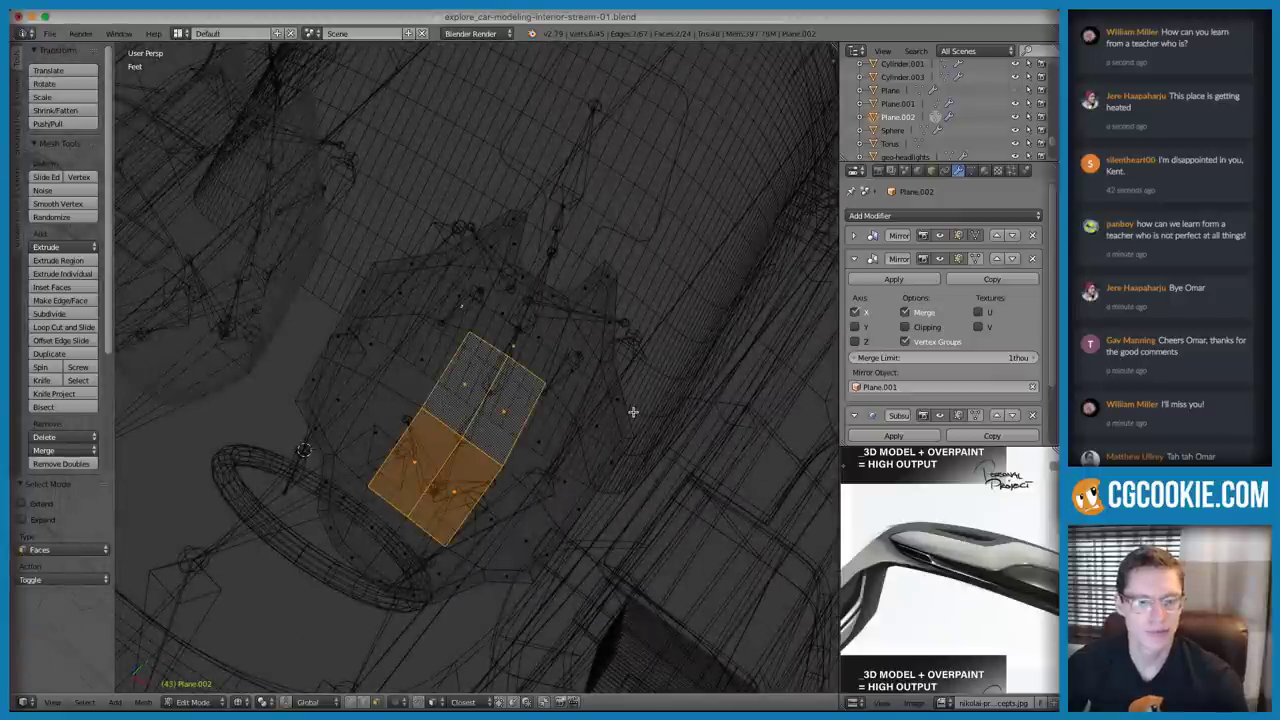
key("alt+s")
left_click(651, 370)
key("z")
middle_click_drag(558, 403, 313, 502)
mouse_move(577, 397)
middle_mouse_down()
mouse_move(507, 421)
mouse_move(574, 393)
middle_mouse_up()
key("alt+s")
right_click(508, 415)
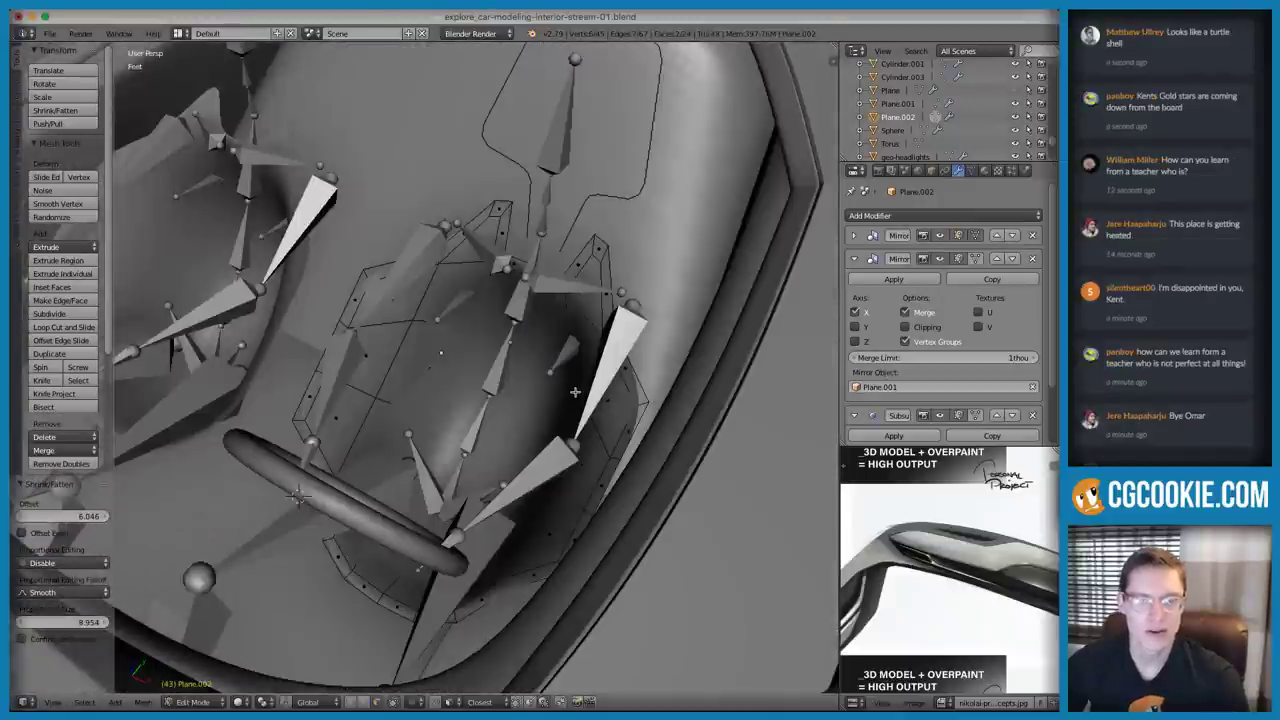
Isolate the seat and examine the edge flow along the sides of its backrest in wireframe
key("KP_Divide")
scroll(530, 355, "up", 5)
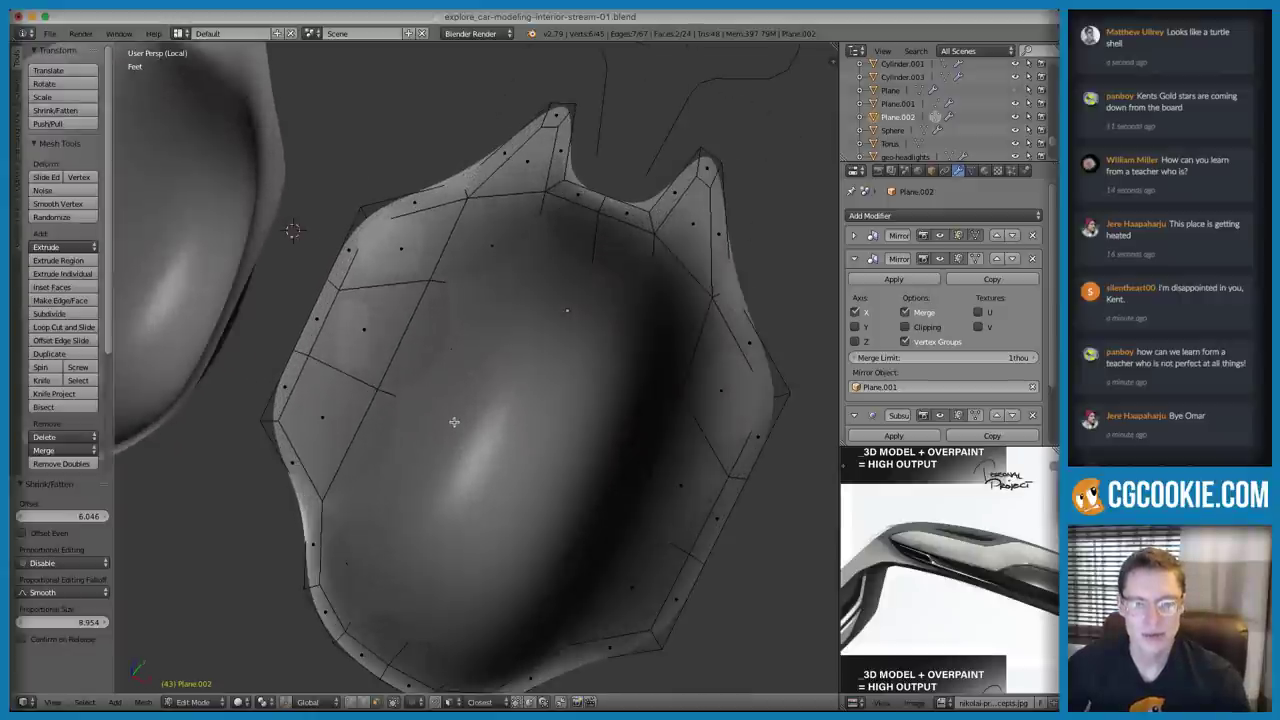
middle_click_drag(530, 356, 487, 298)
key("ctrl+Tab")
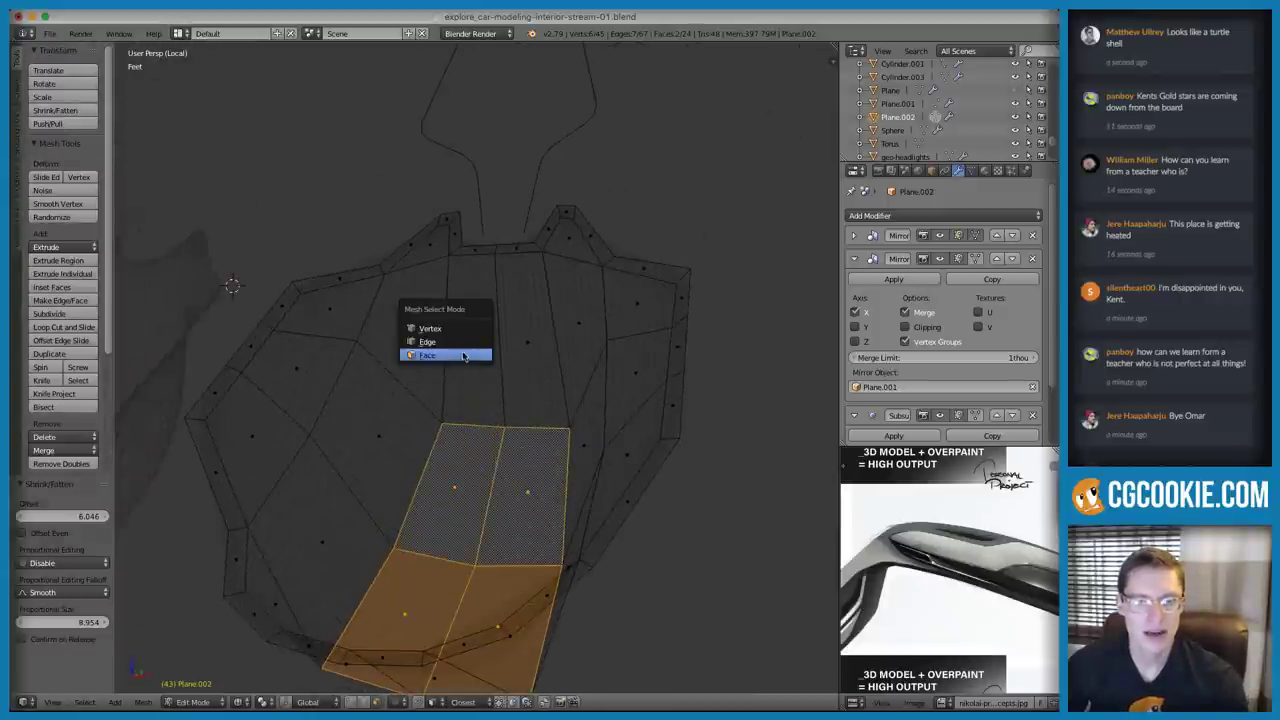
left_click(440, 342)
middle_click_drag(398, 361, 499, 354)
right_click(321, 386, "alt")
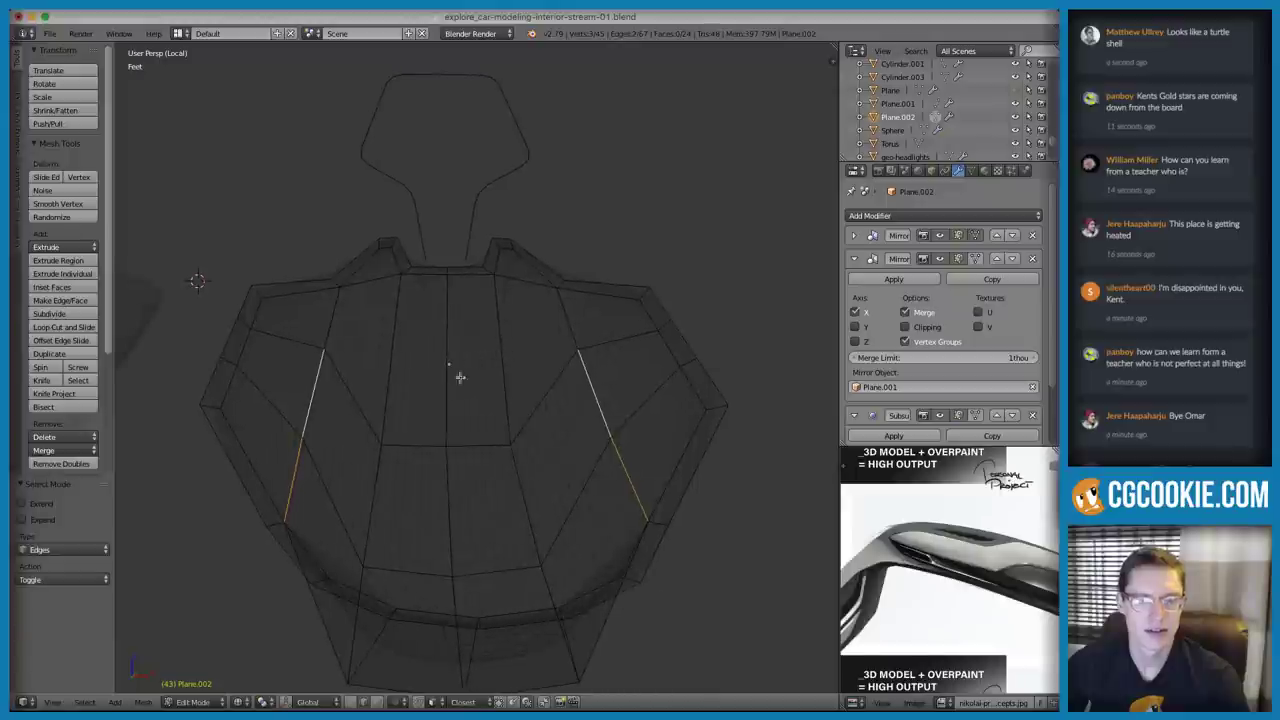
mouse_move(464, 459)
middle_mouse_down()
mouse_move(446, 463)
mouse_move(551, 413)
mouse_move(550, 355)
middle_mouse_up()
Leave the isolated view, select two backrest faces behind the mannequin and shrink/fatten them to deepen the curve
key("KP_Divide")
key("z")
key("z")
key("z")
key("ctrl+Tab")
left_click(520, 422)
key("z")
right_click(511, 394)
right_click(453, 408, "shift")
key("z")
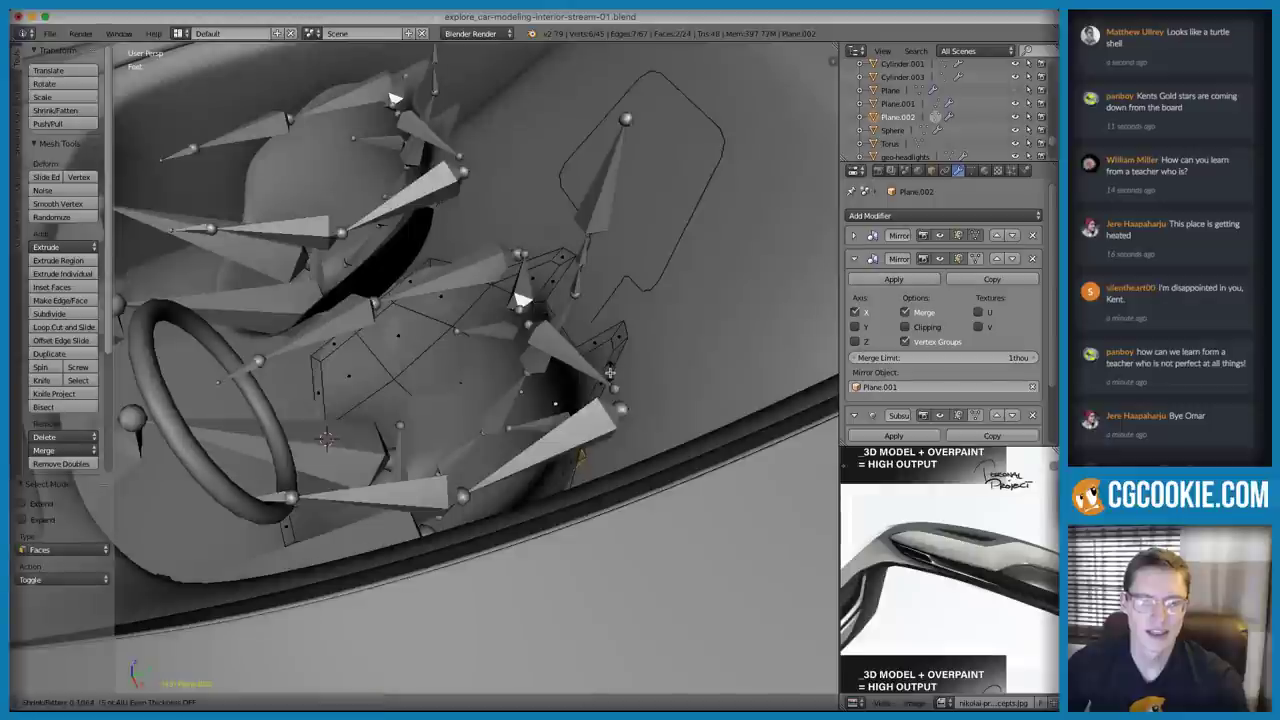
key("alt+s")
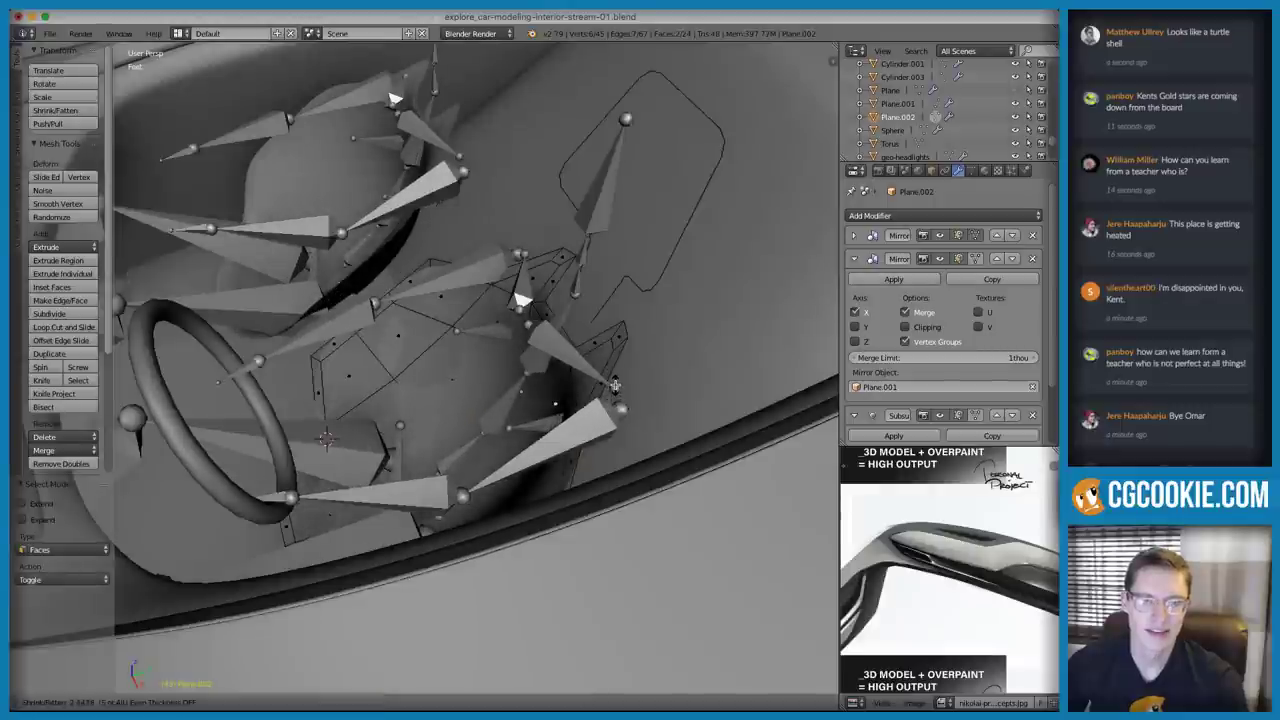
left_click(560, 380)
Isolate the seat and examine its deepened, smoothed shell in object and edit mode
middle_click_drag(560, 380, 546, 289)
key("Tab")
key("KP_Divide")
scroll(491, 418, "up", 3)
key("Tab")
key("Tab")
scroll(532, 279, "down", 4)
key("a")
key("a")
scroll(530, 300, "up", 3)
key("Tab")
middle_click_drag(551, 231, 515, 235)
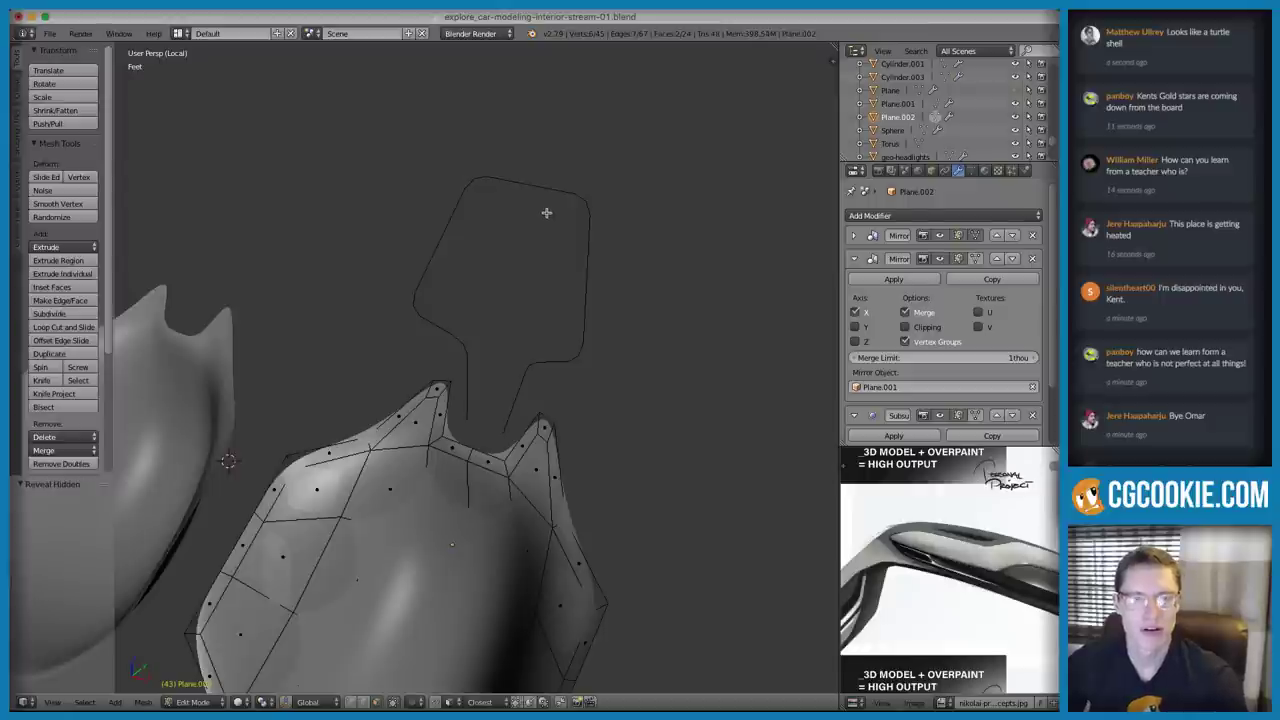
Deselect everything in vertex selection mode, and study the seats and headrests by orbiting the Interior015 sketch on ArtStation
key("ctrl+Tab")
left_click(421, 289)
key("a")
scroll(538, 254, "up", 2)
middle_click_drag(538, 254, 467, 300)
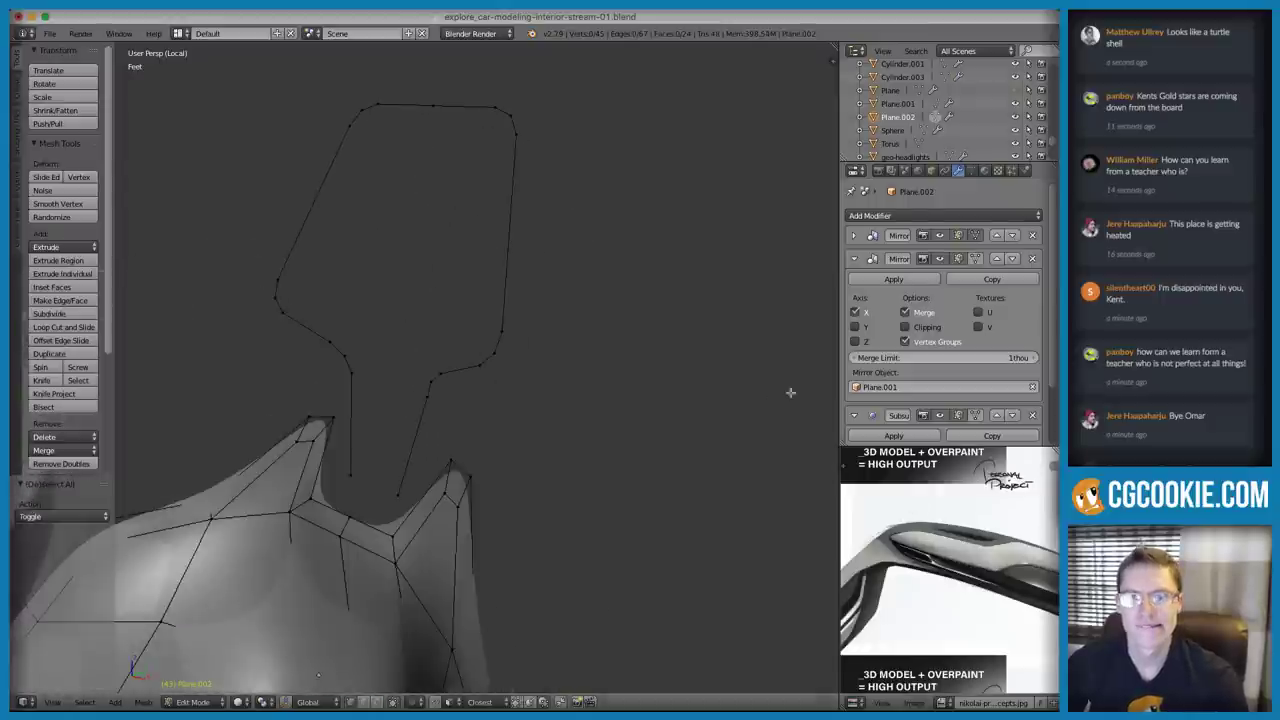
key("super+Tab")
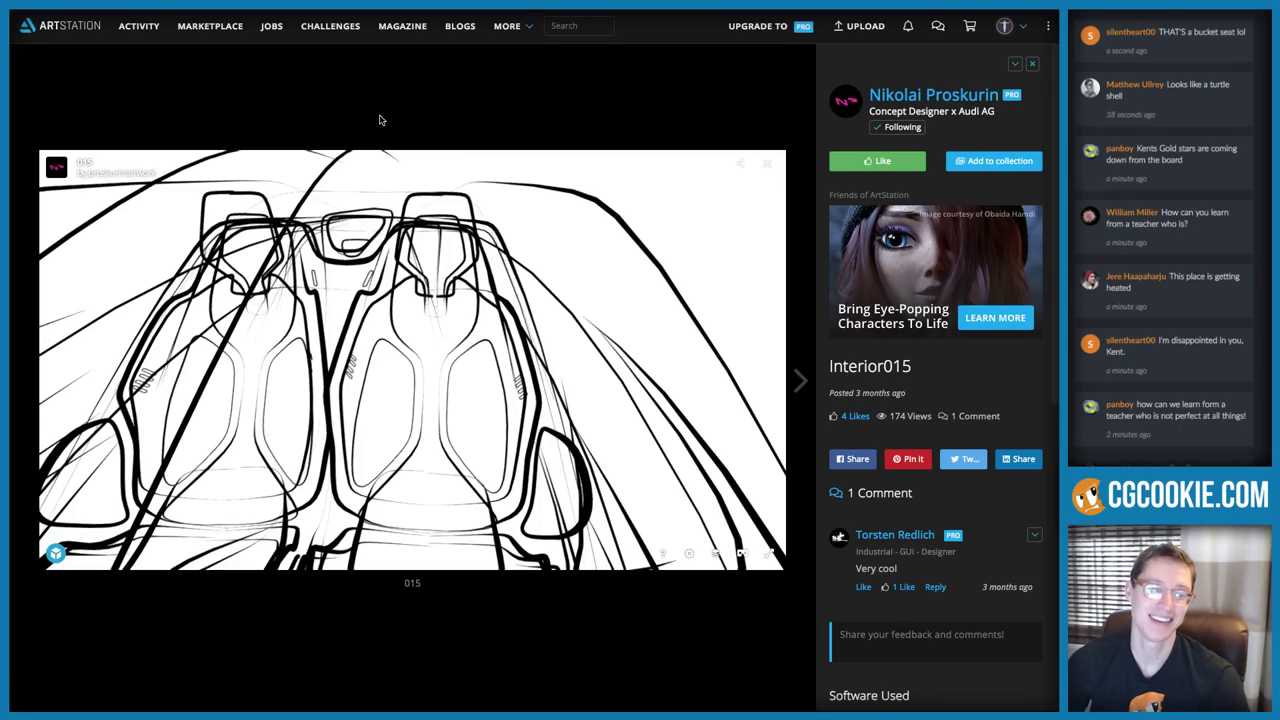
mouse_move(538, 468)
left_mouse_down()
mouse_move(474, 337)
mouse_move(442, 399)
mouse_move(489, 343)
mouse_move(448, 383)
mouse_move(495, 358)
mouse_move(642, 356)
left_mouse_up()
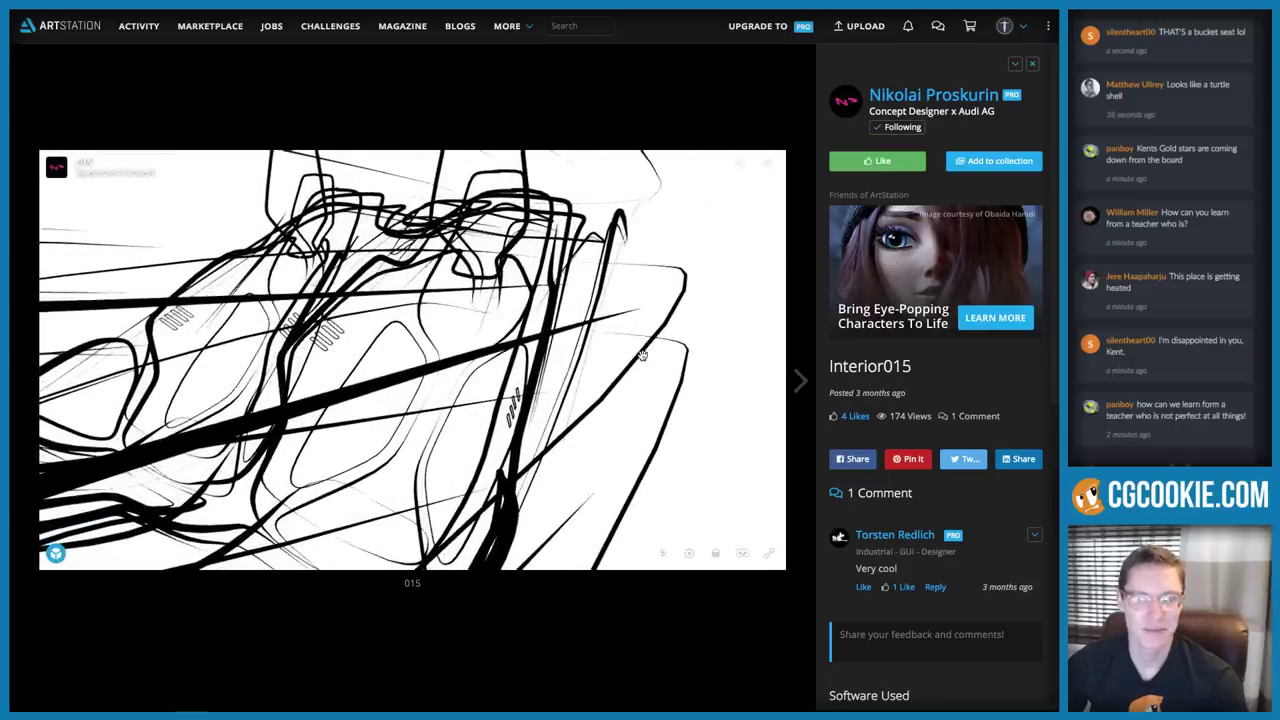
Return to Blender, select the central backrest faces and shrink/fatten them by an offset of 2.401
key("super+Tab")
scroll(566, 417, "down", 6)
middle_click_drag(566, 417, 491, 431)
scroll(529, 441, "up", 4)
key("Tab")
key("z")
key("Tab")
key("ctrl+Tab")
left_click(468, 484)
right_click(429, 484)
right_click(425, 572, "shift")
middle_click_drag(449, 531, 474, 452)
key("alt+s")
left_click(526, 489)
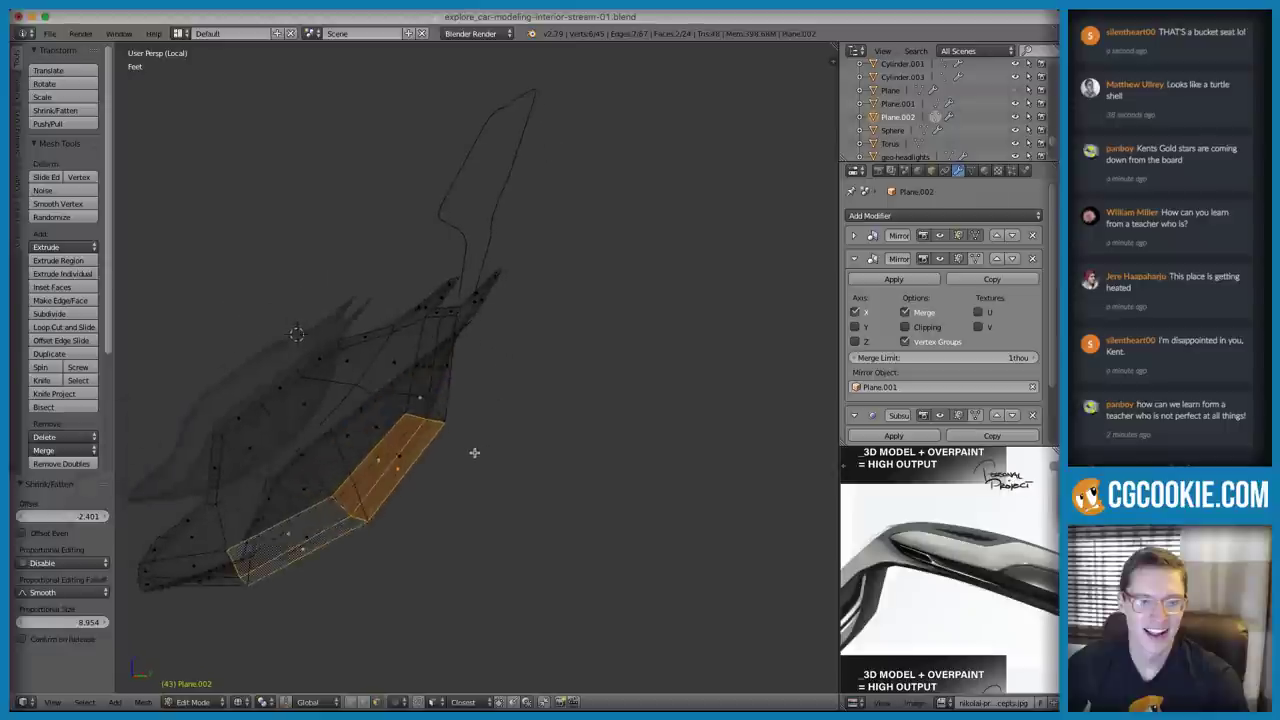
key("z")
key("Tab")
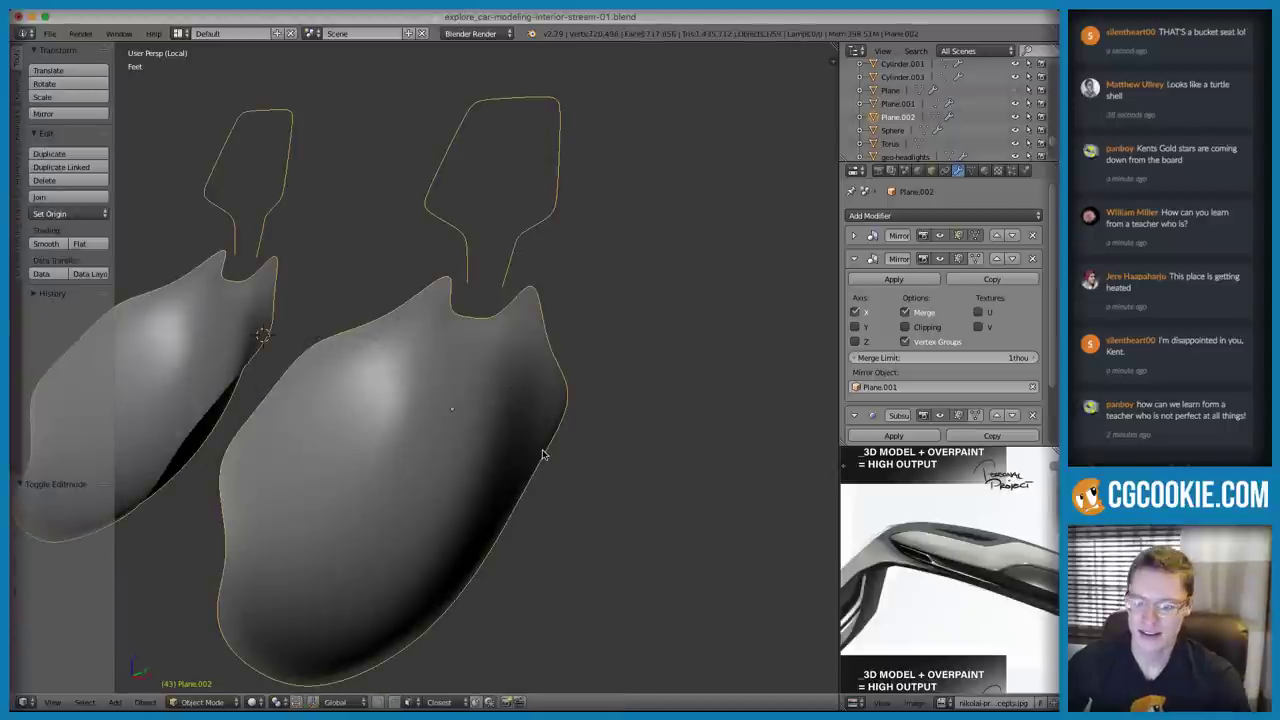
Leave the isolated view and move the seat in right side view by about 1.76" in Y and -1.16" in Z
key("KP_Divide")
middle_click_drag(542, 455, 575, 523)
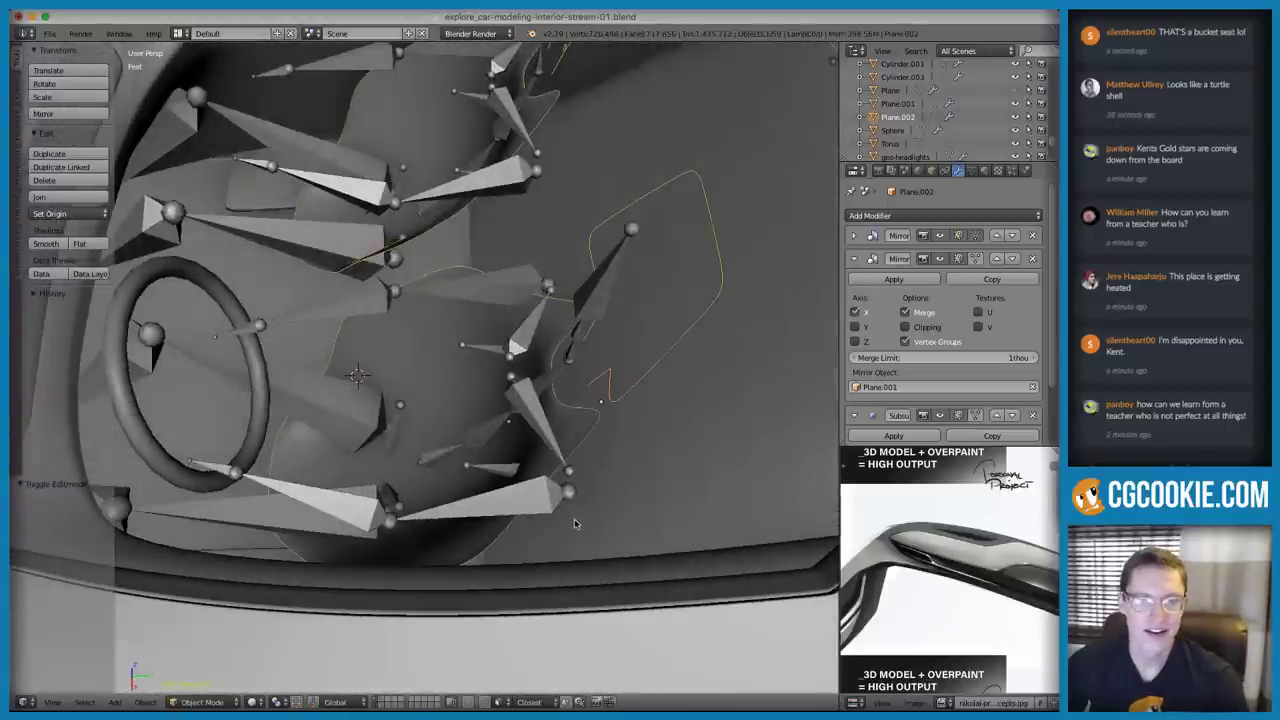
key("KP_3")
key("z")
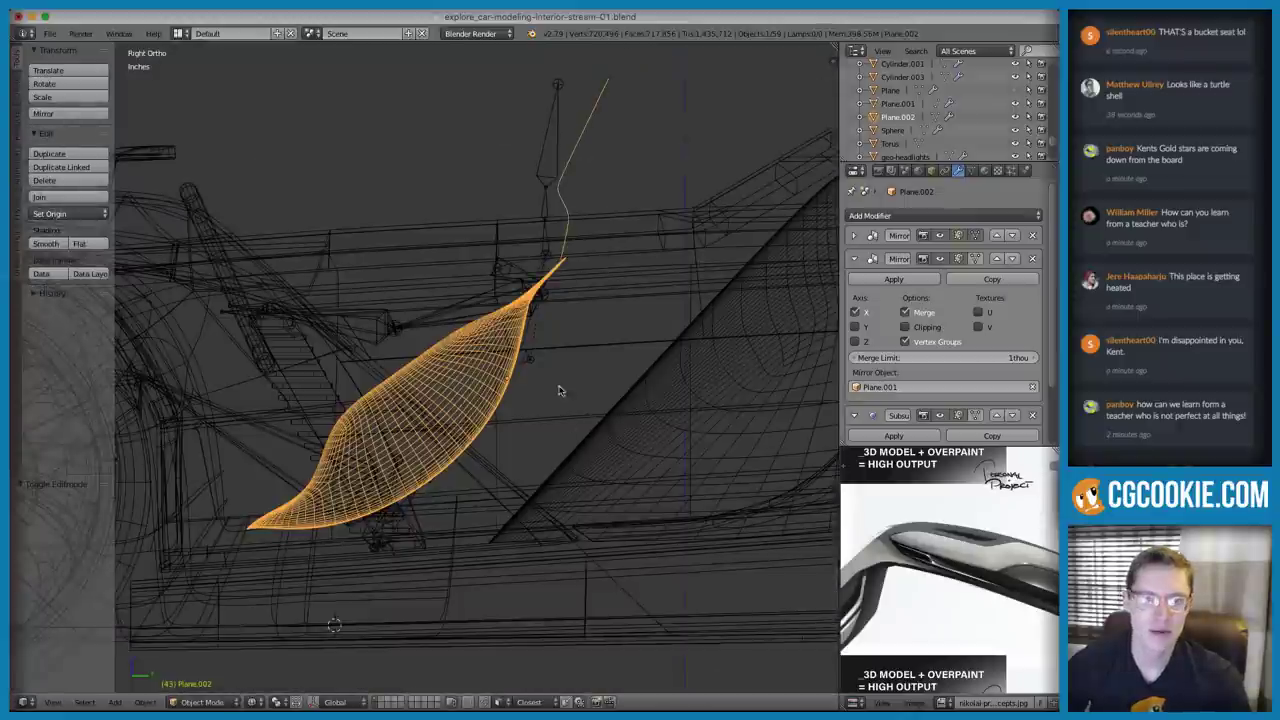
key("g")
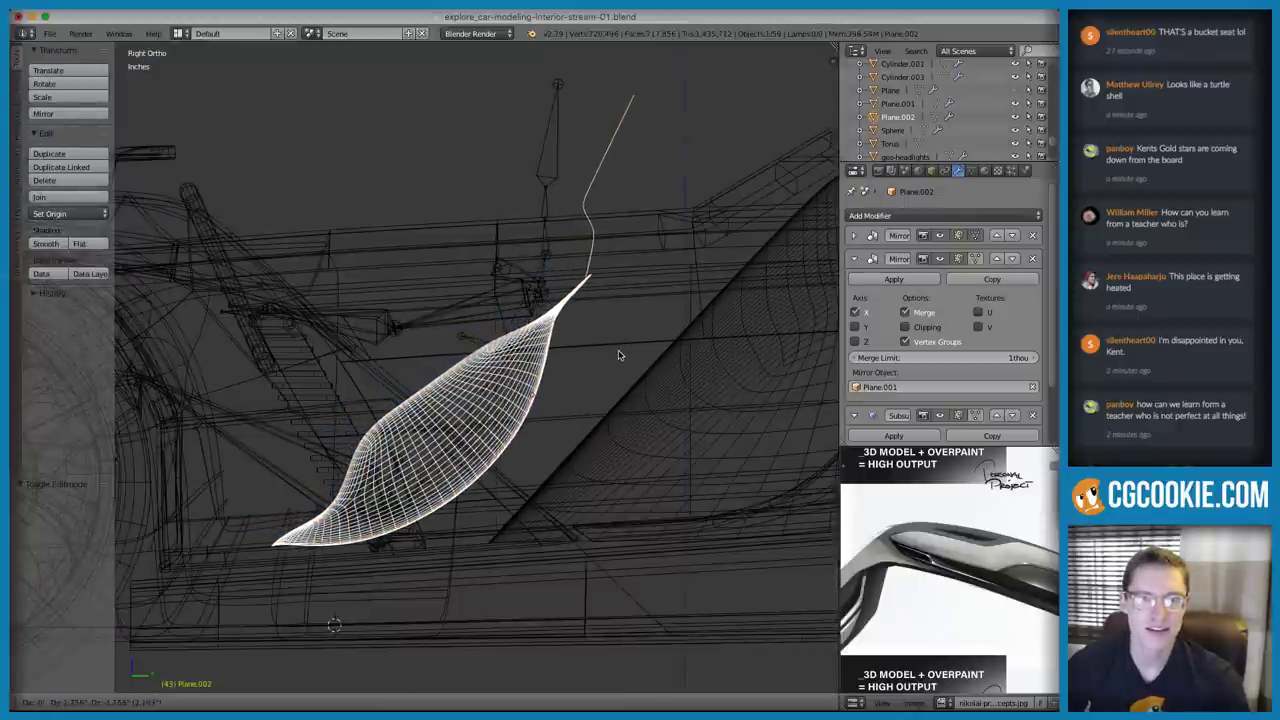
left_click(619, 355)
mouse_move(583, 329)
middle_mouse_down()
mouse_move(684, 417)
mouse_move(690, 450)
mouse_move(694, 400)
mouse_move(648, 343)
mouse_move(695, 292)
mouse_move(728, 285)
mouse_move(602, 353)
mouse_move(547, 362)
mouse_move(618, 317)
mouse_move(594, 289)
mouse_move(547, 290)
mouse_move(545, 307)
middle_mouse_up()
key("z")
scroll(648, 343, "down", 3)
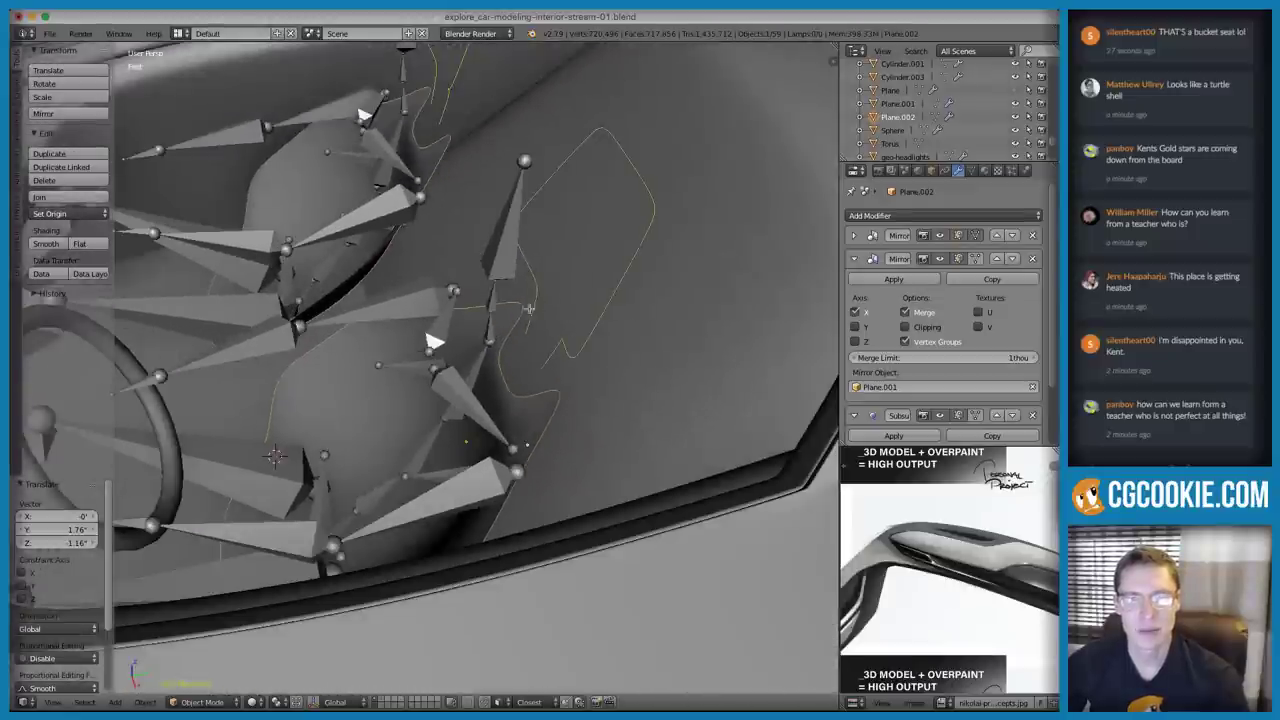
Separate the linked seat shell from the headrest outline into its own object
key("Tab")
key("ctrl+l")
key("p")
left_click(526, 305)
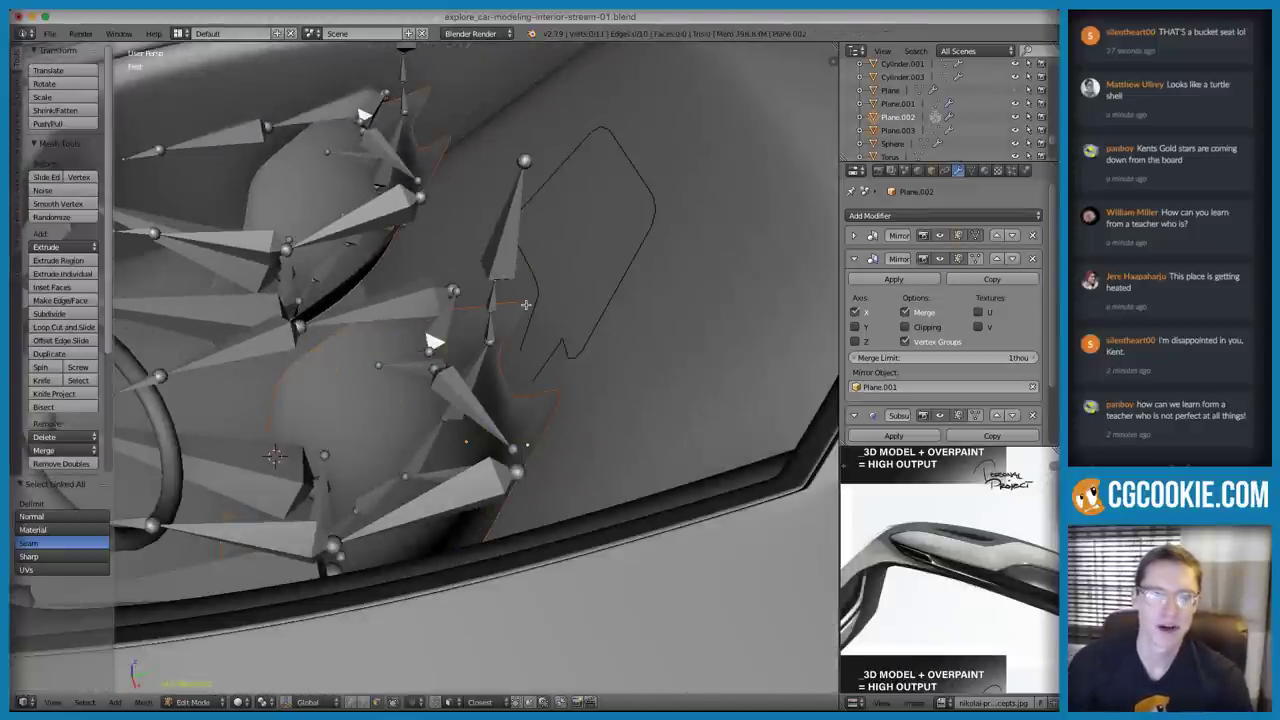
key("Tab")
Join the seat shell and the headrest outline back into a single object
middle_click_drag(526, 305, 485, 325)
right_click(517, 320)
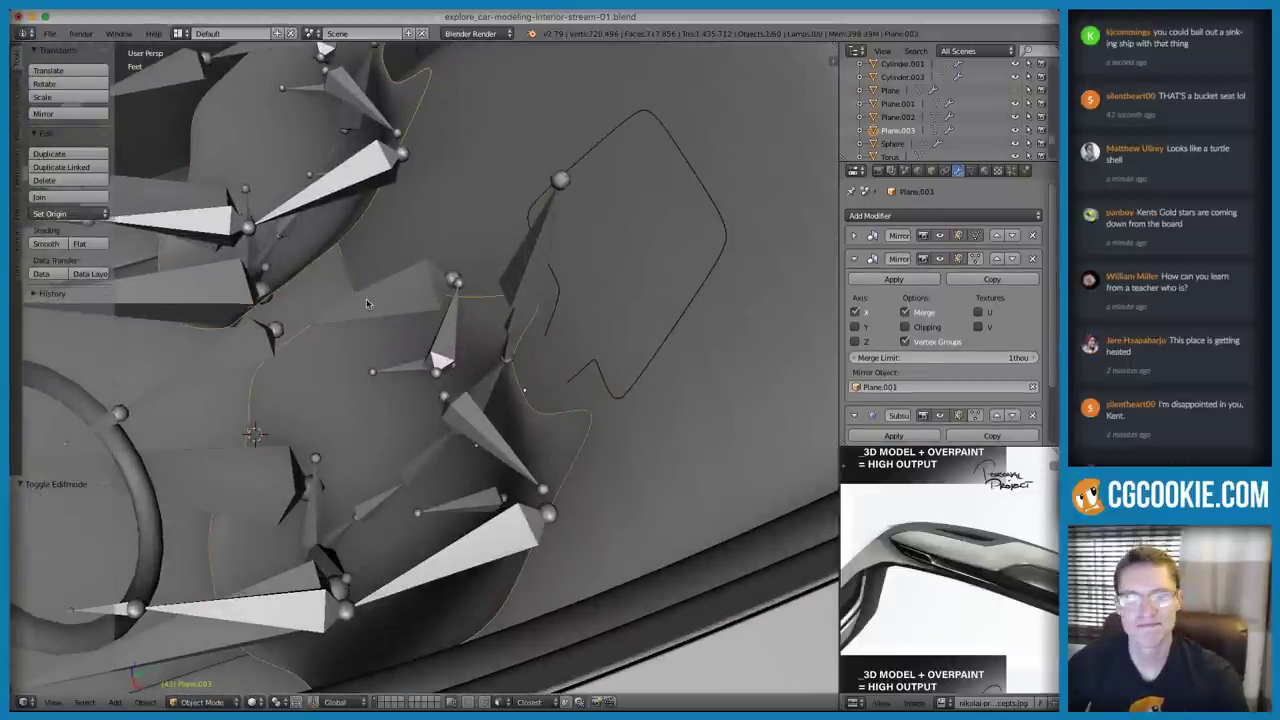
right_click(398, 303, "shift")
key("ctrl+j")
key("Tab")
Examine the headrest outline's fit around the mannequin's head from several angles
key("ctrl+Tab")
middle_click_drag(419, 299, 547, 248)
left_click(590, 231)
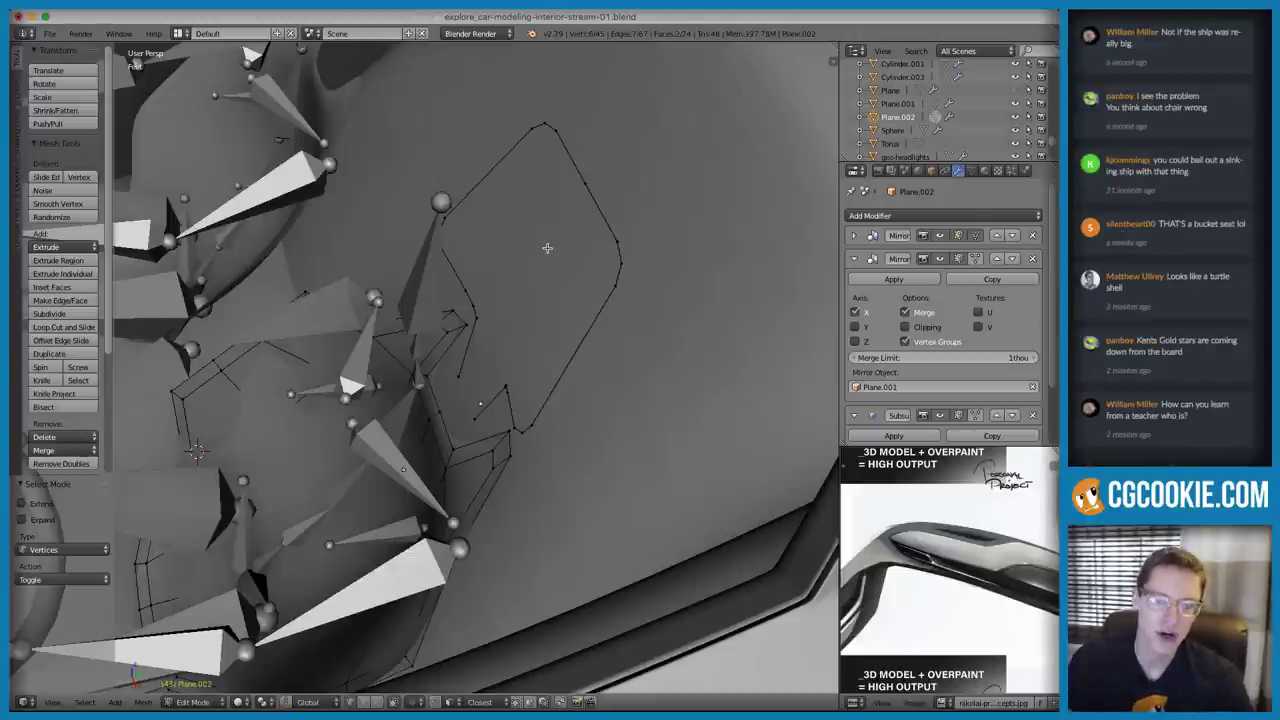
middle_click_drag(491, 287, 528, 268)
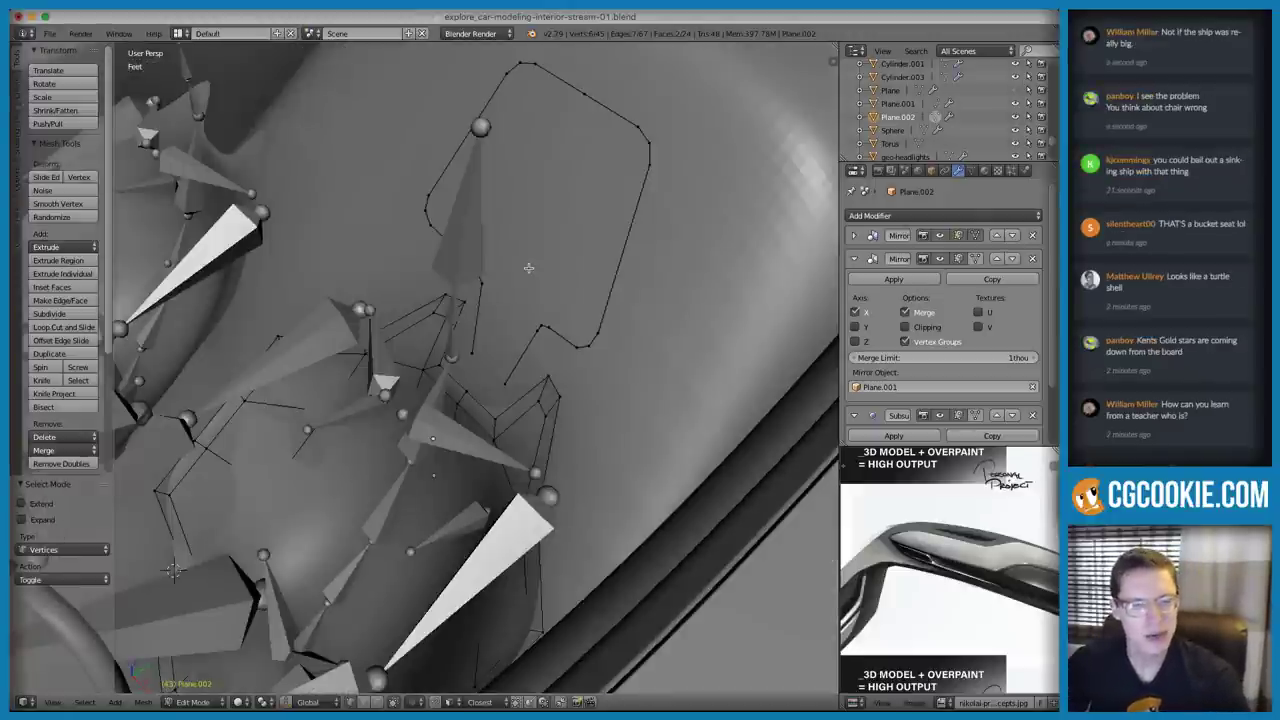
scroll(482, 337, "down", 4)
key("Tab")
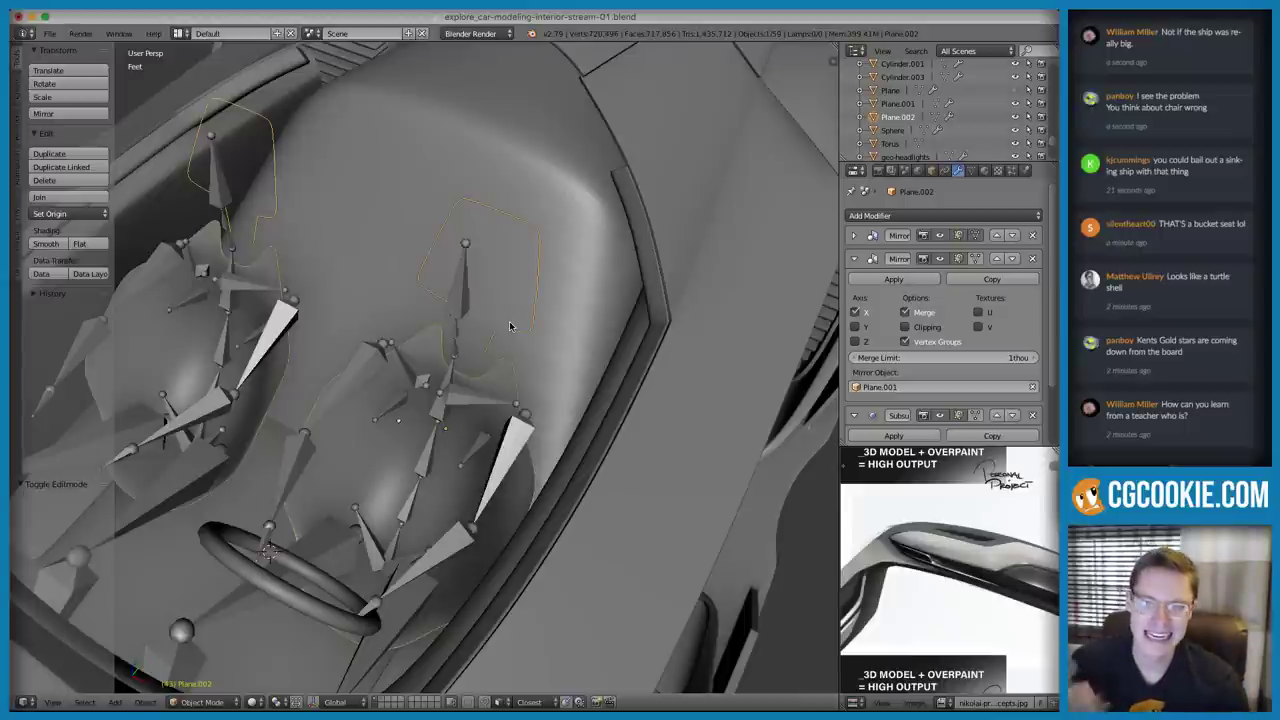
middle_click_drag(491, 289, 576, 240)
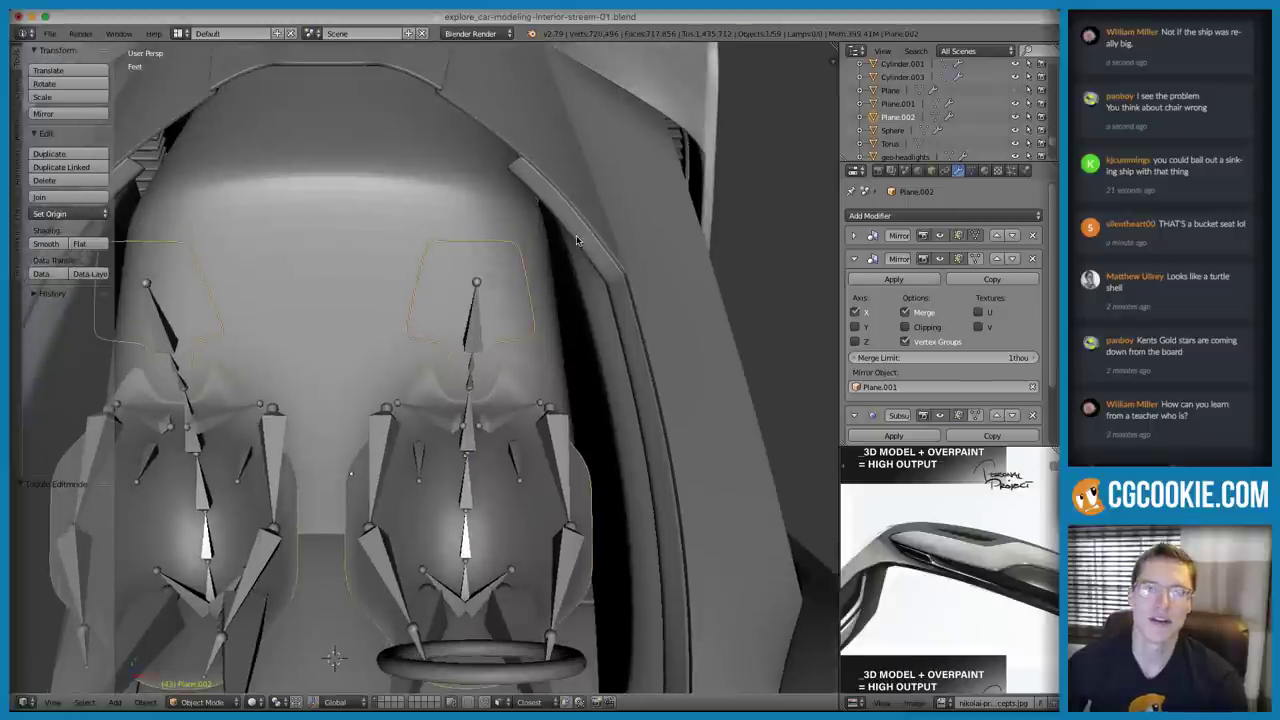
scroll(541, 346, "up", 3)
middle_click_drag(541, 346, 415, 333)
Enter edit mode with vertex selection and select the vertex where the headrest outline narrows into its neck
key("Tab")
scroll(551, 415, "up", 3)
key("z")
key("z")
key("ctrl+Tab")
left_click(480, 368)
right_click(326, 202, "alt")
right_click(371, 425)
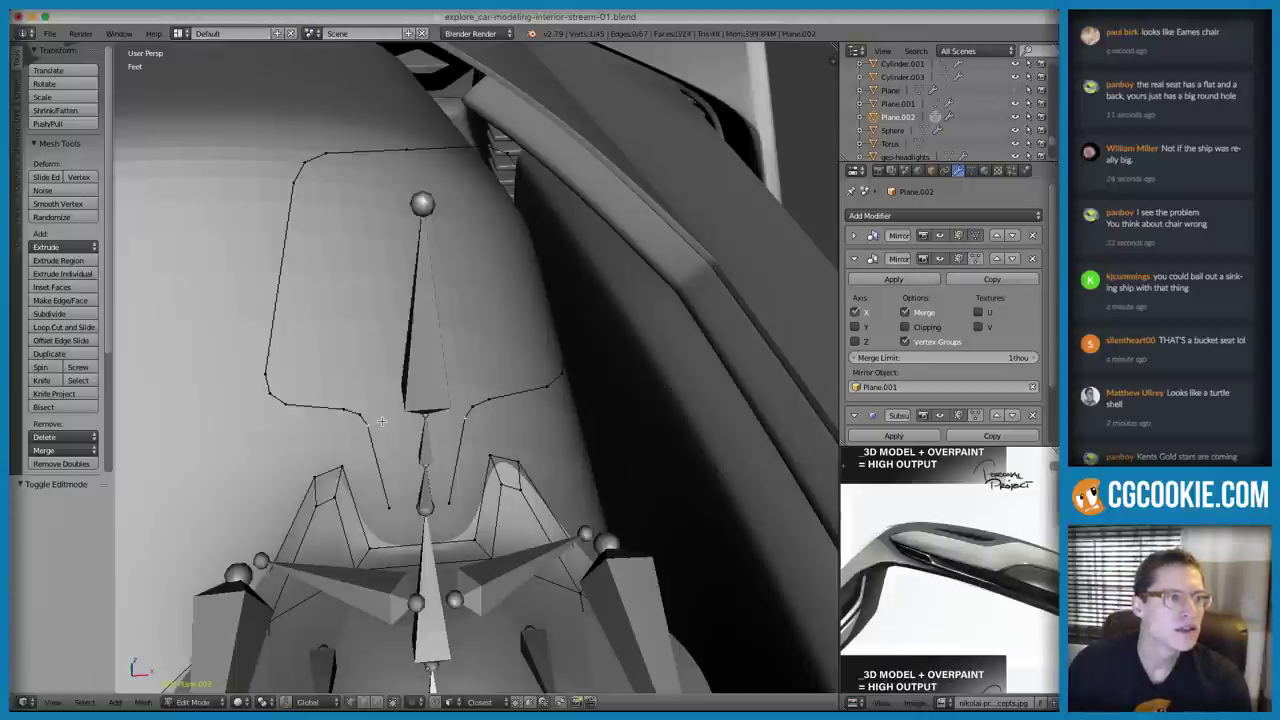
left_click(1219, 181)
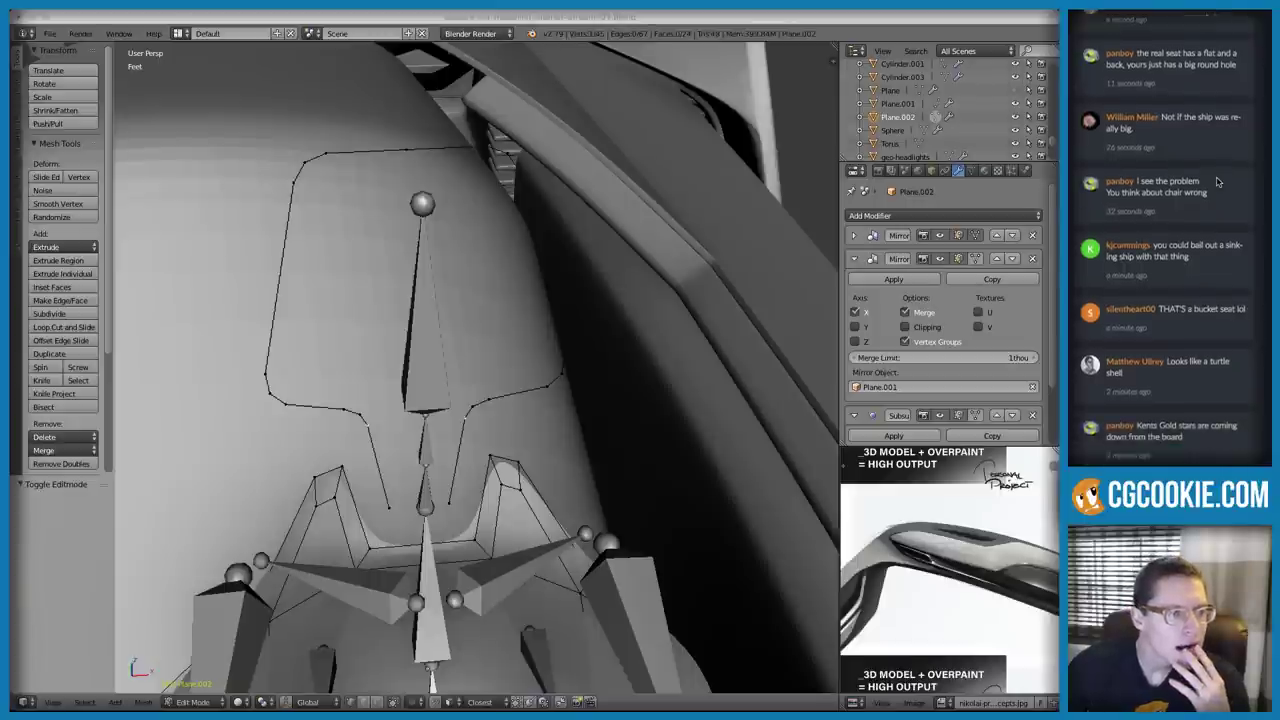
left_click_drag(1246, 289, 1152, 289)
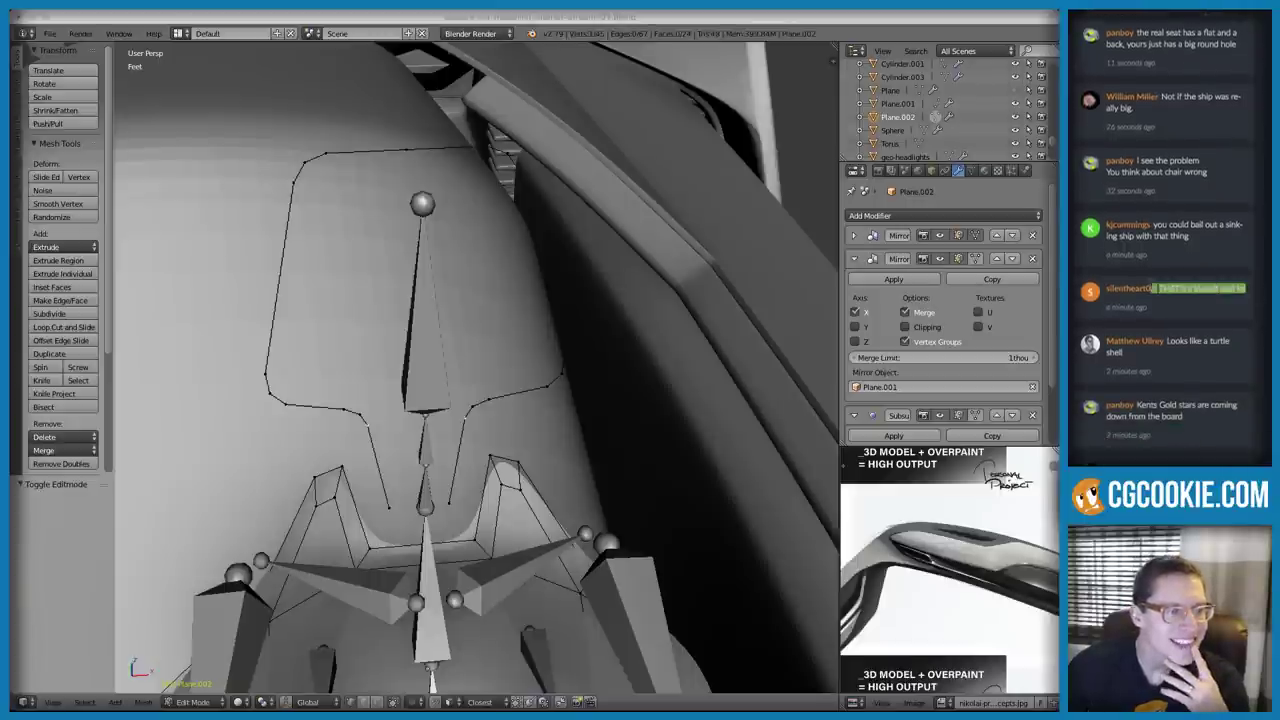
scroll(1198, 344, "up", 1)
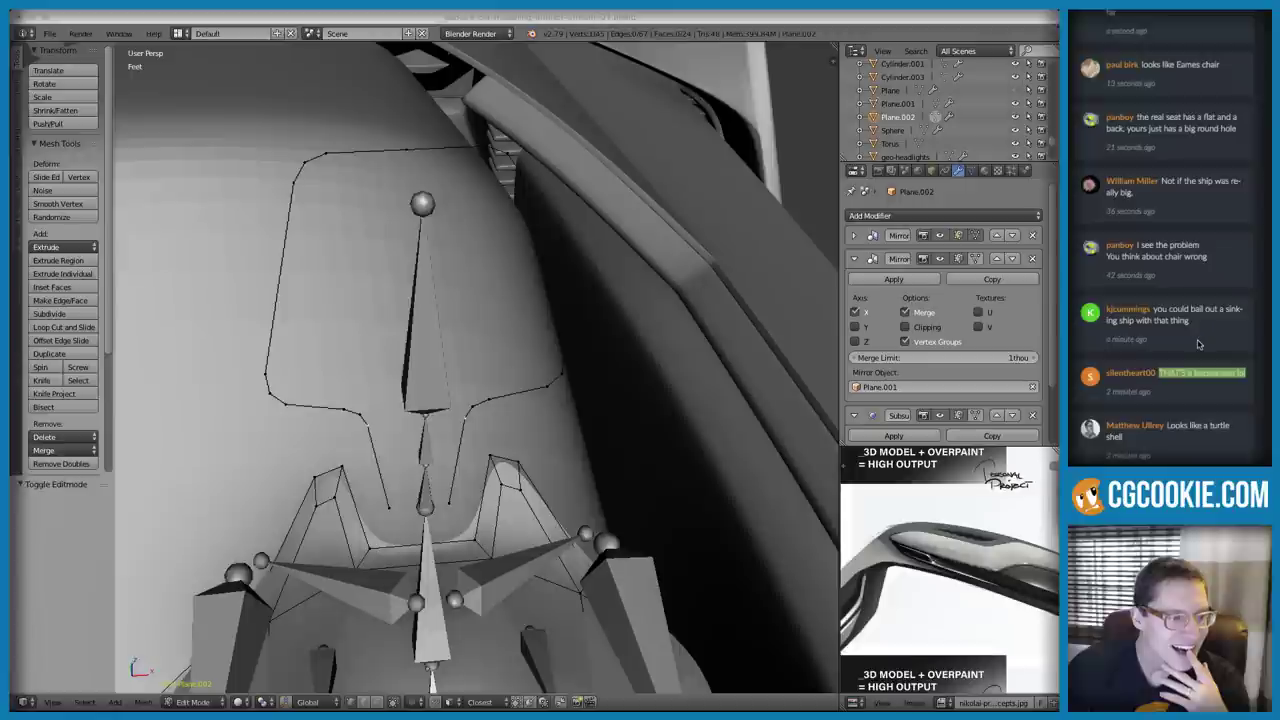
scroll(1198, 344, "down", 2)
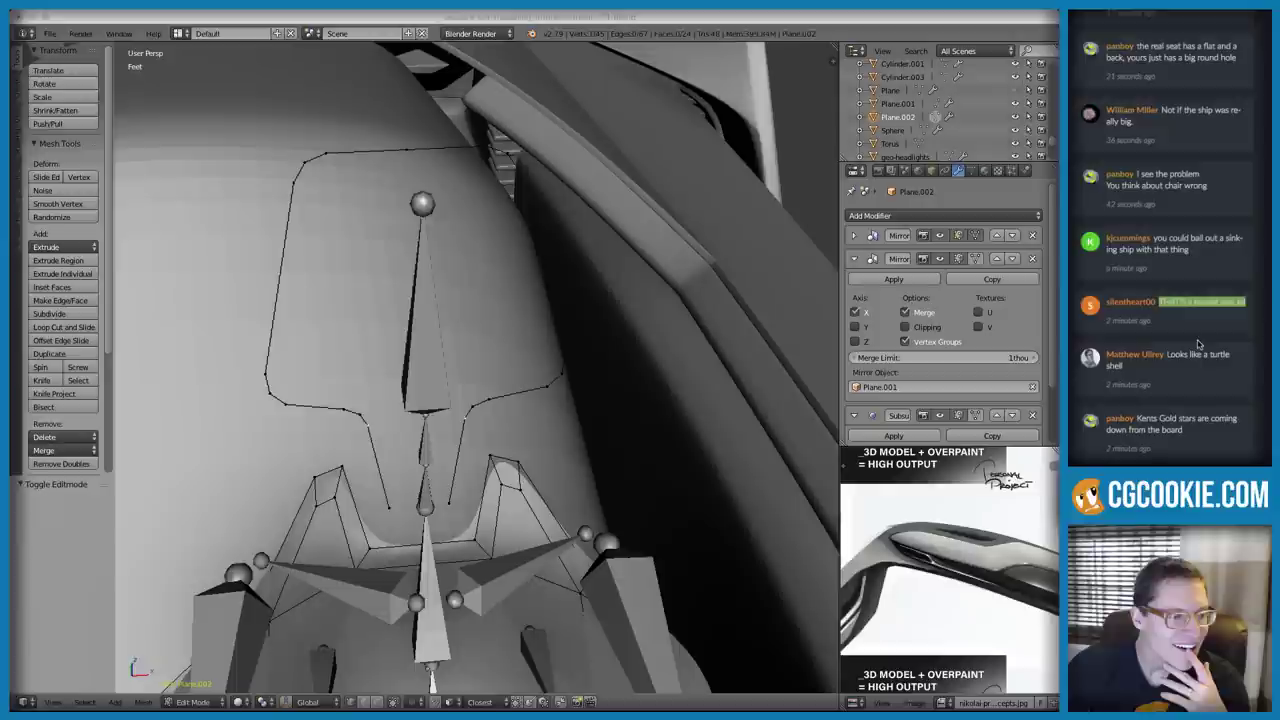
left_click_drag(1200, 438, 1159, 418)
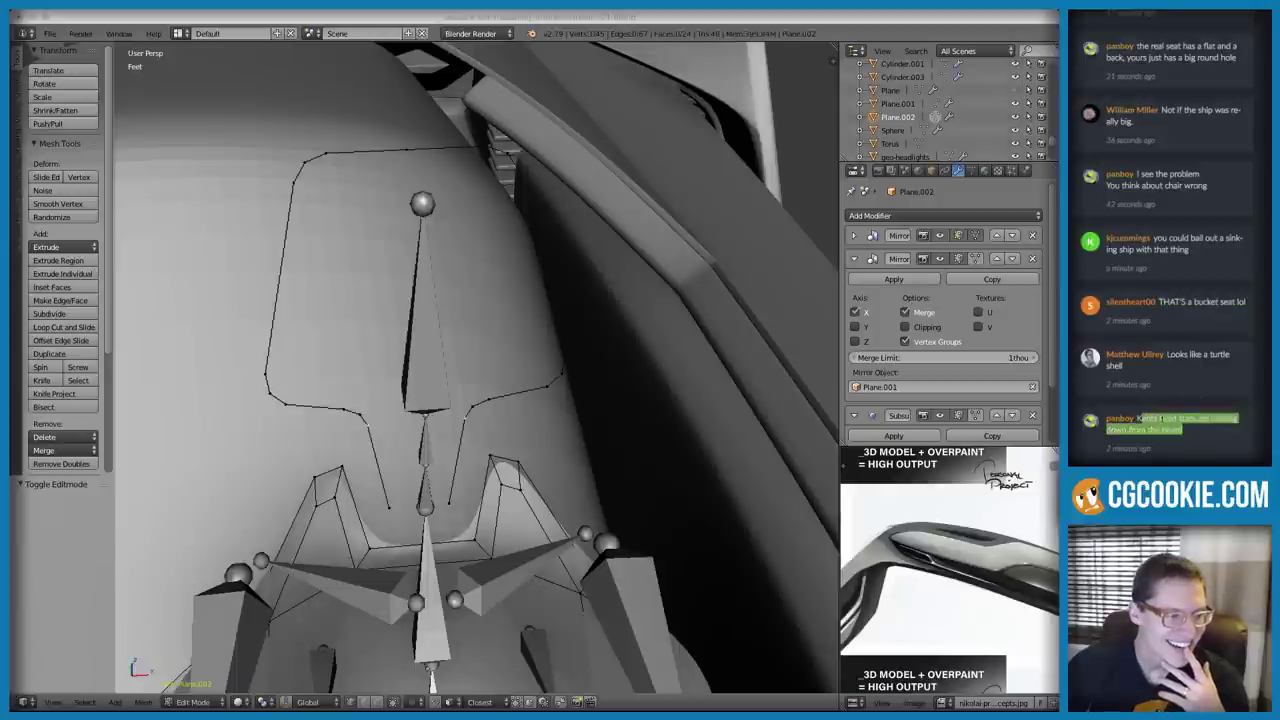
left_click(1216, 430)
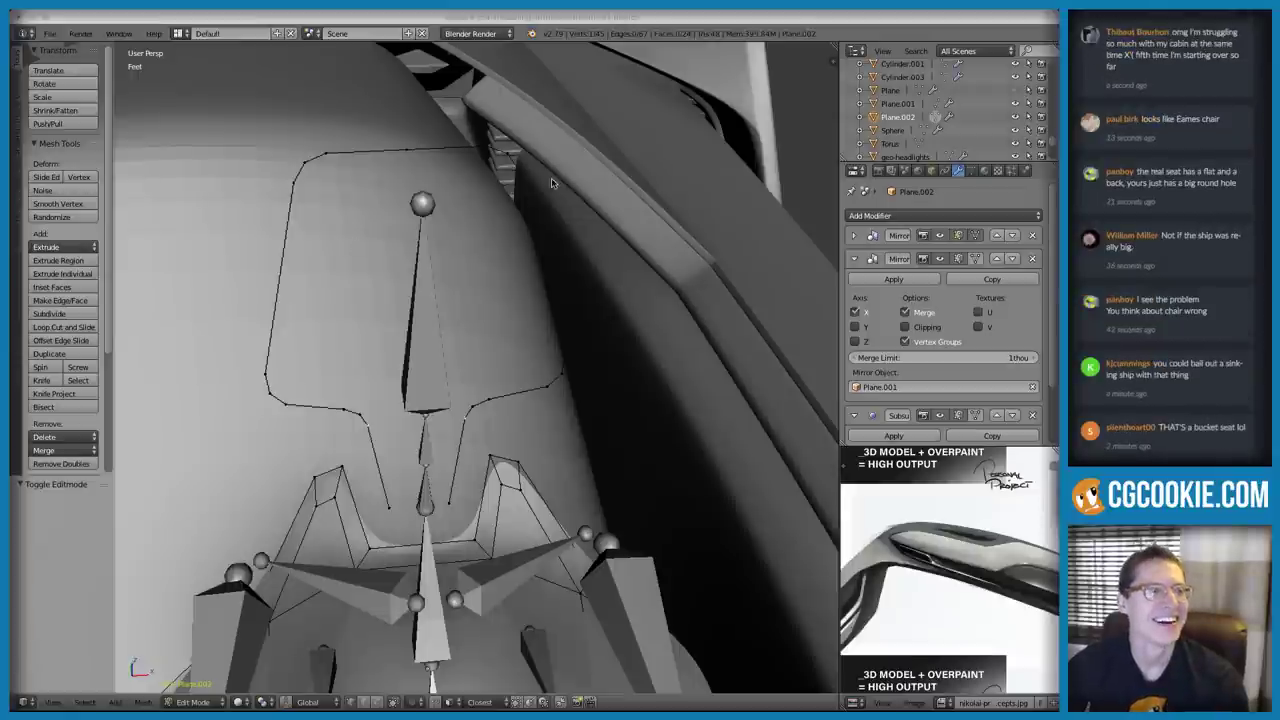
middle_click_drag(551, 183, 433, 262)
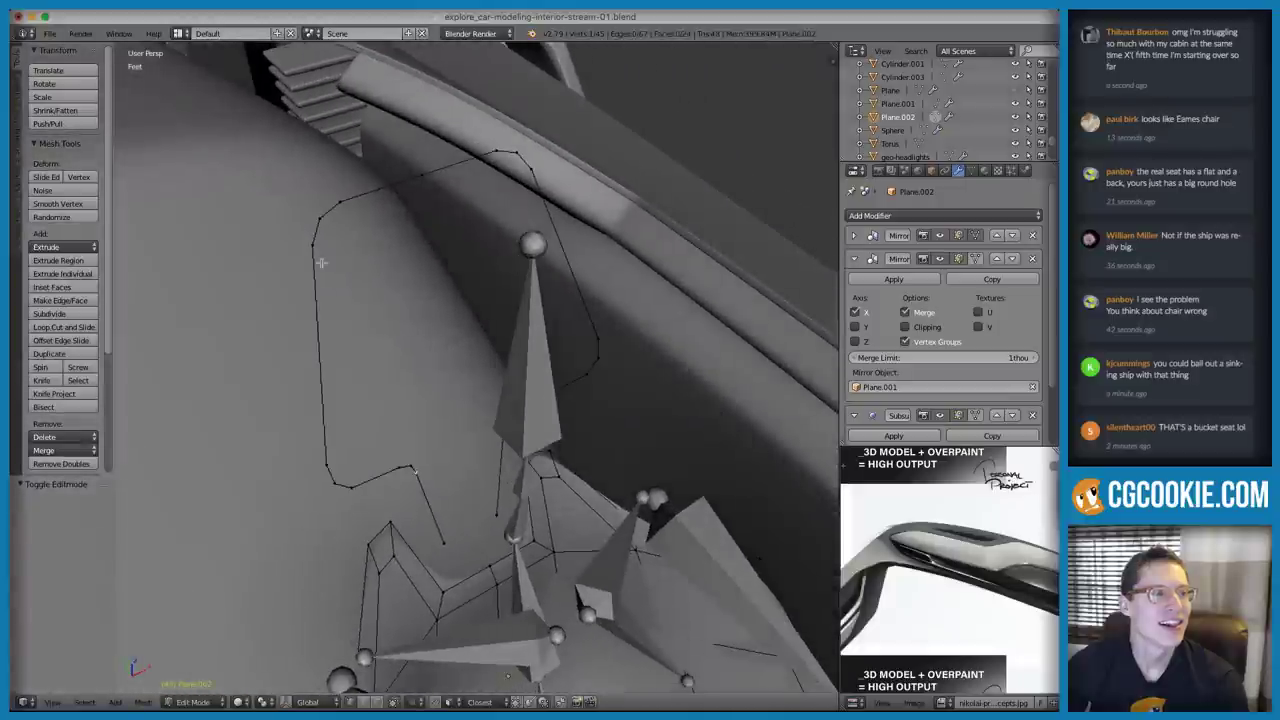
left_click_drag(1163, 57, 1115, 67)
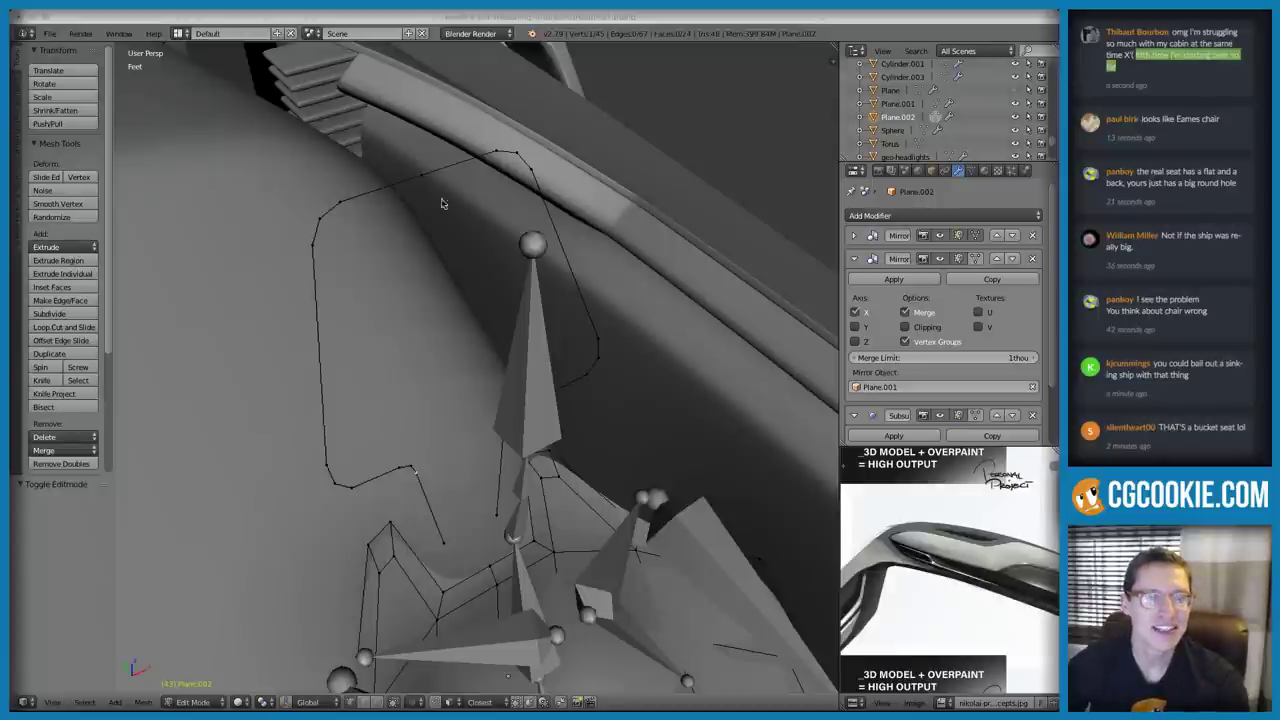
Select the whole linked headrest outline and move it by -1.31" along Z
middle_click_drag(729, 120, 510, 217)
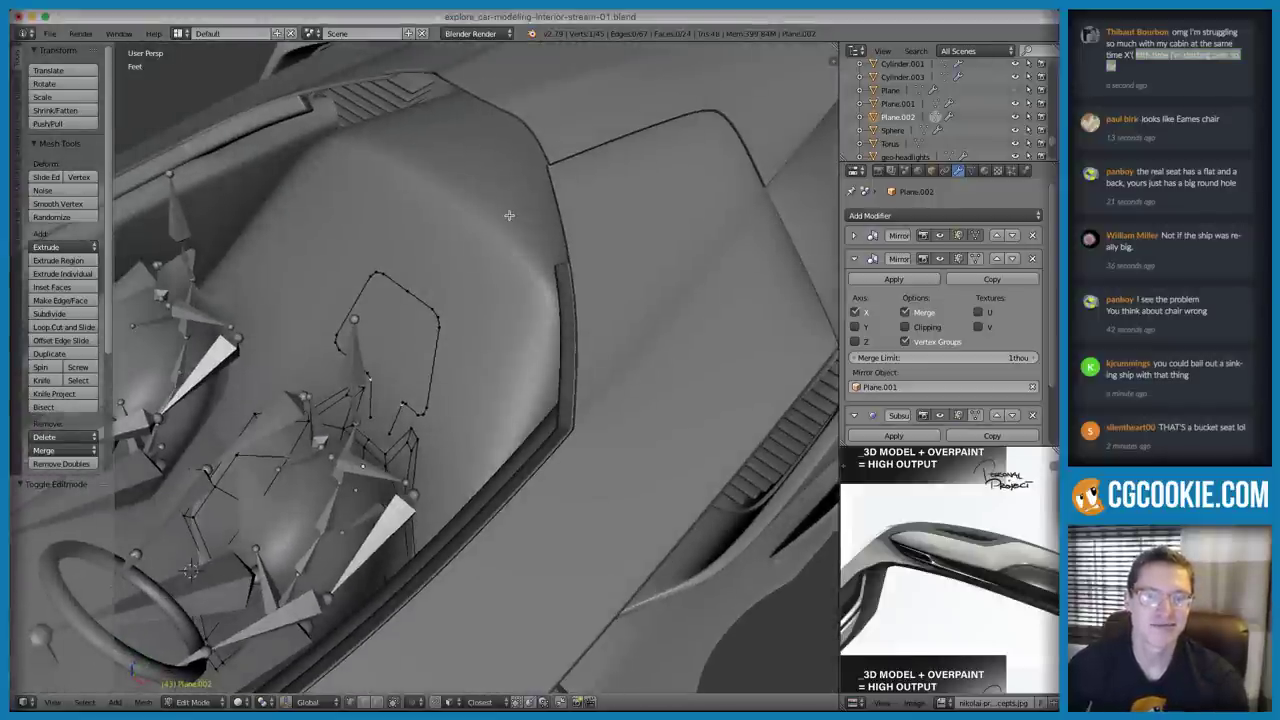
middle_click_drag(449, 370, 482, 355)
key("z")
mouse_move(406, 434)
middle_mouse_down()
mouse_move(411, 409)
mouse_move(552, 354)
mouse_move(549, 380)
mouse_move(519, 373)
middle_mouse_up()
key("z")
key("ctrl+l")
key("g")
key("z")
left_click(551, 380)
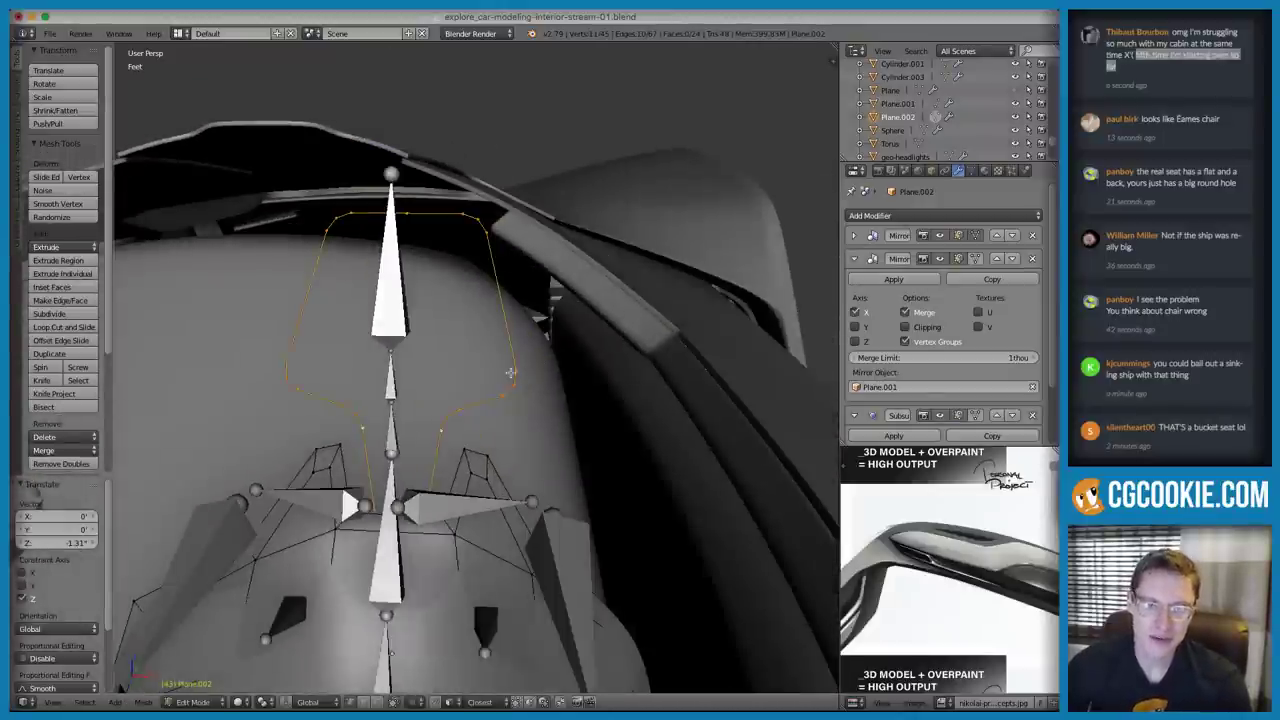
Select only the headrest outline's upper edge and move it by about -17.7 thou in X, 341 thou in Y and 915 thou in Z
key("a")
right_click(418, 217, "ctrl")
mouse_move(452, 221)
middle_mouse_down()
mouse_move(475, 230)
mouse_move(443, 219)
middle_mouse_up()
key("g")
left_click(493, 221)
scroll(443, 219, "up", 3)
scroll(421, 262, "up", 3)
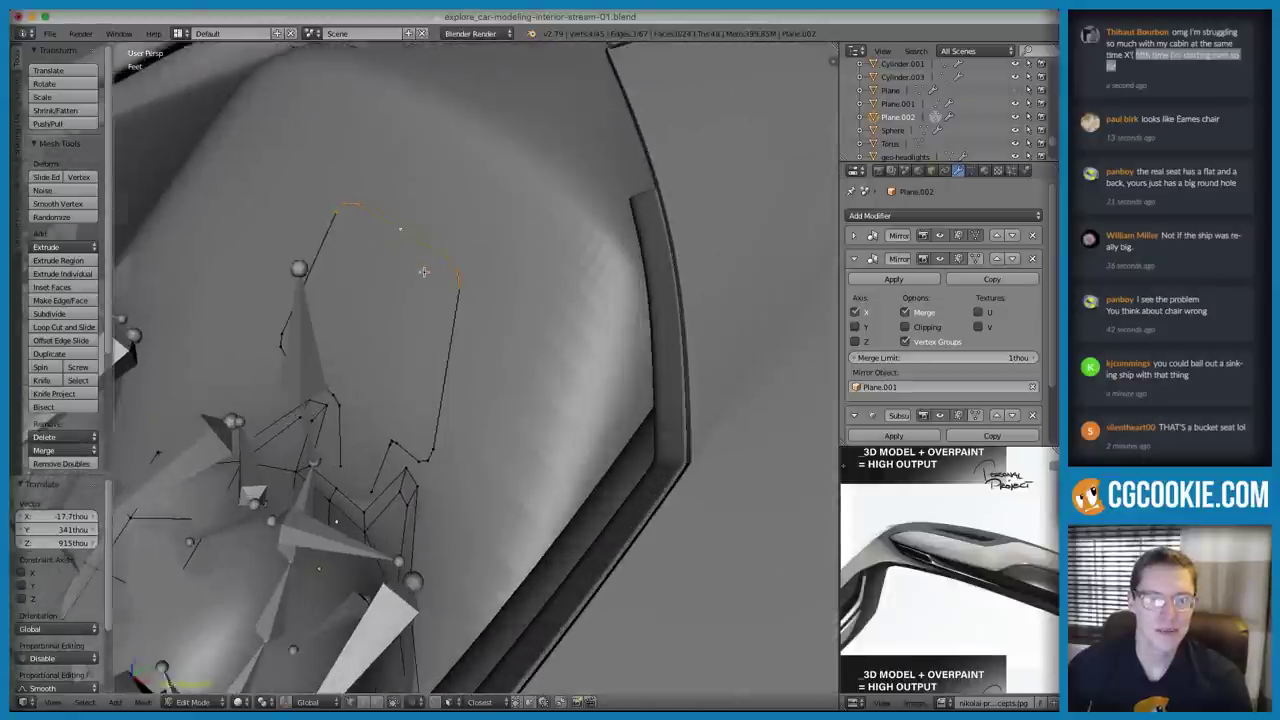
middle_click_drag(427, 285, 373, 264)
Select the side edge of the headrest's neck and extrude it 3.24" along X towards the seat's centre
right_click(485, 460)
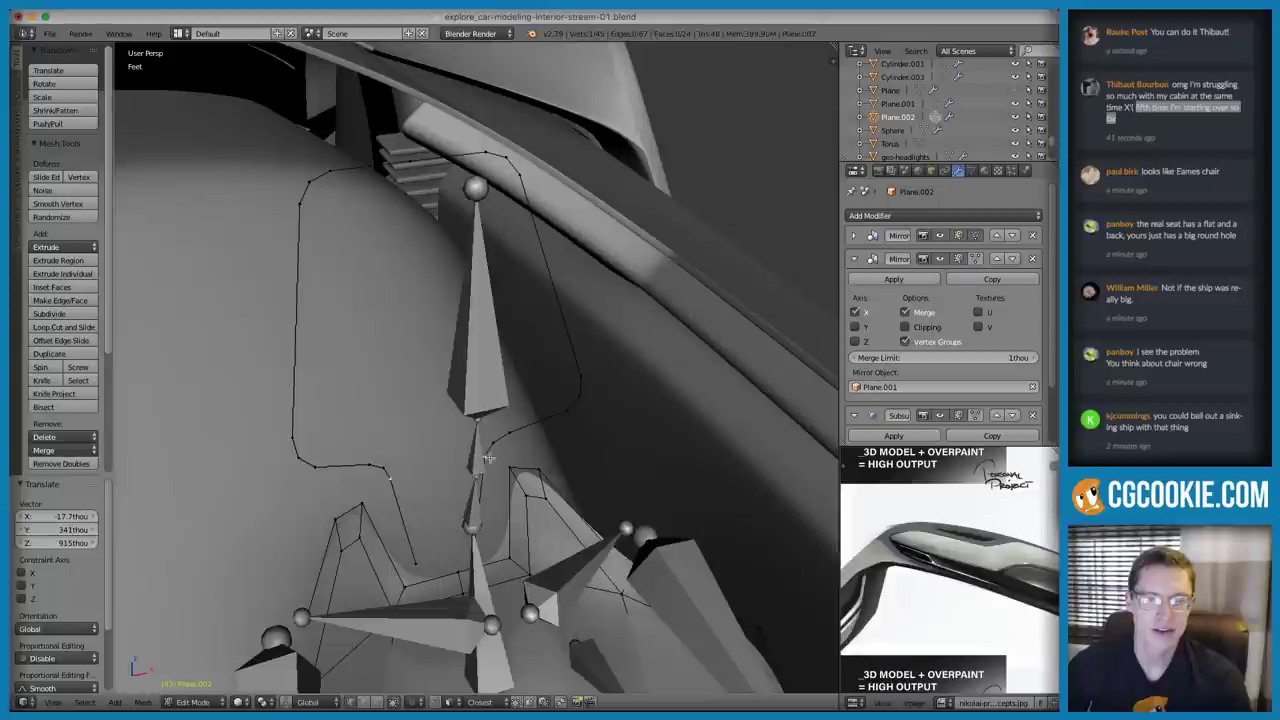
right_click(417, 559, "shift")
key("e")
key("x")
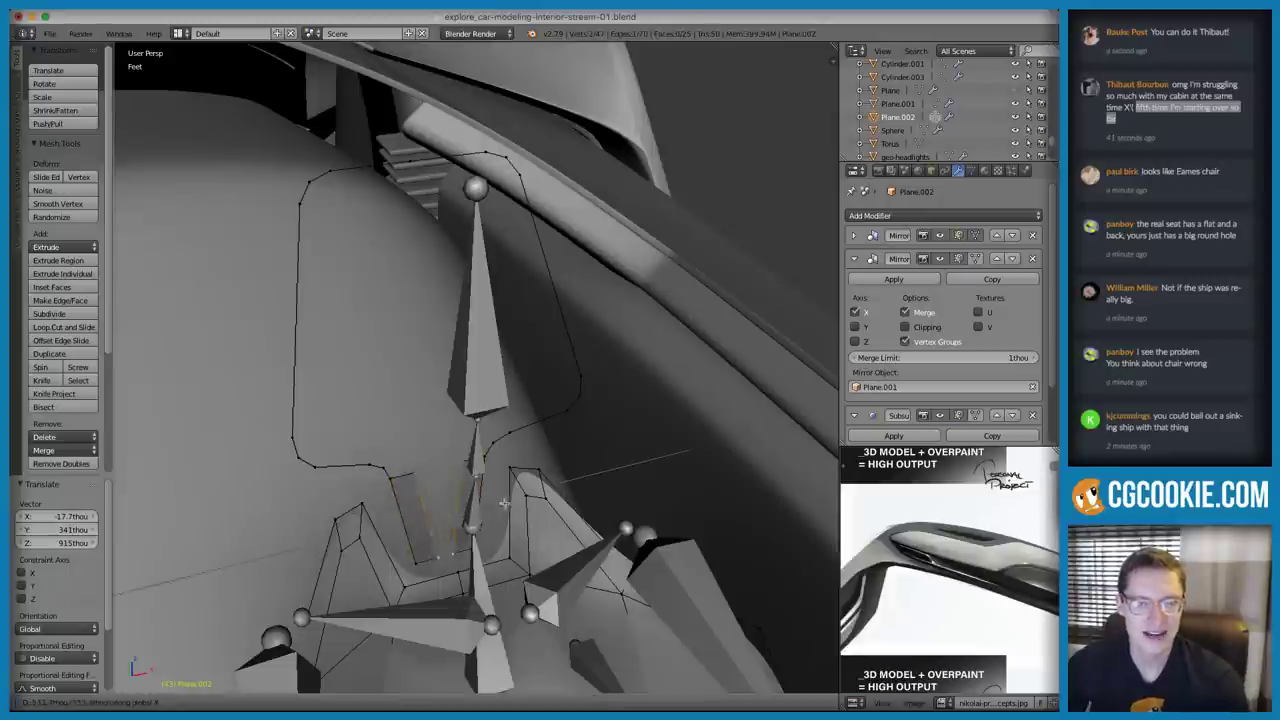
left_click(472, 506)
middle_click_drag(472, 506, 396, 415)
Extend the neck's upper corner to the centreline along X and reposition the centre vertex to close the top of the neck
key("x")
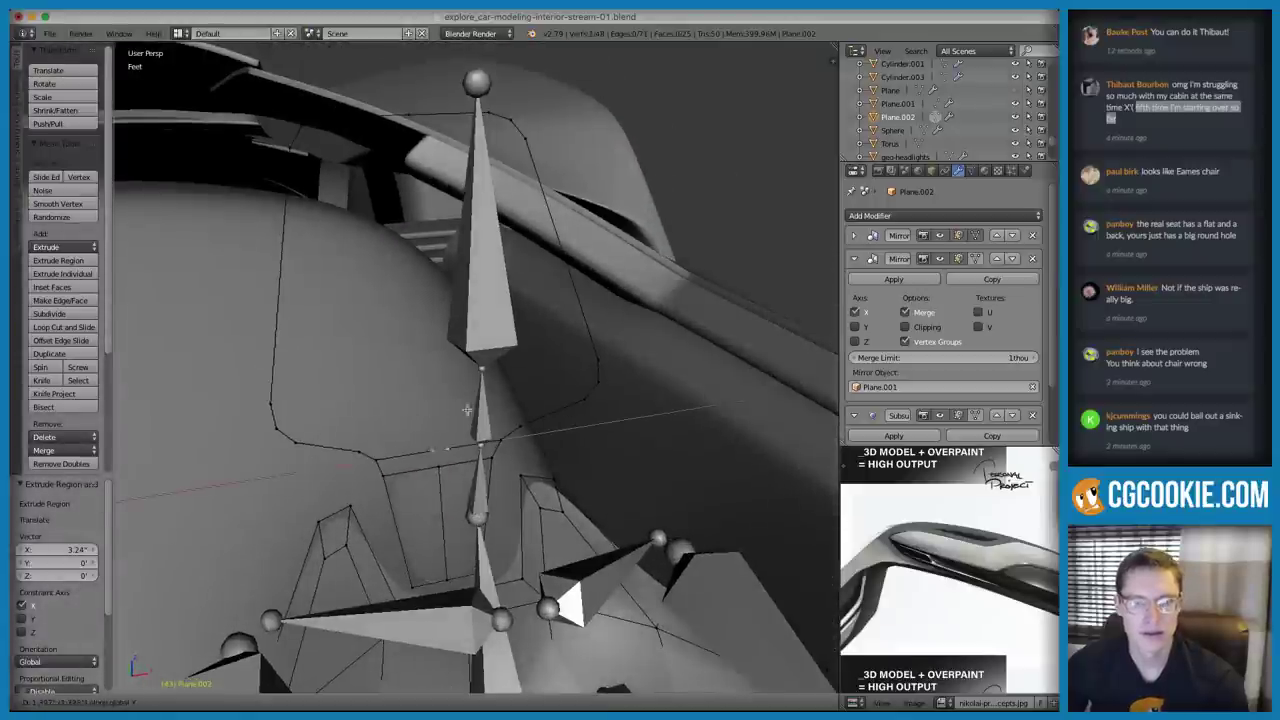
left_click(461, 409)
key("g")
left_click(477, 412)
key("a")
middle_click_drag(376, 455, 436, 390)
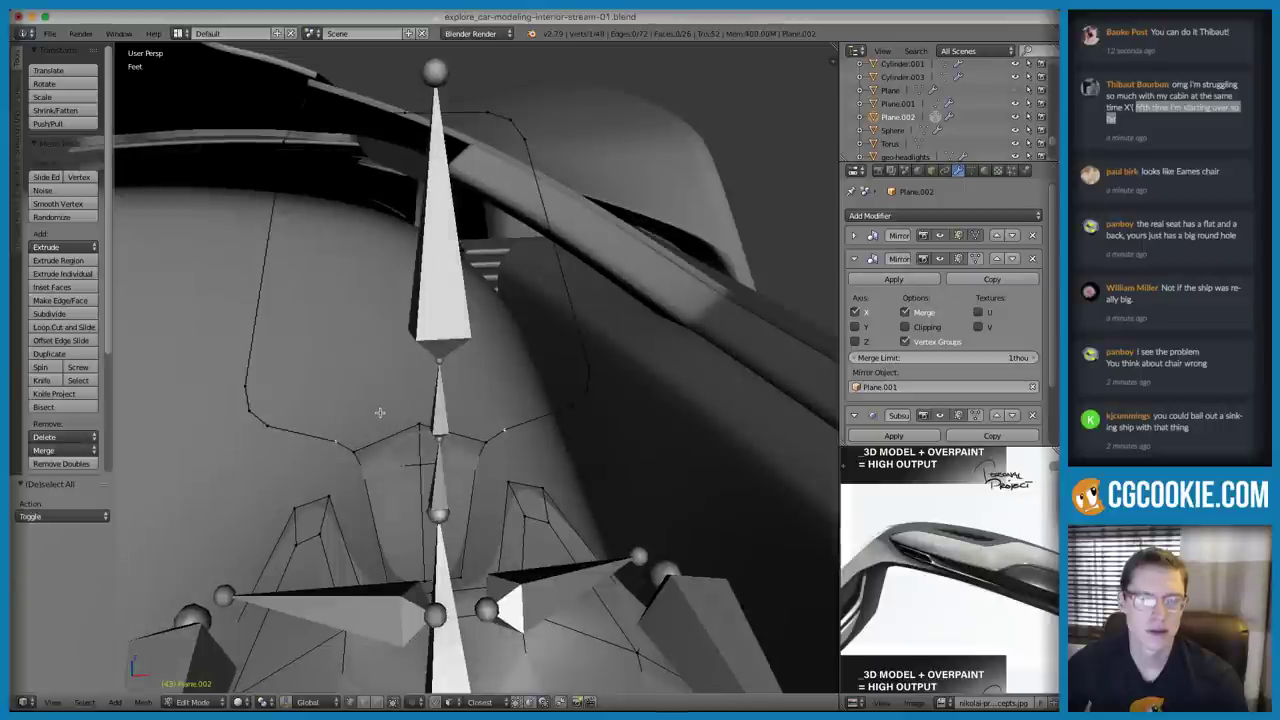
middle_click_drag(372, 384, 399, 446)
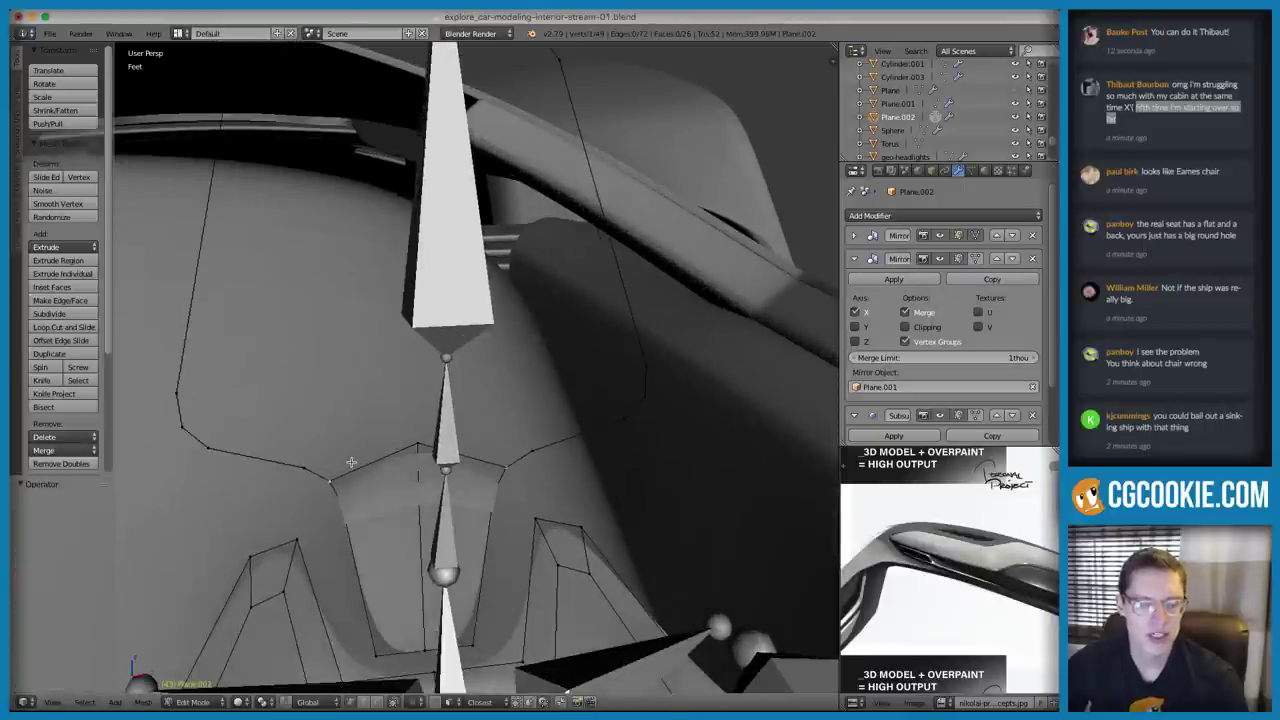
Extrude the neck's upper corner vertex upward and across X to the centreline, and fill the face above the neck
key("e")
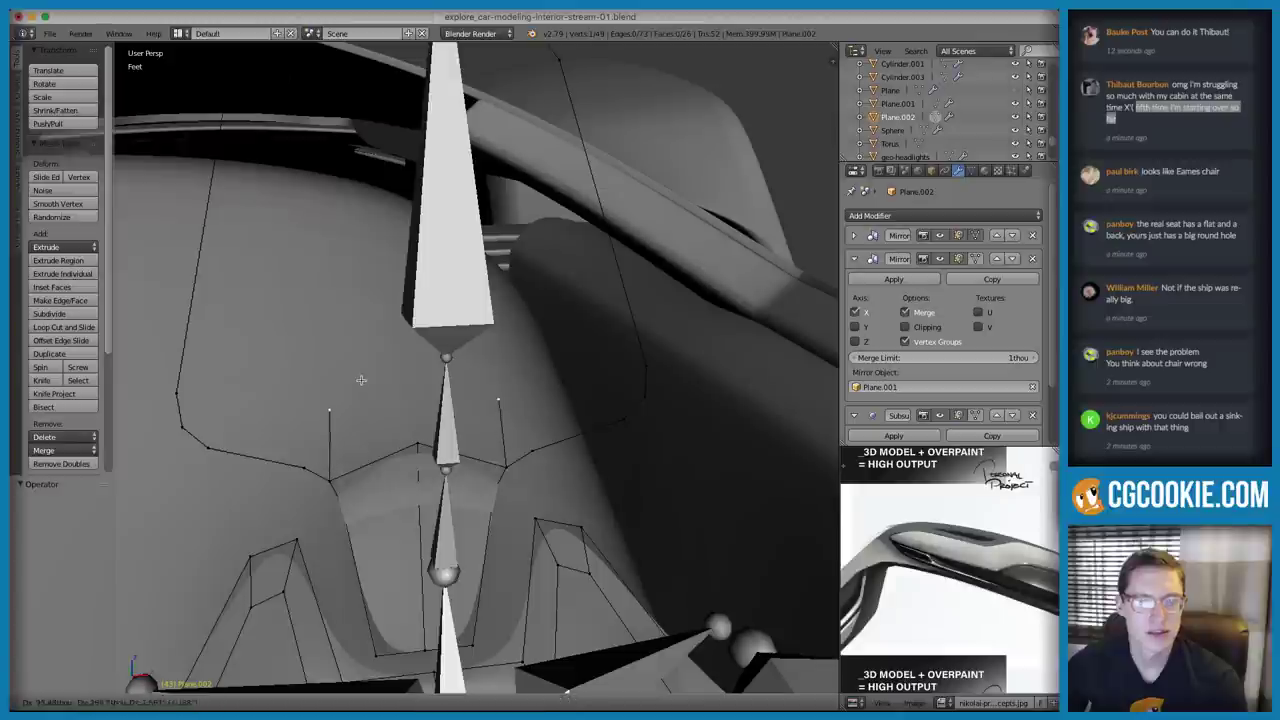
left_click(366, 361)
key("e")
key("x")
left_click(416, 387)
key("f")
key("a")
Extrude the new face's upper corner outward by -1.01" in X, shift the original corner inward, and fill the adjoining side face
right_click(345, 374)
middle_click_drag(346, 373, 358, 390)
key("e")
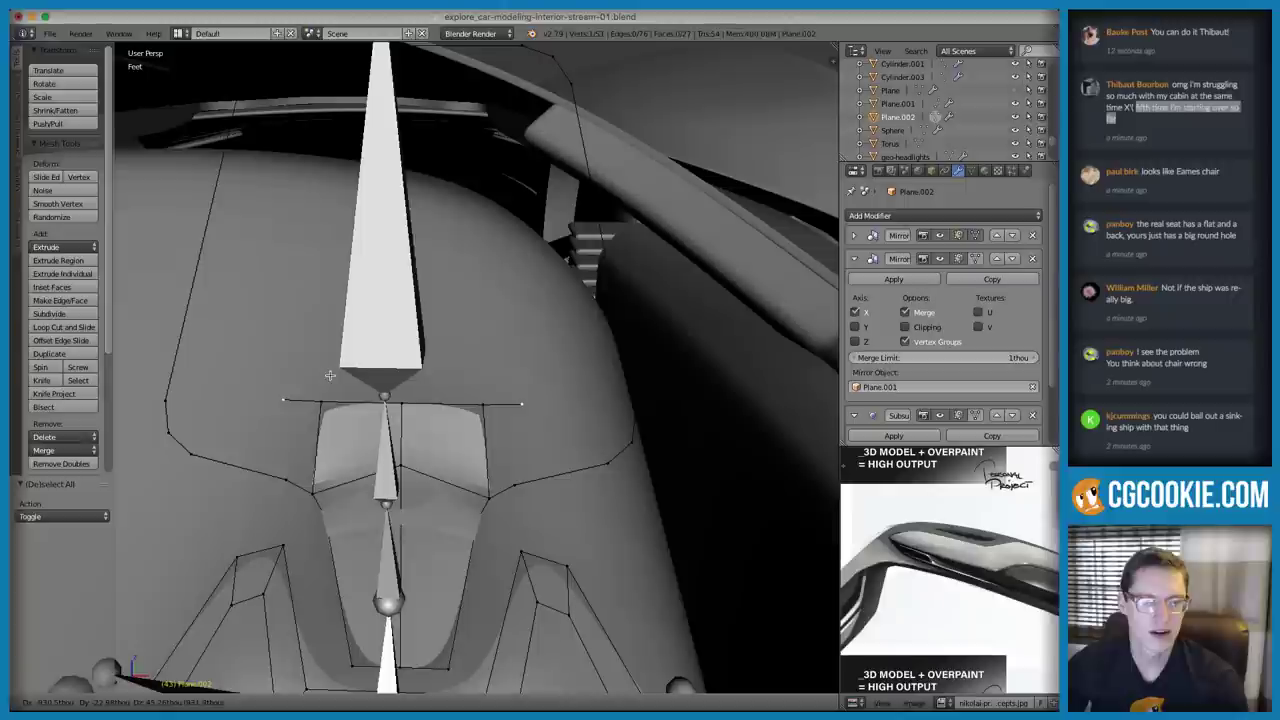
left_click(327, 374)
right_click(327, 402)
key("g")
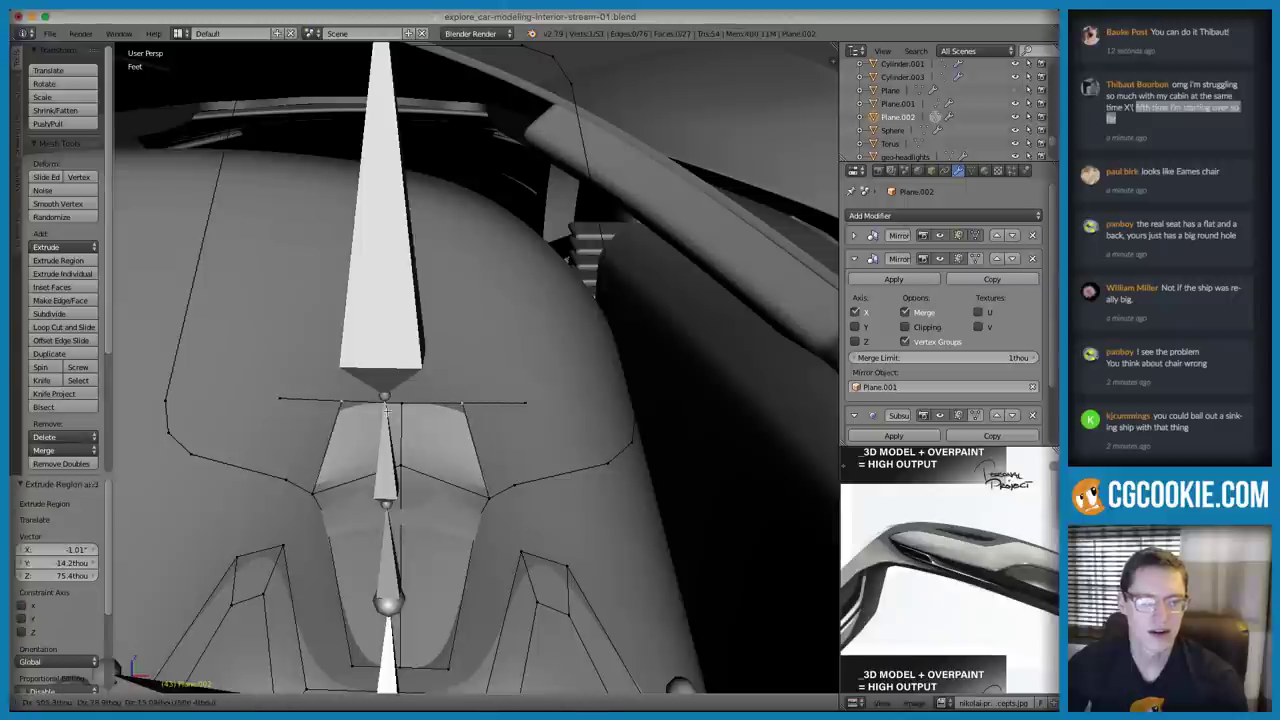
left_click(348, 402)
key("f")
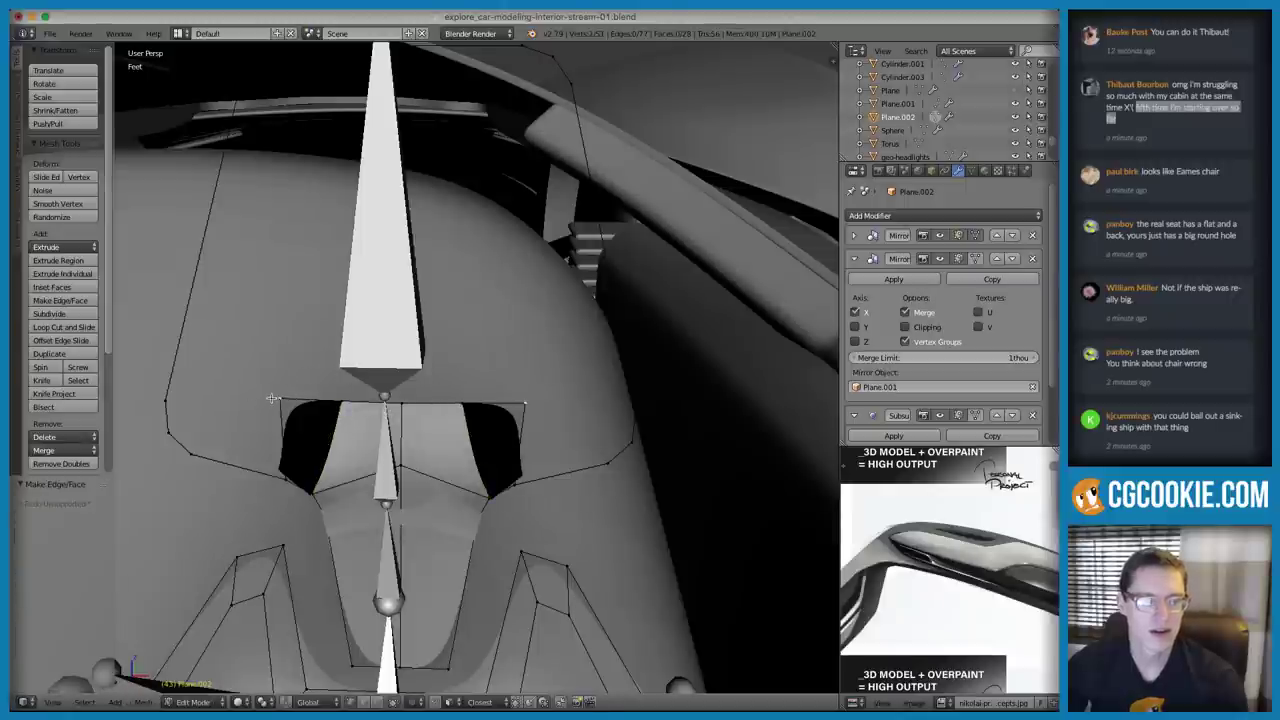
Extrude the strip's outer upper vertex towards the headrest's side and fill the faces out to the outline's rounded lower corner
key("e")
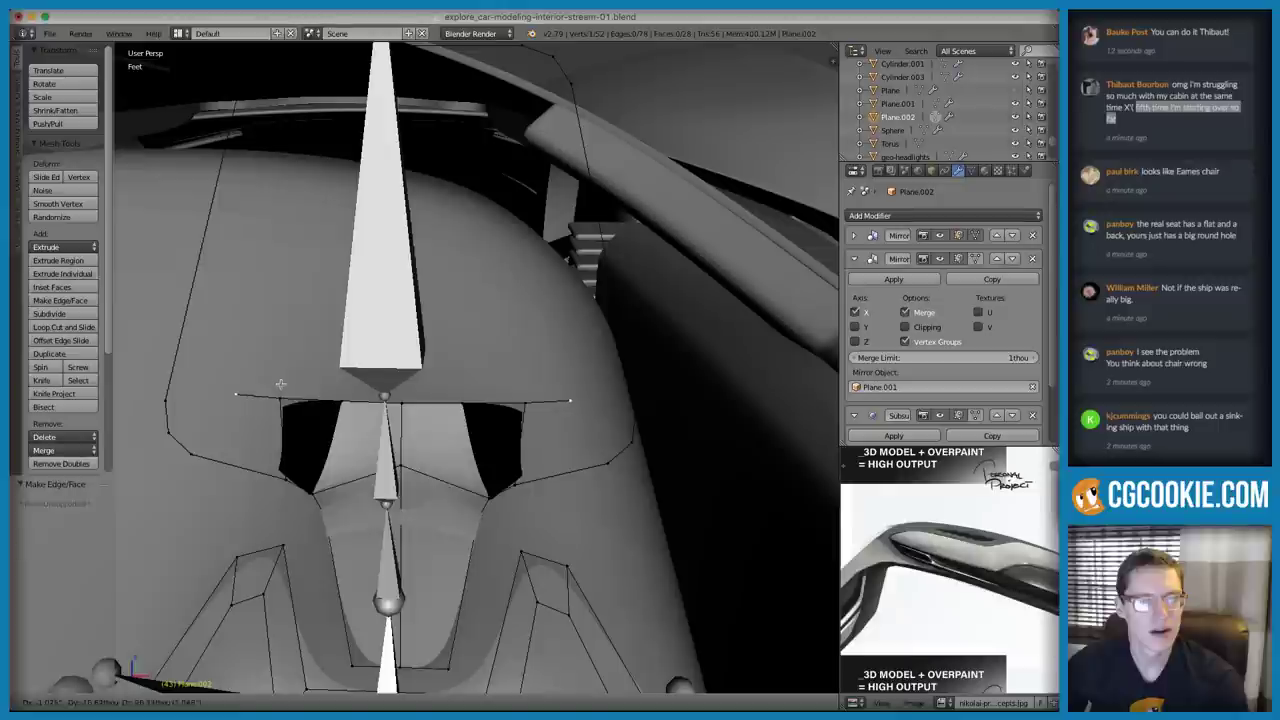
left_click(175, 398)
key("f")
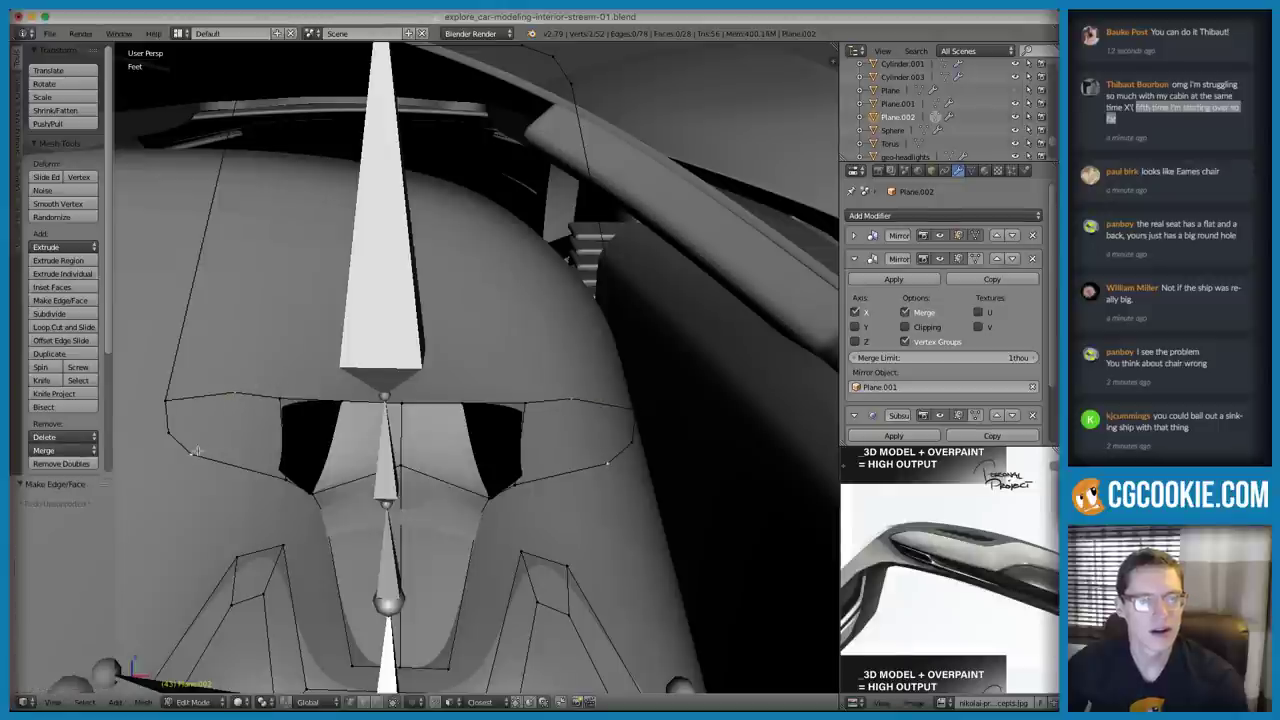
key("a")
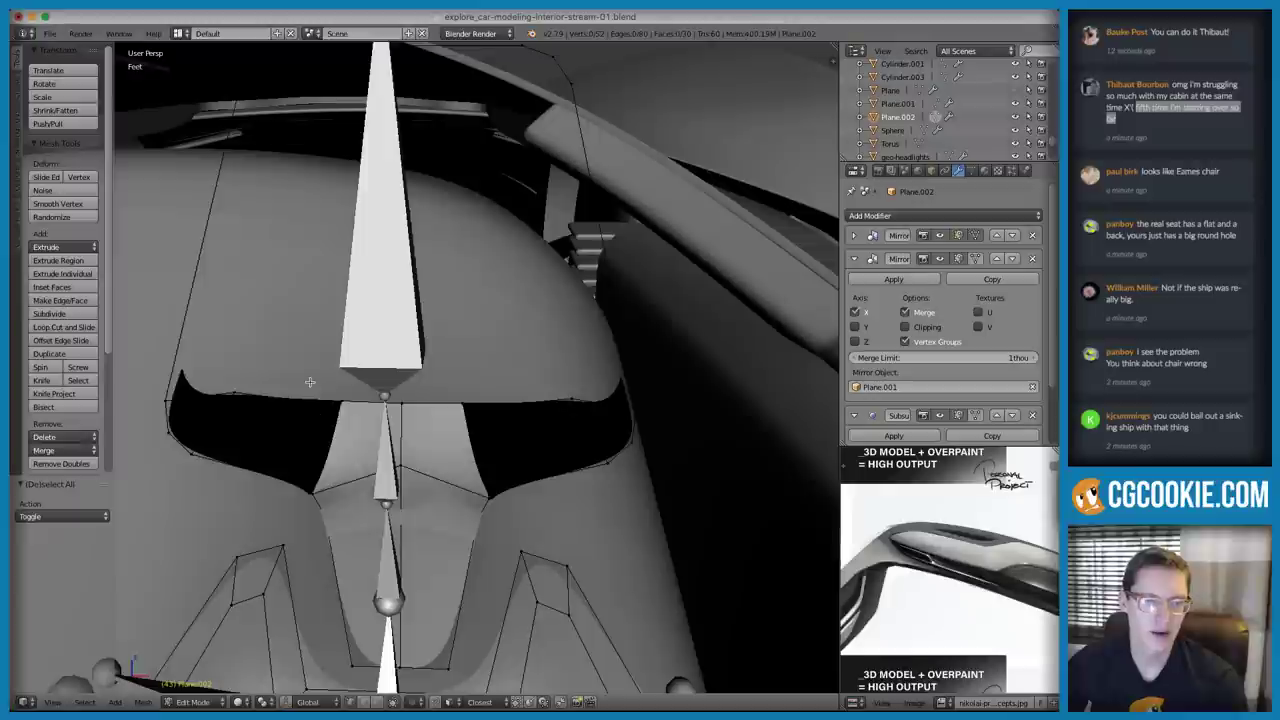
Select the entire seat mesh, flip the direction of its normals, and clear the selection
key("a")
key("a")
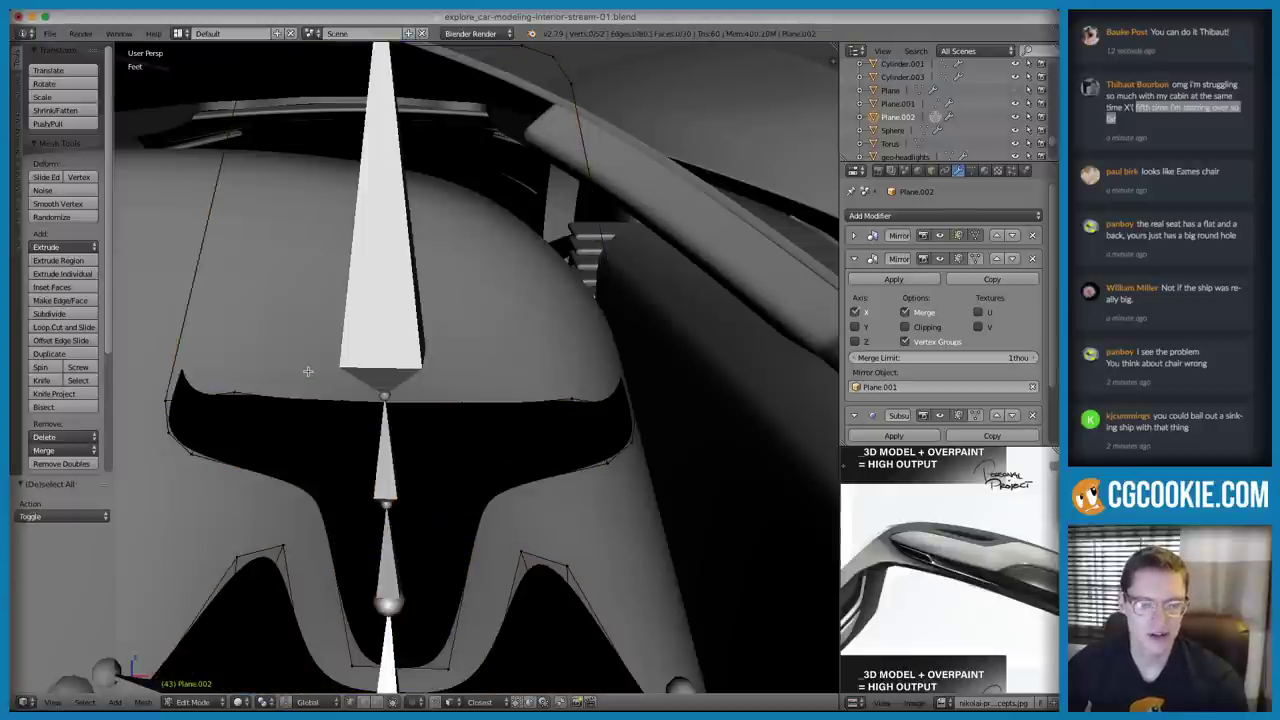
key("a")
left_click(14, 122)
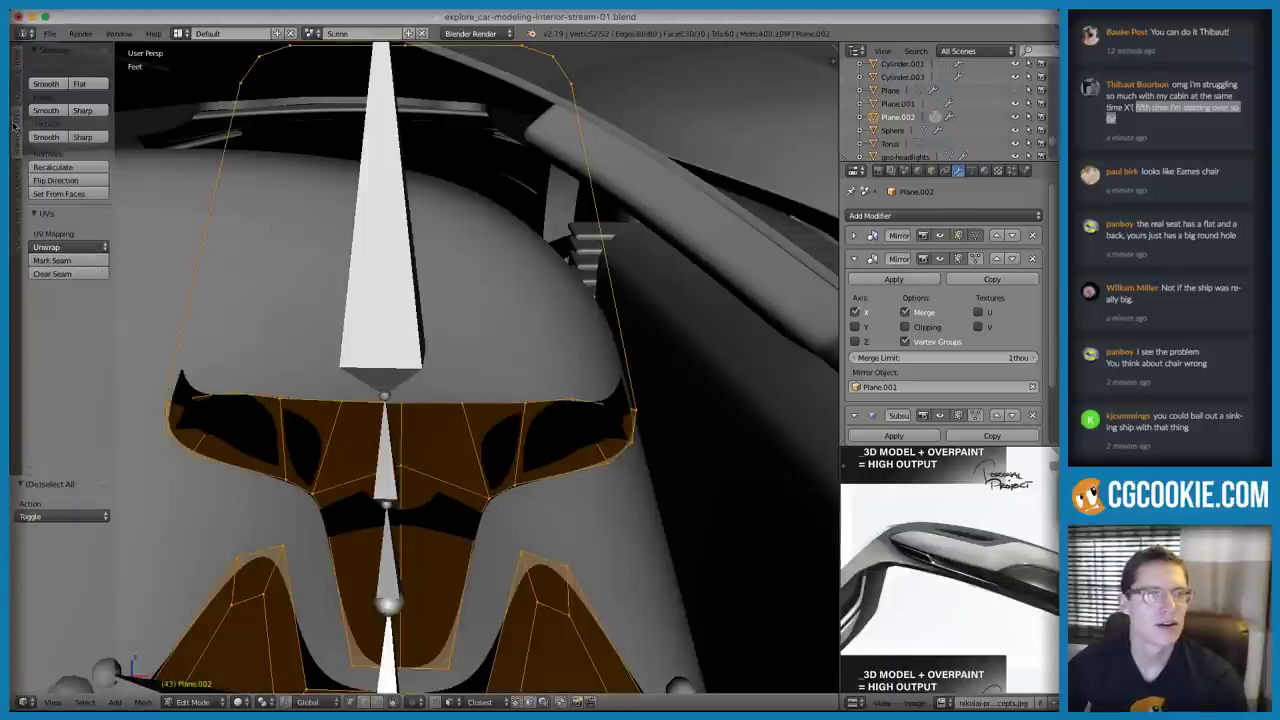
left_click(53, 181)
left_click(16, 62)
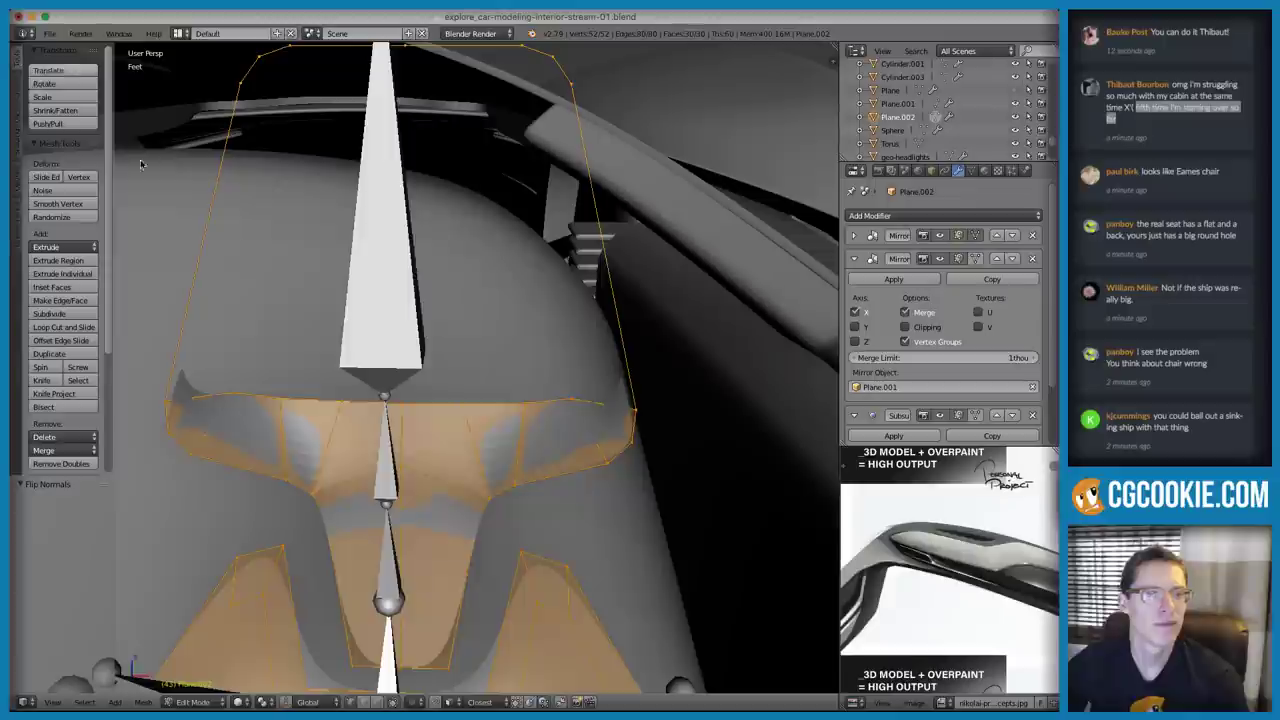
middle_click_drag(326, 354, 418, 424, "shift")
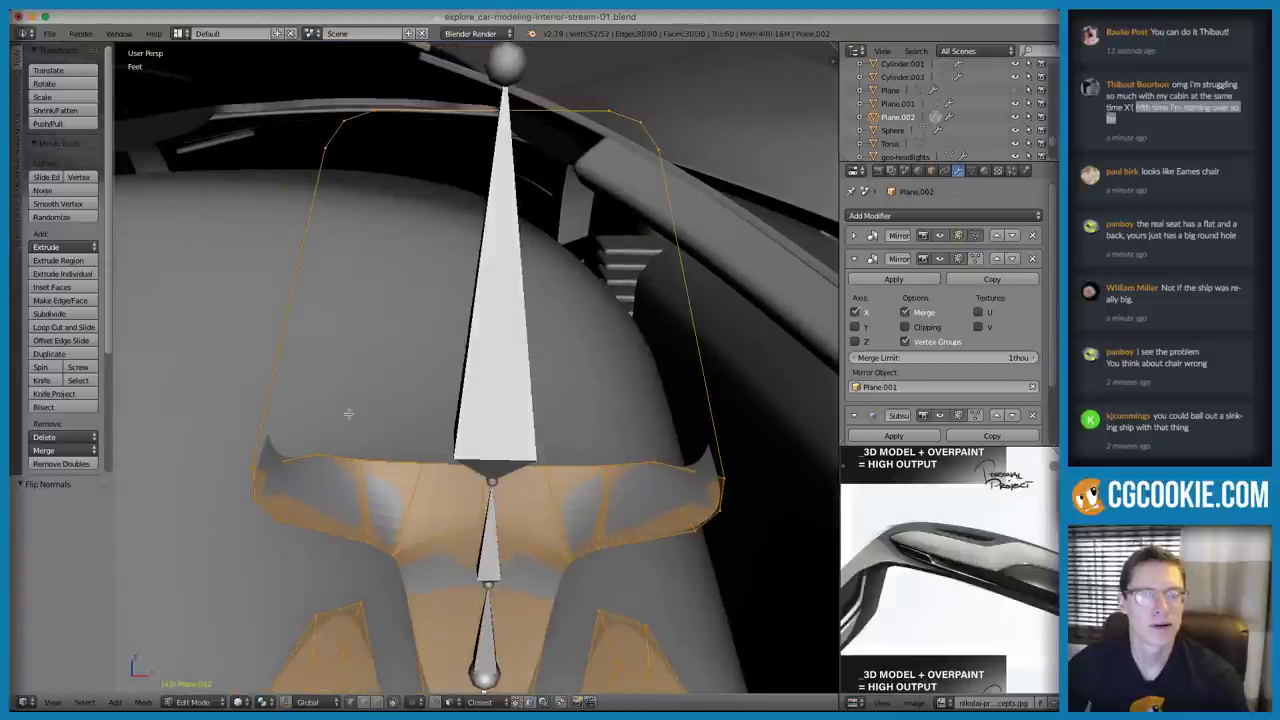
key("a")
Isolate the seat in local view and frame the open headrest outline
middle_click_drag(339, 214, 337, 287)
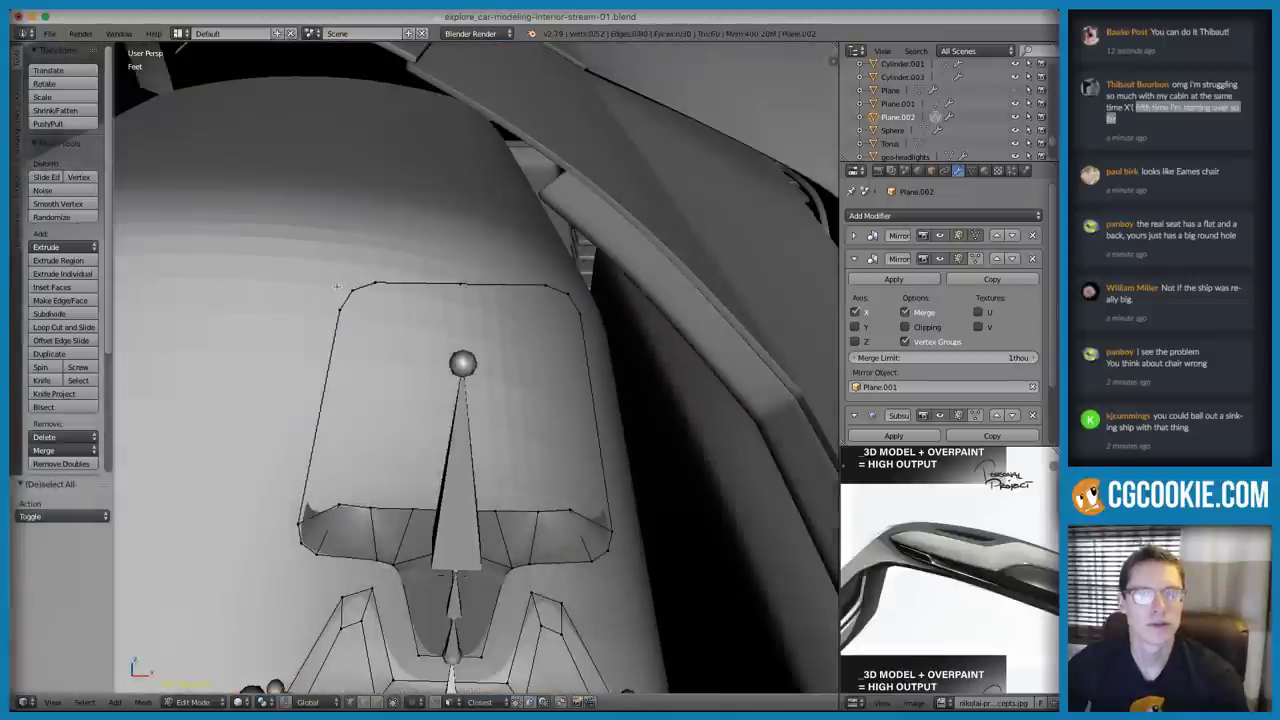
key("KP_Divide")
middle_click_drag(432, 356, 480, 406)
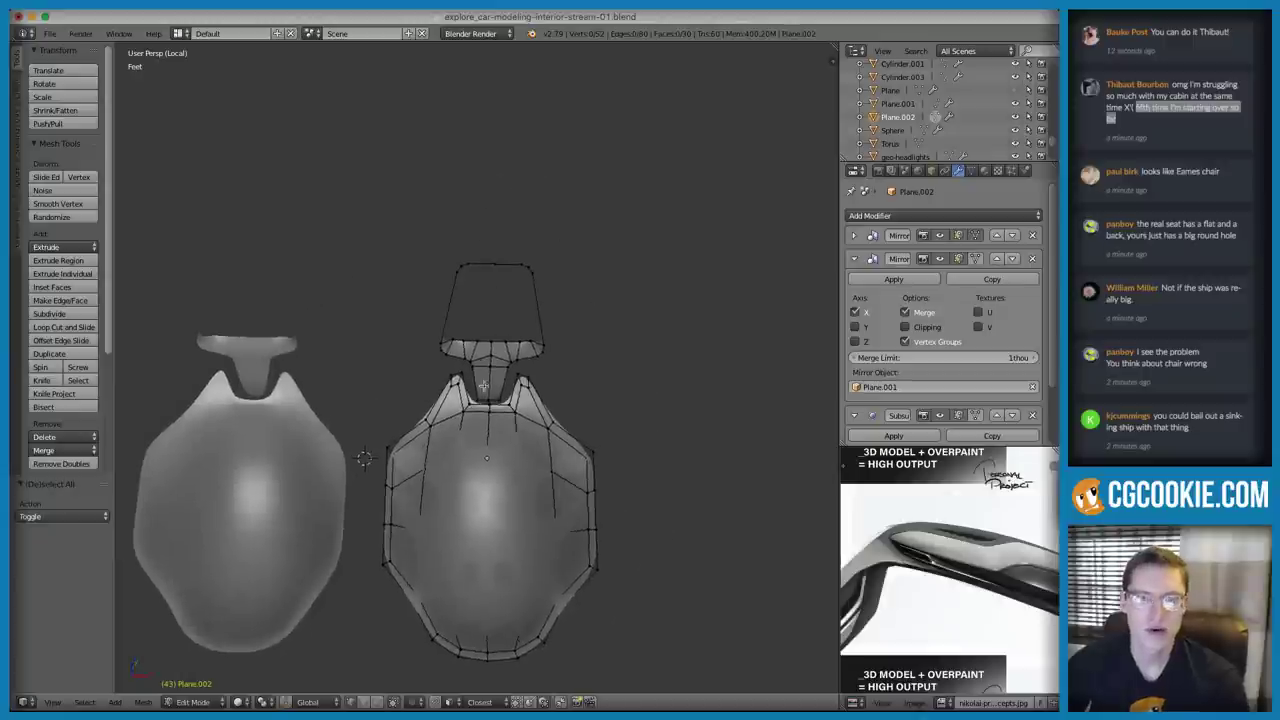
scroll(480, 406, "up", 5)
middle_click_drag(566, 271, 473, 420, "shift")
scroll(473, 420, "up", 4)
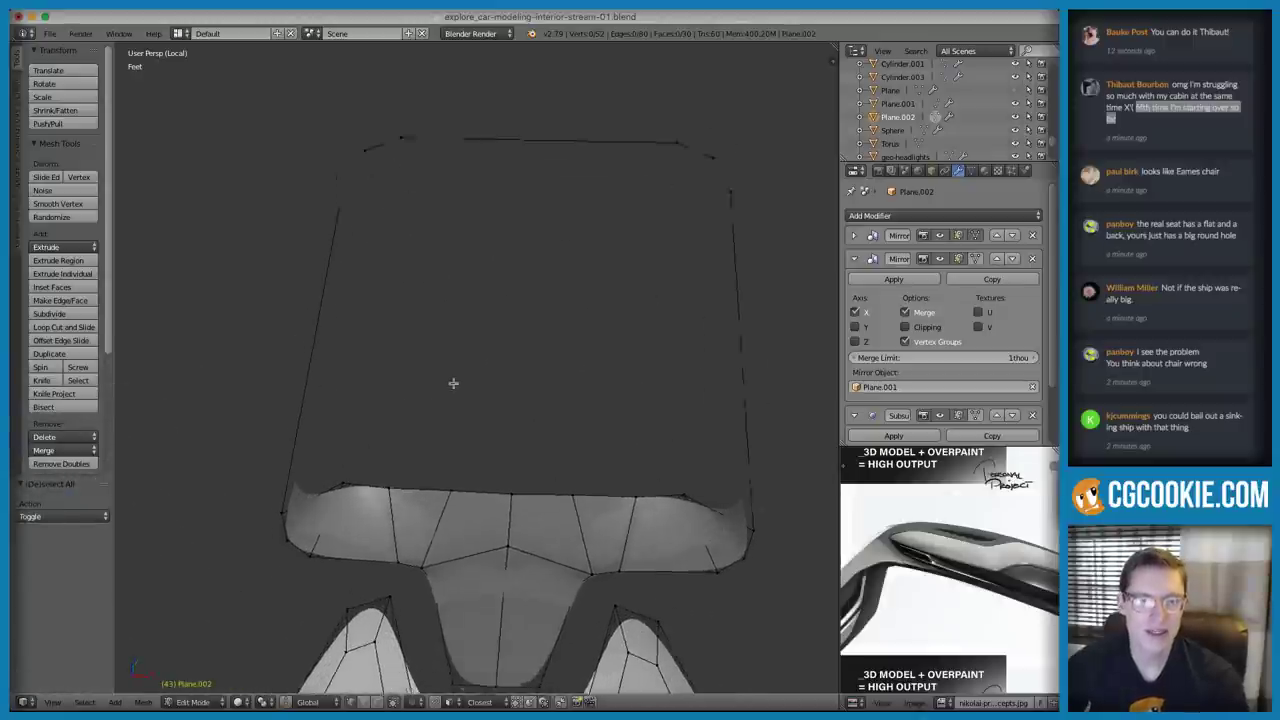
Extrude the lower strip's outer inner vertex up near the headrest's upper corner and fill the side and corner faces
key("e")
left_click(462, 190)
right_click(411, 128, "shift")
key("f")
key("a")
mouse_move(420, 97)
left_mouse_down("ctrl")
mouse_move(206, 451)
mouse_move(381, 553)
left_mouse_up("ctrl")
key("f")
key("a")
middle_click_drag(450, 243, 420, 342, "shift")
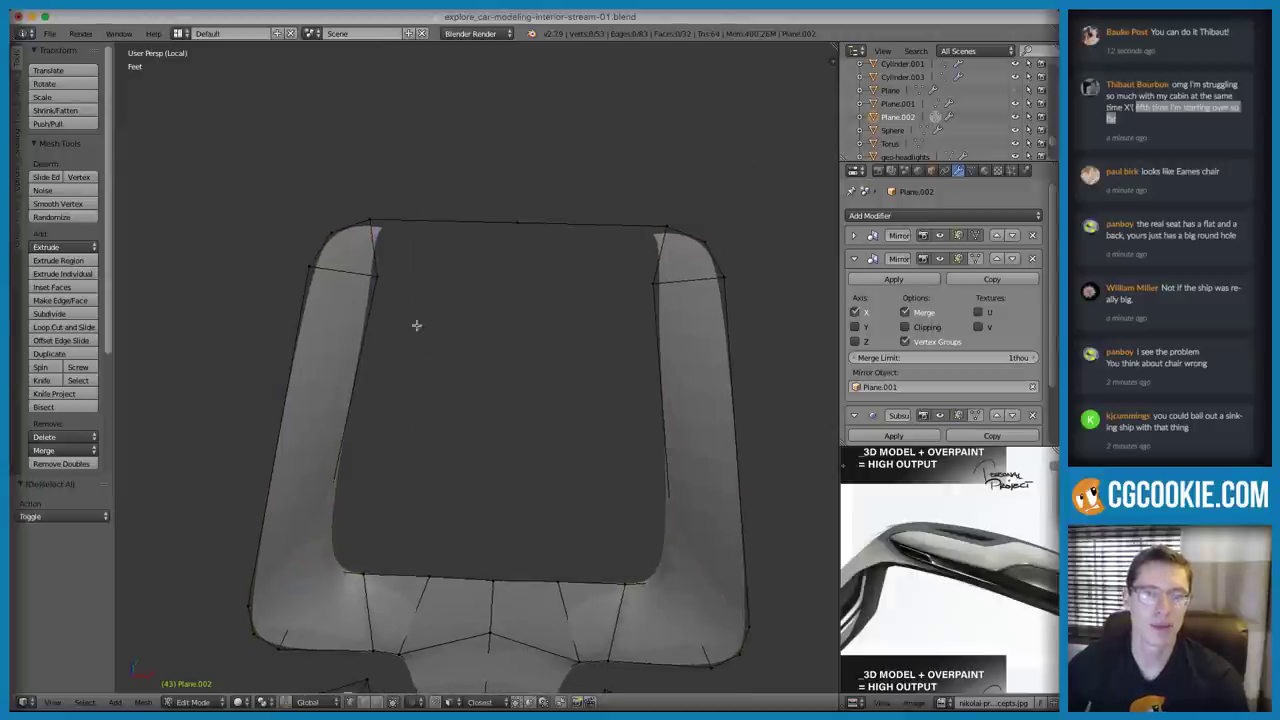
Extrude the upper inner corner vertex to the centreline, fill the headrest's top strip, and bridge the centre opening with a vertical edge
key("e")
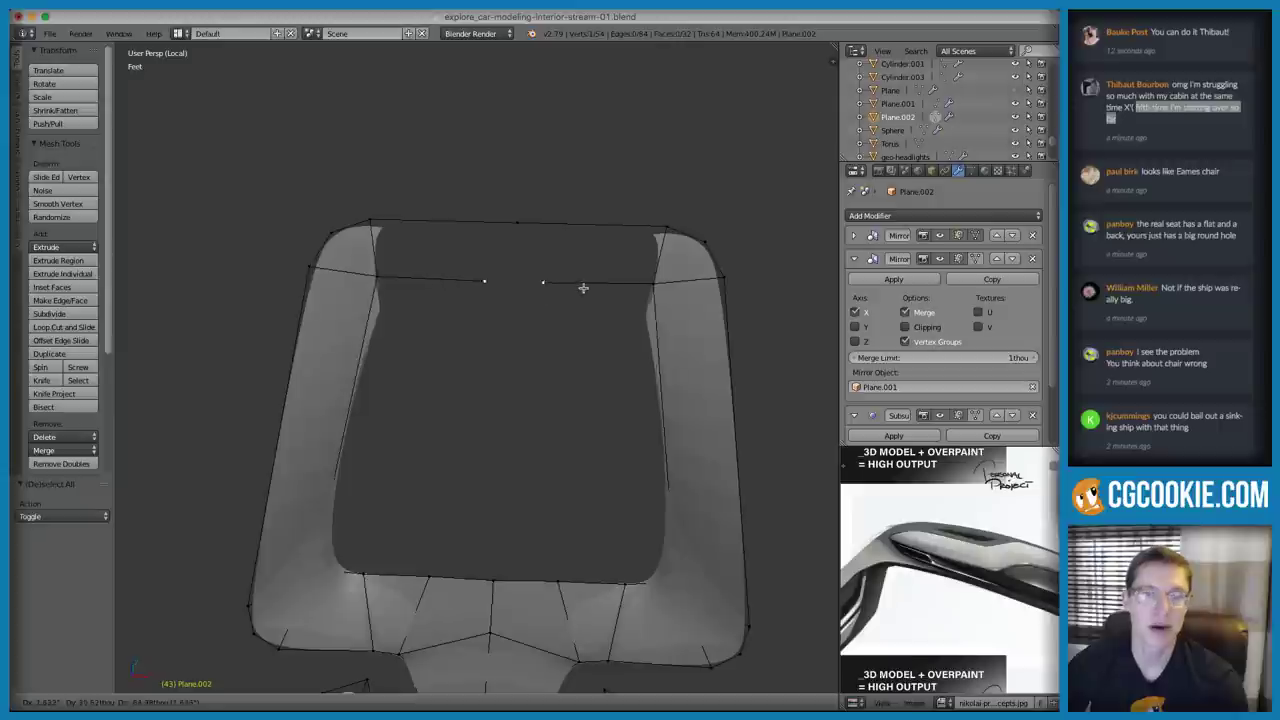
left_click(607, 290)
key("a")
mouse_move(555, 199)
left_mouse_down("ctrl")
mouse_move(449, 194)
mouse_move(454, 334)
mouse_move(509, 318)
left_mouse_up("ctrl")
key("f")
key("a")
right_click(511, 287)
key("f")
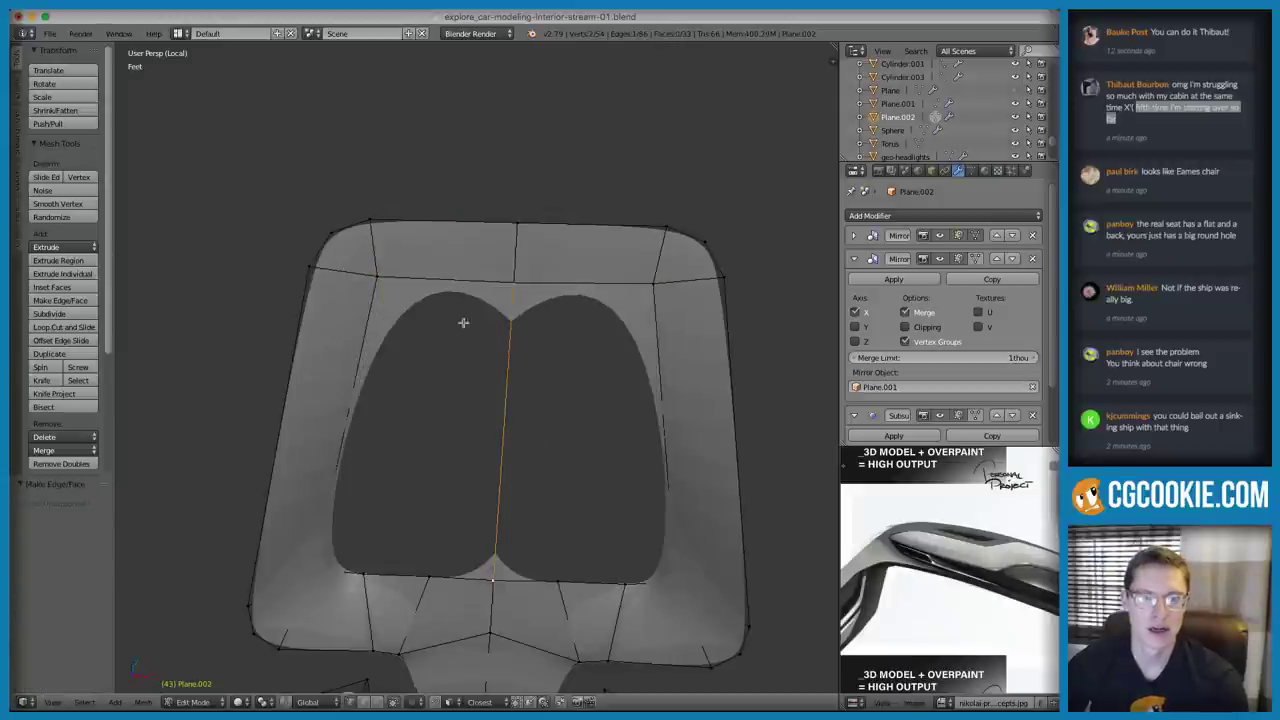
Add two loop cuts across each half of the headrest's top strip and fill the remaining opening with faces
key("ctrl+r")
scroll(455, 277, "up", 1)
left_click(455, 277)
right_click(455, 277)
right_click(376, 275)
right_click(321, 577, "shift")
key("f")
key("f")
key("a")
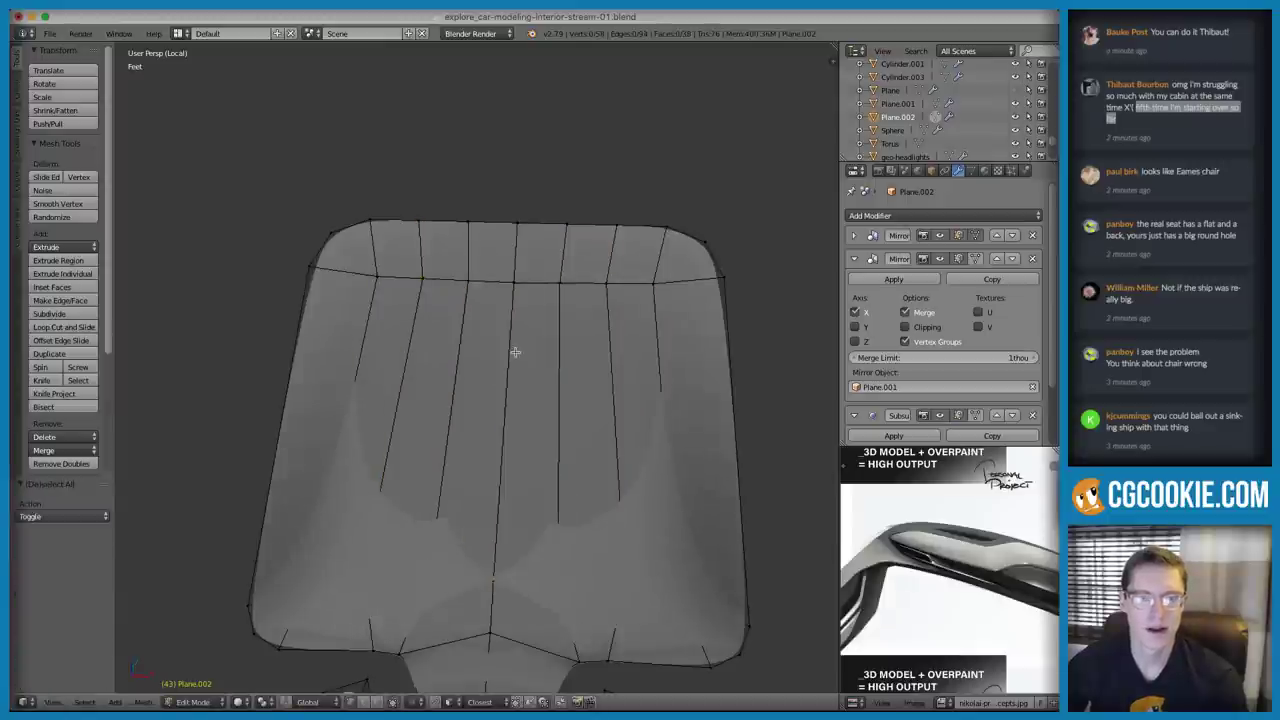
Add two horizontal loop cuts across the middle of the headrest surface
key("ctrl+r")
left_click(481, 403)
middle_click_drag(481, 403, 438, 358)
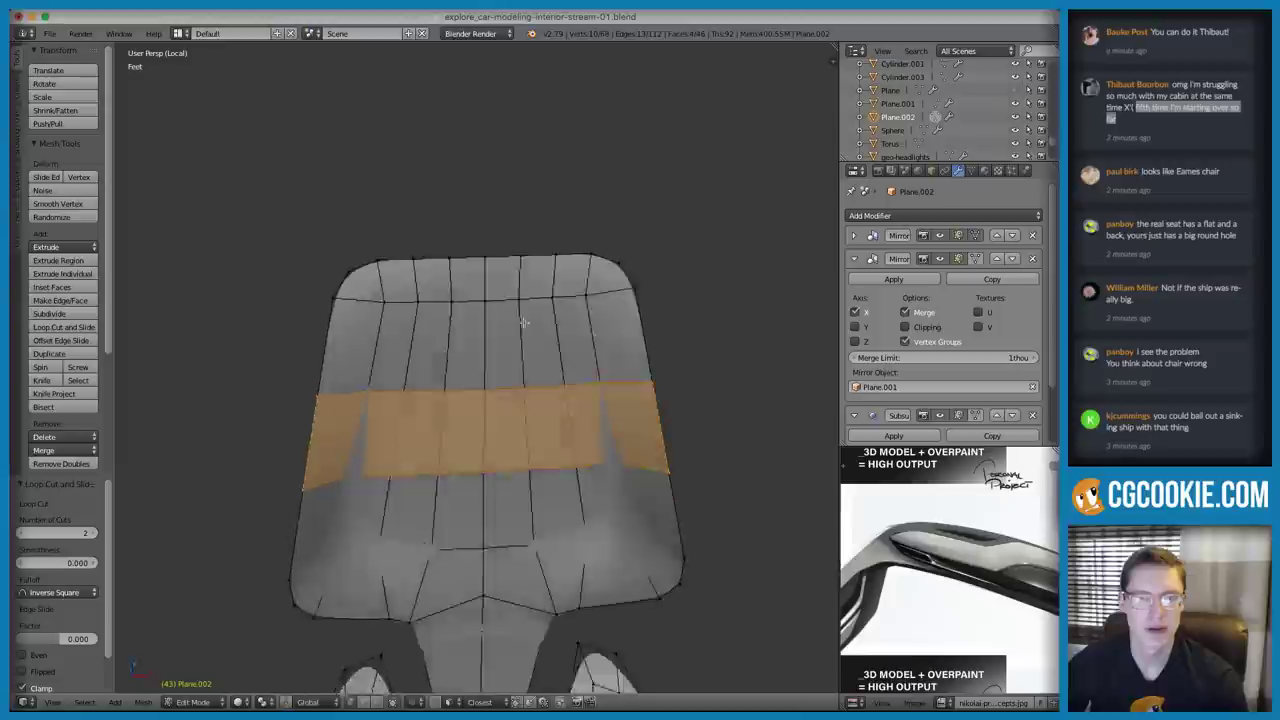
Select the headrest's inner grid of vertices in wireframe and apply Smooth Vertex once with a smoothing of 0.500
key("a")
key("c")
left_click_drag(428, 350, 386, 516)
key("z")
right_click(328, 583, "shift")
right_click(493, 578, "shift")
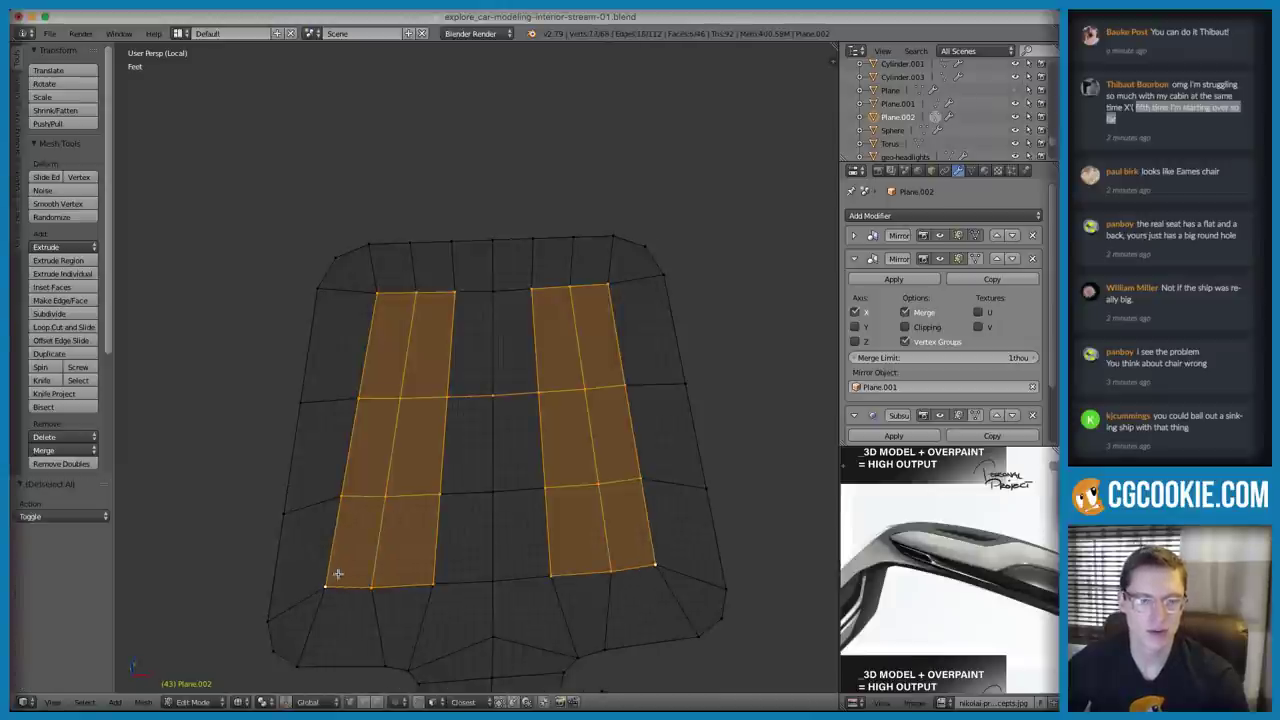
right_click(503, 494, "shift")
right_click(486, 298, "shift")
middle_click_drag(519, 474, 506, 377, "shift")
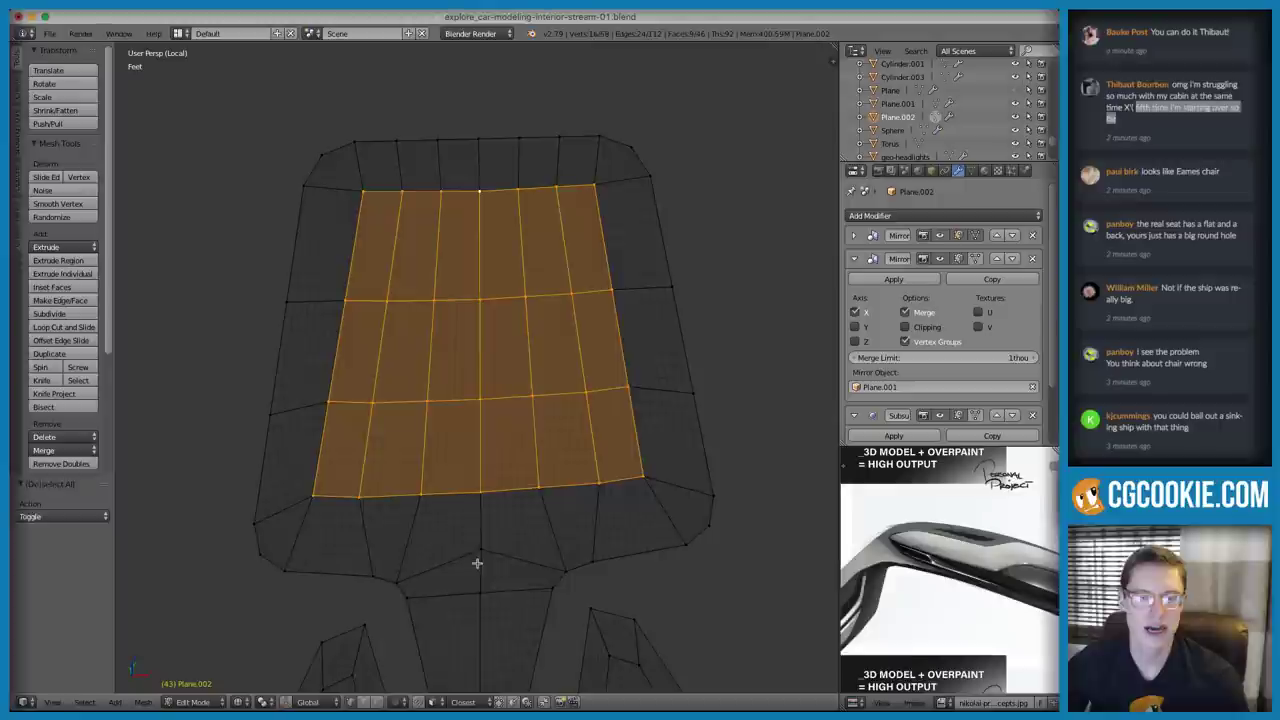
left_click(57, 203)
key("z")
mouse_move(549, 303)
middle_mouse_down()
mouse_move(626, 314)
mouse_move(529, 352)
middle_mouse_up()
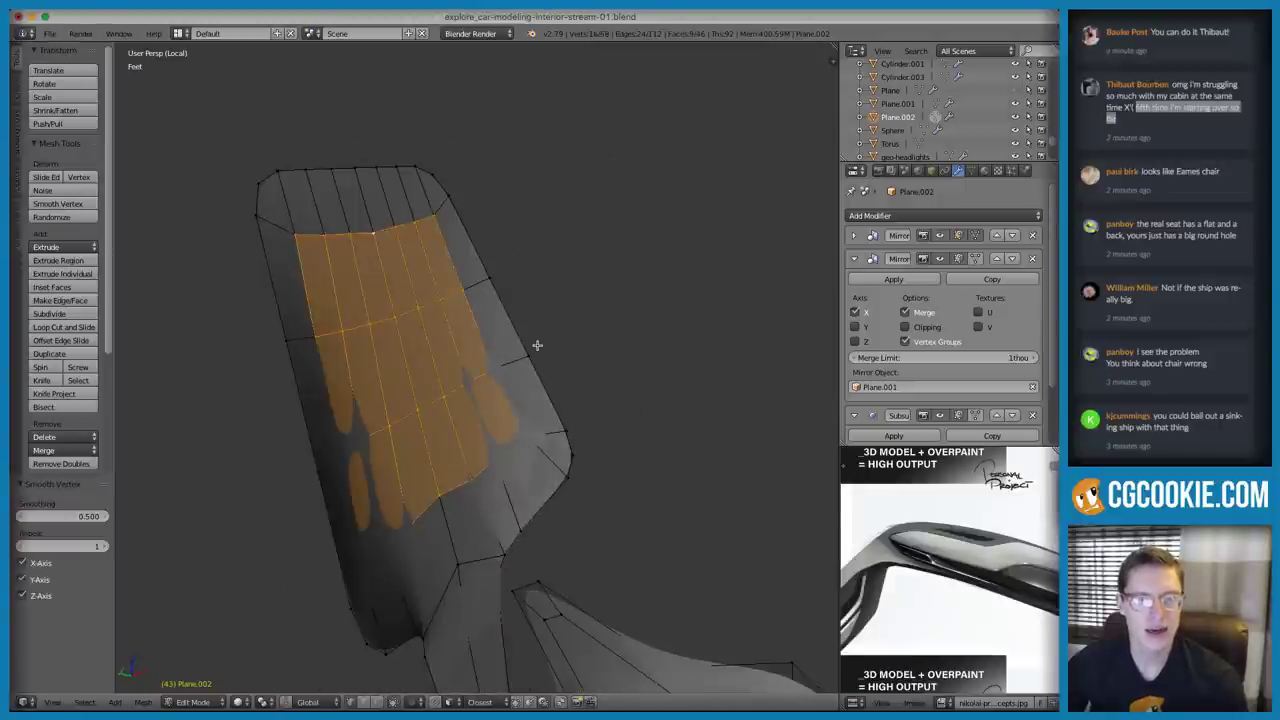
key("ctrl+z")
key("ctrl+shift+z")
Switch to face selection, select the headrest's centre face, and enable proportional editing
key("ctrl+Tab")
left_click(413, 358)
right_click(412, 338)
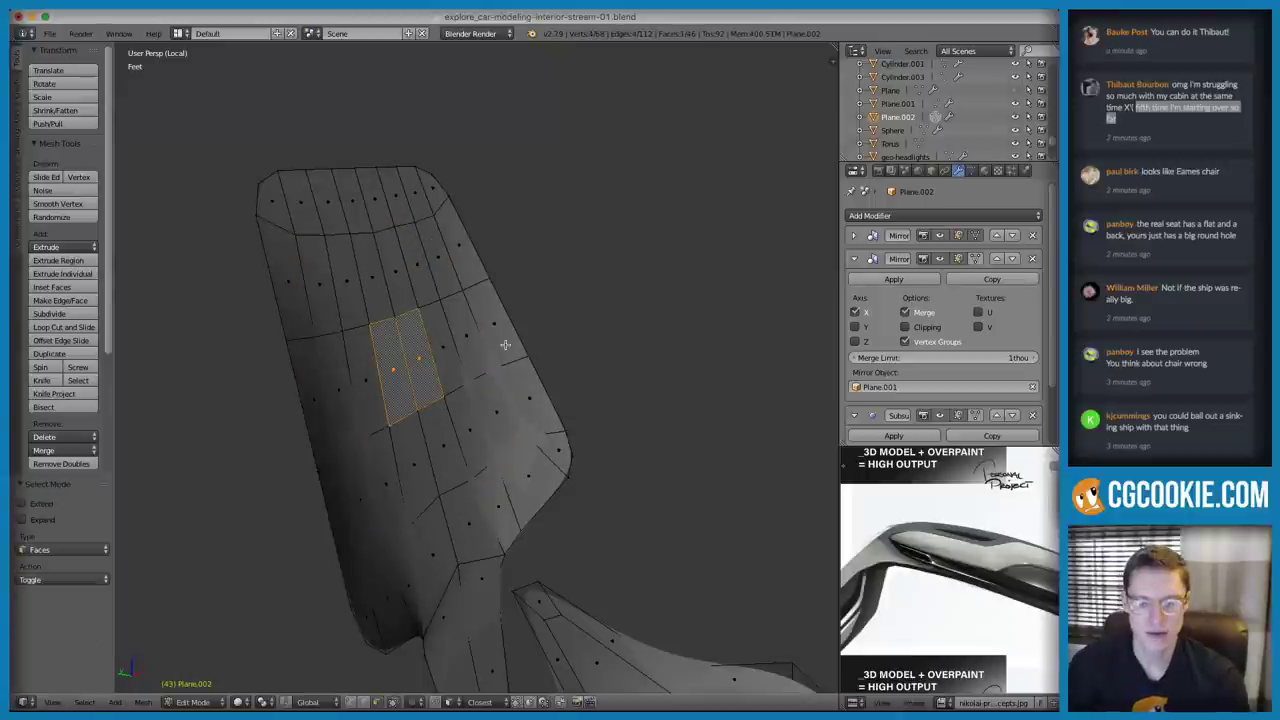
key("o")
key("alt+s")
scroll(617, 314, "up", 4)
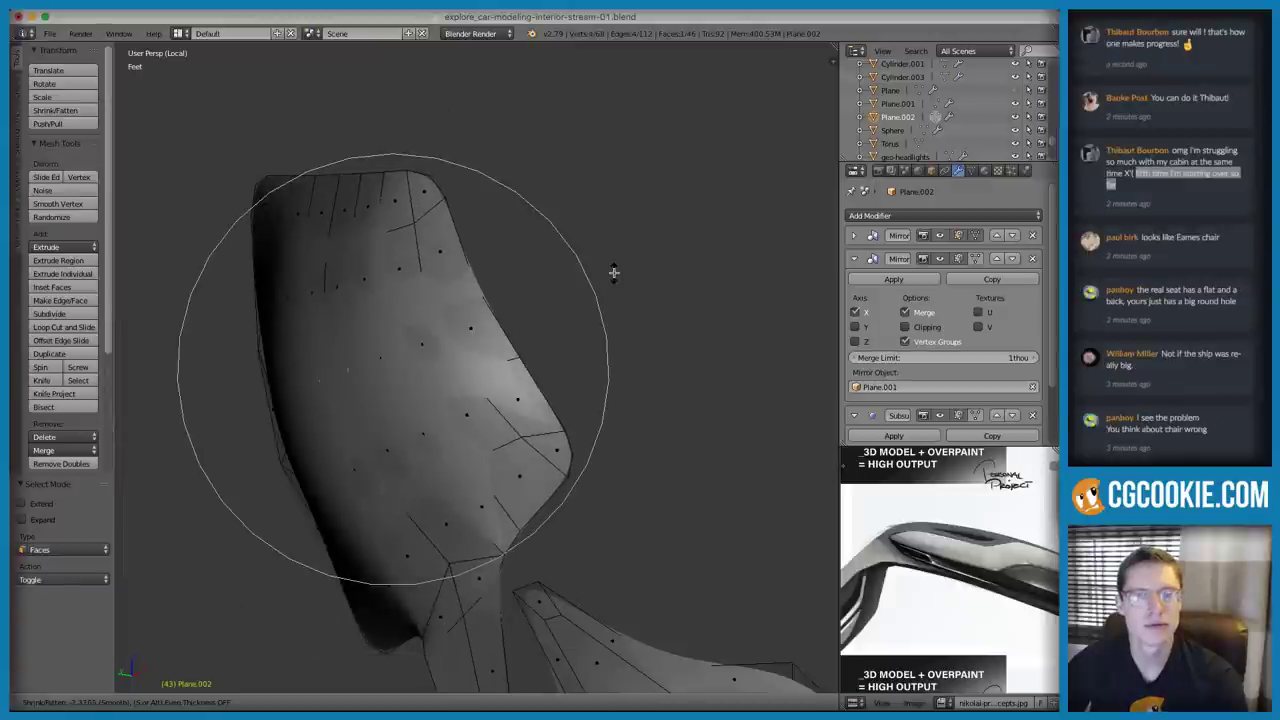
right_click(612, 278)
middle_click_drag(606, 317, 606, 343)
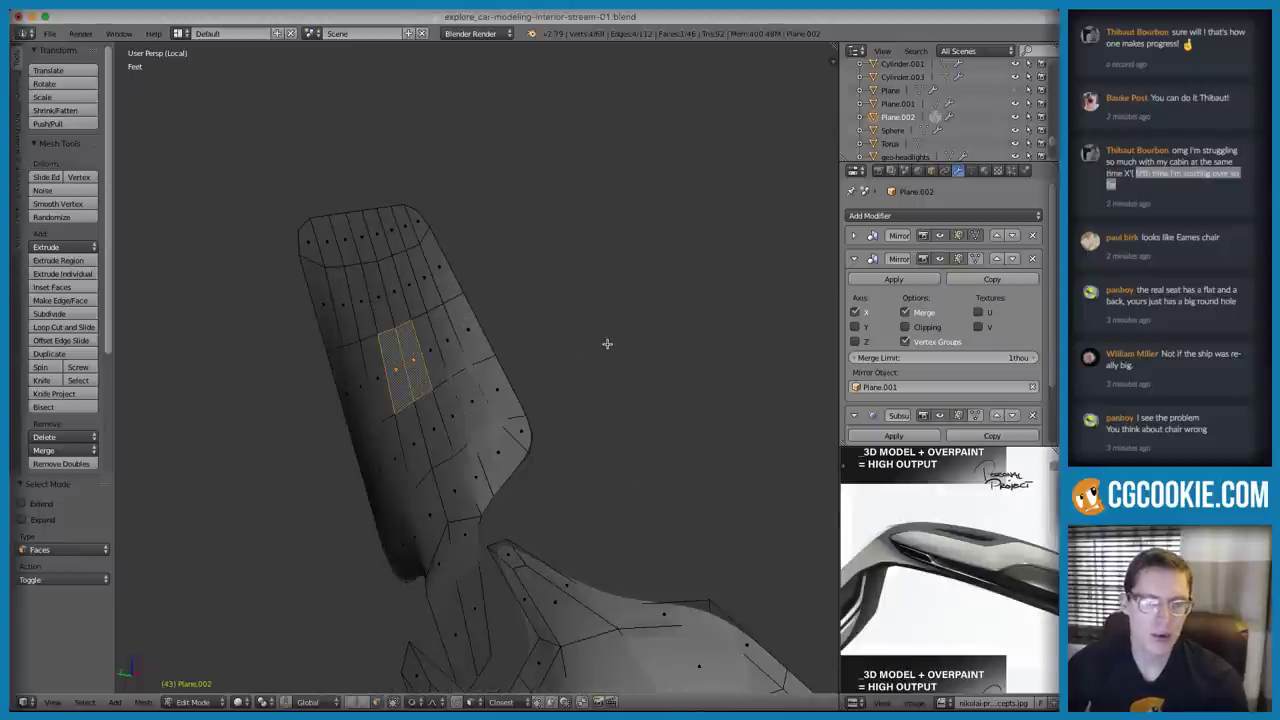
key("alt+s")
scroll(599, 322, "down", 3)
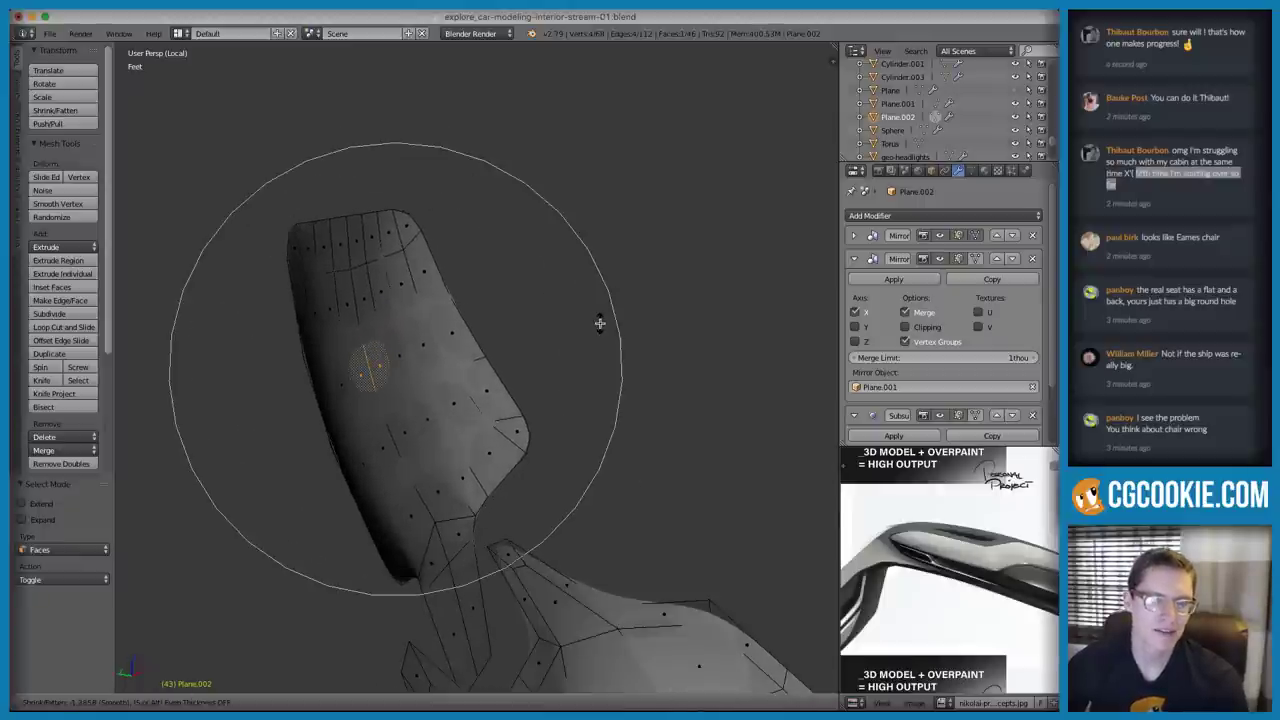
right_click(593, 321)
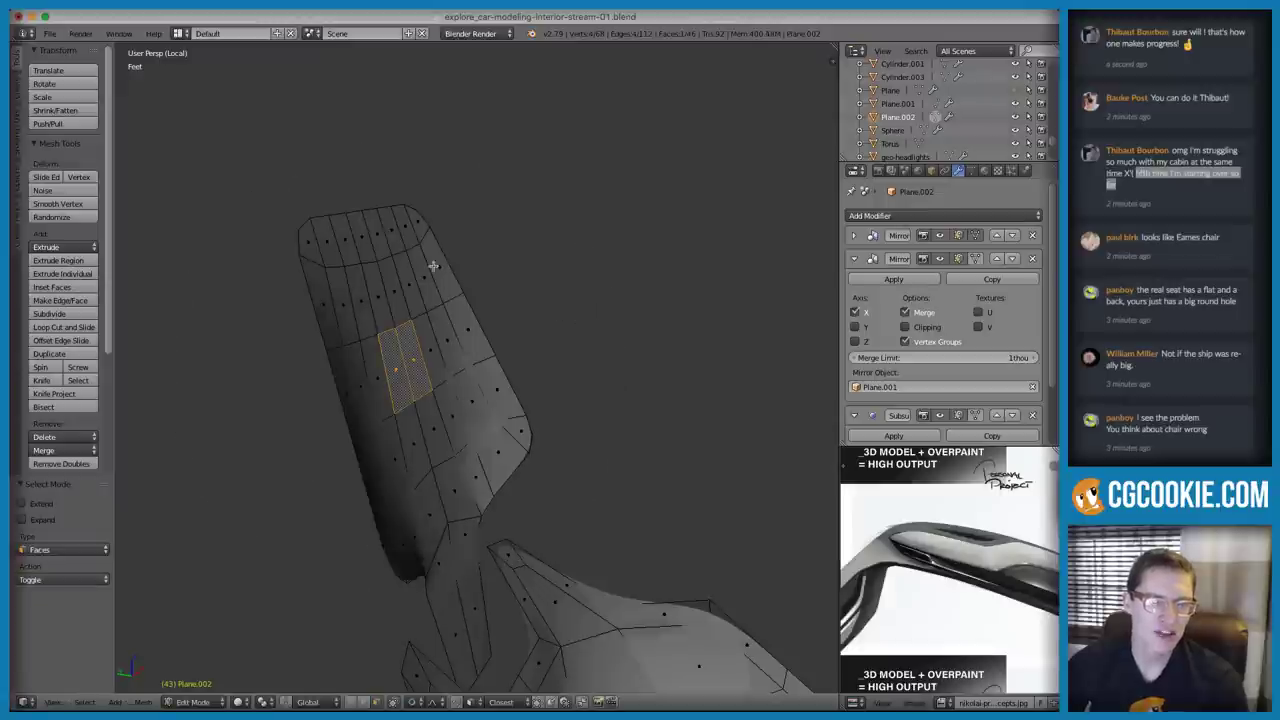
Select the headrest's outer border loops and the neck, and hide them to isolate the inner grid
key("ctrl+Tab")
left_click(371, 191)
right_click(355, 216, "alt")
right_click(308, 316, "alt+shift")
right_click(480, 580, "alt+shift")
middle_click_drag(480, 580, 487, 462)
key("ctrl+Tab")
left_click(495, 377)
key("h")
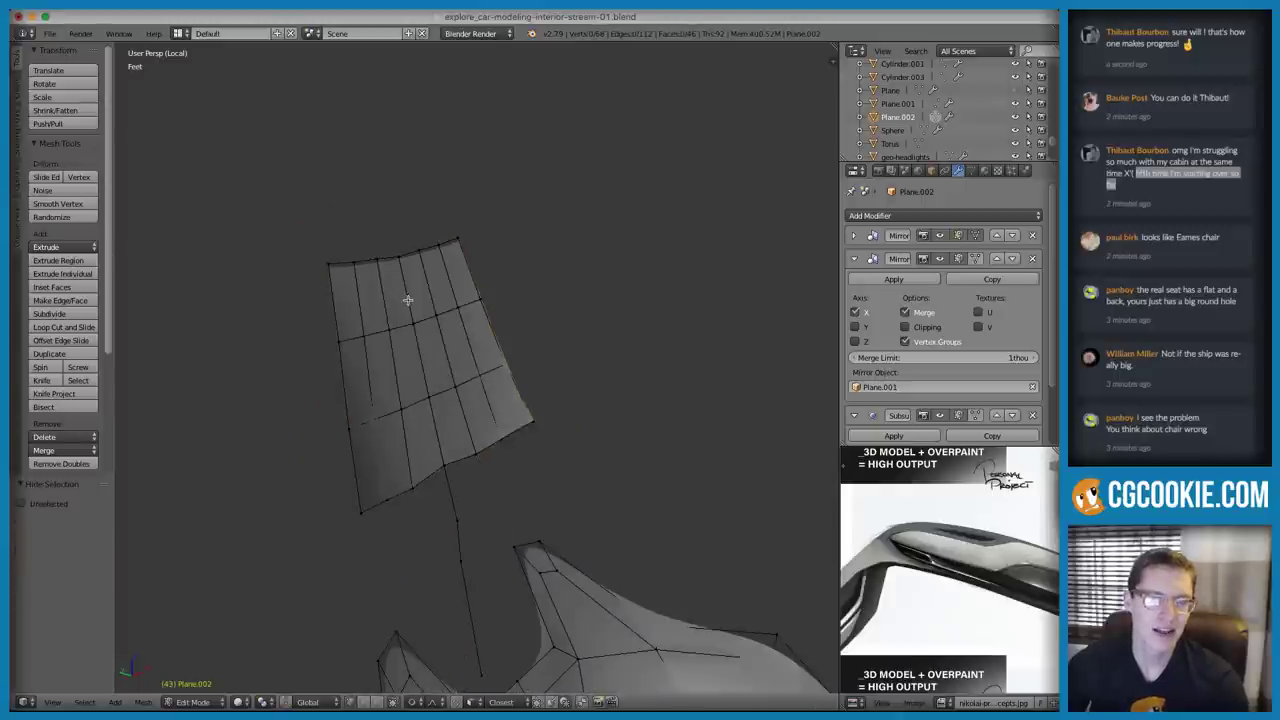
Select the inner grid's centre edge, Shrink/Fatten it by 1.217 with connected smooth proportional editing, and reveal the hidden headrest geometry
key("ctrl+Tab")
left_click(421, 298)
right_click(421, 341)
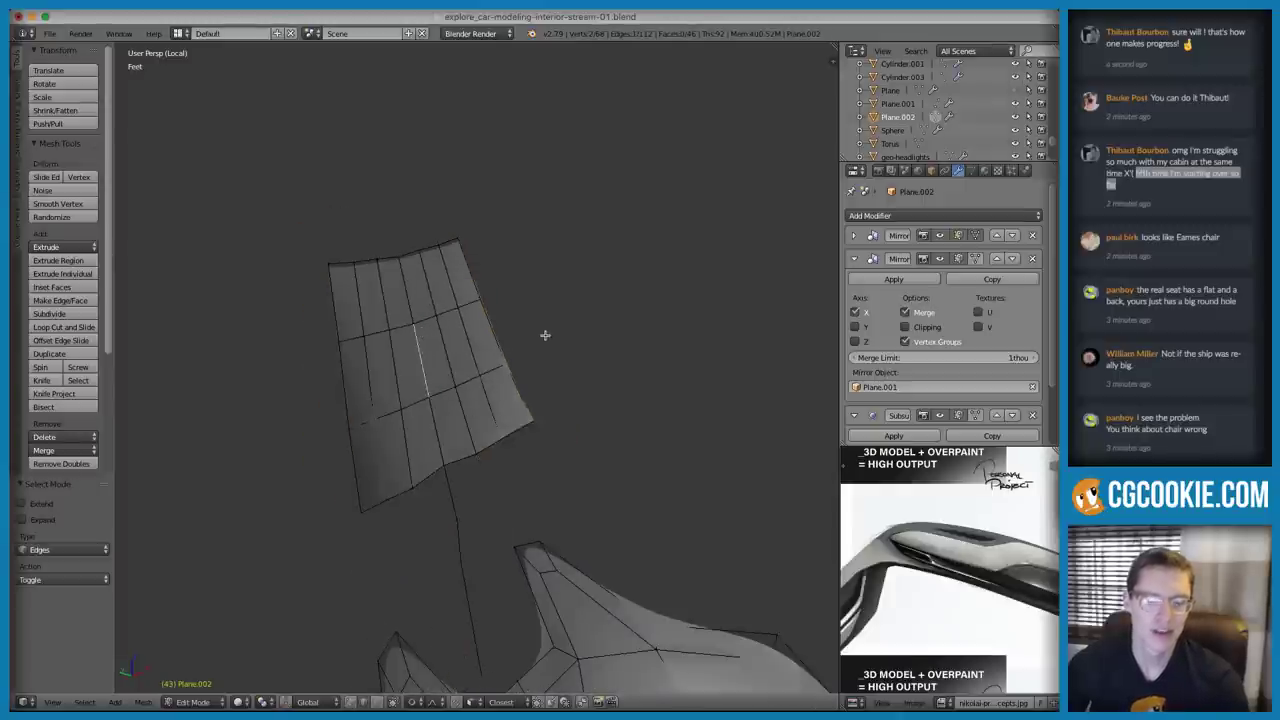
key("alt+s")
scroll(555, 320, "down", 3)
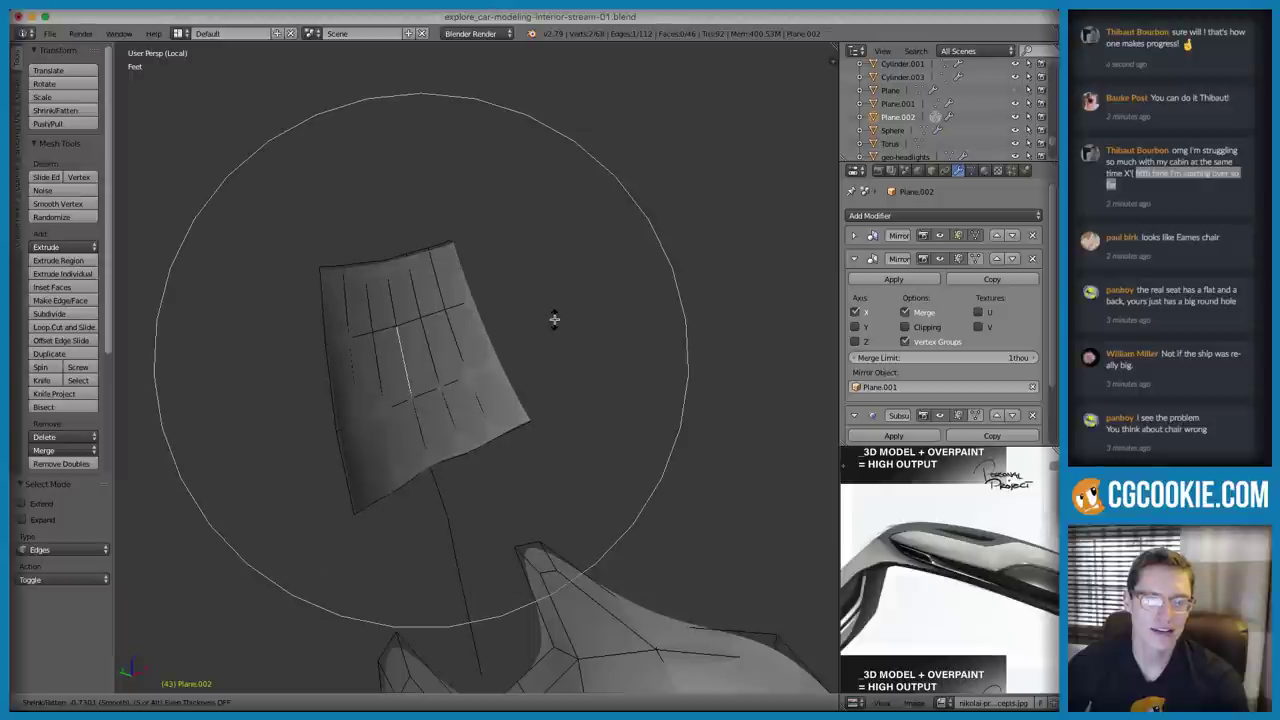
left_click(555, 312)
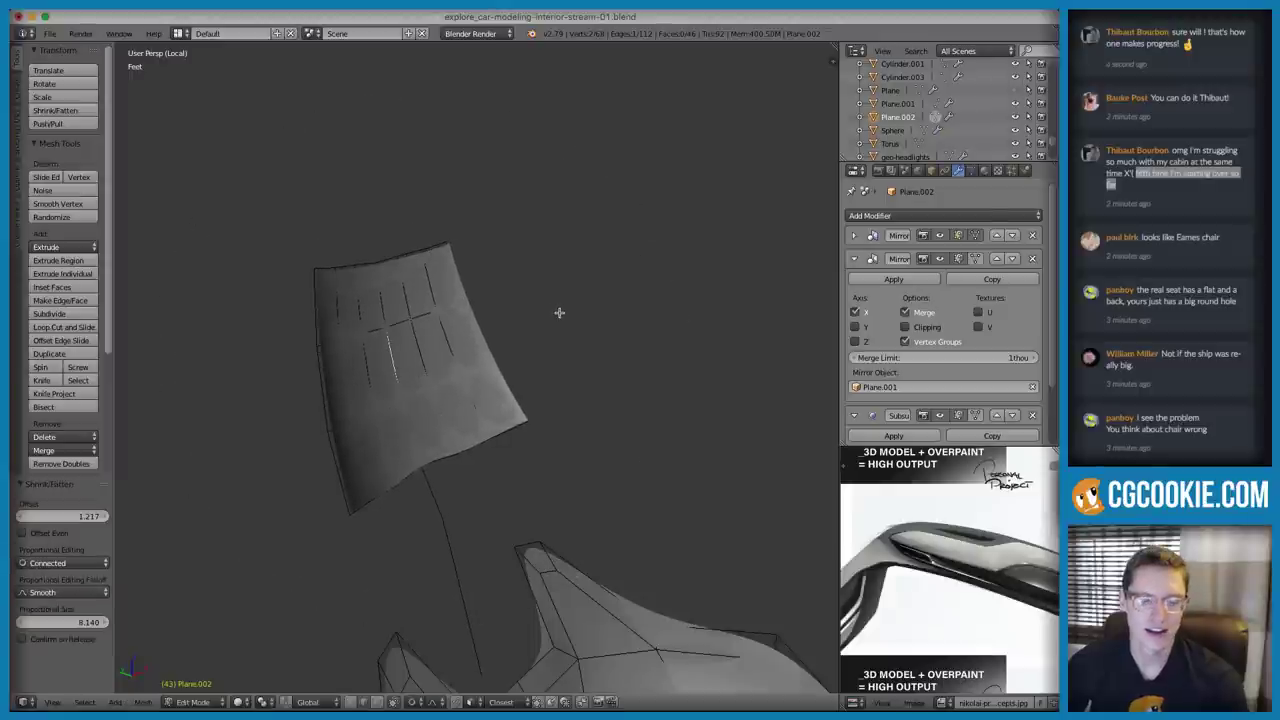
key("ctrl+z")
key("a")
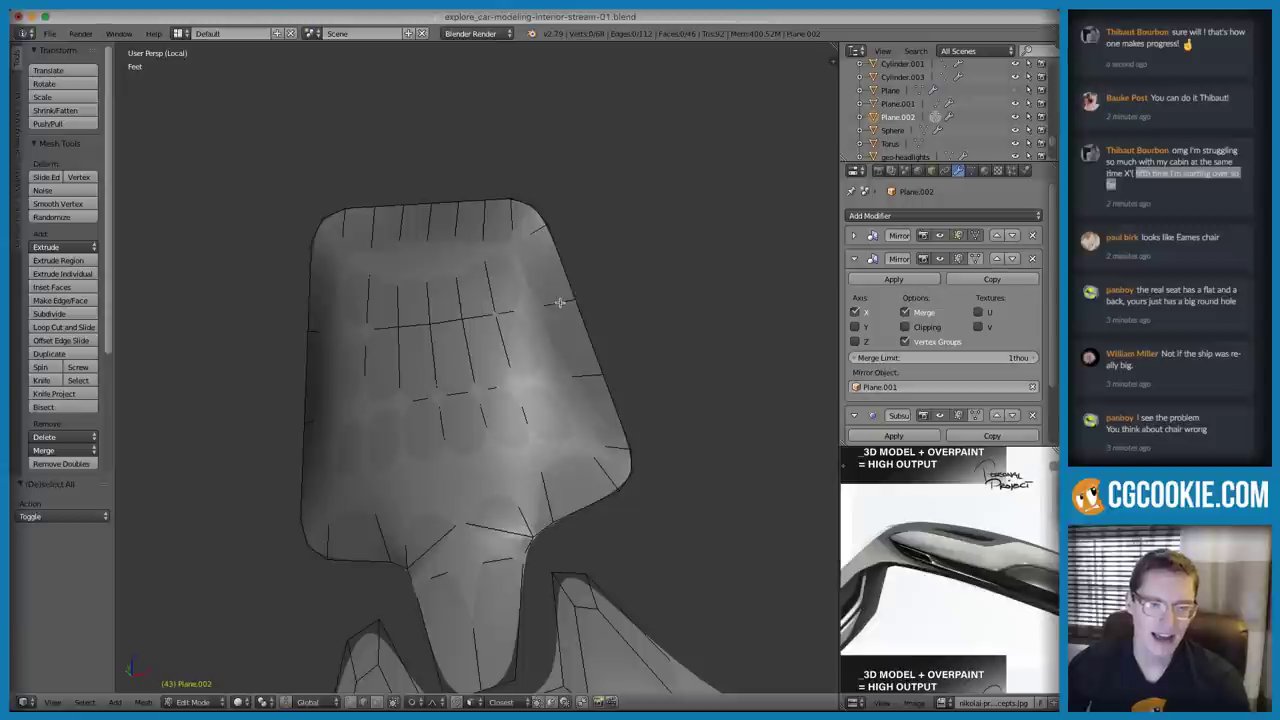
In wireframe, slide the centre vertices where the neck meets the headrest along their edges to even out the junction
middle_click_drag(541, 269, 579, 306)
key("Tab")
mouse_move(528, 357)
middle_mouse_down()
mouse_move(526, 306)
mouse_move(600, 323)
mouse_move(500, 337)
mouse_move(500, 360)
mouse_move(500, 306)
mouse_move(546, 320)
mouse_move(549, 263)
mouse_move(591, 329)
mouse_move(563, 280)
mouse_move(535, 342)
mouse_move(534, 397)
mouse_move(554, 420)
mouse_move(557, 363)
mouse_move(545, 388)
middle_mouse_up()
key("Tab")
key("z")
scroll(545, 388, "up", 2)
key("ctrl+Tab")
left_click(544, 388)
key("c")
left_click(544, 580)
middle_click_drag(544, 580, 542, 427)
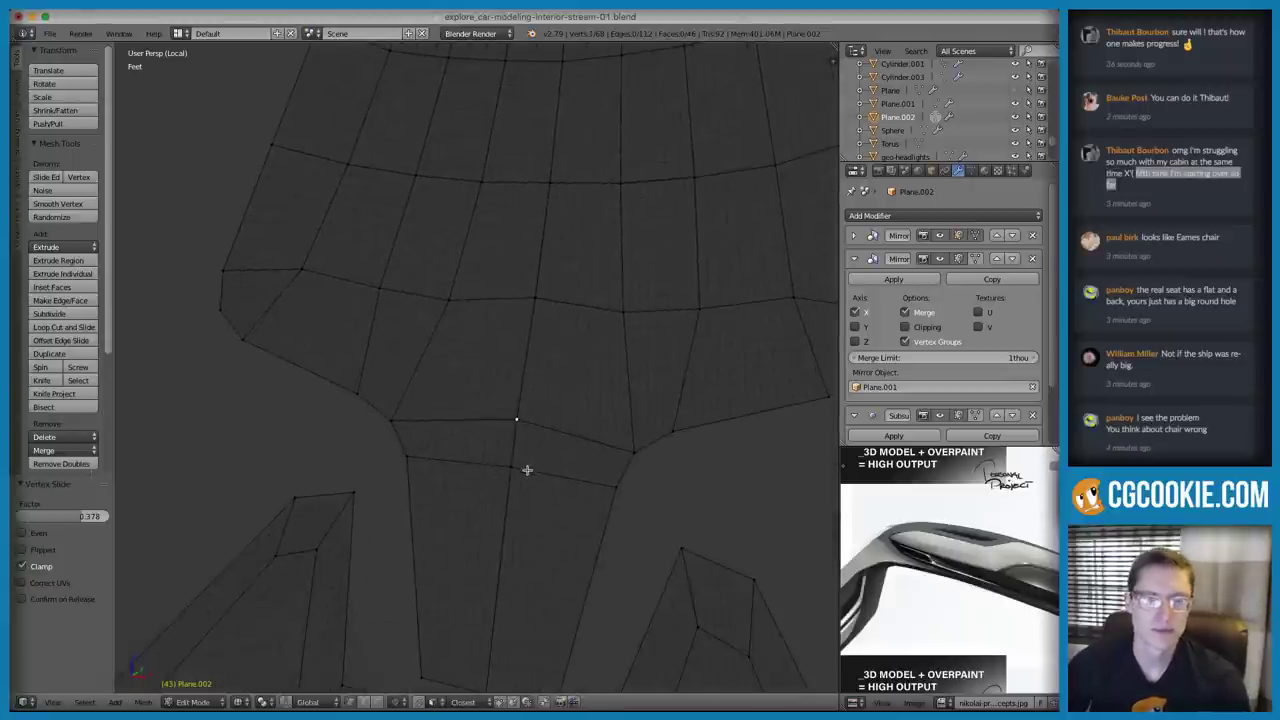
key("g")
key("g")
left_click(557, 480)
scroll(557, 478, "down", 2)
mouse_move(557, 478)
middle_mouse_down()
mouse_move(575, 363)
mouse_move(594, 386)
mouse_move(560, 386)
mouse_move(563, 349)
mouse_move(603, 366)
mouse_move(546, 383)
mouse_move(418, 485)
middle_mouse_up()
key("z")
middle_click_drag(488, 458, 606, 326)
Examine the headrest's curvature and neck junction, comparing the subdivided surface in Object Mode with its mesh in Edit Mode
key("Tab")
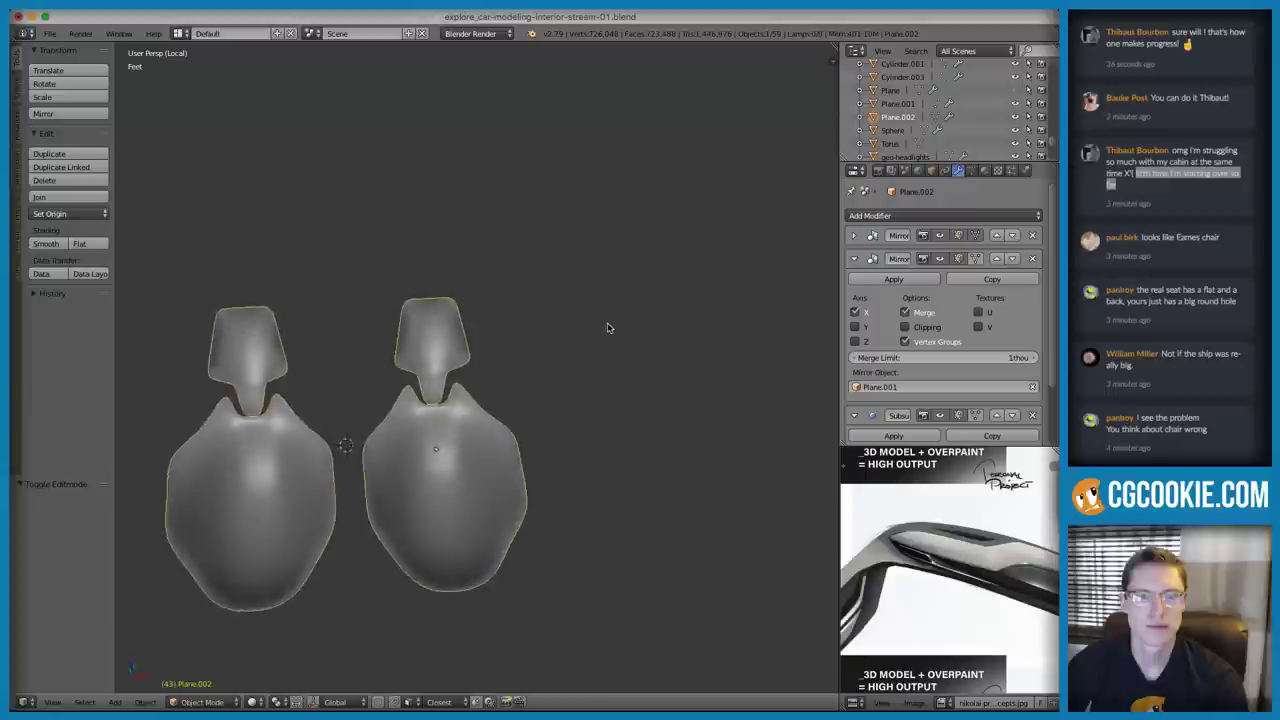
scroll(552, 309, "up", 8)
key("Tab")
middle_click_drag(503, 397, 480, 408)
key("z")
mouse_move(406, 366)
middle_mouse_down("ctrl")
mouse_move(469, 377)
mouse_move(472, 303)
middle_mouse_up("ctrl")
scroll(470, 420, "up", 2)
key("z")
scroll(450, 470, "up", 5)
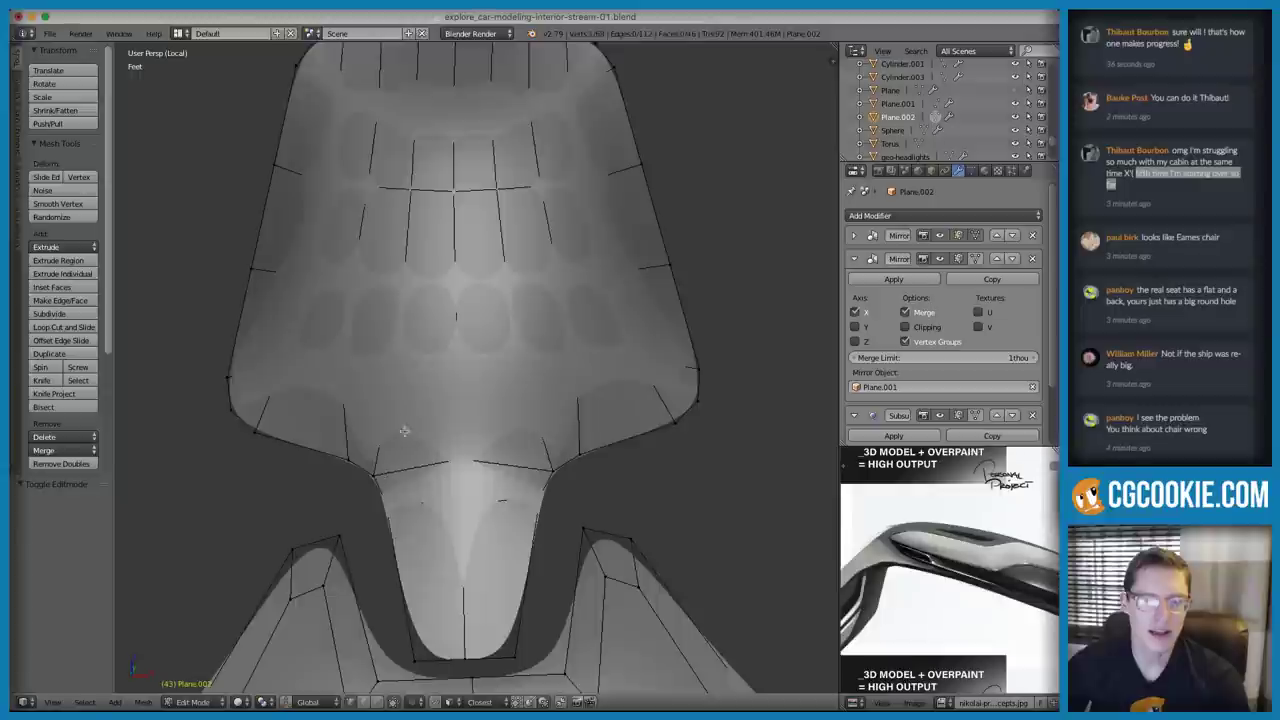
key("Tab")
middle_click_drag(436, 520, 444, 402)
key("Tab")
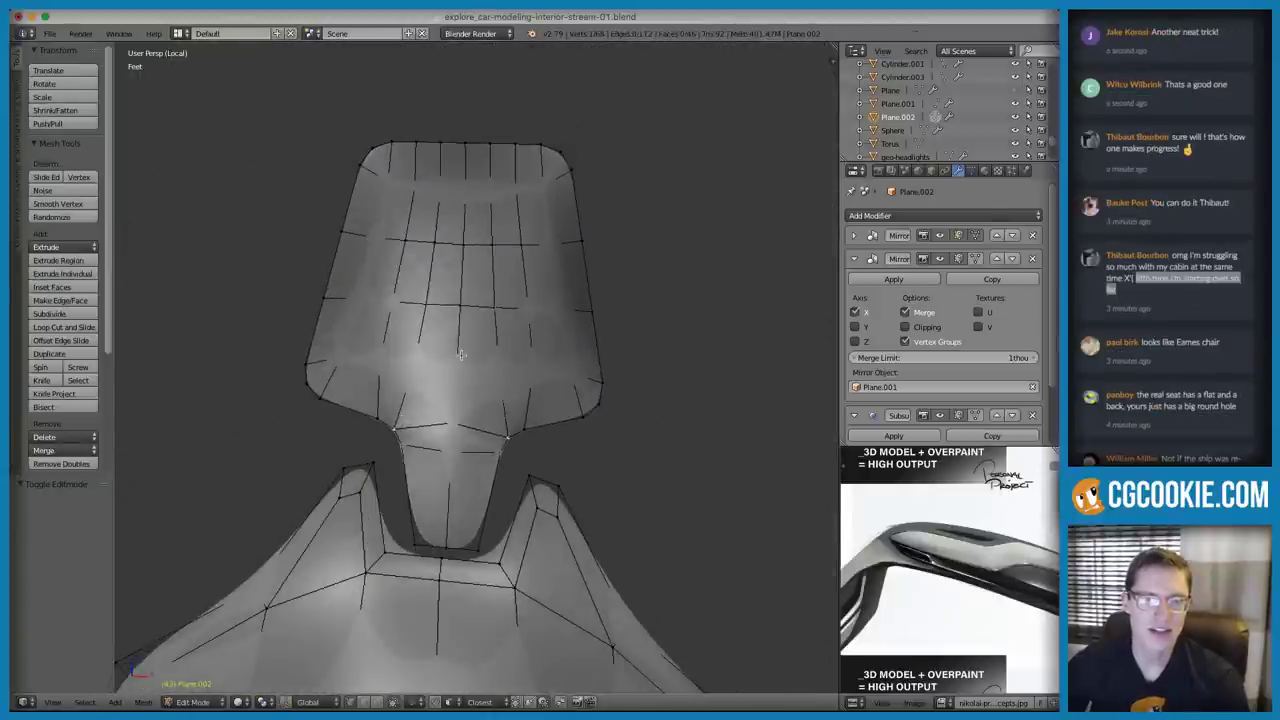
Switch to face selection and select all faces of the headrest and its neck, leaving the backrest unselected
key("ctrl+Tab")
left_click(432, 250)
key("a")
key("a")
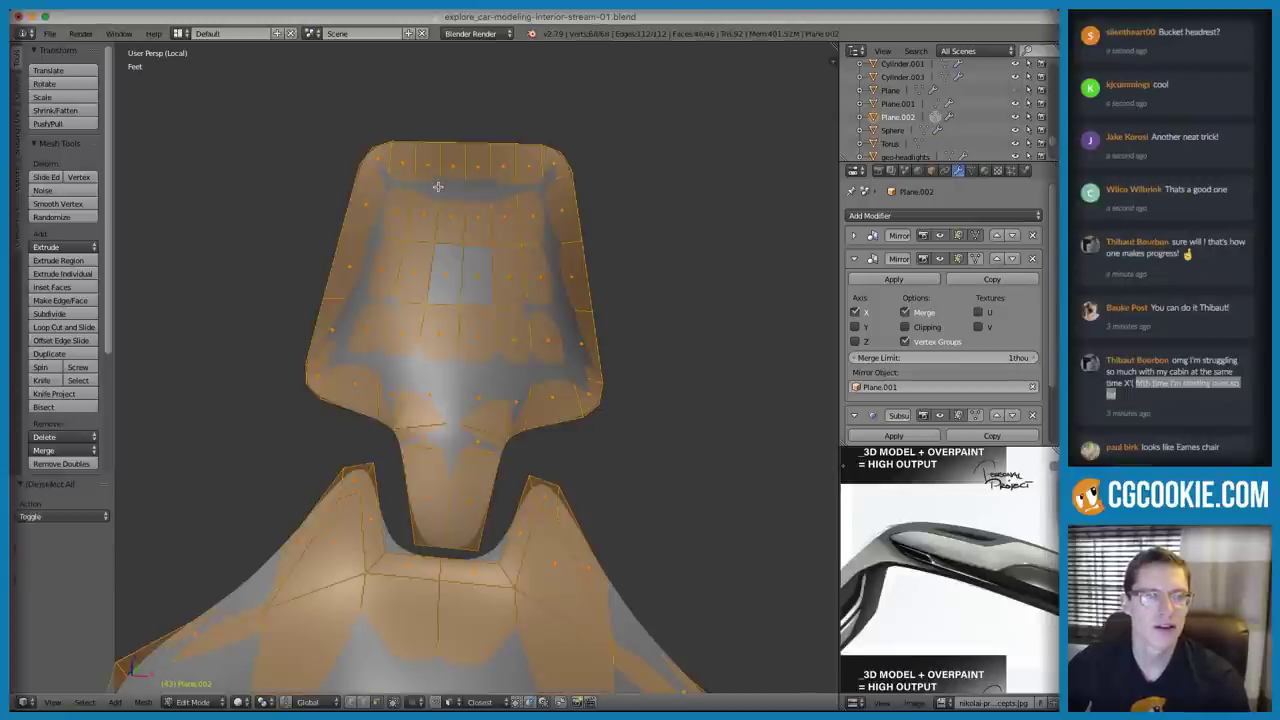
key("c")
mouse_move(430, 180)
left_mouse_down()
mouse_move(460, 240)
mouse_move(380, 340)
mouse_move(436, 432)
left_mouse_up()
key("Escape")
mouse_move(436, 432)
middle_mouse_down()
mouse_move(520, 400)
mouse_move(444, 323)
mouse_move(553, 280)
mouse_move(545, 330)
middle_mouse_up()
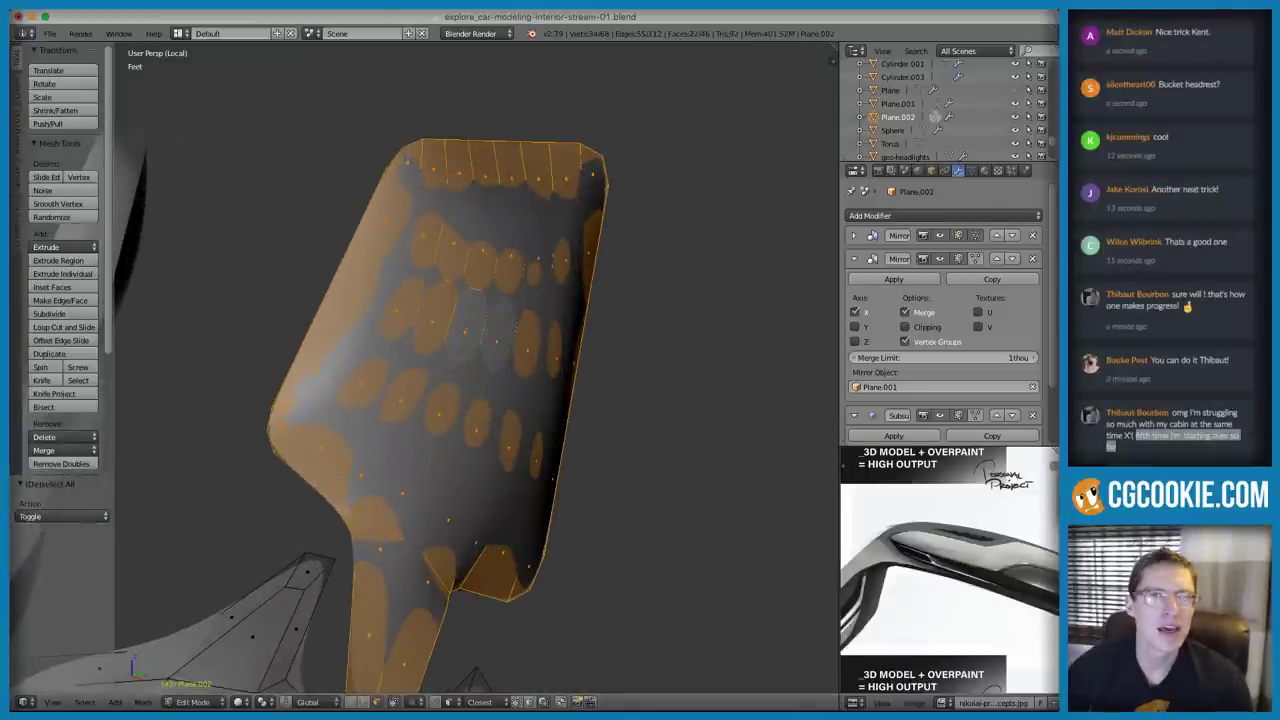
Switch to the ArtStation page in the browser to view the Interior015 reference sketch, and return to Blender
key("super+Tab")
left_click_drag(637, 223, 537, 271)
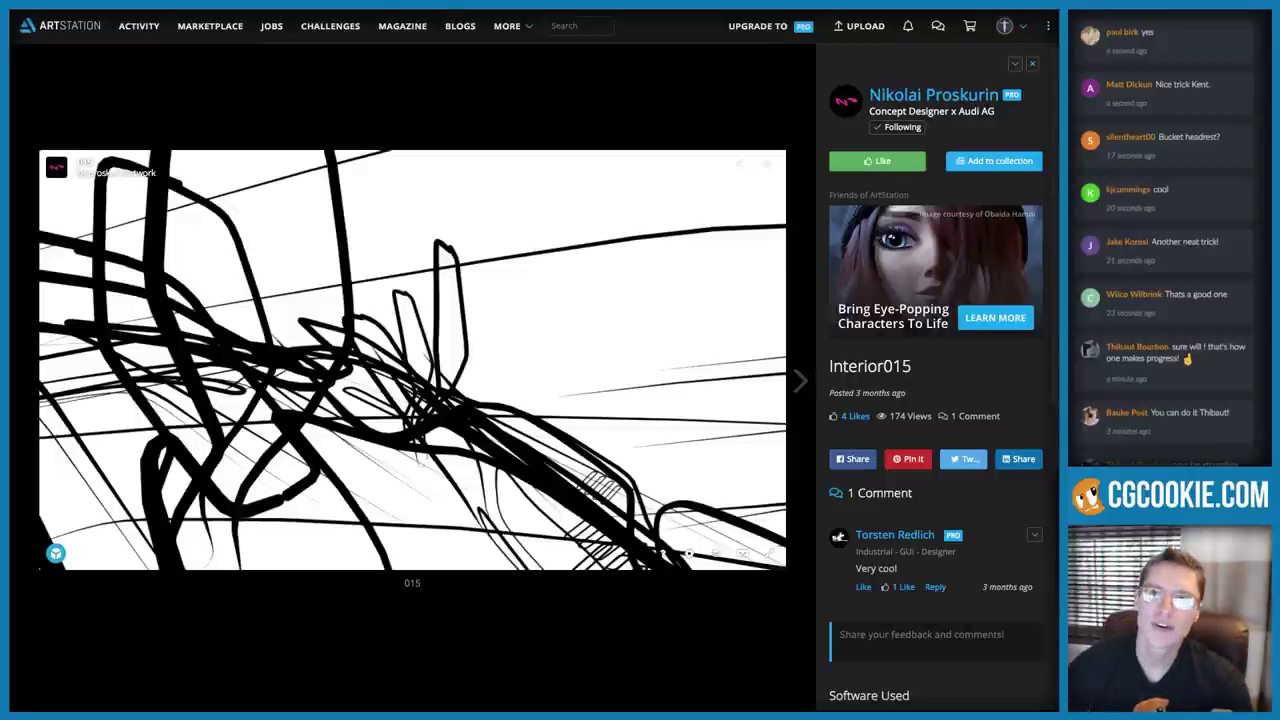
key("super+Tab")
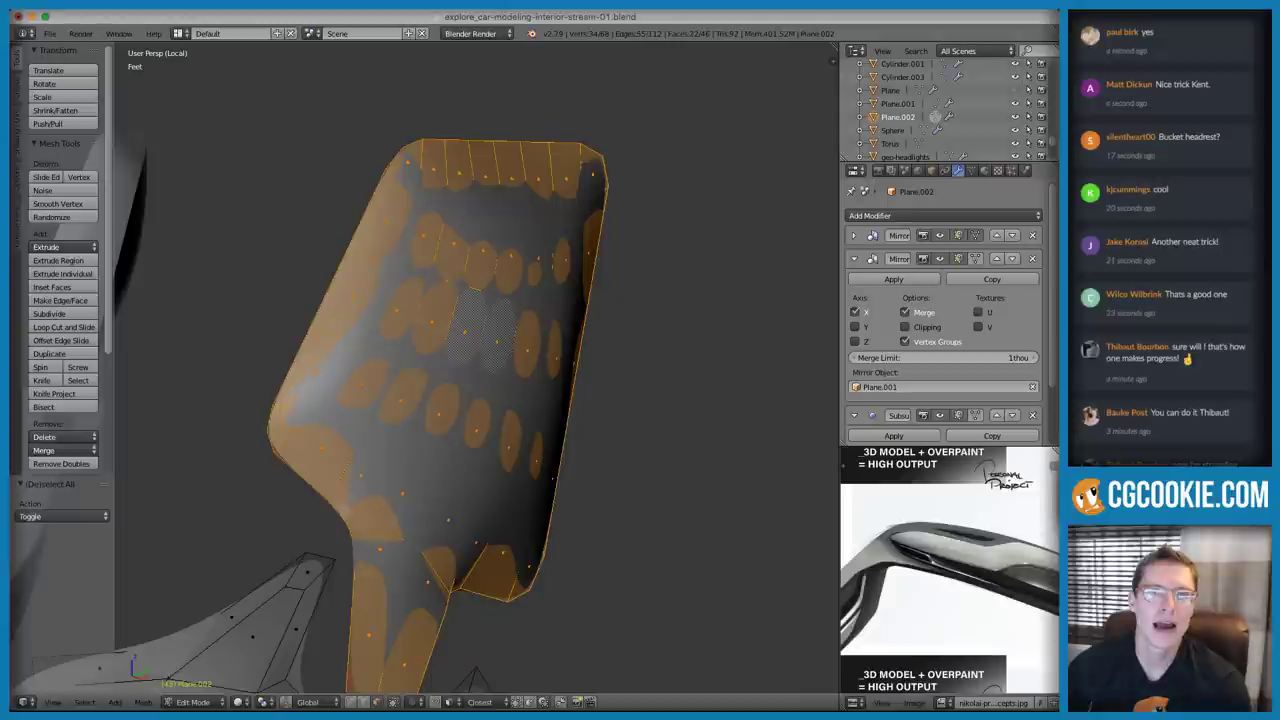
Examine the shape of the backrests and headrests from several angles in Object Mode
scroll(654, 363, "down", 2)
middle_click_drag(663, 320, 663, 246)
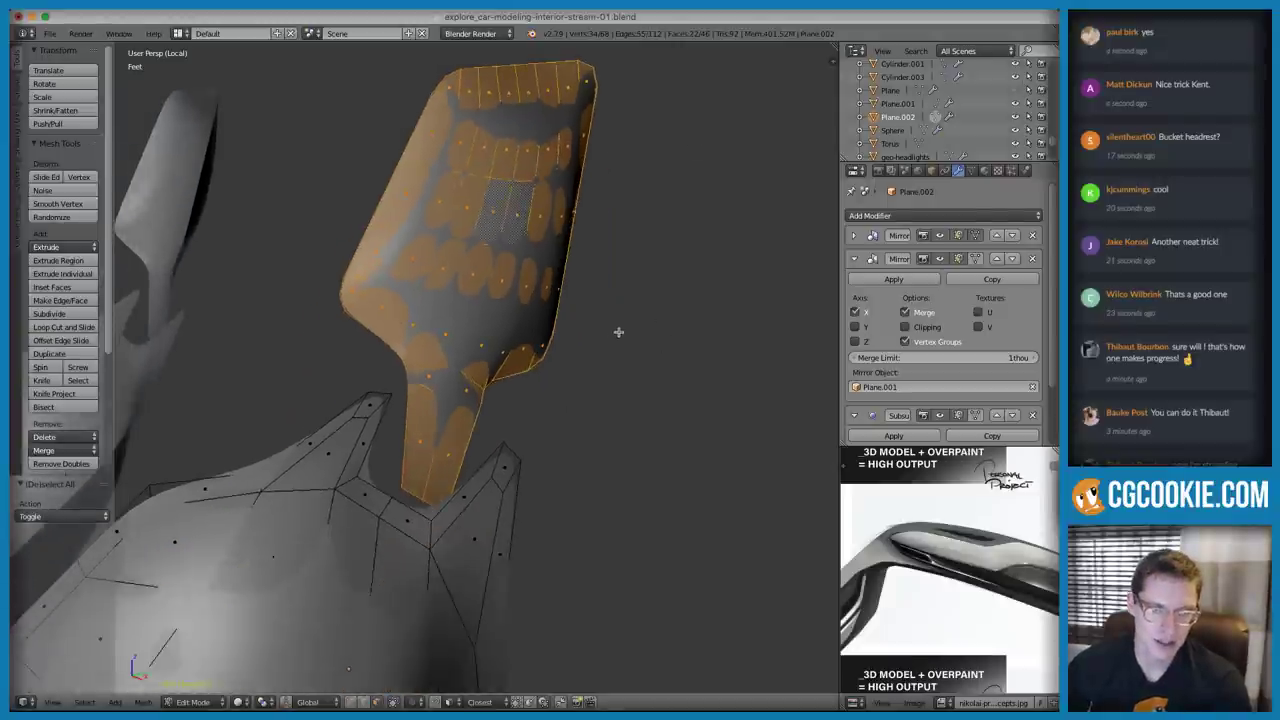
scroll(616, 338, "down", 2)
middle_click_drag(616, 338, 618, 326)
middle_click_drag(539, 297, 612, 267)
key("Tab")
middle_click_drag(447, 488, 379, 407)
middle_click_drag(215, 456, 333, 438)
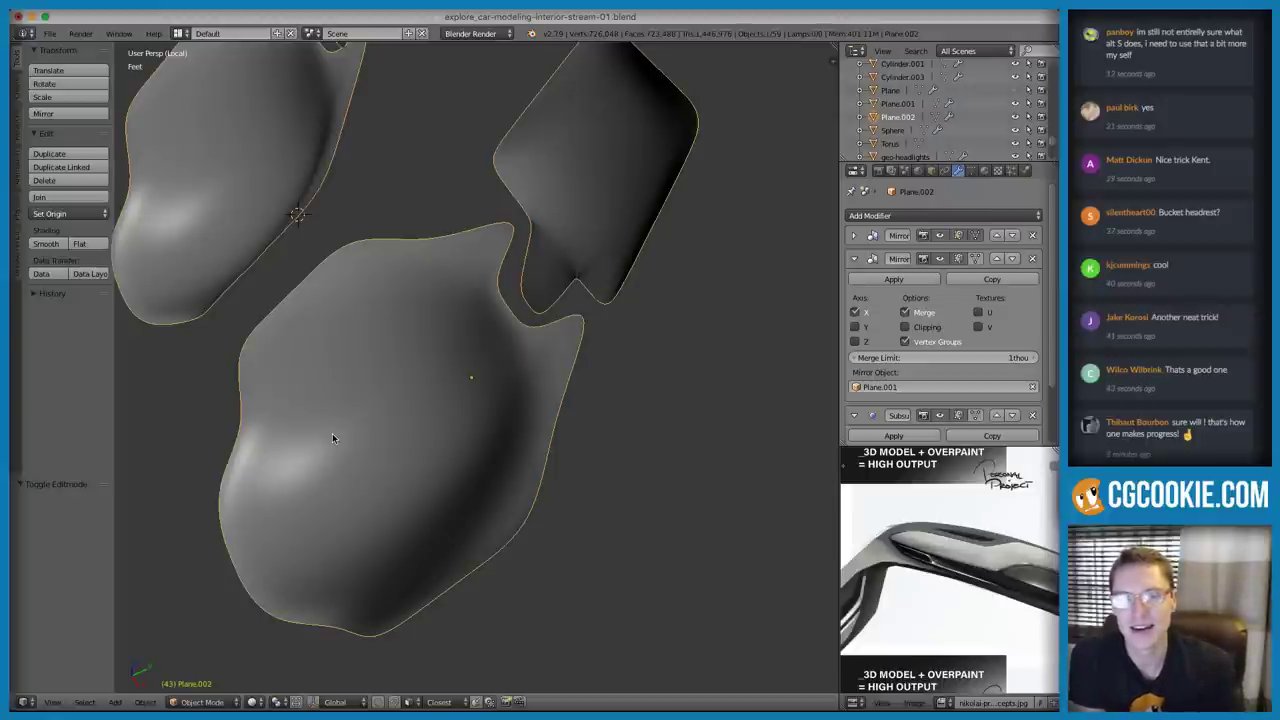
middle_click_drag(474, 361, 538, 503)
key("Tab")
scroll(490, 316, "up", 2)
scroll(490, 316, "up", 2)
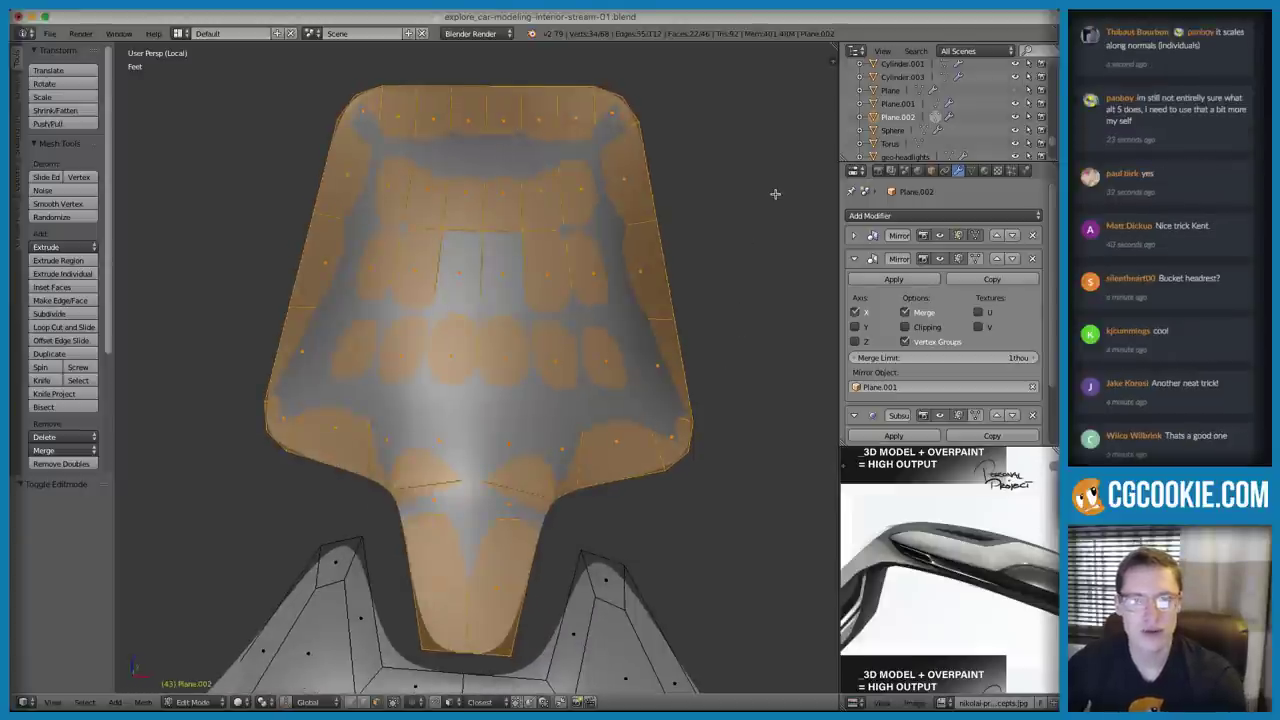
Inset the selected headrest and neck faces by 445.5 thou with Boundary and Offset Even enabled
key("i")
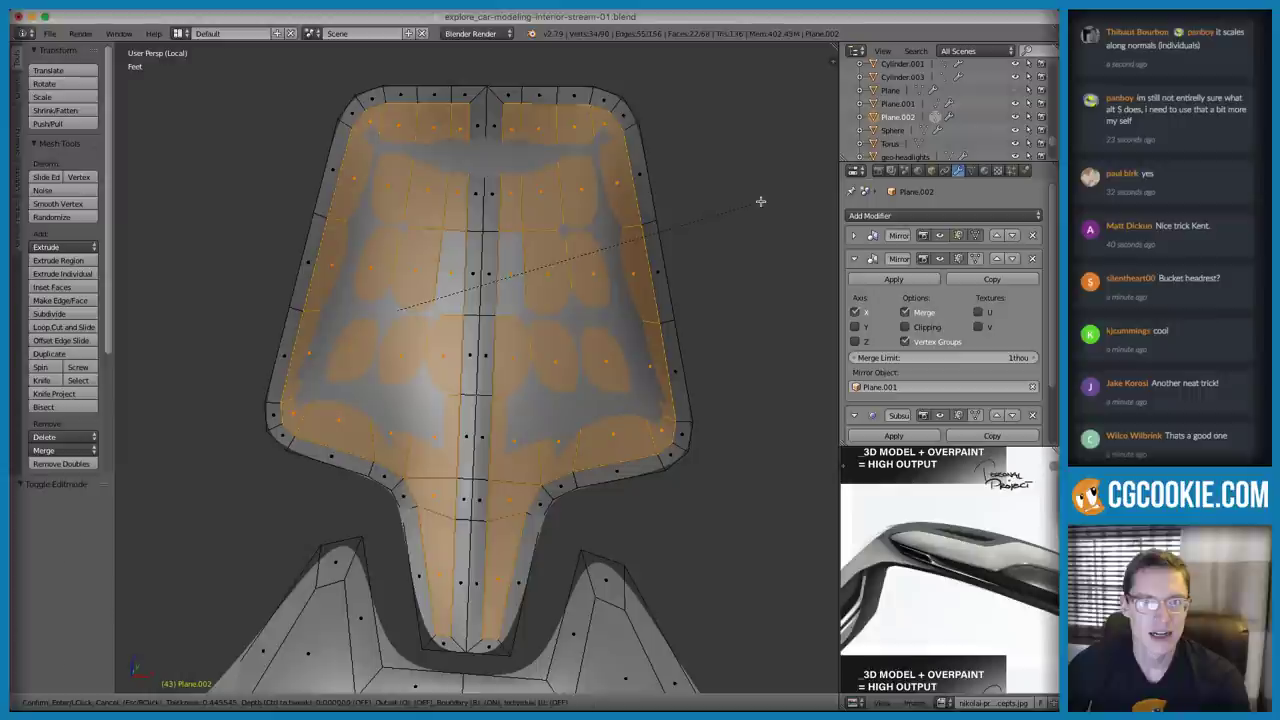
left_click(760, 201)
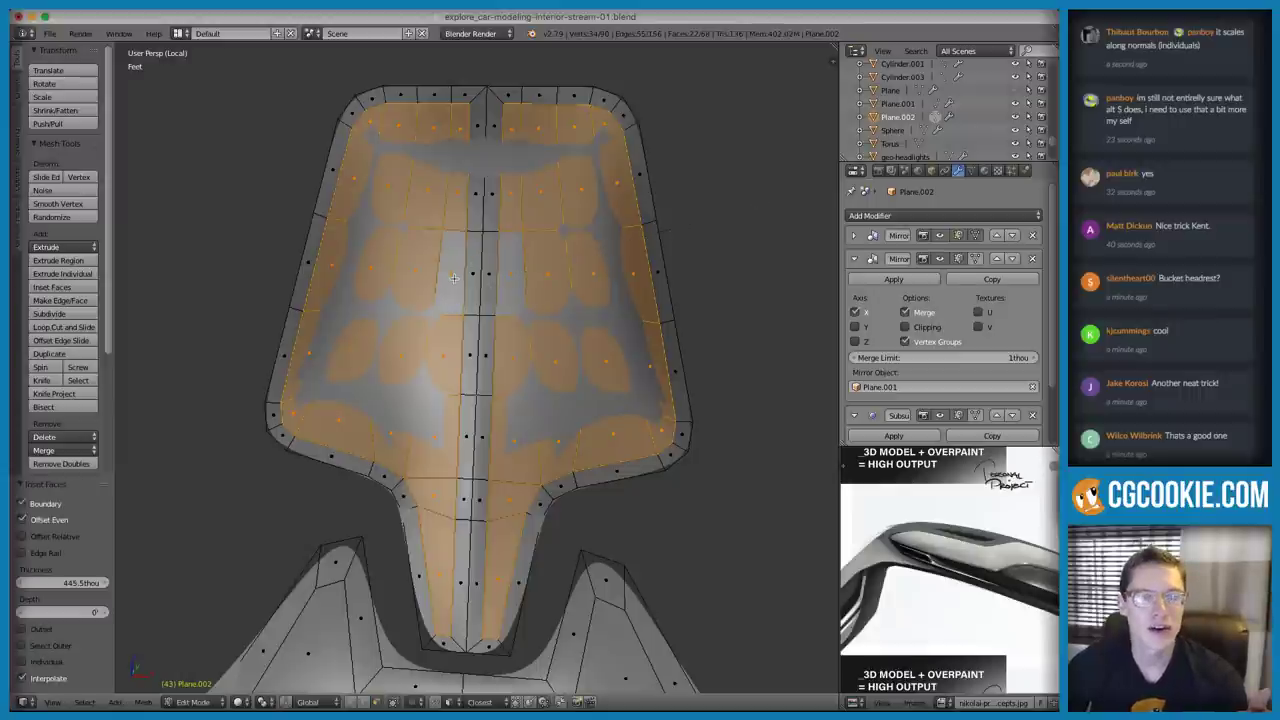
left_click(23, 505)
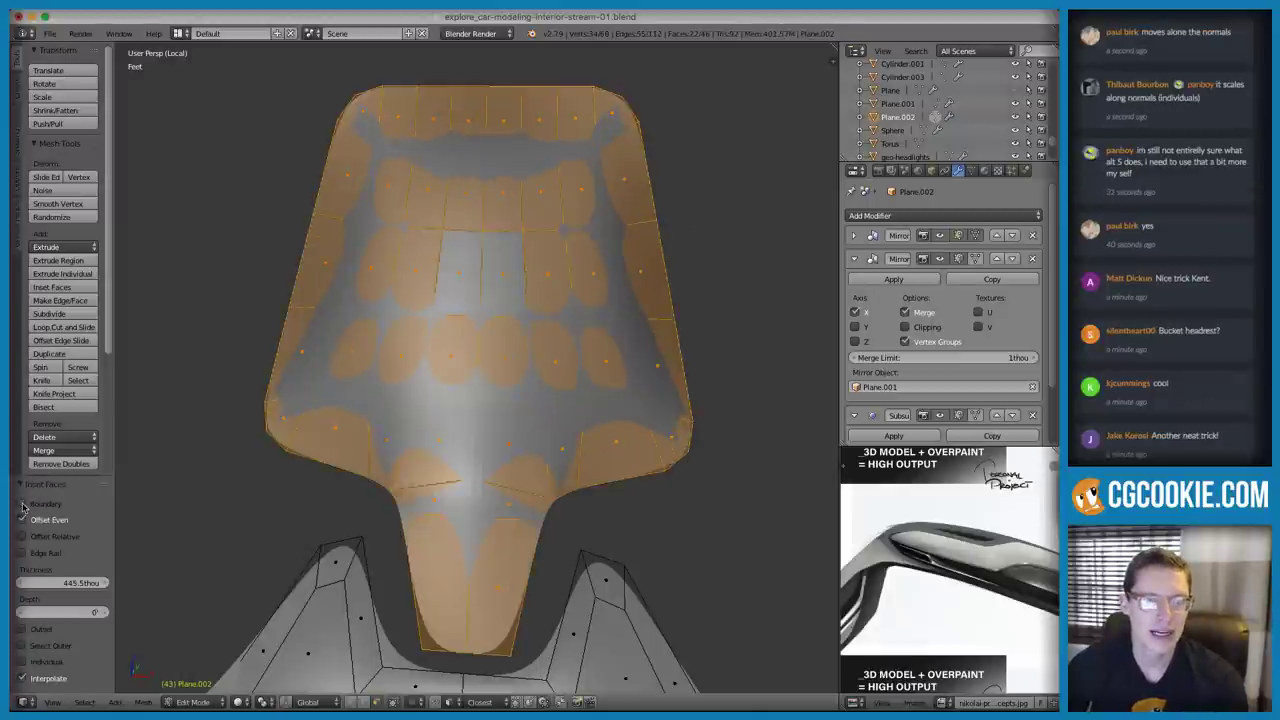
left_click(23, 505)
Select the strip of inset faces running along the headrest's centre seam, from neck to top edge, and delete it
middle_click_drag(550, 519, 500, 312, "ctrl")
middle_click_drag(500, 312, 502, 377, "ctrl")
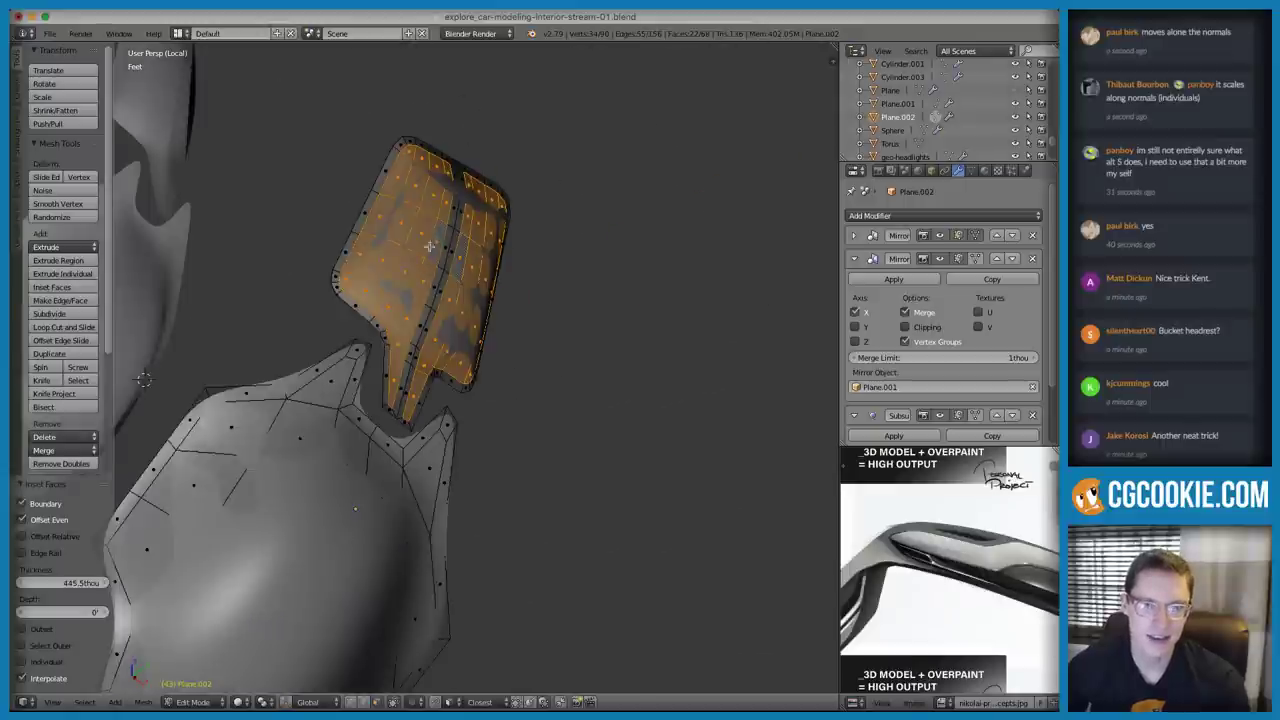
middle_click_drag(456, 210, 486, 326, "ctrl")
middle_click_drag(440, 370, 394, 448)
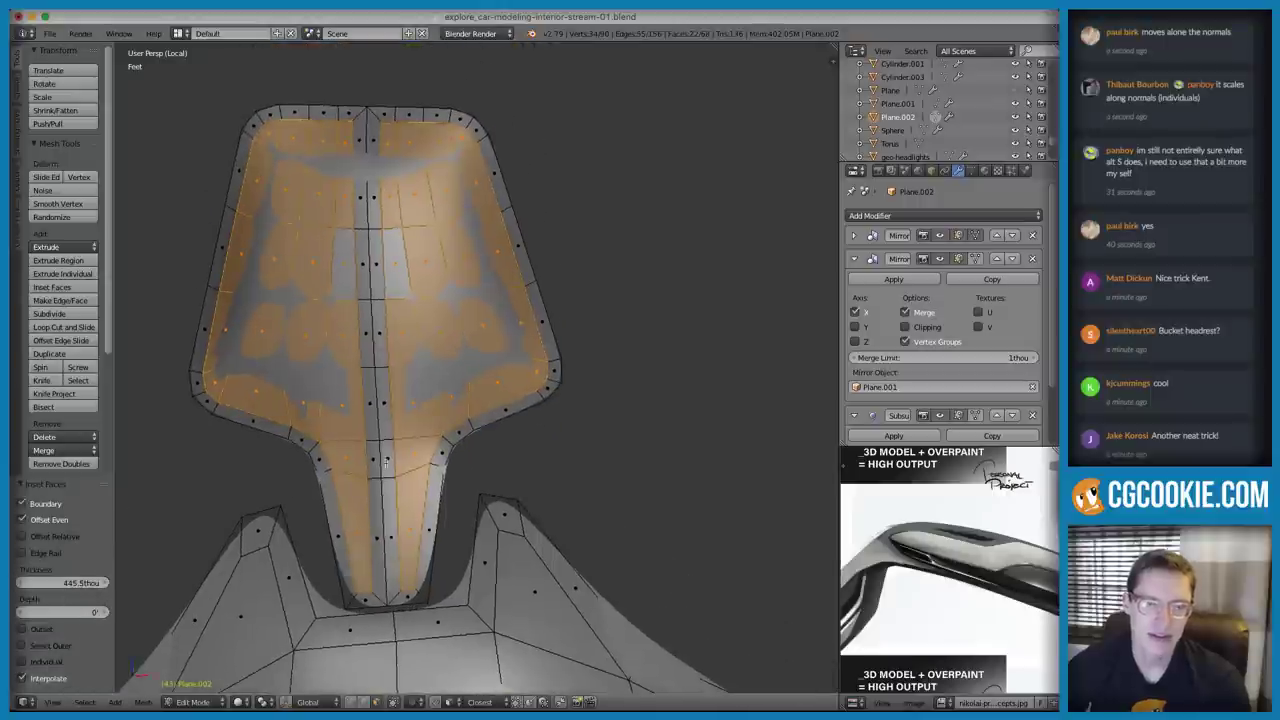
right_click(380, 497, "alt")
right_click(383, 457, "shift")
right_click(375, 408, "shift")
right_click(372, 338, "shift")
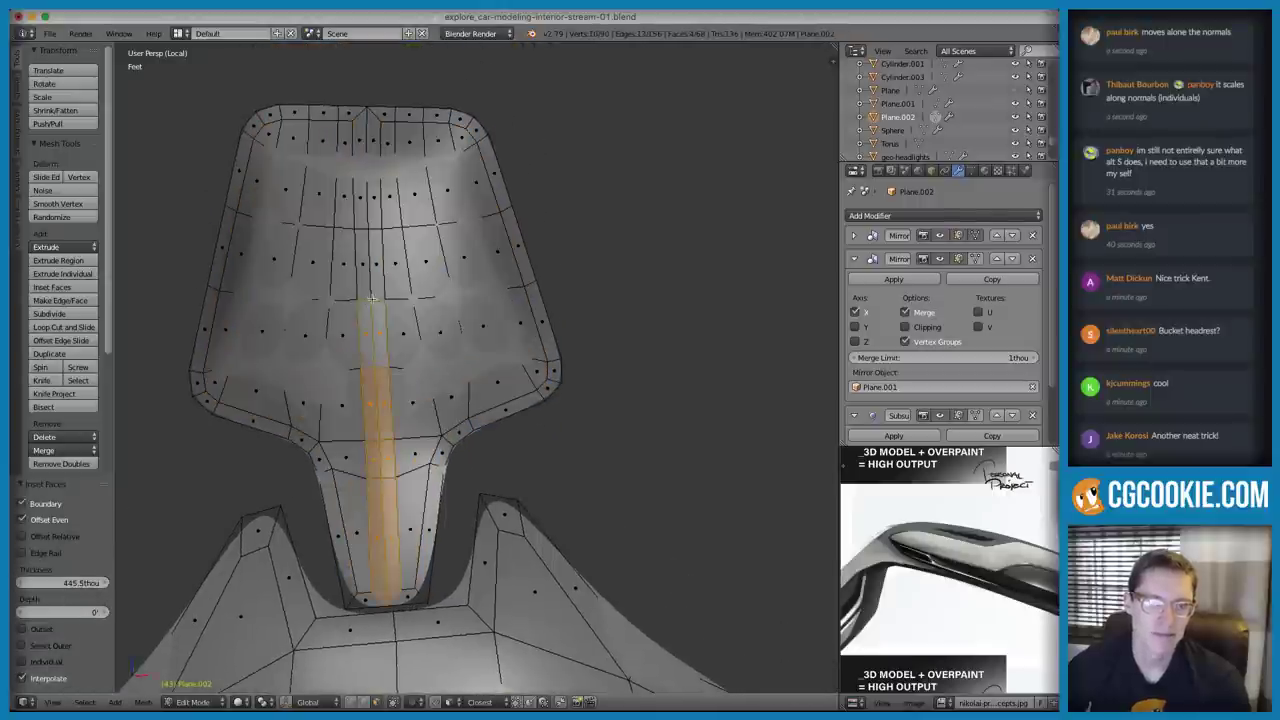
right_click(364, 275, "shift")
right_click(357, 207, "ctrl")
right_click(362, 132, "ctrl")
key("x")
left_click(370, 167)
Select the edge path along the open centre seam, move it 1.5" along X to close the gap, and return to vertex selection
key("ctrl+Tab")
left_click(405, 113)
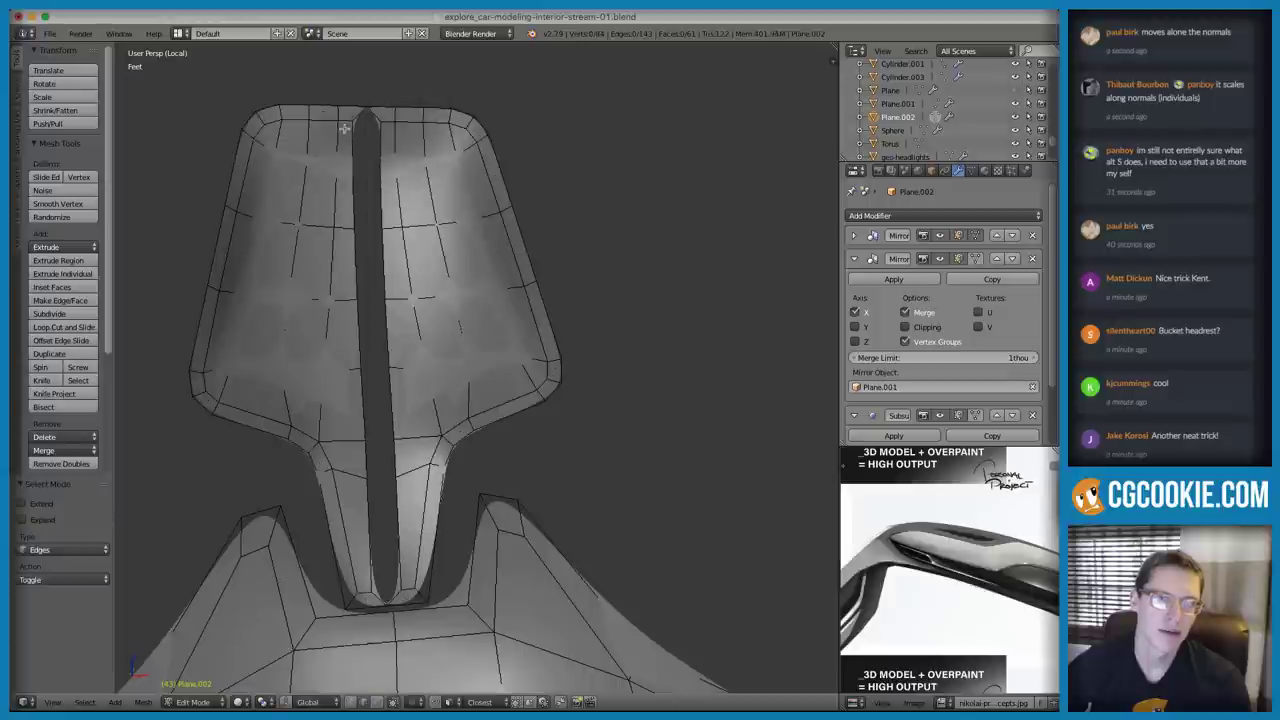
right_click(368, 482, "ctrl")
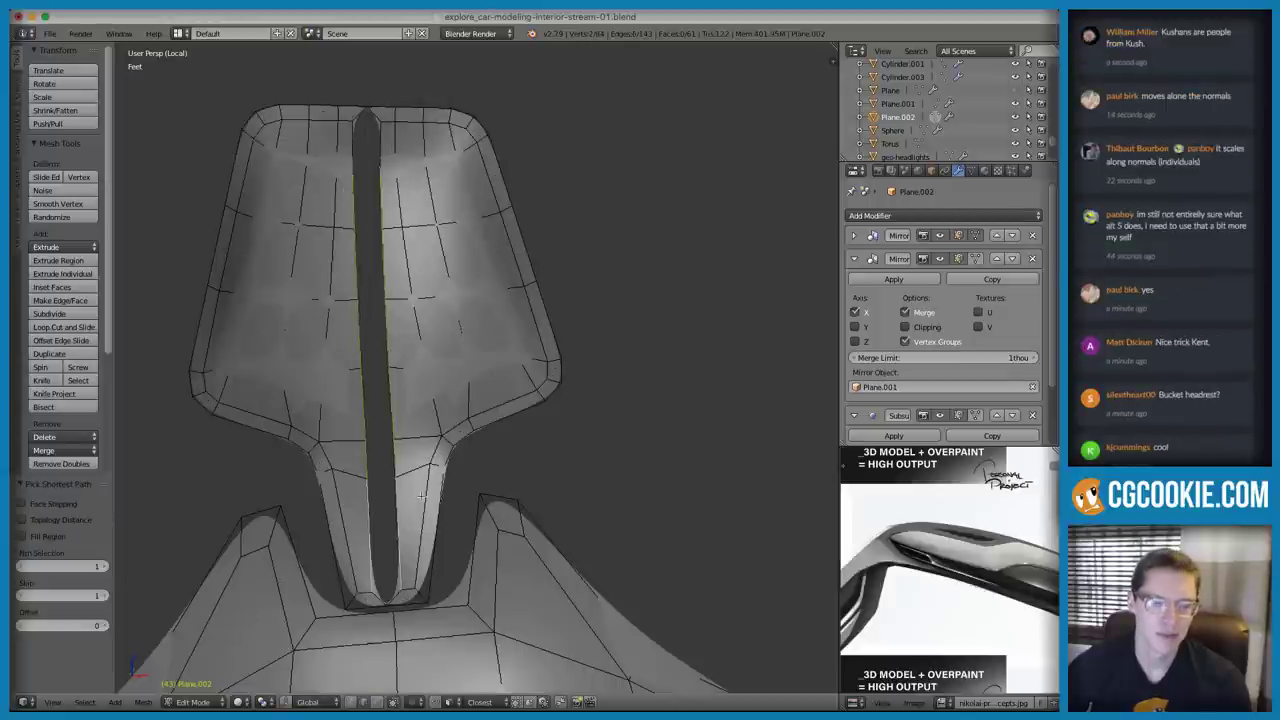
key("g")
key("x")
key("ctrl+Tab")
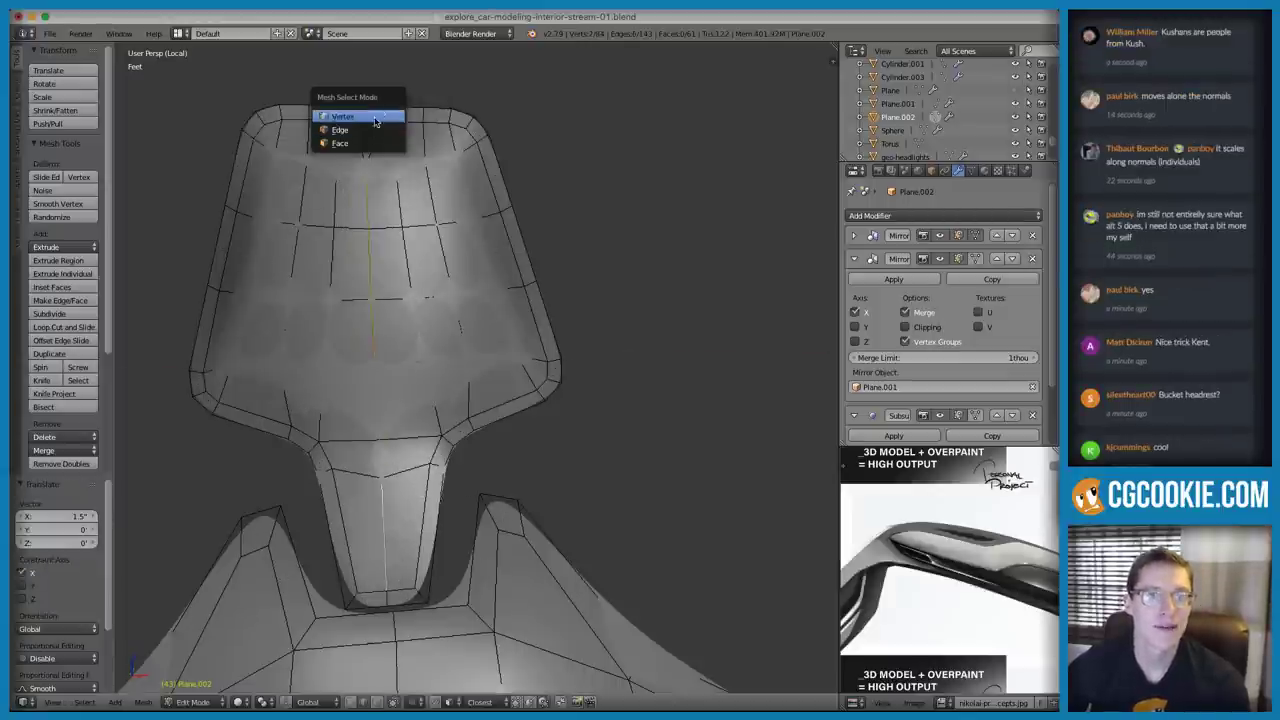
left_click(355, 120)
Examine the closed headrest seam and both seats in Object Mode, and apply smooth shading to them
key("Tab")
middle_click_drag(463, 289, 455, 347)
key("Tab")
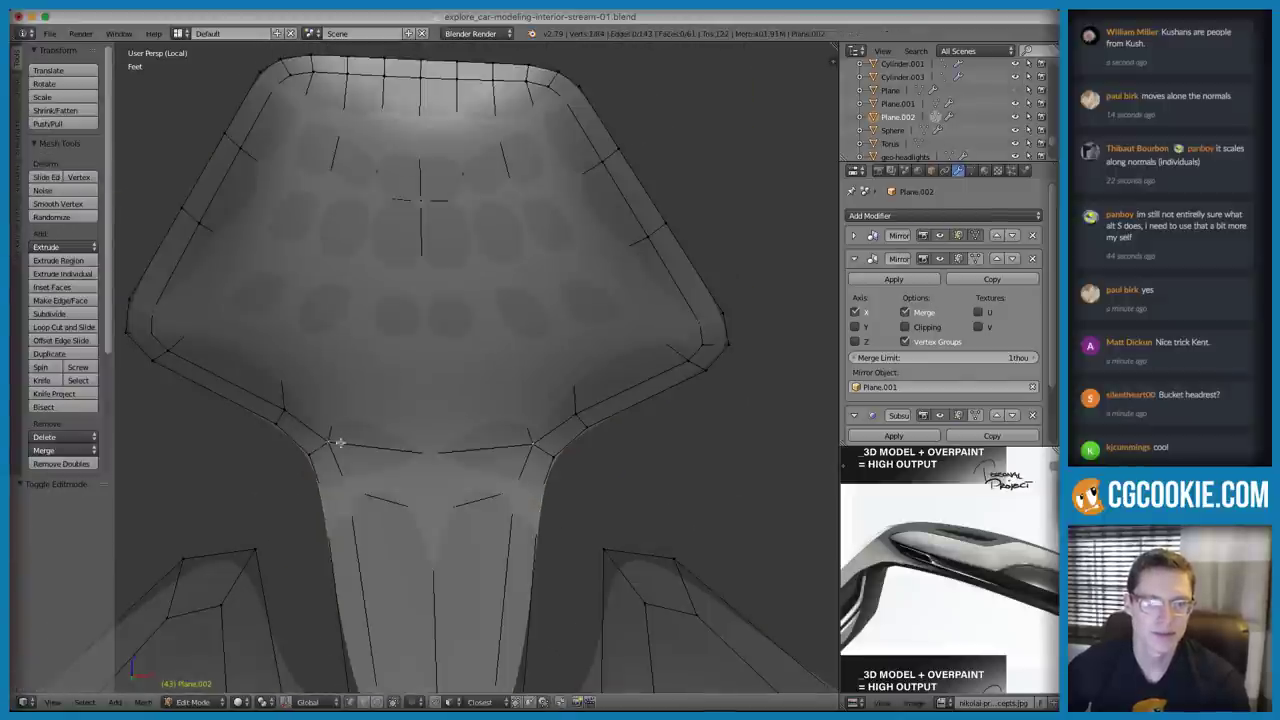
key("Tab")
scroll(560, 297, "down", 4)
middle_click_drag(560, 297, 516, 315)
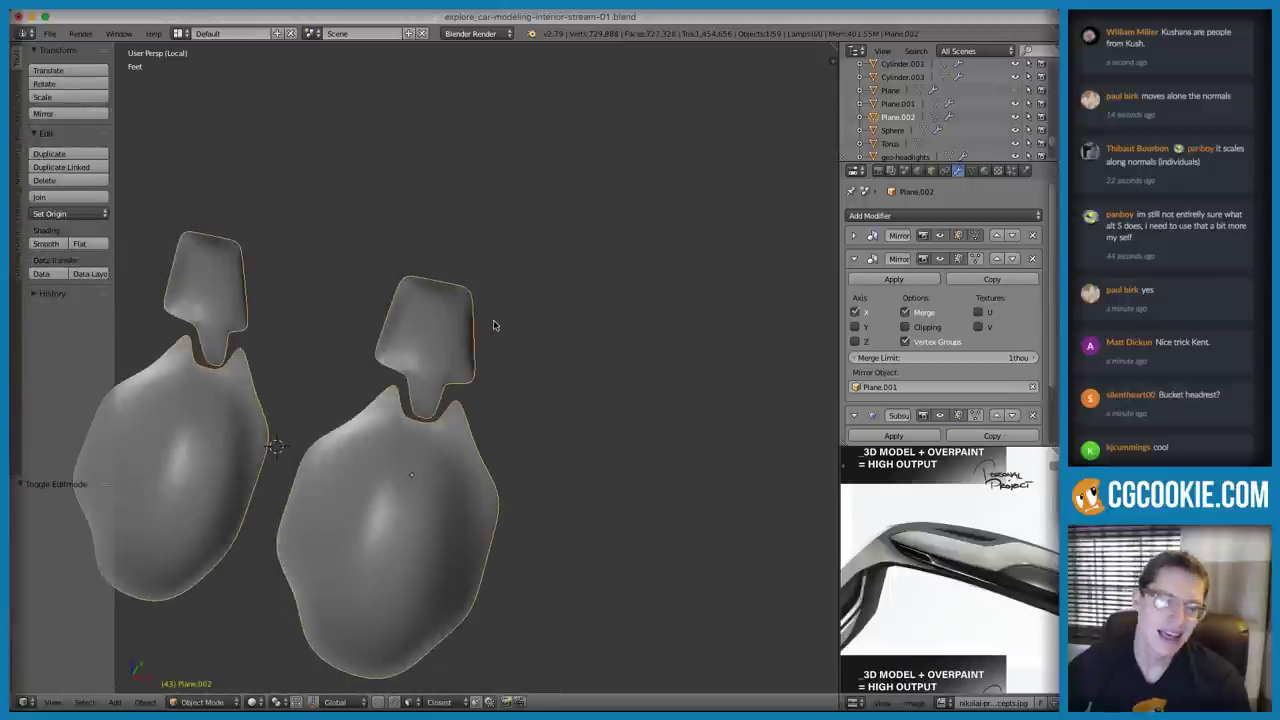
scroll(437, 445, "up", 10)
middle_click_drag(350, 394, 477, 368)
scroll(426, 304, "down", 4)
scroll(528, 353, "down", 4)
scroll(483, 346, "up", 2)
scroll(466, 392, "down", 2)
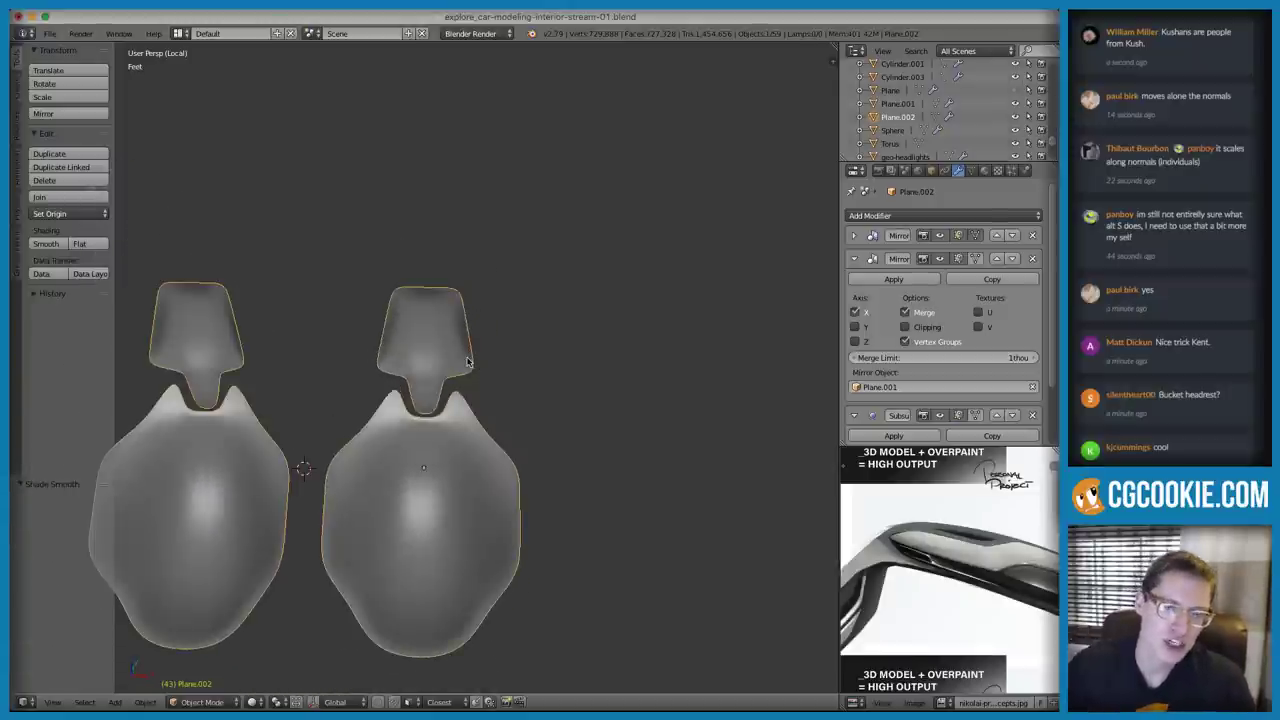
Select the whole seat mesh, extrude it in place, and Shrink/Fatten the extrusion to give the backrest and headrest thickness
scroll(466, 366, "up", 6)
middle_click_drag(453, 488, 431, 262)
key("Tab")
key("a")
middle_click_drag(537, 356, 626, 321)
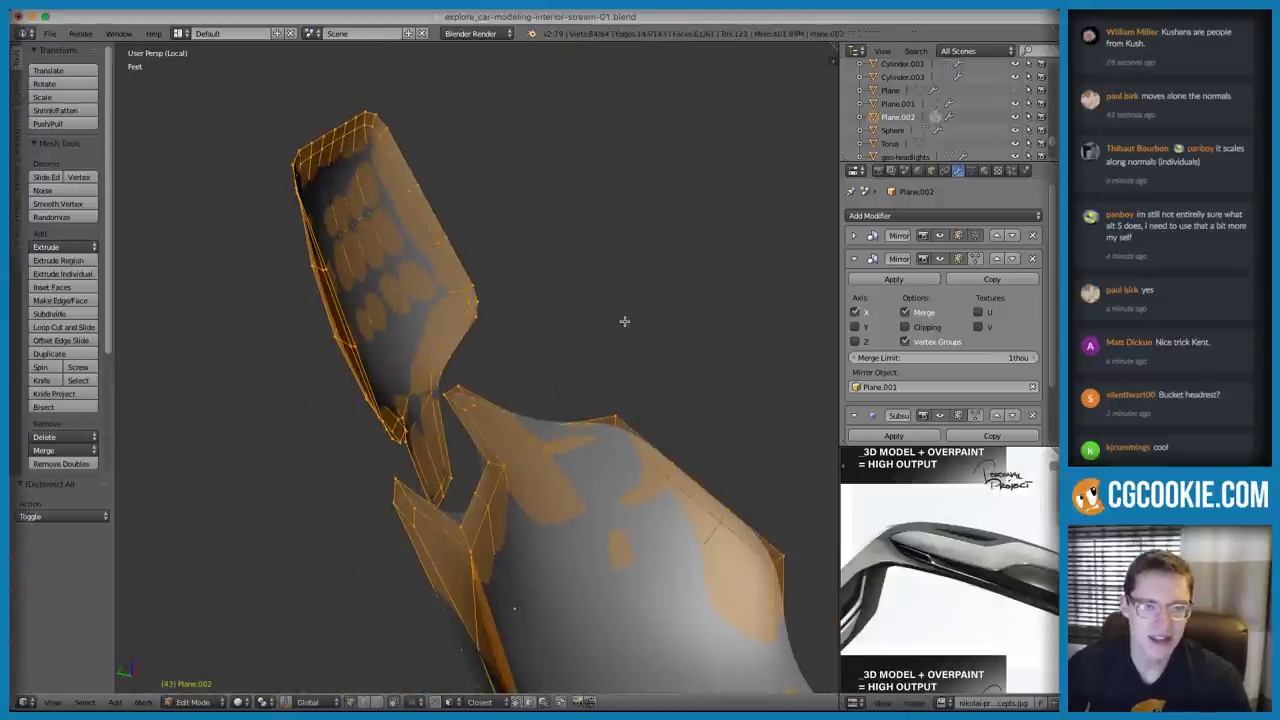
key("e")
right_click(626, 311)
key("alt+s")
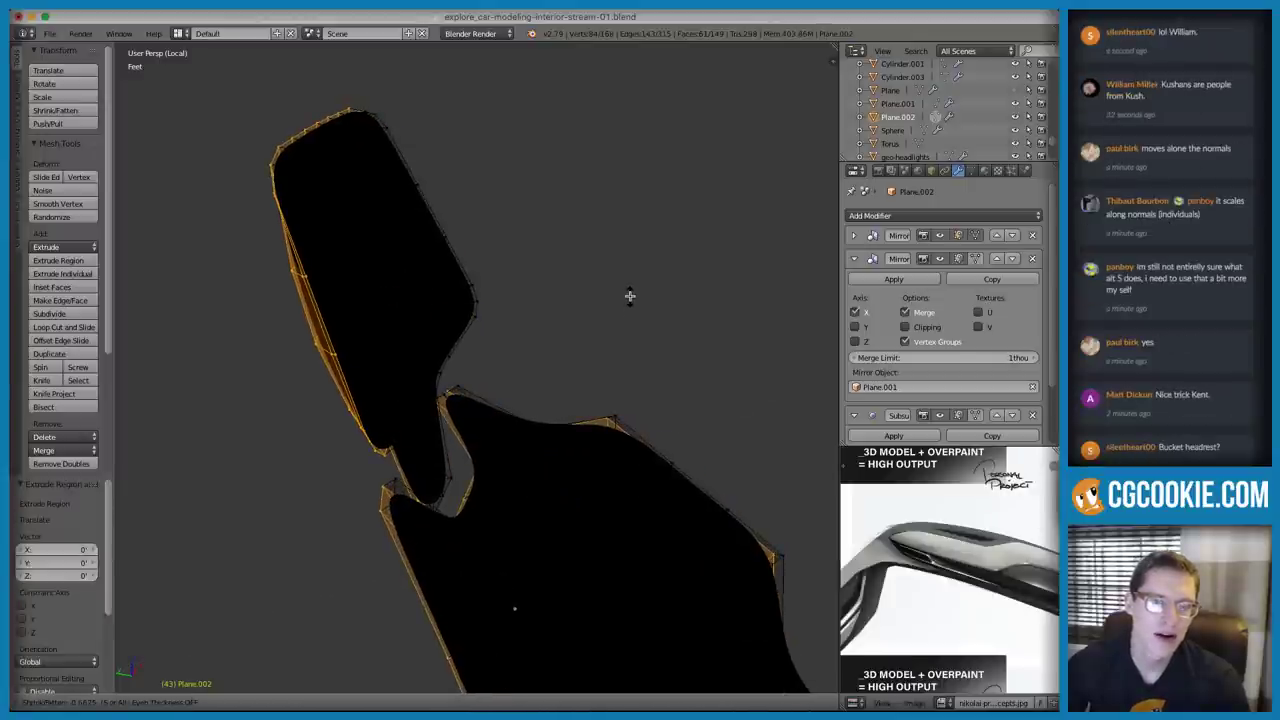
left_click(629, 295)
Examine the thickened headrest's surface and rounded rim up close in Object Mode
middle_click_drag(629, 295, 492, 428)
key("a")
key("Tab")
scroll(492, 428, "up", 3)
key("a")
middle_click_drag(492, 357, 390, 351)
scroll(390, 351, "up", 5)
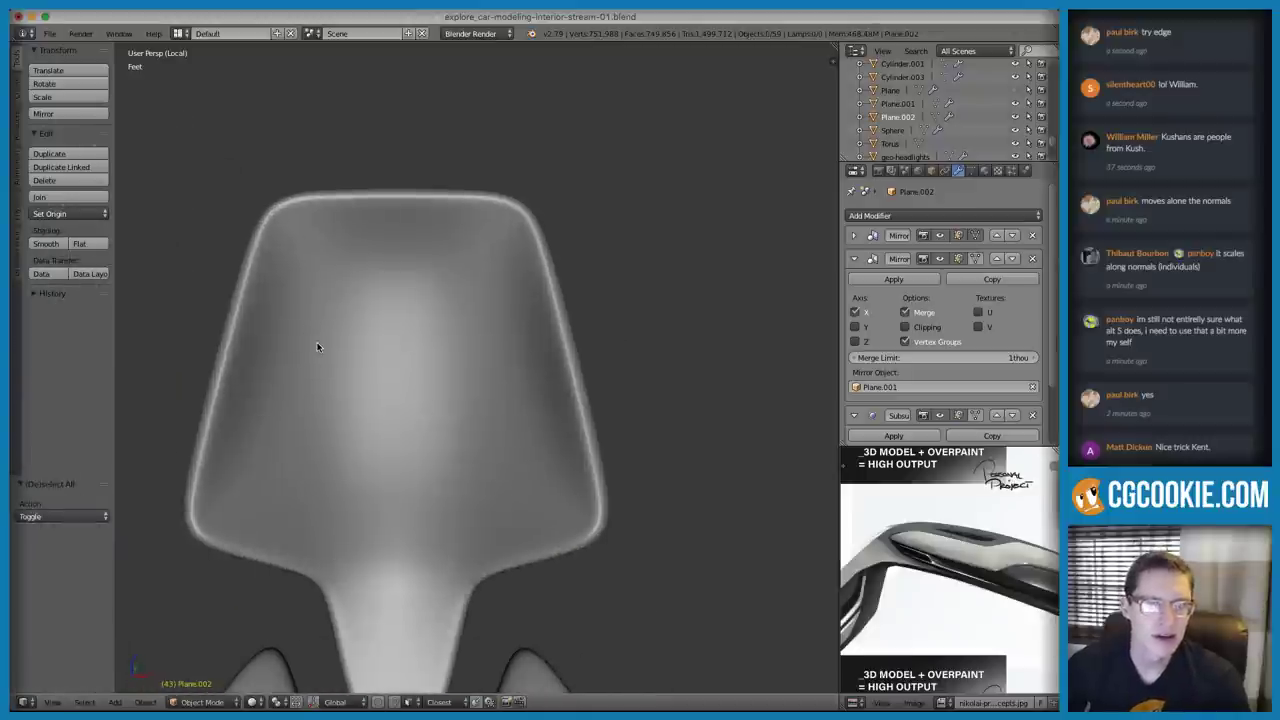
Select the inner grid of the thickened headrest in wireframe, apply Smooth Vertex to it, and return to Object Mode
right_click(307, 319)
key("Tab")
key("z")
key("z")
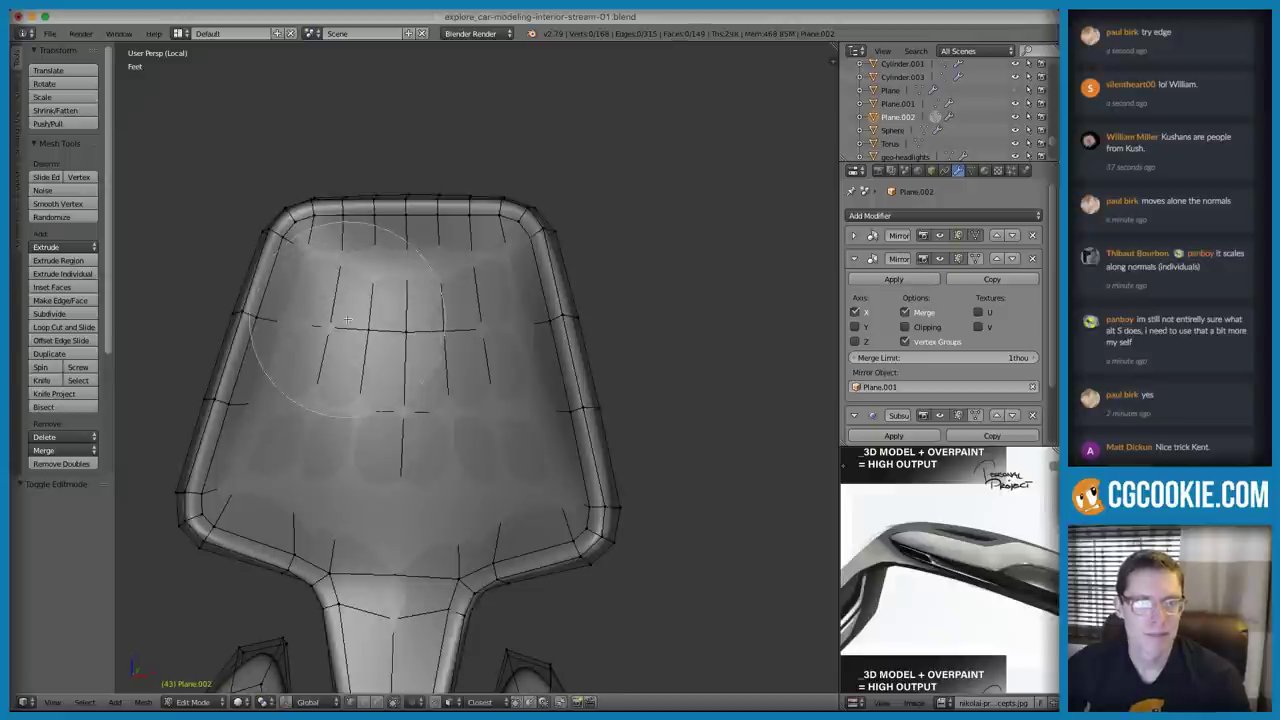
right_click(343, 397, "shift")
key("z")
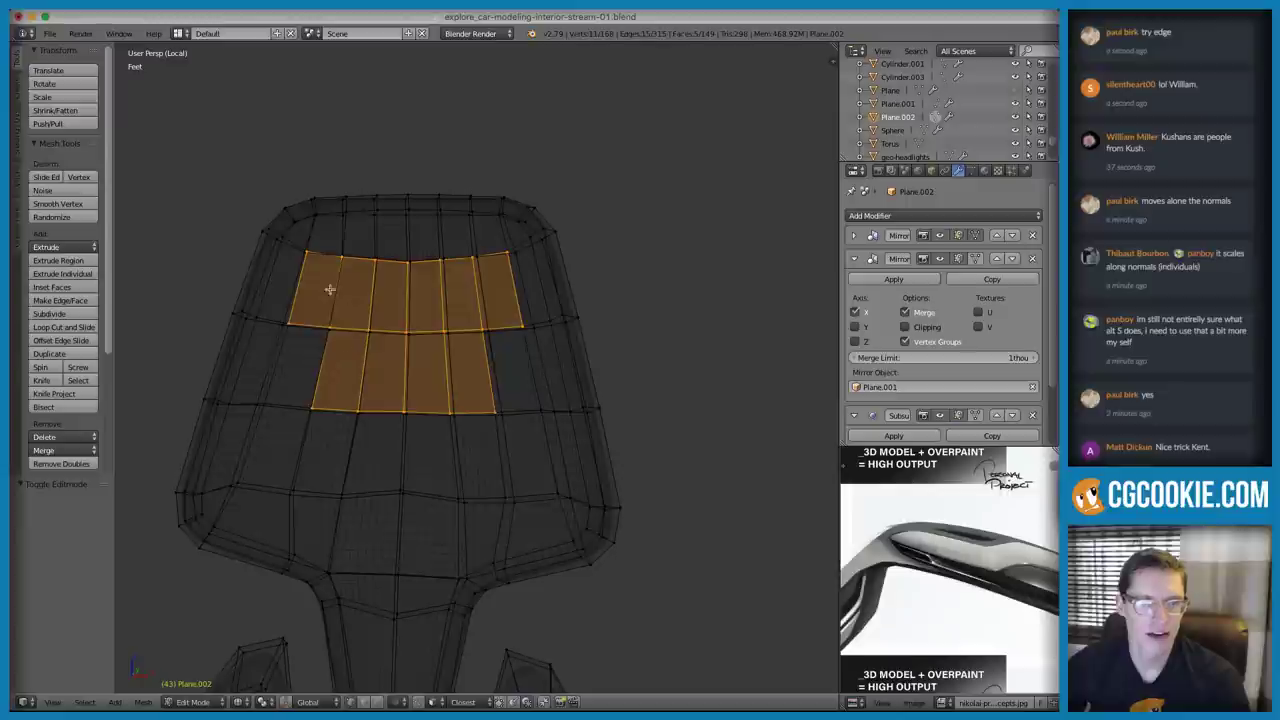
right_click(264, 405, "shift")
right_click(235, 470, "shift")
right_click(393, 496, "shift")
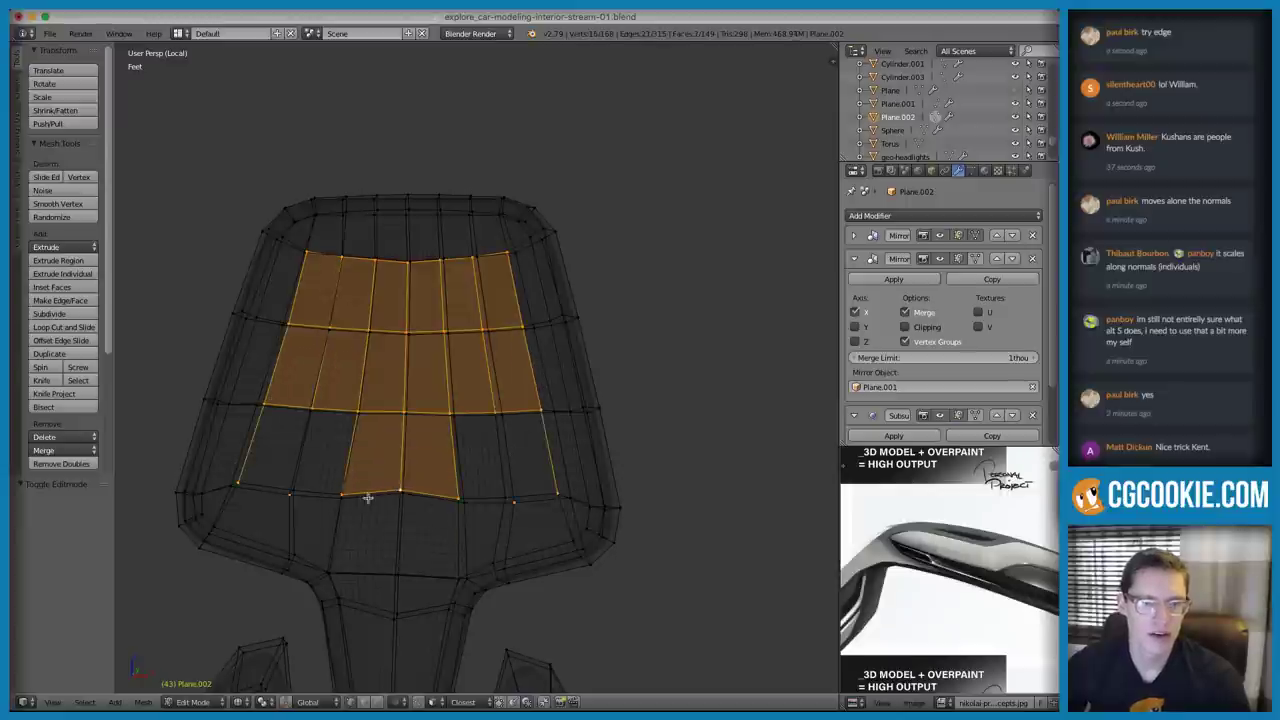
mouse_move(360, 457)
middle_mouse_down()
mouse_move(357, 437)
mouse_move(320, 429)
mouse_move(339, 444)
mouse_move(460, 399)
middle_mouse_up()
key("z")
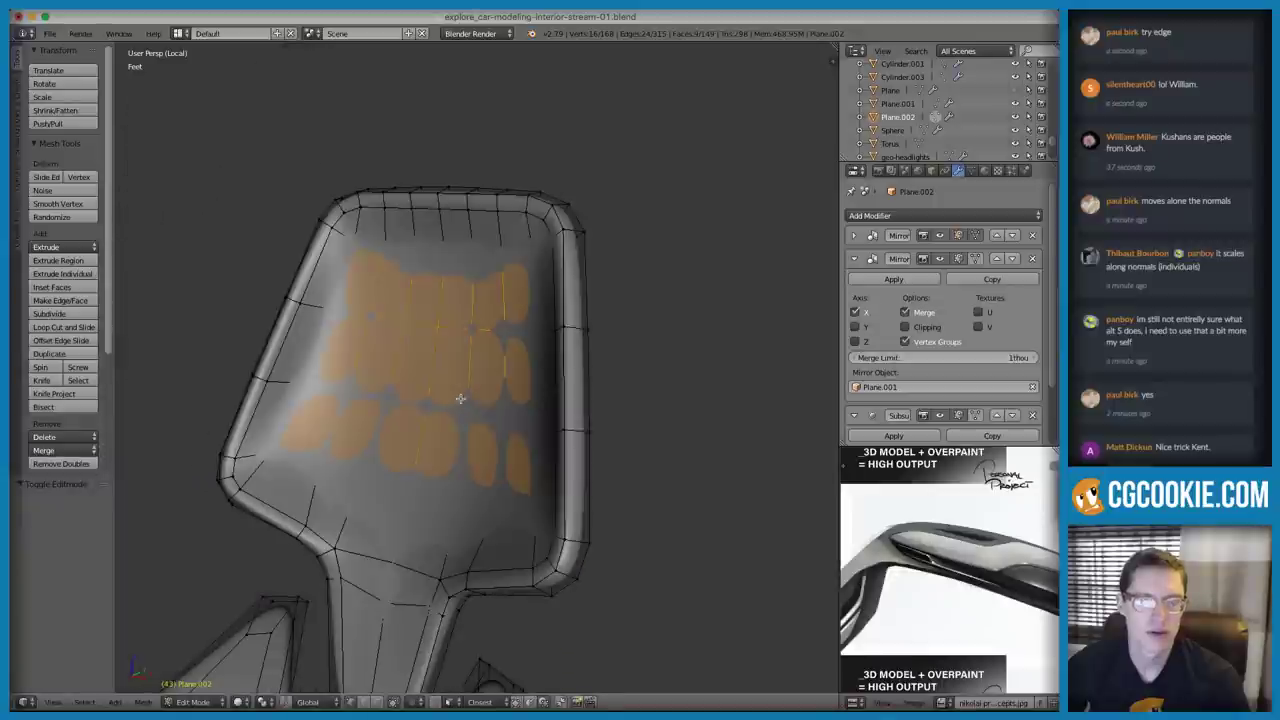
left_click(59, 204)
key("Tab")
middle_click_drag(711, 377, 621, 318)
key("a")
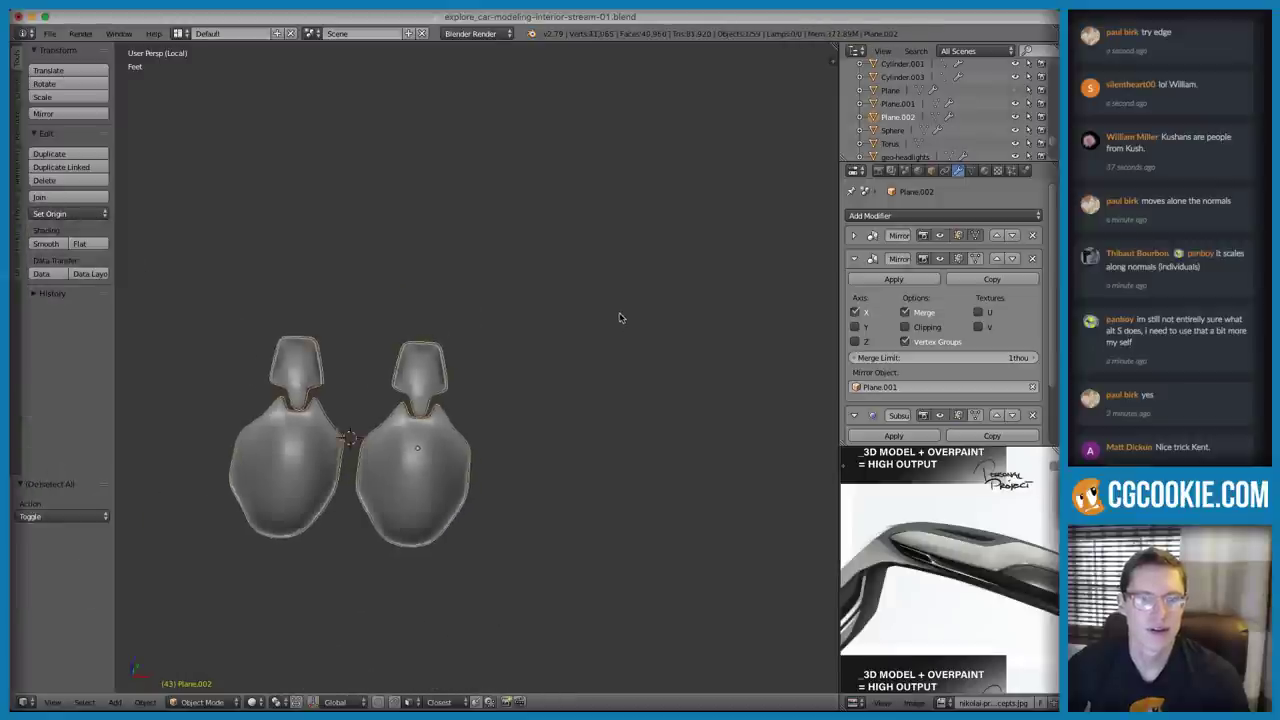
Leave the isolated view and examine both seats inside the full car's cockpit from several angles
scroll(551, 304, "up", 4)
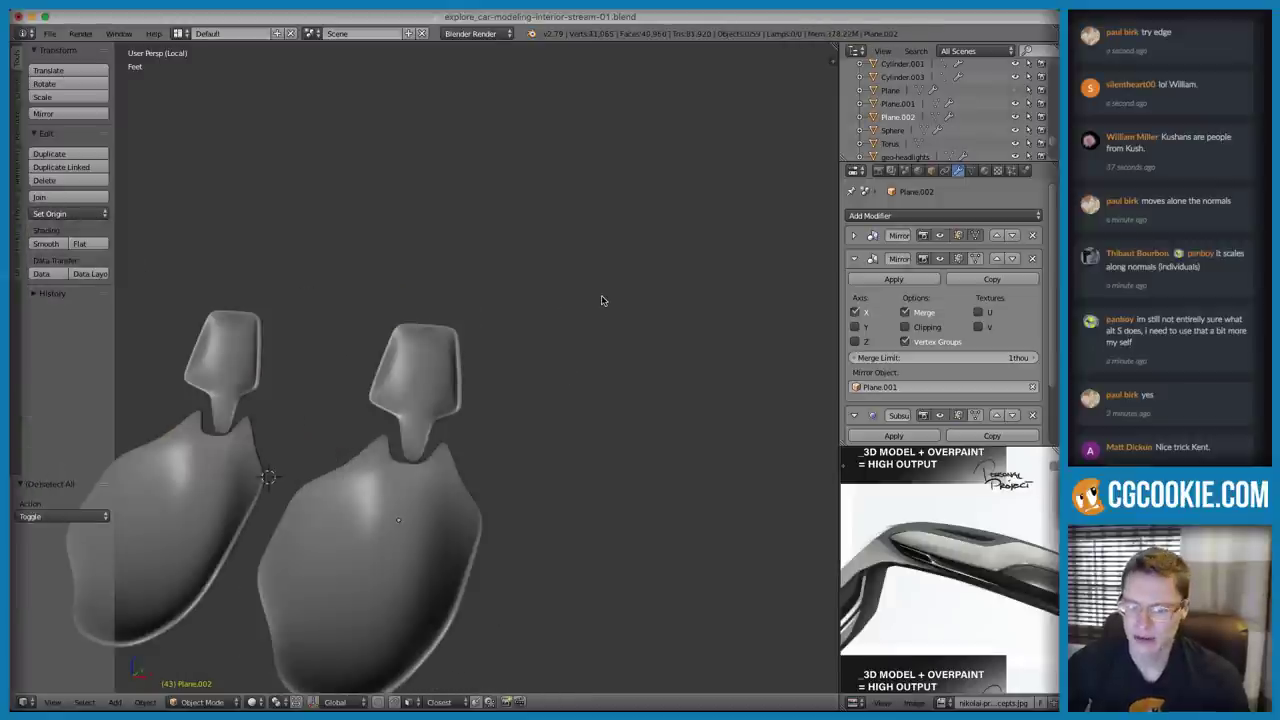
key("KP_Divide")
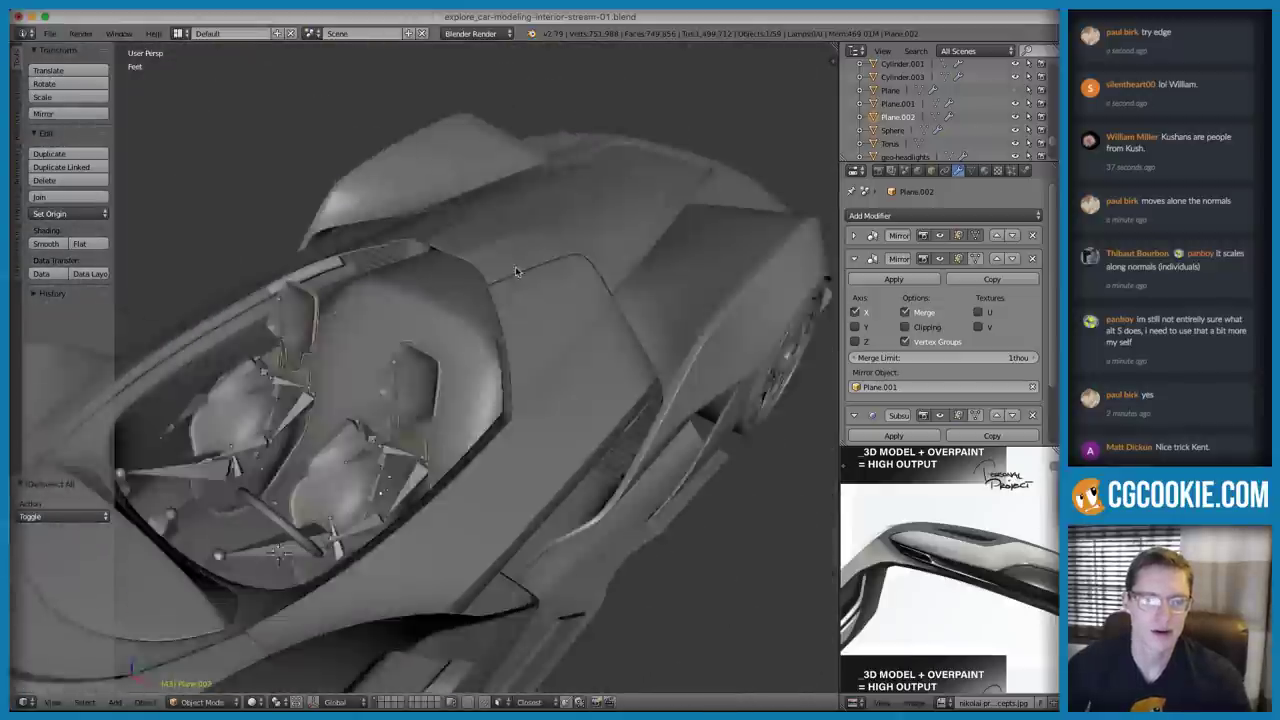
middle_click_drag(515, 270, 629, 298)
scroll(629, 298, "up", 3)
middle_click_drag(605, 362, 615, 314)
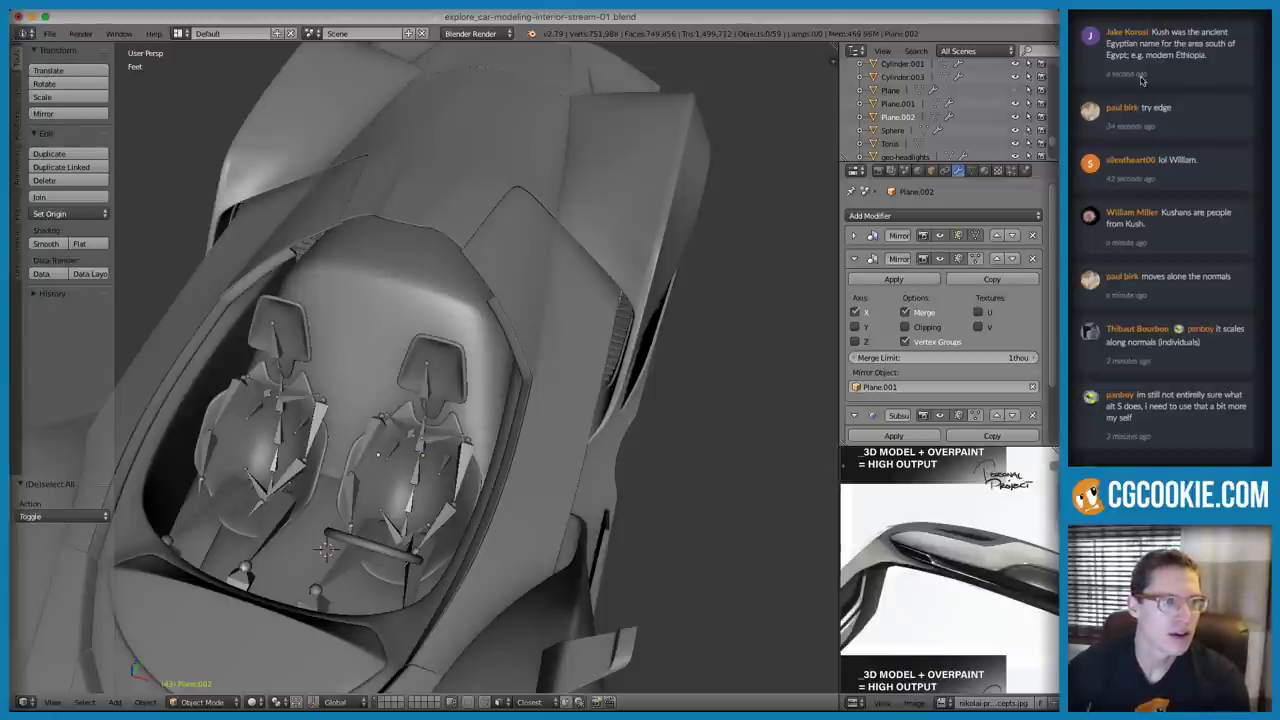
left_click(1206, 75)
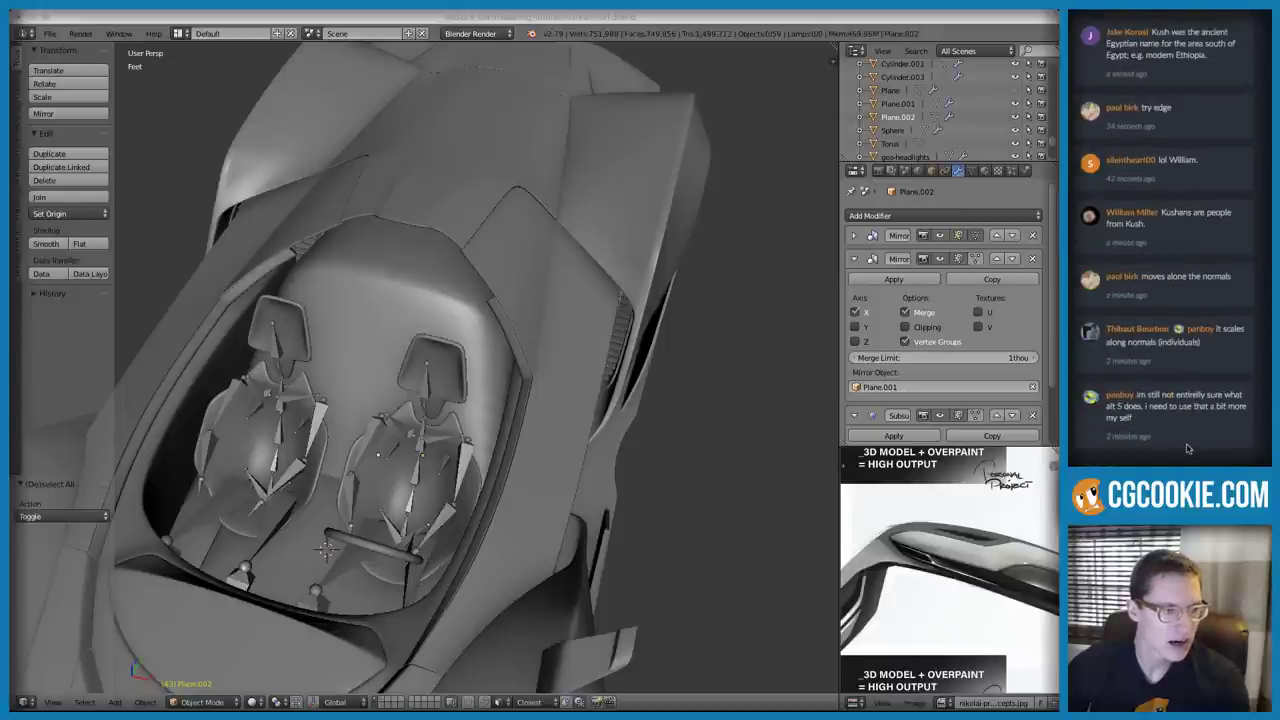
middle_click_drag(674, 223, 530, 289)
Save the scene as an incremented version named explore_car-modeling-interior-stream-02.blend
key("ctrl+shift+s")
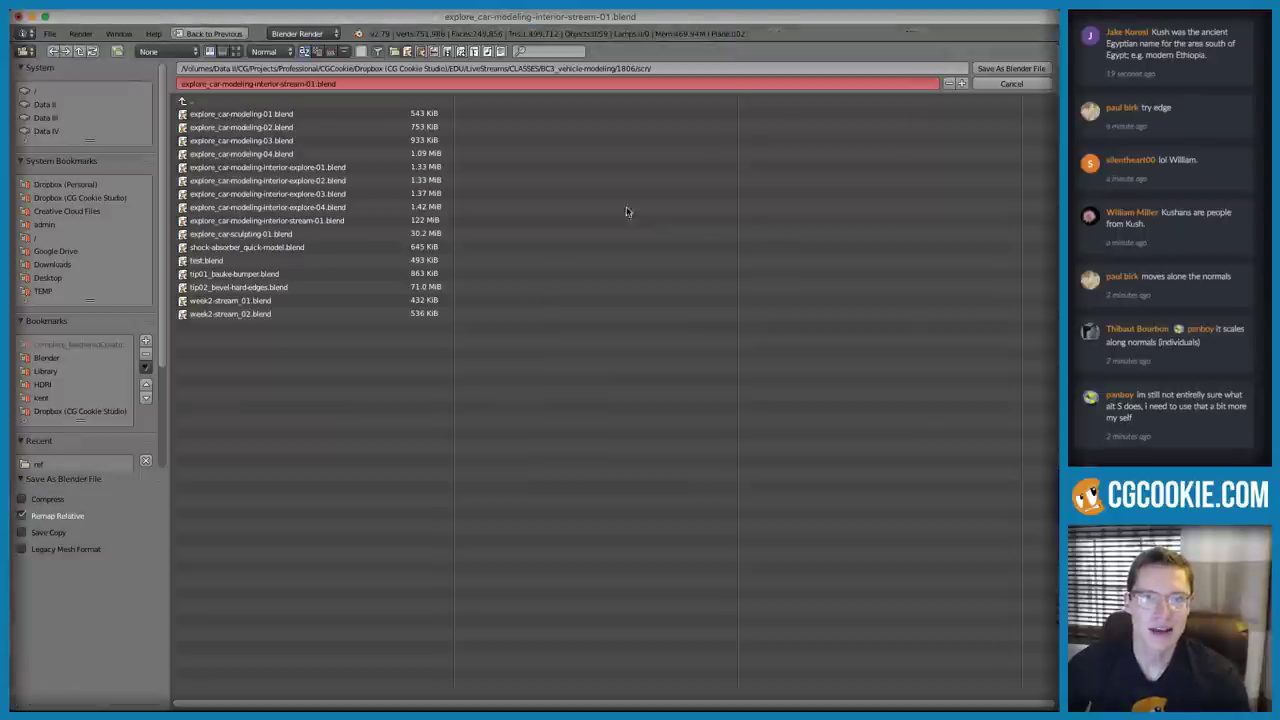
left_click(962, 84)
left_click(986, 68)
middle_click_drag(583, 282, 271, 131)
scroll(557, 296, "up", 2)
Open explore_car-modeling-04.blend and check the canopy of the exterior model in wireframe and solid shading
left_click(49, 33)
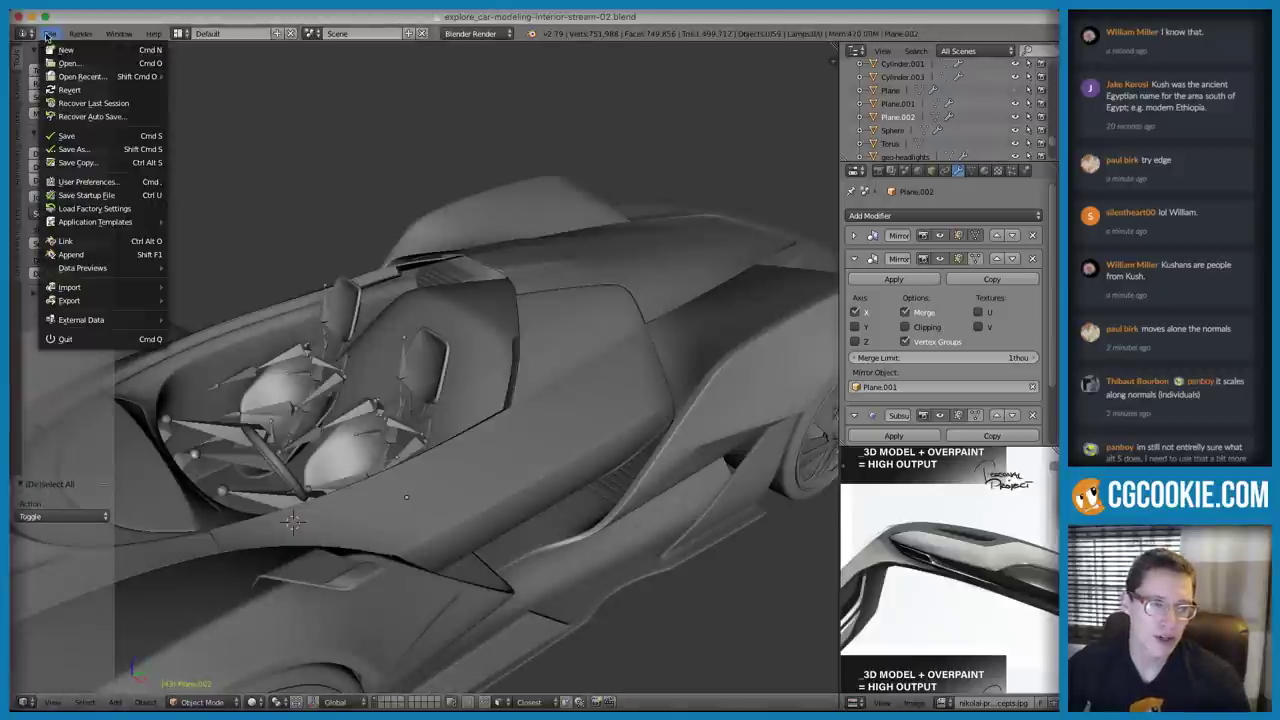
left_click(86, 64)
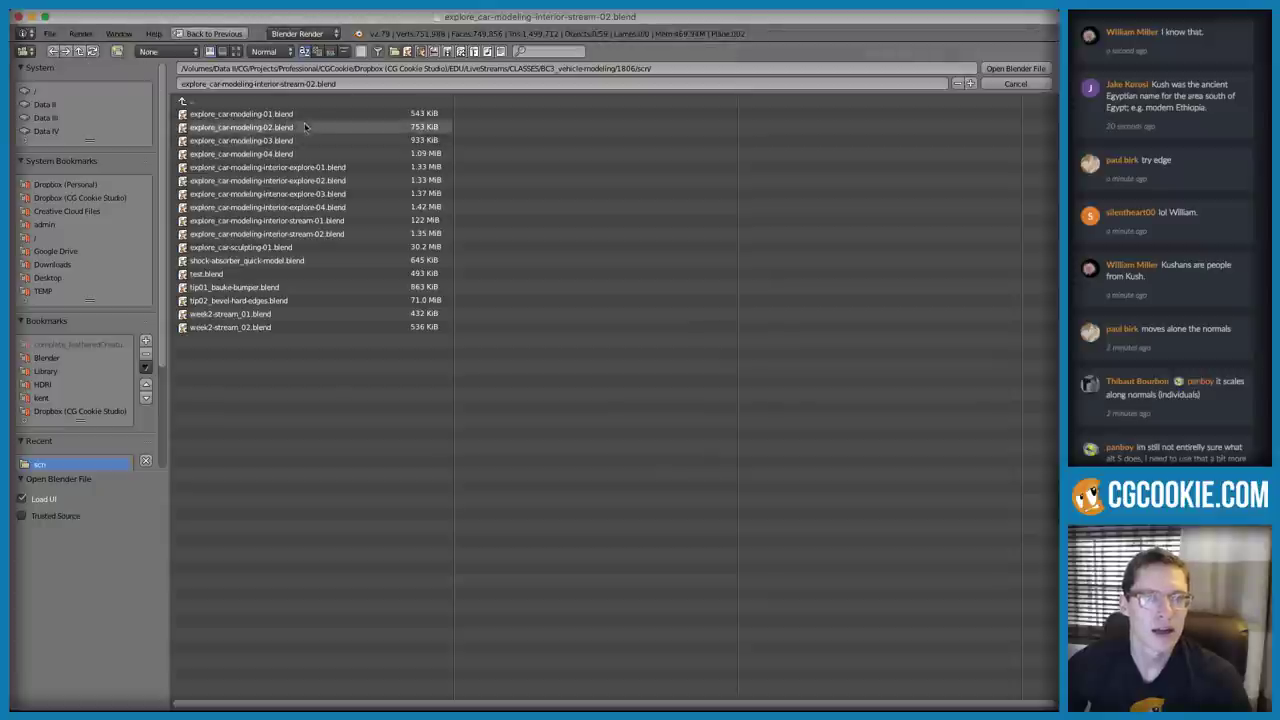
double_click(270, 155)
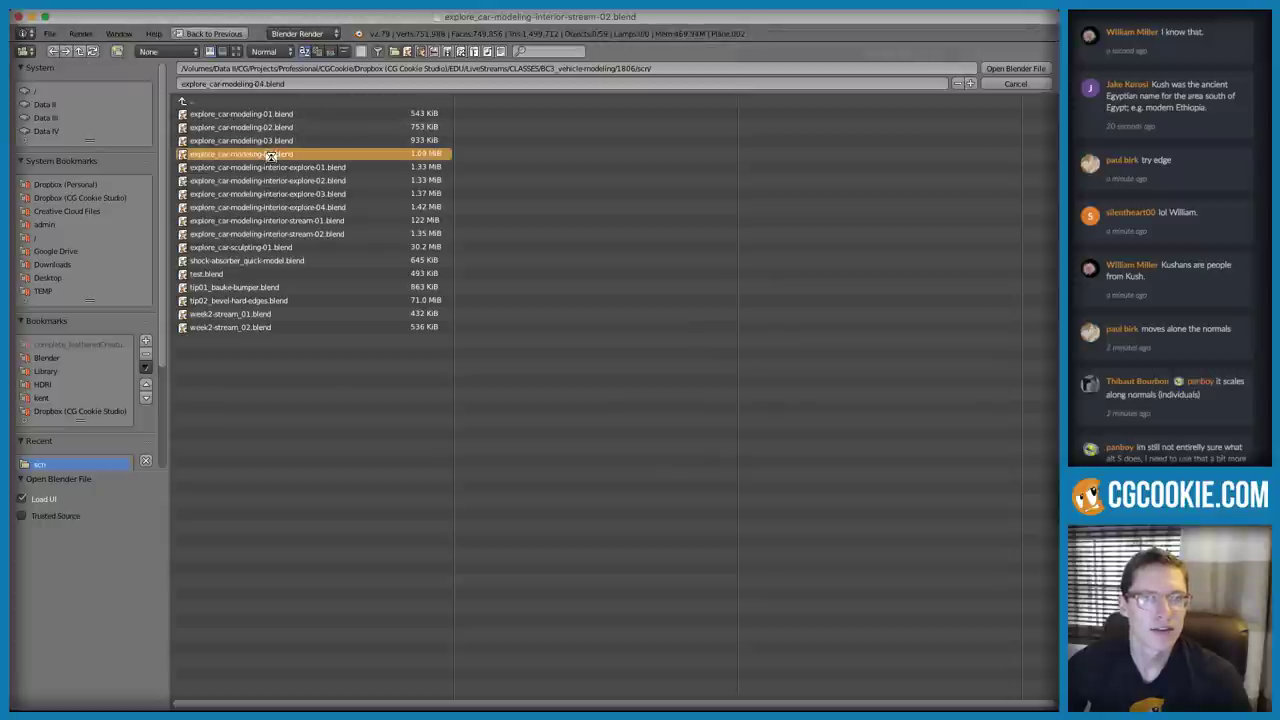
key("z")
right_click(488, 327)
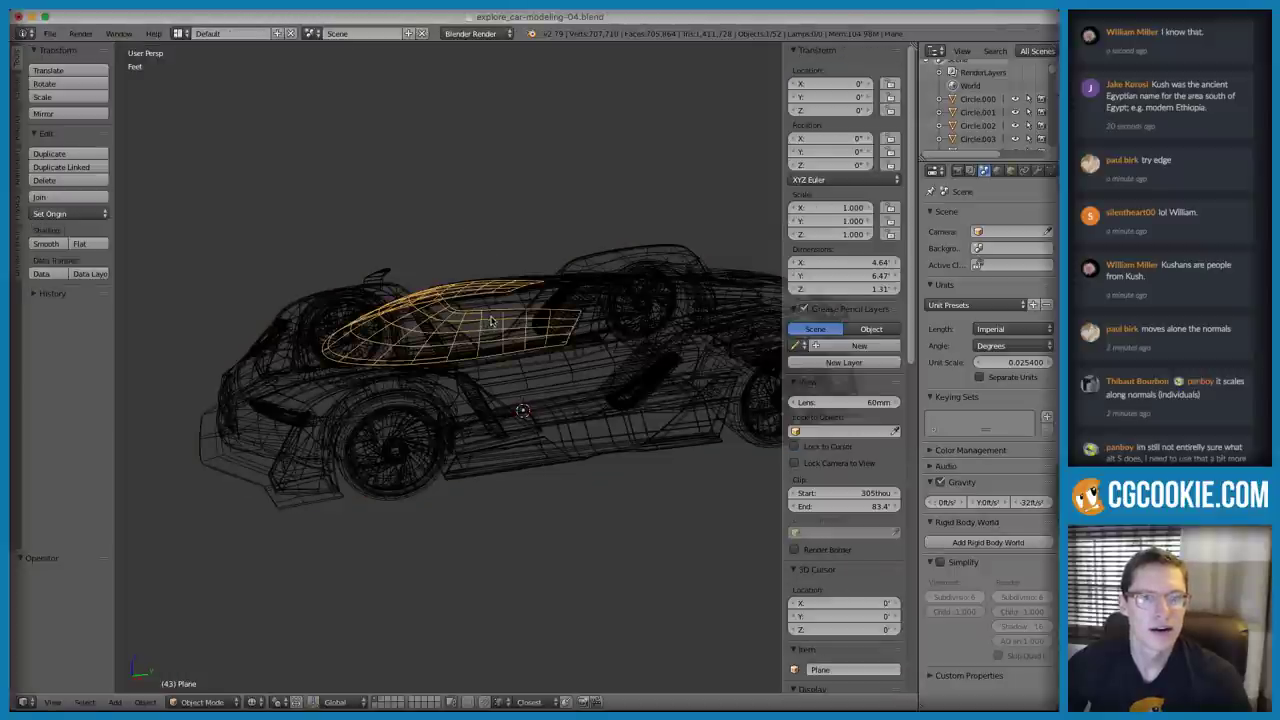
key("z")
Open explore_car-modeling-interior-explore-04.blend and look over the cockpit of the developed interior model
left_click(50, 34)
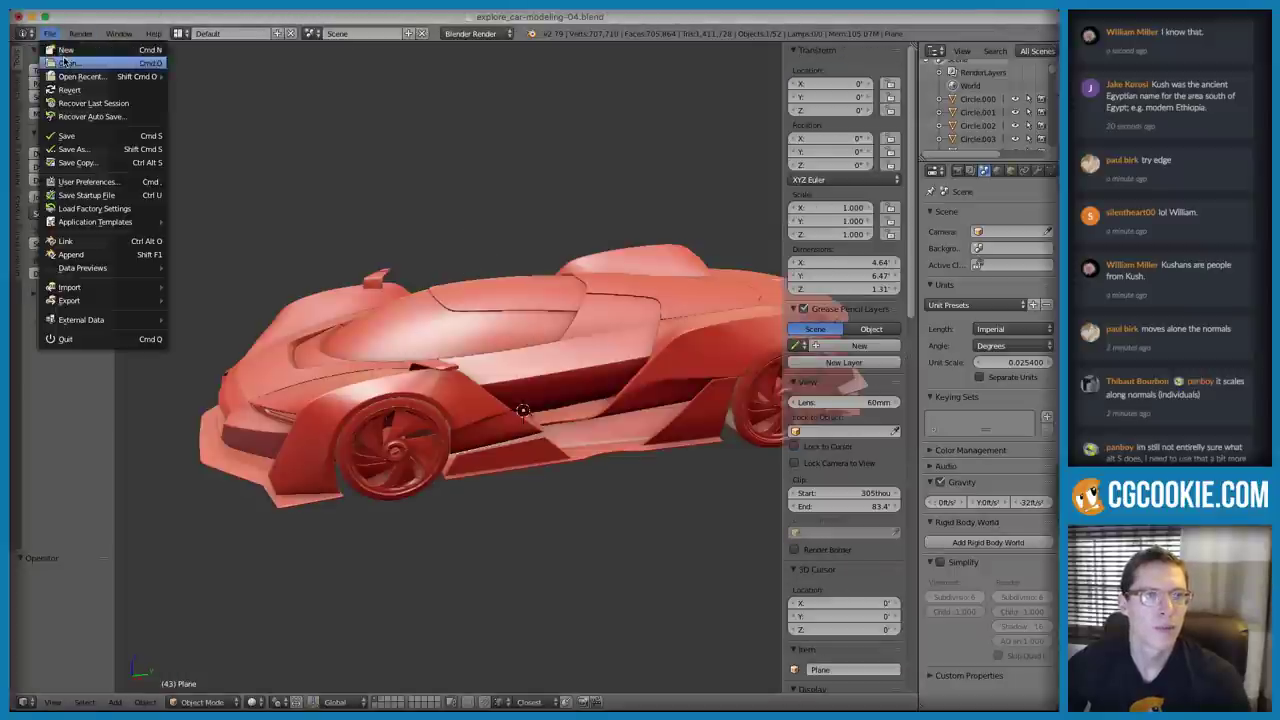
left_click(65, 63)
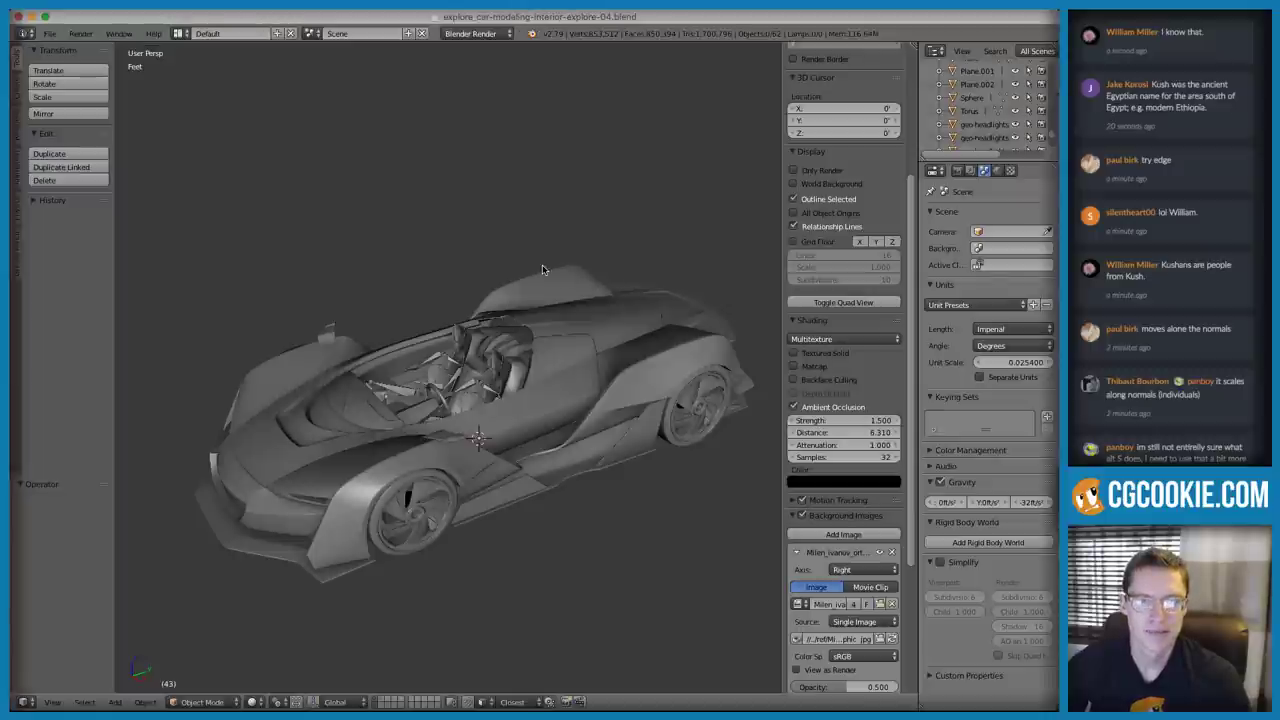
scroll(543, 300, "up", 5)
middle_click_drag(538, 330, 590, 238)
scroll(488, 328, "up", 3)
scroll(488, 326, "down", 3)
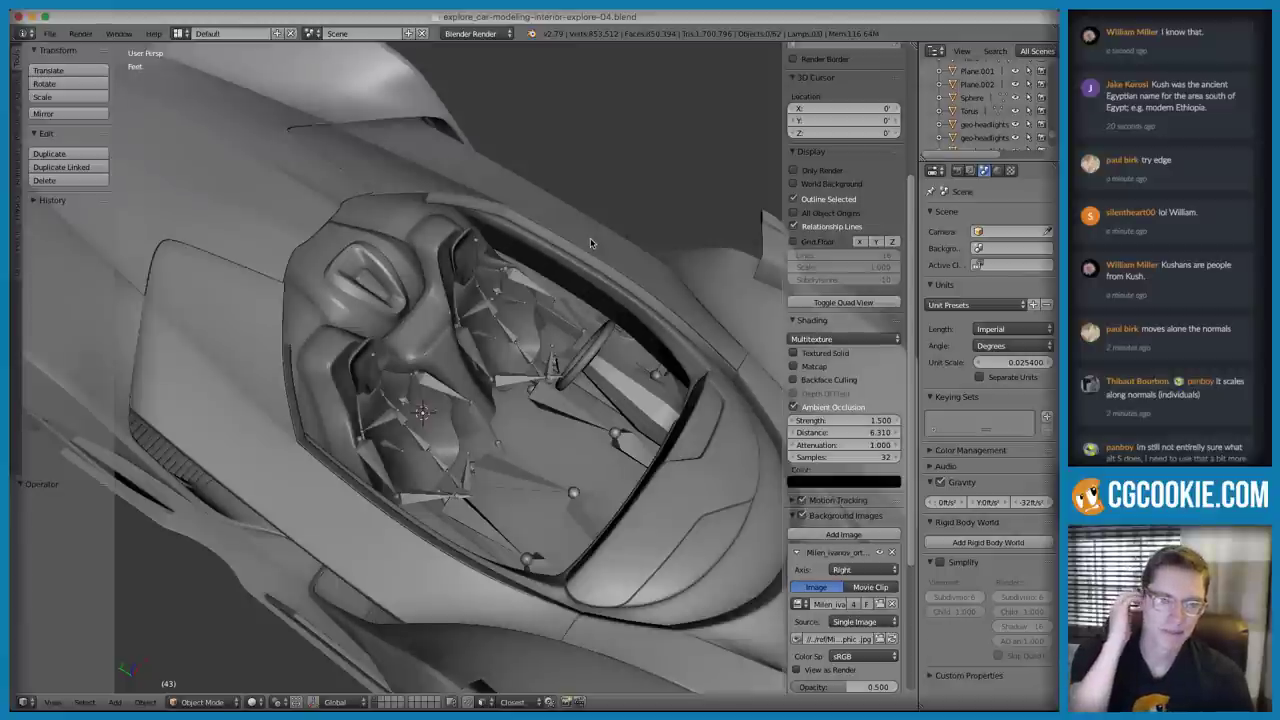
middle_click_drag(590, 238, 470, 245)
scroll(514, 307, "up", 3)
Look closely at the bucket seats, then hide the layer holding the seated figures' armatures
right_click(555, 289)
middle_click_drag(563, 323, 517, 328)
key("a")
scroll(597, 320, "down", 3)
scroll(451, 349, "up", 3)
scroll(535, 330, "up", 2)
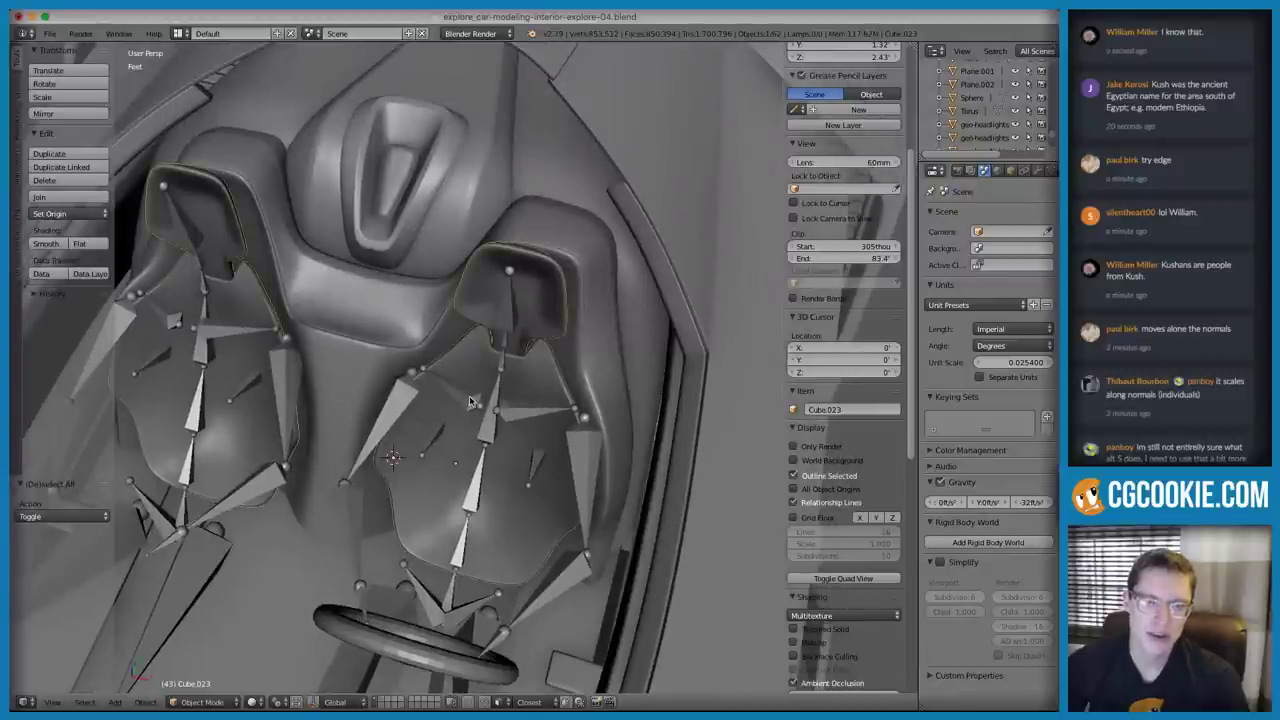
left_click(375, 706, "shift")
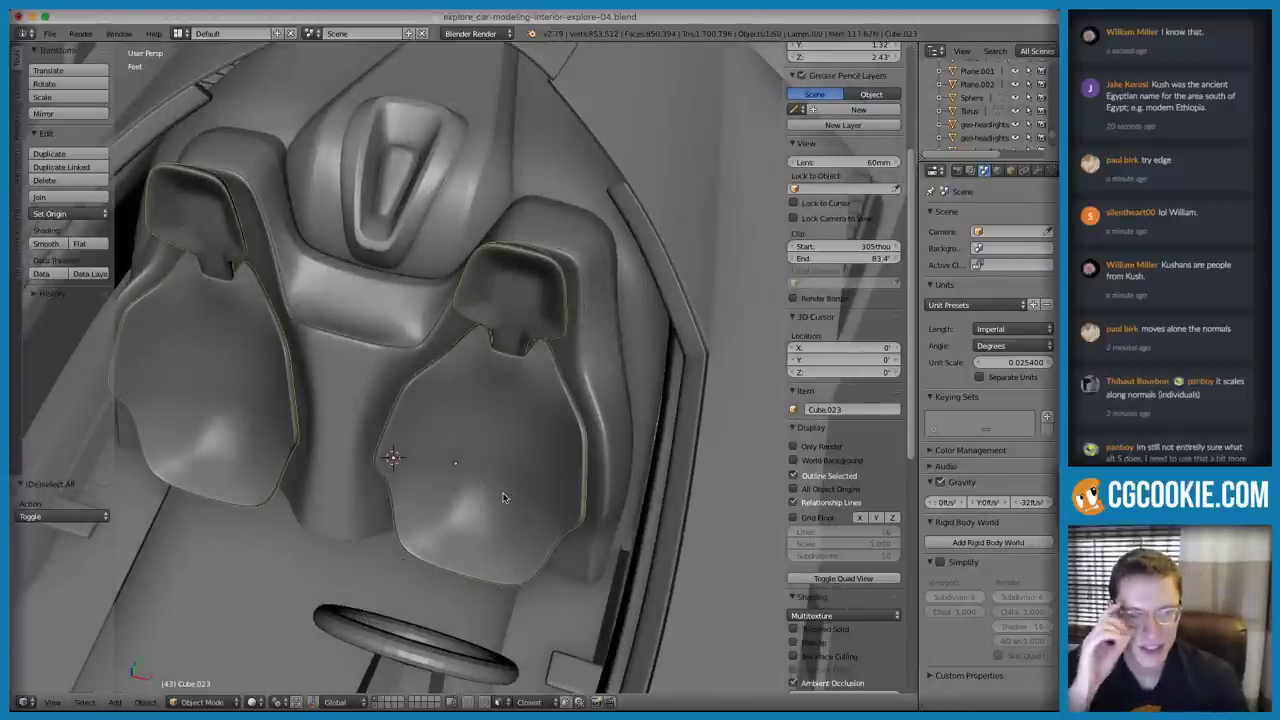
Examine the unobstructed seats, steering wheel and rear bulkhead of the reference interior from above and the front
scroll(463, 472, "down", 5)
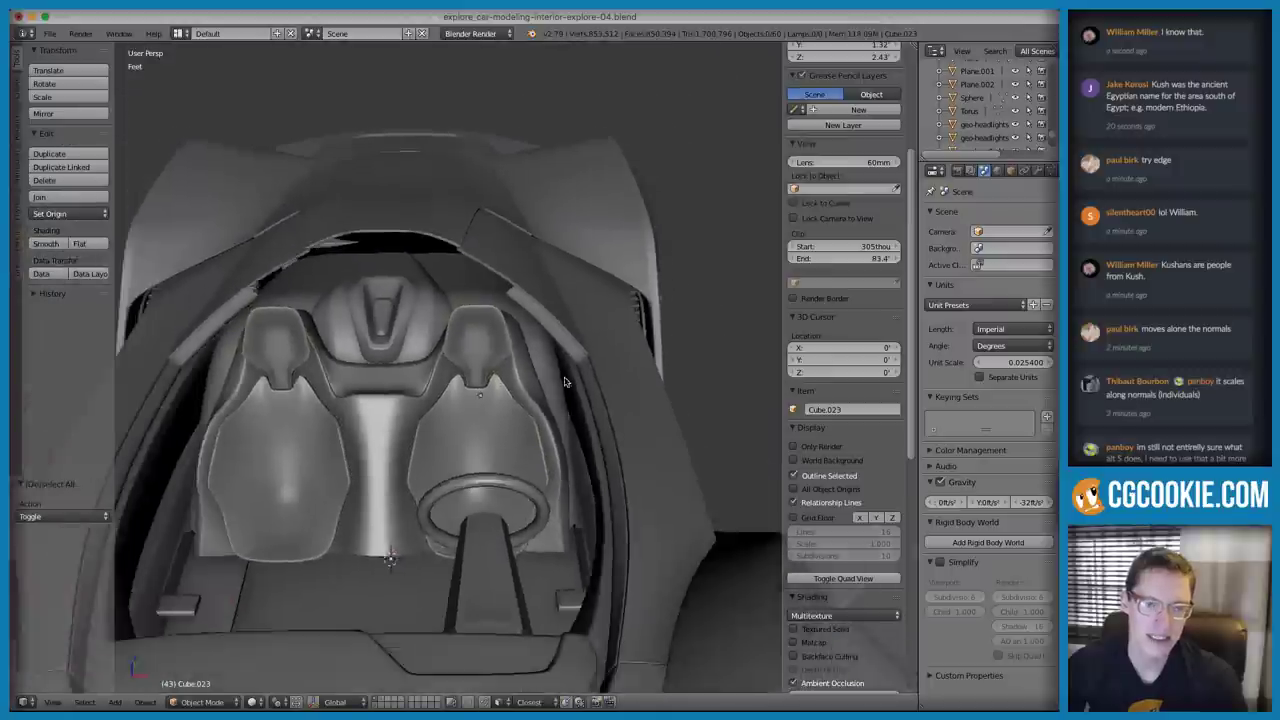
middle_click_drag(463, 472, 506, 397)
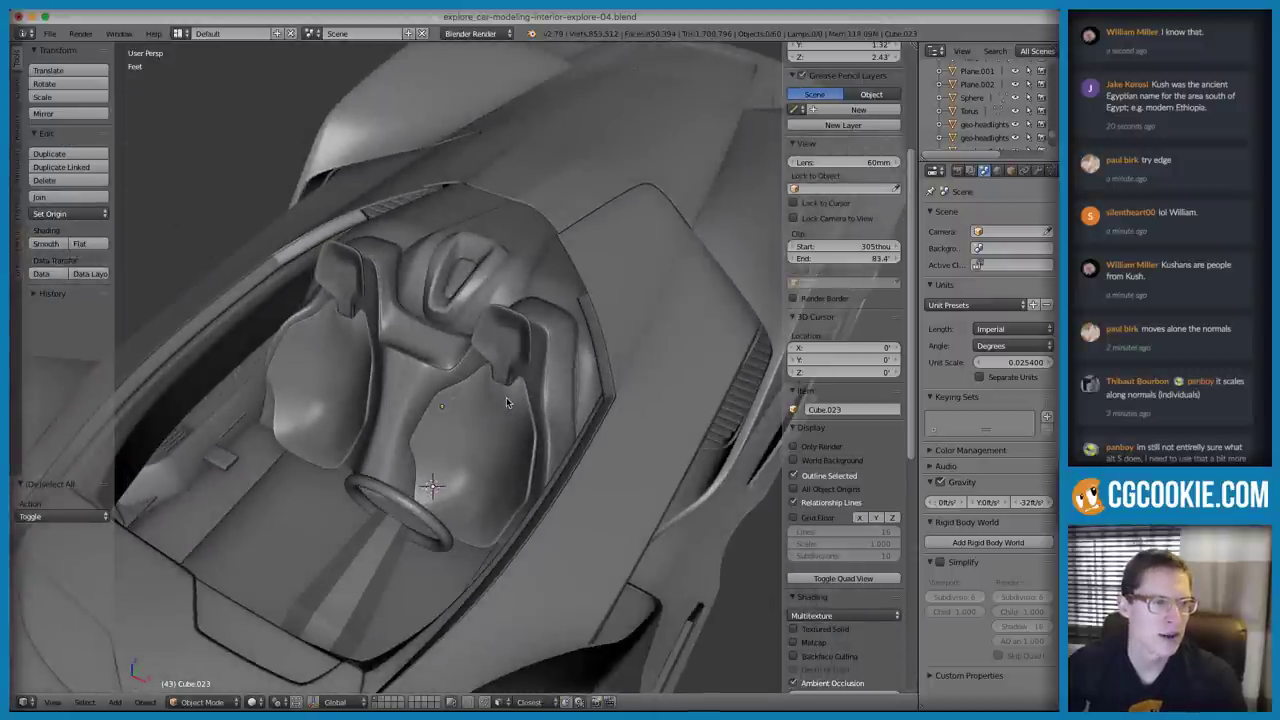
middle_click_drag(567, 349, 510, 420)
scroll(464, 448, "up", 5)
middle_click_drag(560, 365, 541, 384)
Select the rear interior panel and examine its mesh in Edit Mode and wireframe, returning to solid Object Mode
key("z")
right_click(566, 332)
key("z")
middle_click_drag(582, 346, 597, 314)
key("Tab")
mouse_move(530, 407)
middle_mouse_down()
mouse_move(588, 432)
mouse_move(635, 402)
mouse_move(614, 378)
mouse_move(589, 426)
mouse_move(502, 314)
middle_mouse_up()
key("z")
key("z")
key("Tab")
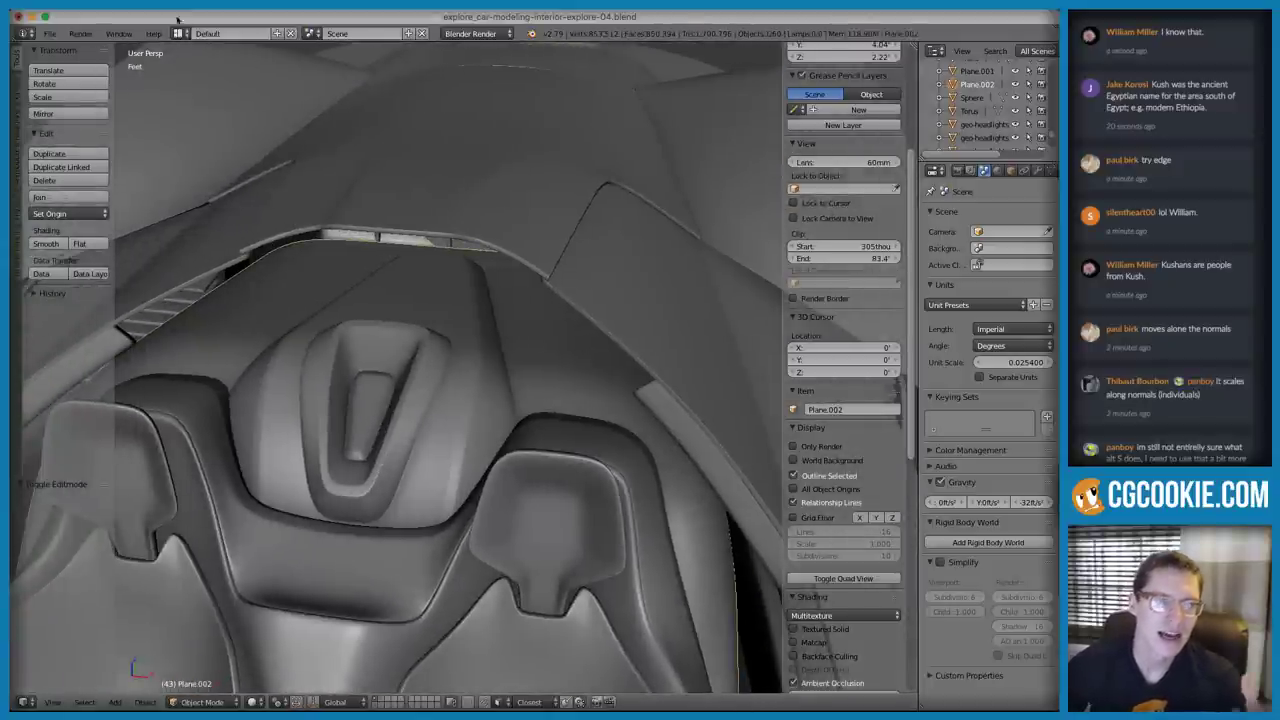
middle_click_drag(428, 332, 444, 374)
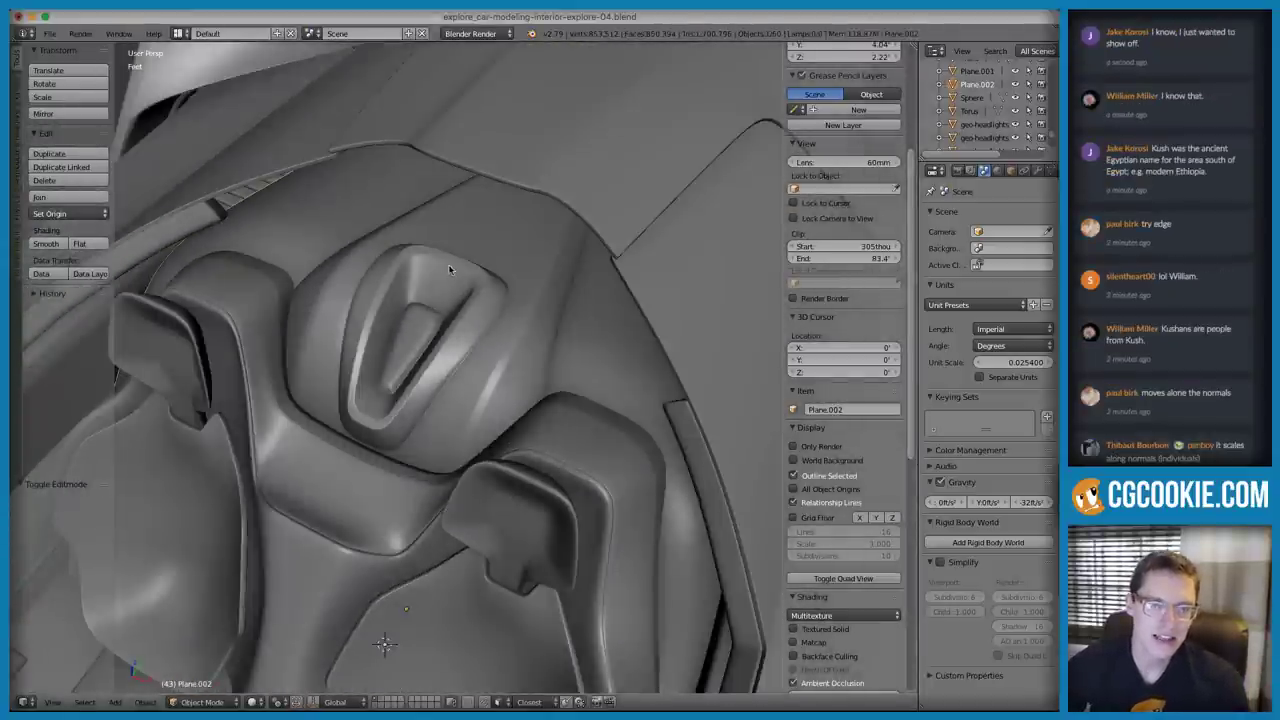
Switch to the Interior015 sketch on ArtStation, then return to Blender and examine the surround between the seats
key("super+Tab")
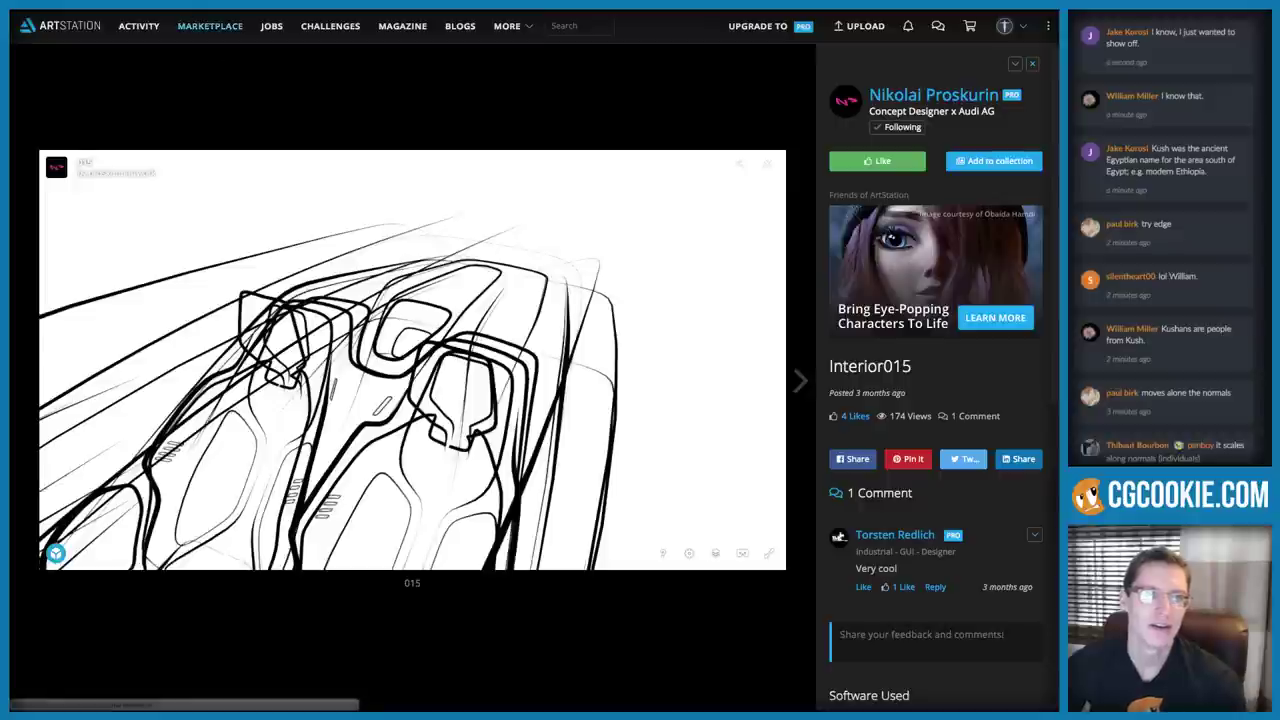
key("alt+Tab")
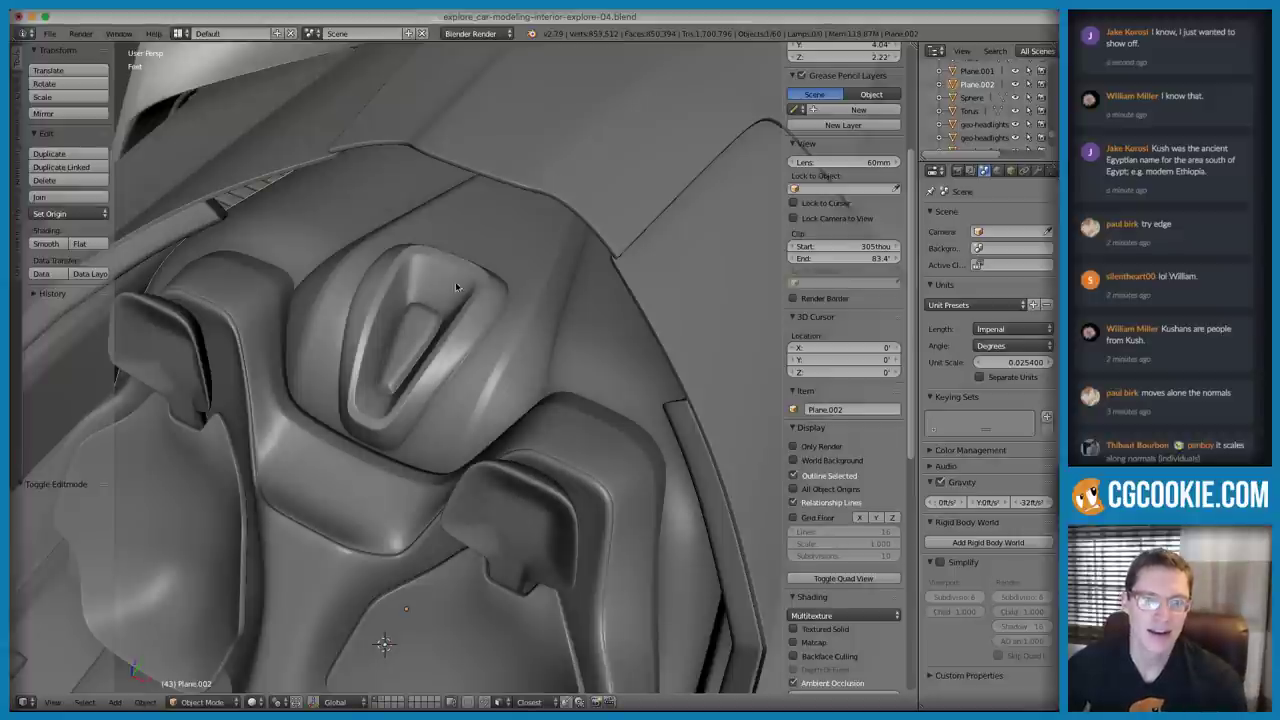
middle_click_drag(449, 355, 354, 486)
right_click(391, 534)
middle_click_drag(391, 534, 491, 268)
scroll(379, 398, "up", 2)
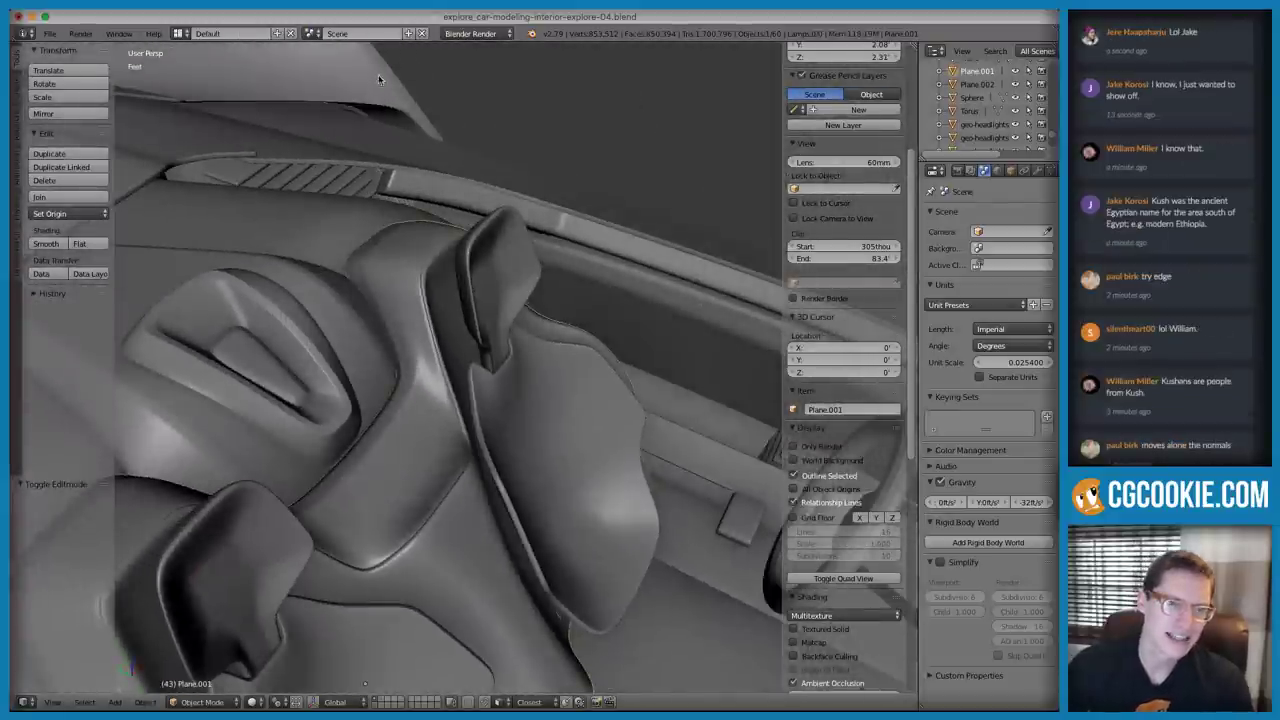
Rotate the Interior015 sketch on ArtStation around the headrests and compare it with the modeled seats in Blender
key("super+Tab")
mouse_move(515, 306)
left_mouse_down()
mouse_move(457, 363)
mouse_move(421, 357)
left_mouse_up()
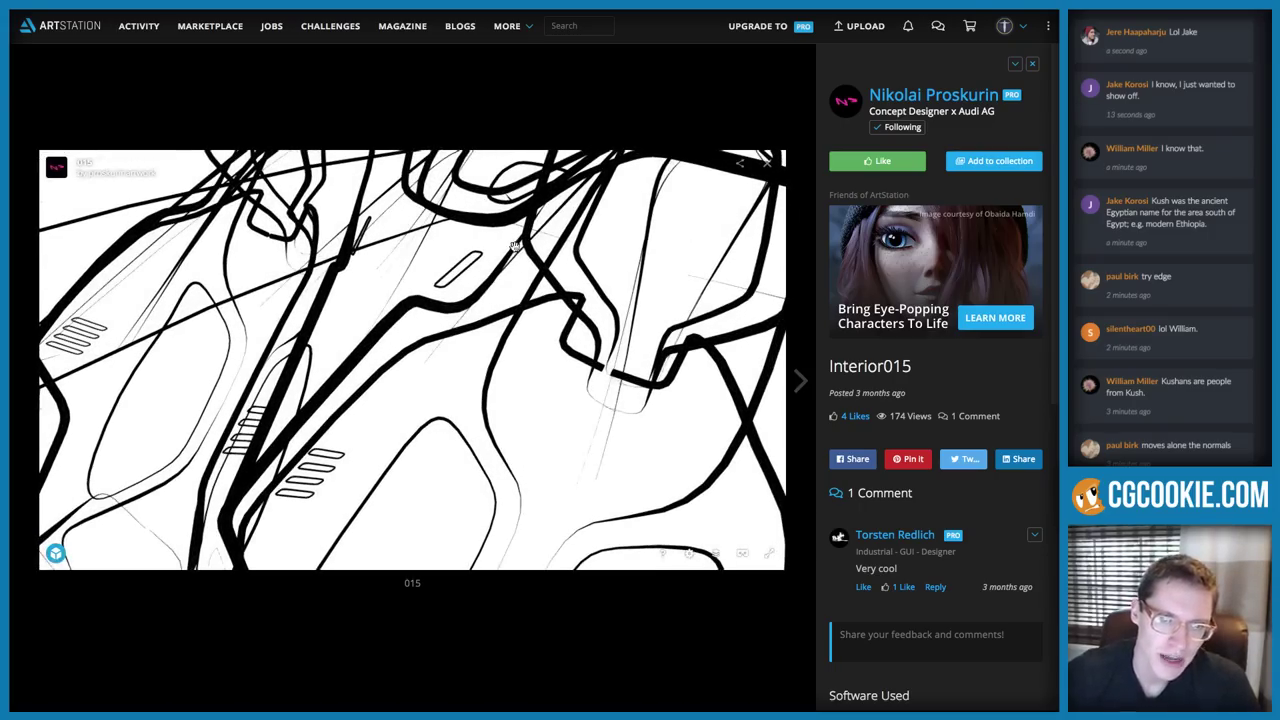
mouse_move(544, 276)
left_mouse_down()
mouse_move(463, 277)
mouse_move(477, 257)
left_mouse_up()
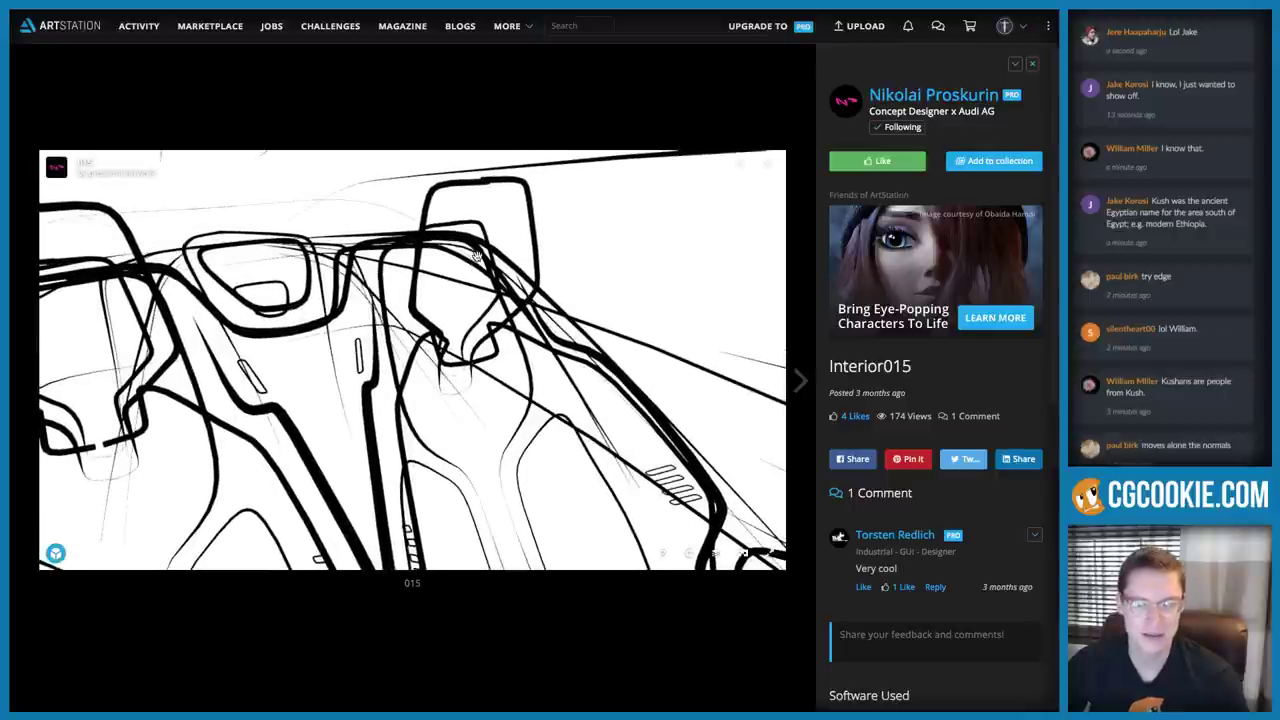
key("alt+Tab")
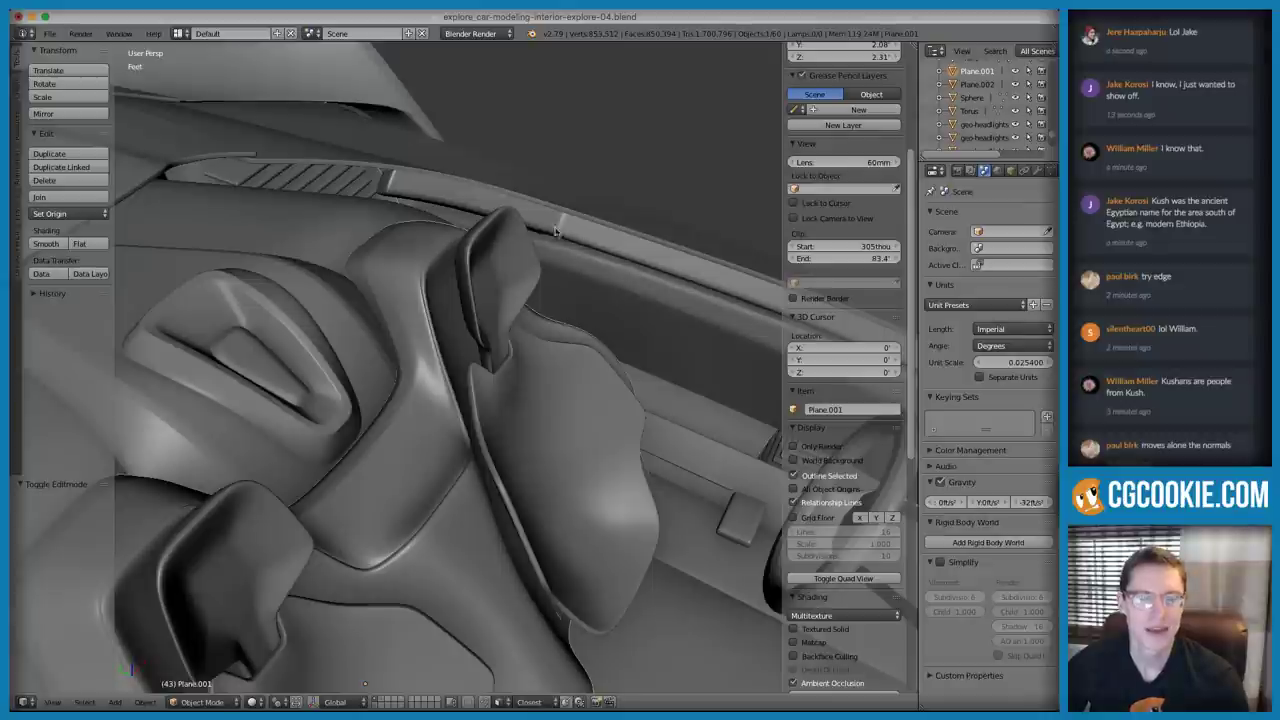
middle_click_drag(600, 290, 438, 263)
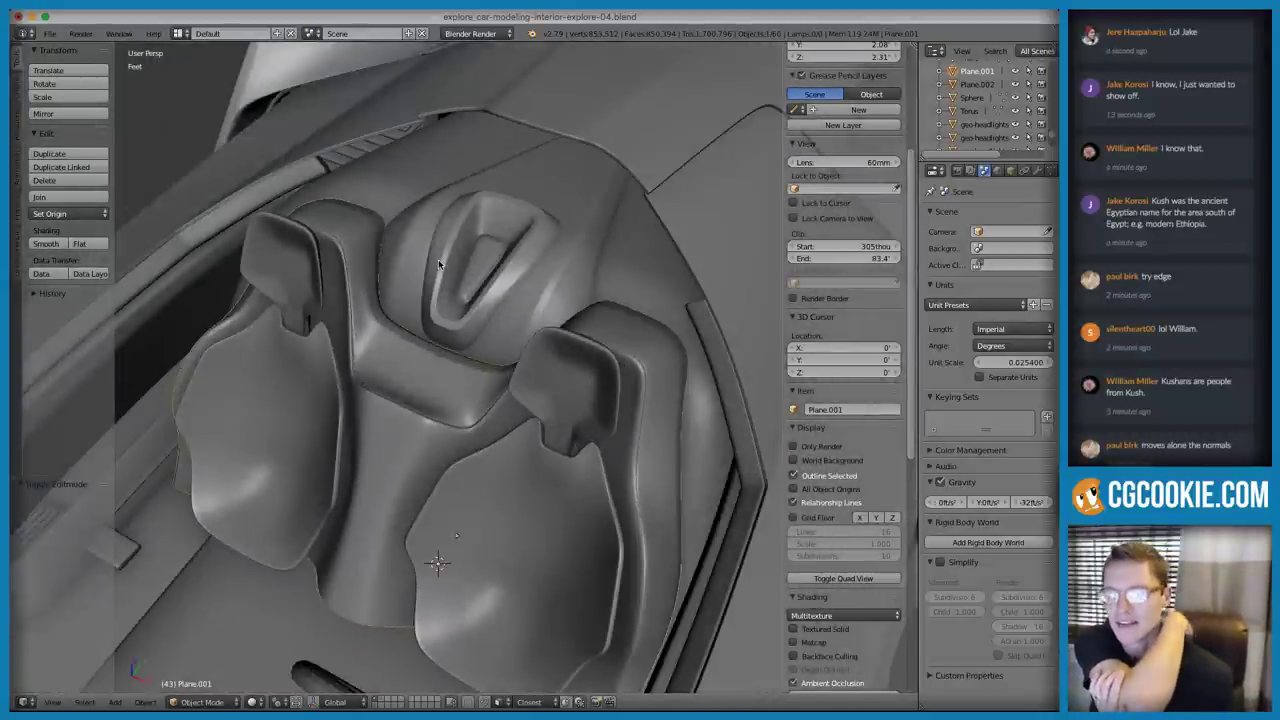
right_click(438, 259)
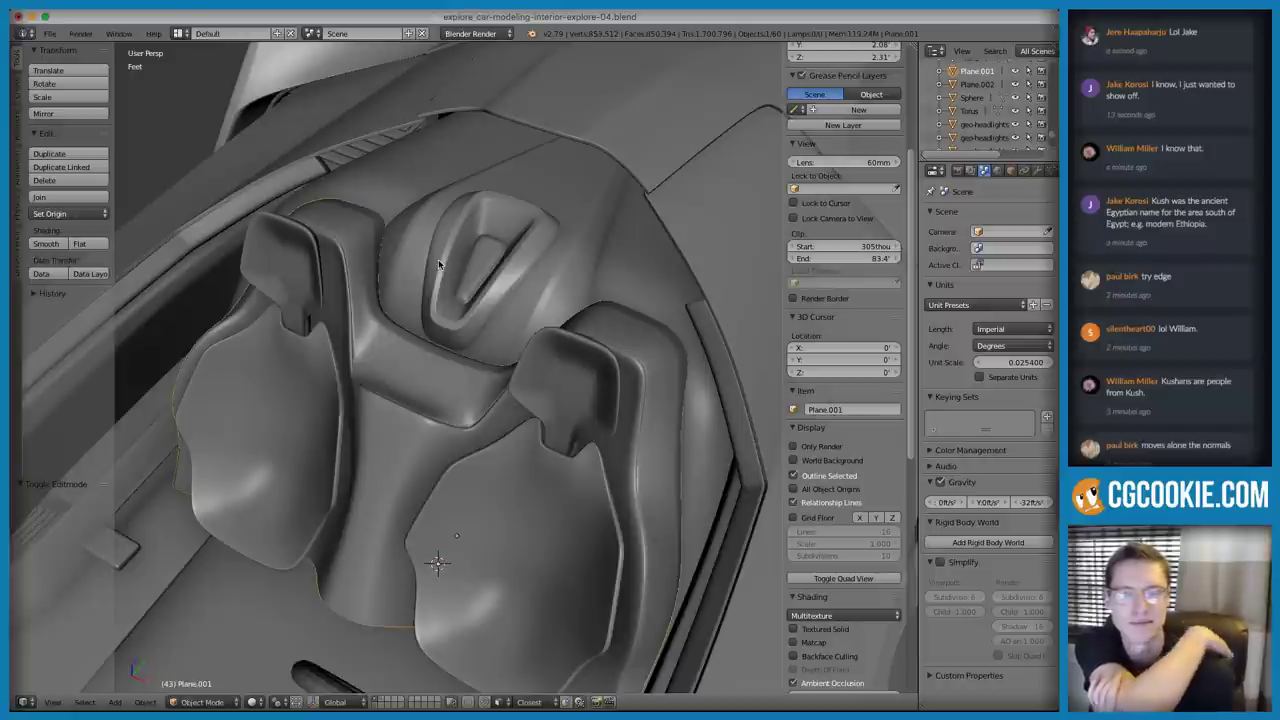
middle_click_drag(438, 259, 619, 354)
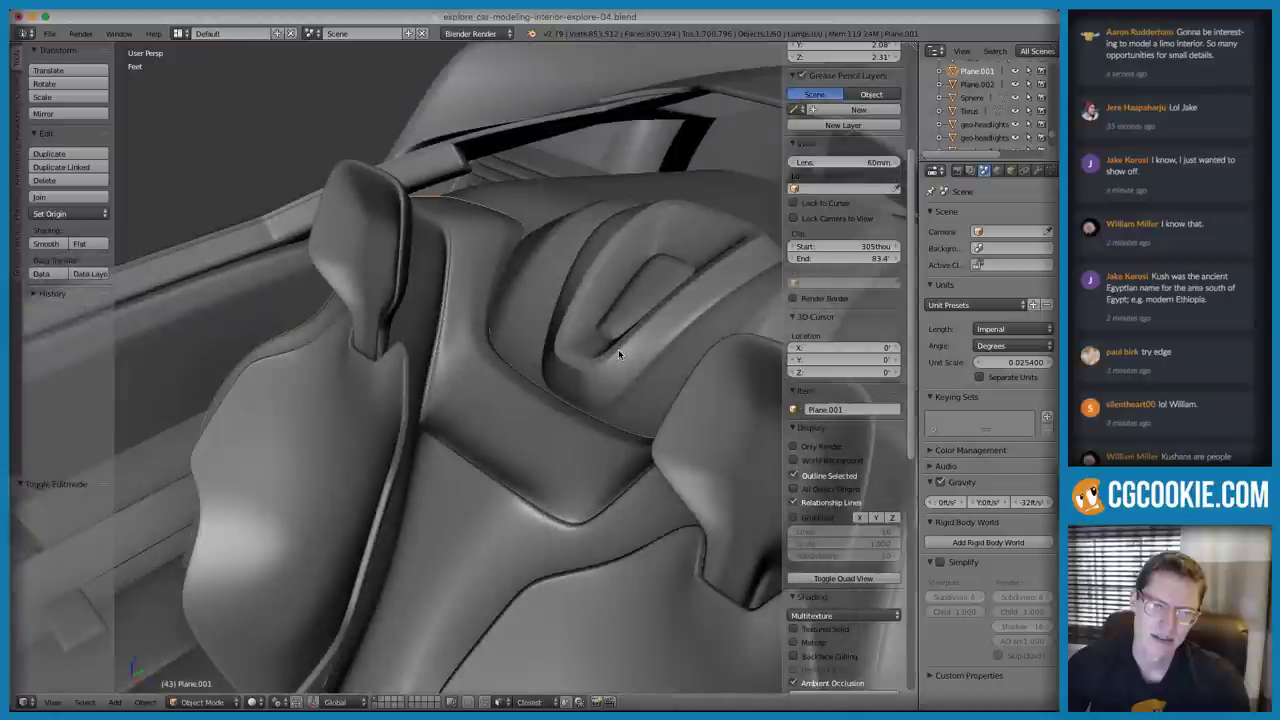
middle_click_drag(531, 463, 545, 341)
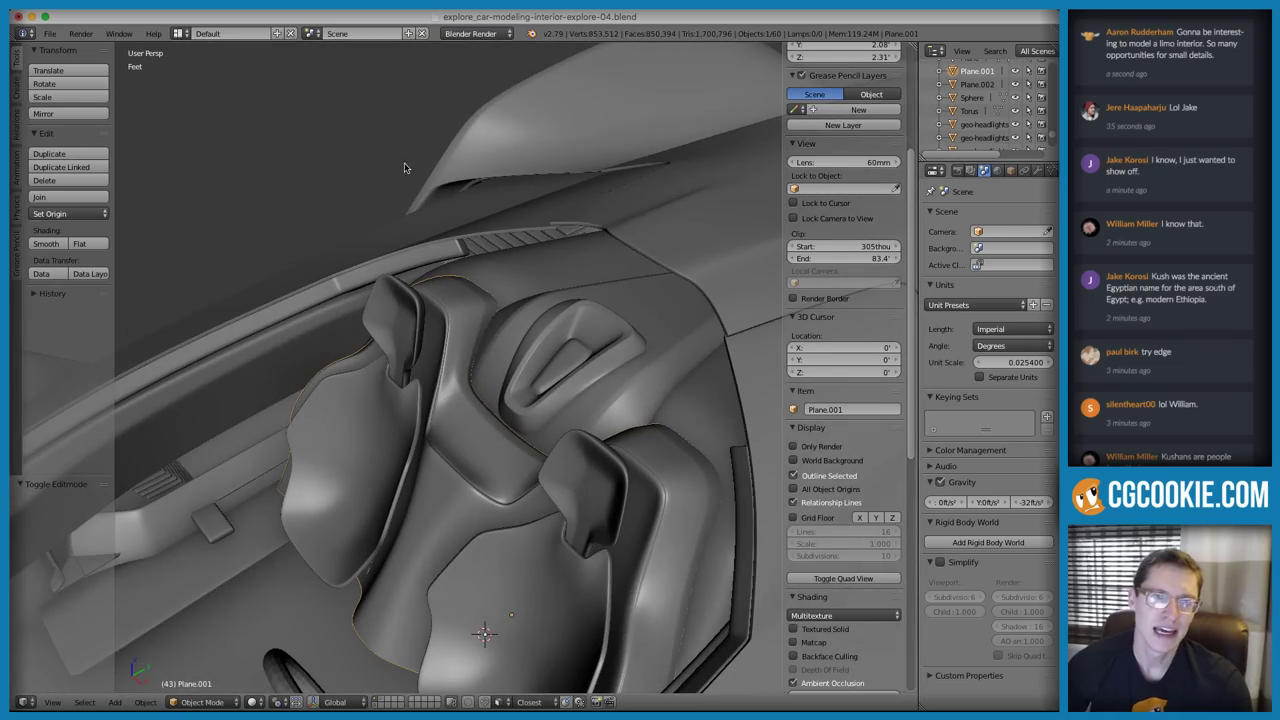
Check the Interior015 sketch on ArtStation again, then deselect everything in Blender and examine the seats near the steering wheel
key("super+Tab")
mouse_move(529, 172)
left_mouse_down()
mouse_move(490, 240)
mouse_move(524, 333)
left_mouse_up()
key("super+Tab")
mouse_move(571, 307)
middle_mouse_down()
mouse_move(583, 244)
mouse_move(563, 264)
middle_mouse_up()
key("a")
scroll(569, 352, "down", 4)
middle_click_drag(602, 297, 550, 322)
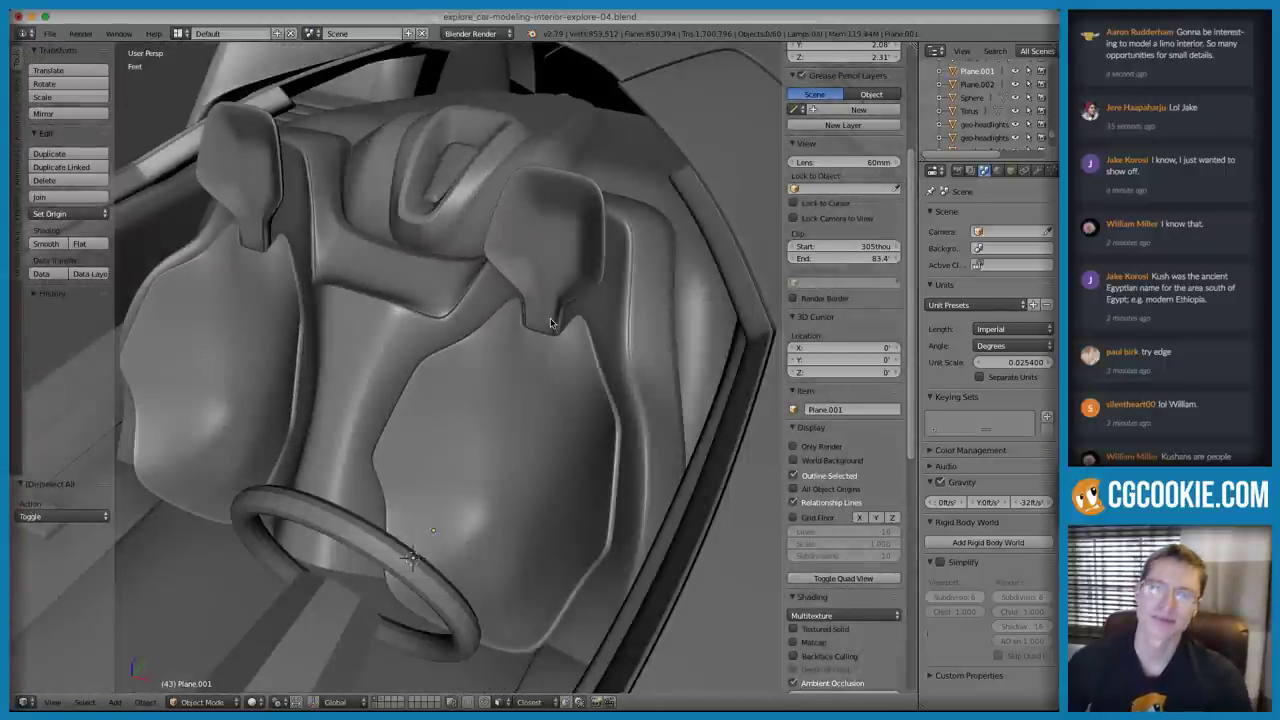
Switch to the Google Images results for "person sitting in lamborghini" and examine the seated driver photo
key("super+Tab")
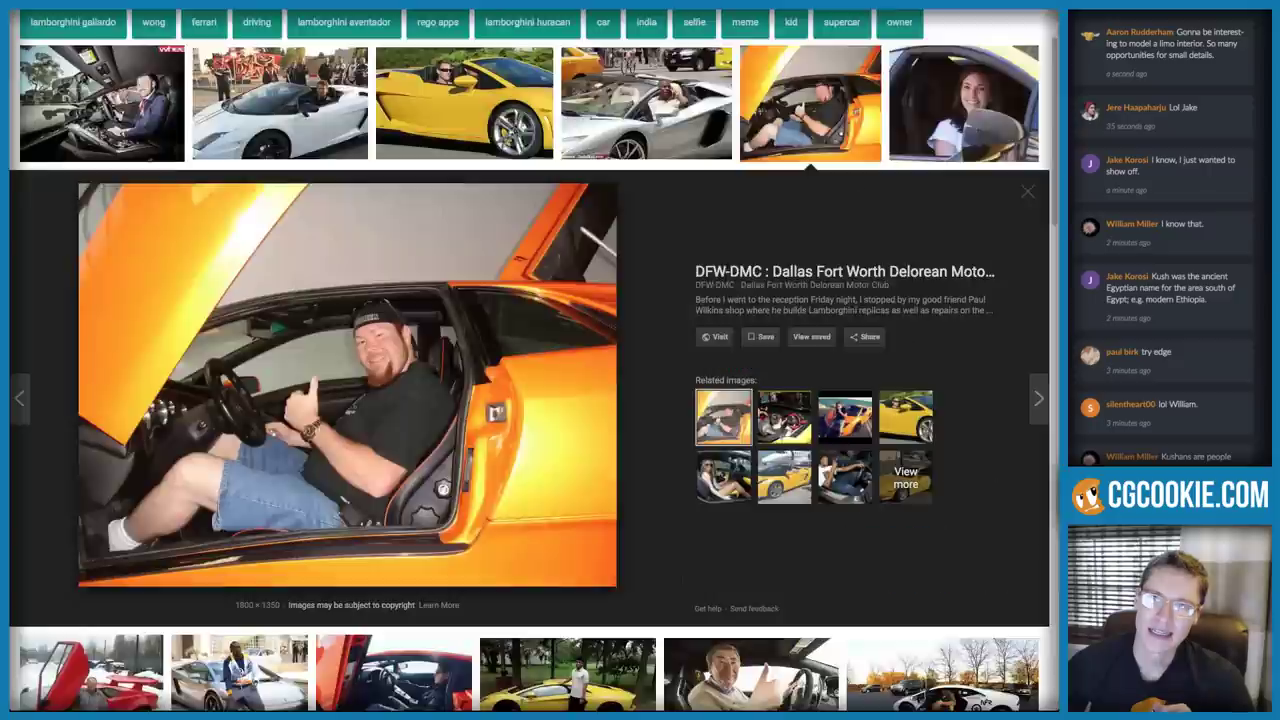
scroll(278, 37, "up", 1)
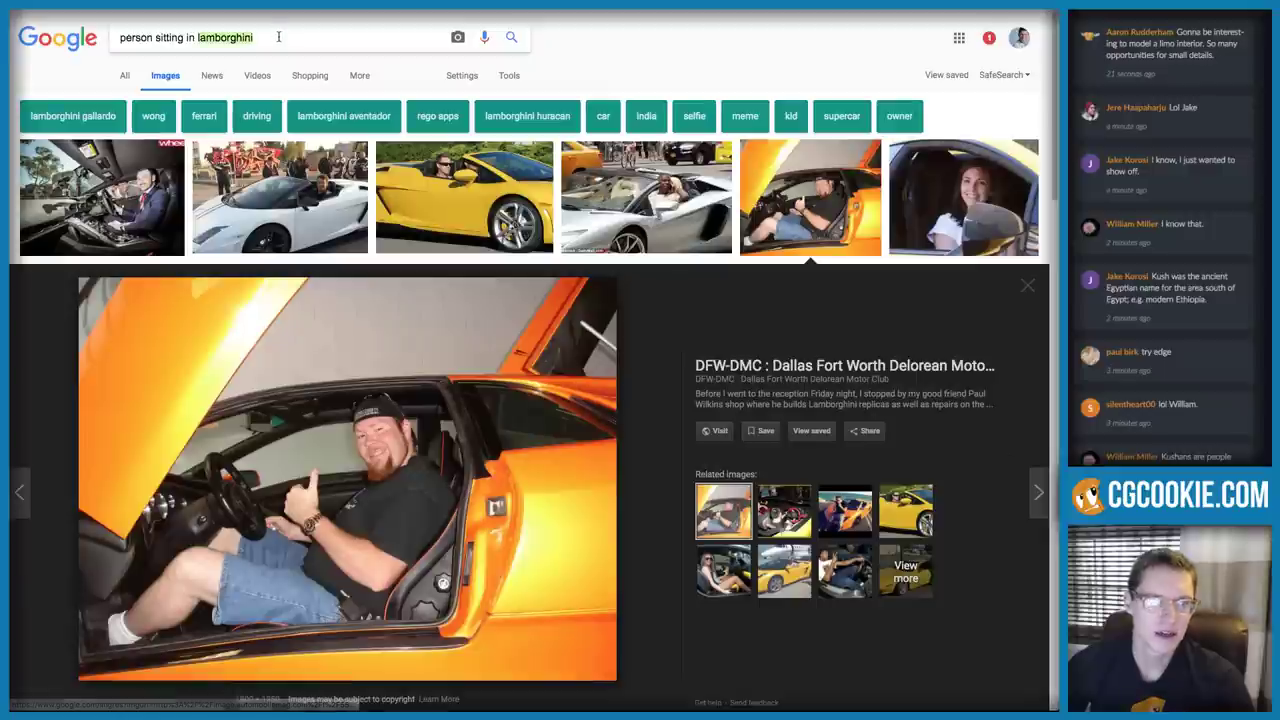
triple_click(278, 37)
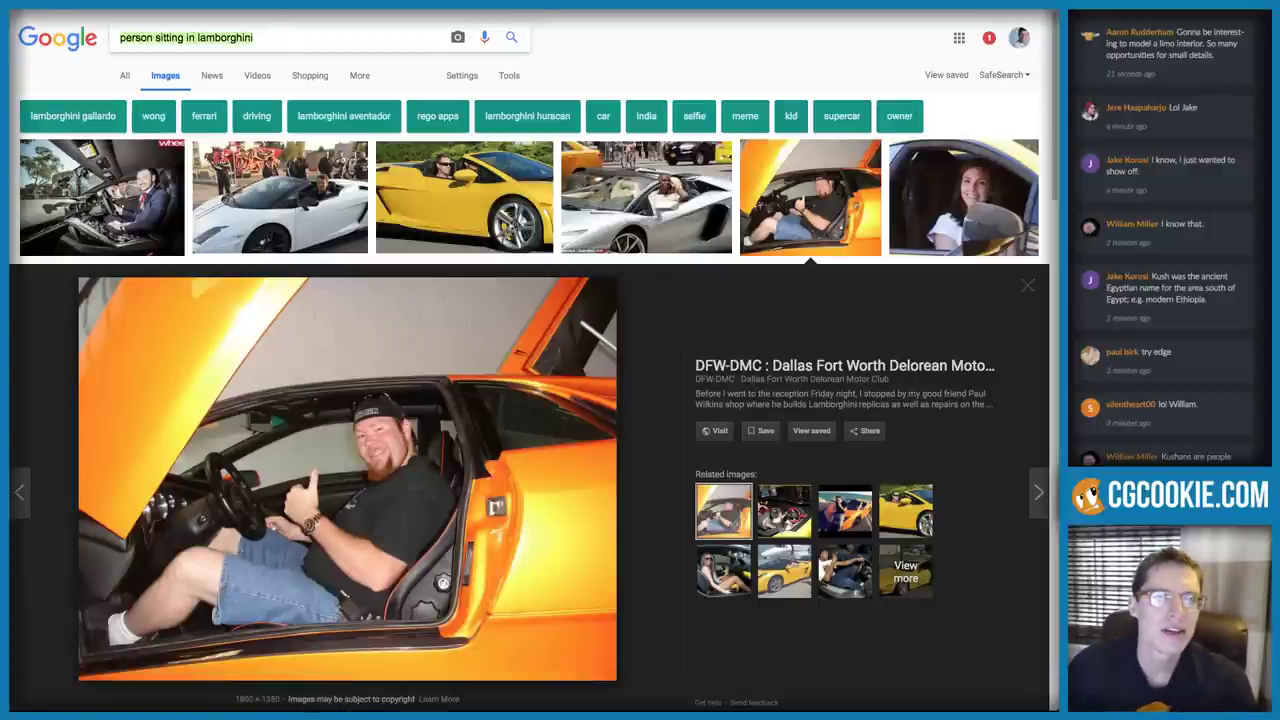
key("alt+Tab")
Rotate the Interior015 sketch on ArtStation to study the backrest's inset panels, then return to Blender
key("super+Tab")
mouse_move(446, 270)
left_mouse_down()
mouse_move(456, 410)
mouse_move(458, 350)
mouse_move(497, 343)
mouse_move(434, 312)
mouse_move(436, 336)
mouse_move(423, 326)
mouse_move(429, 371)
mouse_move(460, 345)
mouse_move(497, 244)
mouse_move(432, 284)
left_mouse_up()
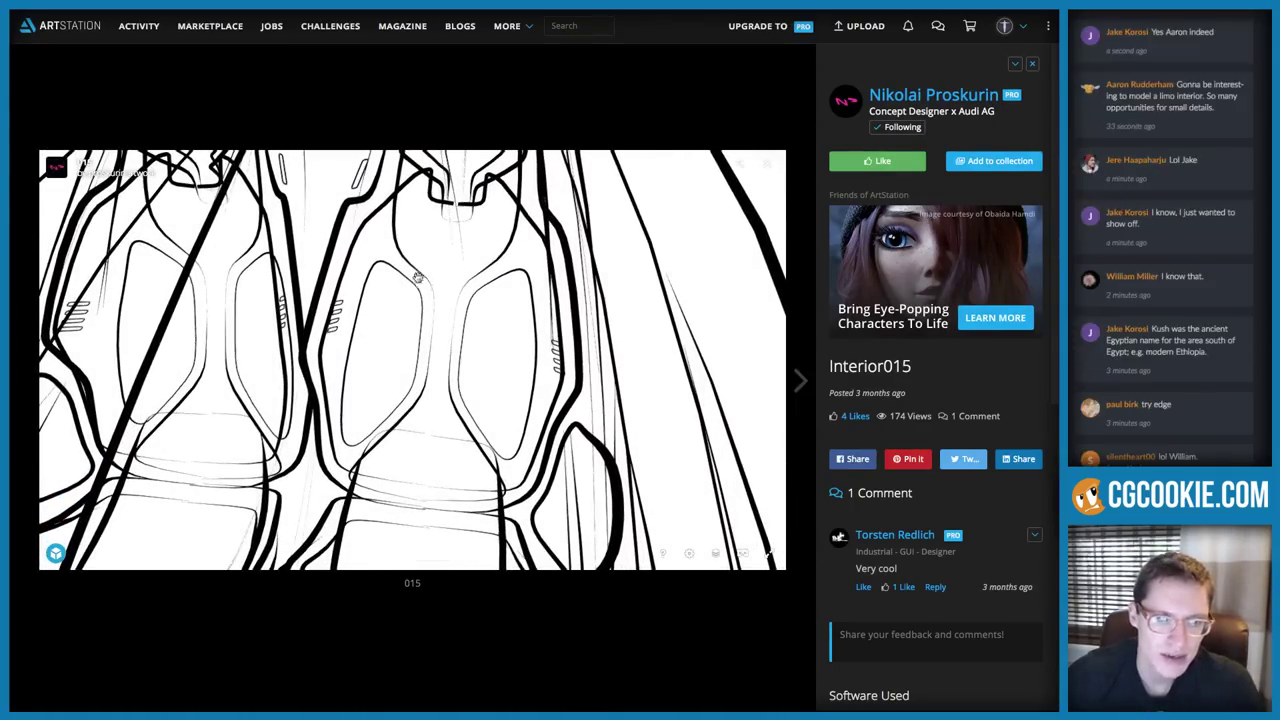
mouse_move(492, 396)
left_mouse_down()
mouse_move(423, 374)
mouse_move(497, 366)
mouse_move(482, 371)
mouse_move(623, 306)
left_mouse_up()
key("super+Tab")
Duplicate the seat behind the steering wheel and open the copy's mesh for editing
right_click(532, 352)
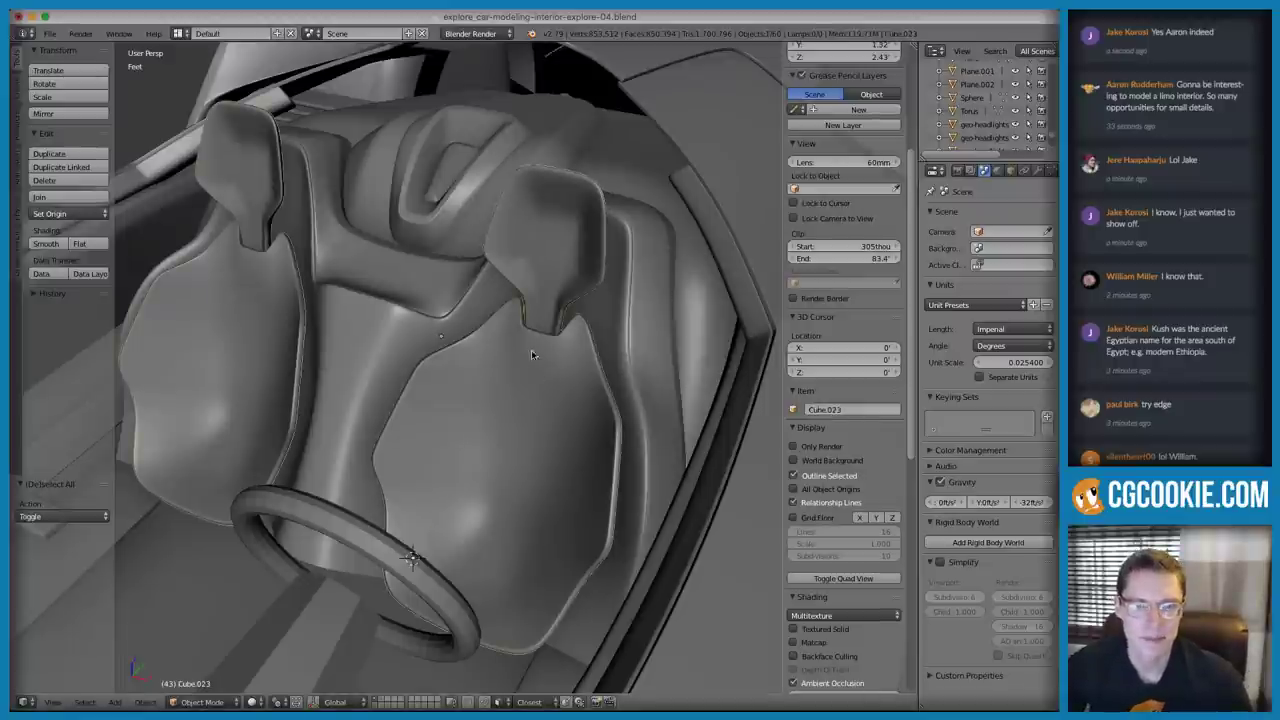
scroll(526, 402, "up", 6)
key("shift+a")
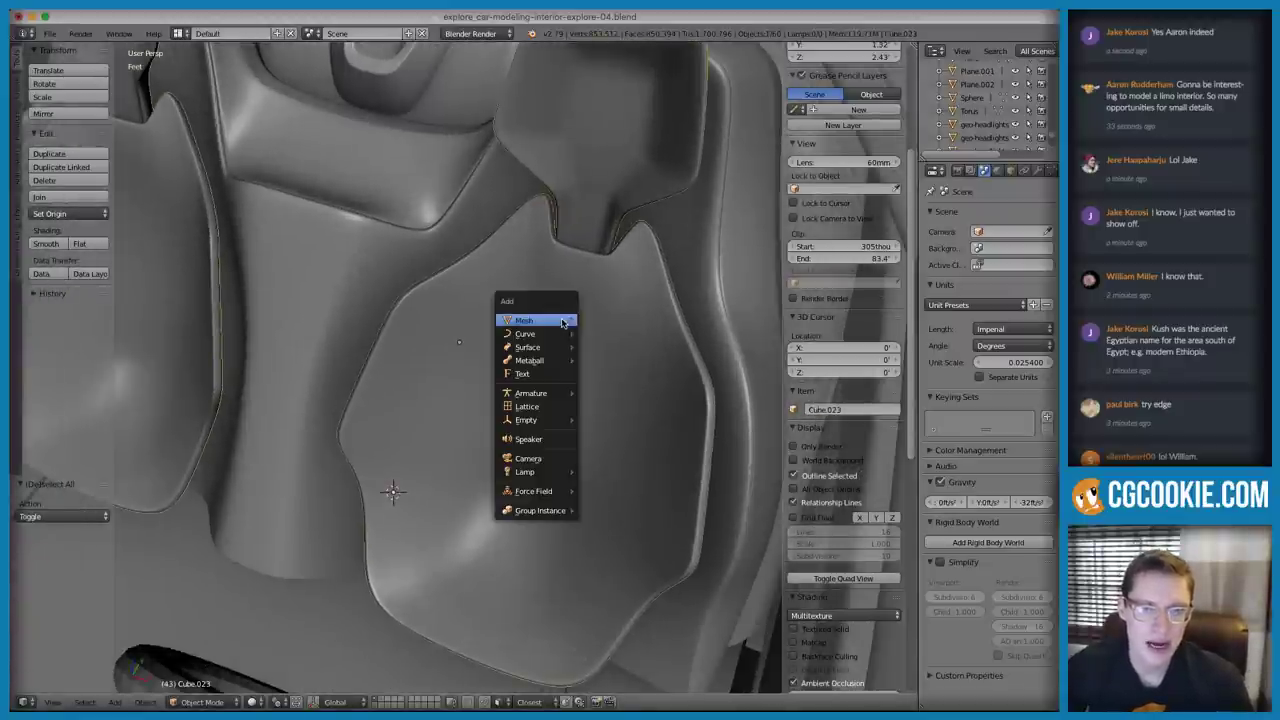
middle_click_drag(480, 291, 540, 327)
right_click(535, 330)
key("Tab")
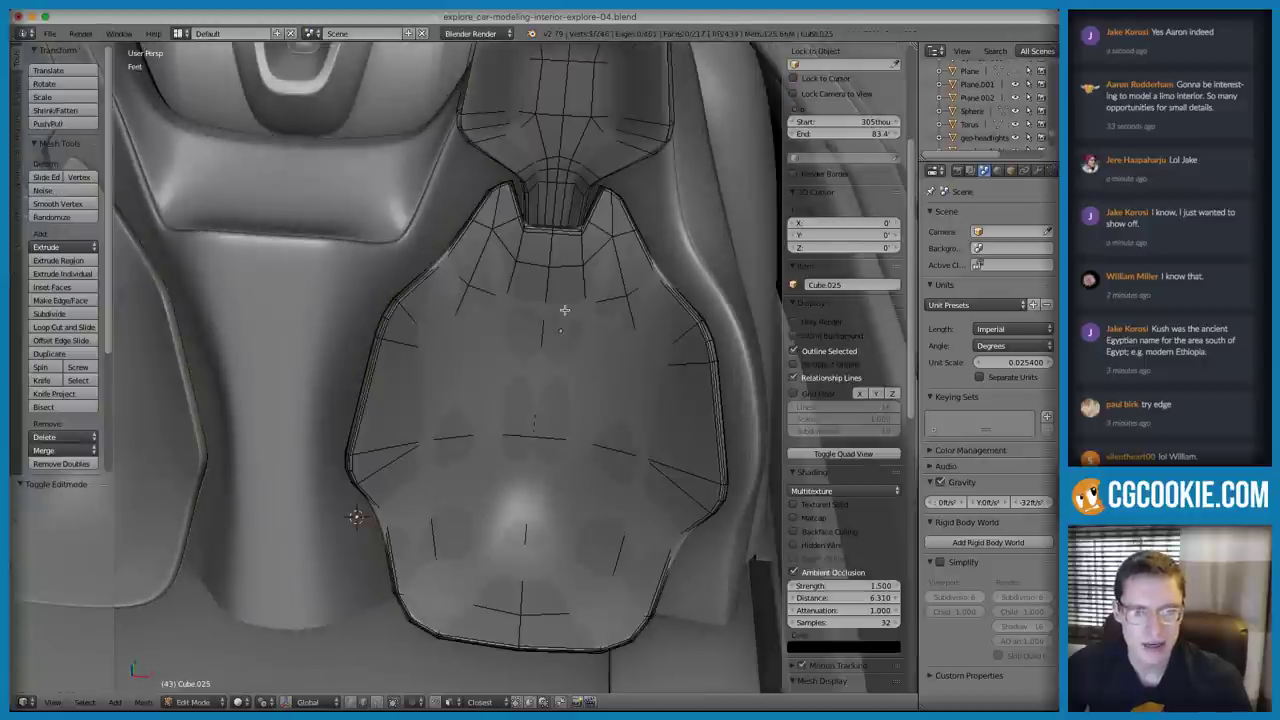
Delete all vertices of the copied seat mesh except one mirrored vertex on the upper backrest
mouse_move(556, 302)
middle_mouse_down()
mouse_move(541, 277)
mouse_move(535, 295)
mouse_move(547, 299)
middle_mouse_up()
key("ctrl+Tab")
left_click(540, 298)
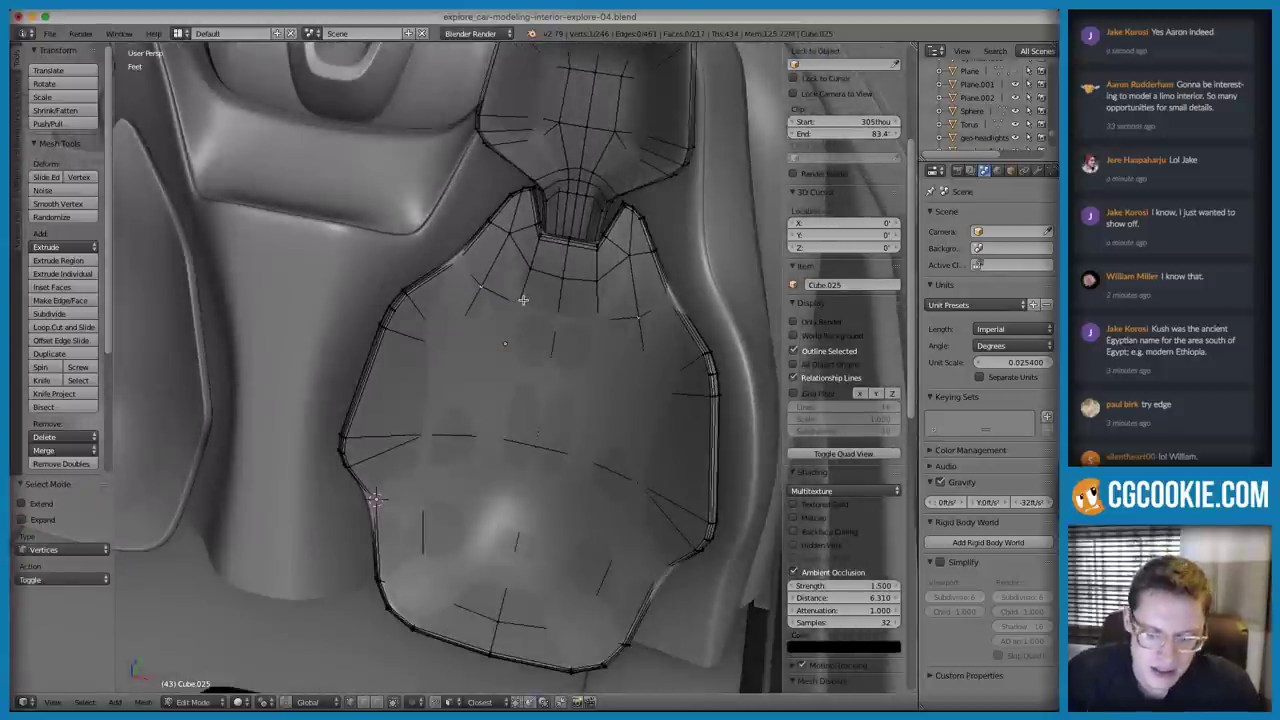
key("ctrl+i")
key("x")
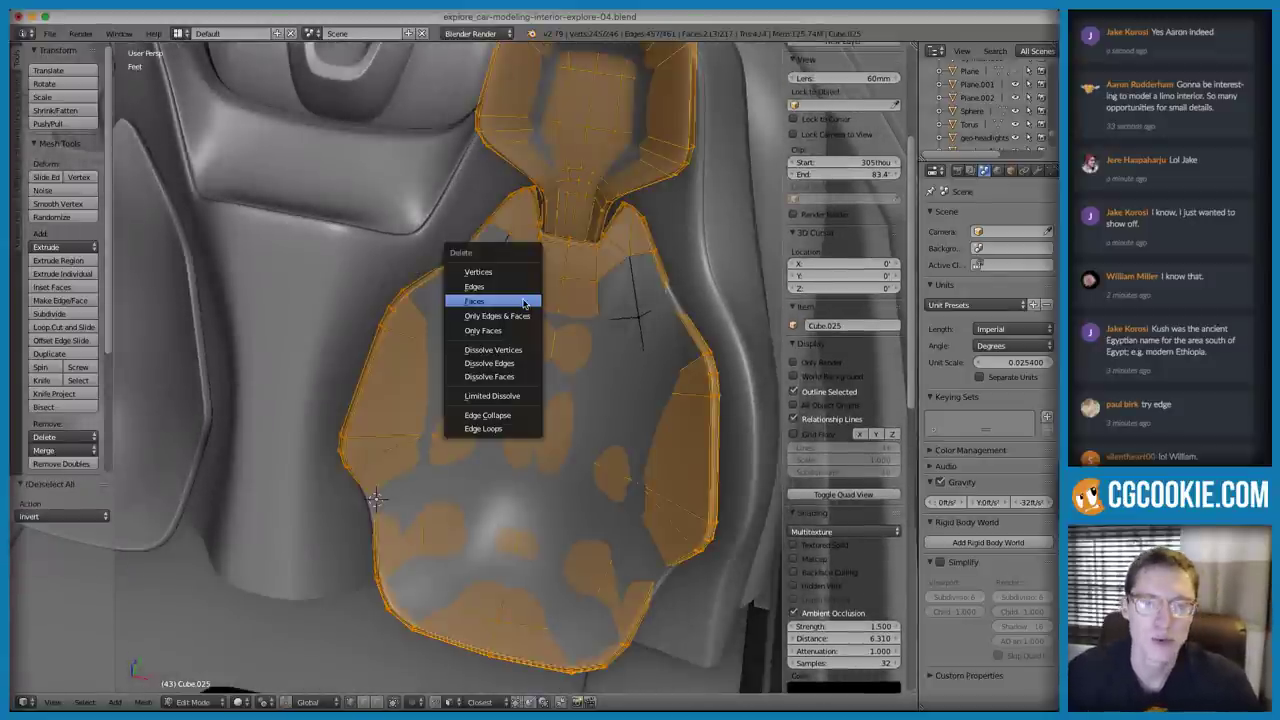
left_click(486, 282)
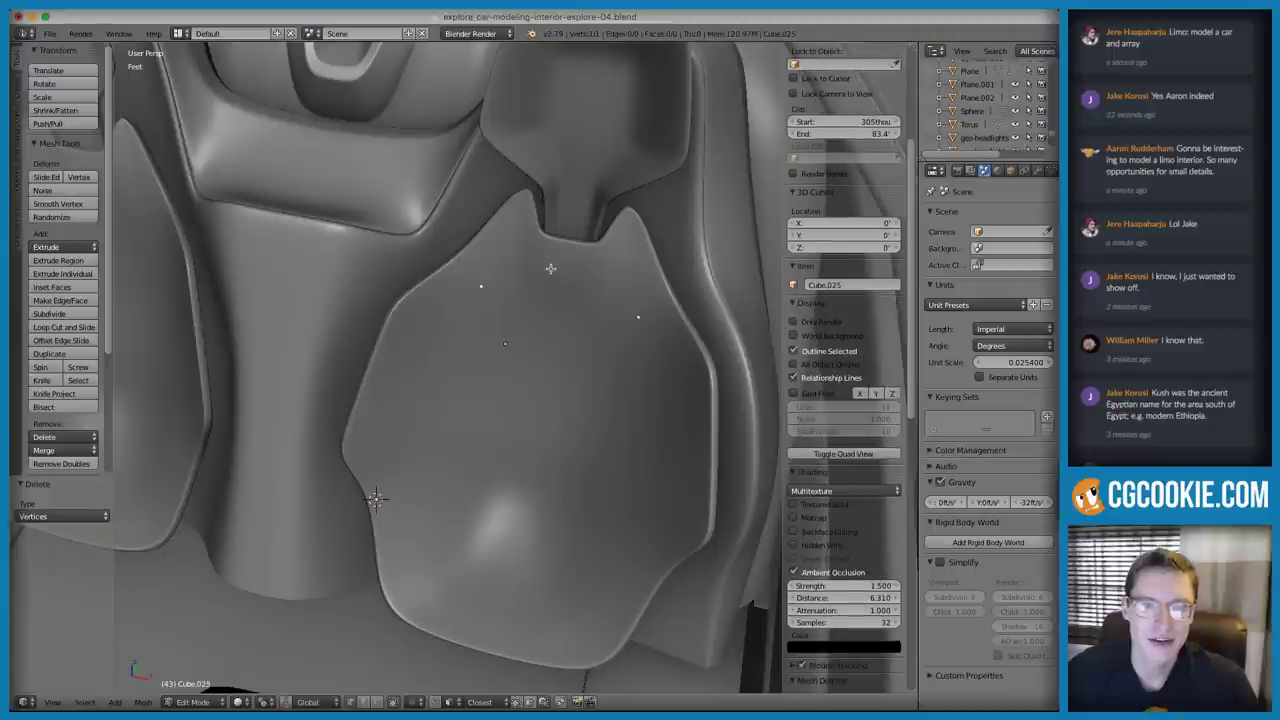
middle_click_drag(551, 268, 560, 255)
Check the Interior015 sketch, turn on snapping, and place the remaining vertex on the backrest's upper tip beside the headrest
key("super+Tab")
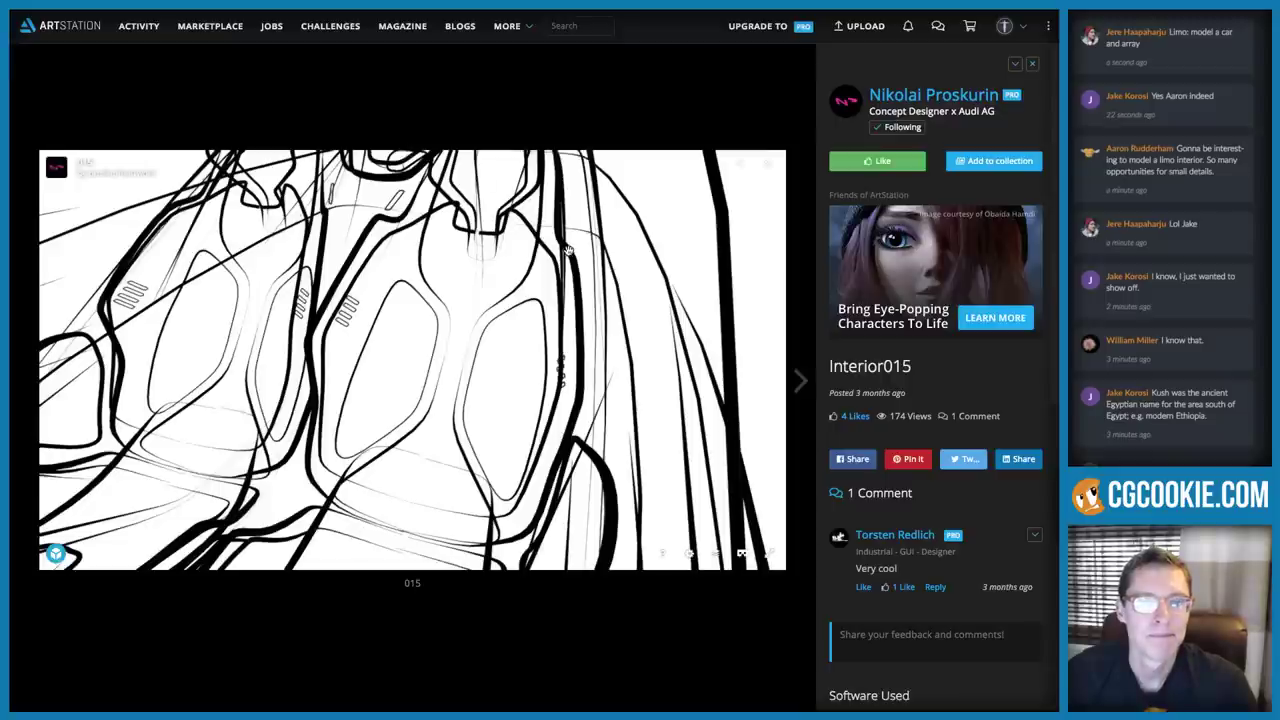
key("super+Tab")
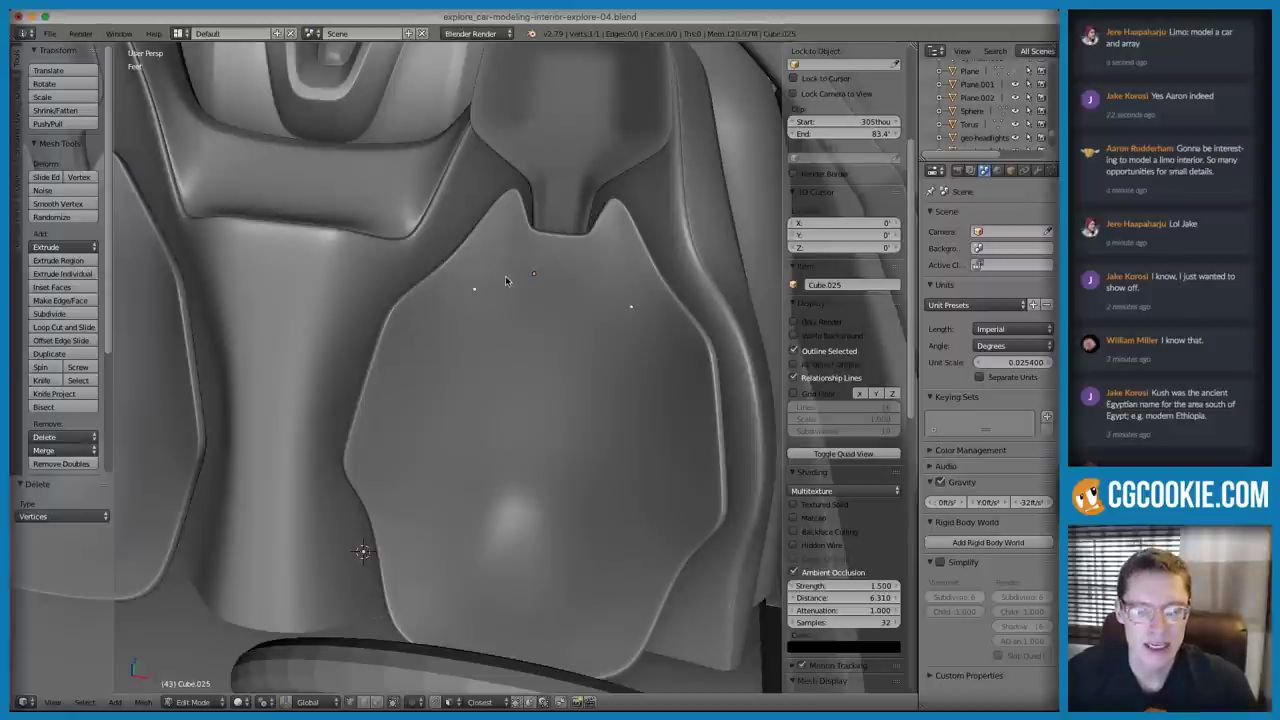
key("g")
left_click(482, 574)
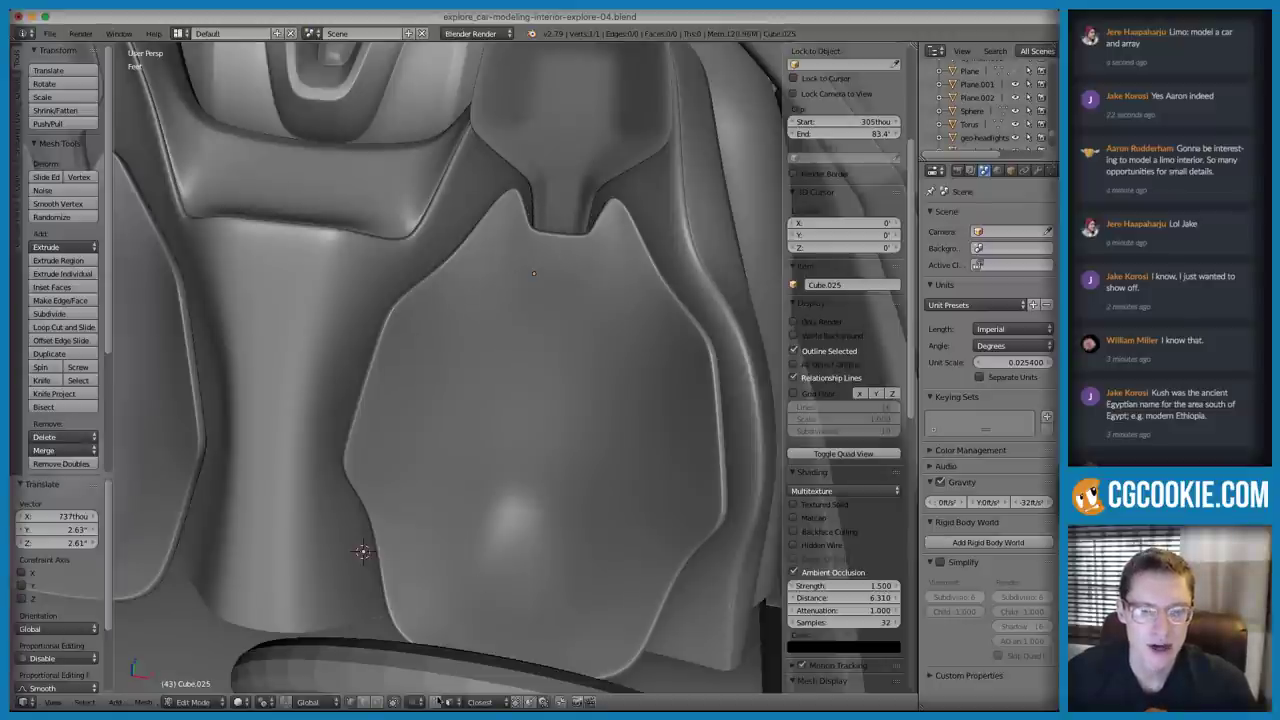
key("g")
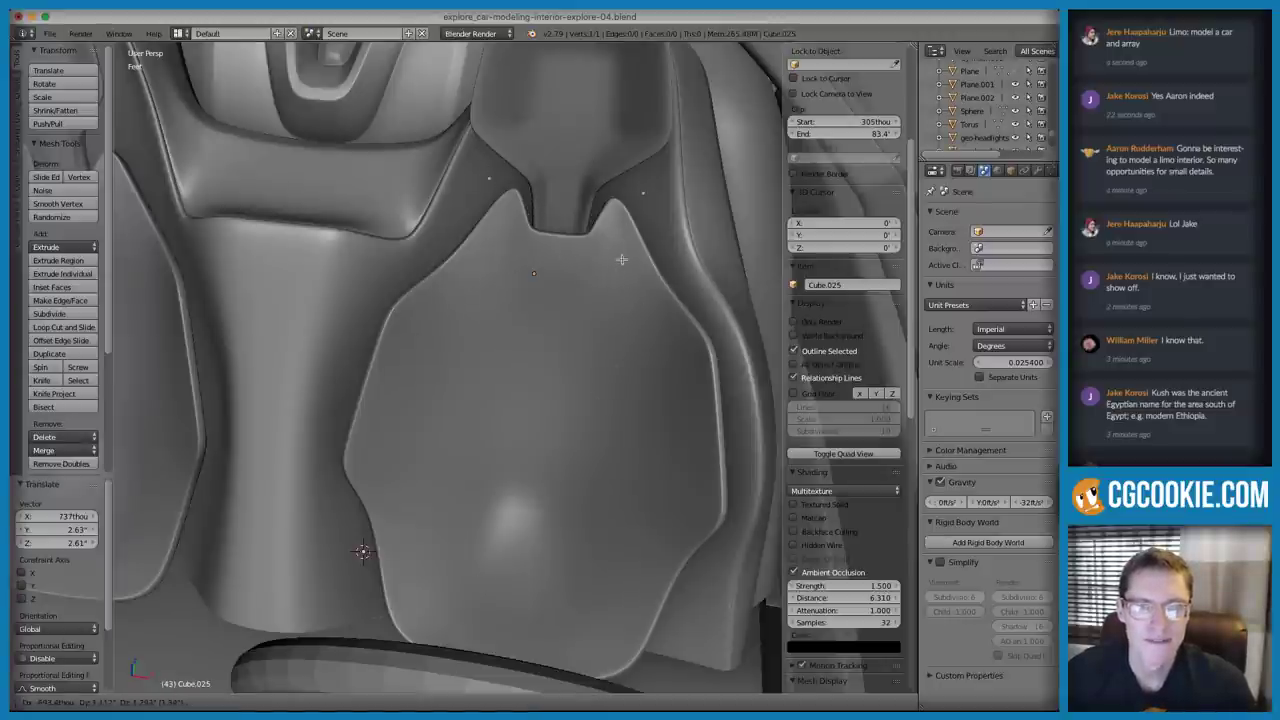
left_click(630, 273)
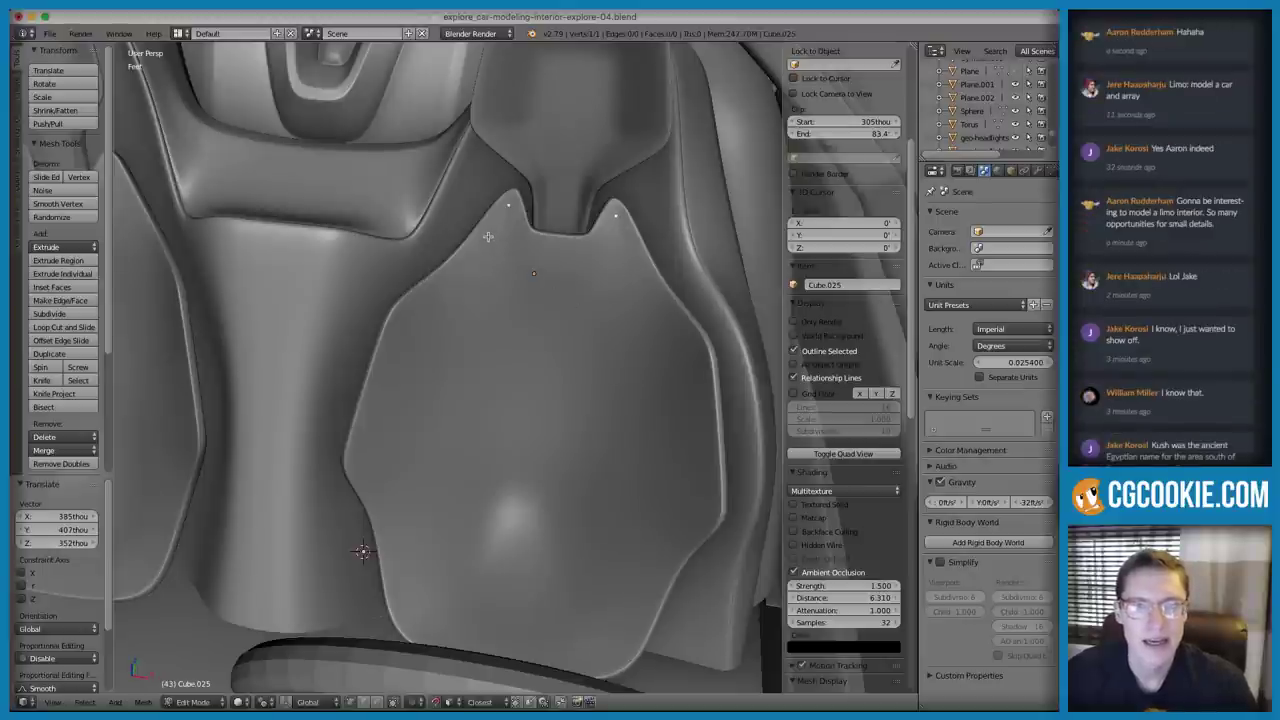
Extrude the vertex twice from the tip down along the backrest's sloping shoulder
key("alt+Tab")
key("alt+Tab")
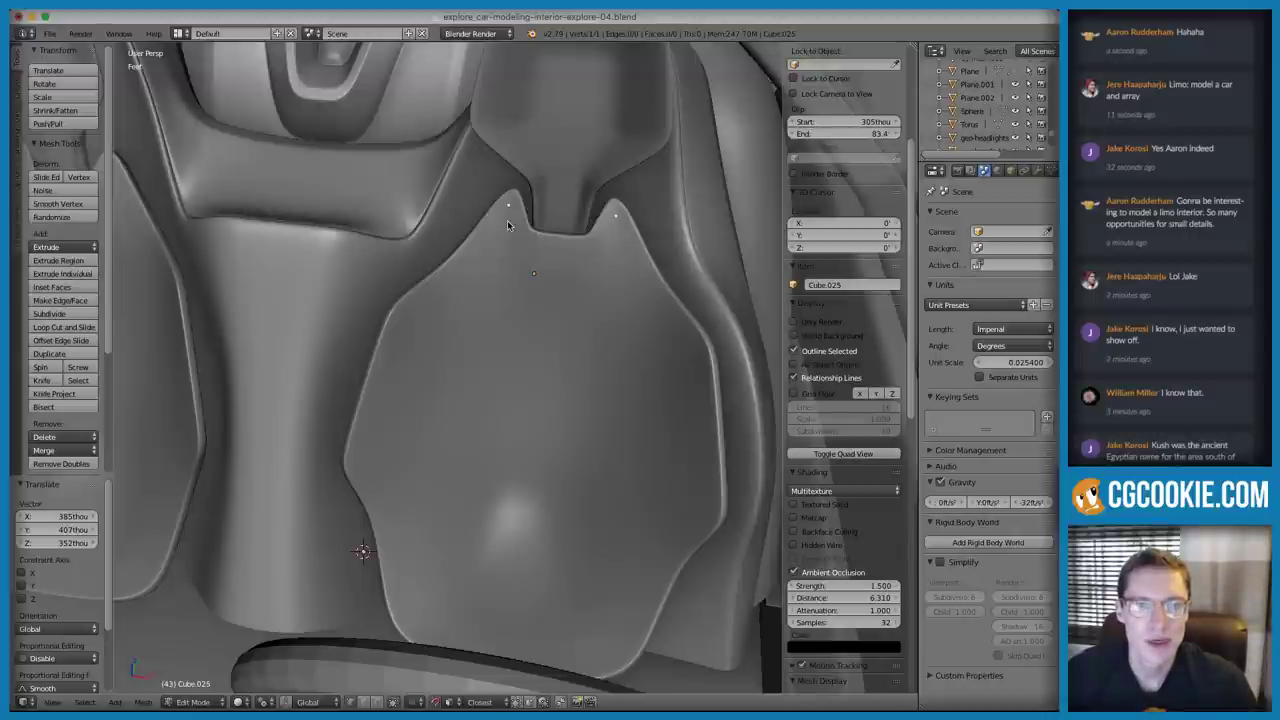
key("e")
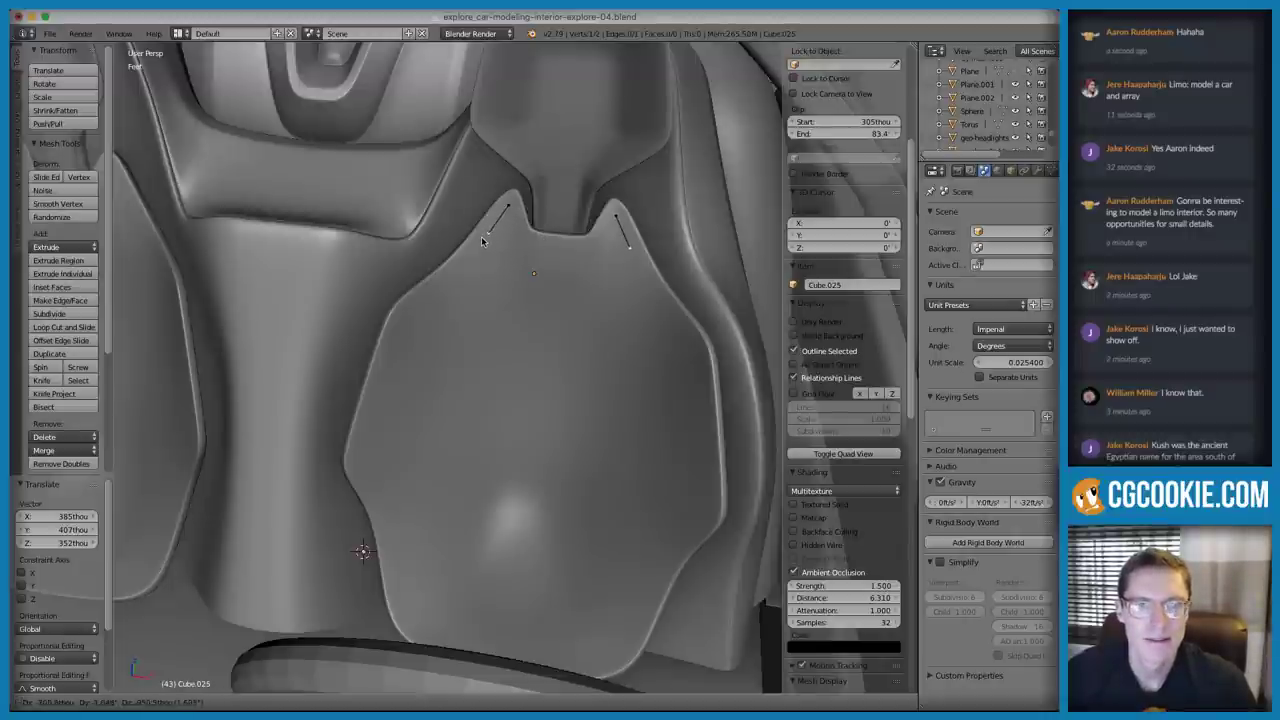
left_click(482, 241)
key("e")
left_click(455, 275)
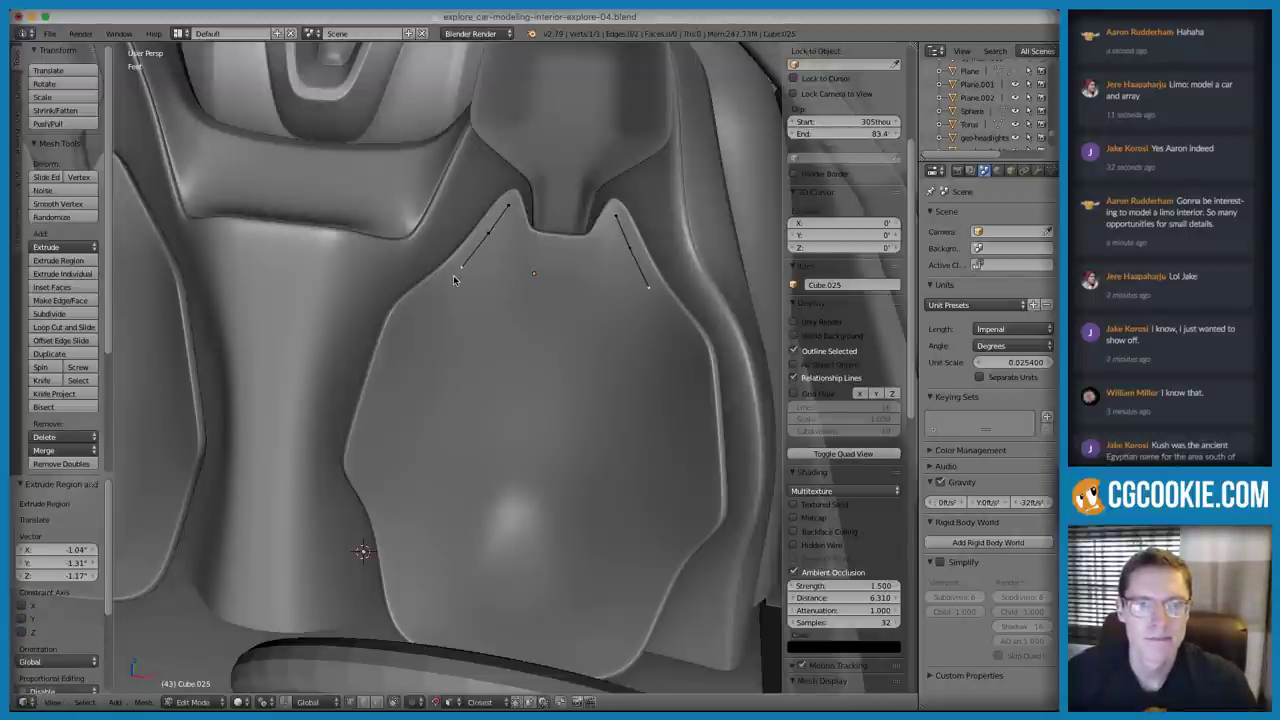
Extrude four more vertices to curve the panel outline down and inward to the backrest's centerline
key("e")
left_click(455, 342)
key("e")
left_click(470, 385)
key("e")
left_click(502, 421)
key("e")
left_click(533, 427)
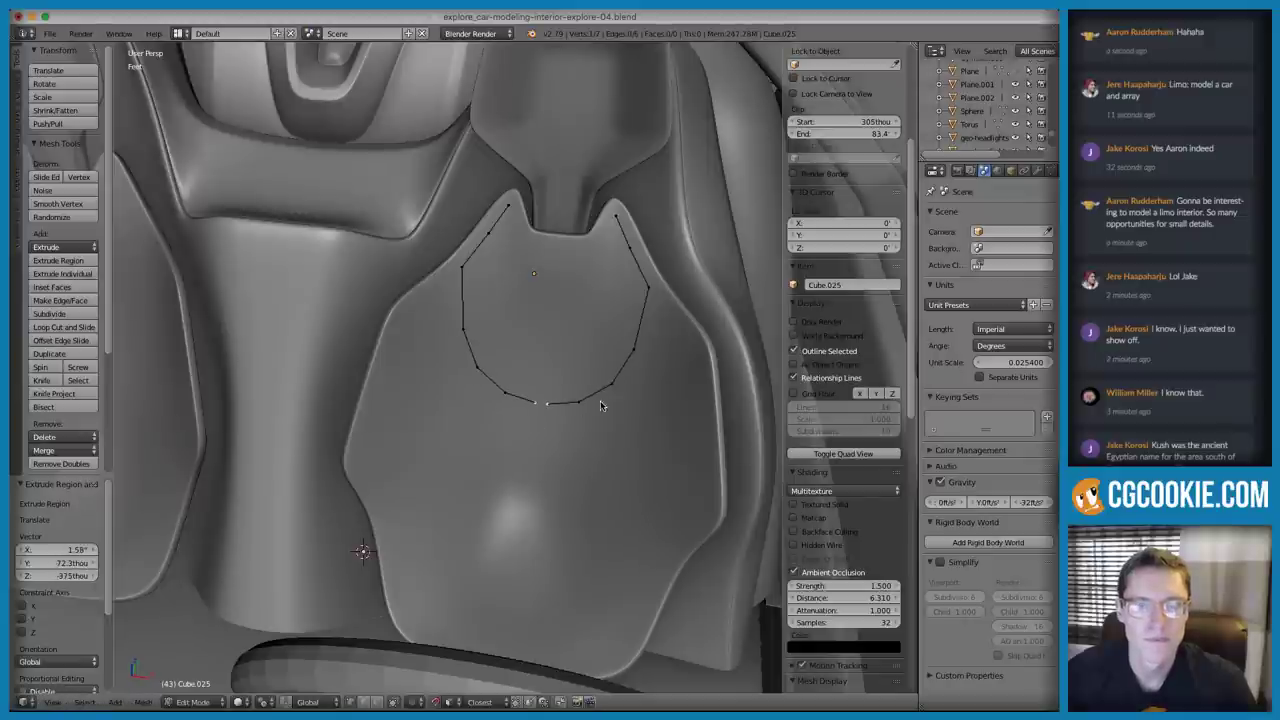
Pull the last vertex off the centerline and extrude two segments down to form the panel's narrow neck
key("g")
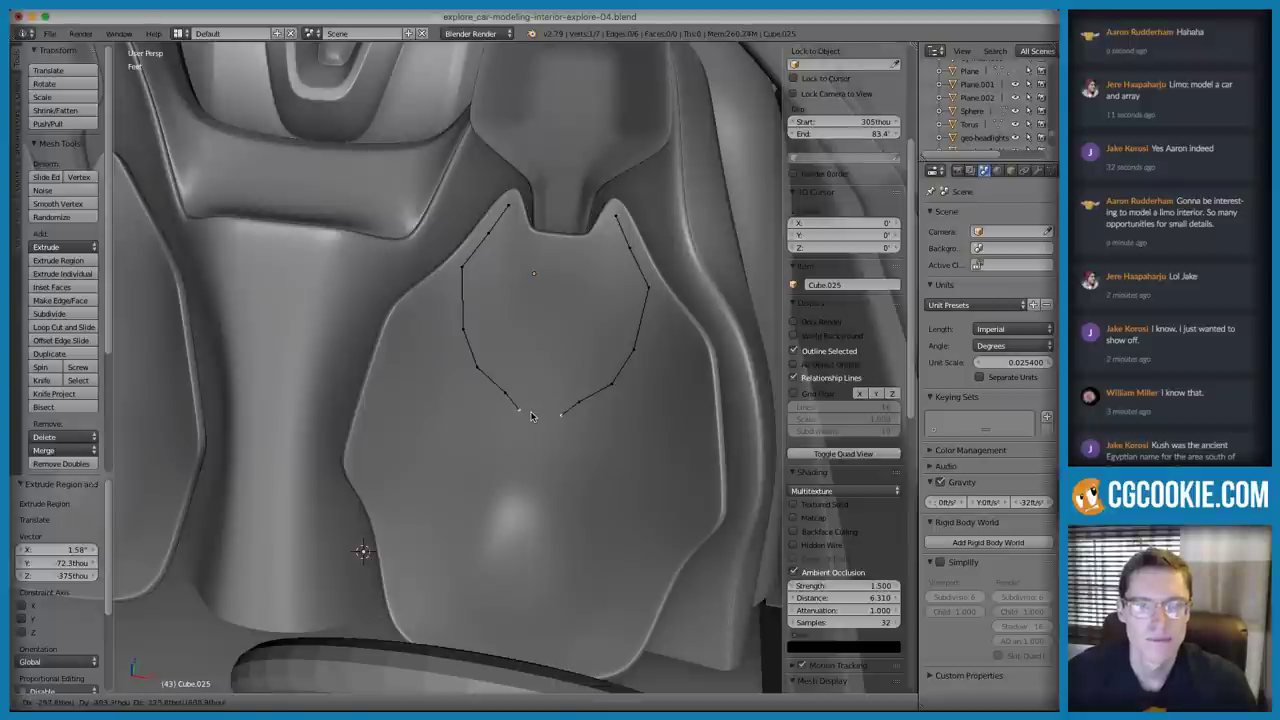
left_click(531, 414)
key("e")
left_click(546, 440)
key("e")
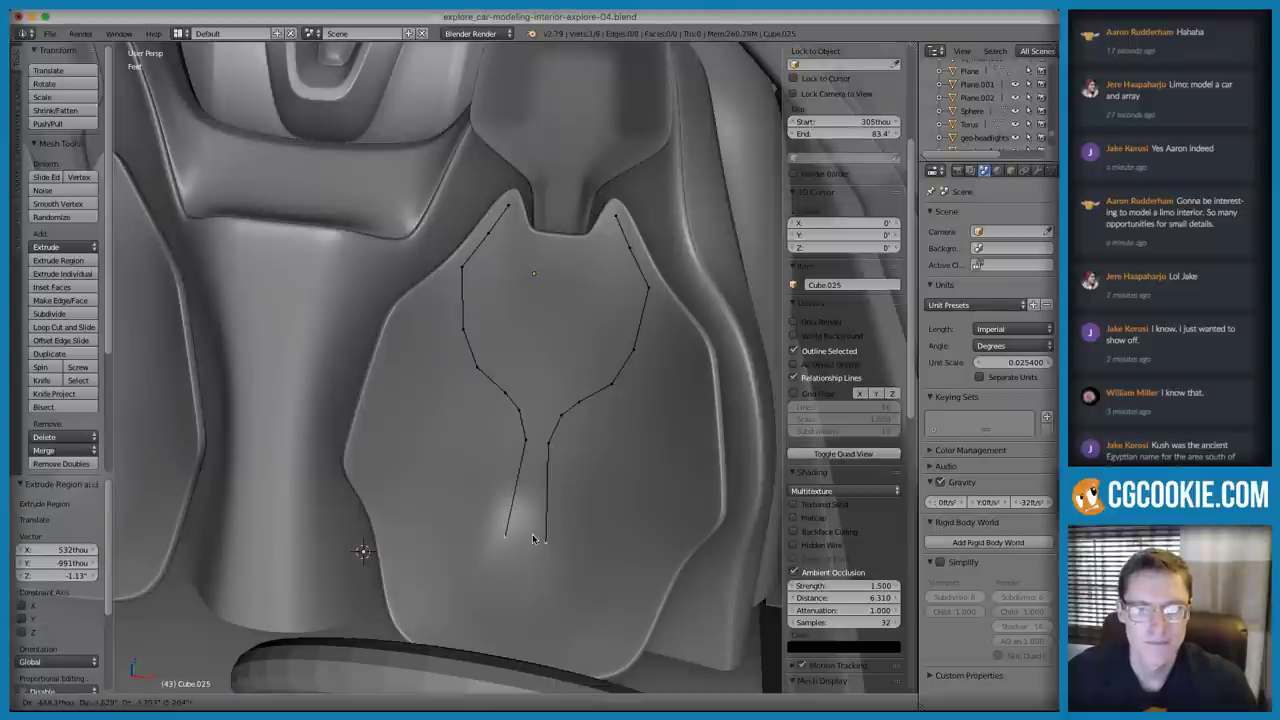
left_click(545, 530)
Check the Interior015 sketch and extrude three segments that flare the outline from the neck to the backrest's lower corner
mouse_move(550, 371)
middle_mouse_down()
mouse_move(640, 371)
mouse_move(544, 380)
middle_mouse_up()
key("super+Tab")
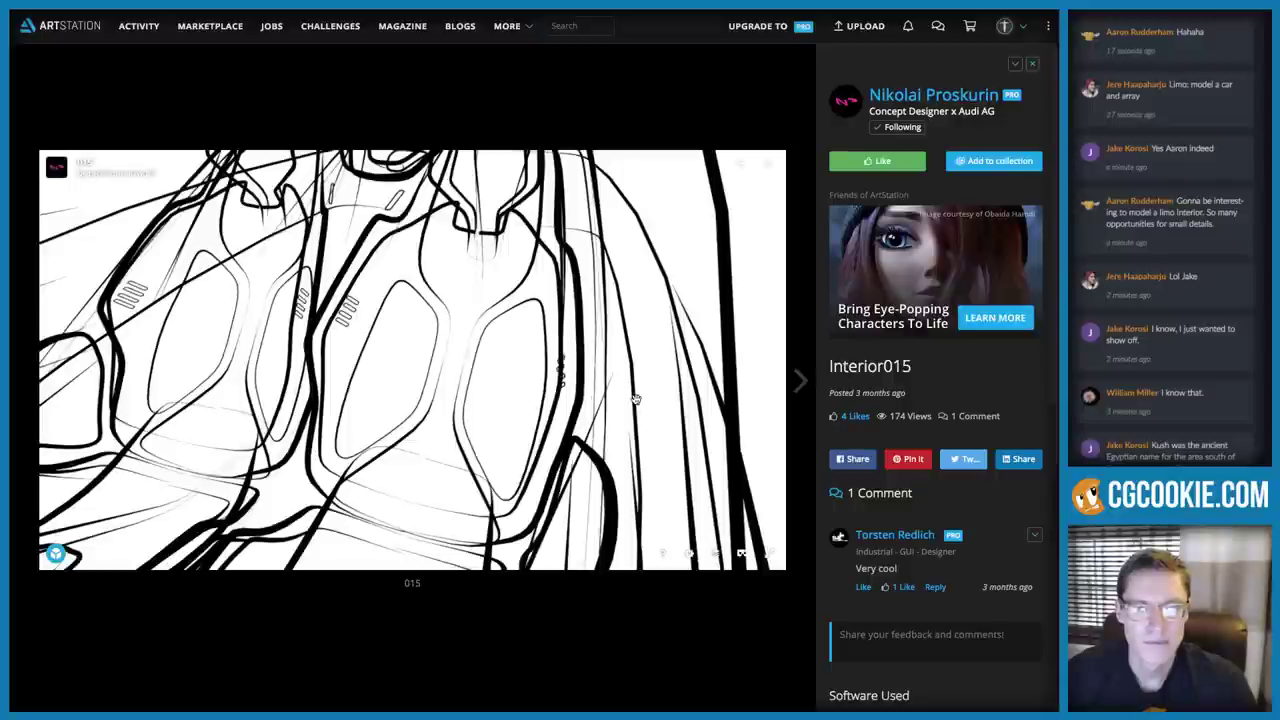
key("super+Tab")
middle_click_drag(602, 438, 608, 411)
key("e")
left_click(583, 436)
key("e")
left_click(547, 466)
key("e")
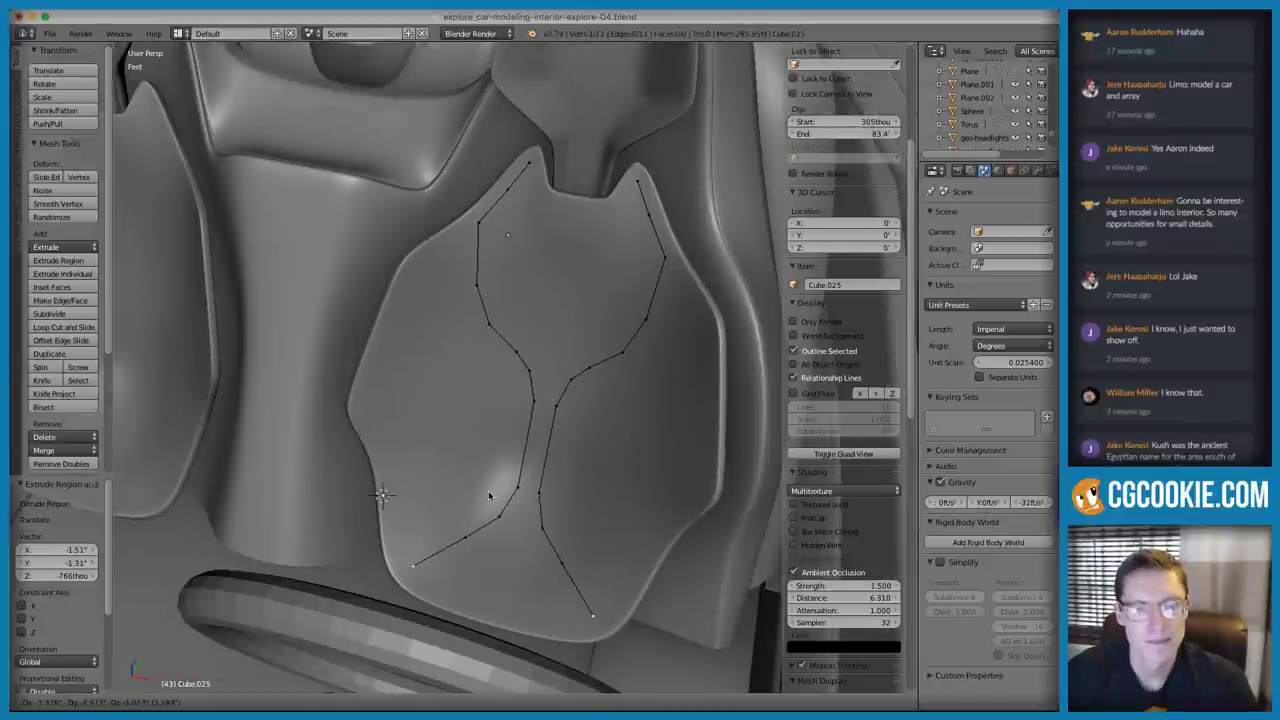
left_click(486, 489)
Extrude the outline around the lower corner and along the backrest's bottom edge, then adjust the vertices near the center
key("e")
left_click(490, 518)
key("e")
left_click(543, 539)
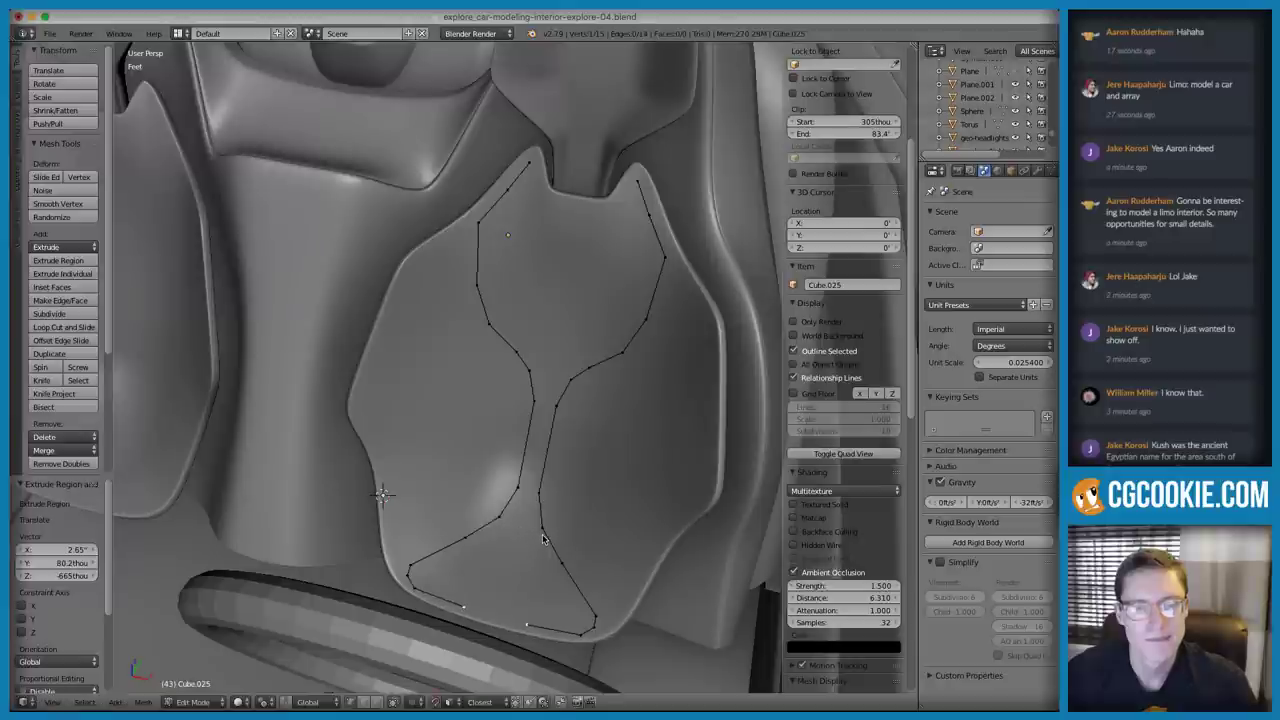
key("e")
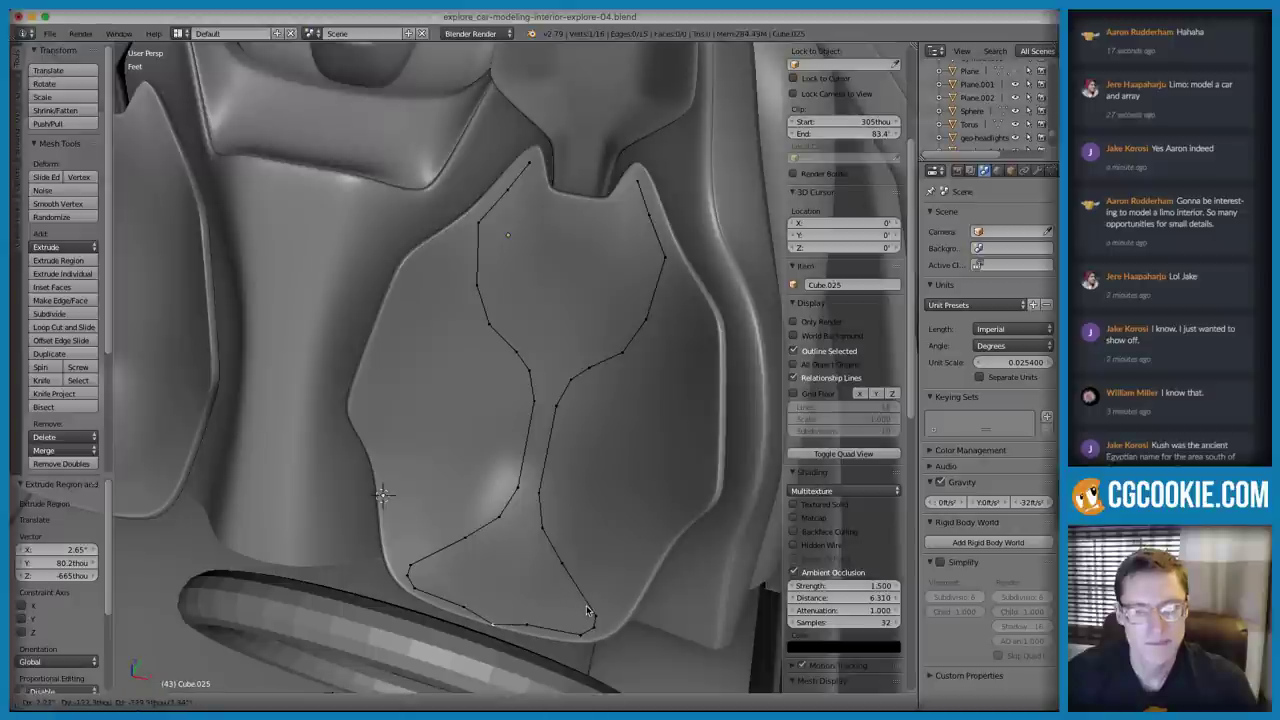
left_click(440, 602)
key("g")
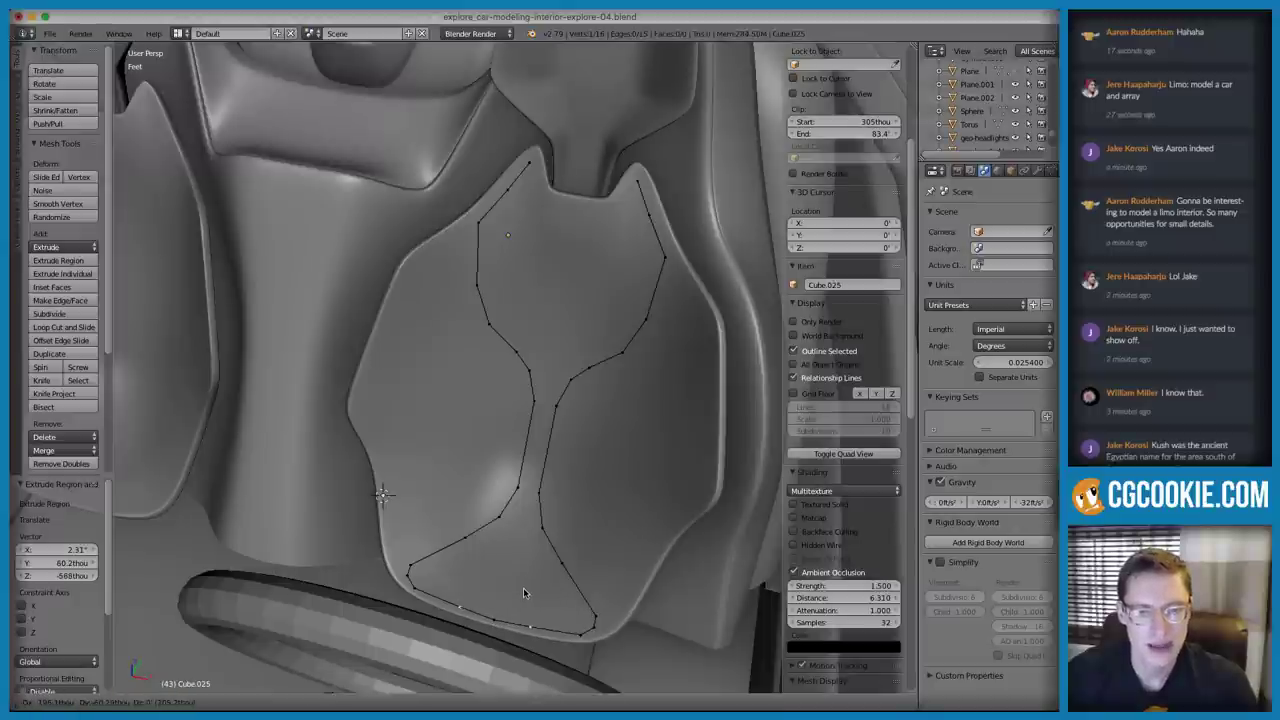
left_click(539, 551)
Recheck the Interior015 sketch, then slide and reposition the vertex at the lower end of the neck
key("super+Tab")
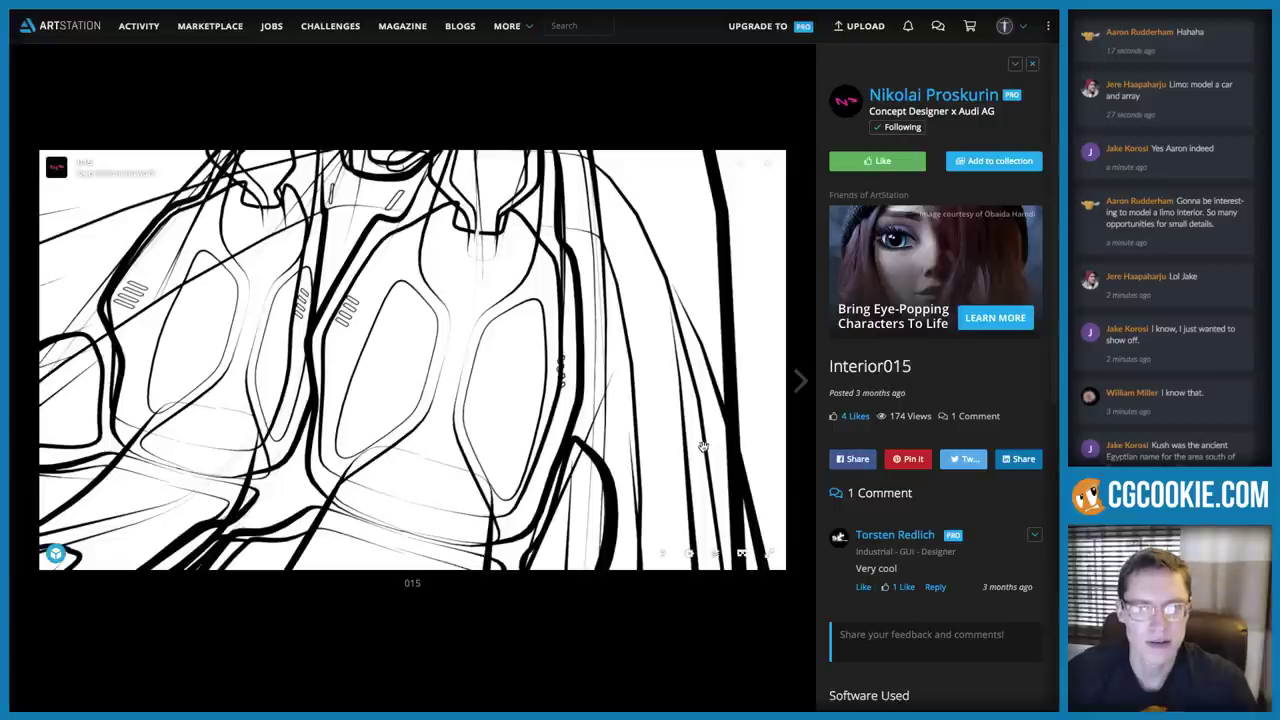
key("super+Tab")
middle_click_drag(545, 493, 561, 469)
key("g")
key("g")
left_click(573, 450)
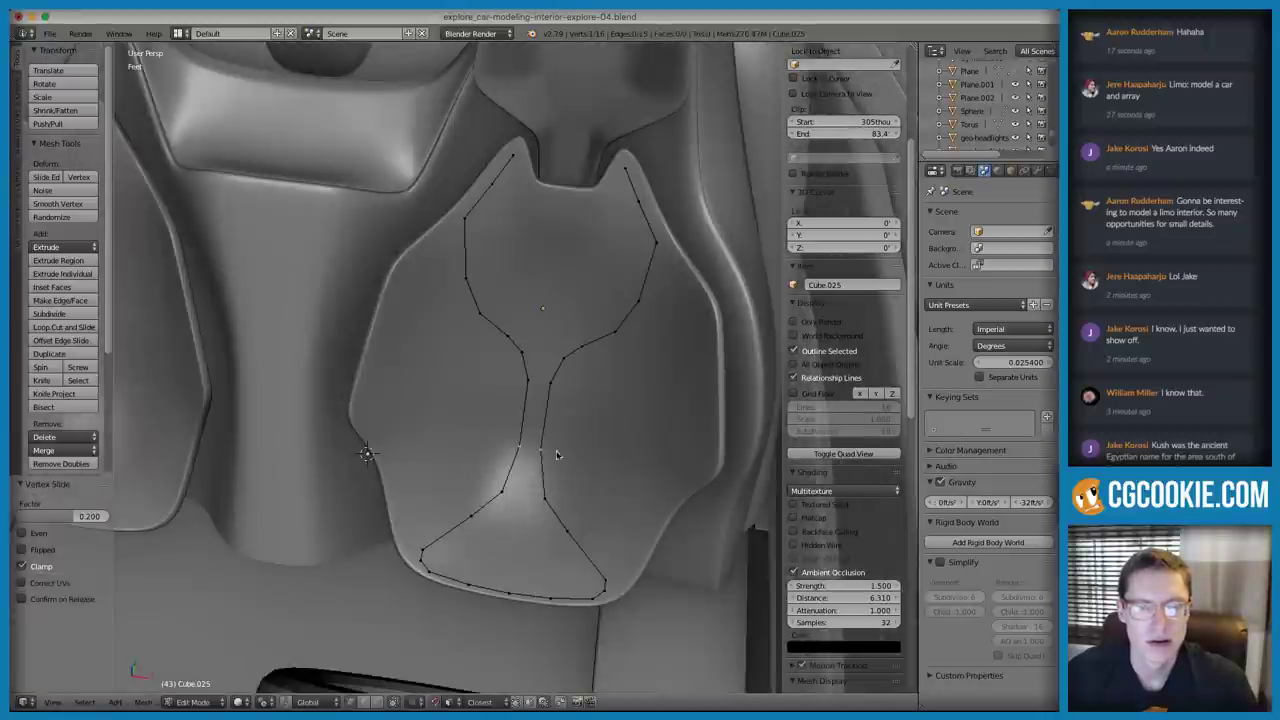
key("g")
left_click(554, 443)
Move the vertices below the neck to smooth the outline's transition into the lower flare
right_click(502, 482)
key("g")
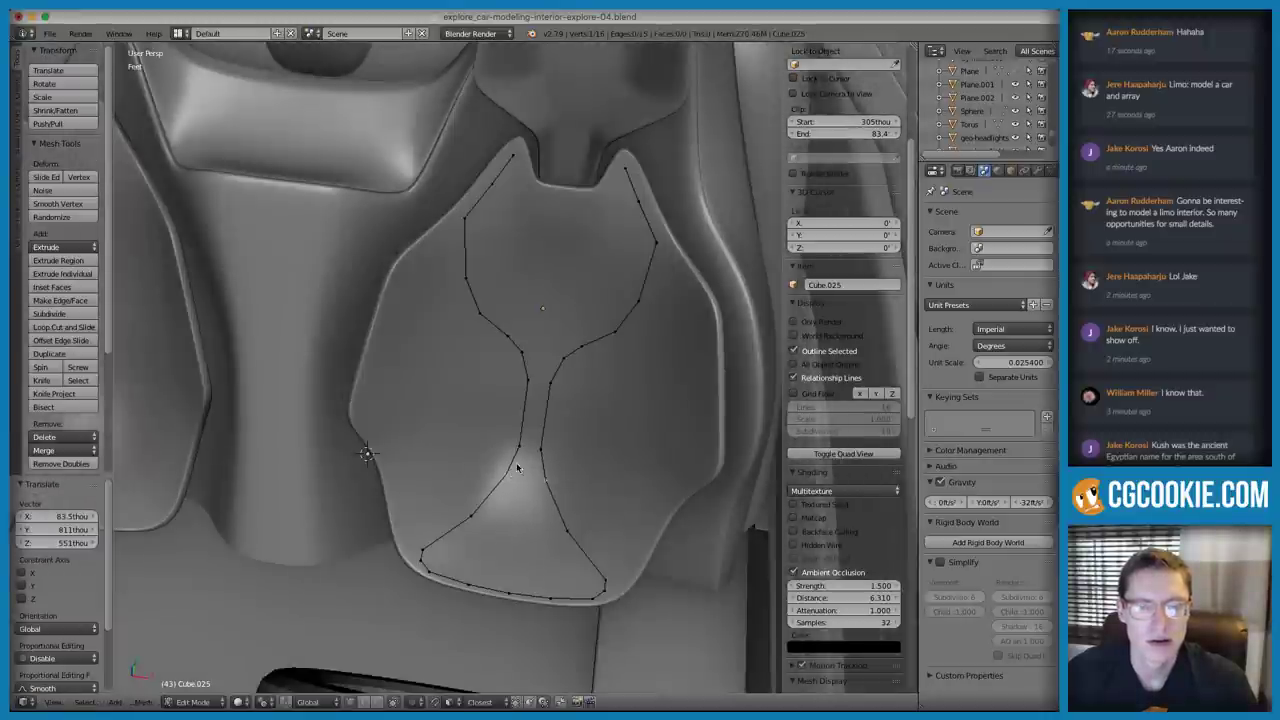
left_click(505, 478)
key("g")
left_click(488, 494)
middle_click_drag(571, 450, 554, 431)
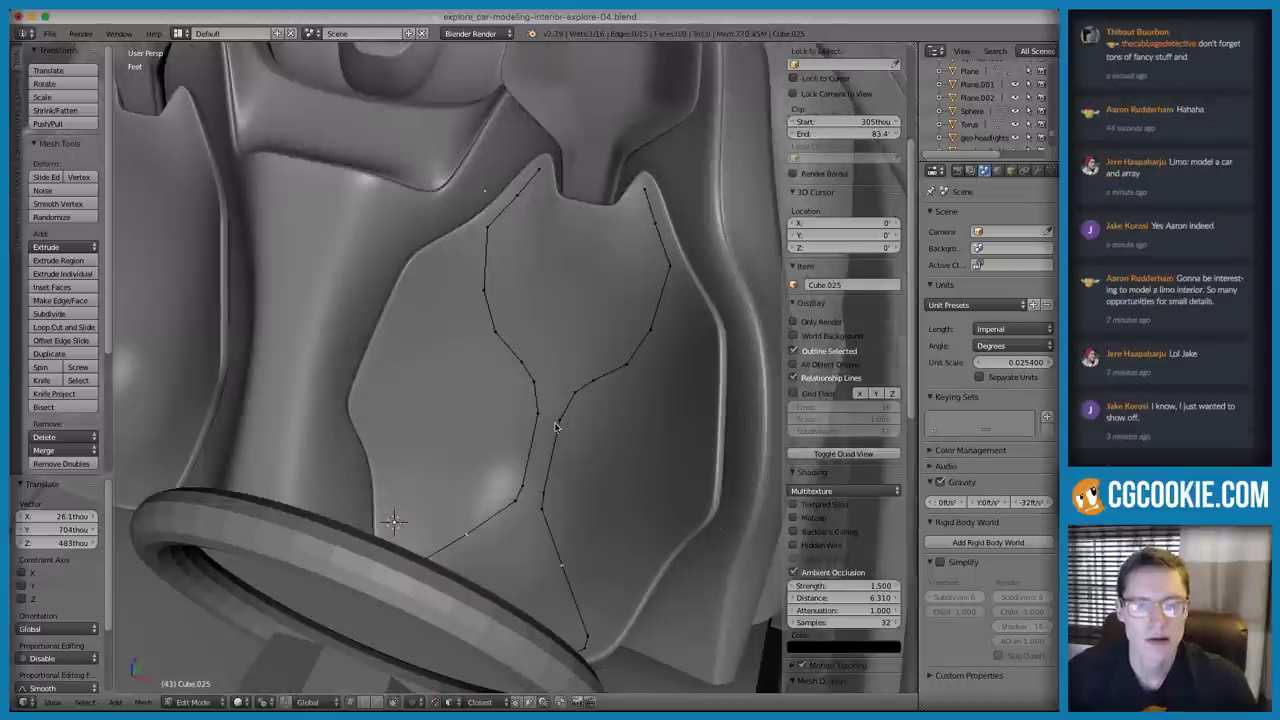
Compare with the Interior015 sketch and move the run of vertices between the upper curve and neck slightly upward
key("super+Tab")
key("super+Tab")
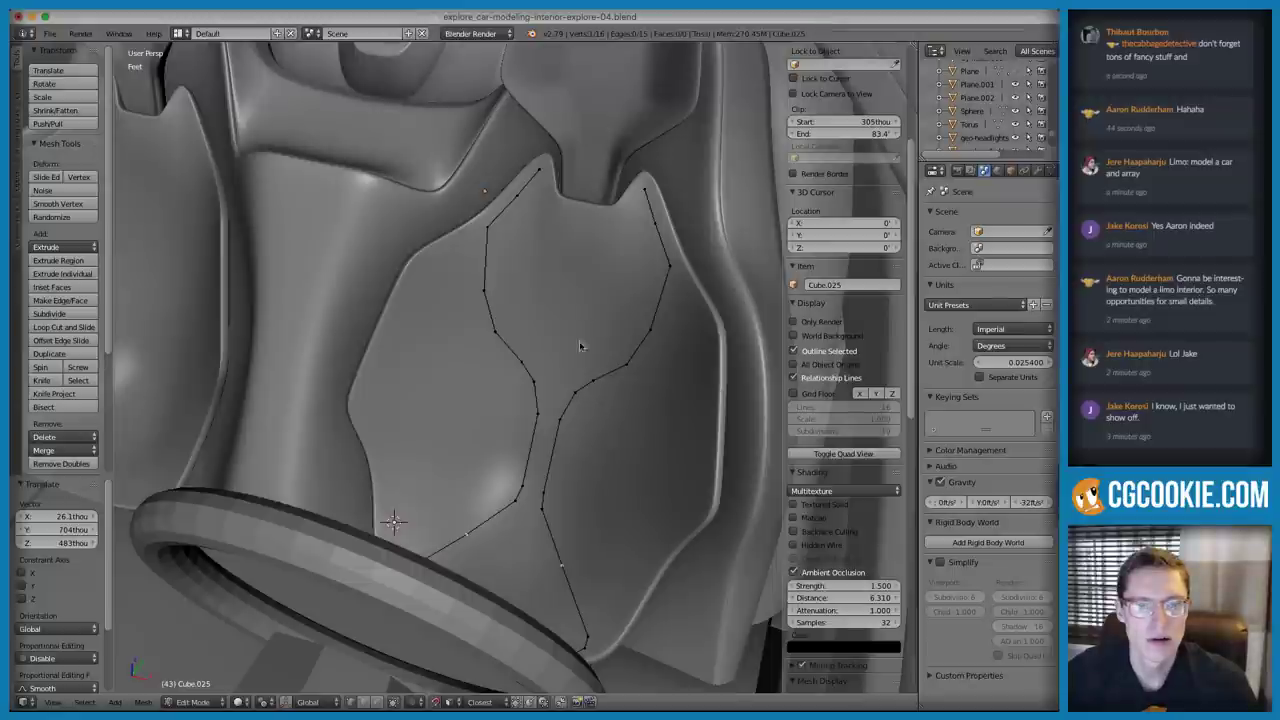
scroll(586, 325, "down", 2)
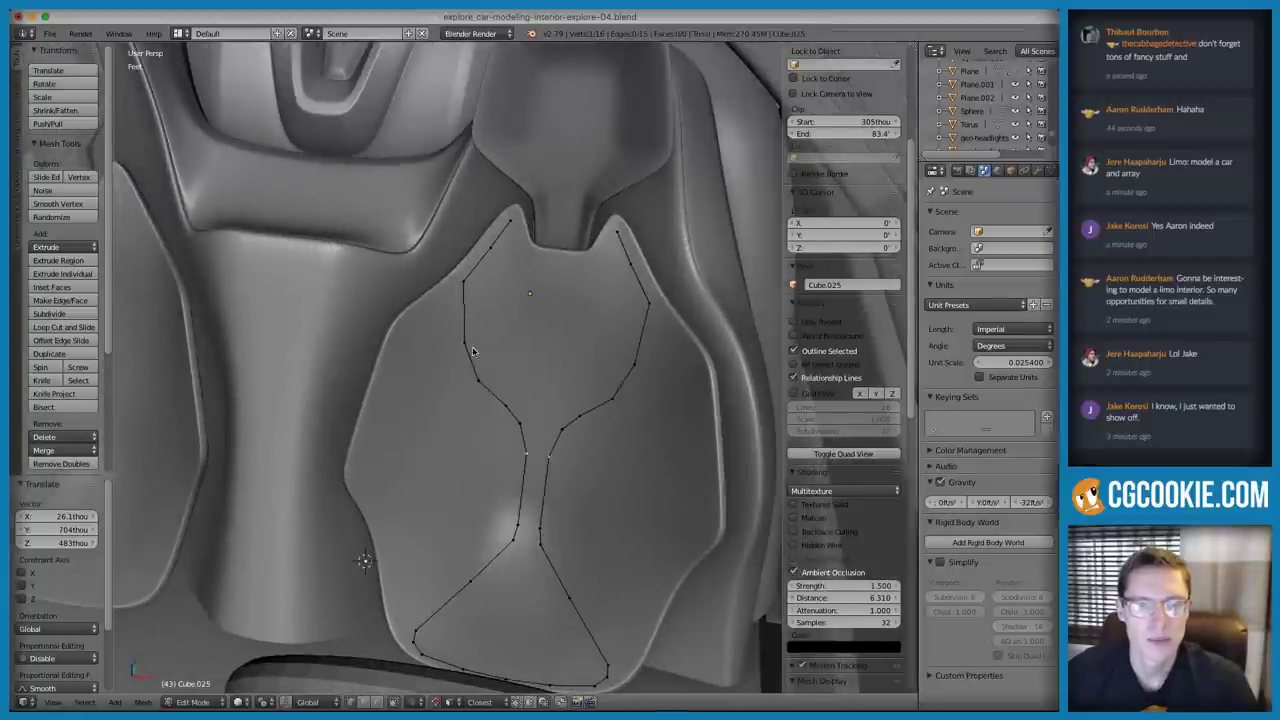
left_click(578, 408, "ctrl")
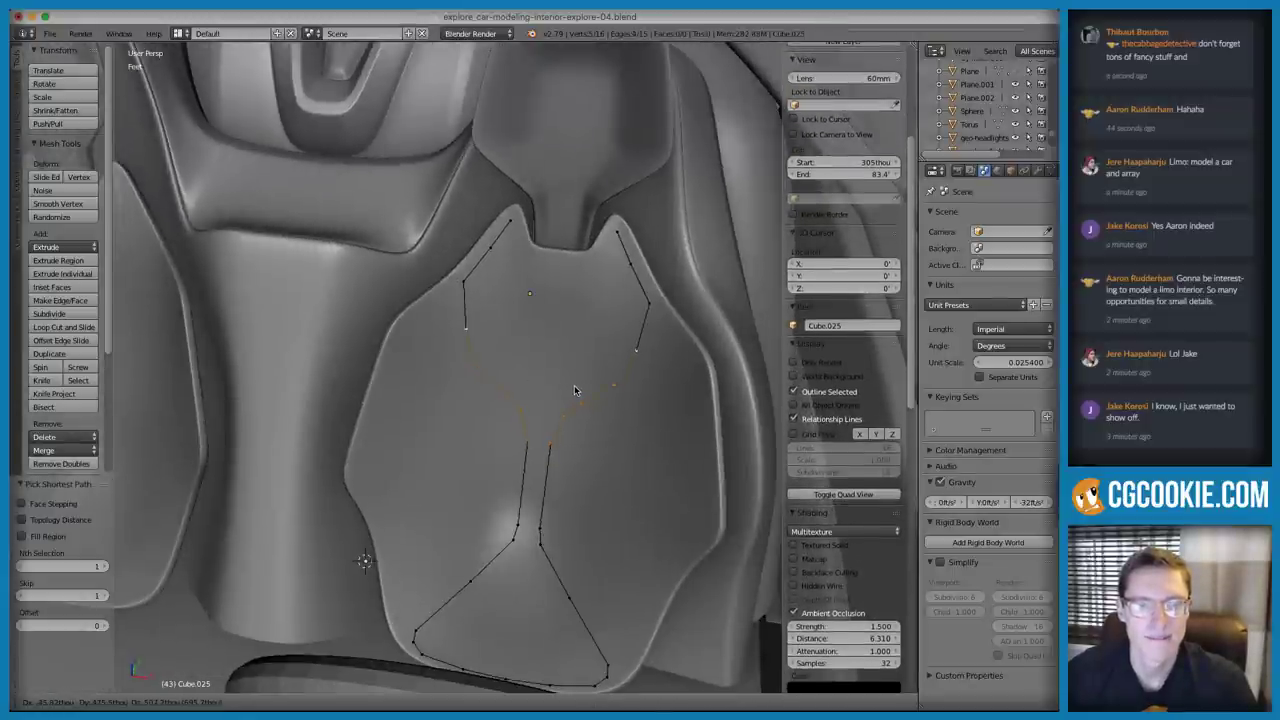
left_click(585, 372)
middle_click_drag(587, 306, 555, 257)
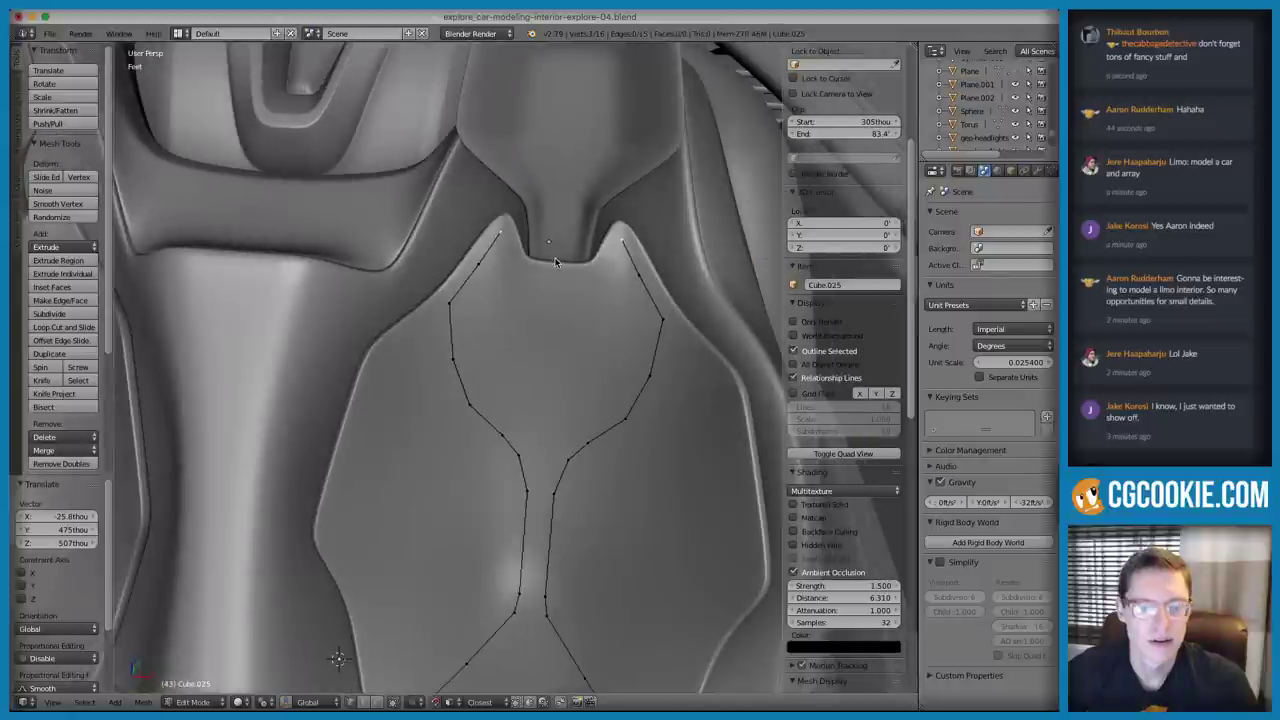
Extrude the outline from the upper tip around the headrest notch to the centerline
key("e")
left_click(580, 292)
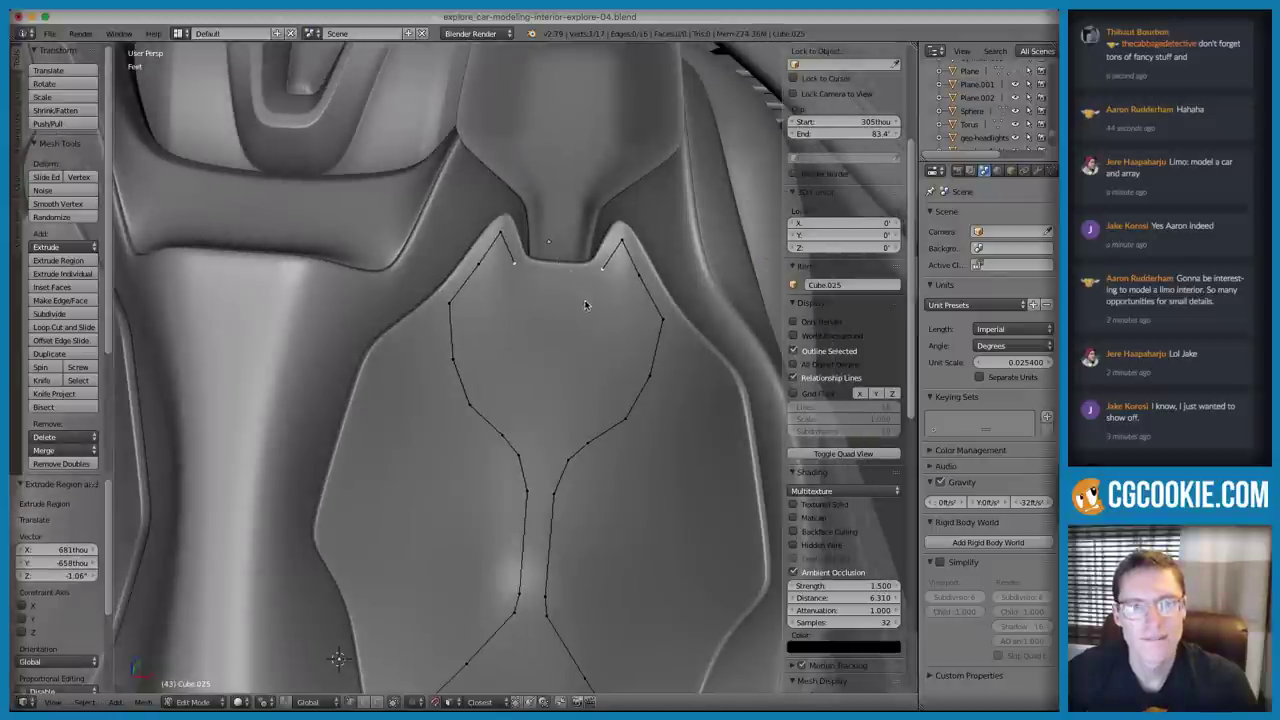
key("g")
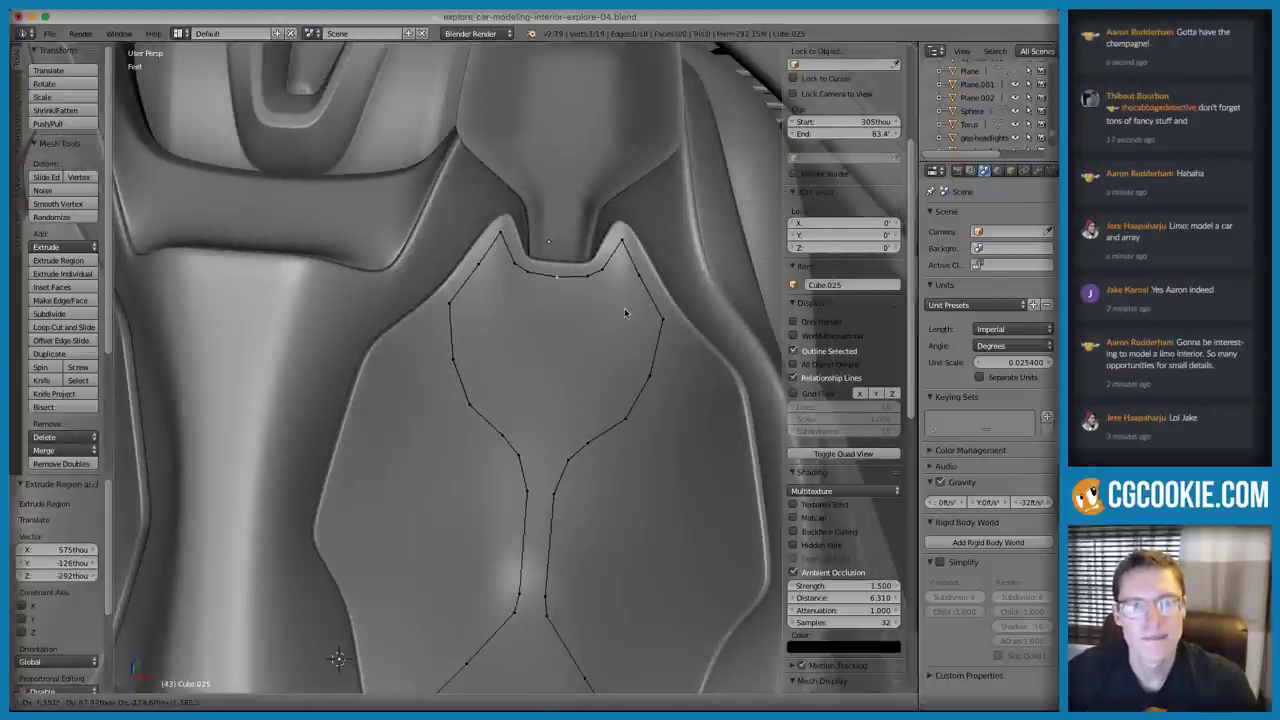
left_click(629, 313)
Extrude the vertices at both ends of the backrest panel's narrow neck to the centerline to form the neck's middle face
middle_click_drag(505, 271, 467, 288)
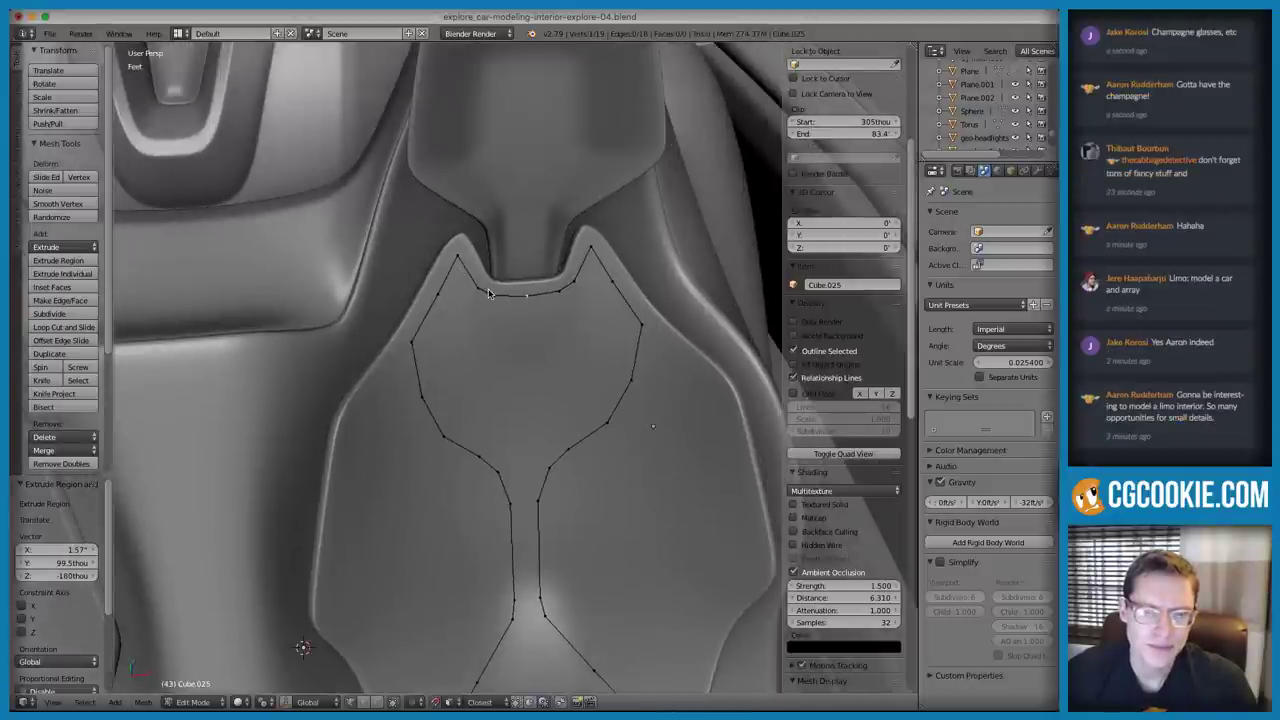
middle_click_drag(507, 322, 453, 313)
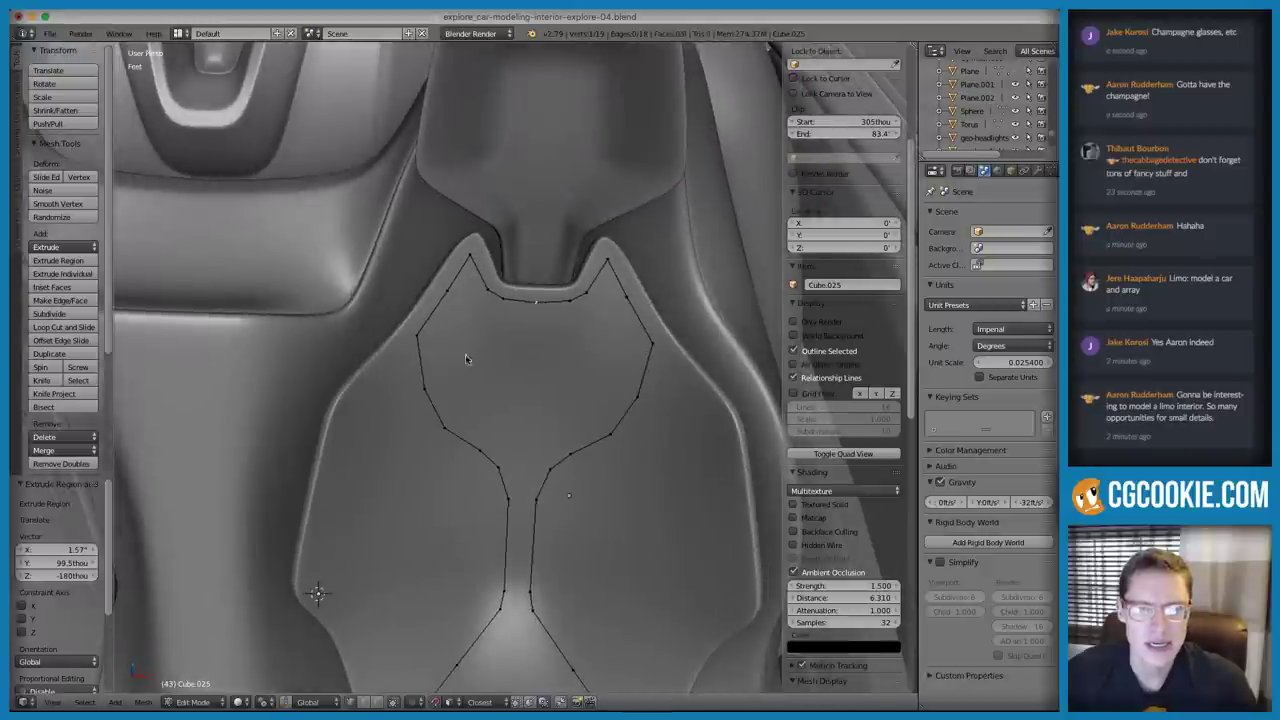
right_click(540, 504, "ctrl")
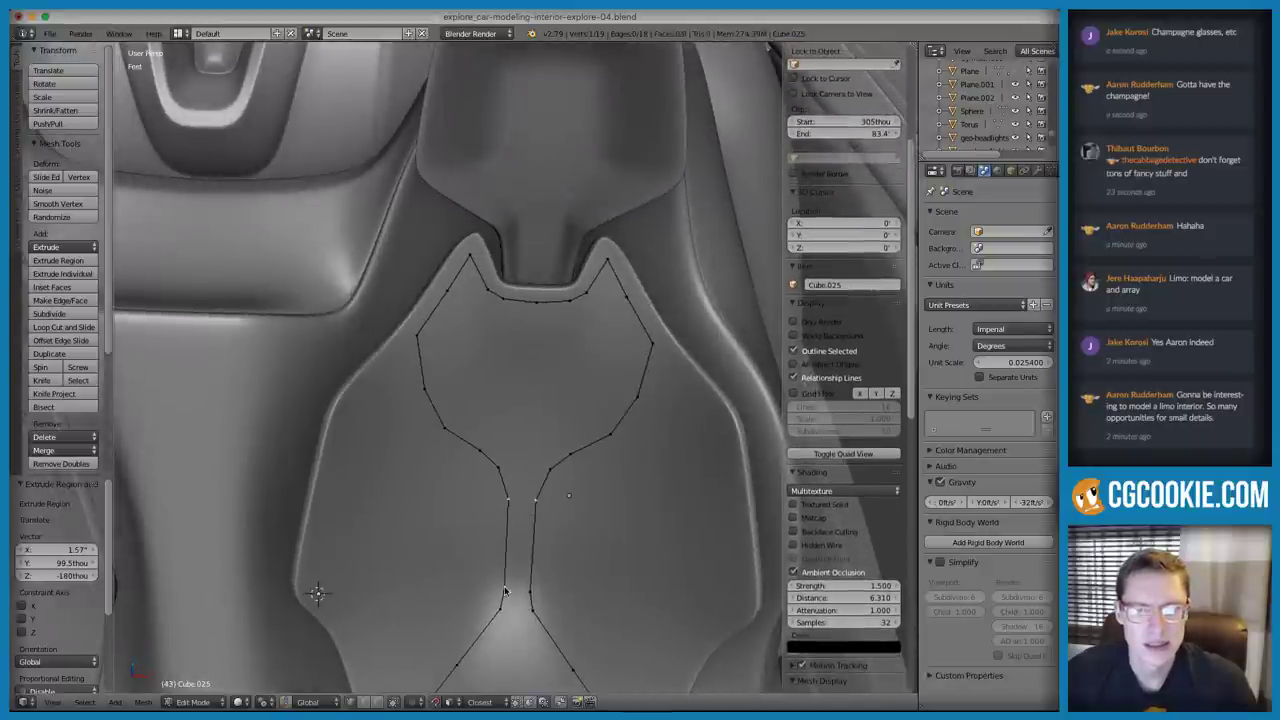
left_click(506, 483)
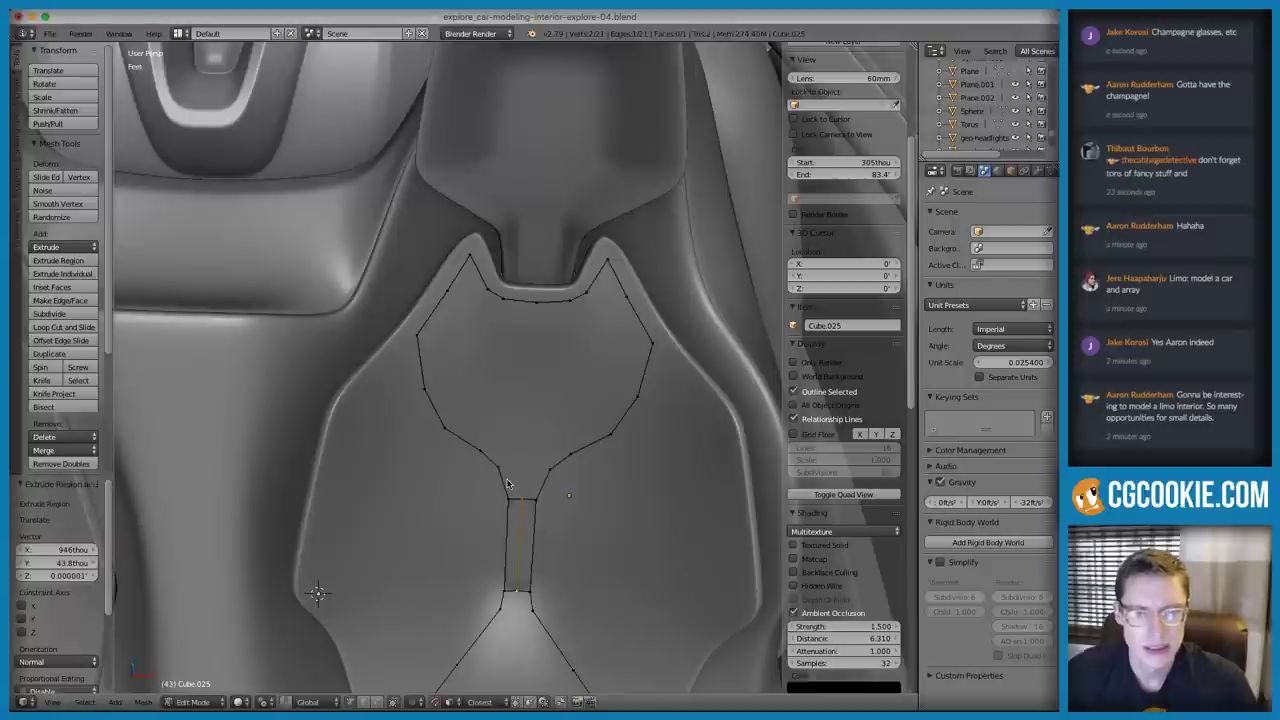
Extend the neck's lowest outline vertex along X to the centerline and fill the small face below the neck's middle face
right_click(505, 465)
right_click(540, 464, "shift")
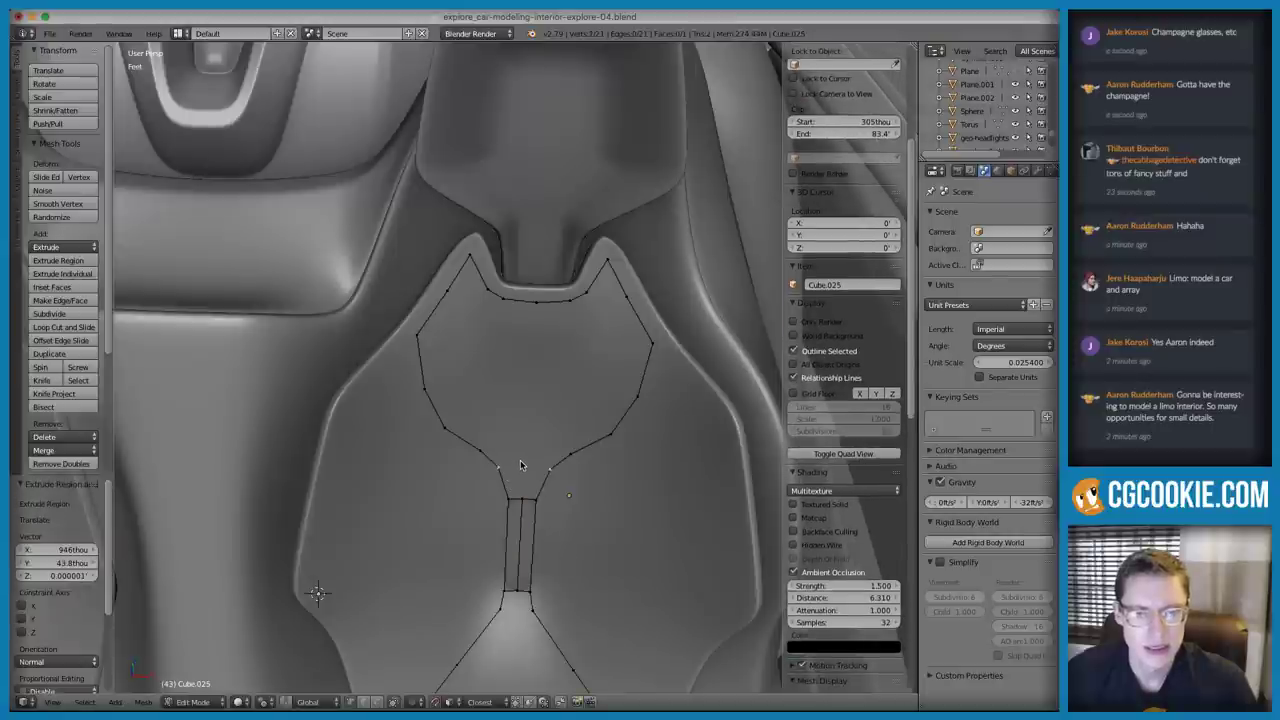
key("f")
key("g")
key("x")
left_click(563, 602)
Extrude the outline vertex above the neck along X to the centerline and fill the face down to the neck
right_click(509, 467)
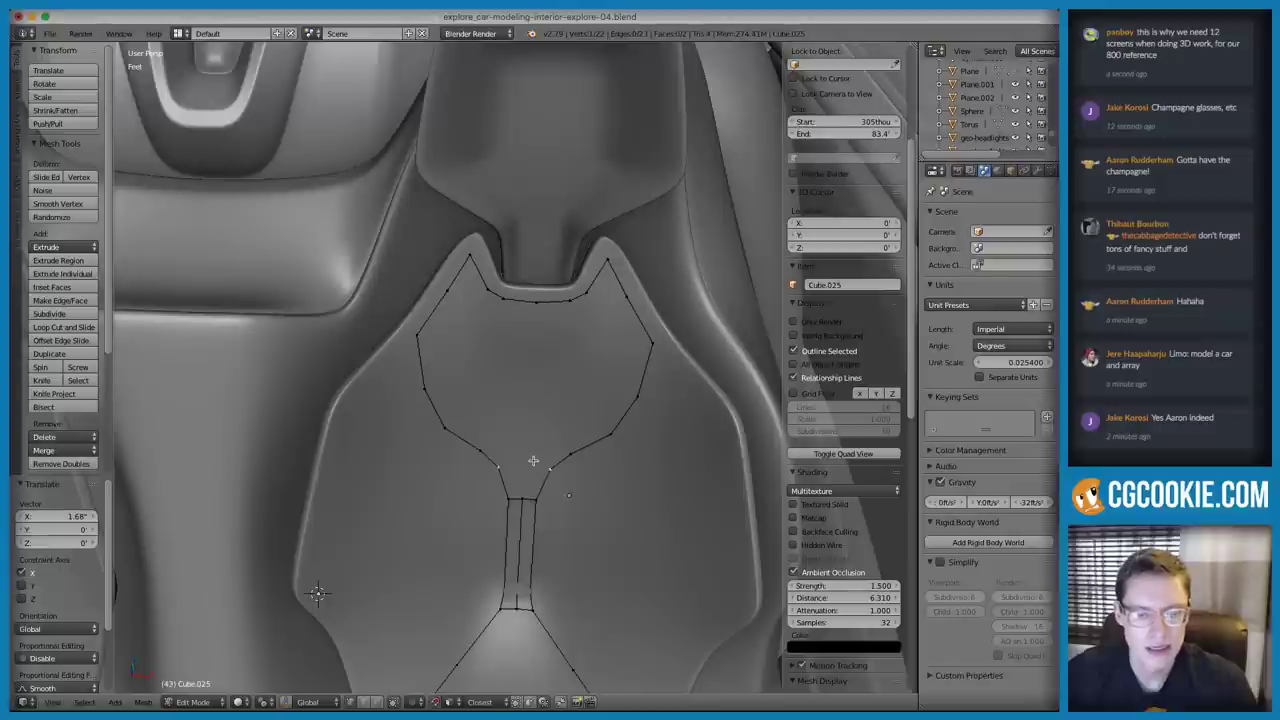
key("e")
right_click(534, 459)
key("g")
key("x")
left_click(588, 459)
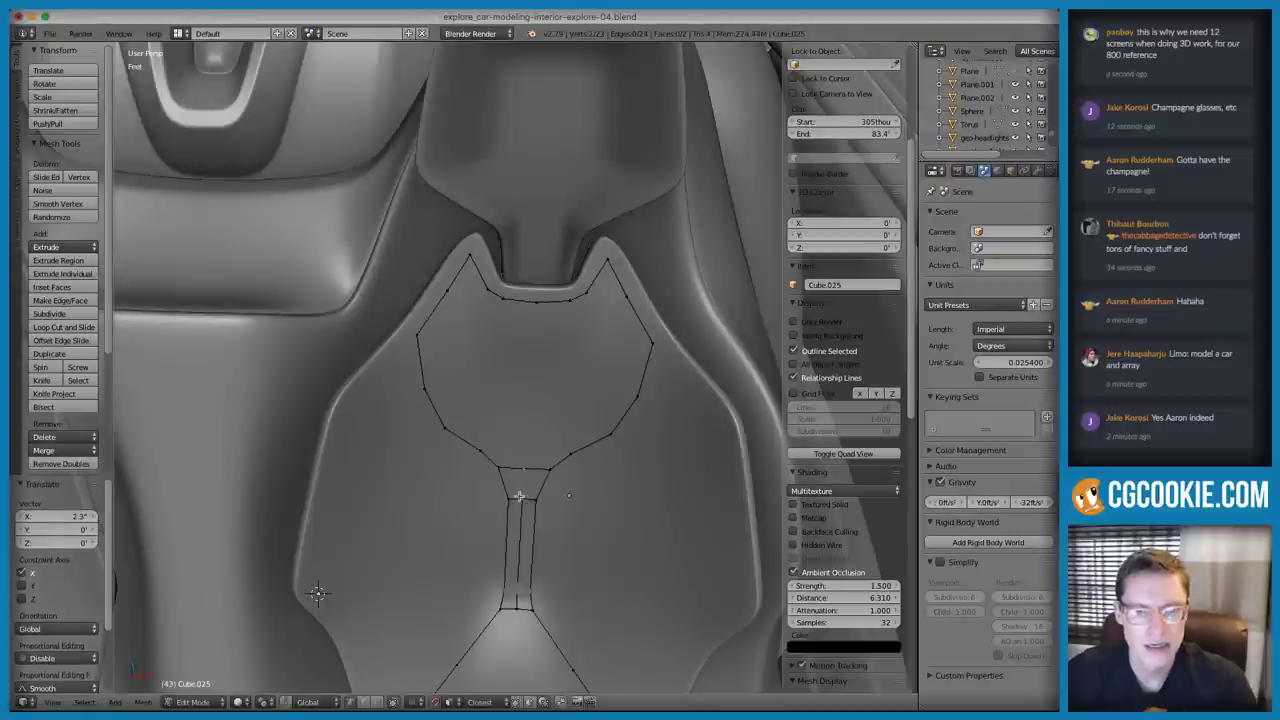
key("a")
mouse_move(537, 457)
left_mouse_down("ctrl")
mouse_move(523, 524)
mouse_move(550, 502)
left_mouse_up("ctrl")
key("f")
key("a")
scroll(505, 427, "down", 1)
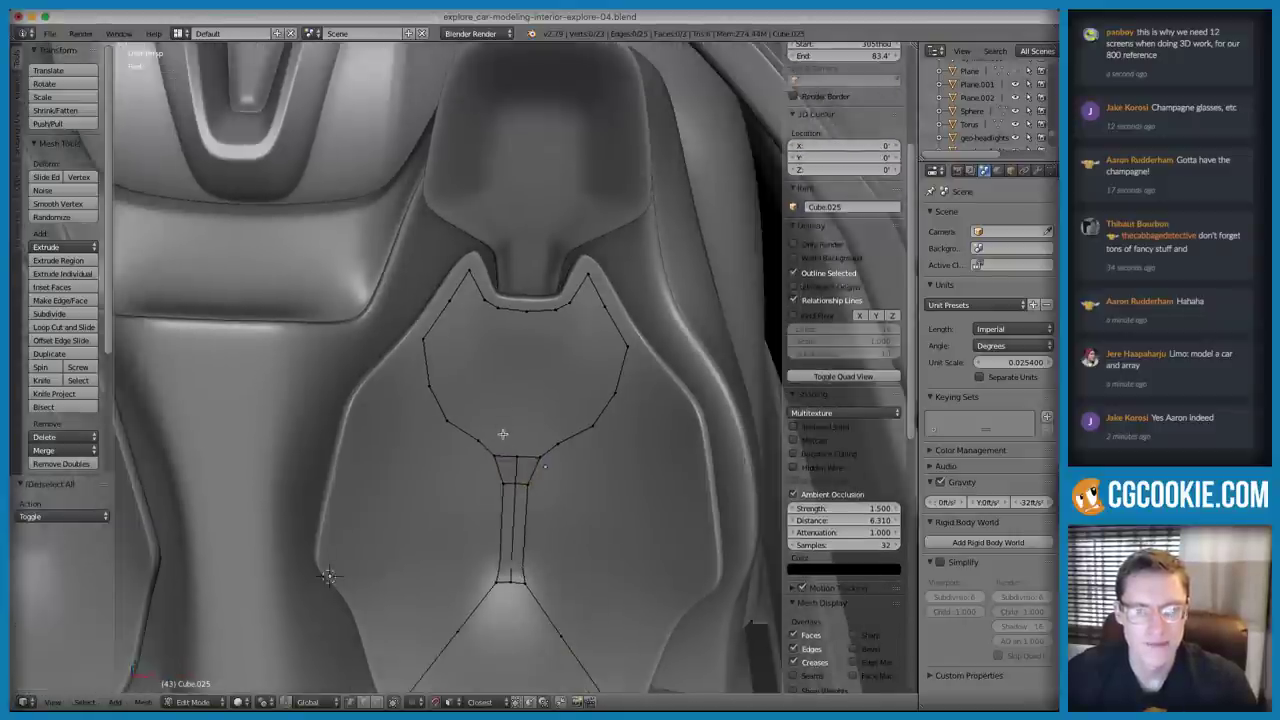
Join the headrest notch's centerline vertex to the centerline vertex at the top of the neck with an edge
middle_click_drag(503, 425, 511, 383)
right_click(517, 335)
right_click(519, 485, "shift")
key("f")
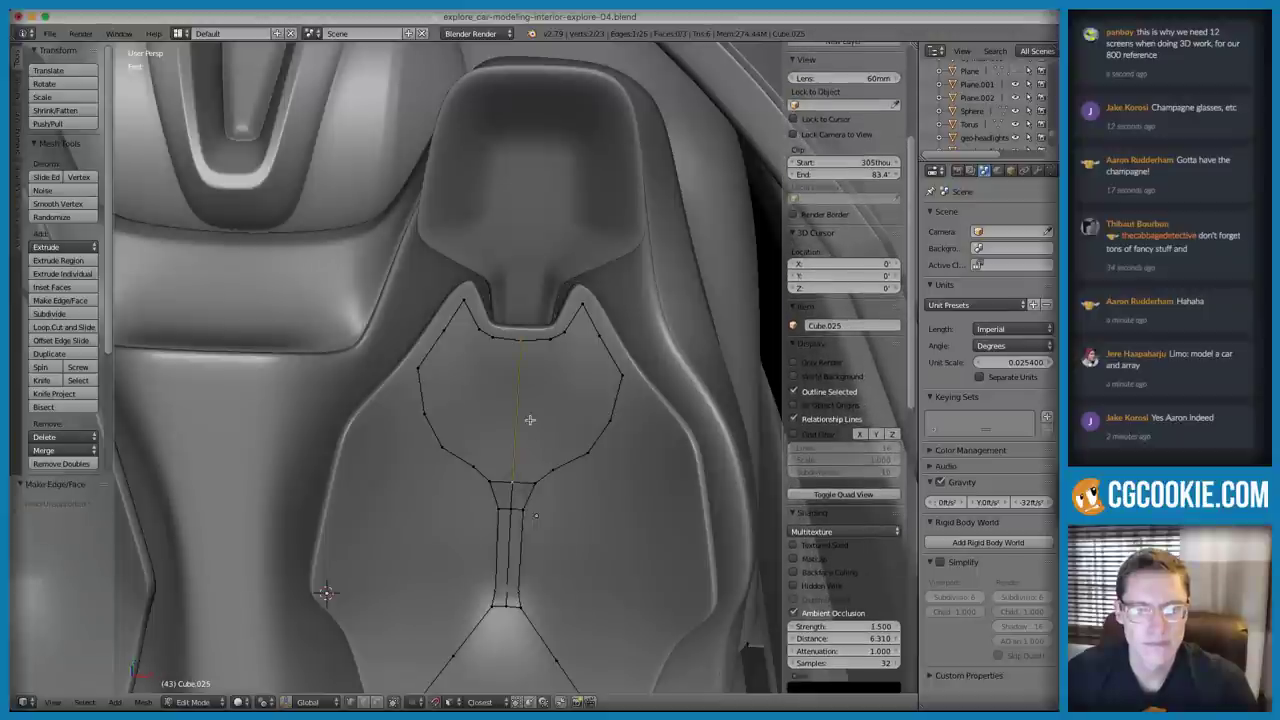
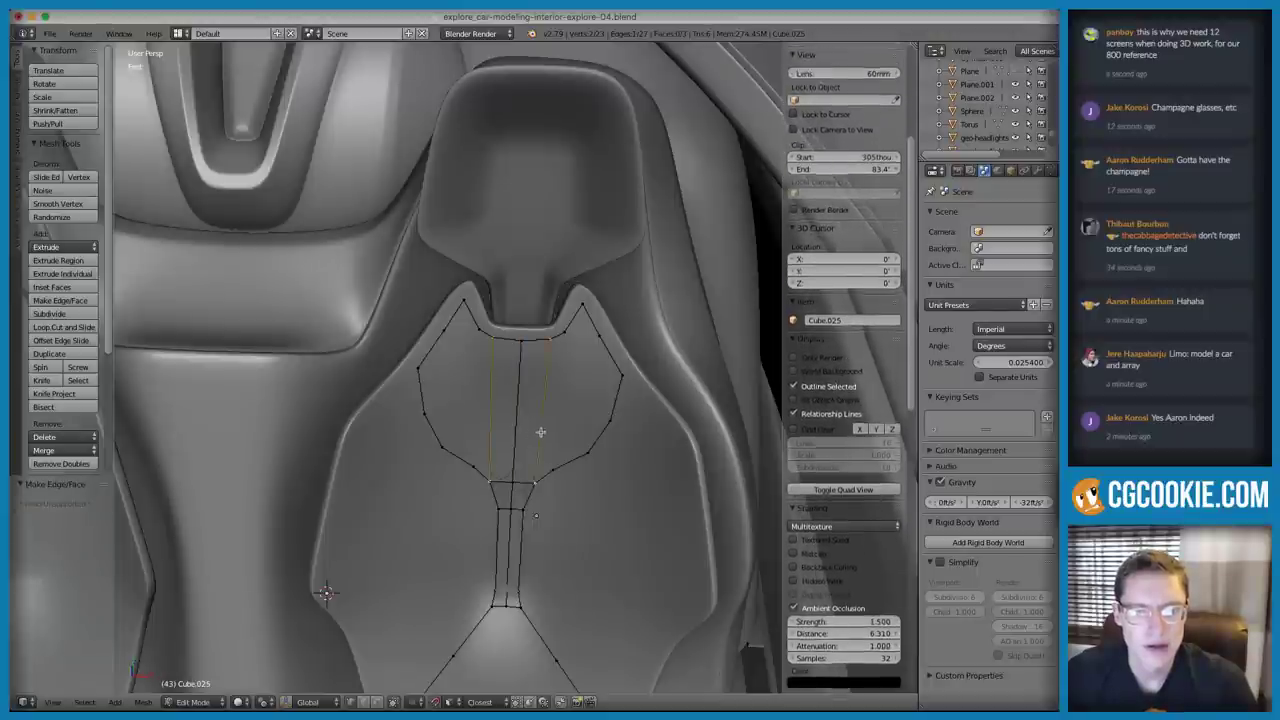
Fill the centre faces of the upper backrest panel and the narrow strips on both sides of them
key("f")
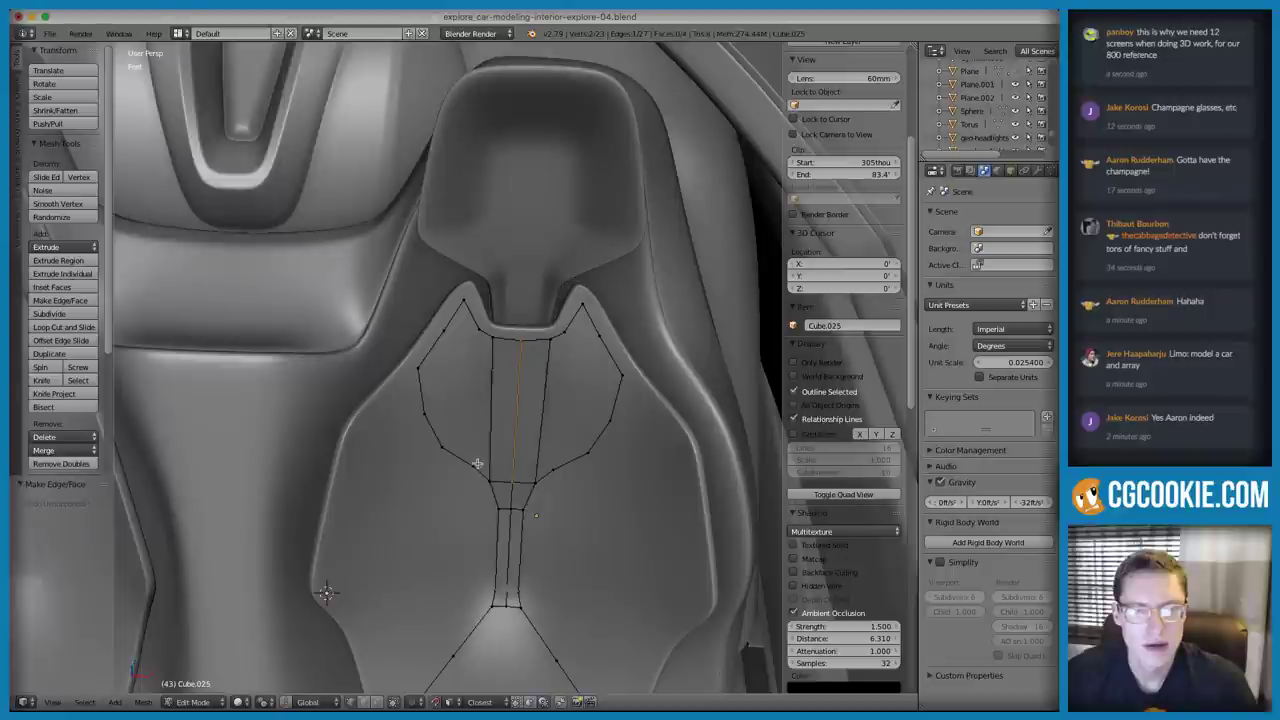
right_click(476, 329)
right_click(491, 338, "shift")
key("f")
key("ctrl+z")
Add two evenly spaced horizontal loop cuts across the upper panel's centre strips and continue them out to the side outlines
key("ctrl+r")
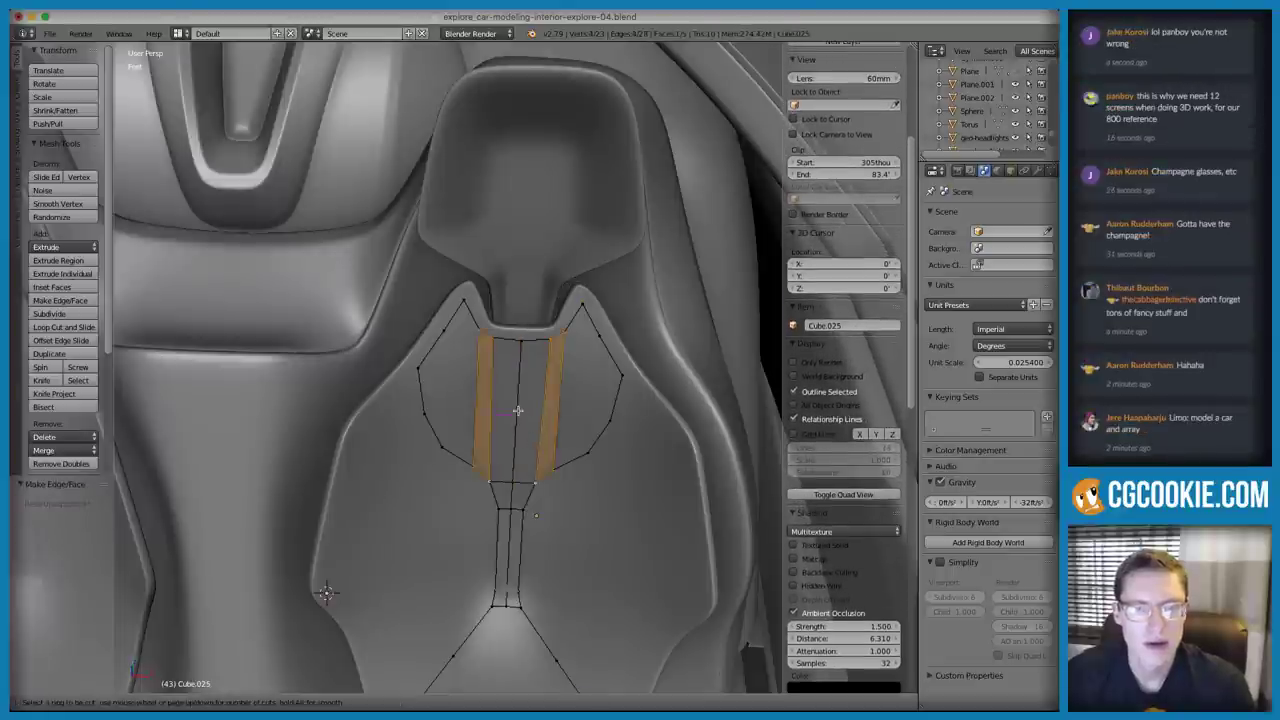
scroll(517, 410, "up", 1)
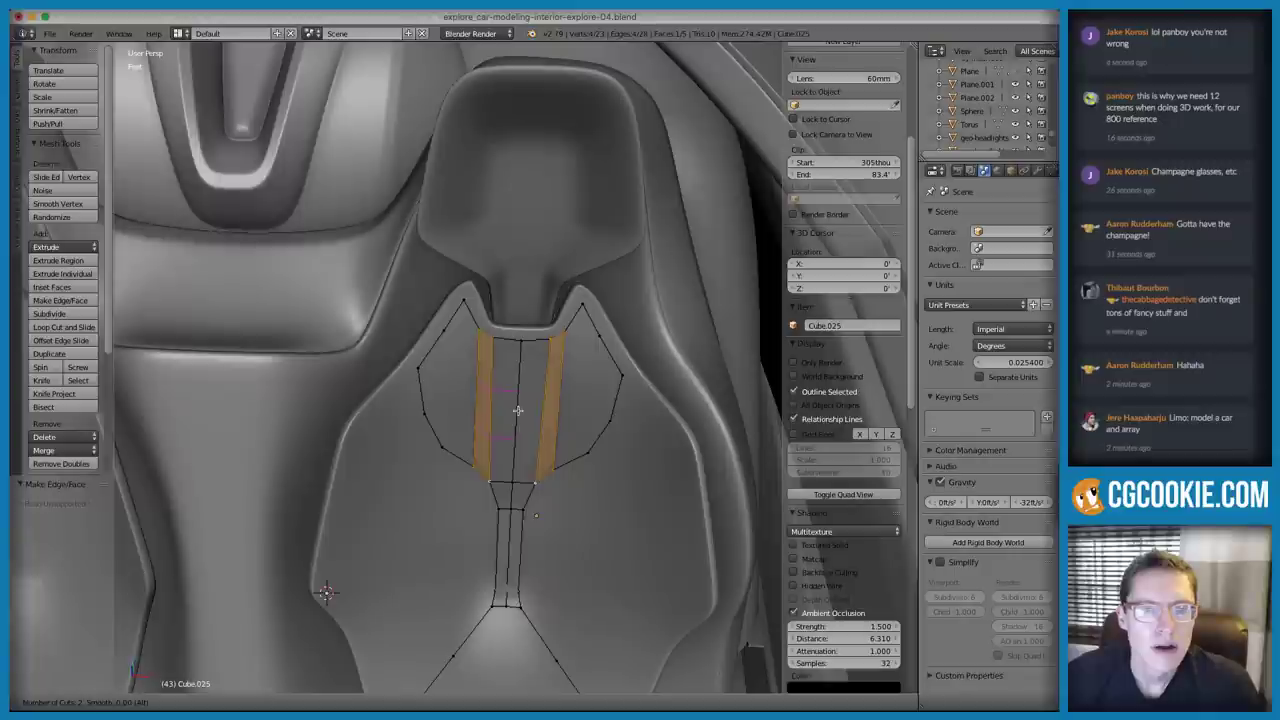
left_click(517, 410)
key("ctrl+r")
left_click(483, 385)
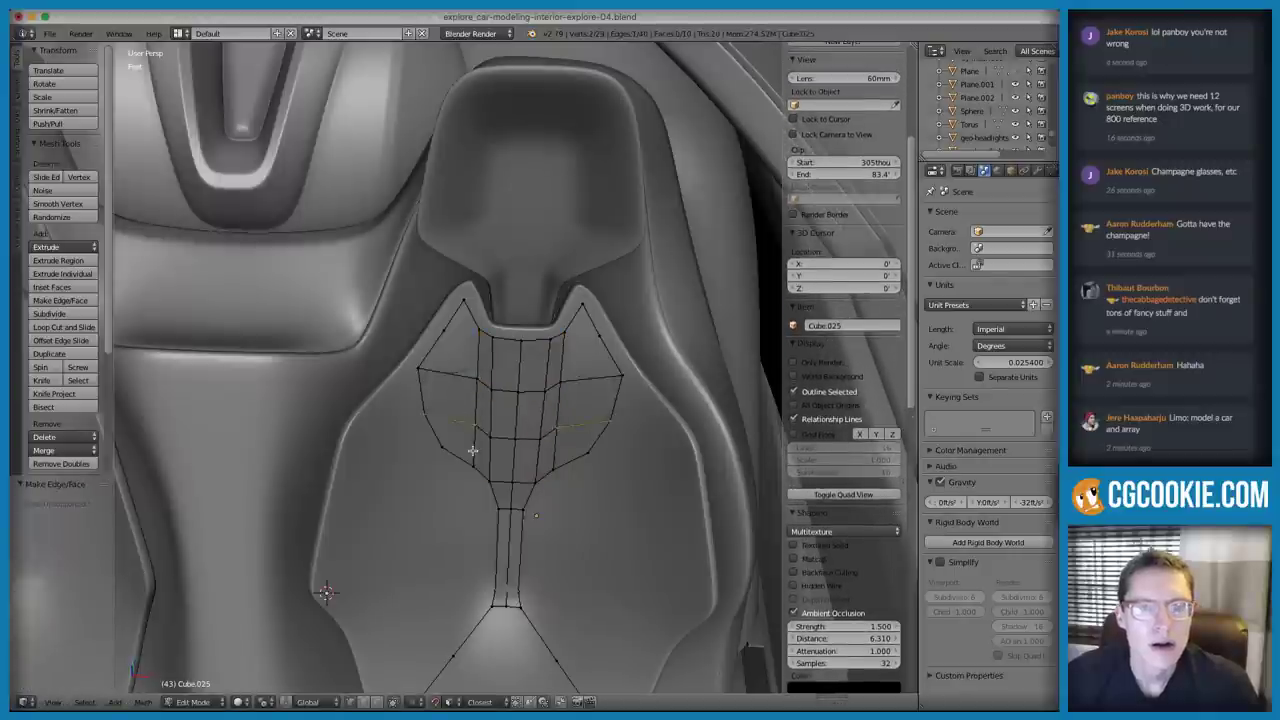
Add a loop cut near the upper panel's top edge, connect the side vertices to it and fill the remaining side gaps
key("ctrl+r")
left_click(497, 366)
right_click(447, 330)
right_click(480, 359, "shift")
key("j")
key("a")
left_click_drag(478, 280, 499, 412, "ctrl")
key("f")
key("a")
Run a centre edge down the lower flared section, split it with loop cuts and fill the faces just below the neck
middle_click_drag(499, 412, 525, 377)
middle_click_drag(526, 515, 504, 573)
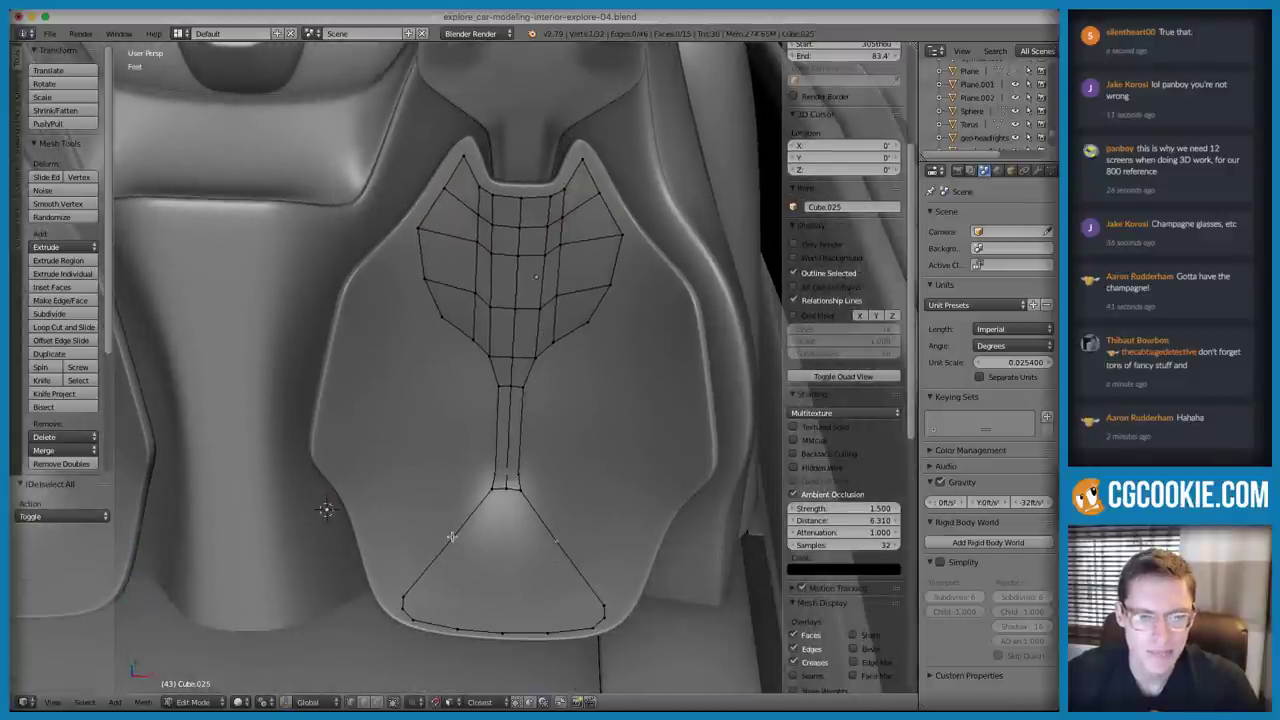
key("ctrl+r")
left_click(518, 545)
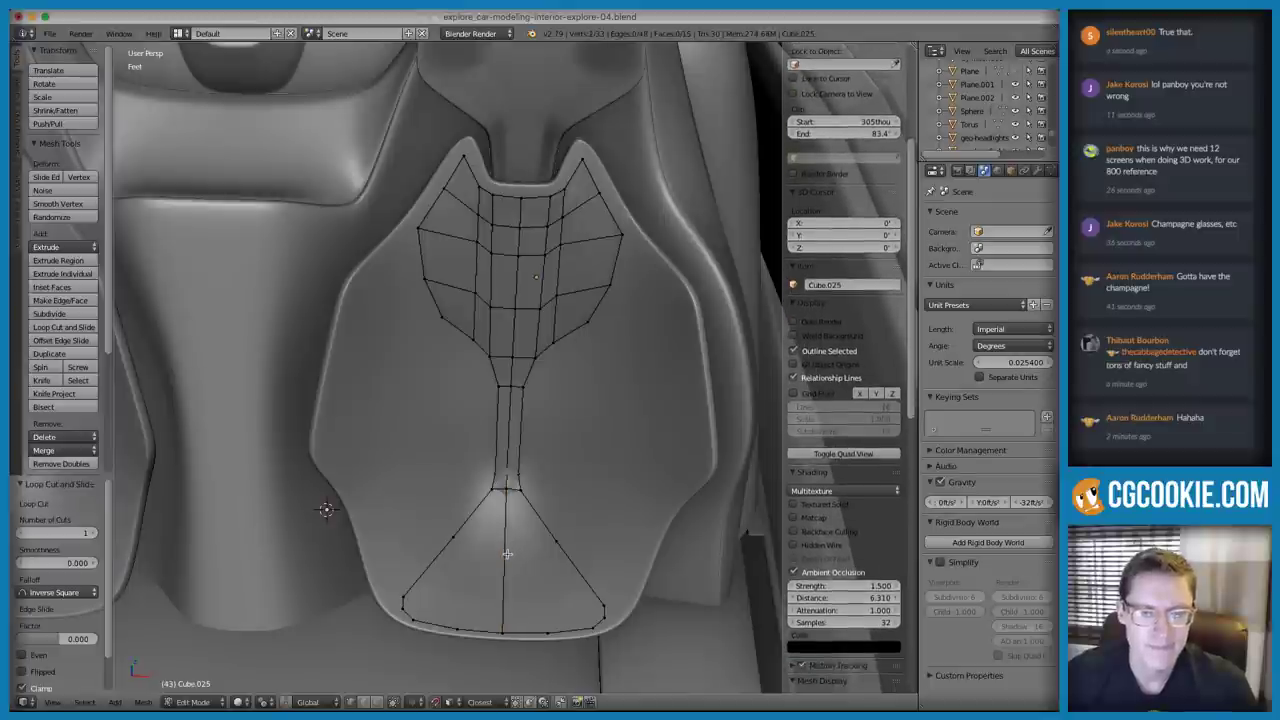
left_click(523, 539)
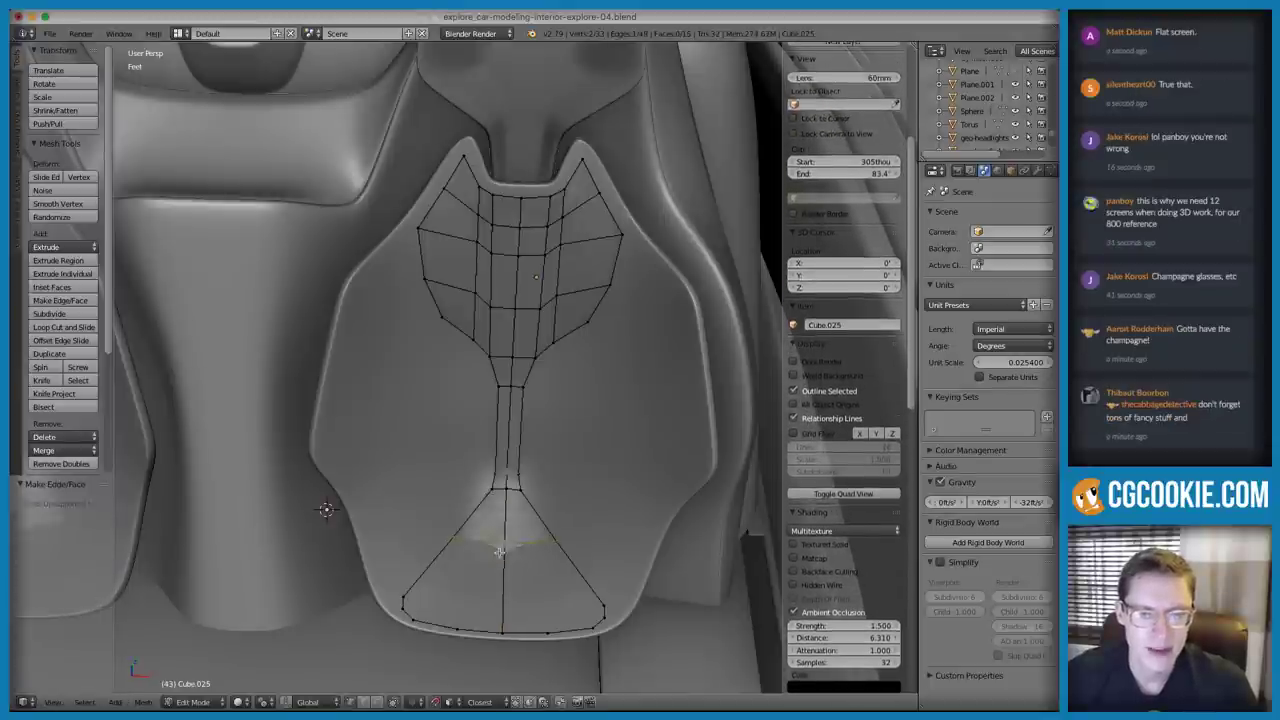
key("ctrl+r")
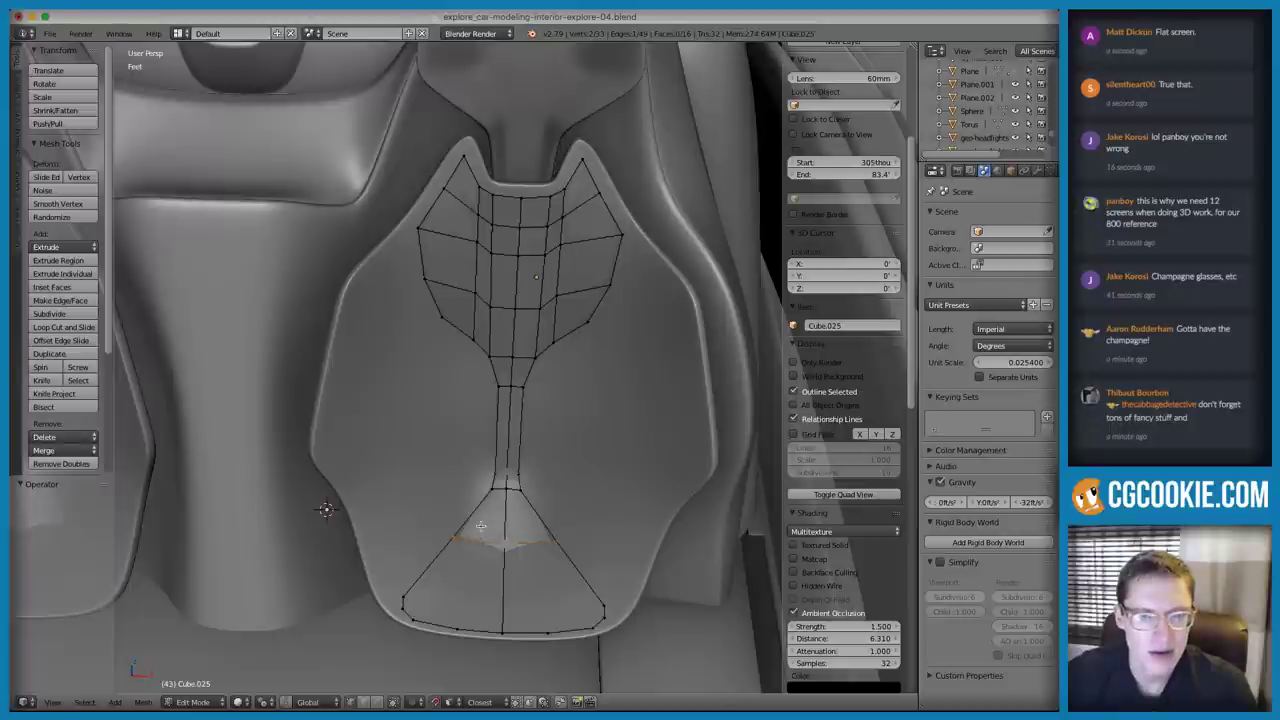
key("ctrl+r")
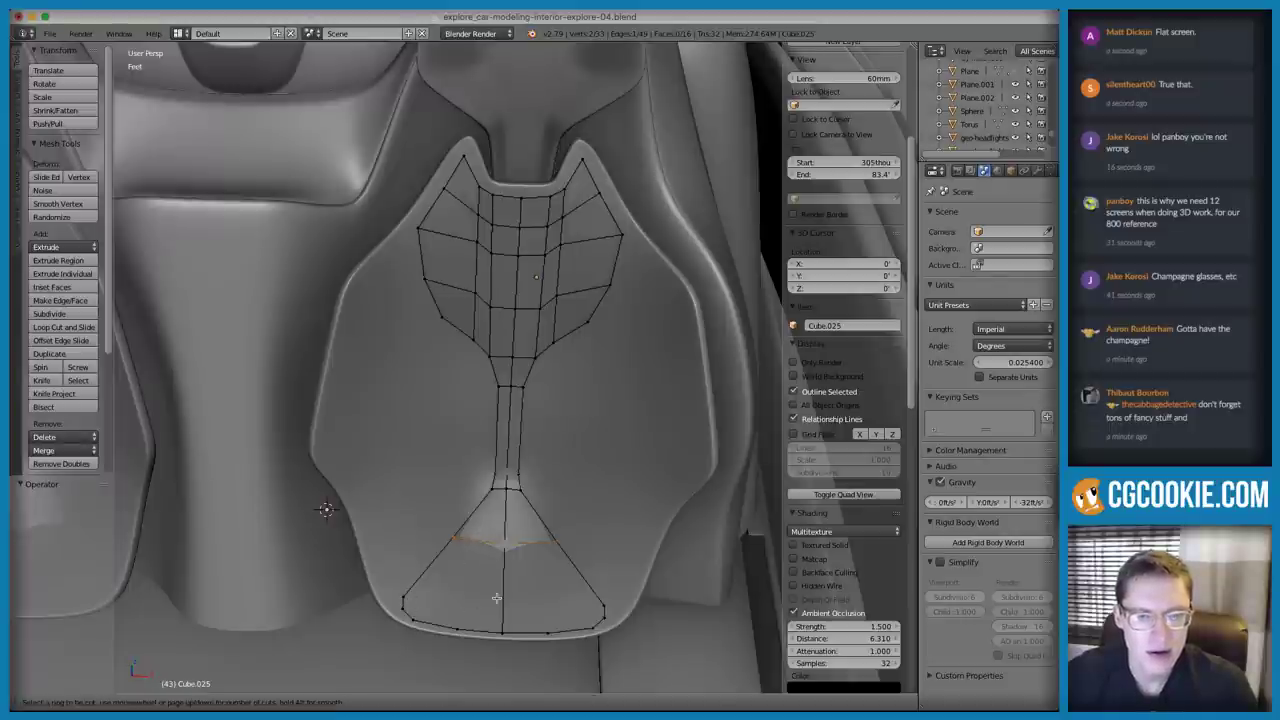
left_click(490, 545)
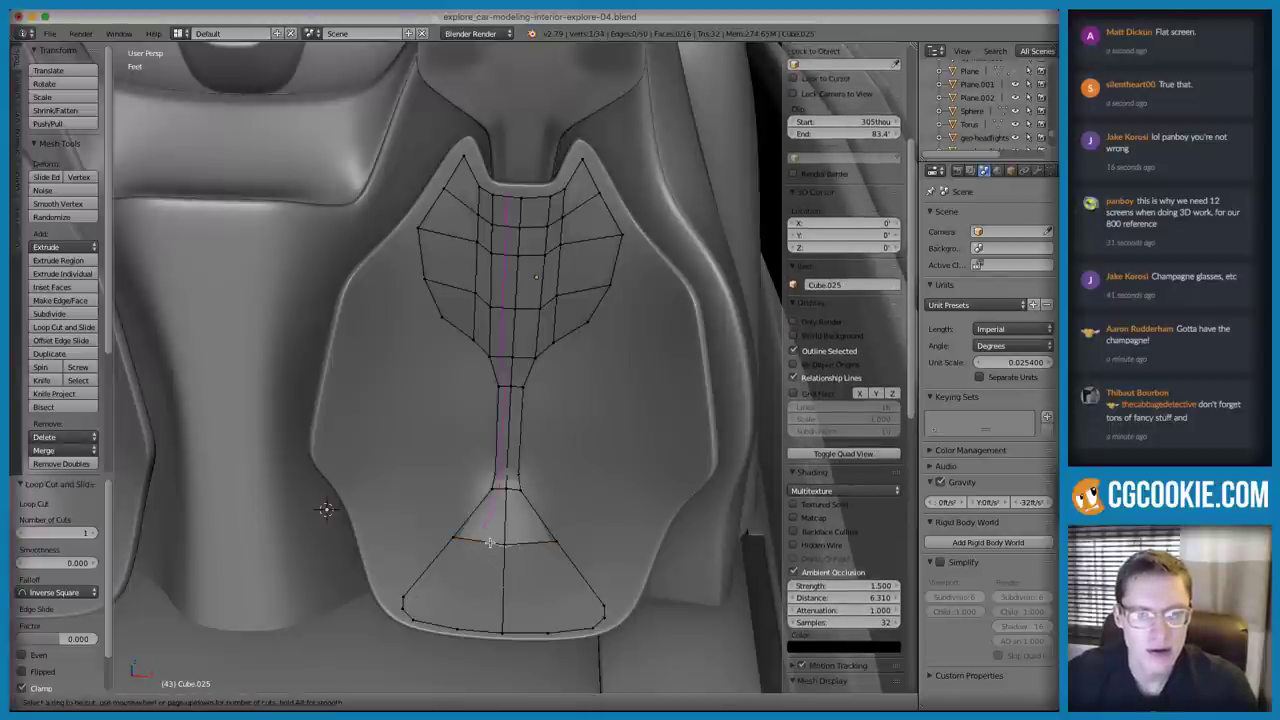
key("Escape")
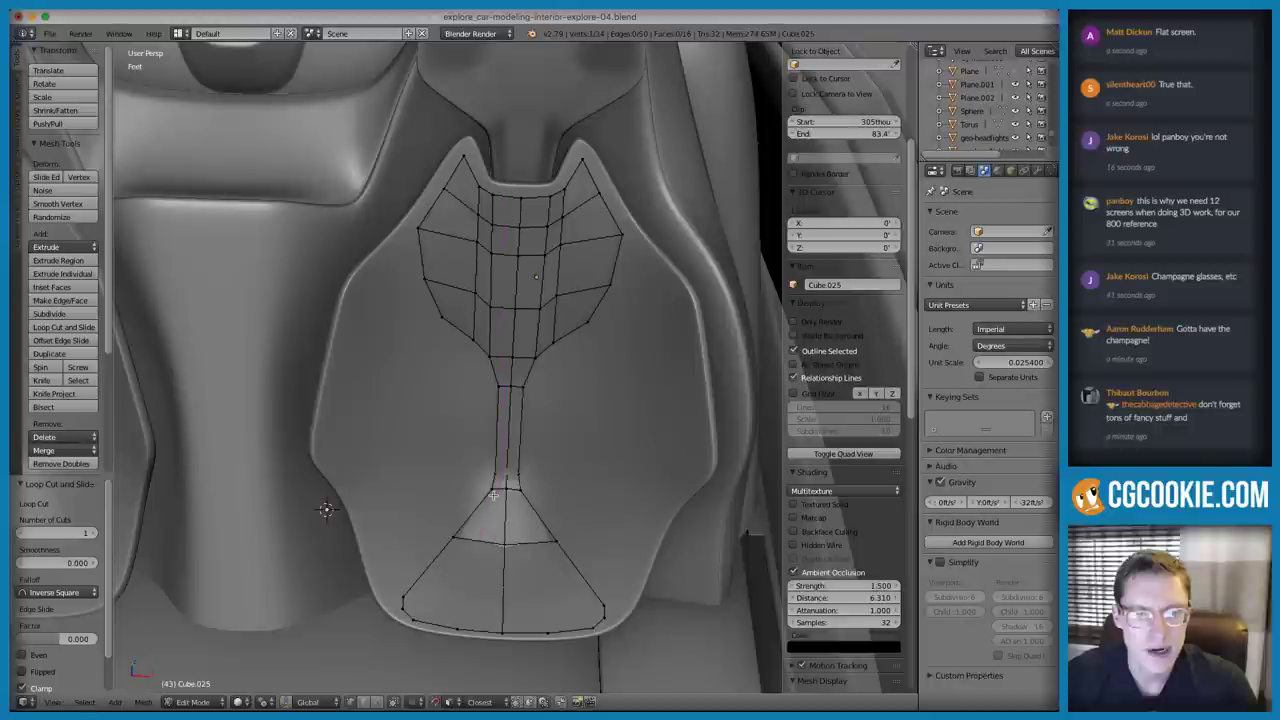
key("j")
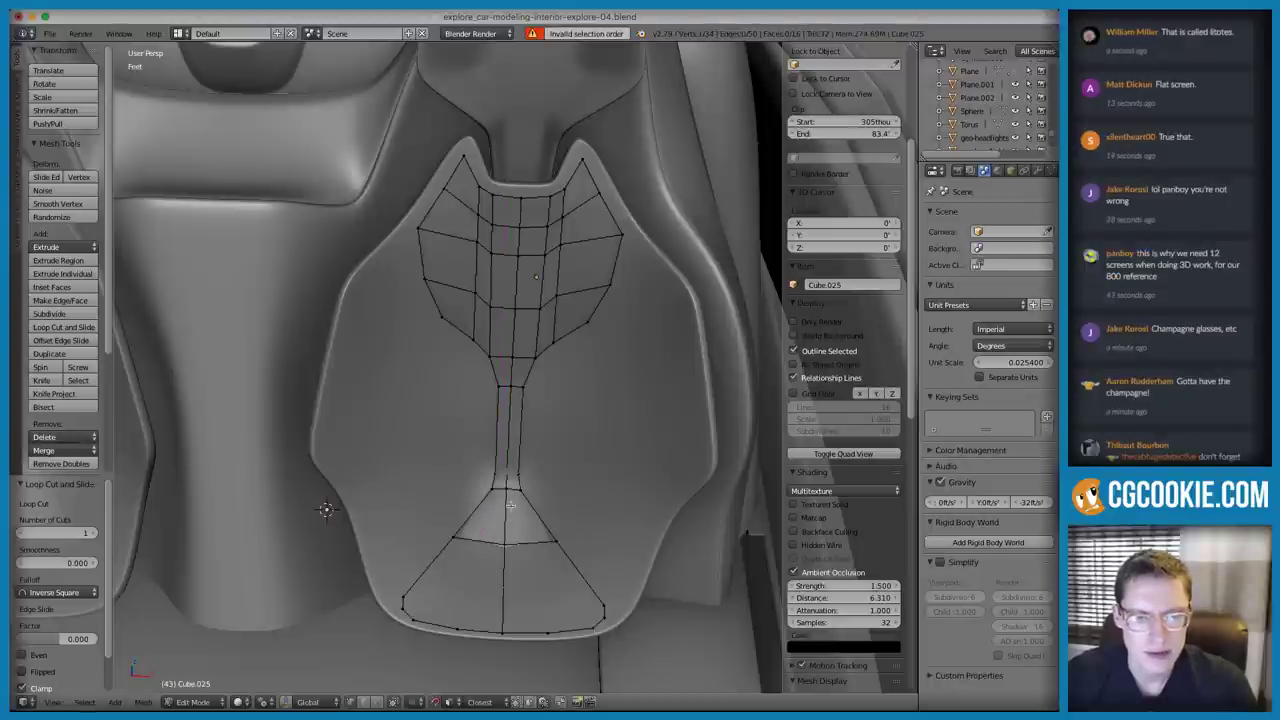
key("k")
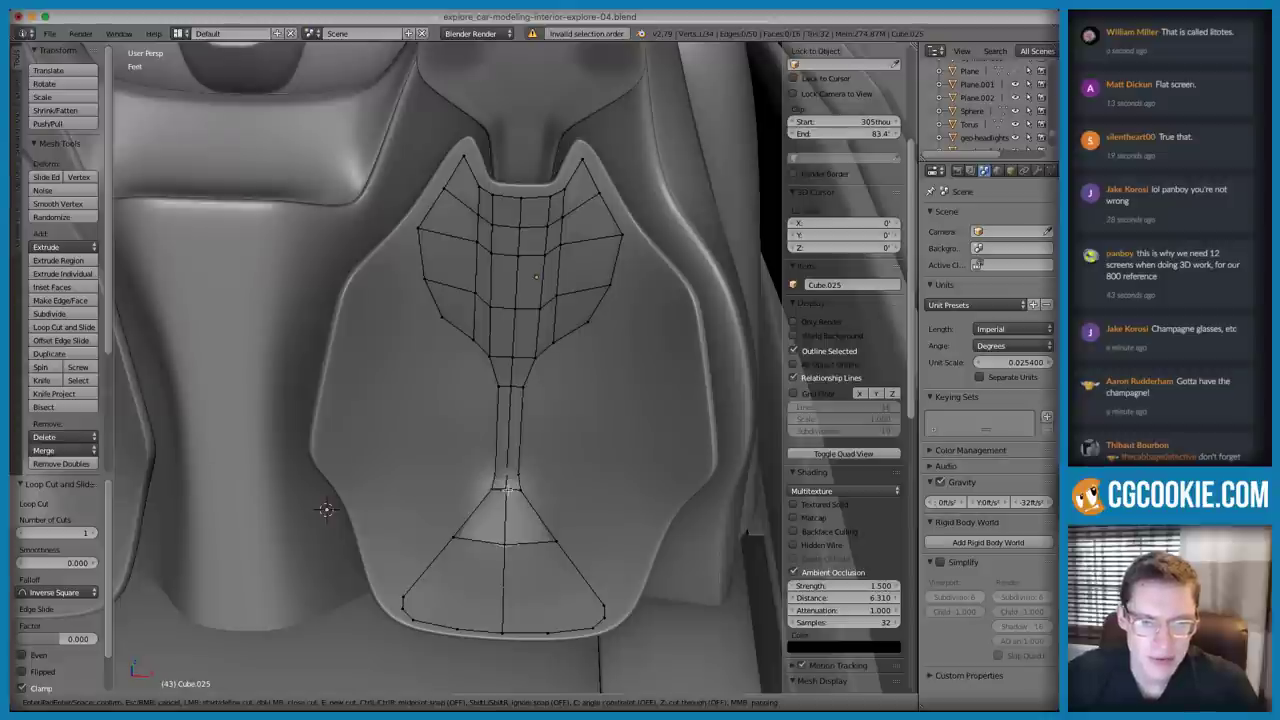
key("Escape")
Knife a cut from the neck's outer corner down through the face below it and reposition the cut's lower vertex
key("k")
left_click(492, 491)
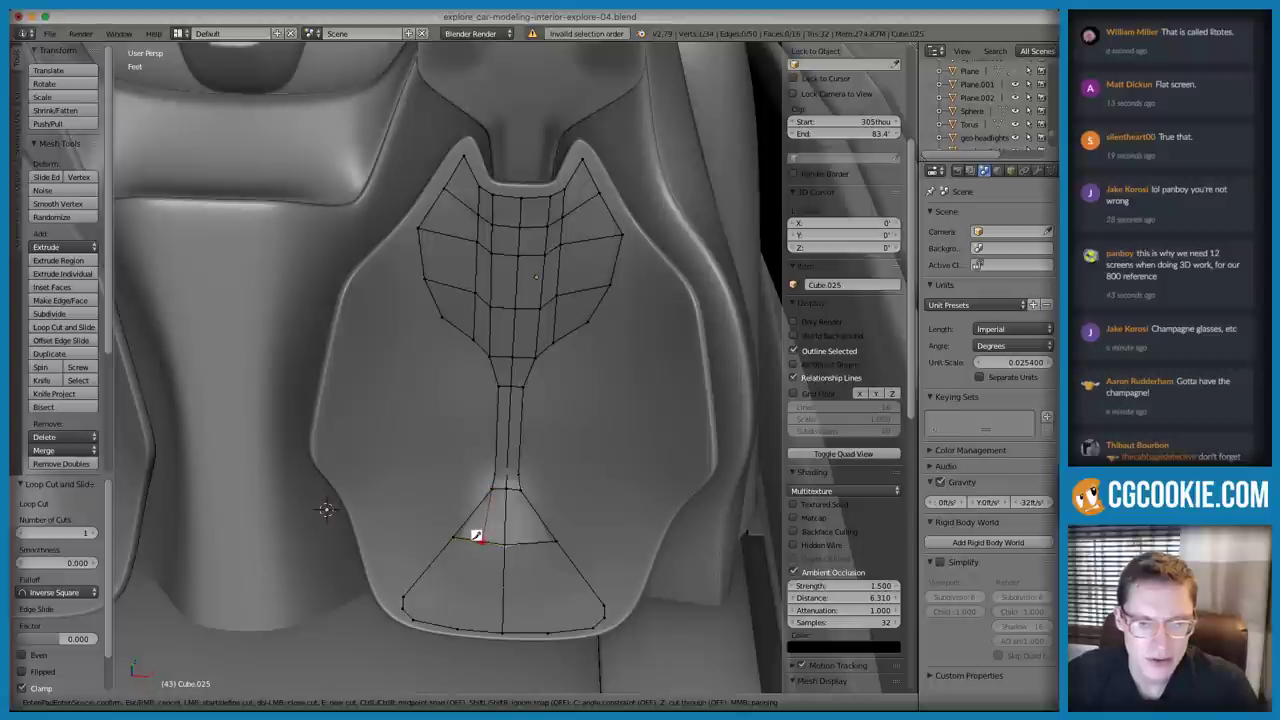
left_click(480, 540)
key("Return")
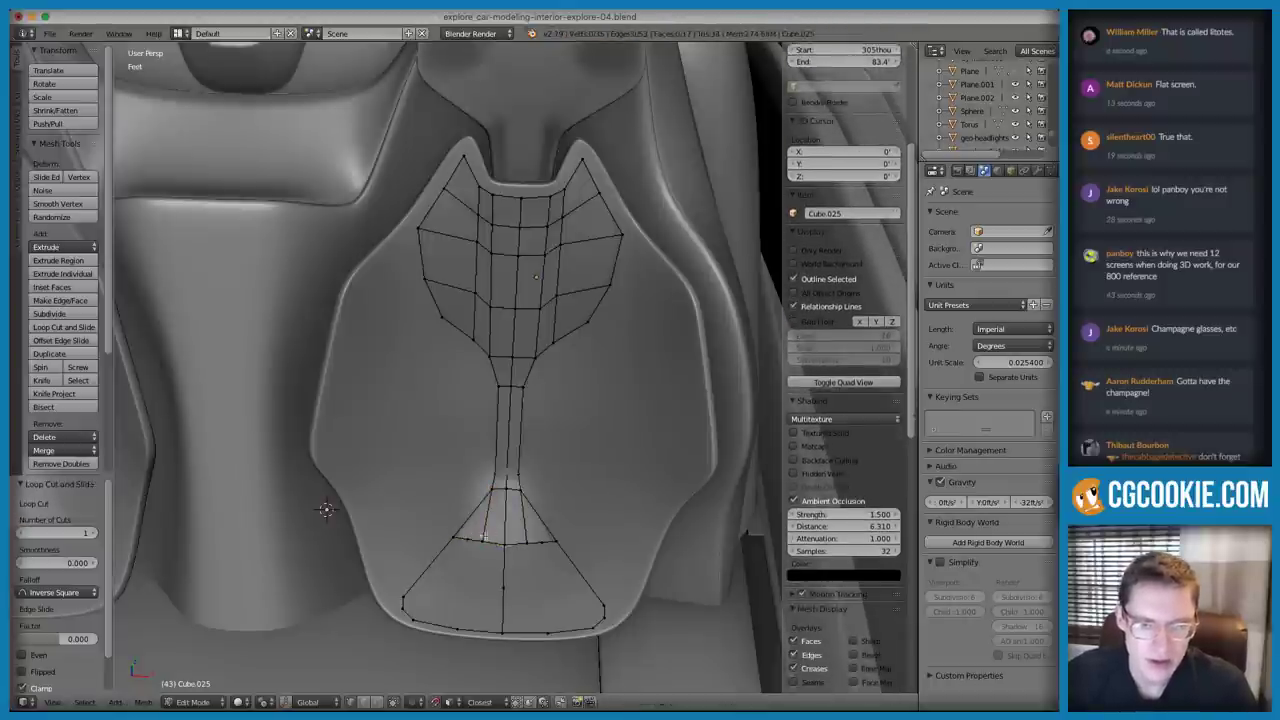
key("g")
left_click(458, 554)
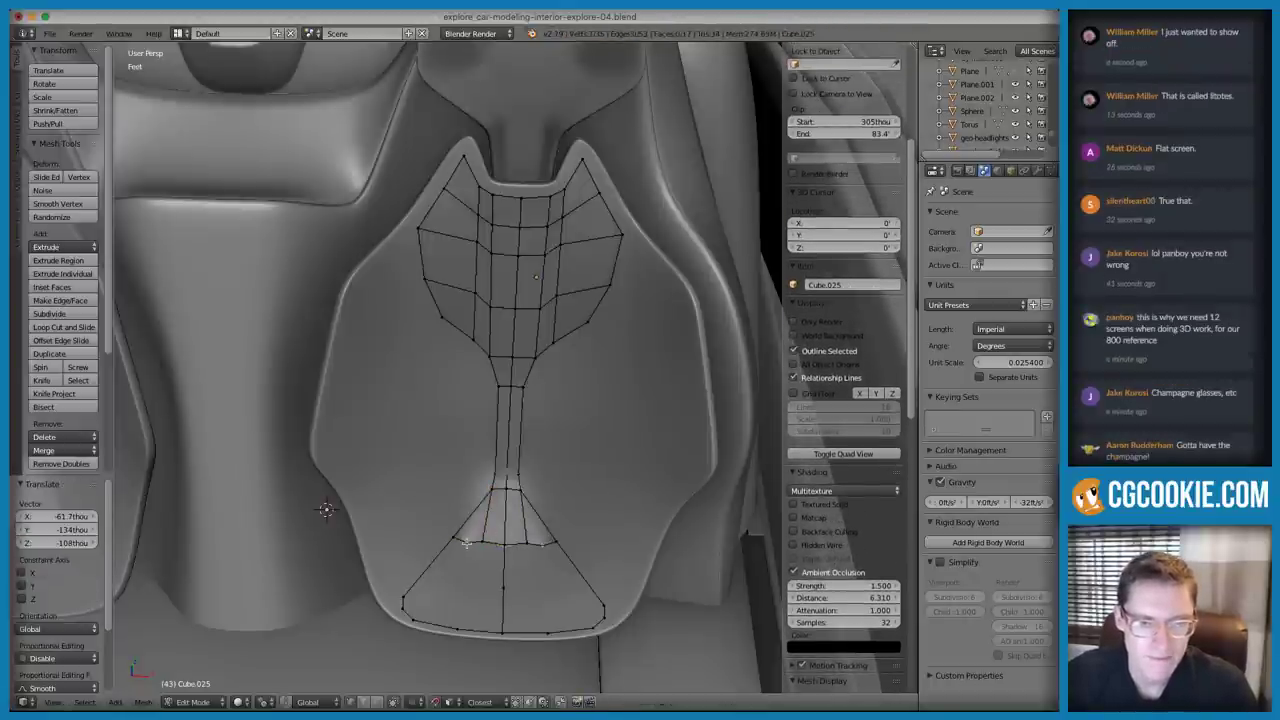
Fill the lower flared section down to its bottom edge and add a centred loop cut across it
key("f")
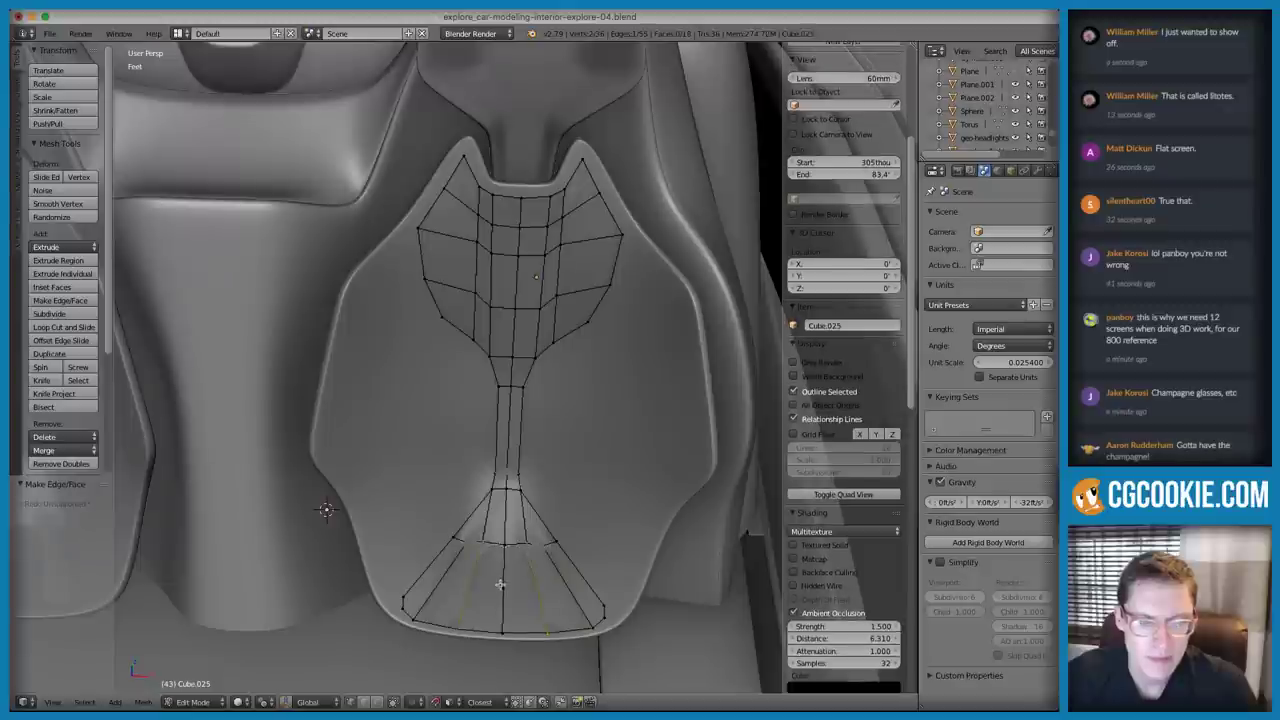
key("ctrl+r")
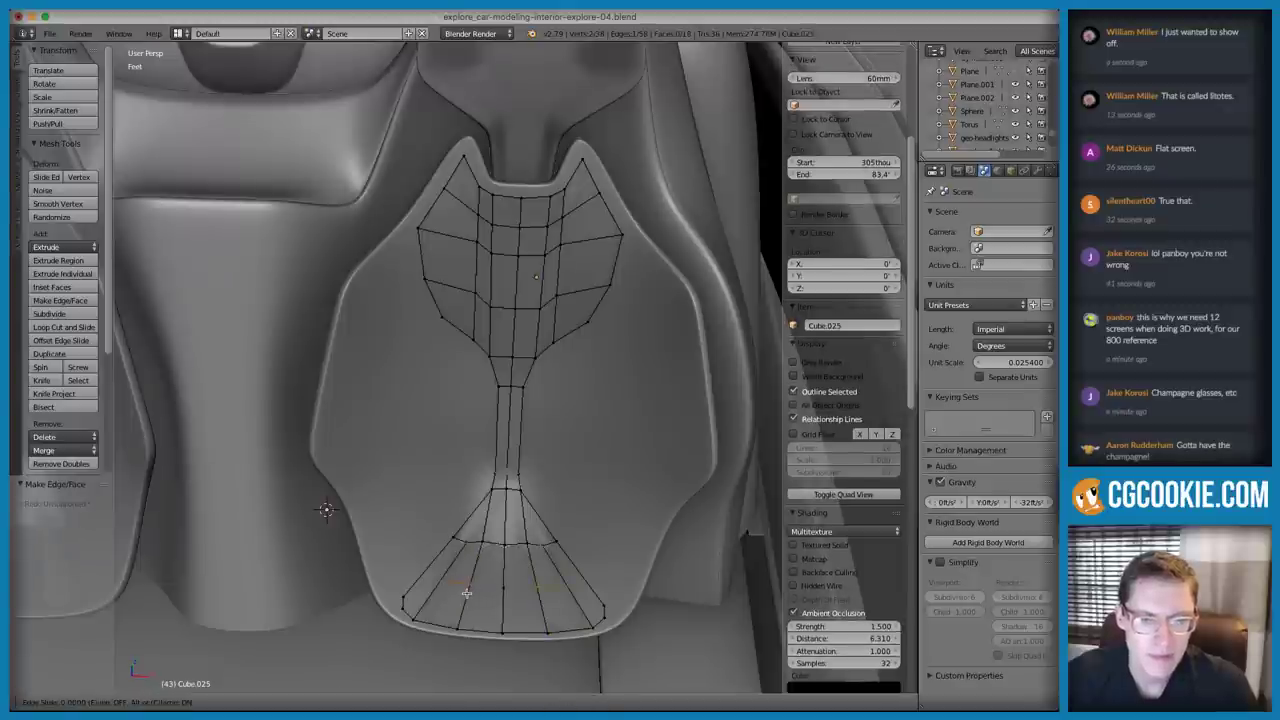
left_click(494, 545)
right_click(494, 545)
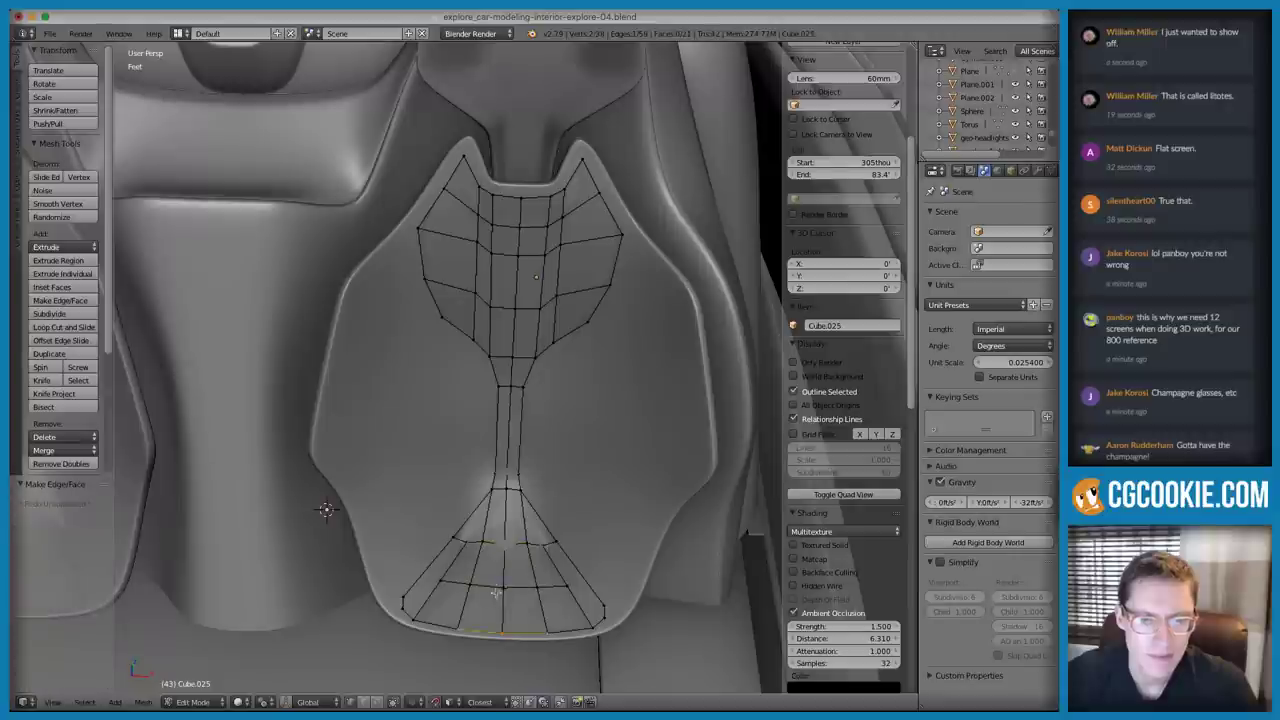
key("f")
key("f")
key("f")
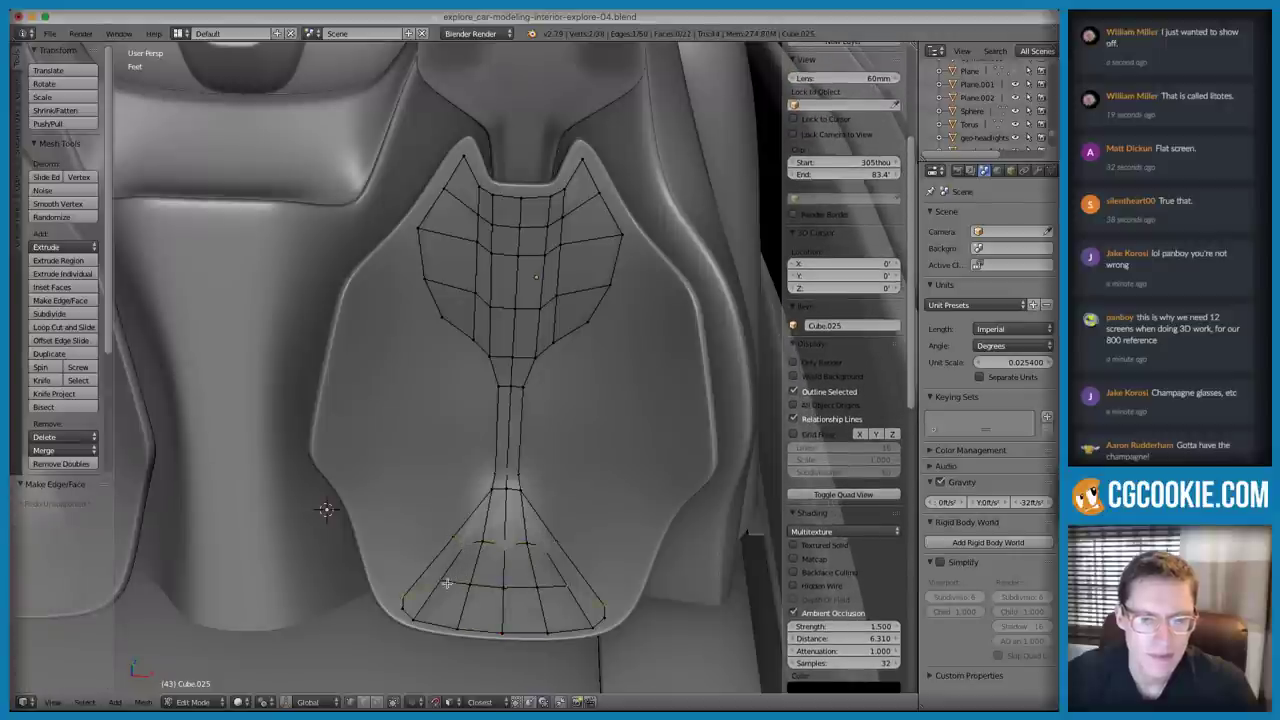
key("f")
Reposition the outer vertices of the new horizontal row in the lower flared section
right_click(442, 587)
key("g")
left_click(457, 593)
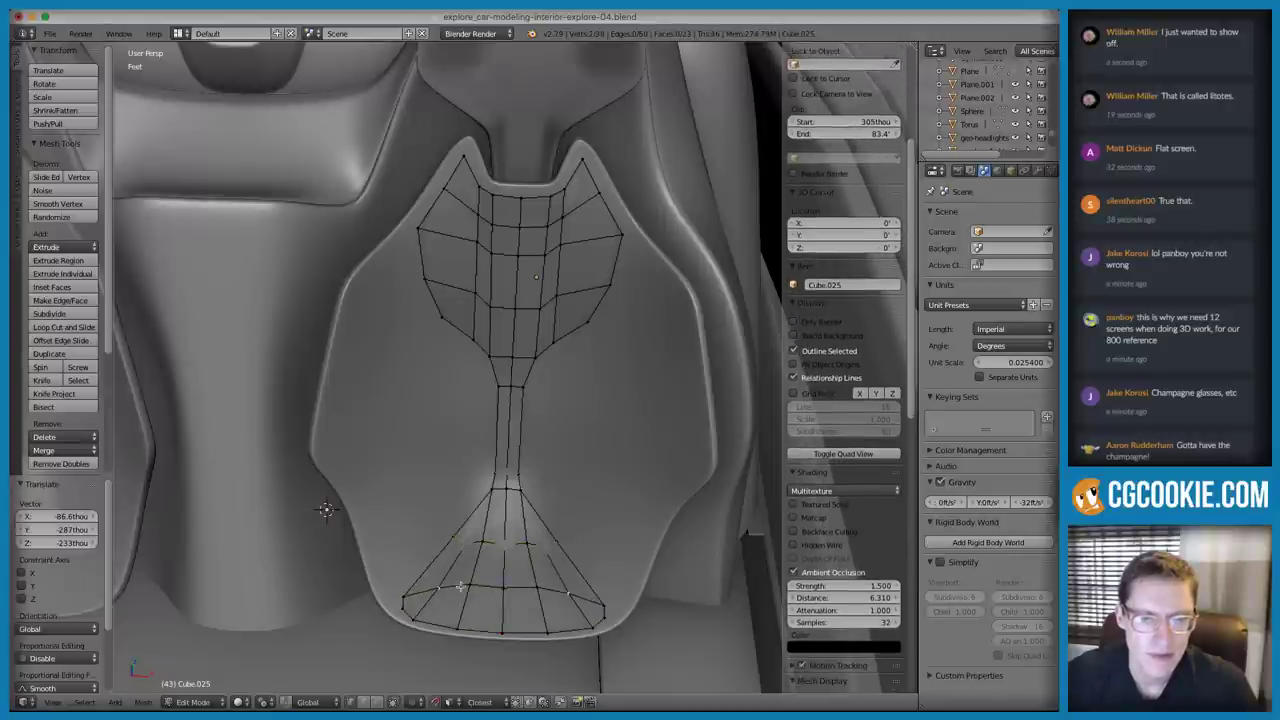
key("g")
left_click(482, 604)
Slide the row's inner vertices toward the seat's bottom edge and adjust the middle faces of the flared section
right_click(490, 595)
key("g")
key("g")
left_click(491, 616)
key("a")
mouse_move(459, 544)
left_mouse_down("ctrl")
mouse_move(534, 615)
mouse_move(574, 590)
left_mouse_up("ctrl")
key("g")
left_click(540, 535)
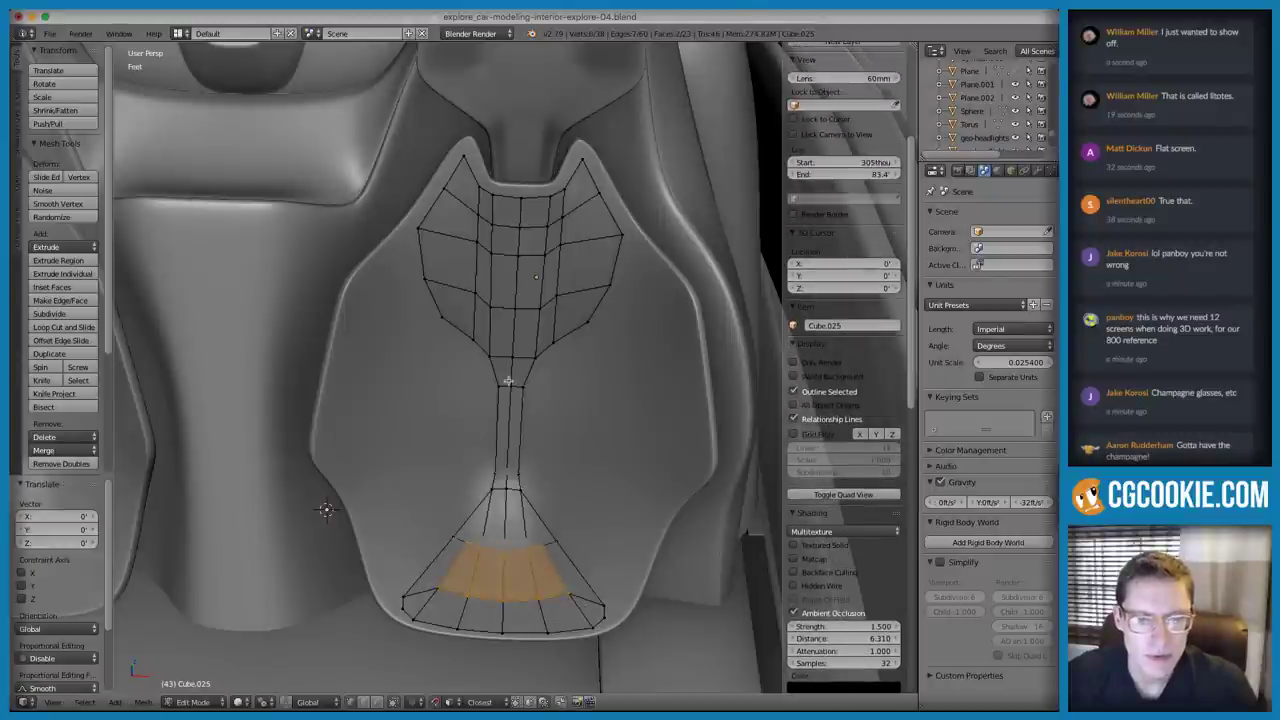
key("a")
Circle-select the central vertices of the upper panel and apply Smooth Vertex with smoothing 0.500
middle_click_drag(509, 381, 506, 434, "shift")
right_click(506, 435)
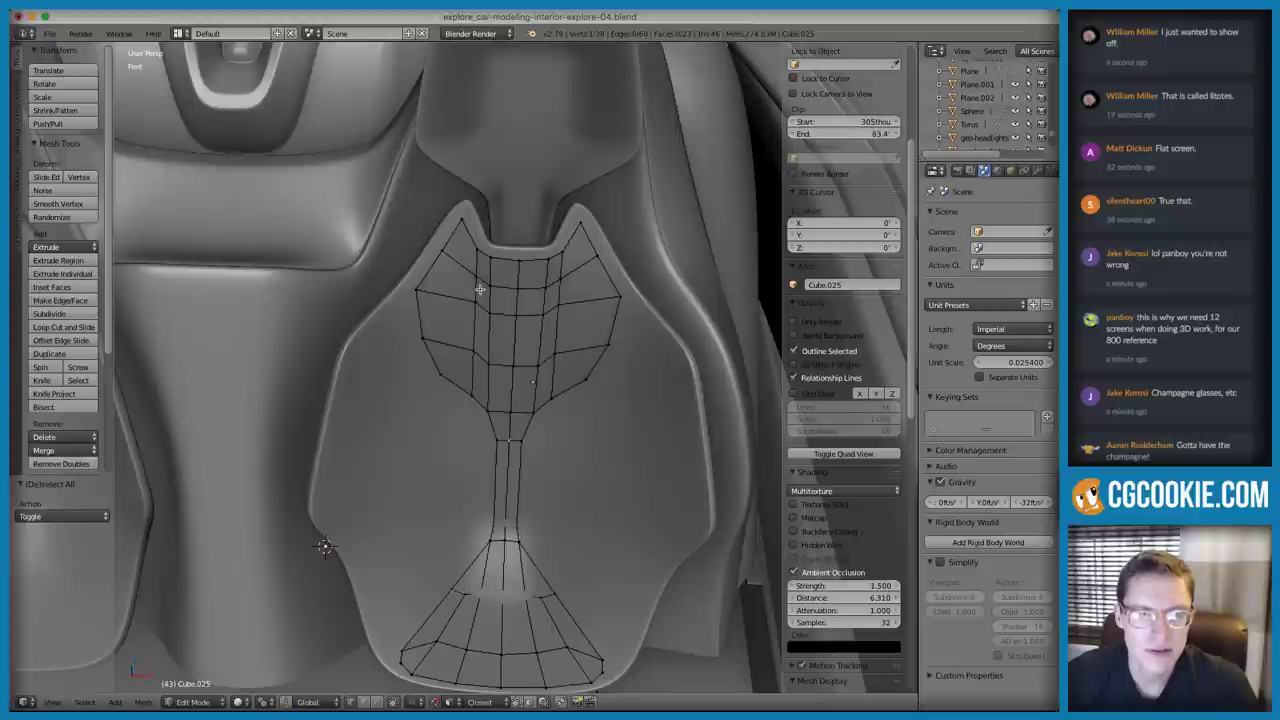
key("c")
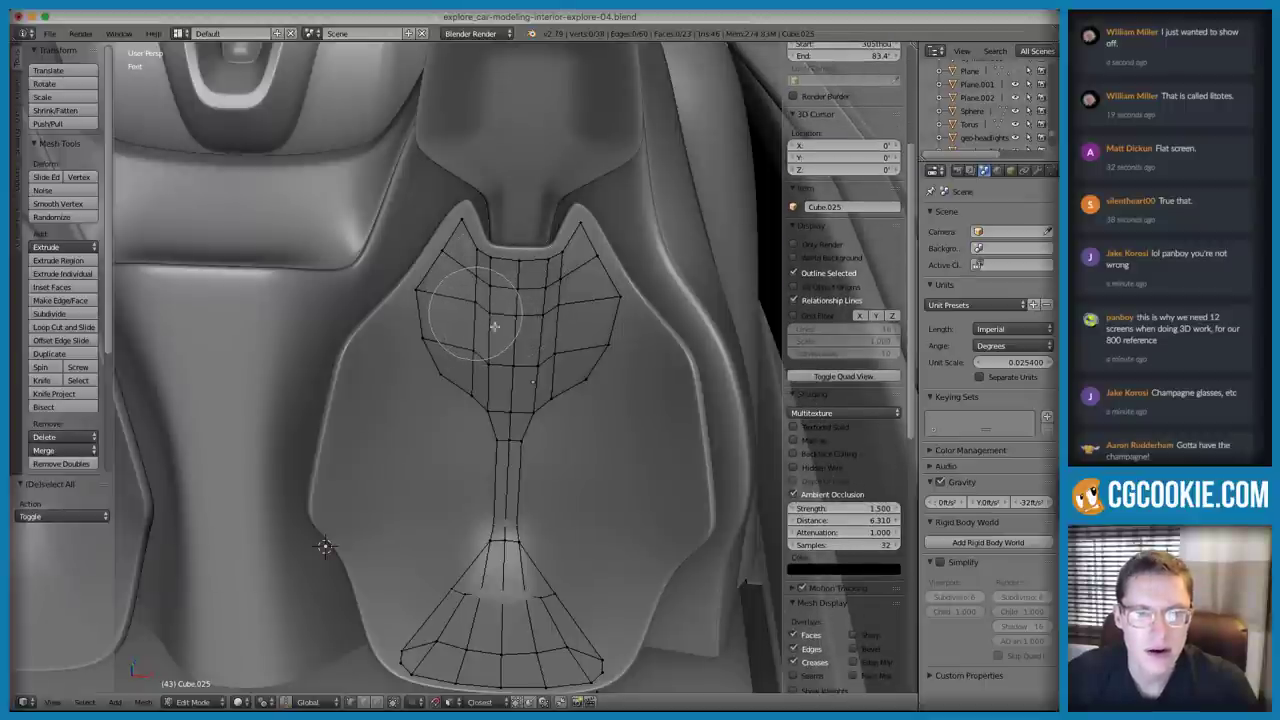
left_click_drag(486, 322, 508, 331)
right_click(508, 331)
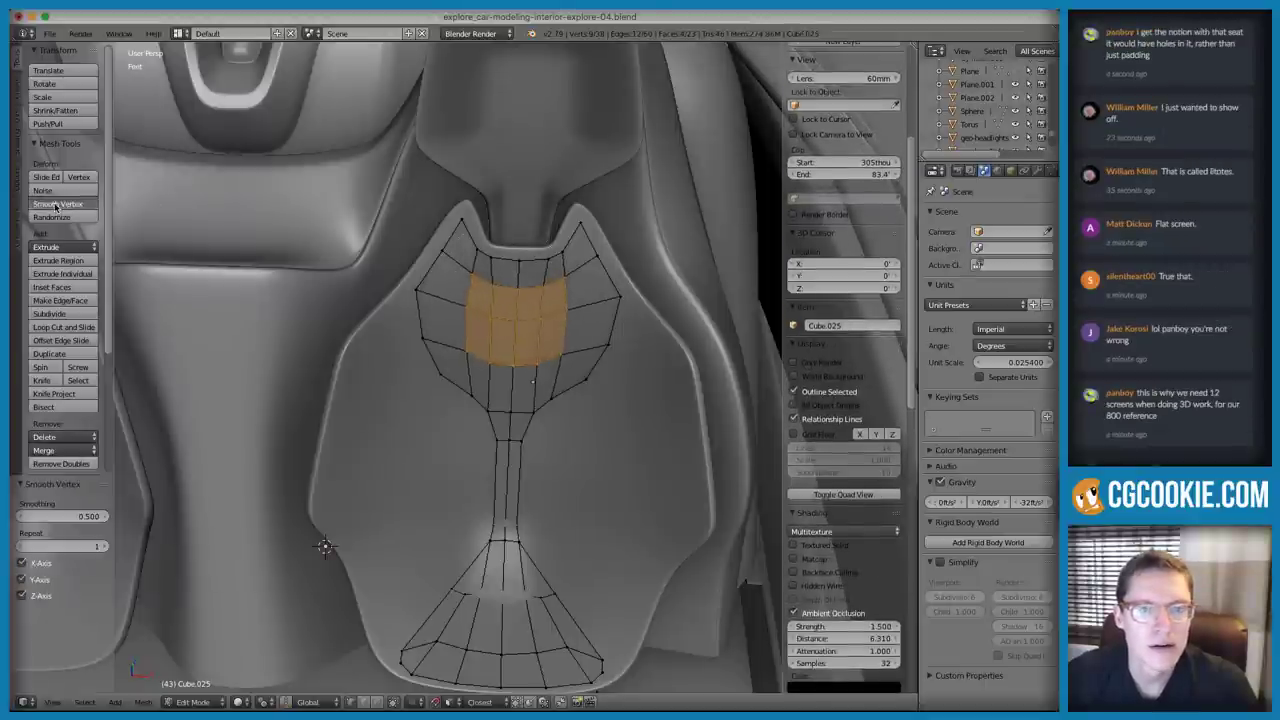
key("a")
Add two evenly spaced loop cuts across the narrow neck between the upper and lower sections
middle_click_drag(614, 300, 613, 316)
key("ctrl+r")
scroll(503, 463, "up", 1)
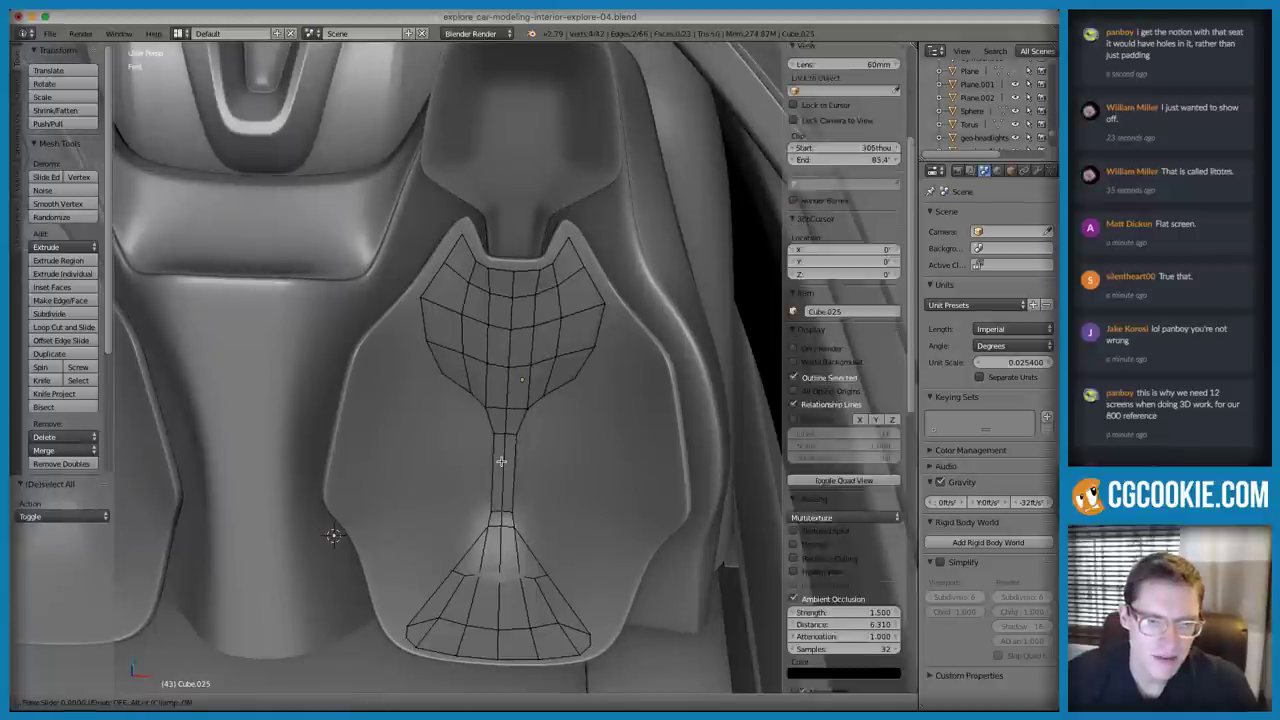
left_click(503, 462)
right_click(503, 462)
key("a")
Add a centred loop cut across the lower end of the upper panel, just above the neck
middle_click_drag(517, 373, 516, 365)
scroll(510, 381, "up", 1)
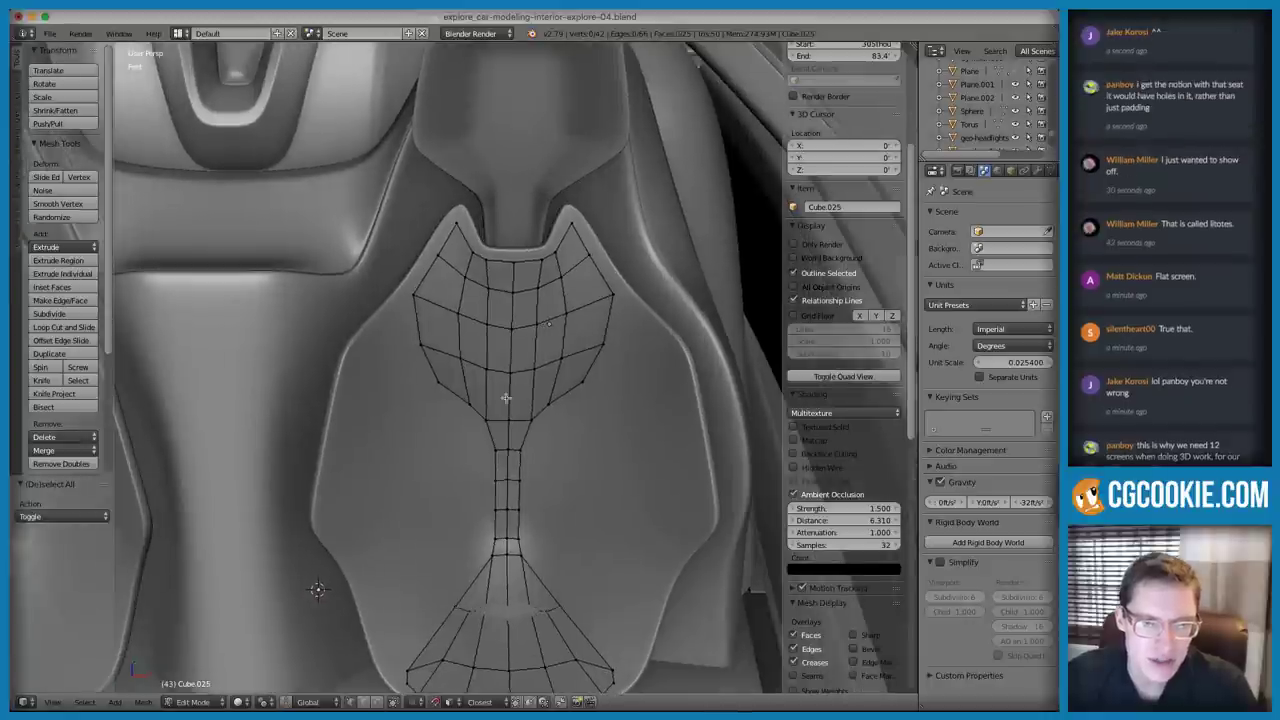
key("ctrl+r")
left_click(505, 397)
right_click(505, 397)
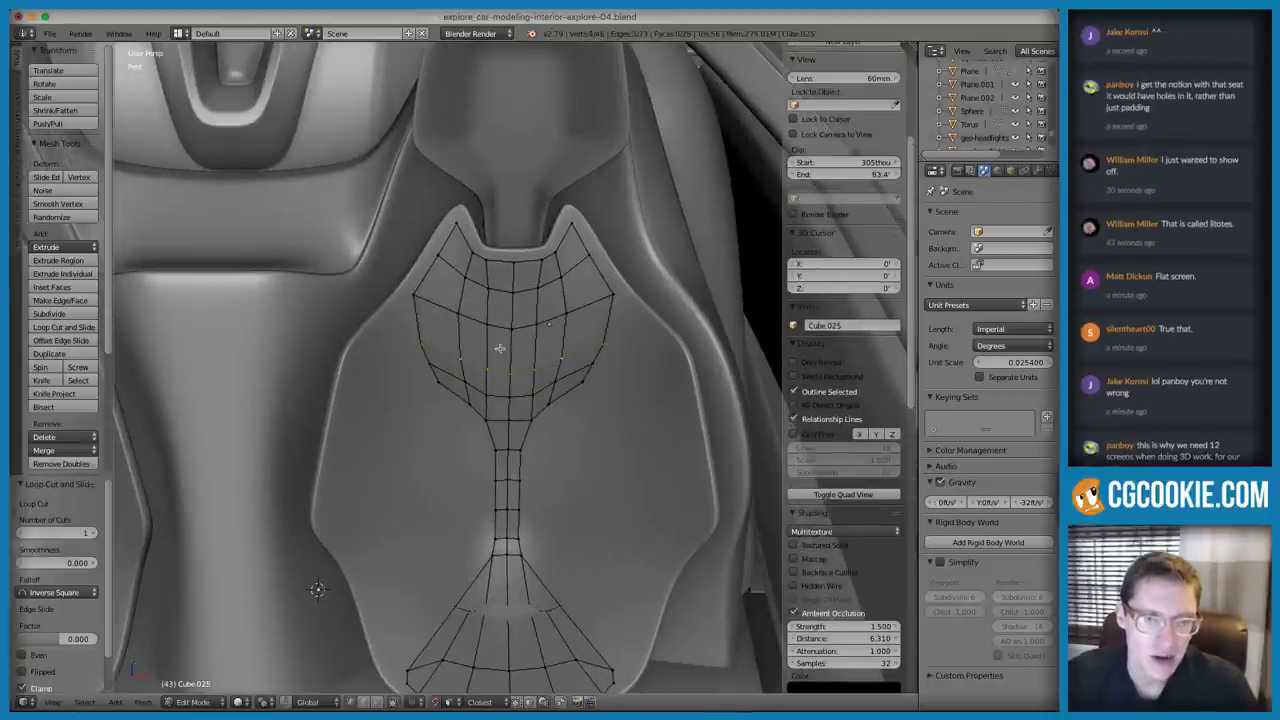
Slide the edge loops above the new cut to even out the row spacing in the upper panel
left_click(500, 343)
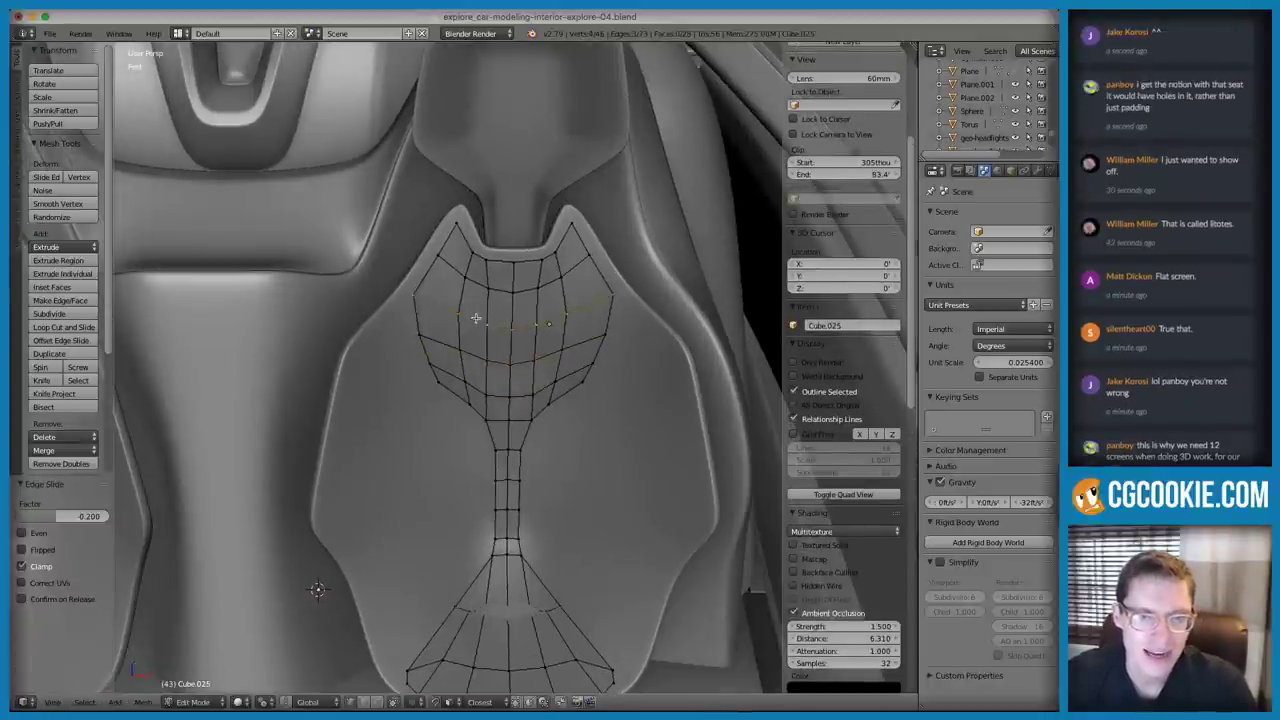
key("g")
key("g")
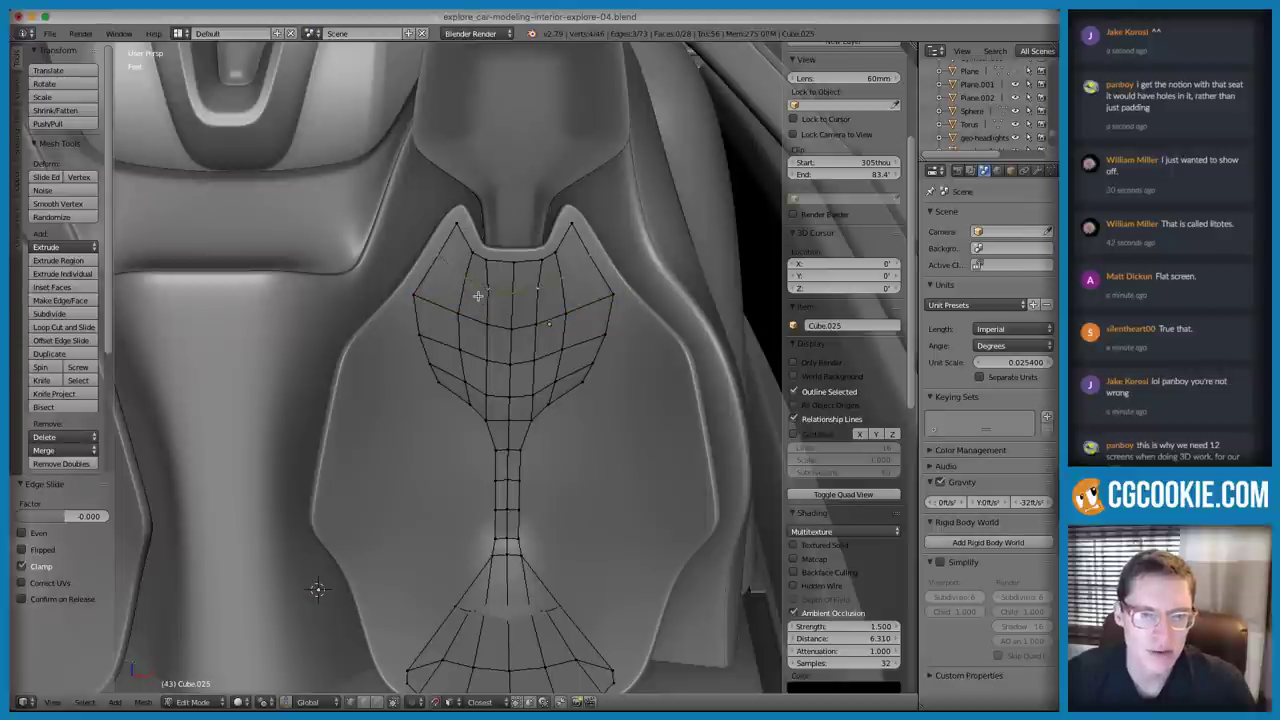
left_click(478, 307)
Add a loop cut near the upper panel's top with edge slide factor 0.200 and slide the row below it by -0.100
key("ctrl+r")
left_click(485, 281)
left_click(485, 279)
key("g")
key("g")
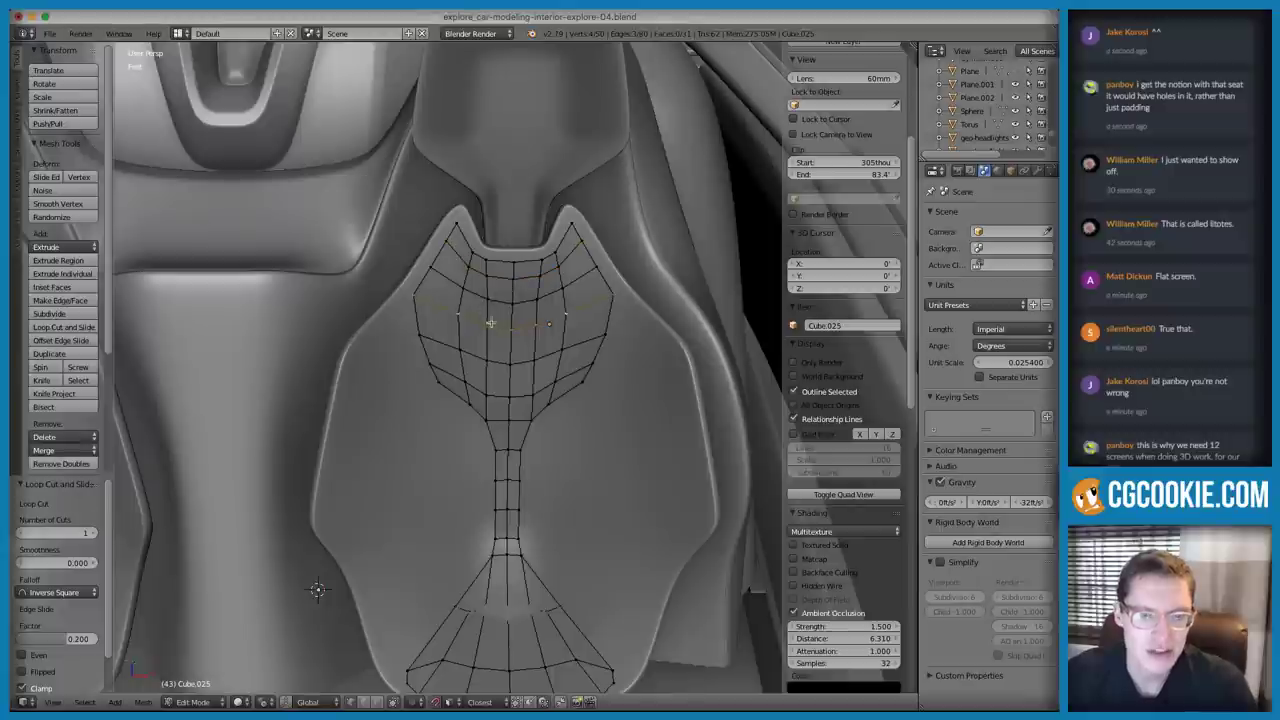
left_click(489, 328)
Move the outer side vertices of the upper panel to follow the seat's raised border more closely
right_click(421, 300)
key("g")
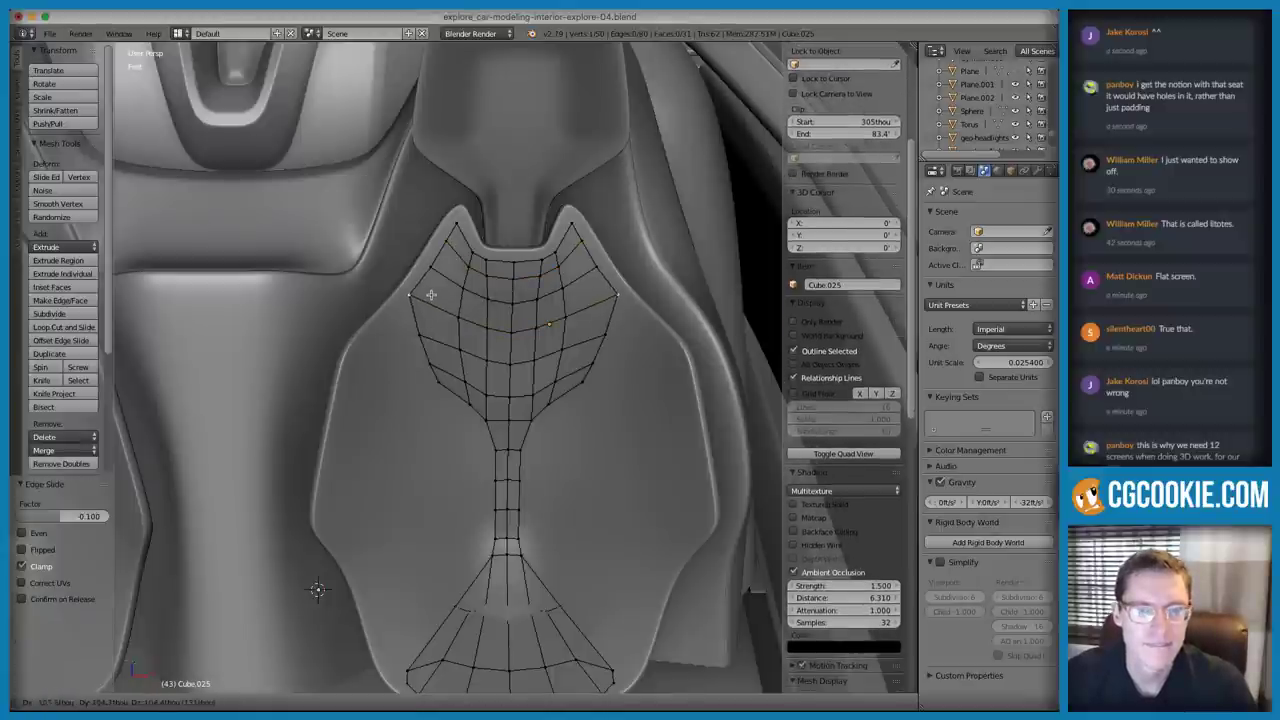
left_click(426, 296)
right_click(430, 274)
right_click_drag(429, 273, 432, 268)
key("g")
left_click(443, 249)
Add another horizontal loop cut across the lower flared section, between its two existing middle rows
mouse_move(520, 376)
middle_mouse_down()
mouse_move(480, 374)
mouse_move(505, 374)
middle_mouse_up()
scroll(529, 424, "up", 2)
middle_click_drag(522, 595, 518, 514, "shift")
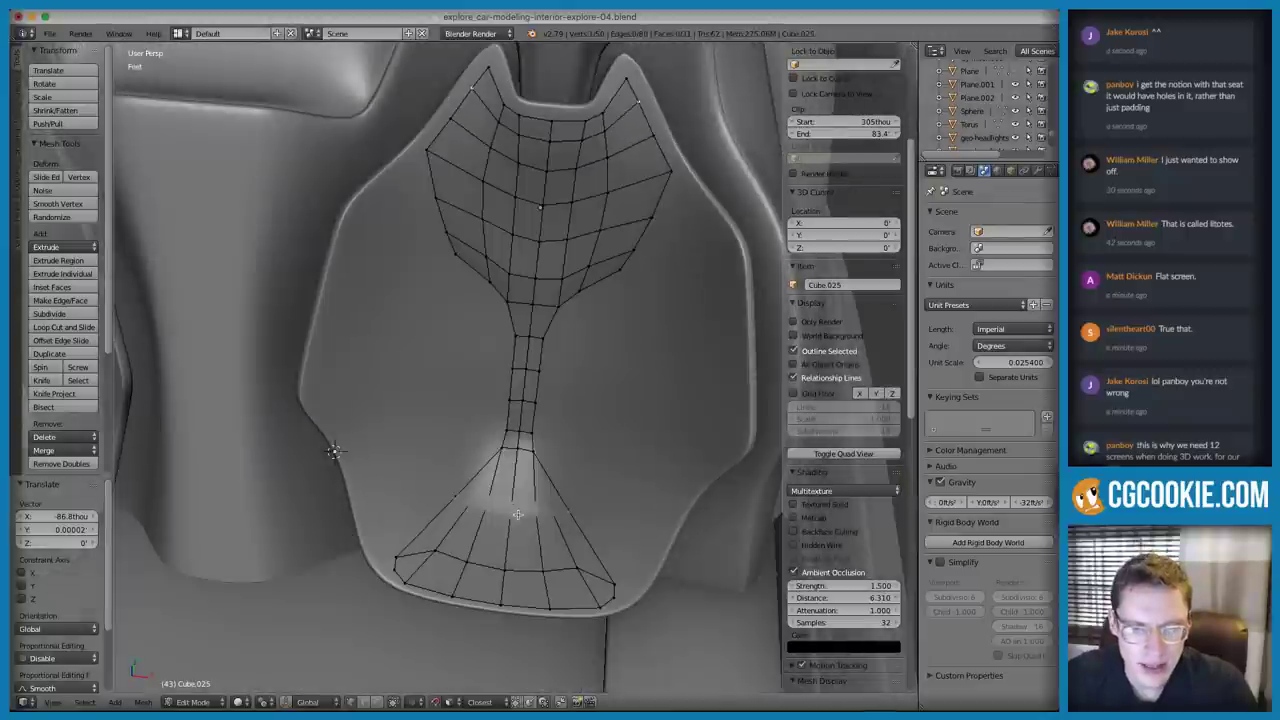
key("ctrl+r")
left_click(464, 527)
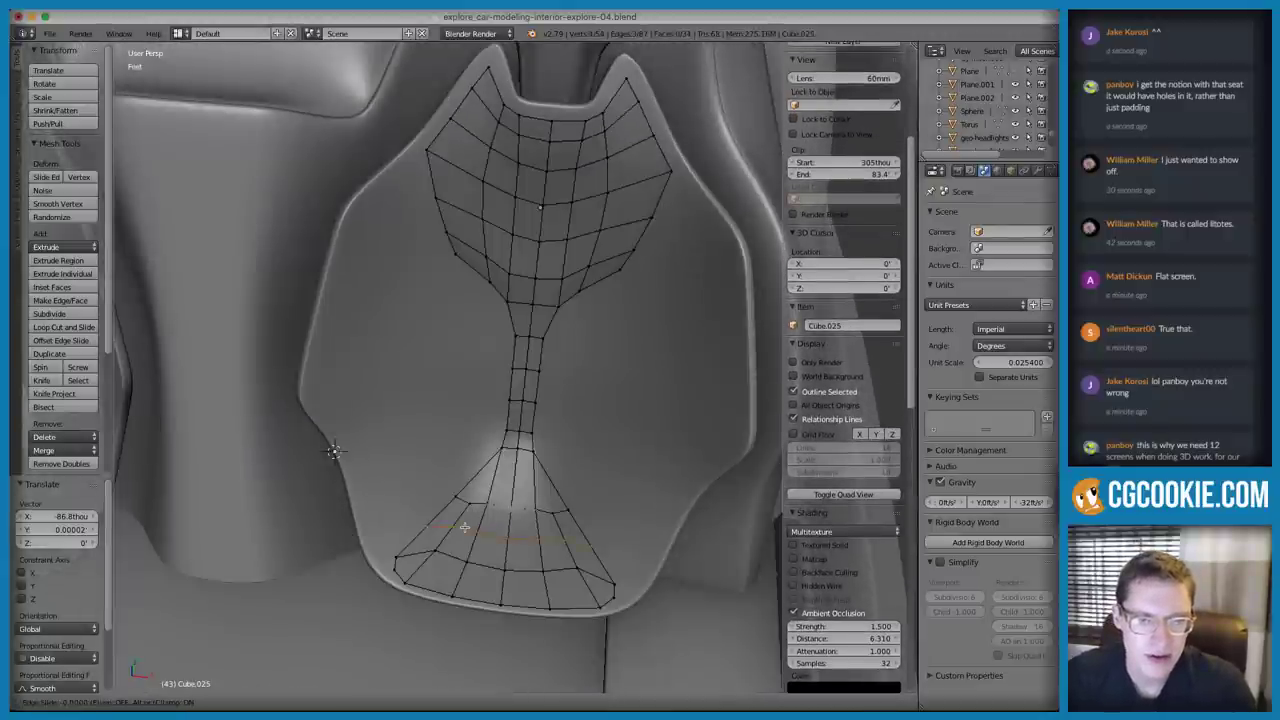
left_click(464, 527)
Move the outer vertices of the row above the new cut up toward the neck
right_click(460, 498)
key("g")
key("g")
left_click(497, 477)
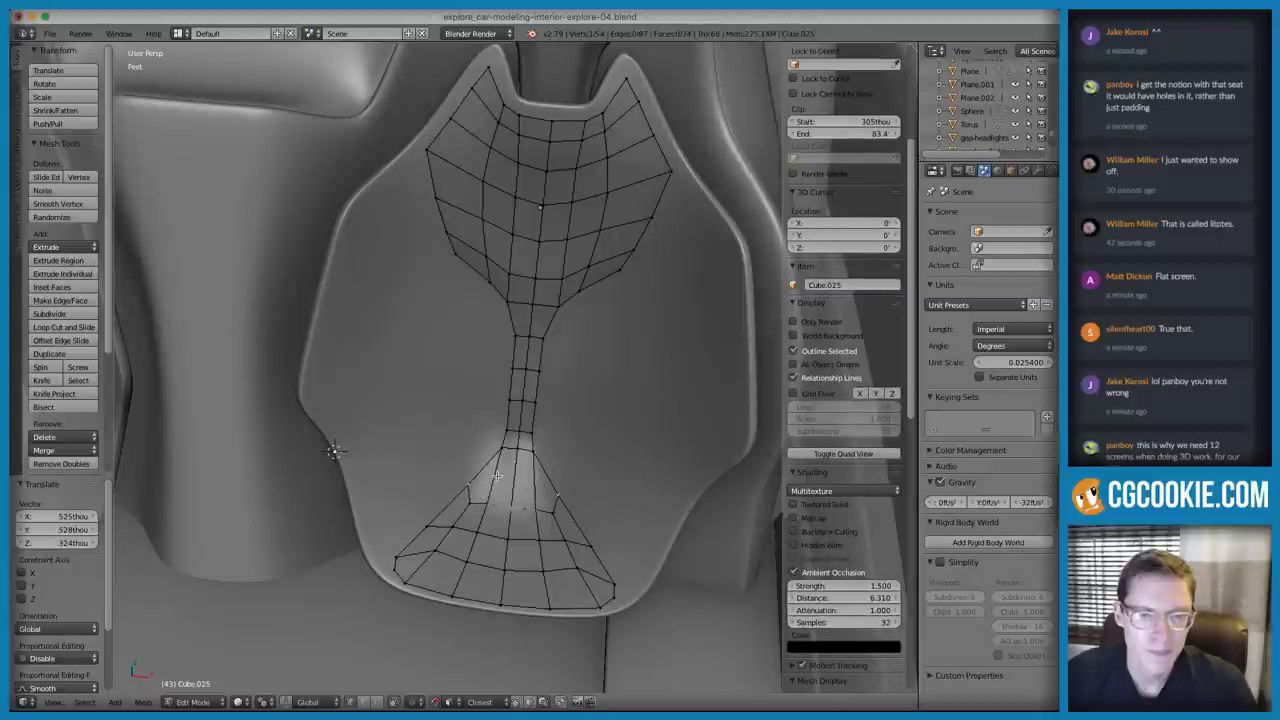
Slide the upper row of the lower flared section toward the neck and adjust its middle vertices to smooth its curve
right_click(503, 501, "alt")
key("g")
key("g")
left_click(516, 492)
right_click(514, 500)
key("g")
left_click(521, 496)
Slide the next rows down the lower flared section, including one by -0.100, to even out their spacing
key("g")
key("g")
left_click(530, 533)
key("g")
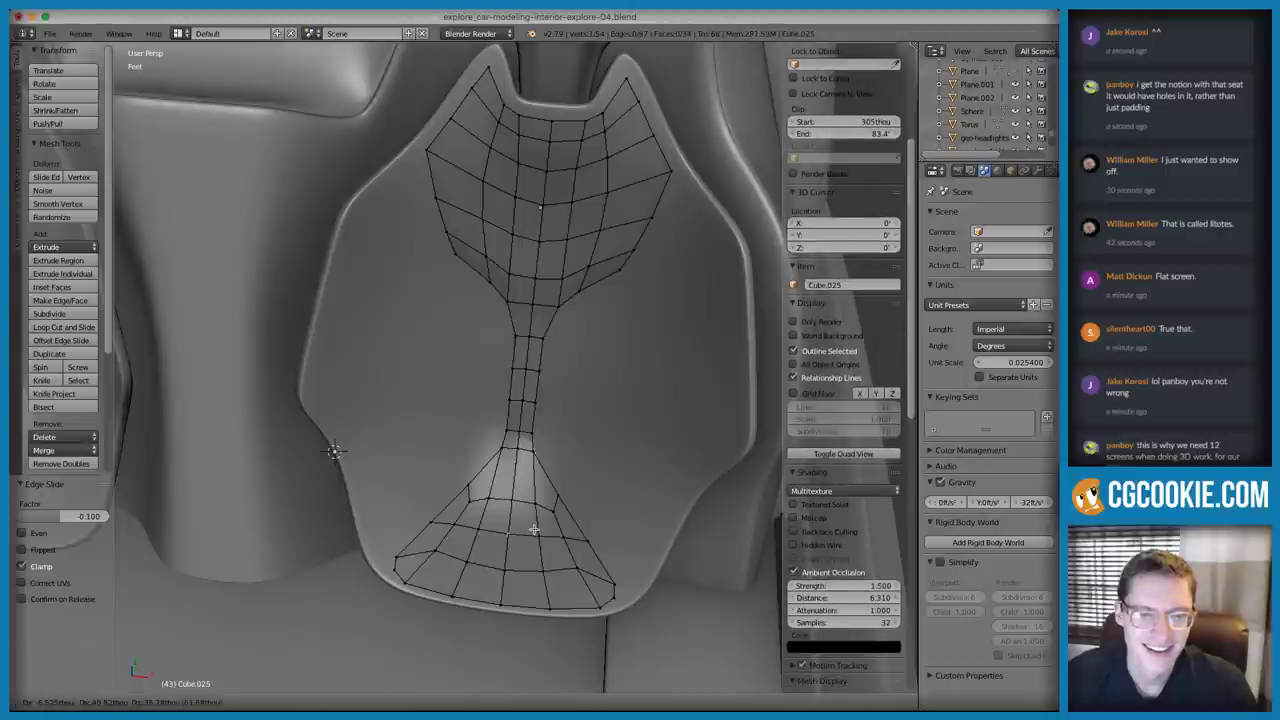
left_click(534, 530)
right_click(554, 572, "ctrl")
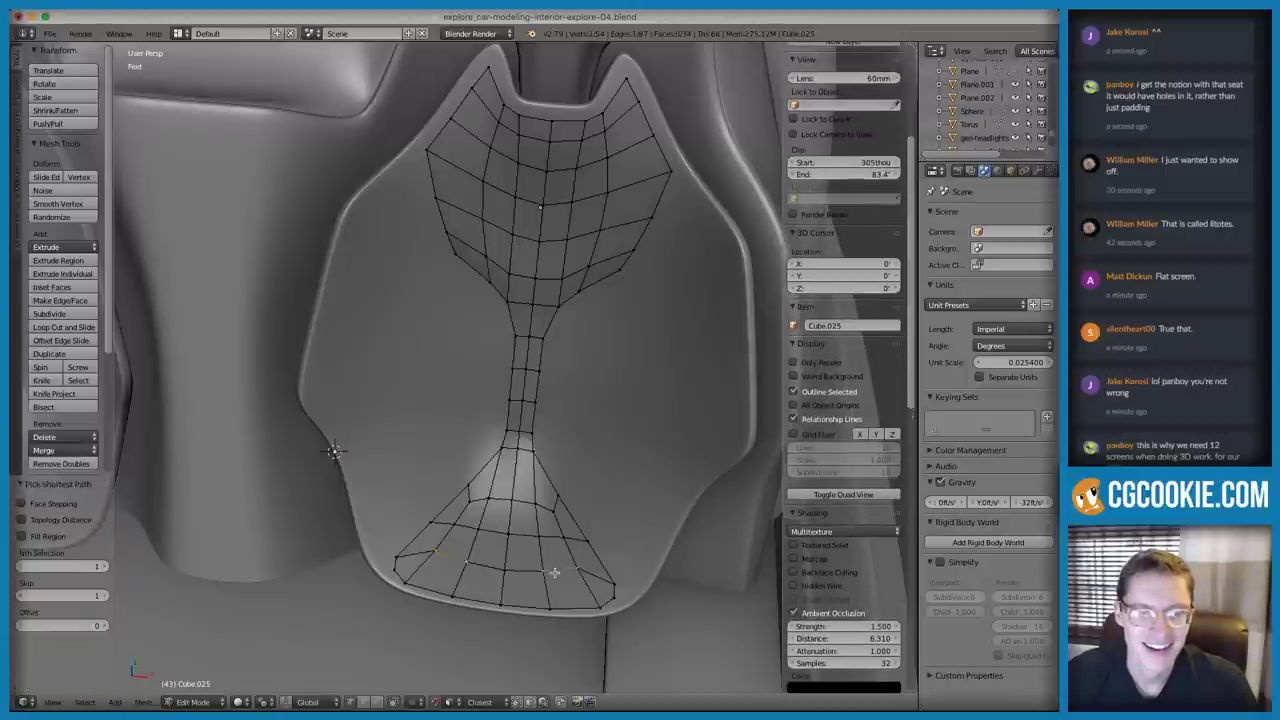
key("g")
key("g")
left_click(505, 558)
Add a centred horizontal loop cut near the bottom of the flared section and slide the row above it upward
key("ctrl+r")
left_click(499, 555)
right_click(499, 555)
right_click(436, 526)
right_click(545, 537, "ctrl")
key("g")
key("g")
left_click(530, 513)
Slide the two upper rows of the flared section further up toward the neck
right_click(471, 503, "ctrl")
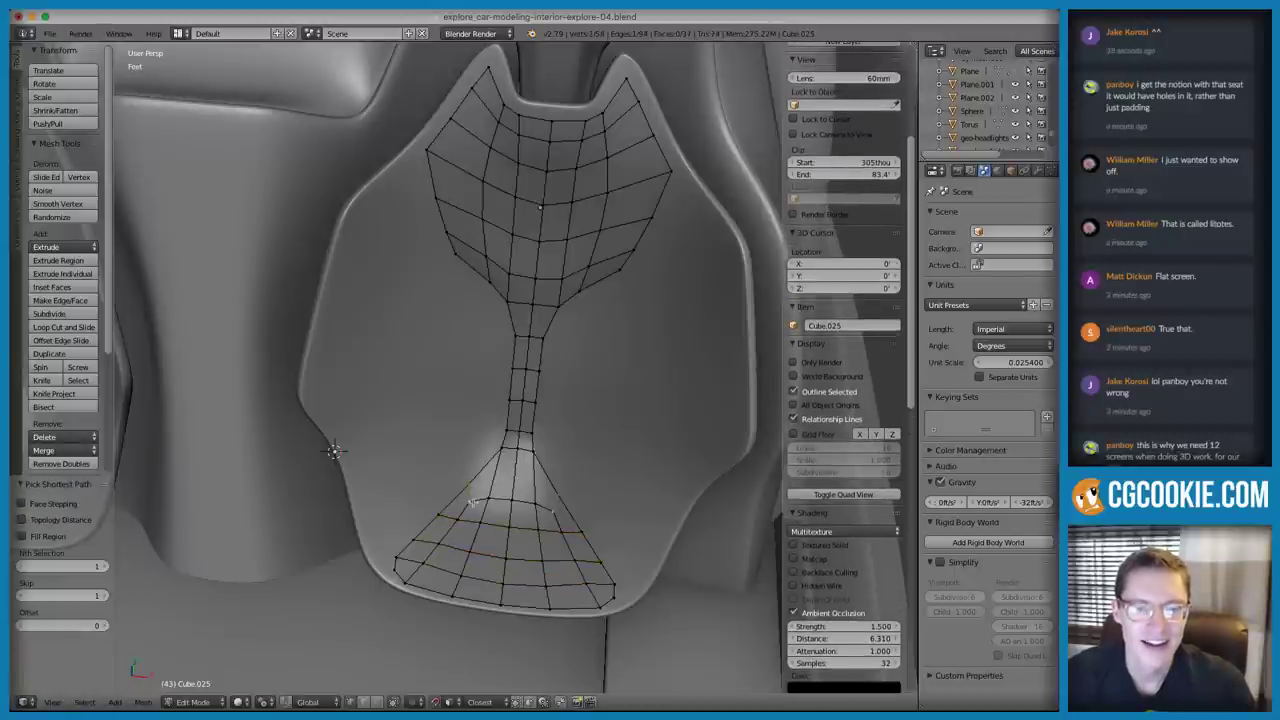
key("g")
key("g")
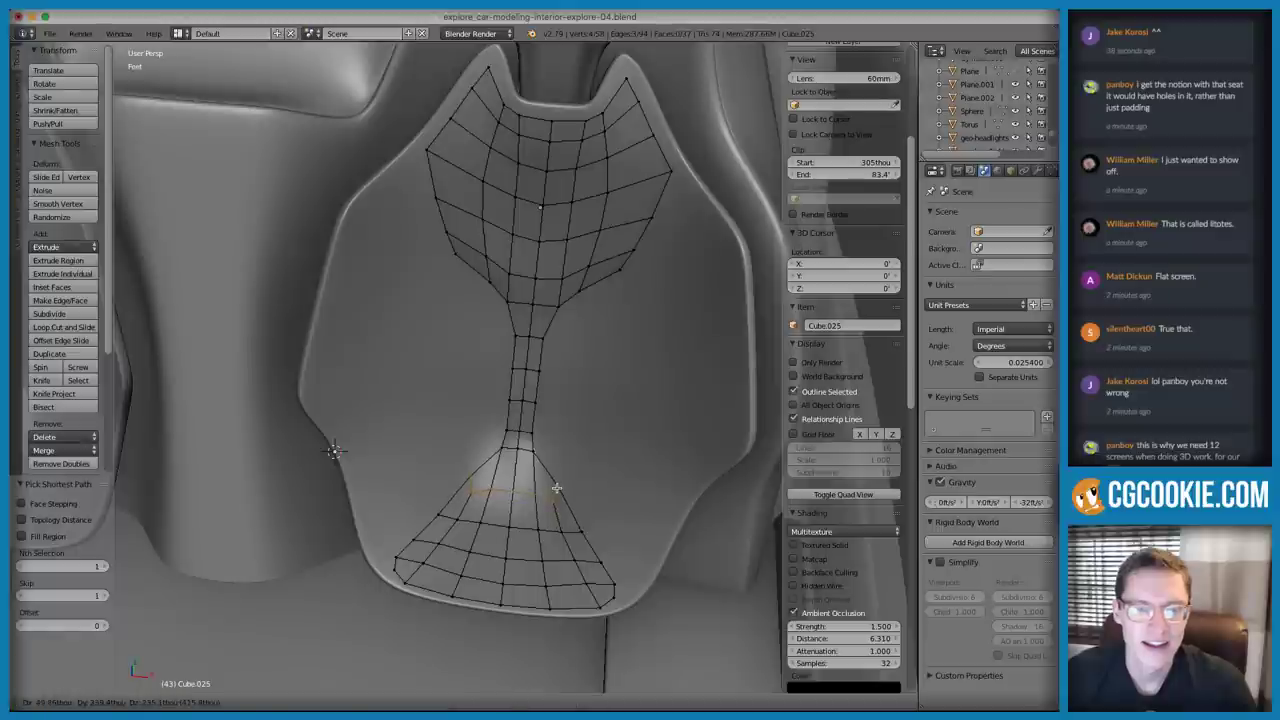
left_click(558, 478)
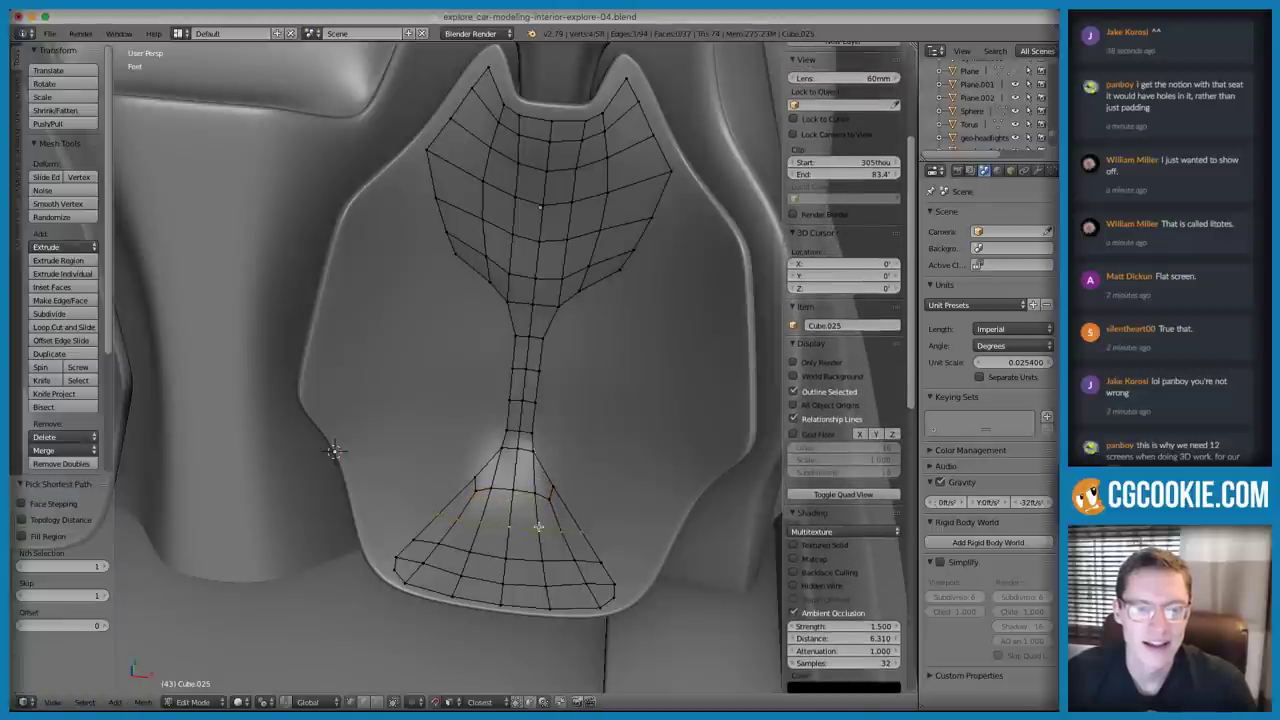
left_click(541, 518)
Add one more horizontal loop cut with edge slide factor 0.000 in the middle of the flared section and even out its neighbouring row
right_click(510, 534)
key("ctrl+r")
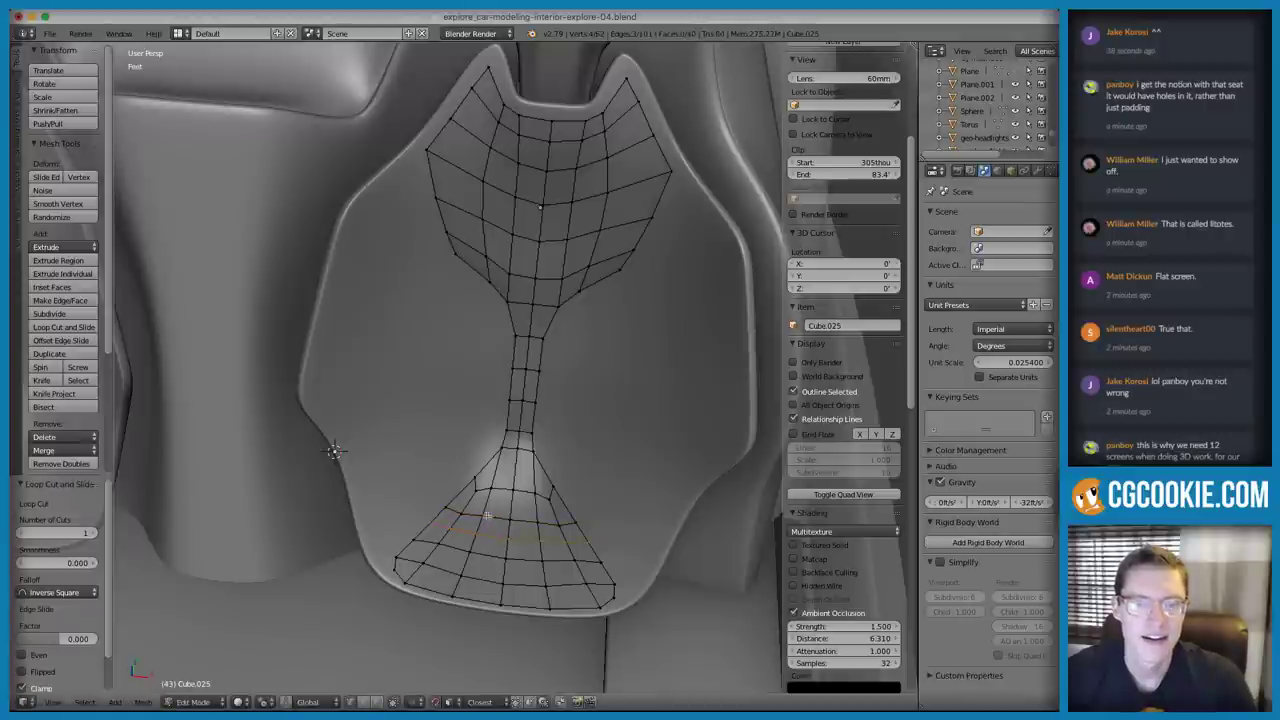
key("g")
key("g")
left_click(523, 510)
key("a")
middle_click_drag(523, 510, 355, 602)
key("x")
key("Escape")
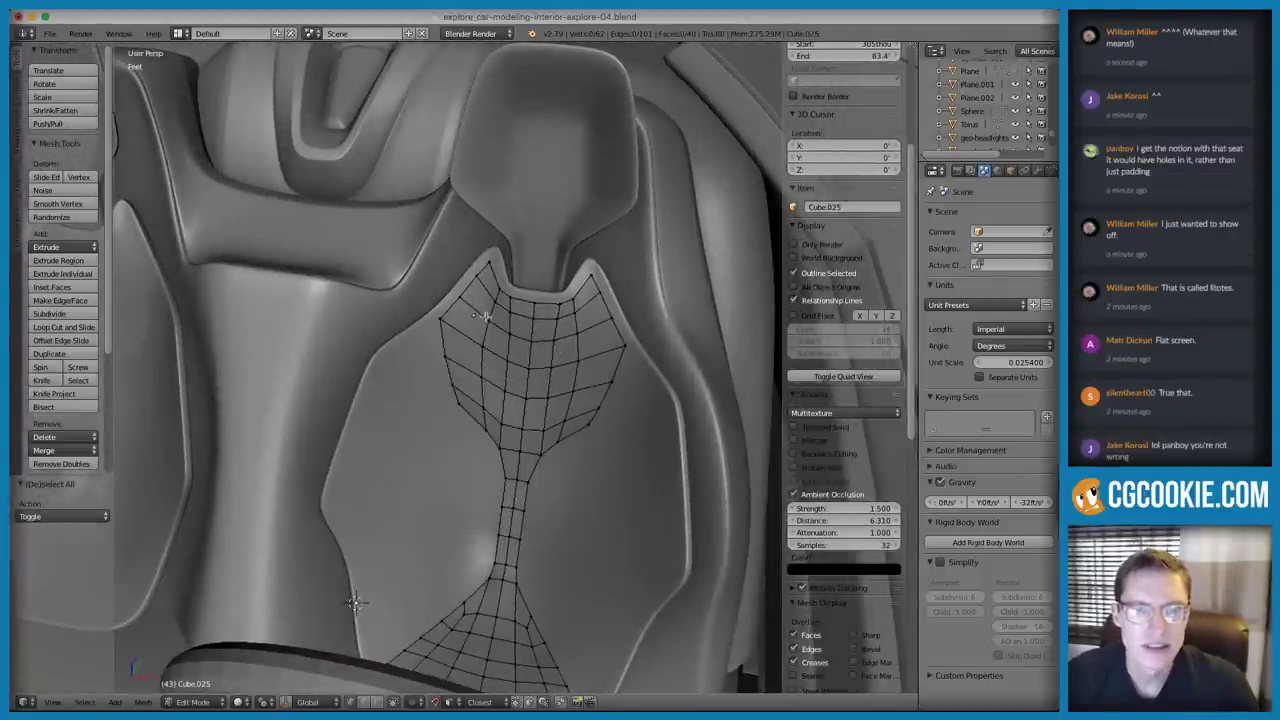
Change to edge selection and select the complete boundary edge loop around the insert panel, including its bottom edge
middle_click_drag(505, 350, 581, 407)
key("a")
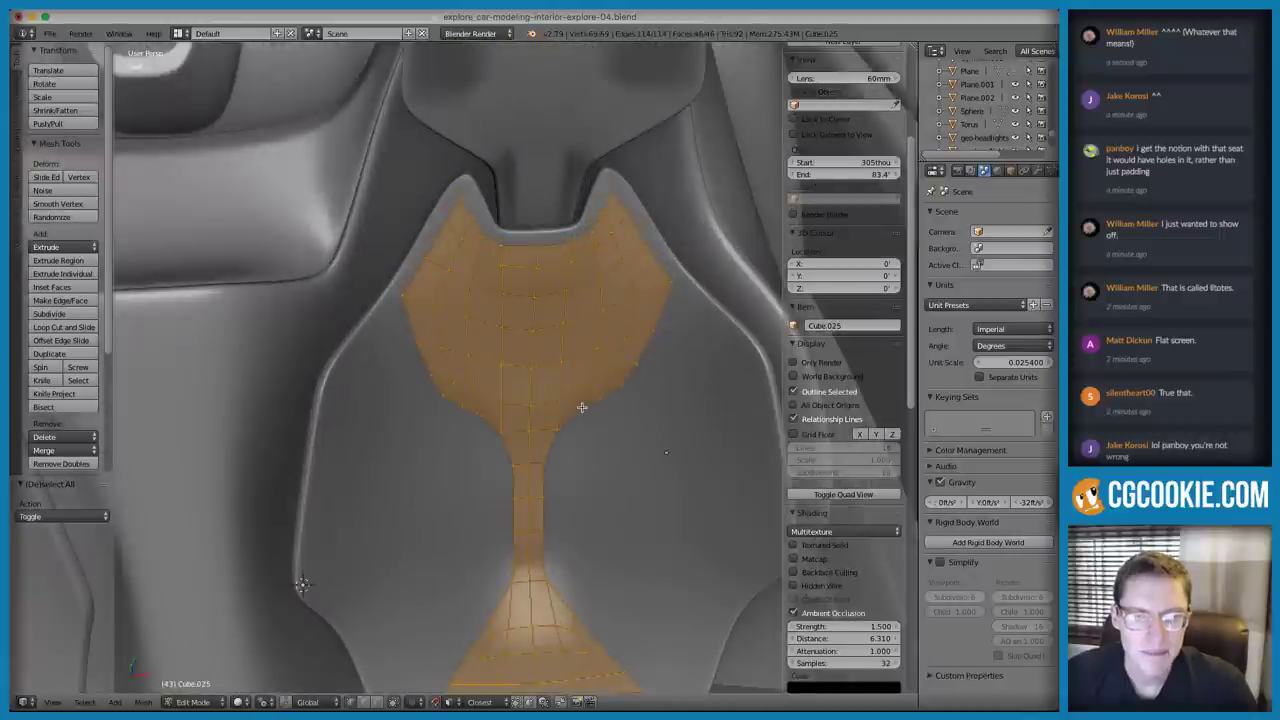
key("ctrl+Tab")
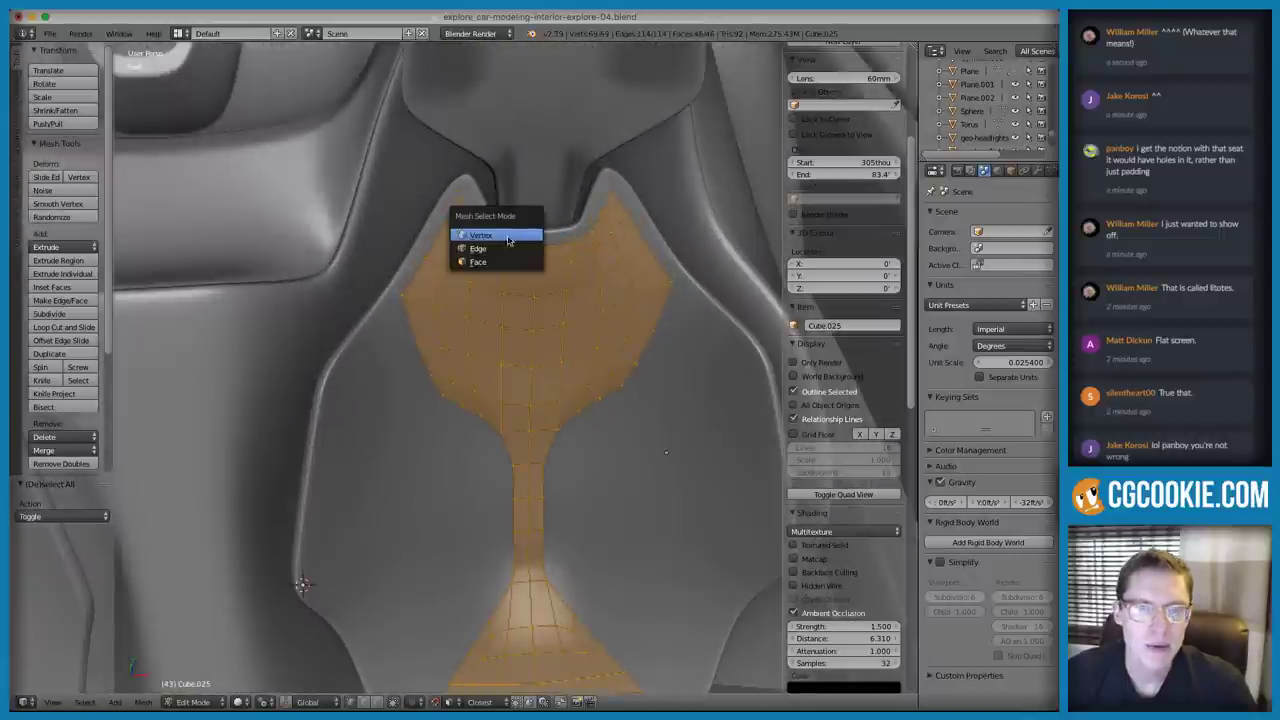
left_click(514, 249)
key("a")
middle_click_drag(565, 318, 436, 290)
right_click(436, 290, "alt+shift")
right_click(487, 411, "alt+shift")
left_click(497, 686, "alt+shift")
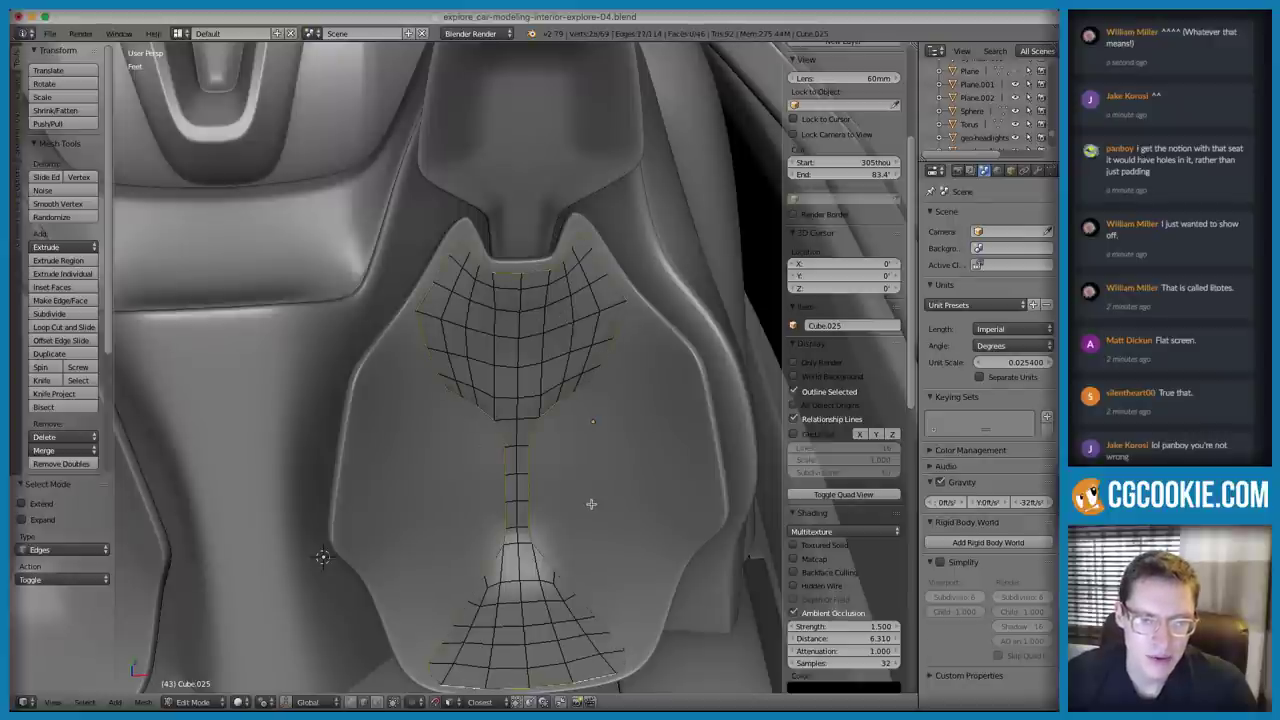
middle_click_drag(617, 503, 522, 396)
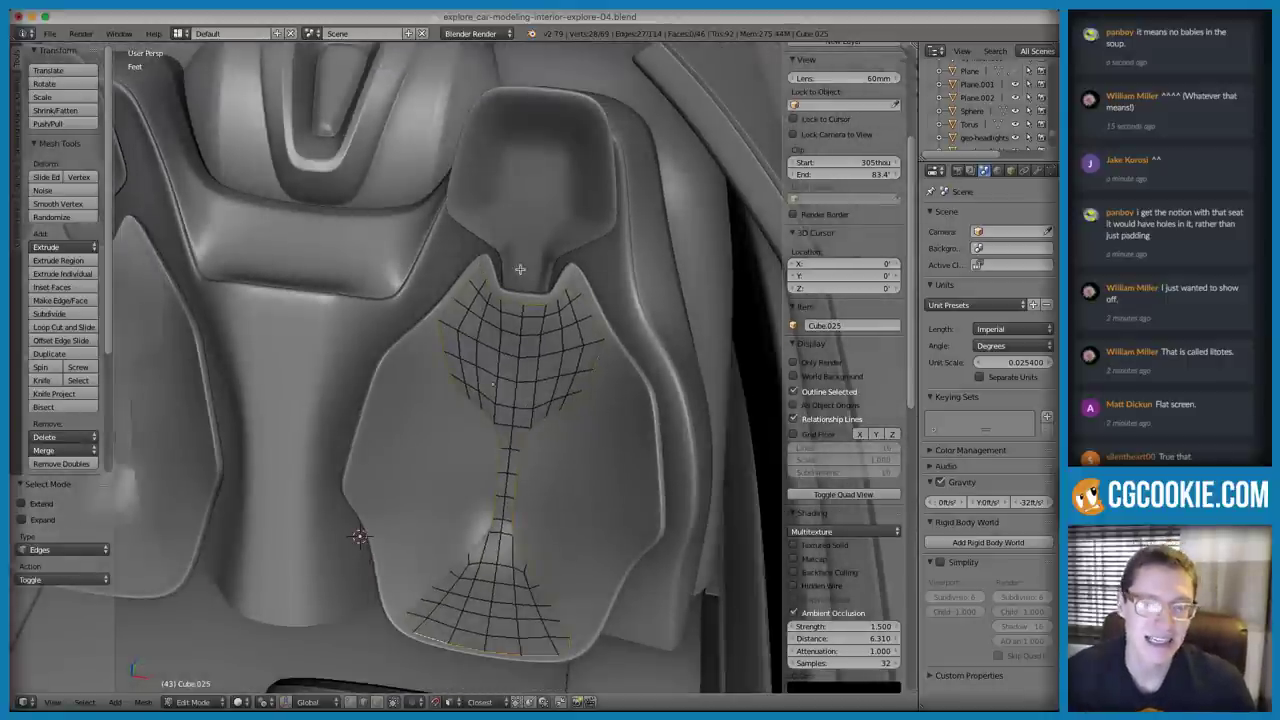
Try to extrude the panel's boundary edges and scale them outward
key("e")
right_click(479, 260)
key("s")
left_click(472, 257)
key("ctrl+z")
key("ctrl+shift+z")
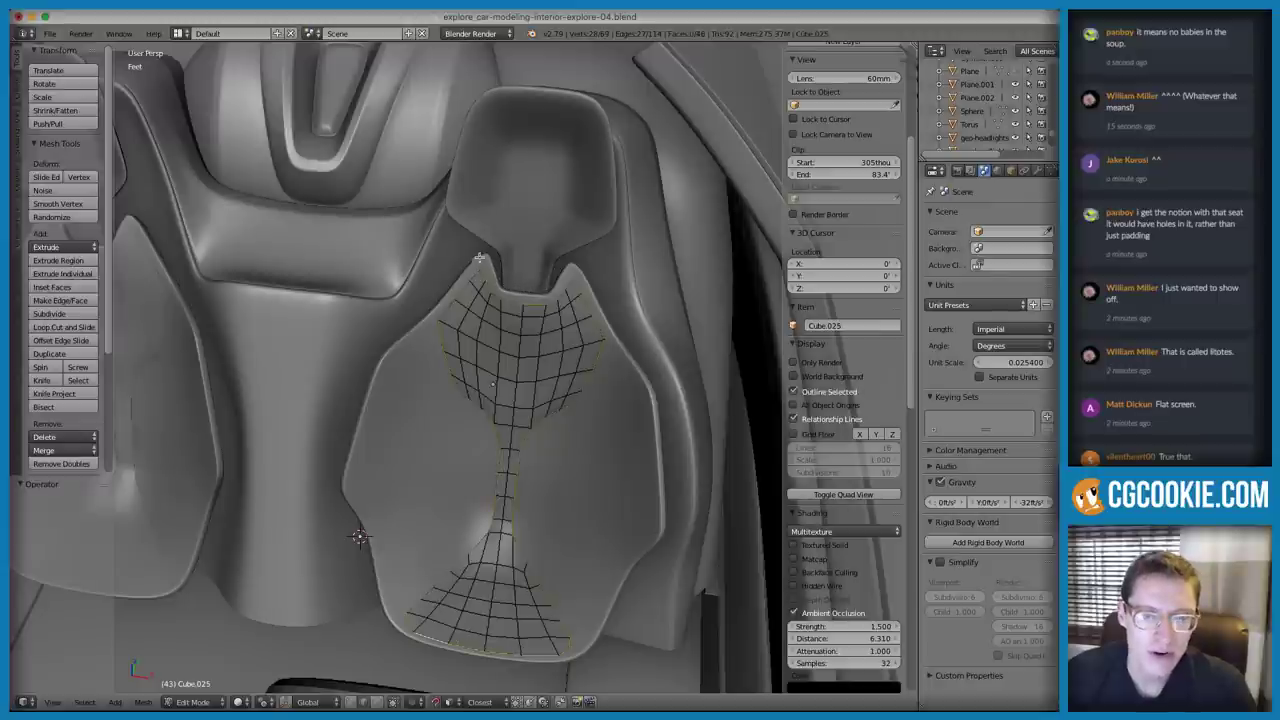
Sketch a Grease Pencil outline along the panel's side down to the neck and remove its Grease Pencil colour
key("d")
left_click_drag(481, 256, 474, 260)
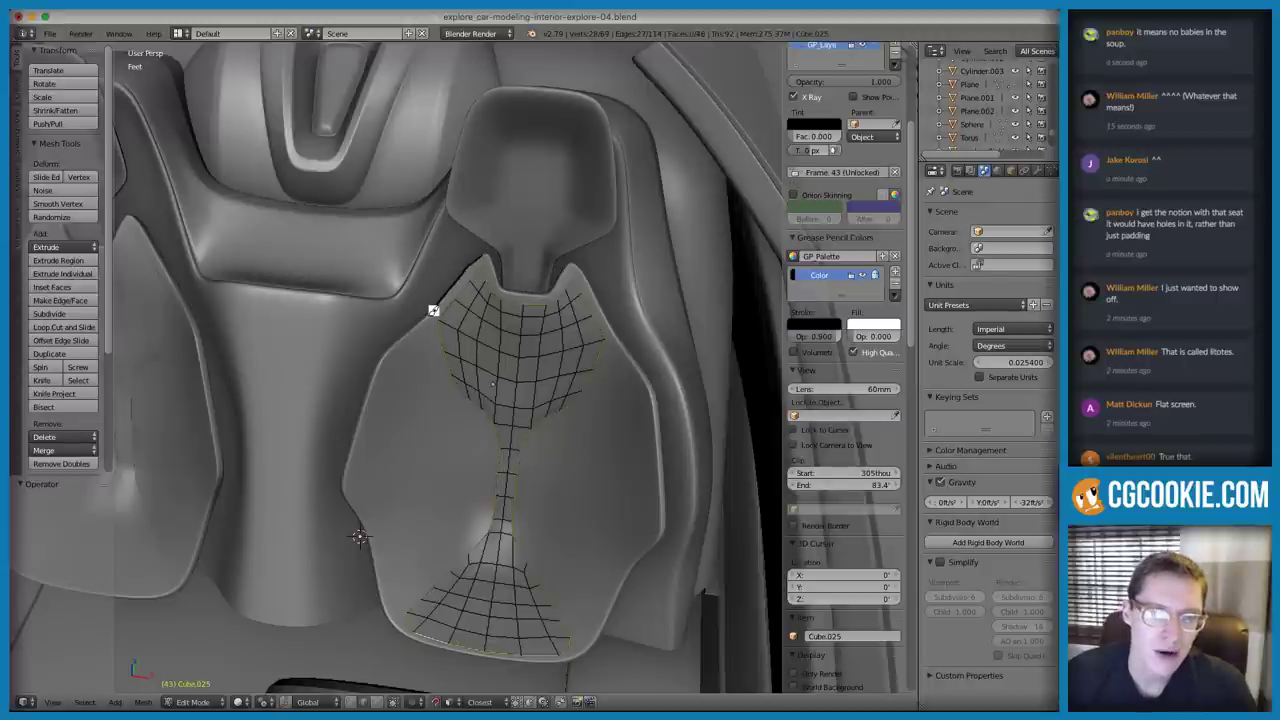
left_click_drag(442, 378, 475, 405)
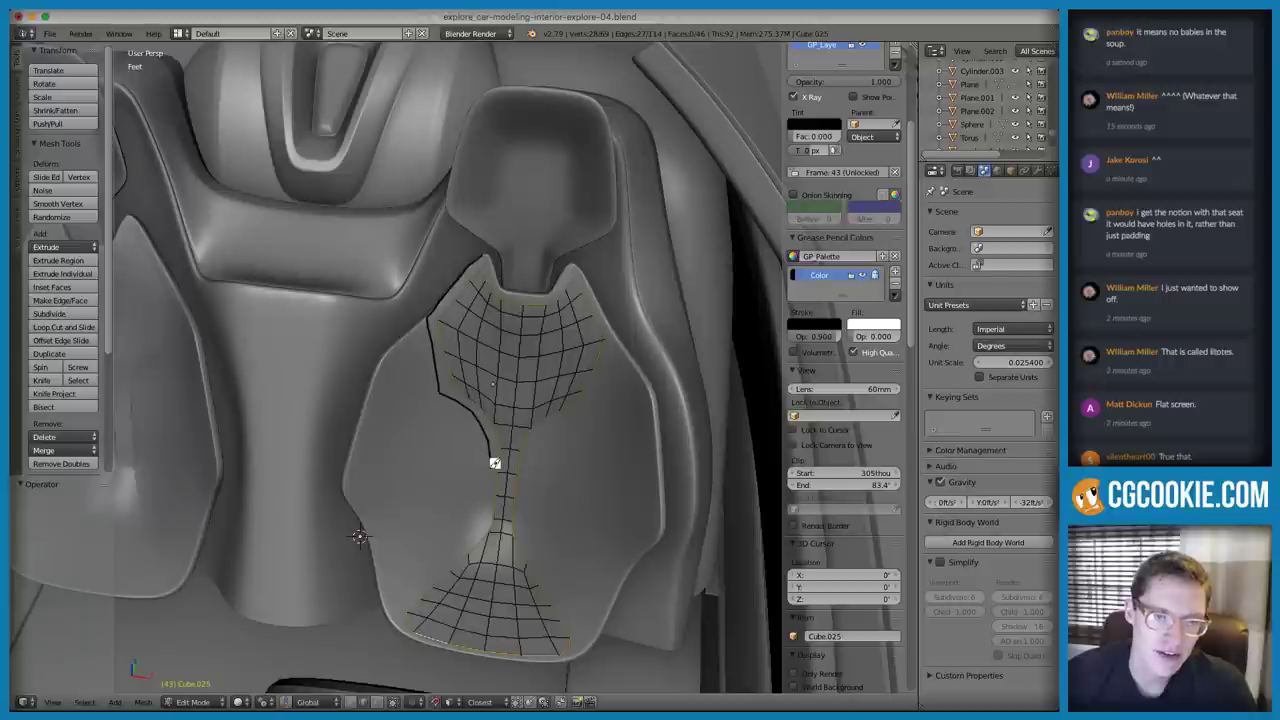
left_click(895, 283)
Extrude the panel's selected boundary edges in place, without any offset
mouse_move(250, 605)
middle_mouse_down()
mouse_move(323, 597)
mouse_move(605, 304)
middle_mouse_up()
middle_click_drag(400, 620, 482, 636)
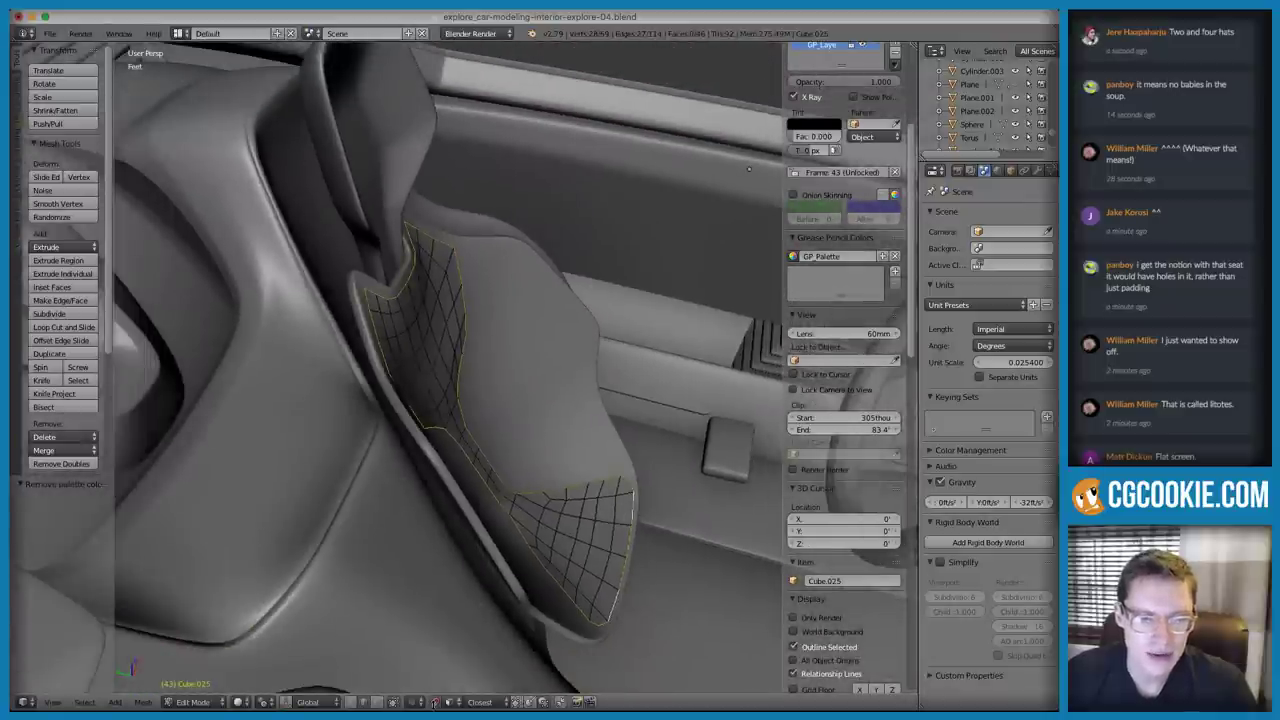
key("z")
key("z")
middle_click_drag(529, 497, 472, 454)
key("e")
right_click(544, 408)
middle_click_drag(544, 408, 522, 401)
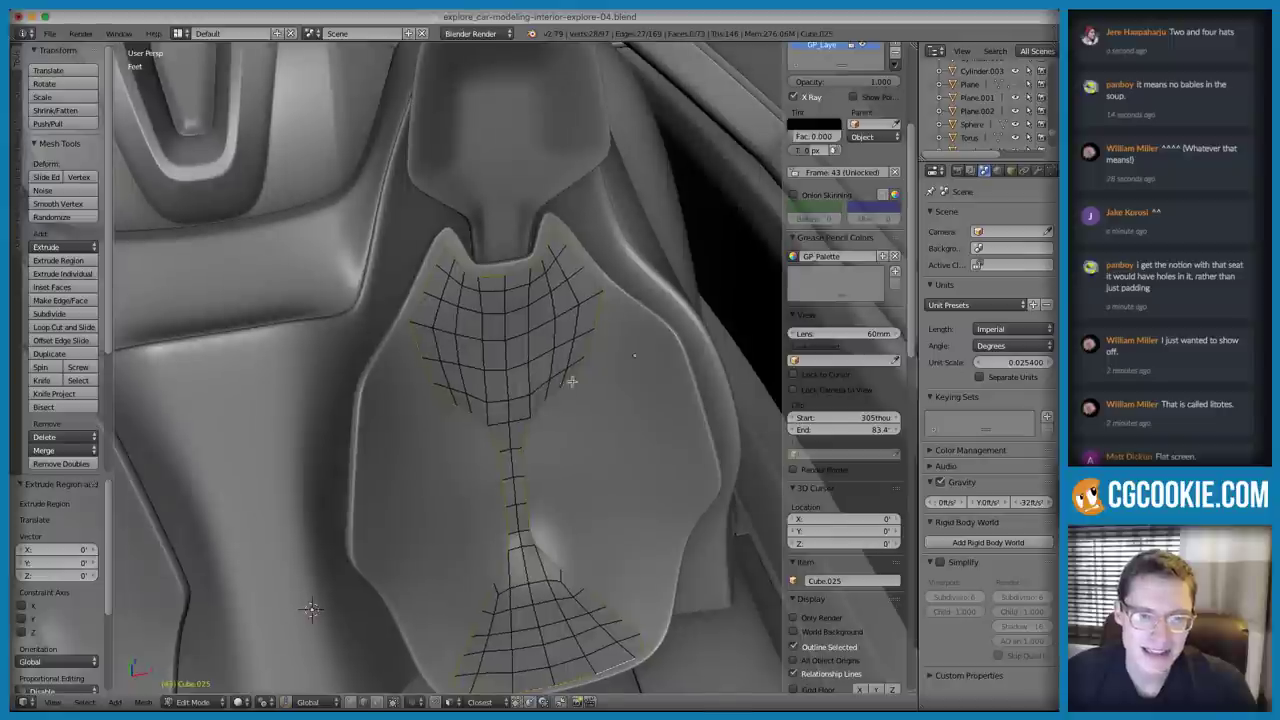
Try scaling the extruded border by 1.035 and widening it along X, and undo both scalings
key("s")
left_click(568, 378)
key("s")
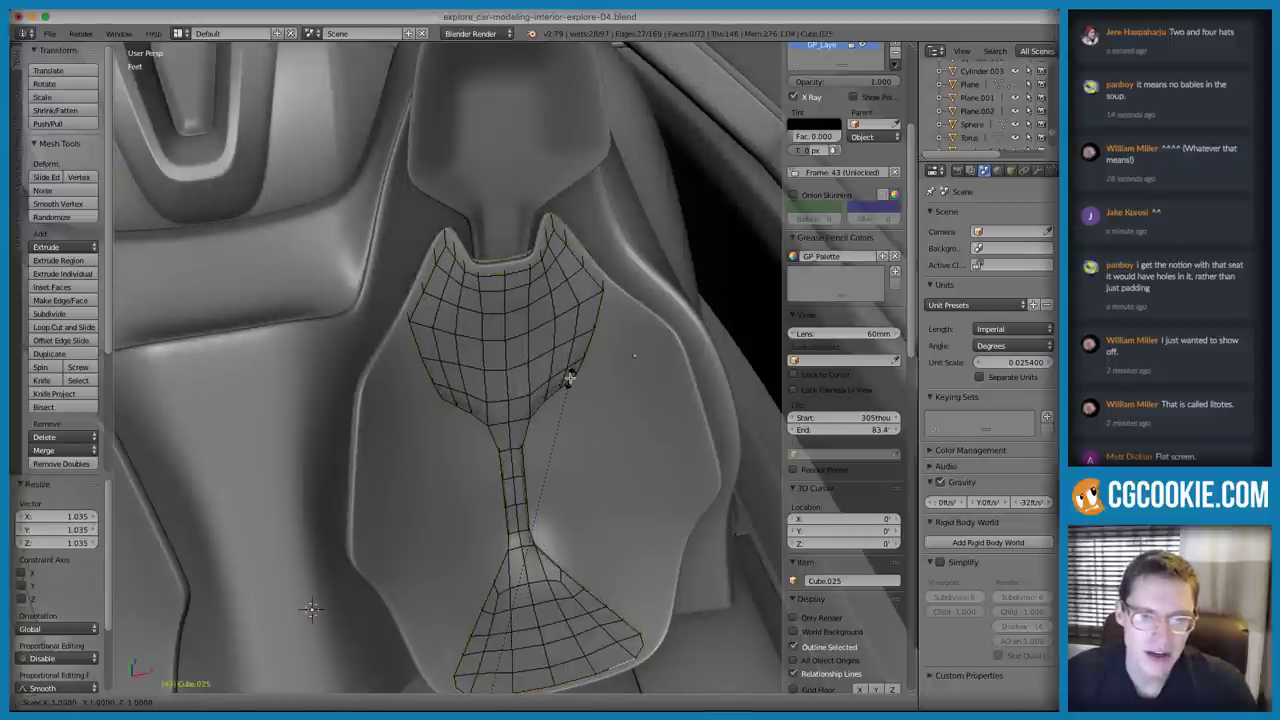
key("x")
left_click(665, 368)
key("z")
key("z")
key("ctrl+z")
key("ctrl+z")
Isolate the insert panel in local view with solid shading and select its whole mesh
key("z")
mouse_move(551, 352)
middle_mouse_down()
mouse_move(561, 356)
mouse_move(534, 251)
mouse_move(517, 442)
mouse_move(519, 393)
middle_mouse_up()
key("KP_Divide")
key("z")
key("a")
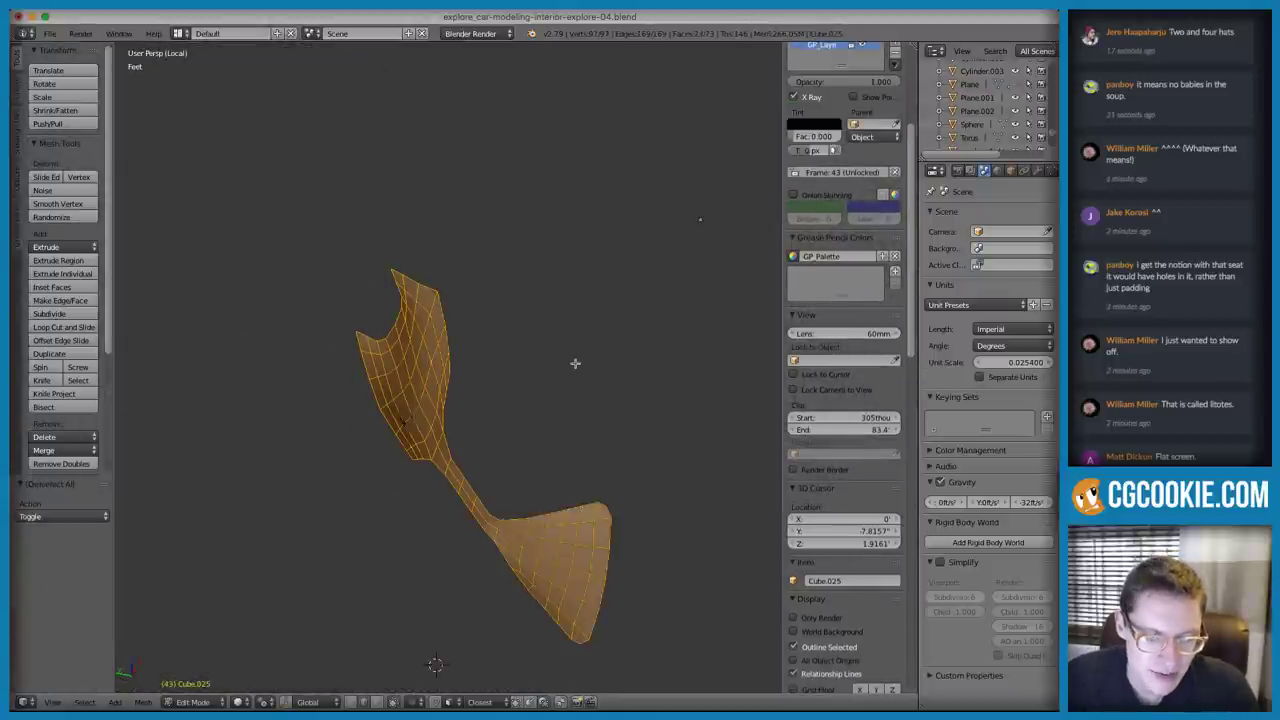
Try to extrude the whole panel and give it thickness with Shrink/Fatten
key("e")
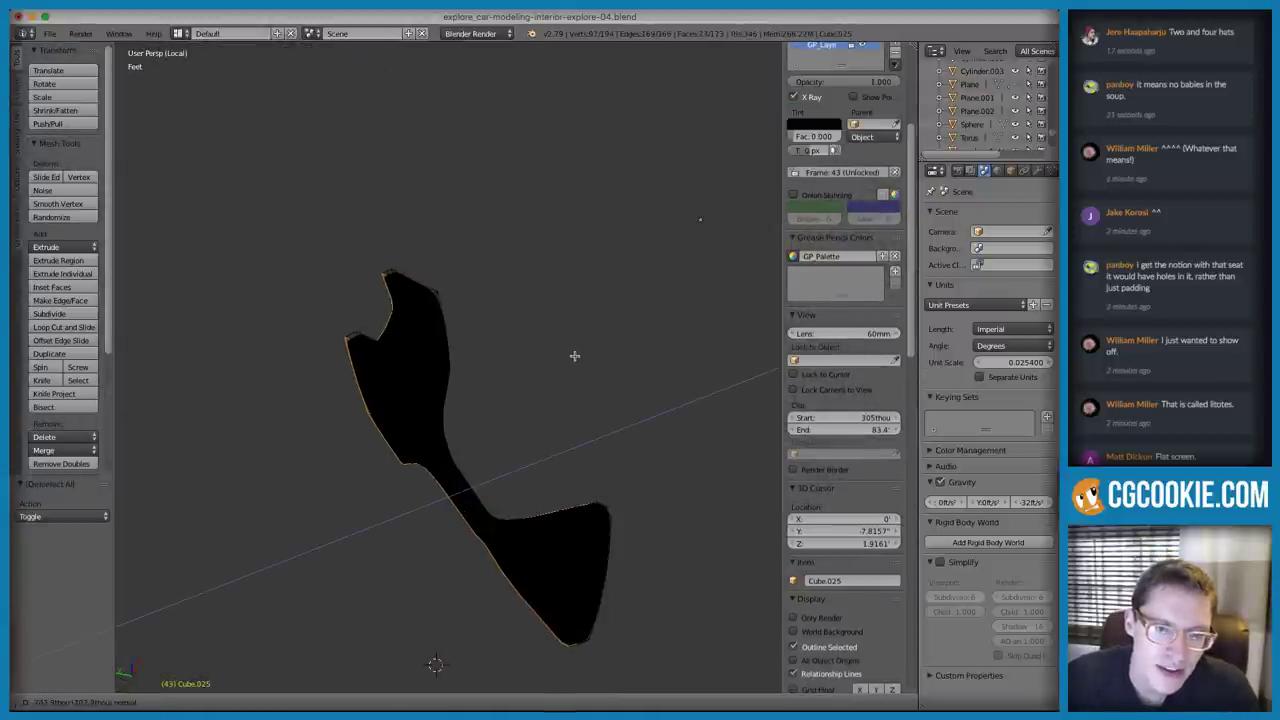
right_click(577, 355)
key("alt+s")
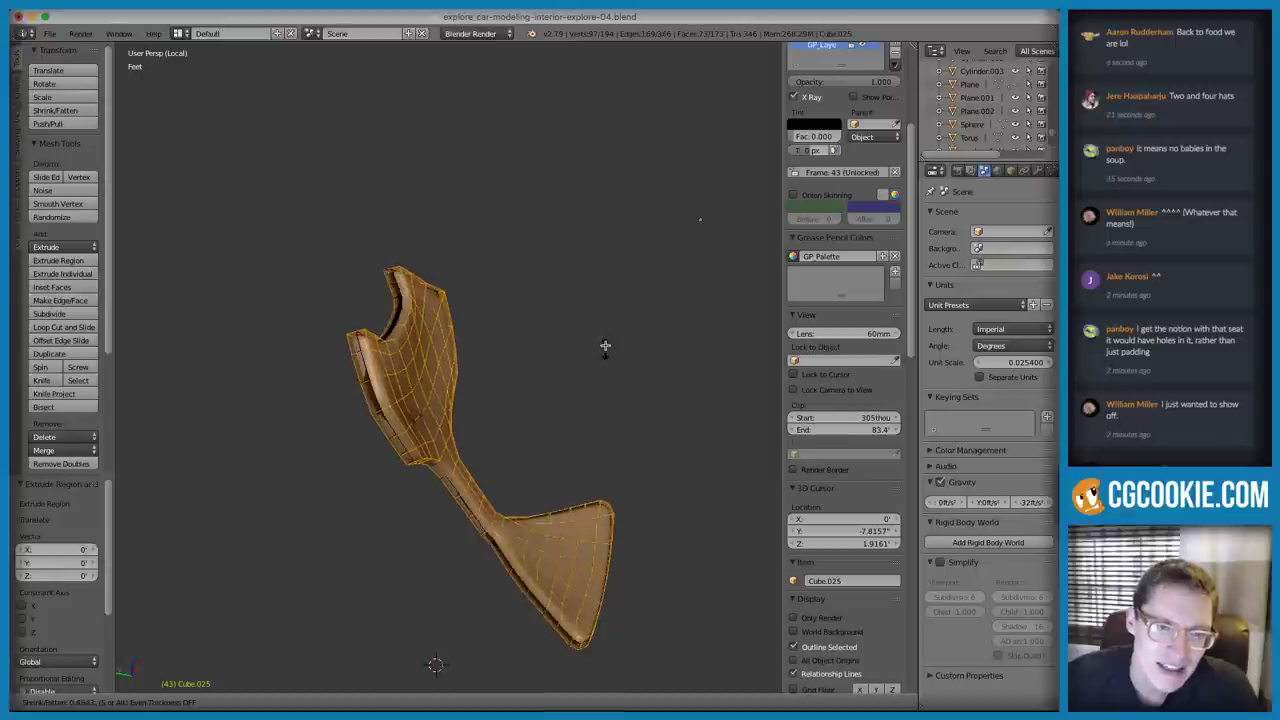
right_click(605, 339)
middle_click_drag(552, 370, 550, 396)
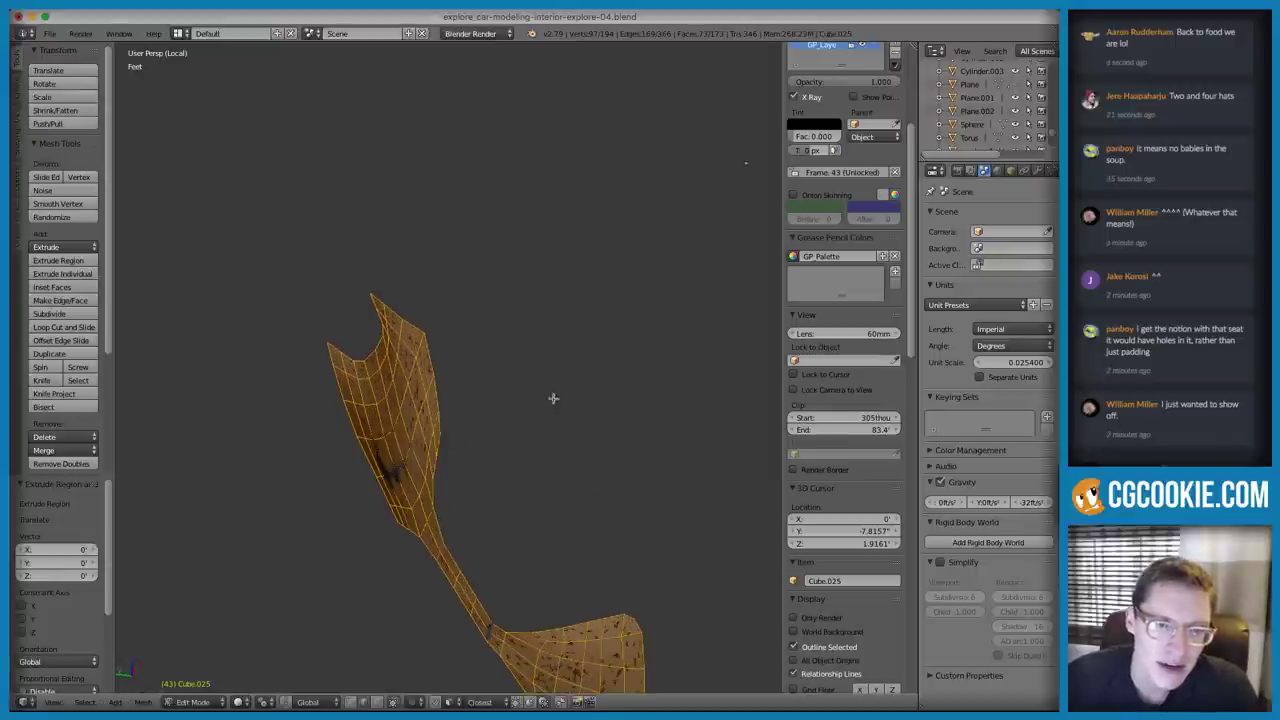
left_click(1037, 174)
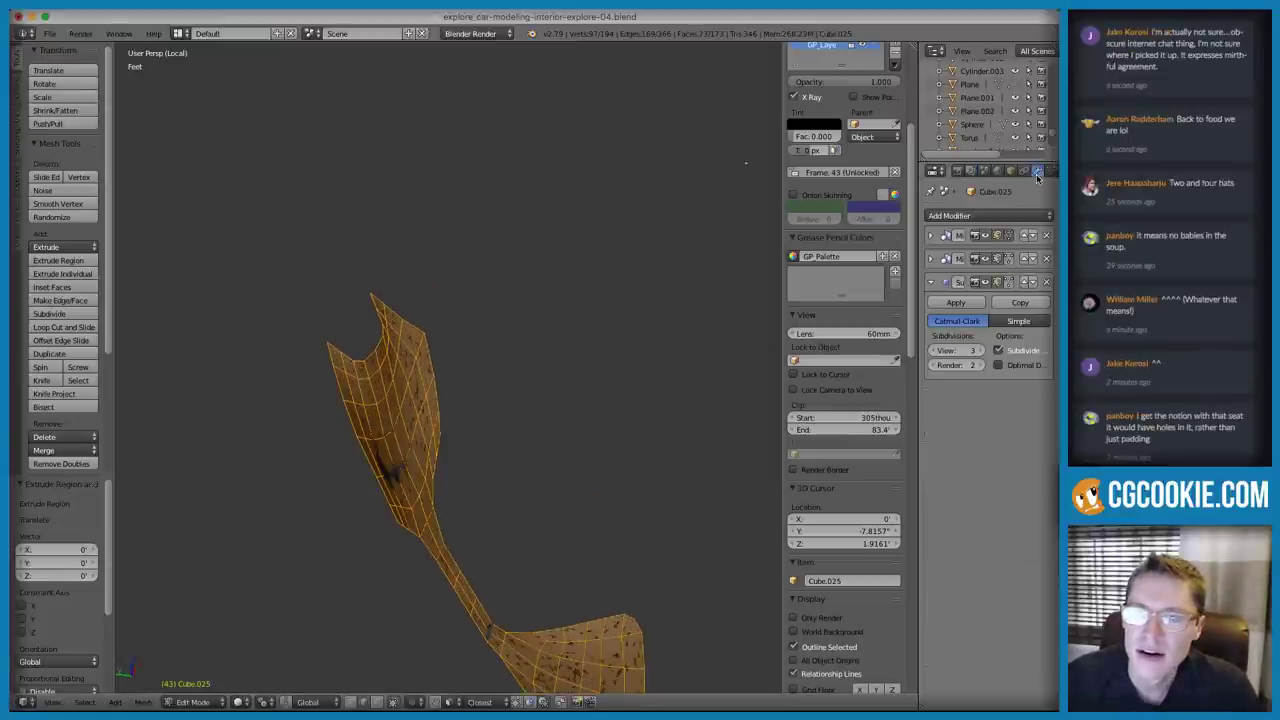
middle_click_drag(500, 265, 493, 209, "shift")
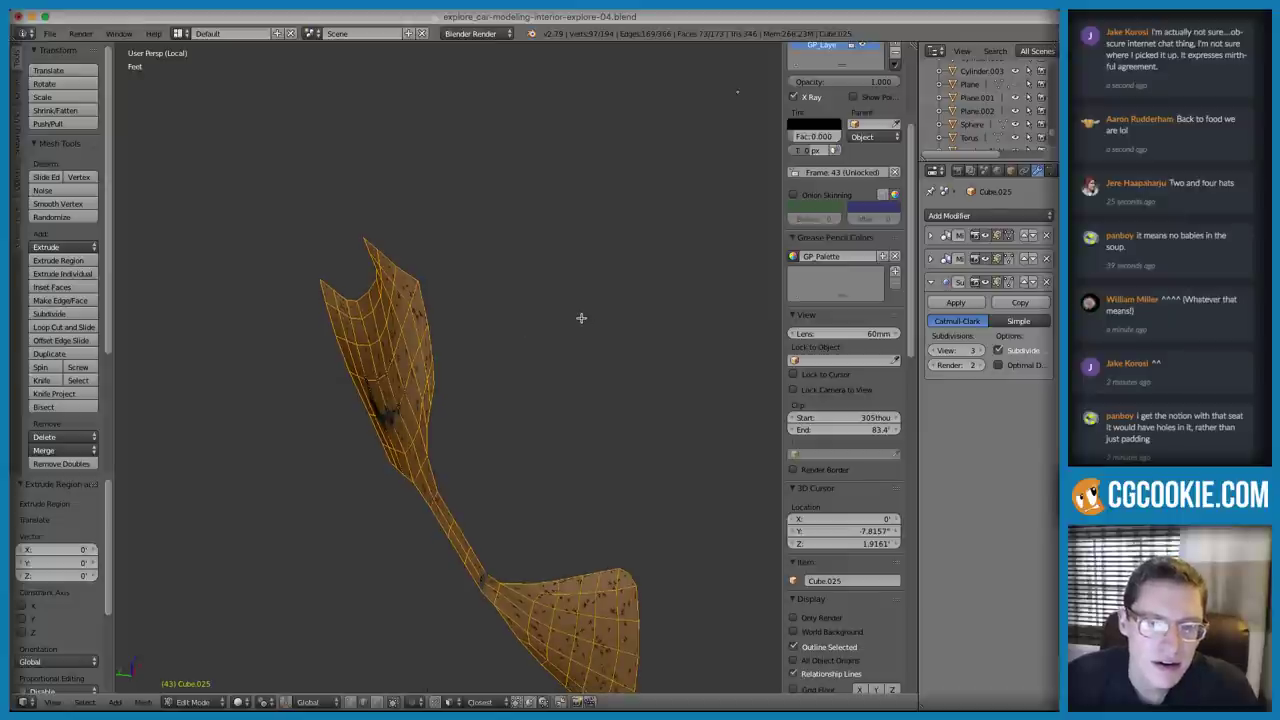
key("alt+s")
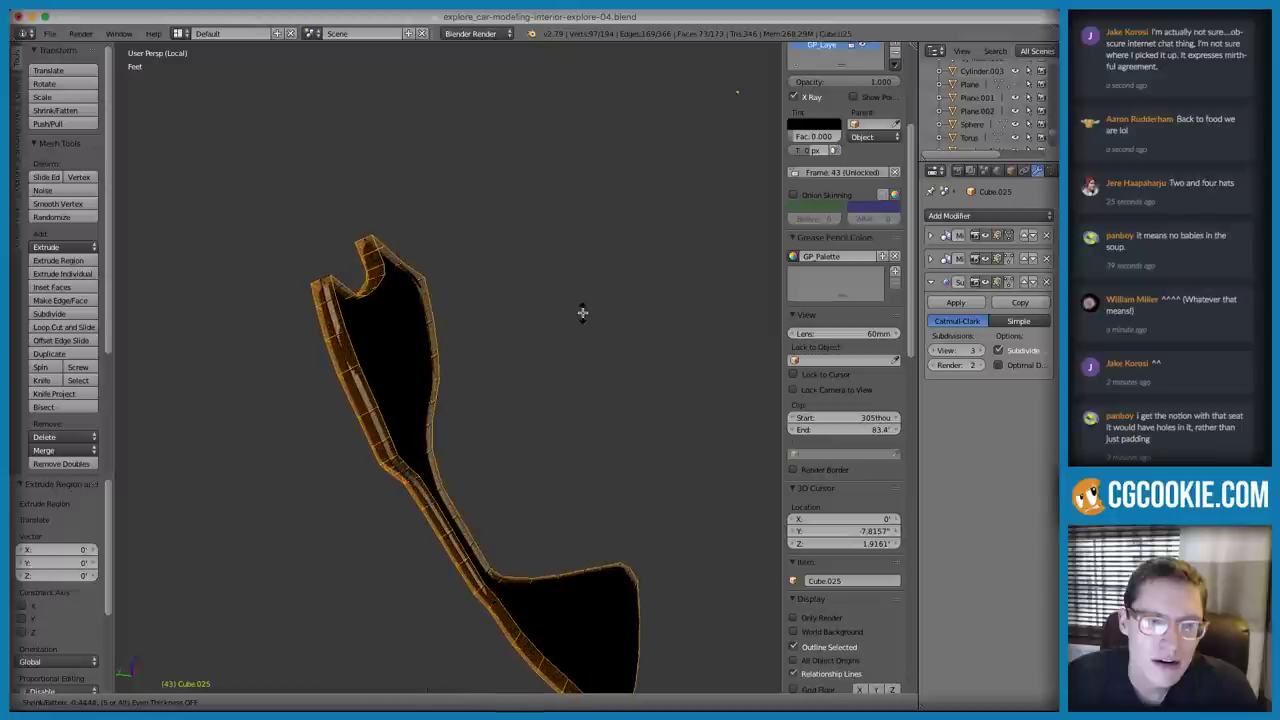
right_click(588, 311)
middle_click_drag(614, 310, 445, 317)
key("ctrl+z")
Change to face selection, extrude all the panel's faces in place and offset them with Shrink/Fatten to give it thickness
key("ctrl+Tab")
left_click(660, 330)
middle_click_drag(660, 330, 661, 283)
key("e")
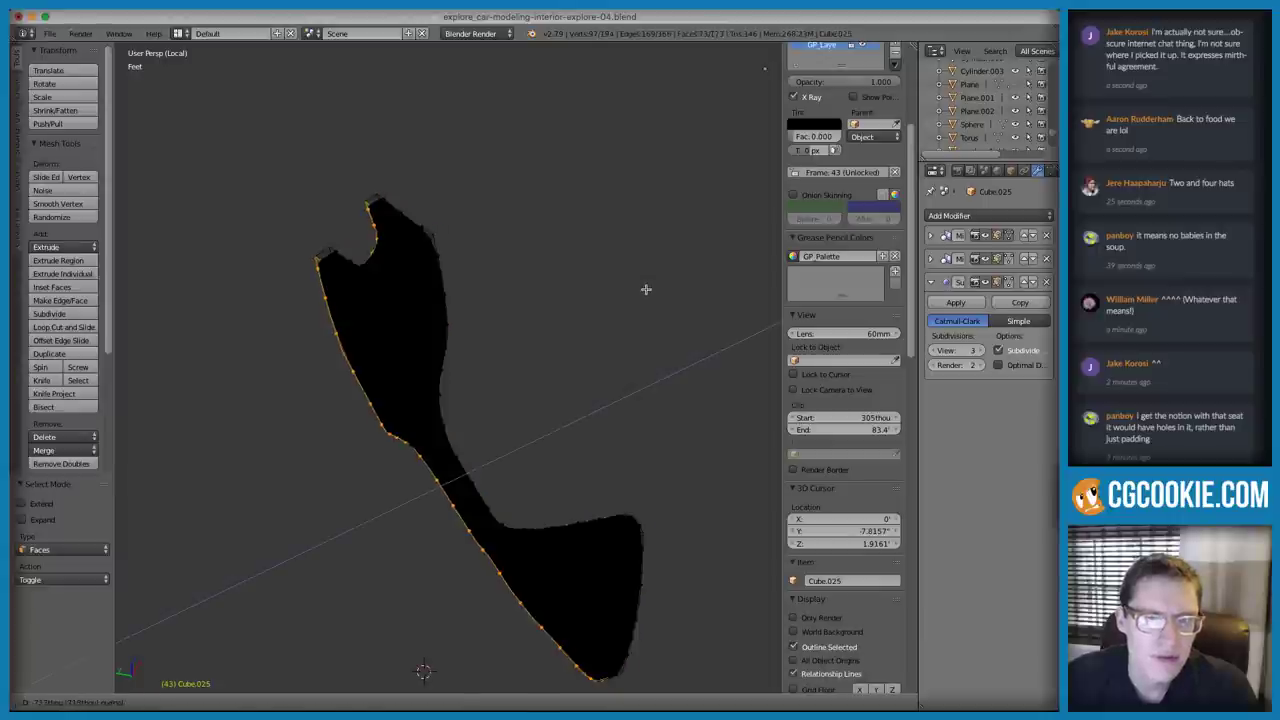
key("Escape")
key("alt+s")
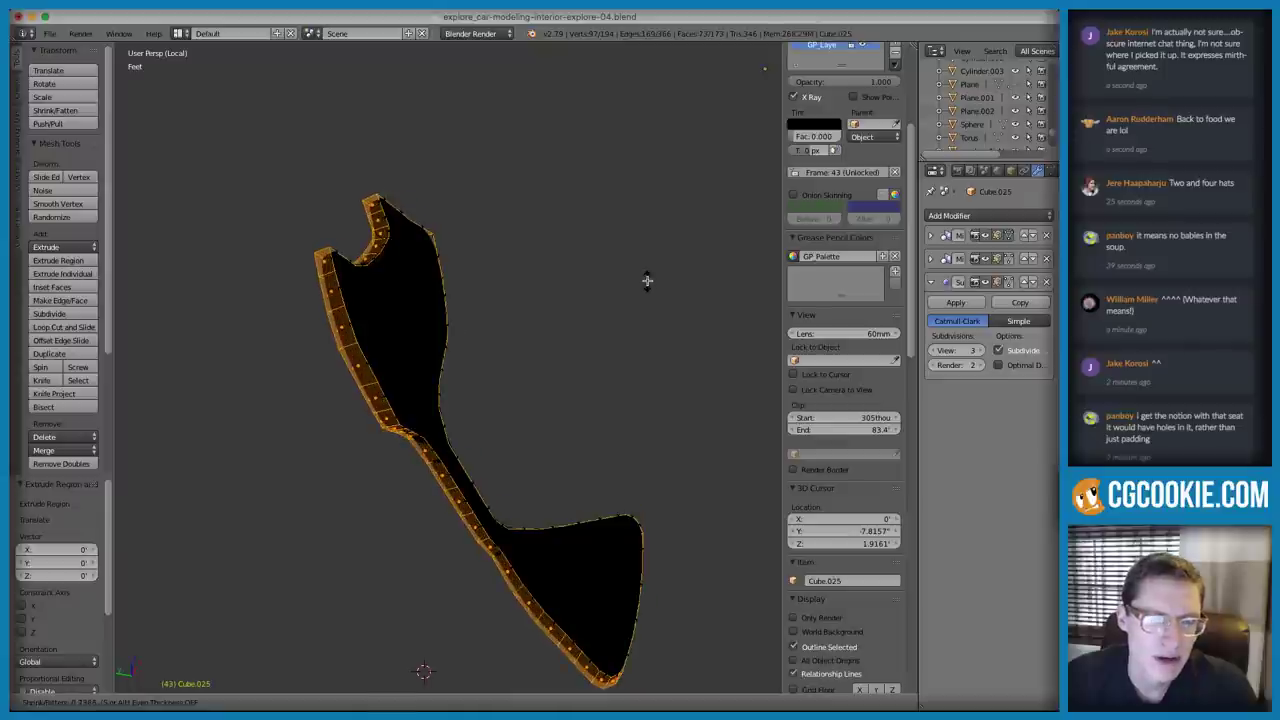
left_click(647, 281)
Select the whole thickened panel and recalculate its normals to be consistent
middle_click_drag(583, 274, 571, 277)
key("a")
key("a")
key("ctrl+n")
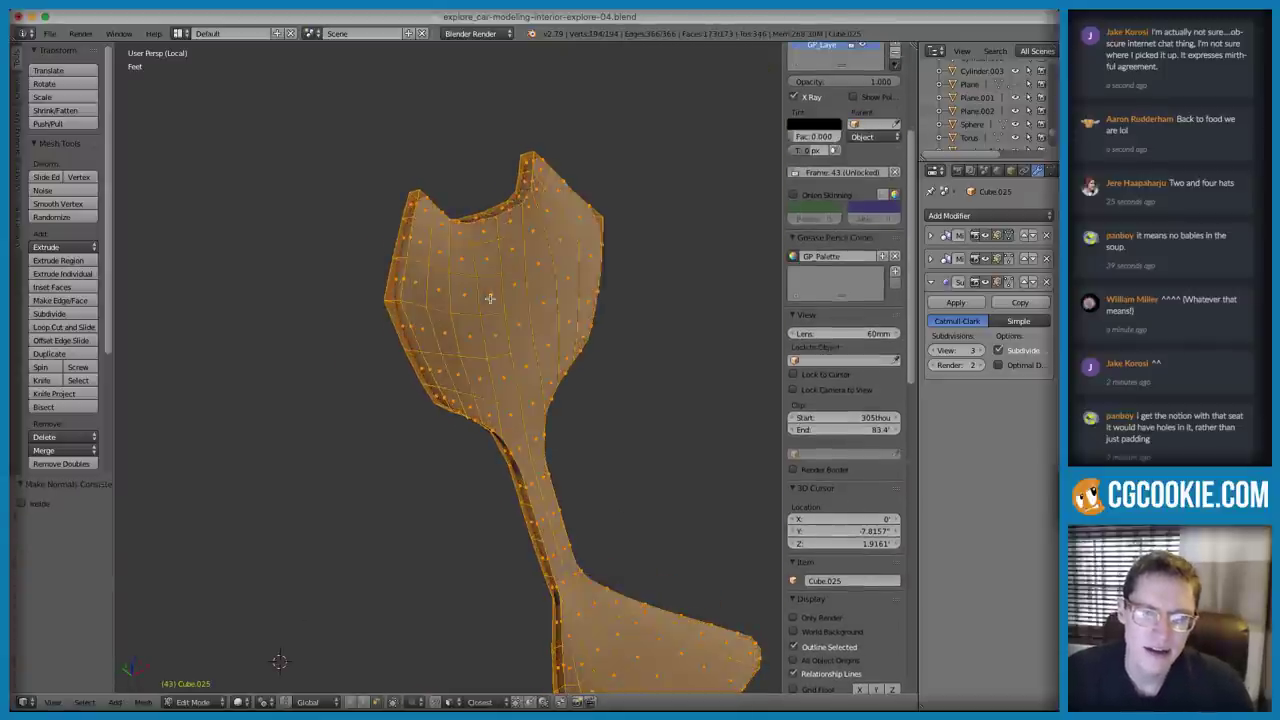
Leave local view and add an edge loop around the panel's side walls, sliding it along the thickness
key("KP_Divide")
key("z")
middle_click_drag(494, 271, 431, 314)
scroll(431, 314, "up", 2)
key("z")
key("ctrl+r")
left_click(352, 252)
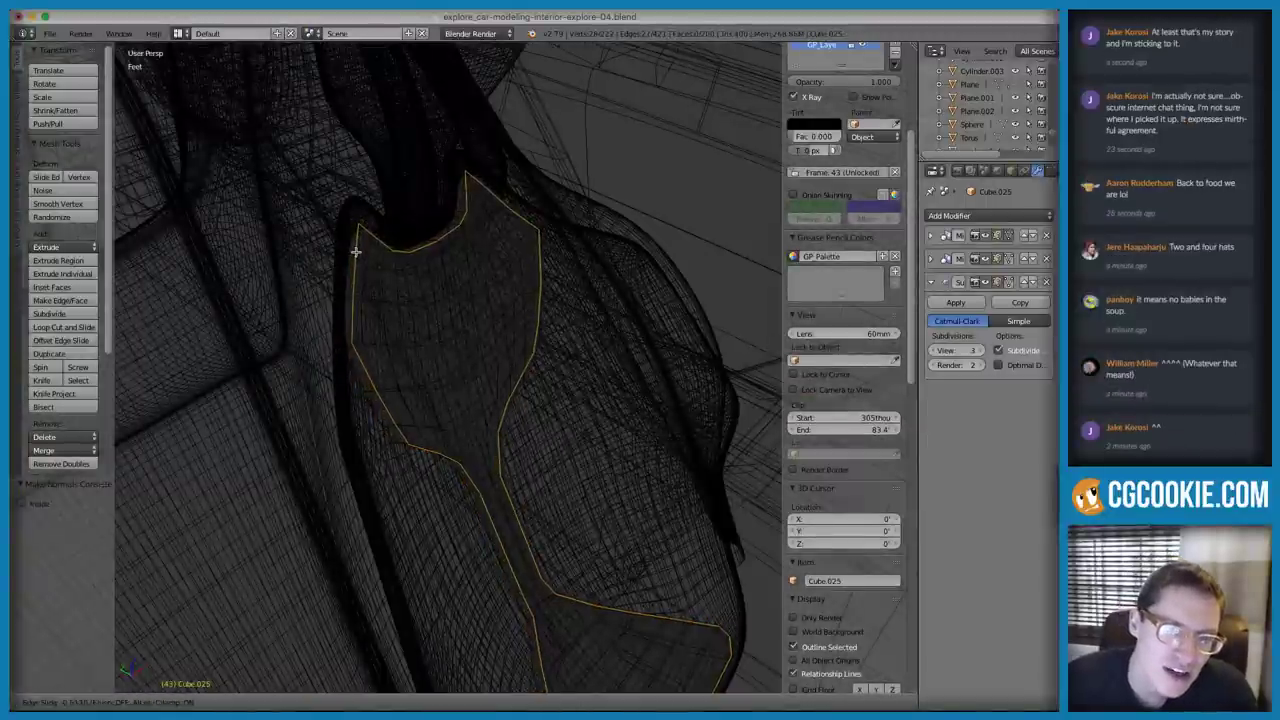
left_click(354, 246)
Offset the new side-wall loop by -0.371 with Shrink/Fatten
key("z")
mouse_move(467, 241)
middle_mouse_down()
mouse_move(586, 239)
mouse_move(566, 246)
mouse_move(573, 272)
mouse_move(543, 217)
mouse_move(574, 314)
middle_mouse_up()
key("alt+s")
left_click(606, 241)
key("z")
key("z")
scroll(543, 218, "down", 1)
key("z")
scroll(574, 300, "down", 1)
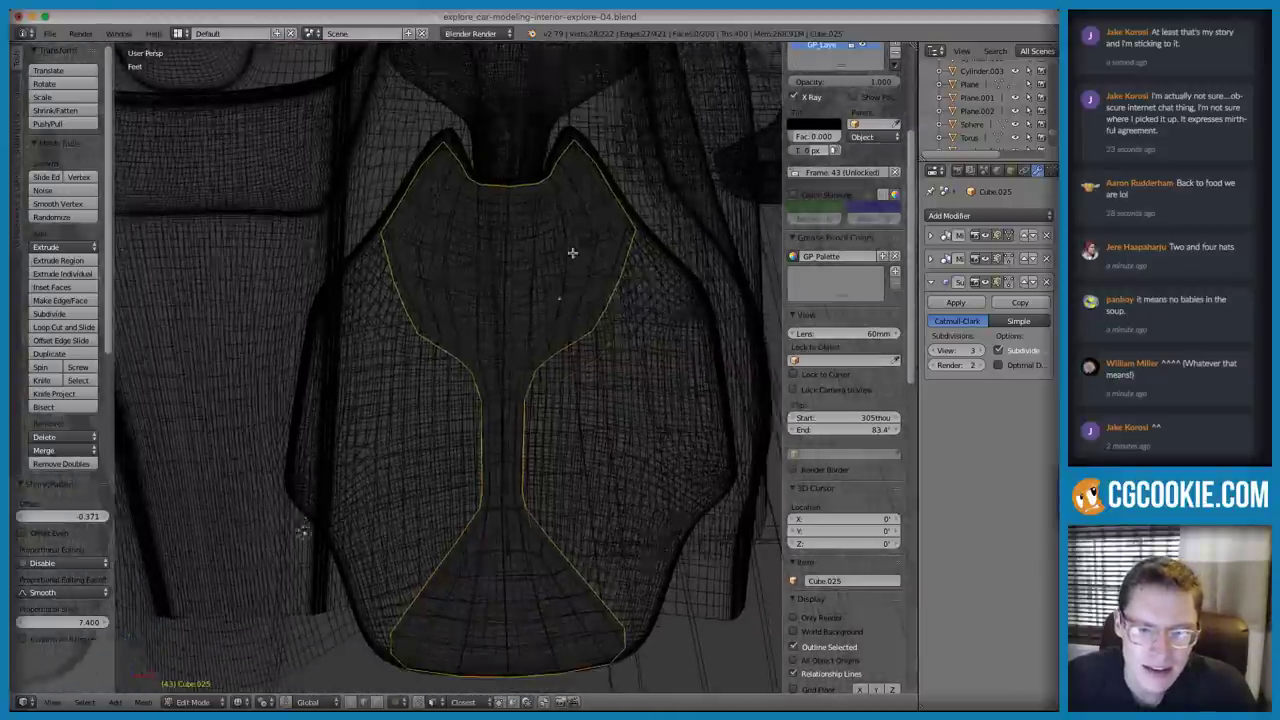
Try moving the side-wall loop against the seat surface, comparing orthographic and perspective views
middle_click_drag(573, 256, 594, 289)
key("z")
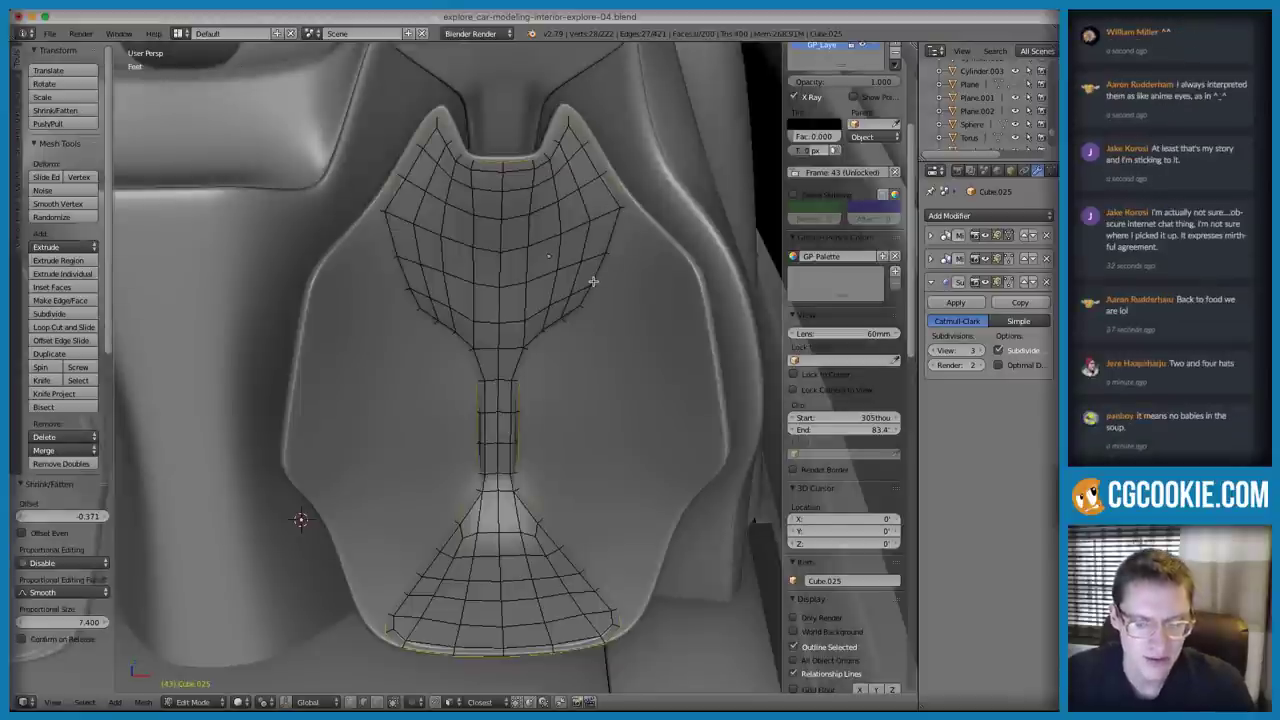
key("g")
left_click(593, 282)
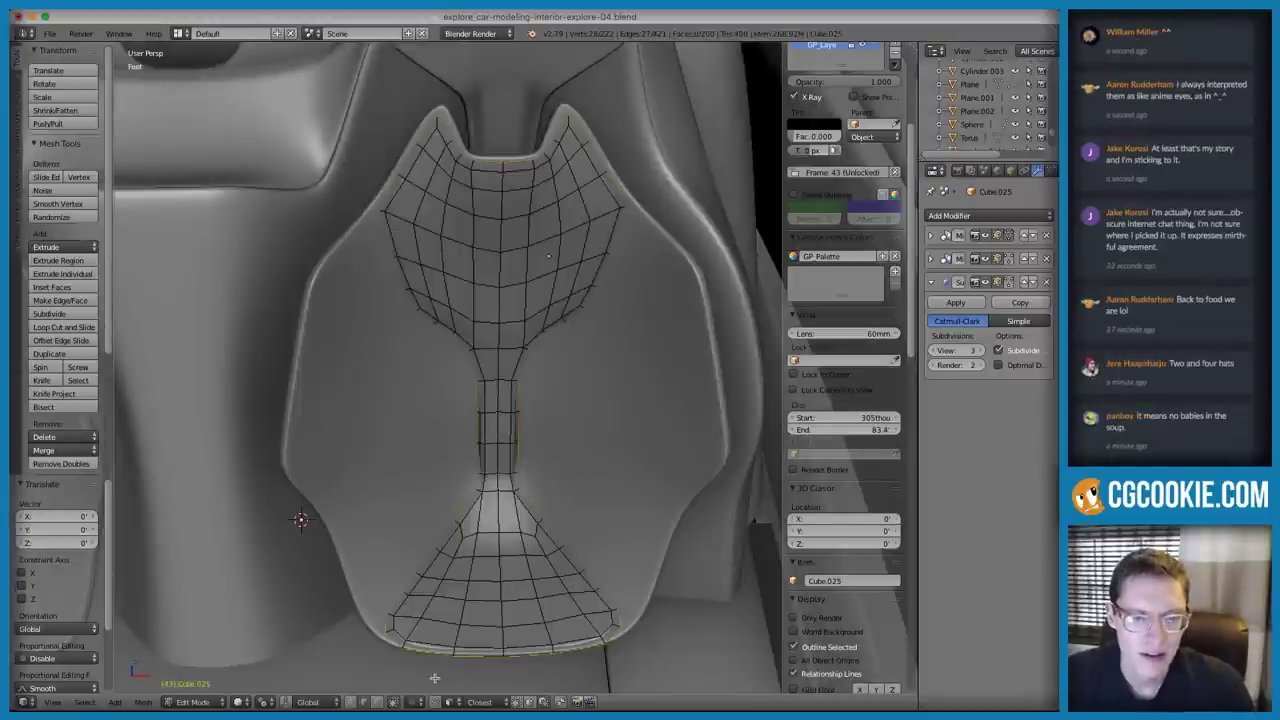
key("g")
left_click(564, 465)
middle_click_drag(554, 417, 542, 440)
key("ctrl+z")
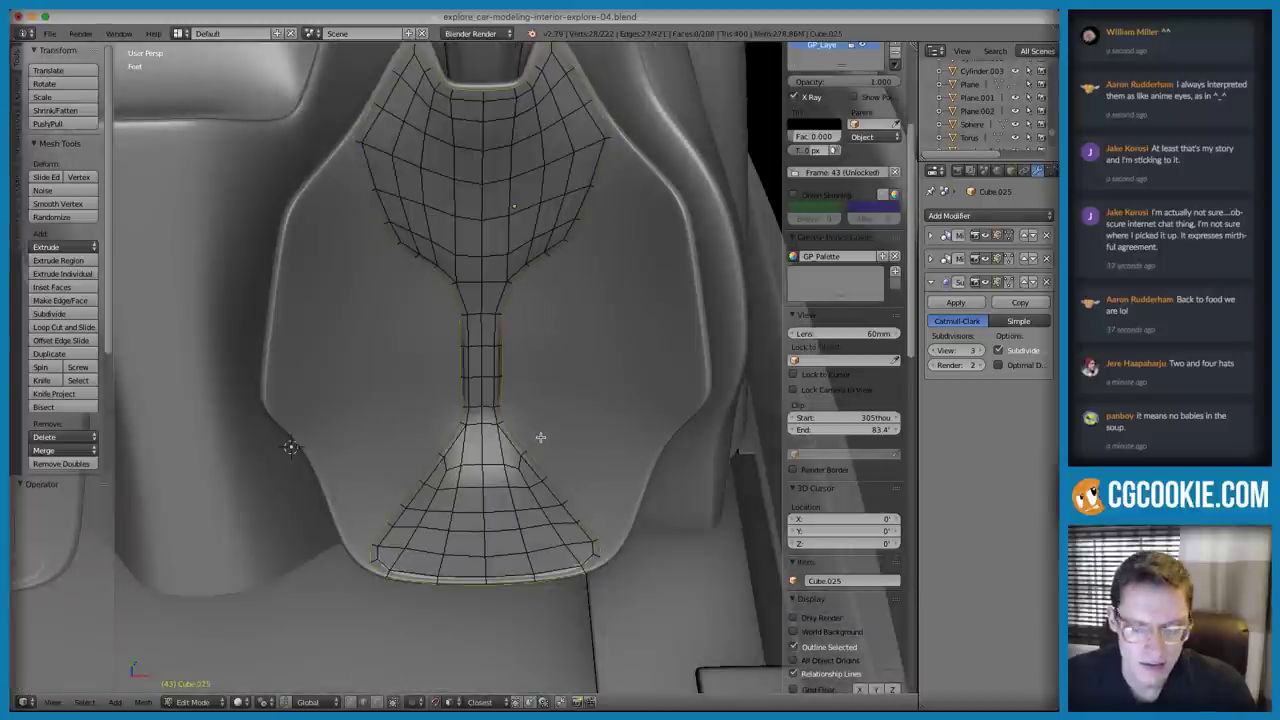
key("KP_5")
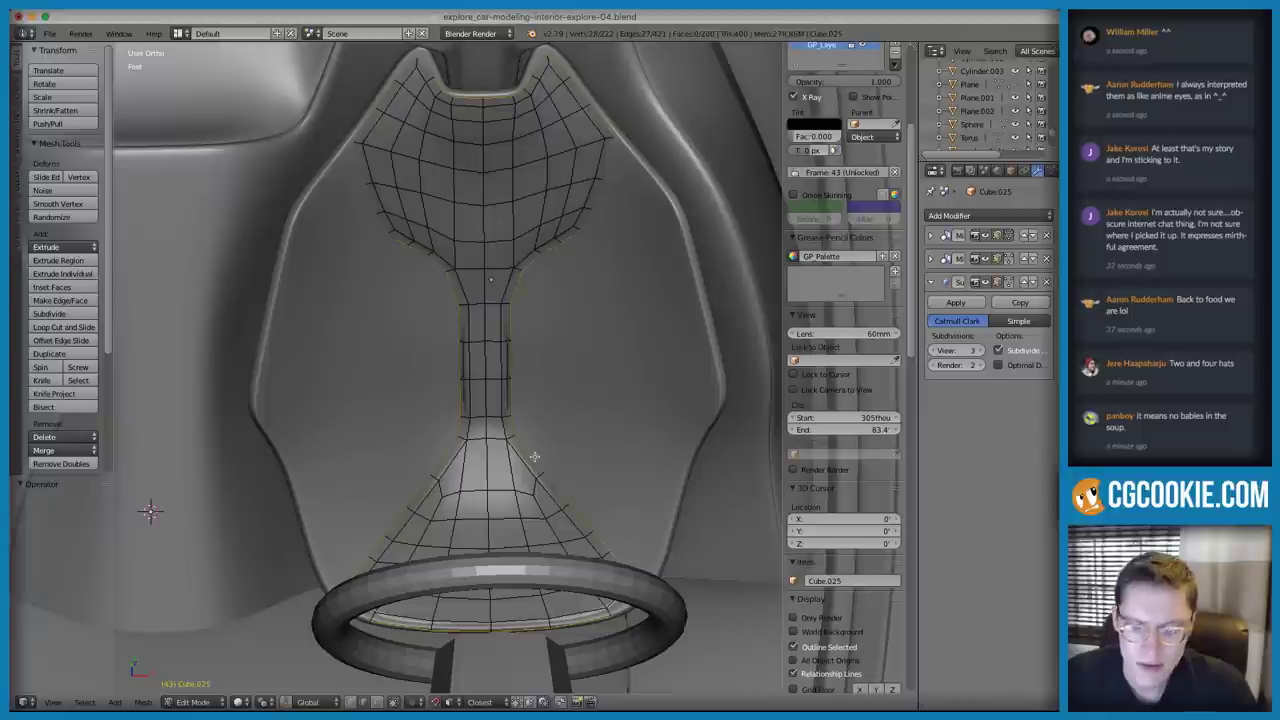
key("KP_5")
key("g")
left_click(532, 452)
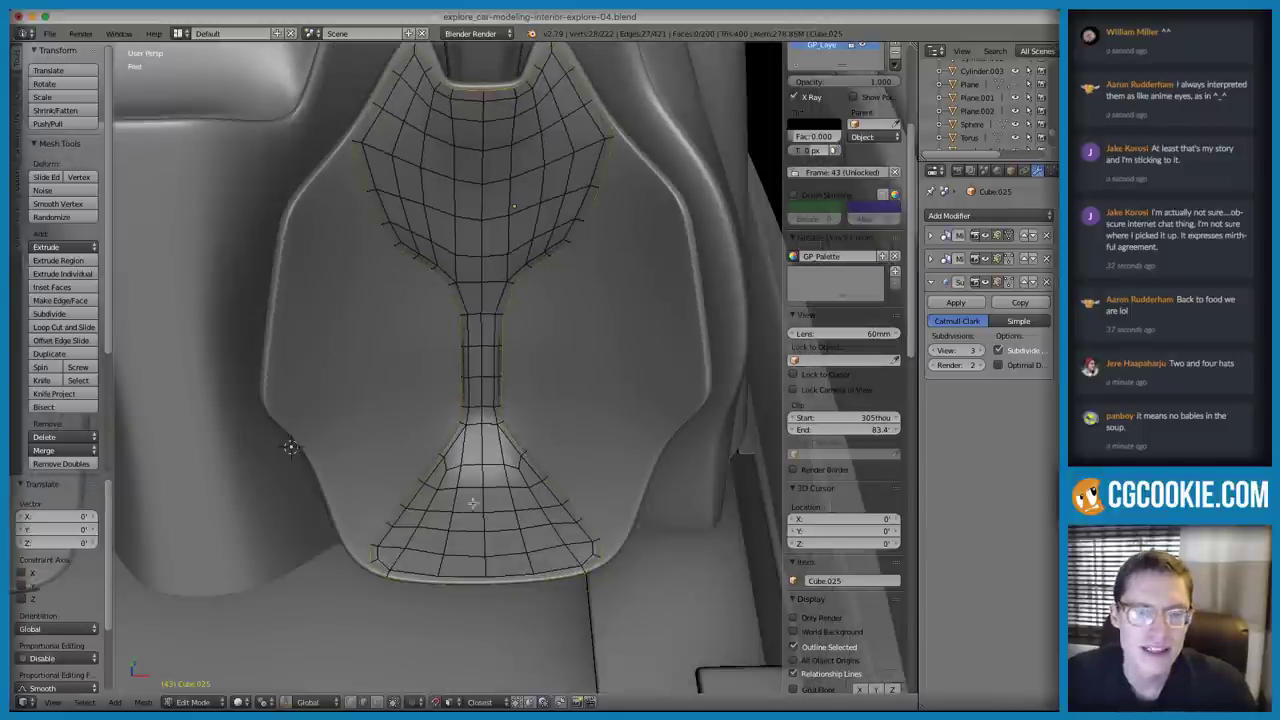
Change the mesh selection mode to vertices for the panel in solid shading
key("z")
key("ctrl+Tab")
left_click(478, 551)
key("z")
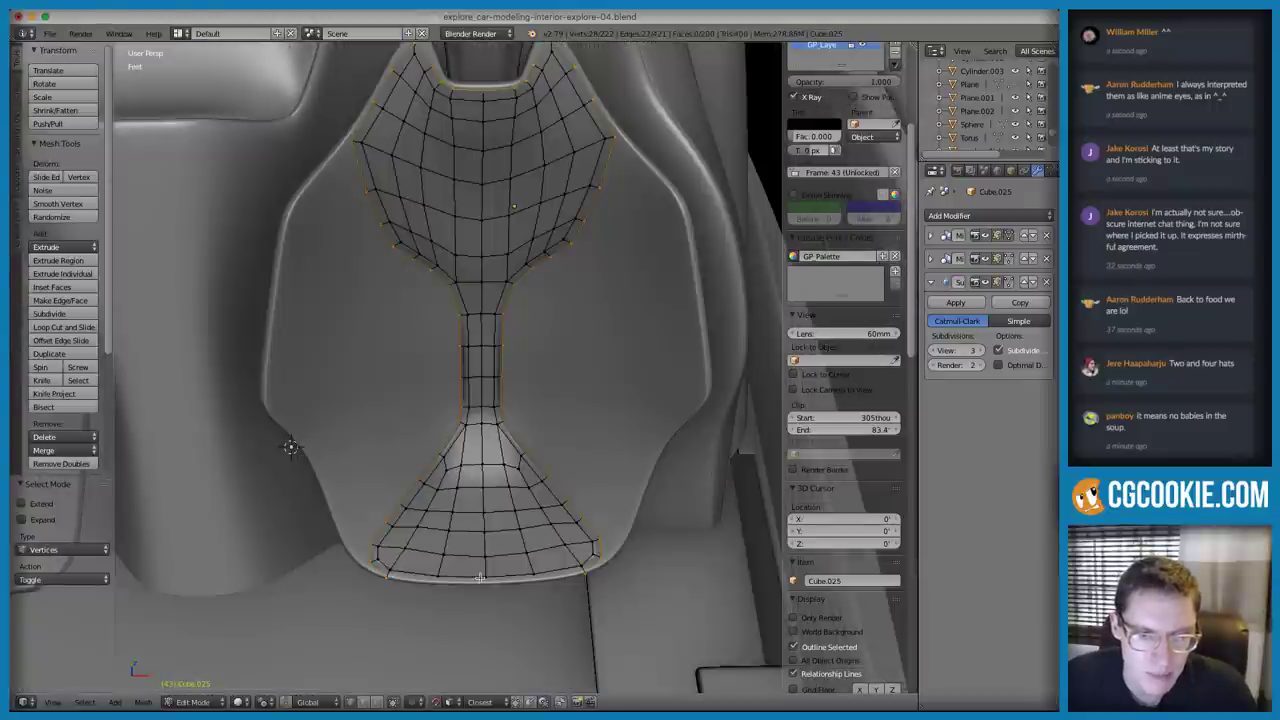
Reposition two vertices along the insert panel's bottom border to follow the seat's lower edge
right_click(478, 584)
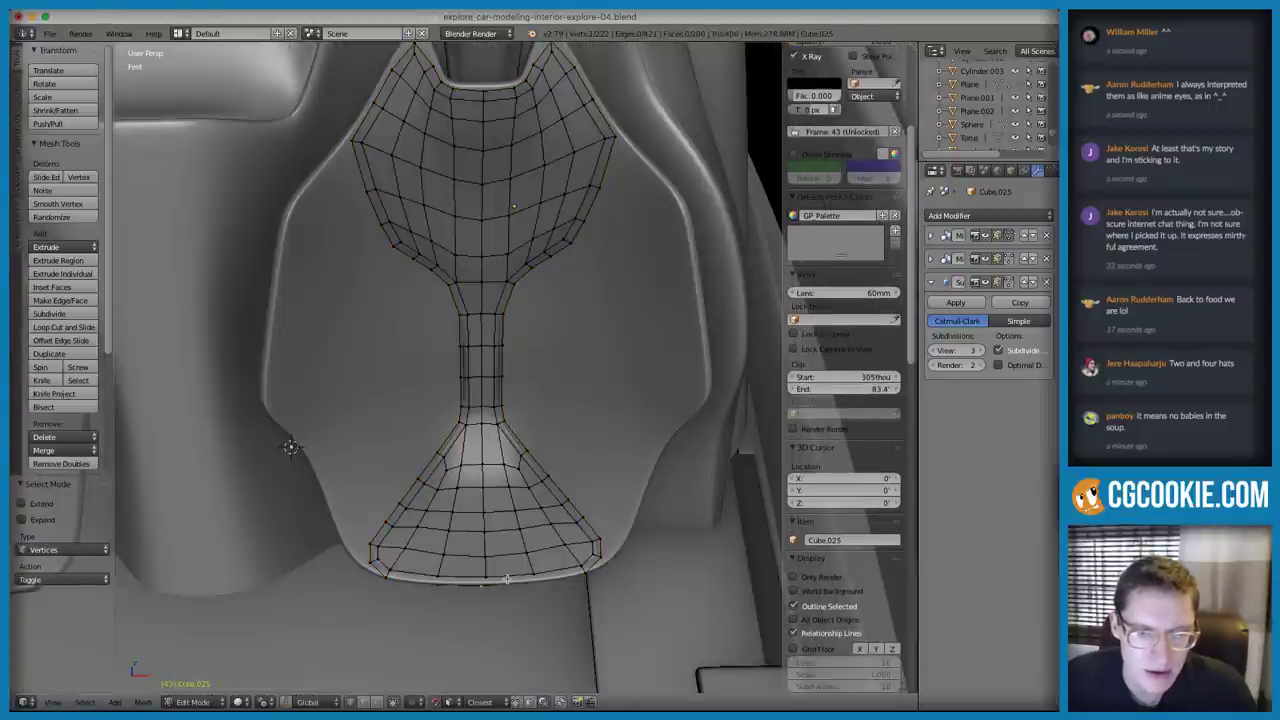
key("g")
left_click(438, 587)
right_click(479, 580)
key("g")
left_click(475, 580)
Deselect the panel's geometry and isolate the panel in local view
middle_click_drag(498, 378, 471, 320)
key("a")
key("a")
key("KP_Divide")
middle_click_drag(552, 370, 322, 322)
middle_click_drag(405, 307, 456, 357)
Delete the extra side-wall geometry around the panel's border while keeping the front surface
key("ctrl+r")
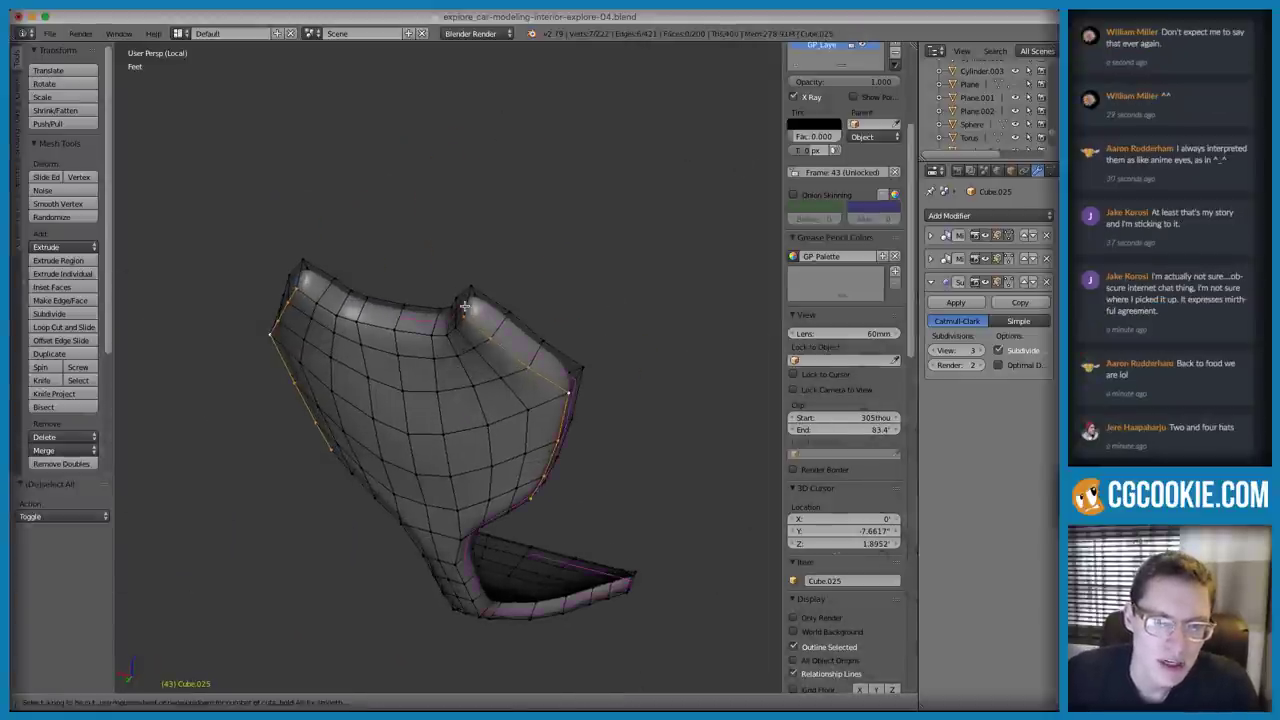
left_click(514, 302)
left_click(514, 302)
key("x")
left_click(514, 300)
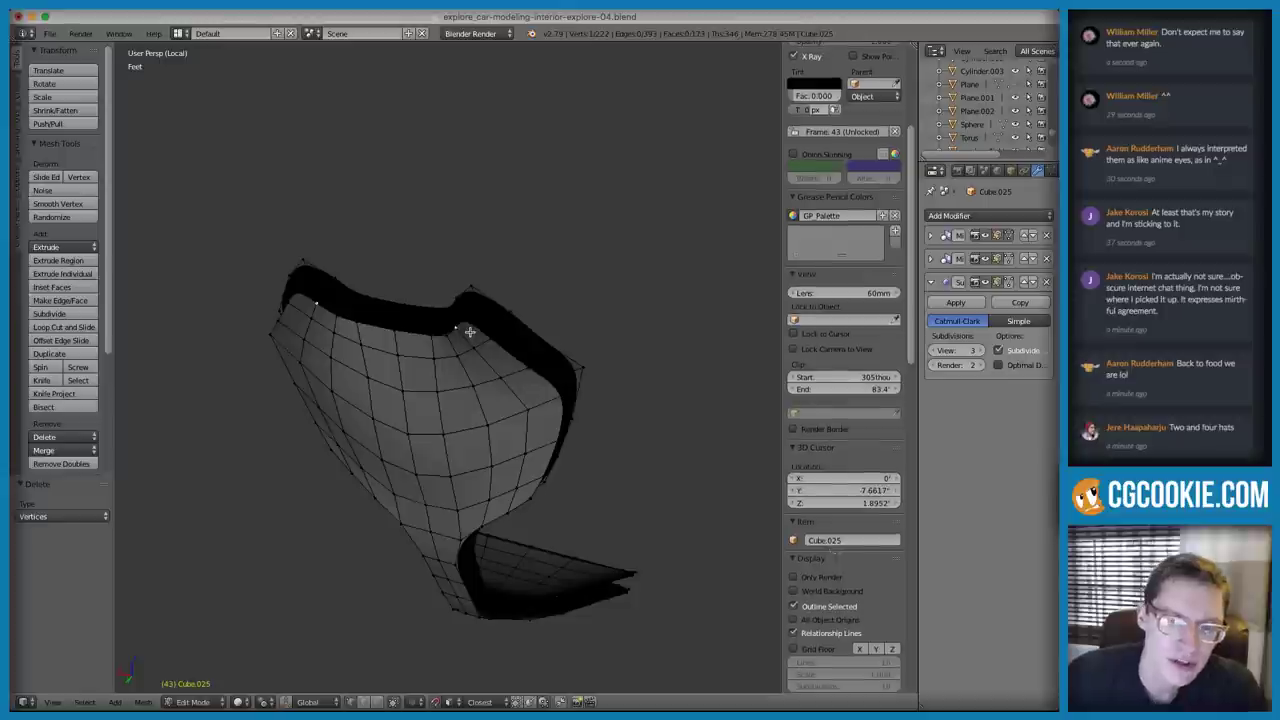
key("a")
key("x")
left_click(510, 331)
key("ctrl+z")
Examine the panel's smoothed surface and rim in object mode
mouse_move(527, 332)
middle_mouse_down()
mouse_move(485, 340)
mouse_move(537, 307)
middle_mouse_up()
key("Tab")
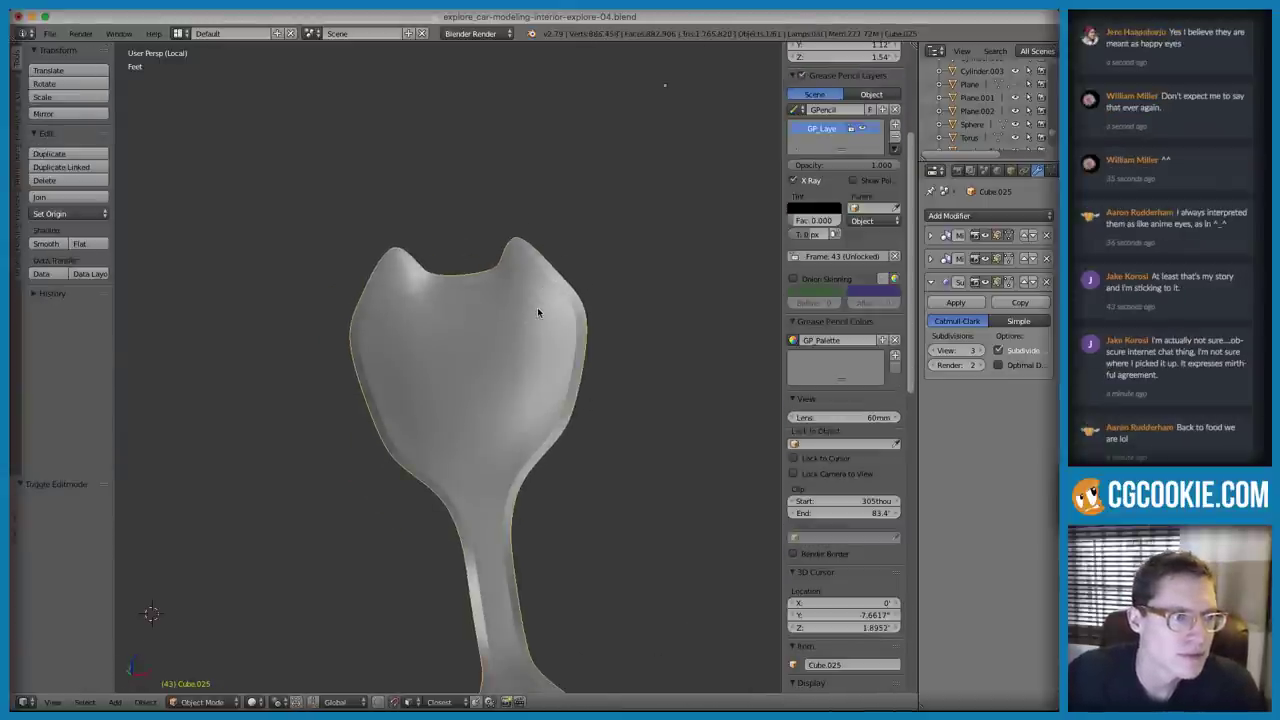
mouse_move(484, 355)
middle_mouse_down()
mouse_move(499, 330)
mouse_move(491, 338)
middle_mouse_up()
middle_click_drag(491, 420, 491, 392)
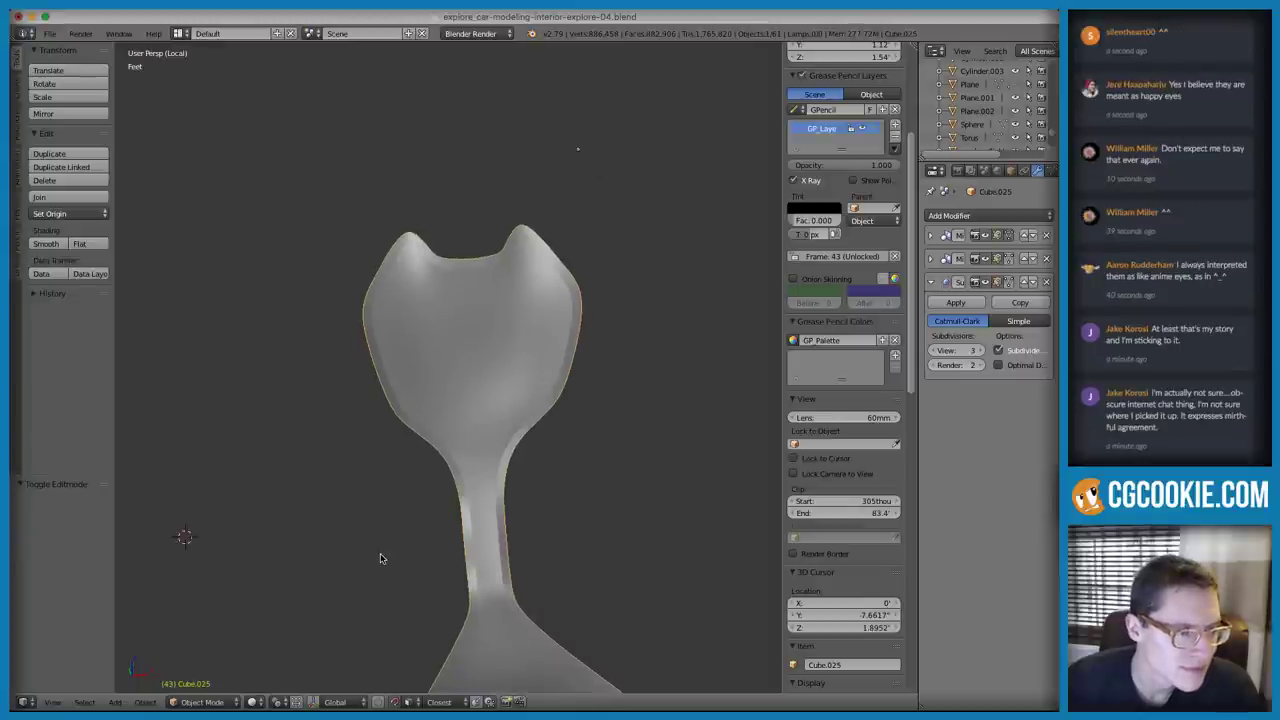
middle_click_drag(488, 420, 513, 399)
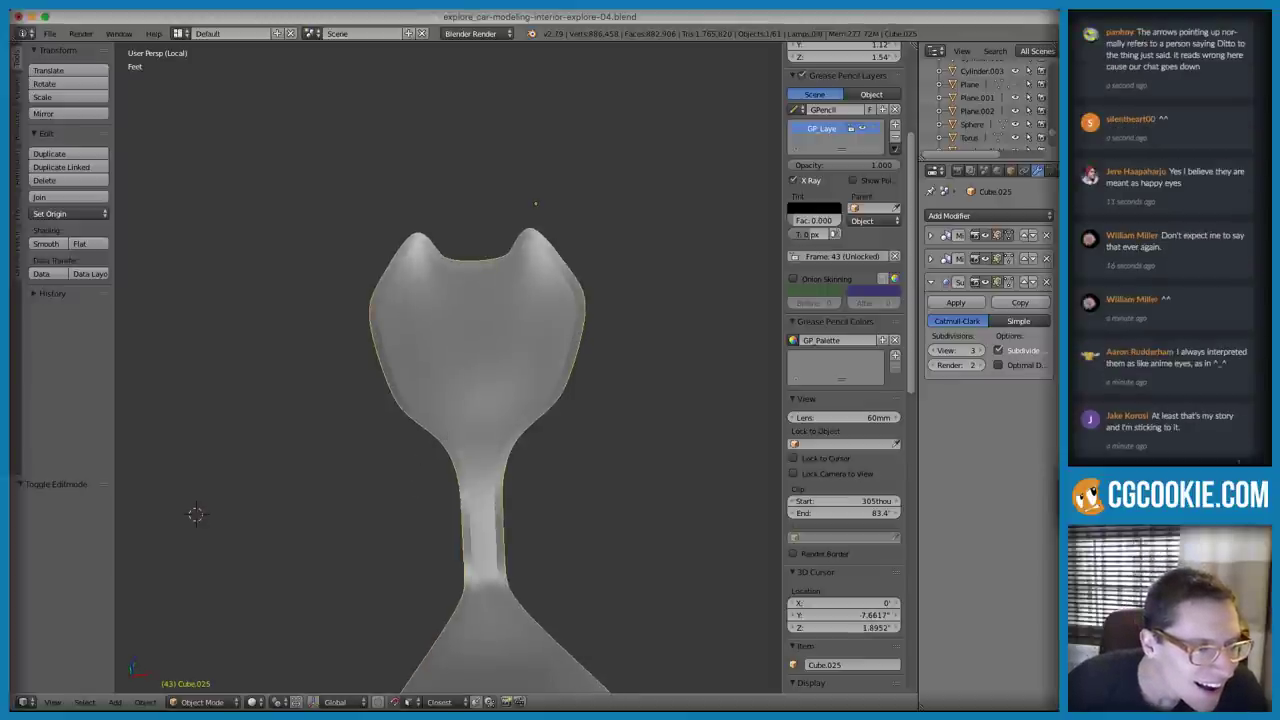
scroll(490, 300, "up", 2)
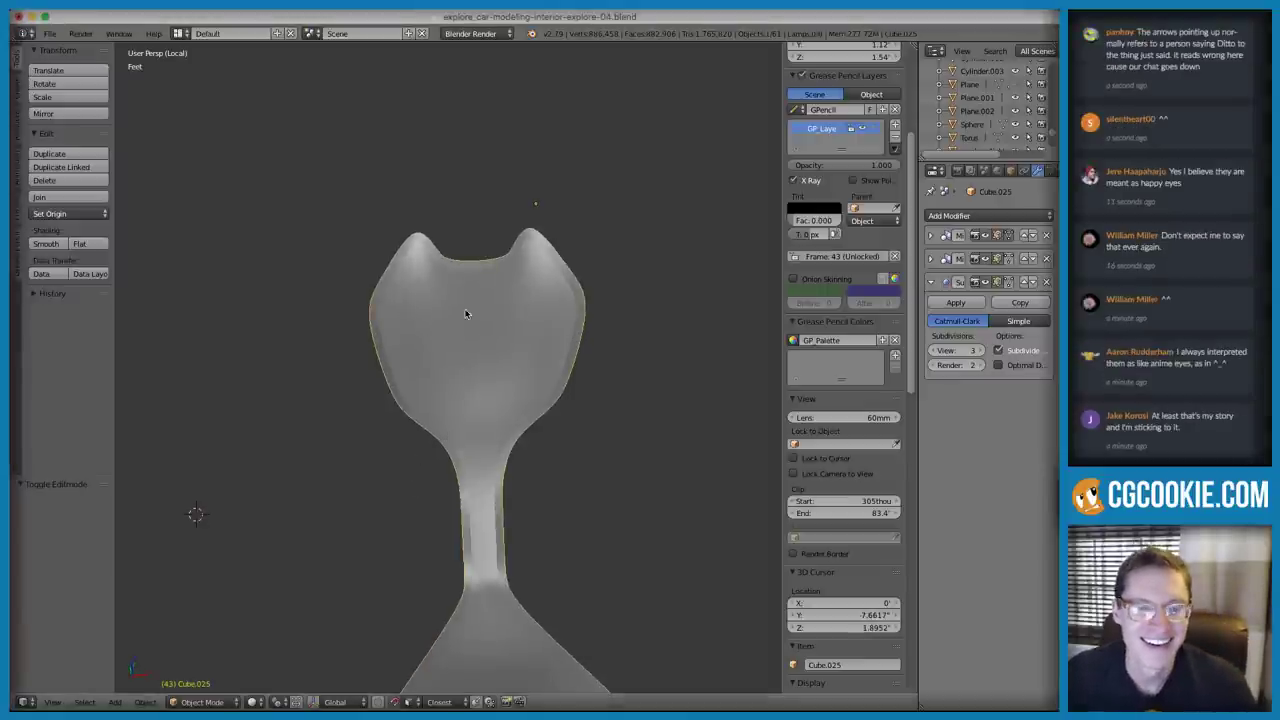
Try smoothing all of the panel's vertices with Smooth Vertex
key("Tab")
key("a")
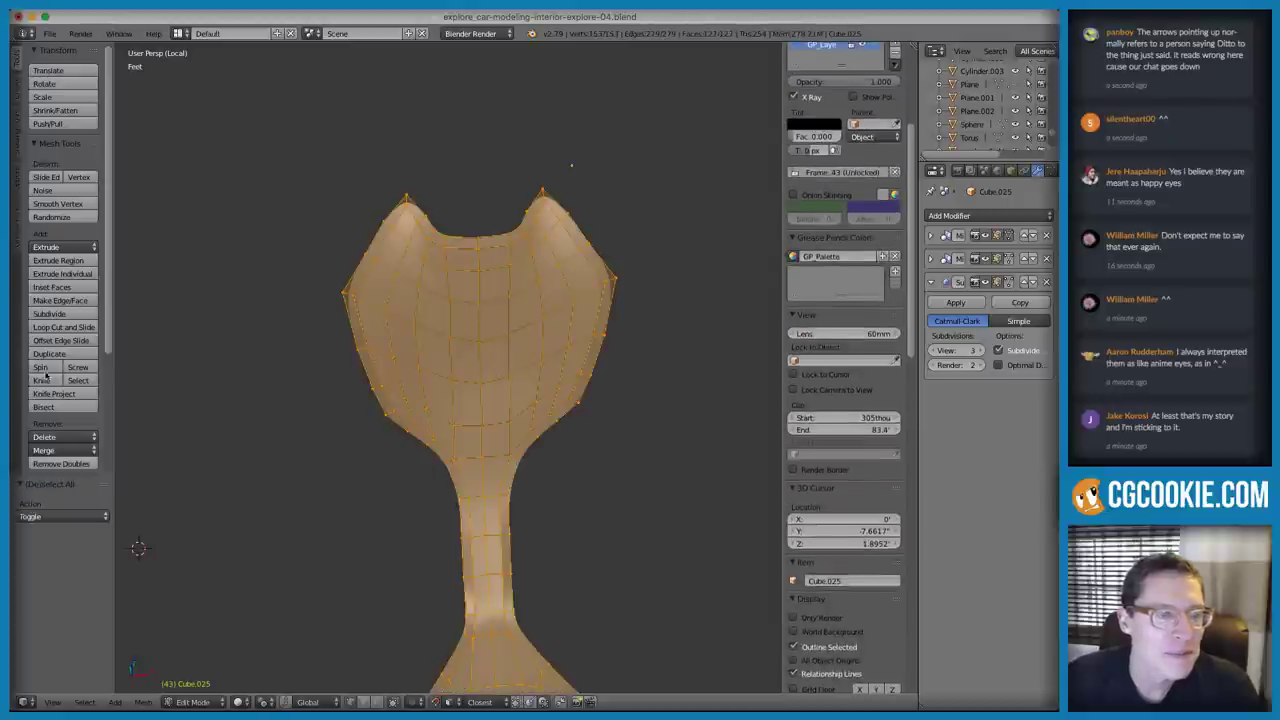
left_click(40, 204)
key("ctrl+z")
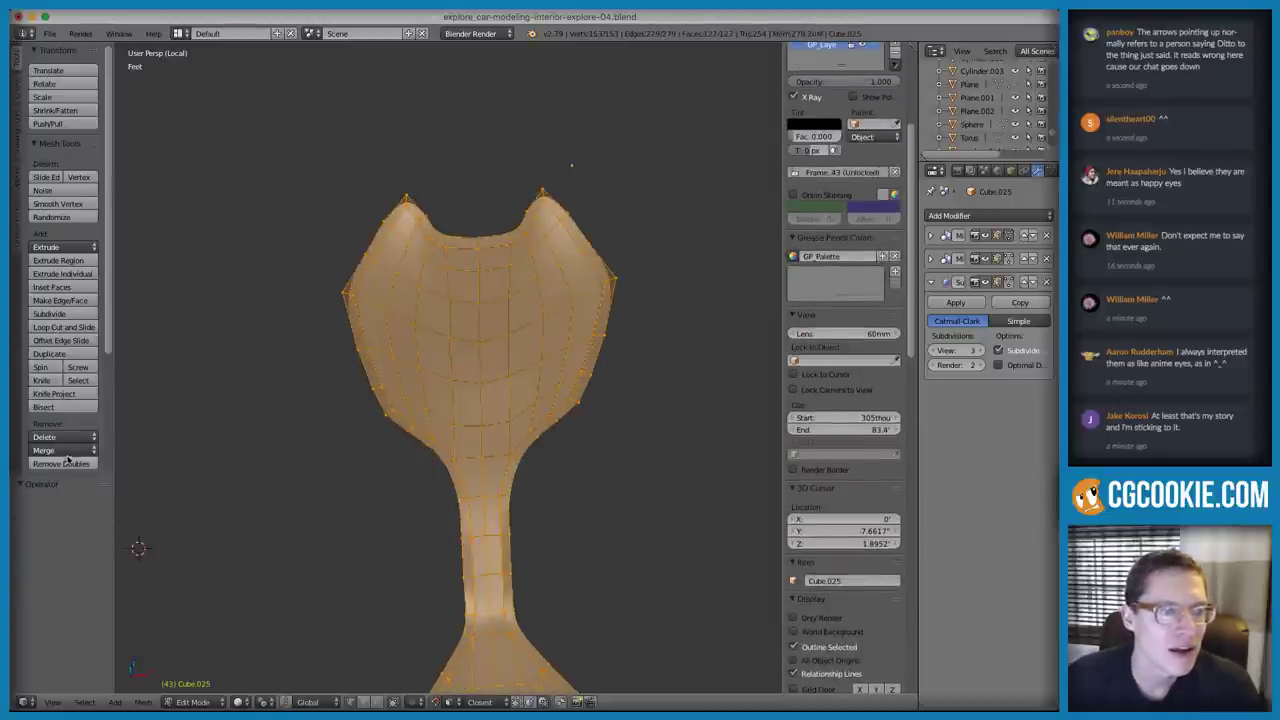
Apply smooth shading to the panel in object mode
key("Tab")
left_click(45, 244)
middle_click_drag(519, 265, 489, 277)
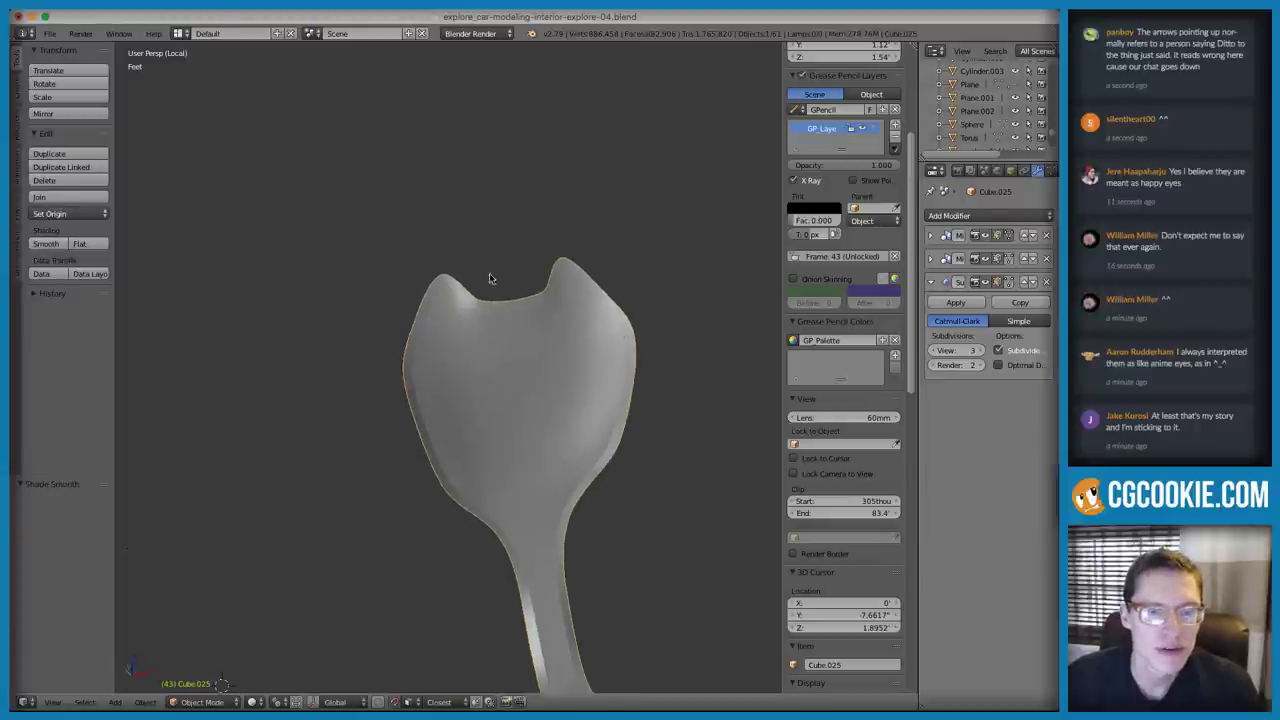
scroll(489, 300, "up", 5)
scroll(485, 290, "down", 2)
Delete an edge loop from the border strip running around the panel's rim
key("Tab")
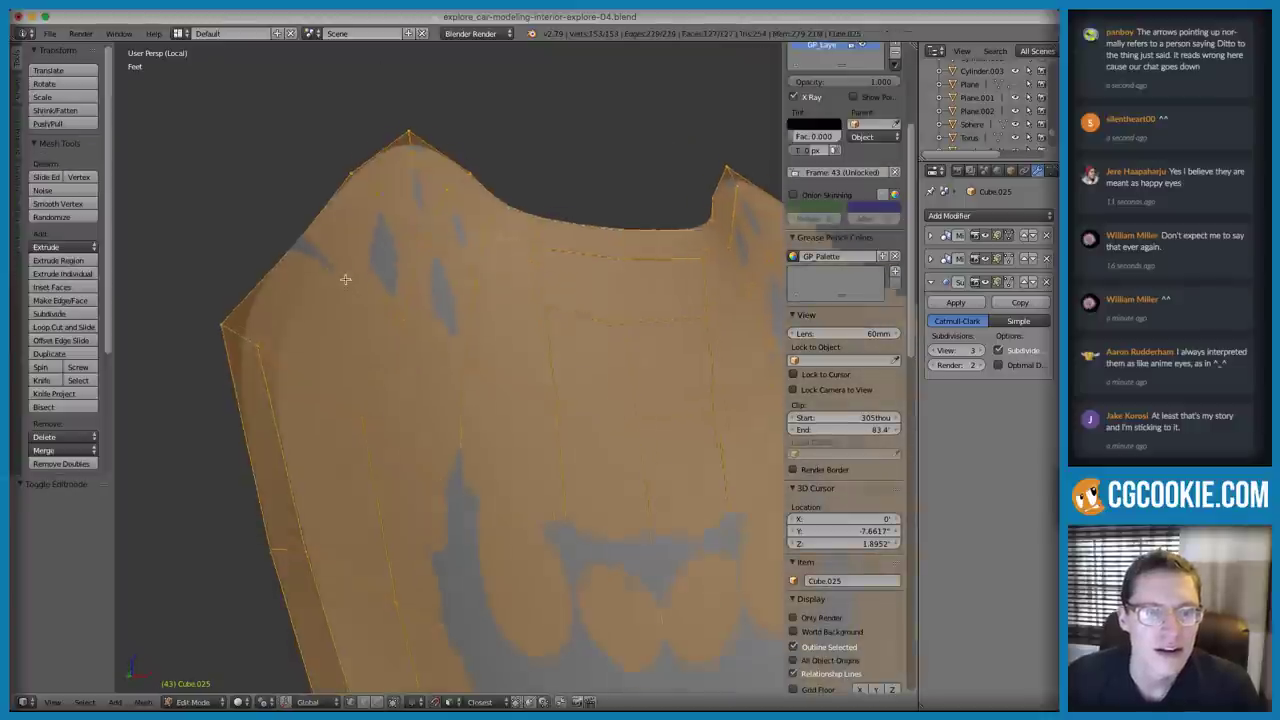
right_click(348, 222, "alt")
key("x")
left_click(416, 376)
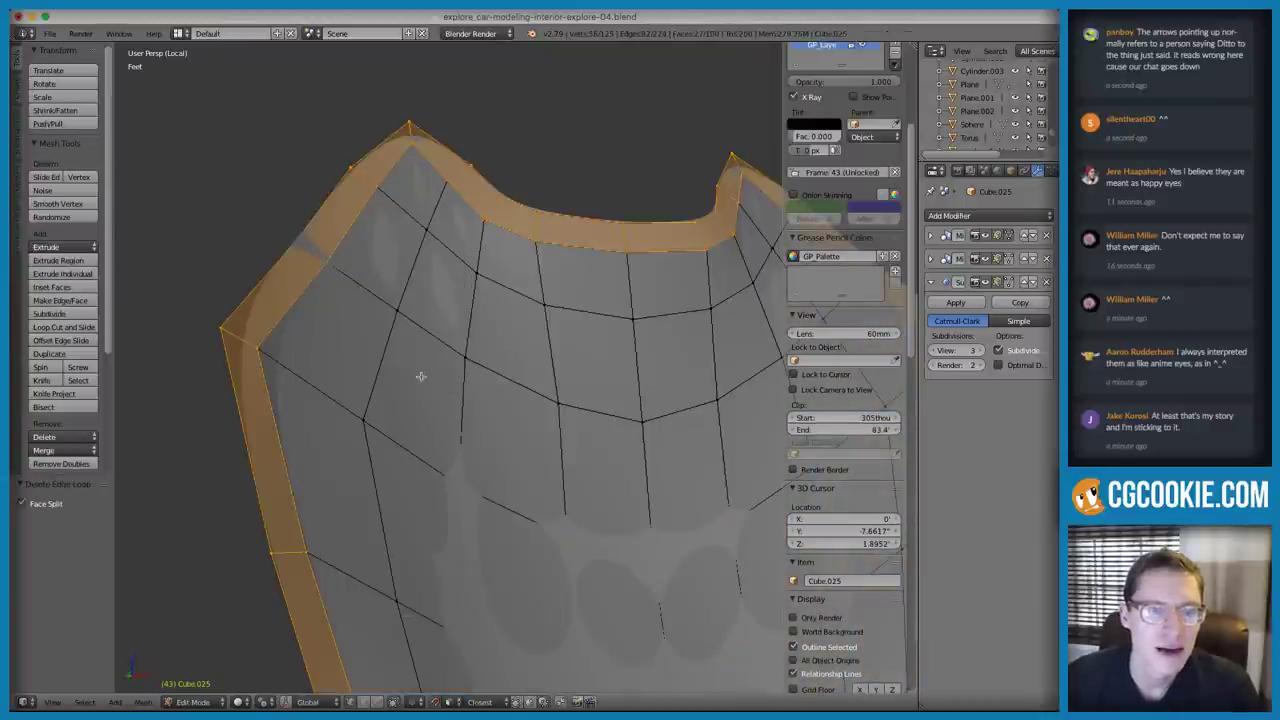
Check the smoothed rim in object mode and delete a second edge loop from the panel's border strip
key("Tab")
middle_click_drag(541, 324, 551, 277)
key("Tab")
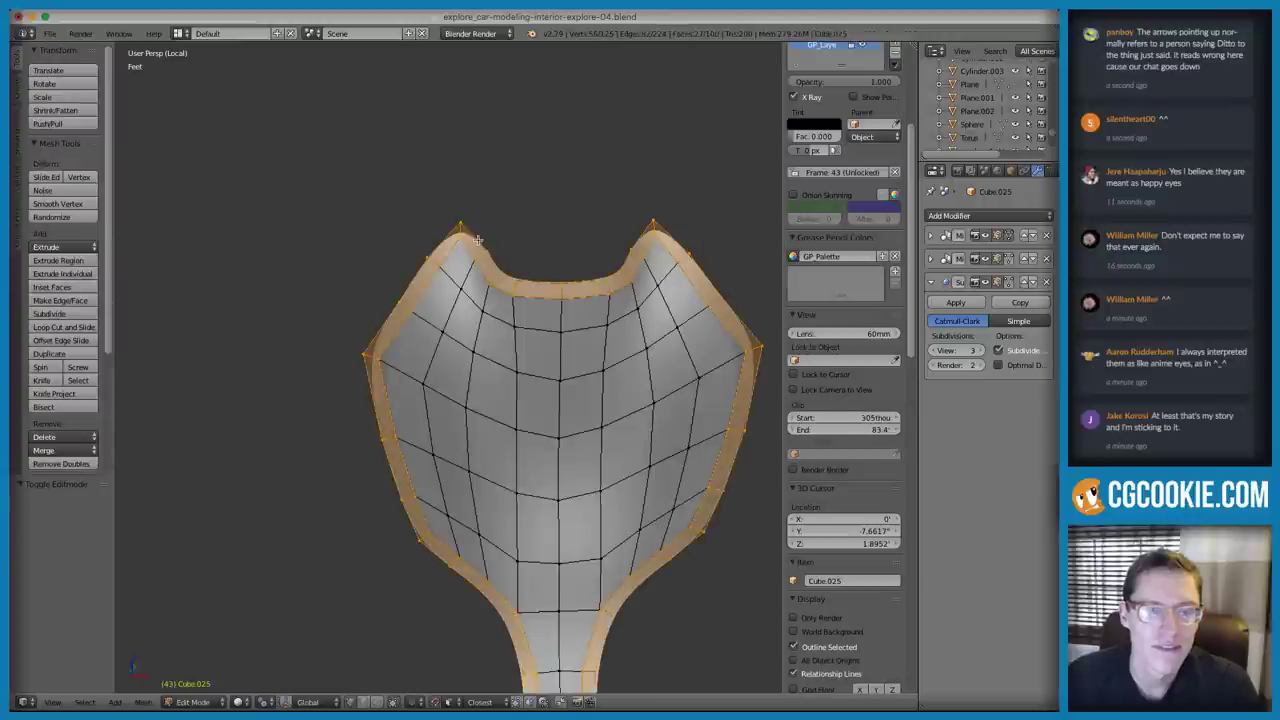
right_click(457, 232, "alt")
key("x")
left_click(452, 232)
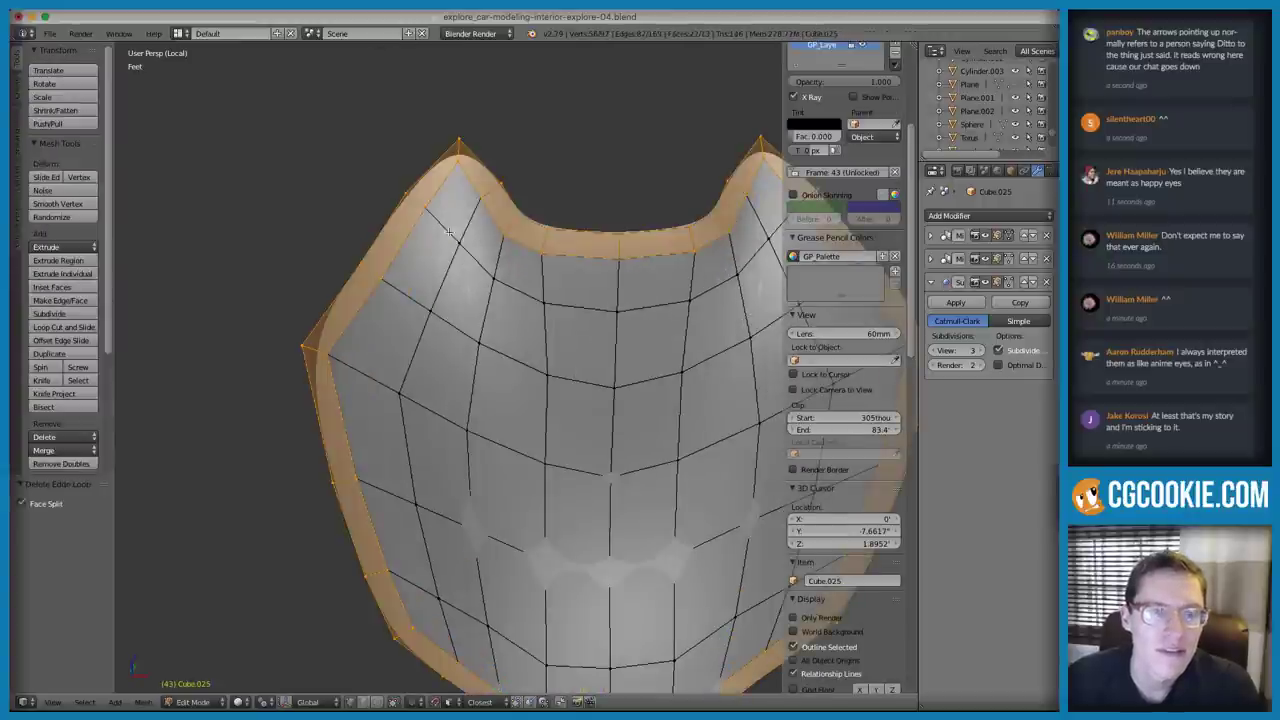
Try deleting the lengthwise edge loop near the panel's outer side
right_click(471, 222, "alt")
key("ctrl+KP_Add")
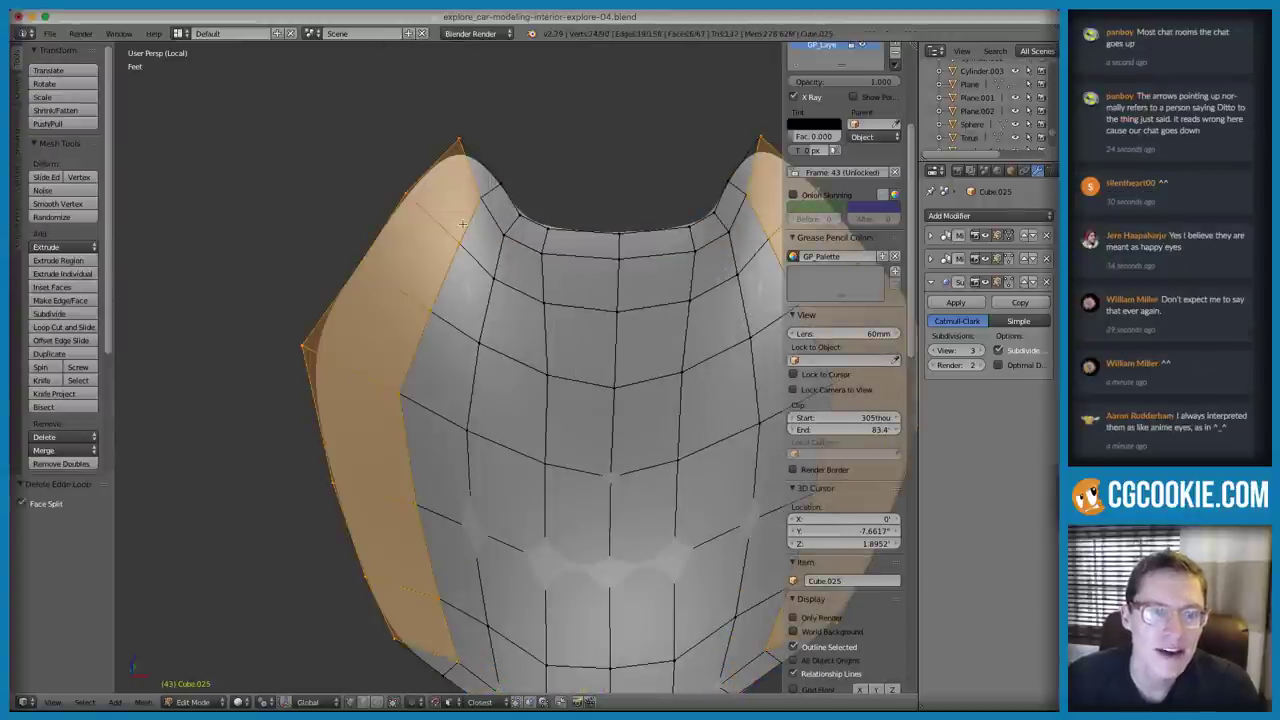
key("ctrl+z")
Examine the whole panel, comparing its smoothed shape with its edit-mode topology
key("Tab")
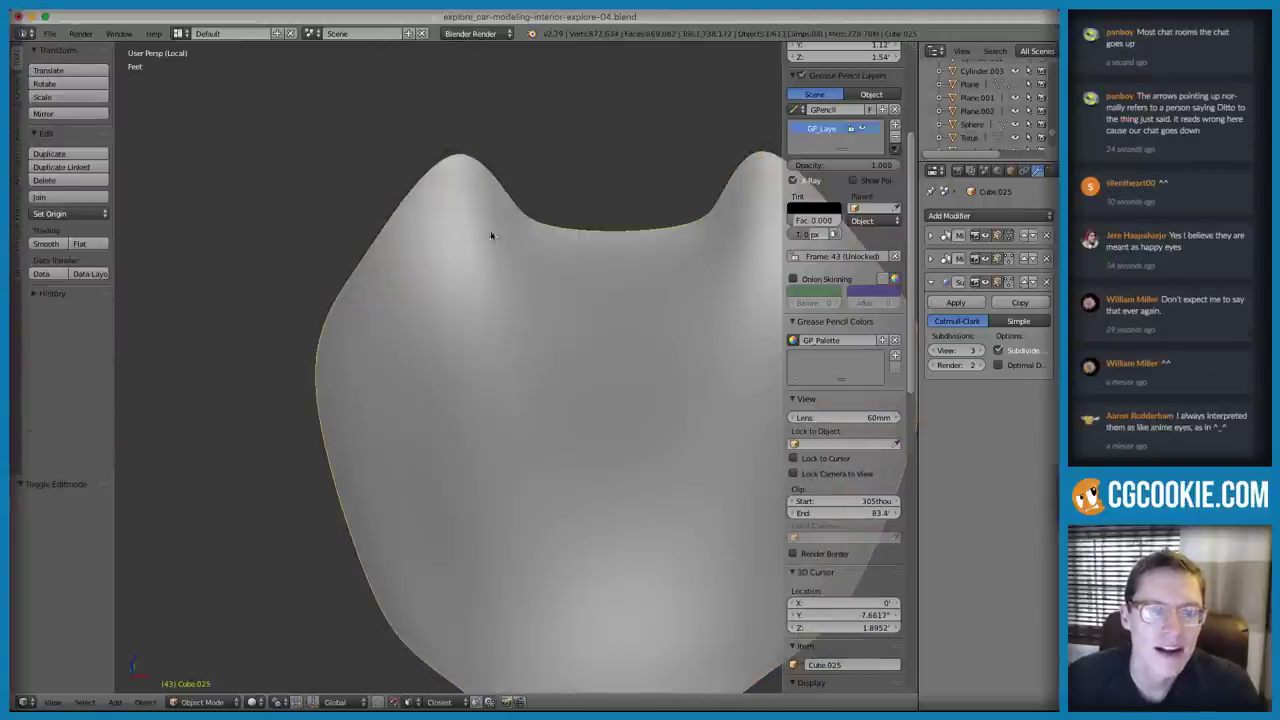
scroll(620, 294, "down", 3)
key("Tab")
middle_click_drag(592, 280, 614, 337)
key("Tab")
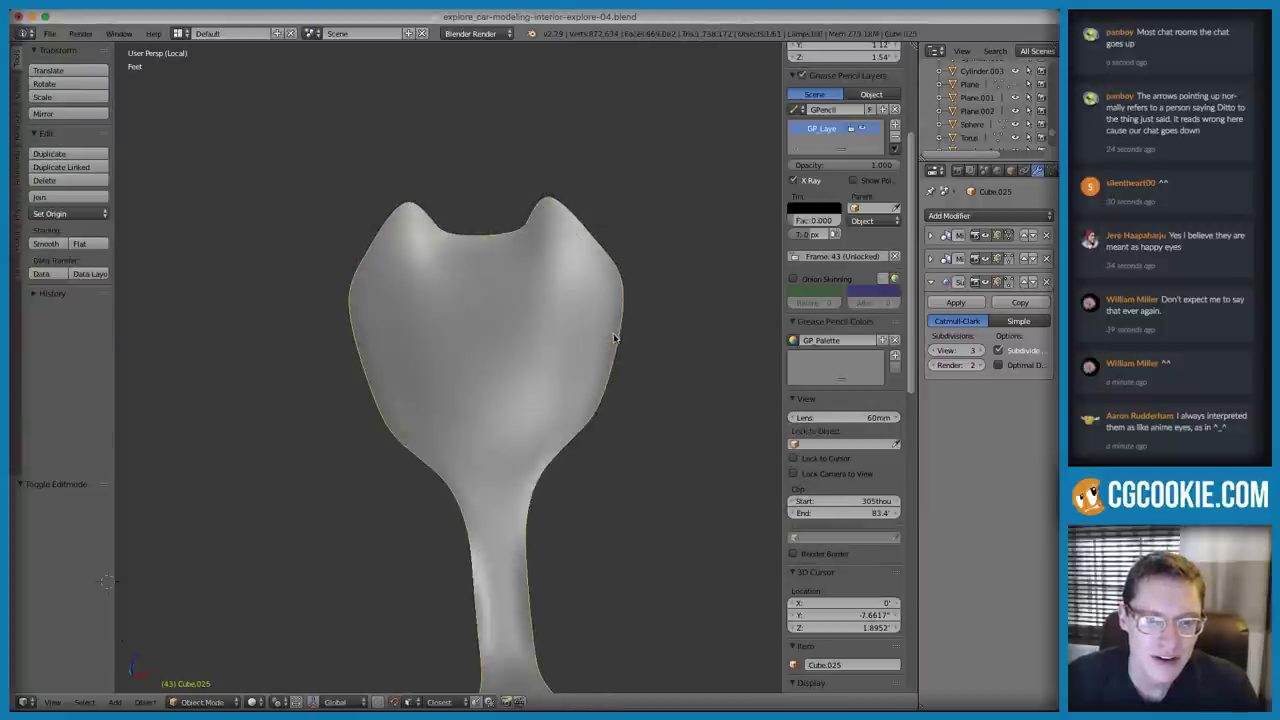
scroll(625, 340, "down", 2)
middle_click_drag(623, 440, 618, 331, "shift")
key("Tab")
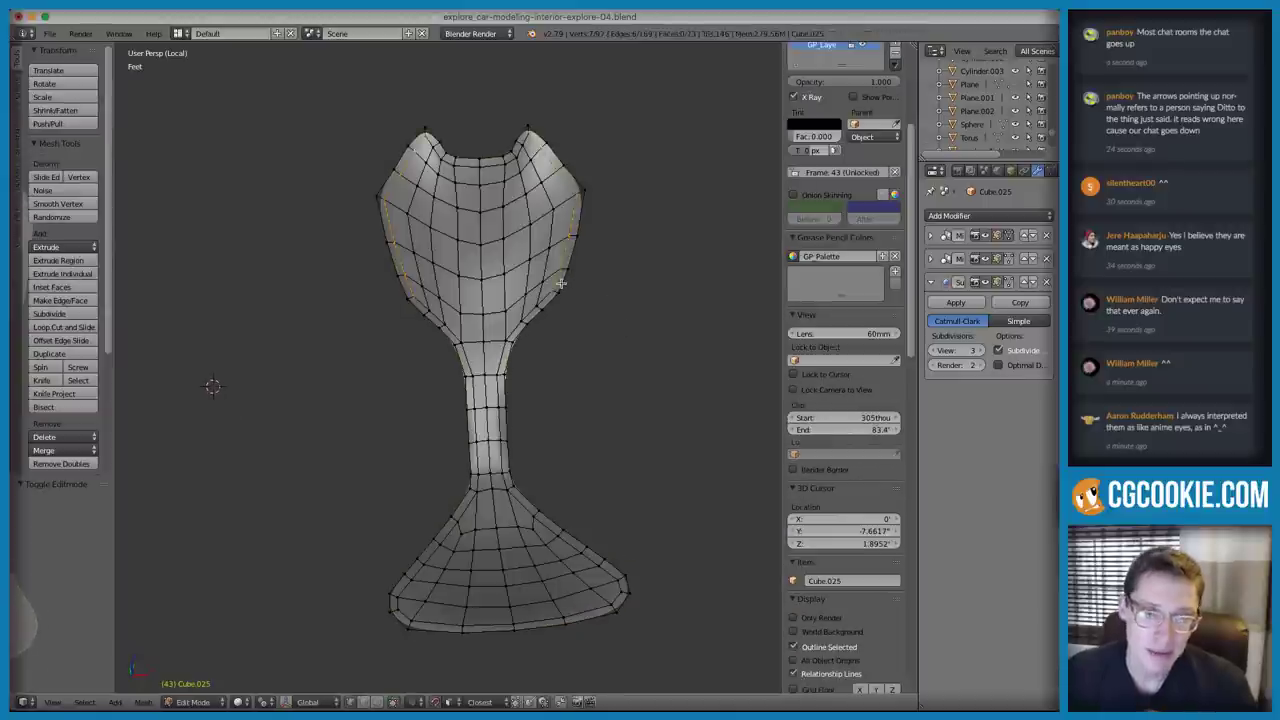
scroll(538, 256, "up", 1)
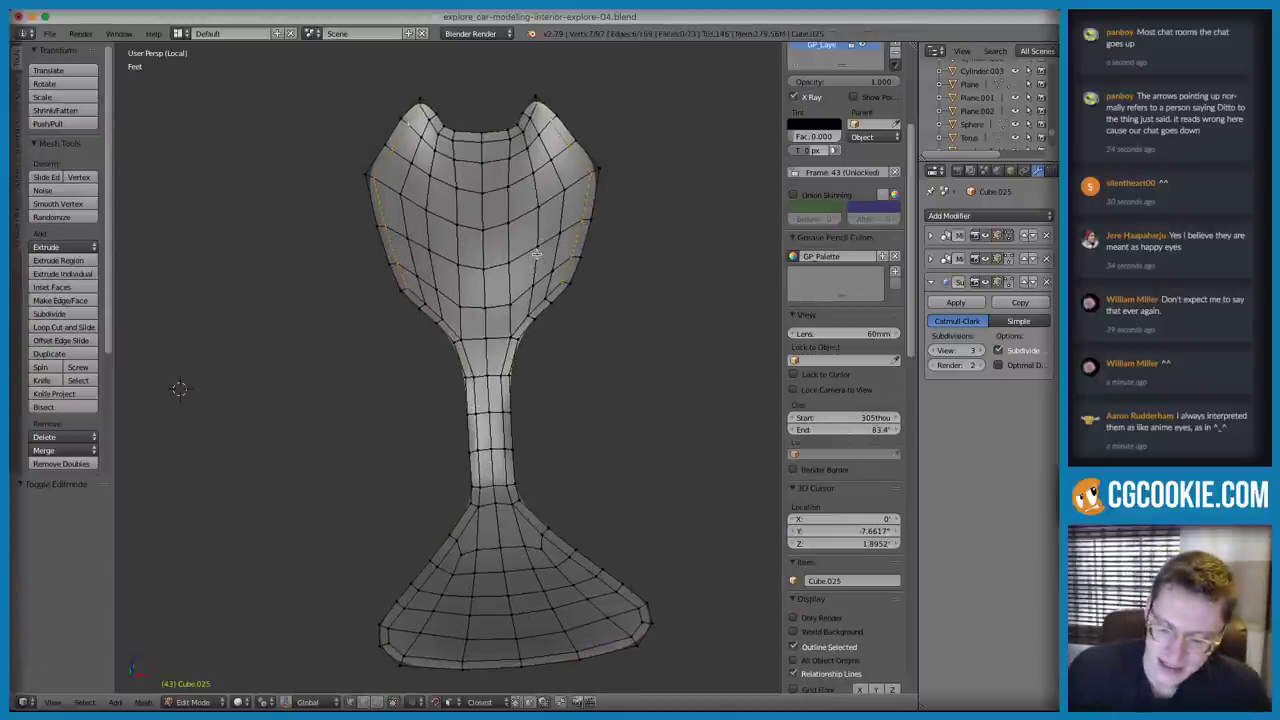
Leave local view and check the panel's fit against the seat surface
key("KP_Divide")
mouse_move(538, 251)
middle_mouse_down()
mouse_move(505, 262)
mouse_move(536, 241)
middle_mouse_up()
key("Tab")
key("Tab")
middle_click_drag(491, 202, 478, 210)
In vertex selection mode, move the panel's pointed upper tip vertex by about 90 thou X, 195 thou Y and 102 thou Z
key("ctrl+Tab")
left_click(568, 190)
middle_click_drag(452, 145, 489, 260, "shift")
scroll(475, 266, "up", 4)
right_click(452, 146)
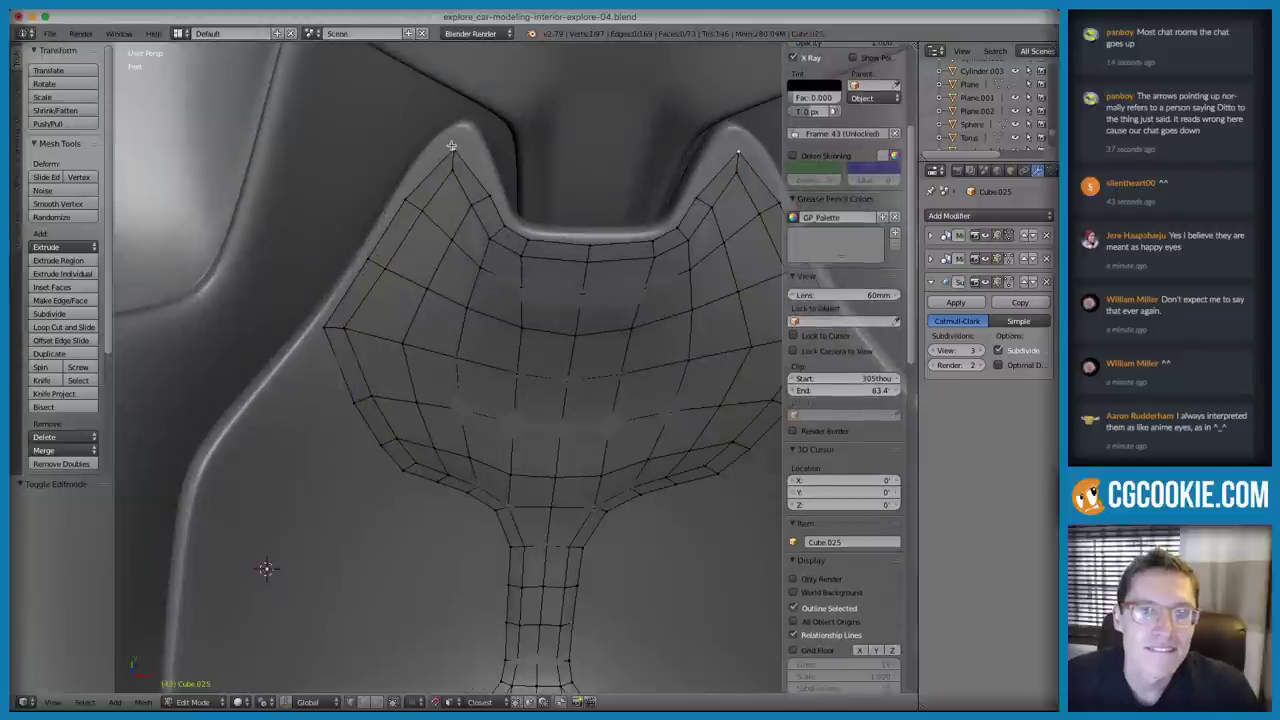
key("g")
left_click(455, 162)
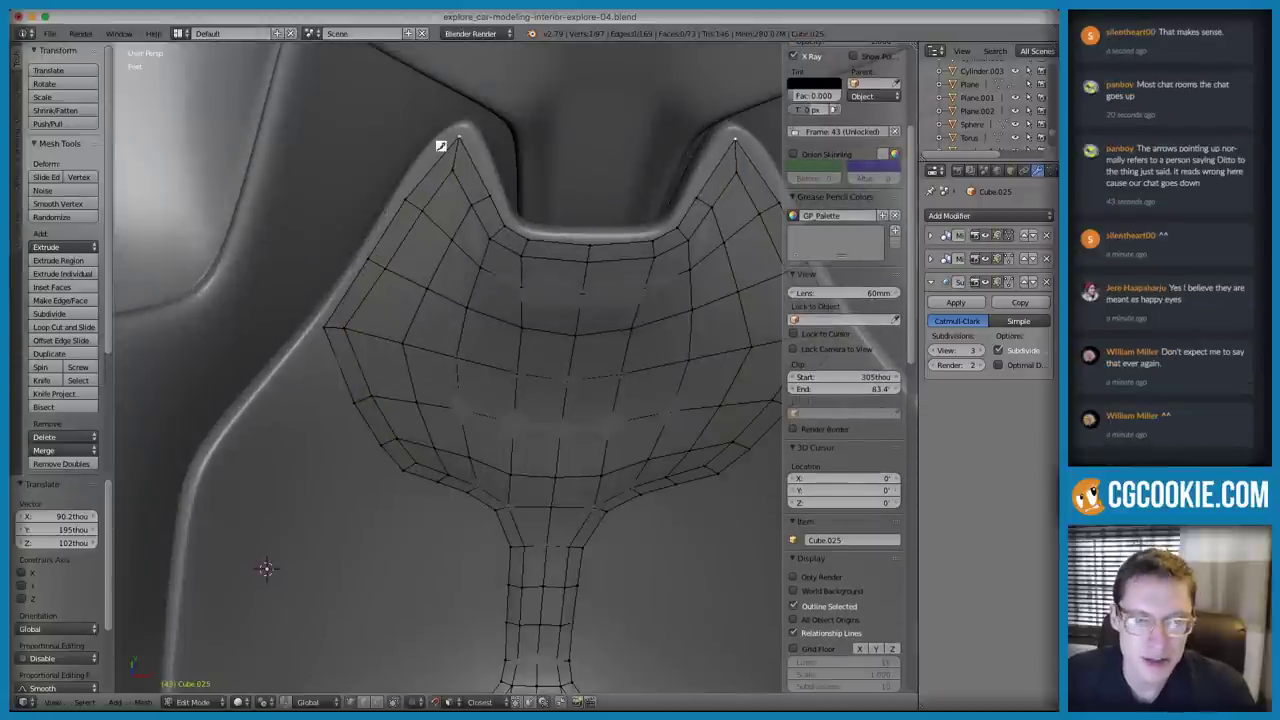
Knife a cut across the upper tip's corner and dissolve the diagonal corner edge with Dissolve Verts turned off
key("k")
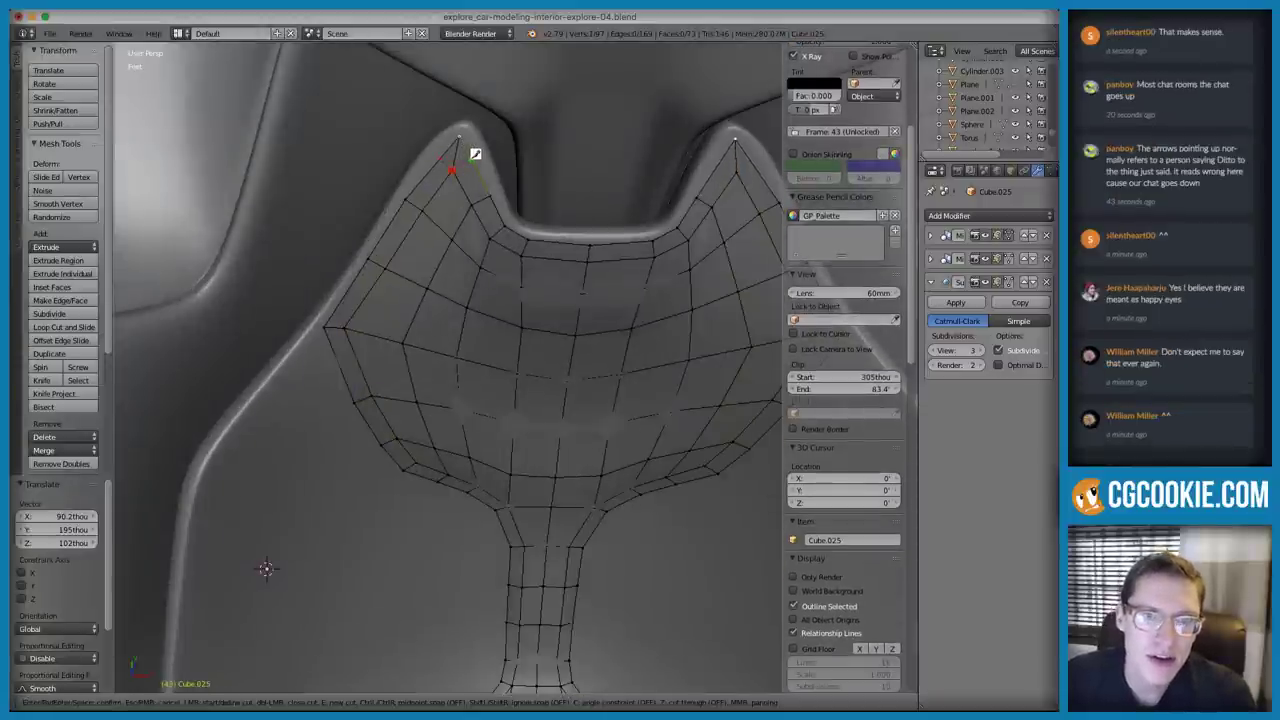
key("Return")
key("ctrl+Tab")
left_click(473, 168)
right_click(458, 154)
key("ctrl+x")
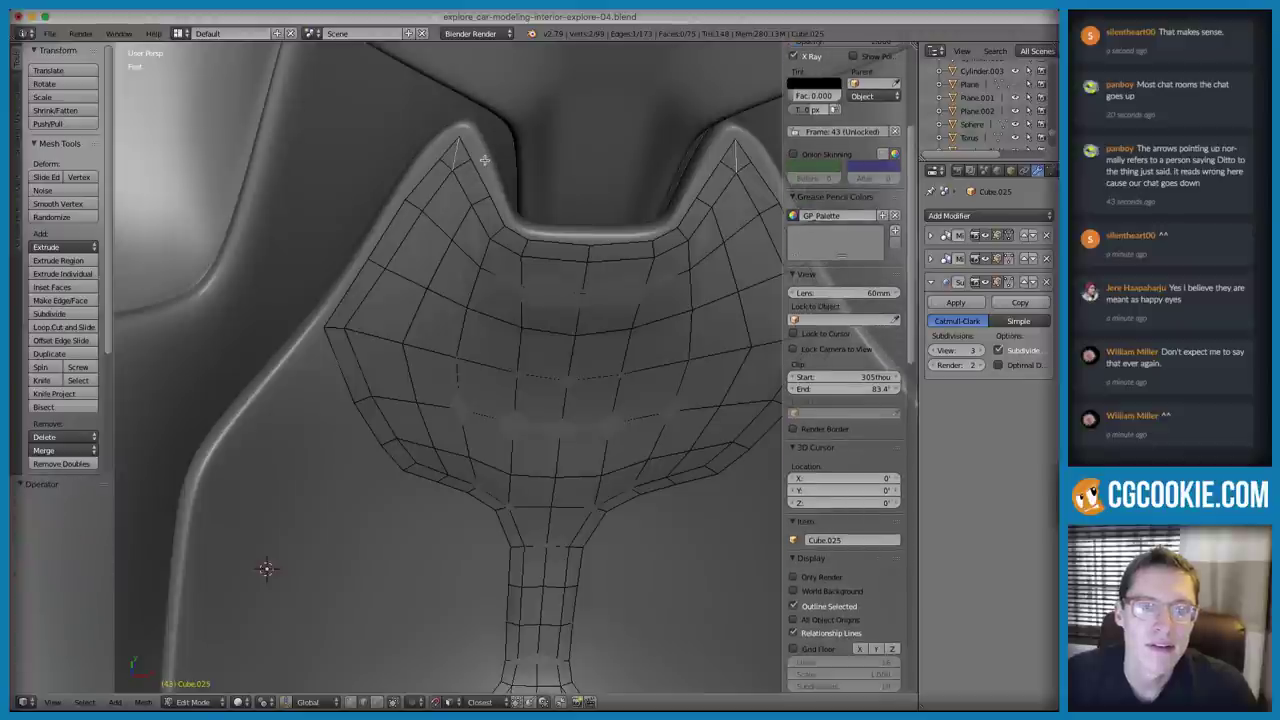
left_click(46, 504)
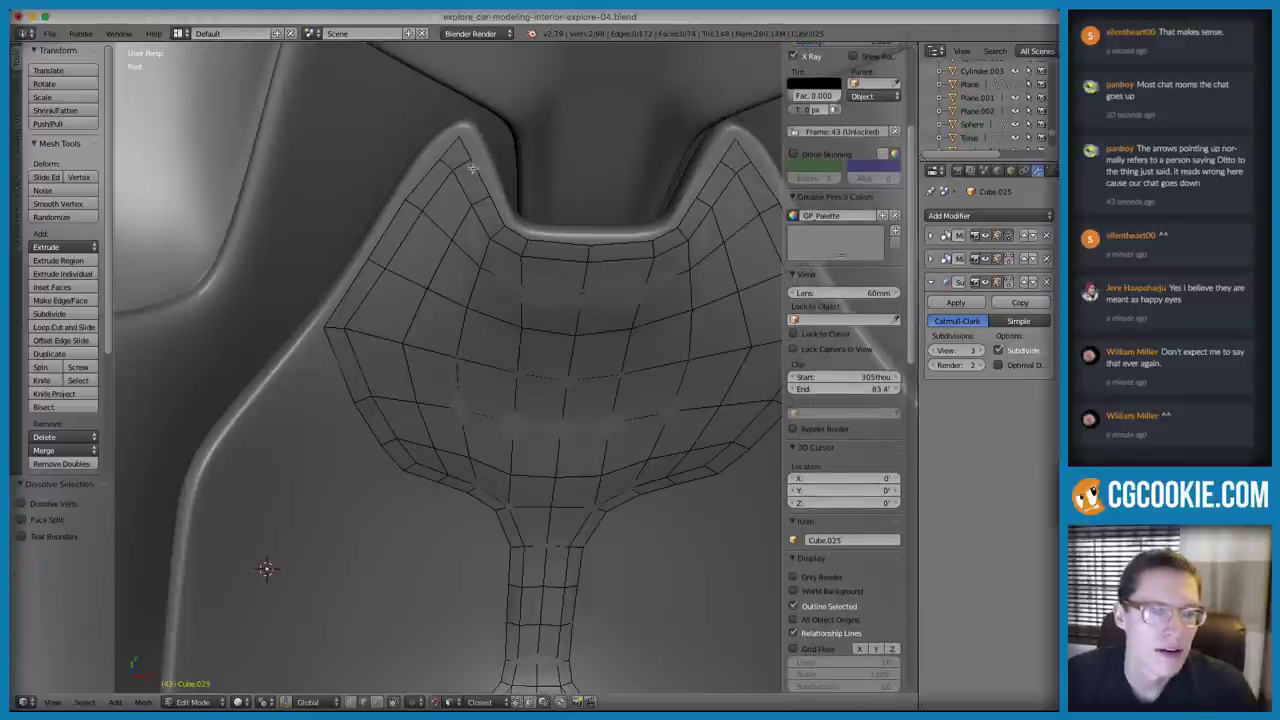
Nudge the upper tip vertex, and slide the inner vertex below it by a factor of 0.200
key("ctrl+Tab")
left_click(486, 111)
key("g")
left_click(470, 149)
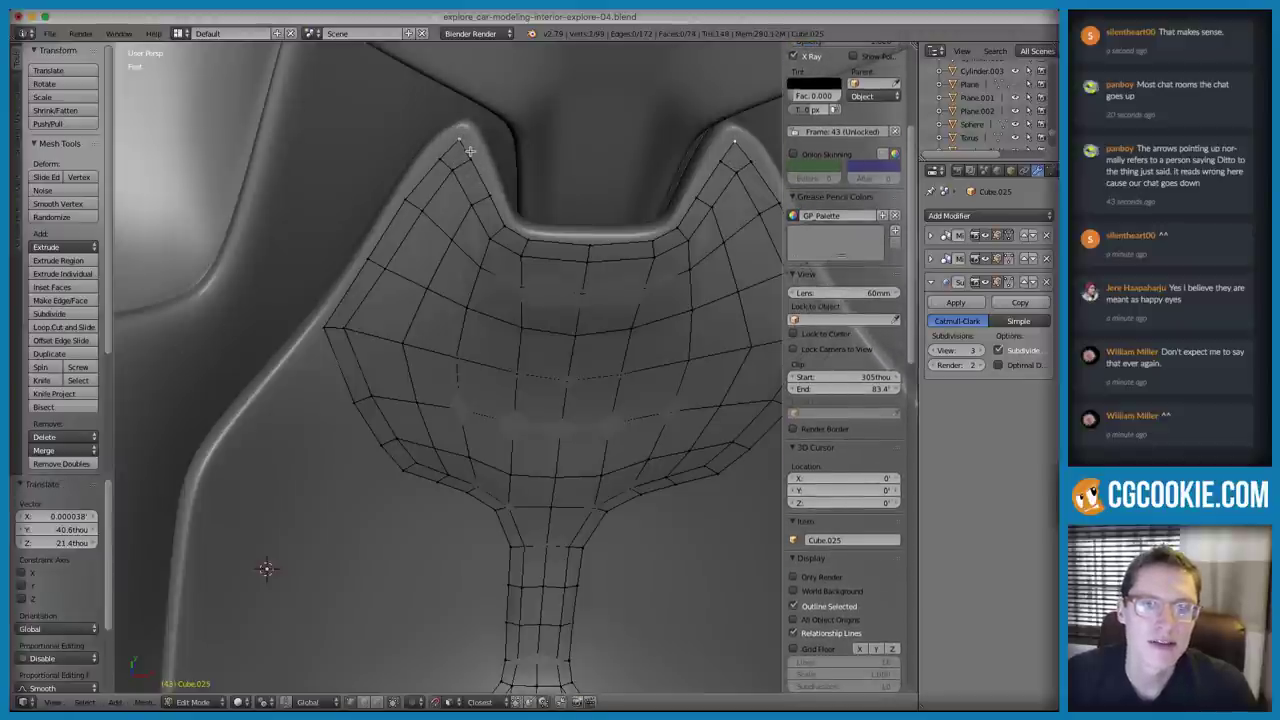
key("g")
key("g")
left_click(436, 184)
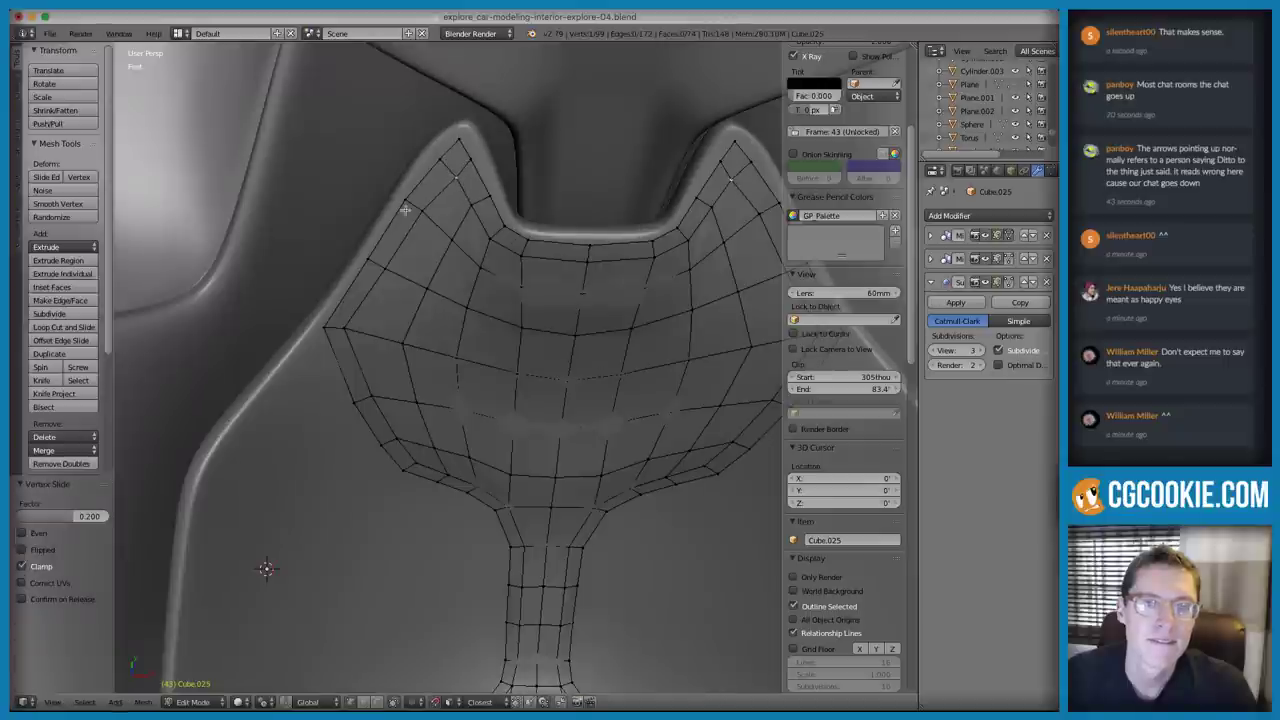
Knife a cut across the panel's outer side corner and dissolve the edge running into that corner
key("k")
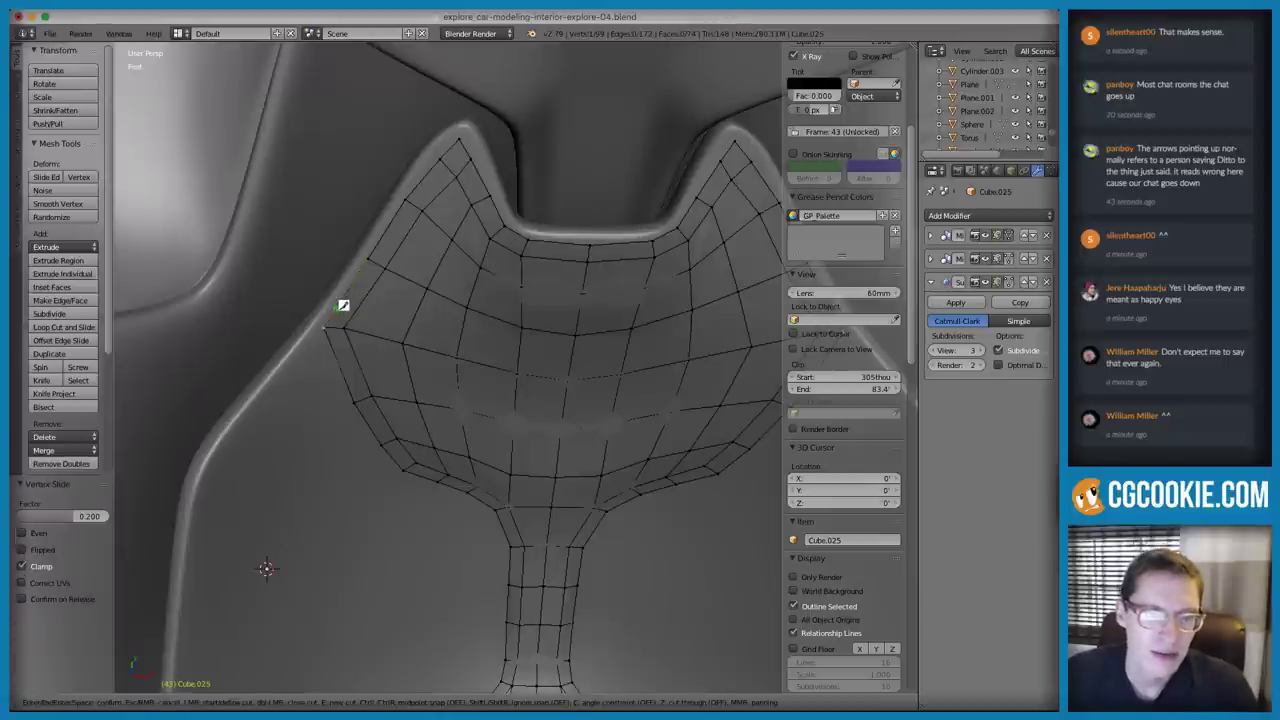
left_click(328, 340)
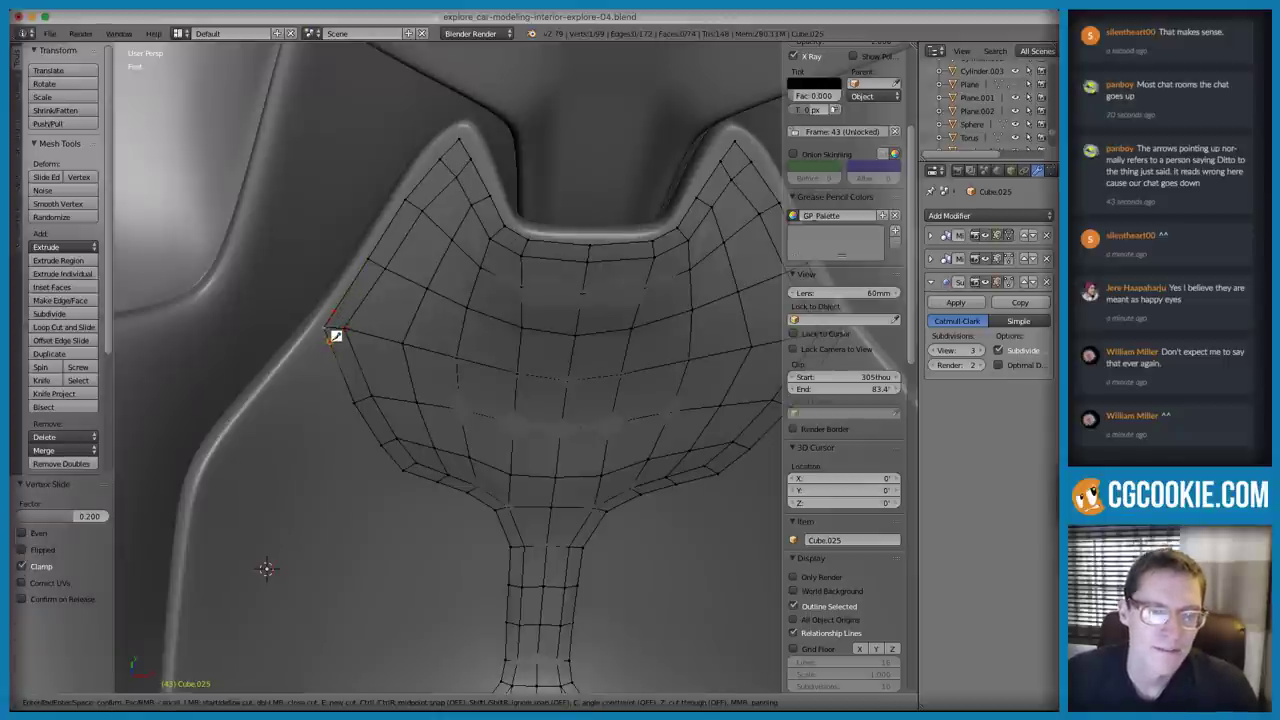
key("Return")
key("ctrl+Tab")
left_click(362, 331)
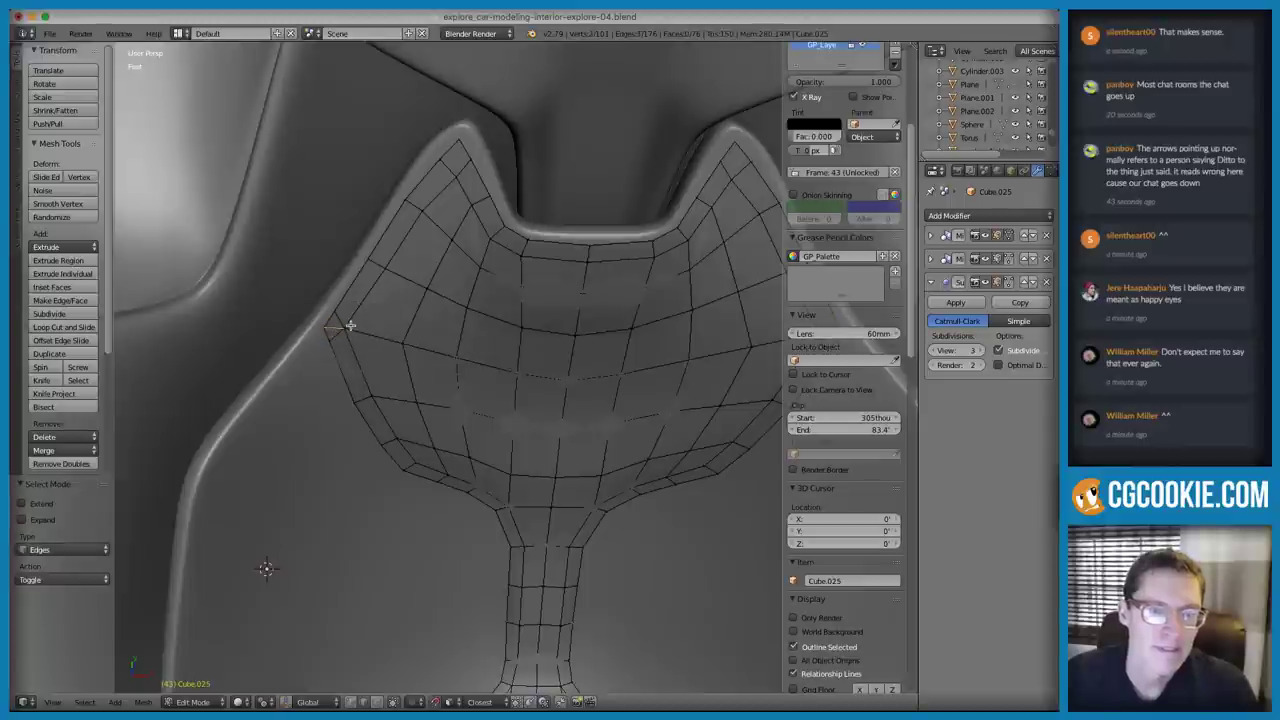
key("ctrl+x")
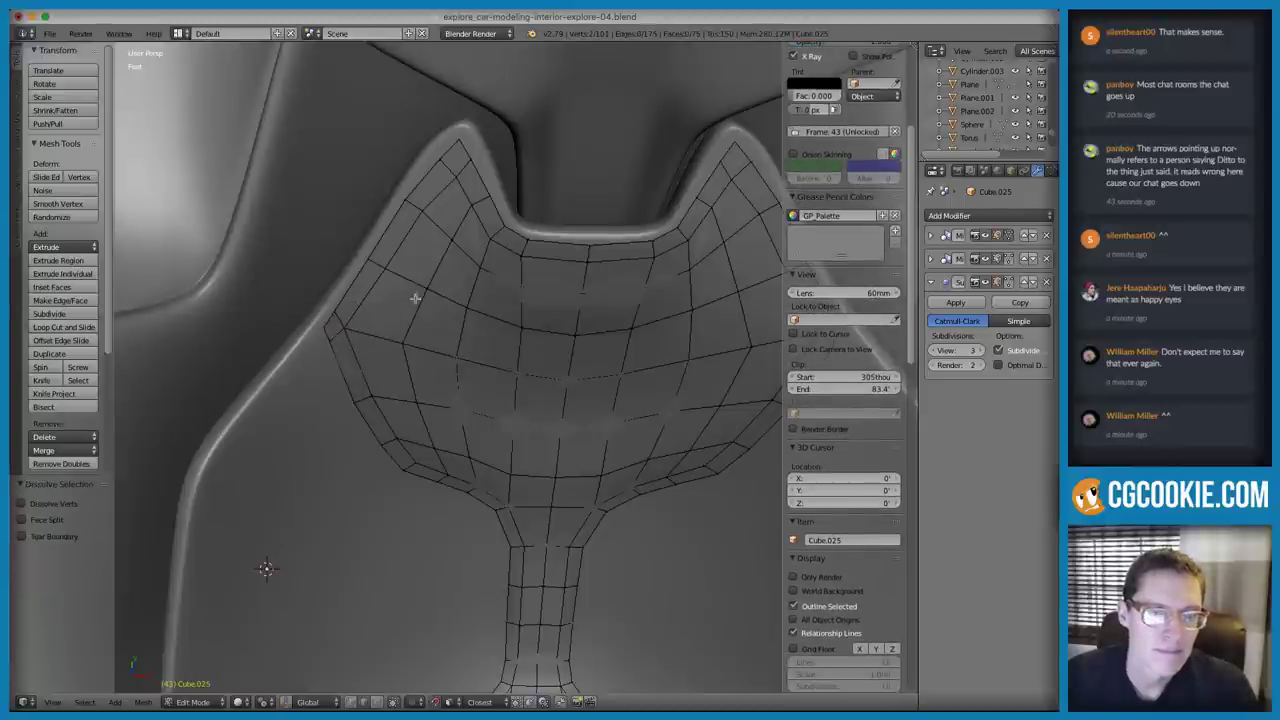
In vertex selection mode, move the outer side corner's vertex slightly inward to round the corner
key("ctrl+Tab")
left_click(403, 288)
right_click(331, 326)
key("g")
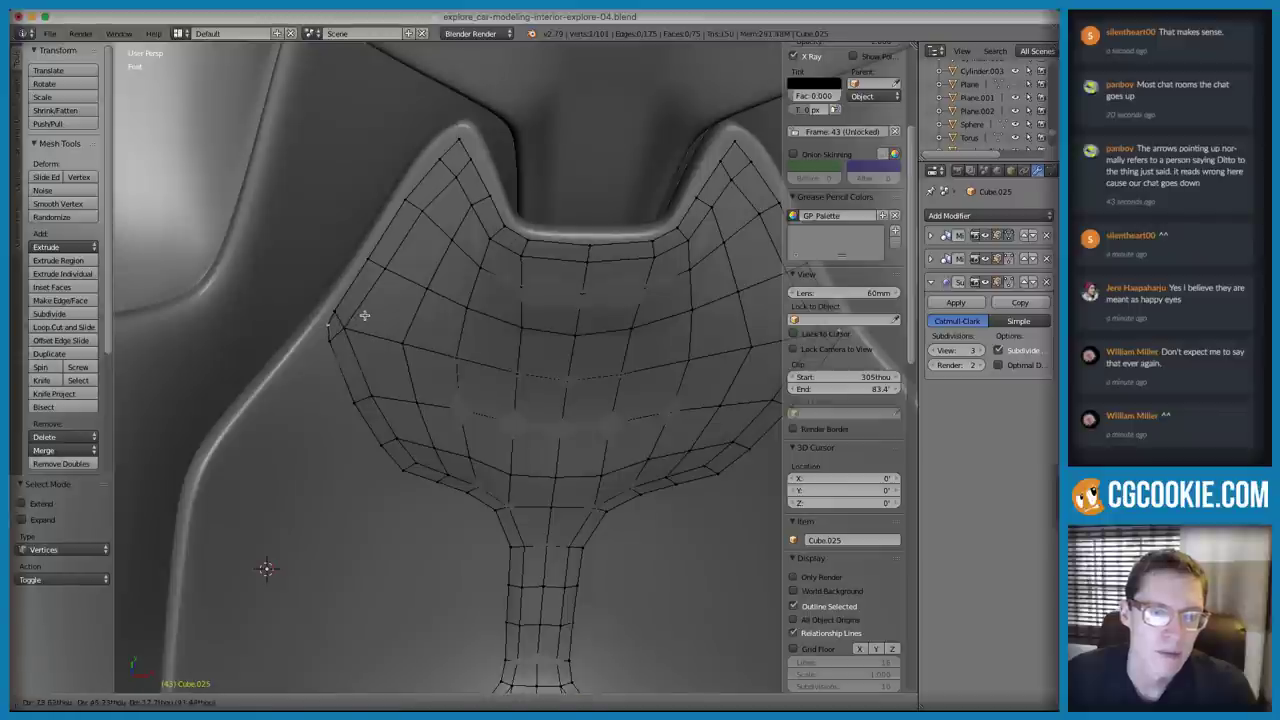
left_click(364, 316)
Reposition the border vertices around the upper tip to even out its outline against the seat edge
key("g")
left_click(414, 209)
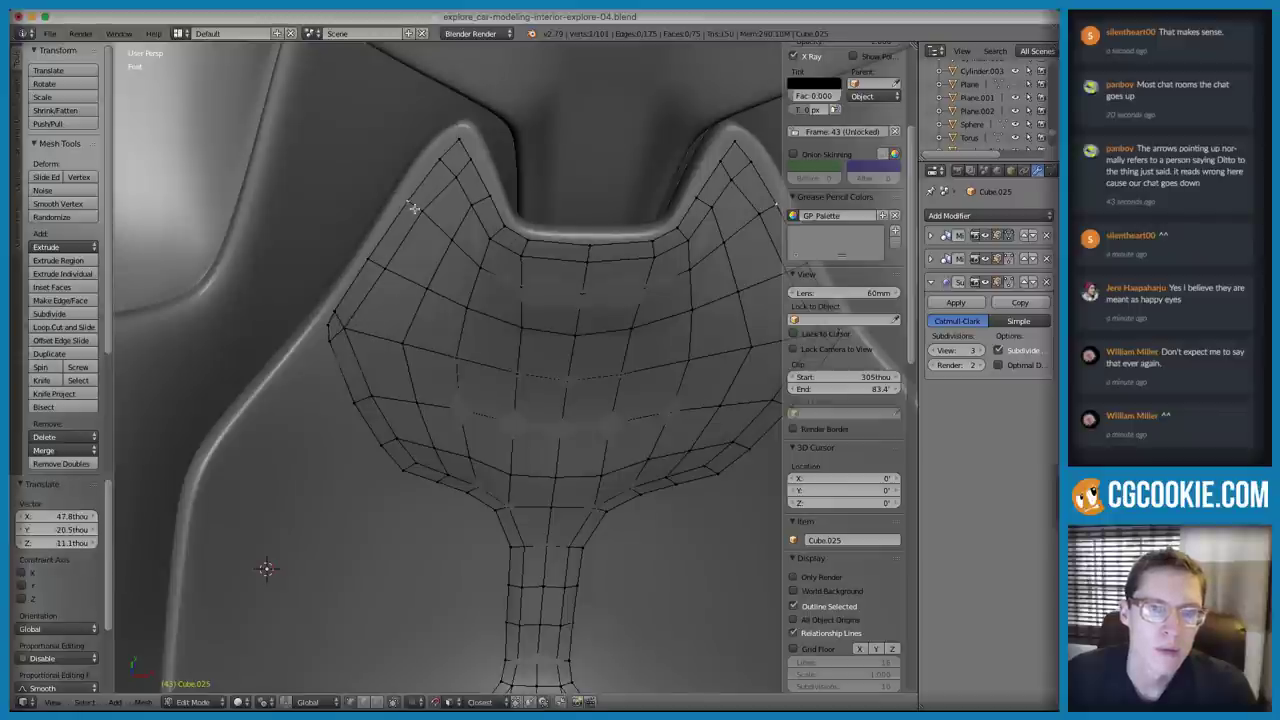
key("g")
left_click(448, 152)
key("g")
left_click(481, 158)
key("g")
left_click(498, 180)
Compare the panel's shape with the seat line drawing on ArtStation and return to Blender
scroll(534, 214, "down", 3)
middle_click_drag(511, 277, 504, 304)
middle_click_drag(449, 239, 452, 264)
key("super+Tab")
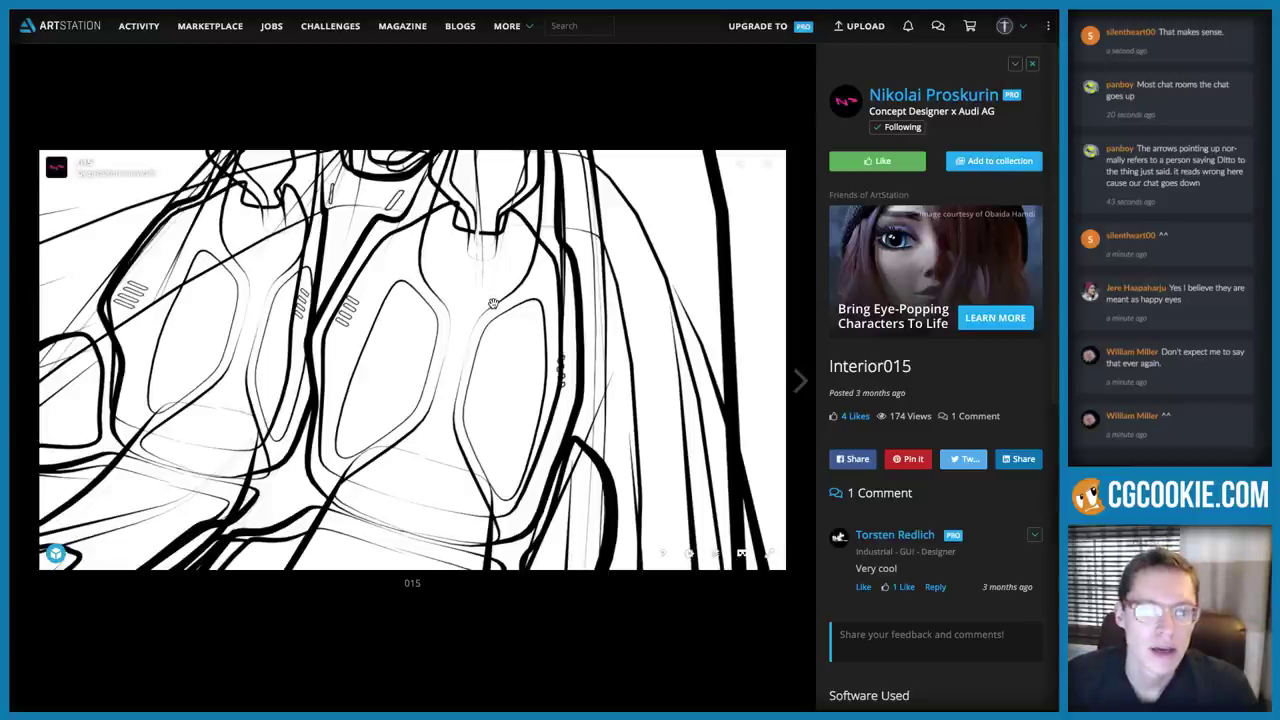
key("alt+Tab")
Return to Blender and merge the doubled border vertices at the panel's outer side corner at the last one selected
middle_click_drag(481, 277, 397, 226)
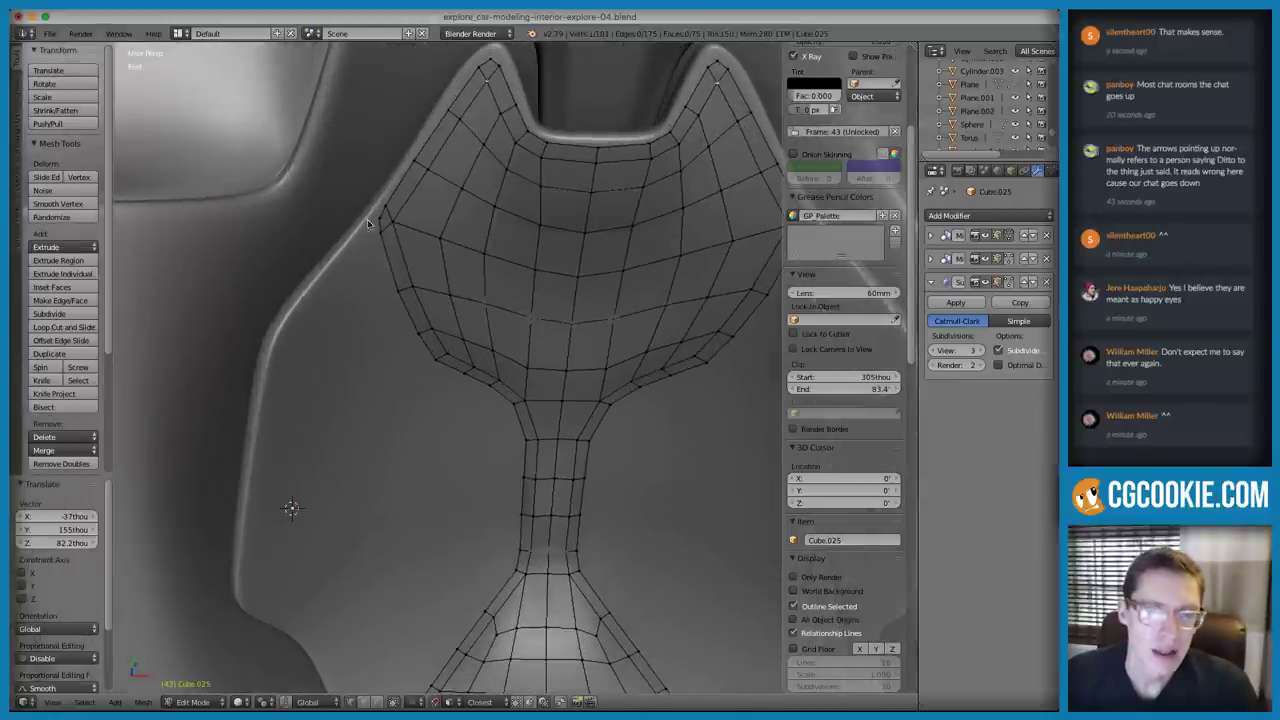
right_click(381, 217)
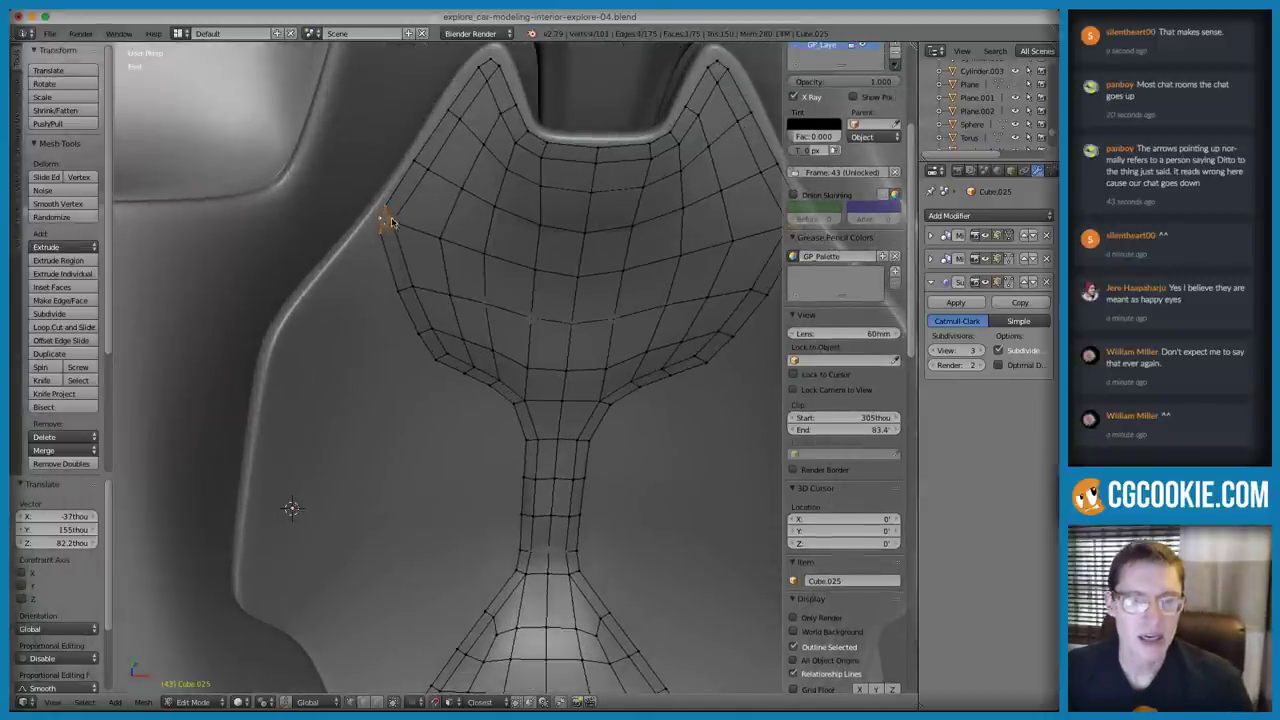
right_click(383, 218, "ctrl")
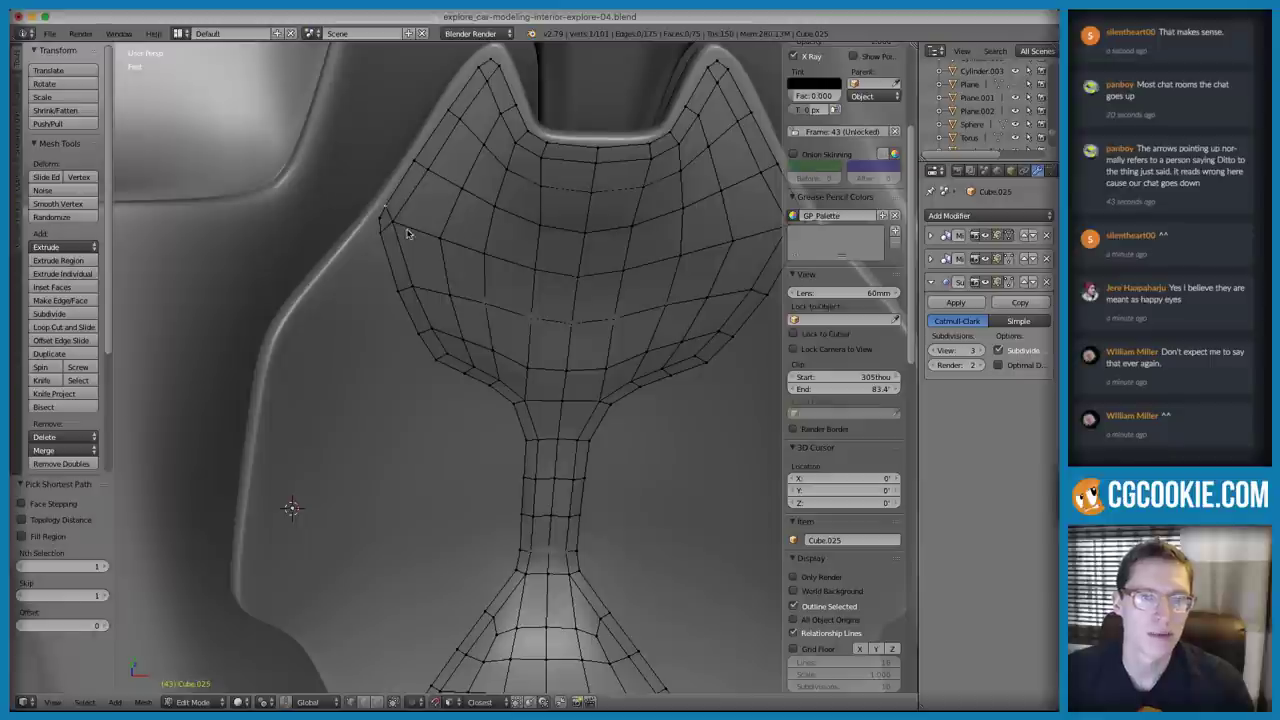
key("alt+m")
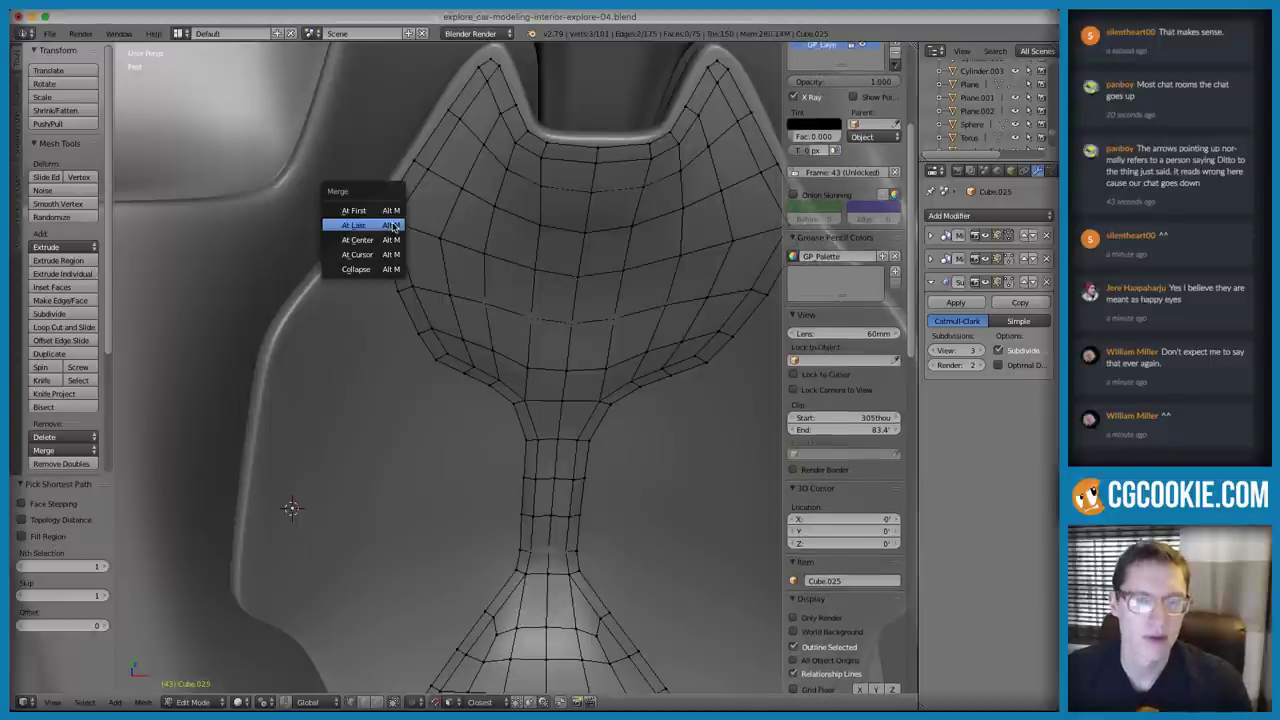
left_click(383, 222)
scroll(470, 258, "down", 2)
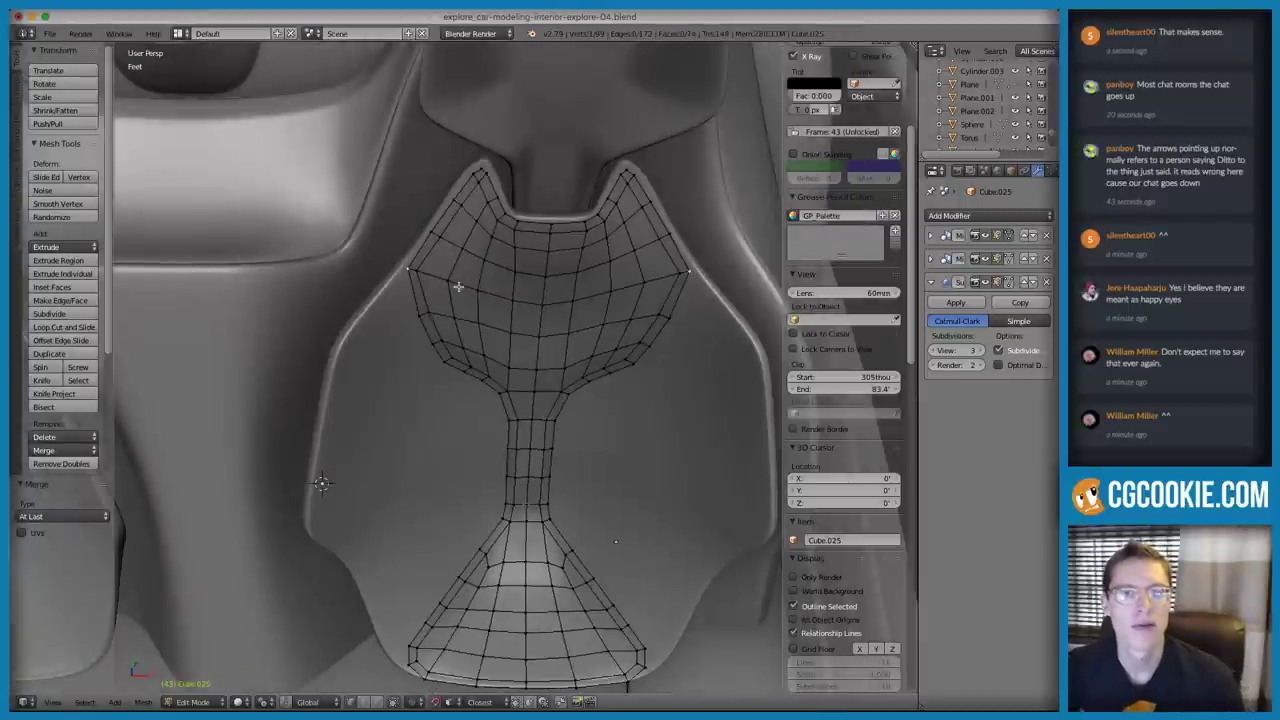
Extrude the whole panel mesh in place and give it thickness with Shrink/Fatten at an offset of about -0.724
middle_click_drag(465, 284, 571, 300)
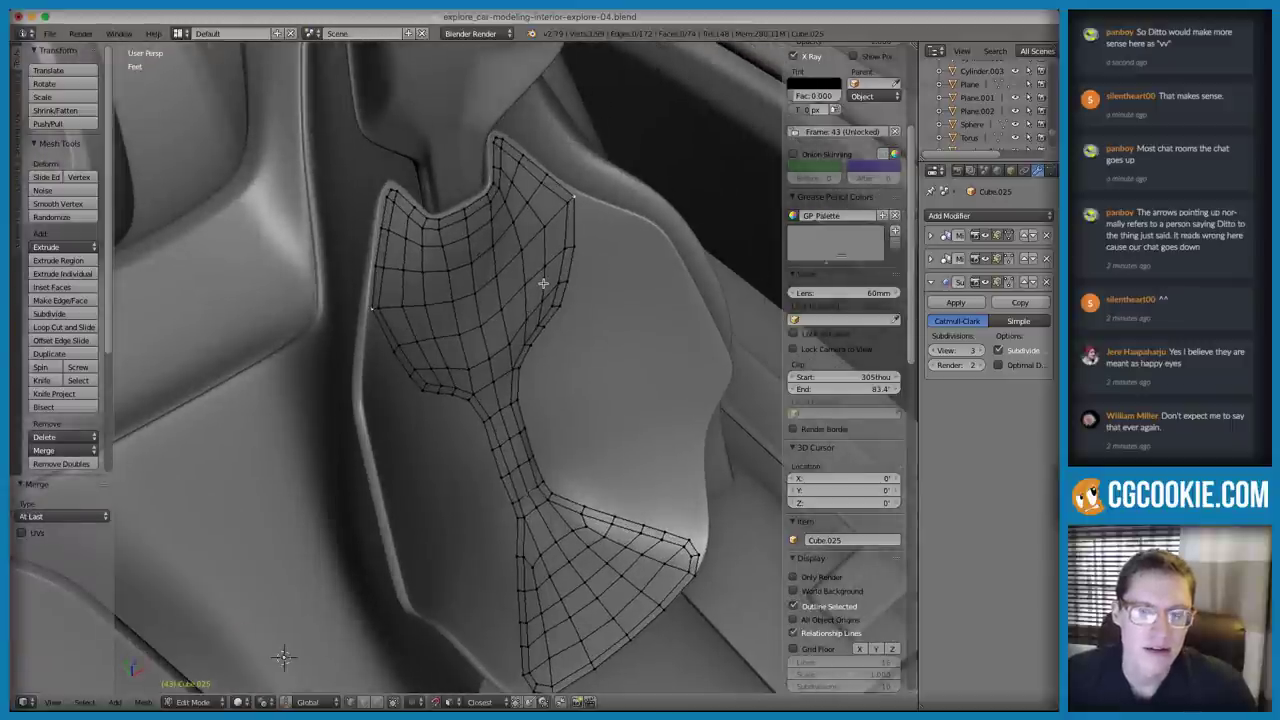
key("a")
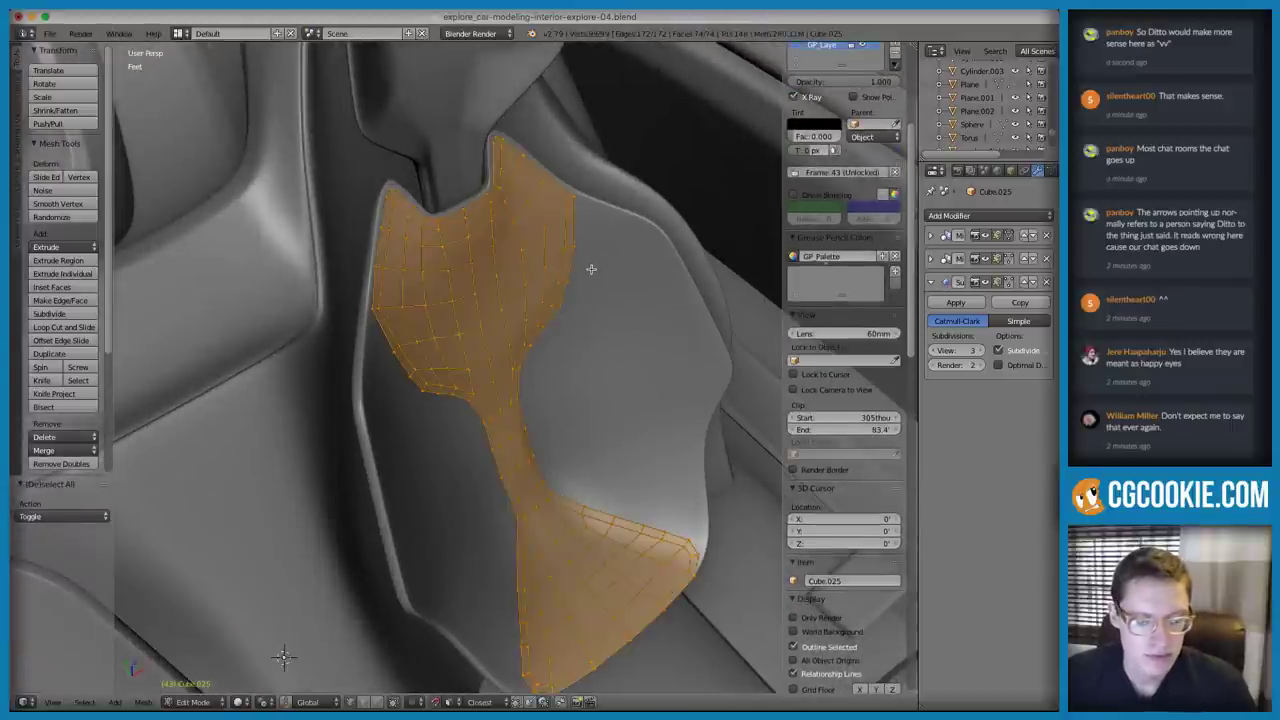
key("e")
right_click(594, 262)
key("alt+s")
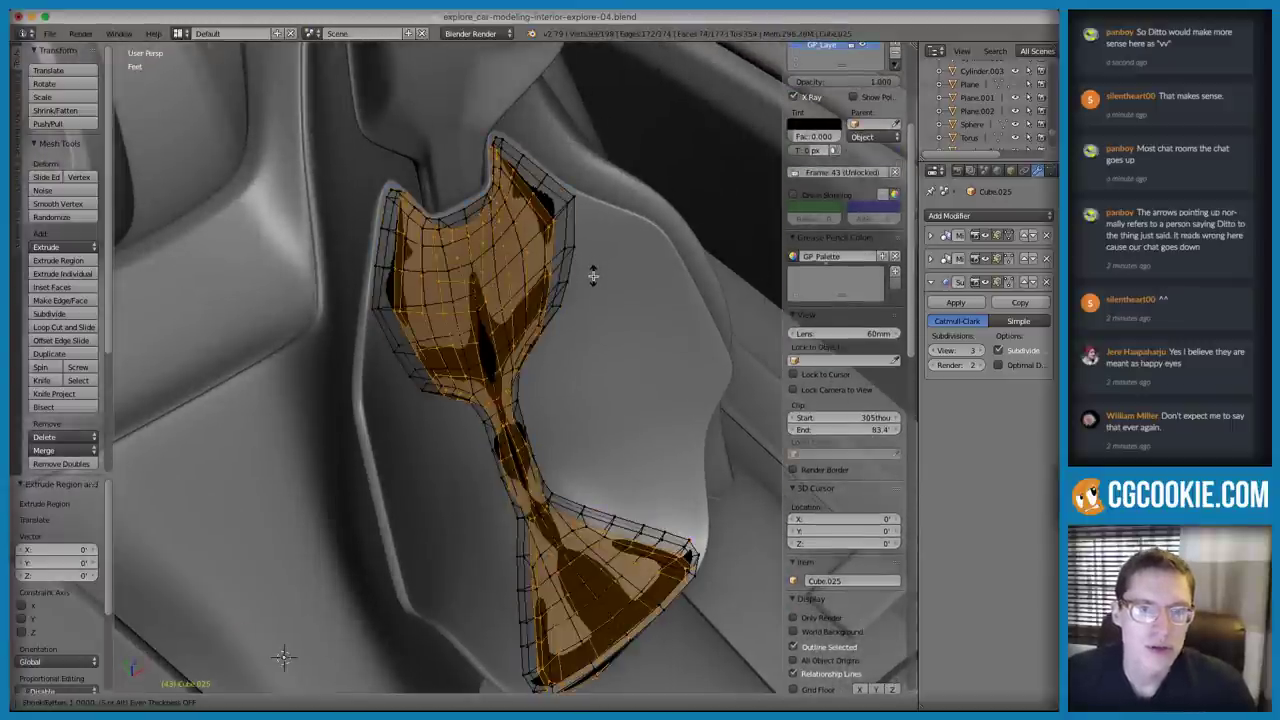
right_click(594, 270)
middle_click_drag(580, 434, 546, 372)
key("alt+s")
left_click(635, 375)
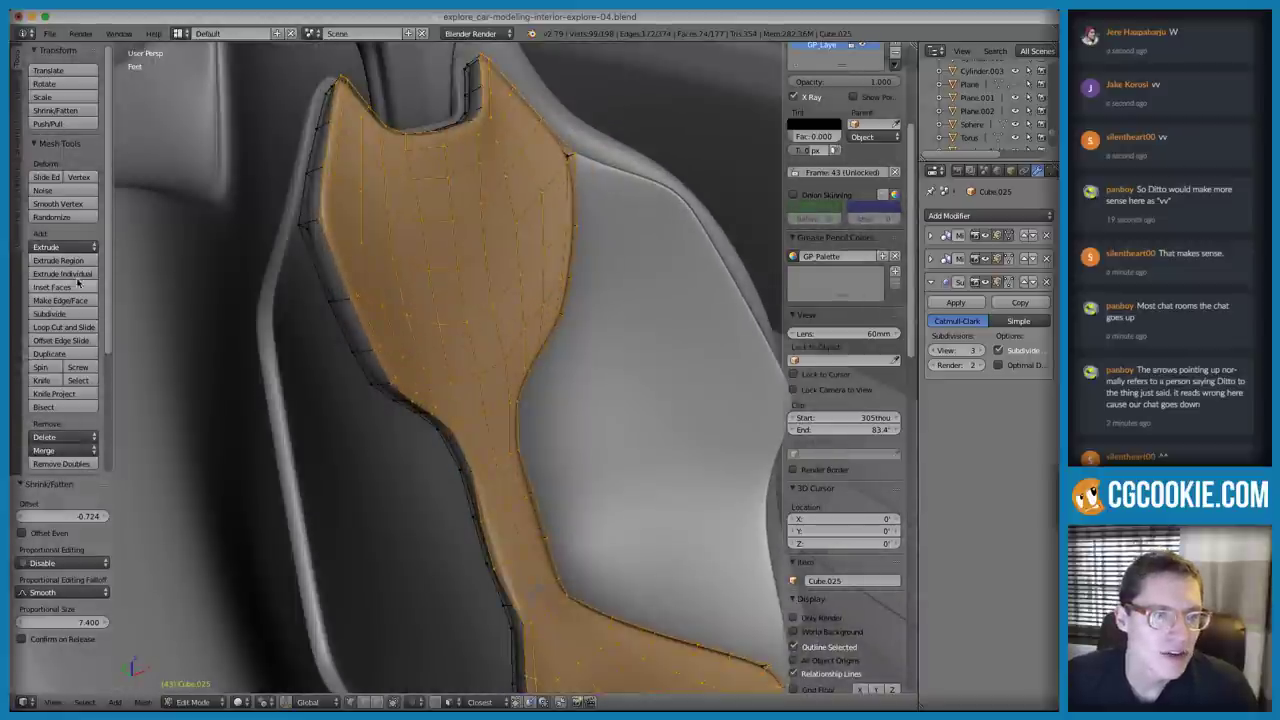
Smooth the vertices of the extruded panel surface four times with a smoothing of 0.500
left_click(60, 204)
left_click(70, 205)
left_click(71, 206)
left_click(71, 206)
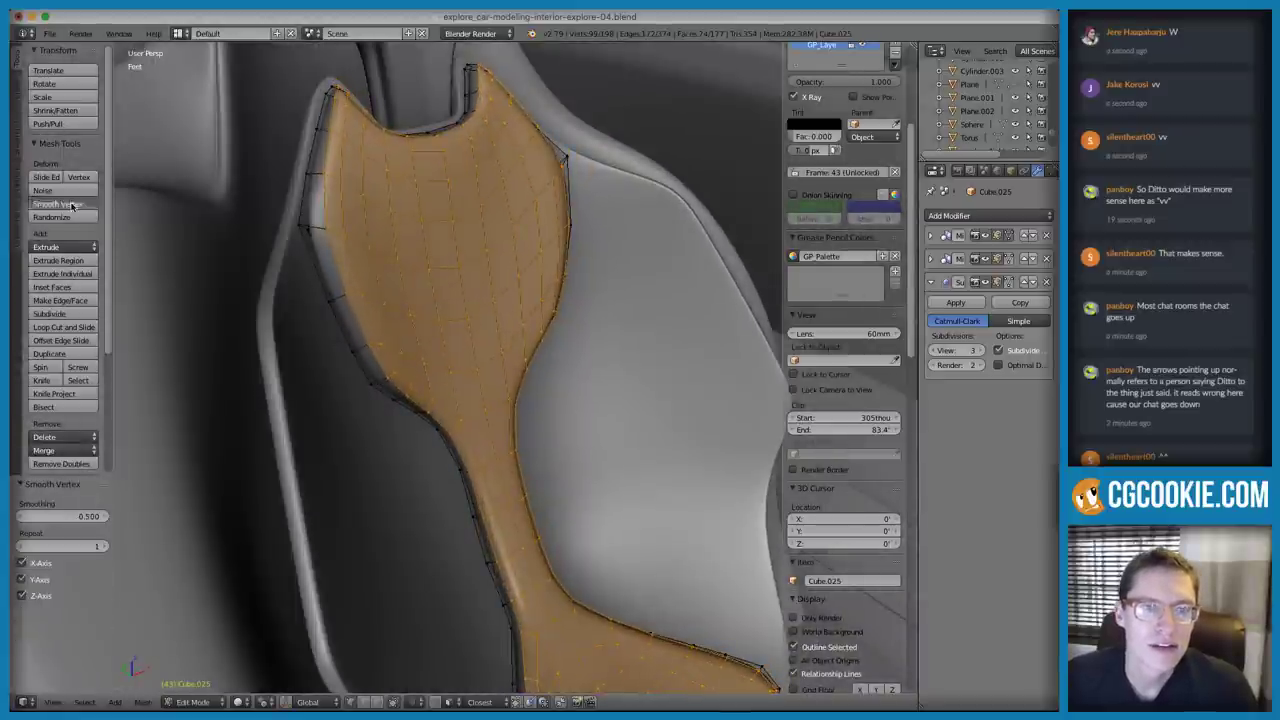
Inspect the thickened panel in object mode and compare it with the seat line drawing on ArtStation
middle_click_drag(493, 239, 488, 287)
key("Tab")
middle_click_drag(614, 313, 586, 291)
key("a")
scroll(566, 291, "up", 2)
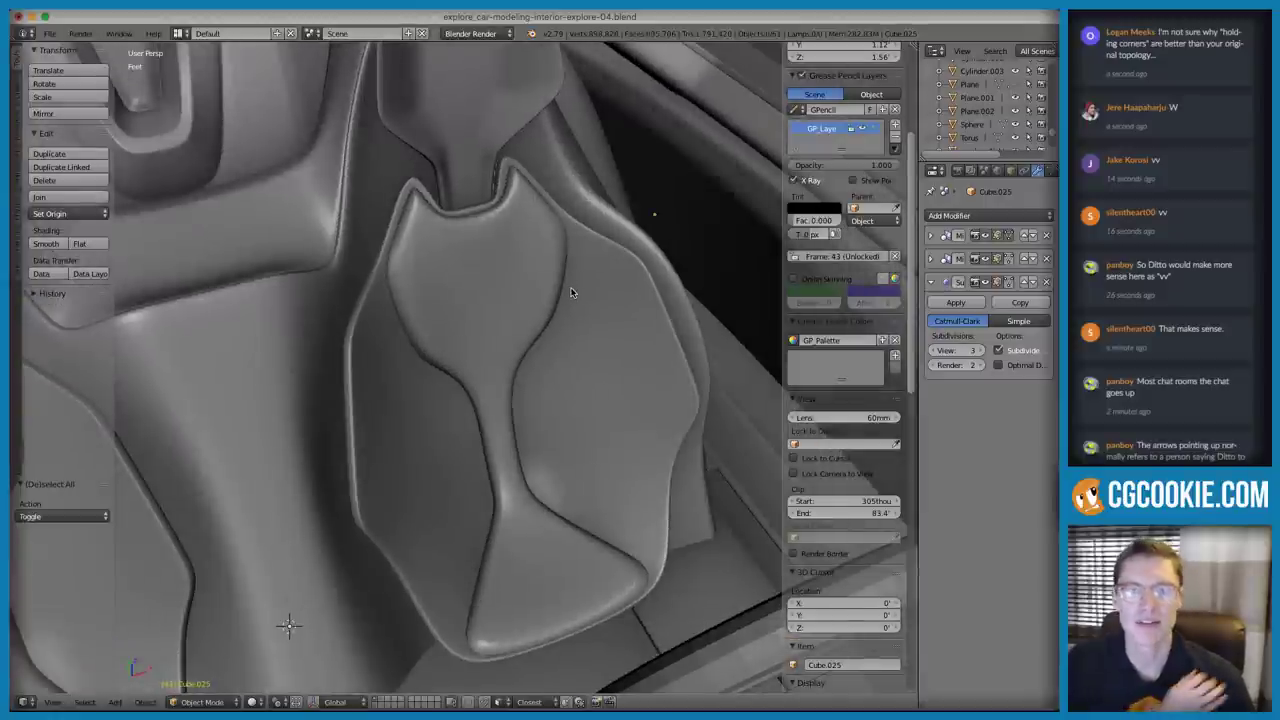
middle_click_drag(512, 293, 521, 357)
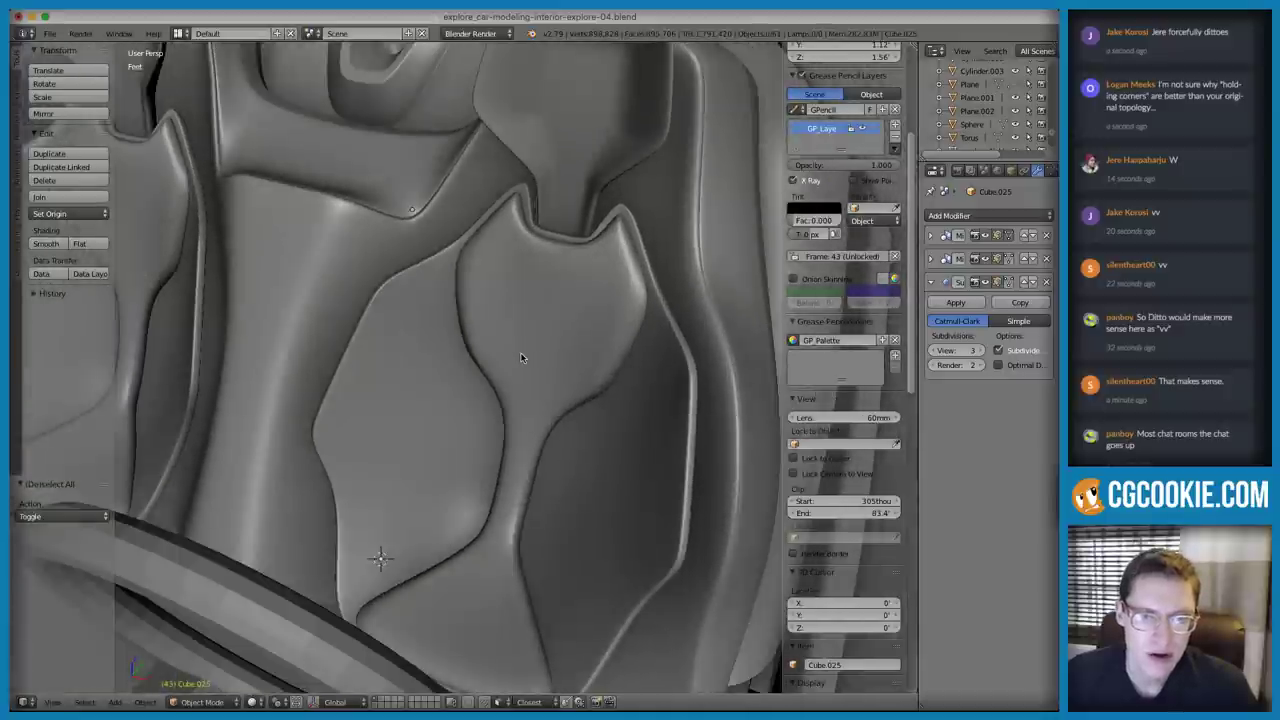
scroll(519, 345, "down", 1)
key("super+Tab")
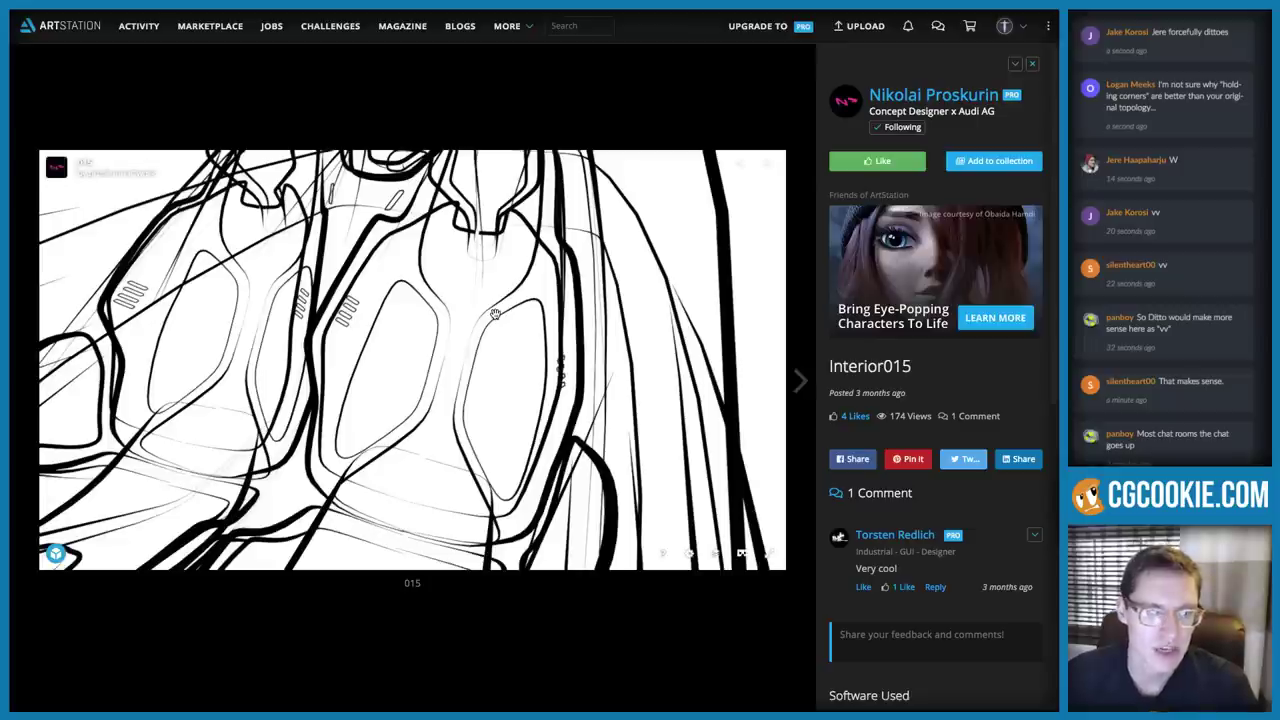
key("super+Tab")
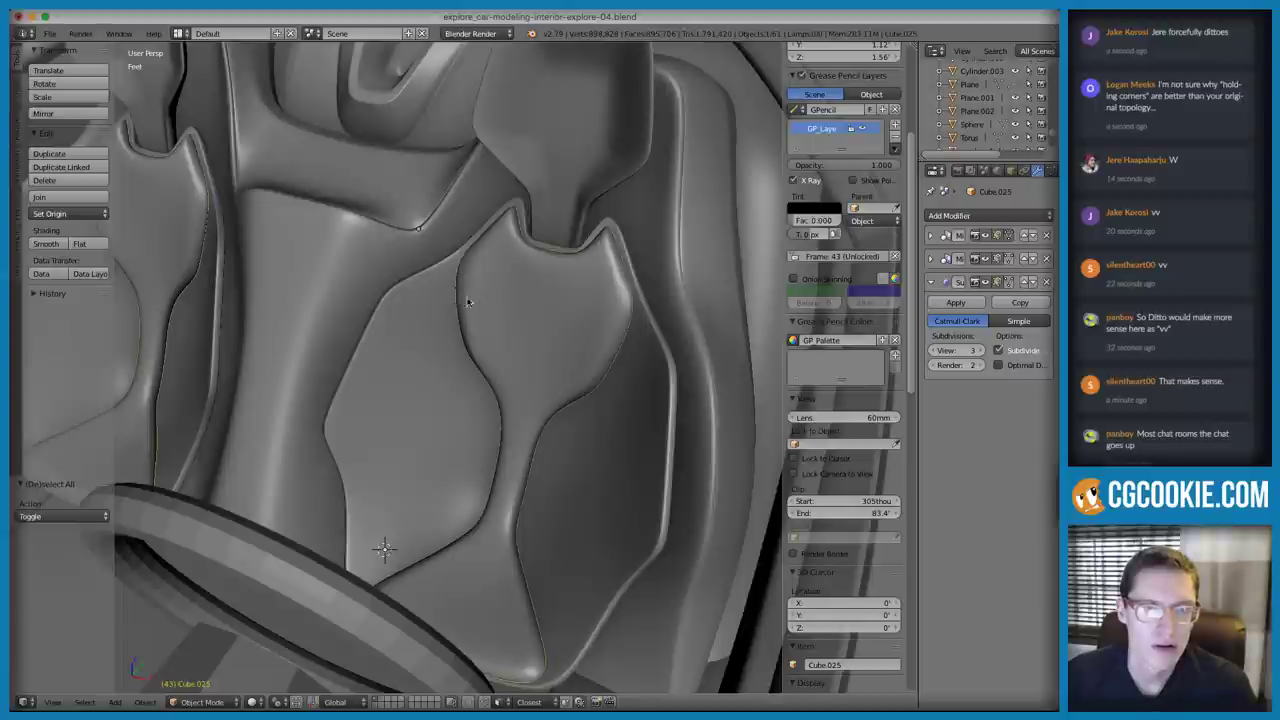
In edit mode, duplicate a panel vertex and place the copy in the side recess next to the panel
middle_click_drag(462, 295, 493, 364)
key("Tab")
key("a")
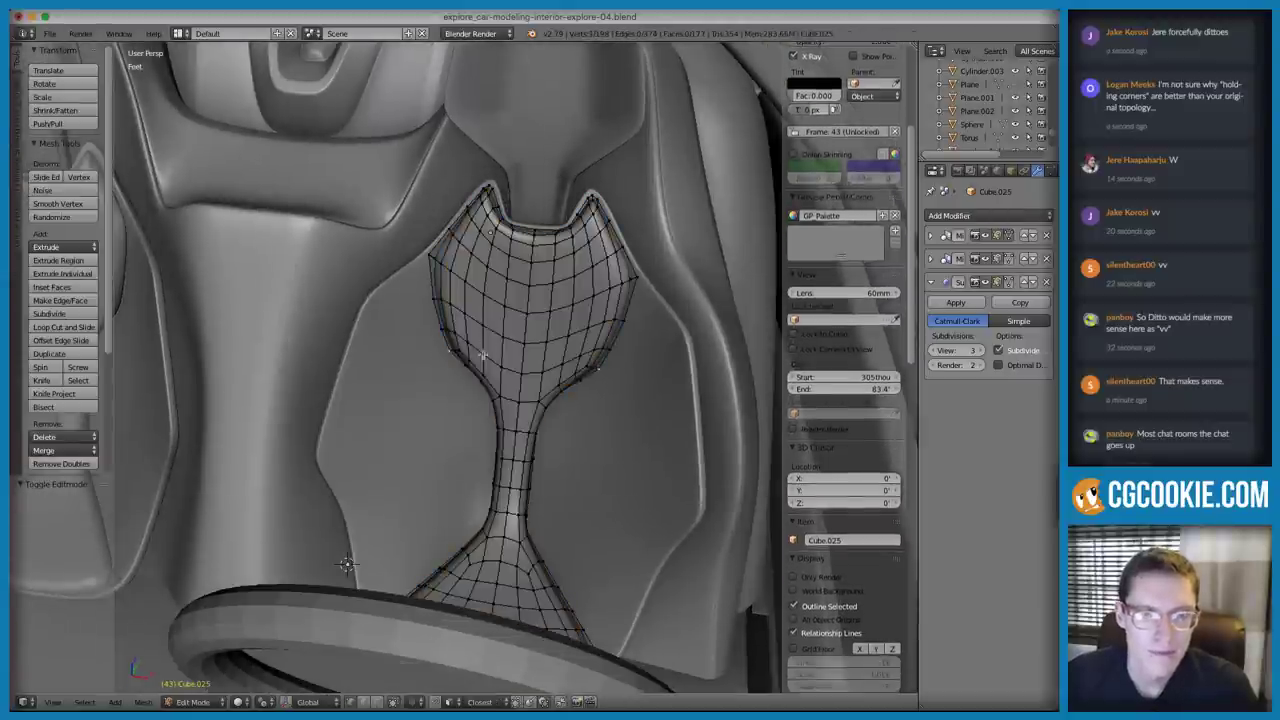
scroll(513, 352, "up", 2)
key("shift+d")
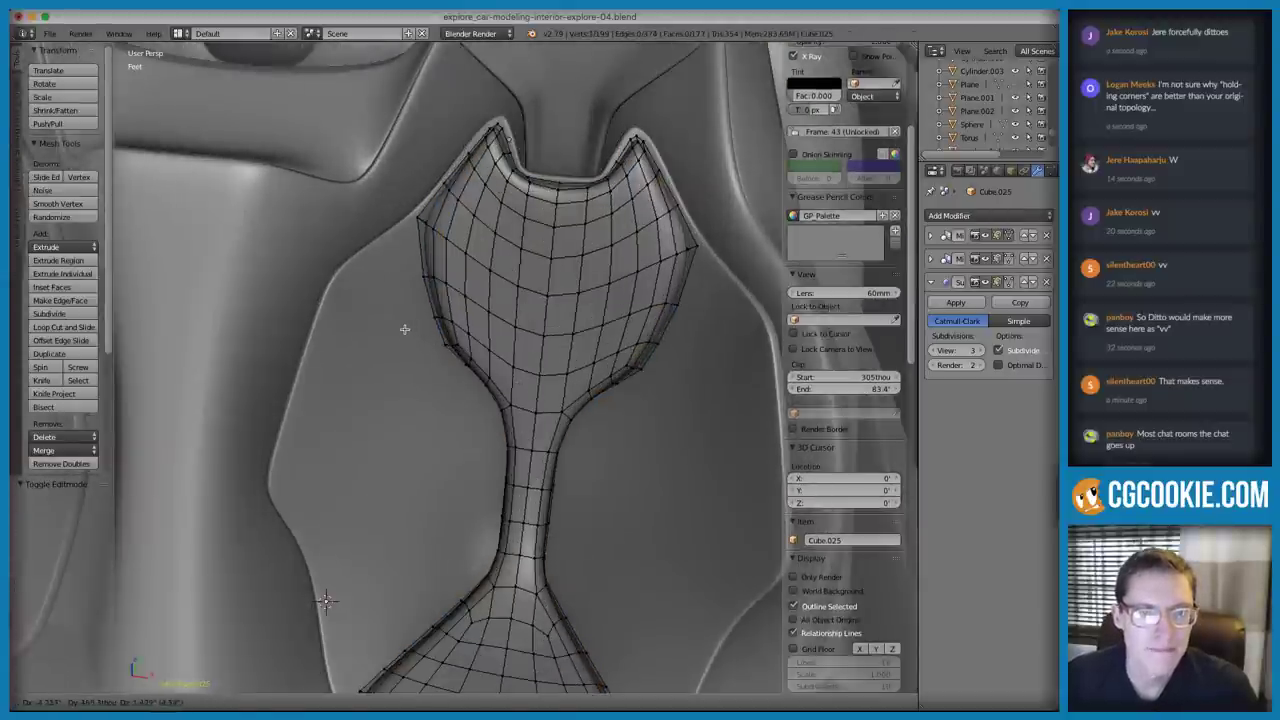
left_click(405, 338)
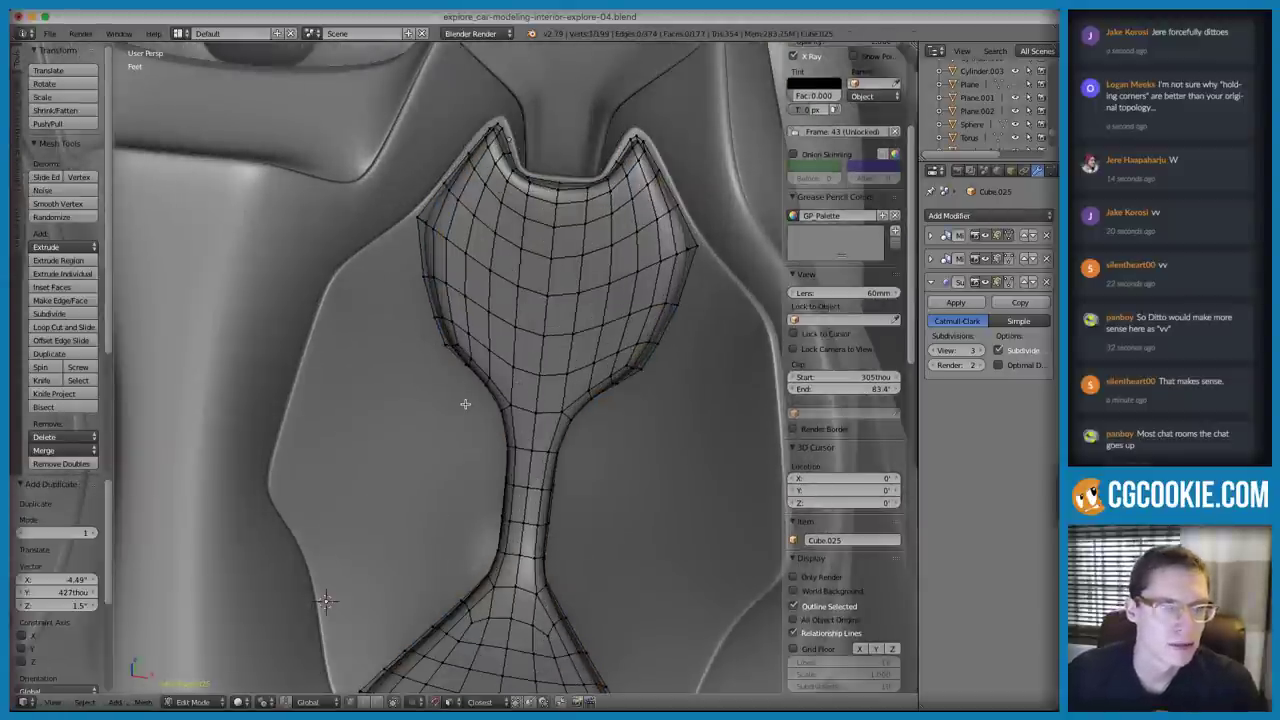
key("g")
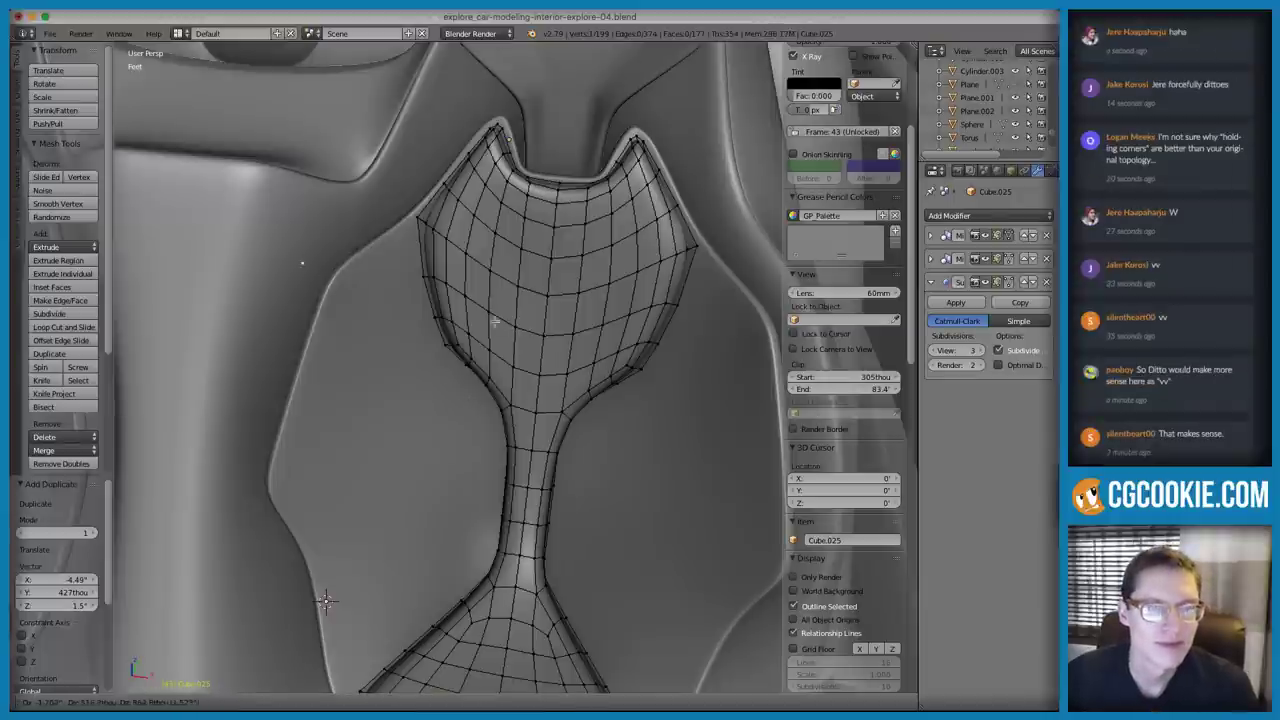
left_click(538, 341)
Check the side insert's outline on the ArtStation drawing and move the loose vertex to a starting point in the side recess
key("super+Tab")
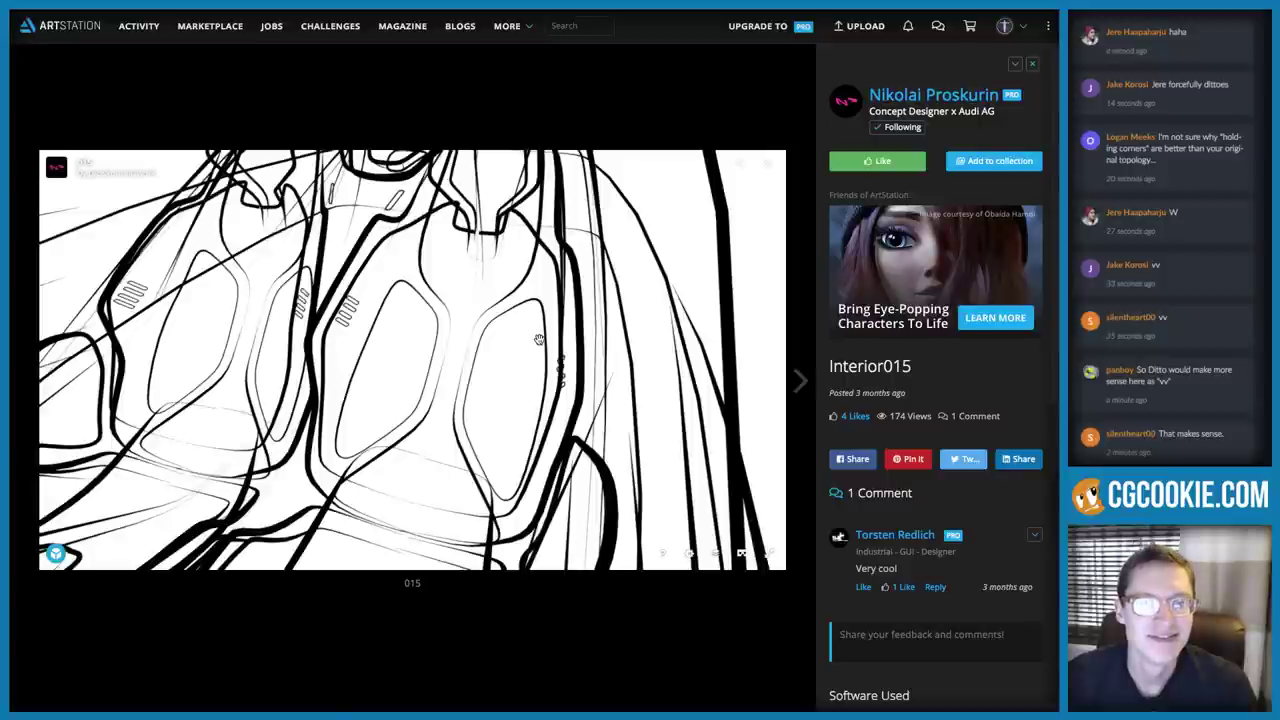
key("super+Tab")
middle_click_drag(538, 341, 467, 322)
key("g")
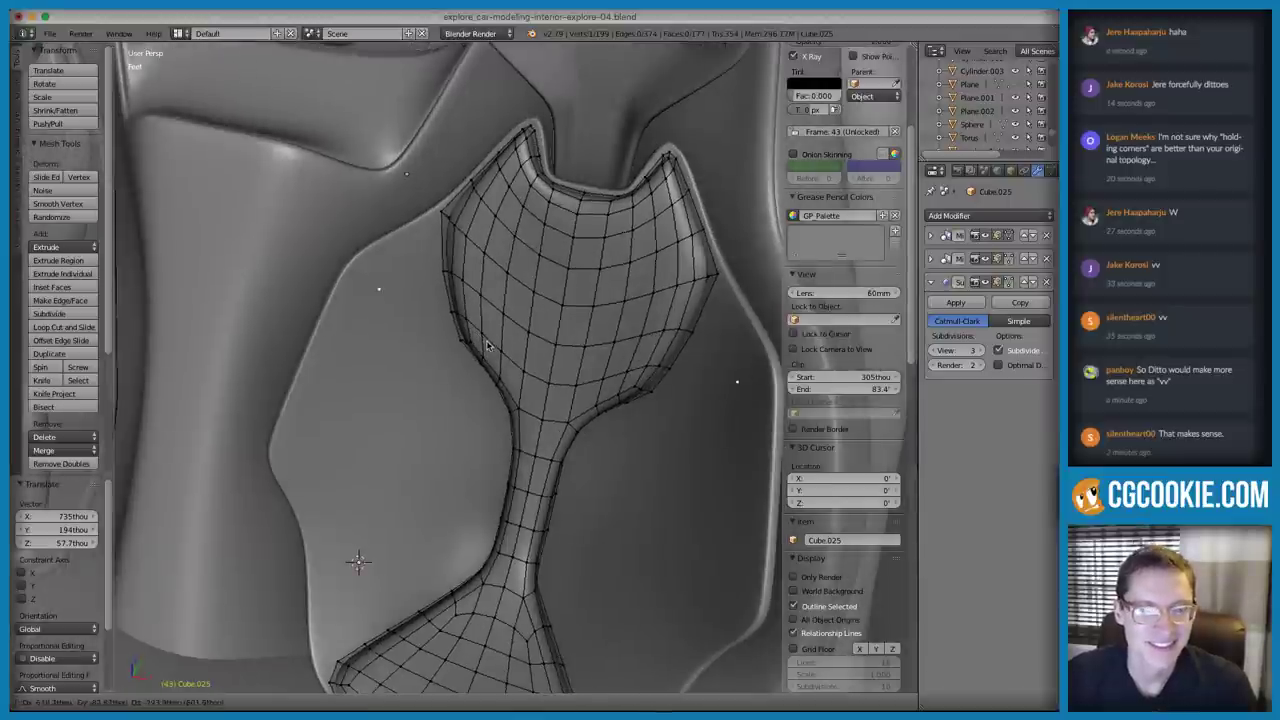
key("Tab")
key("Tab")
key("super+Tab")
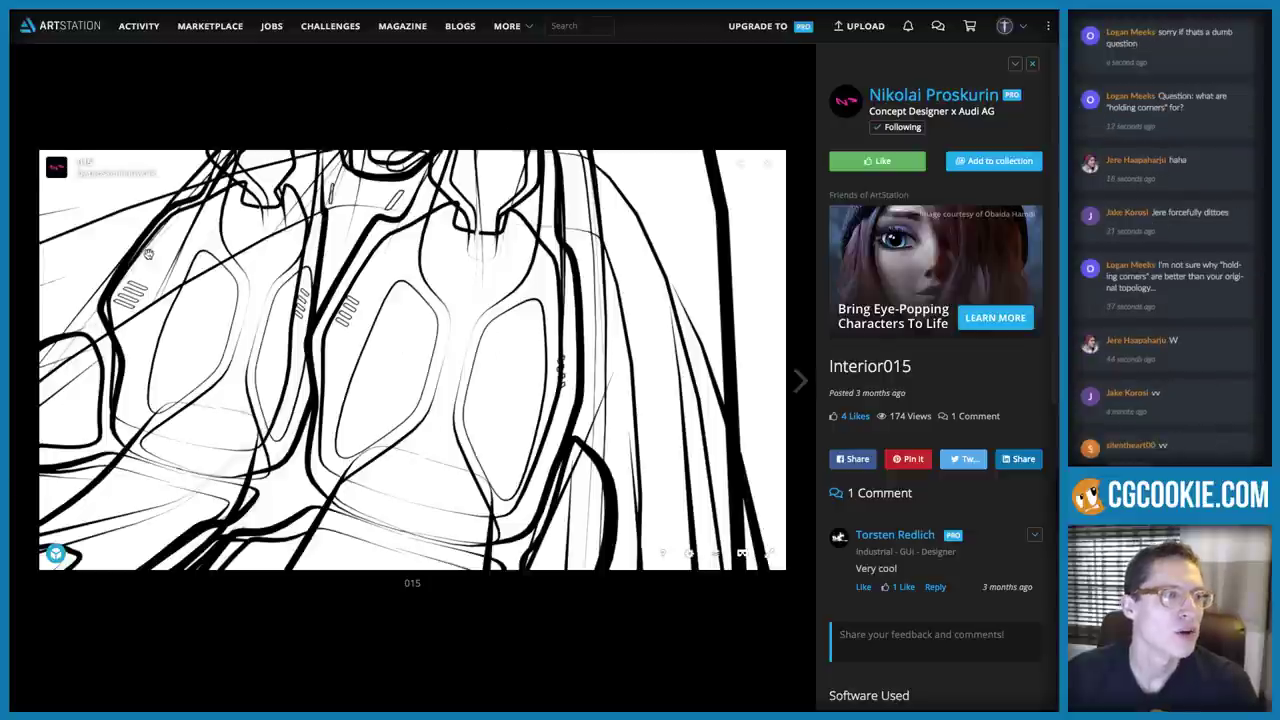
key("alt+Tab")
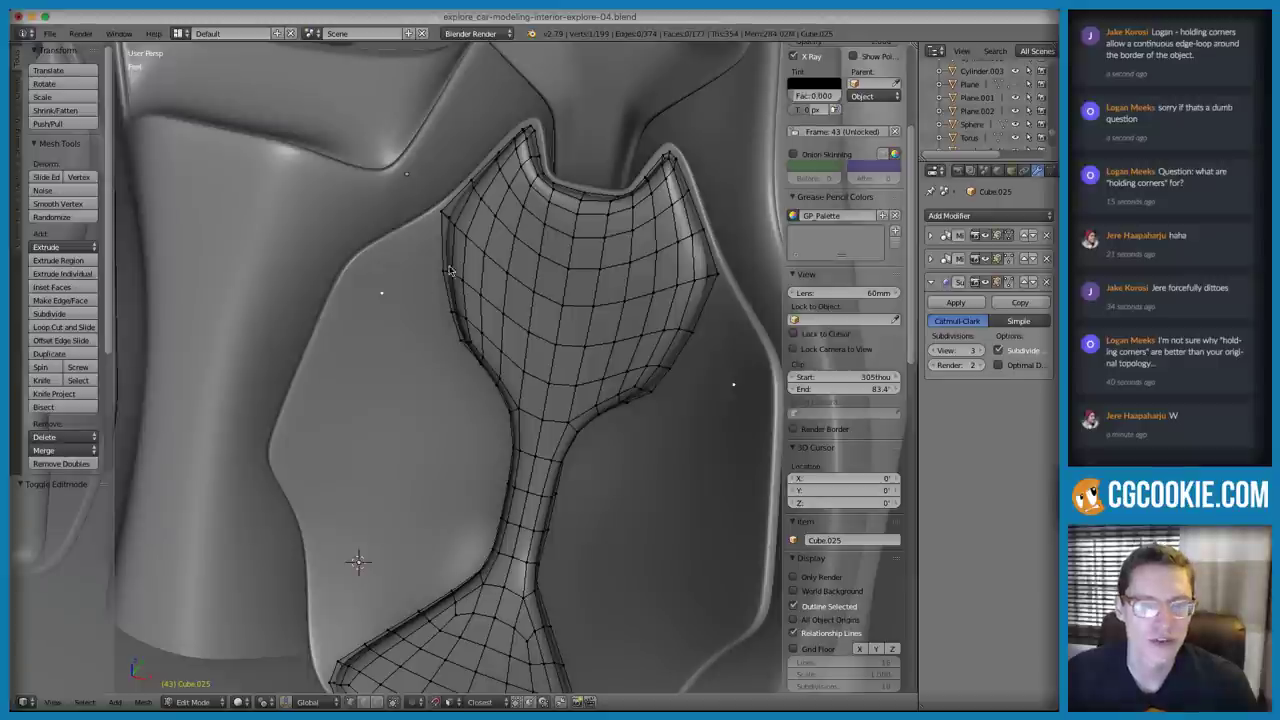
Edge-slide the vertices beside the panel's upper tip fully into the tip and remove the doubles from the whole mesh
scroll(469, 238, "up", 6)
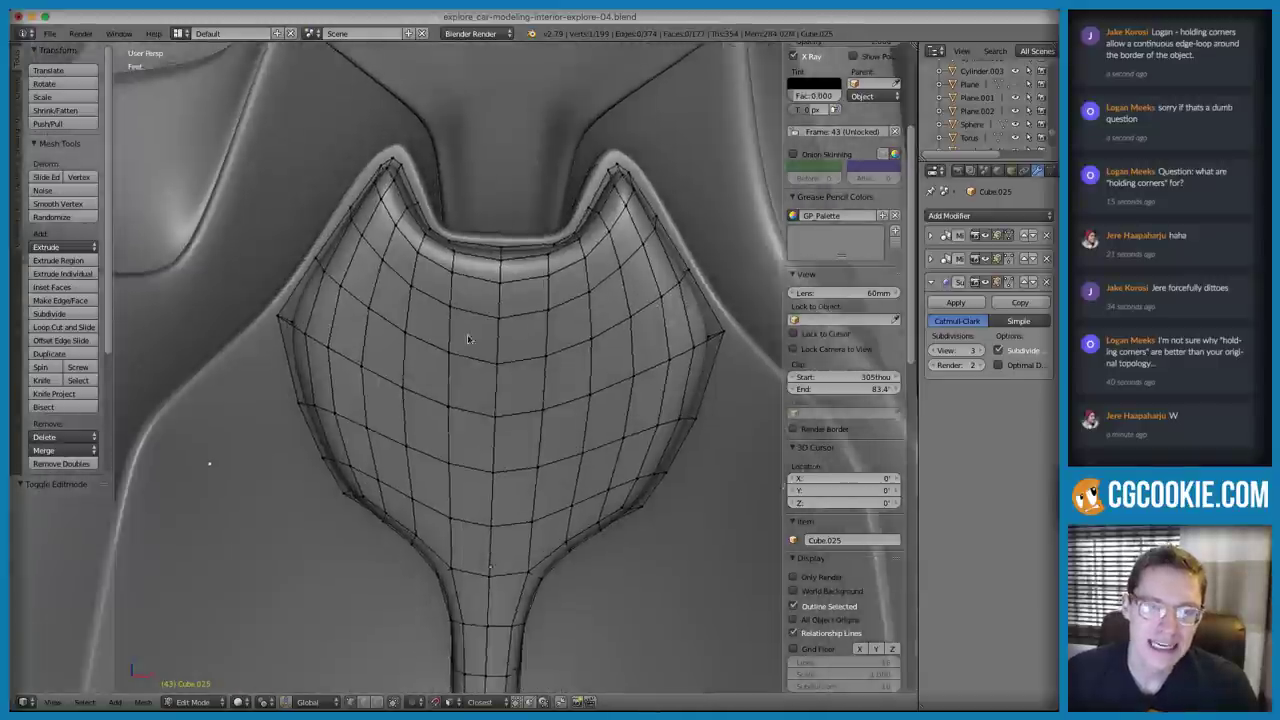
scroll(425, 326, "down", 5)
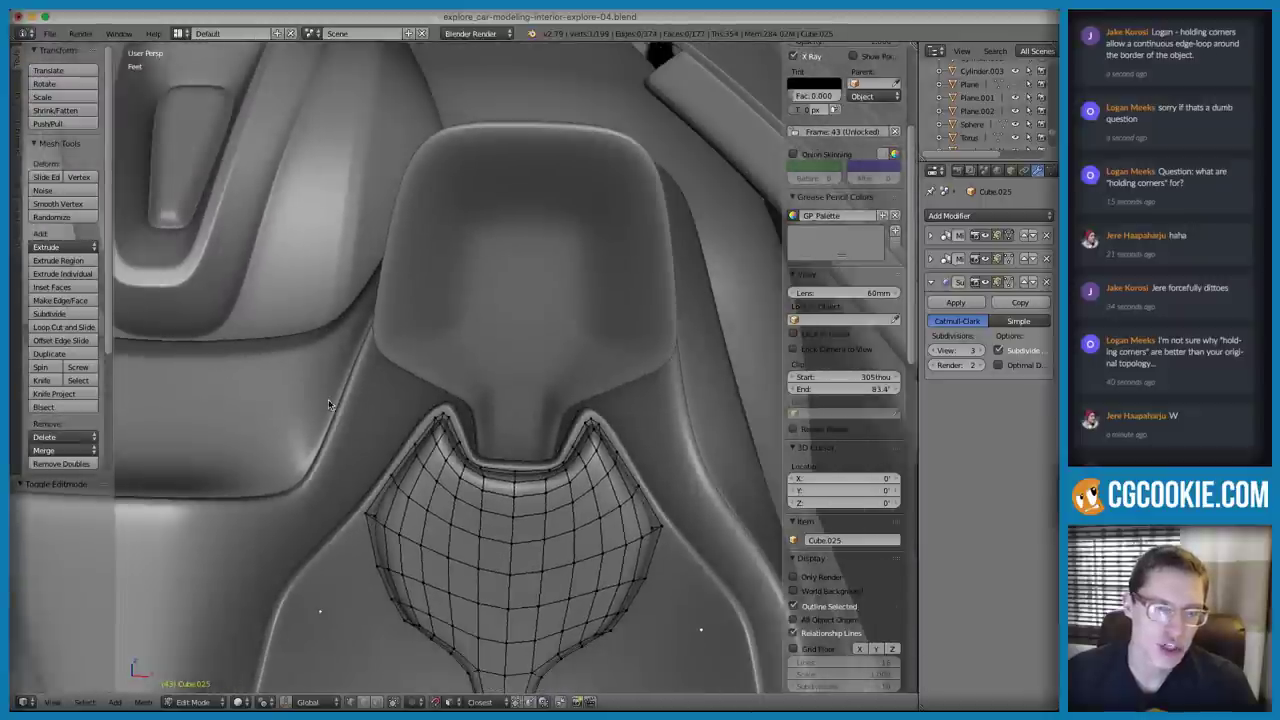
scroll(343, 376, "up", 4)
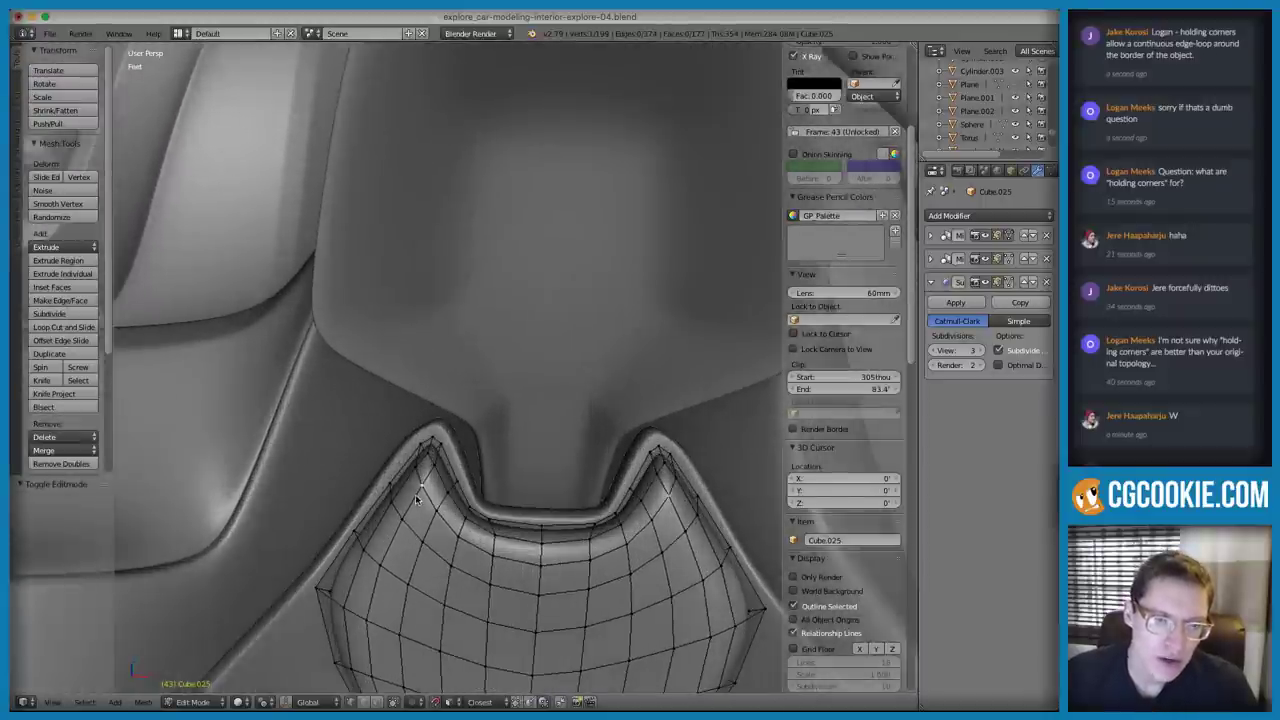
key("Tab")
key("Tab")
scroll(440, 465, "up", 3)
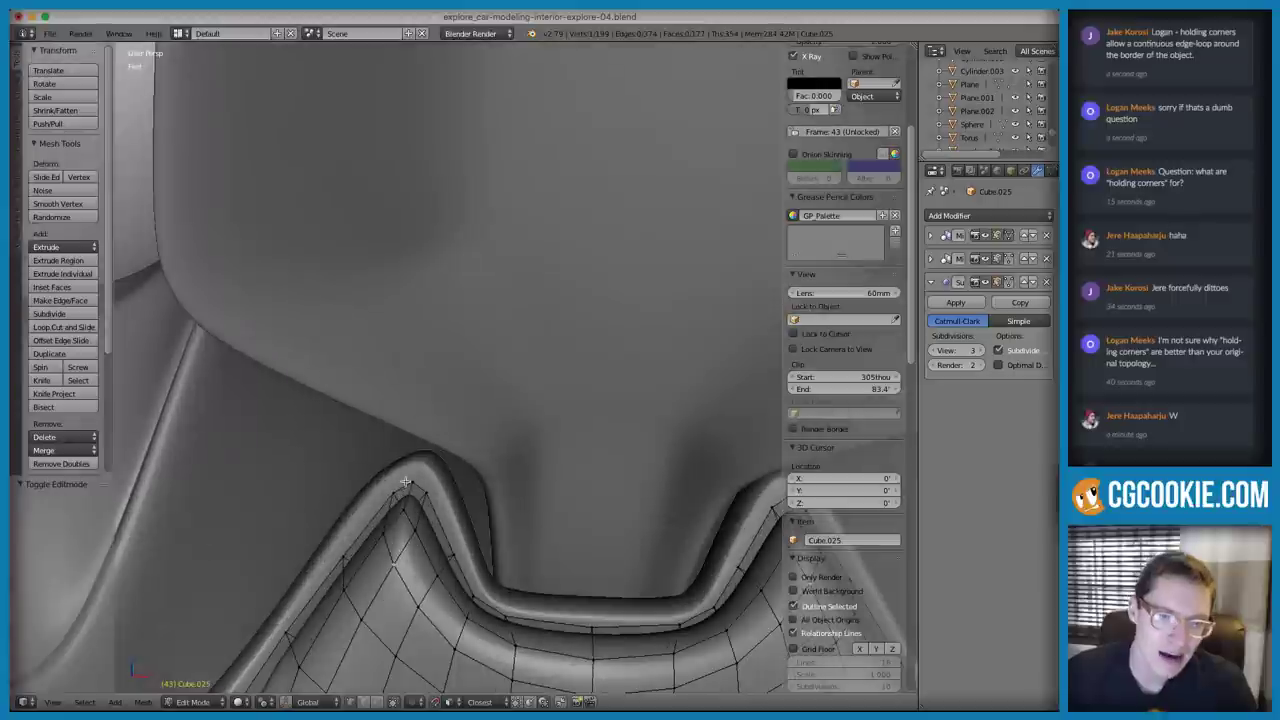
right_click(424, 493, "shift")
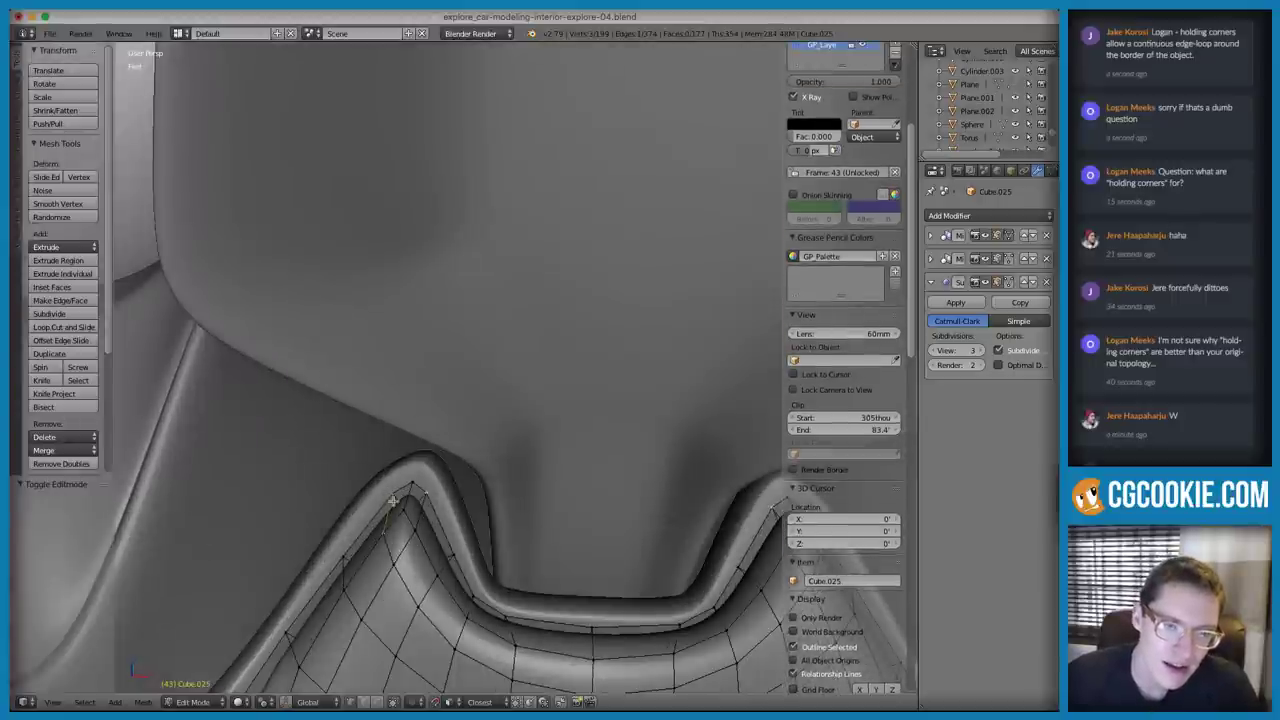
key("g")
key("g")
left_click(500, 463)
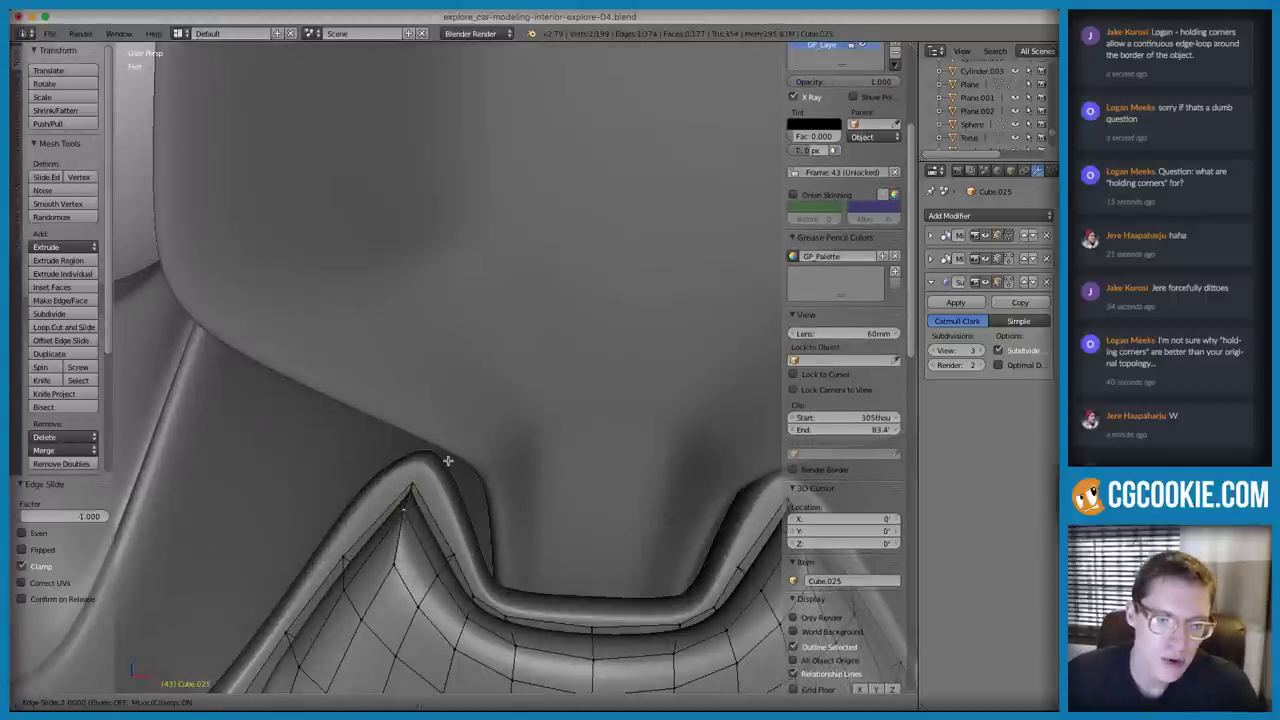
key("a")
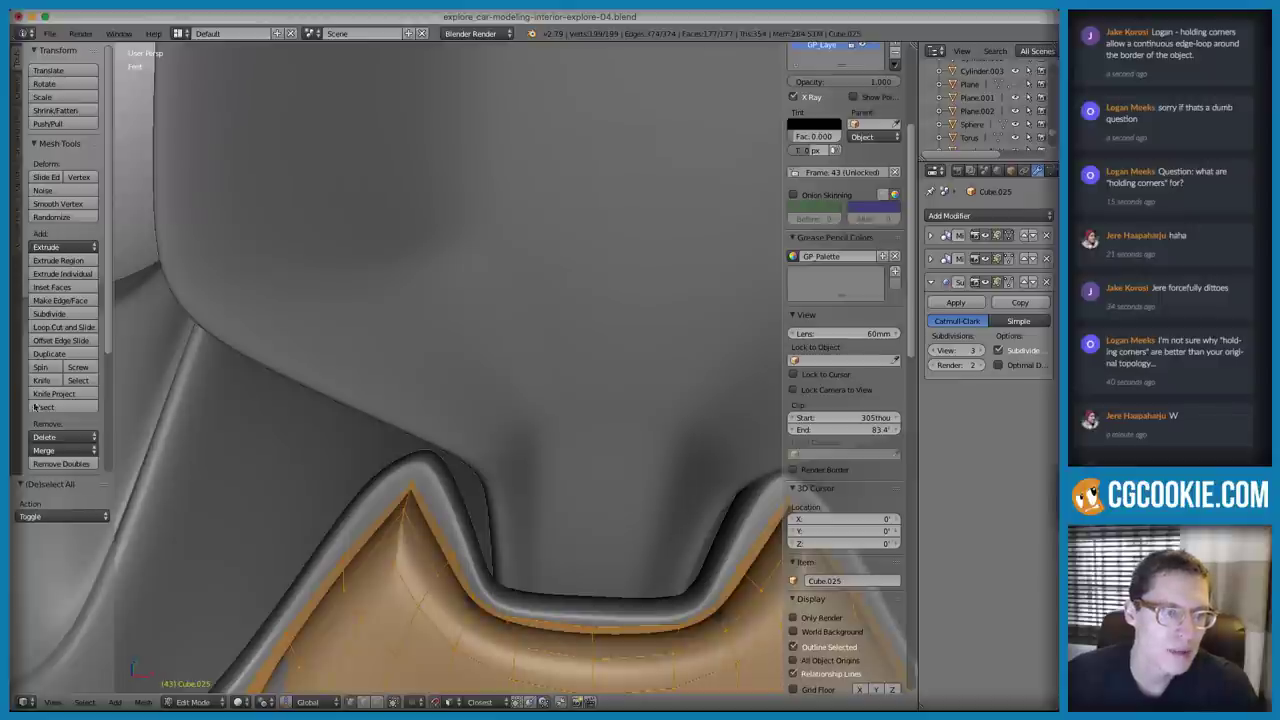
left_click(61, 463)
Examine the shading of the panel's upper tip and overall surface in object mode
key("Tab")
scroll(520, 352, "down", 6)
key("a")
middle_click_drag(606, 352, 470, 360)
scroll(629, 391, "down", 3)
scroll(461, 357, "up", 3)
scroll(485, 381, "up", 3)
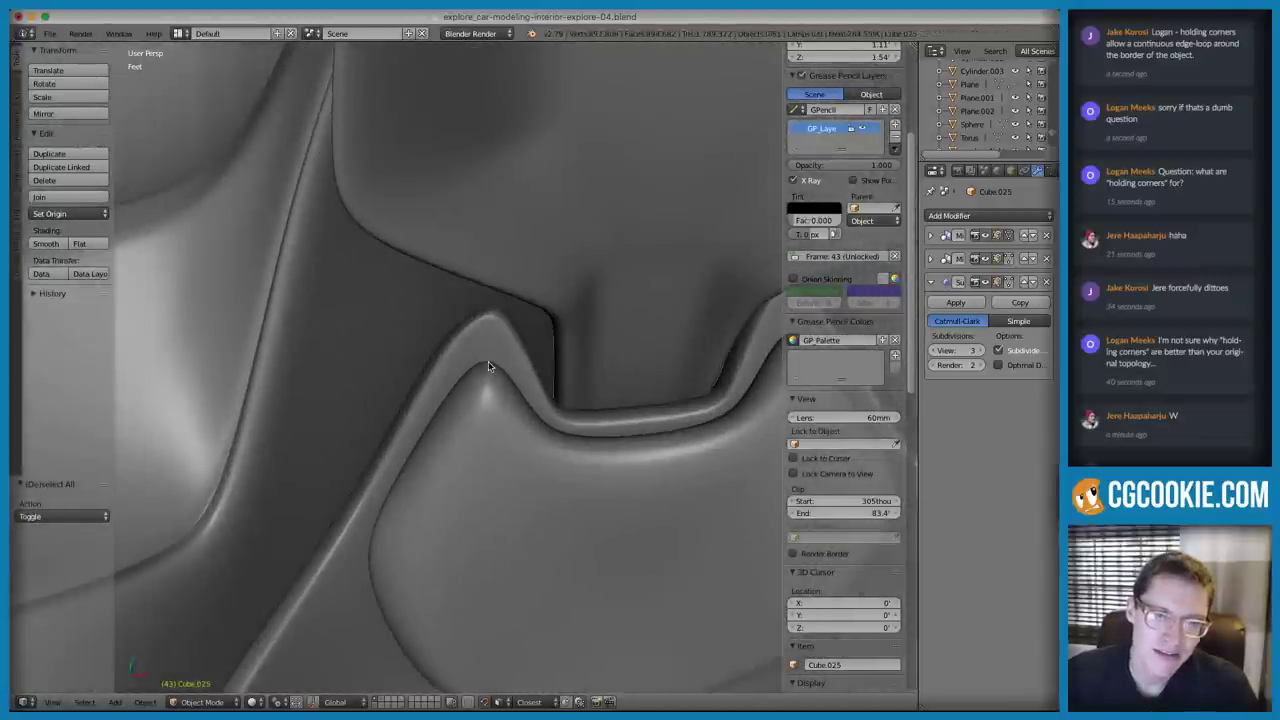
key("Tab")
key("Tab")
scroll(591, 334, "down", 4)
middle_click_drag(591, 334, 530, 295)
Select the loose vertex in edit mode and move it beside the lower curve of the panel's wide upper part
key("Tab")
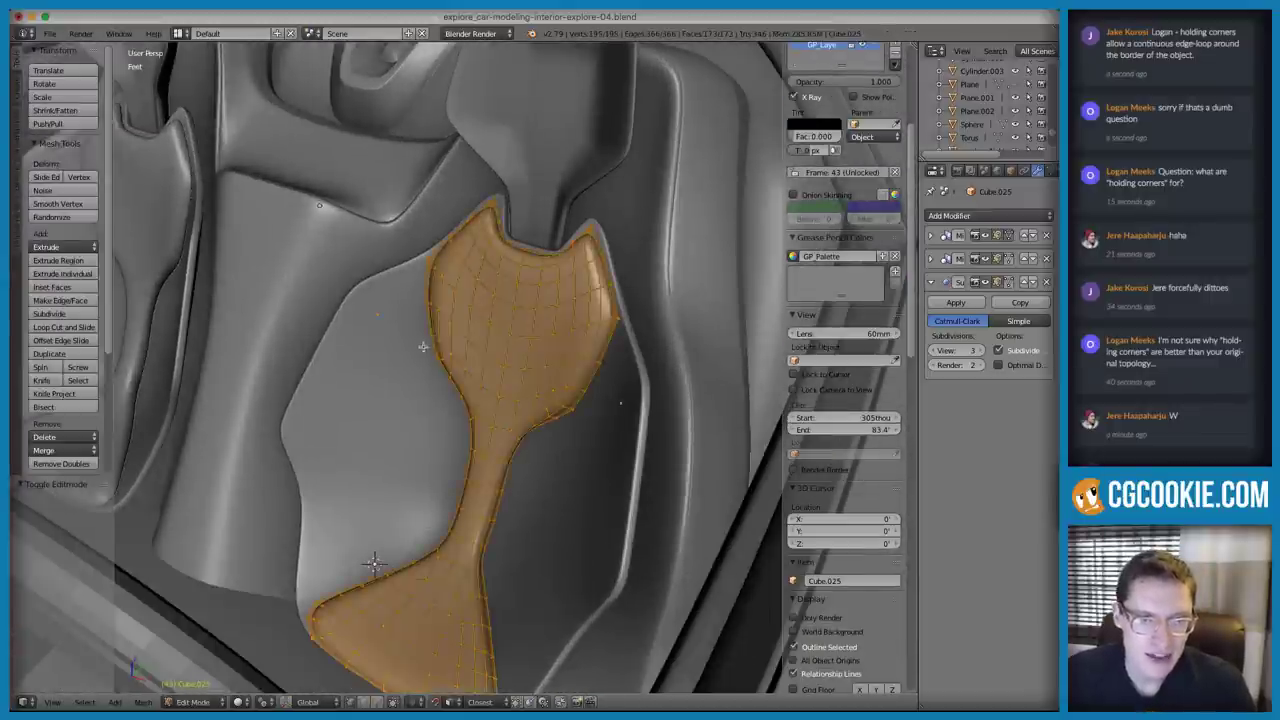
scroll(388, 326, "up", 2)
right_click(373, 332)
middle_click_drag(406, 326, 420, 289, "shift")
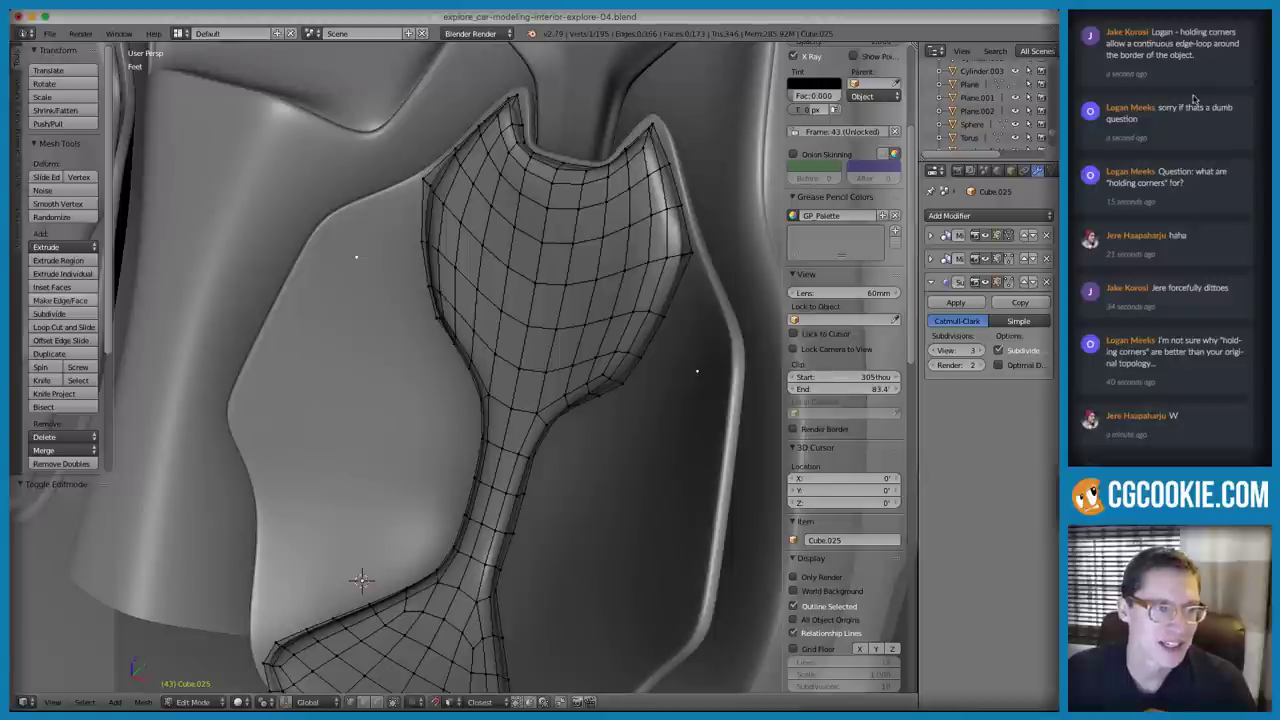
middle_click_drag(436, 260, 463, 278)
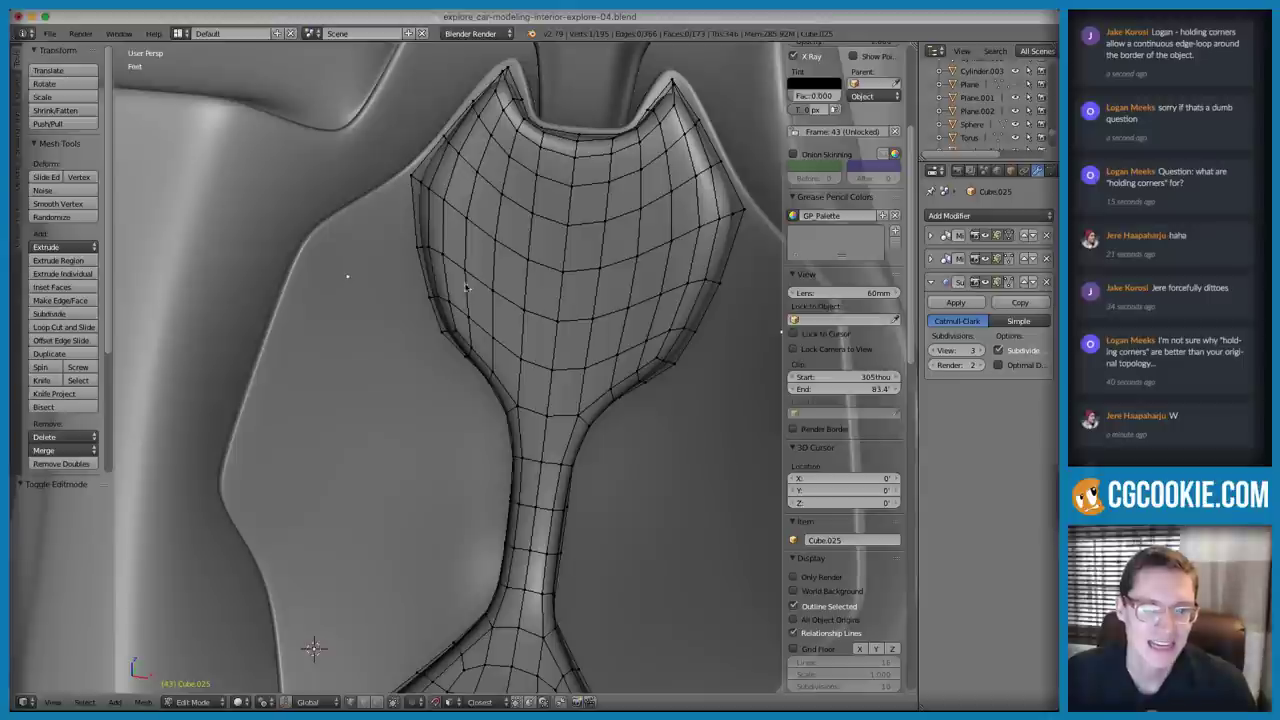
key("g")
left_click(493, 343)
Extrude the loose vertex into a chain of edges following the panel's curve down to the middle of its narrow neck
key("e")
left_click(548, 367)
key("e")
left_click(586, 401)
key("e")
left_click(598, 429)
key("e")
left_click(600, 464)
key("e")
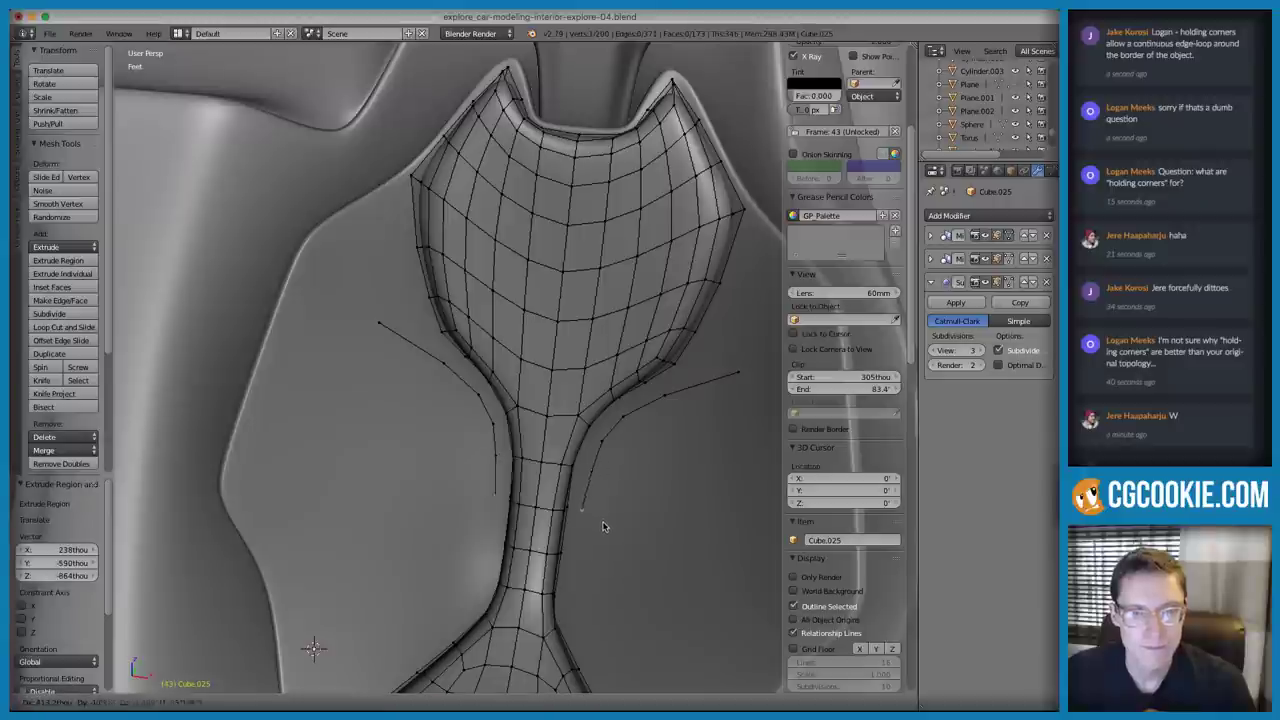
left_click(596, 518)
Continue extruding the edge chain down the rest of the narrow neck and outward along the central panel's lower flare
key("e")
left_click(590, 560)
key("e")
left_click(586, 609)
middle_click_drag(586, 580, 556, 454, "shift")
key("e")
left_click(580, 522)
key("e")
left_click(564, 535)
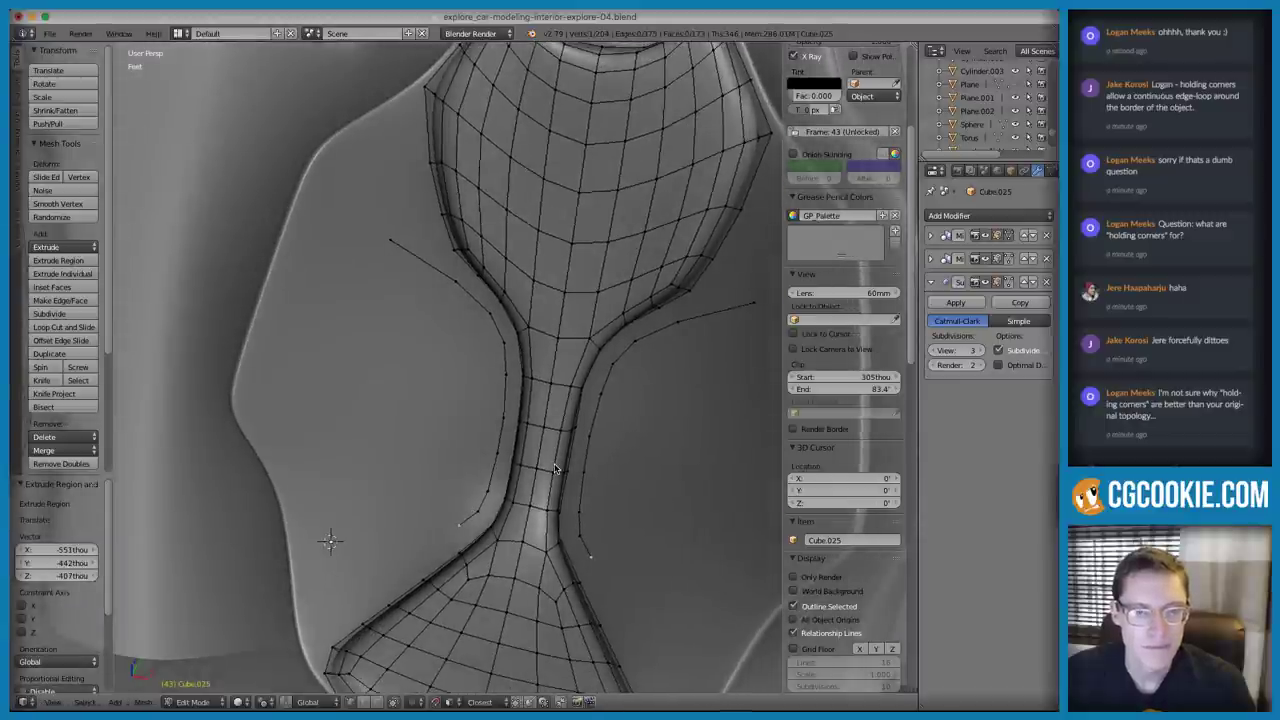
key("e")
key("e")
left_click(470, 499)
Align the last vertices with the panel's lower edge and extrude the chain around the side insert's lower outer corner
key("super+Tab")
key("super+Tab")
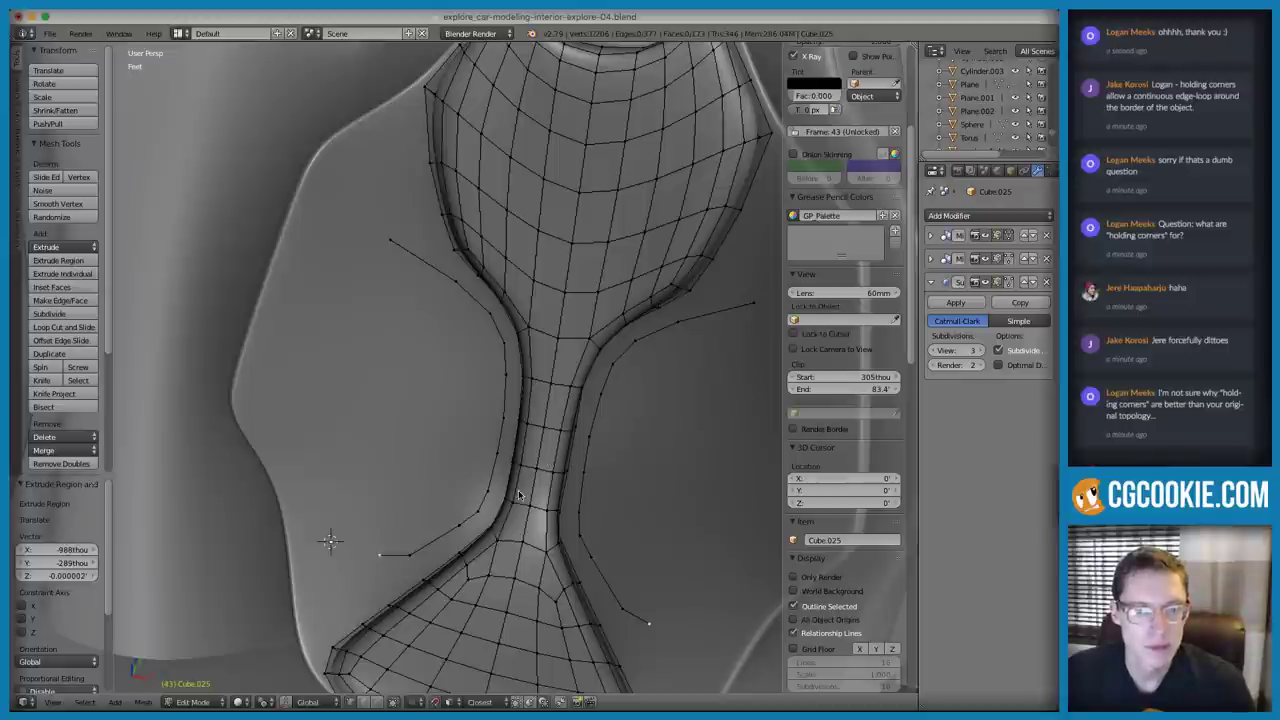
key("e")
left_click(485, 534)
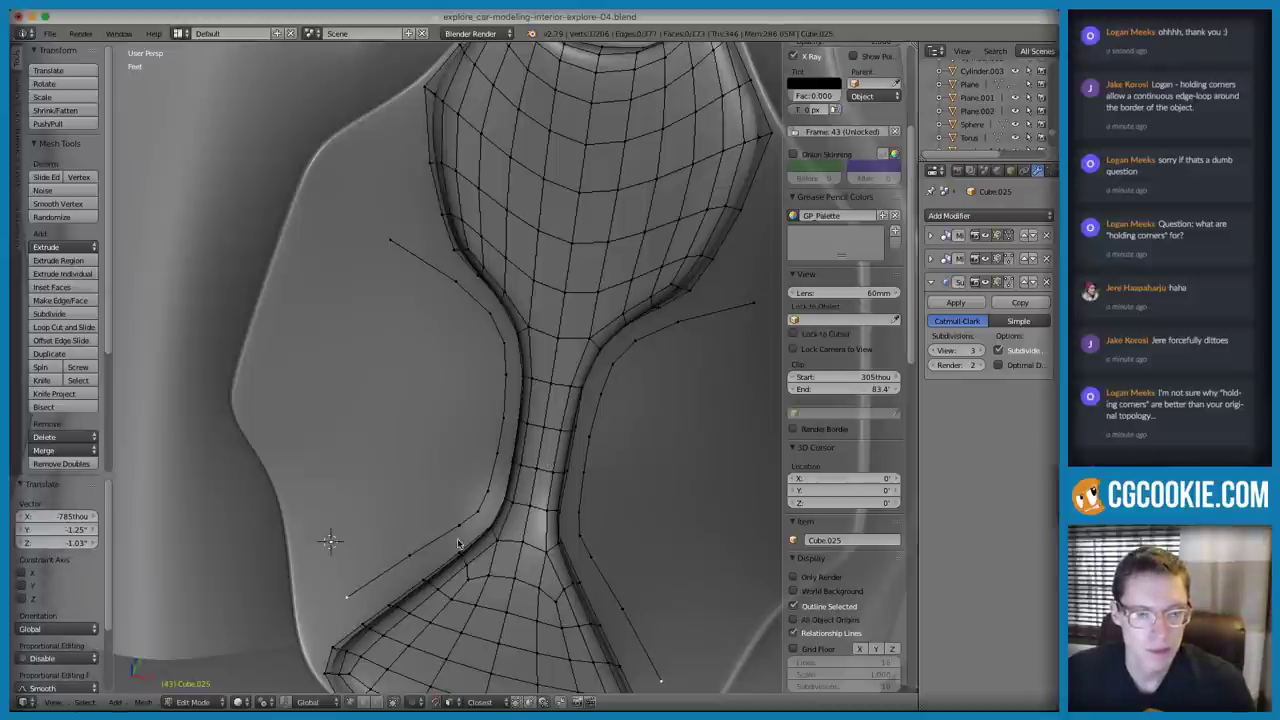
right_click(409, 554, "shift")
key("g")
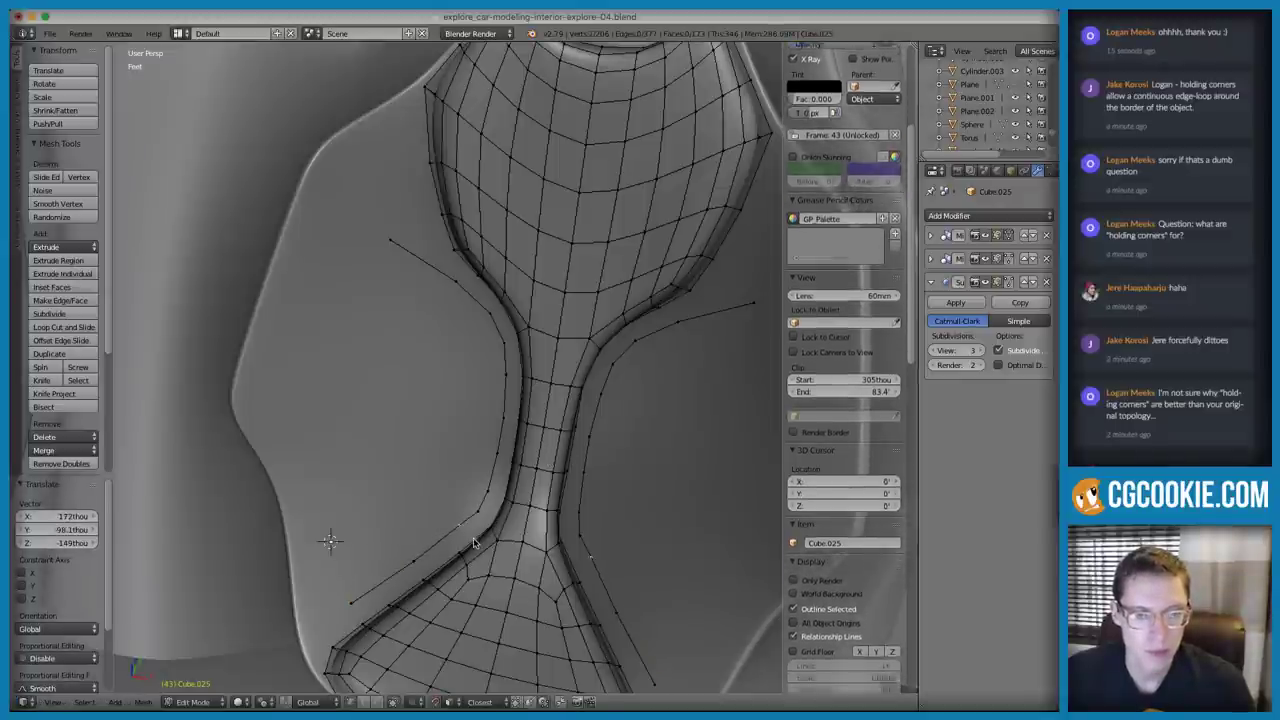
left_click(390, 597)
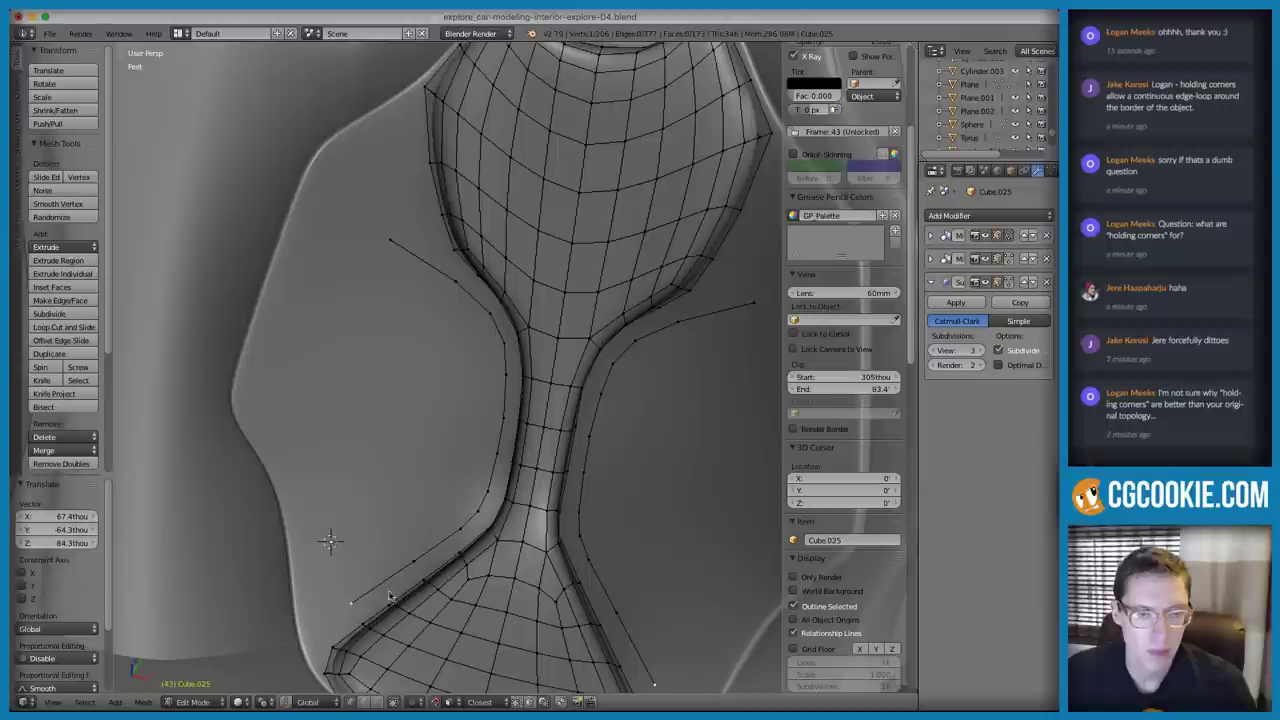
key("e")
left_click(448, 514)
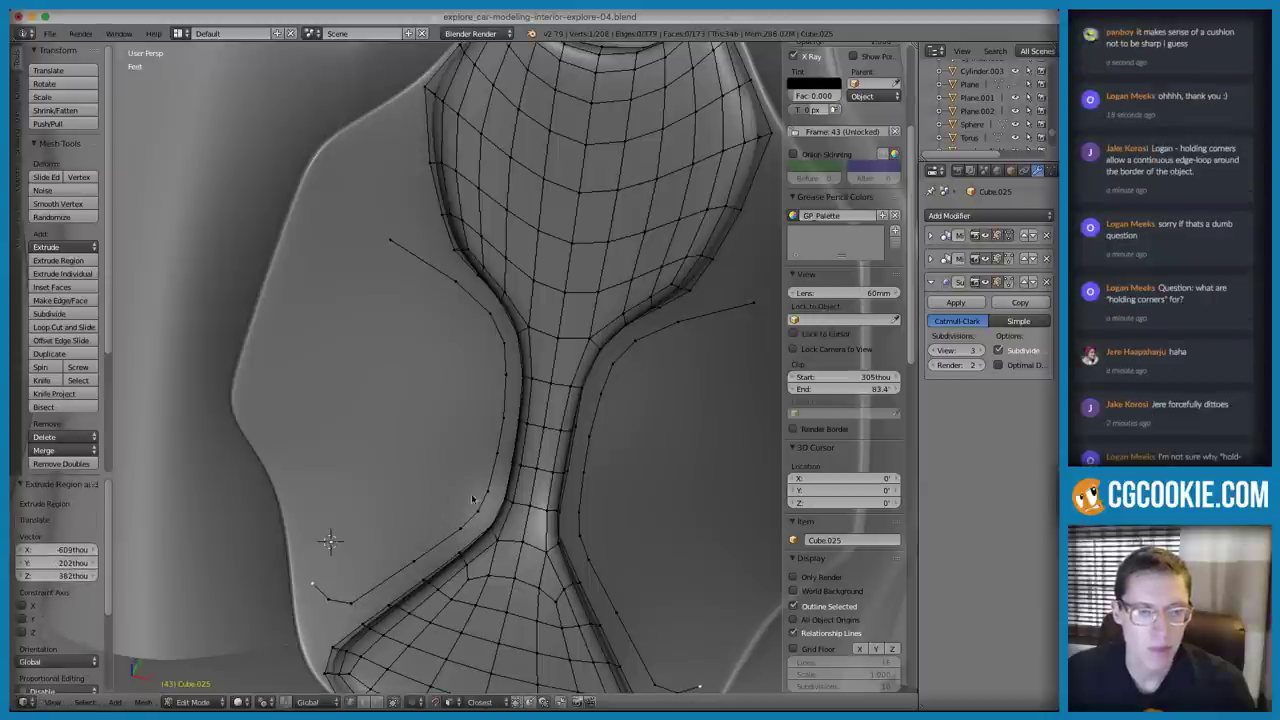
Extend the chain up the side insert's outer side and close the outline with an edge to its first vertex
key("alt+Tab")
key("alt+Tab")
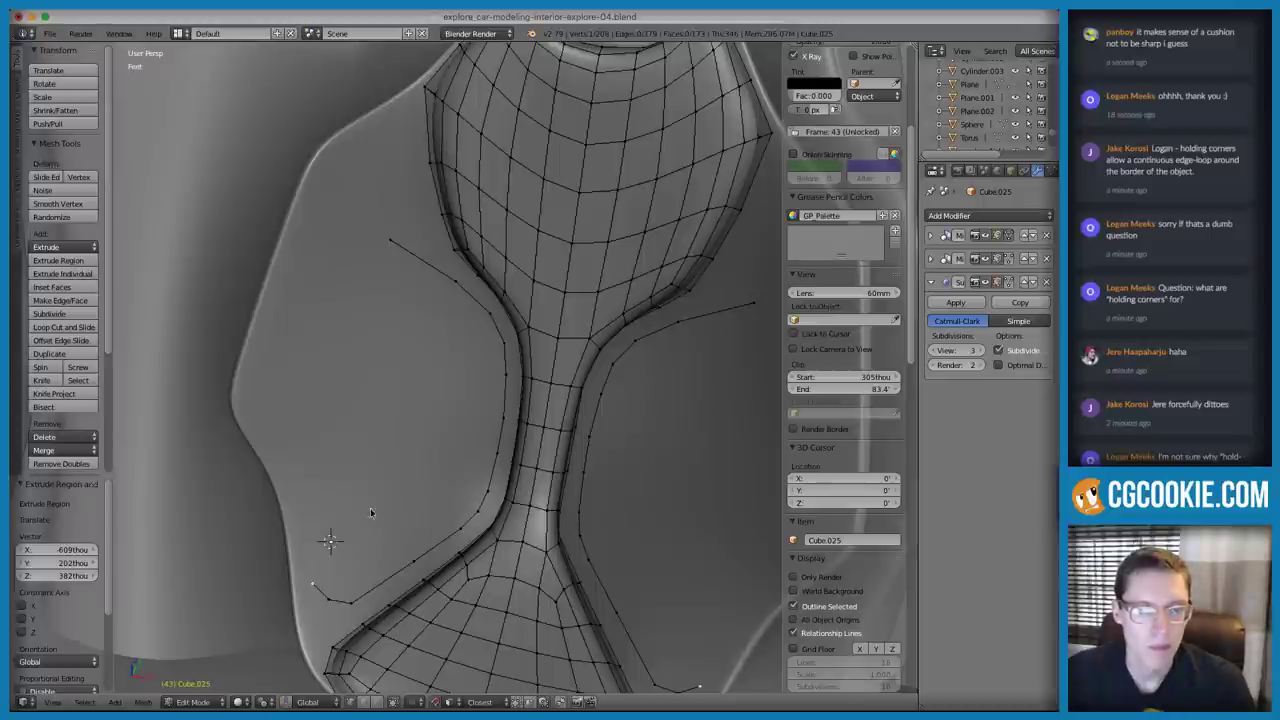
right_click(315, 511, "ctrl")
right_click(331, 408, "ctrl")
right_click(354, 321, "ctrl")
right_click(375, 269, "ctrl")
key("f")
key("super+Tab")
key("super+Tab")
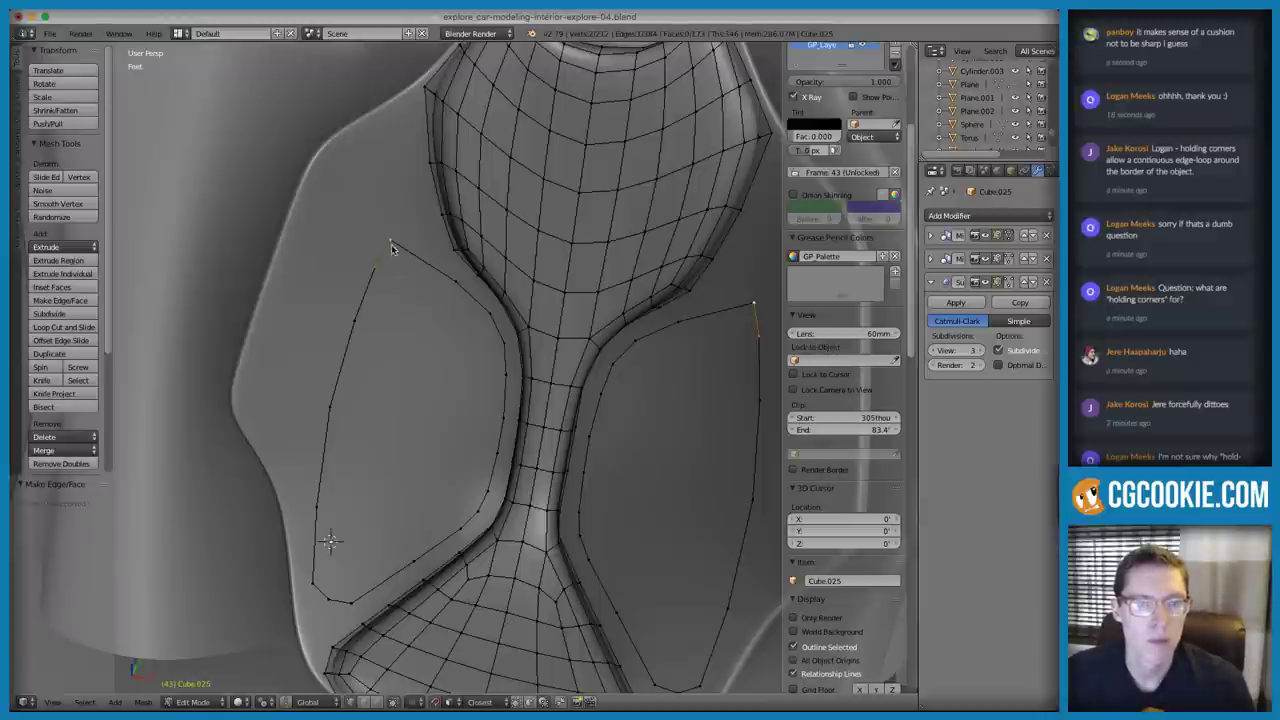
Reposition the vertices at the side insert outline's upper corner to round it, and check the outline's shape on the seat
key("g")
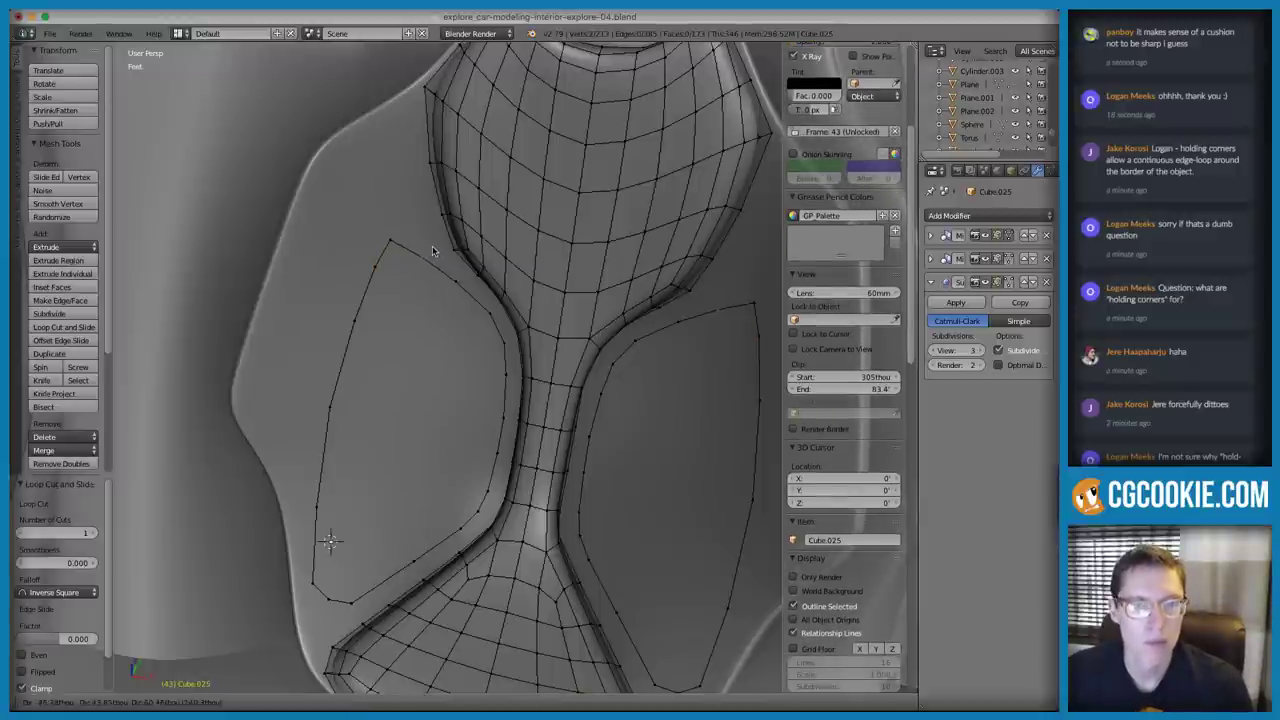
left_click(392, 240)
key("g")
left_click(398, 256)
key("alt+Tab")
key("alt+Tab")
scroll(555, 285, "down", 8)
middle_click_drag(560, 290, 604, 300)
scroll(604, 300, "up", 8)
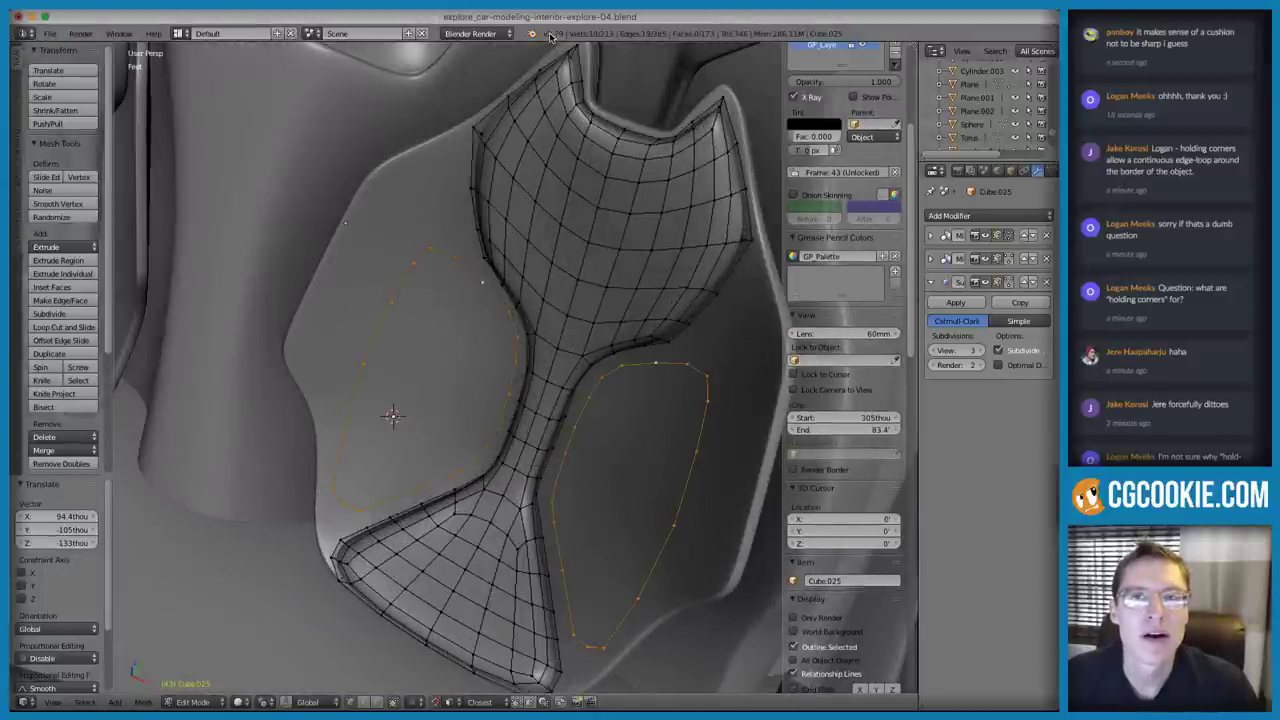
Cut one extra vertex into the side outline's long outer edge and slide the neighbouring vertices for even spacing
scroll(417, 314, "up", 3)
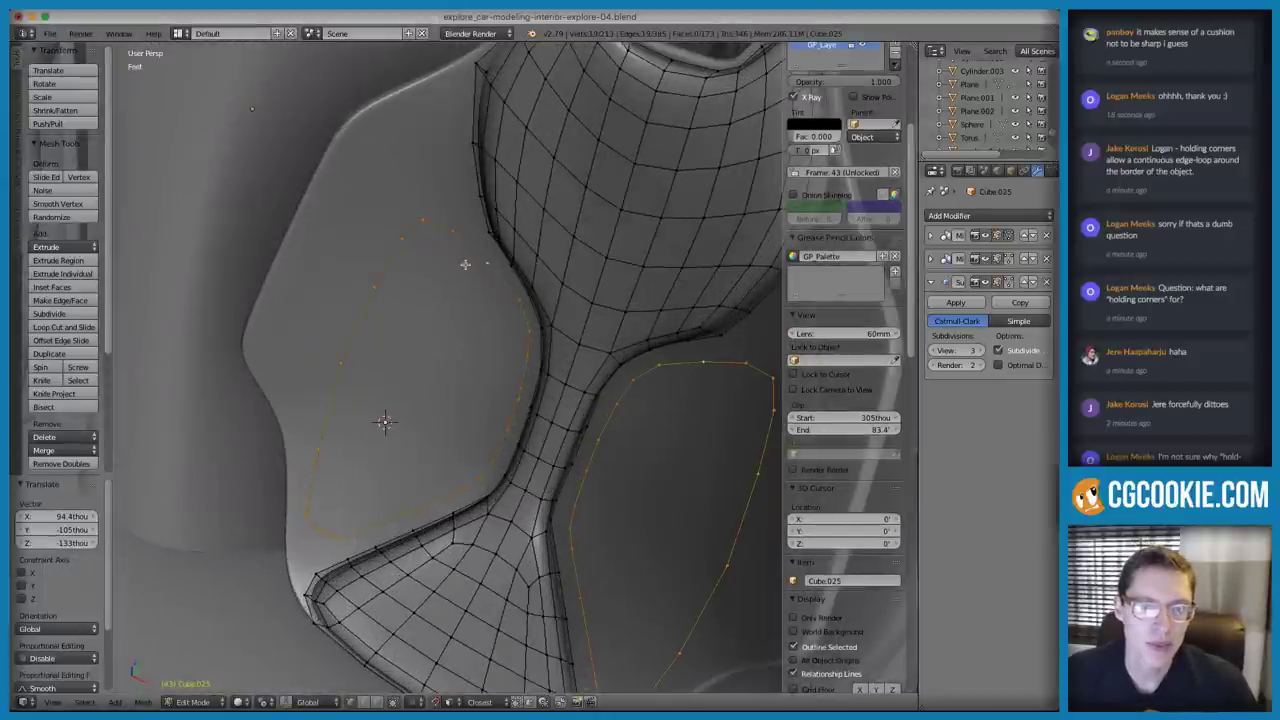
right_click(321, 398)
key("ctrl+r")
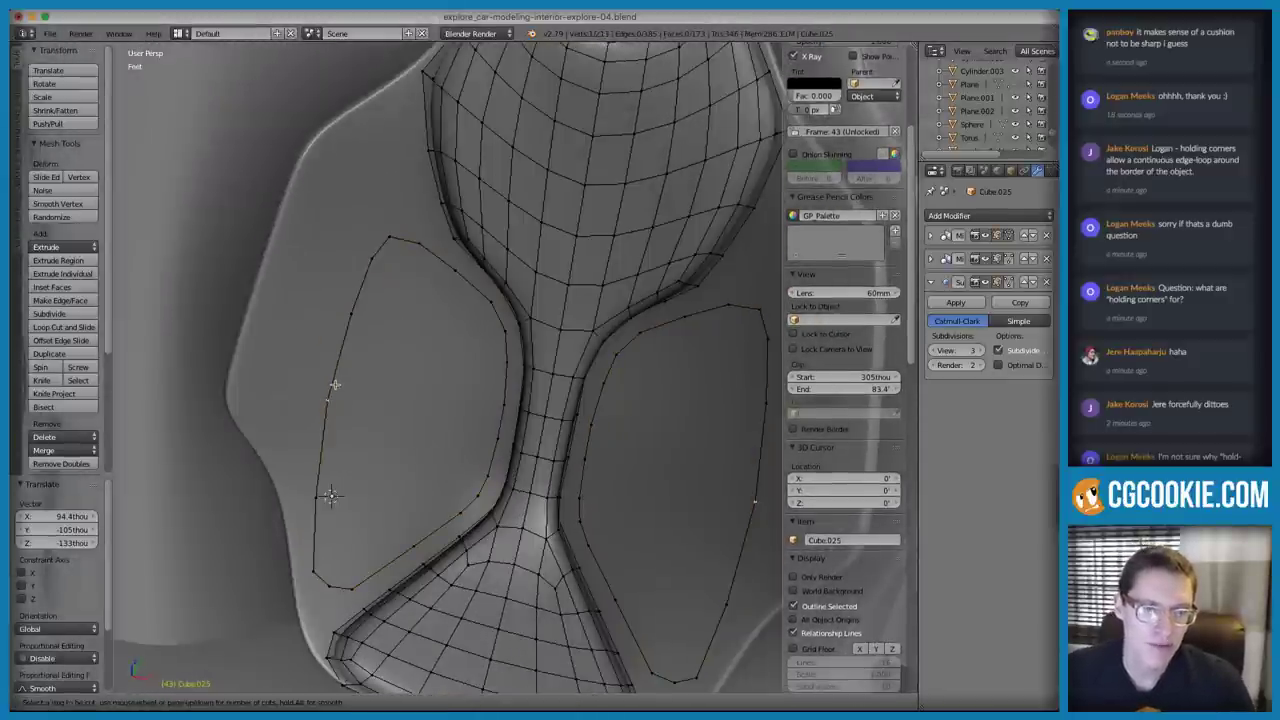
left_click(334, 383)
key("g")
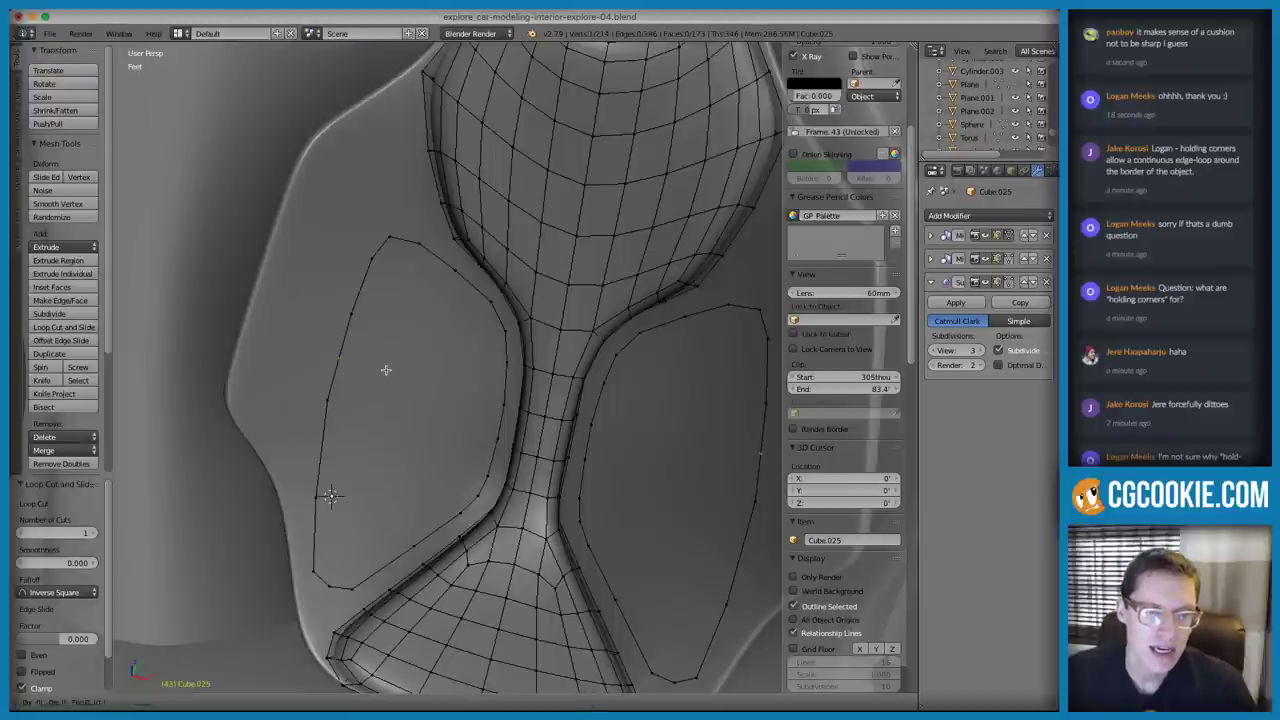
left_click(366, 418)
key("g")
key("g")
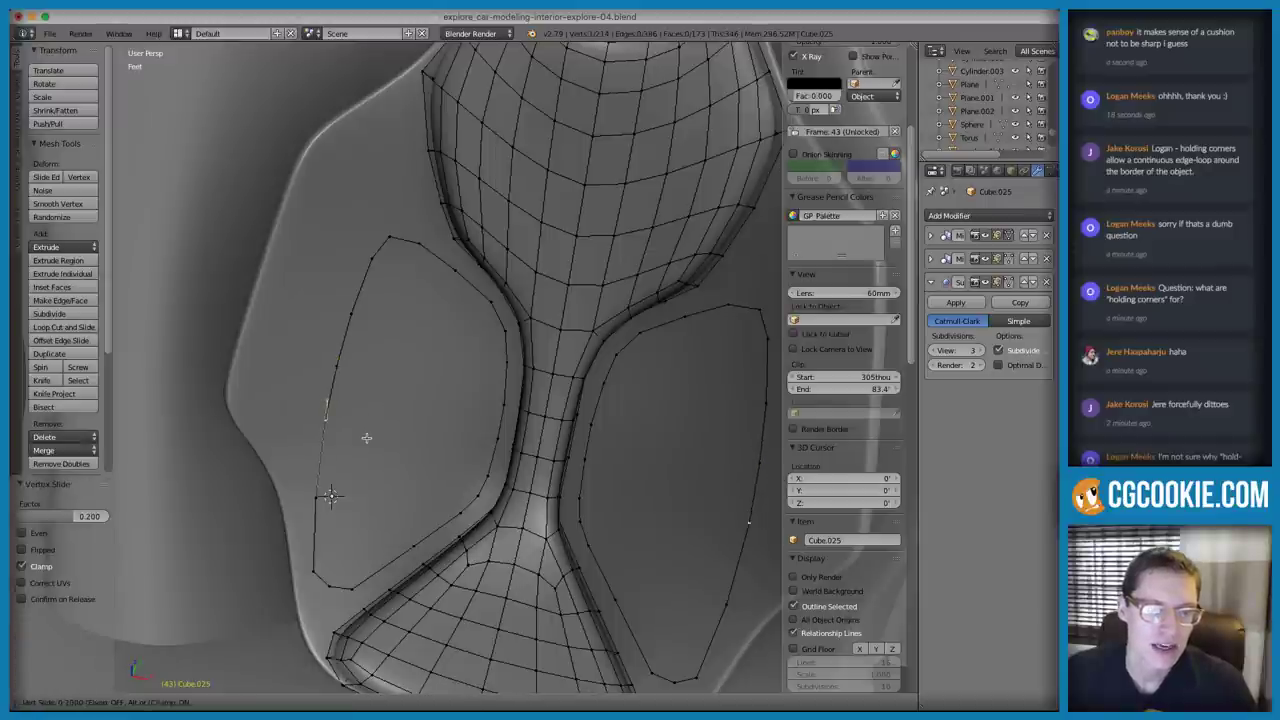
left_click(366, 441)
key("g")
left_click(401, 398)
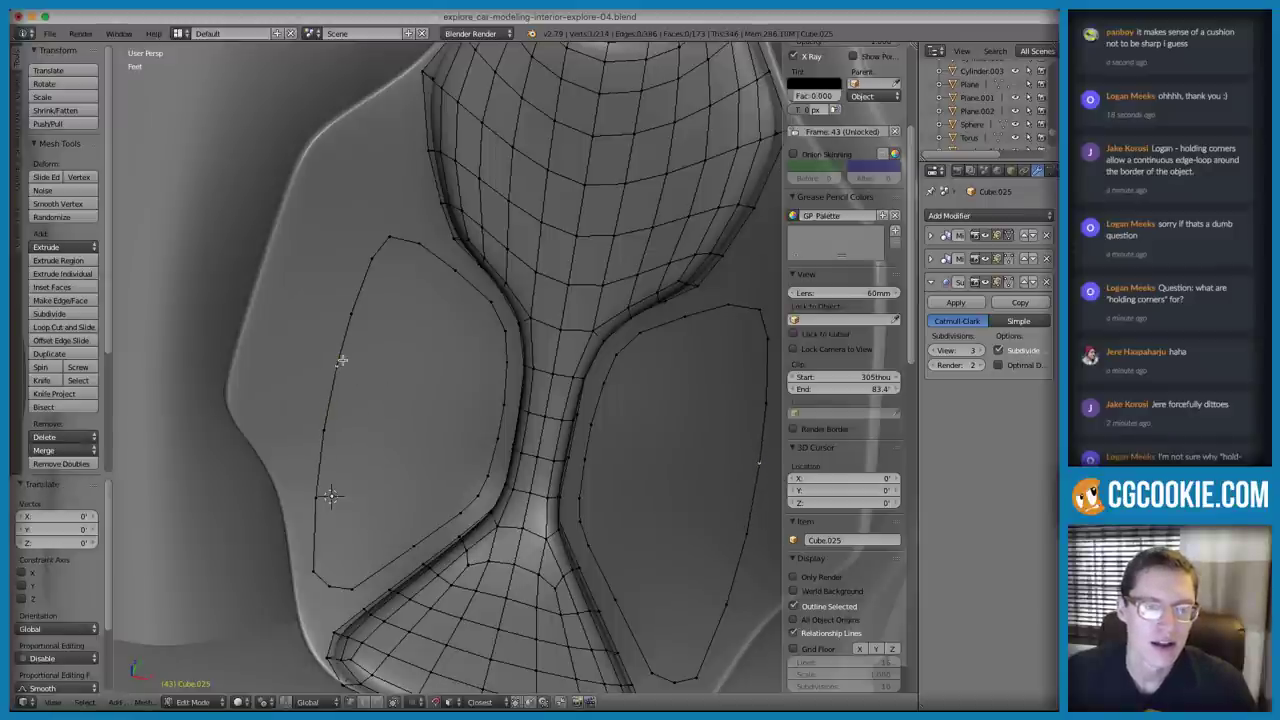
middle_click_drag(492, 318, 478, 303)
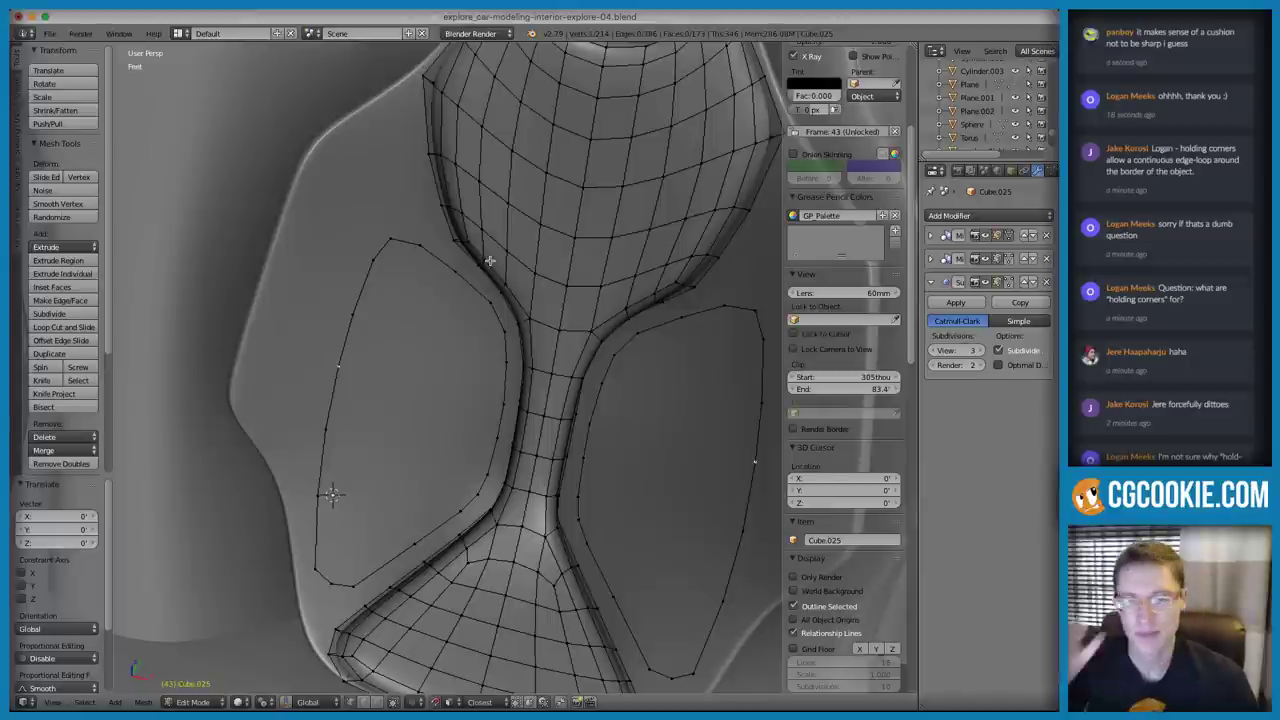
Select the side insert's outline loop and fill it with Grid Fill, using span 6 and offset 1
right_click(432, 254, "alt")
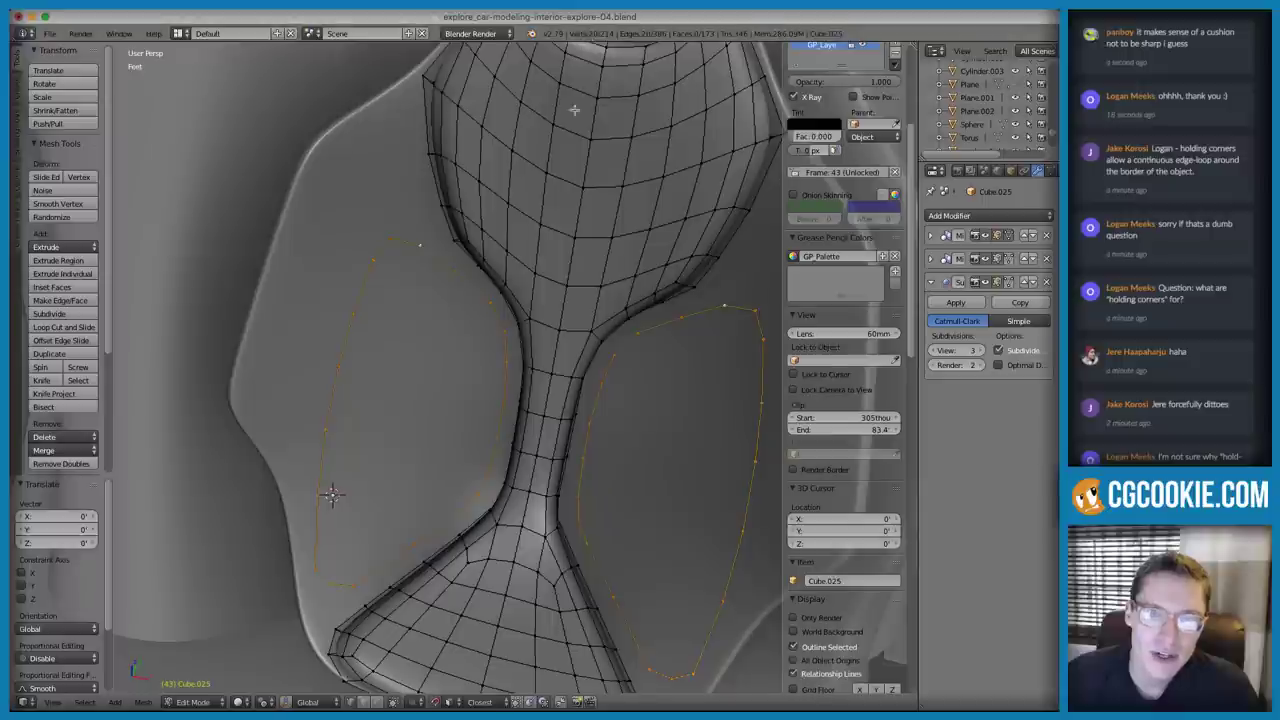
key("space")
type("grid")
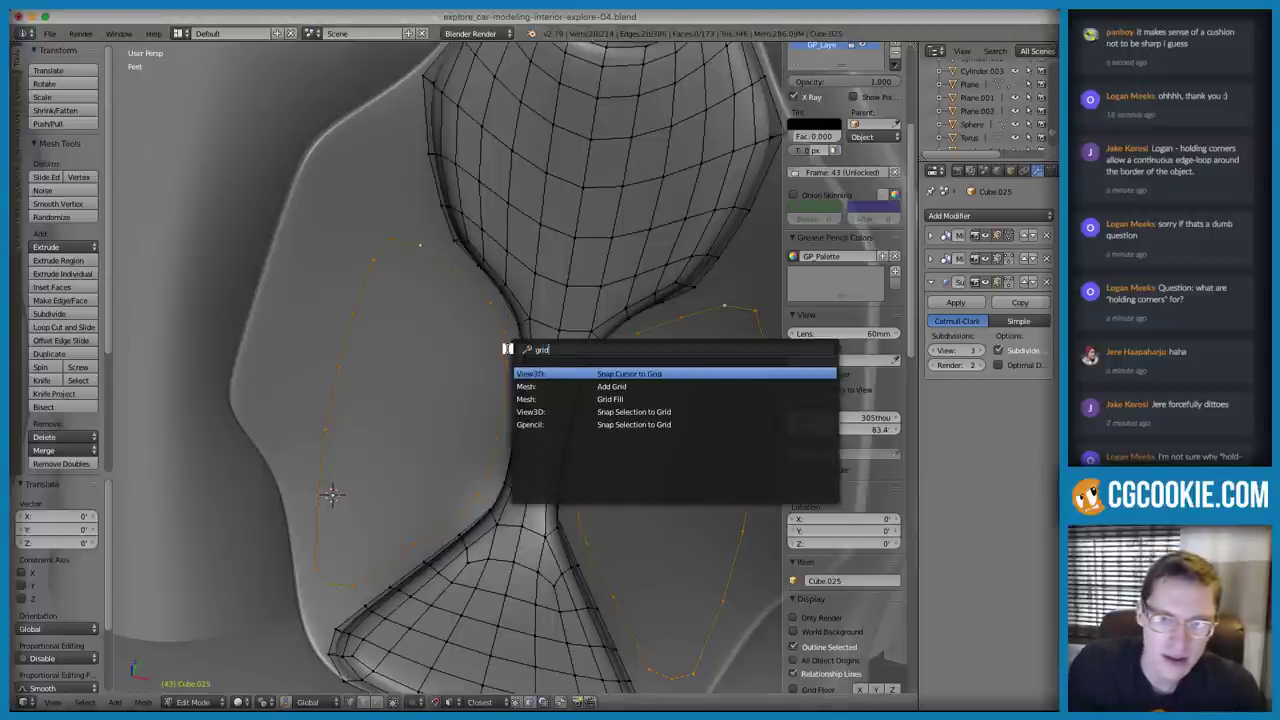
left_click(609, 398)
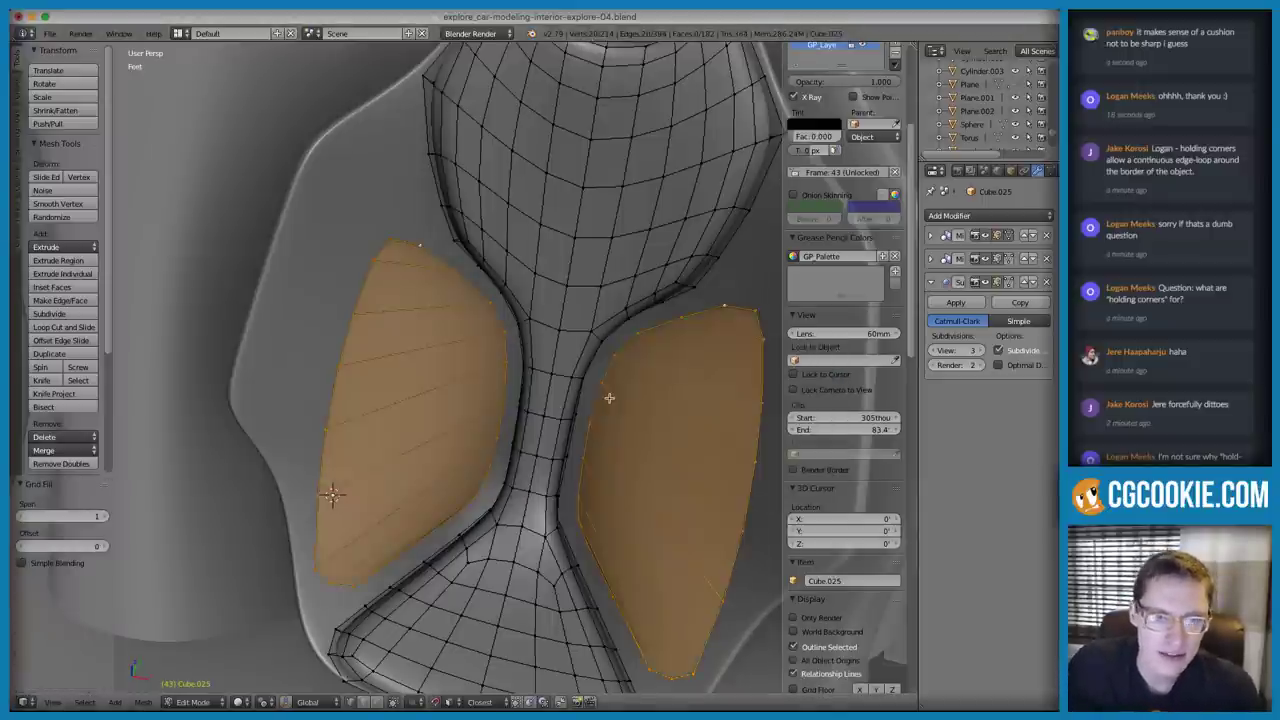
left_click(105, 516)
left_click(105, 516)
left_click(105, 516)
left_click(105, 516)
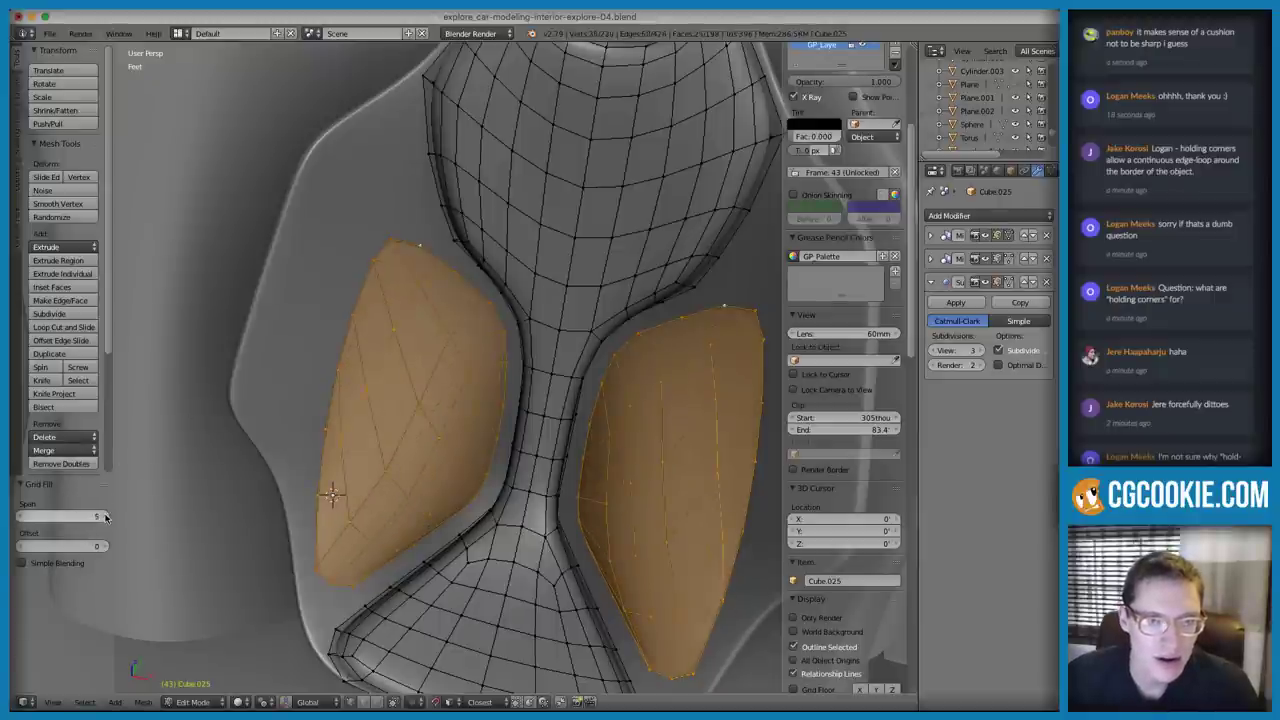
left_click(102, 548)
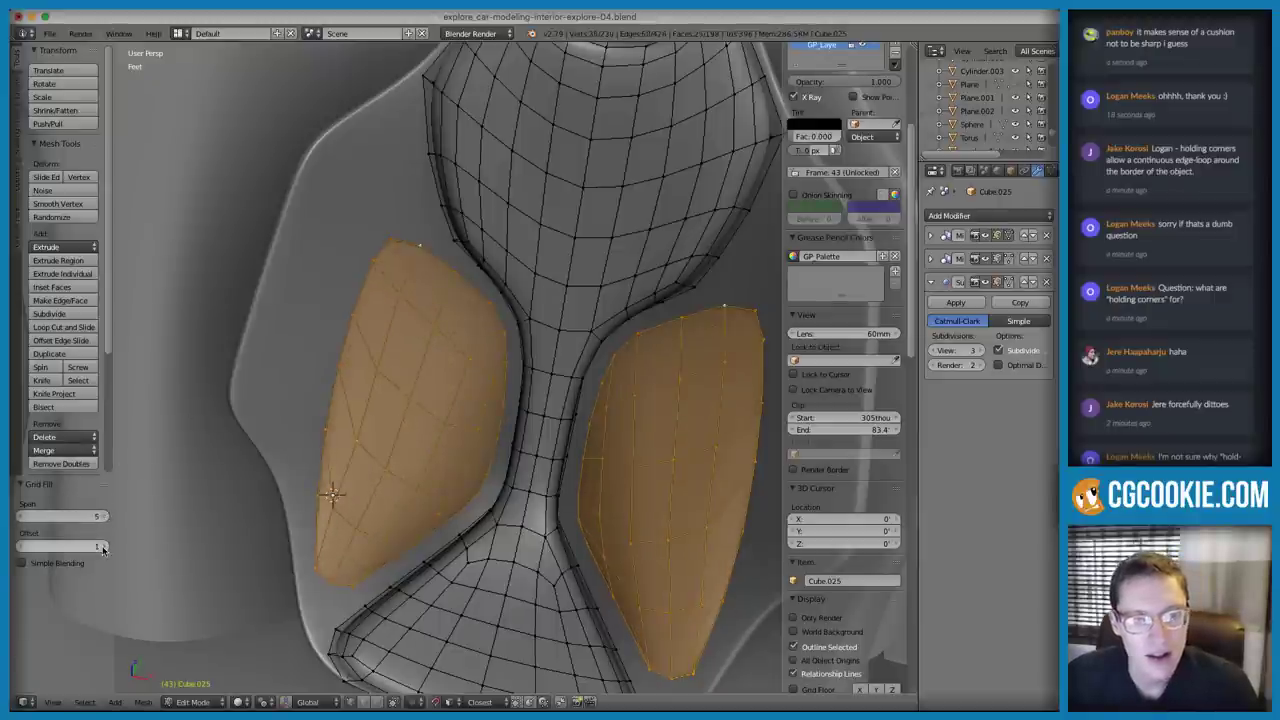
left_click(108, 516)
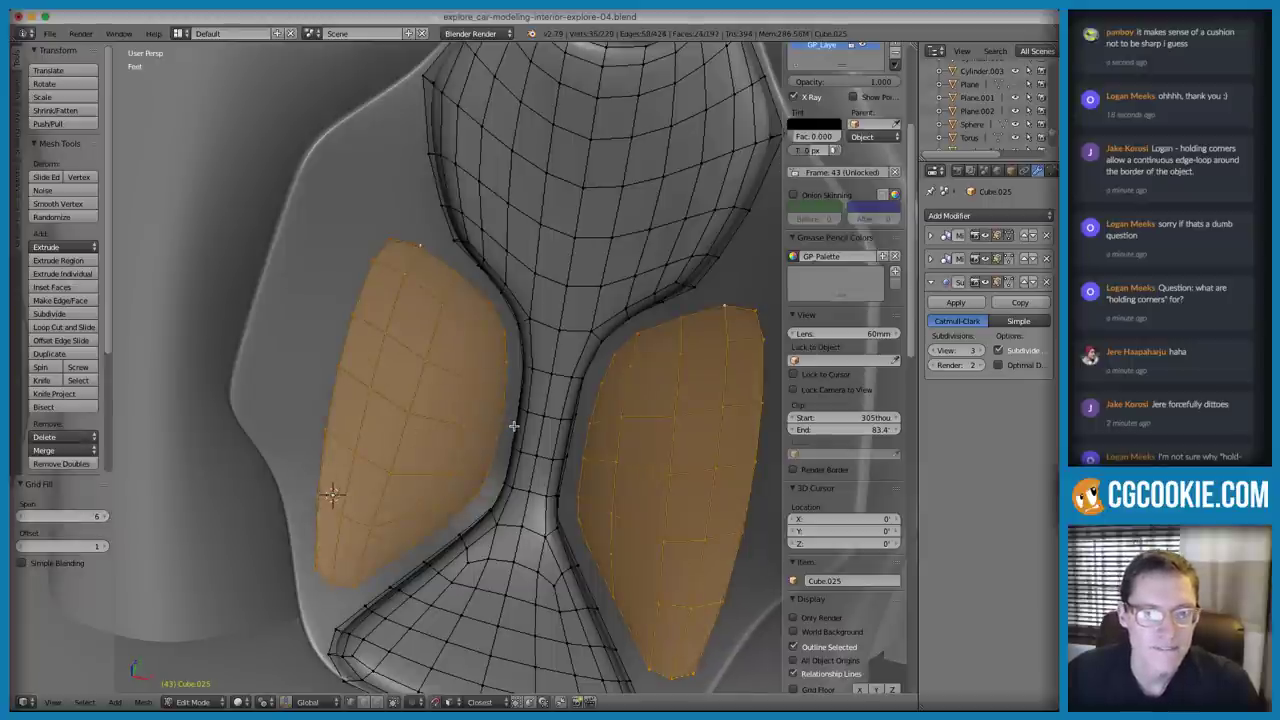
Shift two interior vertices near the lower end of the side insert's grid and clear the selection
middle_click_drag(500, 426, 443, 337)
key("a")
key("a")
key("a")
right_click_drag(372, 518, 406, 518)
right_click_drag(383, 470, 400, 475)
key("a")
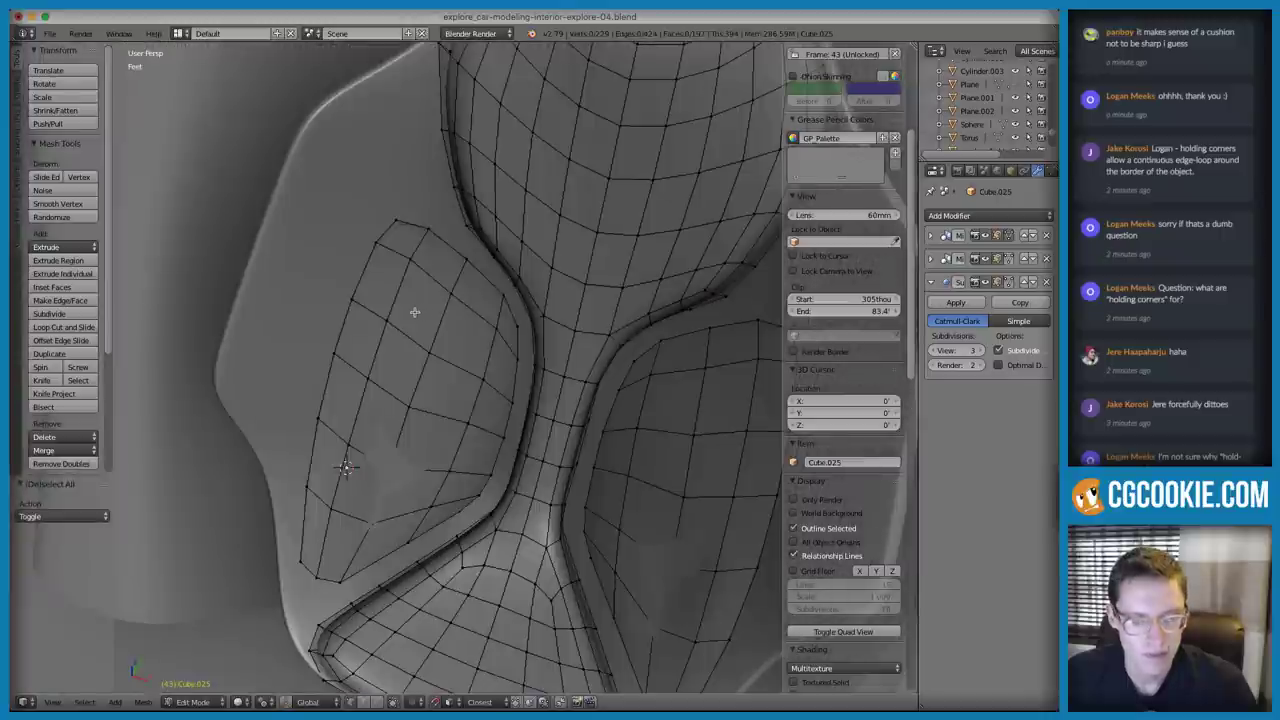
Select the side insert's interior vertices, smooth them three times and snap them back onto the backrest surface
key("c")
mouse_move(403, 293)
left_mouse_down()
mouse_move(365, 465)
mouse_move(408, 466)
mouse_move(465, 331)
left_mouse_up()
right_click(467, 332)
key("z")
key("z")
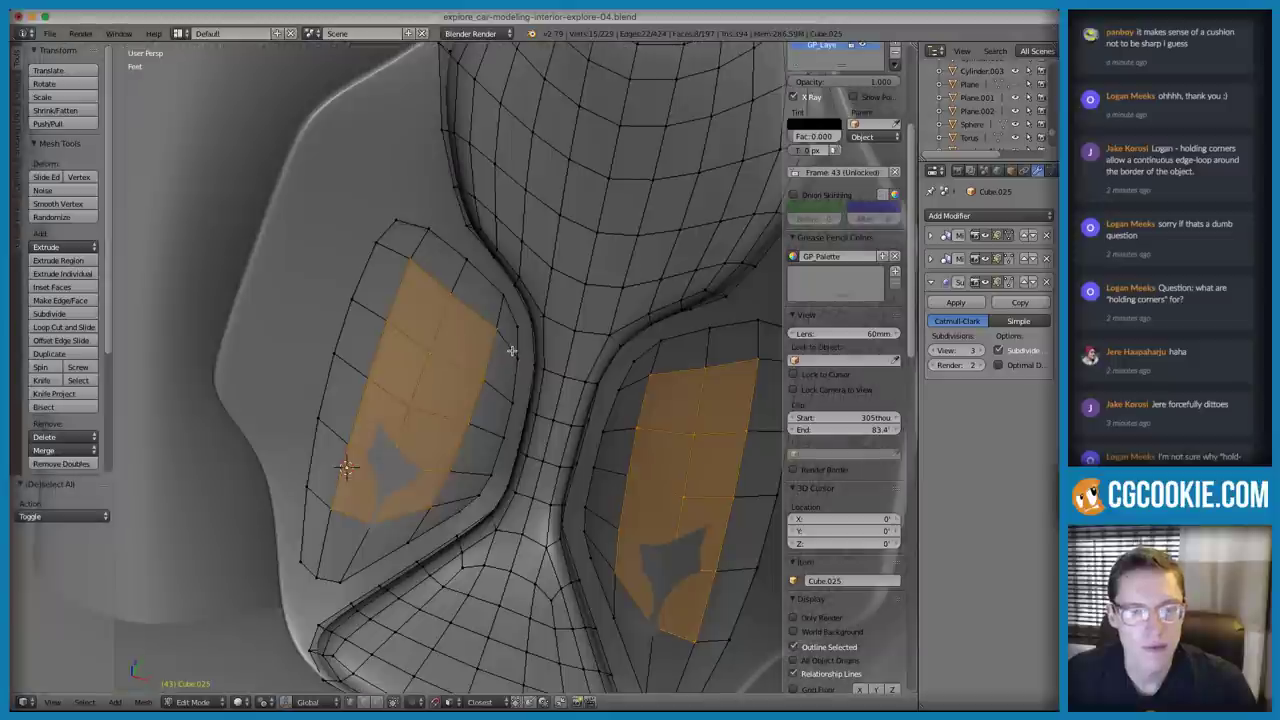
left_click(66, 204)
left_click(66, 204)
left_click(66, 204)
key("g")
left_click(510, 378)
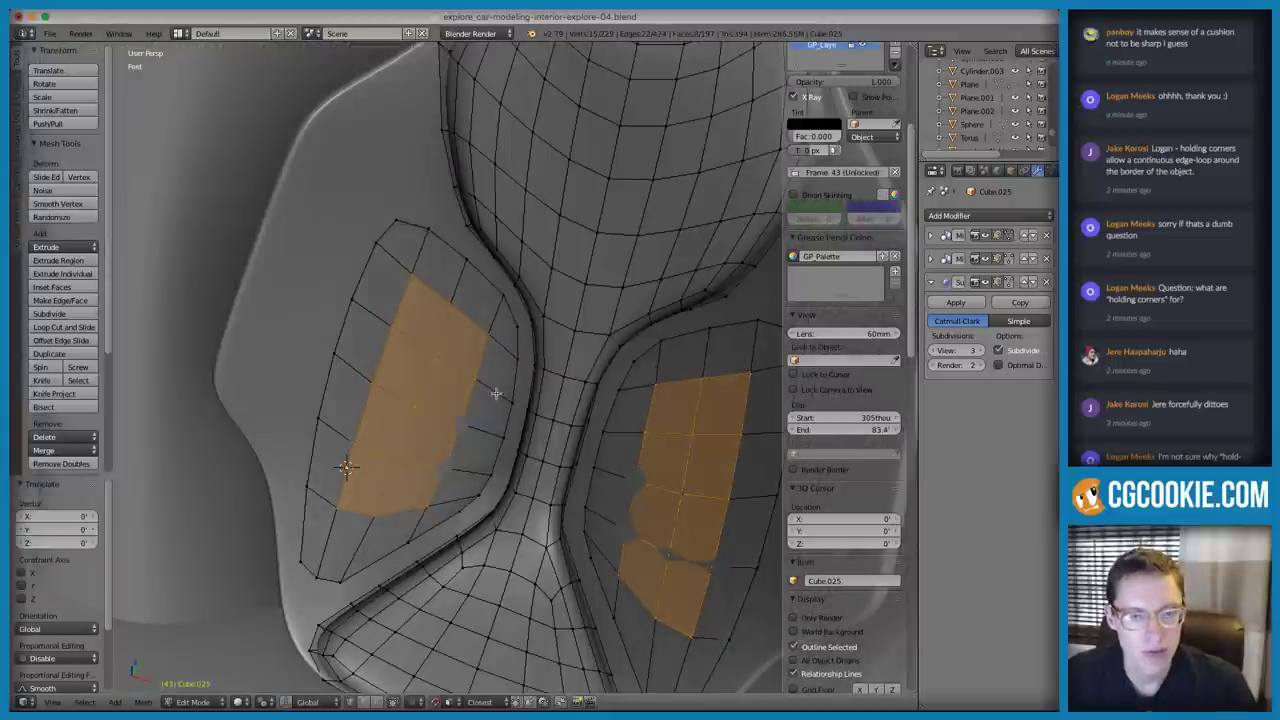
key("a")
middle_click_drag(416, 463, 441, 374)
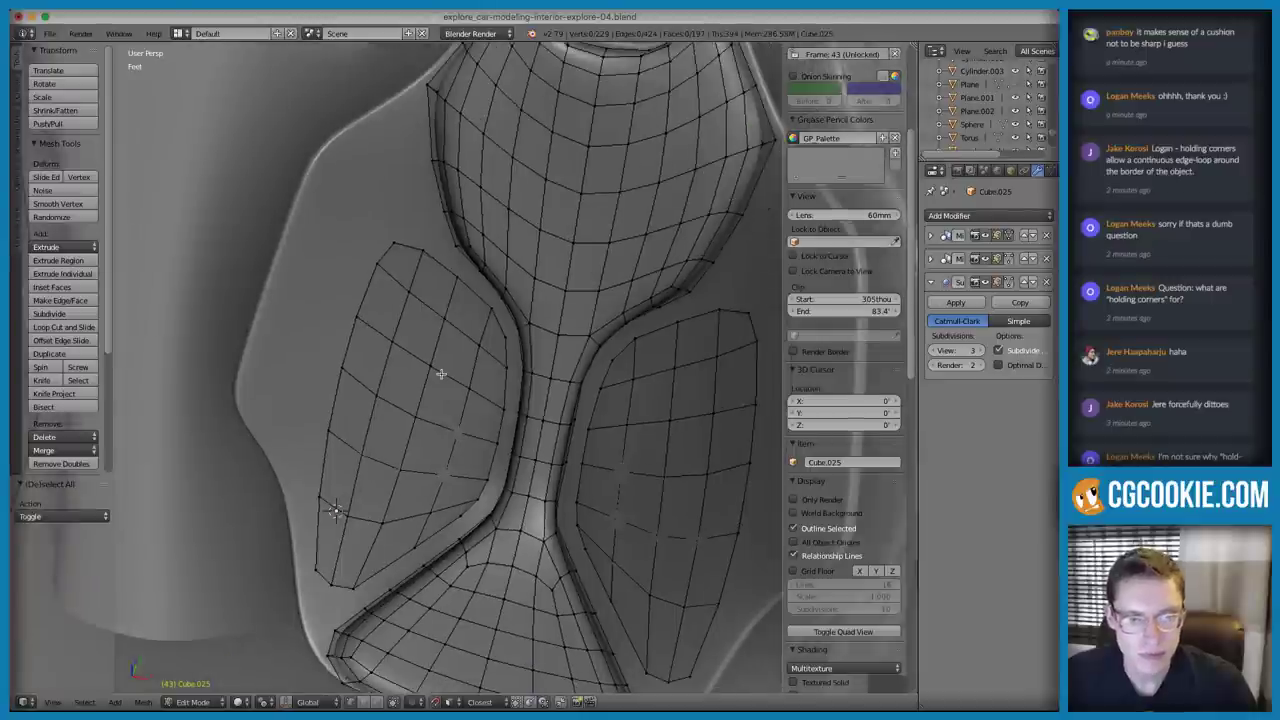
Select the whole side insert and inset its faces with a thickness of about 450.9 thou
key("ctrl+l")
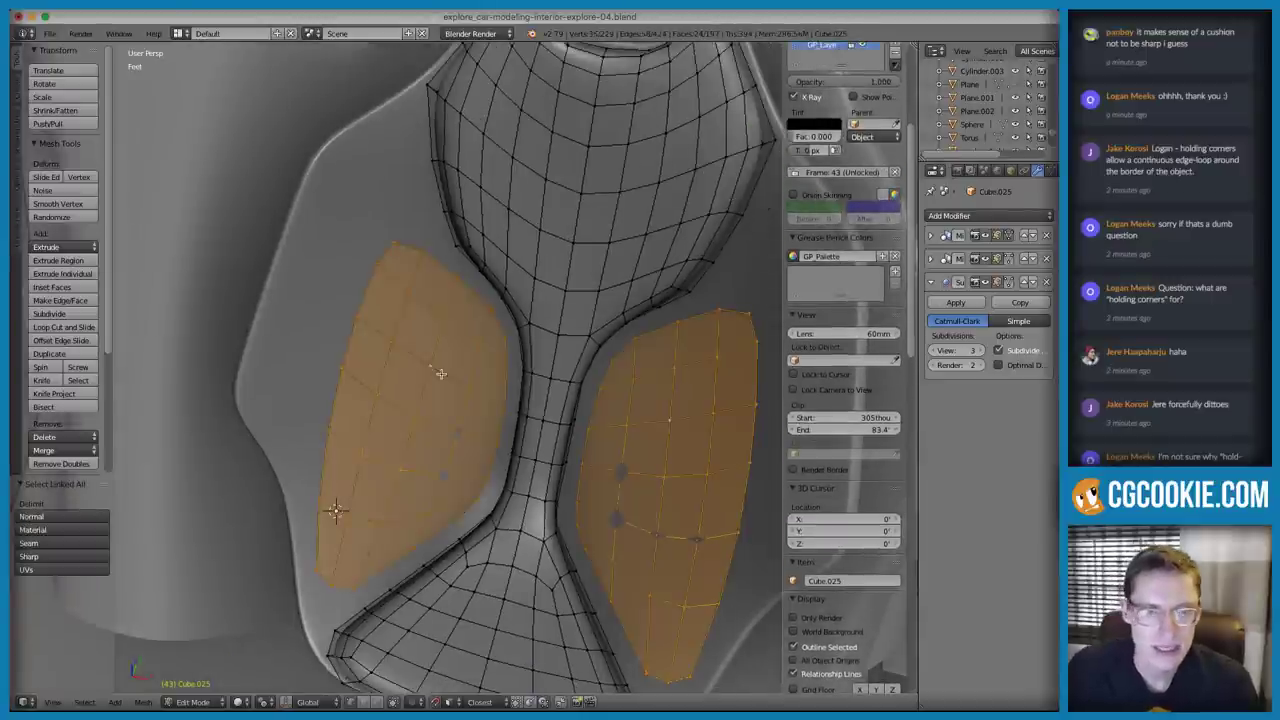
key("i")
left_click(578, 301)
middle_click_drag(591, 357, 622, 365)
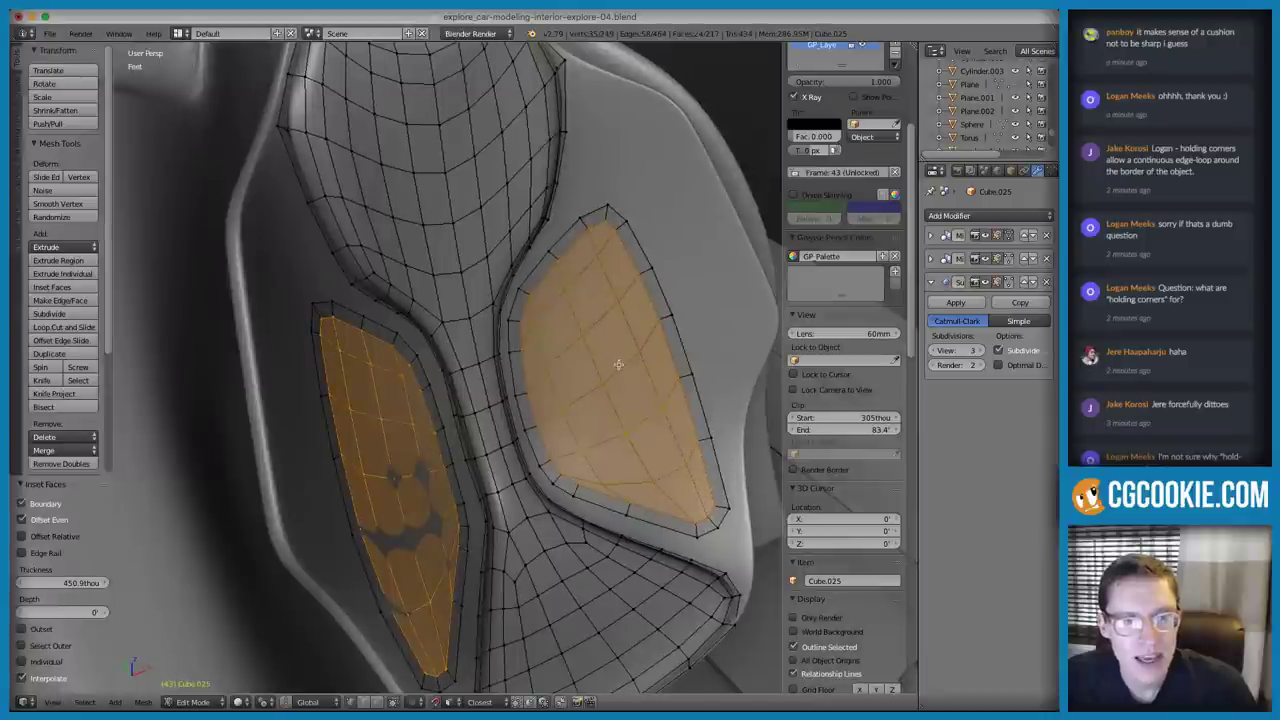
Select all linked geometry of the side insert, extrude it in place and fatten it outward with an offset of -0.972
key("a")
key("a")
key("a")
right_click(376, 376)
key("ctrl+l")
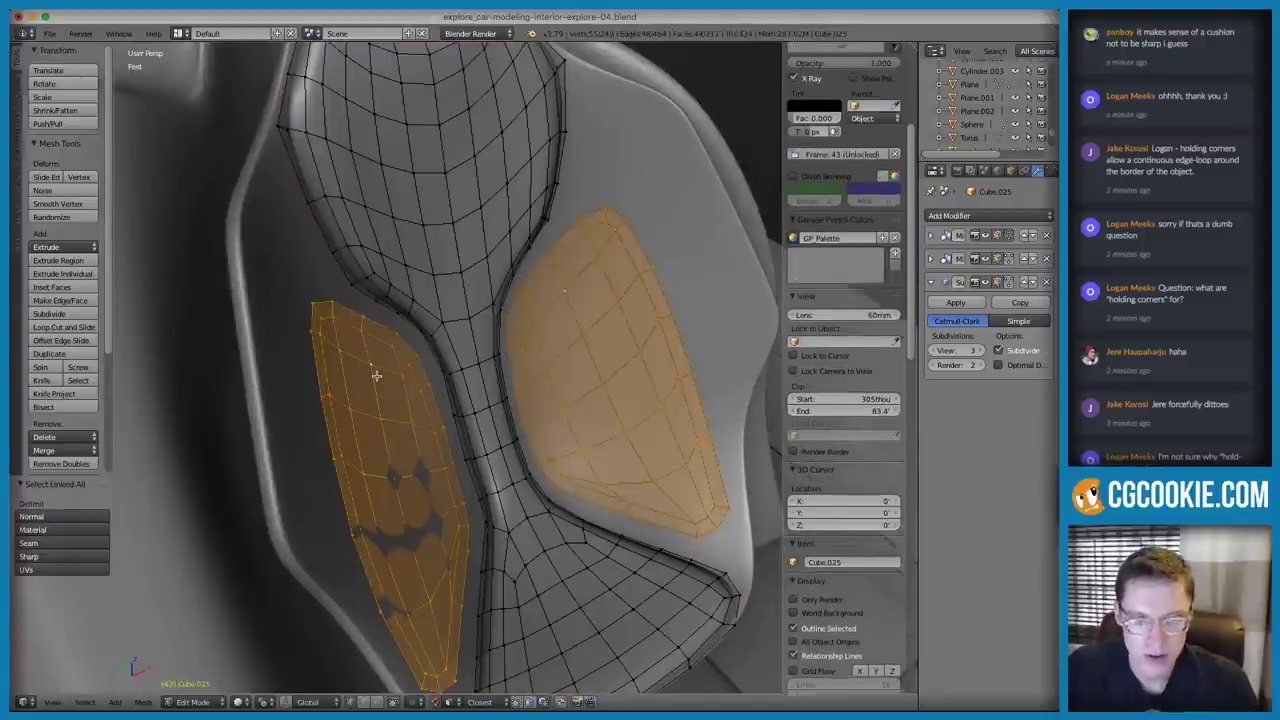
key("e")
key("Escape")
key("alt+s")
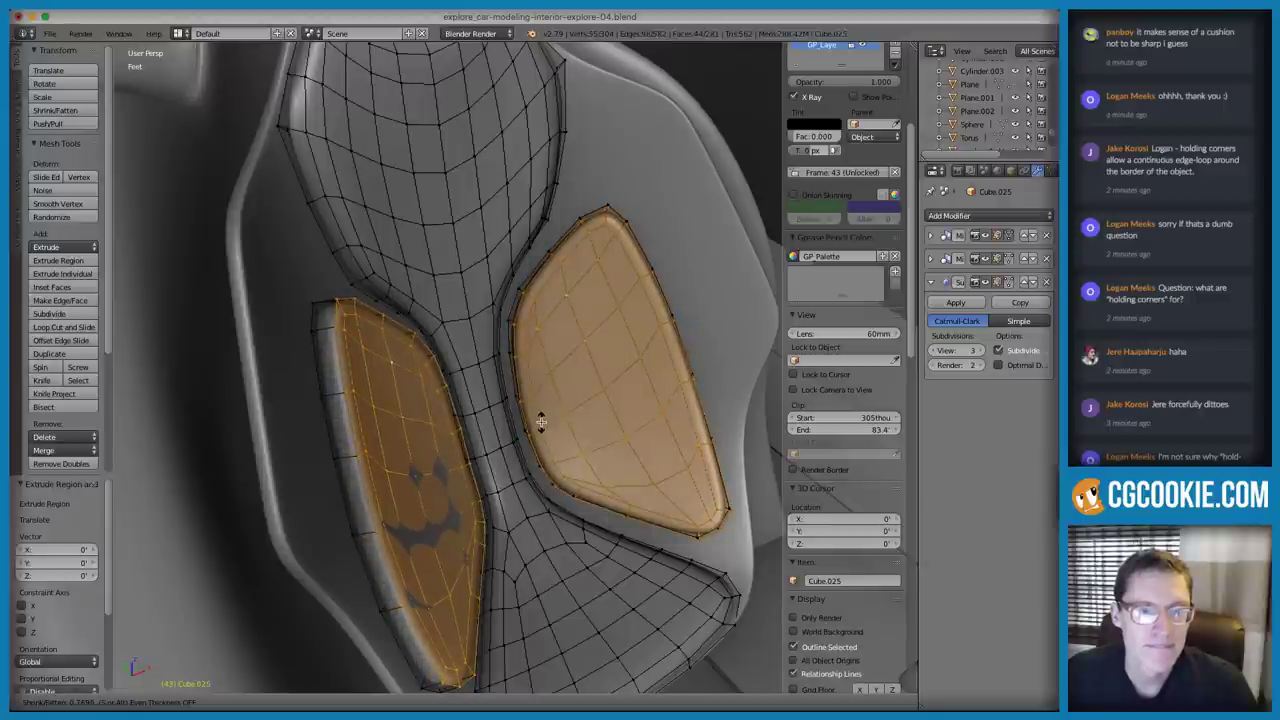
left_click(540, 426)
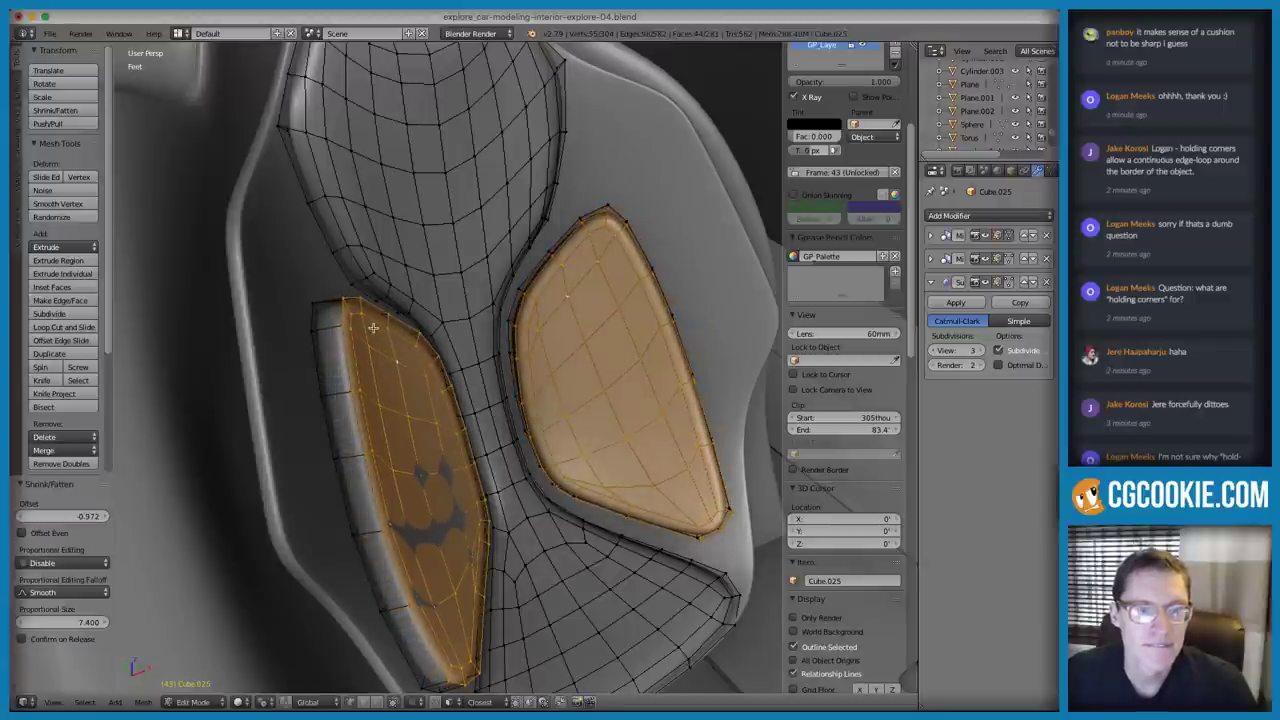
Smooth the raised side insert's vertices twice and return to object mode
left_click(58, 203)
left_click(58, 203)
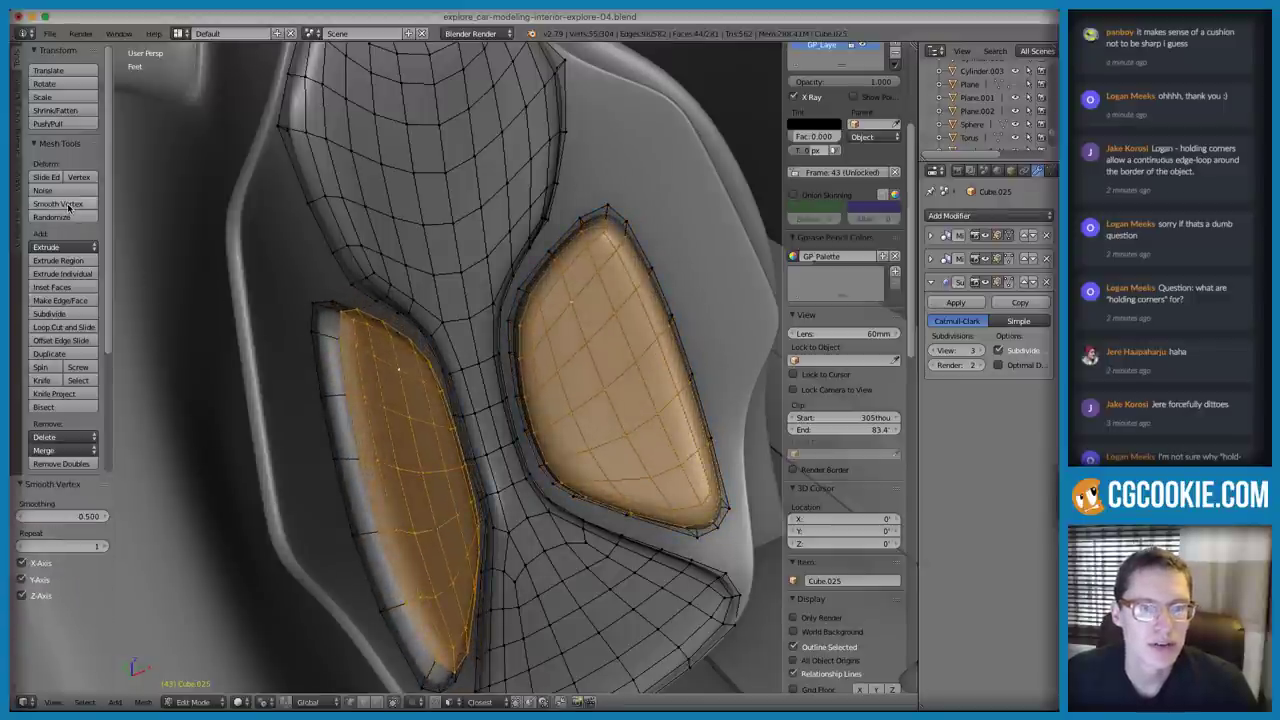
middle_click_drag(698, 376, 498, 366)
scroll(578, 354, "down", 2)
key("Tab")
scroll(620, 285, "down", 3)
Examine the finished insert panels on both seats within the car interior, from afar and close up
key("a")
middle_click_drag(623, 283, 591, 329)
scroll(646, 273, "down", 3)
scroll(626, 291, "down", 4)
scroll(620, 295, "up", 2)
scroll(591, 329, "up", 2)
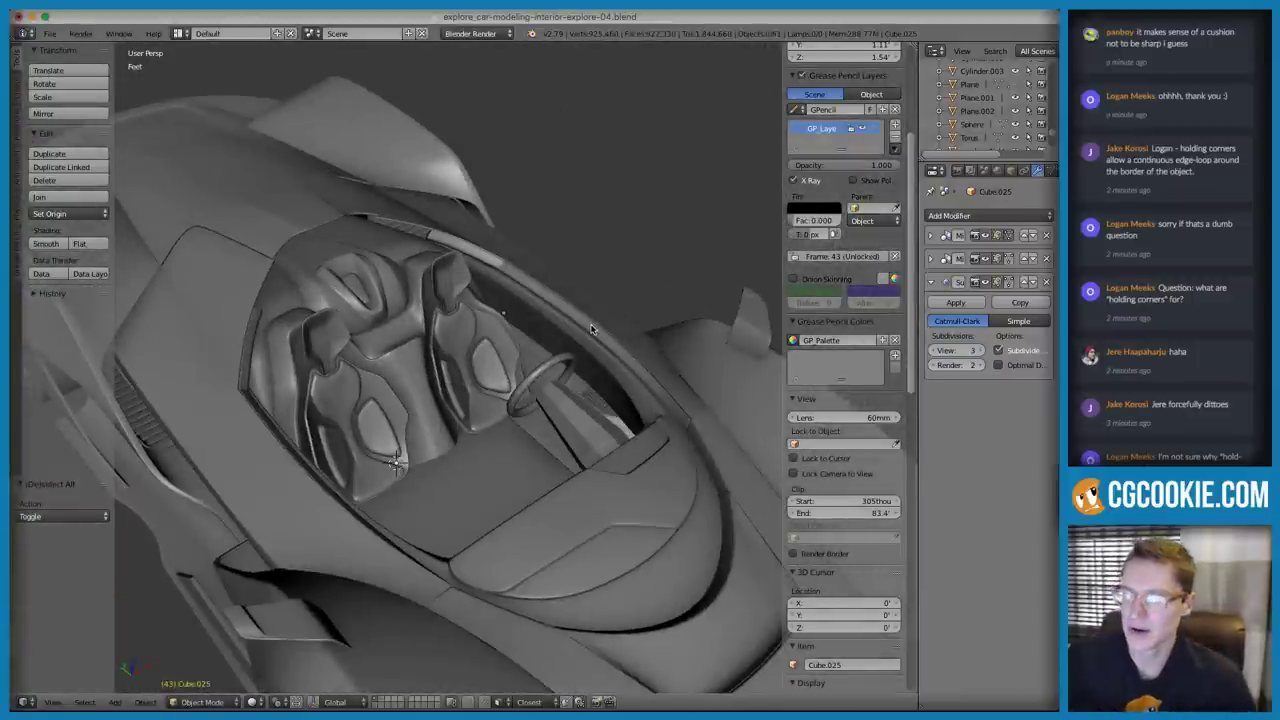
middle_click_drag(632, 270, 522, 300)
scroll(520, 328, "up", 7)
right_click(527, 311)
scroll(528, 311, "down", 3)
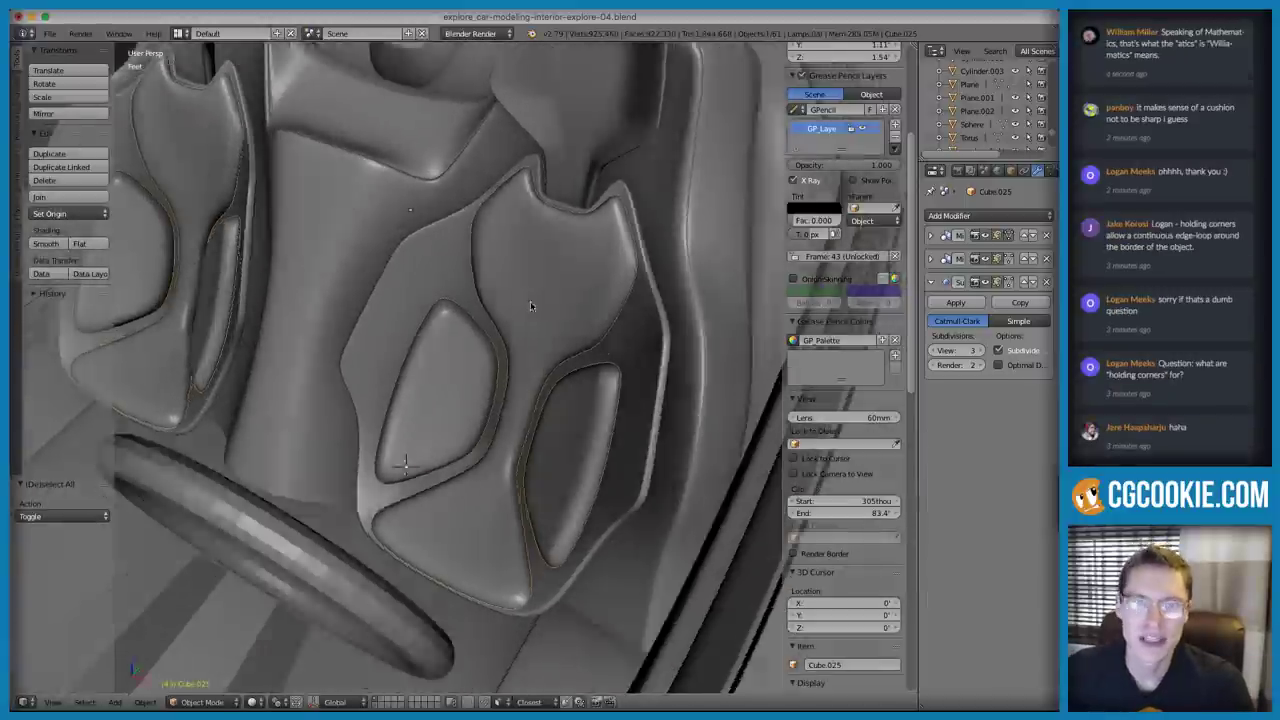
Save the file, and save an incremented copy as explore_car-modeling-interior-explore-05.blend
key("ctrl+s")
left_click(530, 303)
key("ctrl+shift+s")
key("KP_Add")
key("Return")
scroll(526, 296, "down", 6)
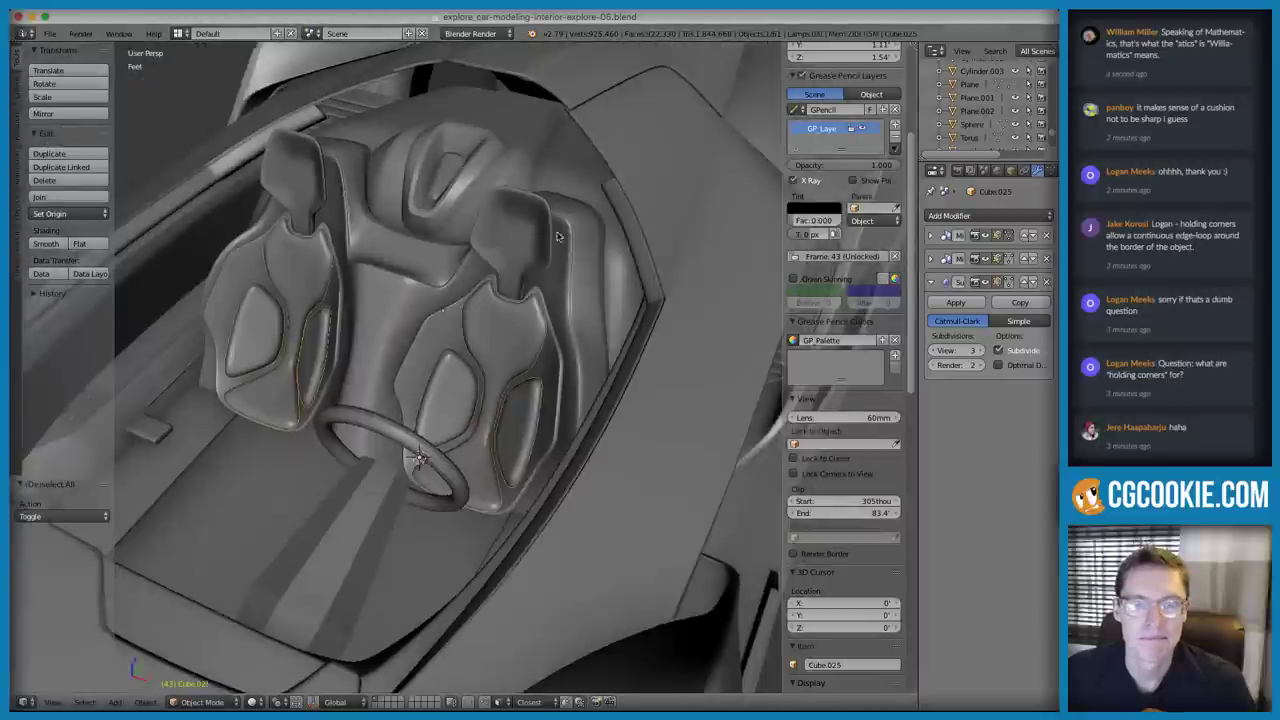
Switch to the web browser and run an image search for "racecar seat"
scroll(558, 231, "up", 5)
middle_click_drag(552, 260, 543, 257)
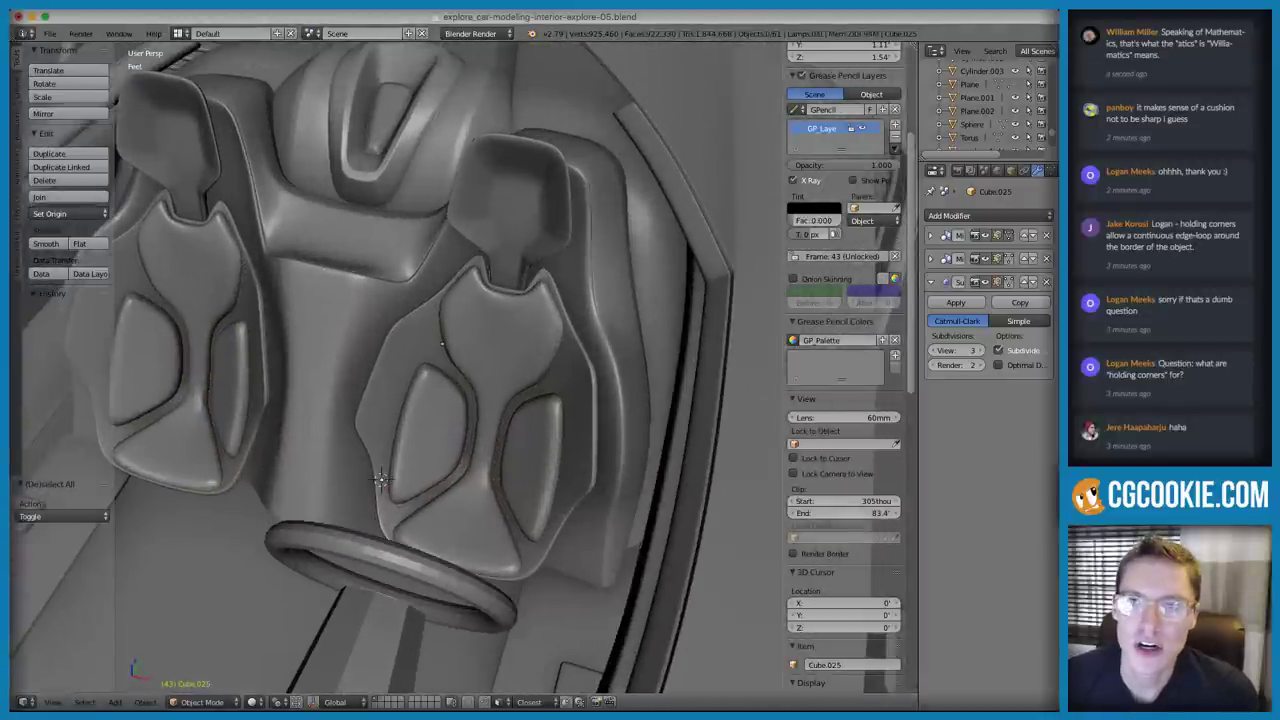
key("super+Tab")
triple_click(283, 36)
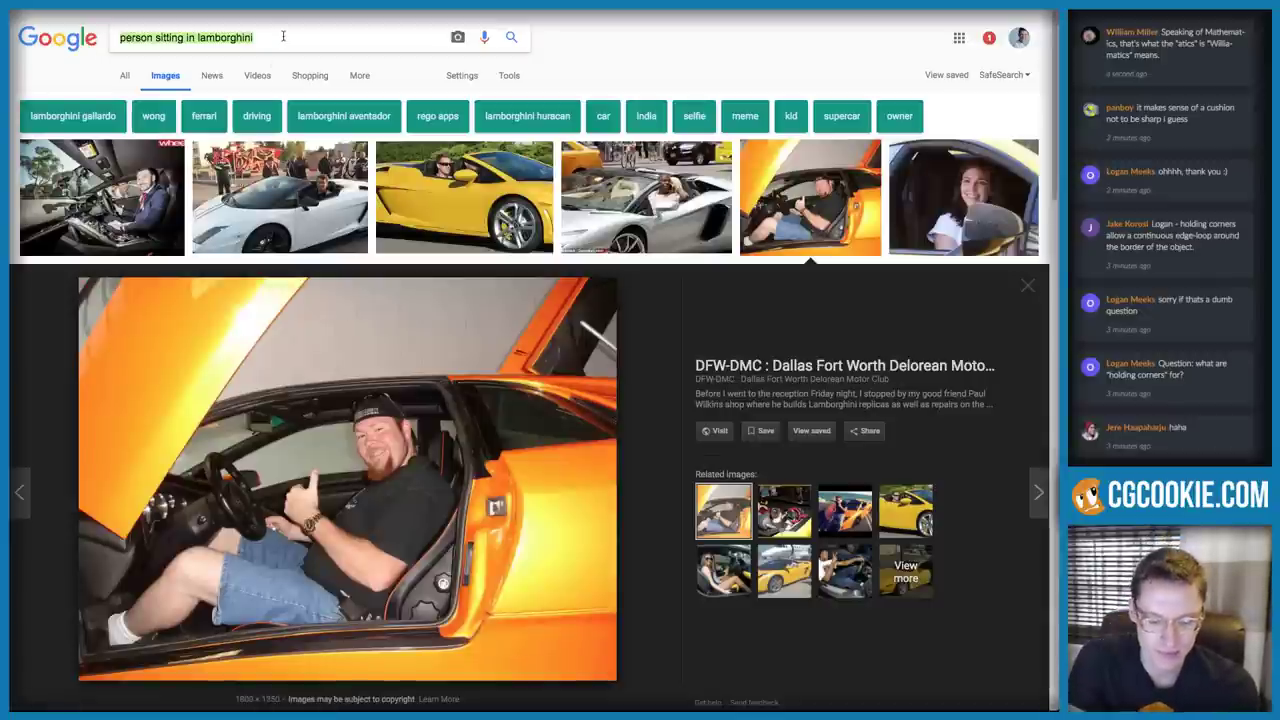
type("racecar ")
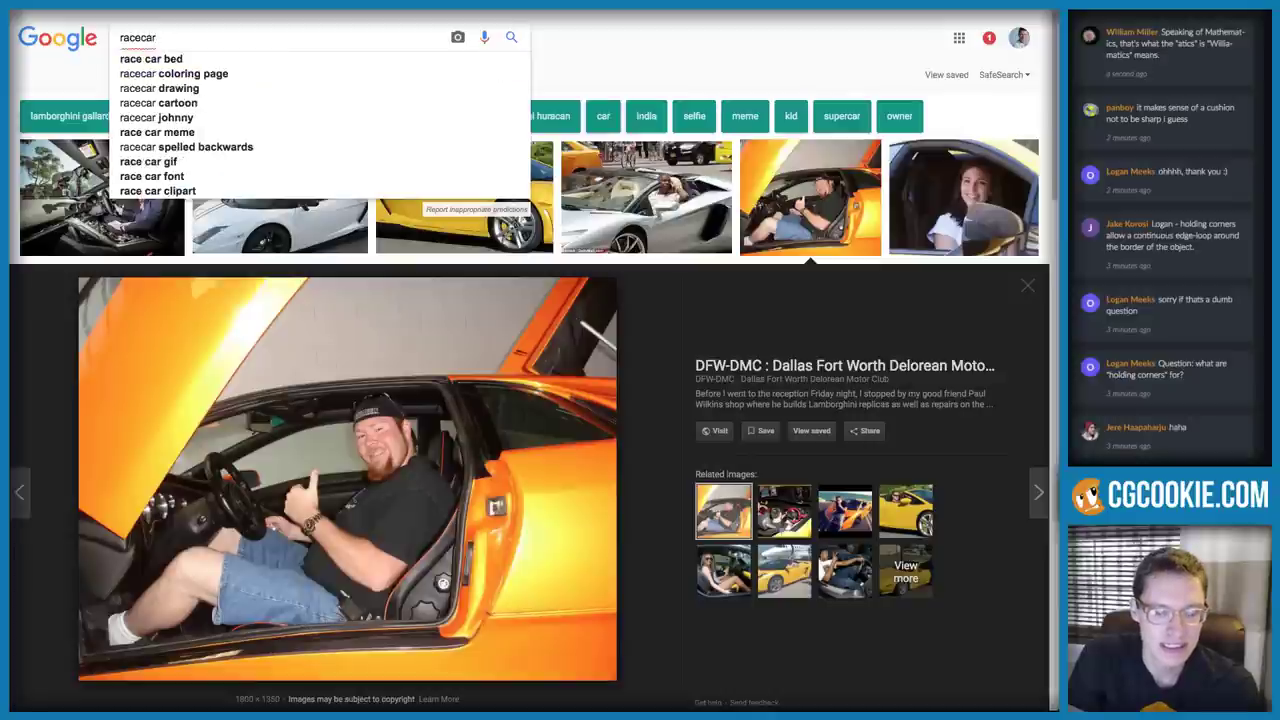
type("seat")
key("Return")
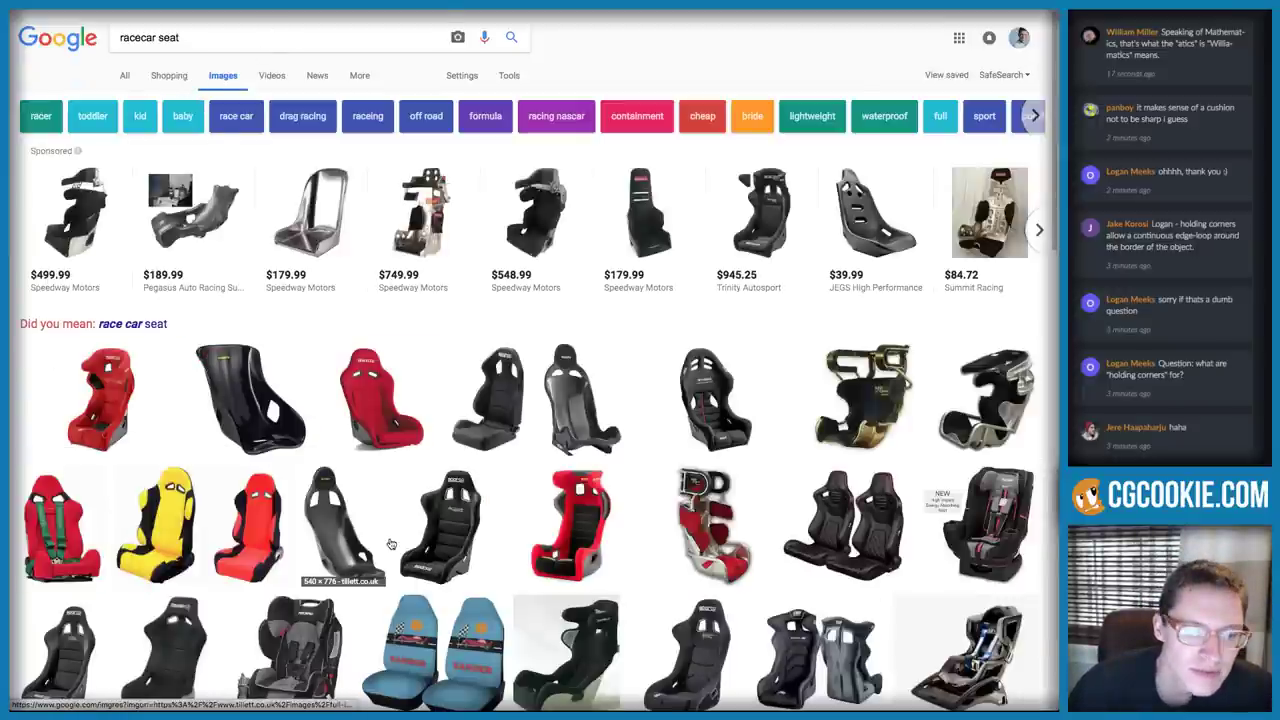
Look through the seat images for the black-and-blue BCP racing office chair and open its full image in a new tab
scroll(724, 411, "down", 3)
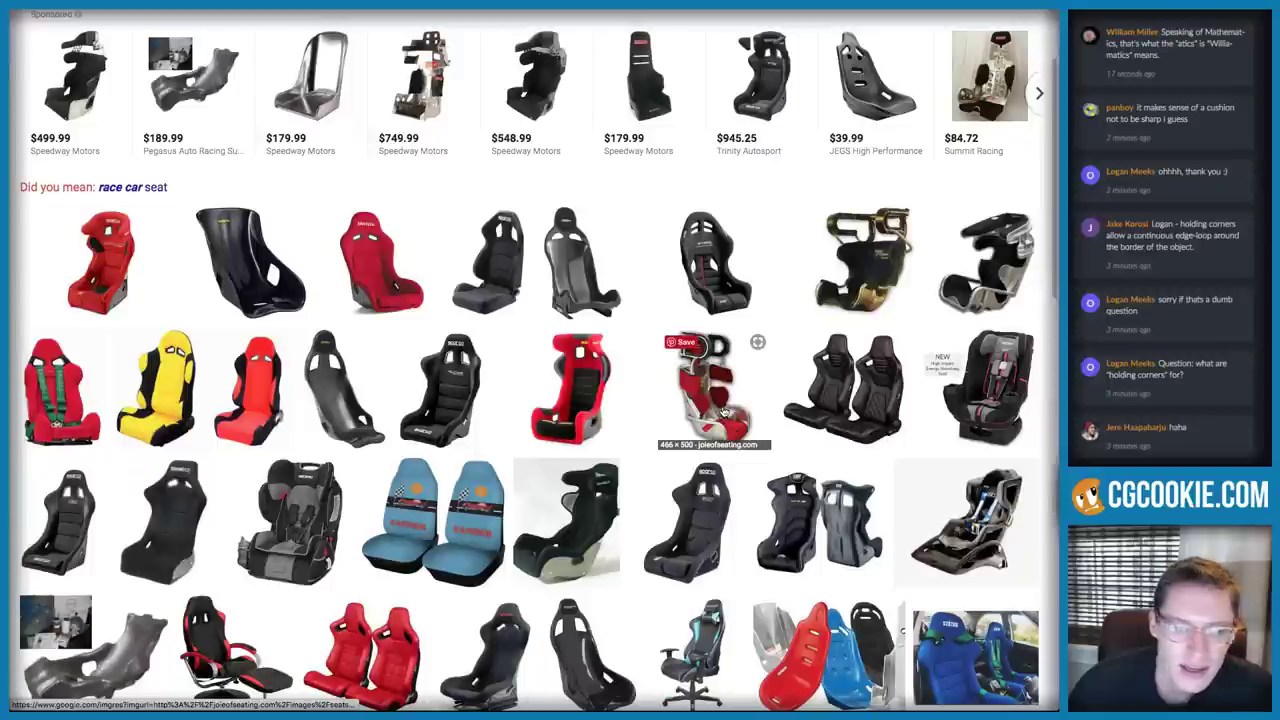
scroll(724, 411, "down", 2)
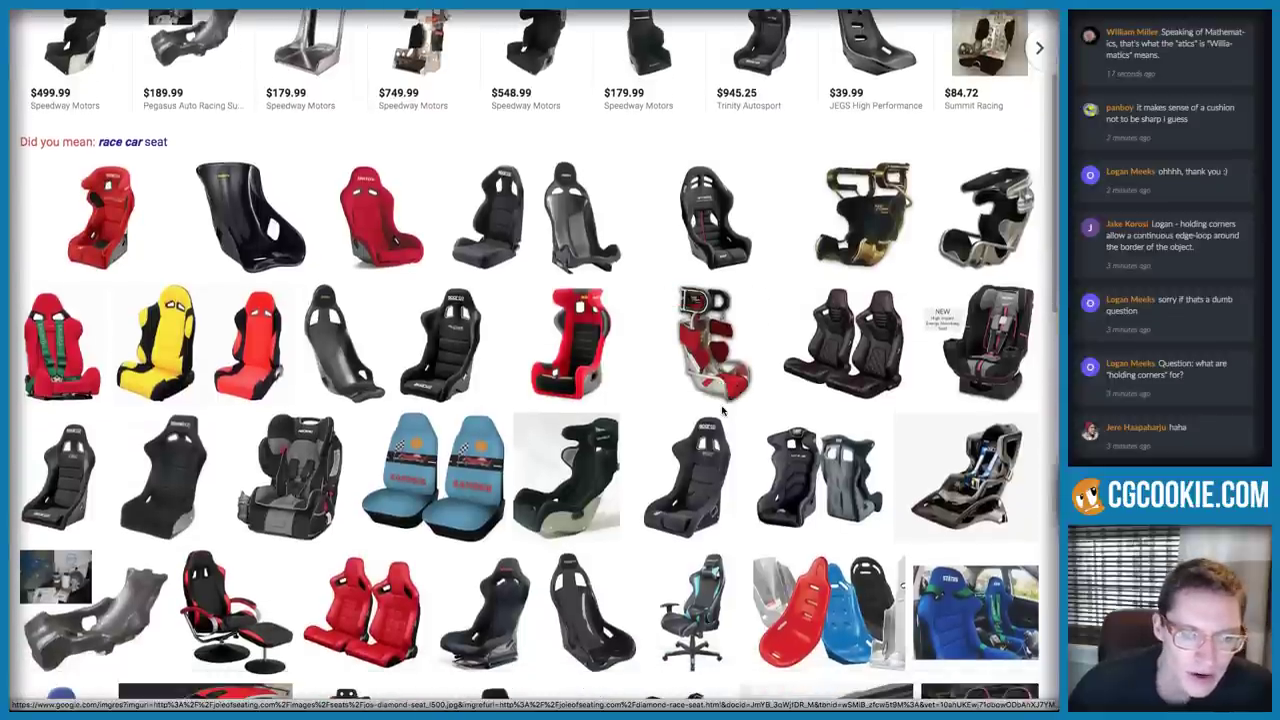
scroll(724, 410, "down", 3)
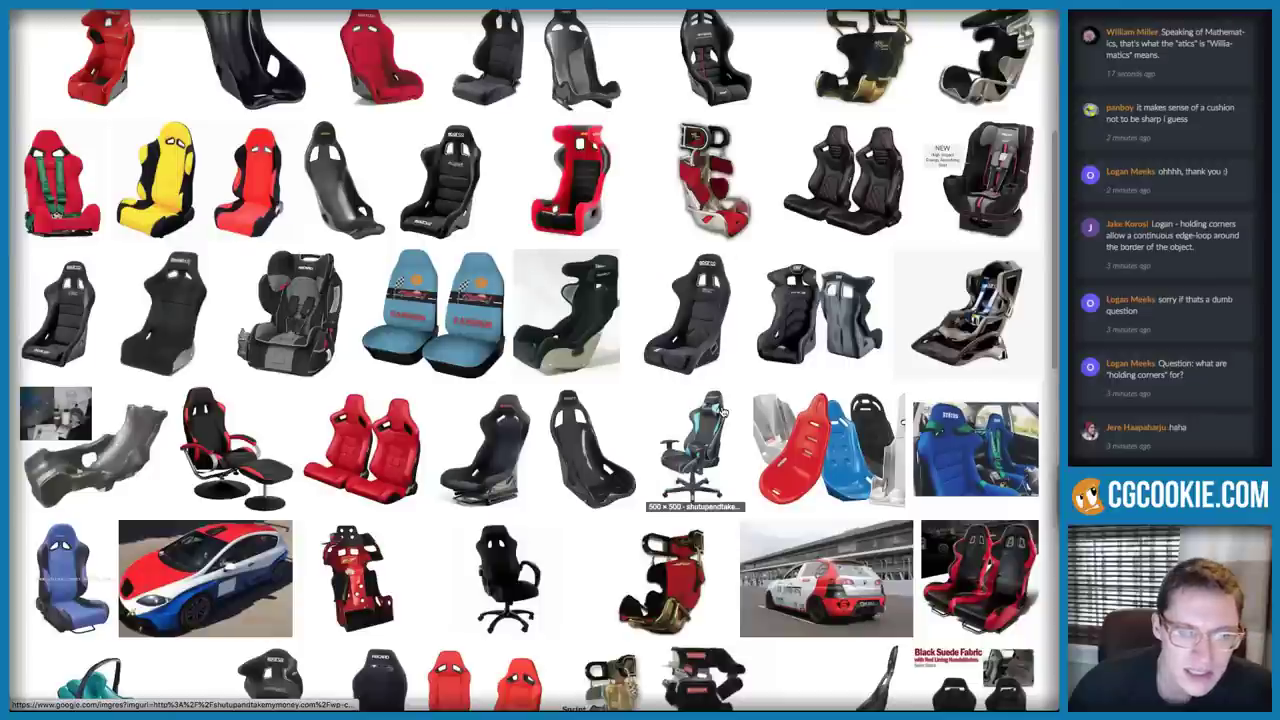
scroll(722, 411, "down", 3)
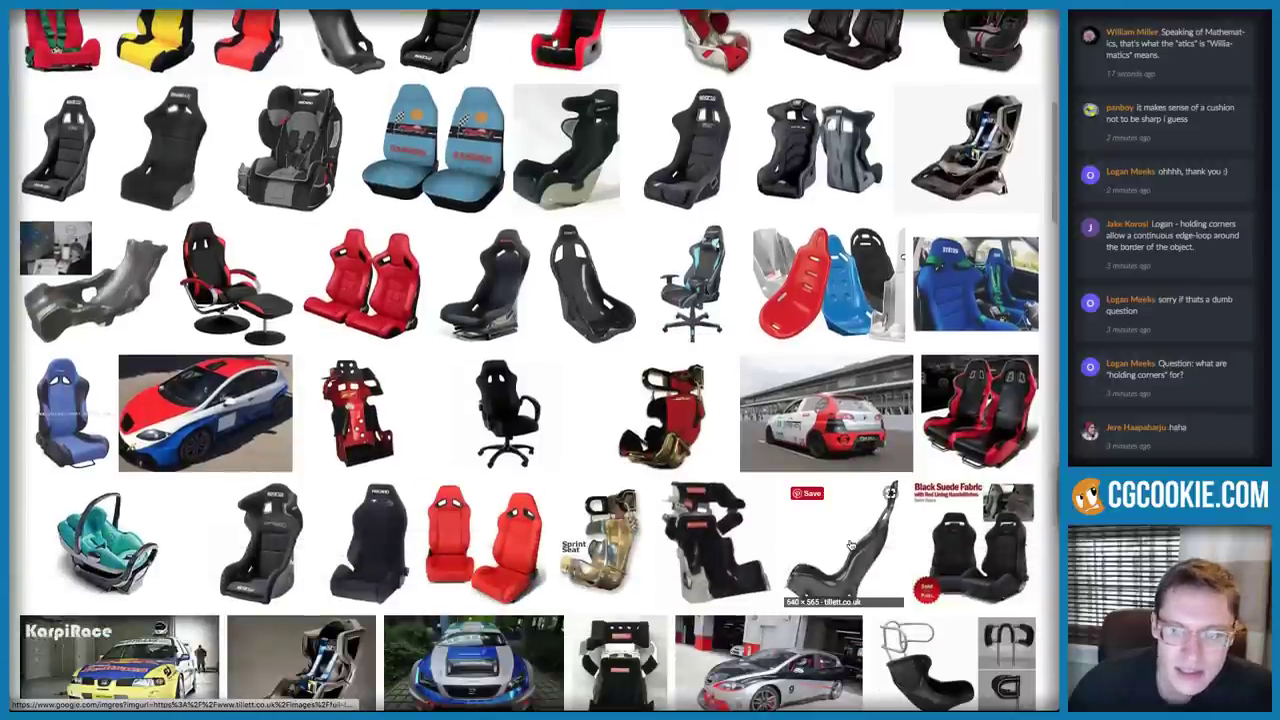
scroll(880, 541, "down", 2)
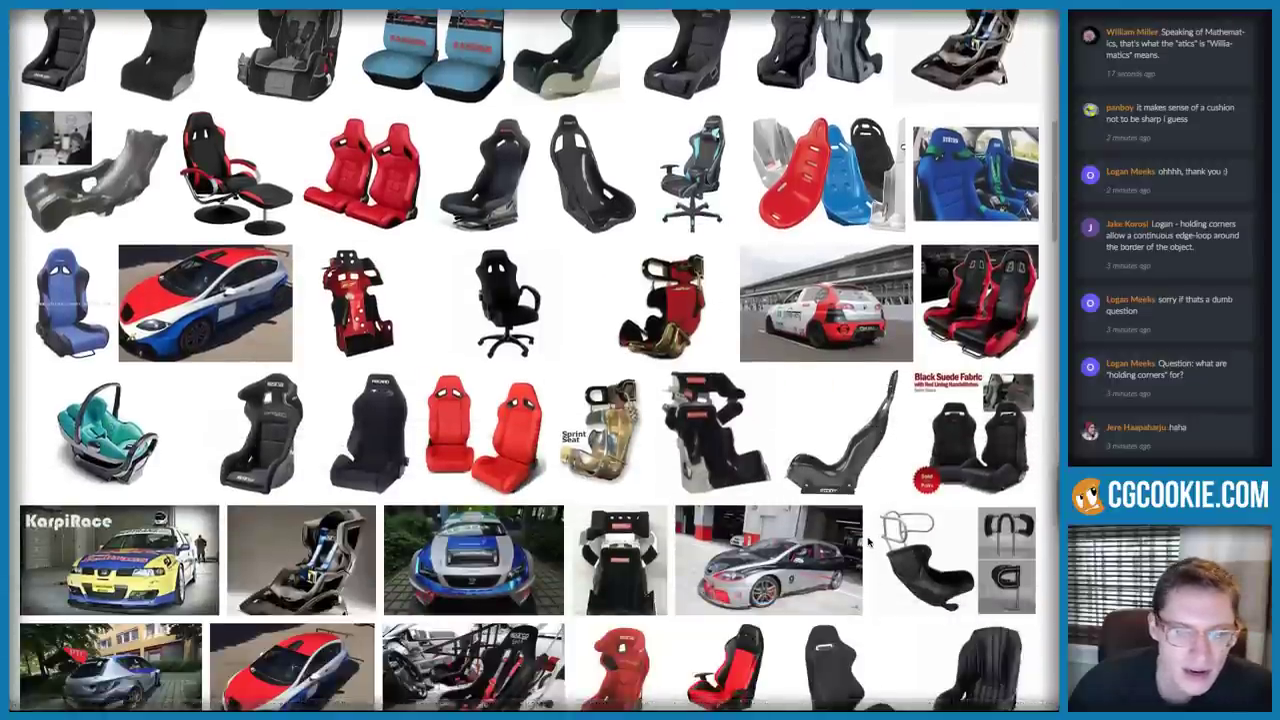
scroll(870, 542, "down", 3)
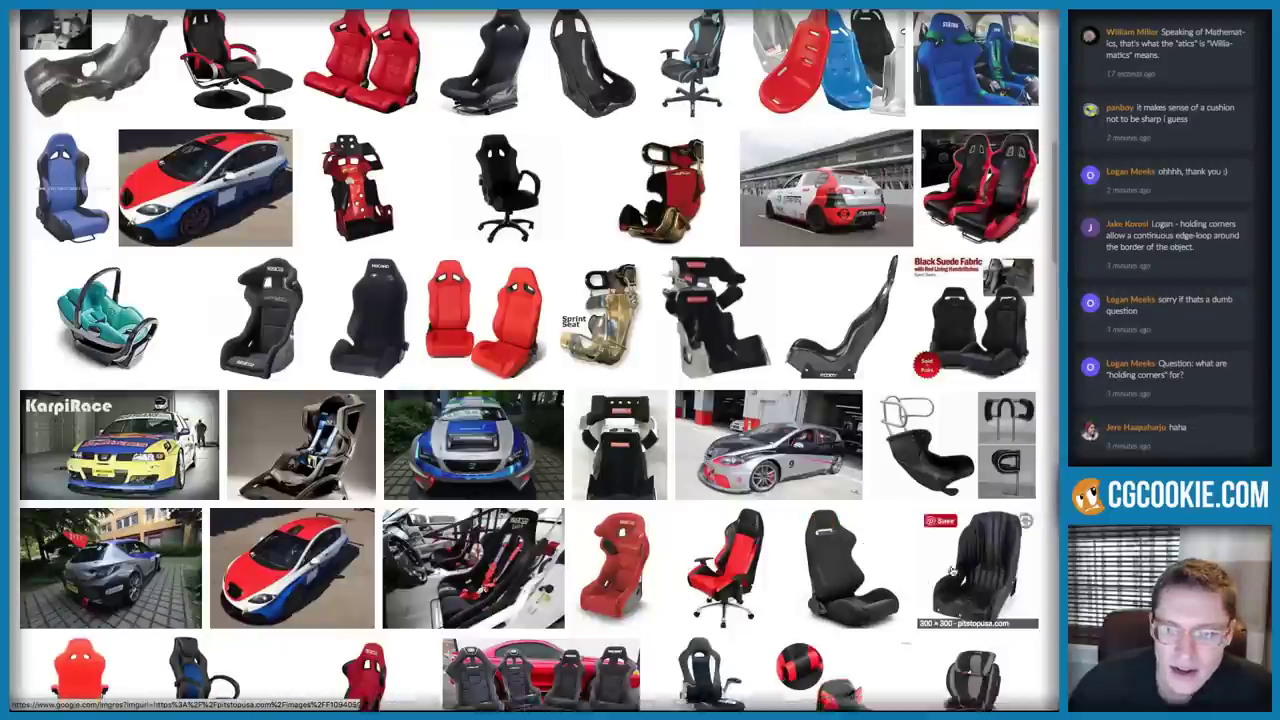
scroll(923, 581, "down", 2)
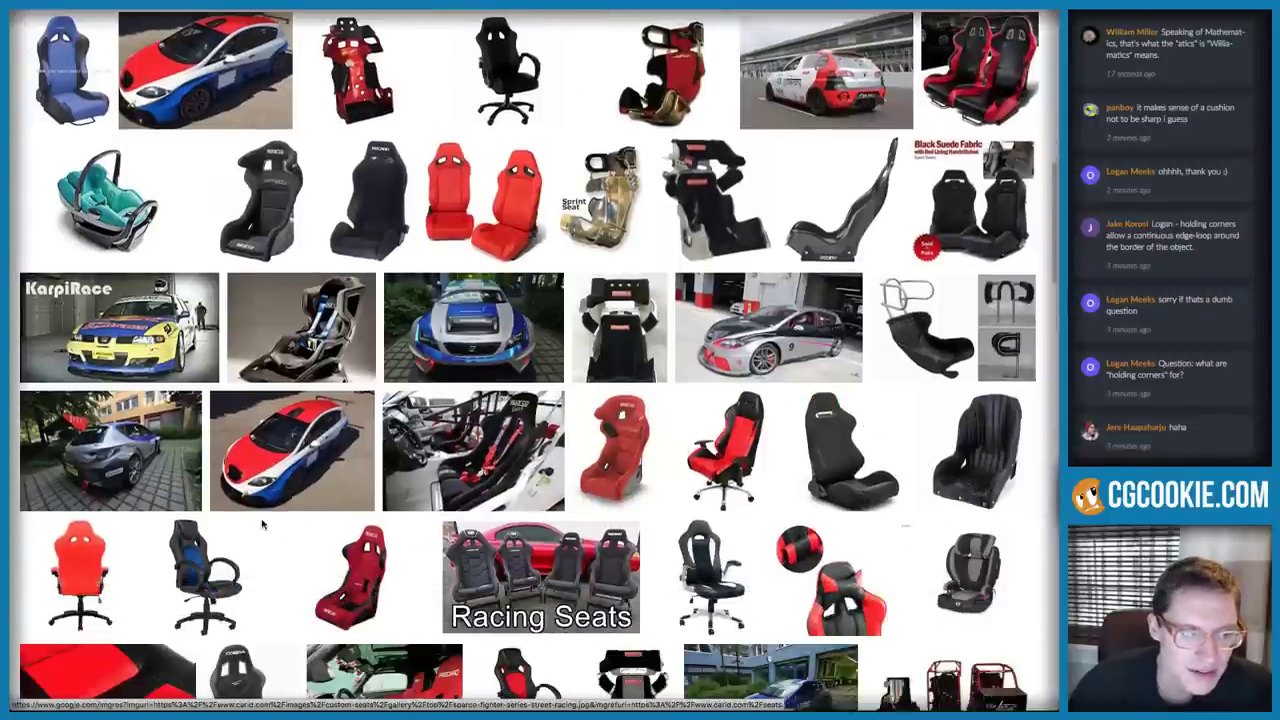
left_click(205, 578)
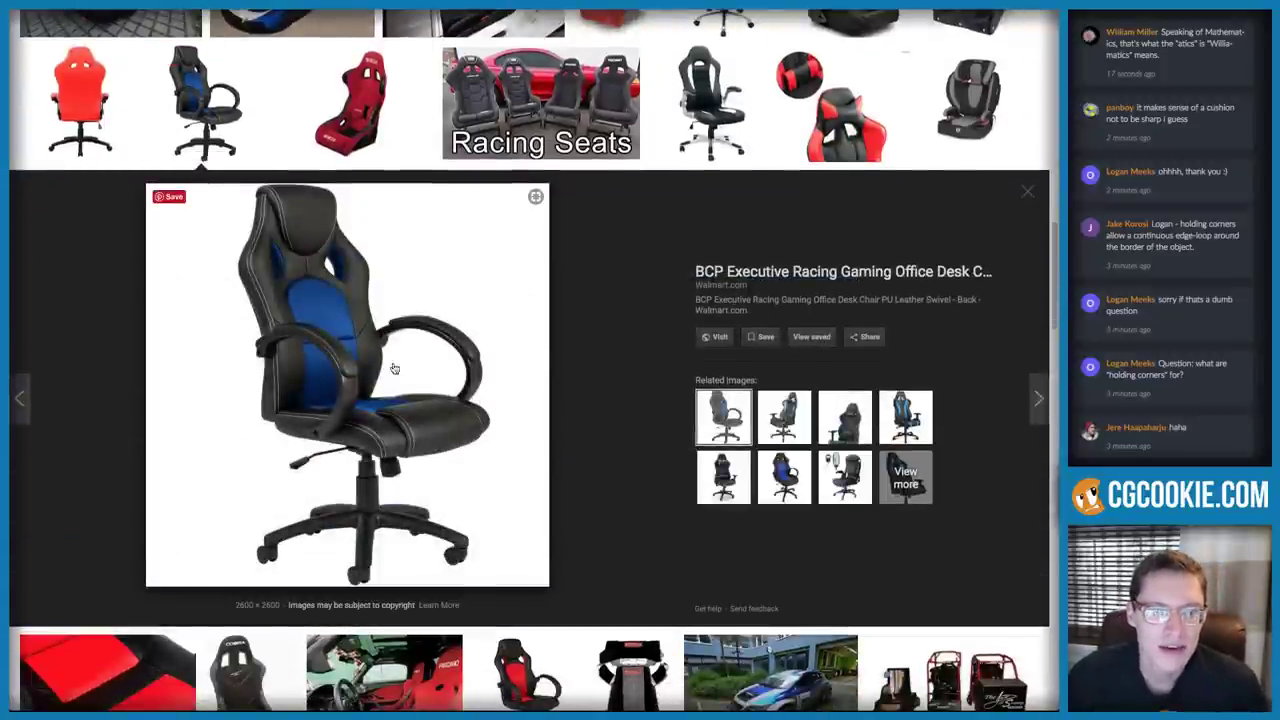
right_click(399, 262)
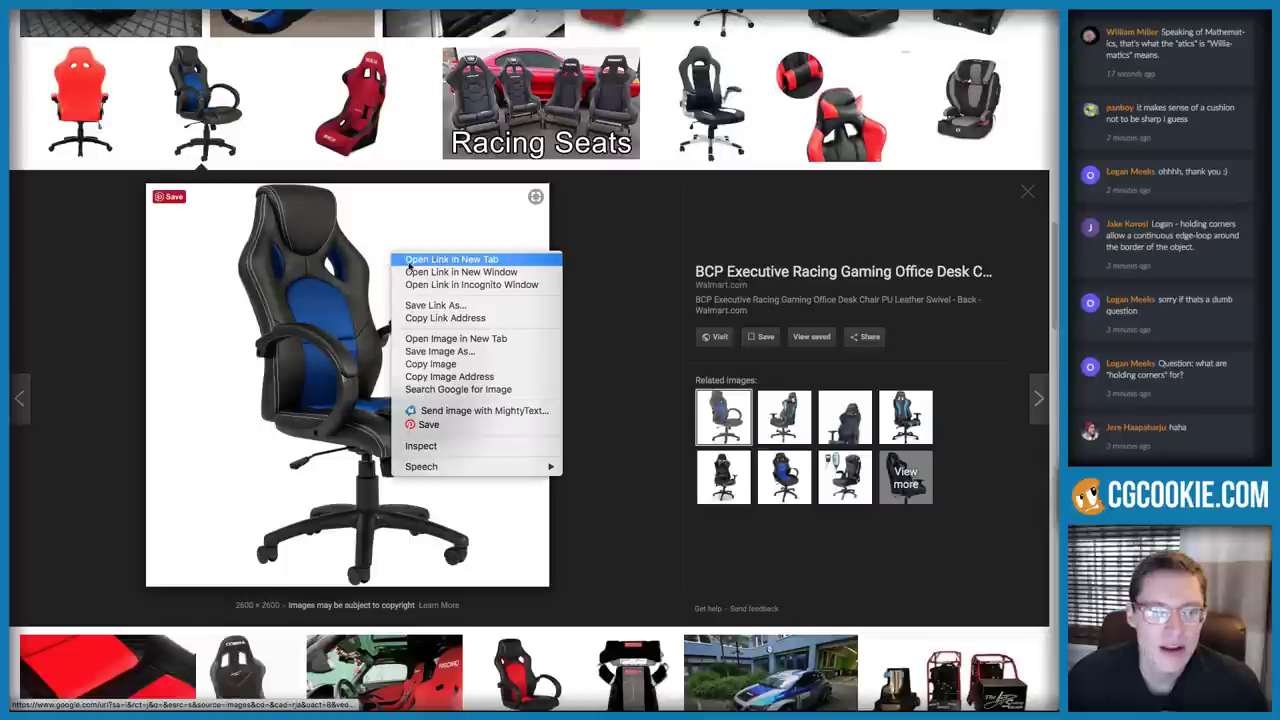
left_click(465, 340)
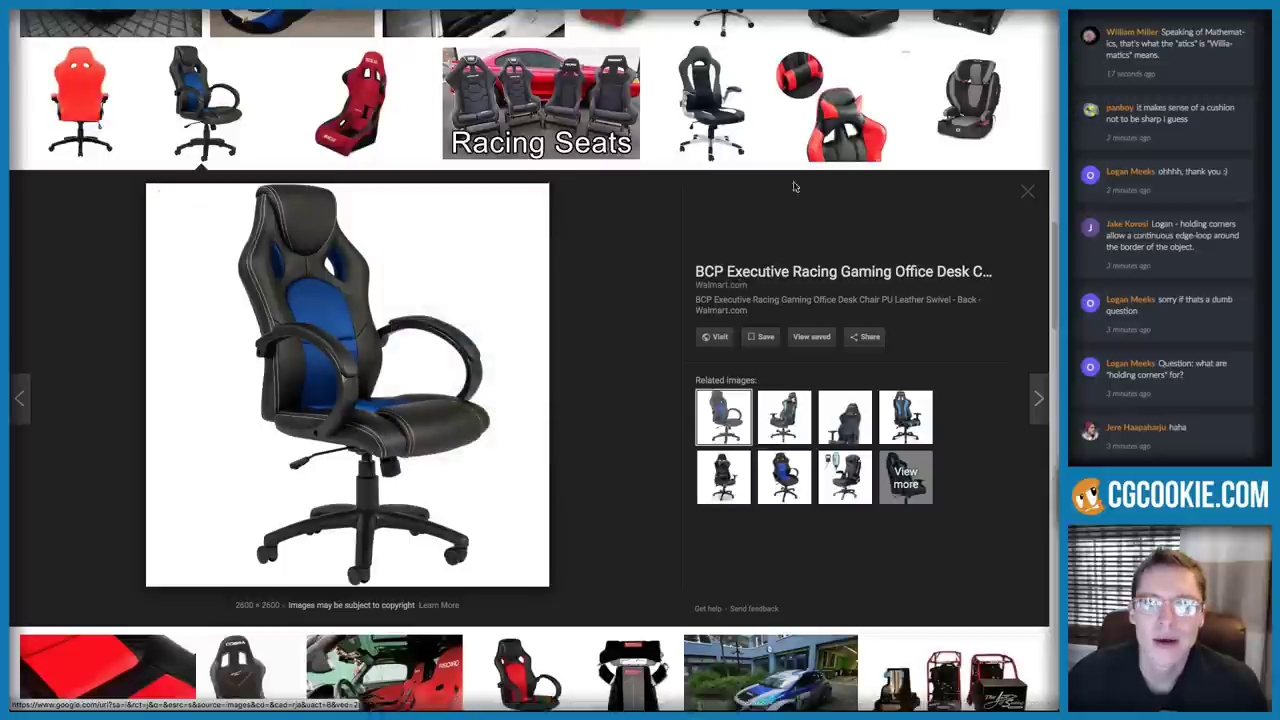
Find the black Corbeau sport seat further down the results and open its full image in a new tab
scroll(452, 271, "up", 3)
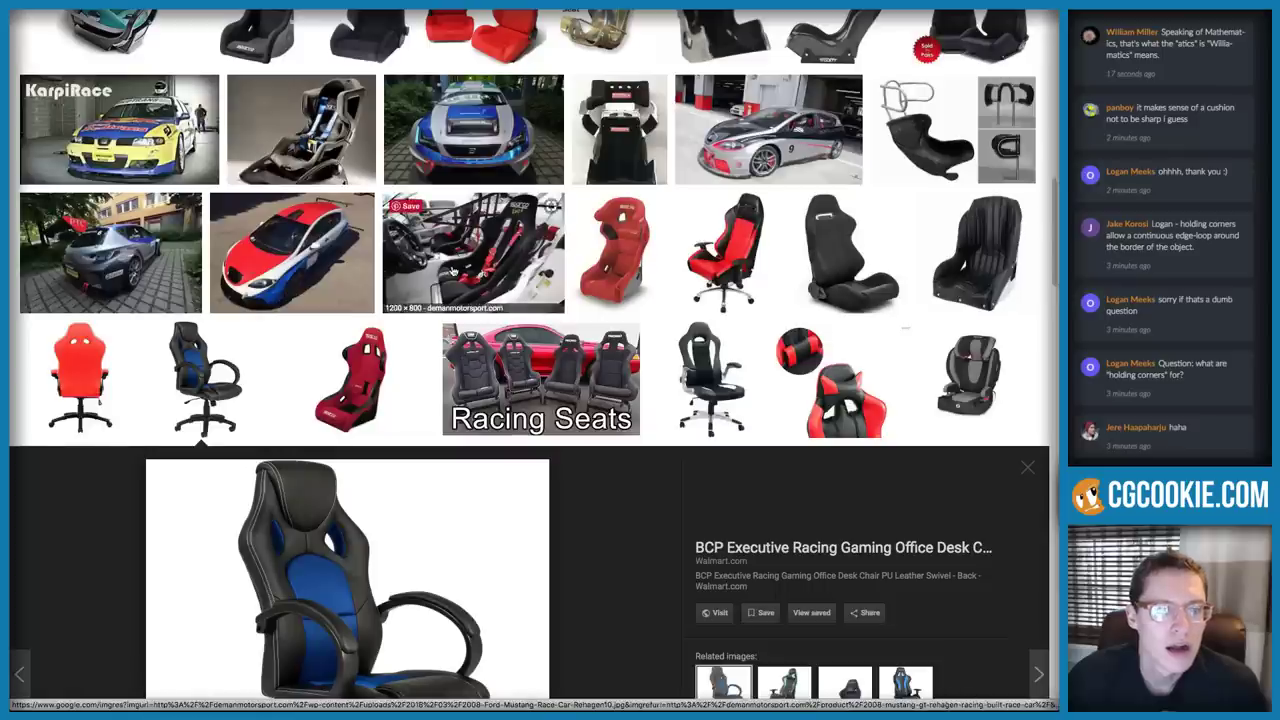
scroll(452, 271, "down", 10)
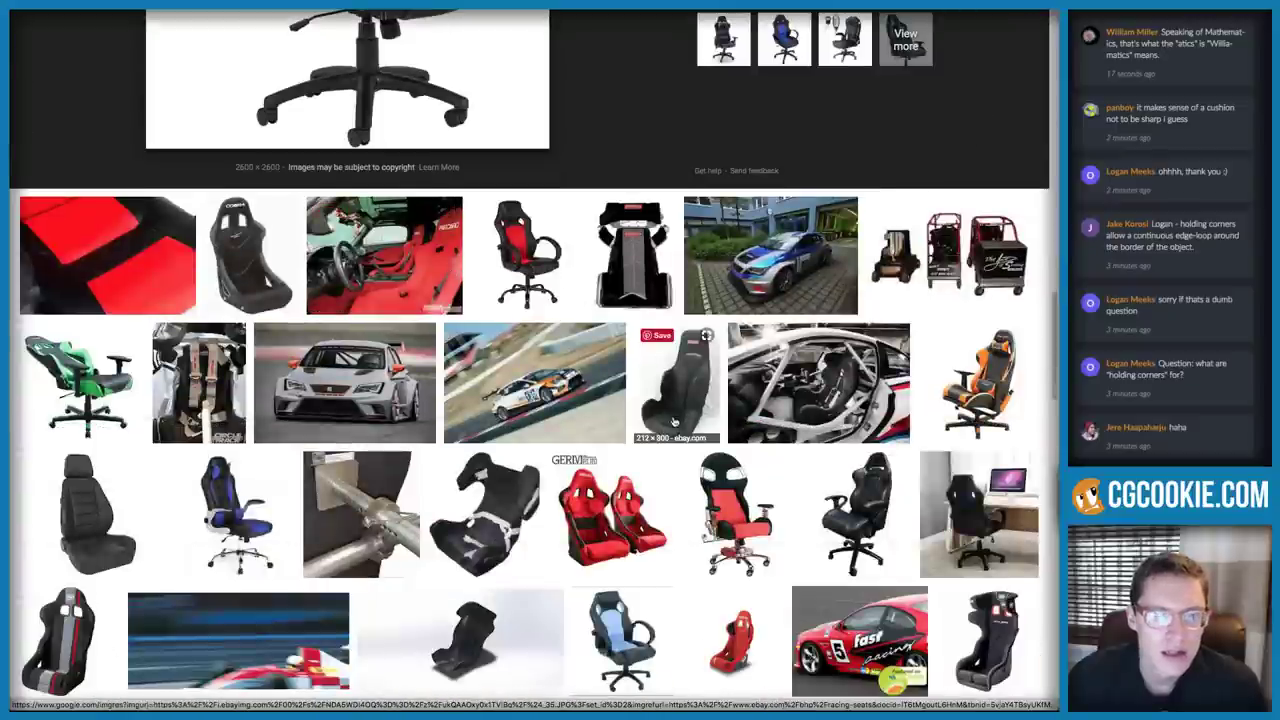
left_click(90, 501)
right_click(341, 302)
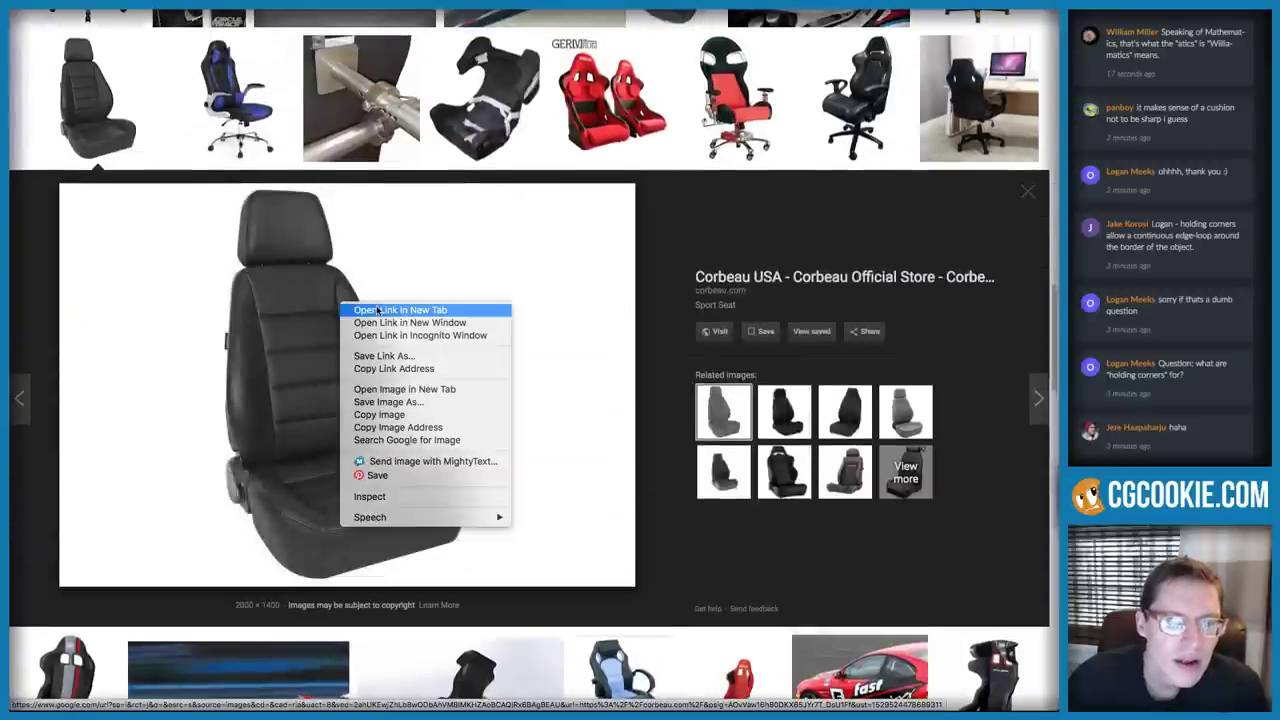
left_click(405, 390)
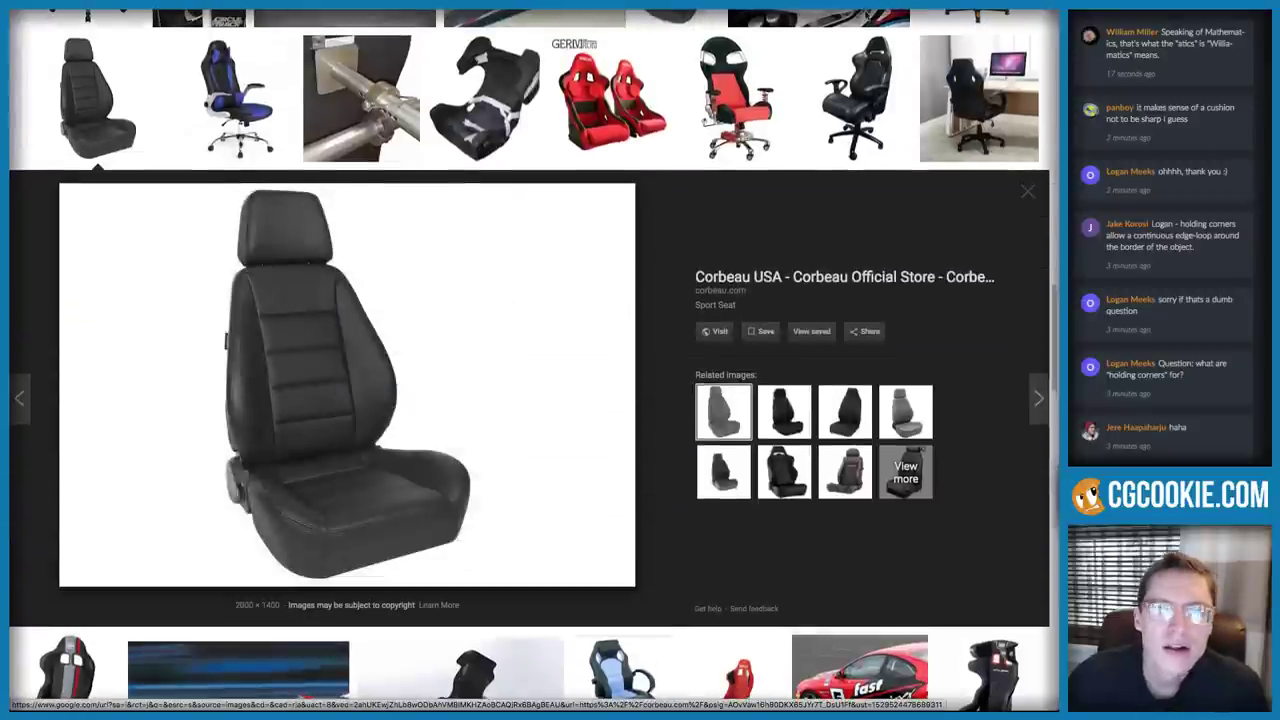
Examine the headrest, stitching and blue mesh inserts of the racing office chair in its enlarged image
key("ctrl+Tab")
left_click(622, 281)
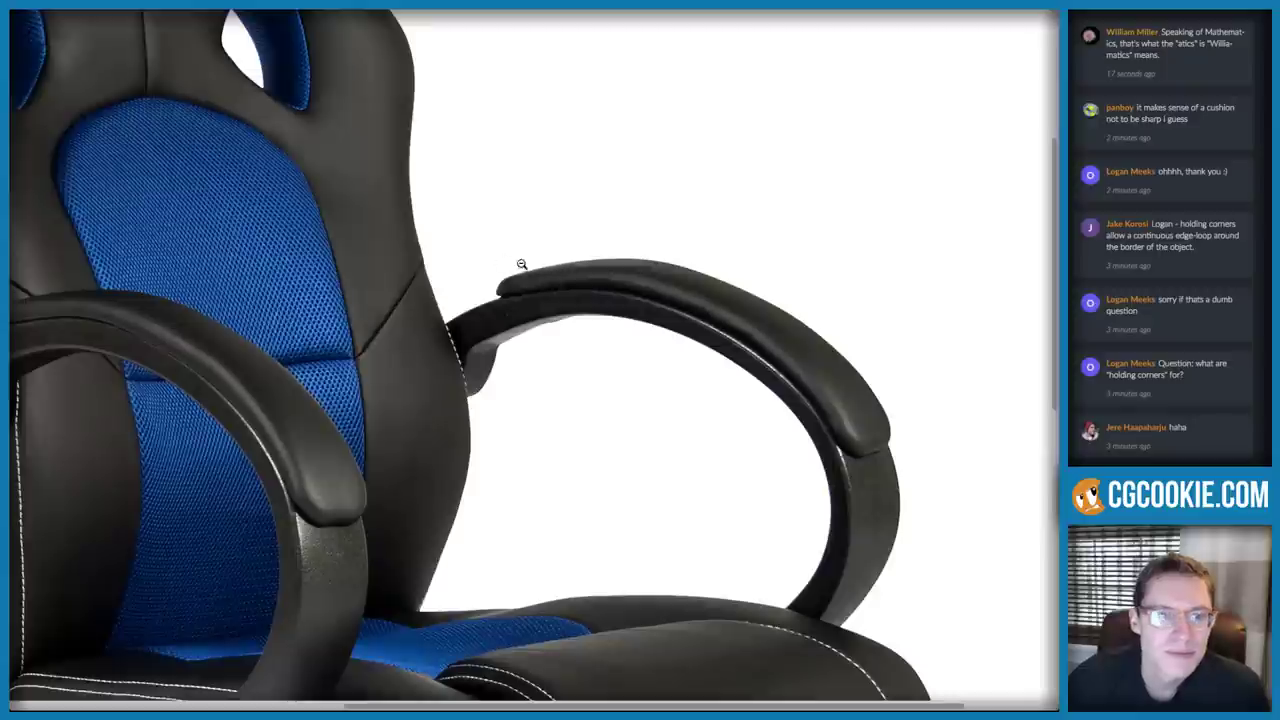
scroll(263, 223, "up", 3)
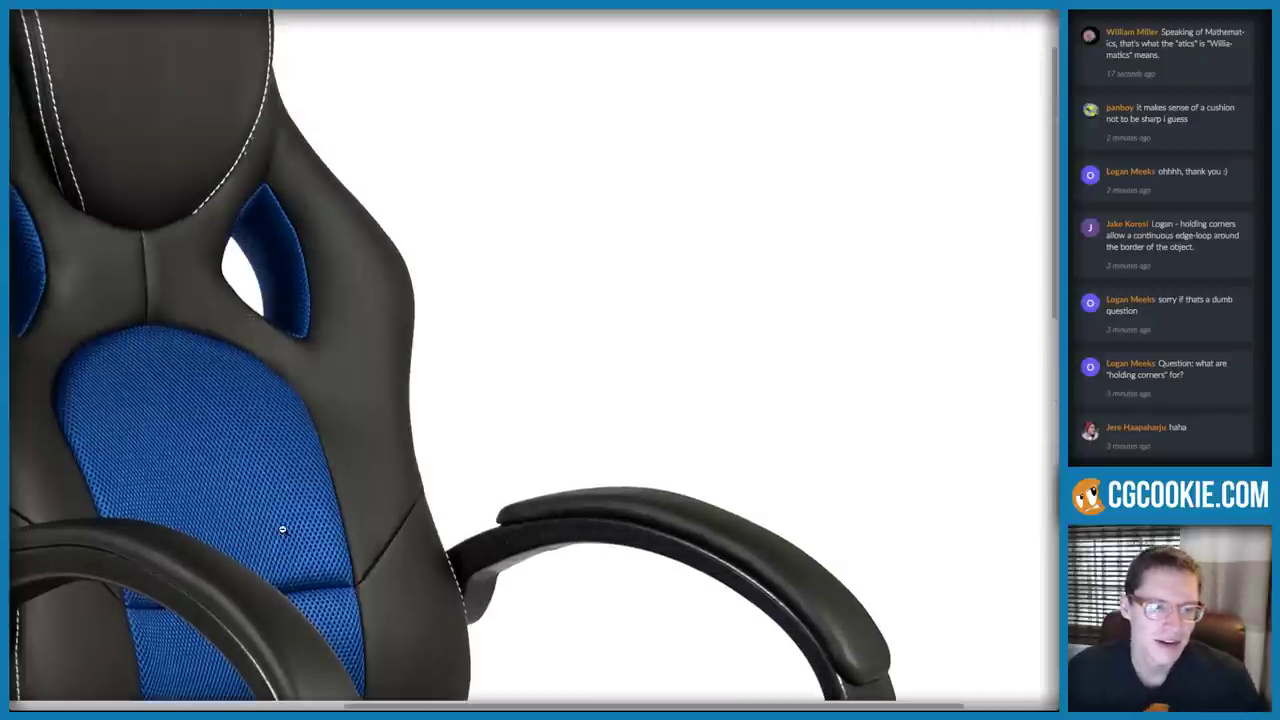
scroll(409, 473, "left", 4)
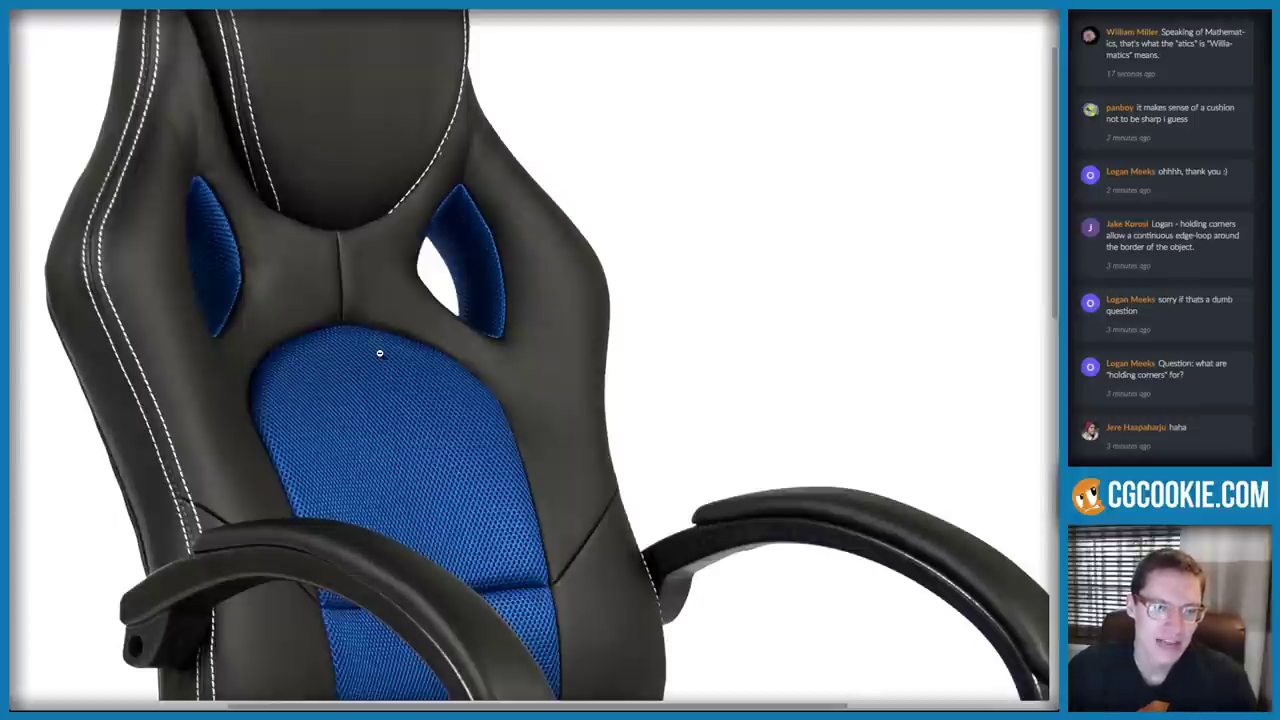
scroll(411, 405, "down", 6)
scroll(412, 390, "up", 6)
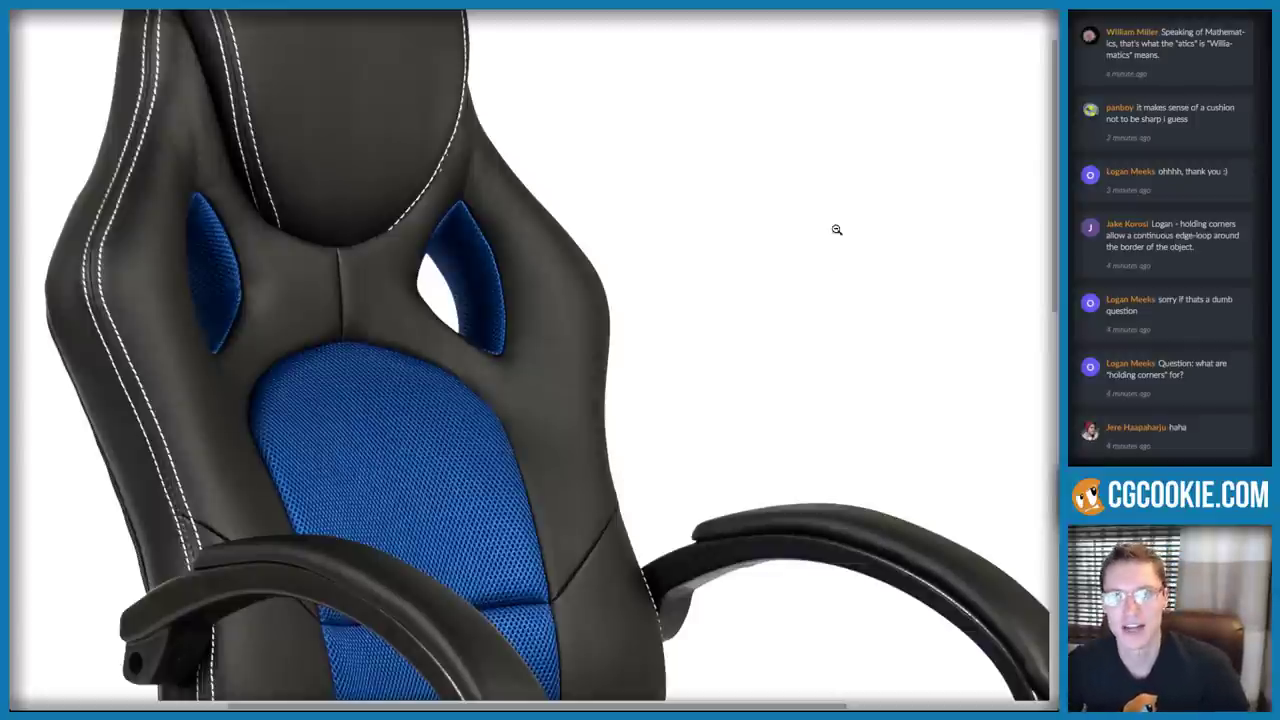
View the enlarged Corbeau seat image with its ribbed backrest cushion, and return to the image results
left_click(862, 4)
left_click(442, 261)
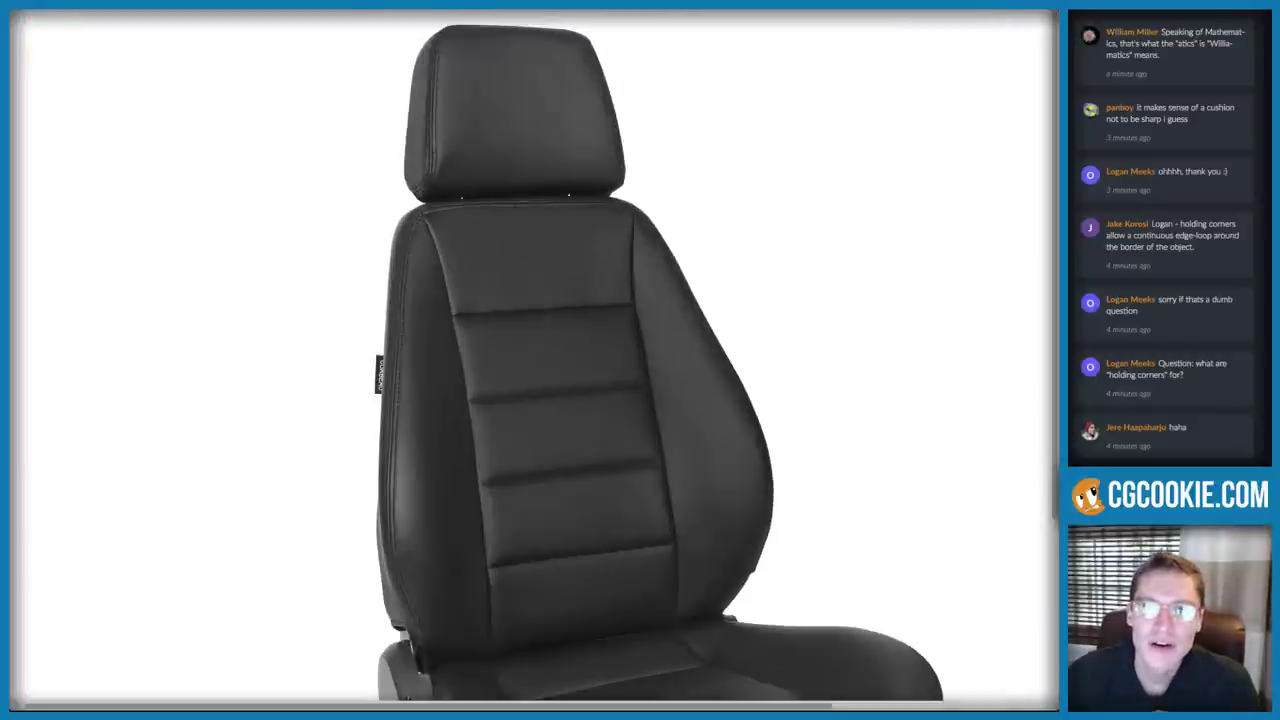
left_click(836, 4)
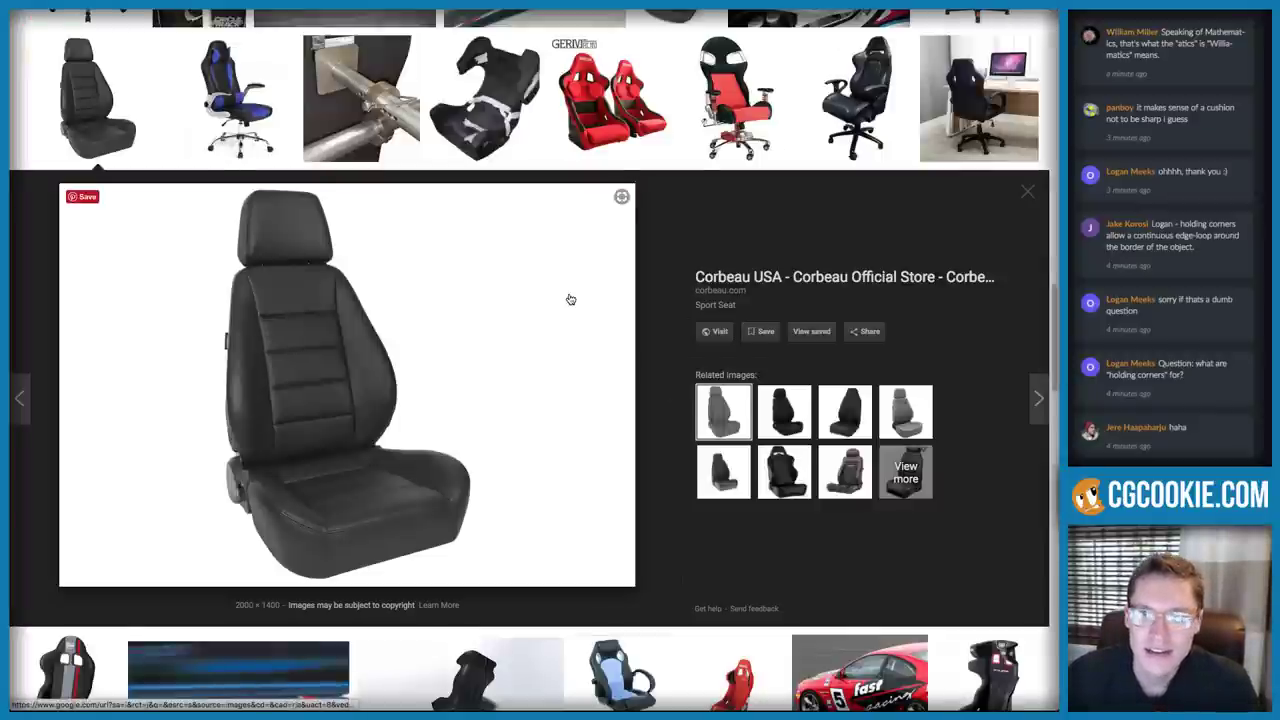
Preview the red seat with white stripes from the restored Toyota race car, and close the preview
scroll(570, 300, "down", 6)
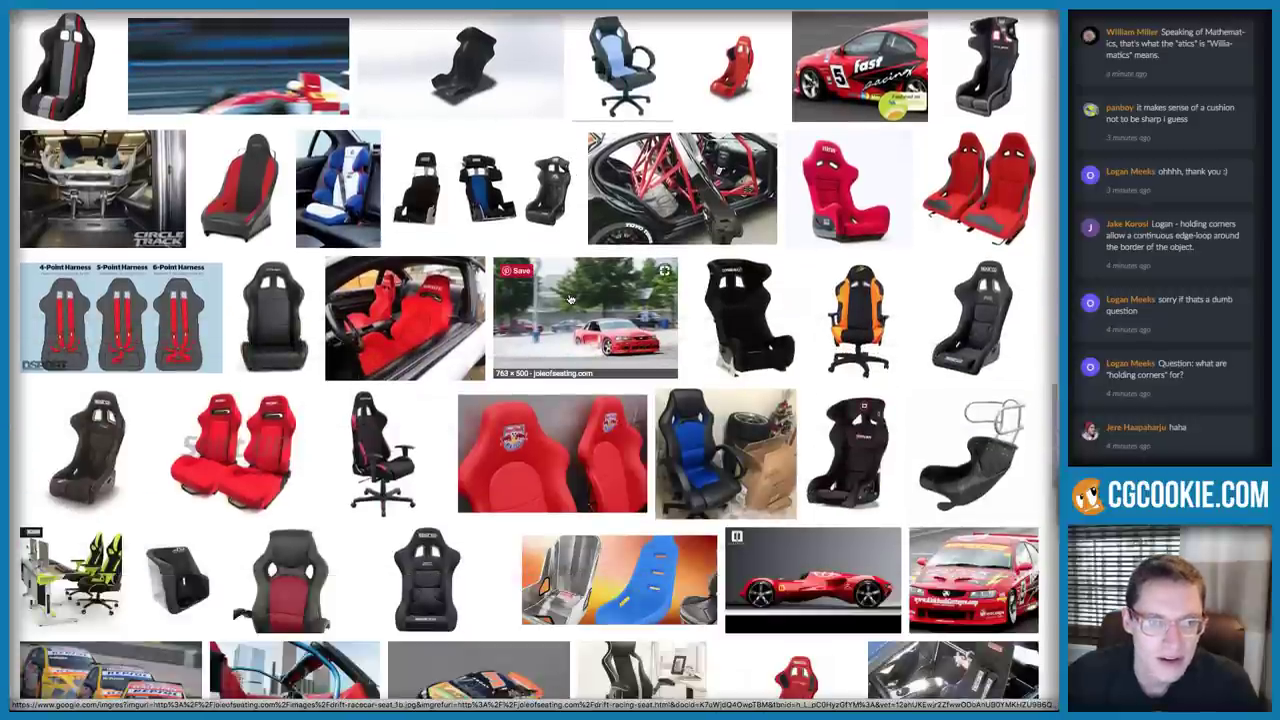
scroll(570, 300, "down", 2)
scroll(570, 298, "down", 1)
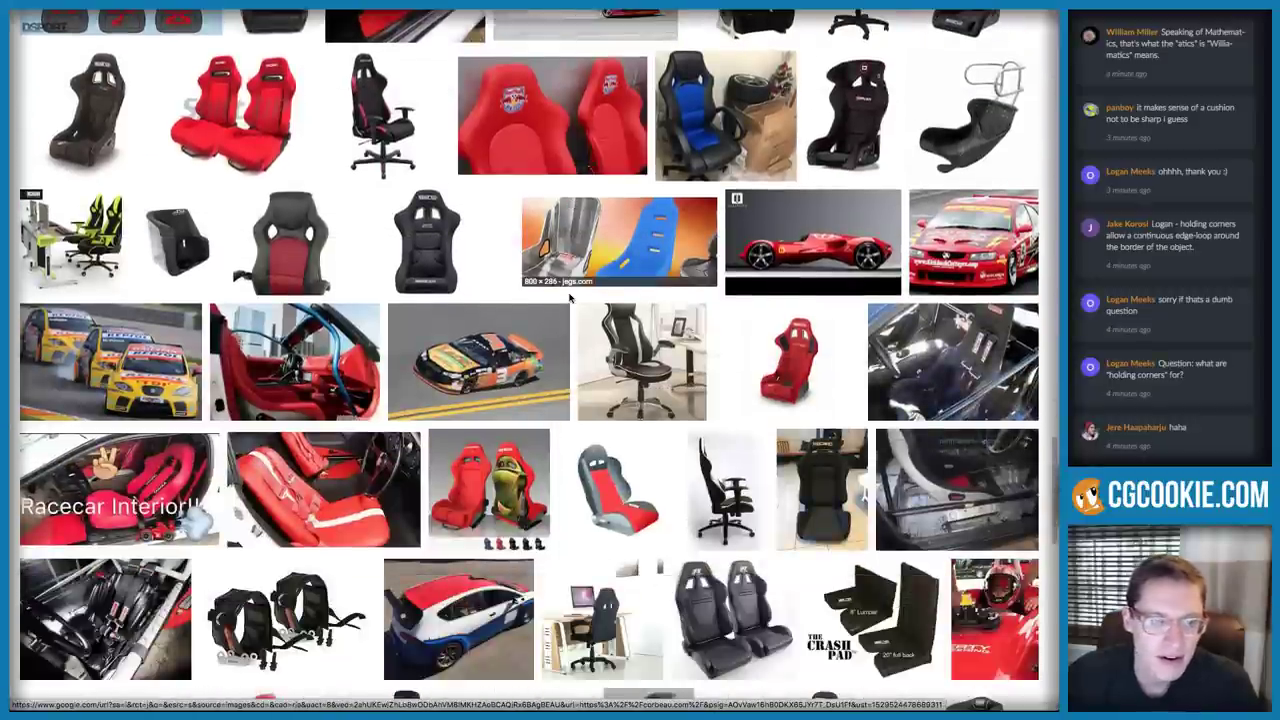
left_click(316, 483)
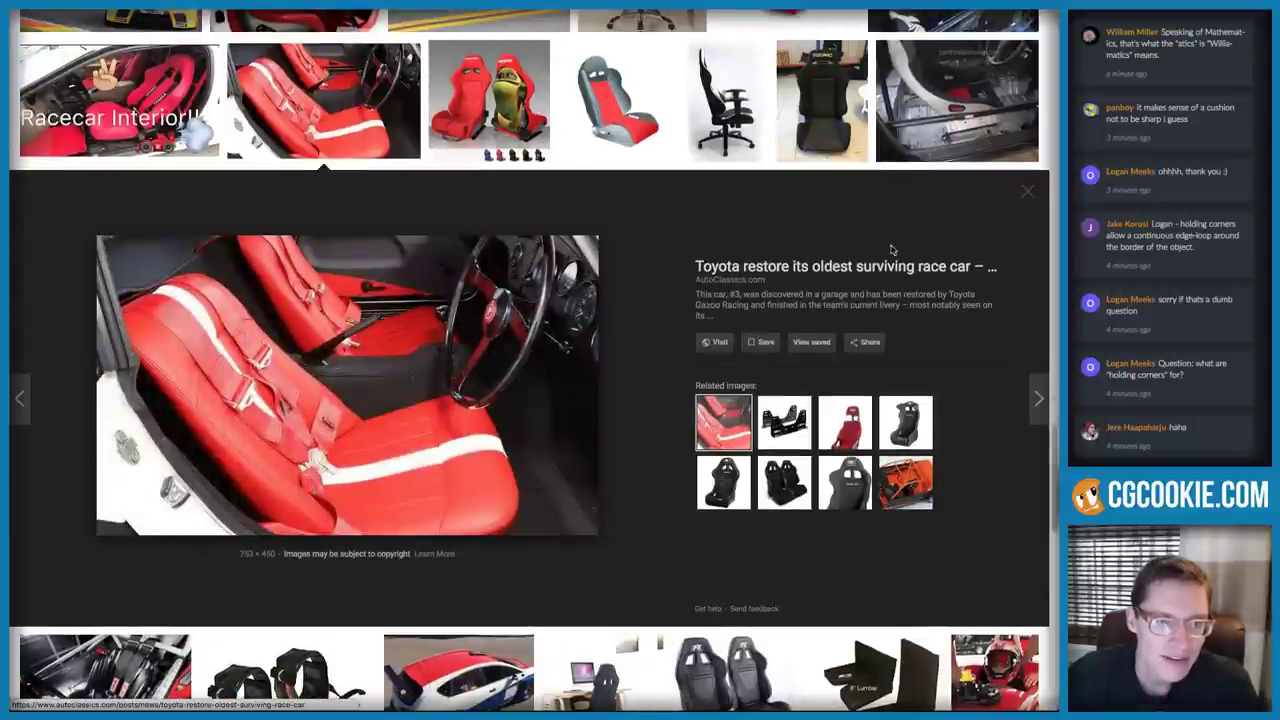
left_click(1026, 194)
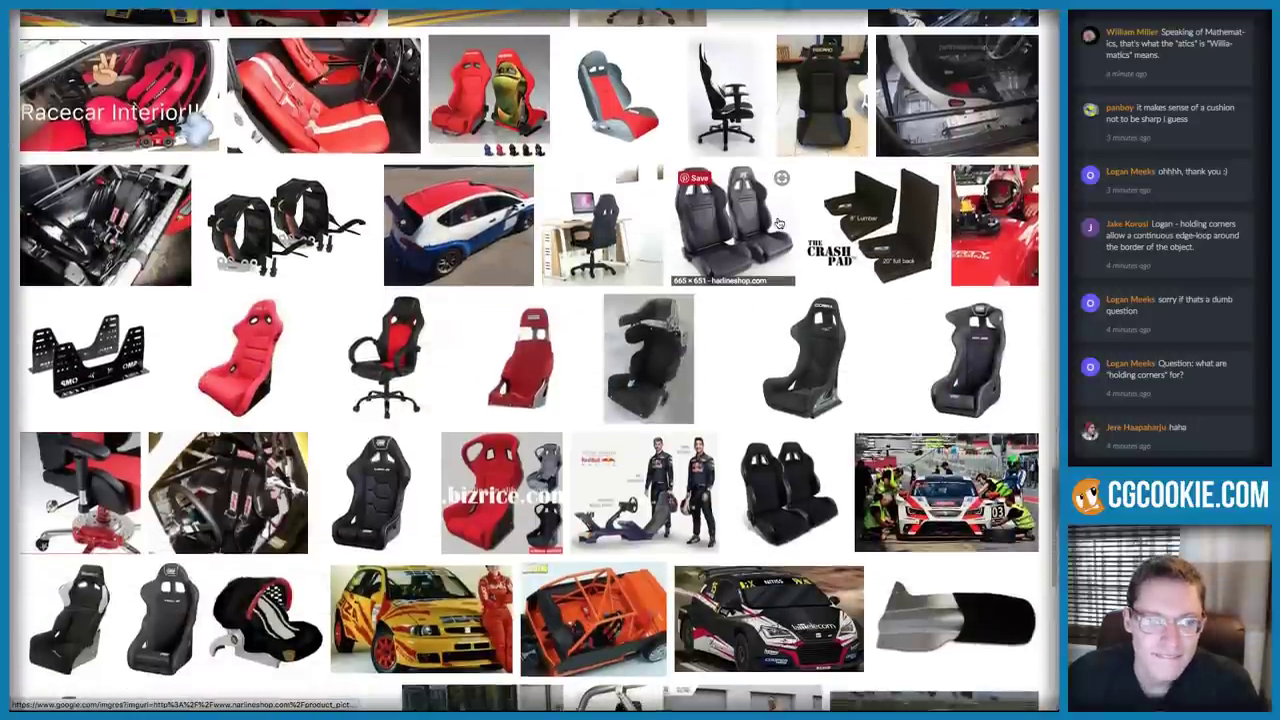
Preview the black Kirkey aluminum racing seat, open its link in a new tab, and go back to the Corbeau seat image
scroll(779, 222, "down", 3)
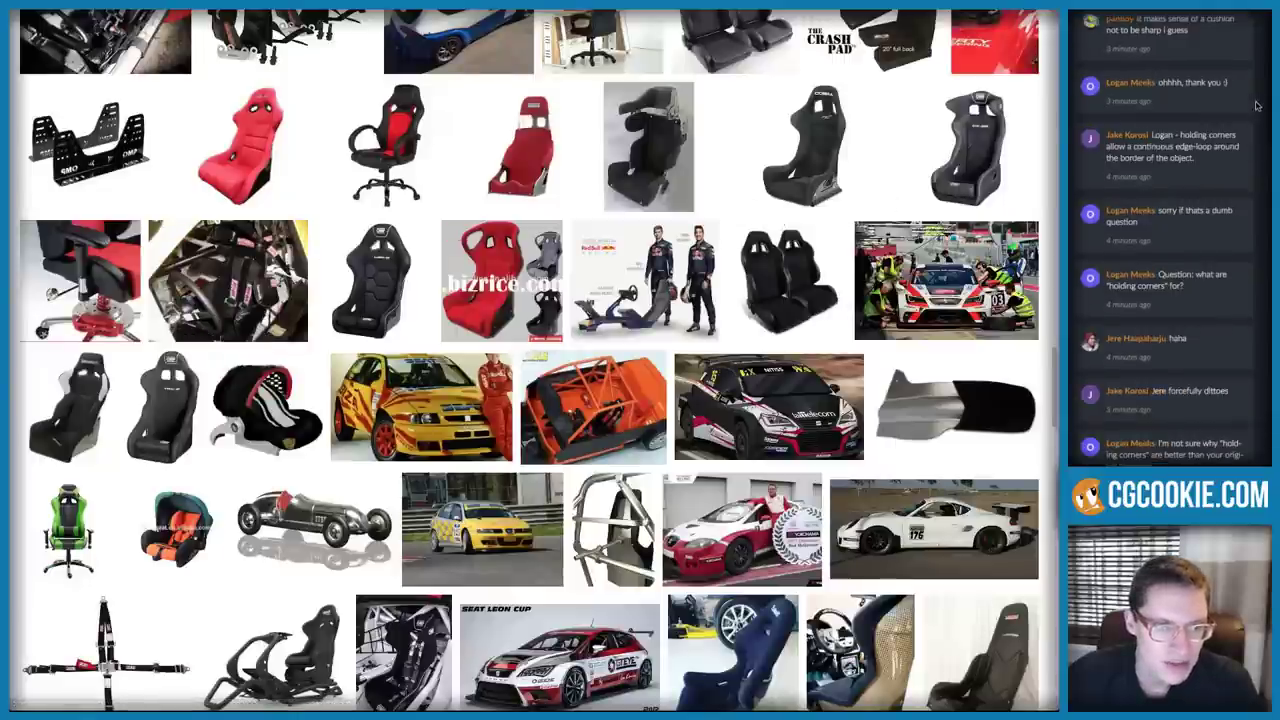
scroll(1008, 430, "down", 3)
left_click(1008, 430)
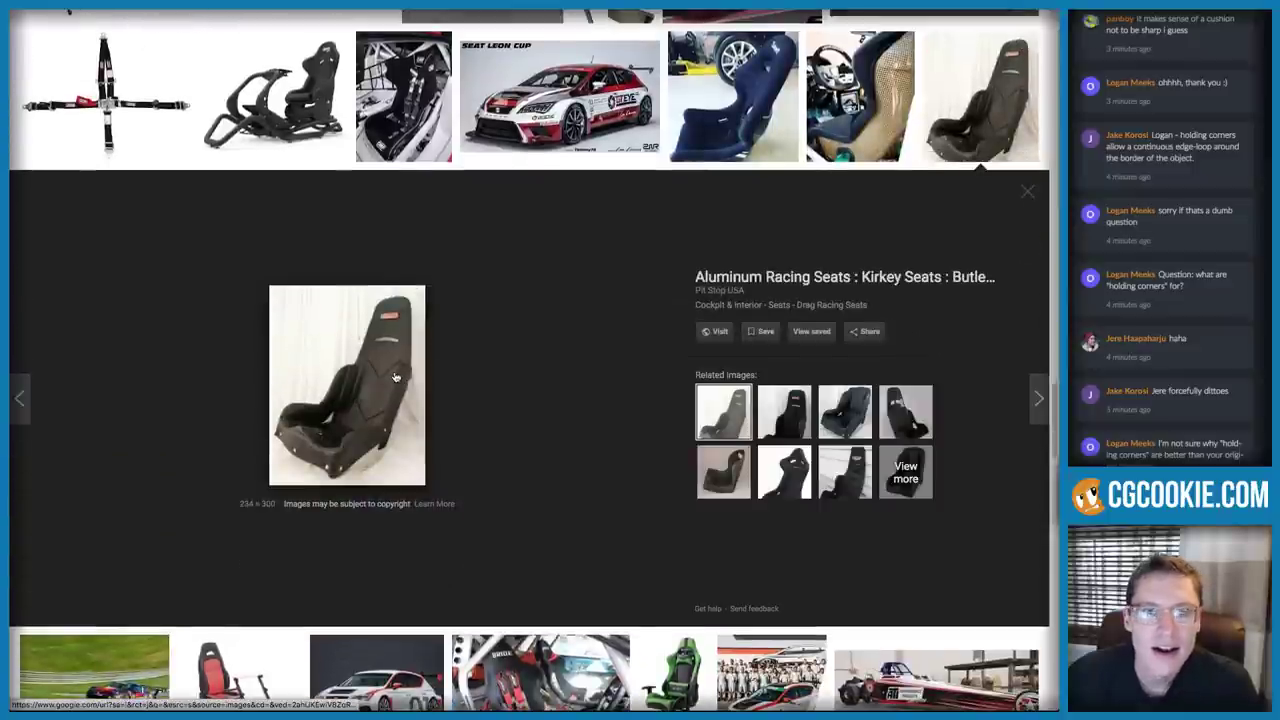
right_click(351, 350)
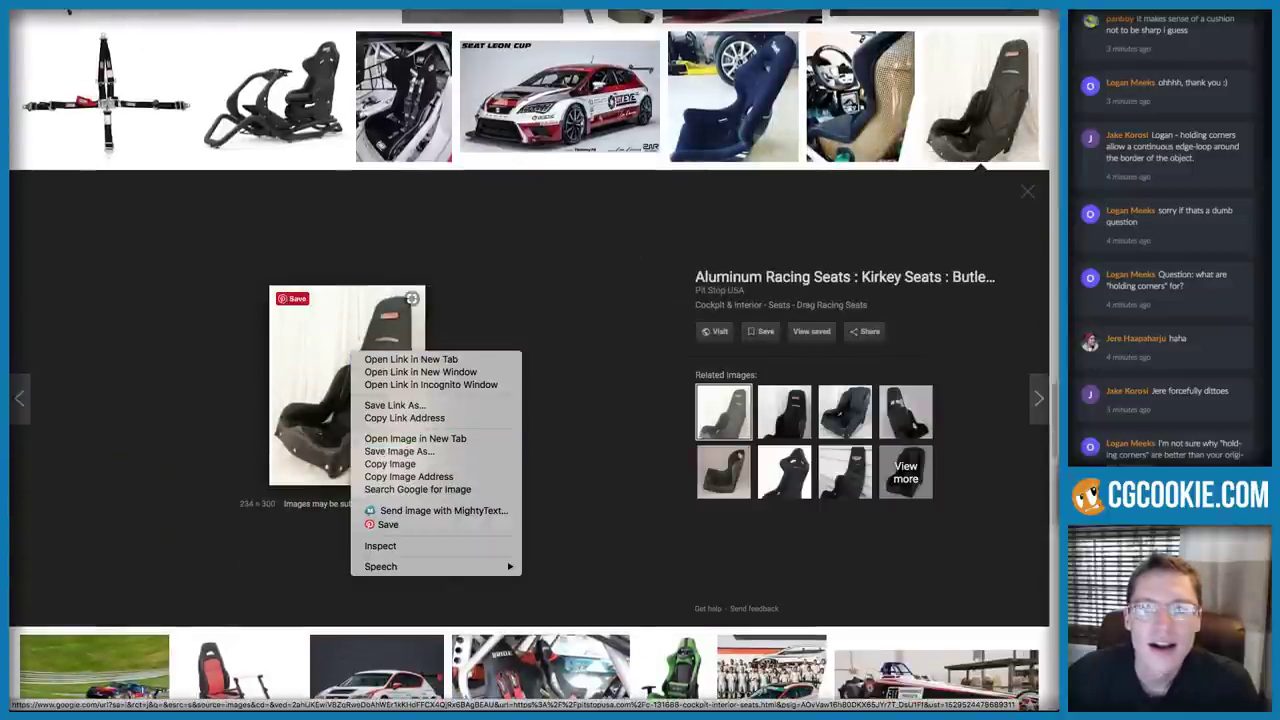
left_click(411, 359)
key("ctrl+Tab")
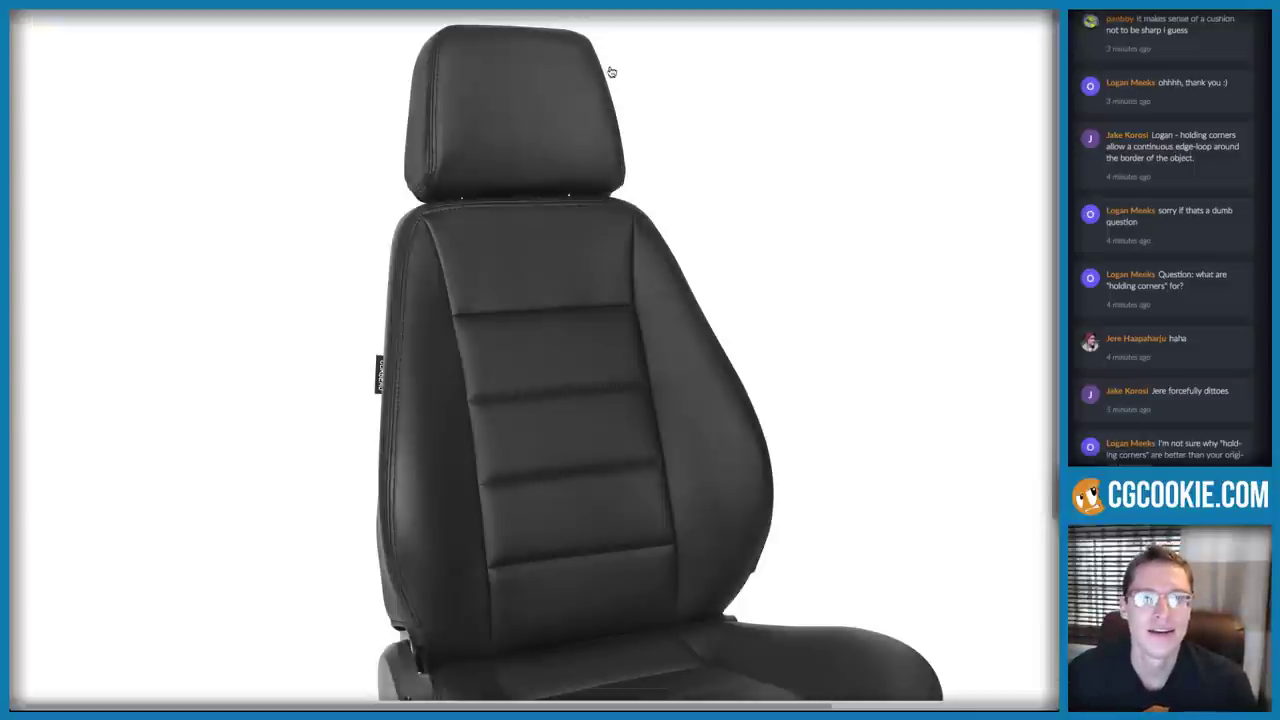
Return to Blender and apply smooth shading to the seat's backrest insert panel object
key("super+Tab")
middle_click_drag(498, 258, 546, 314)
right_click(491, 319)
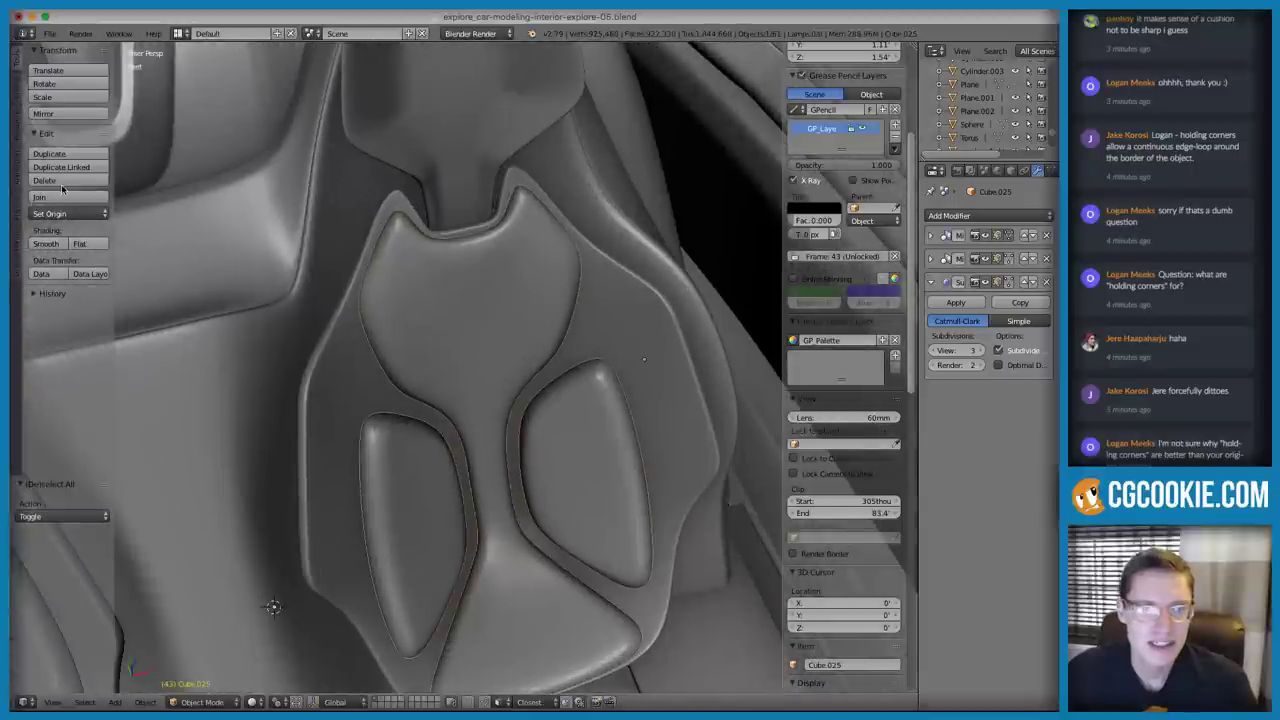
left_click(45, 243)
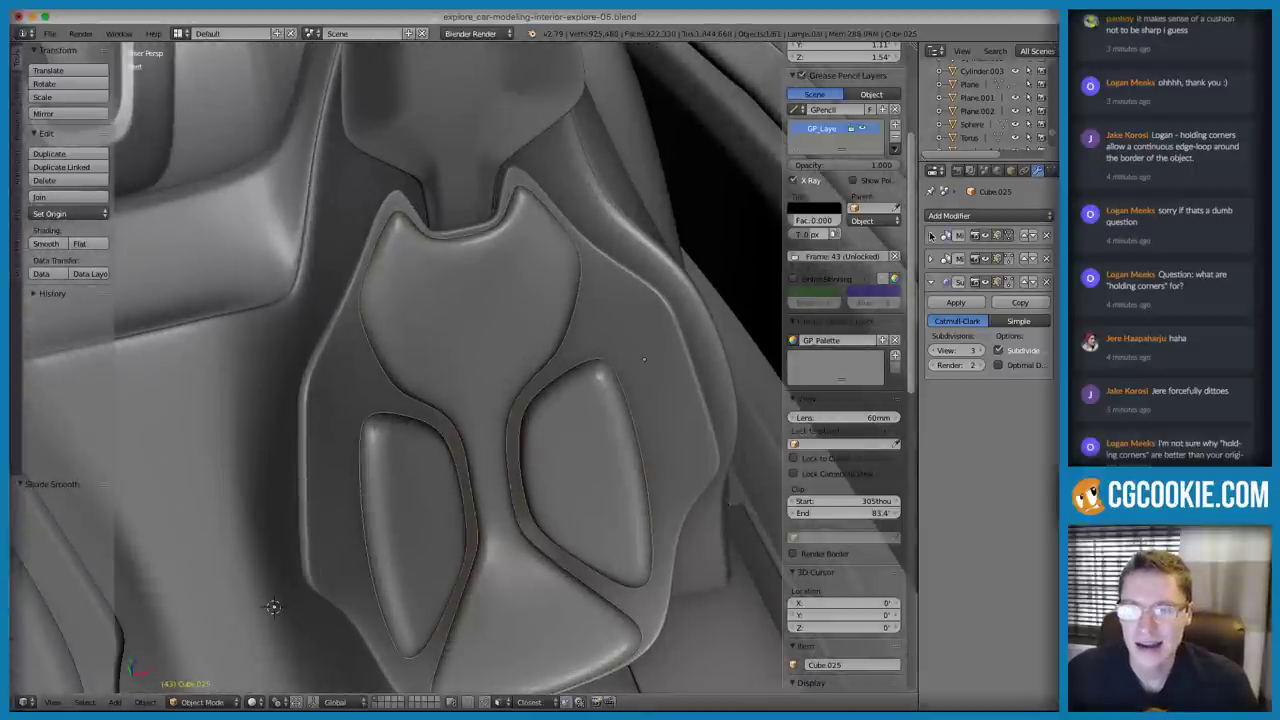
middle_click_drag(553, 248, 528, 275)
middle_click_drag(528, 275, 896, 250, "ctrl")
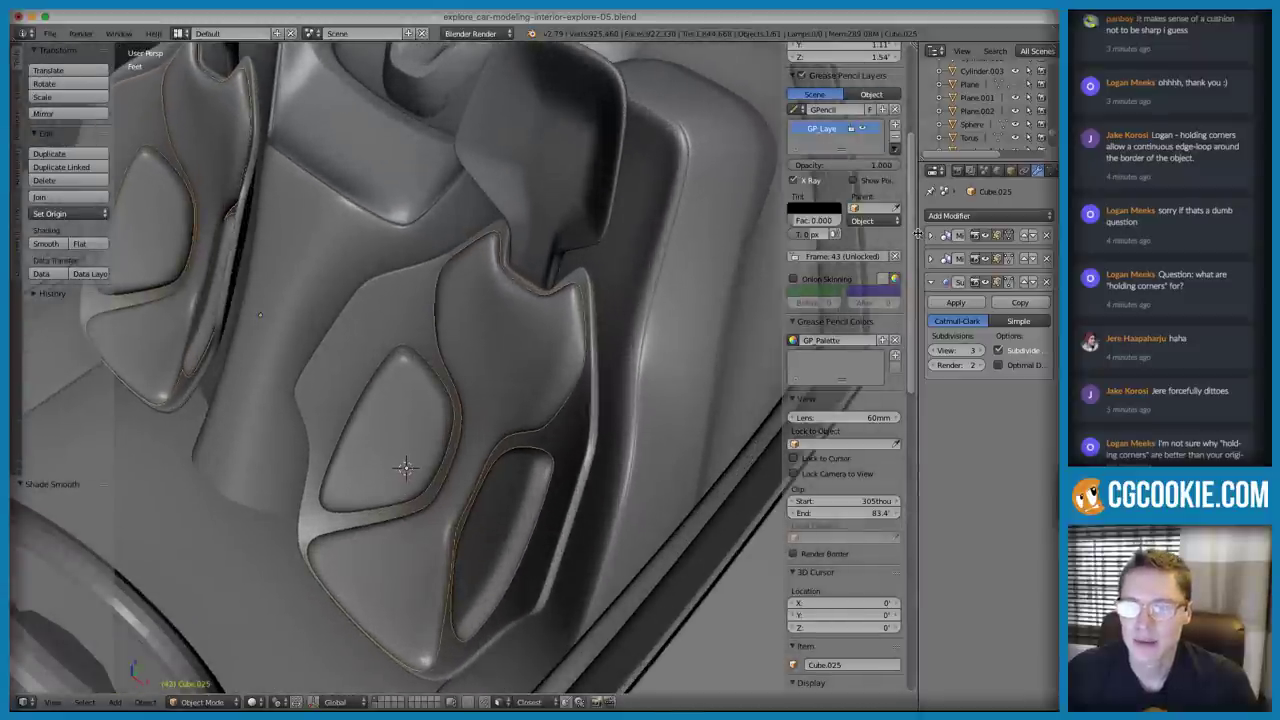
Set the backrest insert panel's Subdivision Surface view level to 1 and convert the object to a mesh
left_click_drag(919, 234, 846, 240)
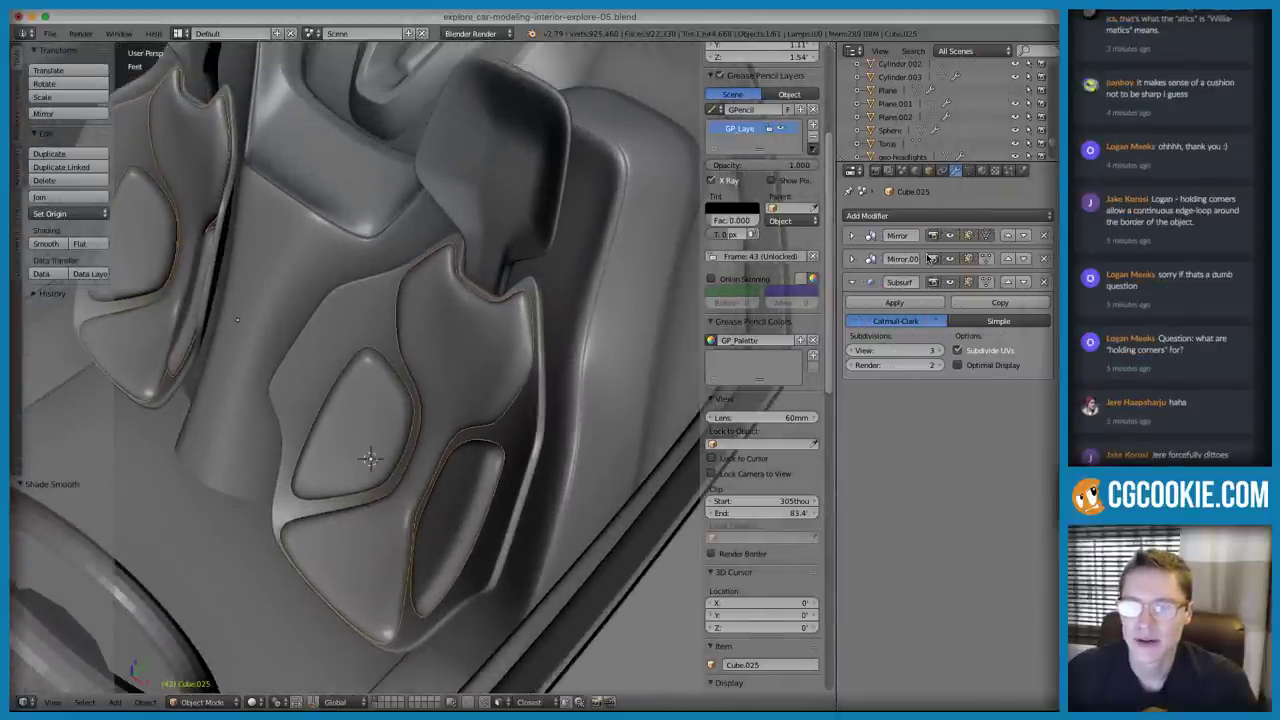
left_click(1043, 281)
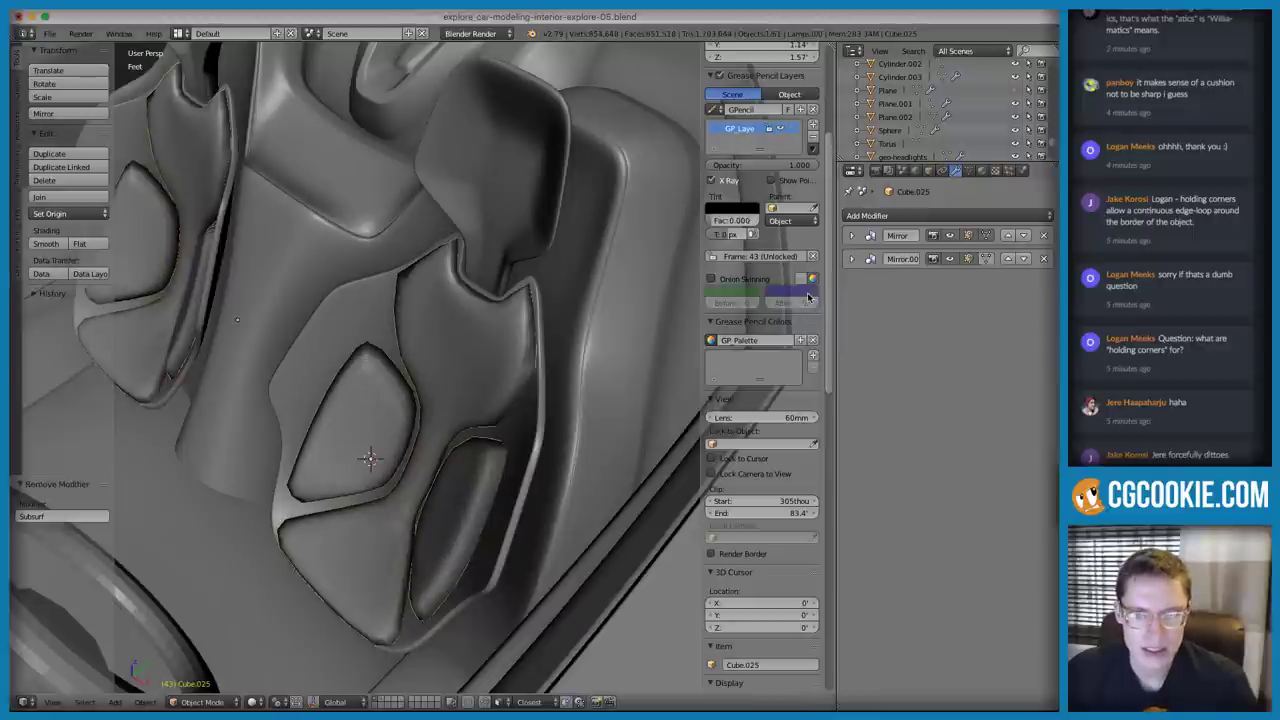
key("ctrl+z")
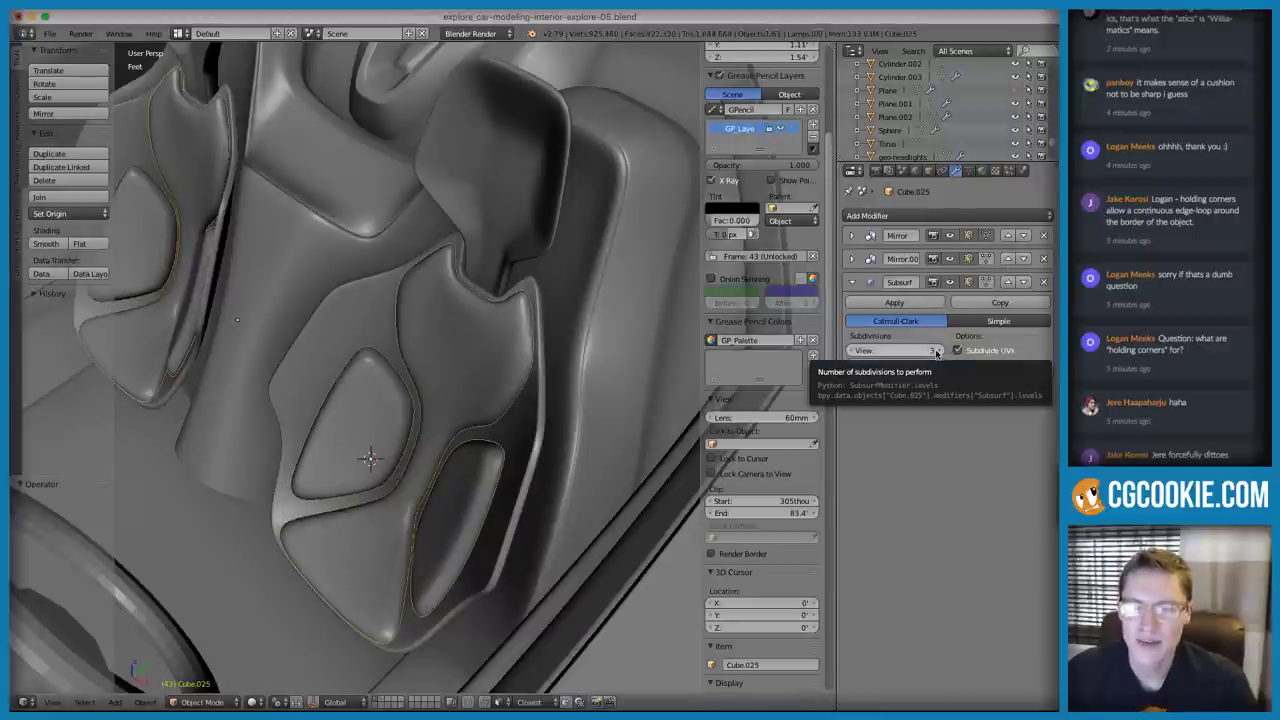
left_click(852, 351)
left_click(852, 351)
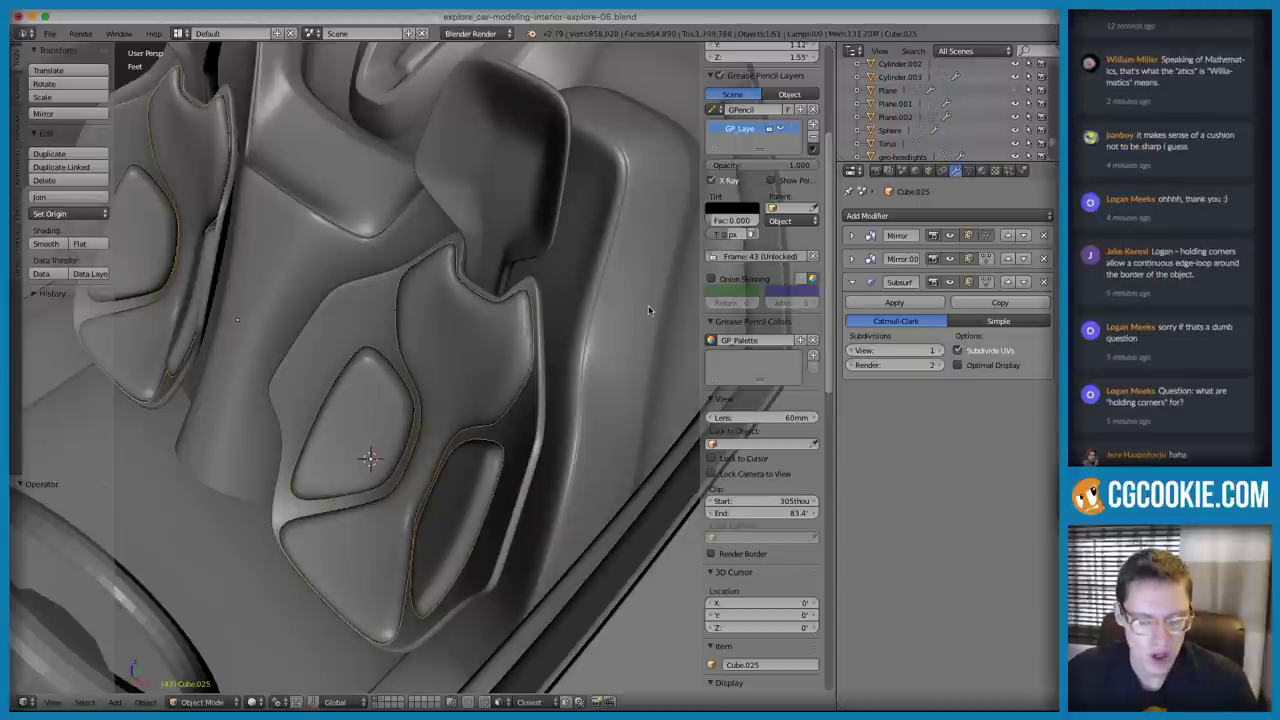
key("alt+c")
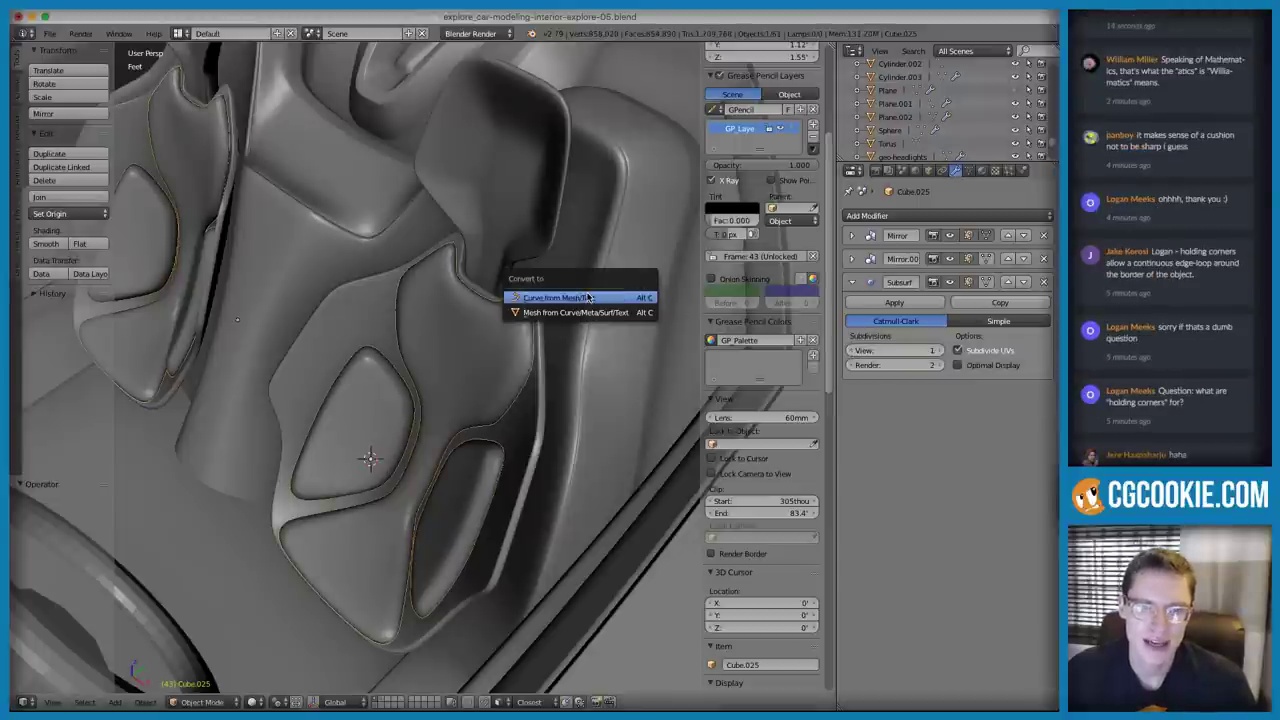
left_click(589, 312)
Examine the converted insert panel's mesh topology in Edit Mode, deselect all its geometry, and return to Object Mode
middle_click_drag(490, 334, 531, 330)
left_click(866, 217)
key("Tab")
middle_click_drag(480, 277, 426, 266)
key("Tab")
key("Tab")
scroll(525, 317, "down", 2)
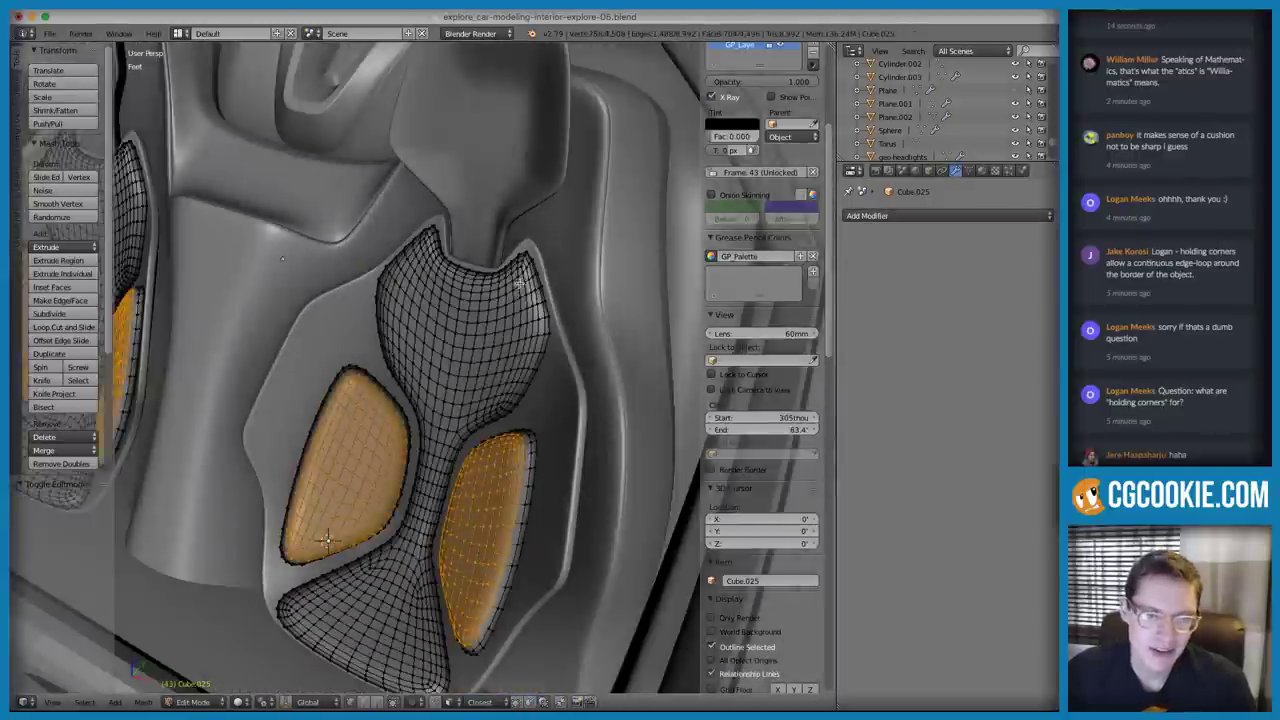
key("a")
scroll(575, 318, "down", 1)
scroll(528, 320, "up", 1)
key("Tab")
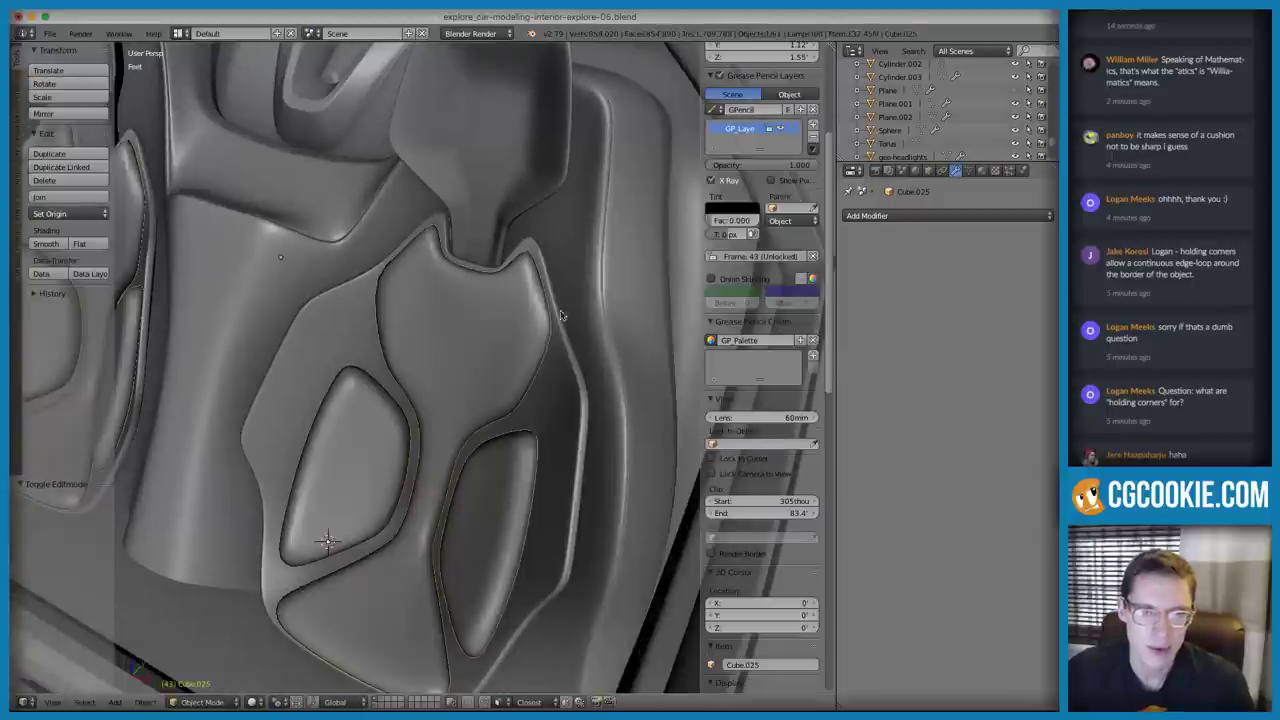
Add a Multiresolution modifier to the insert panel object and subdivide it four times with Catmull-Clark
left_click(870, 216)
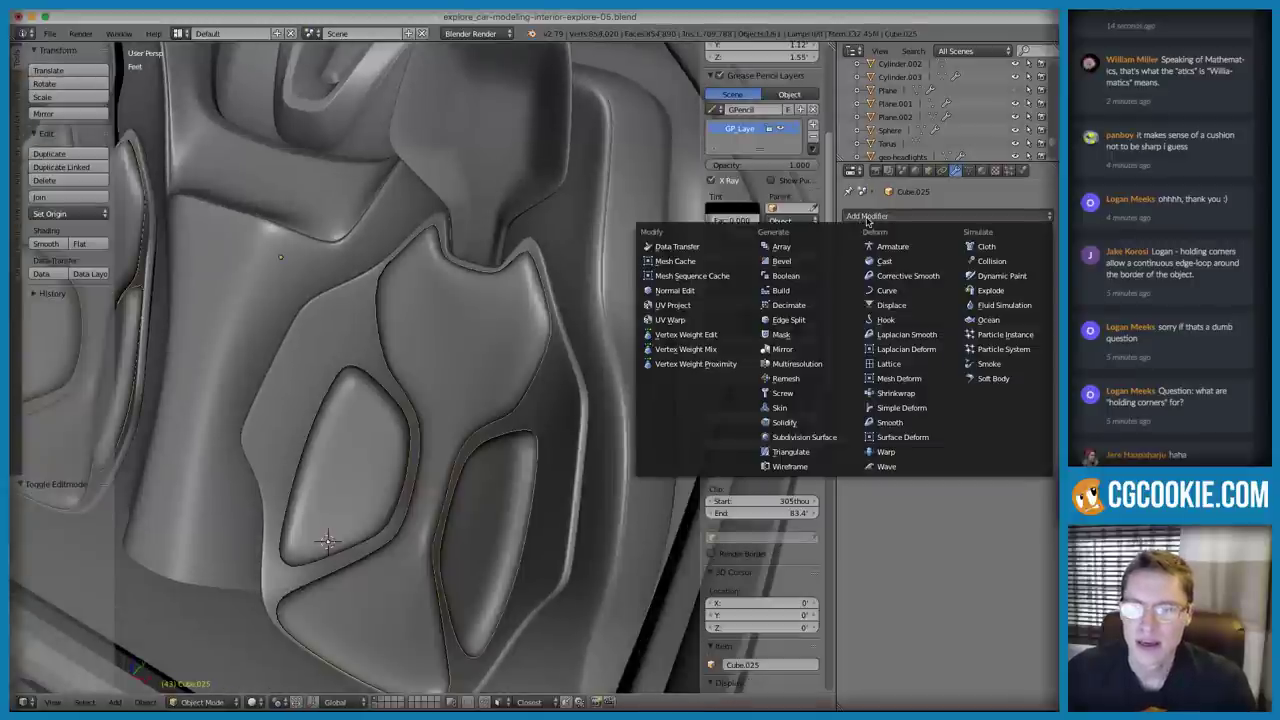
left_click(795, 363)
left_click(996, 289)
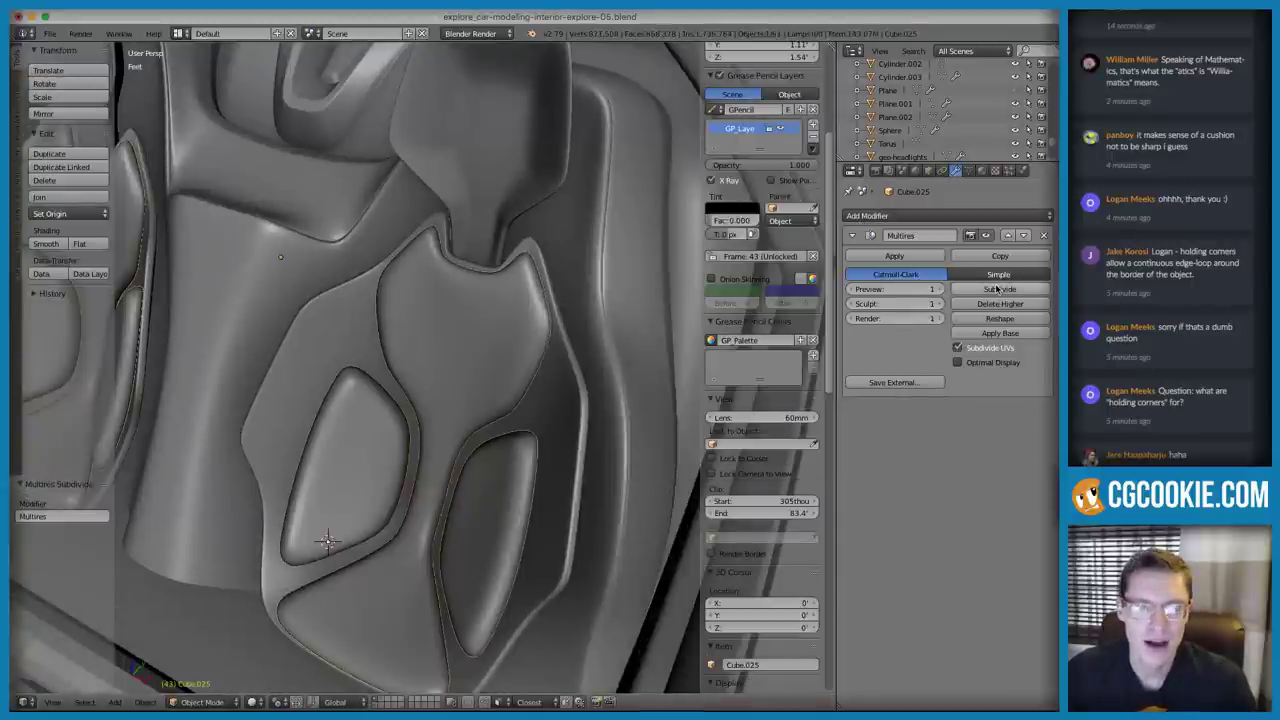
left_click(994, 290)
left_click(994, 290)
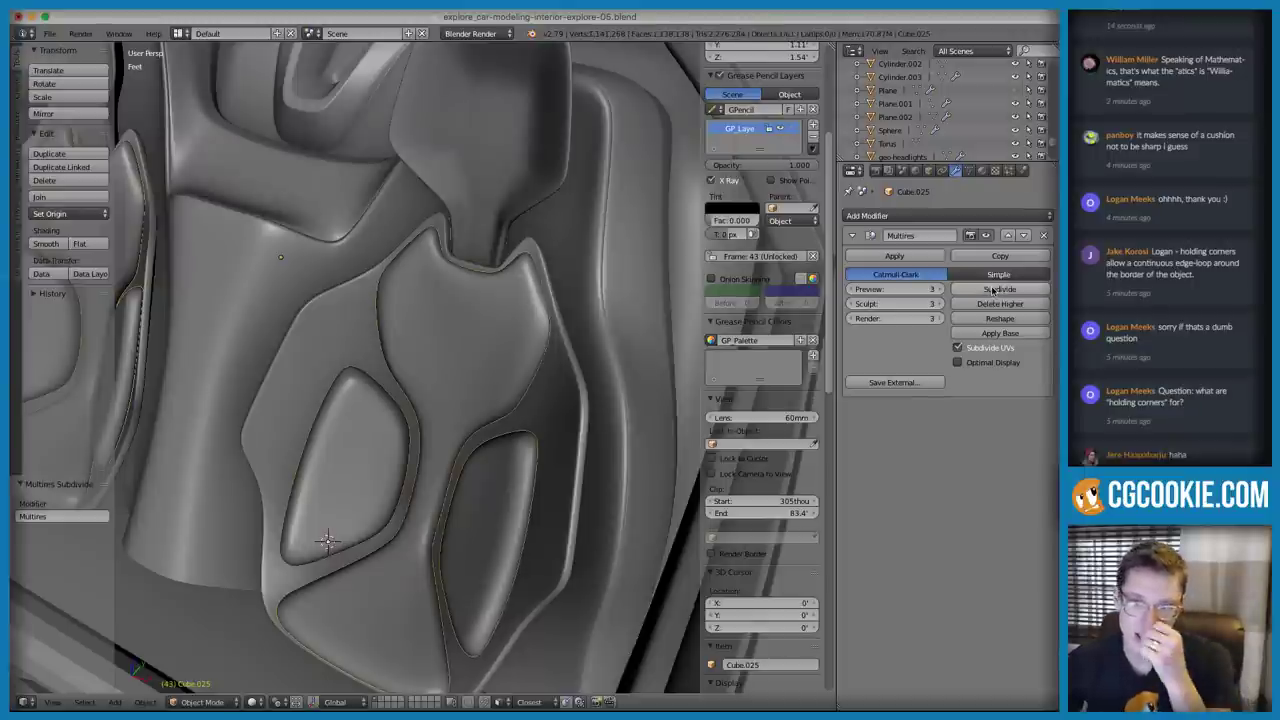
left_click(993, 290)
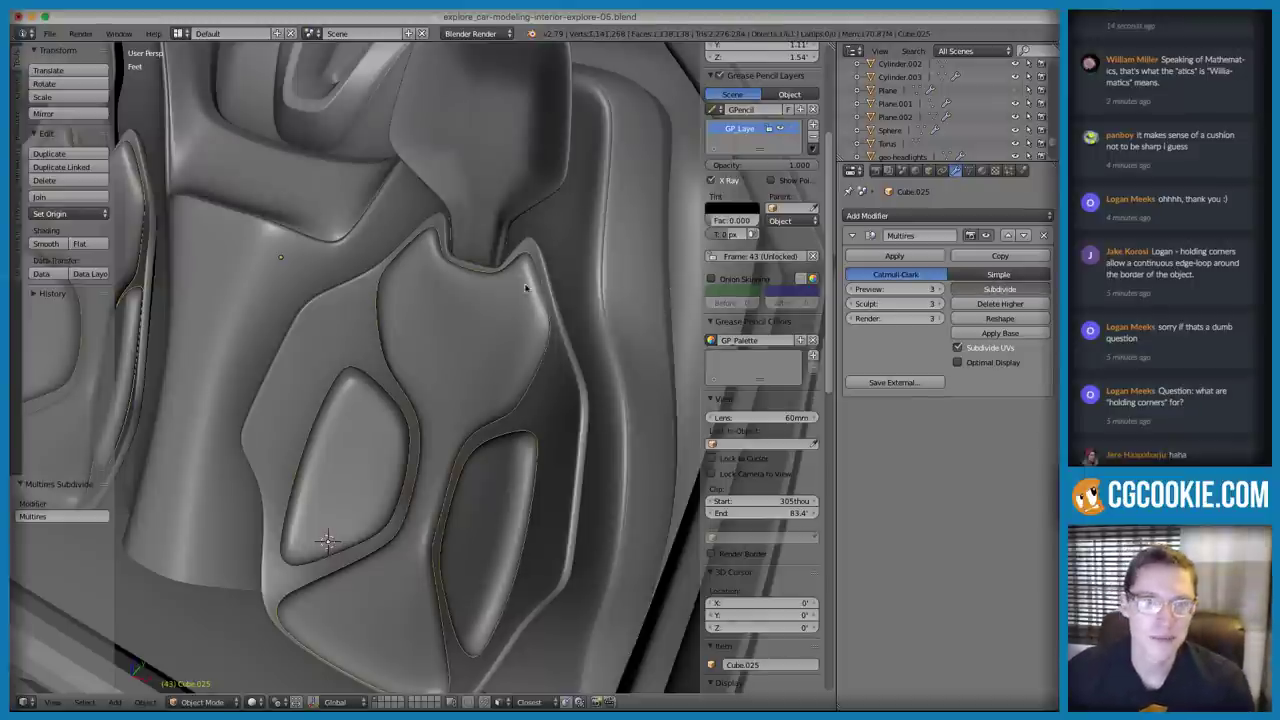
Isolate the seat backrests, headrests and insert panels in local view
mouse_move(507, 268)
middle_mouse_down()
mouse_move(563, 273)
mouse_move(522, 283)
middle_mouse_up()
scroll(563, 273, "up", 1)
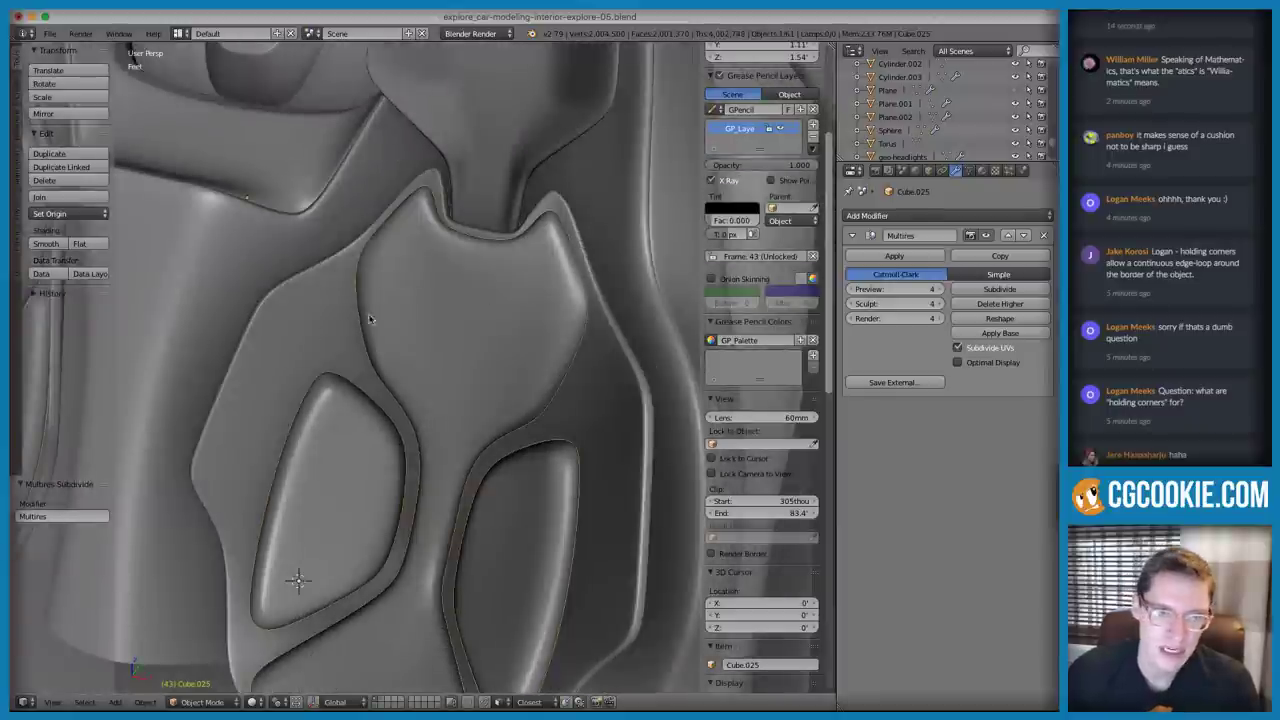
right_click(278, 319)
key("KP_Divide")
middle_click_drag(326, 309, 498, 371)
key("a")
right_click(497, 371)
scroll(496, 366, "up", 2)
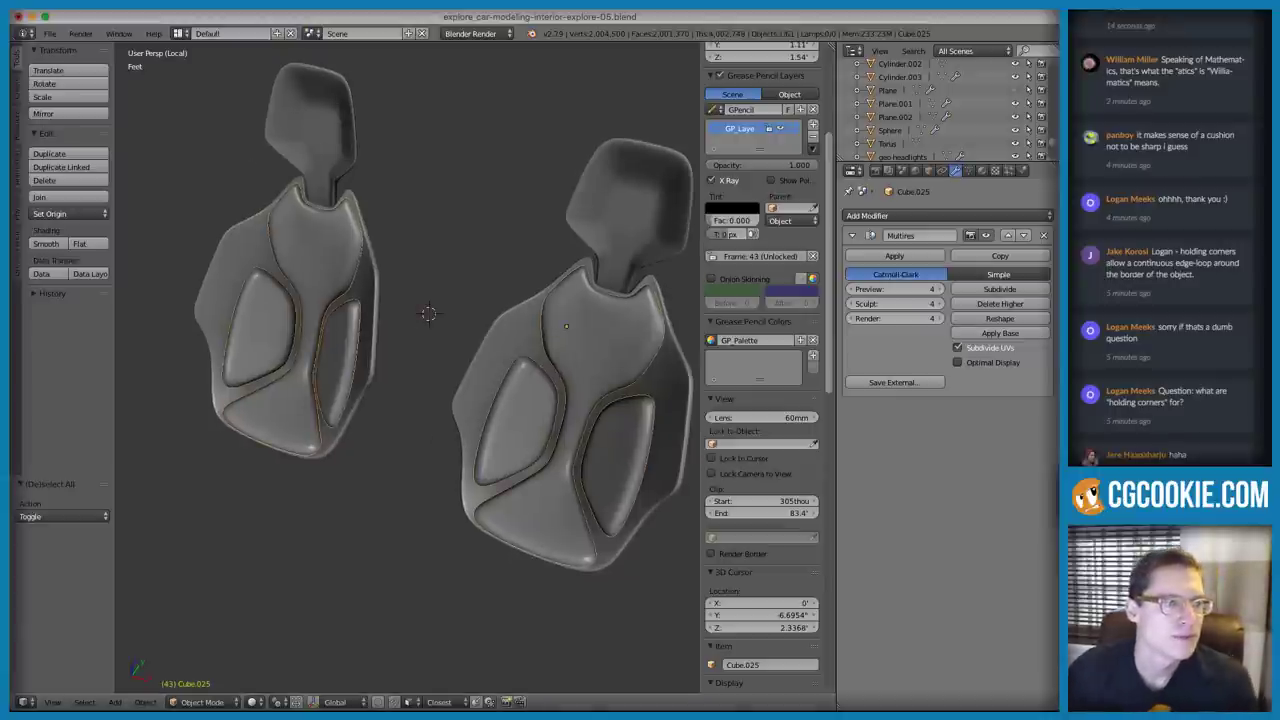
Check the newest messages in the stream chat and return to the seat model
left_click(1225, 165)
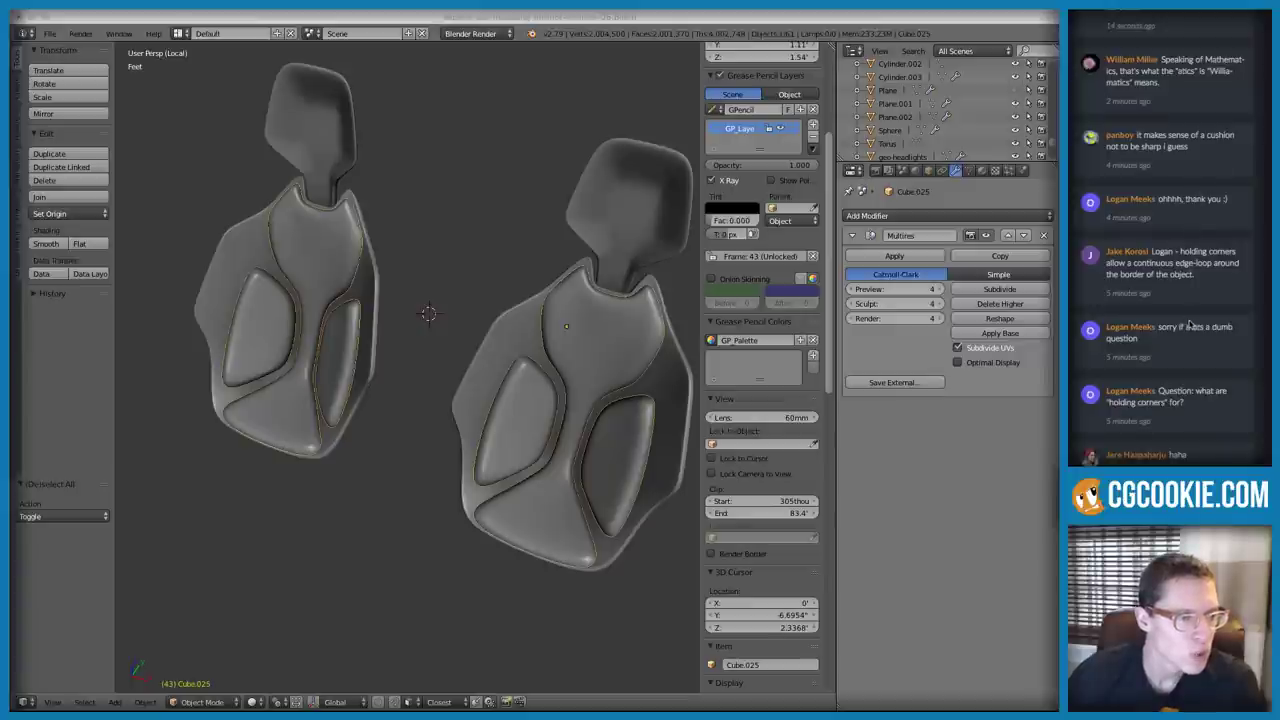
scroll(1165, 240, "down", 5)
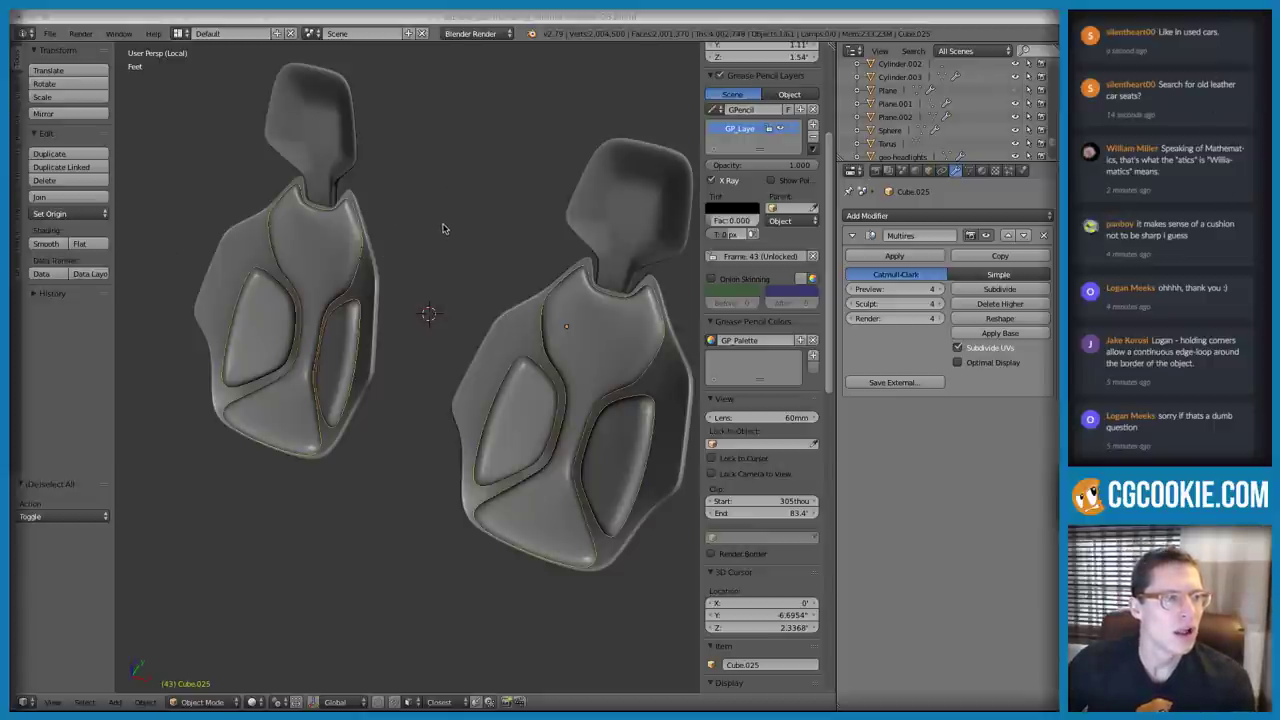
left_click(538, 228)
Compare the upper insert panel's notch area with the photo of the black and blue leather racing chair
middle_click_drag(558, 350, 510, 393)
scroll(510, 393, "up", 2)
scroll(509, 393, "up", 6)
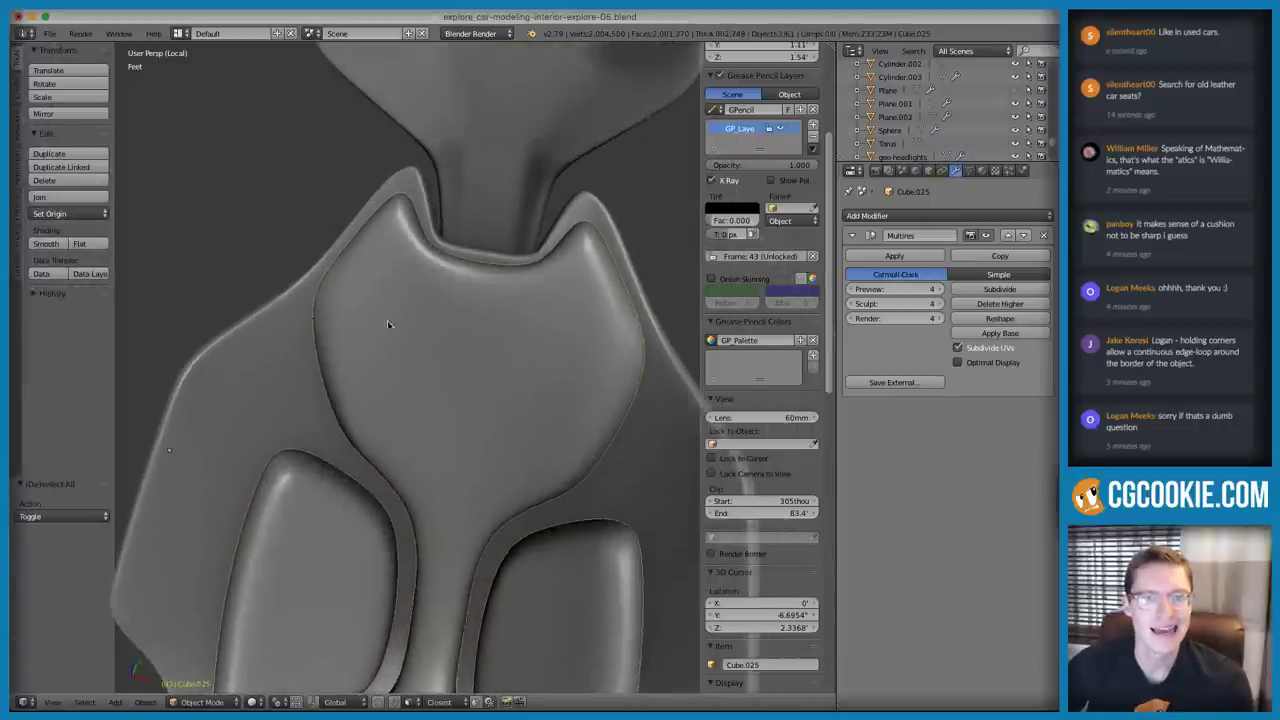
scroll(428, 306, "up", 2)
middle_click_drag(420, 314, 497, 206)
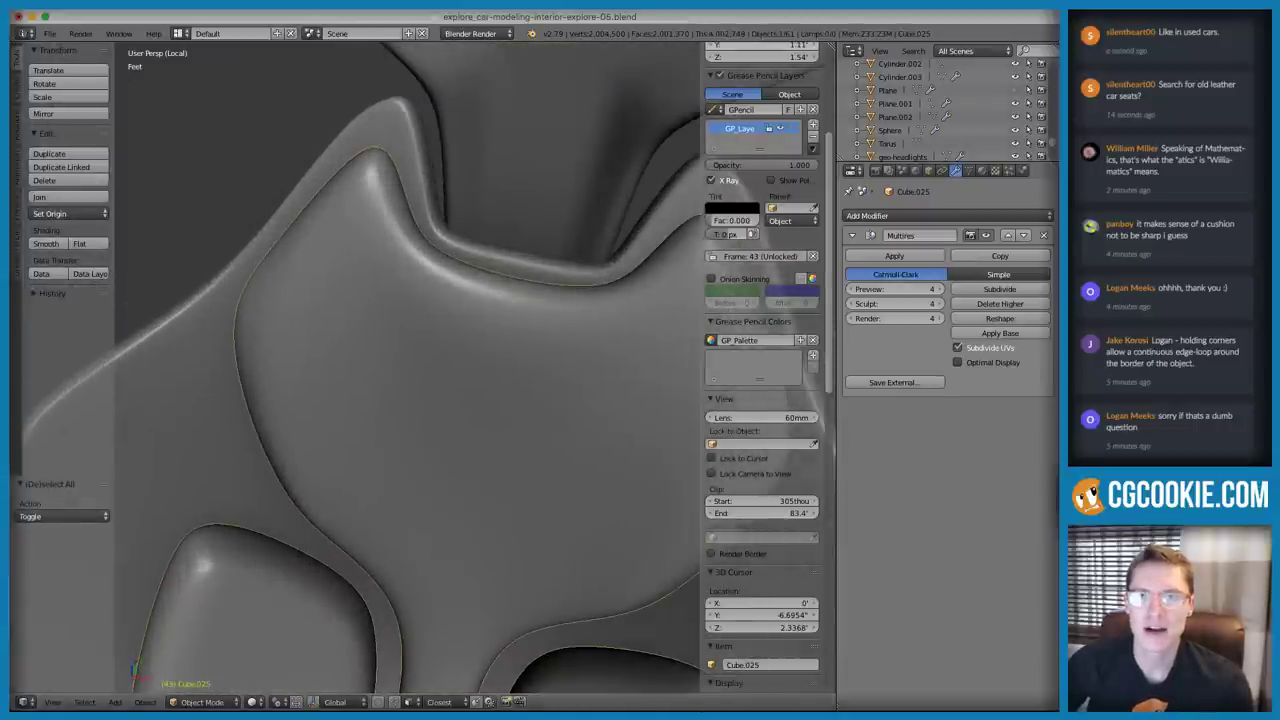
key("super+Tab")
key("Right")
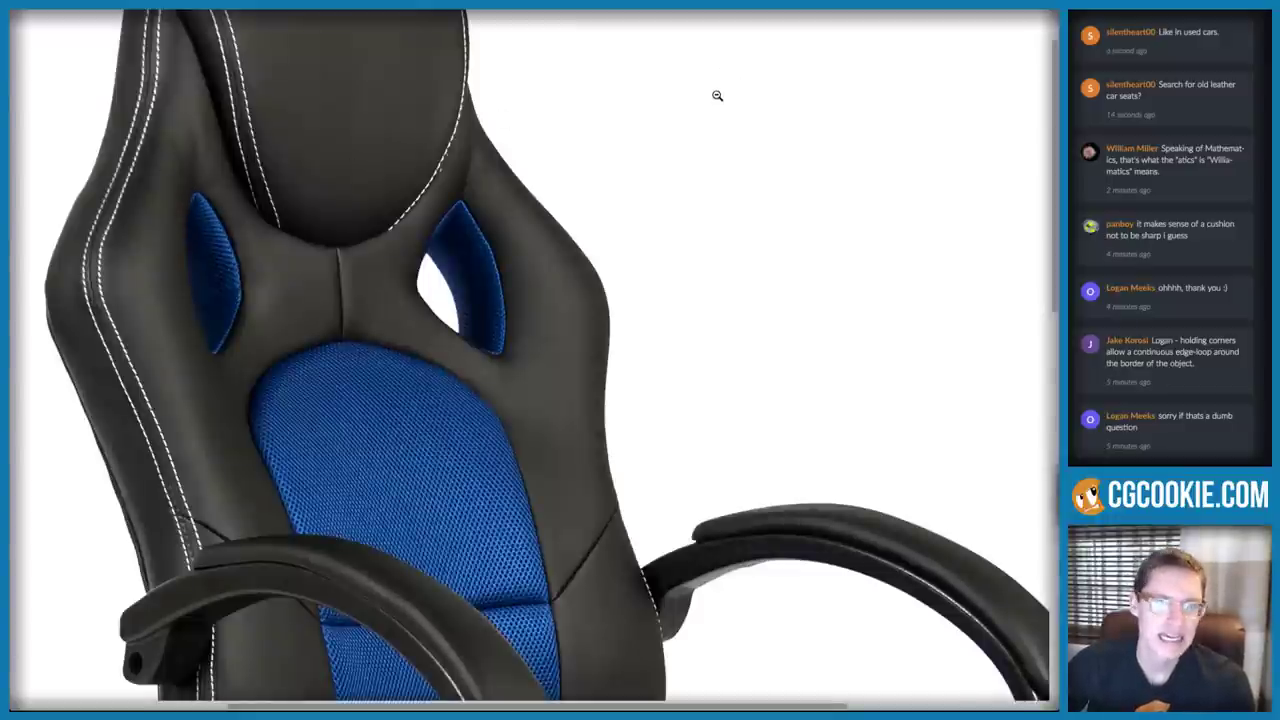
key("alt+Tab")
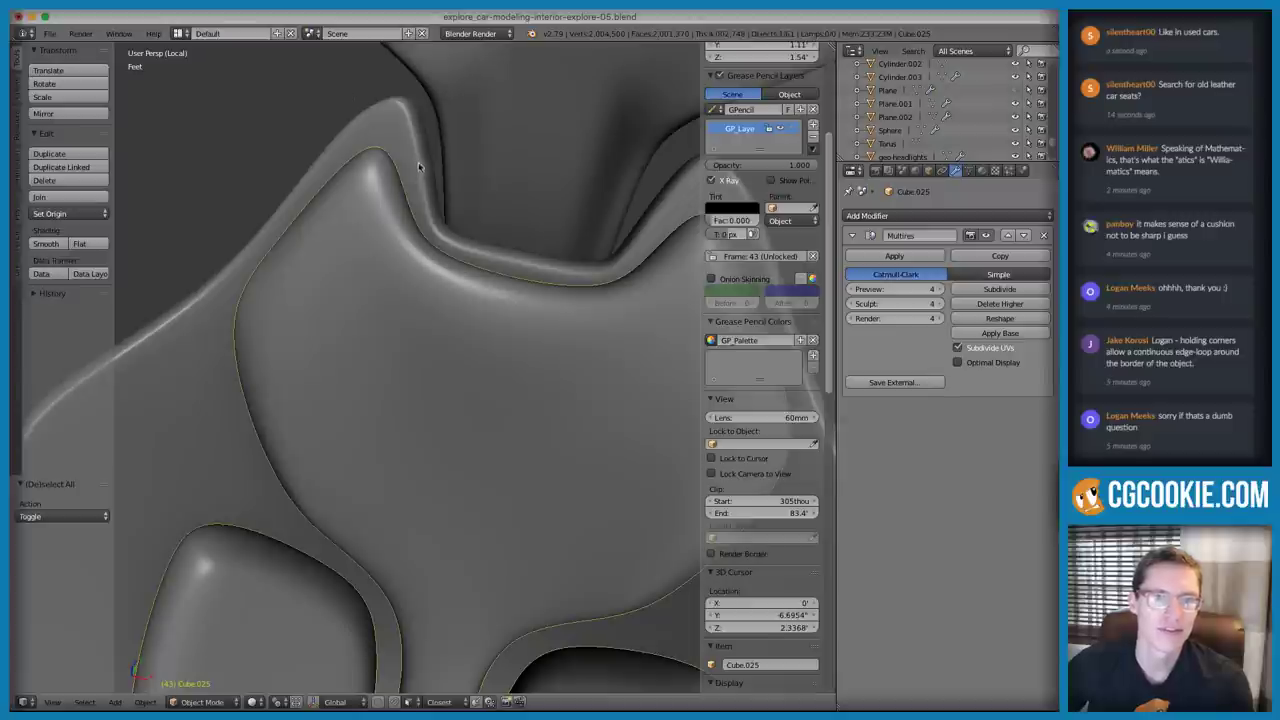
Enter Sculpt Mode on the insert panel and choose the Crease brush with strength 0.721 and direction Add
scroll(440, 215, "up", 2)
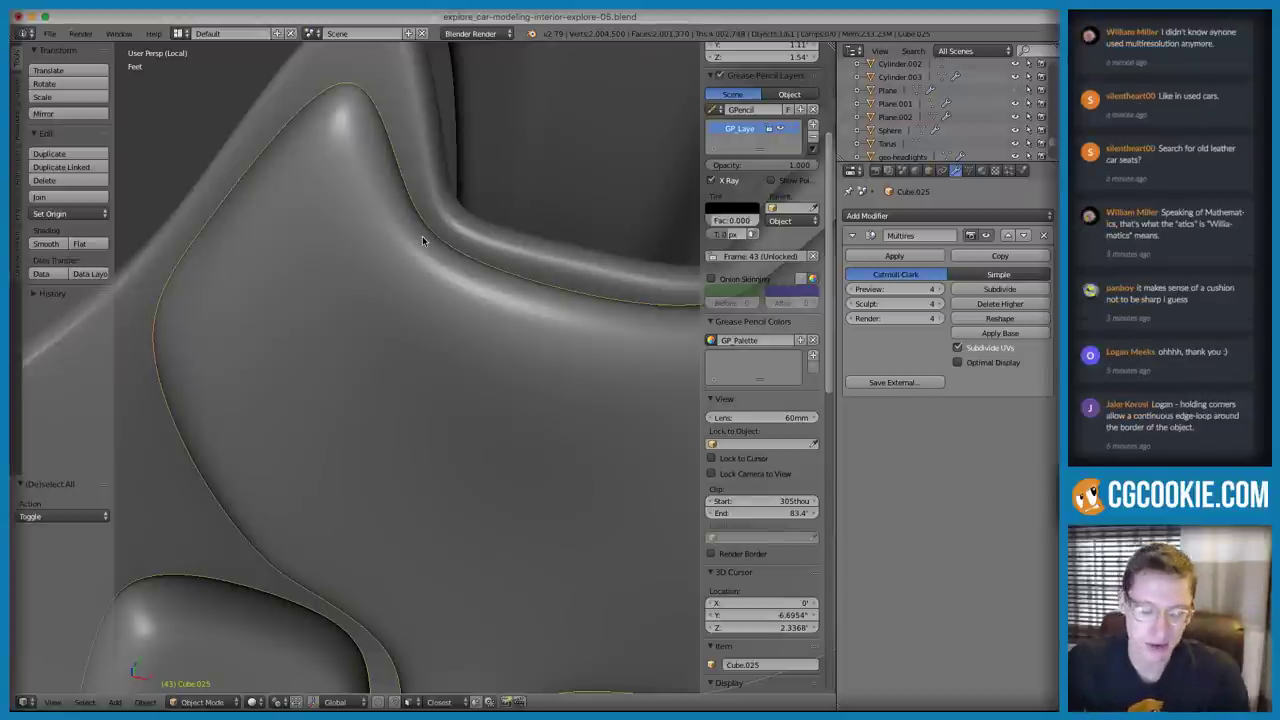
left_click(205, 701)
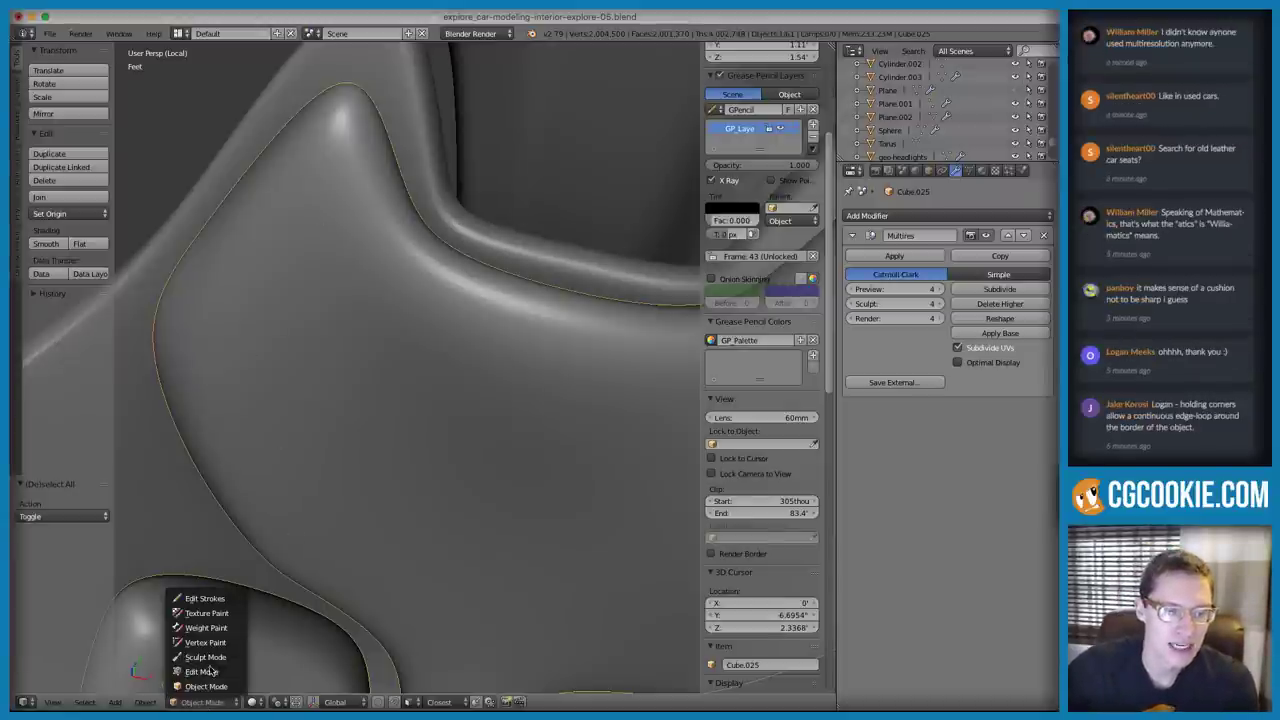
left_click(205, 657)
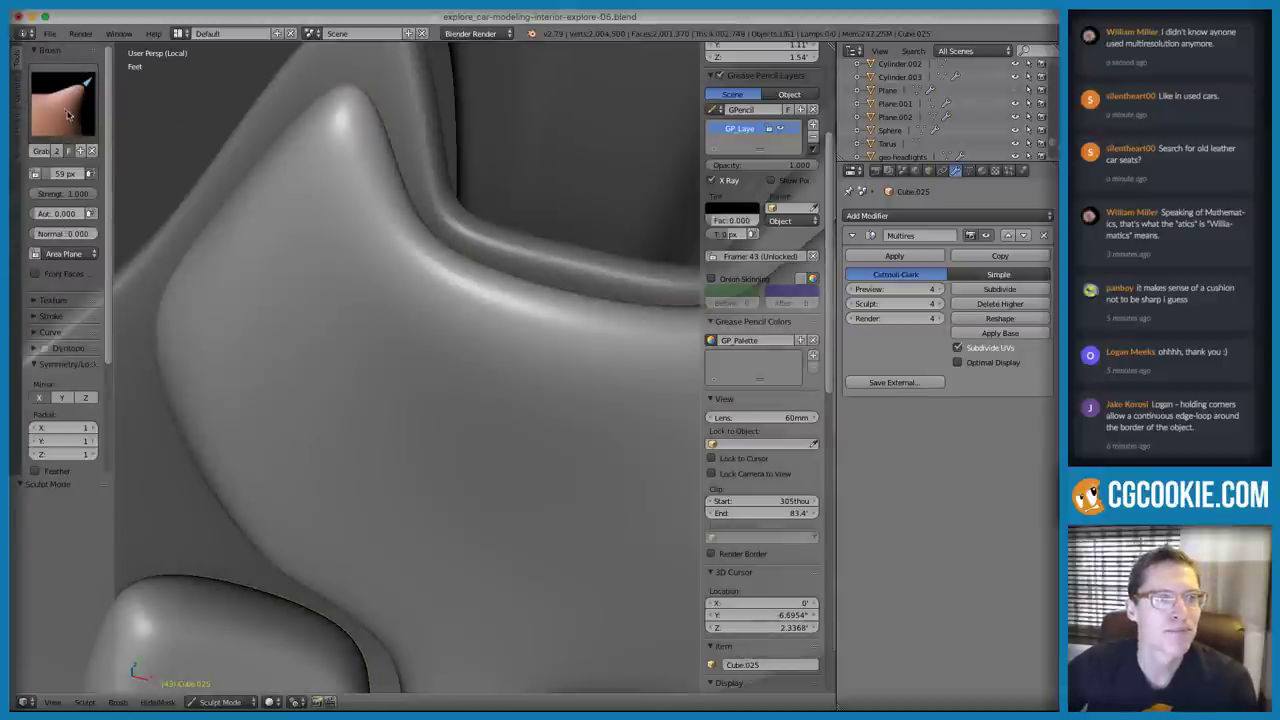
key("shift+c")
middle_click_drag(254, 170, 251, 205)
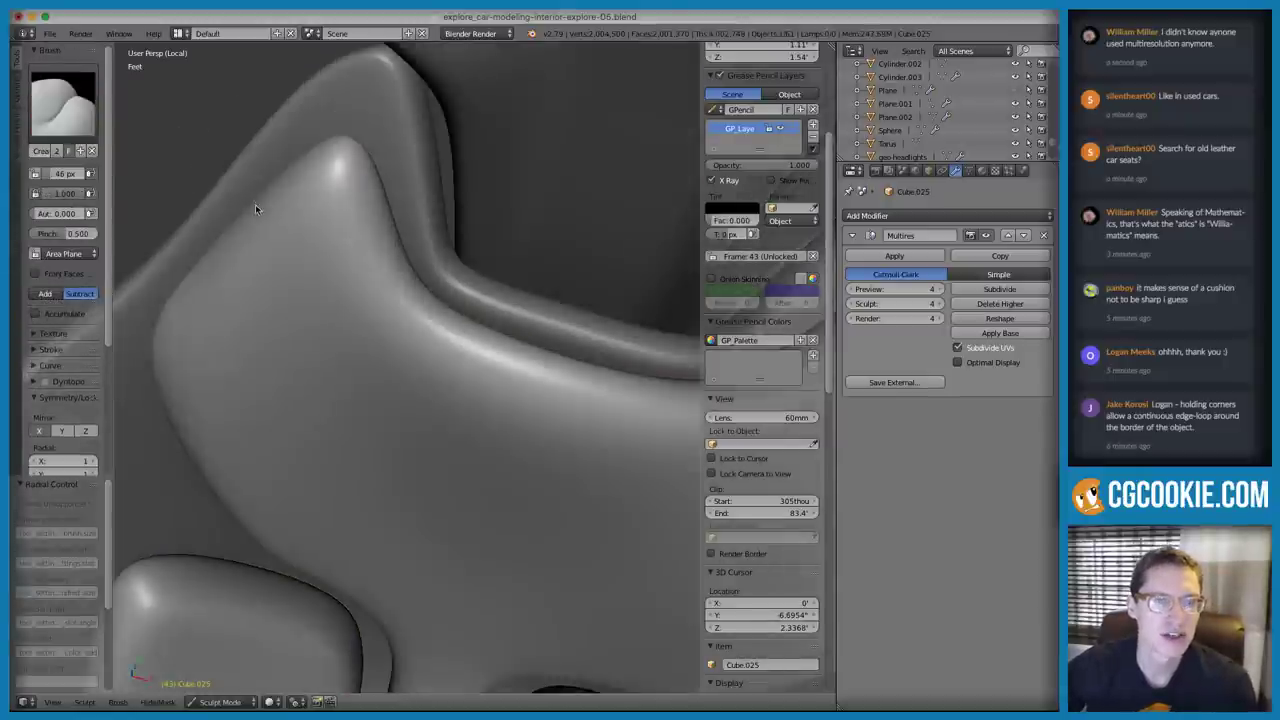
key("shift+f")
left_click(405, 287)
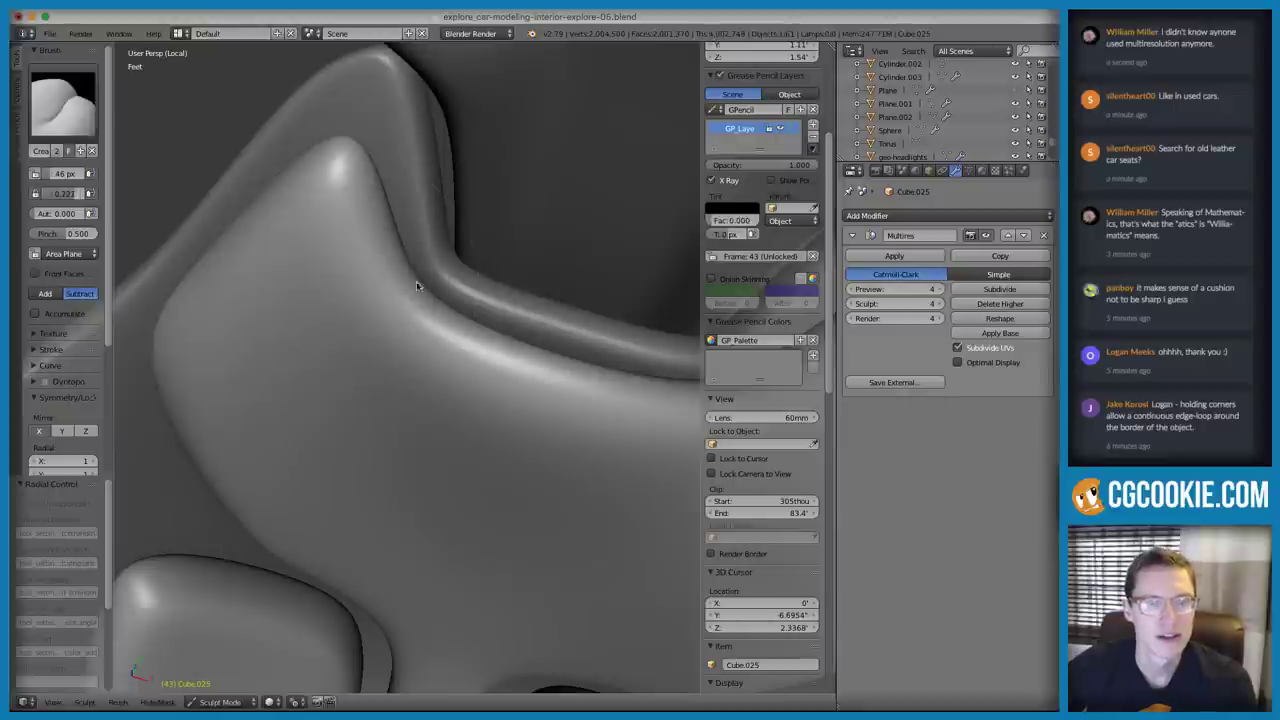
left_click(45, 293)
left_click_drag(114, 290, 137, 289)
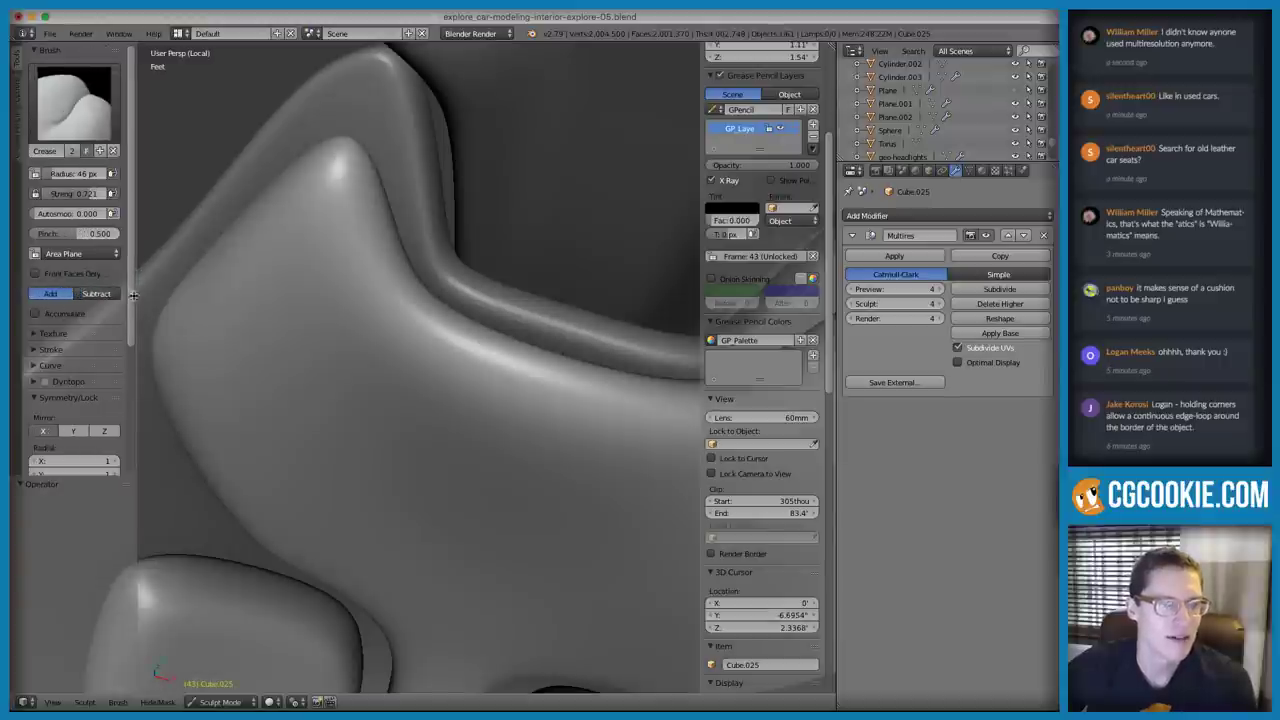
Enlarge the Crease brush and sculpt a crease running inward from the upper insert panel's notch corner
key("f")
left_click(427, 290)
key("f")
left_click(449, 286)
scroll(414, 265, "down", 3)
scroll(413, 328, "up", 2)
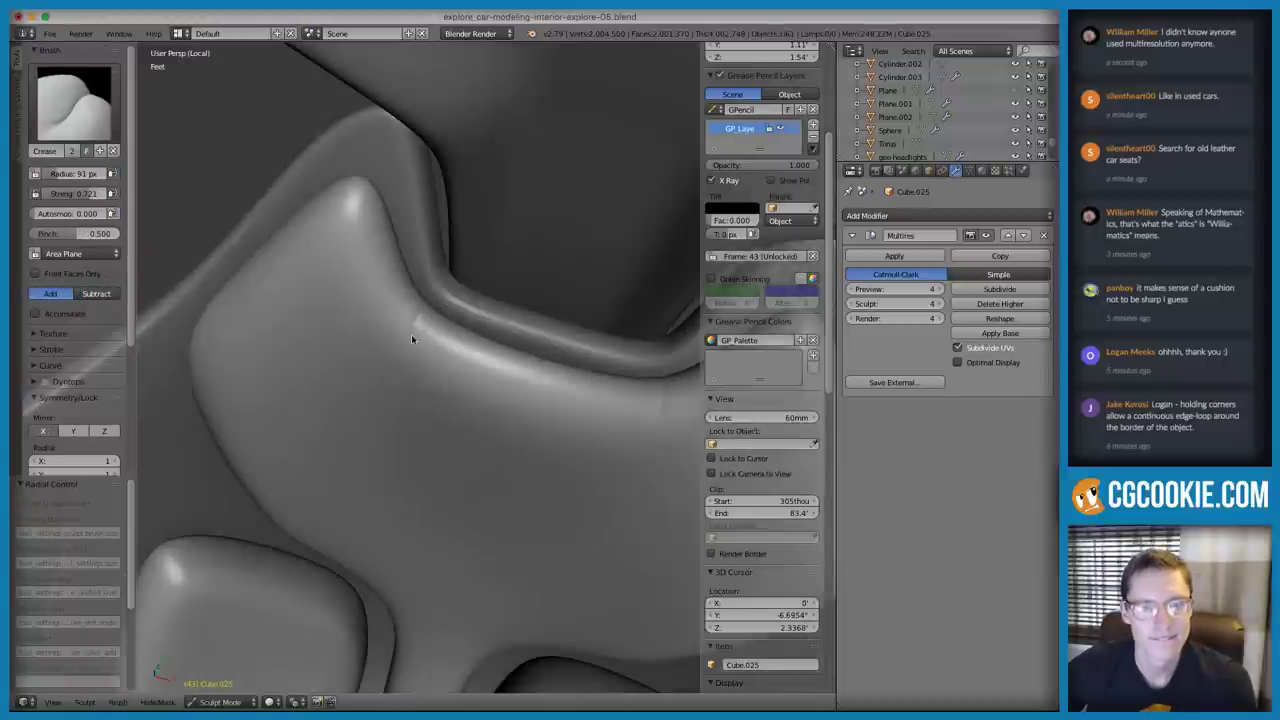
scroll(420, 340, "up", 2)
left_click_drag(434, 257, 411, 379)
Set the Crease brush strength to 0.400 and build up the wrinkle at the upper panel's notch corner
key("shift+f")
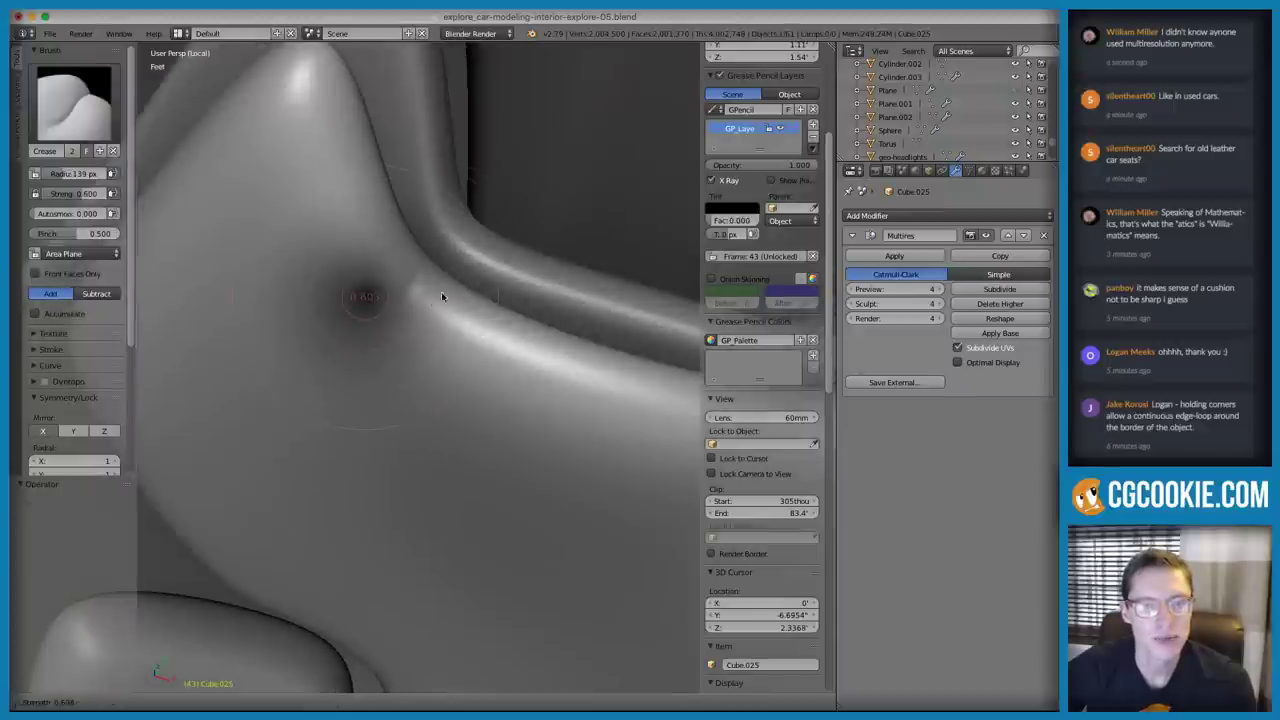
left_click(438, 292)
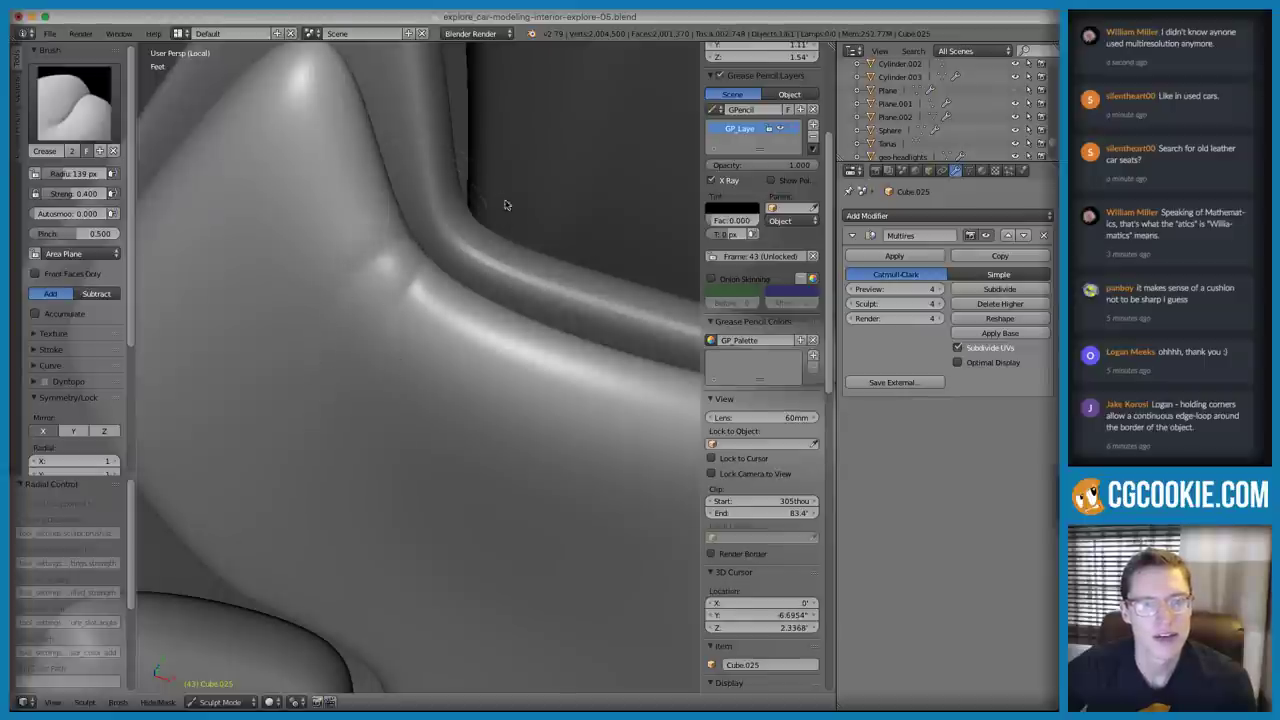
scroll(472, 191, "down", 6)
middle_click_drag(517, 197, 509, 246)
scroll(500, 270, "up", 6)
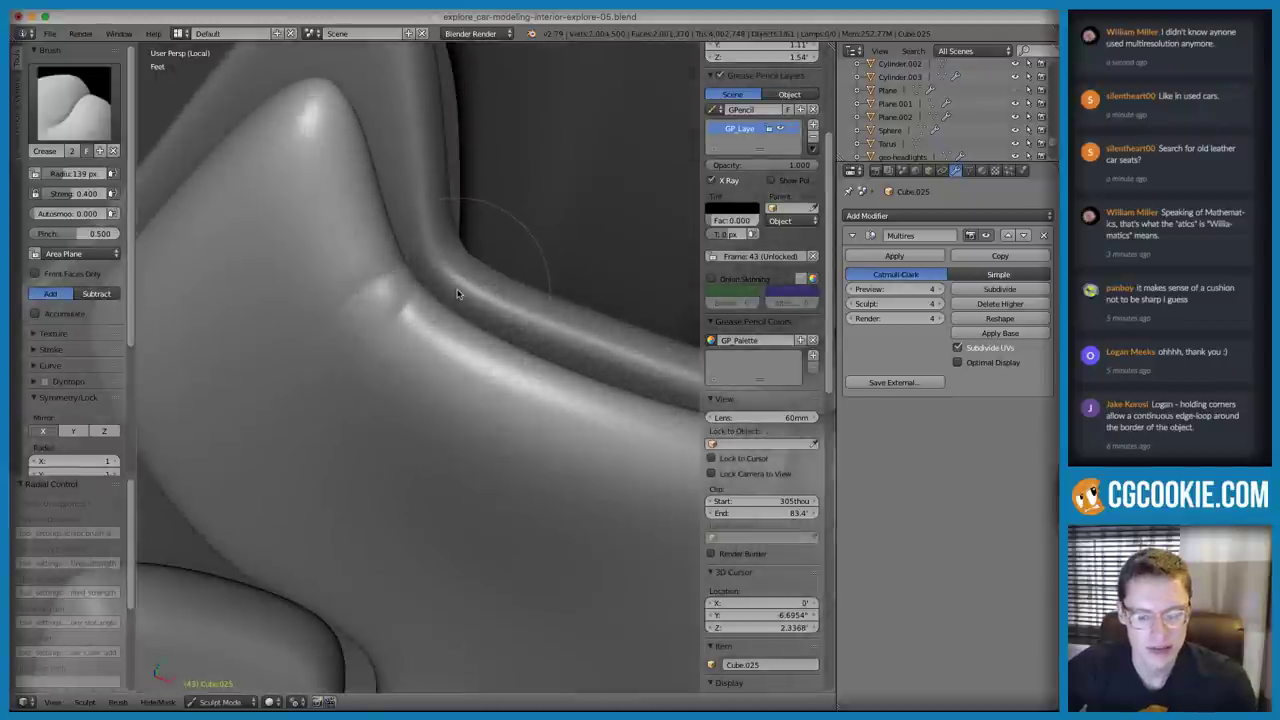
Inflate the folds beside the notch crease with a 98 px brush at strength 0.743, and smooth the surrounding surface
key("i")
key("f")
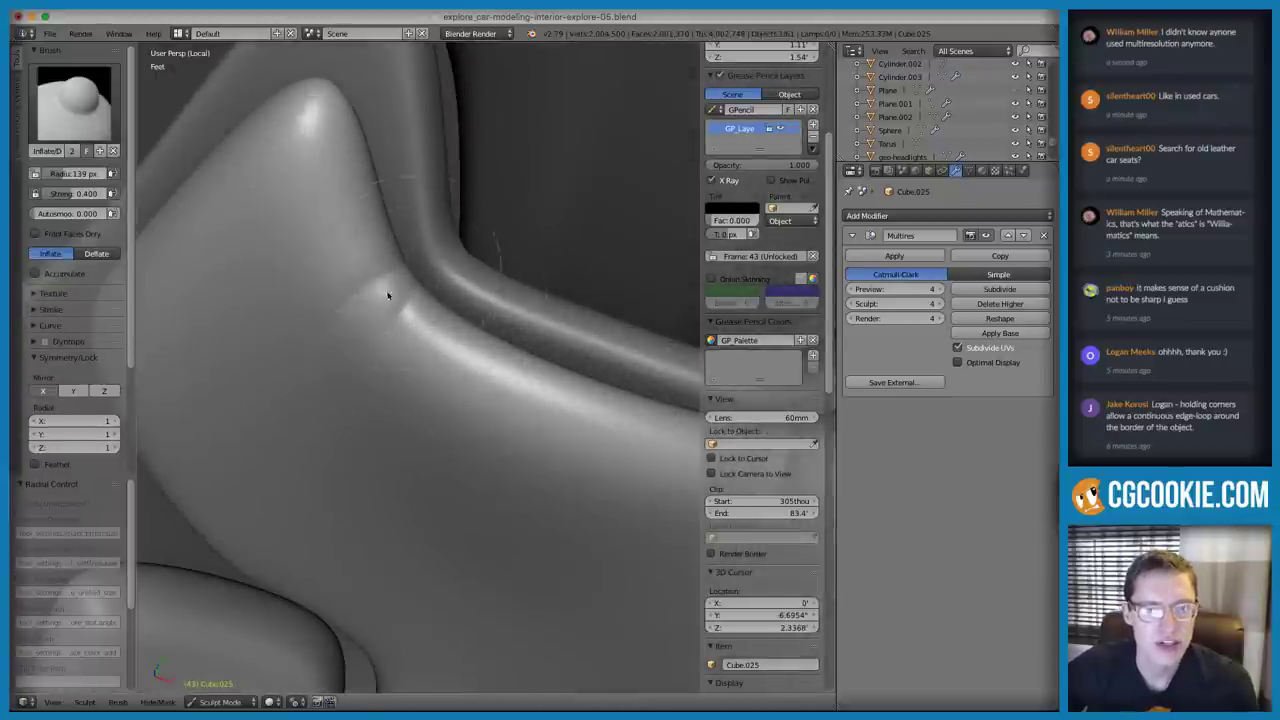
left_click(379, 300)
key("shift+f")
left_click(386, 293)
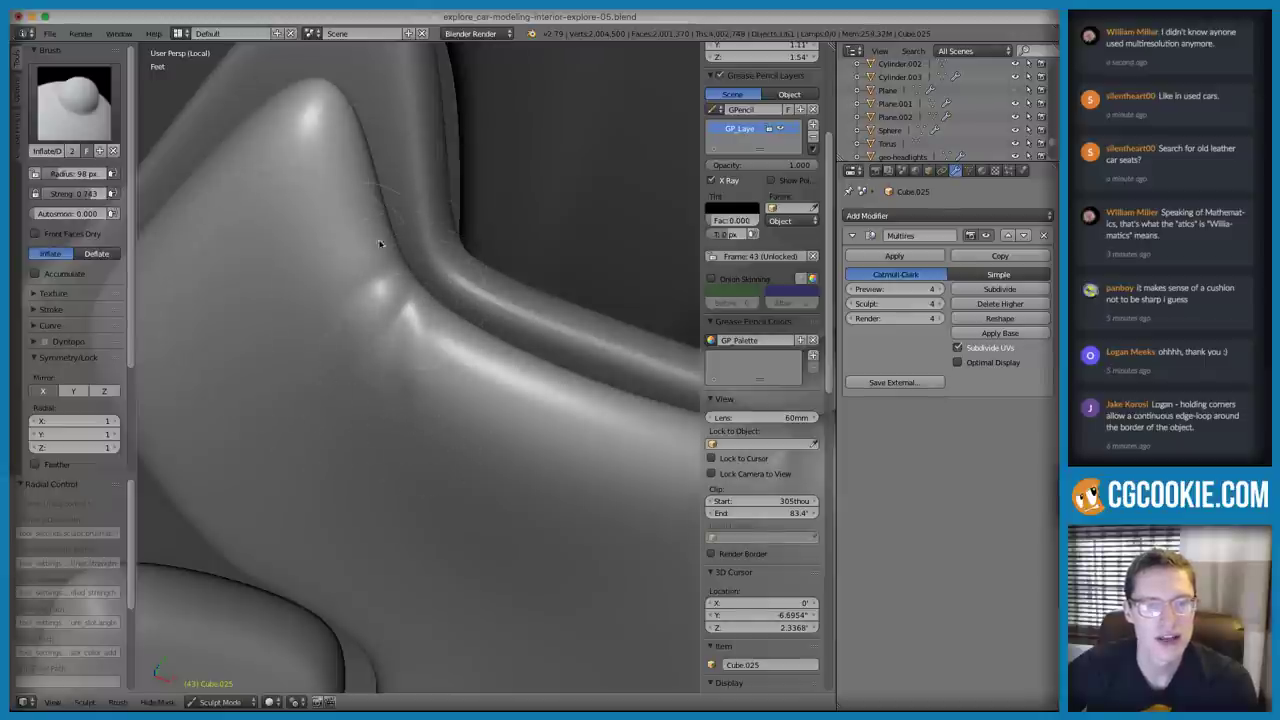
key("s")
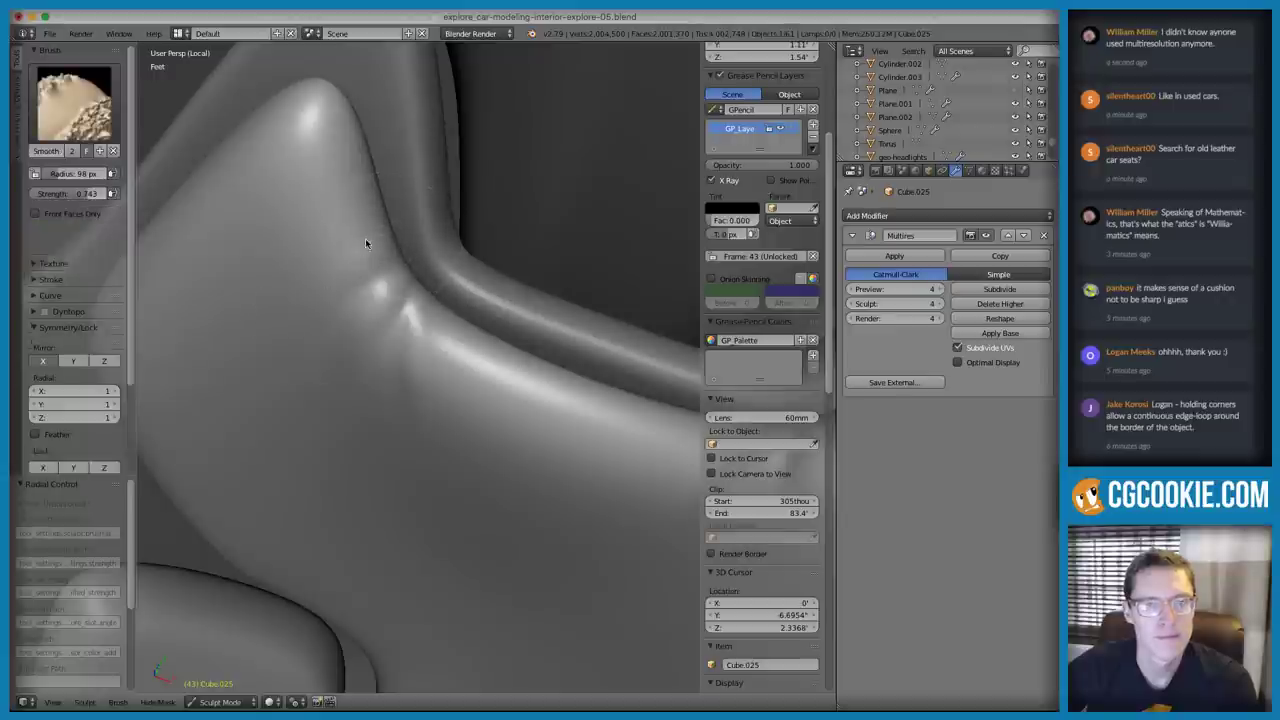
mouse_move(364, 378)
left_mouse_down("shift")
mouse_move(391, 423)
mouse_move(431, 320)
mouse_move(420, 300)
left_mouse_up("shift")
mouse_move(406, 362)
left_mouse_down("shift")
mouse_move(416, 371)
mouse_move(365, 384)
mouse_move(385, 399)
mouse_move(395, 360)
left_mouse_up("shift")
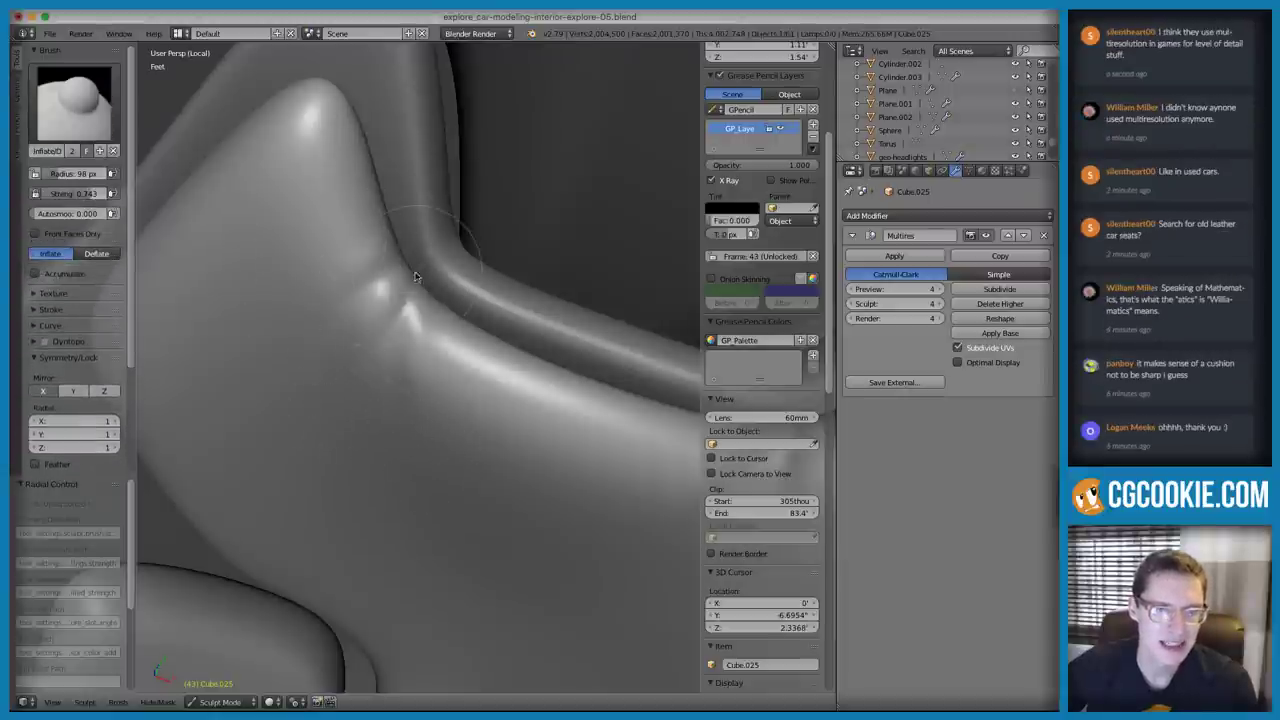
Sharpen the fold at the notch corner with a 52 px Crease brush stroke running inward from the panel edge
key("shift+c")
scroll(352, 296, "up", 1)
middle_click_drag(353, 300, 394, 217)
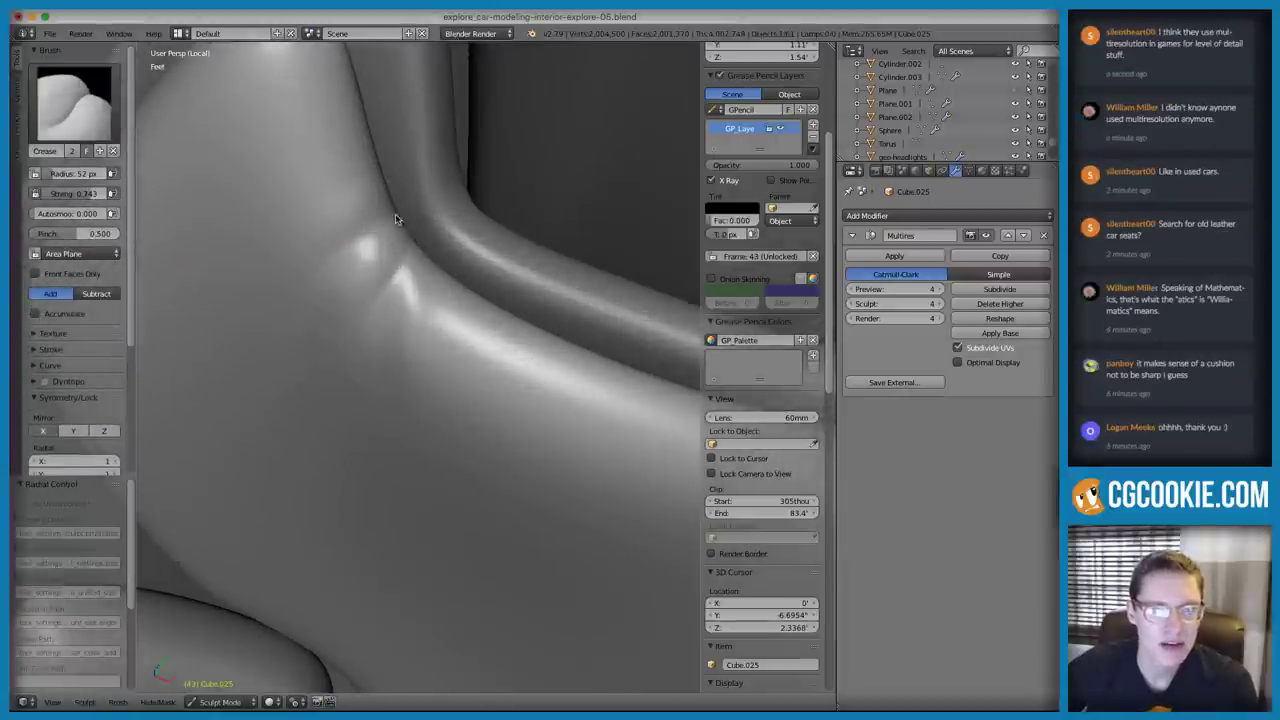
left_click_drag(394, 217, 326, 264)
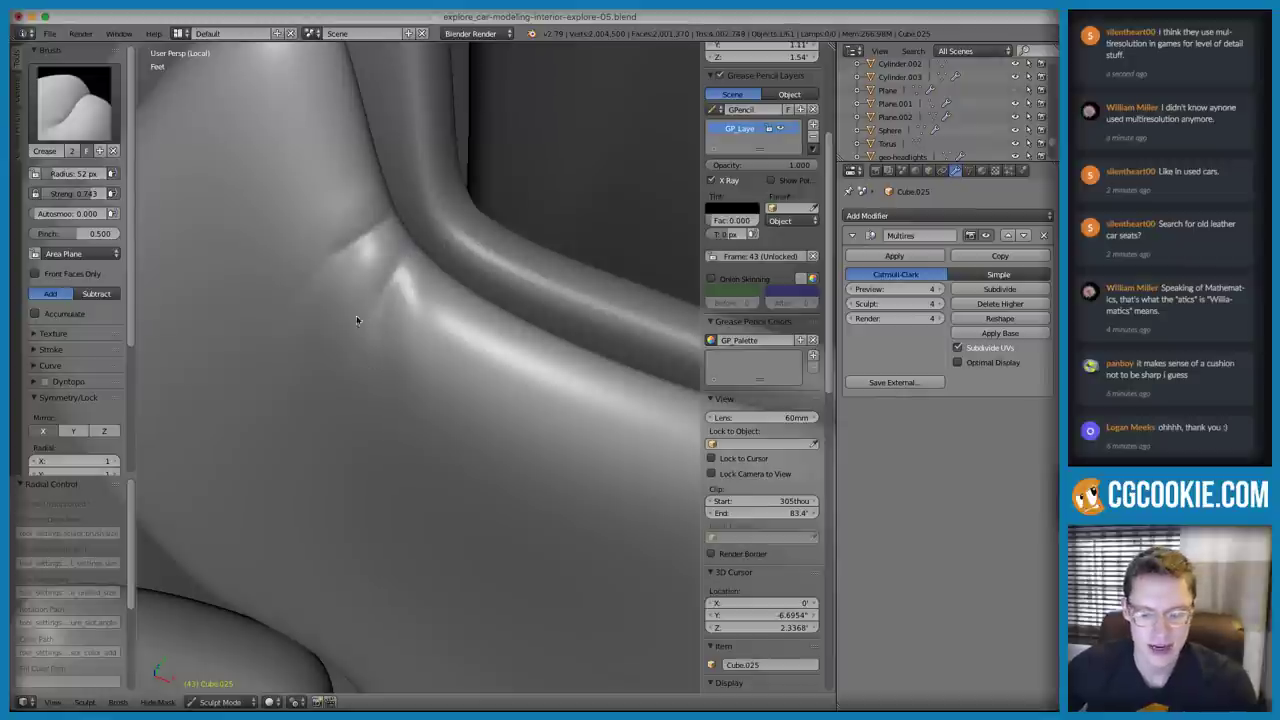
Pinch the wrinkle at the upper panel's notch corner with an 86 px brush and smooth the surface beside it
key("p")
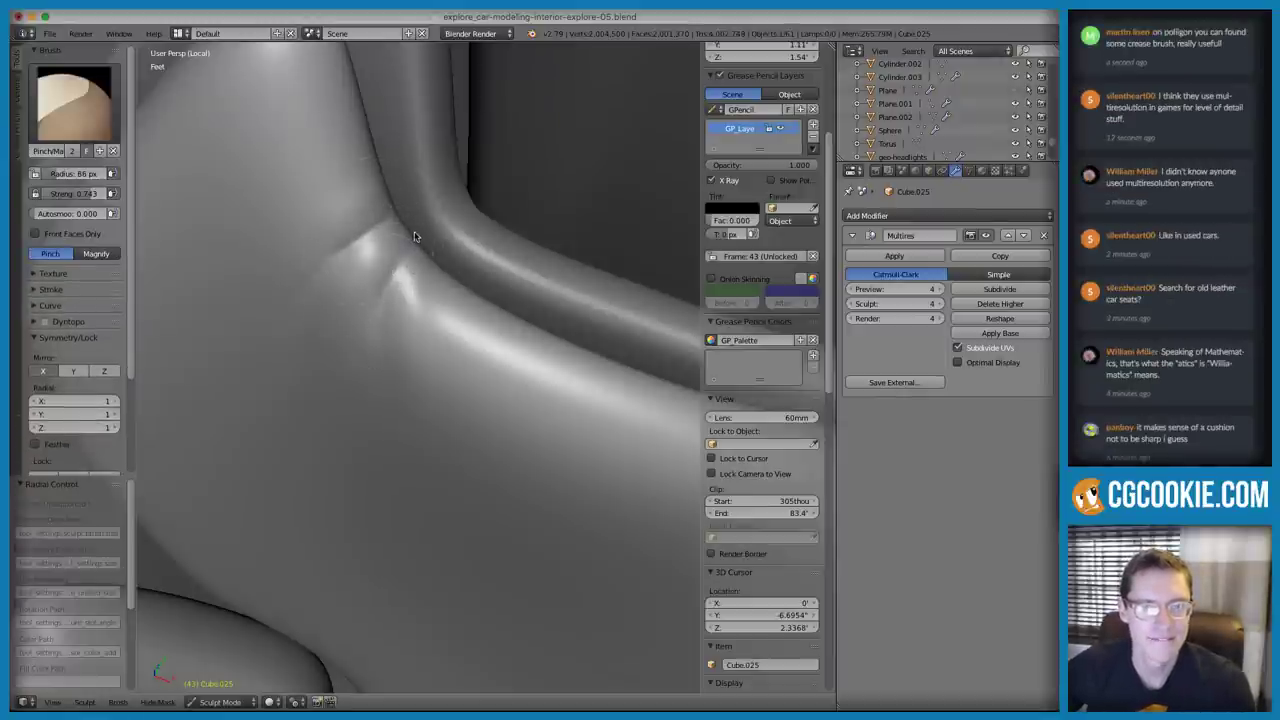
mouse_move(297, 300)
left_mouse_down("shift")
mouse_move(335, 216)
mouse_move(335, 310)
left_mouse_up("shift")
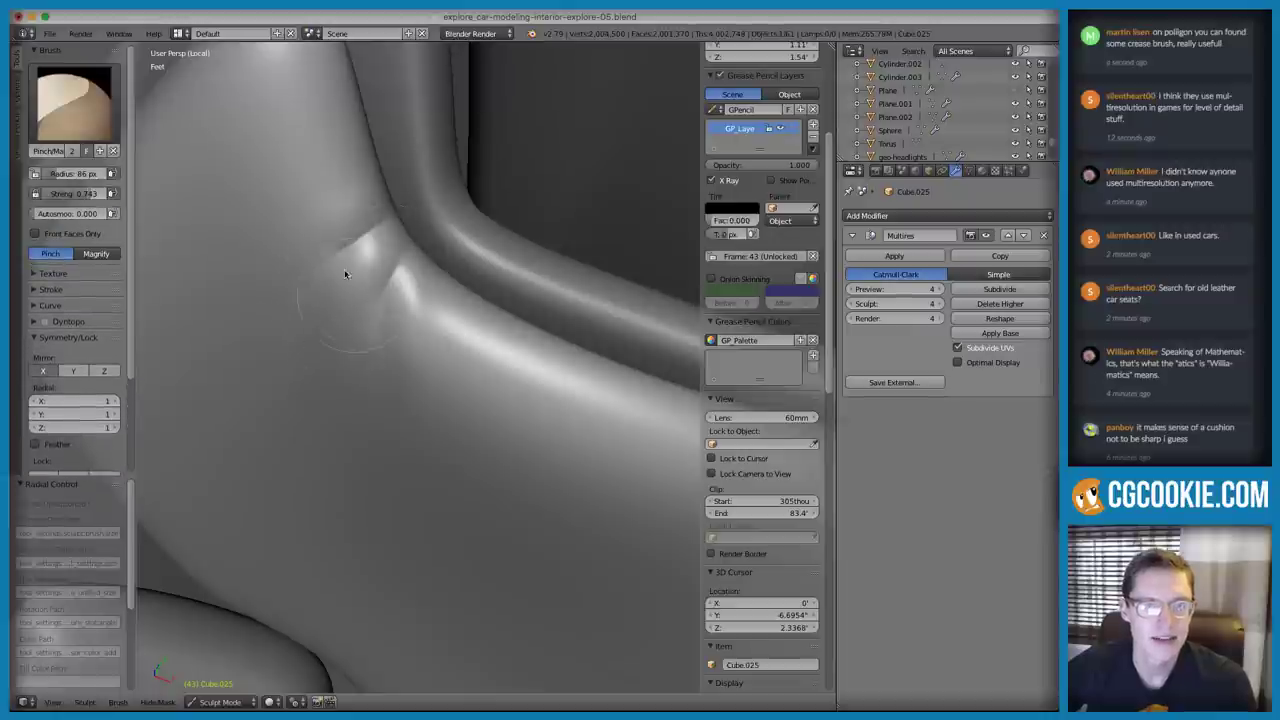
mouse_move(366, 256)
left_mouse_down("shift")
mouse_move(334, 284)
mouse_move(350, 245)
mouse_move(350, 262)
mouse_move(366, 258)
left_mouse_up("shift")
mouse_move(522, 150)
middle_mouse_down("ctrl")
mouse_move(537, 245)
mouse_move(558, 225)
mouse_move(528, 206)
mouse_move(446, 317)
mouse_move(454, 343)
mouse_move(417, 392)
middle_mouse_up("ctrl")
Inflate the upper panel's surface below the notch with a 126 px brush at strength 0.743
key("i")
key("f")
left_click(454, 288)
middle_click_drag(461, 321, 514, 432, "ctrl")
key("f")
left_click(446, 398)
middle_click_drag(443, 400, 408, 380)
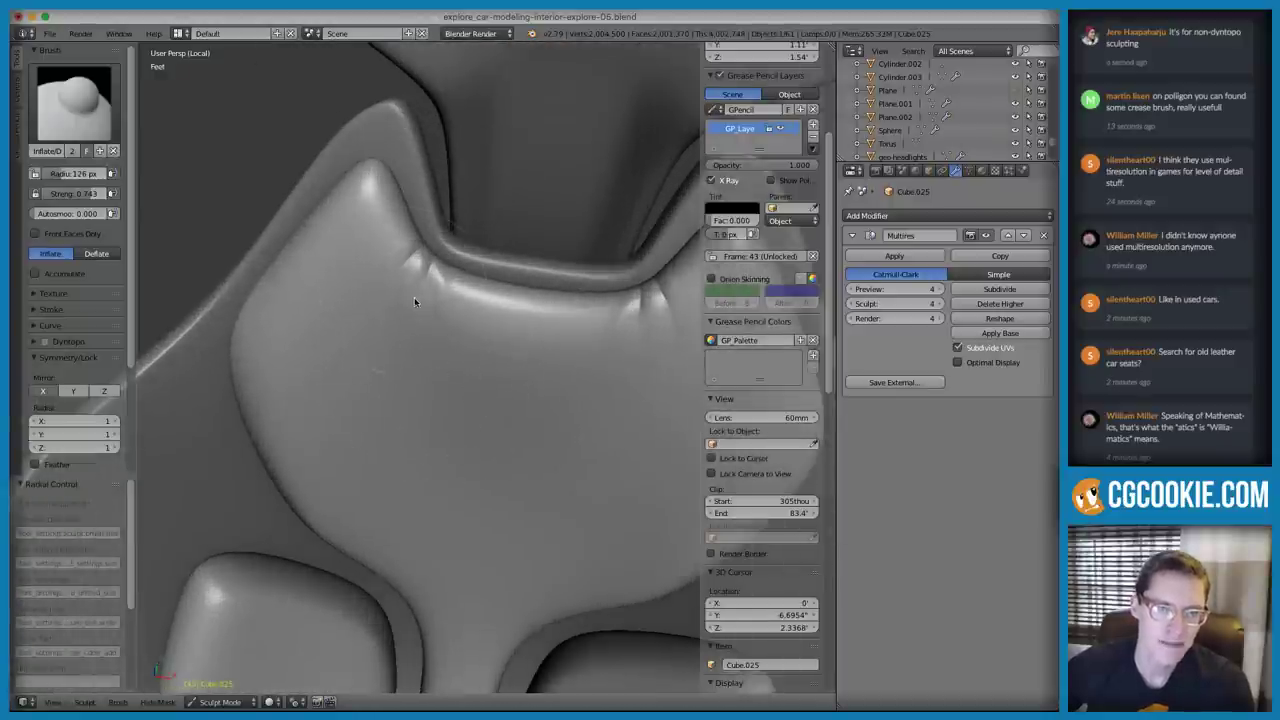
middle_click_drag(408, 323, 407, 304)
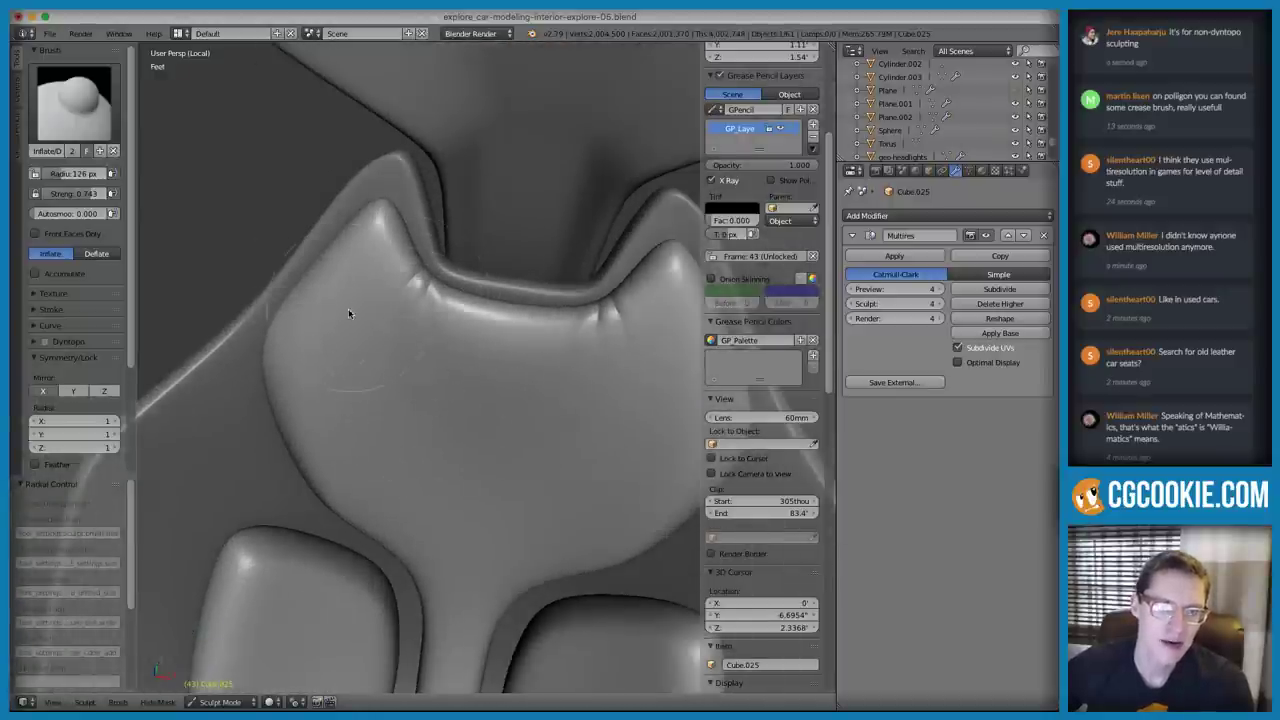
middle_click_drag(363, 397, 362, 436)
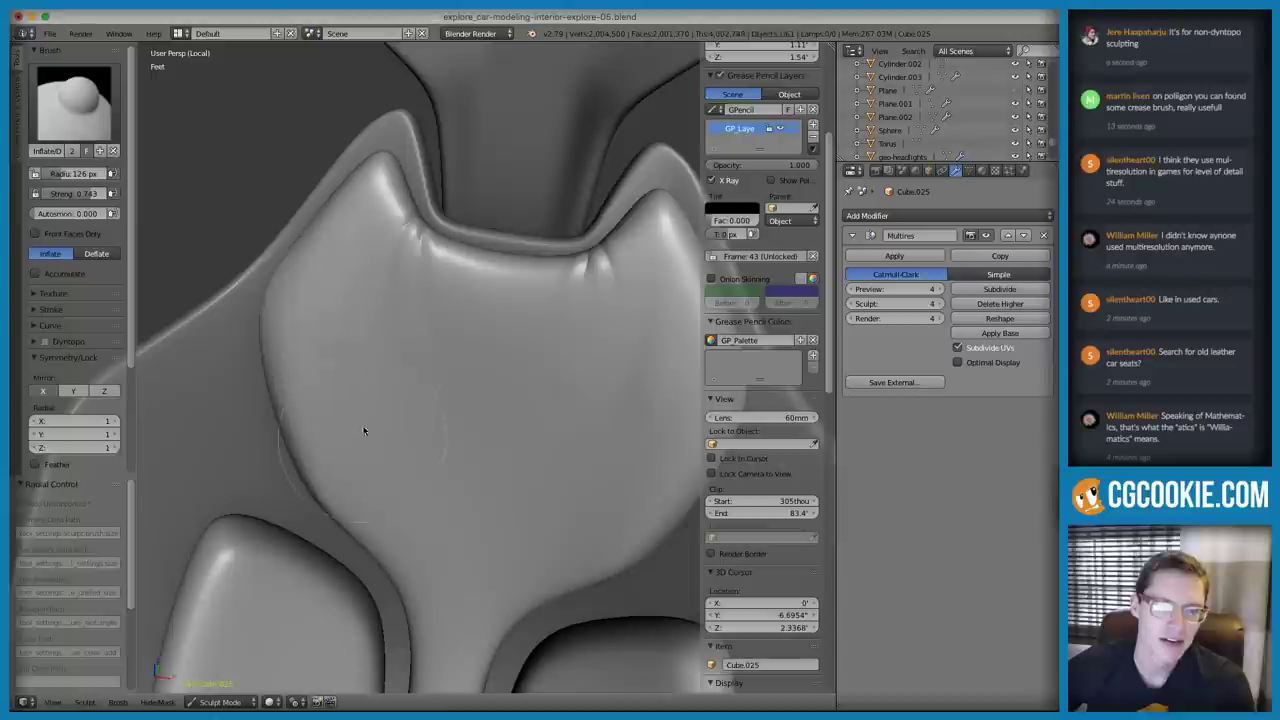
Enlarge the Inflate brush to 174 px and build soft, uneven bulges across the upper panel's face
key("f")
left_click(384, 355)
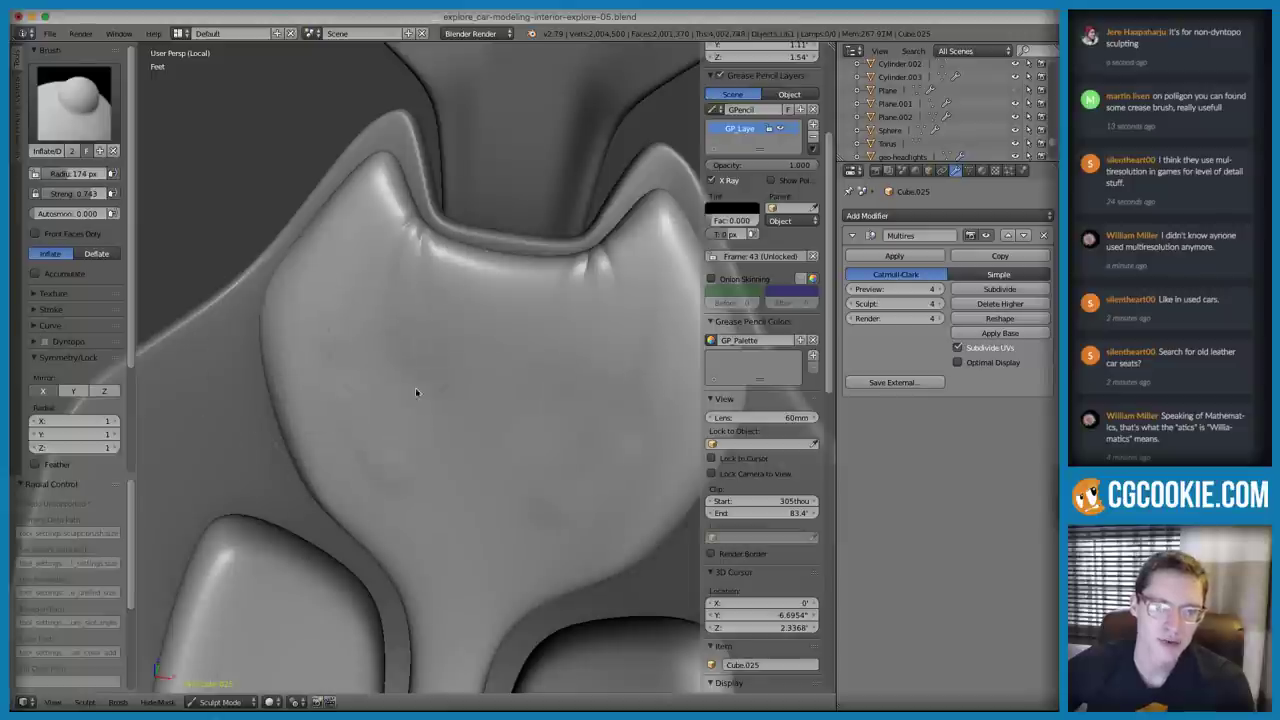
middle_click_drag(473, 360, 485, 295)
middle_click_drag(496, 370, 490, 405)
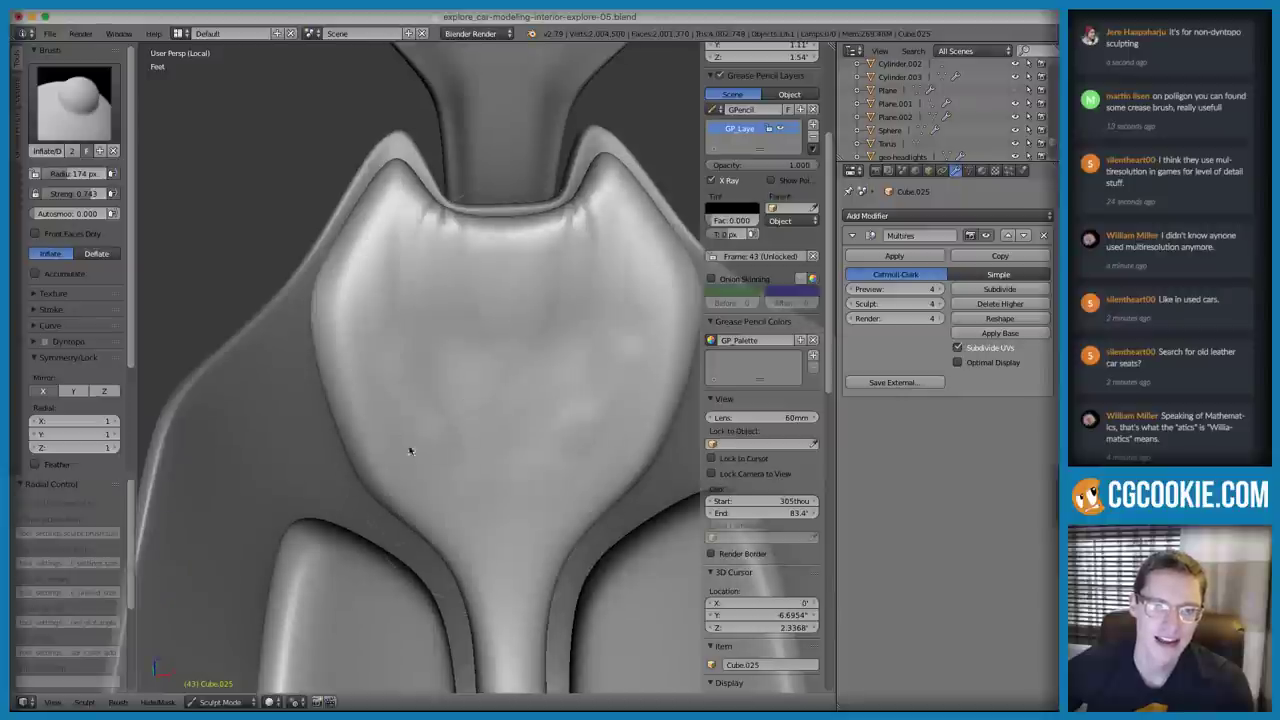
middle_click_drag(430, 335, 437, 312)
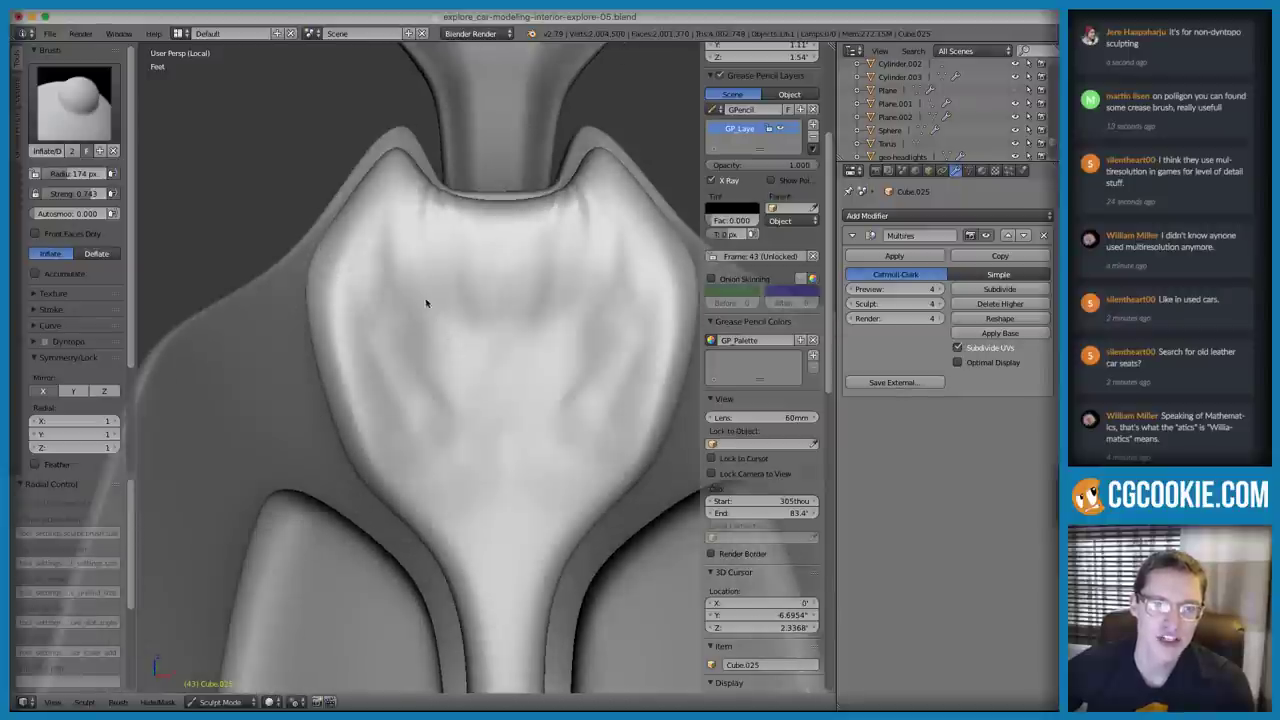
Smooth the bulges on the upper panel's face at strength 0.970, and review the whole backrest with the Inflate brush active
key("s")
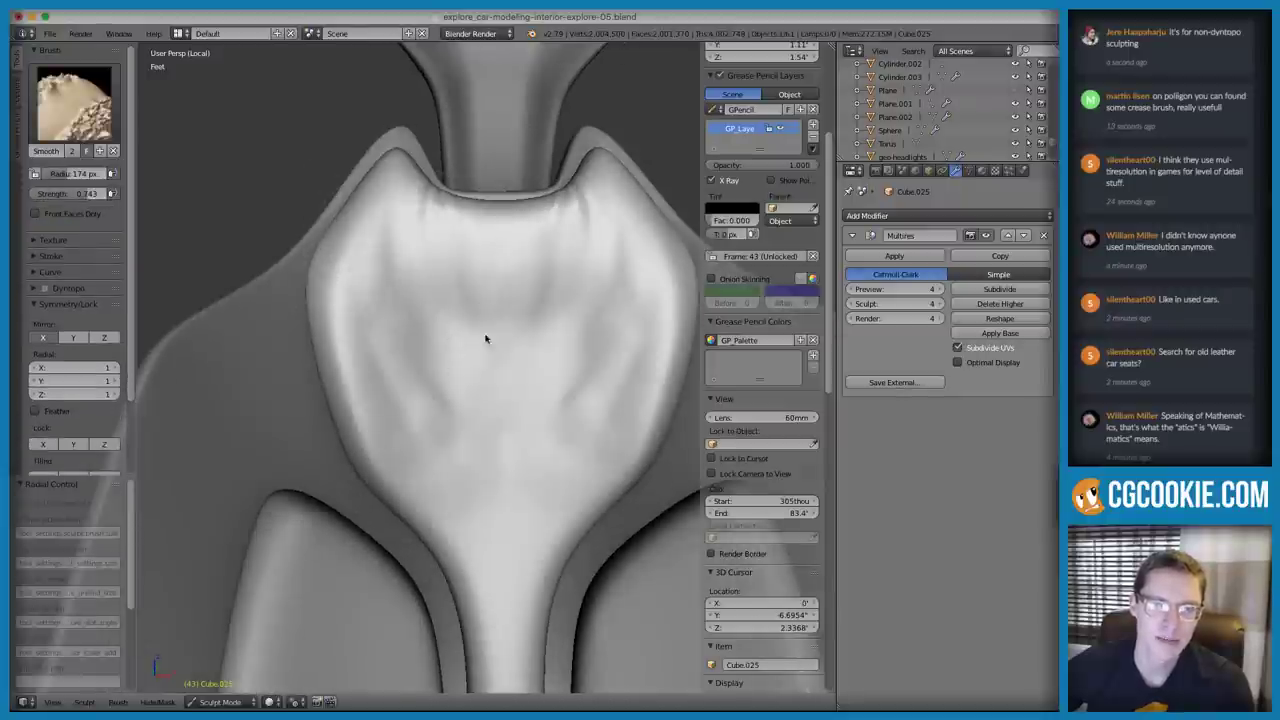
key("shift+f")
left_click(414, 386)
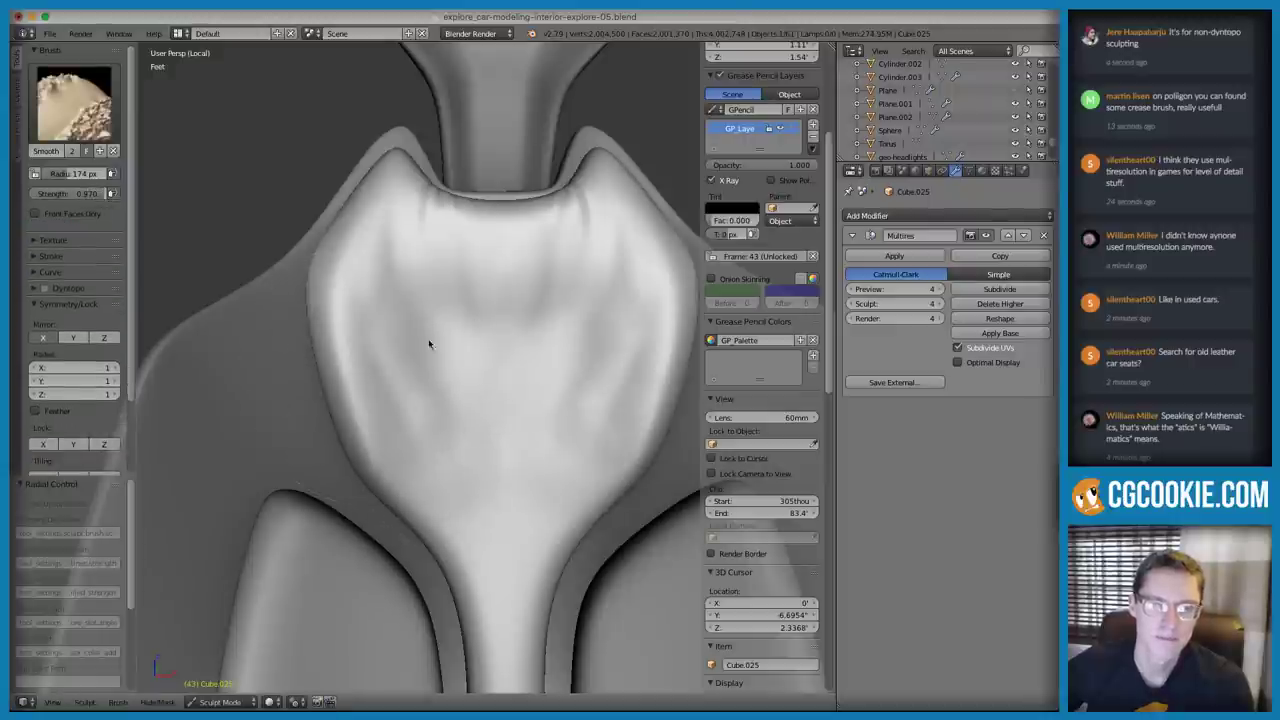
key("i")
mouse_move(516, 280)
middle_mouse_down()
mouse_move(549, 266)
mouse_move(577, 314)
middle_mouse_up()
scroll(574, 280, "down", 4)
mouse_move(572, 234)
middle_mouse_down()
mouse_move(529, 271)
mouse_move(543, 271)
middle_mouse_up()
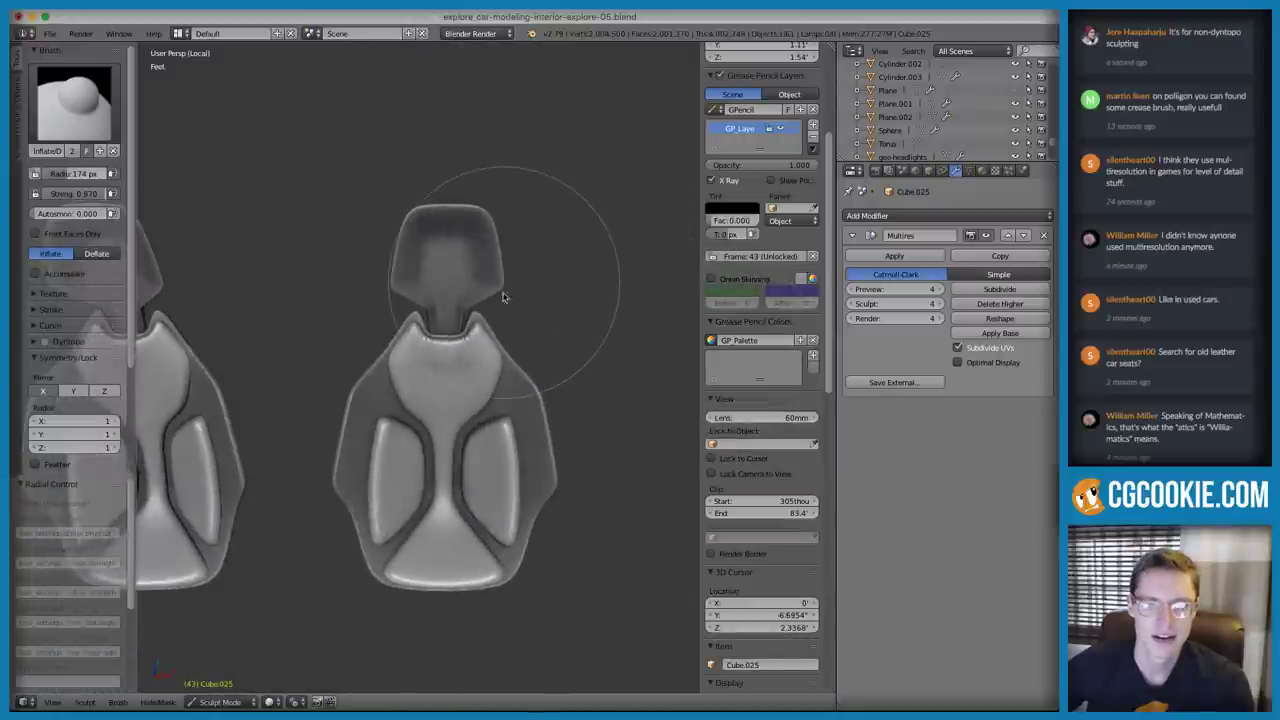
scroll(500, 413, "up", 5)
Switch to the Crease brush and set its radius to 77 px for the upper insert panel
key("shift+c")
key("f")
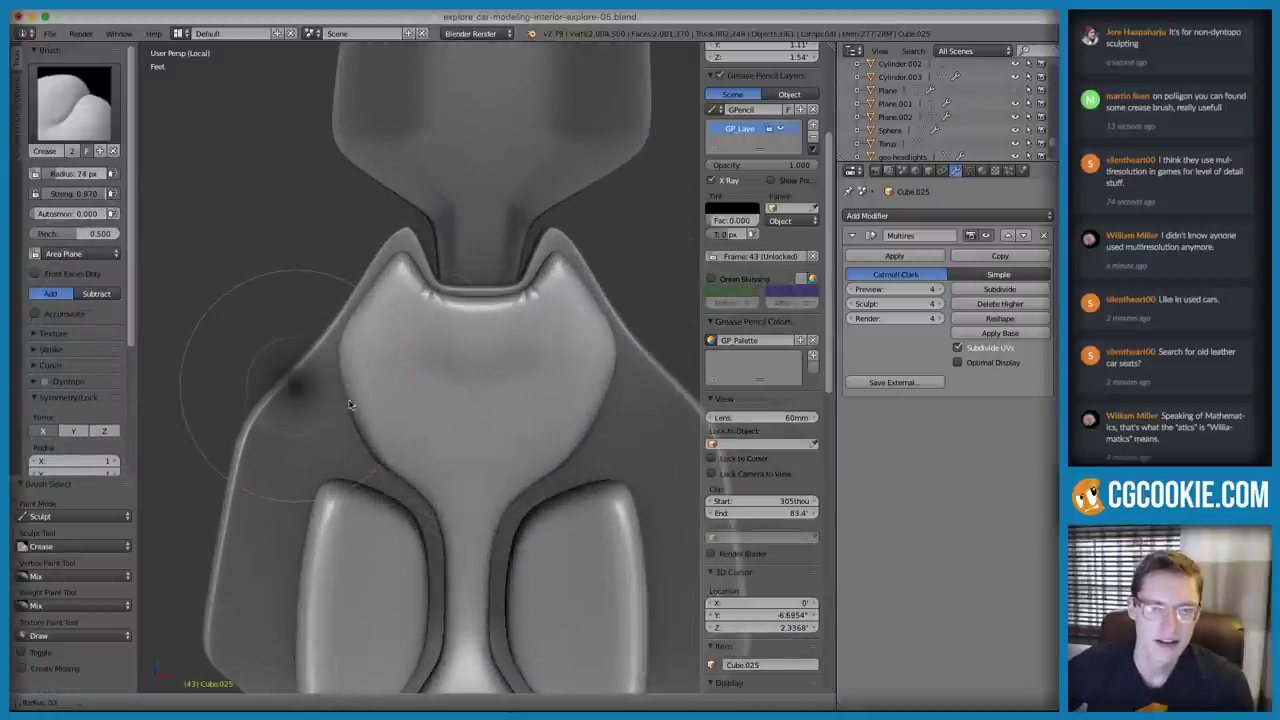
left_click(326, 393)
scroll(427, 358, "up", 2)
left_click(390, 350)
left_click(447, 343)
middle_click_drag(447, 343, 455, 347)
mouse_move(397, 306)
middle_mouse_down()
mouse_move(463, 280)
mouse_move(429, 249)
mouse_move(382, 296)
middle_mouse_up()
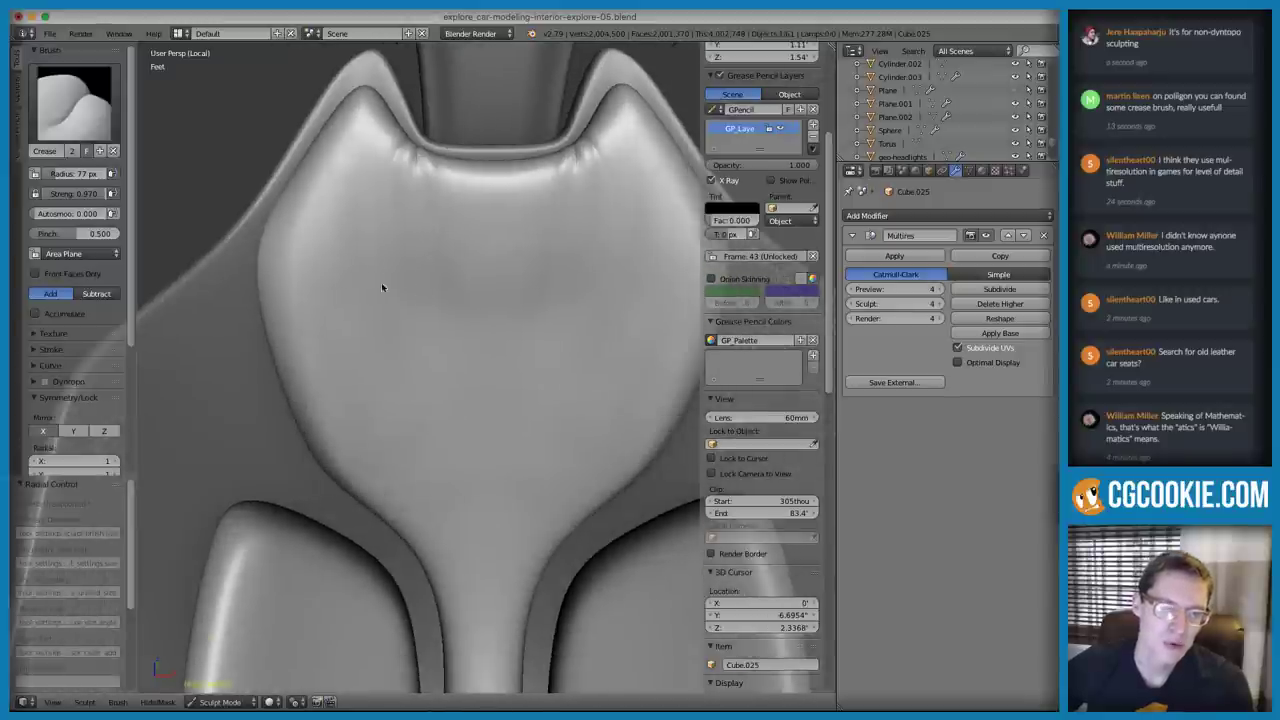
Try to sculpt a crease down toward the upper panel's narrow neck with an 89 px brush at strength 0.970
scroll(382, 296, "down", 2)
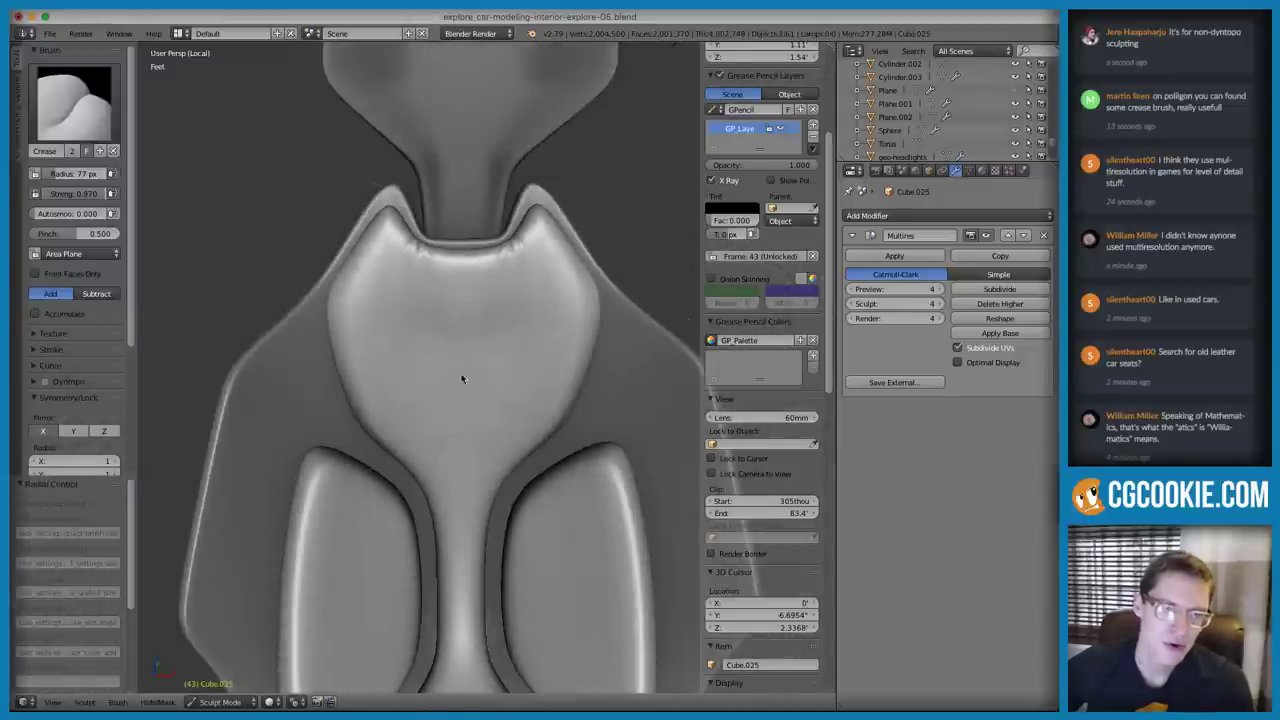
scroll(457, 401, "down", 1)
scroll(448, 335, "up", 4)
mouse_move(476, 454)
middle_mouse_down()
mouse_move(503, 394)
mouse_move(471, 357)
middle_mouse_up()
left_click_drag(465, 341, 435, 430)
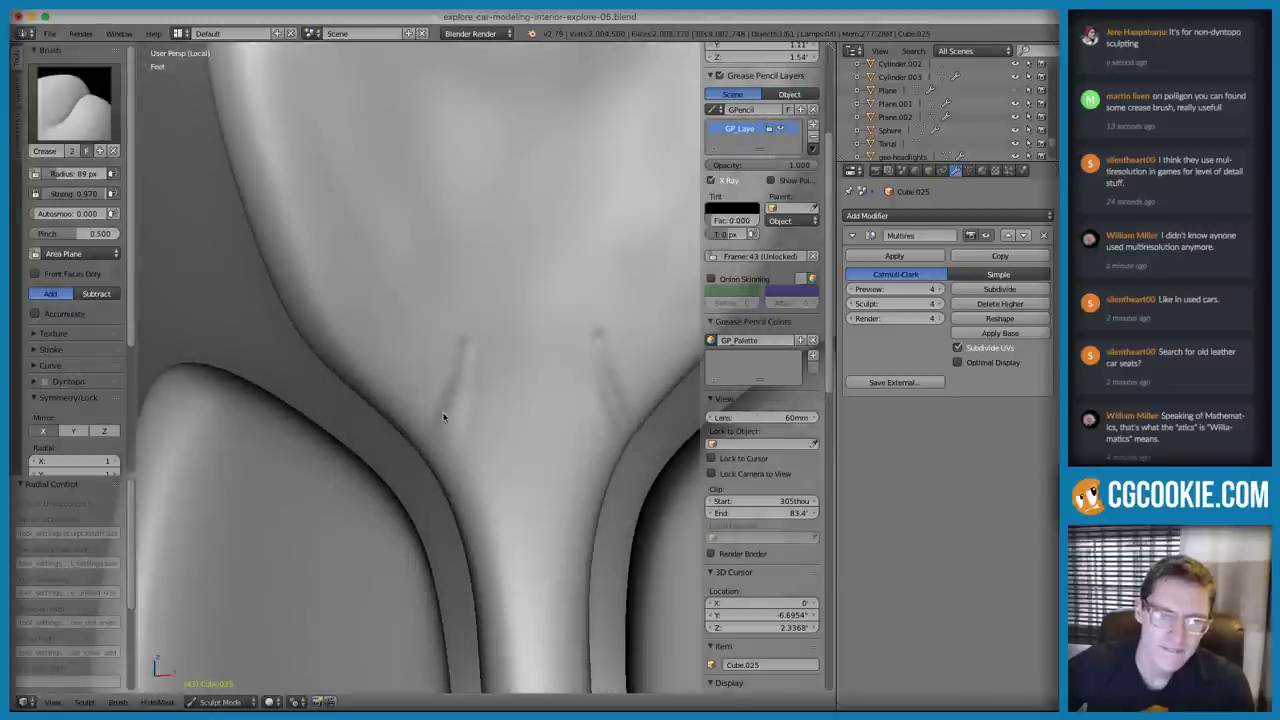
key("ctrl+z")
Set the Crease brush strength to 0.611 and sculpt short creases at the edge where the panel narrows into its neck
key("shift+f")
left_click(499, 354)
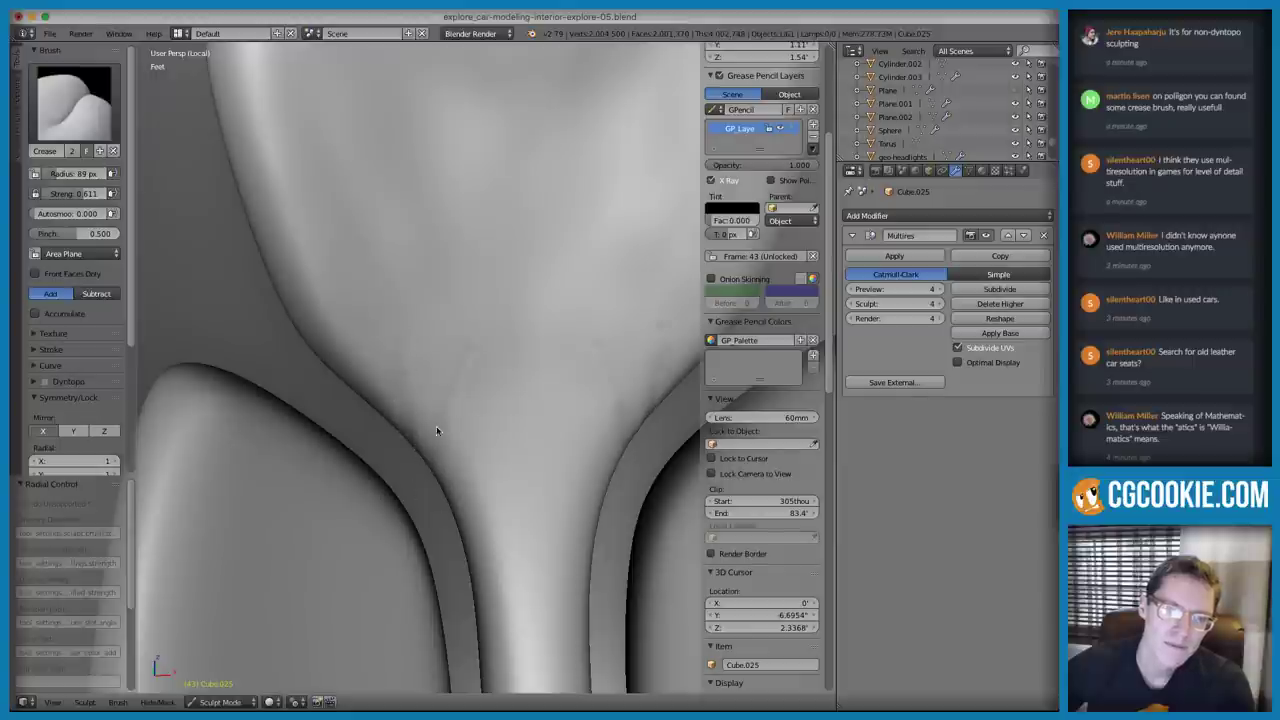
left_click_drag(435, 432, 438, 503)
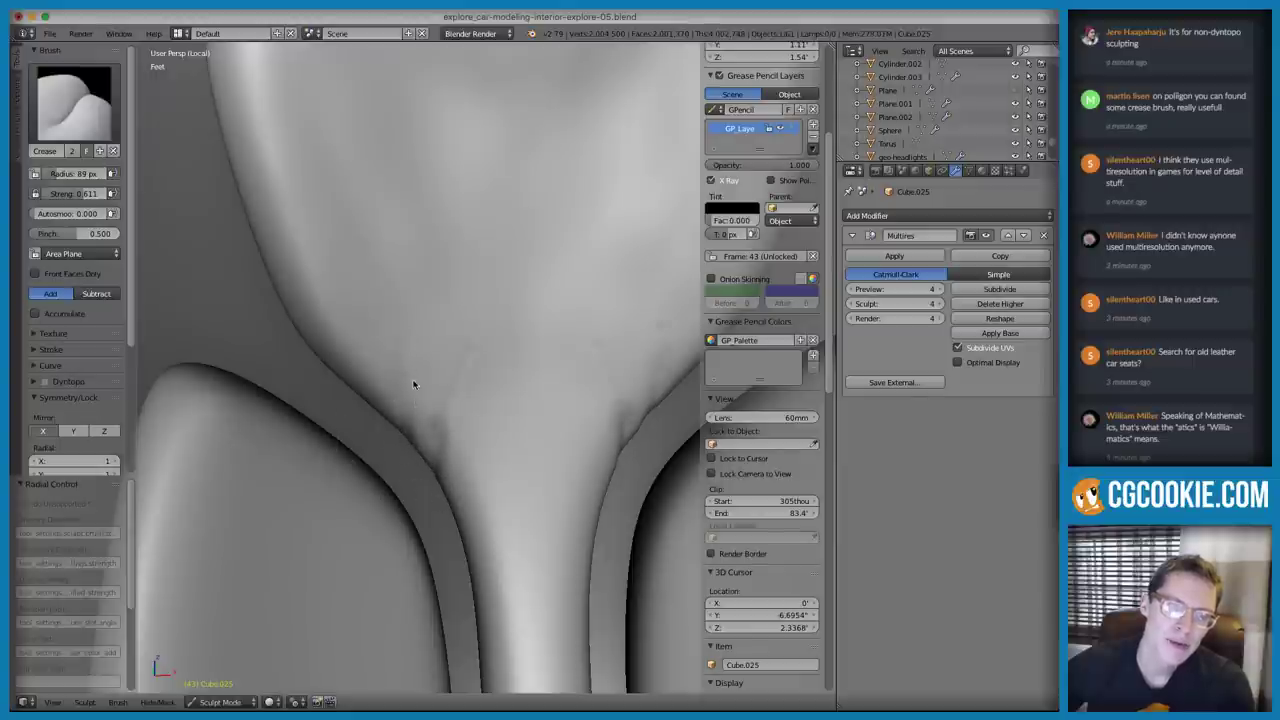
middle_click_drag(414, 382, 421, 443, "ctrl")
scroll(398, 460, "down", 4)
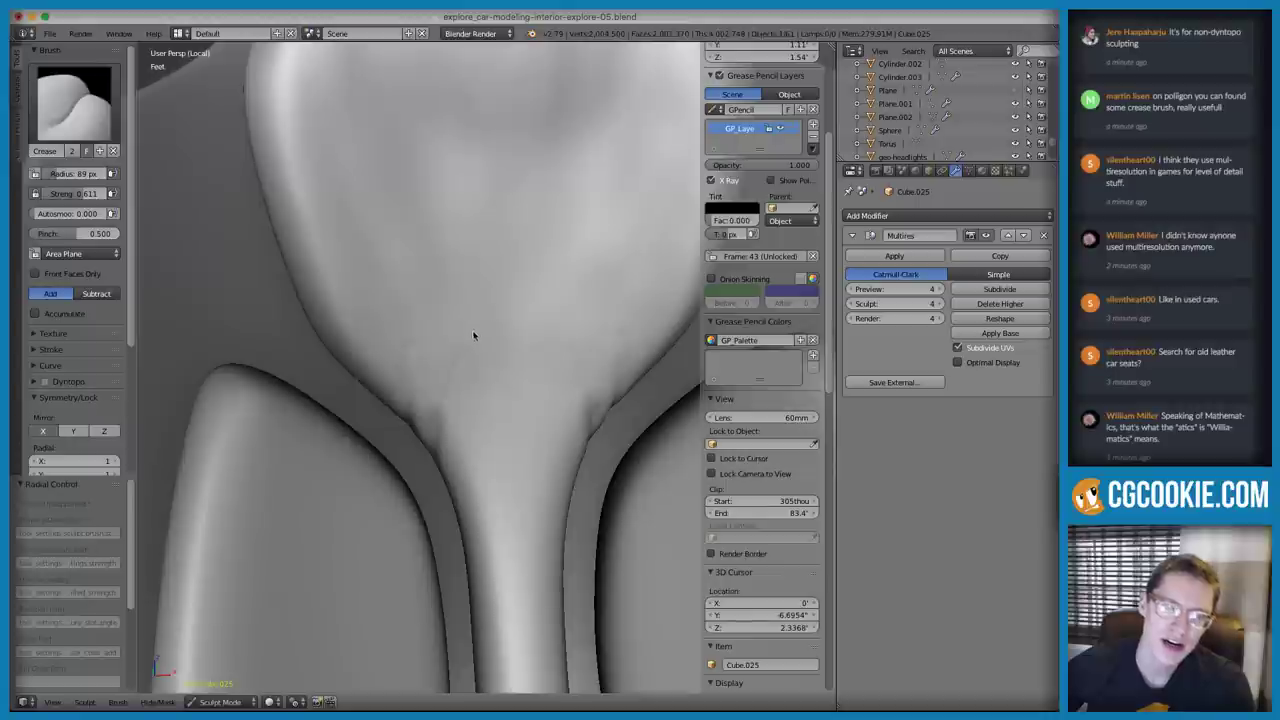
middle_click_drag(412, 367, 398, 374)
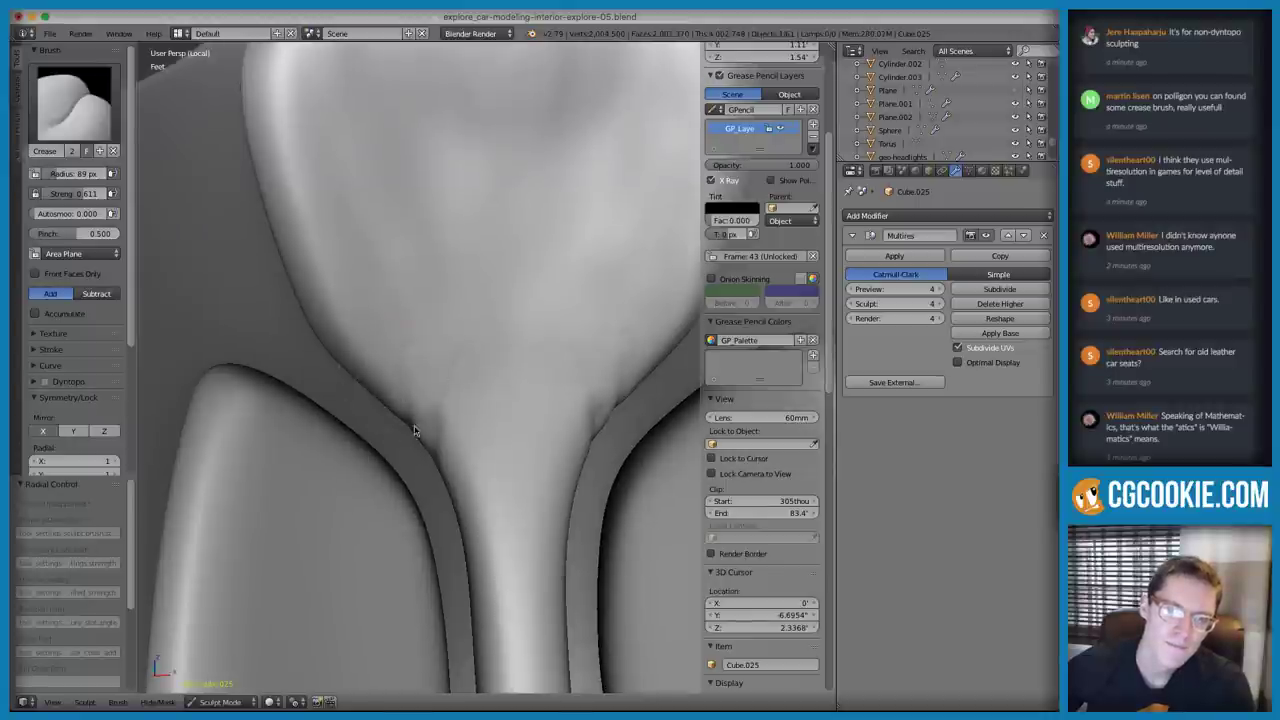
Pinch the neck creases tighter with a 96 px brush at strength 0.611 and smooth the surface around them
key("p")
scroll(392, 347, "up", 2)
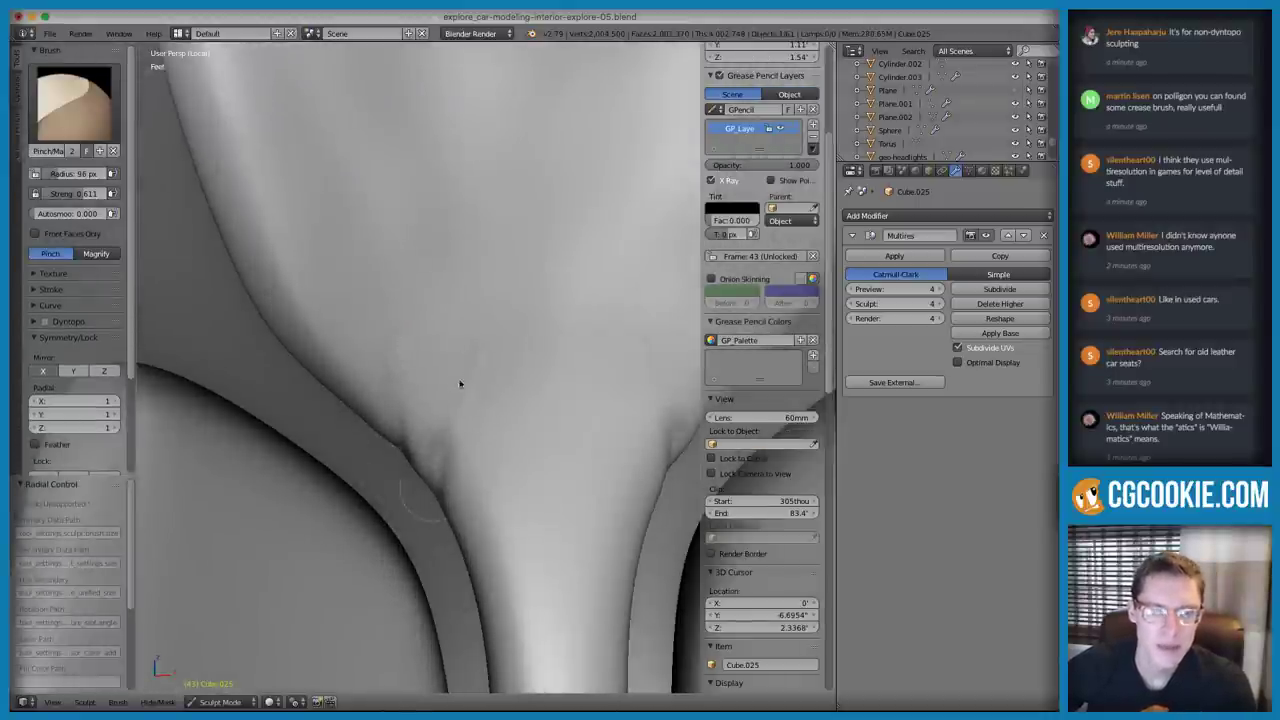
key("s")
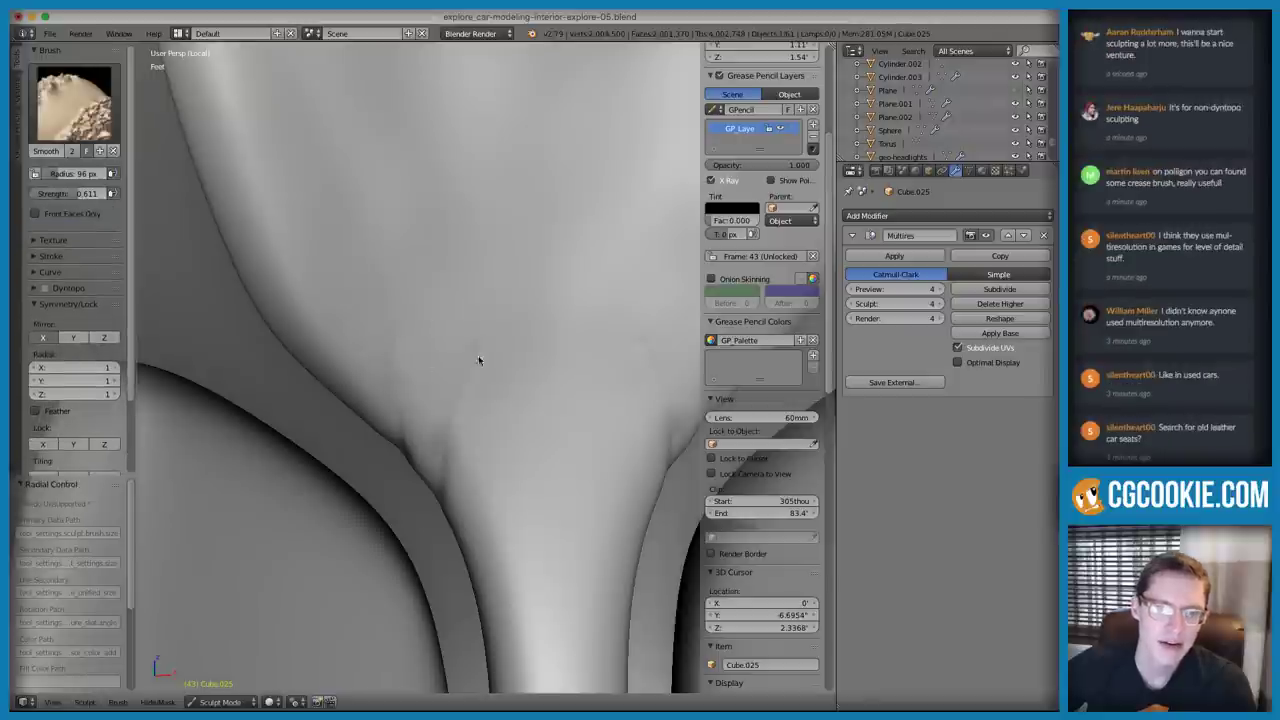
key("p")
scroll(474, 365, "down", 5)
mouse_move(531, 289)
middle_mouse_down()
mouse_move(491, 323)
mouse_move(431, 317)
middle_mouse_up()
scroll(481, 323, "up", 6)
Inflate the folds around the neck creases with a 123 px brush at strength 0.611 and smooth them into the panel
key("i")
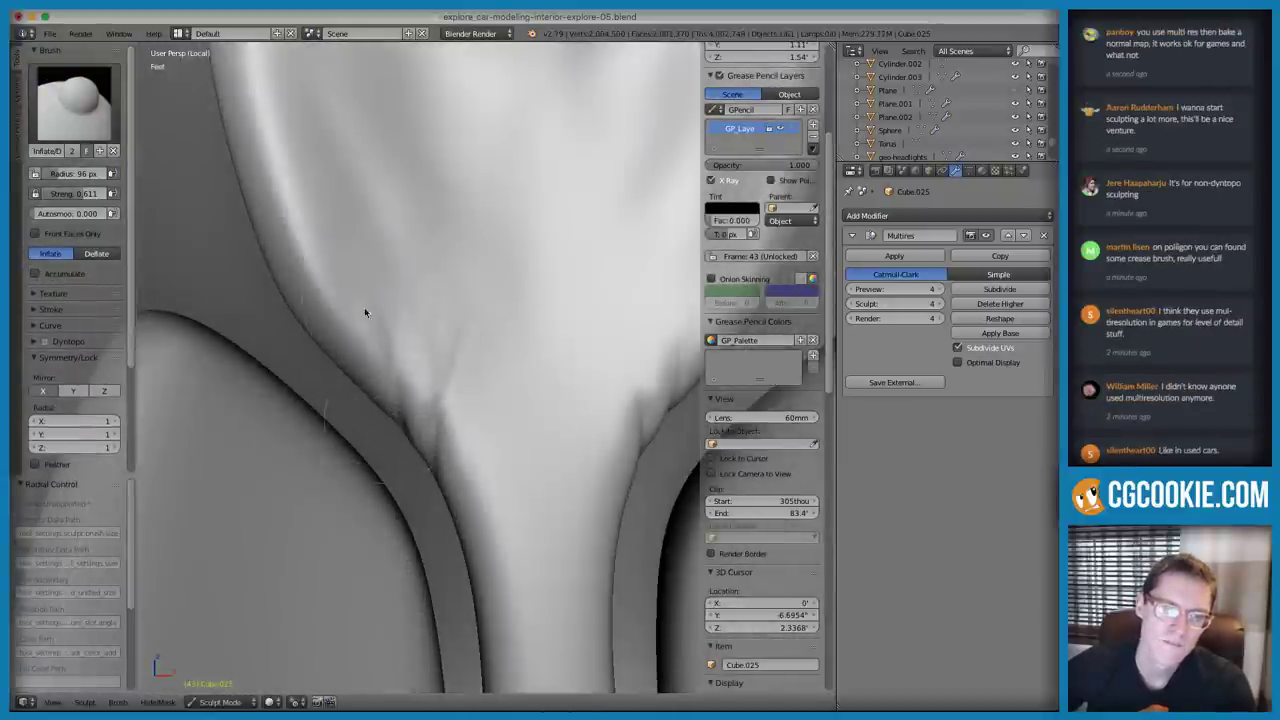
key("f")
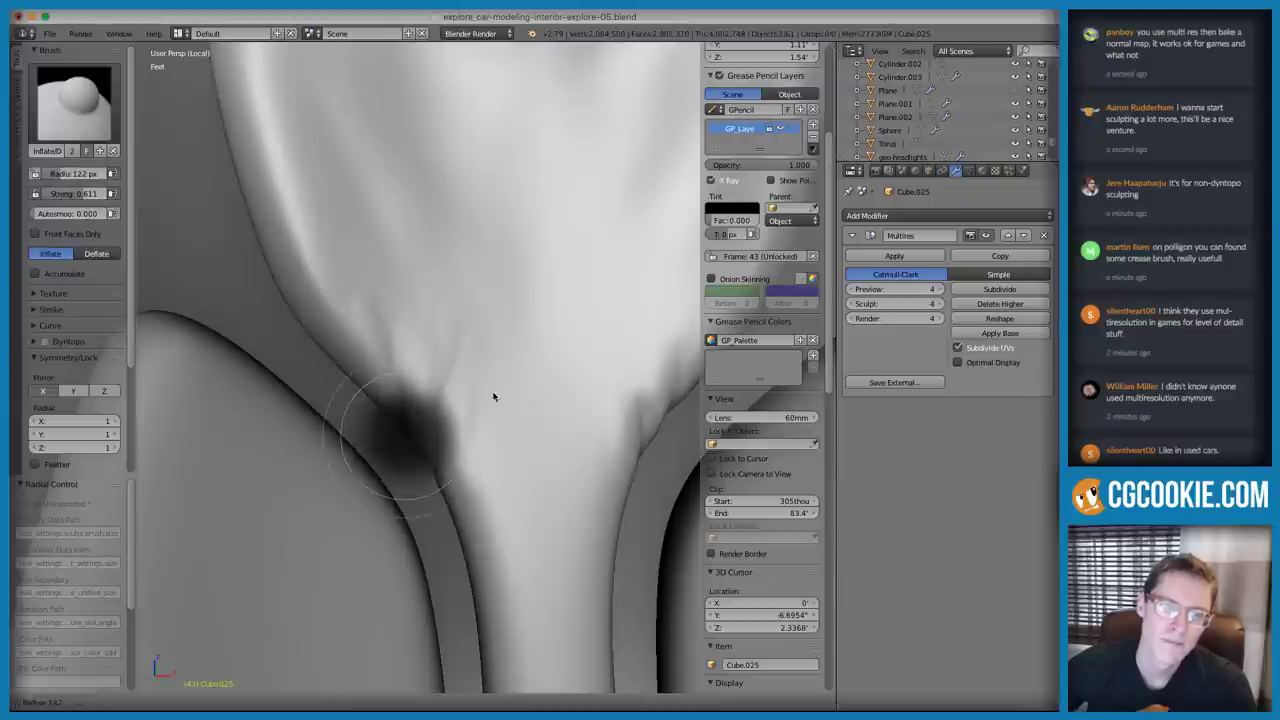
left_click(480, 406)
key("s")
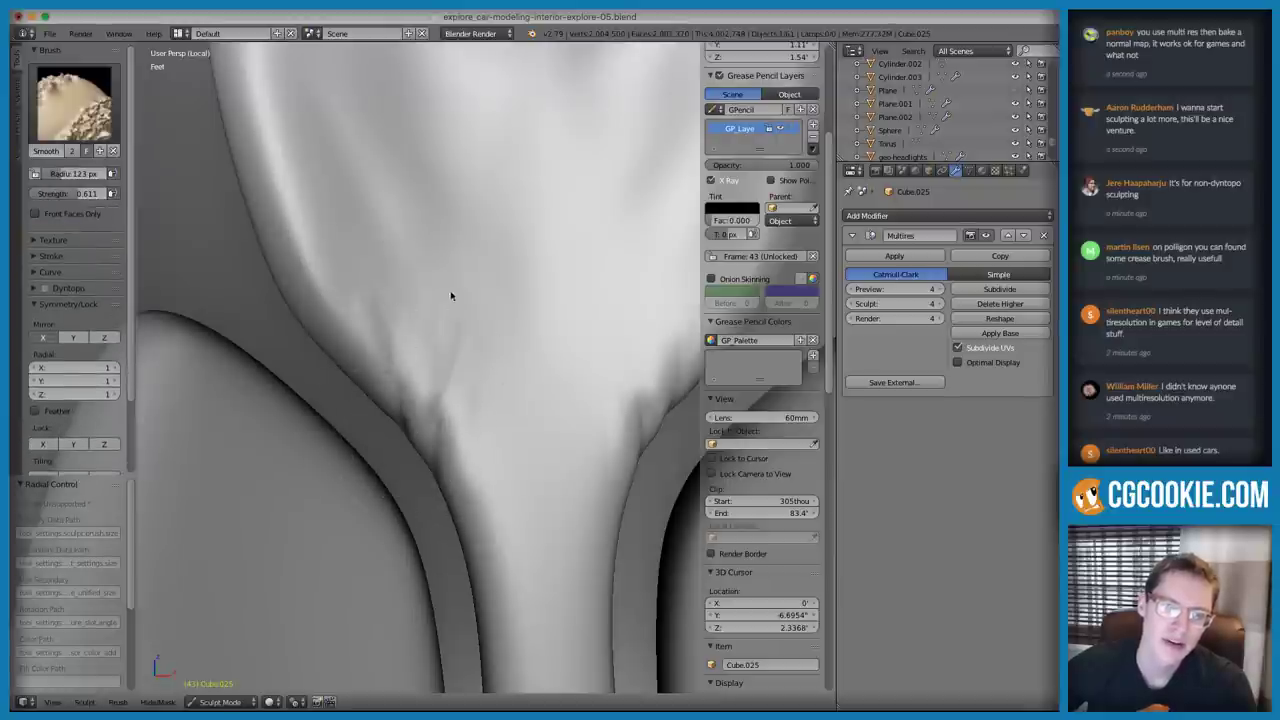
key("i")
scroll(531, 294, "down", 5)
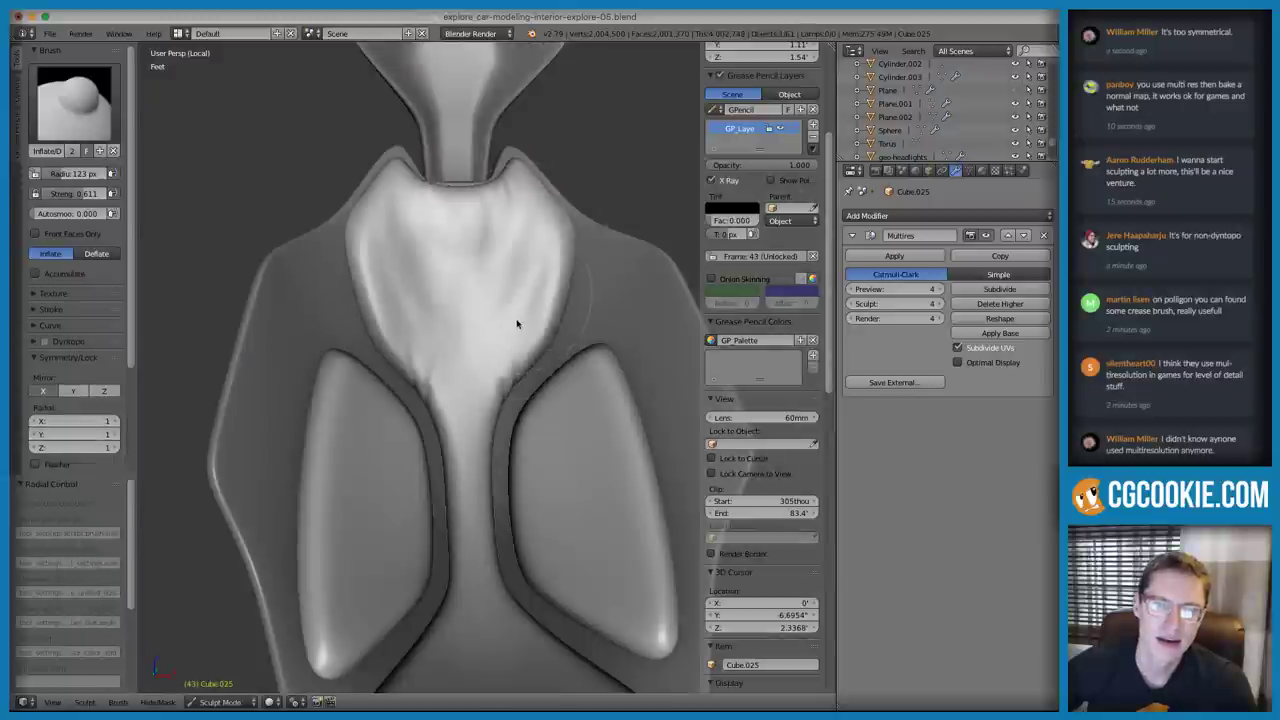
scroll(509, 306, "up", 4)
scroll(508, 438, "up", 1)
key("s")
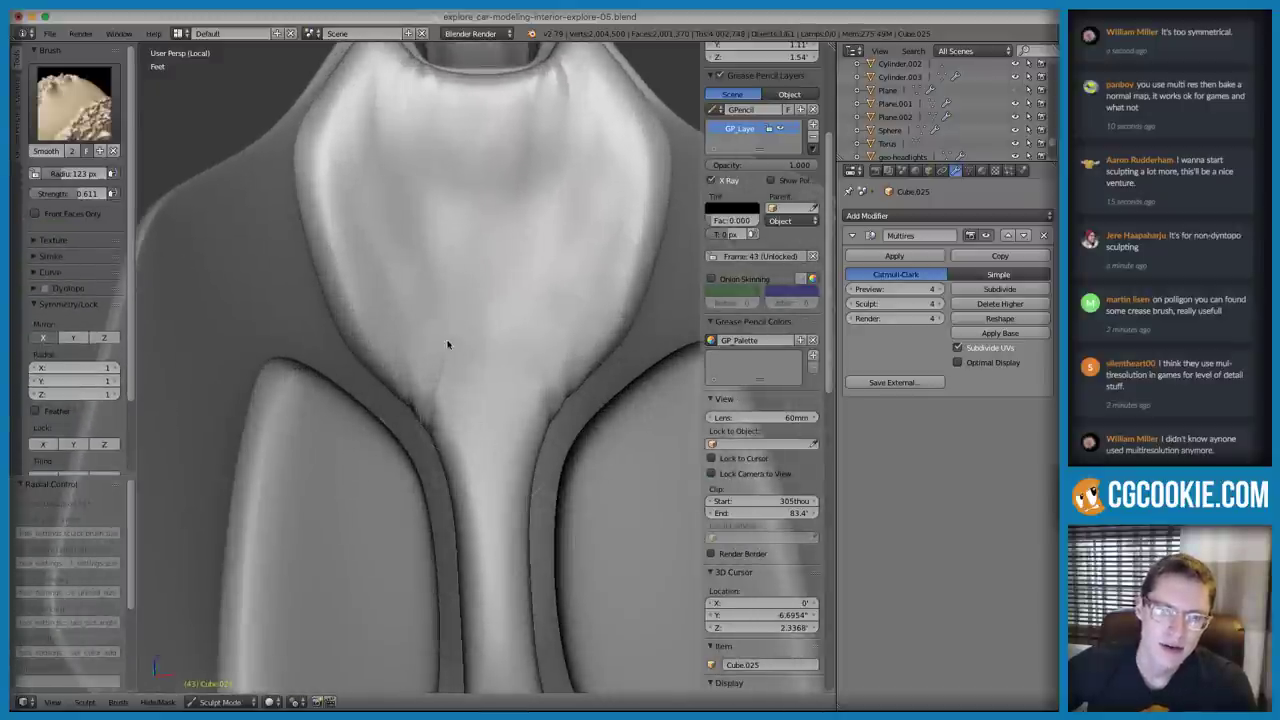
key("i")
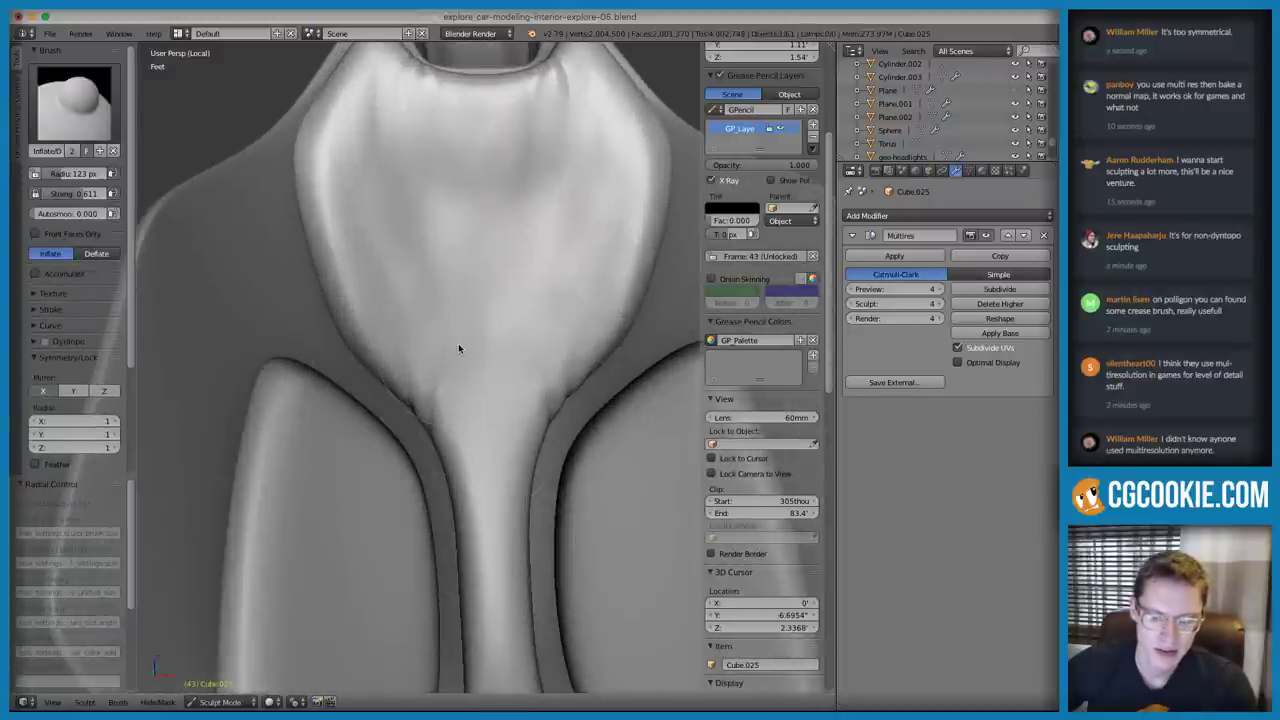
Pinch the folds at the panel's neck with a 114 px brush and check the backrest from an angle
key("p")
scroll(449, 383, "up", 2)
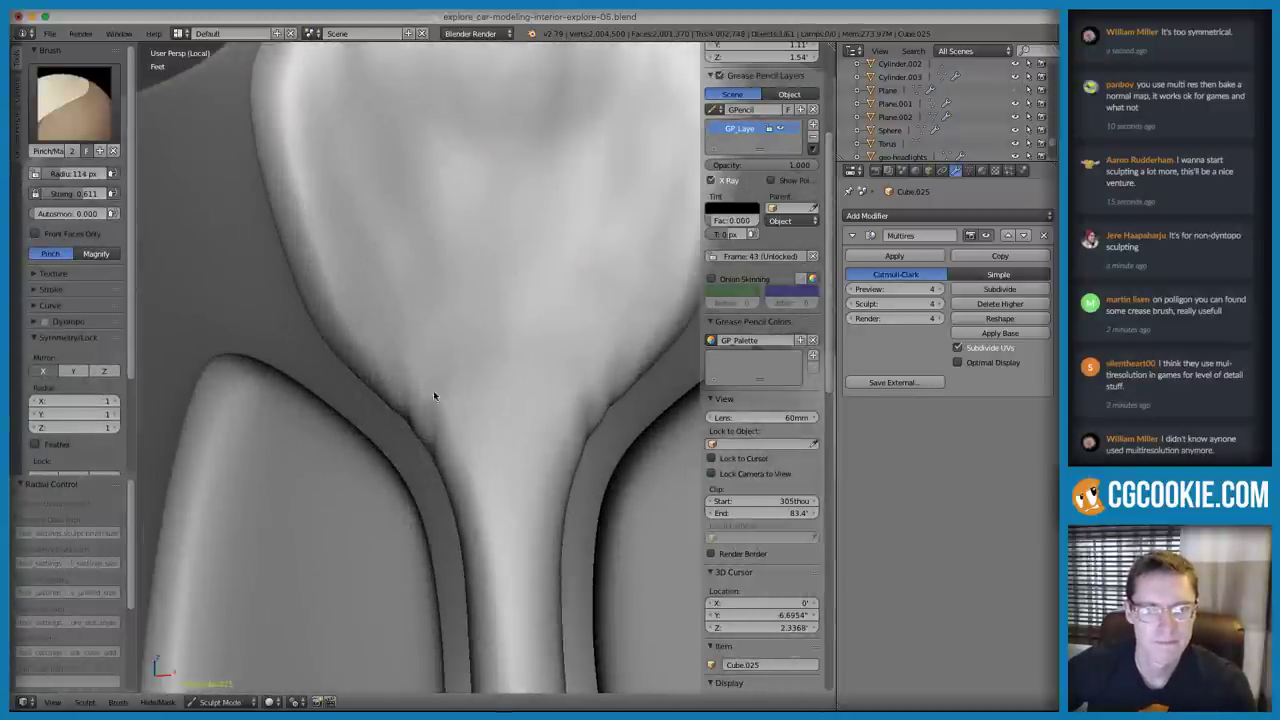
scroll(428, 431, "down", 4)
middle_click_drag(559, 285, 518, 457)
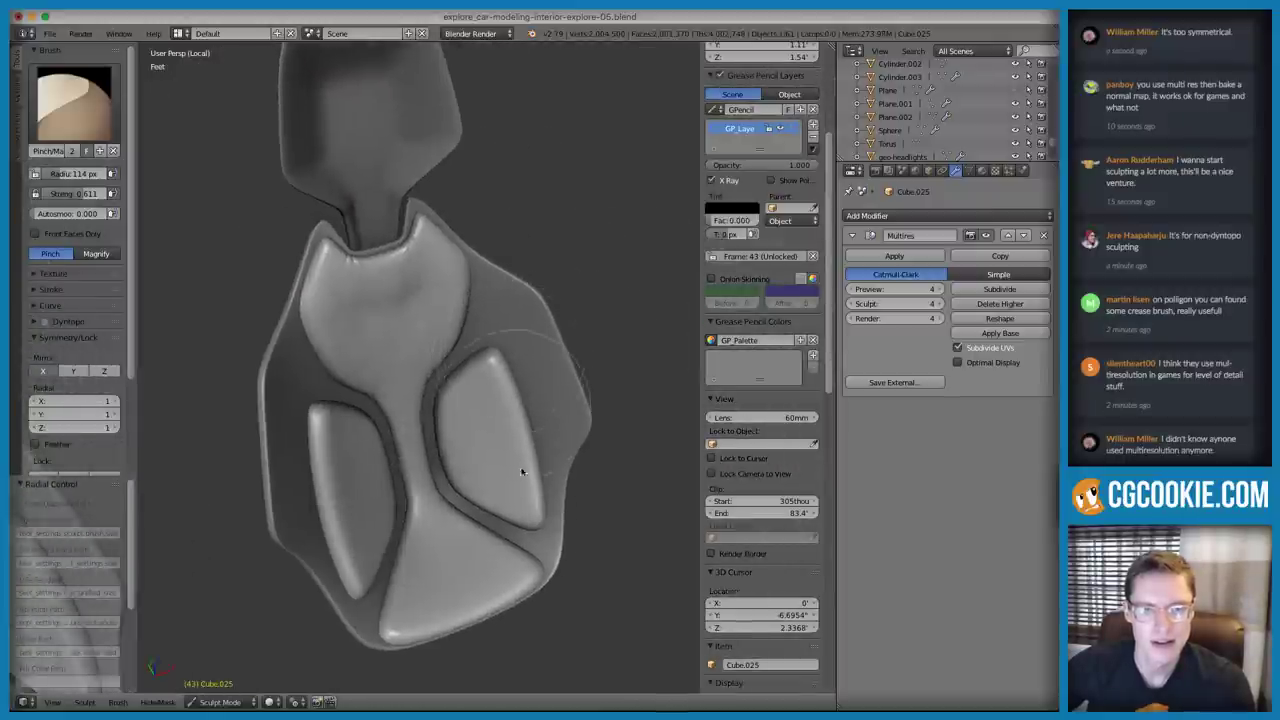
Try to sculpt a shallow horizontal crease across the upper panel's middle with a 62 px Crease brush at strength 0.611
scroll(426, 414, "up", 4)
key("shift+c")
middle_click_drag(397, 420, 413, 402)
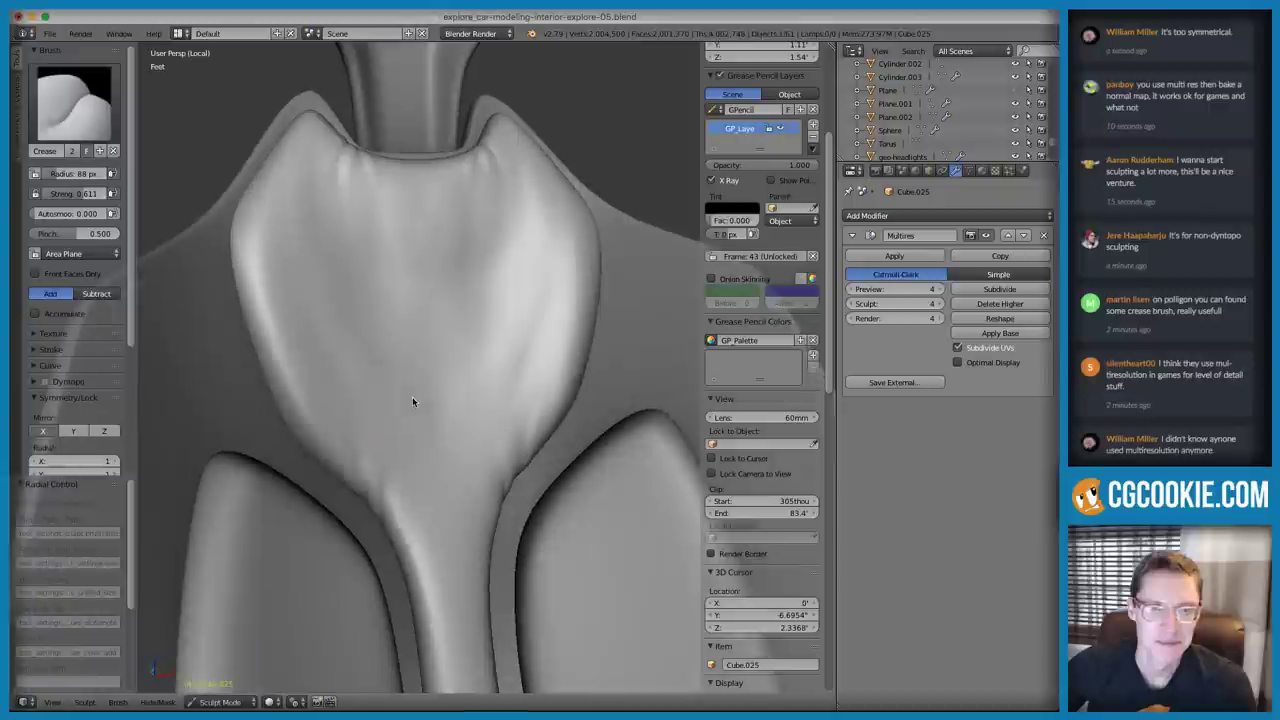
scroll(419, 358, "down", 2)
middle_click_drag(430, 358, 411, 430)
scroll(411, 430, "up", 3)
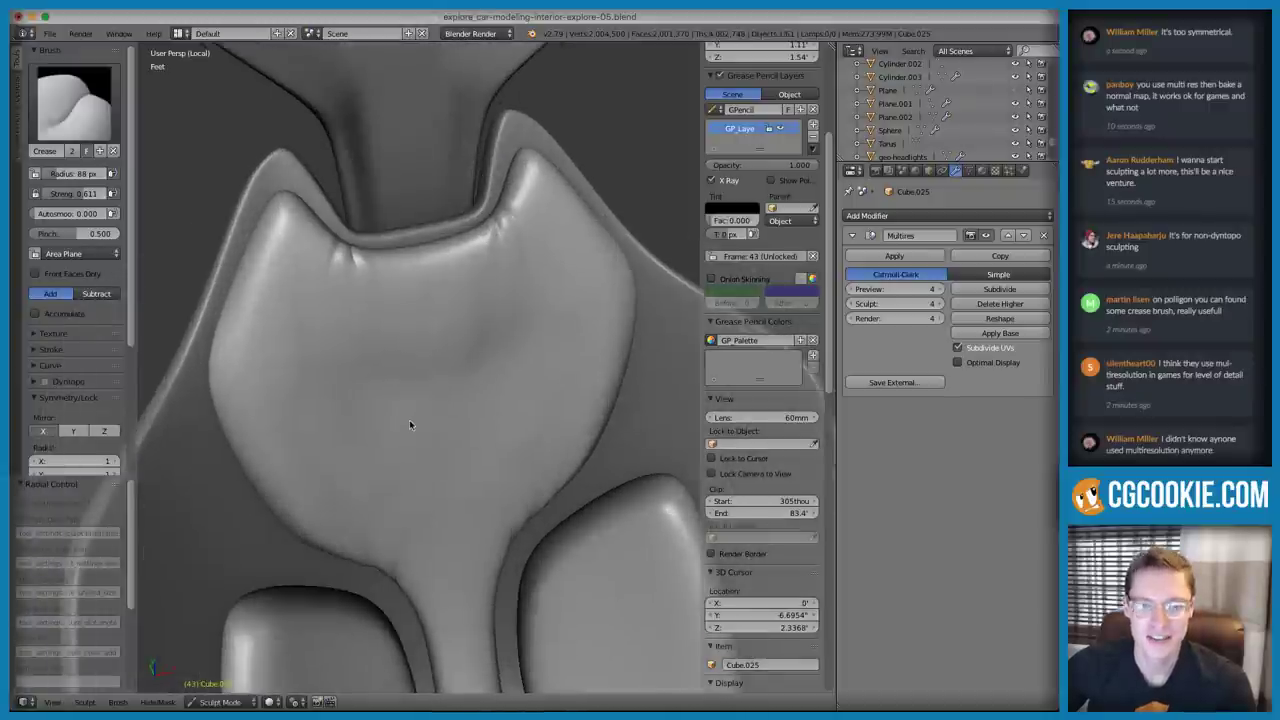
key("f")
left_click(381, 367)
middle_click_drag(391, 366, 382, 389)
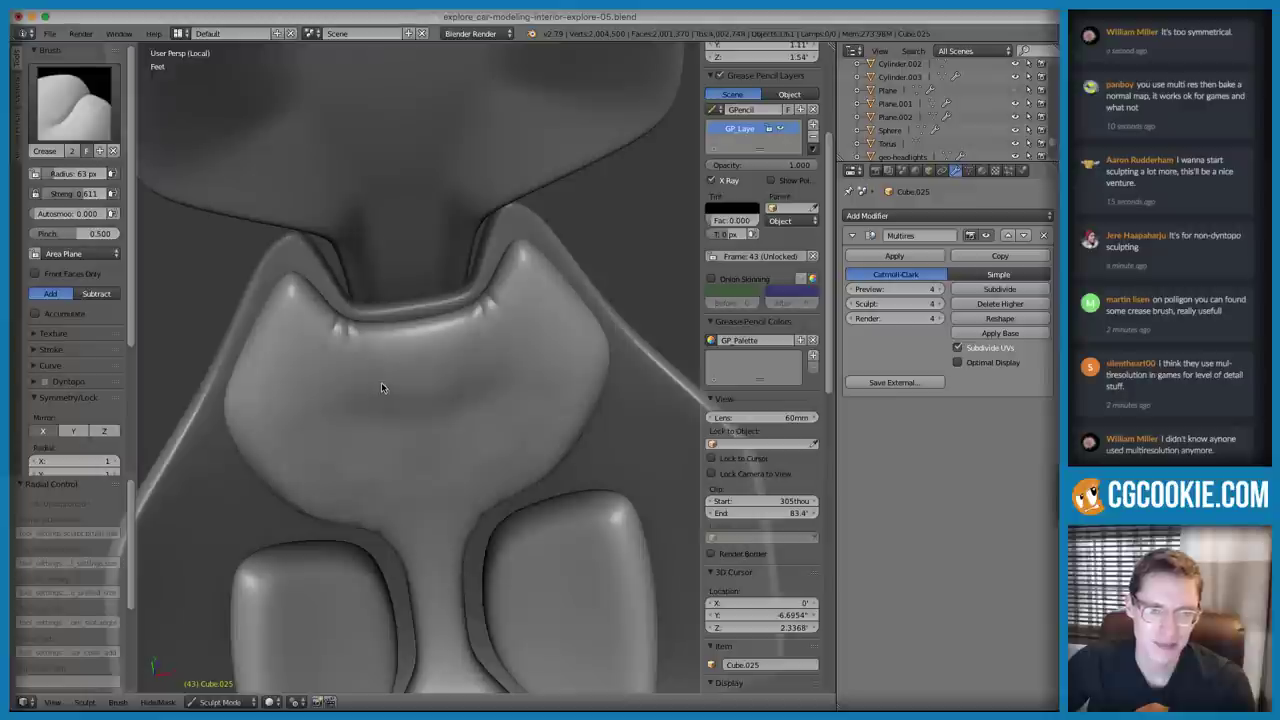
scroll(377, 343, "up", 2)
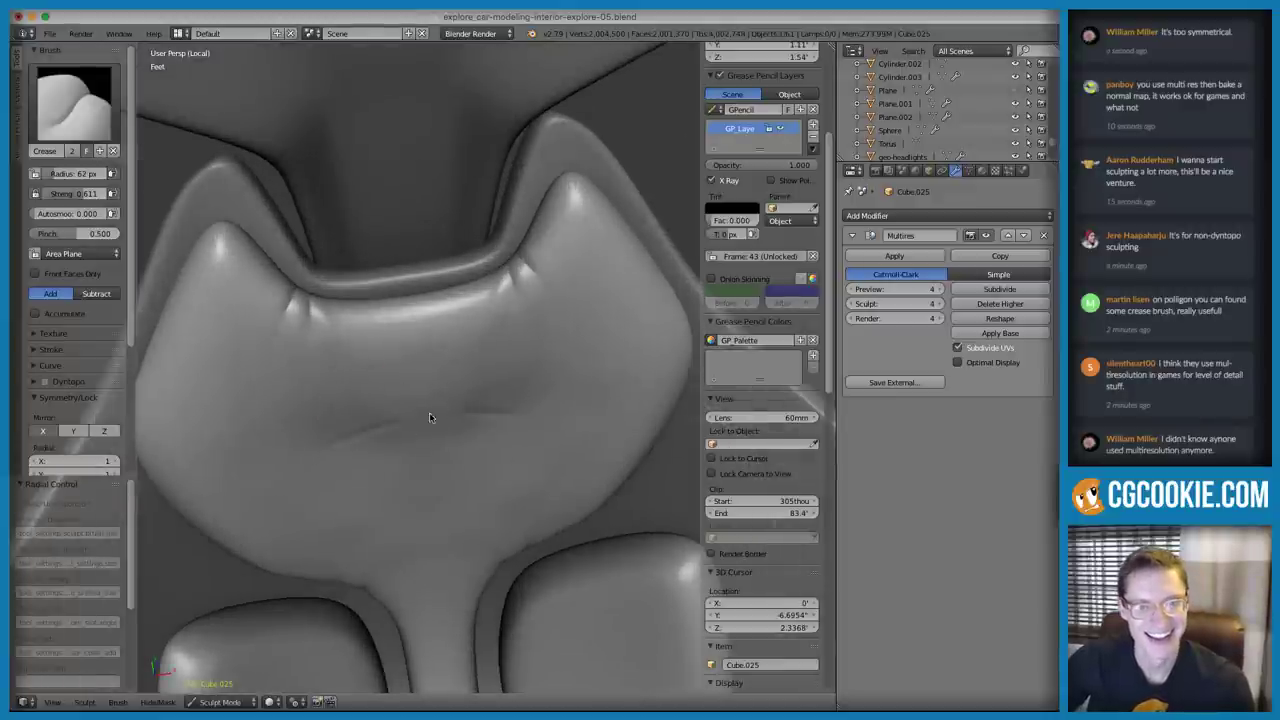
middle_click_drag(491, 407, 473, 384)
Reduce the Crease brush's strength to 0.457 and set its radius to 66 px
key("f")
left_click(357, 456)
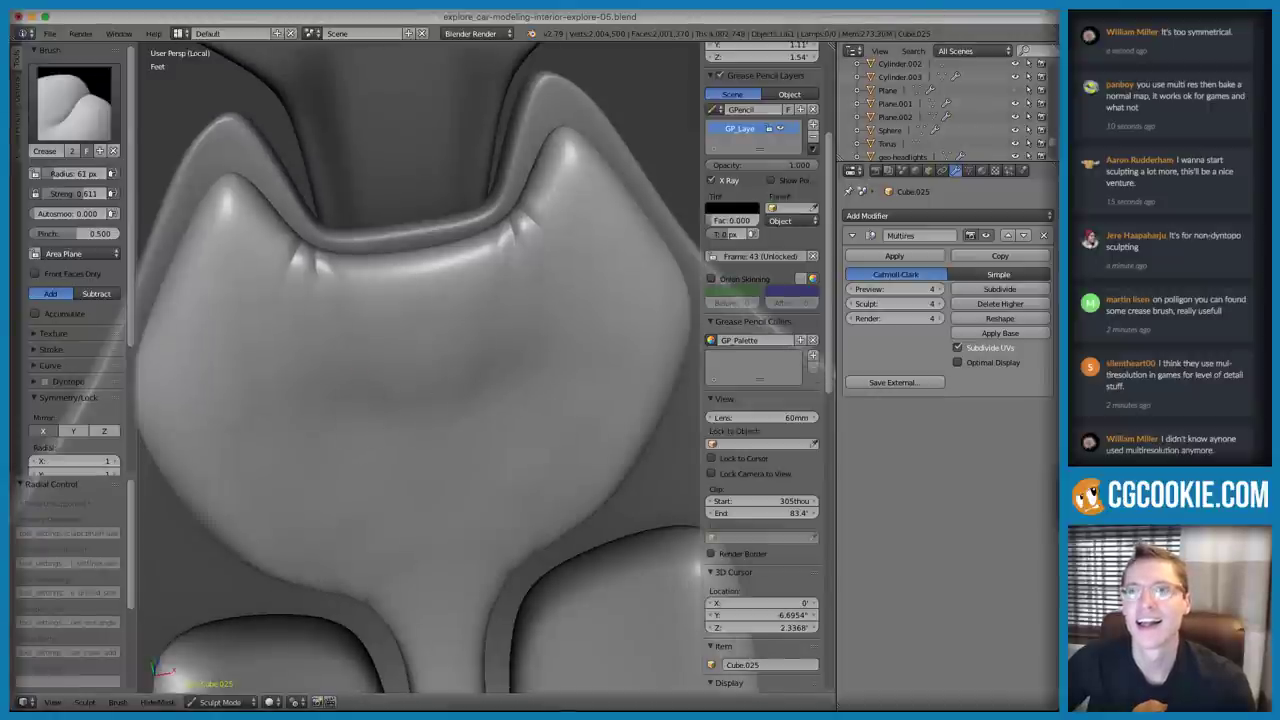
mouse_move(461, 386)
middle_mouse_down()
mouse_move(446, 260)
mouse_move(448, 304)
mouse_move(469, 331)
middle_mouse_up()
left_click(448, 303)
key("shift+f")
left_click(414, 378)
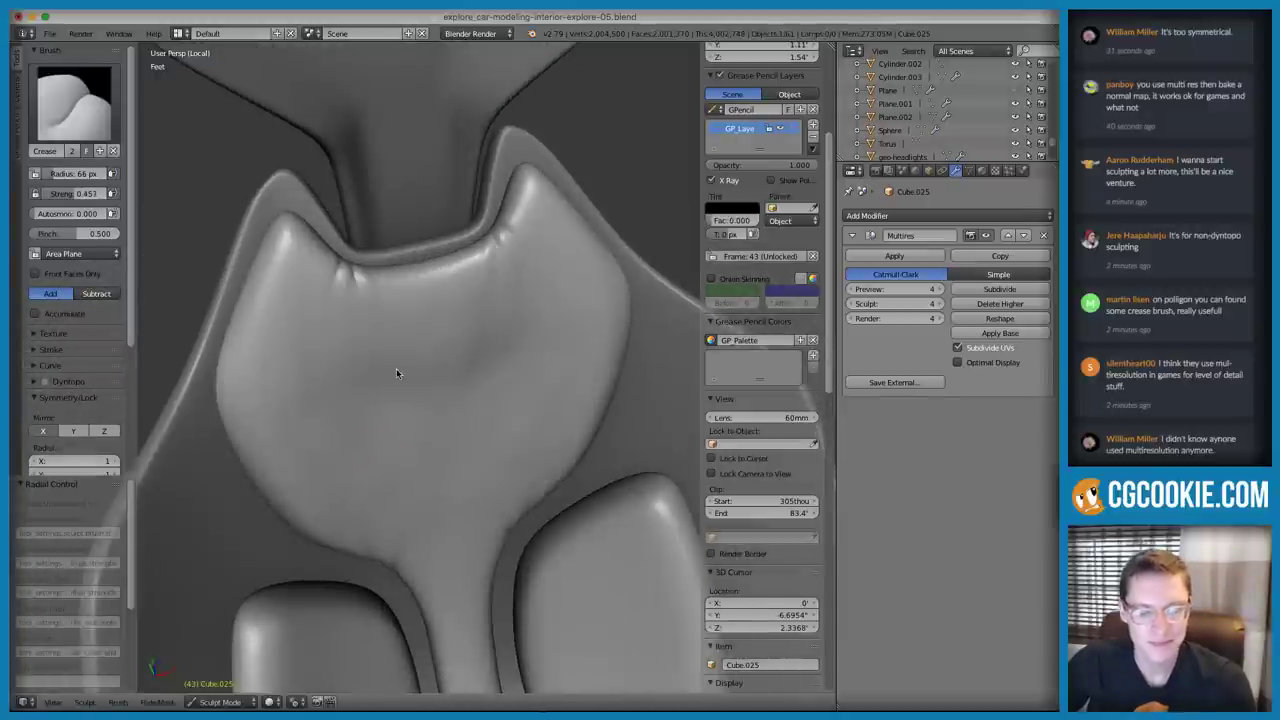
Turn off X mirroring and sculpt two slanted, asymmetric creases across the upper panel's middle at strength 0.457, inflating between them
key("i")
middle_click_drag(394, 363, 343, 391)
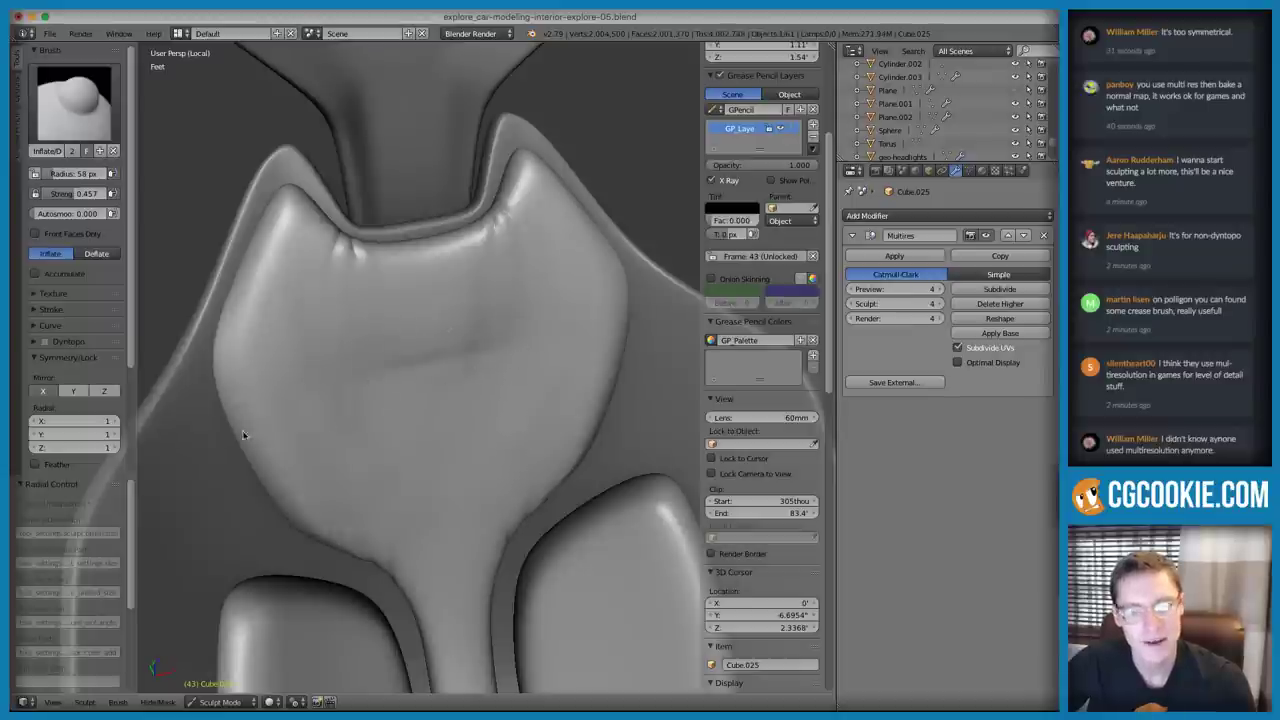
scroll(43, 362, "down", 1)
left_click(43, 362)
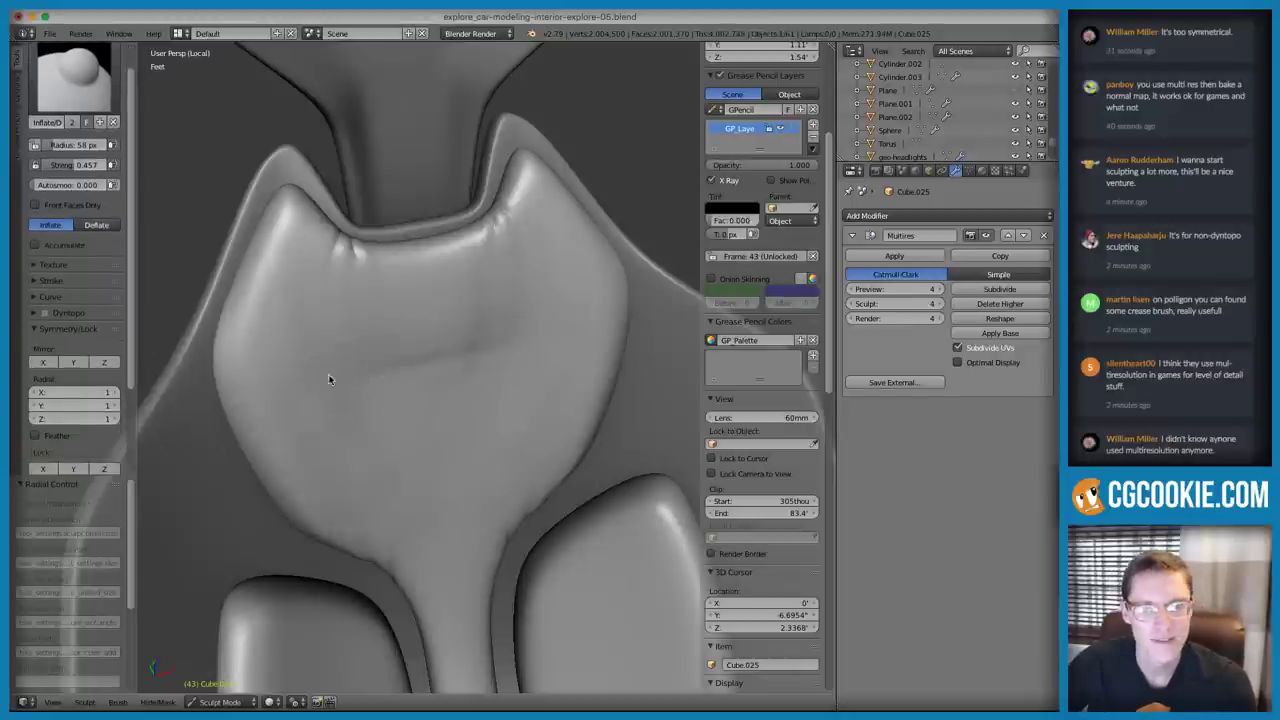
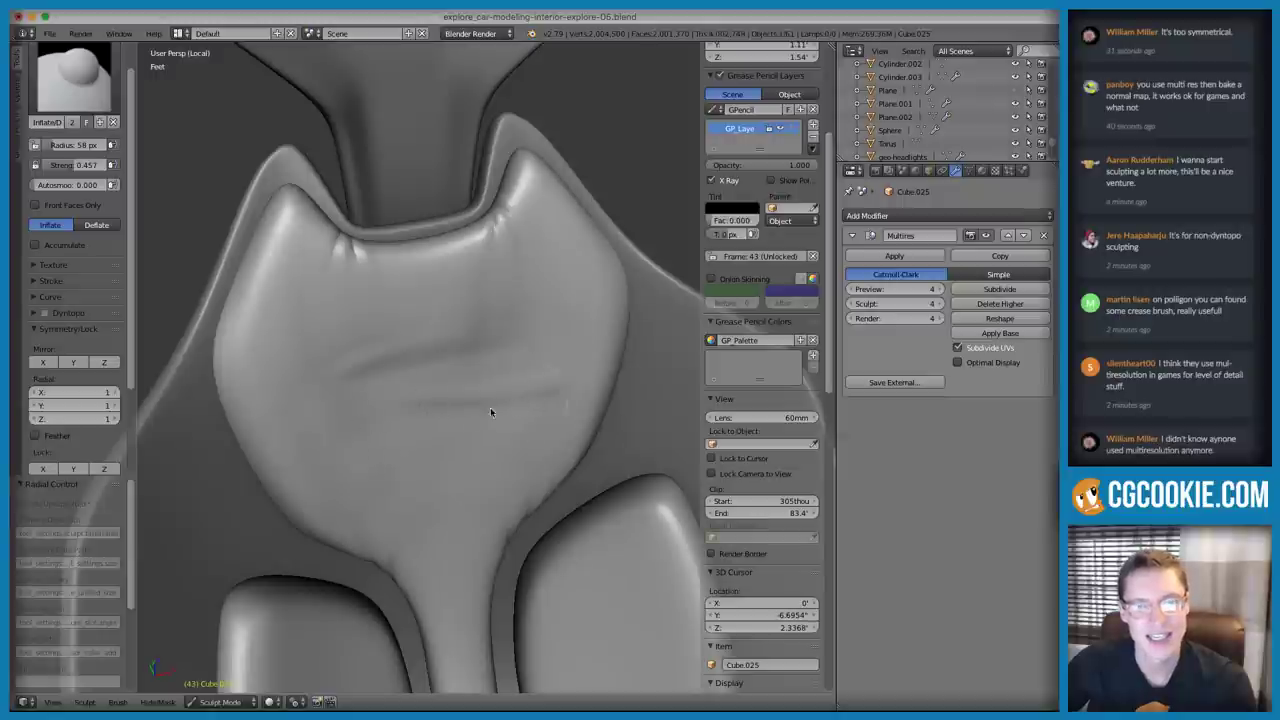
middle_click_drag(418, 354, 423, 387)
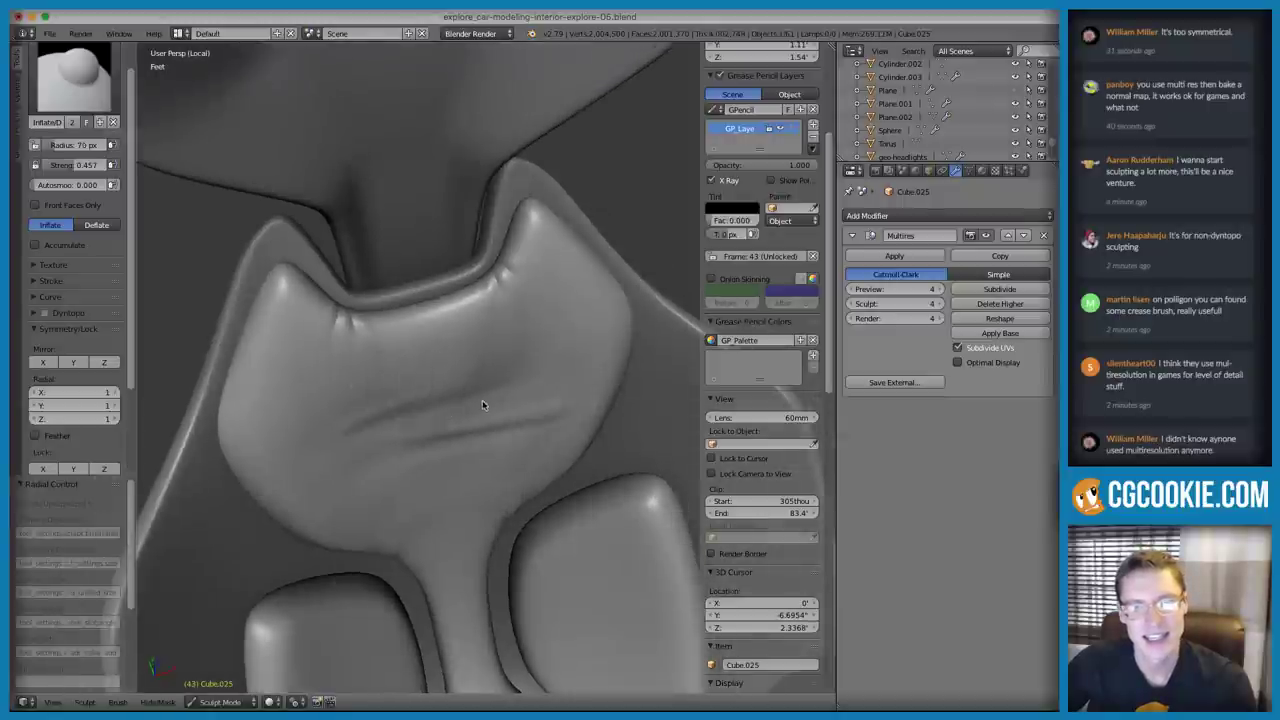
Smooth the two slanted creases and their ends with a 70 px brush at strength 0.457
key("s")
left_click_drag(318, 436, 468, 430)
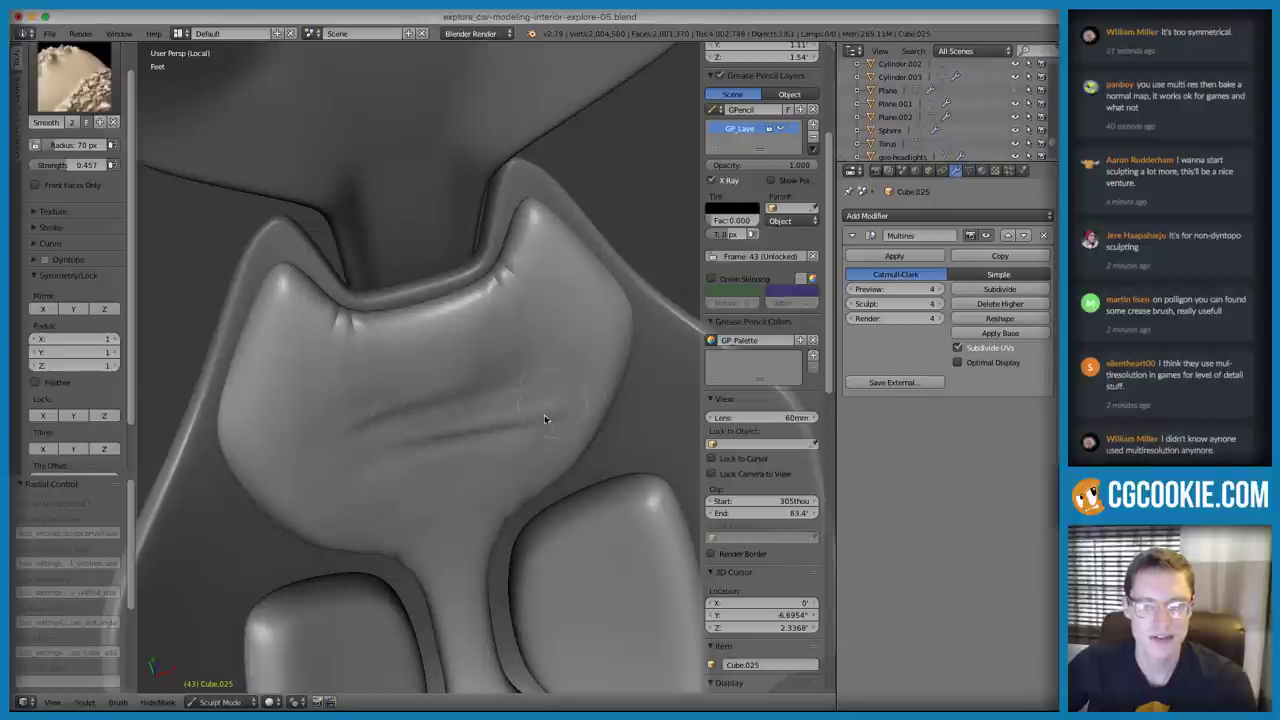
key("i")
Inspect the creased upper panel on the whole seat back from the front and at an angle
mouse_move(488, 327)
middle_mouse_down()
mouse_move(486, 286)
mouse_move(450, 272)
mouse_move(571, 263)
mouse_move(494, 297)
mouse_move(511, 260)
mouse_move(551, 243)
mouse_move(517, 271)
middle_mouse_up()
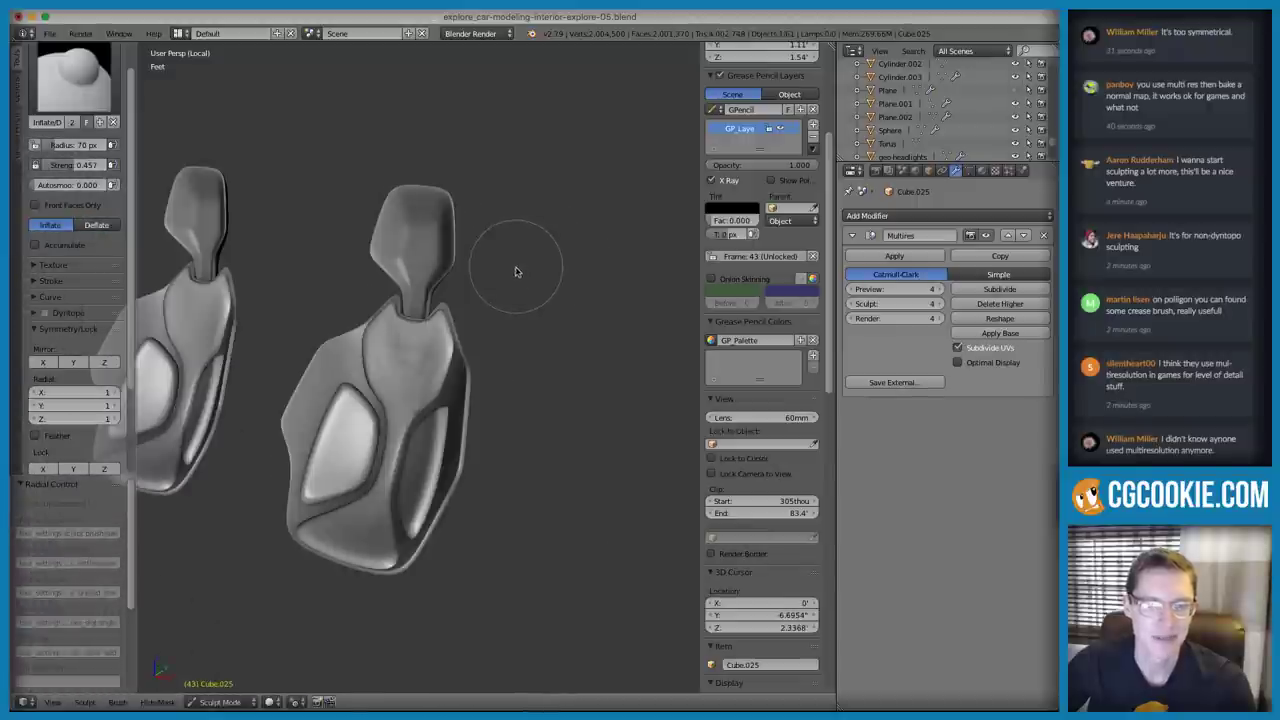
scroll(476, 368, "up", 3)
middle_click_drag(476, 368, 364, 312)
scroll(463, 333, "up", 2)
scroll(498, 342, "down", 2)
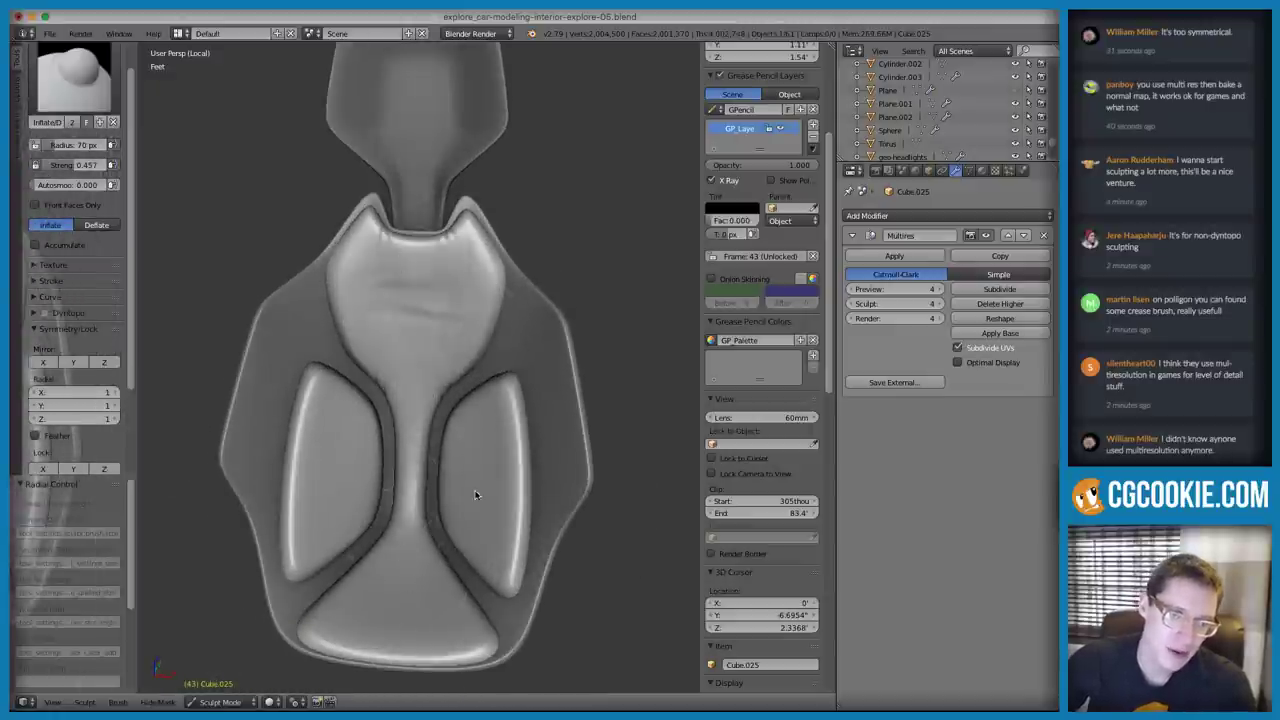
middle_click_drag(453, 504, 439, 530)
scroll(361, 296, "up", 3)
middle_click_drag(361, 296, 358, 339)
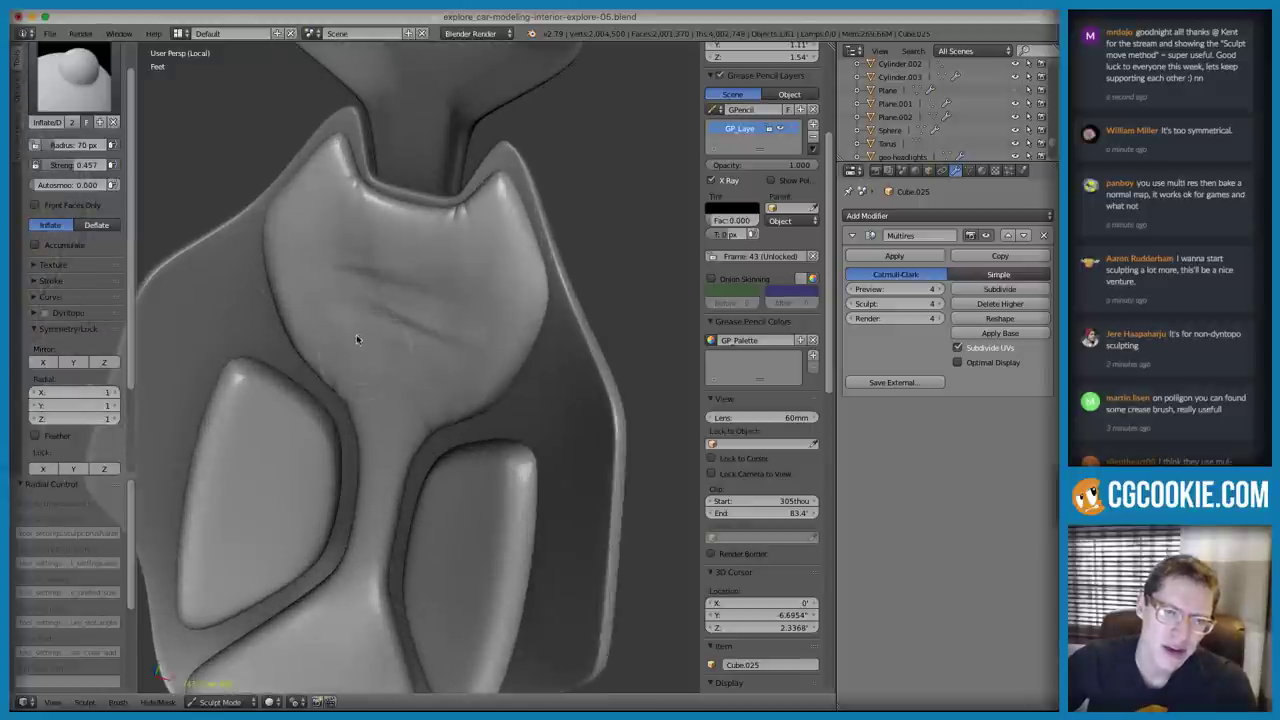
Switch to the Crease brush and raise its strength to 0.975
key("shift+c")
scroll(357, 306, "up", 4)
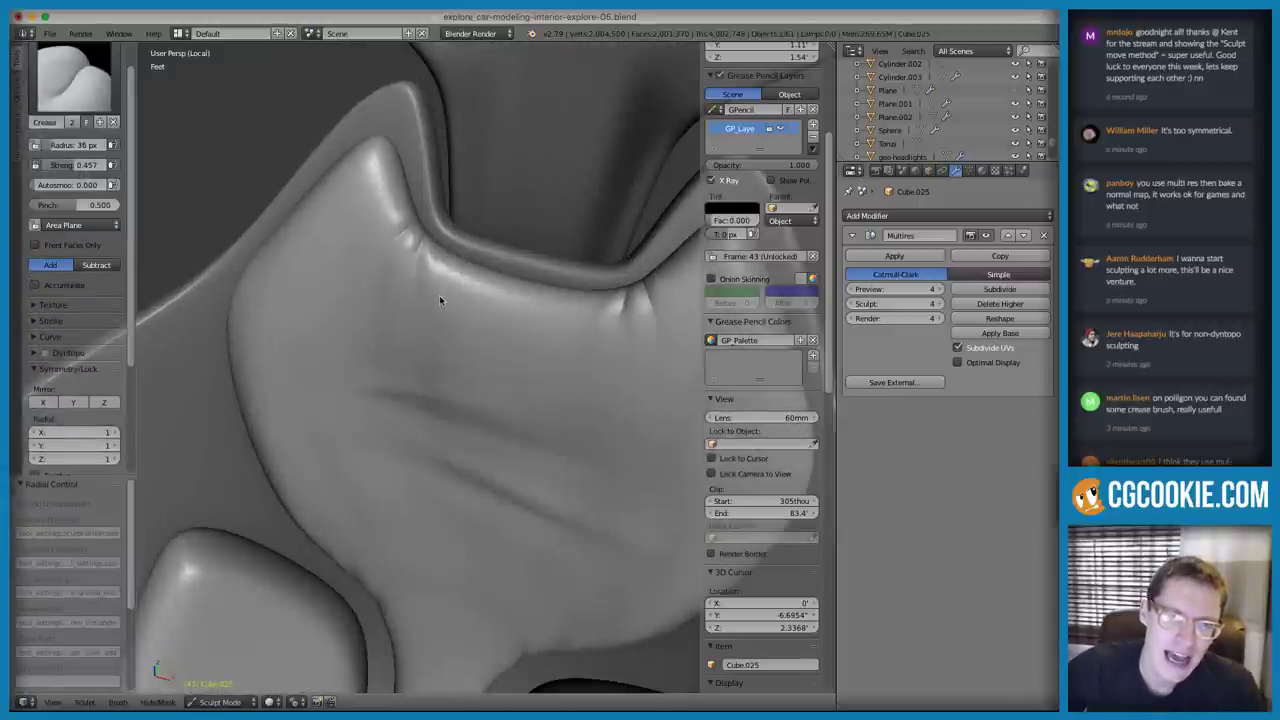
mouse_move(449, 313)
middle_mouse_down()
mouse_move(468, 339)
mouse_move(471, 314)
mouse_move(486, 320)
mouse_move(466, 333)
middle_mouse_up()
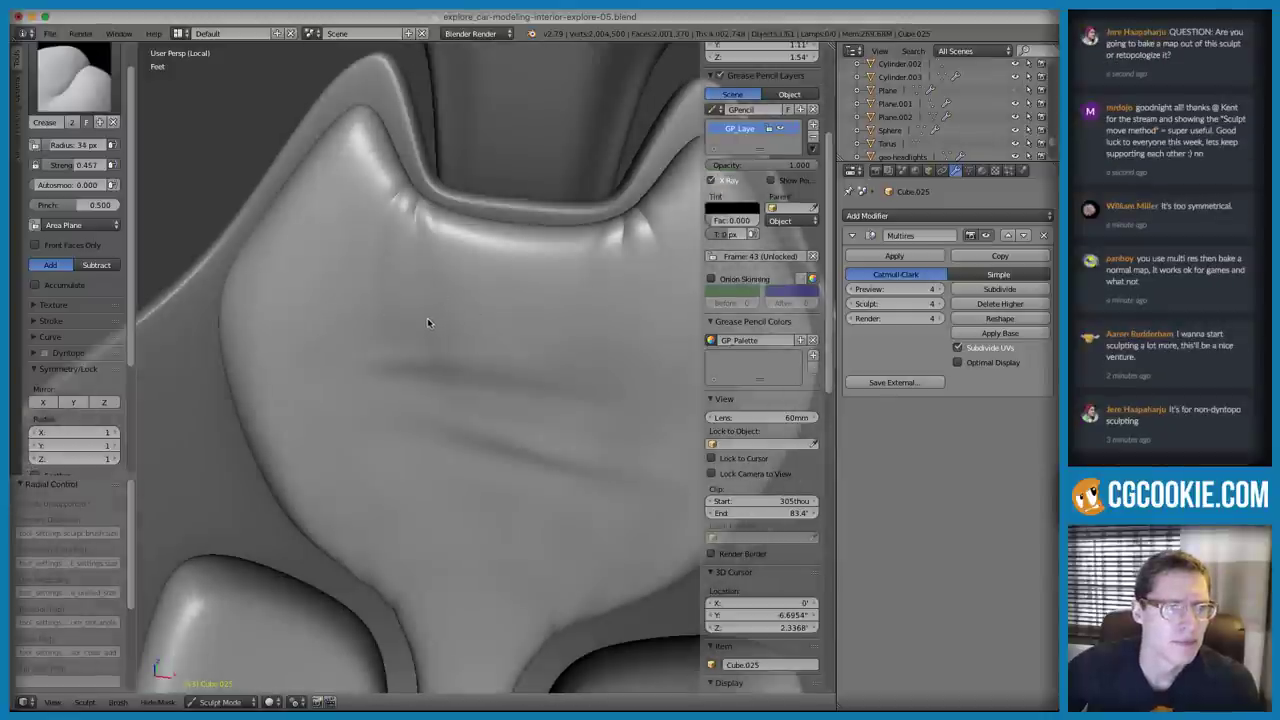
key("shift+f")
left_click(413, 271)
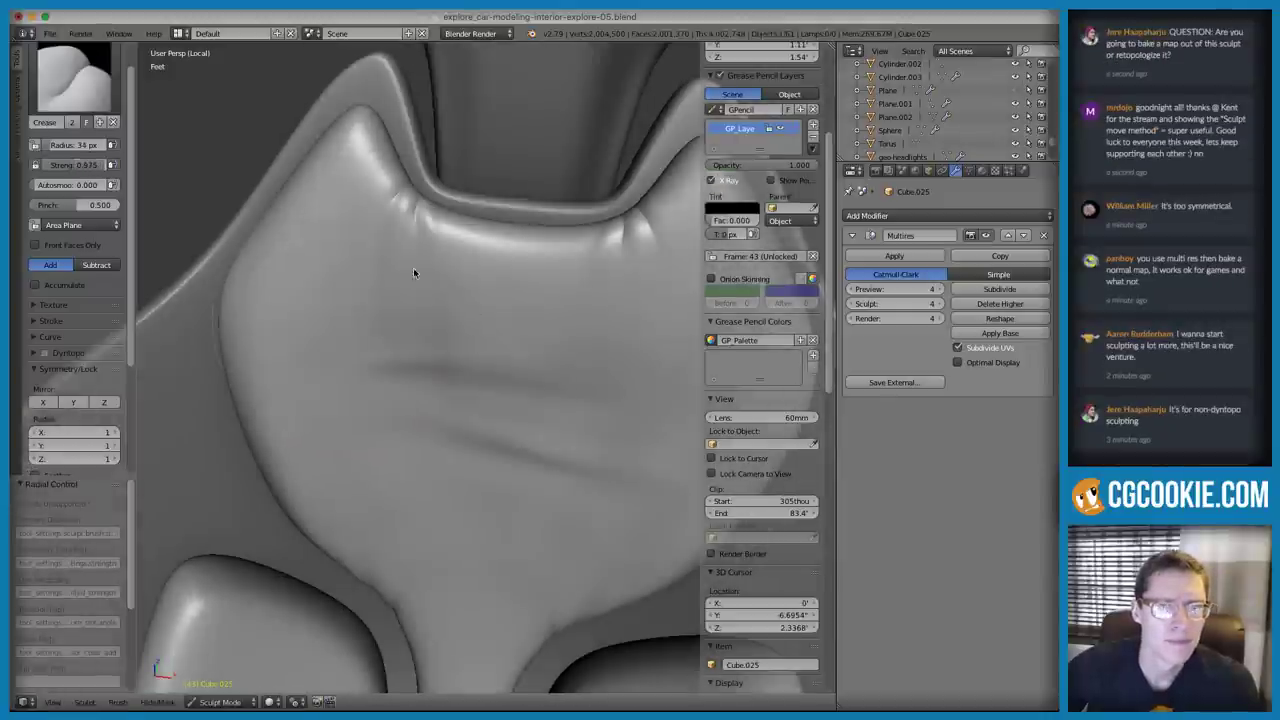
Enable Smooth Stroke for the Crease brush, keeping the Space stroke method
scroll(60, 290, "down", 2)
left_click(35, 273)
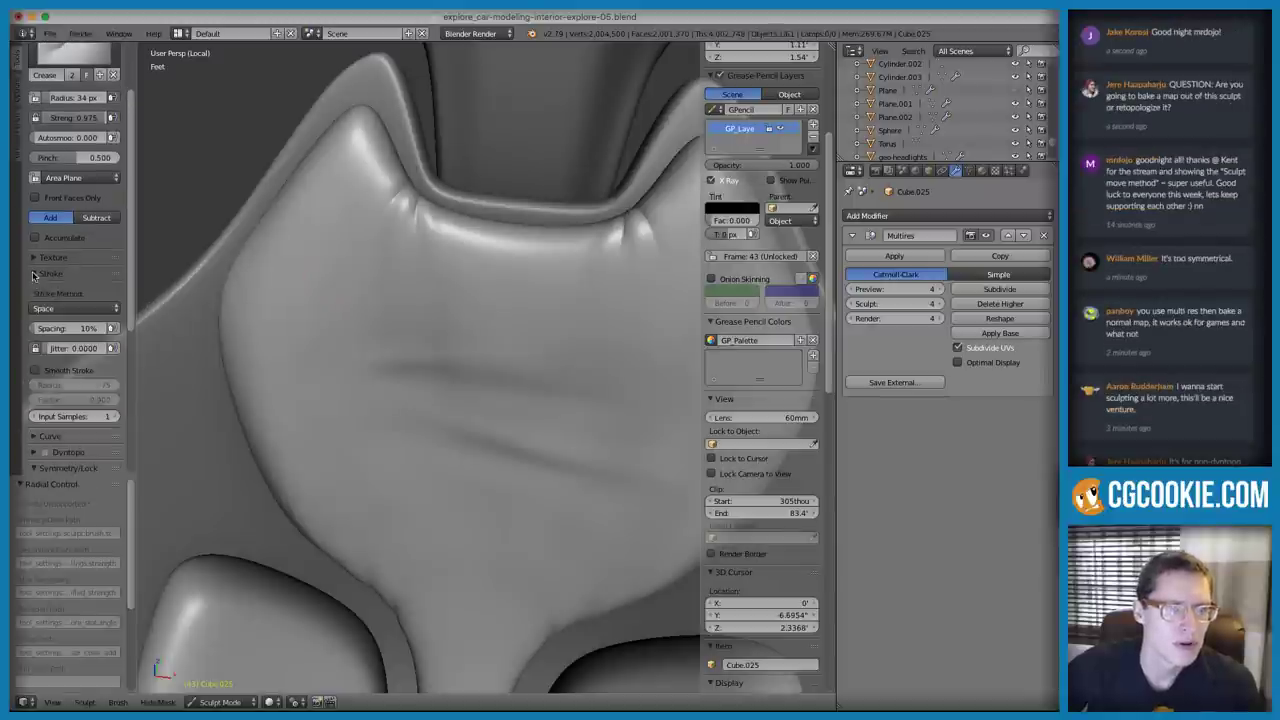
left_click(62, 308)
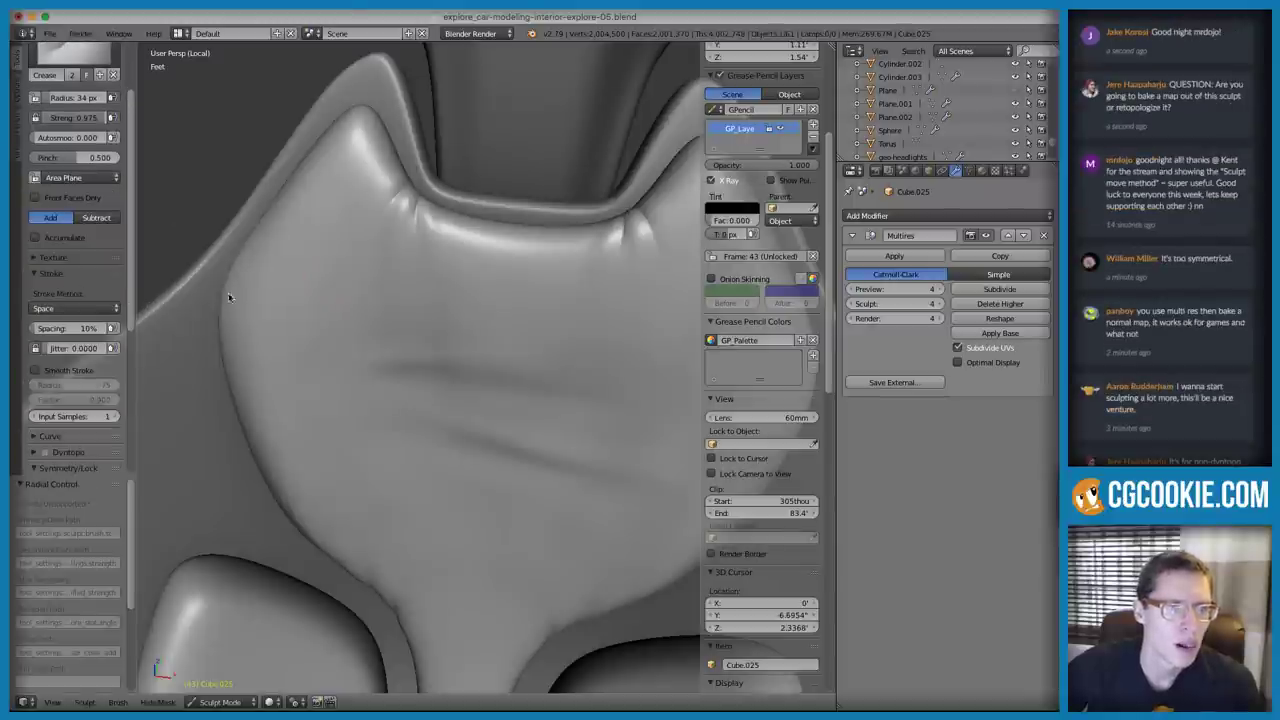
left_click(37, 274)
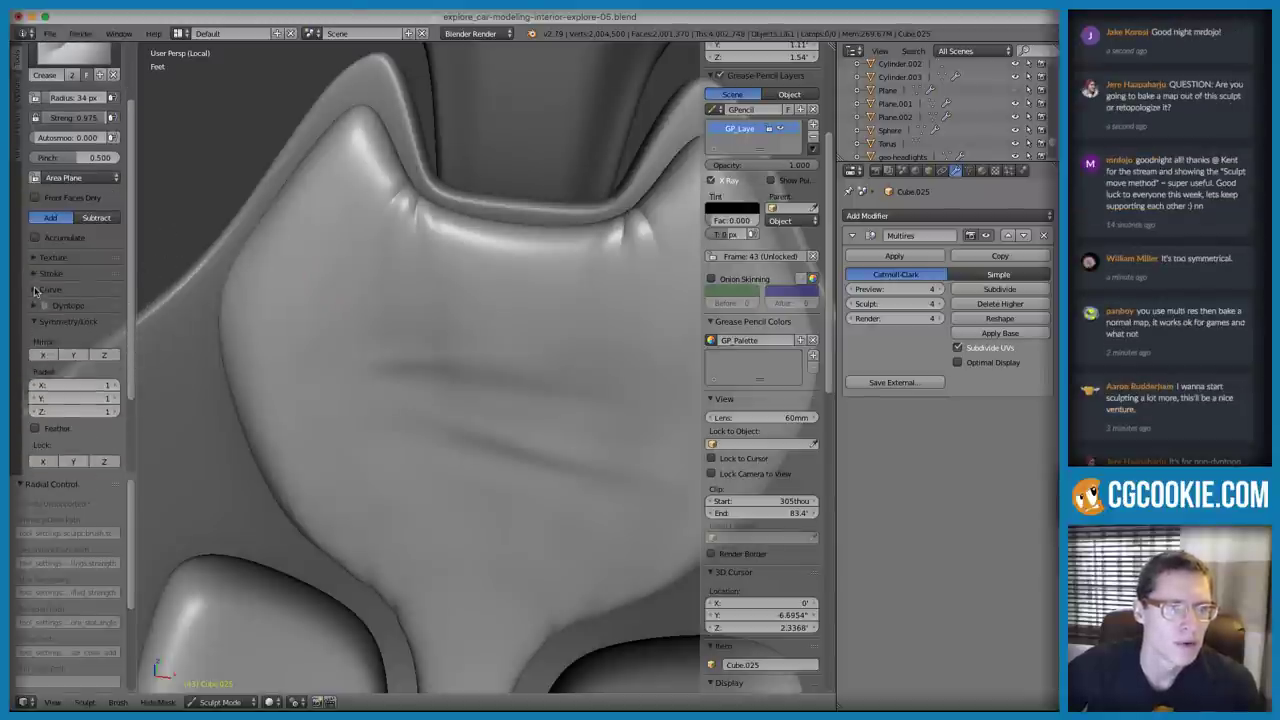
left_click(37, 273)
left_click(50, 308)
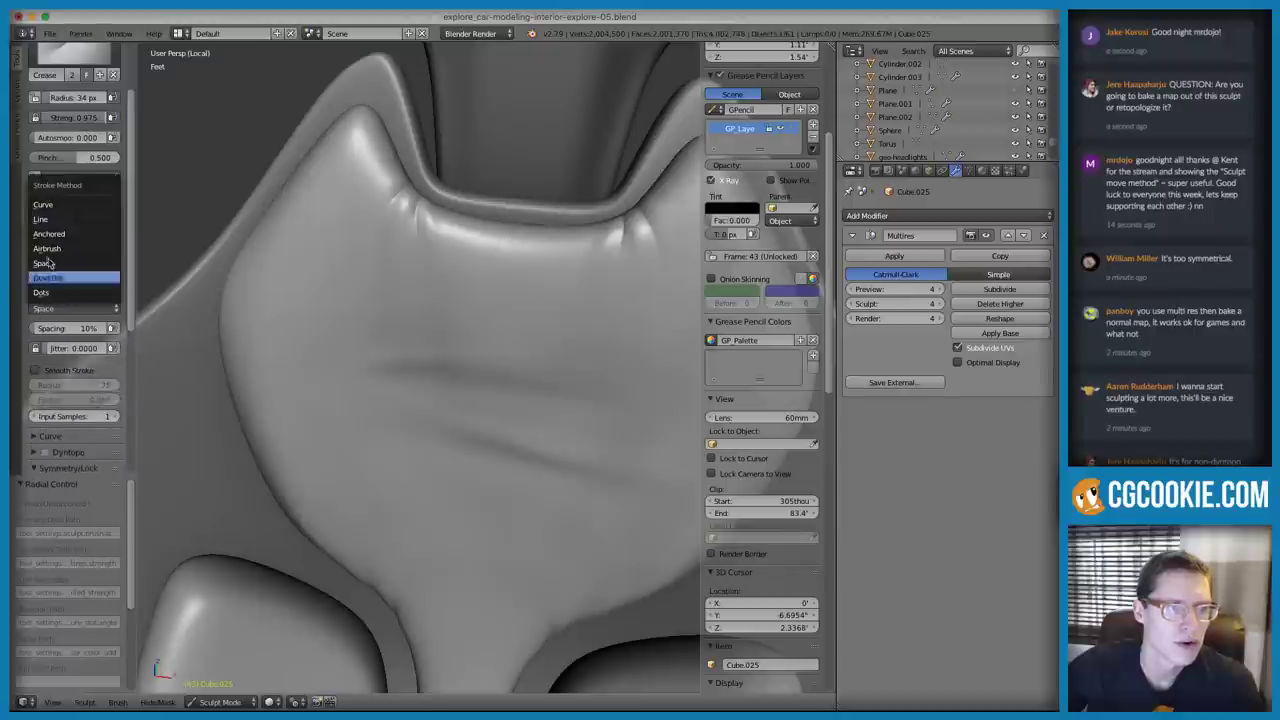
left_click(37, 274)
left_click(38, 275)
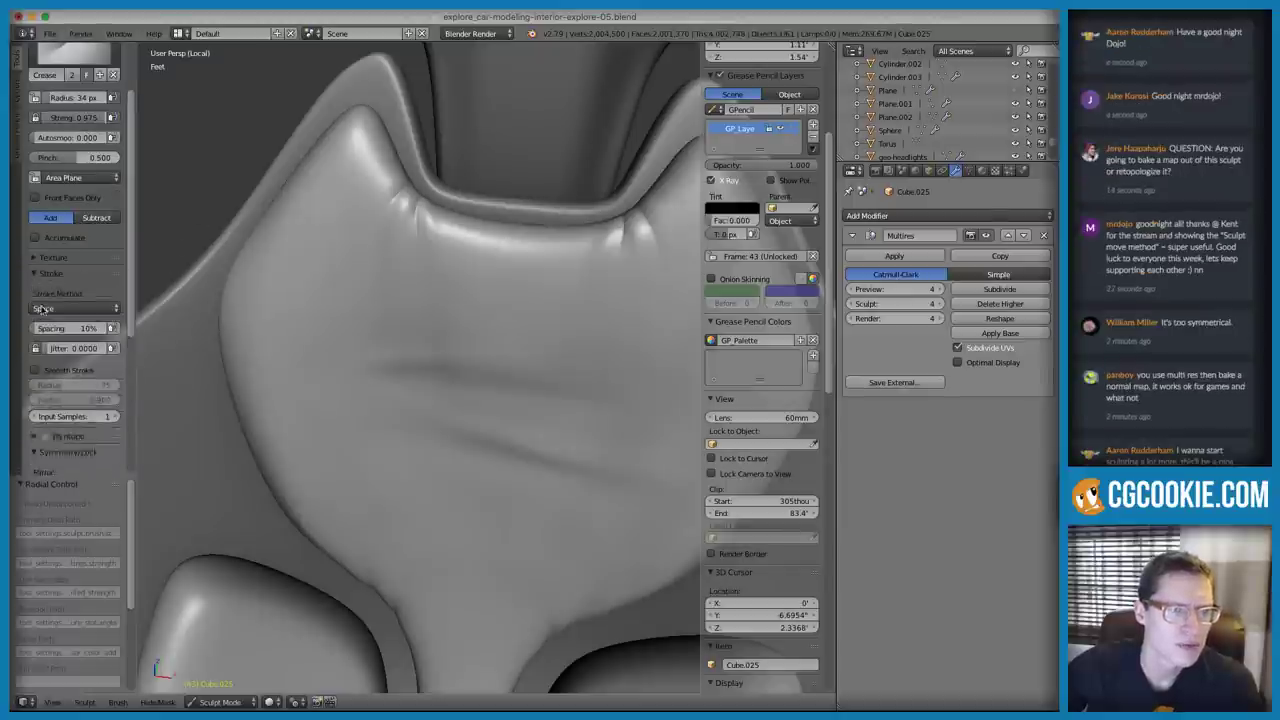
left_click(37, 370)
Carve mirrored seams with an 11 px Crease brush from the upper panel's neck edge, curving out to its lower outer edges
key("f")
left_click(345, 311)
key("f")
left_click(434, 248)
key("bracketright")
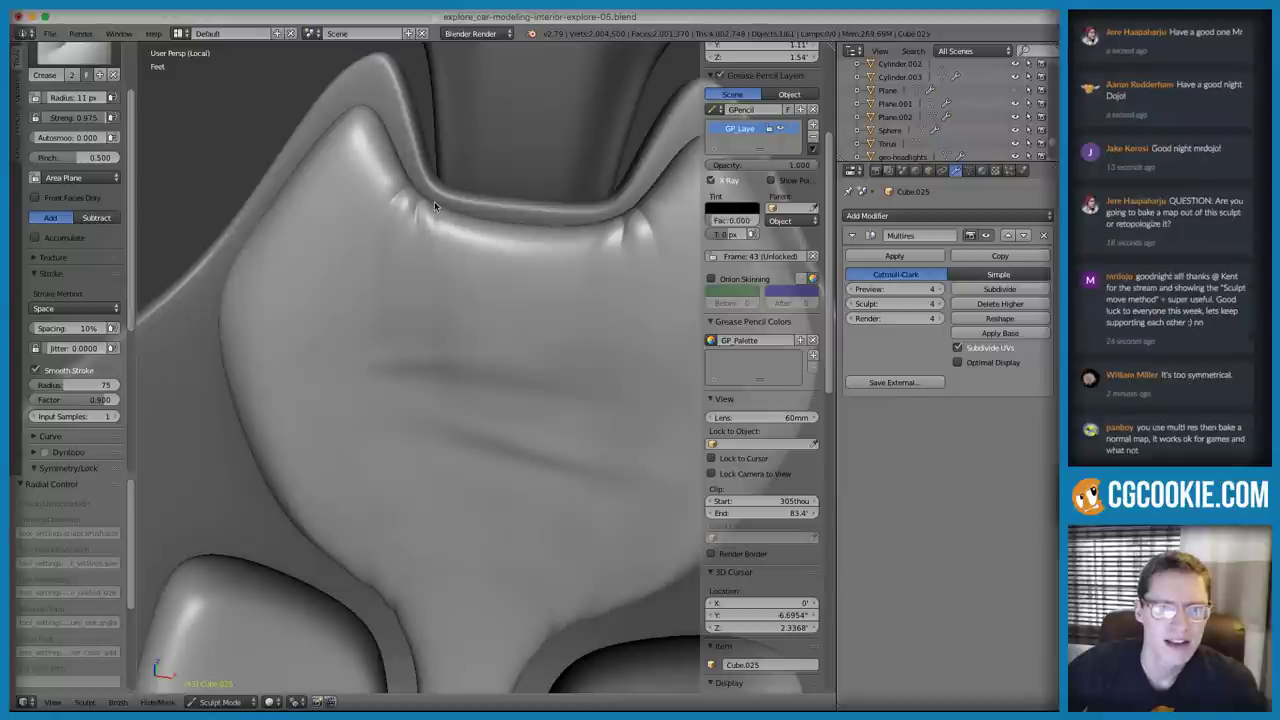
mouse_move(433, 265)
left_mouse_down()
mouse_move(417, 417)
mouse_move(312, 540)
left_mouse_up()
key("ctrl+z")
middle_click_drag(59, 453, 54, 420)
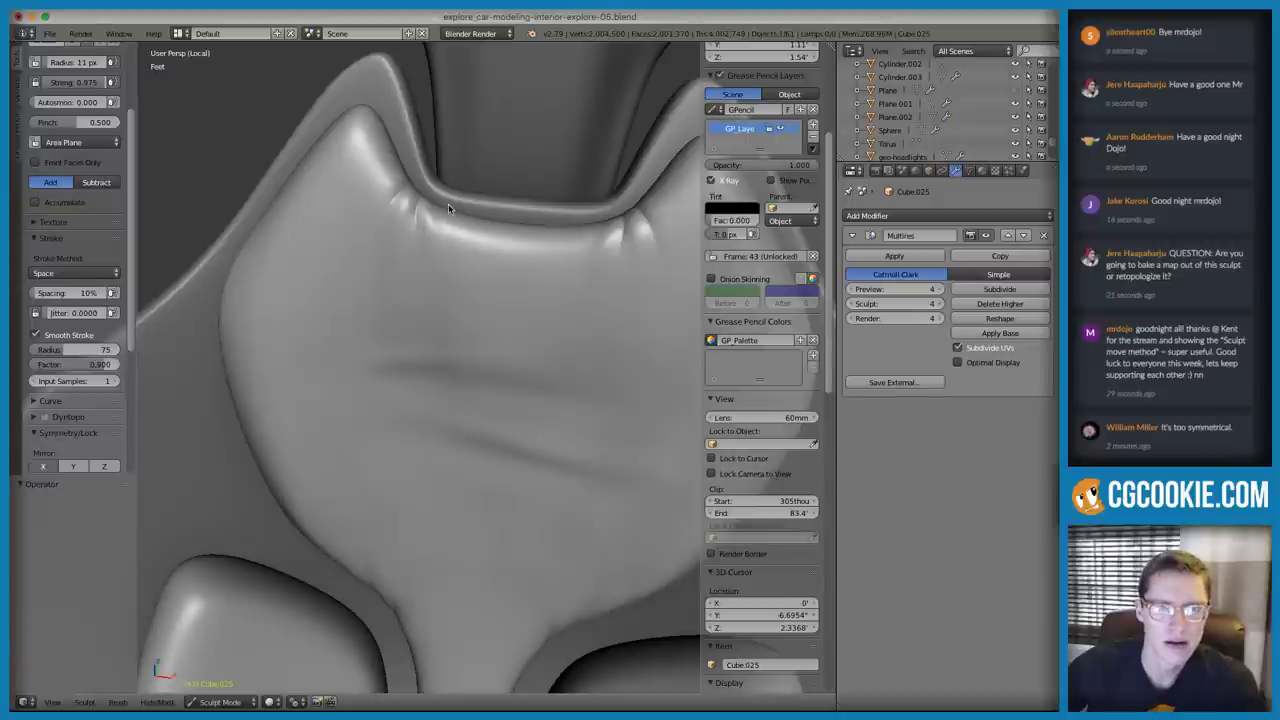
mouse_move(443, 293)
left_mouse_down()
mouse_move(414, 514)
mouse_move(168, 619)
left_mouse_up()
middle_click_drag(434, 277, 428, 288)
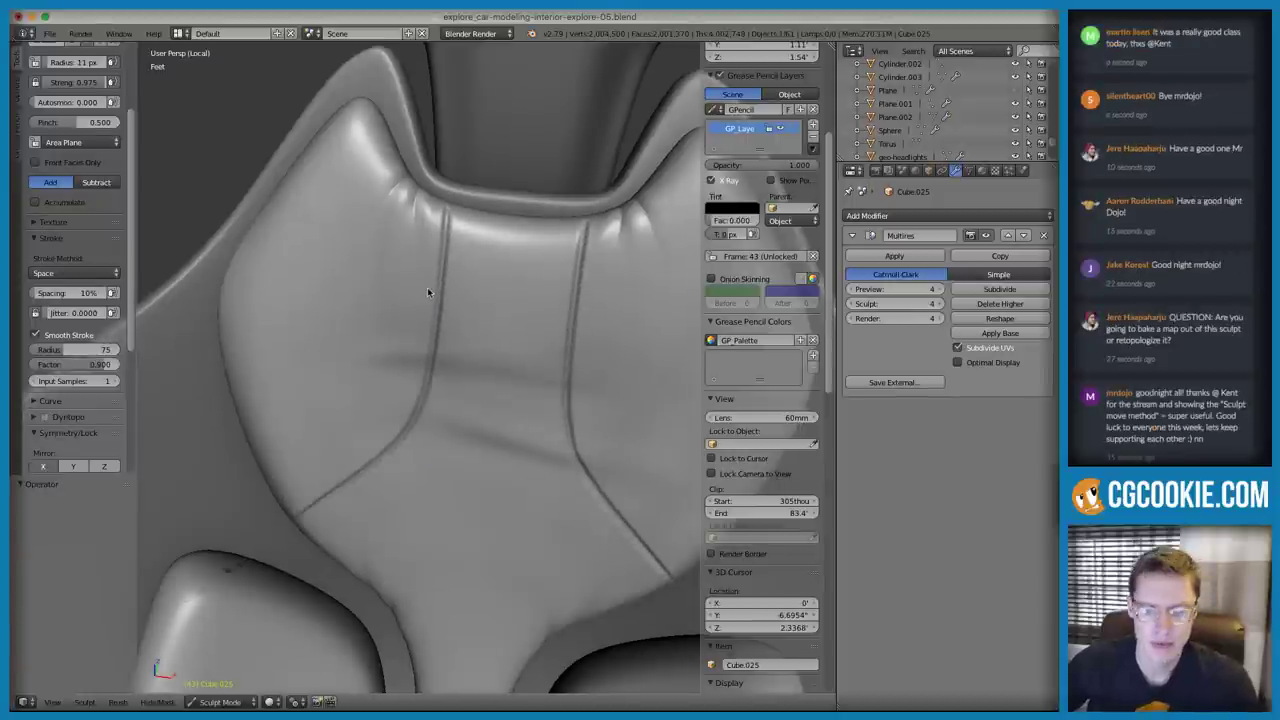
Pinch the two mirrored seams tighter along their full length with a 64 px brush at strength 0.975
key("p")
key("f")
left_click(465, 247)
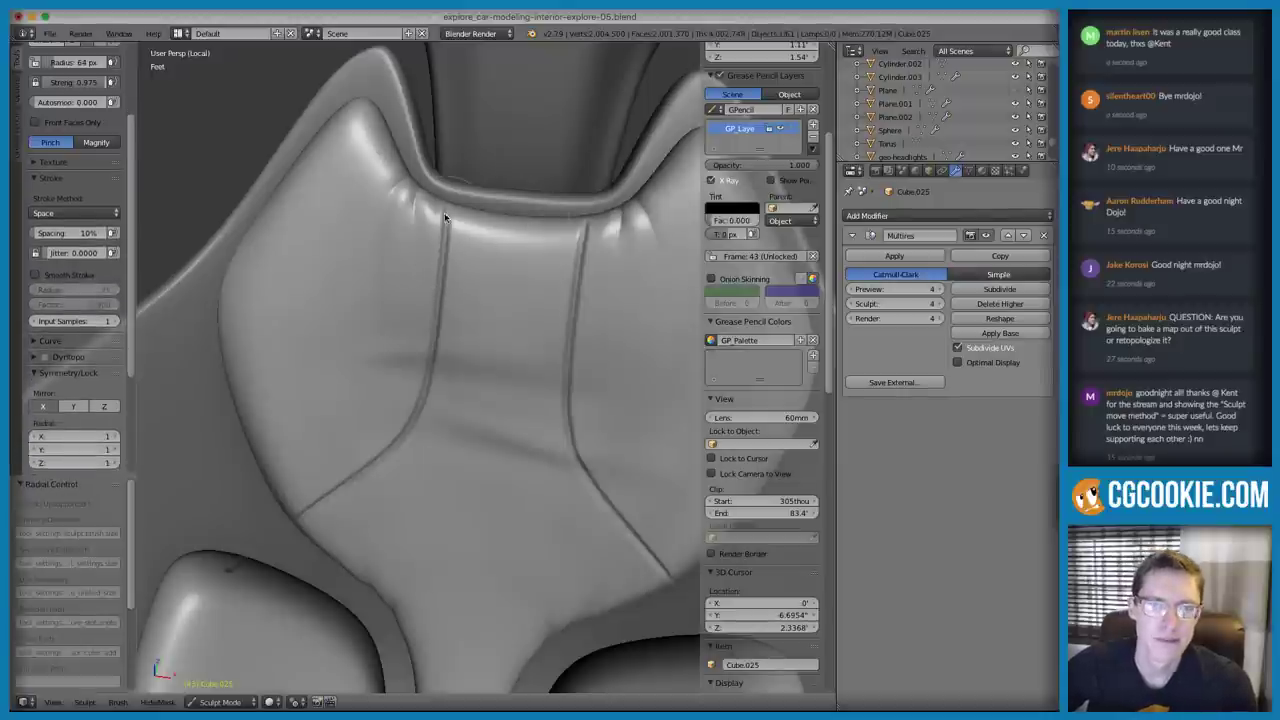
left_click_drag(443, 235, 421, 403)
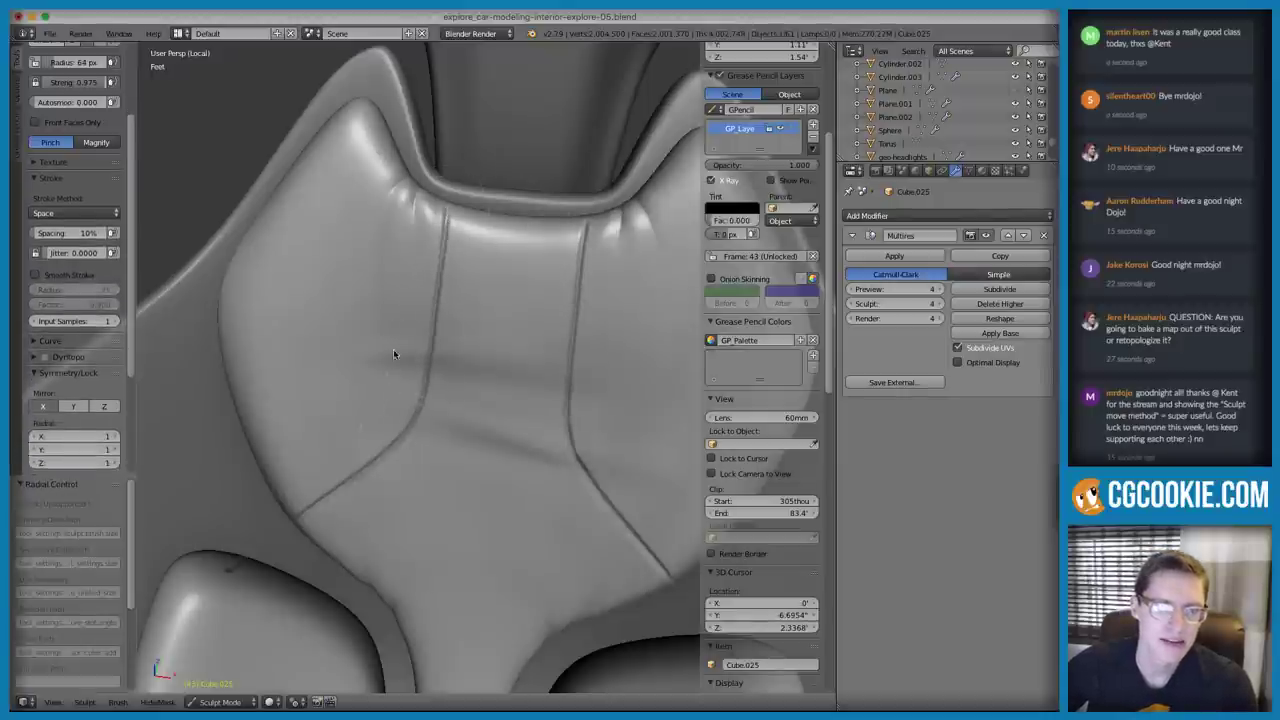
mouse_move(447, 215)
left_mouse_down()
mouse_move(417, 400)
mouse_move(343, 489)
mouse_move(379, 455)
left_mouse_up()
left_click_drag(414, 413, 291, 537)
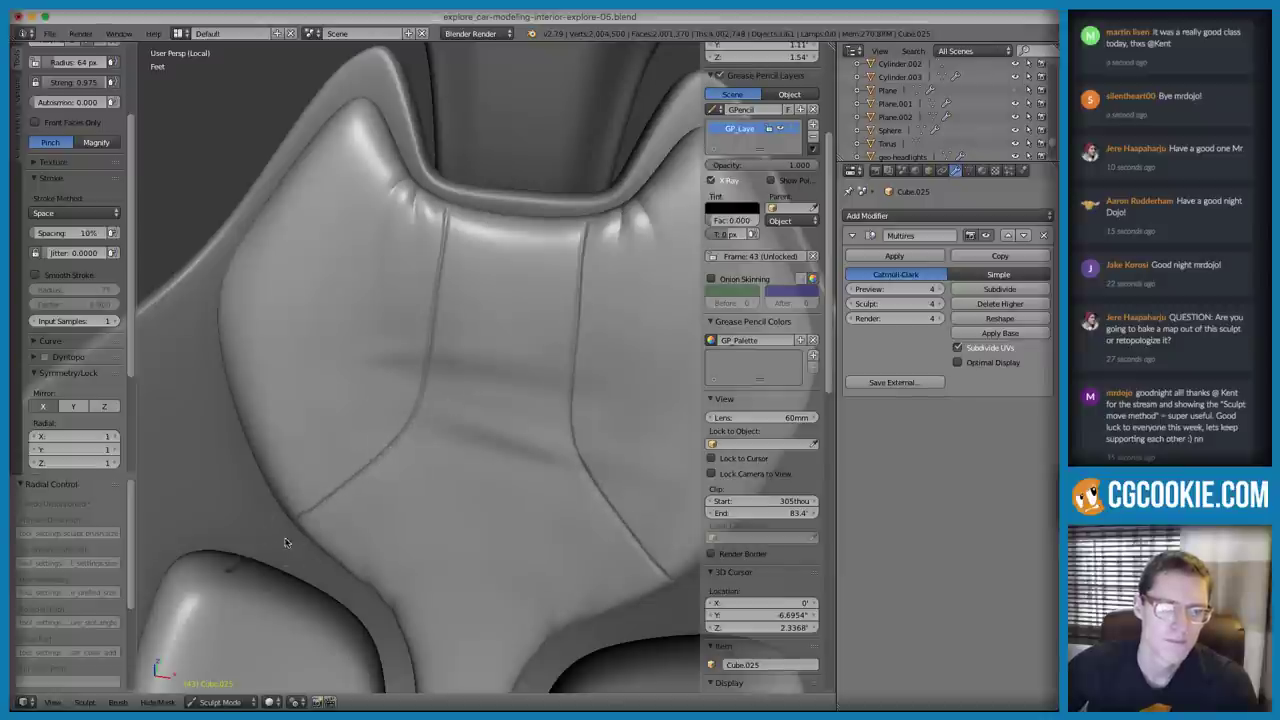
Inflate the padding around the seams' upper ends with a 51 px brush at strength 0.975
middle_click_drag(417, 343, 450, 322)
key("i")
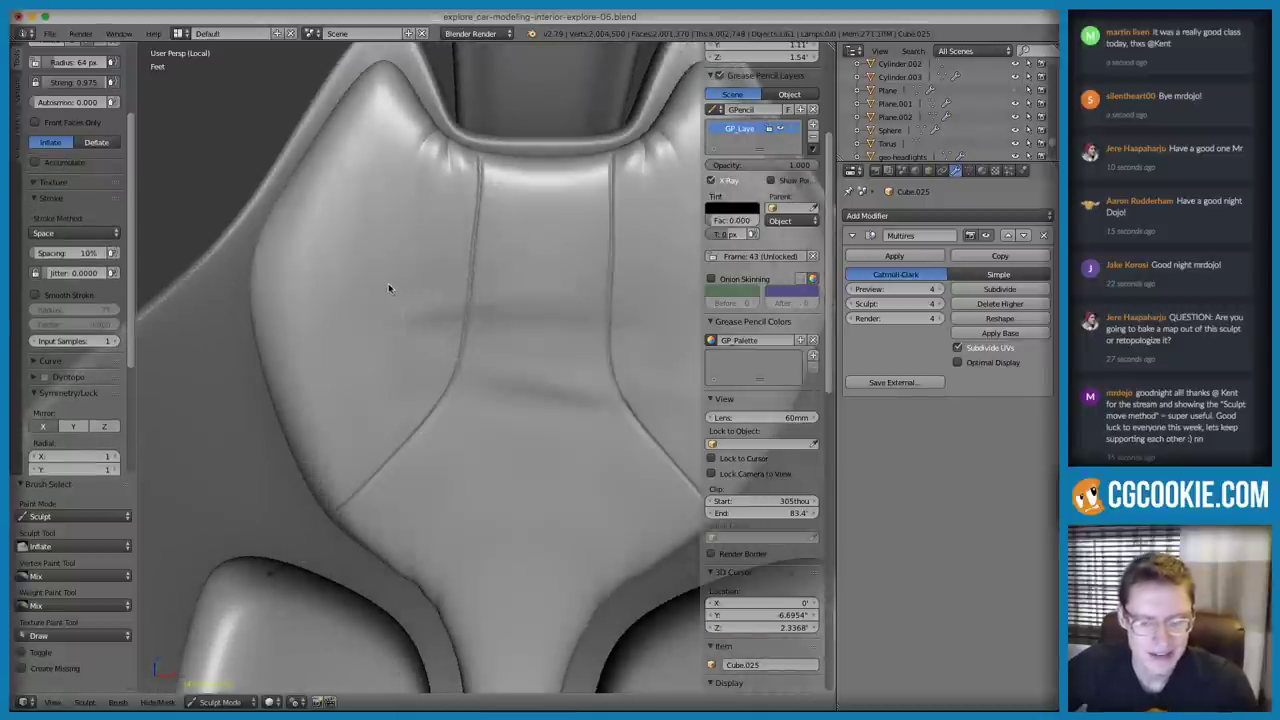
left_click_drag(480, 178, 480, 212)
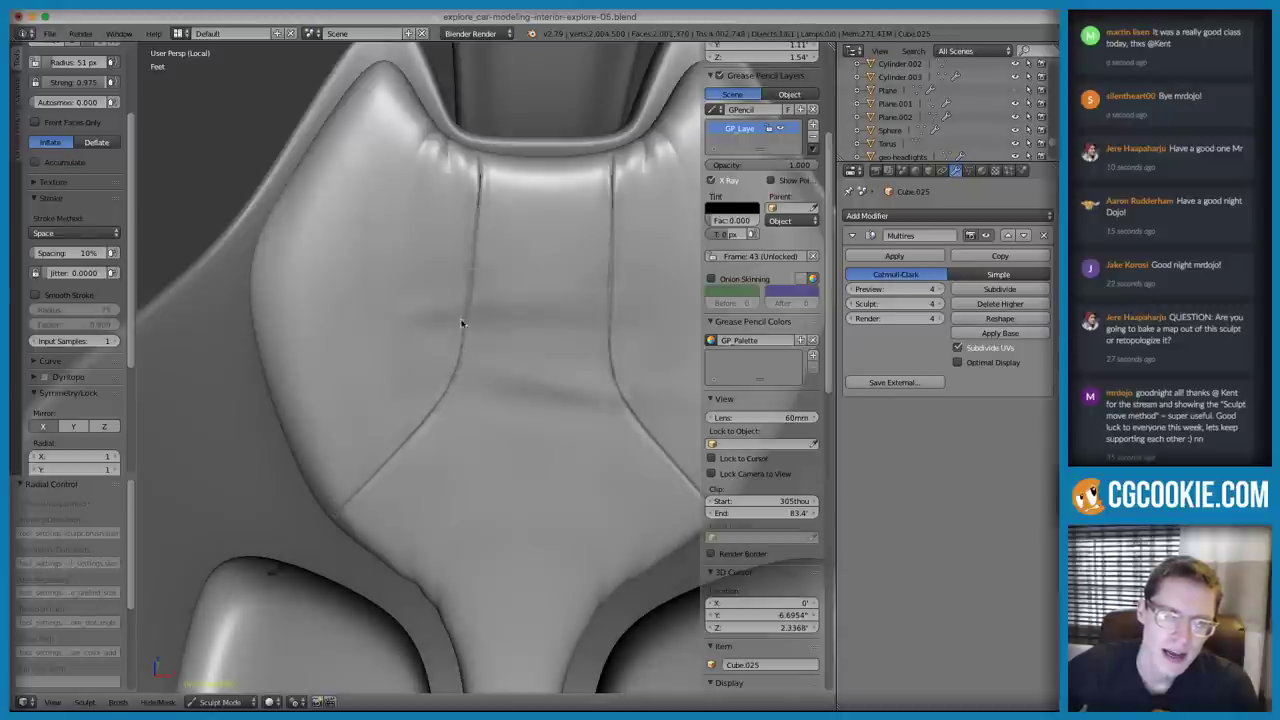
Inflate the padding along the seams' middle, bend and diagonal run with a 42 px brush at strength 0.975
mouse_move(502, 250)
middle_mouse_down()
mouse_move(486, 251)
mouse_move(463, 309)
middle_mouse_up()
key("f")
left_click(445, 250)
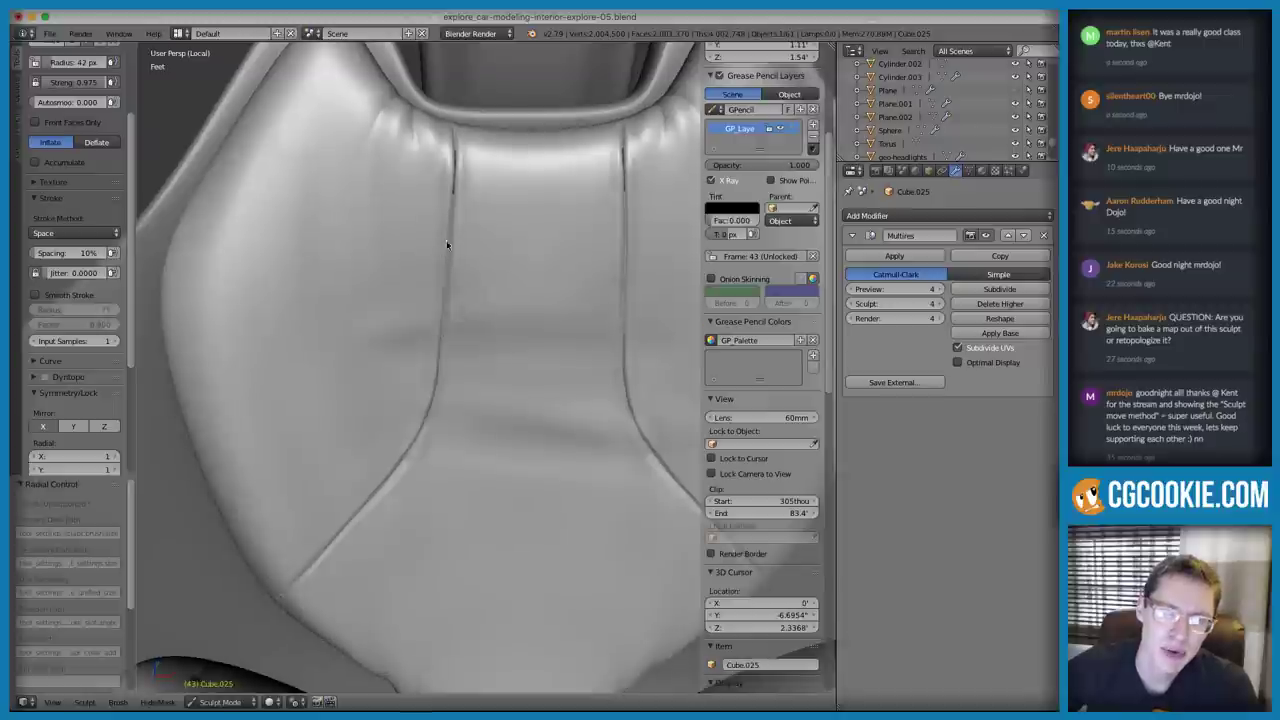
left_click_drag(444, 277, 447, 390)
middle_click_drag(428, 374, 436, 327)
left_click_drag(432, 376, 402, 437)
mouse_move(425, 376)
left_mouse_down()
mouse_move(309, 531)
mouse_move(314, 514)
left_mouse_up()
Lower the Inflate brush's strength to 0.470 and touch up the padding along the seams with a 43 px radius
middle_click_drag(386, 444, 420, 333)
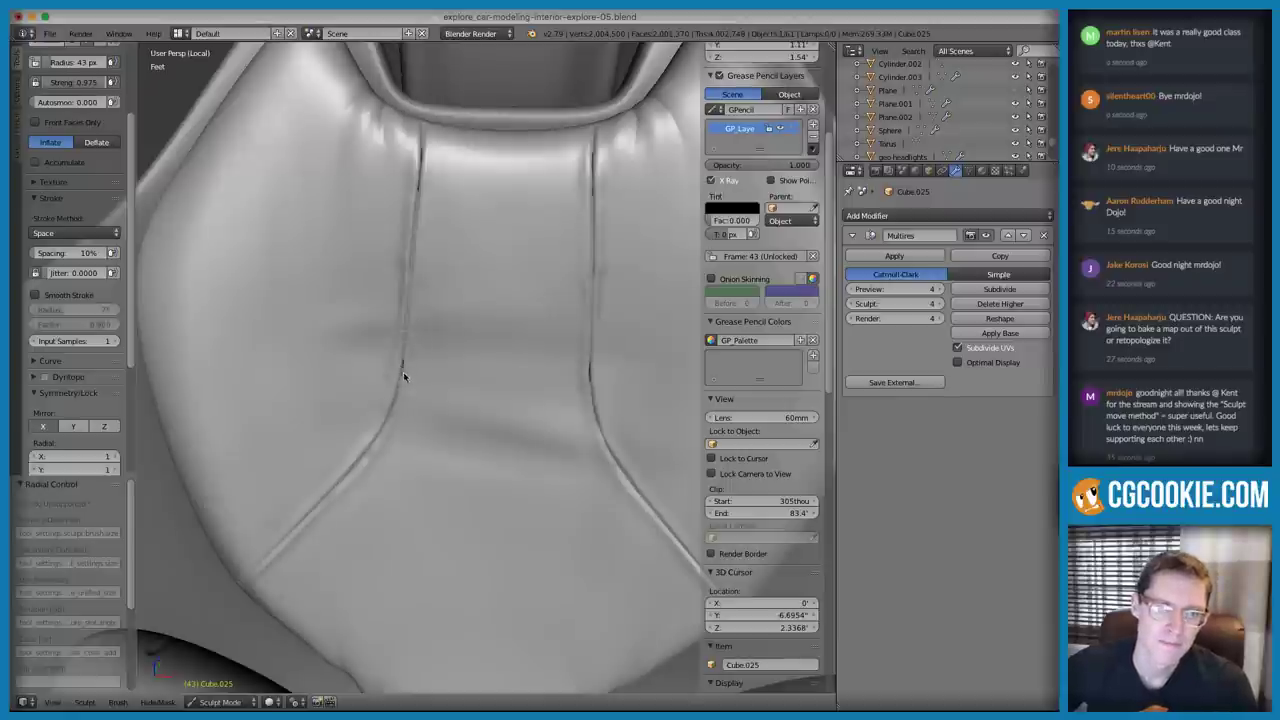
key("shift+f")
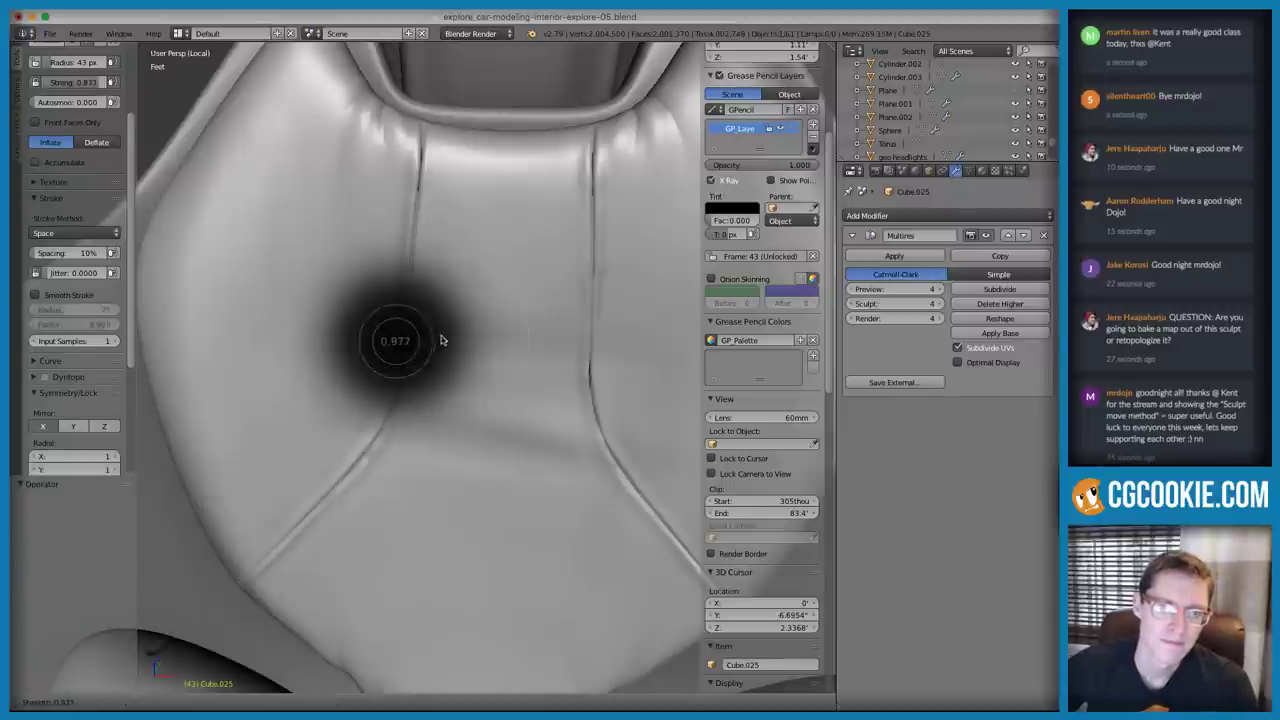
left_click(471, 314)
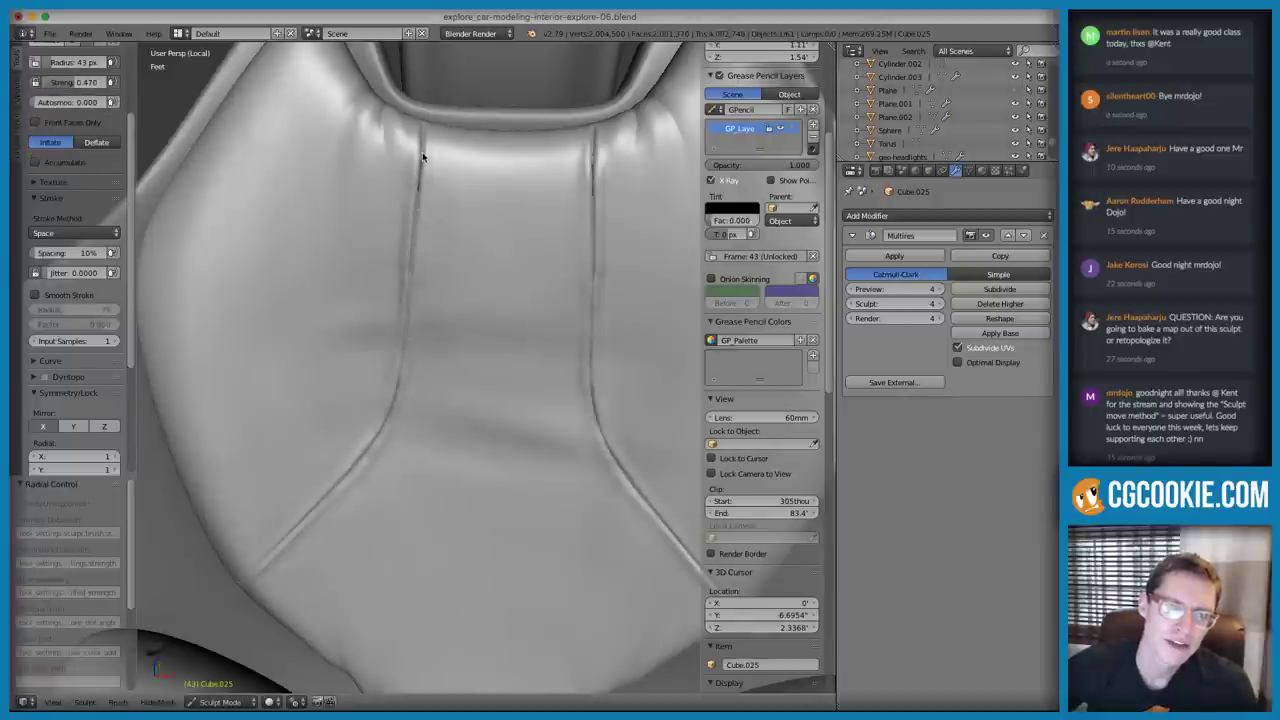
Examine the seamed upper panel on the full seat back from a distance and from several angles
scroll(529, 277, "down", 4)
mouse_move(529, 277)
middle_mouse_down()
mouse_move(537, 289)
mouse_move(576, 258)
mouse_move(543, 266)
mouse_move(523, 294)
middle_mouse_up()
scroll(560, 275, "down", 4)
scroll(520, 300, "up", 4)
middle_click_drag(505, 340, 491, 177)
scroll(491, 177, "down", 6)
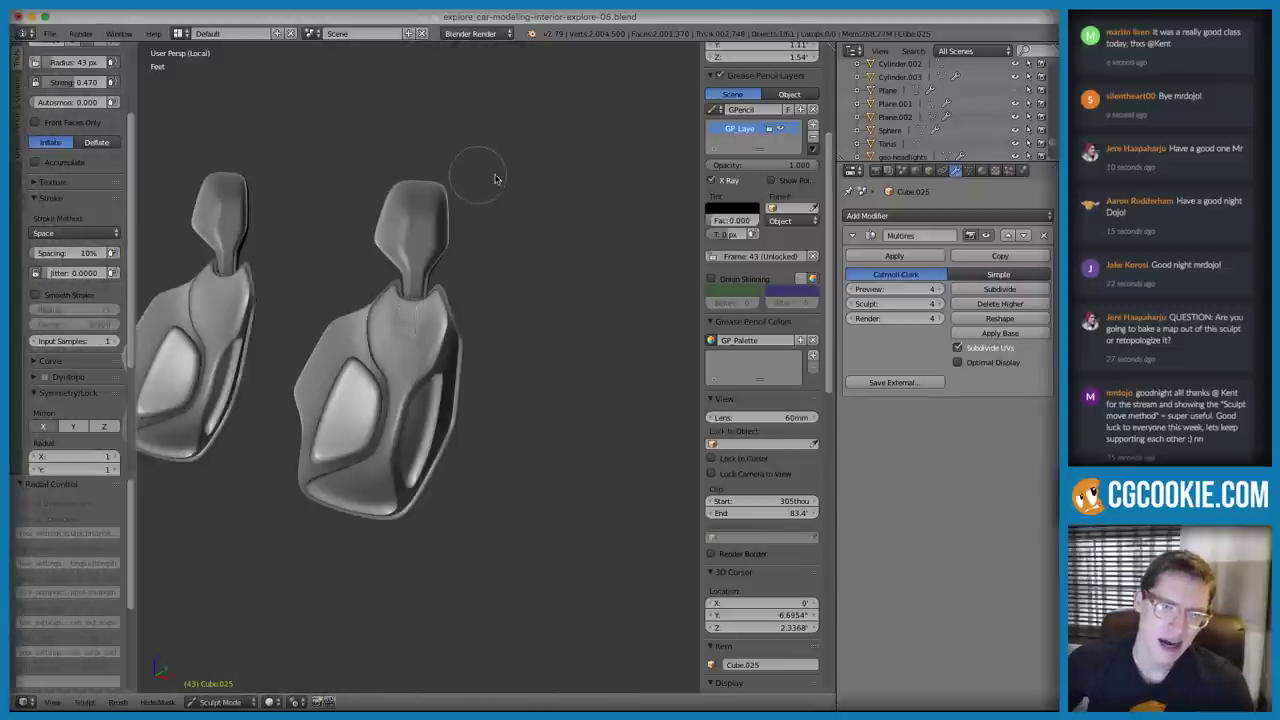
middle_click_drag(513, 285, 531, 271)
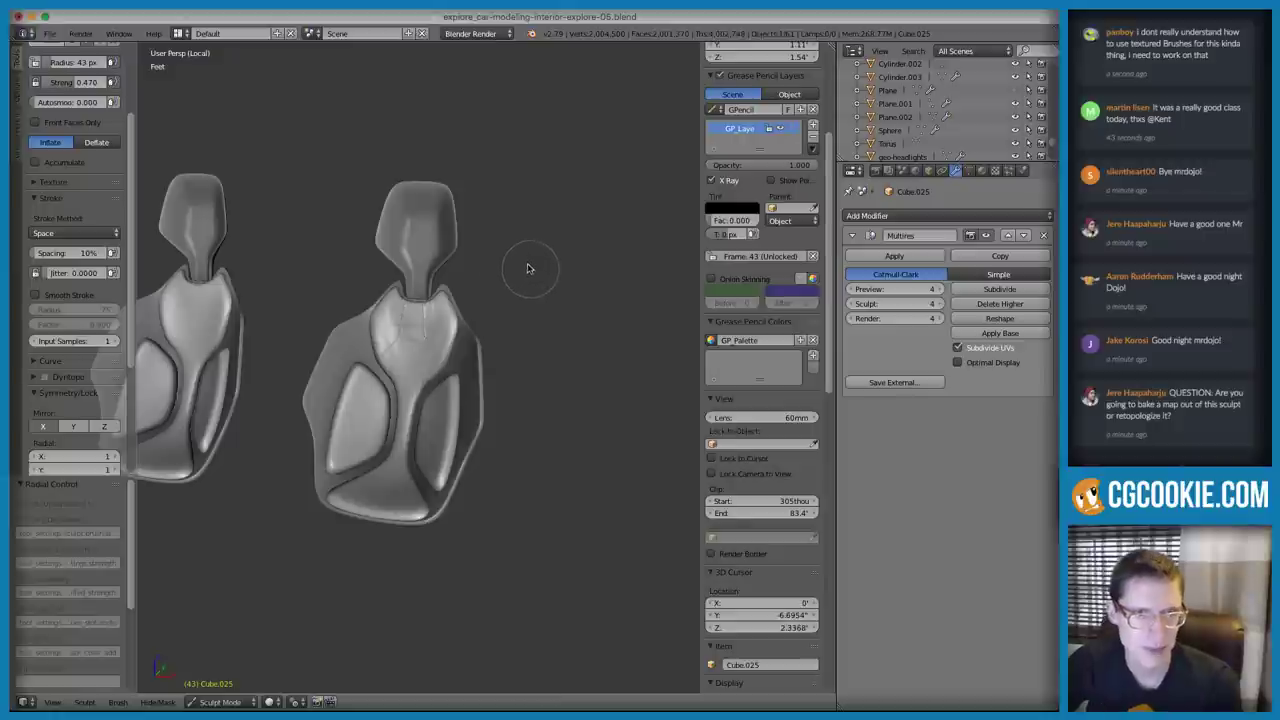
Leave sculpting for Object Mode and open the insert panels in Edit Mode to examine their base mesh topology
left_click(230, 702)
key("Return")
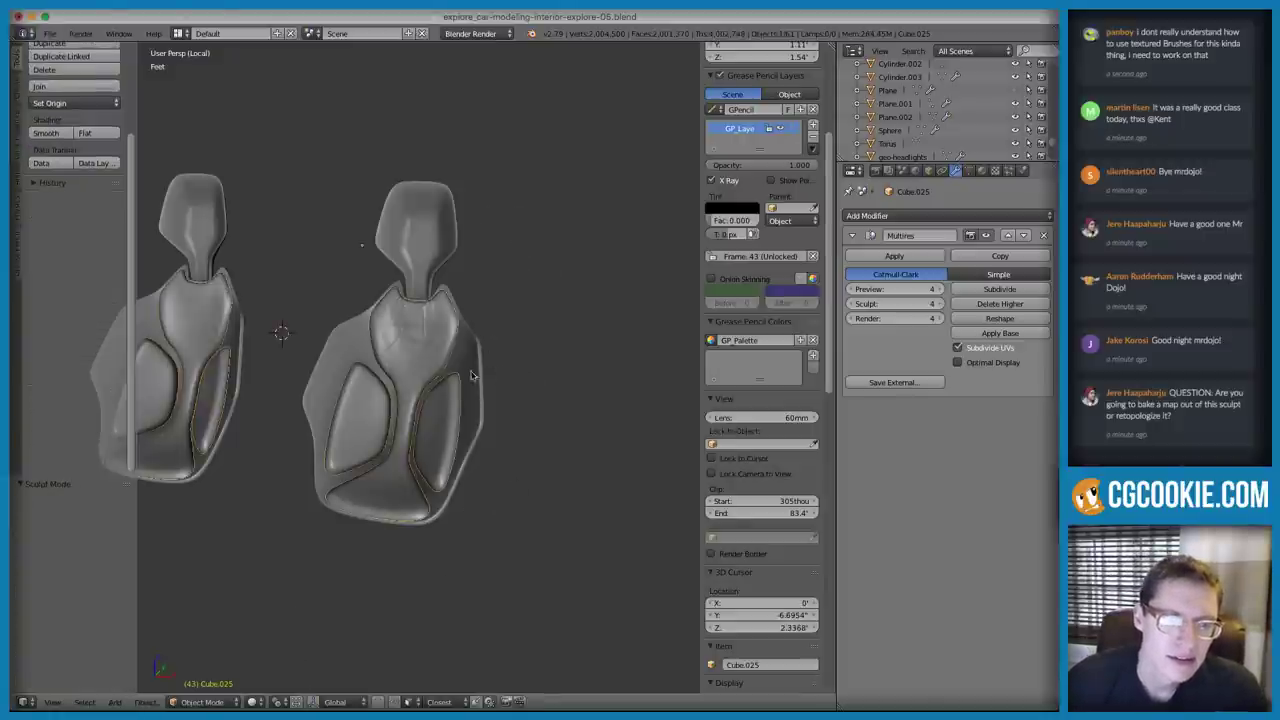
middle_click_drag(302, 312, 326, 282)
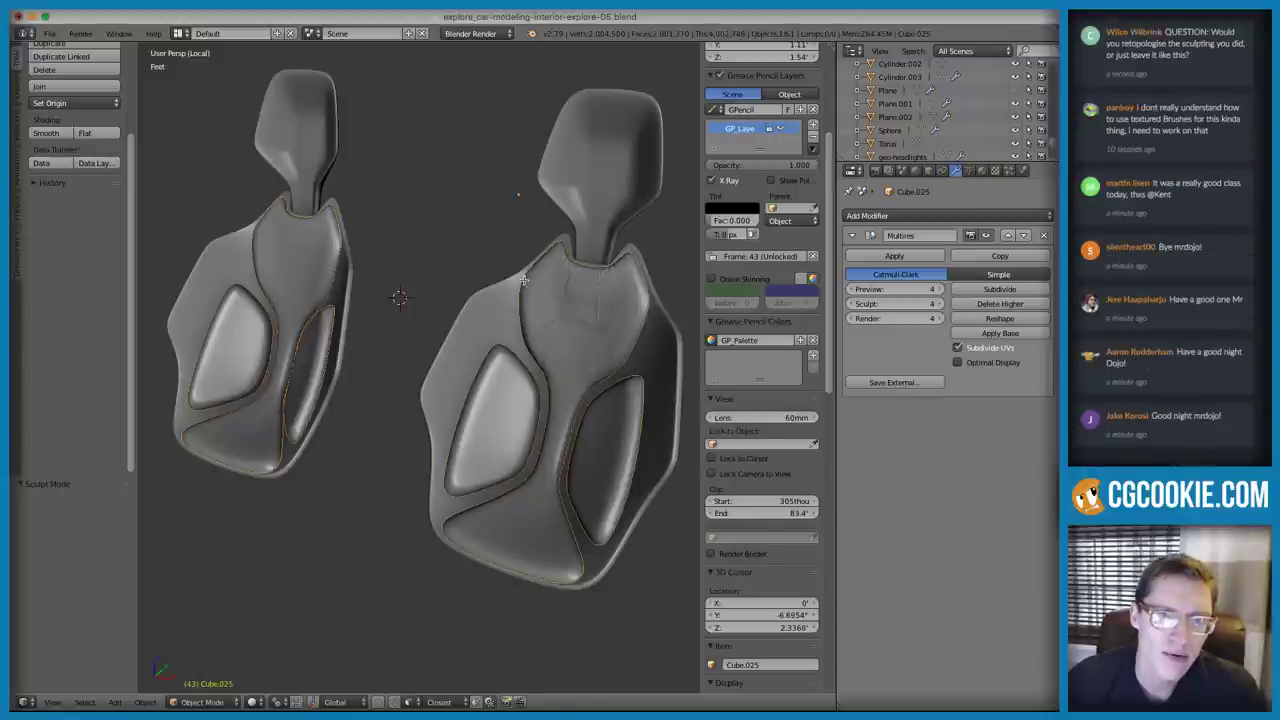
key("Tab")
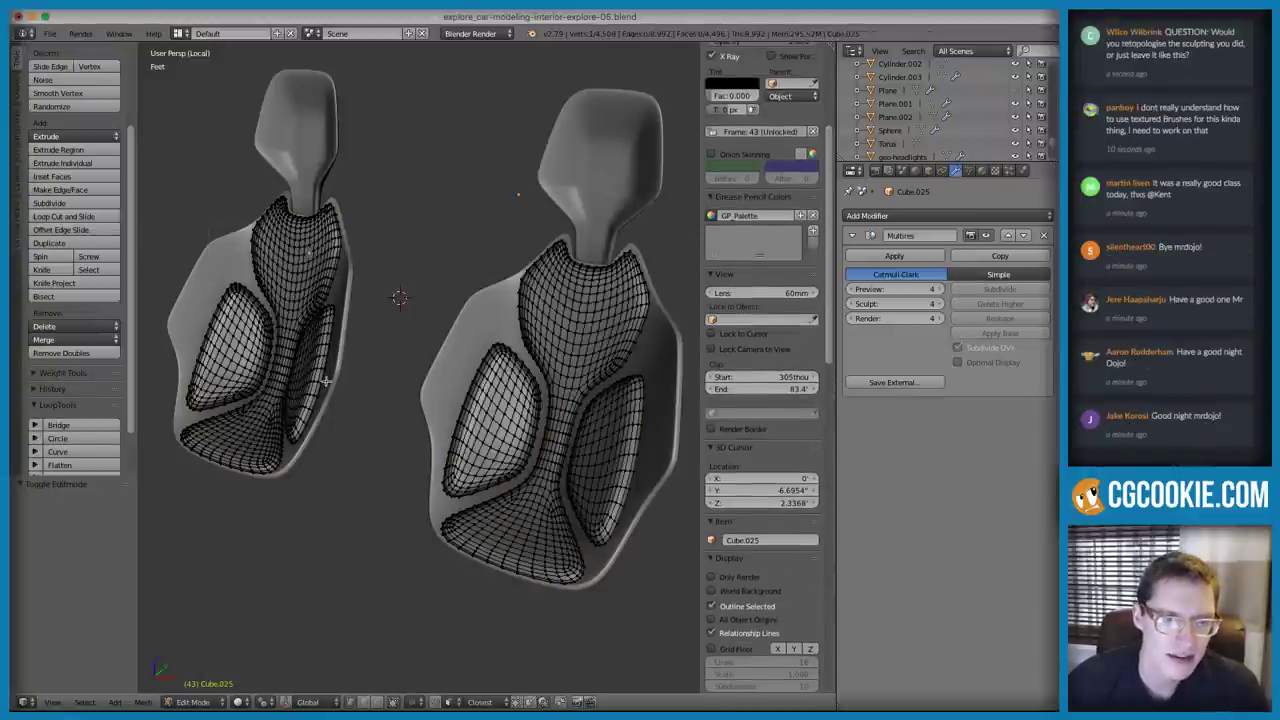
Delete the linked insert panel geometry on the other seat back, keeping only the sculpted side's panels, and return to Object Mode
key("l")
key("ctrl+l")
key("p")
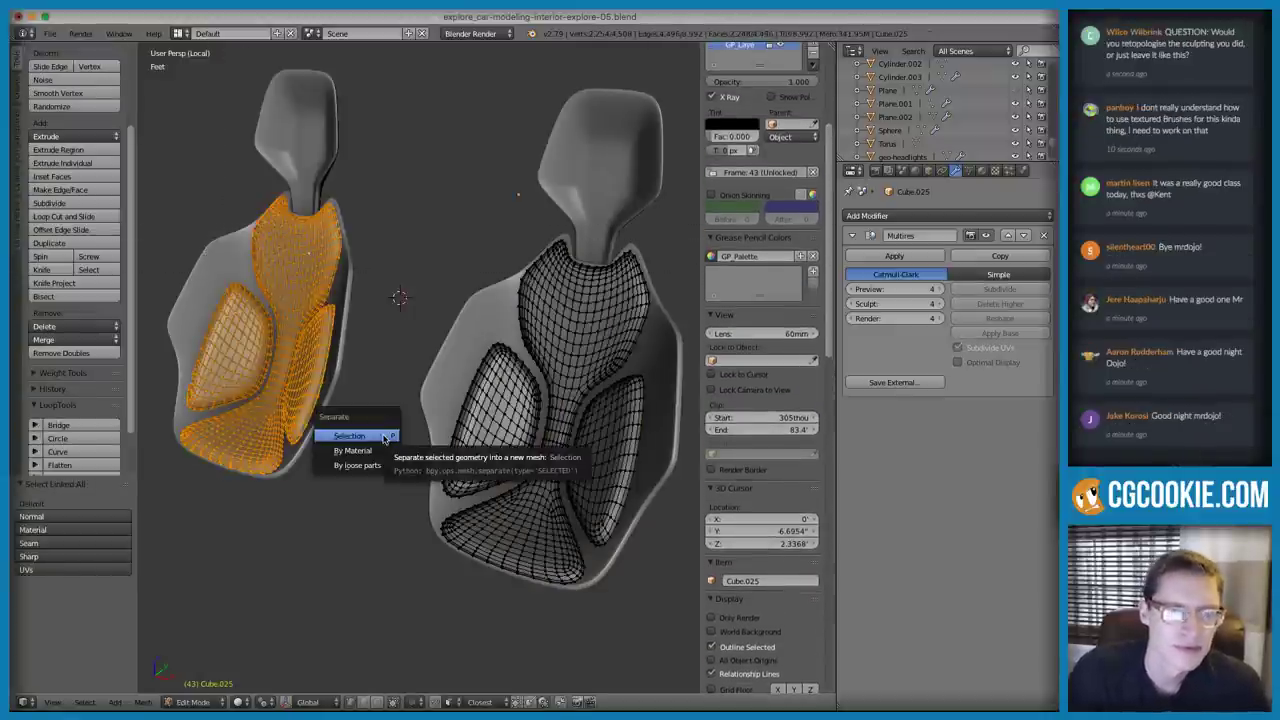
key("x")
left_click(408, 100)
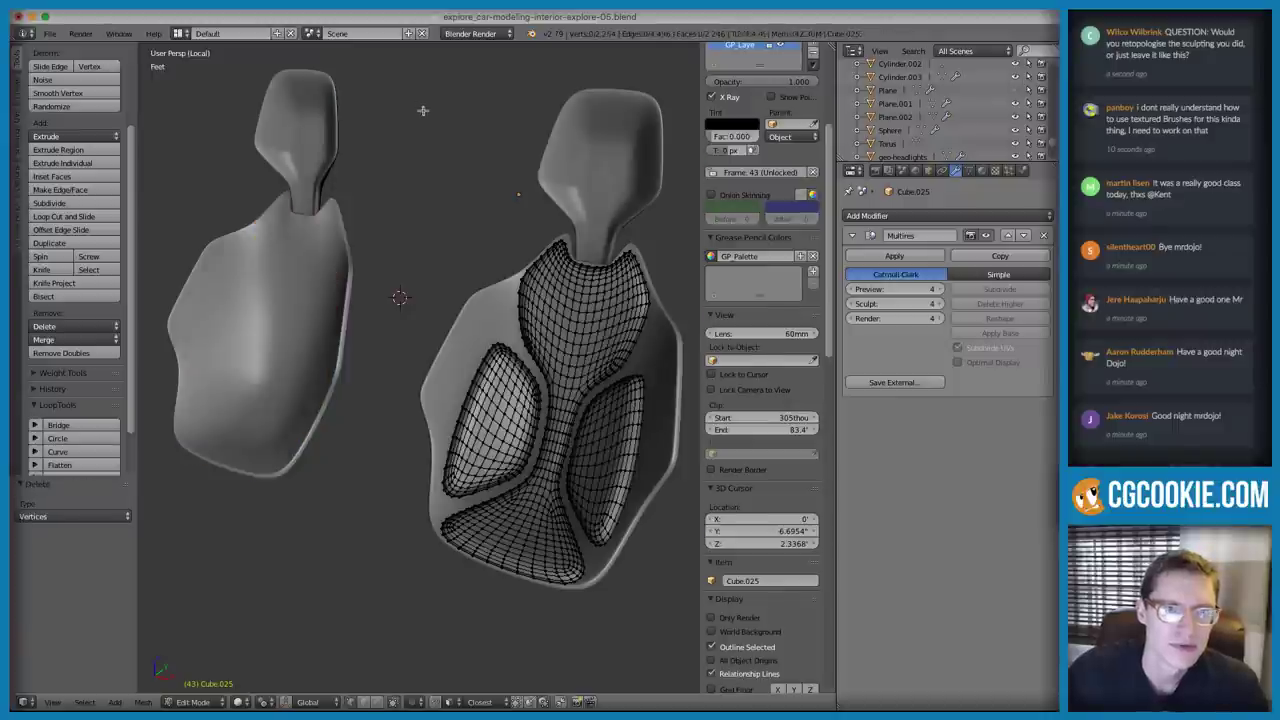
key("Tab")
middle_click_drag(588, 321, 605, 321)
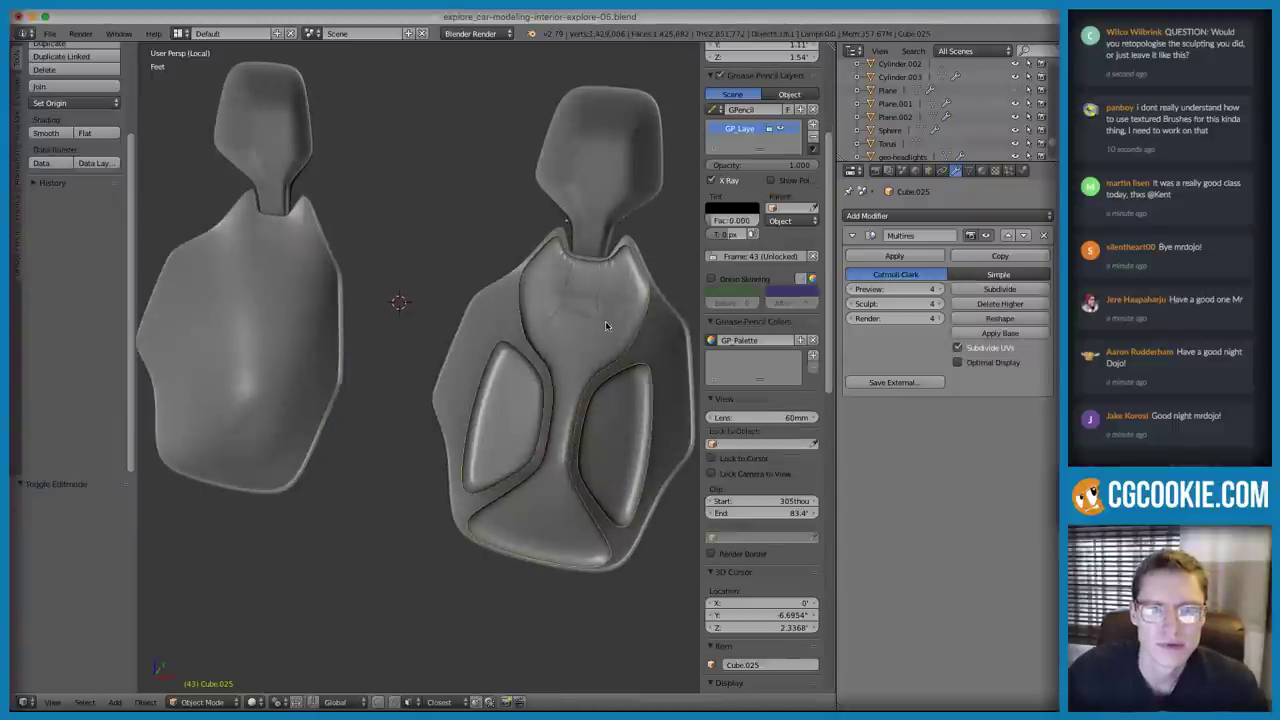
Add a Mirror modifier after the Multires modifier on the sculpted insert panels
left_click(895, 216)
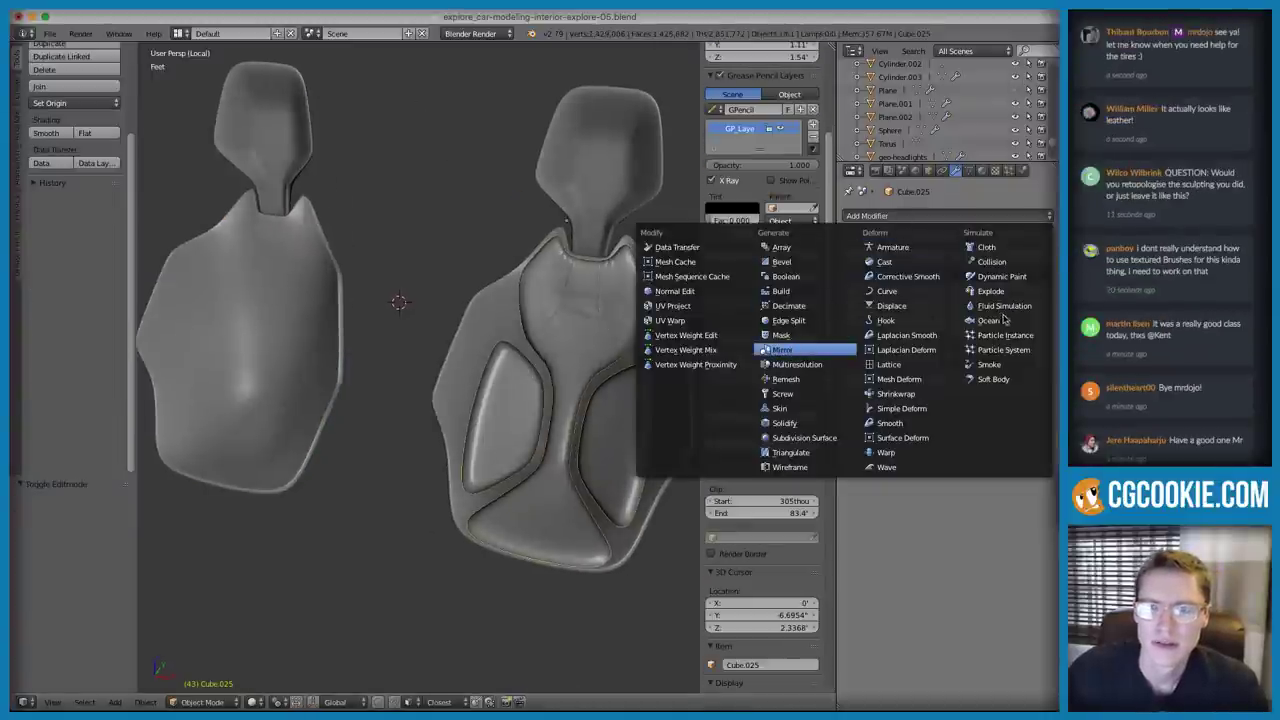
key("Return")
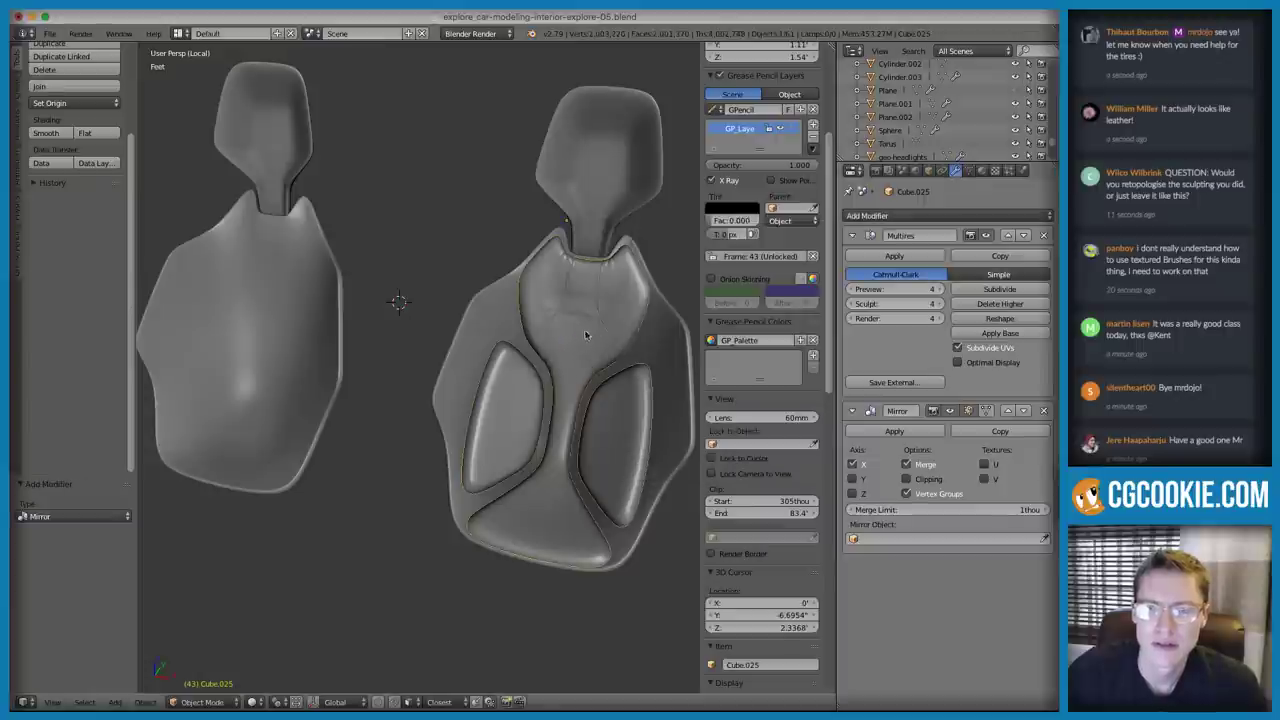
middle_click_drag(586, 338, 582, 304)
key("ctrl+space")
key("ctrl+space")
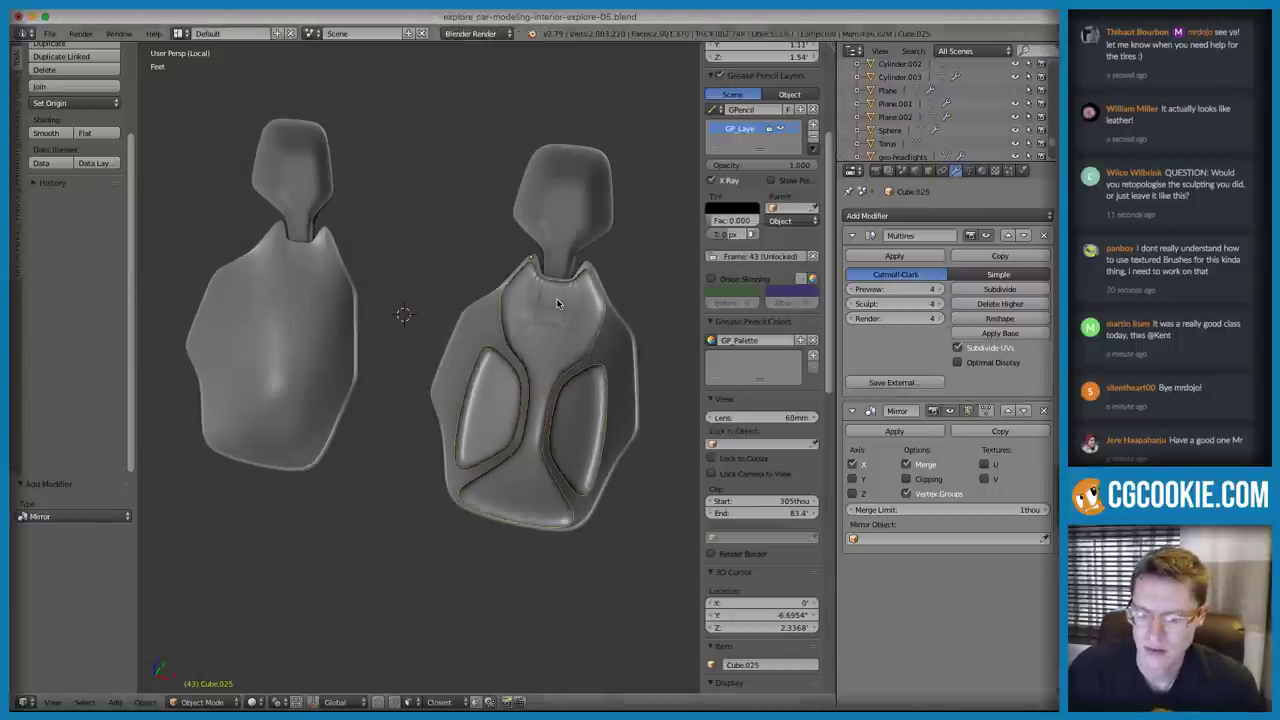
Leave local view to show the full car and set Plane.001 as the insert panels' mirror object
key("KP_Divide")
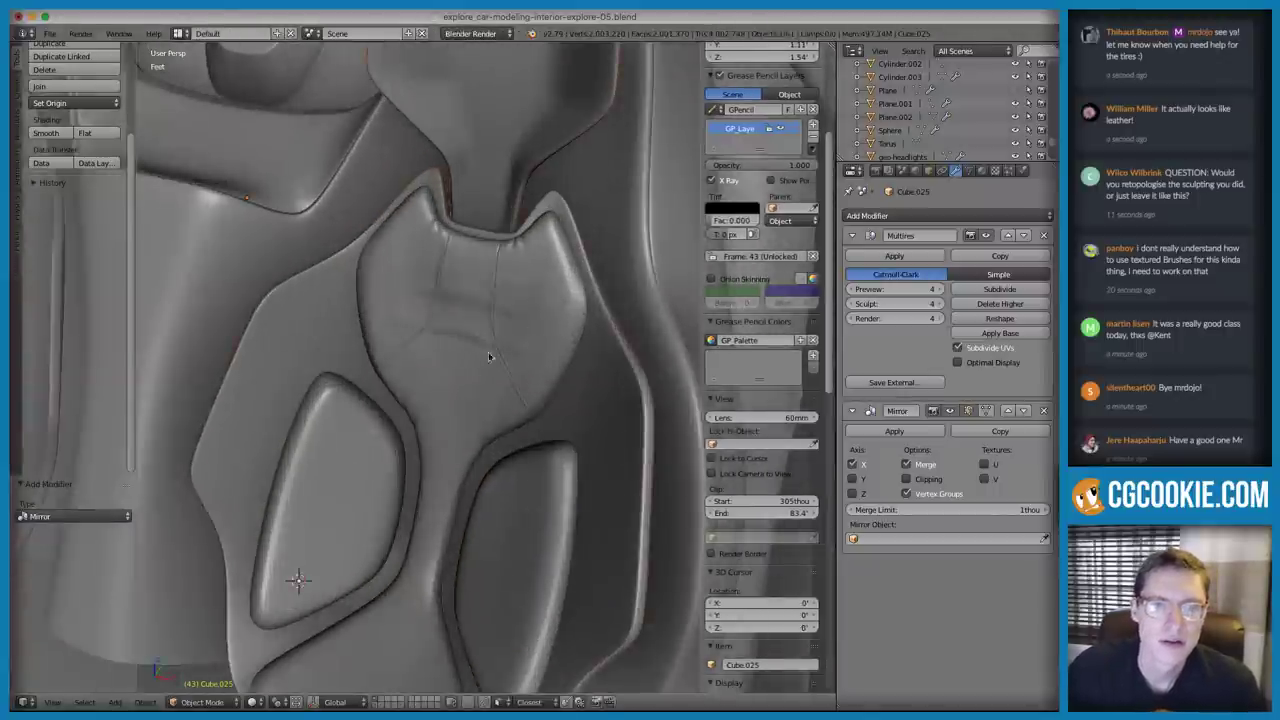
key("shift+c")
key("KP_Decimal")
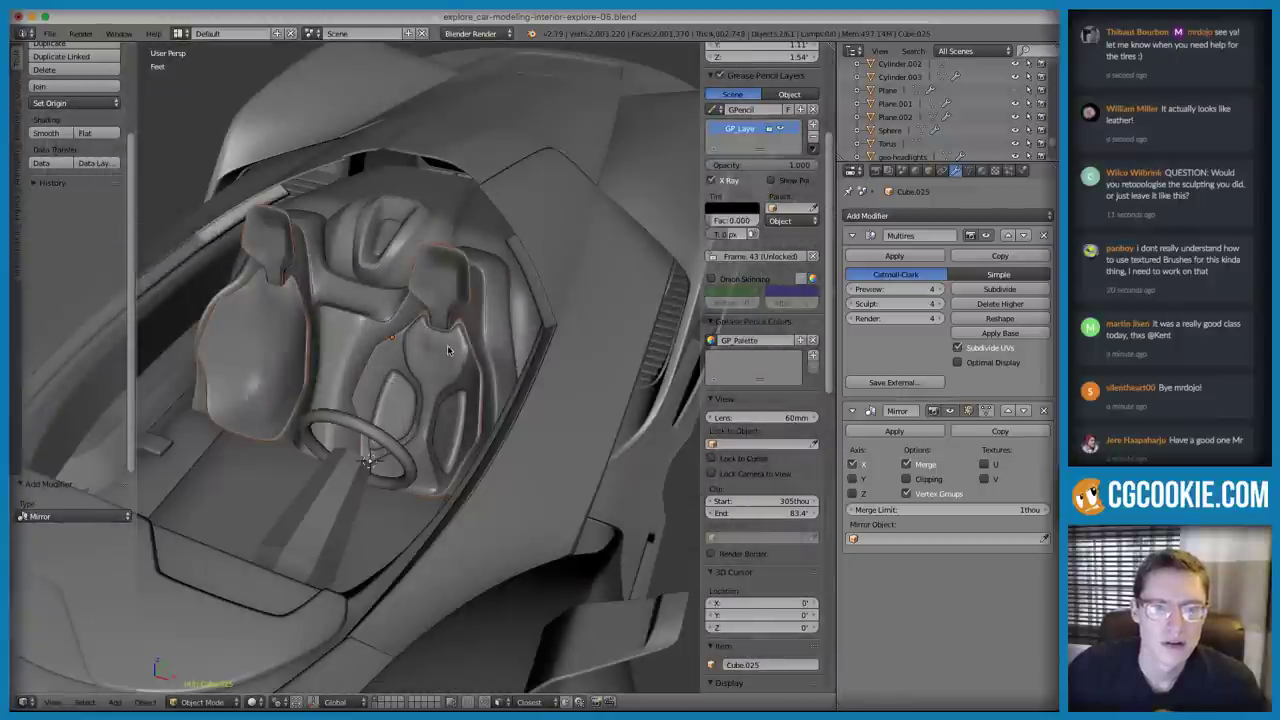
right_click(442, 348)
right_click(440, 350)
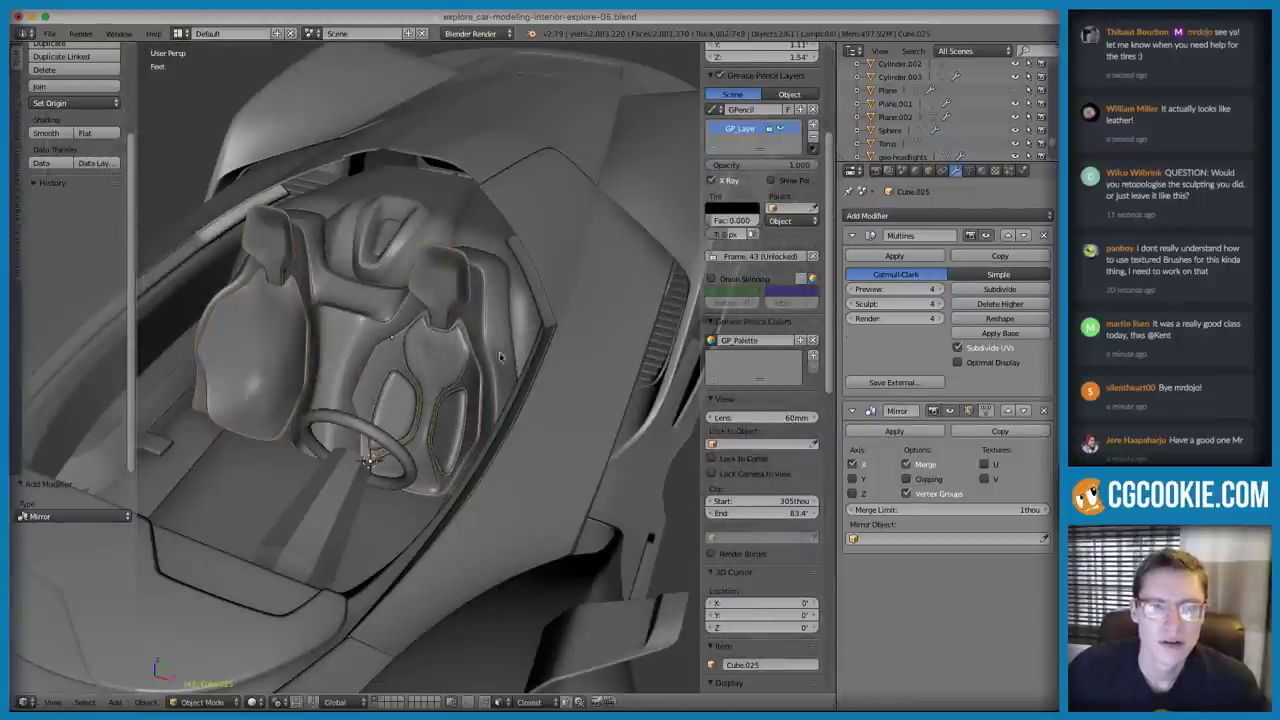
left_click(1045, 539)
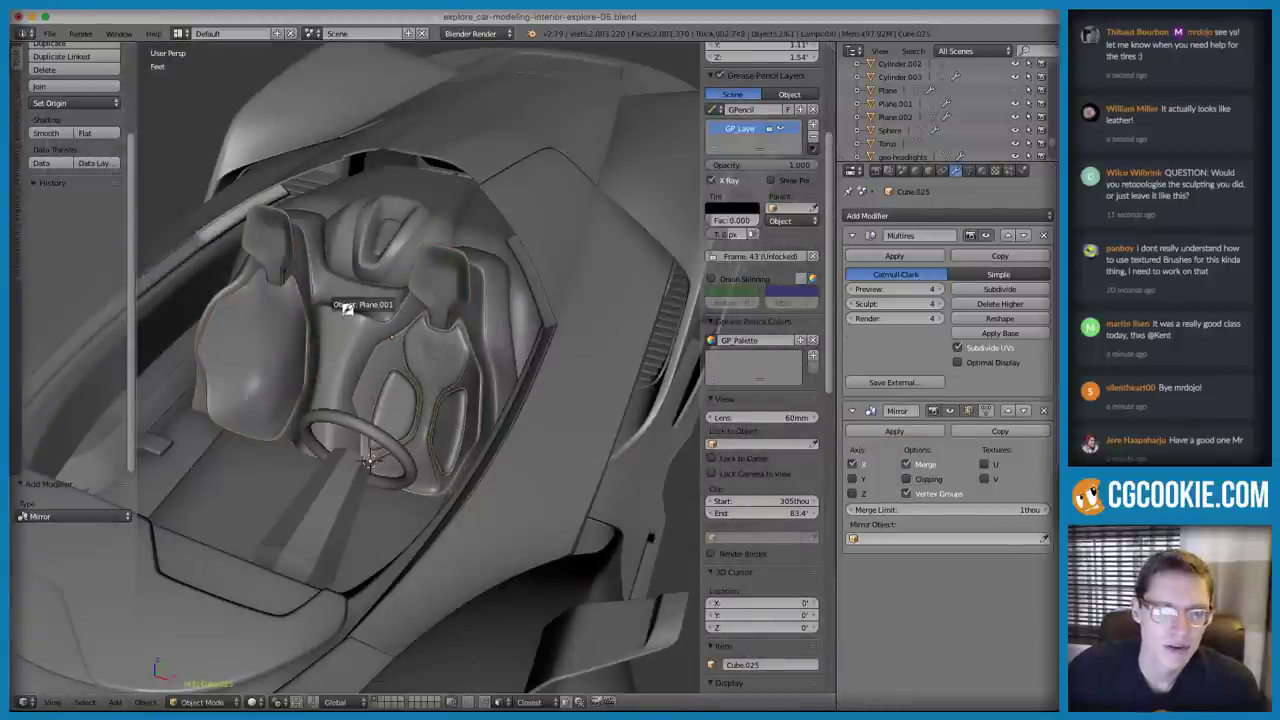
left_click(447, 288)
Deselect everything and hide the viewport's properties sidebar to inspect the mirrored insert panels on both seats
key("a")
middle_click_drag(470, 270, 628, 350)
scroll(535, 275, "up", 4)
key("n")
scroll(547, 345, "up", 2)
scroll(628, 350, "up", 2)
scroll(628, 350, "down", 2)
Save over the existing explore_car-modeling-interior-explore-05.blend file and view the whole car around the cockpit
key("ctrl+s")
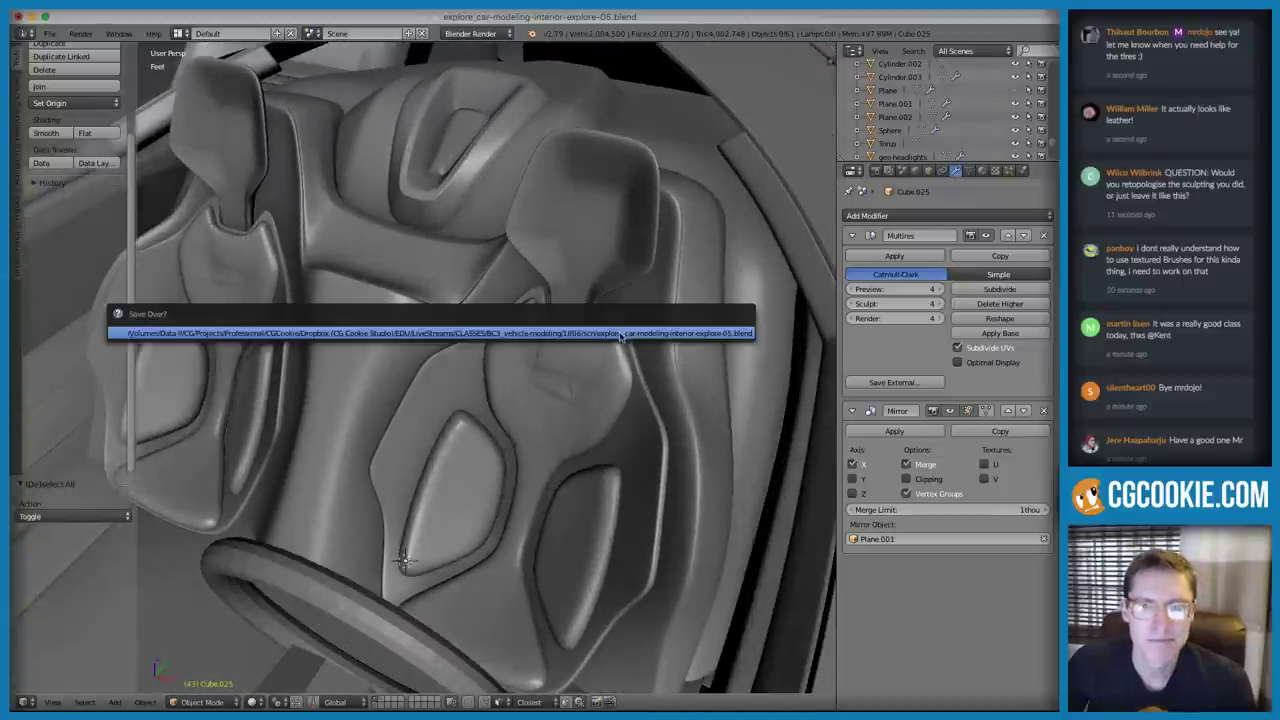
left_click(621, 338)
middle_click_drag(638, 340, 677, 302)
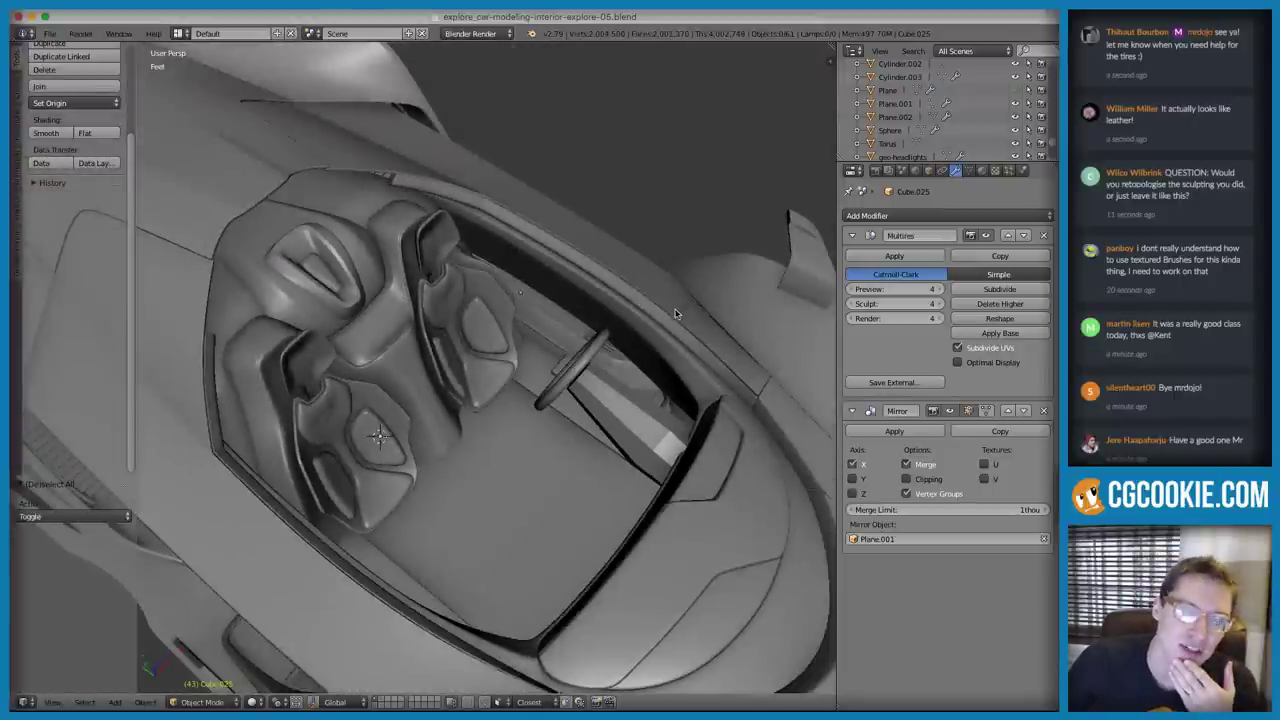
middle_click_drag(649, 334, 692, 265)
scroll(695, 263, "up", 3)
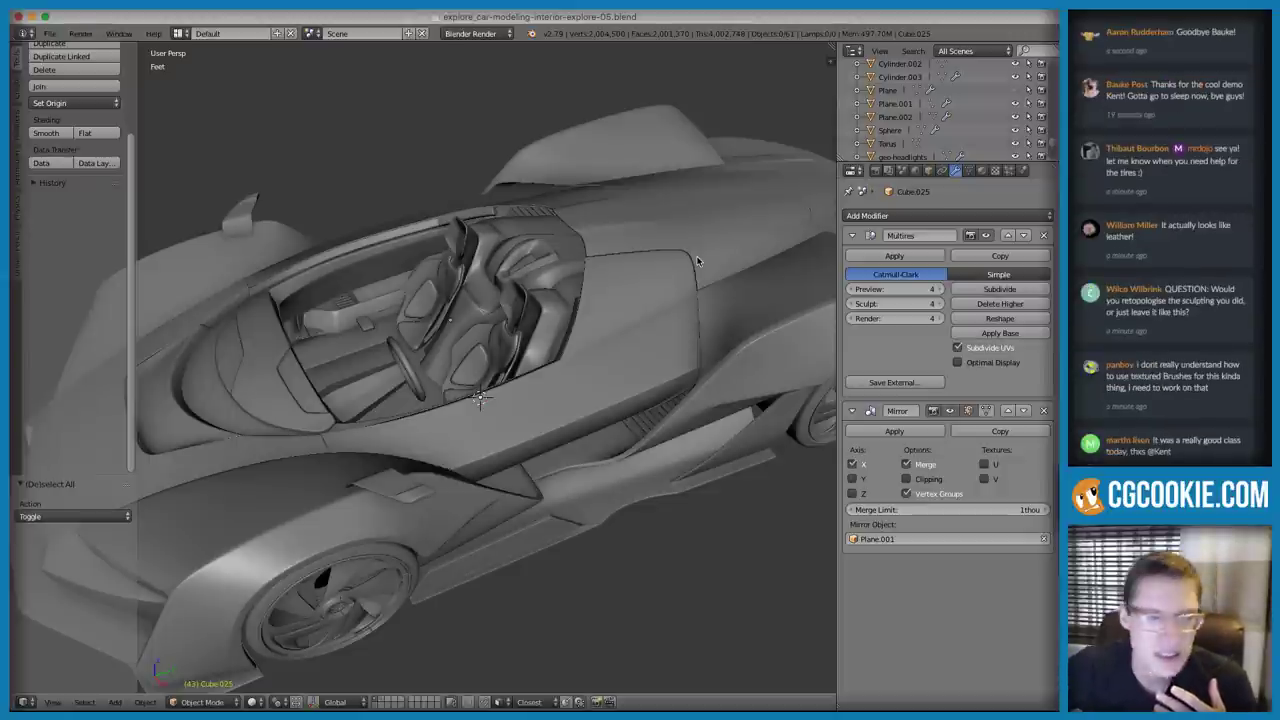
scroll(1168, 41, "down", 1)
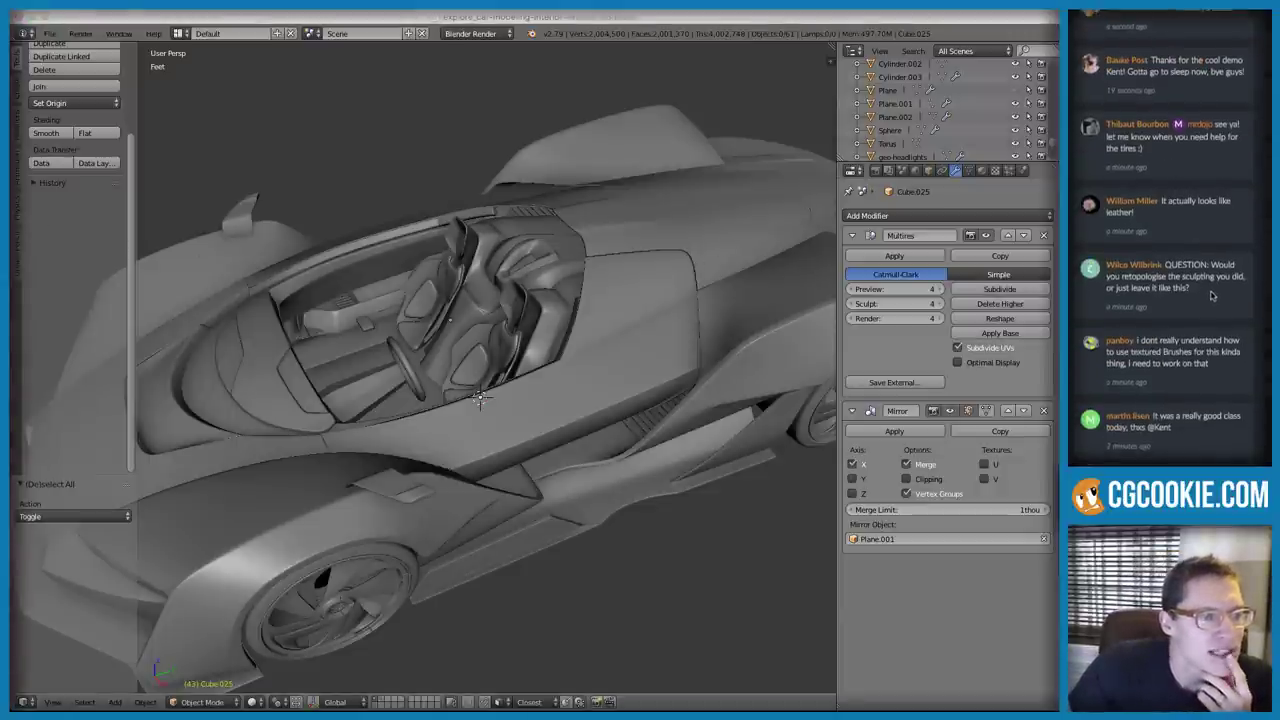
left_click_drag(1199, 290, 1168, 265)
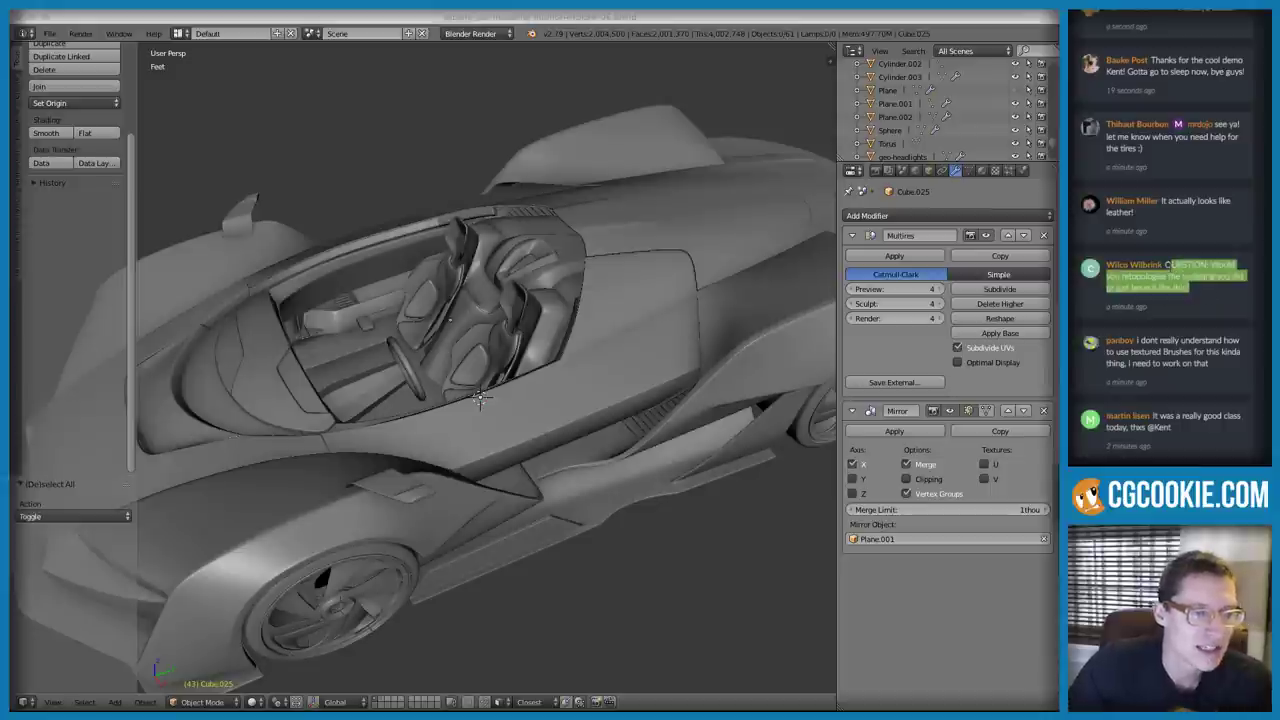
Select the seats' insert panels and turn off the Multires modifier's display in the viewport
middle_click_drag(380, 190, 492, 367, "ctrl")
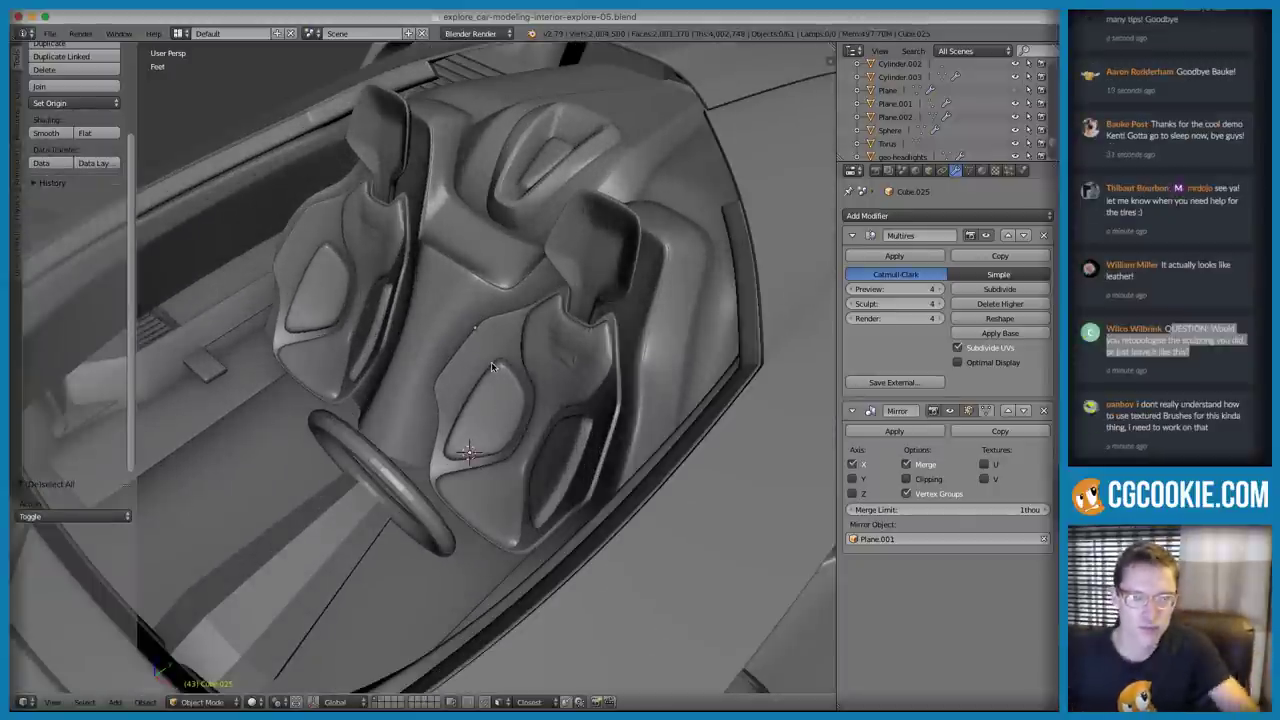
mouse_move(570, 411)
middle_mouse_down()
mouse_move(566, 371)
mouse_move(560, 400)
middle_mouse_up()
middle_click_drag(560, 400, 508, 404)
right_click(508, 404)
middle_click_drag(587, 317, 590, 350, "ctrl")
middle_click_drag(590, 350, 630, 366)
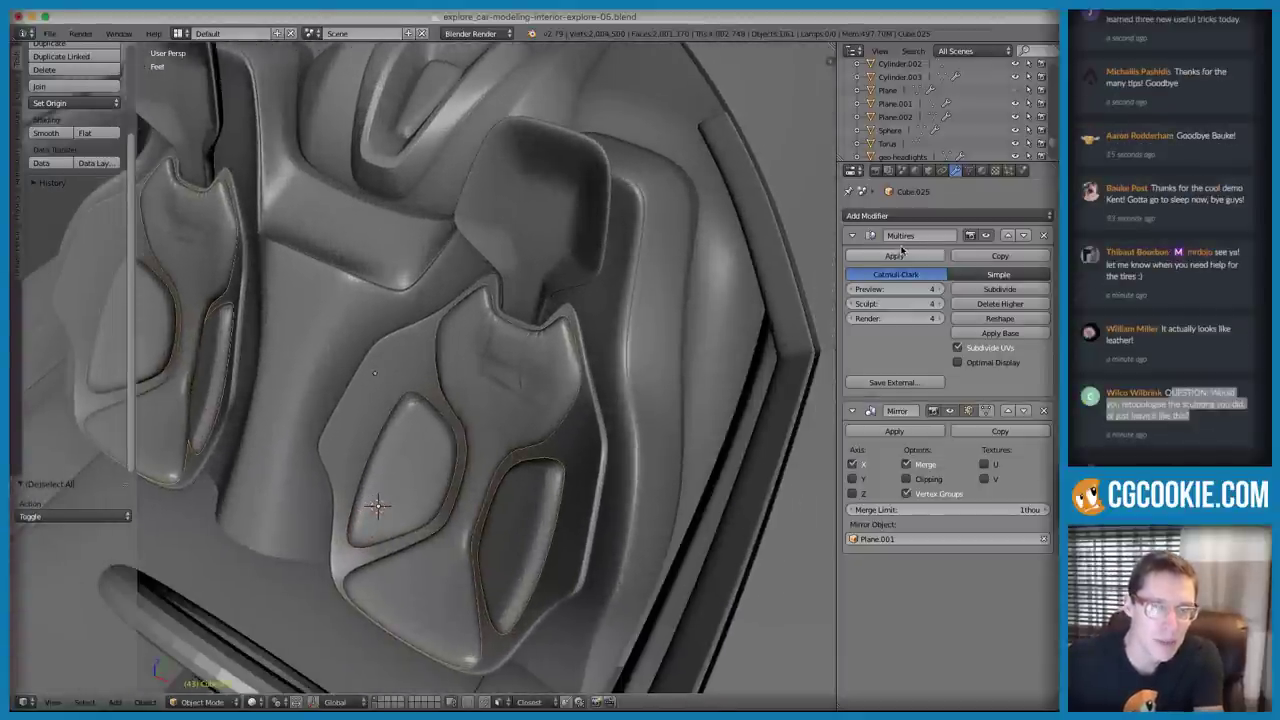
left_click(988, 238)
Deselect everything and examine both seats without the sculpted detail, from a distance and up close
middle_click_drag(522, 380, 630, 285)
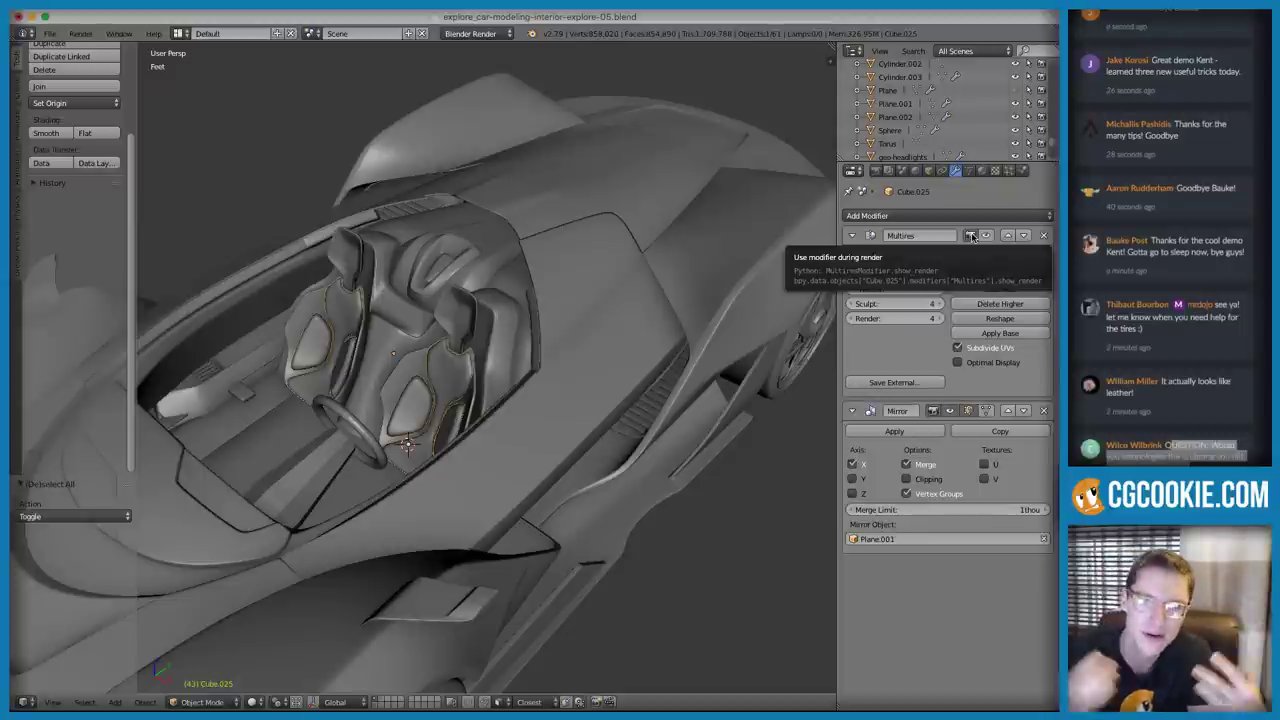
scroll(404, 196, "up", 4)
middle_click_drag(404, 196, 540, 298)
key("a")
scroll(539, 298, "up", 2)
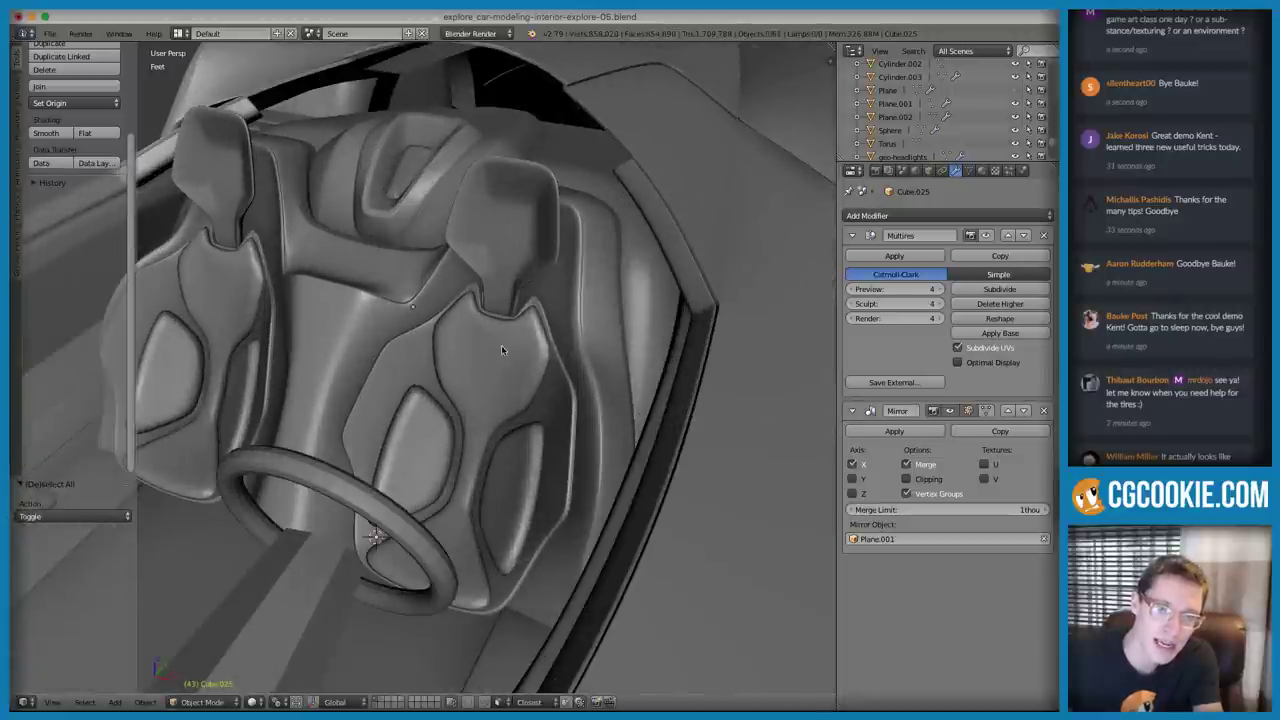
Turn the Multires modifier's viewport display back on and examine the sculpted seats up close and within the whole car
left_click(986, 236)
scroll(528, 320, "up", 6)
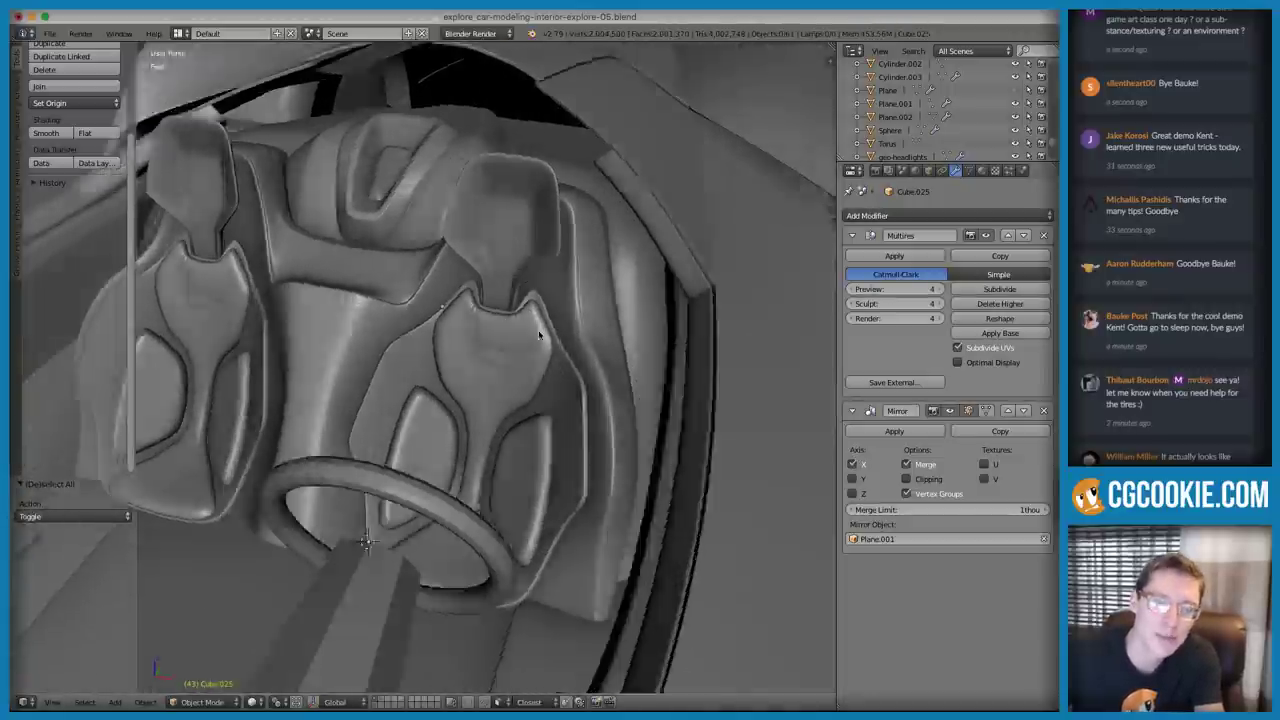
scroll(525, 368, "down", 6)
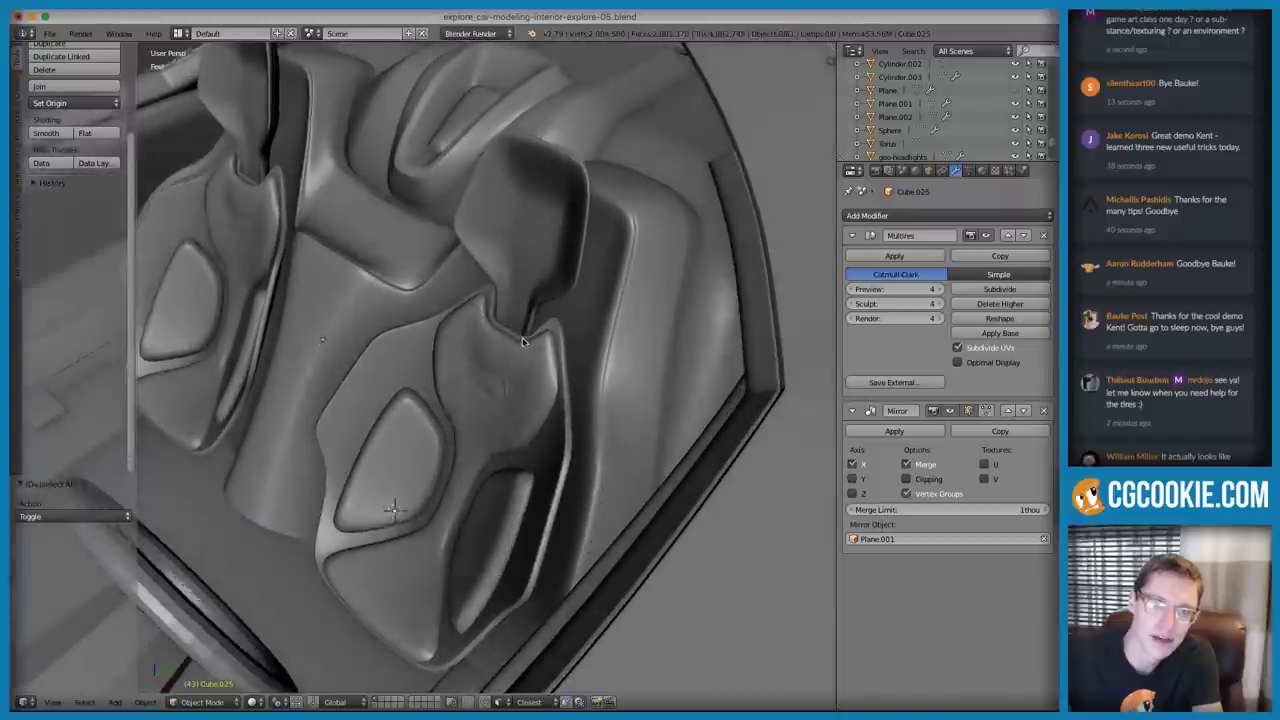
middle_click_drag(550, 360, 564, 298)
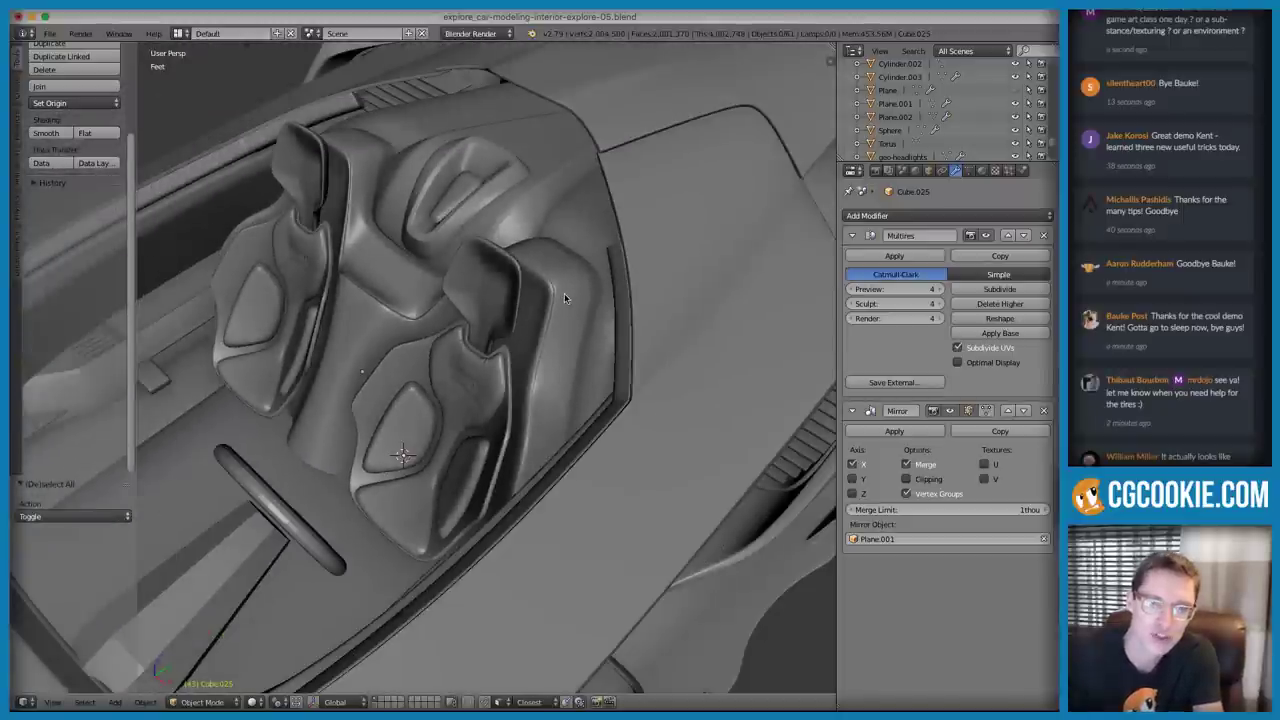
middle_click_drag(564, 293, 528, 291)
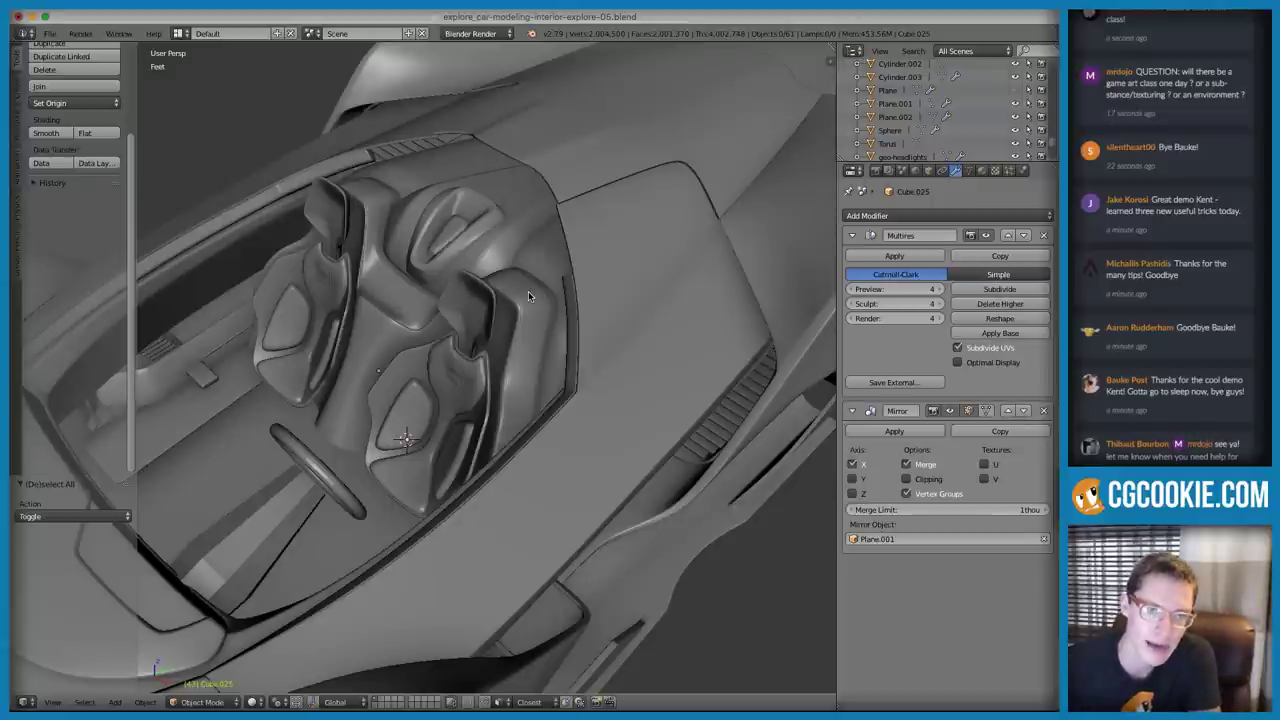
middle_click_drag(529, 296, 477, 265)
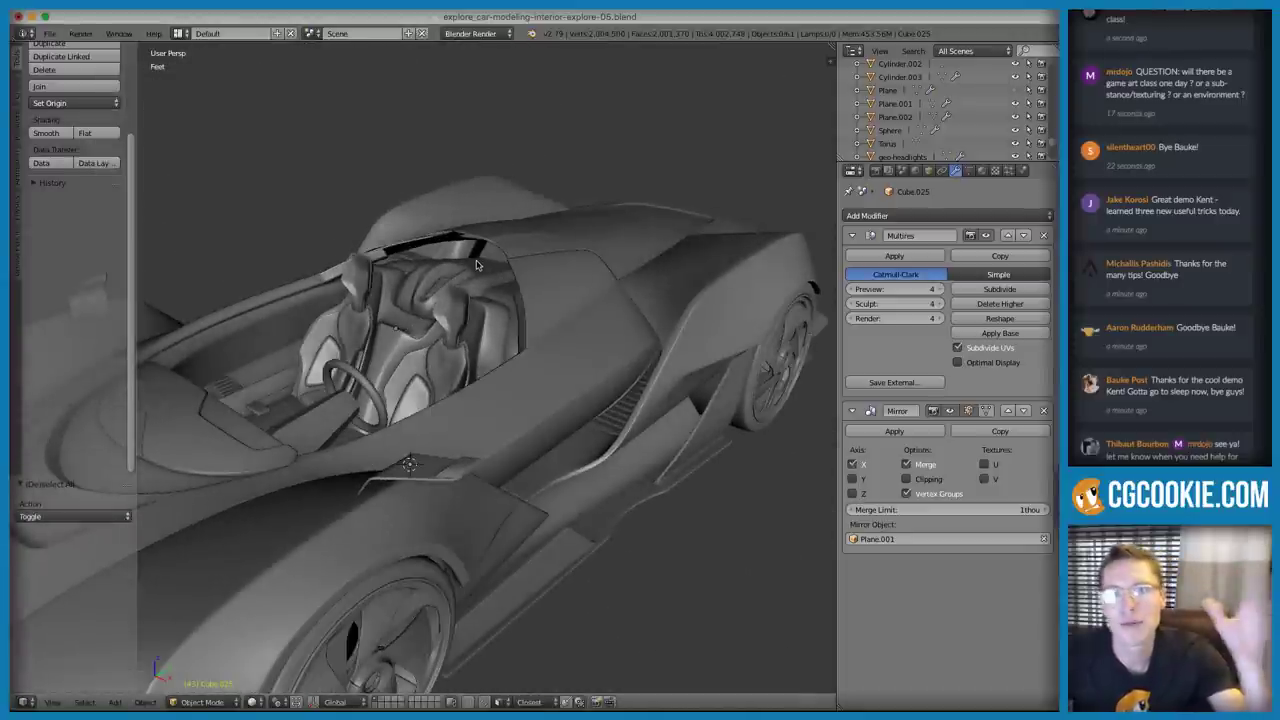
left_click(1177, 125)
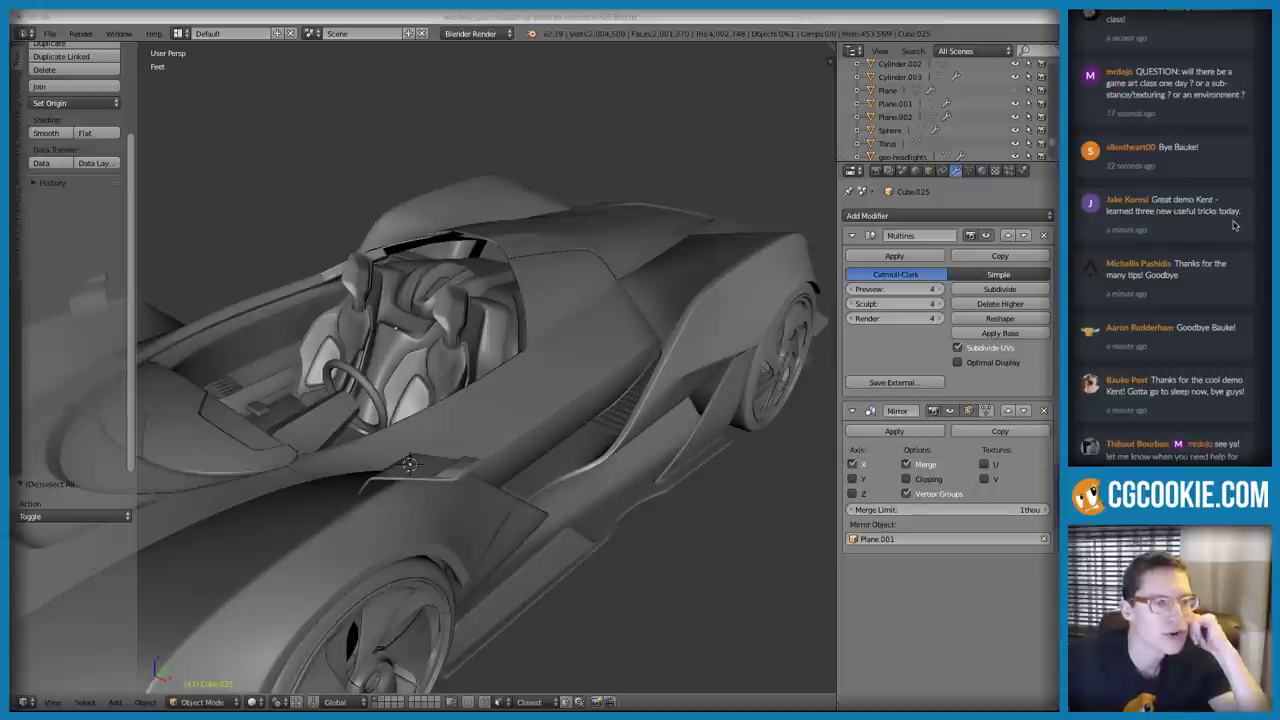
scroll(1234, 222, "up", 1)
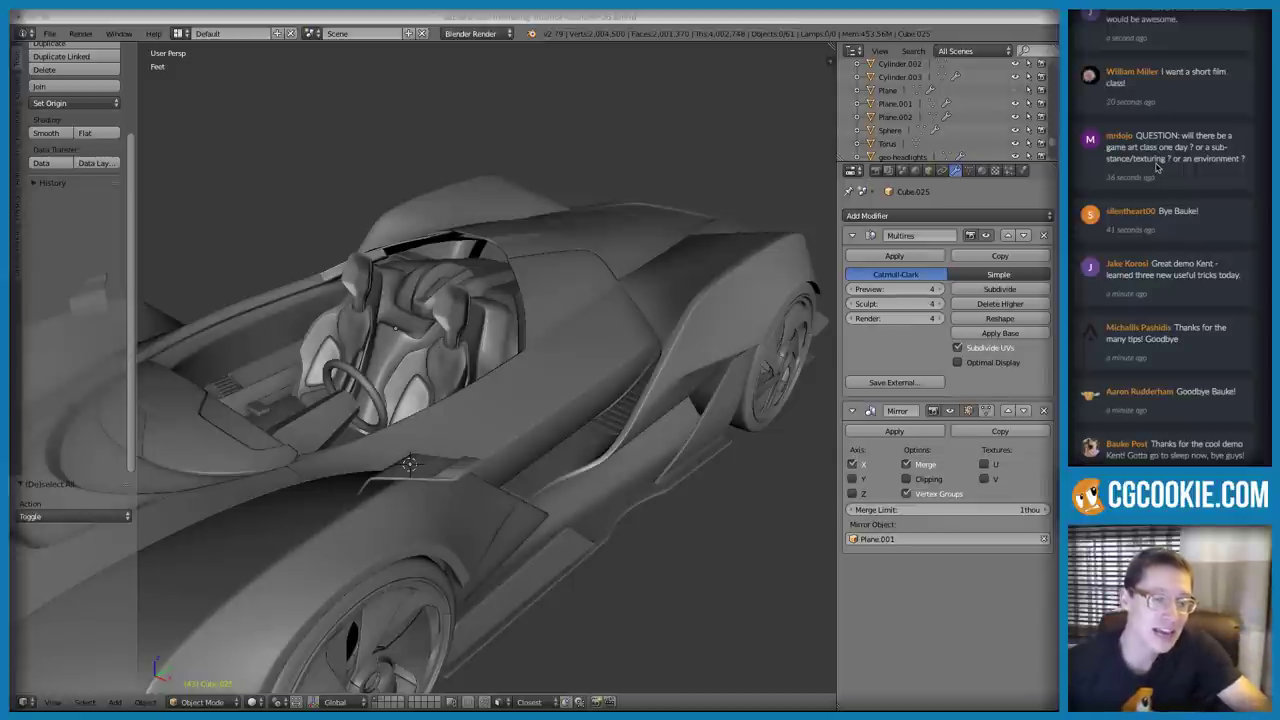
scroll(1156, 168, "up", 1)
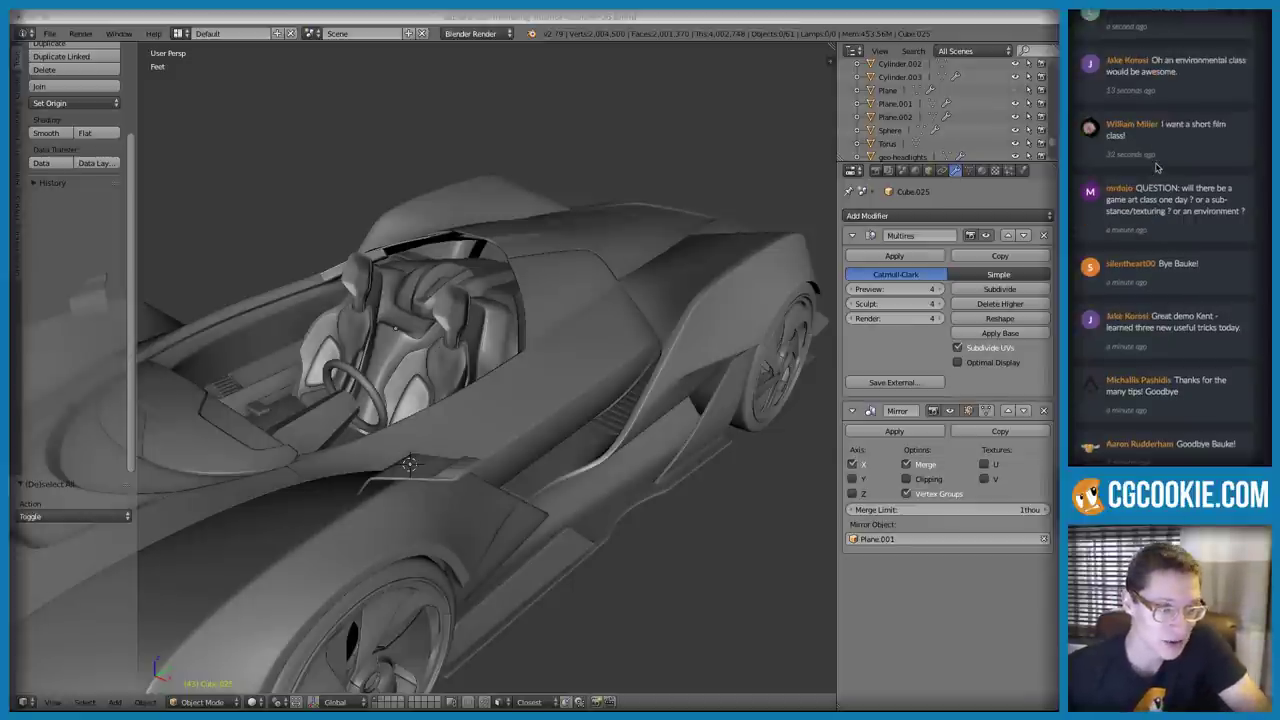
scroll(1156, 168, "up", 1)
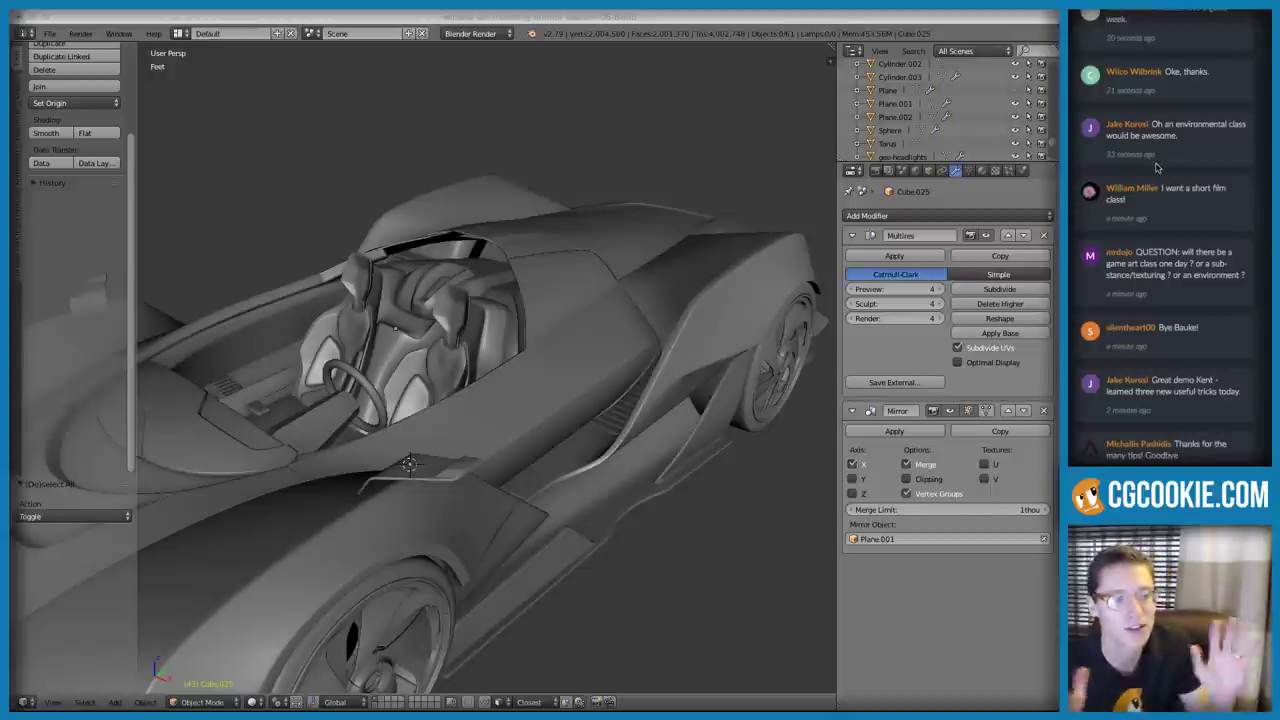
scroll(1156, 167, "up", 1)
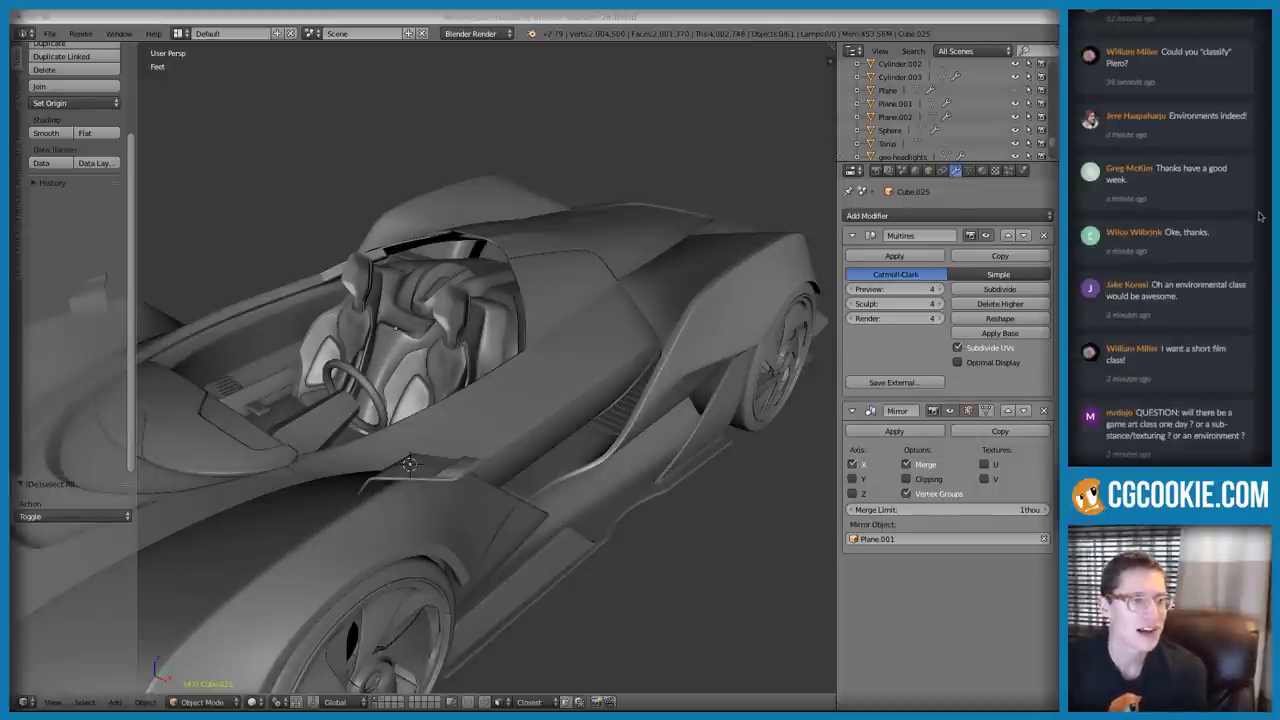
scroll(1260, 216, "up", 2)
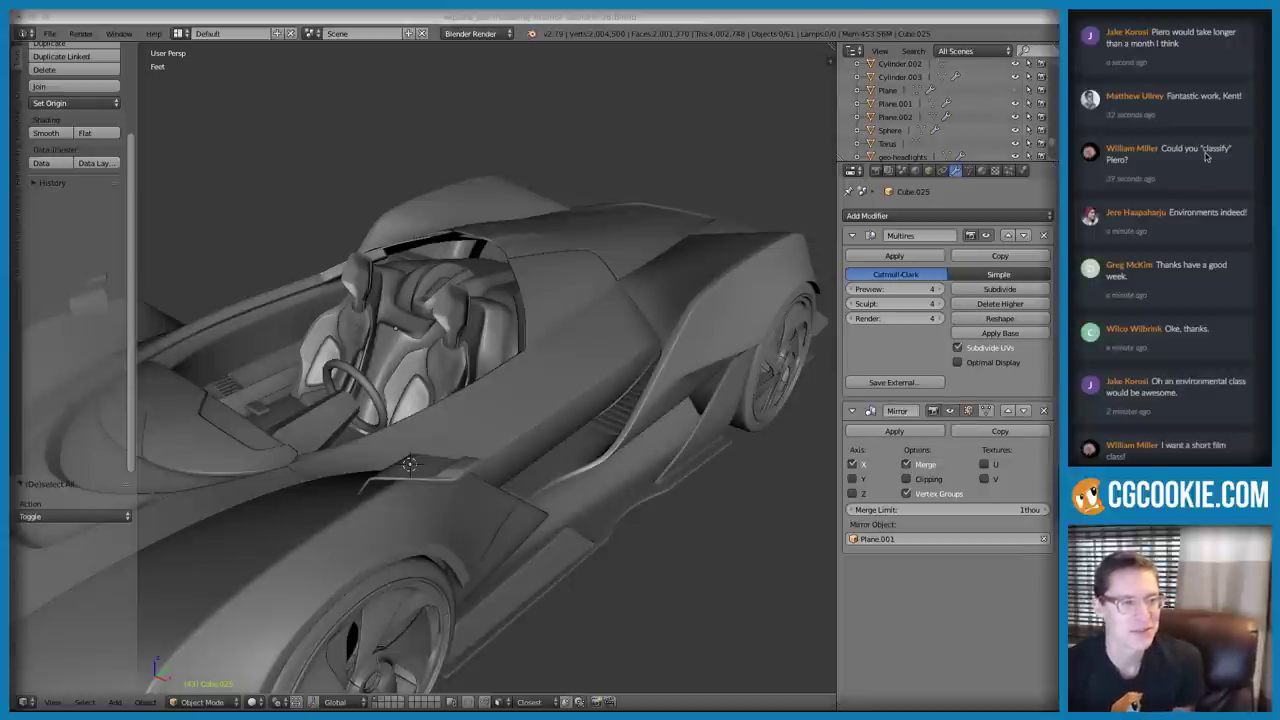
scroll(1205, 160, "down", 6)
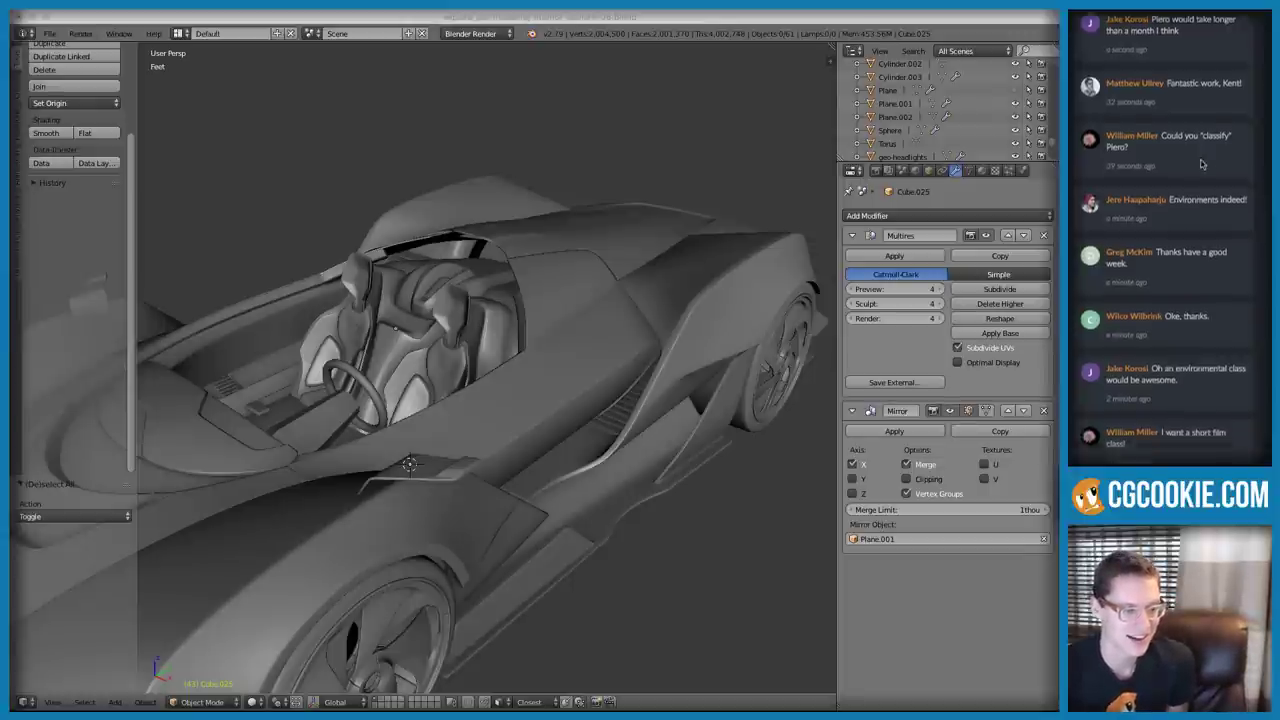
scroll(1202, 165, "up", 6)
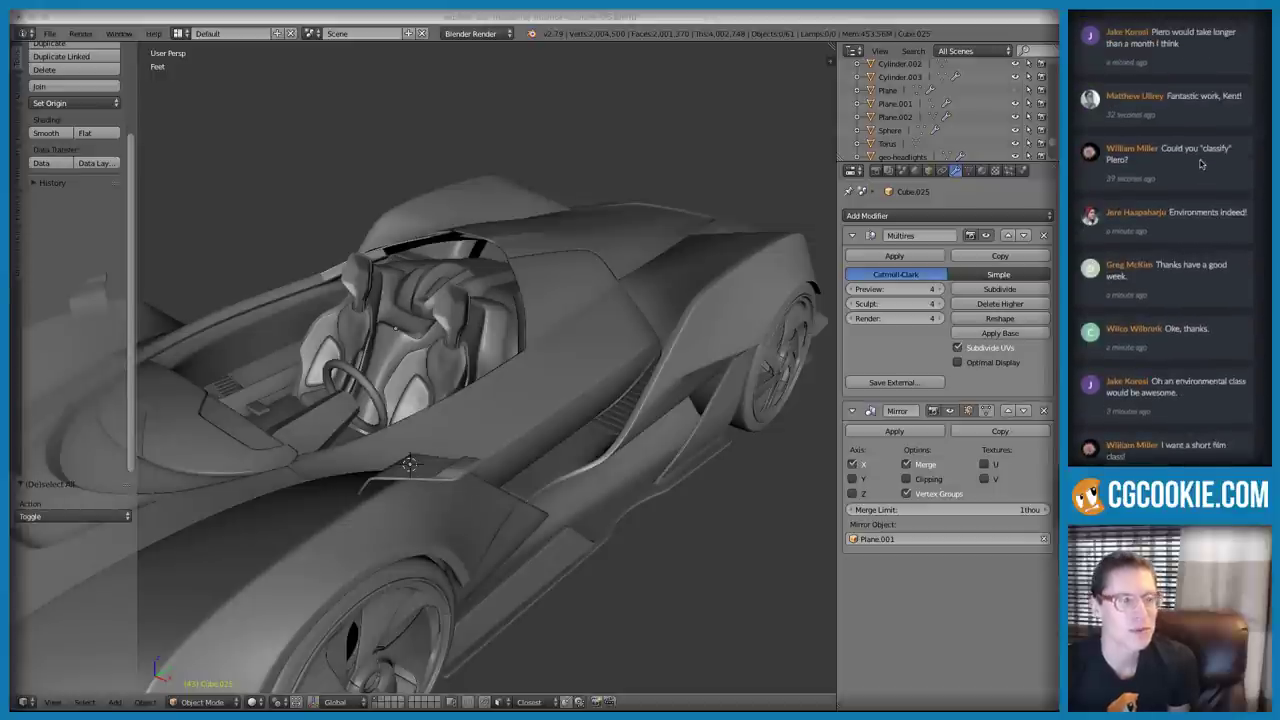